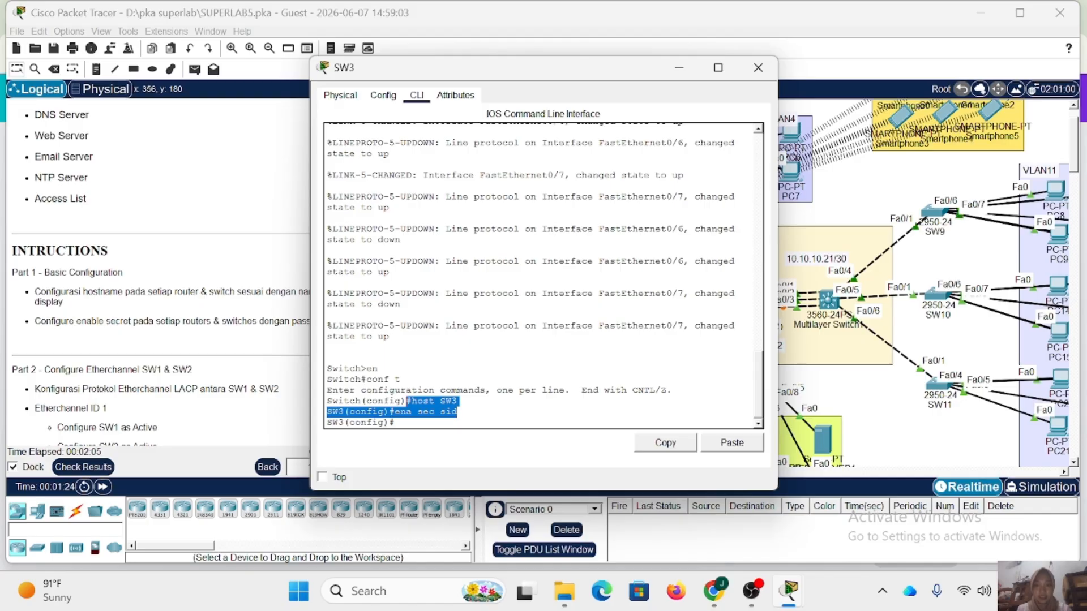
Set the hostname SW4 on switch SW4 and configure its enable secret with the required password.
left_click(758, 68)
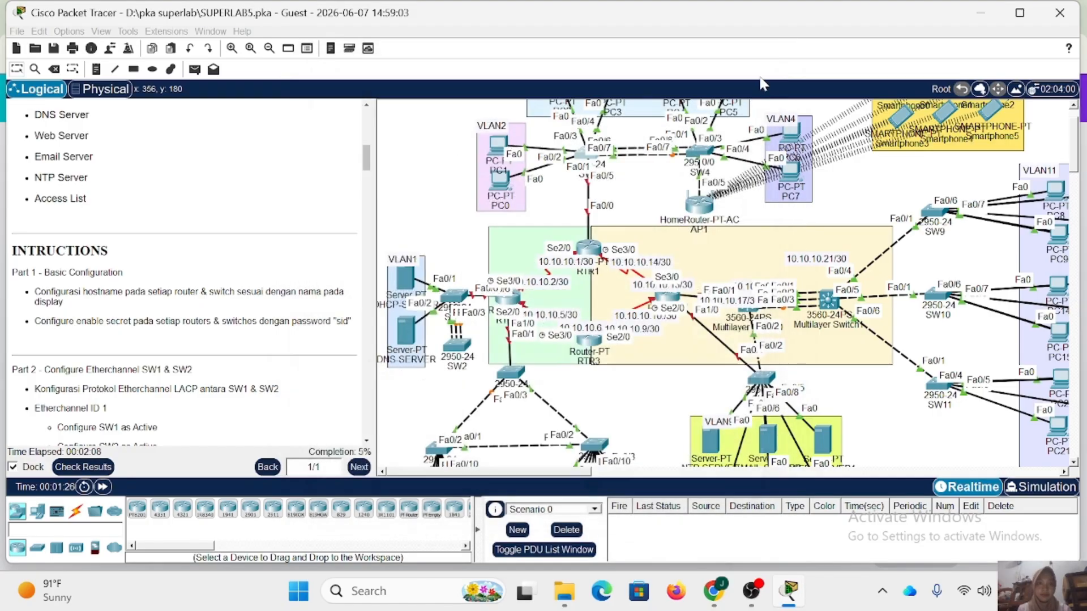
left_click(700, 164)
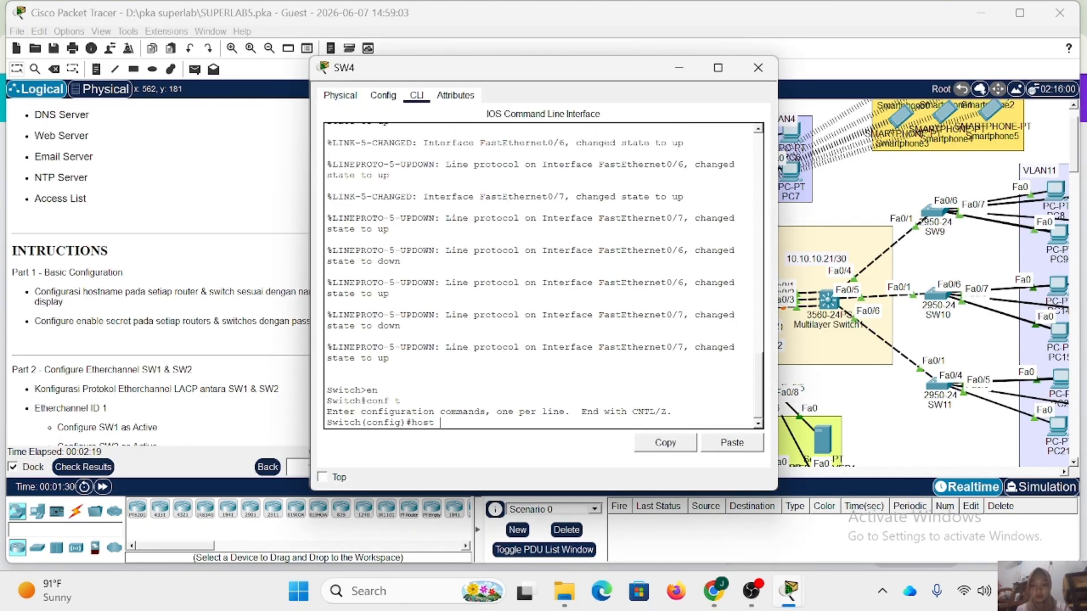
key("Return")
key("Return")
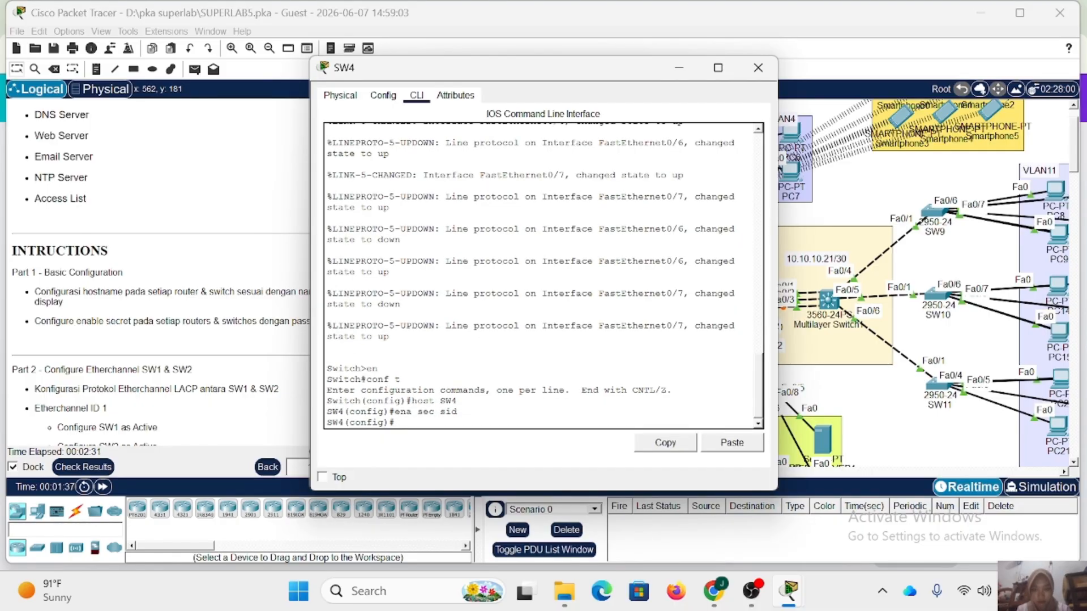
left_click(758, 67)
In global configuration mode on router RTR1, set the hostname to RTR1 and configure the enable secret password.
left_click(590, 254)
left_click(411, 96)
key("Return")
type("en")
key("Return")
type("conf t")
key("Return")
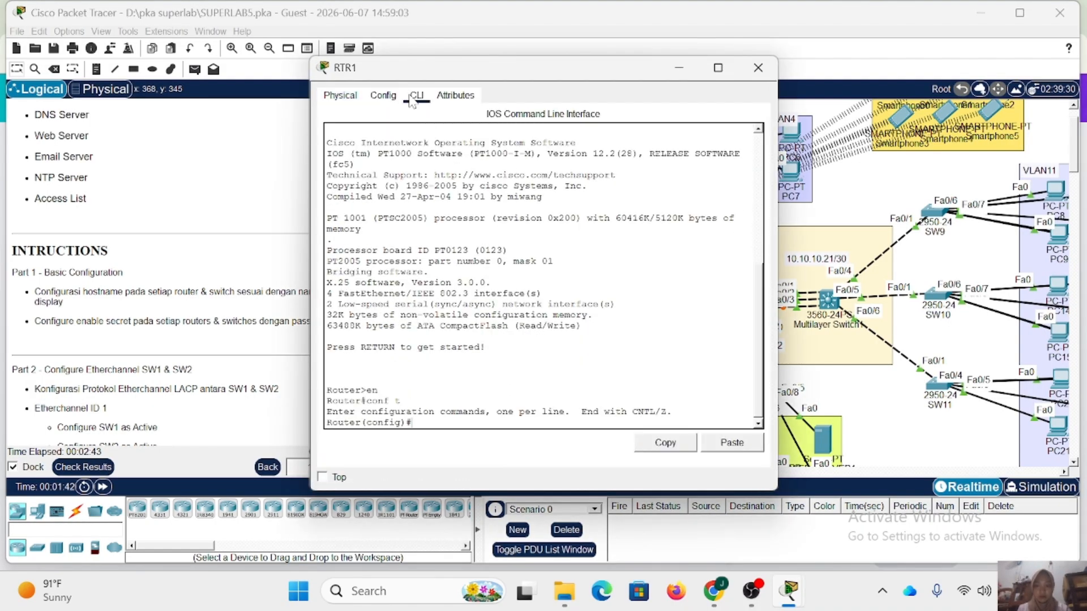
type("host RTR1")
key("Return")
type("ena sec sid")
In global configuration mode on router RTR2, set the hostname to RTR2 and configure the enable secret password.
key("Return")
left_click(758, 68)
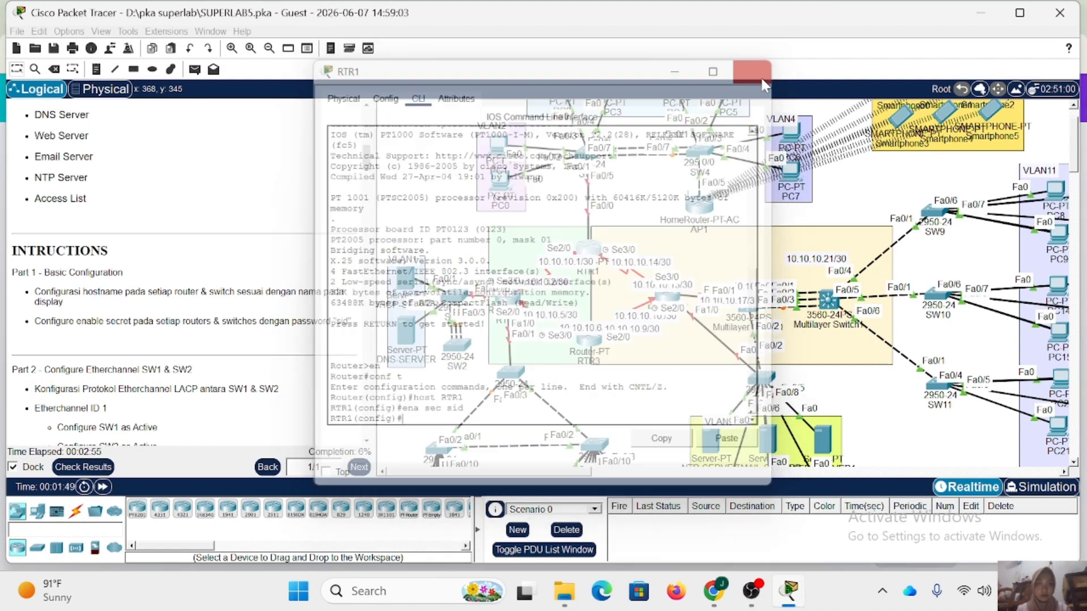
left_click(507, 297)
key("Return")
type("en")
key("Return")
type("conf t")
key("Return")
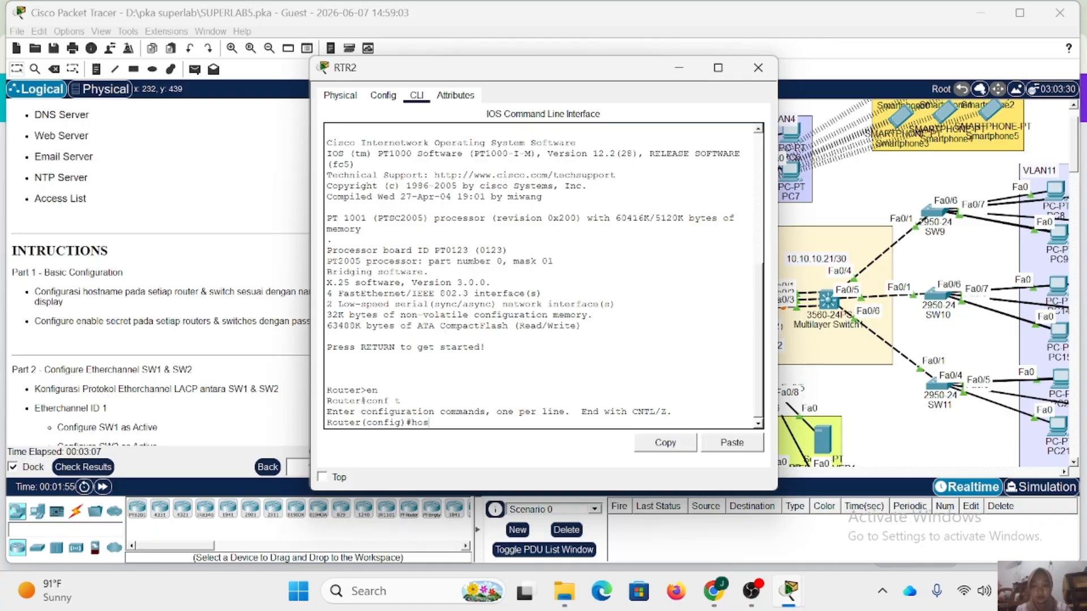
type("host RTR2")
In global configuration mode on switch SW1, set the hostname to SW1 and configure the enable secret password.
key("Return")
type("ena sec sid")
key("Return")
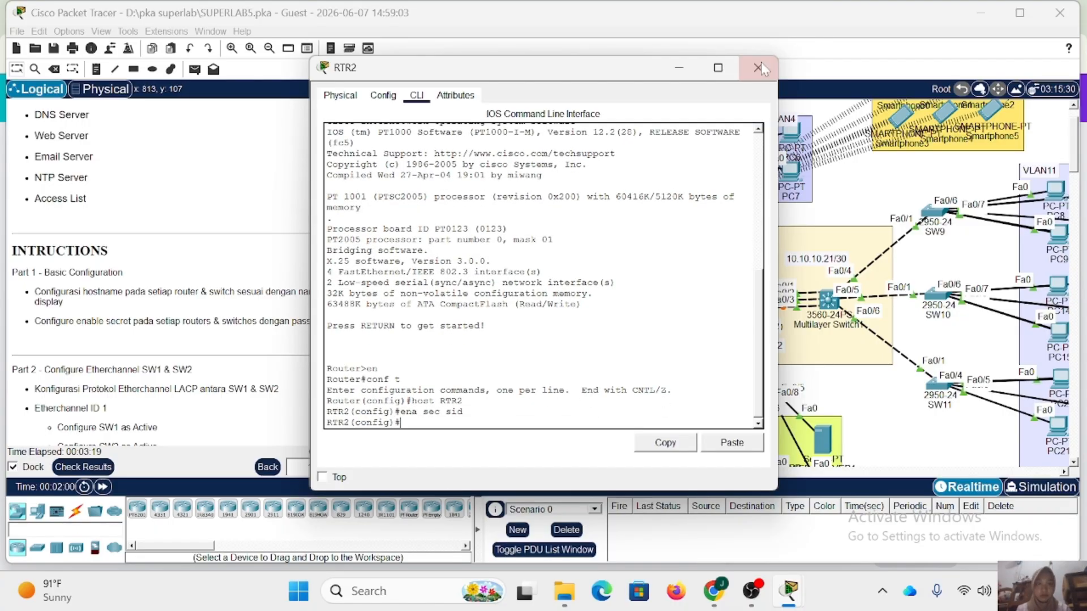
left_click(758, 68)
left_click(450, 295)
left_click(417, 96)
key("Return")
type("en")
key("Return")
type("conf t")
key("Return")
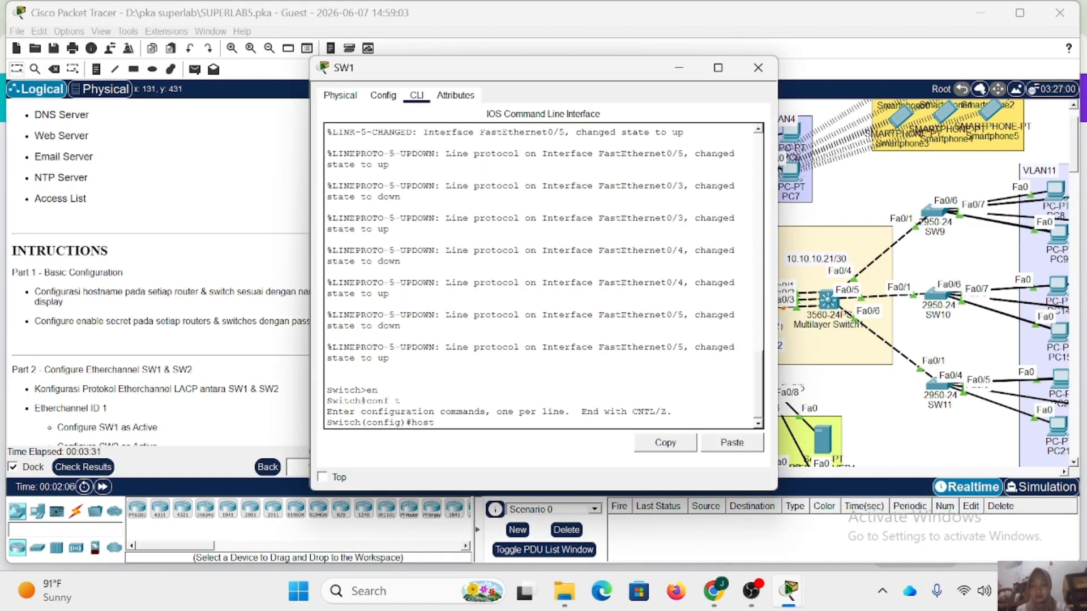
type("host SW1")
key("Return")
type("ena sec sid")
In global configuration mode on switch SW2, set the hostname to SW2 and configure the enable secret password.
key("Return")
left_click(758, 68)
left_click(455, 333)
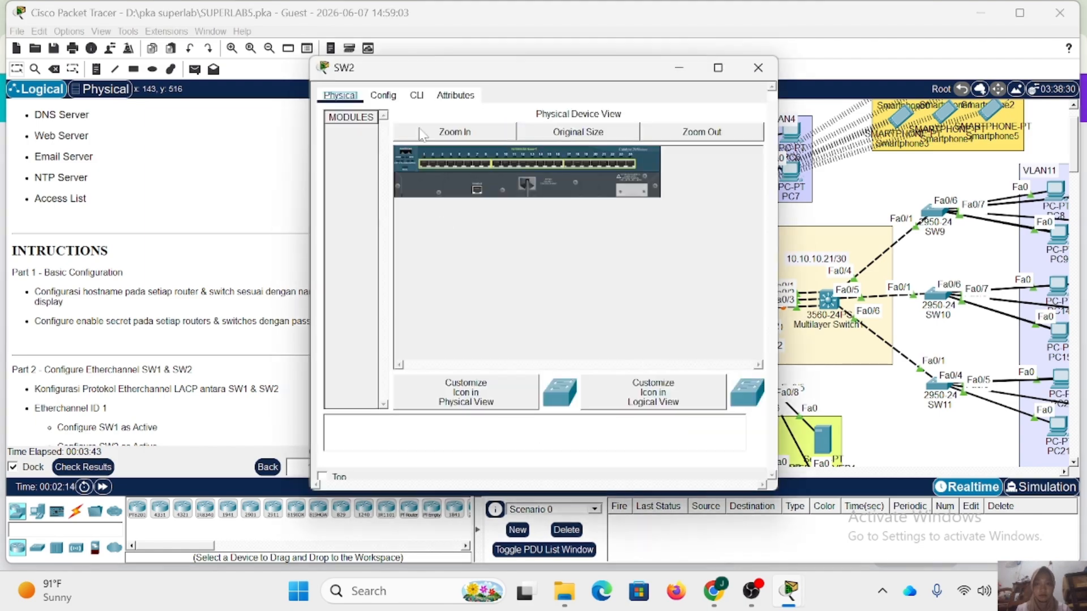
left_click(416, 96)
key("Return")
type("en")
key("Return")
type("SW2")
key("Return")
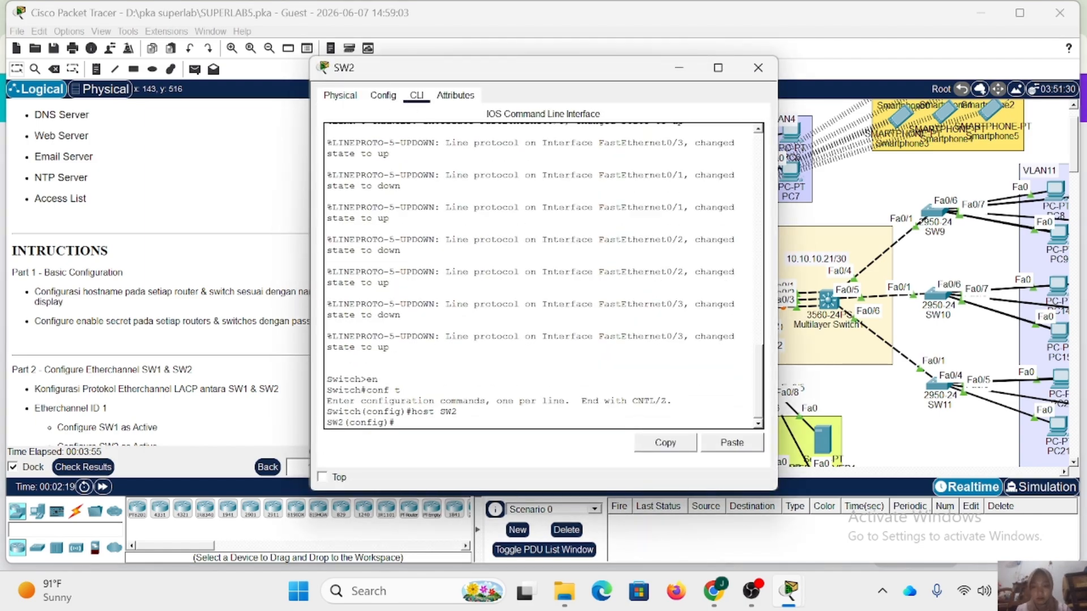
type("ena sec sid")
In global configuration mode on switch SW5, set the hostname to SW5 and configure the enable secret password.
key("Return")
left_click(757, 68)
left_click(512, 373)
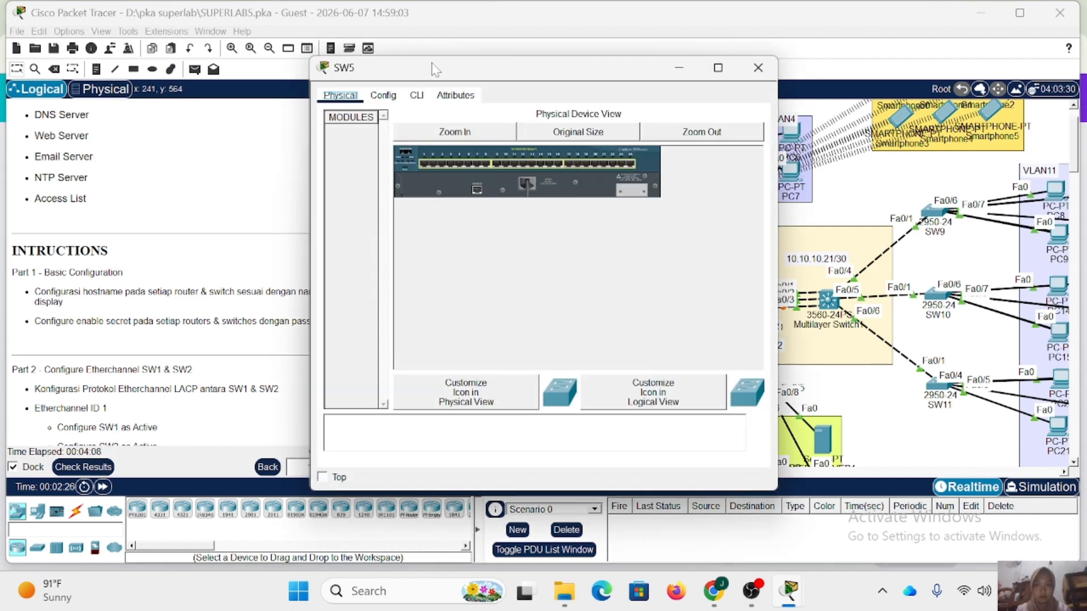
left_click(417, 96)
key("Return")
type("en")
key("Return")
type("conf t")
key("Return")
type("host SW")
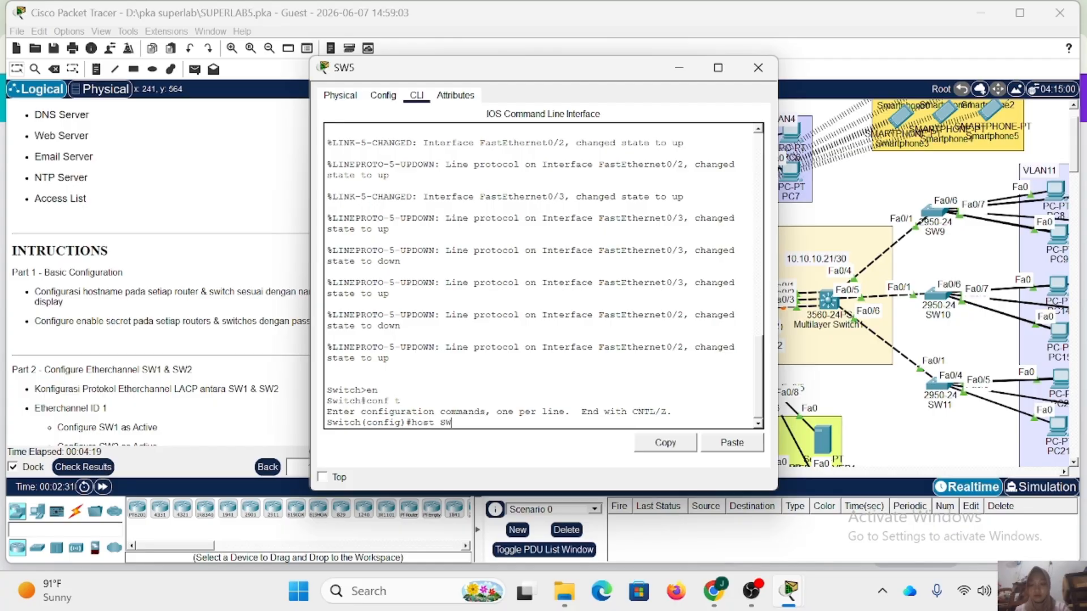
type("5")
key("Return")
type("ena secsid")
key("Return")
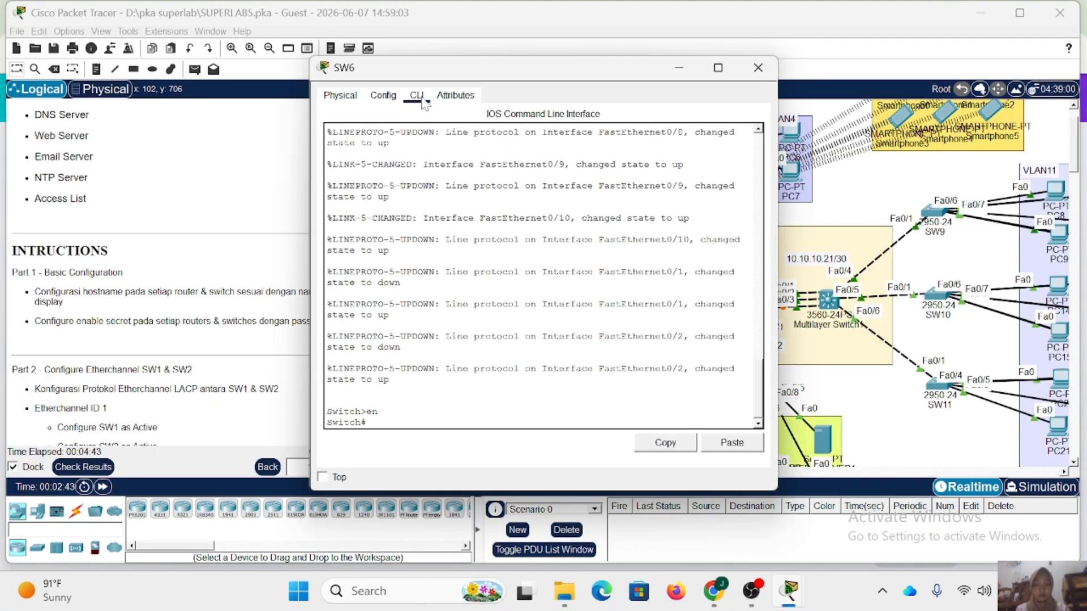
Set the hostname SW6 on switch SW6 and configure its enable secret password.
type("host SW6")
key("Return")
type("ena sec sid")
key("Return")
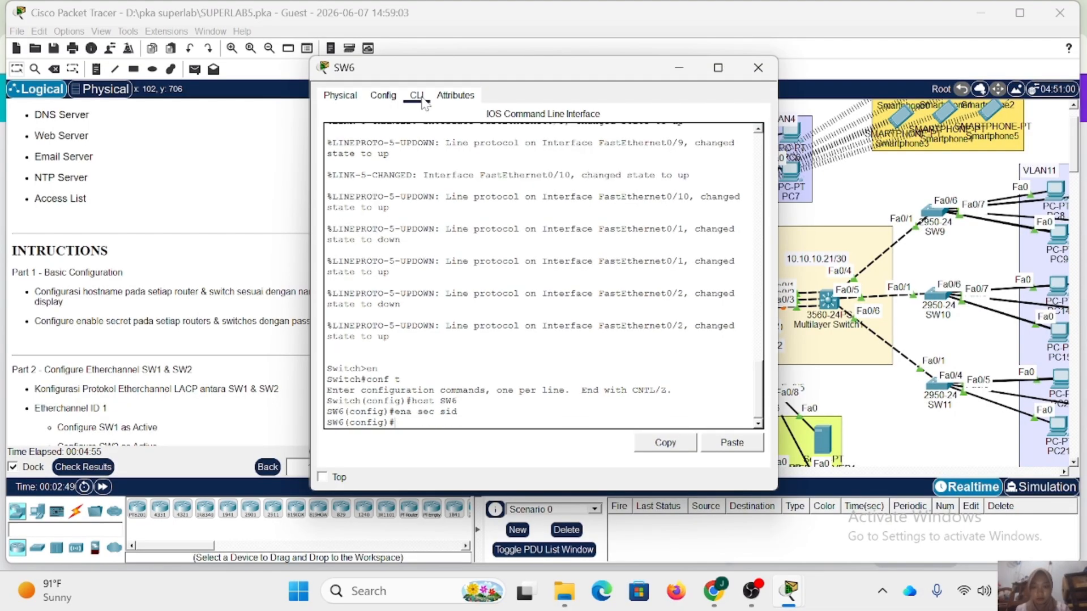
In global configuration mode on switch SW7, set the hostname to SW7 and configure the enable secret password.
left_click(594, 447)
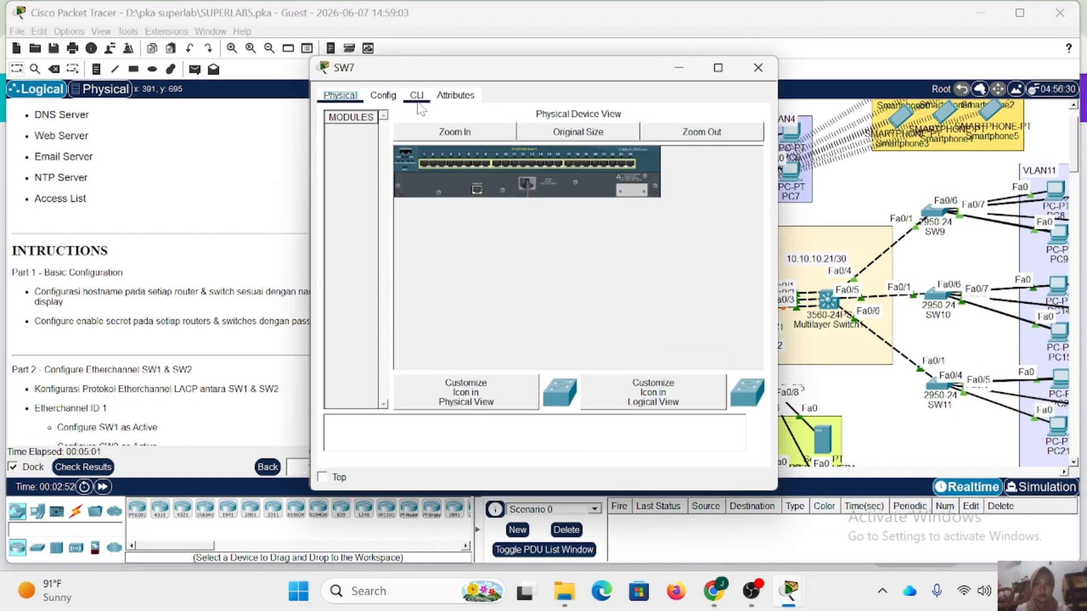
left_click(417, 95)
type("en")
key("Return")
type("conf t")
key("Return")
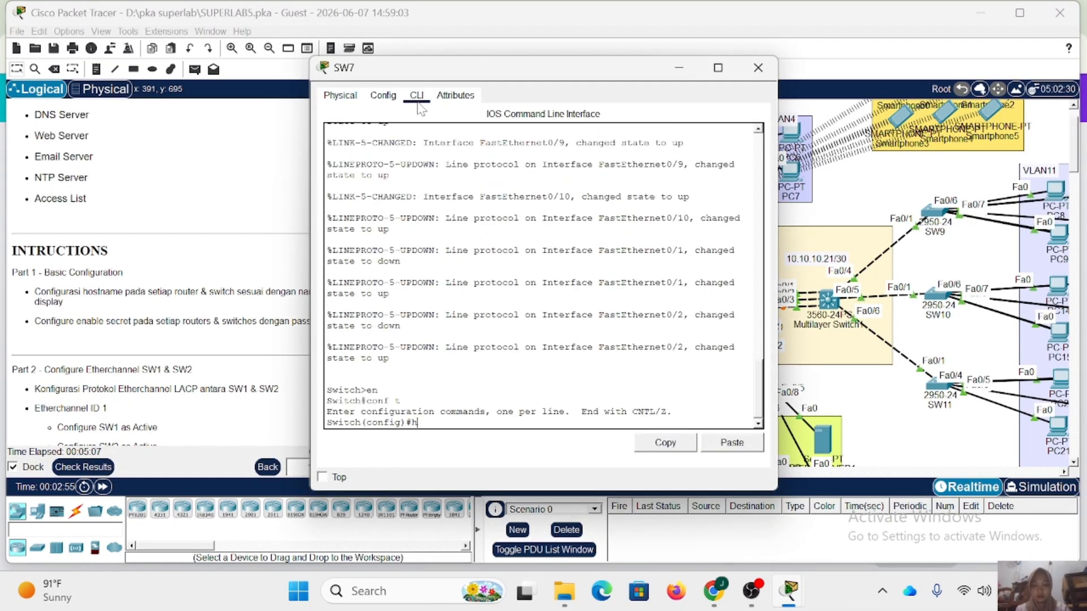
type("host SW7")
key("Return")
type("ena sec sid")
In global configuration mode on router RTR3, set the hostname to RTR3 and configure the enable secret password.
key("Return")
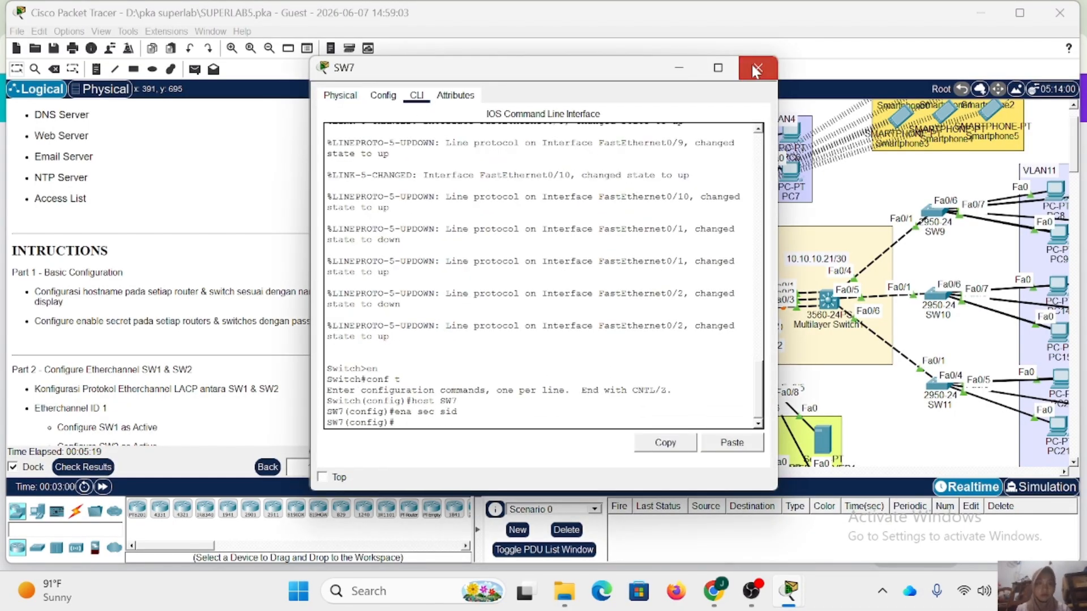
left_click(588, 340)
left_click(416, 95)
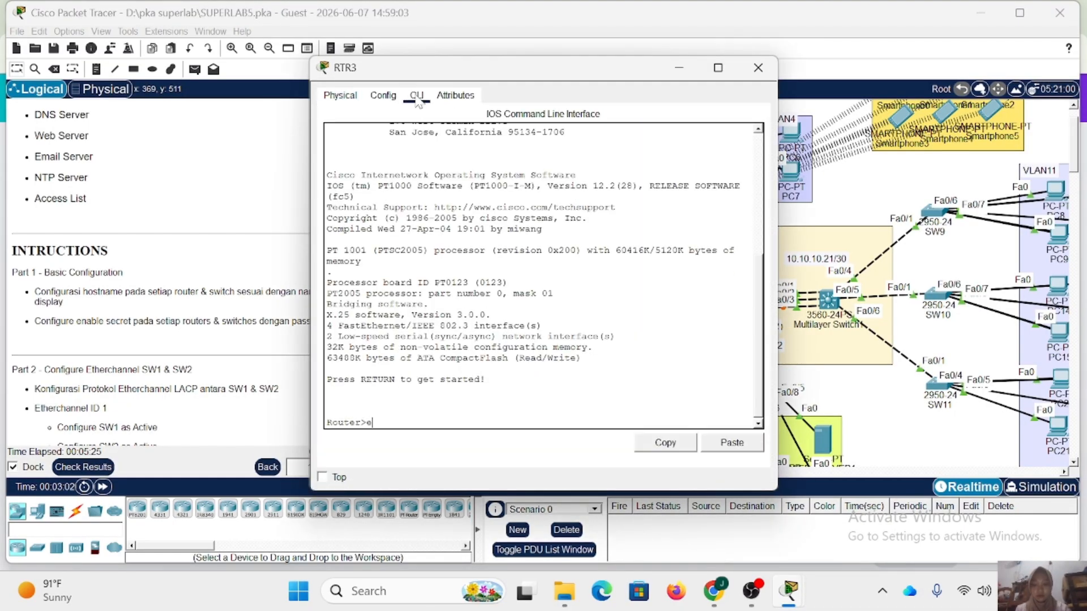
type("en")
key("Return")
type("conf t")
key("Return")
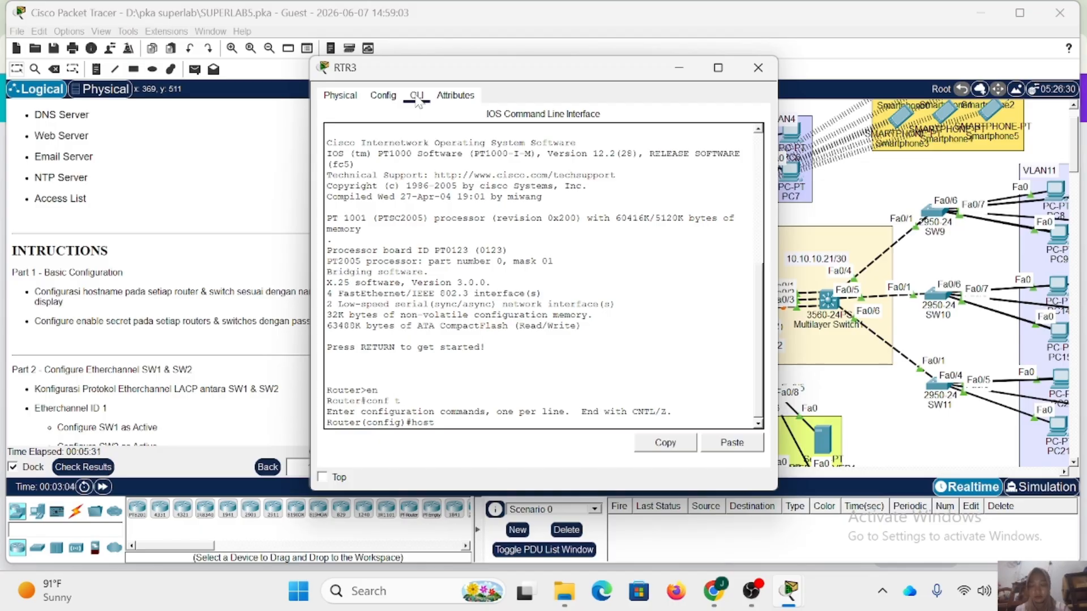
type("host RTR3")
In global configuration mode on router RTR4, set the hostname to RTR4 and configure the enable secret password.
key("Return")
type("ena sec sid")
key("Return")
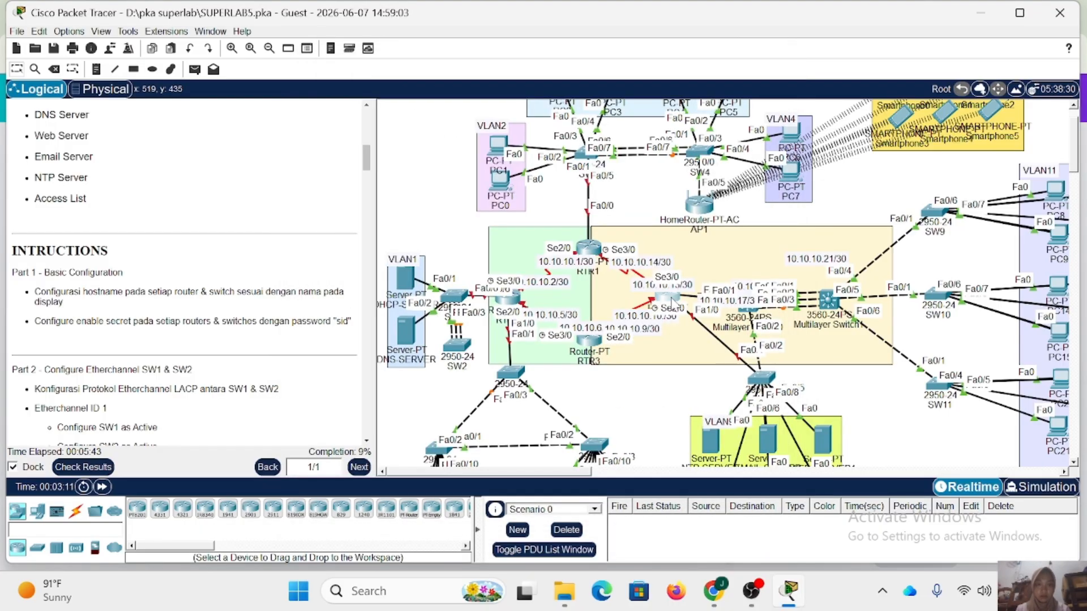
left_click(419, 96)
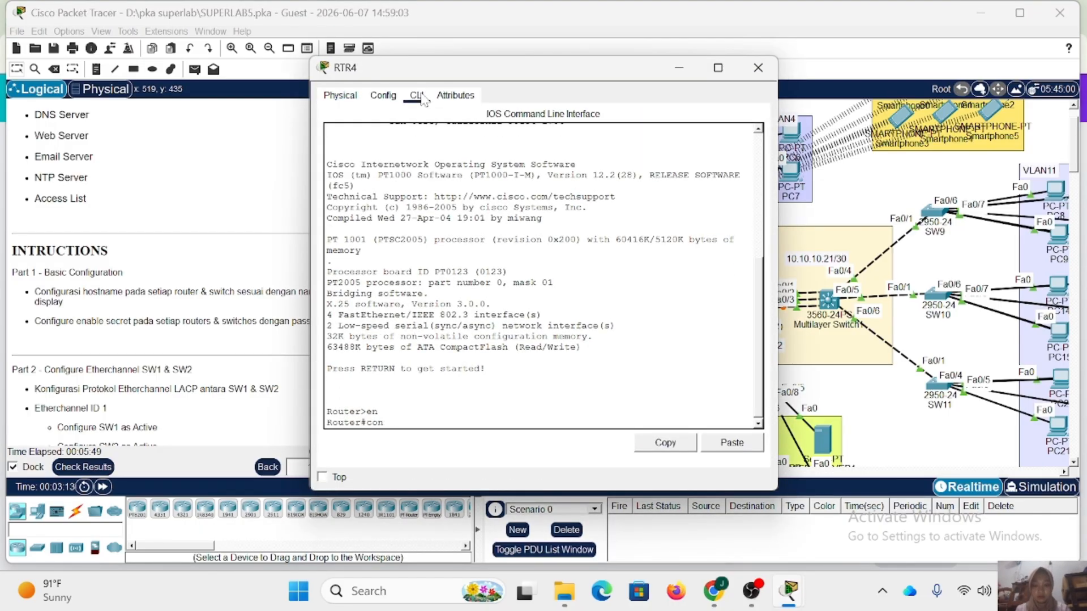
key("Return")
type("hc")
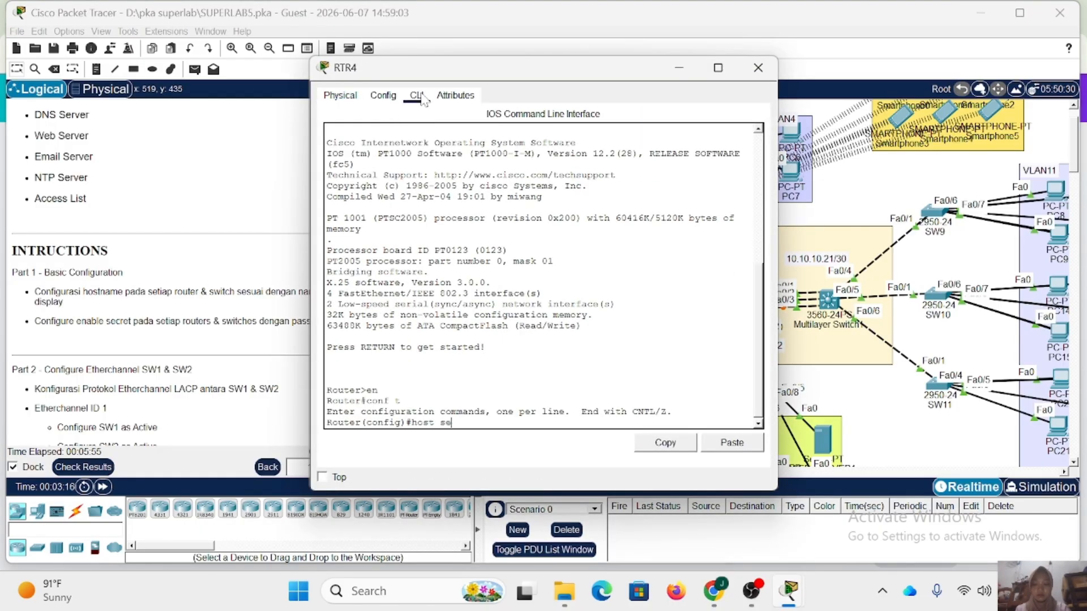
type("st RTR4")
key("Return")
type("ena sec sid")
Enter global configuration mode on Multilayer Switch0 and set its hostname to MLS1.
key("Return")
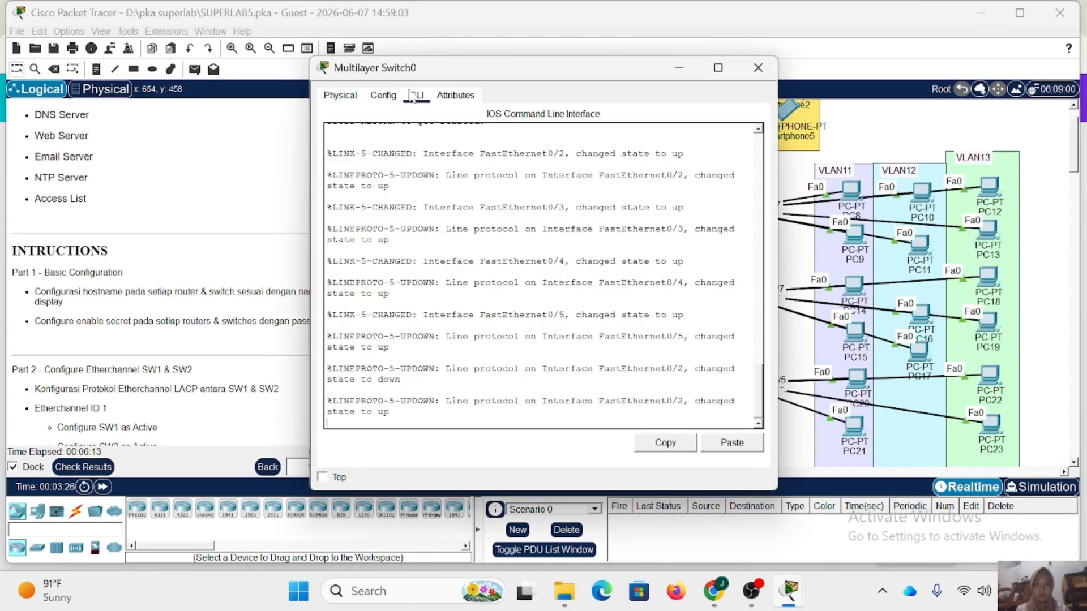
type("en")
key("Return")
type("conf t")
key("Return")
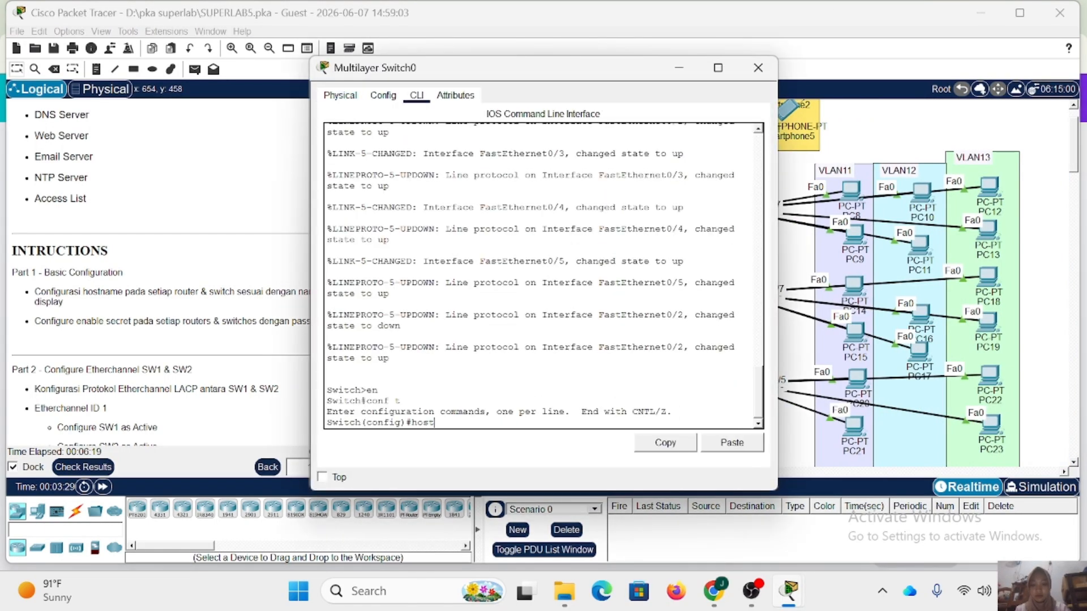
type("host MLS1")
key("Return")
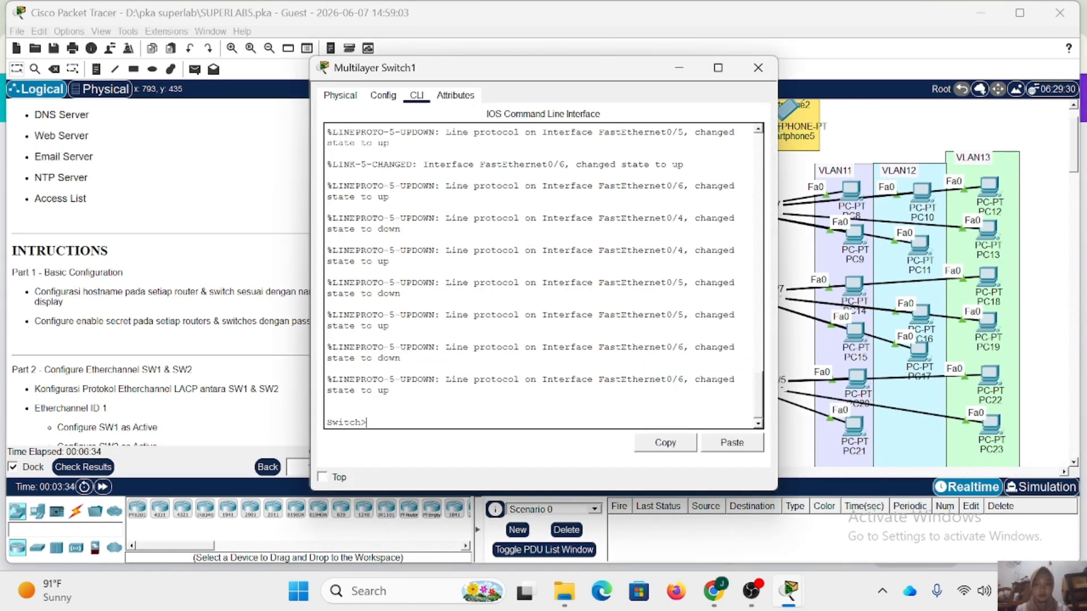
Enter global configuration mode on Multilayer Switch1 and set its hostname to MLS2.
type("conf t")
key("Return")
type("host MLS2")
key("Return")
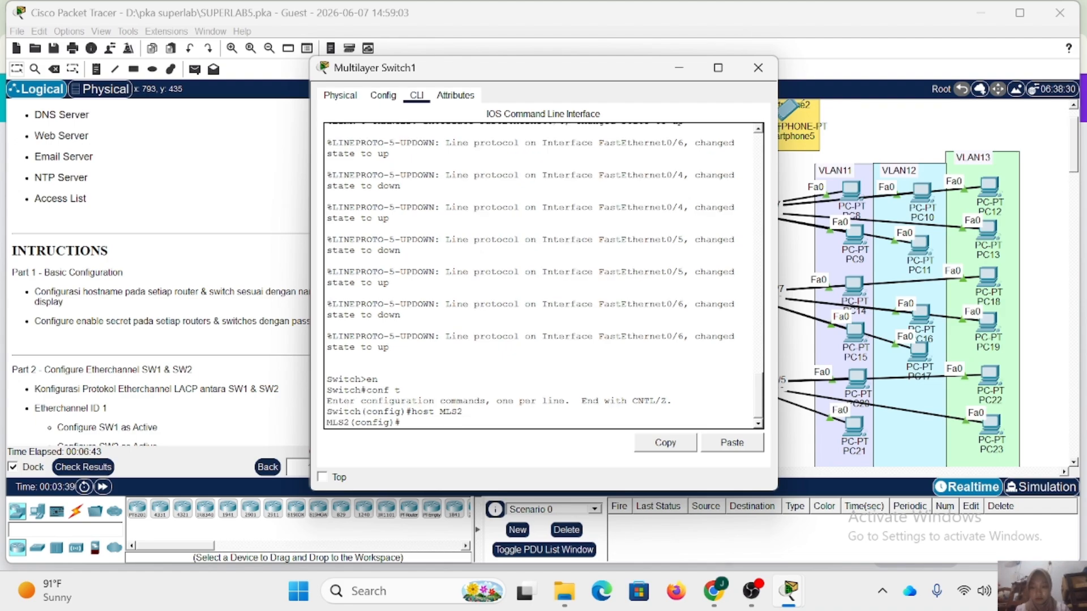
left_click(759, 67)
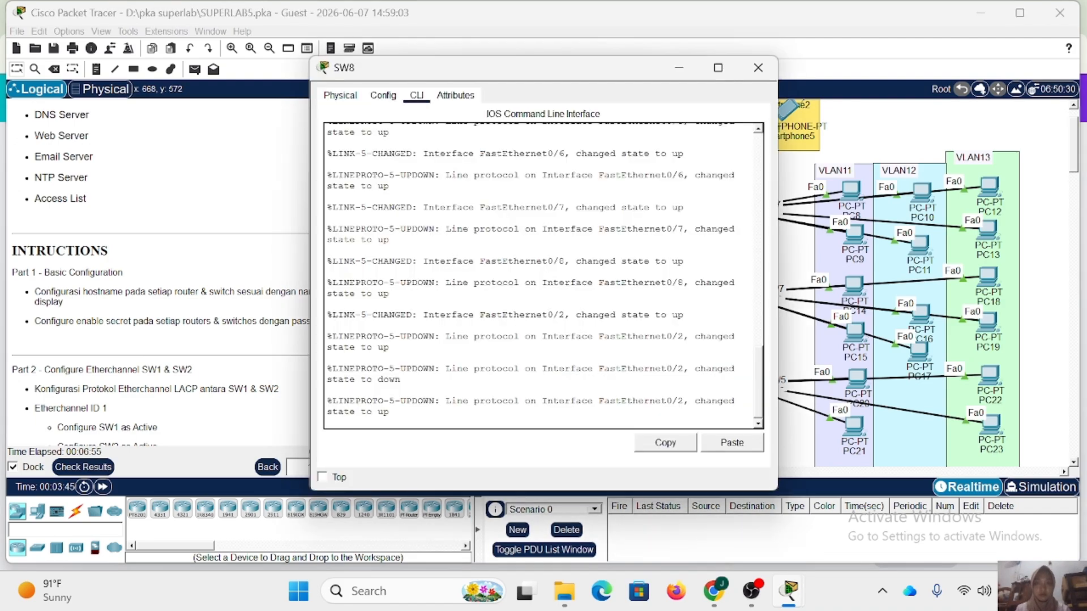
Enter global configuration mode on switch SW8 and set its hostname to SW8.
type("tch#conf")
key("Return")
type("ho")
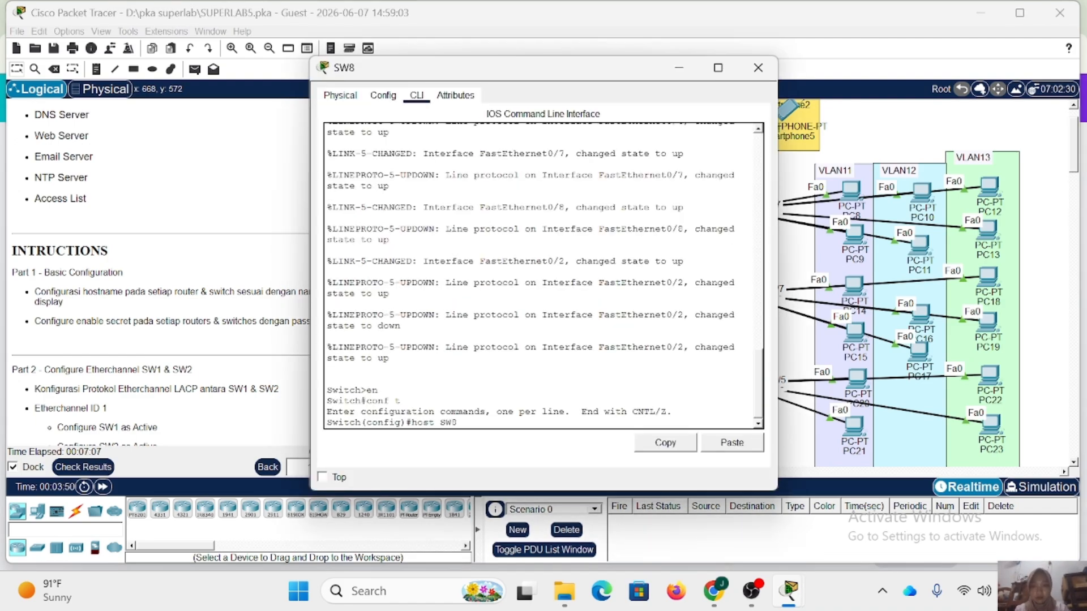
type("st SW8")
key("Return")
key("Return")
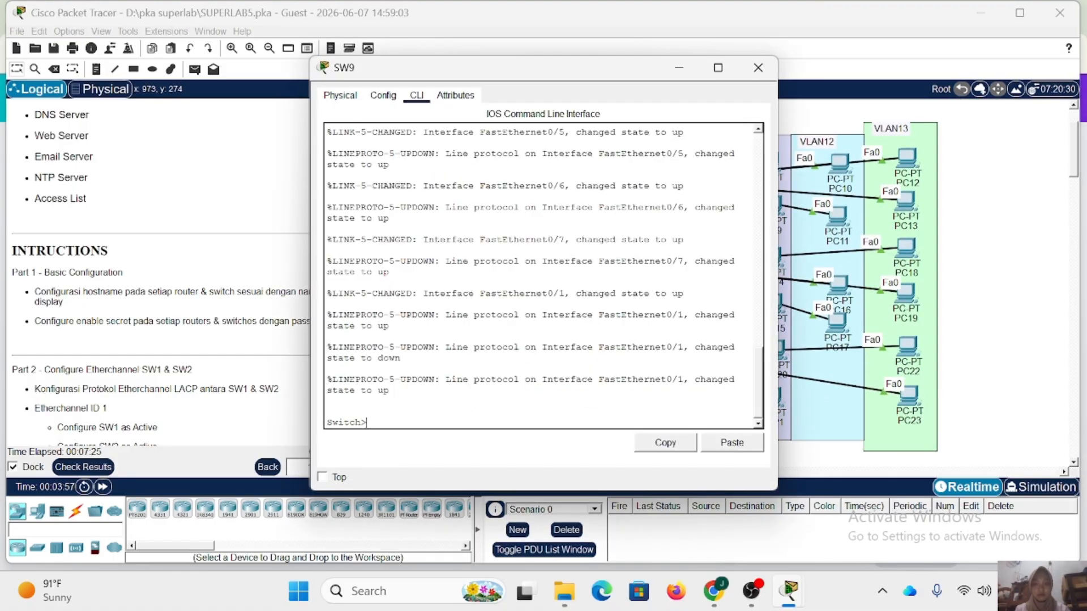
Enter global configuration mode on switch SW9 and configure its hostname.
type("conf t")
key("Return")
type("host D")
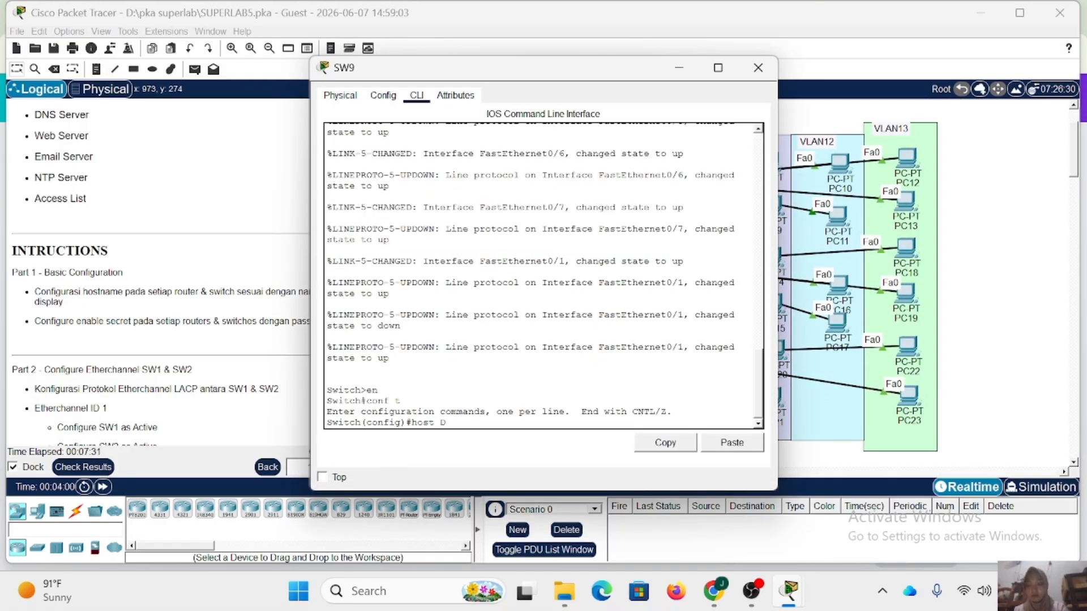
key("Return")
Enter global configuration mode on switch SW10 and set its hostname to SW10.
key("Return")
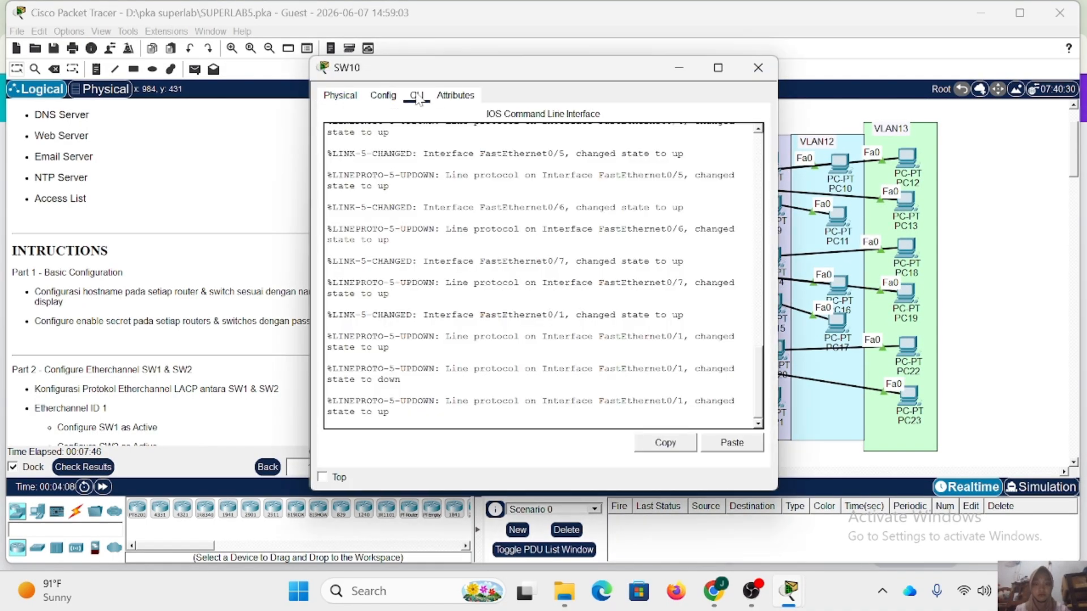
type("en")
key("Return")
type("conf t")
key("Return")
type("host SW10")
key("Return")
In global configuration mode on switch SW11, set the hostname to SW11 and configure the enable secret password.
type("en")
key("Return")
type("conf t")
key("Return")
type("host SW11")
key("Return")
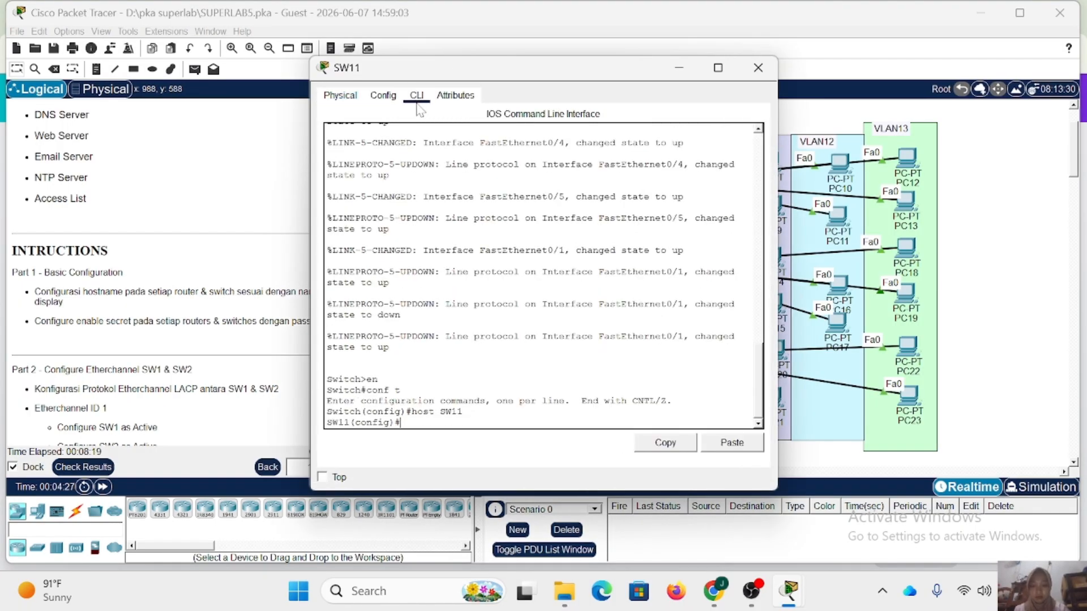
type("ena sec sid")
key("Return")
left_click(757, 68)
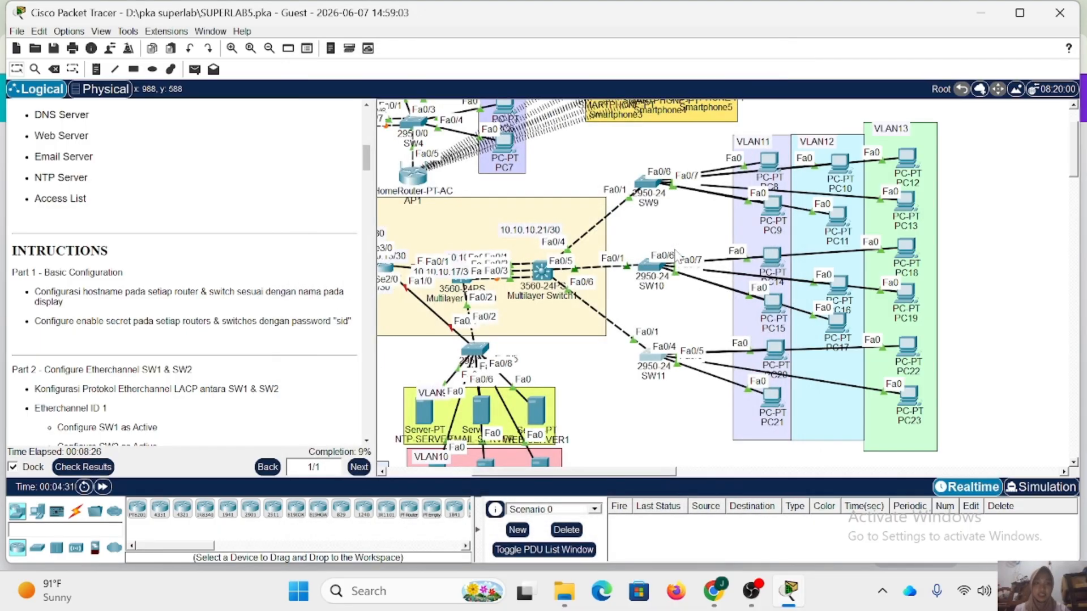
Open switch SW1's command line and list its CDP neighbours to identify the ports connected to SW2.
scroll(621, 266, "left", 4)
scroll(551, 198, "up", 1)
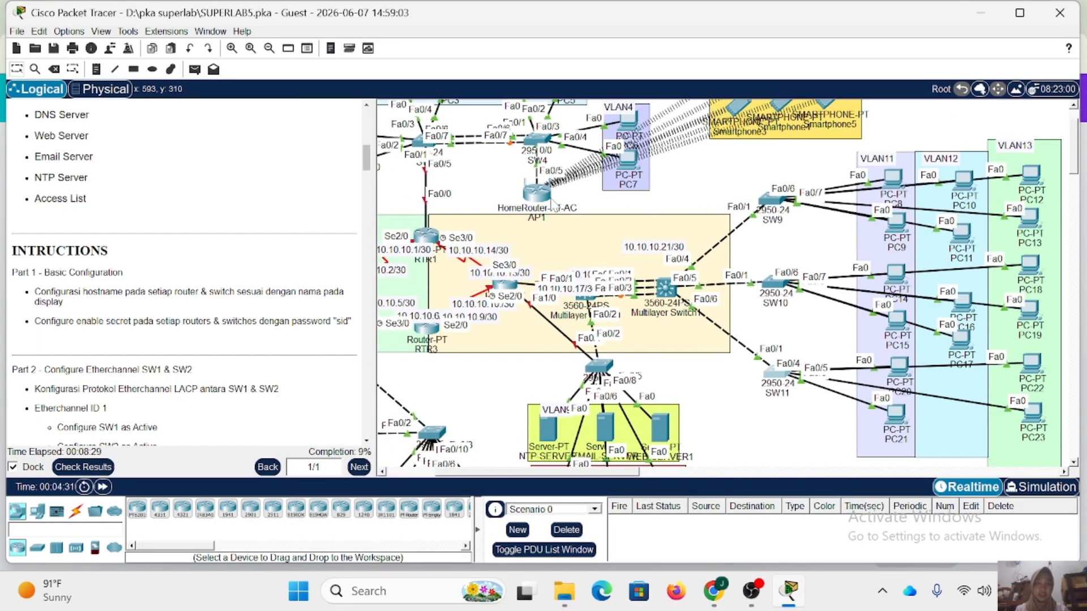
scroll(297, 306, "down", 2)
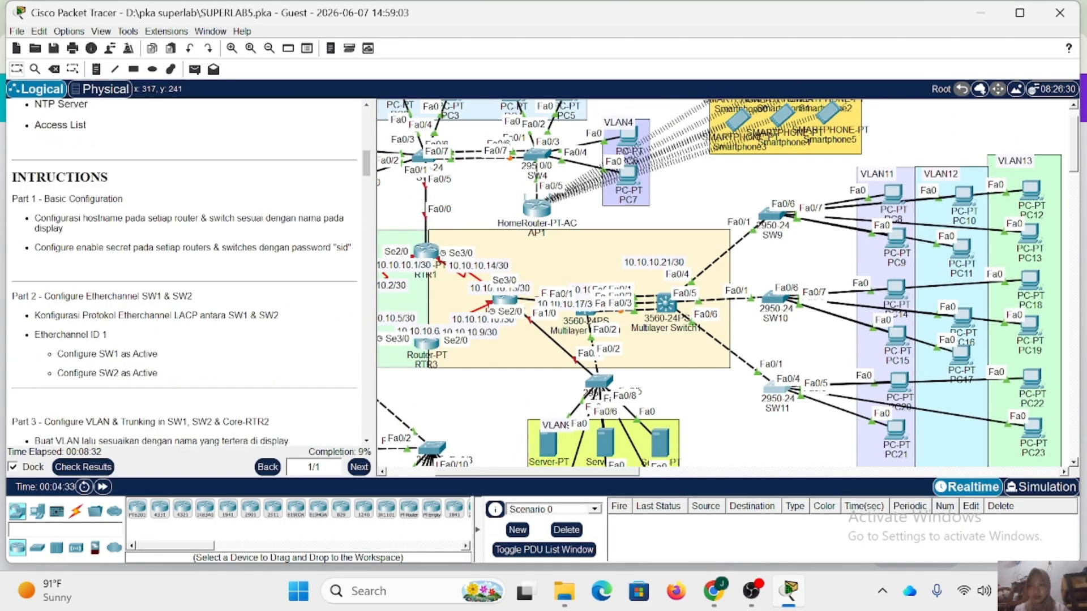
scroll(231, 266, "down", 1)
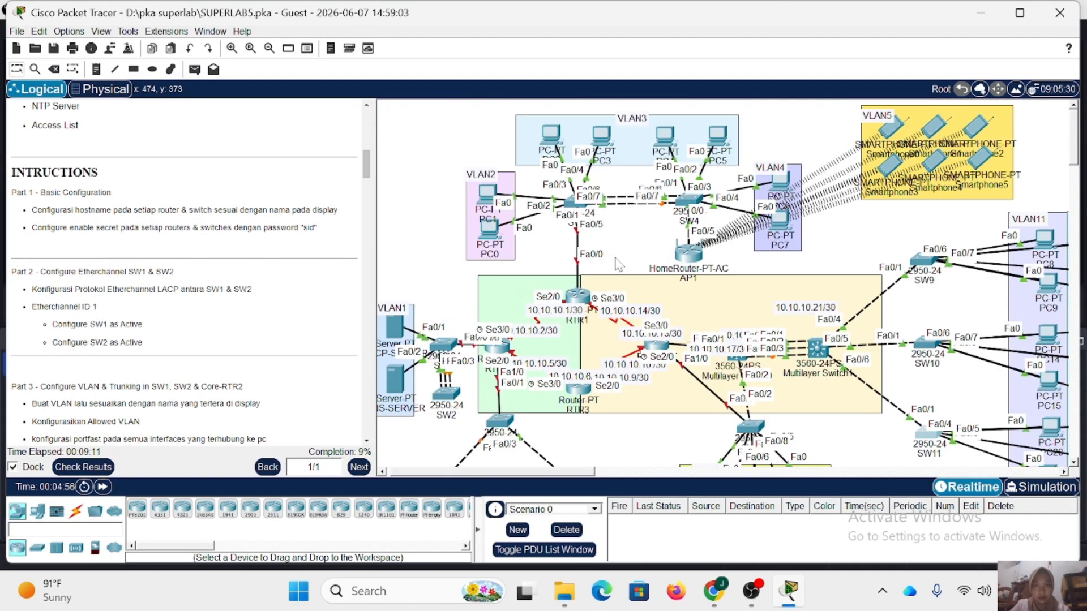
left_click(576, 201)
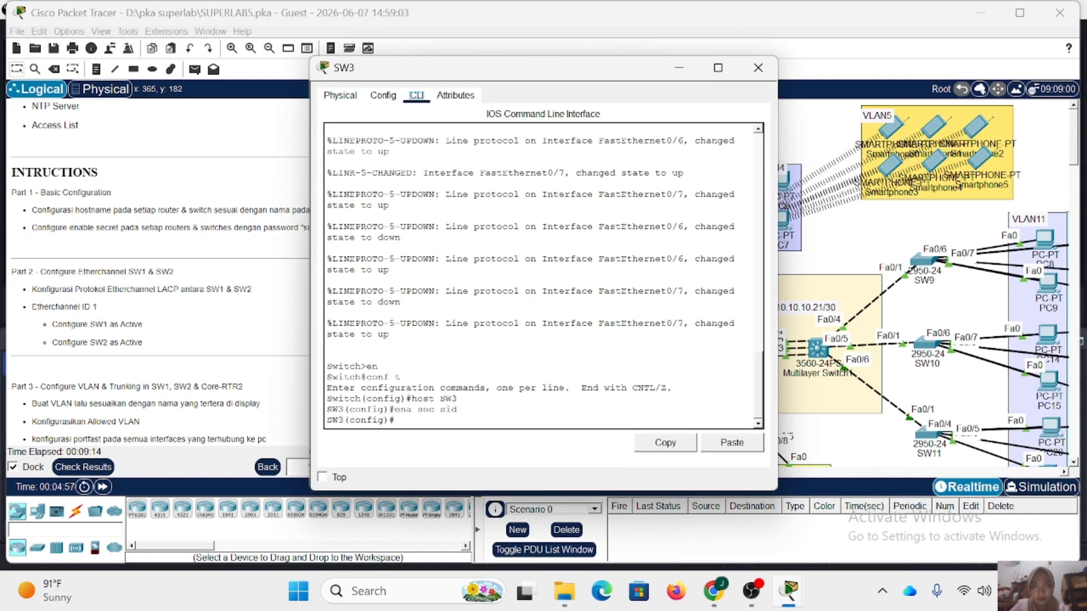
left_click(758, 67)
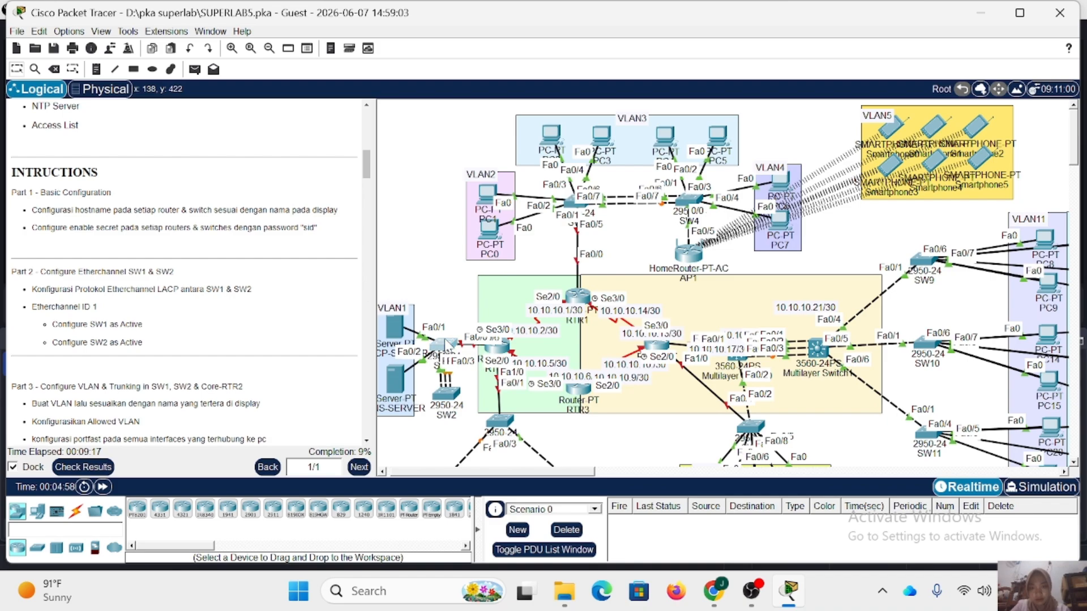
left_click(447, 344)
left_click(395, 420)
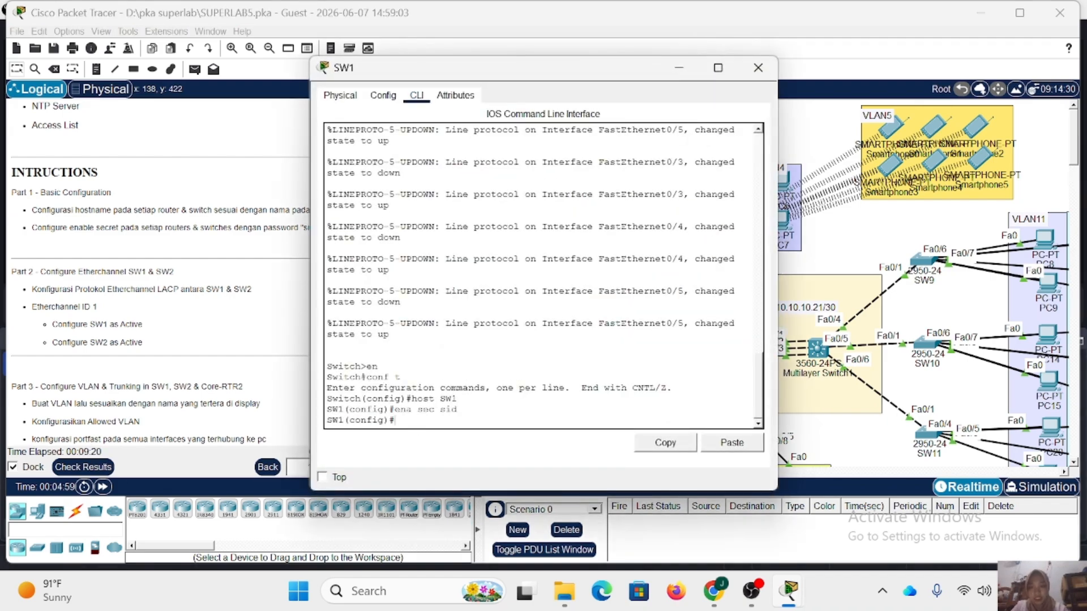
left_click_drag(485, 69, 709, 83)
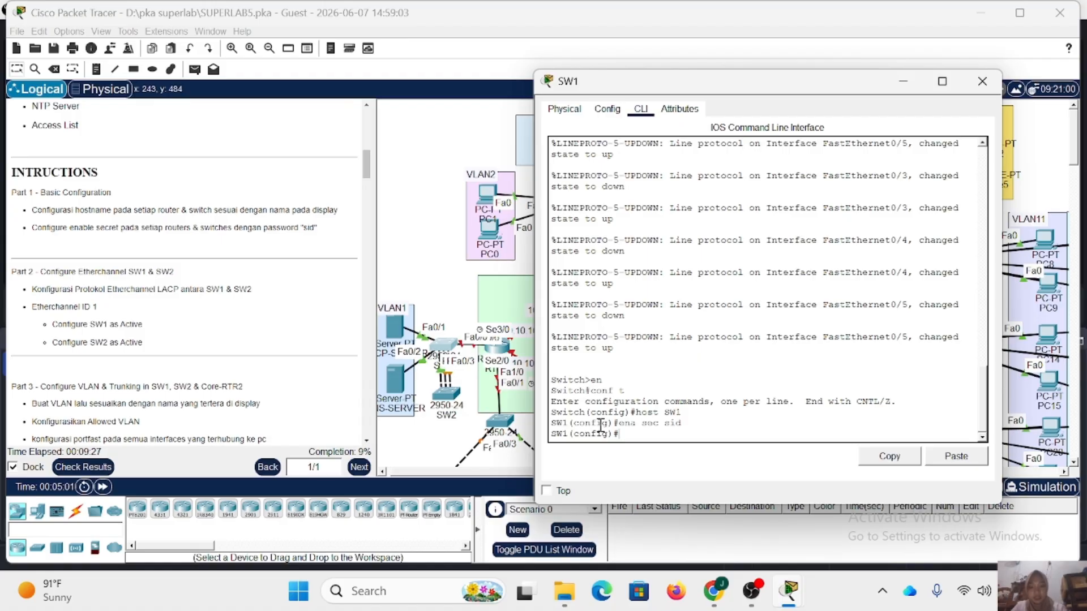
type("do sh cdp")
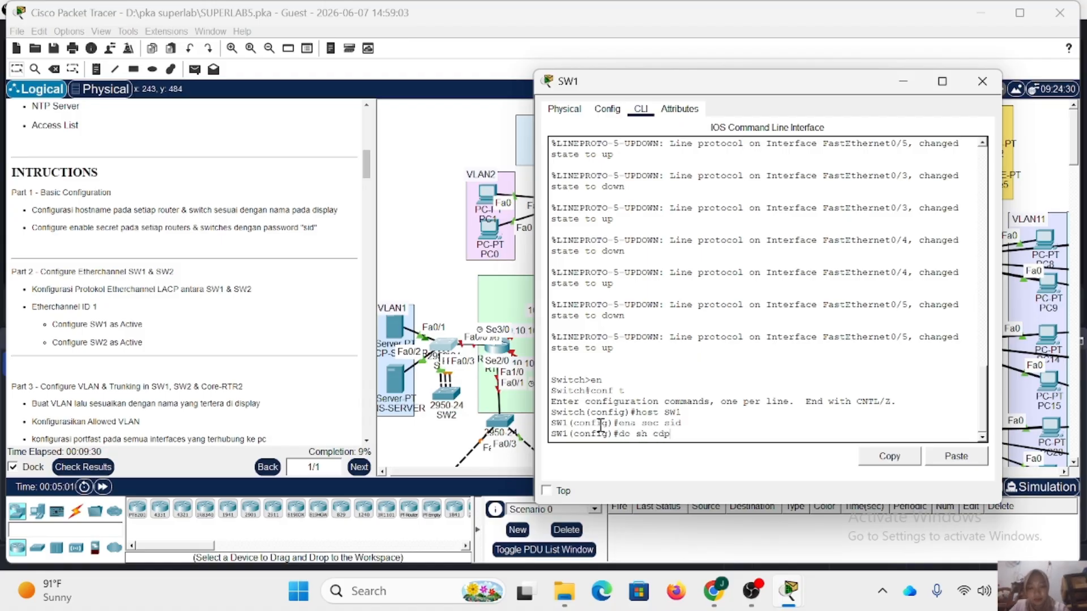
type(" neigh")
key("Return")
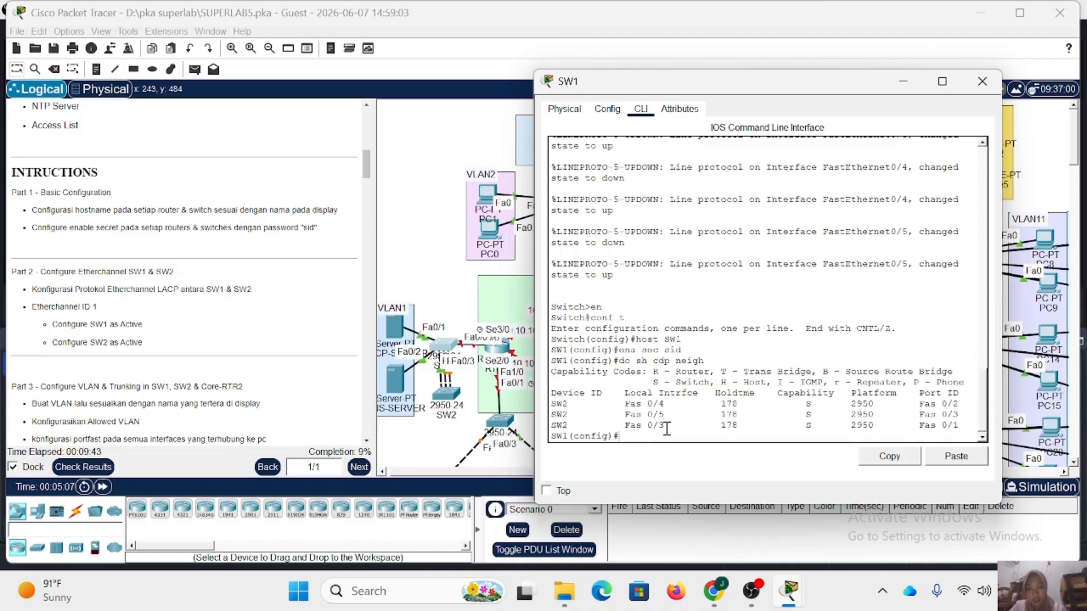
On SW1, select the interface range fa0/3-5 and assign it to channel group 1 in active mode.
type("int r fa0/3-5")
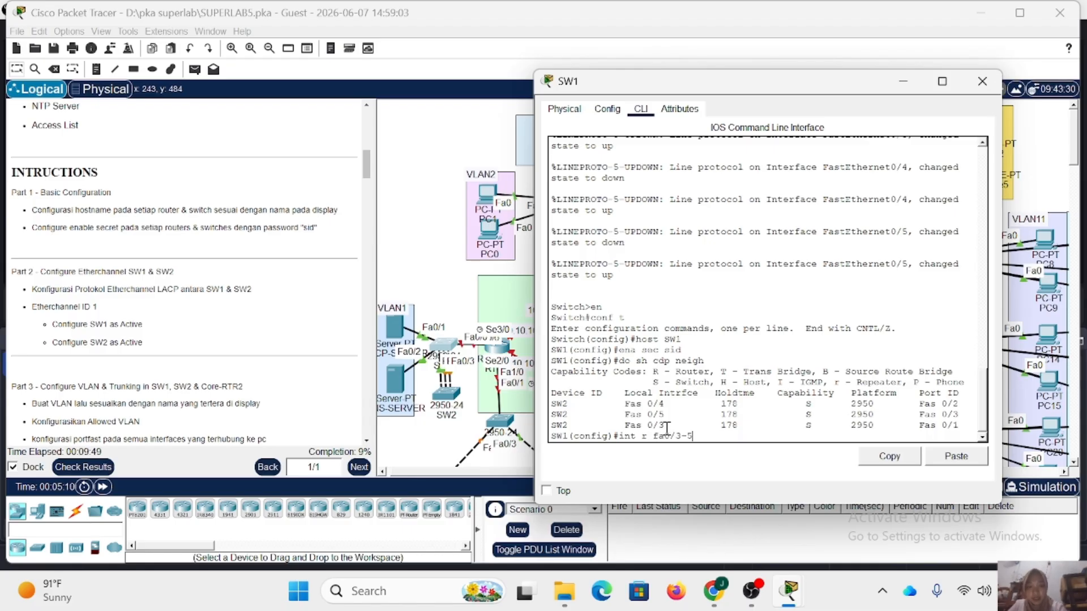
key("Return")
type("ch")
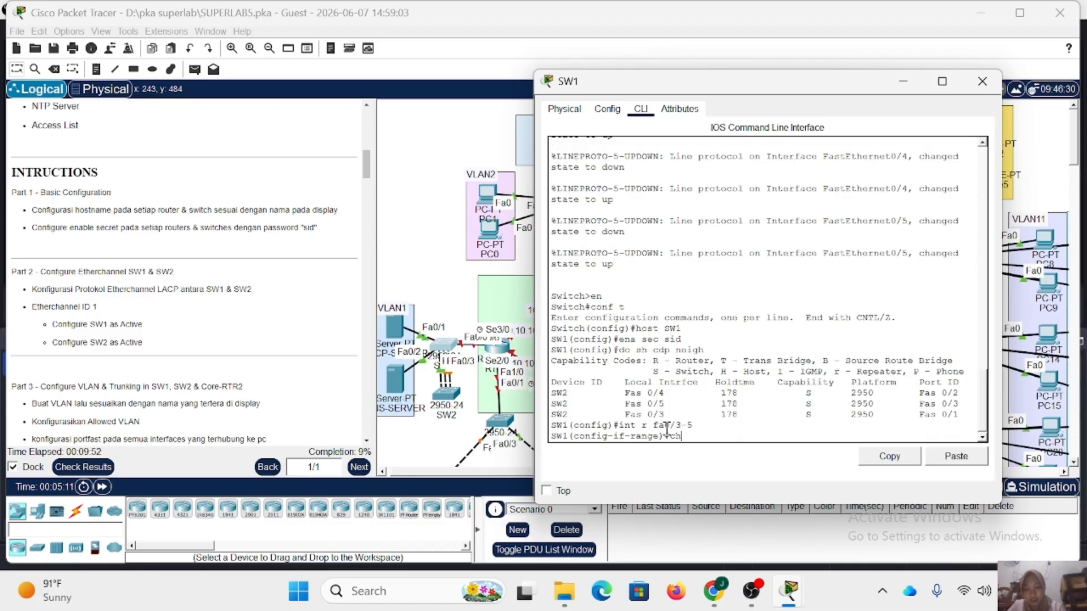
type("annel-")
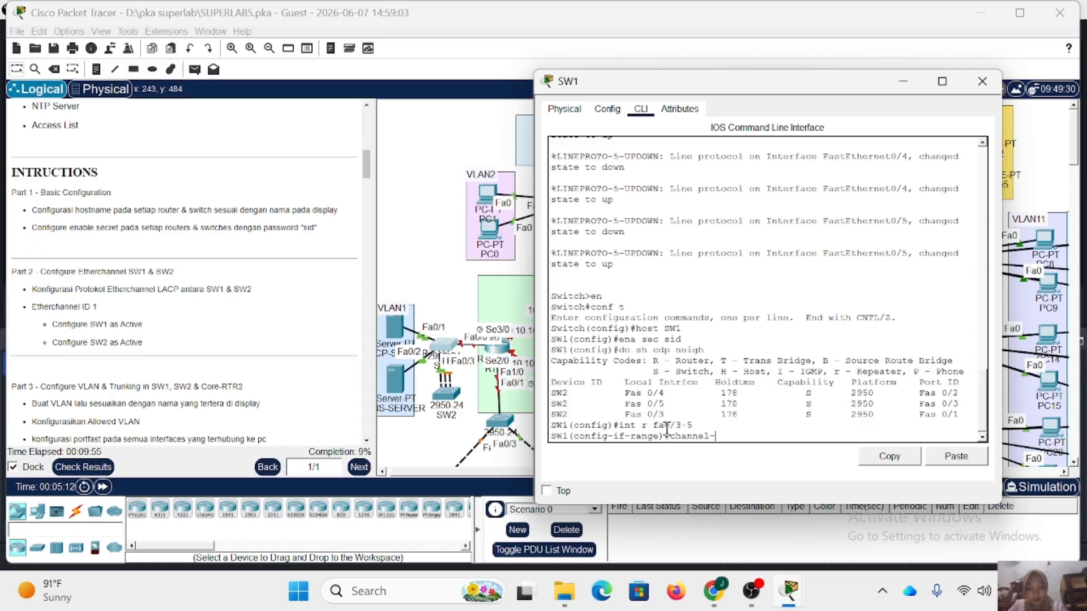
type("group 1m")
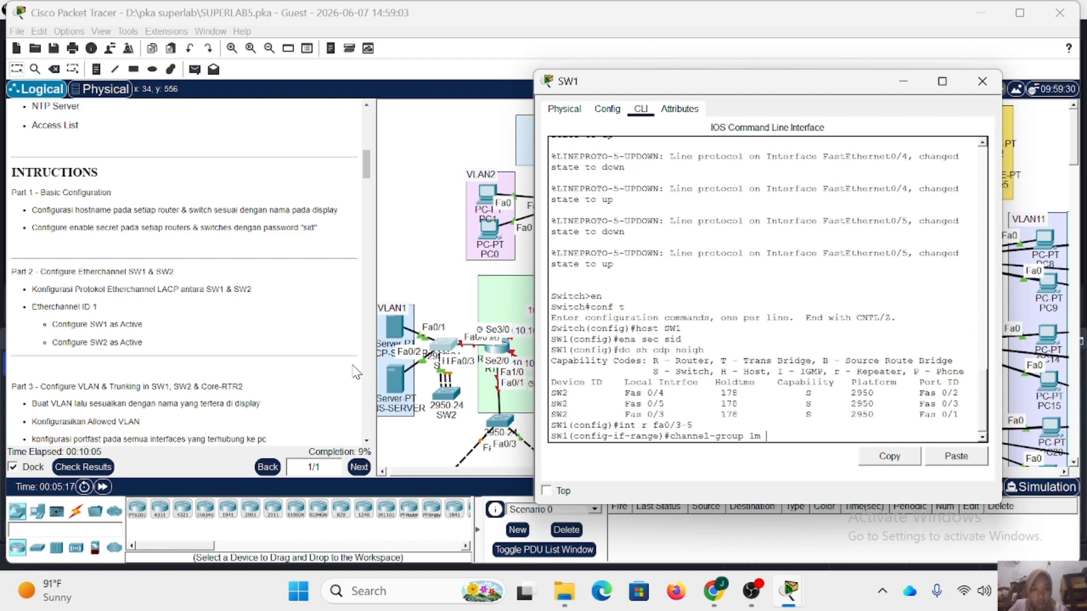
key("BackSpace")
key("BackSpace")
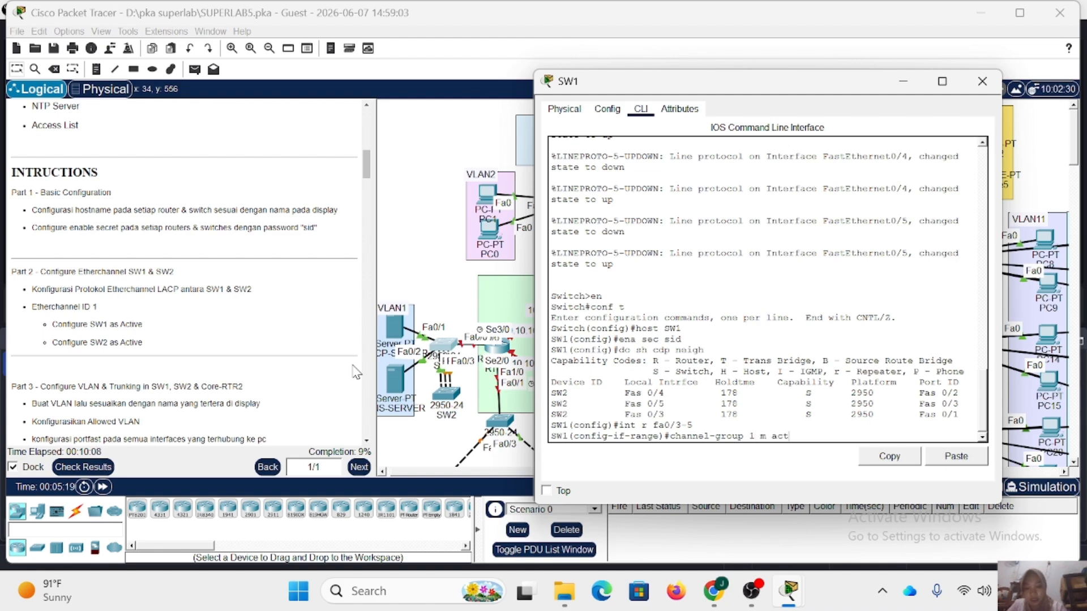
key("Return")
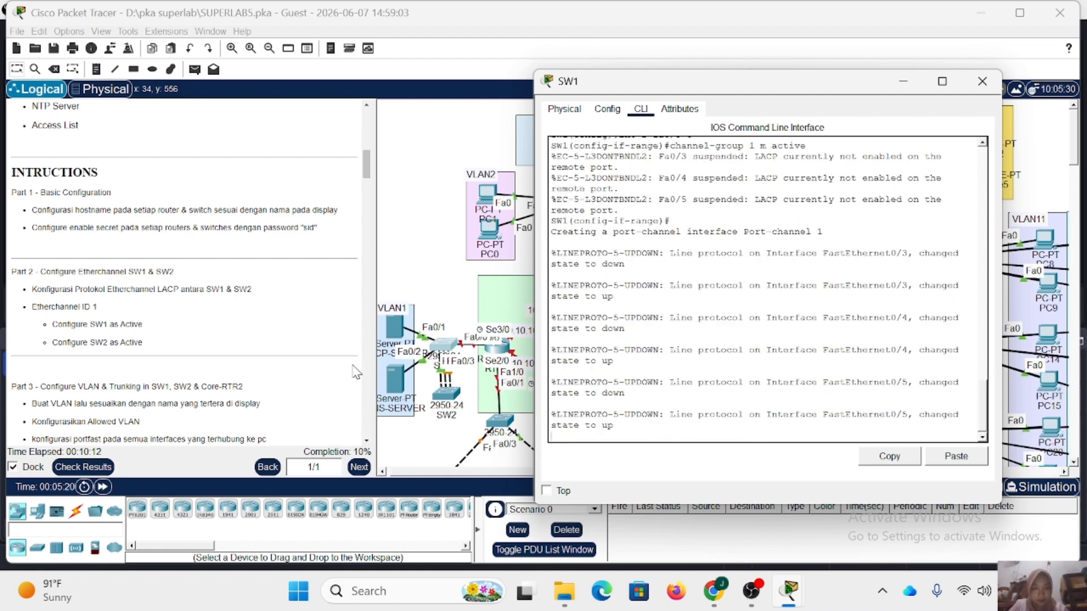
key("Return")
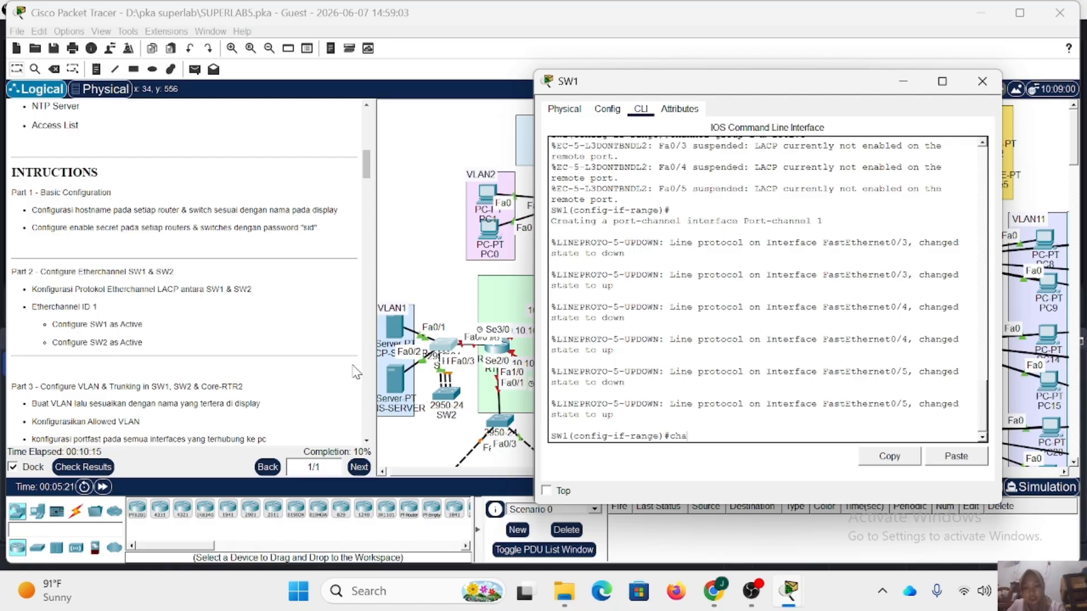
Set the channel protocol to LACP on SW1's selected interface range and close the SW1 window.
type("channel-protocol")
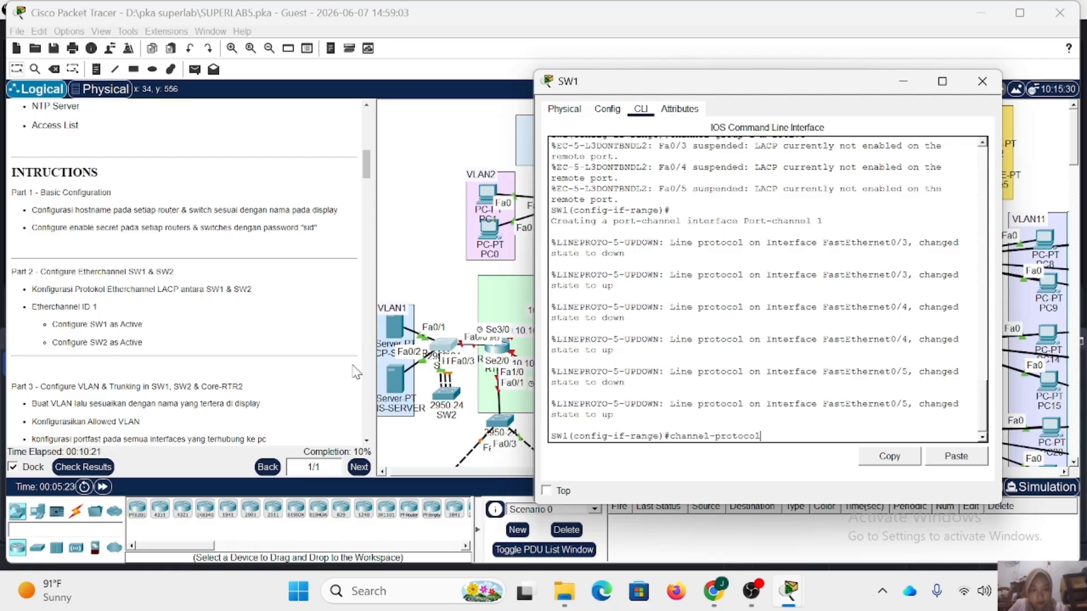
type(" lacp")
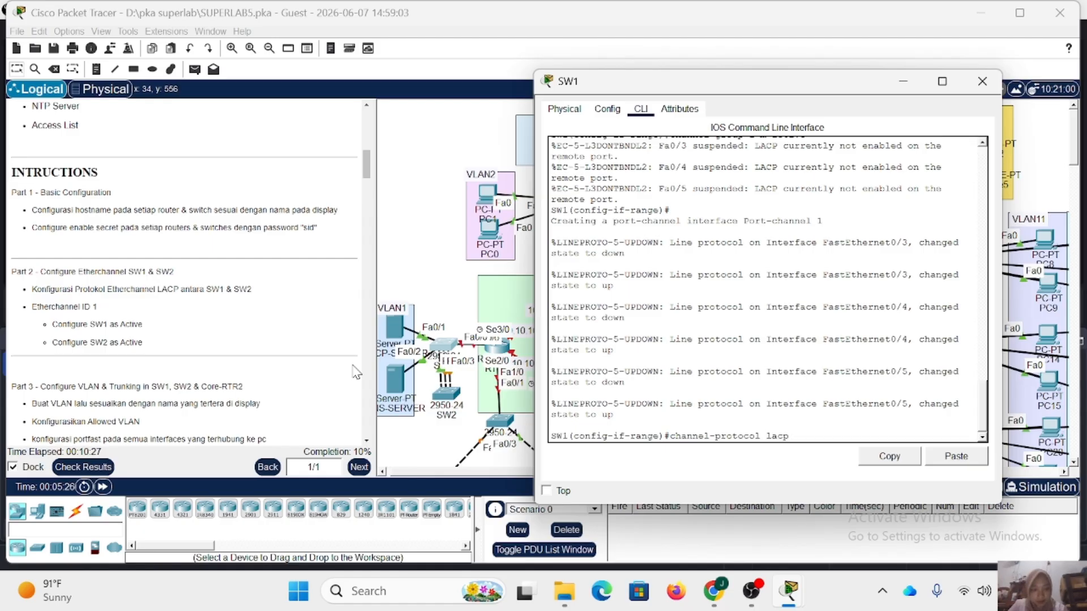
key("Return")
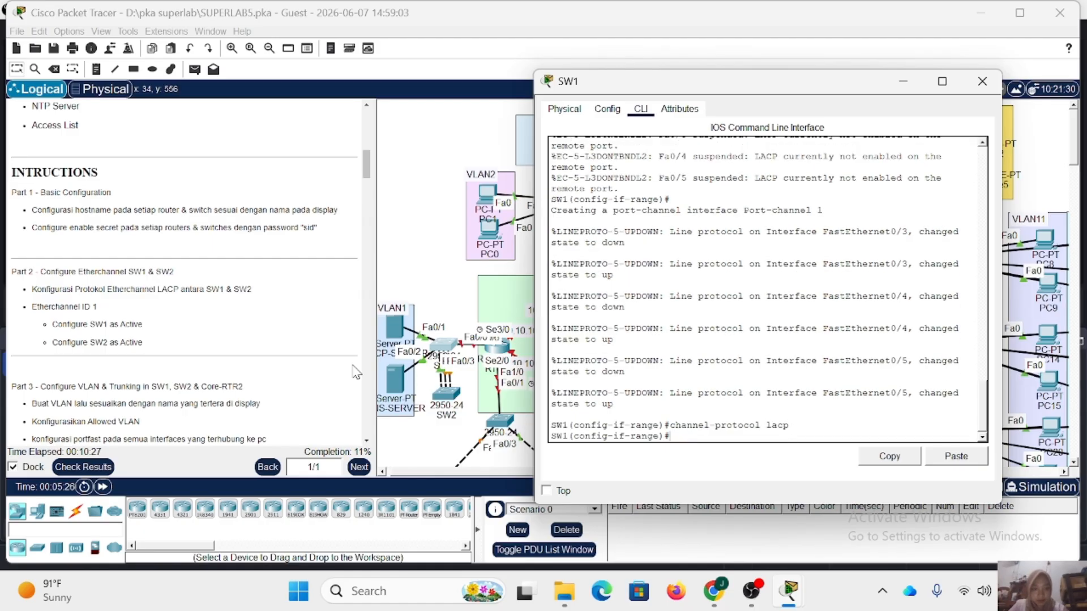
left_click(982, 80)
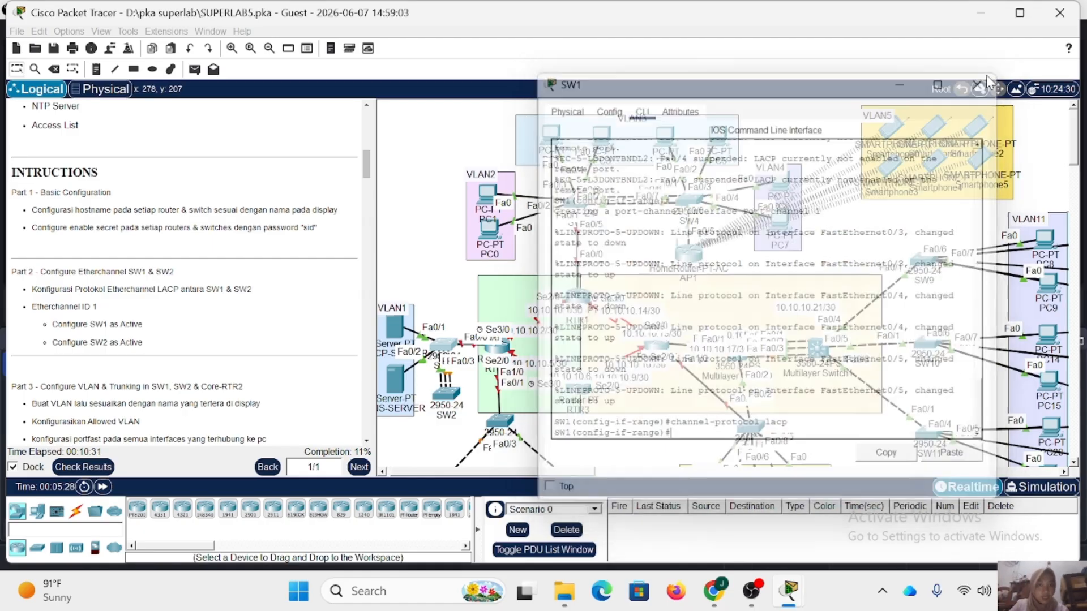
Open switch SW2's command line and list its CDP neighbours to identify the ports connected to SW1.
scroll(495, 368, "down", 3)
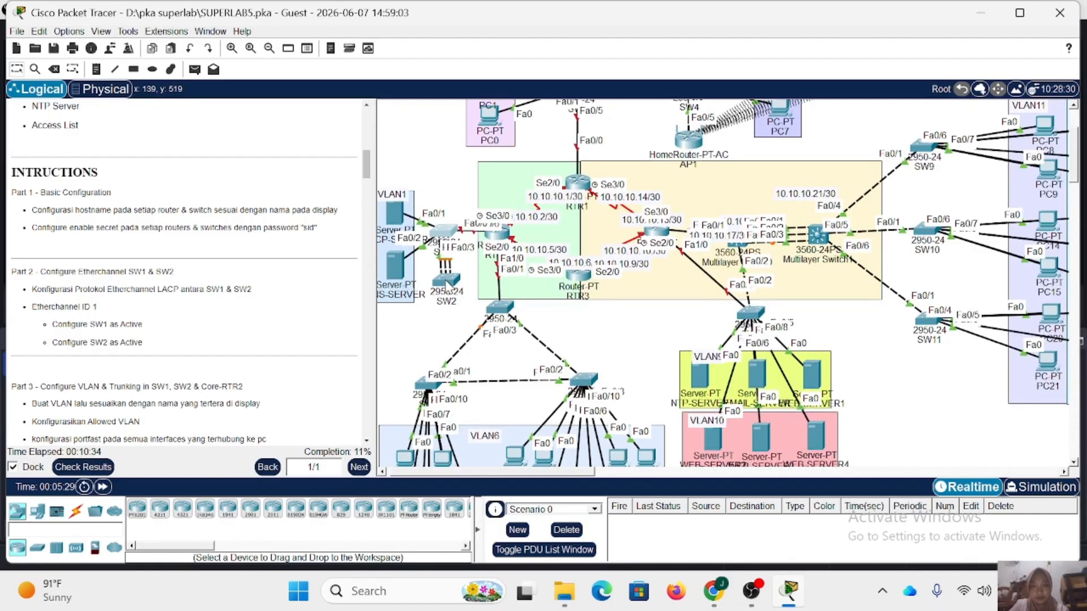
left_click(447, 283)
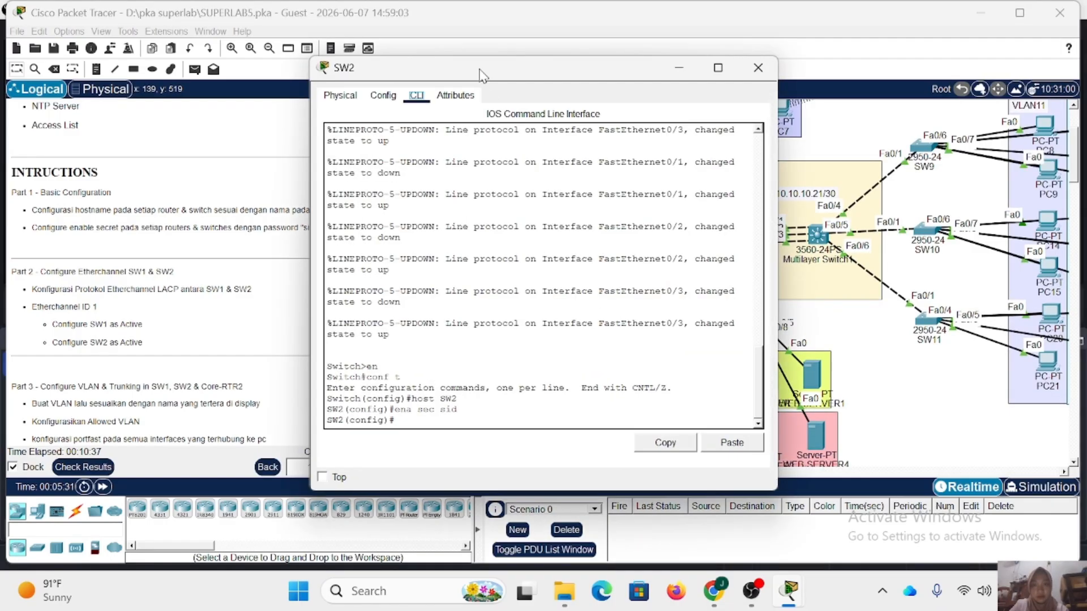
left_click_drag(460, 138, 643, 82)
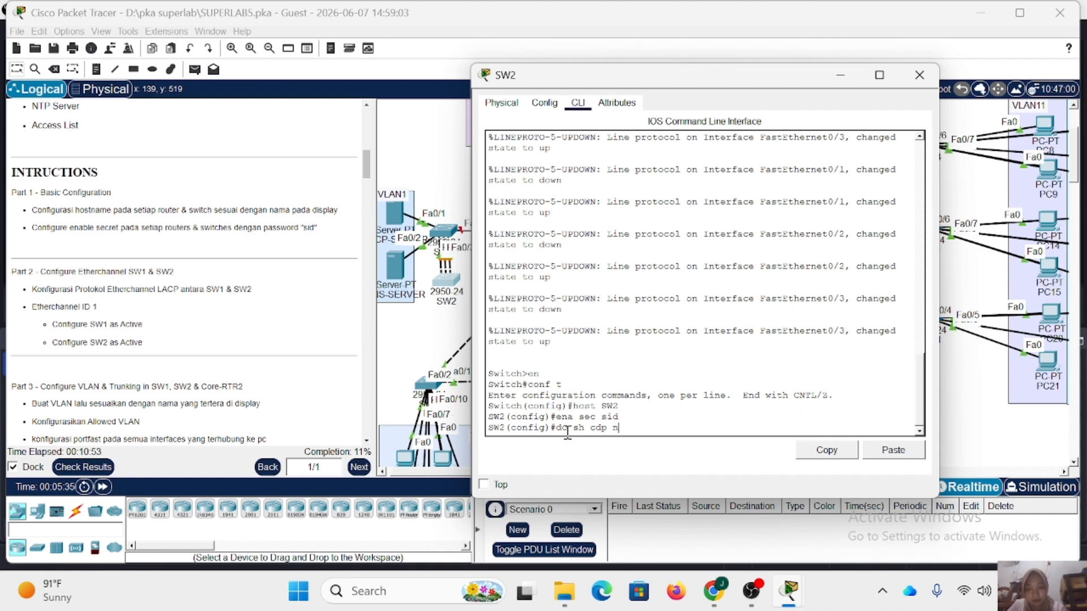
type("eigh")
key("Return")
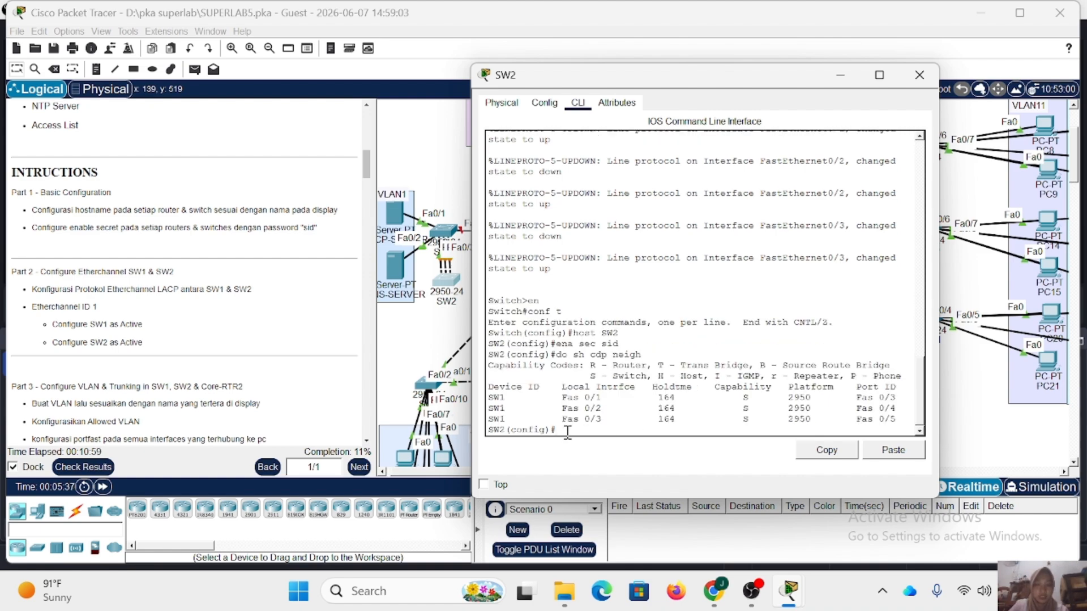
On SW2, select the interface range fa0/1-3 and assign it to channel group 1 in active mode.
type("int r")
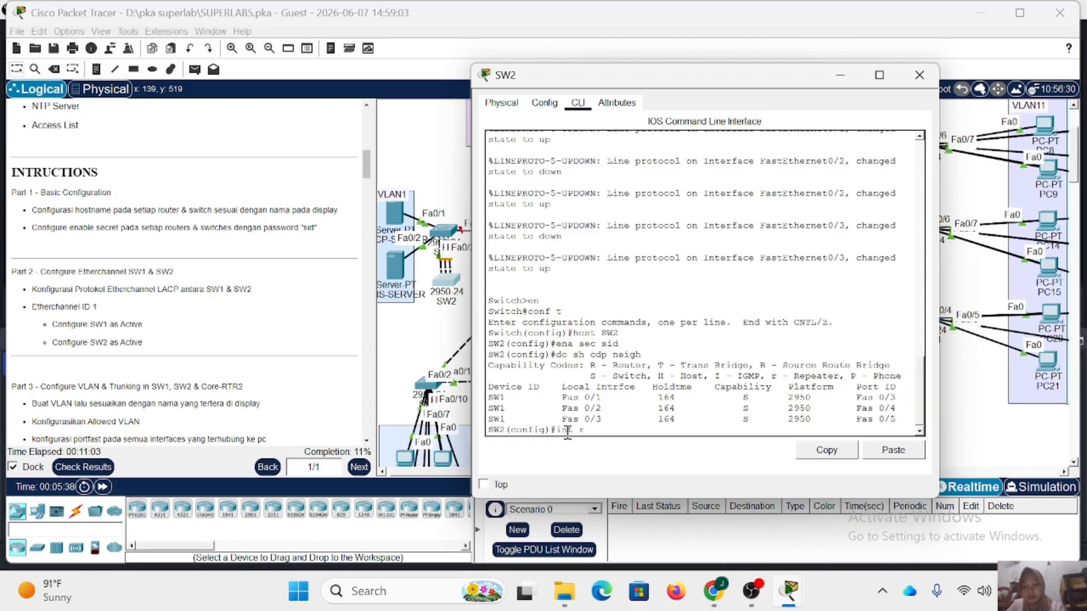
type(" fa0/1-3")
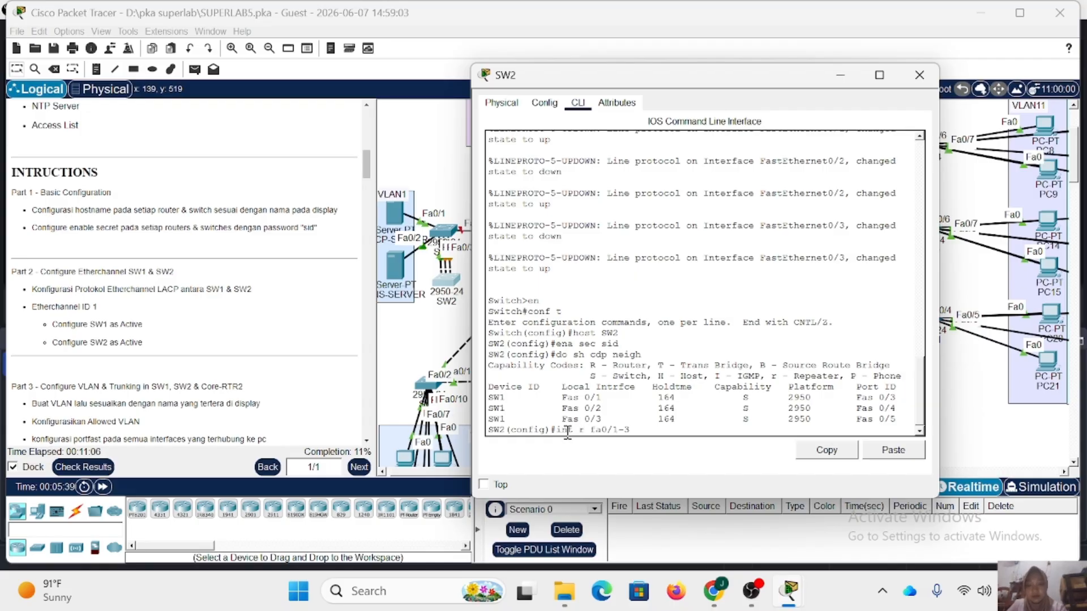
key("Return")
type("ch")
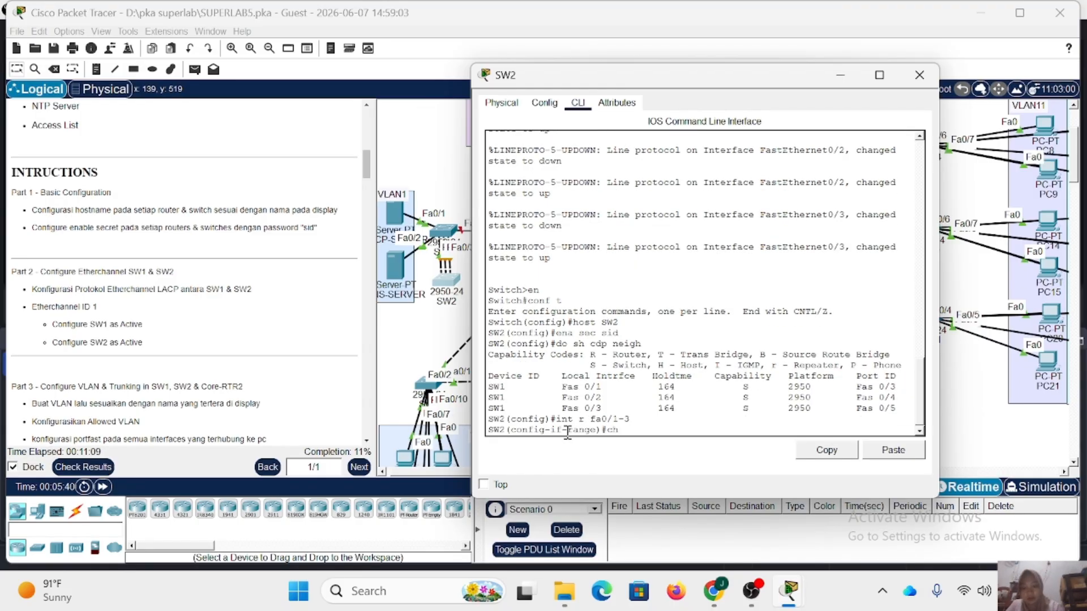
type("an")
type("nel-gr")
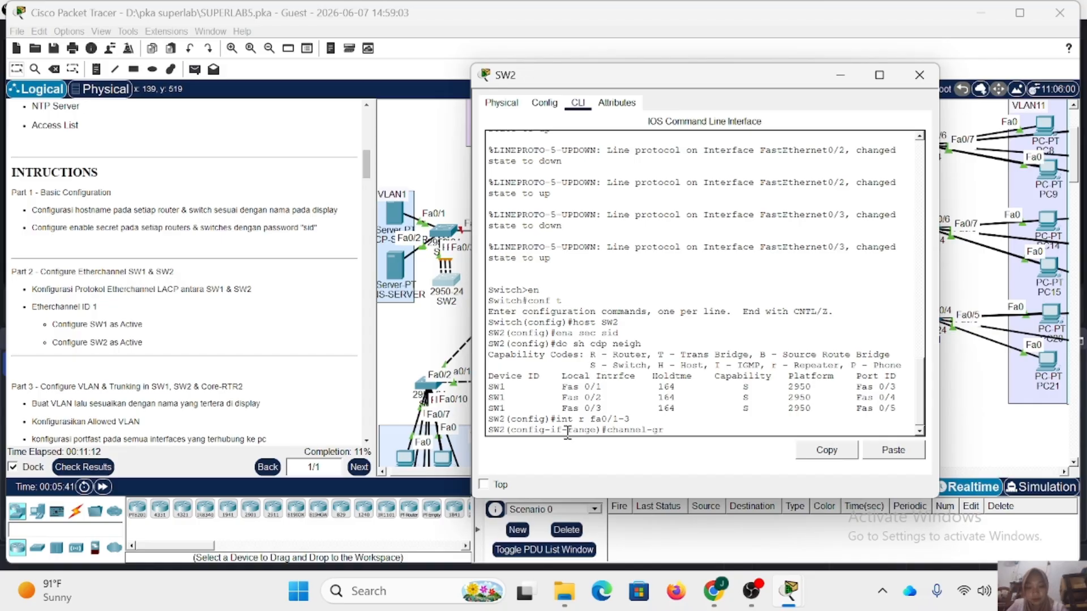
type("oup")
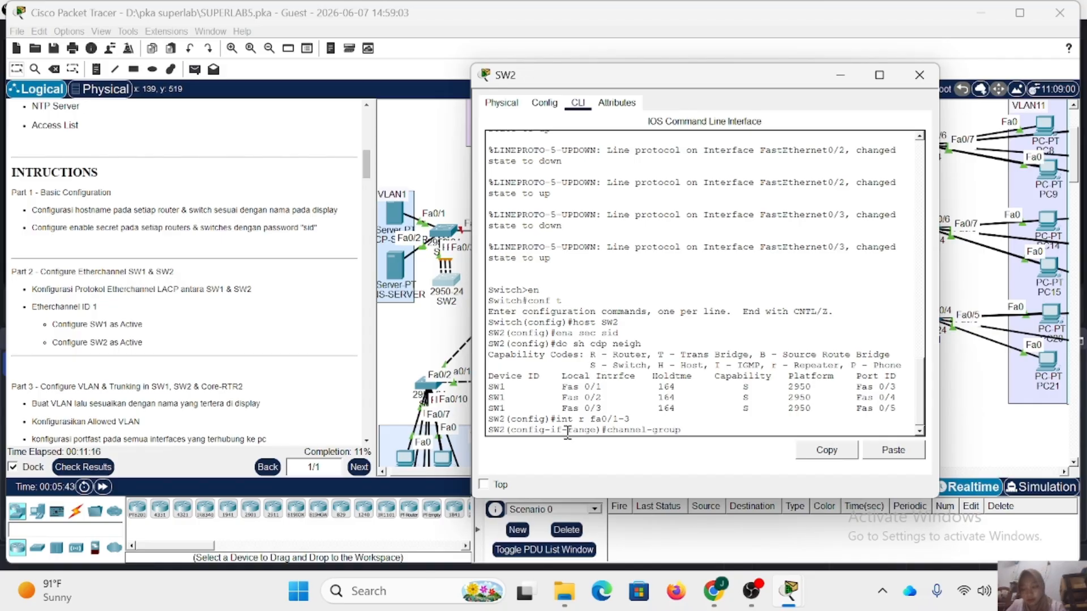
type(" 1 m a")
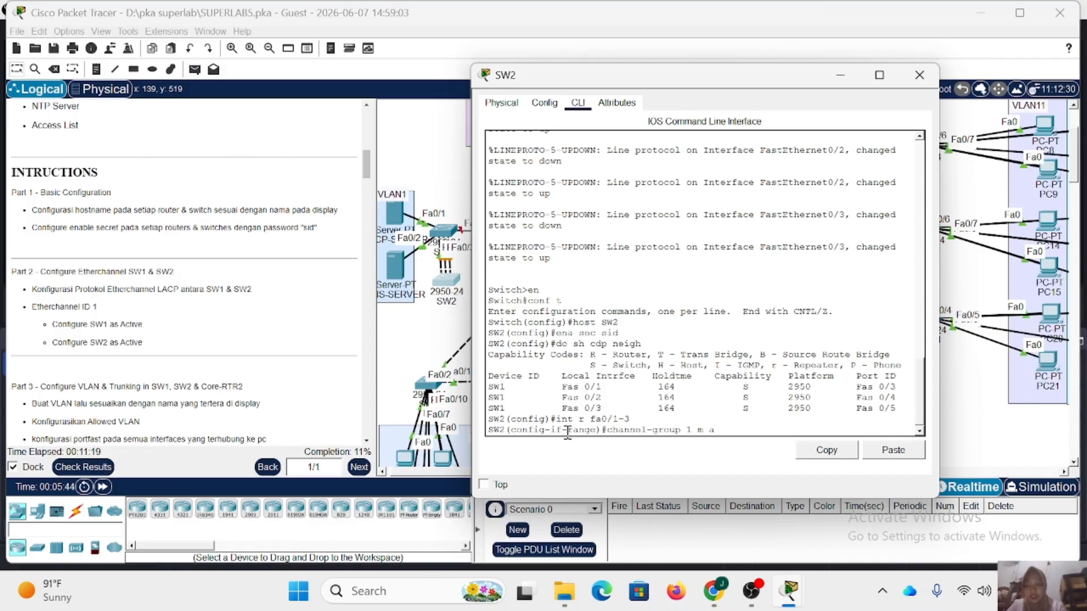
type("ctive")
key("Return")
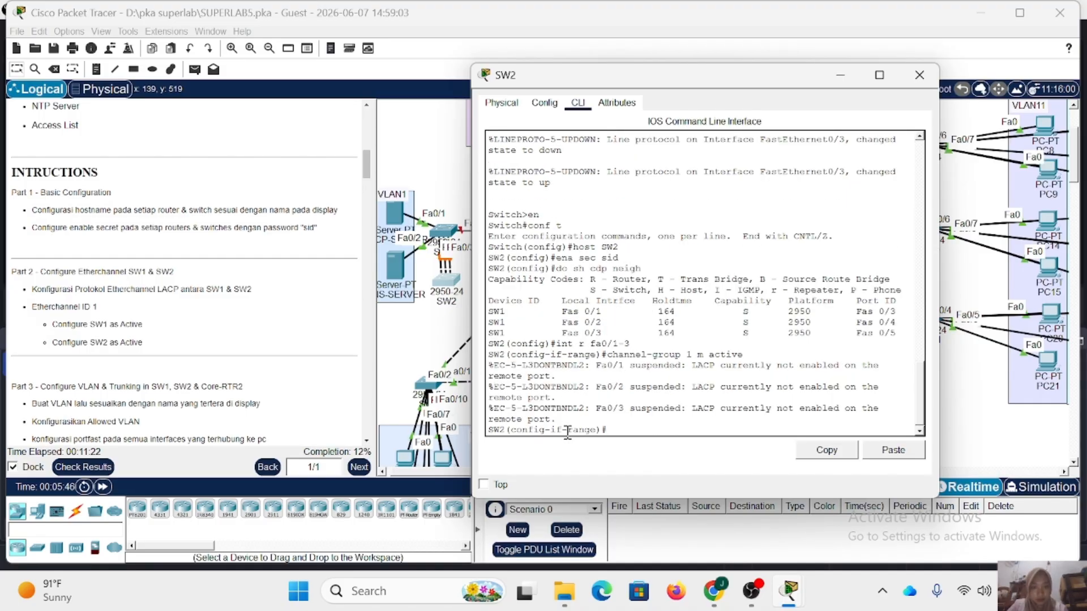
Set the channel protocol to LACP on SW2's selected interface range.
type("cha")
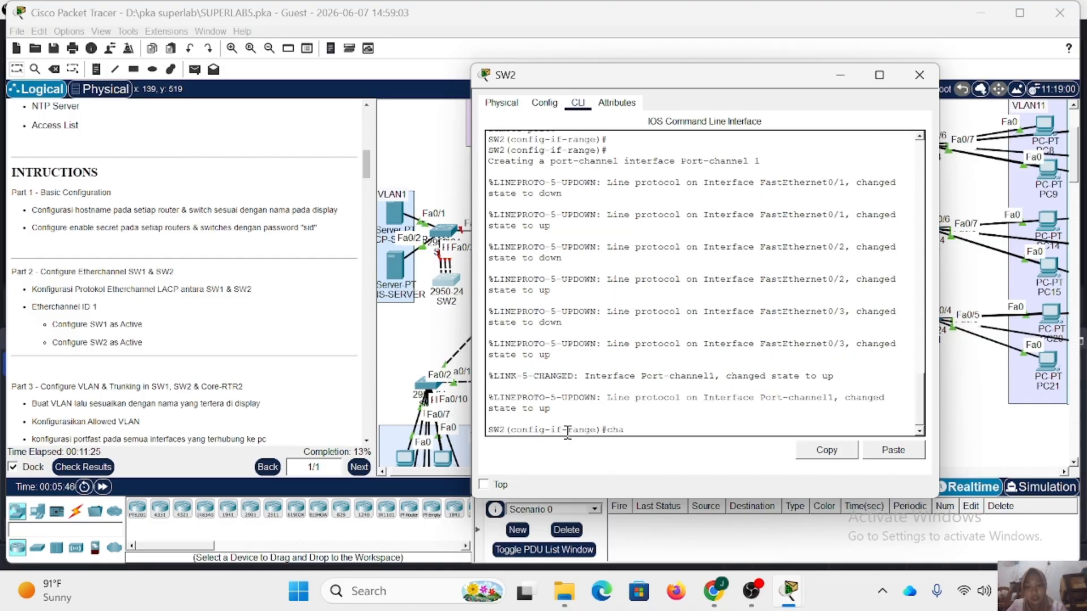
type("nnel-")
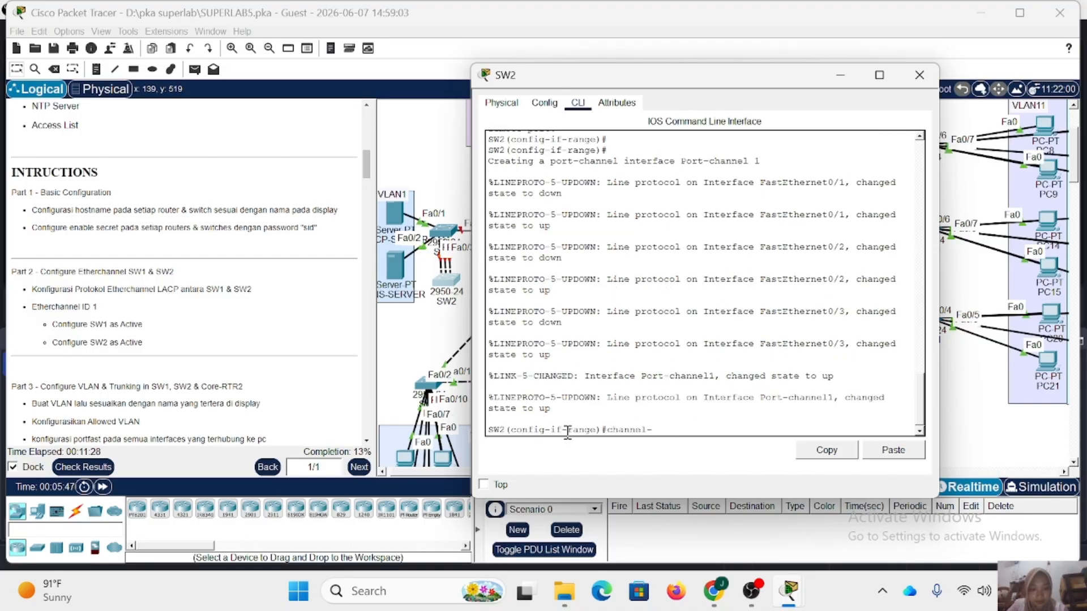
type("protocol lacp")
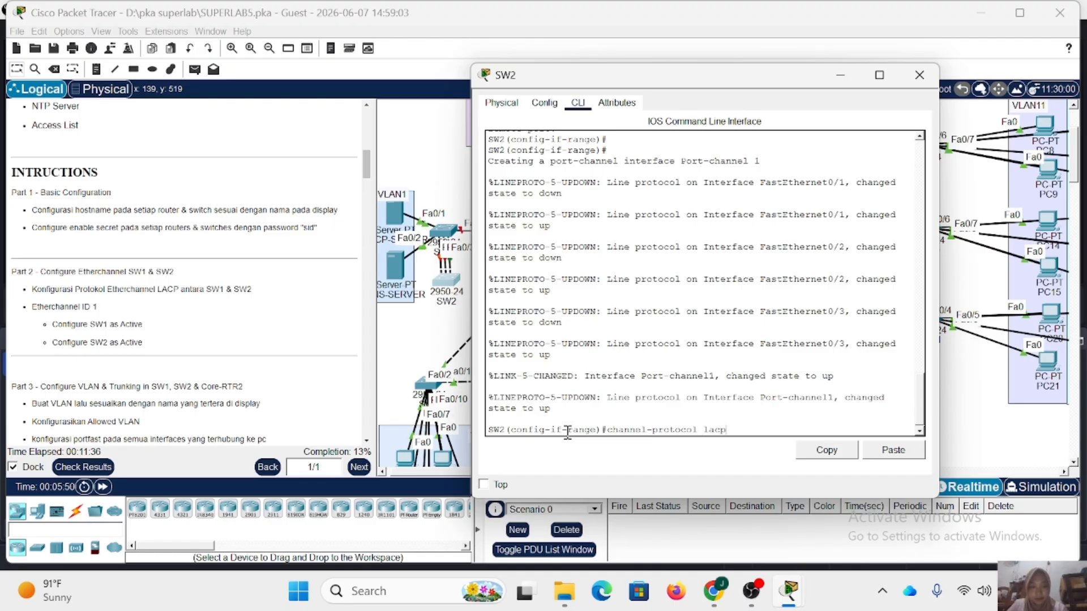
key("Return")
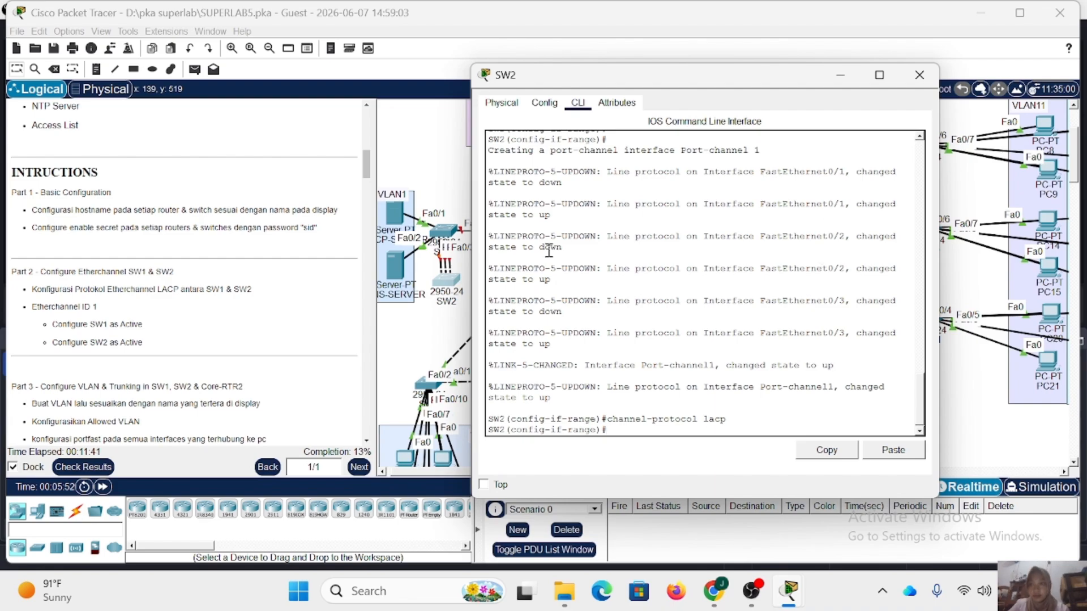
Close SW2, read the Part 3 instructions, and return SW1's command line to global configuration mode.
left_click(919, 75)
scroll(225, 292, "down", 1)
scroll(226, 292, "down", 3)
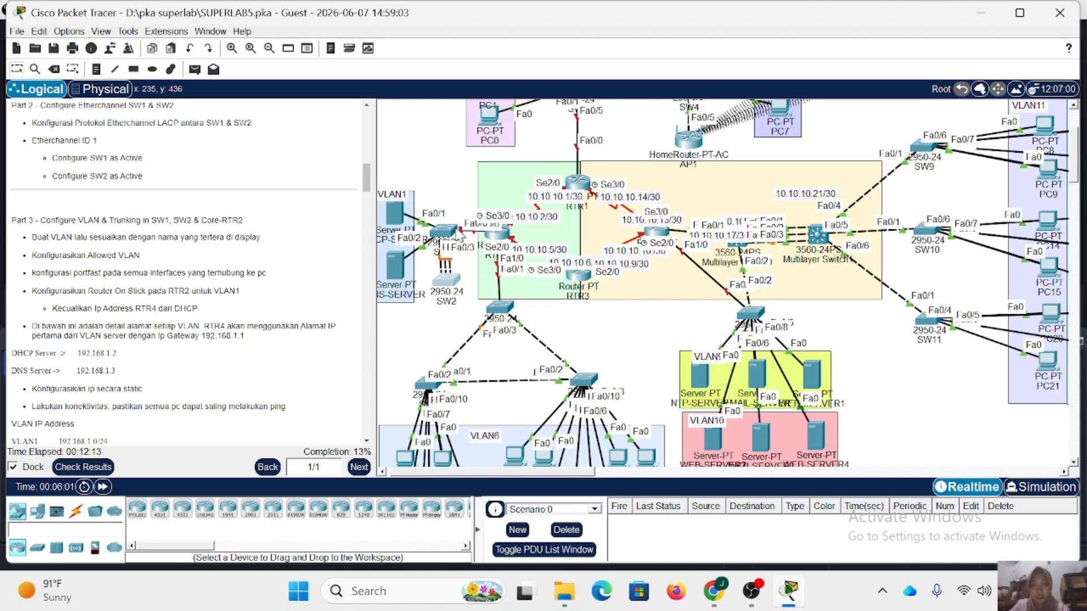
left_click(452, 231)
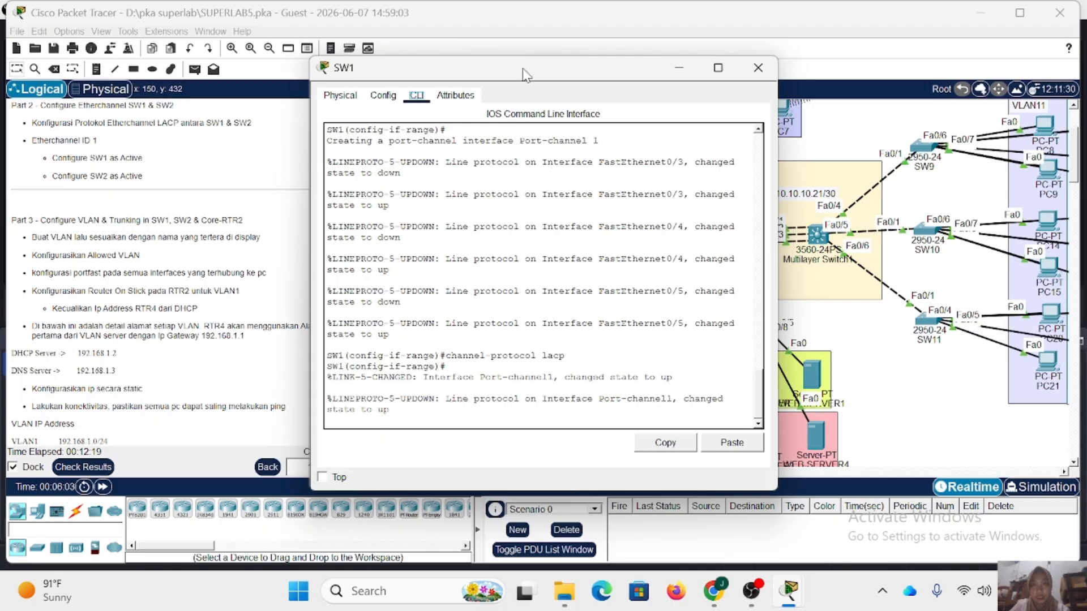
left_click_drag(526, 75, 680, 85)
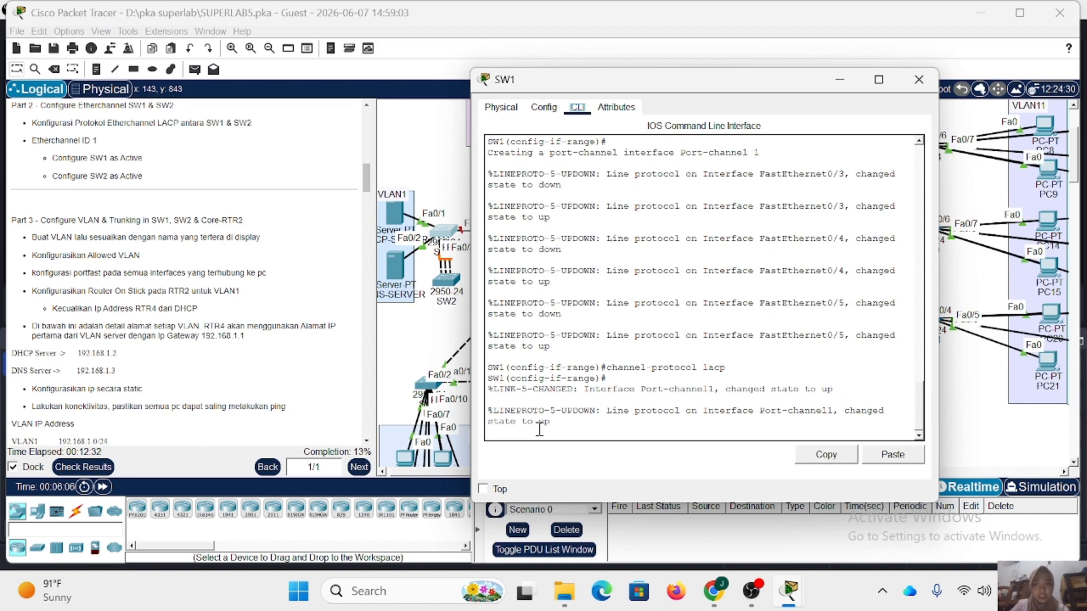
key("Return")
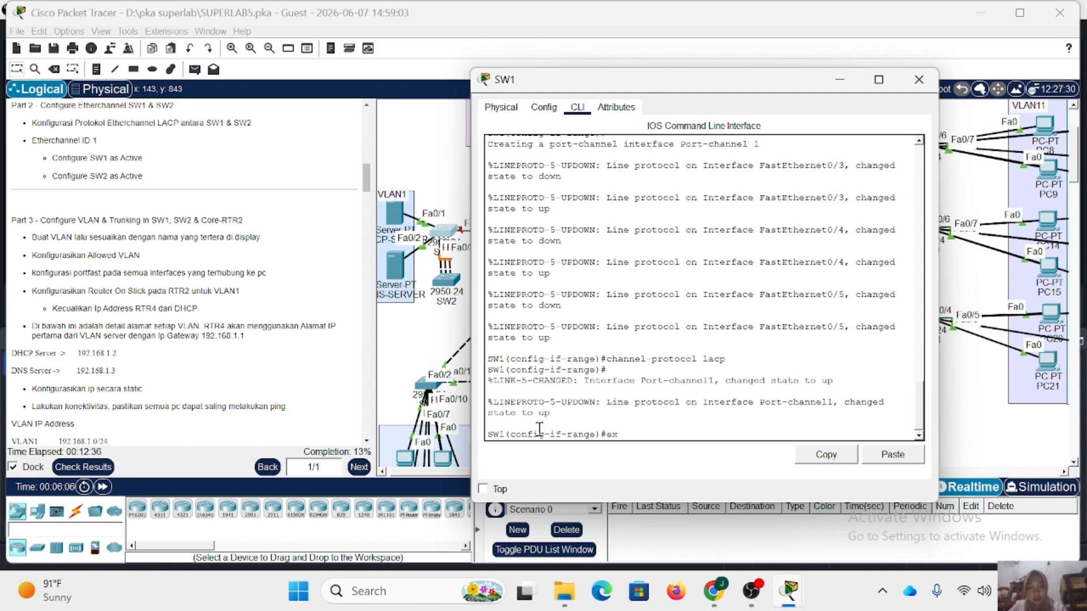
type("ex")
key("Return")
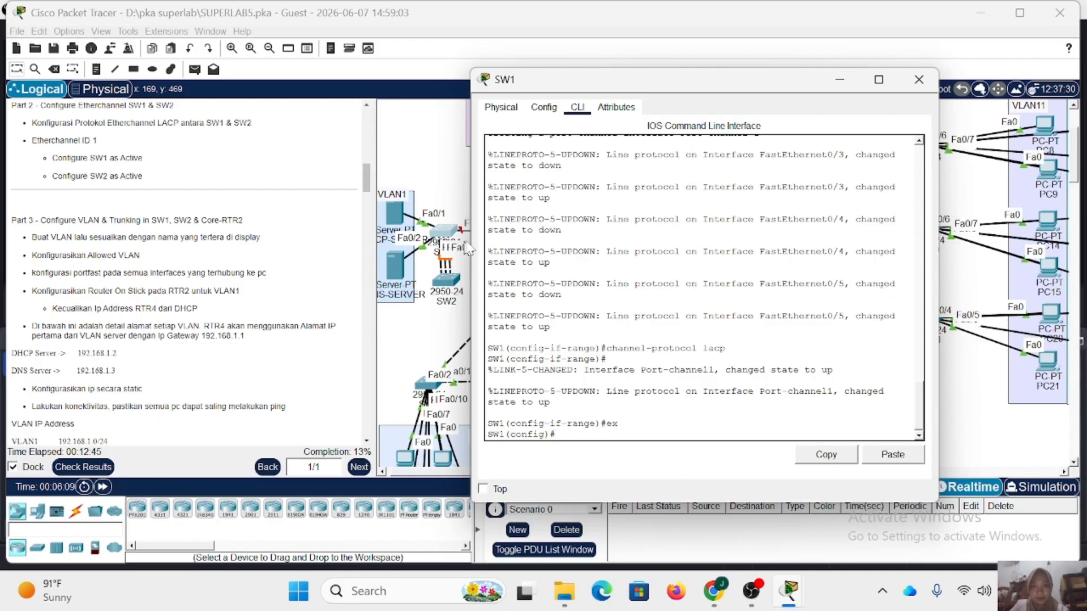
left_click_drag(641, 85, 704, 74)
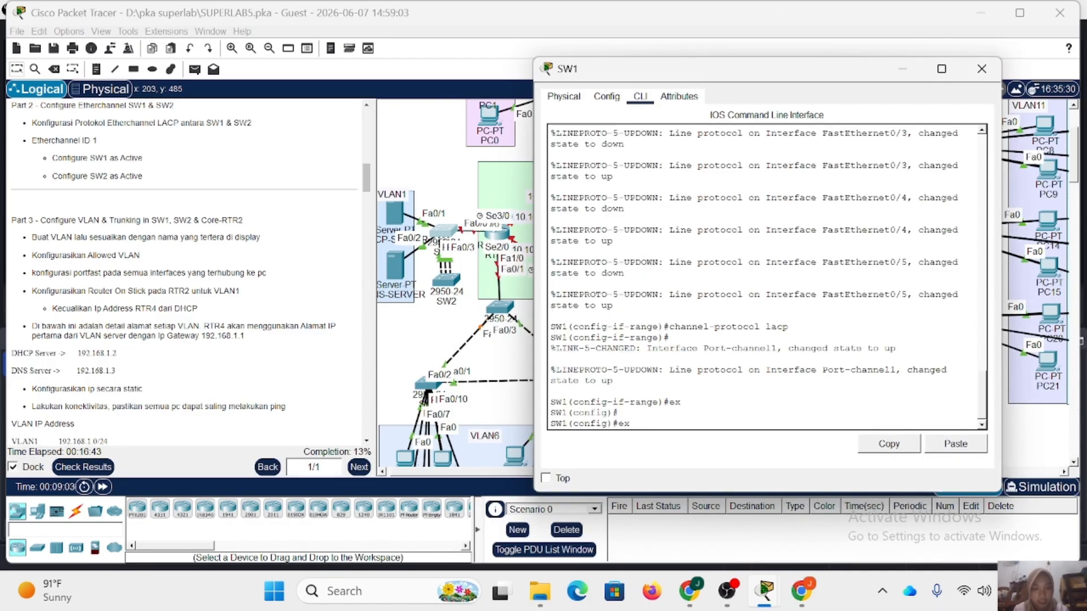
List SW1's CDP neighbours to check which local interface links to SW2.
key("Up")
key("Up")
key("Up")
key("Up")
key("Up")
key("Down")
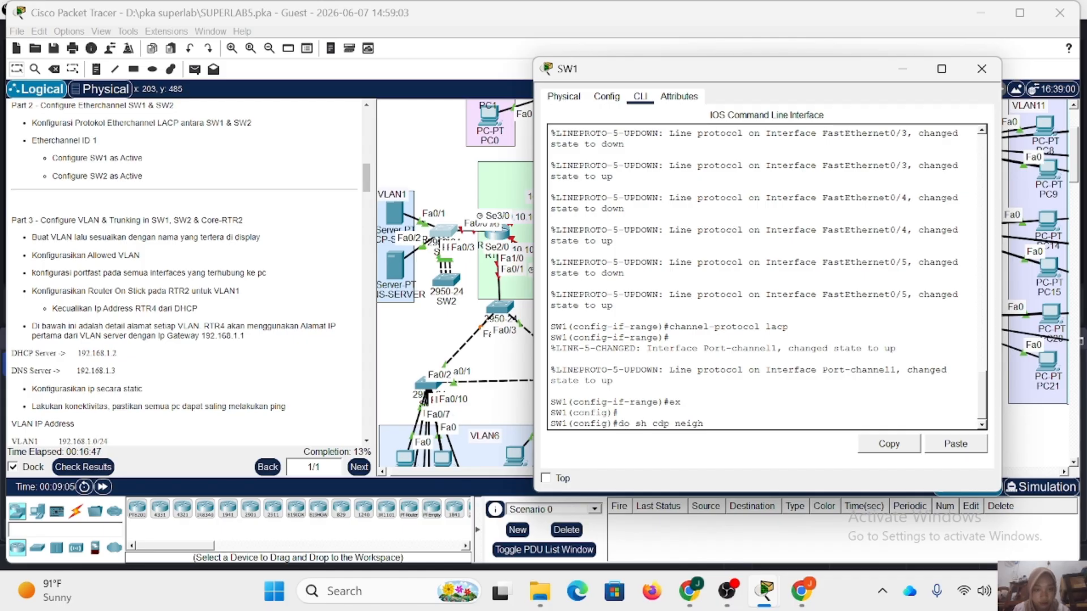
key("Return")
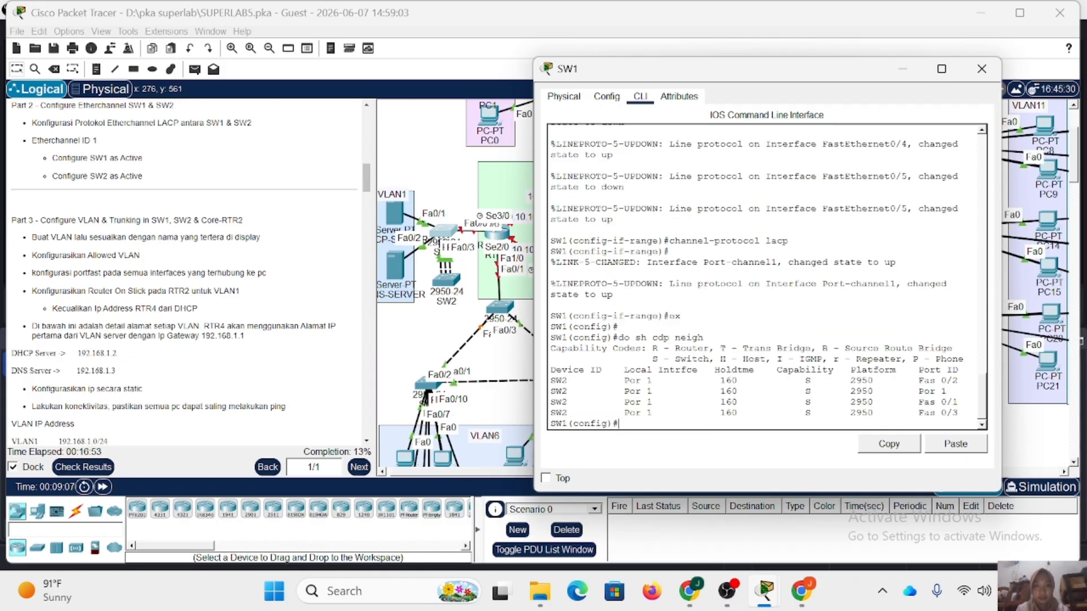
On SW1, enter interface port-channel 1 and set it to trunk mode.
type("in")
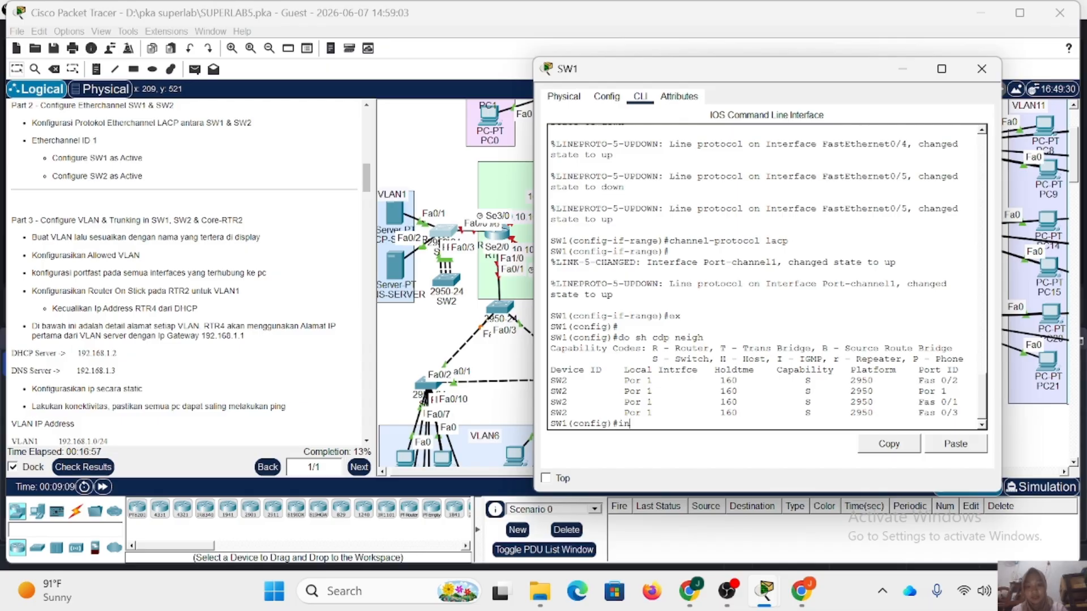
type("t po1")
key("Return")
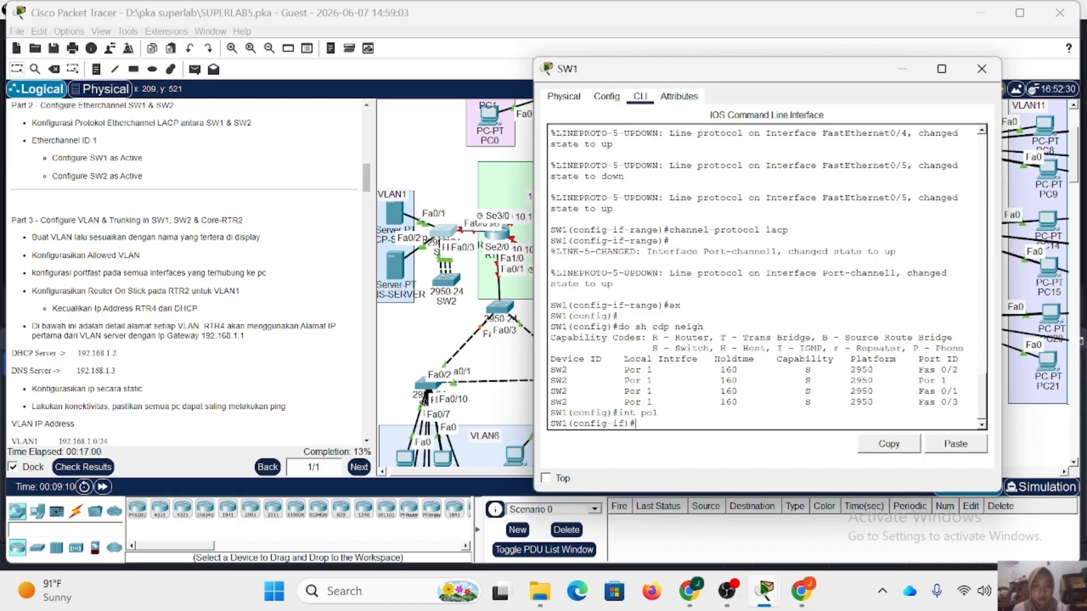
type("sw m t")
key("Return")
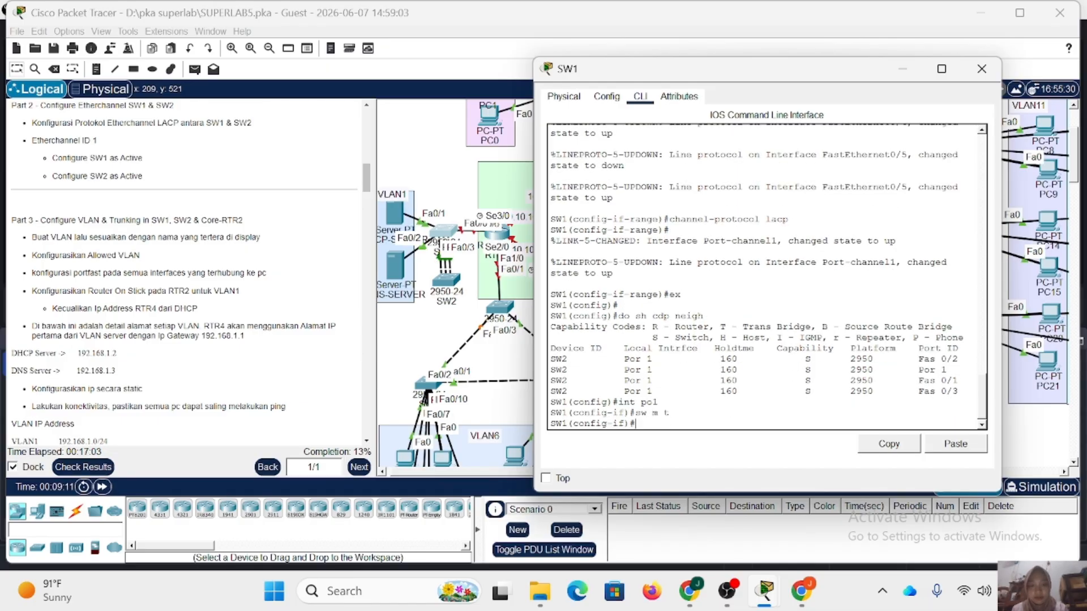
Allow only VLAN 1 on SW1's port-channel 1 trunk and leave the interface configuration.
type("s")
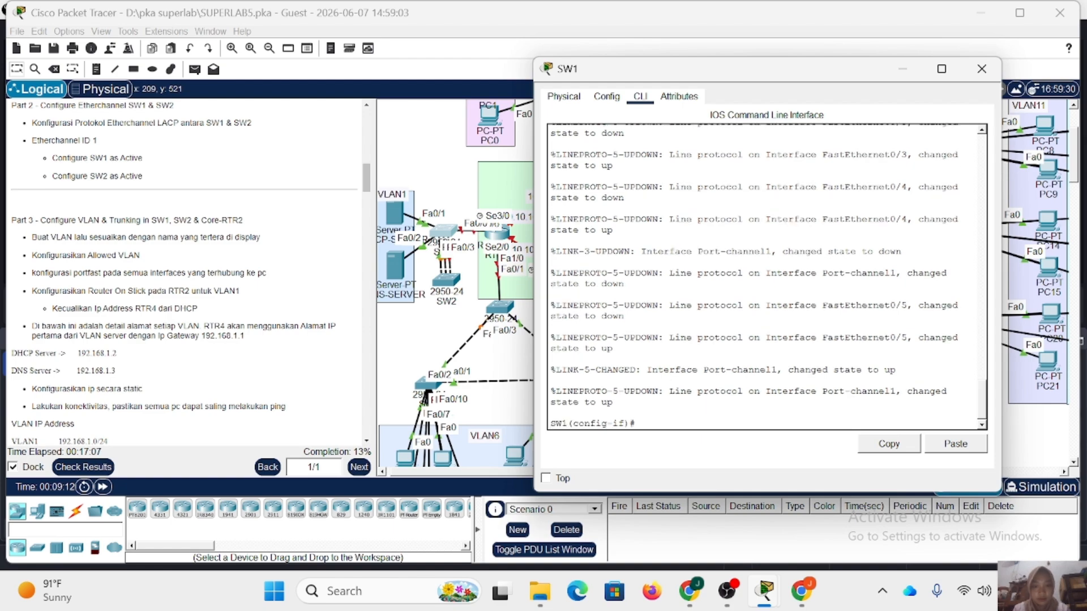
type("w t ")
type("all vl")
type(" 1")
key("Return")
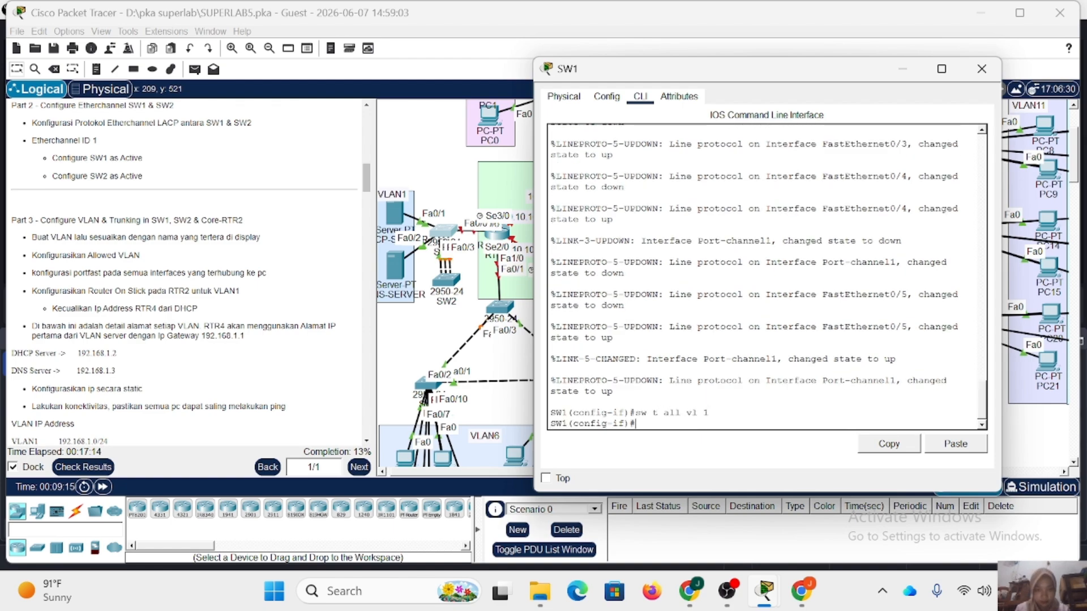
type("int")
key("BackSpace")
key("BackSpace")
key("BackSpace")
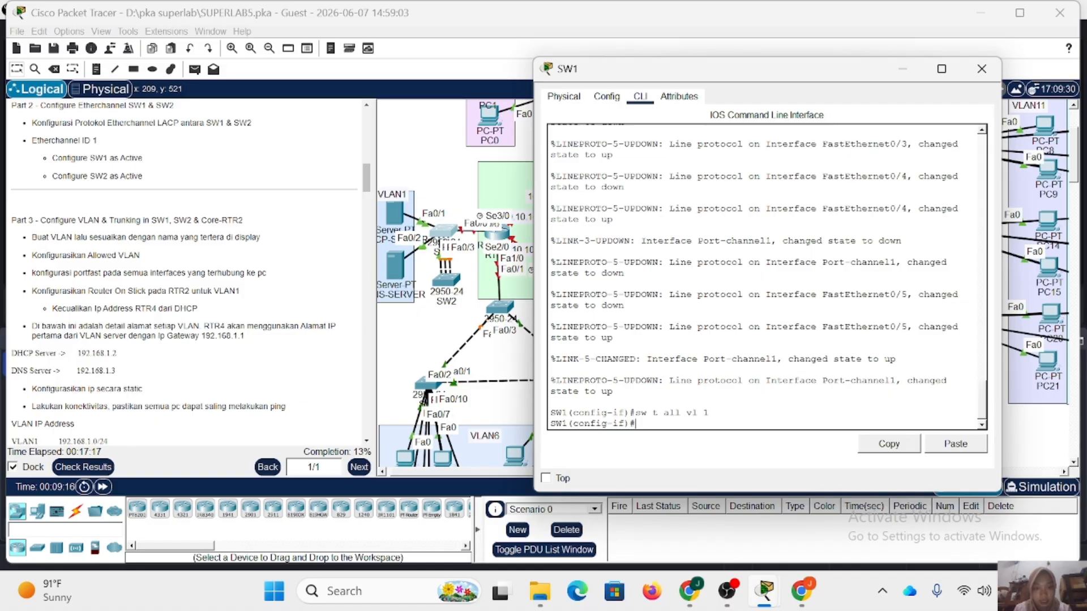
type("ex")
key("Return")
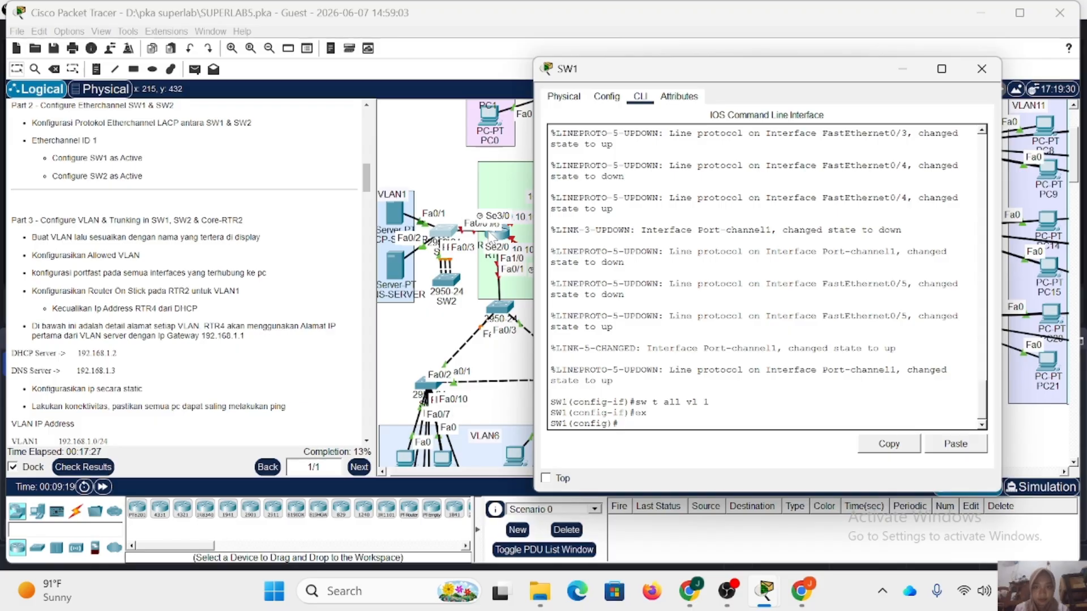
Shift SW1 slightly in the topology, reopen its command line and set interface fa0/6 to trunk mode.
mouse_move(438, 230)
left_mouse_down()
mouse_move(414, 230)
mouse_move(447, 230)
left_mouse_up()
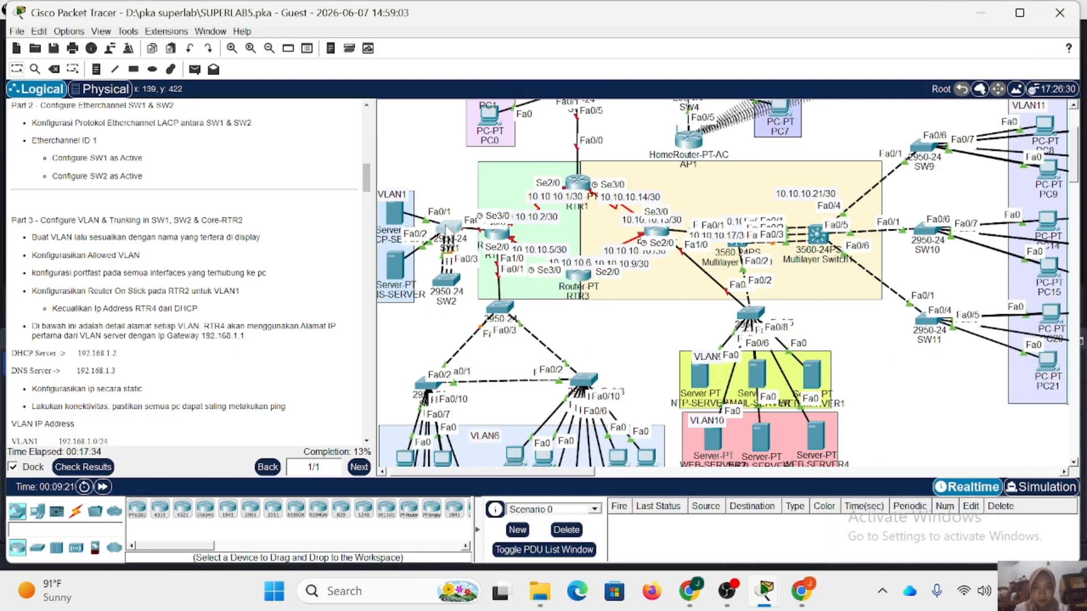
left_click(447, 230)
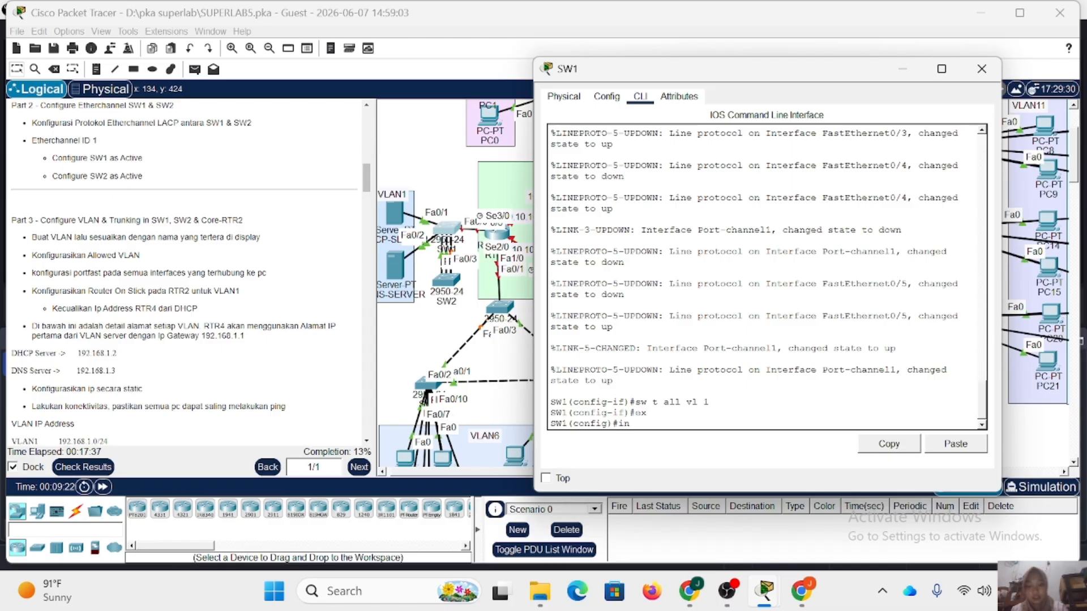
type("int fa0/6")
key("Return")
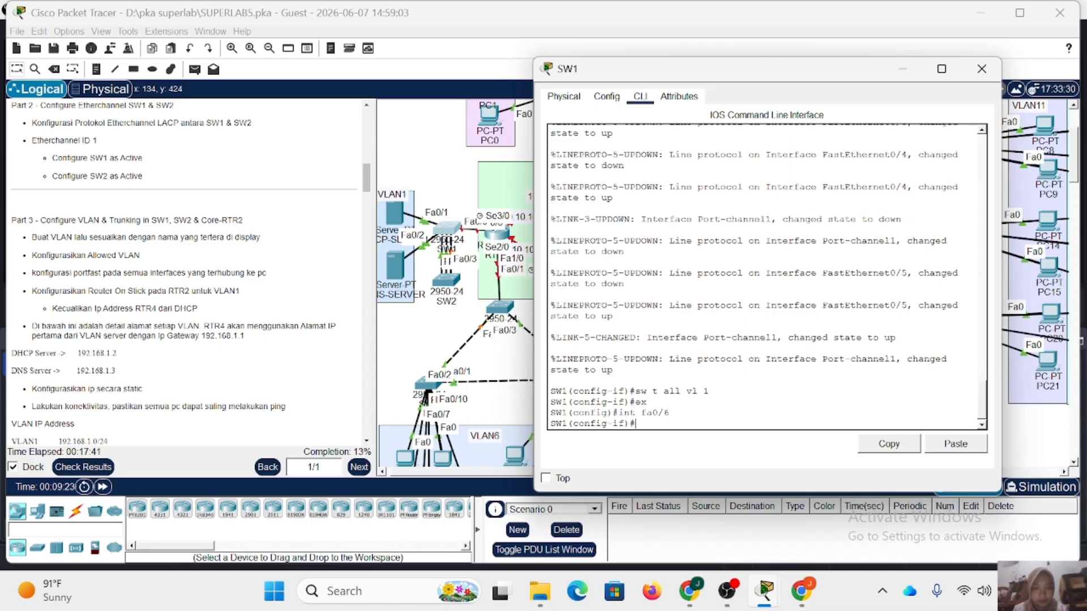
type("sw m t")
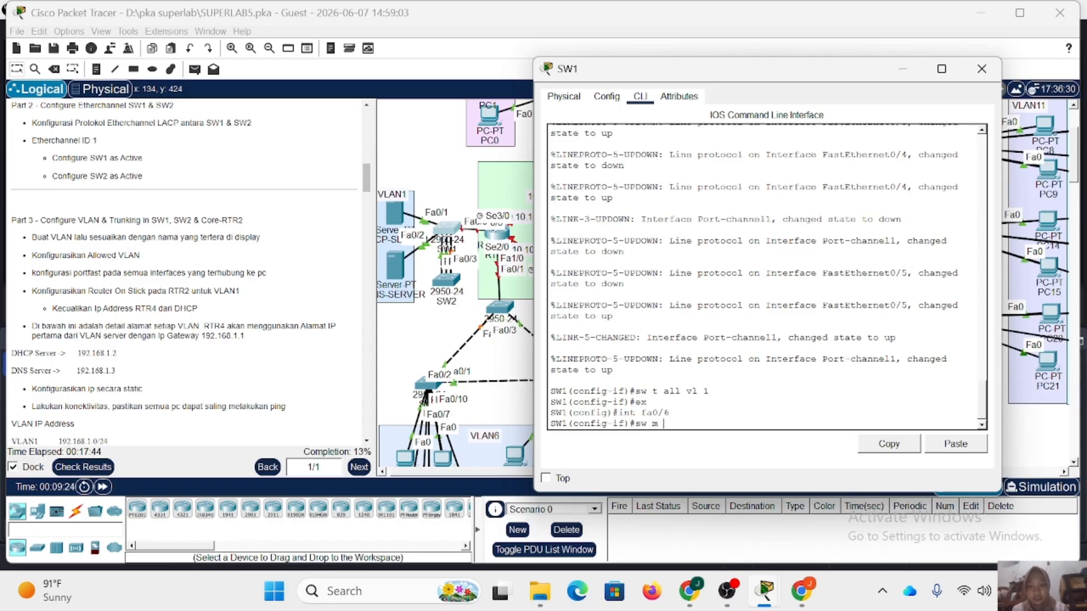
key("Return")
Allow only VLAN 1 on SW1's fa0/6 trunk.
type("sw t al")
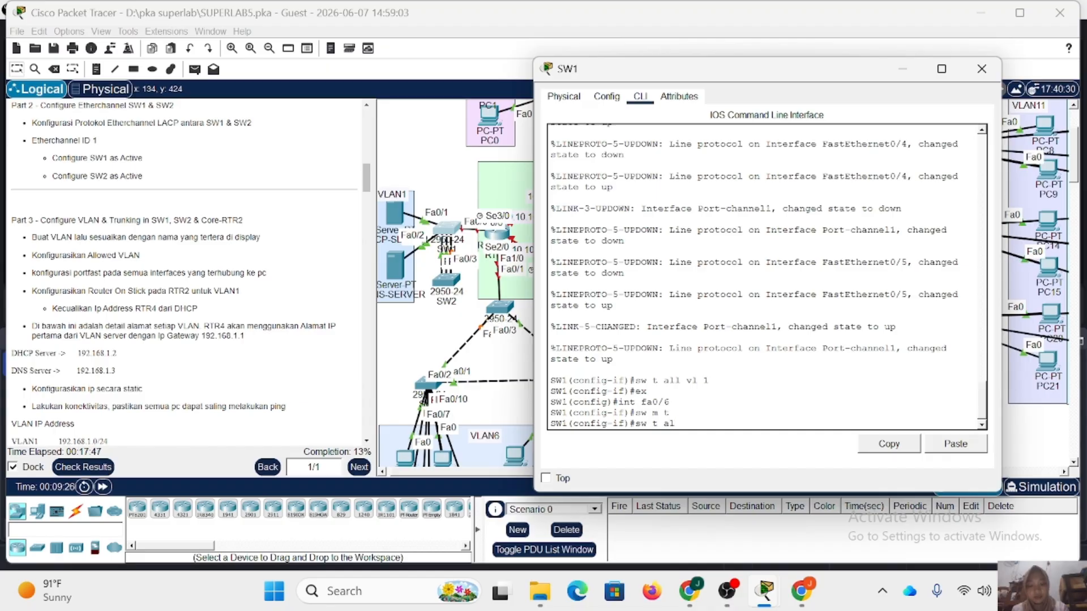
type("l vl 1")
key("Return")
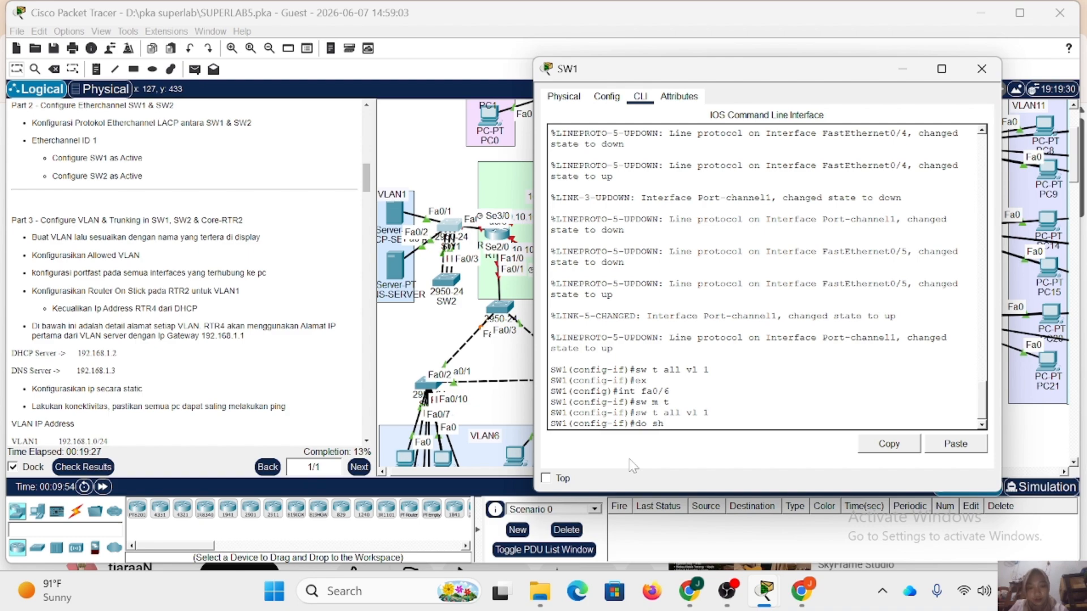
Display SW1's brief VLAN table and examine the ports assigned to VLAN 1.
type("l br")
key("Return")
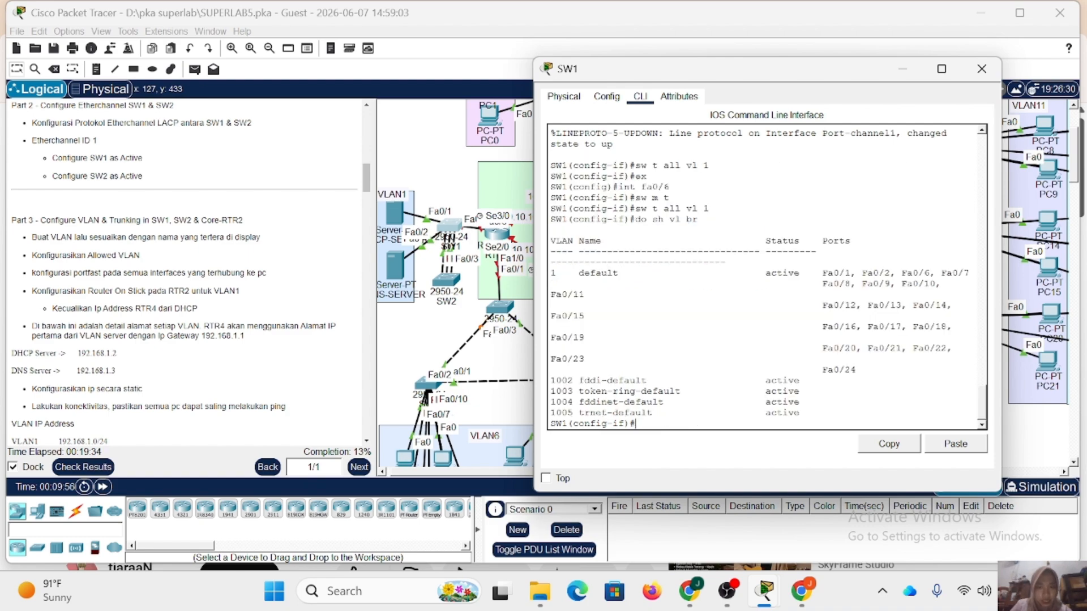
left_click_drag(551, 273, 940, 284)
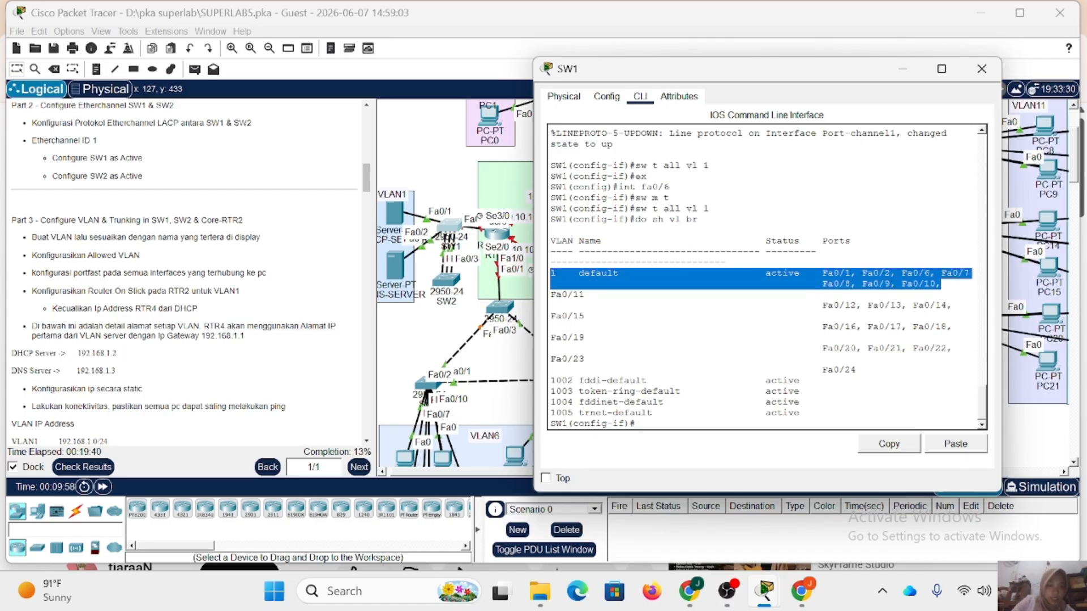
left_click(941, 284)
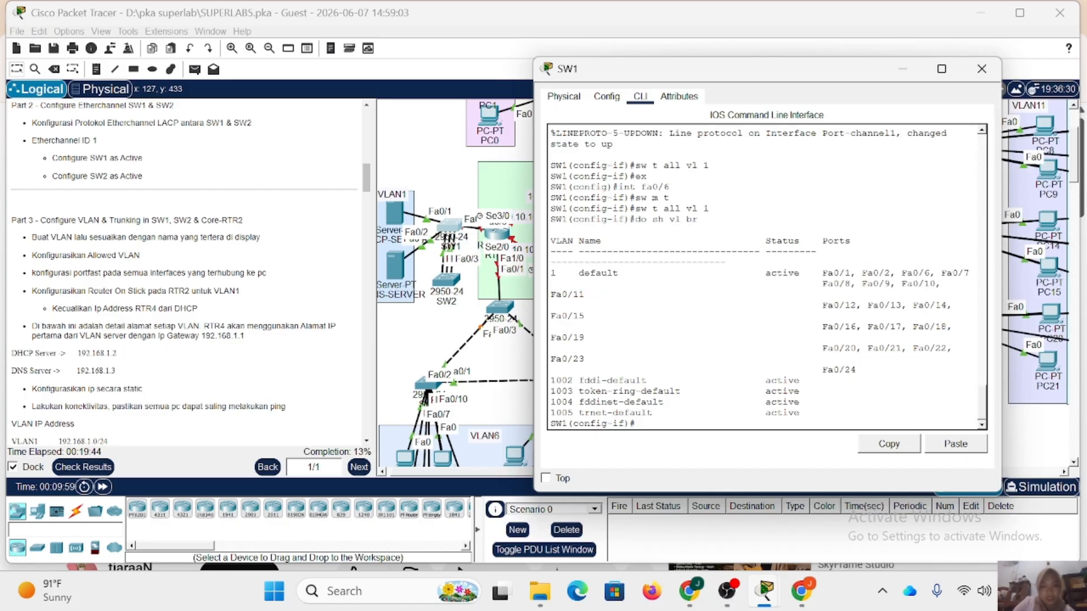
On SW1, set the interface range fa0/1-2 to access mode and assign it to VLAN 1.
type("in")
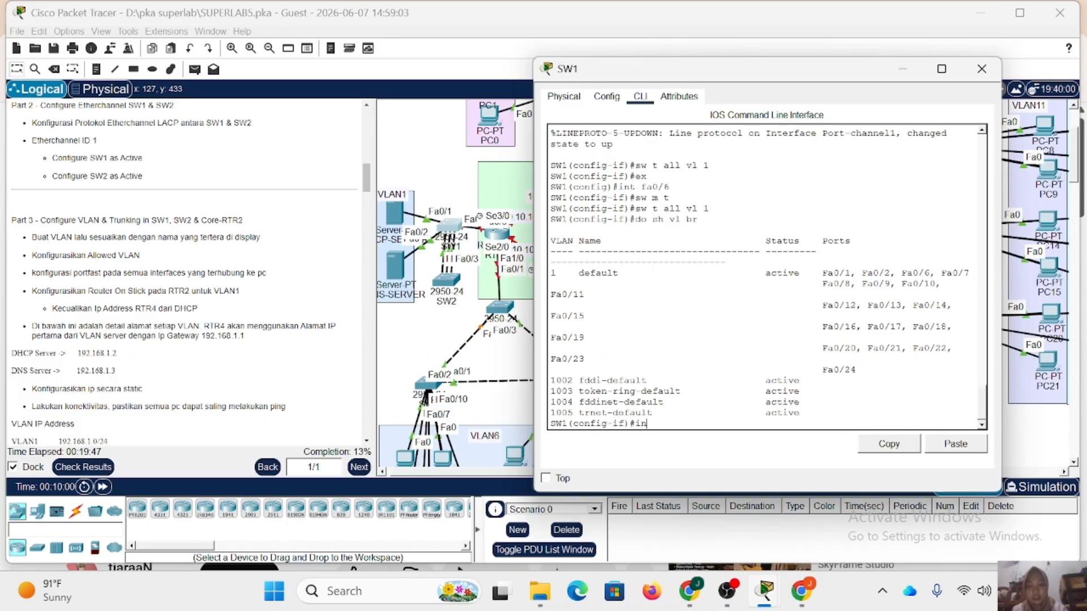
type("t r")
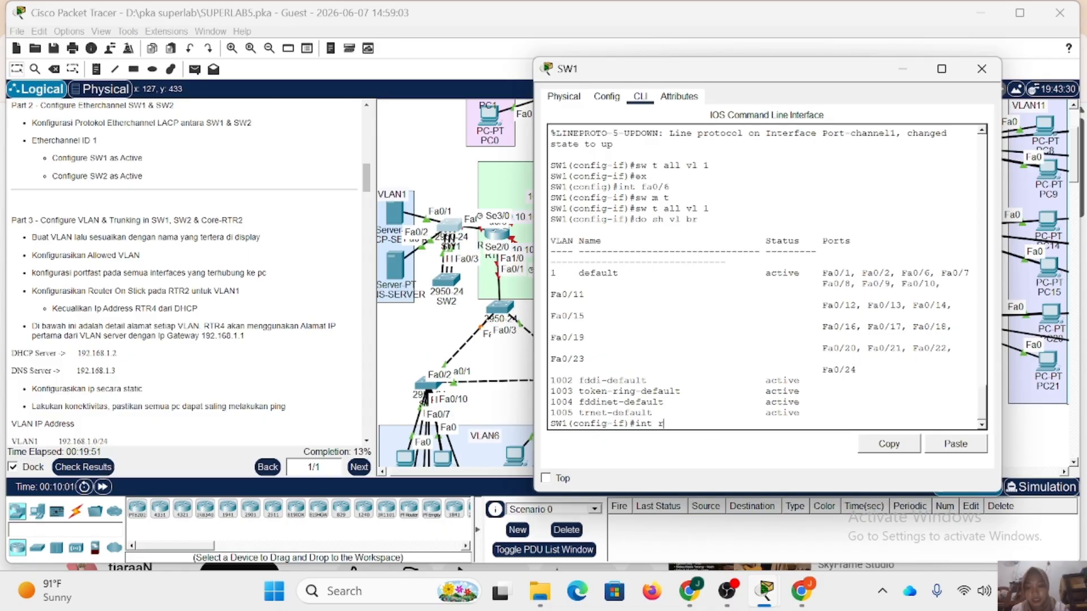
type(" fa0/")
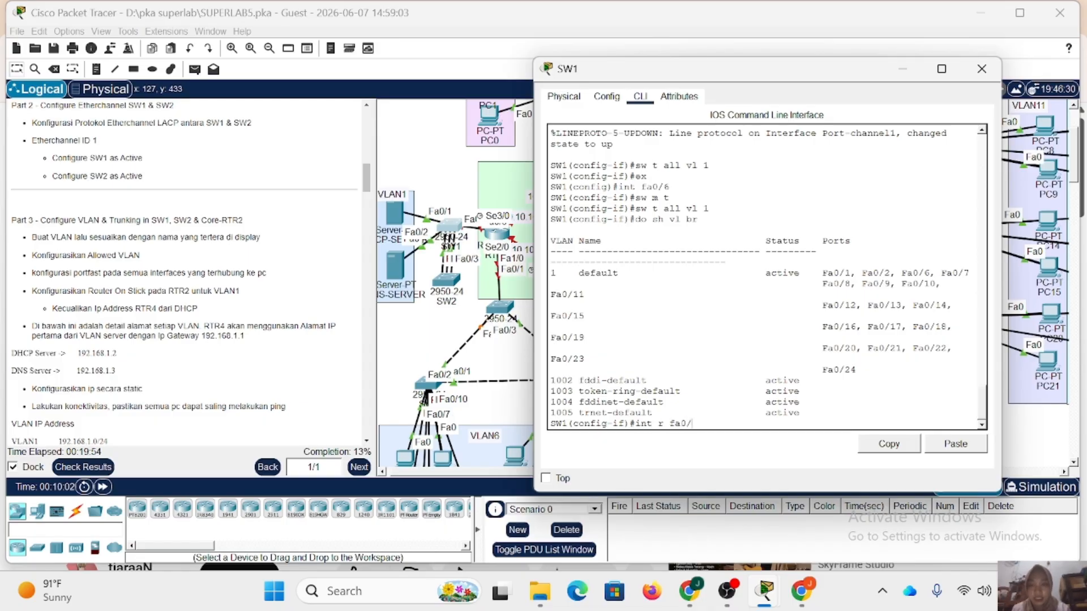
type("1-2")
key("Return")
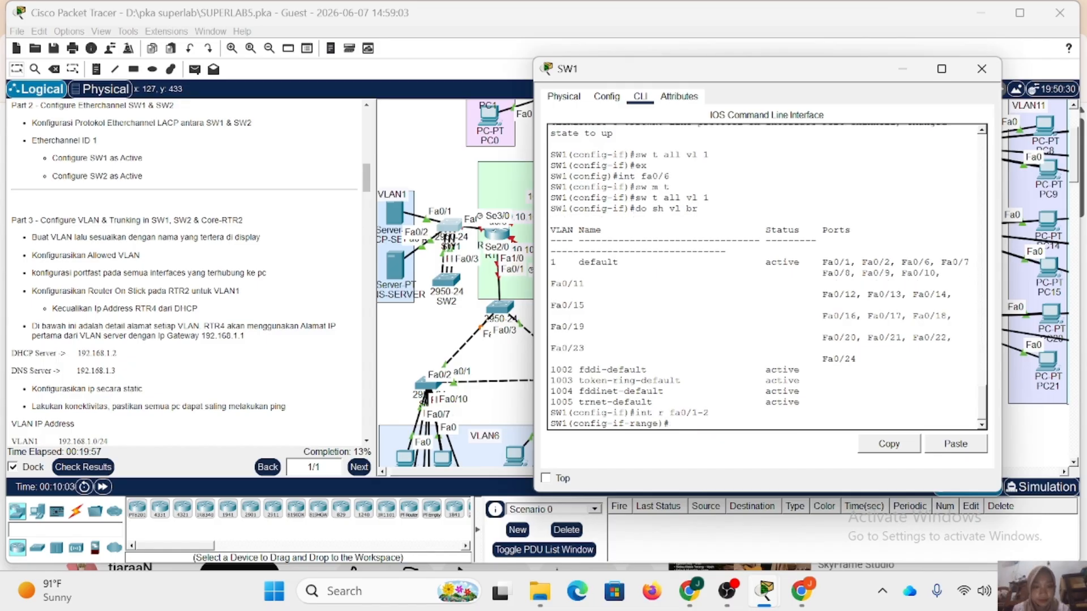
type("sw")
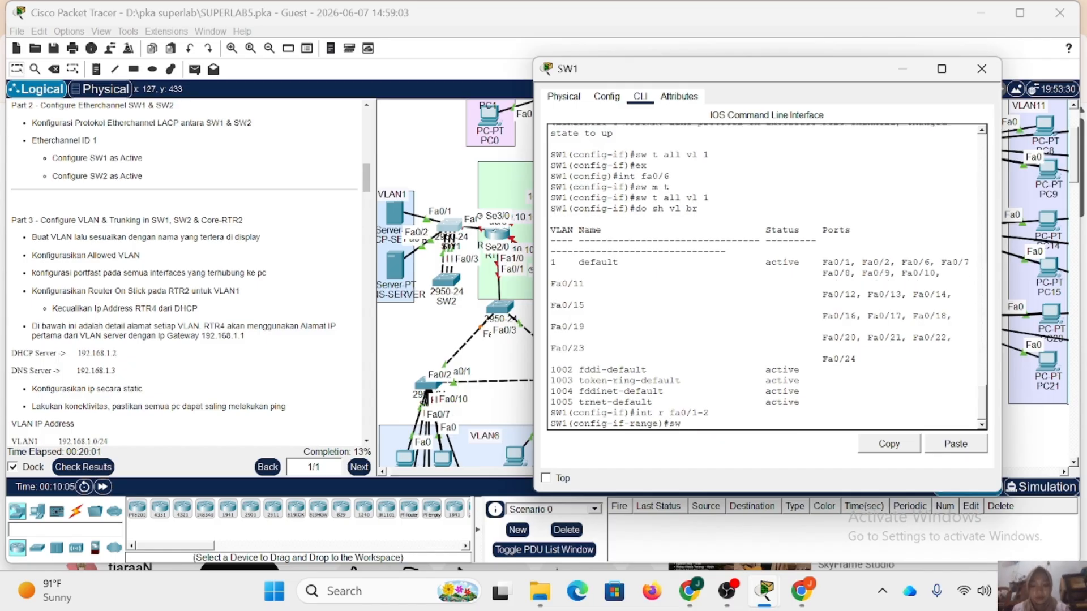
type(" m a")
key("Return")
type("sw a v")
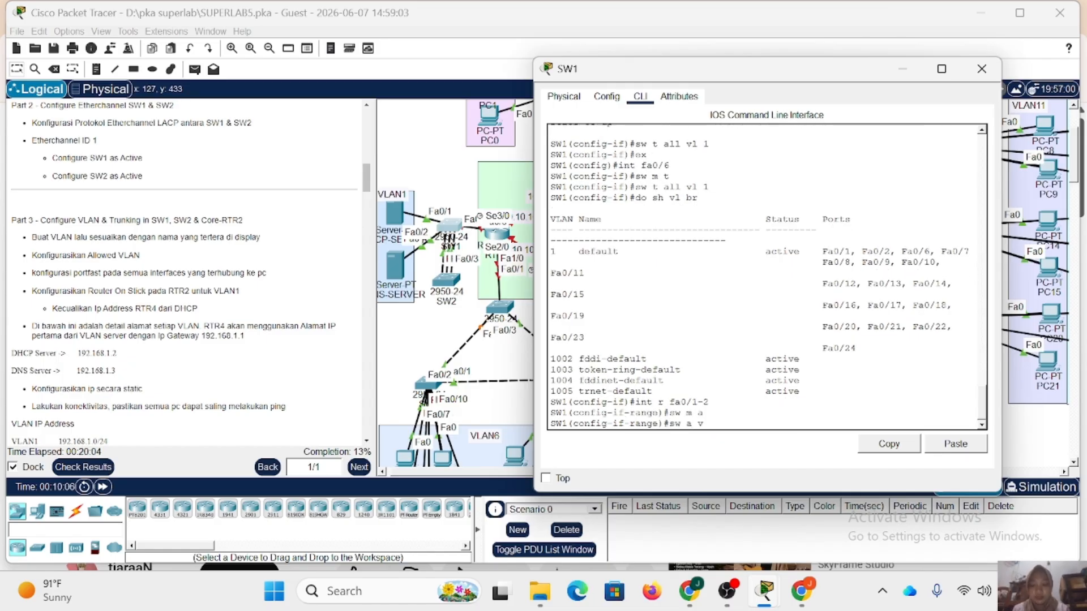
type("l 1")
key("Return")
Enable spanning-tree portfast on SW1's fa0/1-2 range and close the SW1 window.
type("spa")
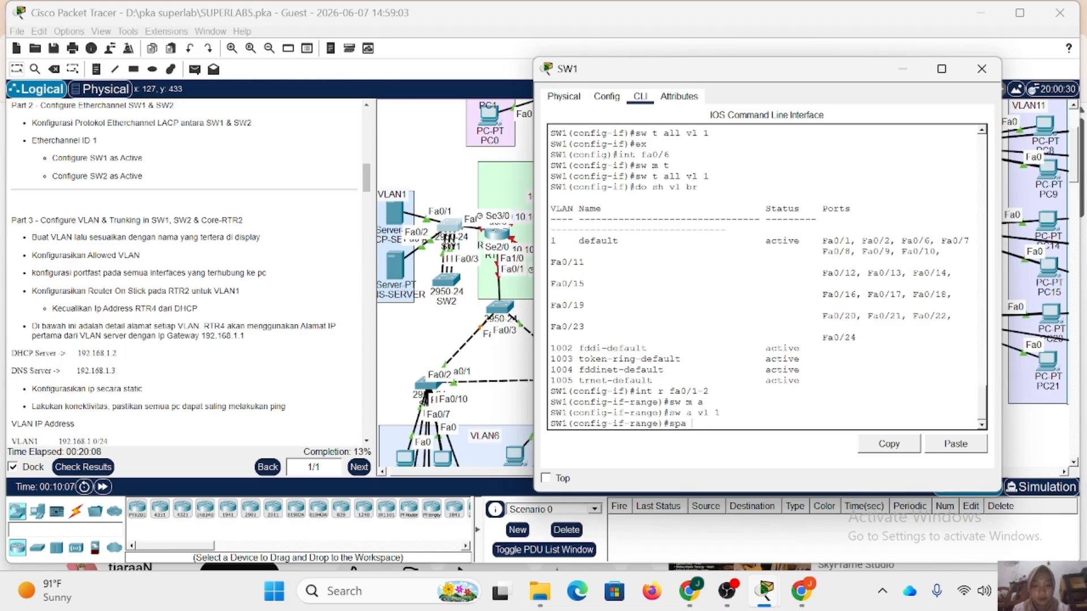
type(" po")
key("Return")
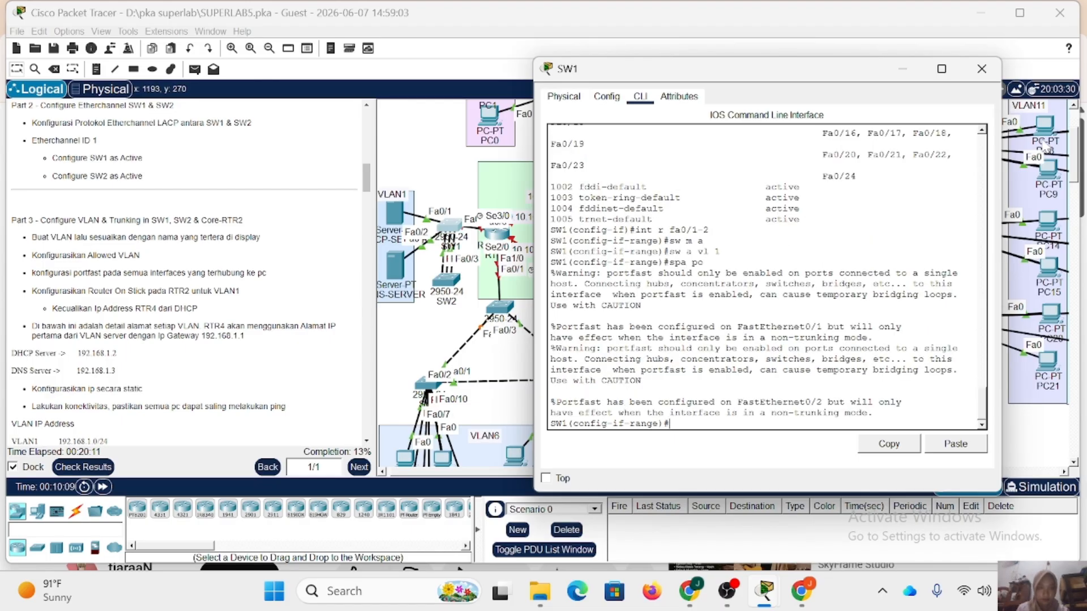
left_click(982, 68)
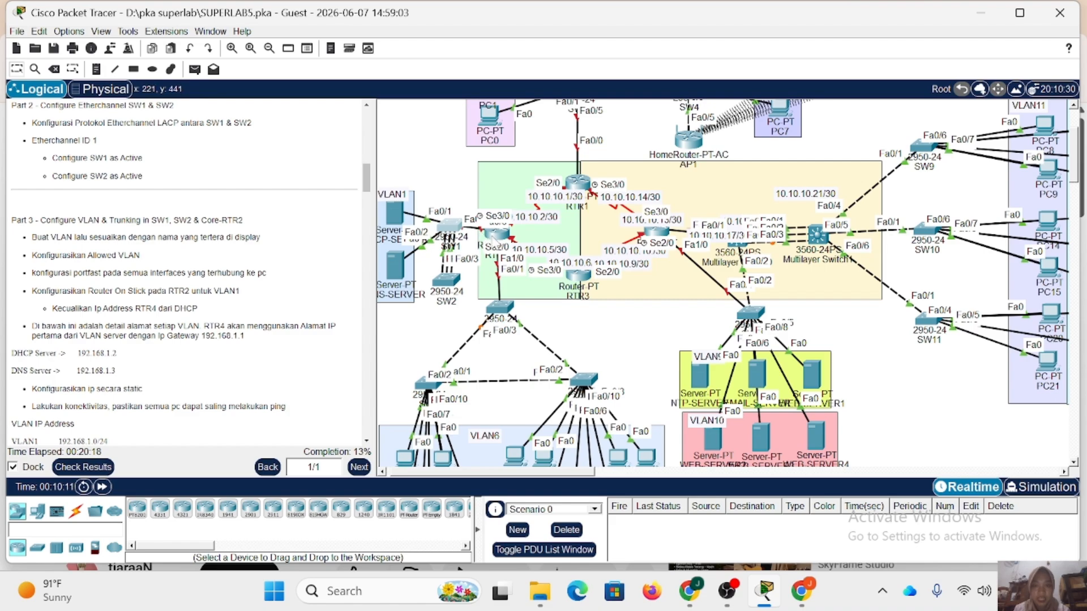
Open router RTR2's command line, placed clear of the topology, and shift RTR2 slightly to expose its port labels.
left_click(493, 239)
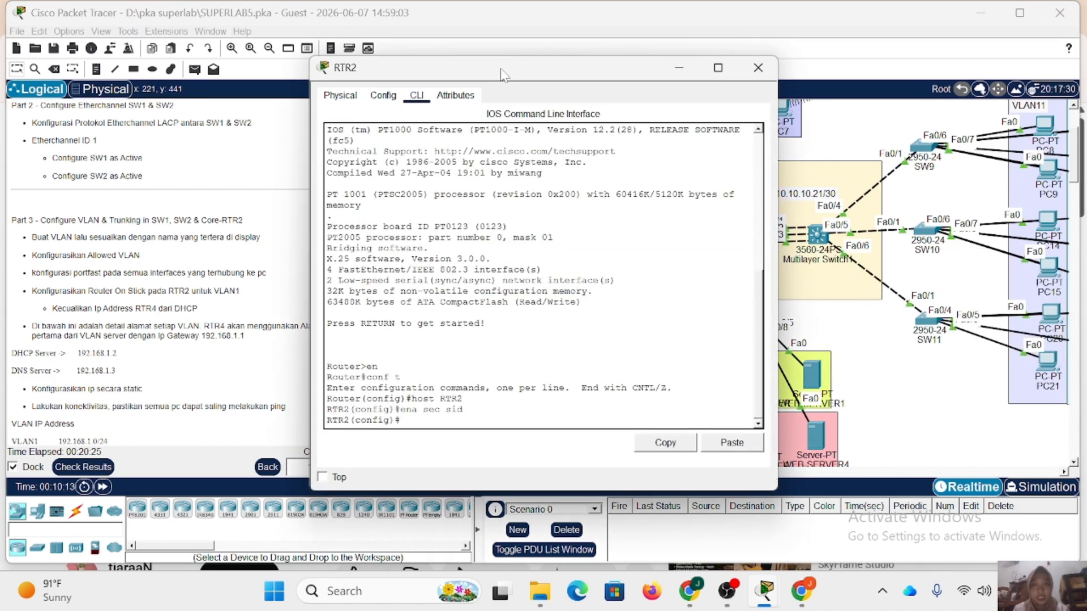
left_click_drag(503, 75, 759, 73)
mouse_move(505, 238)
left_mouse_down()
mouse_move(521, 152)
mouse_move(505, 232)
left_mouse_up()
left_click(505, 232)
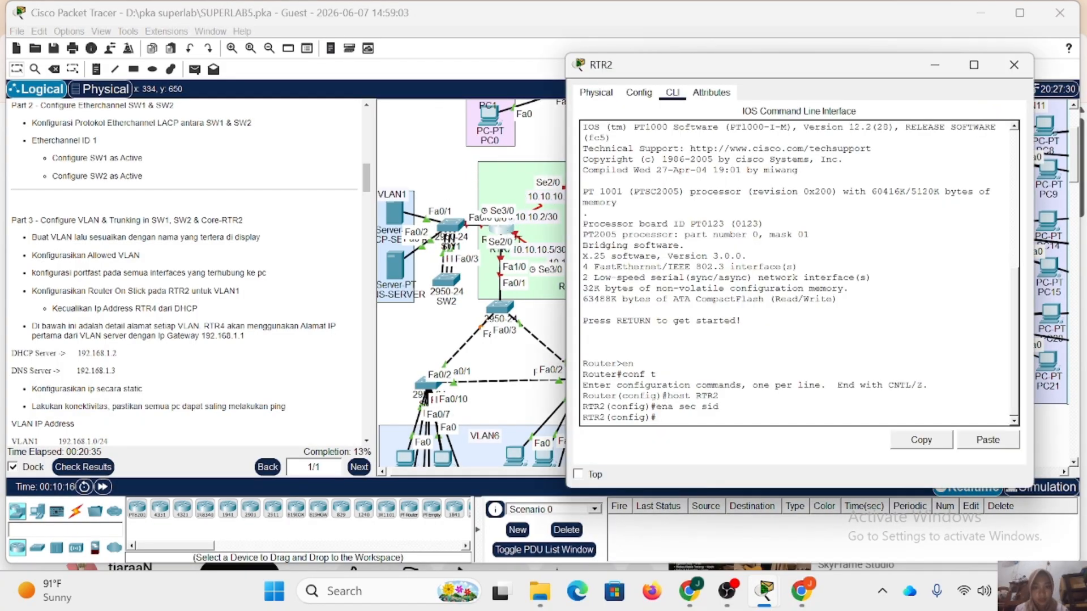
Enable RTR2's fa0/0 interface with no shutdown and return to global configuration mode.
type("fa0/0")
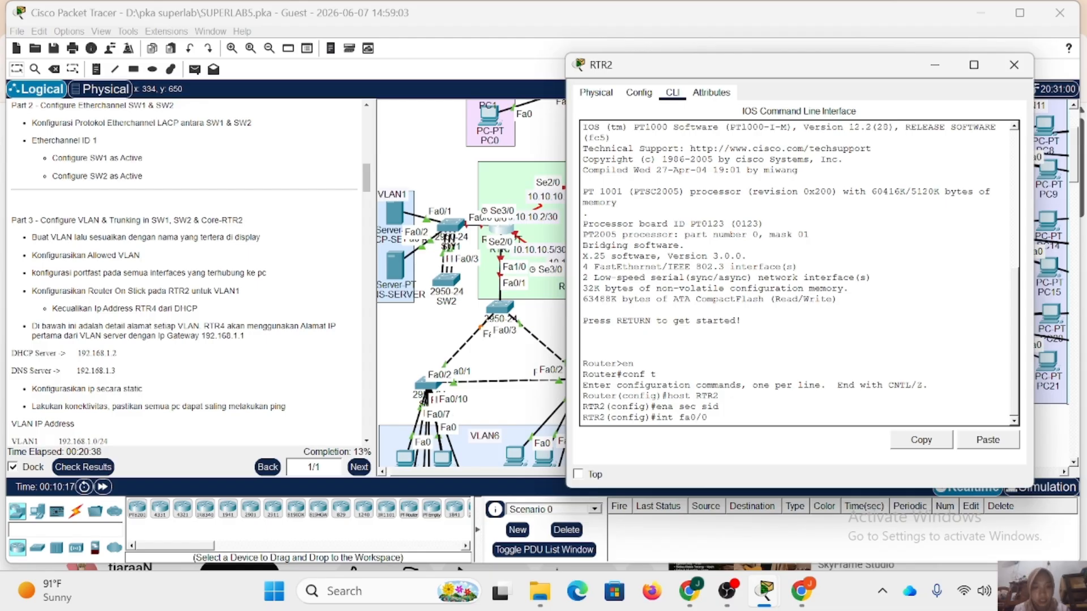
key("Return")
type("no ")
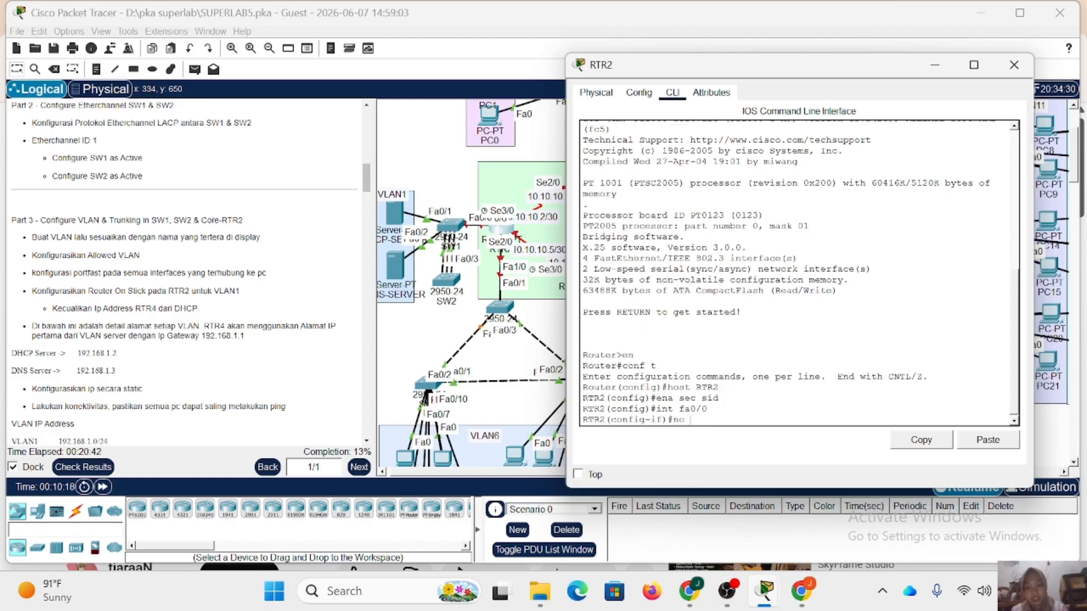
type("sh")
key("Return")
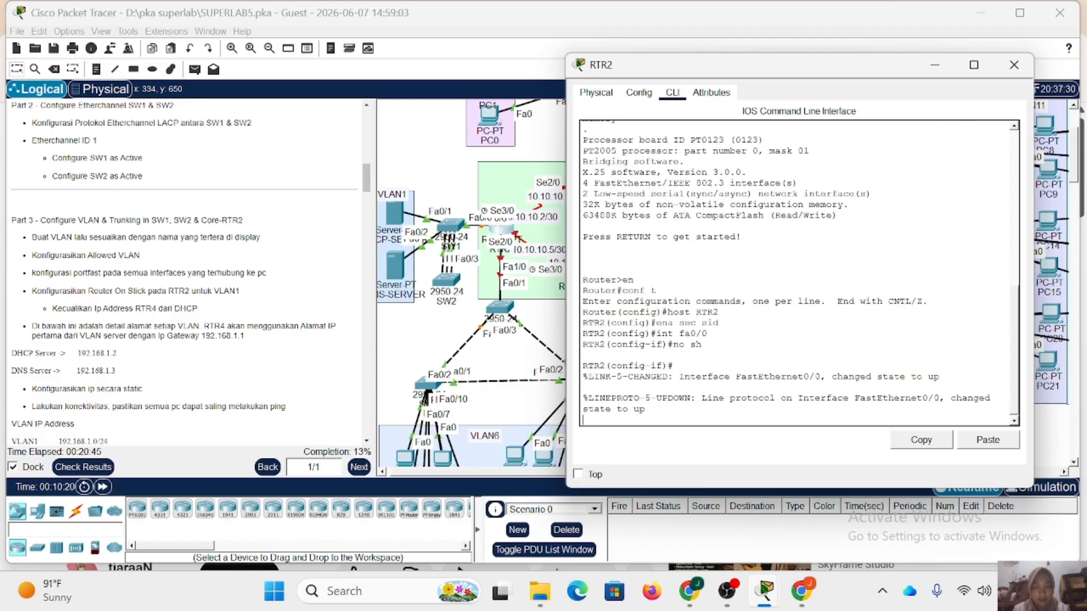
key("Return")
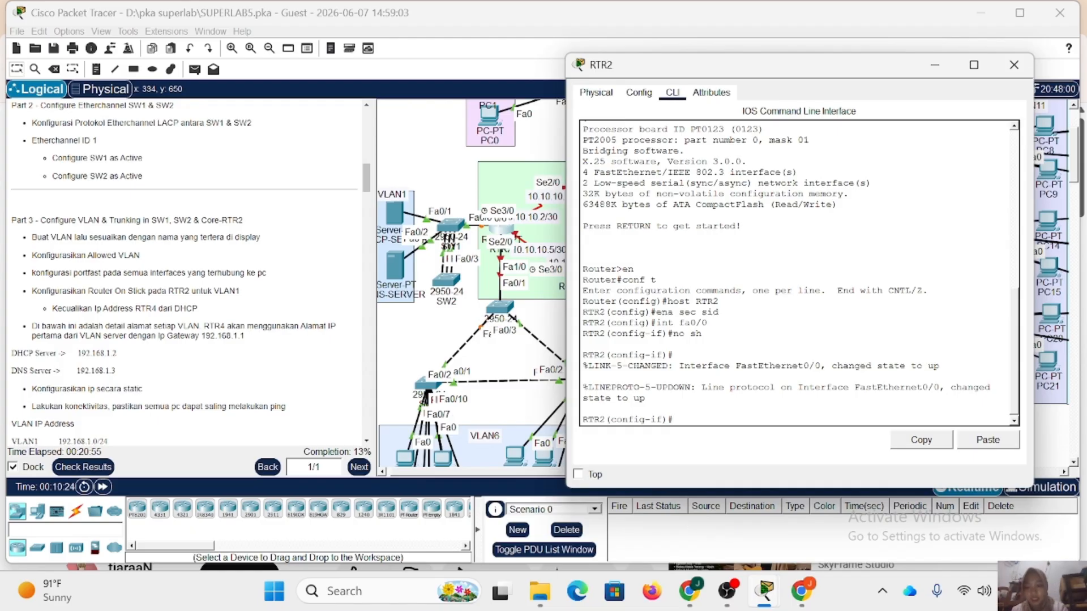
type("ex")
key("Return")
Create subinterface fa0/0.1 on RTR2 with dot1Q encapsulation for VLAN 1.
type("int")
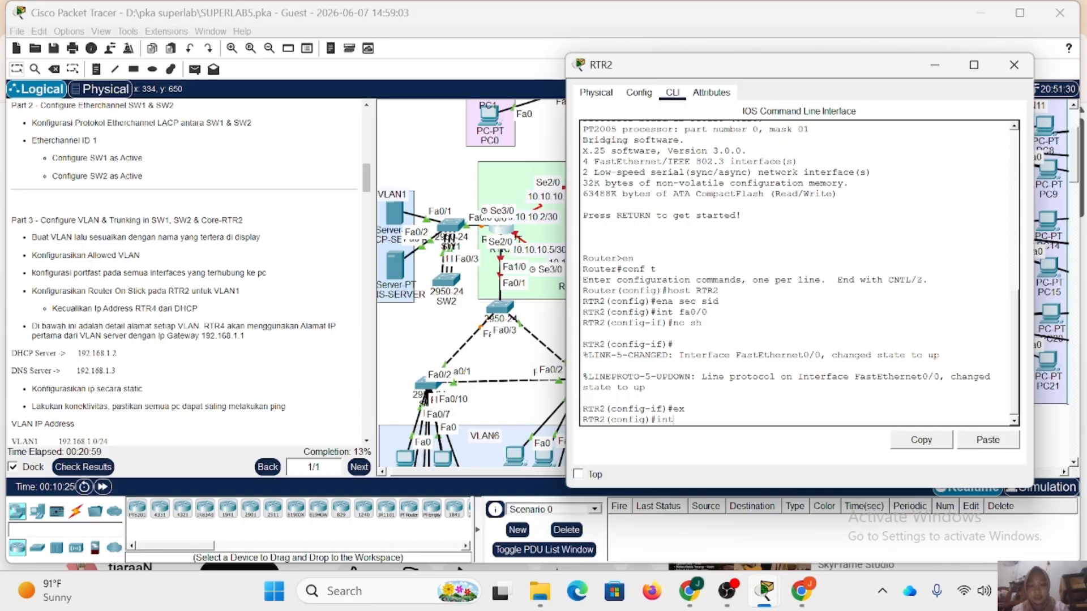
type(" fa0/0.1")
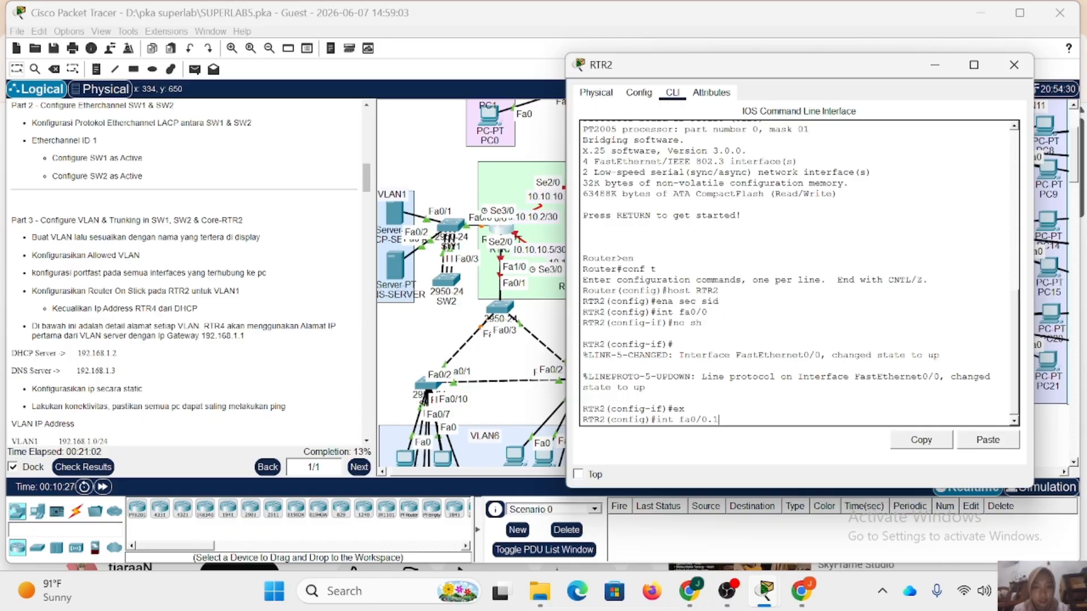
key("Return")
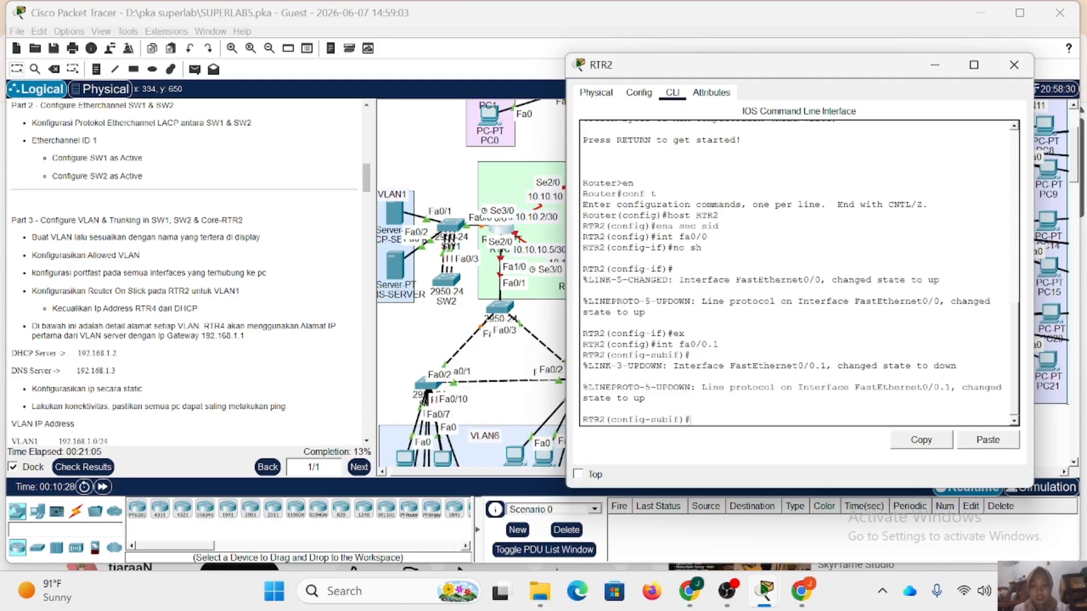
key("BackSpace")
key("BackSpace")
type("enc do 1")
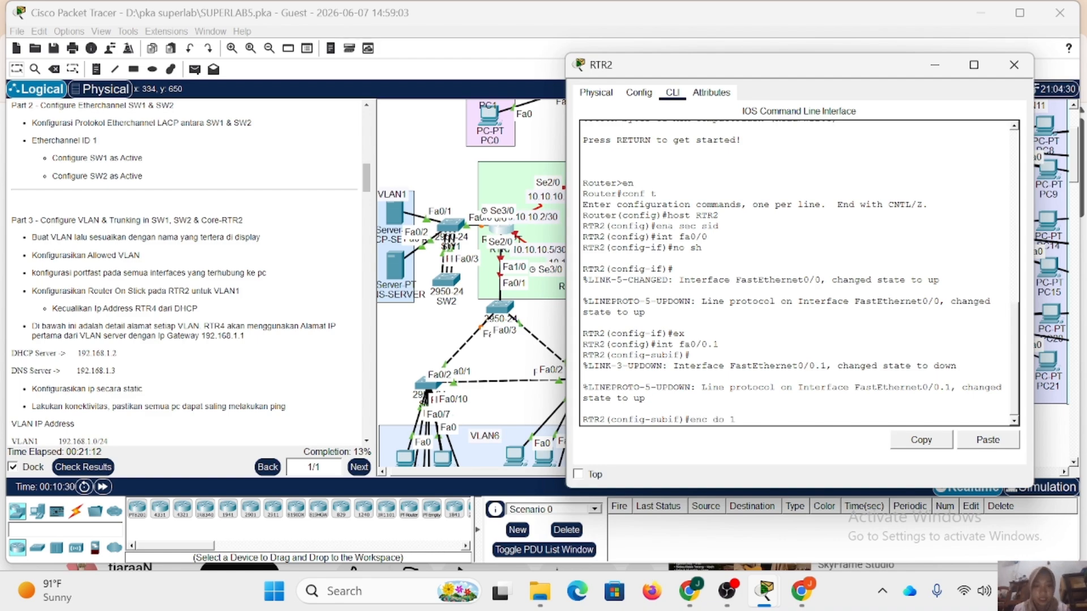
key("Return")
Assign 192.168.1.1 with mask 255.255.255.0 to RTR2's fa0/0.1 subinterface and close the router window.
type("ip add 192")
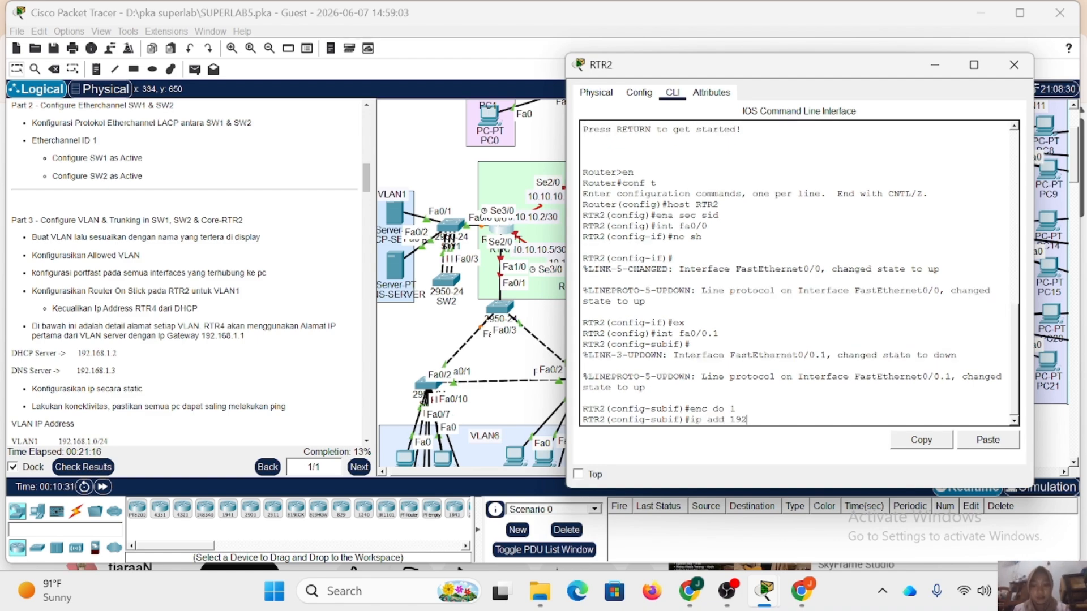
type(".168.1.1 255.255.255.0")
key("Return")
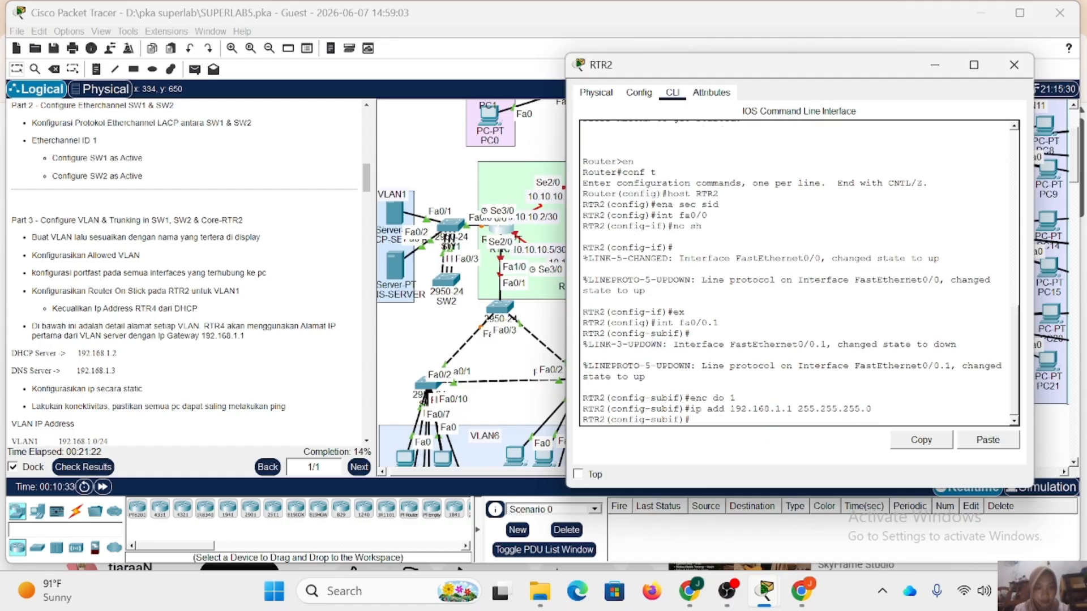
type("ex")
key("Return")
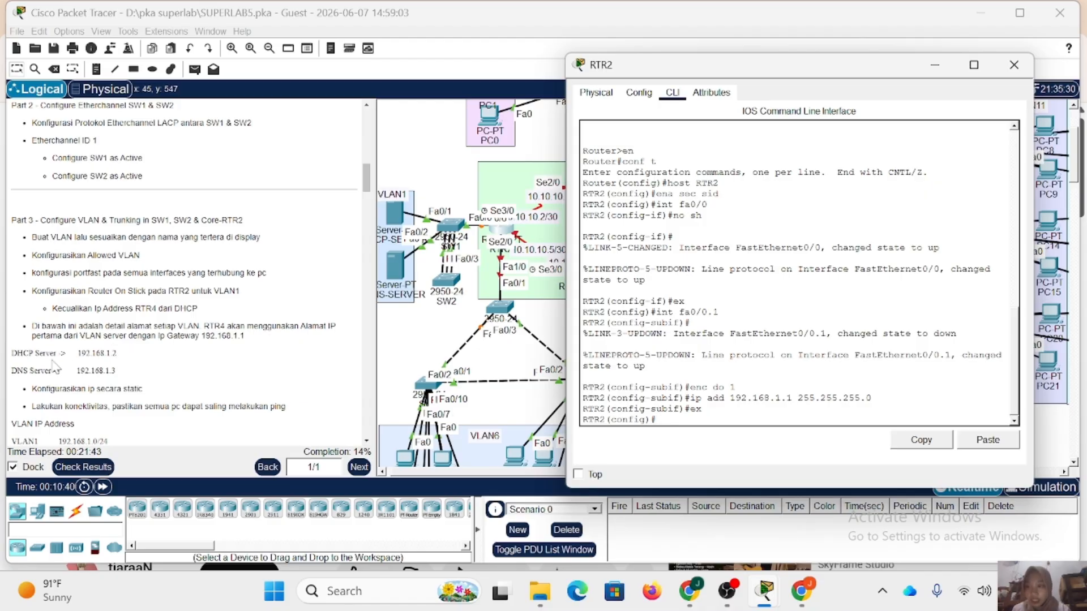
left_click(1014, 65)
Give DHCP-SERVER the static IPv4 address 192.168.1.2 with subnet mask 255.255.255.0.
scroll(416, 217, "left", 1)
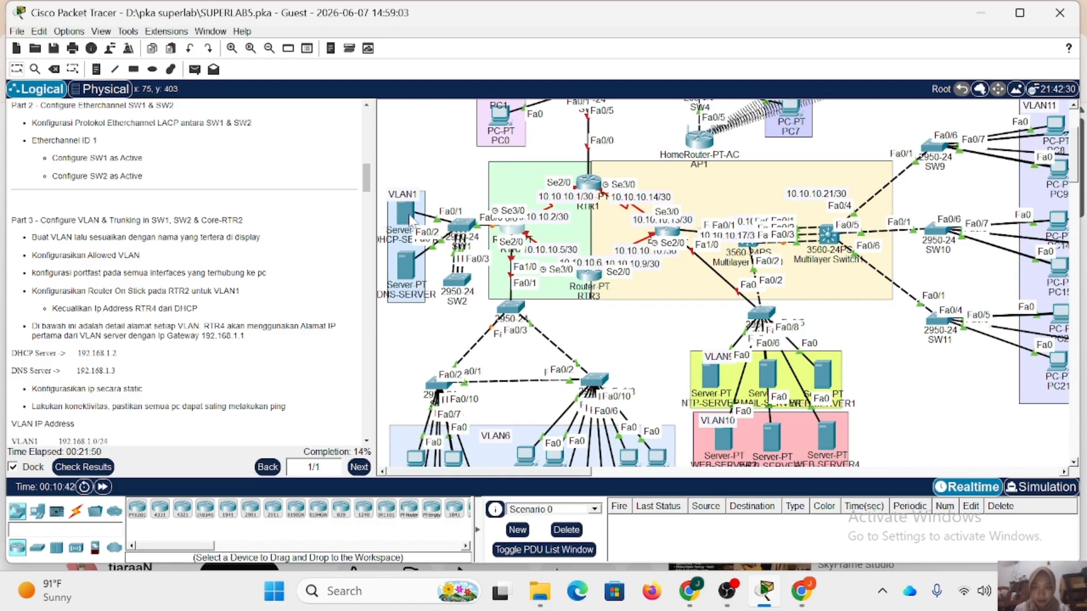
left_click(408, 214)
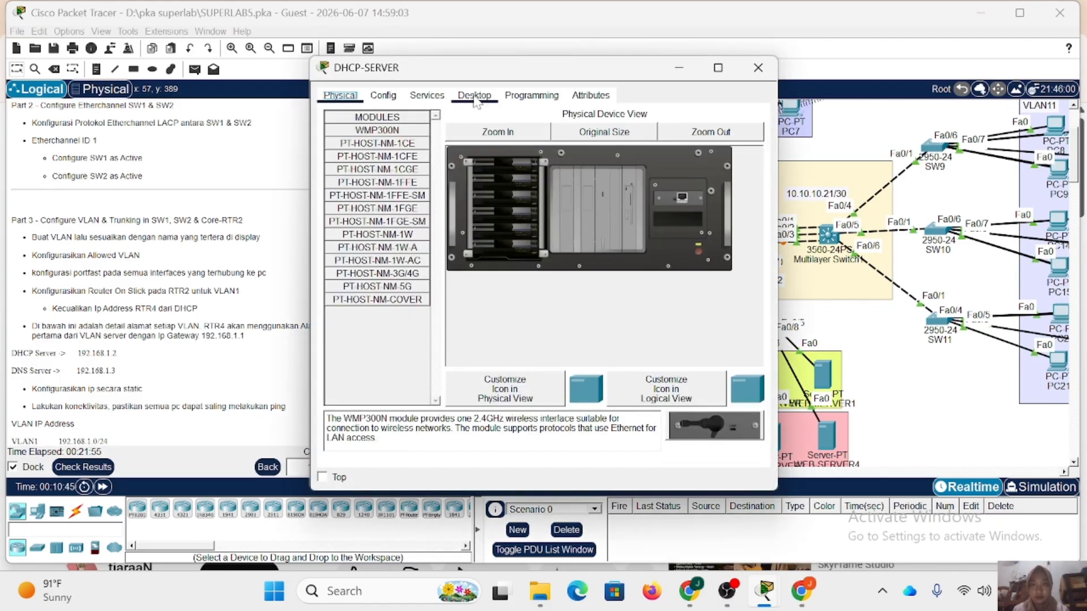
left_click(474, 96)
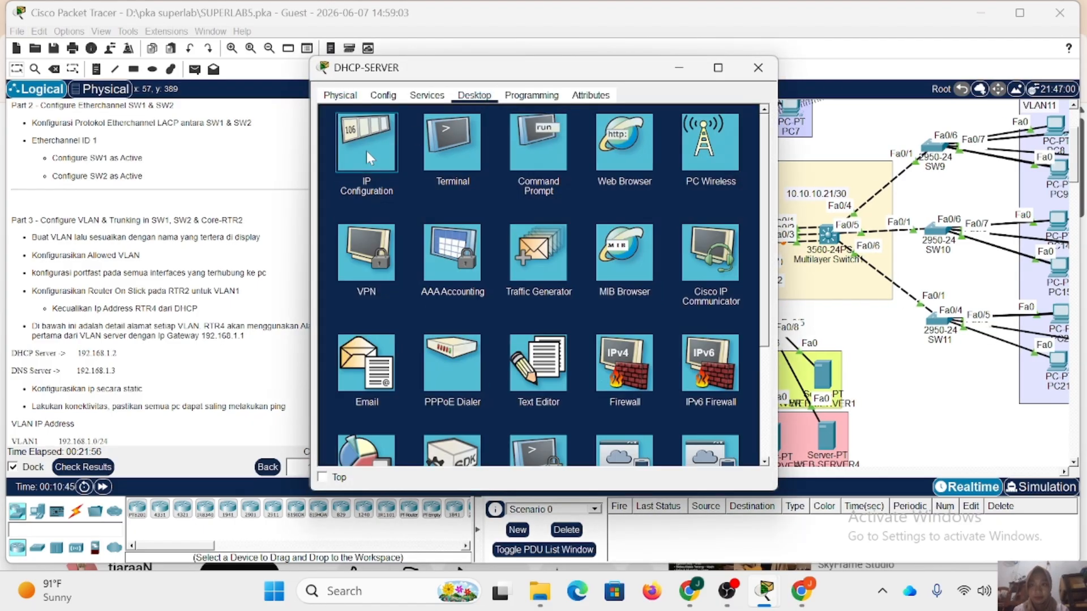
left_click(368, 152)
type("192.168.")
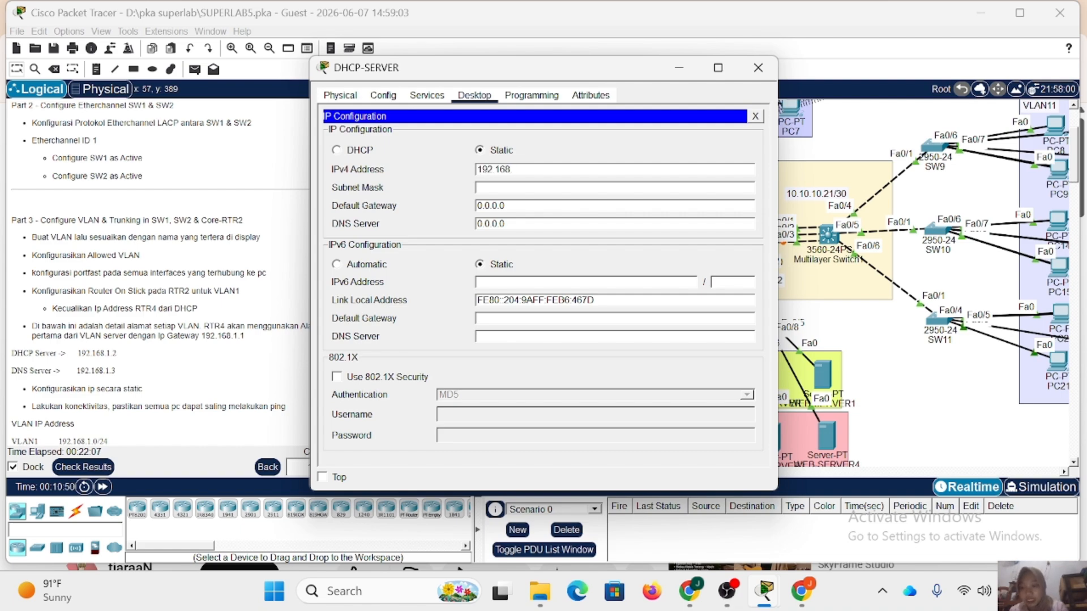
type("1.2")
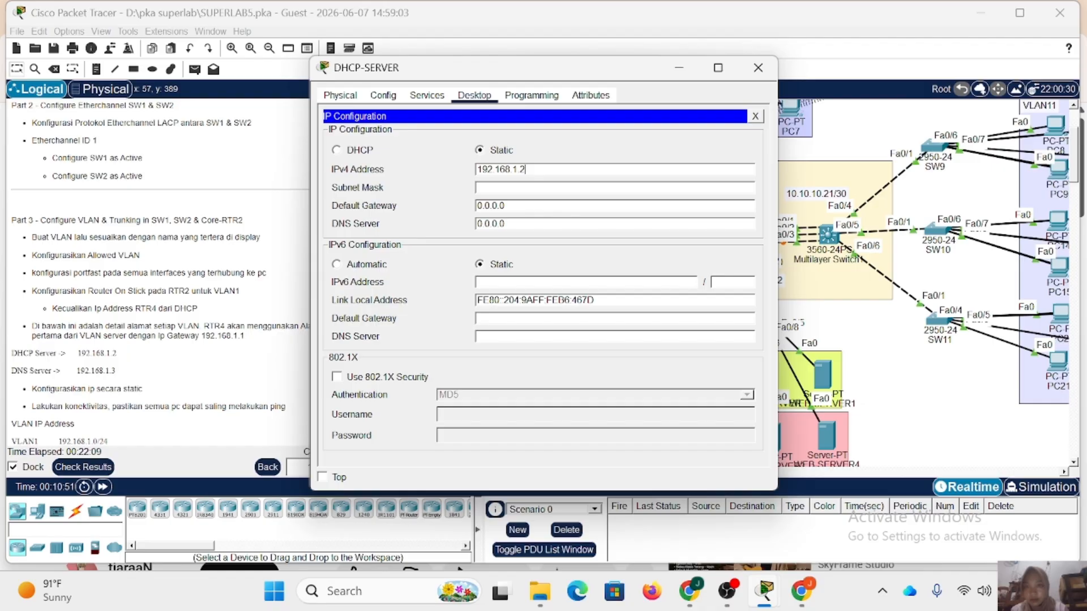
left_click(523, 188)
Set DHCP-SERVER's default gateway to 192.168.1.1 and DNS server to 192.168.1.3, and close its window.
key("Tab")
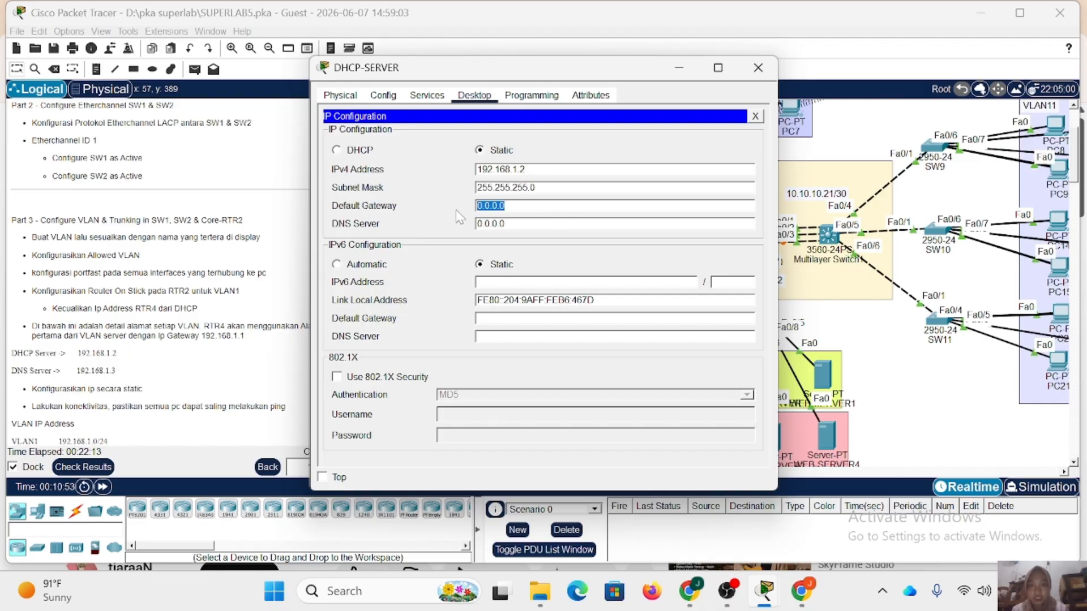
type("192.168.1.1")
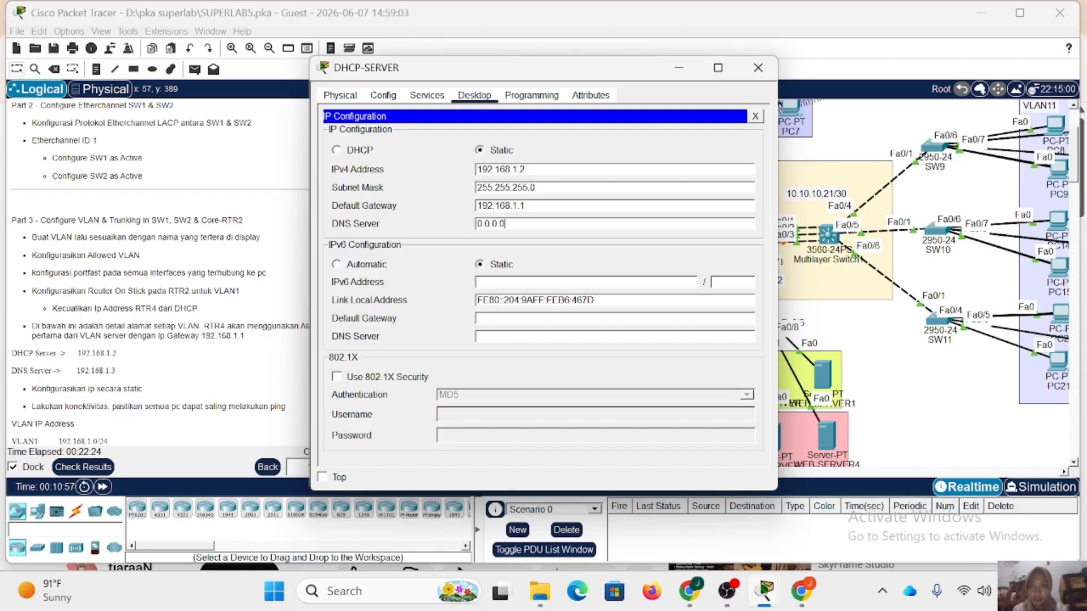
left_click_drag(505, 223, 475, 227)
type("19")
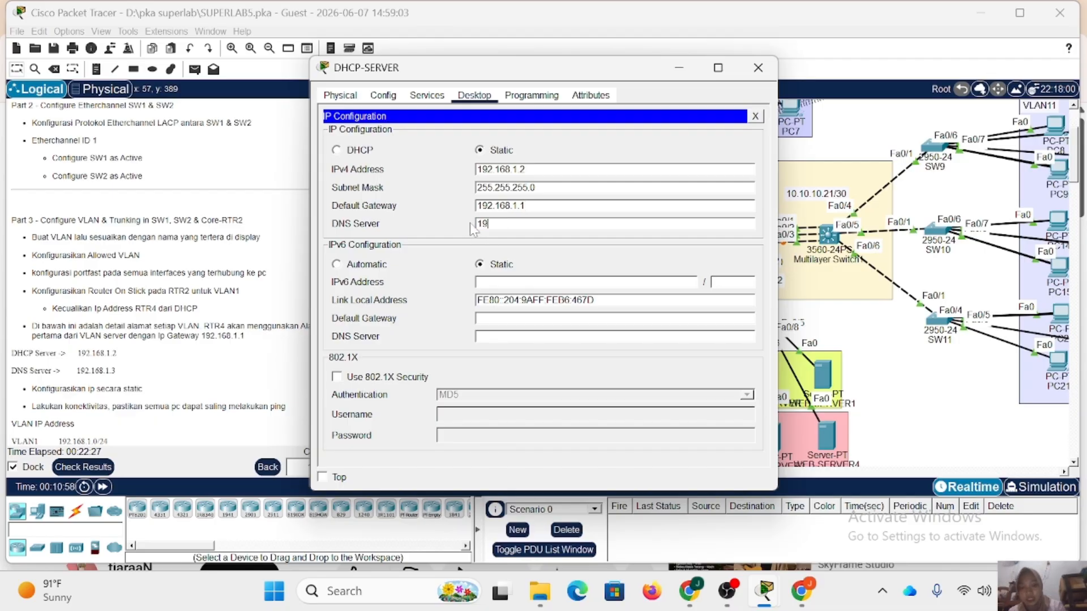
type("2.168.1")
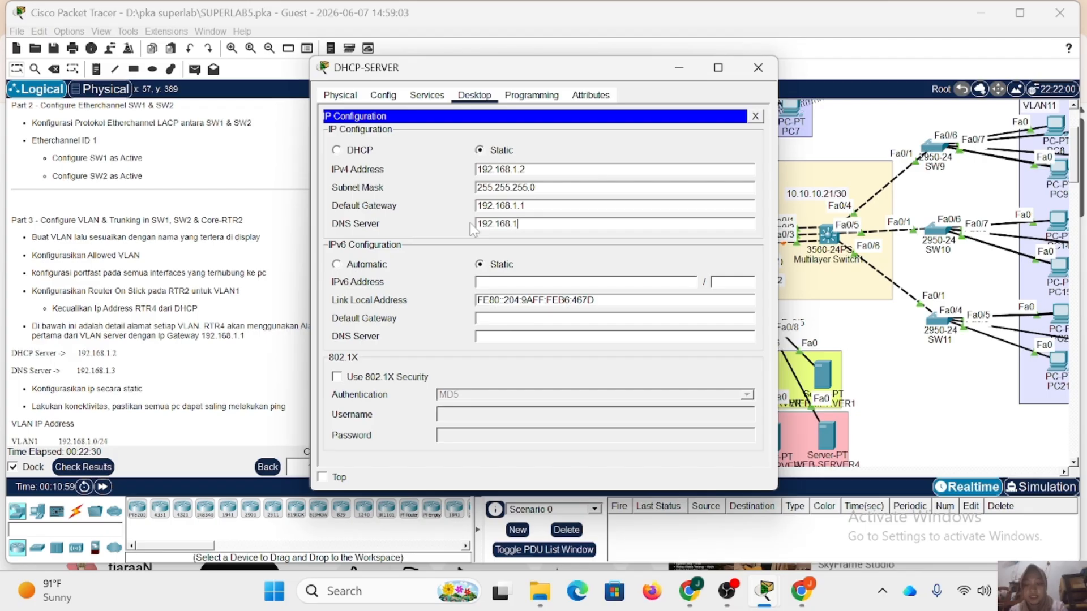
type(".3")
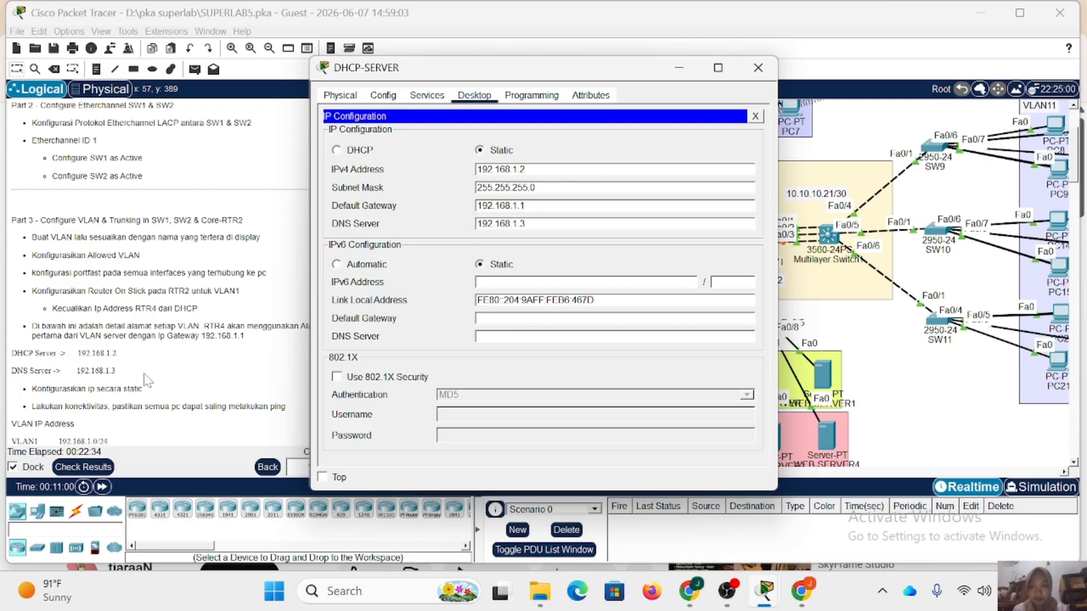
left_click(758, 67)
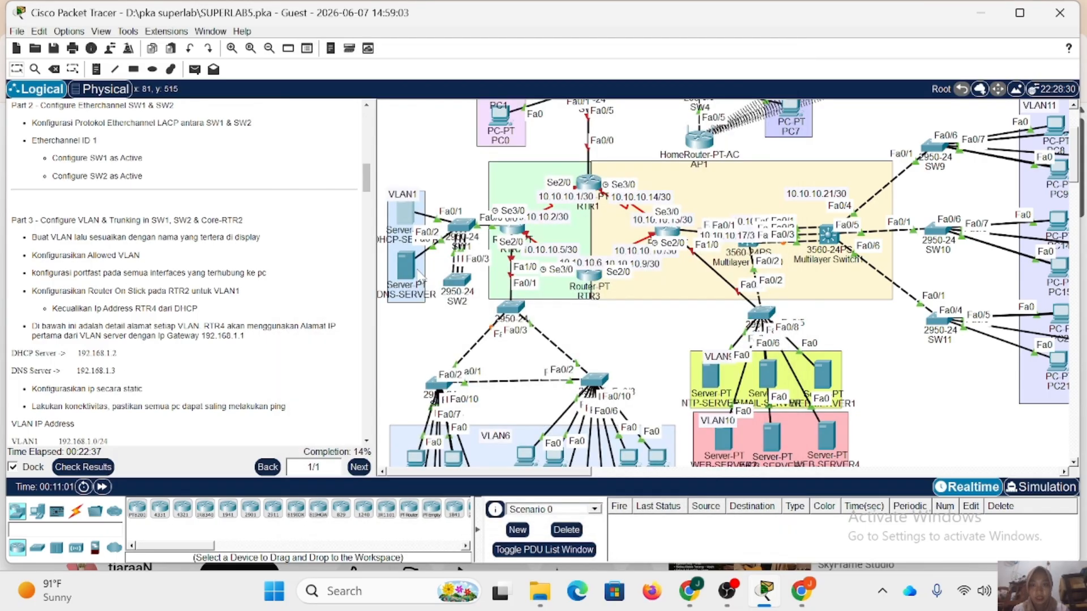
Give DNS-SERVER the static IPv4 address 192.168.1.3 with subnet mask 255.255.255.0.
left_click(409, 264)
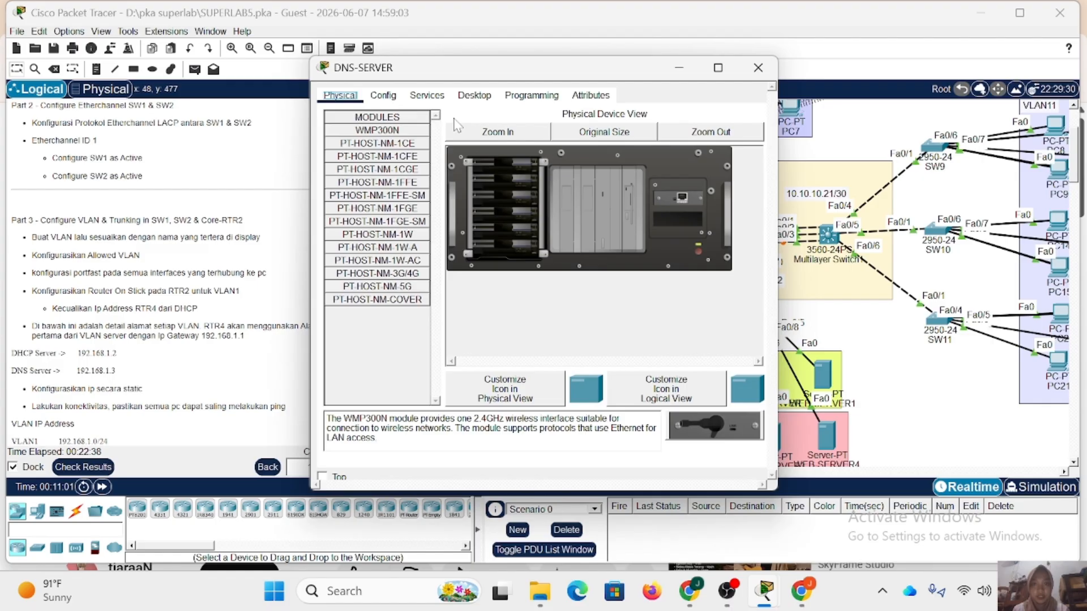
left_click(472, 95)
left_click(365, 144)
type("19")
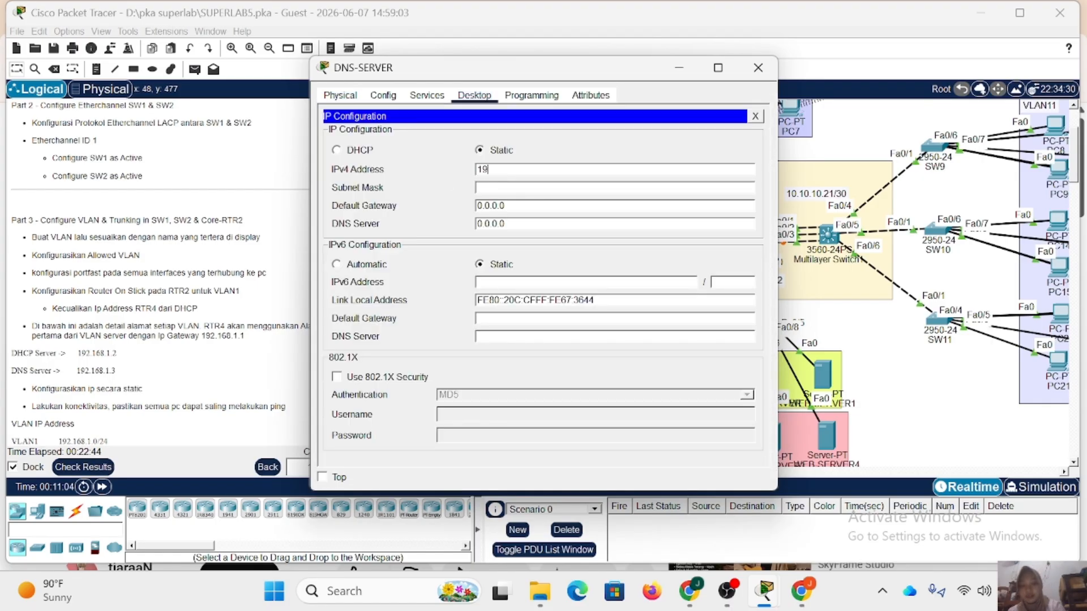
type("2.168.1")
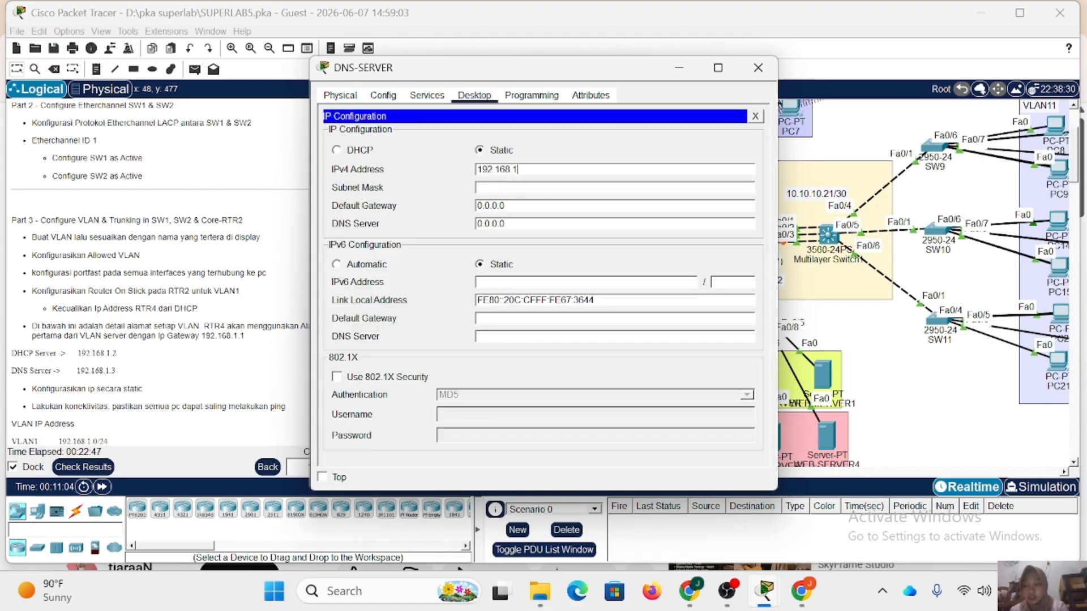
type(".2")
key("BackSpace")
type("3")
left_click(493, 188)
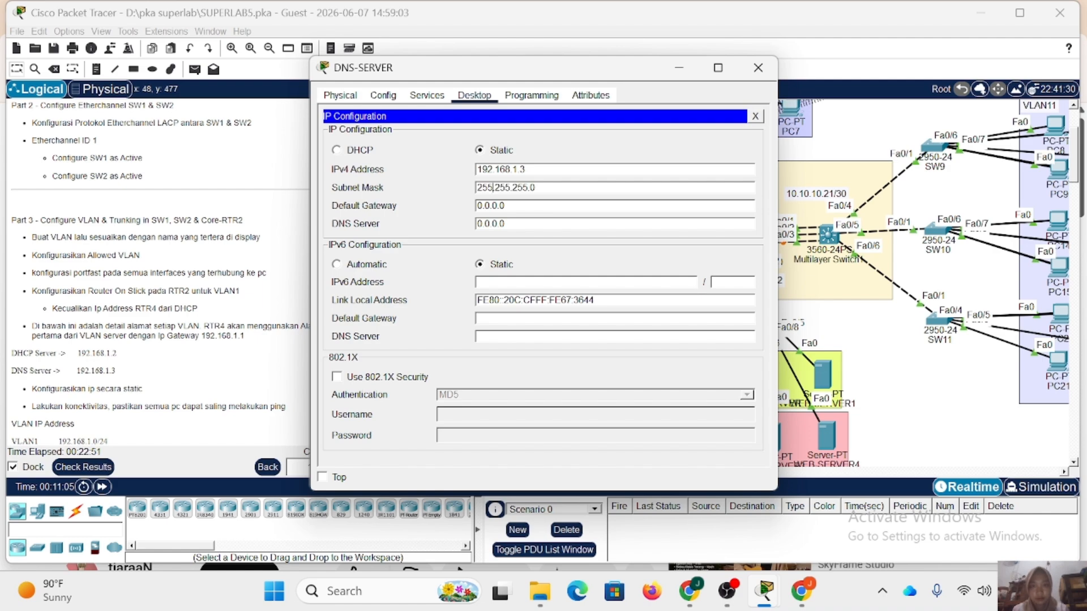
Set DNS-SERVER's default gateway to 192.168.1.1 and DNS server to 192.168.1.3, and close its IP configuration.
left_click_drag(505, 206, 445, 207)
type("192.")
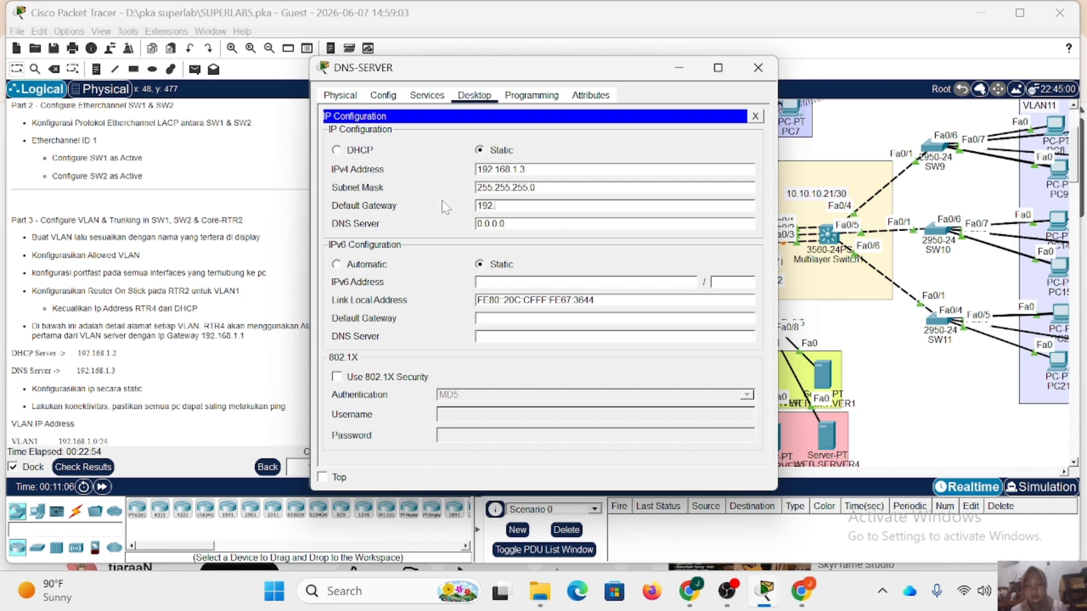
type("168.1.1")
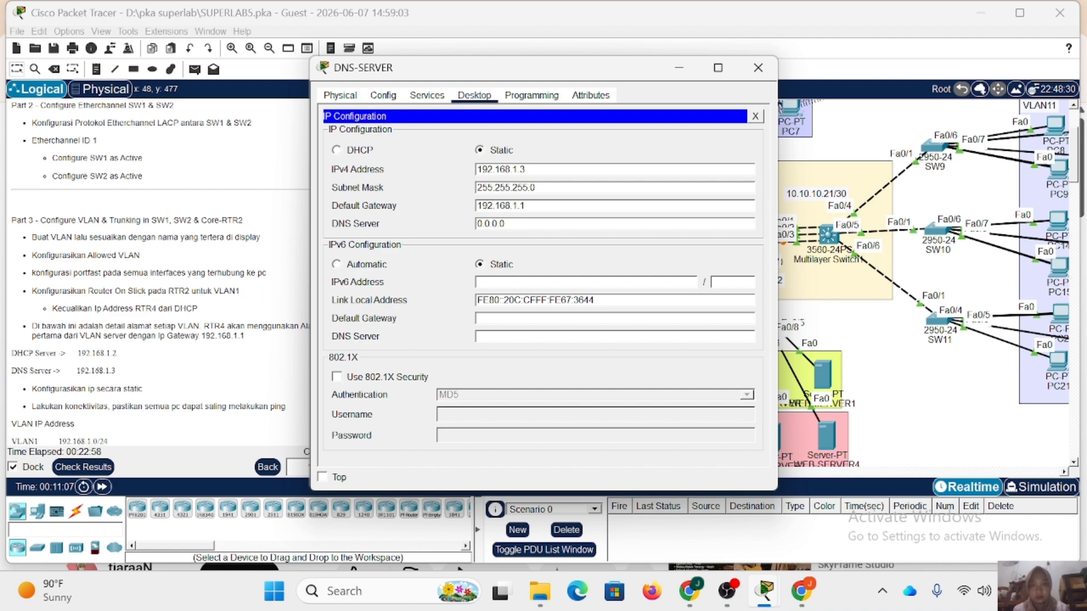
key("Tab")
type("192")
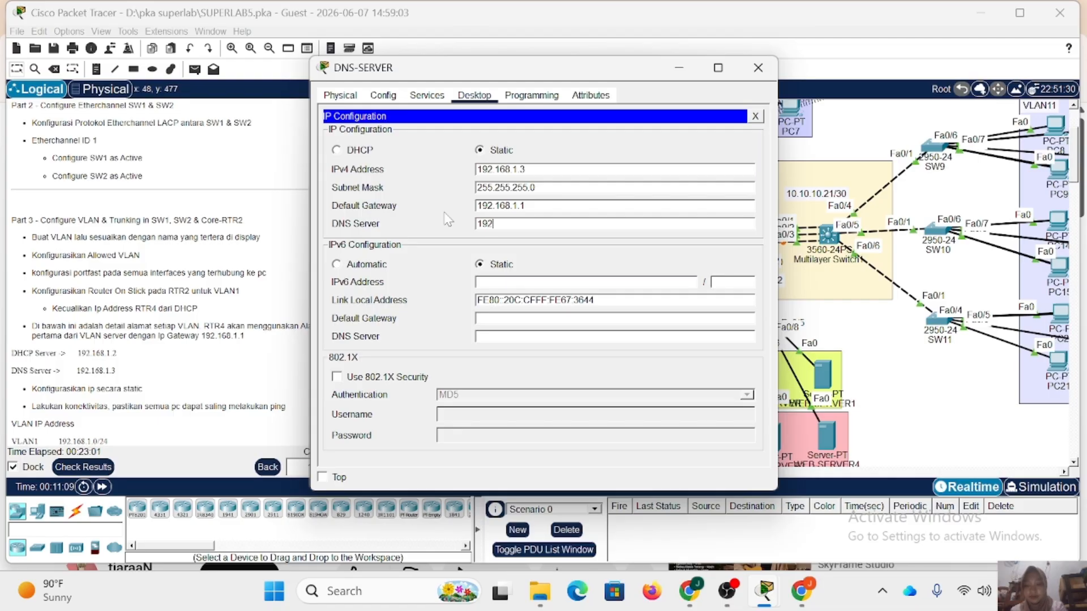
type(".168.1.3")
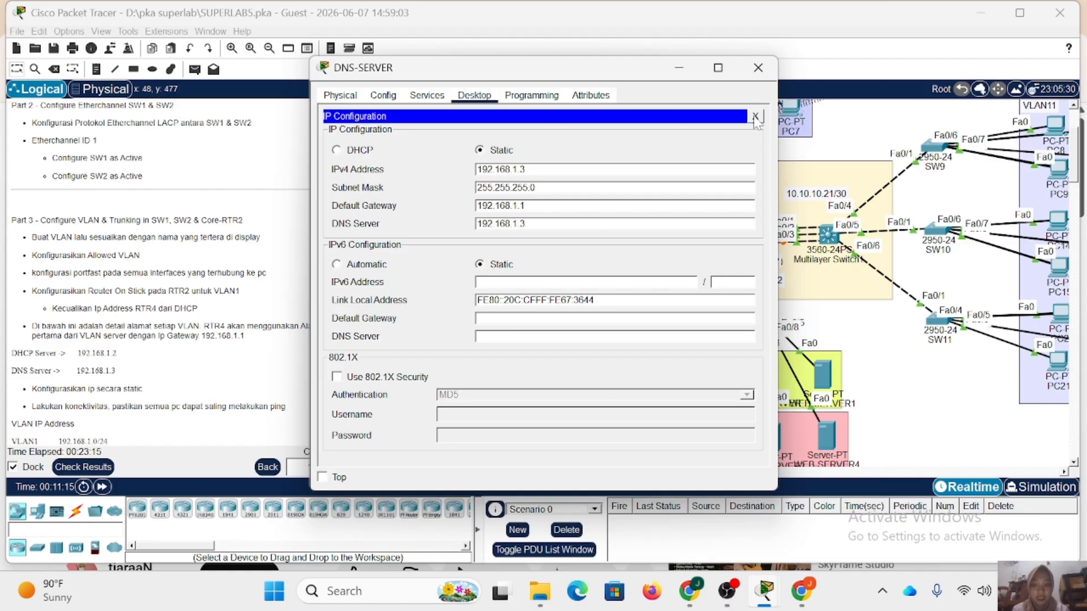
left_click(756, 117)
Ping 192.168.1.3 from DNS-SERVER's command prompt.
left_click(542, 159)
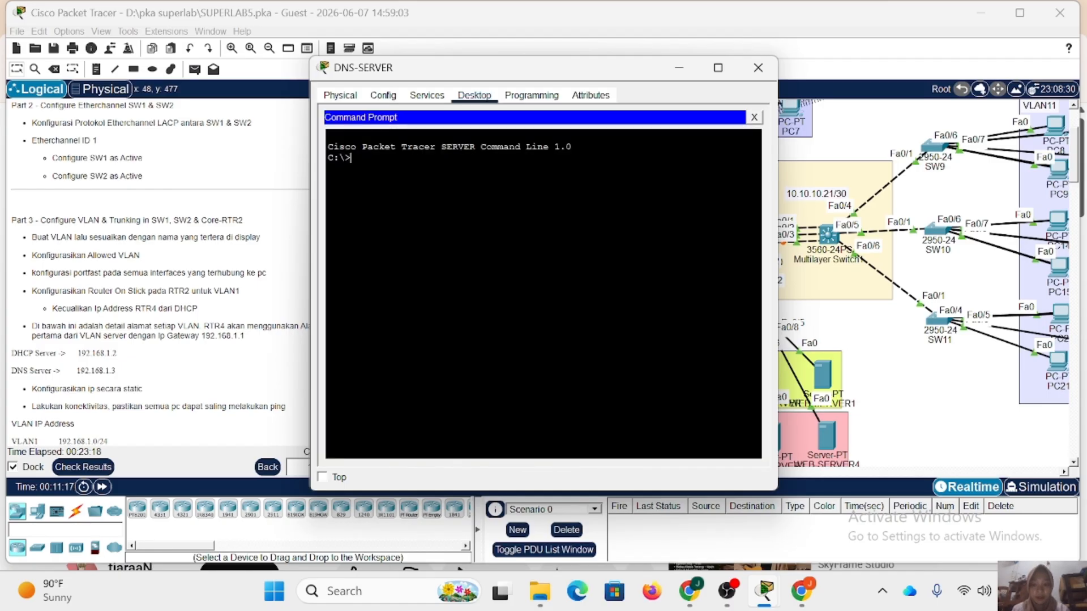
type("ping")
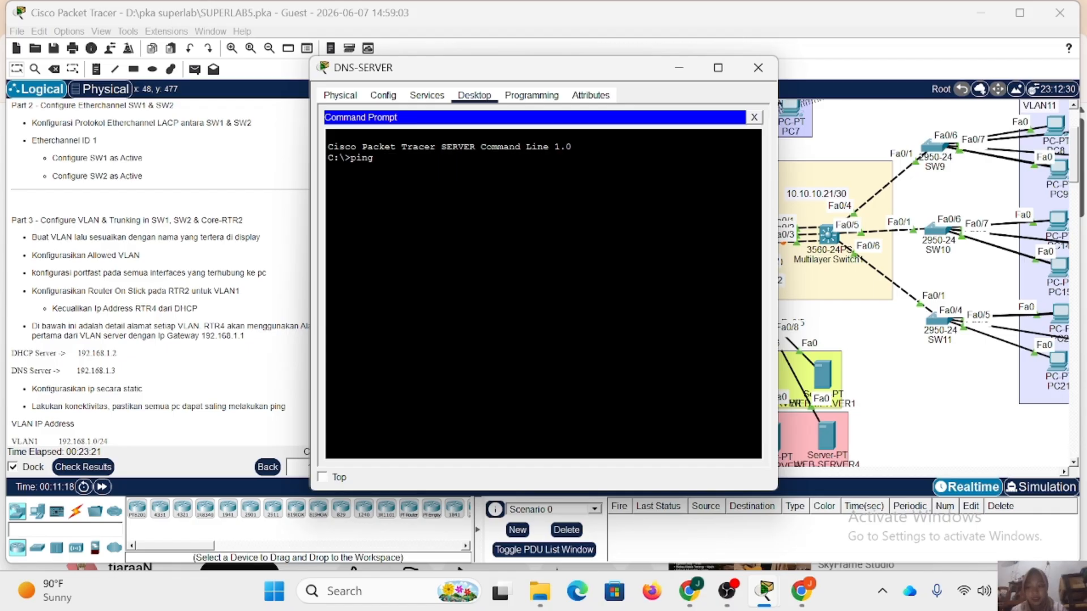
type(" 1")
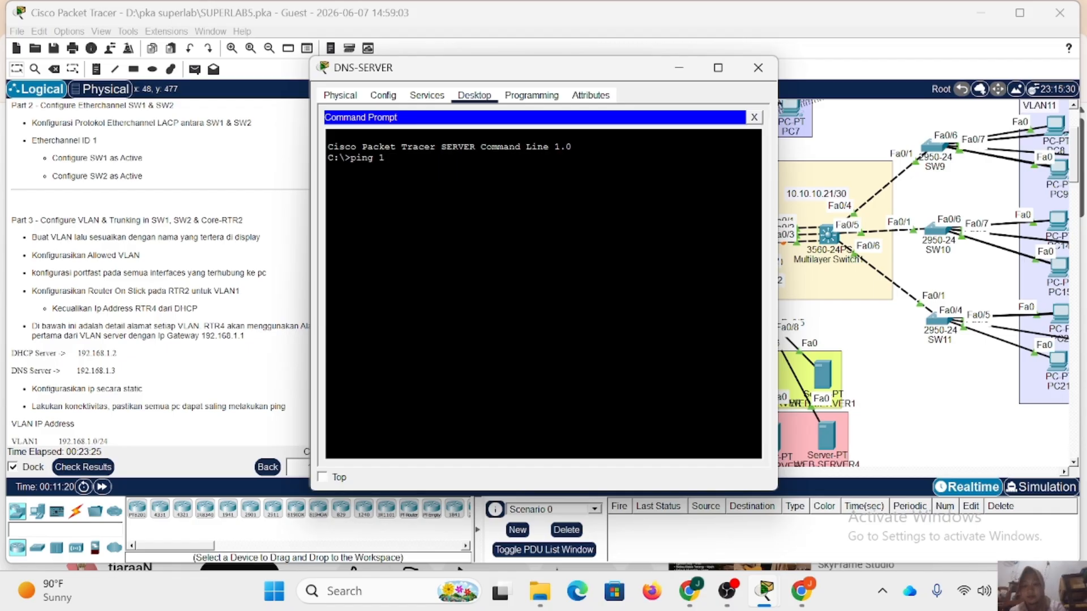
type("92.")
type("168.1.3")
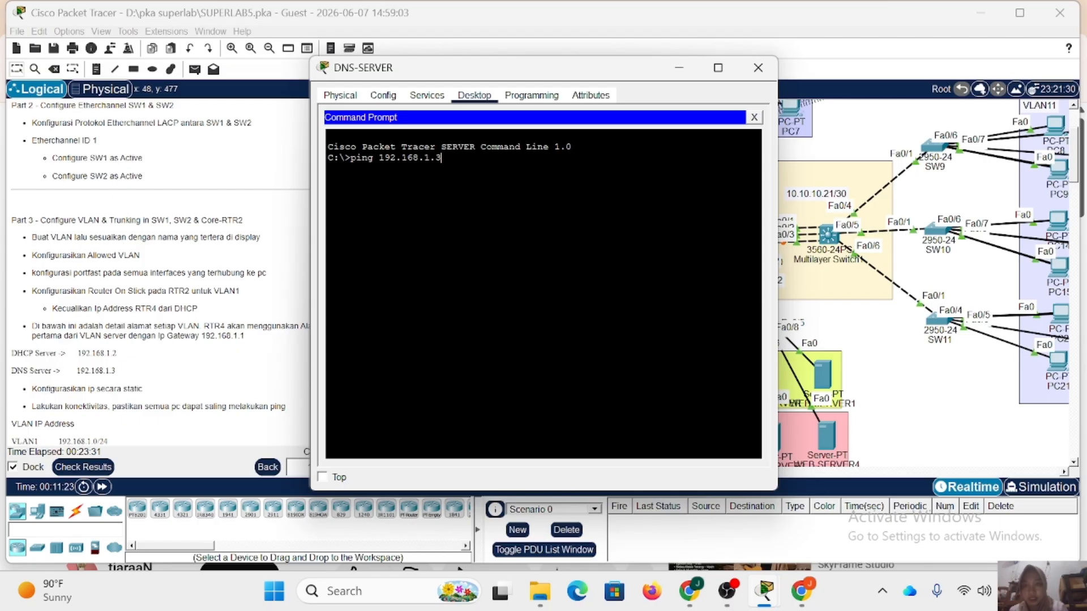
key("Return")
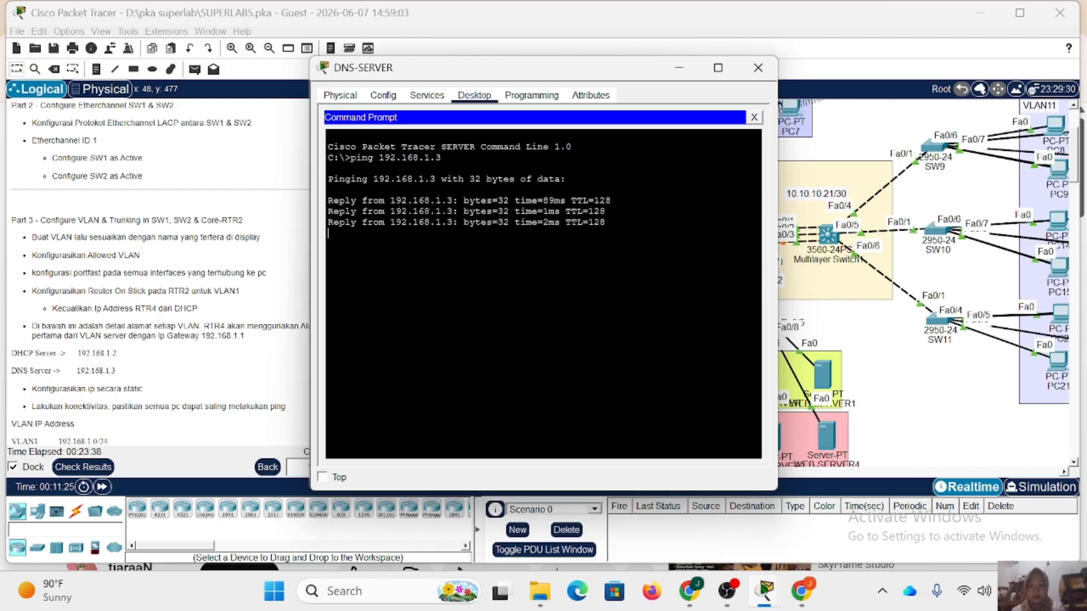
Stop the running ping on DNS-SERVER, ping 192.168.1.2, and close the server's window.
key("ctrl+c")
type("ping")
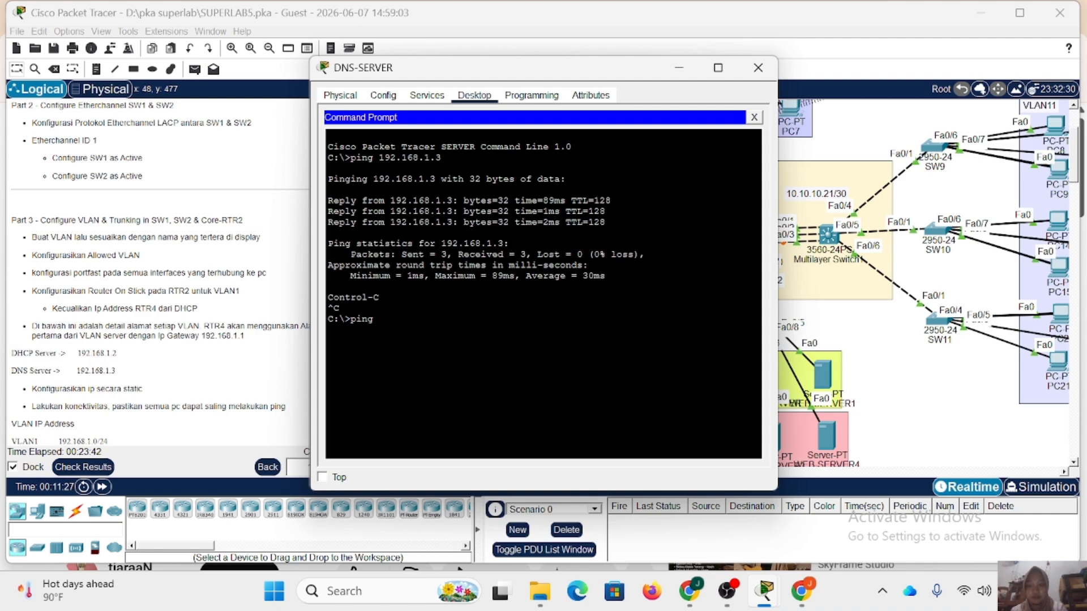
type(" 192.168.1.2")
key("Return")
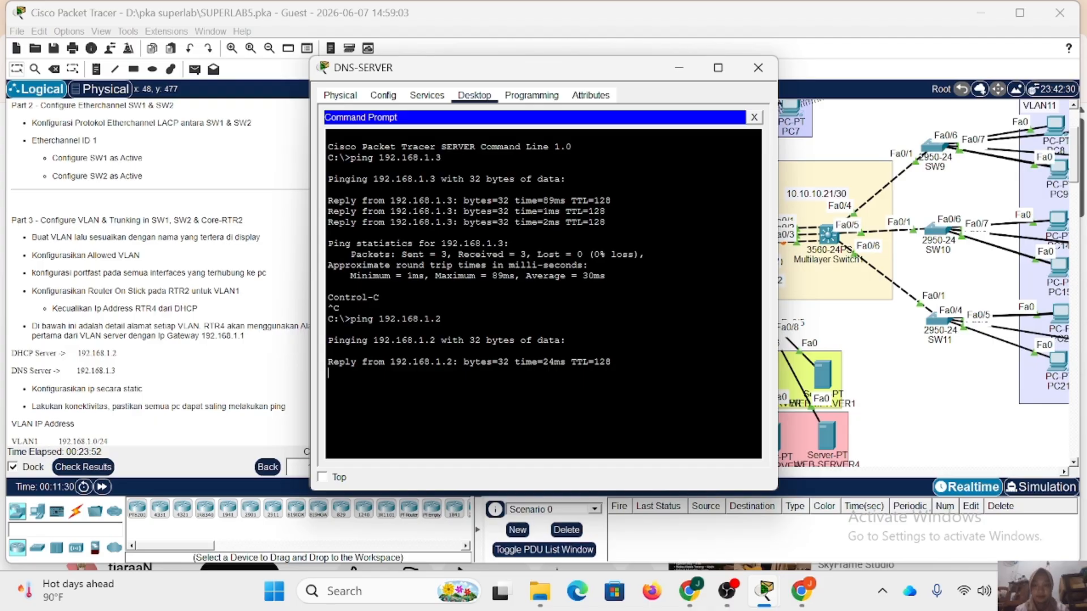
left_click(758, 67)
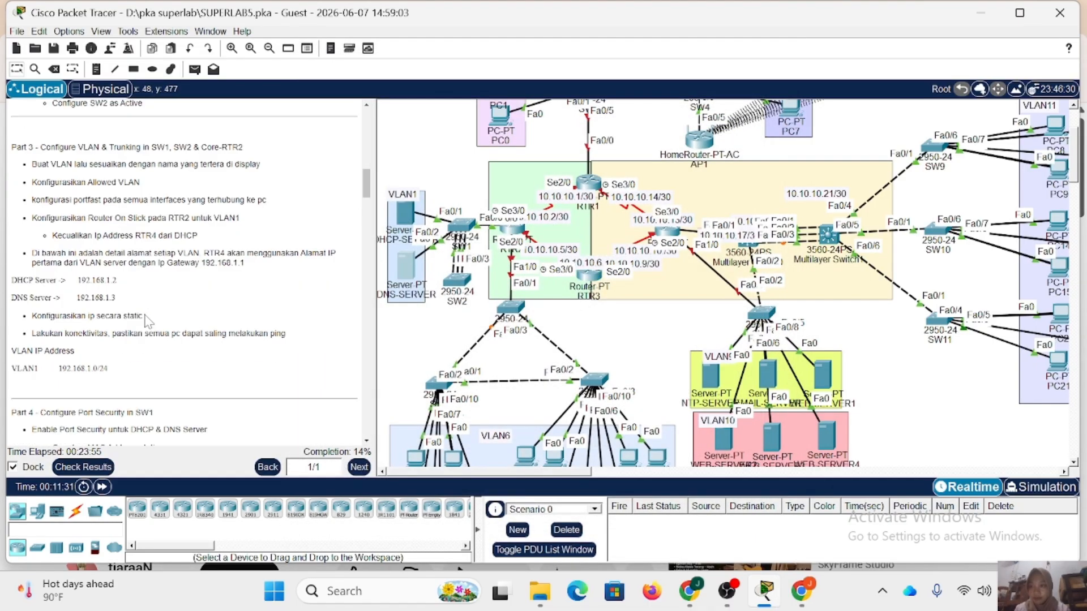
Open SW1's command line and set interface fa0/1 to switchport access mode.
scroll(146, 320, "down", 5)
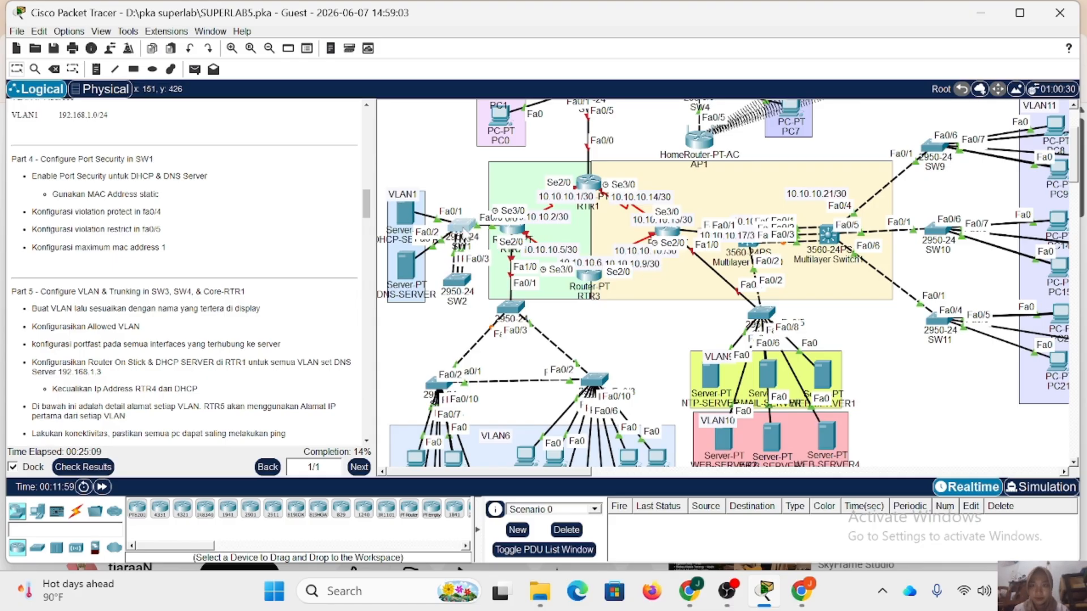
left_click(461, 229)
key("Return")
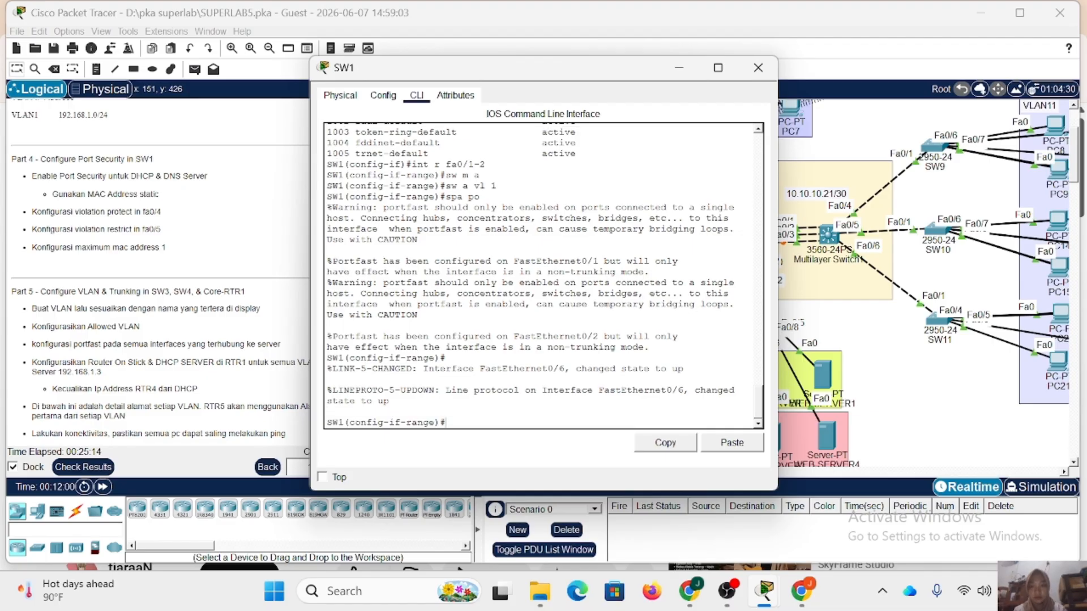
type("ex")
key("Return")
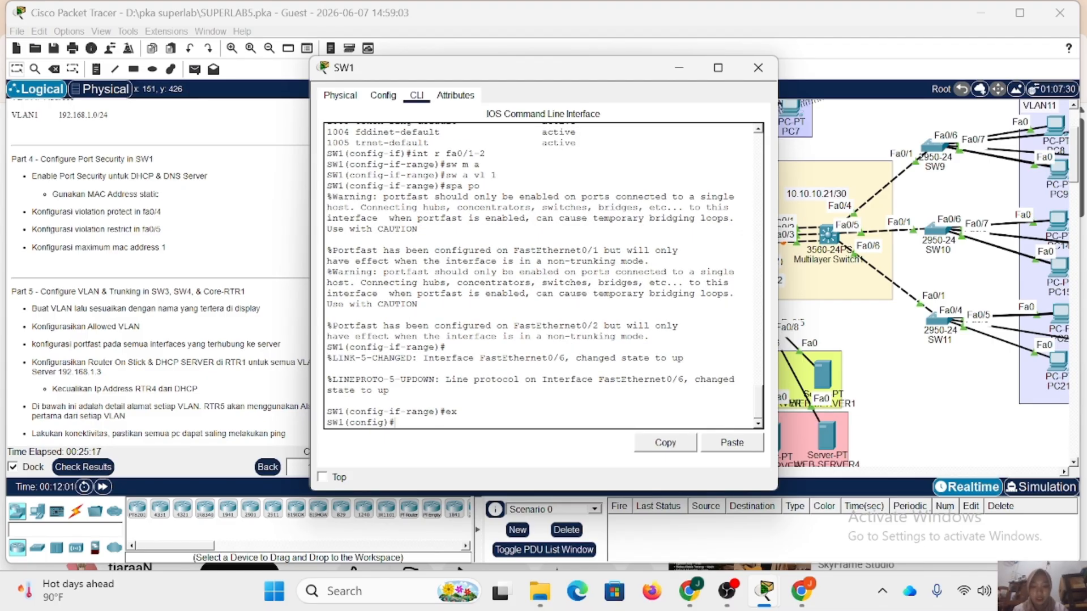
type("int")
left_click_drag(488, 75, 726, 83)
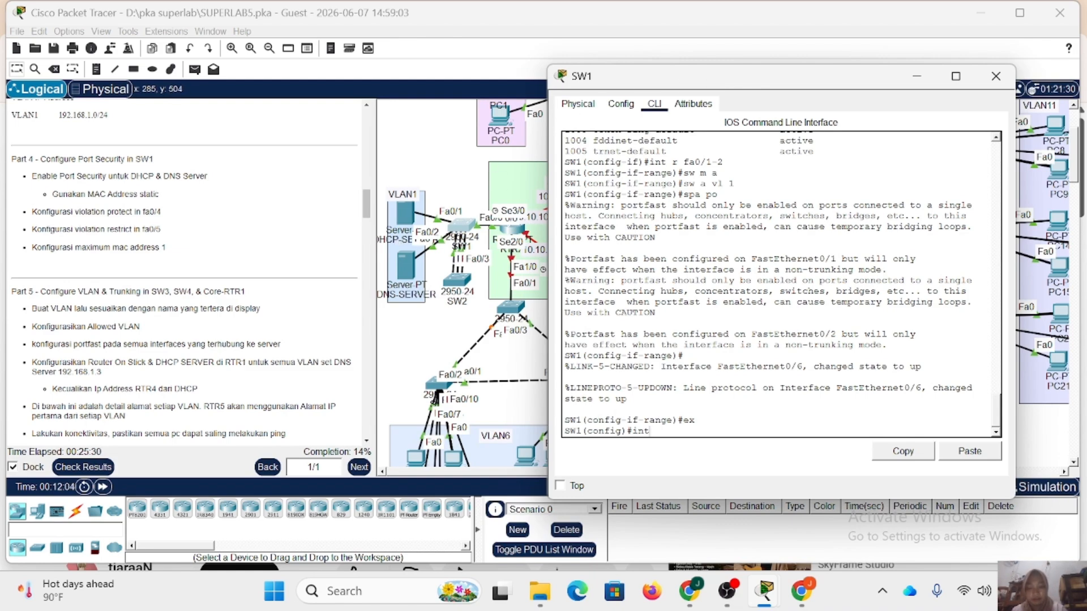
type("a0/1")
key("Return")
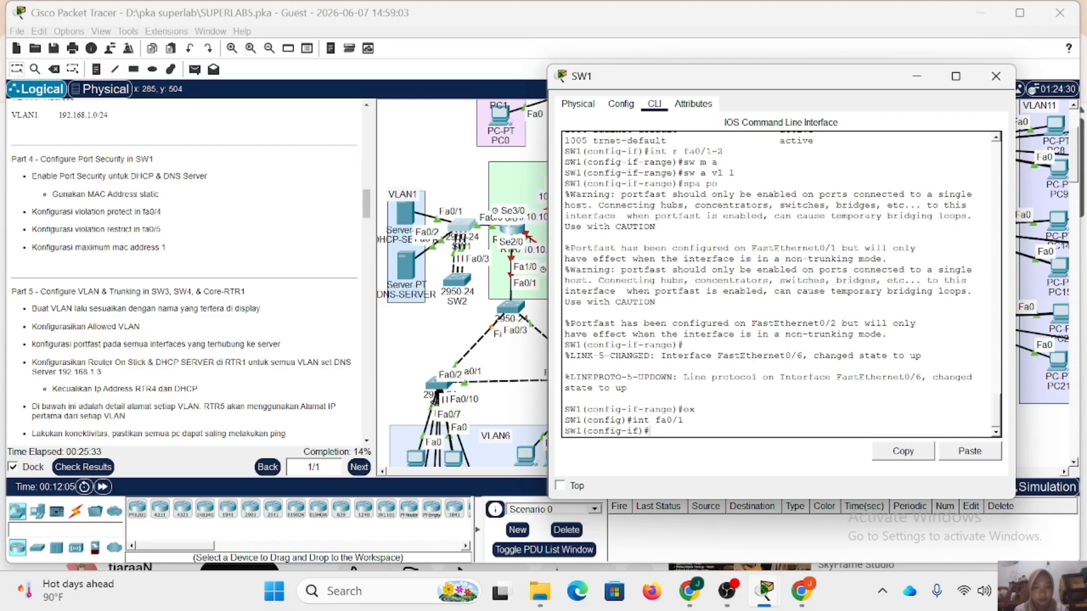
type("sw m a")
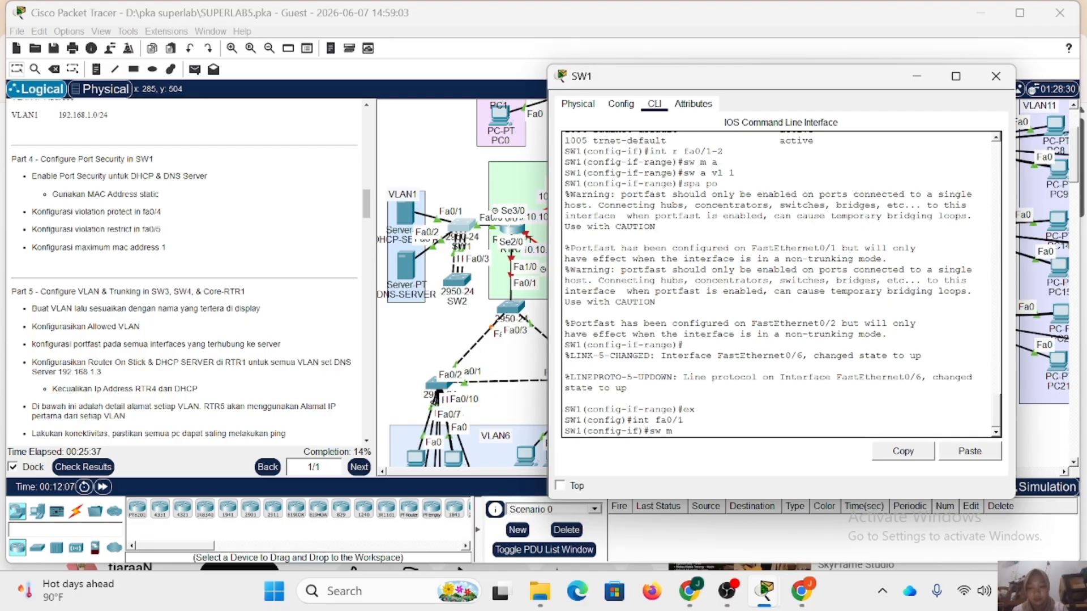
key("Return")
Enable switchport port security on SW1's interface fa0/1.
type("sw port-secu")
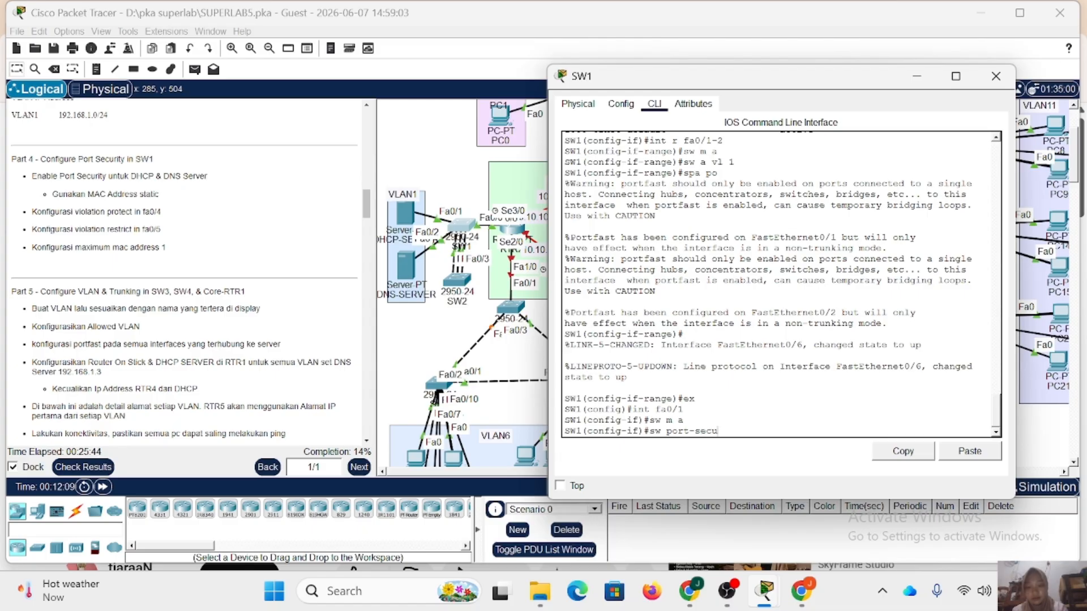
type("rity")
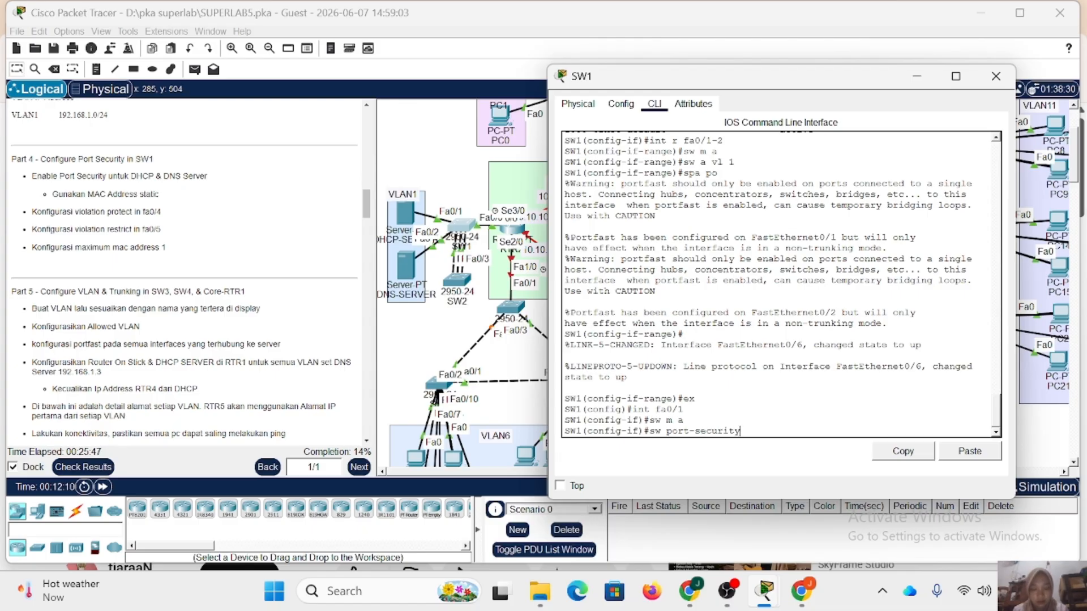
key("Return")
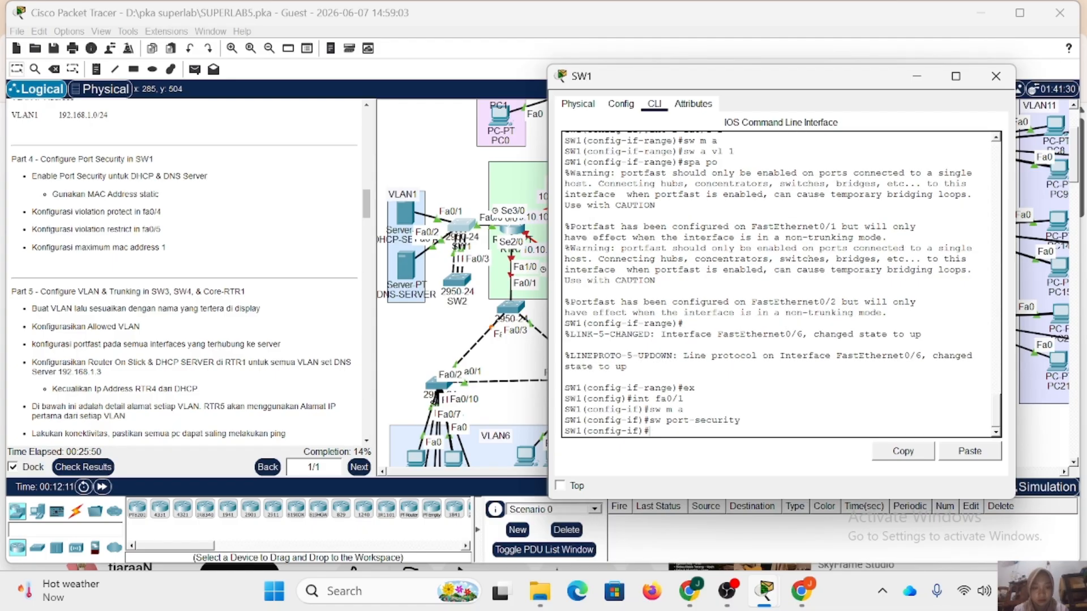
Start the port-security mac-address command on SW1's fa0/1 and copy the MAC address of DHCP-SERVER's FastEthernet0 interface.
key("Up")
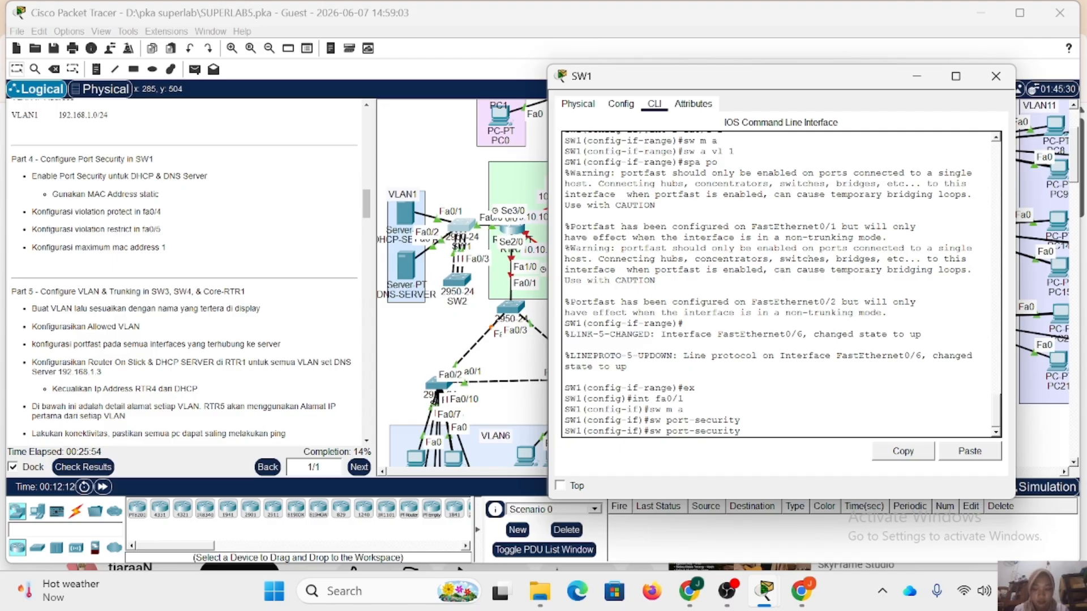
type("mac")
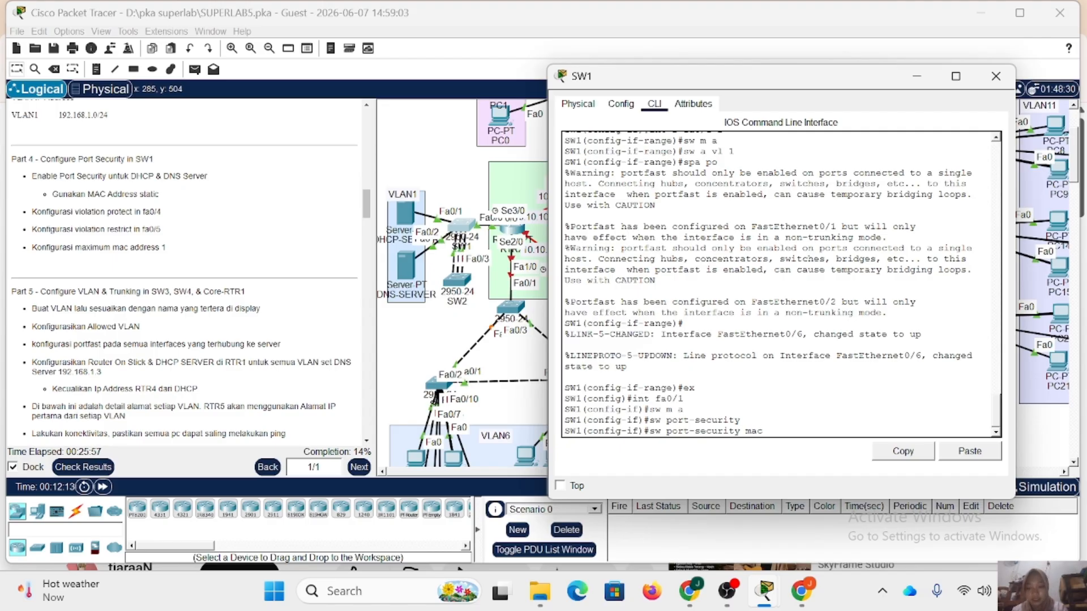
type("-address")
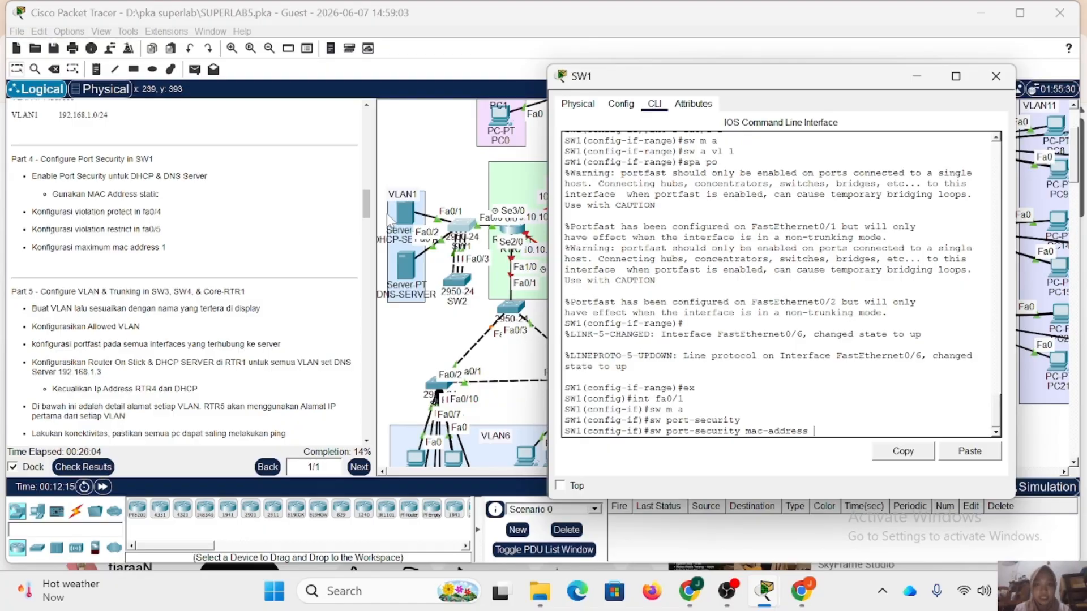
left_click(399, 212)
left_click(400, 212)
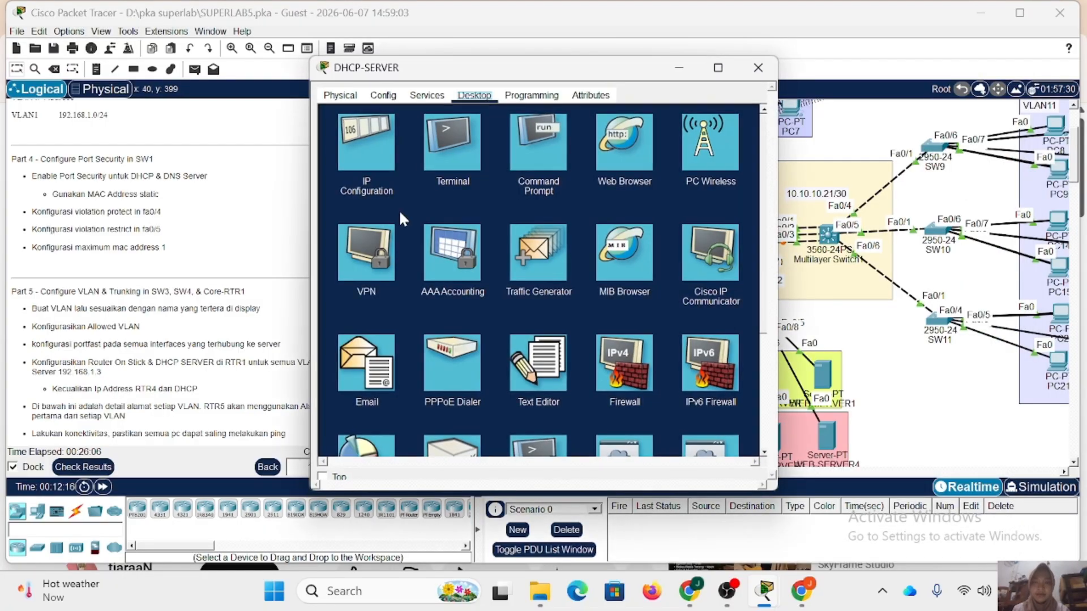
left_click(383, 95)
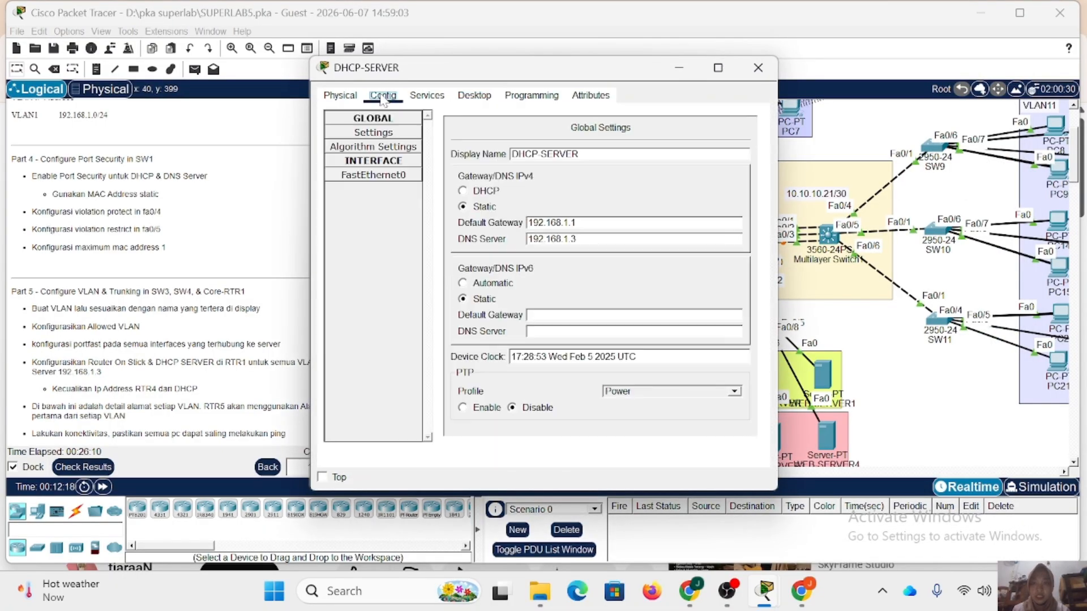
left_click(395, 163)
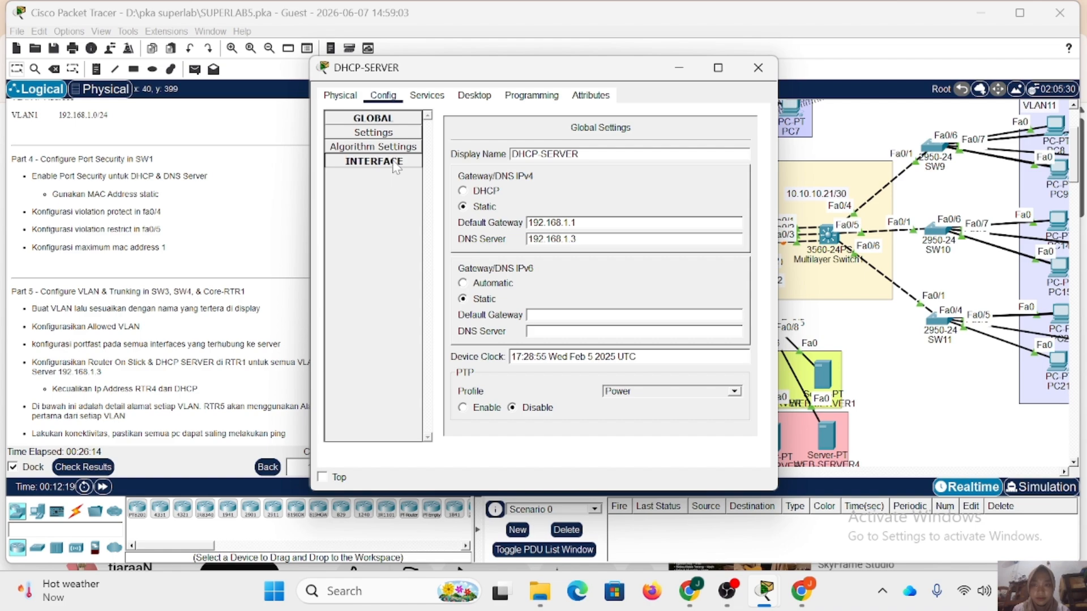
left_click(396, 164)
left_click(396, 177)
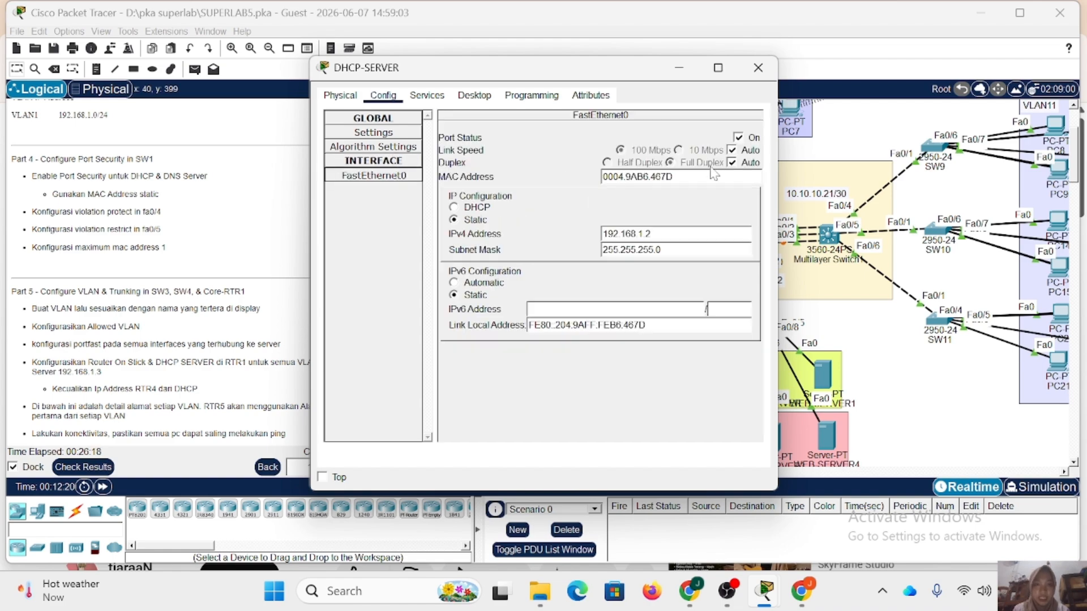
left_click_drag(676, 177, 600, 178)
key("ctrl+c")
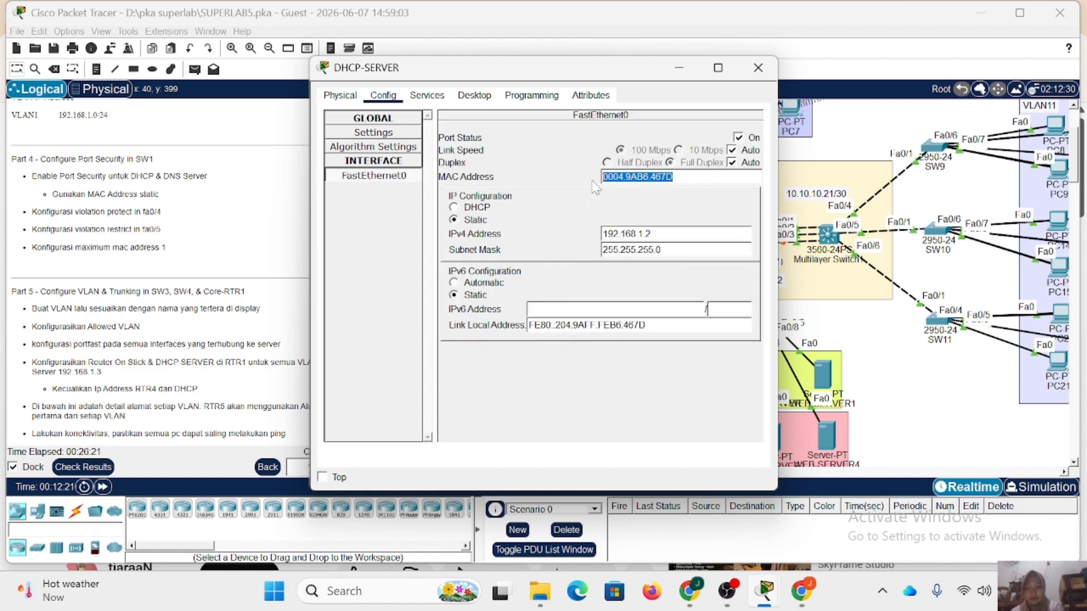
left_click(758, 68)
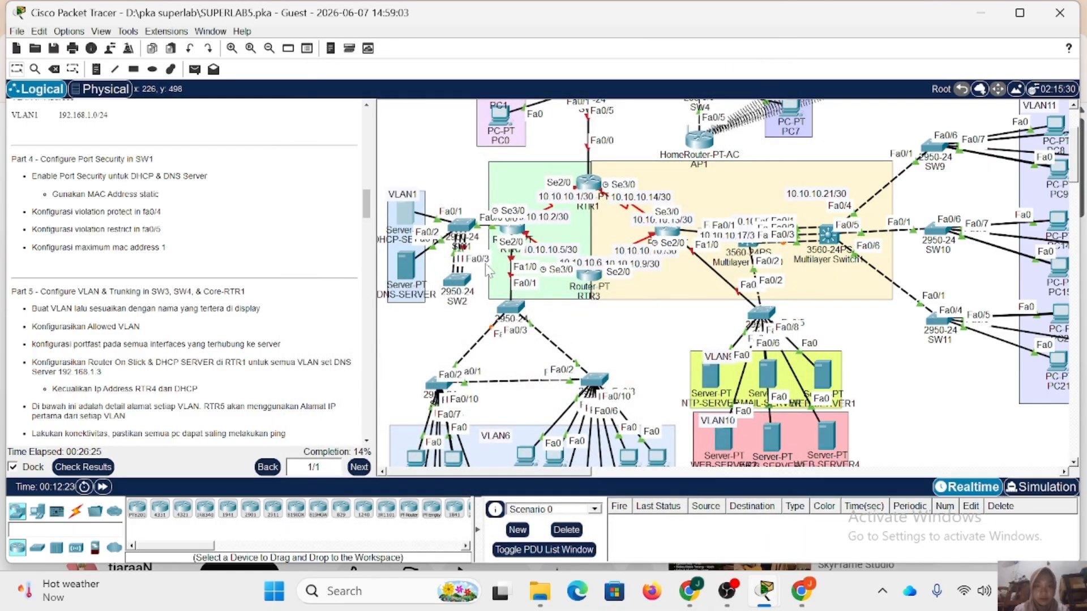
Complete SW1's port-security command for fa0/1 with the copied static MAC address 0004.9AB6.467D.
left_click(507, 233)
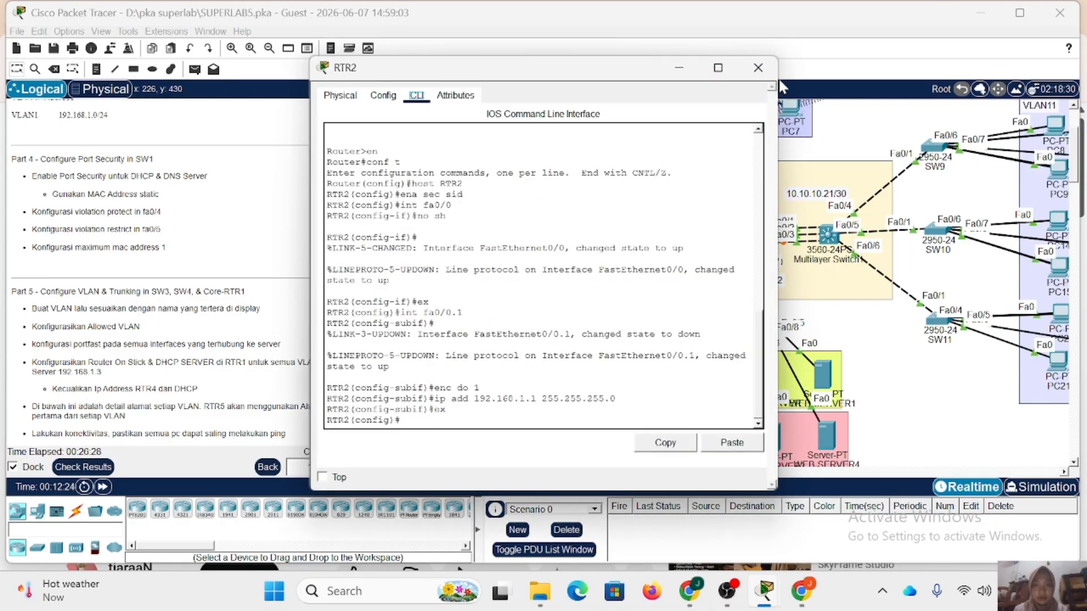
left_click(758, 67)
left_click(463, 227)
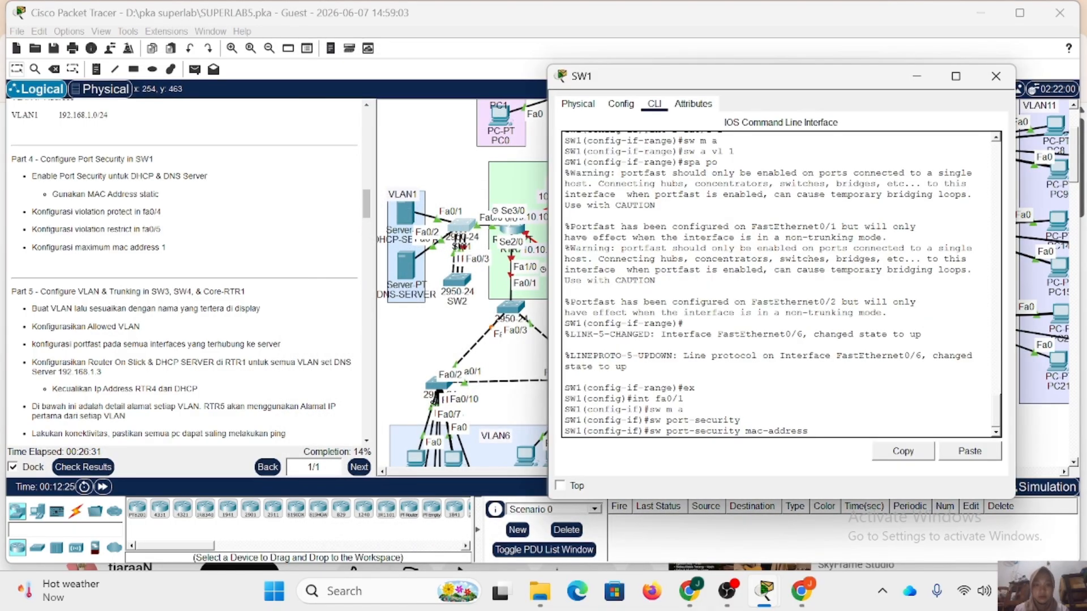
left_click(969, 452)
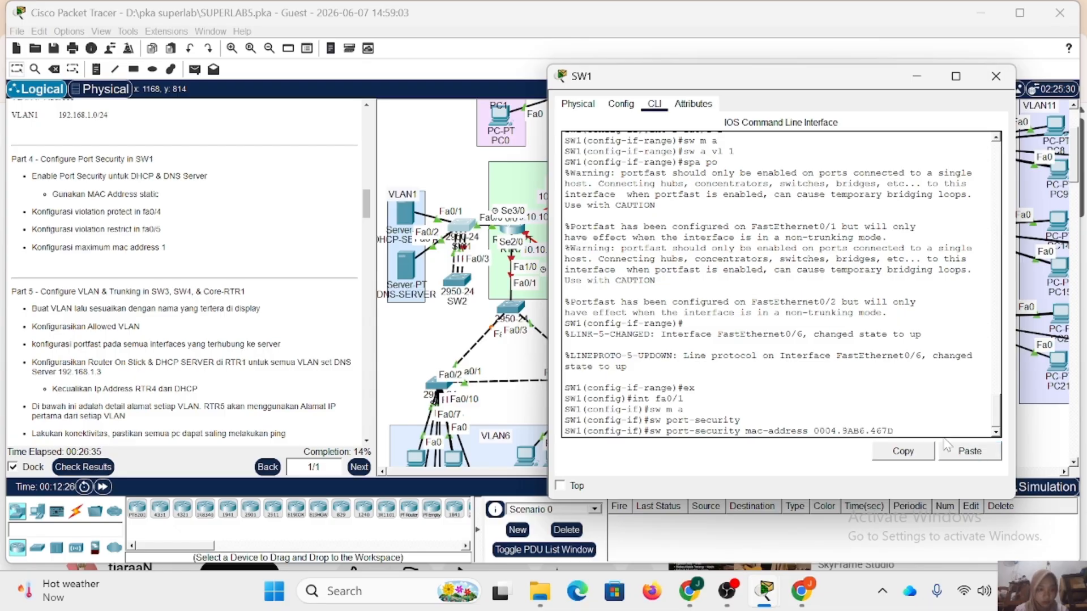
key("Return")
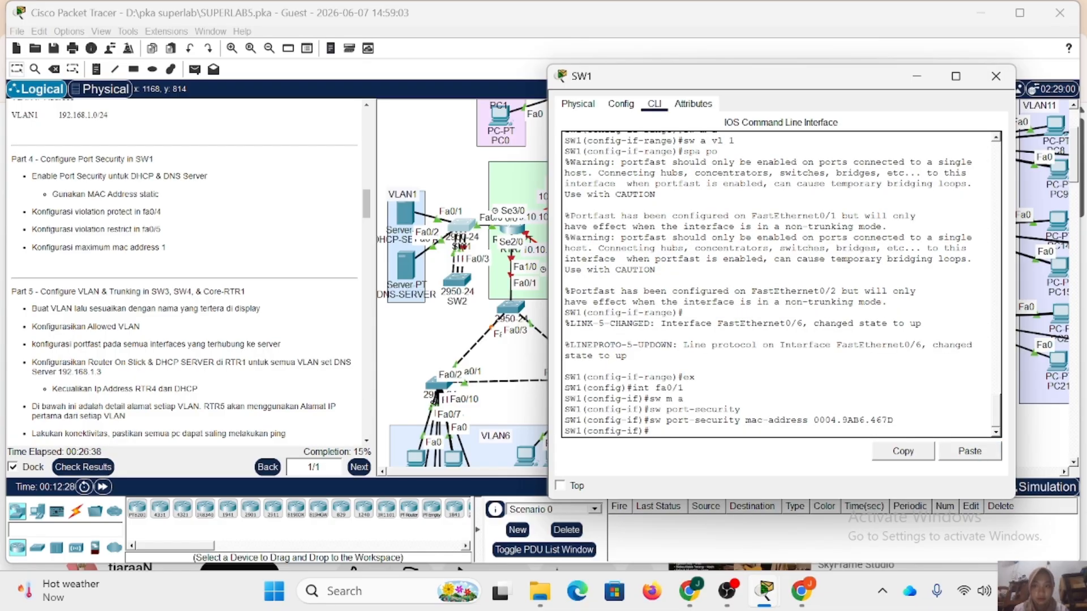
Set the port-security violation mode on SW1's fa0/1 to protect.
key("Up")
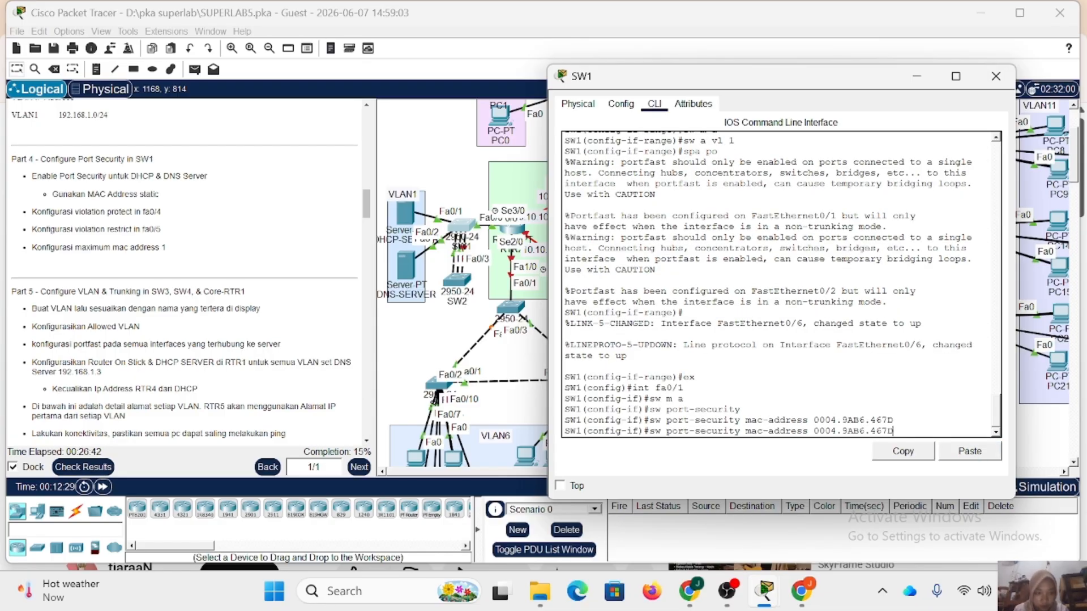
key("BackSpace")
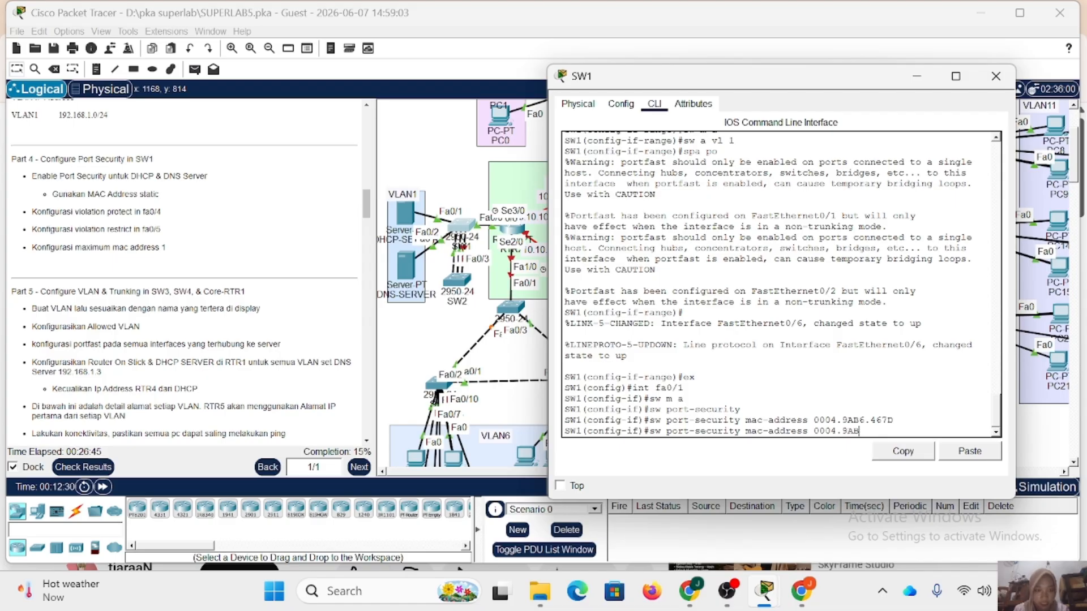
key("BackSpace")
key("BackSpace")
key("BackSpace")
key("BackSpace")
key("BackSpace")
key("BackSpace")
key("BackSpace")
key("BackSpace")
key("BackSpace")
key("BackSpace")
key("BackSpace")
key("BackSpace")
key("BackSpace")
key("BackSpace")
key("BackSpace")
key("BackSpace")
key("BackSpace")
key("BackSpace")
key("BackSpace")
key("BackSpace")
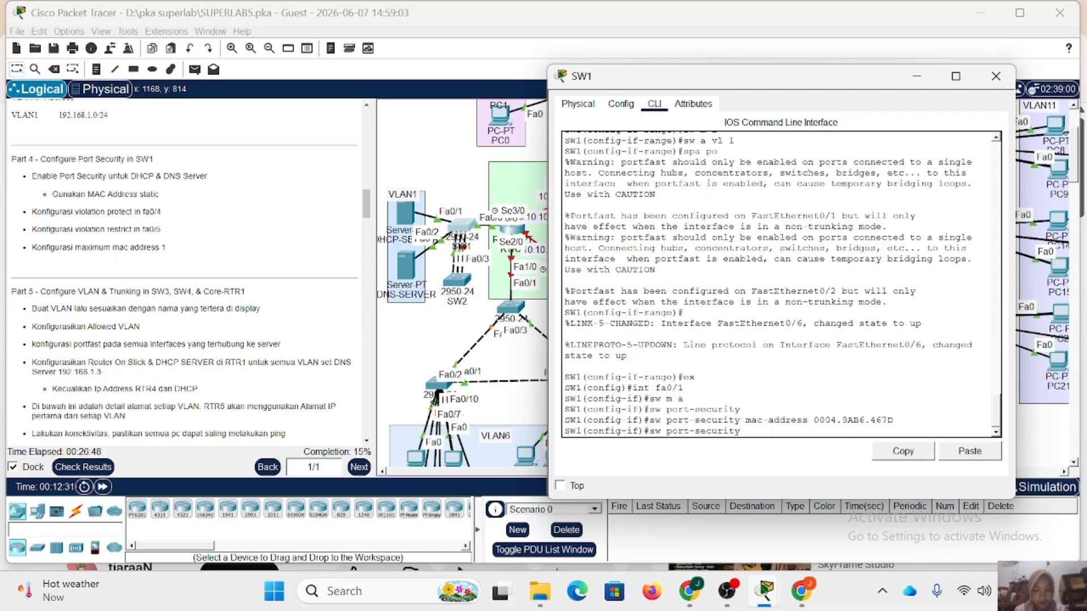
type("violatio")
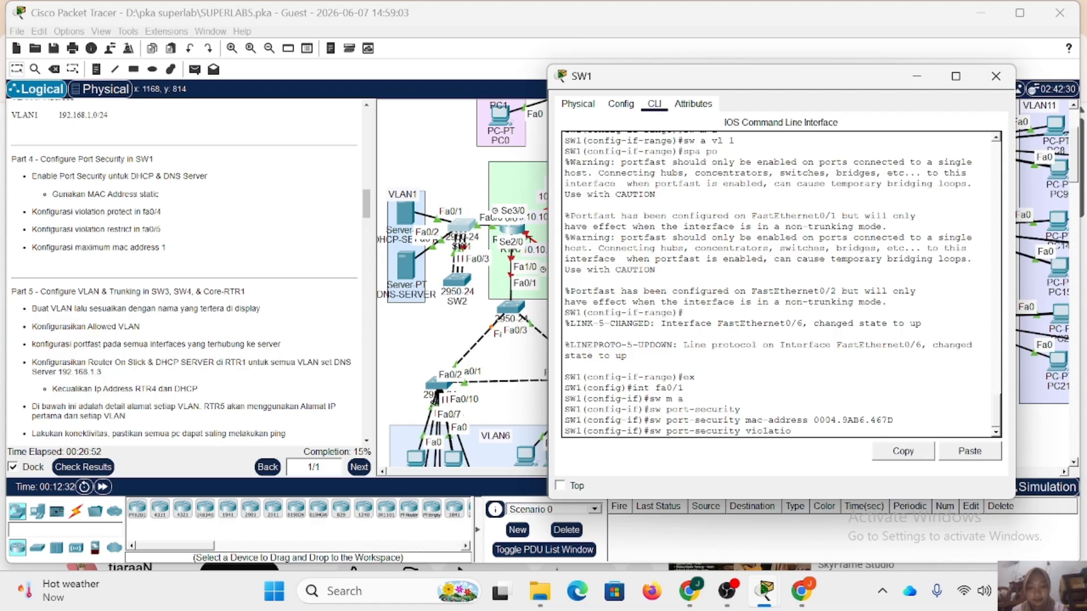
type("n protec")
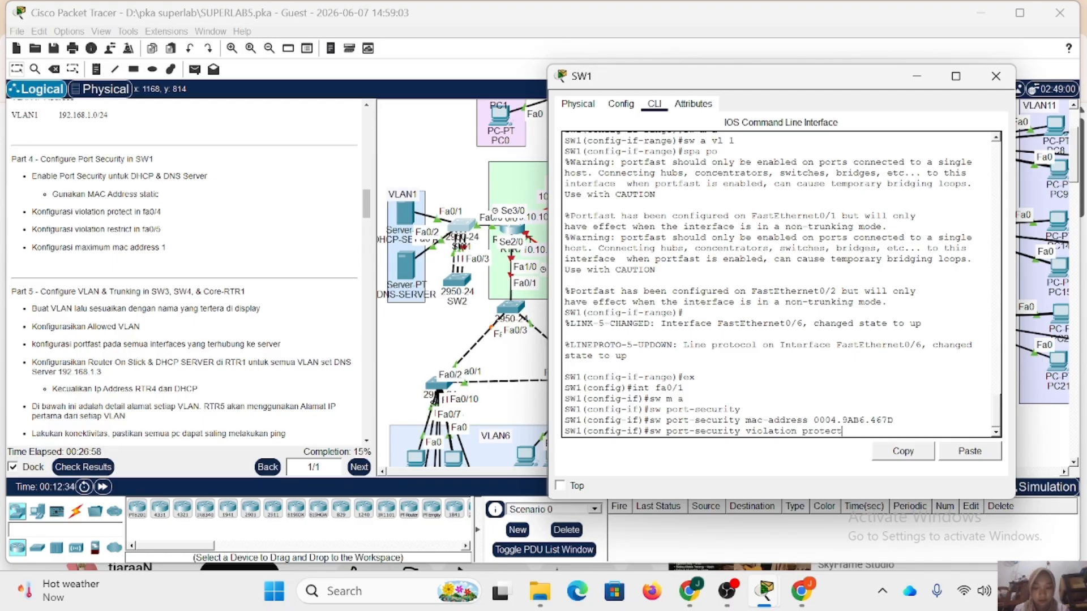
type("t")
key("Return")
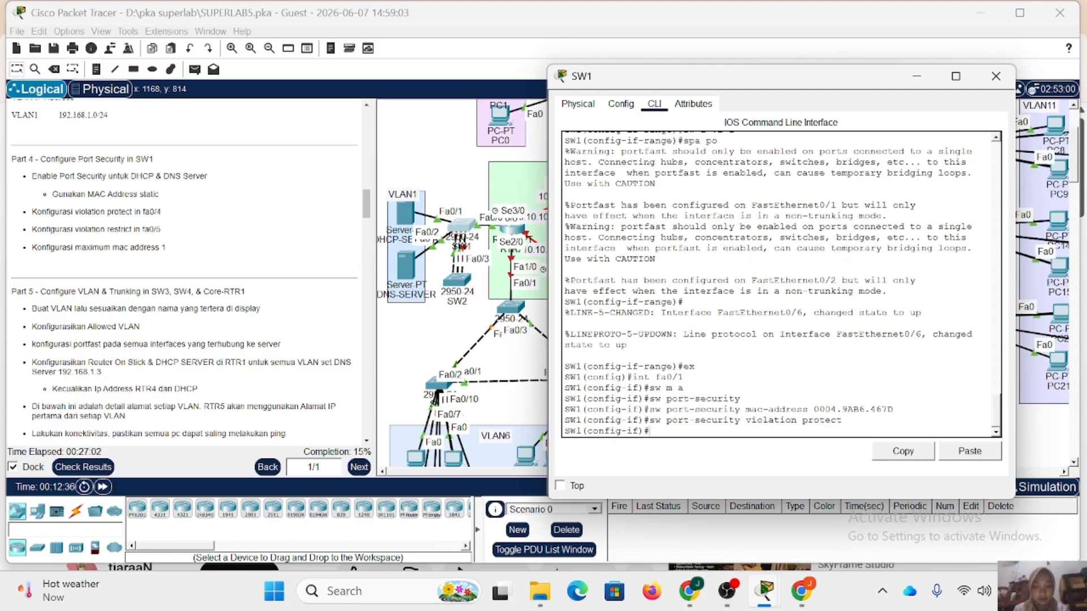
Set the port-security maximum on SW1's fa0/1 to 1 MAC address and exit the interface configuration.
type("sw port-security v")
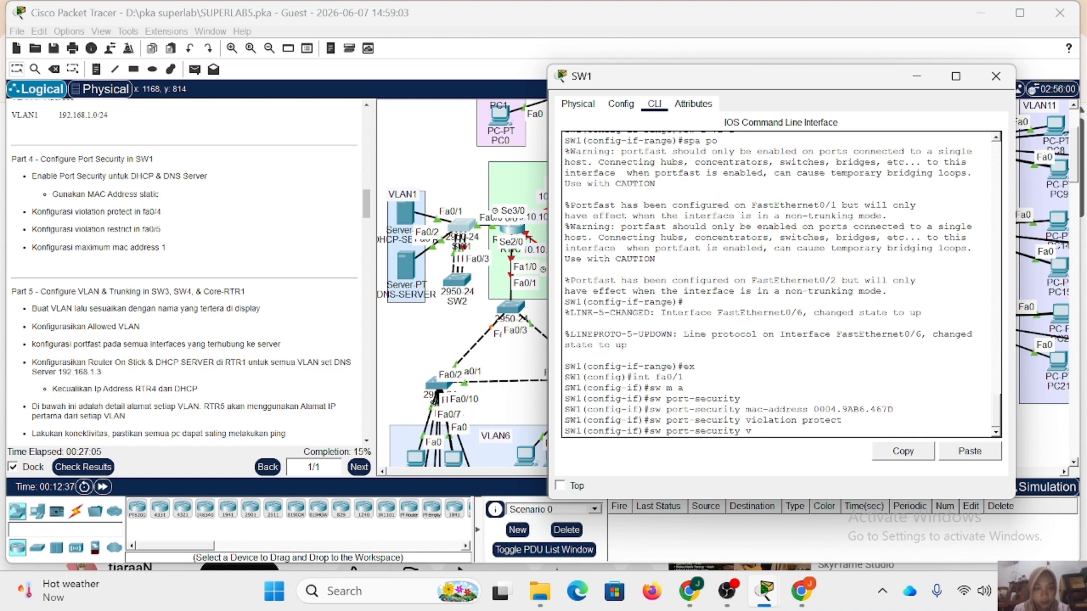
type("maximu")
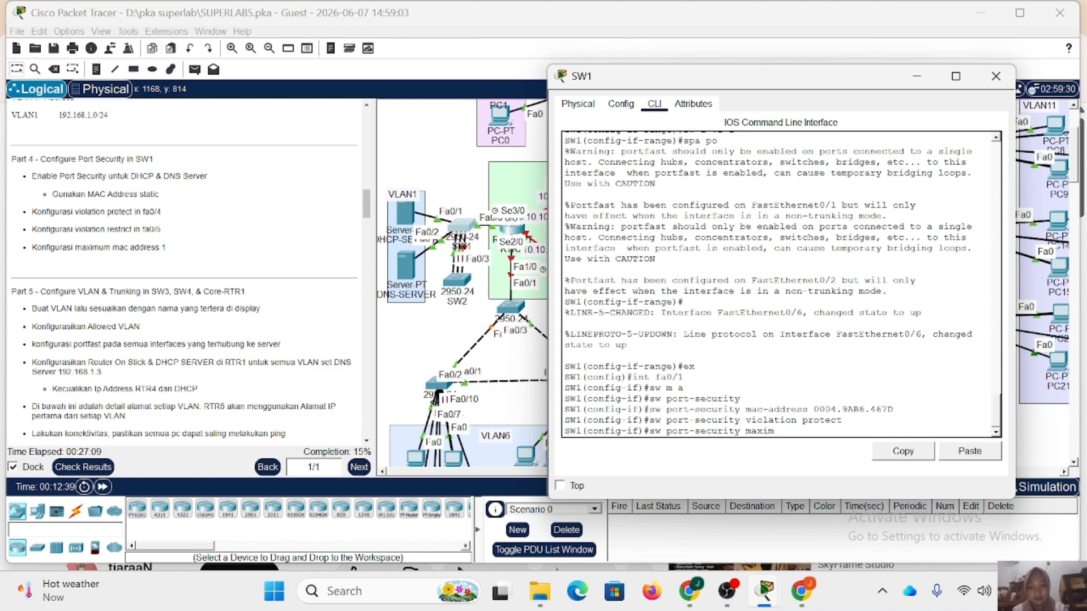
key("BackSpace")
key("BackSpace")
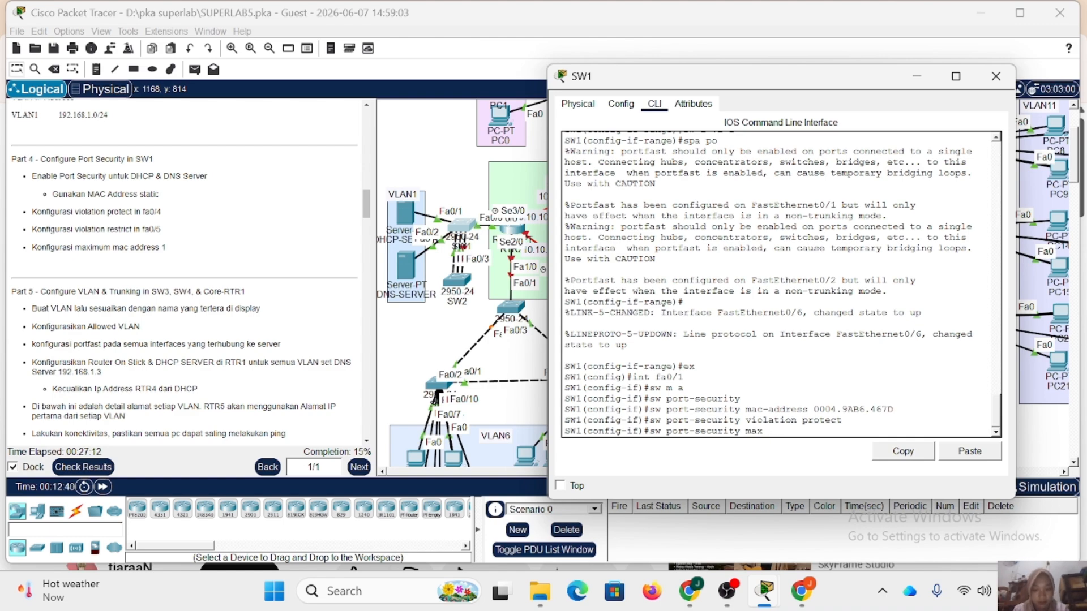
type("imum ")
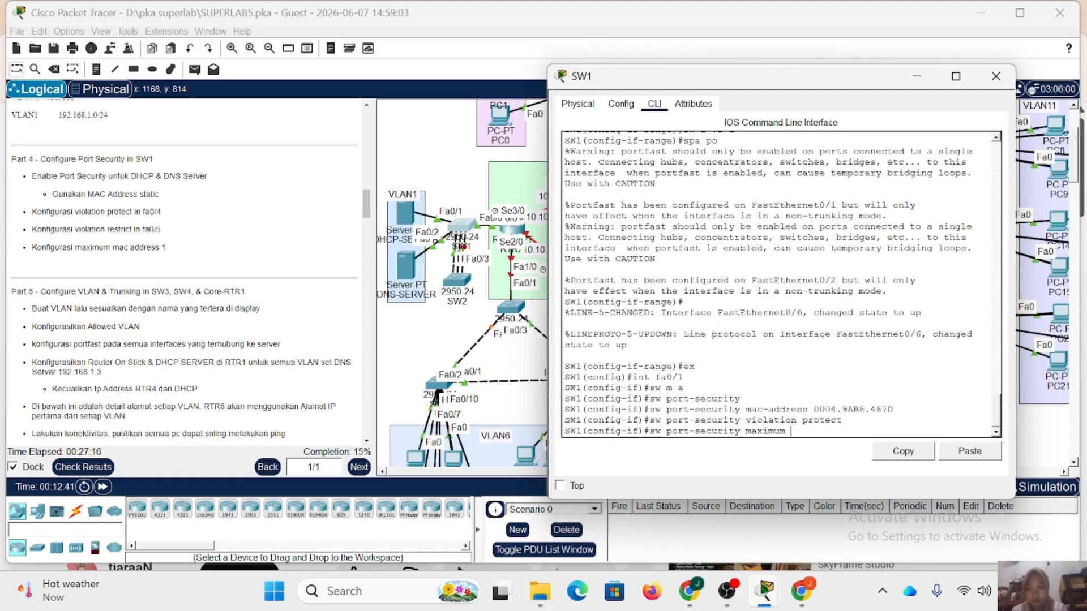
type("1")
key("Return")
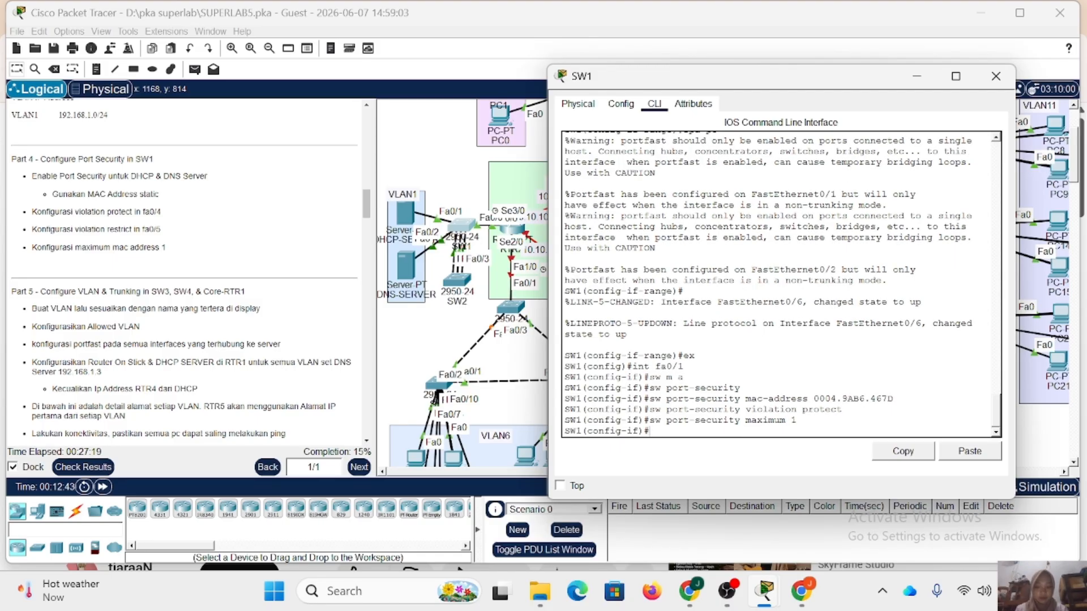
type("e")
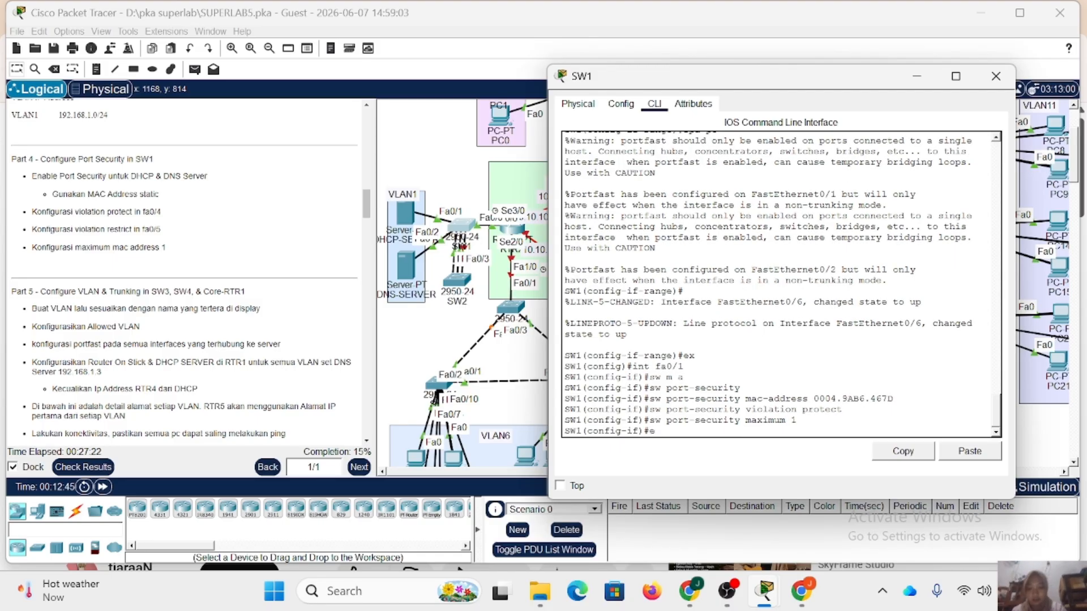
type("x")
key("Return")
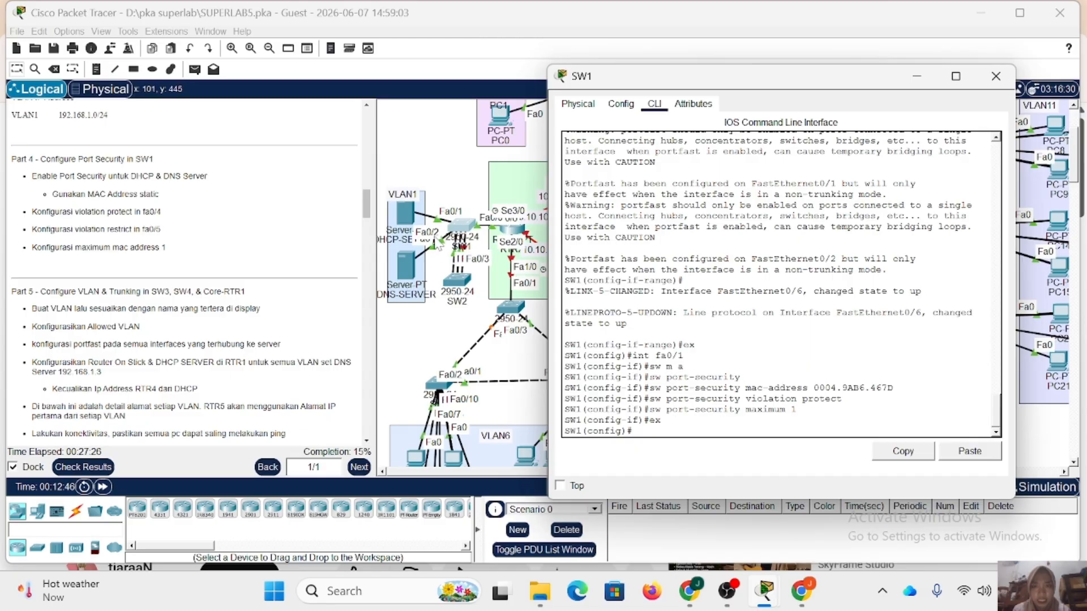
Enter interface fa0/2 on SW1 and set its switchport mode to access.
type("int")
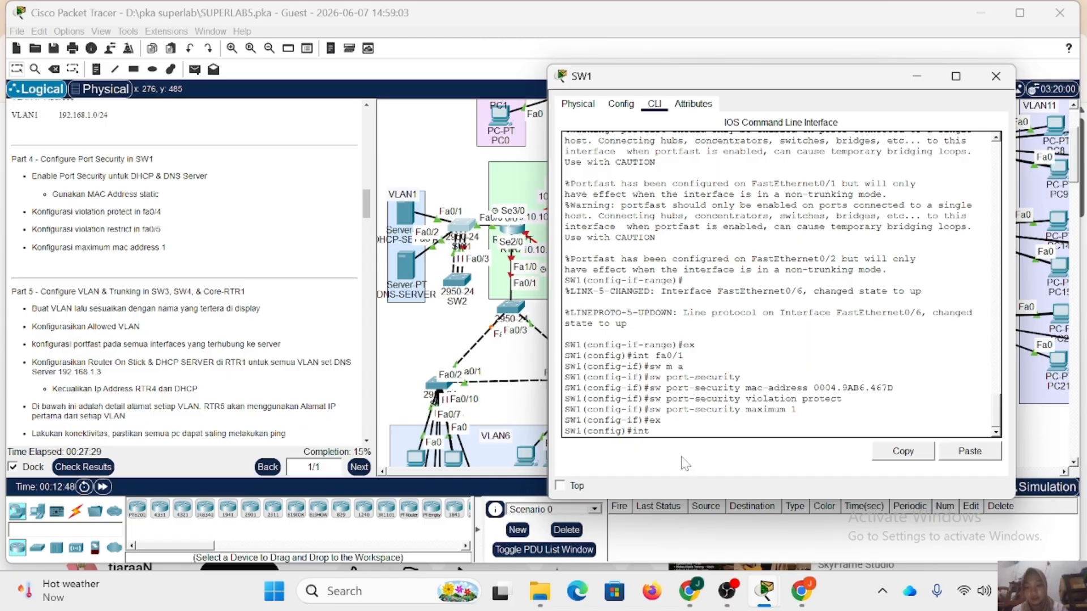
type(" fa0/2")
key("Return")
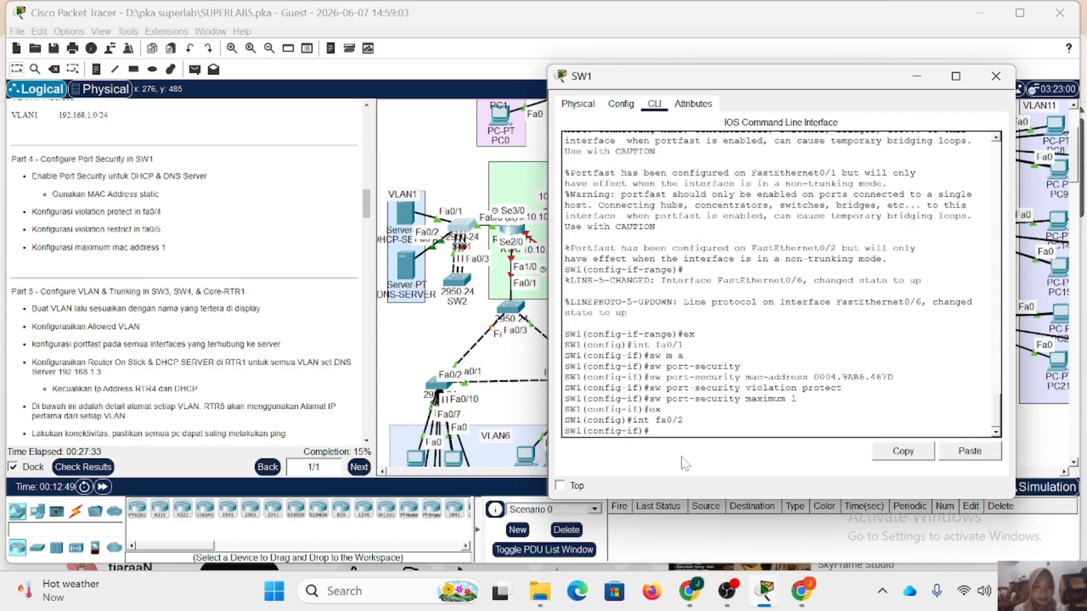
type("sw")
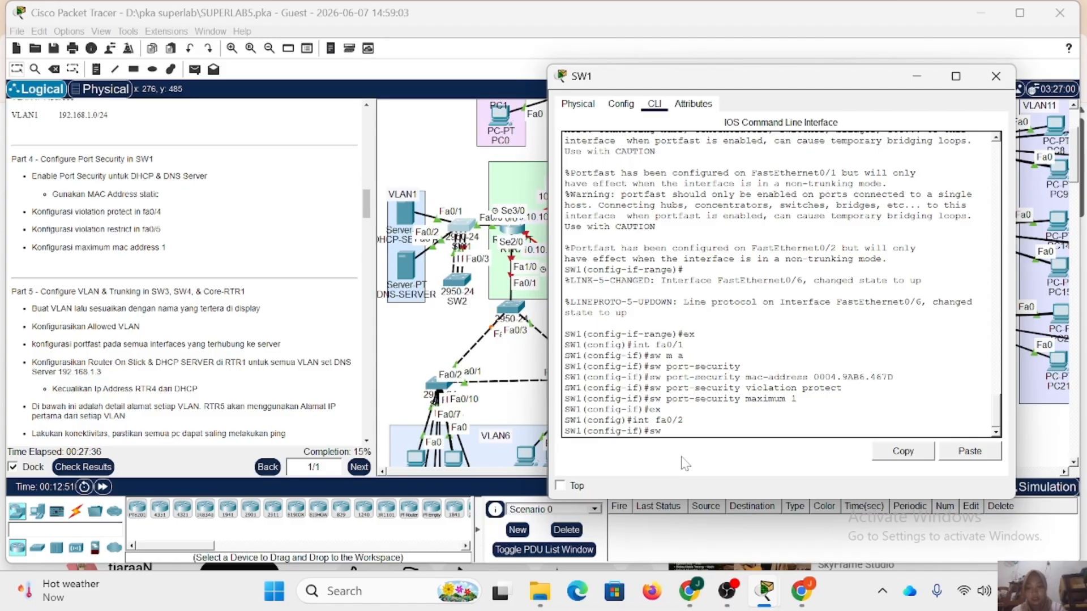
type("w")
key("BackSpace")
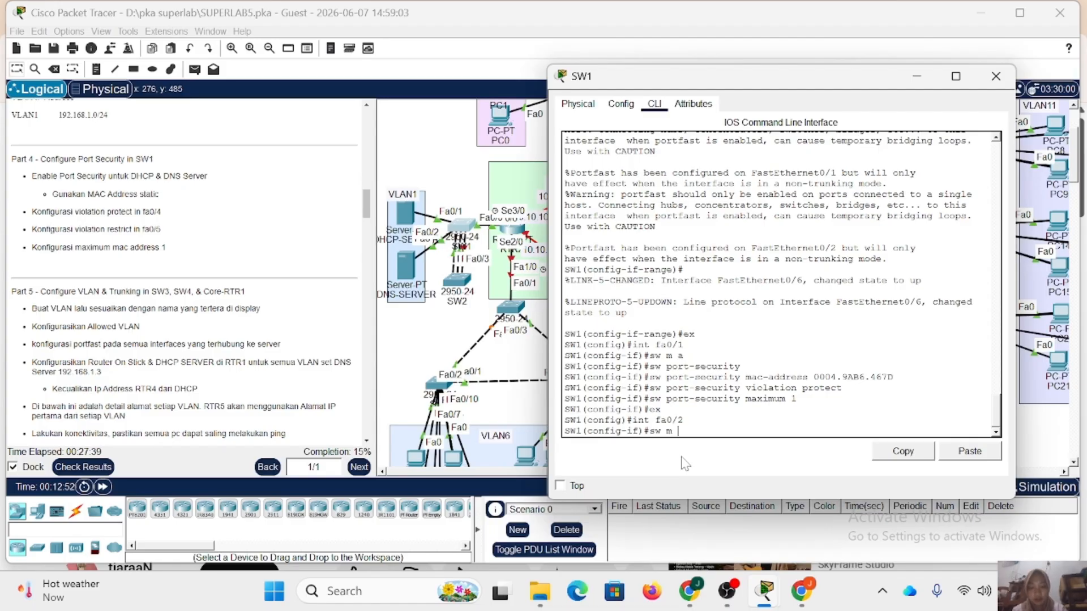
key("Return")
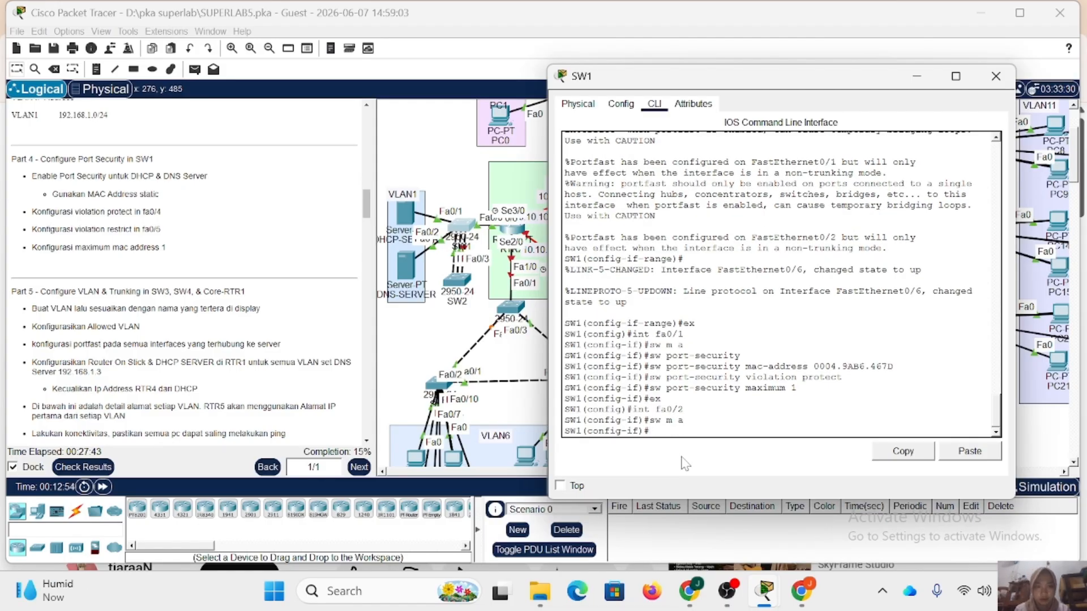
Enable switchport port security on SW1's interface fa0/2.
type("sw m")
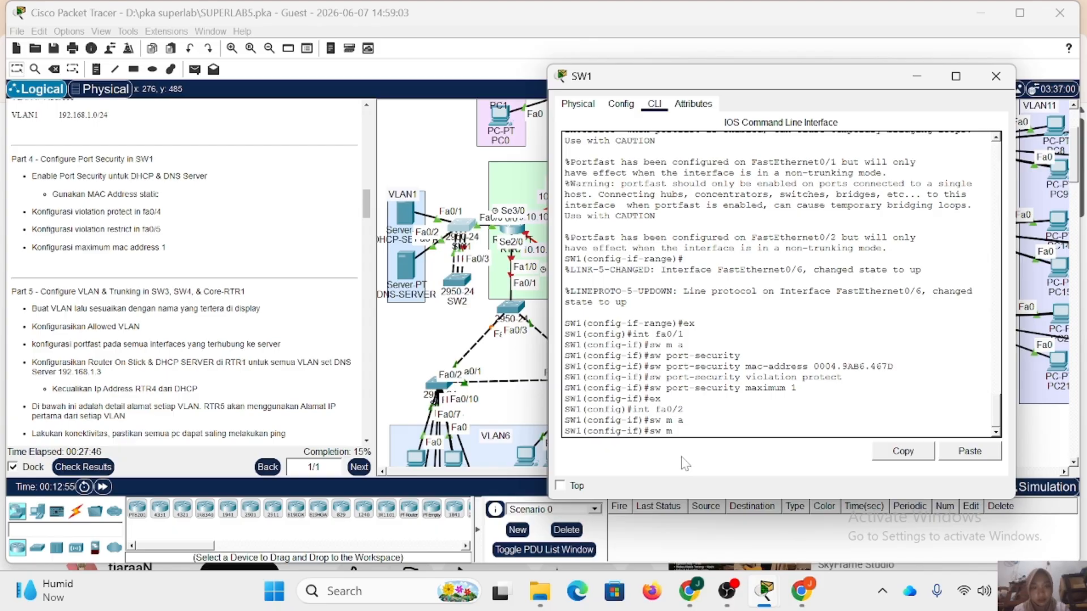
key("BackSpace")
type("port ")
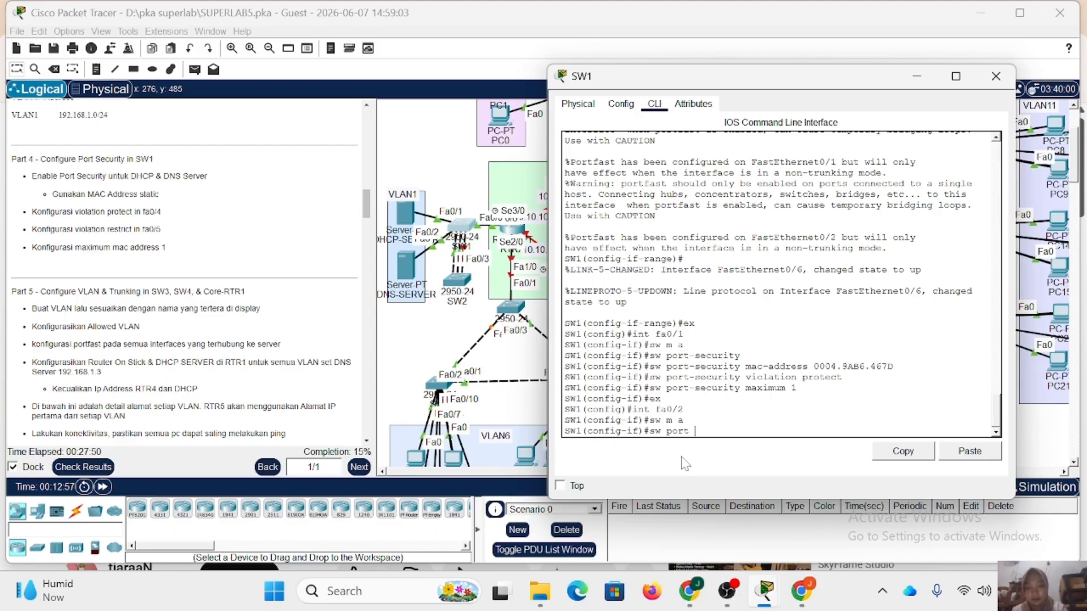
type("-secu")
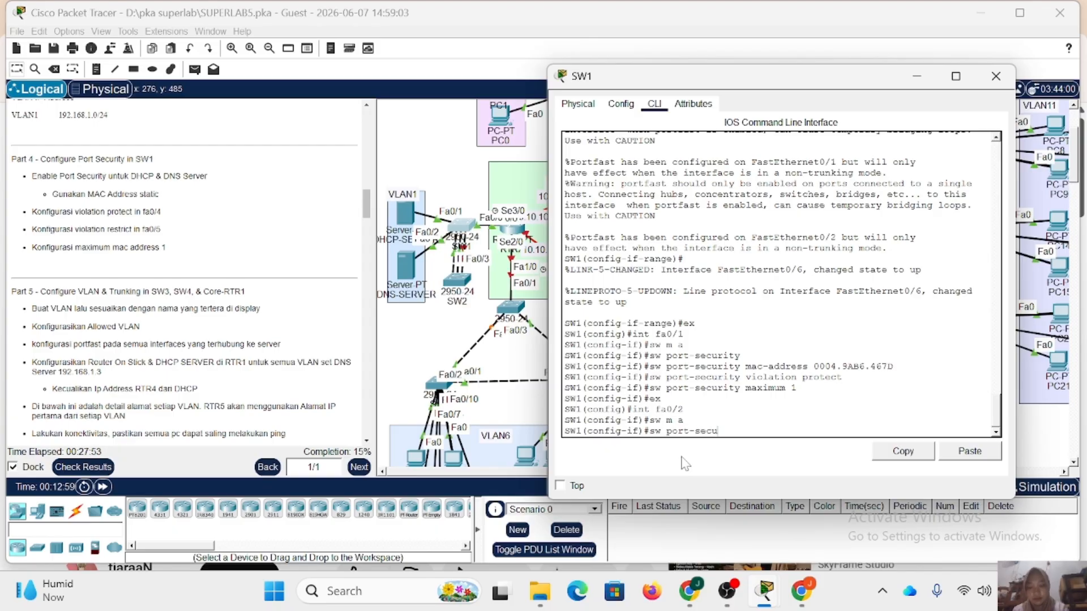
type("rity")
key("Return")
Start the port-security mac-address command on SW1's fa0/2 and copy the MAC address of DNS-SERVER's FastEthernet0 interface.
key("Up")
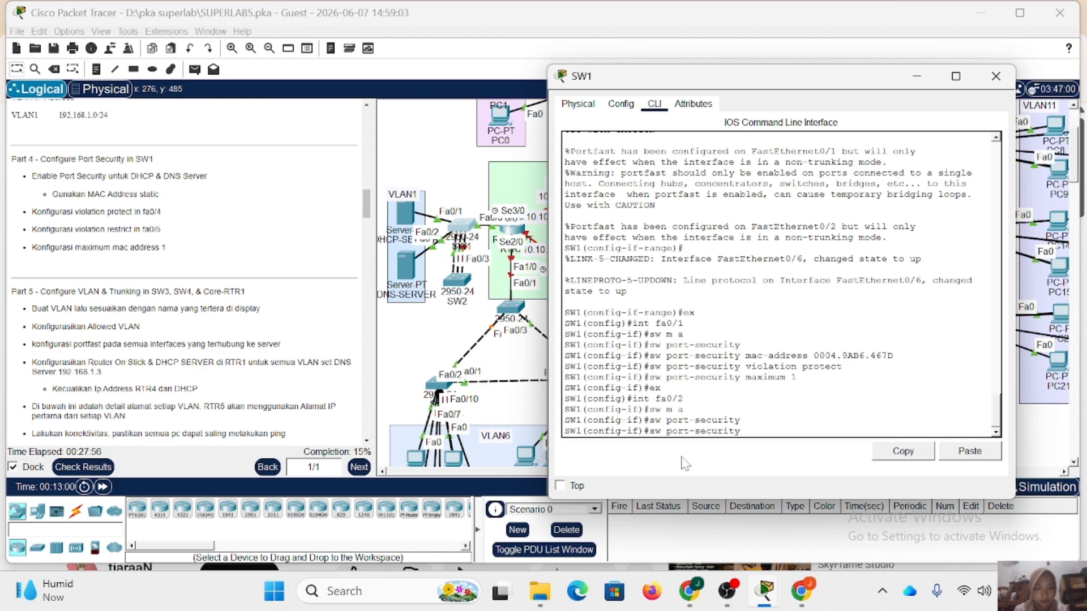
type("ma")
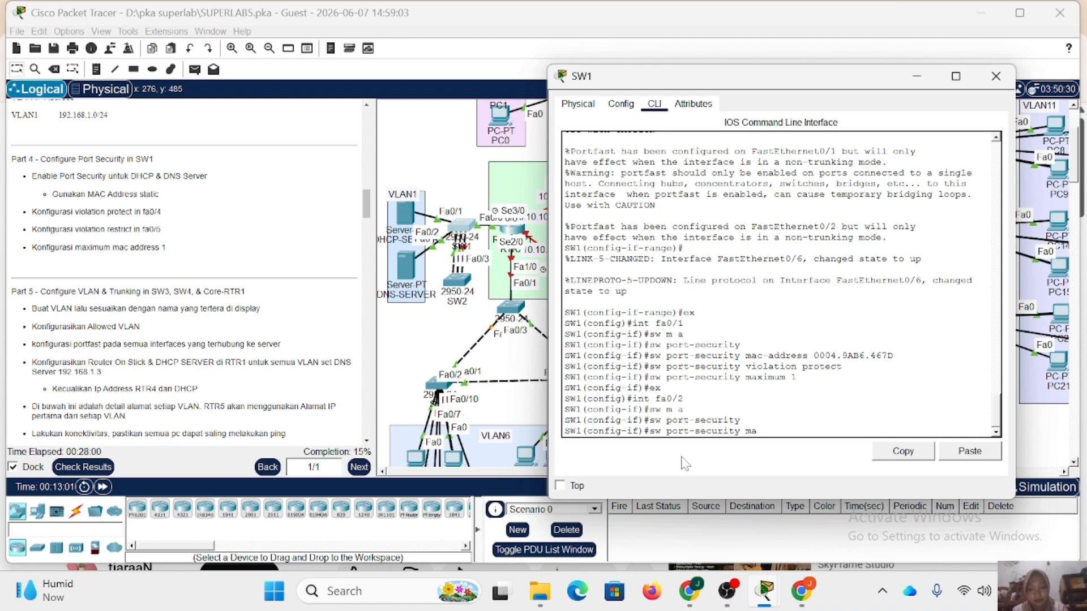
type("c-address")
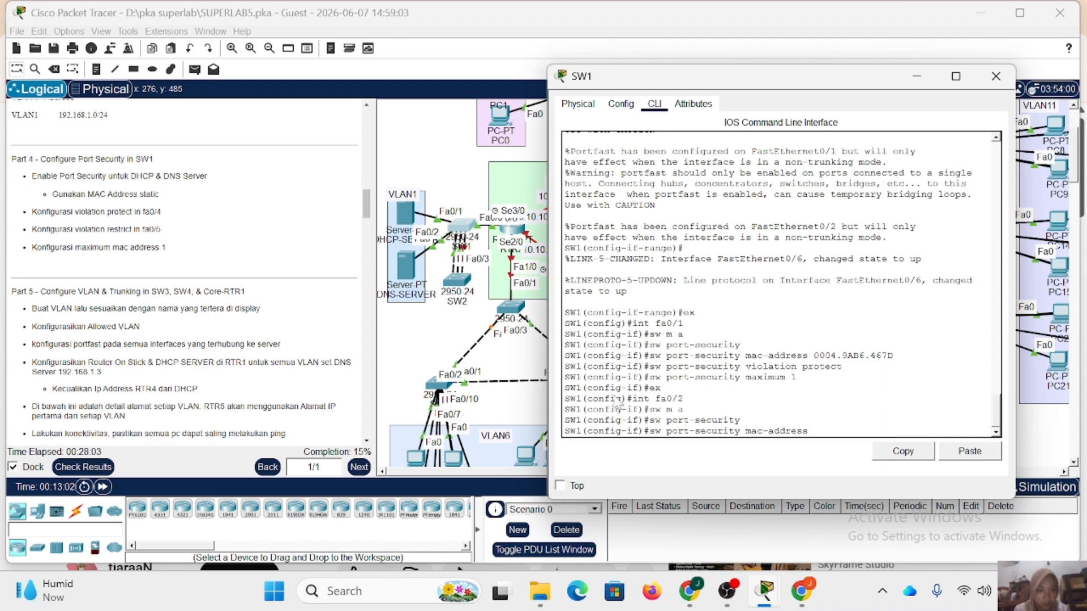
left_click(397, 270)
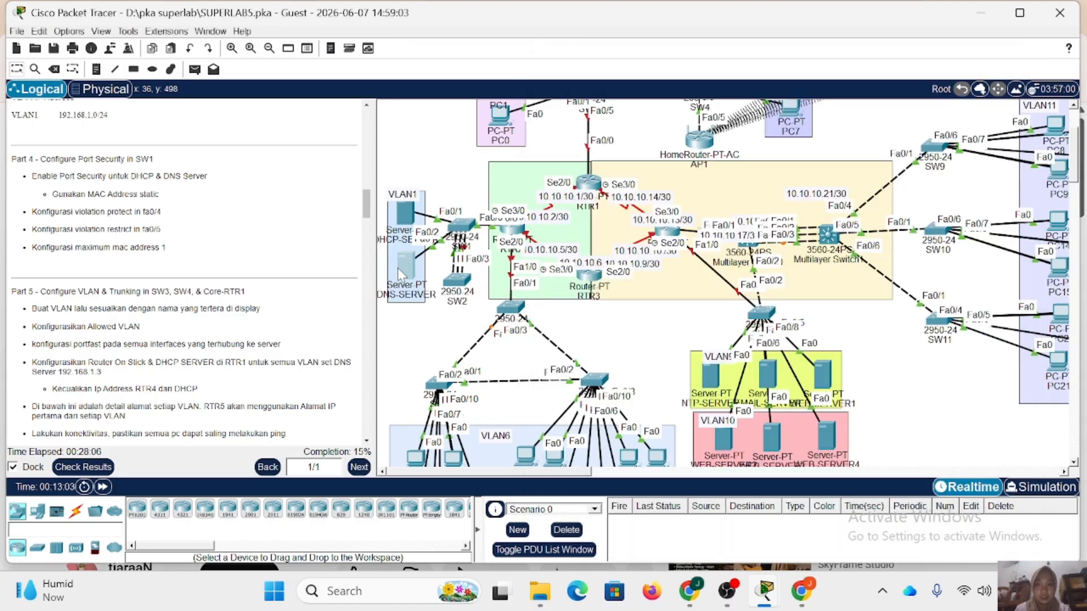
left_click(405, 265)
left_click(383, 96)
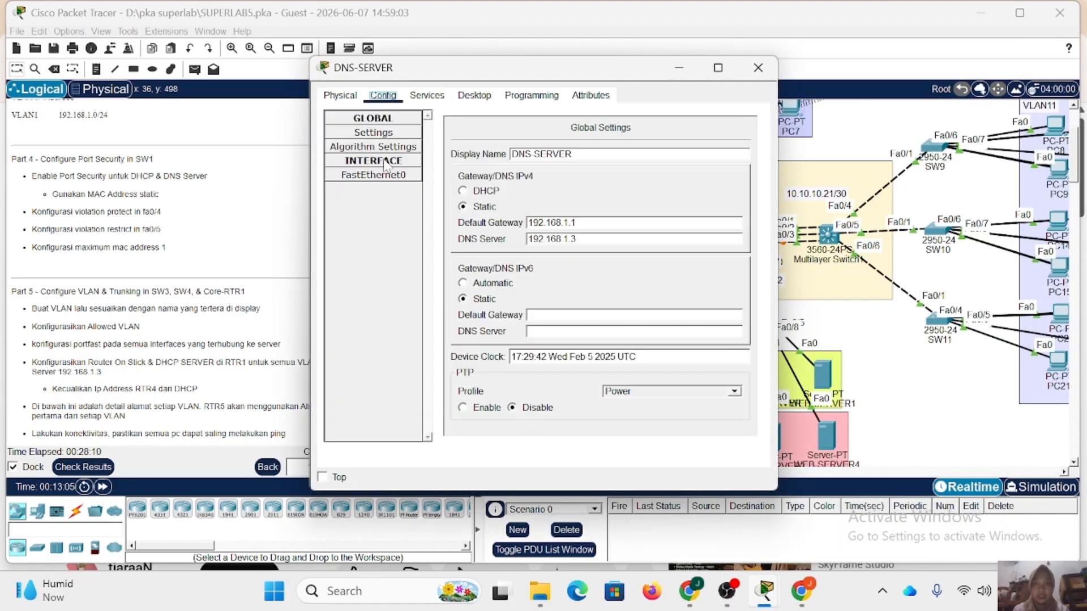
left_click(373, 175)
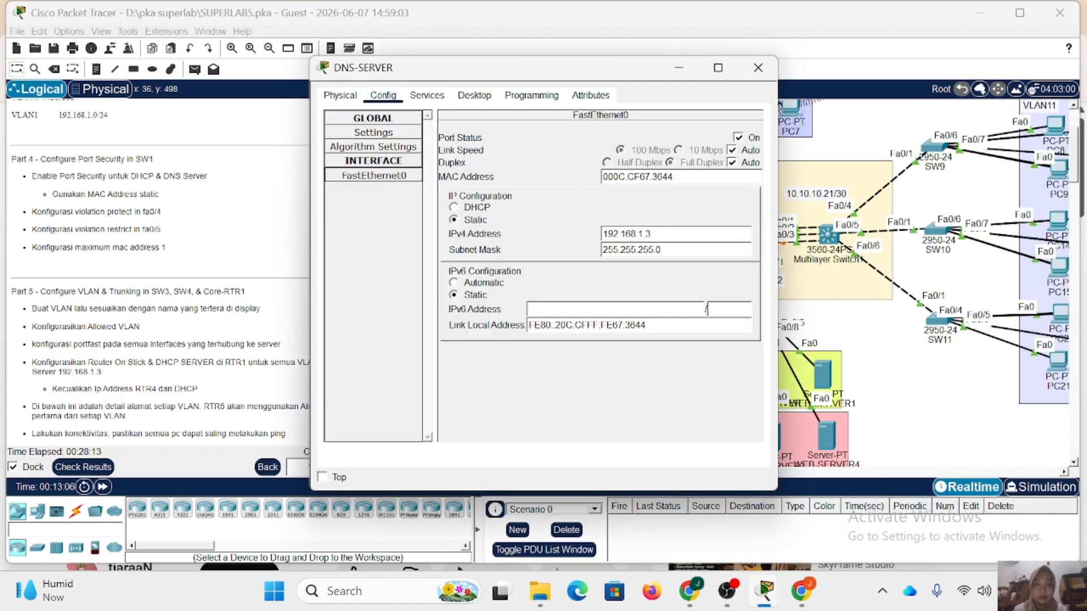
left_click_drag(627, 177, 589, 175)
key("ctrl+c")
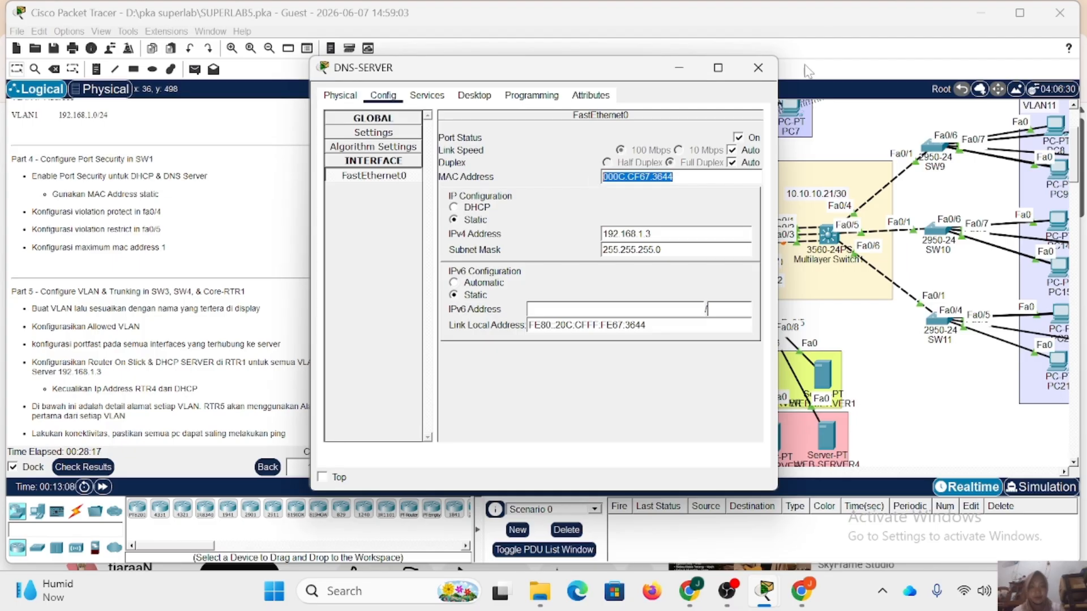
left_click(757, 73)
Complete SW1's port-security command for fa0/2 with the copied static MAC address 000C.CF67.3644.
left_click(471, 229)
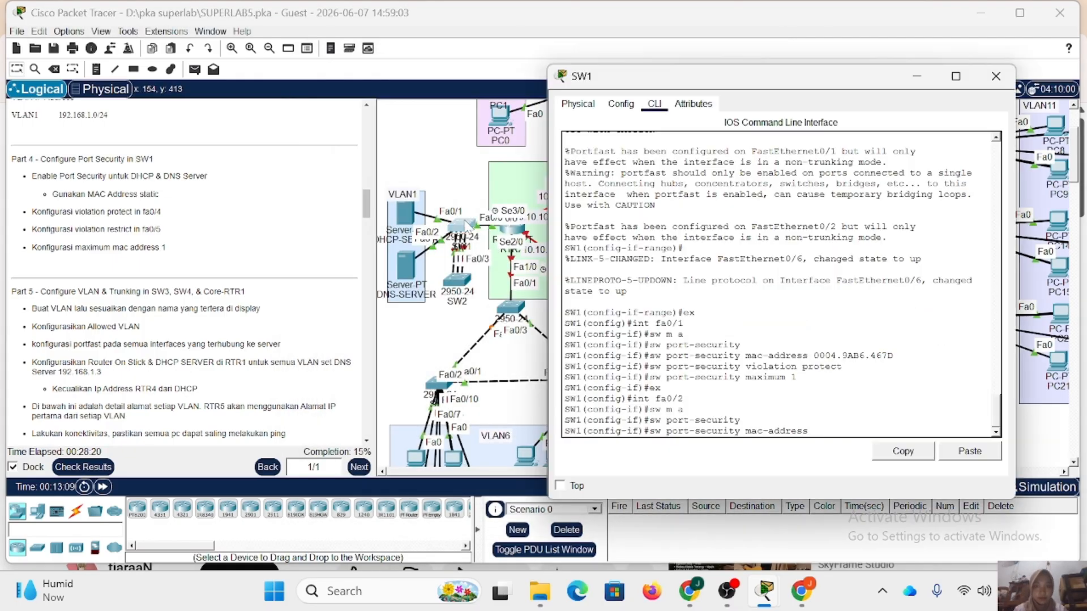
left_click(962, 453)
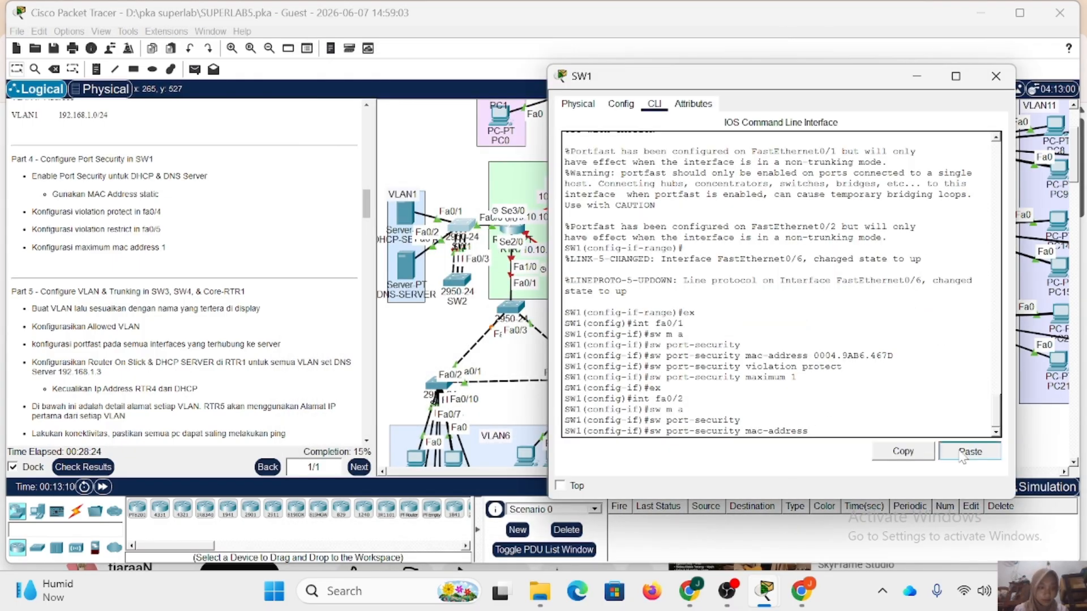
key("Return")
Set the port-security violation mode on SW1's fa0/2 to restrict.
type("sw port-security maximum 1")
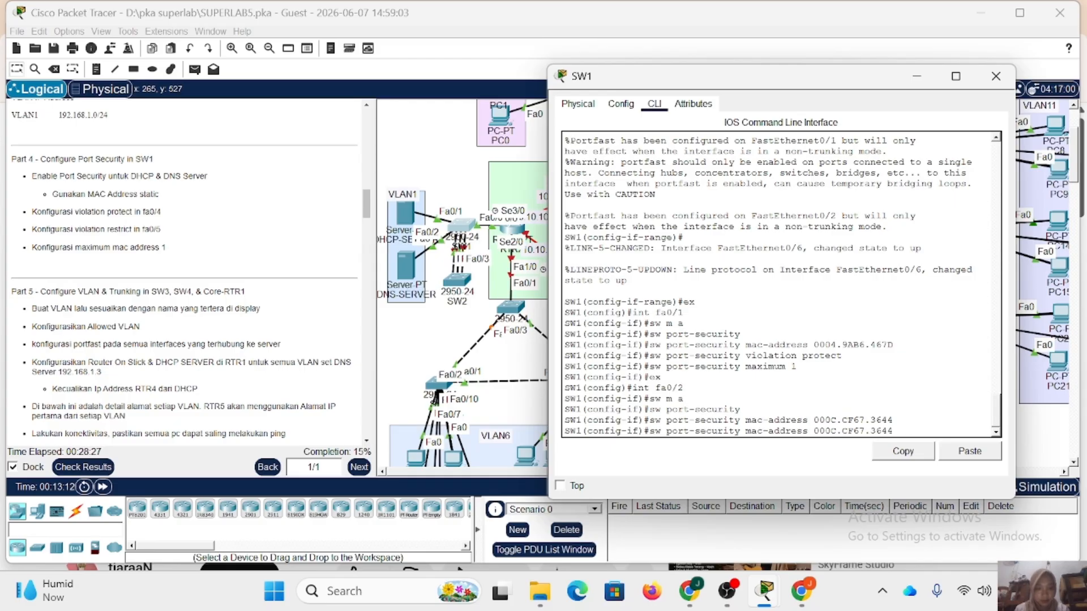
key("Up")
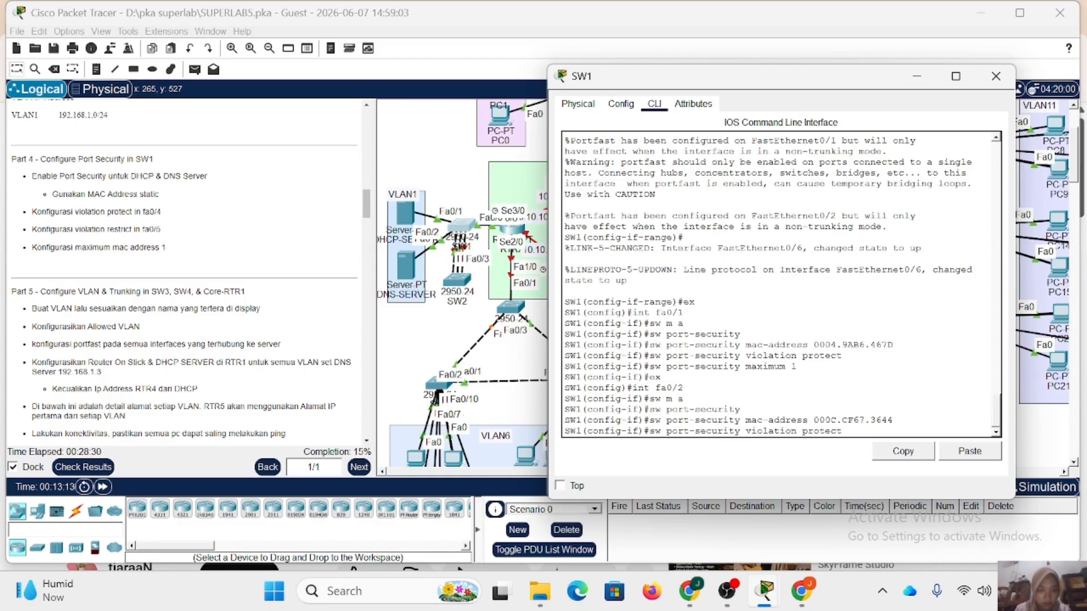
key("BackSpace")
key("BackSpace")
key("BackSpace")
key("BackSpace")
key("BackSpace")
key("BackSpace")
key("BackSpace")
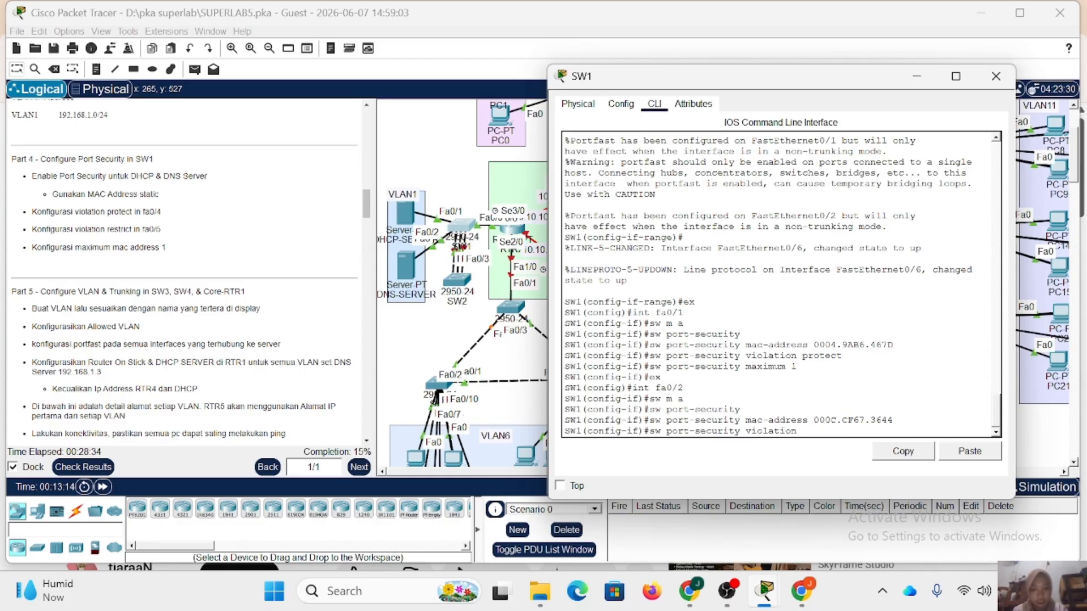
type("restrict")
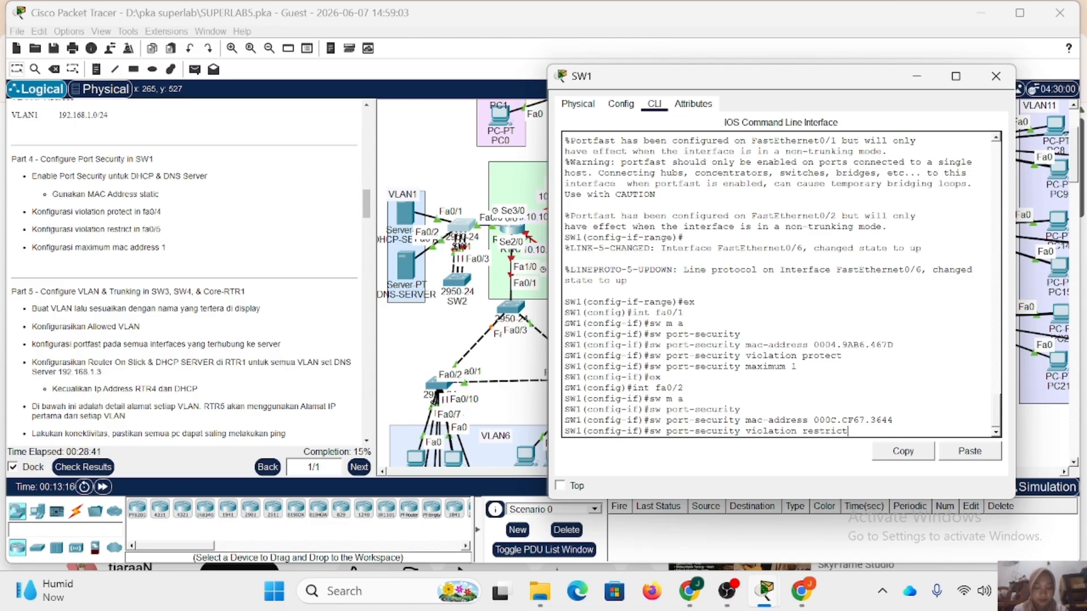
key("Return")
Limit port security on SW1's fa0/2 to a maximum of 1 MAC address and close the SW1 window.
key("Up")
key("Up")
key("Up")
key("Up")
key("Up")
key("Up")
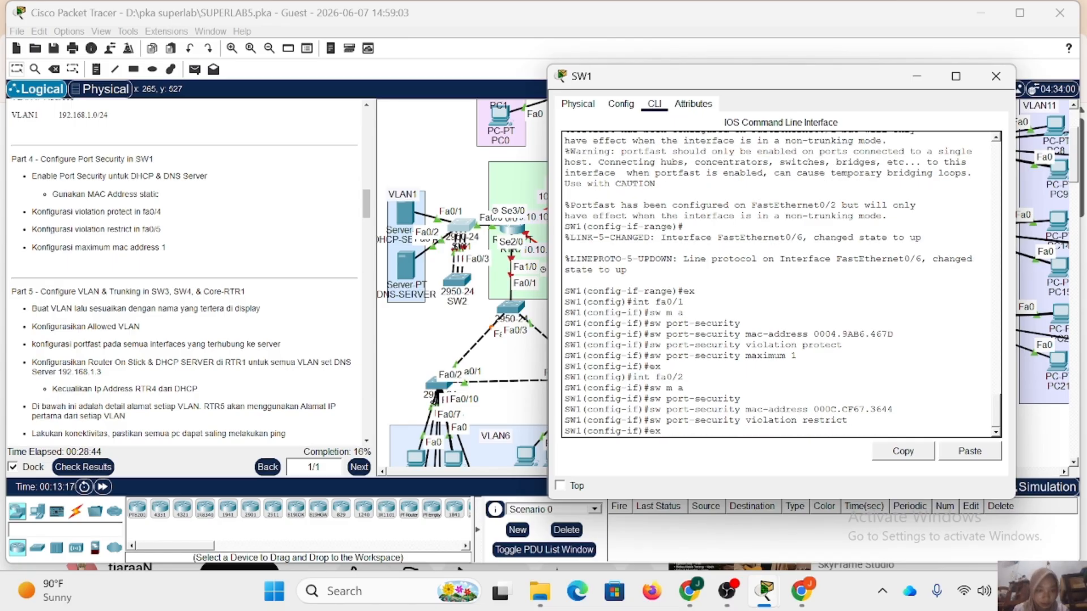
key("Up")
key("Up")
key("Down")
key("Return")
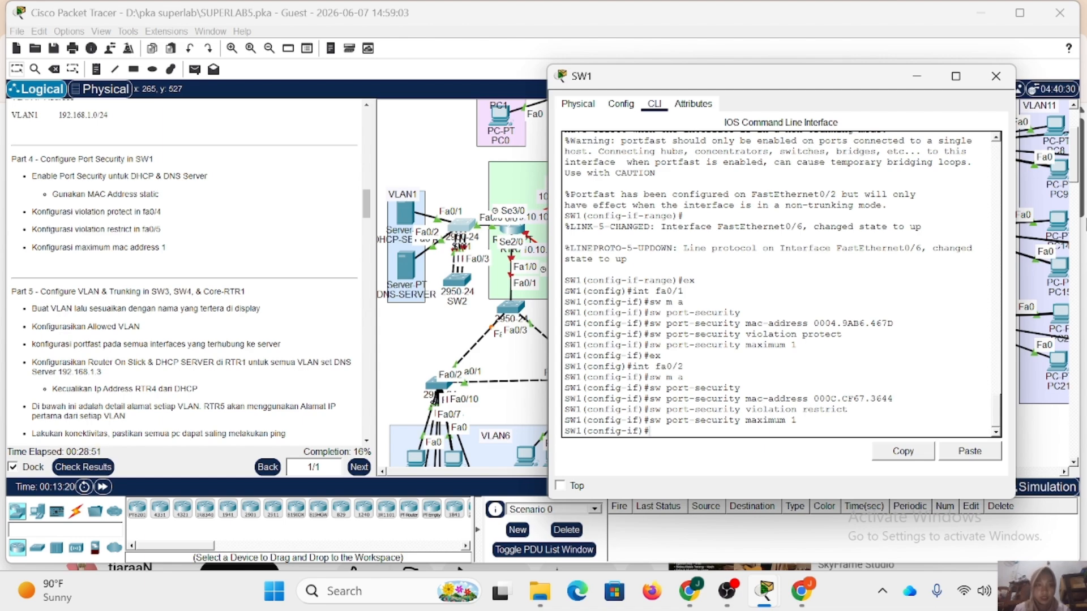
left_click(996, 78)
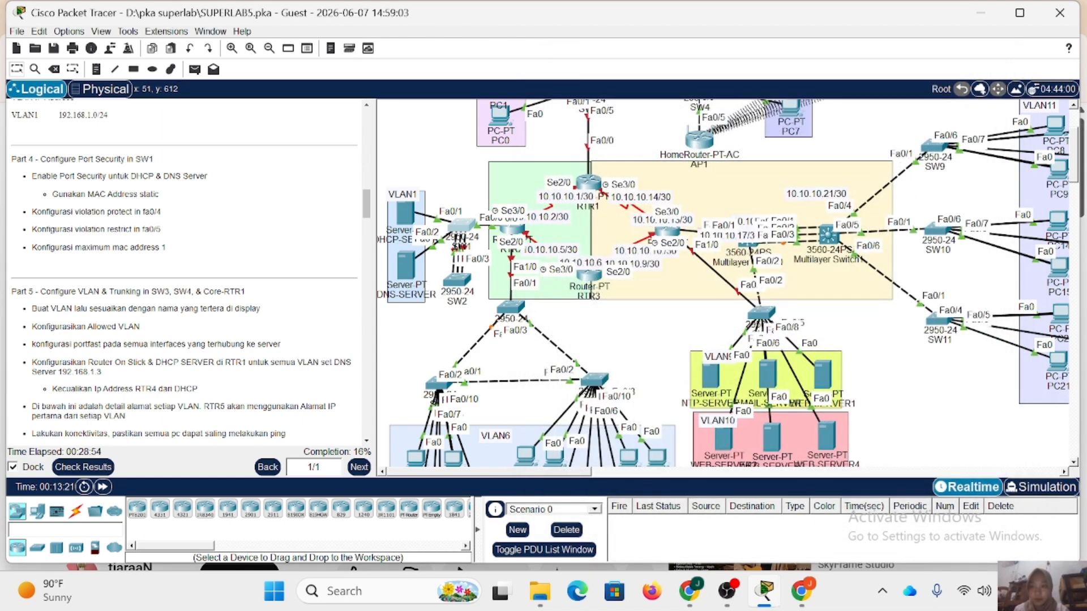
Place a new PC-PT above the VLAN1 area and connect its FastEthernet0 to SW1's Fa0/1 in place of DHCP-SERVER.
left_click(37, 513)
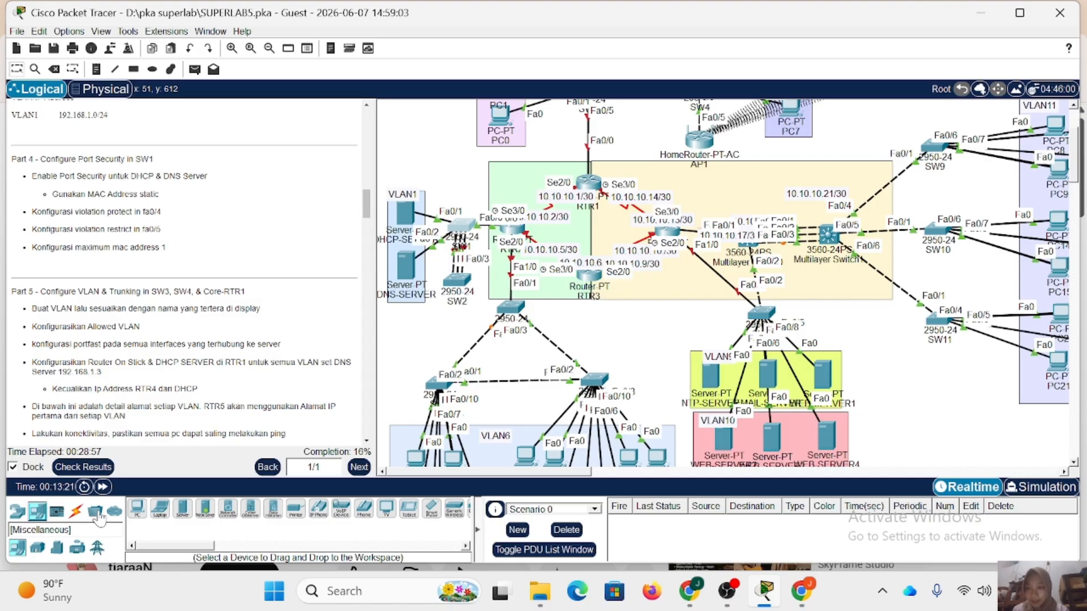
left_click(138, 508)
left_click(424, 149)
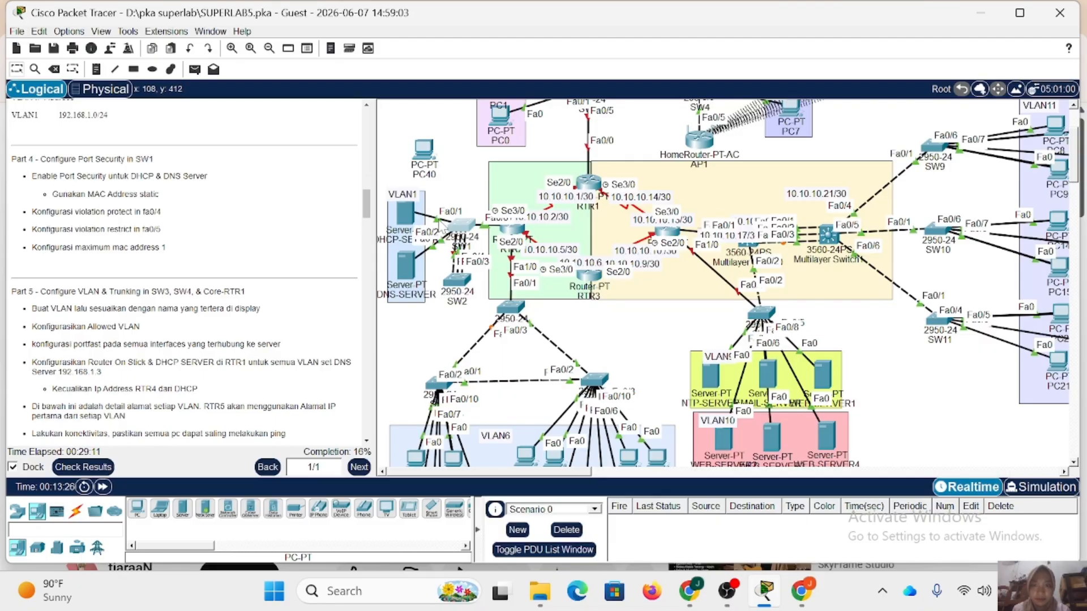
left_click(437, 220)
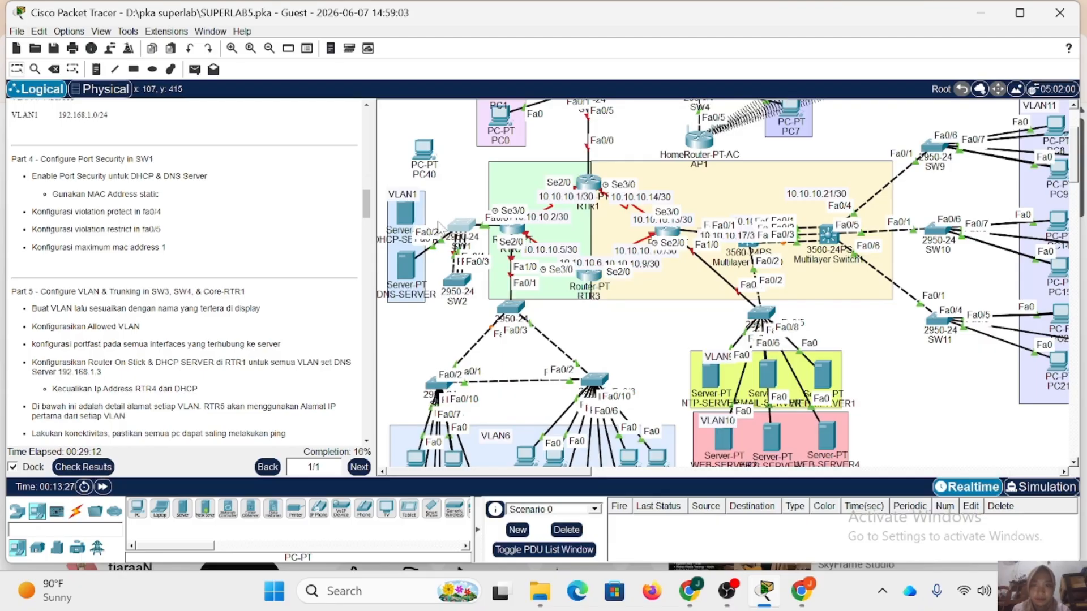
left_click(427, 150)
left_click(442, 205)
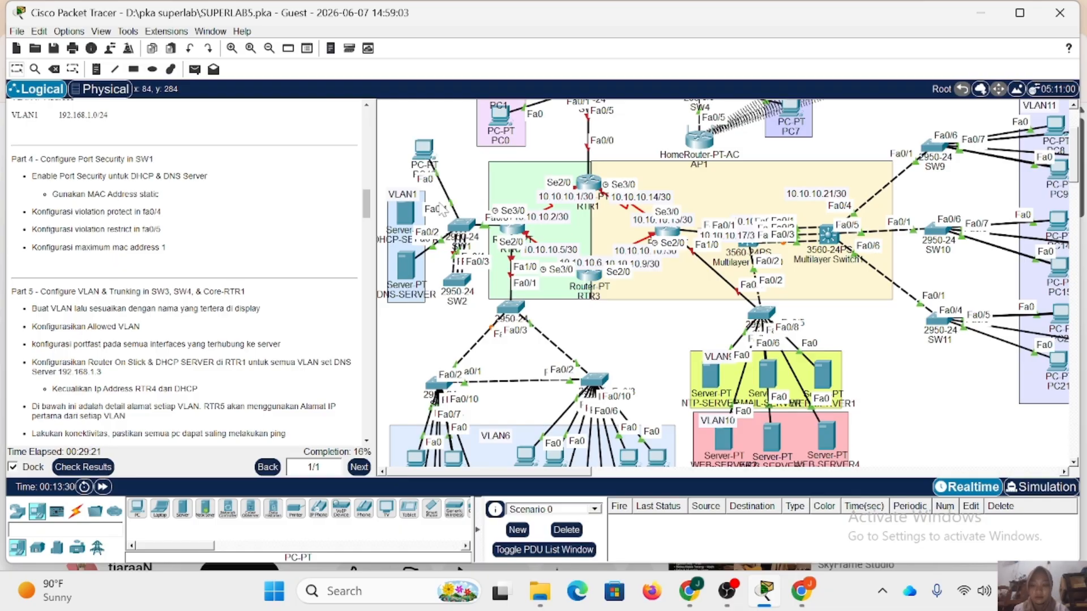
Give the new PC above the VLAN1 area the static IPv4 address 192.168.1.9 with subnet mask 255.255.255.0.
left_click(423, 149)
left_click(426, 95)
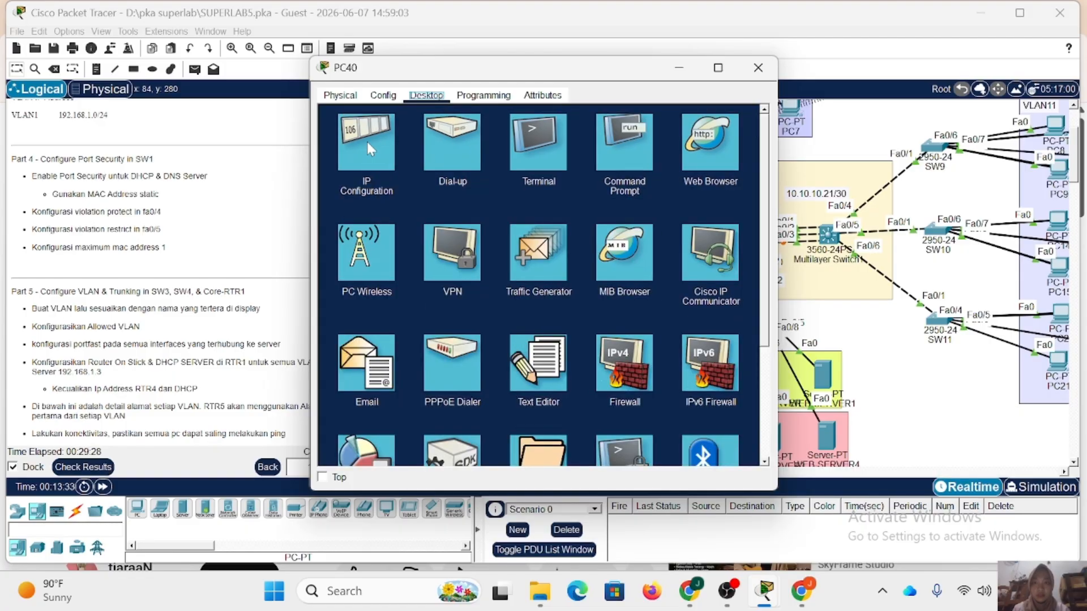
left_click(369, 148)
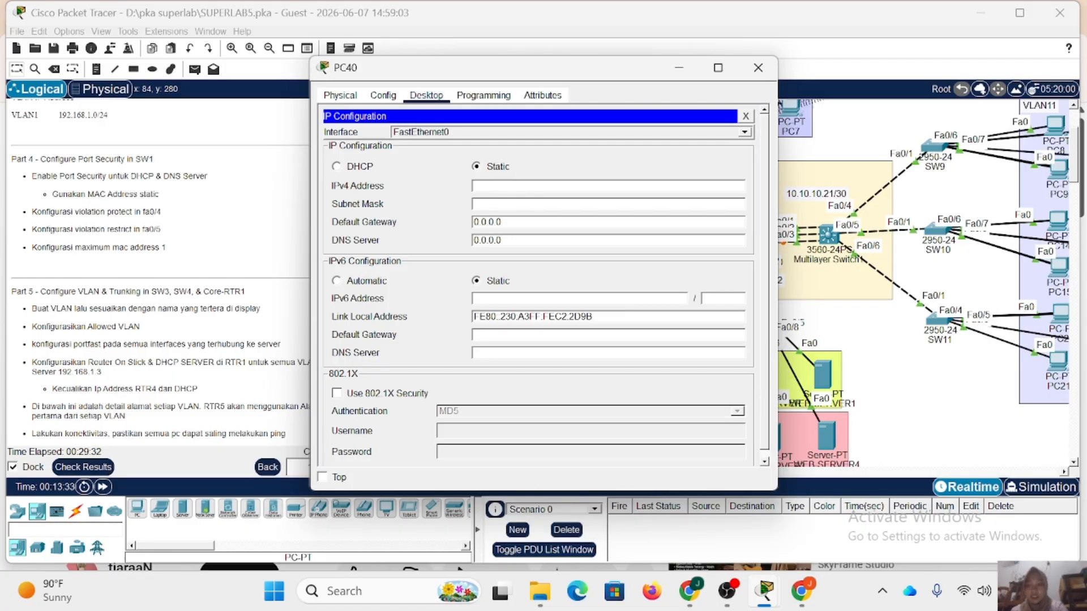
type("192.168")
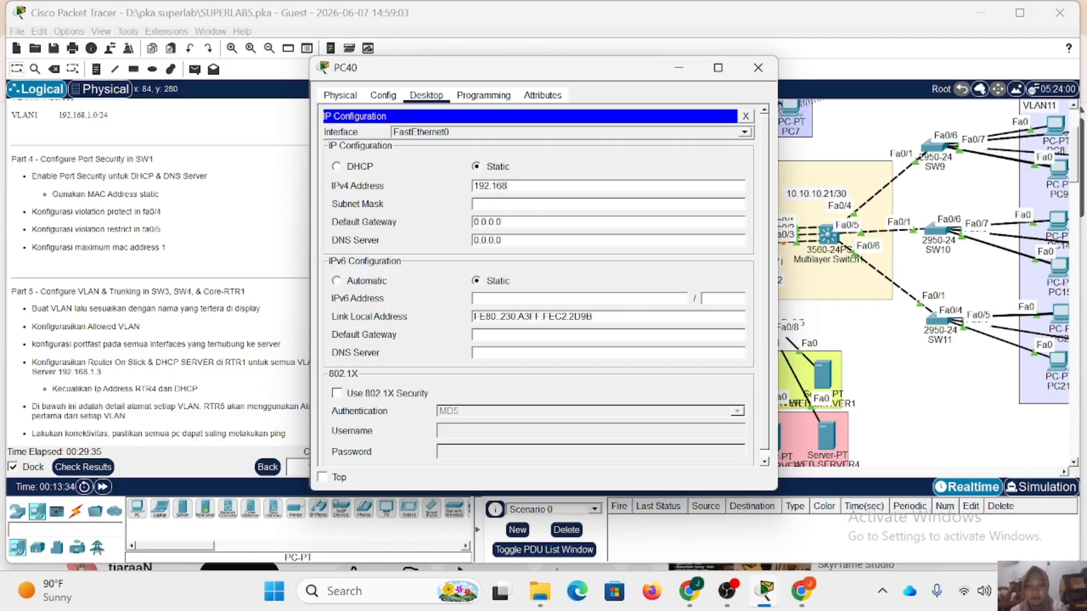
type(".1.9")
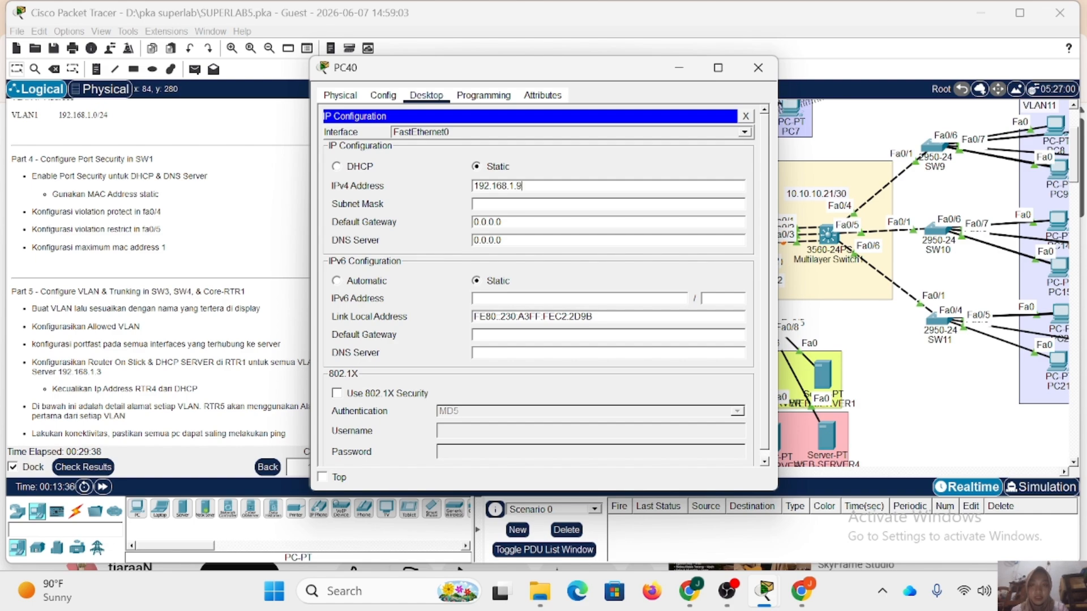
left_click(515, 204)
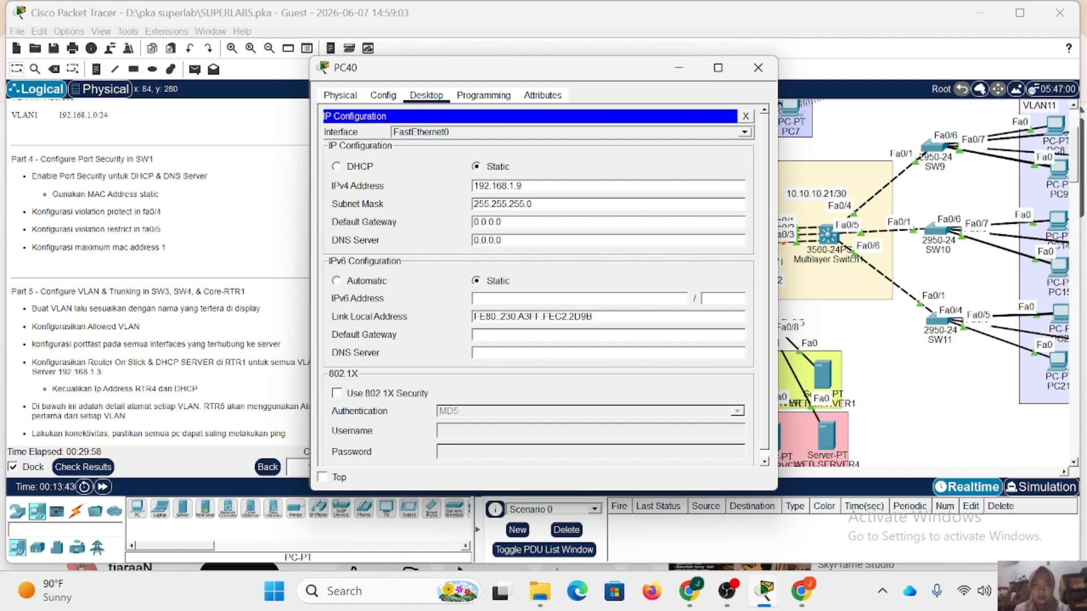
left_click(746, 116)
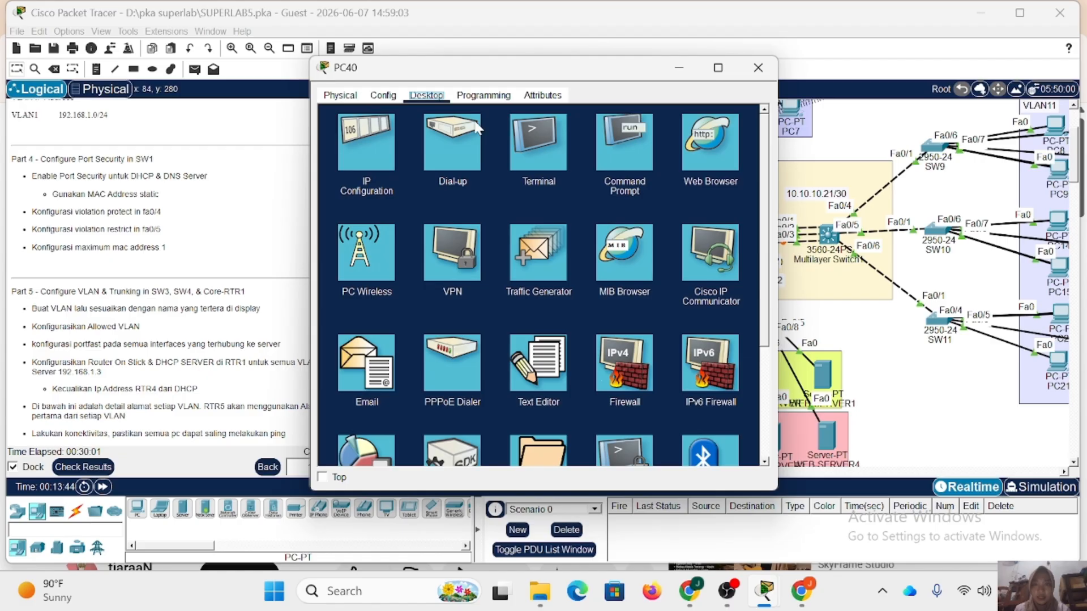
Ping 192.168.1.1 from PC40's command prompt, abort the ping and close the PC40 window.
left_click(614, 144)
type("ping")
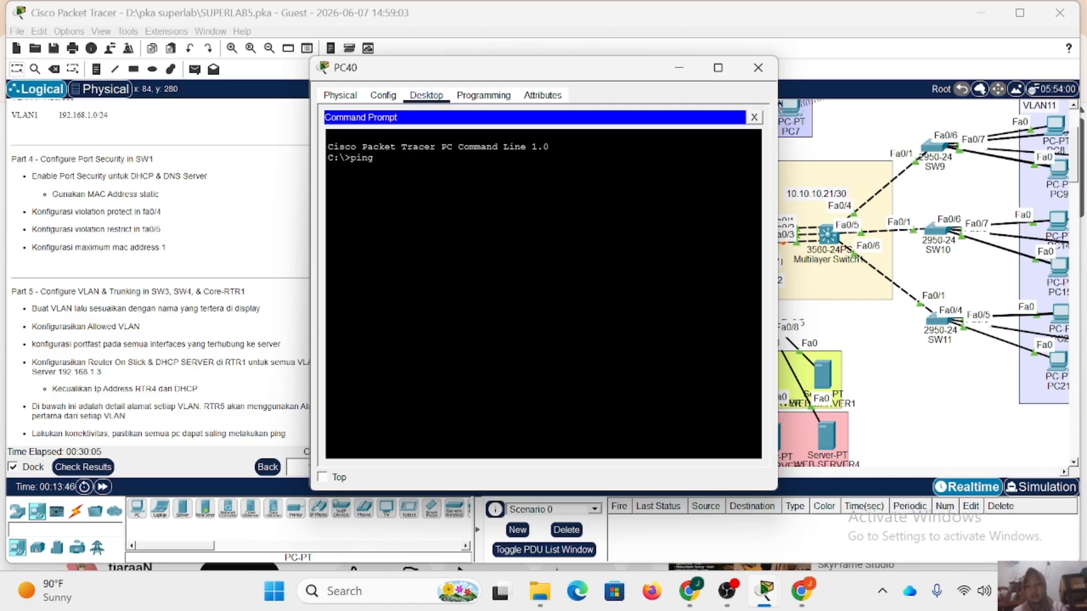
type(" 192.168.")
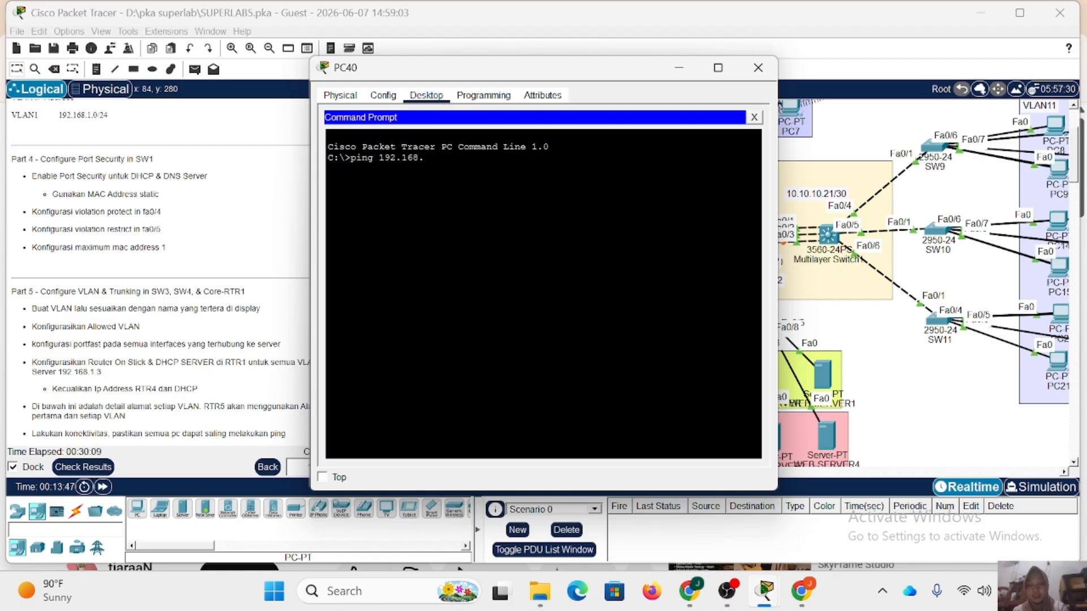
type("1.1")
key("Return")
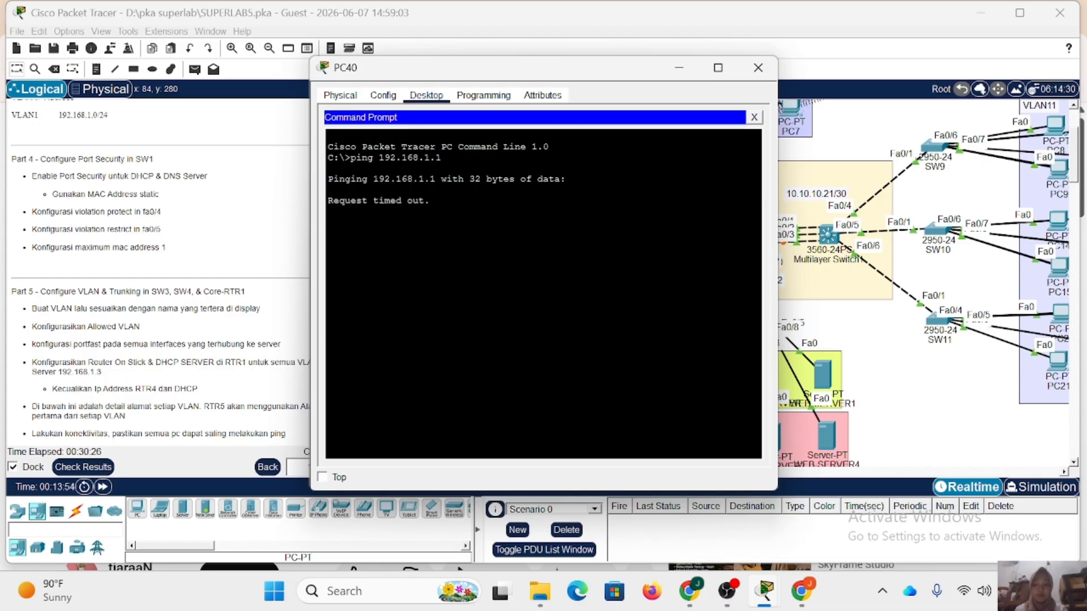
key("ctrl+c")
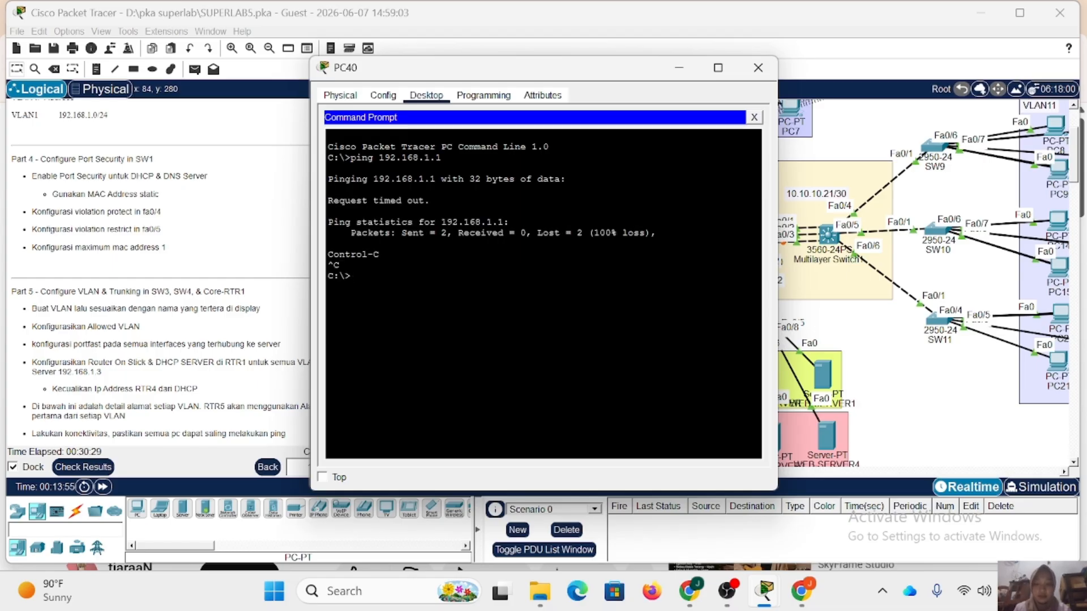
left_click(758, 67)
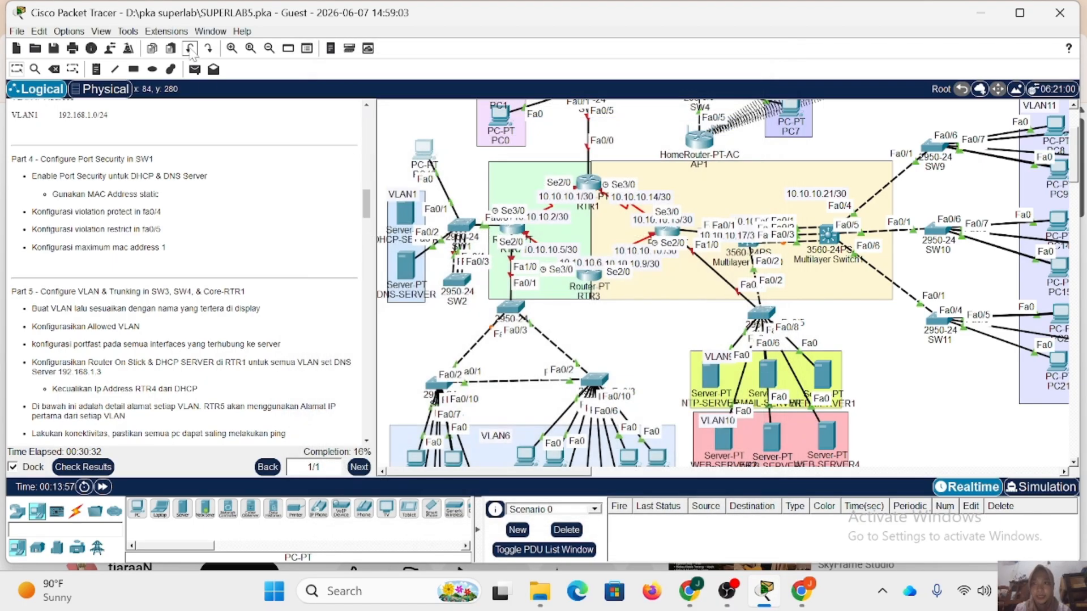
Send simple PDUs from PC40 to RTR2 and from PC40 to DNS-SERVER to test connectivity.
left_click(195, 70)
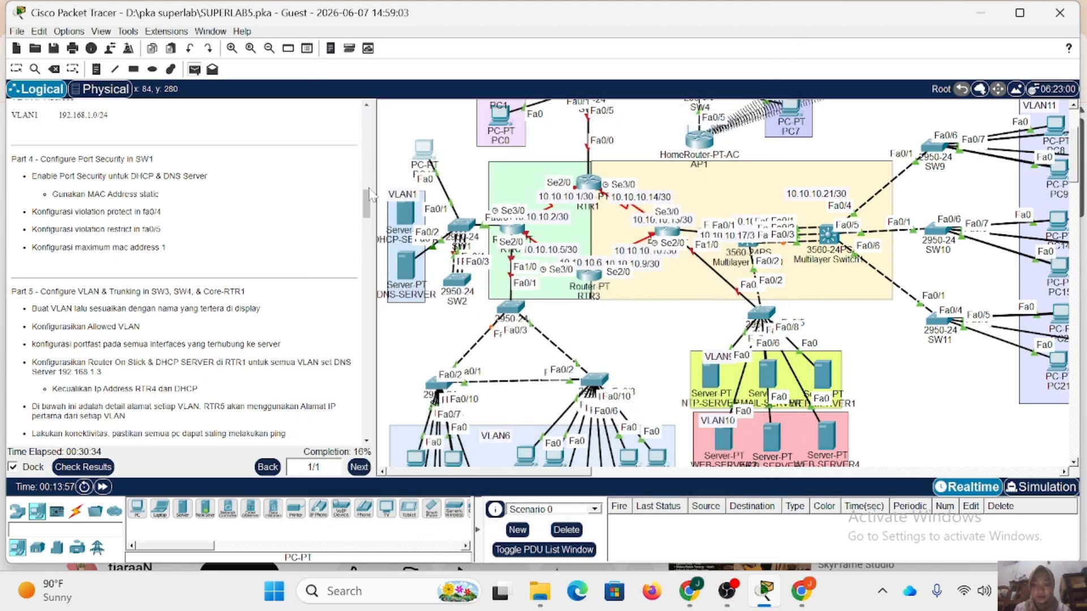
left_click(424, 149)
left_click(511, 229)
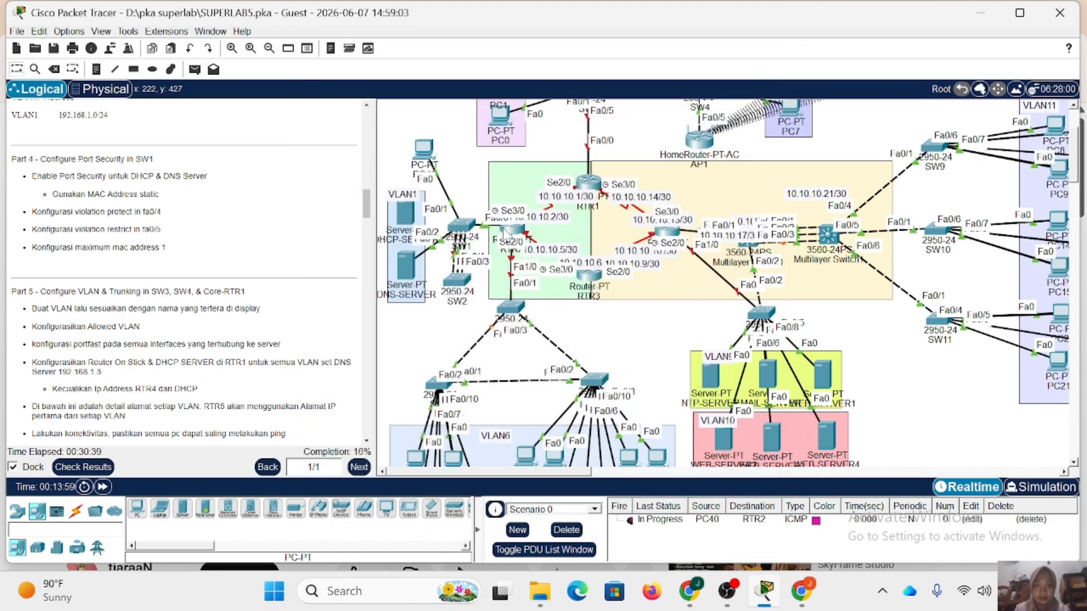
mouse_move(578, 396)
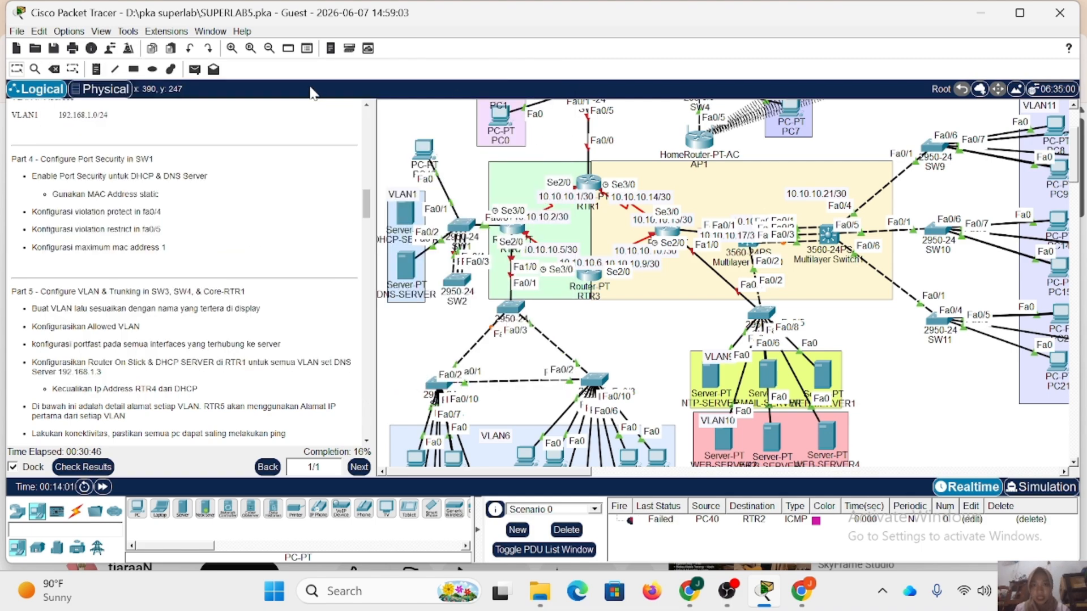
left_click(420, 148)
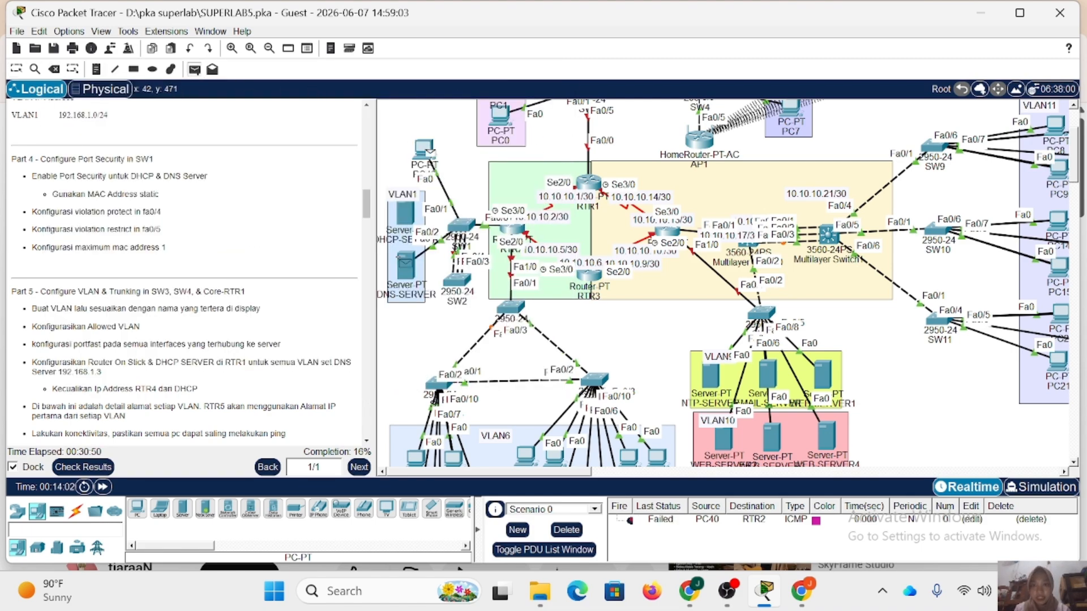
left_click(404, 264)
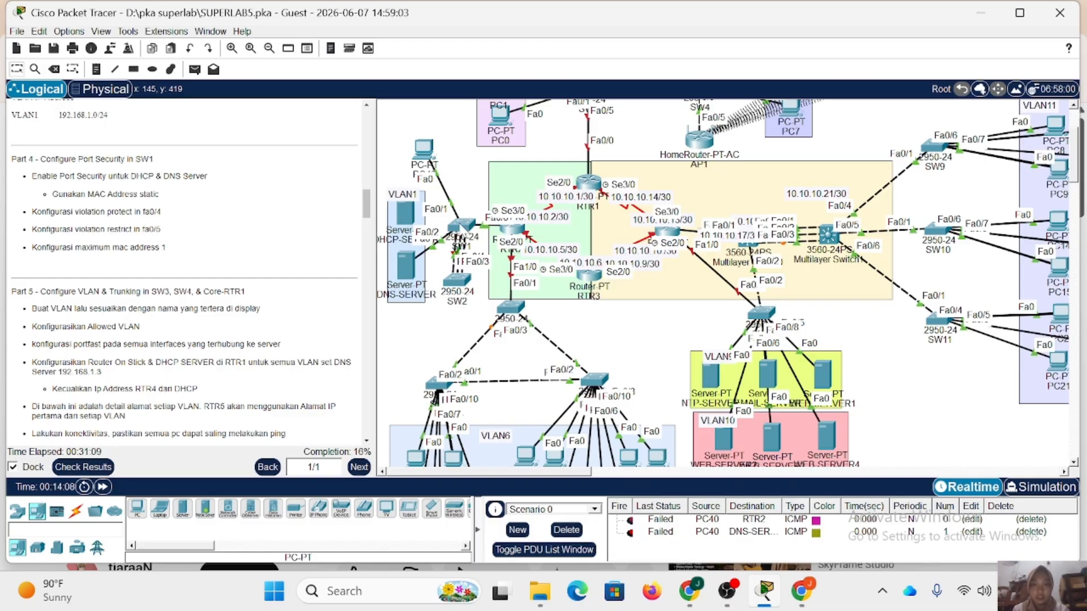
Display SW1's port-security status for fa0/1, examine its security violation count and close the SW1 window.
left_click(462, 226)
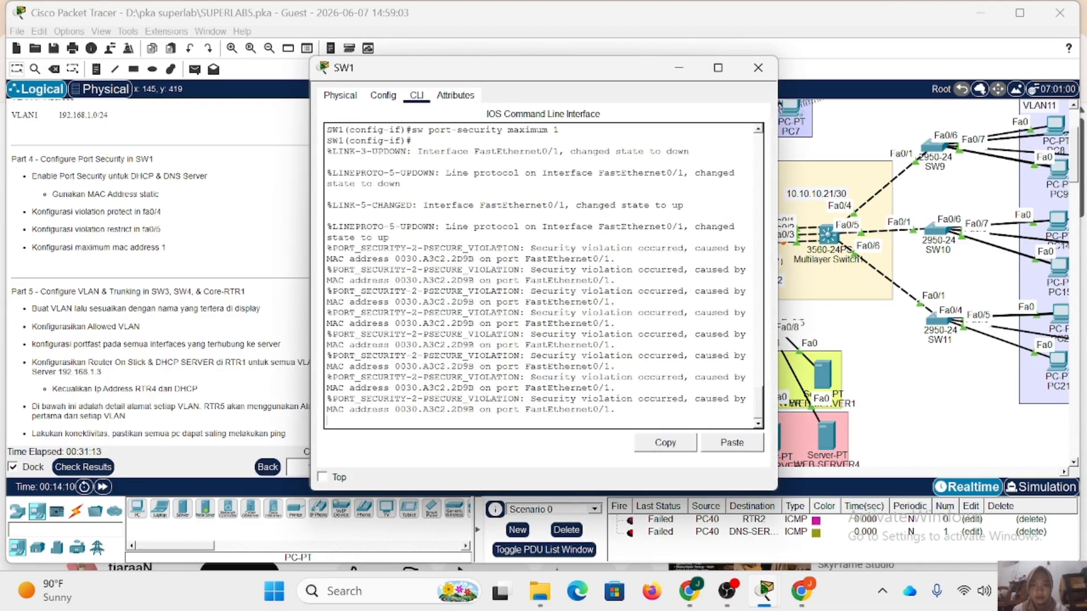
key("Return")
type("do")
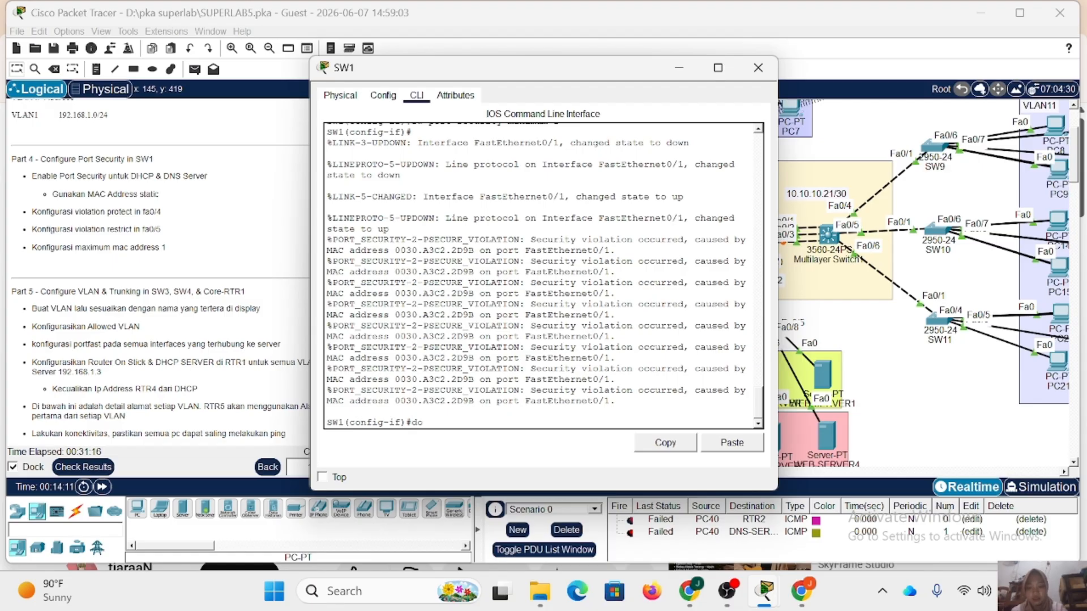
type(" sh port-security")
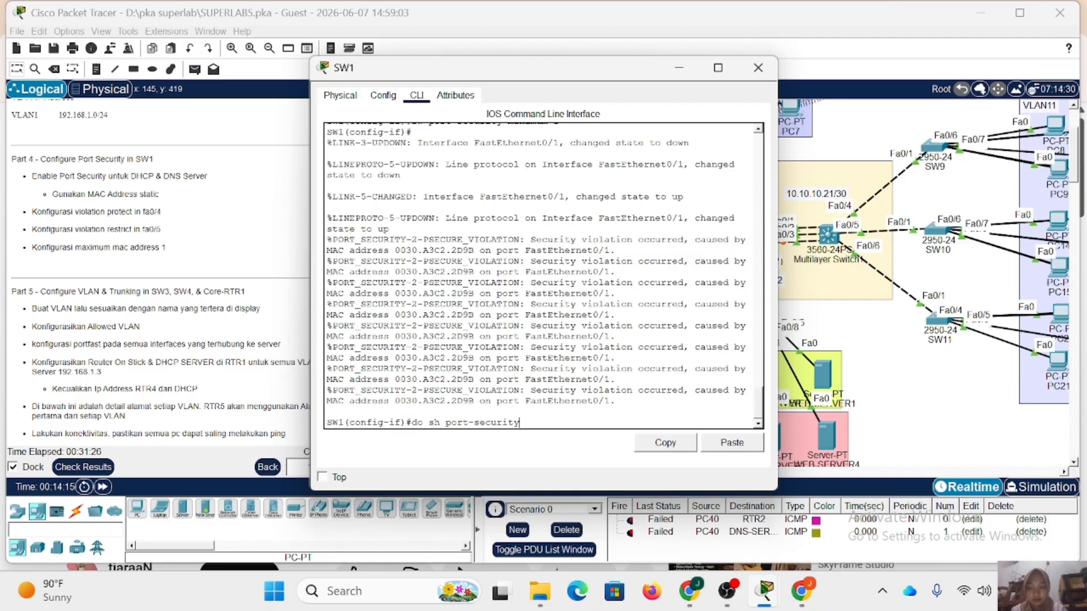
type(" int fa0/1")
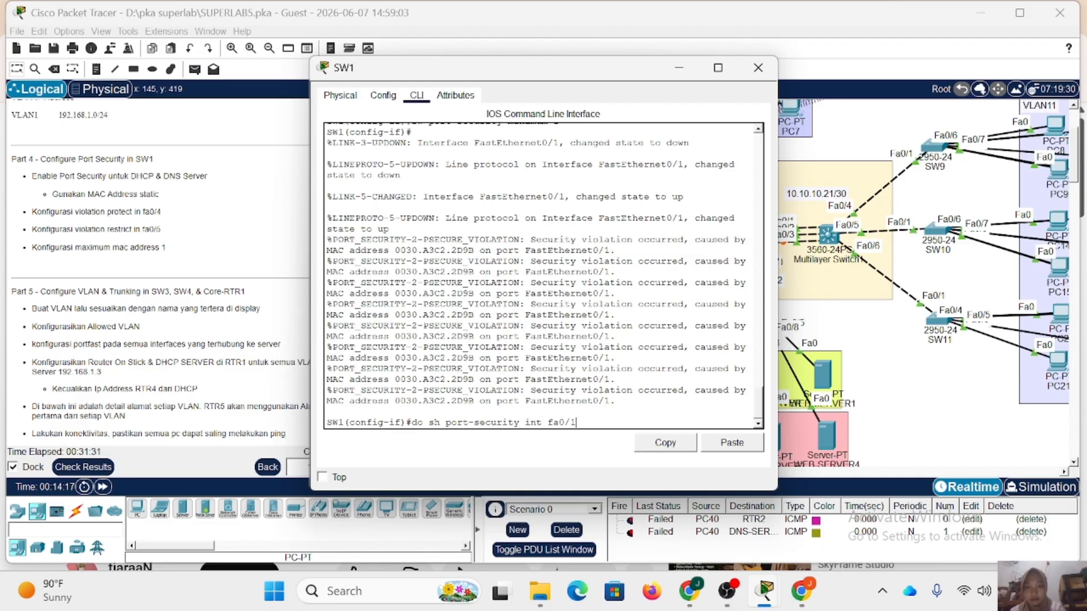
key("Return")
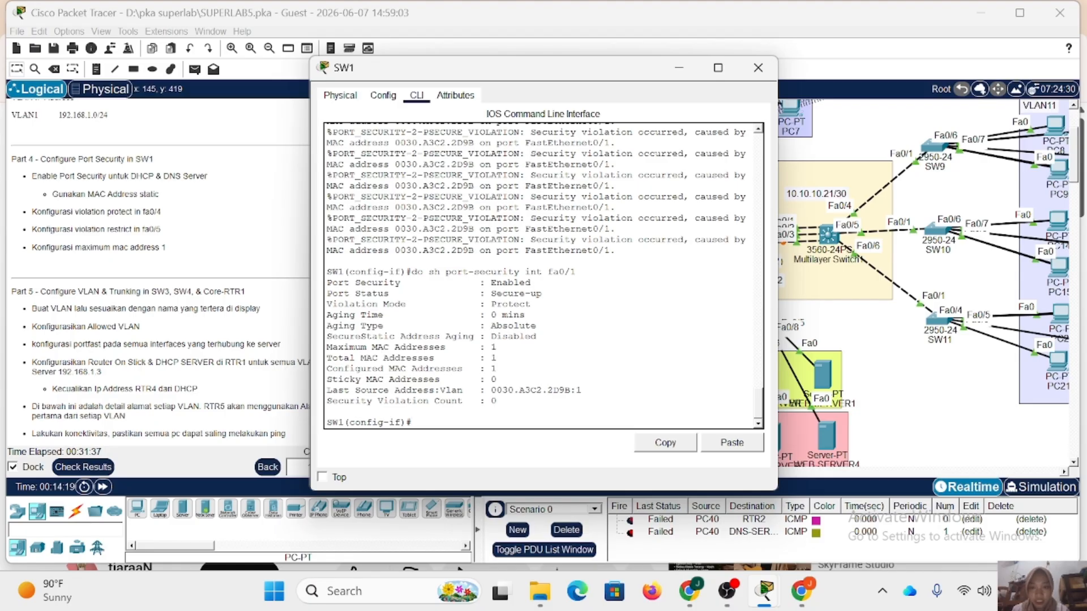
left_click_drag(468, 401, 424, 401)
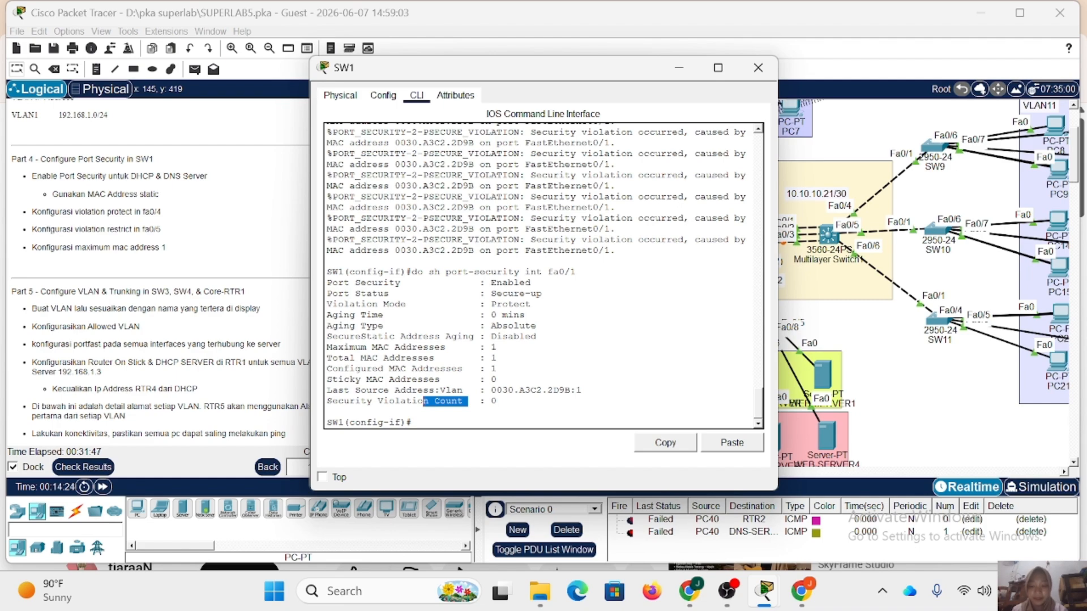
left_click(757, 68)
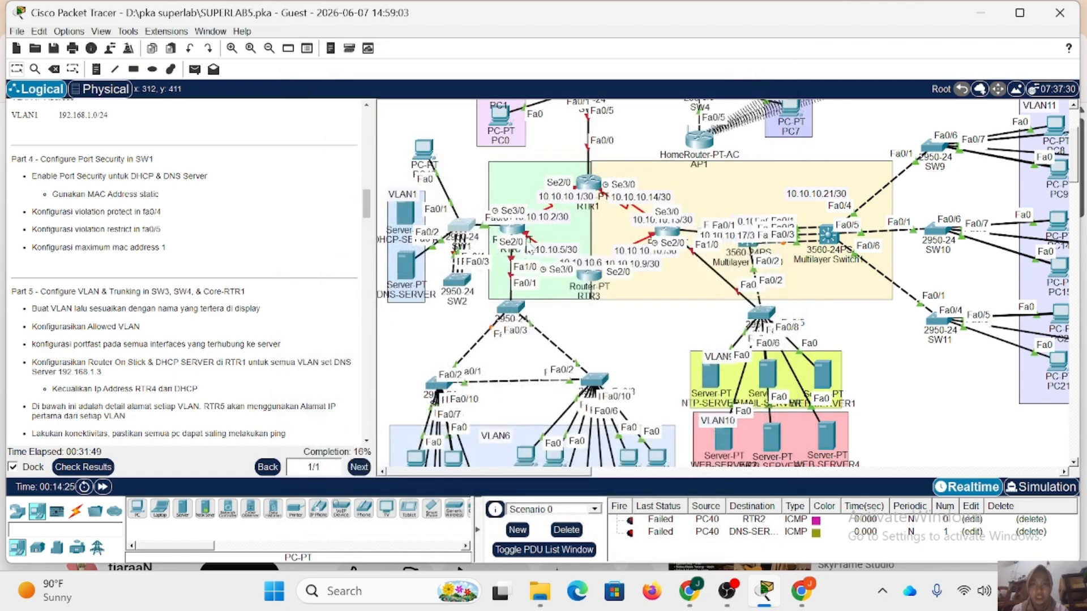
Move the SW1 Fa0/1 cable back to DHCP-SERVER and the Fa0/2 cable from DNS-SERVER to PC40's FastEthernet0.
left_click(437, 175)
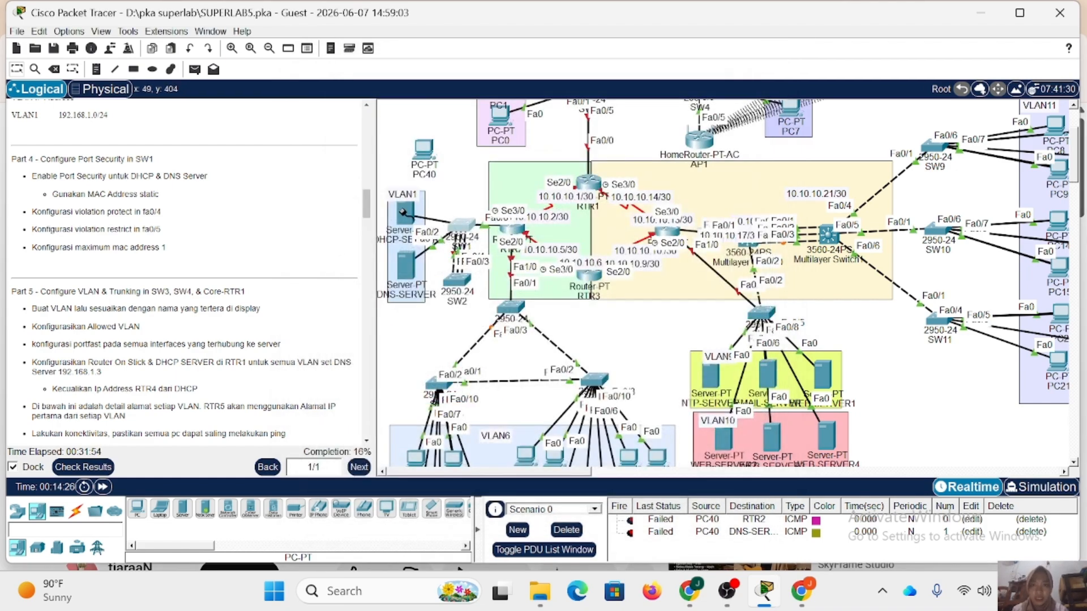
left_click(403, 212)
left_click(436, 221)
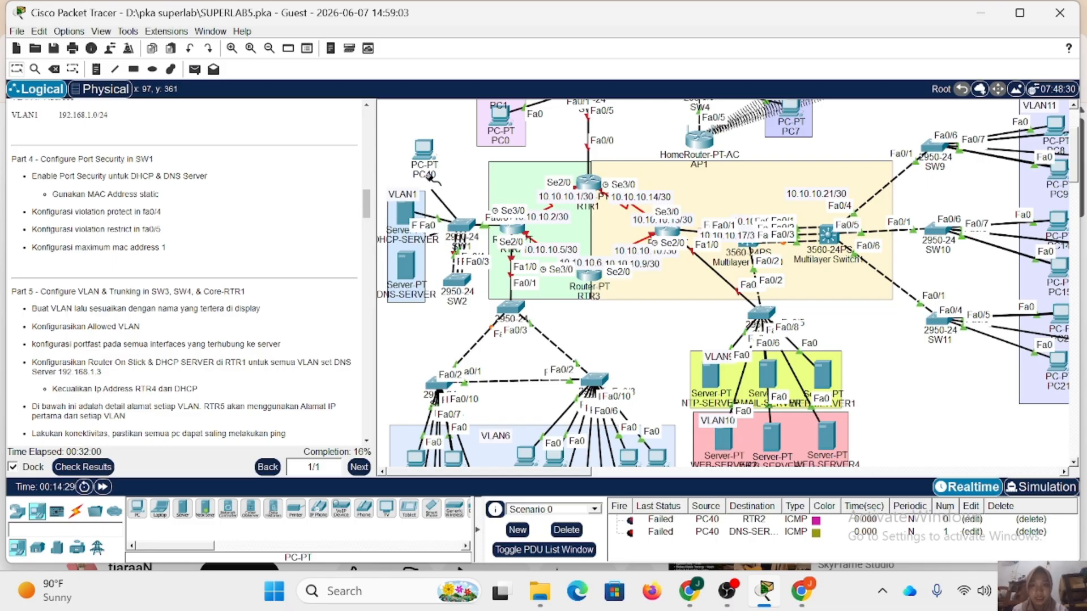
left_click(425, 154)
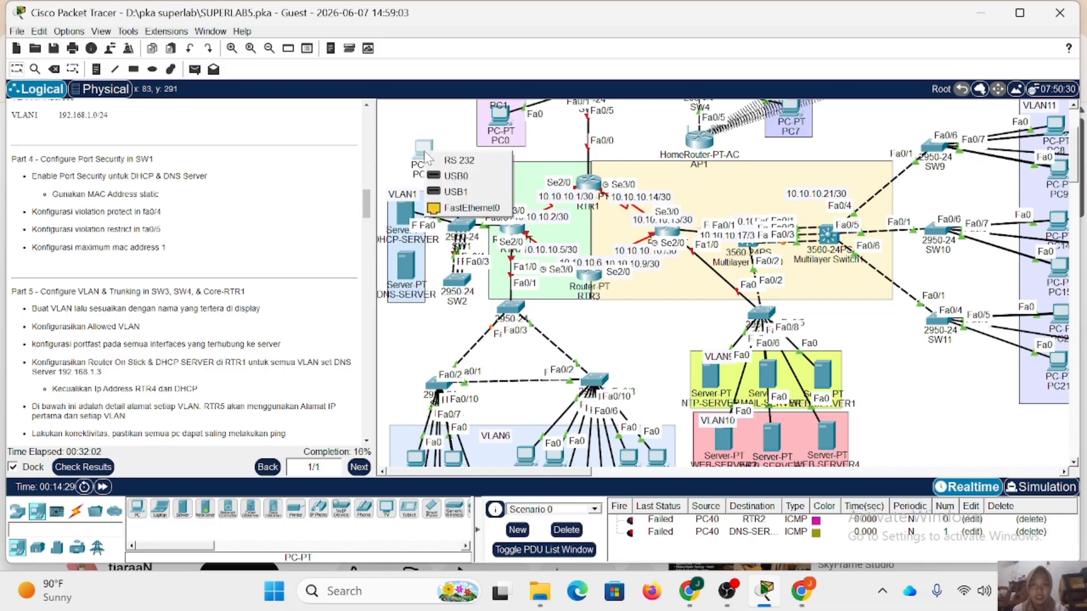
left_click(449, 209)
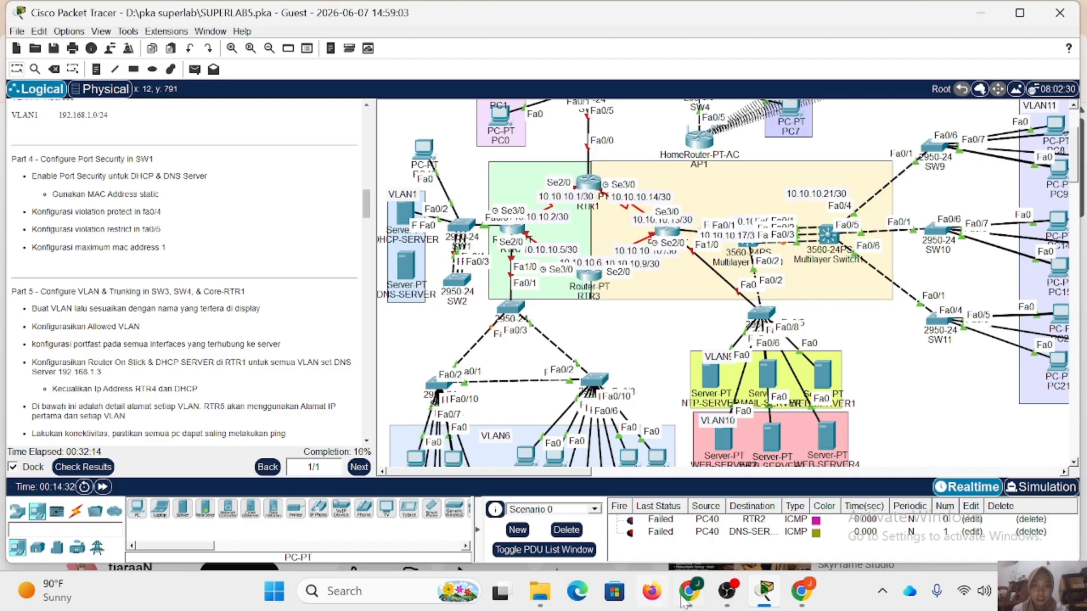
Delete Scenario 0's existing PDUs and send new simple PDUs from PC40 to RTR2 and to DHCP-SERVER.
left_click(566, 530)
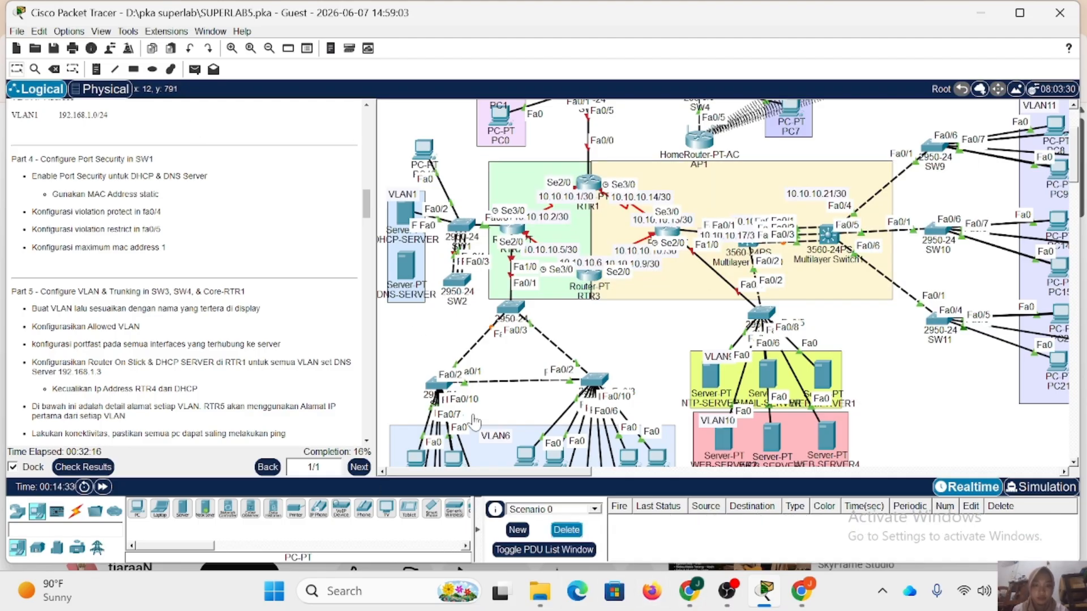
left_click(195, 69)
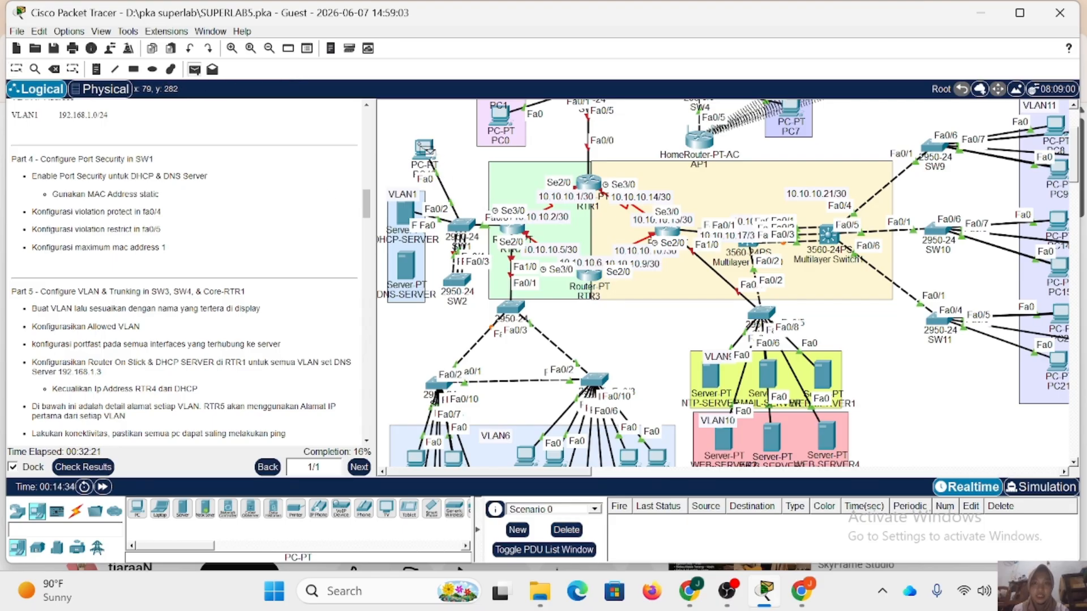
left_click(425, 148)
left_click(510, 229)
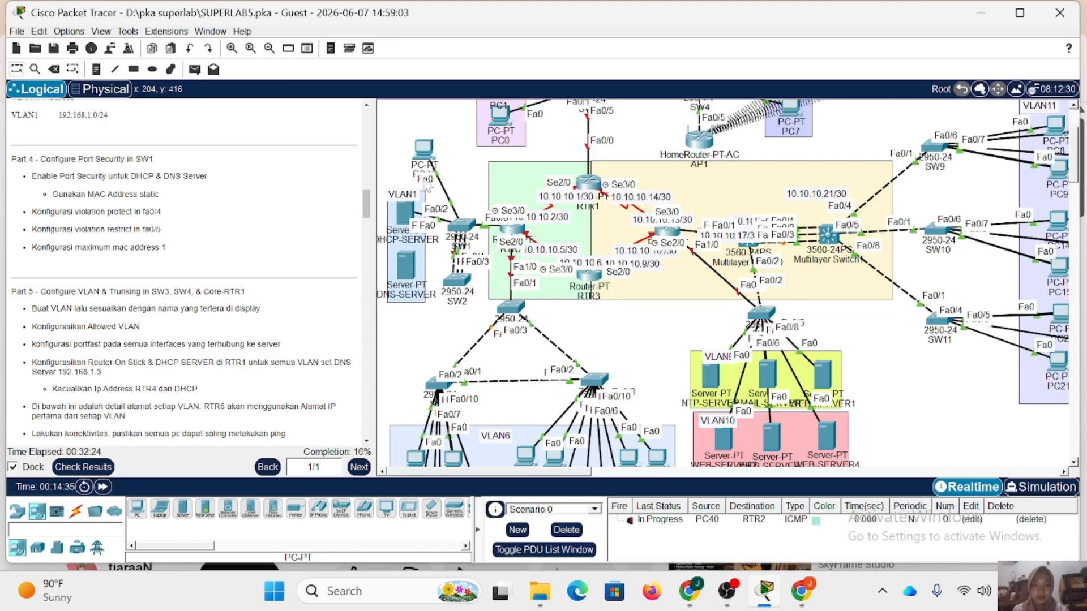
left_click(194, 69)
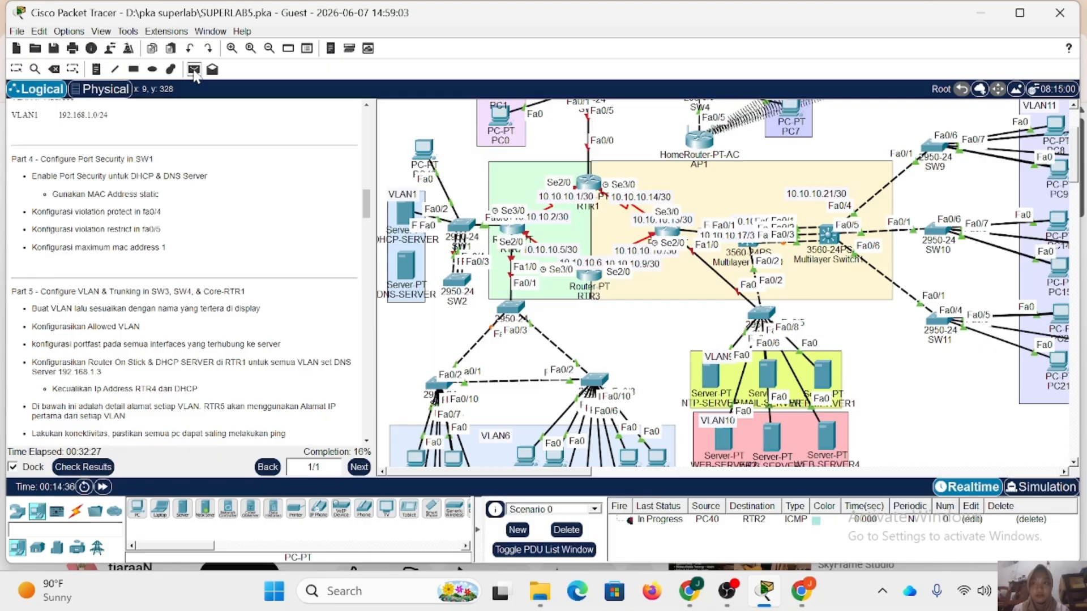
left_click(423, 149)
left_click(404, 214)
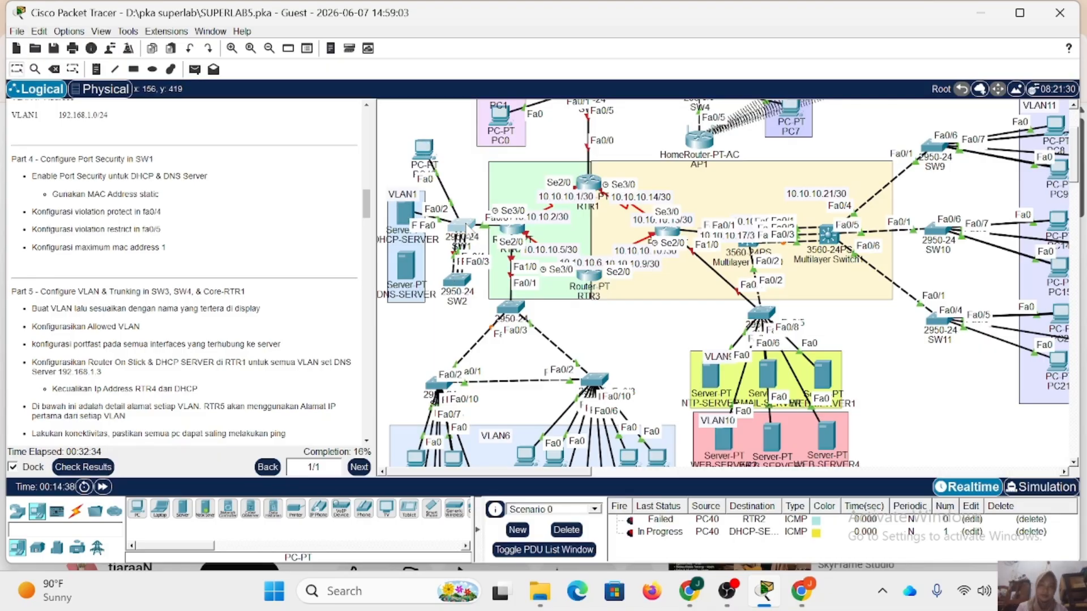
Display SW1's port-security status for fa0/1 and fa0/2, and examine the security violation count on fa0/2.
left_click(466, 227)
key("Return")
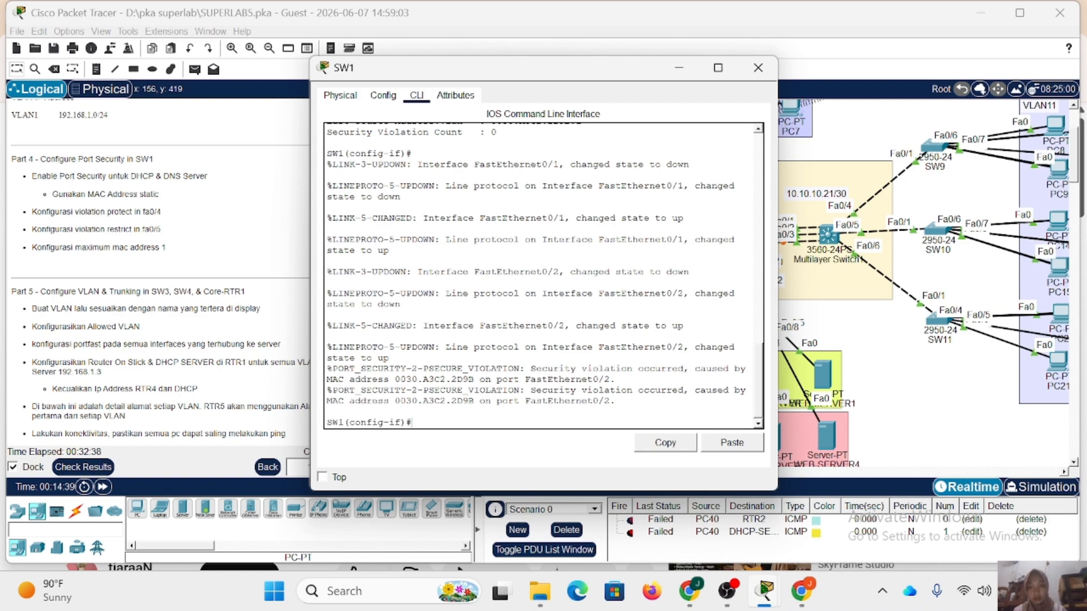
key("Up")
key("Return")
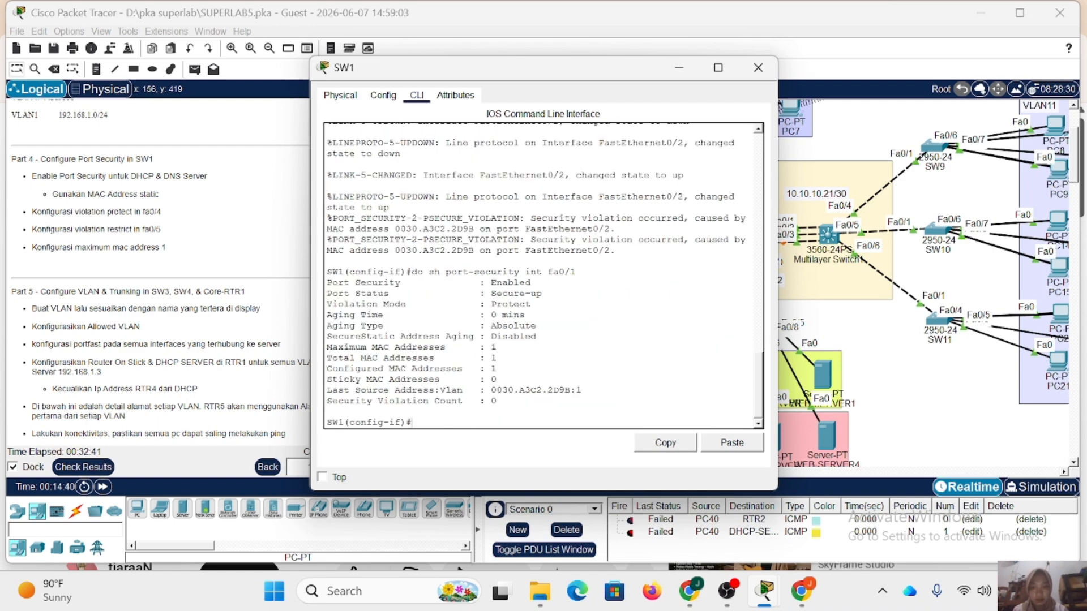
key("Up")
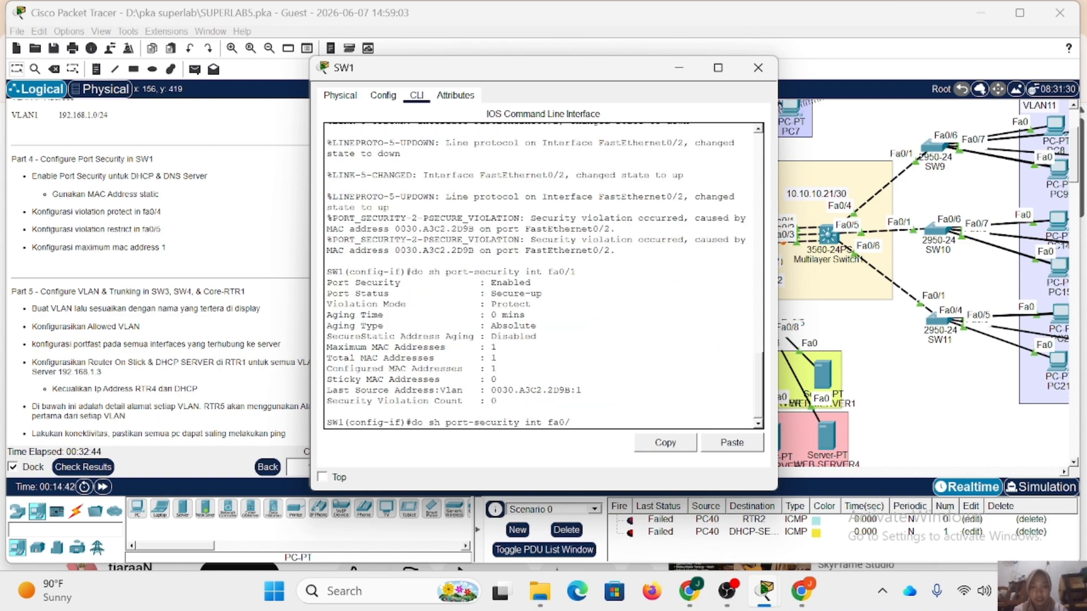
type("2")
key("Return")
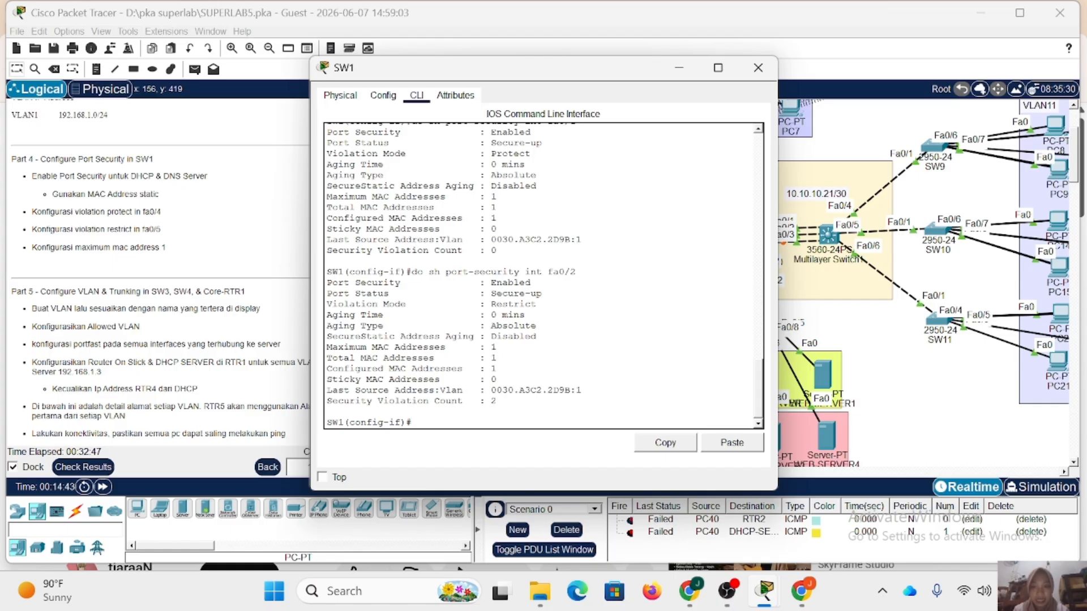
left_click_drag(497, 401, 344, 401)
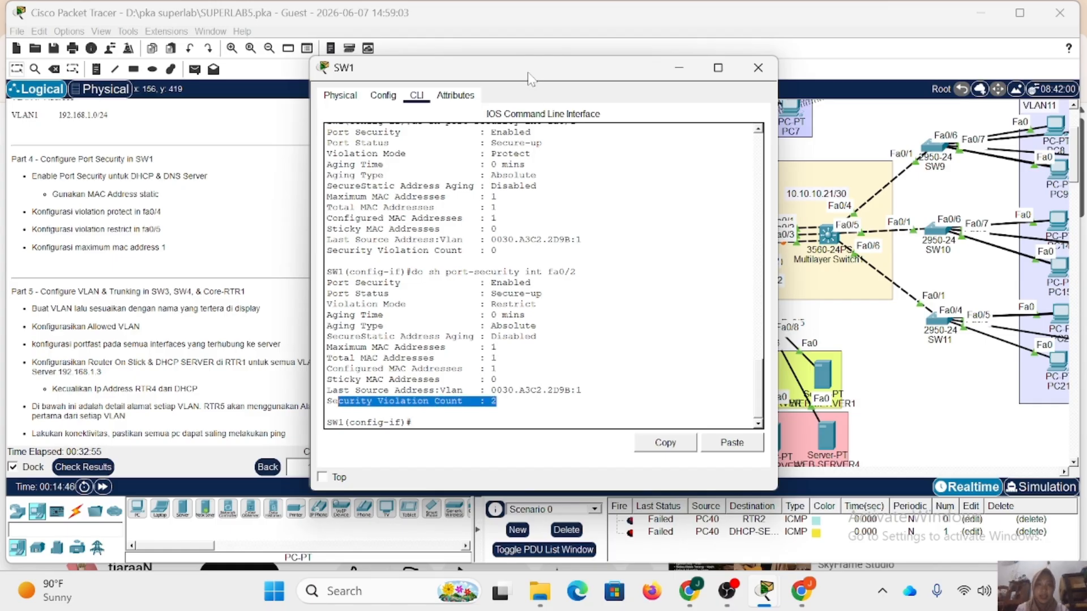
left_click_drag(531, 72, 804, 64)
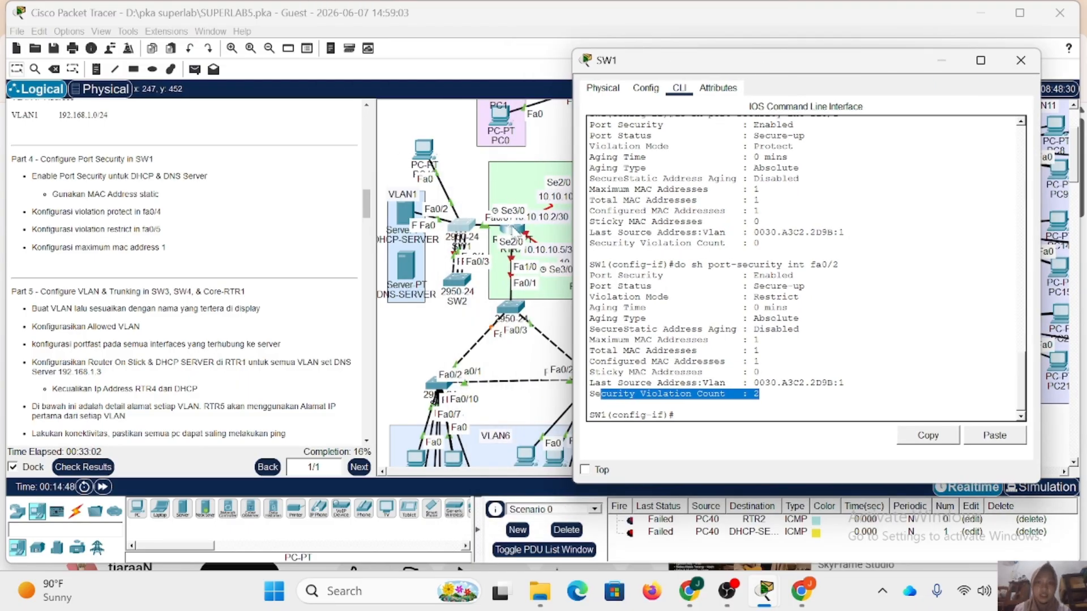
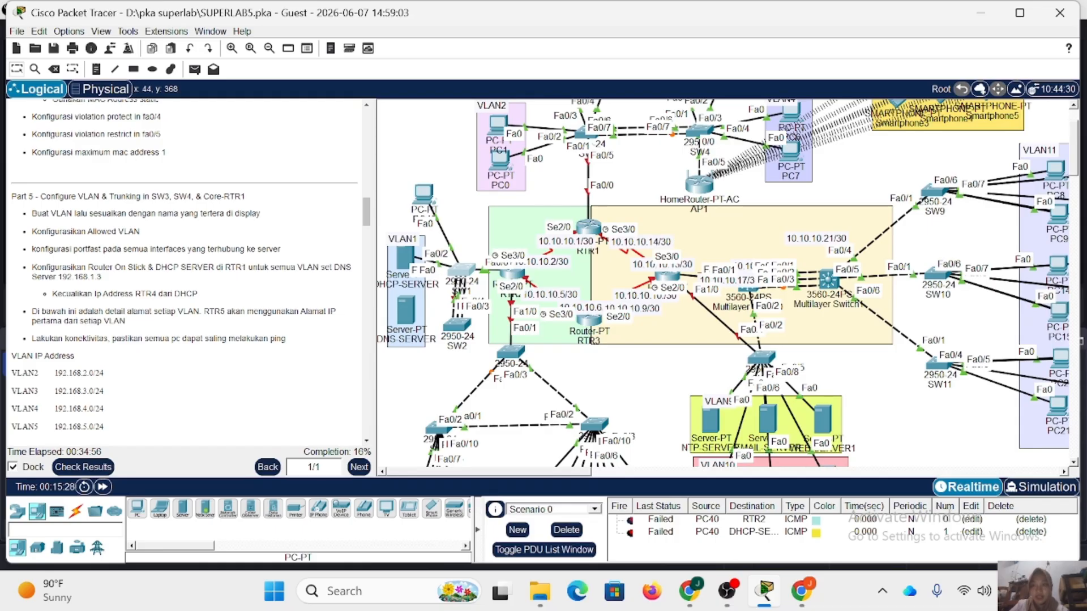
Review the Part 5 VLAN instructions, open SW3's command line, authenticate with the enable password and enter global configuration mode.
scroll(116, 354, "down", 1)
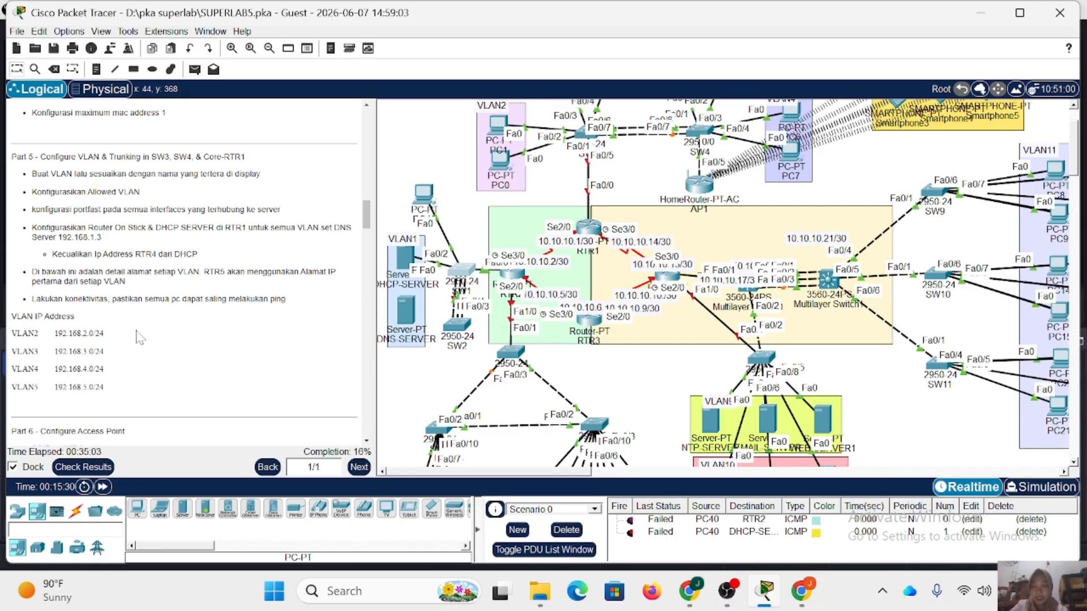
scroll(593, 167, "up", 1)
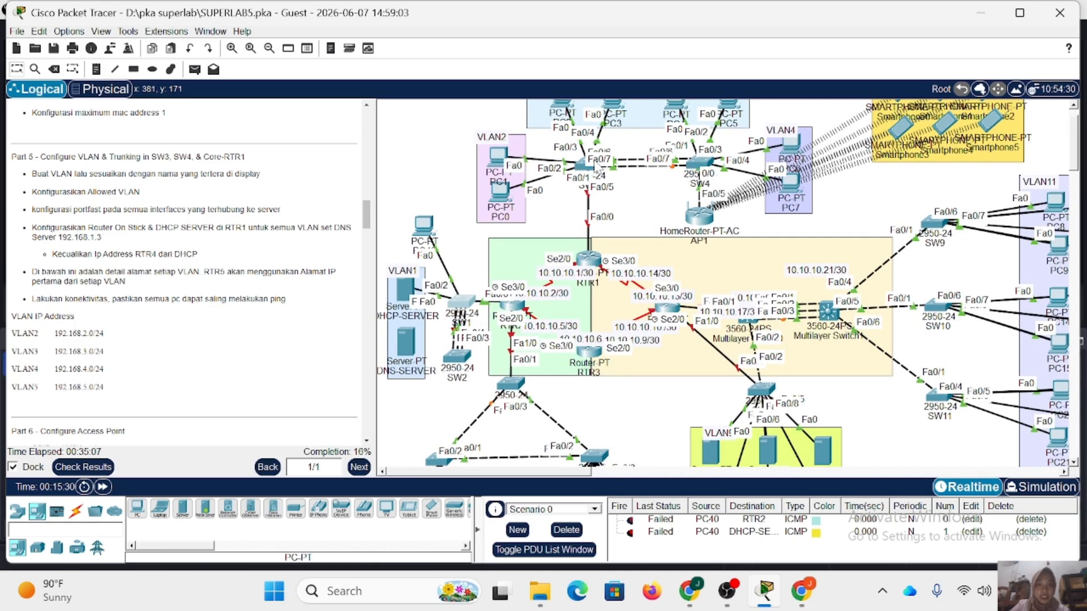
left_click(581, 164)
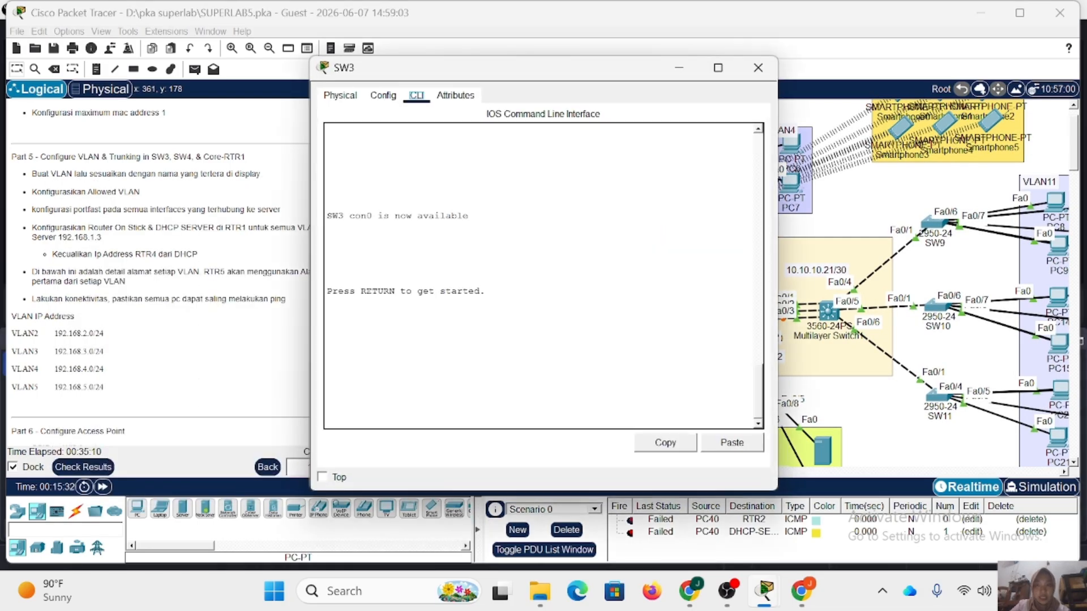
key("Return")
type("en")
key("Return")
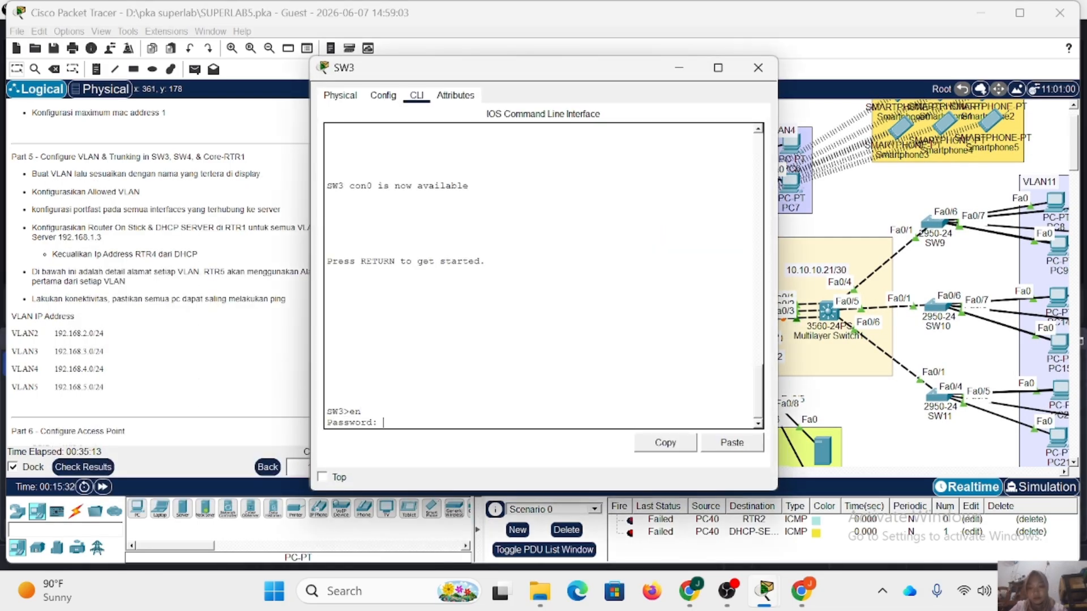
key("Return")
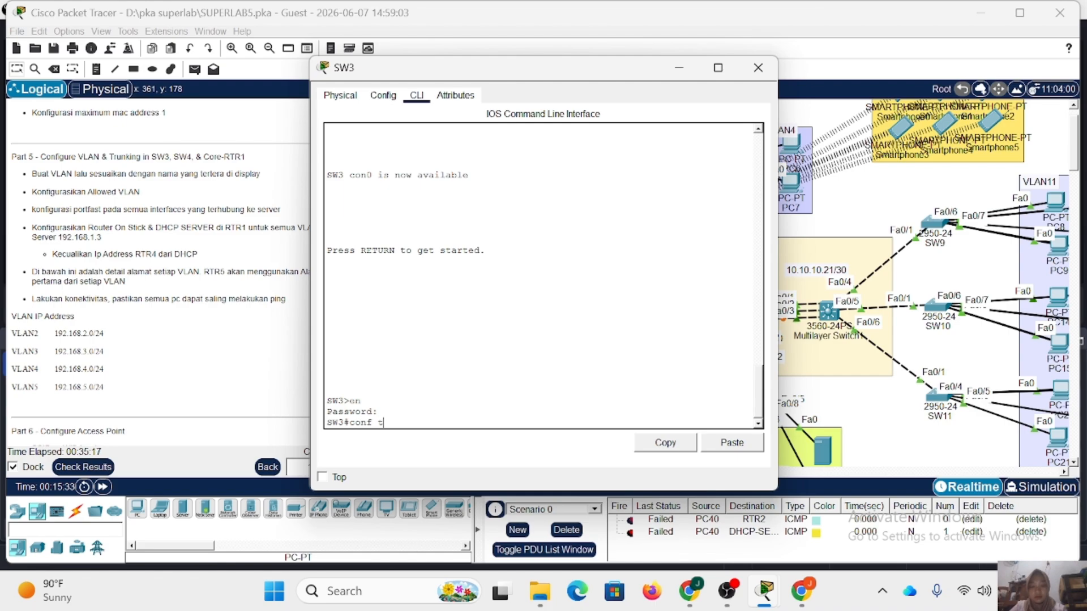
type("conf t")
key("Return")
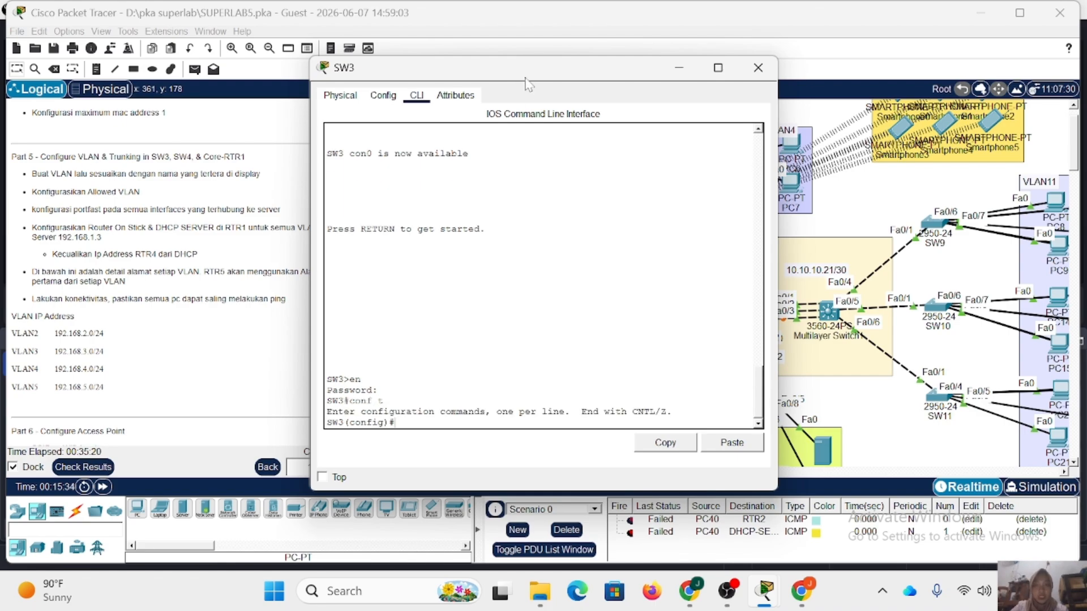
Create VLAN 2 on SW3 and name it VLAN2.
left_click_drag(526, 76, 655, 244)
scroll(619, 173, "up", 3)
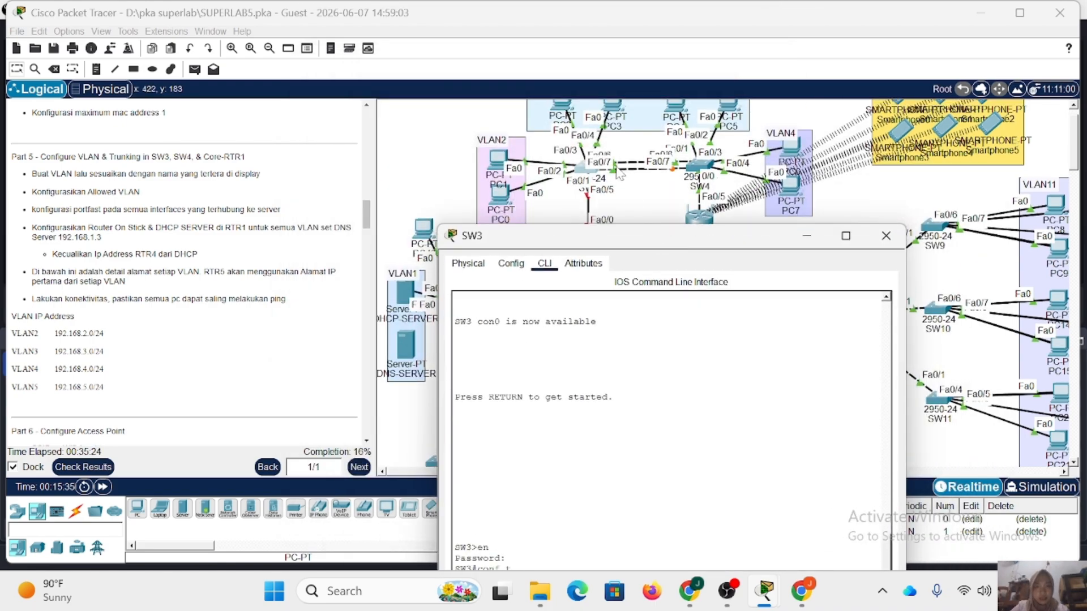
scroll(619, 173, "down", 1)
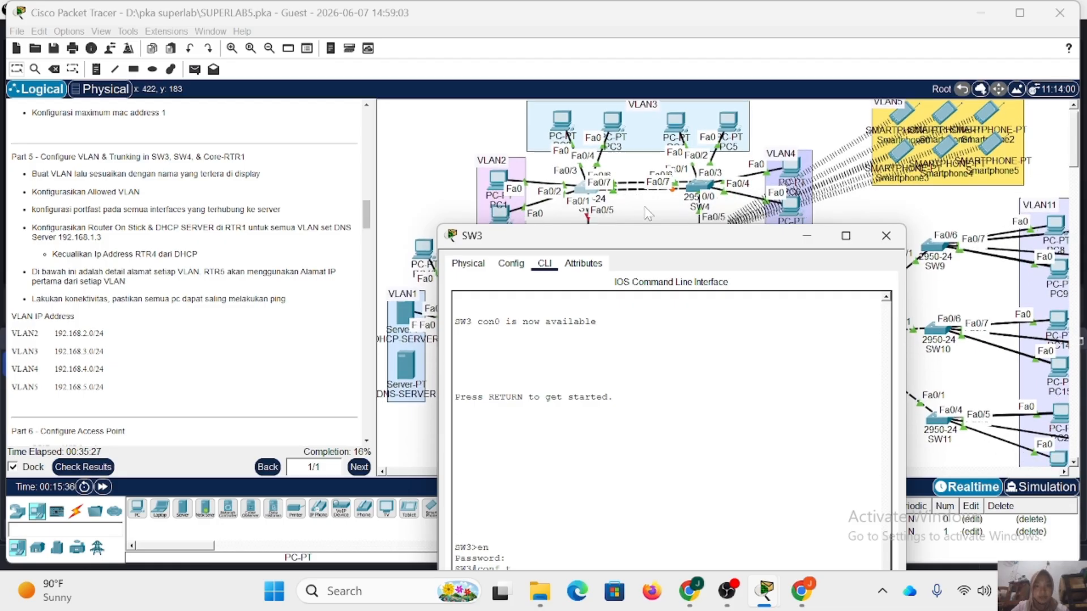
left_click_drag(675, 244, 425, 113)
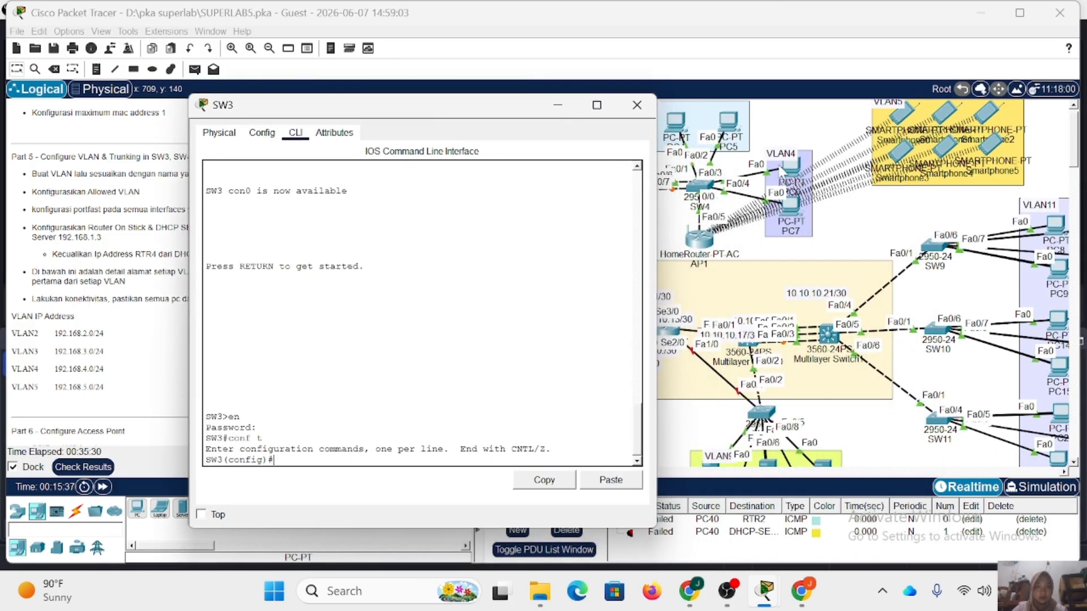
left_click_drag(495, 115, 417, 73)
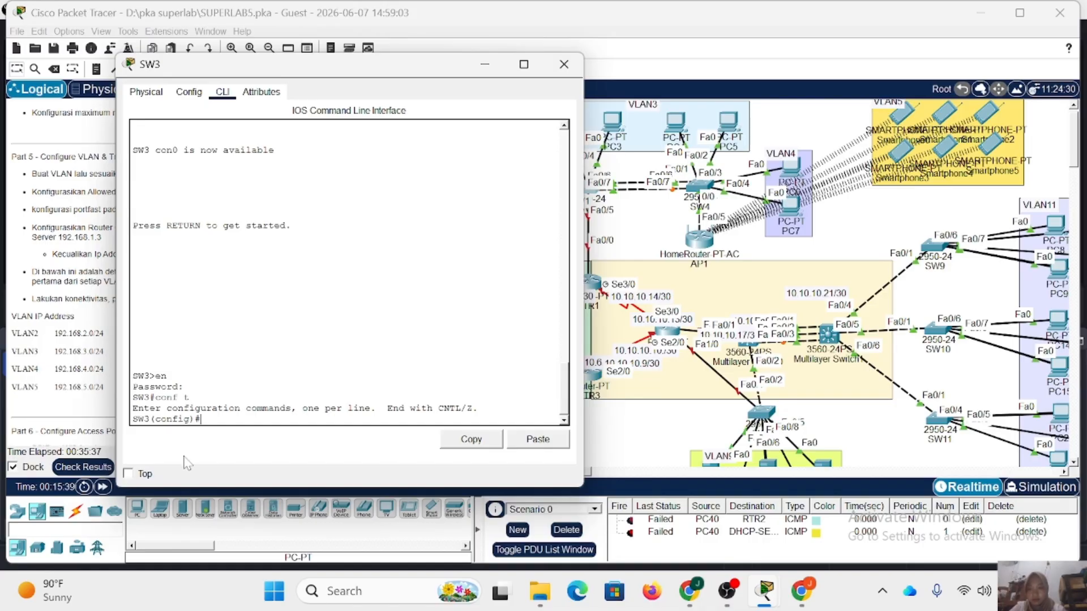
type("2")
key("Return")
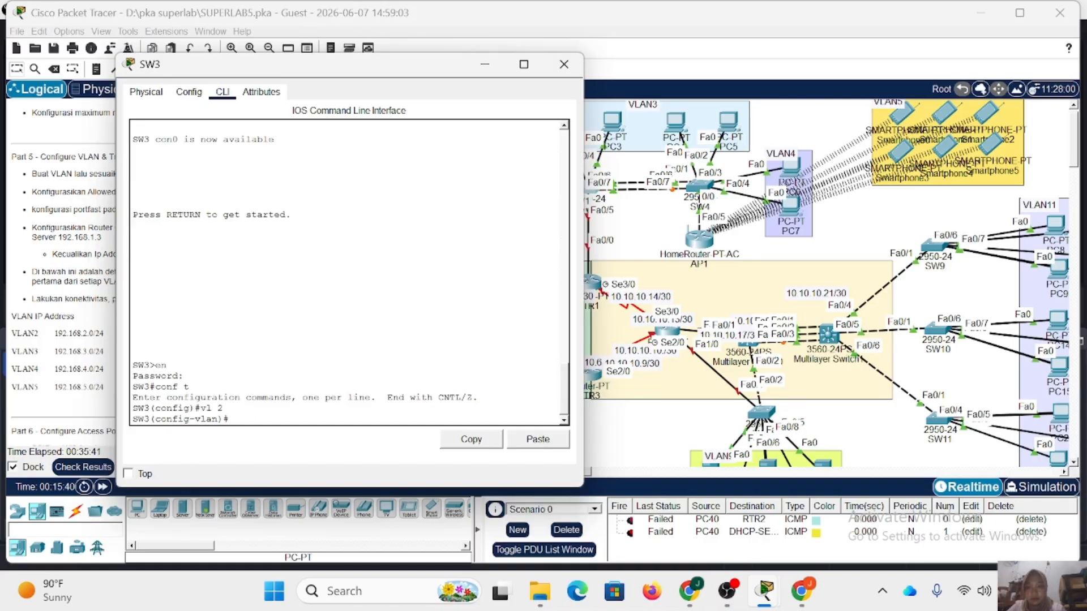
type("name VLAN2")
key("Return")
Create VLAN 3 named VLAN3 and VLAN 4 named VLAN4 on SW3.
type("vl 3")
key("Return")
type("name VLAN3")
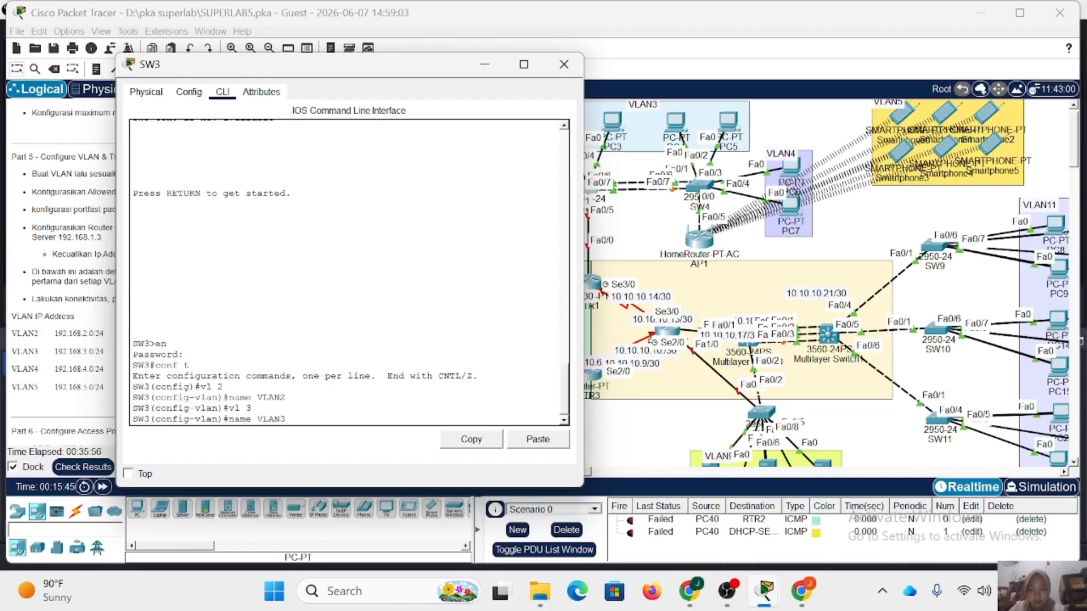
key("Return")
type("vl 4")
key("Return")
type("name VLAN4")
key("Return")
Create VLAN 5 named VLAN5 on SW3 and return to global configuration mode.
type("vl 5")
key("Return")
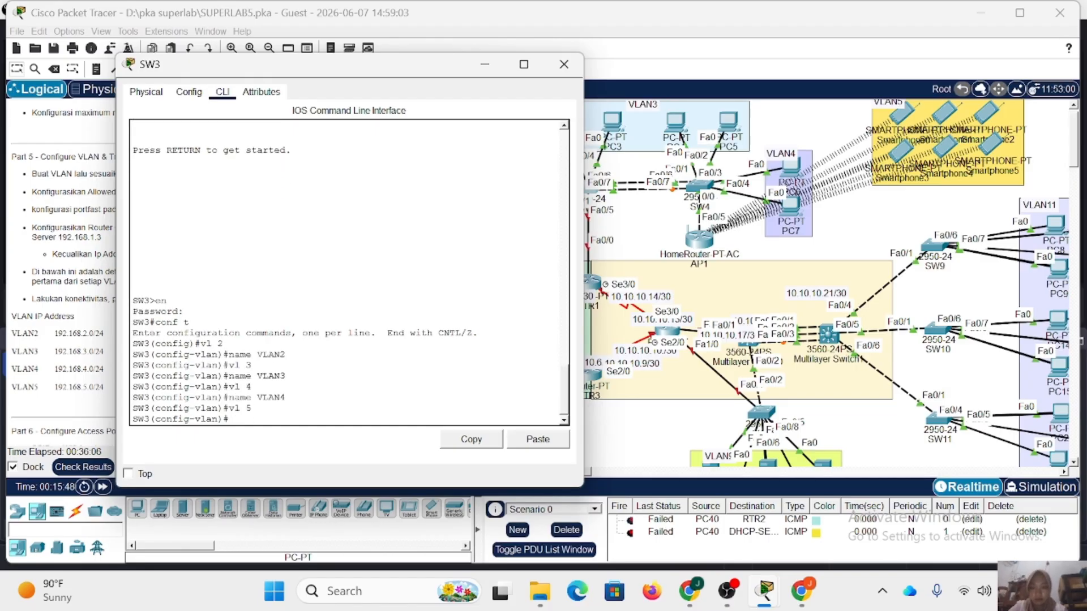
type("name VLAN5")
key("Return")
type("ex")
key("Return")
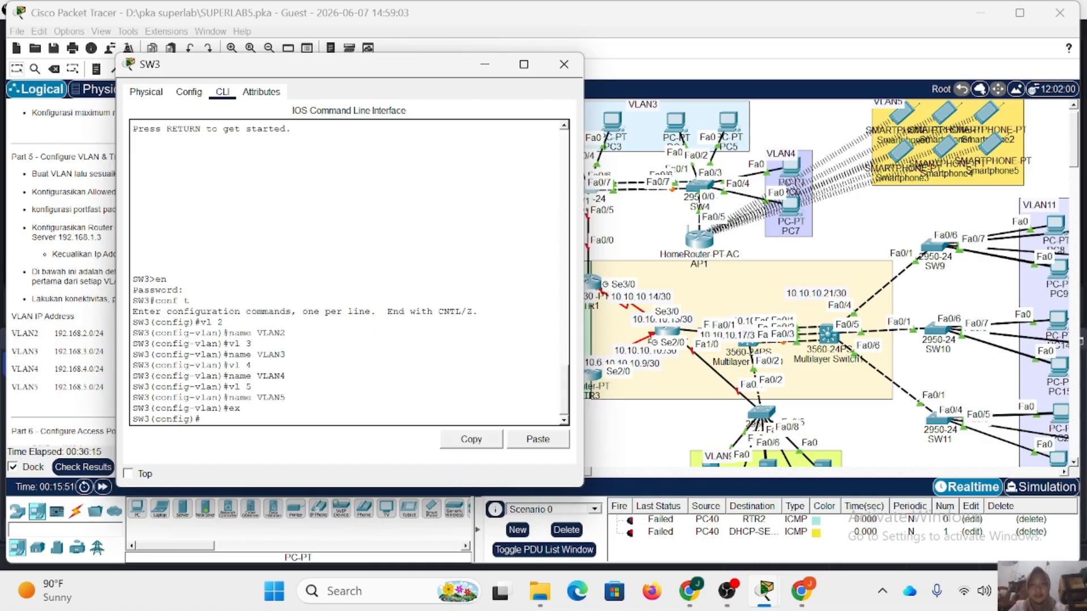
Examine the topology for the SW3 interfaces that connect the PCs in the VLAN2 and VLAN3 areas.
left_click_drag(334, 63, 755, 82)
scroll(445, 244, "right", 5)
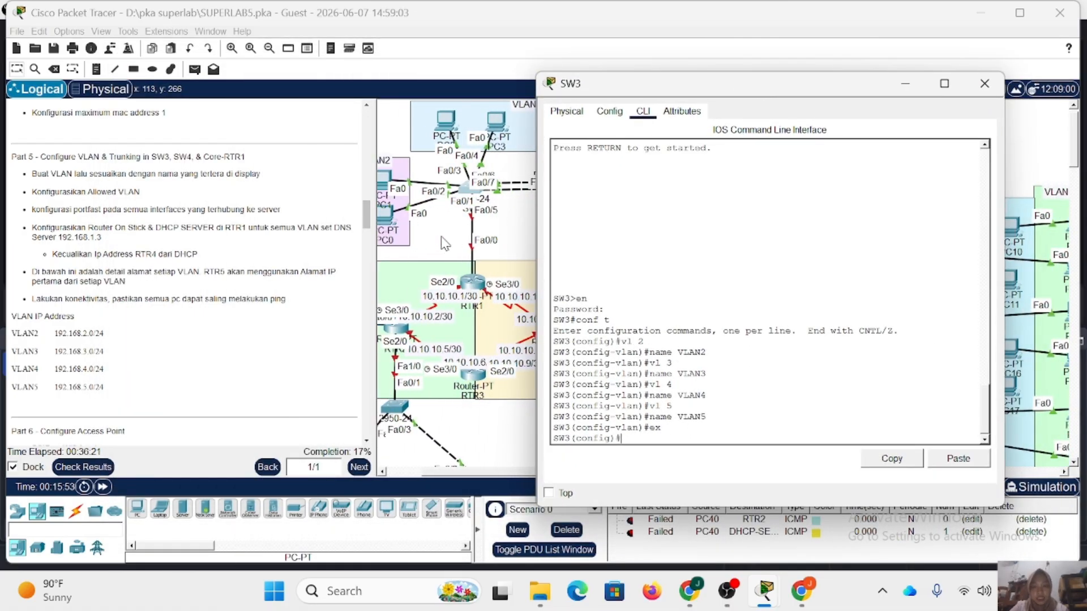
scroll(443, 201, "right", 2)
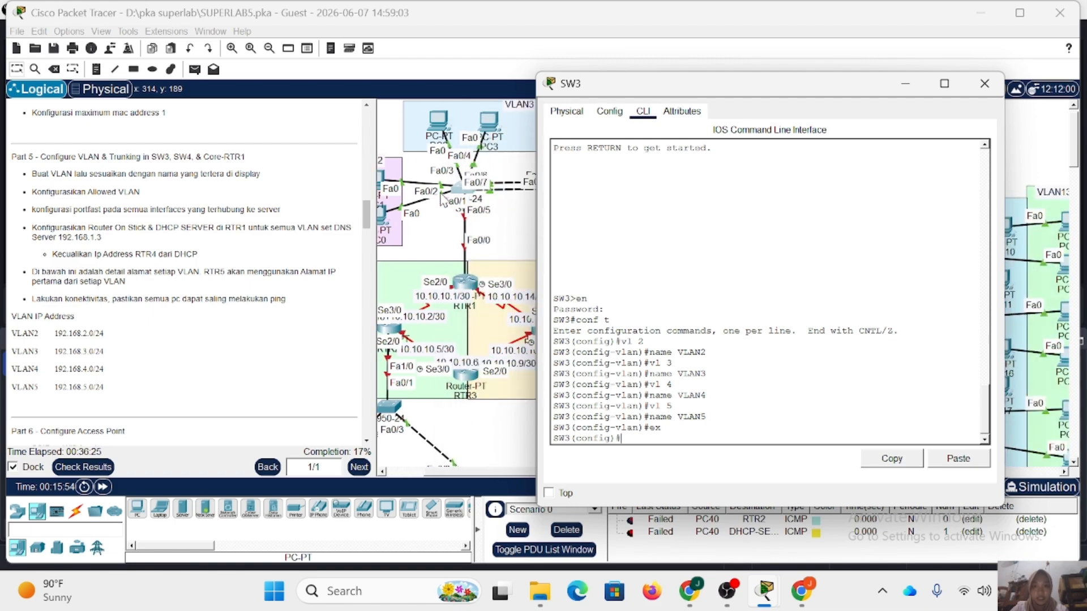
scroll(444, 201, "left", 5)
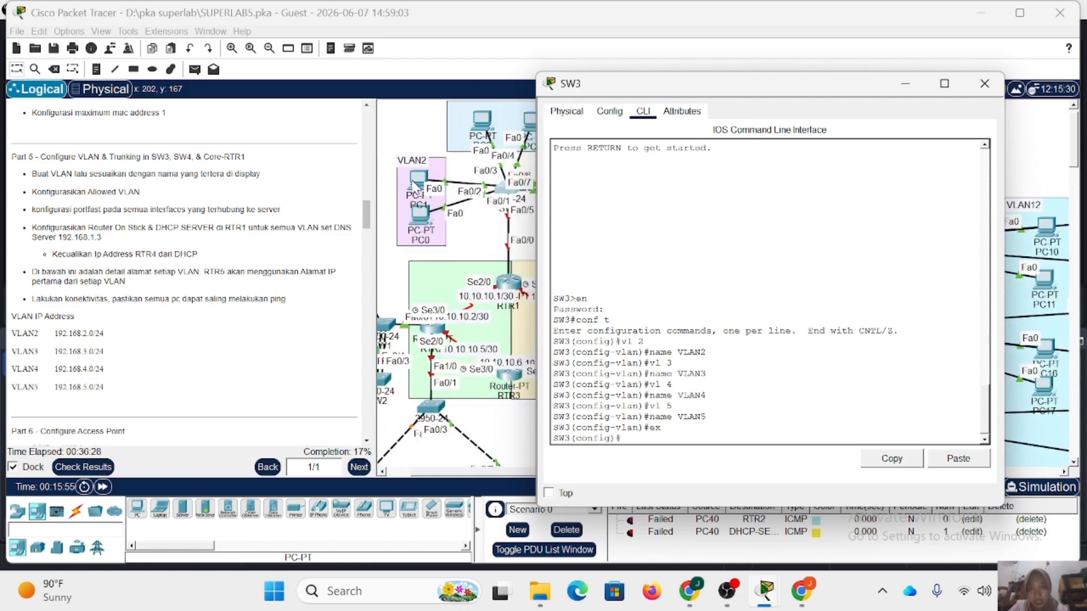
left_click(420, 197)
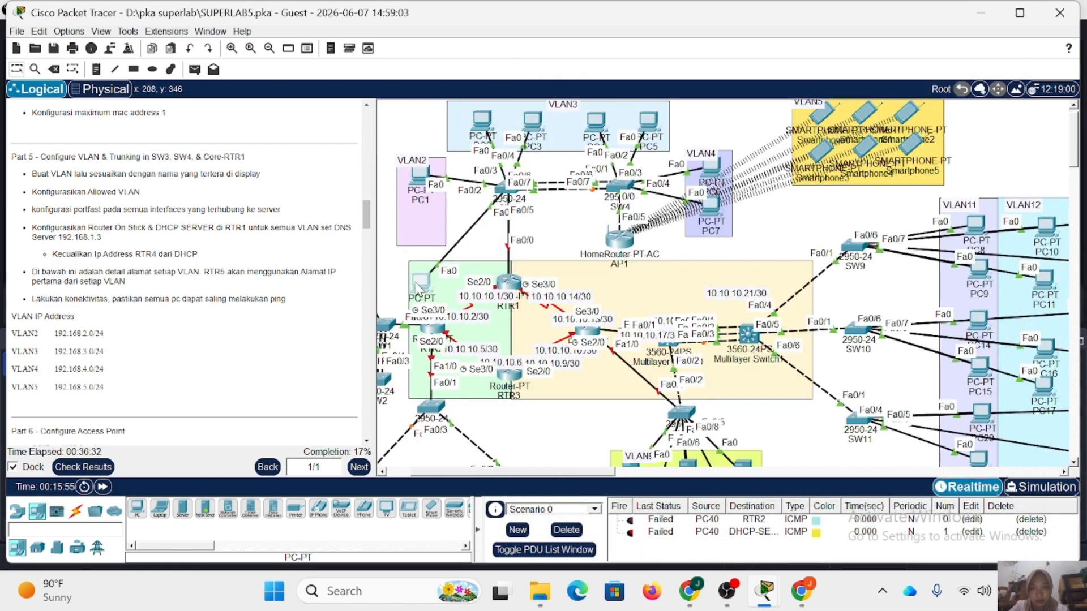
mouse_move(479, 122)
left_mouse_down()
mouse_move(461, 117)
mouse_move(478, 116)
left_mouse_up()
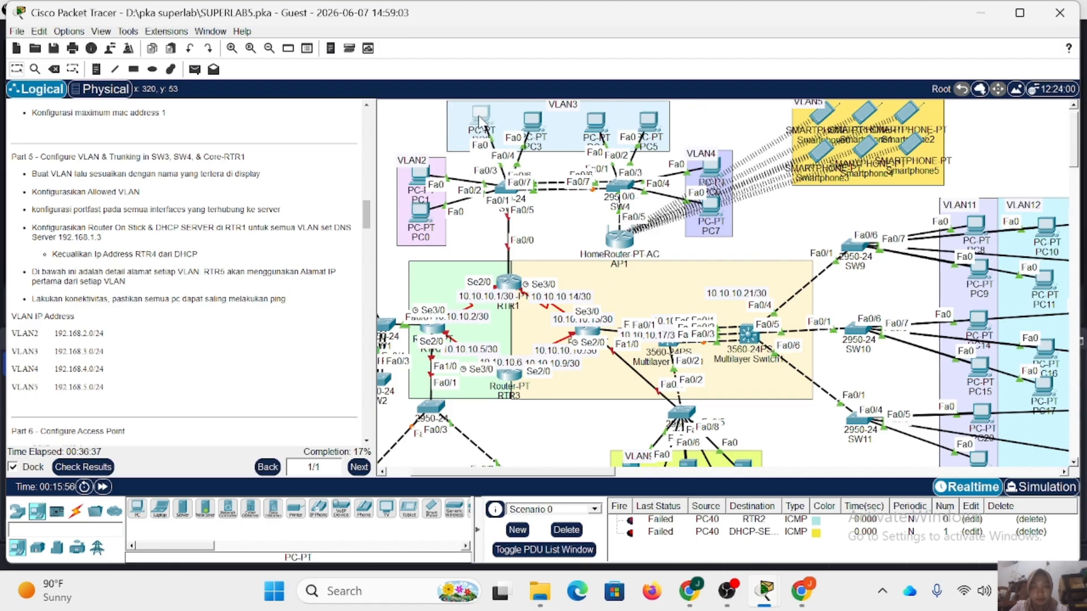
left_click(503, 188)
Set SW3's interface range fa0/1-2 to access mode and assign it to VLAN 2.
type("int r fa0/1-2")
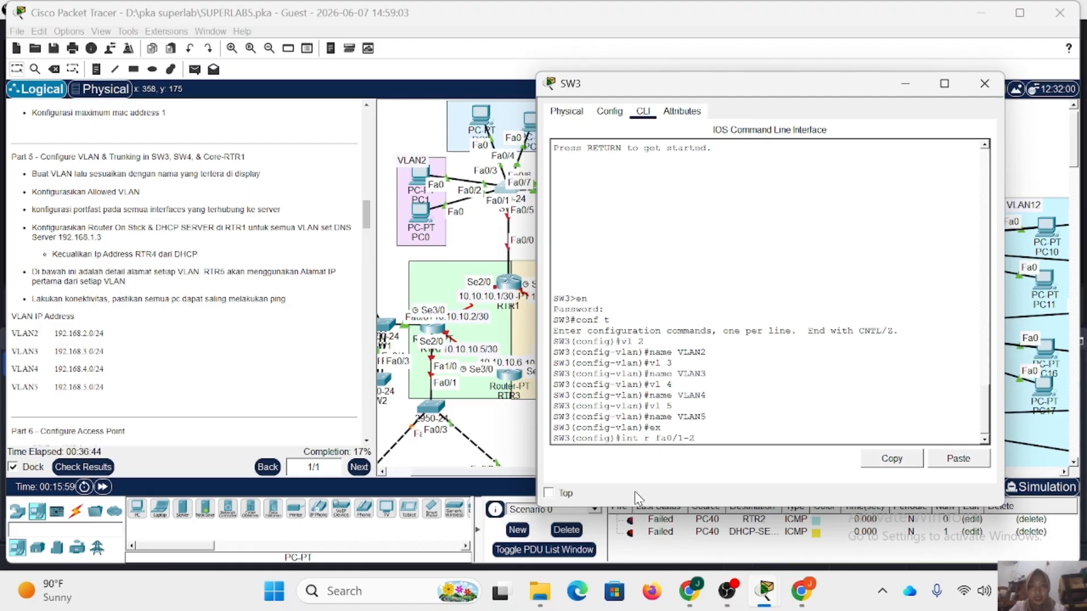
key("Return")
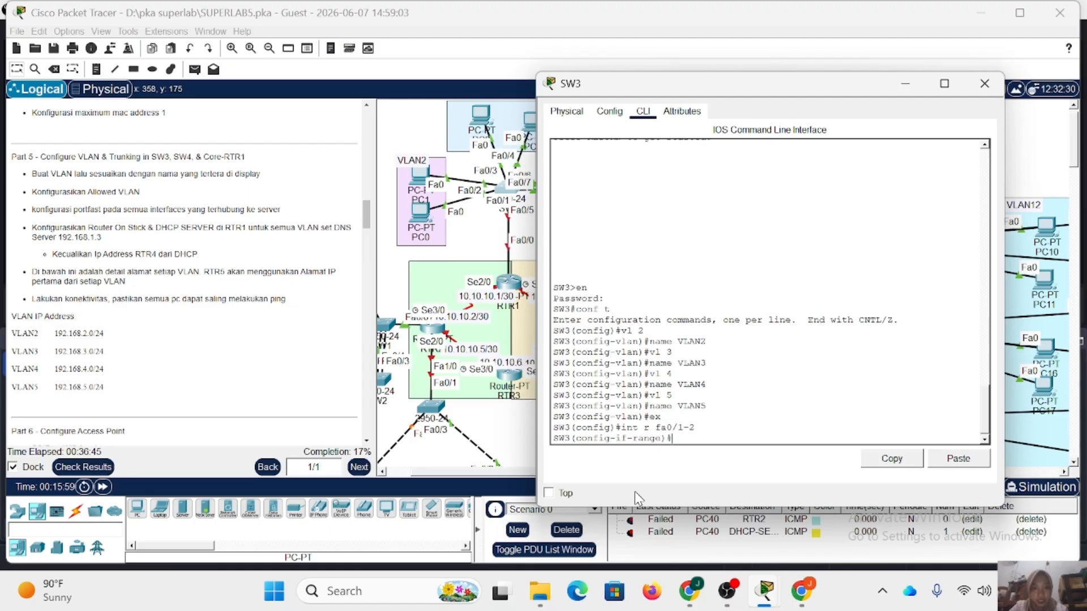
type("sw m a")
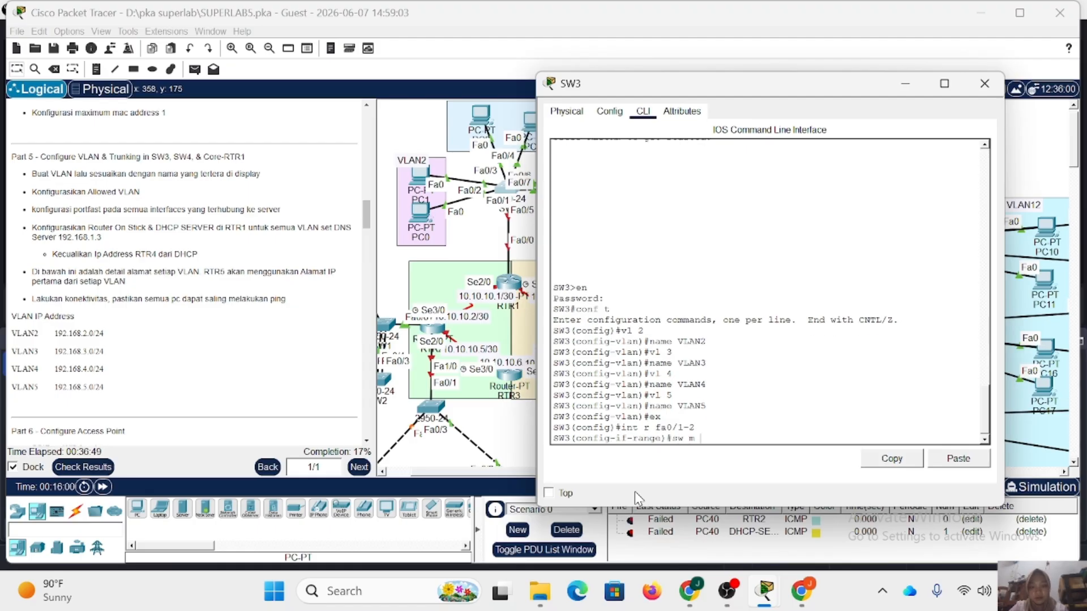
key("Return")
type("sw a vl 2")
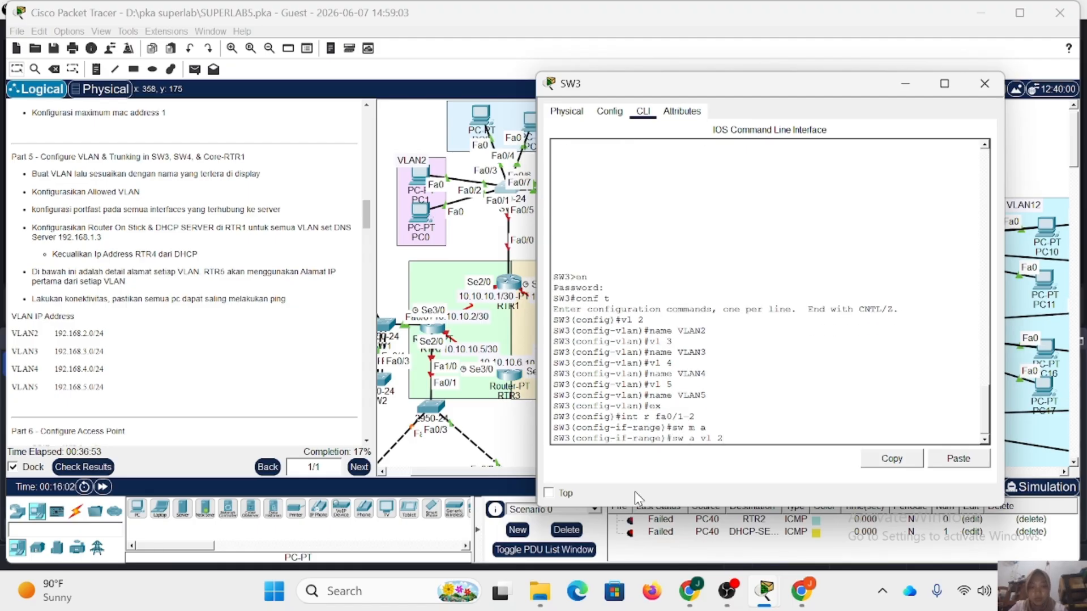
key("Return")
Enable spanning-tree portfast on SW3's fa0/1-2 and exit the interface range configuration.
type("spa po")
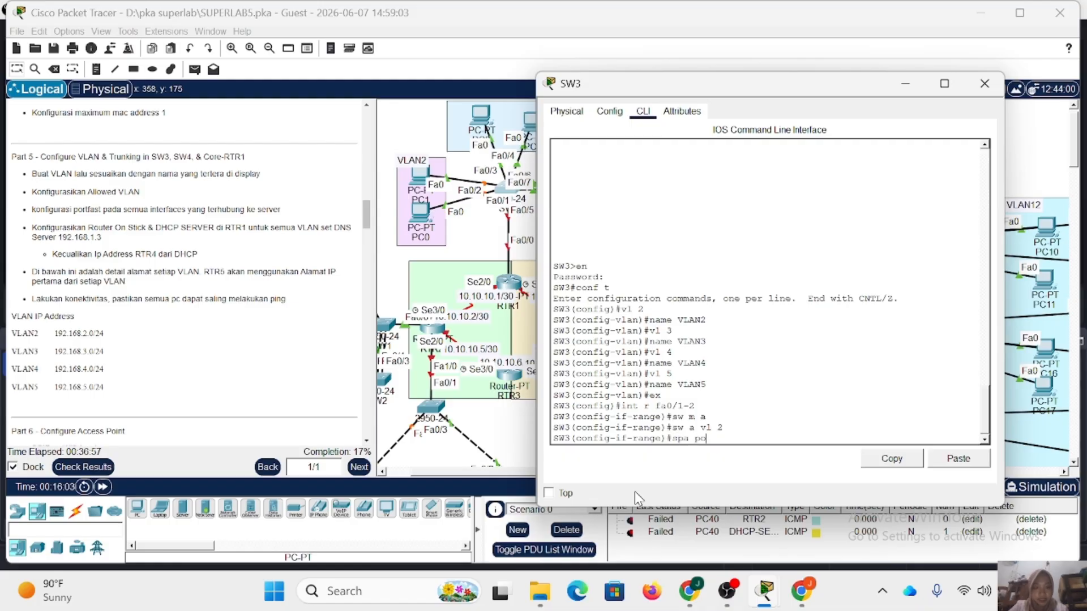
key("Return")
type("ex")
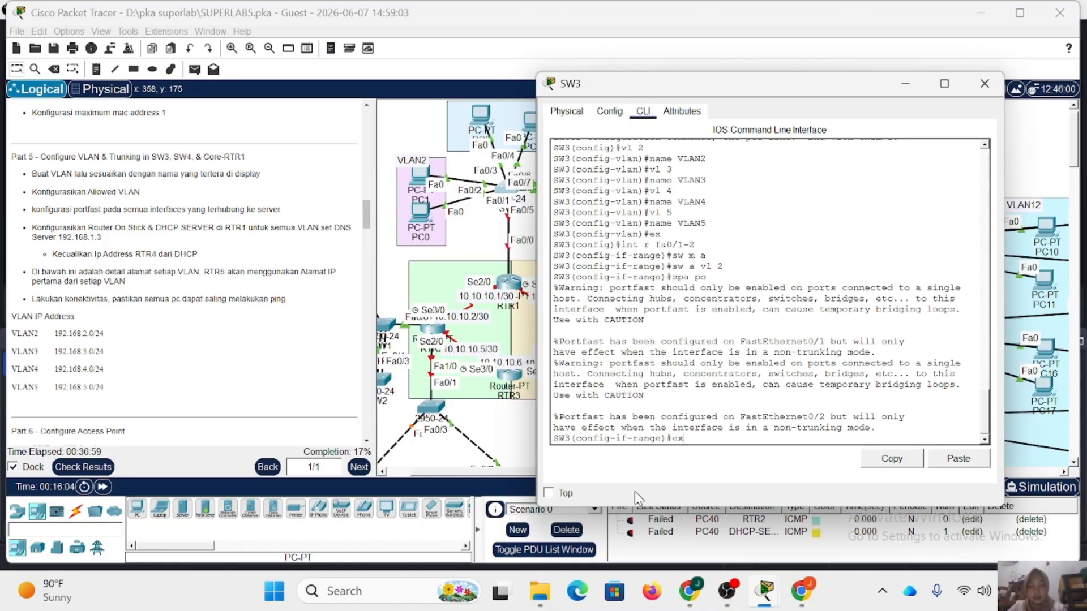
key("Return")
Set SW3's interface range fa0/3-4 to access mode and assign it to VLAN 3.
type("int r ")
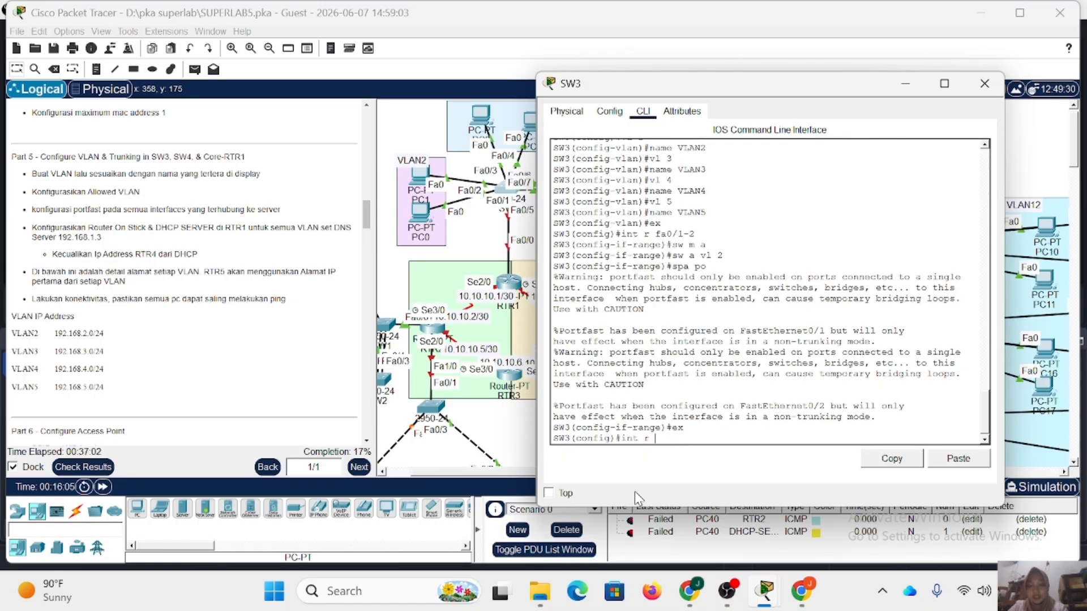
type("fa0/")
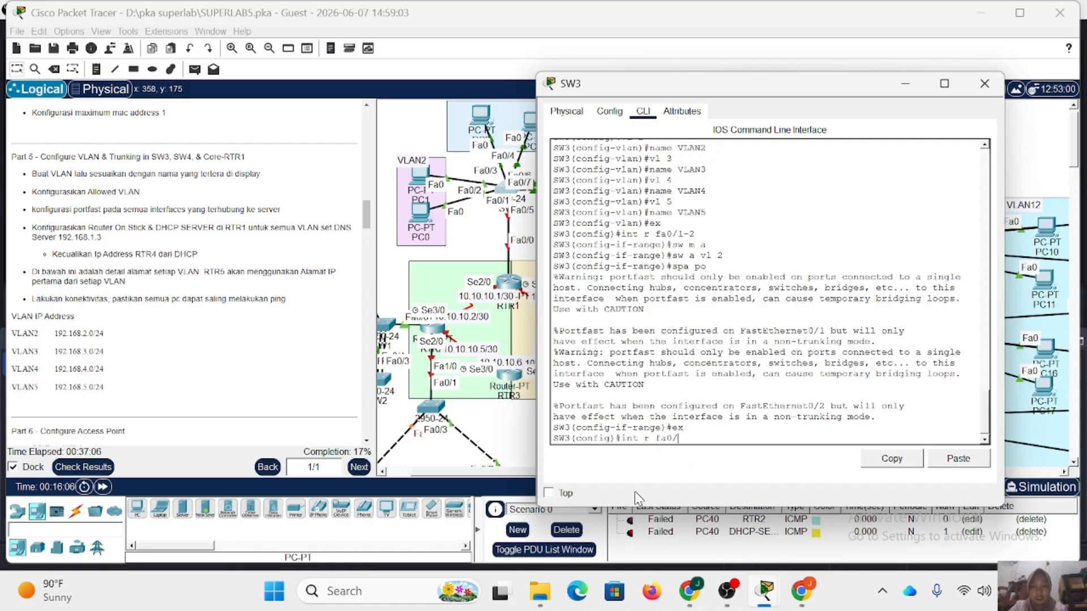
type("3-4")
key("Return")
type("sw m a")
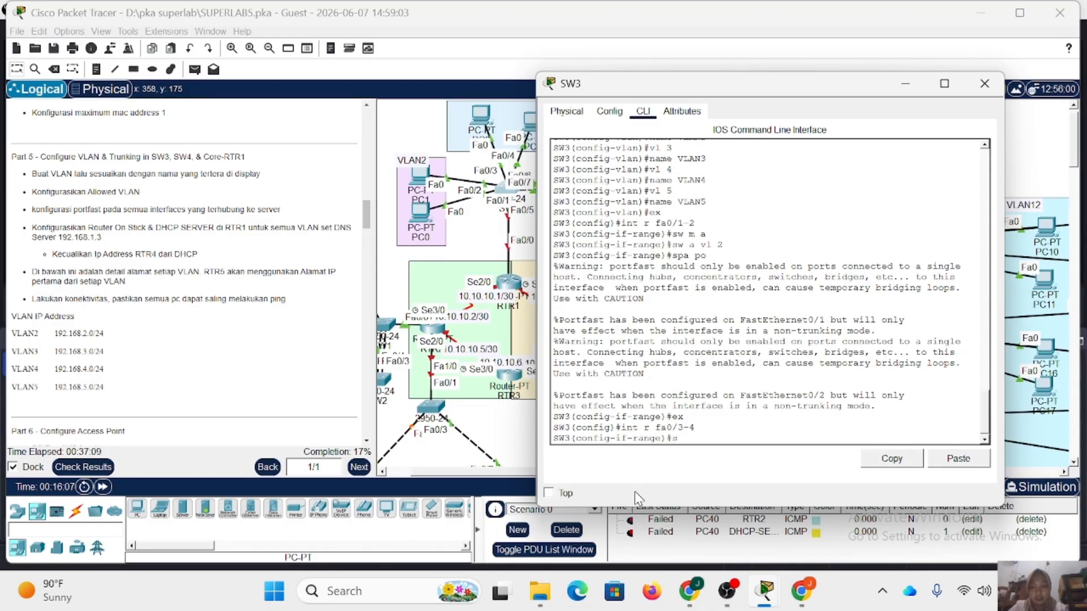
key("Return")
type("sw a")
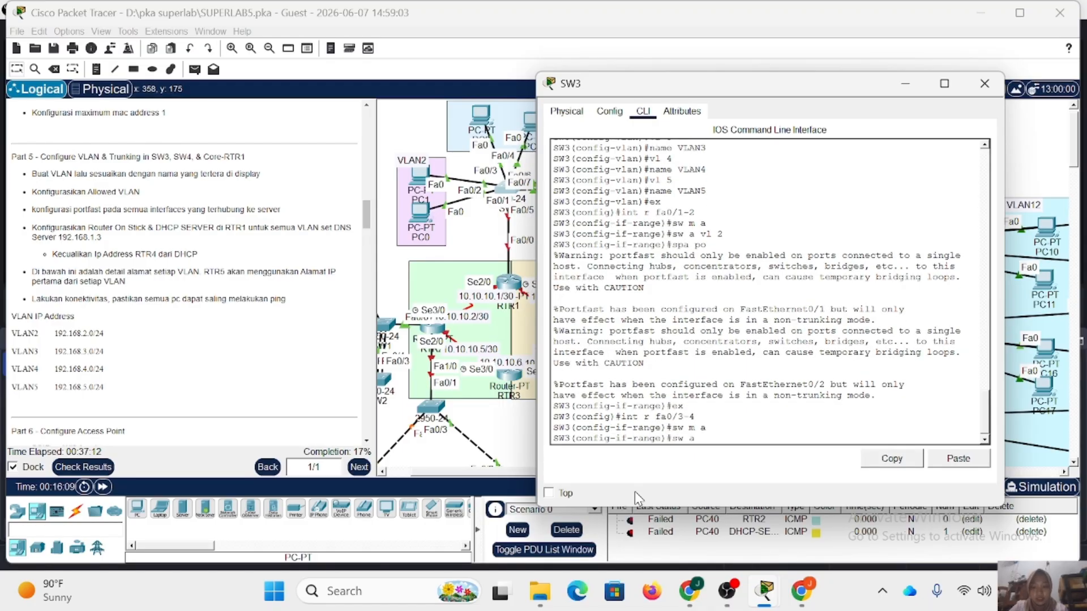
type(" vl 3")
key("Return")
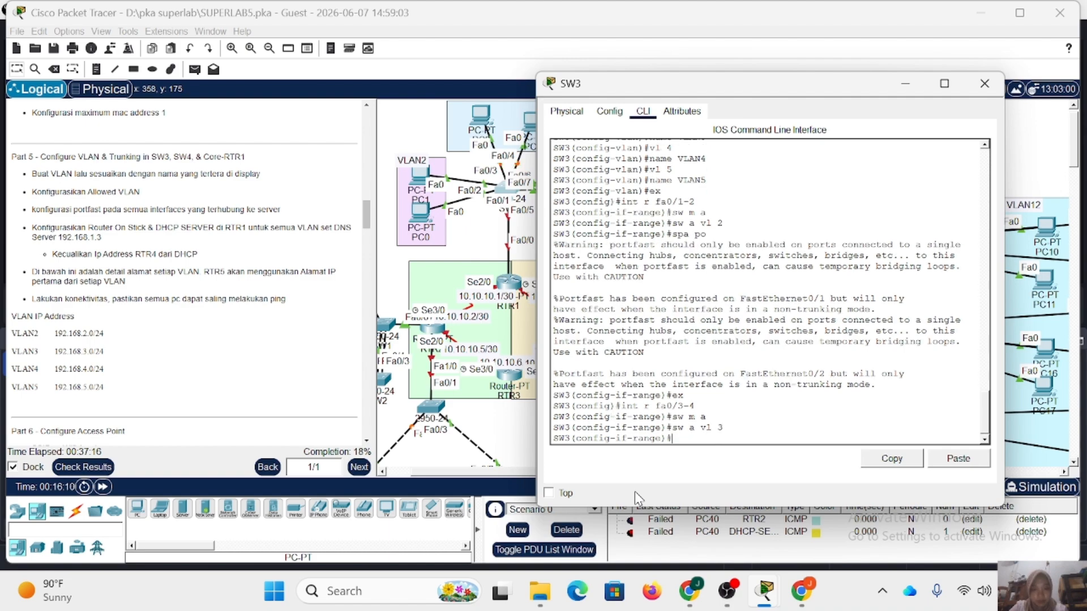
Enable spanning-tree portfast on SW3's fa0/3-4 and exit the interface range configuration.
type("spa po")
key("Return")
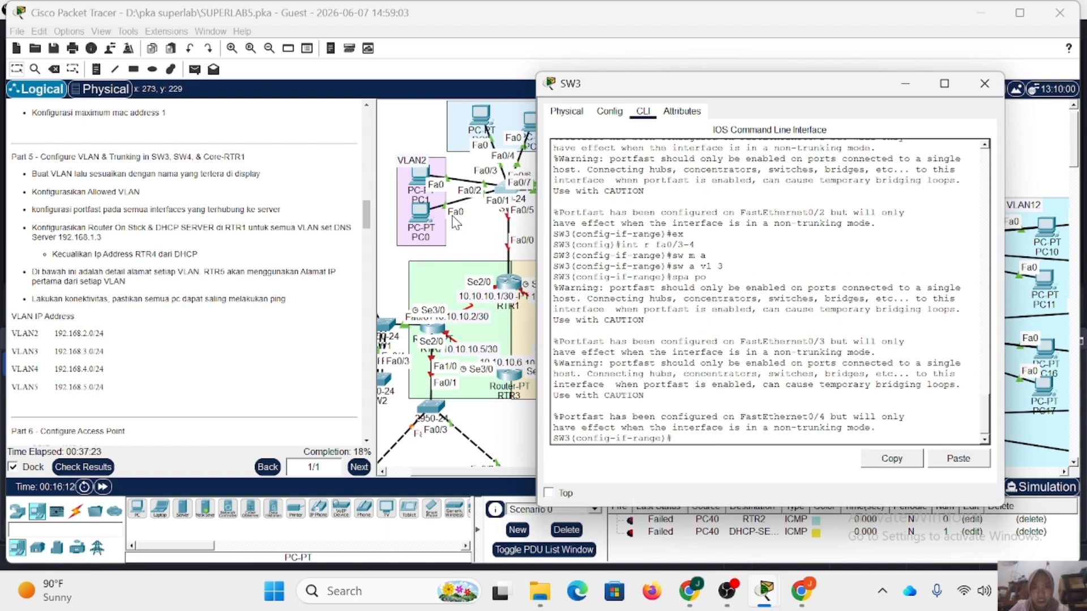
scroll(456, 222, "right", 3)
scroll(456, 222, "right", 1)
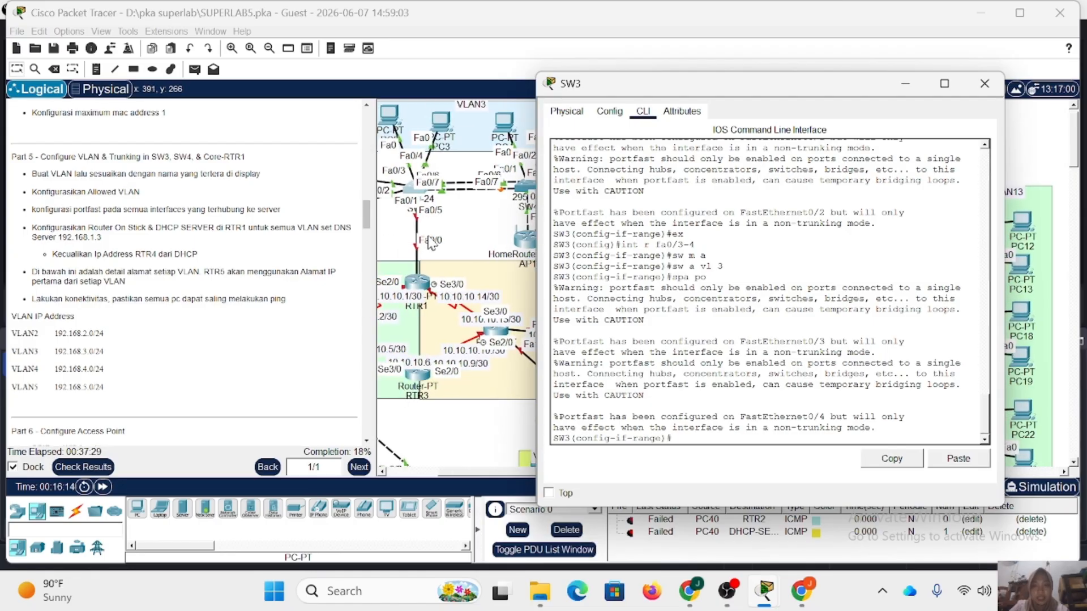
type("ex")
key("Return")
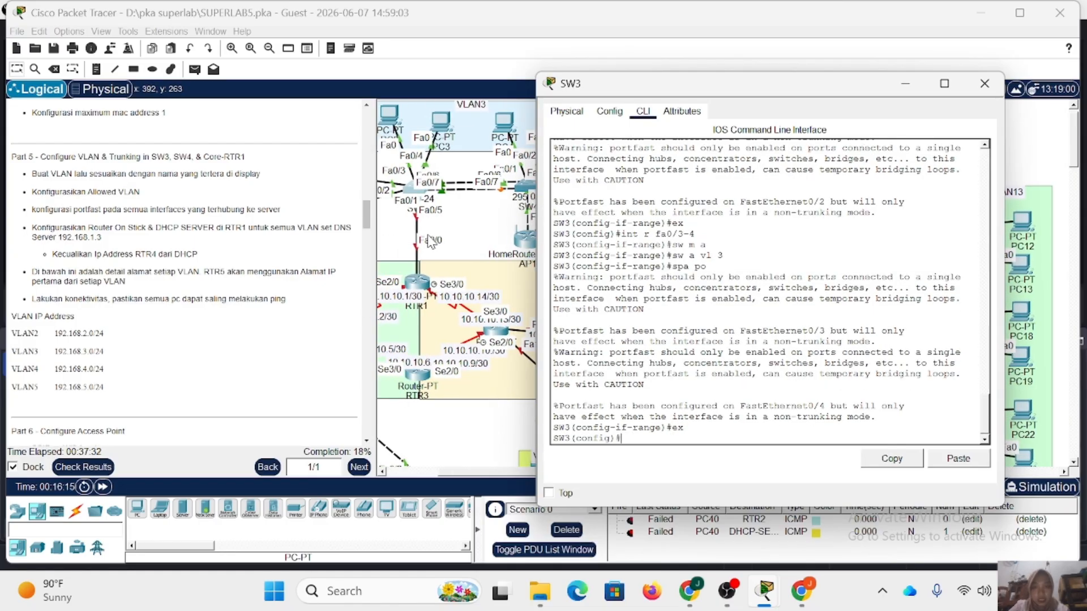
Set SW3's interface fa0/5 towards RTR1 to trunk mode.
left_click(417, 194)
mouse_move(413, 194)
left_mouse_down()
mouse_move(414, 159)
mouse_move(414, 202)
mouse_move(423, 187)
left_mouse_up()
left_click(424, 187)
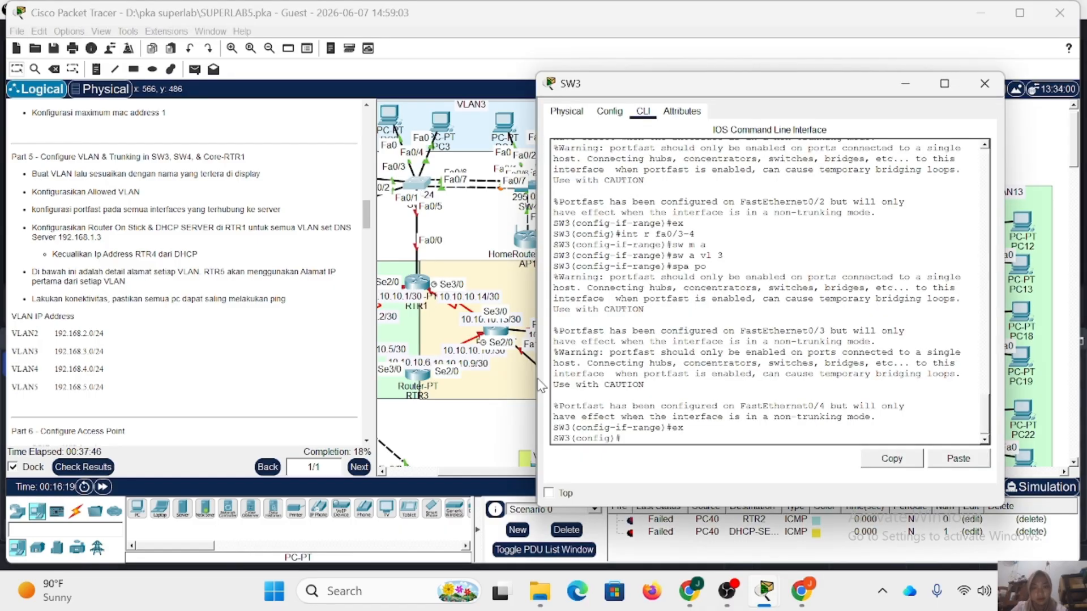
type("int fa0/5")
key("Return")
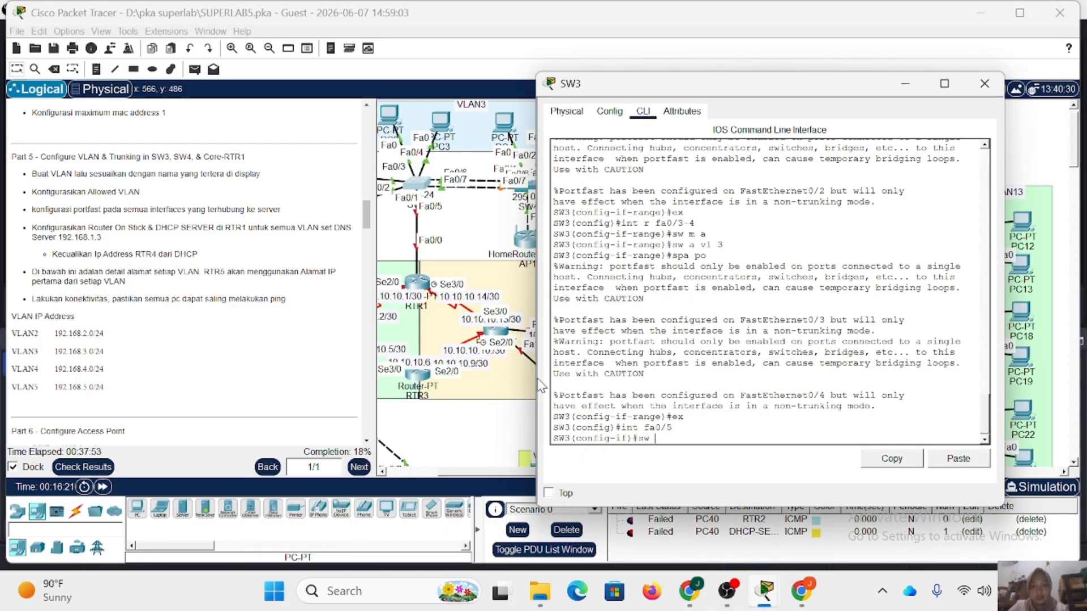
type("sw m t")
key("Return")
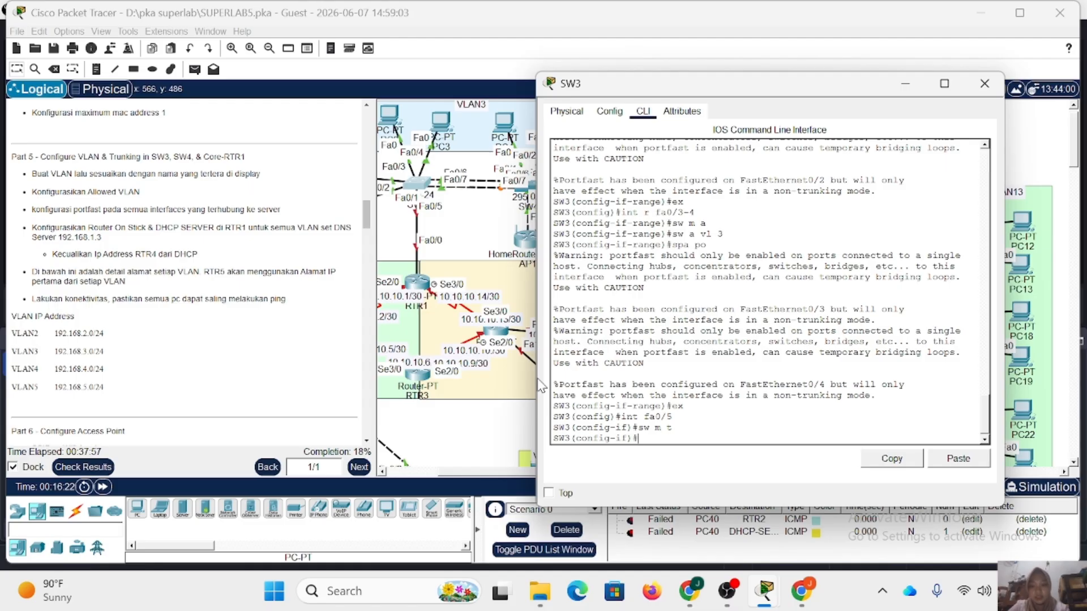
Allow VLANs 2-5 on SW3's fa0/5 trunk and exit the interface configuration.
type("sw t all vl 2-5")
key("Return")
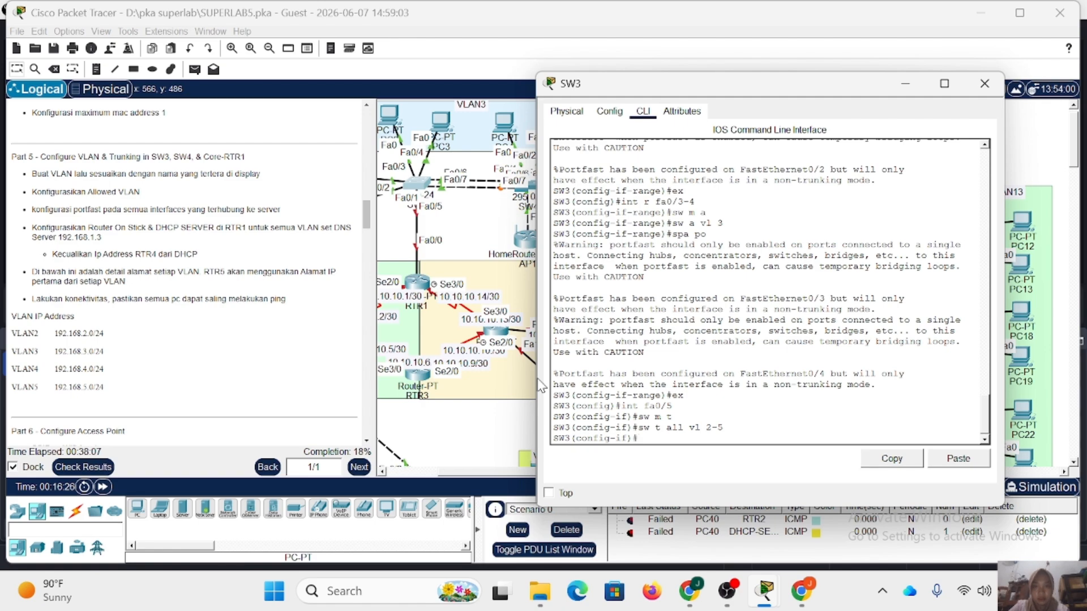
type("ex")
key("Return")
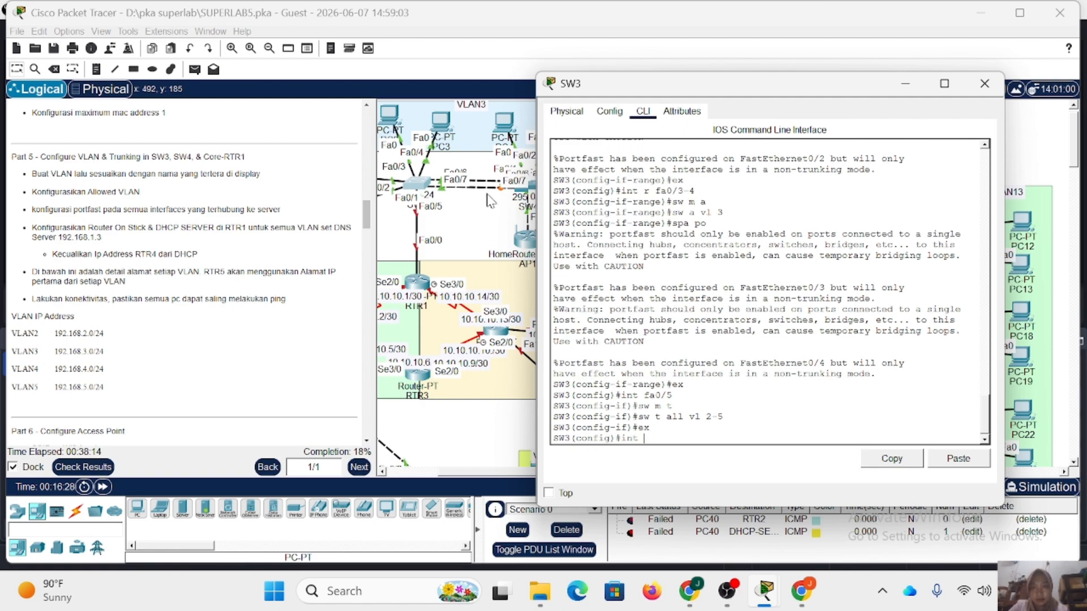
Set SW3's interface range fa0/6-7 towards SW4 to trunk mode.
scroll(464, 178, "right", 3)
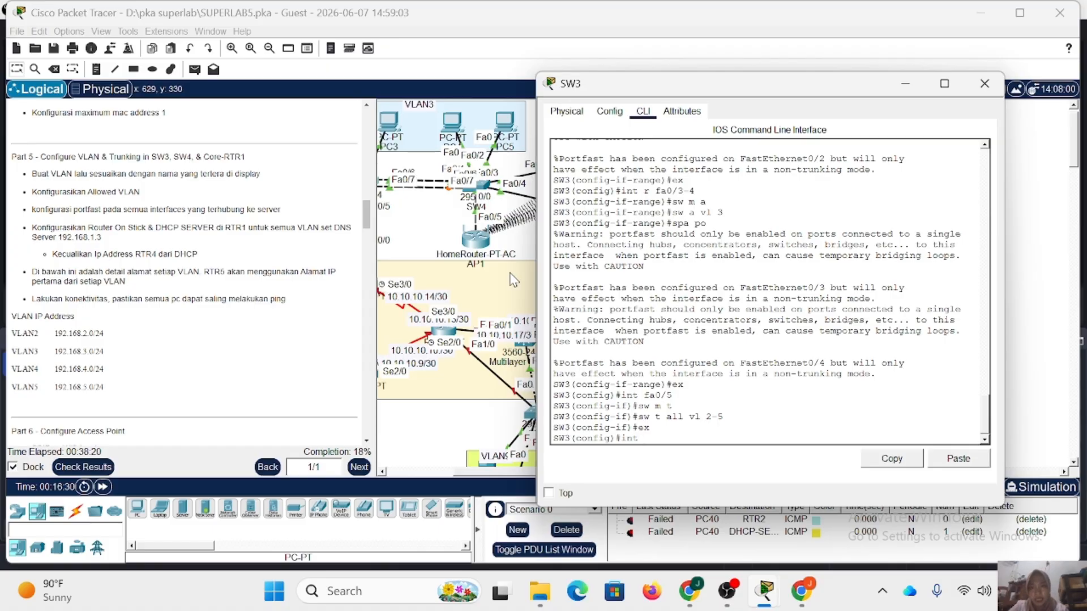
type("int r fa0")
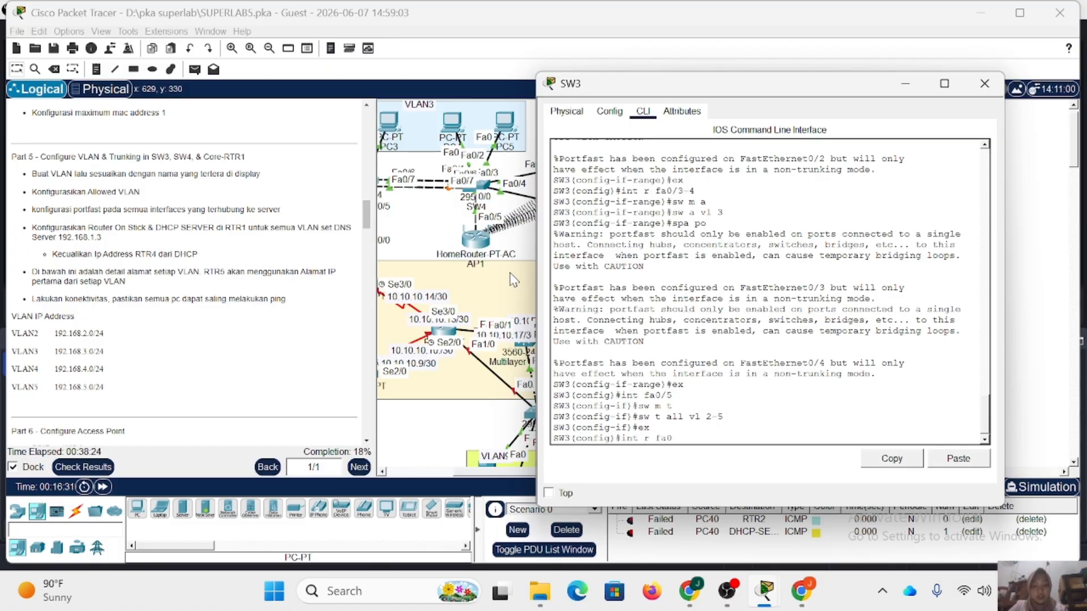
type("/6-7")
key("Return")
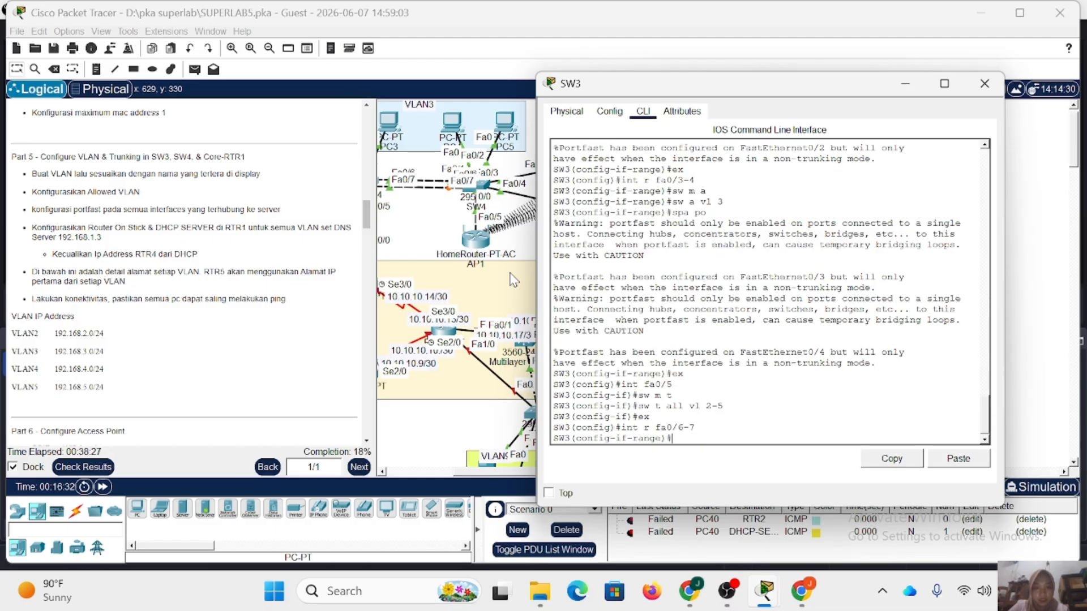
type("sw m t")
key("Return")
Allow VLANs 2-5 on SW3's fa0/6-7 trunks and close SW3's configuration window.
type("sw t")
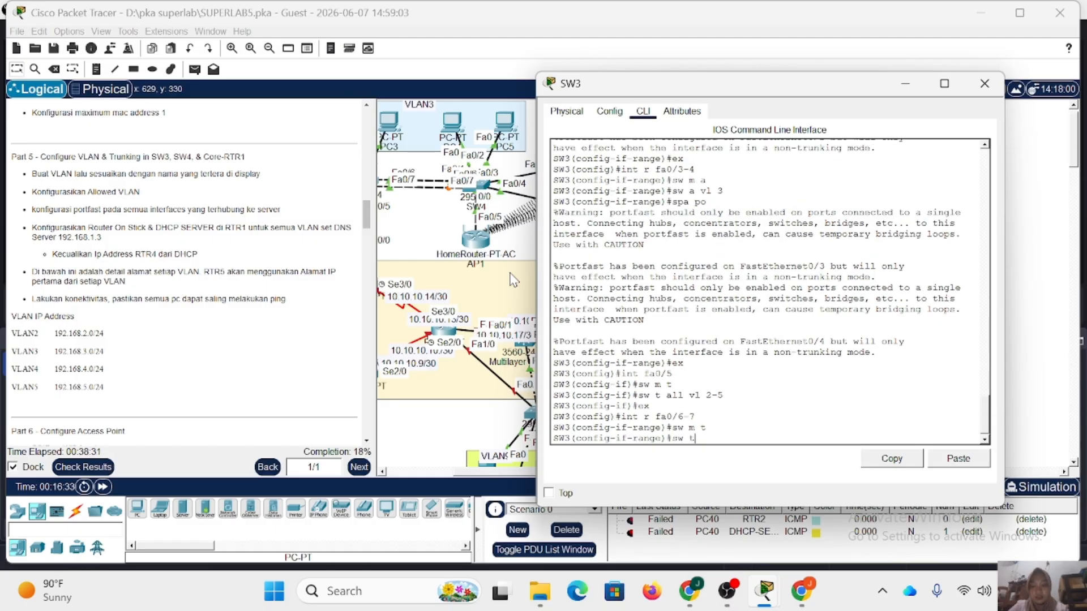
type(" all vl 2-5")
key("Return")
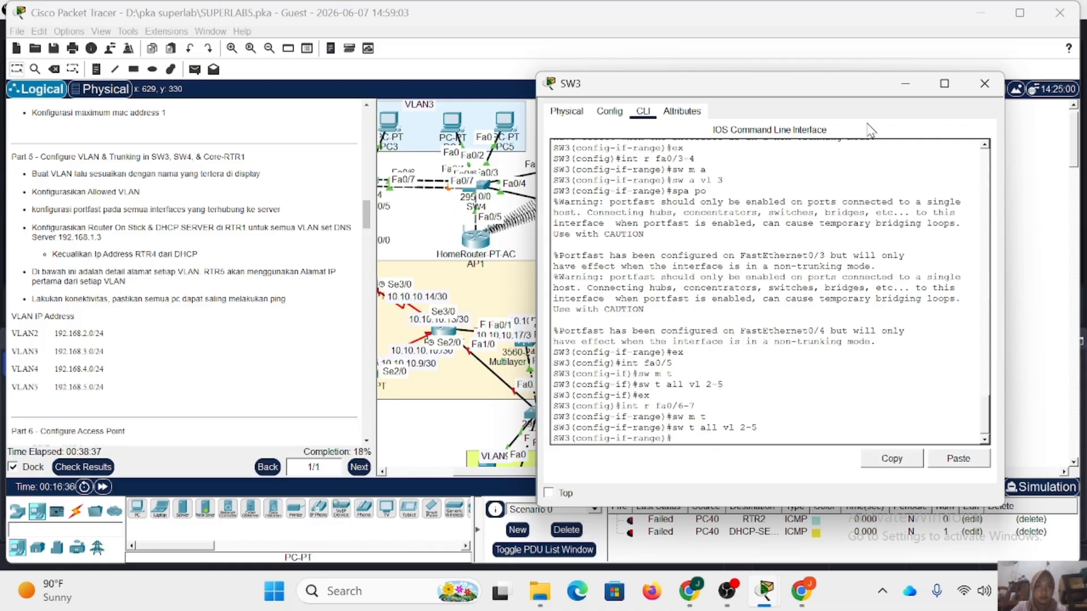
left_click(984, 83)
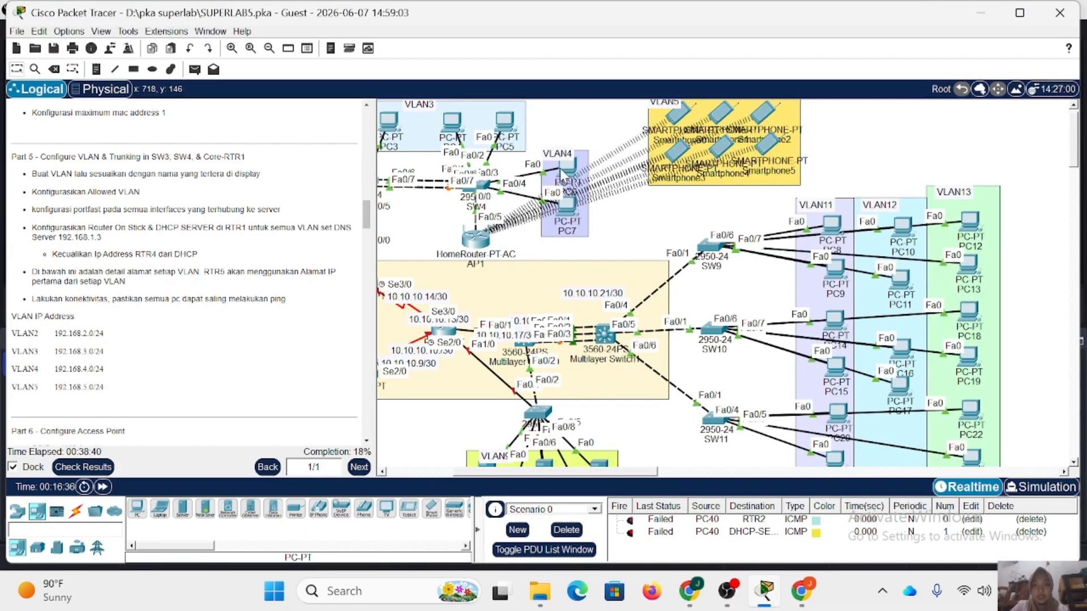
Open SW4's command line, enter privileged mode with the enable password, and enter global configuration mode.
left_click(482, 184)
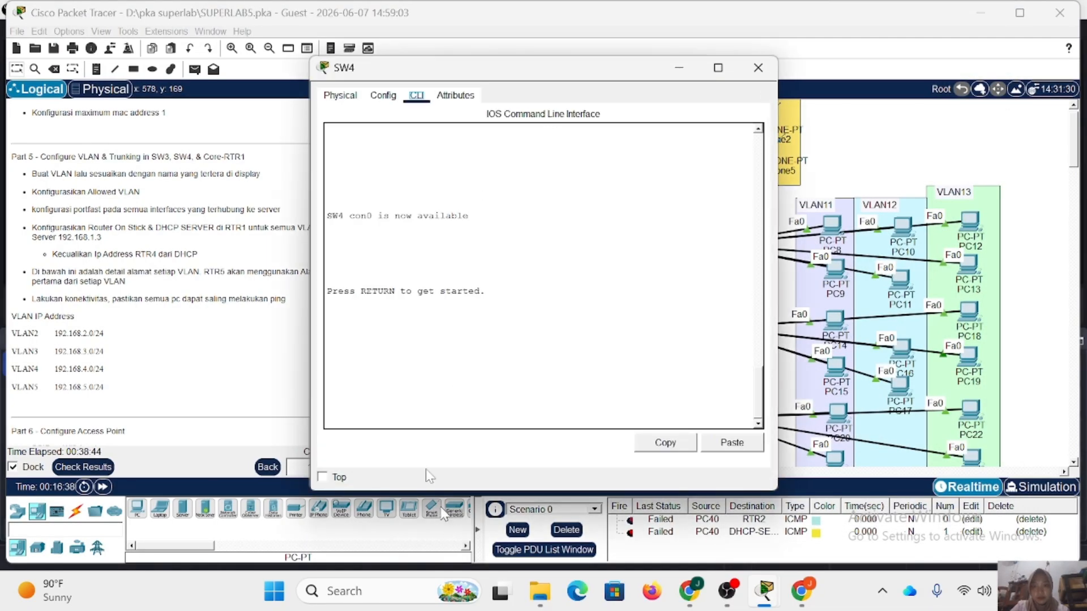
key("Return")
type("en")
key("Return")
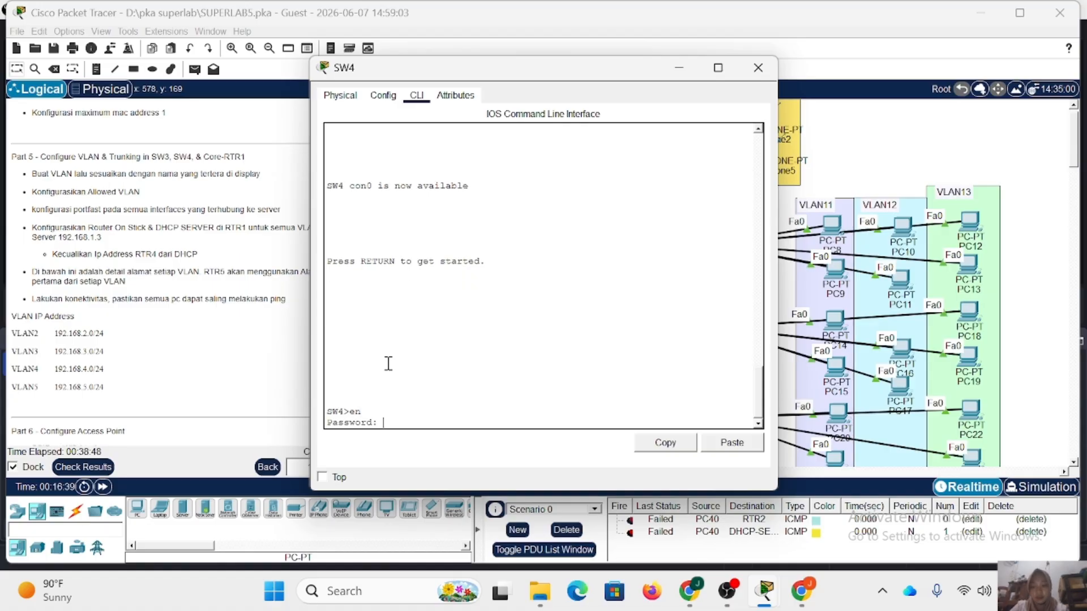
key("Return")
type("c")
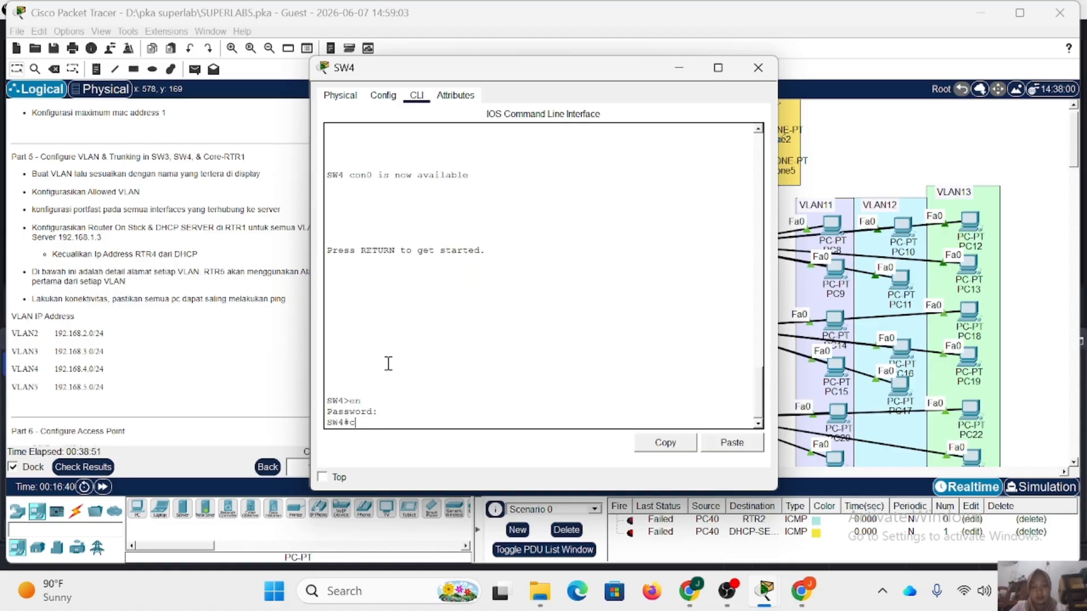
type("onf t")
key("Return")
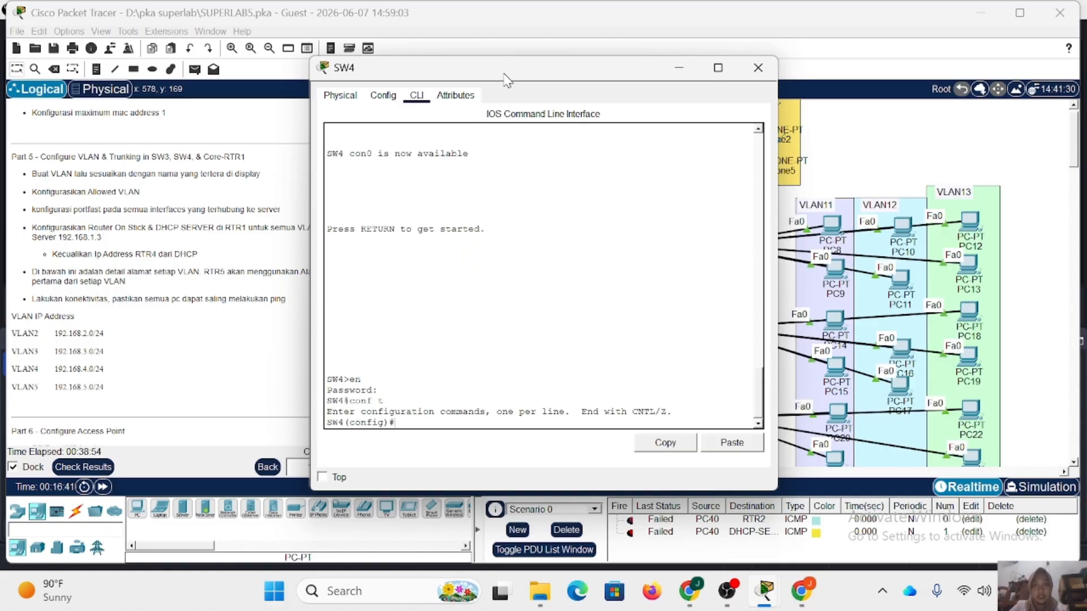
Create VLAN 2 on SW4 and name it VLAN2.
left_click_drag(505, 77, 665, 118)
type("vl")
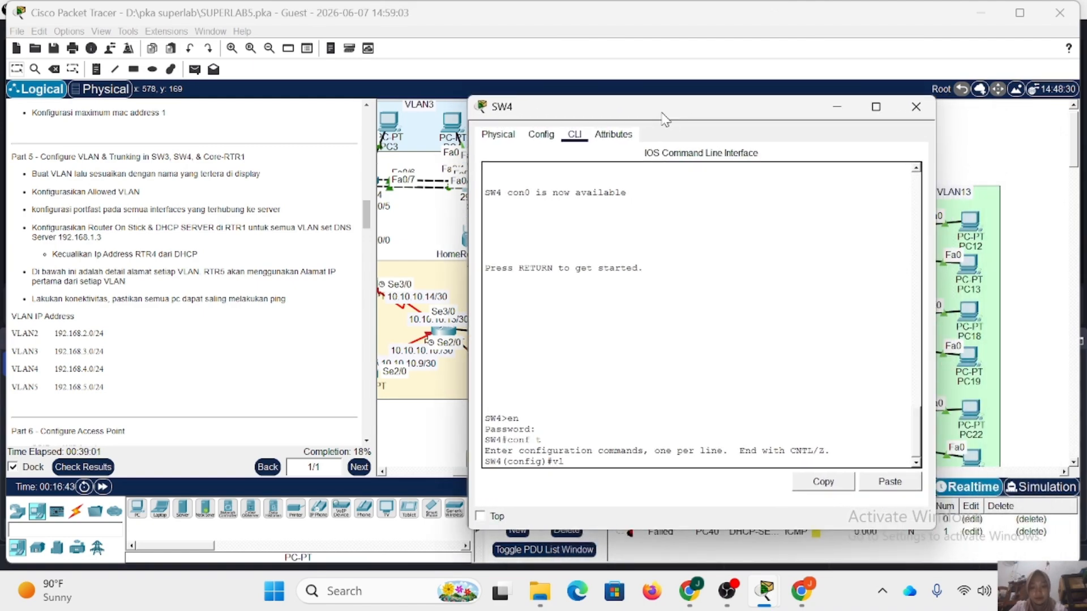
type(" 2")
key("Return")
type("name VLAN2")
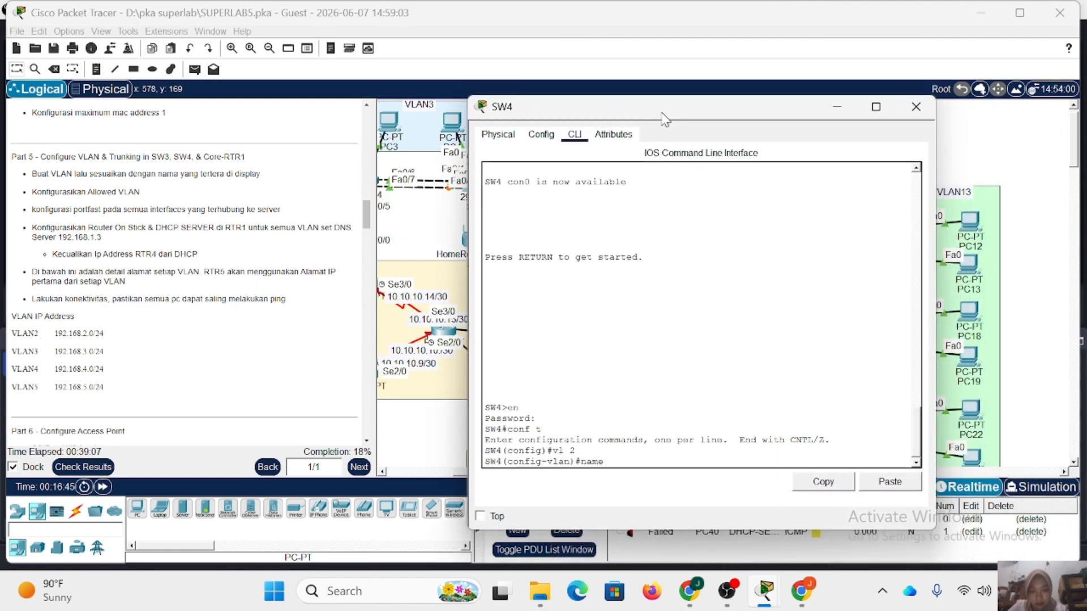
key("Return")
Create VLAN 3 on SW4 and name it VLAN3.
type("vl 3")
key("Return")
type("name VLAN3")
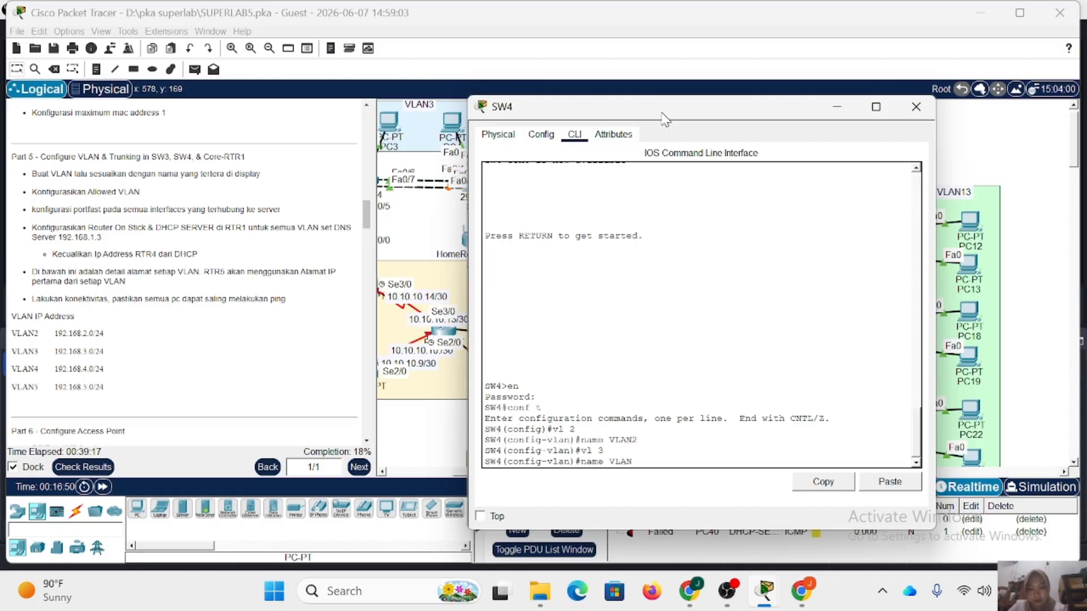
key("Return")
Create VLAN 4 on SW4 and name it VLAN4.
type("vl 3")
key("BackSpace")
type("4")
key("Return")
type("name VLAN4")
key("Return")
Create VLAN 5 on SW4, name it VLAN5, and exit the VLAN configuration.
type("vl 5")
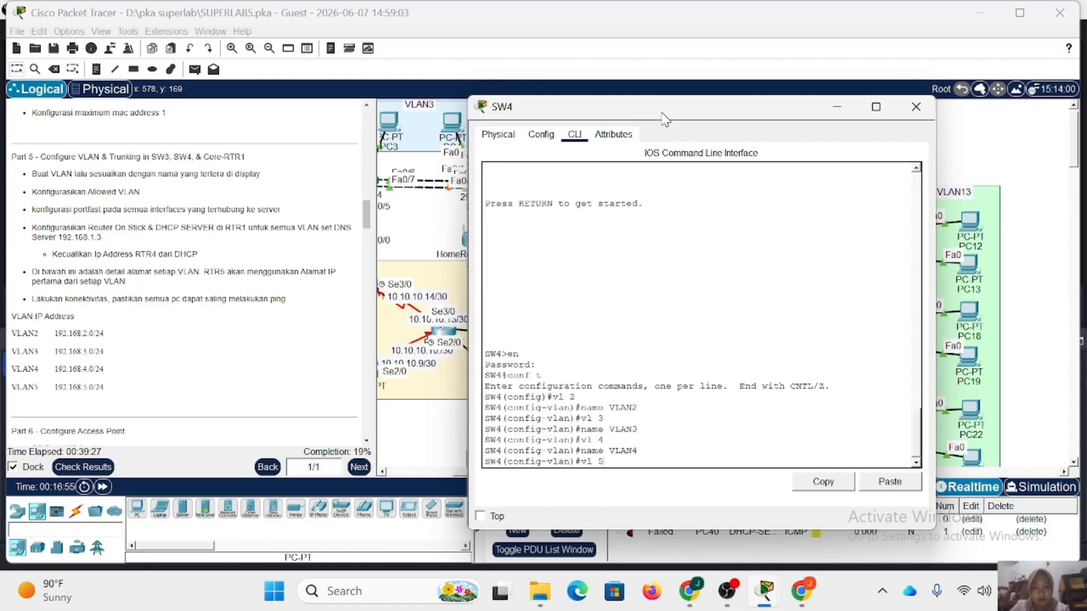
key("Return")
type("name VLAN5")
key("Return")
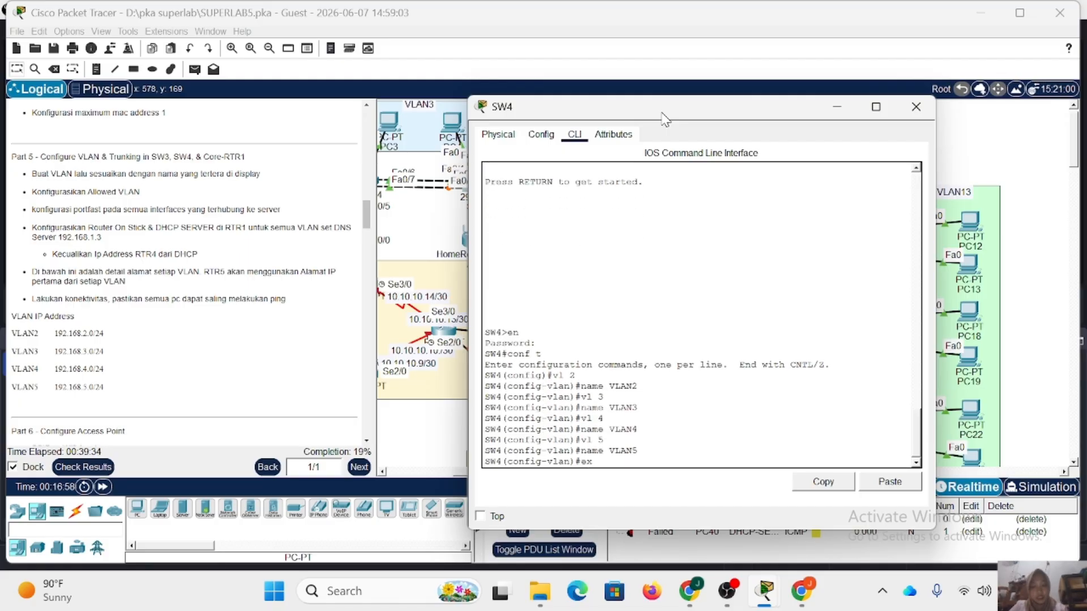
type("ex")
key("Return")
Shift PC5 and PC6 slightly in the topology to read the port labels on SW4's links.
left_click_drag(693, 112, 803, 149)
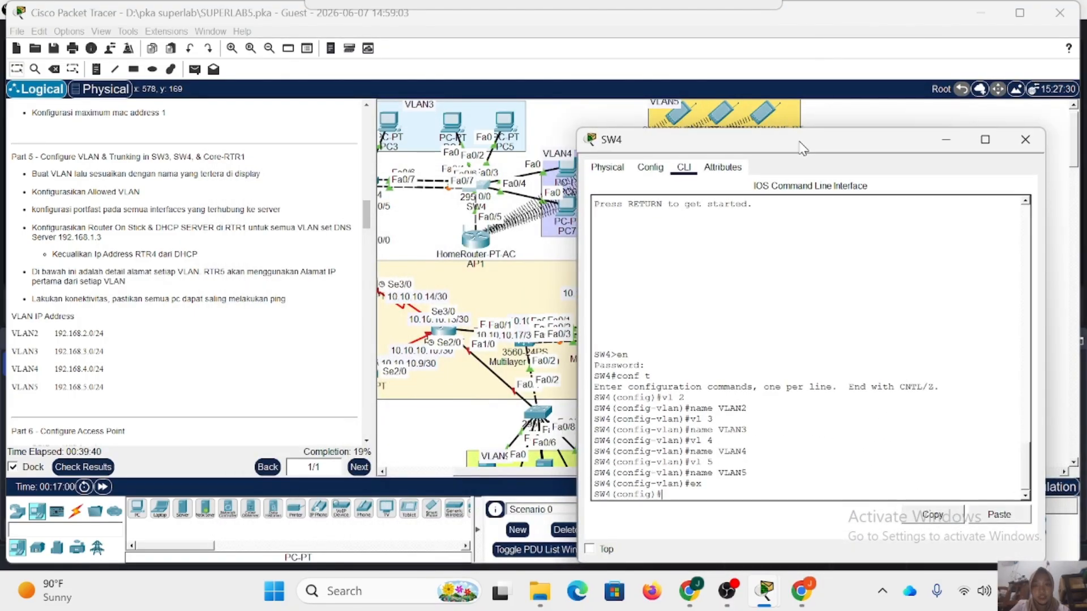
scroll(501, 217, "up", 1)
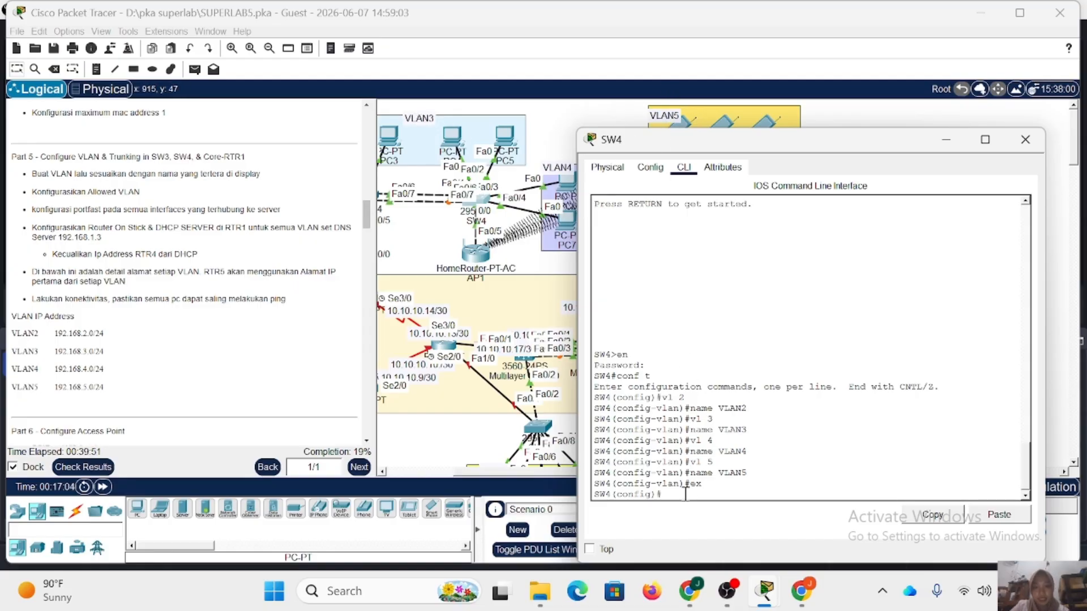
type("nt r")
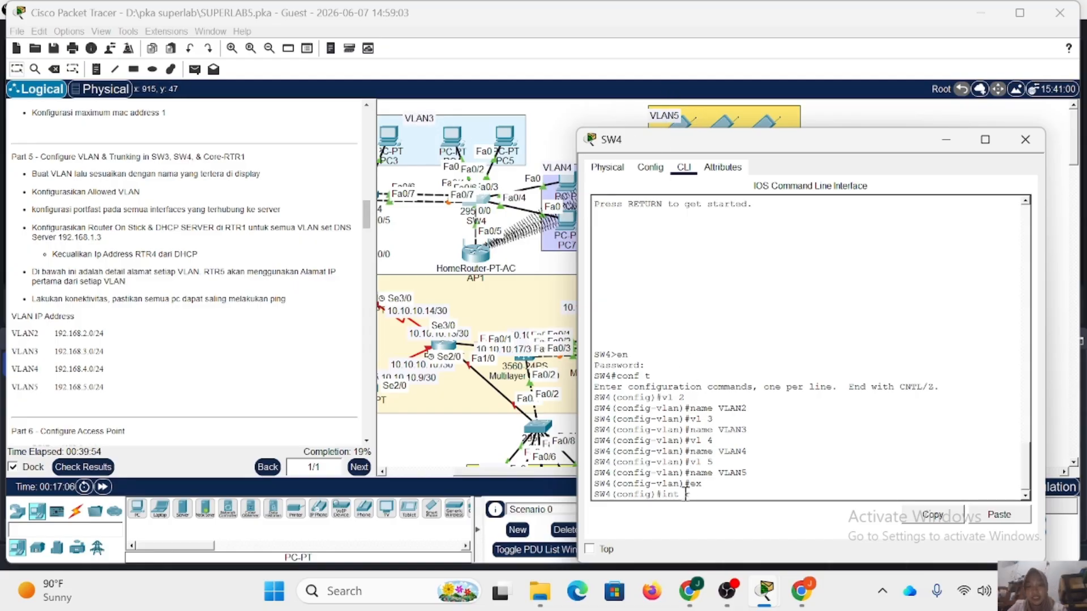
type(" fa")
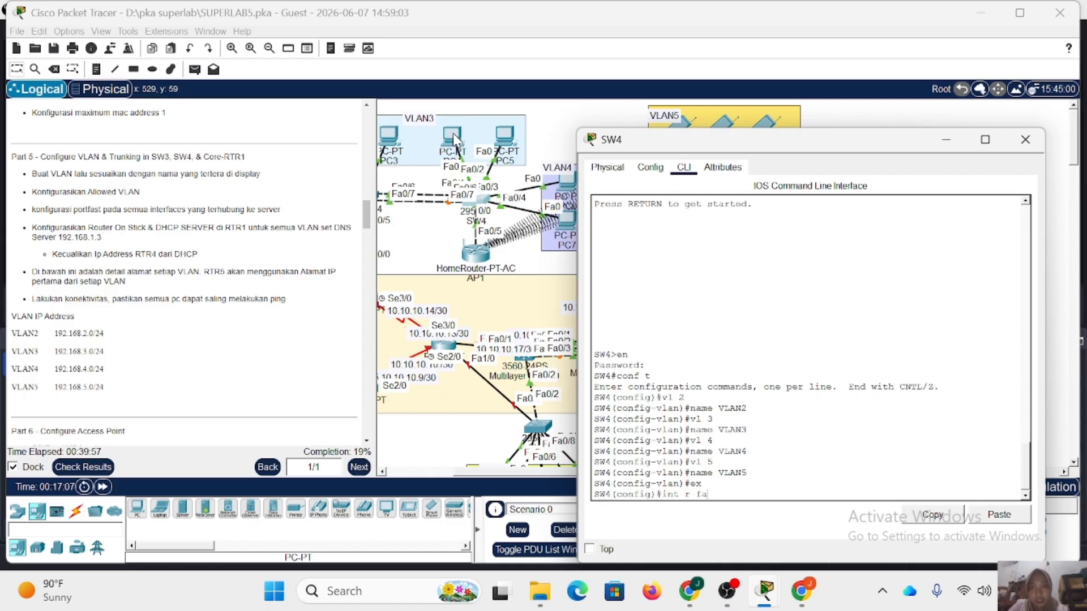
mouse_move(453, 134)
left_mouse_down()
mouse_move(461, 110)
mouse_move(524, 83)
mouse_move(602, 96)
mouse_move(457, 131)
left_mouse_up()
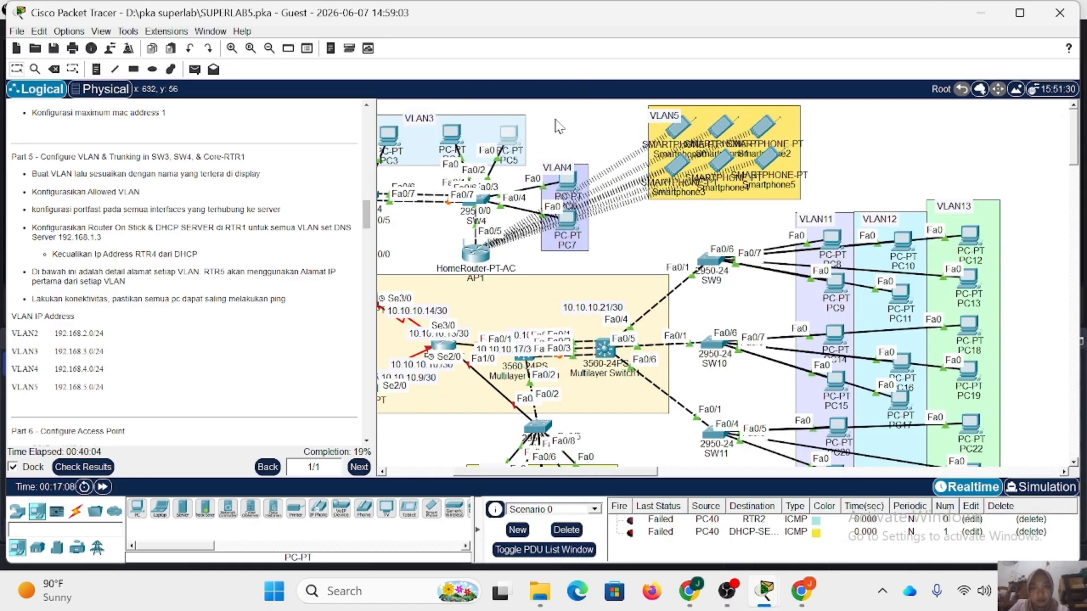
left_click_drag(556, 120, 492, 125)
mouse_move(572, 178)
left_mouse_down()
mouse_move(577, 147)
mouse_move(561, 180)
left_mouse_up()
left_click(484, 199)
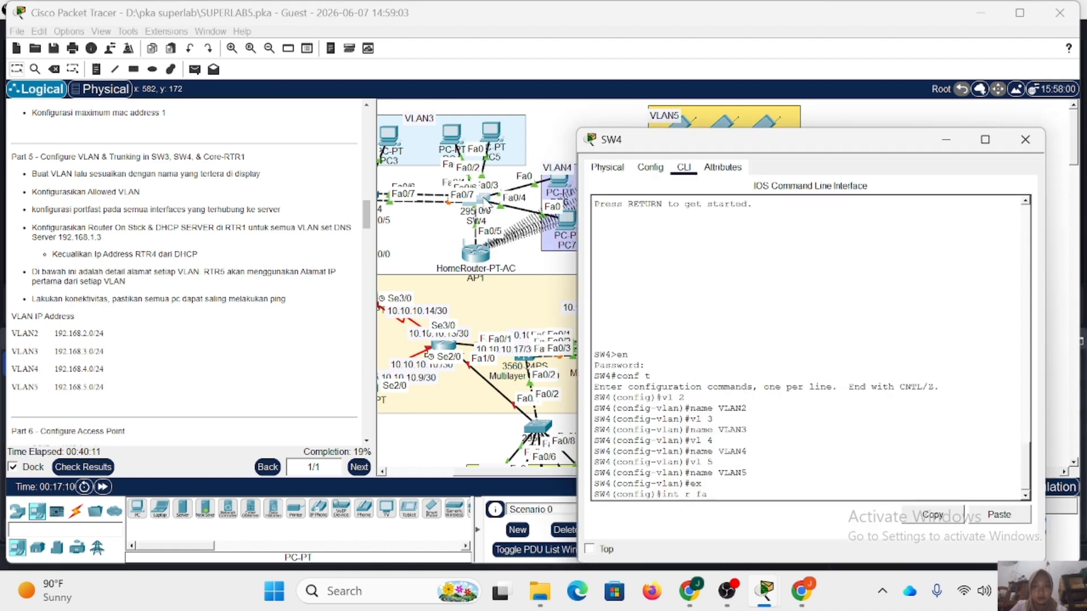
Set SW4's interface range fa0/1-2 to access mode and assign it to VLAN 3.
type("1-")
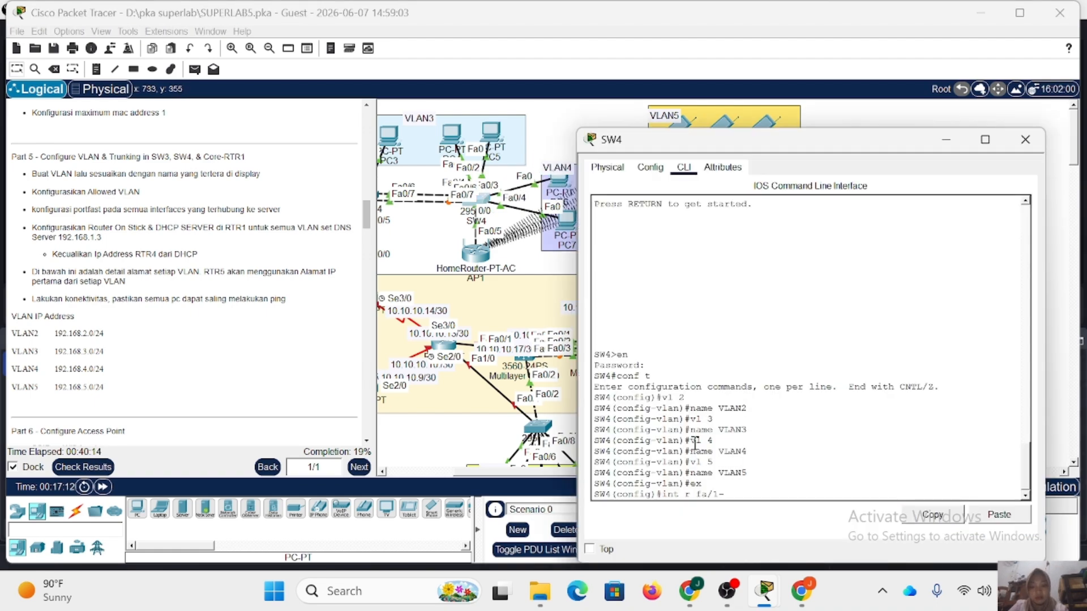
type("2")
key("Return")
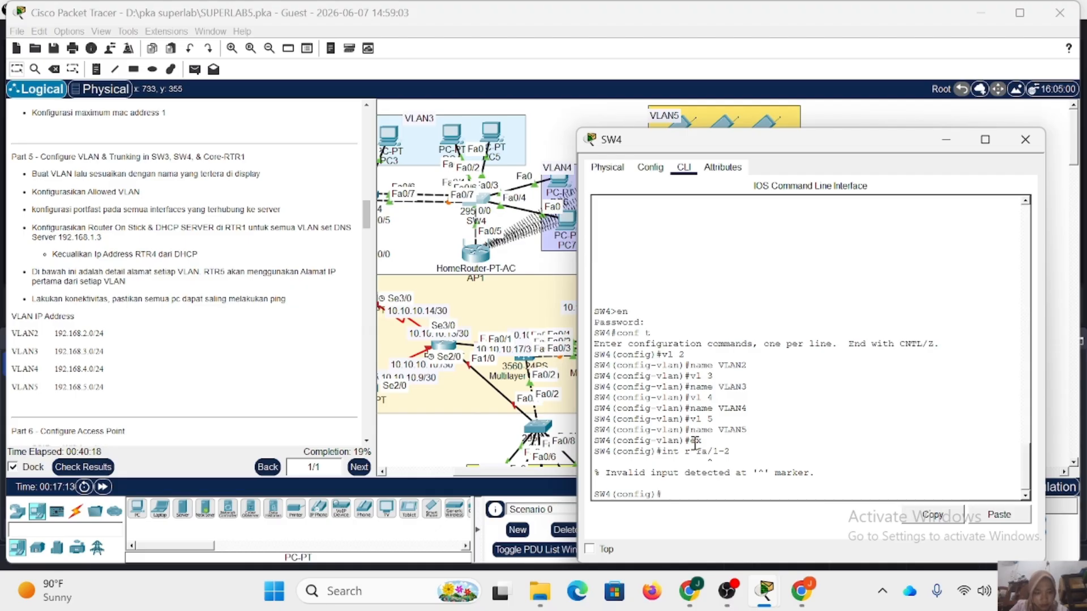
key("Up")
key("Left")
key("Left")
type("0")
key("Return")
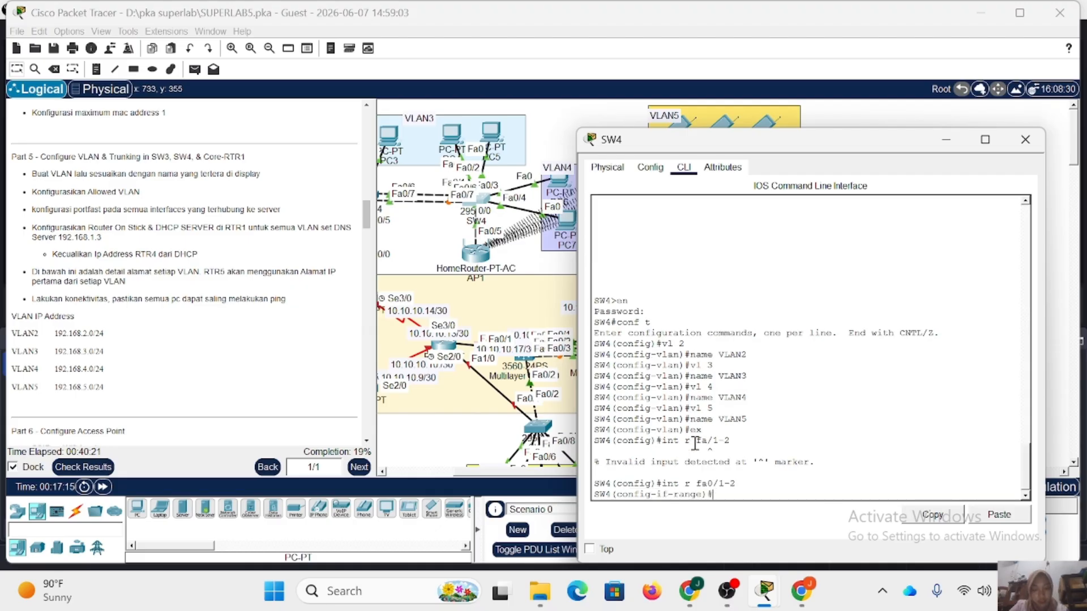
type("sw m a")
key("Return")
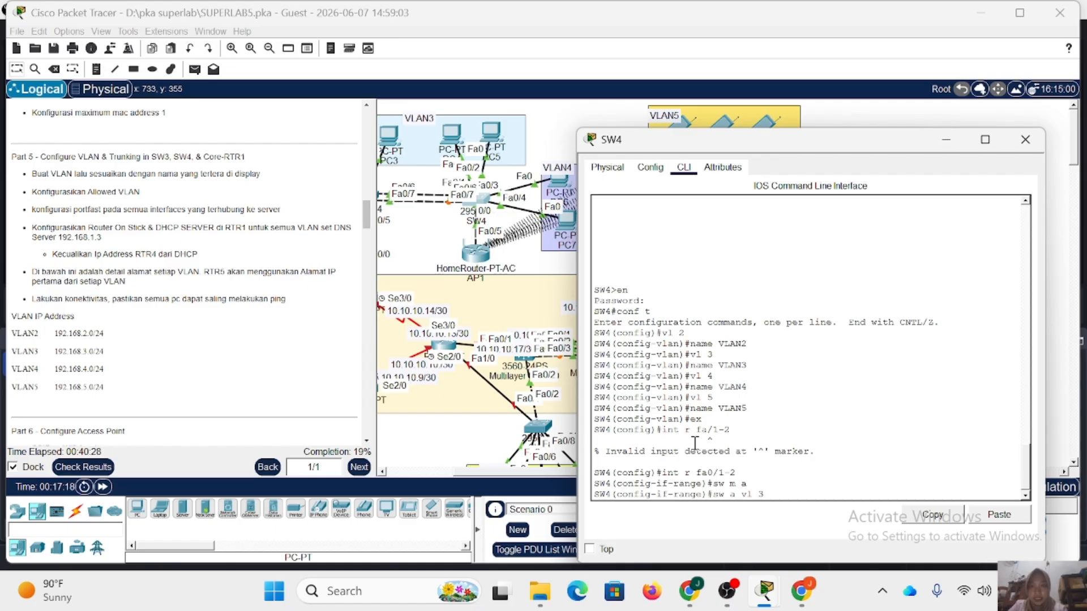
type("sw a vl 3")
key("Return")
Enable spanning-tree portfast on SW4's fa0/1-2 and exit the interface range configuration.
type("spa po")
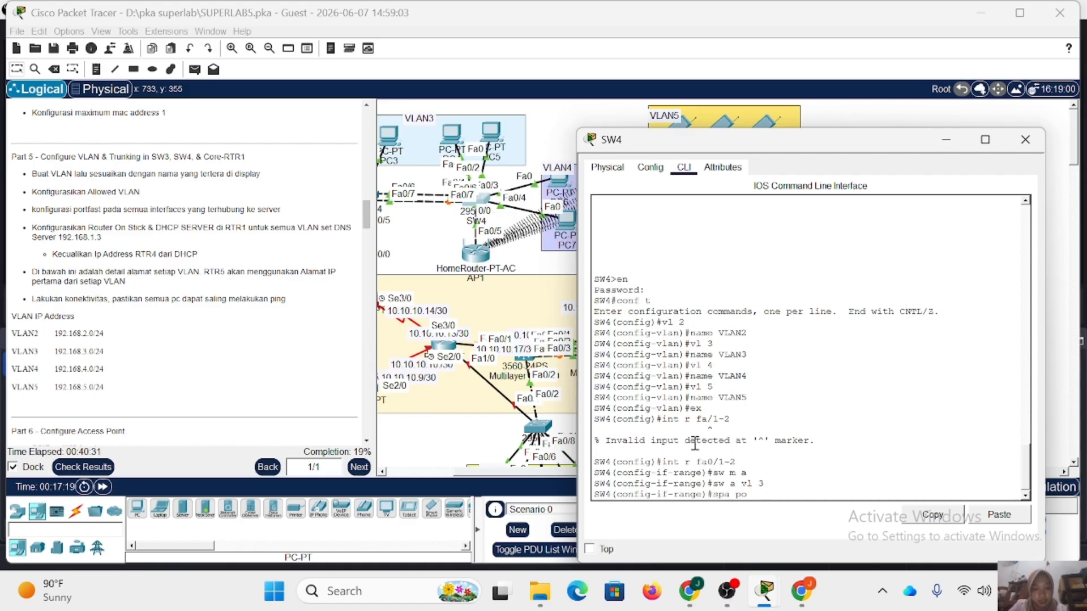
key("Return")
type("ex")
key("Return")
Set SW4's interface range fa0/3-4 to access mode and assign it to VLAN 4.
type("inbt")
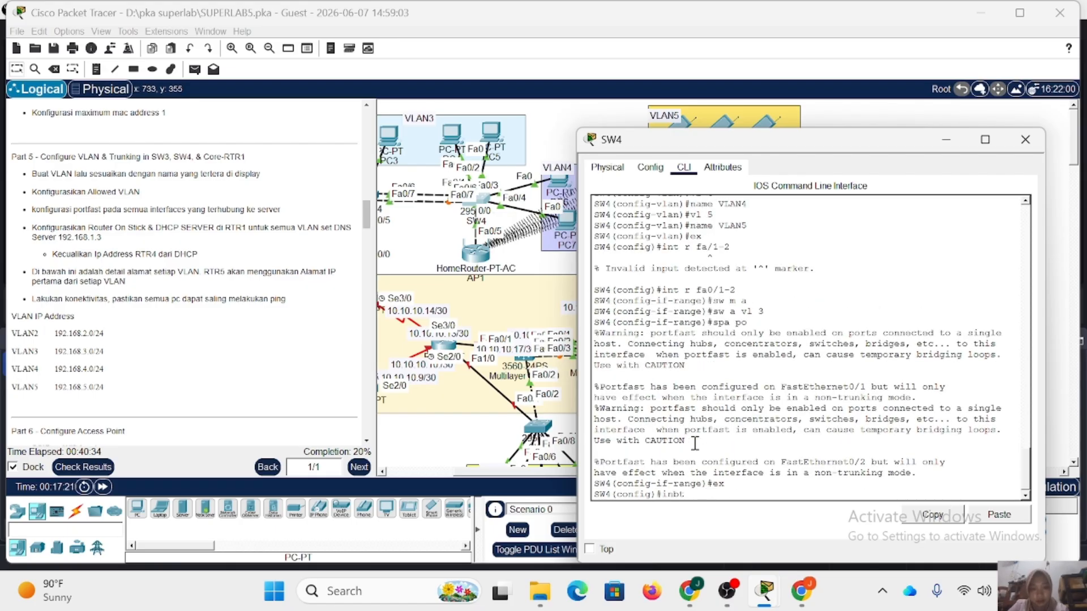
key("BackSpace")
type("t r fa0/3-4")
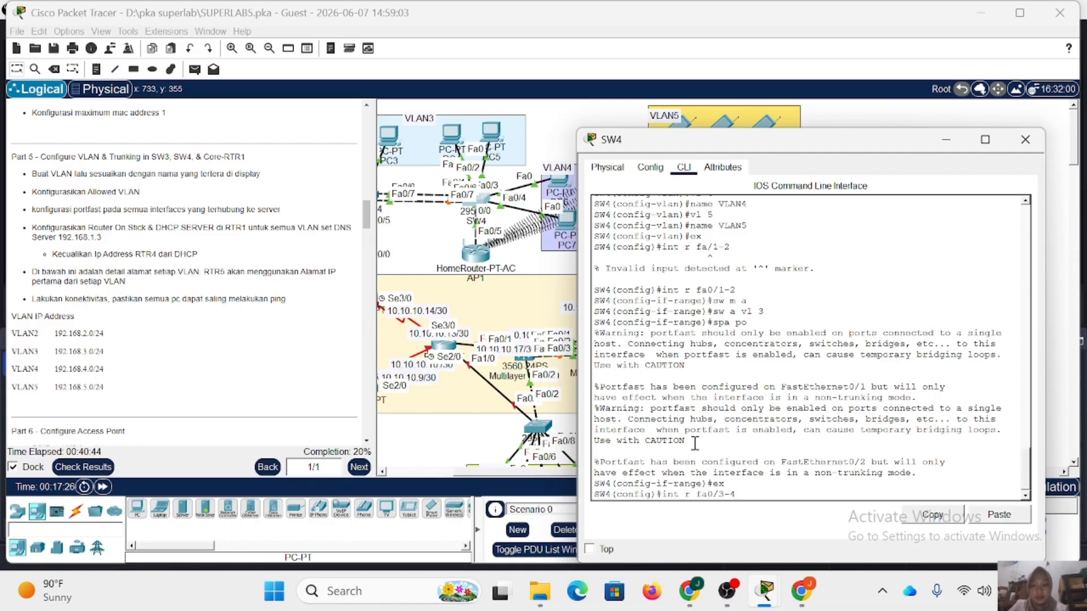
key("Return")
type("sw m")
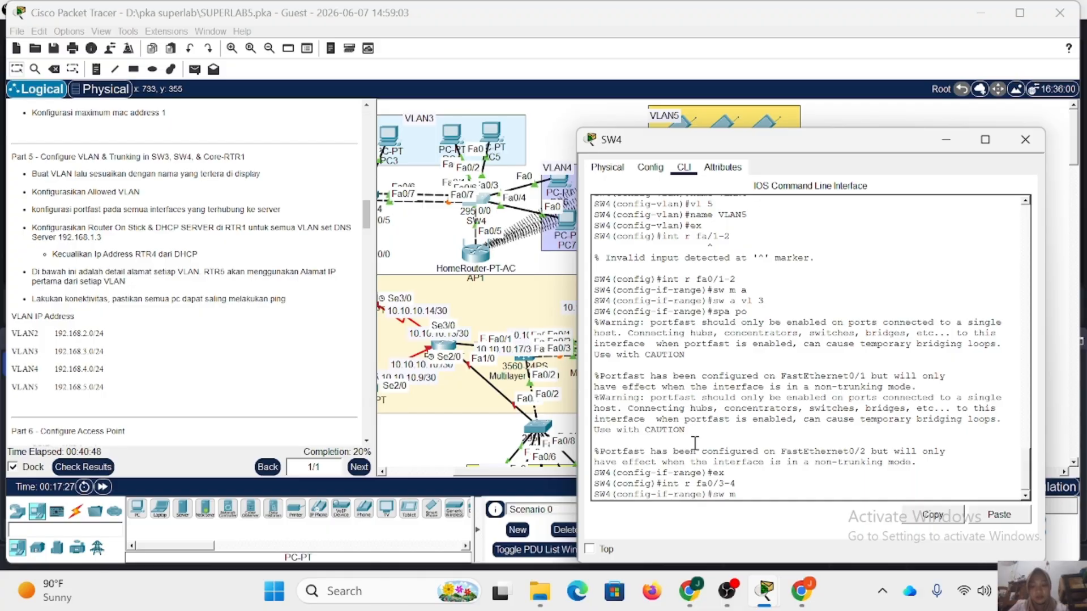
type(" a")
key("Return")
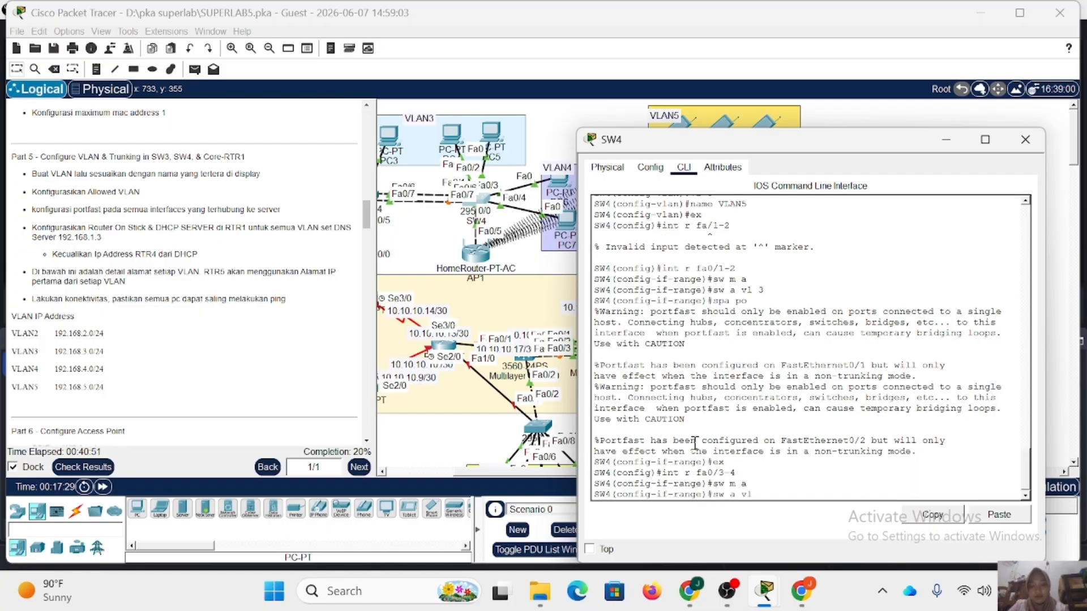
type("sw a vl 4")
key("Return")
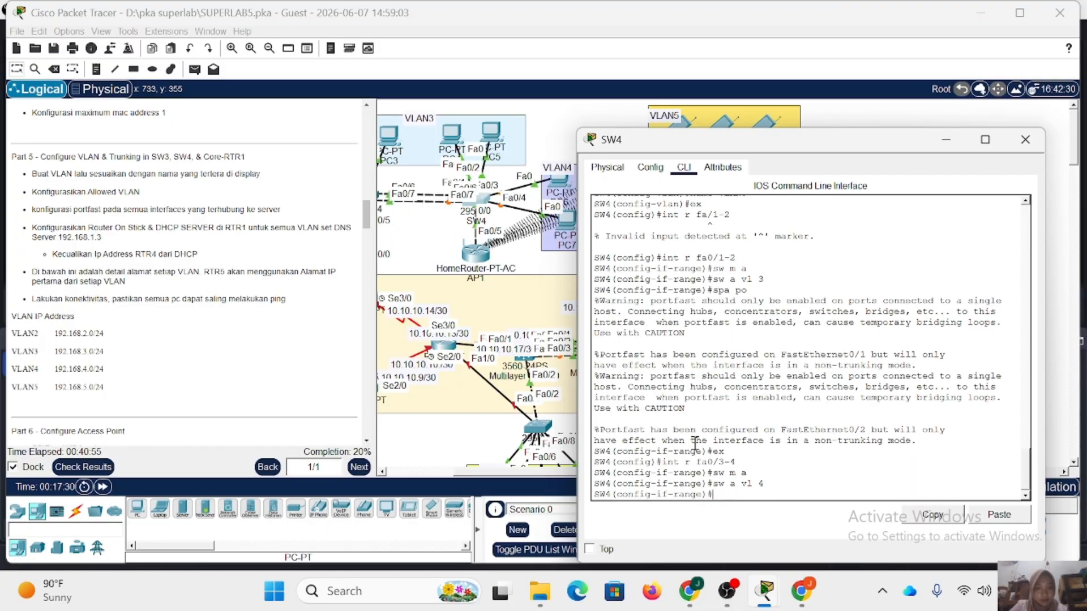
Enable spanning-tree portfast on SW4's fa0/3-4 and exit the interface range configuration.
type("spa po")
key("Return")
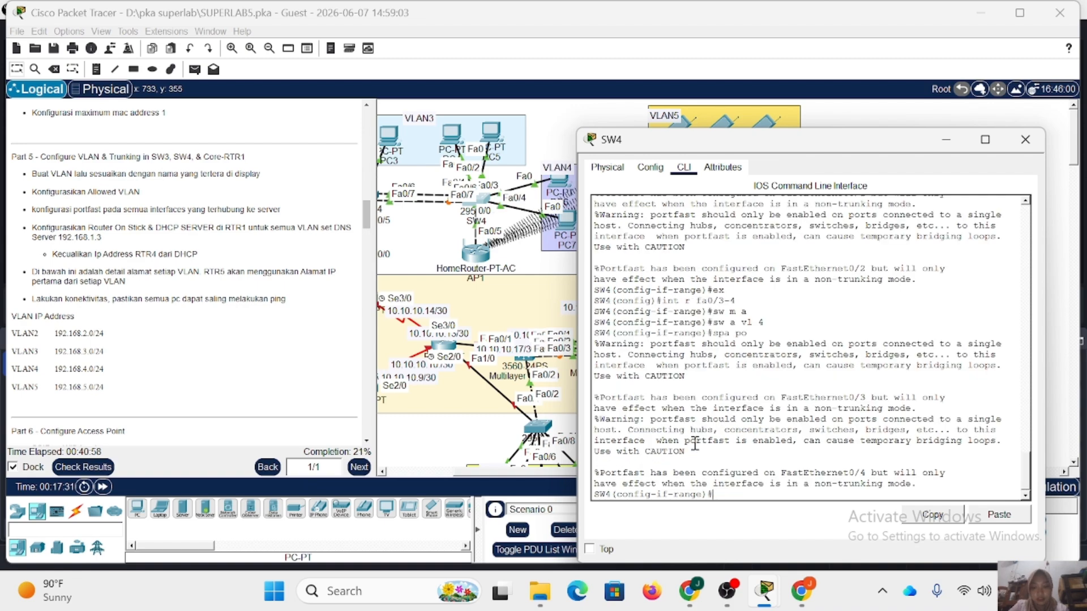
type("ex")
key("Return")
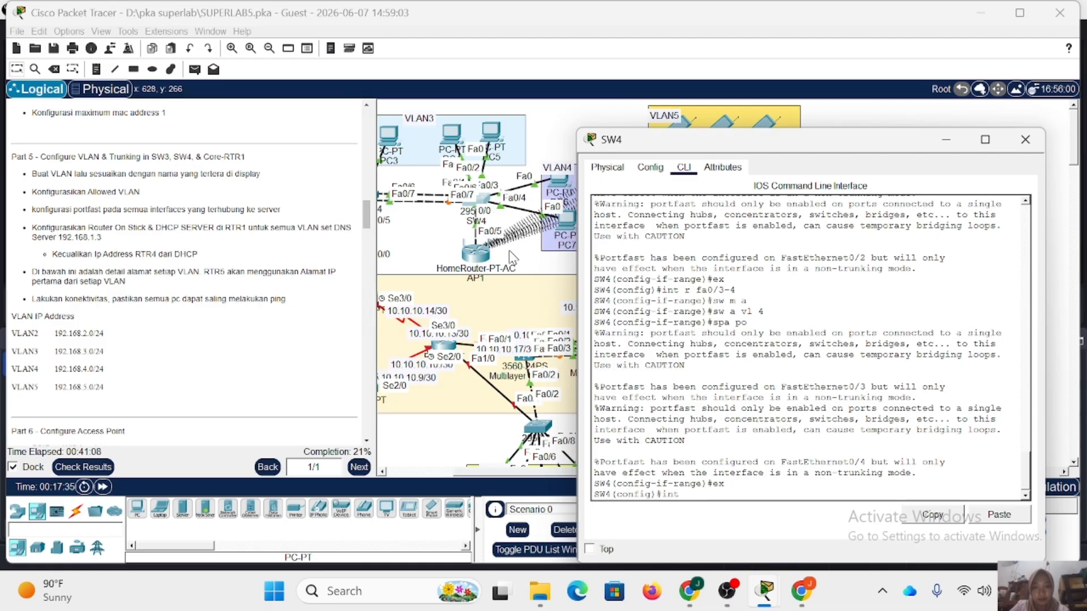
Set SW4's interface fa0/5, linked to AP1, to access mode and assign it to VLAN 5.
type("int fa0/5")
key("Return")
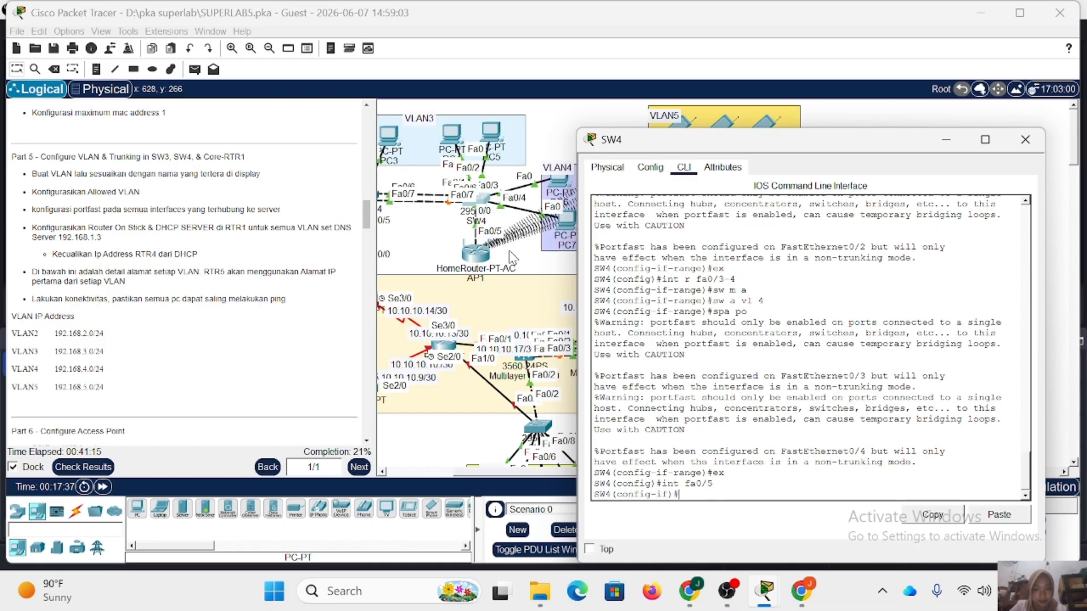
type("sw m a")
key("Return")
type("sw a")
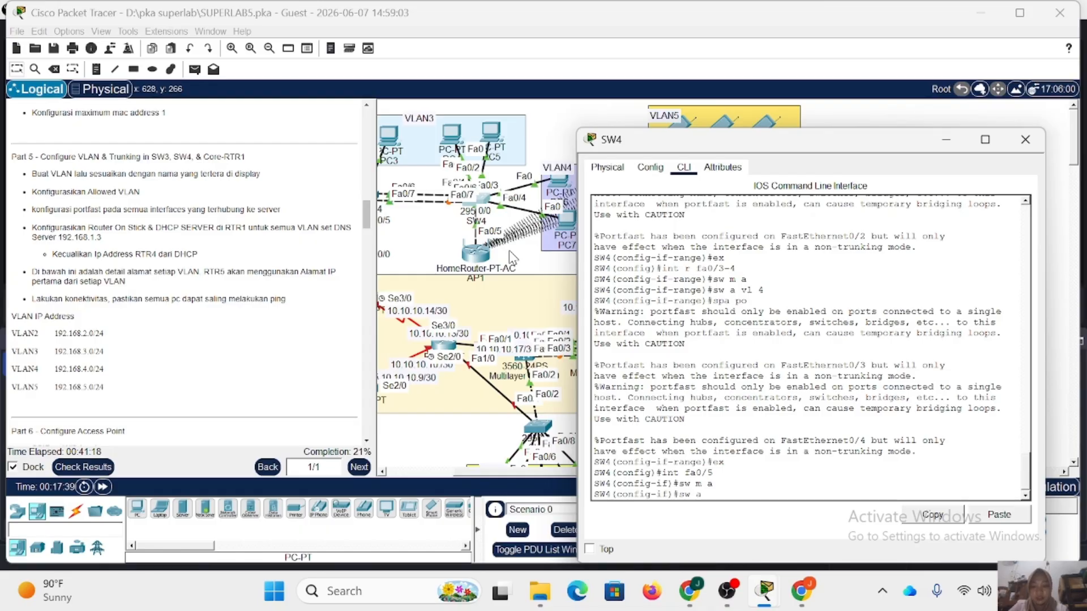
type(" vl 5")
key("Return")
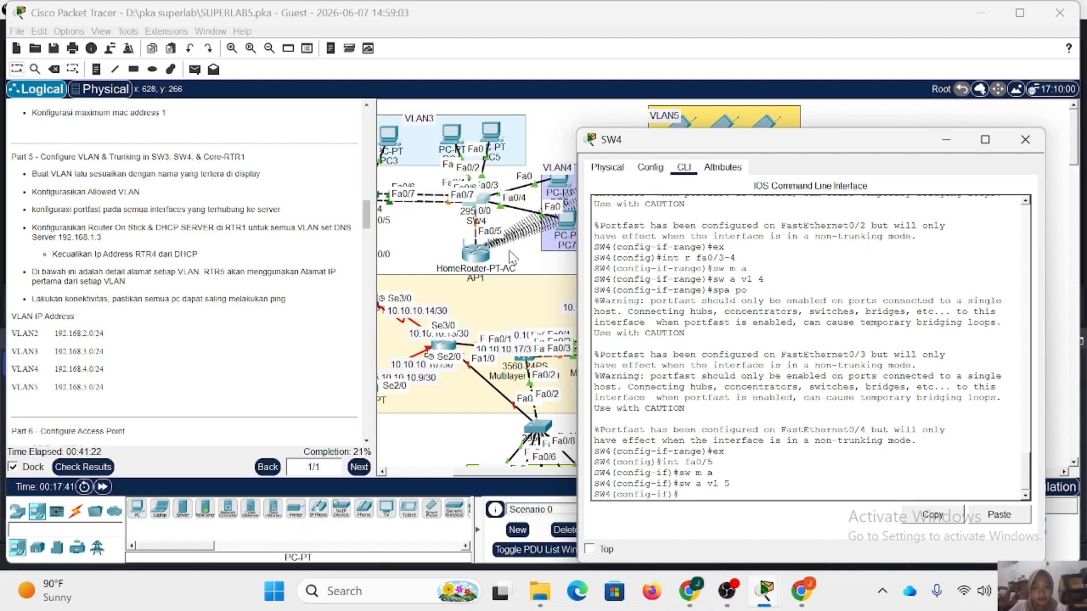
Enable spanning-tree portfast on SW4's fa0/5 and exit the interface configuration.
type("spa po")
key("Return")
type("e")
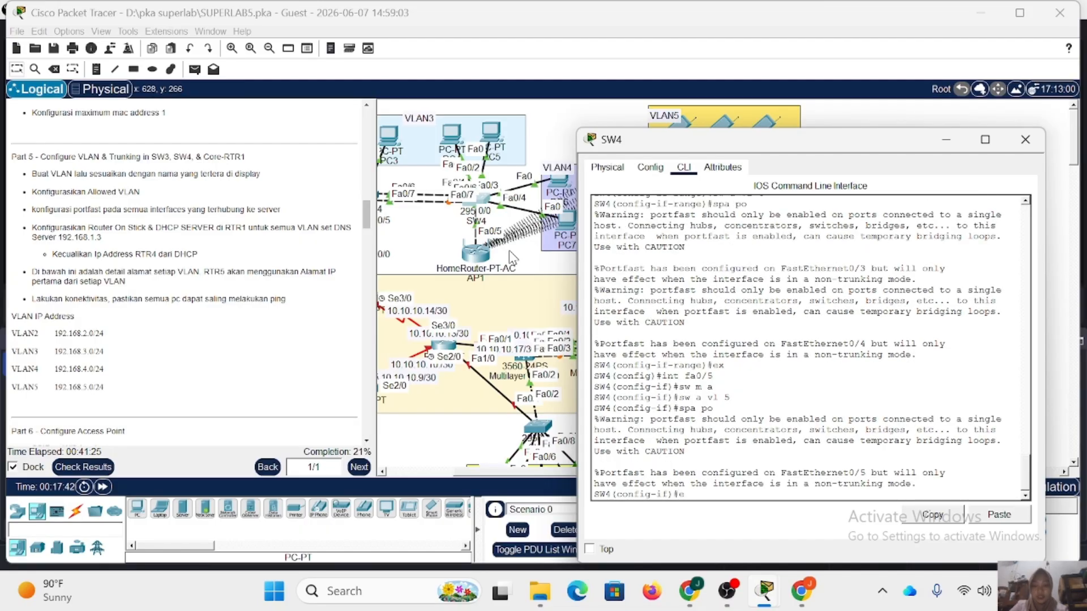
type("x")
key("Return")
Shift SW4 slightly in the topology to read the port labels on its links to SW3.
scroll(512, 223, "left", 1)
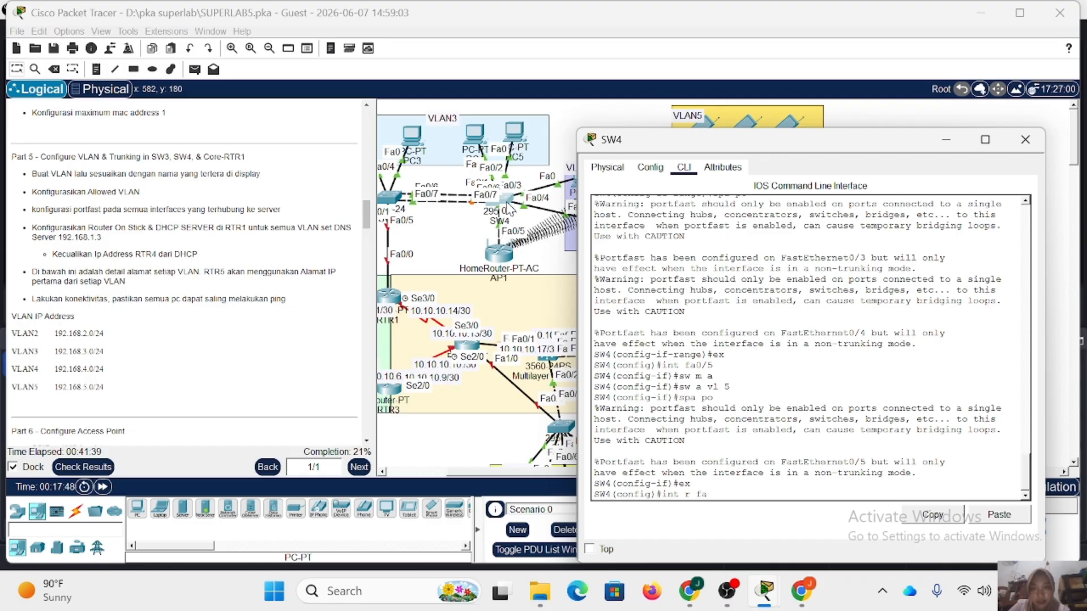
mouse_move(508, 203)
left_mouse_down()
mouse_move(530, 227)
mouse_move(488, 199)
left_mouse_up()
left_click(489, 199)
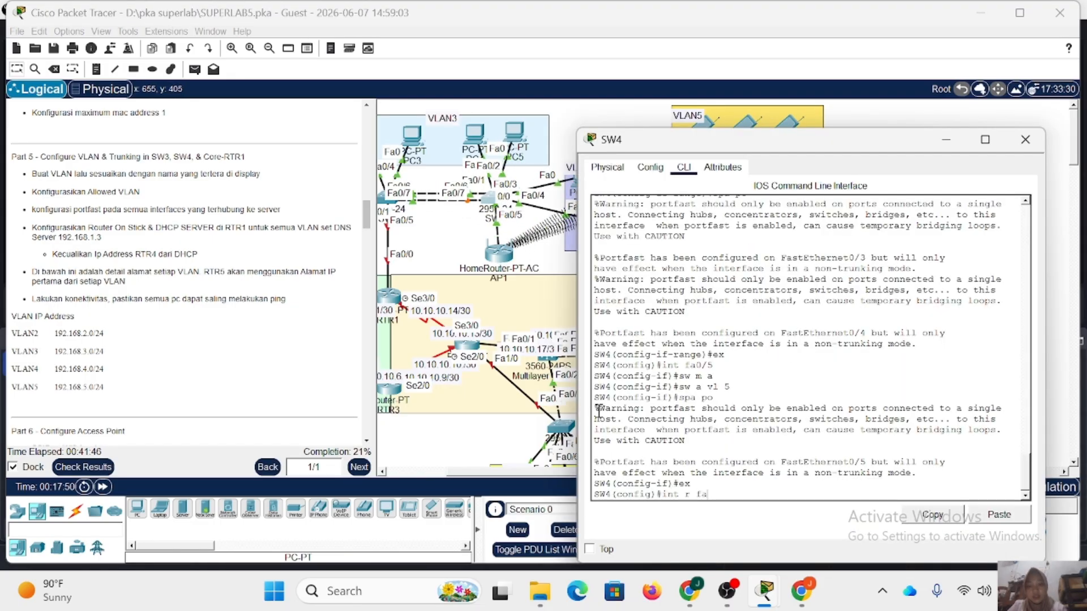
Set SW4's interface range fa0/6-7 to trunk mode with allowed VLANs 2-5.
type("6-7")
key("Return")
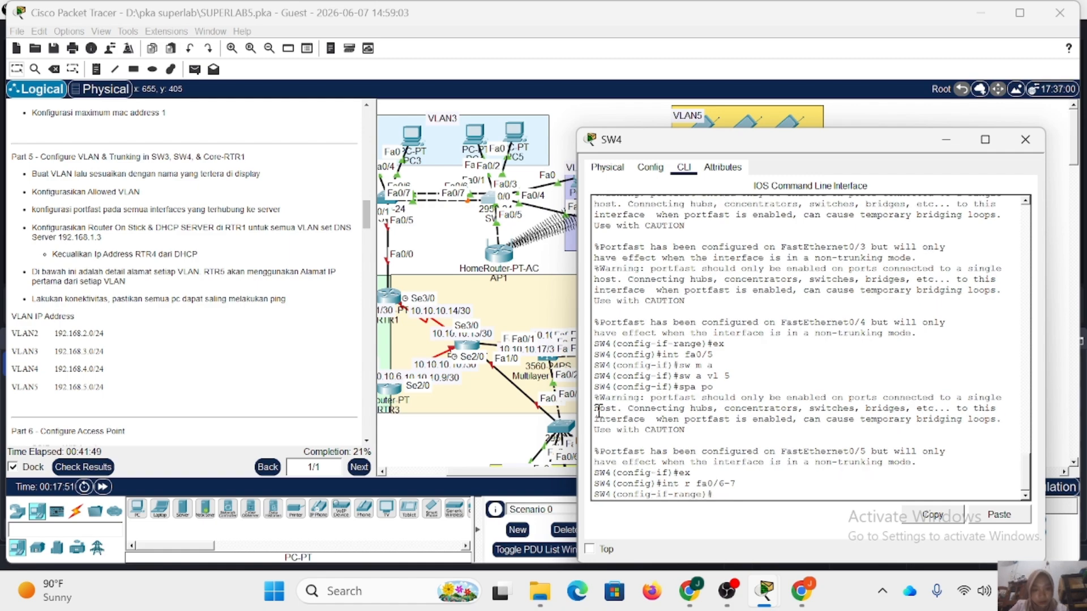
type("sw m")
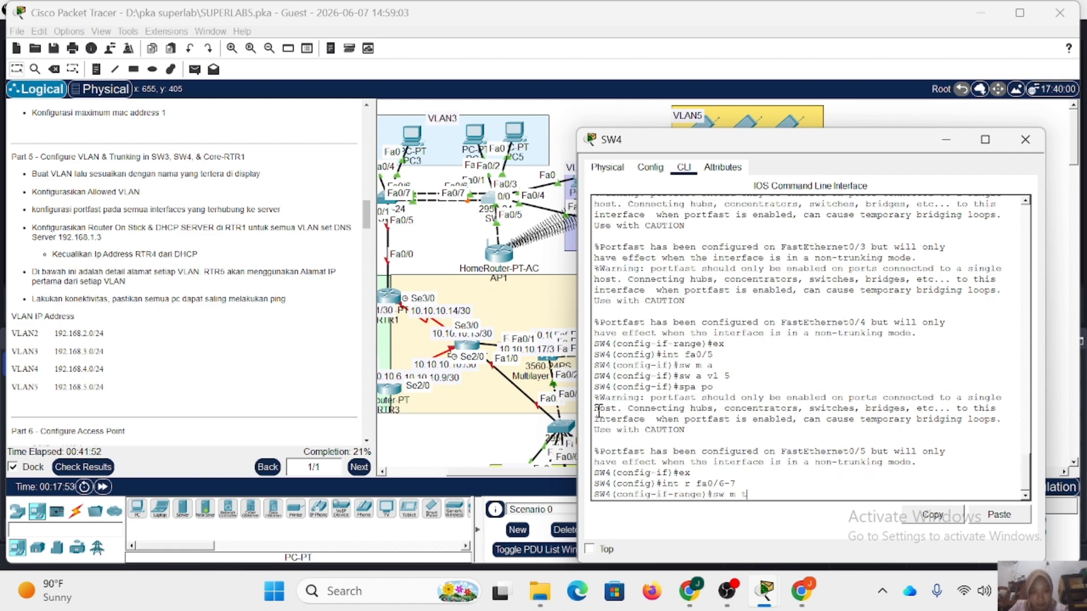
type(" t")
key("Return")
type("sw t all v")
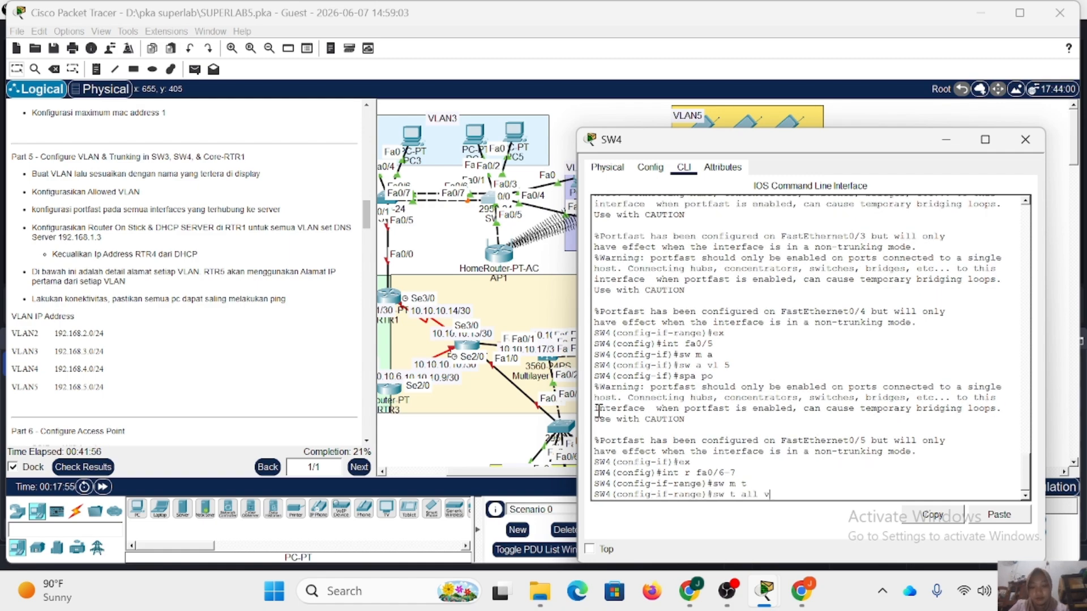
type("l 2-5")
key("Return")
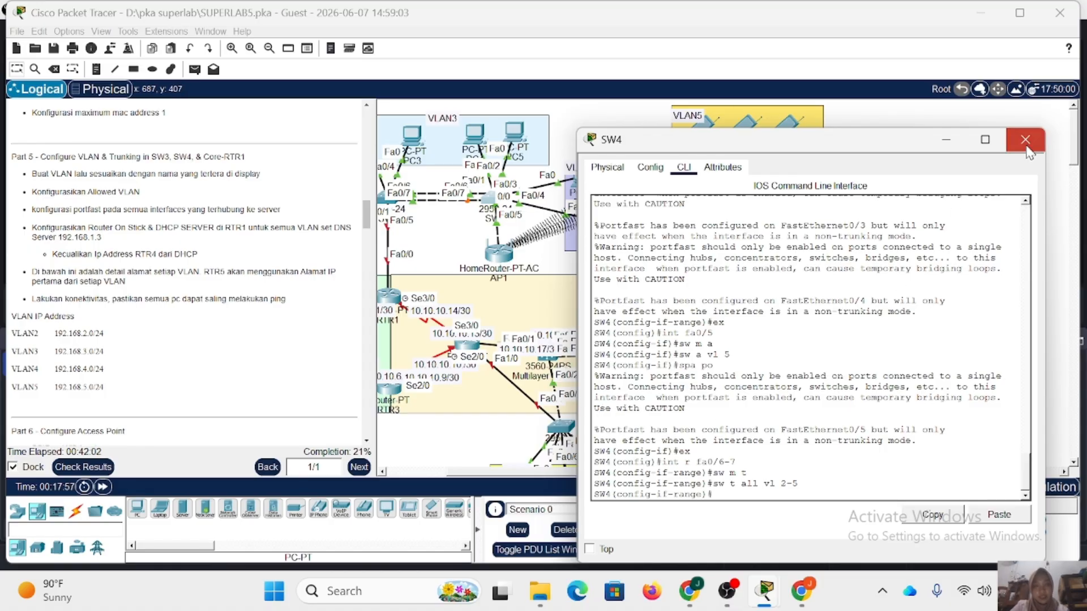
Close SW4, open RTR1's command line, enter the enable password for privileged mode, and enter global configuration mode.
left_click(1025, 146)
scroll(520, 244, "left", 3)
left_click(503, 295)
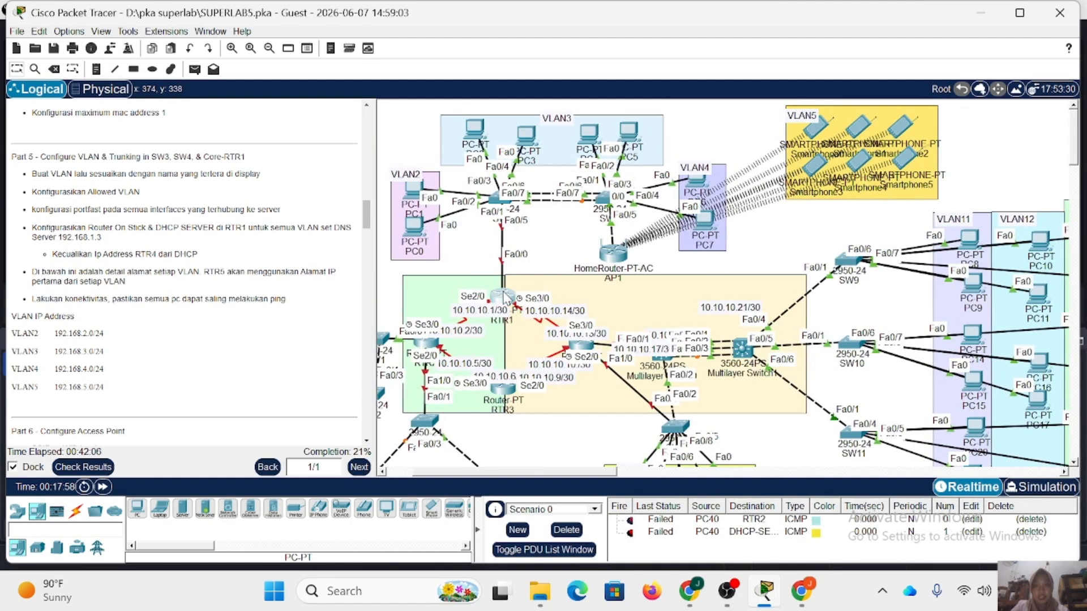
key("Return")
type("en")
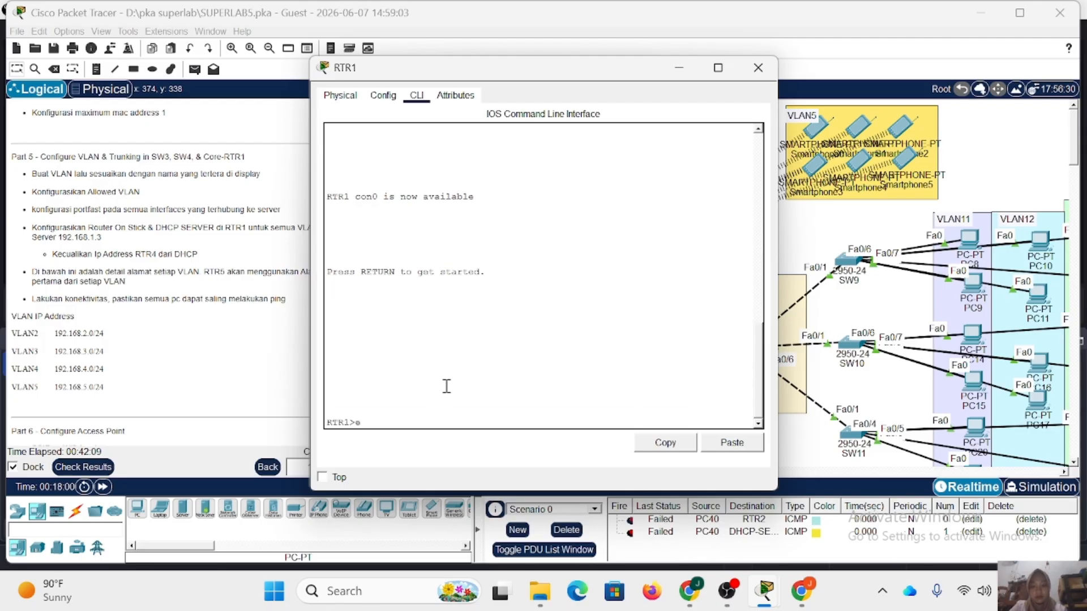
key("Return")
key("Return")
type("co")
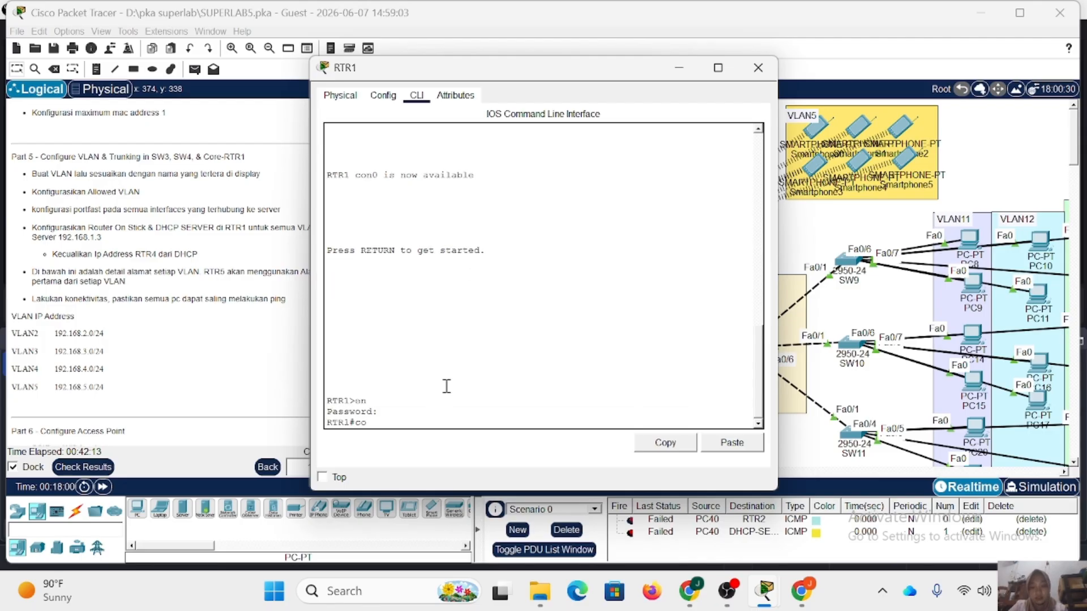
type("nf t")
key("Return")
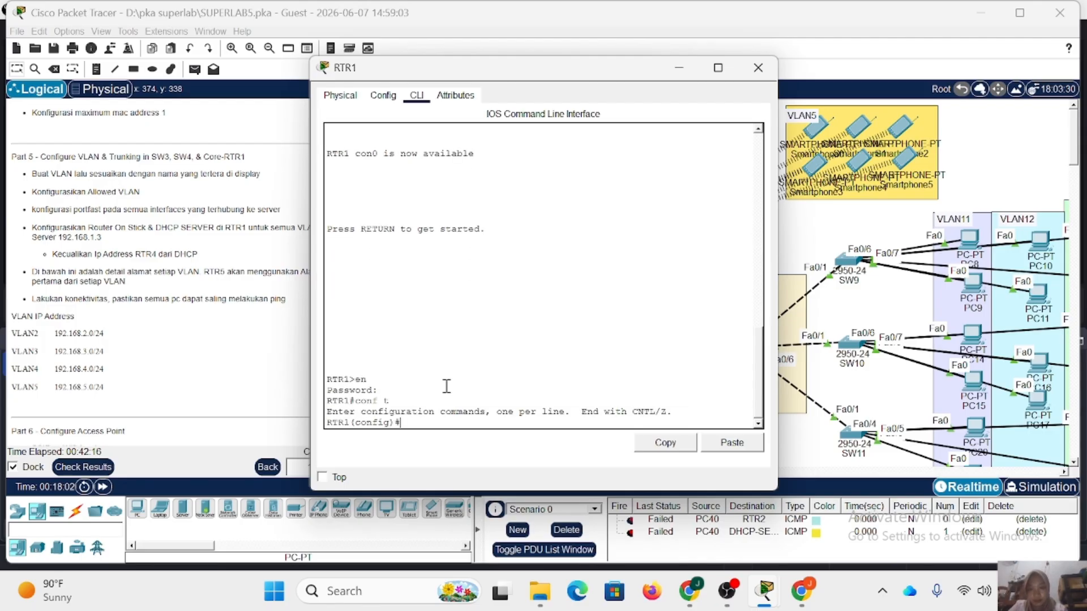
Bring up RTR1's interface fa0/0 with no shutdown and exit the interface configuration.
left_click_drag(496, 72, 737, 89)
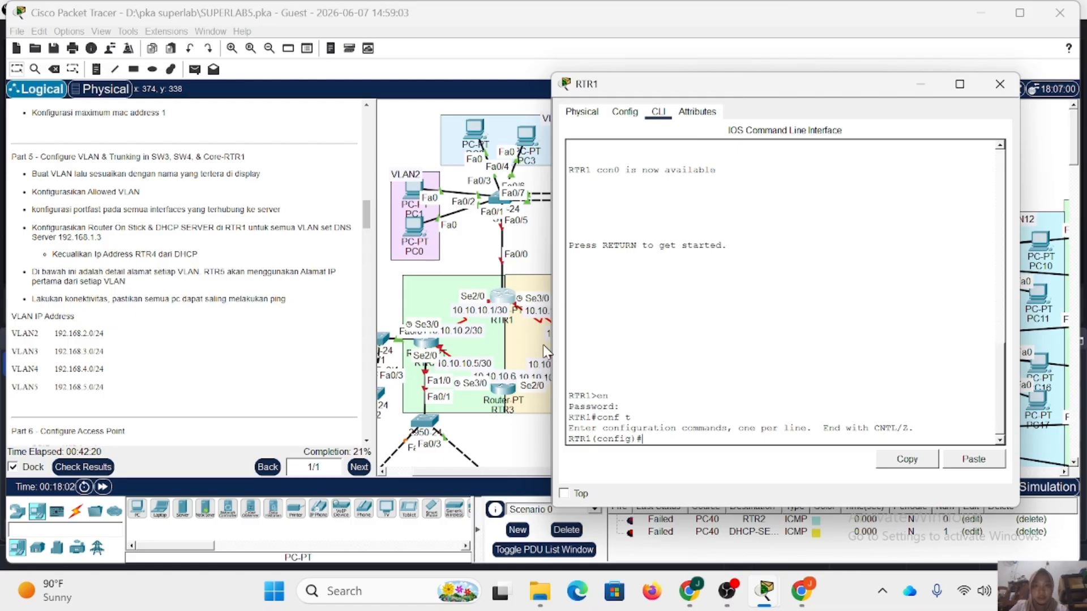
scroll(480, 318, "right", 3)
scroll(480, 317, "left", 1)
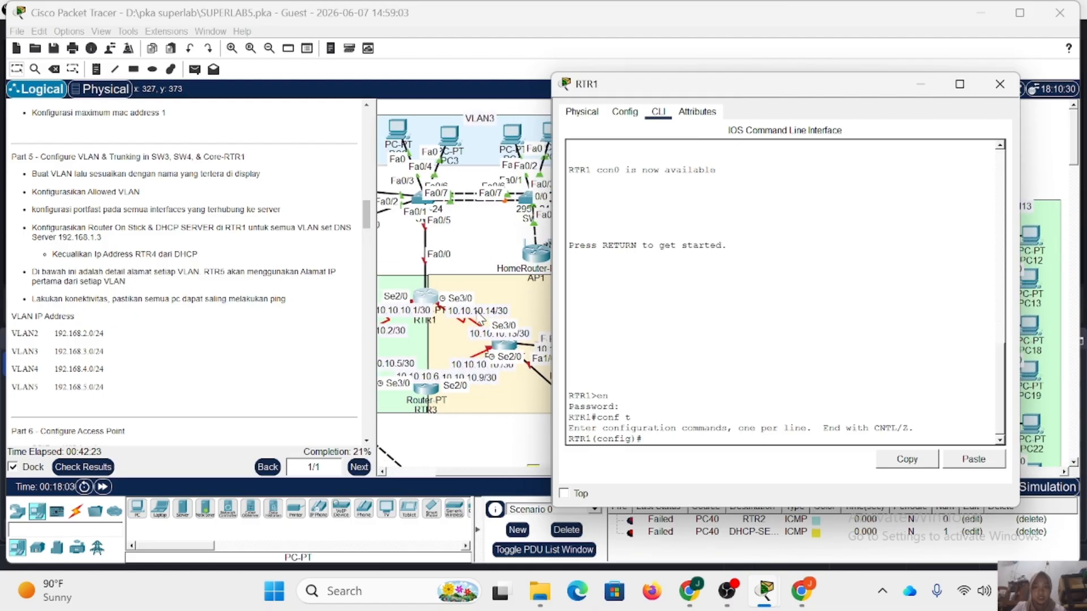
type("t f")
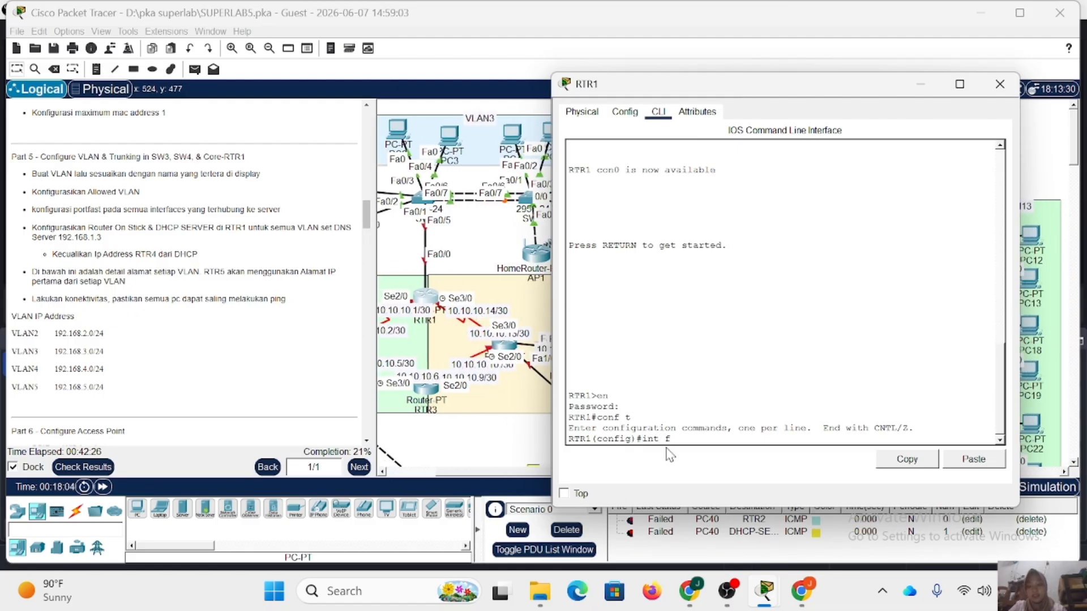
type("a0/0")
key("Return")
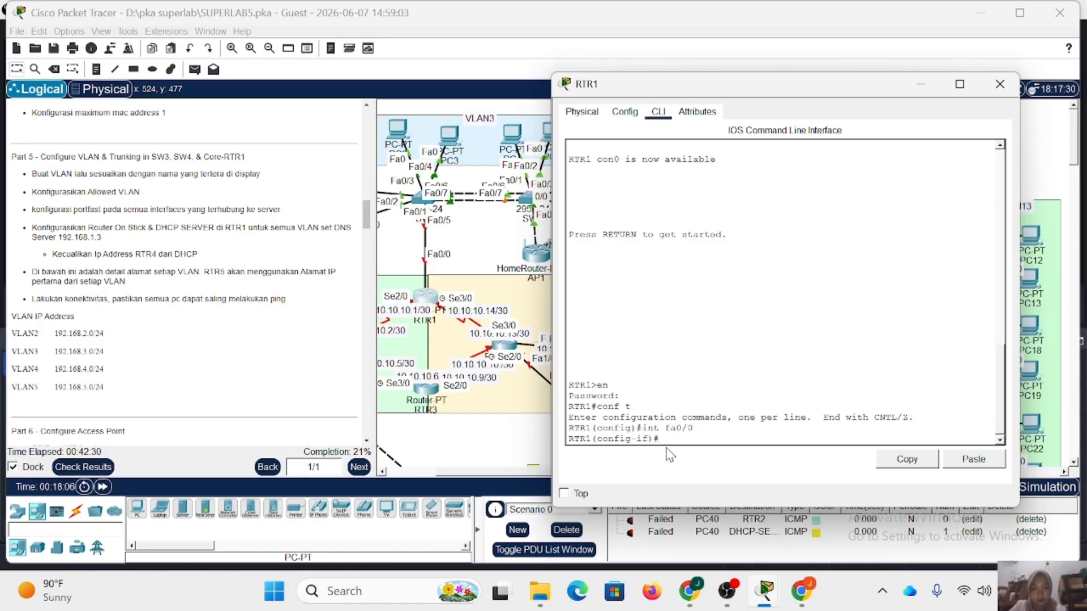
type("np")
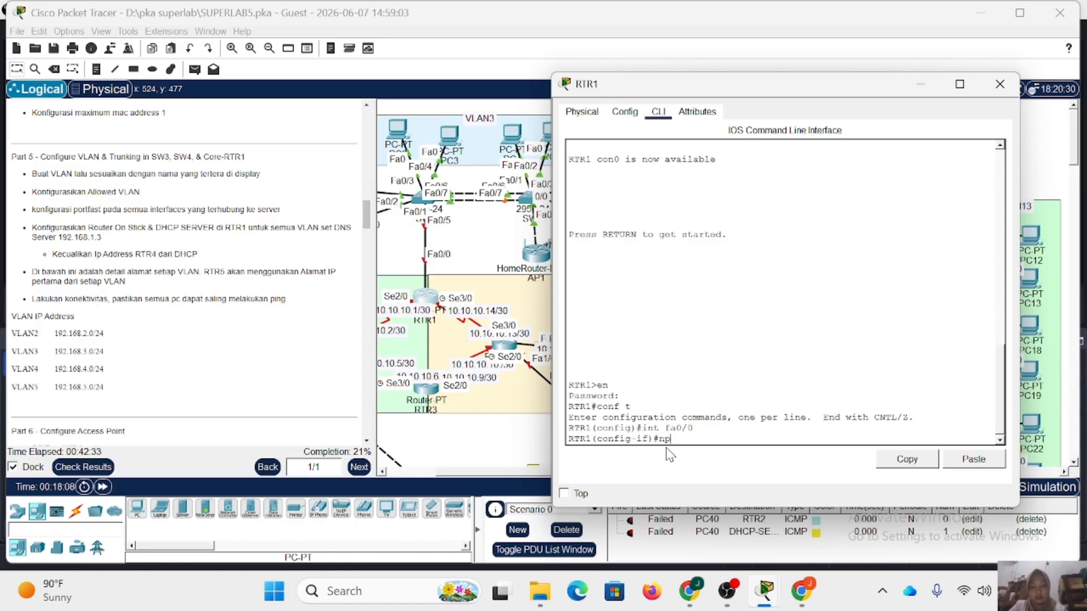
type(" sh")
key("Return")
type("e")
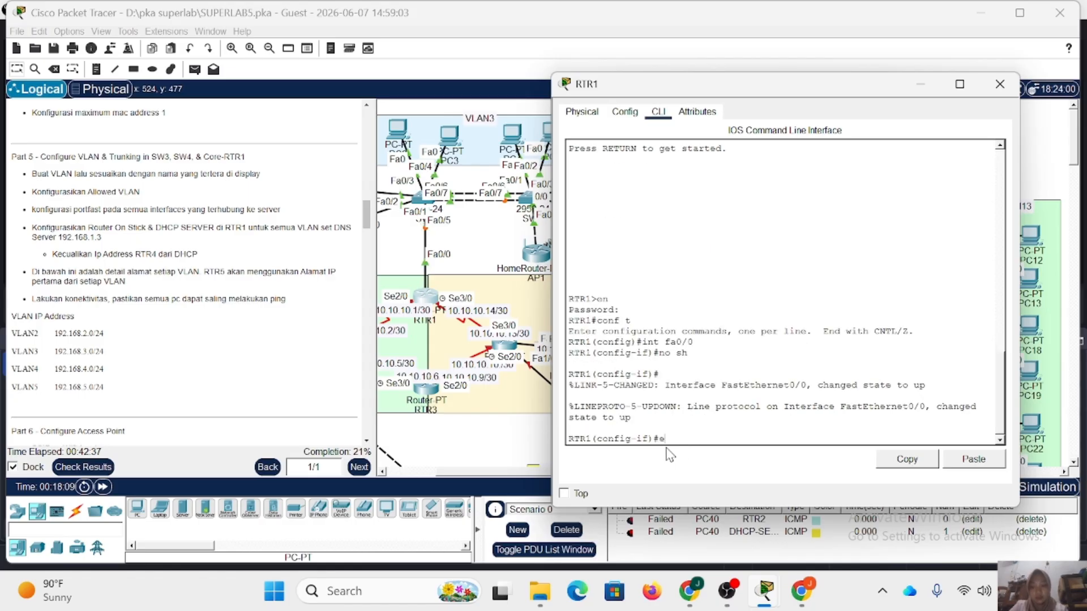
type("x")
key("Return")
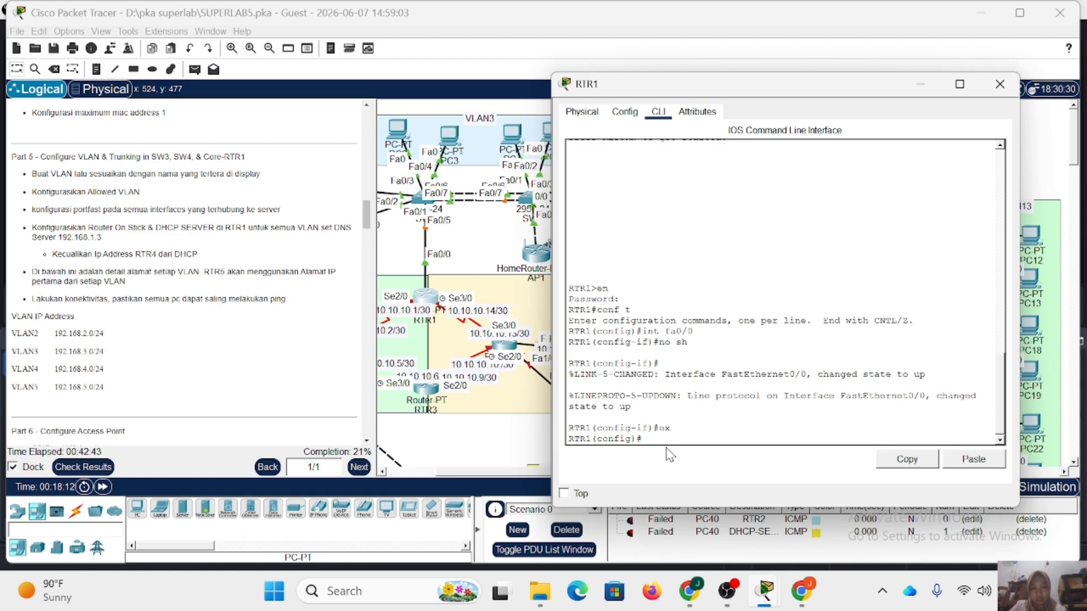
Create subinterface fa0/0.2 on RTR1 and set its dot1Q encapsulation to VLAN 2.
type("int fa0/0.2")
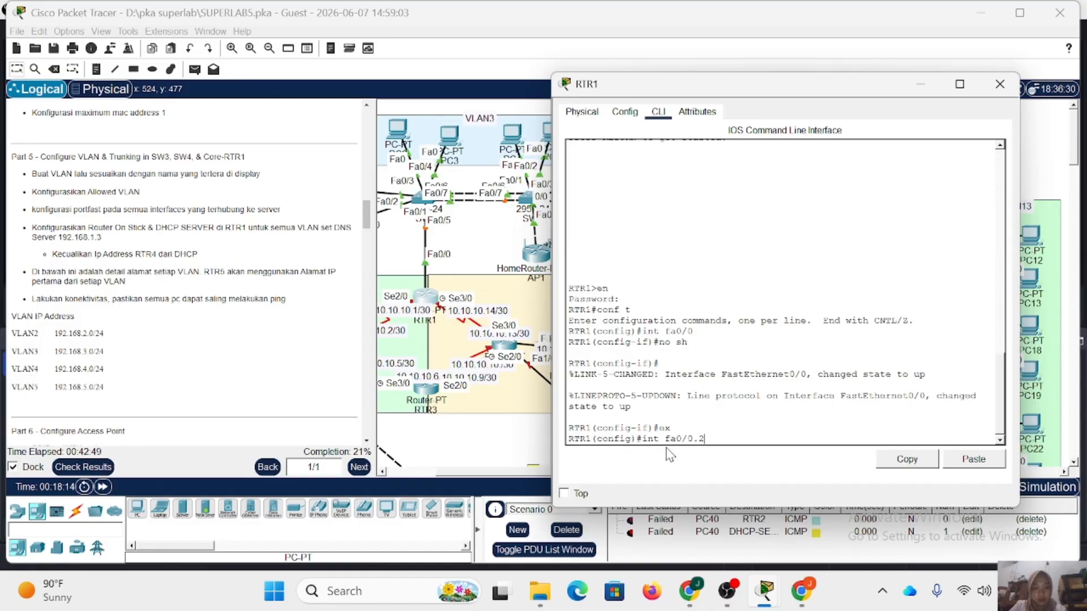
key("Return")
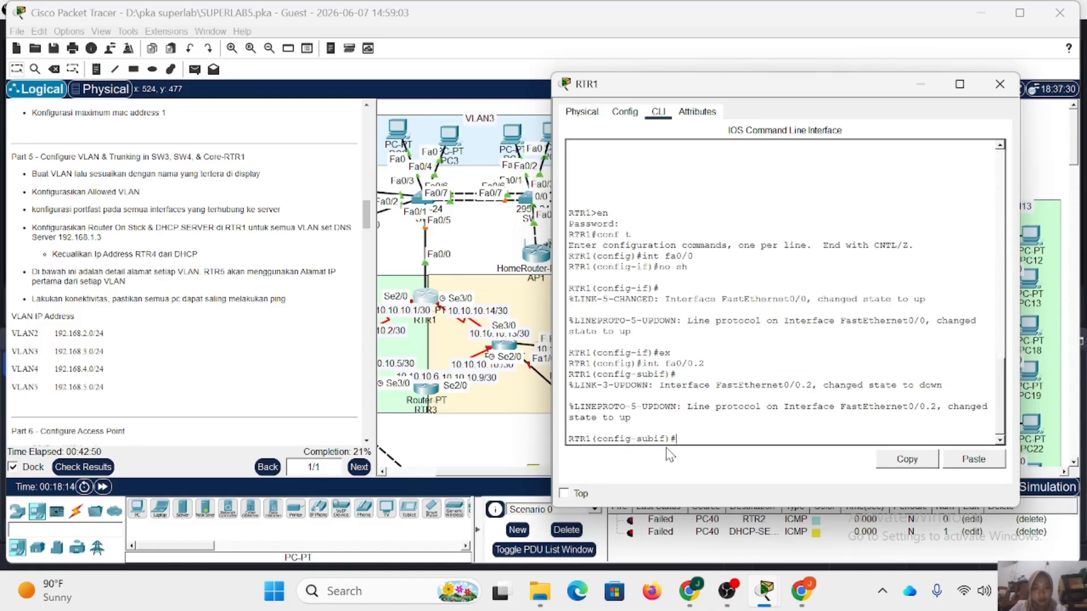
type("enc do 2")
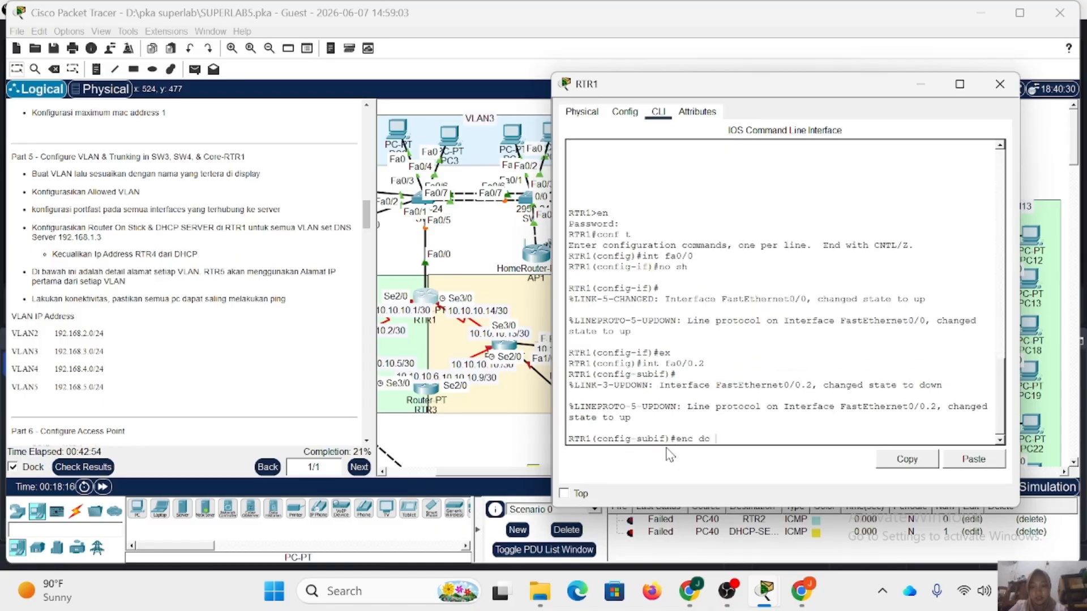
key("Return")
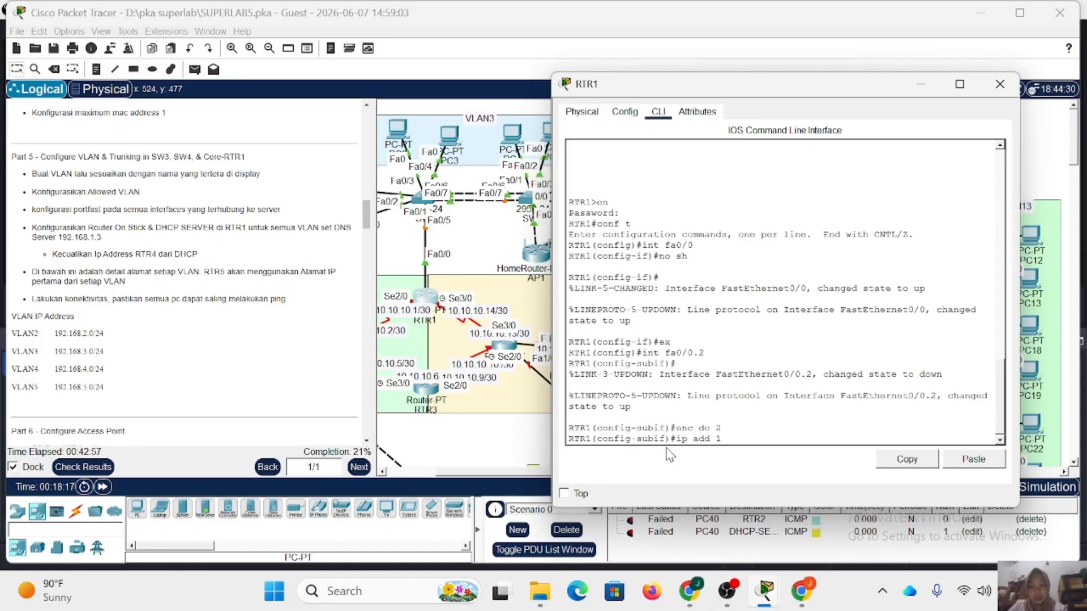
Assign IP address 192.168.2.1 with mask 255.255.255.0 to RTR1's subinterface fa0/0.2 and exit to global configuration mode.
type("ip add 192.168.")
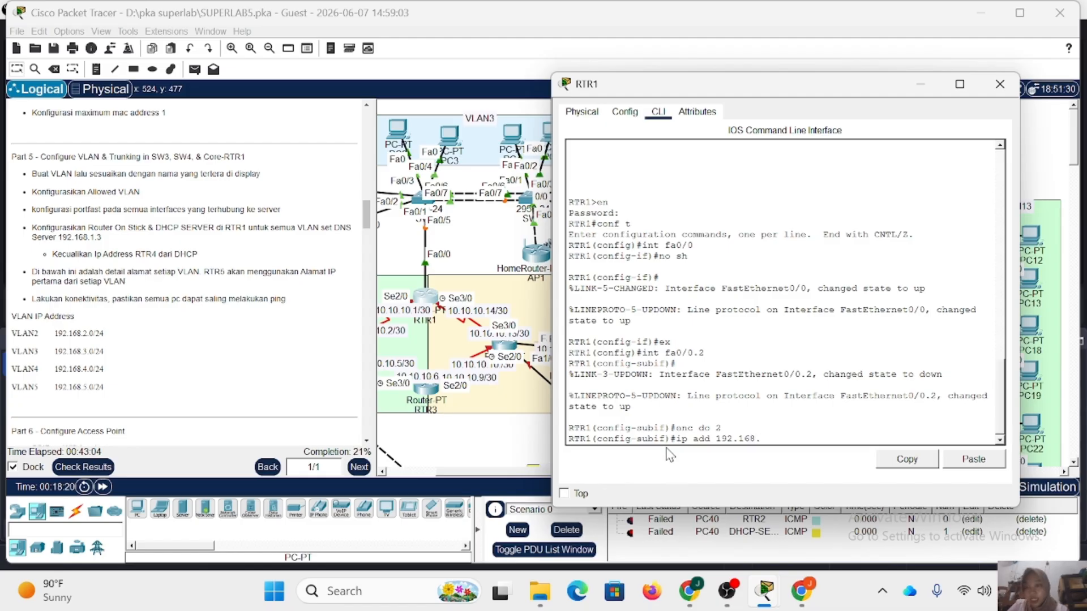
type("2.1 2")
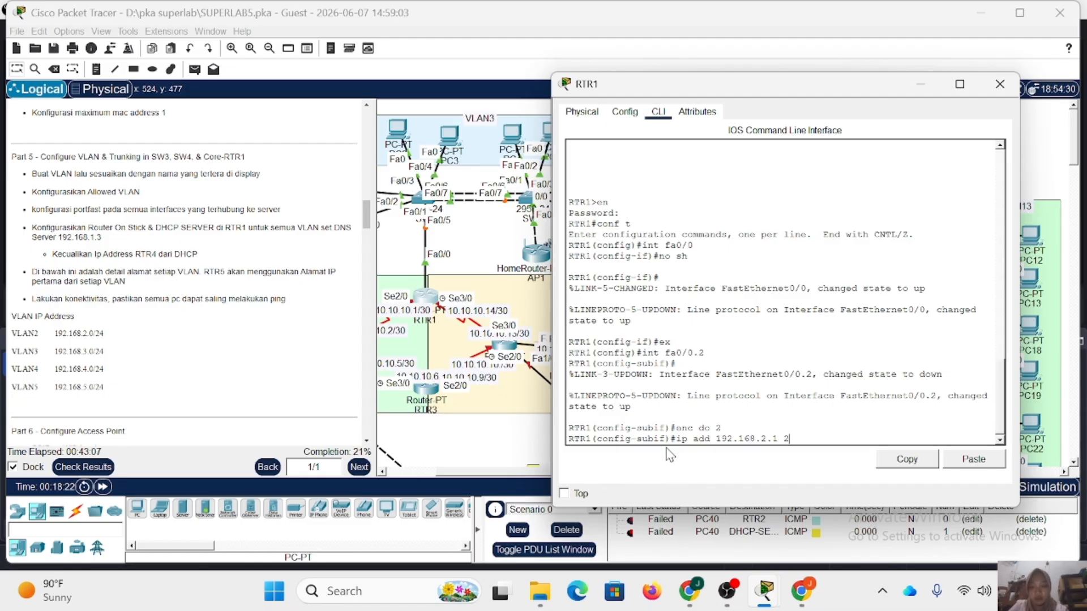
type("55.255.255.0")
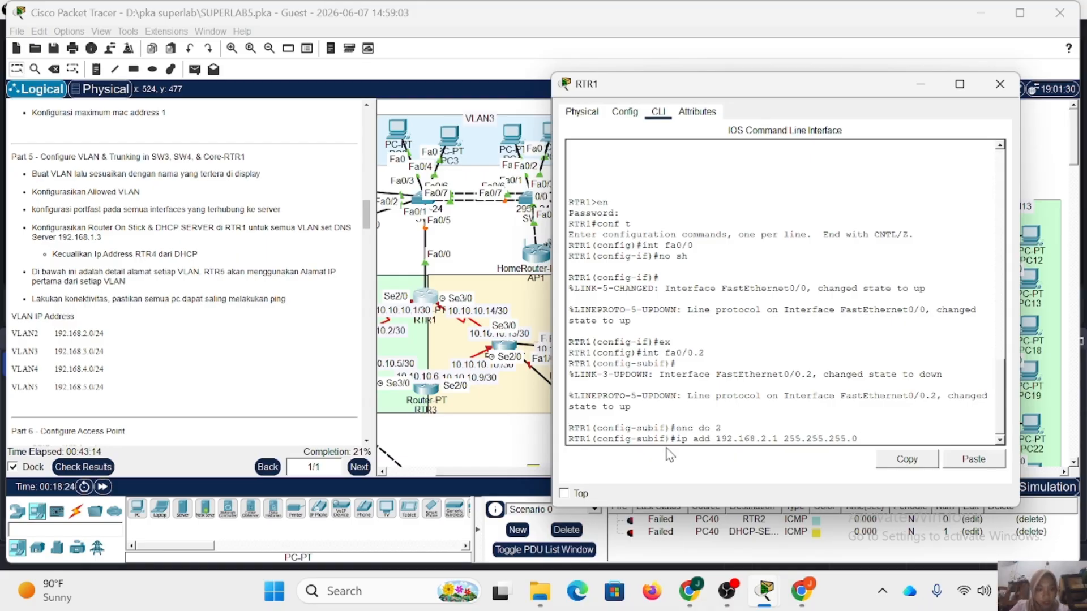
key("Return")
type("ex")
key("Return")
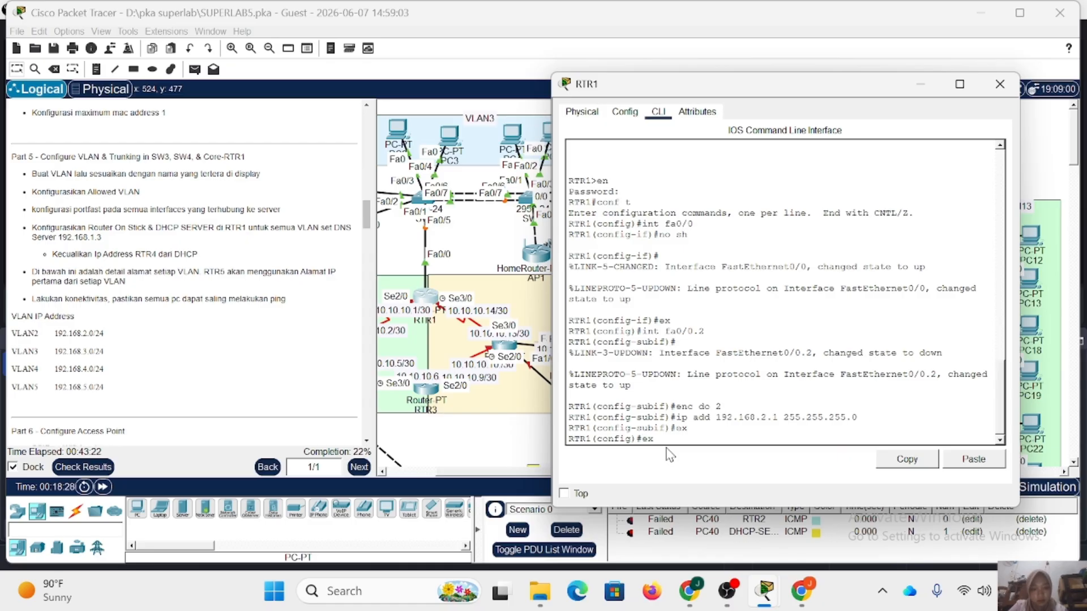
Create subinterface fa0/0.3 on RTR1 and set its dot1Q encapsulation to VLAN 3.
key("Up")
key("Up")
key("Up")
key("BackSpace")
type("3")
key("Return")
key("Up")
key("Up")
key("Up")
key("Up")
key("BackSpace")
type("3")
key("Return")
Assign IP address 192.168.3.1 with mask 255.255.255.0 to subinterface fa0/0.3 and exit its configuration.
key("Up")
key("Up")
key("Up")
key("Up")
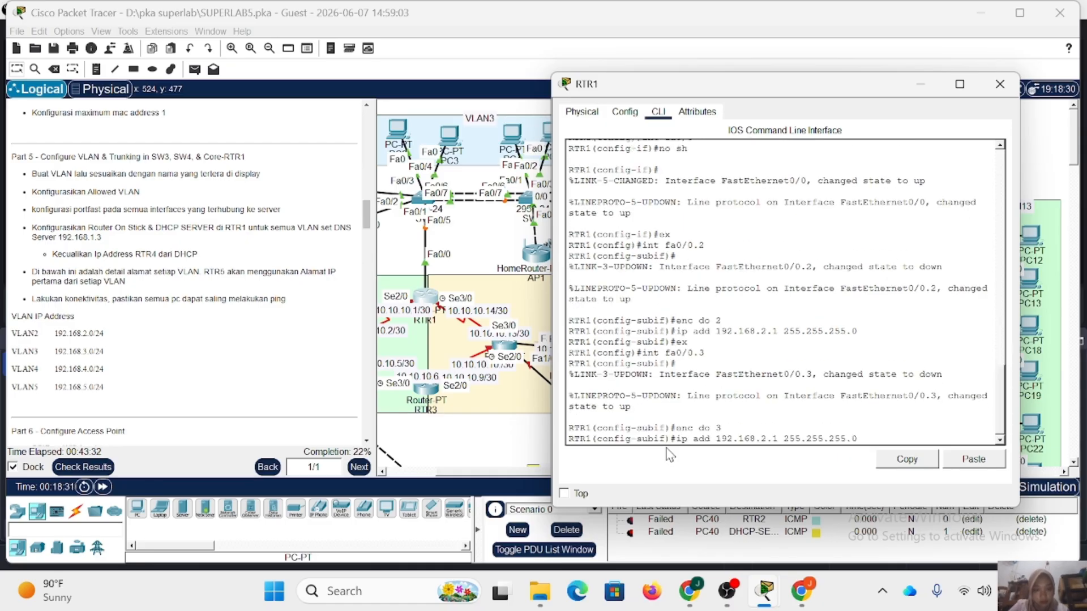
key("Left")
key("Left")
key("BackSpace")
type("3")
key("Return")
type("ex")
key("Return")
Create subinterface fa0/0.4 on RTR1 and set its dot1Q encapsulation to VLAN 4.
key("Up")
key("Up")
key("Up")
key("Up")
key("Up")
key("Up")
key("Down")
key("Down")
key("BackSpace")
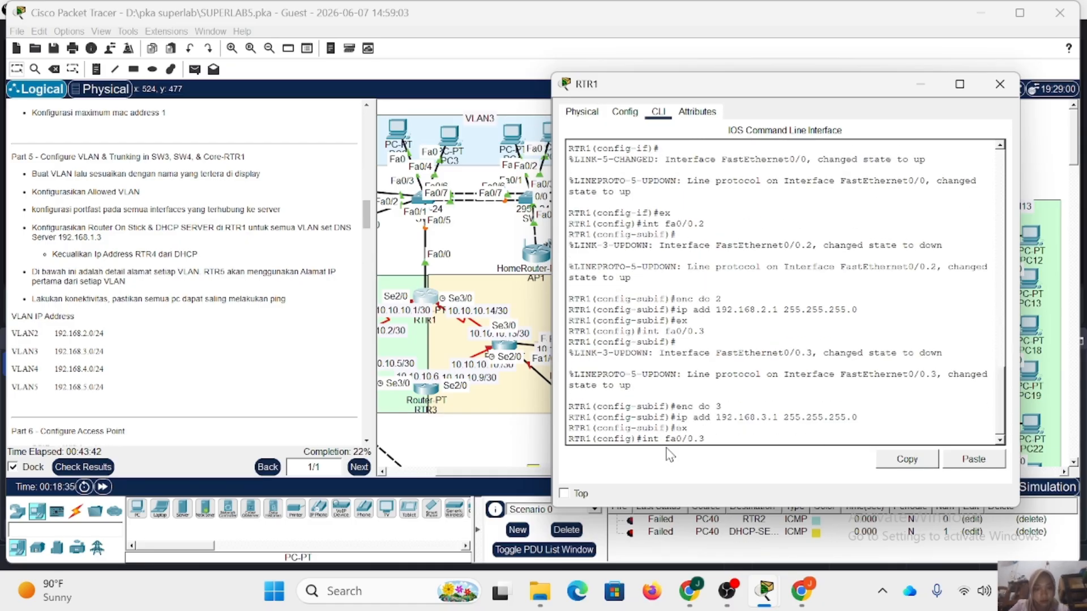
type("4")
key("Return")
key("Up")
key("Up")
key("Up")
key("Up")
key("BackSpace")
type("4")
key("Return")
Assign IP address 192.168.4.1 with mask 255.255.255.0 to subinterface fa0/0.4 and exit its configuration.
key("Up")
key("Up")
key("Up")
key("Up")
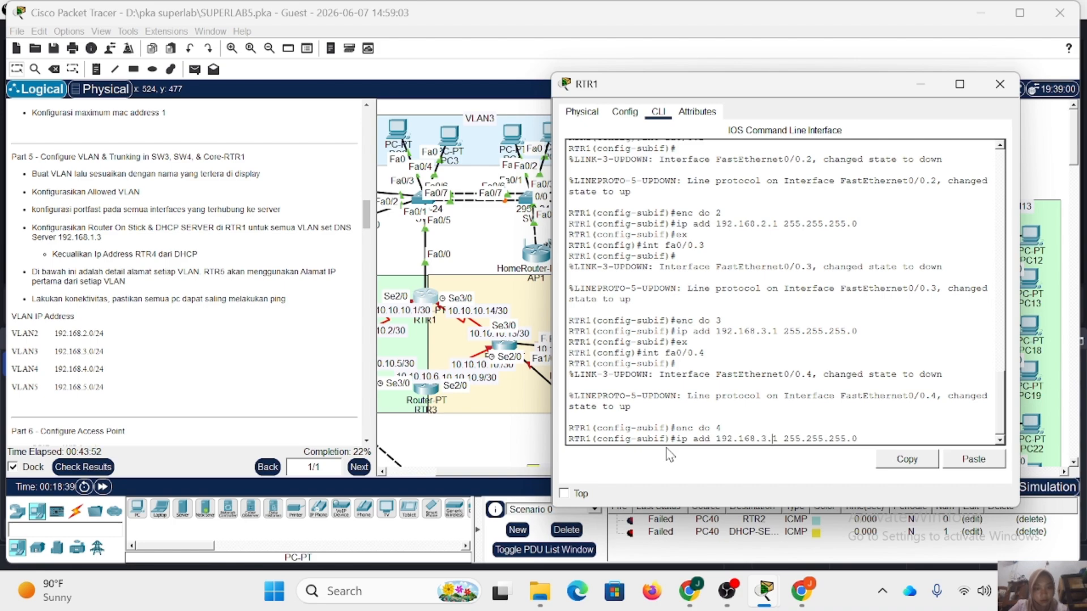
key("Left")
key("Left")
key("Left")
key("Left")
key("Left")
key("Left")
key("Left")
key("Left")
key("Left")
key("Left")
key("Left")
key("Left")
key("Left")
key("Left")
key("Left")
key("Left")
key("BackSpace")
type("4")
key("Return")
type("ex")
key("Return")
Create subinterface fa0/0.5 on RTR1 and set its dot1Q encapsulation to VLAN 5.
key("Up")
key("Up")
key("Up")
key("Up")
key("BackSpace")
type("5")
key("Return")
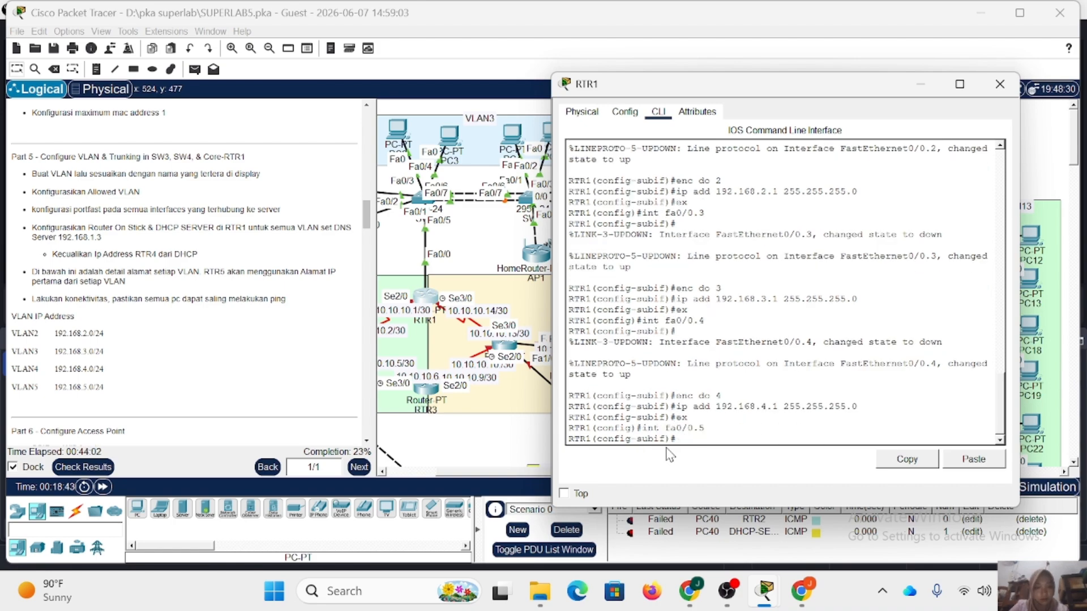
key("Up")
key("Up")
key("Up")
Assign IP address 192.168.5.1 with mask 255.255.255.0 to subinterface fa0/0.5 and exit its configuration.
key("Up")
key("BackSpace")
type("5")
key("Return")
key("Up")
key("Up")
key("Up")
key("Up")
key("Left")
key("Left")
key("Left")
key("Left")
key("Left")
key("Left")
key("Left")
key("Left")
key("Left")
key("Left")
key("Left")
key("Left")
key("Left")
key("Left")
key("Left")
key("Left")
key("BackSpace")
type("5")
key("Return")
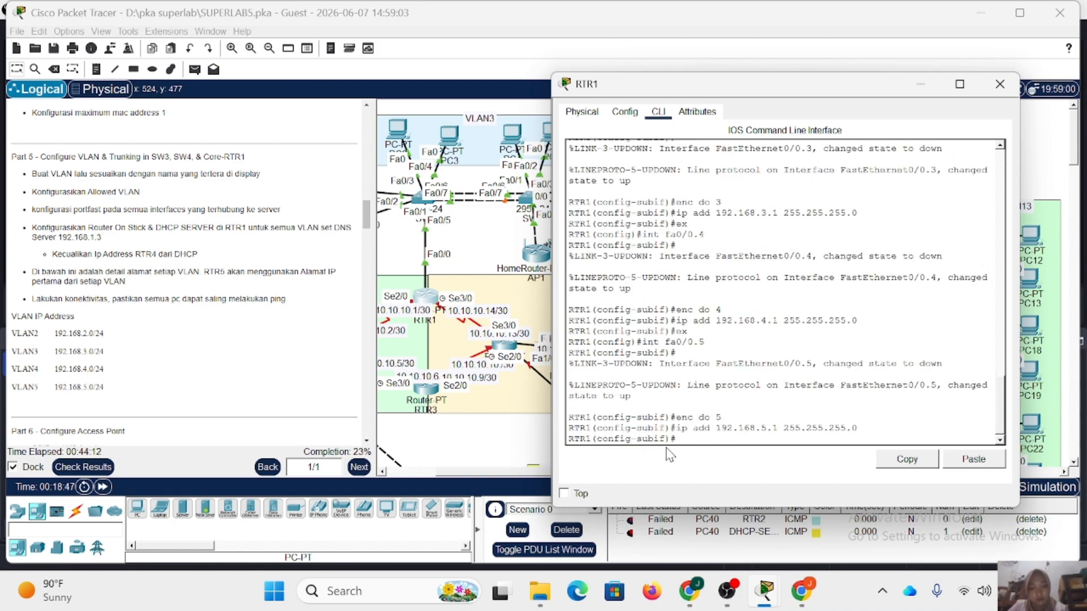
key("Up")
key("Up")
key("Up")
key("Up")
key("Up")
key("Up")
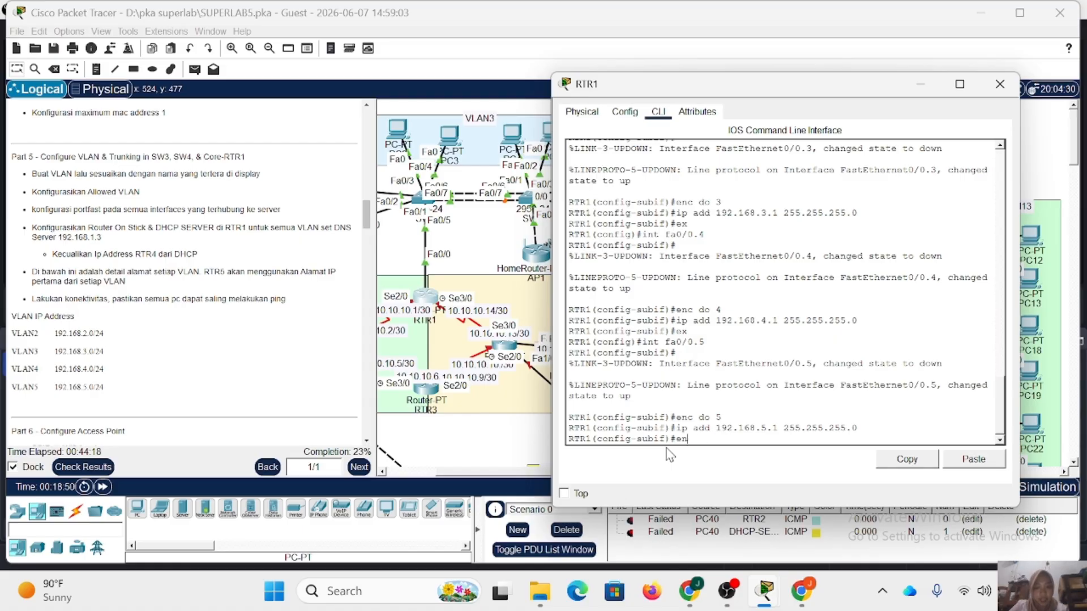
key("Return")
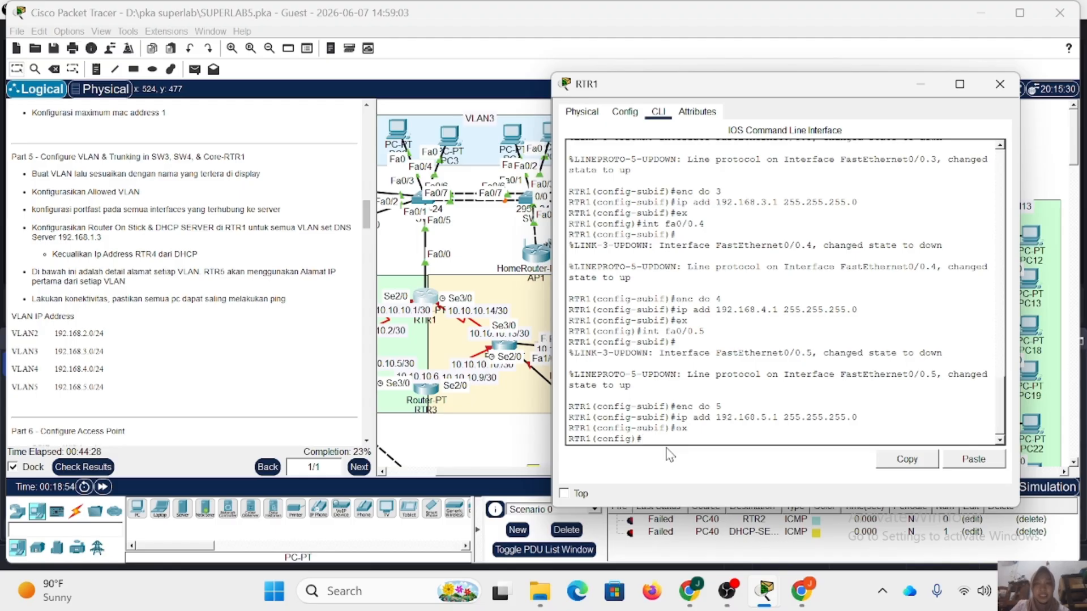
Create DHCP pool VLAN2 on RTR1 with network 192.168.2.0 and mask 255.255.255.0.
type("i")
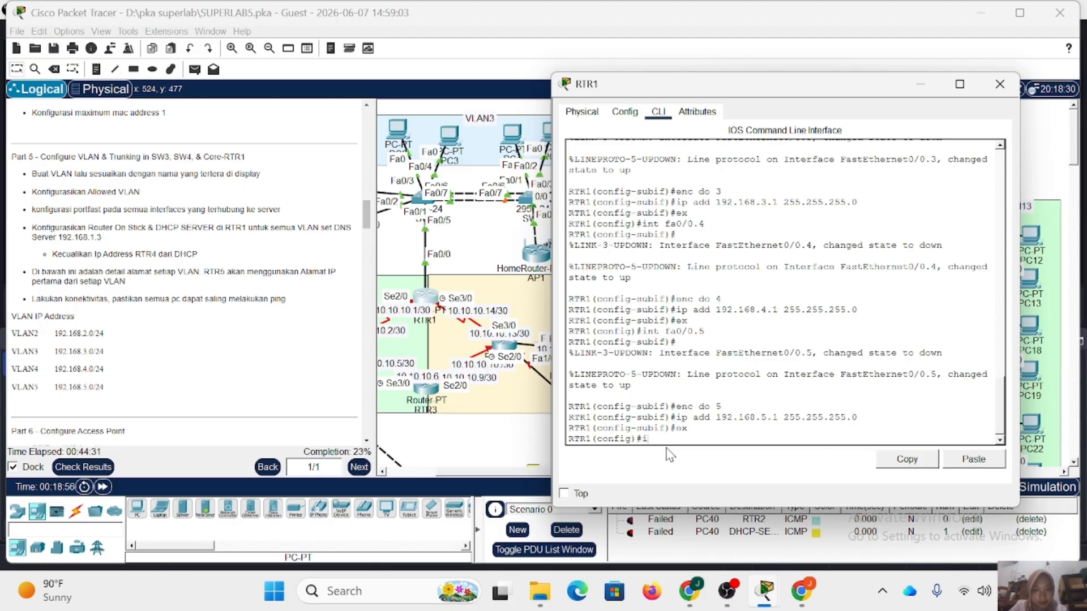
type("p dhcp")
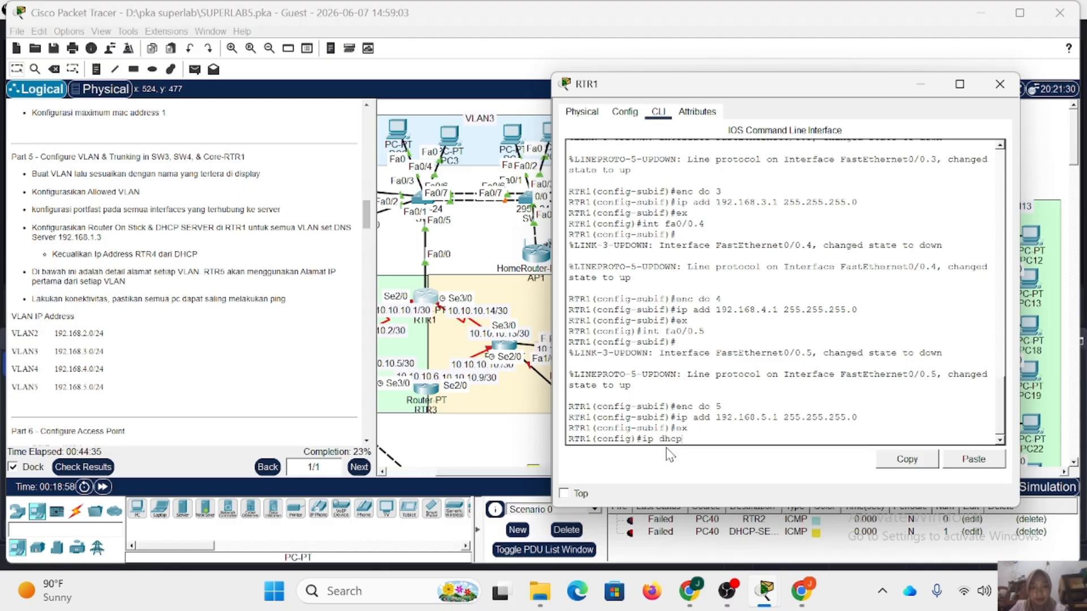
type(" pool VLAN2")
key("Return")
scroll(256, 302, "down", 1)
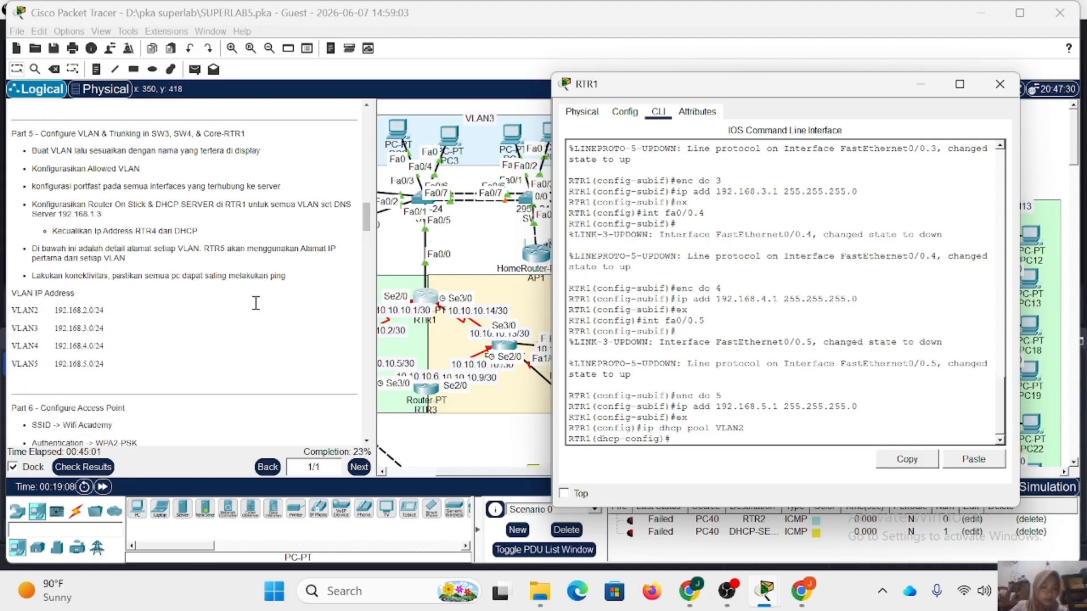
type("ne")
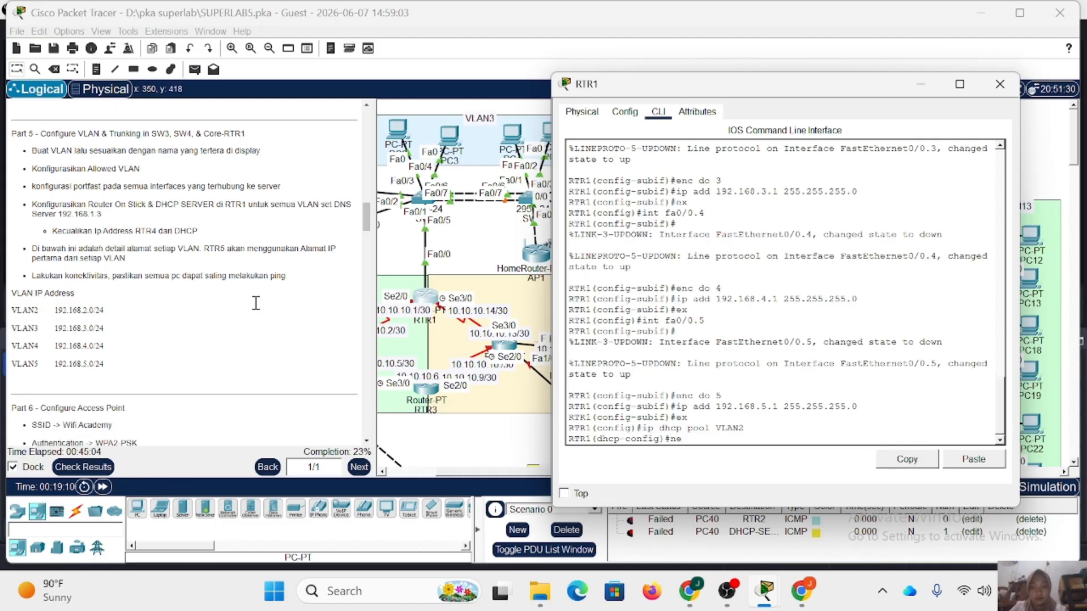
type(" 10")
type("2.168.1")
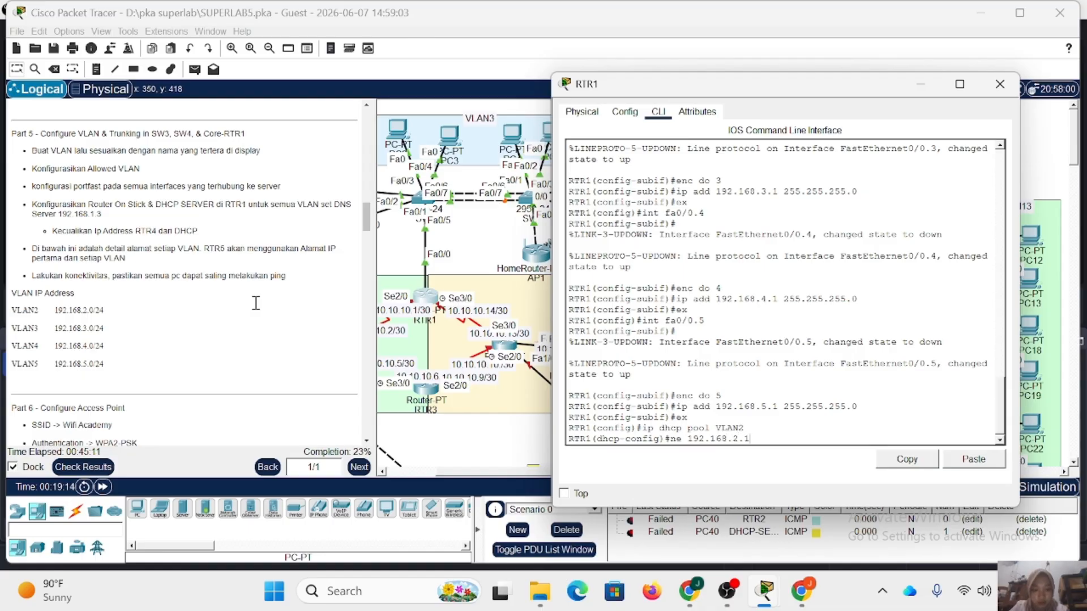
key("BackSpace")
type("0 255.2")
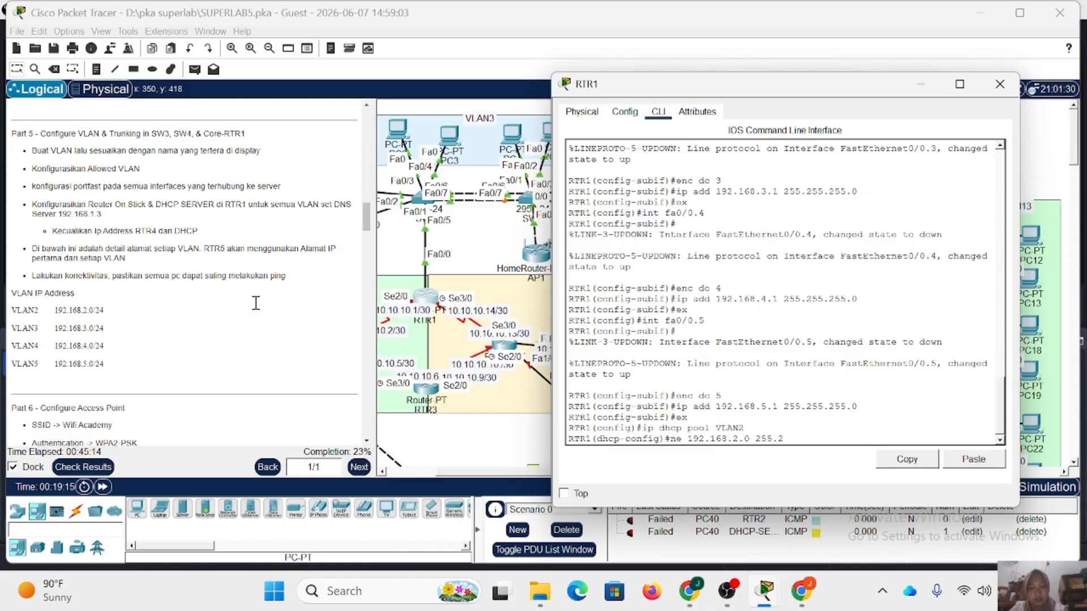
type("55.255.0")
key("Return")
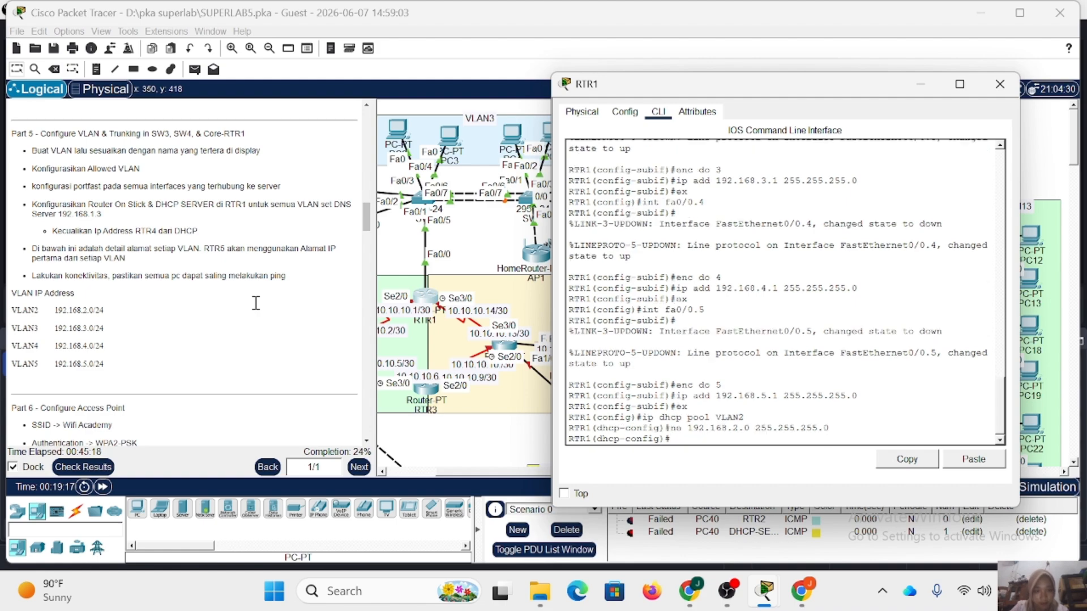
Set pool VLAN2's default router to 192.168.2.1 and DNS server to 192.168.1.3, and exit the pool configuration.
type("de 192.168")
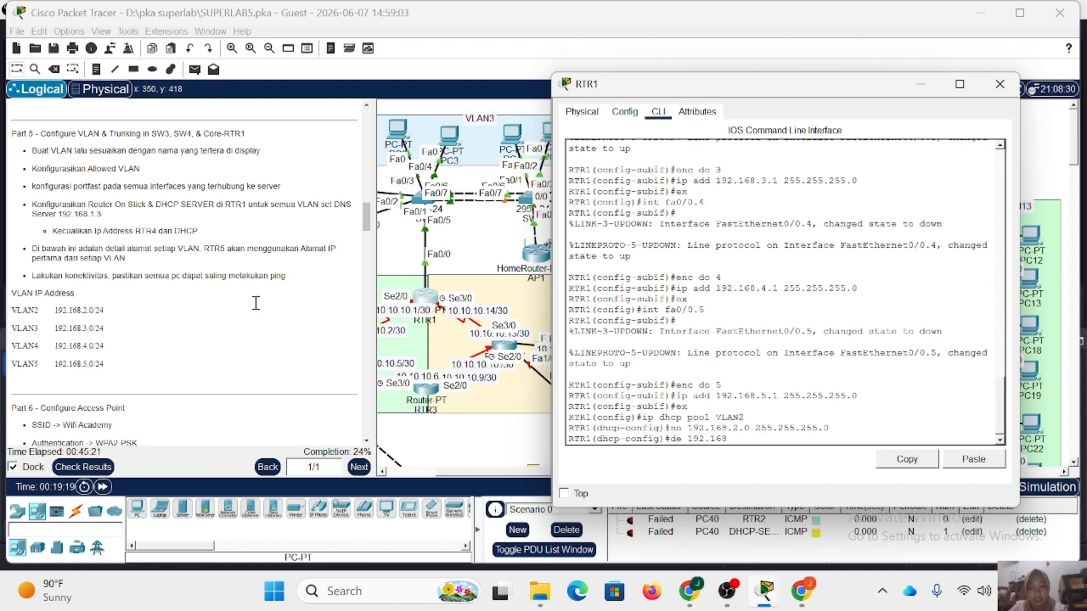
type(".2.1")
key("Return")
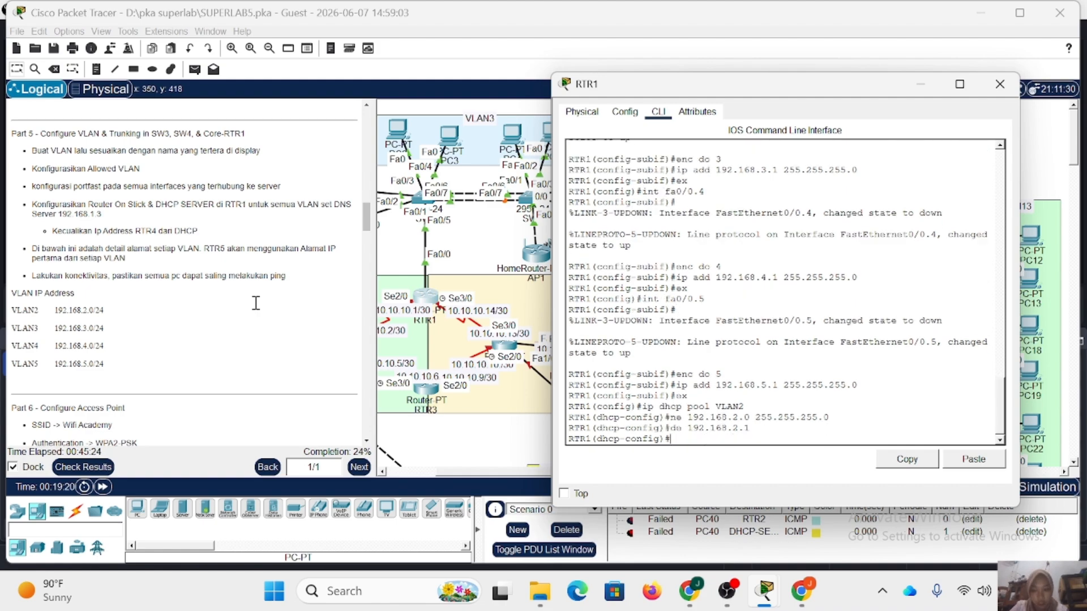
type("dn 192.168")
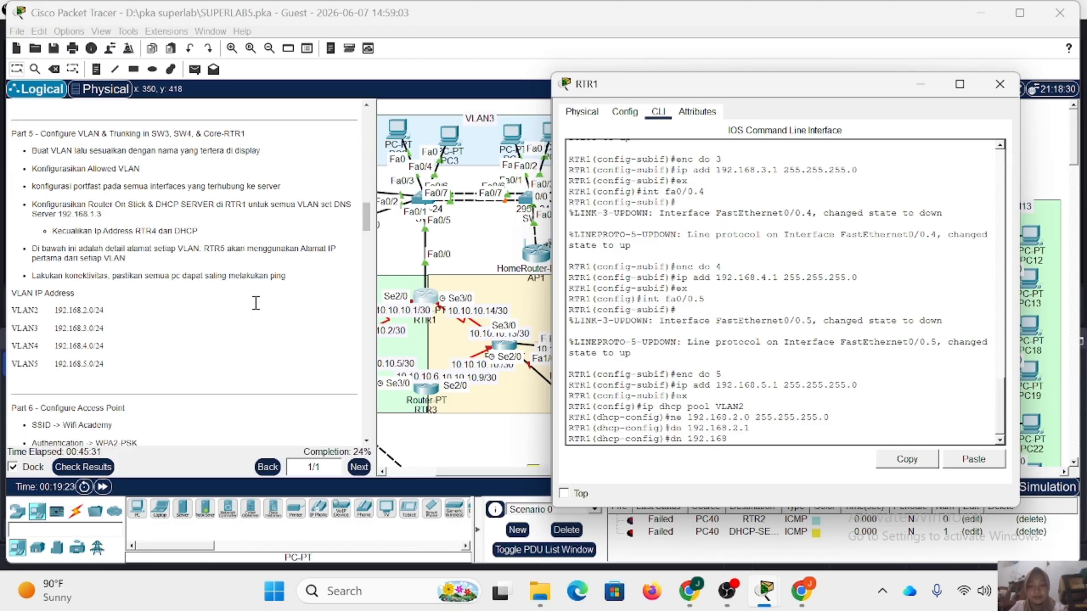
type(".1.3")
key("Return")
type("ex")
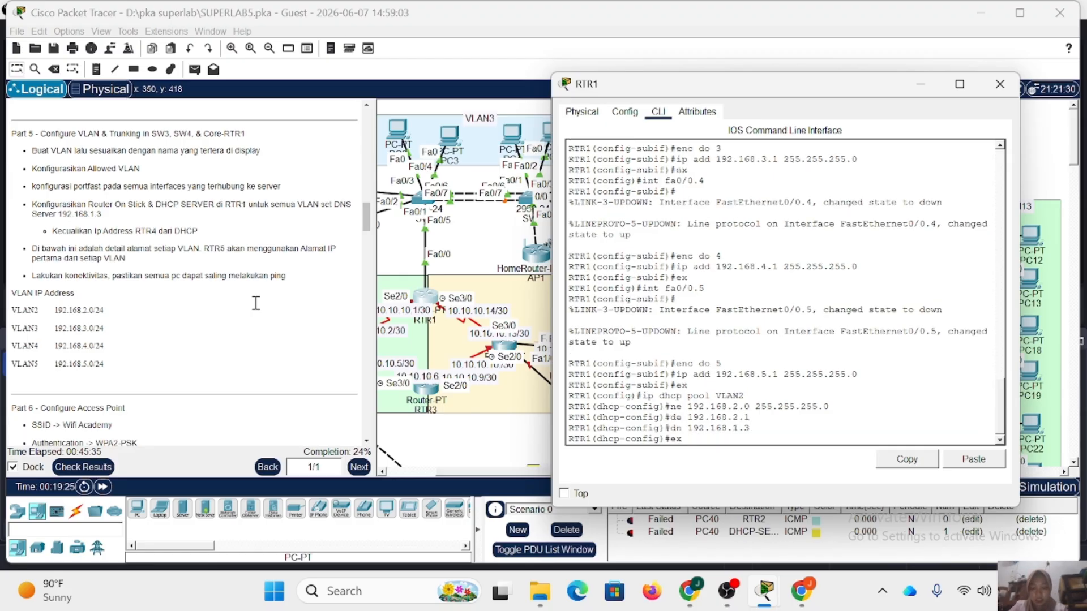
key("Return")
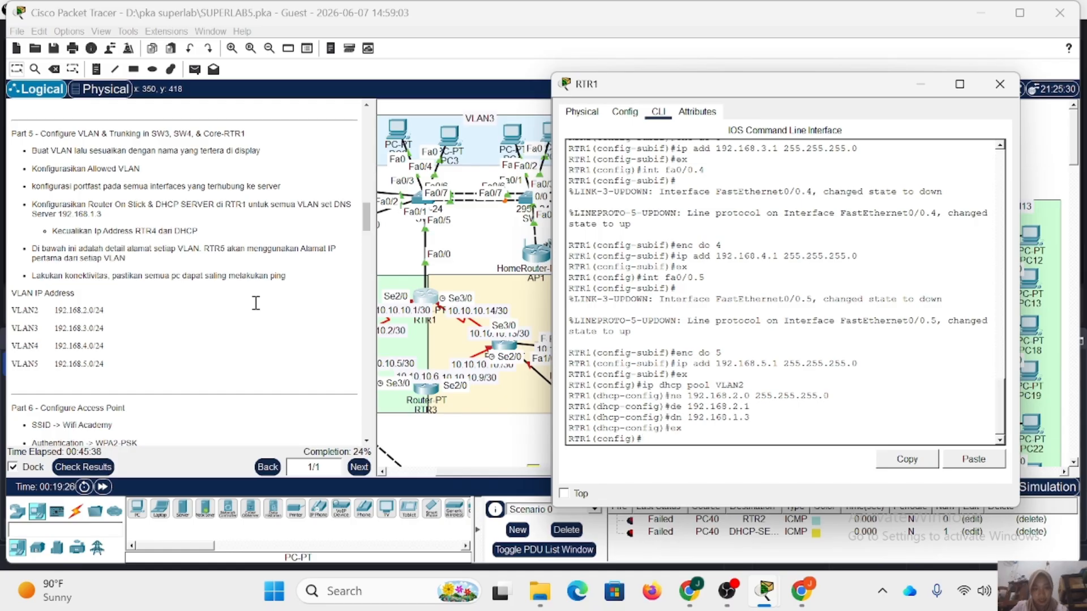
Create DHCP pool VLAN3 on RTR1 with network 192.168.3.0 and mask 255.255.255.0.
type("ip dhcp pool VLAN3")
key("Return")
type("de 192.168.2.1")
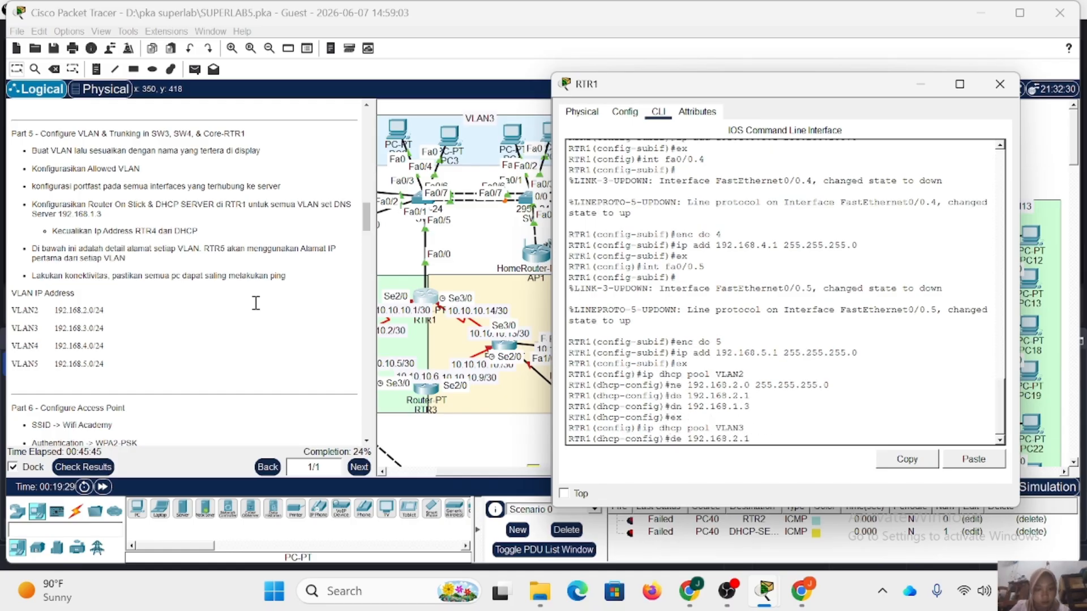
key("Up")
key("Left")
key("Left")
key("Left")
key("Left")
key("Left")
key("Left")
key("Left")
key("Left")
key("Left")
key("Left")
key("Left")
key("Left")
key("Left")
key("Left")
key("Left")
key("Left")
key("BackSpace")
type("3")
key("Return")
Set pool VLAN3's default router to 192.168.3.1 and DNS server to 192.168.1.3, and exit the pool configuration.
key("Up")
key("Up")
key("Up")
key("Up")
key("Up")
key("BackSpace")
key("BackSpace")
key("BackSpace")
type("3.1")
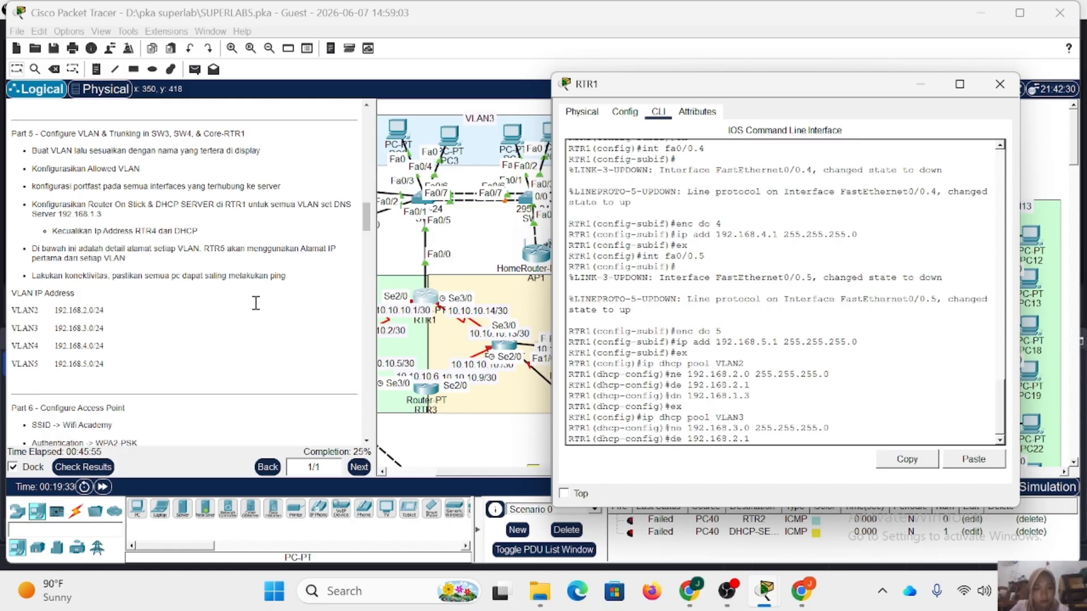
key("Return")
key("Up")
key("Up")
key("Up")
key("Up")
key("Up")
key("Return")
key("Up")
key("Up")
key("Up")
key("Up")
key("Up")
key("Return")
Create DHCP pool VLAN4 on RTR1 with network 192.168.4.0 and mask 255.255.255.0.
key("Up")
key("Up")
key("Up")
key("Up")
key("Up")
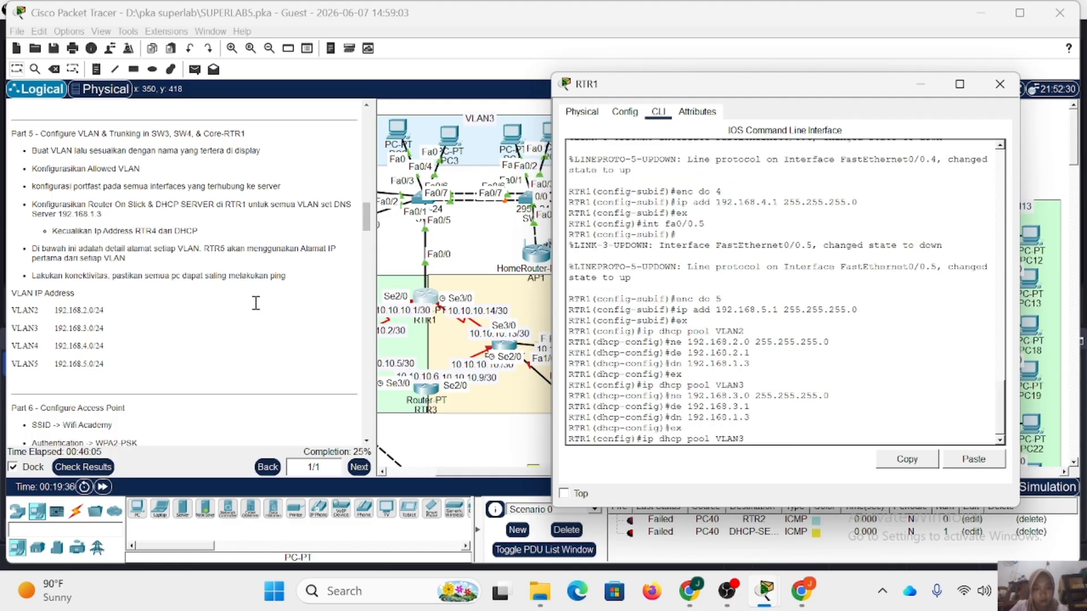
key("BackSpace")
type("4")
key("Return")
key("Up")
key("Up")
key("Up")
key("Up")
key("Up")
key("BackSpace")
type("4")
key("Return")
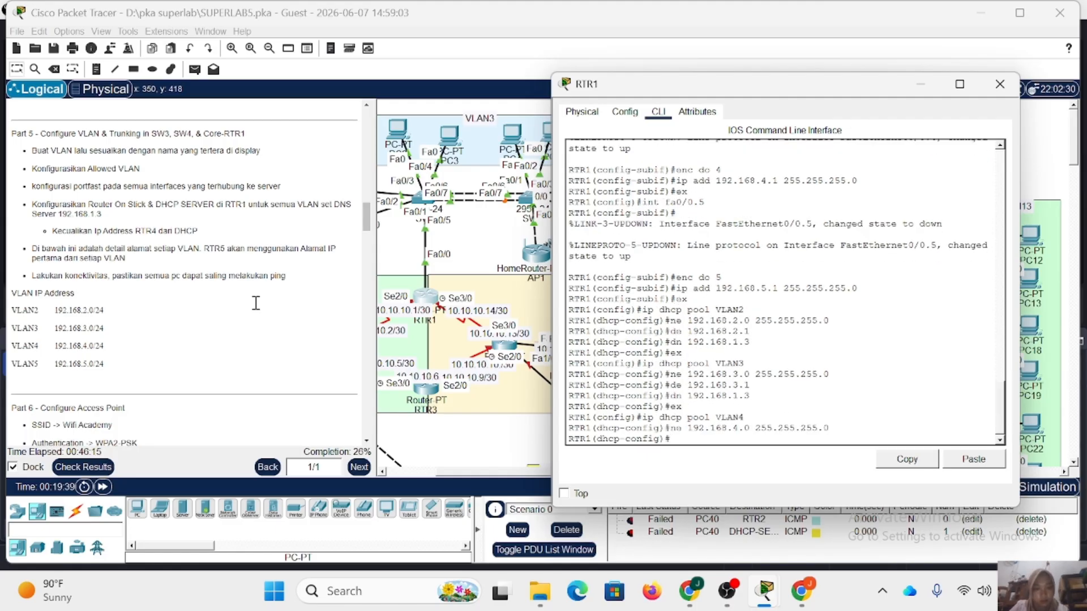
Set pool VLAN4's default router to 192.168.4.1 and DNS server to 192.168.1.3, and exit the pool configuration.
key("Up")
key("Up")
key("Up")
key("Up")
key("Up")
key("BackSpace")
key("BackSpace")
key("BackSpace")
type("4.1")
key("Return")
key("Up")
key("Up")
key("Up")
key("Up")
key("Up")
key("Return")
key("Up")
key("Up")
key("Up")
key("Up")
key("Up")
Create DHCP pool VLAN5 on RTR1 with network 192.168.5.0 and mask 255.255.255.0.
key("Return")
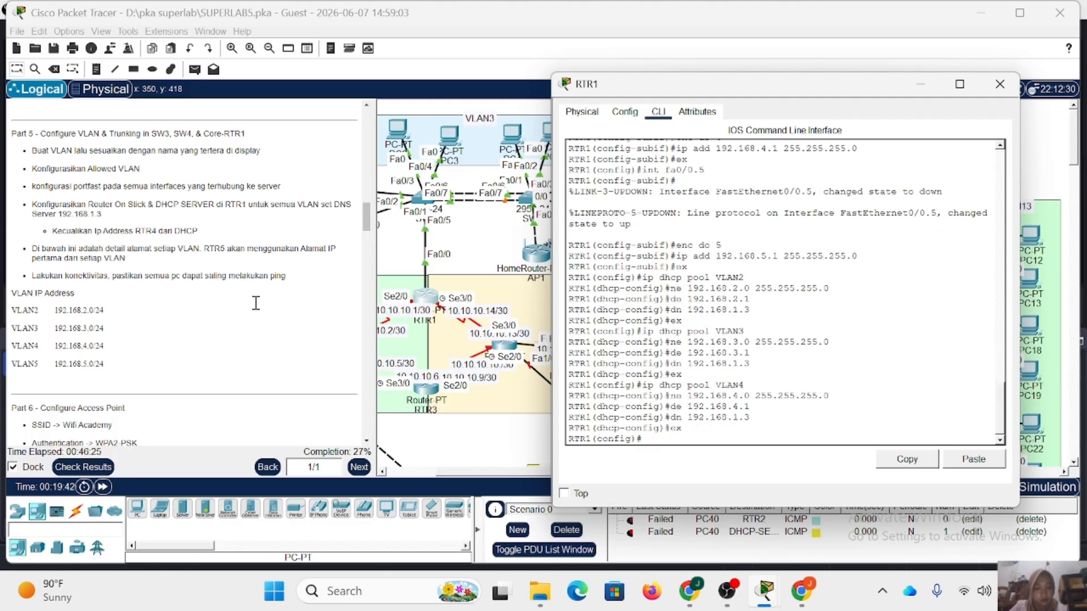
key("Up")
key("Up")
key("Up")
key("Up")
key("Up")
key("BackSpace")
type("5")
key("Return")
Set pool VLAN5's default router to 192.168.5.1 and DNS server to 192.168.1.3, and exit the pool configuration.
key("Return")
key("Up")
key("Up")
key("Up")
key("Up")
key("Up")
key("Left")
key("Left")
key("Left")
key("Left")
key("Left")
key("Left")
key("Left")
key("Left")
key("Left")
key("Left")
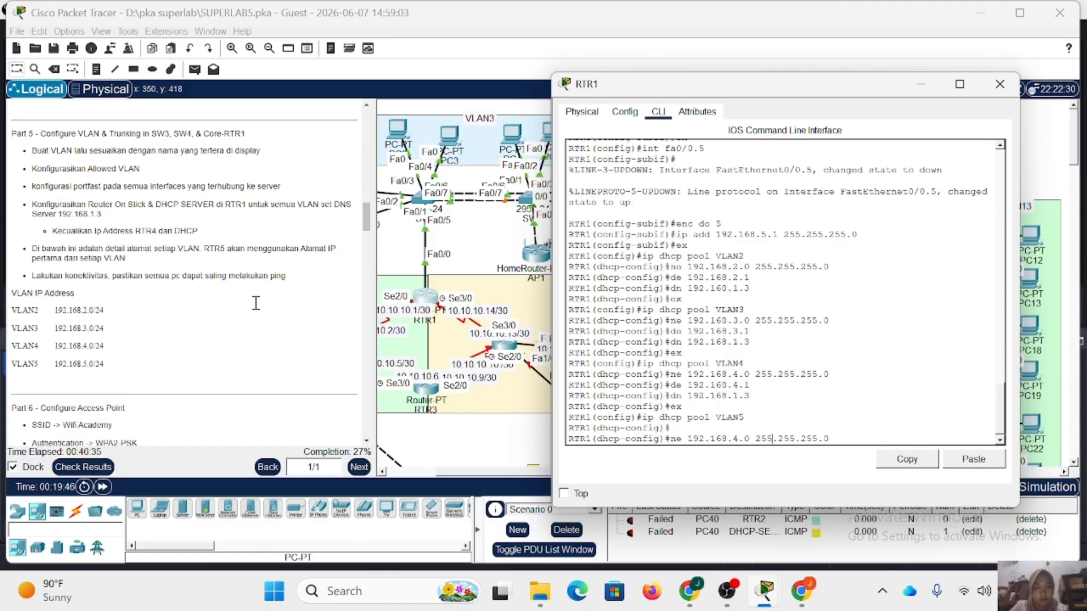
key("Return")
key("Up")
key("Up")
key("Up")
key("Up")
key("Left")
key("Left")
key("BackSpace")
type("5")
key("Return")
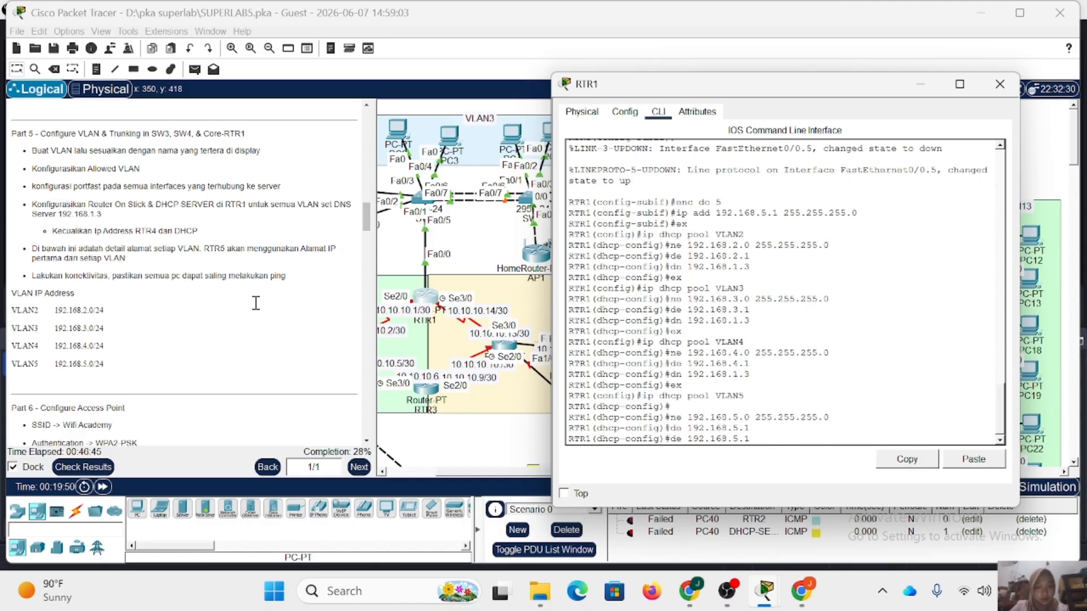
key("Up")
key("Up")
key("Up")
key("Up")
key("Up")
key("Return")
type("ex")
key("Return")
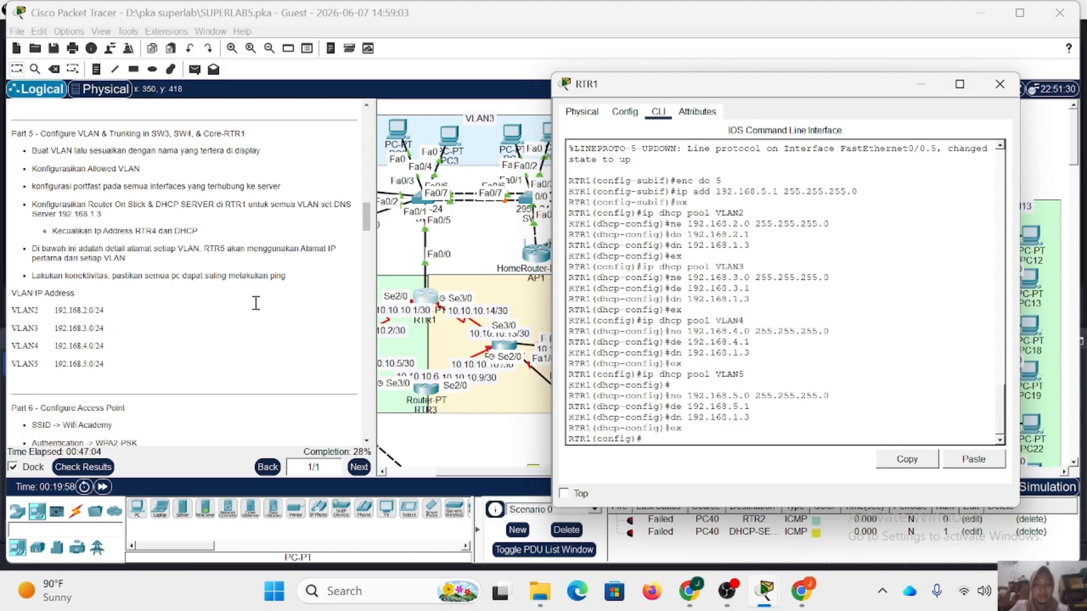
Exclude the gateway addresses 192.168.2.1 and 192.168.3.1 from DHCP assignment on RTR1.
type("ex 19")
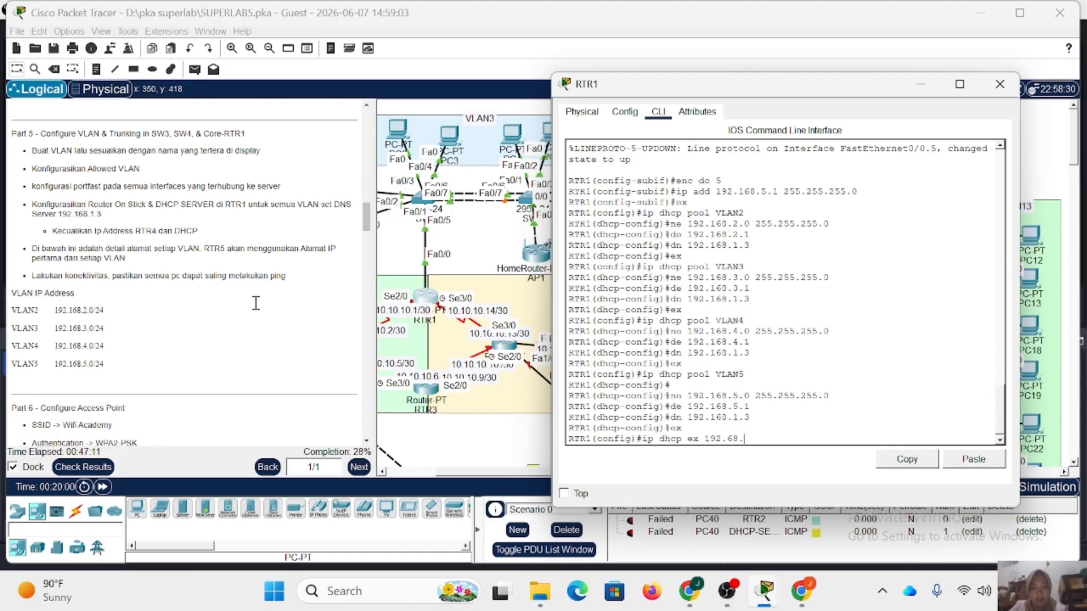
type("2.168.2.1")
key("Return")
key("Up")
key("Left")
key("Left")
key("BackSpace")
type("3")
key("Return")
Exclude 192.168.4.1 and 192.168.5.1 from DHCP assignment on RTR1 and close the router's window.
key("Up")
key("Left")
key("Left")
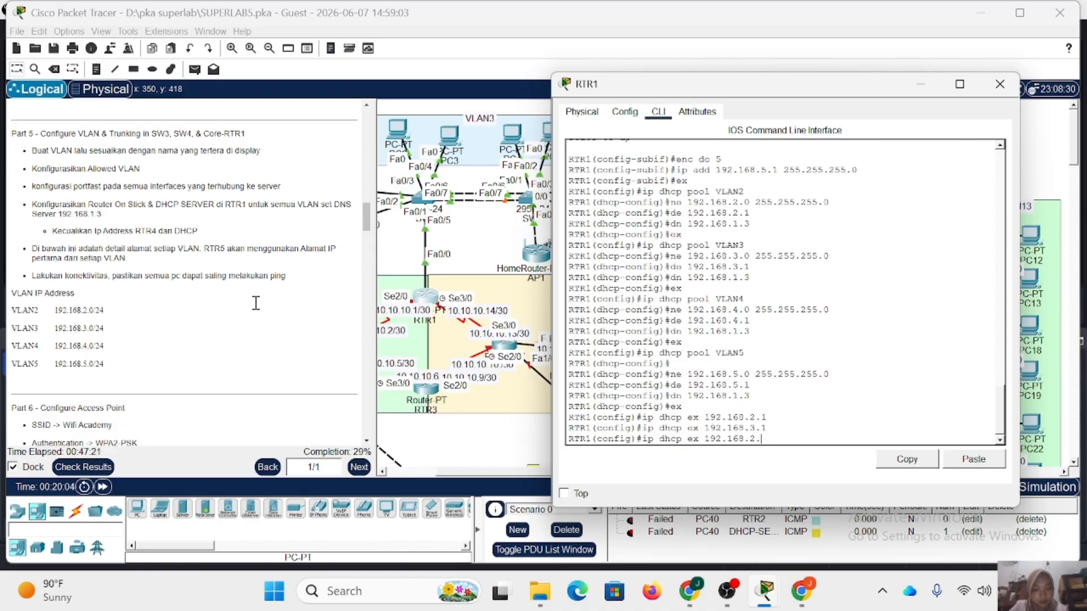
key("BackSpace")
type("4")
key("Return")
key("Up")
key("Left")
key("Left")
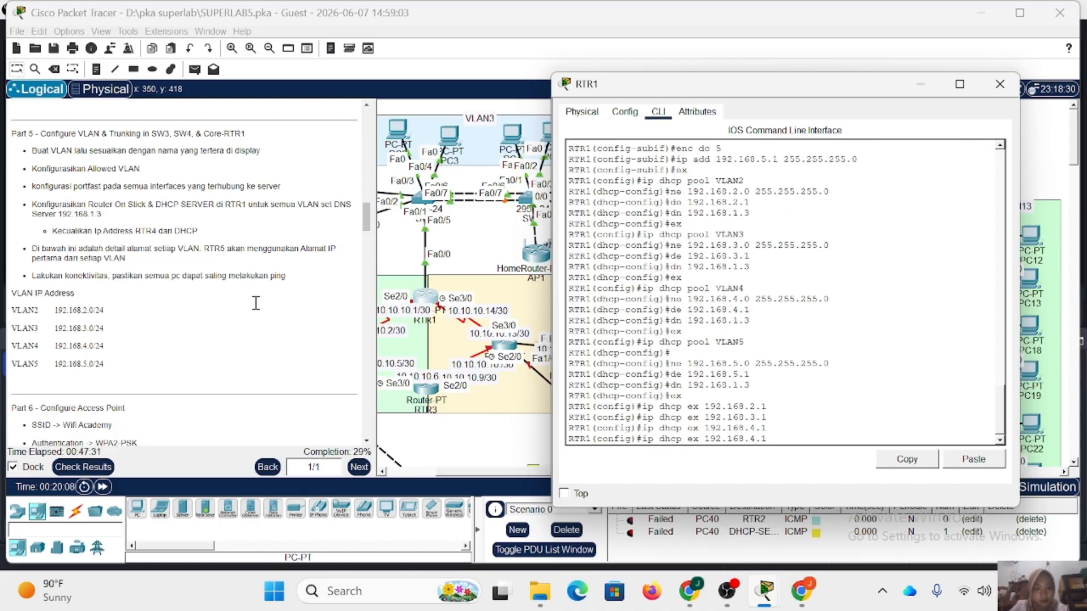
key("BackSpace")
type("5")
key("Return")
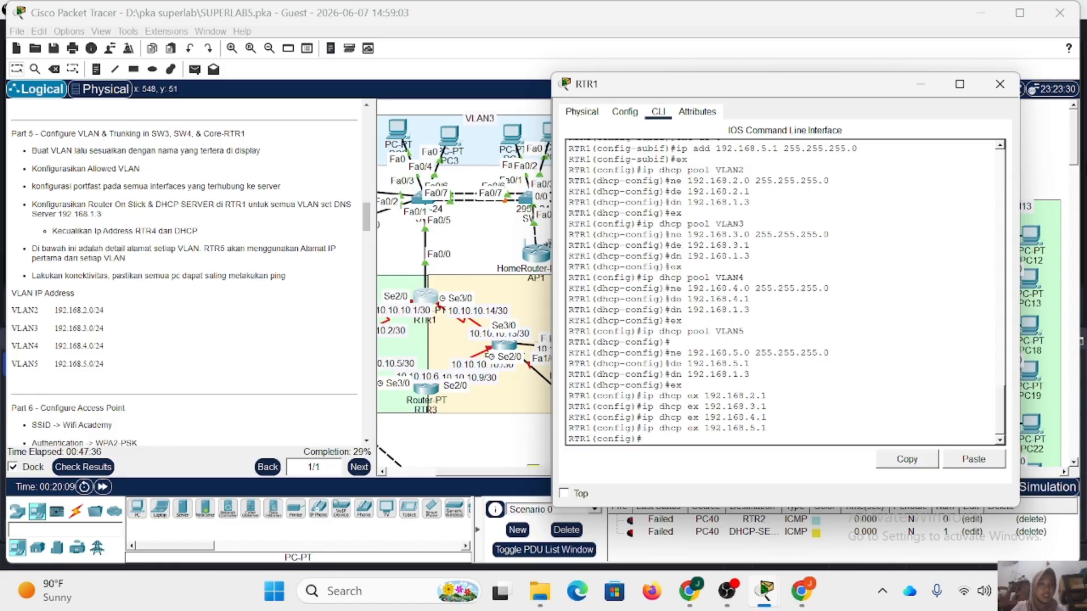
left_click(999, 84)
Set PC0 in VLAN2 to obtain its IP configuration through DHCP.
scroll(594, 194, "left", 3)
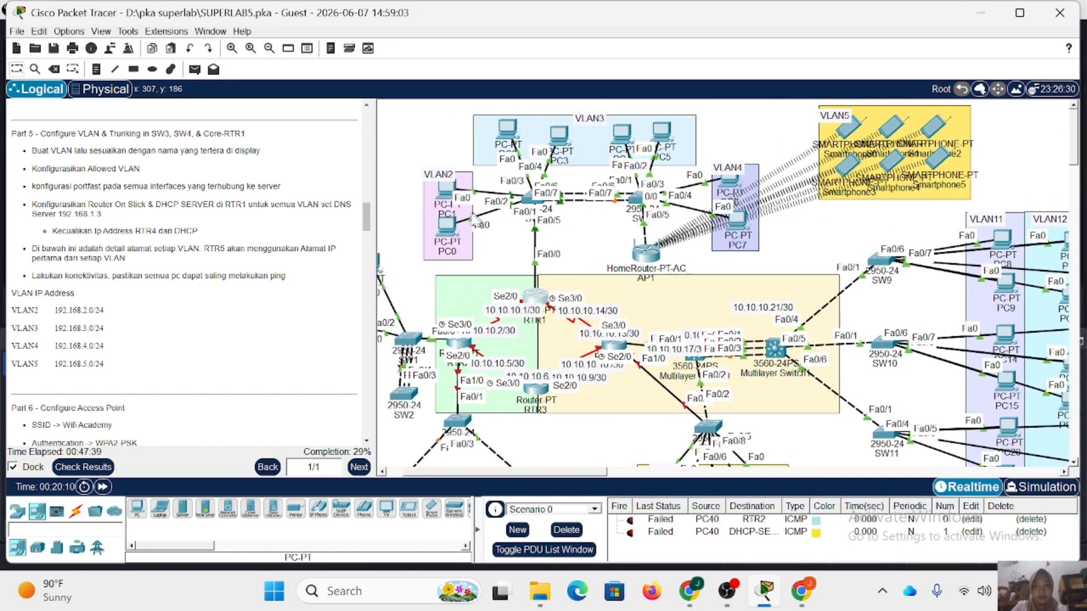
left_click(448, 232)
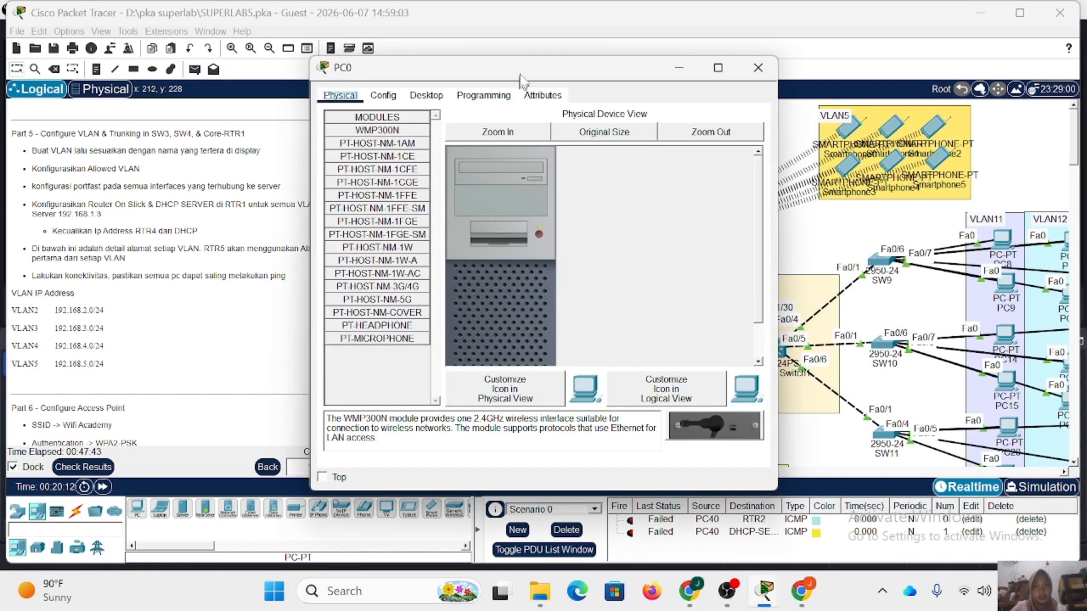
left_click(426, 95)
left_click(366, 143)
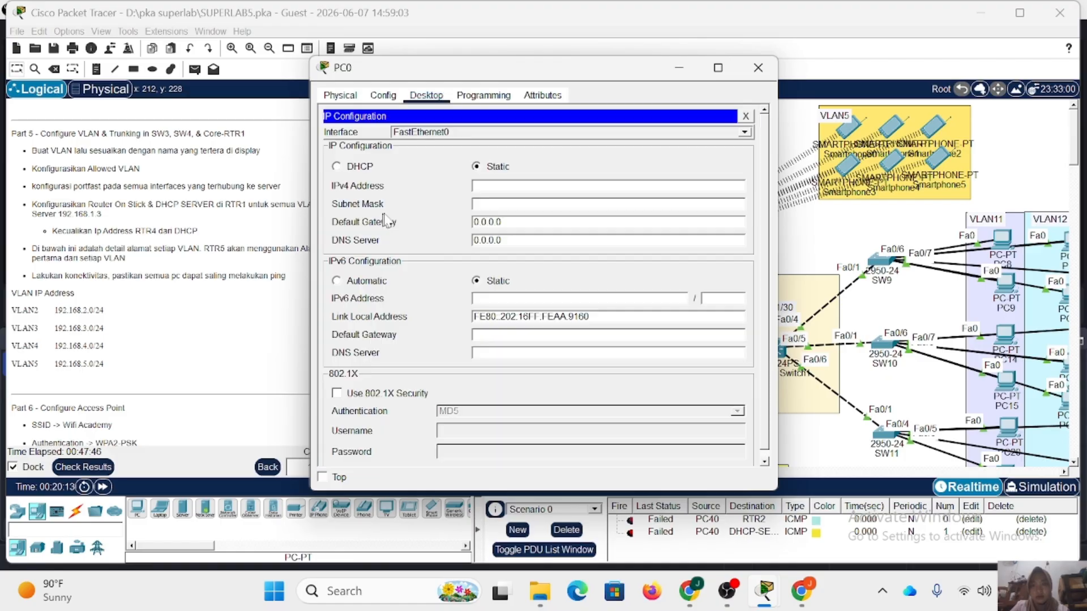
left_click(336, 166)
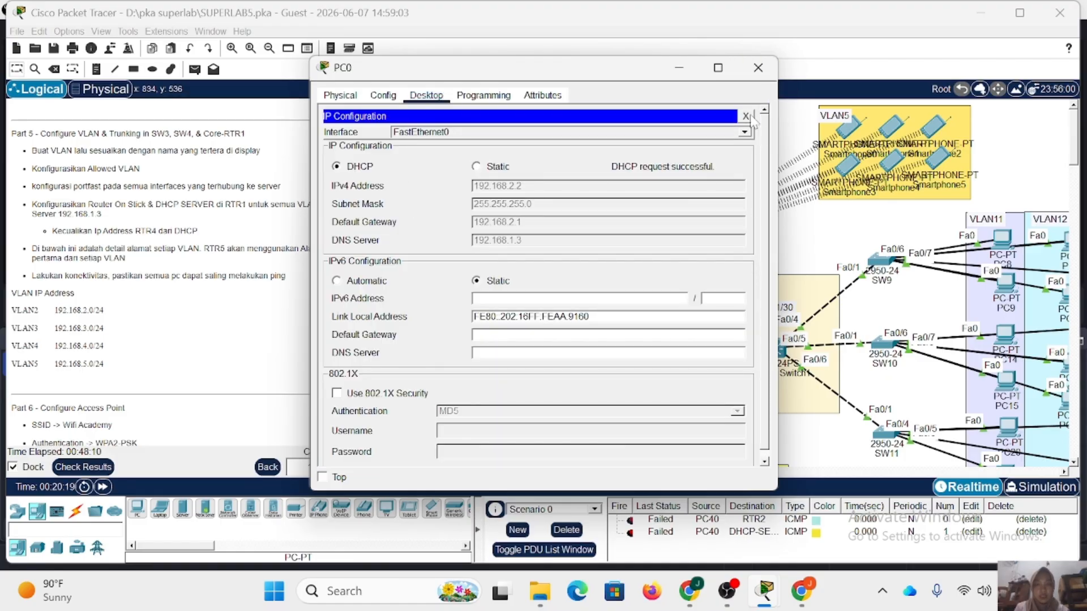
left_click(768, 75)
Switch PC1 in VLAN2 to DHCP addressing and close its window.
left_click(446, 185)
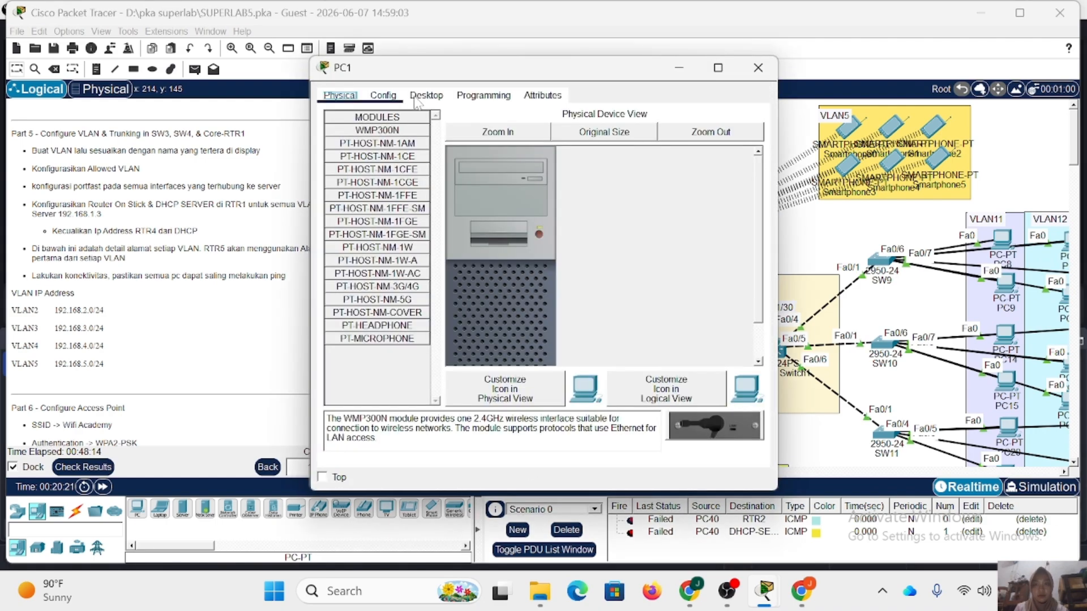
left_click(425, 95)
left_click(371, 148)
left_click(367, 166)
left_click(757, 68)
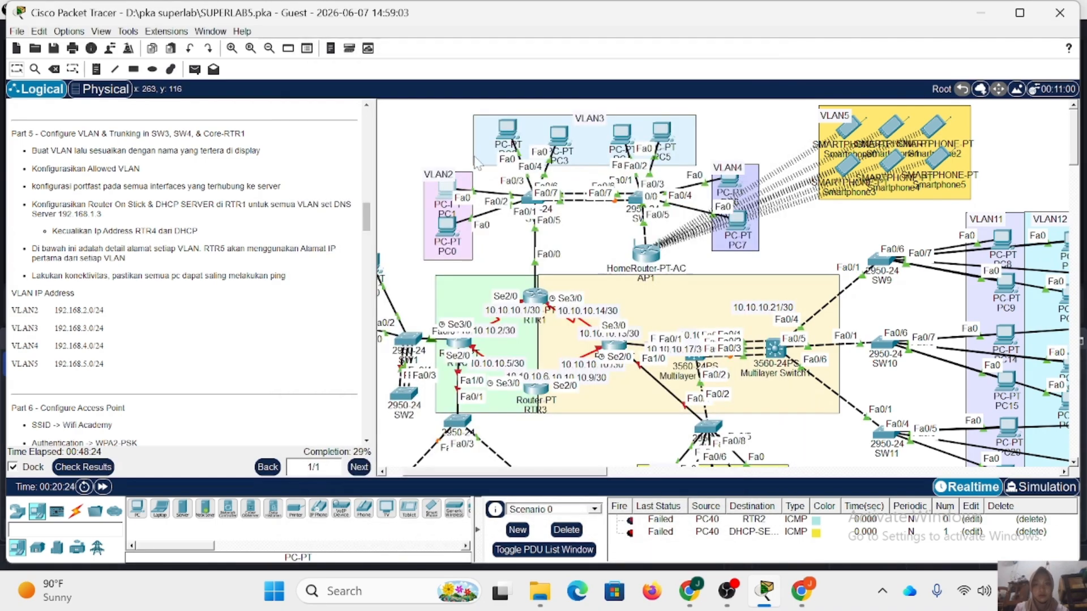
Switch PC2 in VLAN3 to DHCP addressing and close its window.
left_click(507, 132)
left_click(426, 95)
left_click(366, 133)
left_click(339, 165)
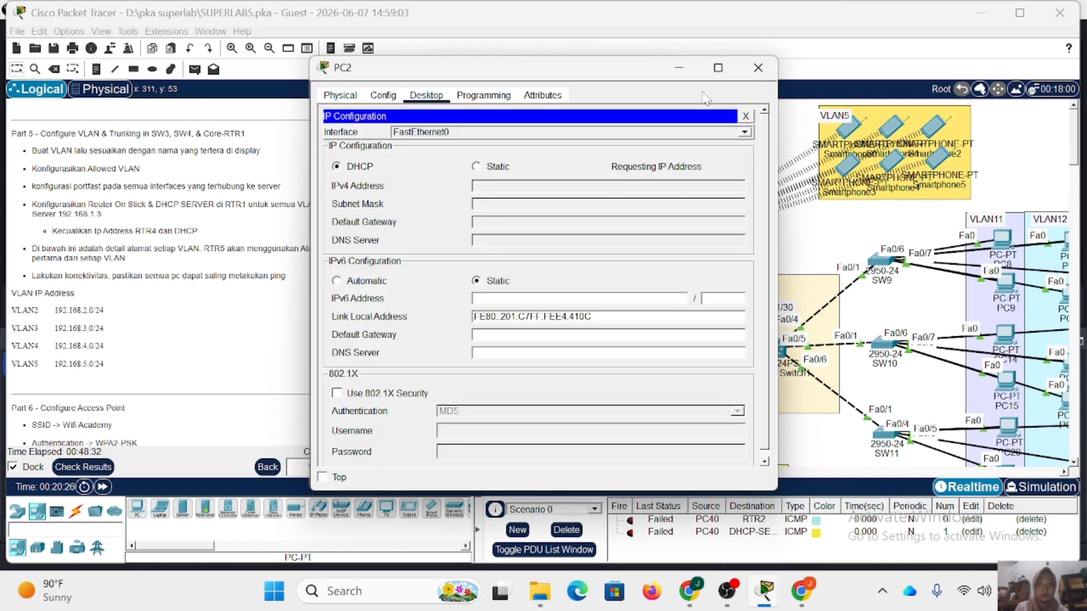
left_click(758, 67)
Switch PC3 in VLAN3 to DHCP addressing and close its window.
left_click(559, 136)
left_click(425, 96)
left_click(368, 150)
left_click(336, 166)
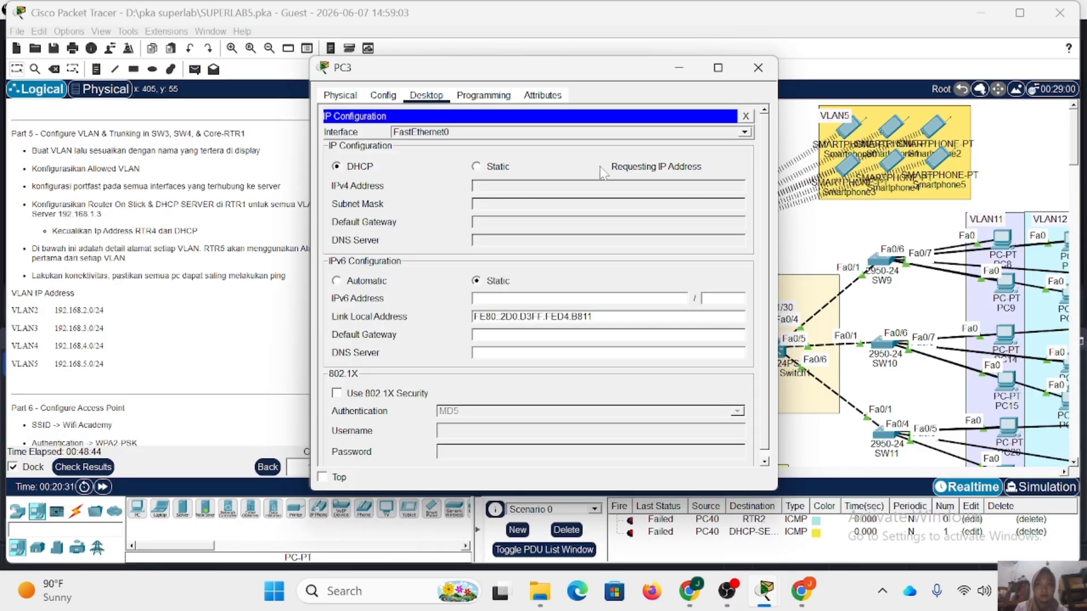
left_click(761, 71)
Switch PC4 in VLAN3 to DHCP addressing and close its window.
left_click(626, 136)
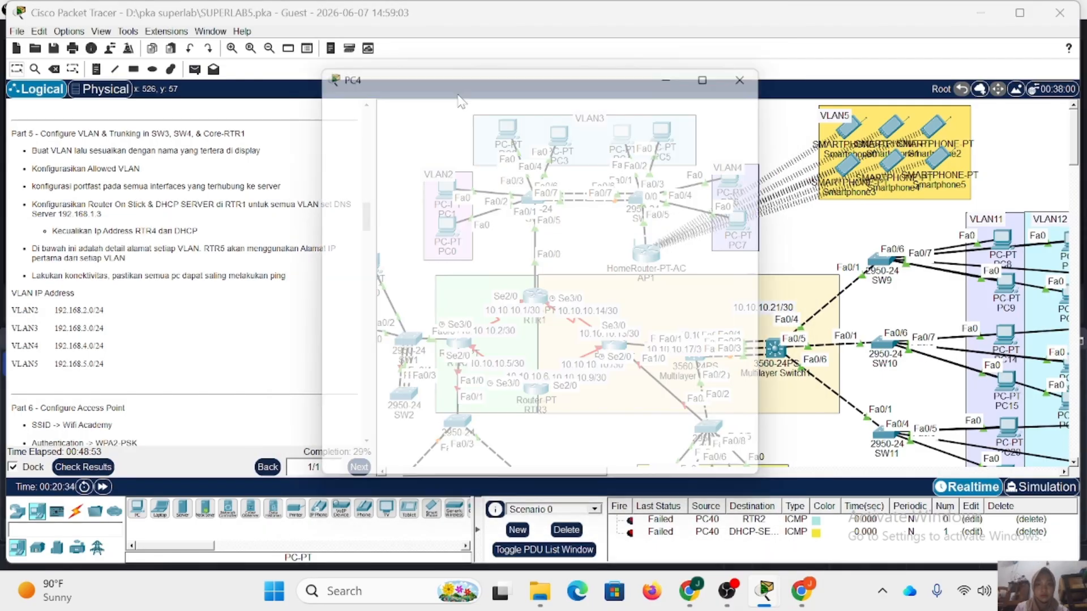
left_click(426, 95)
left_click(382, 142)
left_click(338, 166)
left_click(758, 67)
Switch PC5 in VLAN3 to DHCP addressing and close its window.
left_click(663, 138)
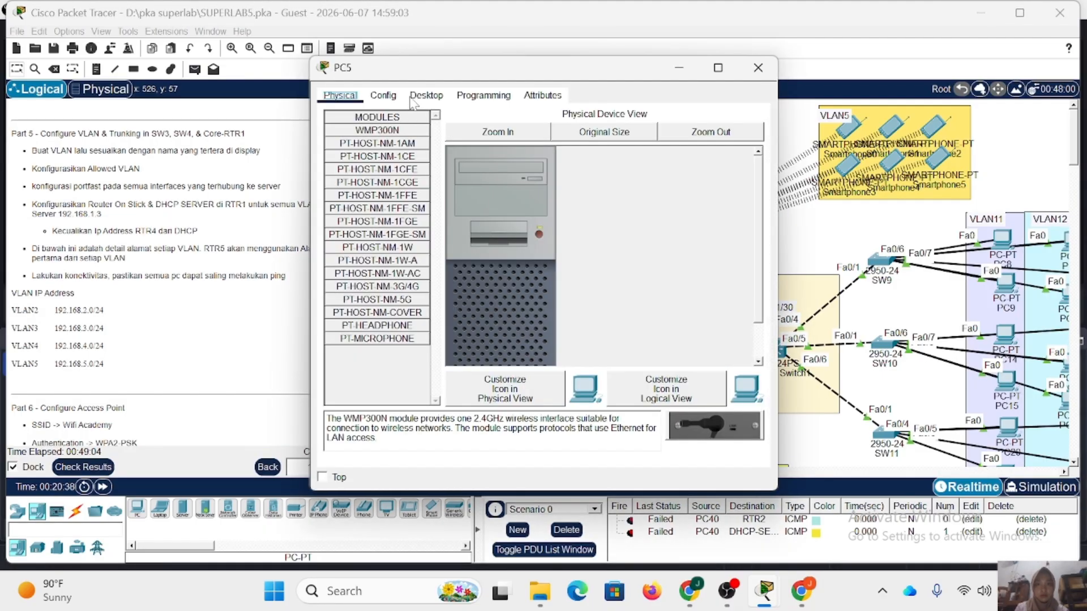
left_click(426, 95)
left_click(379, 142)
left_click(338, 165)
left_click(757, 67)
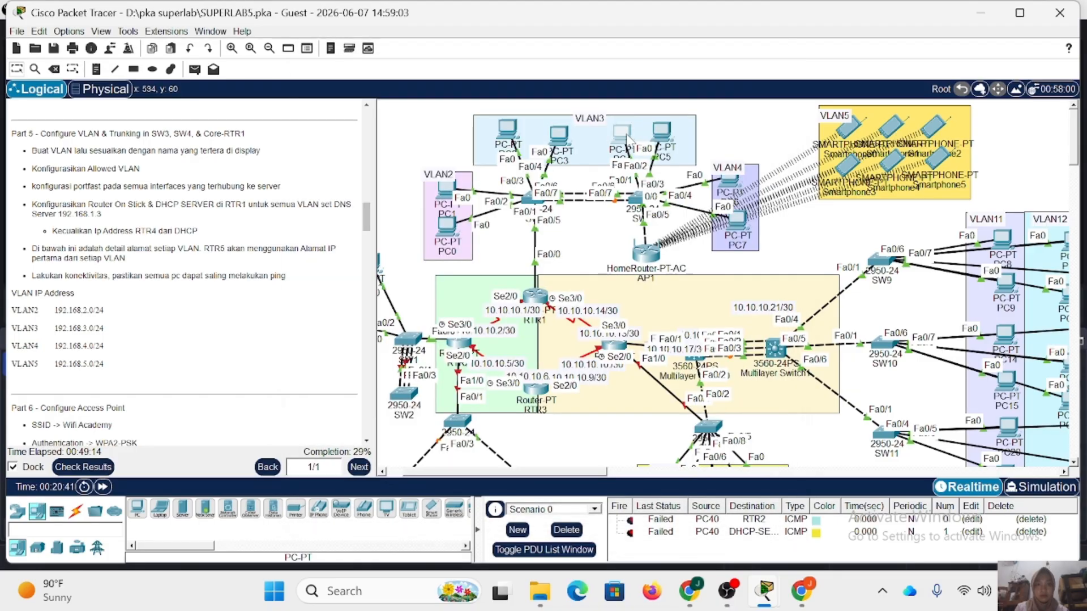
Switch PC6 in VLAN4 to DHCP addressing and close its window.
left_click(729, 187)
left_click(426, 96)
left_click(379, 142)
left_click(337, 166)
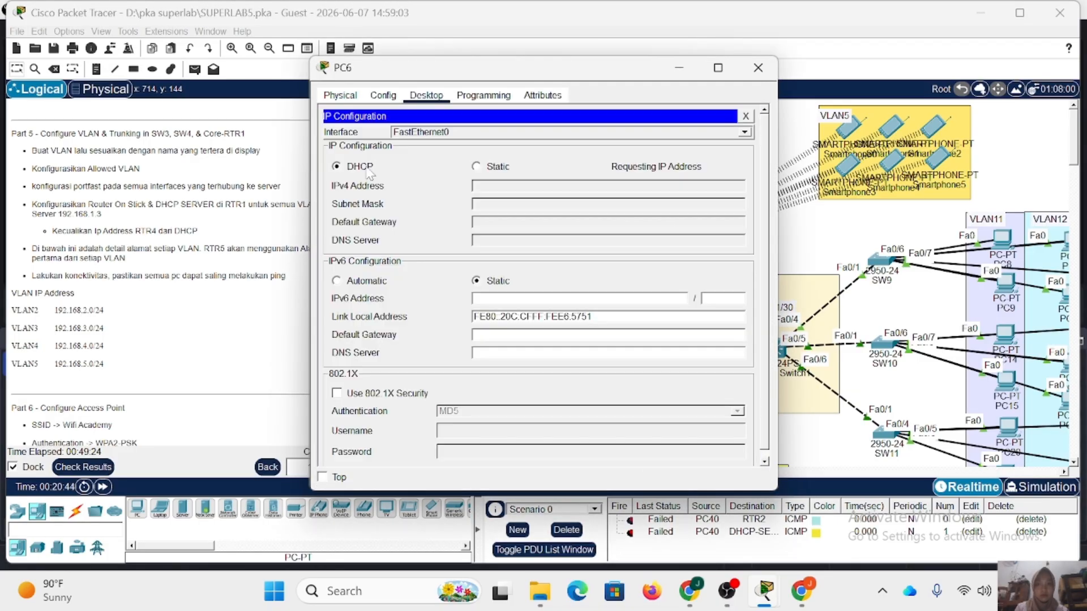
left_click(758, 67)
Switch PC7 in VLAN4 to DHCP addressing and close its window.
left_click(739, 225)
left_click(426, 95)
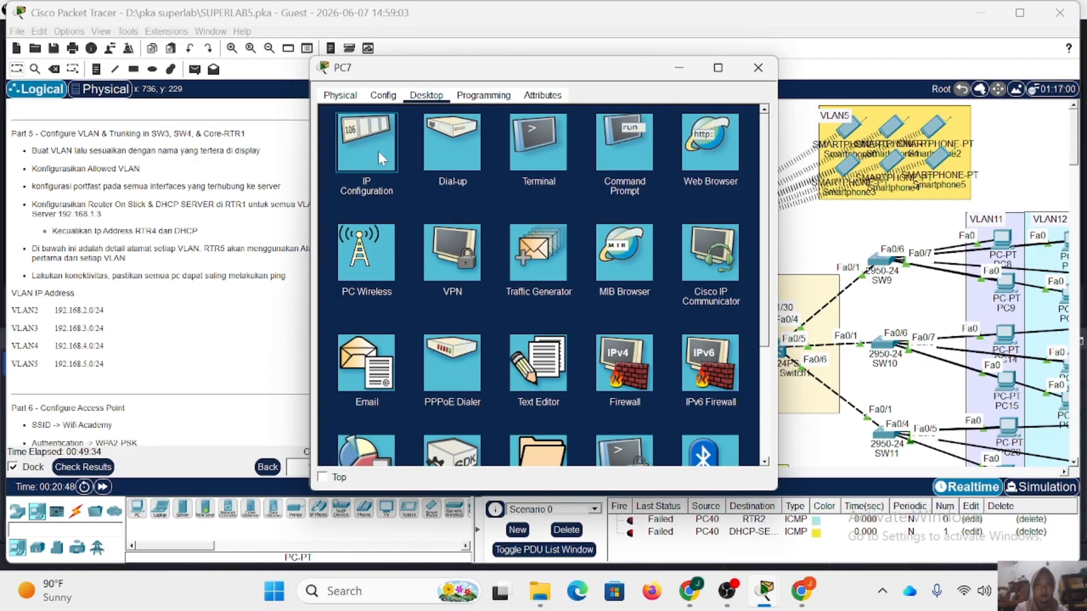
left_click(379, 144)
left_click(338, 166)
left_click(757, 63)
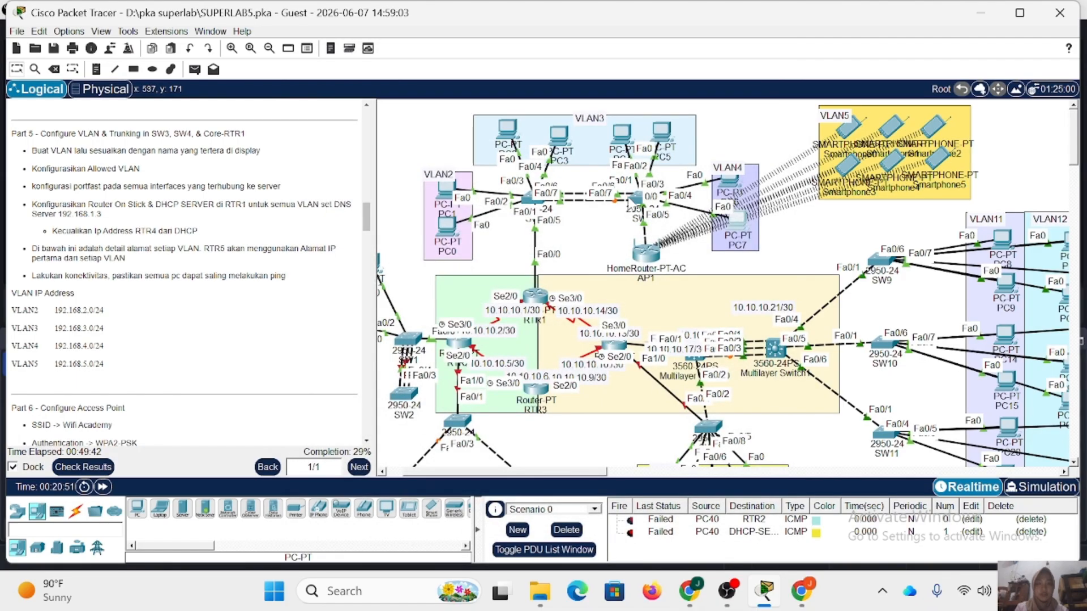
Following the Part 6 instructions, set AP1's internet connection type to Wireless AP.
scroll(510, 226, "down", 1)
scroll(242, 266, "down", 5)
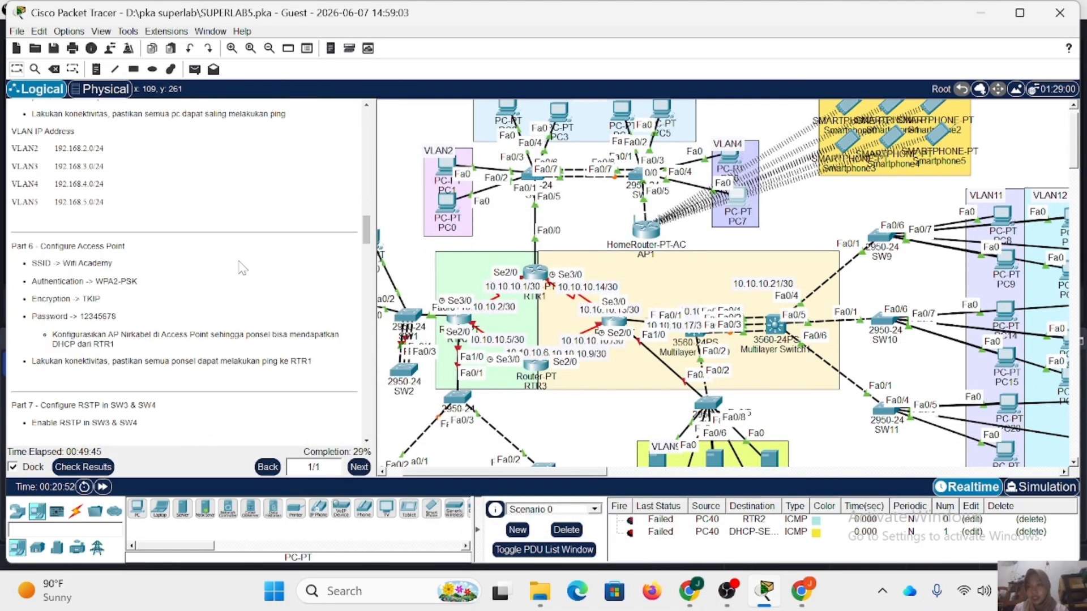
scroll(136, 264, "down", 2)
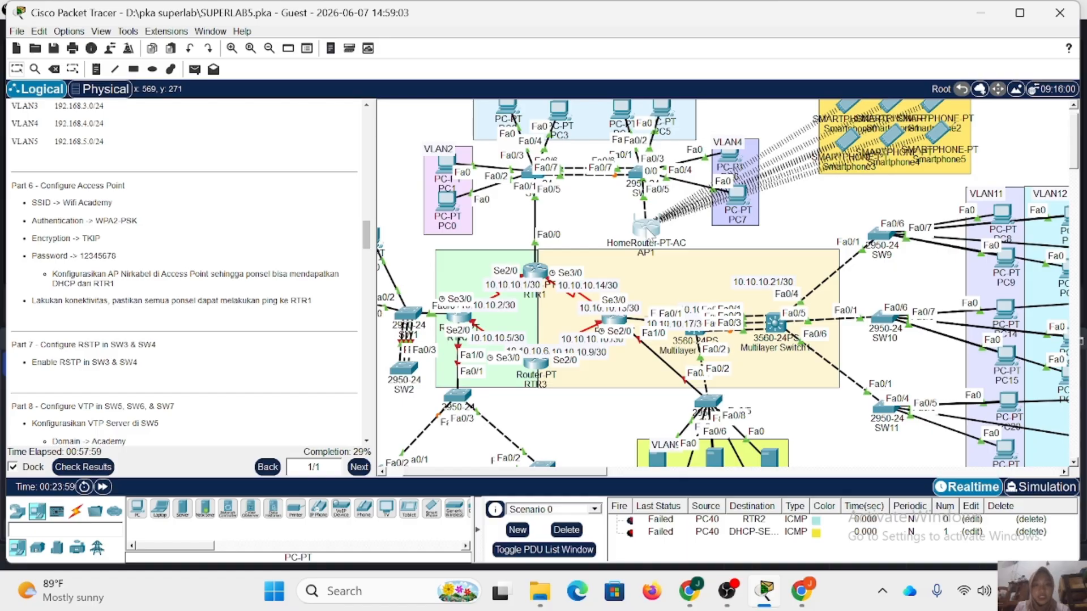
left_click(645, 228)
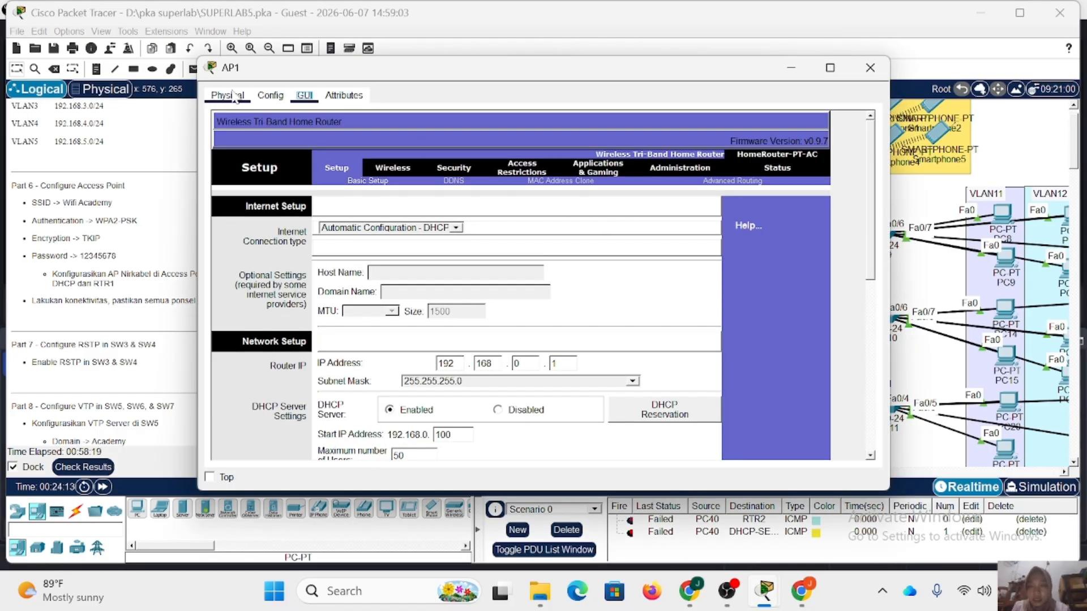
left_click(457, 228)
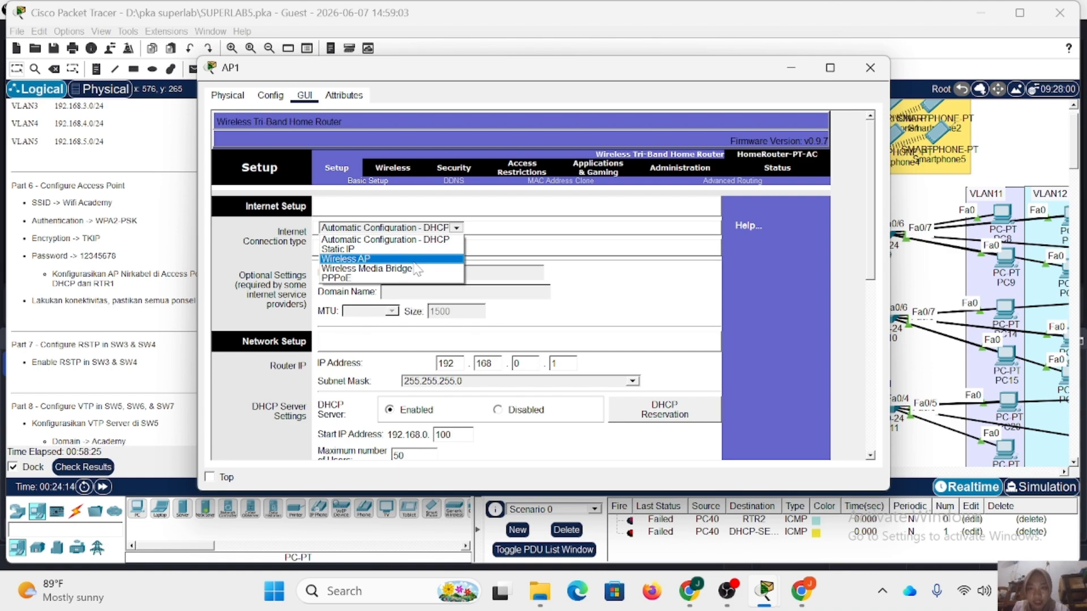
left_click(390, 254)
left_click(307, 239)
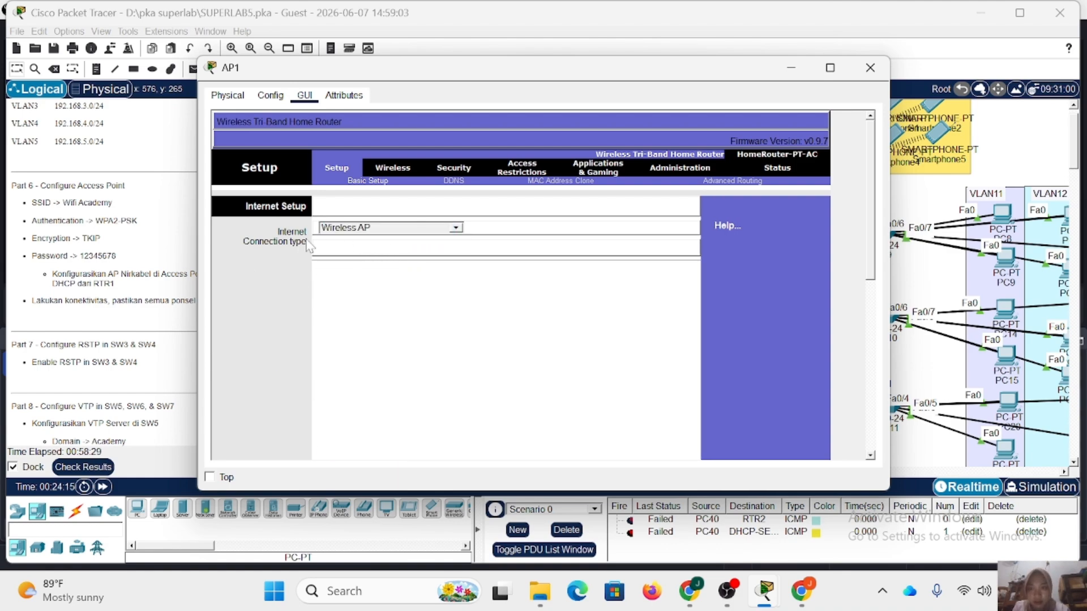
scroll(611, 270, "down", 3)
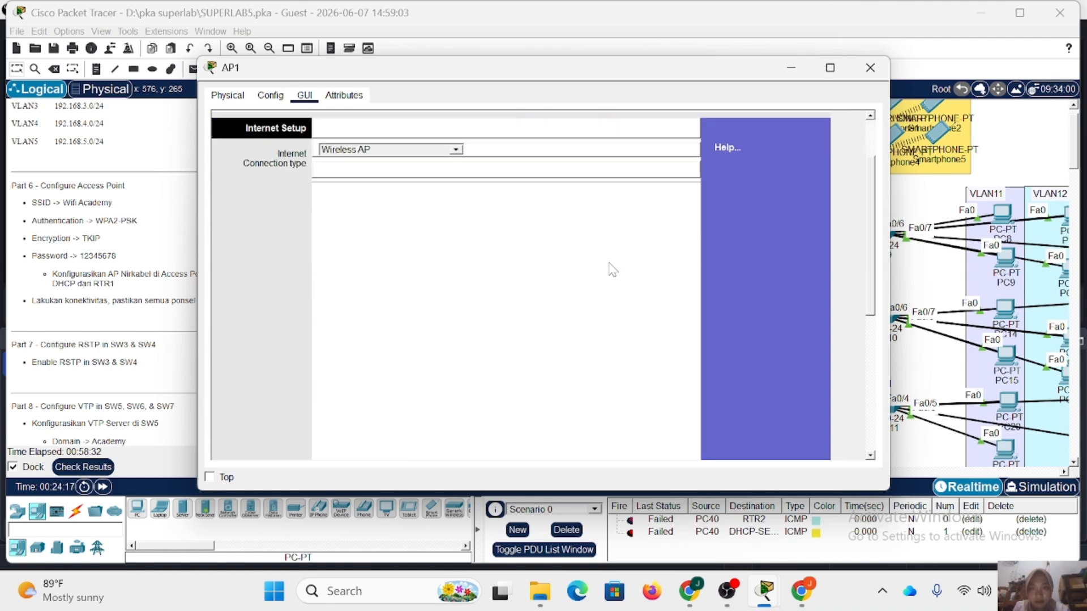
left_click(394, 160)
left_click(456, 147)
left_click(433, 177)
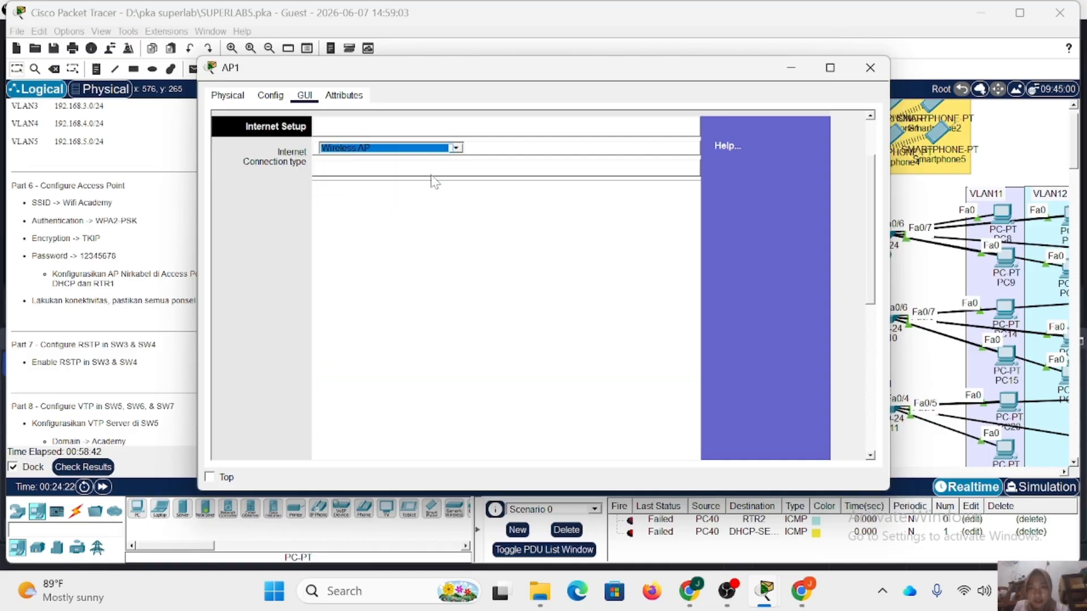
Set AP1's 2.4 GHz network name (SSID) to WifiAcademy and save the settings.
scroll(393, 148, "up", 1)
left_click(394, 138)
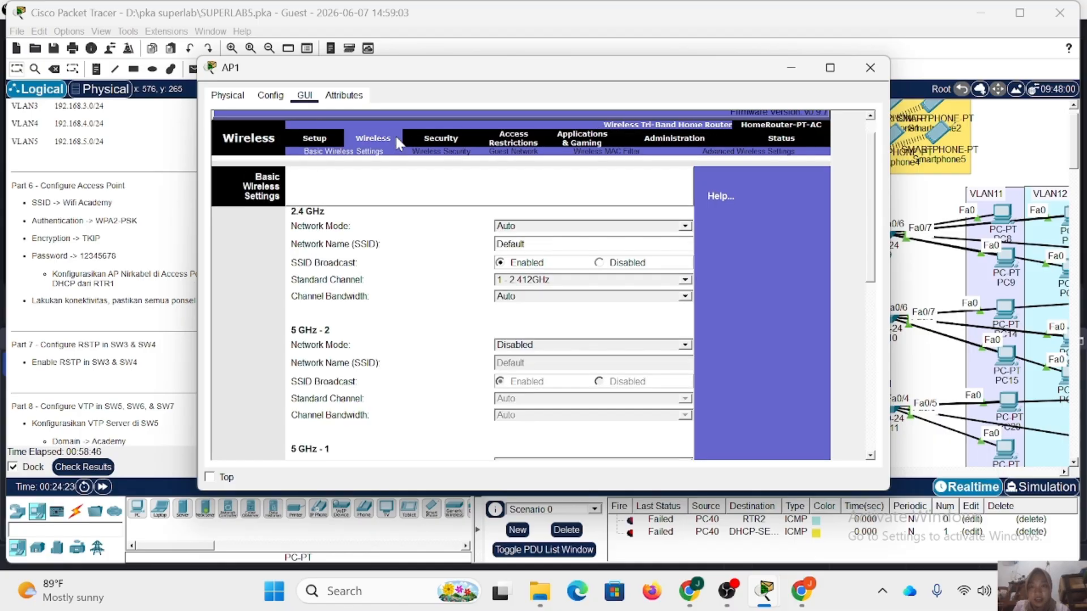
double_click(524, 244)
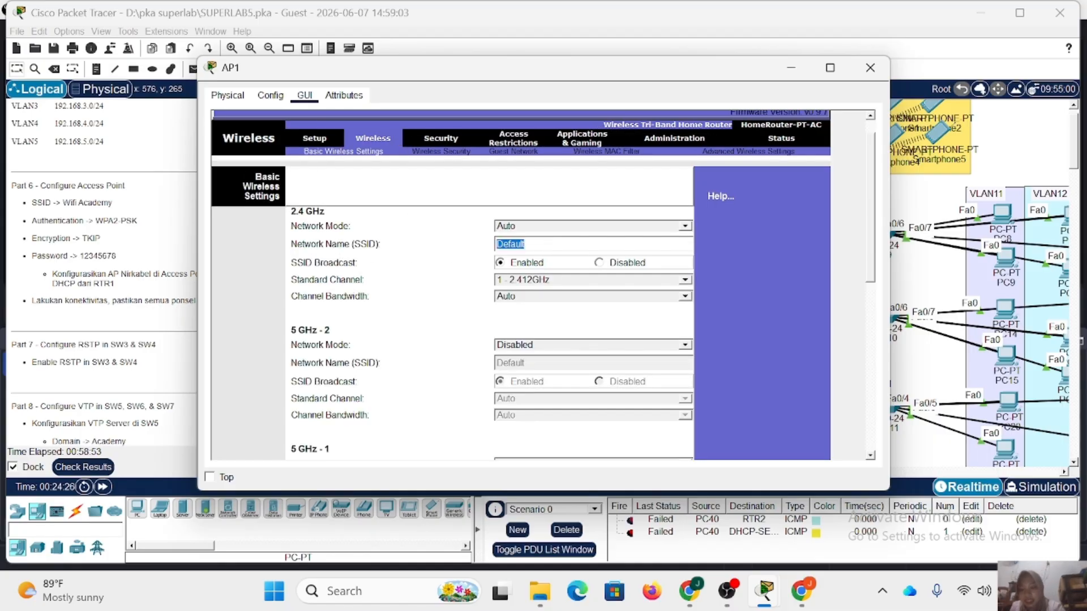
type("Wifi")
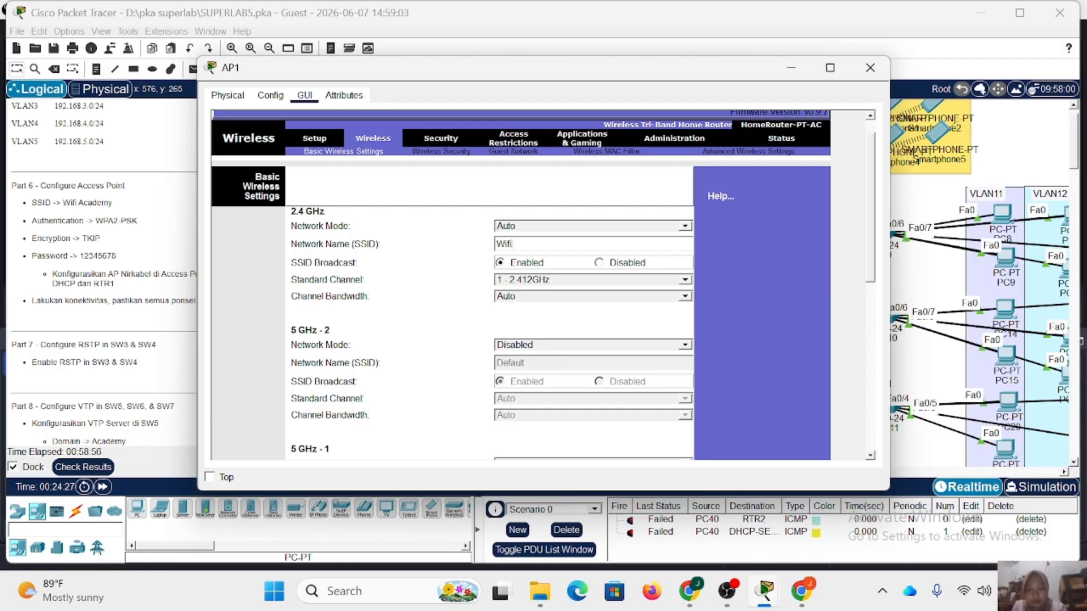
type("Academy")
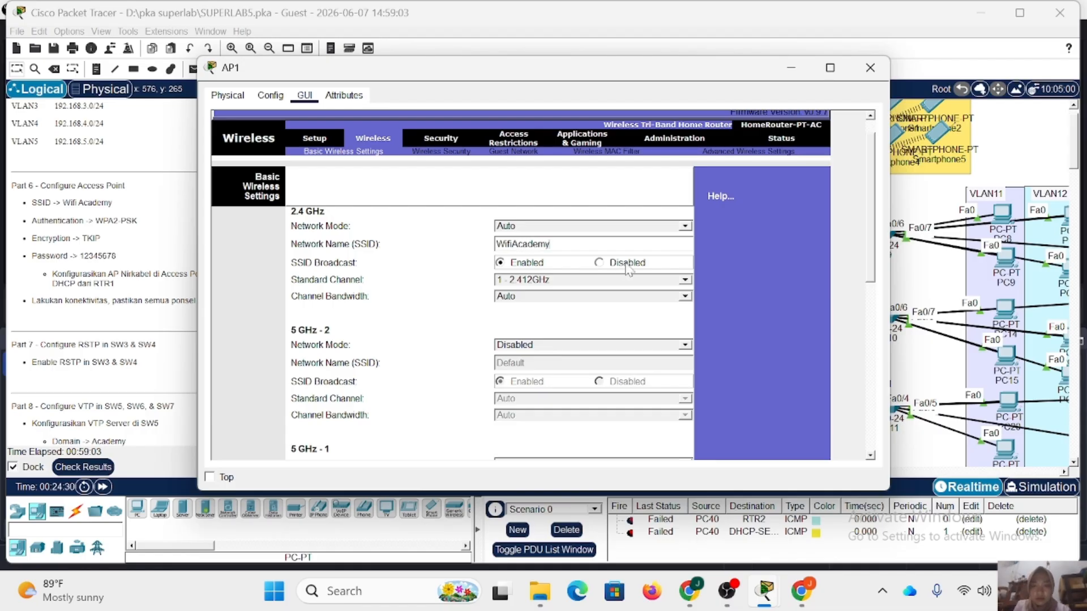
scroll(427, 368, "down", 10)
left_click(514, 442)
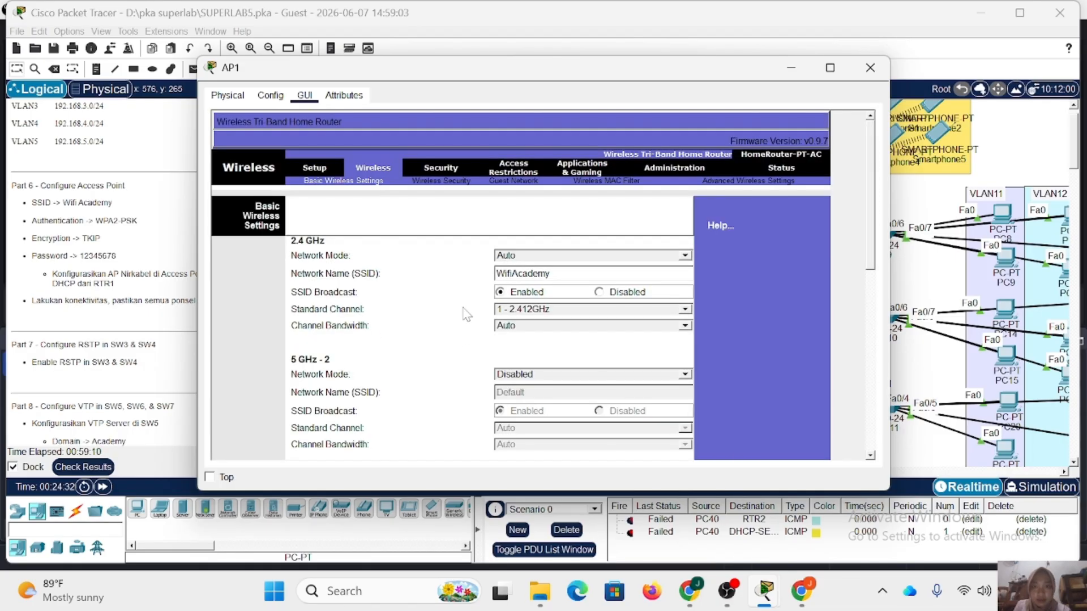
Set AP1's 2.4 GHz wireless security mode to WPA2 Personal with TKIP encryption.
left_click(432, 182)
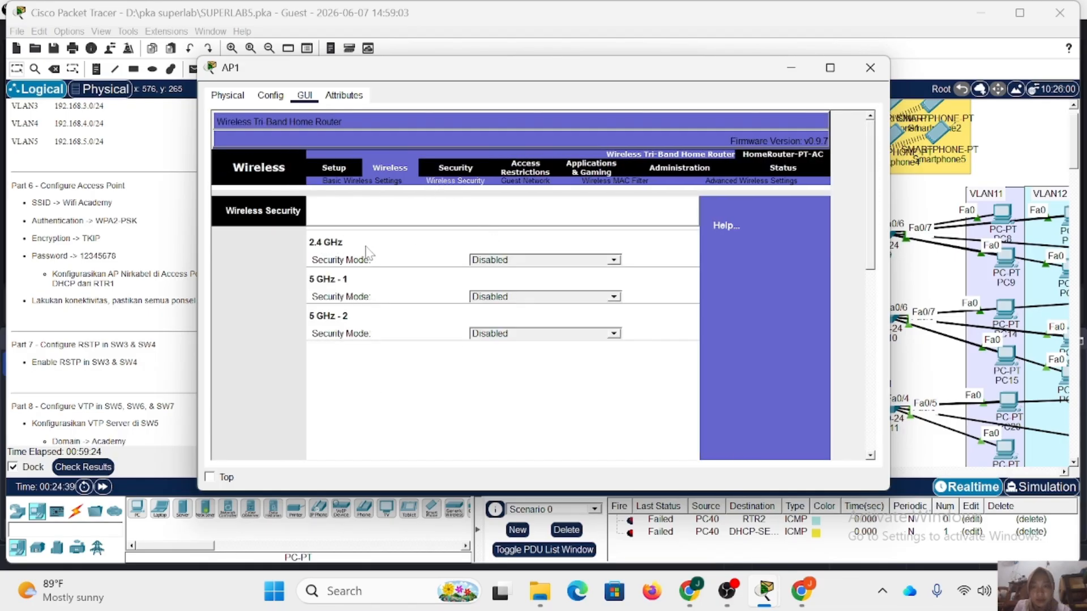
left_click(508, 260)
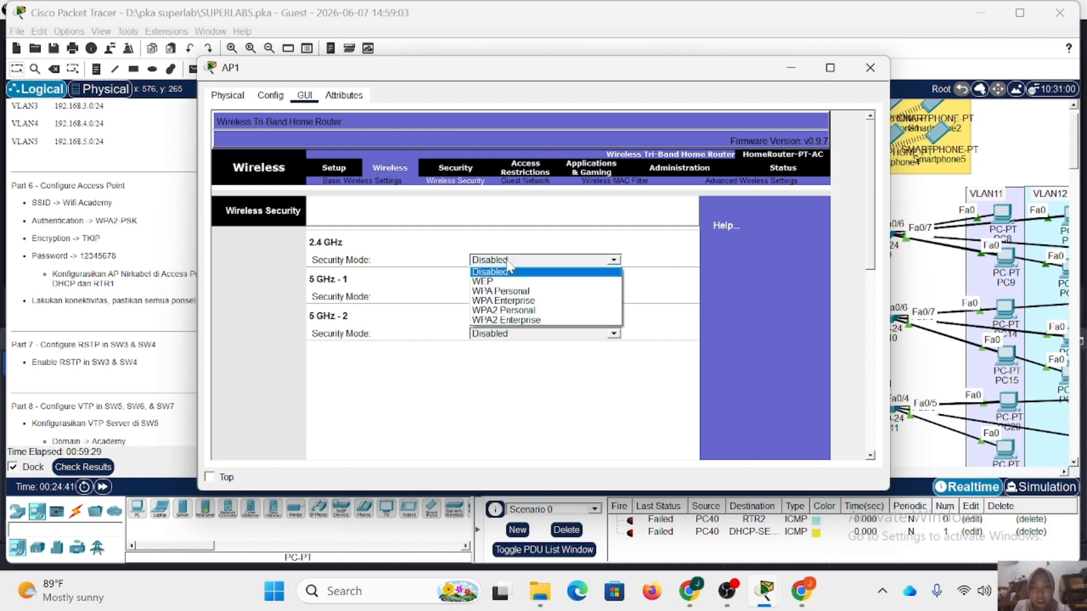
left_click(522, 311)
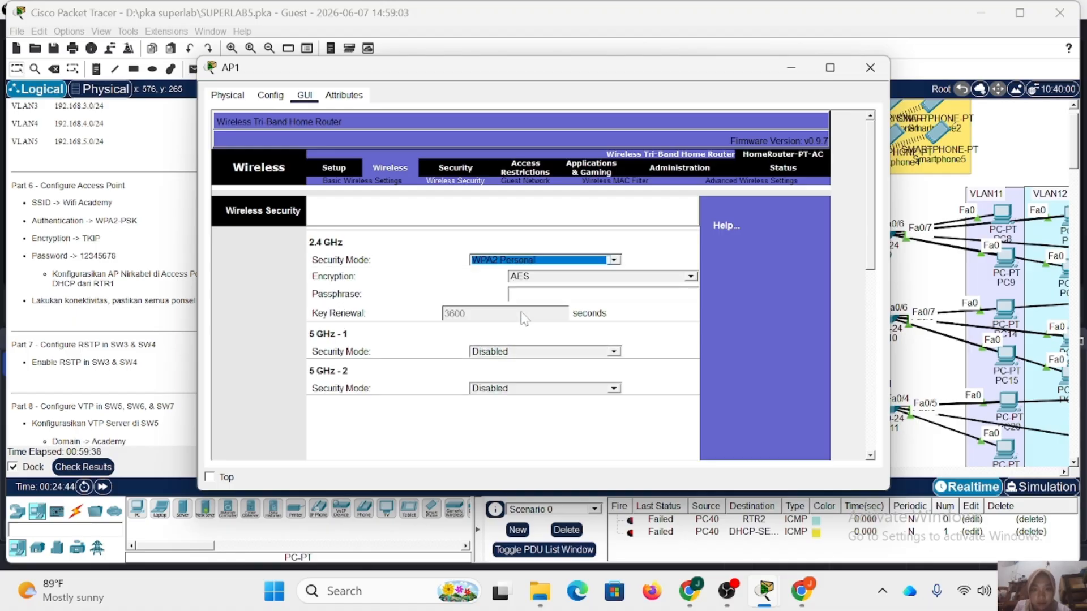
left_click(546, 277)
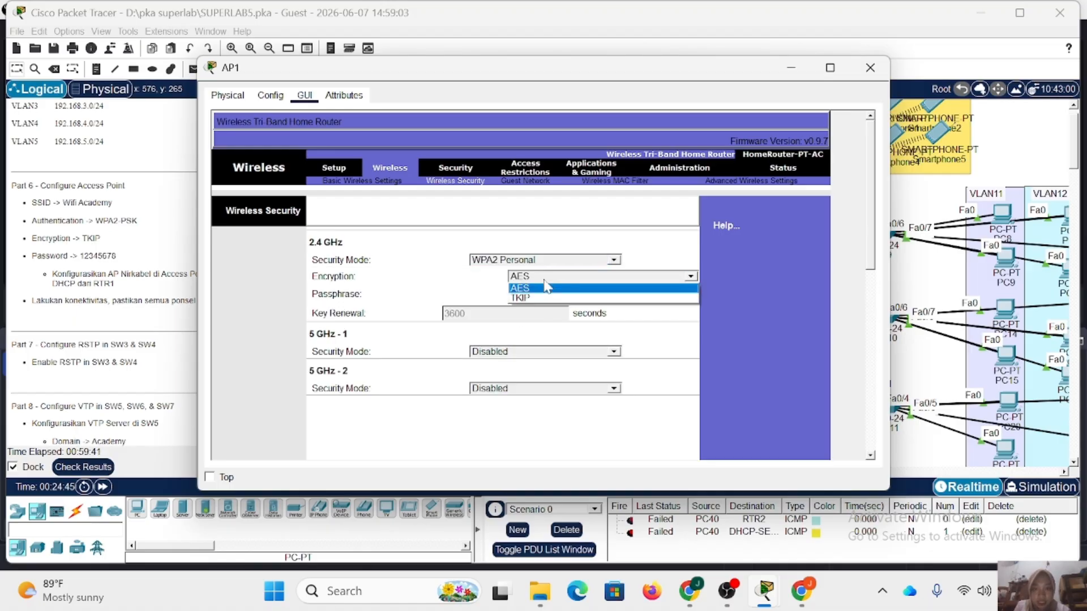
left_click(548, 299)
left_click(548, 294)
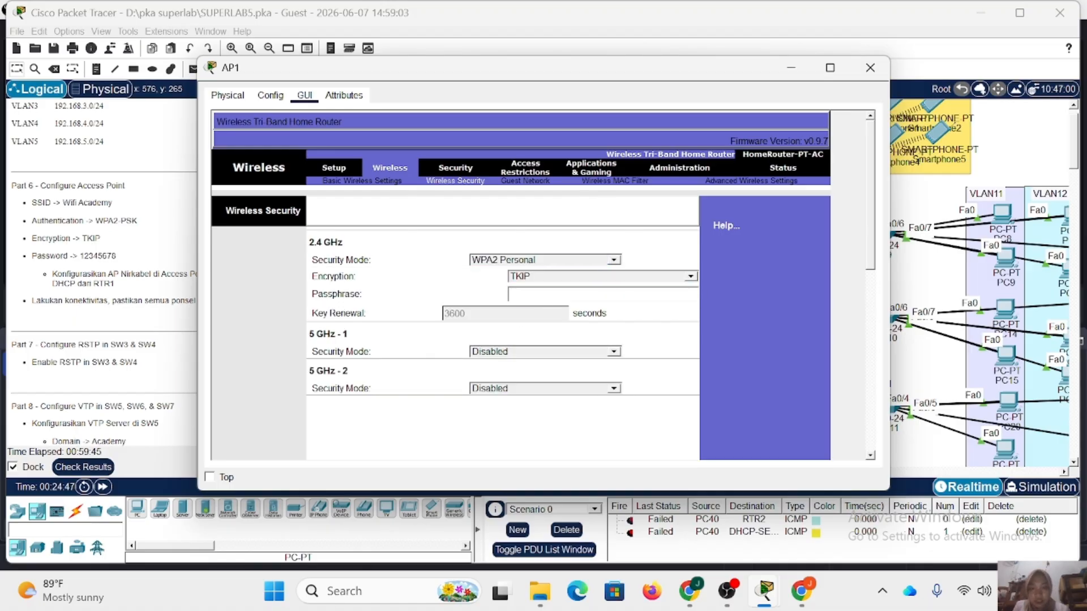
Enter the passphrase for AP1's 2.4 GHz network, save the settings and close AP1's window.
type("1234567")
type("8")
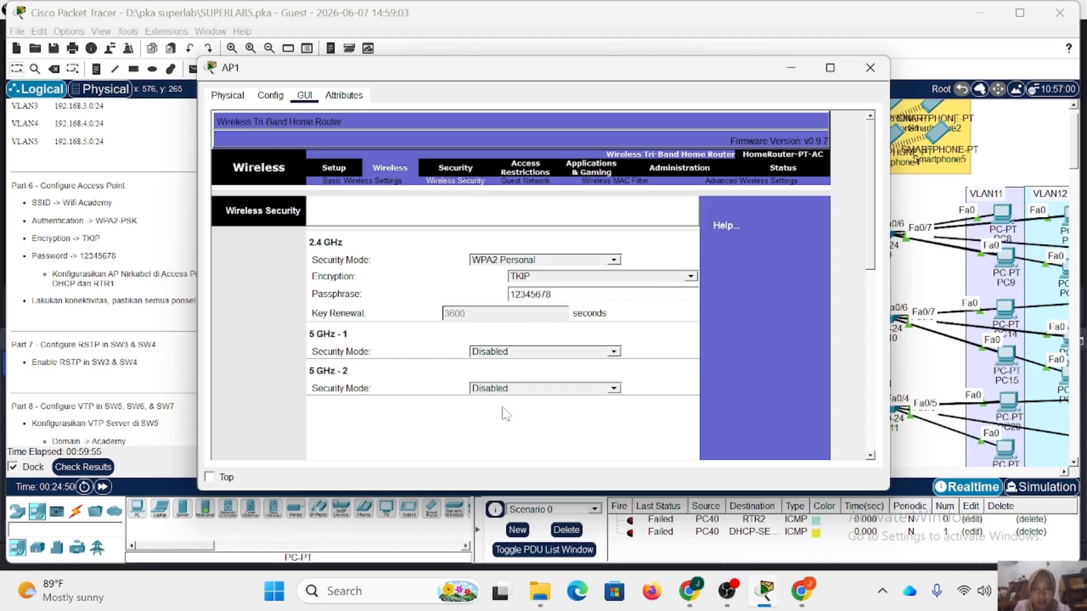
scroll(508, 417, "down", 5)
left_click(536, 444)
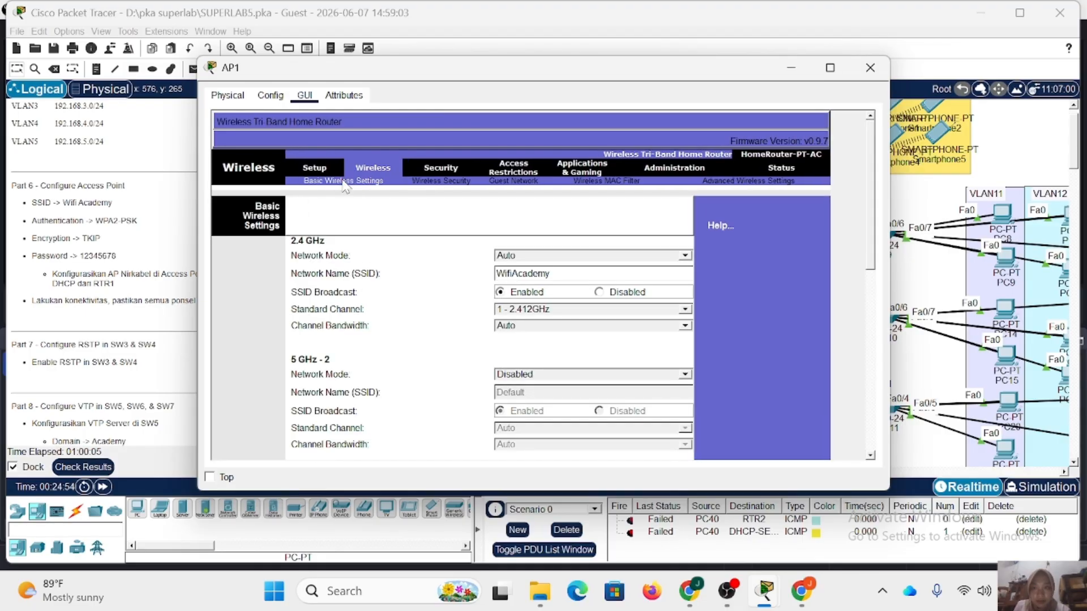
left_click(343, 181)
scroll(384, 226, "down", 10)
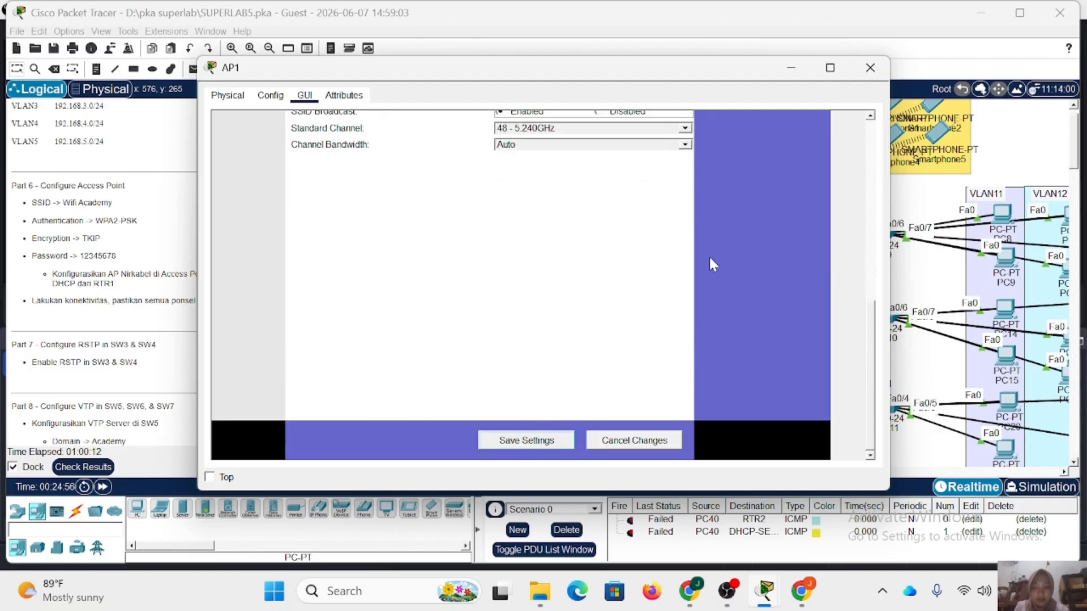
left_click(870, 67)
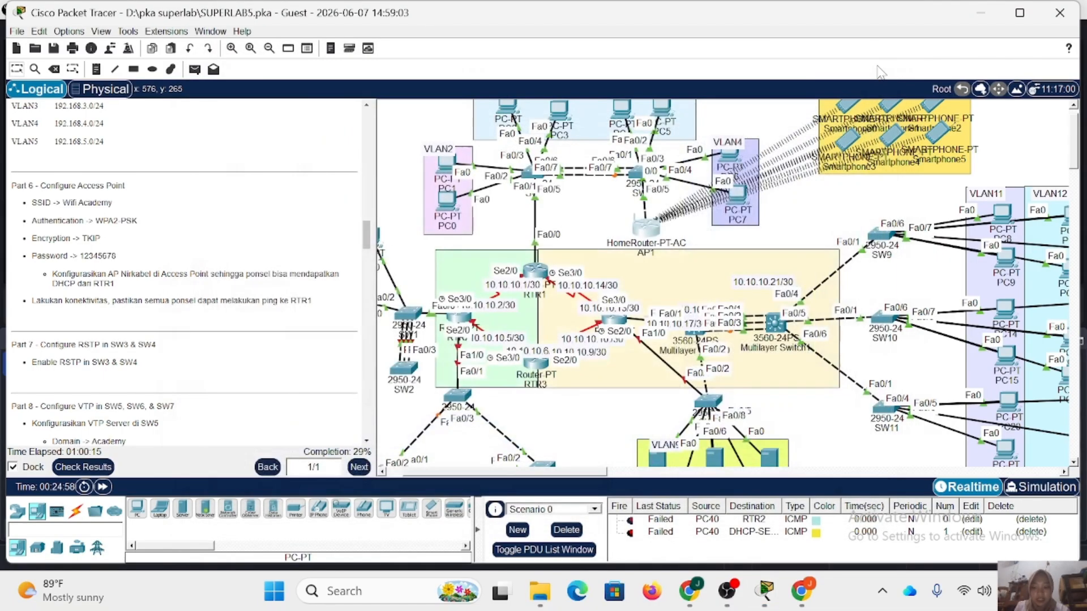
On Smartphone0's Wireless0 interface in VLAN5, choose WPA2-PSK authentication and set the SSID to WifiAcademy.
scroll(852, 148, "up", 1)
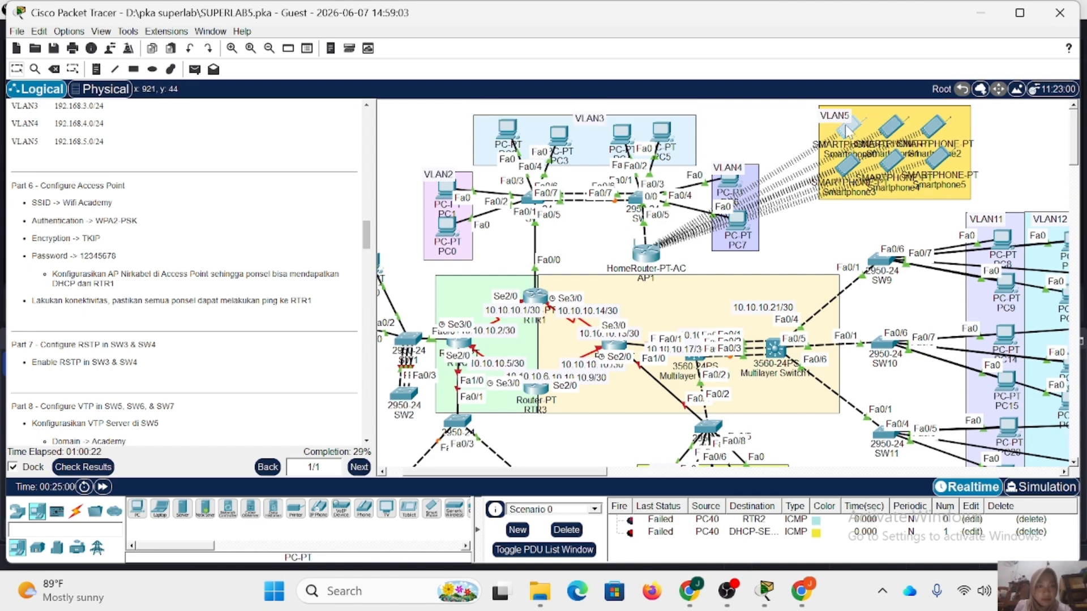
left_click(846, 130)
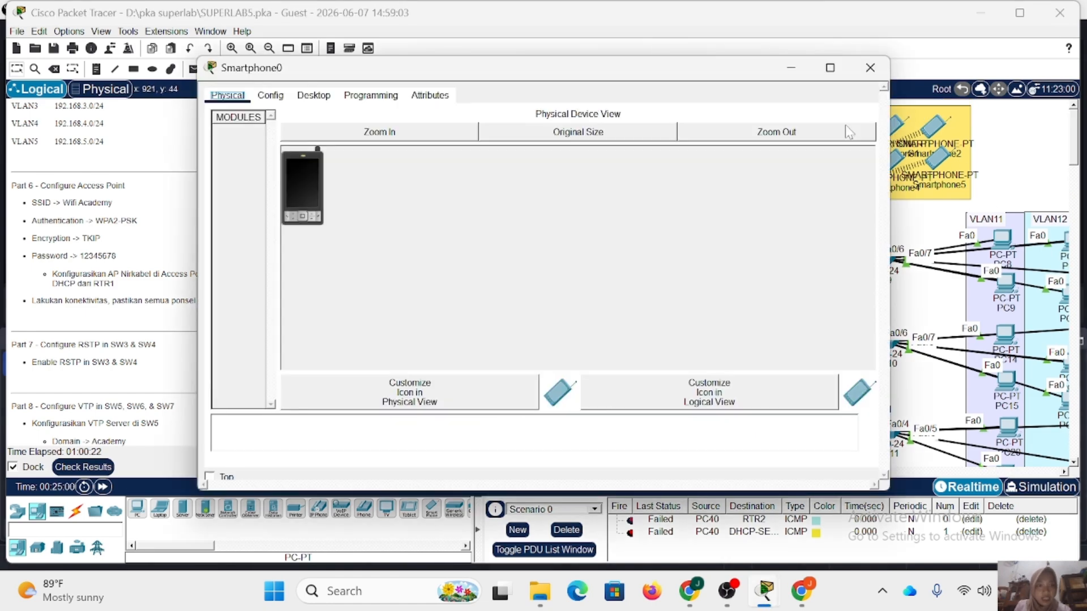
left_click(275, 97)
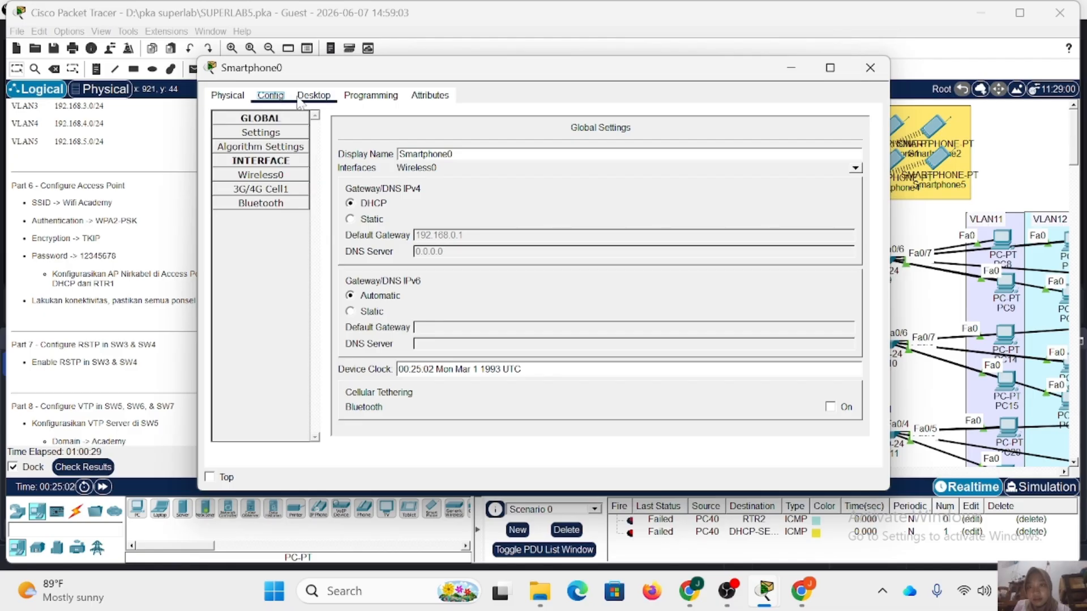
left_click(290, 180)
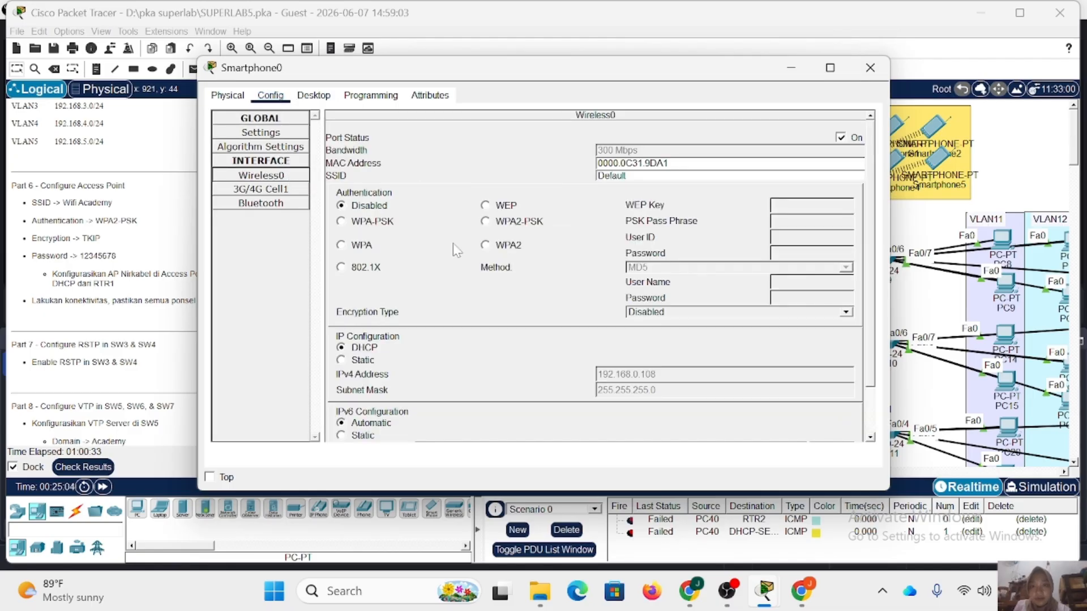
left_click(513, 225)
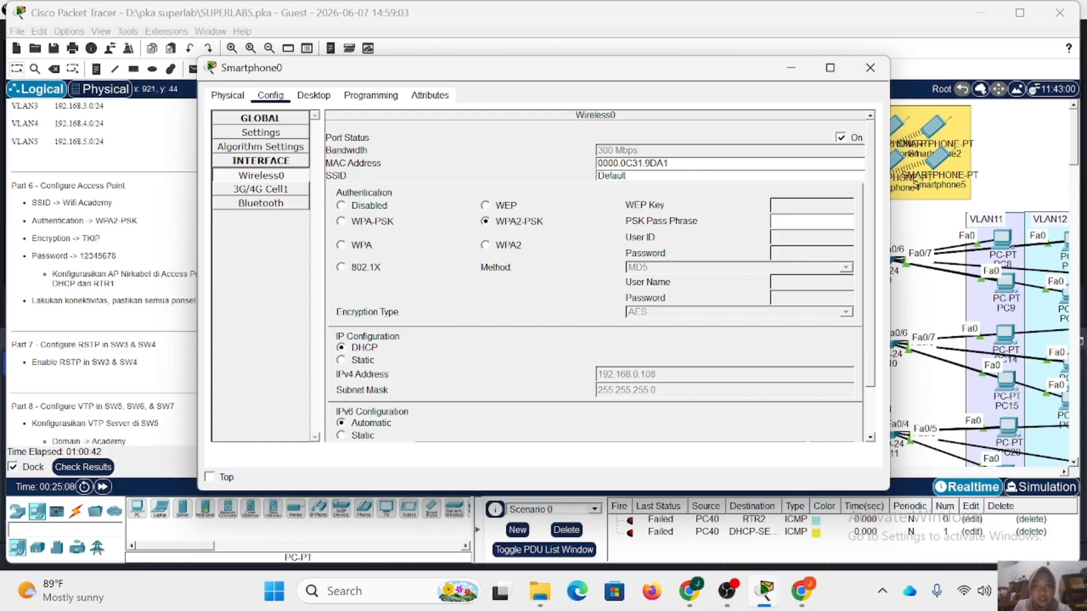
left_click_drag(627, 176, 562, 180)
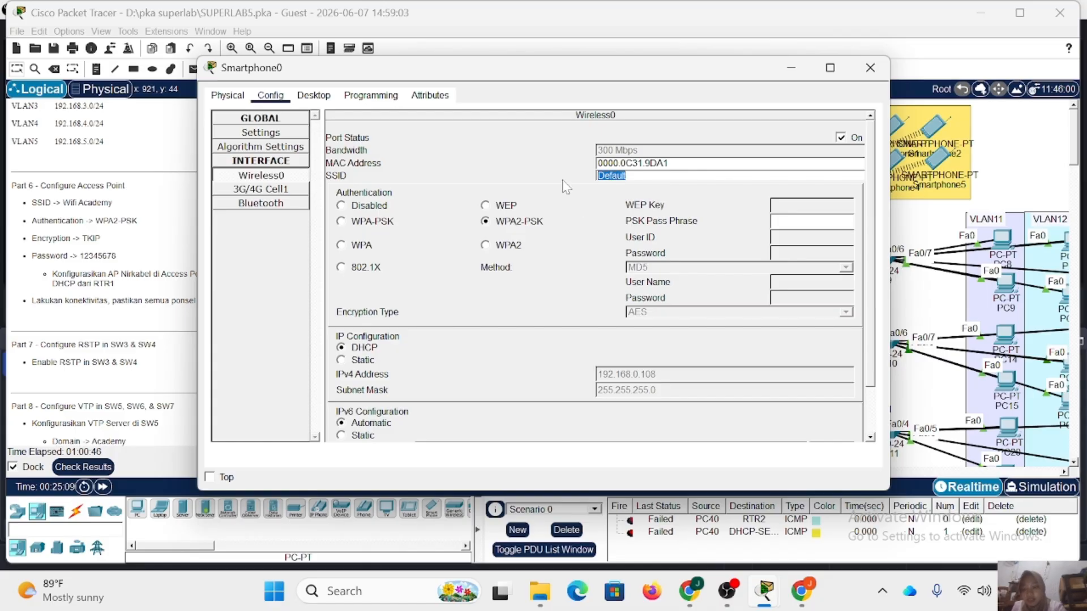
type("WifiA")
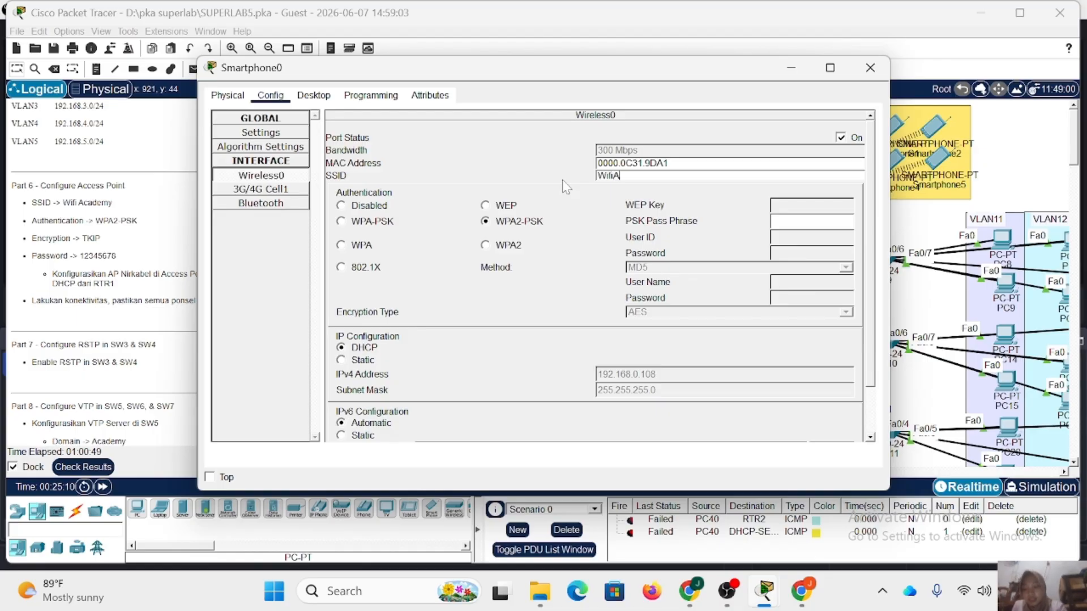
type("cademy")
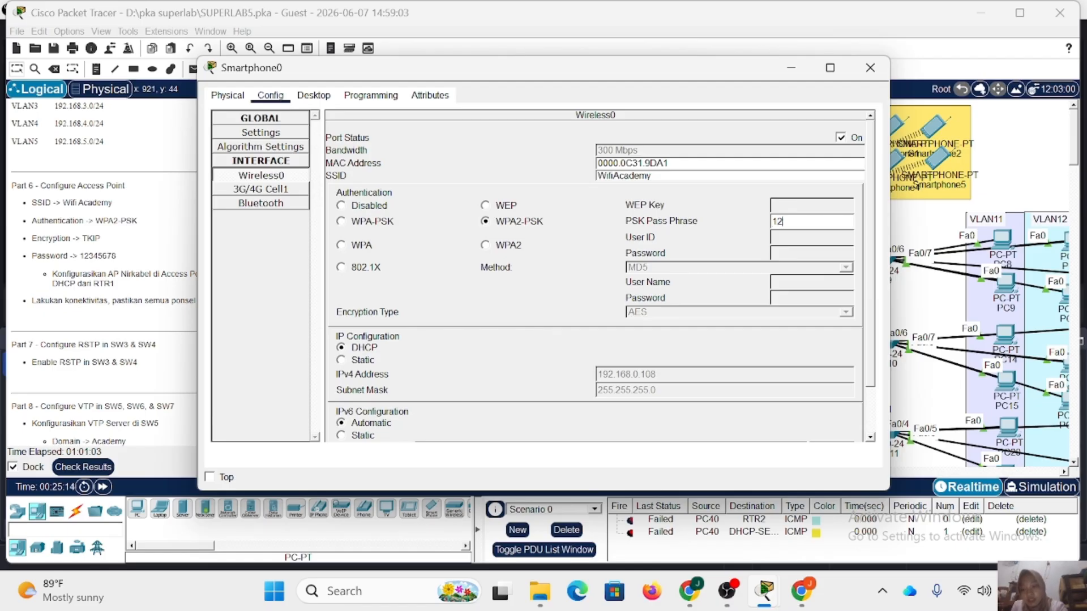
Enter Smartphone0's PSK pass phrase, set the encryption type to TKIP and close its window.
type("345678")
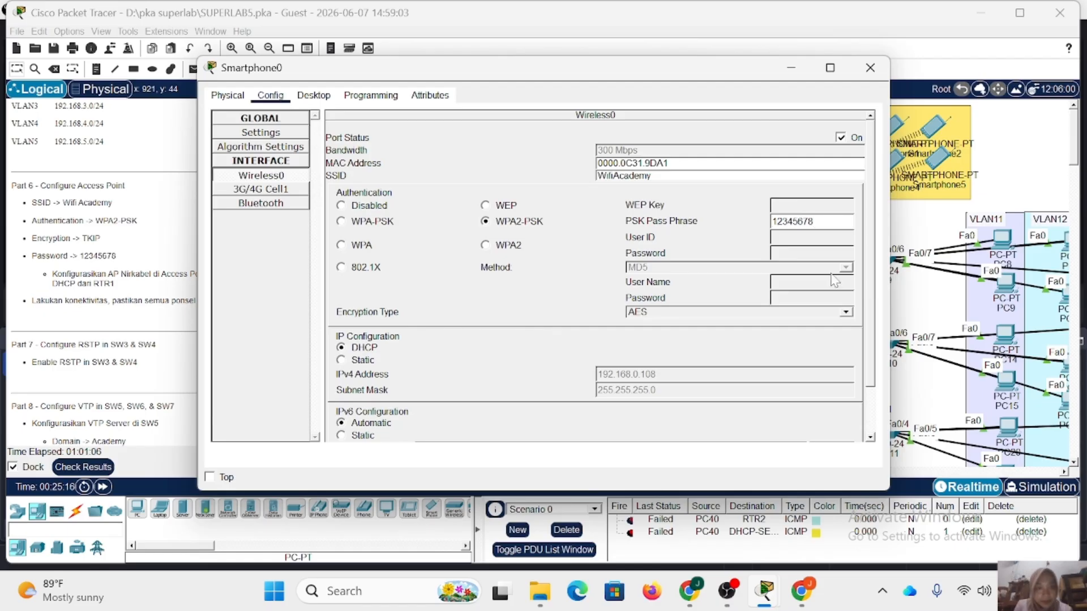
left_click(674, 315)
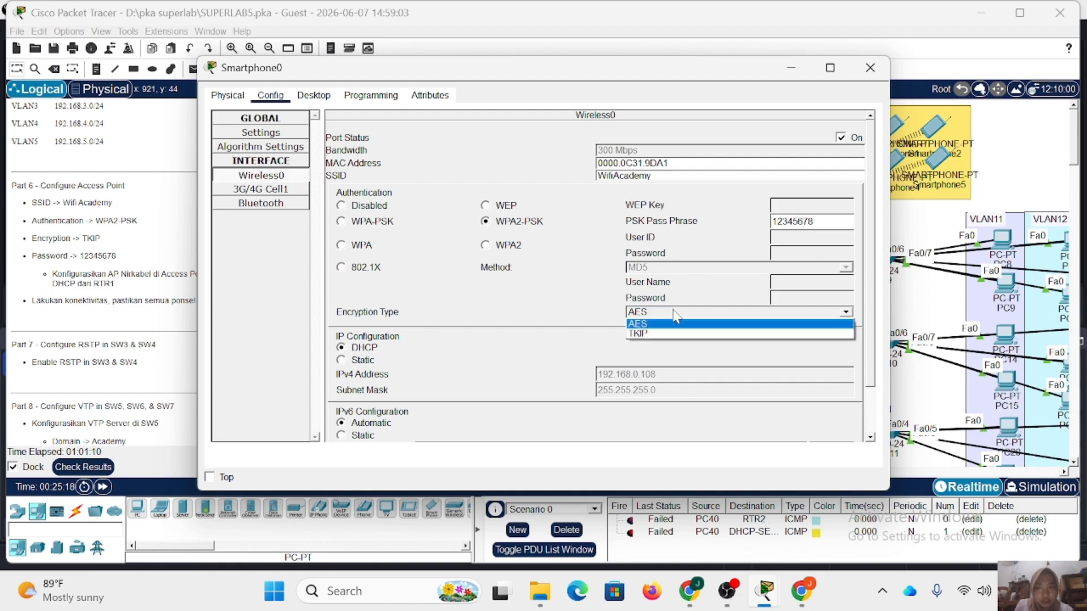
left_click(676, 334)
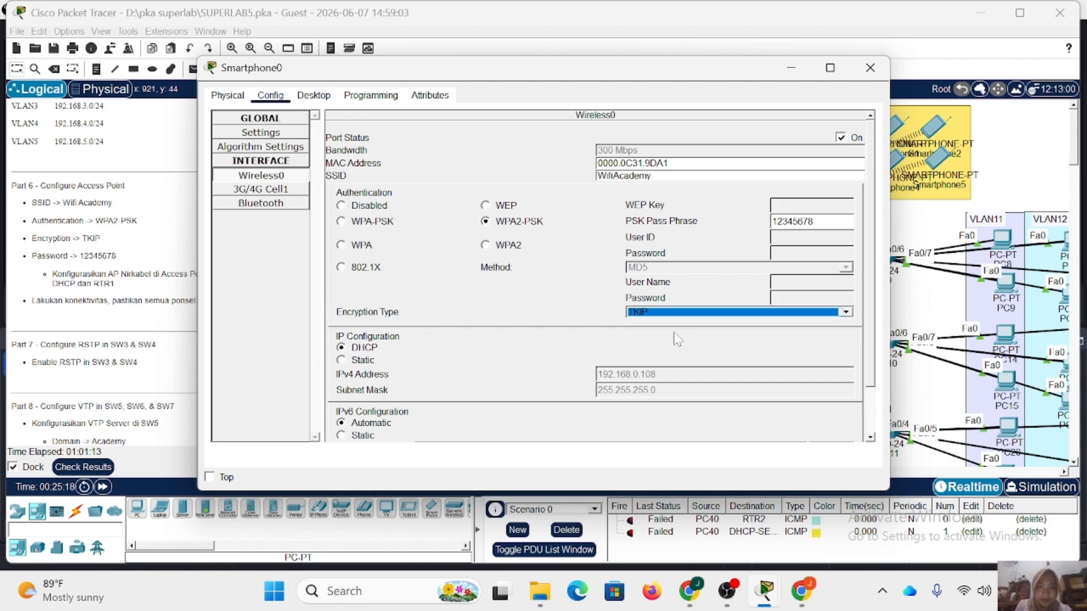
scroll(529, 317, "down", 2)
scroll(529, 317, "up", 2)
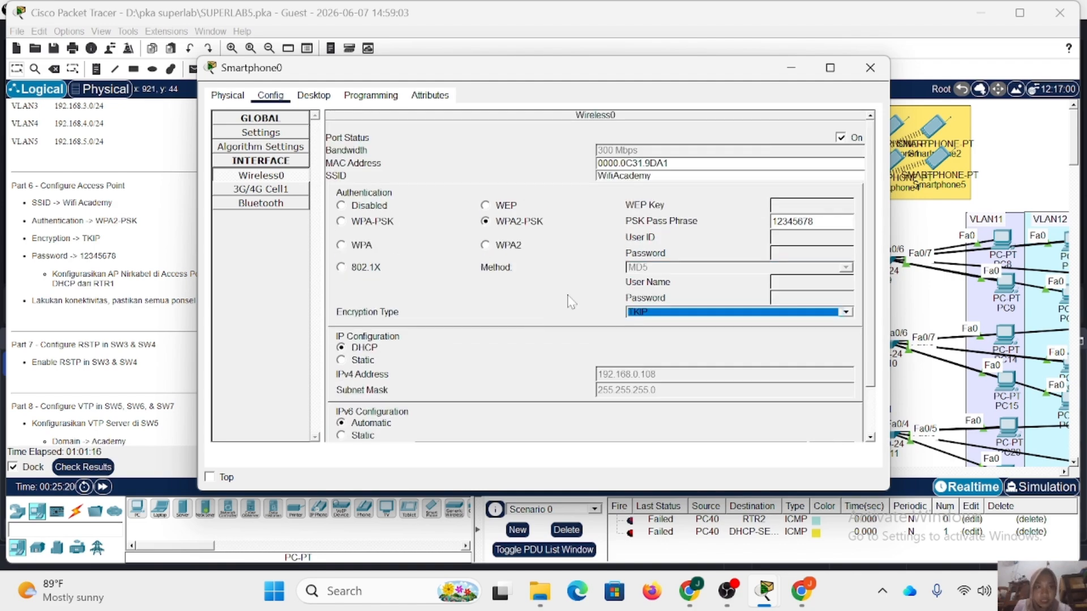
left_click(884, 71)
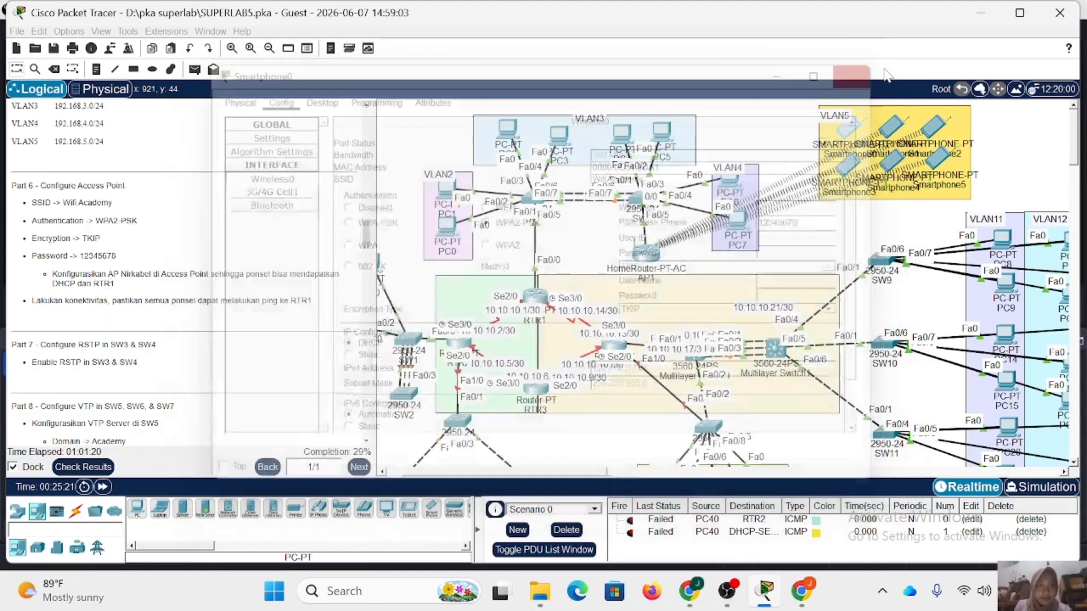
On Smartphone1's Wireless0 interface, set the SSID to WifiAcademy and choose WPA2-PSK authentication.
left_click(279, 103)
left_click(270, 176)
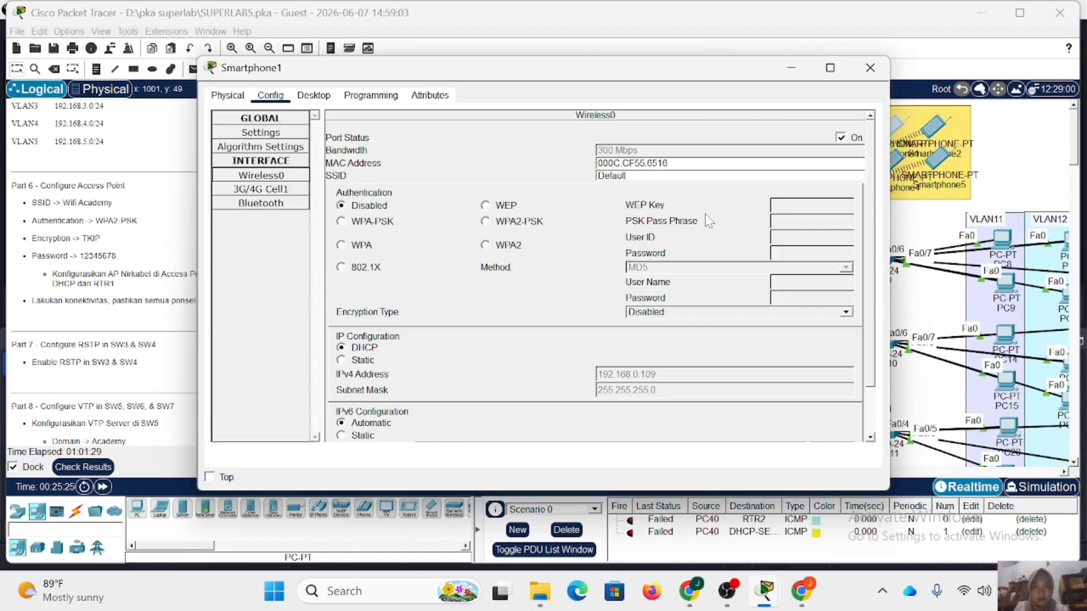
left_click_drag(639, 176, 538, 174)
type("A")
key("BackSpace")
type("WifiAcademy")
left_click(485, 221)
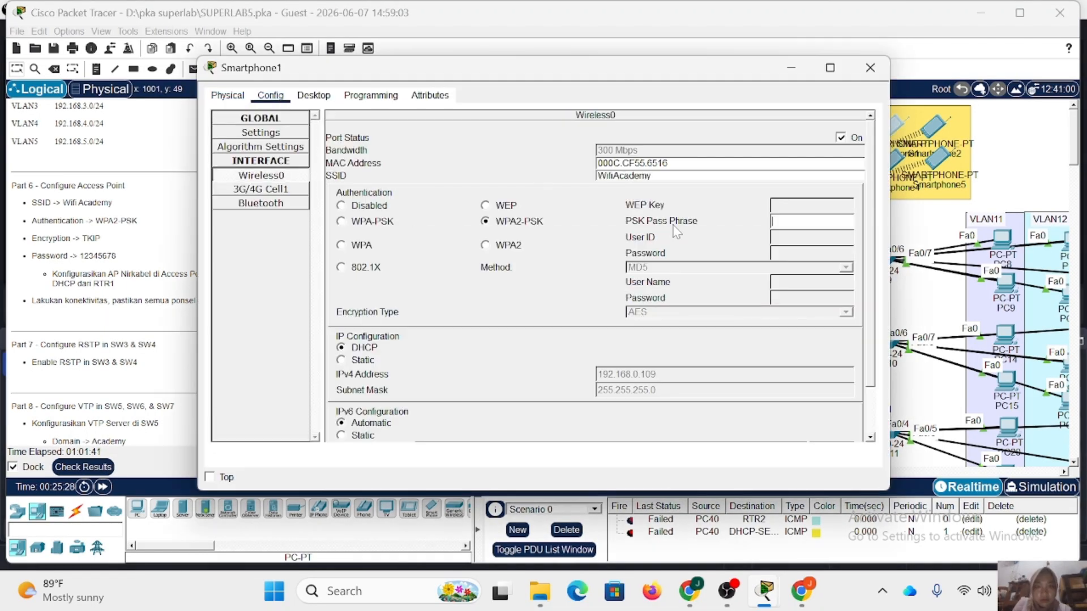
Enter Smartphone1's PSK pass phrase, set the encryption type to TKIP and close its window.
left_click(811, 221)
type("12345678")
left_click(845, 312)
left_click(736, 328)
left_click(870, 68)
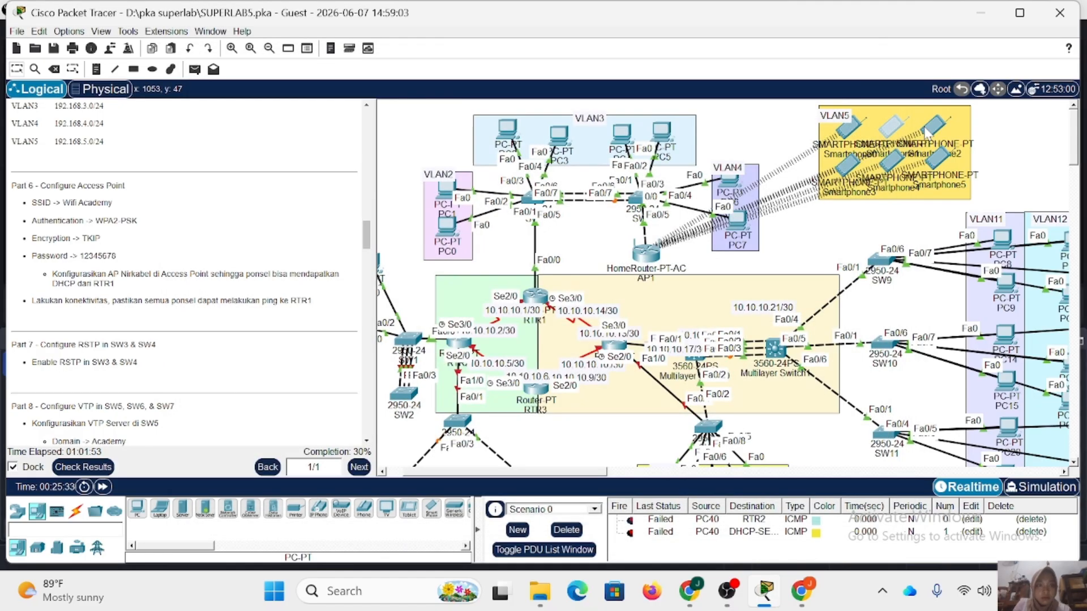
On Smartphone2's Wireless0 interface, set the SSID to WifiAcademy and choose WPA2-PSK authentication.
left_click(934, 127)
left_click(270, 95)
left_click(261, 175)
left_click_drag(637, 176, 557, 176)
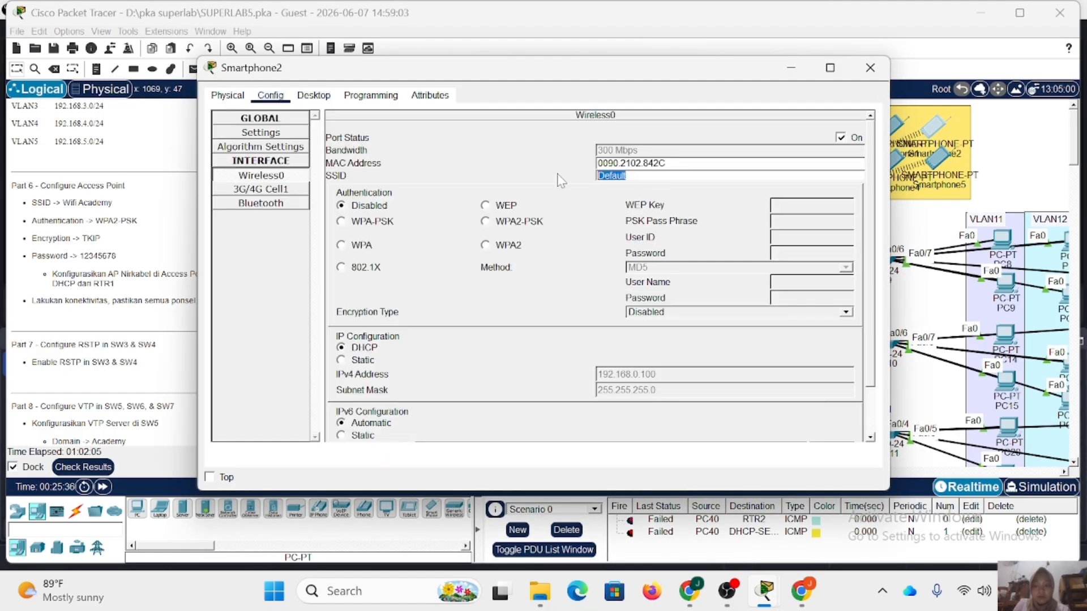
type("WifiAcademy")
left_click(485, 222)
Enter Smartphone2's PSK pass phrase, set the encryption type to TKIP and close its window.
left_click(812, 221)
type("12345678")
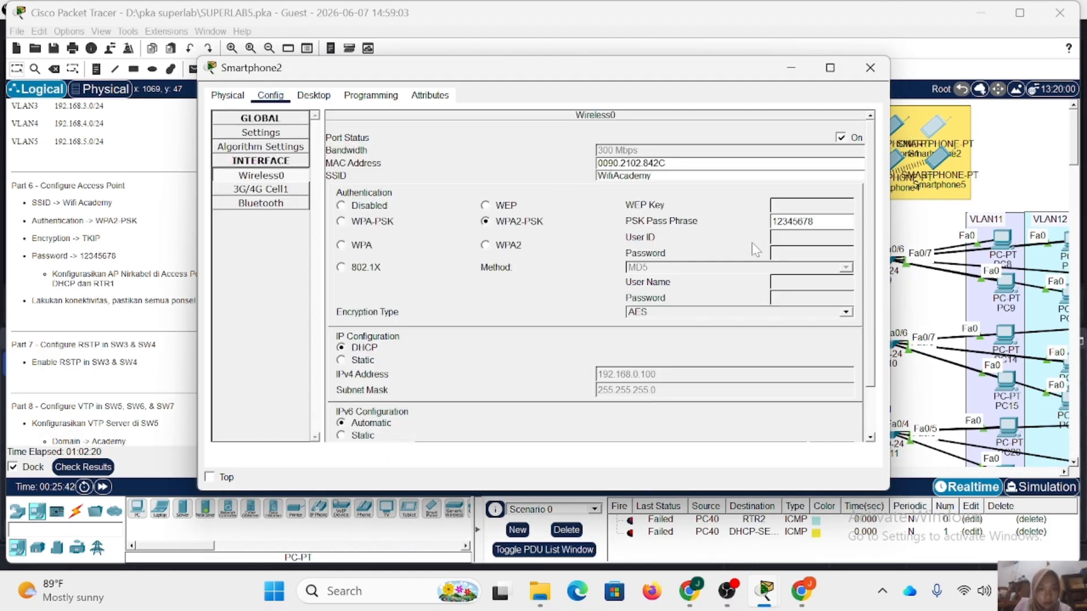
left_click(640, 313)
left_click(643, 331)
left_click(870, 67)
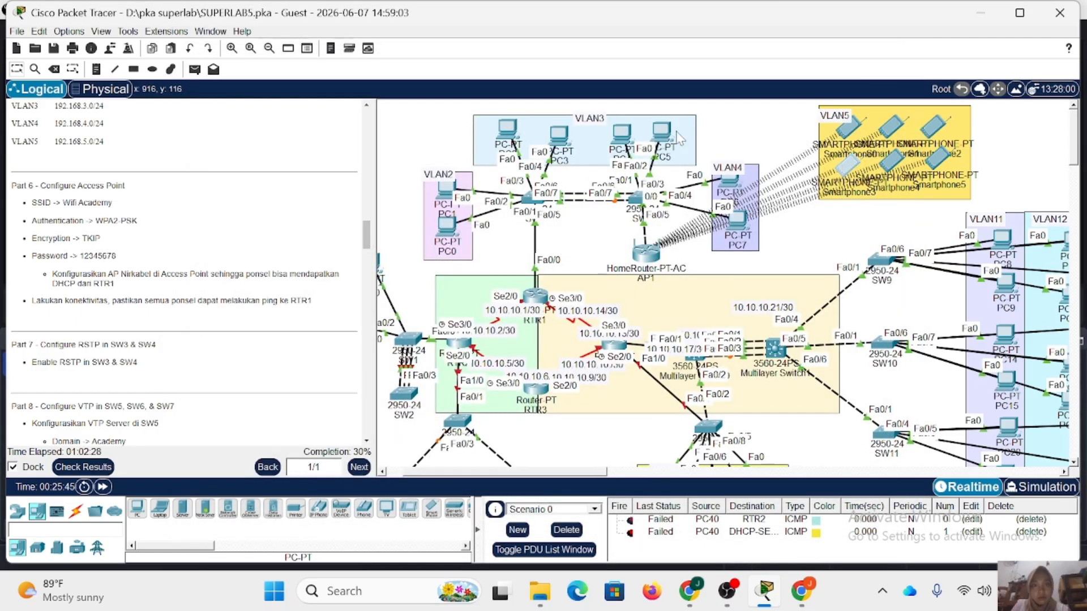
On Smartphone3's Wireless0 interface, set the SSID to WifiAcademy and choose WPA2-PSK authentication.
left_click(845, 161)
left_click(270, 95)
left_click(261, 176)
left_click_drag(682, 177, 582, 173)
type("WifiAcademy")
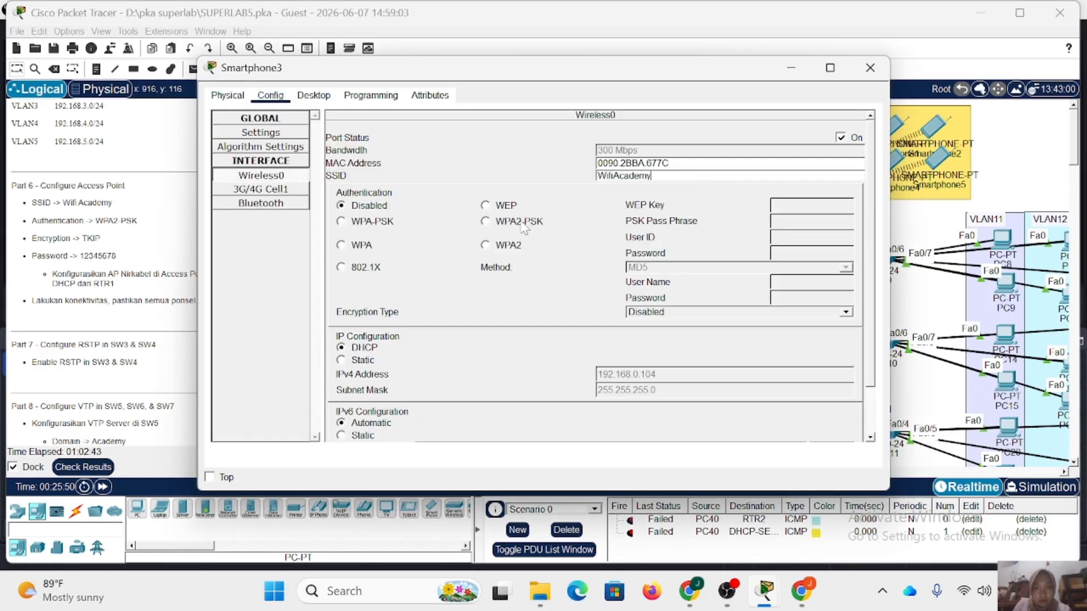
left_click(485, 221)
Enter Smartphone3's PSK pass phrase and set the encryption type to TKIP.
left_click(811, 221)
type("12345678")
left_click(772, 313)
left_click(767, 333)
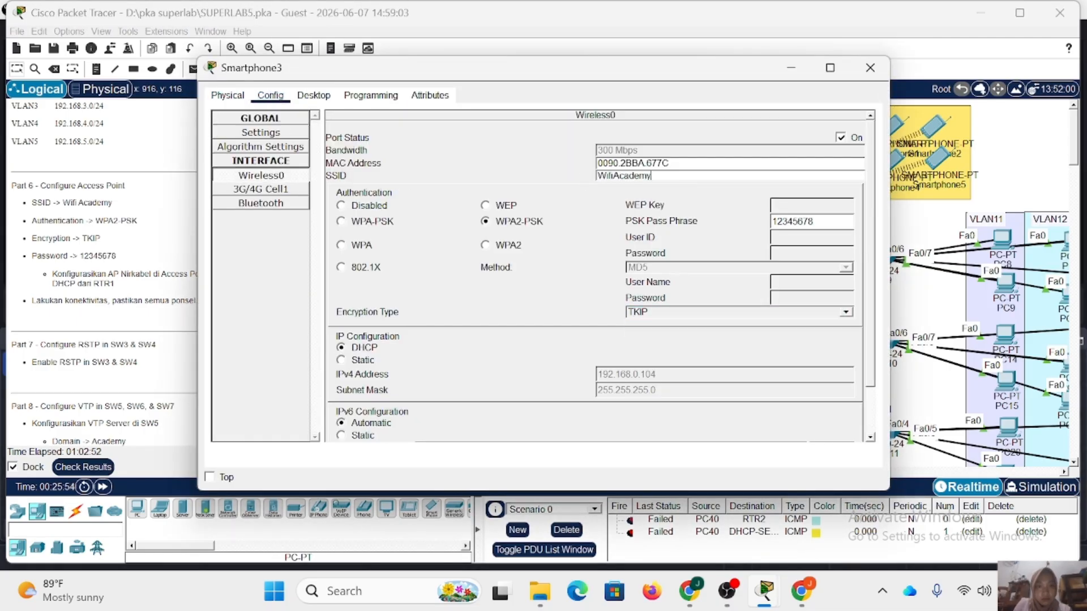
Copy the SSID WifiAcademy from Smartphone3 and paste it as the SSID of Smartphone4's Wireless0 interface.
left_click_drag(663, 176, 566, 173)
key("ctrl+c")
left_click(870, 68)
left_click(898, 160)
left_click(271, 95)
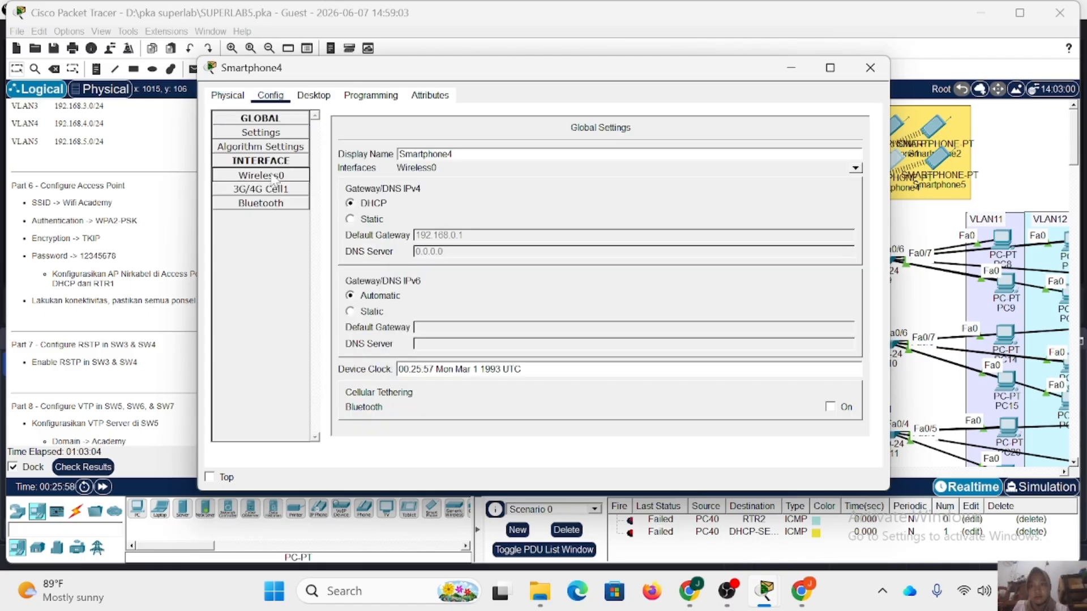
left_click(261, 175)
left_click_drag(664, 176, 566, 173)
key("ctrl+v")
Secure Smartphone4's wireless connection with WPA2-PSK, the PSK pass phrase and TKIP encryption, and close its window.
left_click(486, 222)
left_click(811, 222)
type("12345678")
left_click(668, 313)
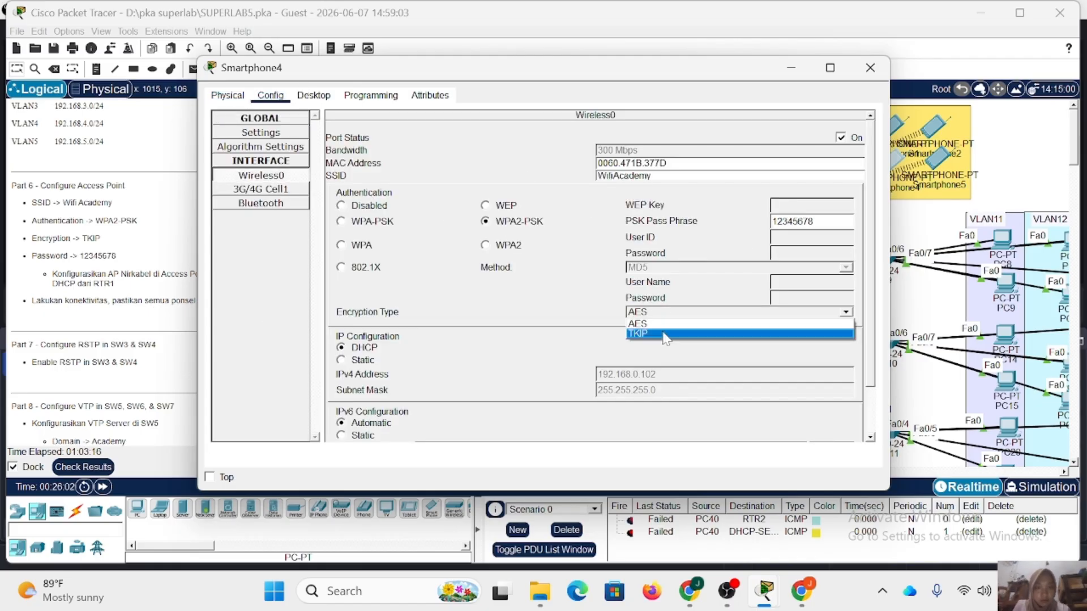
left_click(663, 335)
left_click(870, 68)
Paste WifiAcademy as the SSID of Smartphone5's Wireless0 interface.
left_click(940, 156)
left_click(270, 95)
left_click(261, 176)
left_click_drag(660, 176, 566, 174)
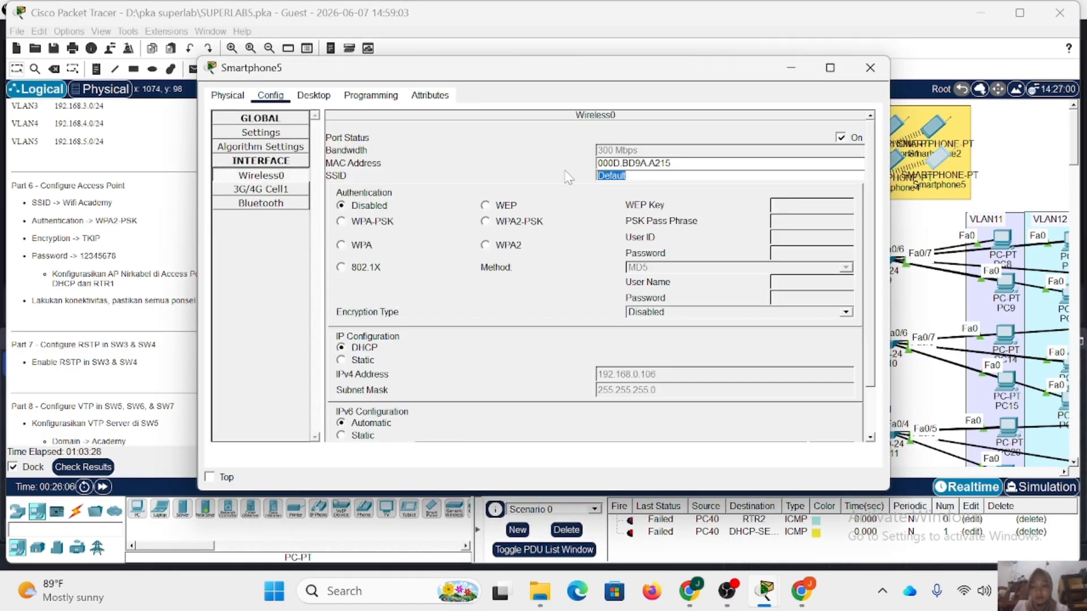
key("ctrl+v")
Secure Smartphone5's wireless connection with WPA2-PSK authentication, the PSK pass phrase and TKIP encryption.
left_click(486, 221)
left_click(777, 221)
type("12345678")
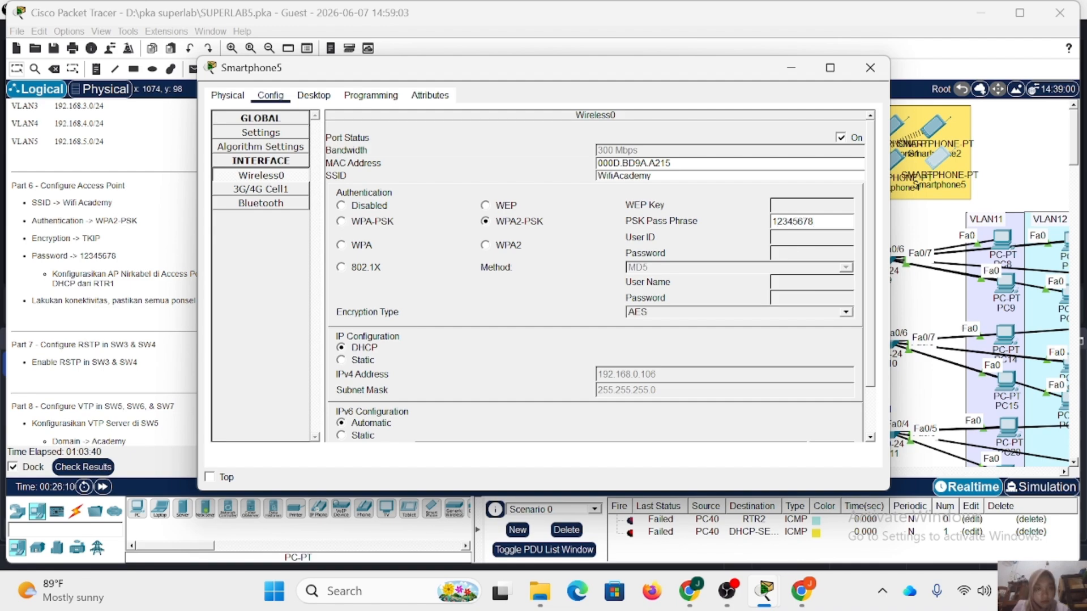
left_click(730, 317)
left_click(727, 335)
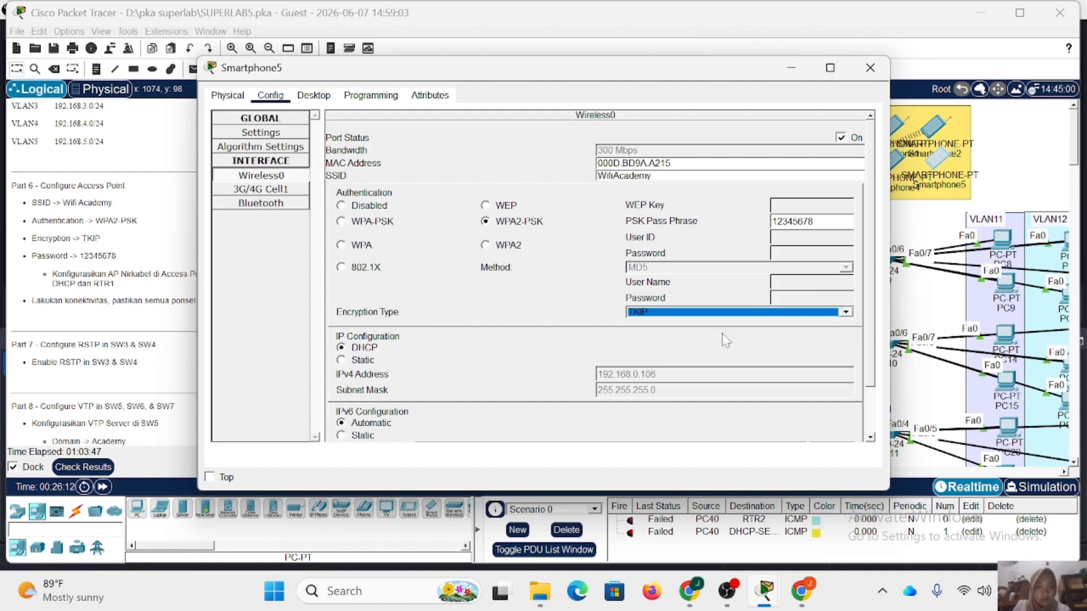
Close Smartphone5's window and enter global configuration mode on SW3, supplying the enable password.
left_click(869, 68)
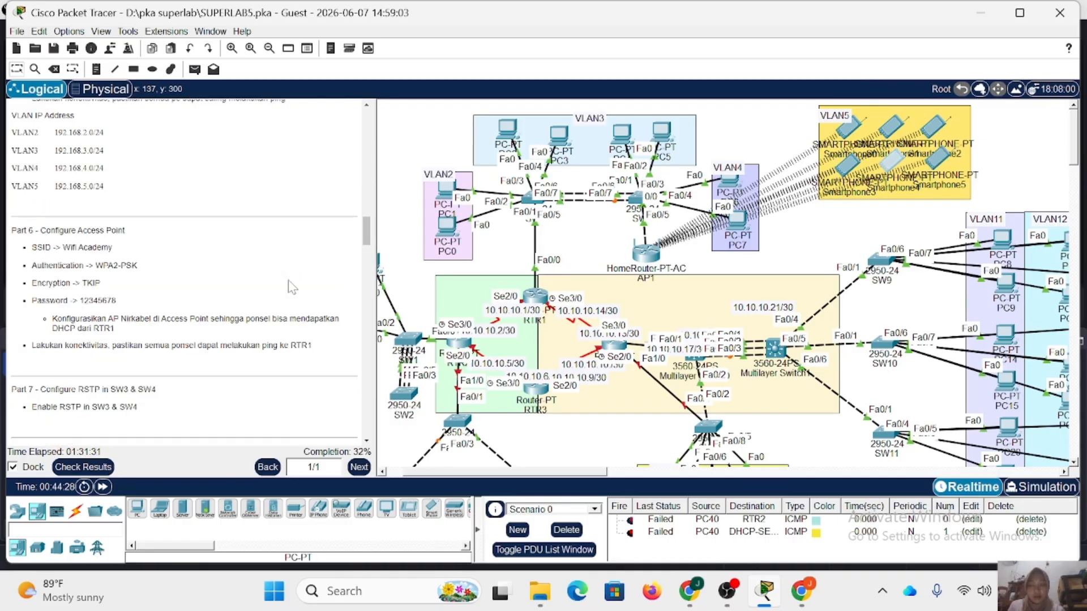
scroll(260, 294, "down", 3)
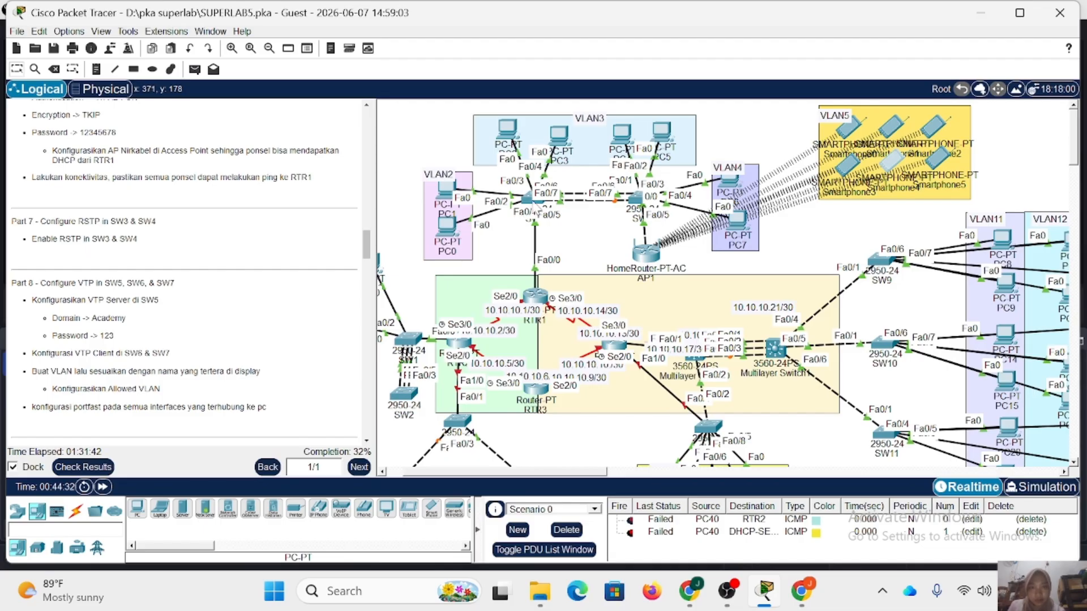
left_click(534, 211)
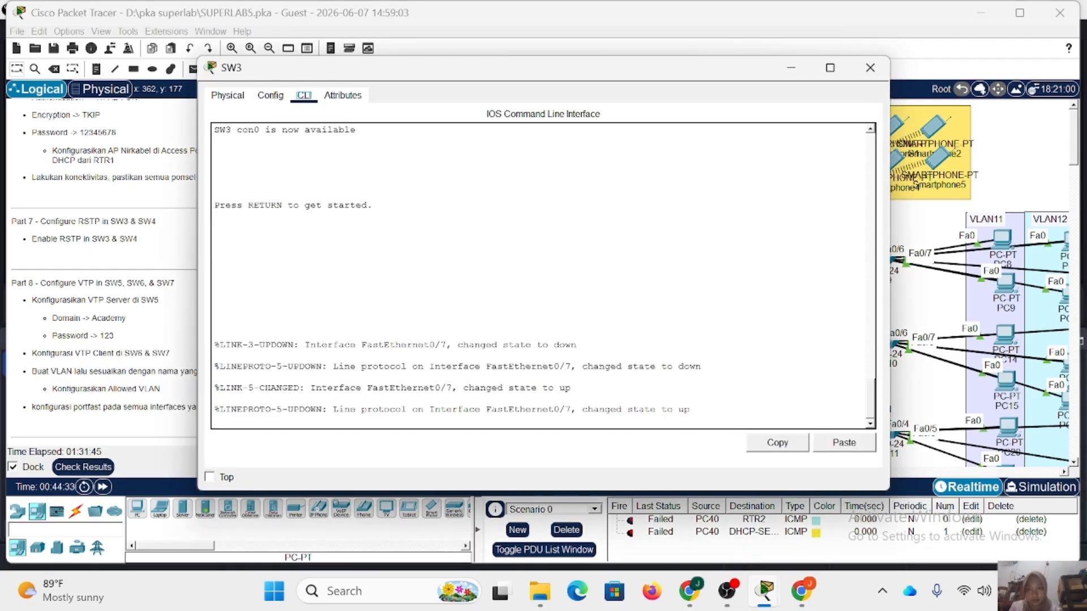
key("Return")
type("en")
key("Return")
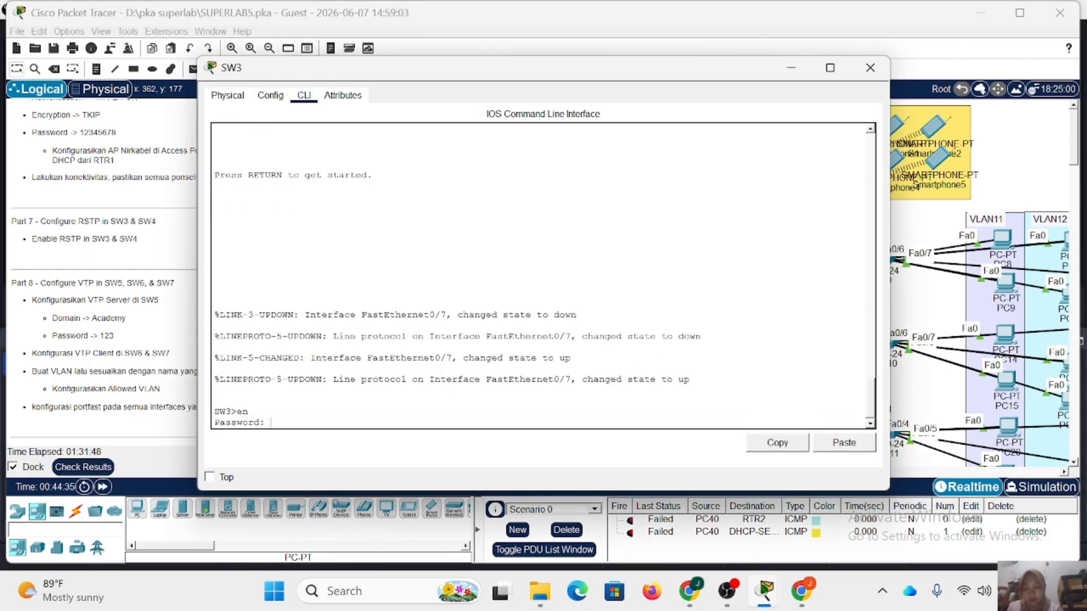
key("Return")
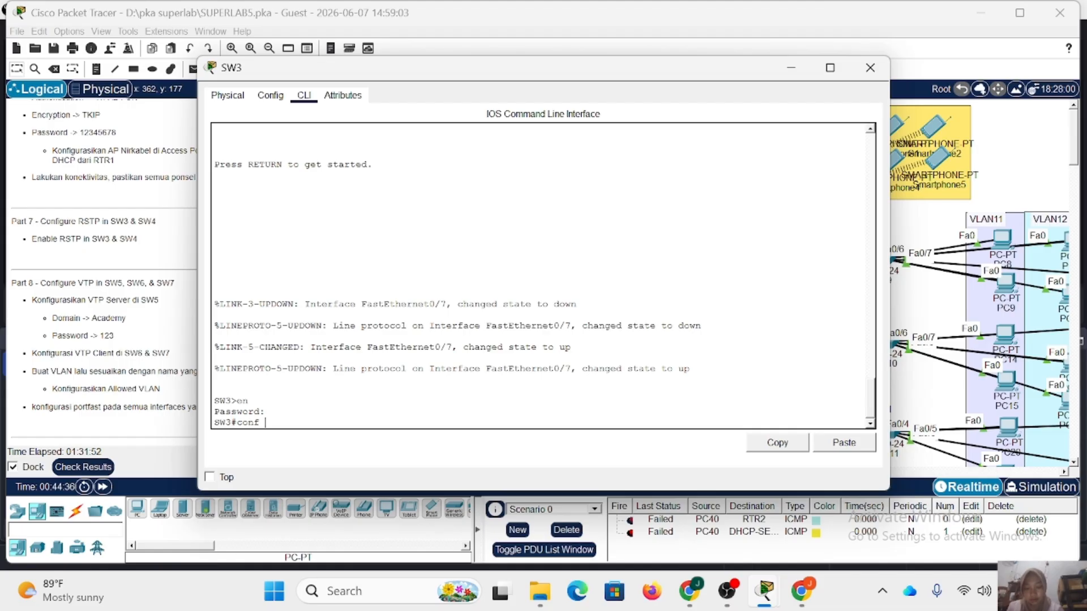
type("conf t")
key("Return")
Set SW3's spanning-tree mode to rapid-pvst, copy that command and close the SW3 window.
type("sp")
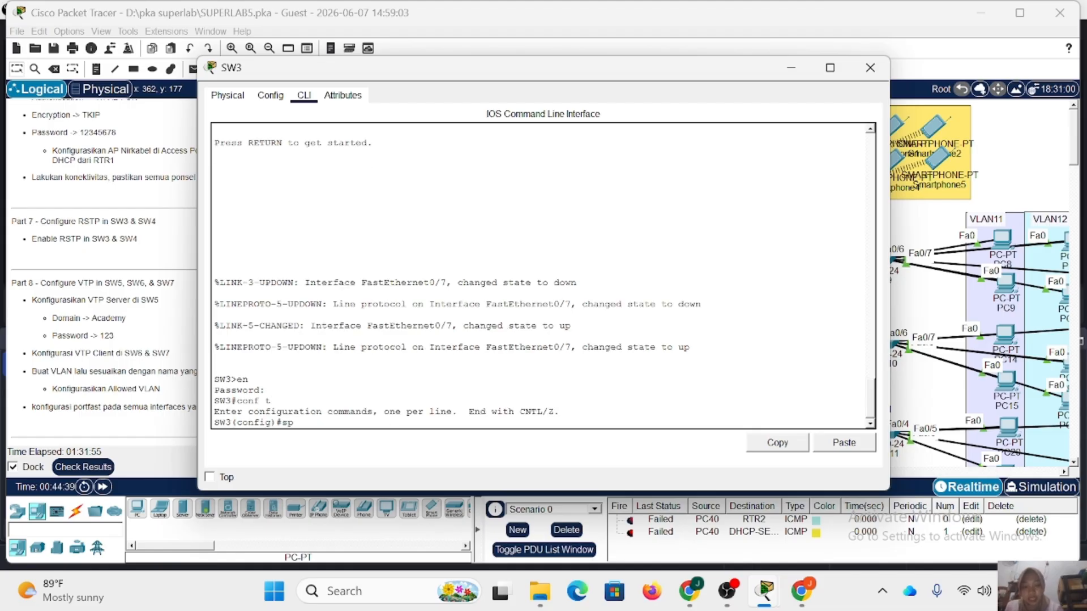
type("anin")
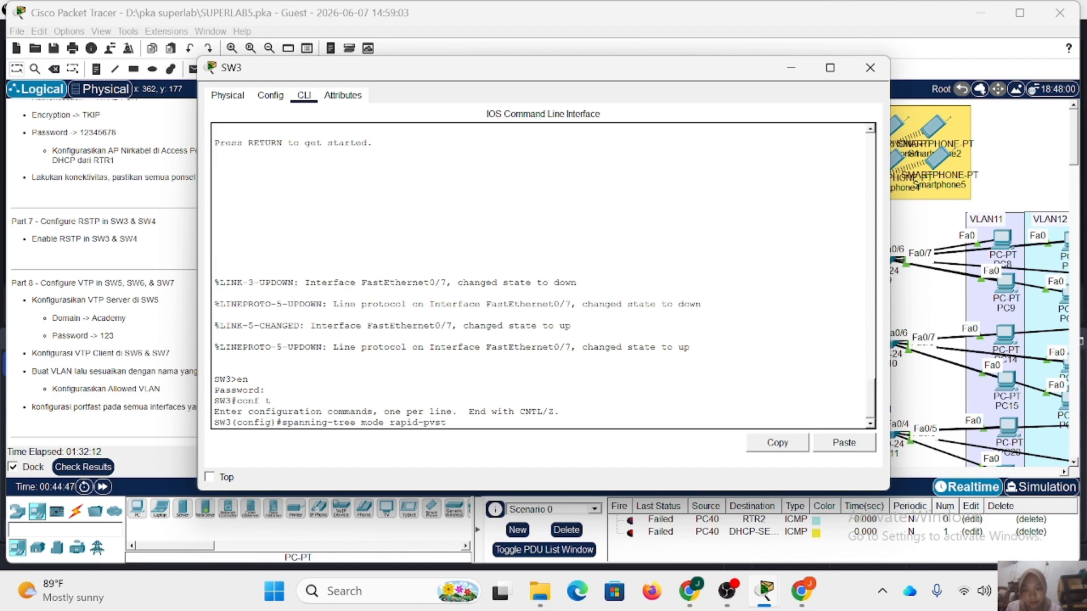
key("Return")
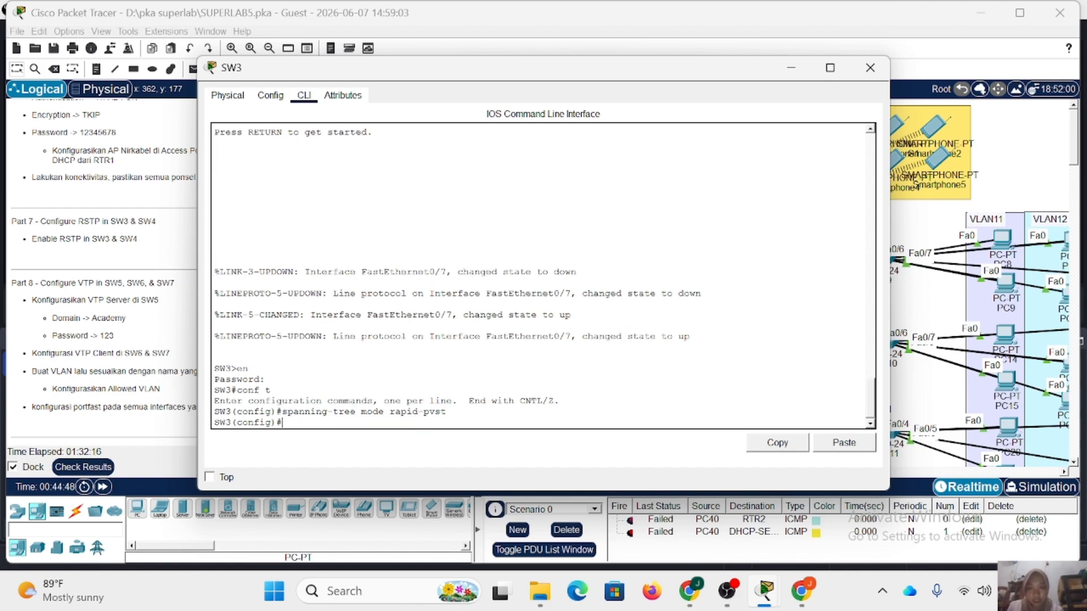
left_click_drag(446, 411, 281, 411)
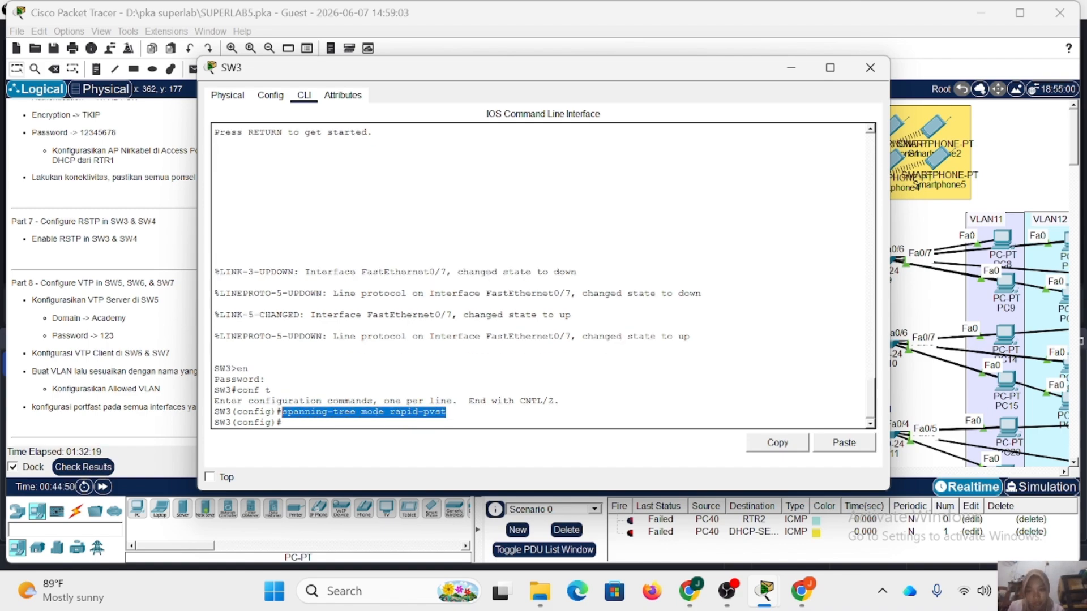
left_click(807, 445)
left_click(870, 68)
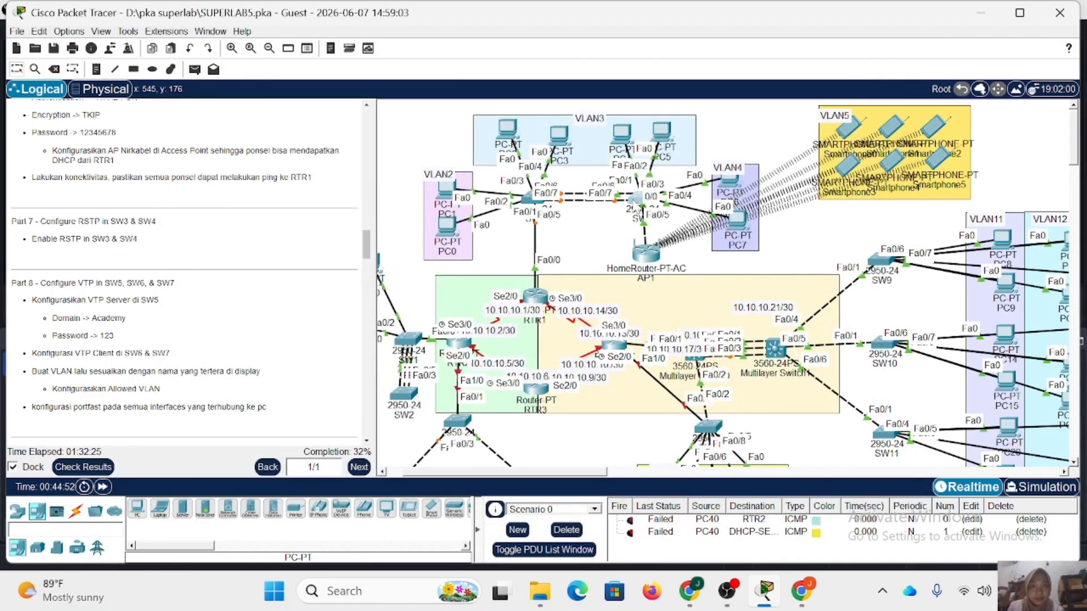
Run the copied spanning-tree mode rapid-pvst command on SW4, repeat it in global configuration mode, and close the window.
left_click(636, 197)
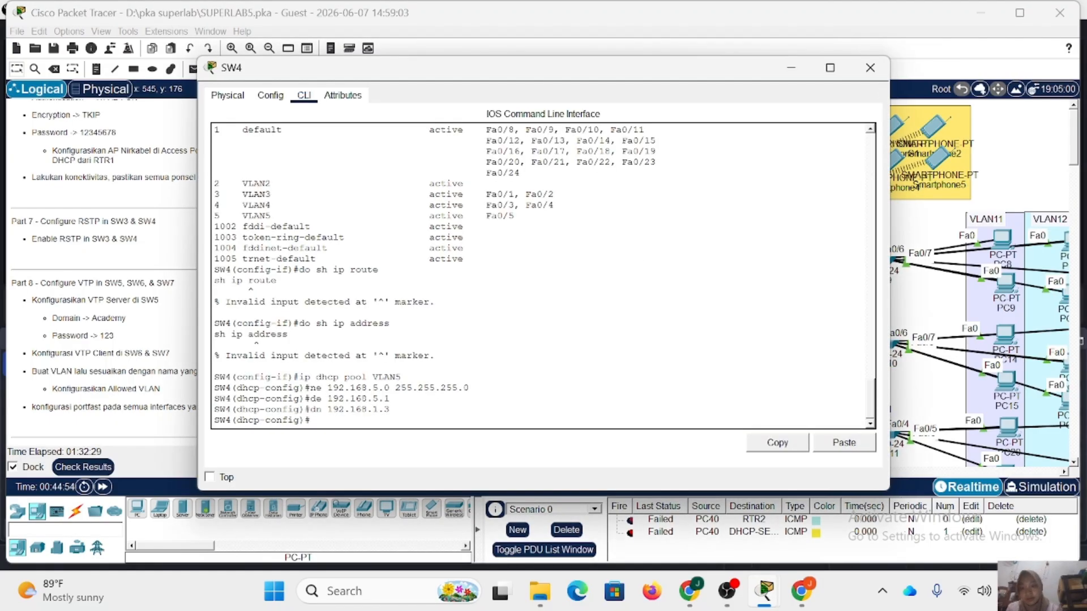
left_click(855, 445)
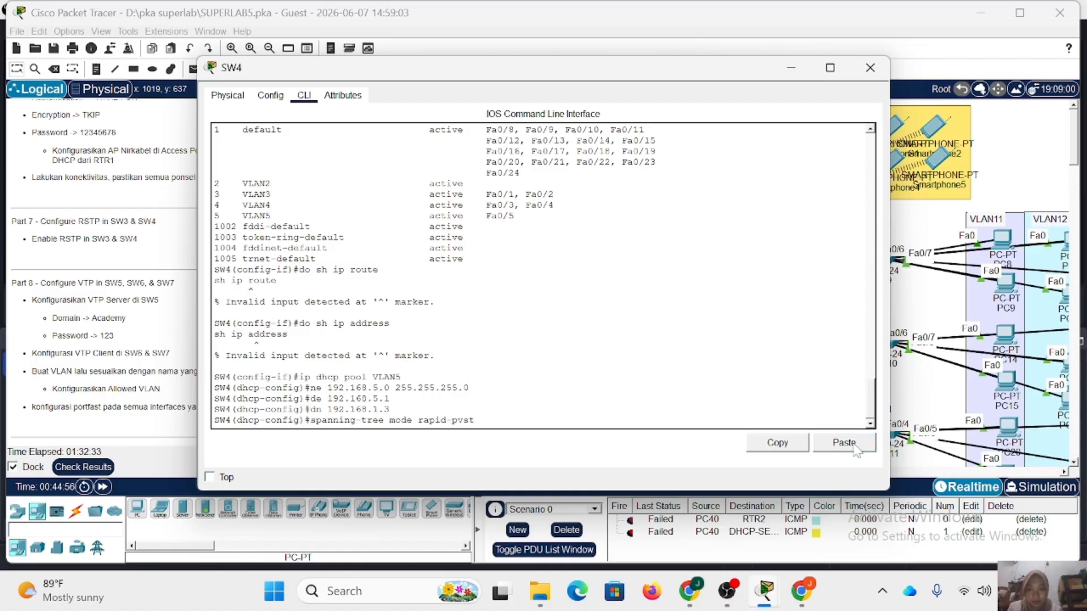
key("Return")
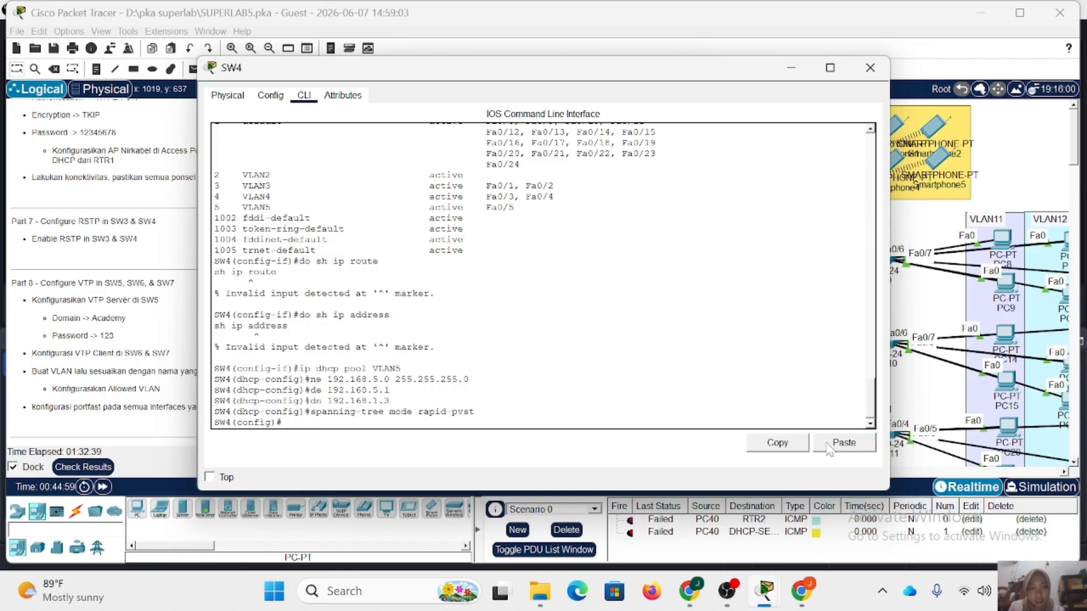
left_click(843, 443)
key("Return")
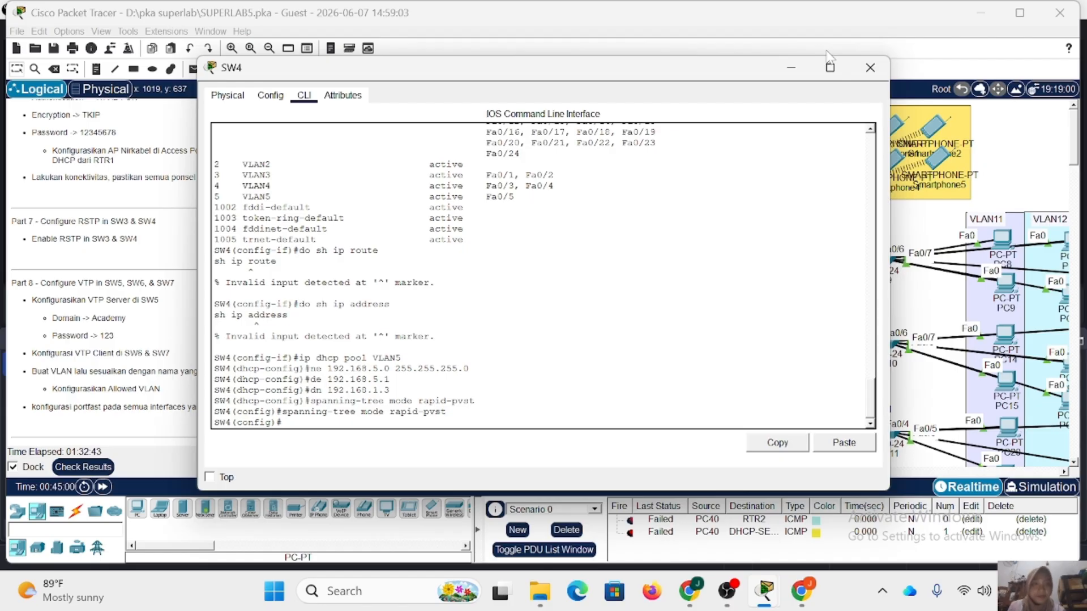
left_click(870, 67)
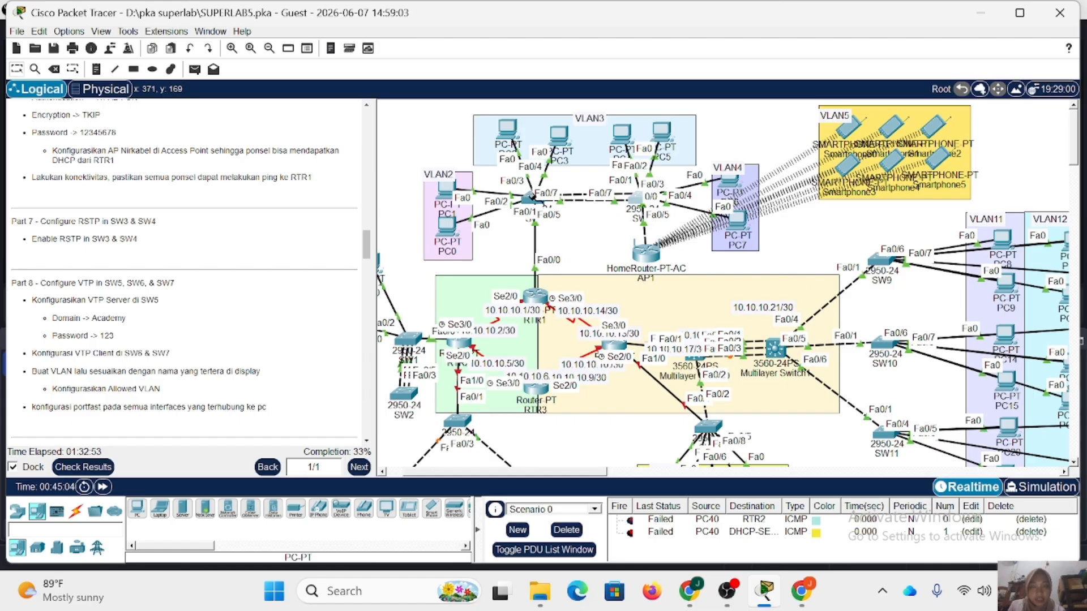
Attach the SW3–SW4 cable to FastEthernet0/6 on SW3 and fast-forward the network time.
left_click(534, 200)
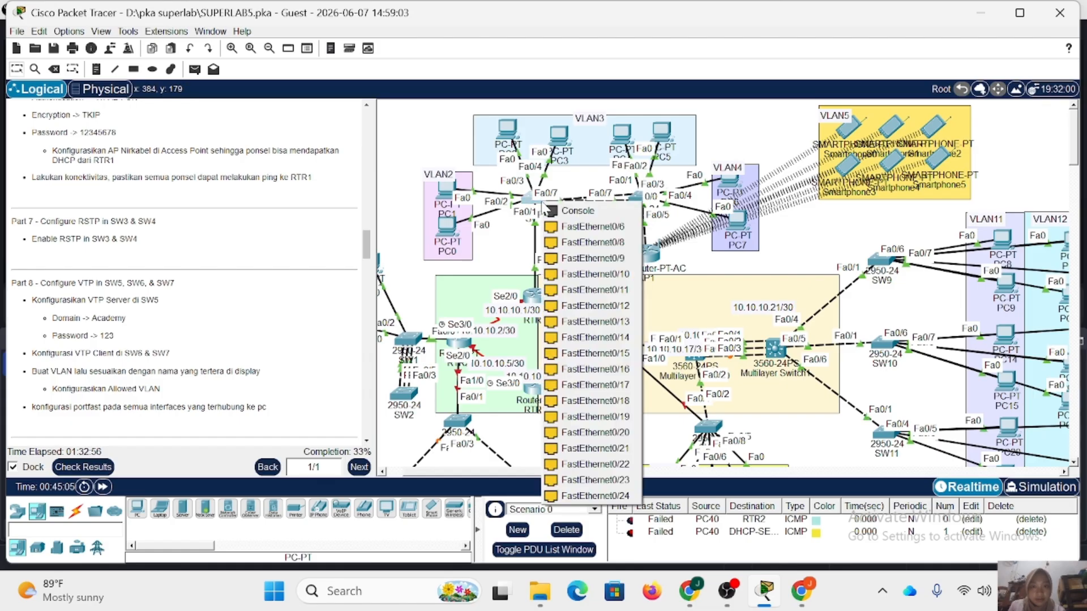
left_click(576, 227)
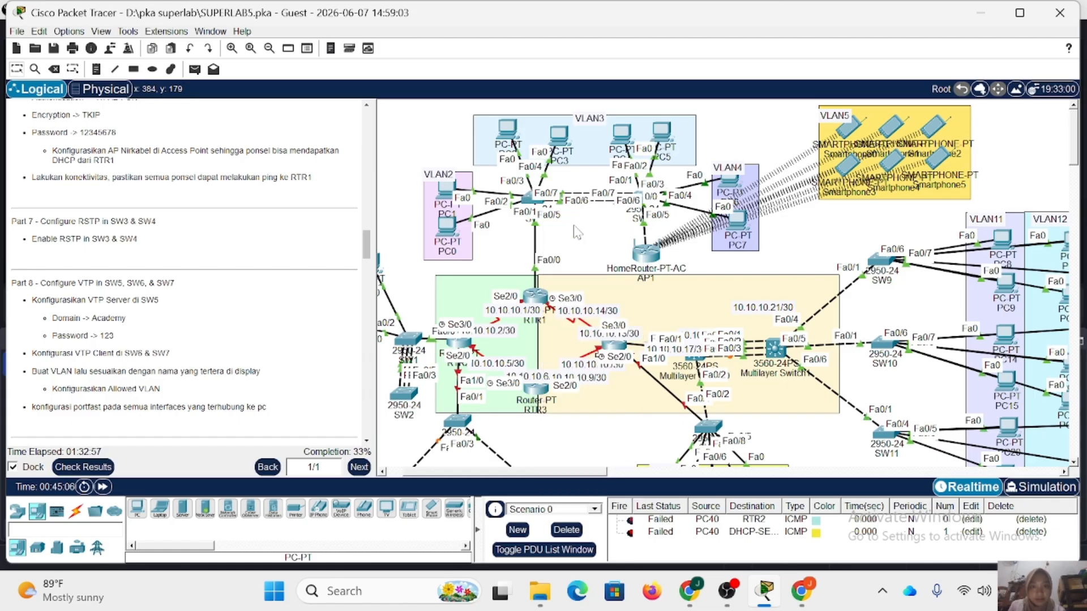
left_click(105, 488)
left_click(104, 487)
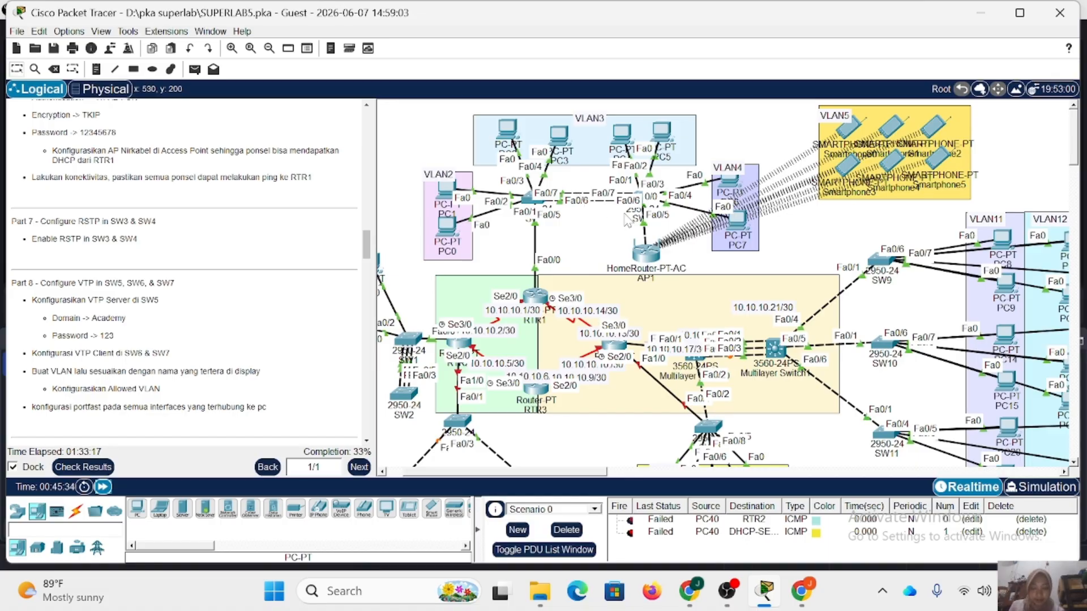
mouse_move(538, 200)
Open SW5's command line and enter global configuration mode, supplying the enable password.
scroll(90, 170, "down", 4)
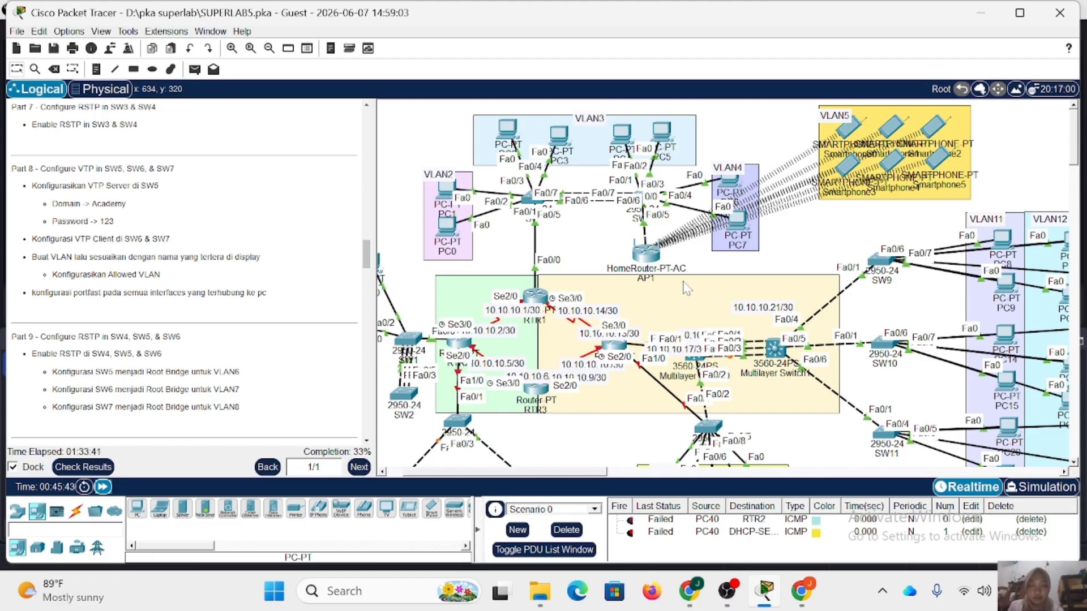
scroll(687, 288, "down", 5)
scroll(686, 289, "right", 4)
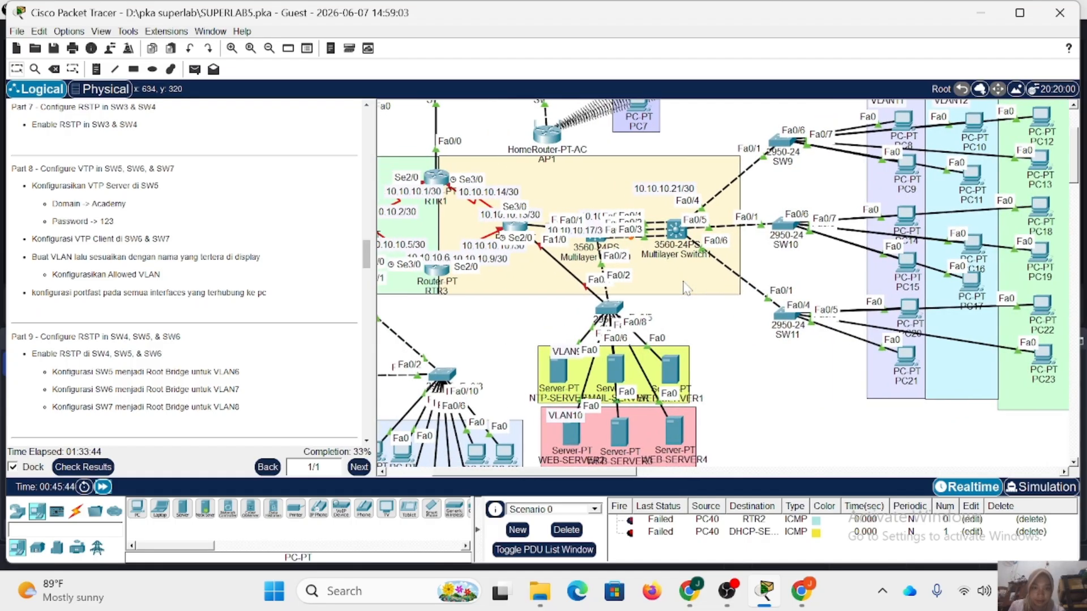
scroll(687, 288, "left", 4)
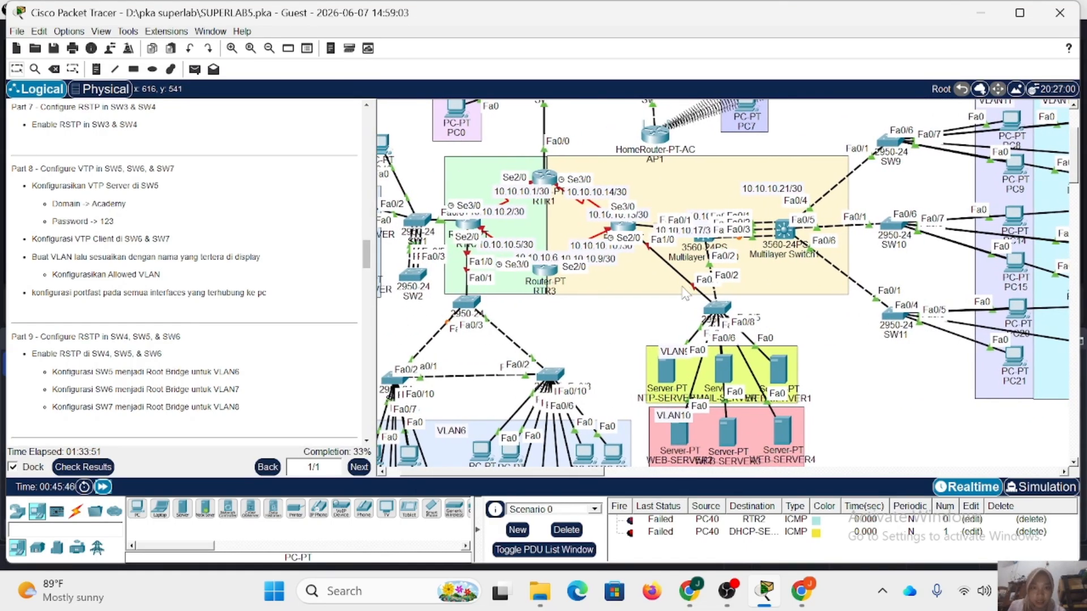
scroll(496, 302, "left", 1)
left_click(494, 302)
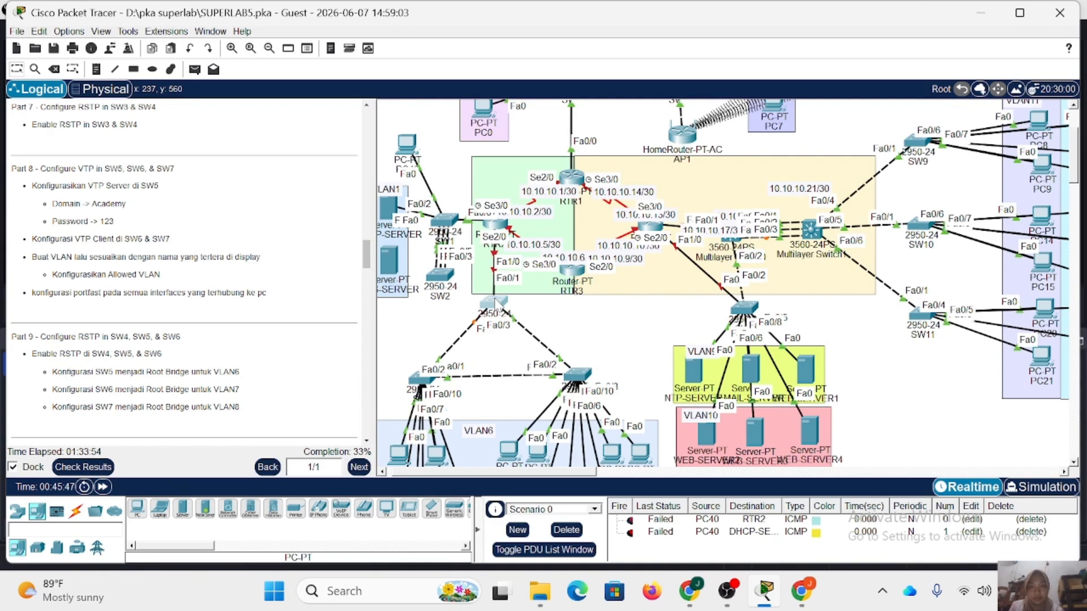
key("Return")
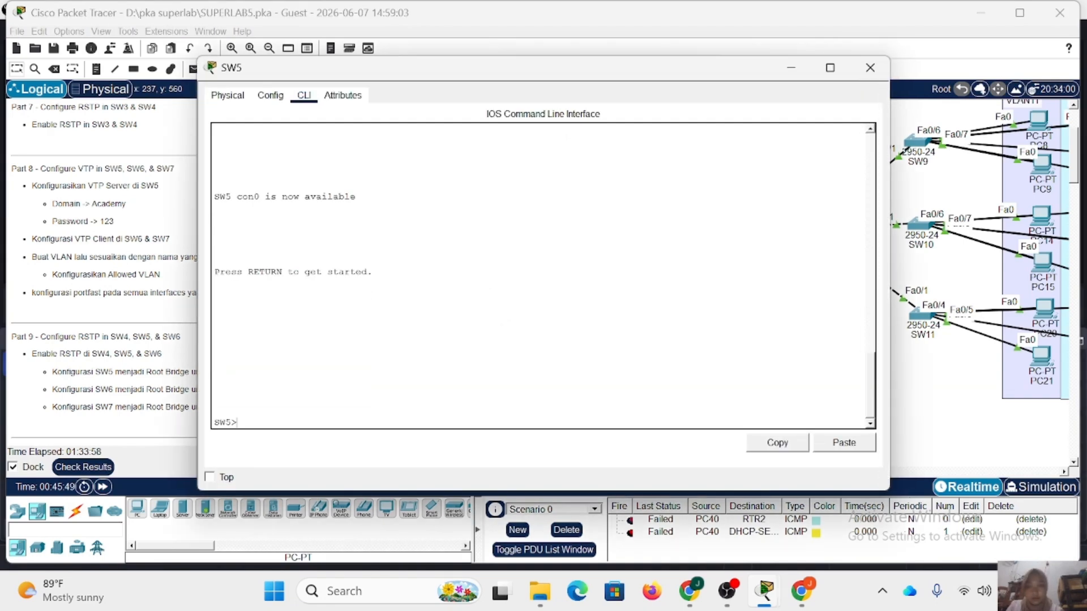
type("en")
key("Return")
key("Return")
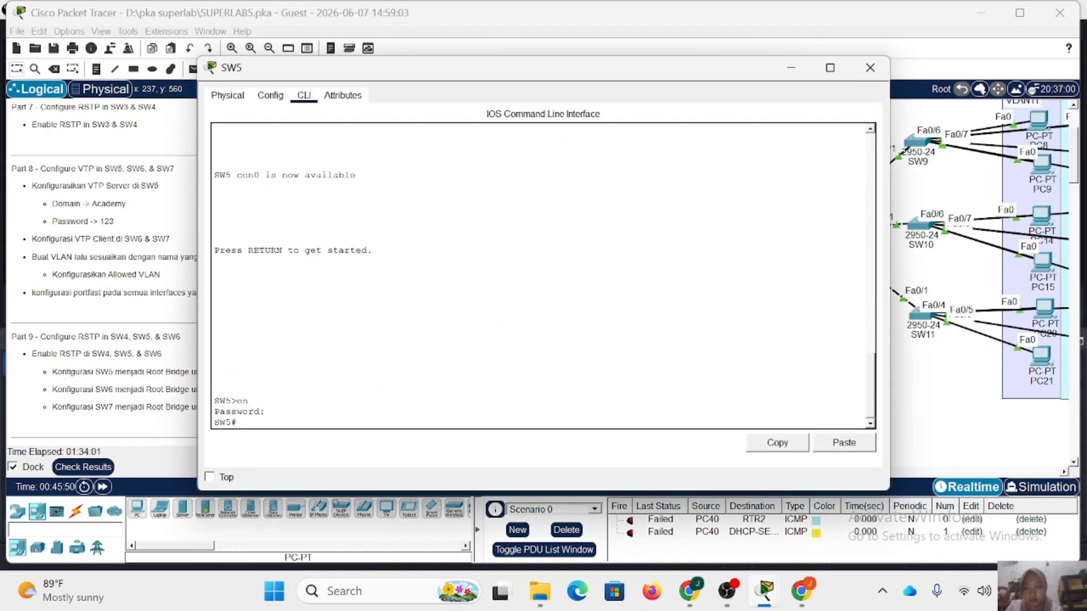
type("conf t")
key("Return")
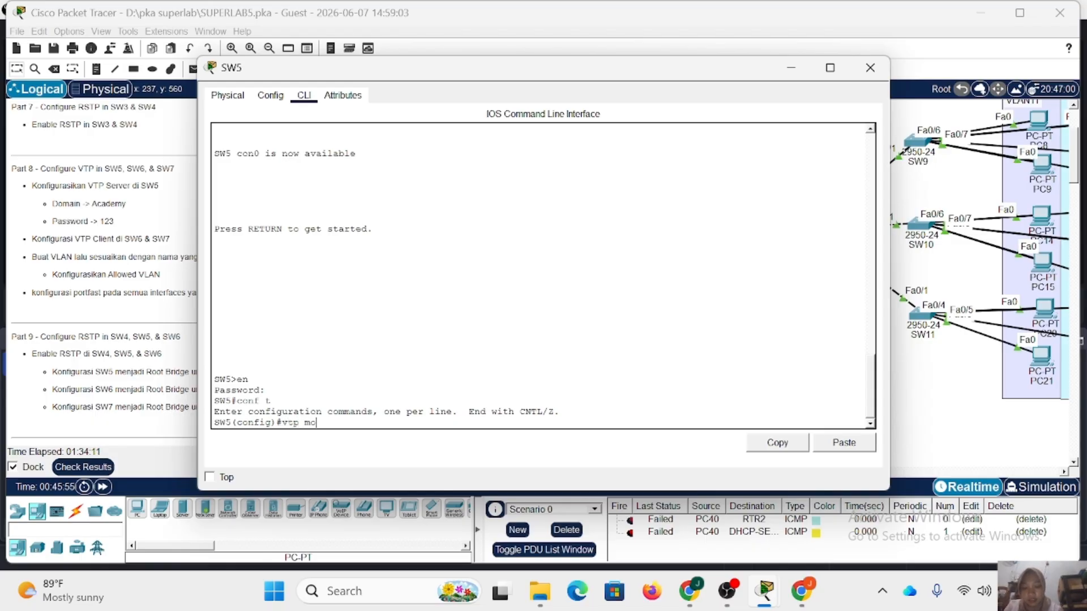
Configure SW5 as VTP server in the domain Academy and set the VTP password.
type("vtp mode server")
key("Return")
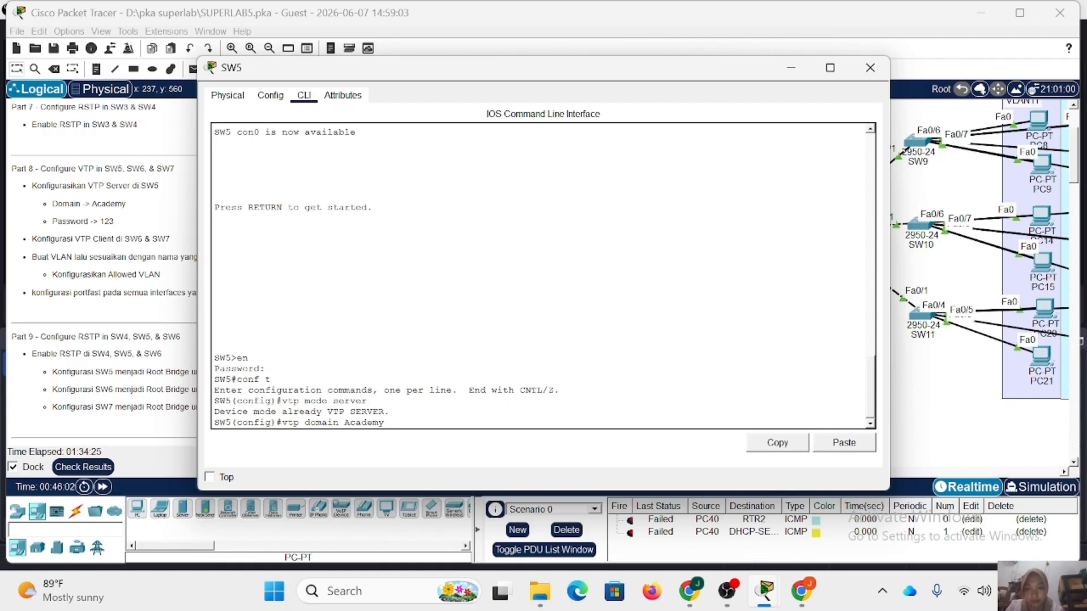
type("vtp domain Academy")
key("Return")
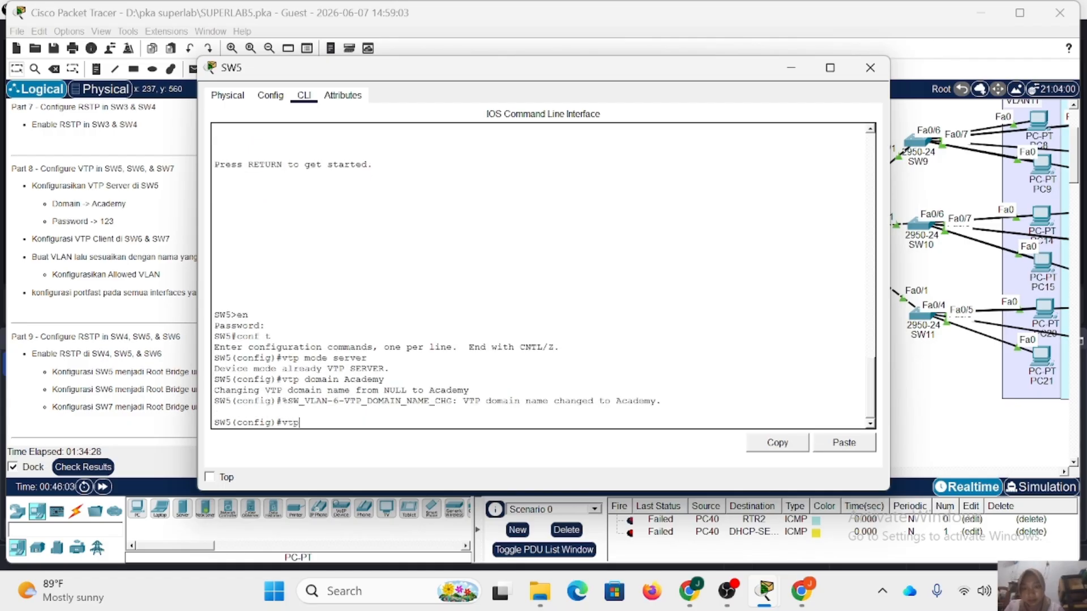
type("vtp pass 123")
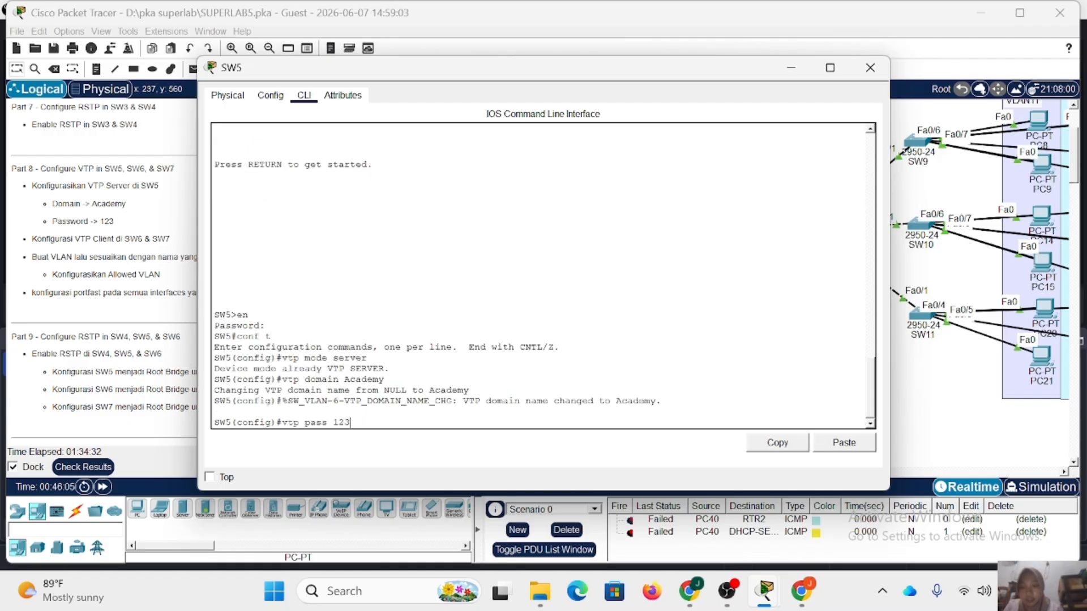
key("Return")
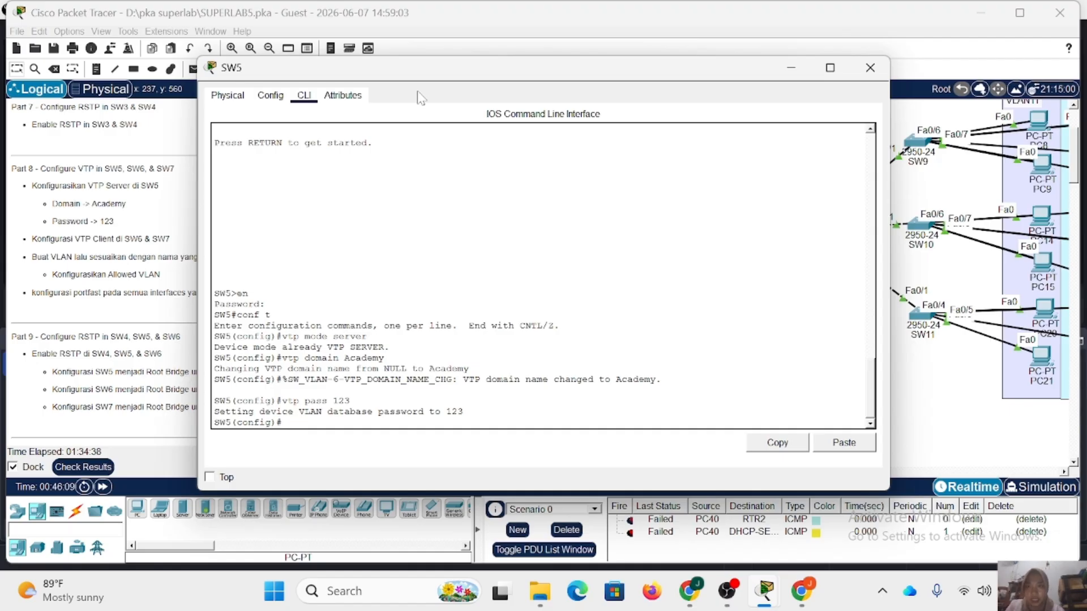
Shrink the SW5 window and move it aside to uncover the lab instructions and SW5's part of the topology.
left_click_drag(198, 57, 494, 97)
left_click_drag(632, 114, 753, 102)
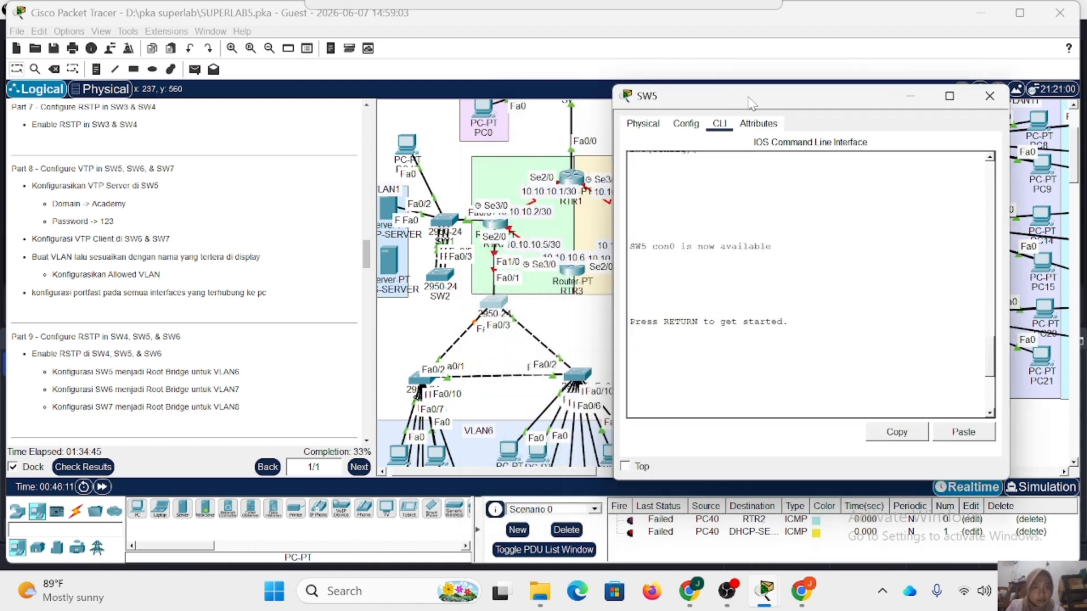
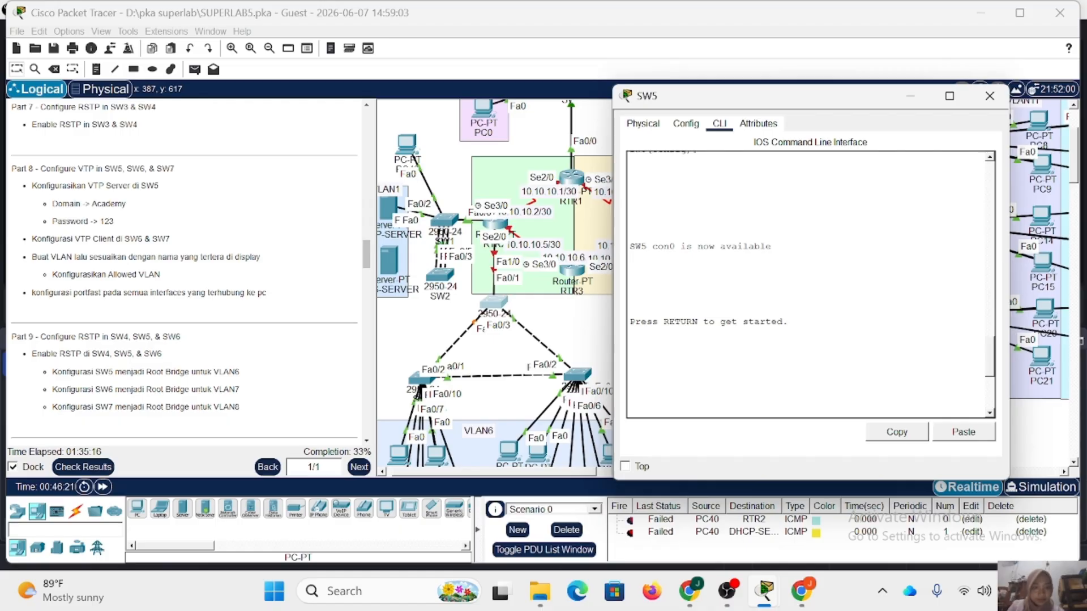
Set SW5's interfaces FastEthernet0/1-3 to trunk mode.
type("en conf t vtp mode server vtp domain Academy vtp pass 123")
type("int")
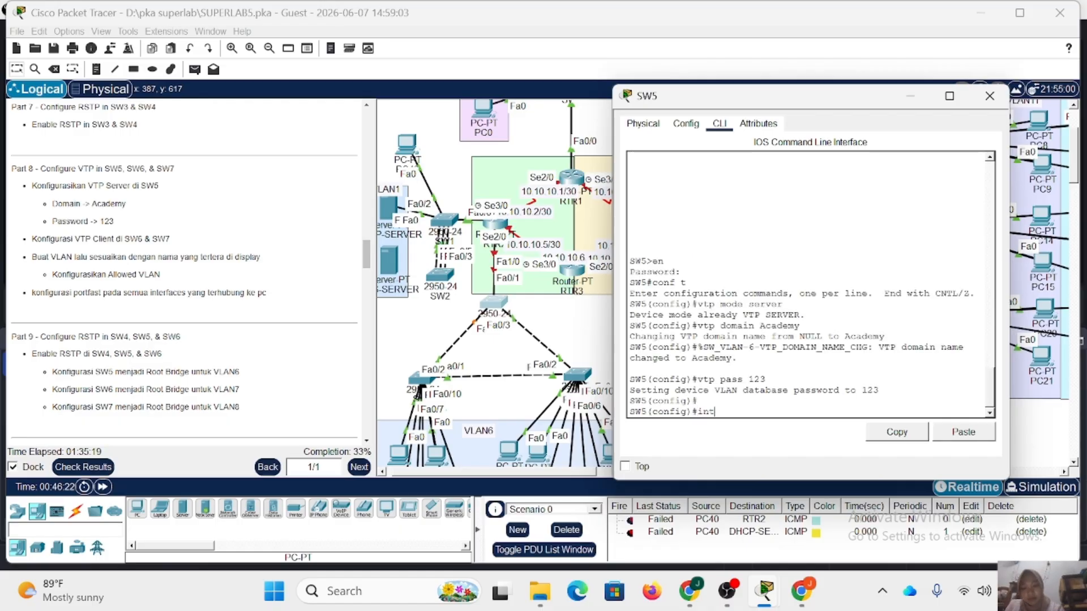
type(" r fa0/")
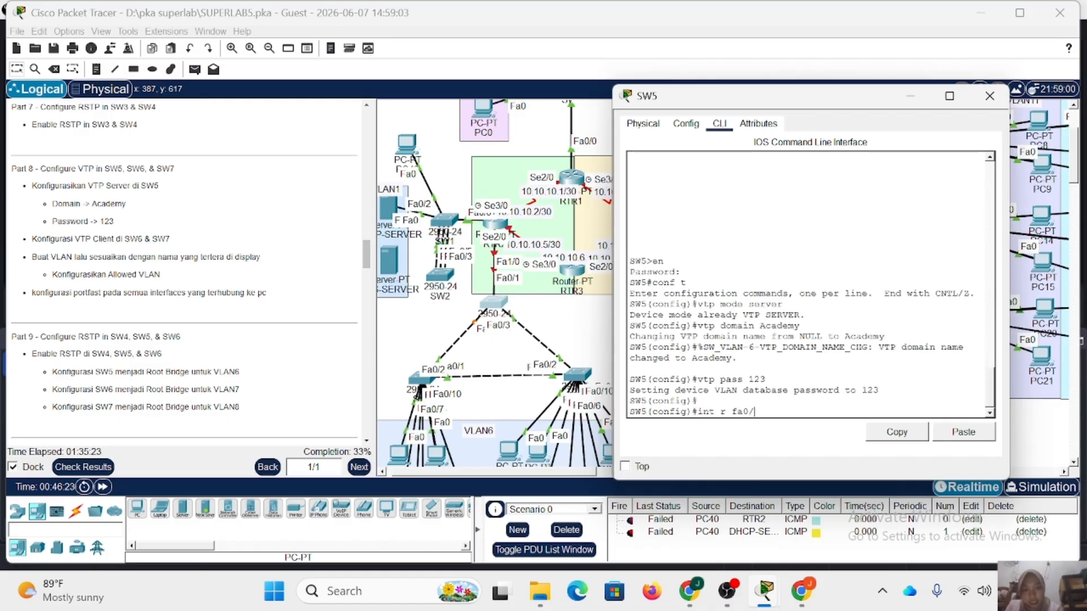
type("1-3")
key("Return")
type("sw m t")
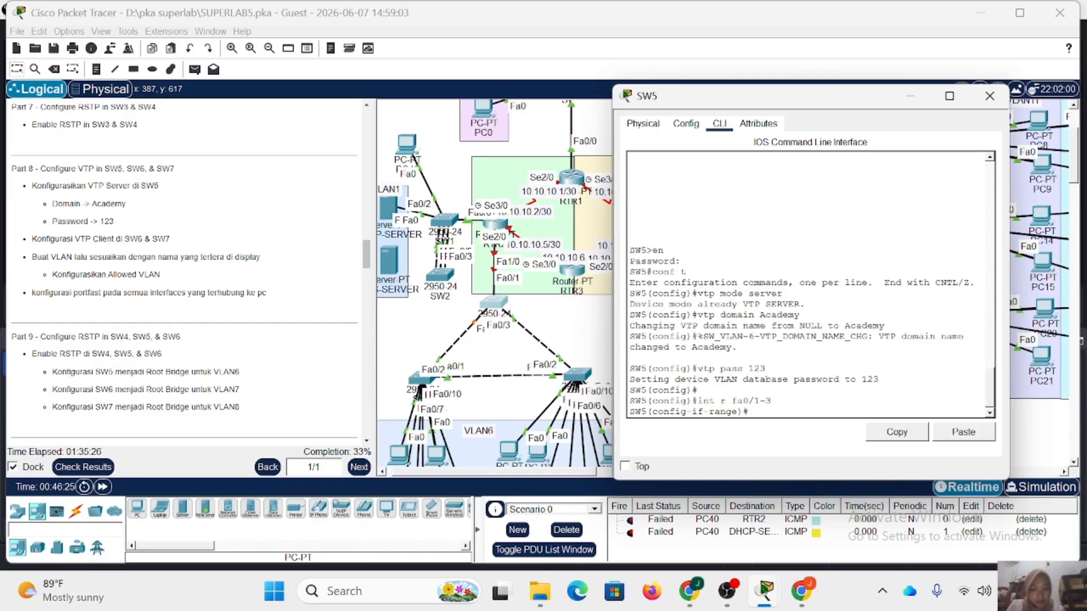
key("Return")
Allow VLANs 6-8 on SW5's FastEthernet0/1-3 trunks and close the SW5 window.
type("s")
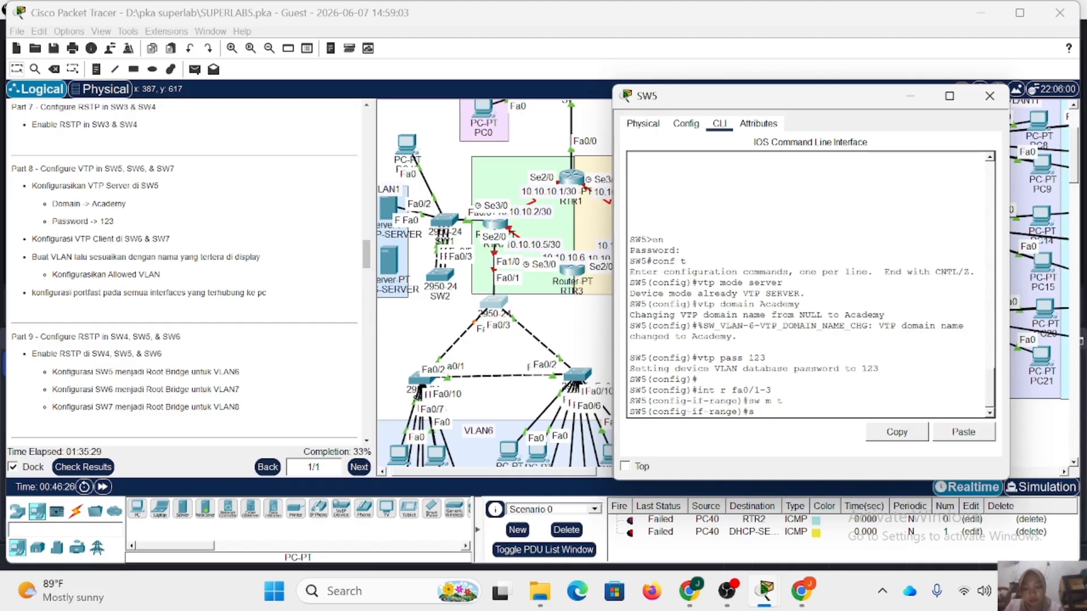
type("w t all vl")
scroll(491, 392, "down", 3)
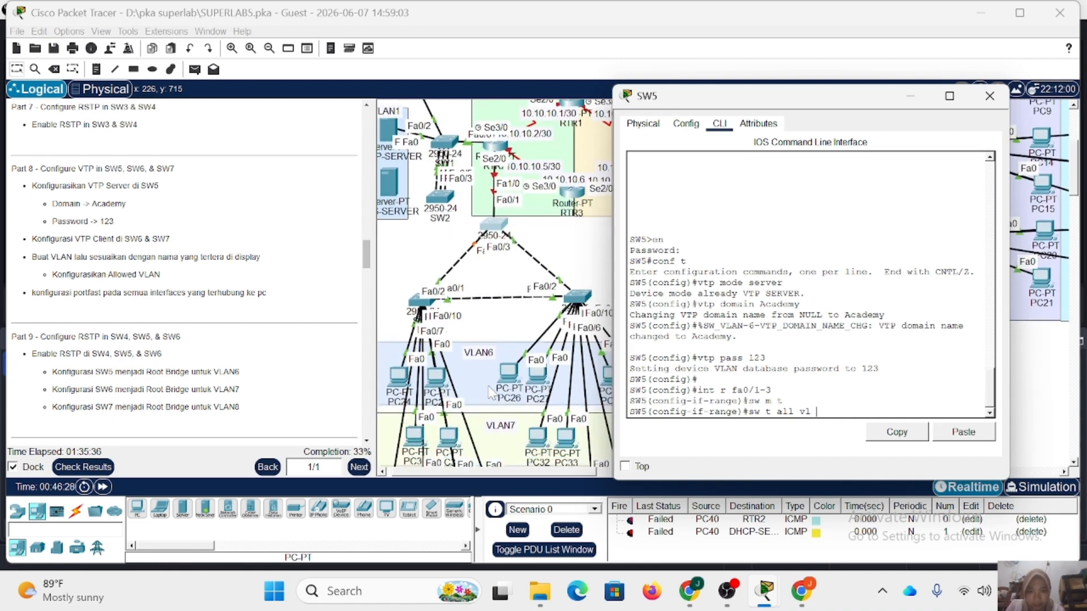
scroll(490, 392, "down", 2)
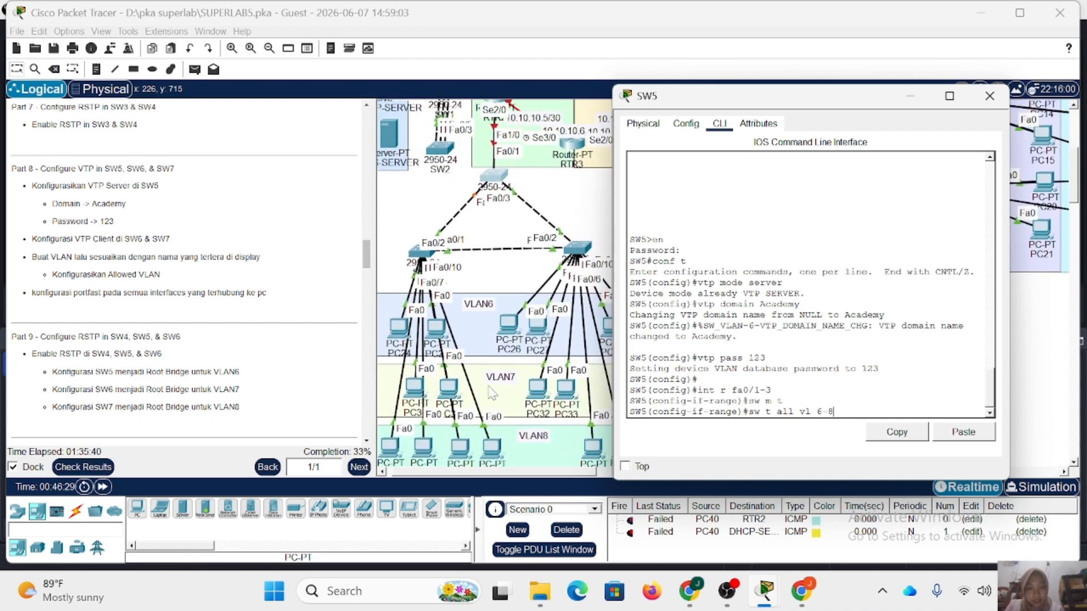
type("vl 6-8")
key("Return")
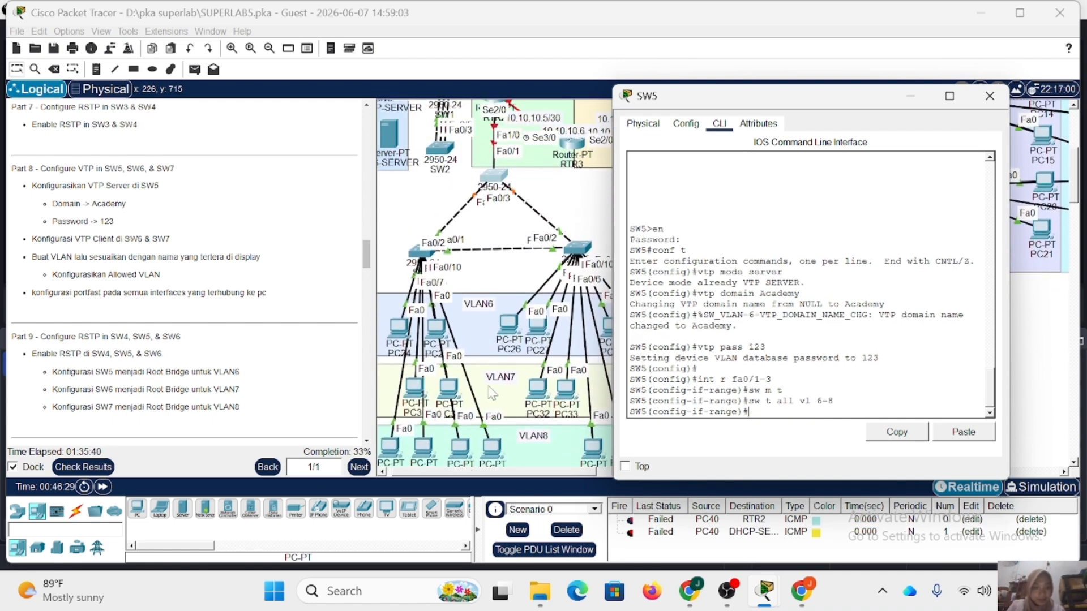
left_click(986, 105)
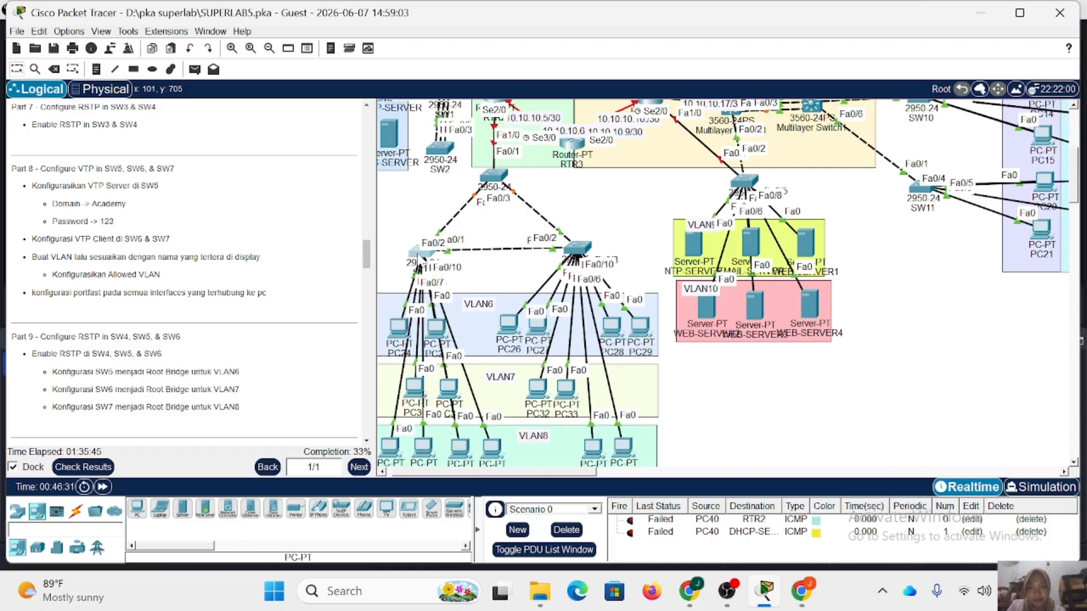
Open SW6's command line and enter global configuration mode, supplying the enable password.
left_click(417, 254)
key("Return")
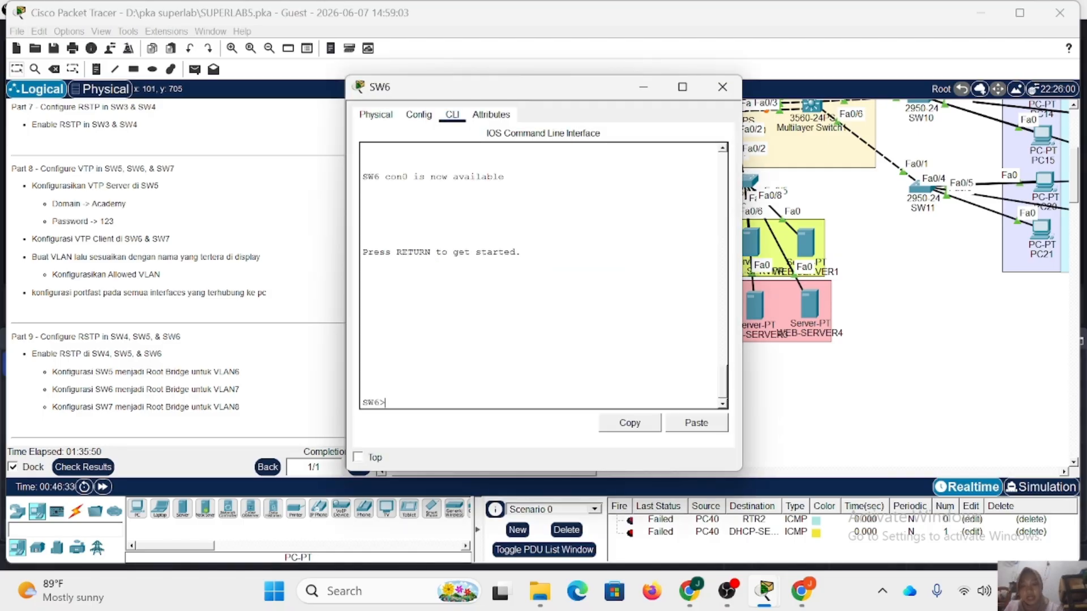
type("en")
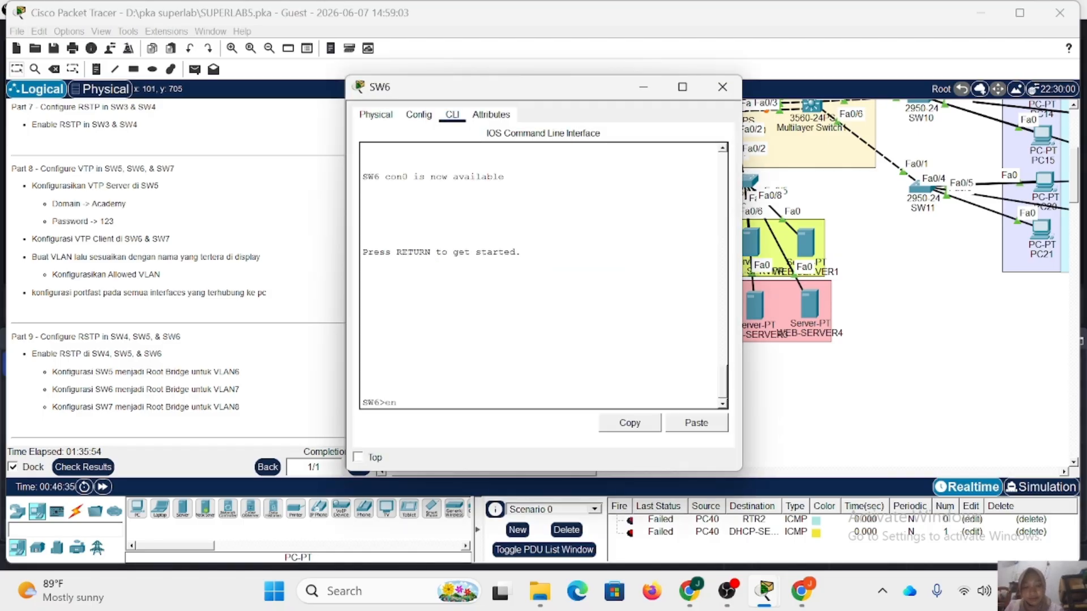
key("Return")
key("Return")
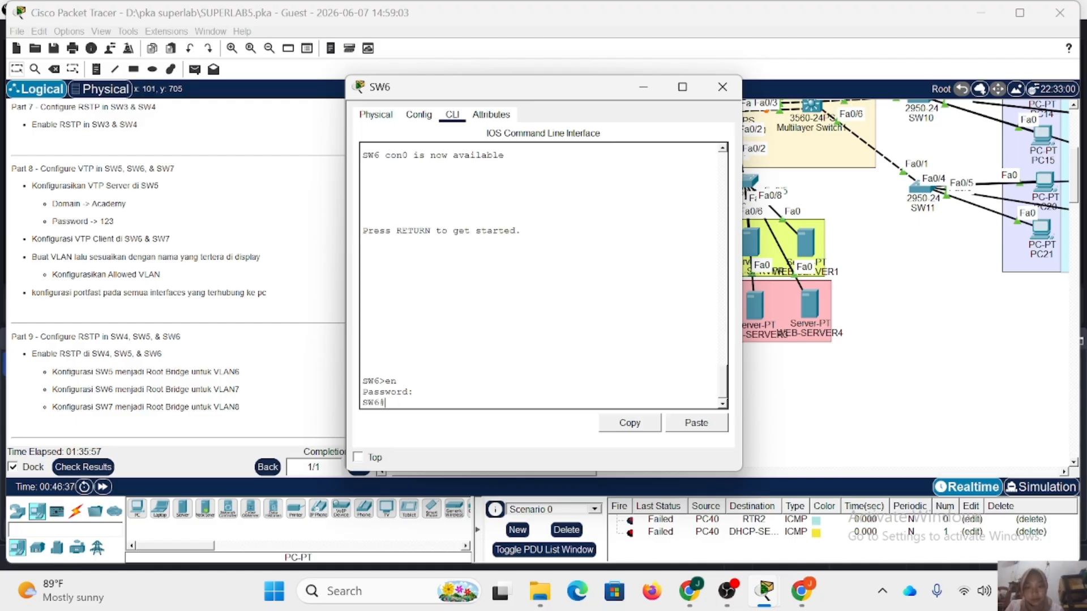
type("conf t")
key("Return")
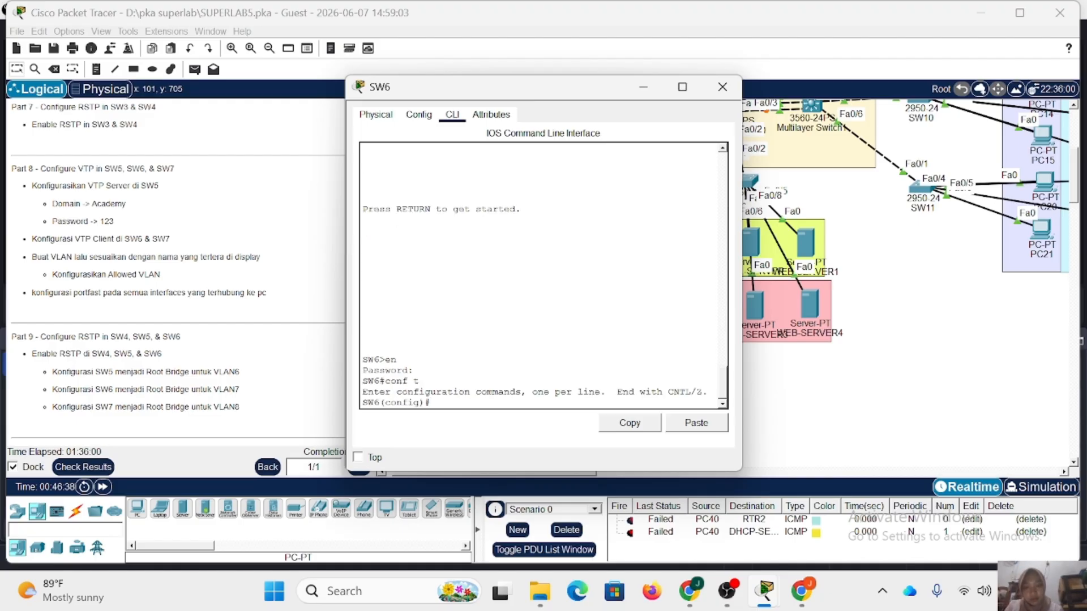
Set SW6 to VTP client mode.
type("vtp m clien")
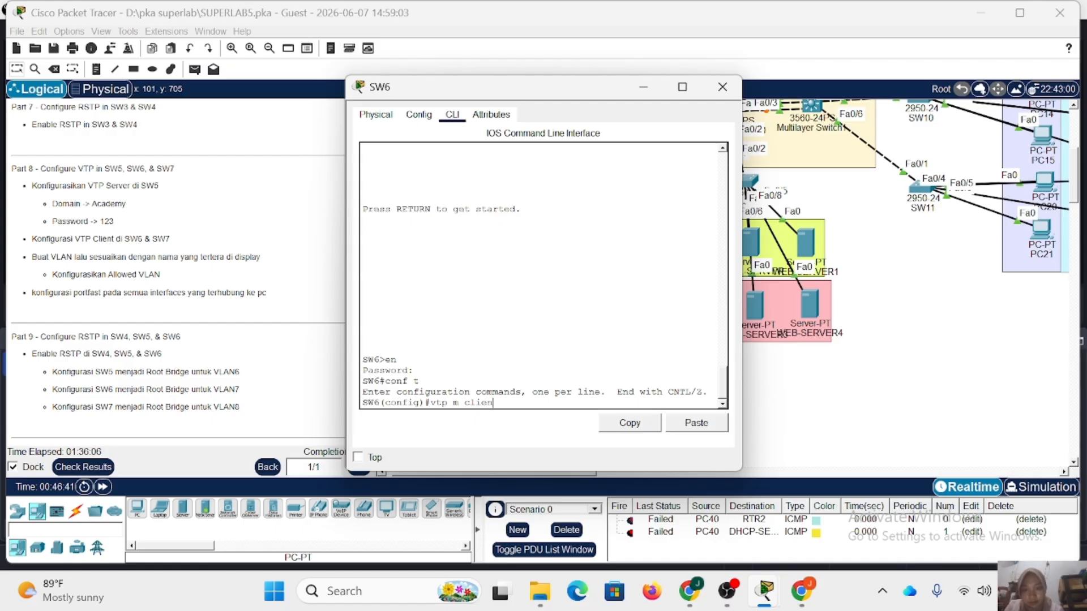
type("t")
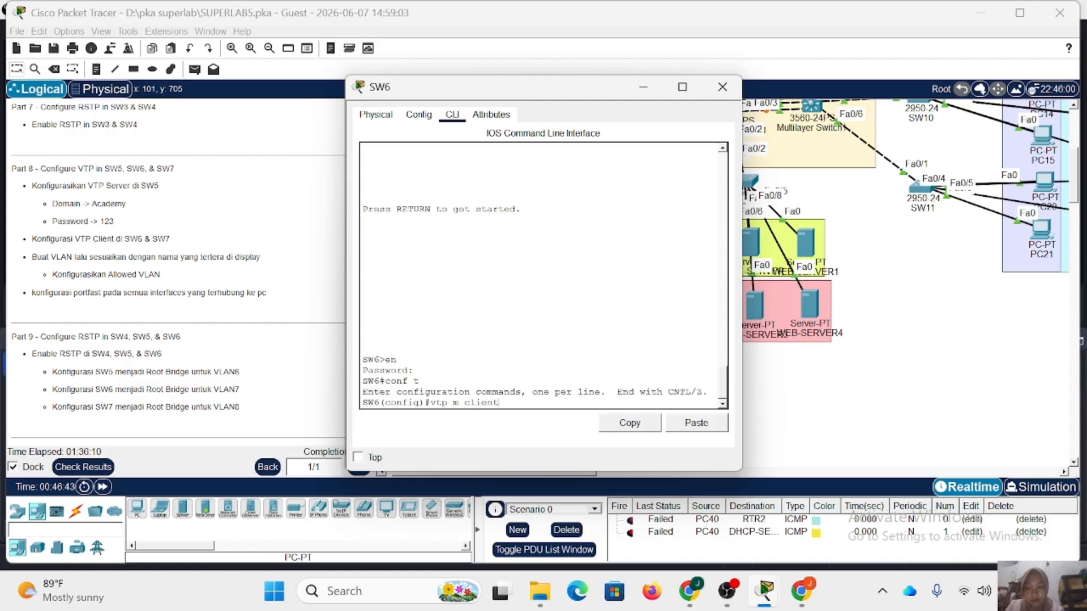
key("Return")
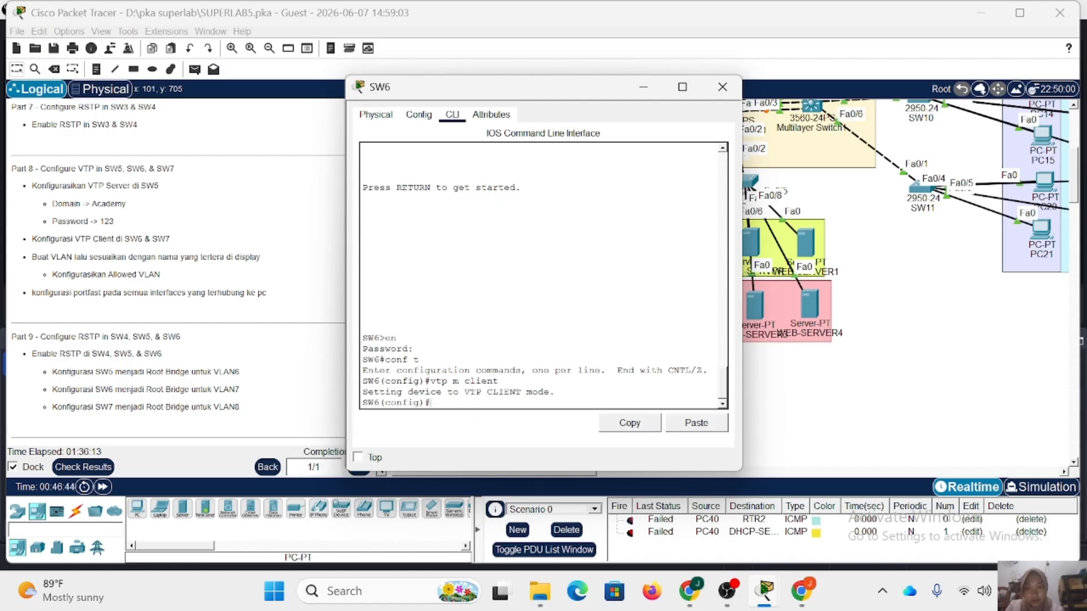
Assign SW6 to the VTP domain Academy and set its VTP password.
type("vtp")
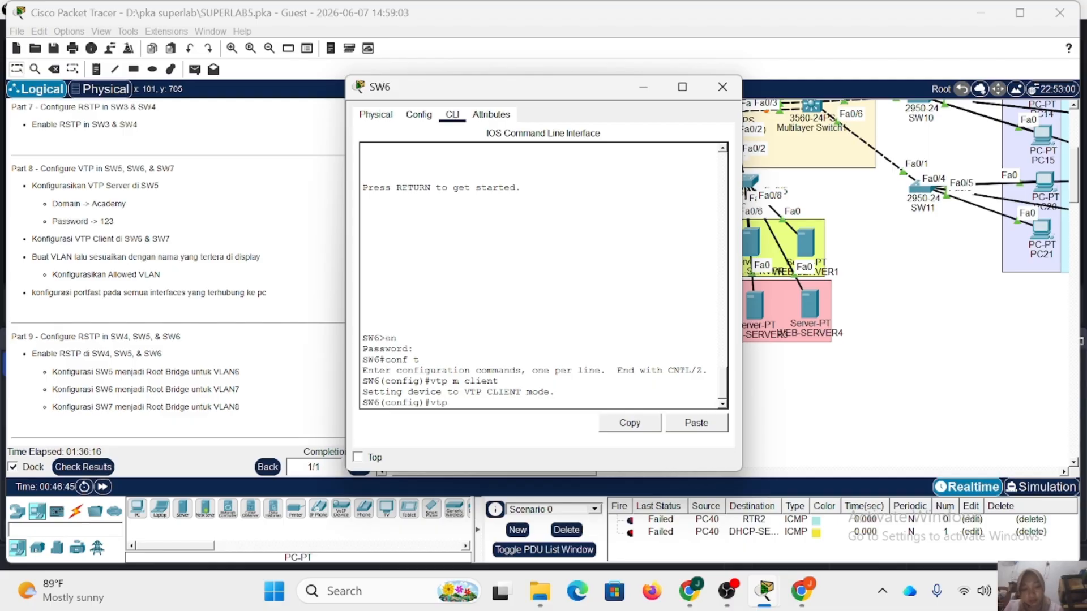
type(" domain Academ")
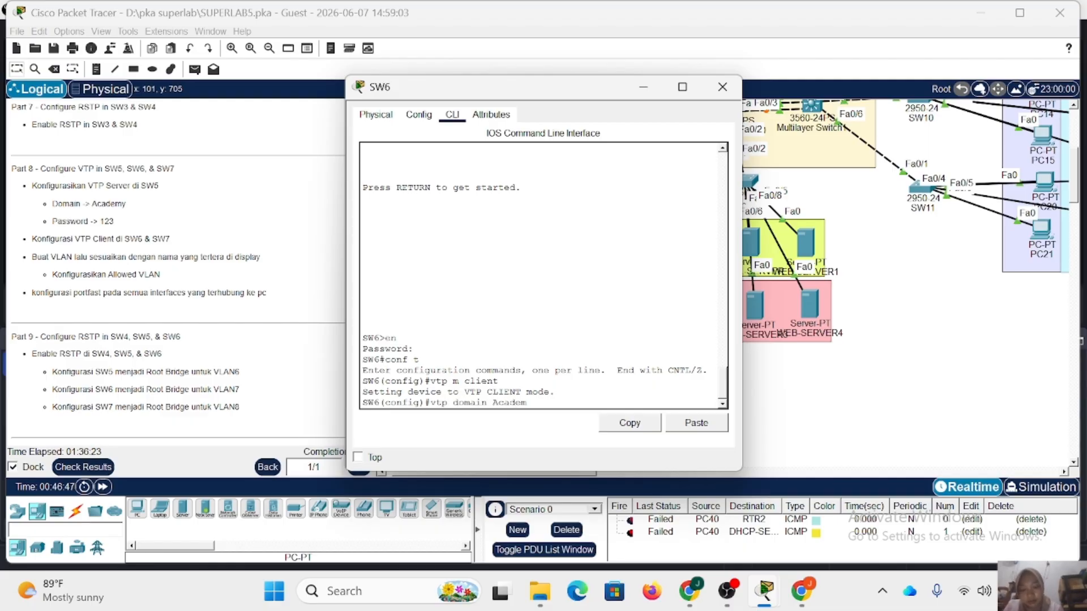
type("y")
key("Return")
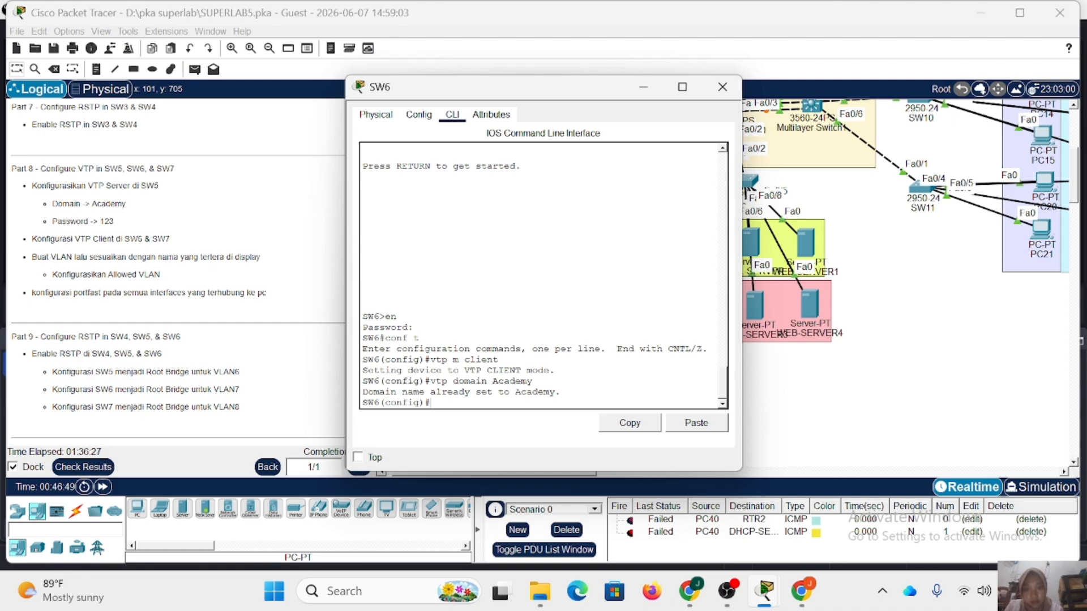
type("vtp p")
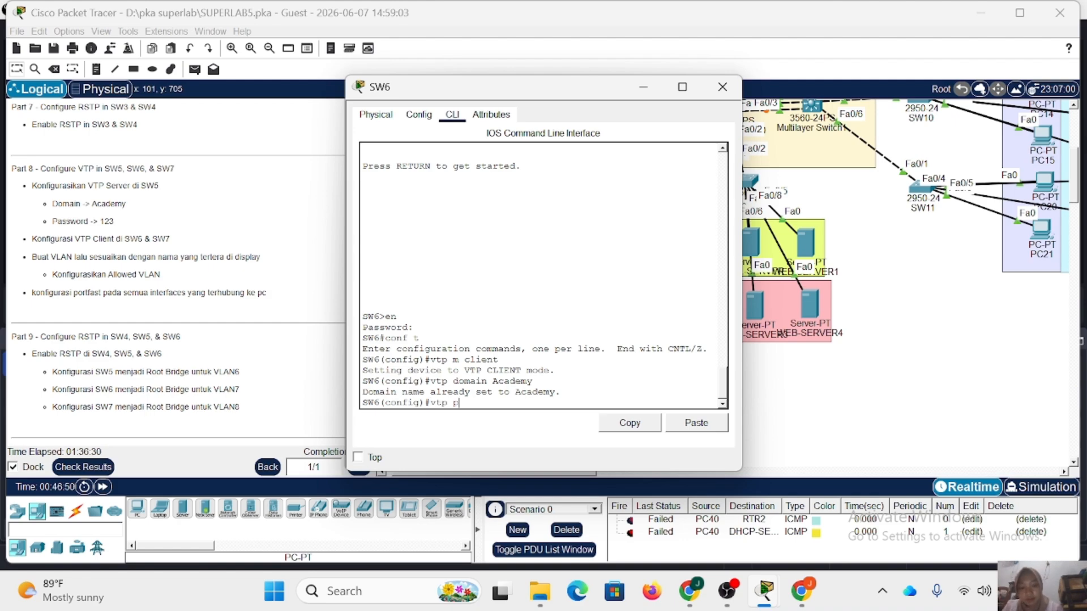
type("ass 123")
key("Return")
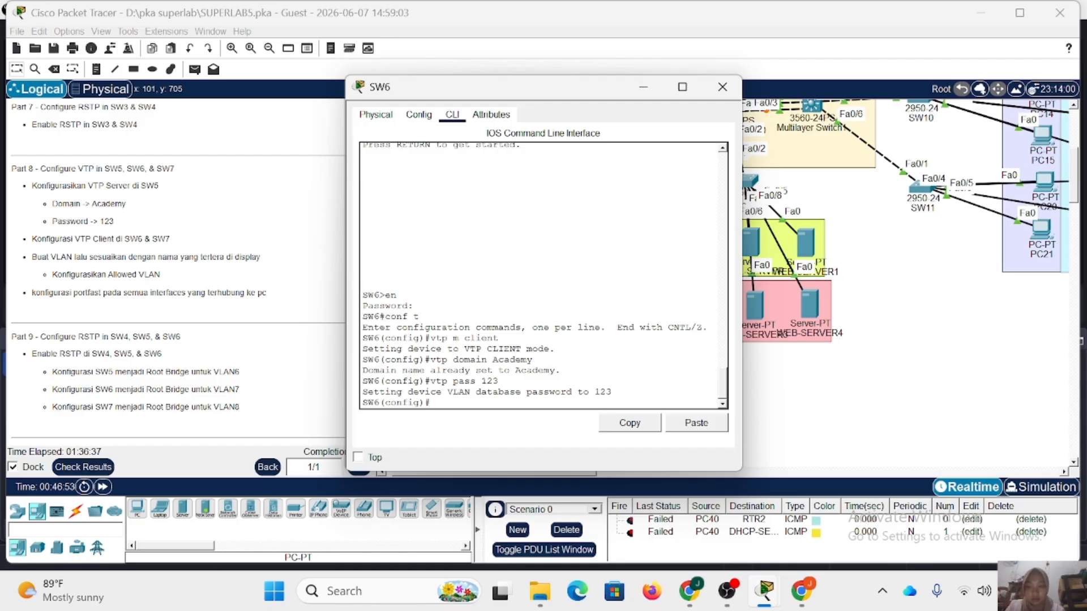
Move the SW6 window off the topology and set interfaces FastEthernet0/1-2 to trunk mode.
left_click_drag(509, 94, 751, 97)
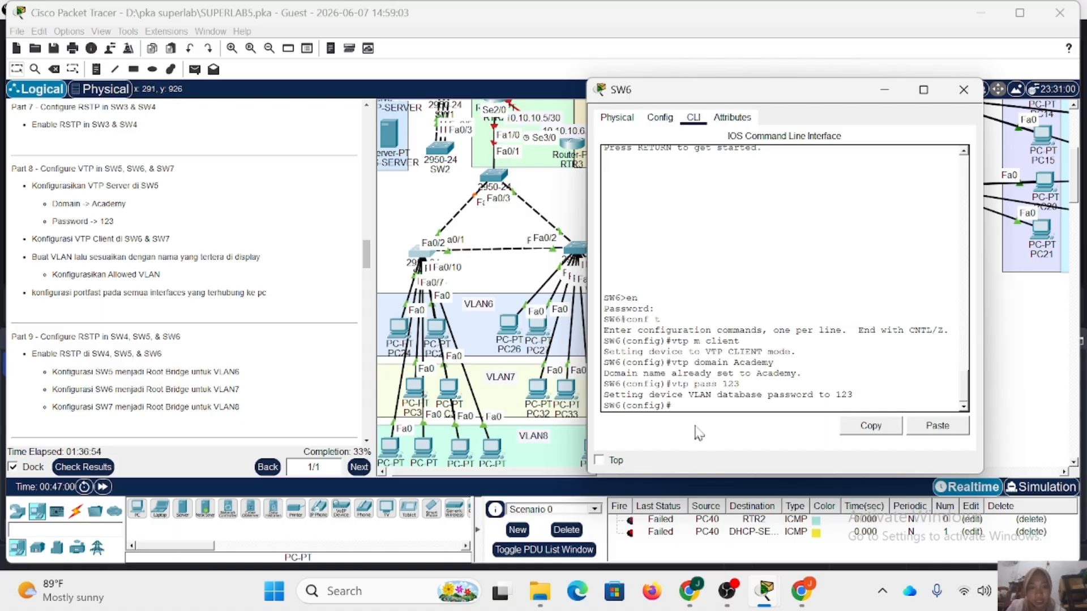
type("fa")
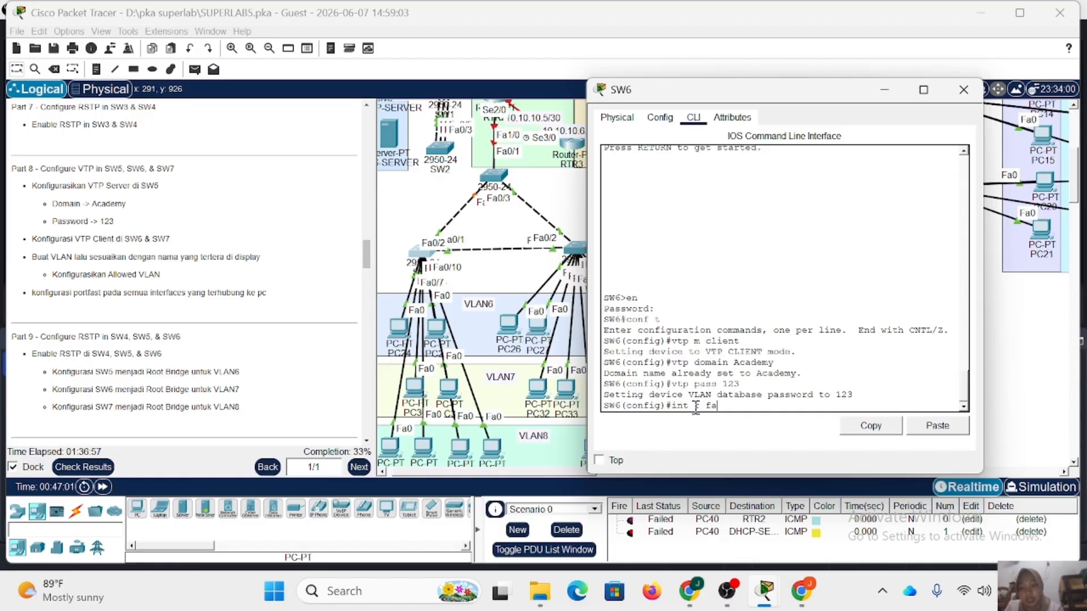
type("0/1-2")
key("Return")
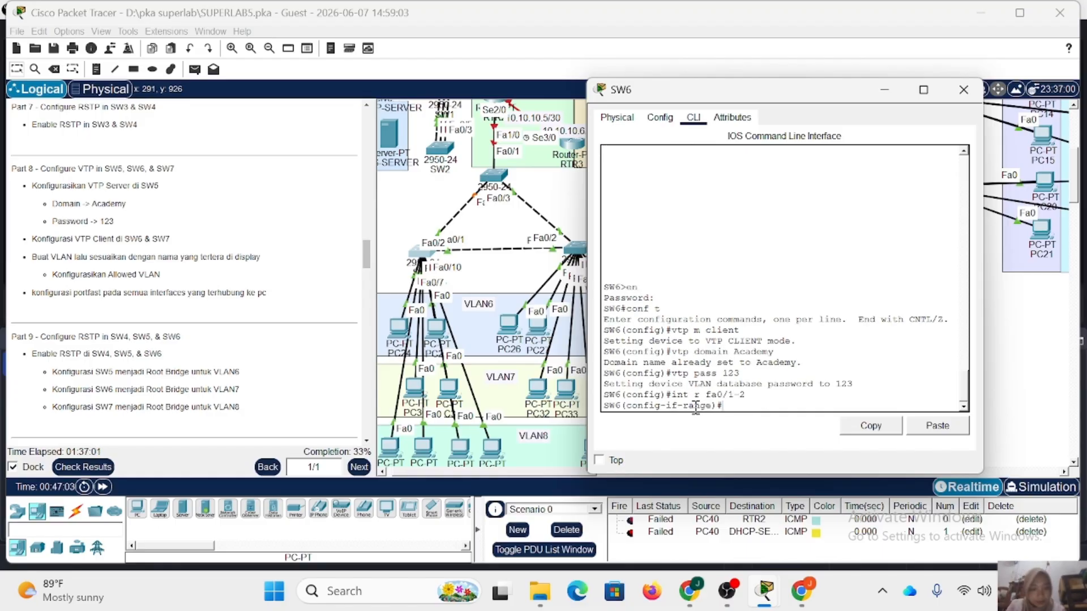
type("sw m t")
key("Return")
Allow VLANs 6-8 on SW6's FastEthernet0/1-2 trunks and close the SW6 window.
type("s")
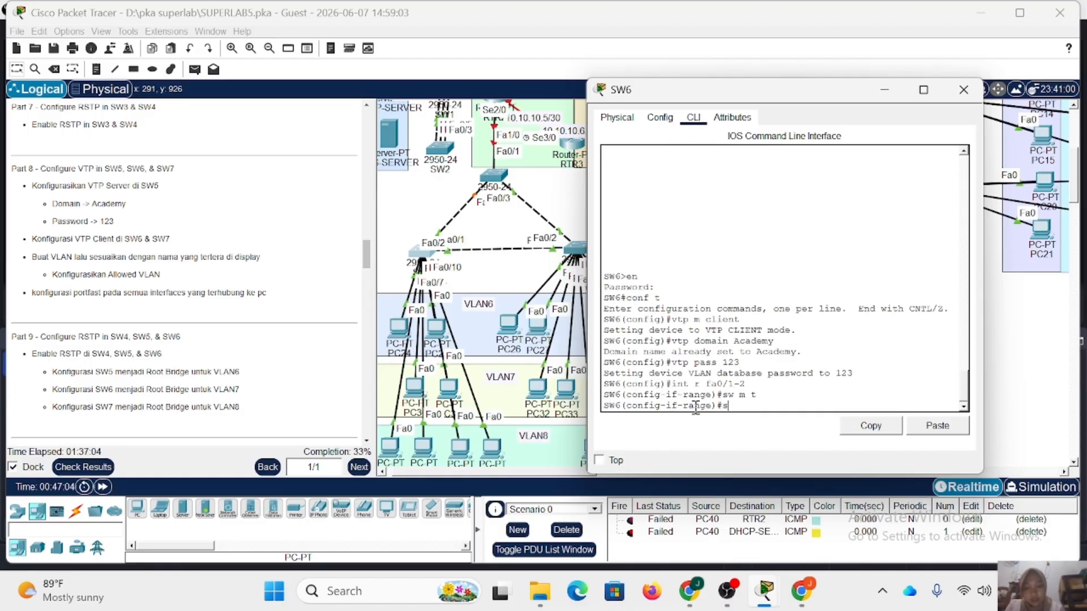
type("w t all vl 6-8")
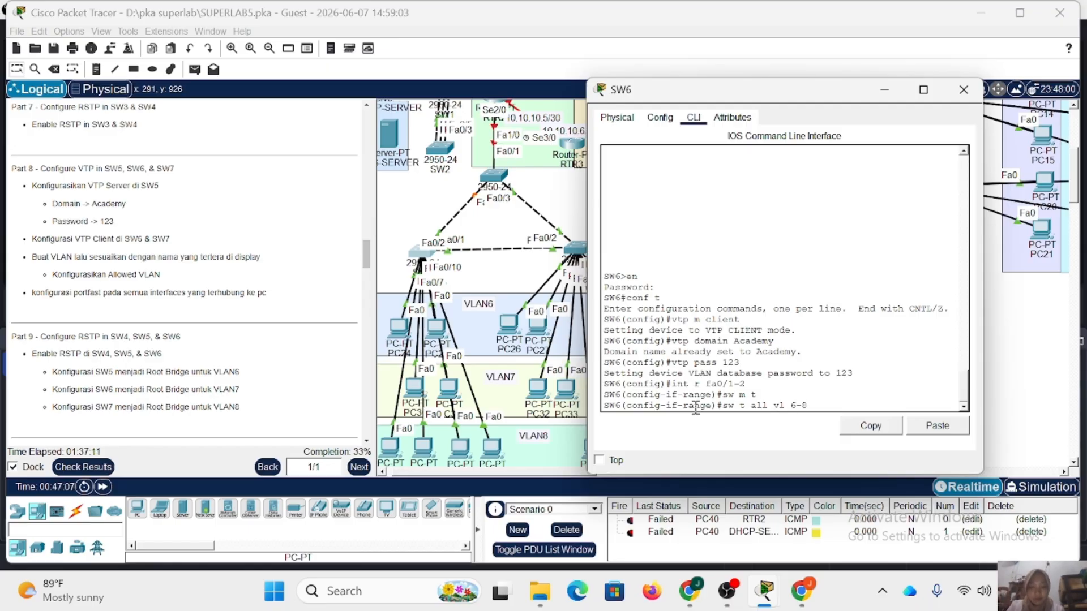
key("Return")
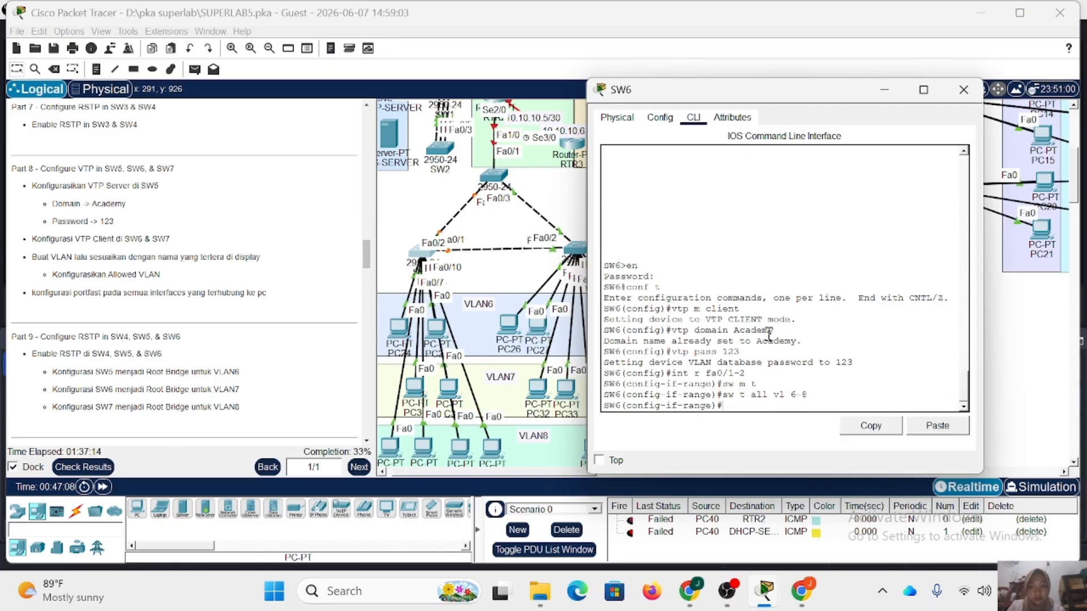
left_click_drag(970, 74, 967, 91)
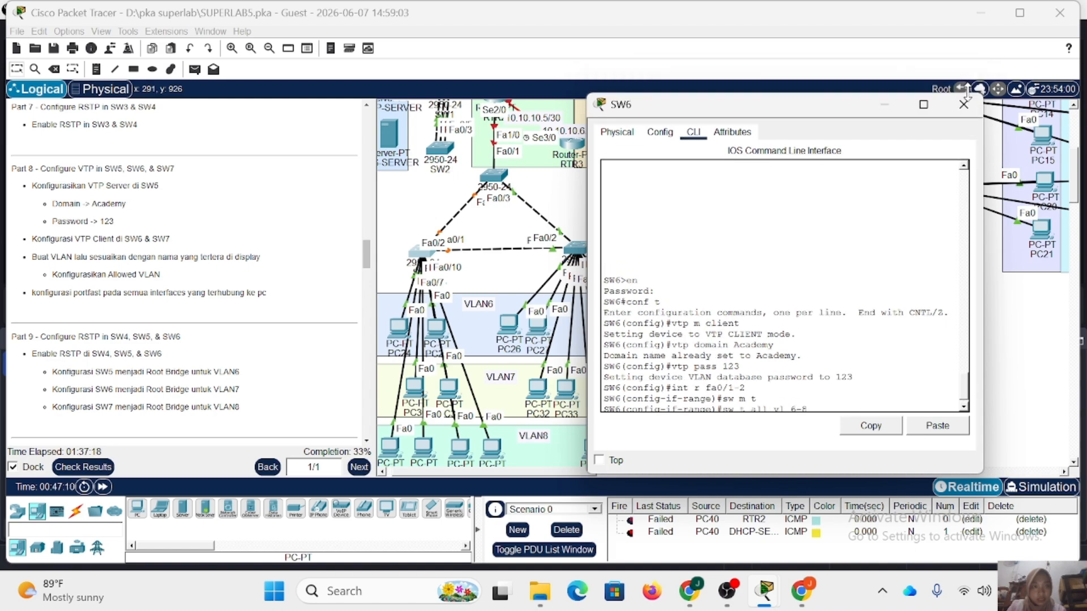
left_click(963, 106)
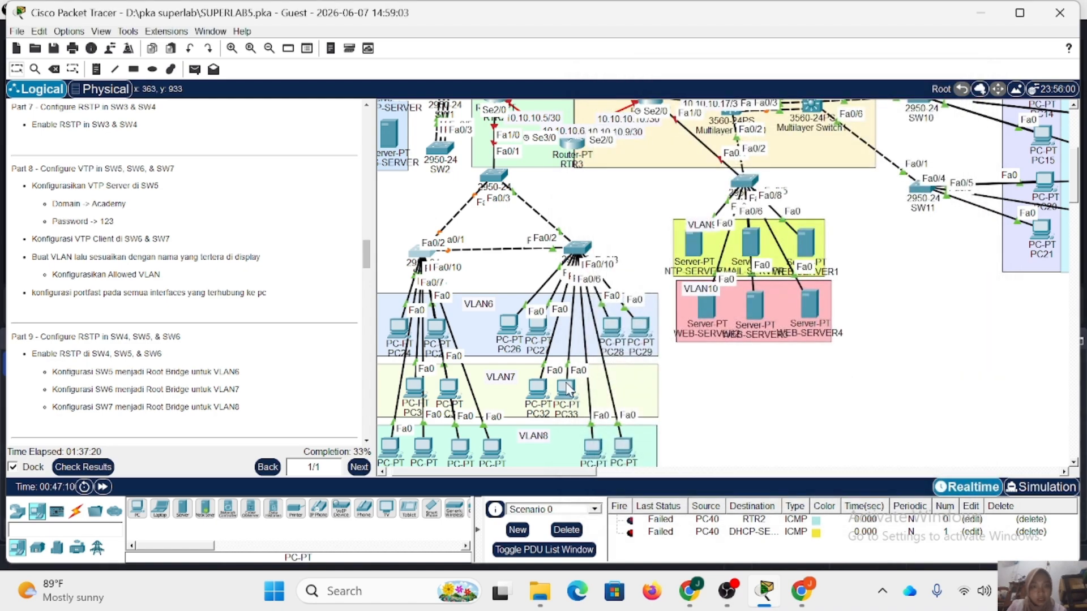
Open SW7's command line and enter global configuration mode, supplying the enable password.
left_click(586, 253)
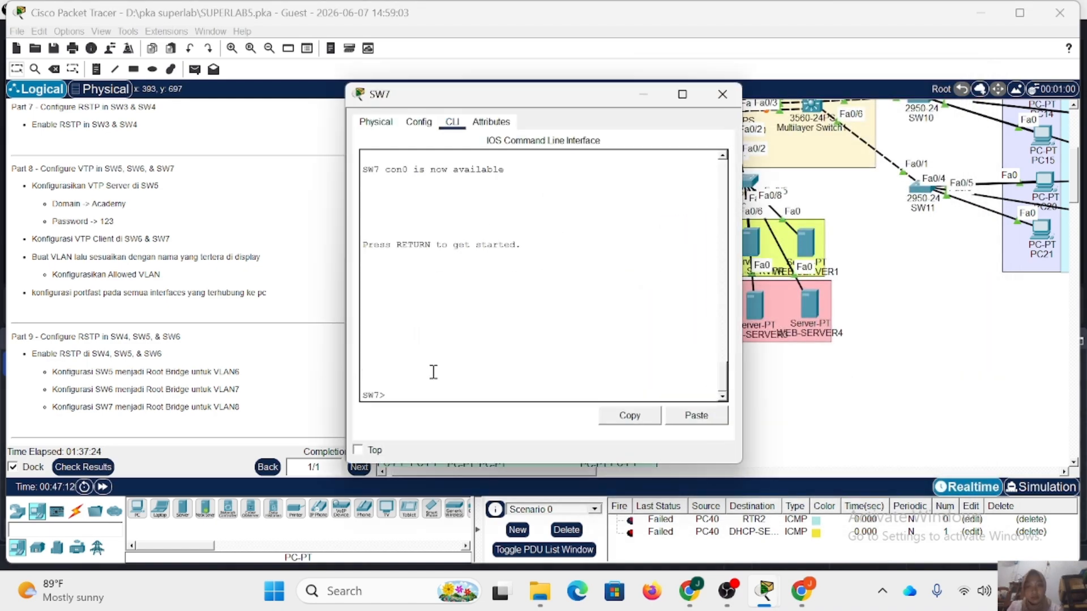
type("en")
key("Return")
key("Return")
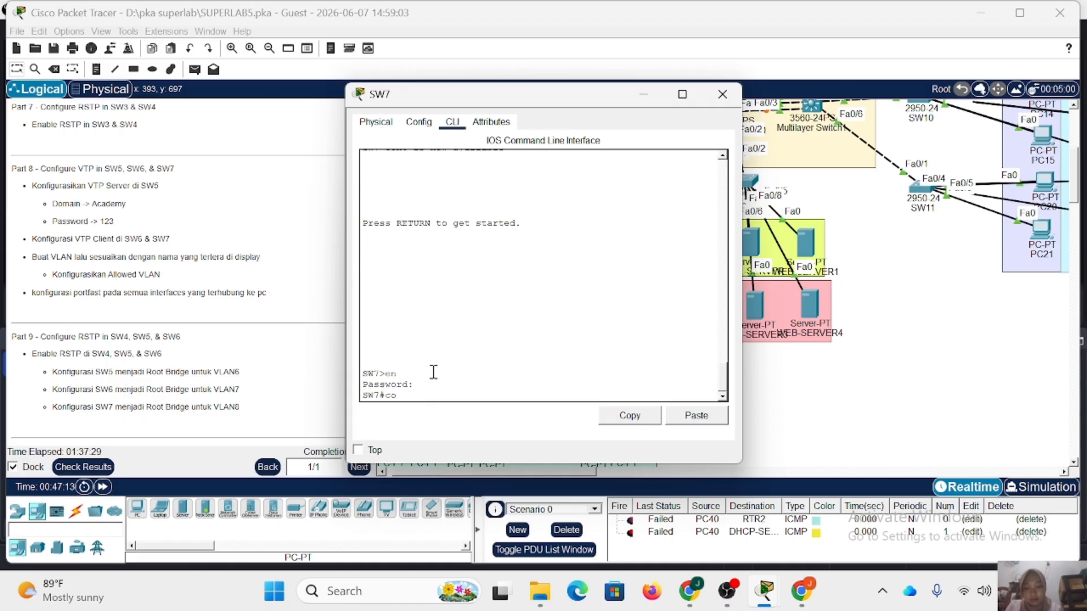
type("conf t")
key("Return")
Move the SW7 window aside from the lab instructions and set SW7 to VTP client mode.
left_click_drag(464, 94, 650, 97)
type("vtp m client")
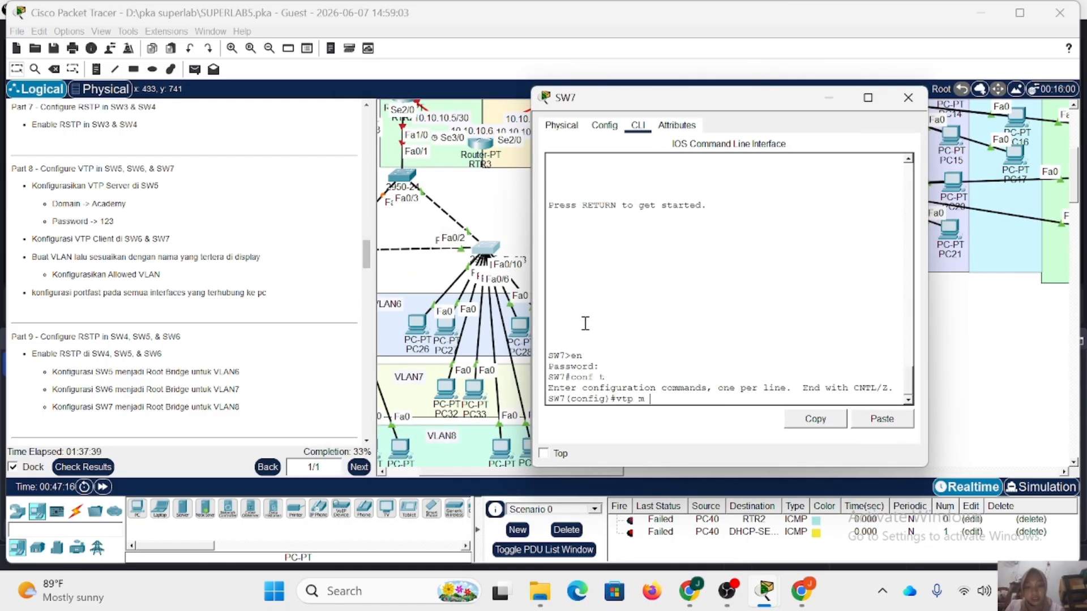
key("Return")
Assign SW7 to the VTP domain Academy and set its VTP password.
type("vtp donma")
key("BackSpace")
key("BackSpace")
key("BackSpace")
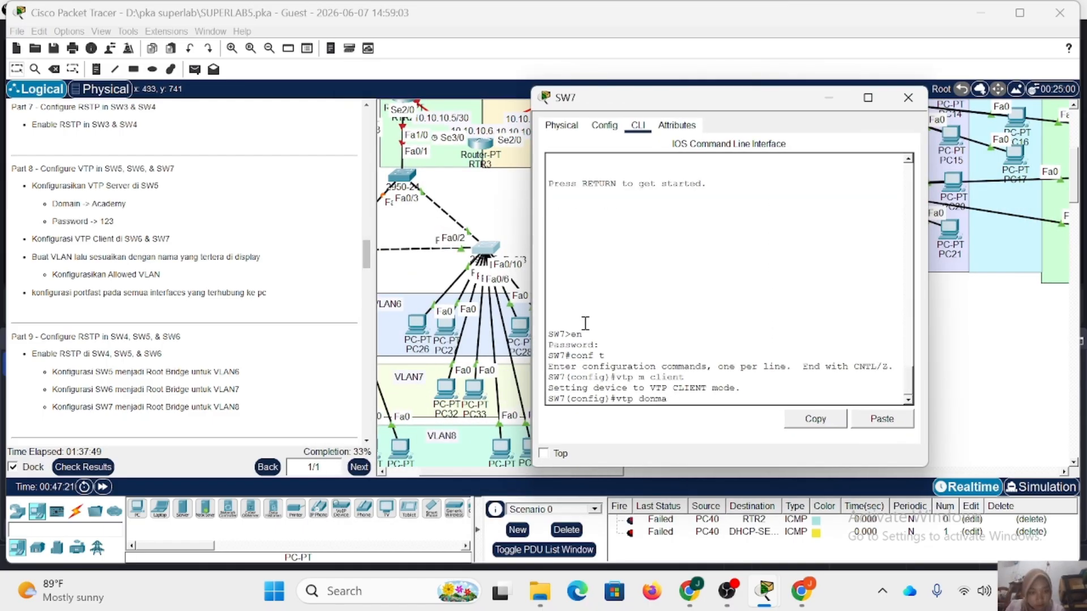
type("main Academy")
key("Return")
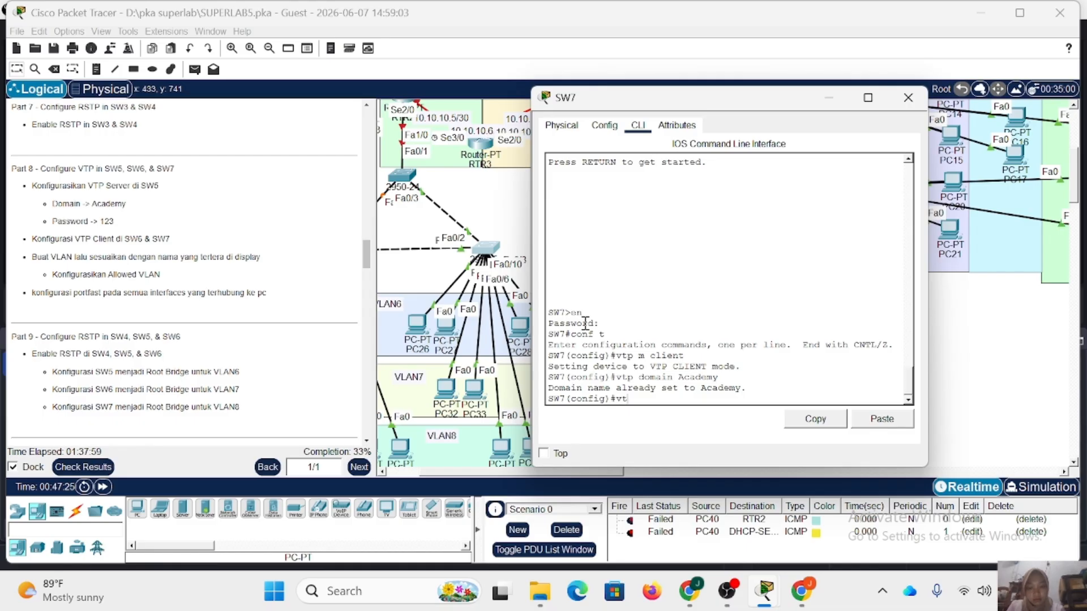
type("vtp pass 123")
key("Return")
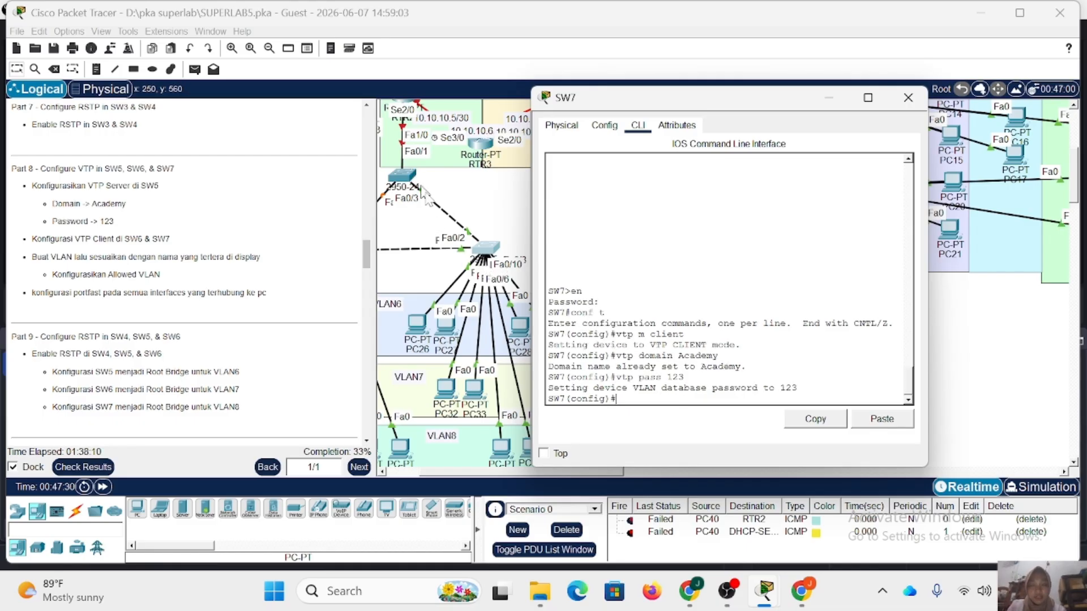
Set SW7's FastEthernet0/1-2 interface range to trunk mode.
type("in")
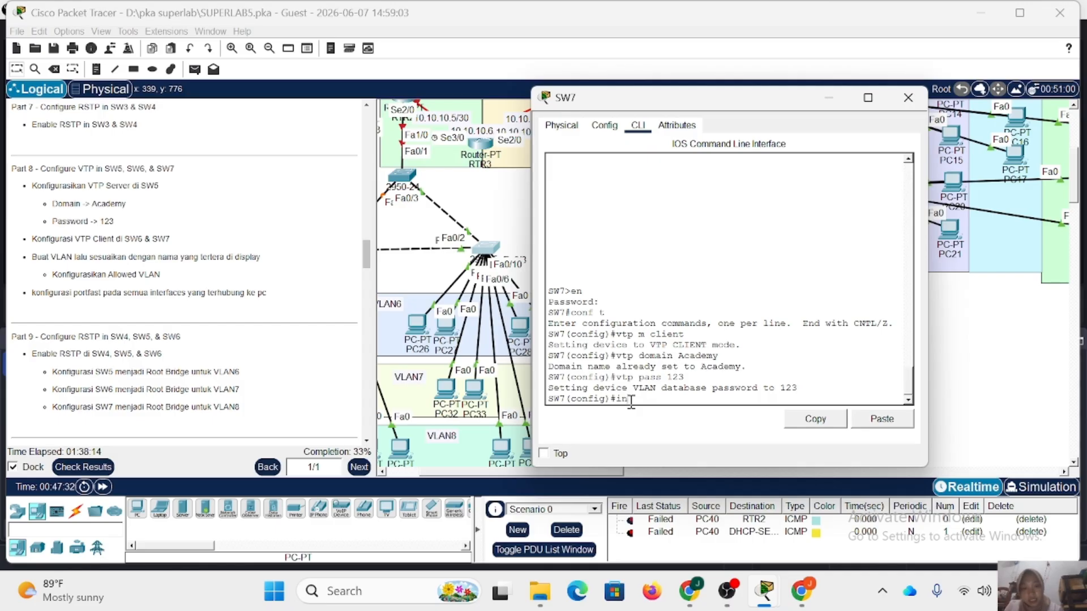
type("t")
type(" f")
key("BackSpace")
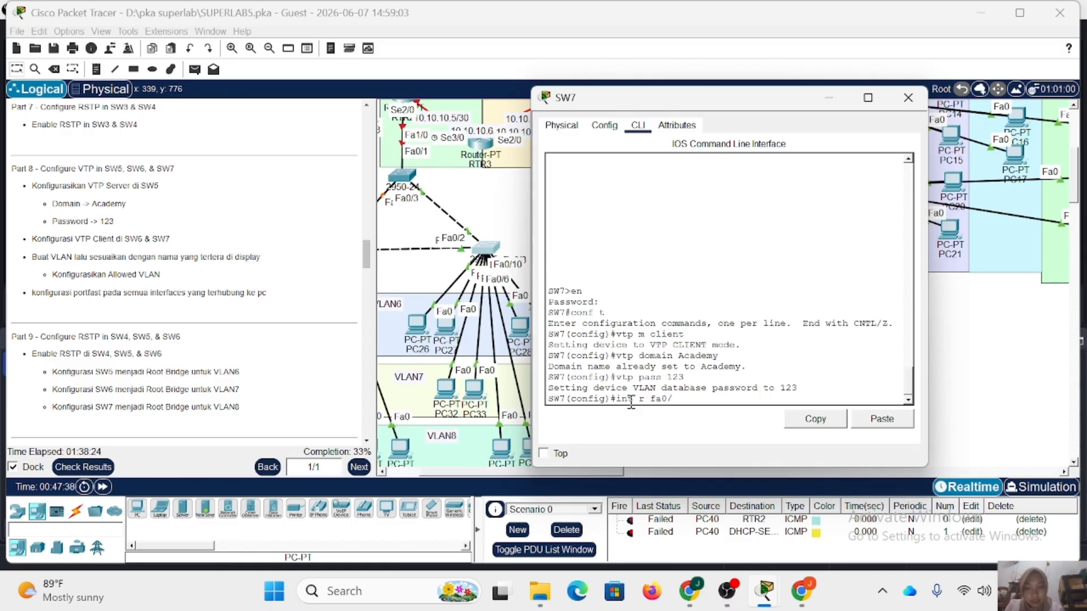
key("Return")
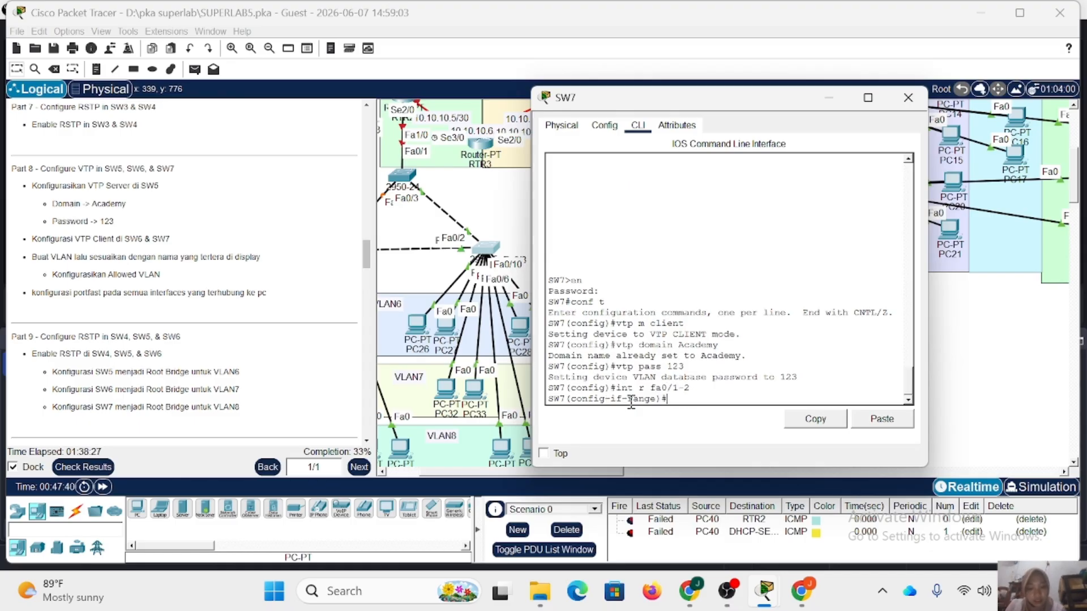
type("sw m t")
key("Return")
Allow VLANs 6-8 on SW7's FastEthernet0/1-2 trunks and close the SW7 window.
type("sw")
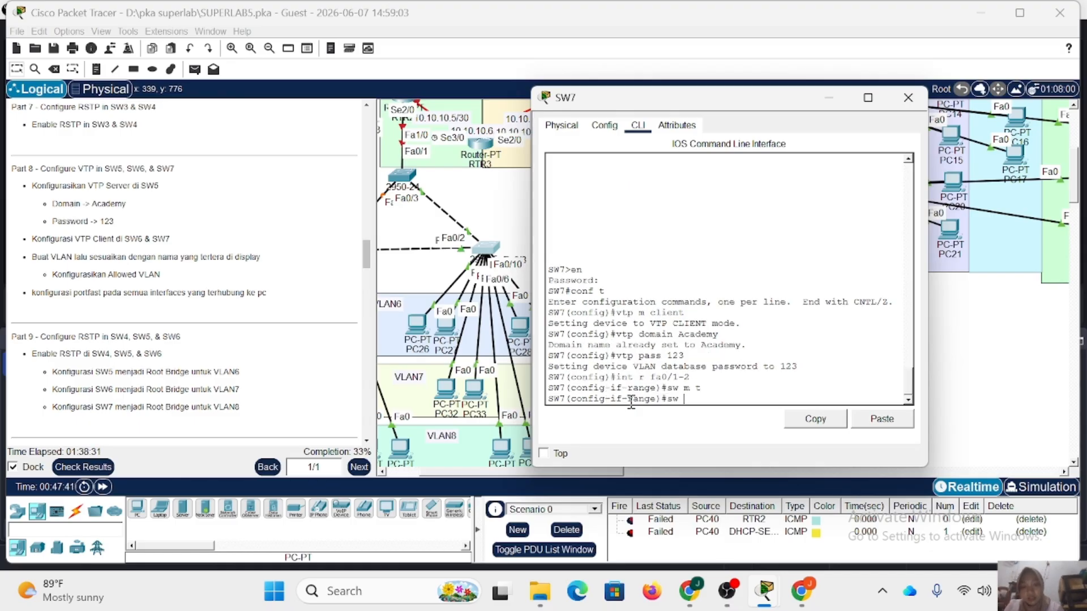
type(" t all vl 6-8")
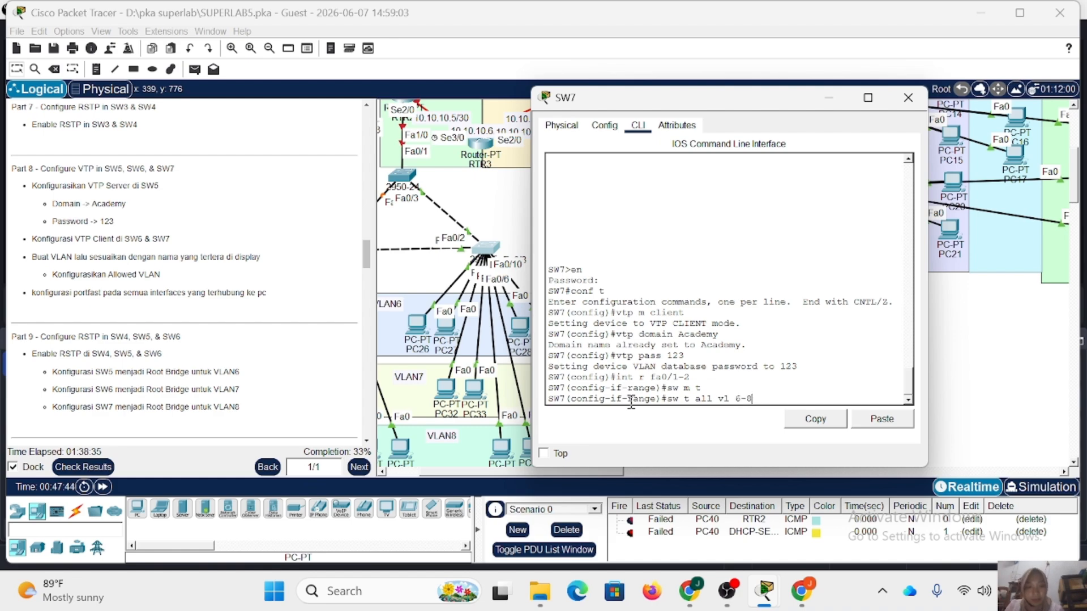
key("Return")
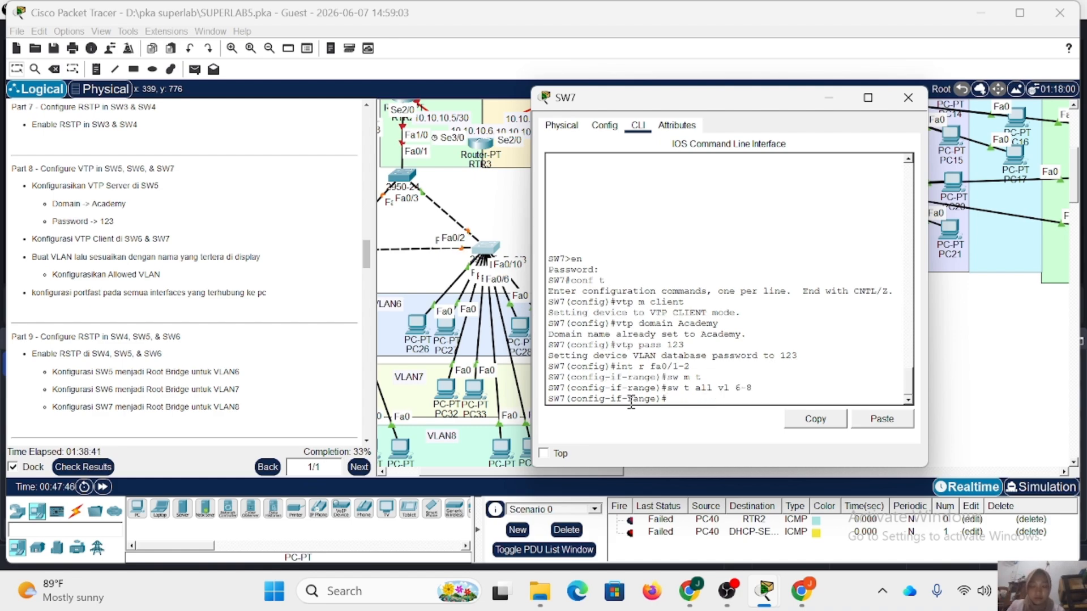
left_click(908, 97)
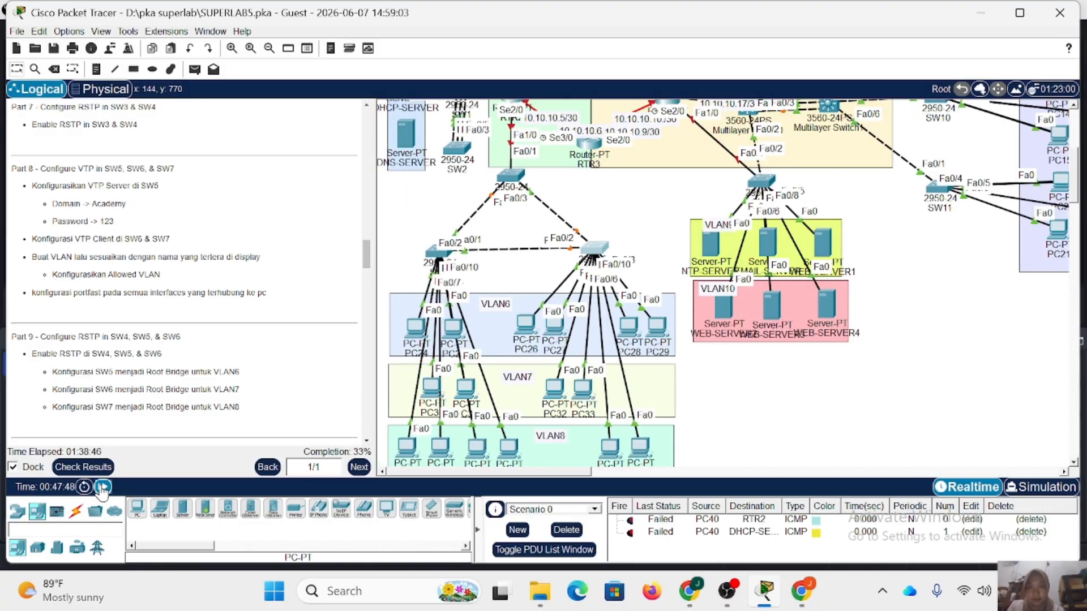
Fast-forward the network time, then create VLAN 6 with the name VLAN6 from SW5's global configuration mode.
left_click(102, 487)
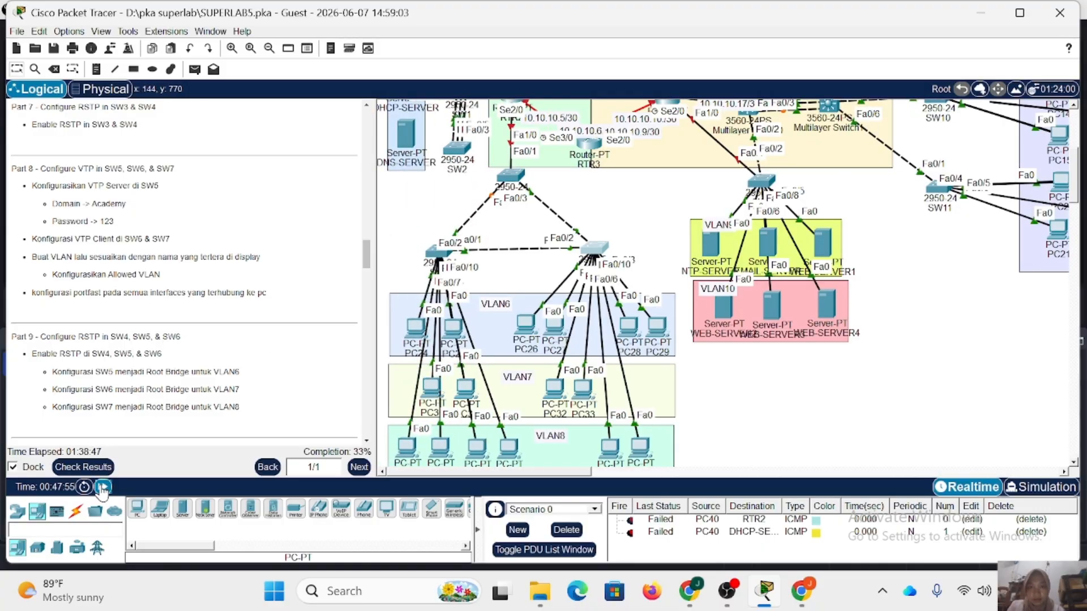
left_click(103, 487)
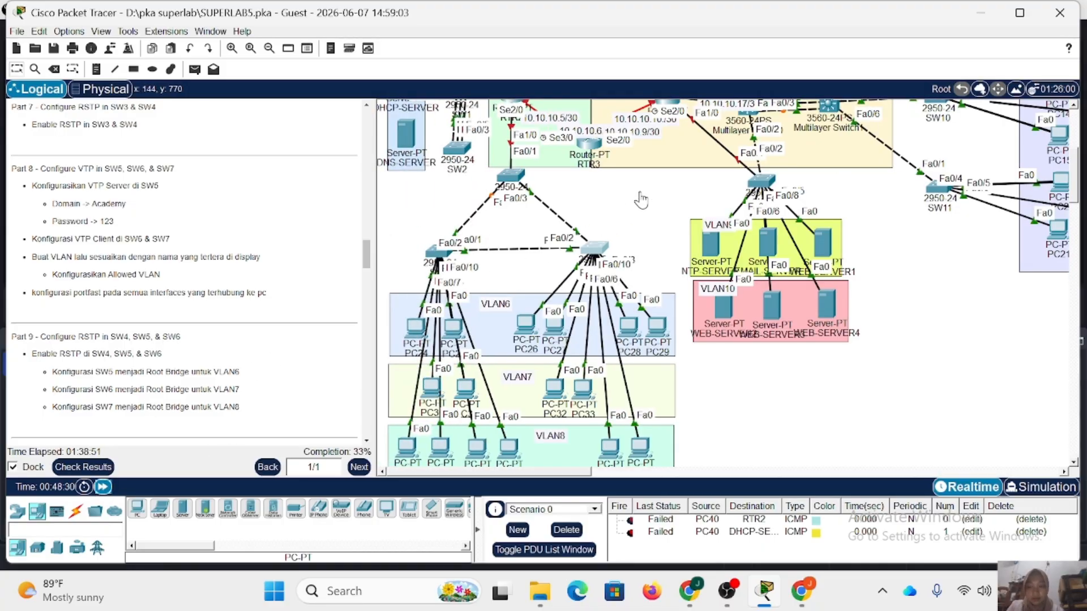
left_click(508, 177)
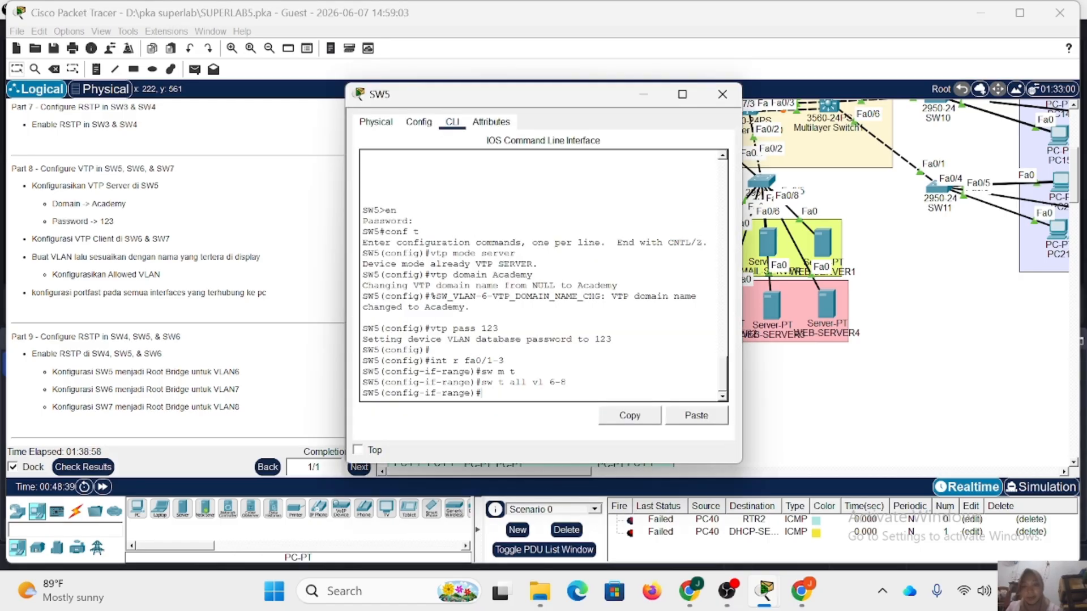
key("Return")
type("vl")
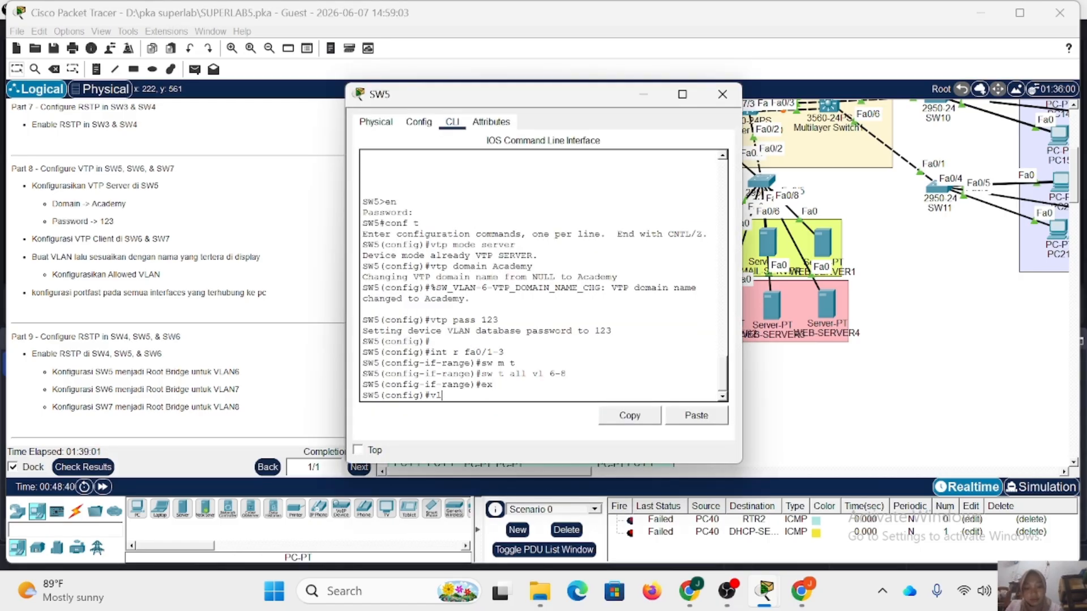
type(" 6")
key("Return")
type("name VLAN6")
key("Return")
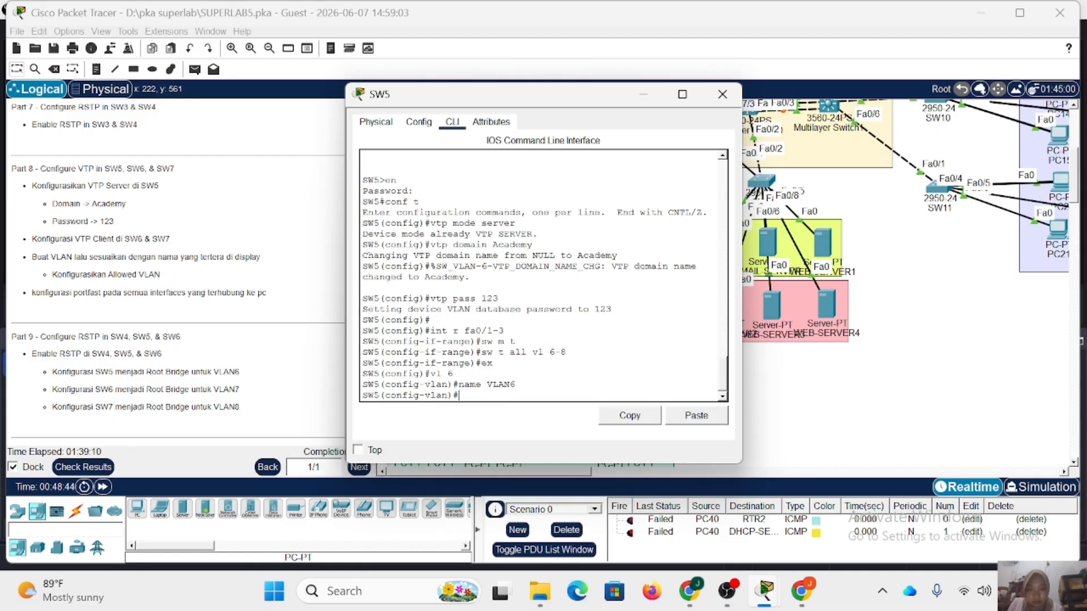
Create VLAN 7 on SW5 with the name VLAN7.
key("Up")
key("Up")
key("BackSpace")
type("7")
key("Return")
key("Up")
key("Up")
key("BackSpace")
type("7")
key("Return")
Create VLAN 8 on SW5 with the name VLAN8, leave VLAN configuration and close the SW5 window.
key("Up")
key("Up")
key("BackSpace")
type("8")
key("Return")
key("Up")
key("Up")
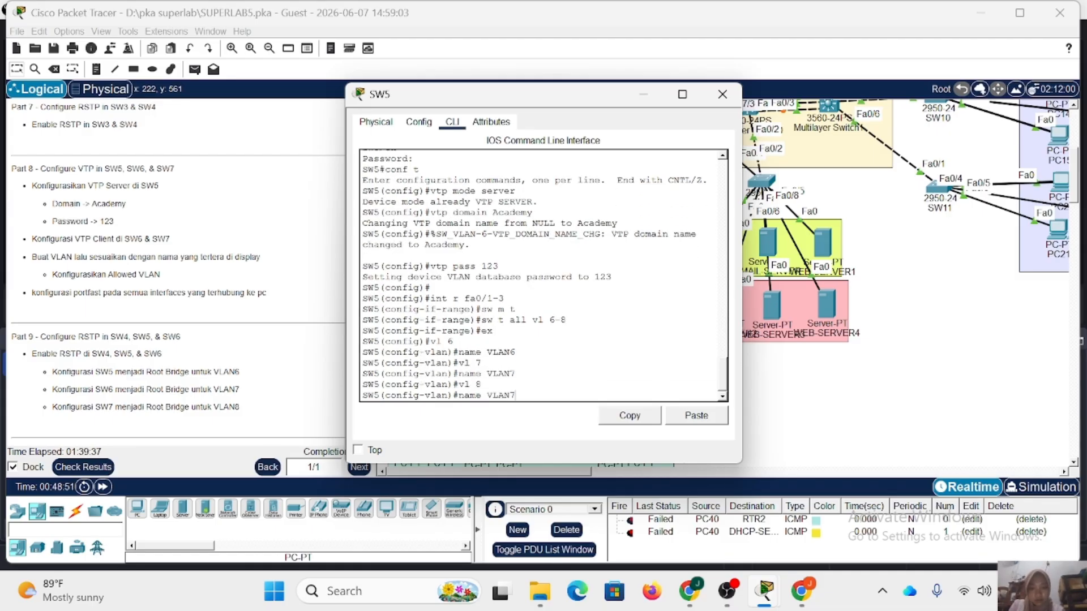
key("BackSpace")
type("8")
key("Return")
type("ex")
key("Return")
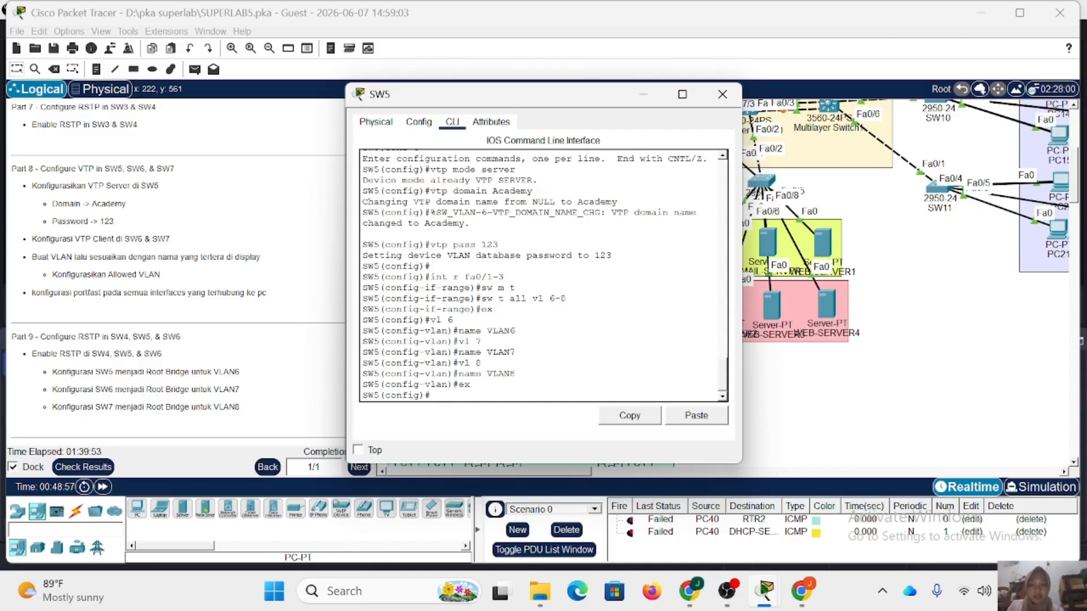
left_click(722, 94)
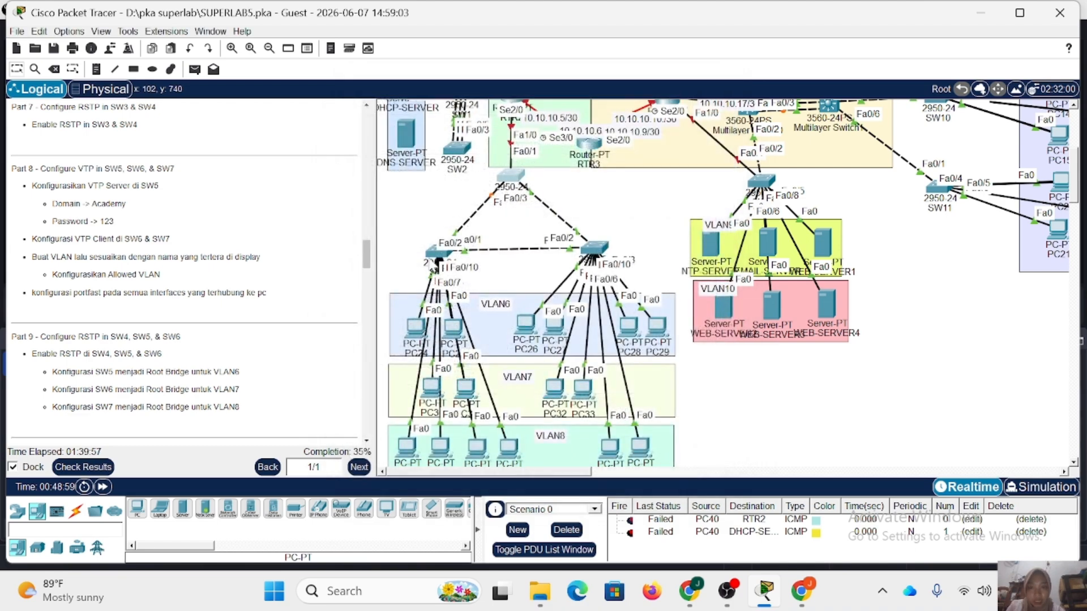
Return SW6 to global configuration mode, display its brief VLAN list to check VTP propagation, and close its window.
left_click(435, 253)
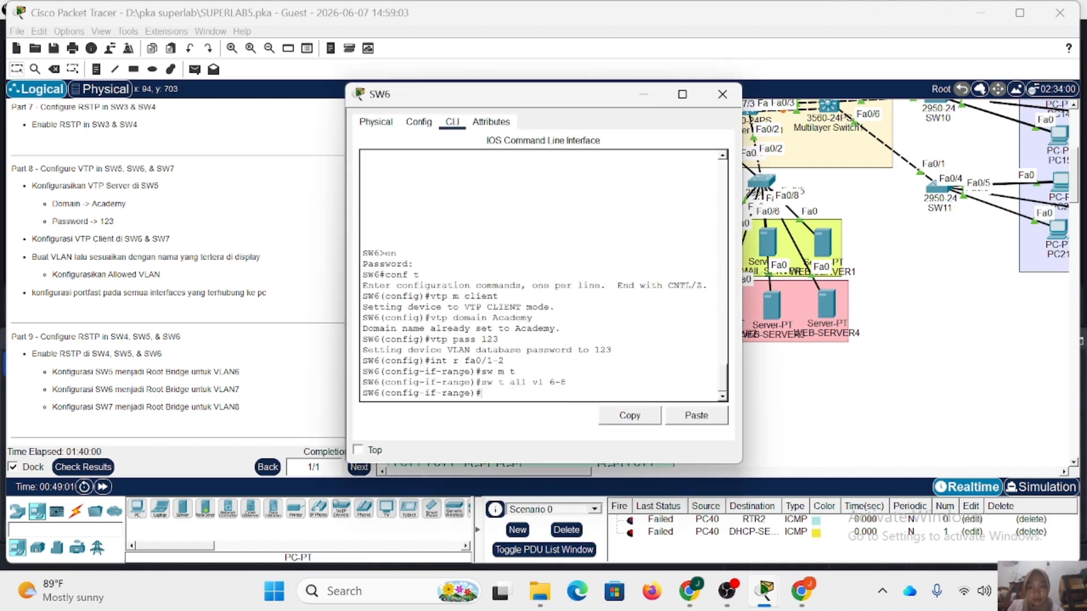
type("ex")
key("Return")
type("d")
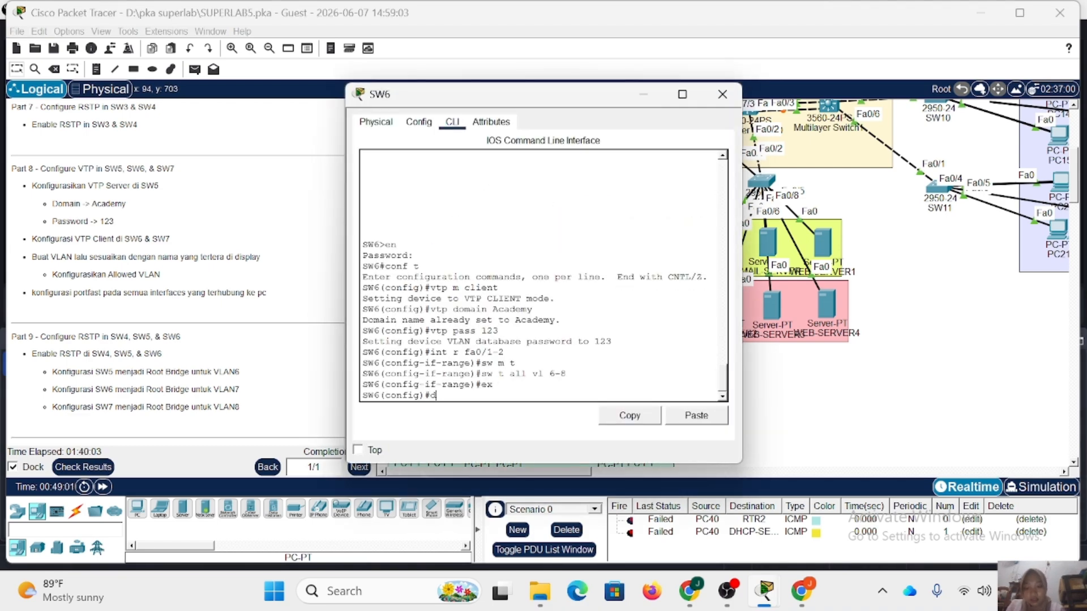
type("o shy vl br")
key("Return")
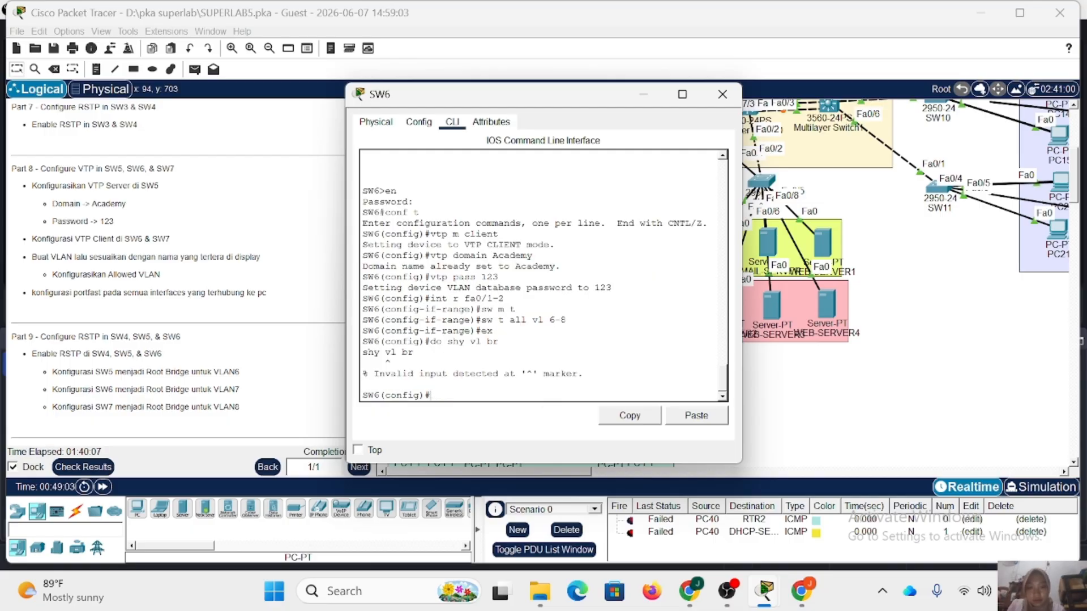
key("Up")
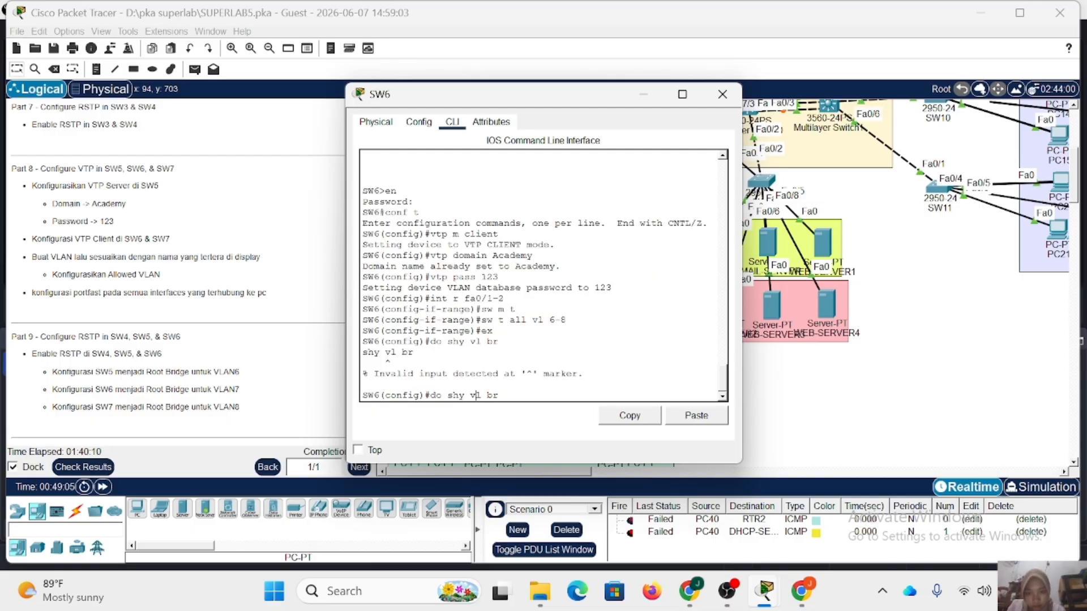
key("Left")
key("Left")
key("Left")
key("Left")
key("Left")
key("Left")
key("BackSpace")
key("Return")
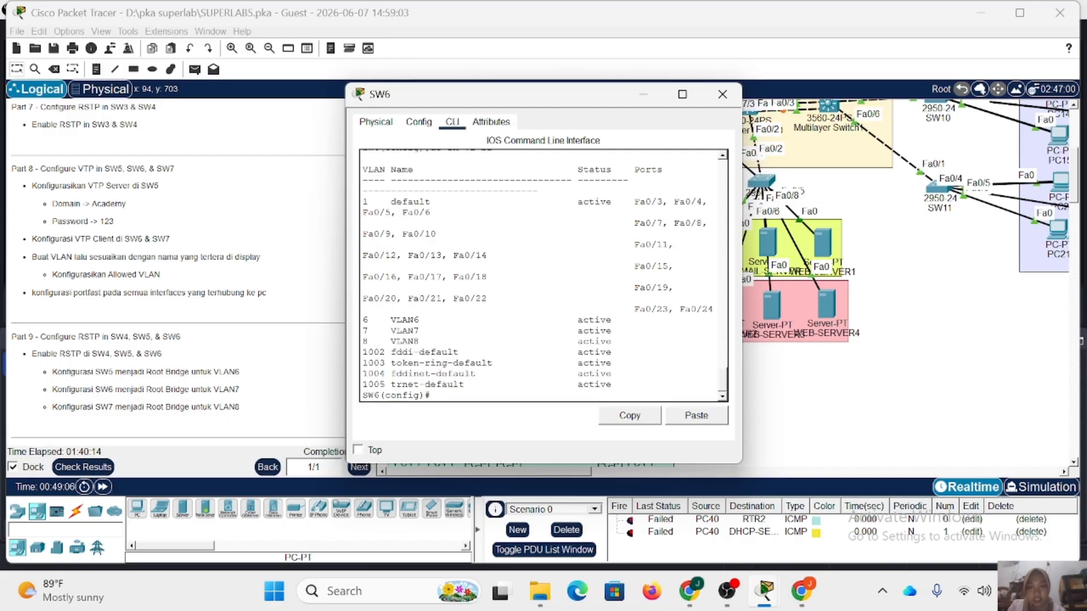
left_click(723, 94)
Return SW7 to global configuration mode, display its brief VLAN list, and close its window.
left_click(598, 248)
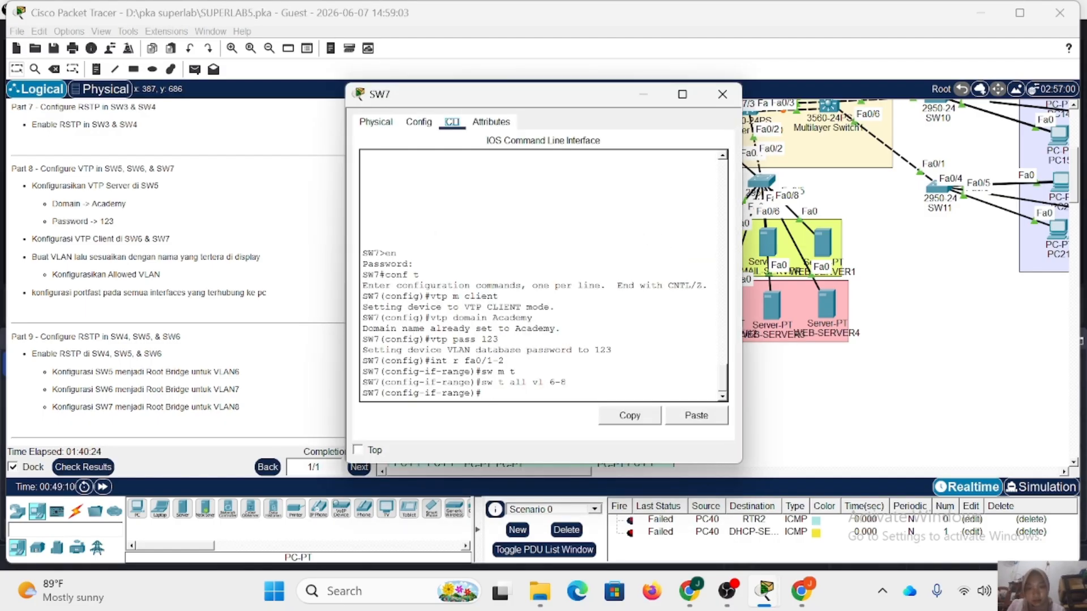
type("ex")
key("Return")
type("do")
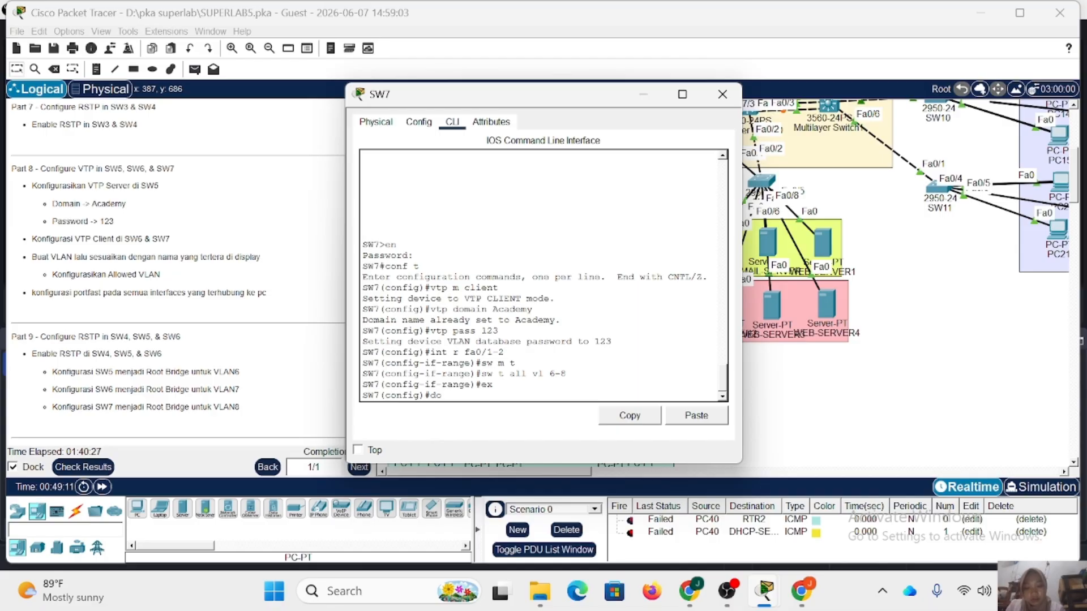
type(" sh vl br")
key("Return")
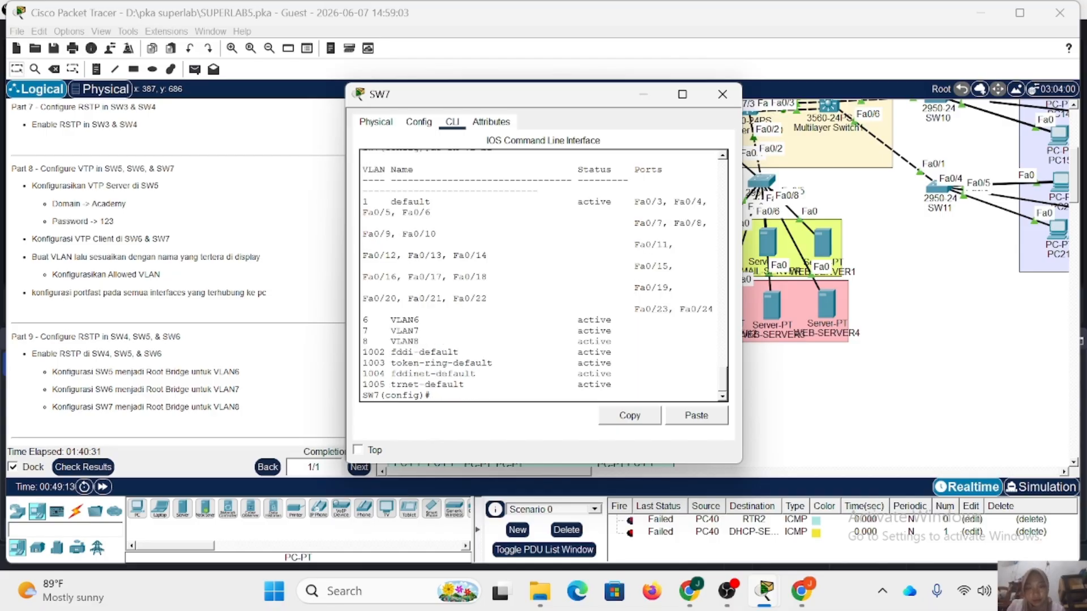
left_click(722, 94)
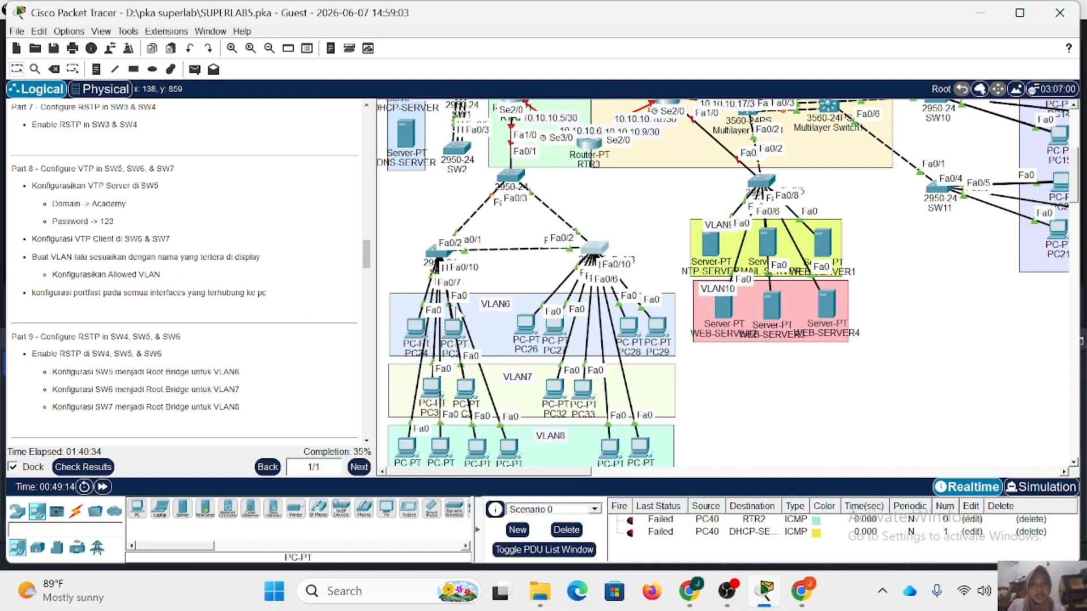
Reopen SW6's command line and move its window clear of the PCs connected to SW6.
left_click(595, 248)
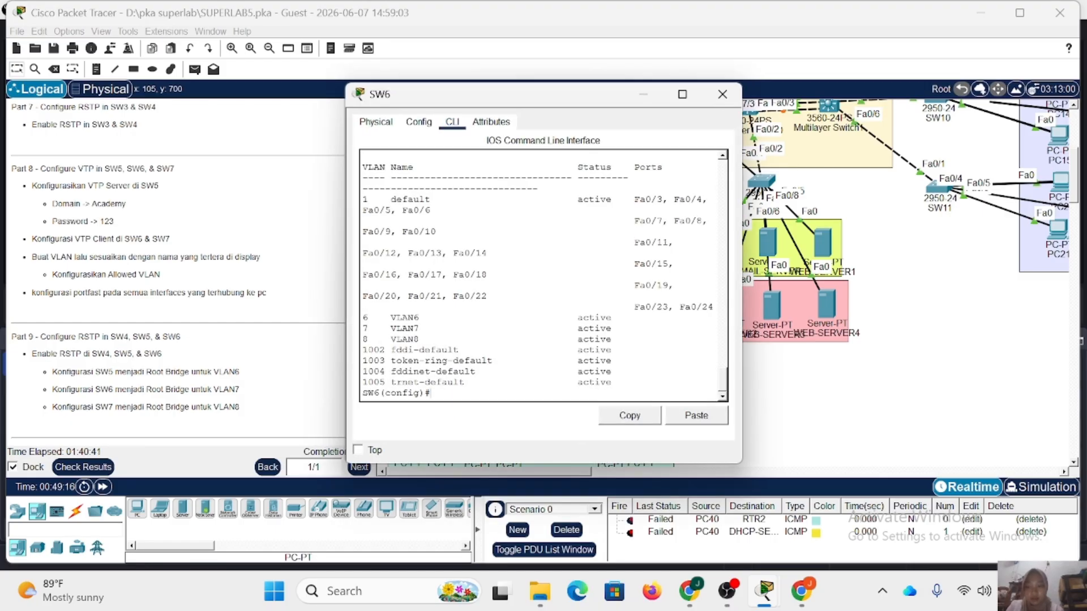
type("r")
left_click_drag(512, 94, 764, 103)
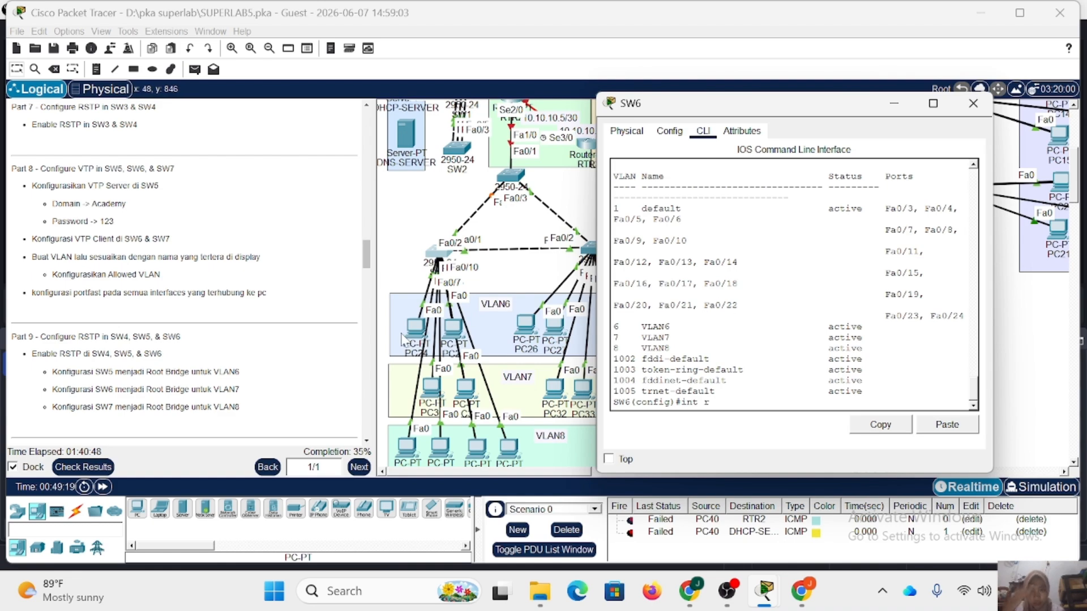
Spread apart SW6's PCs in the VLAN6, VLAN7 and VLAN8 areas to expose their port labels, and return to SW6's command line.
left_click_drag(415, 335, 452, 323)
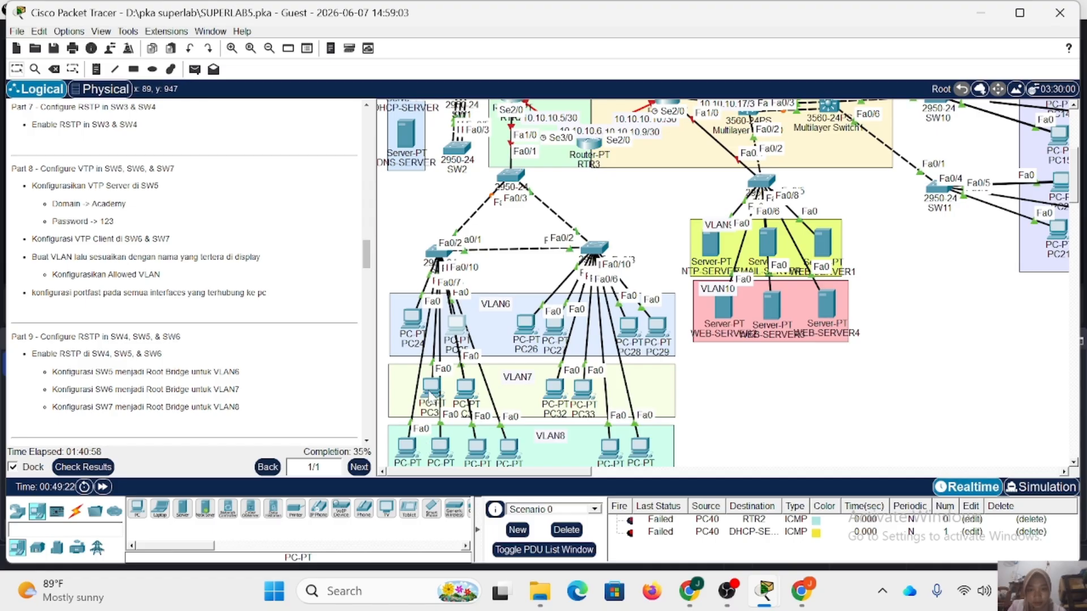
left_click_drag(431, 405, 376, 394)
scroll(482, 407, "down", 3)
left_click_drag(441, 371, 405, 376)
left_click_drag(474, 369, 497, 371)
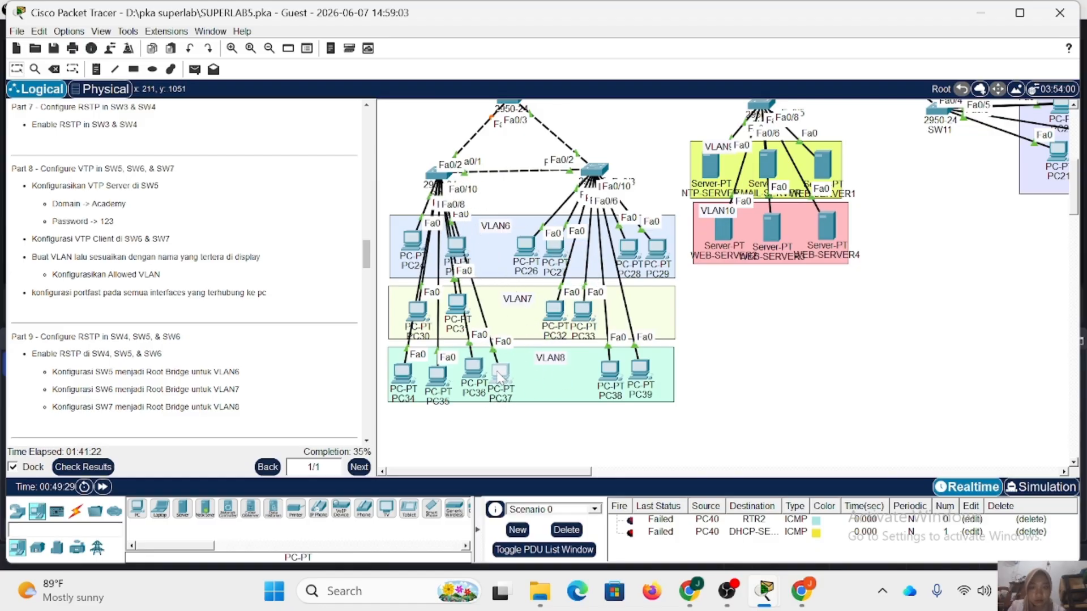
mouse_move(402, 240)
left_mouse_down()
mouse_move(383, 186)
mouse_move(410, 236)
left_mouse_up()
left_click(432, 177)
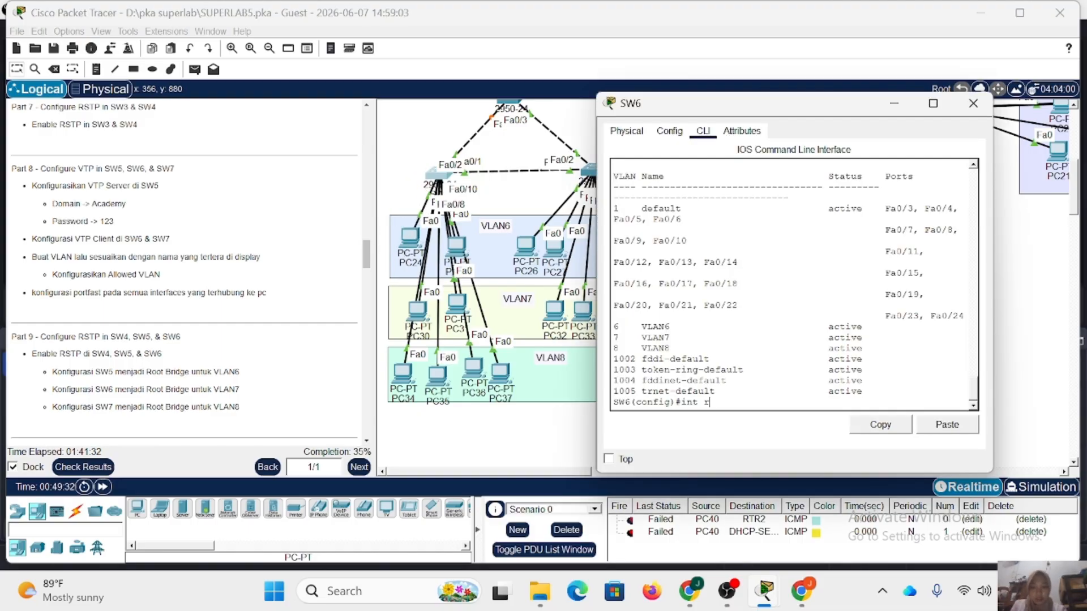
Configure SW6's FastEthernet0/3-4 as access ports in VLAN 6.
type("fa0/3")
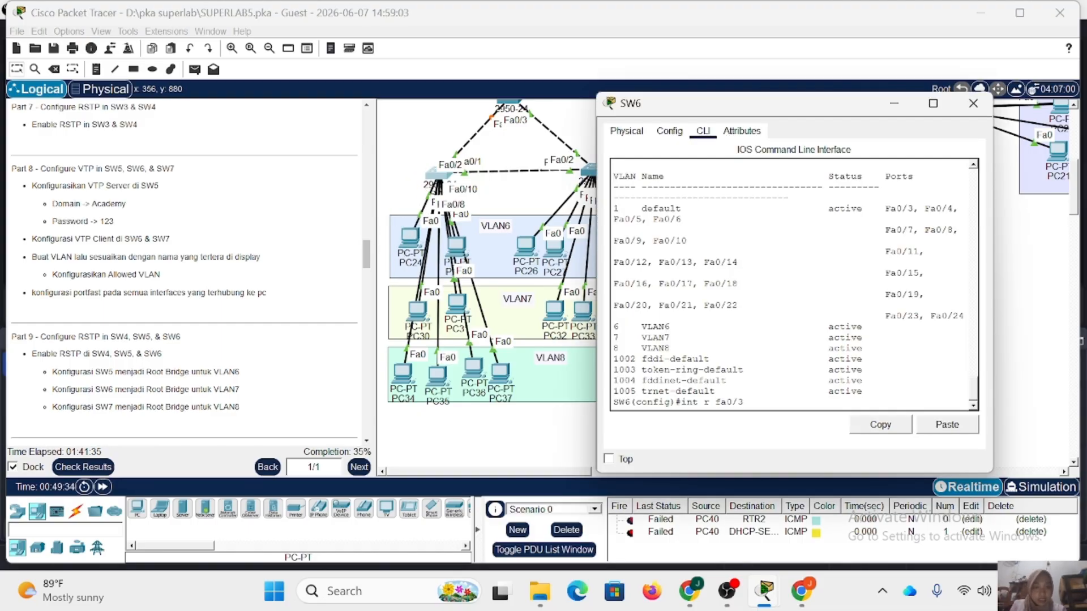
type("-4")
key("Return")
type("sw m a")
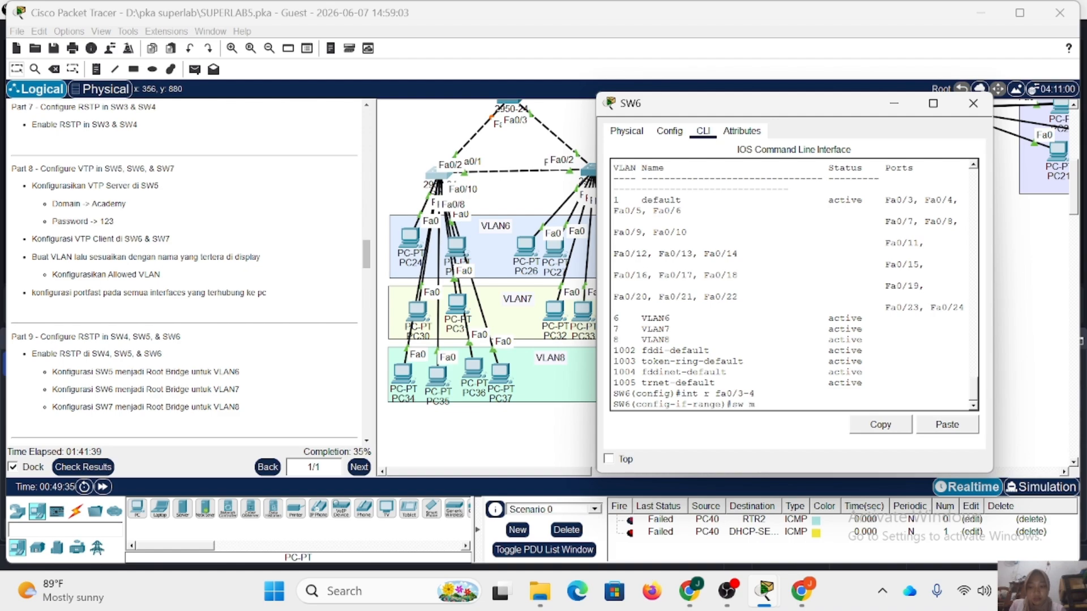
key("Return")
type("sw a vl")
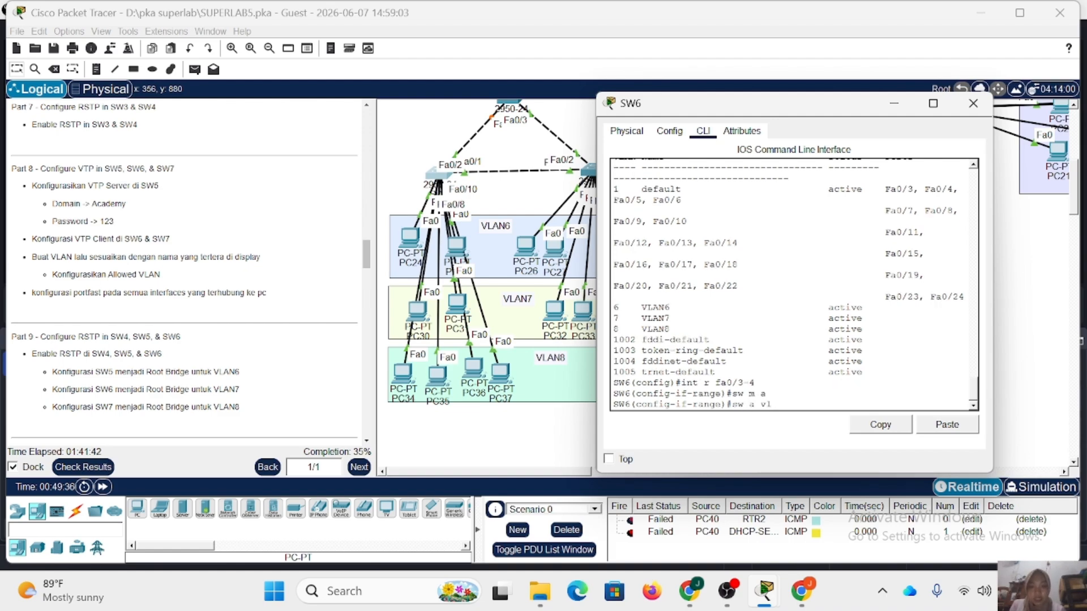
type(" 6")
key("Return")
Enable spanning-tree PortFast on SW6's FastEthernet0/3-4 and return to global configuration mode.
type("s")
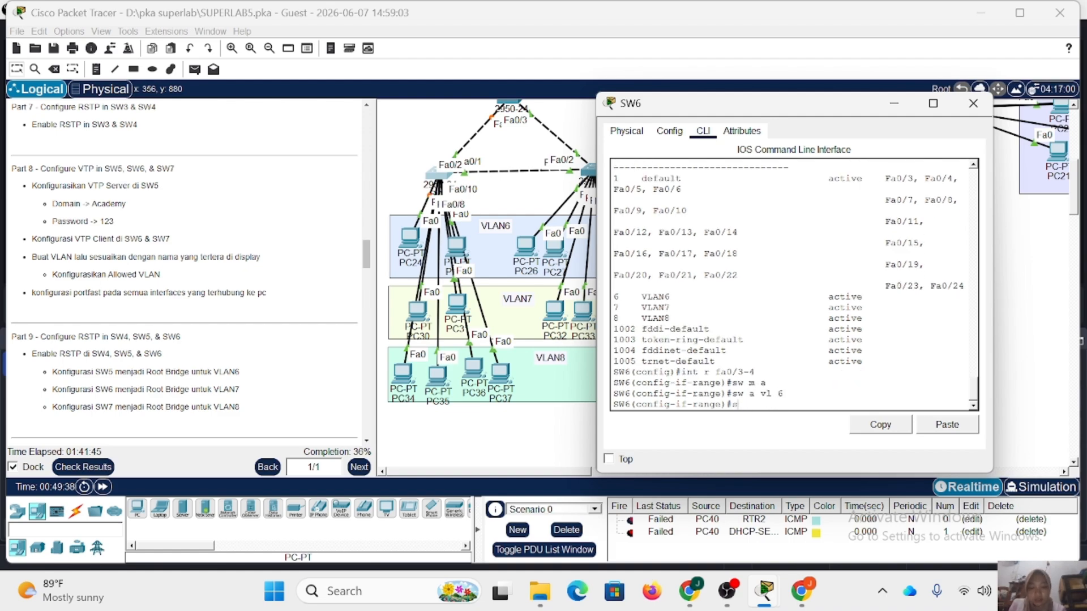
type("pa pc")
key("Return")
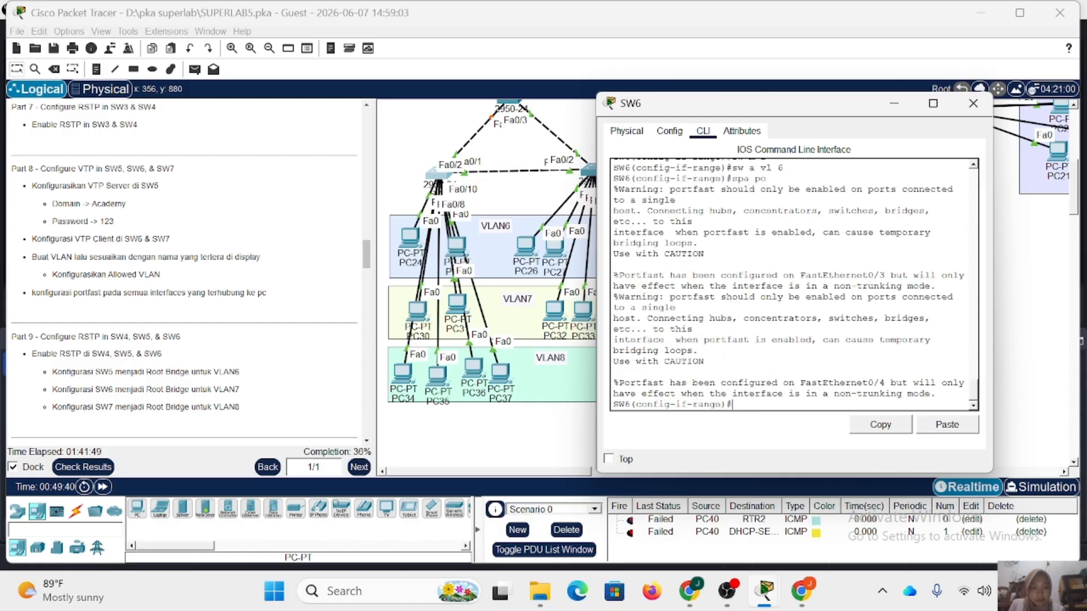
type("ex")
key("Return")
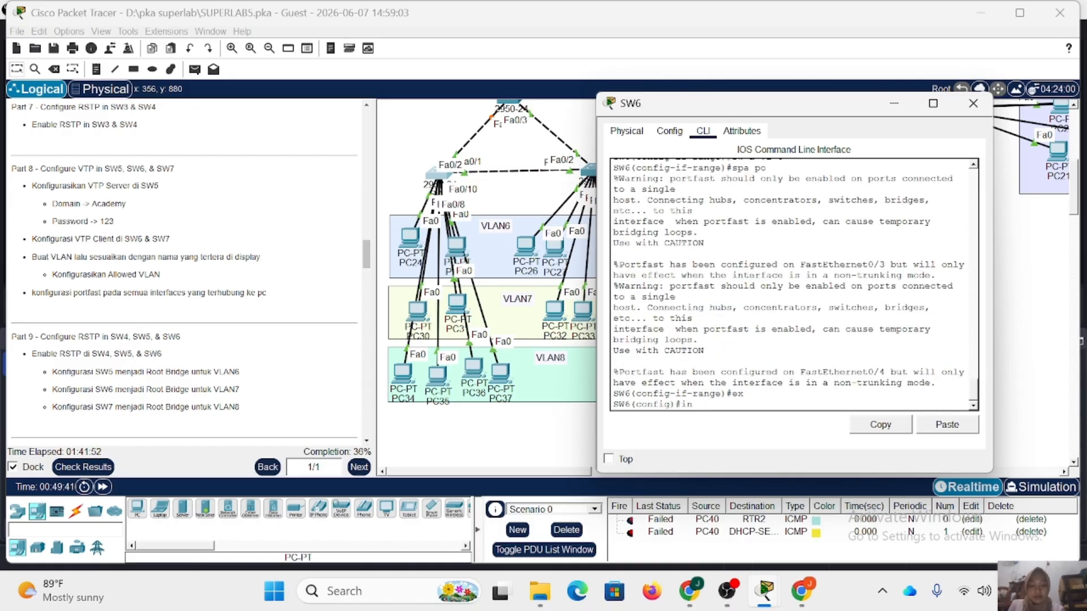
Configure SW6's FastEthernet0/5-6 as access ports in VLAN 7.
type("int r fa")
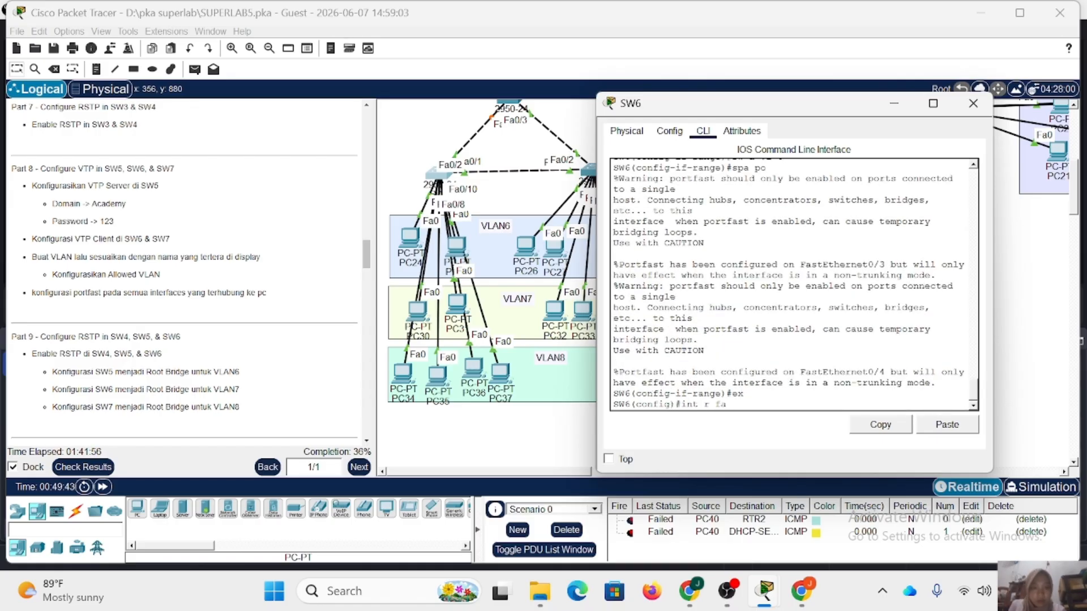
type("0/")
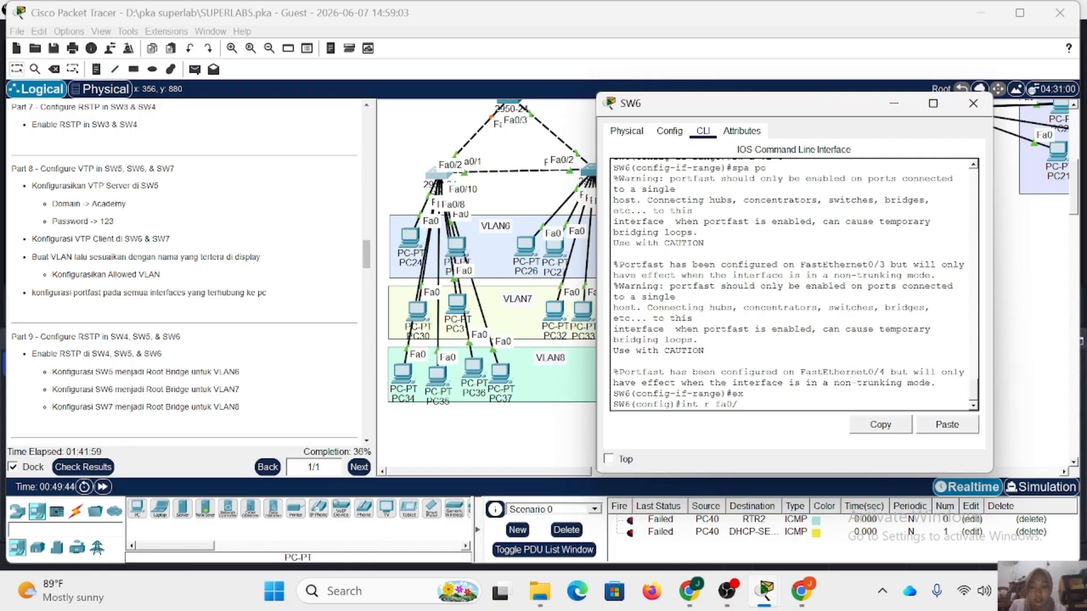
type("5-6")
key("Return")
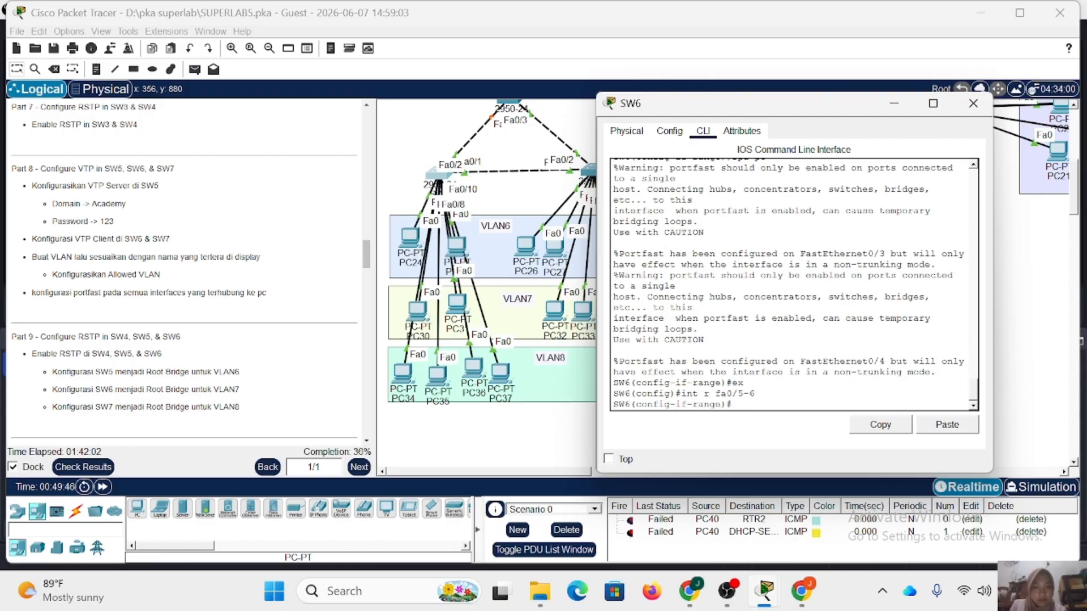
type("sw m a")
key("Return")
type("sw ")
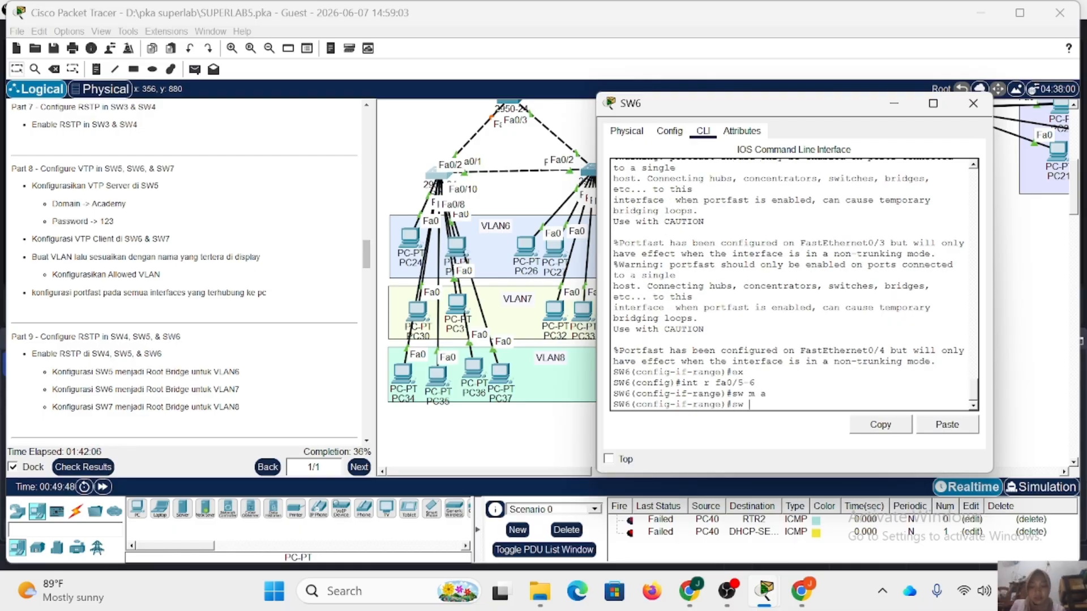
type("a vl 7")
key("Return")
Enable spanning-tree PortFast on SW6's FastEthernet0/5-6 and return to global configuration mode.
type("spa pc")
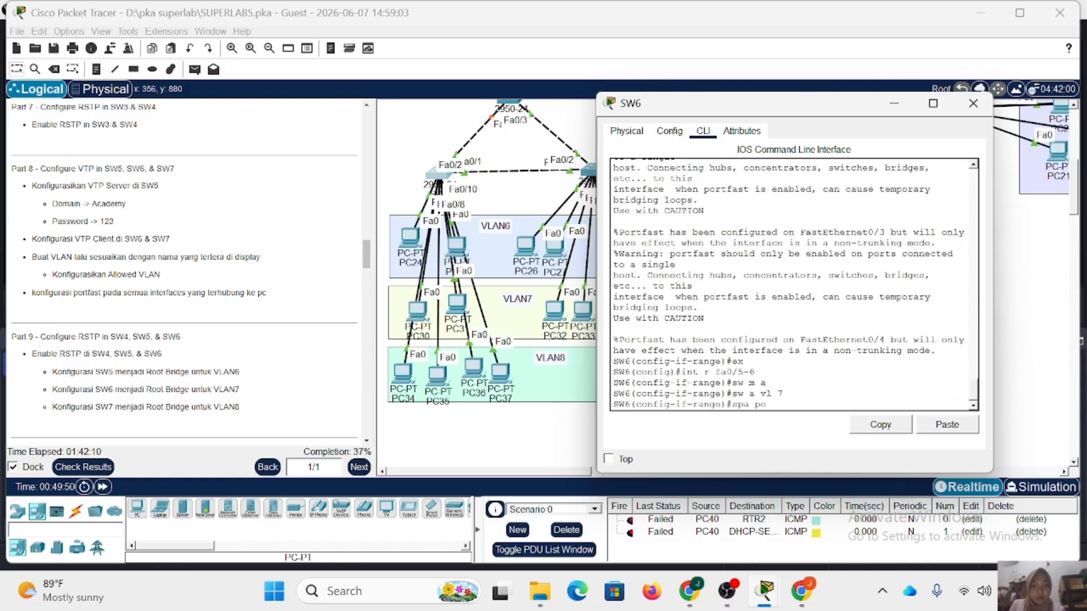
key("Return")
type("ex")
key("Return")
Configure SW6's FastEthernet0/7-10 as access ports in VLAN 8.
type("ig)#i")
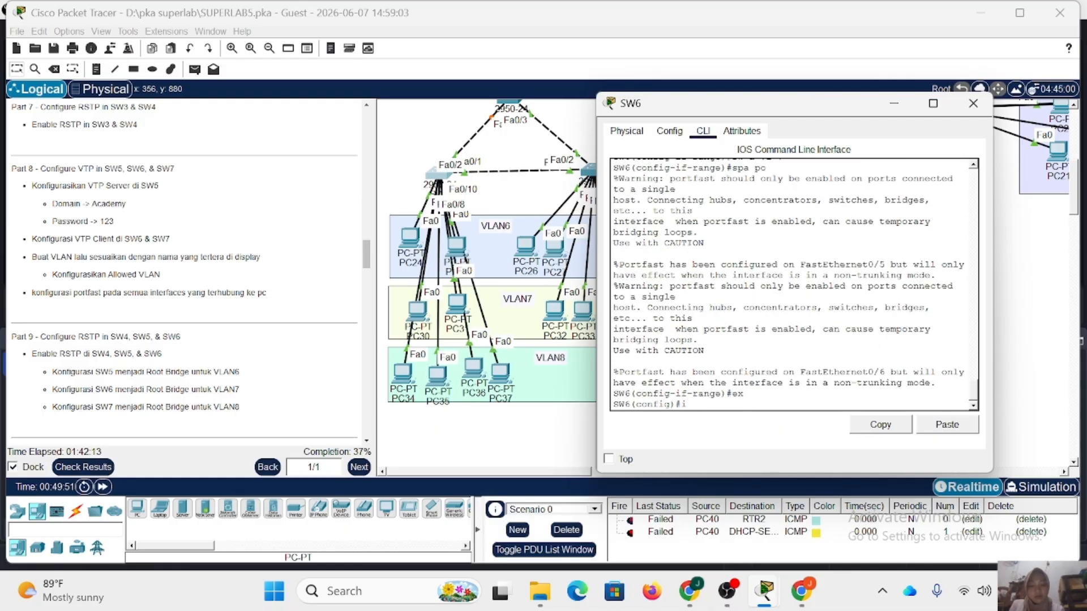
type("nt r fa ")
type("/7-10")
key("Return")
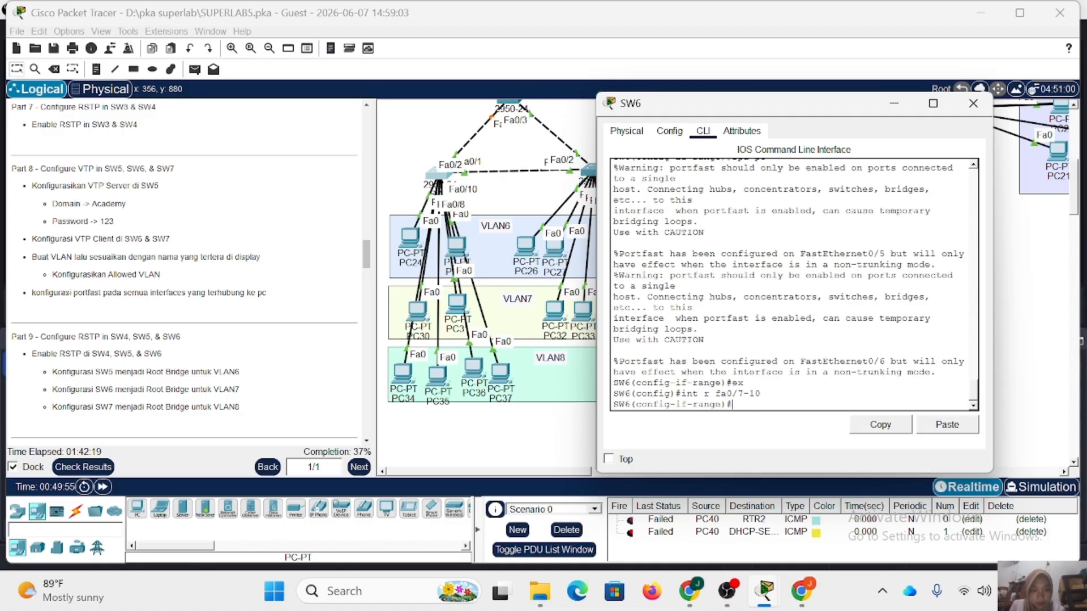
type("sw m a")
key("Return")
type("sw")
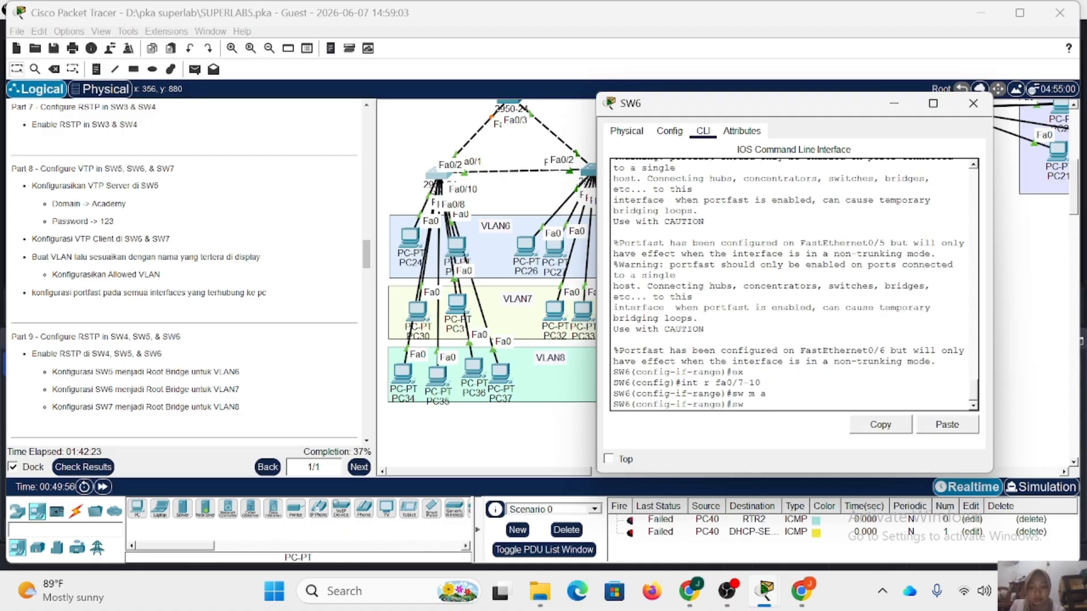
type(" a vl 8")
key("Return")
Enable spanning-tree PortFast on SW6's FastEthernet0/7-10 and close SW6's window.
type("s")
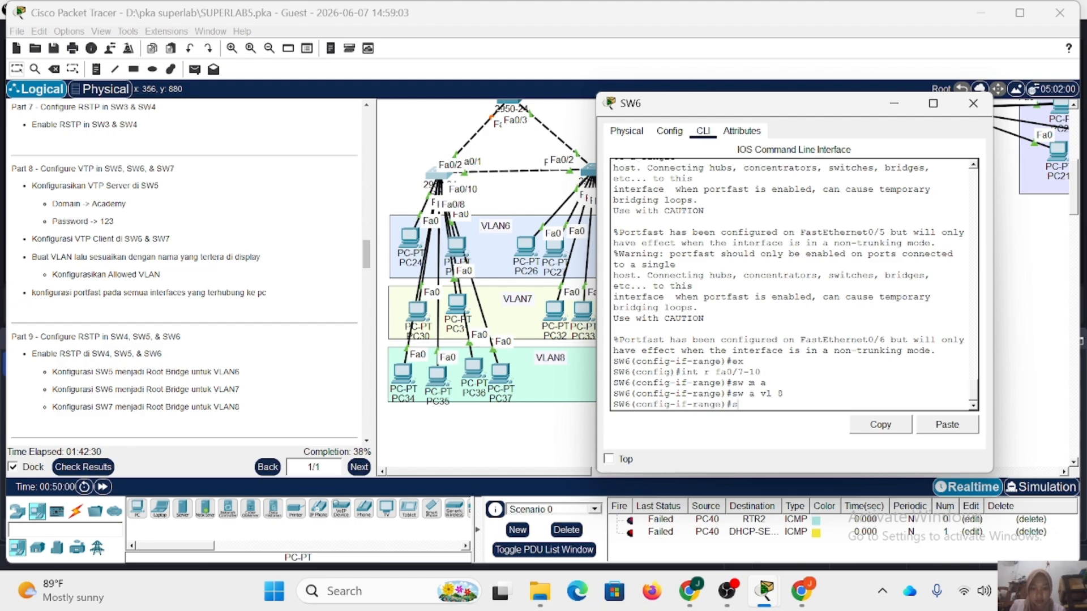
type("pa p")
key("Return")
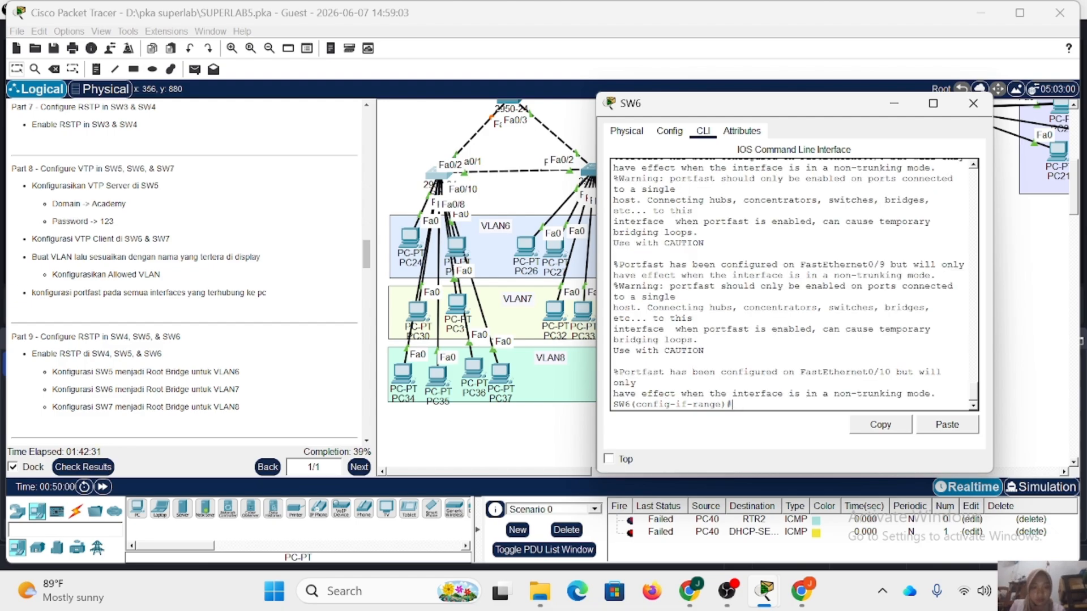
left_click(972, 103)
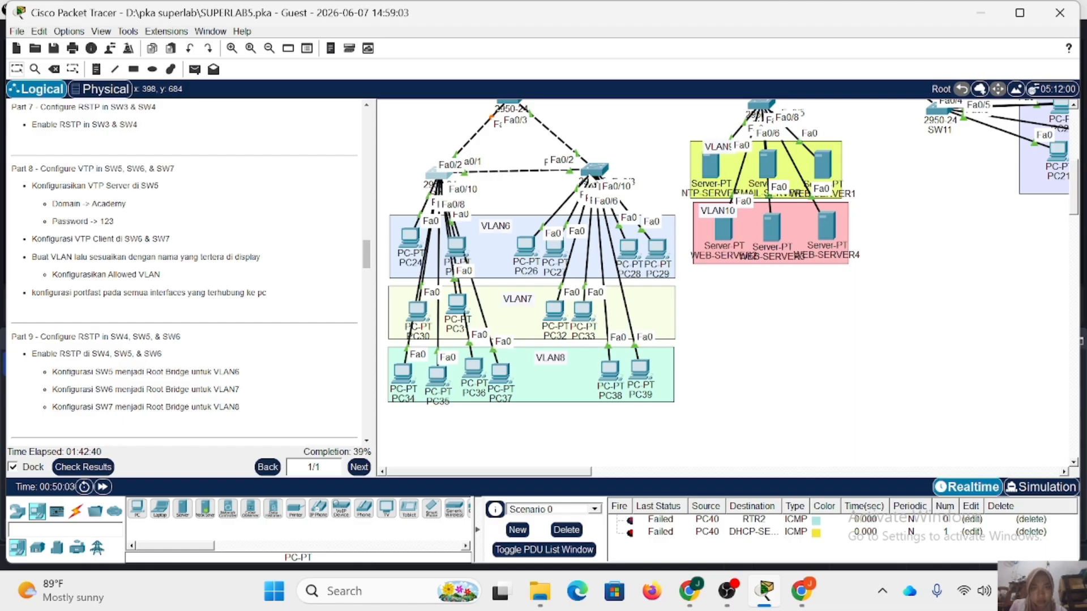
Shift SW7's PCs slightly within their VLAN areas to expose the port labels of their links.
left_click_drag(527, 249, 549, 242)
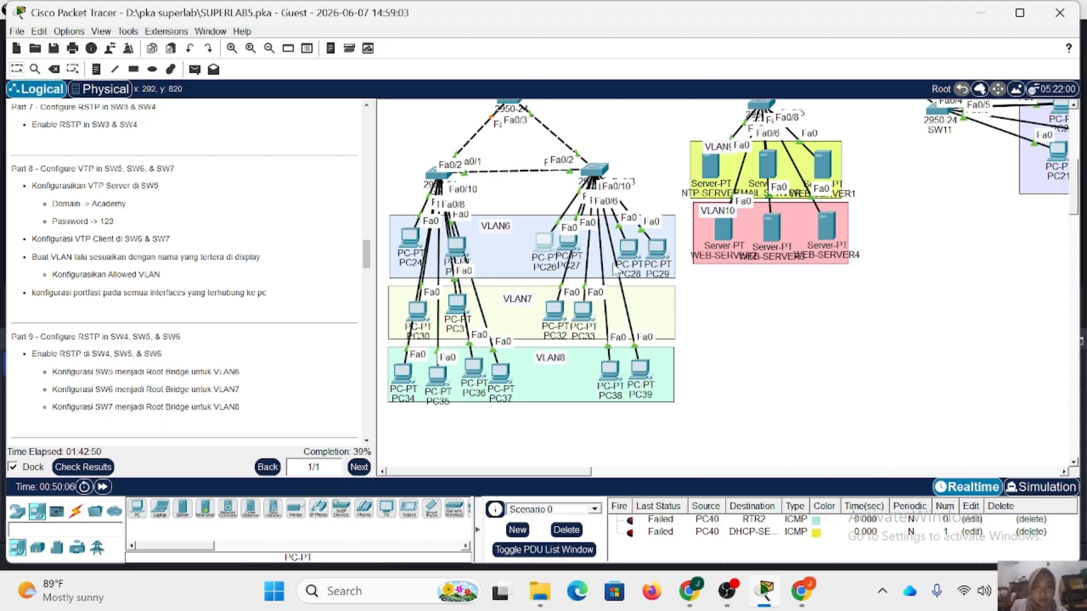
left_click_drag(628, 258, 656, 239)
mouse_move(555, 310)
left_mouse_down()
mouse_move(475, 243)
mouse_move(552, 316)
mouse_move(558, 305)
left_mouse_up()
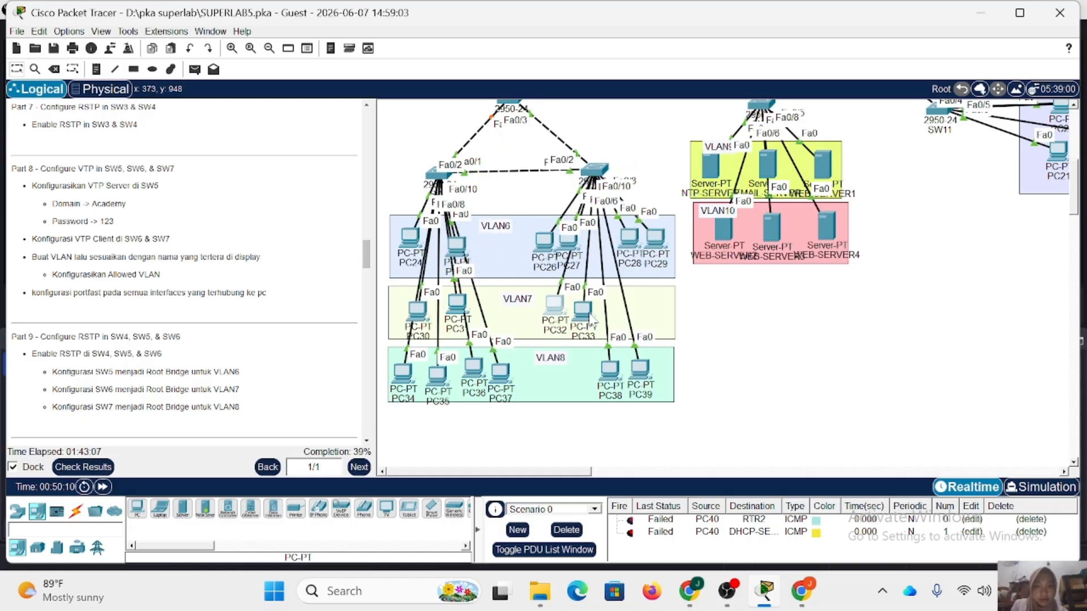
left_click(616, 381)
mouse_move(615, 375)
left_mouse_down()
mouse_move(752, 298)
mouse_move(618, 398)
mouse_move(614, 379)
left_mouse_up()
Swap SW7's PCs between areas: place PC28 and PC29 in the VLAN7 area and PC32 and PC33 in the VLAN6 area.
left_click_drag(628, 244, 616, 314)
left_click_drag(654, 243, 645, 329)
mouse_move(583, 310)
left_mouse_down()
mouse_move(661, 227)
mouse_move(574, 257)
mouse_move(637, 231)
mouse_move(603, 311)
mouse_move(564, 311)
left_mouse_up()
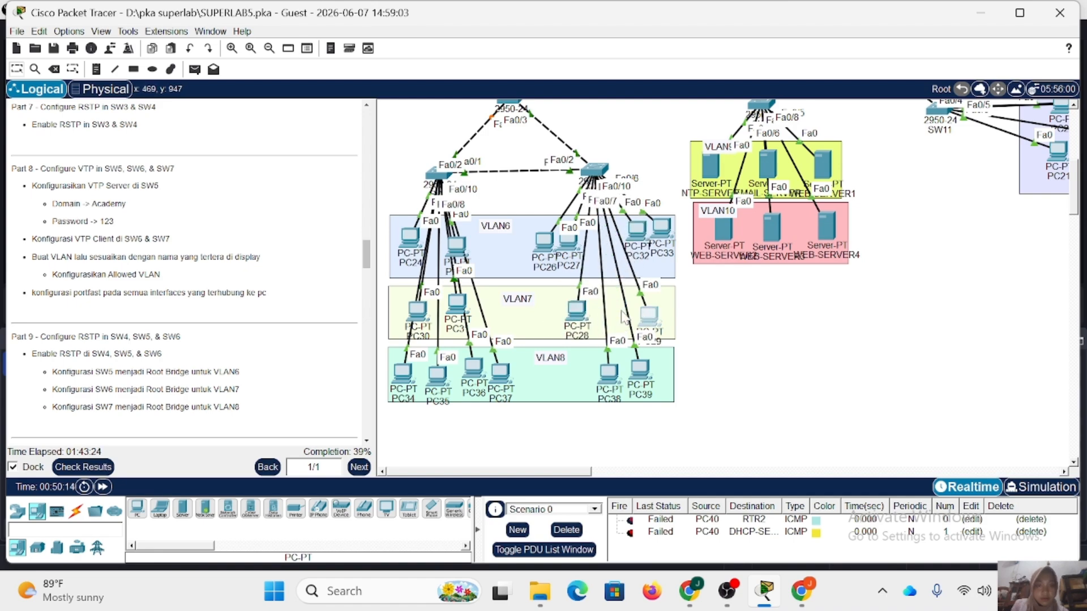
left_click_drag(648, 315, 619, 310)
mouse_move(636, 233)
left_mouse_down()
mouse_move(711, 139)
mouse_move(702, 231)
mouse_move(630, 237)
left_mouse_up()
mouse_move(549, 247)
left_mouse_down()
mouse_move(530, 228)
mouse_move(545, 240)
left_mouse_up()
Write the FastEthernet0/3-6 range command in SW7's command line, move its window aside and reposition the PCs in the VLAN6 area.
left_click(593, 172)
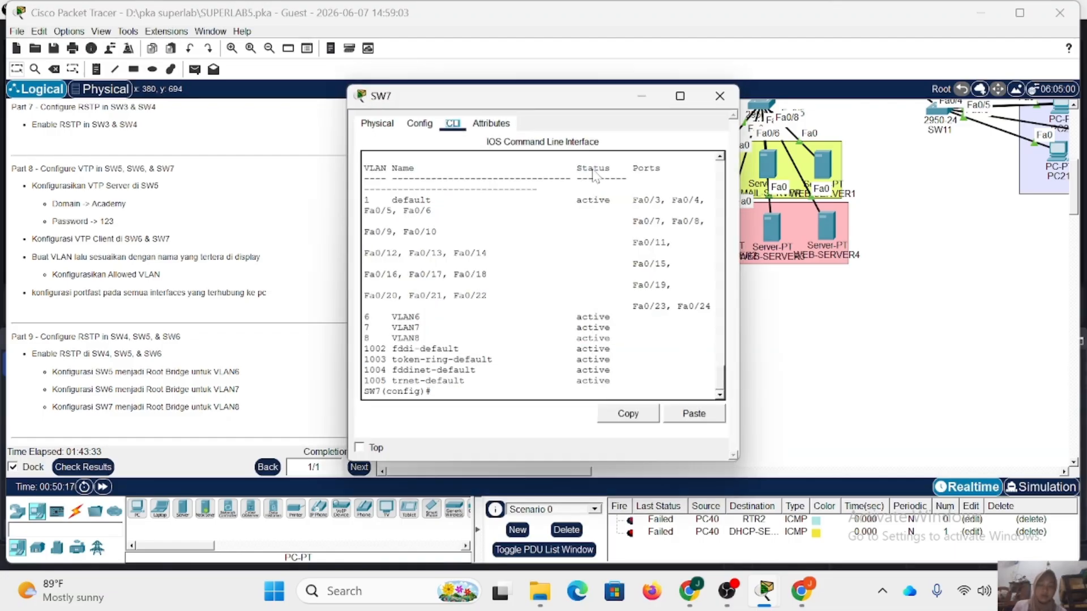
type("int r fa")
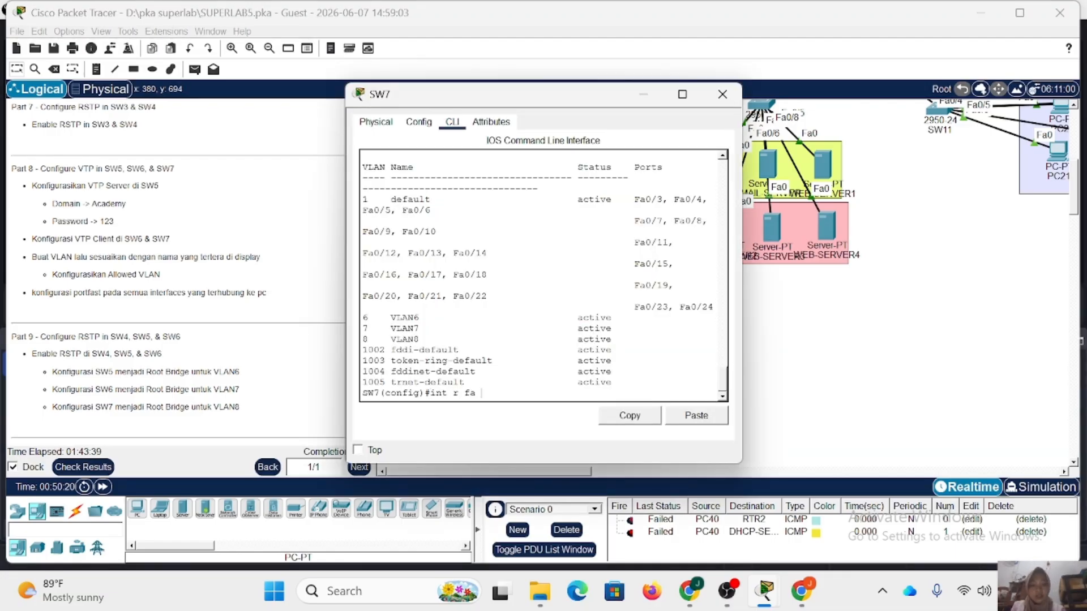
key("BackSpace")
type("0")
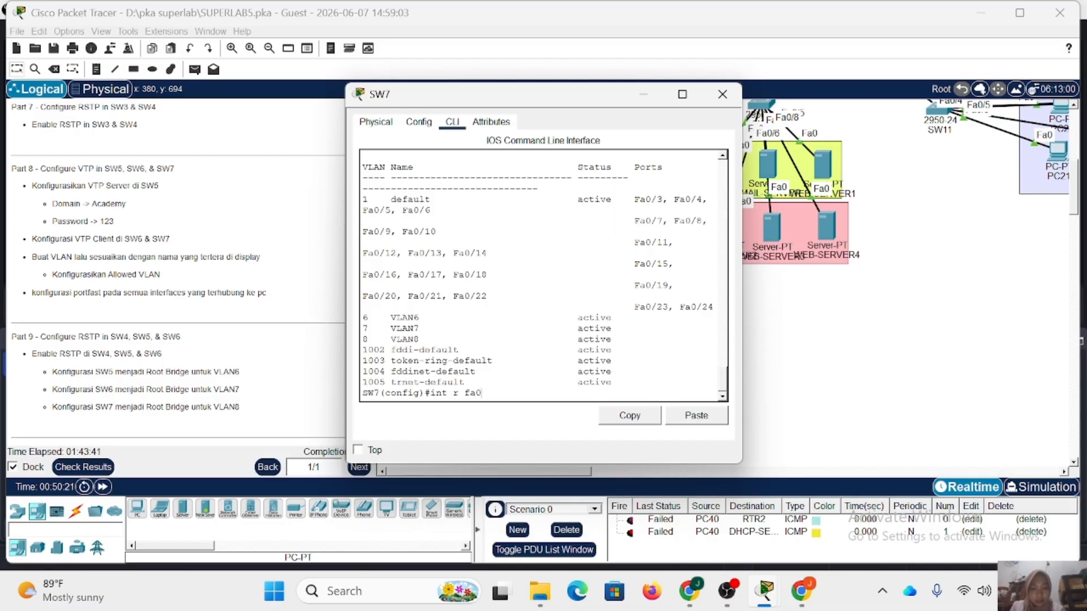
type("/3-6")
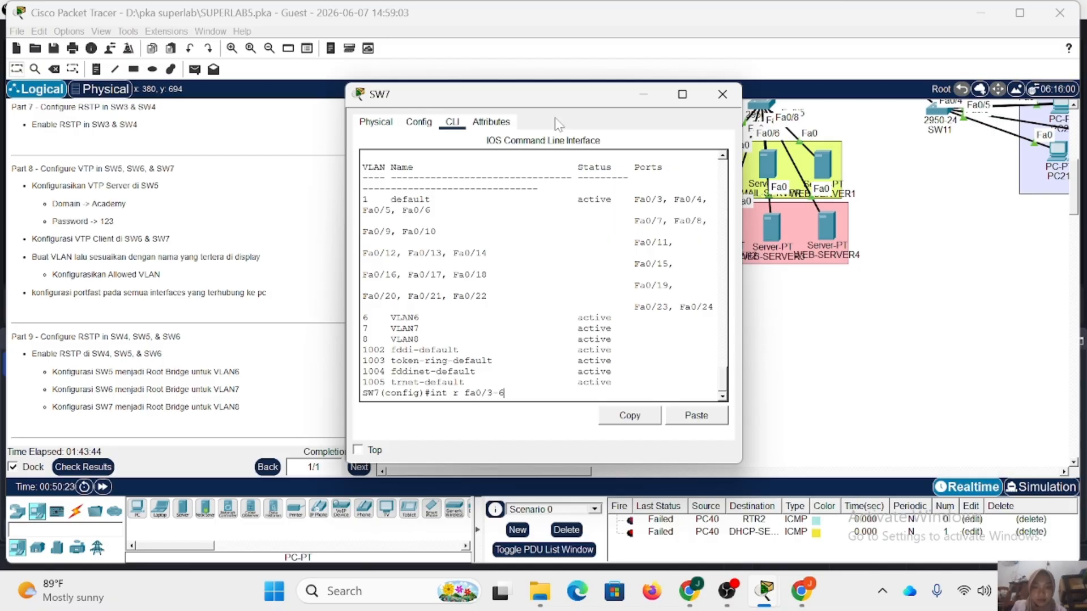
left_click_drag(538, 94, 359, 111)
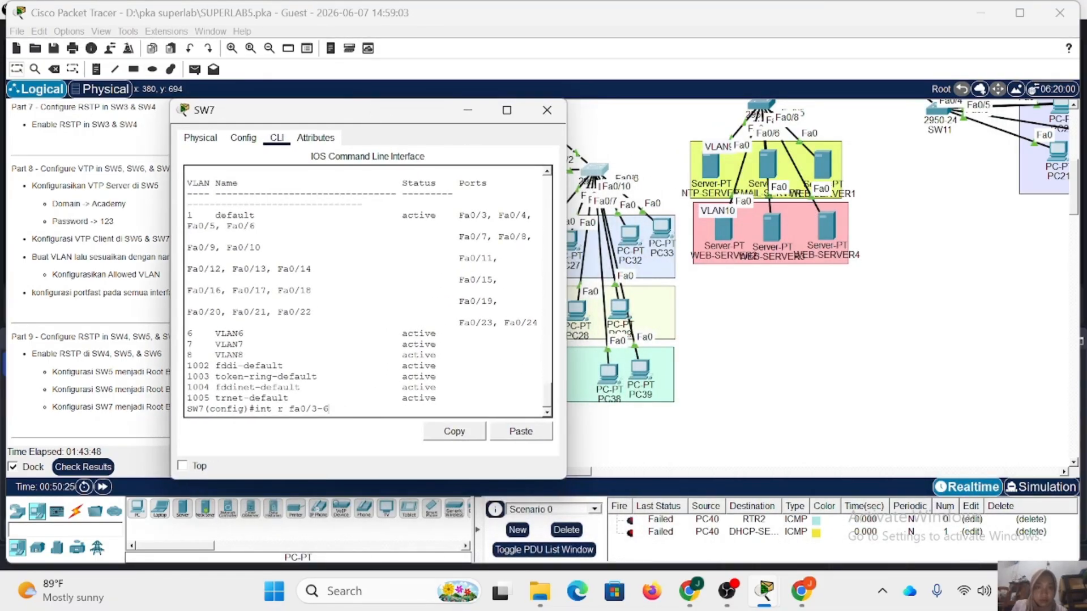
left_click_drag(658, 229, 632, 233)
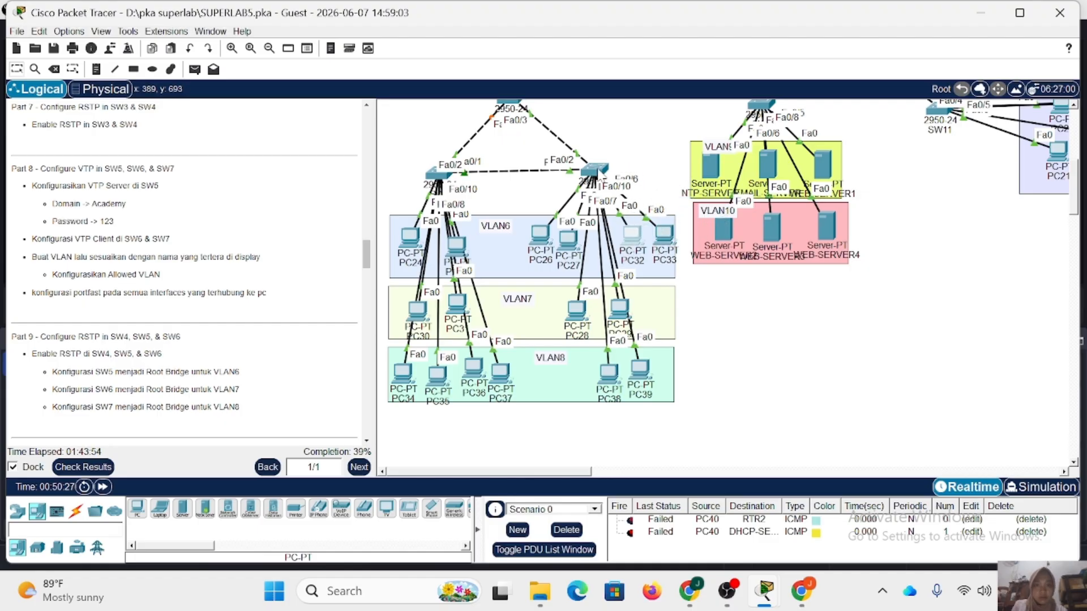
Return to SW7's command line and configure FastEthernet0/3-6 as access ports in VLAN 6.
left_click(596, 170)
key("Return")
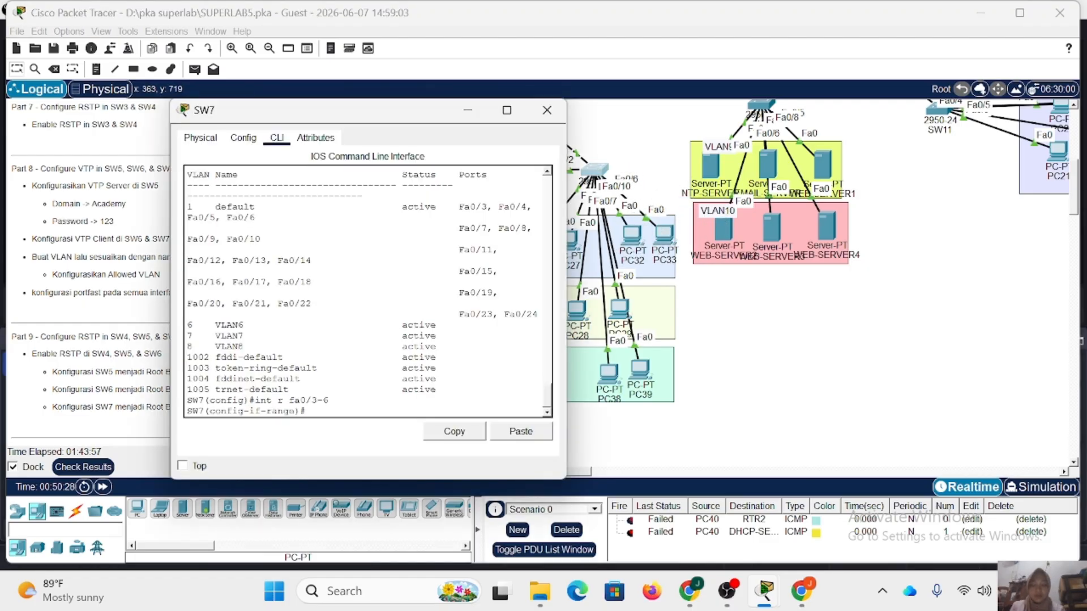
type("sw m a")
key("Return")
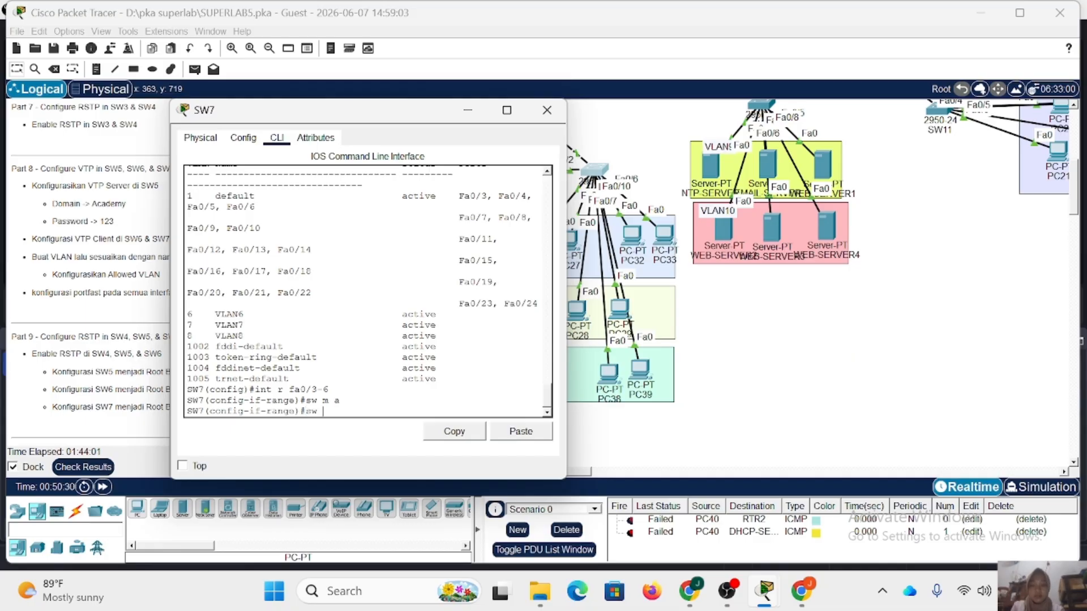
key("Return")
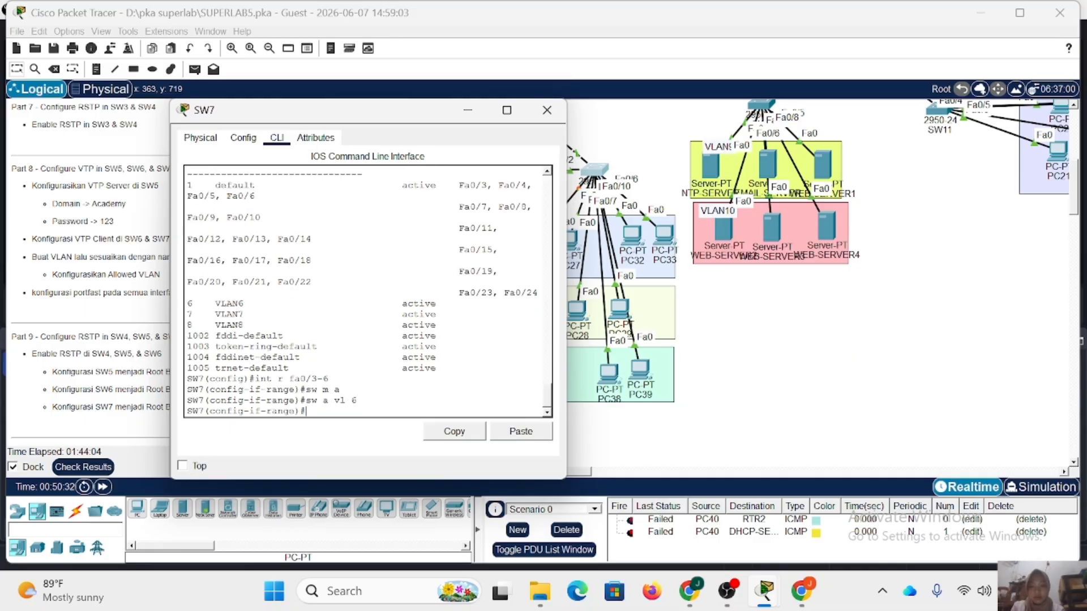
Enable spanning-tree PortFast on SW7's FastEthernet0/3-6 and return to global configuration mode.
type("spa pc")
key("Return")
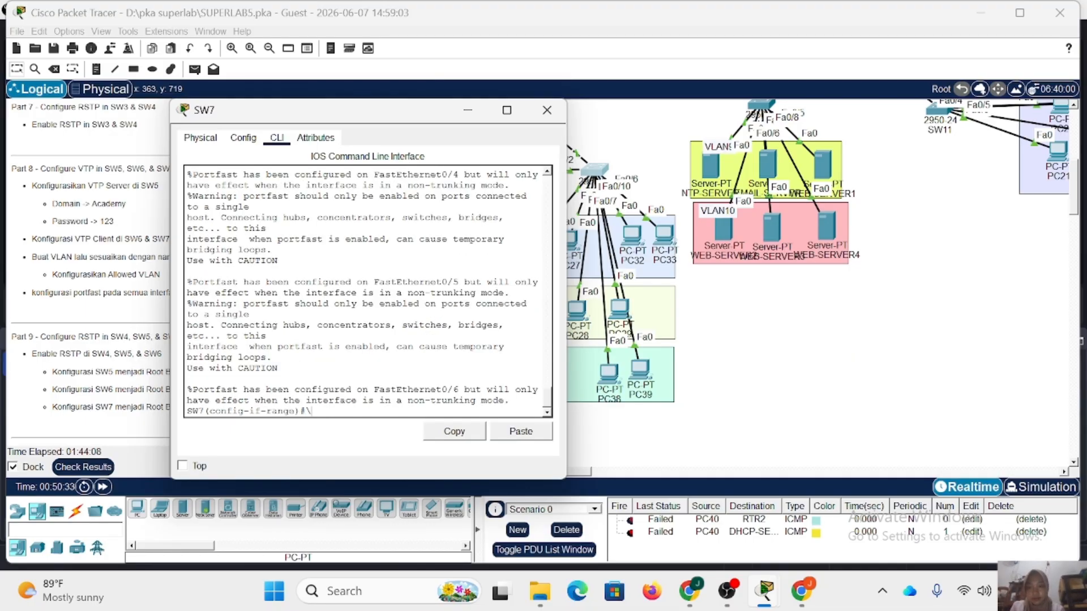
type("ex")
key("Return")
Configure SW7's FastEthernet0/7-8 as access ports in VLAN 7.
type("ig)#int r fa0/7")
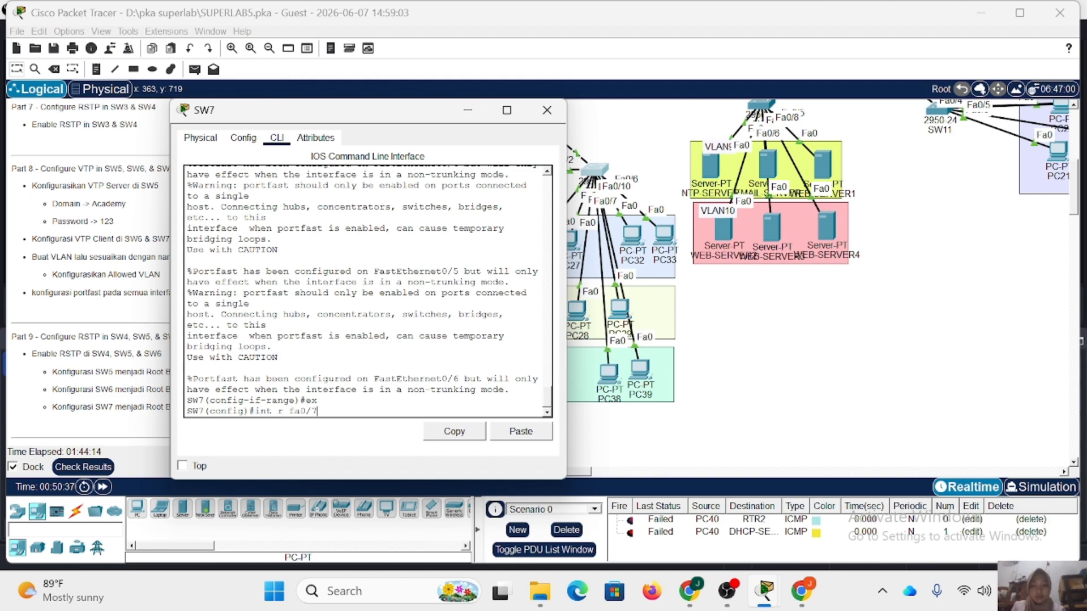
type("-8")
key("Return")
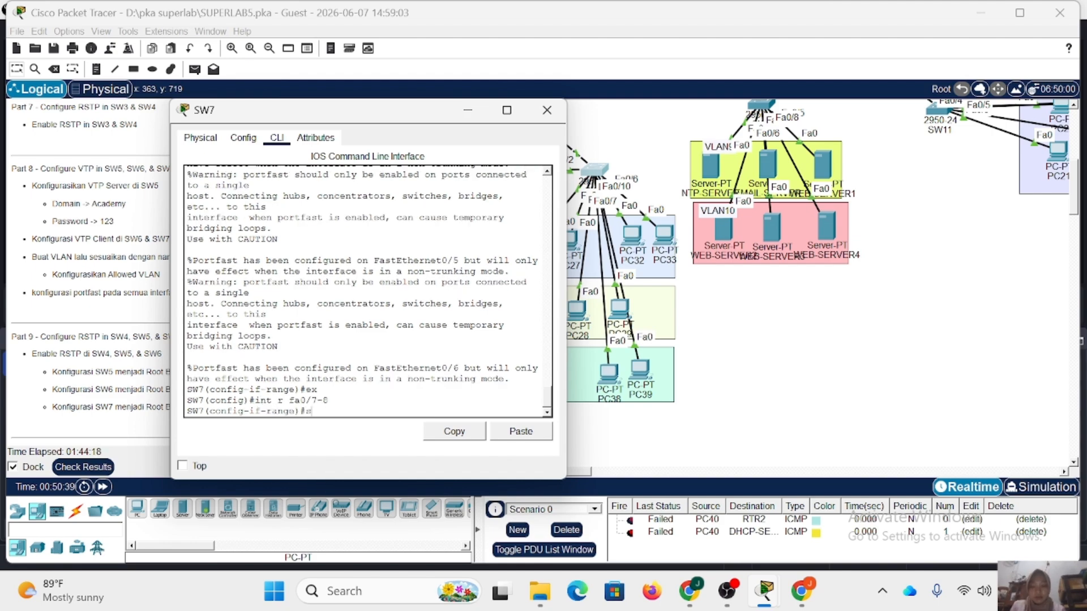
type("sw m a")
key("Return")
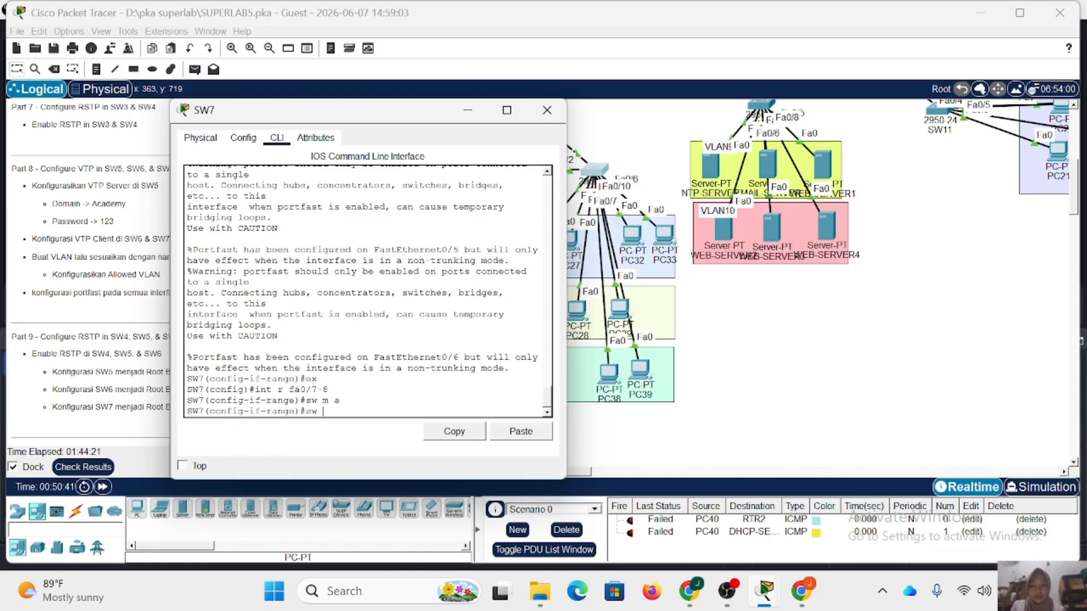
type("sw a vl 7")
key("Return")
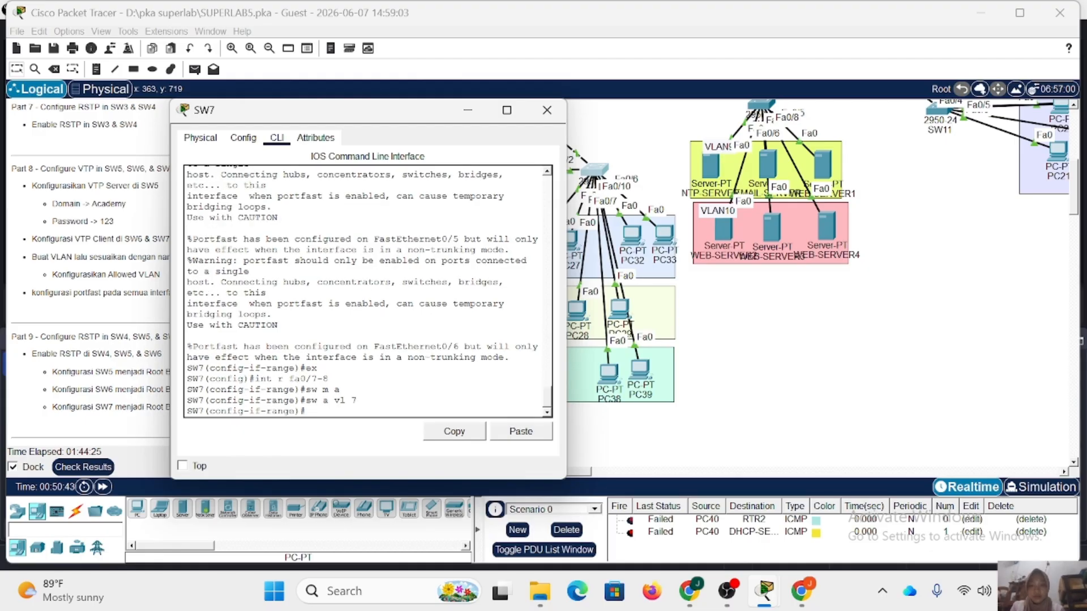
Enable spanning-tree PortFast on SW7's FastEthernet0/7-8 and return to global configuration mode.
type("spa pc")
key("Return")
type("ex")
key("Return")
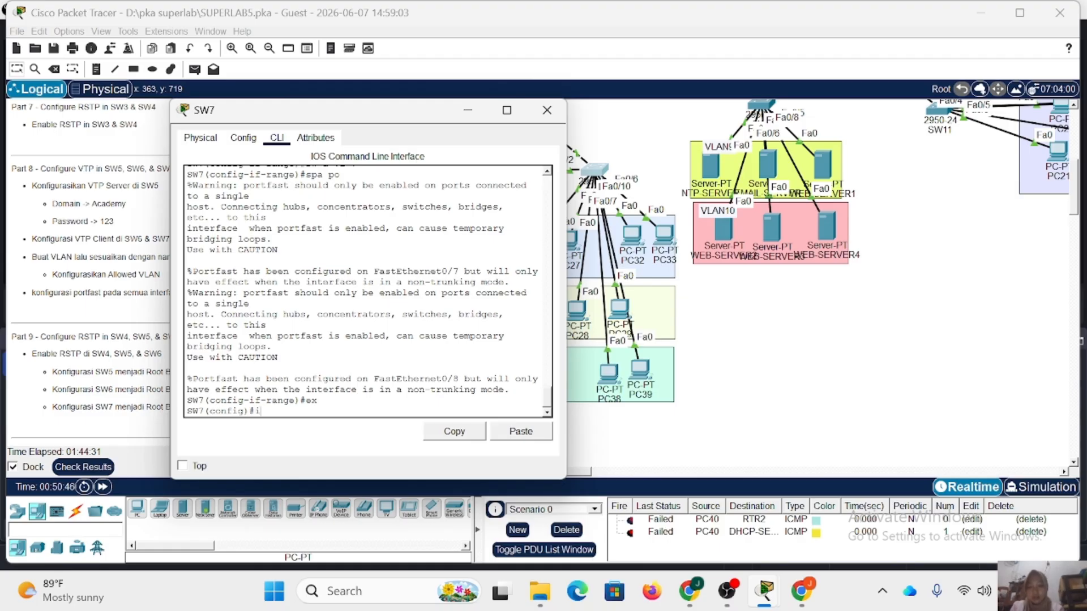
Enter the FastEthernet0/9-10 interface range on SW7 and set its ports to access mode.
type("int r fa0/8")
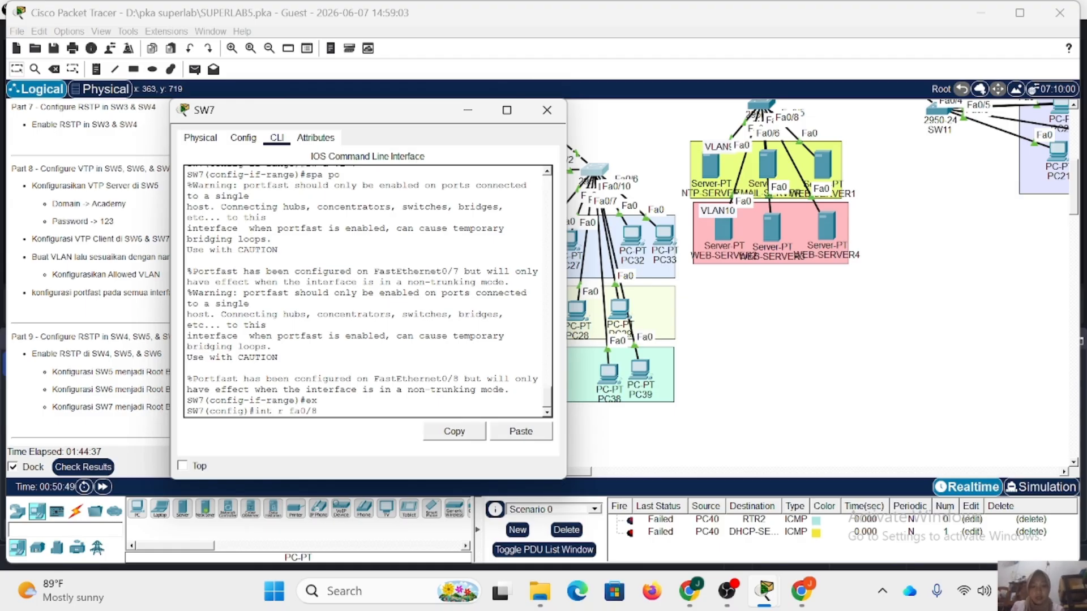
key("BackSpace")
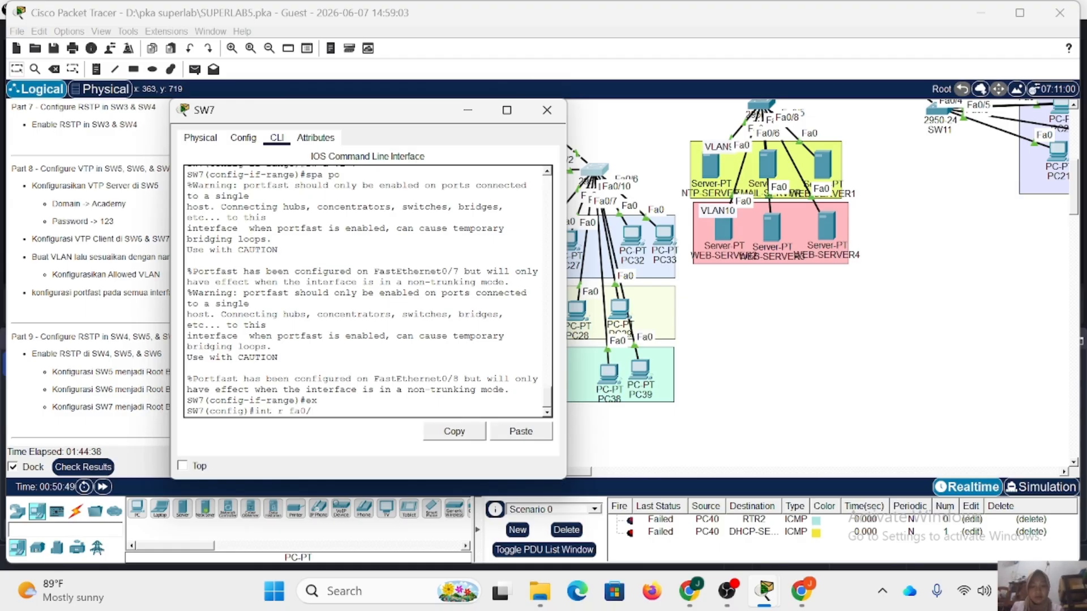
type("9-1")
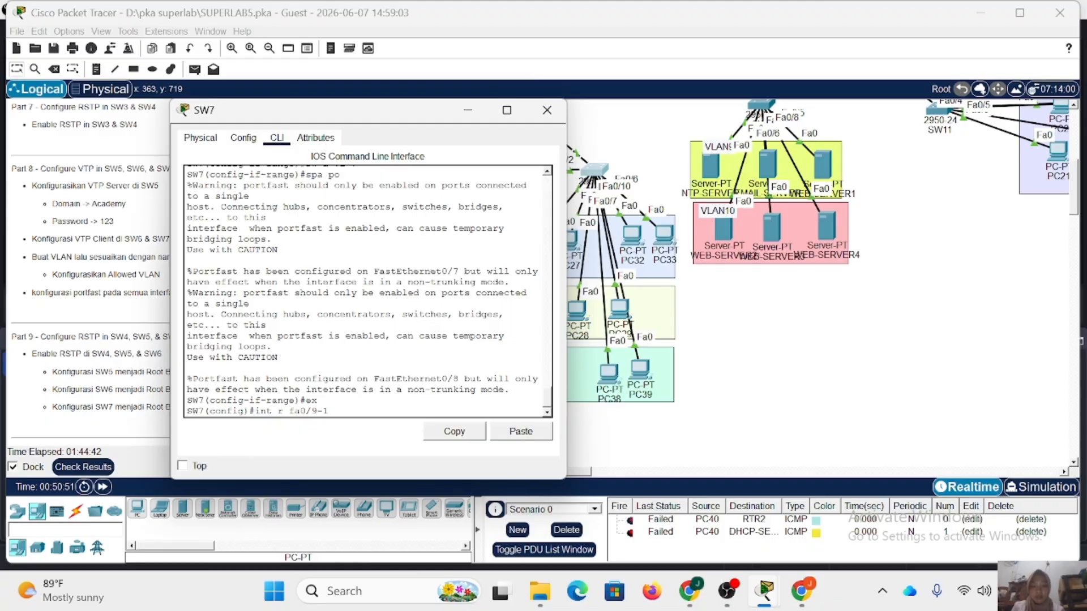
type("0")
key("Return")
type("sw m a")
key("Return")
Assign SW7's FastEthernet0/9-10 access ports to VLAN 8, correcting the spacing in the command.
type("s")
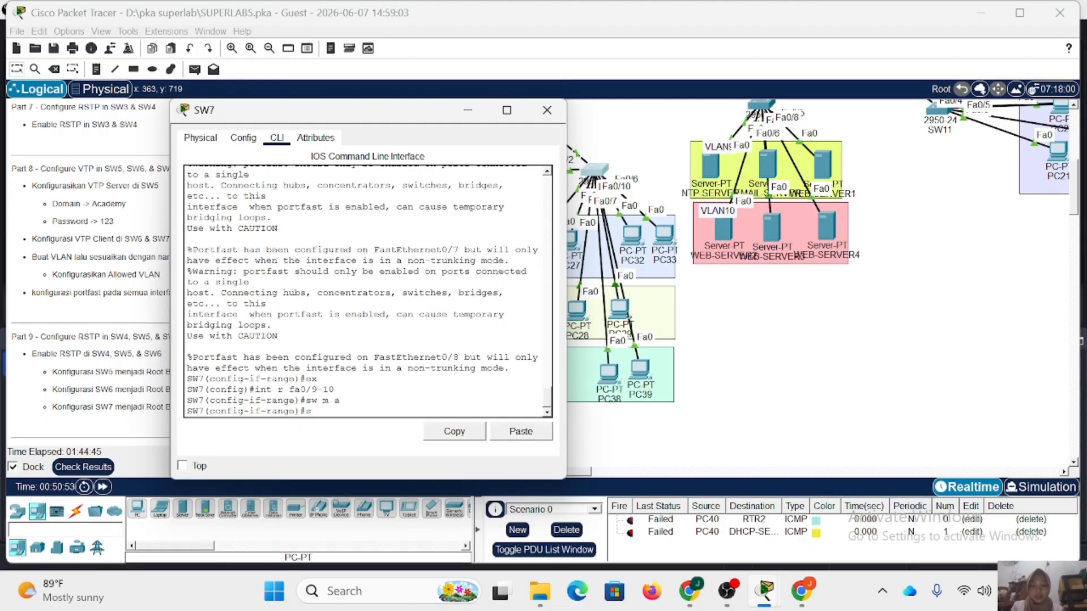
type("w avl 8")
key("Return")
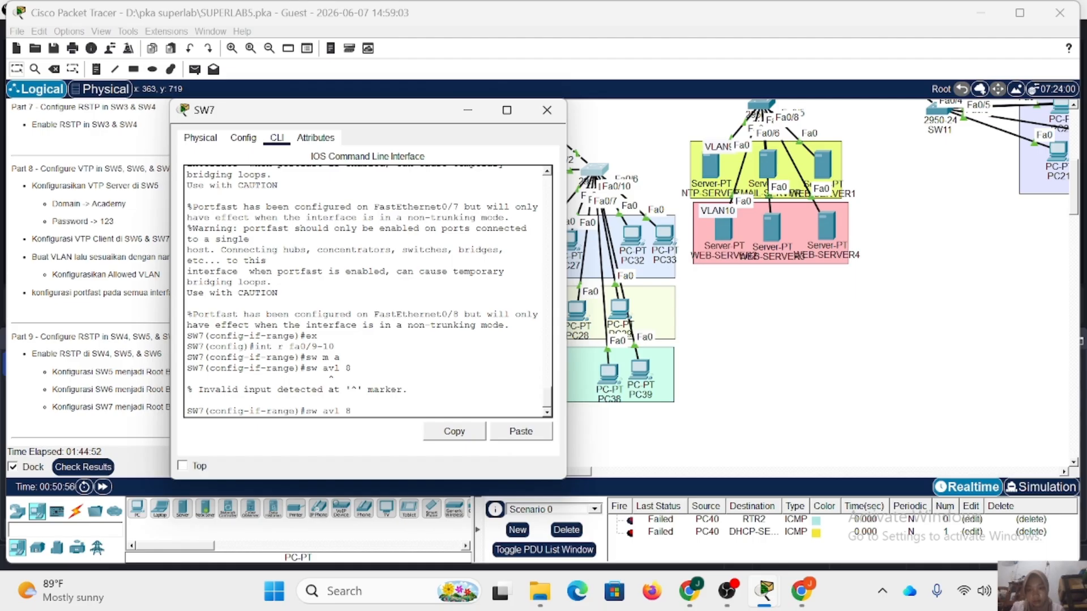
key("Left")
key("Left")
key("Left")
key("Left")
key("Return")
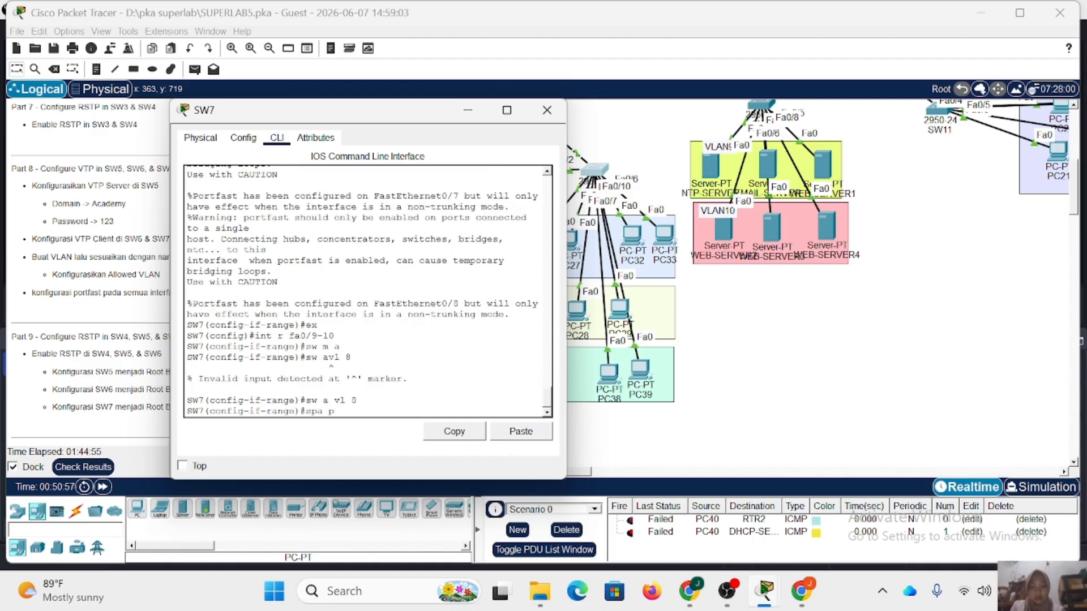
Enable spanning-tree PortFast on SW7's FastEthernet0/9-10 and close the switch's window.
type("spa po")
key("Return")
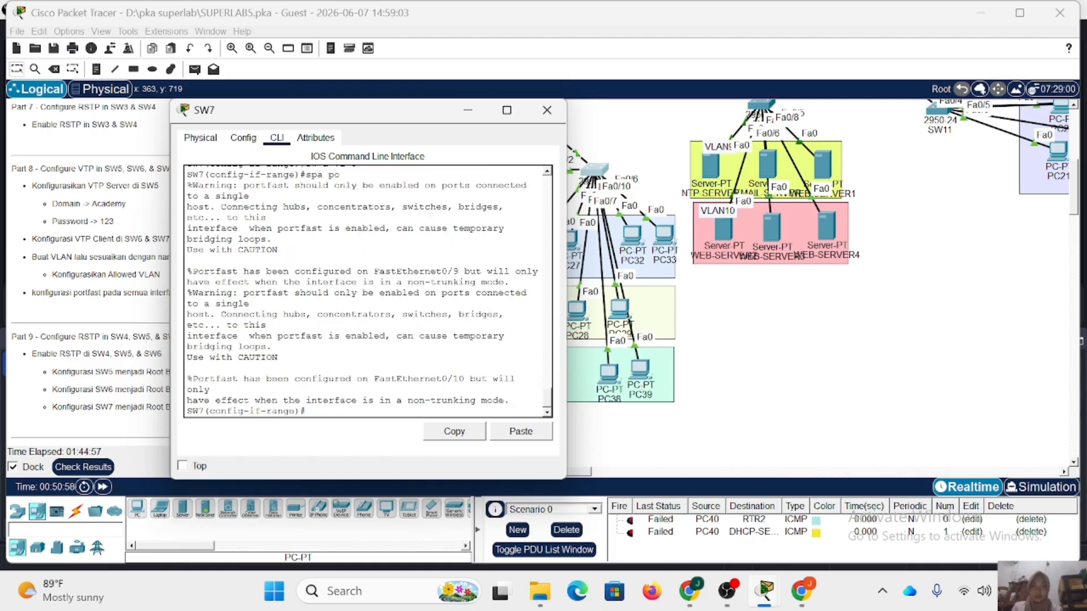
left_click(545, 111)
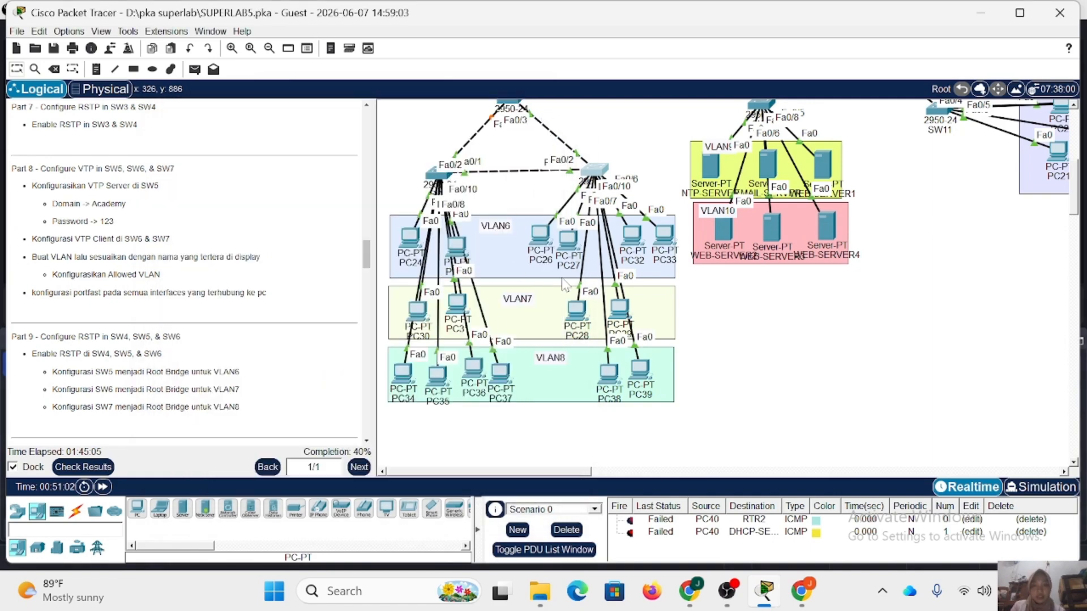
Read the Part 9 instructions and set SW5's spanning-tree mode to rapid-pvst.
scroll(198, 229, "down", 1)
scroll(197, 229, "down", 2)
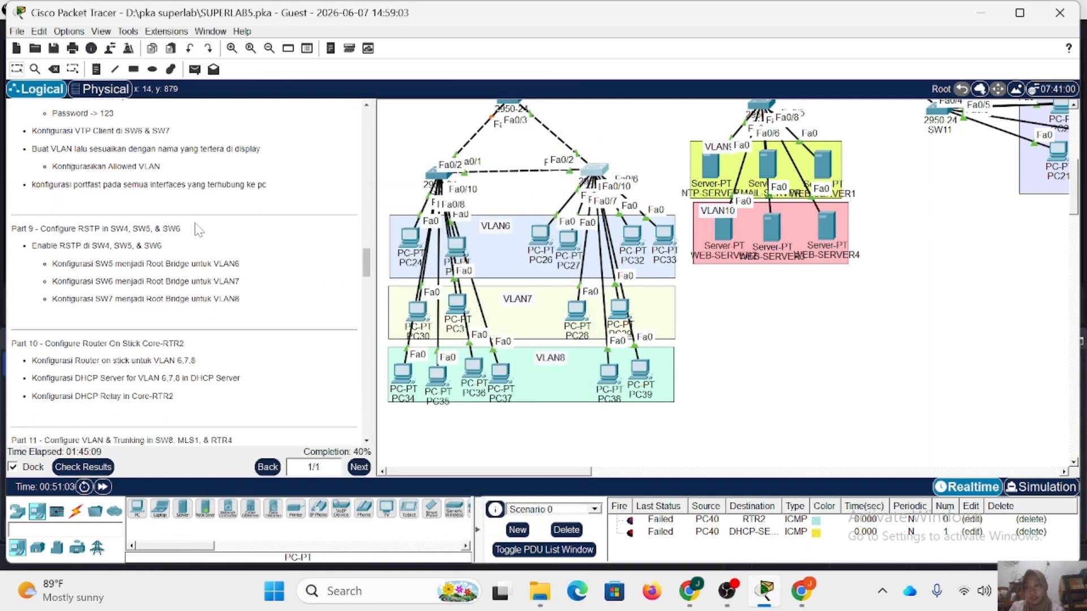
scroll(198, 229, "up", 4)
scroll(198, 229, "down", 4)
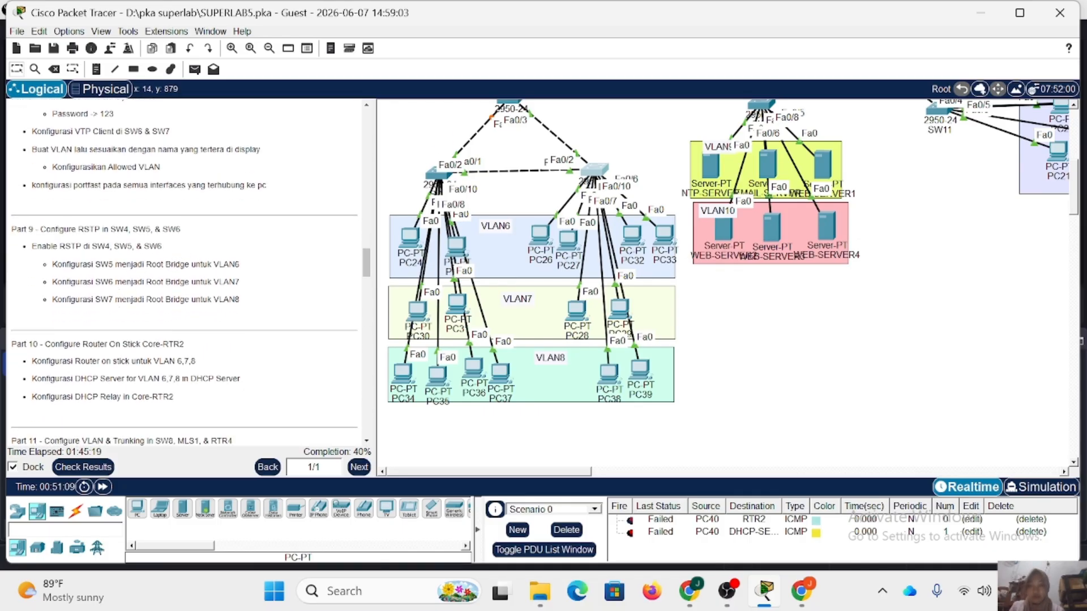
scroll(205, 290, "down", 3)
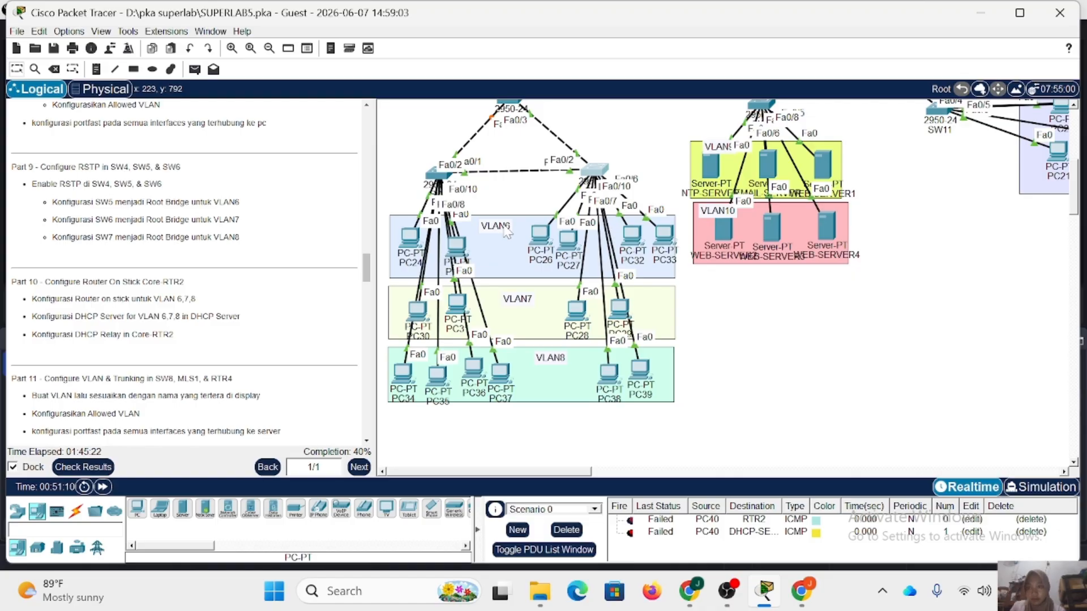
scroll(580, 216, "up", 3)
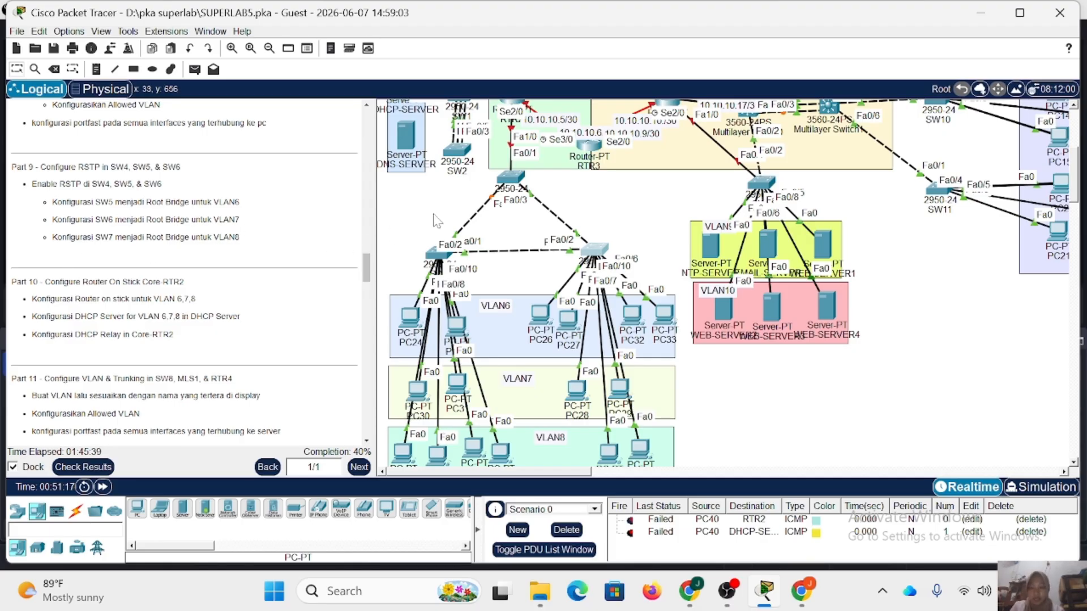
left_click(514, 189)
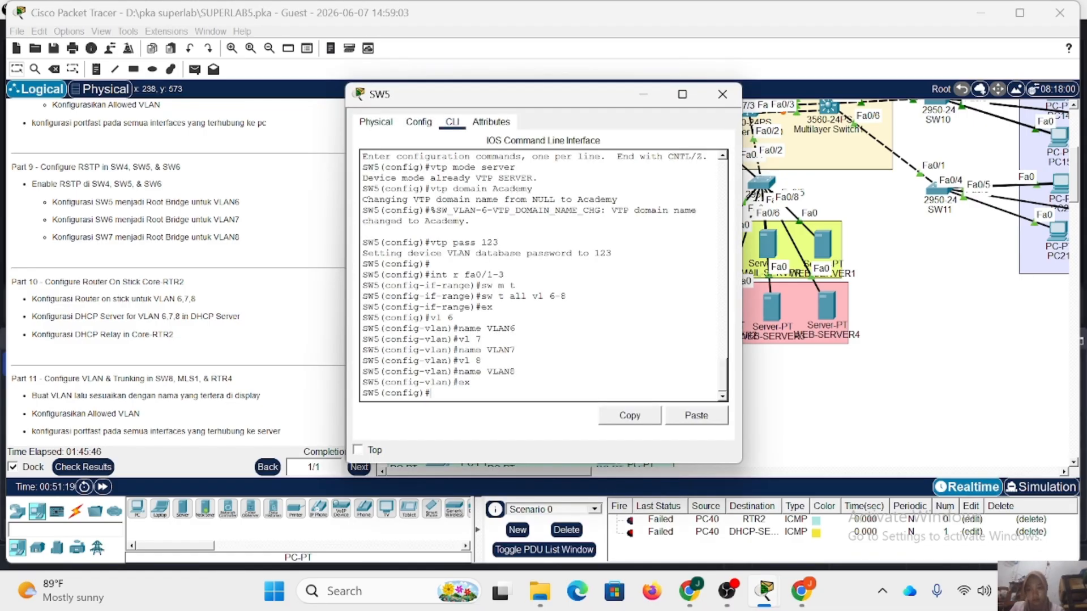
type("spanning-tree")
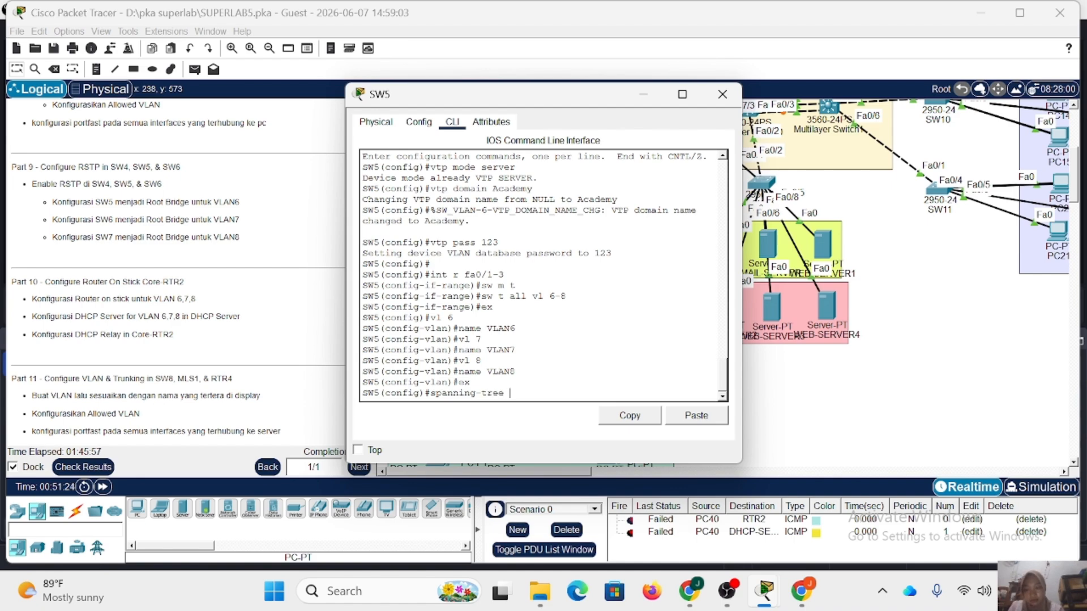
type(" mode rapid-p")
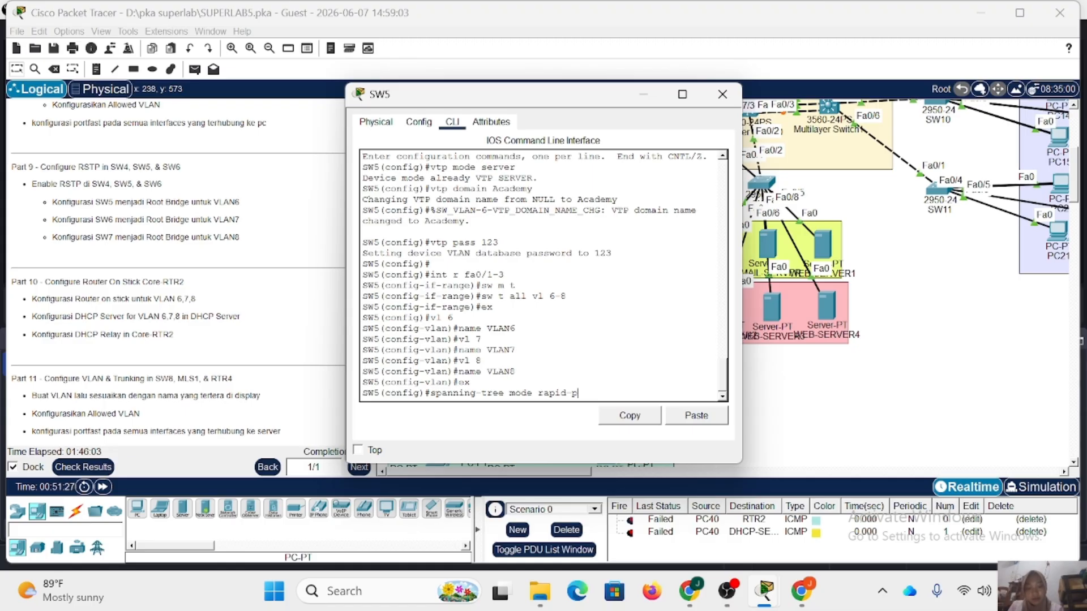
type("vst")
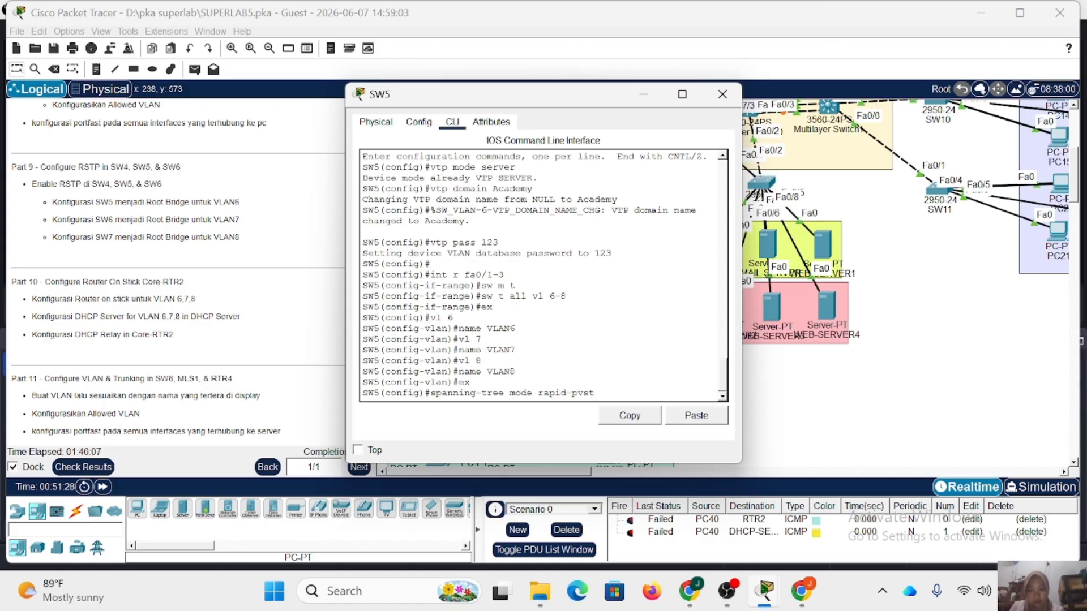
key("Return")
Make SW5 the primary spanning-tree root bridge for VLAN 6.
key("Up")
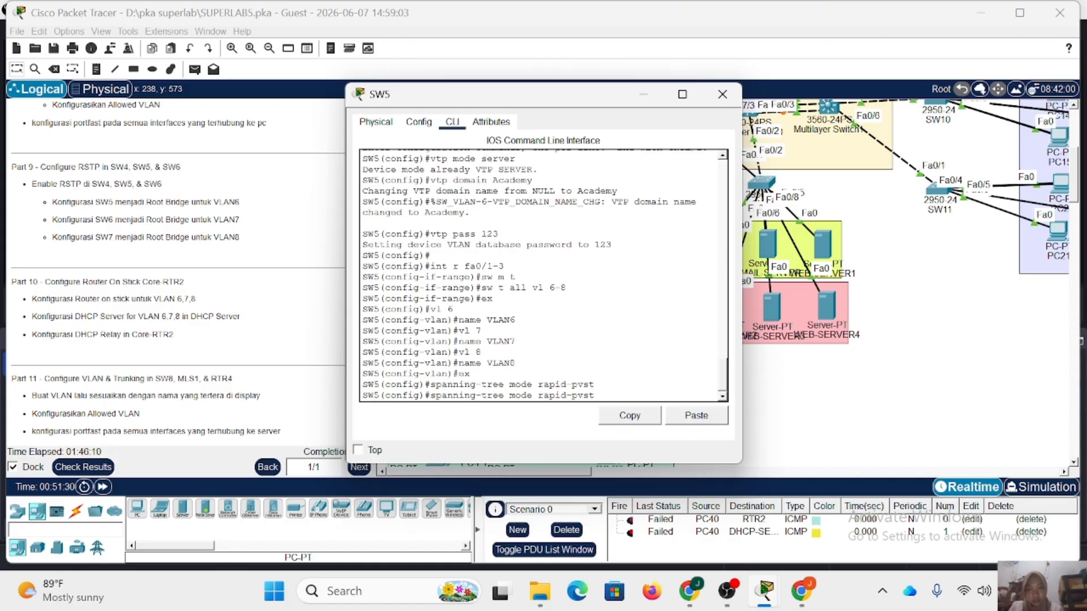
key("BackSpace")
key("BackSpace")
key("BackSpace")
key("BackSpace")
key("BackSpace")
key("BackSpace")
key("BackSpace")
key("BackSpace")
key("BackSpace")
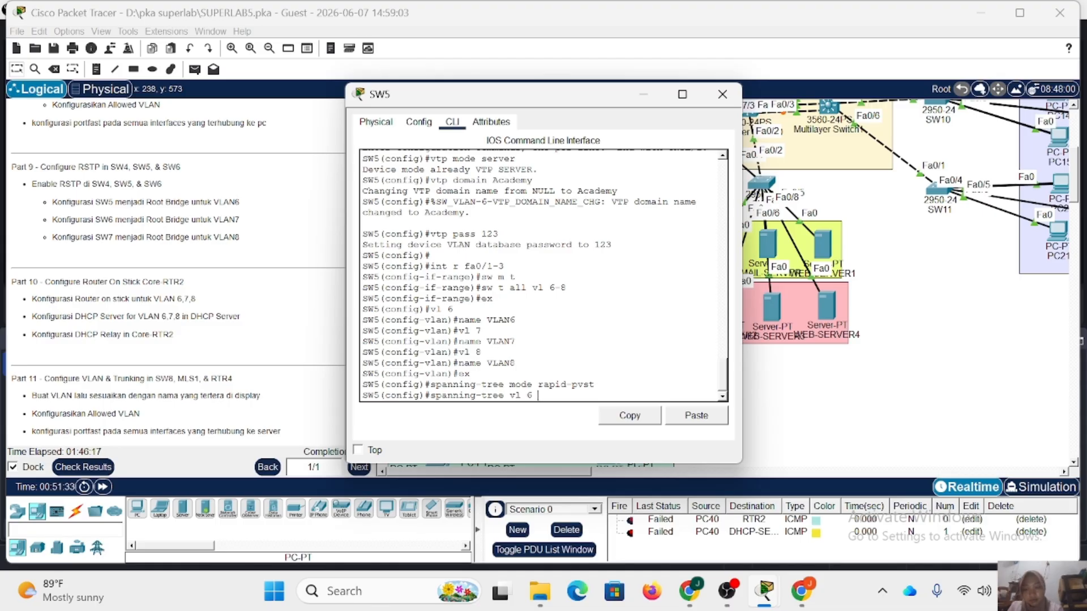
type("vl 6 root primary")
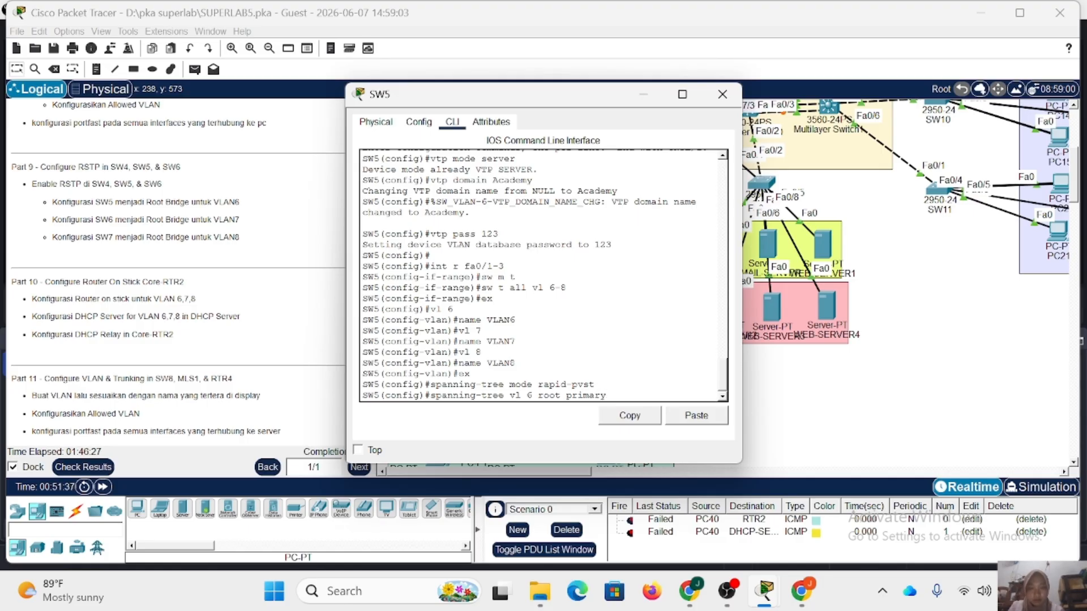
key("Return")
Display SW5's spanning-tree status, check the root bridge entry for VLAN 6, and close the switch's window.
type("do s")
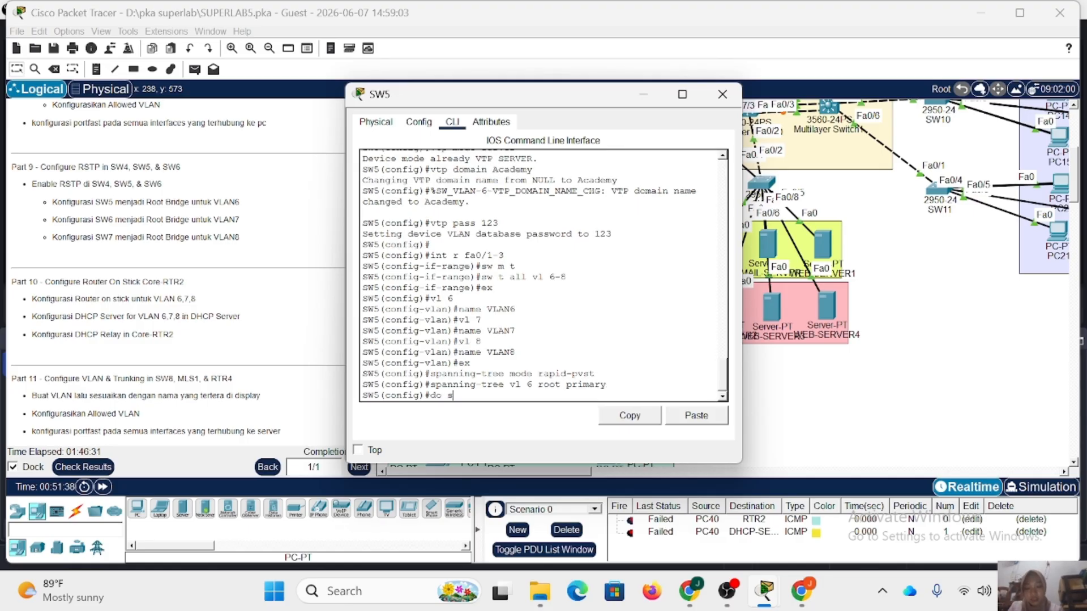
type("h spa")
key("Return")
key("space")
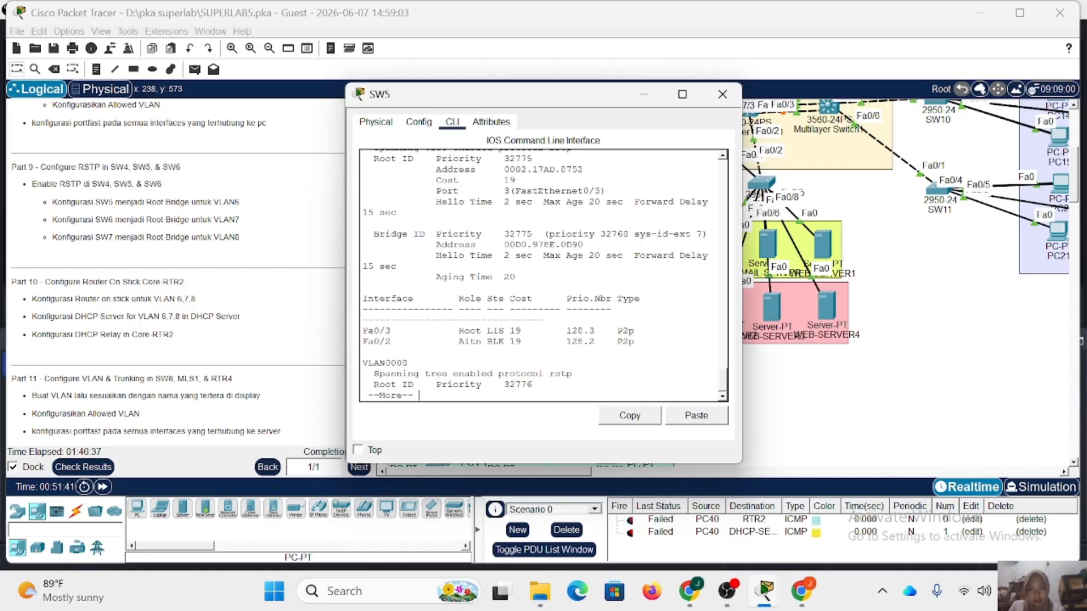
key("space")
scroll(543, 276, "up", 4)
scroll(543, 276, "up", 6)
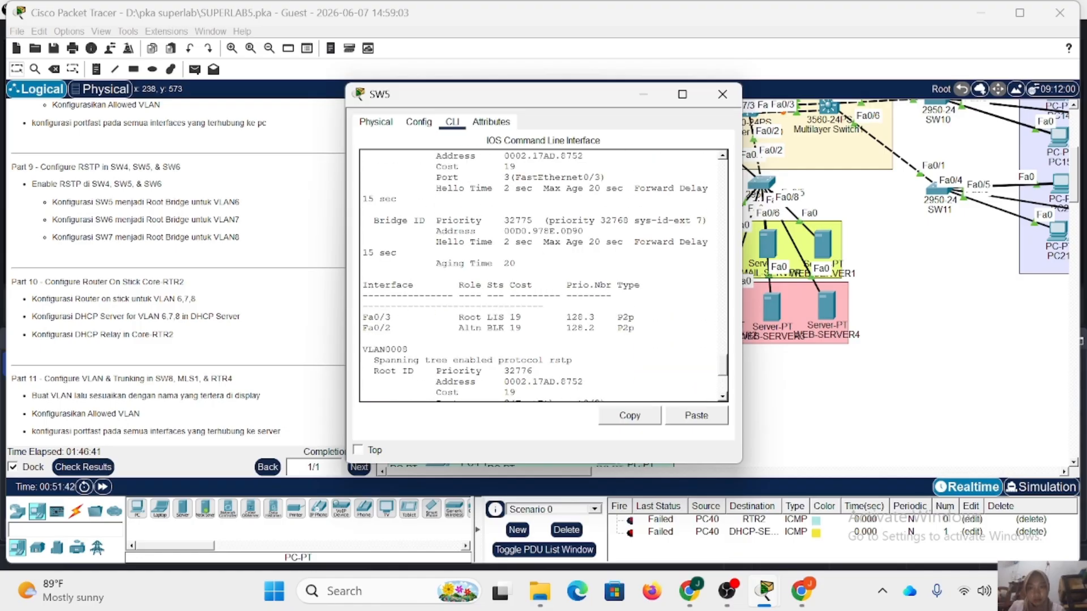
scroll(543, 276, "up", 3)
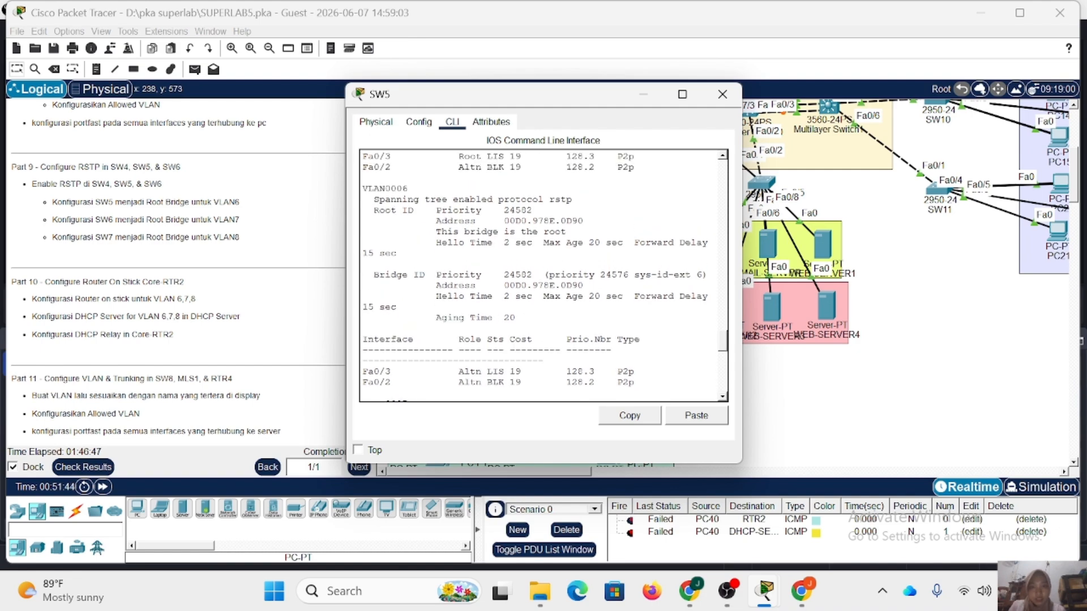
left_click_drag(436, 231, 566, 231)
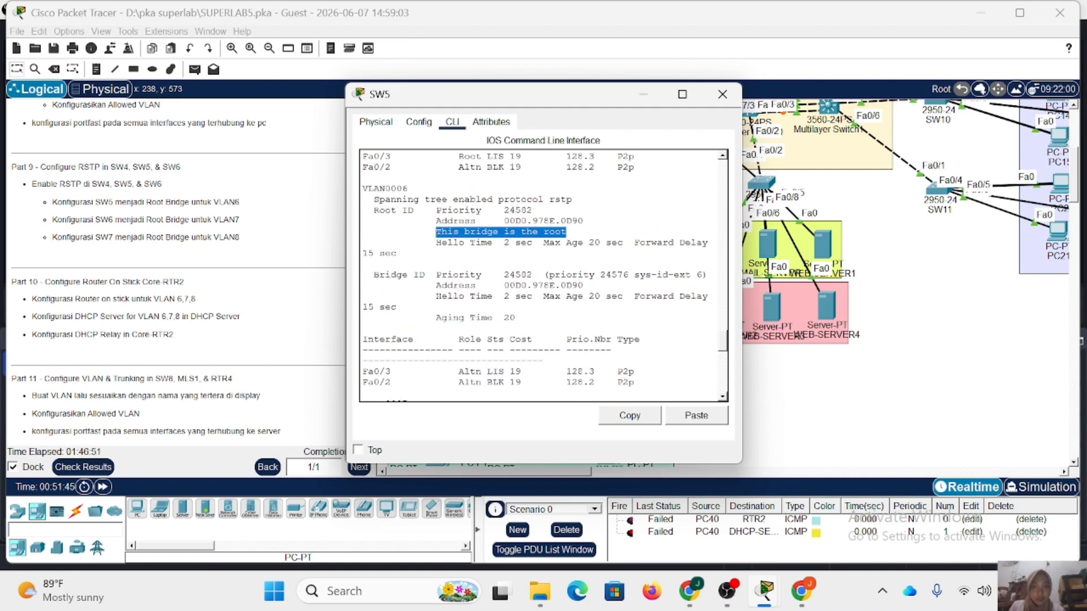
scroll(543, 276, "down", 3)
scroll(543, 276, "down", 10)
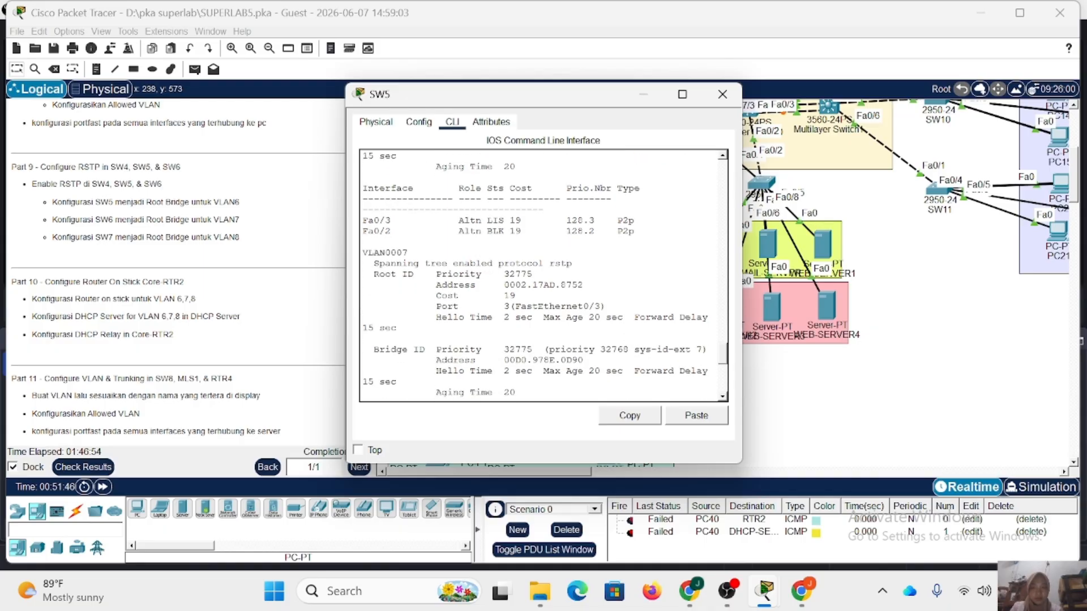
left_click(722, 94)
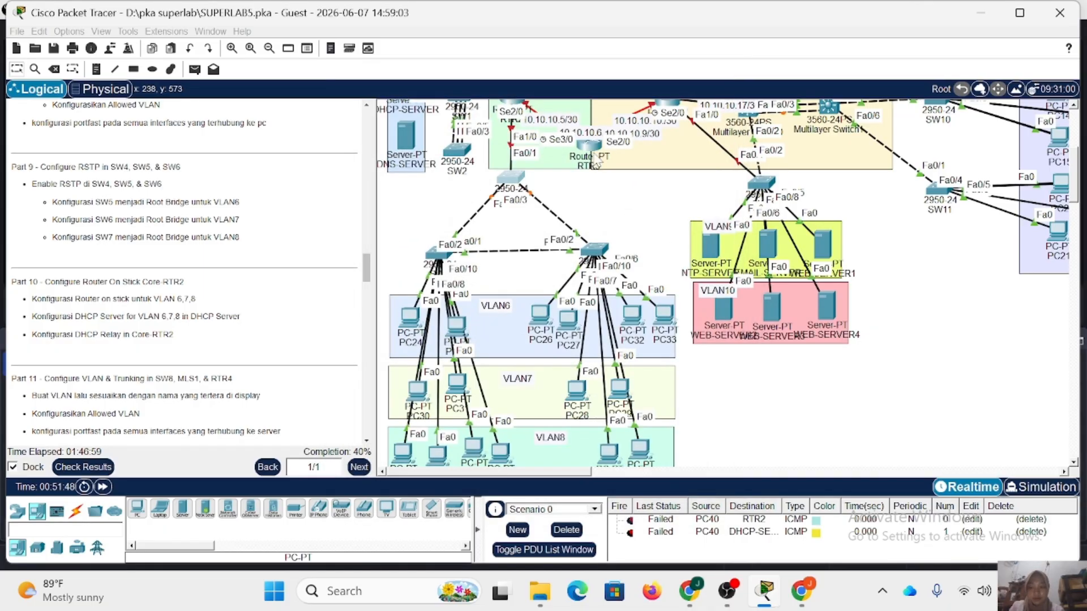
Return SW6 to global configuration mode and set its spanning-tree mode to rapid-pvst.
left_click(440, 255)
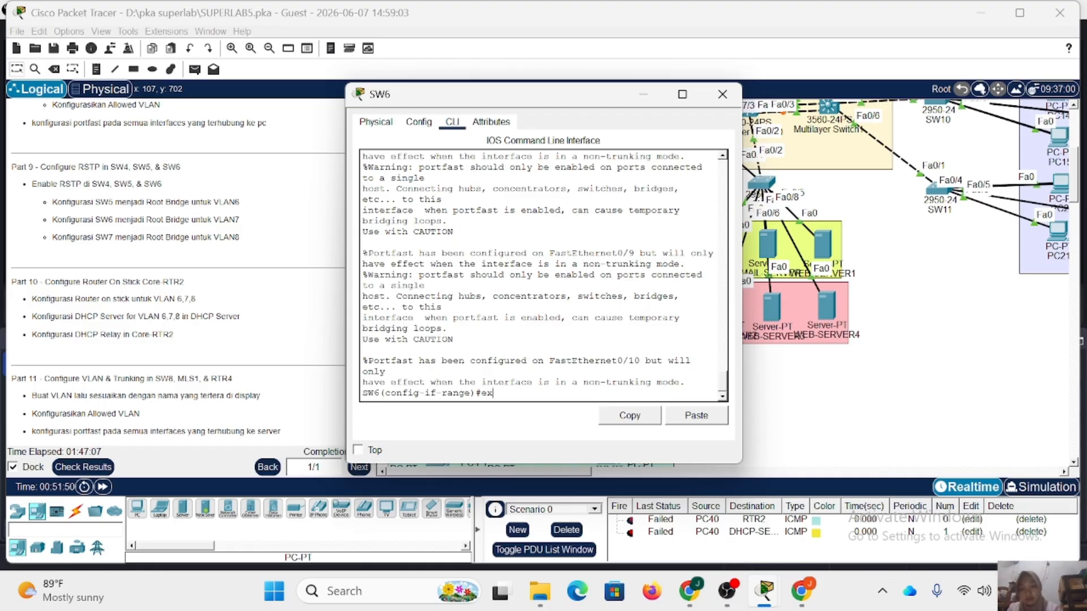
key("Return")
type("spanning-tree mo")
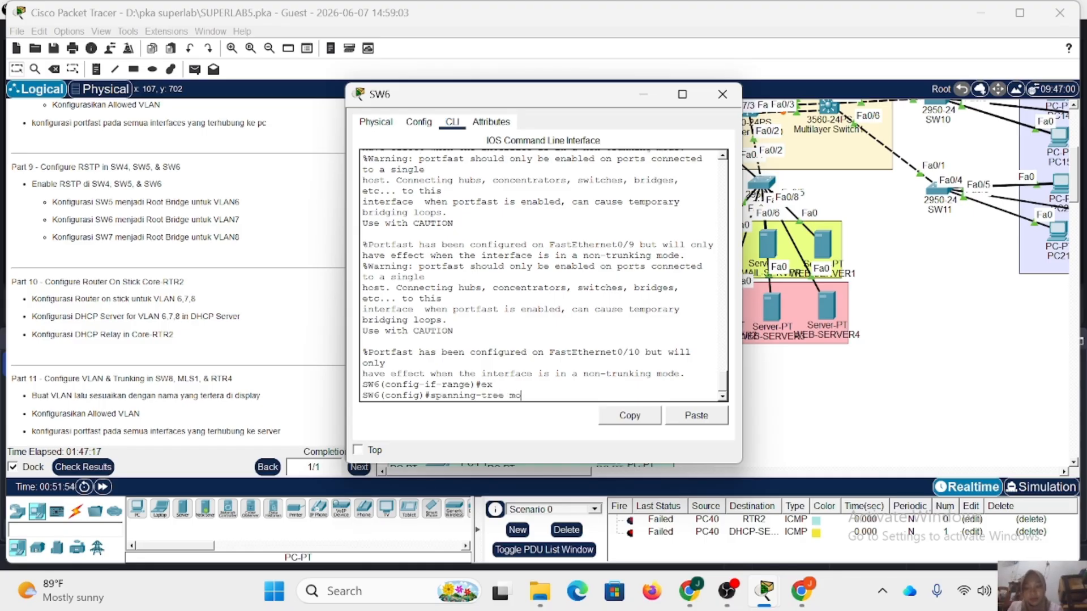
type("de rapid-pvst")
key("Return")
Make SW6 the primary spanning-tree root bridge for VLAN 7, removing the stray word "mode" from the command, and close the switch's window.
type("sp")
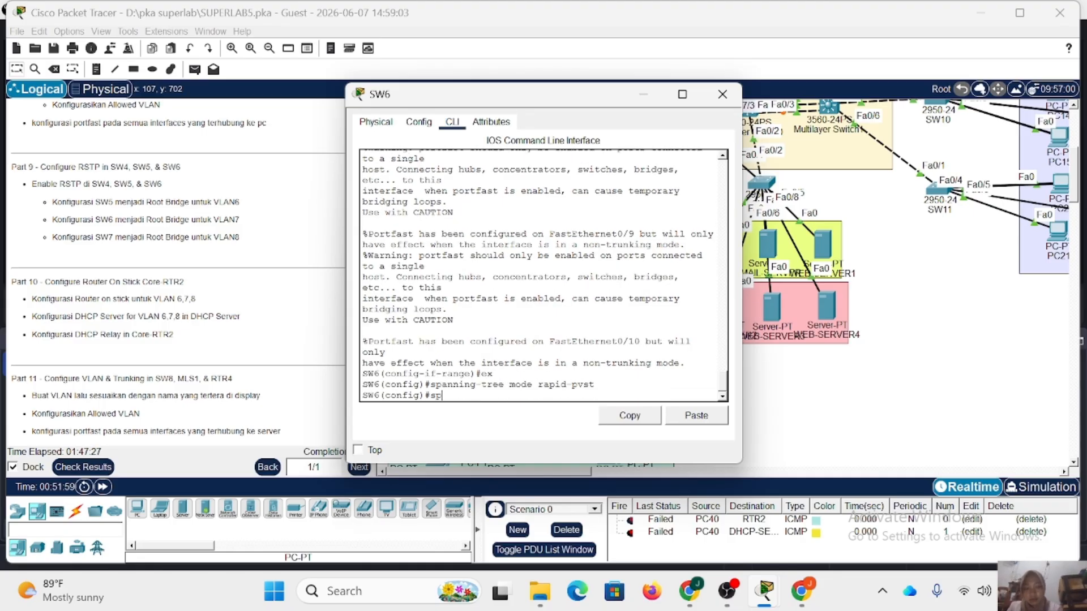
key("Up")
key("BackSpace")
key("BackSpace")
key("BackSpace")
key("BackSpace")
key("BackSpace")
key("BackSpace")
key("BackSpace")
key("BackSpace")
key("BackSpace")
key("BackSpace")
type("vl 7 root p")
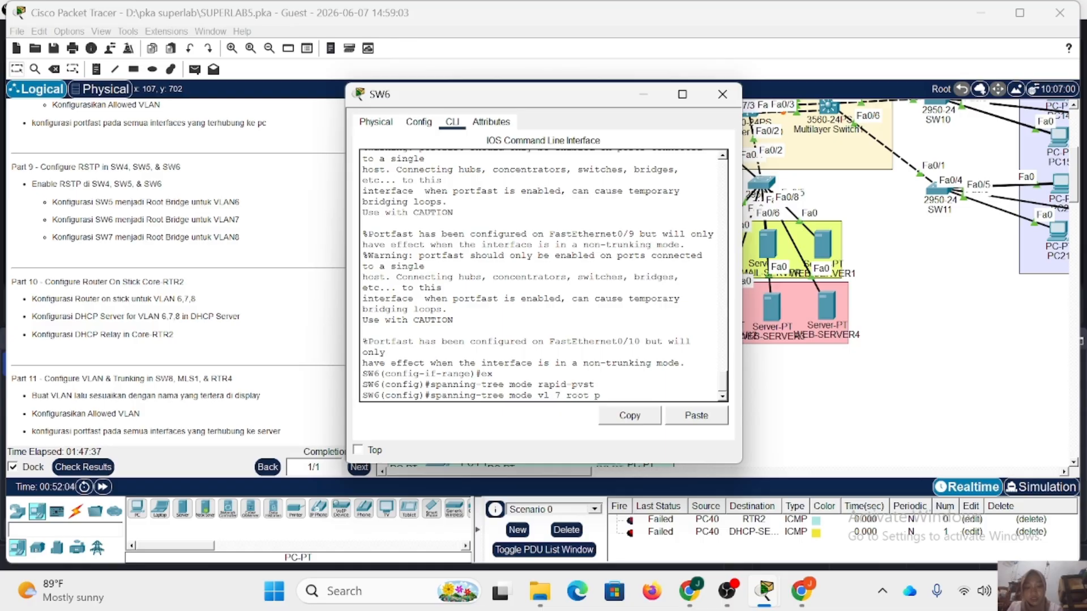
type("rimary")
key("Return")
key("Up")
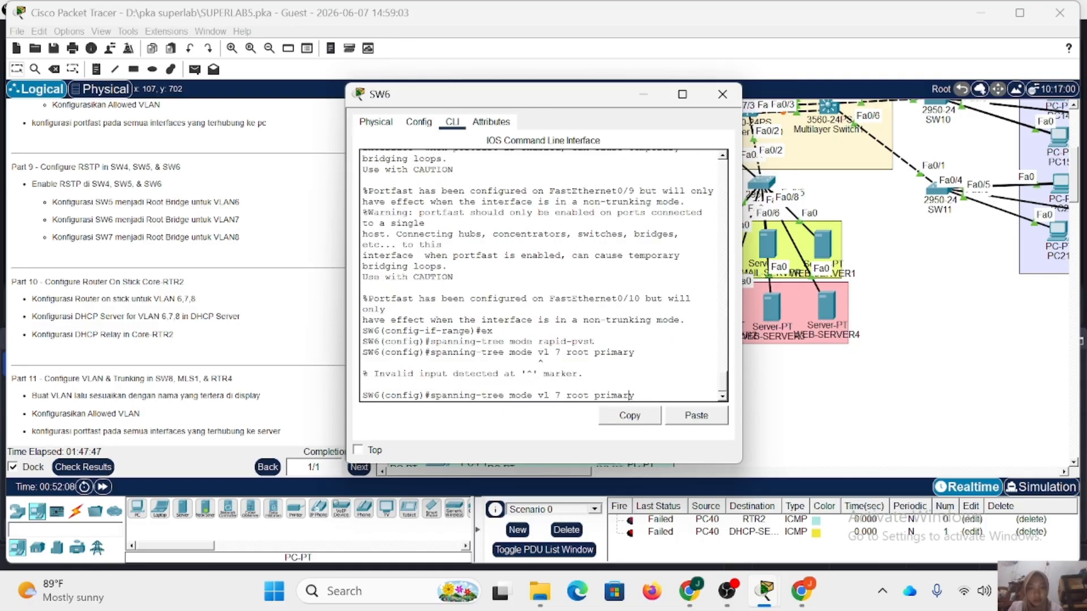
key("Left")
key("Left")
key("Left")
key("Left")
key("Left")
key("Left")
key("Left")
key("Left")
key("Left")
key("Left")
key("Left")
key("Left")
key("Left")
key("Left")
key("Left")
key("Left")
key("Left")
key("BackSpace")
key("BackSpace")
key("BackSpace")
key("BackSpace")
key("BackSpace")
key("Return")
left_click(721, 95)
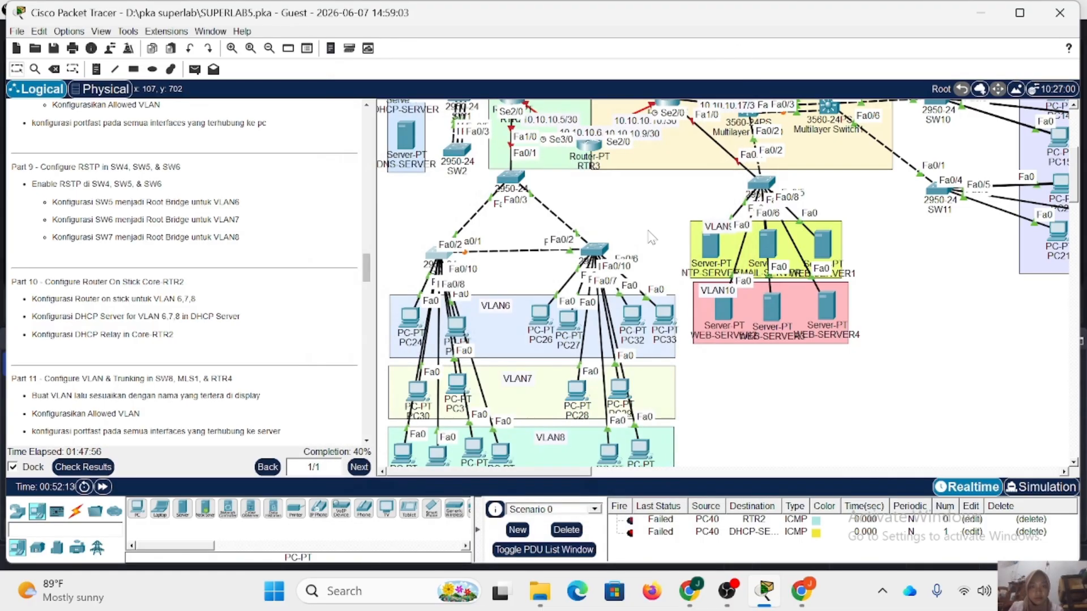
Return SW7 to global configuration mode and set its spanning-tree mode to rapid-pvst.
left_click(594, 253)
type("spannin")
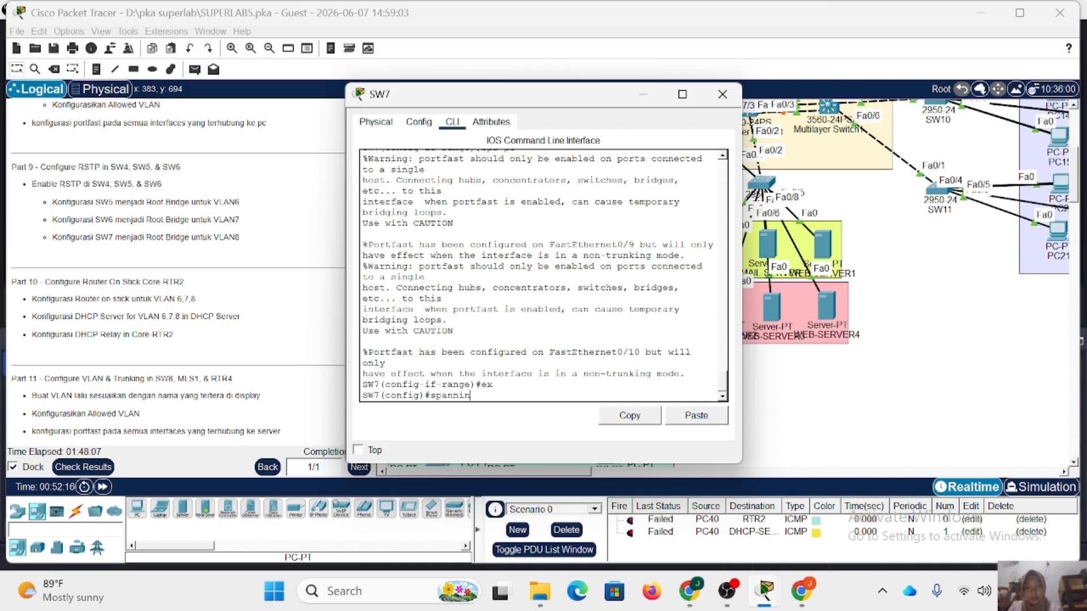
type("g-tree mode rapid-pvst")
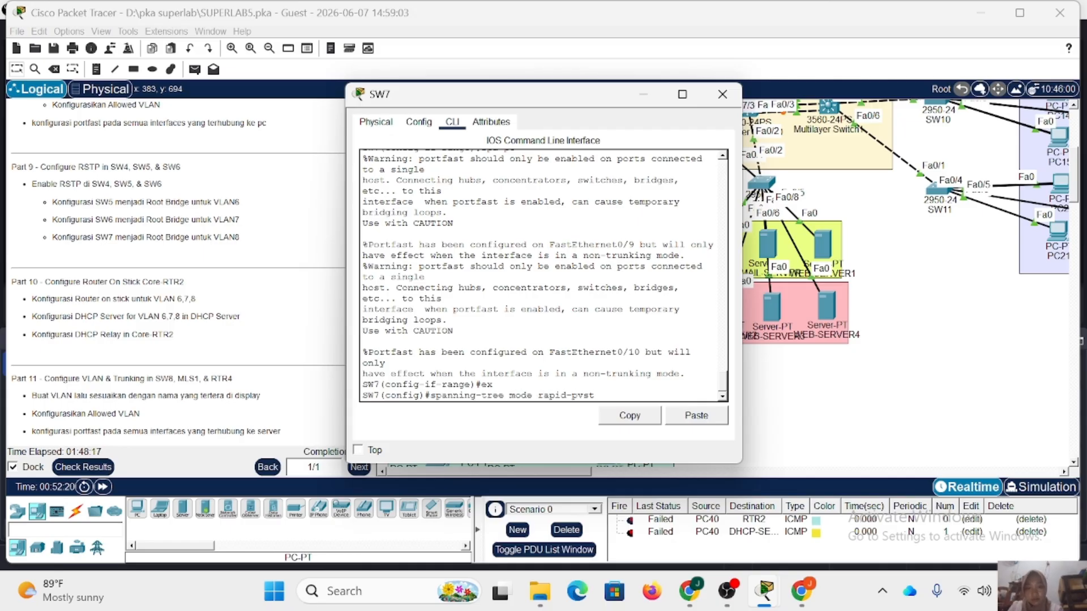
key("Return")
Make SW7 the primary spanning-tree root bridge for VLAN 8.
key("Up")
key("BackSpace")
key("BackSpace")
key("BackSpace")
key("BackSpace")
key("BackSpace")
key("BackSpace")
key("BackSpace")
key("BackSpace")
key("BackSpace")
key("BackSpace")
key("BackSpace")
key("BackSpace")
key("BackSpace")
key("BackSpace")
key("BackSpace")
type("vlan 8 root primary")
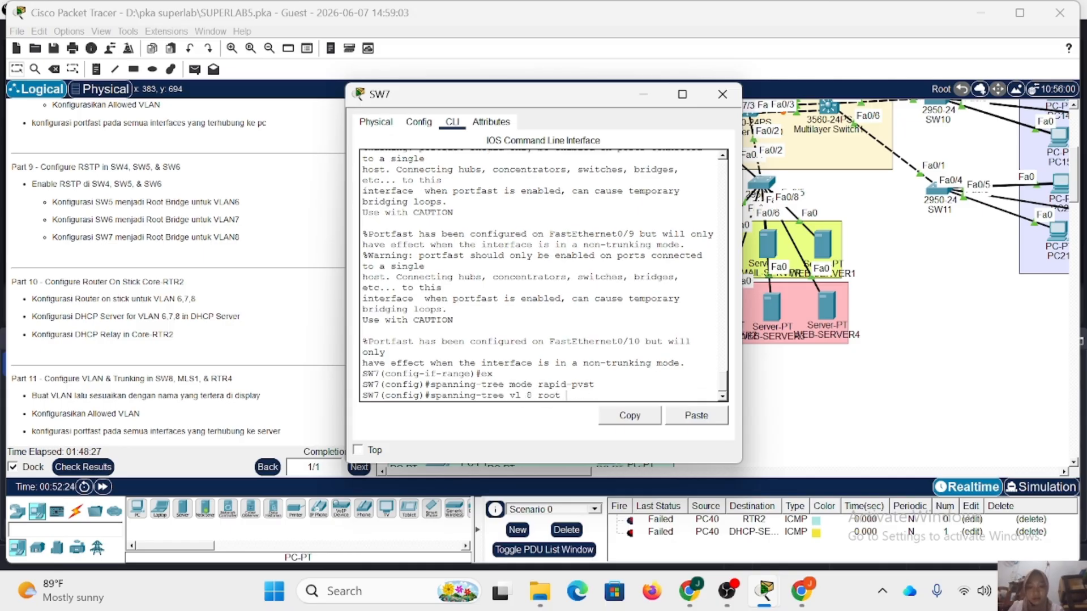
key("Return")
Display SW7's spanning-tree status and review the root bridge entries for VLANs 6, 7 and 8.
type("do sh")
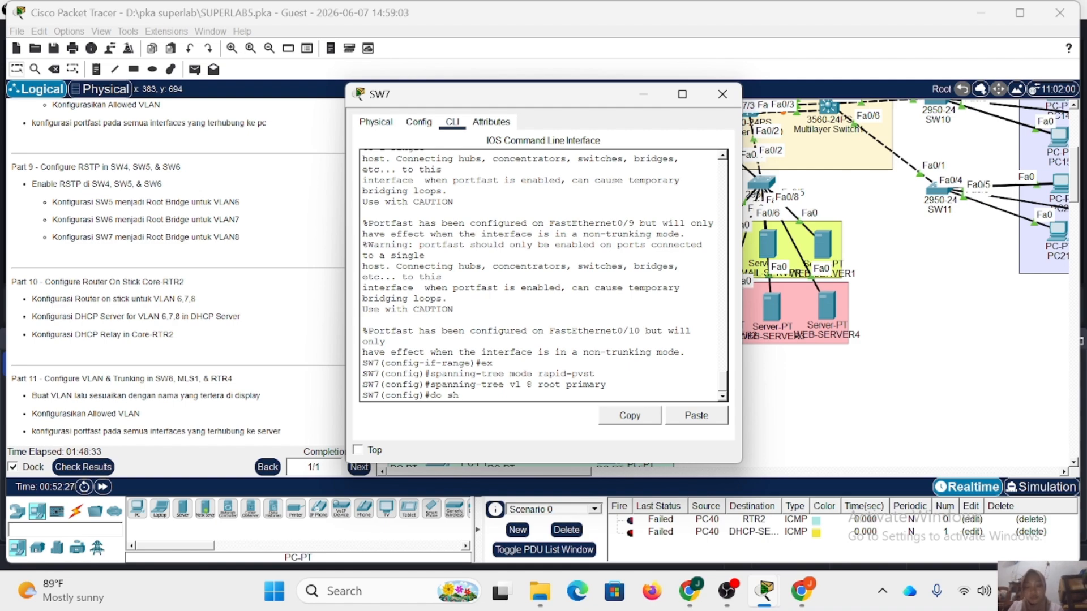
type(" span")
key("Return")
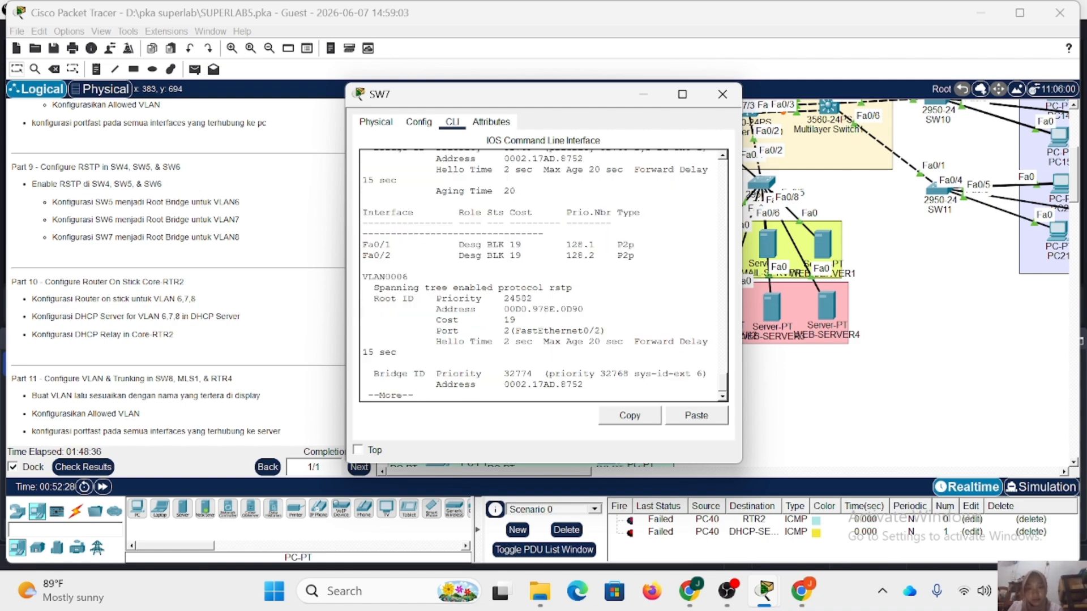
key("space")
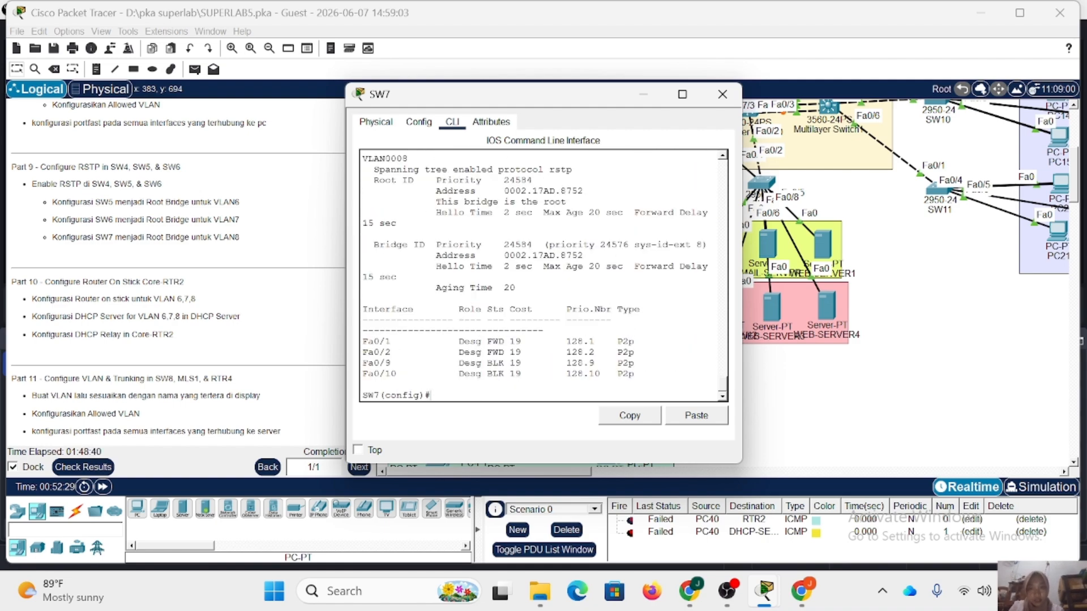
scroll(544, 276, "up", 10)
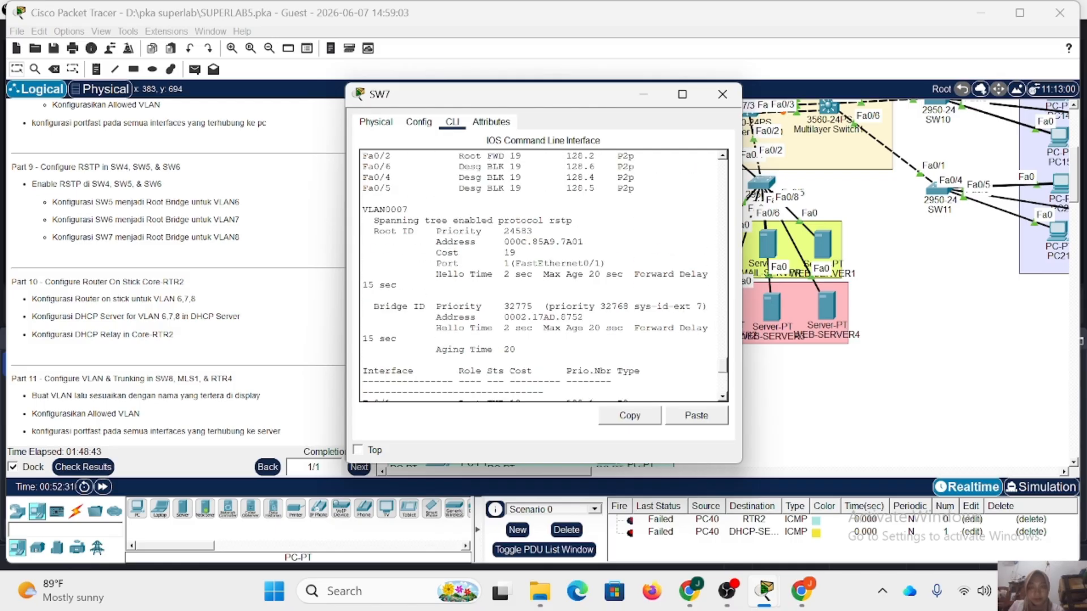
scroll(534, 277, "up", 1)
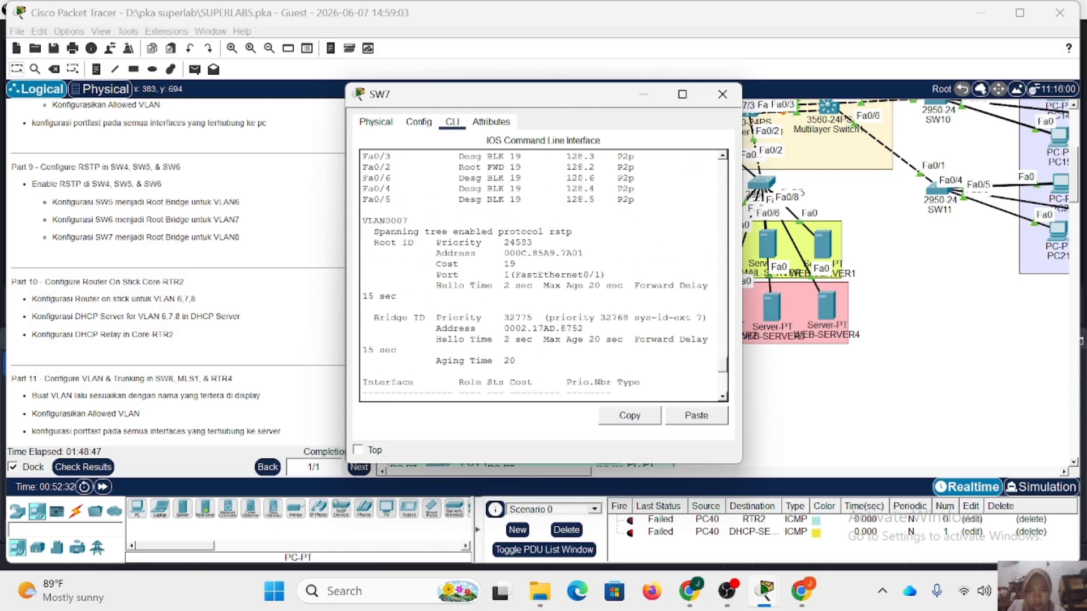
scroll(543, 275, "down", 1)
scroll(544, 276, "down", 4)
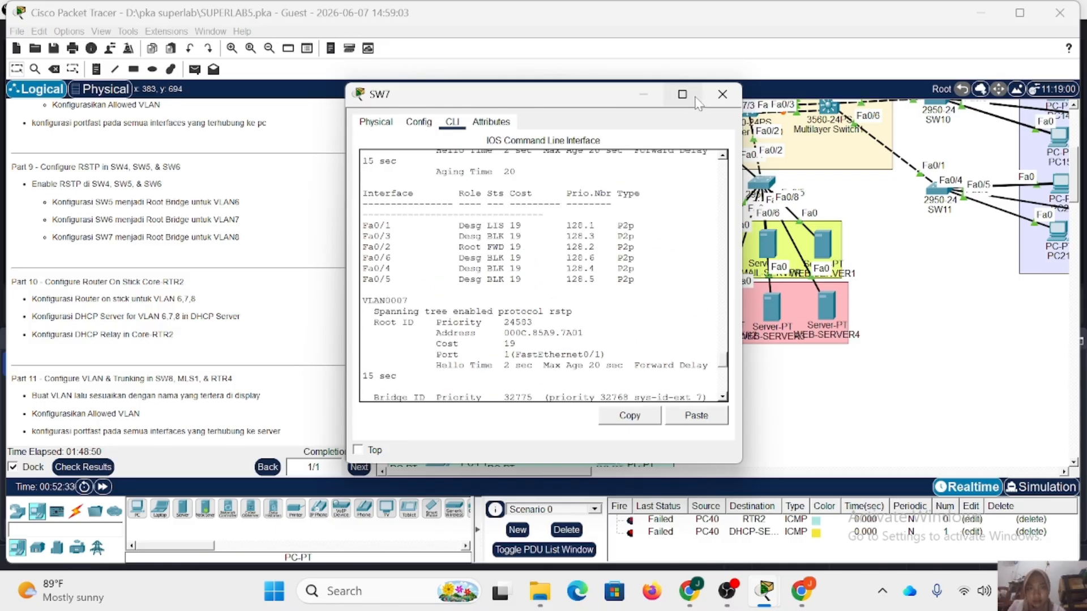
Display SW6's spanning-tree status from its command line and review the root bridge entry for VLAN 7.
left_click(718, 91)
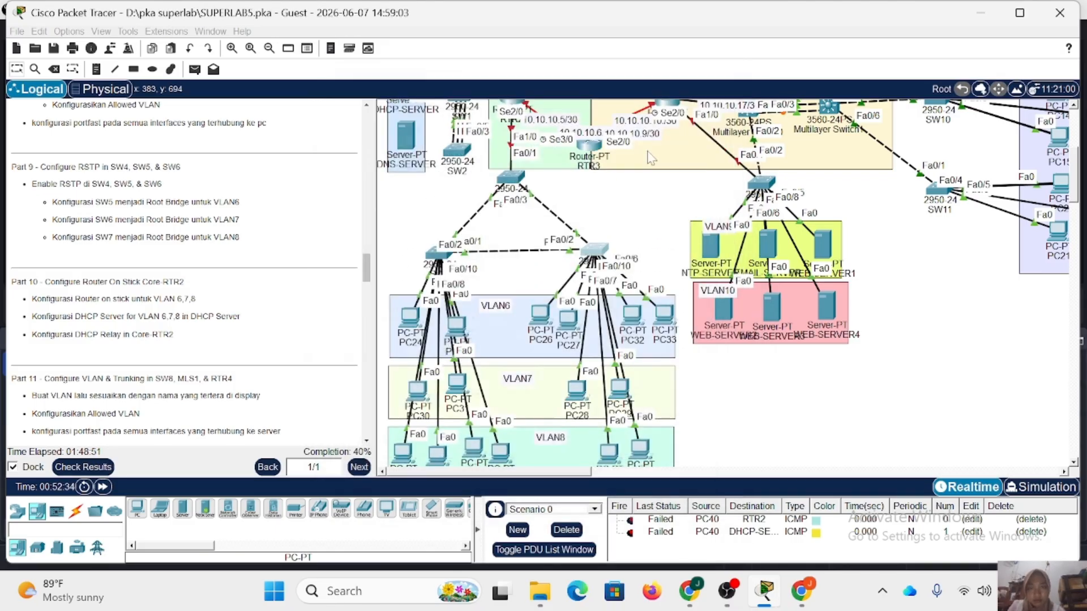
left_click(441, 253)
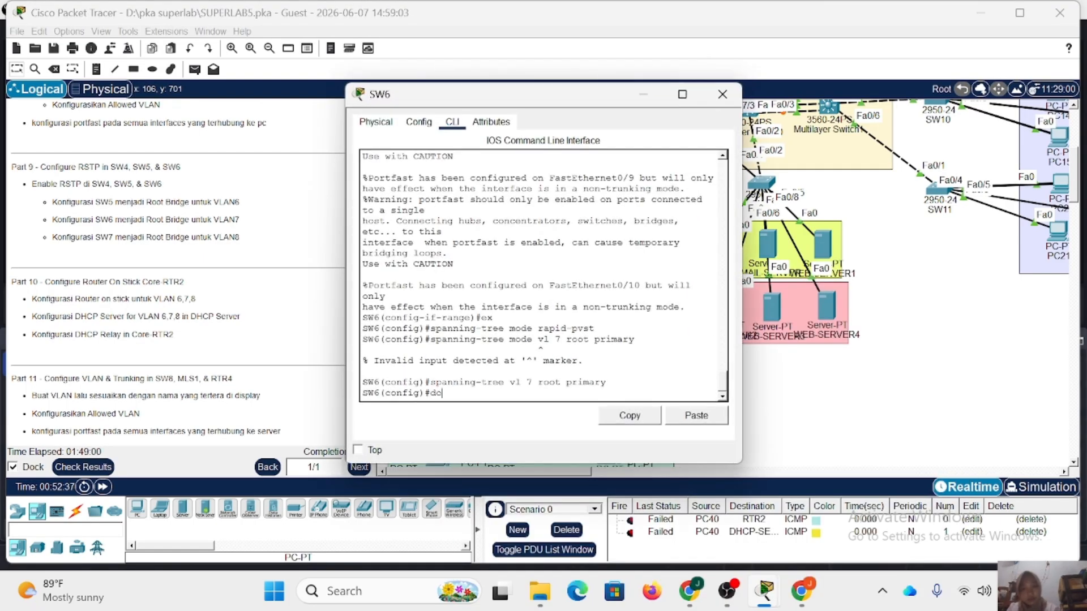
type("do sh span")
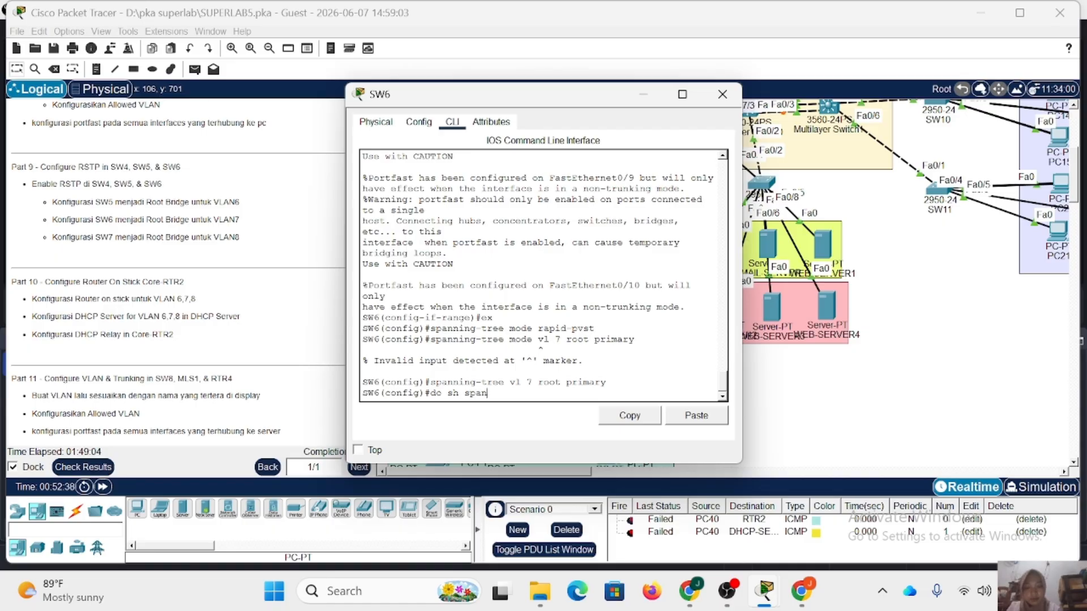
key("Return")
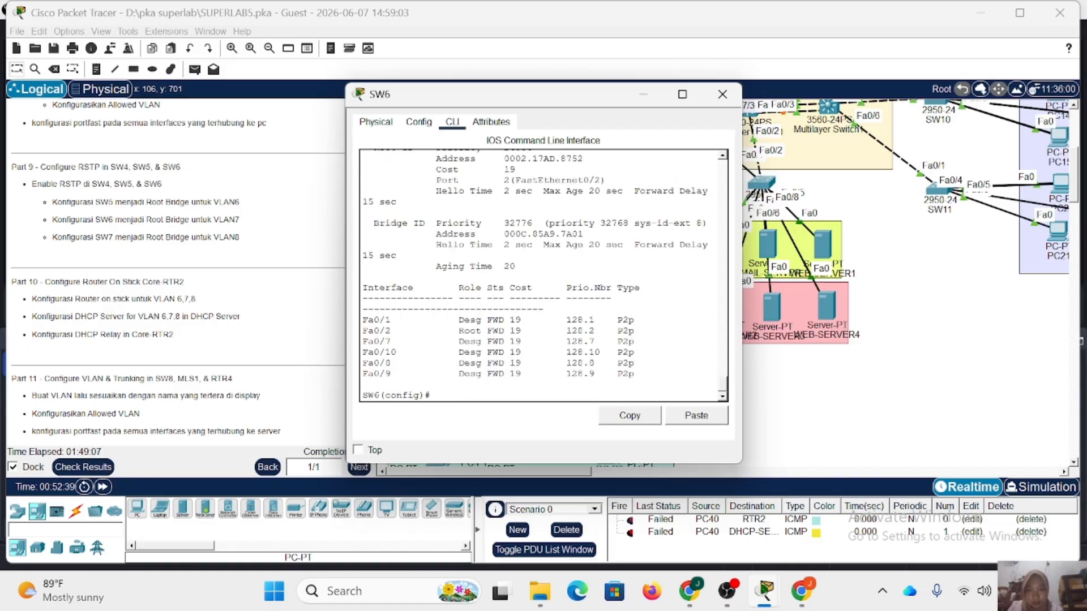
scroll(543, 275, "up", 10)
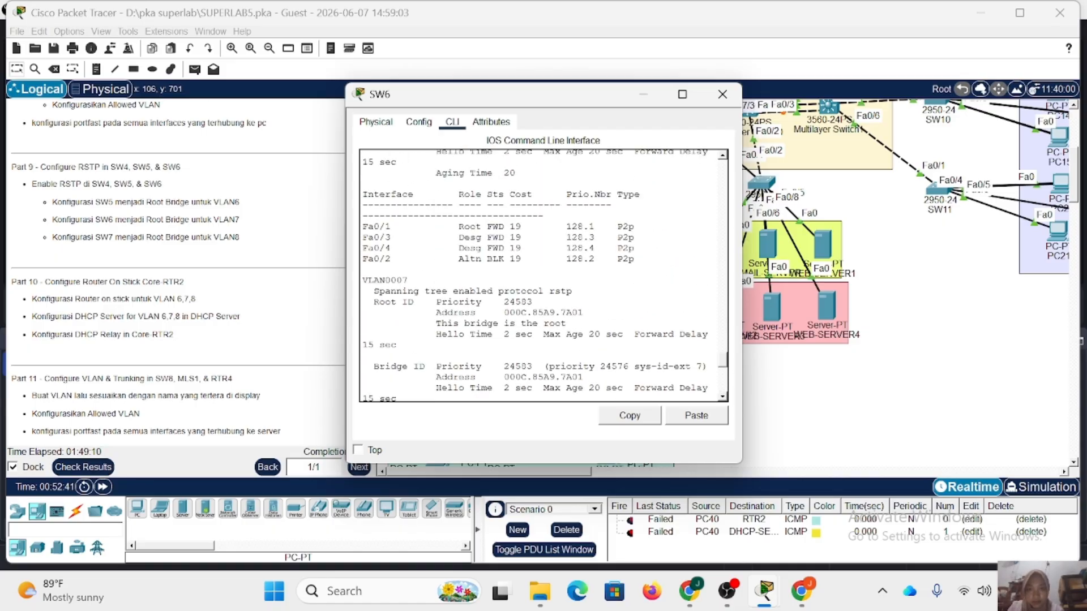
left_click(724, 96)
Open RTR2's command line, enter privileged mode with the enable password, and go into global configuration mode.
scroll(181, 272, "down", 1)
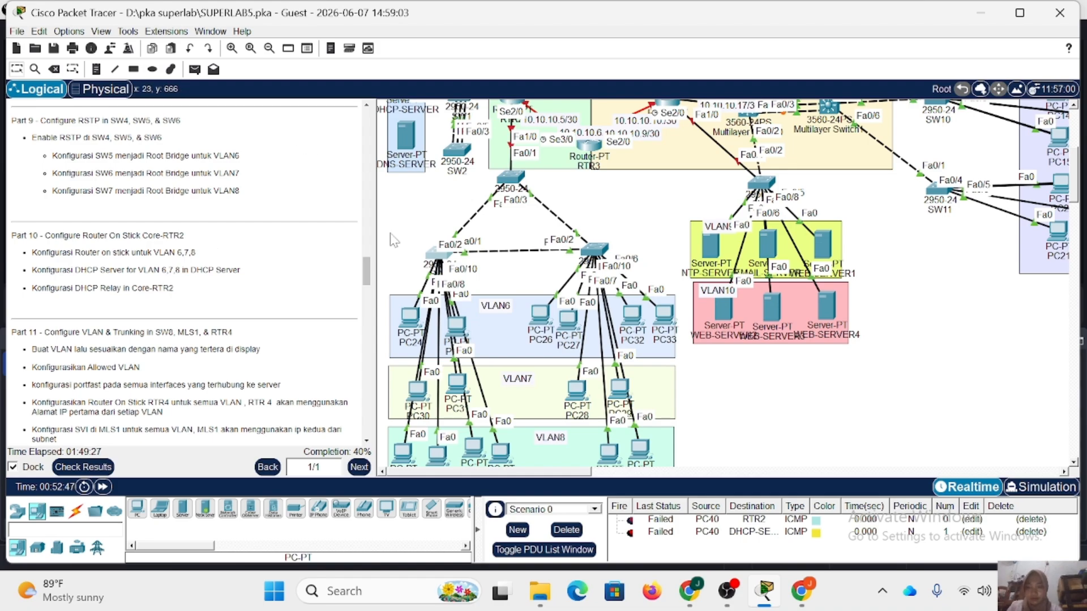
scroll(593, 267, "up", 3)
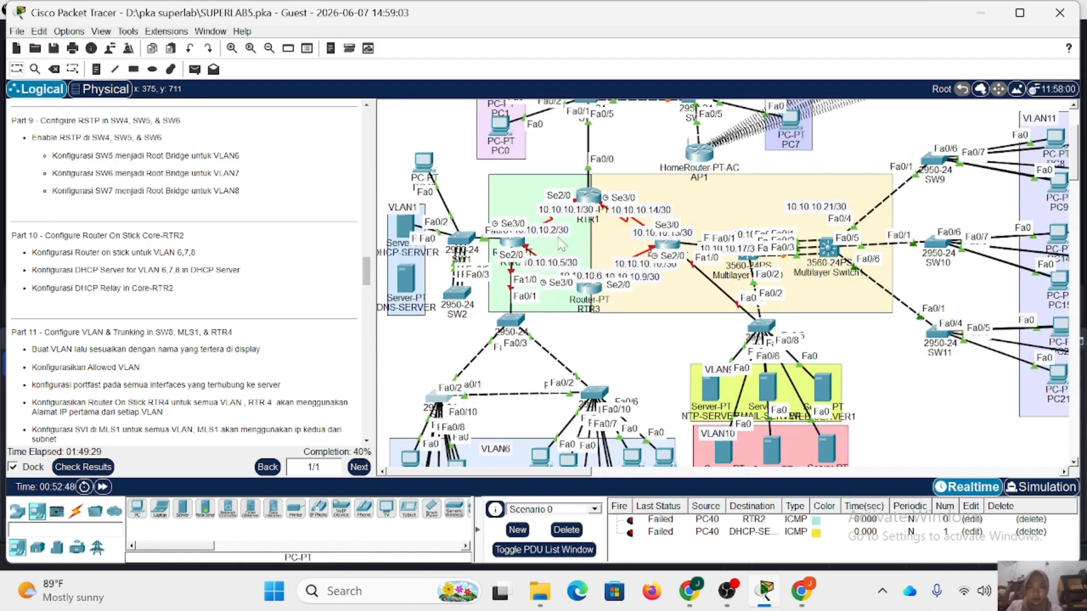
left_click(512, 247)
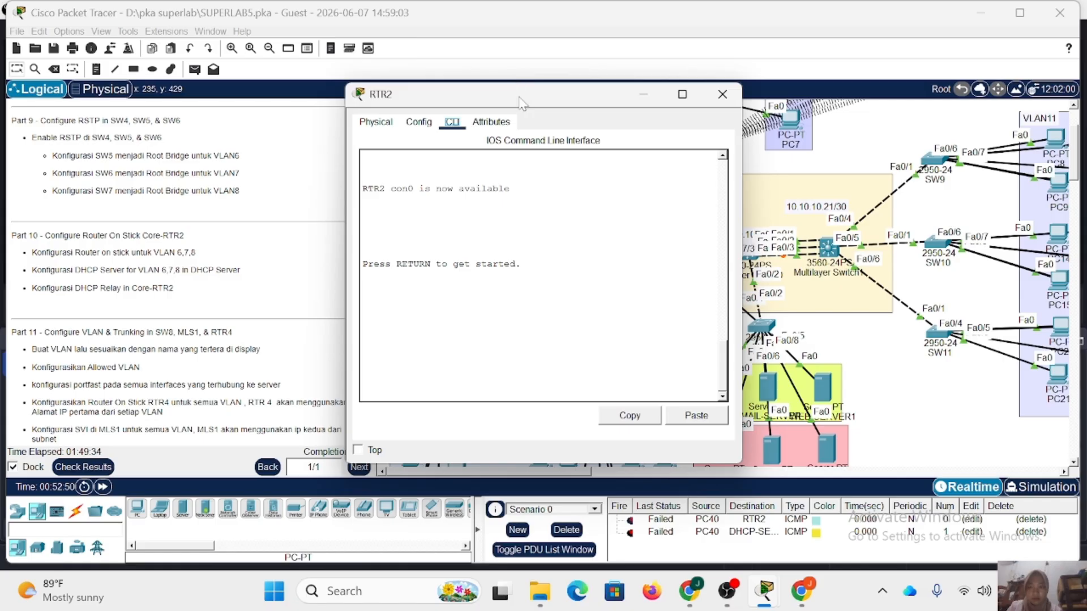
left_click_drag(522, 100, 741, 97)
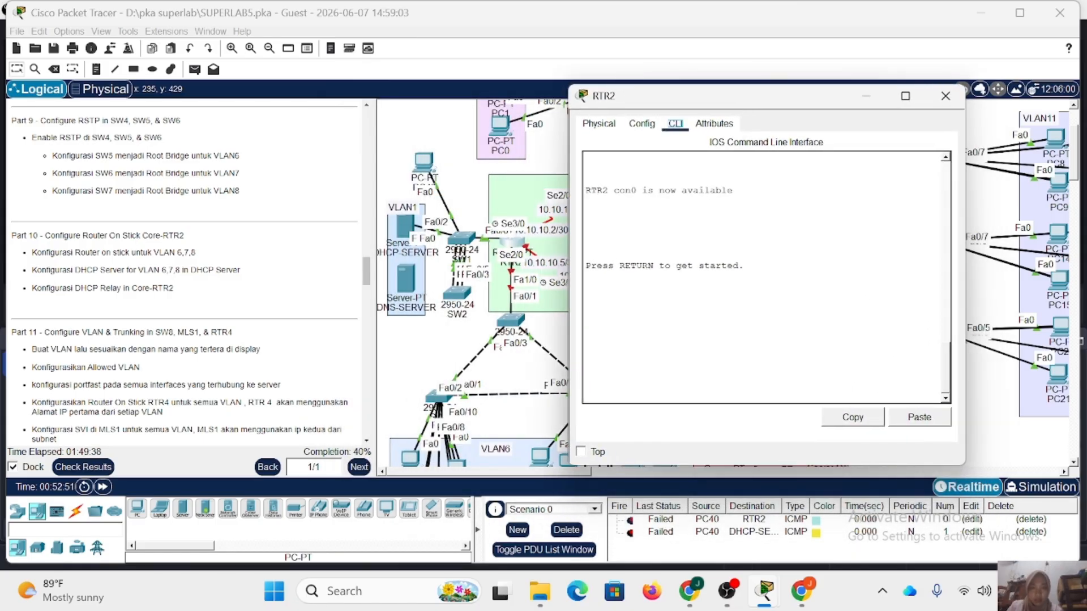
key("Return")
type("en")
key("Return")
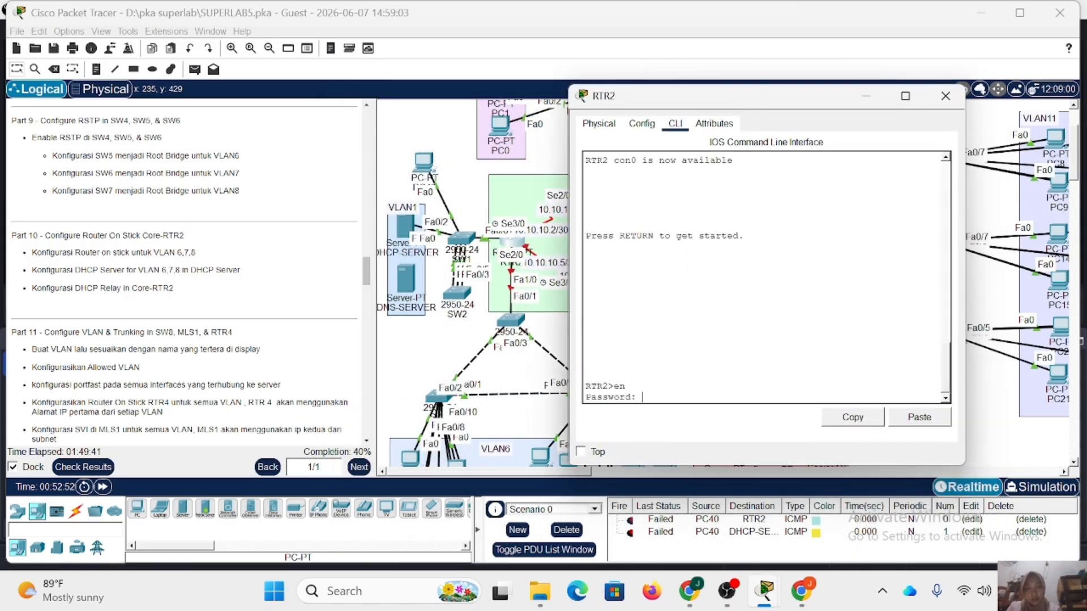
key("Return")
type("conf")
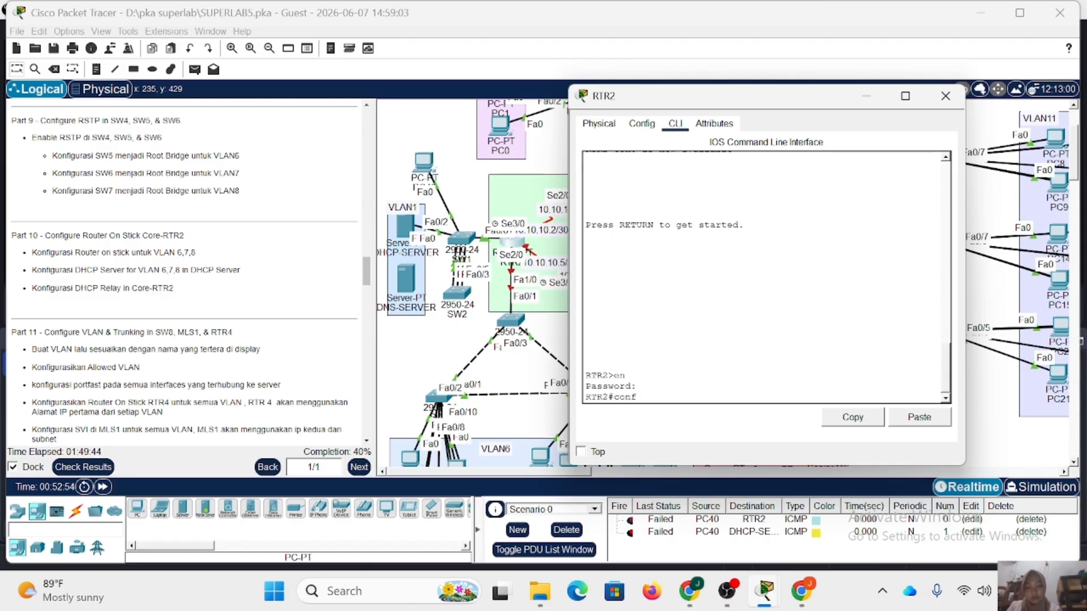
type(" t")
key("Return")
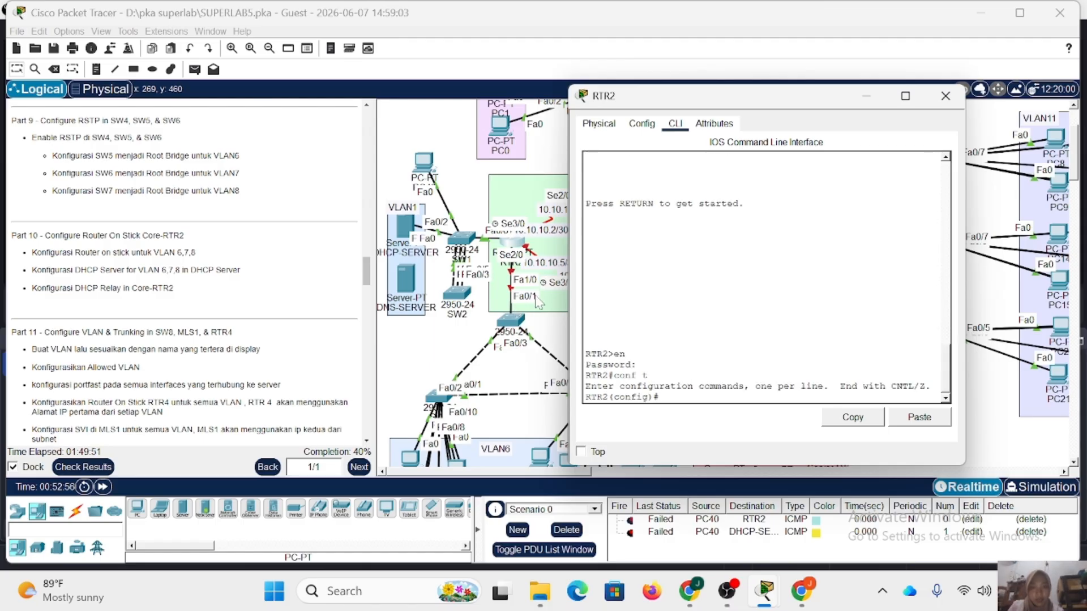
Enable RTR2's interface fa1/0 with no shutdown and return to global configuration mode.
type("in")
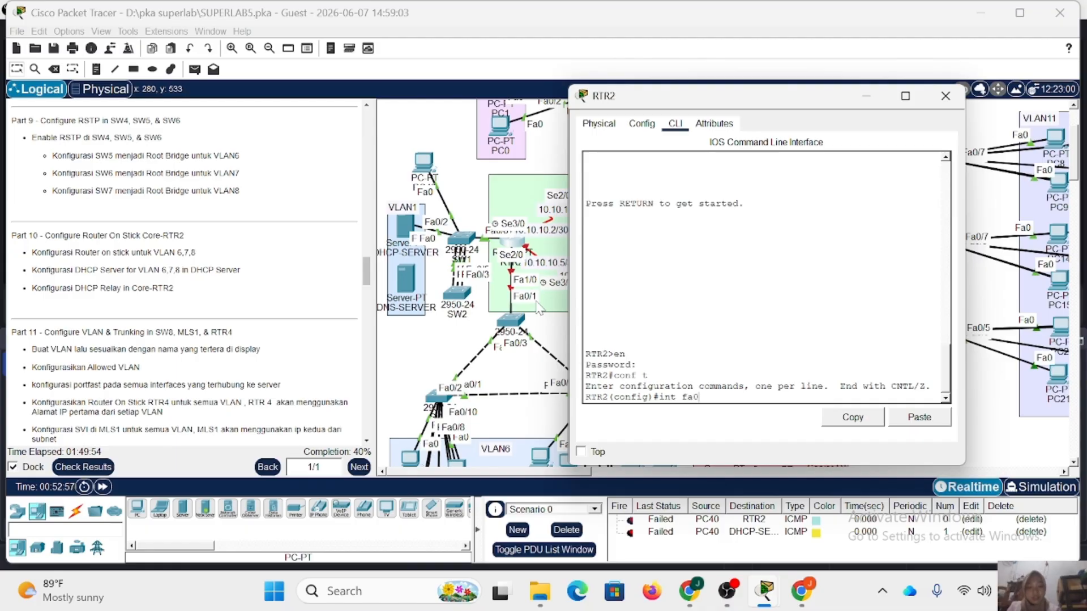
type("t fa0")
key("BackSpace")
type("1/")
key("Return")
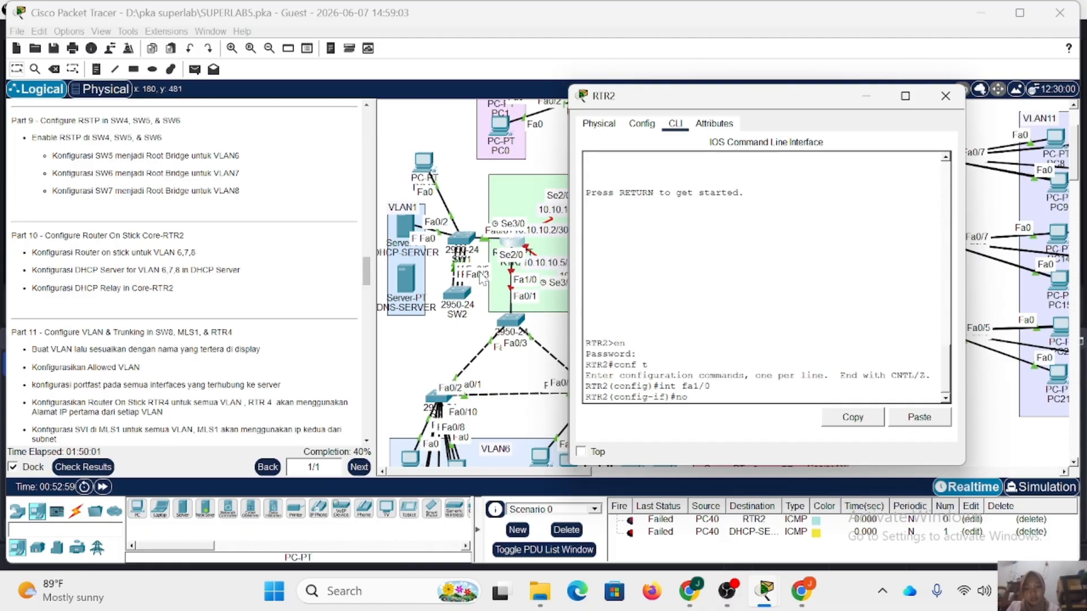
type("no sh")
key("Return")
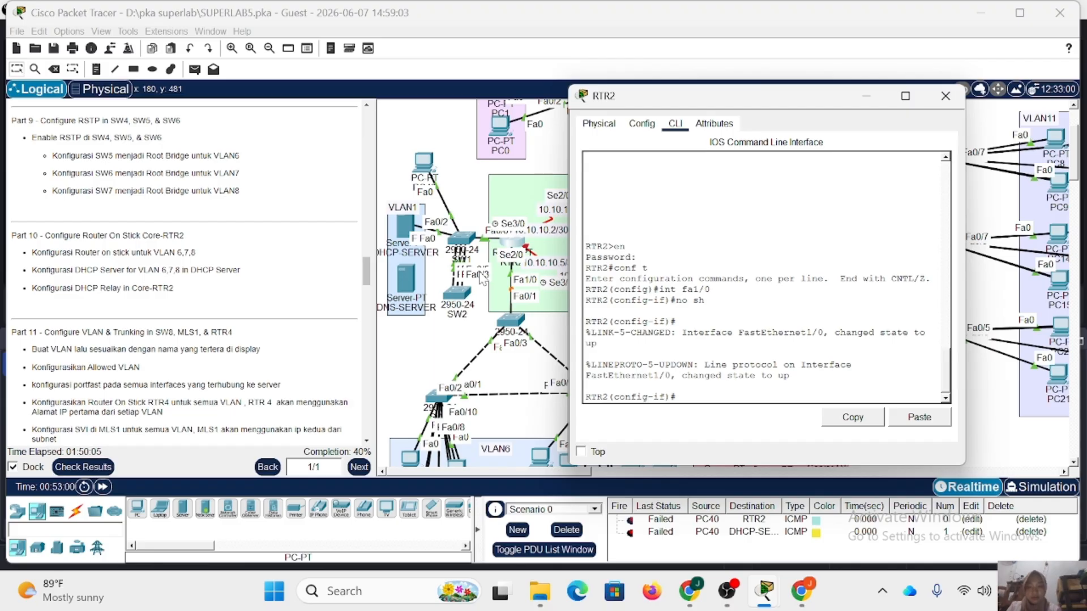
type("ex")
key("Return")
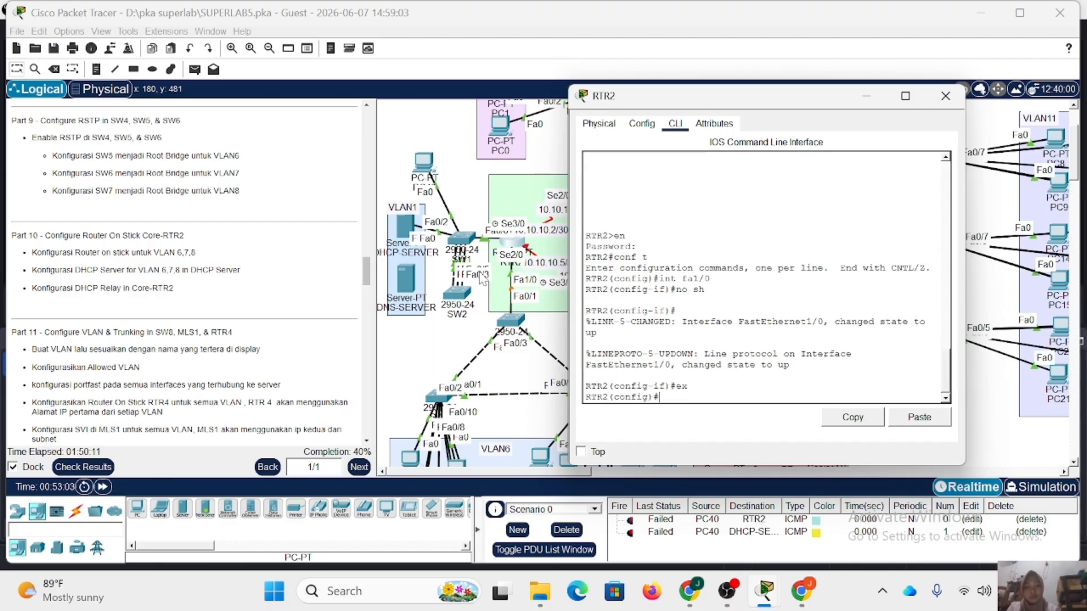
Create subinterface fa1/0.6 on RTR2 with dot1Q encapsulation for VLAN 6.
key("Up")
key("Up")
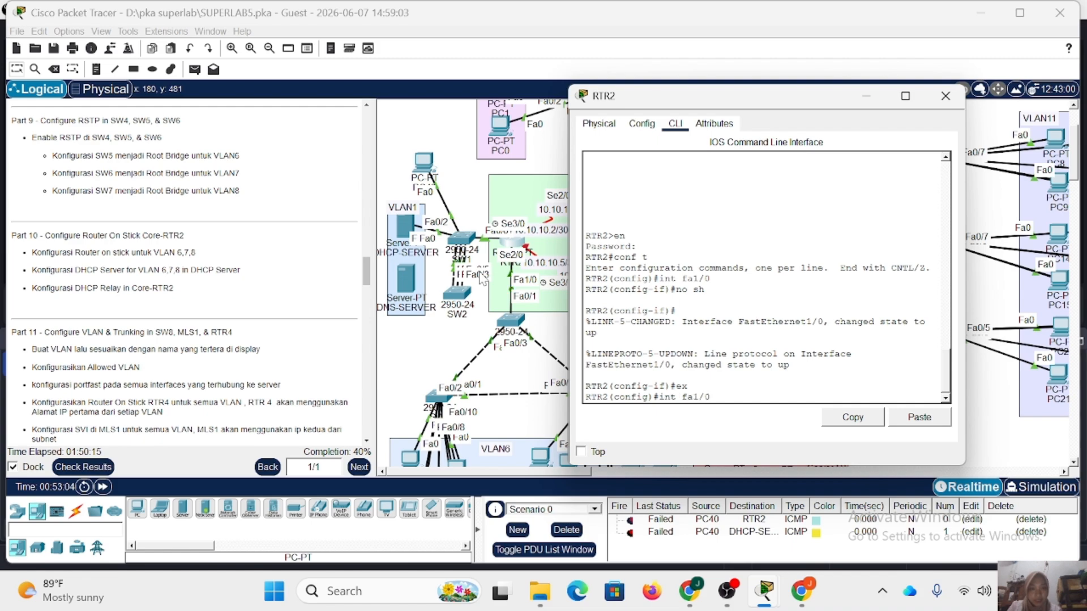
type(".6")
key("Return")
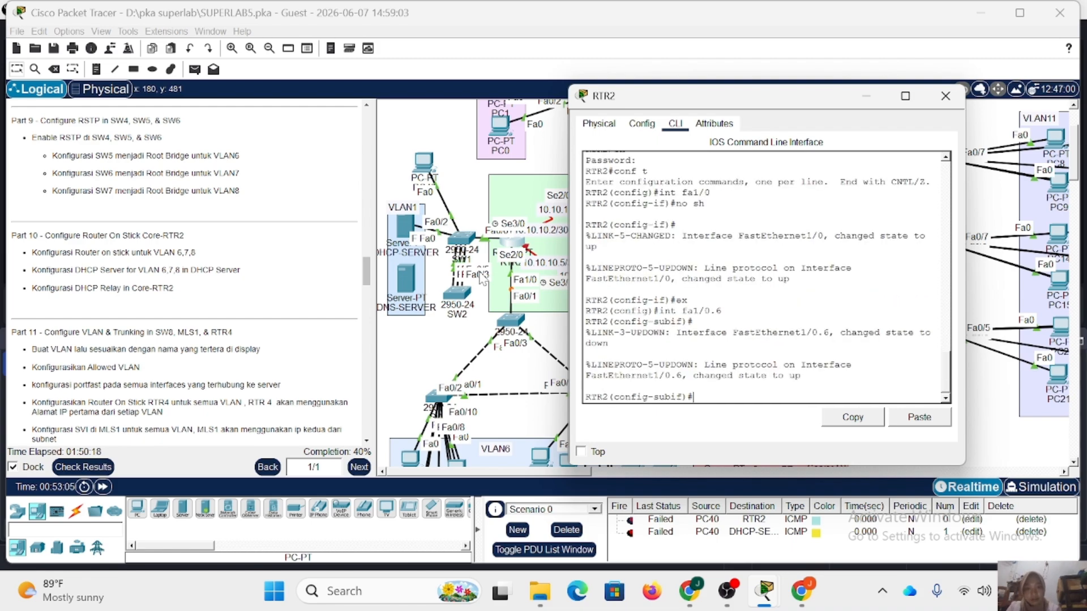
type("enc do 6")
key("Return")
Assign IP address 192.168.6.1 with mask 255.255.255.0 to RTR2's VLAN 6 subinterface.
type("ip a")
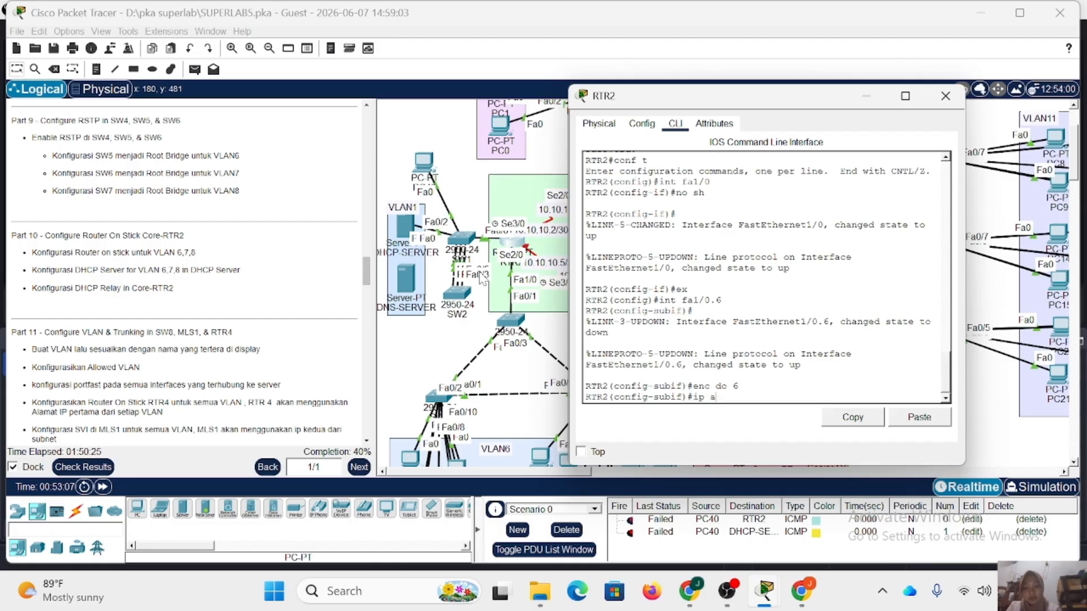
type("dd 192.1")
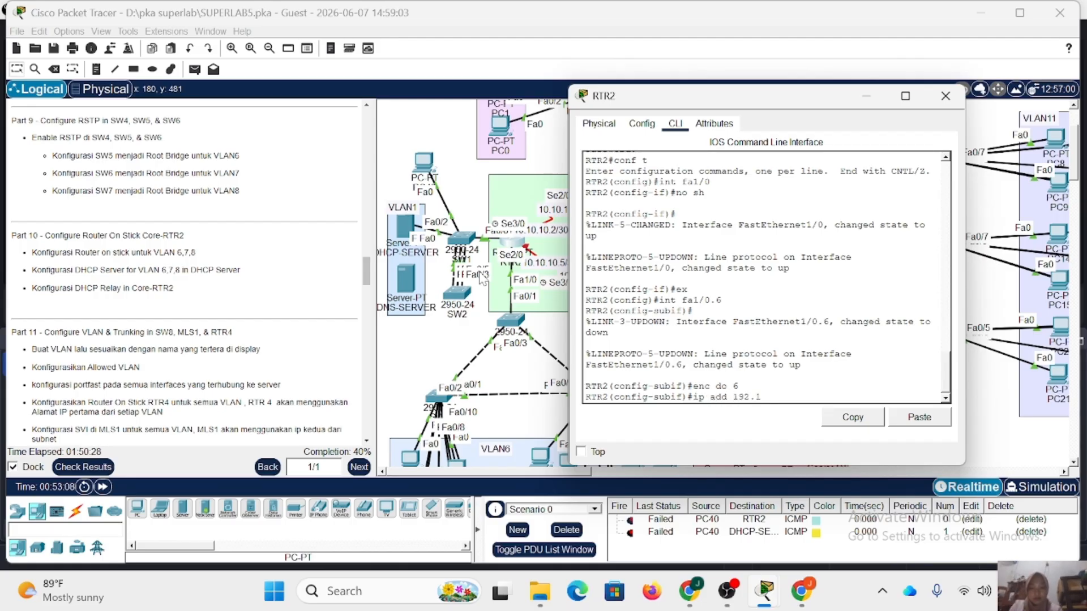
type("60.6.1 2")
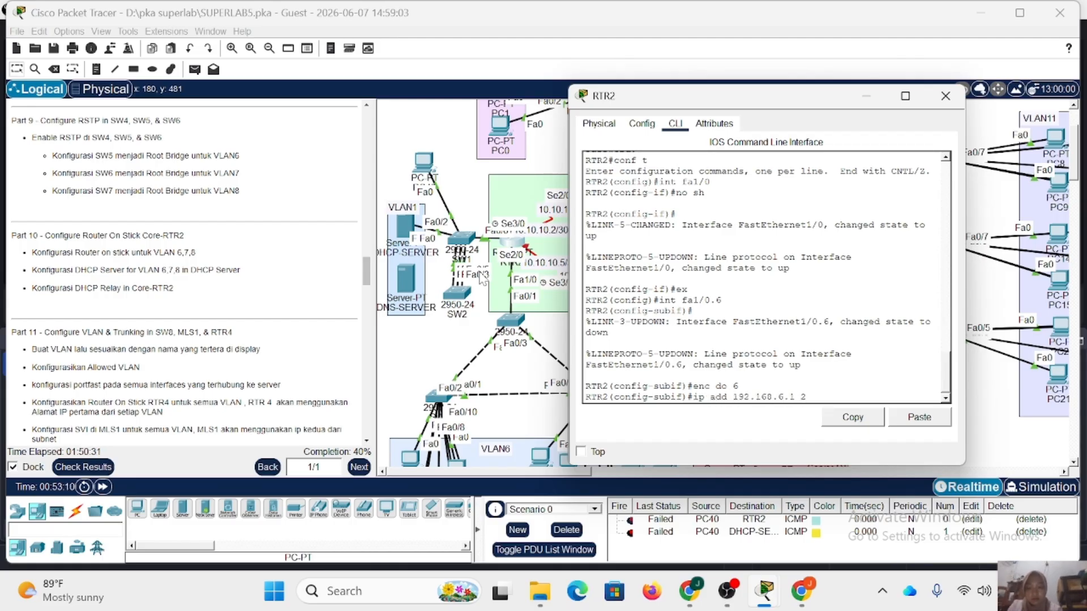
type("55.255.255.0")
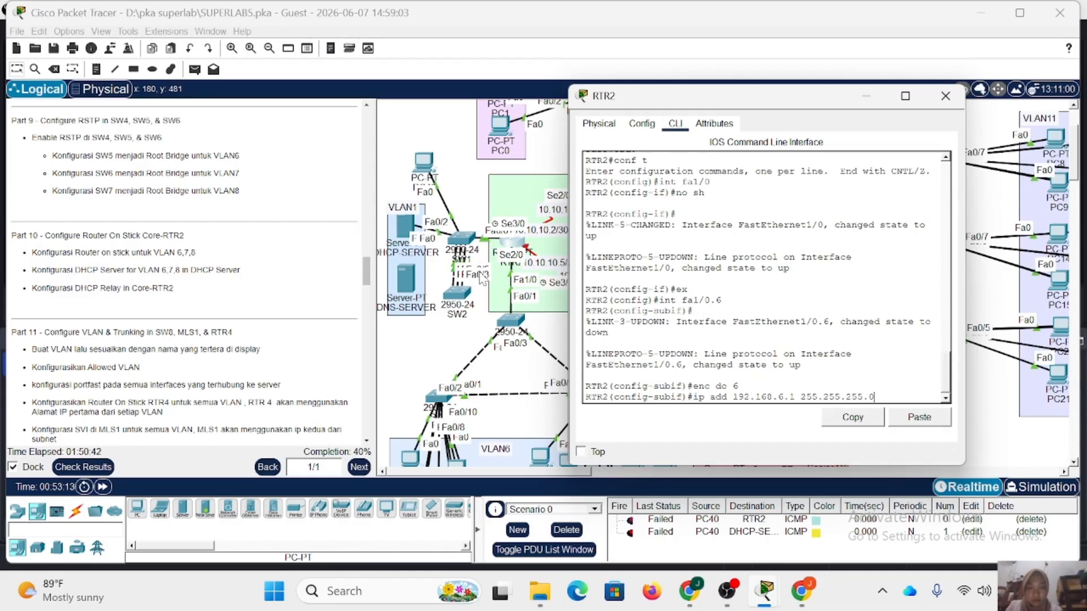
key("Return")
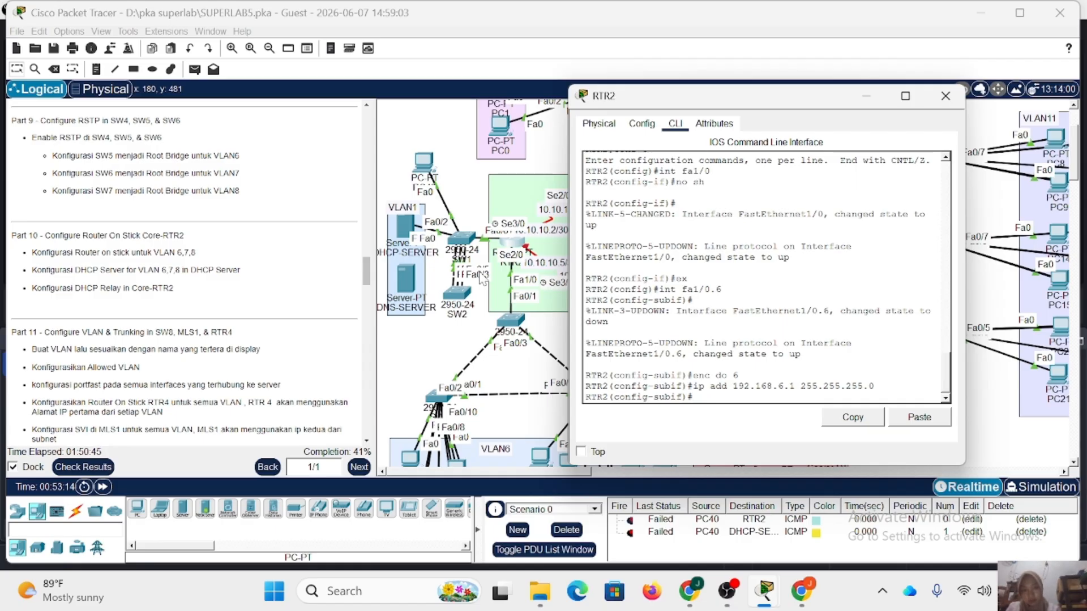
Create subinterface fa1/0.7 on RTR2 with dot1Q encapsulation for VLAN 7.
type("ex")
key("Return")
type("int fa1/0.7")
key("Return")
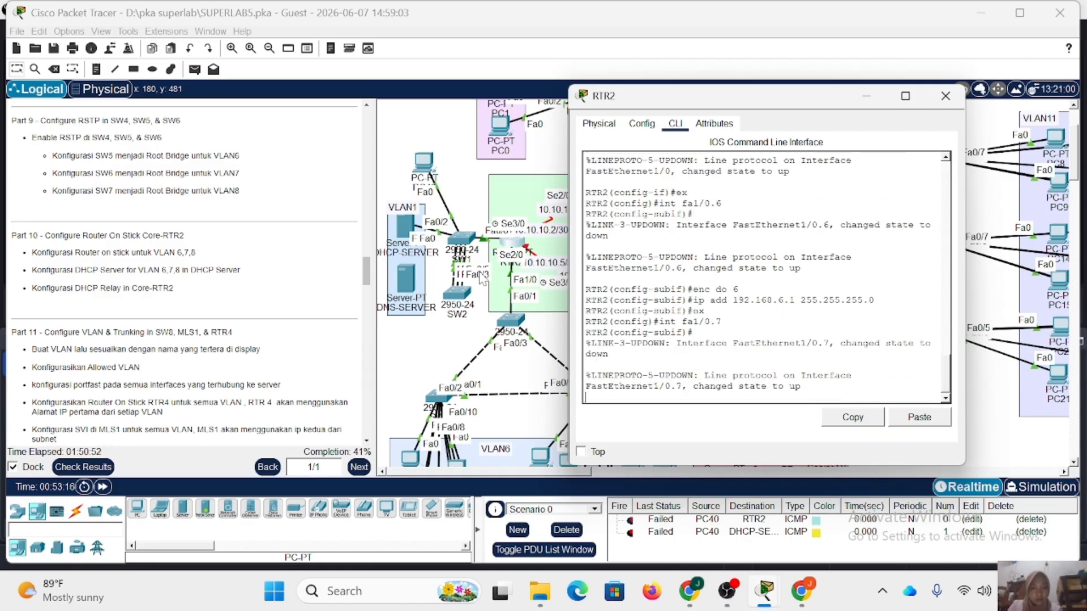
type("enc do 6")
key("Down")
key("Down")
key("Down")
key("BackSpace")
key("BackSpace")
key("BackSpace")
key("BackSpace")
key("BackSpace")
key("BackSpace")
key("BackSpace")
key("BackSpace")
key("BackSpace")
key("BackSpace")
key("BackSpace")
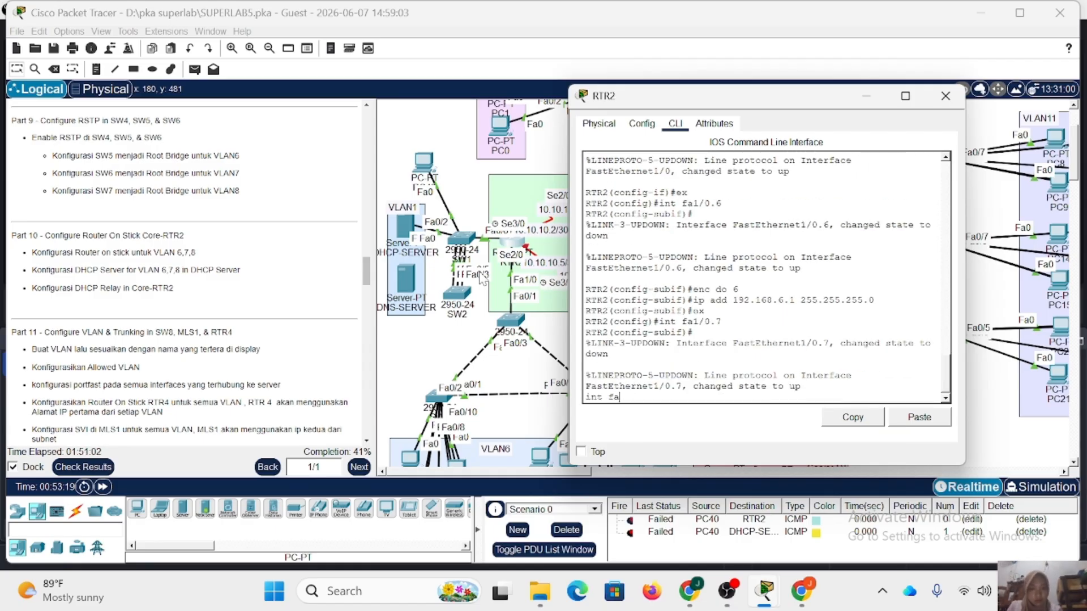
key("Return")
type("enc do 7")
key("Return")
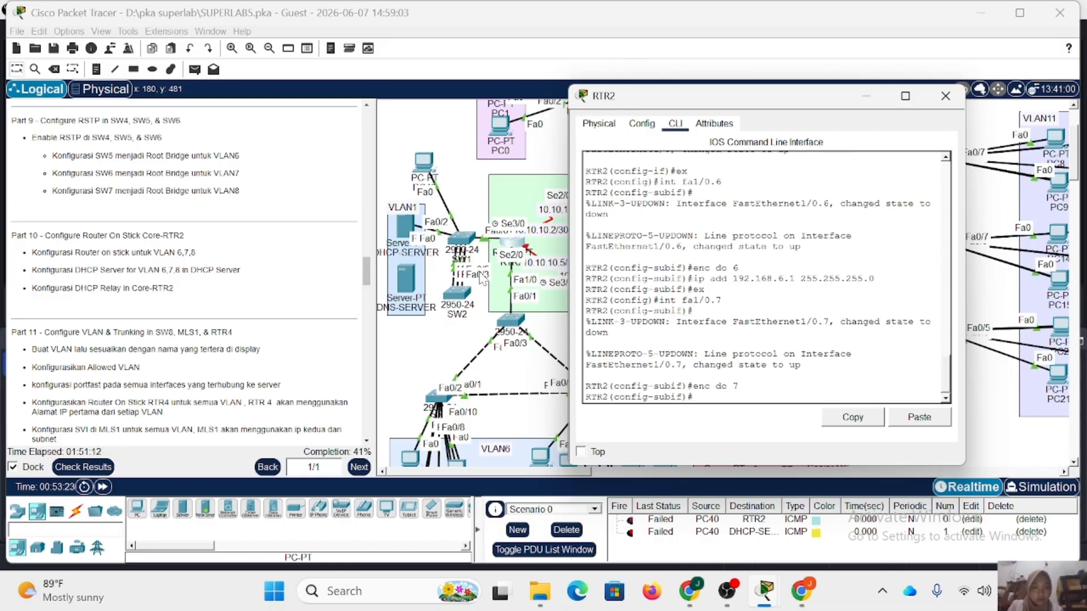
Assign IP address 192.168.7.1 with mask 255.255.255.0 to subinterface fa1/0.7 and exit to global configuration mode.
type("ip add 192.168.7.1 255.255.255.0")
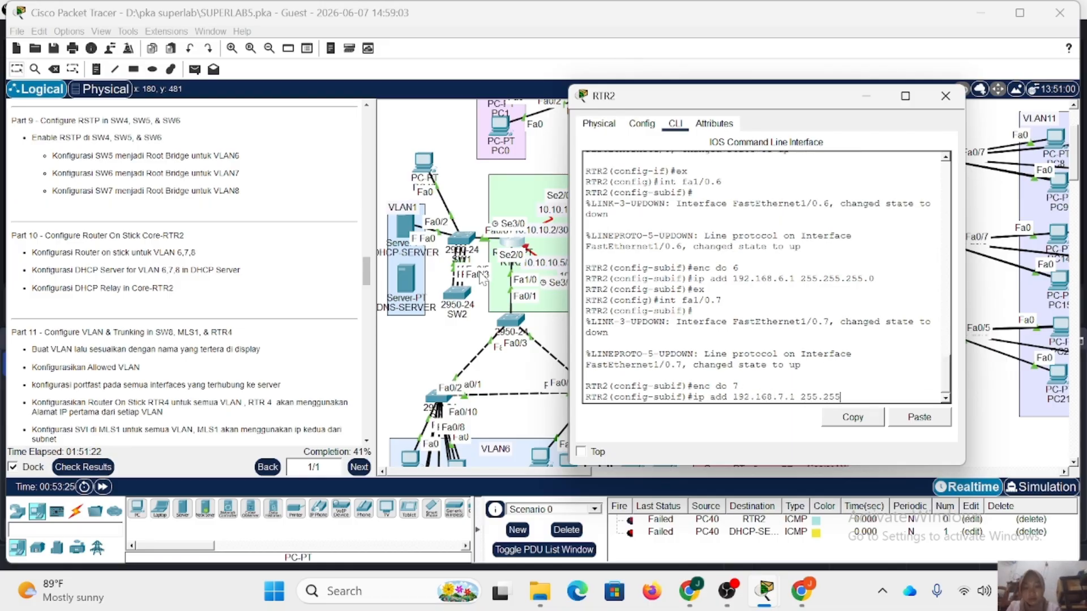
key("Return")
type("ex")
Create subinterface fa1/0.8 on RTR2 with dot1Q encapsulation for VLAN 8.
key("Return")
type("int fa1/0.7")
key("BackSpace")
type("8")
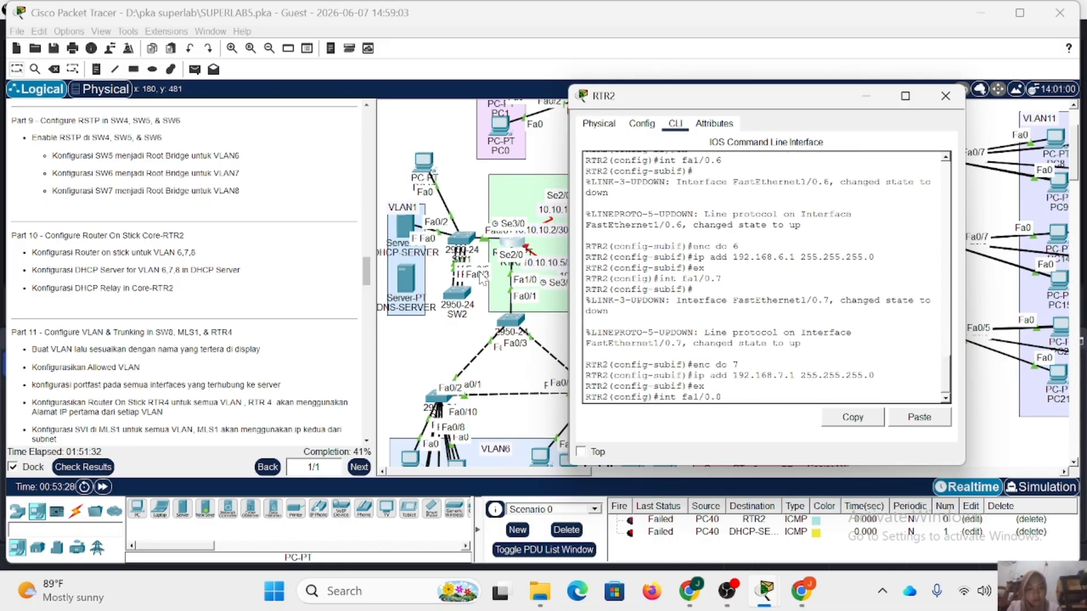
key("Return")
key("Up")
key("Up")
key("Up")
key("Up")
key("BackSpace")
type("8")
Assign IP address 192.168.8.1 with mask 255.255.255.0 to subinterface fa1/0.8 and close RTR2's window.
key("Return")
key("Up")
key("Up")
key("Up")
key("Up")
key("Left")
key("Left")
key("Left")
key("Left")
key("Left")
key("Left")
key("Left")
key("Left")
key("Left")
key("Left")
key("Left")
key("Left")
key("Left")
key("Left")
key("Left")
key("Left")
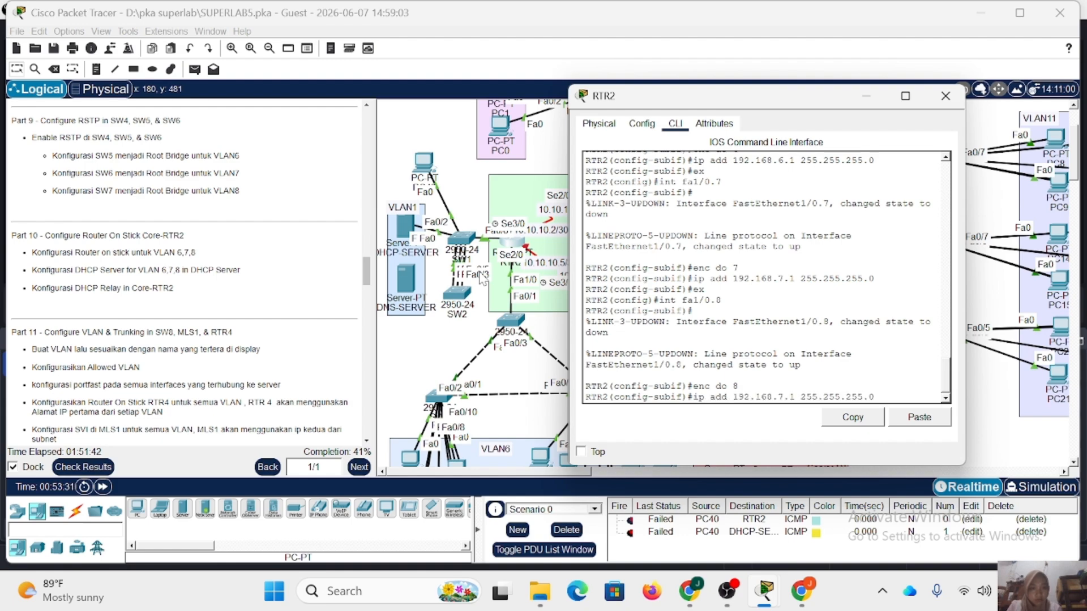
key("BackSpace")
type("8")
key("Return")
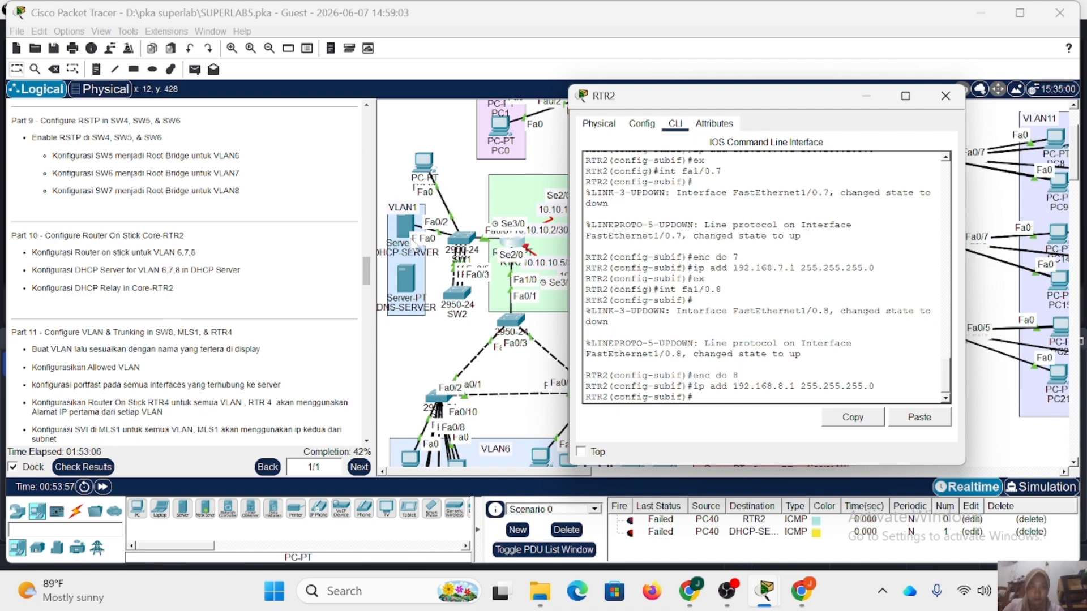
left_click(946, 95)
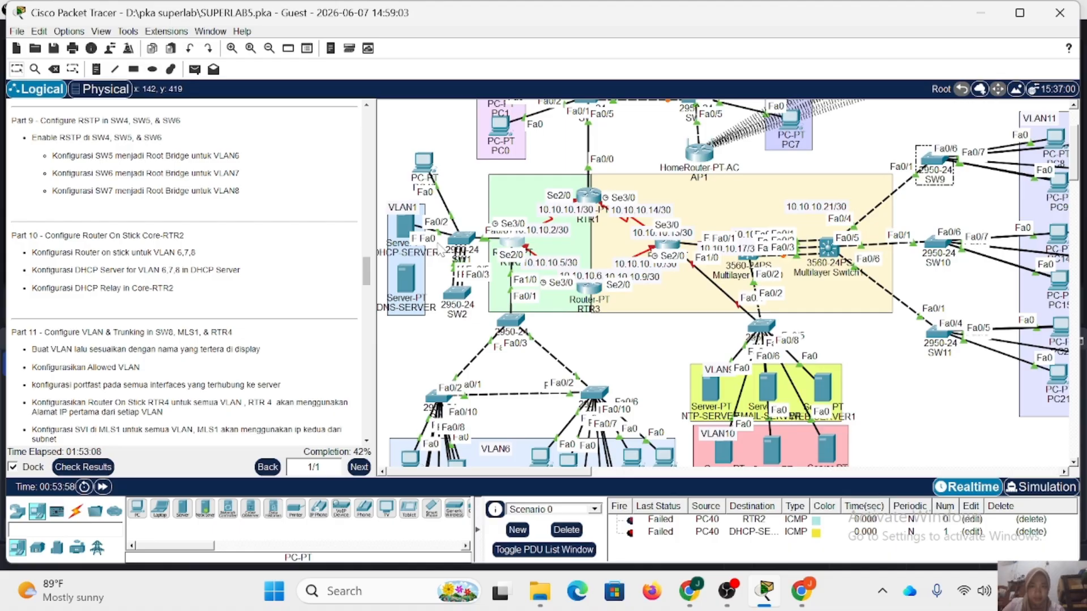
Open the DHCP service settings of DHCP-SERVER and turn the service on.
left_click(403, 228)
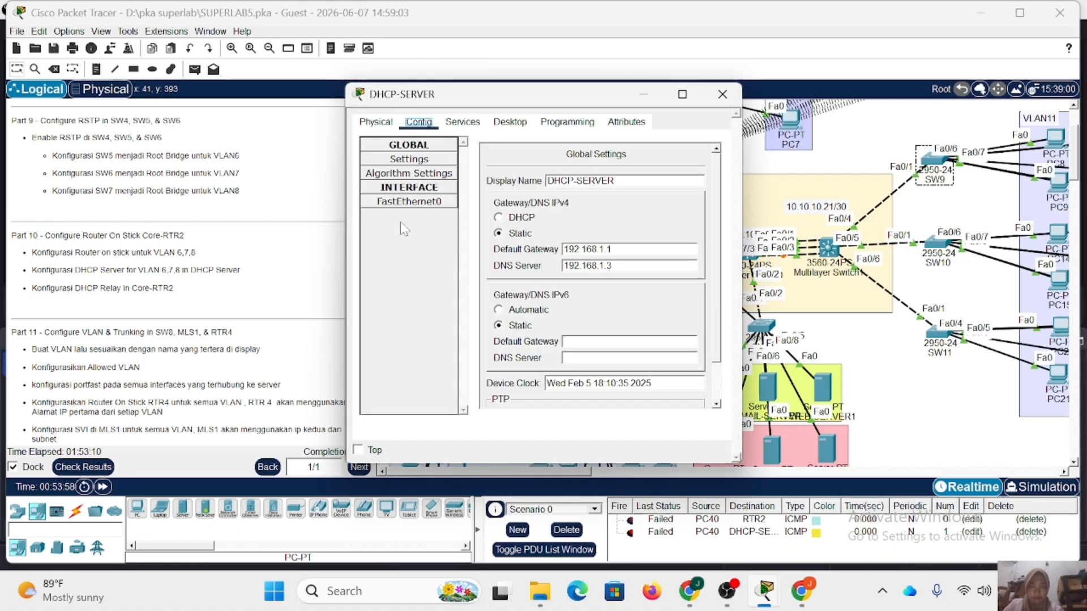
left_click(463, 121)
left_click(419, 174)
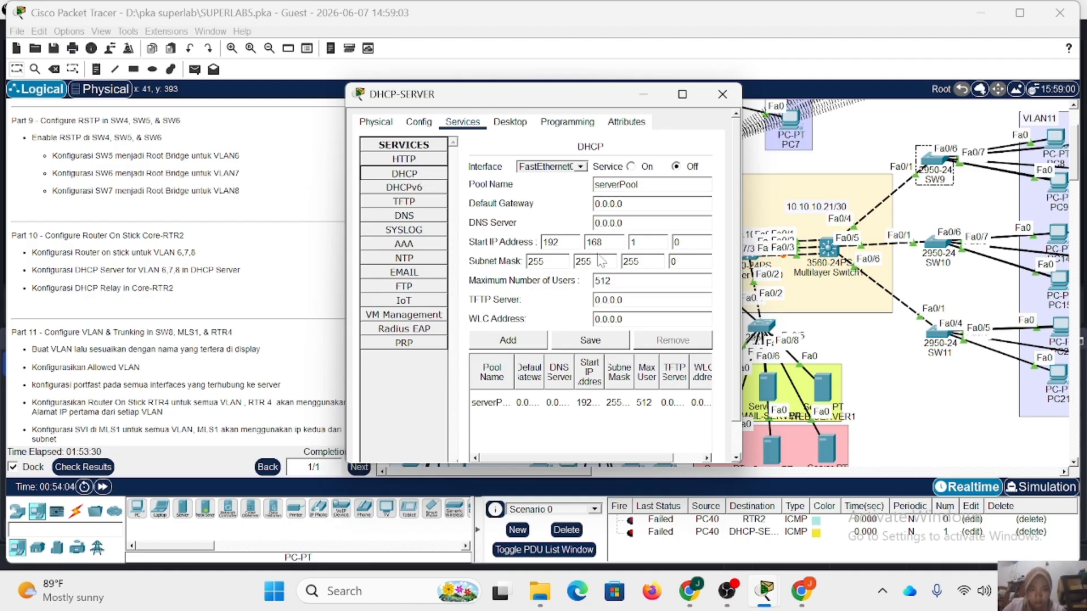
left_click_drag(583, 106, 582, 84)
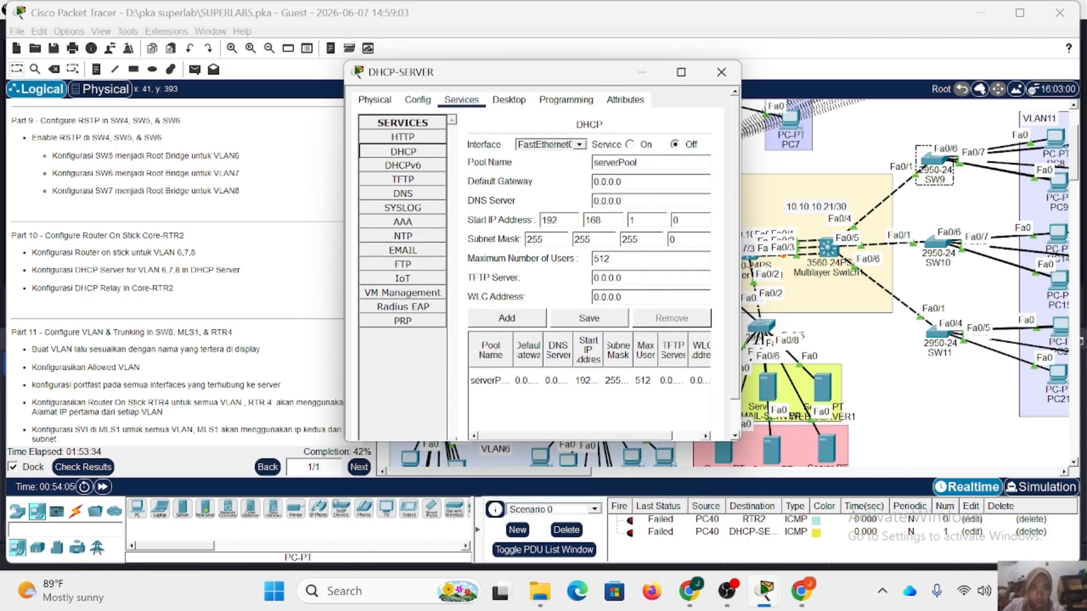
left_click(629, 144)
left_click(630, 144)
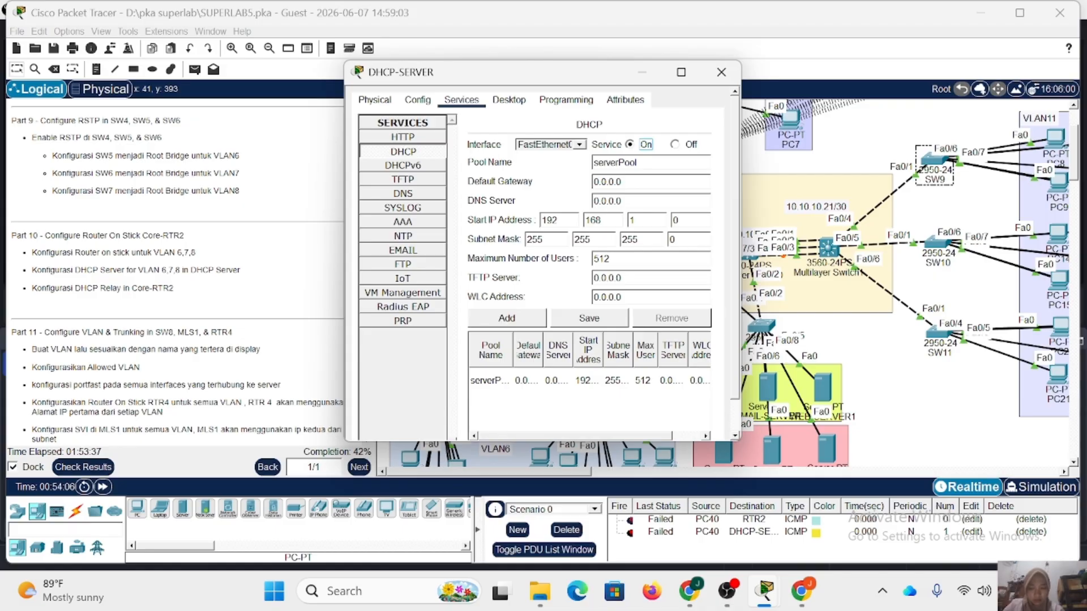
Name the new DHCP pool VLAN6 and set its default gateway to 192.168.6.1.
left_click_drag(639, 163, 592, 164)
type("VLAN6")
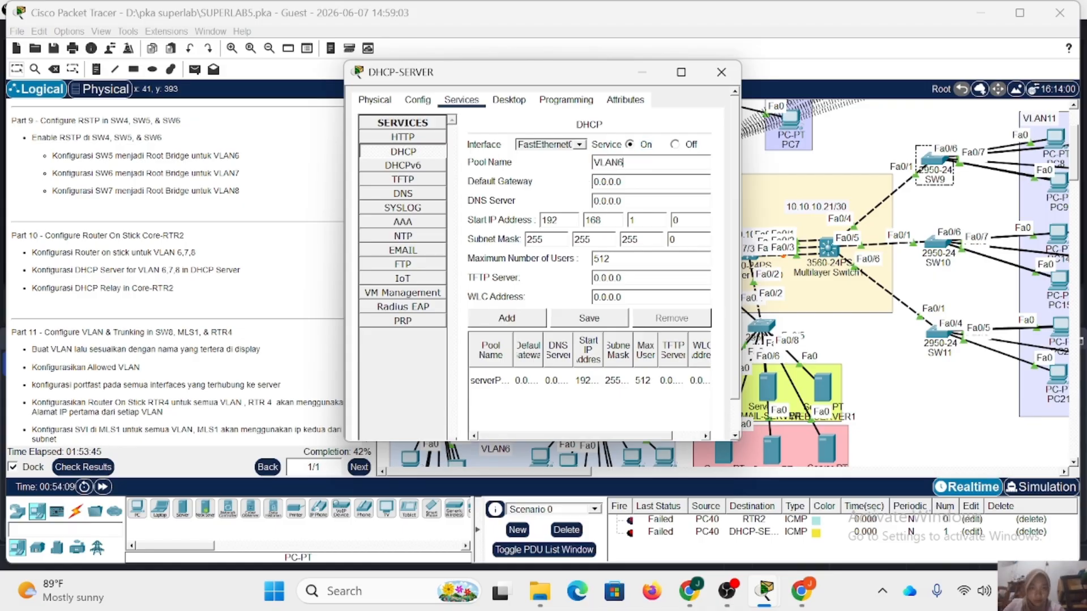
key("Tab")
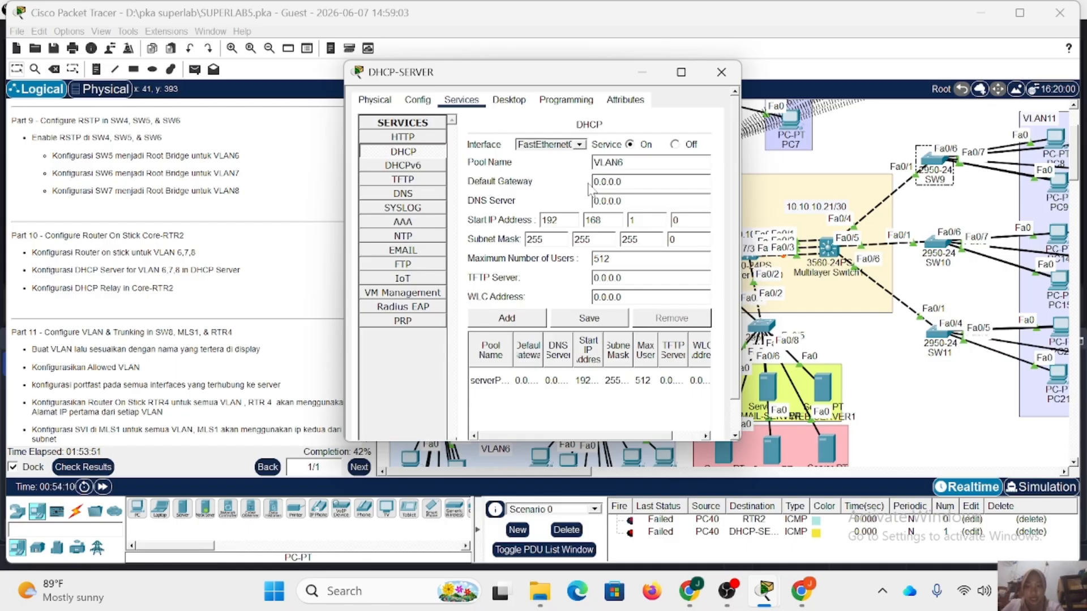
type("192.168.6")
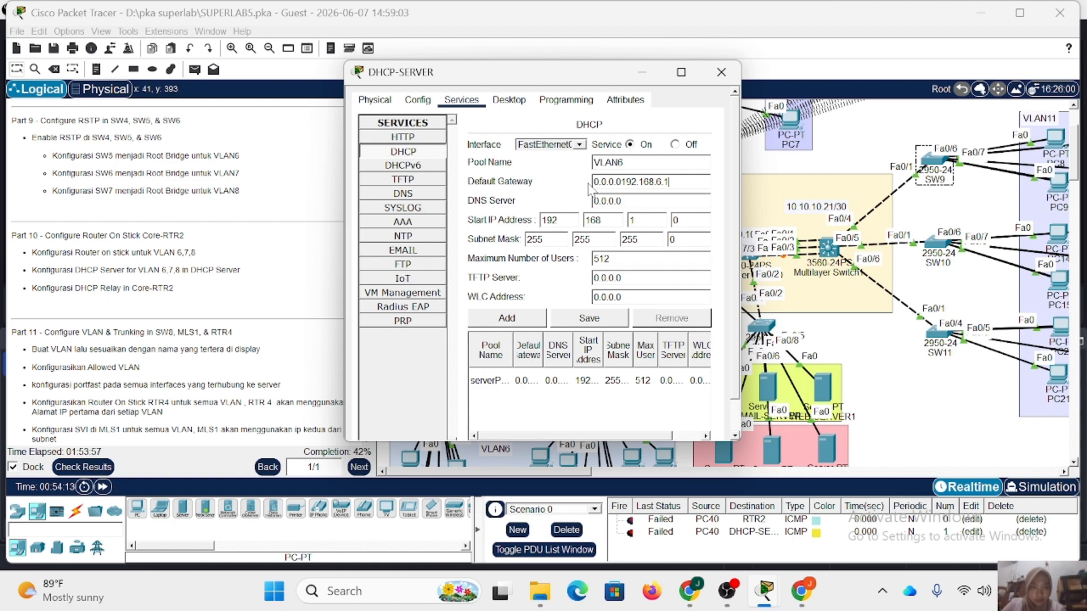
key("shift+Left")
key("shift+Left")
key("shift+Left")
key("shift+Left")
key("shift+Left")
key("shift+Left")
key("shift+Left")
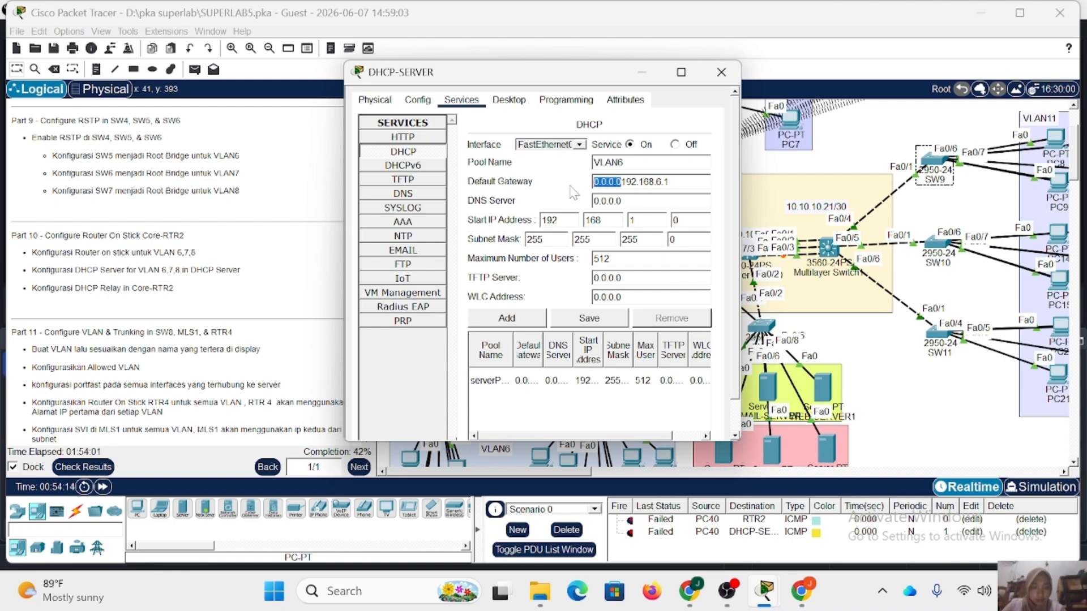
key("BackSpace")
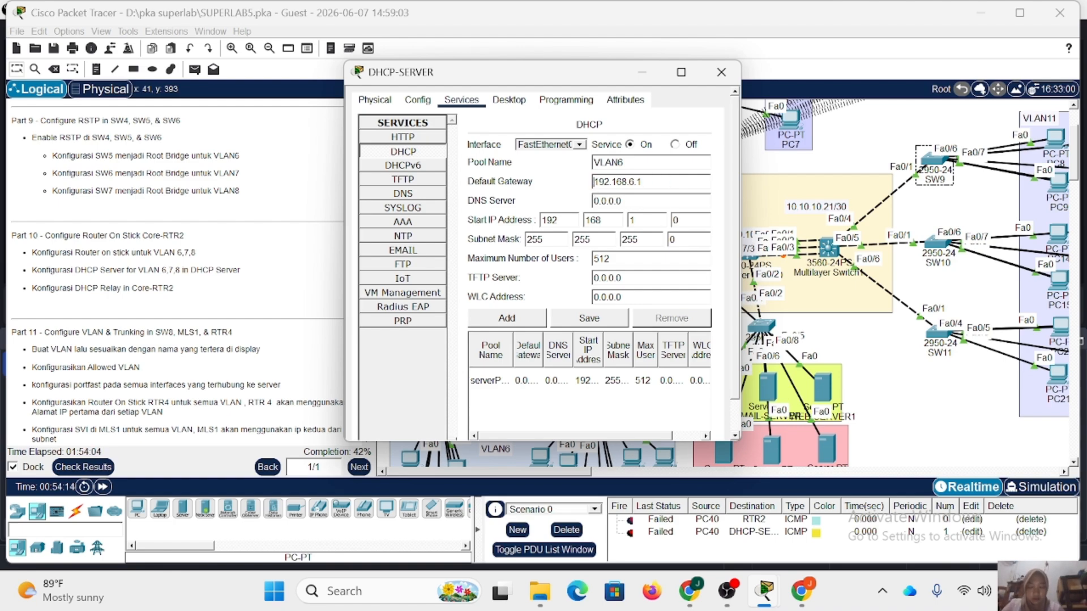
Enter 192.168.1 as the start of the pool's DNS server address and check DNS-SERVER's IP configuration.
key("Tab")
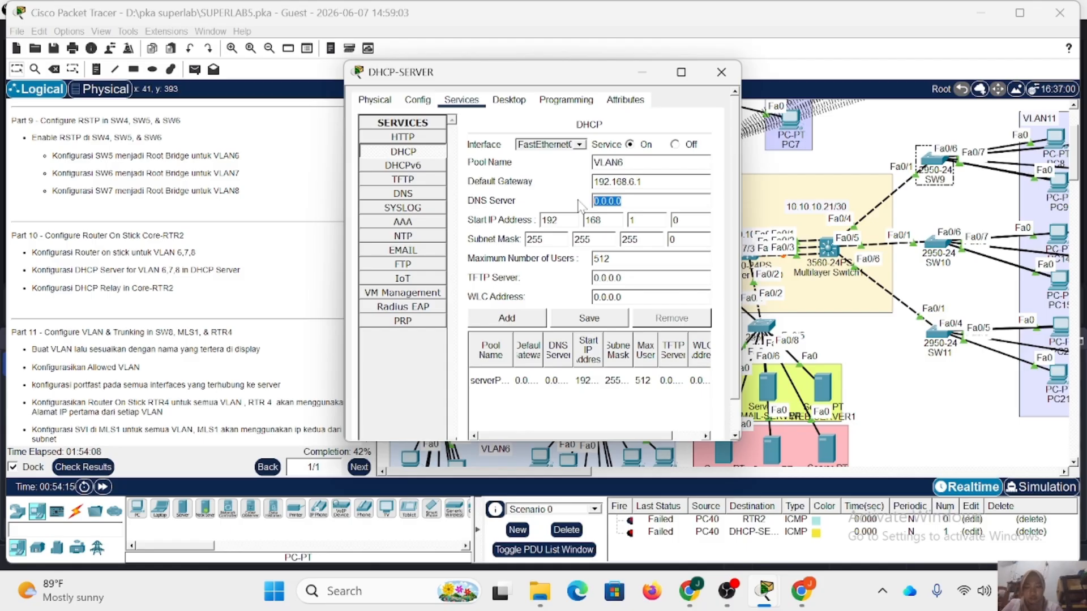
type("192.168")
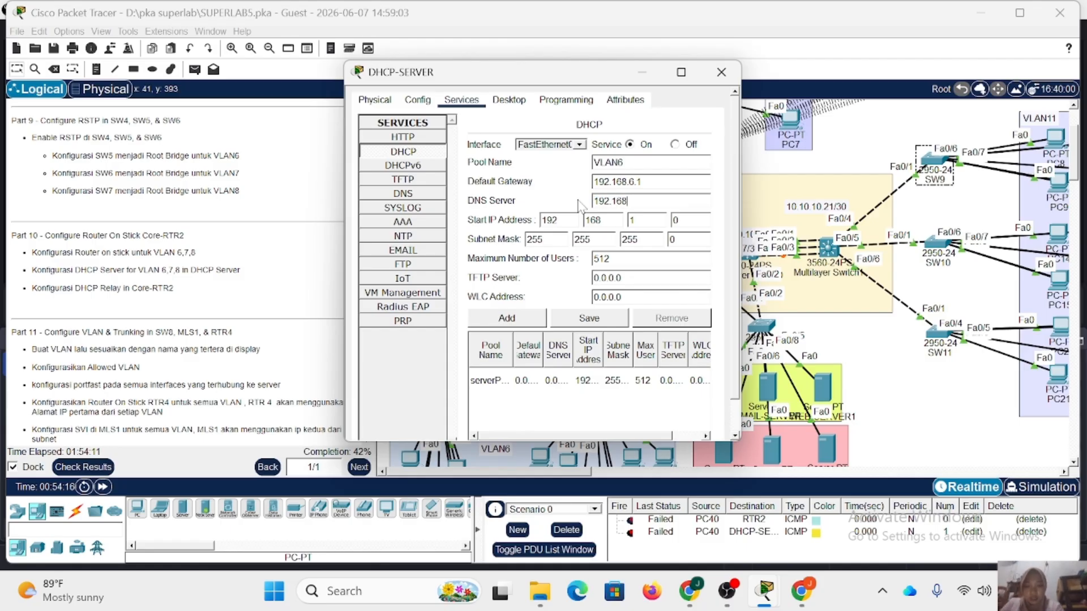
type(".1")
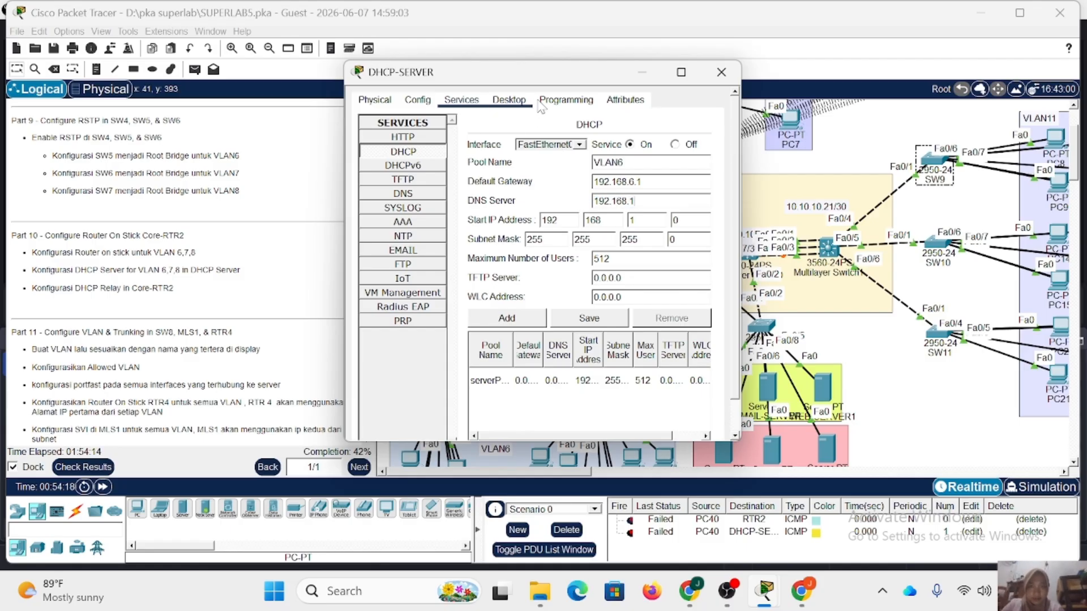
left_click_drag(526, 79, 704, 80)
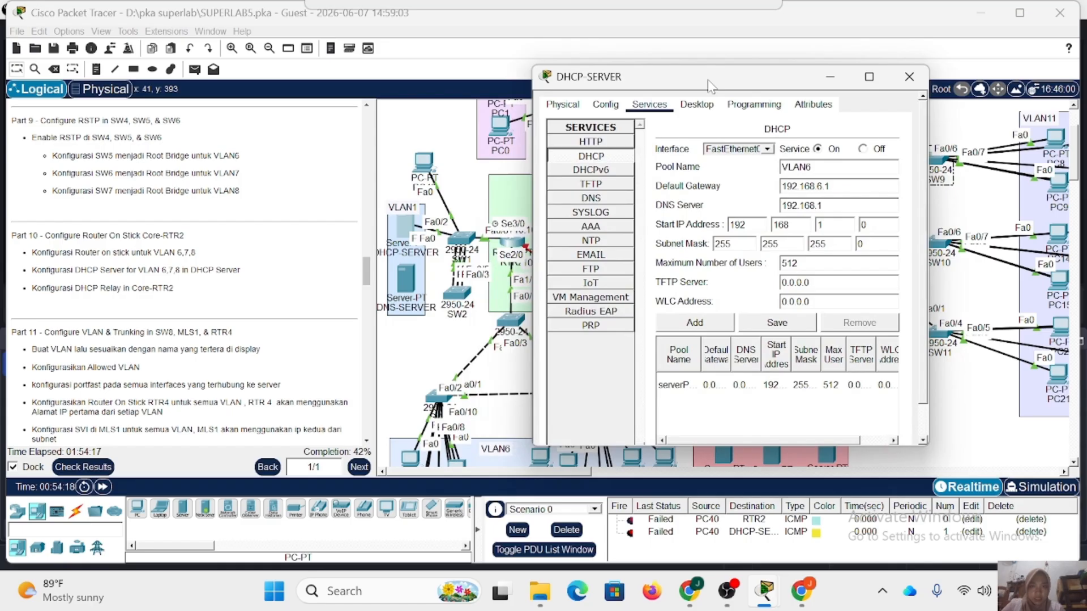
left_click(402, 267)
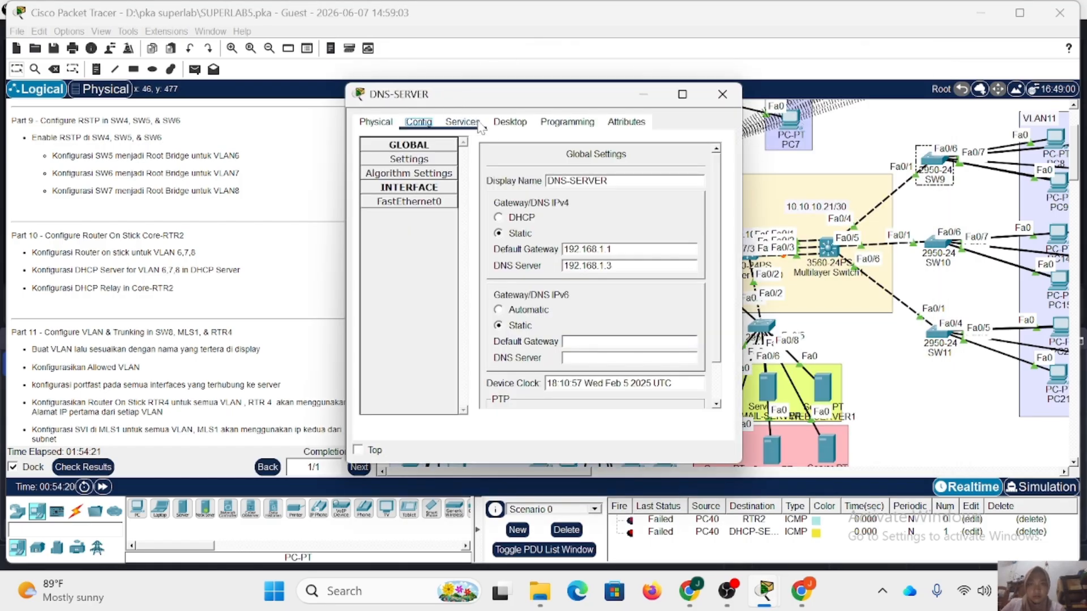
left_click(504, 122)
left_click(395, 167)
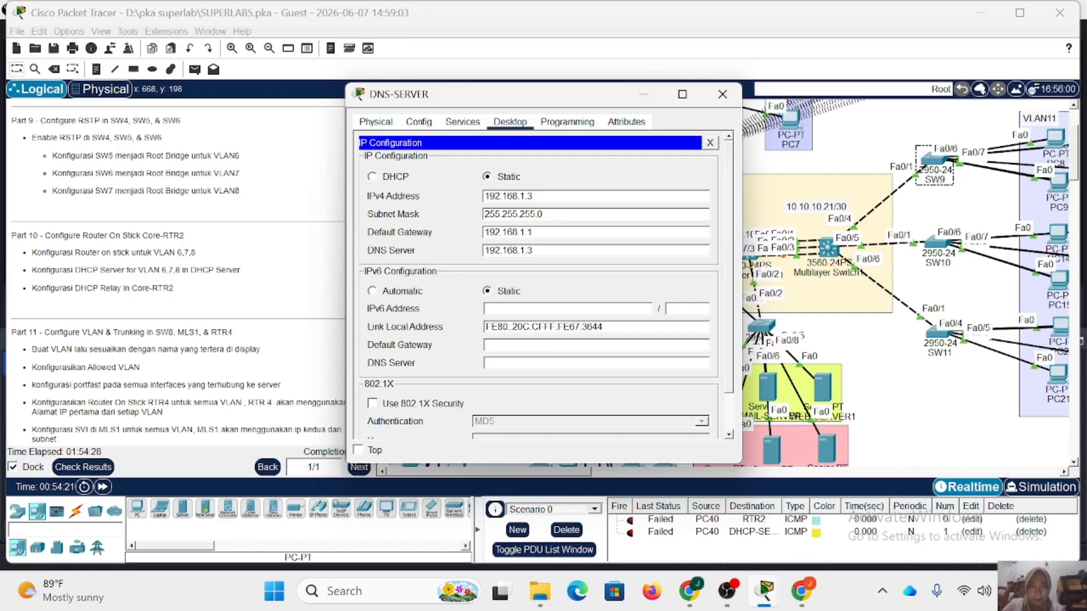
left_click(724, 94)
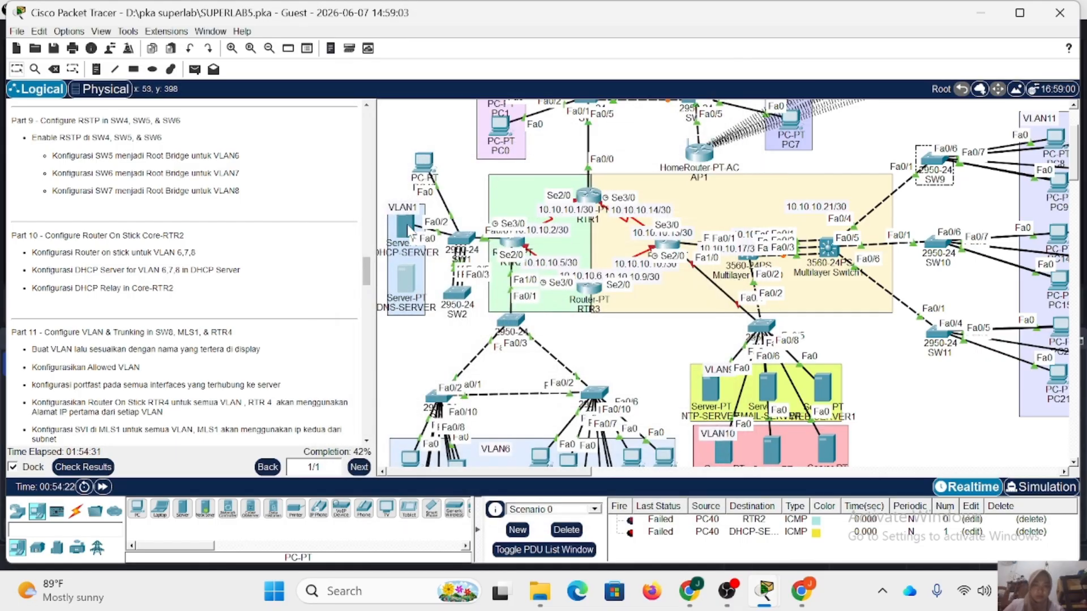
Check the static IPv4 configuration of DHCP-SERVER.
left_click(401, 229)
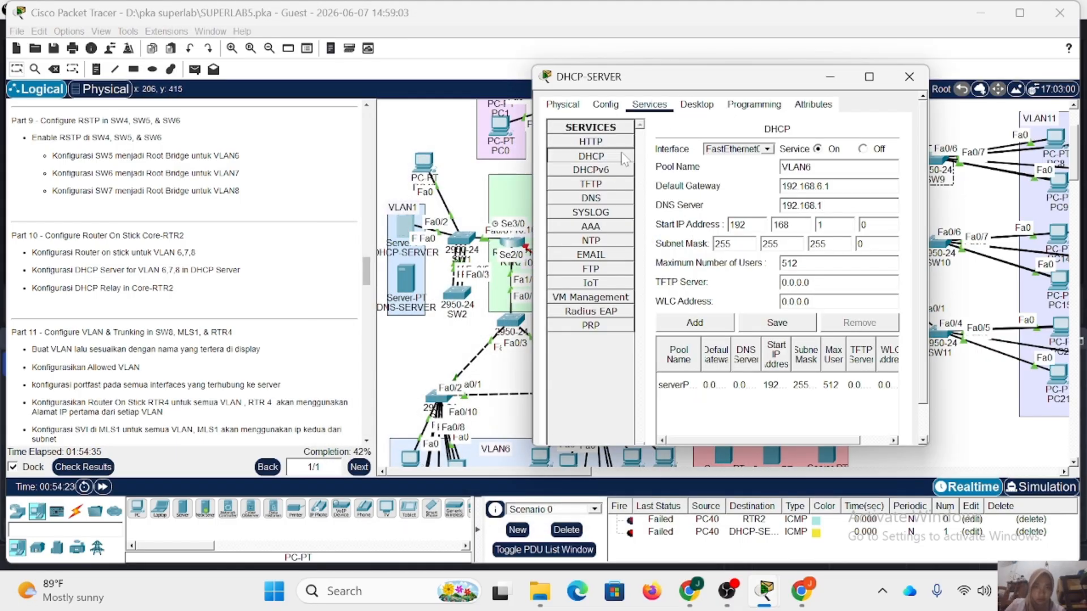
left_click(697, 104)
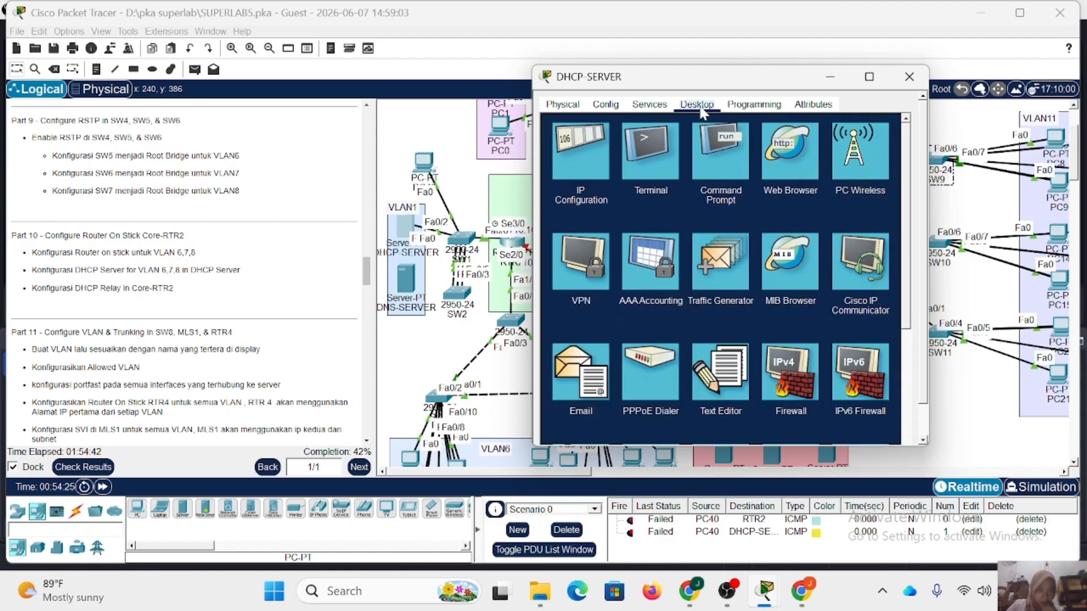
left_click(578, 151)
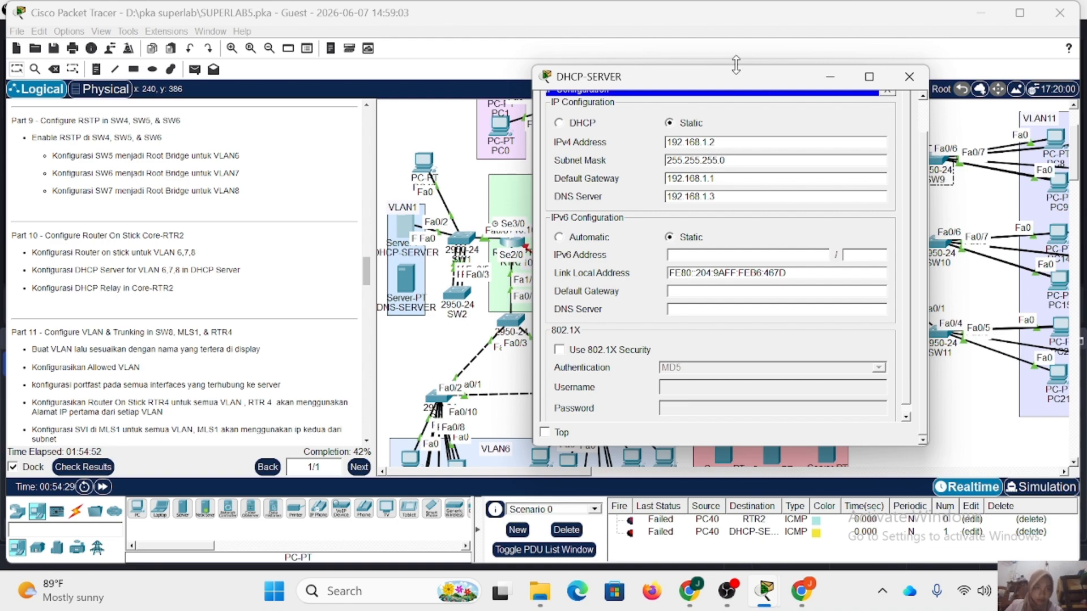
Complete pool VLAN6 with DNS server 192.168.1.2, start IP 192.168.6.2 and mask 255.255.255.0, and add it to the DHCP pools.
left_click_drag(736, 64, 736, 39)
left_click(647, 69)
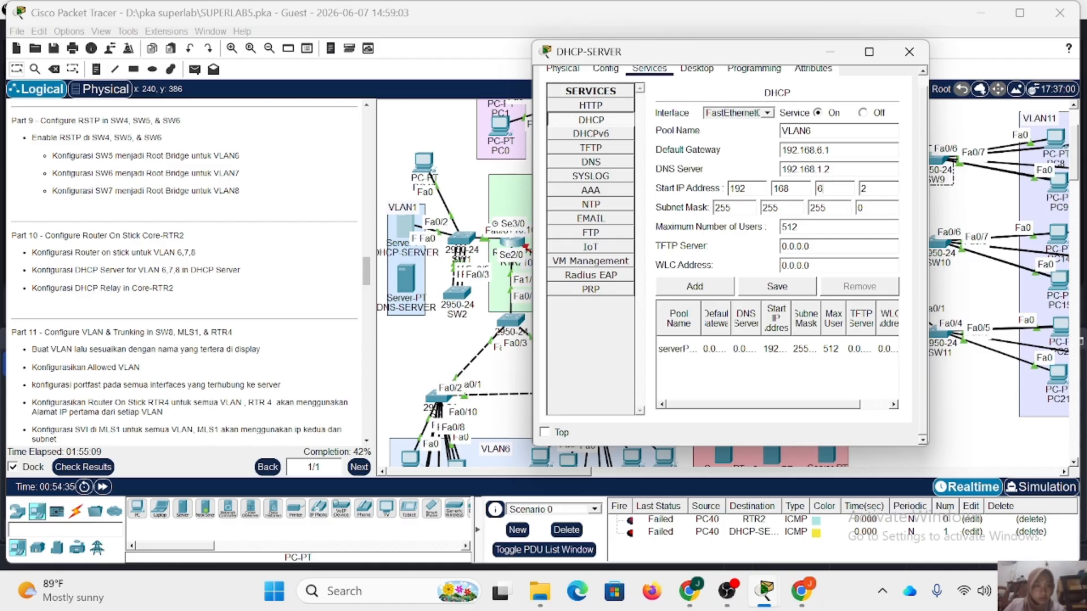
left_click(695, 286)
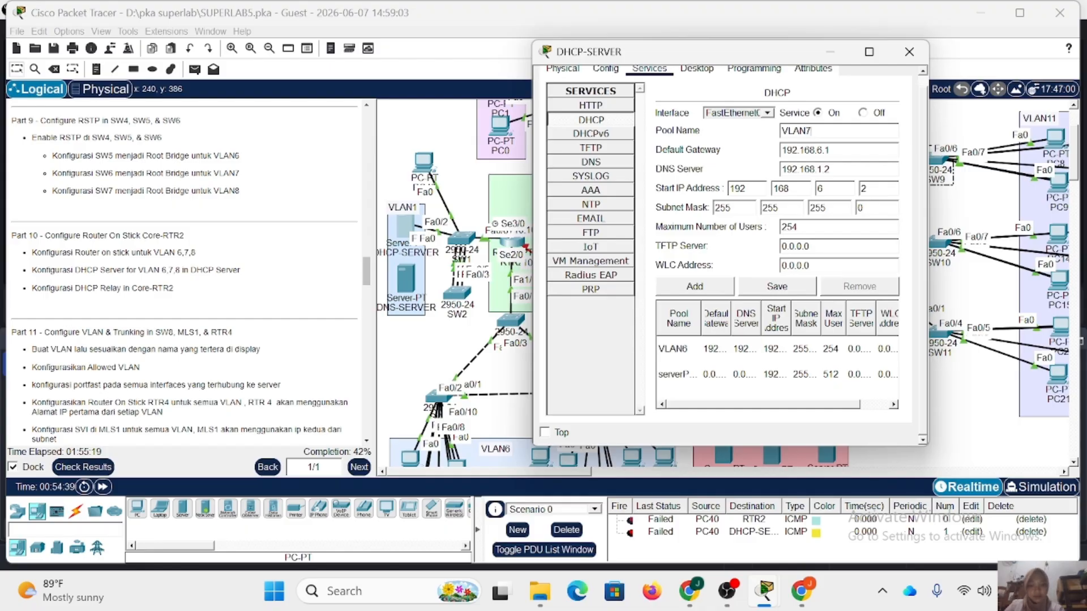
Add a DHCP pool named VLAN7 with default gateway 192.168.7.1, DNS server 192.168.1.2 and start IP 192.168.7.2.
type("7")
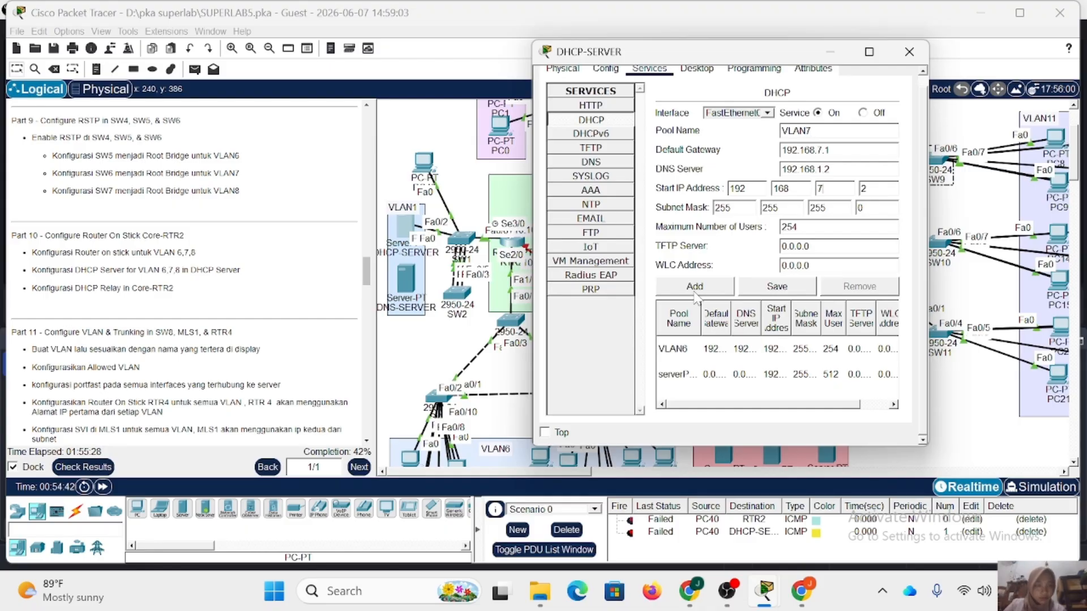
left_click(694, 291)
Change the pool name to VLAN8 to set up the DHCP pool for VLAN 8.
left_click(820, 130)
key("BackSpace")
type("8")
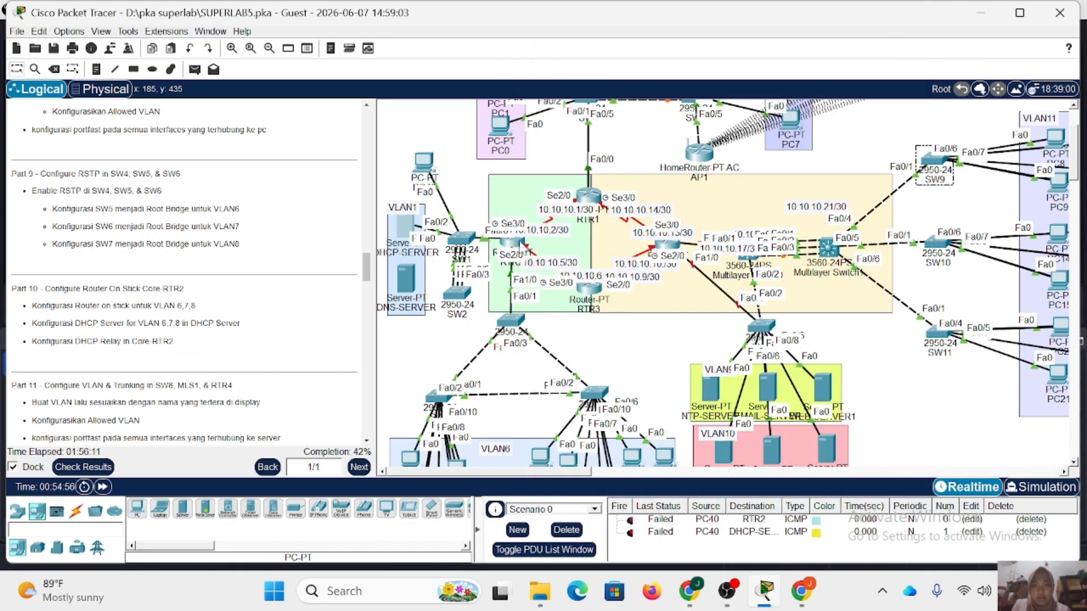
Open RTR2's command line, leave subinterface fa1/0.8 and enter configuration of interface fa1/0.
left_click(512, 243)
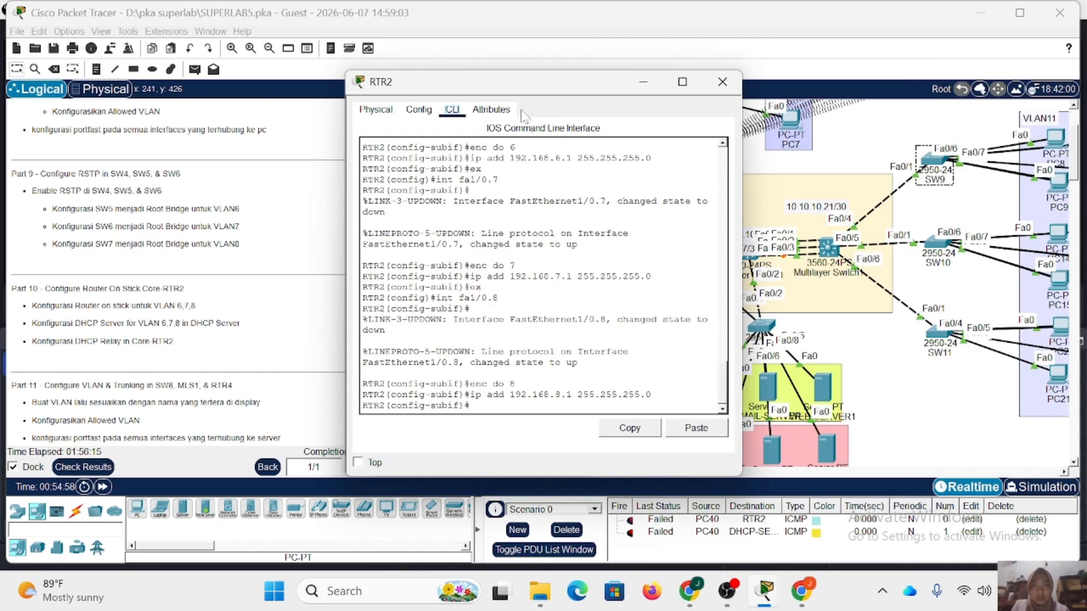
left_click_drag(529, 81, 745, 84)
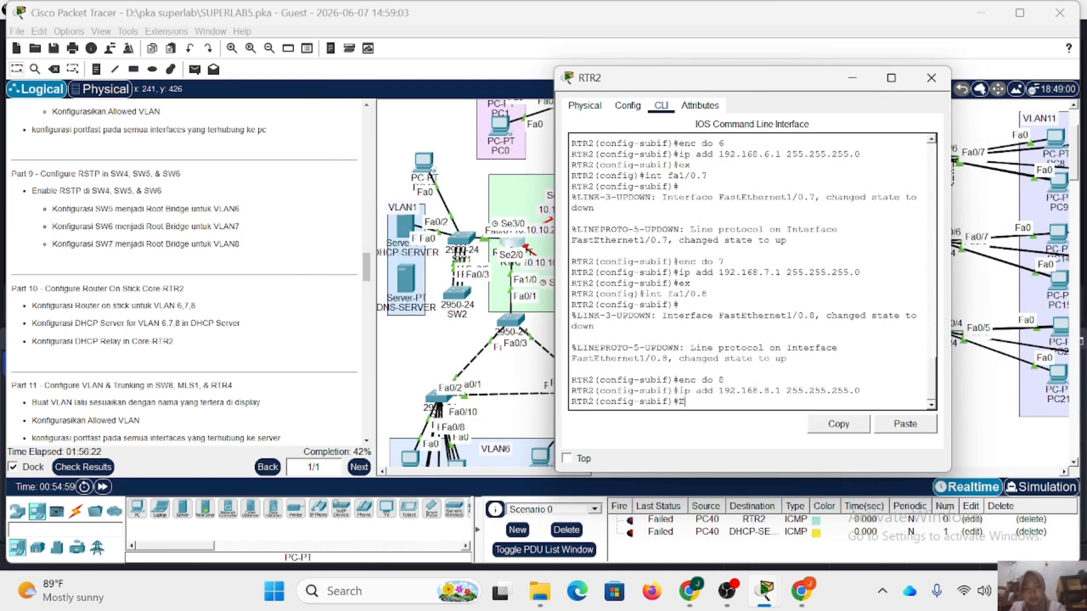
type("ex")
key("Return")
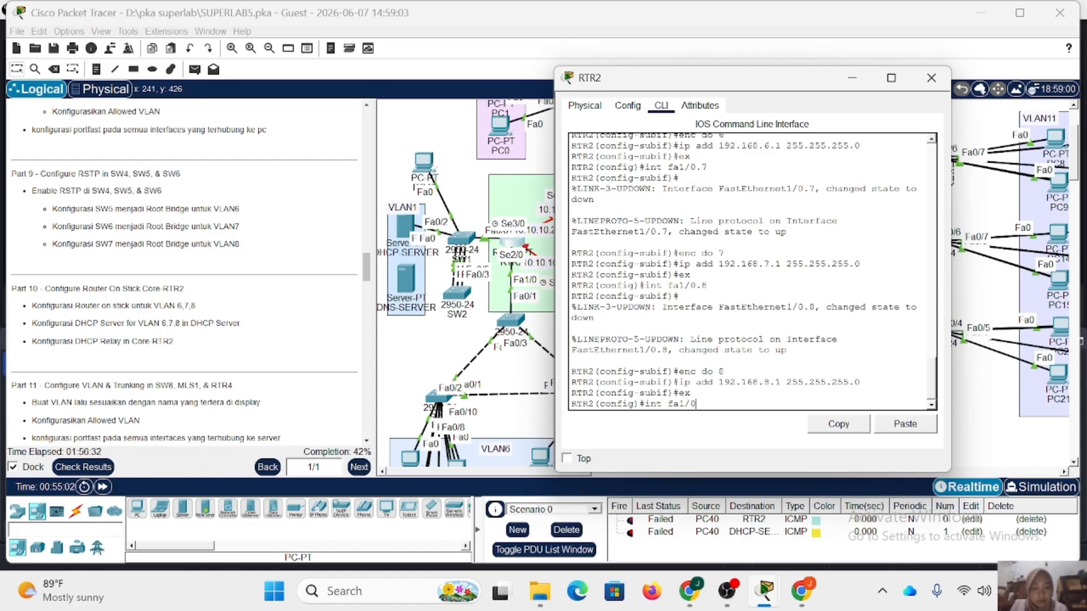
key("Return")
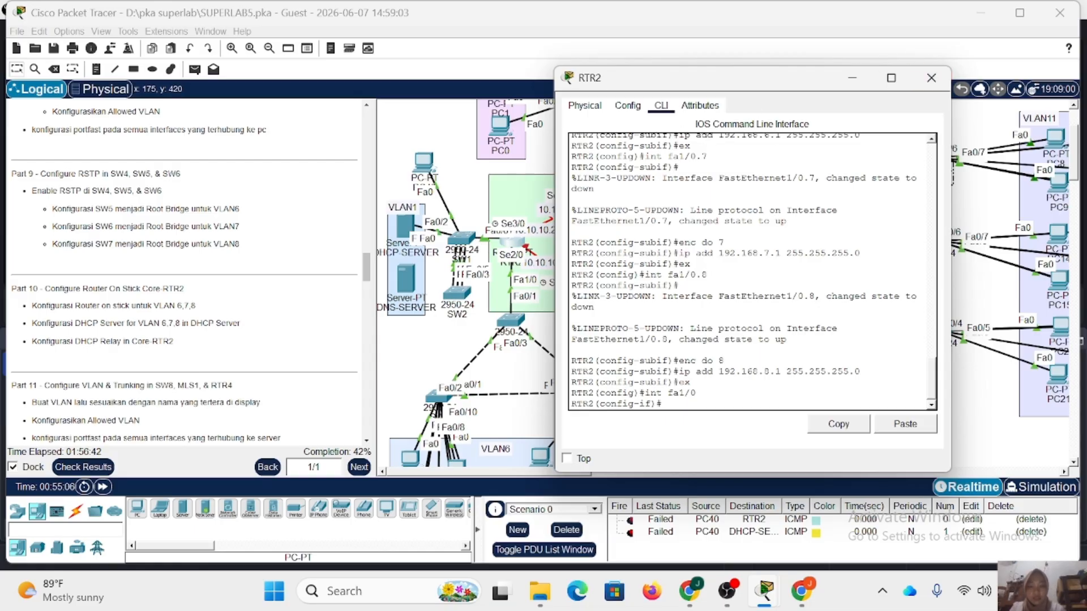
Set IP helper address 192.168.1.2 on RTR2's interface fa1/0 and exit to global configuration mode.
type("ip he")
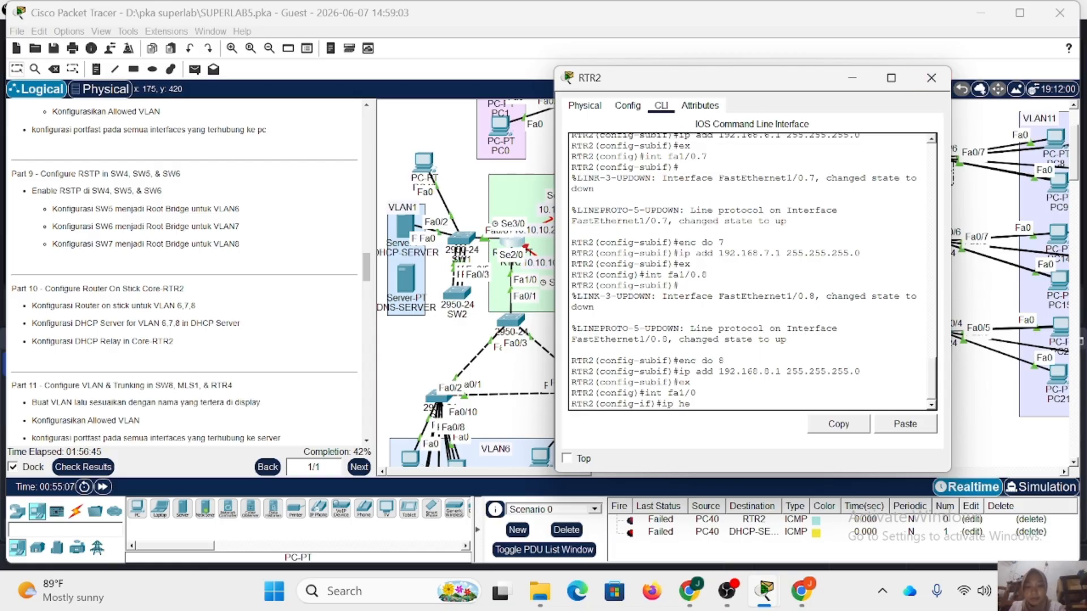
type("lper-address 19")
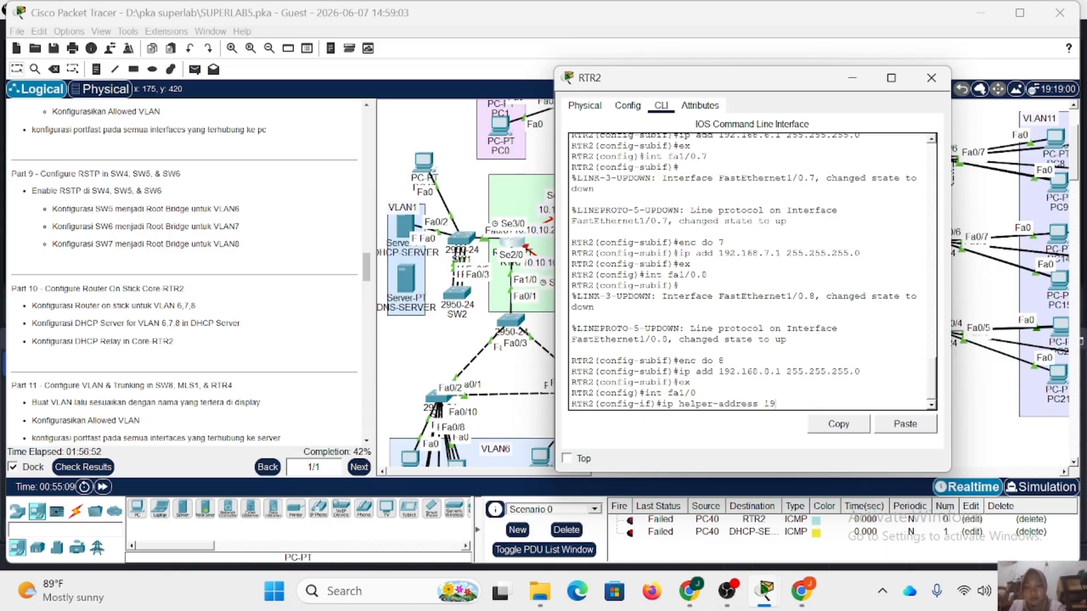
type("2.168.1.2")
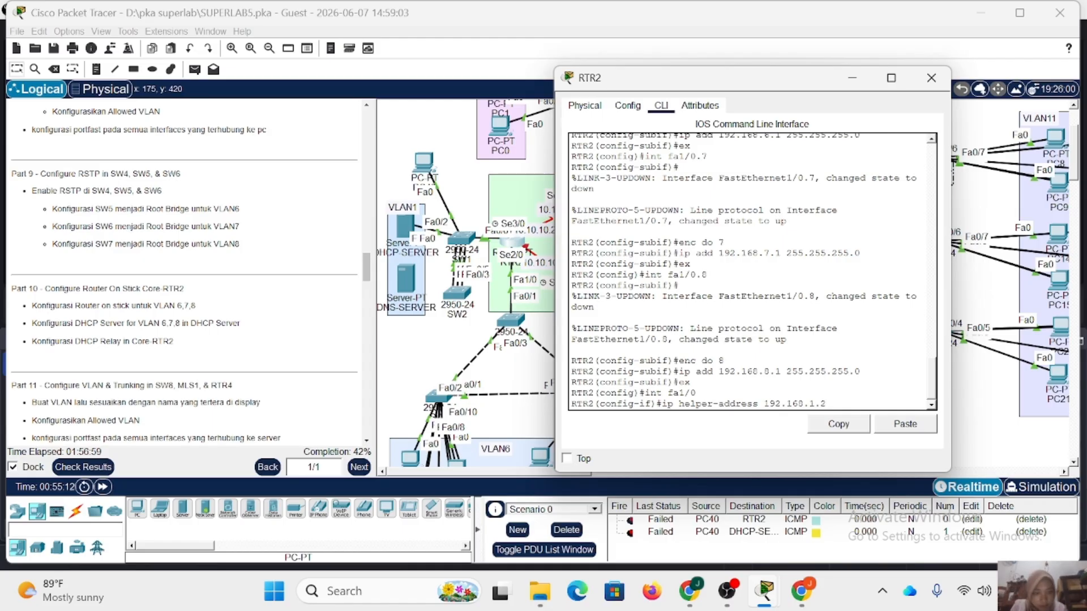
key("Return")
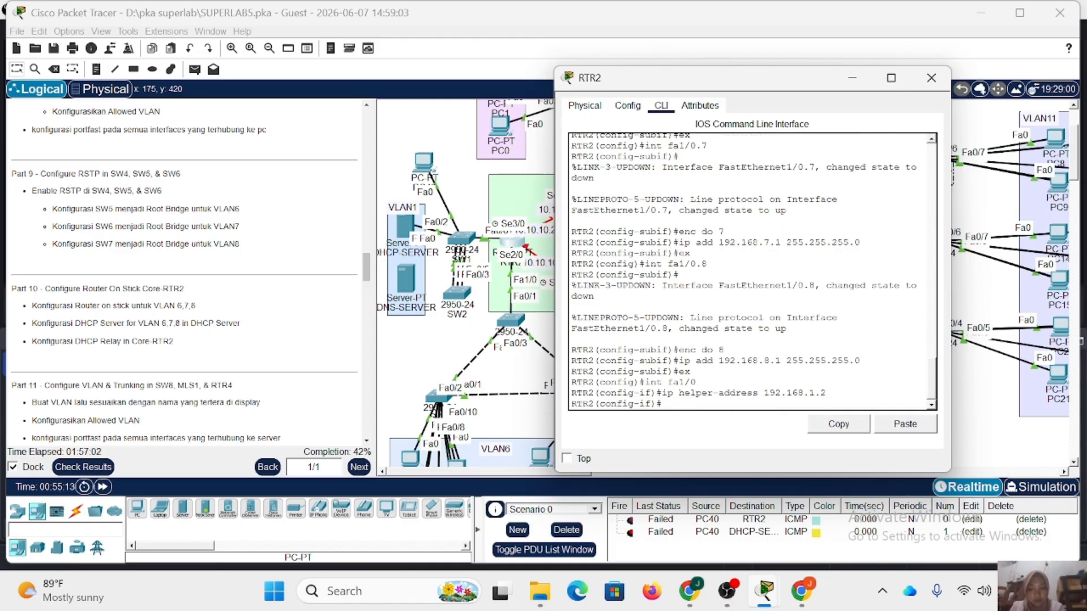
type("ex")
key("Return")
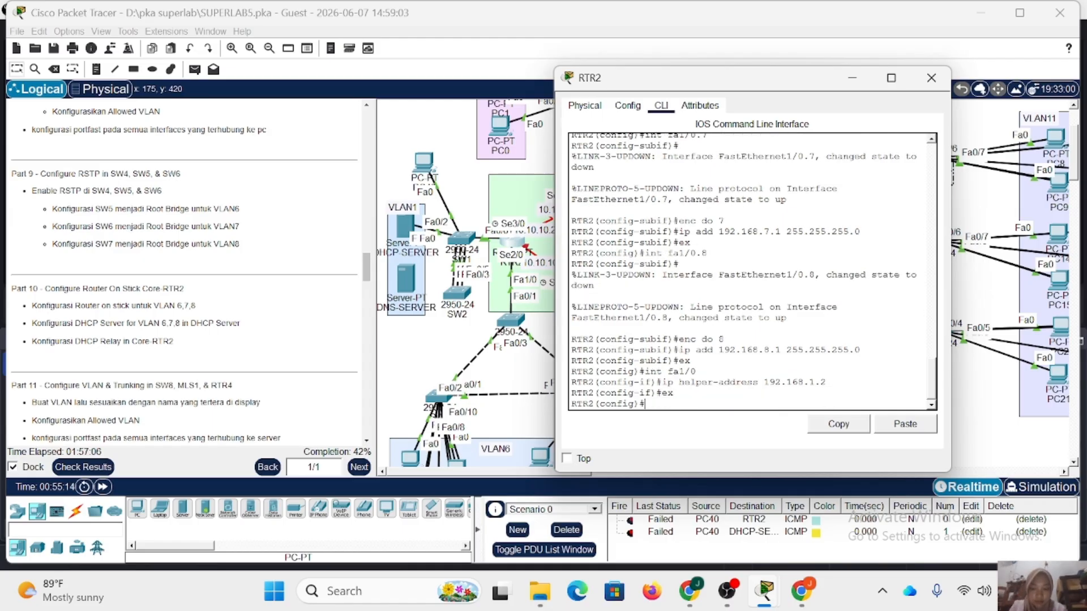
Set IP helper address 192.168.1.2 on subinterface fa1/0.6 and exit to global configuration mode.
key("Up")
key("Up")
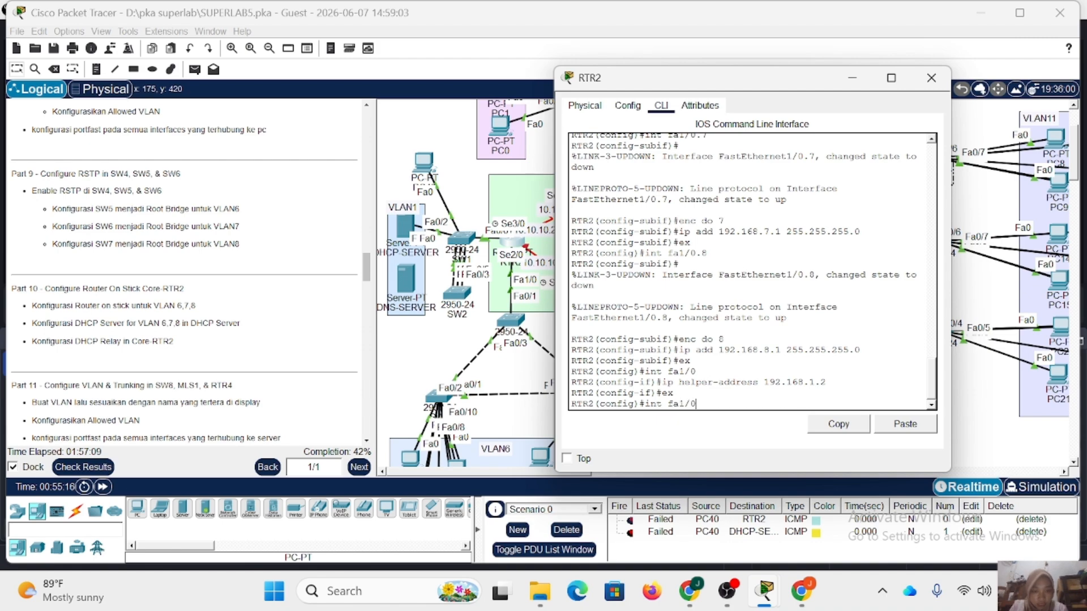
type(".6")
key("Return")
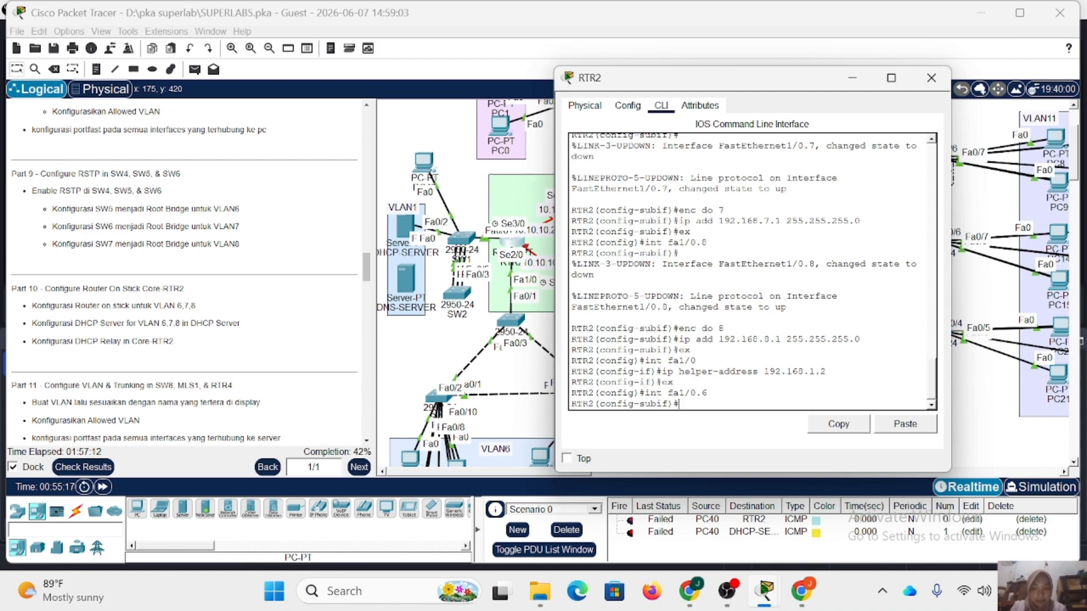
key("Up")
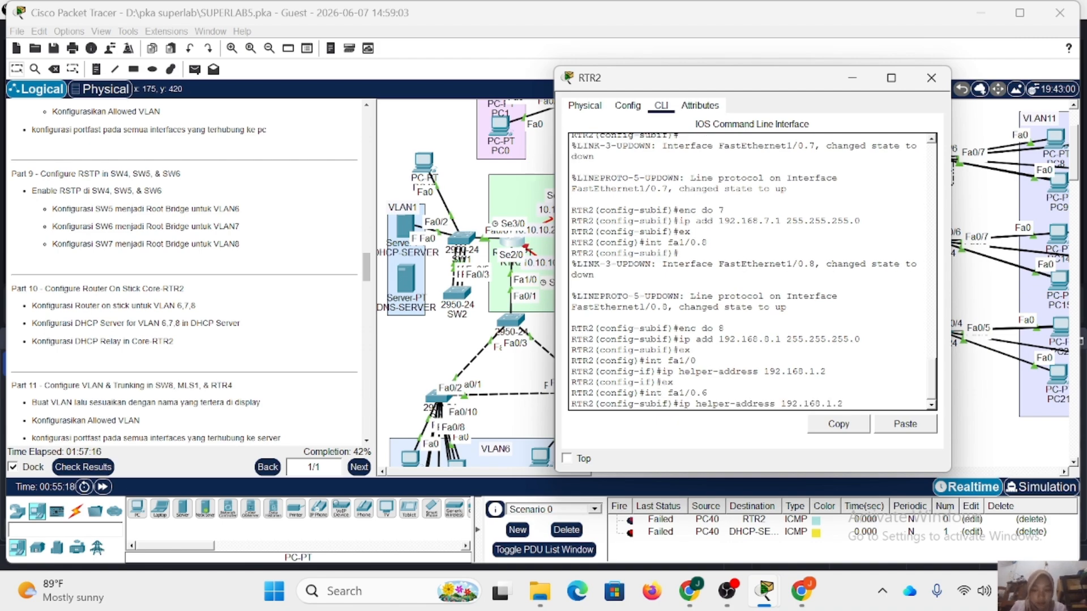
key("Return")
key("Up")
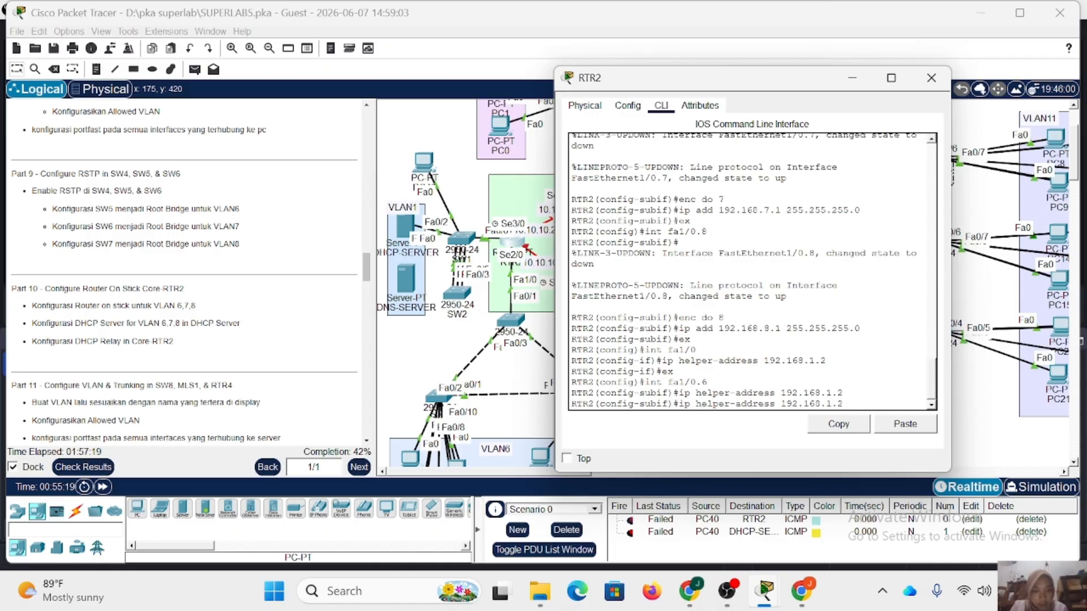
key("Down")
type("ex")
key("Return")
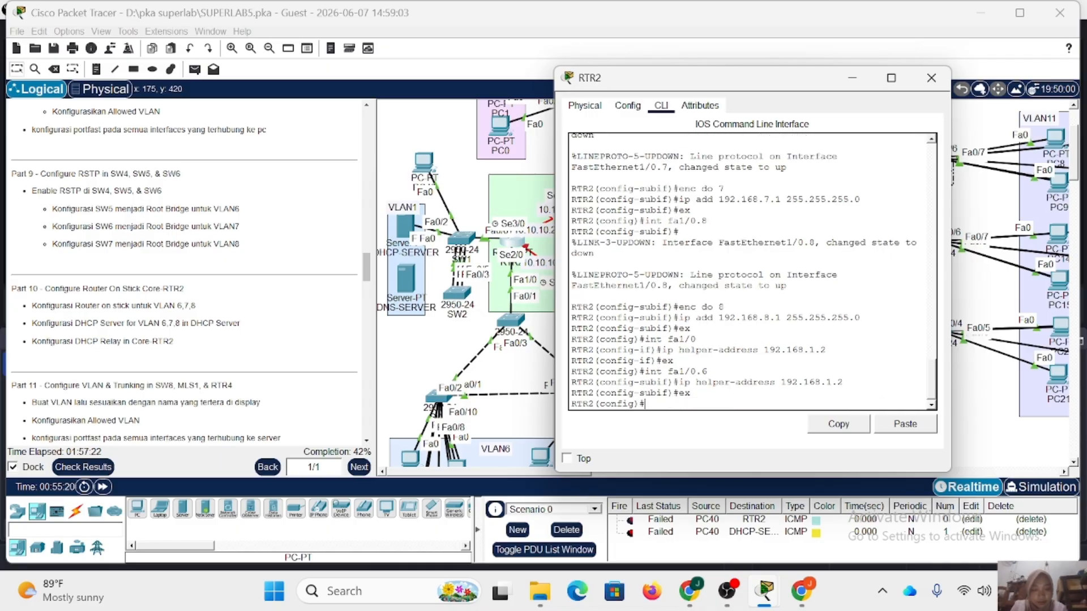
Set IP helper address 192.168.1.2 on subinterface fa1/0.7 and exit to global configuration mode.
key("Up")
key("Up")
key("BackSpace")
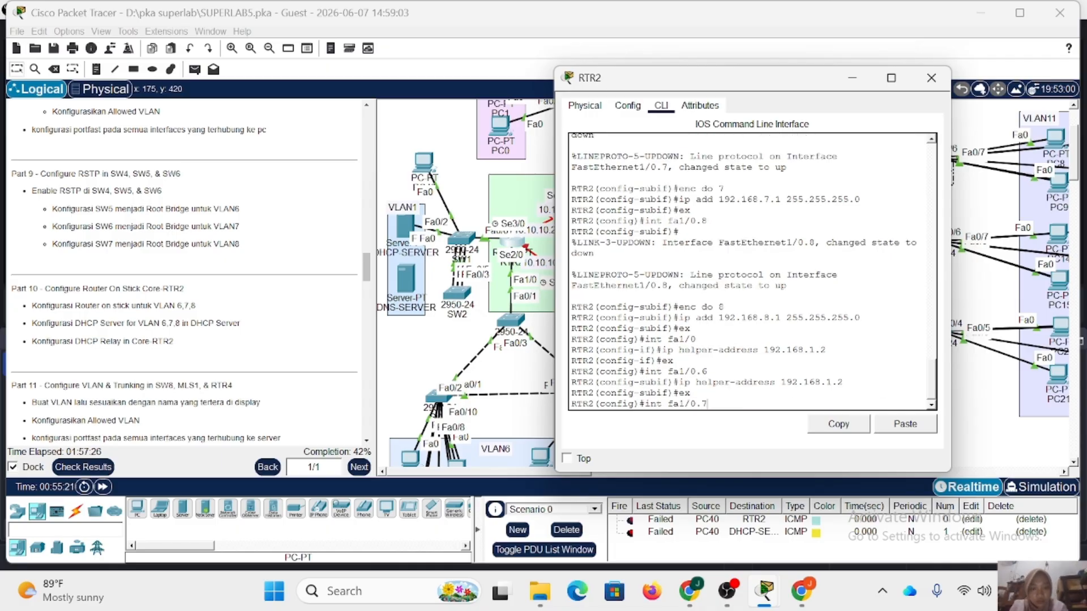
key("Return")
key("Up")
key("Up")
key("Up")
key("Up")
key("Down")
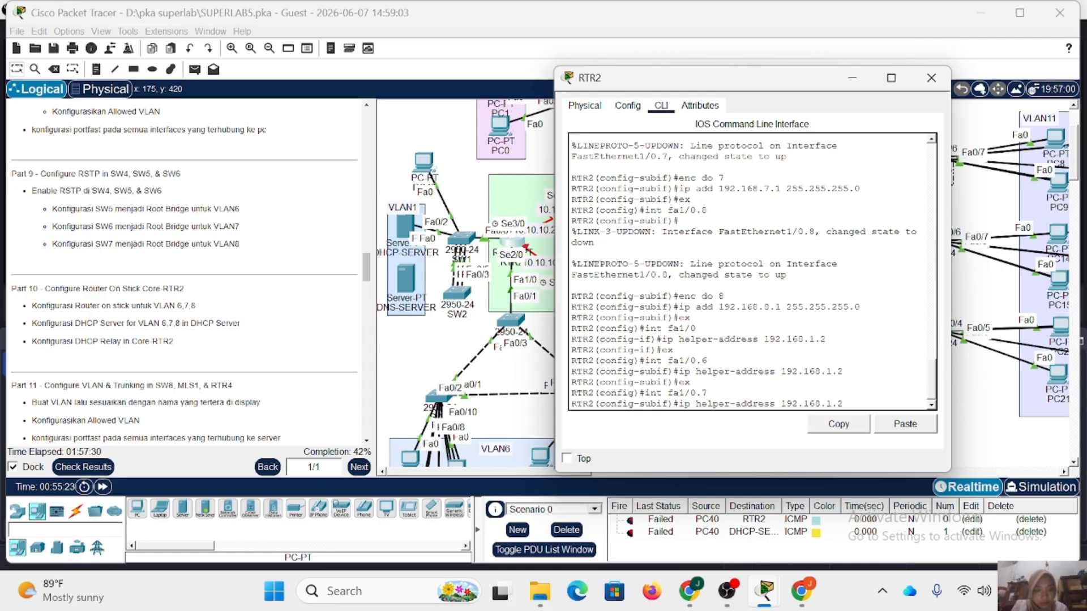
key("Return")
type("ex")
key("Return")
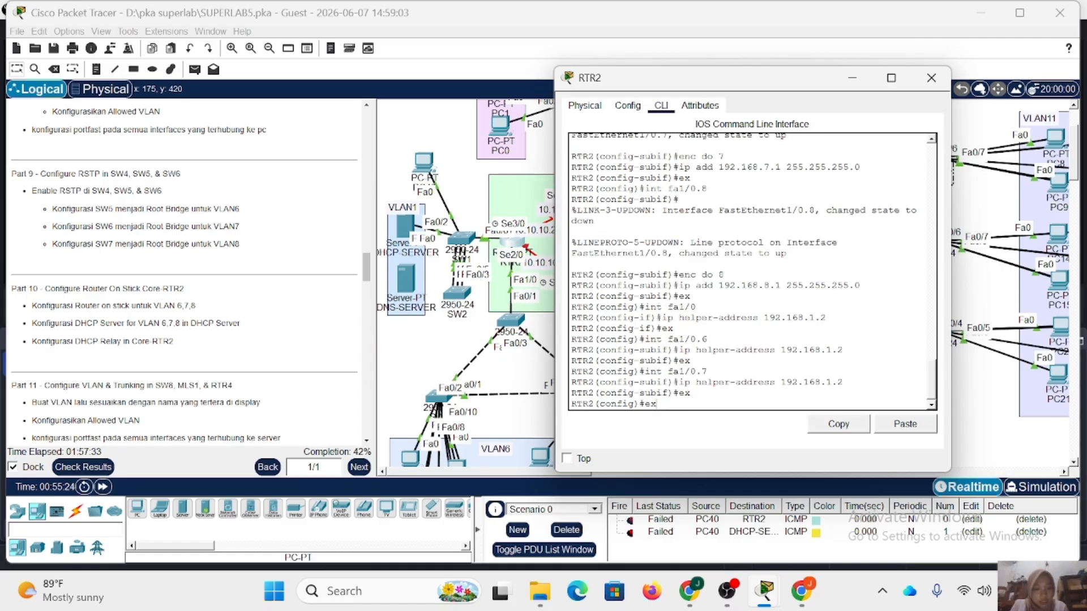
Set IP helper address 192.168.1.2 on RTR2's subinterface fa1/0.8 and close the router's window.
key("Up")
key("Up")
type("8")
key("Return")
key("Up")
key("Up")
key("Up")
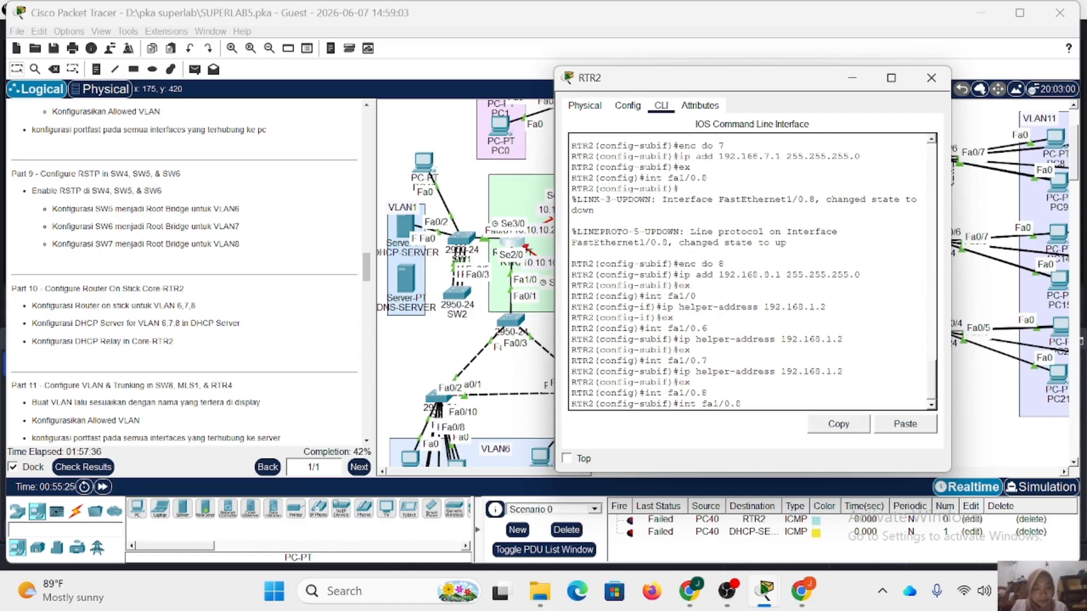
key("Return")
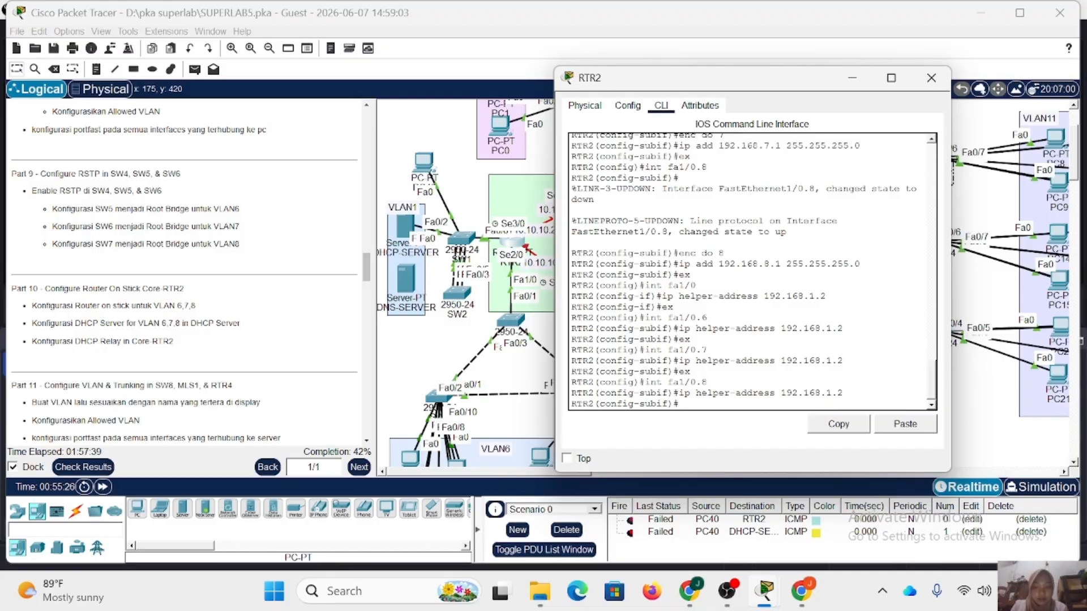
left_click(925, 85)
Switch PC24 in VLAN6 to DHCP in its IP configuration and close its window.
scroll(398, 305, "down", 5)
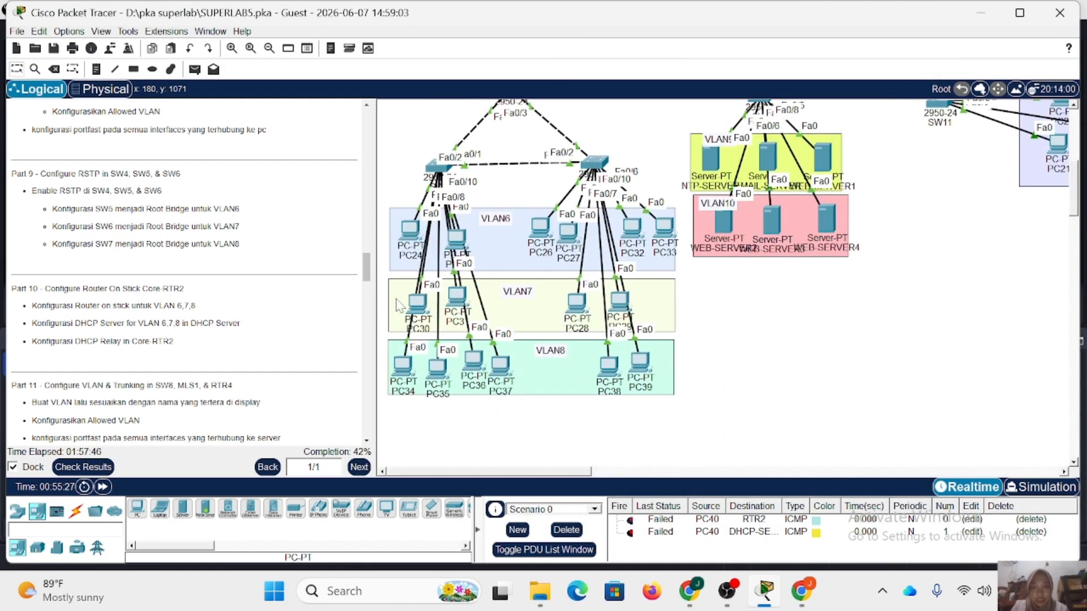
left_click(409, 229)
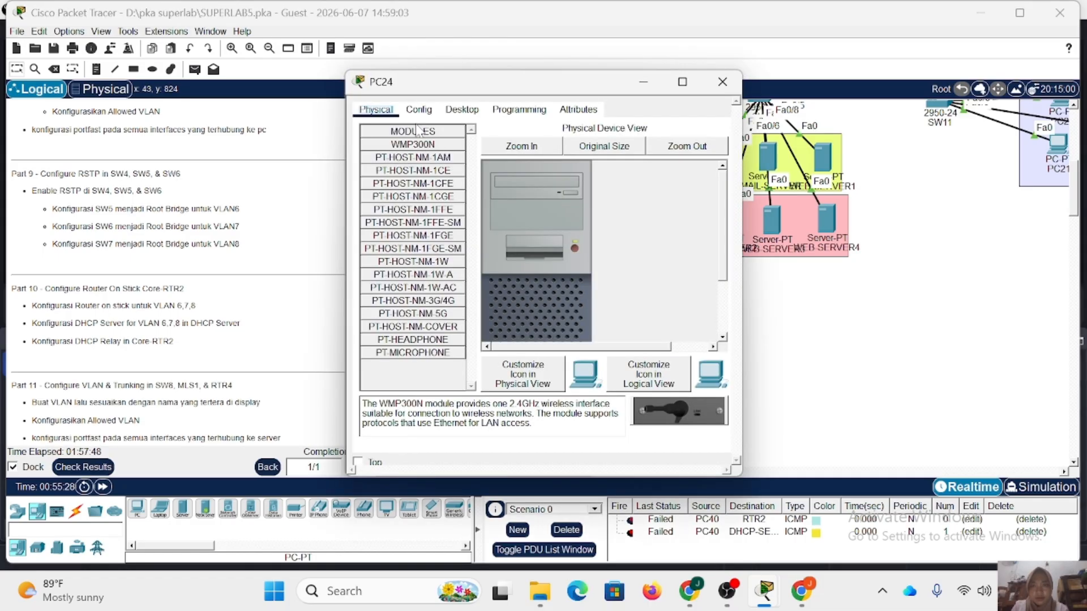
left_click(462, 109)
left_click(400, 161)
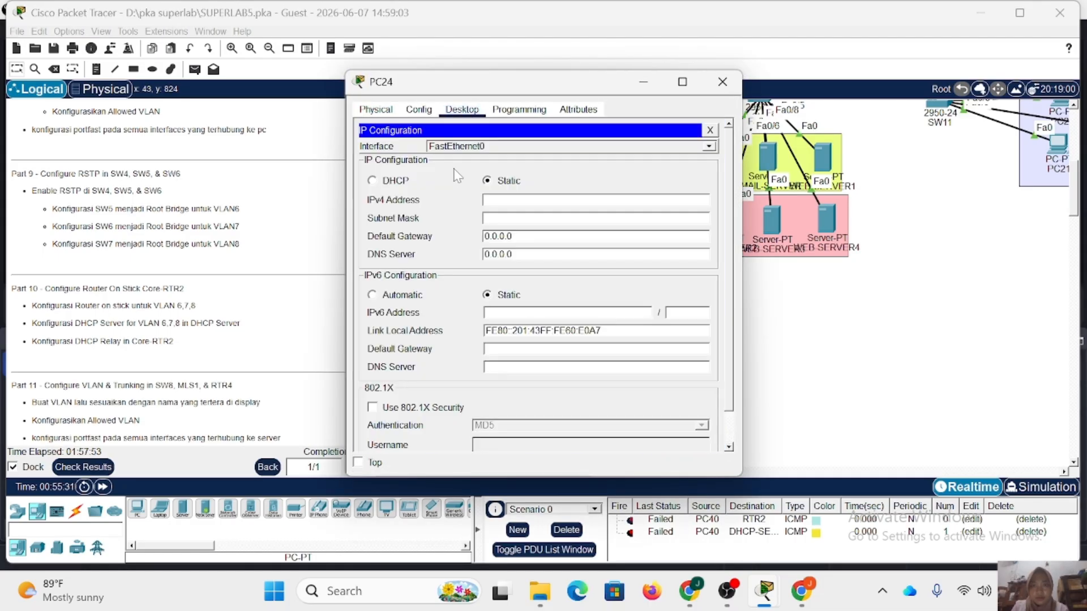
left_click(372, 180)
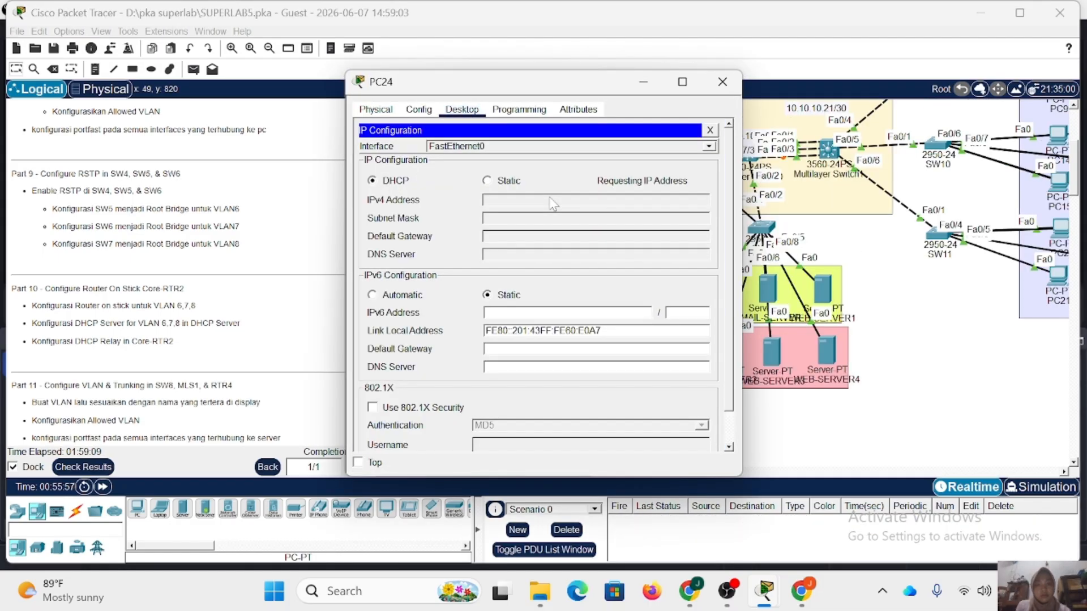
left_click(722, 88)
Switch PC25 in VLAN6 and PC30 in VLAN7 to DHCP addressing, closing each PC's window.
left_click(458, 375)
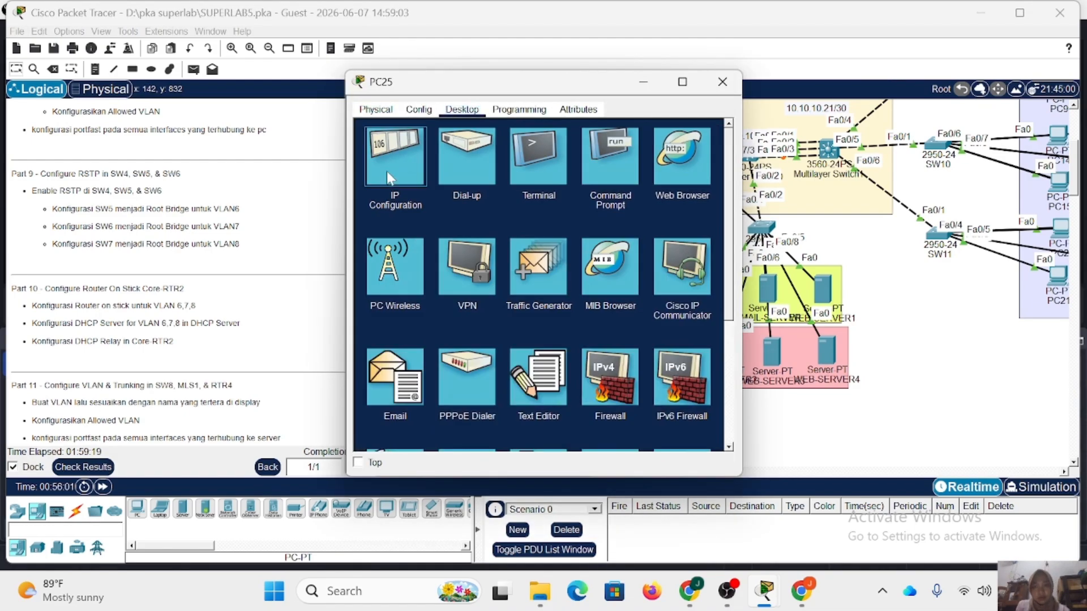
left_click(390, 164)
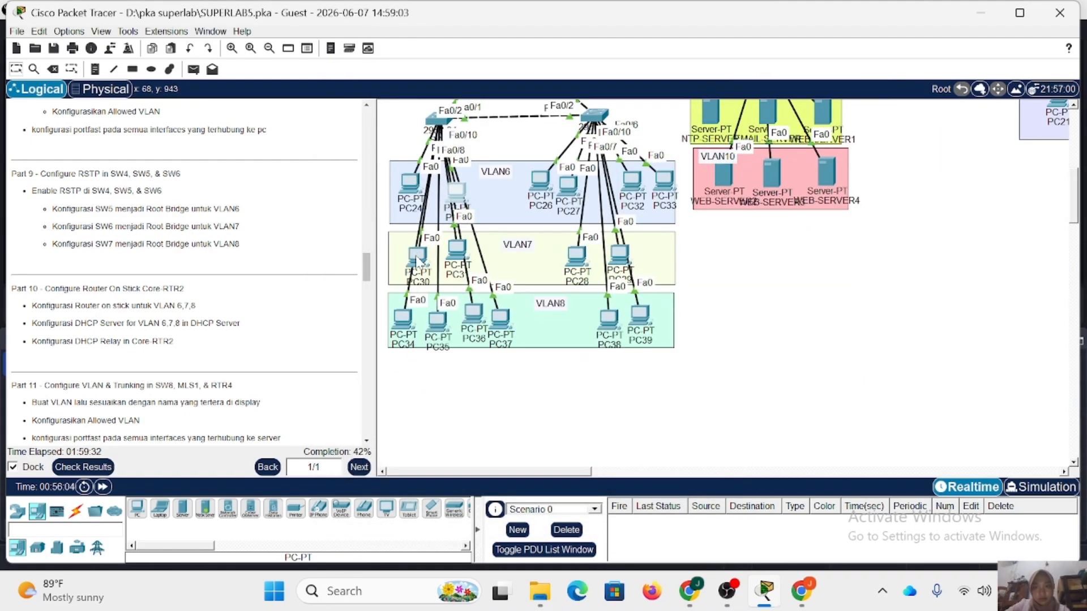
left_click(417, 259)
left_click(407, 261)
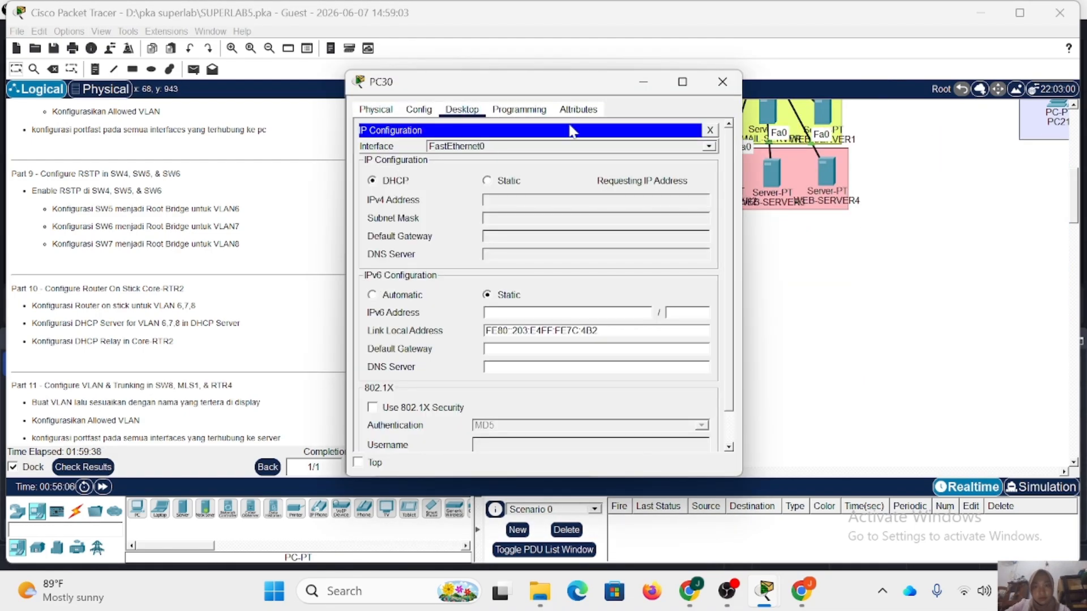
left_click(712, 92)
Switch PC31 in VLAN7 to DHCP in its IP configuration and close its window.
left_click(460, 255)
left_click(462, 111)
left_click(390, 164)
left_click(395, 184)
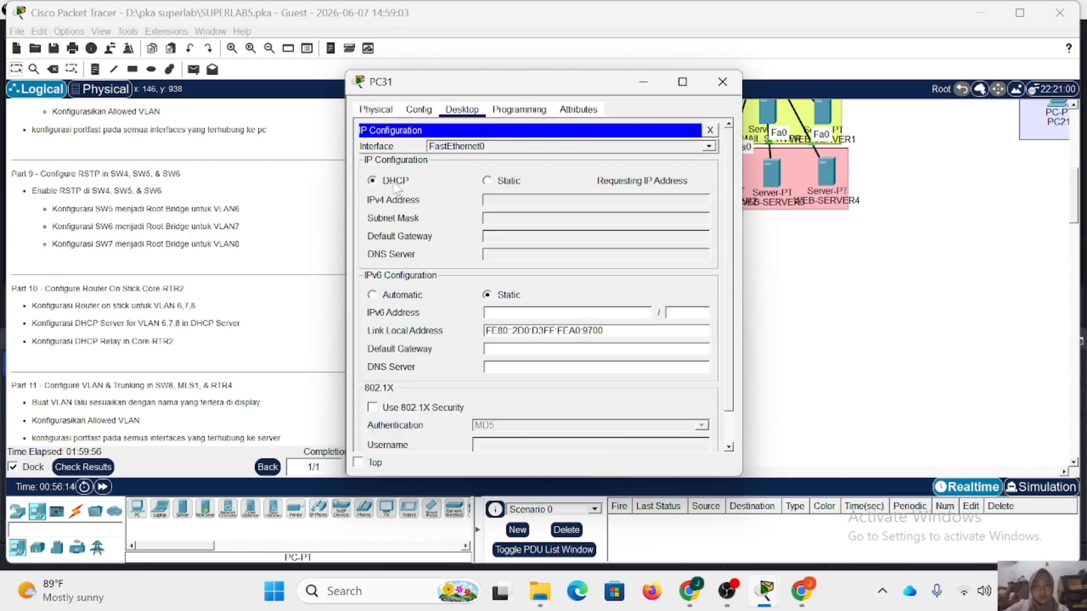
left_click(722, 82)
Switch PC34 in VLAN8 to DHCP in its IP configuration and close its window.
left_click(402, 320)
left_click(463, 108)
left_click(393, 165)
left_click(391, 181)
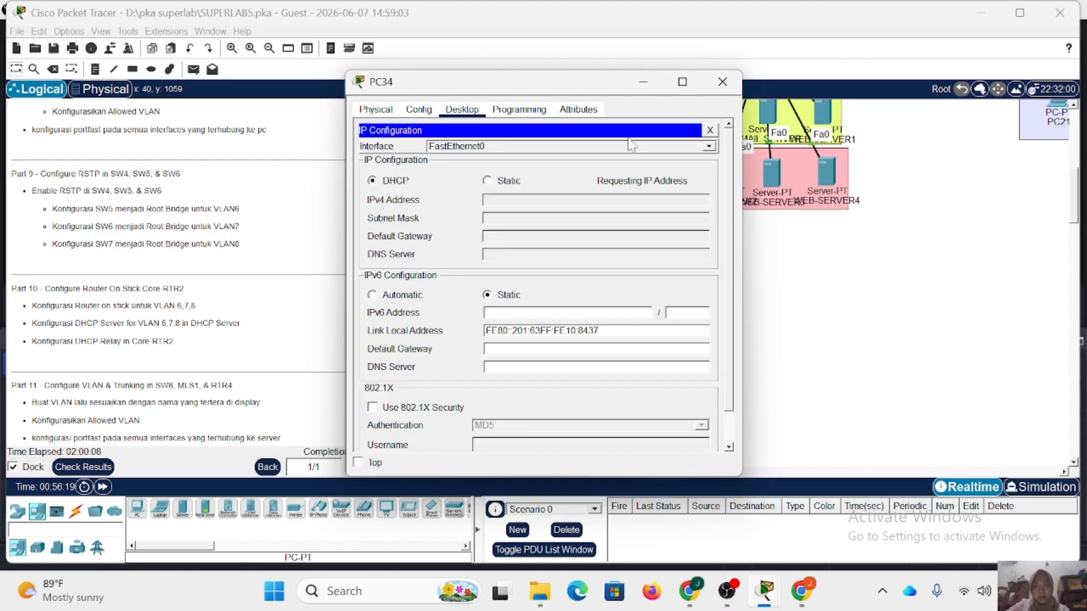
left_click(722, 82)
Switch PC35 in VLAN8 to DHCP in its IP configuration and close its window.
left_click(403, 318)
left_click(462, 109)
left_click(403, 152)
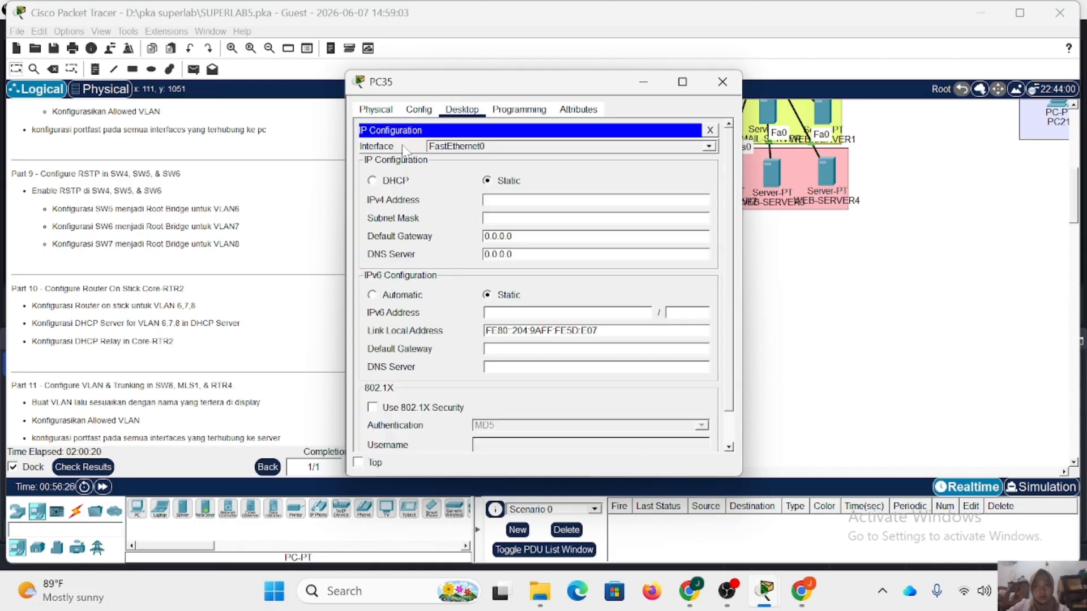
left_click(390, 181)
left_click(722, 82)
Switch PC36 and PC37 in VLAN8 to DHCP addressing, closing each PC's window.
left_click(403, 318)
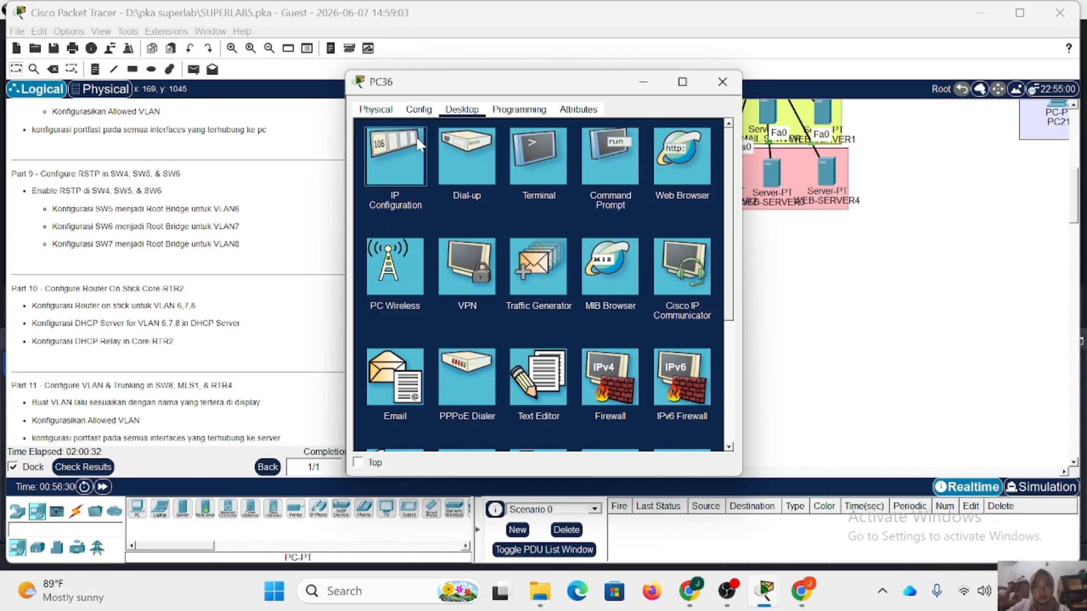
left_click(419, 145)
left_click(391, 181)
left_click(723, 82)
left_click(403, 318)
left_click(408, 151)
left_click(391, 181)
left_click(722, 83)
Switch PC26 in VLAN6 to DHCP in its IP configuration and close its window.
left_click(500, 318)
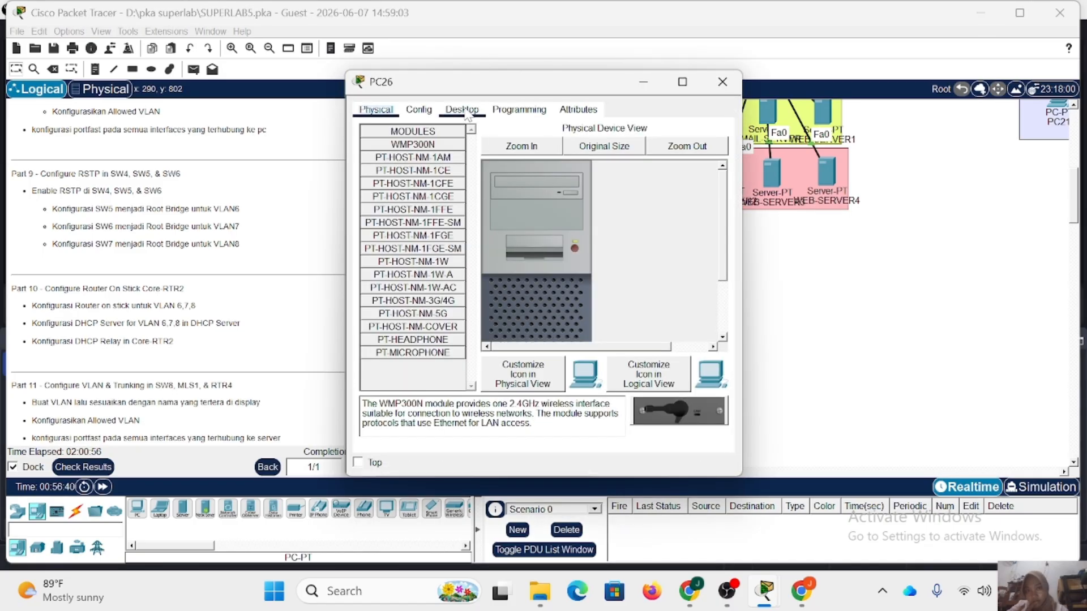
left_click(462, 109)
left_click(419, 144)
left_click(390, 181)
left_click(722, 82)
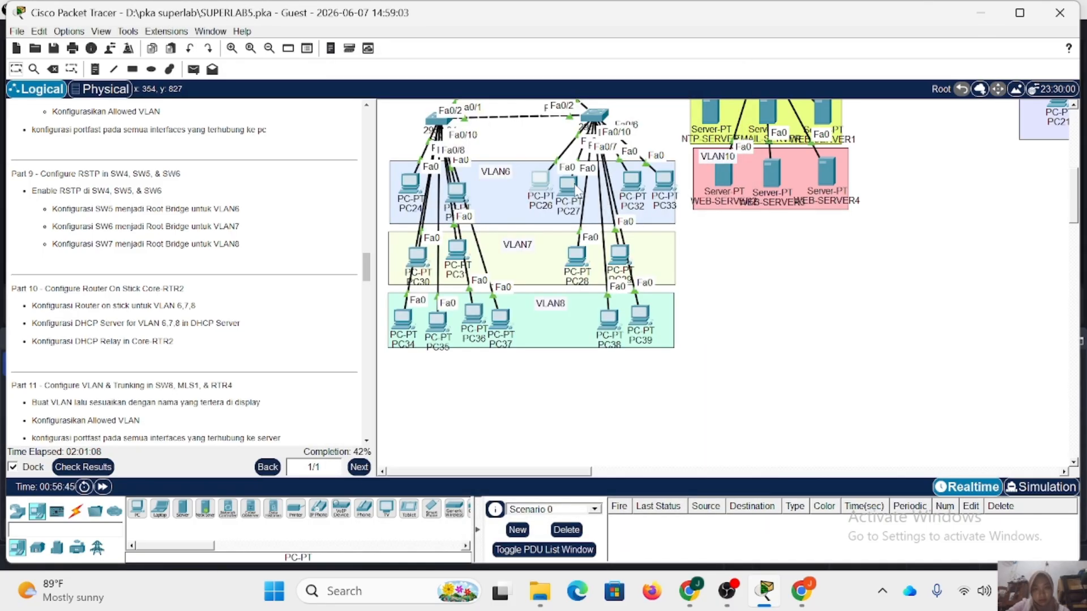
Switch PC27 in VLAN6 to DHCP in its IP configuration and close its window.
left_click(575, 188)
left_click(462, 109)
left_click(419, 144)
left_click(391, 181)
left_click(718, 83)
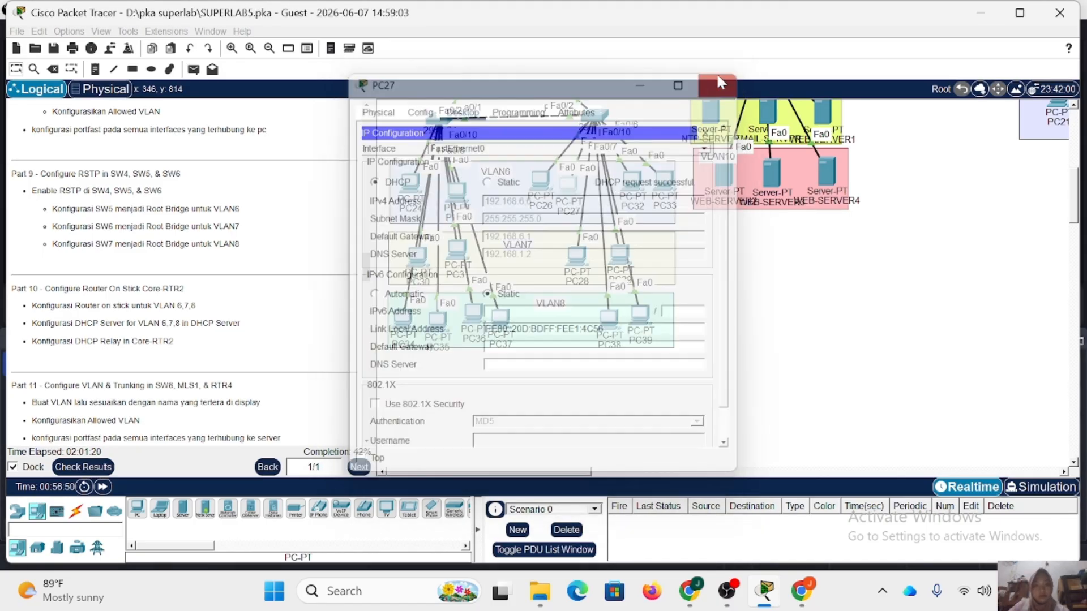
Switch PC32 in VLAN6 to DHCP in its IP configuration and close its window.
left_click(632, 180)
left_click(420, 109)
left_click(462, 110)
left_click(419, 145)
left_click(372, 180)
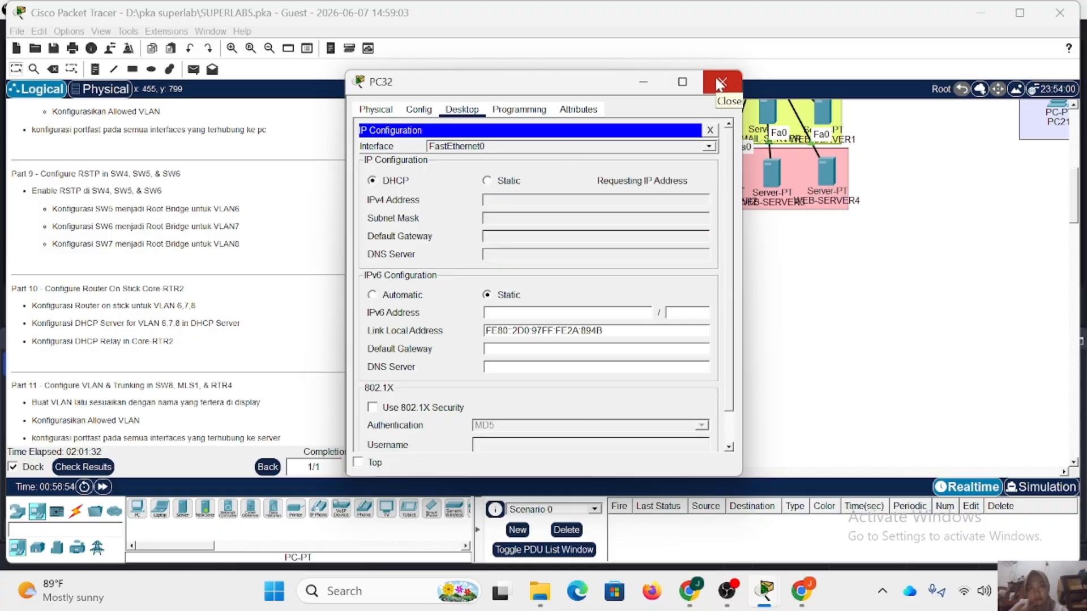
left_click(719, 84)
Switch PC33 in VLAN6 to DHCP in its IP configuration and close its window.
left_click(664, 180)
left_click(462, 109)
left_click(419, 144)
left_click(372, 180)
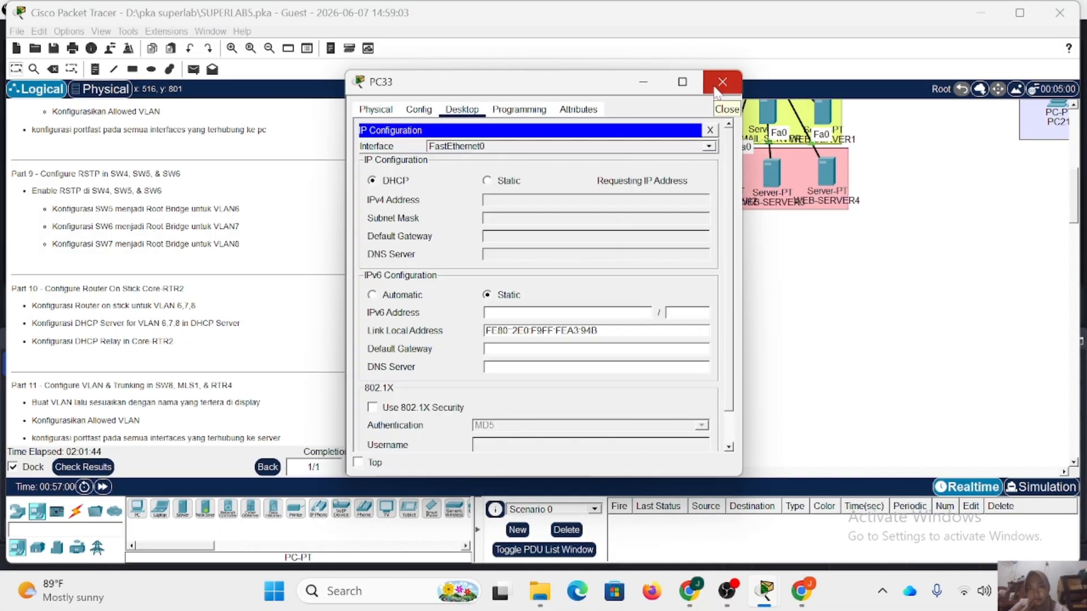
left_click(719, 83)
Switch PC28 in VLAN7 to DHCP in its IP configuration and close its window.
left_click(580, 255)
left_click(462, 109)
left_click(419, 145)
left_click(371, 180)
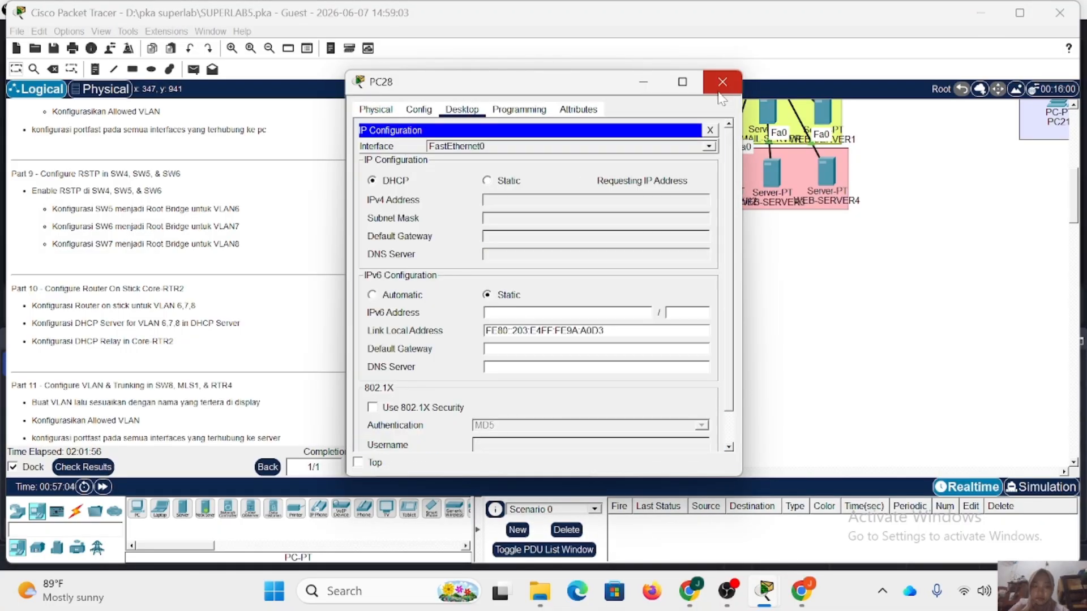
left_click(722, 82)
Switch PC29 in VLAN7 to DHCP in its IP configuration and close its window.
left_click(620, 255)
left_click(462, 109)
left_click(419, 144)
left_click(372, 180)
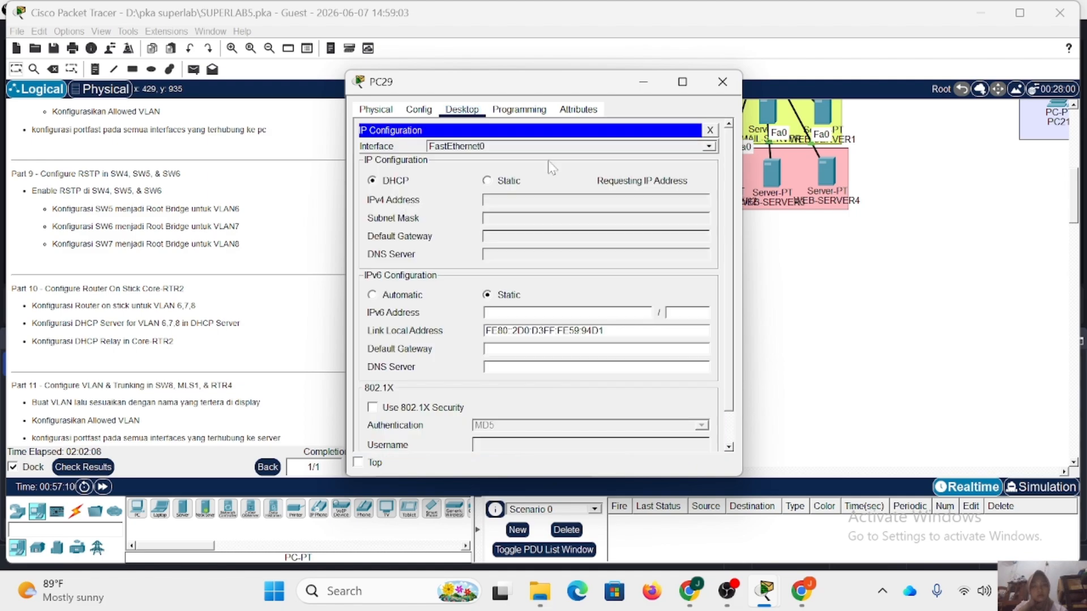
left_click(722, 83)
Switch PC38 in VLAN8 to DHCP in its IP configuration and close its window.
left_click(605, 318)
left_click(464, 110)
left_click(405, 158)
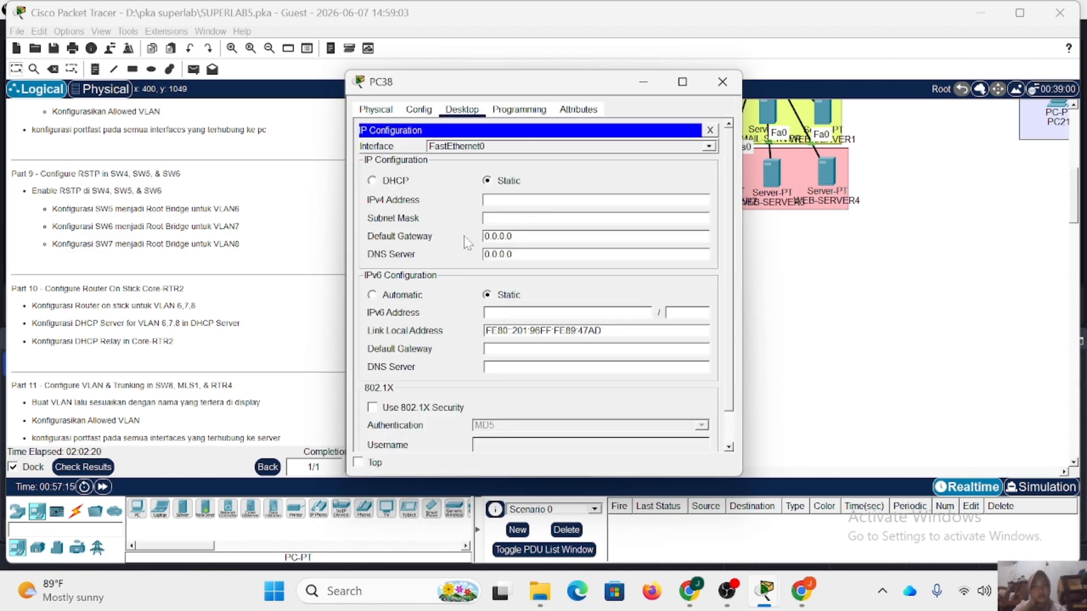
left_click(372, 180)
left_click(722, 82)
Switch PC39 in VLAN8 to DHCP in its IP configuration and close its window.
left_click(636, 314)
left_click(462, 109)
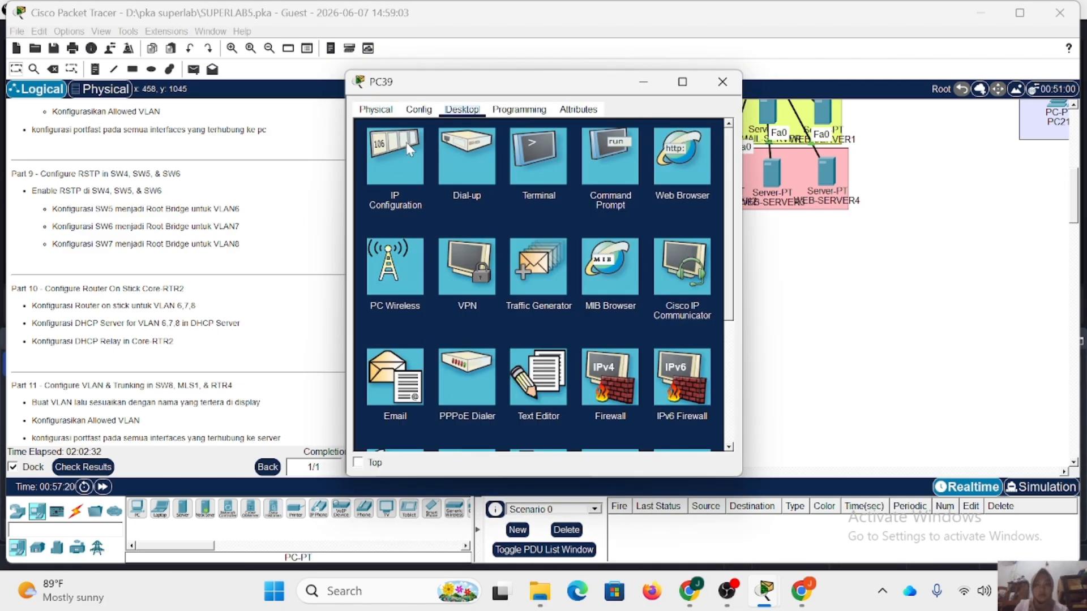
left_click(406, 141)
left_click(393, 183)
left_click(721, 81)
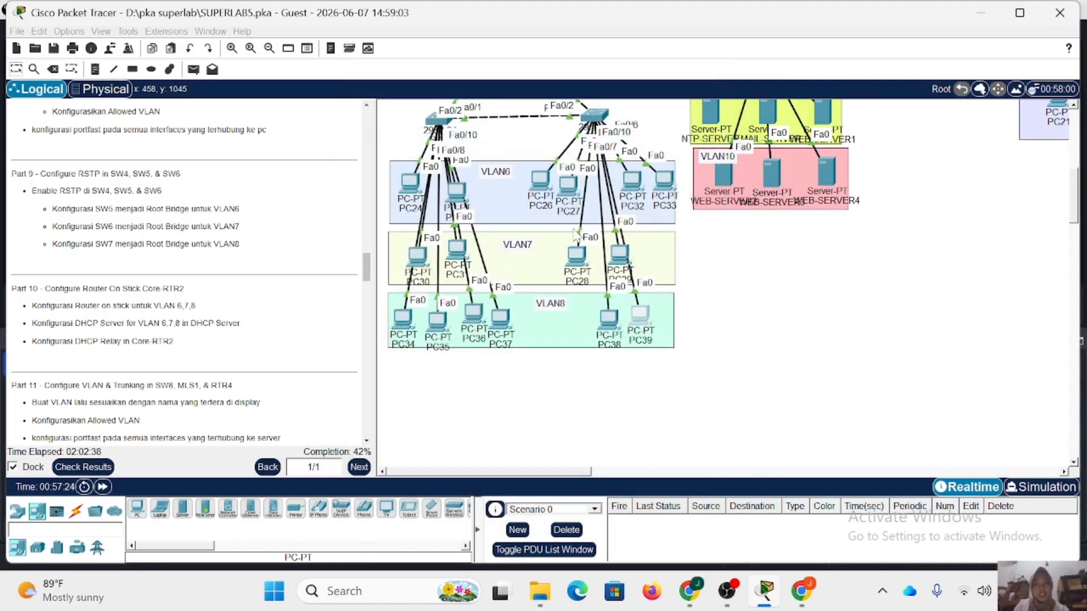
Read the Part 11 instructions on VLANs and trunking for SW8, MLS1 and RTR4.
scroll(312, 320, "down", 5)
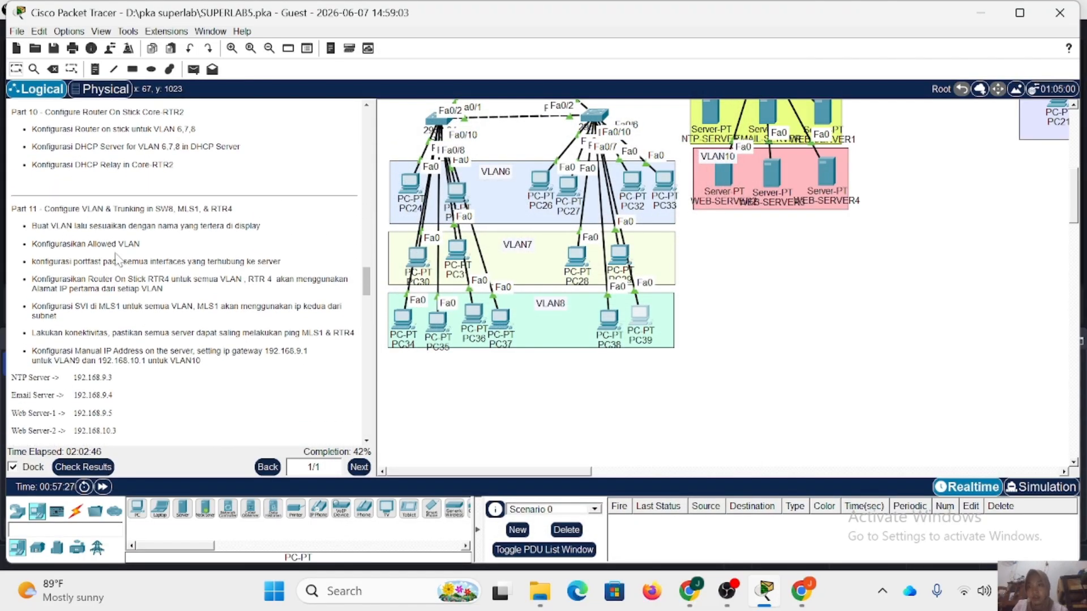
scroll(117, 259, "down", 1)
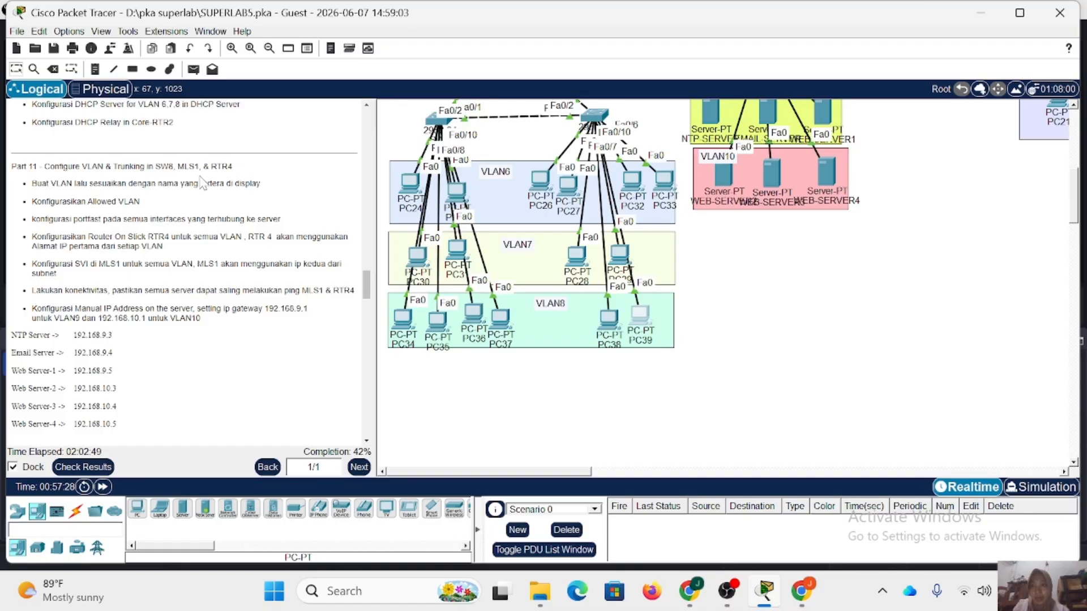
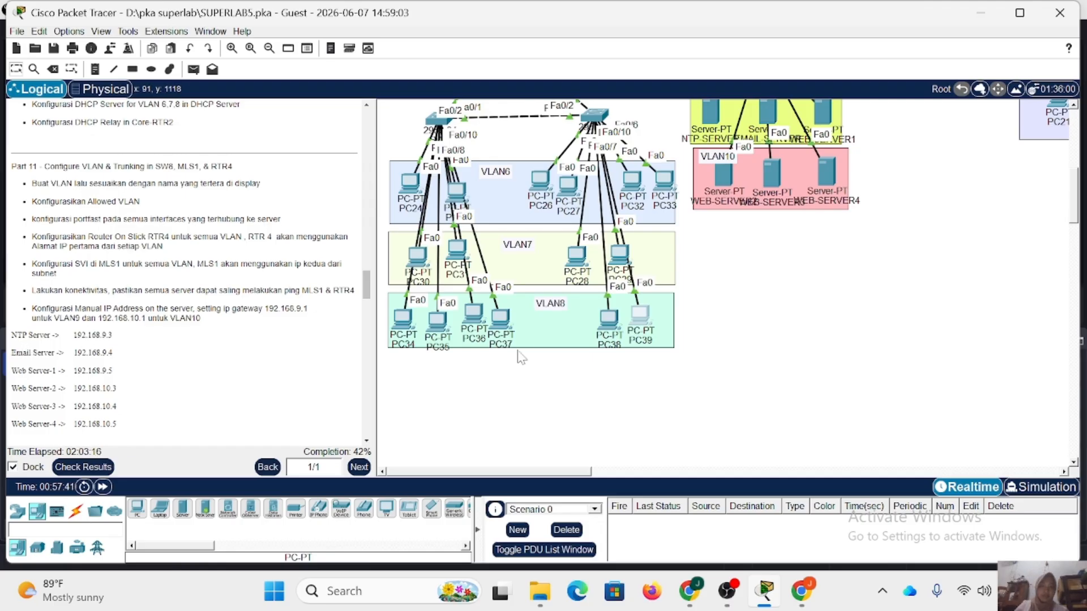
Open SW8's command line, enter privileged mode with the enable password and start global configuration.
scroll(517, 352, "up", 5)
scroll(813, 307, "right", 3)
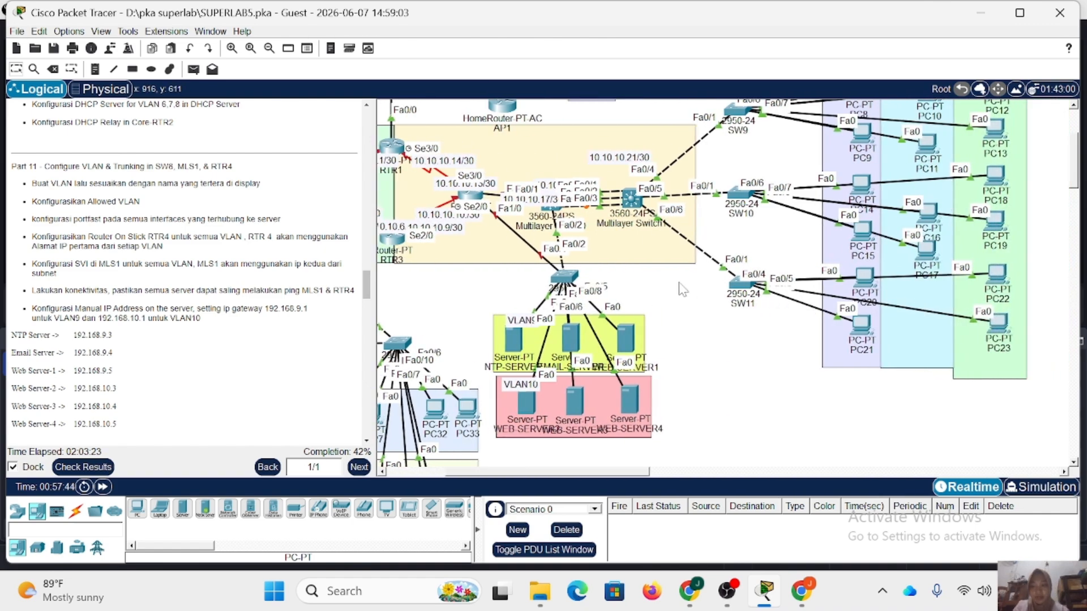
left_click(566, 278)
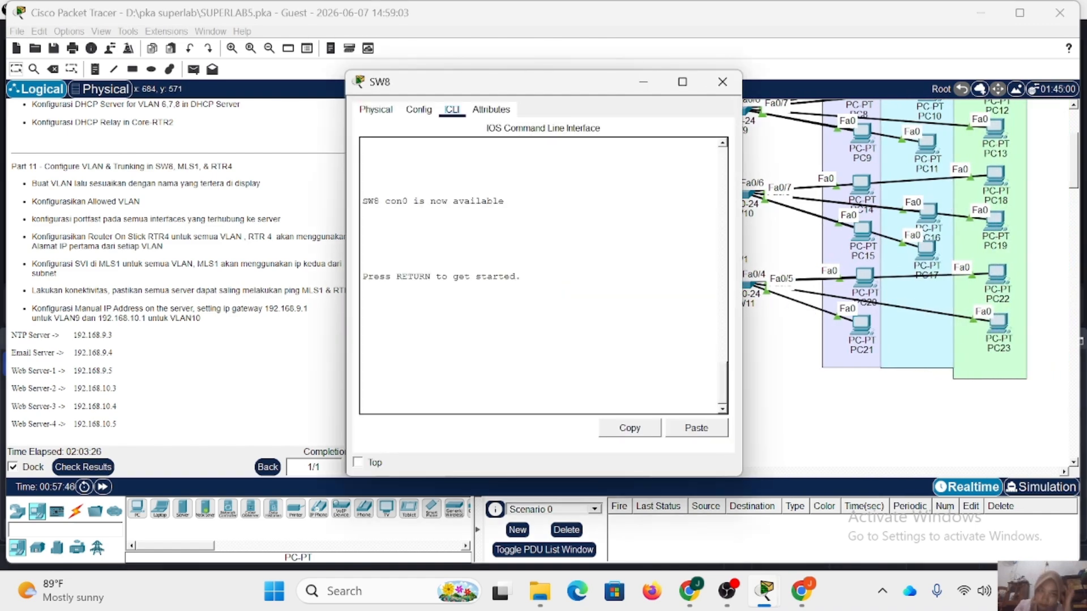
key("Return")
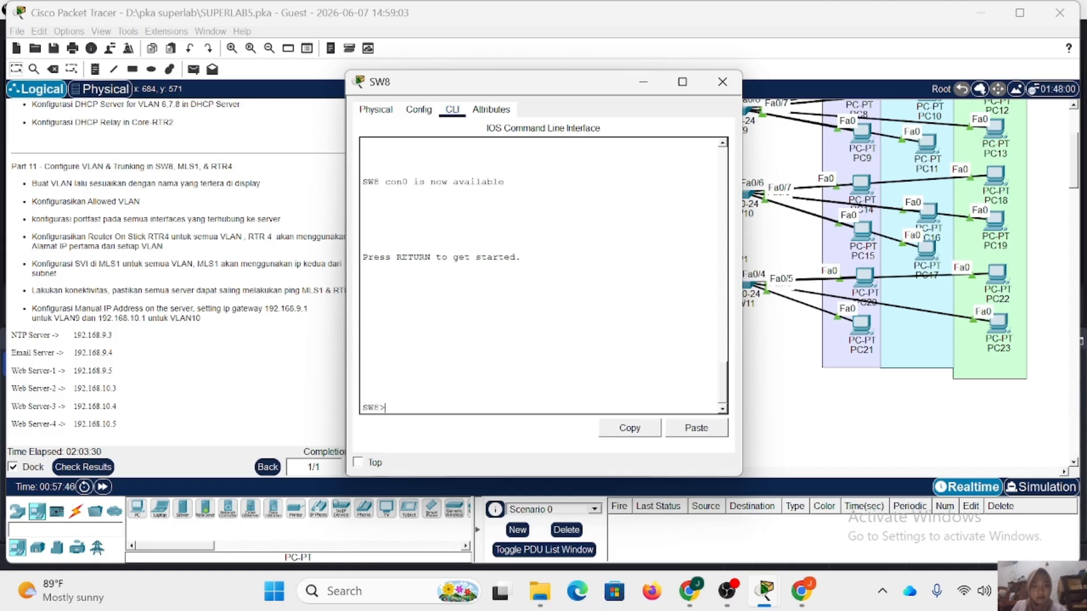
type("en")
key("Return")
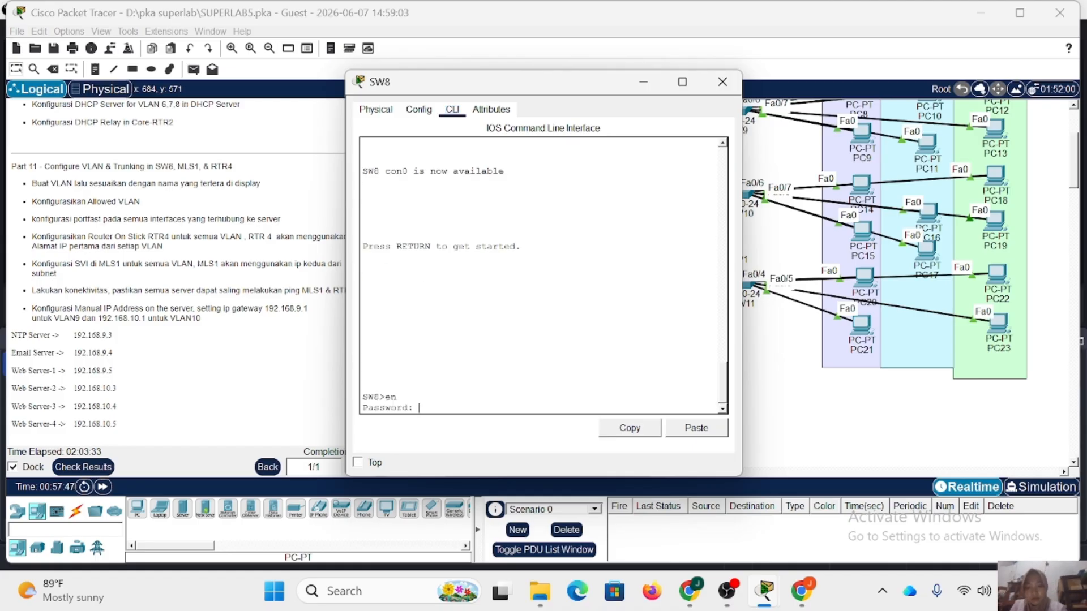
key("Return")
type("conf t")
key("Return")
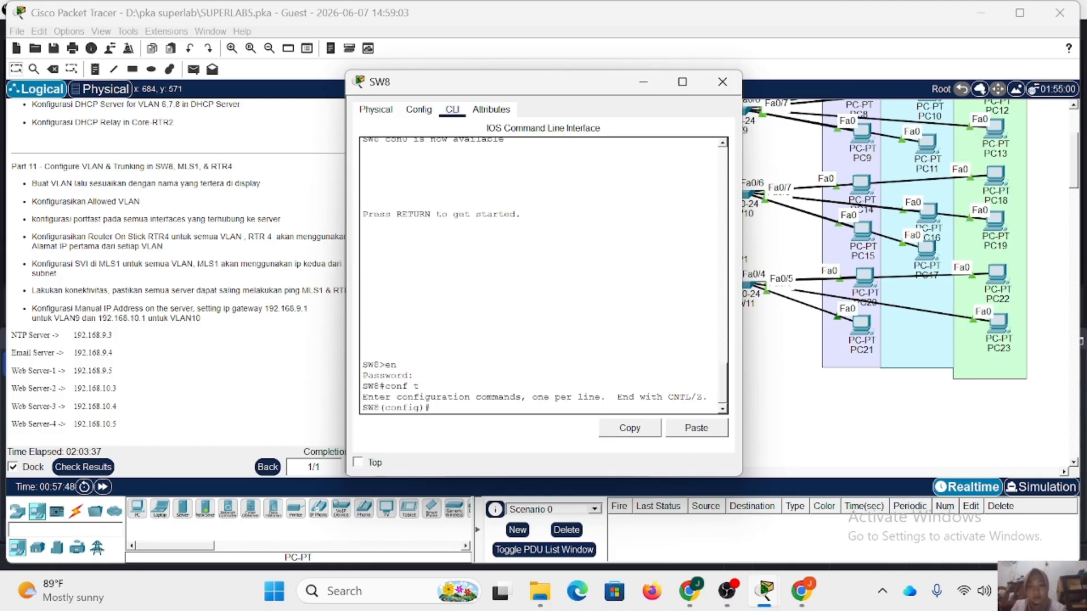
Create VLAN 9 named VLAN9 and VLAN 10 named VLAN10 on SW8.
left_click_drag(544, 88, 451, 80)
scroll(775, 204, "up", 3)
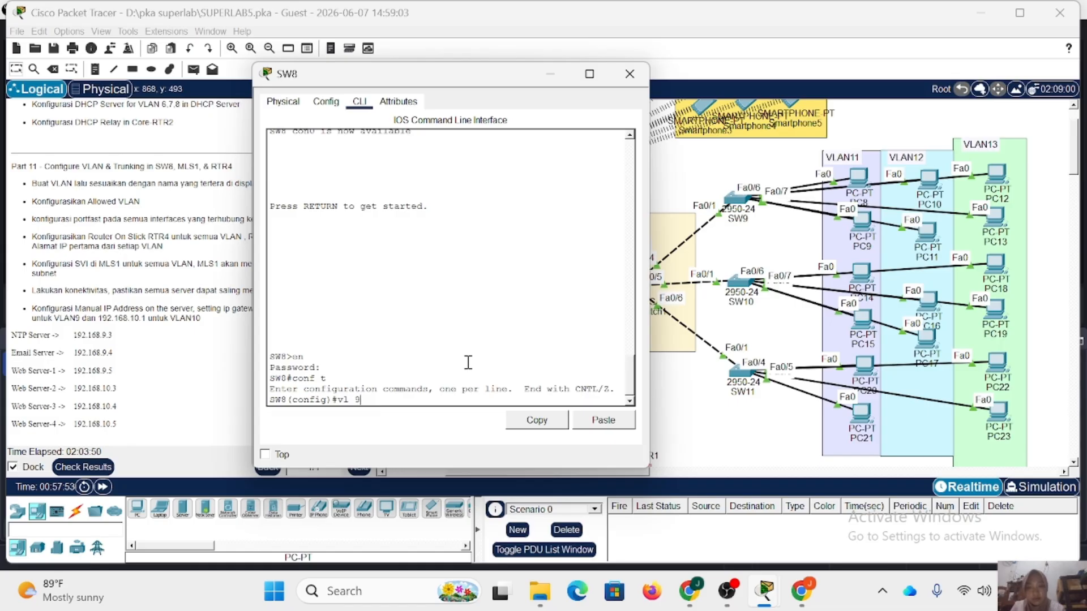
key("Return")
type("name VLAN9")
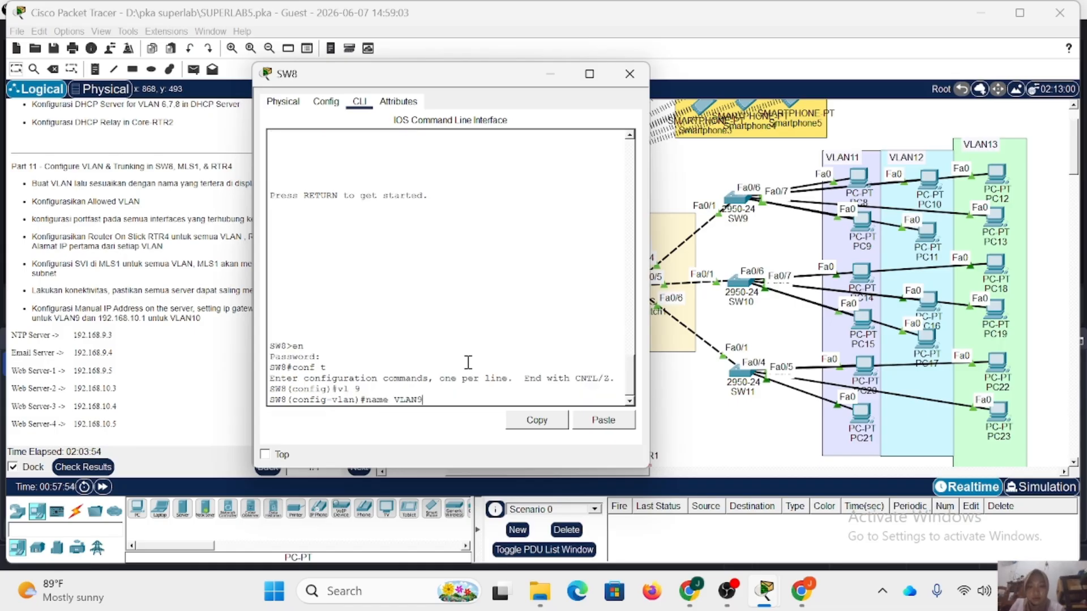
key("Return")
type("vl 9")
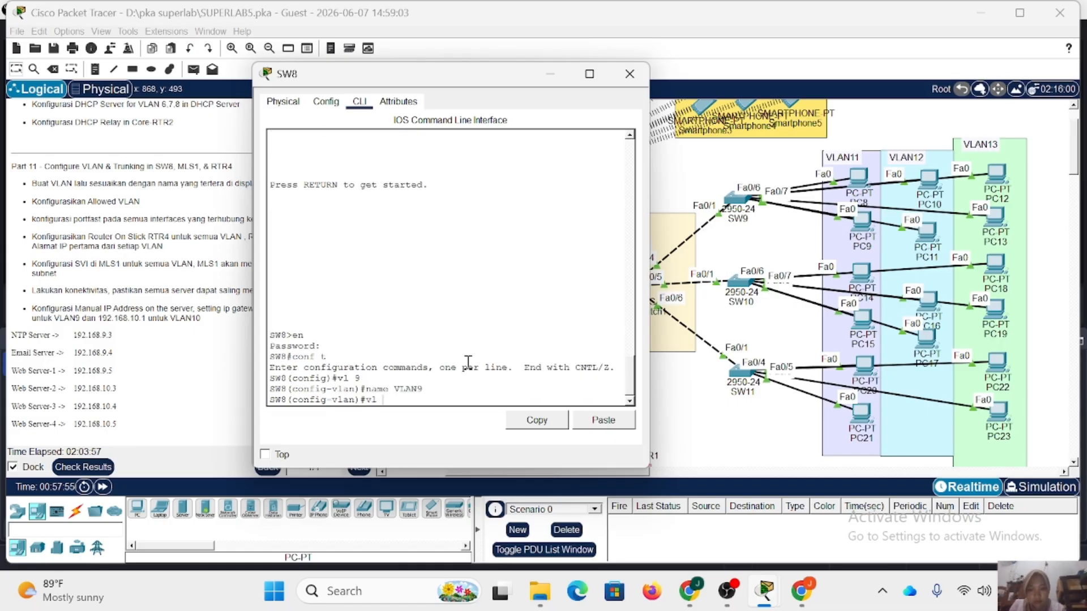
key("Return")
type("name VLAN")
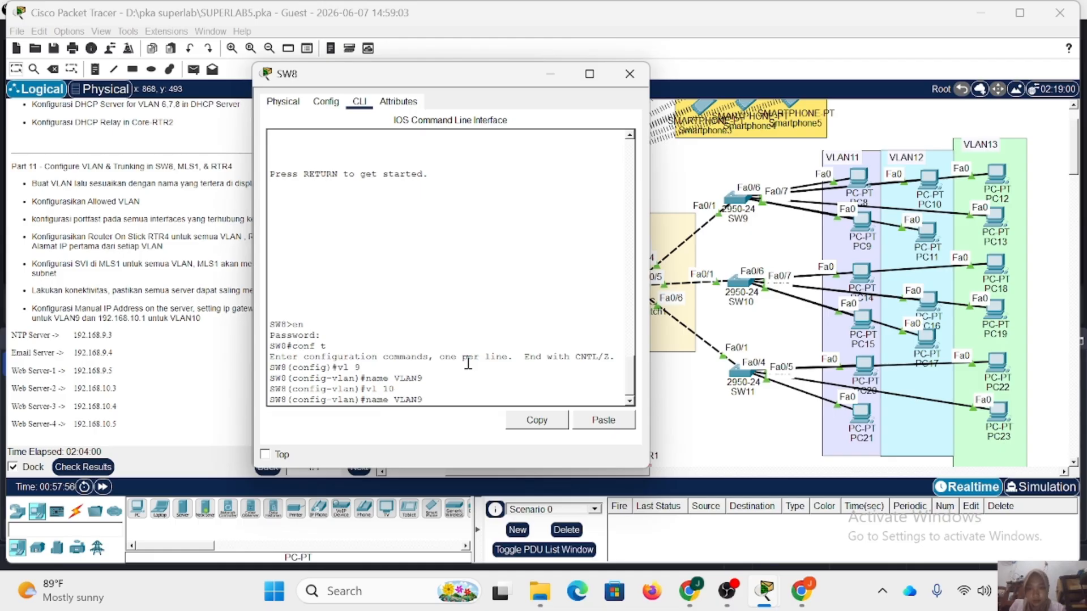
type("10")
key("Return")
Create VLAN 11 named VLAN11 on SW8 and return to global configuration mode.
key("Up")
key("Up")
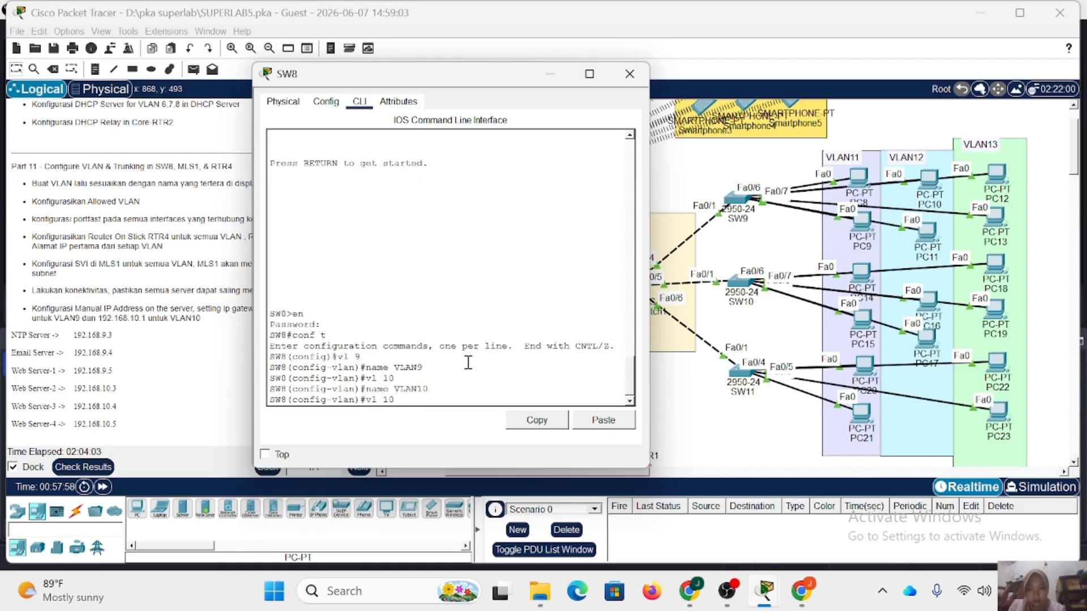
key("Return")
key("Up")
key("Up")
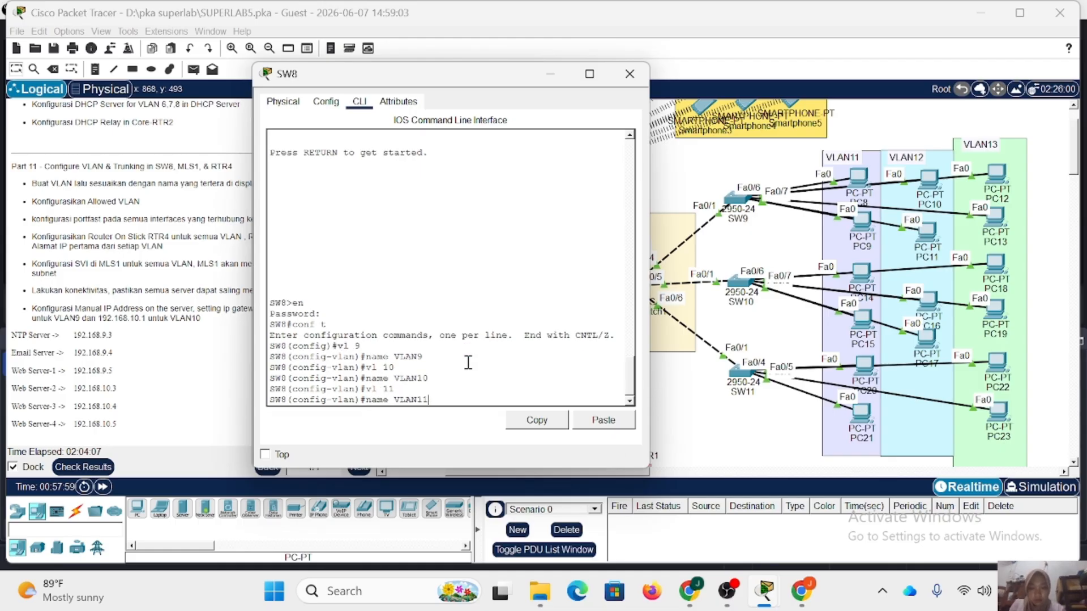
key("Return")
type("ex")
key("Return")
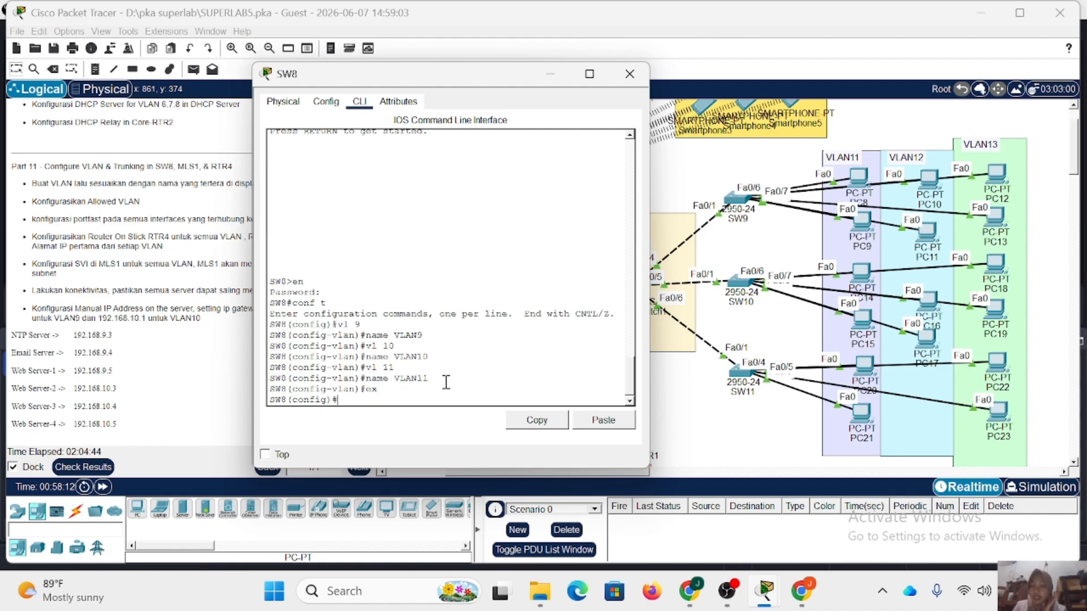
Examine SW8's port labels toward the VLAN9 servers in the topology and list its CDP neighbors from the command line.
type("int ")
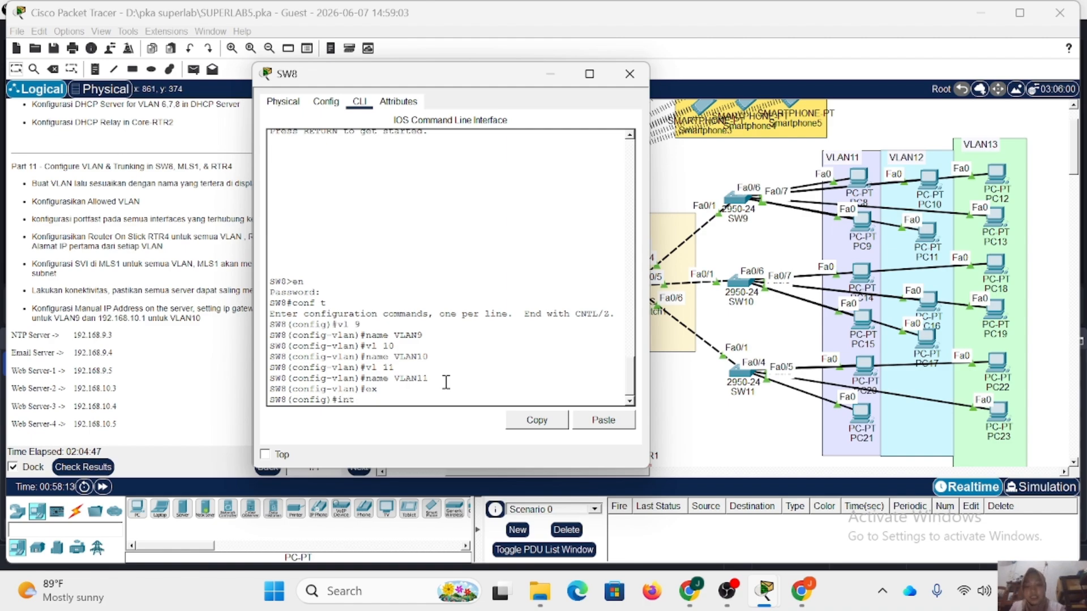
type("r fa")
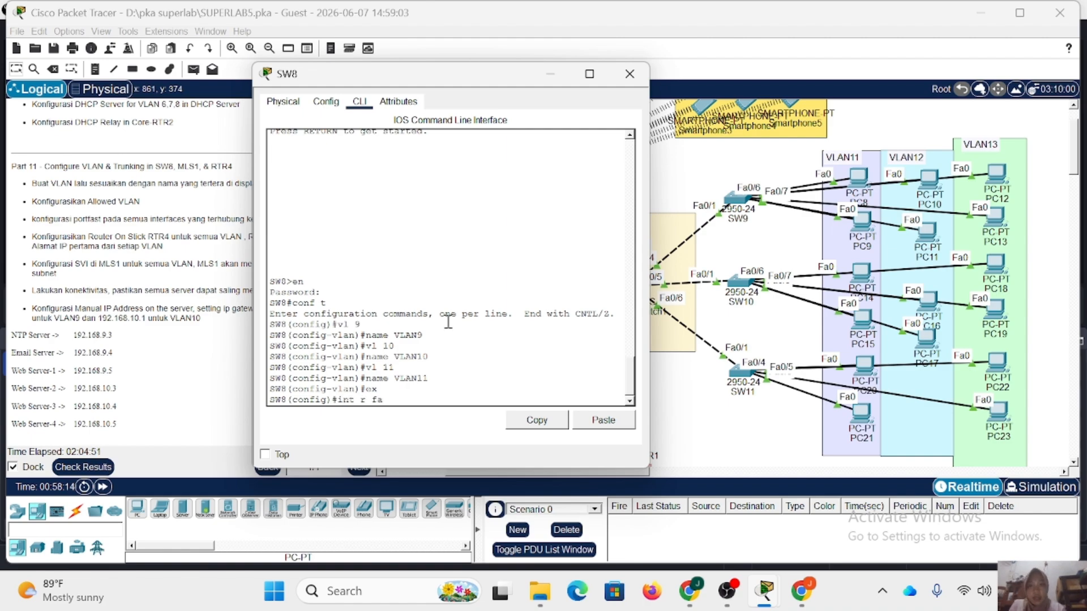
left_click_drag(444, 76, 825, 106)
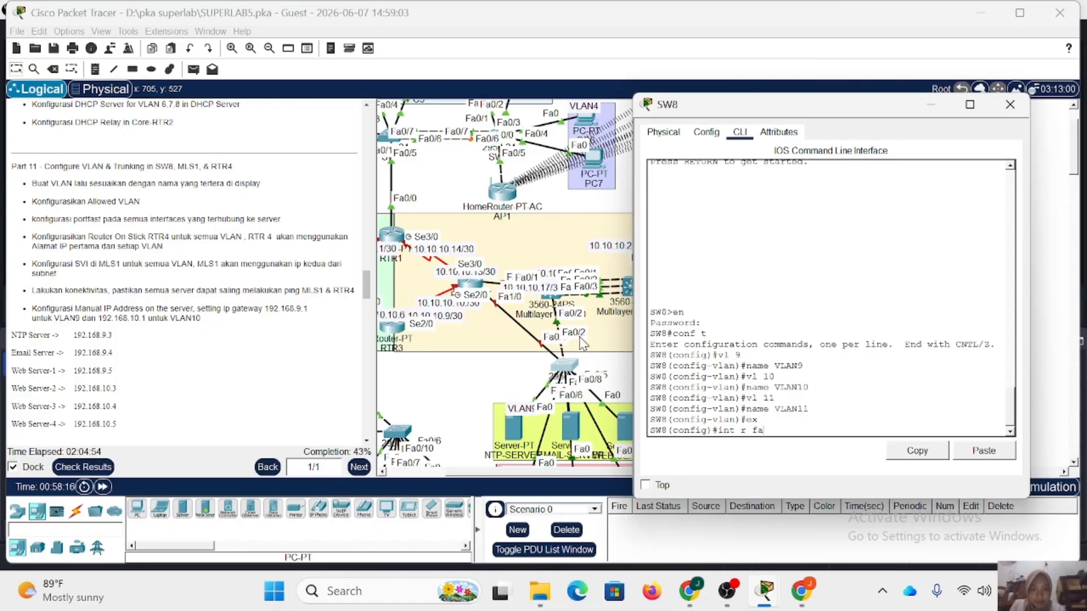
scroll(582, 342, "down", 3)
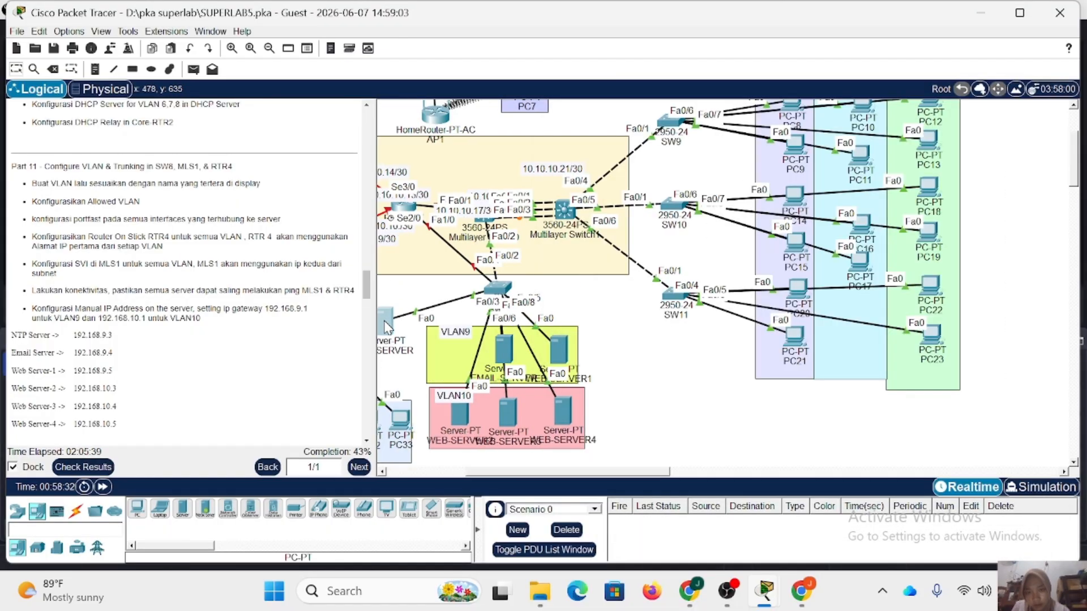
left_click_drag(384, 327, 552, 344)
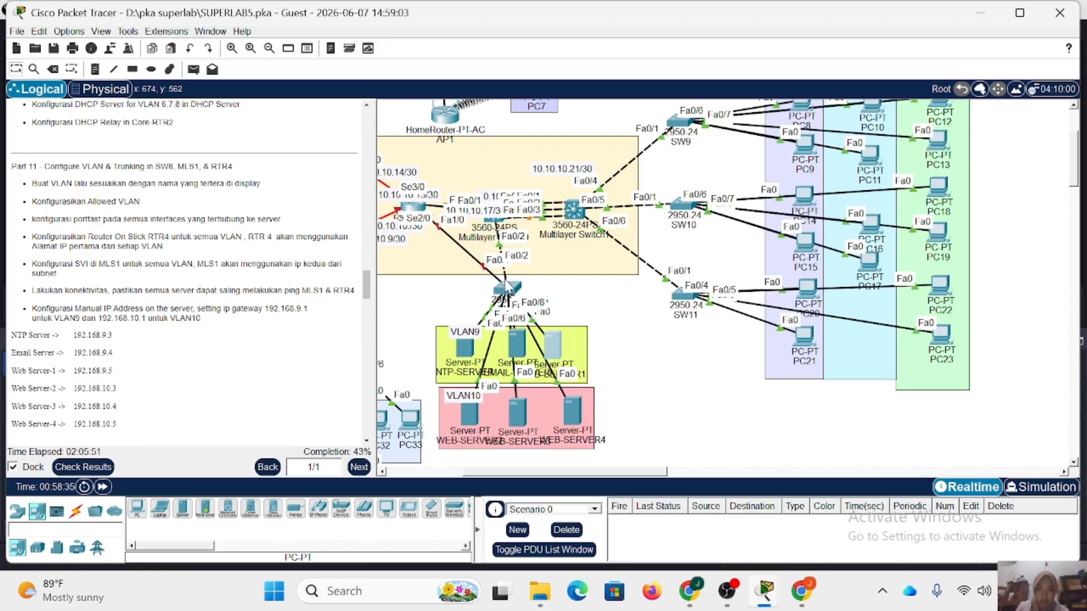
left_click(508, 294)
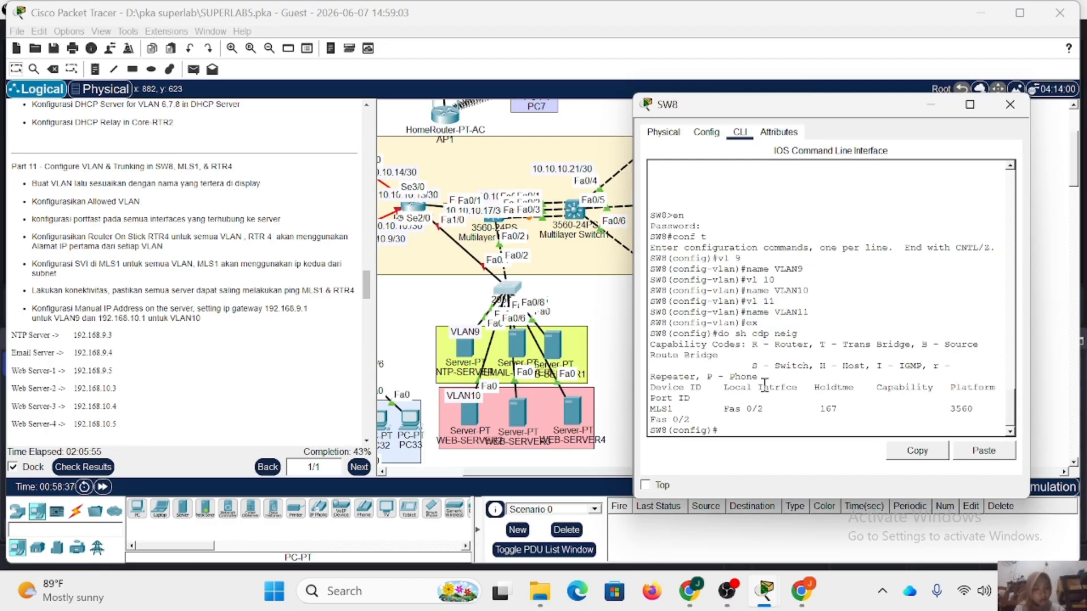
Configure SW8 ports Fa0/3-5 as access ports in VLAN 9 with spanning-tree portfast, and leave the interface range.
type("int r fa0")
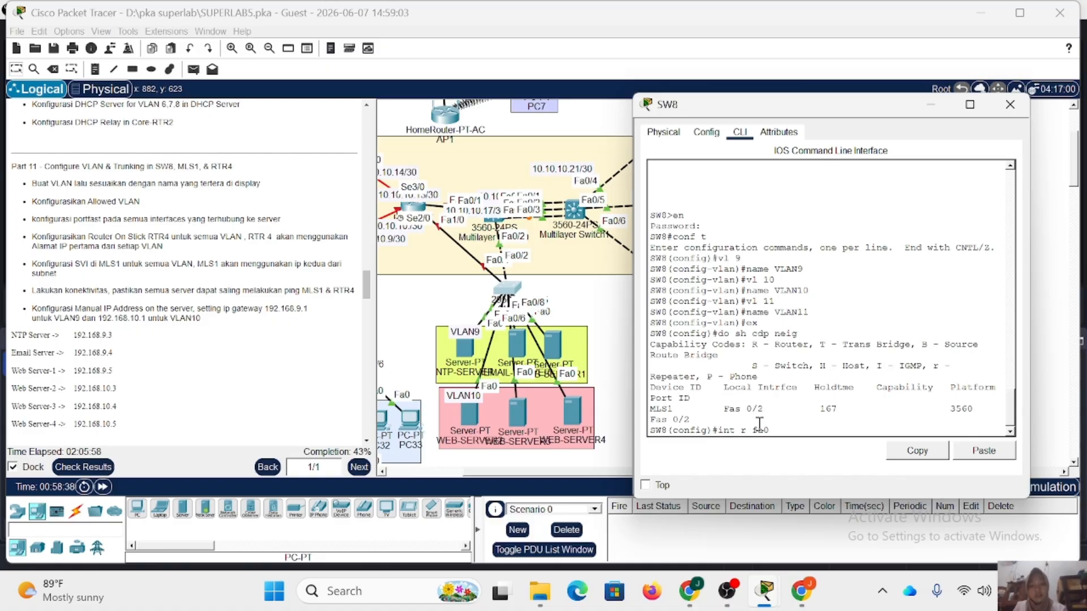
type("/3-5")
key("Return")
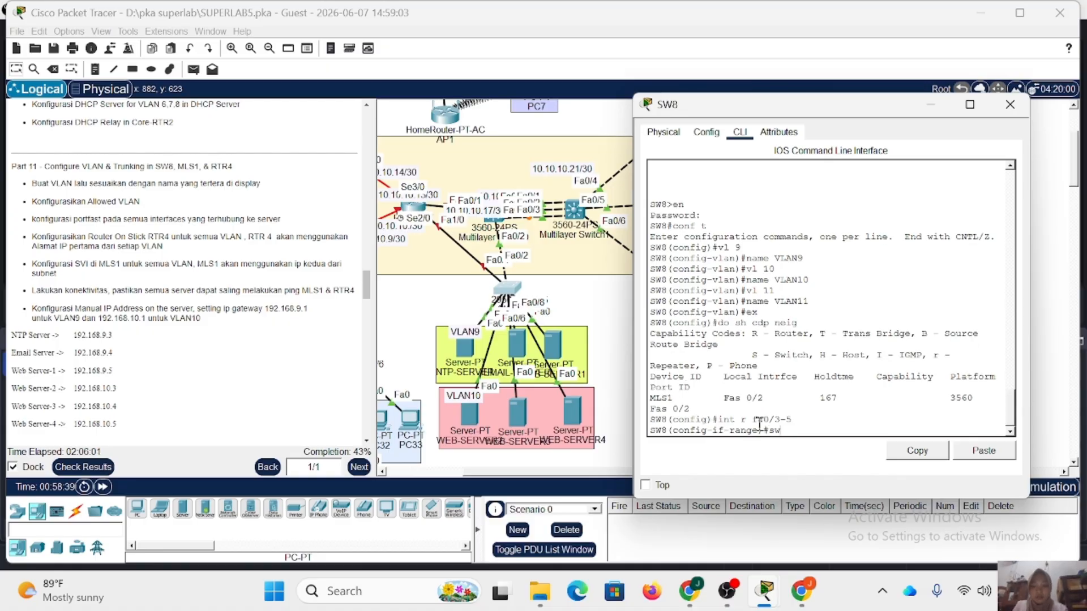
type("sw m a")
key("Return")
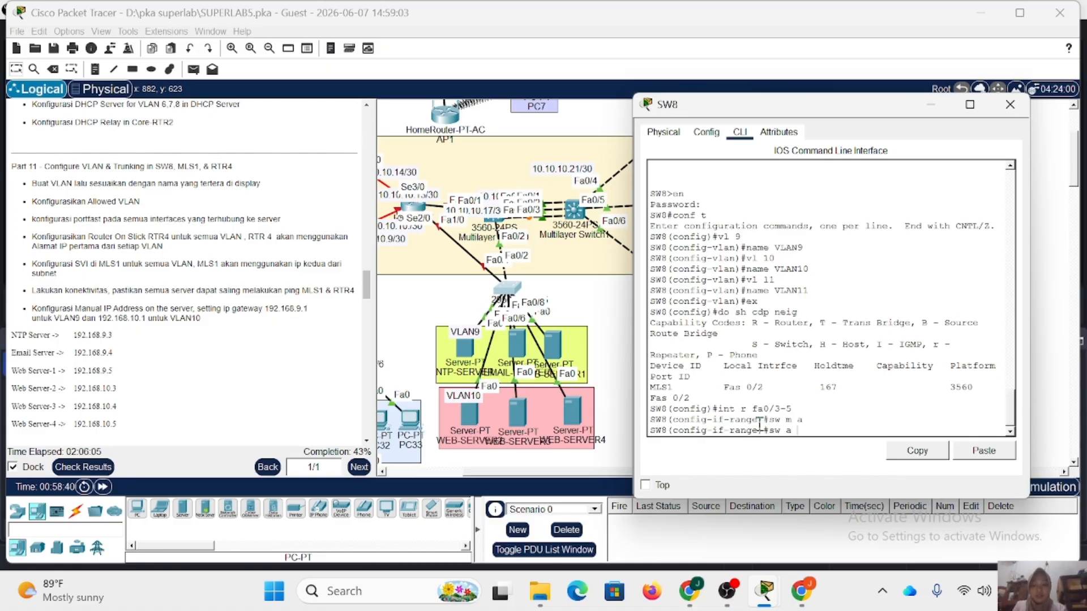
type("vl 9")
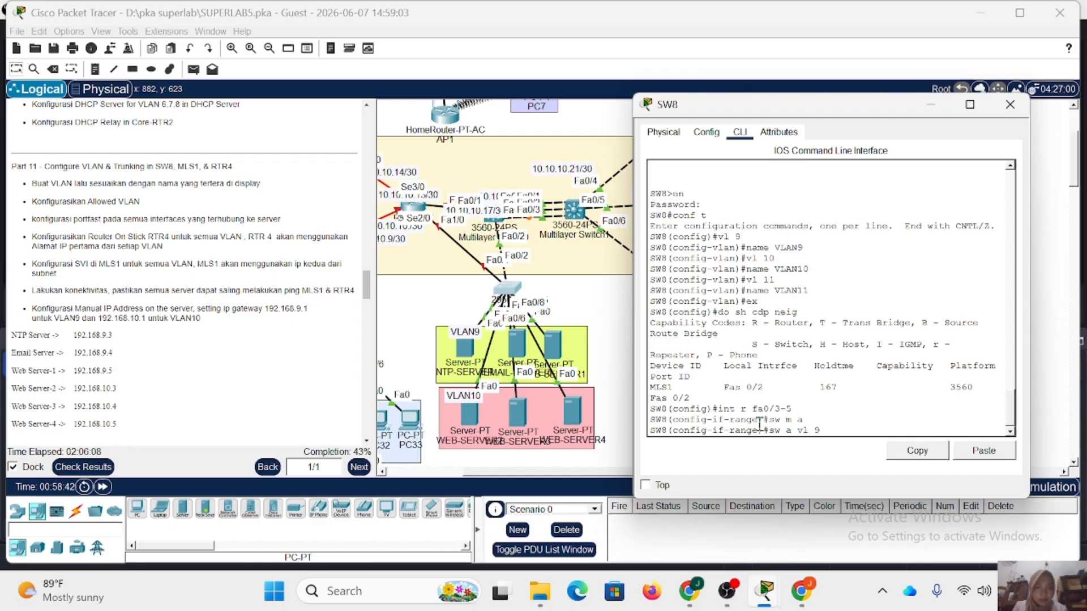
key("Return")
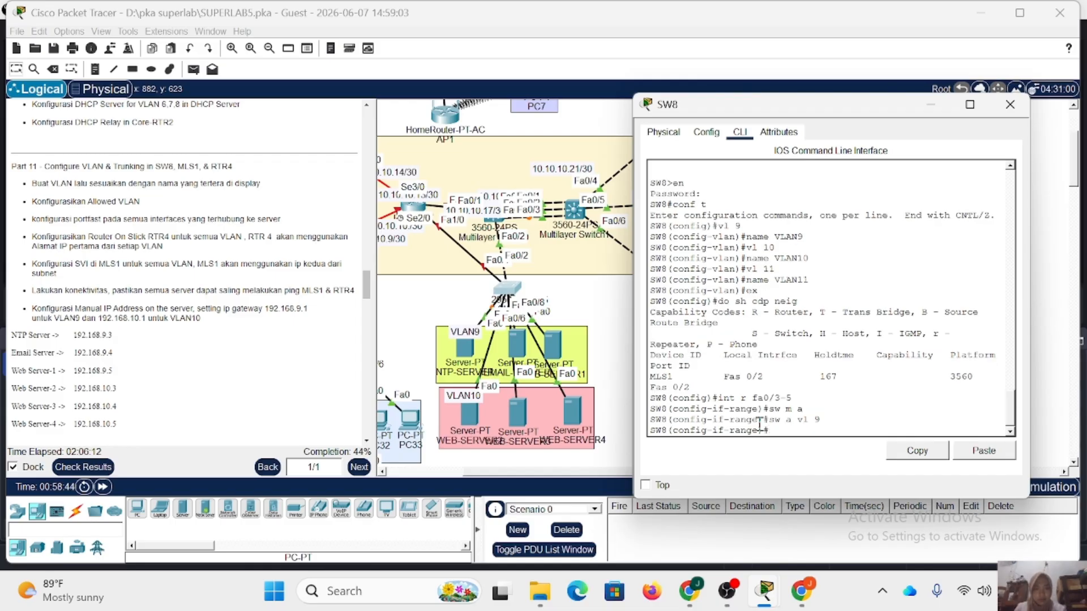
type("spa po")
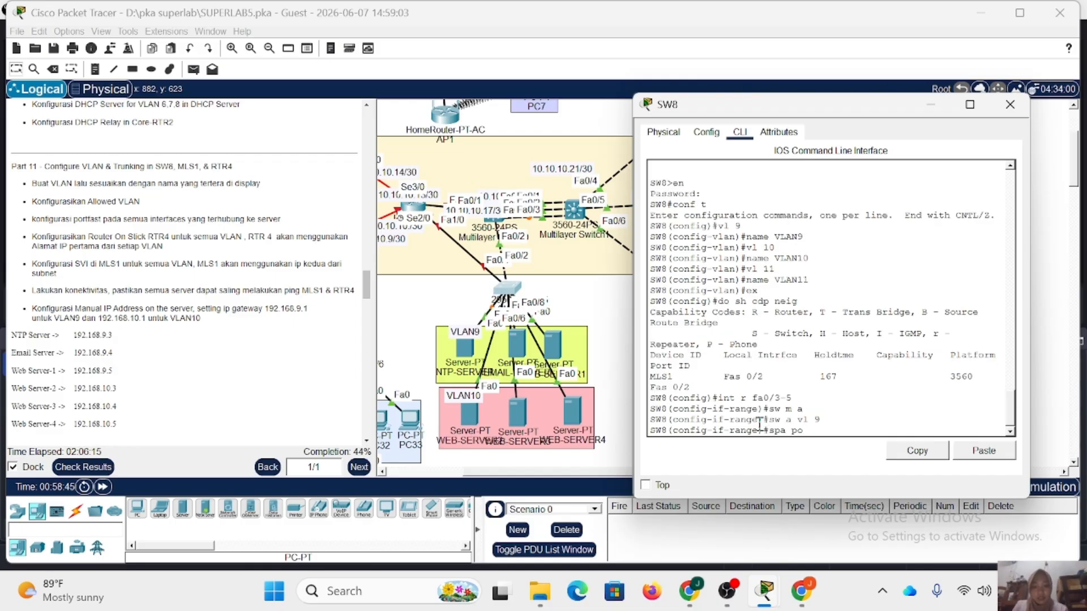
key("Return")
type("ex")
key("Return")
Configure SW8 ports Fa0/6-8 as access ports in VLAN 10 with spanning-tree portfast, checking the server links in the topology.
type("int r fa")
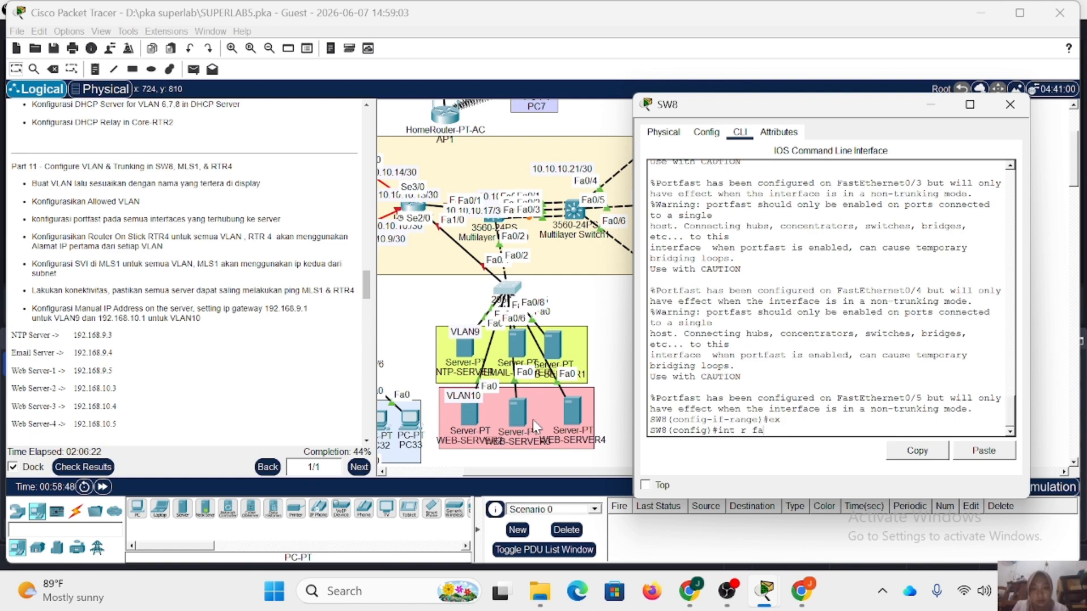
left_click_drag(471, 416, 511, 412)
left_click(508, 288)
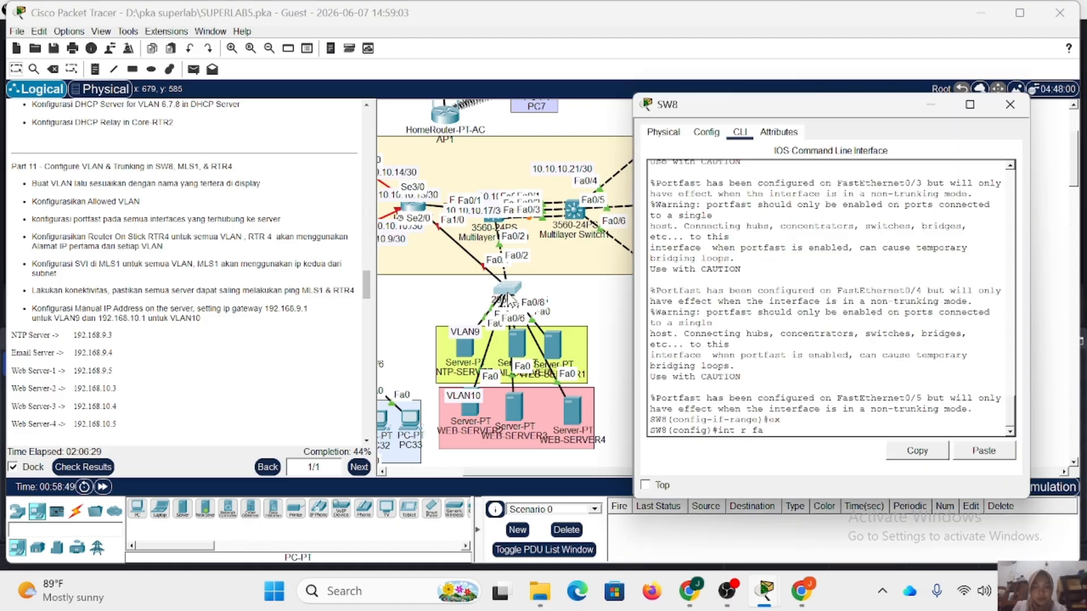
type("0/6")
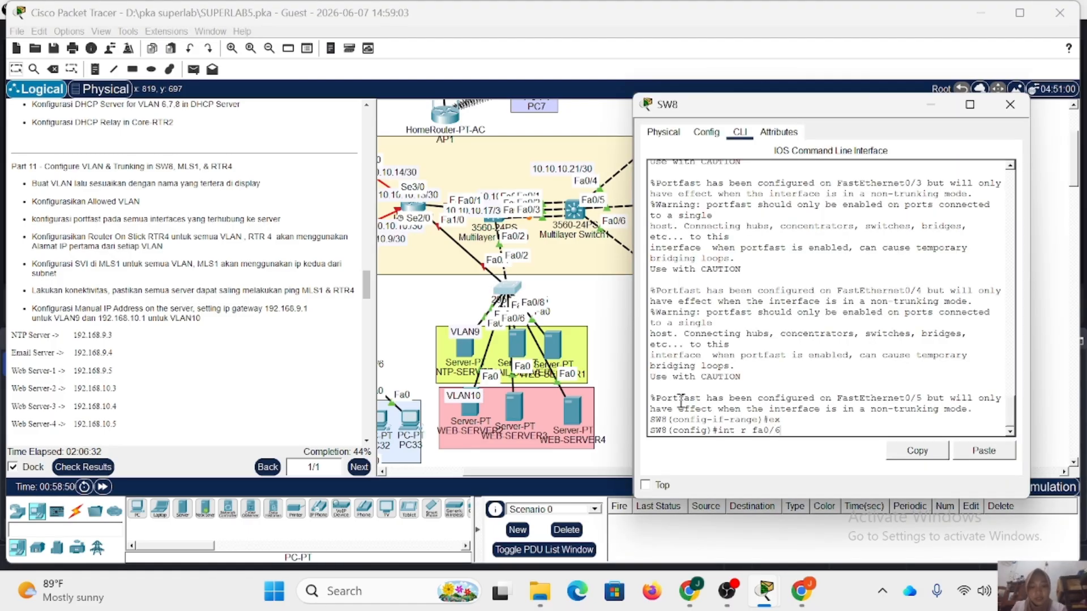
type("-8")
key("Return")
type("sw m a")
key("Return")
type("s")
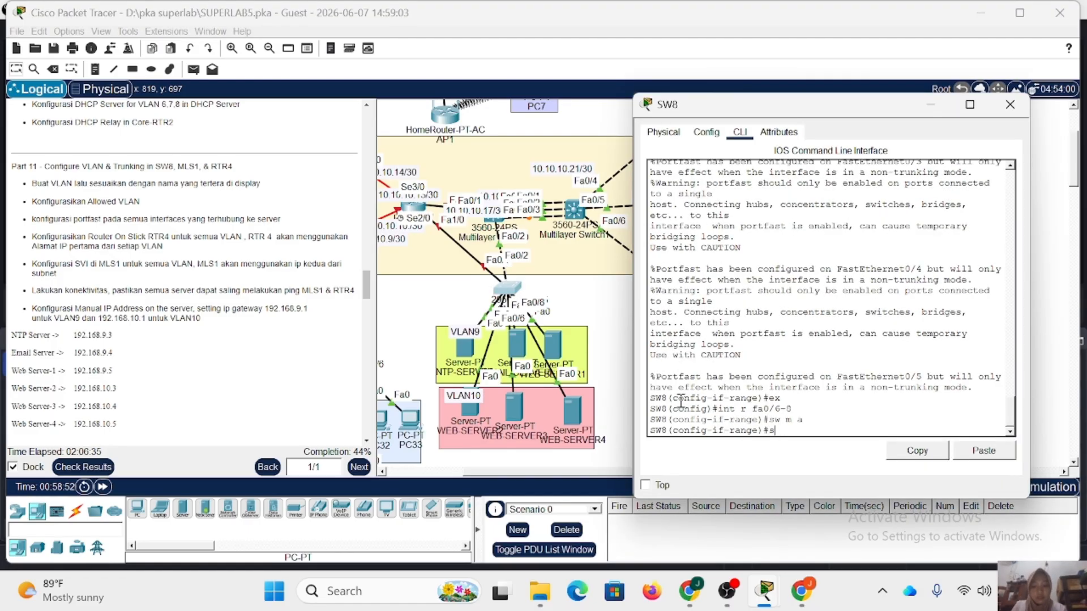
type("w a vl 10")
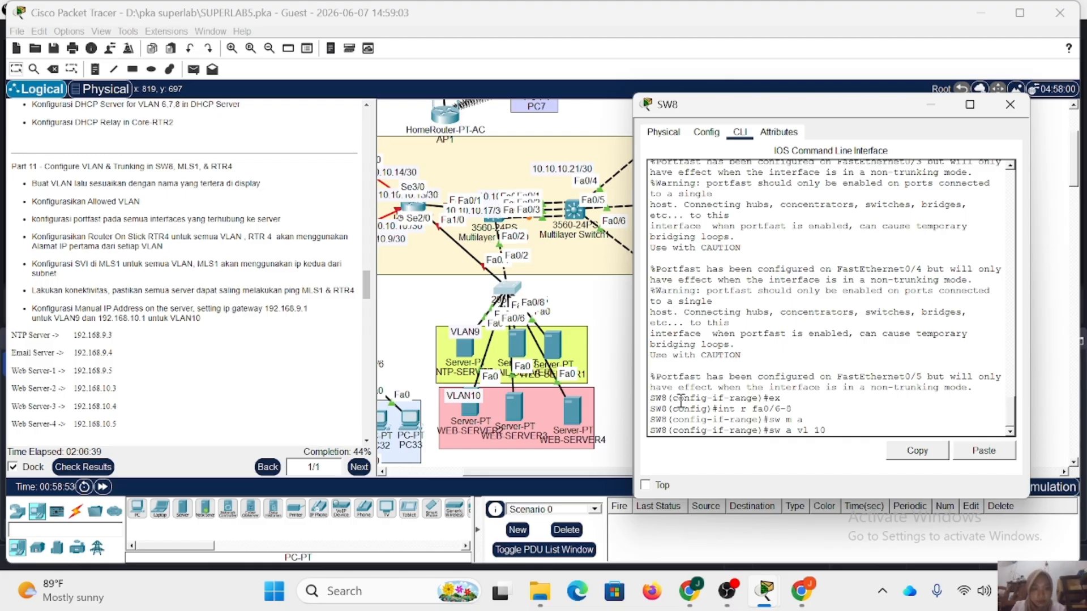
key("Return")
type("spa po")
key("Return")
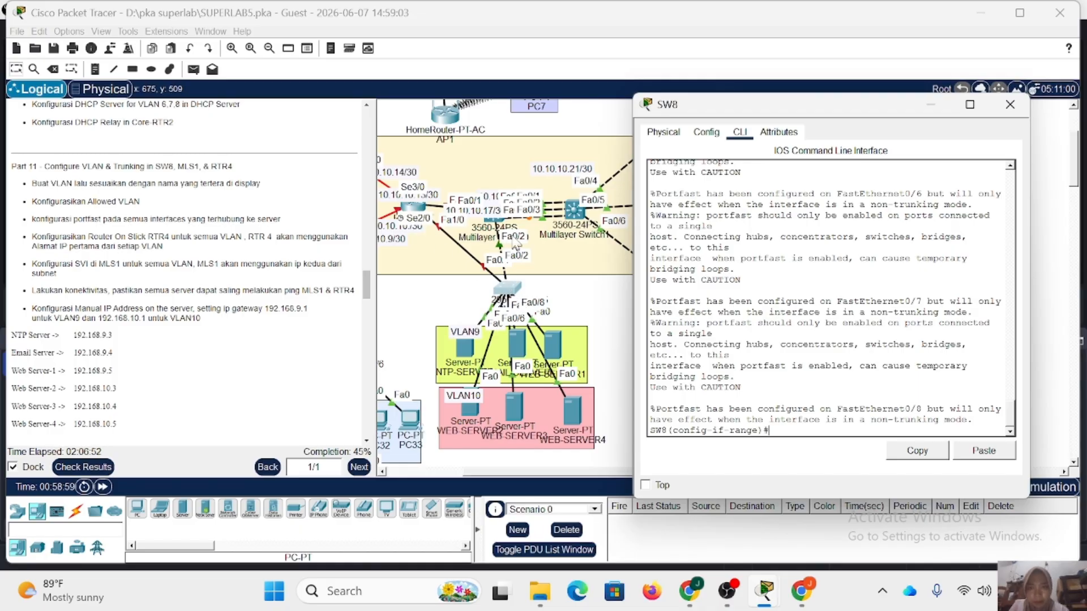
Shift SW8 slightly in the topology to check its uplink ports, and set Fa0/1-2 to trunk mode.
mouse_move(504, 287)
left_mouse_down()
mouse_move(477, 300)
mouse_move(494, 283)
left_mouse_up()
left_click(495, 284)
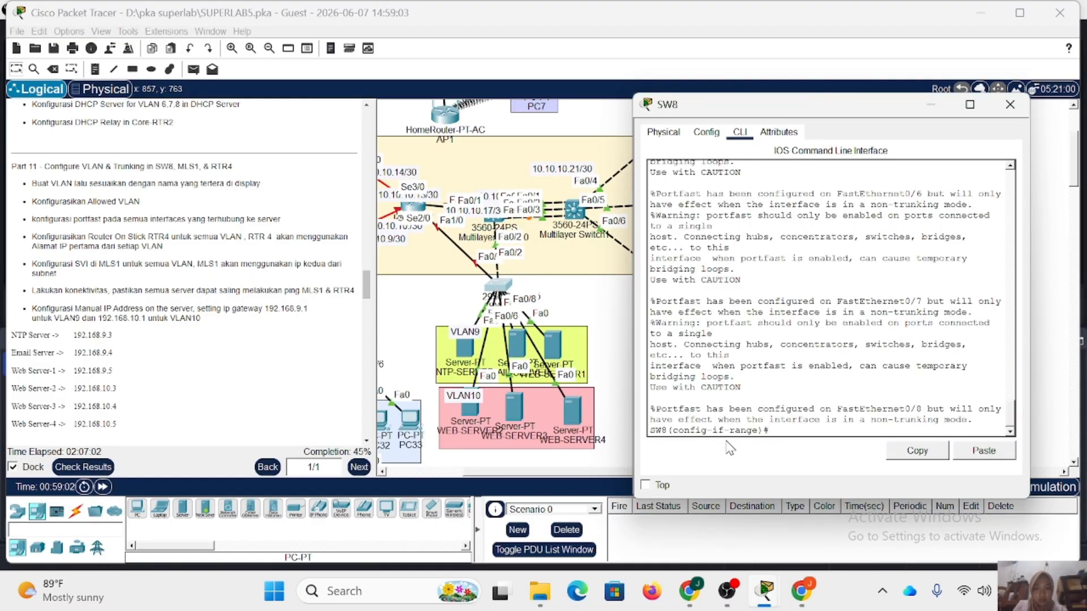
type("ex")
key("Return")
type("int r fa")
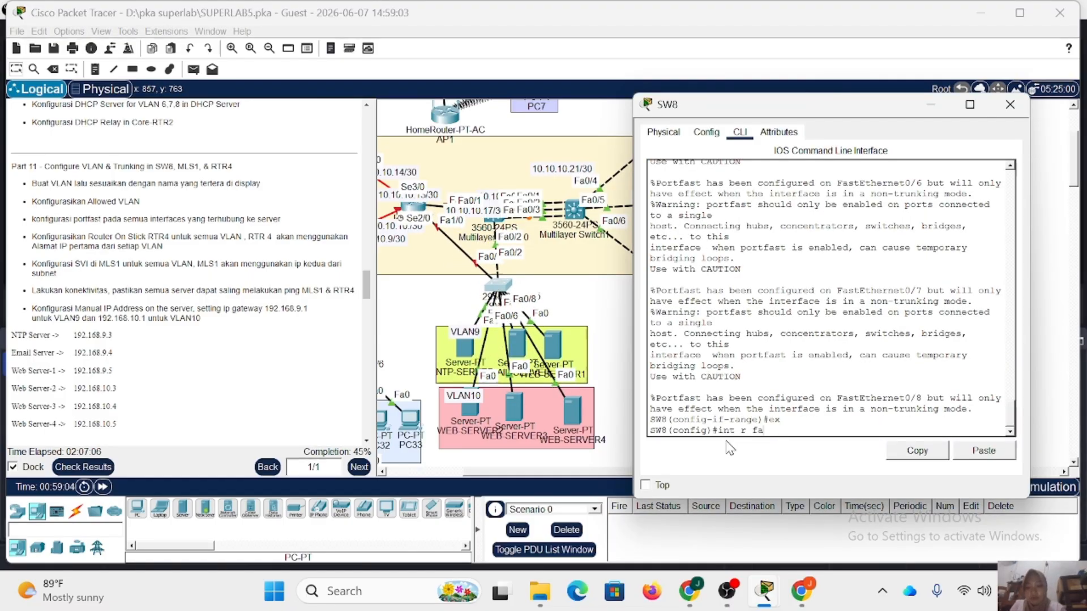
type("0/1-2")
key("Return")
type("sw")
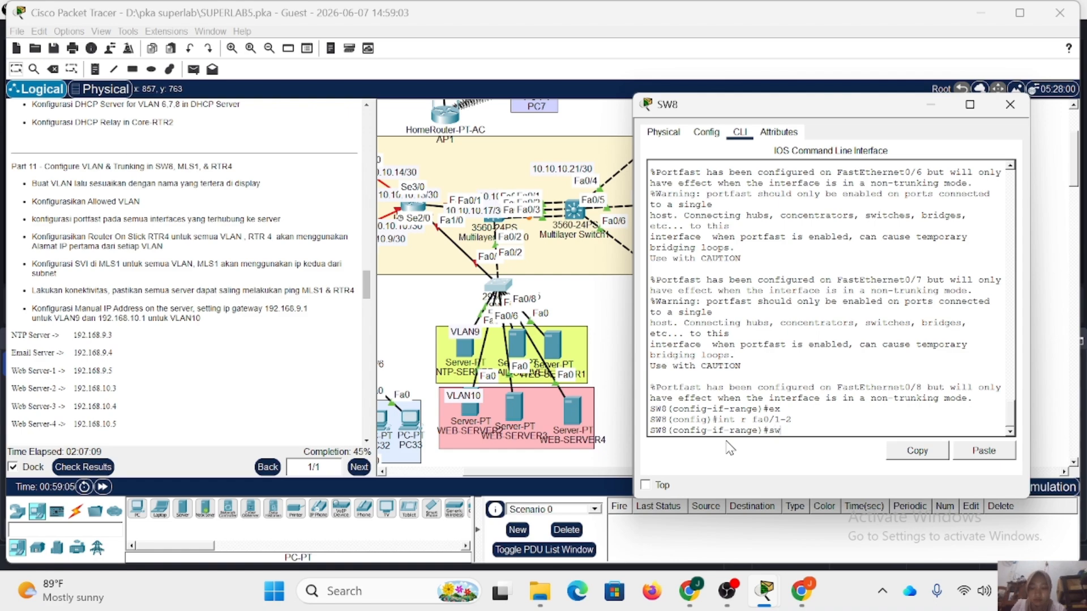
type(" m t")
key("Return")
Limit the allowed VLANs on SW8's Fa0/1-2 trunks to 9-10.
type("sw ")
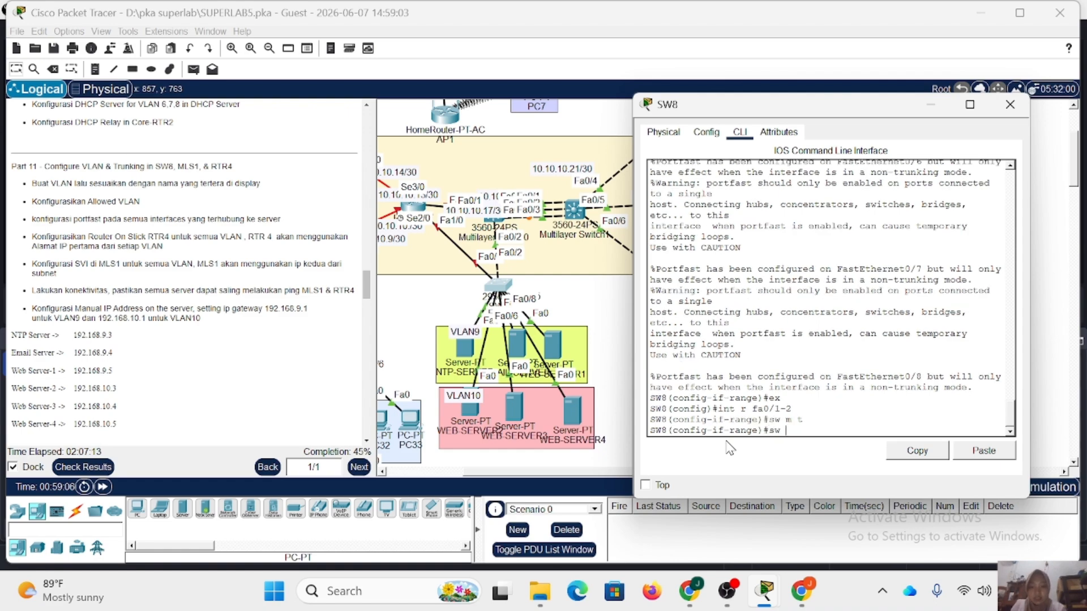
type("t all vl 9-")
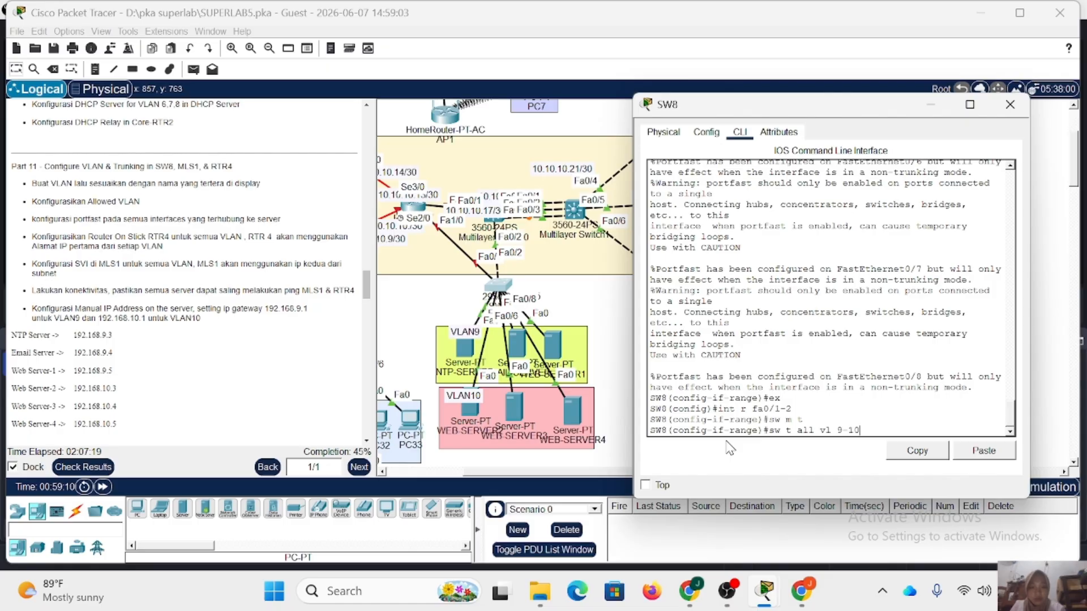
type("10")
key("Return")
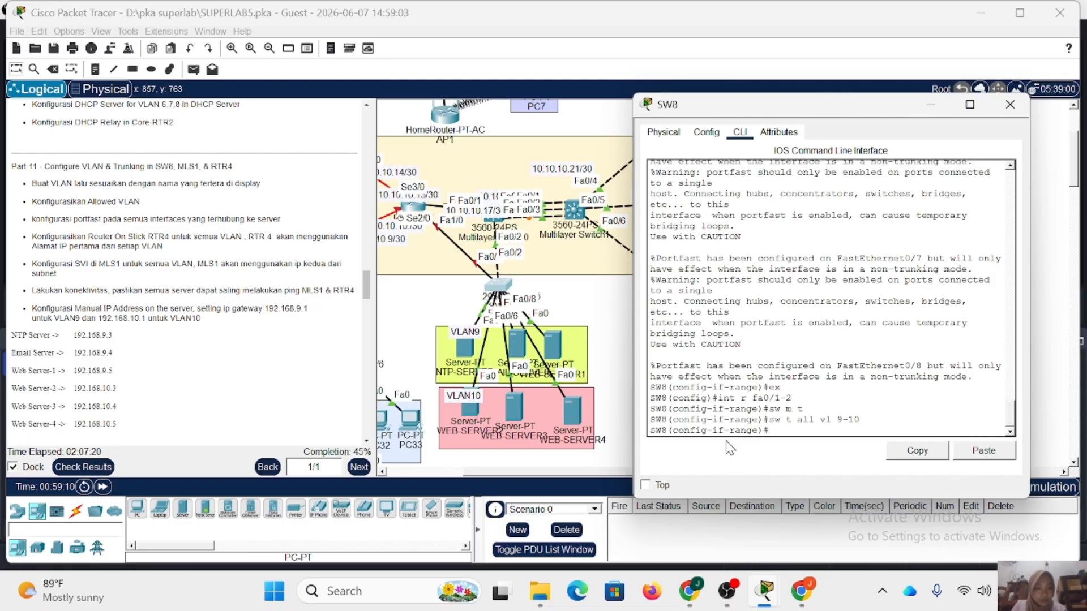
Close SW8, open RTR4's command line, enter the enable password and go into global configuration mode.
left_click(1010, 103)
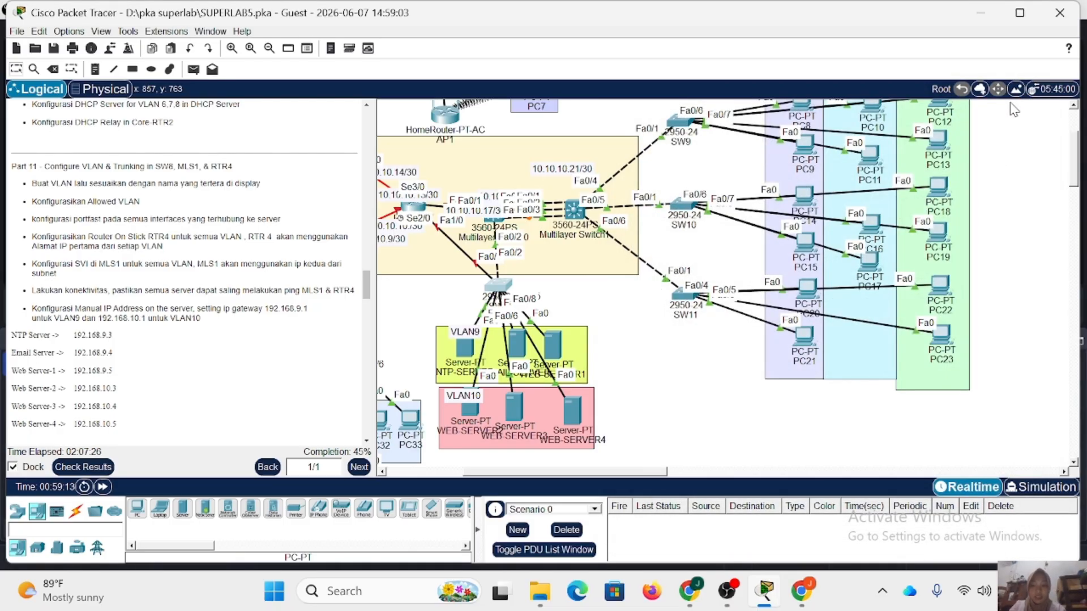
left_click(416, 216)
type("e")
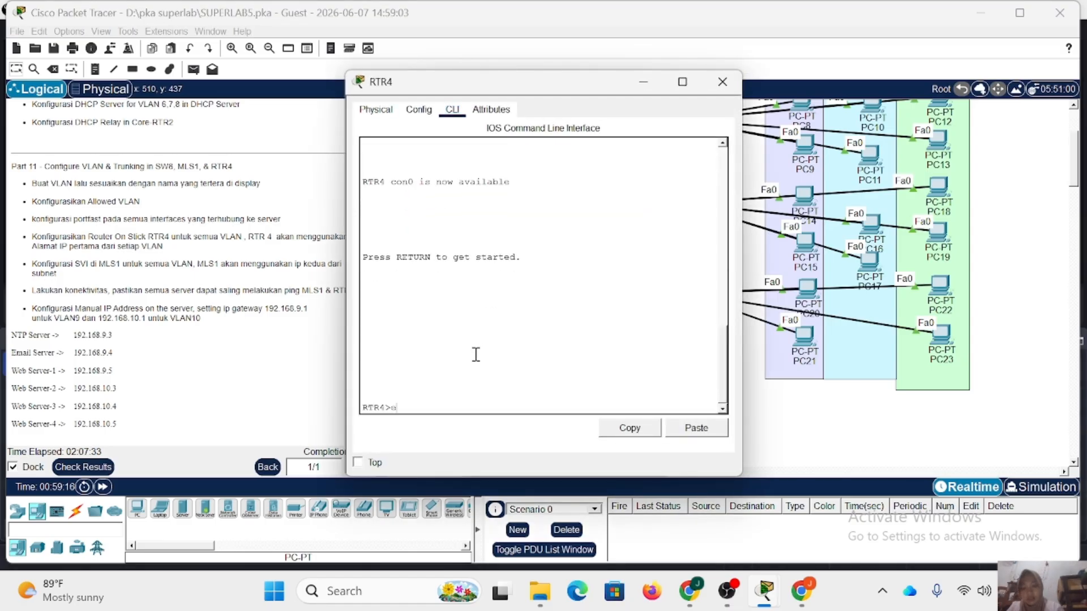
type("n")
key("Return")
key("Return")
type("con")
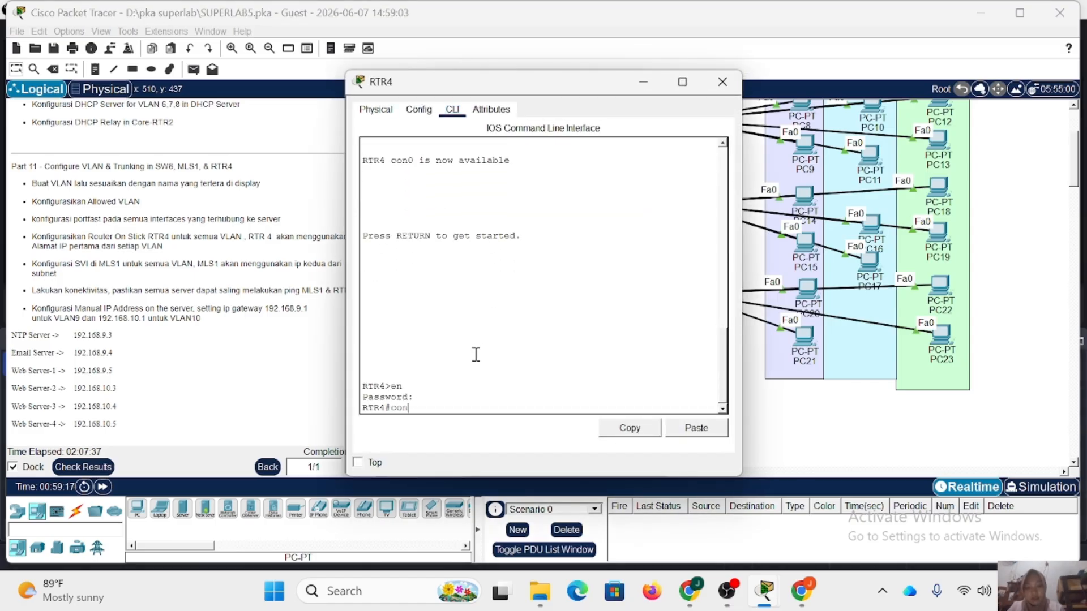
type("f t")
key("Return")
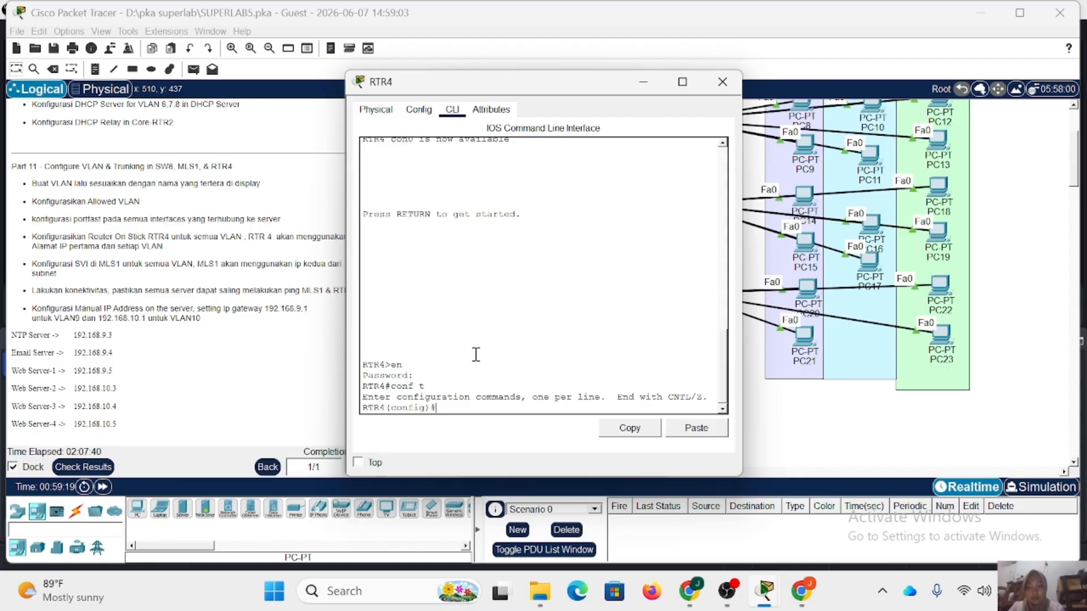
Bring up interface Fa1/0 on RTR4 with no shutdown, keeping the topology visible beside the CLI.
type("int")
left_click_drag(470, 93, 693, 89)
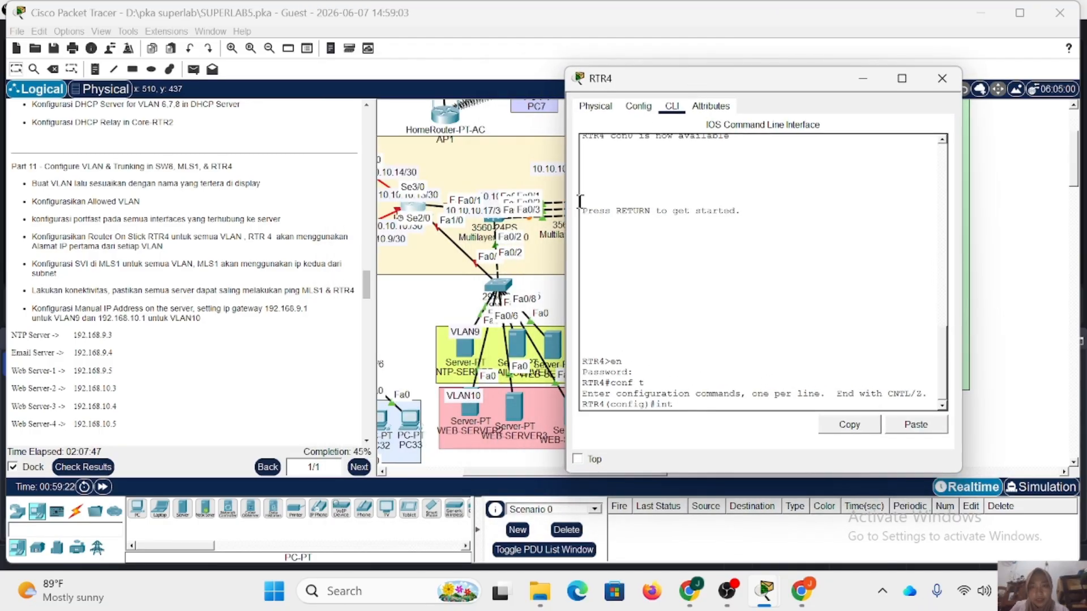
type("1/0")
key("Return")
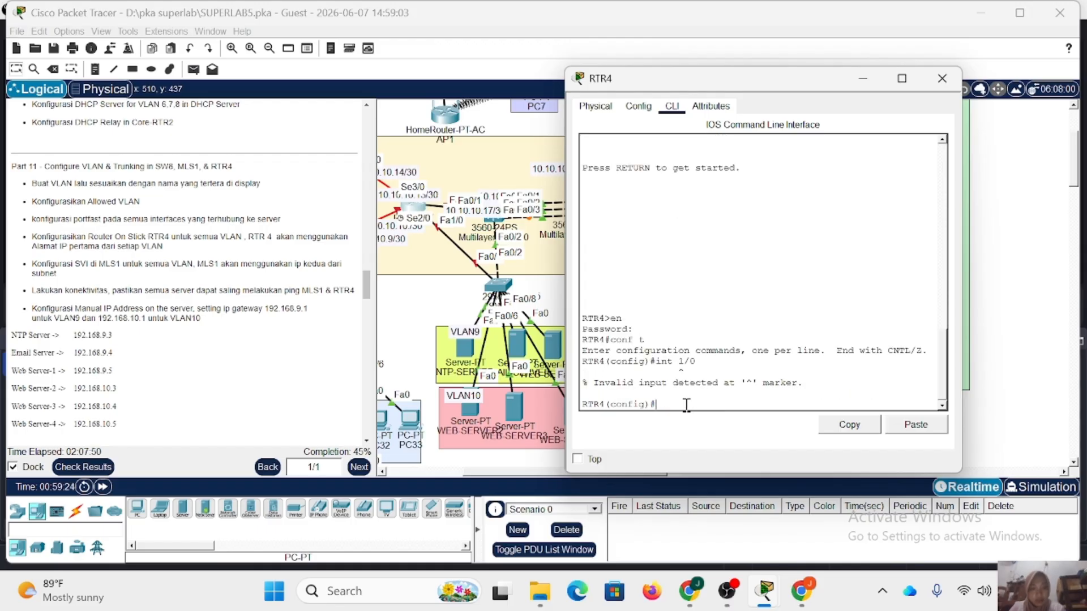
key("Up")
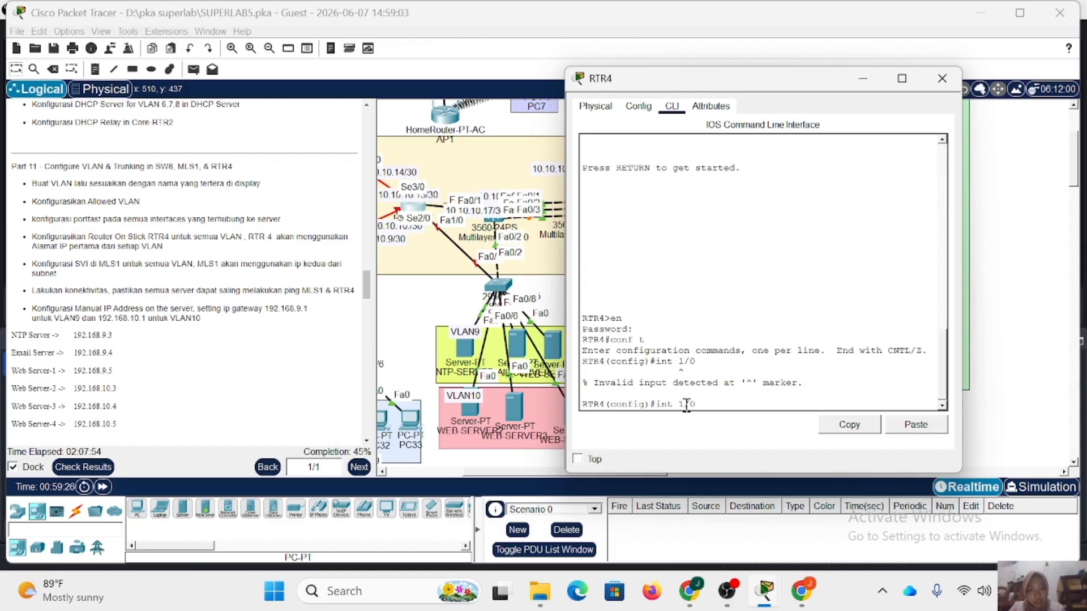
key("Left")
key("Left")
key("Left")
type("fa")
key("Return")
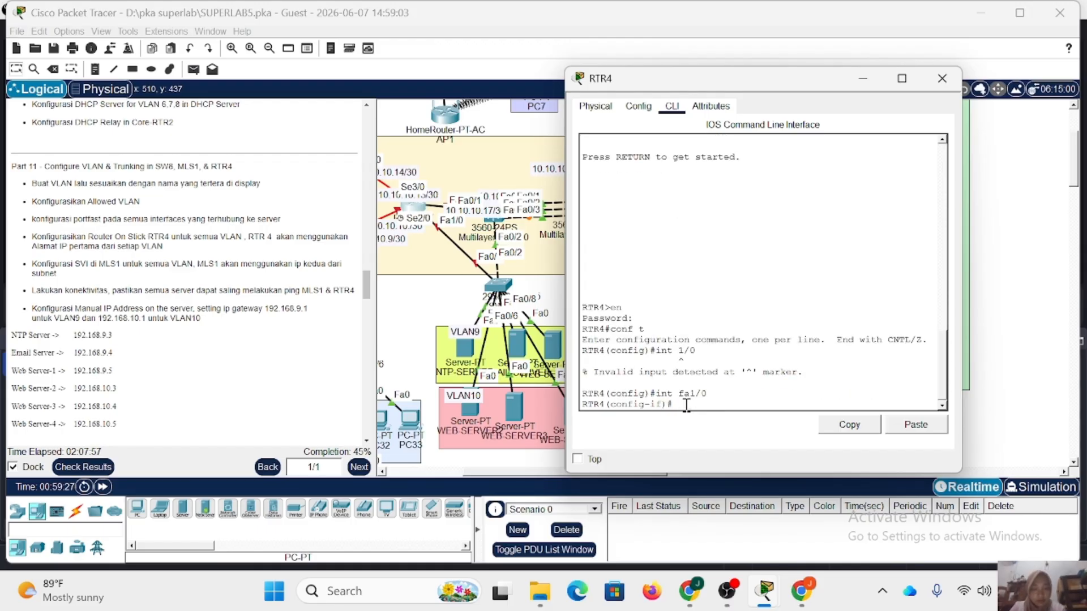
type("no sh")
key("Return")
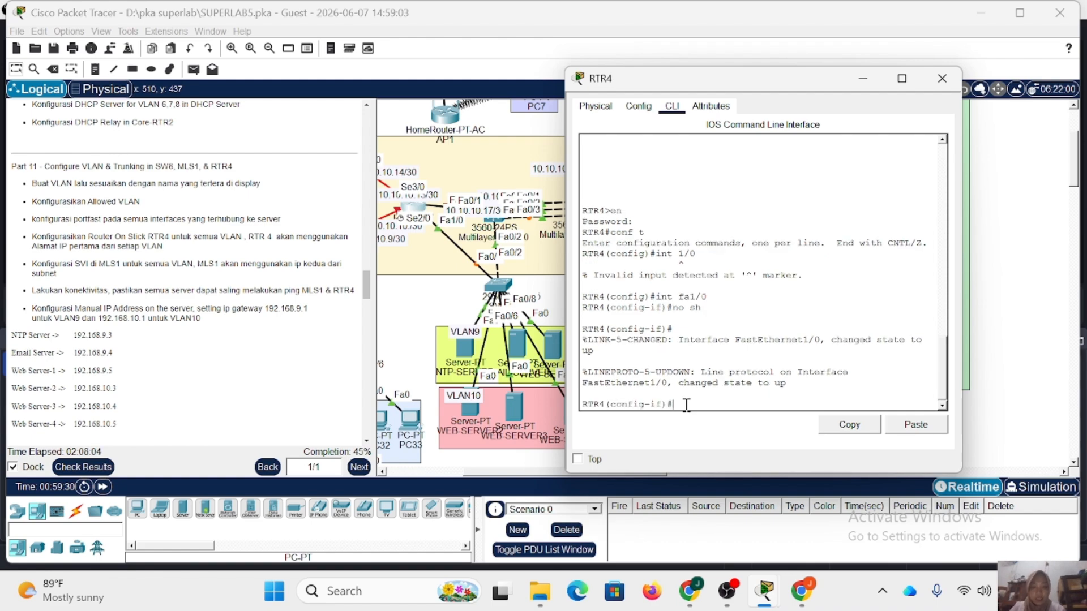
Create subinterface Fa1/0.9 on RTR4 with dot1Q encapsulation for VLAN 9.
type("ex")
key("Return")
key("Up")
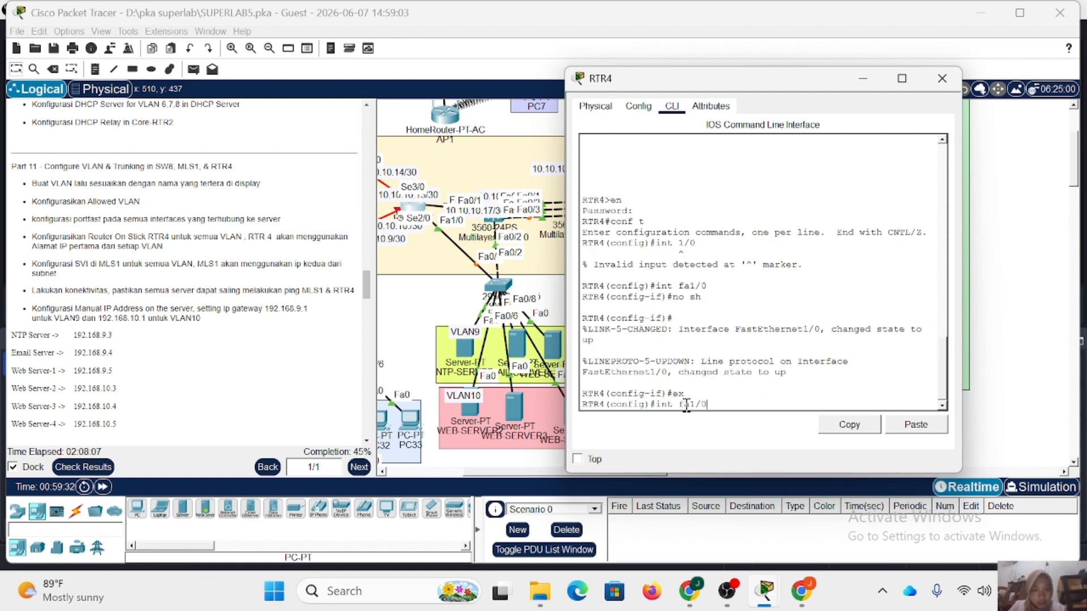
type(".9")
key("Return")
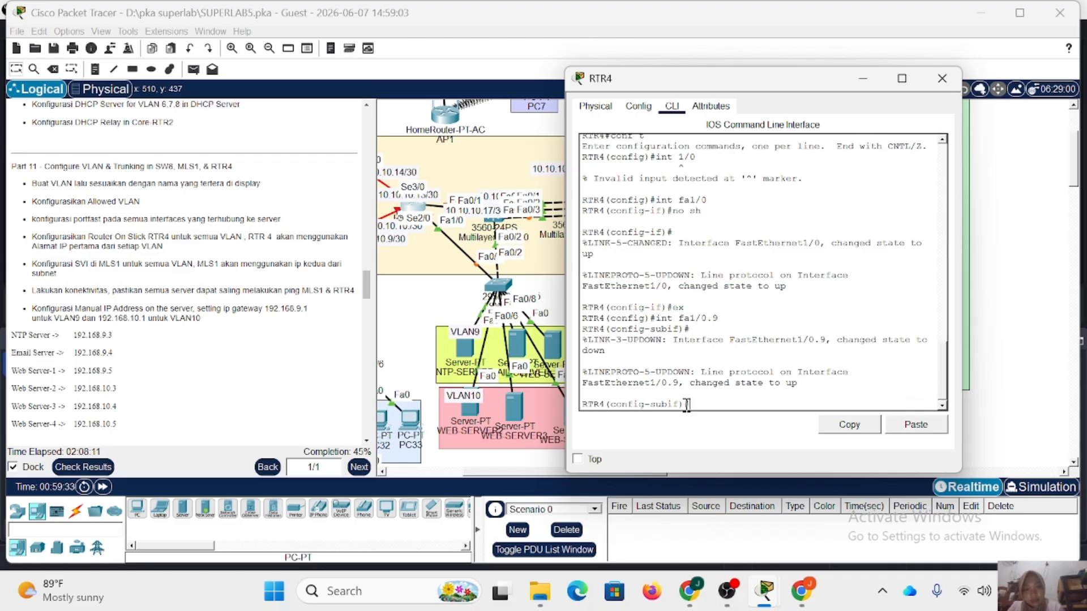
type("enc do 9")
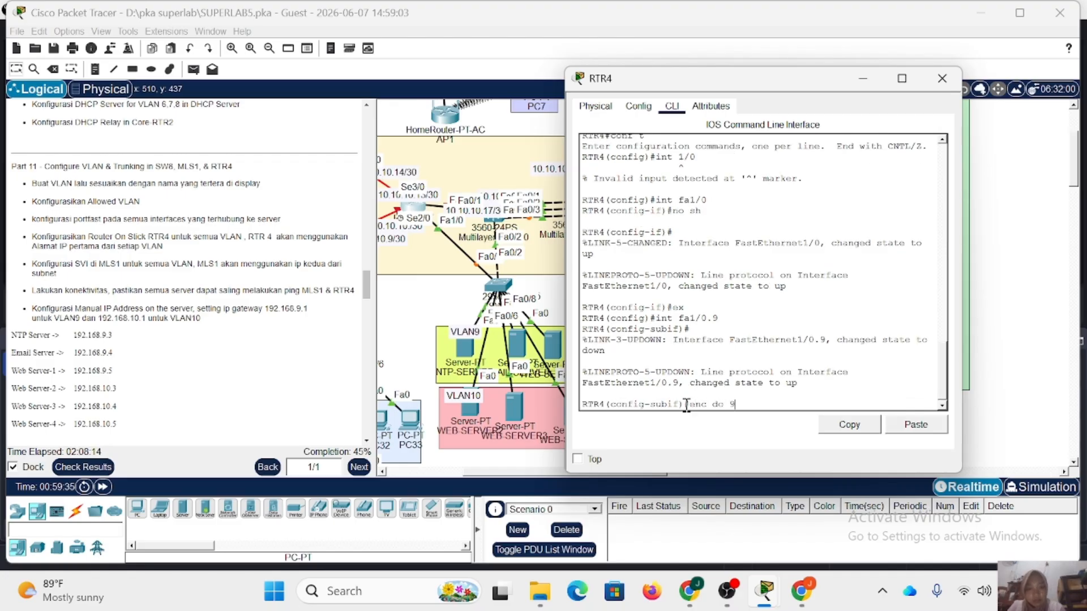
key("Return")
Assign IP address 192.168.9.1 with mask 255.255.255.0 to RTR4's Fa1/0.9 subinterface.
type("ip add 1")
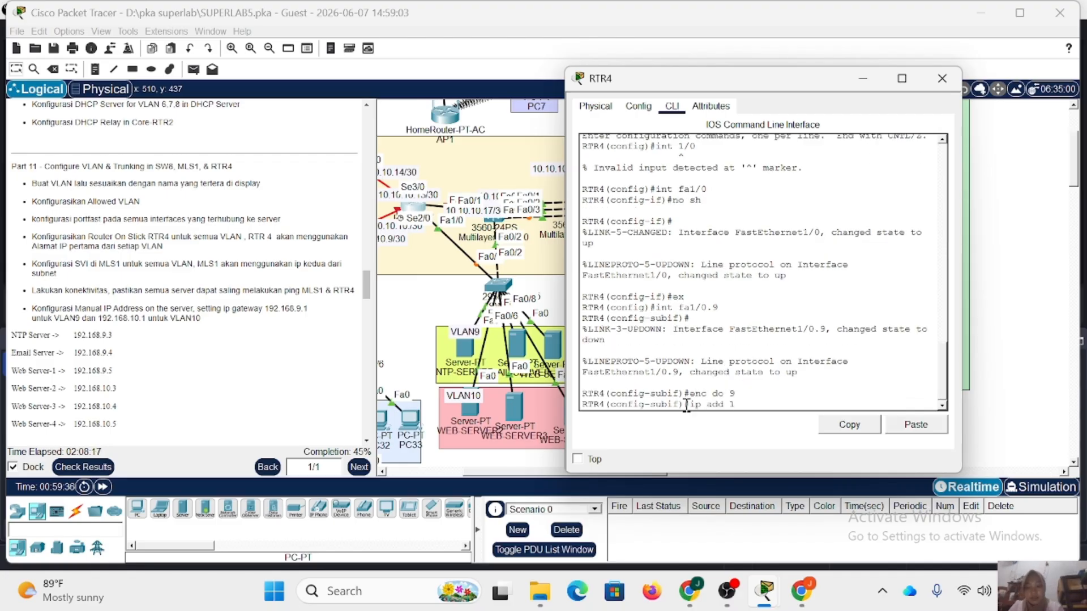
type("92.168.9")
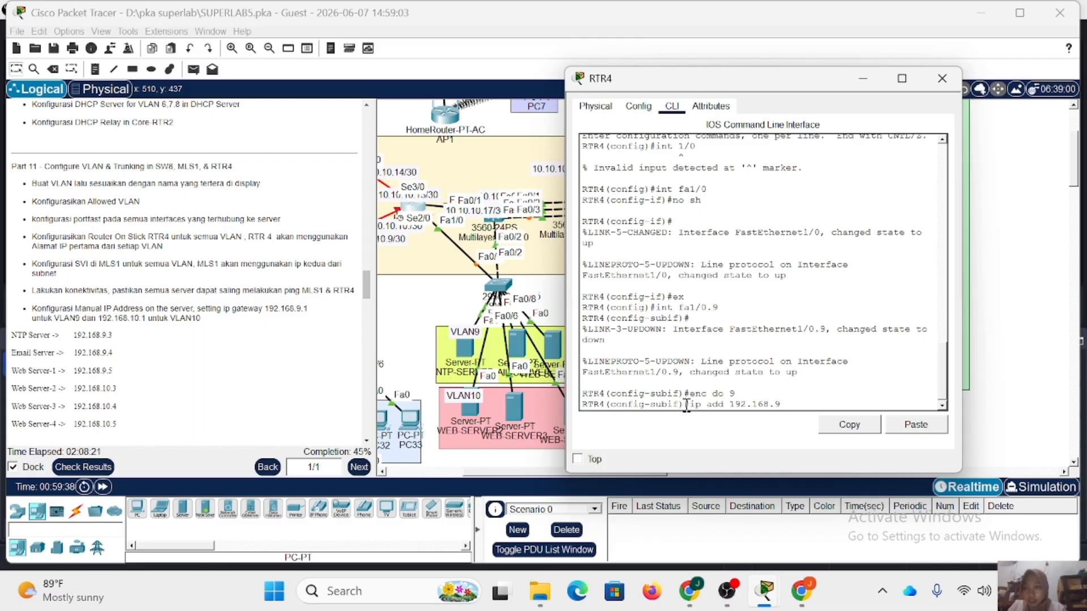
type(".")
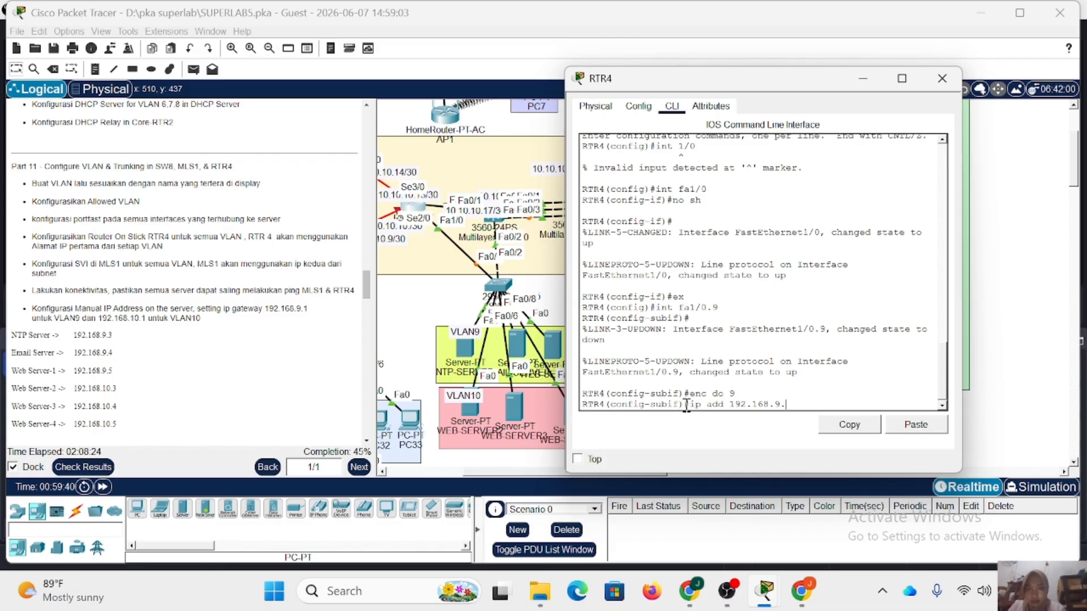
type("1 255.255")
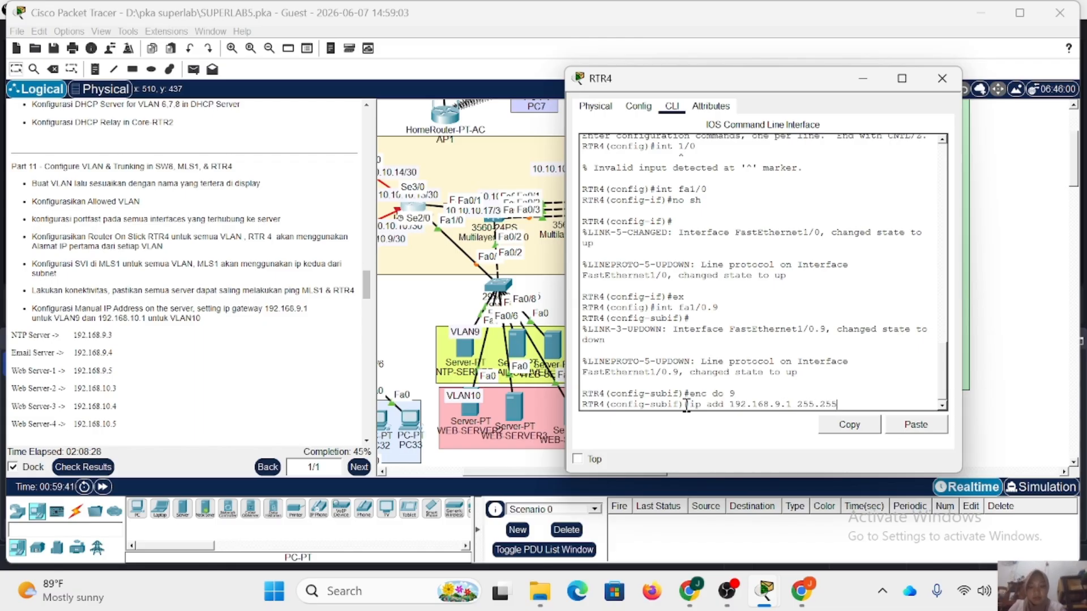
type(".255.0")
key("Return")
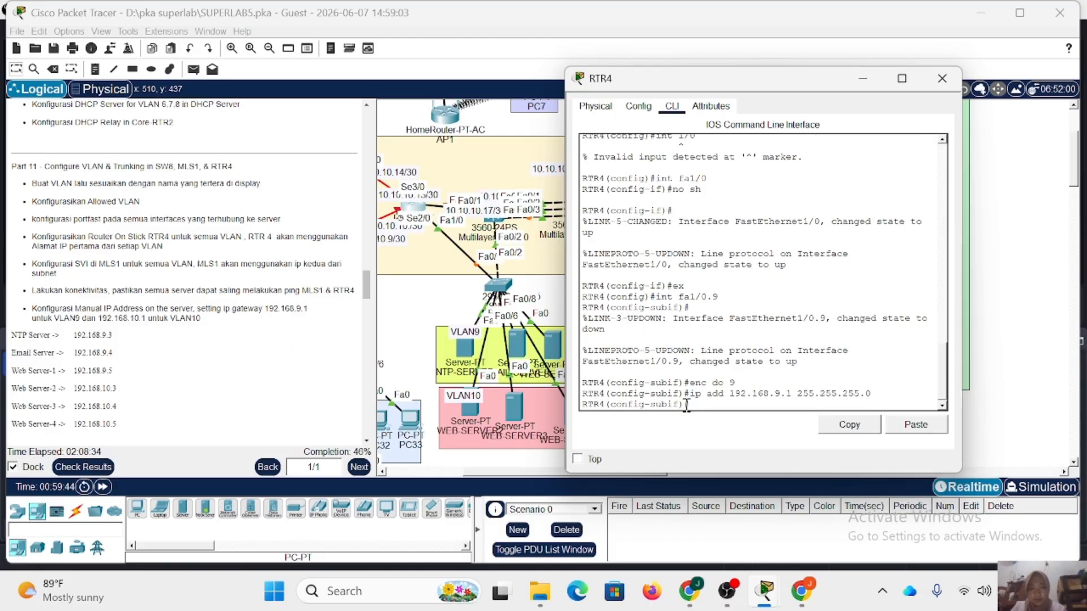
Leave the VLAN 9 subinterface and create Fa1/0.10 on RTR4 with dot1Q encapsulation for VLAN 10.
type("ex")
key("Return")
type("enc do 9")
key("Up")
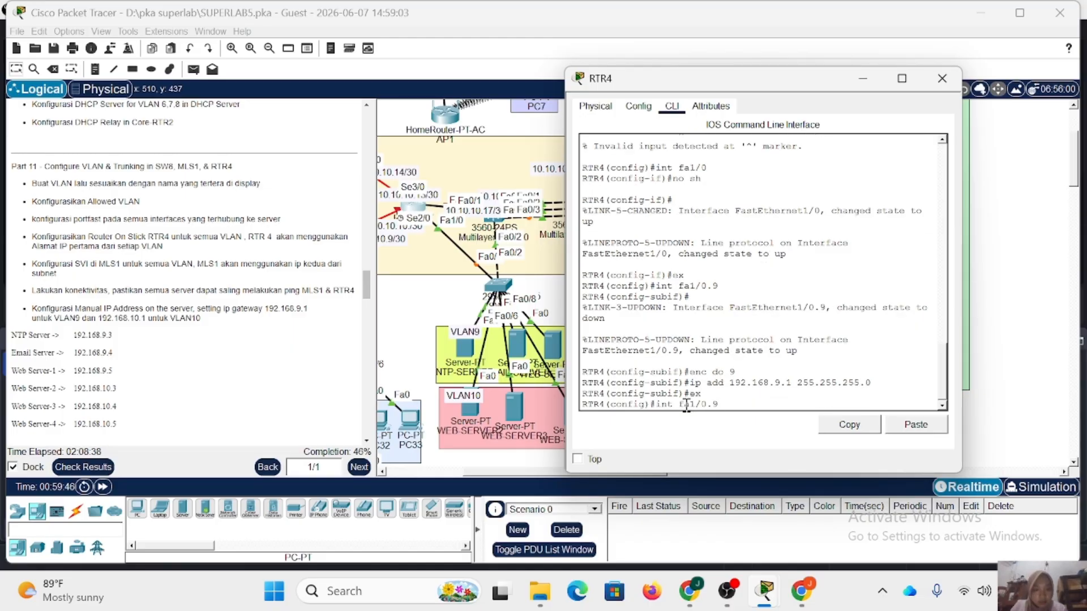
key("BackSpace")
type("10")
key("Return")
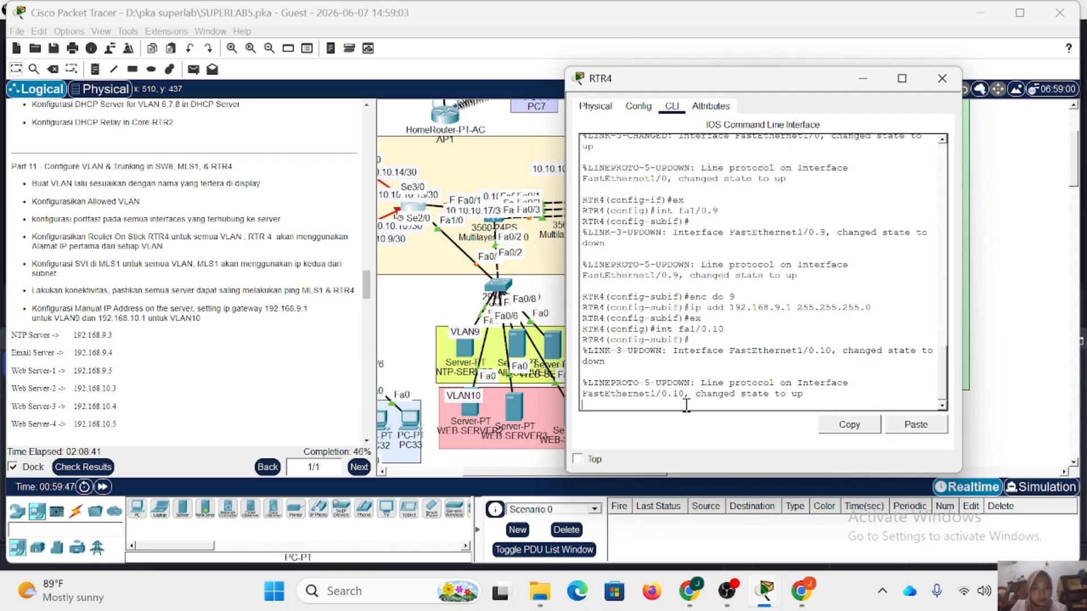
key("Return")
type("enc")
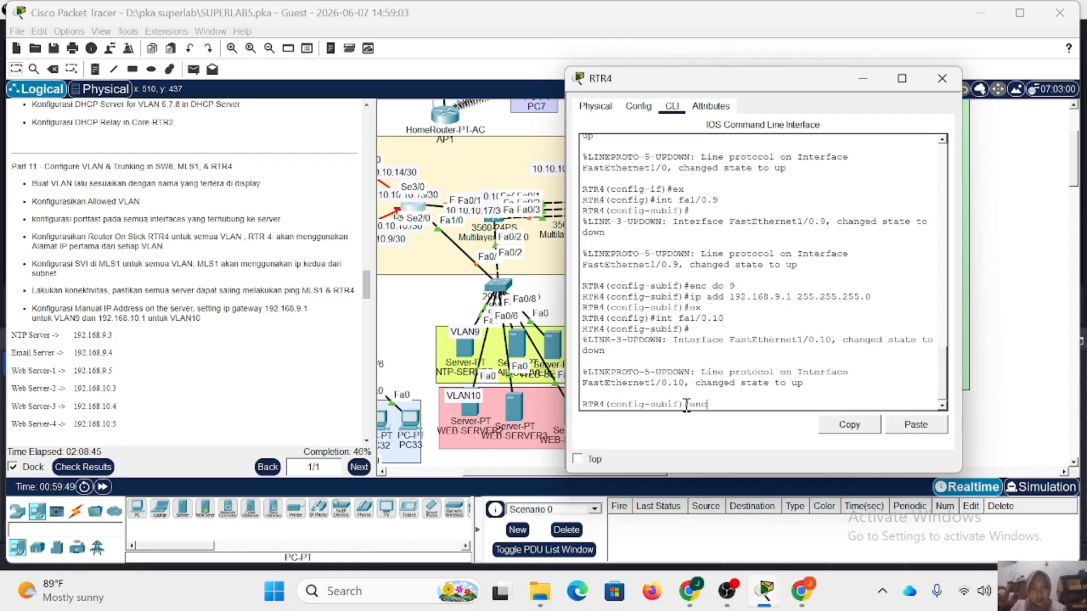
type(" do 10")
key("Return")
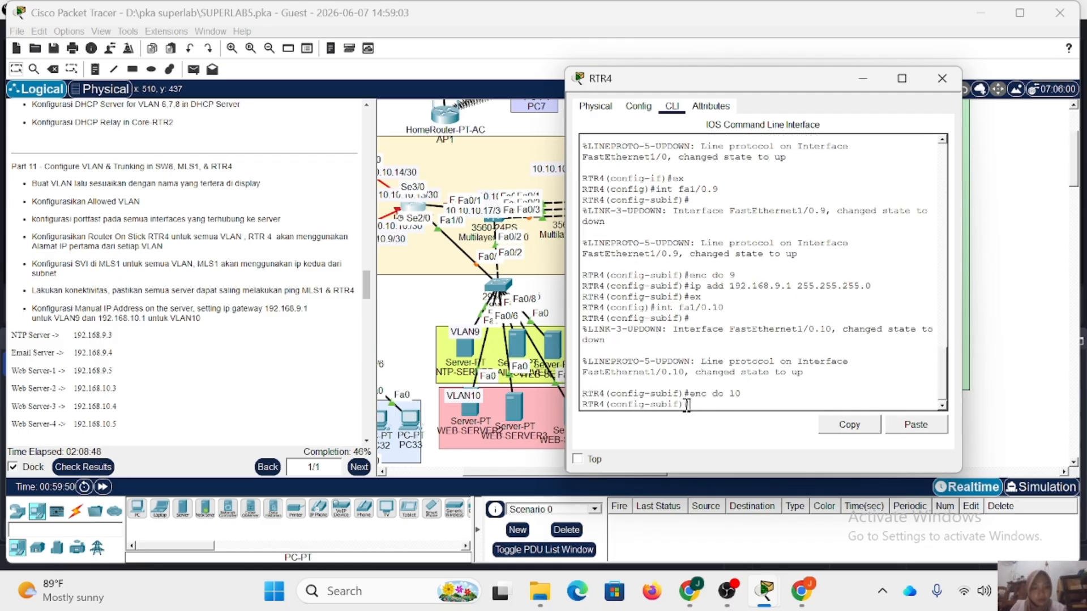
Assign IP address 192.168.10.1 with mask 255.255.255.0 to RTR4's Fa1/0.10 and close the router window.
type("ex")
key("Up")
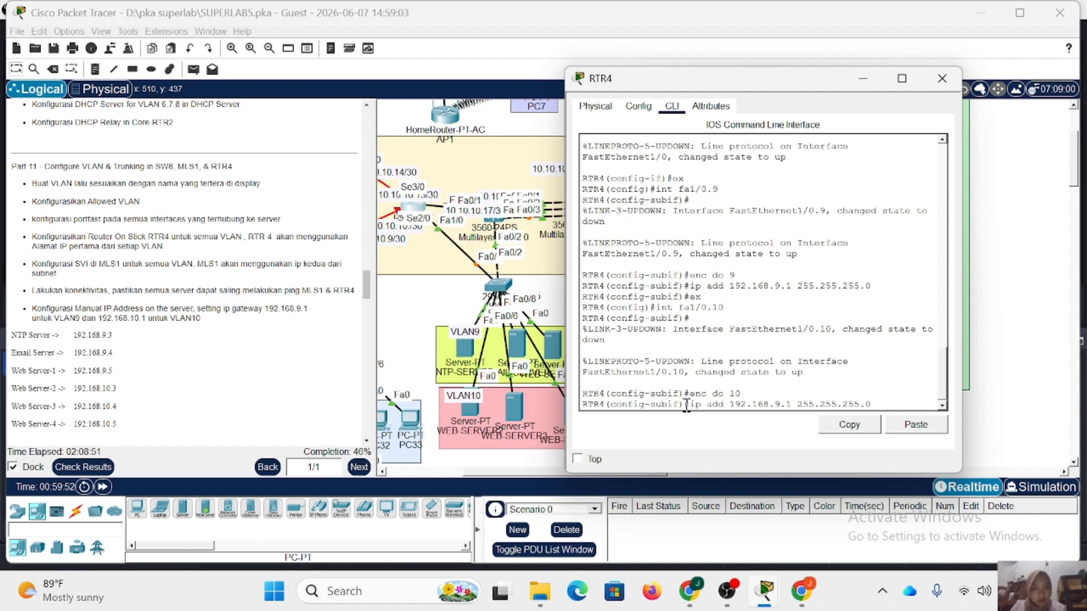
type("0")
key("Return")
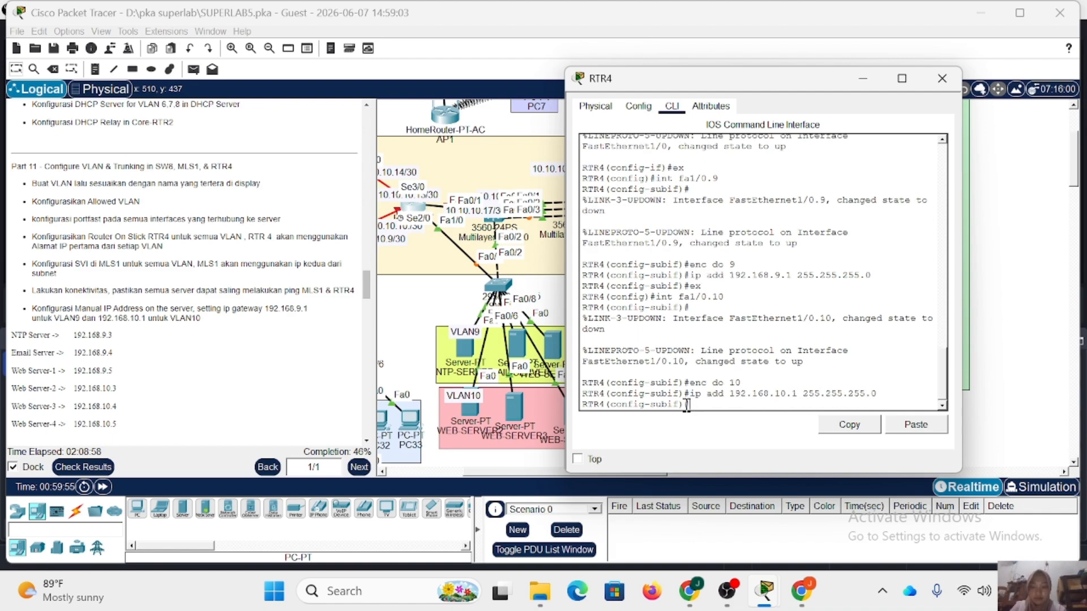
left_click(942, 78)
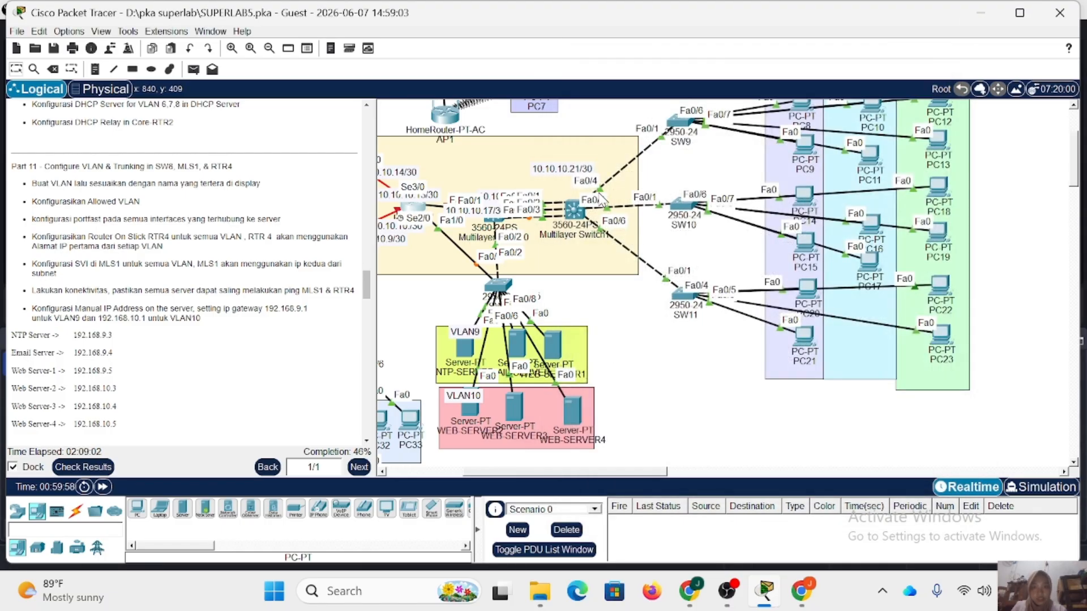
Open the MLS1 command line, enter the enable password and go into global configuration mode.
left_click(500, 225)
key("Return")
type("e")
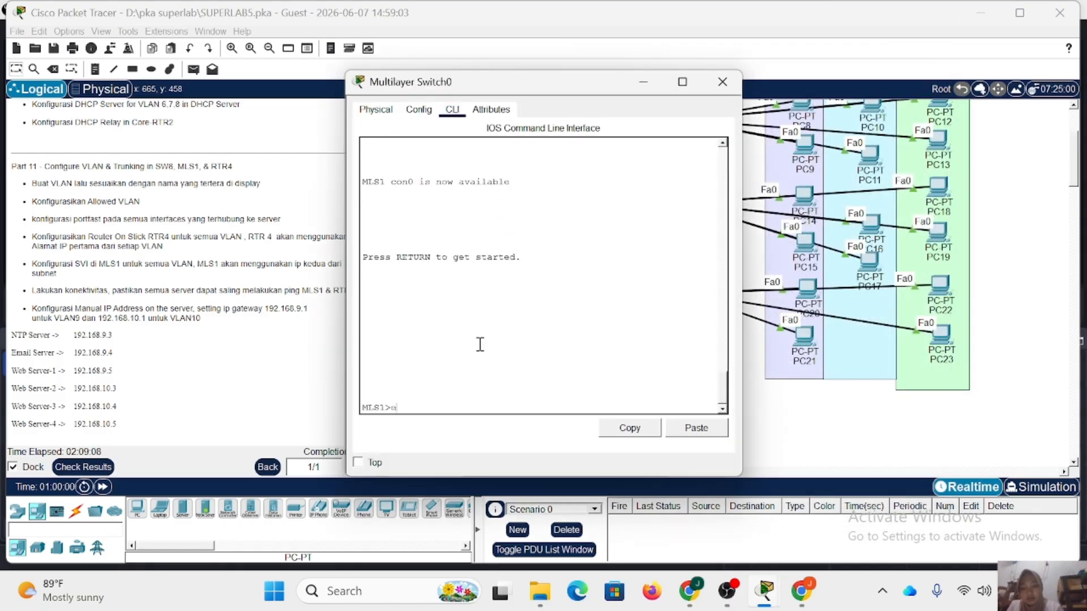
type("n")
key("Return")
key("Return")
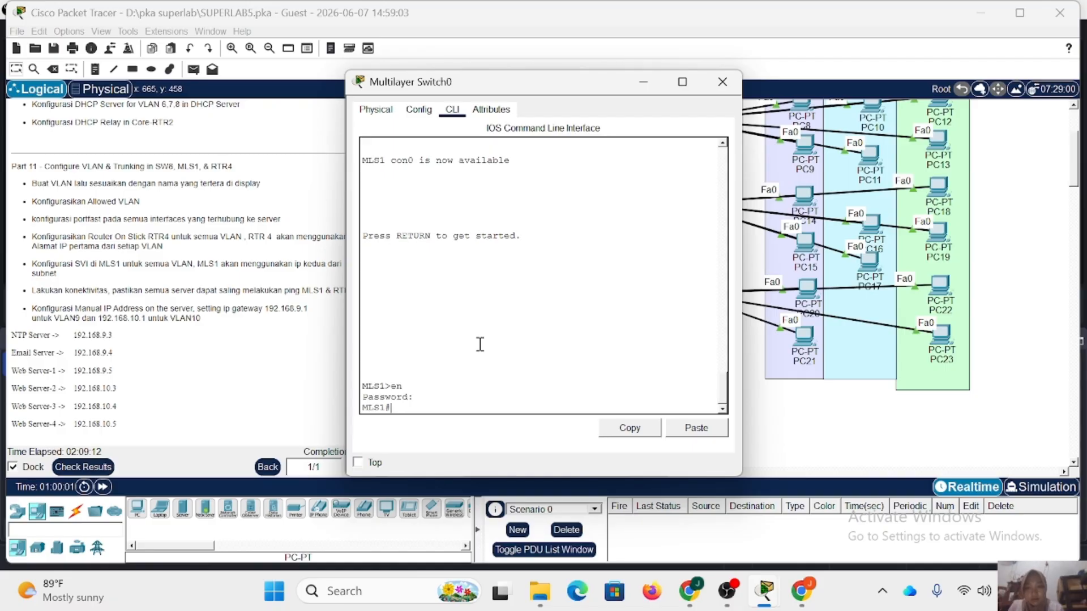
type("conf t")
key("Return")
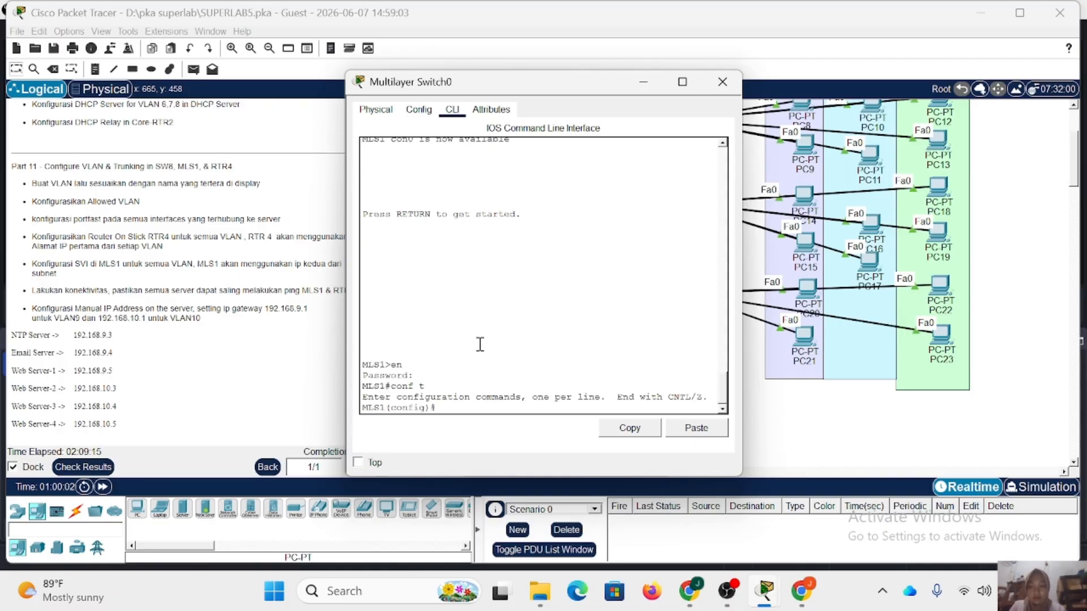
Set the trunk encapsulation of MLS1's Fa0/2 link to SW8 to dot1Q, keeping the topology visible.
type("int")
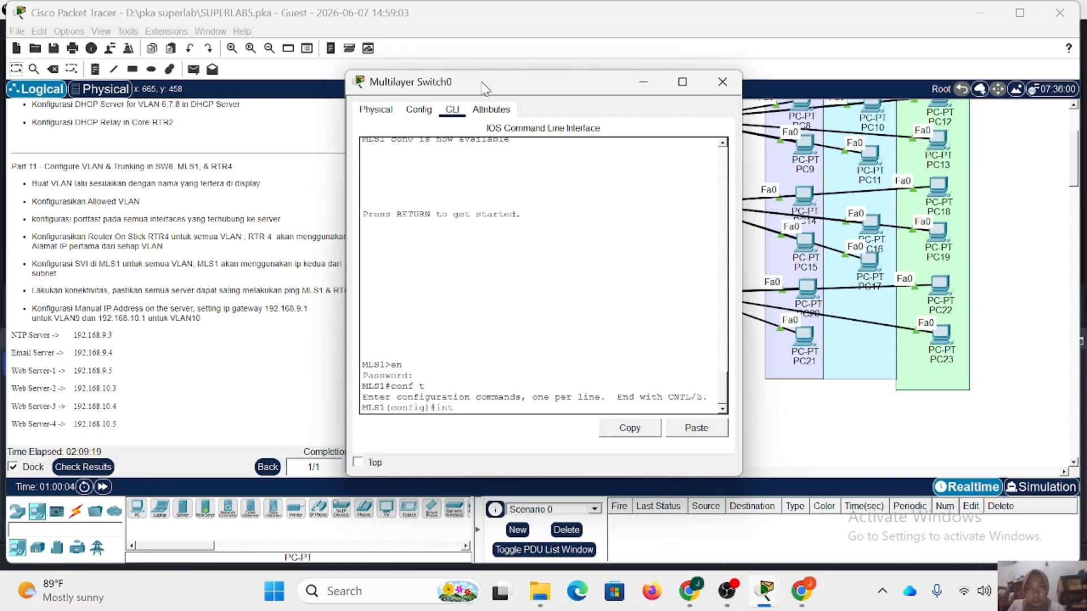
left_click_drag(493, 89, 749, 80)
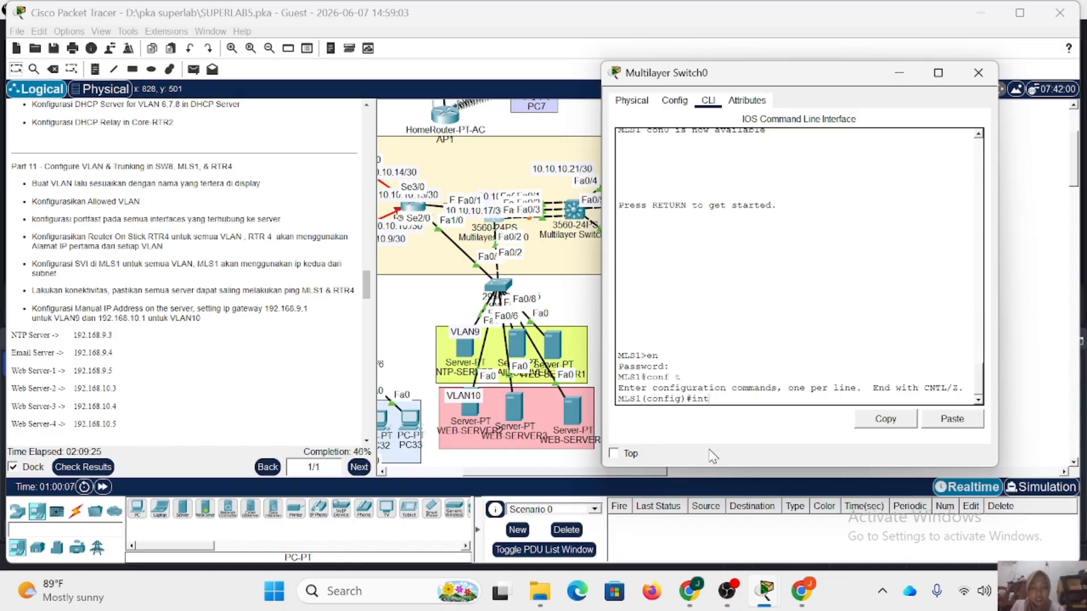
type("fa0/2")
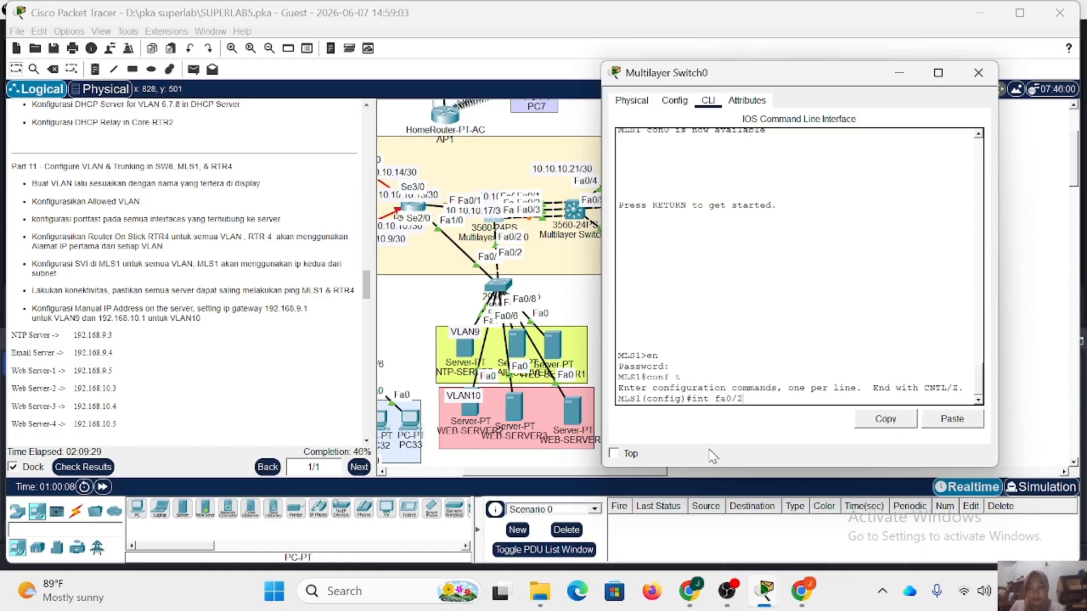
key("Return")
type("sw")
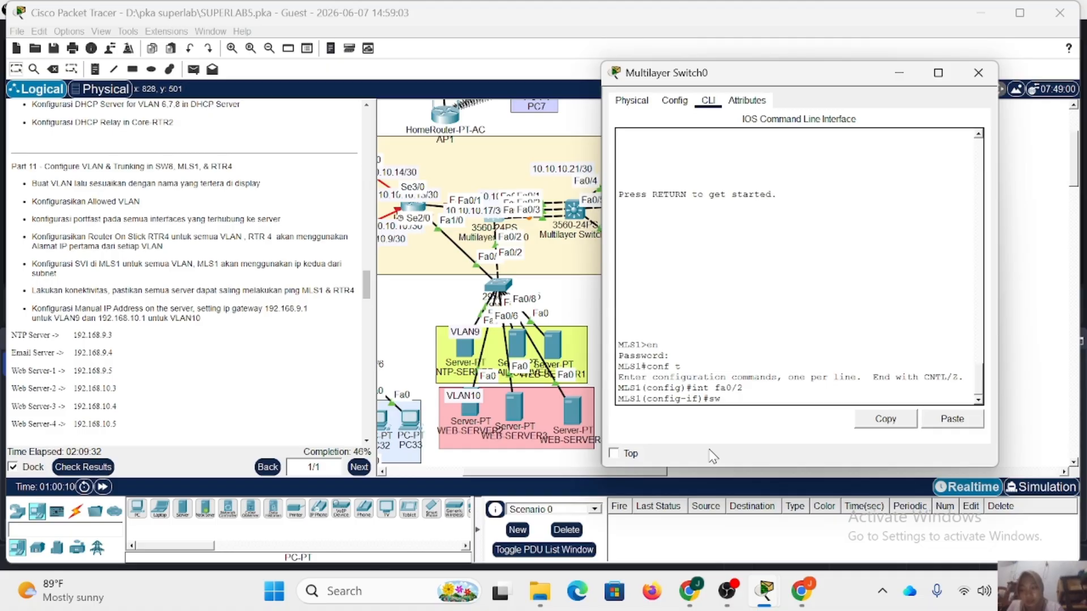
type(" t enc d")
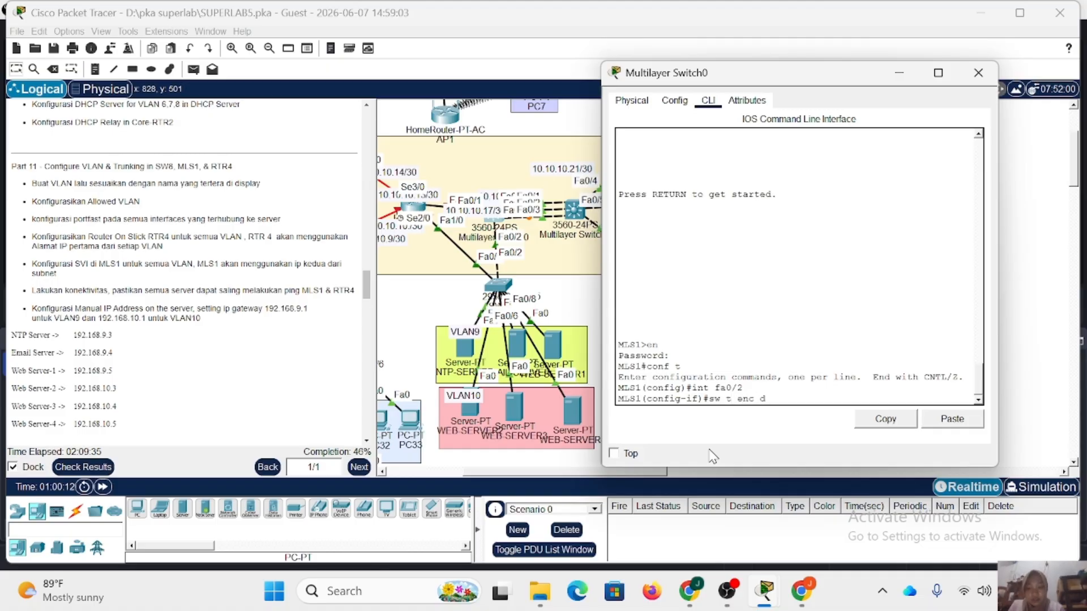
type("o")
key("Return")
Set MLS1's Fa0/2 interface to trunk mode, allow VLANs 9-10 on it, and leave the interface configuration.
type("sw")
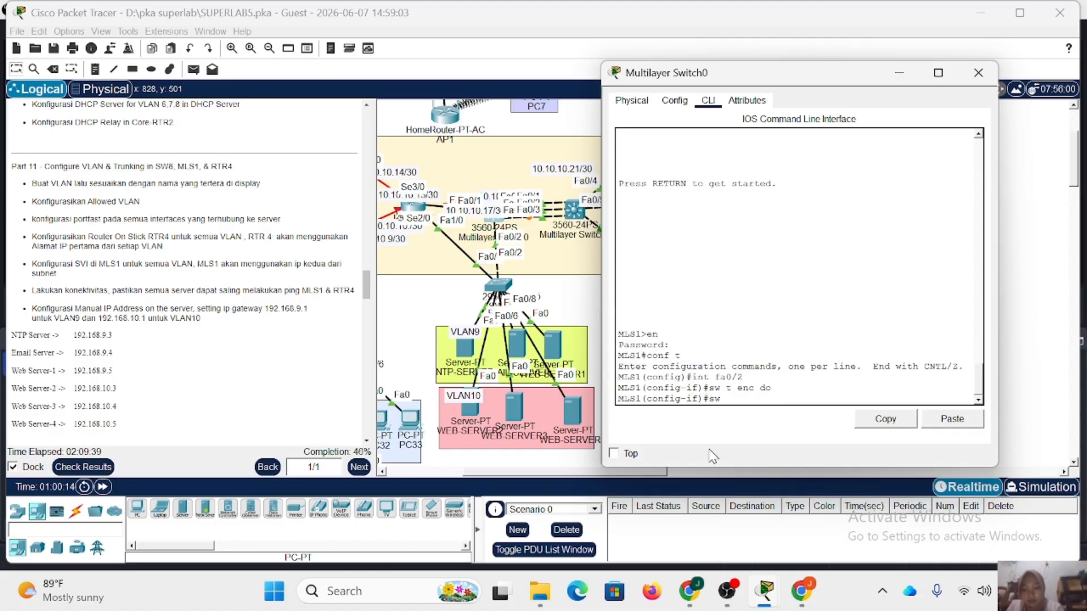
type(" m t")
key("Return")
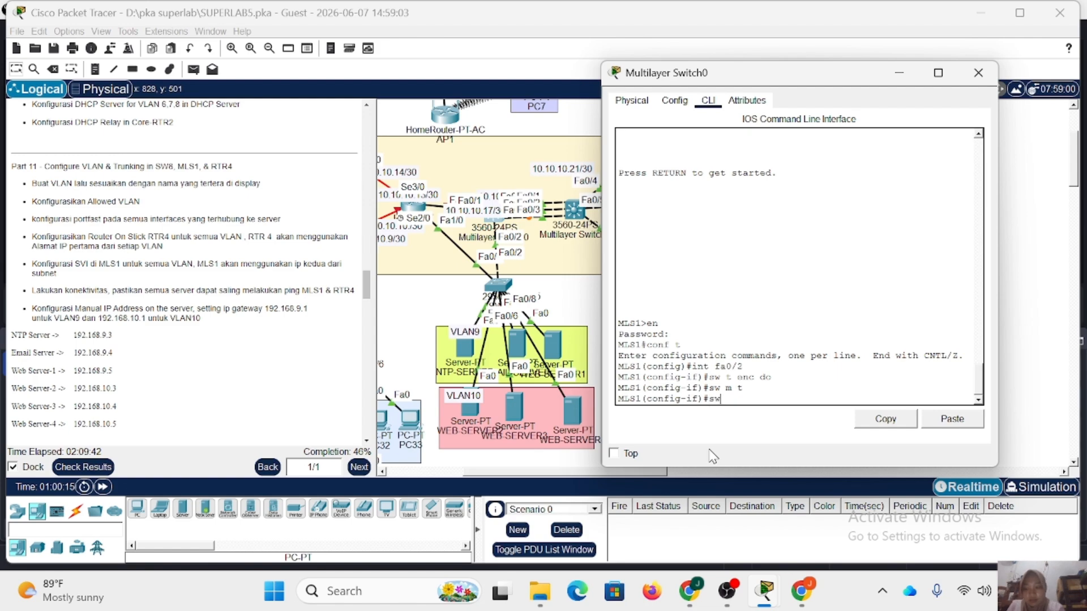
type("sw t all vl ")
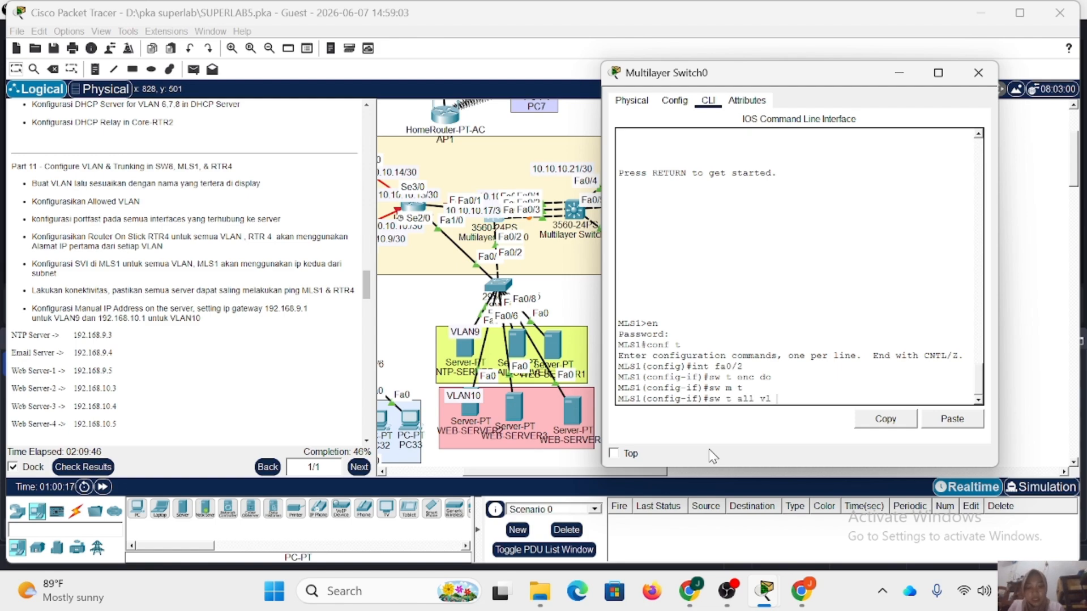
type("9-10")
key("Return")
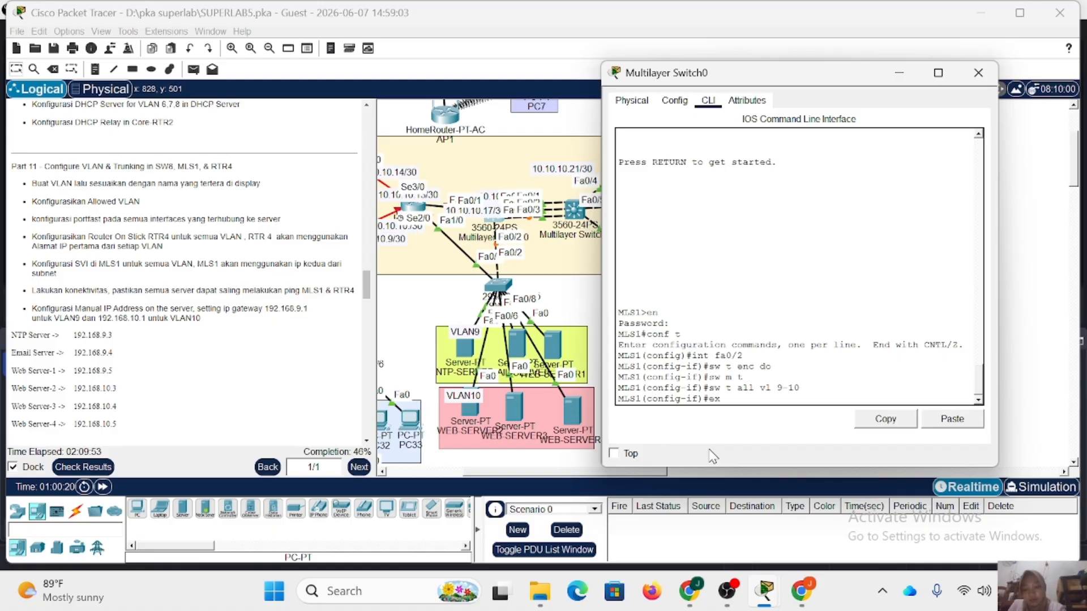
type("ex")
key("Return")
Create VLAN 9 on MLS1 and name it VLAN9.
type("vl 9")
key("Return")
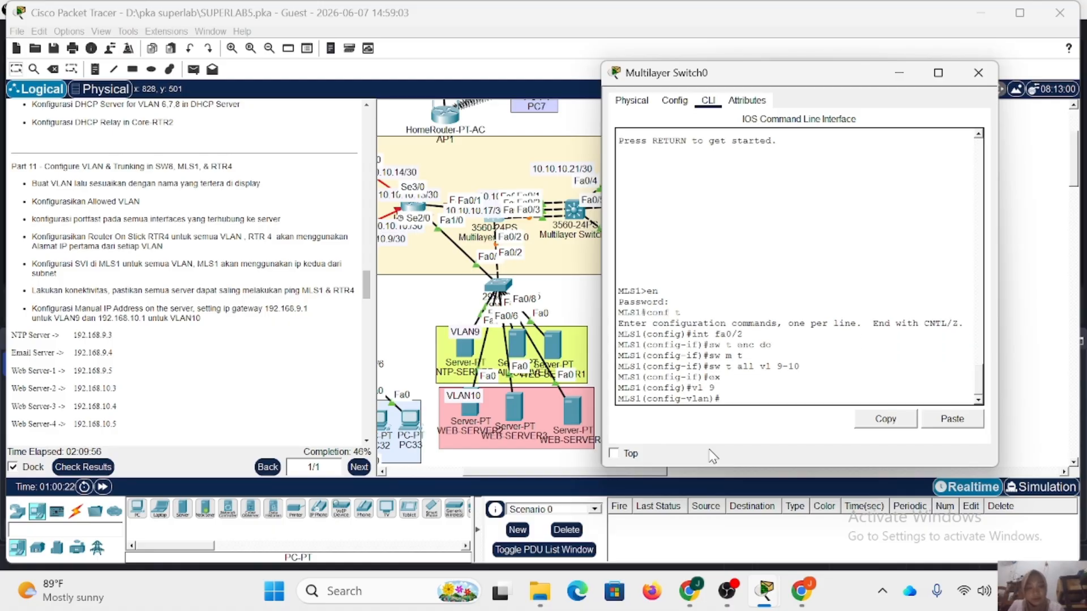
type("na")
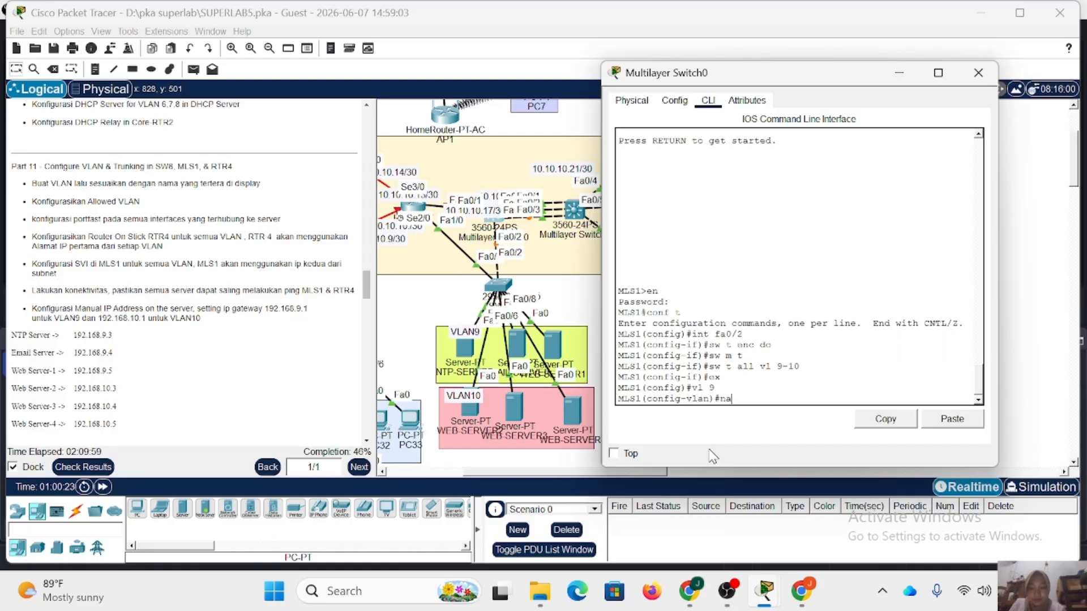
type("me VLAN9")
key("Return")
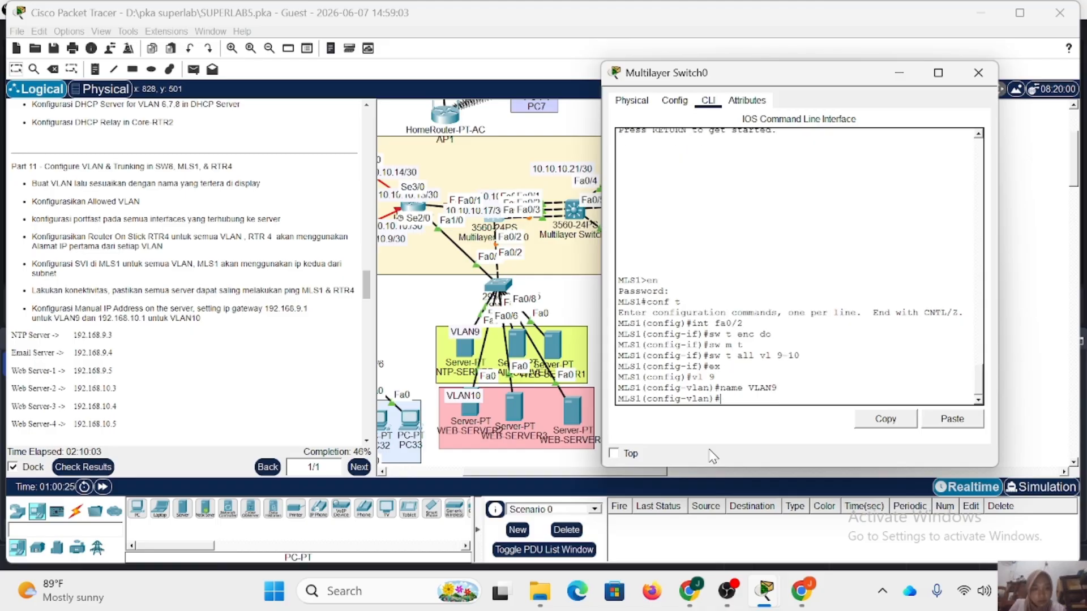
Create VLAN 10 on MLS1, name it VLAN10, and return to global configuration mode.
type("vl 10")
key("Return")
type("name VLAN10")
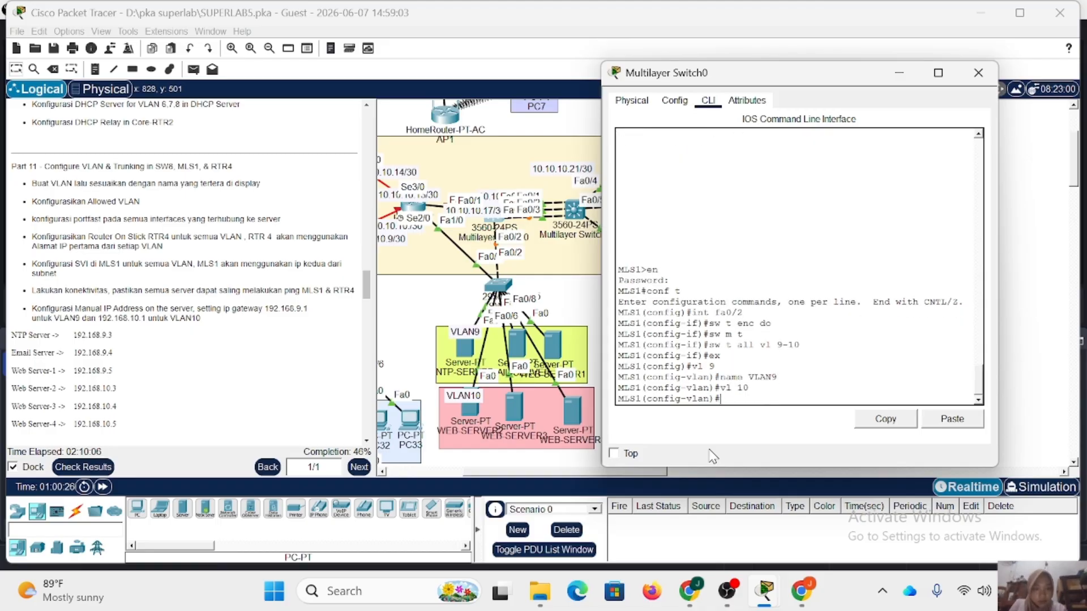
key("Return")
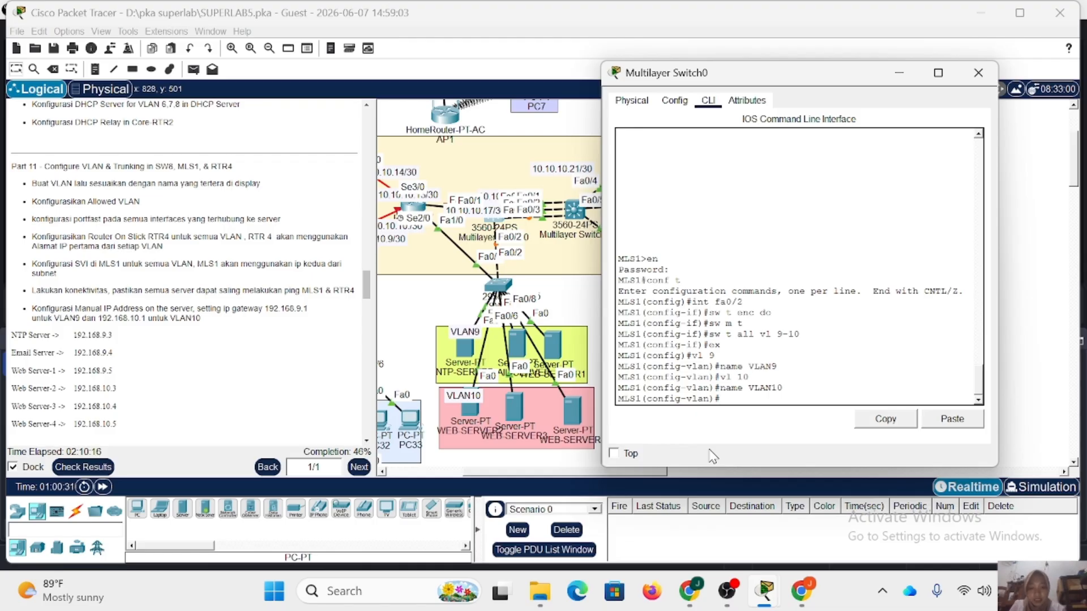
type("ex")
key("Return")
Create the VLAN 9 SVI on MLS1 with IP address 192.168.9.2 and mask 255.255.255.0, and leave the interface.
type("int v")
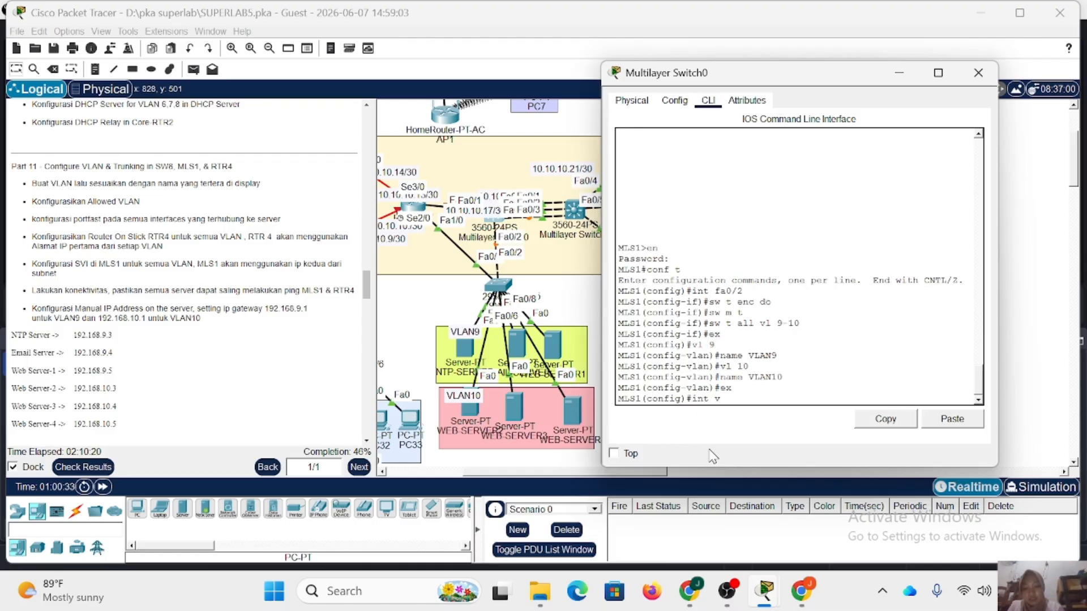
type("l 9")
key("Return")
type("ip")
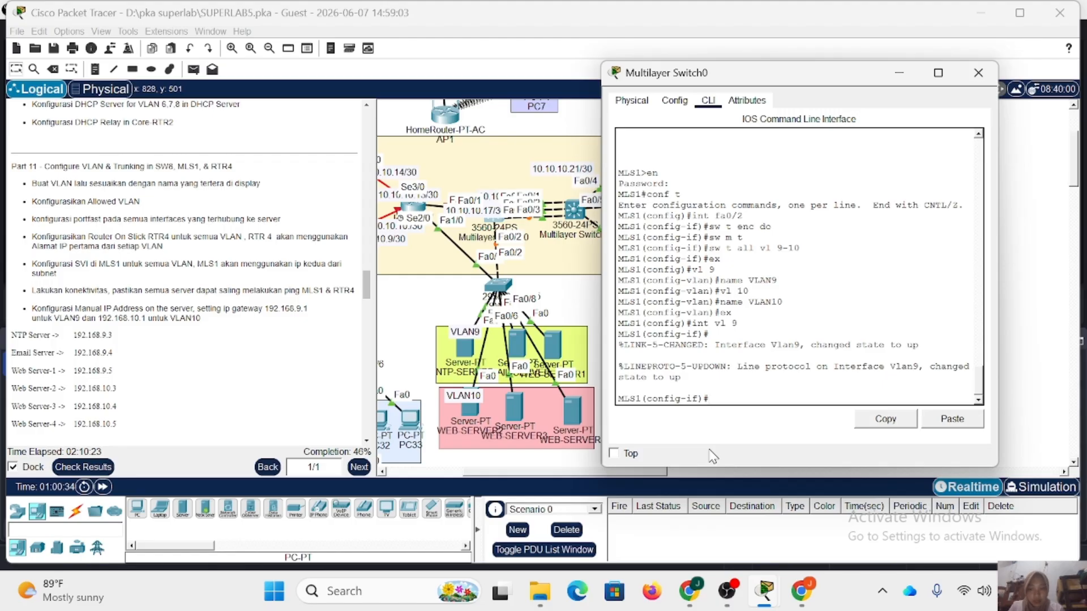
type(" add 19")
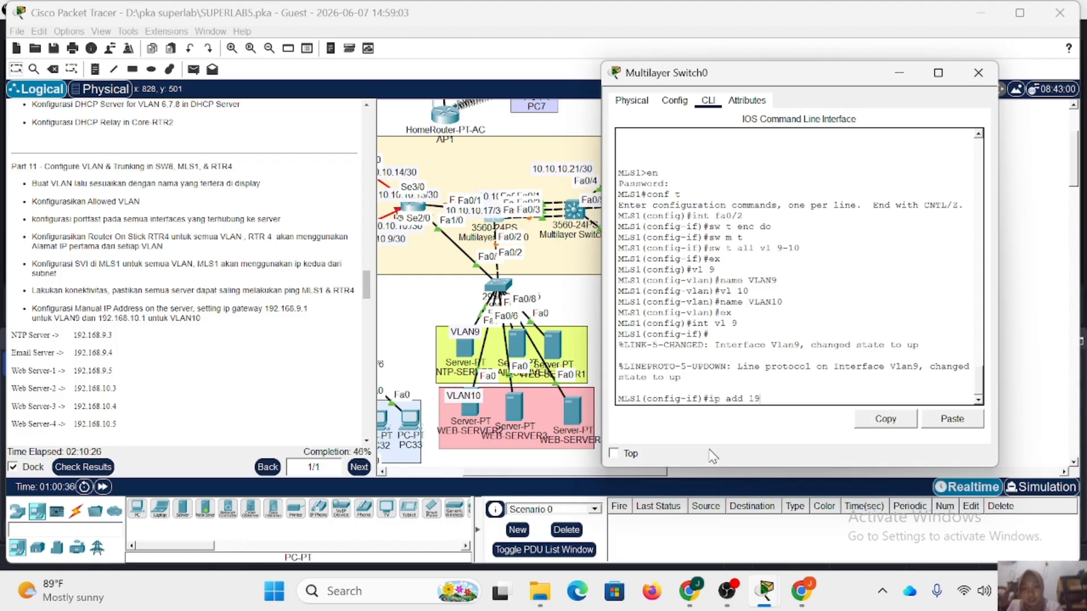
type("2.168.9.")
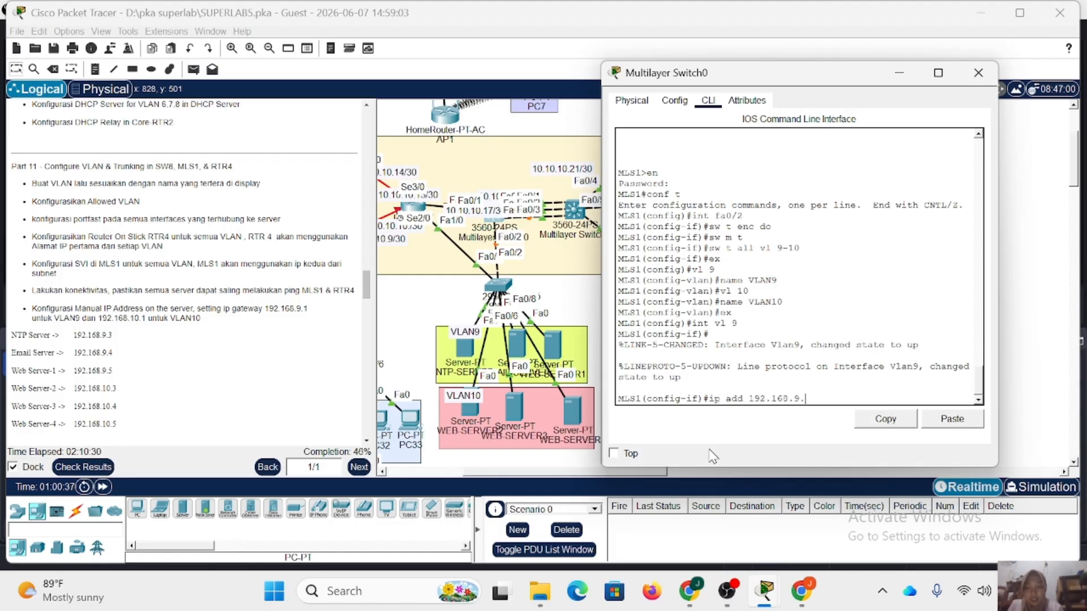
type("2 255.")
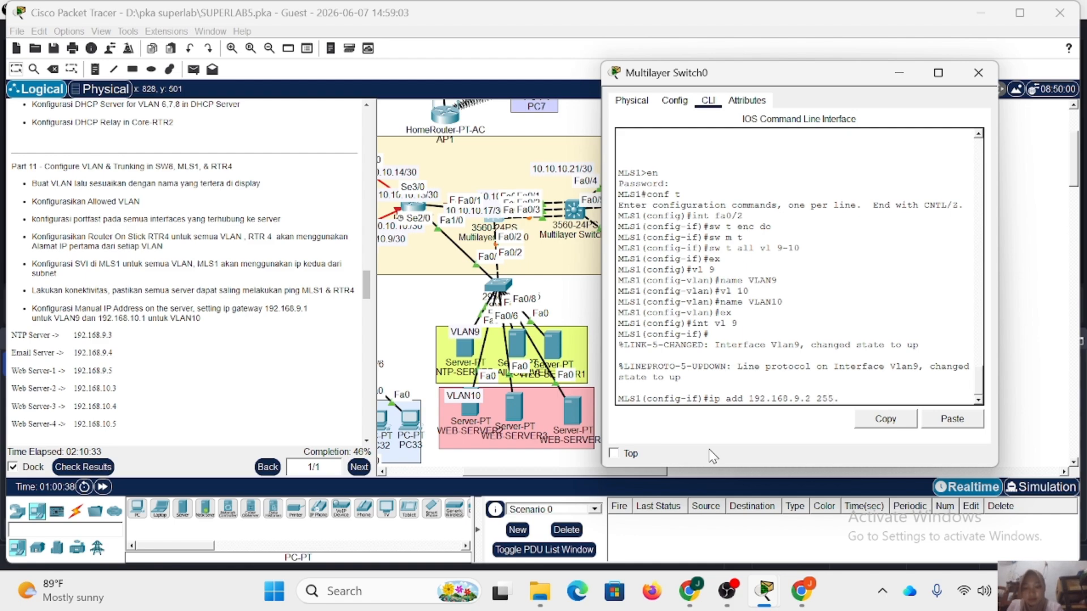
type("255.255.0")
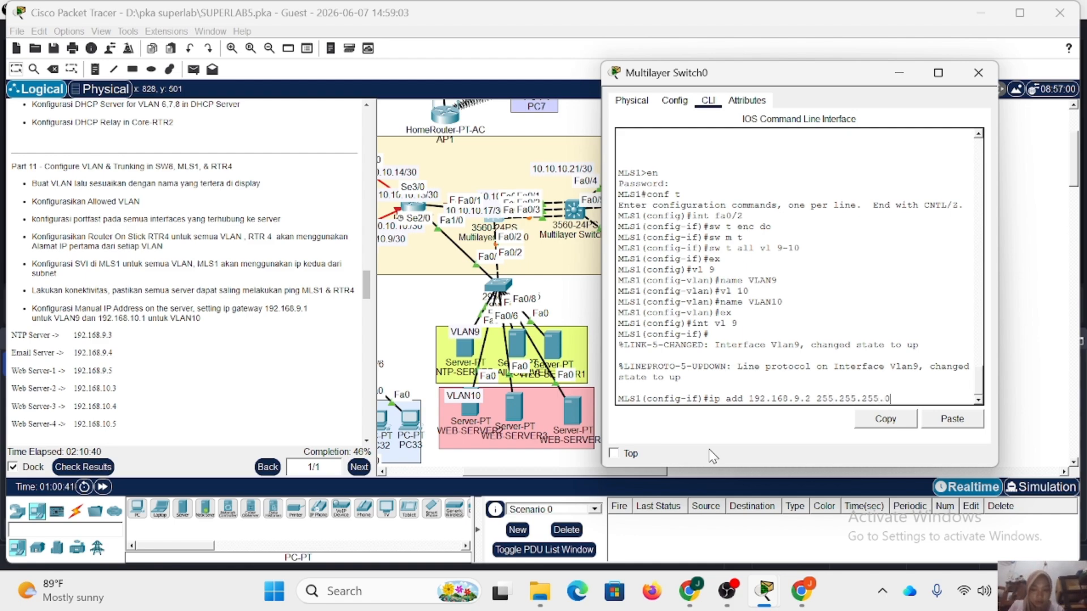
key("Return")
type("ex")
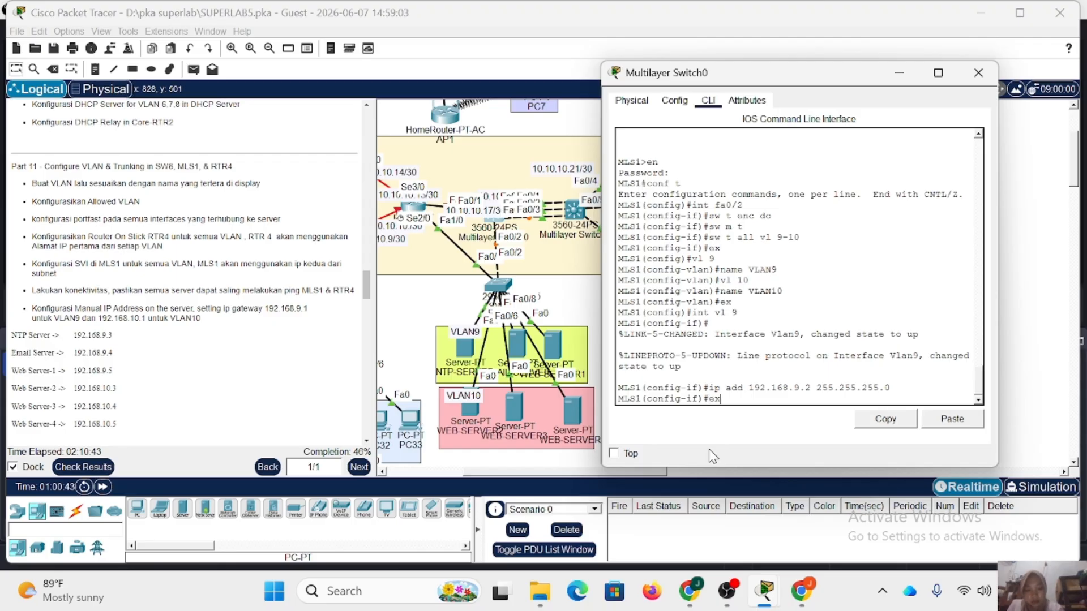
key("Return")
Create the VLAN 10 SVI on MLS1 with IP address 192.168.10.2 and mask 255.255.255.0, and close the switch window.
type("int vl 10")
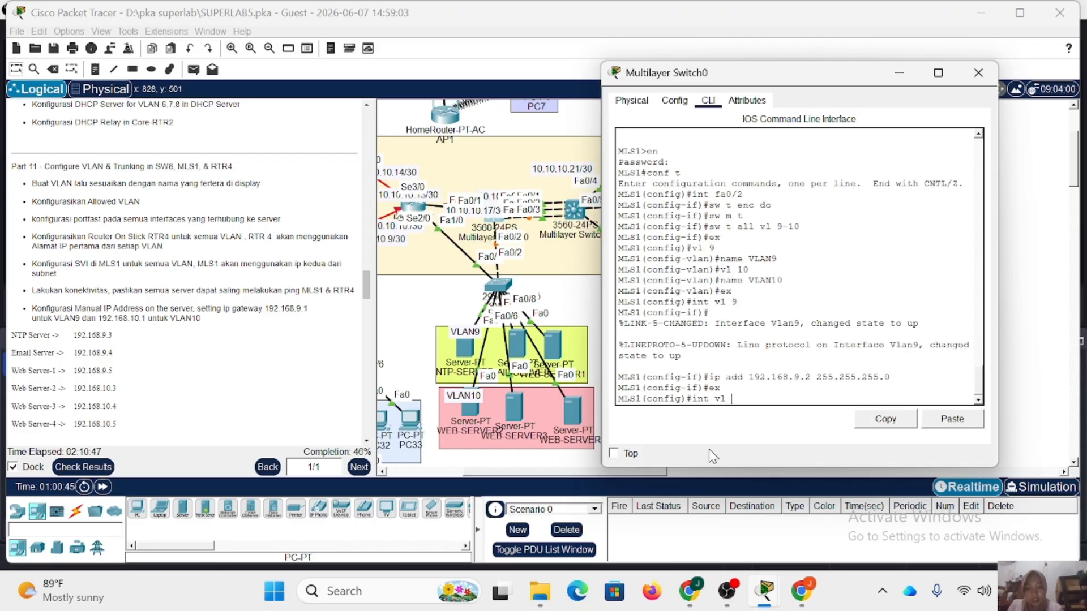
key("Return")
key("Up")
key("Up")
key("Up")
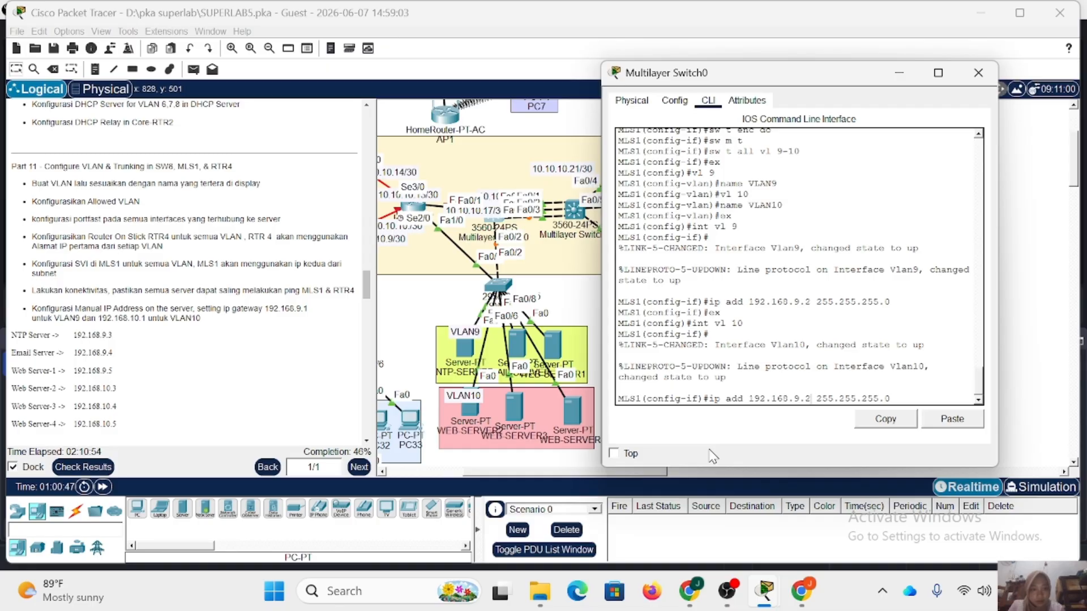
key("Left")
key("Left")
key("Left")
key("Left")
key("Left")
key("Left")
key("Left")
key("Left")
key("Left")
key("Left")
key("Left")
key("Left")
key("Left")
key("Left")
key("Left")
key("Left")
key("BackSpace")
type("10")
key("BackSpace")
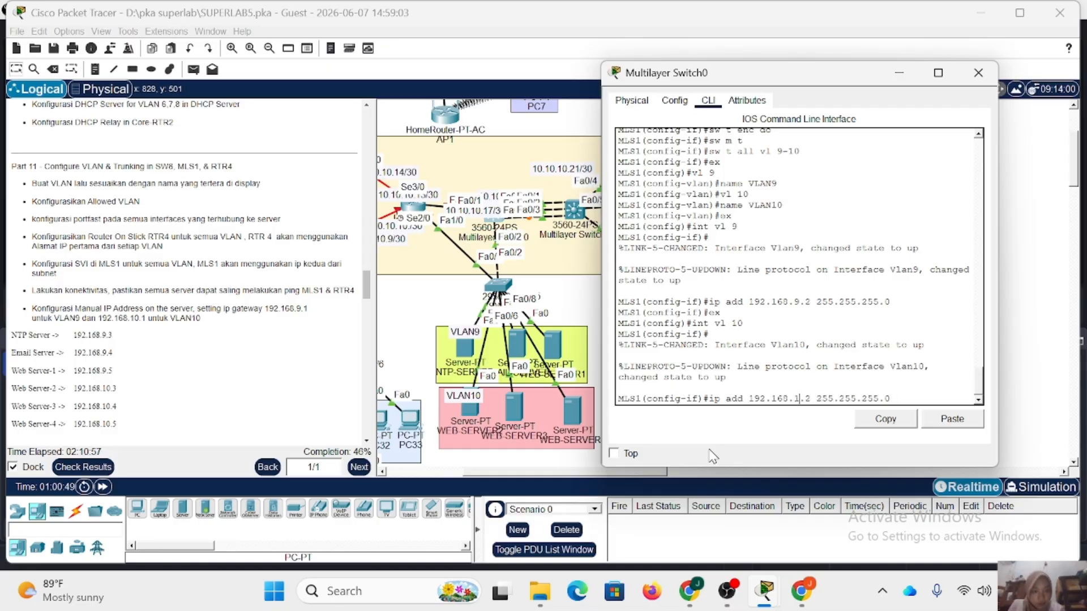
type("0")
key("Return")
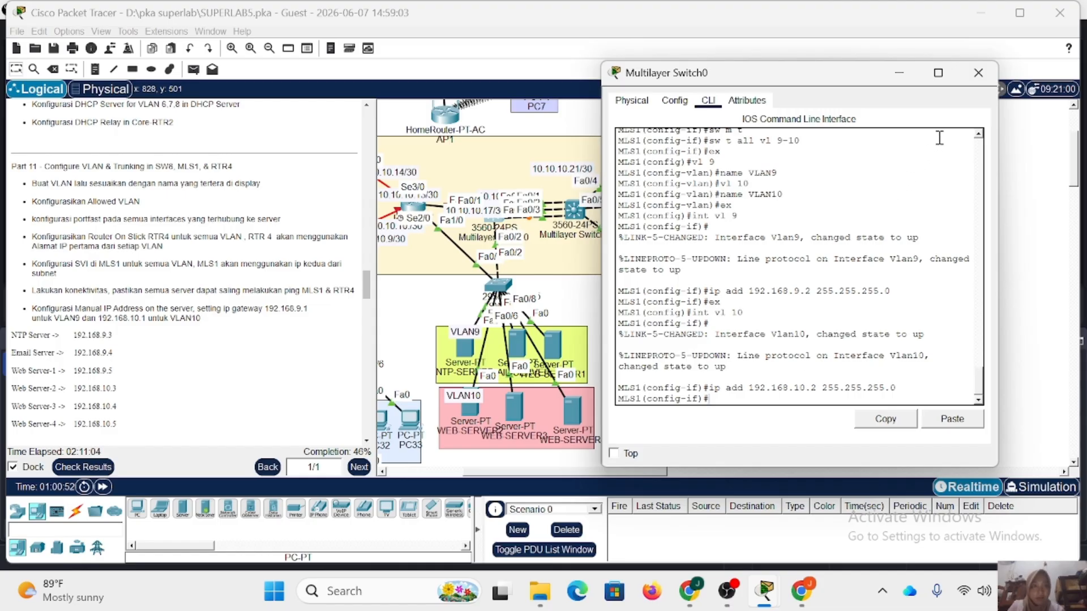
left_click(978, 73)
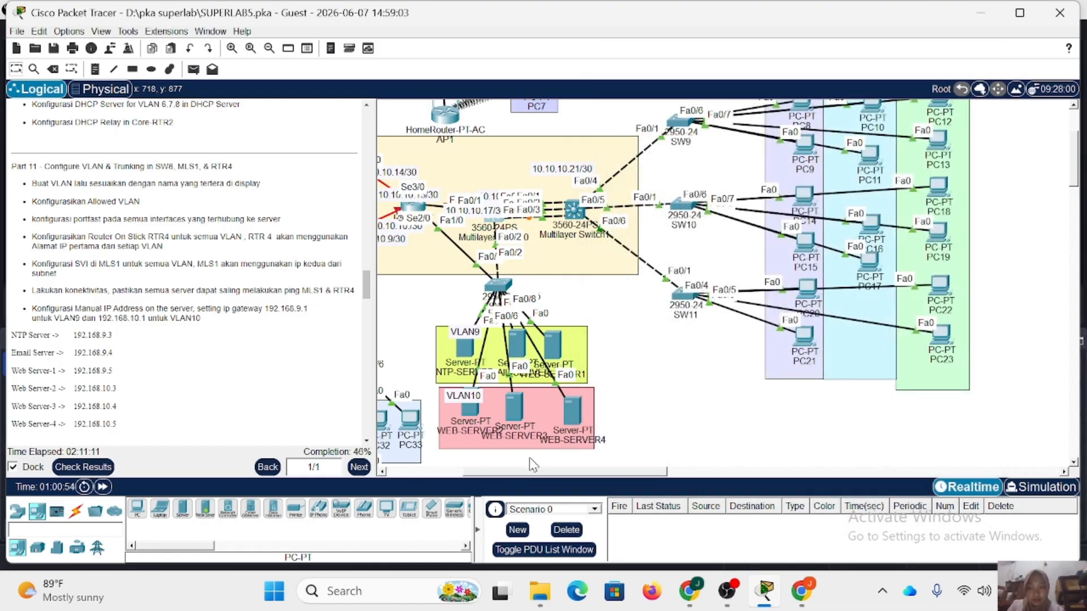
Give NTP-SERVER the static IP address 192.168.9.3, mask 255.255.255.0 and default gateway 192.168.9.1, and close its window.
left_click(464, 356)
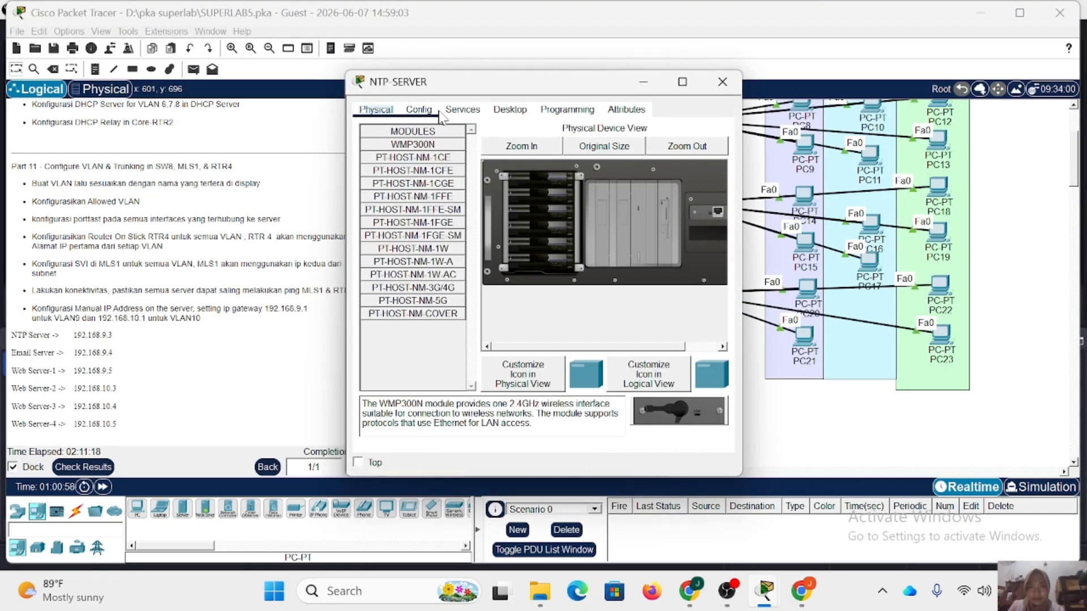
left_click(509, 110)
left_click(395, 159)
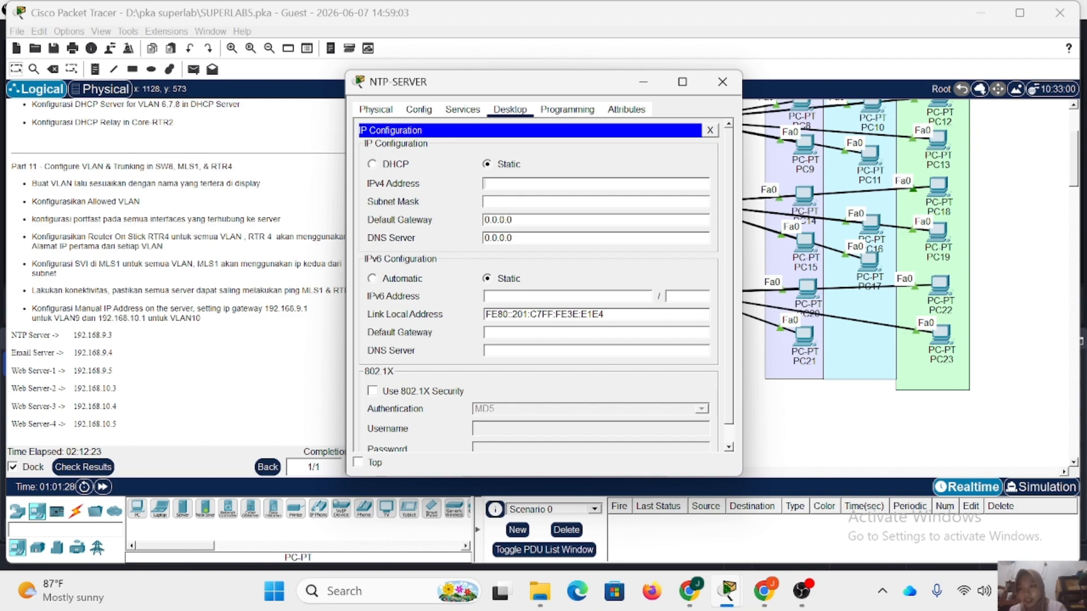
type("192.168.9.3")
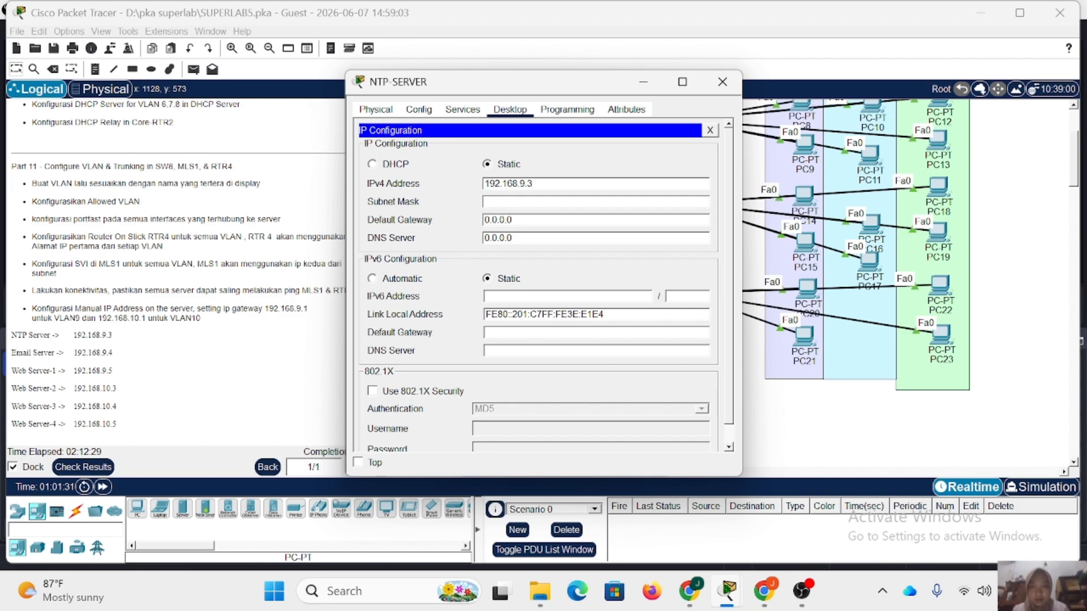
left_click(535, 201)
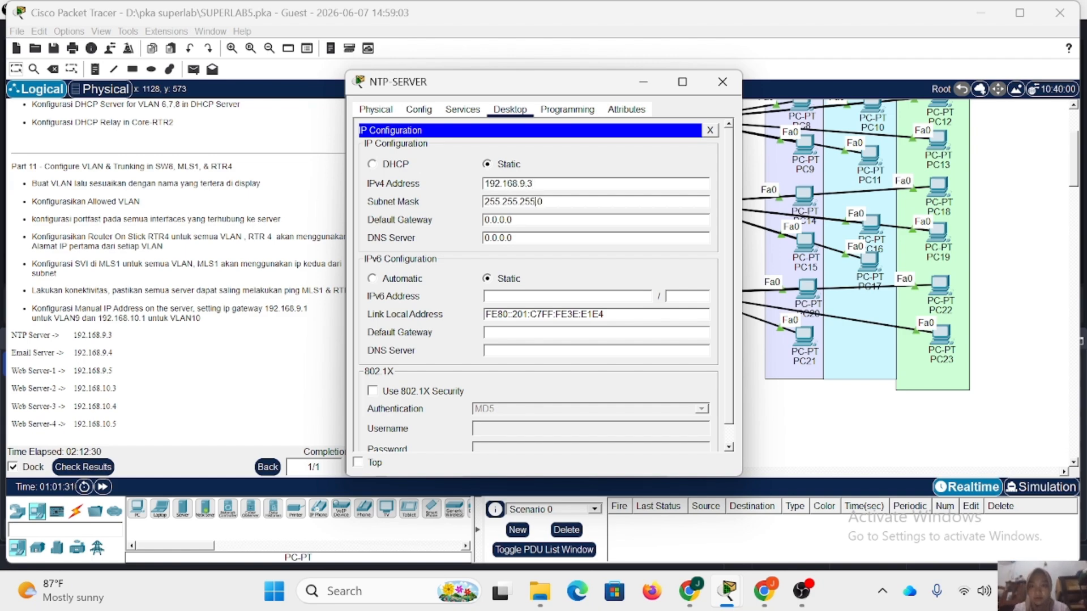
key("Tab")
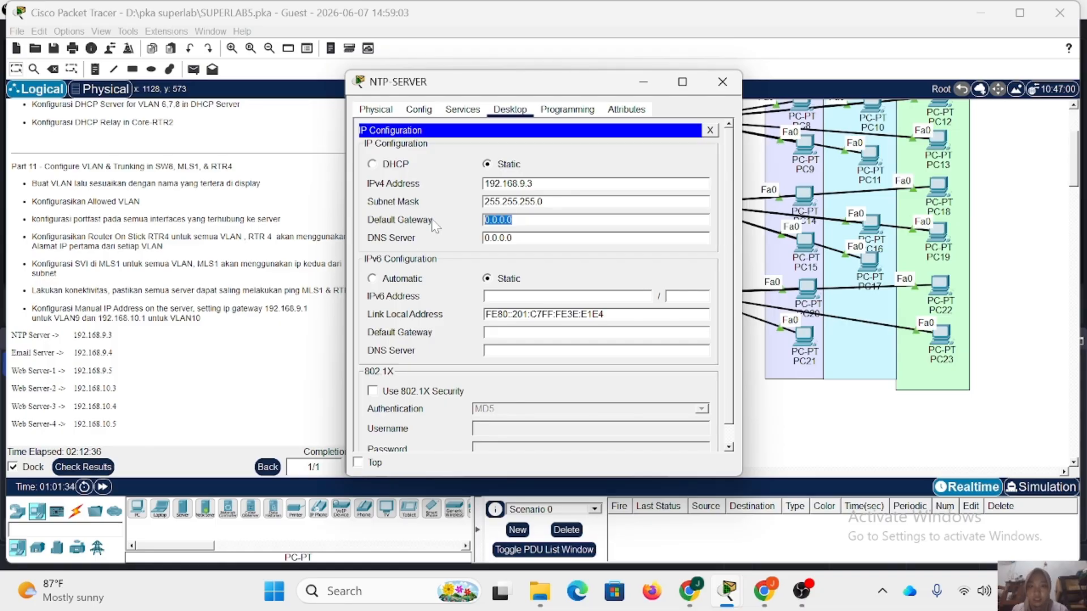
type("192.168.9.1")
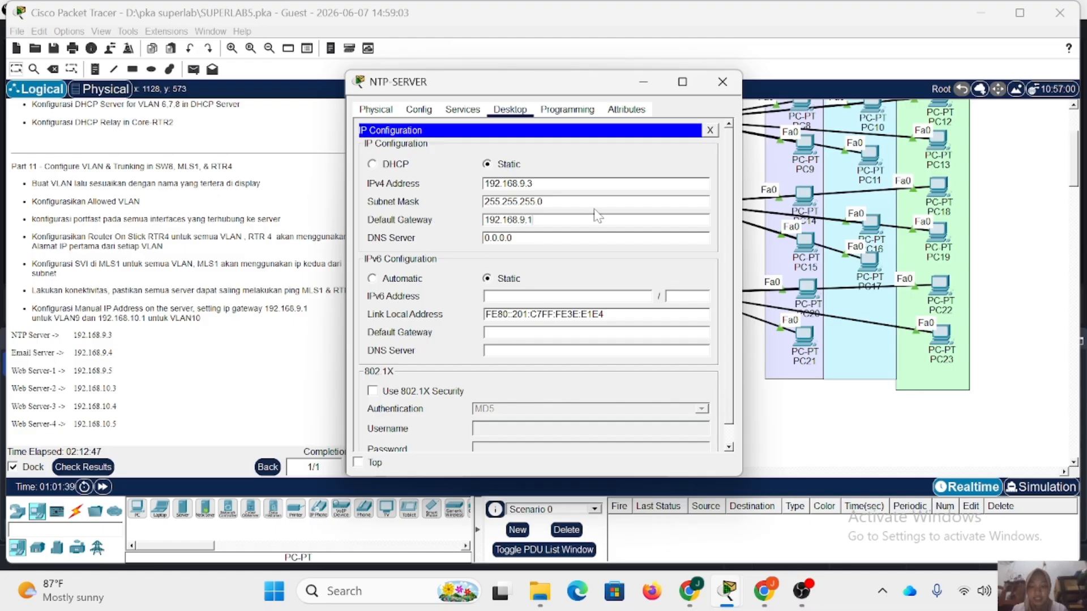
left_click(721, 81)
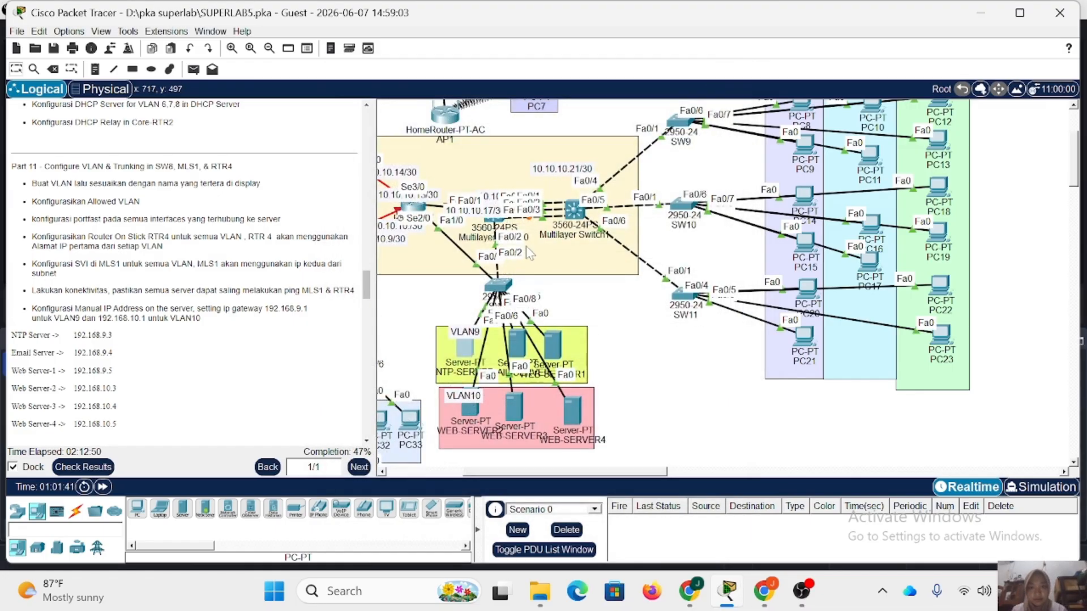
Give EMAIL-SERVER the static IP address 192.168.9.4, mask 255.255.255.0 and default gateway 192.168.9.1, and close its window.
left_click(521, 348)
left_click(510, 109)
left_click(401, 157)
type("1")
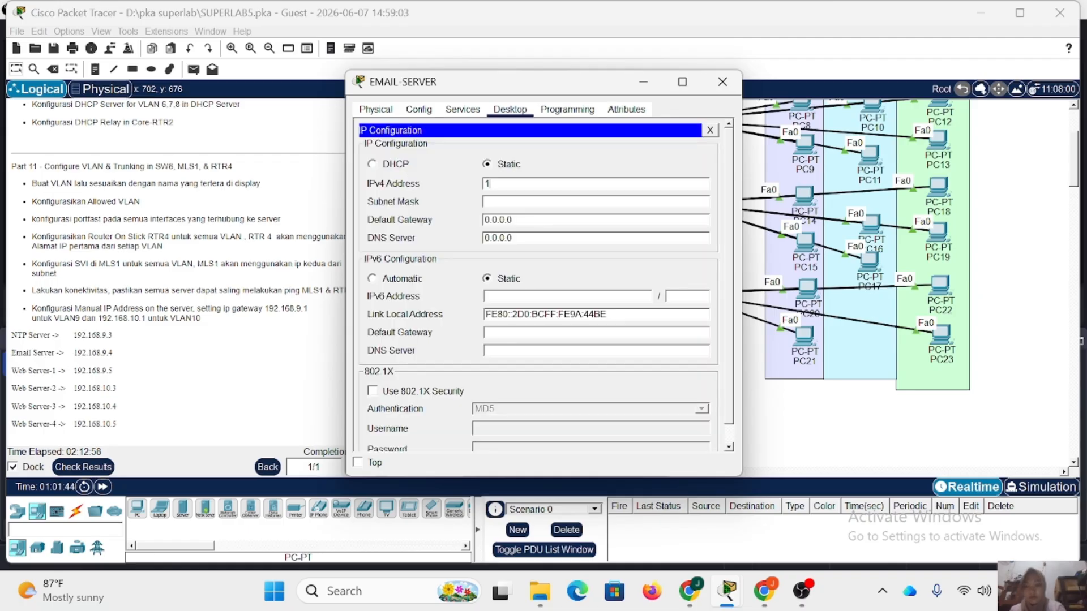
type("92.168.9.4")
key("Tab")
key("Tab")
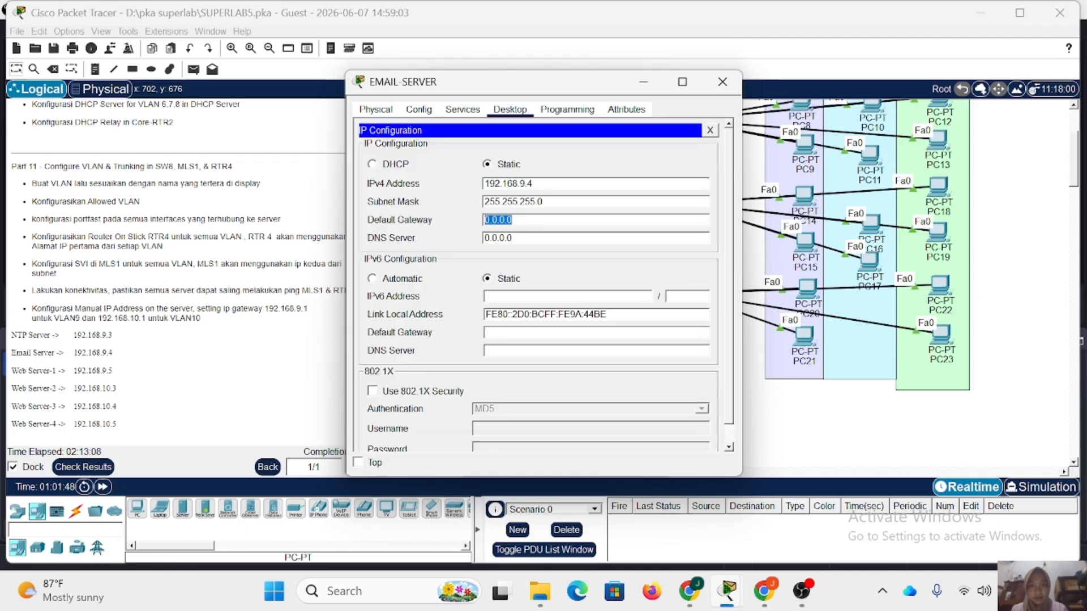
type("192.168.9.1")
left_click(721, 82)
Give WEB-SERVER1 the static IP address 192.168.9.5, mask 255.255.255.0 and default gateway 192.168.9.1.
left_click(555, 354)
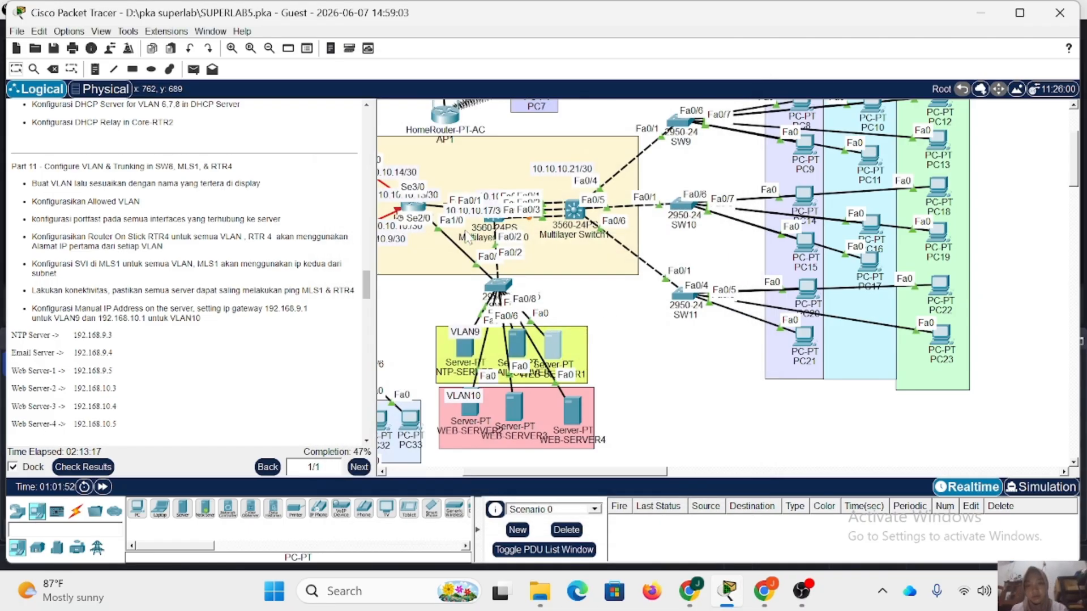
left_click(513, 108)
left_click(404, 169)
type("192.168.9.5")
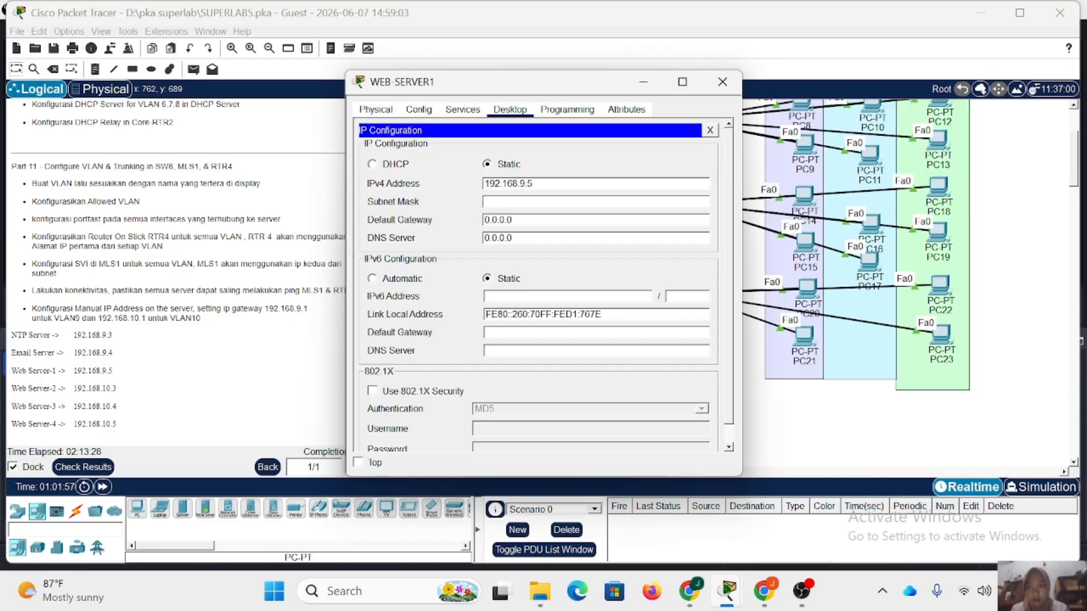
key("Tab")
key("Tab")
type("192.168.9.1")
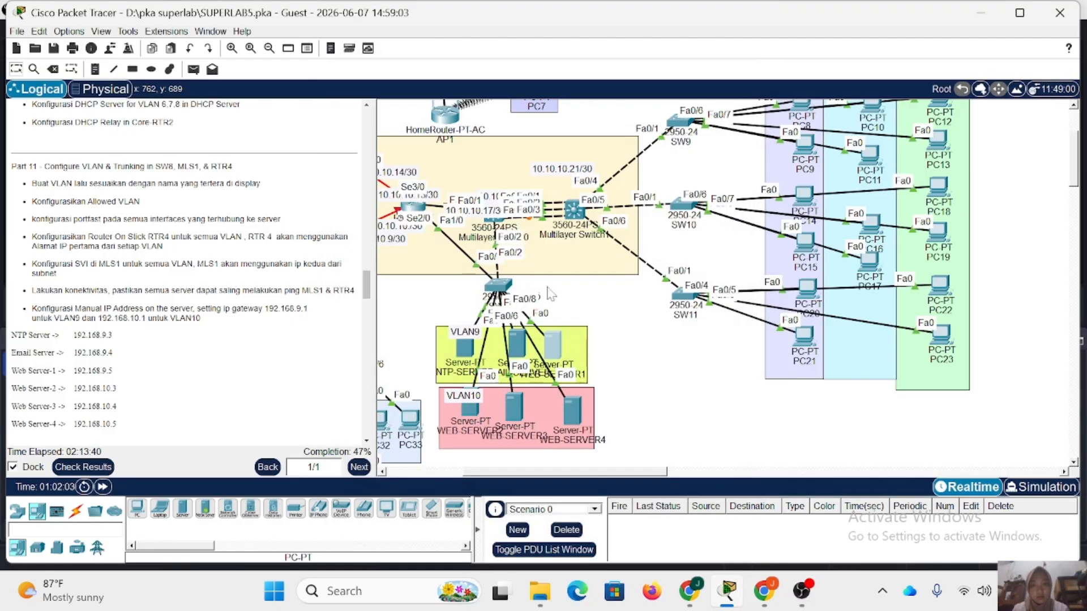
Give WEB-SERVER2 the static IP address 192.168.10.3, mask 255.255.255.0 and default gateway 192.168.10.1, and close its window.
left_click(469, 409)
left_click(510, 109)
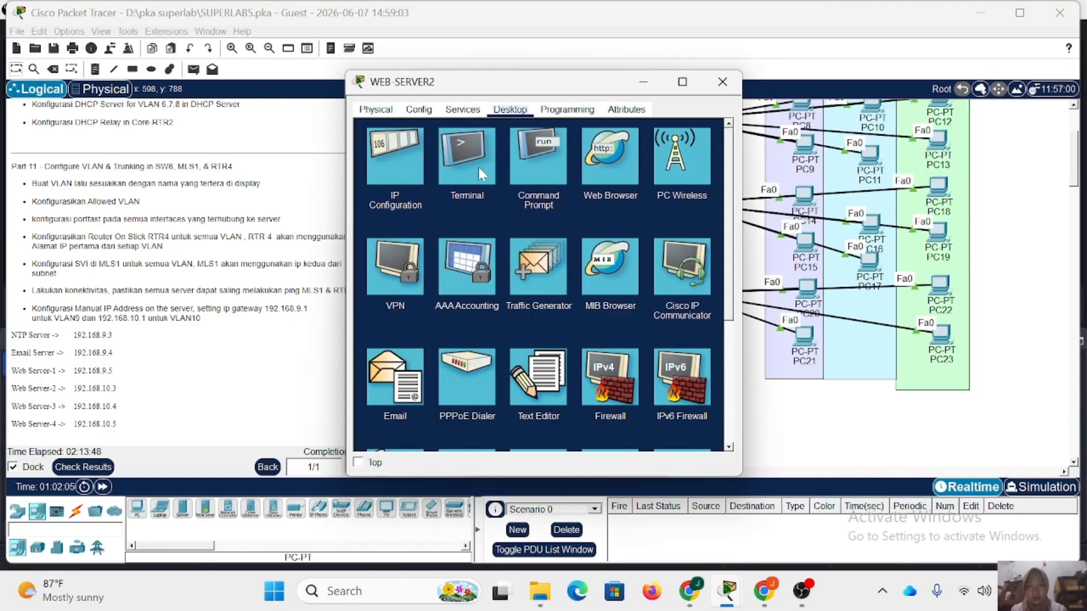
left_click(463, 196)
type("192.168.10.")
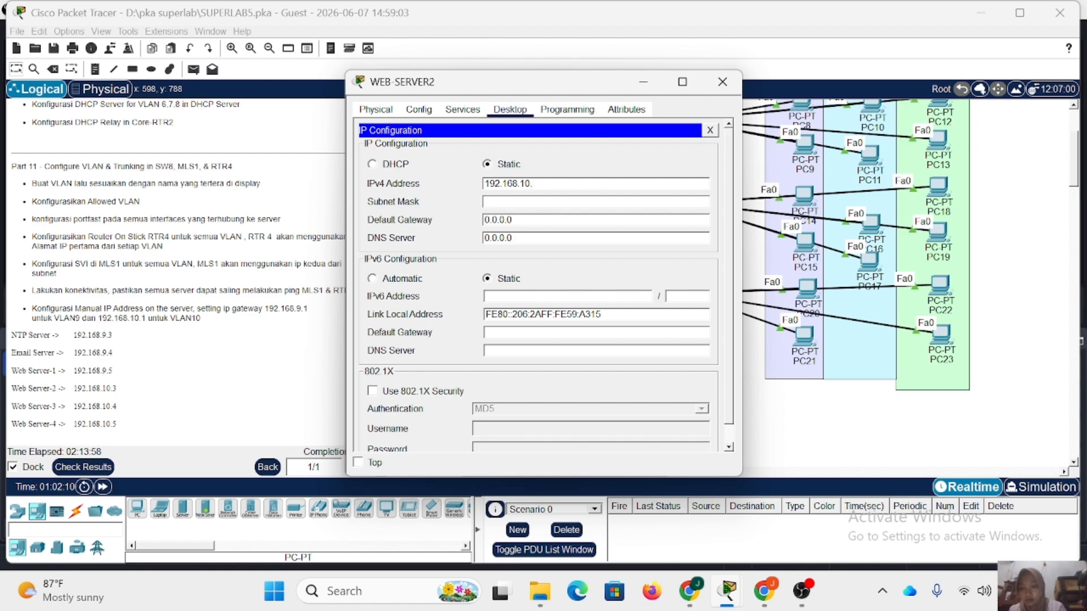
type("3")
key("Tab")
key("Tab")
type("192.168.10.1")
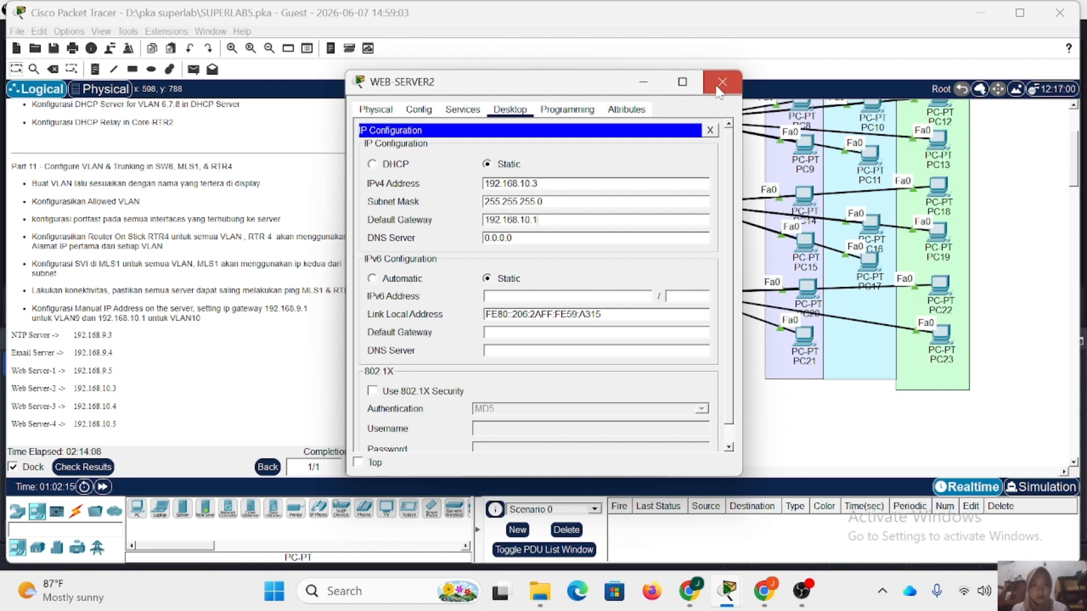
left_click(718, 87)
Give WEB-SERVER3 the static IP address 192.168.10.4, mask 255.255.255.0 and default gateway 192.168.10.1, and close its window.
left_click(517, 399)
left_click(510, 109)
left_click(463, 196)
left_click(498, 181)
type("192.")
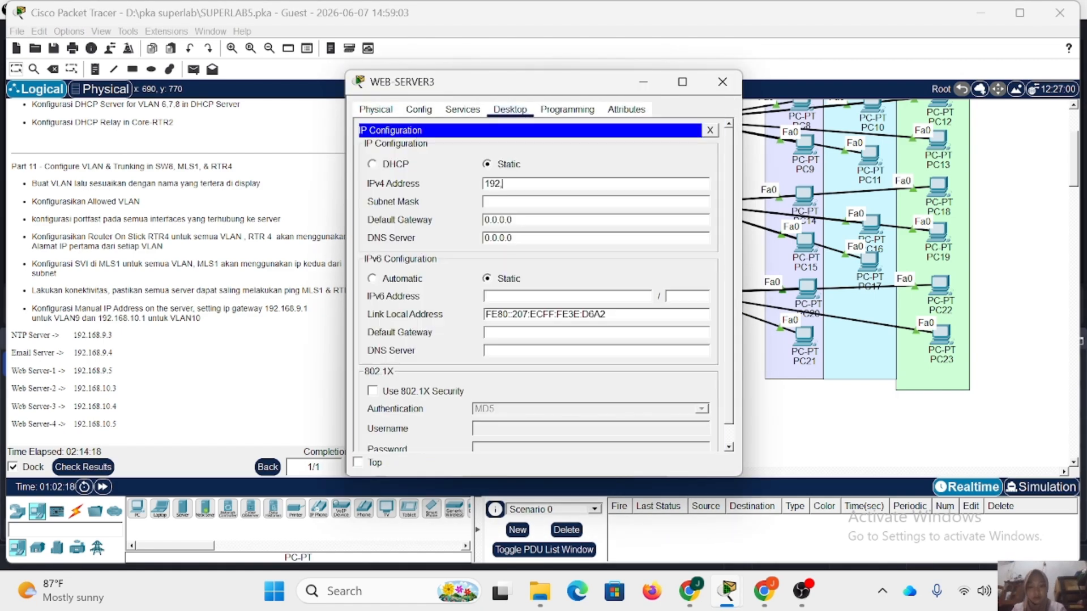
type("168.10.")
key("Tab")
key("Tab")
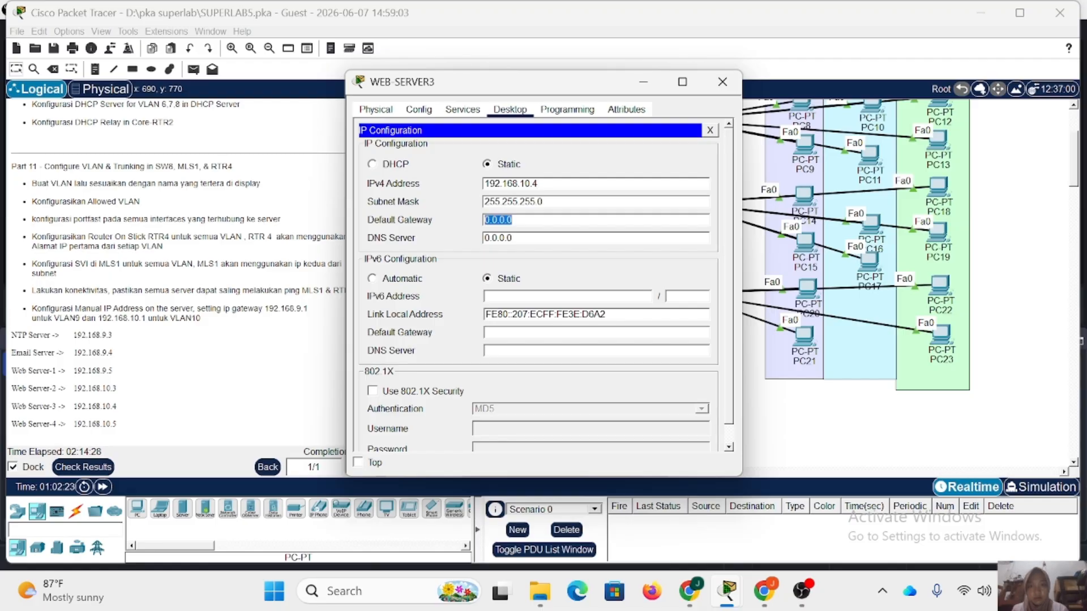
type("192.168.10.1")
left_click(723, 82)
Give WEB-SERVER4 the static IP address 192.168.10.5, mask 255.255.255.0 and default gateway 192.168.10.1, and close its window.
left_click(580, 420)
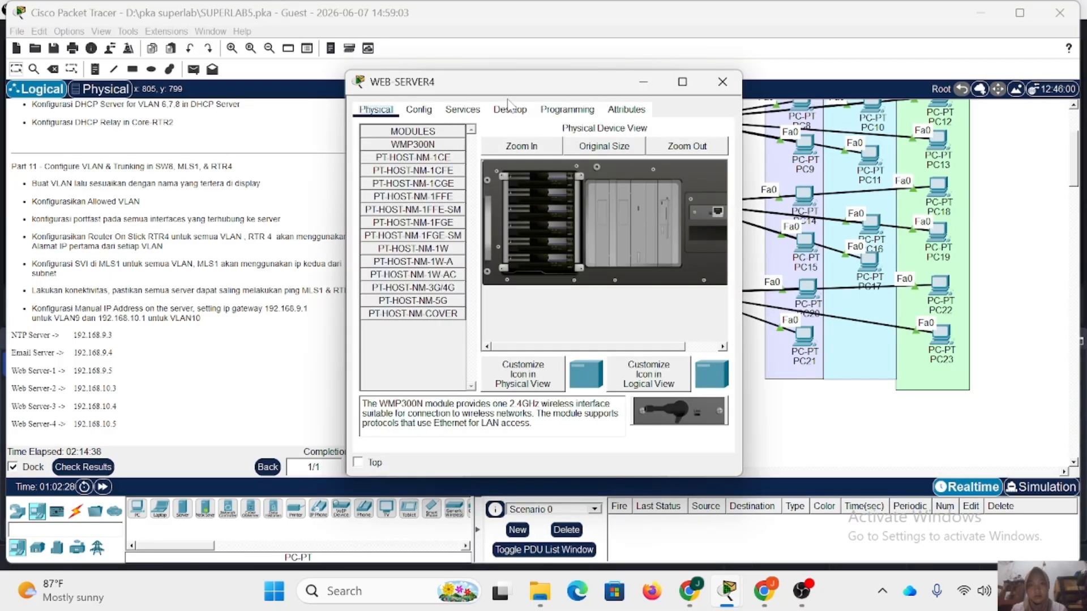
left_click(510, 109)
left_click(405, 151)
left_click(499, 183)
type("192.168.10.")
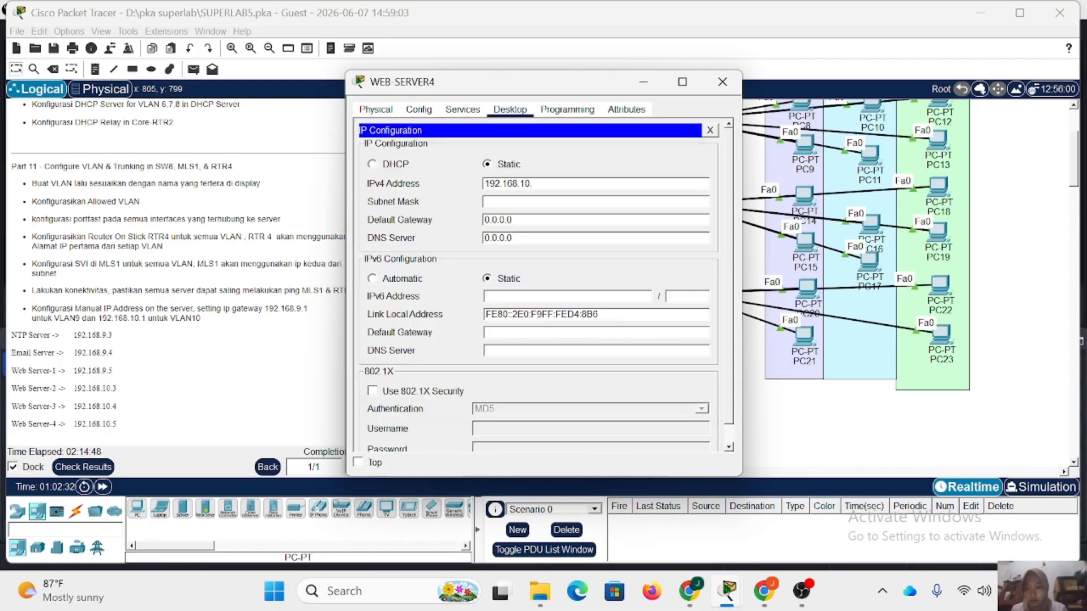
type("5")
key("Tab")
key("Tab")
type("192.168.10.1")
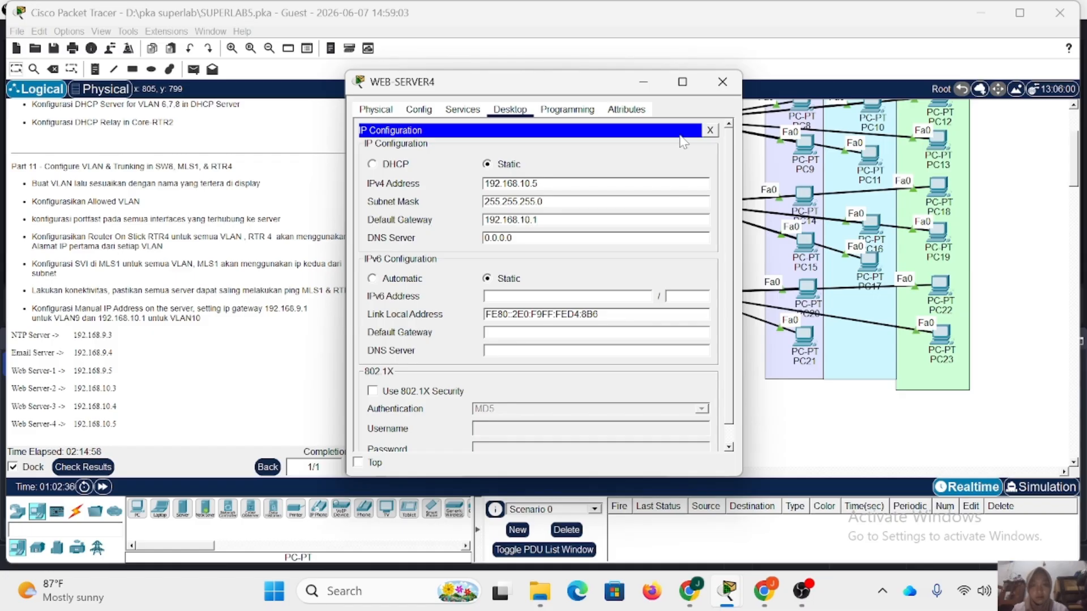
left_click(722, 82)
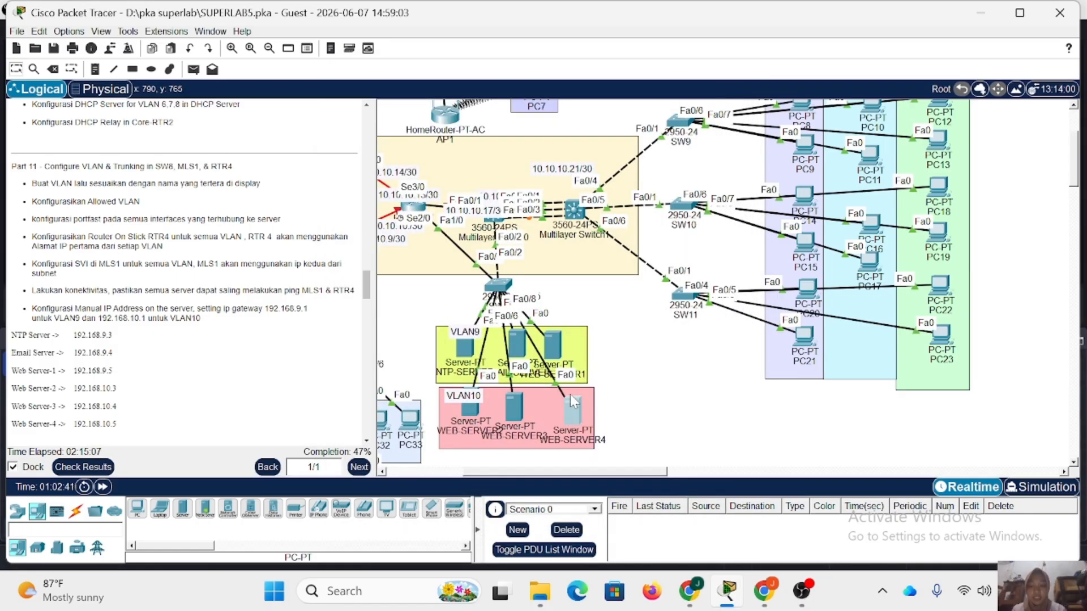
Ping the VLAN 9 gateway 192.168.9.1 from NTP-SERVER's command prompt and stop the ping.
left_click(468, 356)
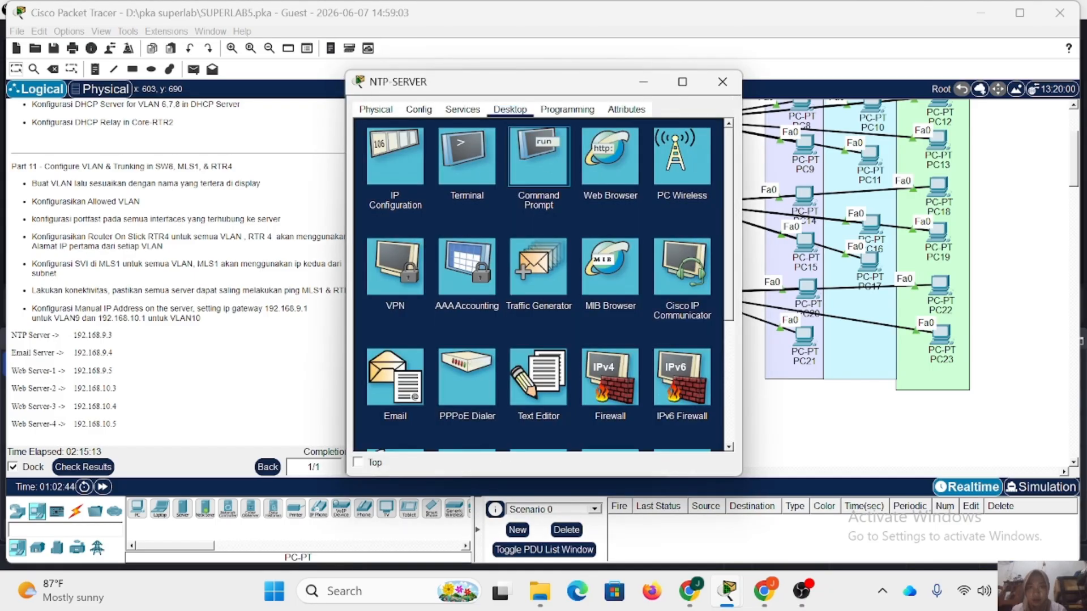
left_click(539, 156)
type("piu")
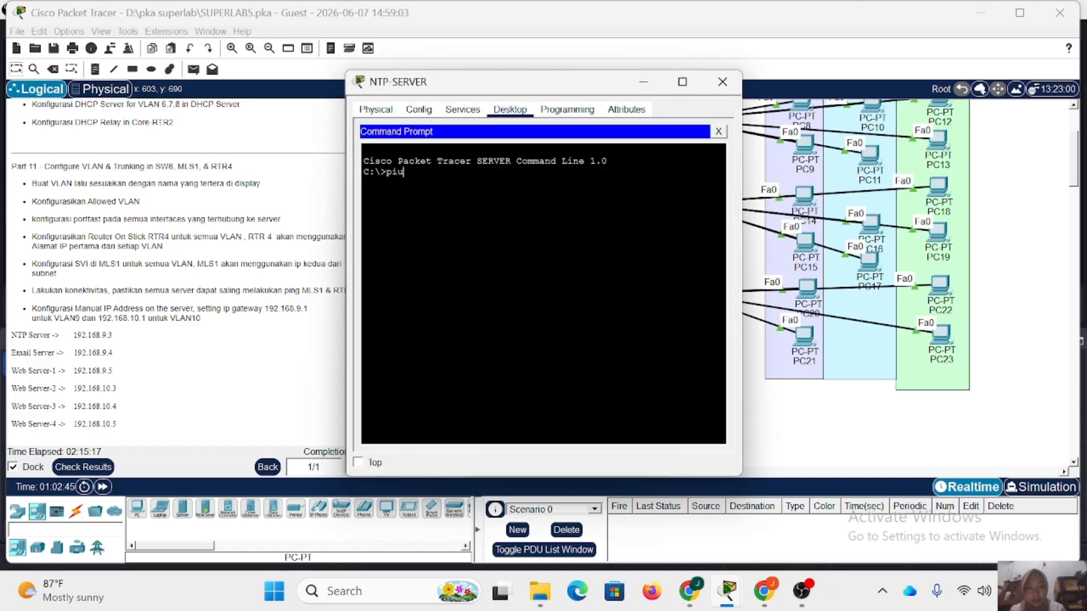
key("BackSpace")
type("ng 192.1")
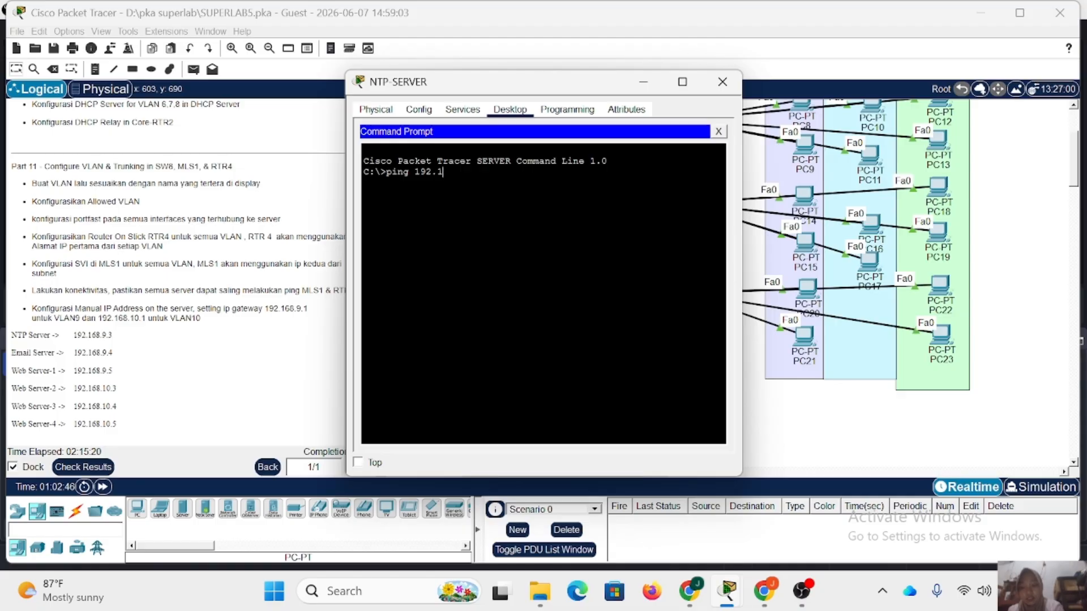
type("68.9.")
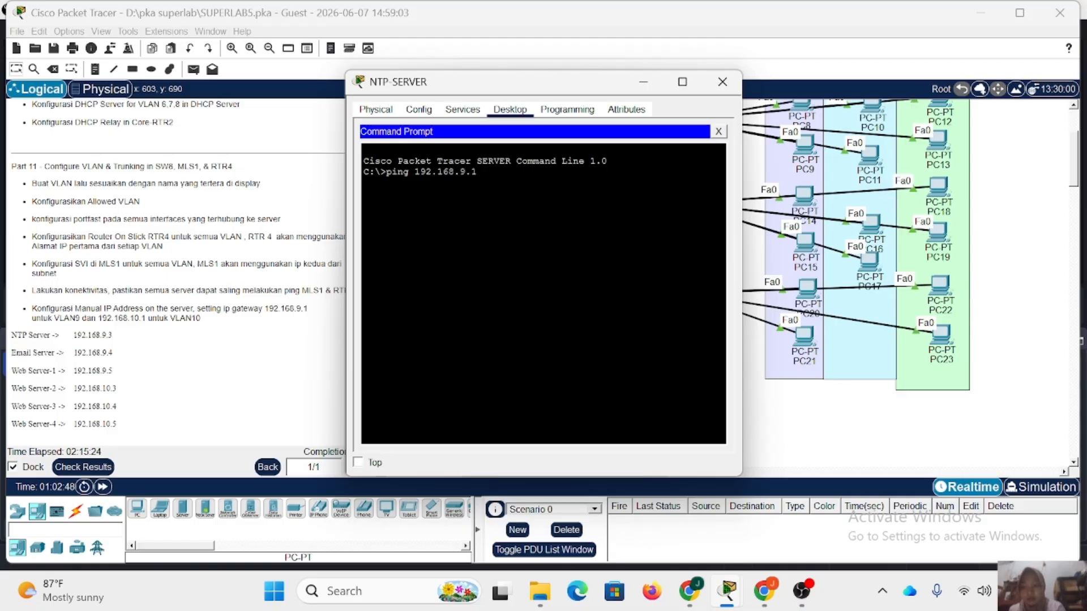
type("1")
key("Return")
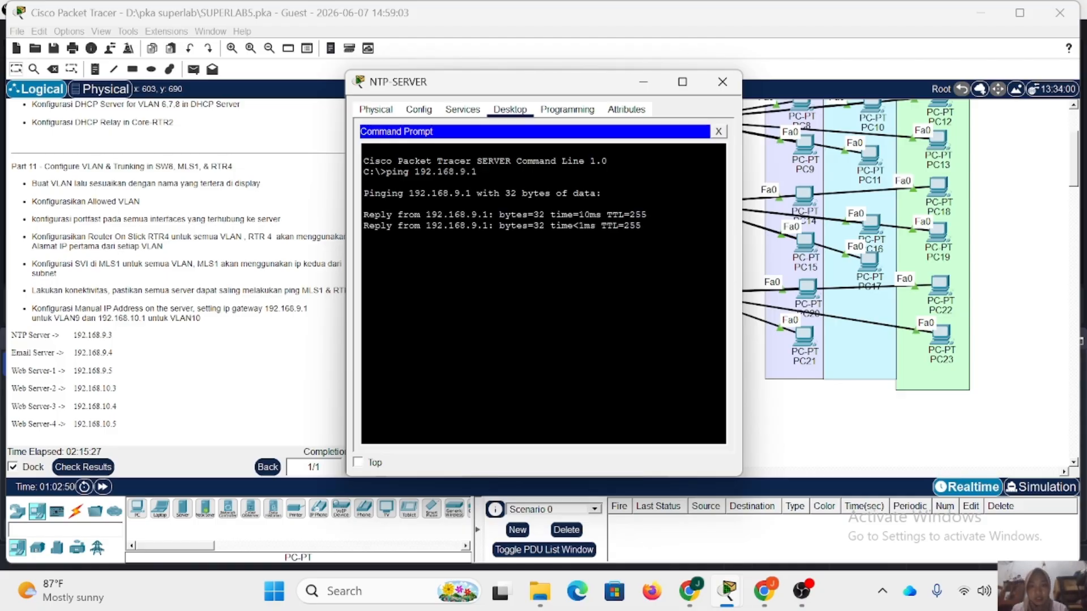
key("ctrl+c")
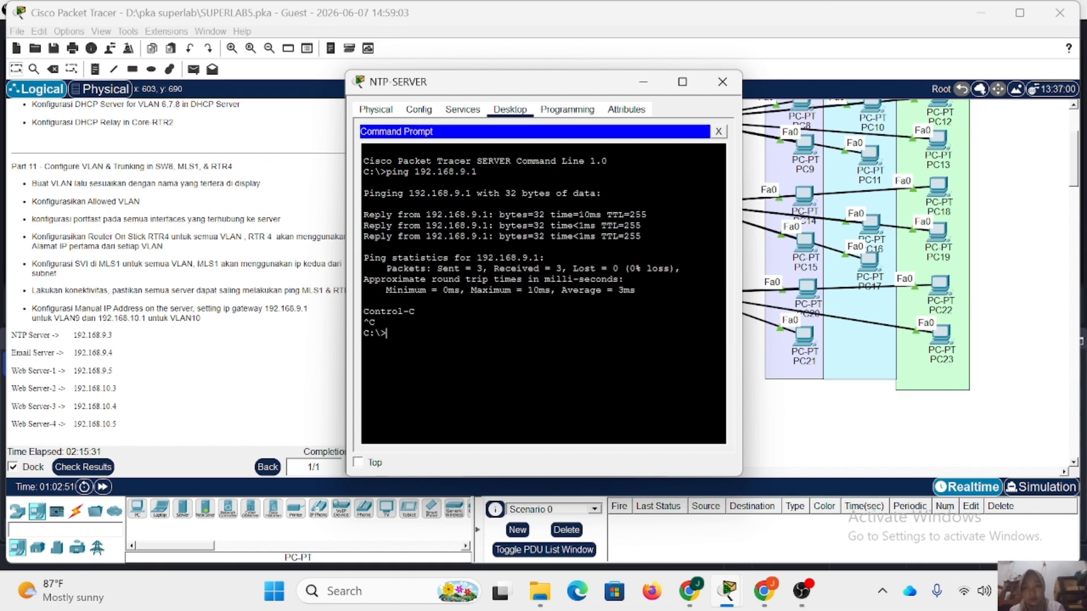
Ping the VLAN 10 gateway 192.168.10.1 from NTP-SERVER and close the server's window.
type("ping 192.168.10.1")
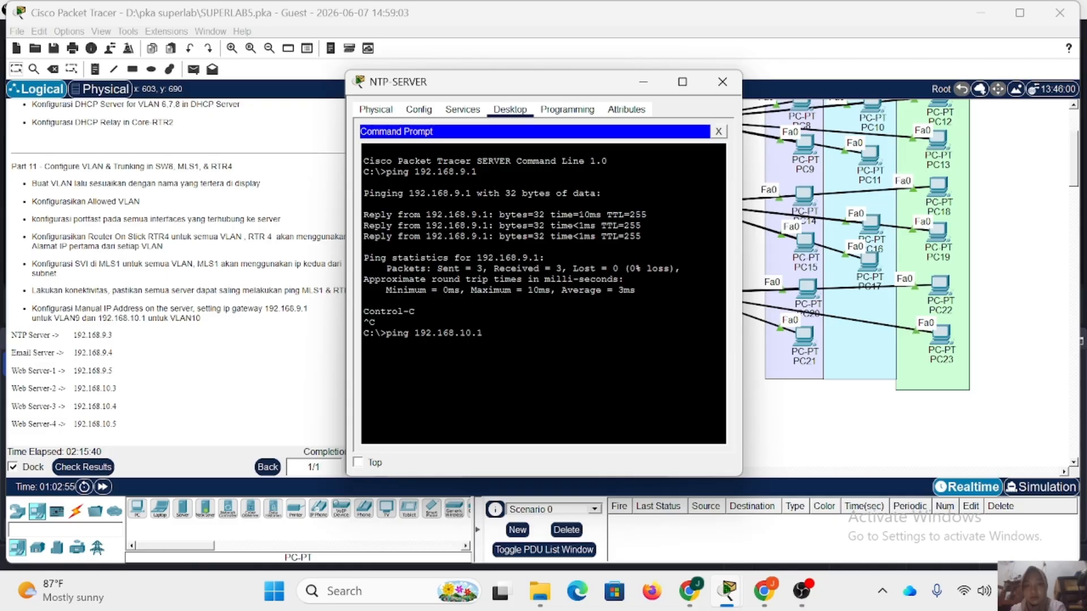
key("Return")
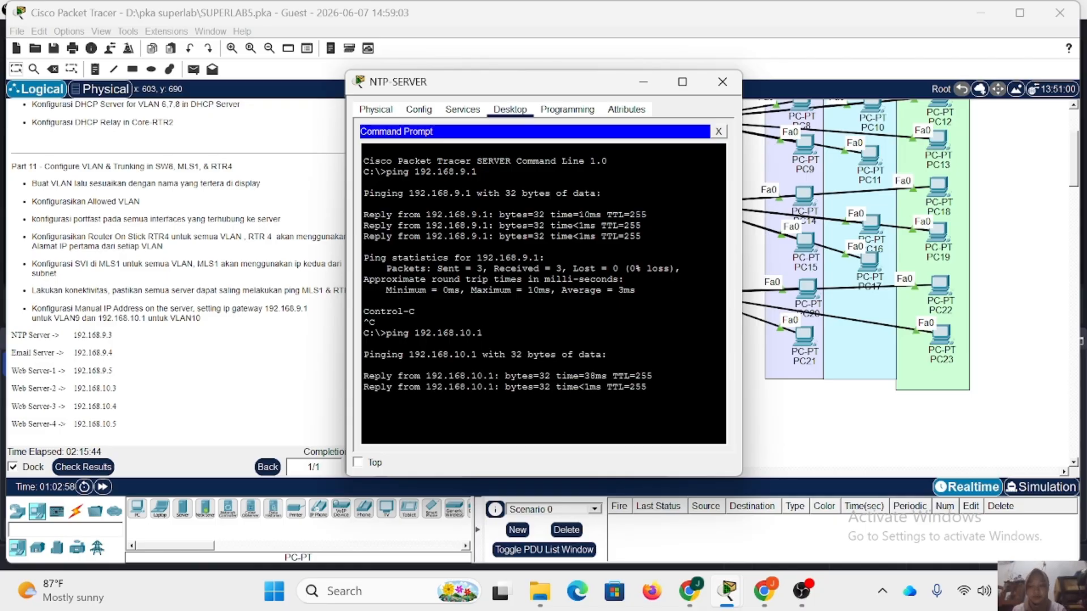
left_click(722, 82)
Open the command line of MLS2, enter privileged mode with the enable password, and enter global configuration mode.
scroll(184, 272, "down", 10)
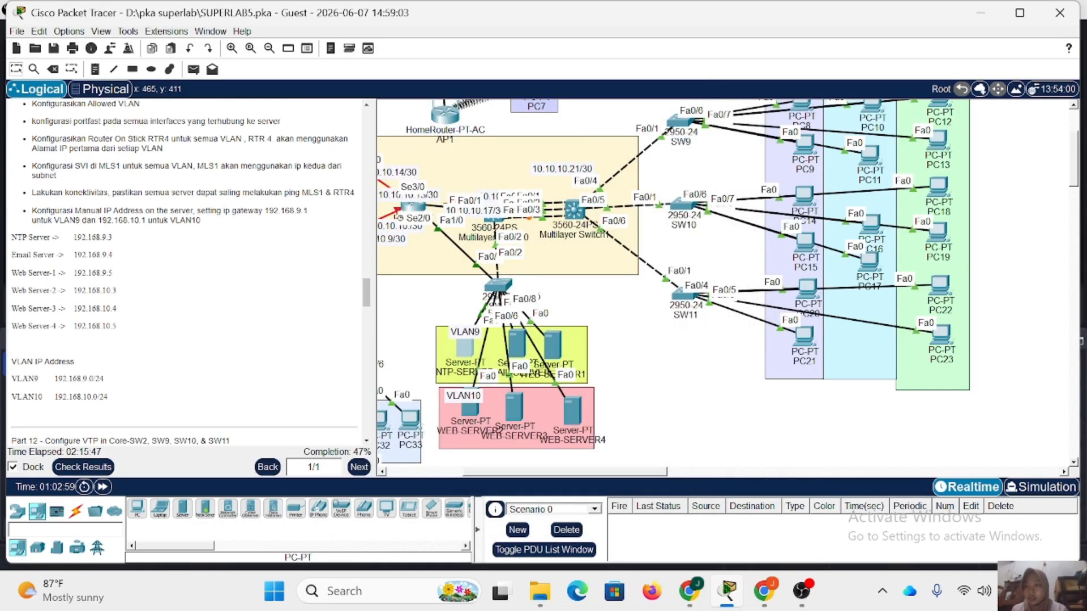
scroll(184, 271, "down", 1)
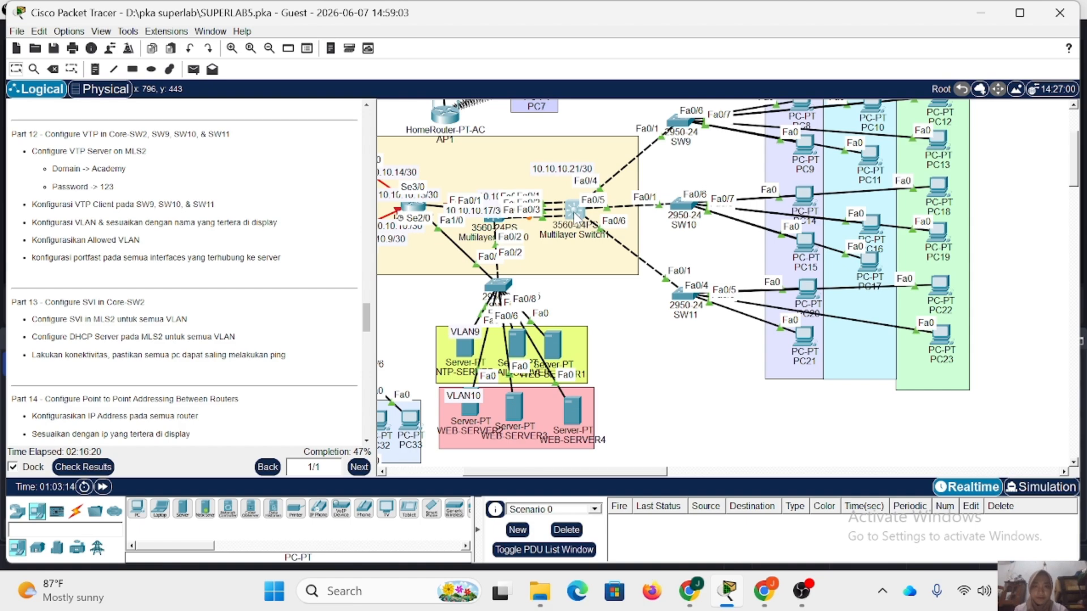
left_click(574, 214)
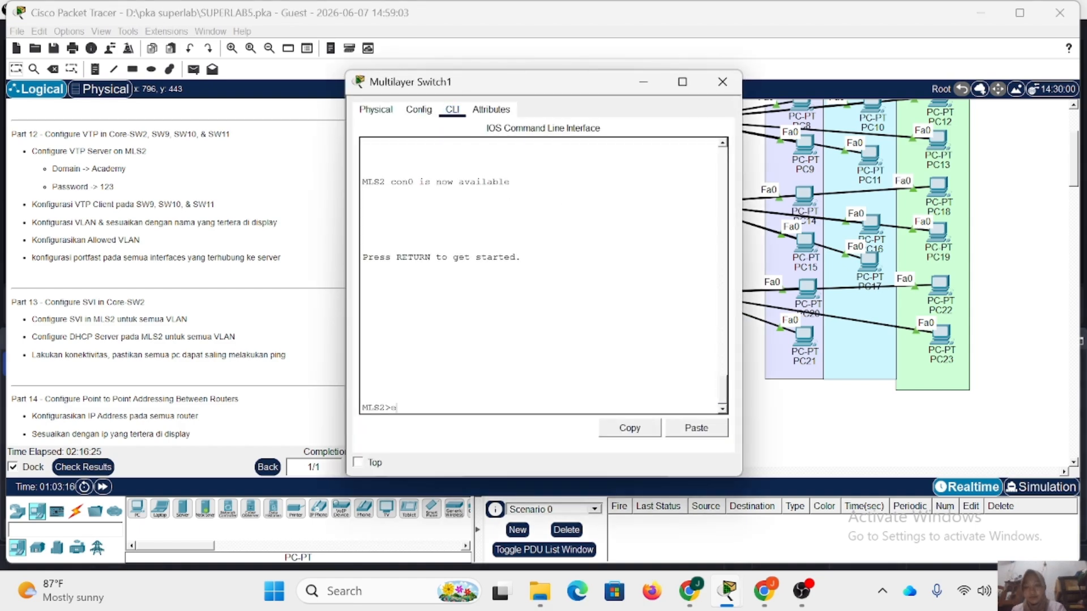
key("Return")
key("Return")
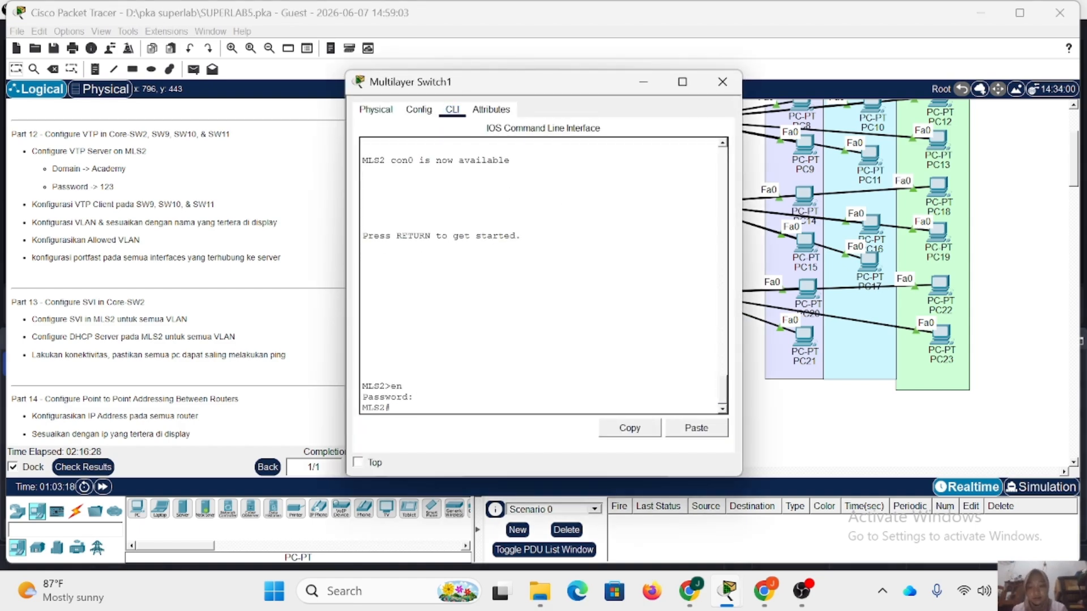
key("Return")
Configure MLS2 interfaces fa0/4-6 as trunks with dot1q encapsulation.
type("int")
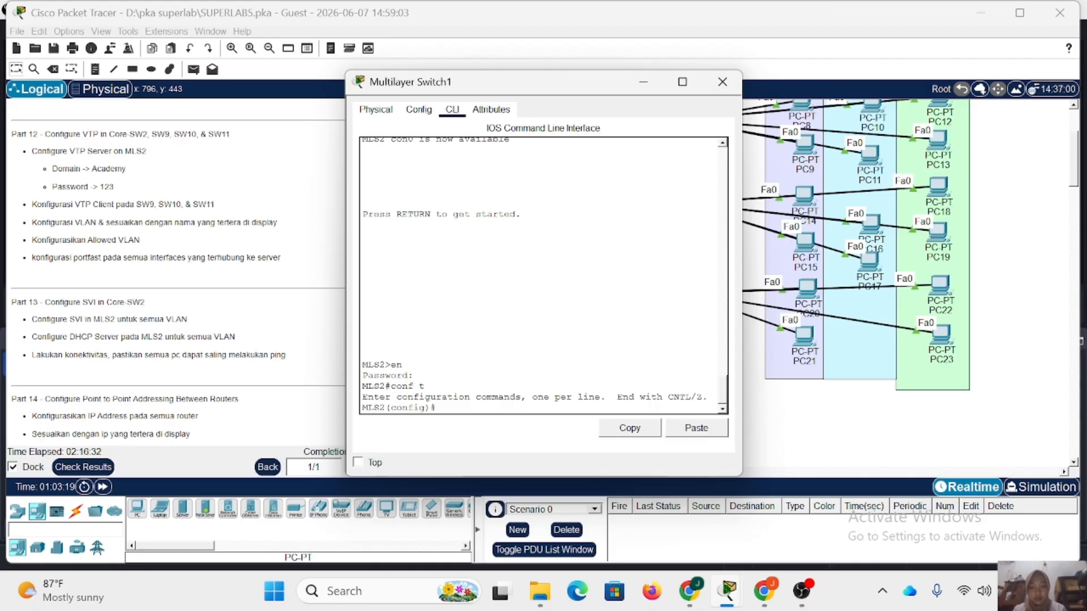
type(" r ")
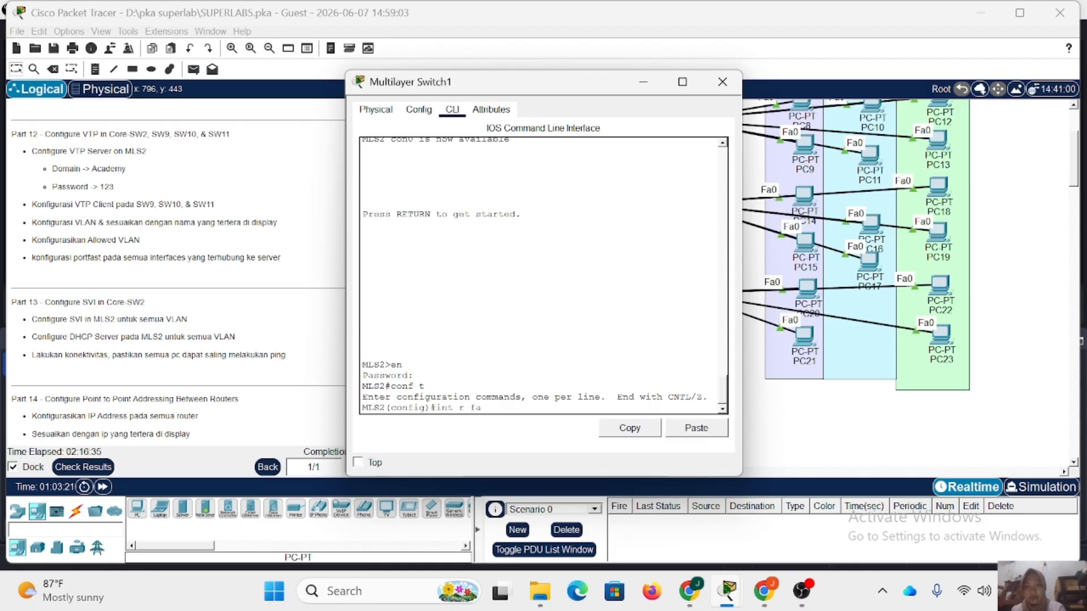
type("fa")
left_click_drag(538, 90, 351, 71)
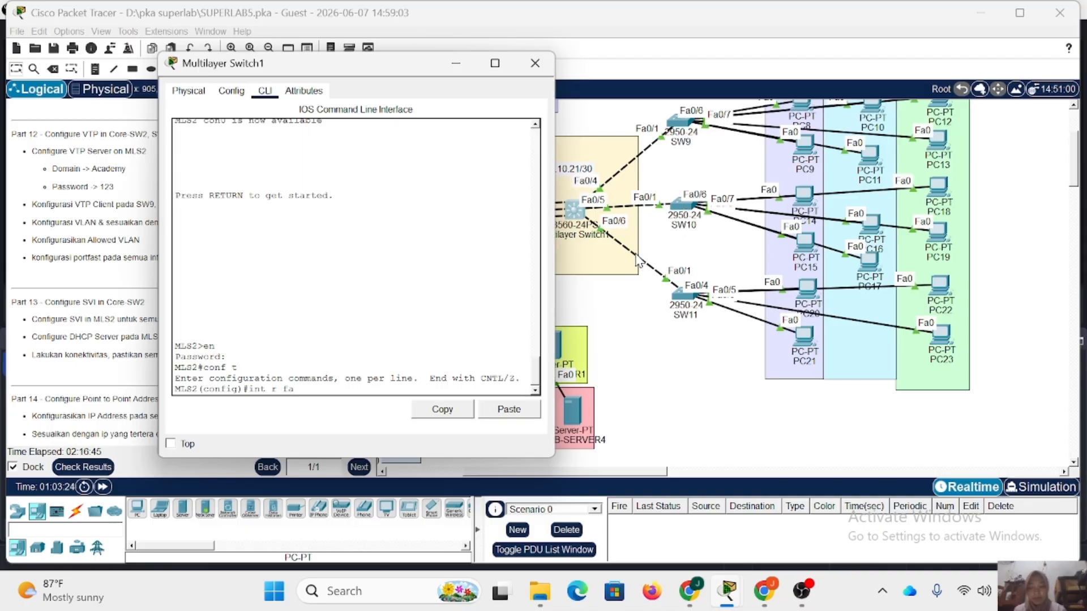
type("0/4-6")
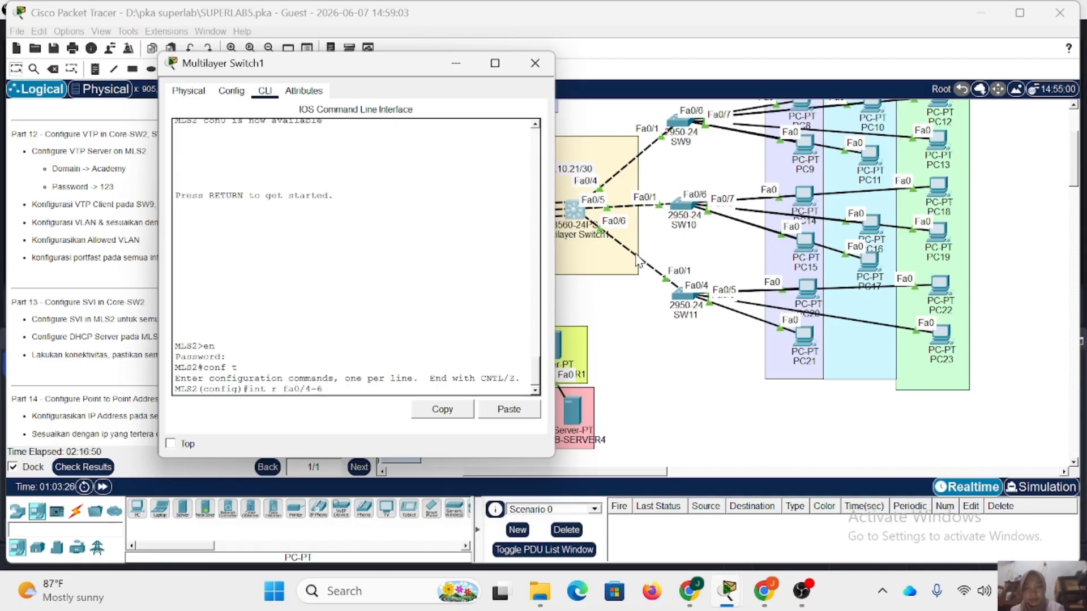
key("Return")
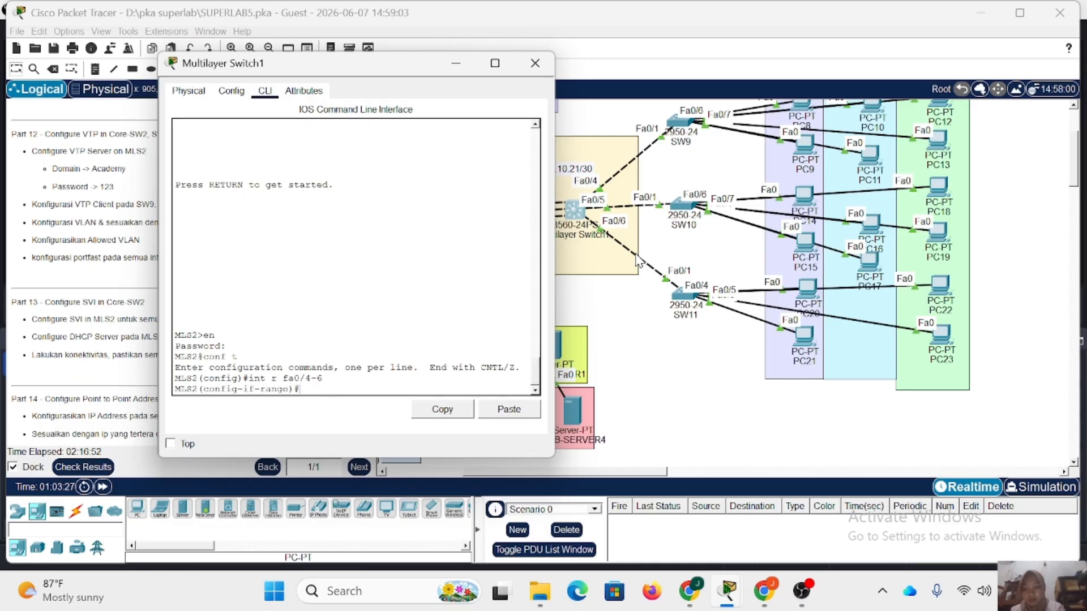
type("sw t enc do")
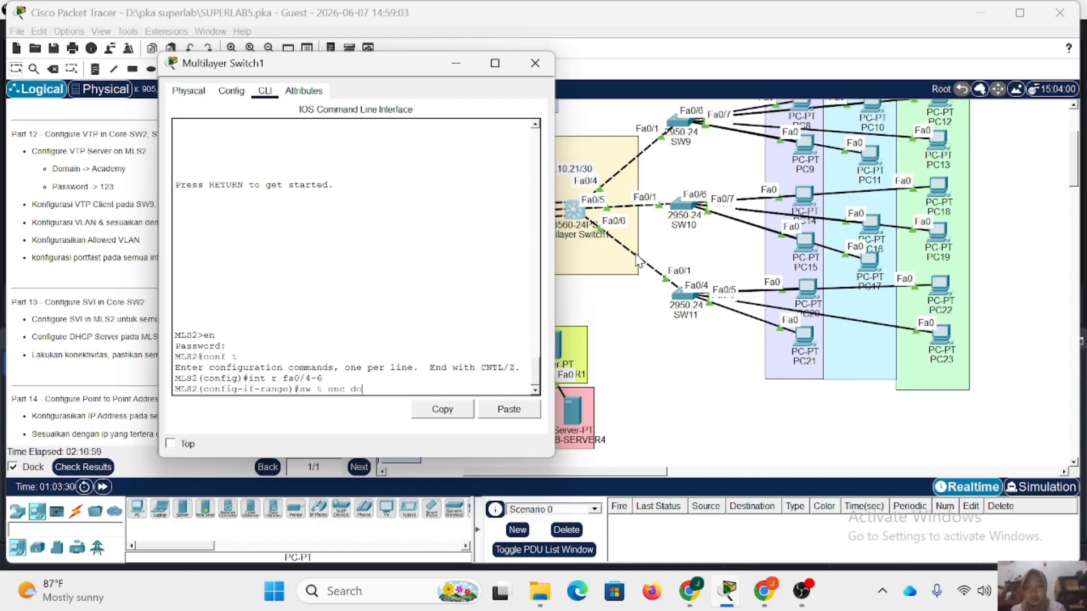
key("Return")
type("sw m t")
key("Return")
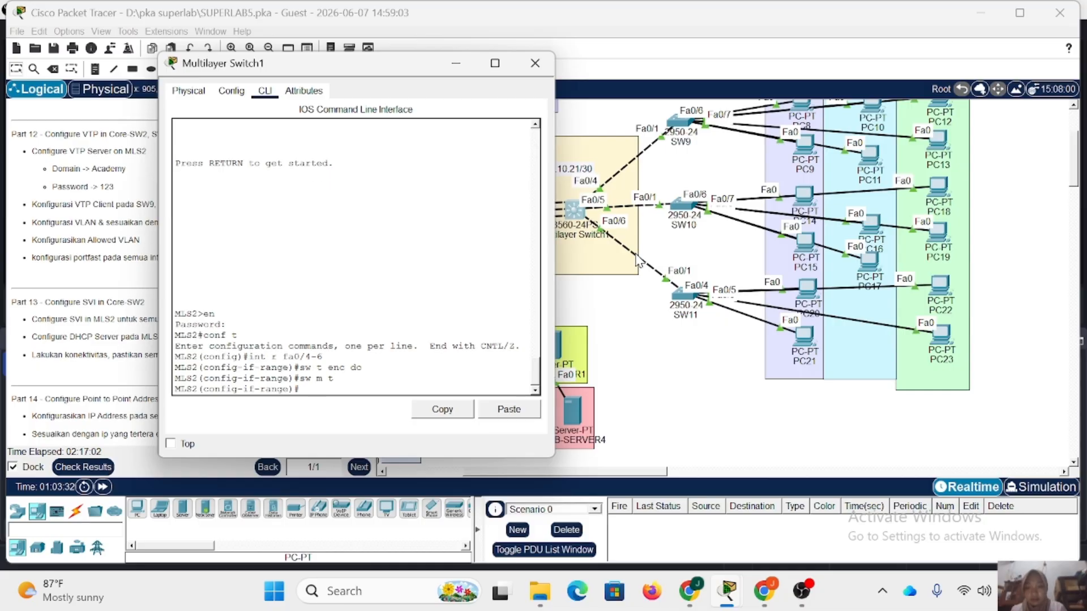
Allow VLANs 11-13 on the MLS2 trunk range fa0/4-6 and return to global configuration mode.
type("sw t all vl")
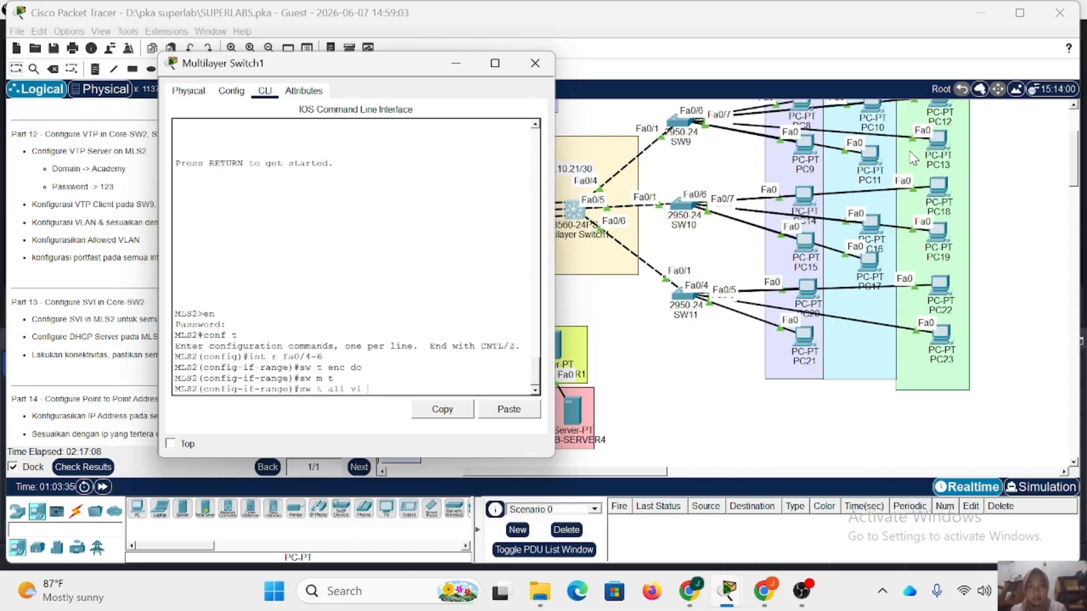
scroll(837, 175, "up", 4)
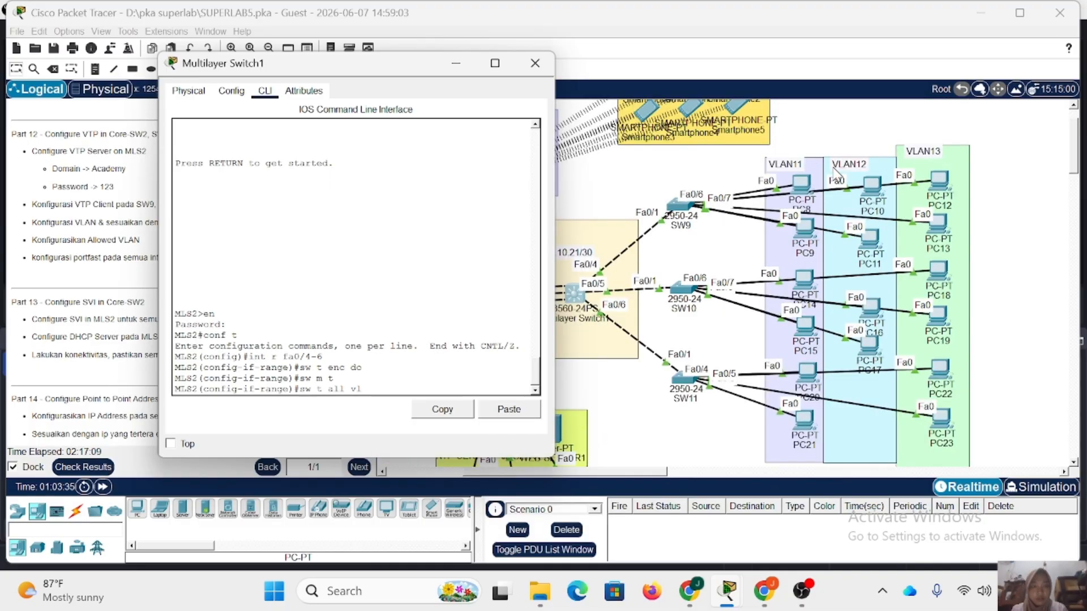
type("11-1")
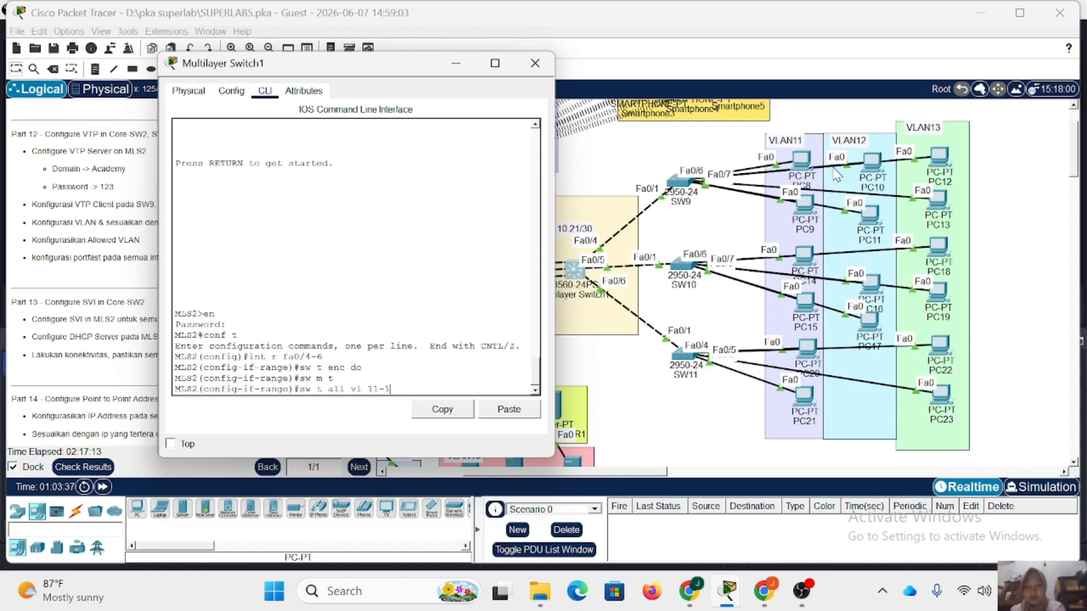
type("3")
key("Return")
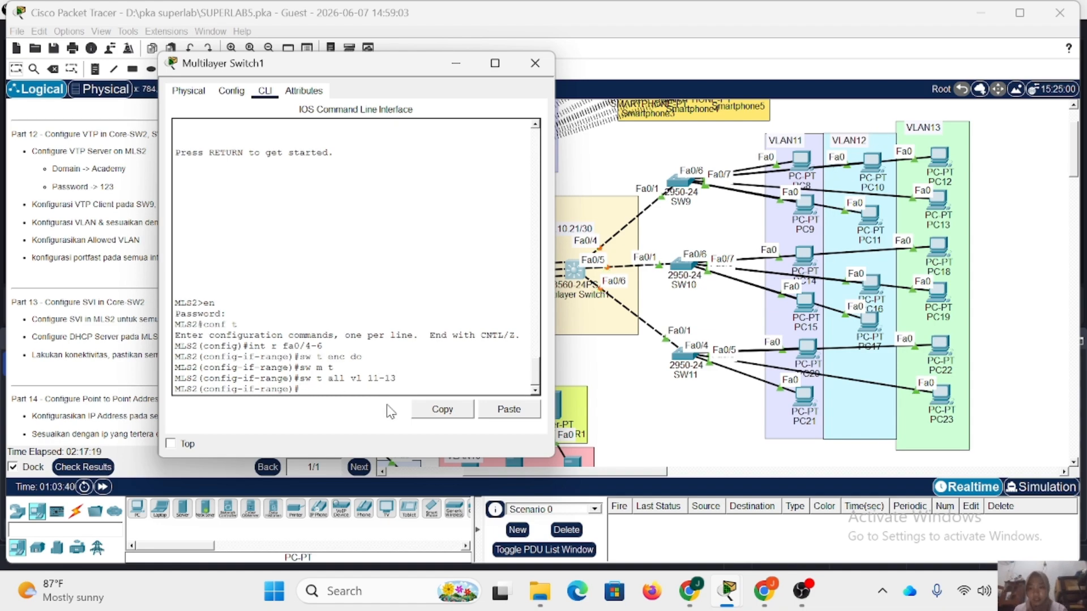
type("ex")
key("Return")
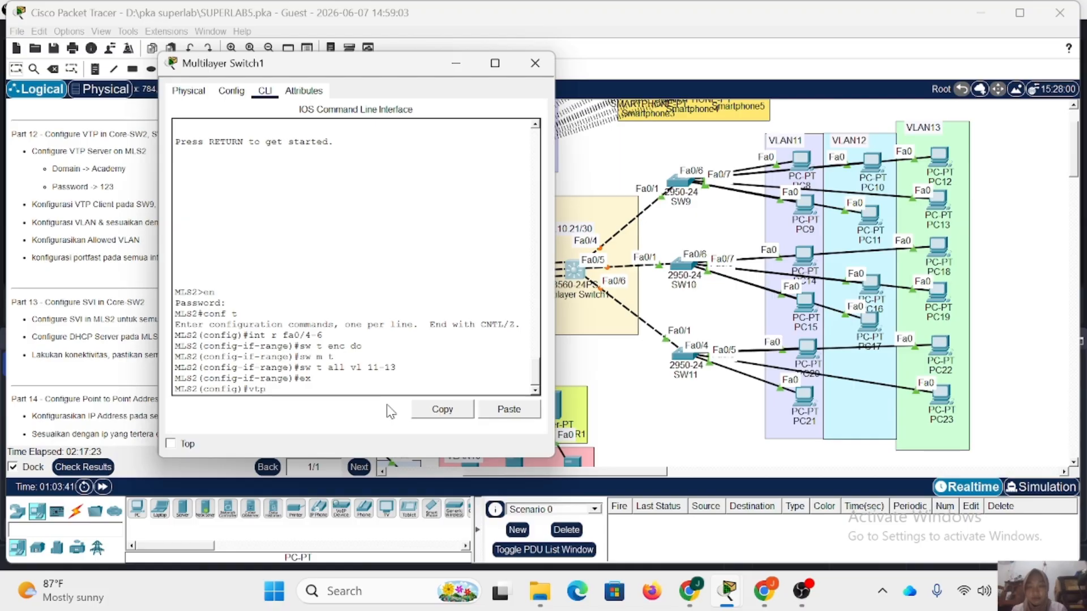
Set the VTP mode of MLS2 to server.
type("vtp m serv")
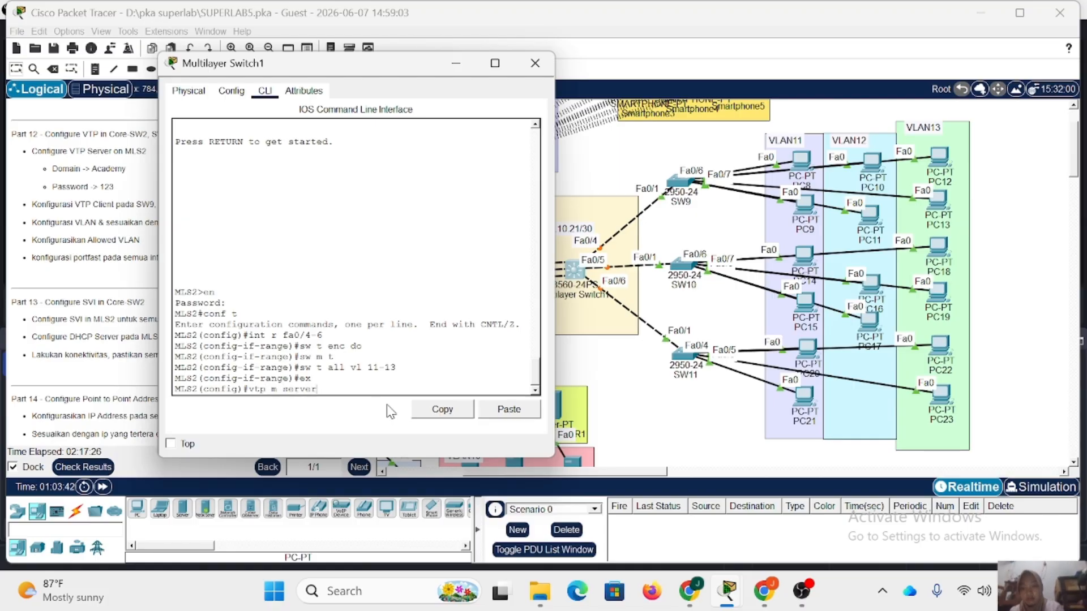
type("er")
key("Return")
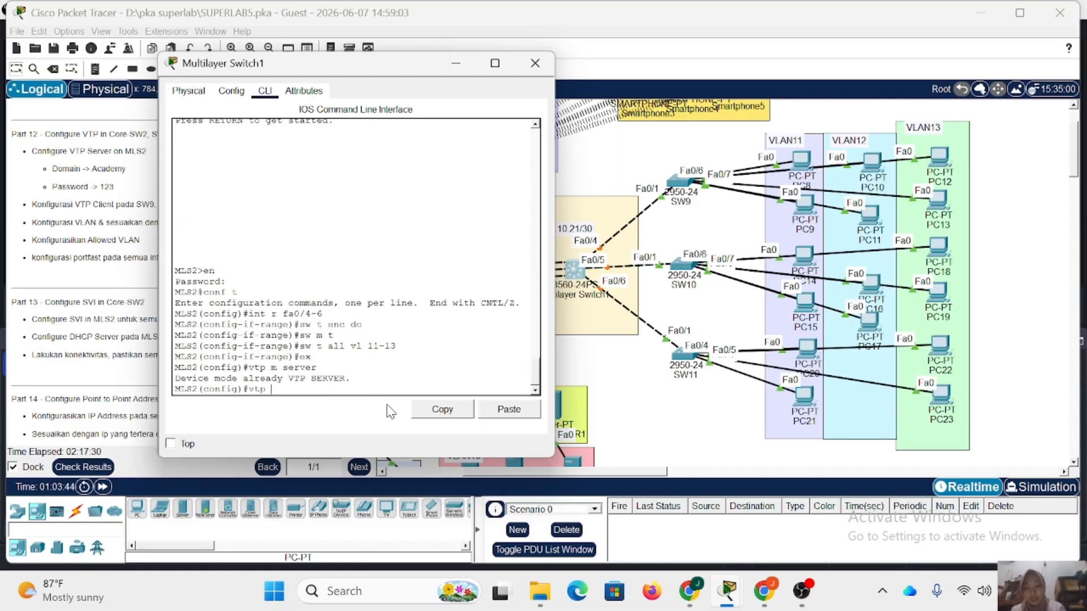
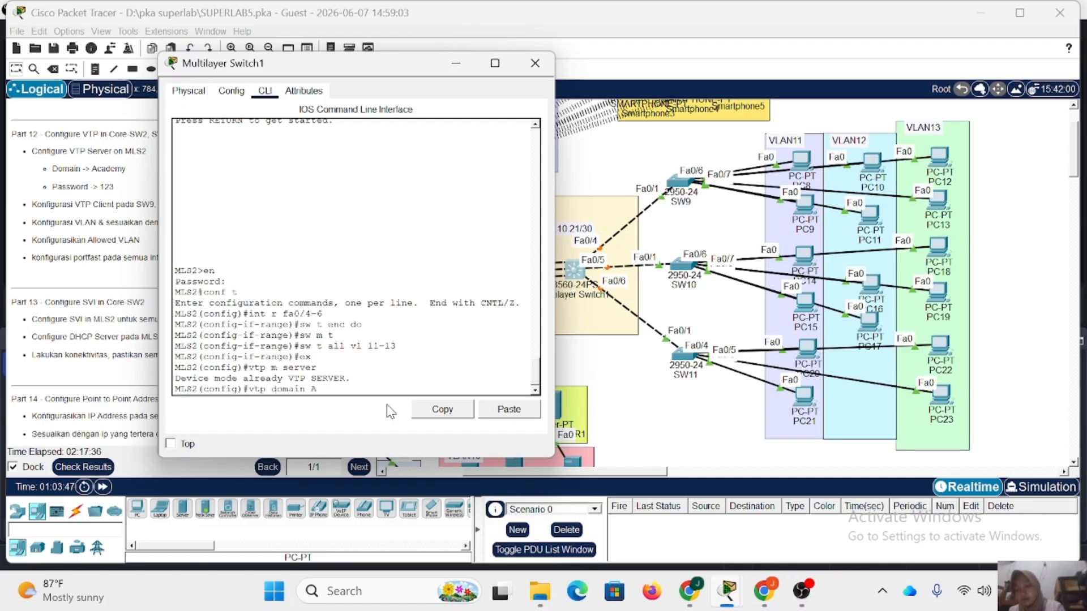
Set the VTP domain of MLS2 to Academy, set its VTP password, and close the device window.
key("Return")
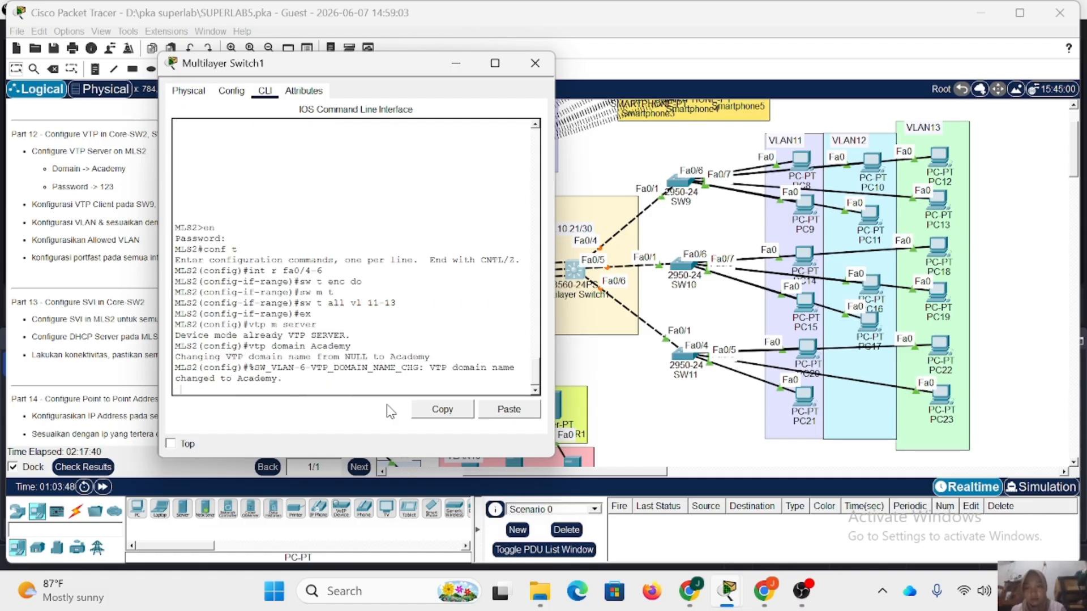
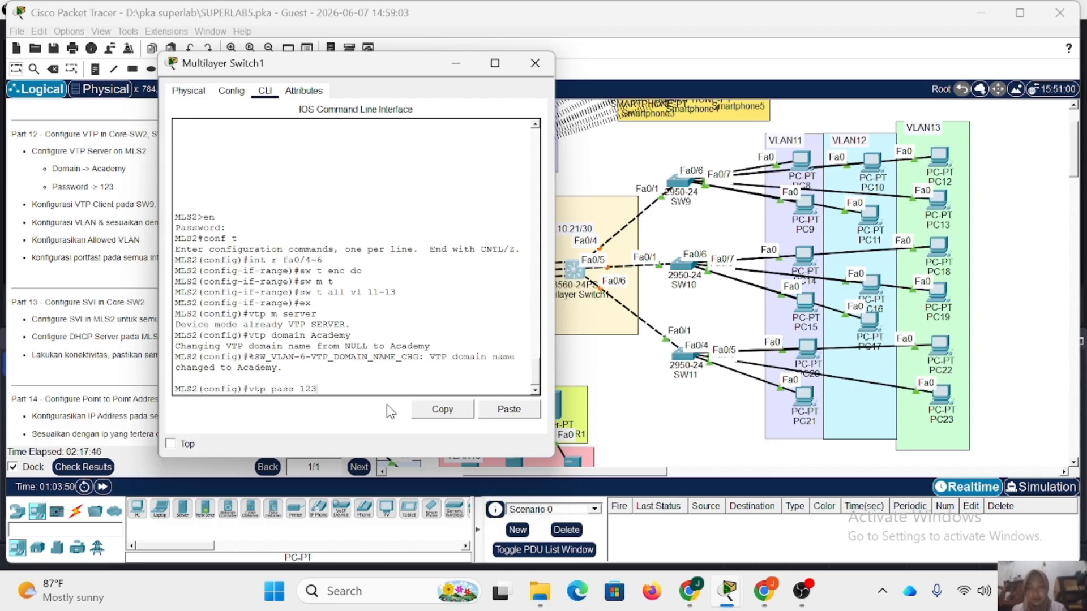
key("Return")
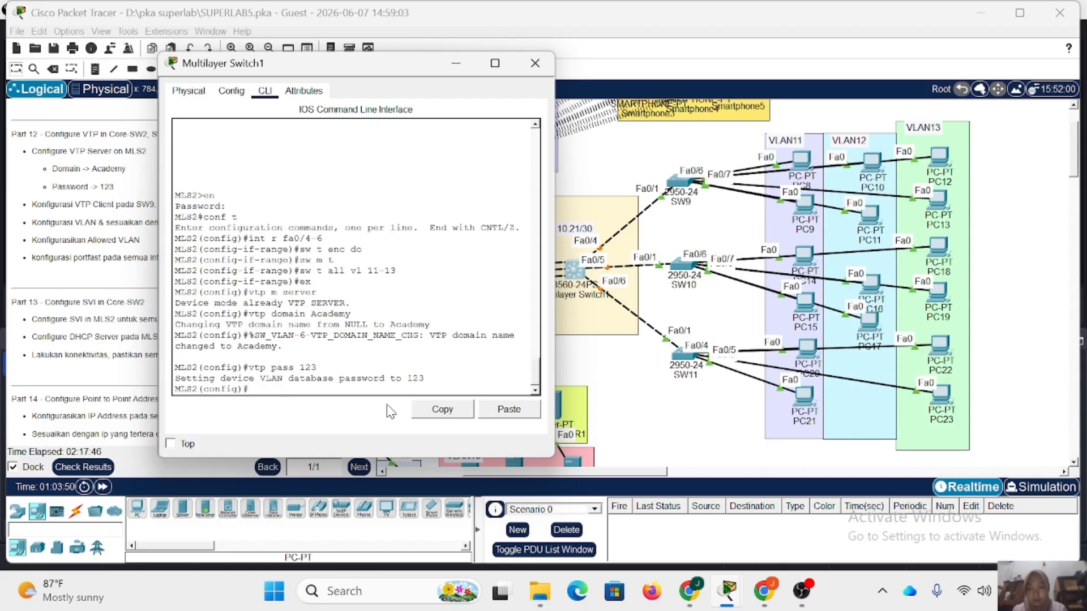
left_click(535, 63)
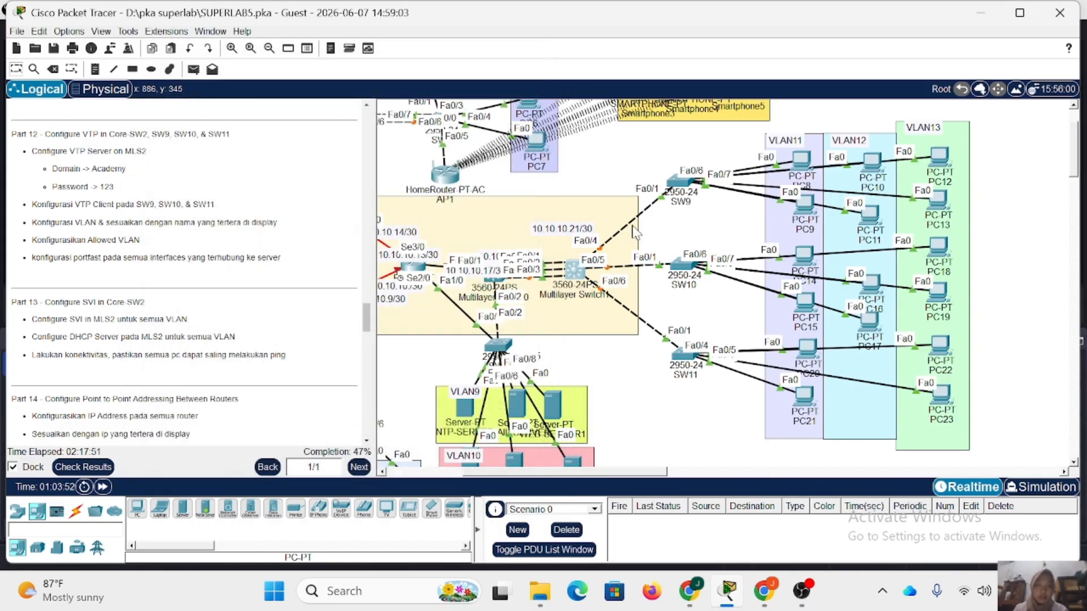
Open the command line of SW9, enter privileged mode with the enable password, and enter global configuration mode.
left_click(686, 182)
left_click(413, 386)
key("Return")
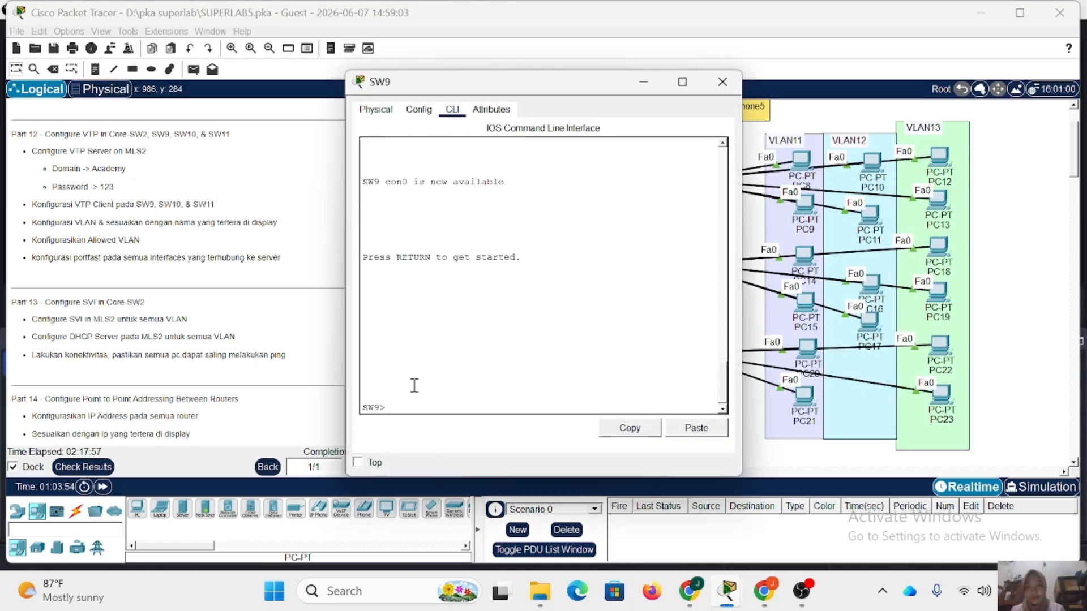
type("en")
key("Return")
key("Return")
type("co")
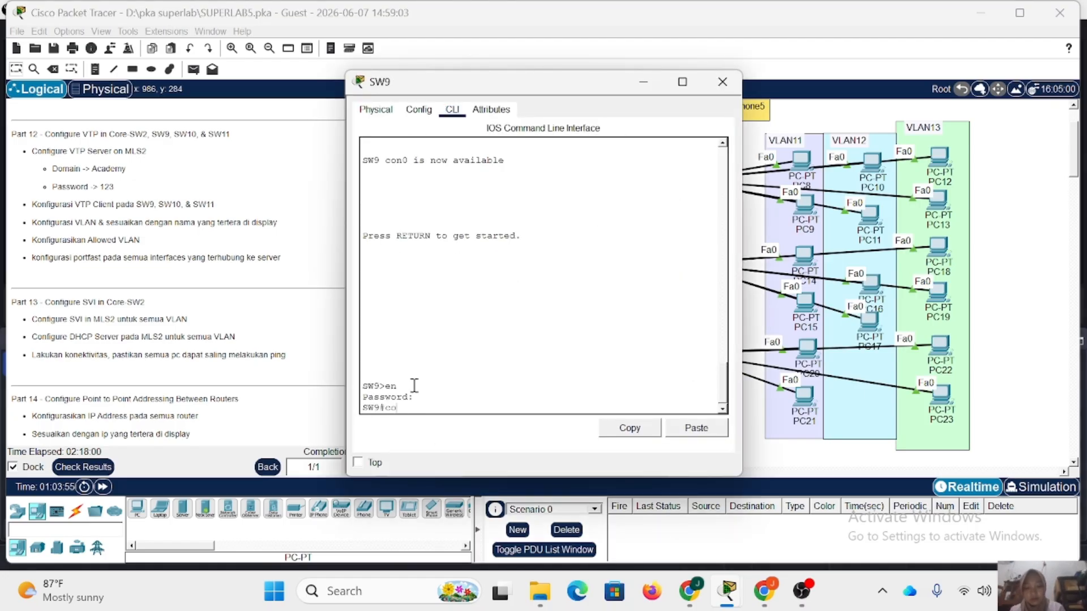
type("nf t")
key("Return")
Set the VTP mode of SW9 to client.
type("vtp")
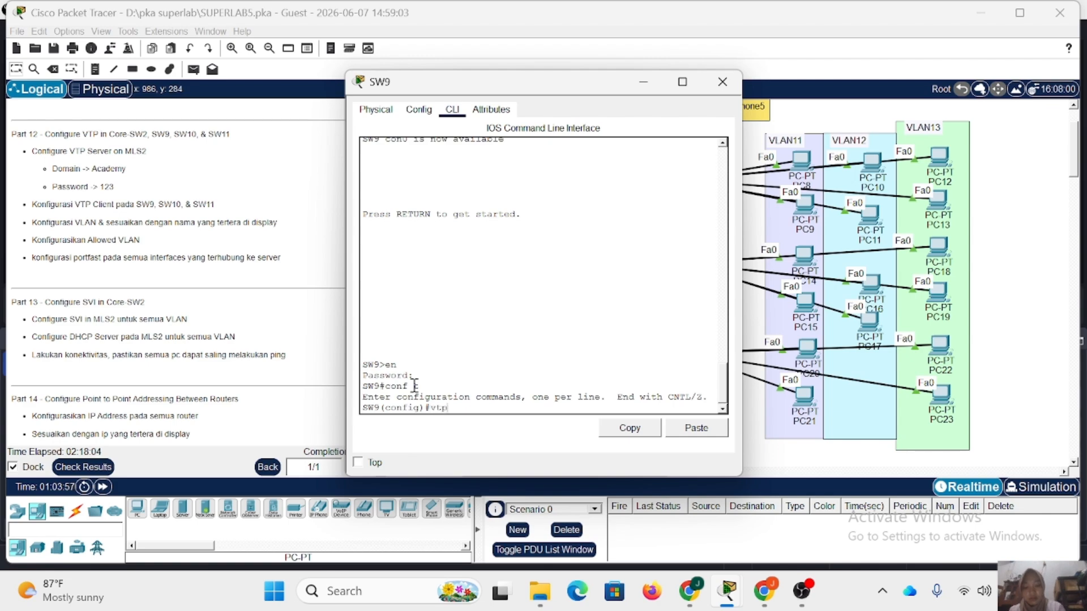
type(" m client")
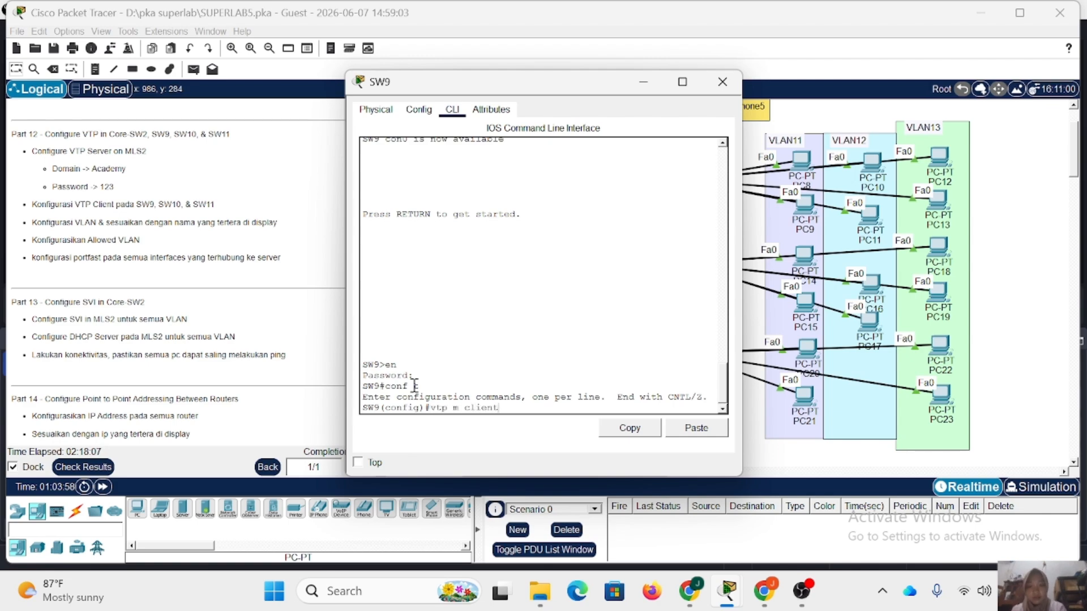
key("Return")
Set the VTP domain of SW9 to Academy and set its VTP password.
type("vtp d")
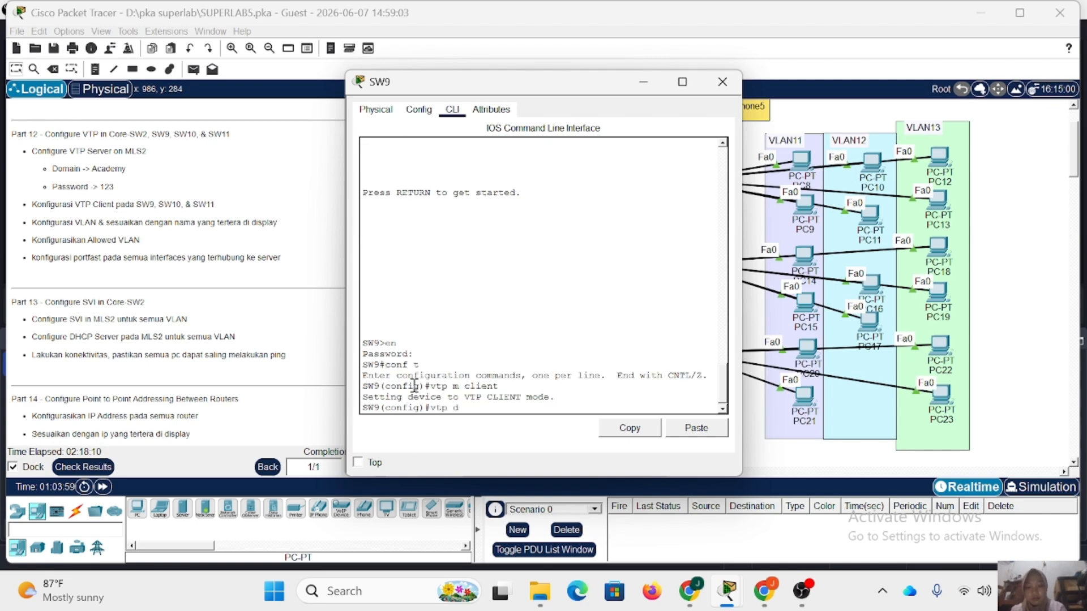
type("omain A")
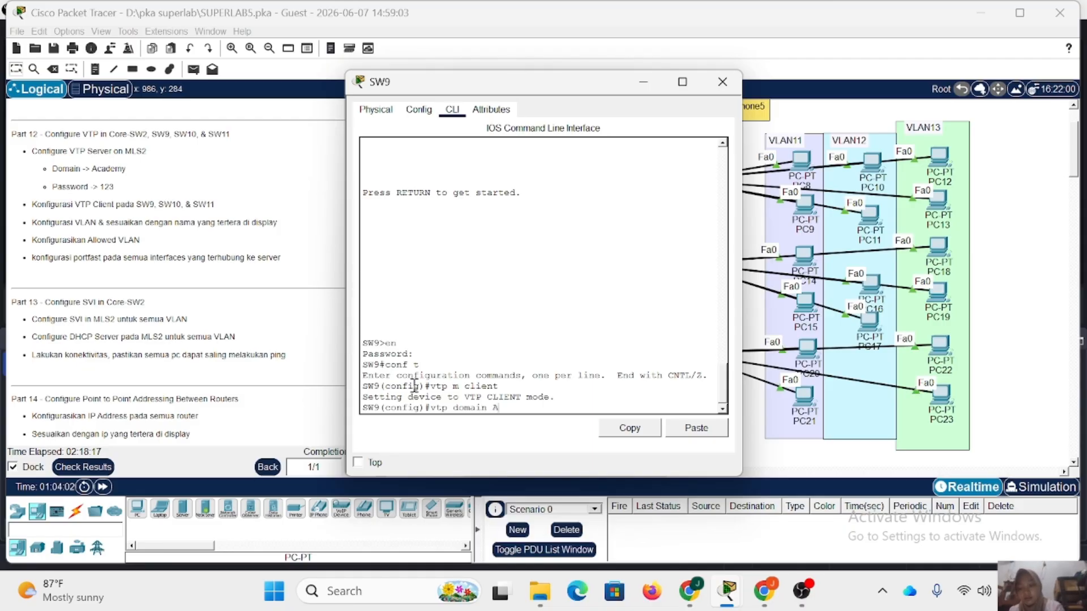
type("cademy")
key("Return")
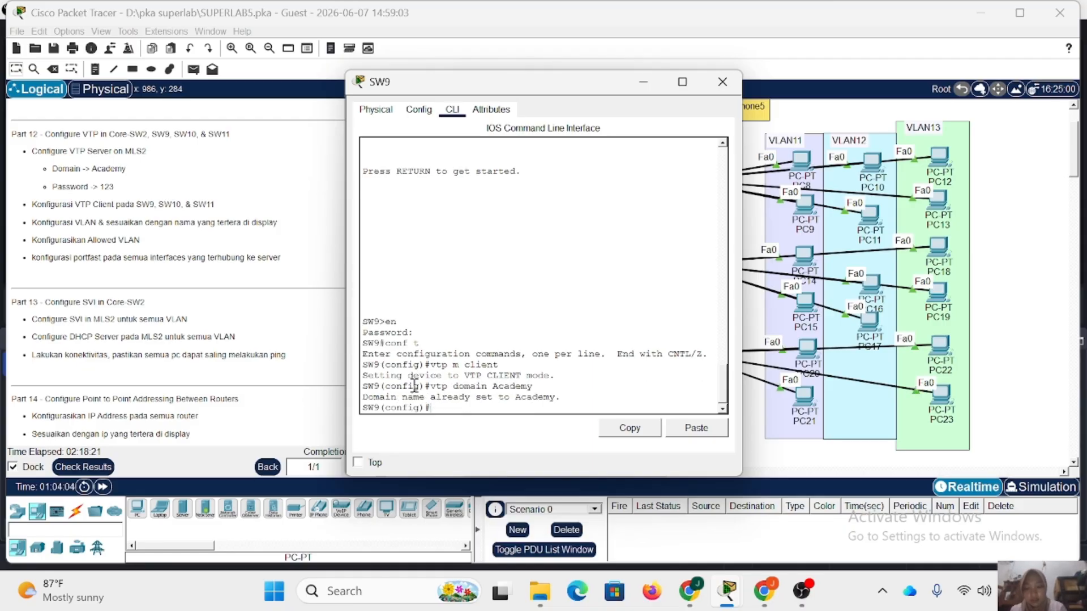
type("vtp pass 123")
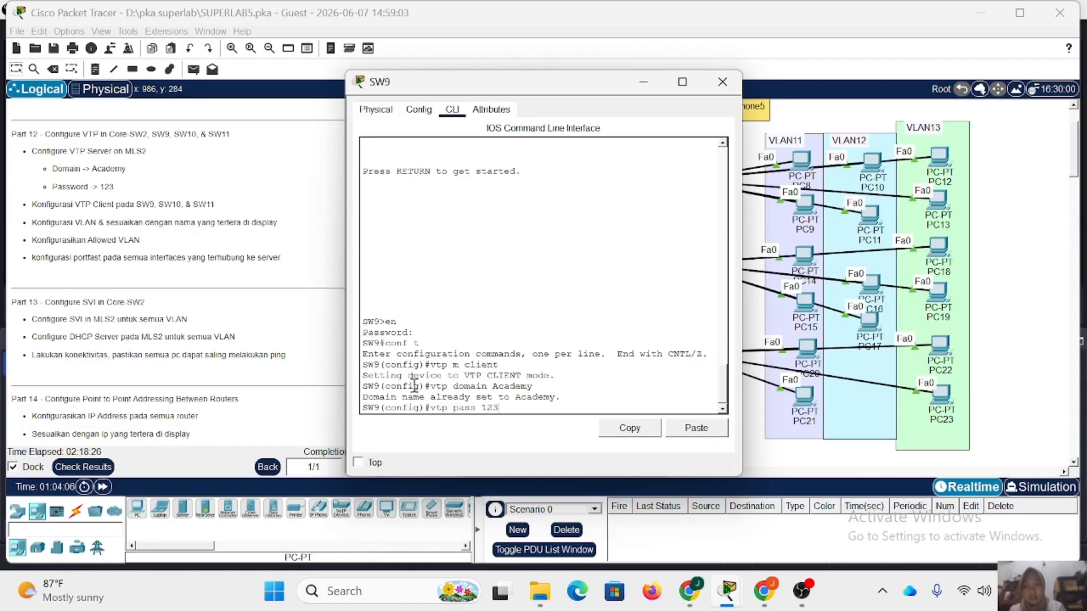
key("Return")
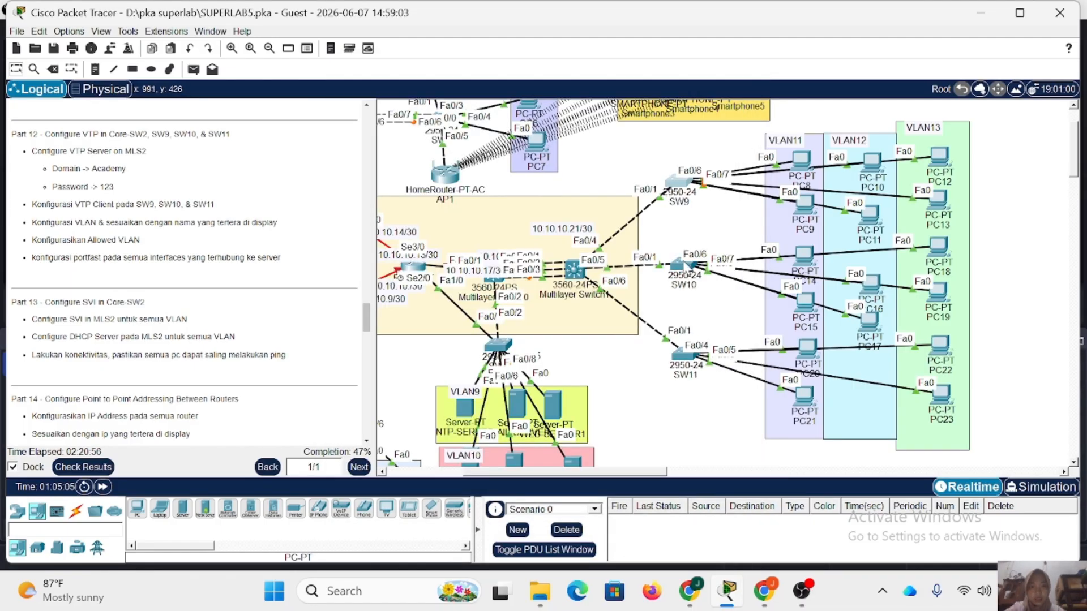
Open the command line of SW10, enter privileged mode with the enable password, and enter global configuration mode.
left_click(673, 271)
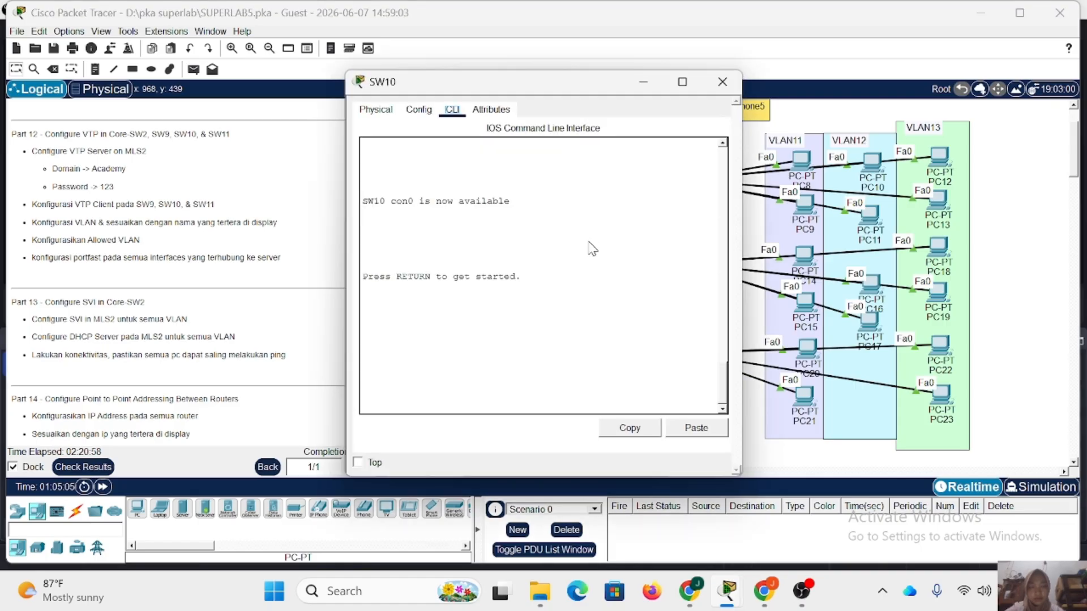
left_click(448, 366)
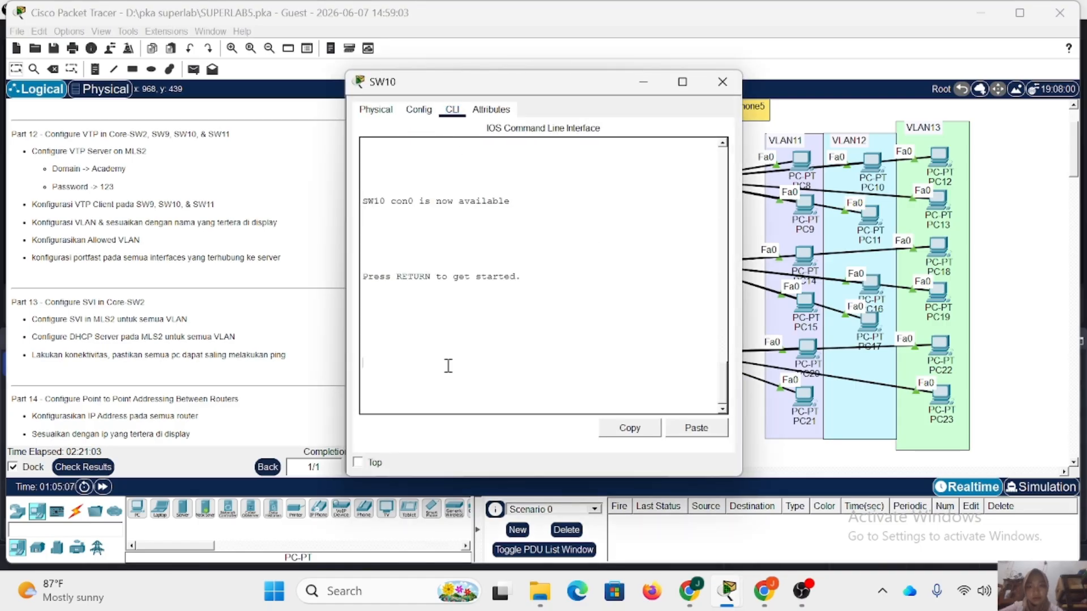
key("Return")
type("en")
key("Return")
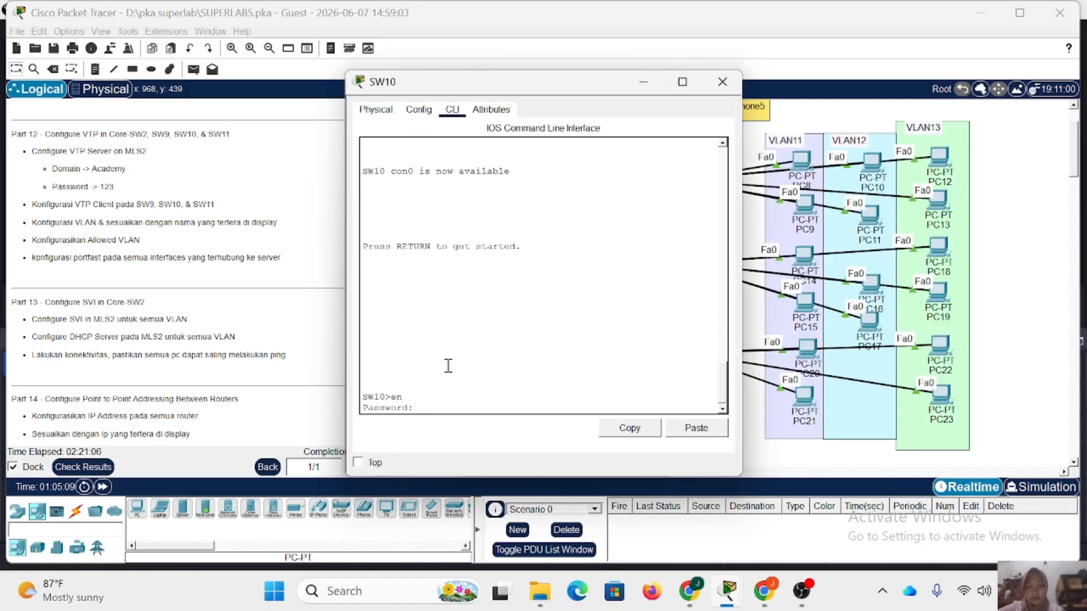
key("Return")
type("conf t")
key("Return")
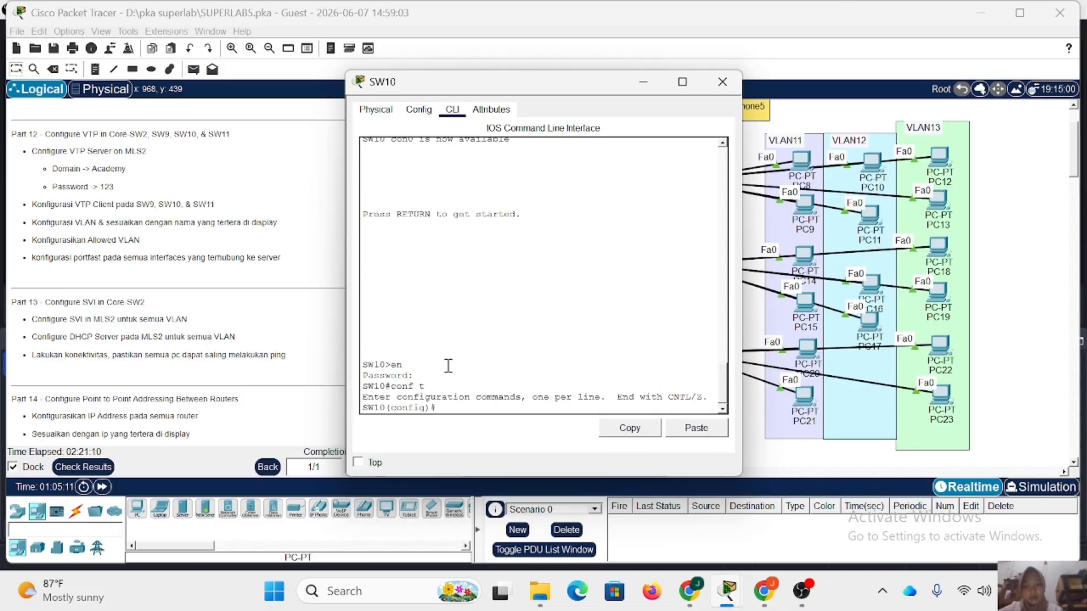
Set the VTP mode of SW10 to client.
type("vtp")
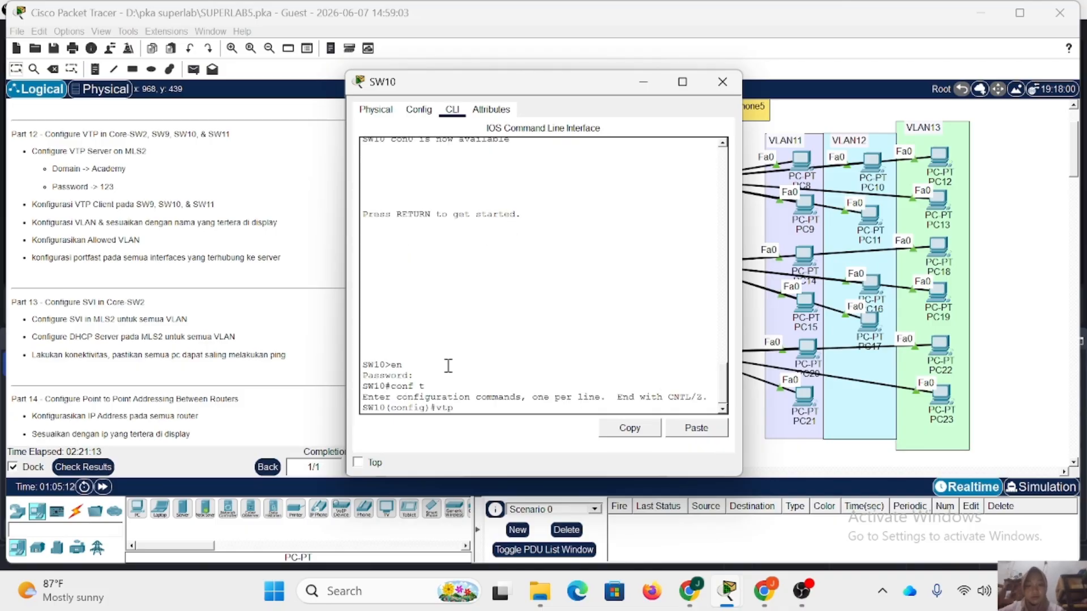
type(" m")
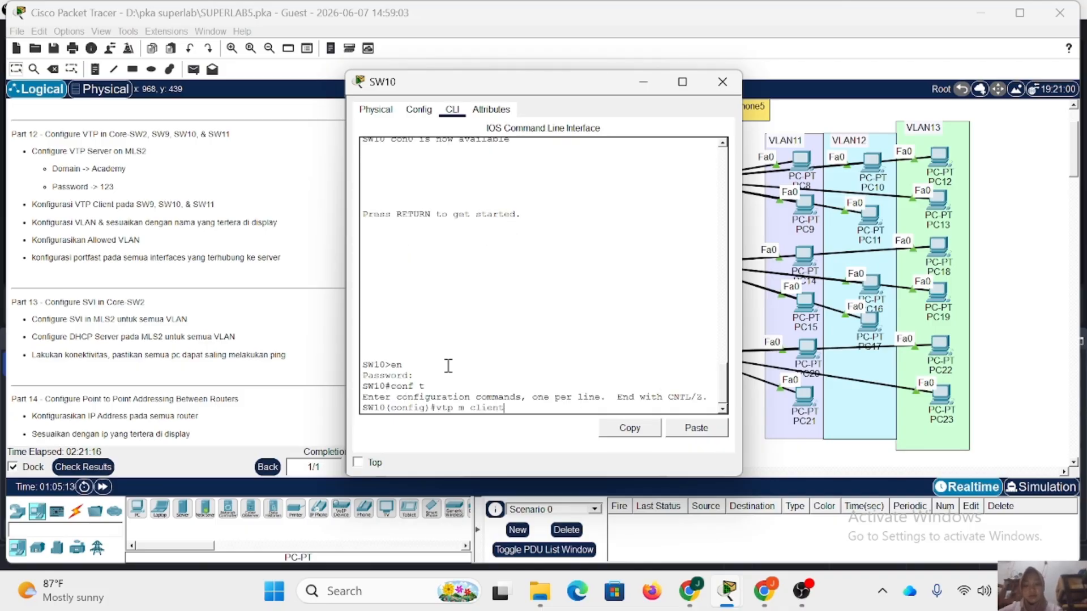
type(" client")
key("Return")
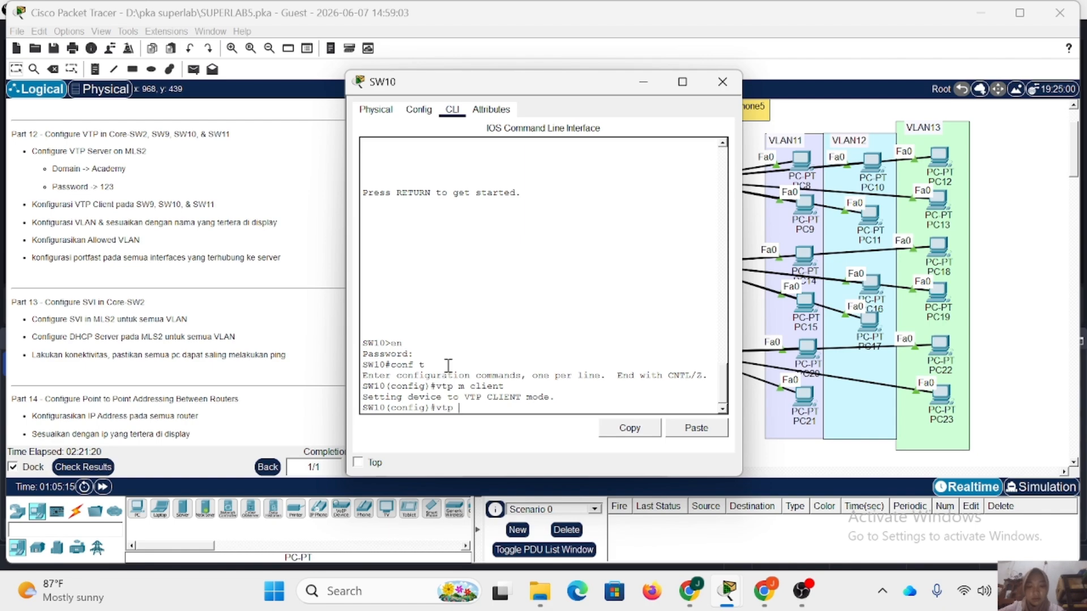
Set the VTP domain of SW10 to Academy and set its VTP password.
type("vtp domain AcA")
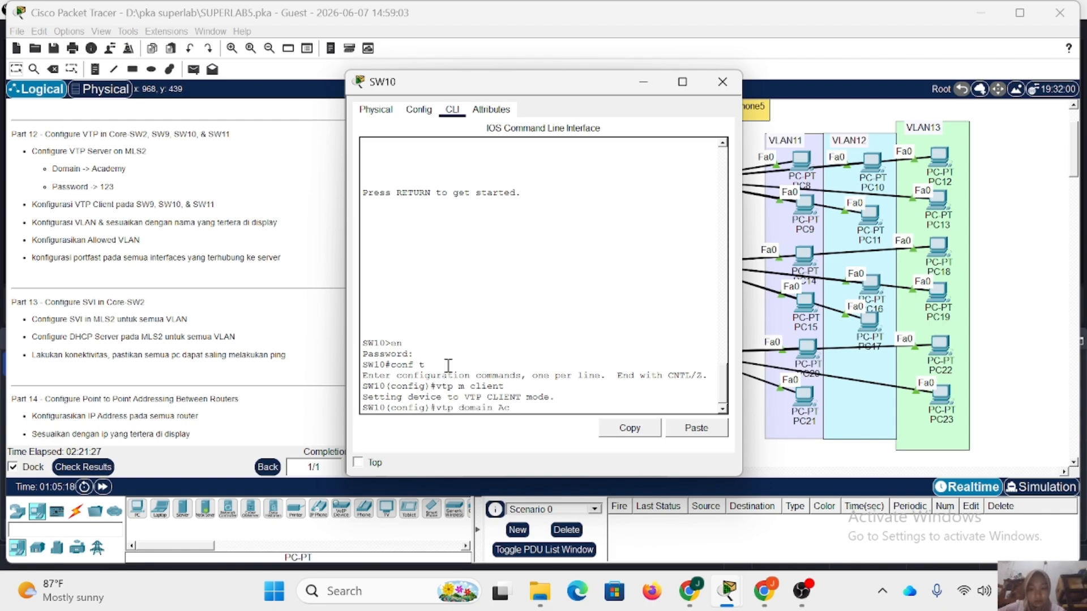
key("Return")
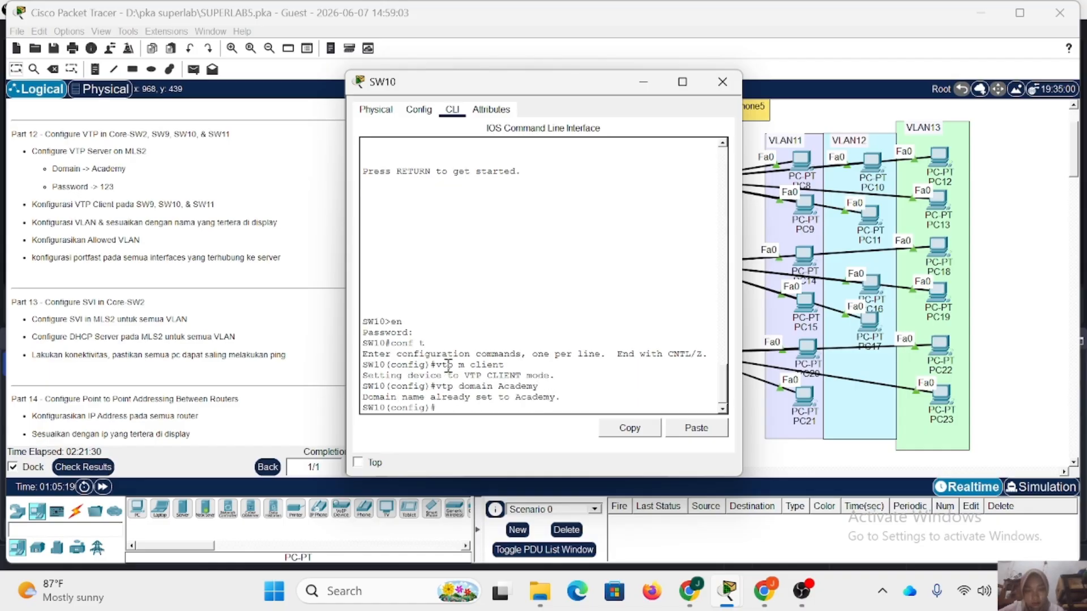
type("vtp pass 123")
key("Return")
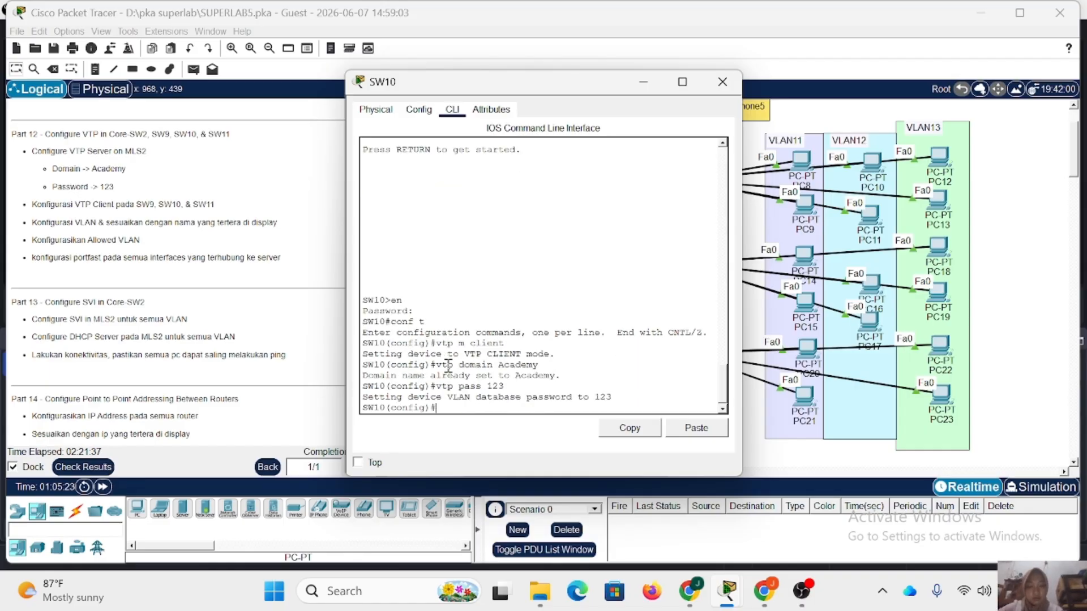
Leave the interface range on SW9 and set its interface fa0/1 to trunk mode.
left_click_drag(513, 90, 393, 85)
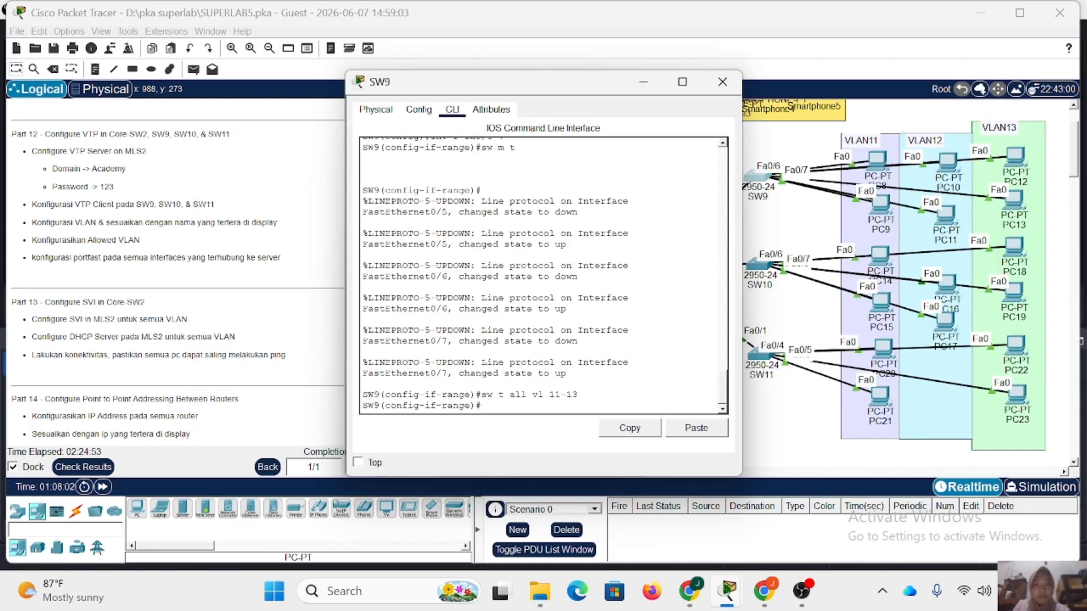
left_click_drag(493, 86, 408, 84)
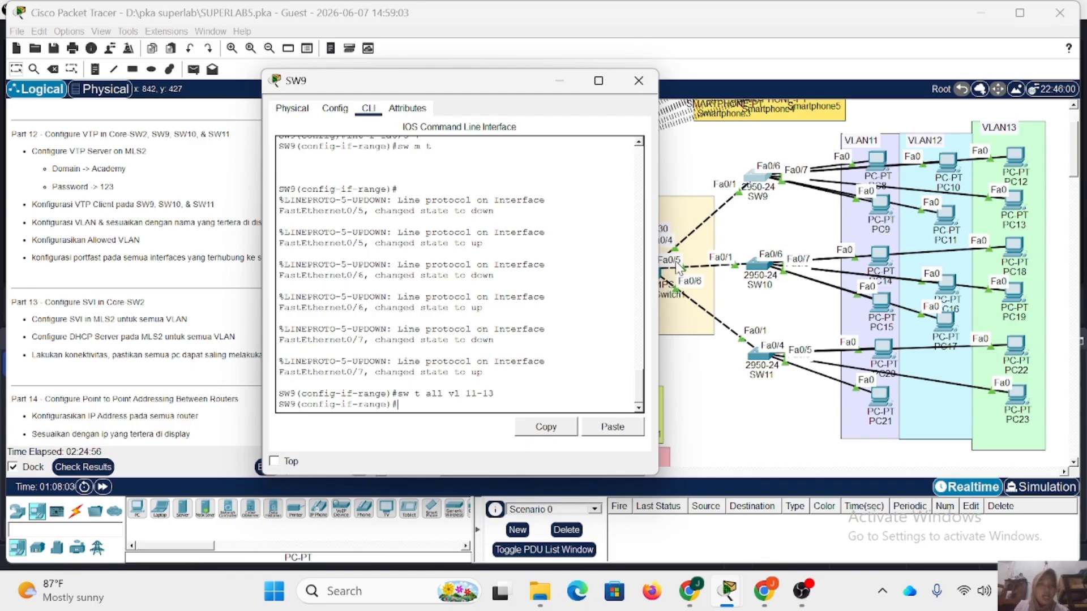
type("ex")
key("Return")
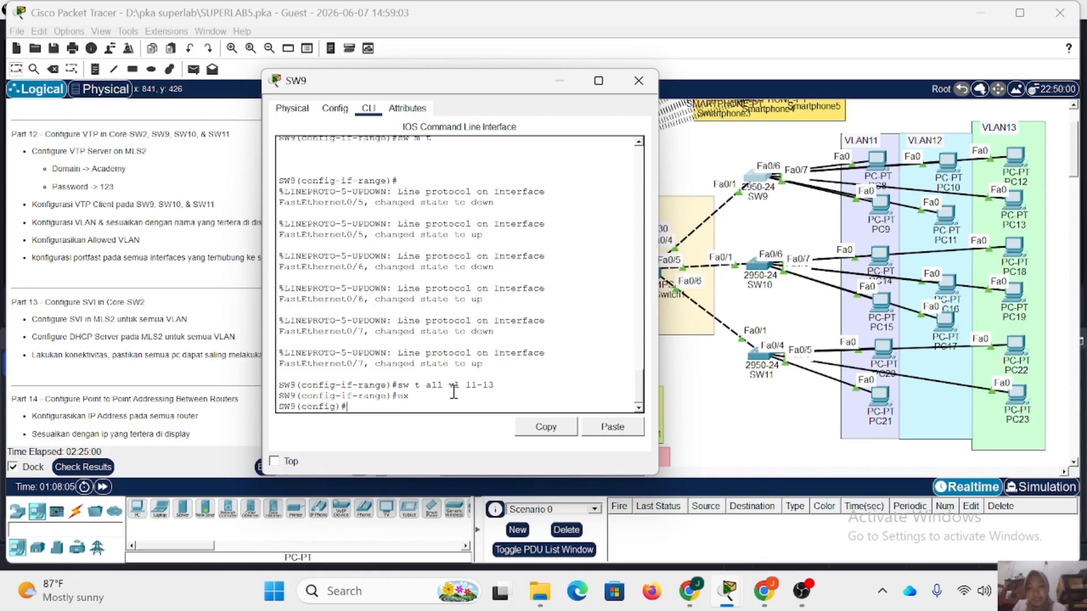
type("int fa0/1")
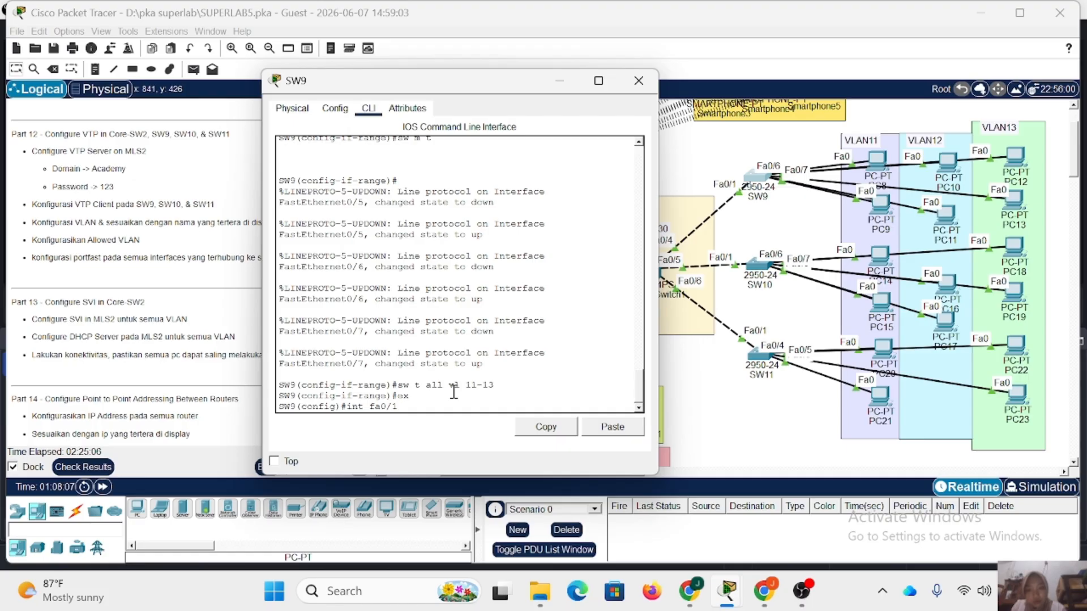
key("Return")
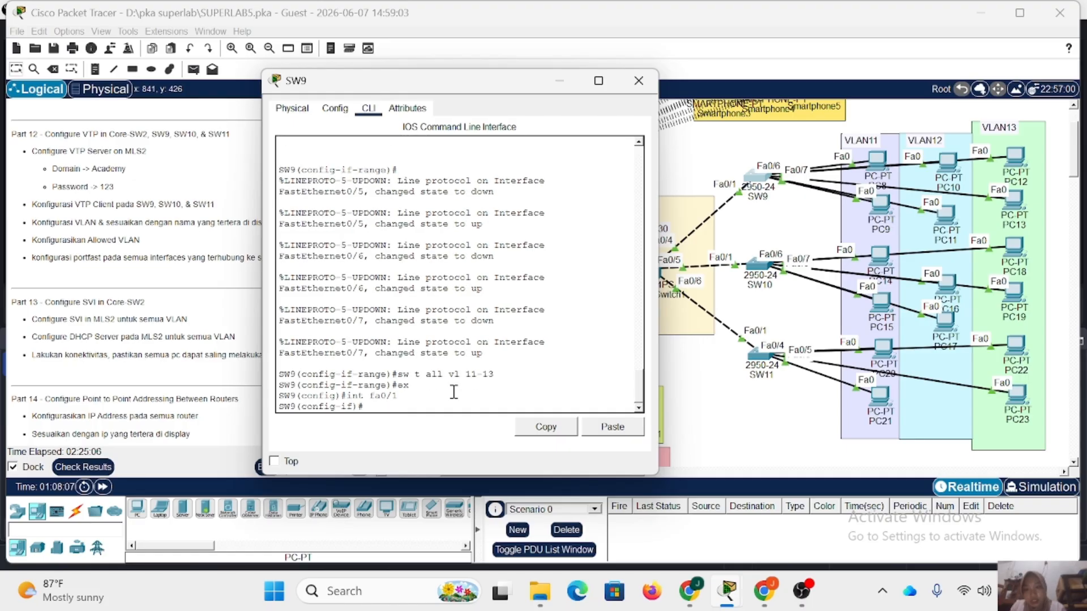
type("sw m t")
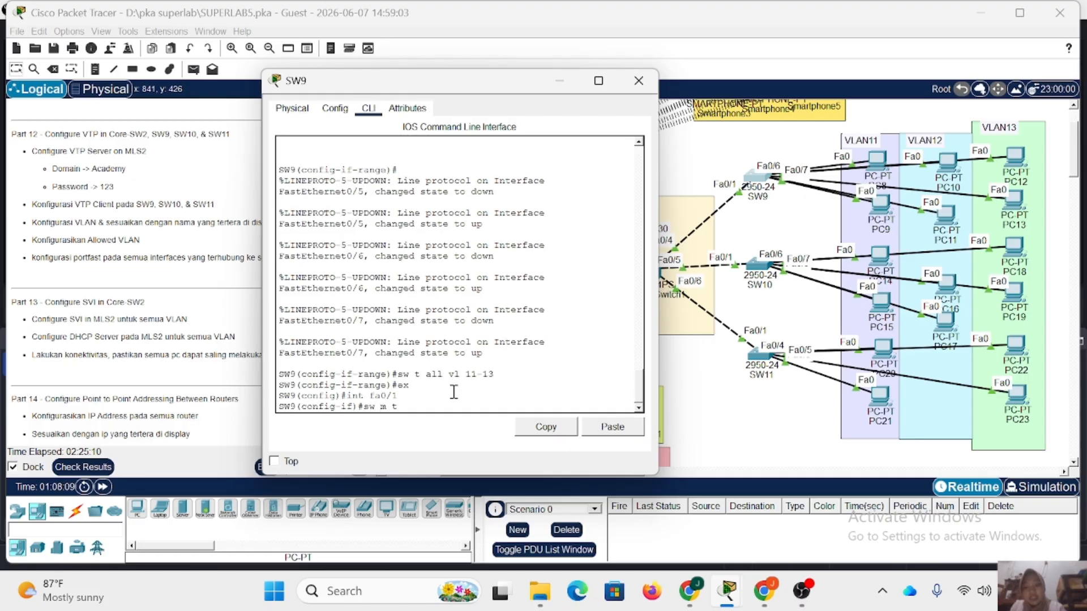
key("Return")
Allow VLANs 11-13 on the SW9 trunk fa0/1 and close the device window.
type("sw t a")
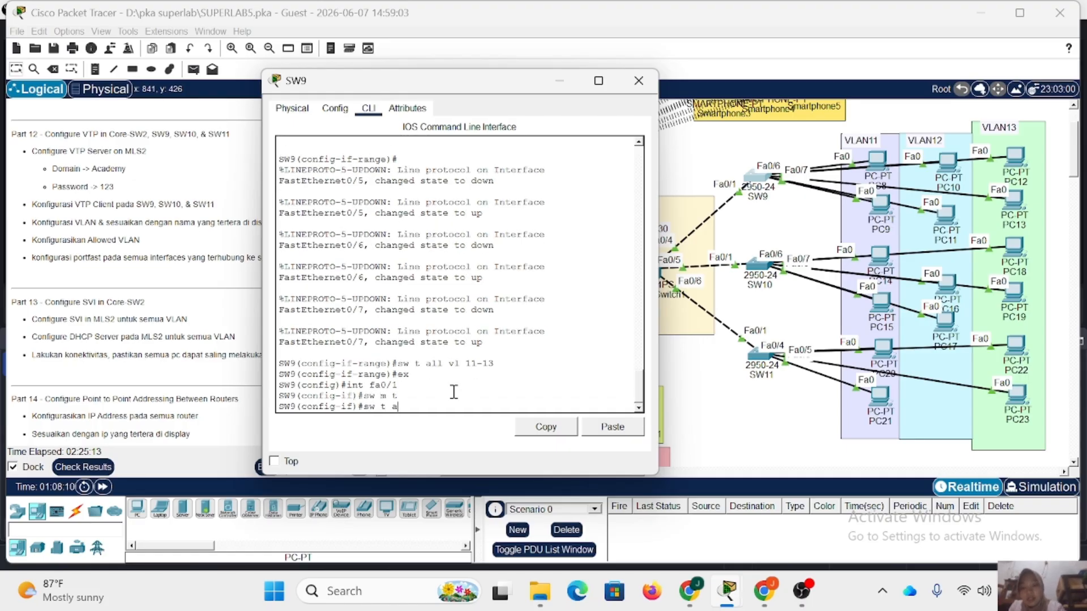
type("ll vl 11")
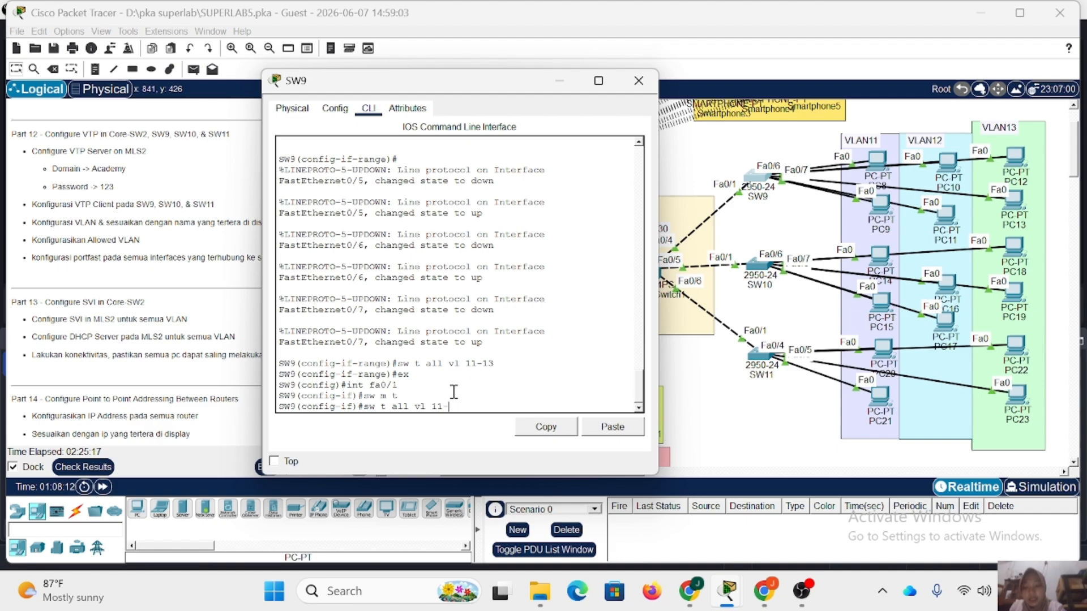
type("-13")
key("Return")
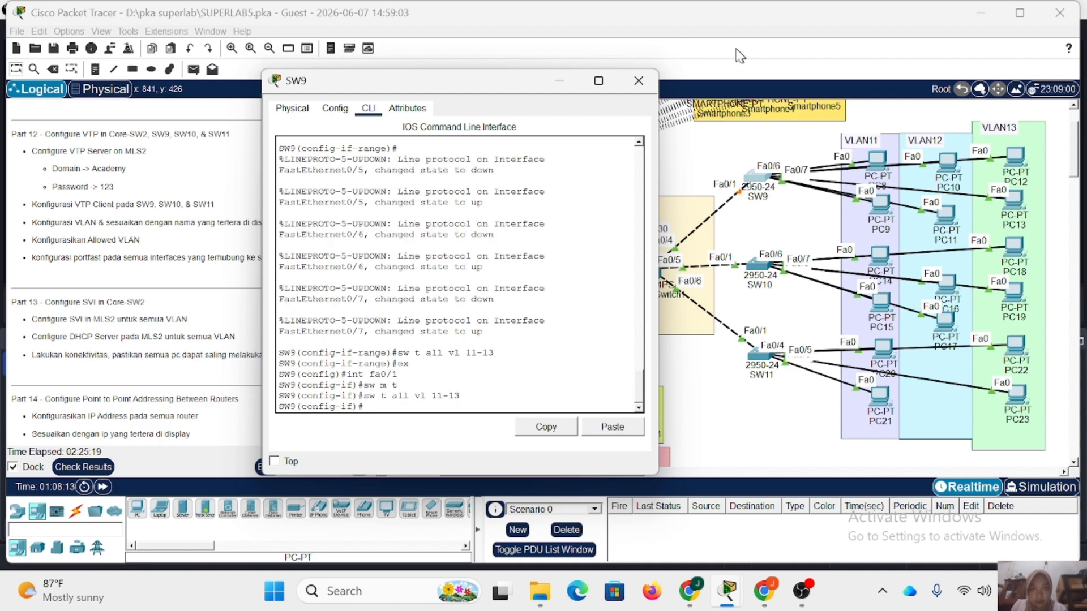
left_click(638, 81)
Open the SW10 command line and set its interface fa0/1 to trunk mode.
left_click(760, 272)
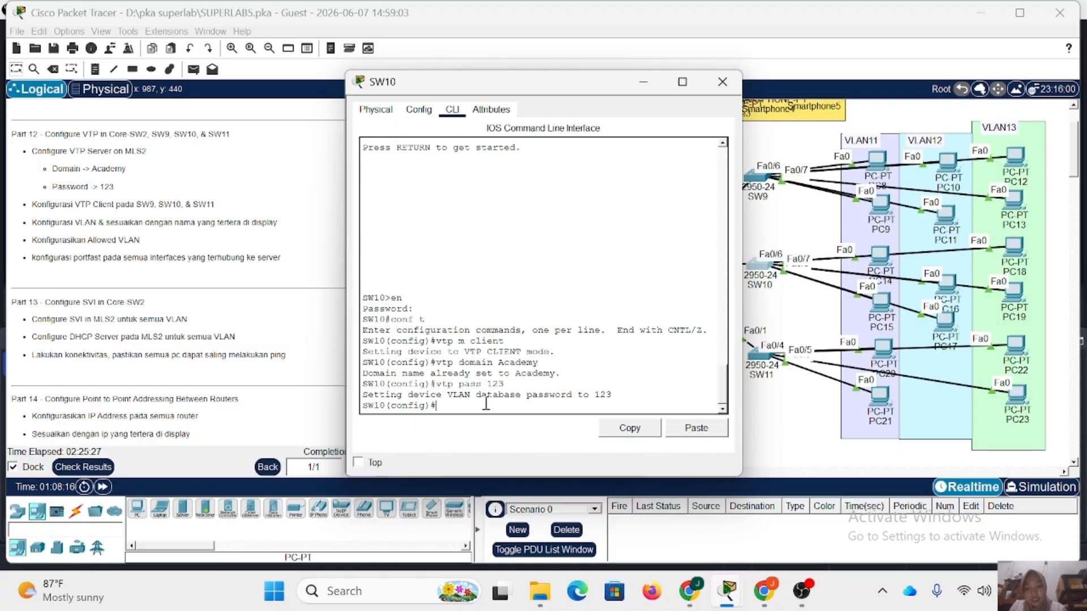
type("int fa0")
left_click_drag(535, 82, 463, 80)
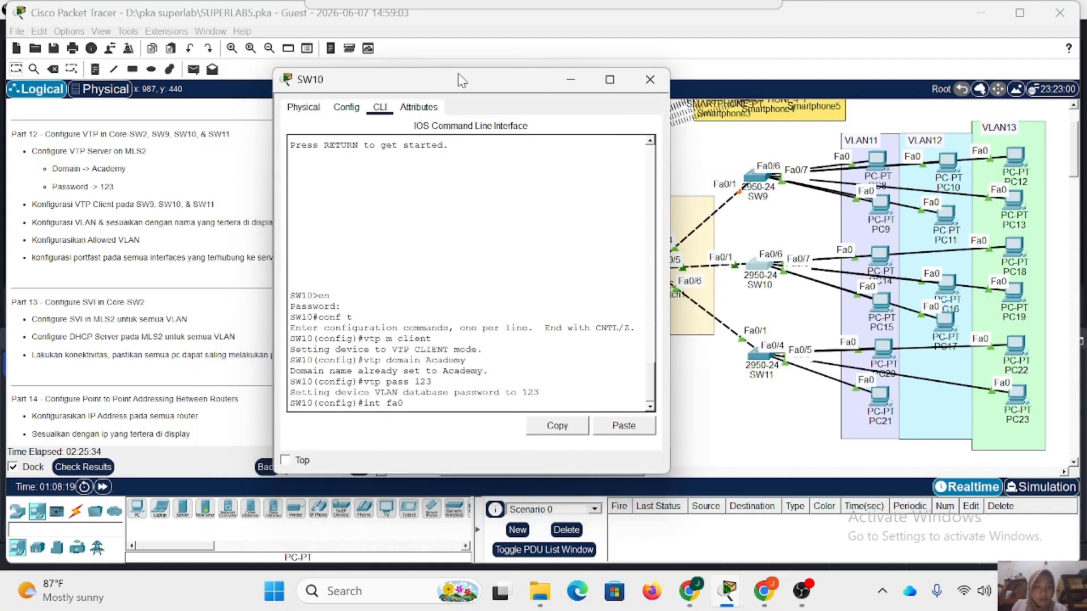
type("/")
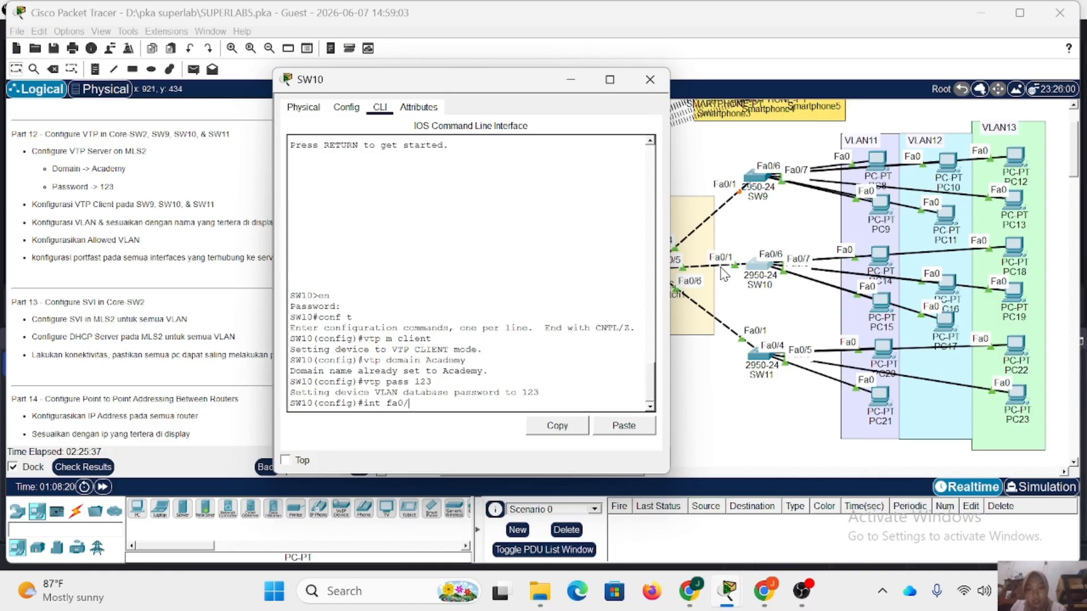
type("1")
key("Return")
type("sw m t")
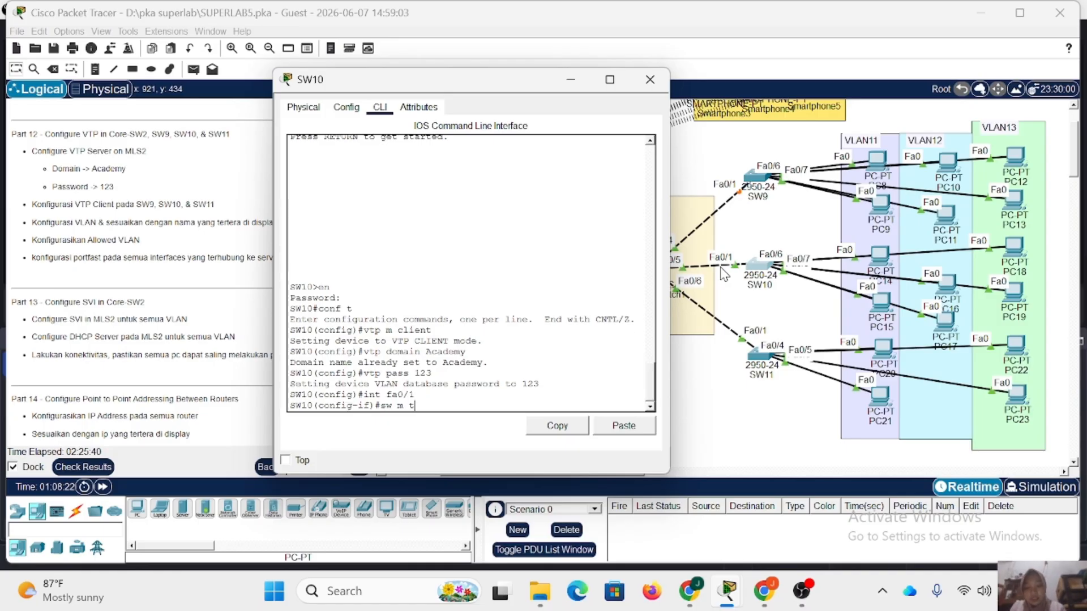
key("Return")
Allow VLANs 11-13 on the SW10 trunk fa0/1 and close the device window.
type("sw t al")
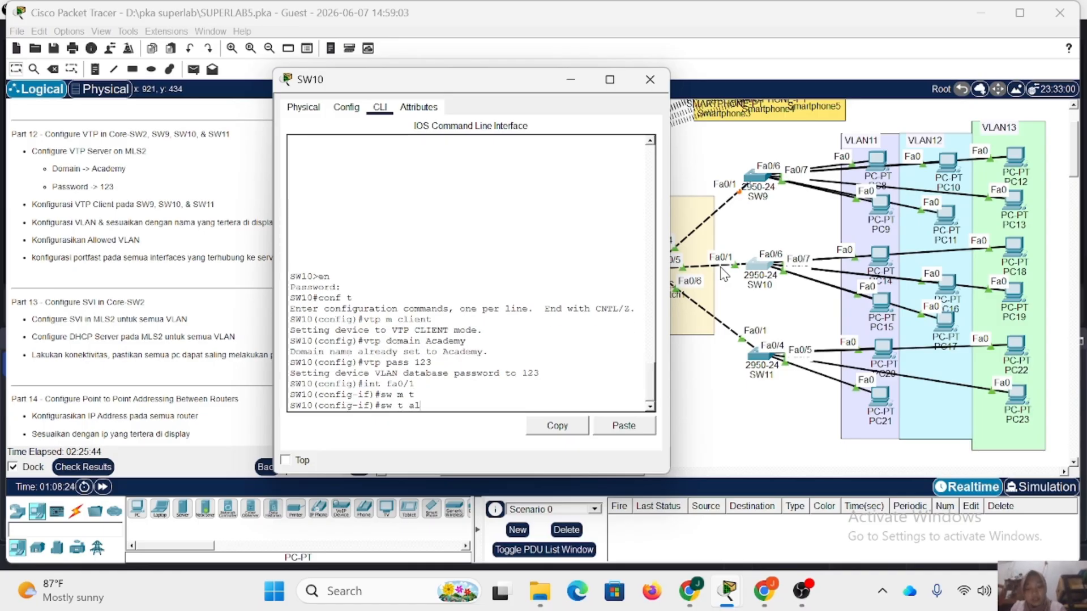
type("l vl 11-13")
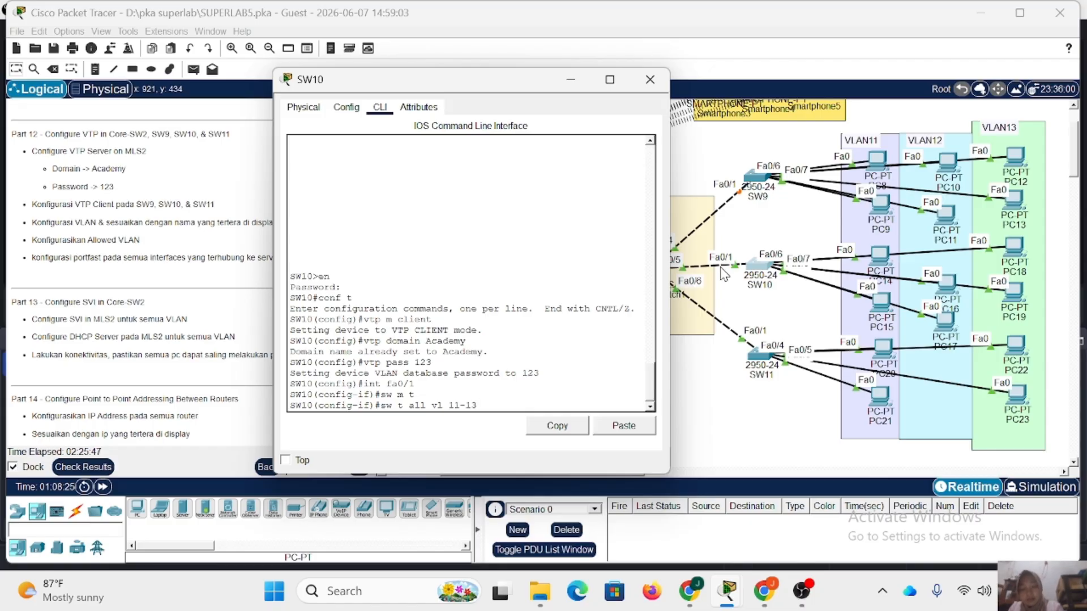
key("Return")
left_click(650, 80)
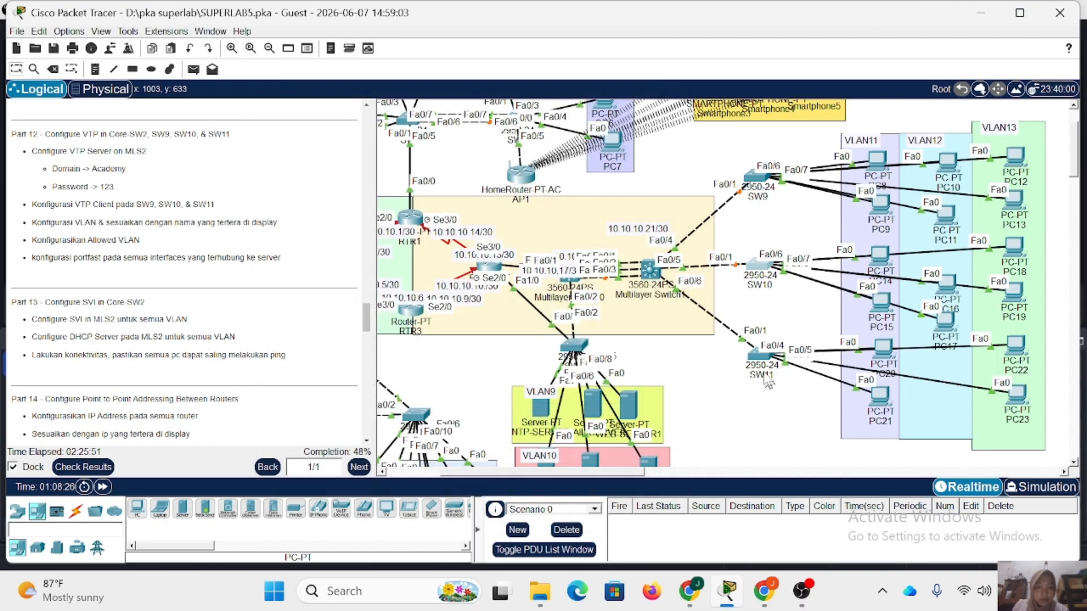
Open the SW11 command line and enter global configuration mode, supplying the enable password.
left_click(758, 357)
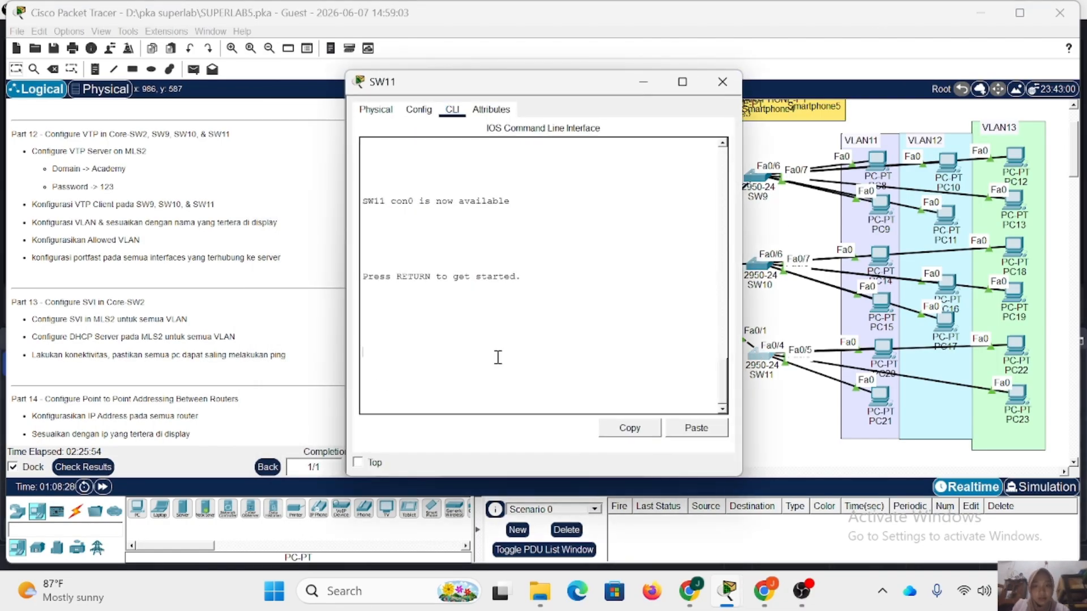
key("Return")
type("en")
key("Return")
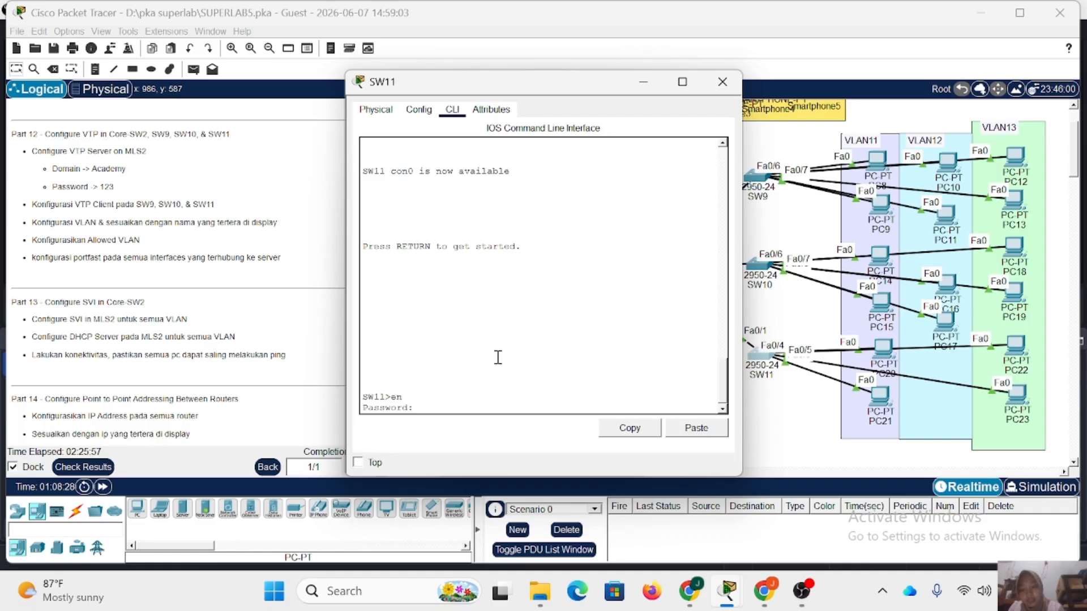
key("Return")
key("Return")
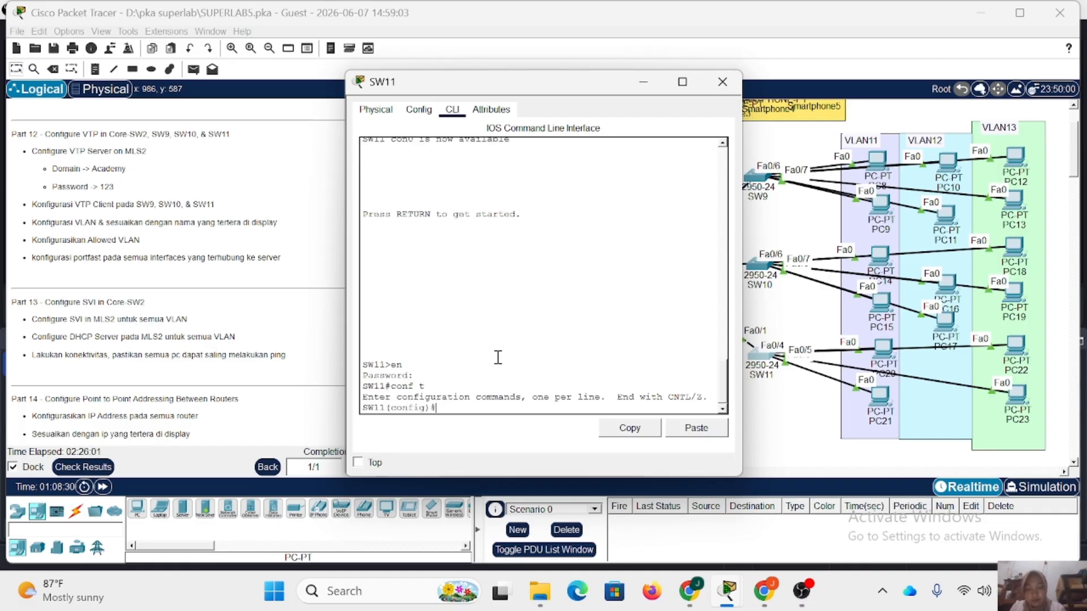
Set the VTP mode of SW11 to client and its VTP domain to Academy.
type("vtp m c")
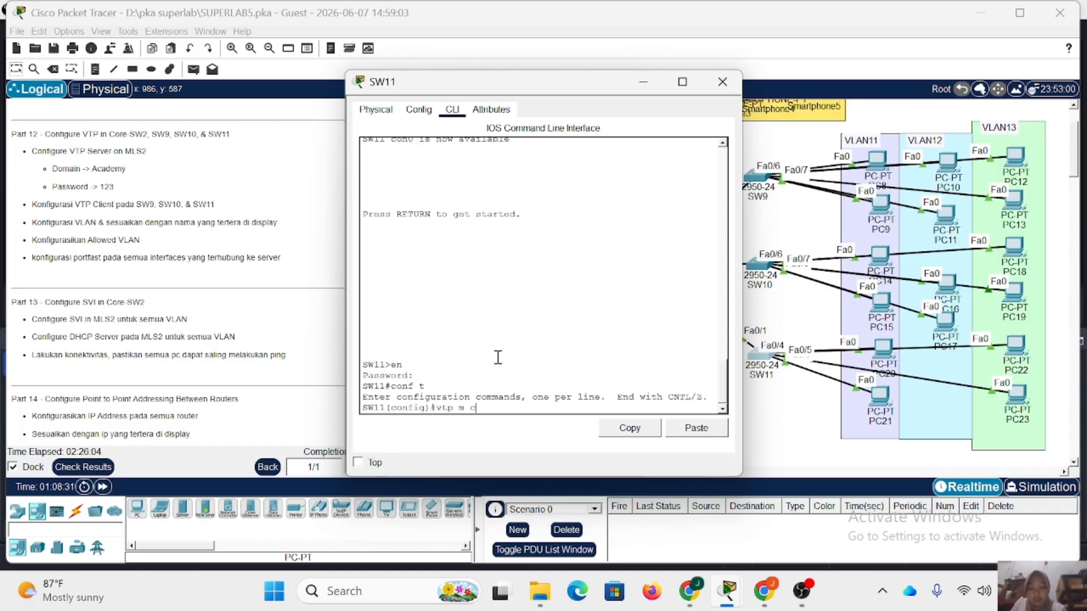
type("lient")
key("Return")
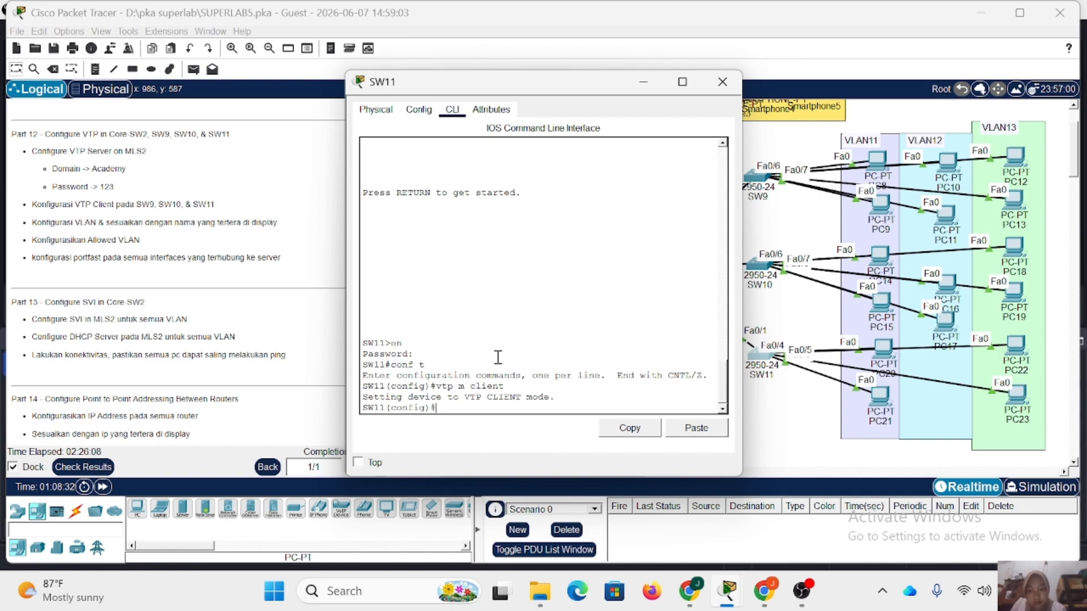
type("vtp domain")
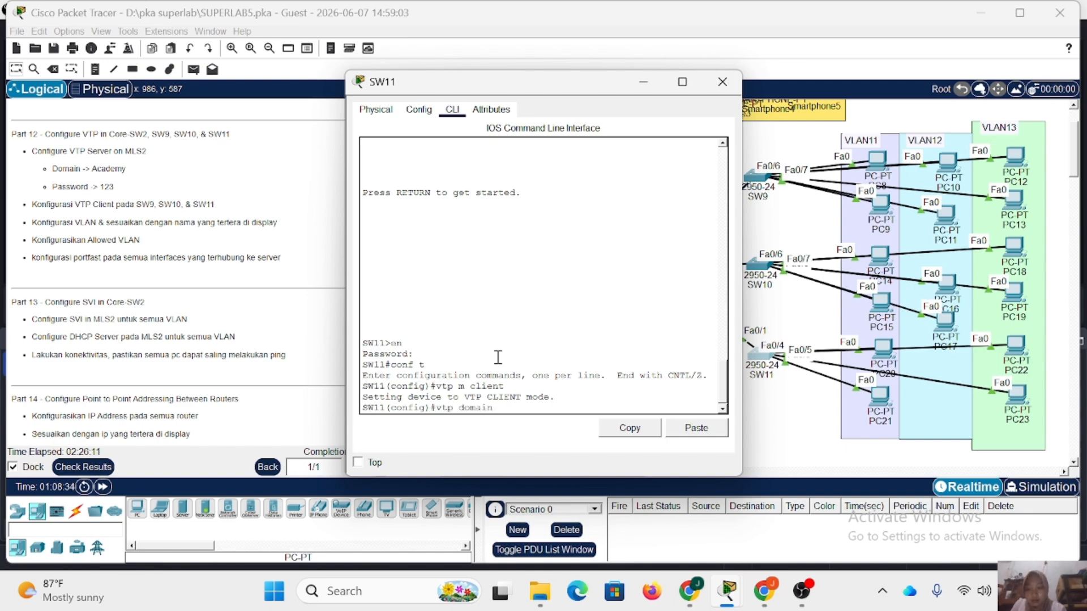
type(" Academy")
key("Return")
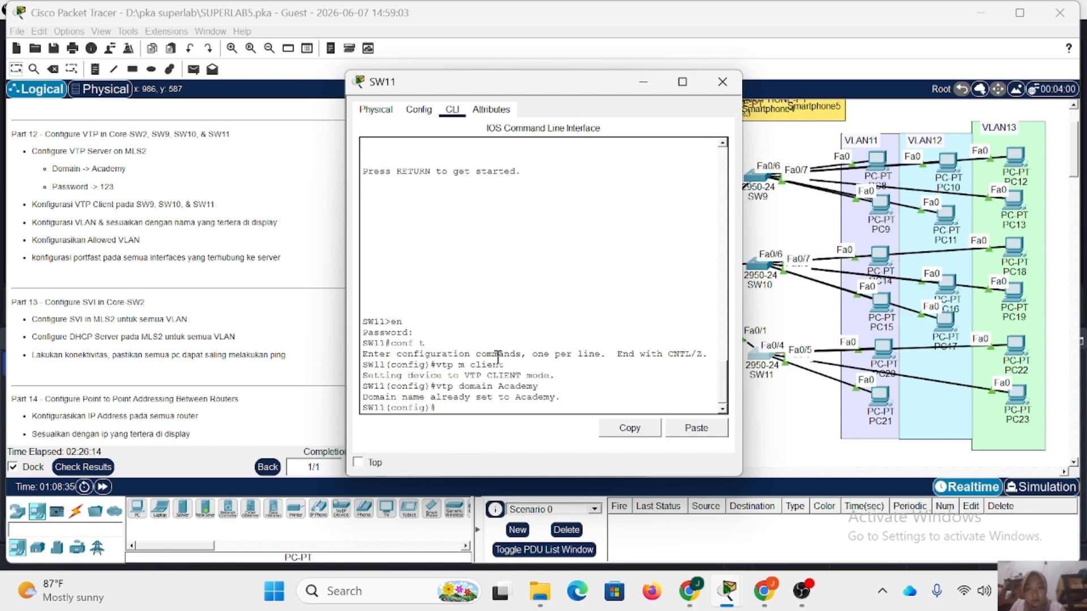
Set the VTP password on SW11 as given in the Part 12 instructions.
type("vtp pass 123")
key("Return")
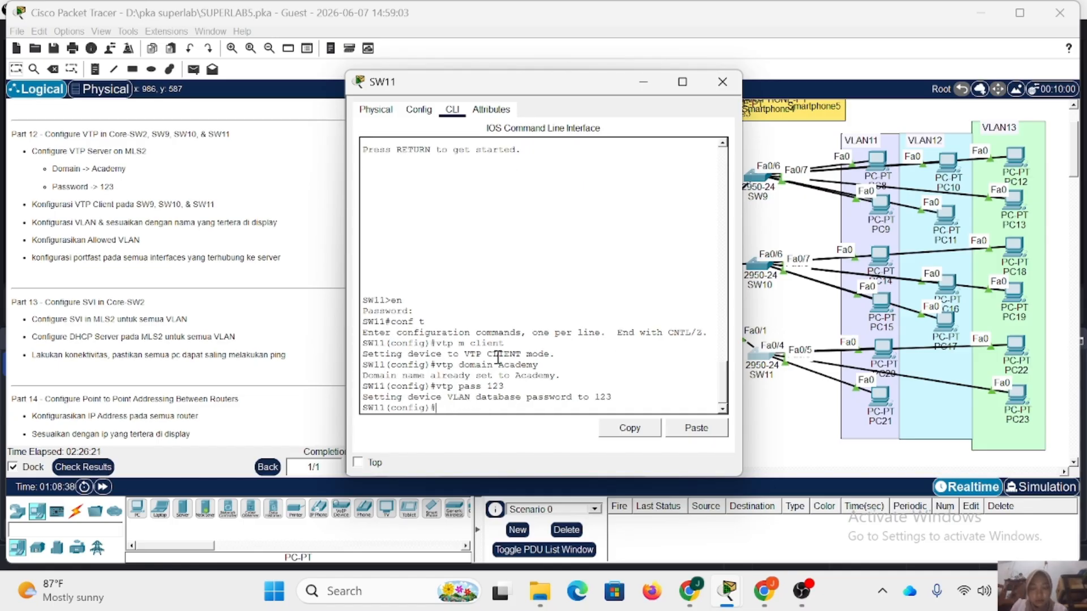
Set interface fa0/1 on SW11 to trunk mode and allow VLANs 11-13 on it.
type("int fa0/1")
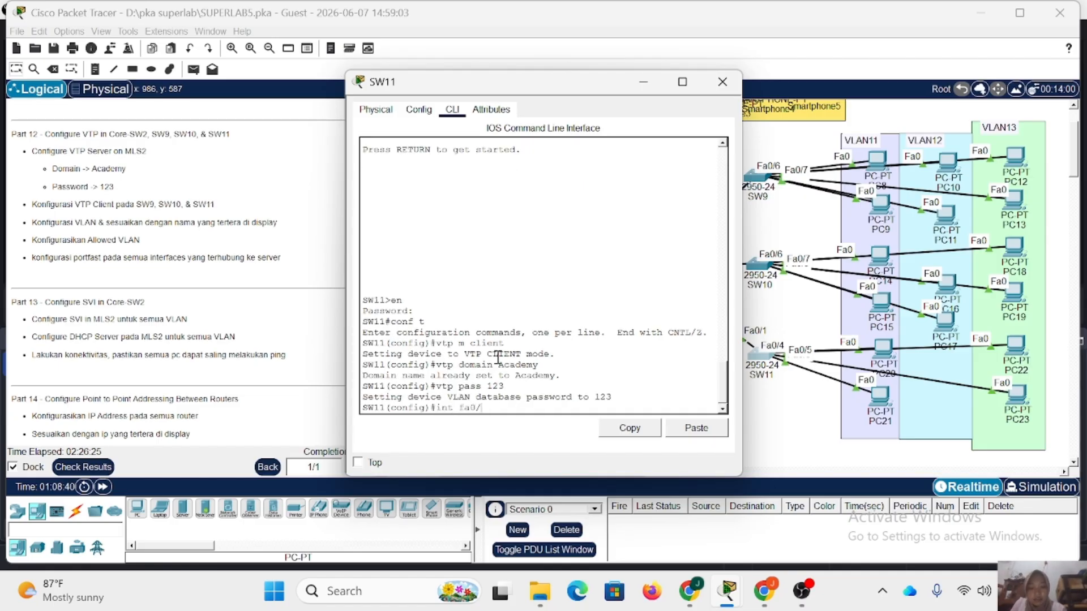
key("Return")
type("sw m t")
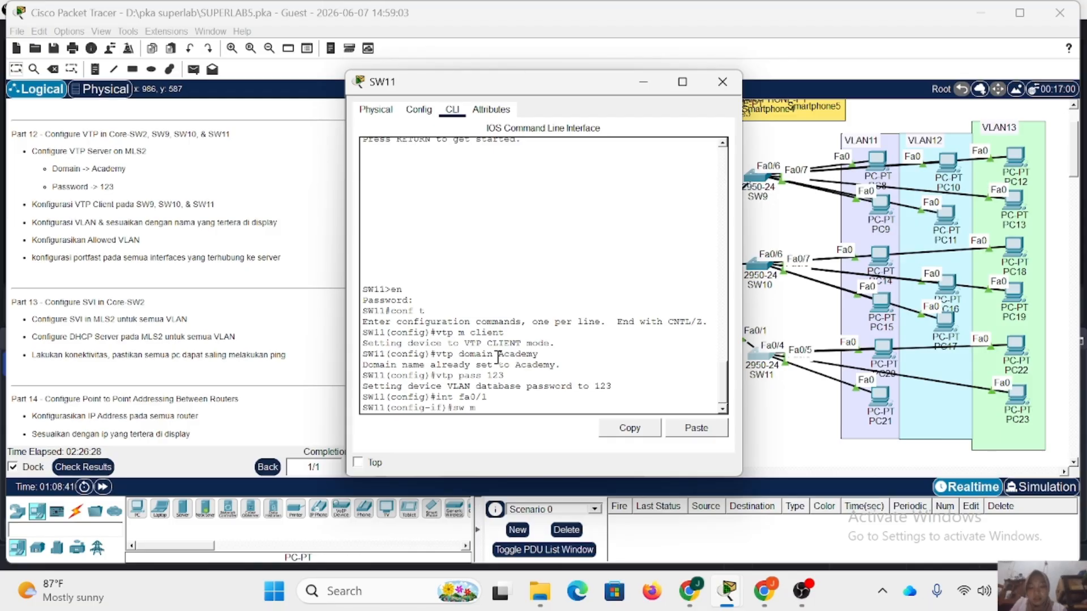
key("Return")
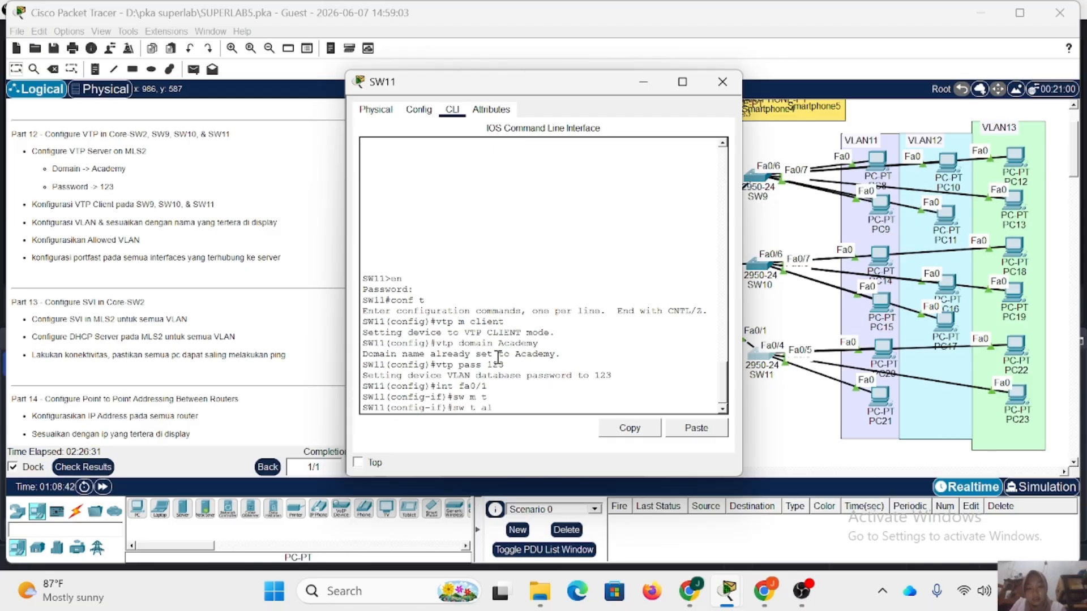
type("sw t all vl 11-13")
key("Return")
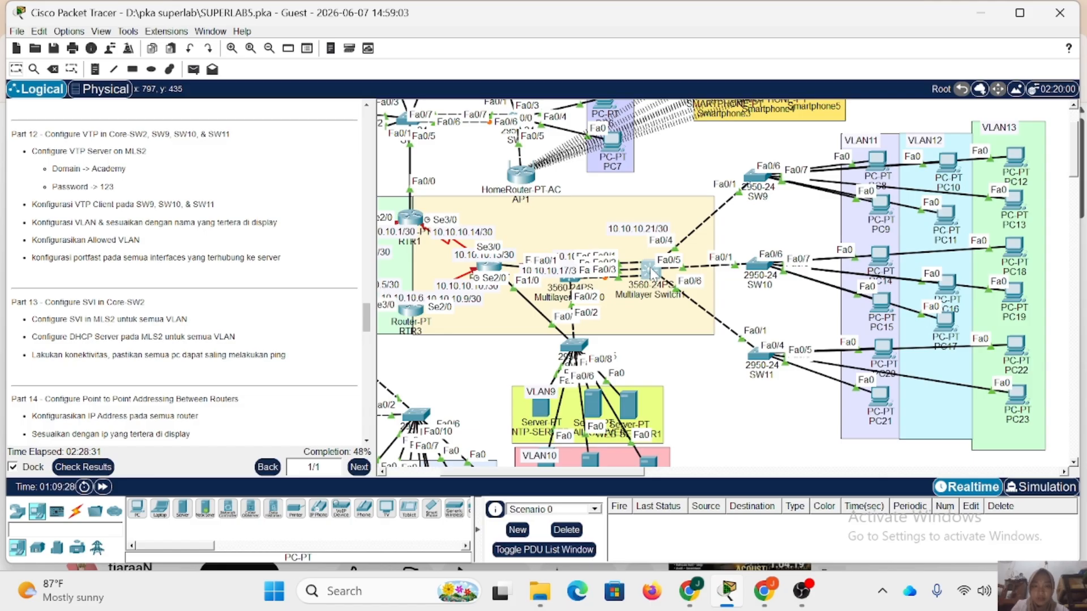
Open the command line of MLS2 and create VLAN 11 with the name VLAN11.
left_click(650, 271)
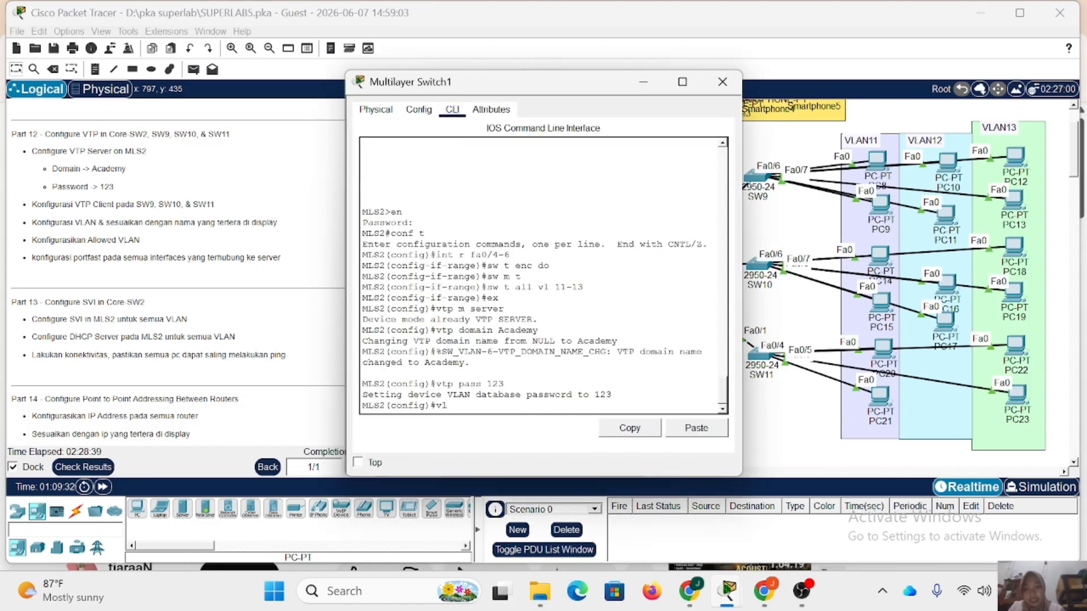
type("vl 11")
key("Return")
type("nam")
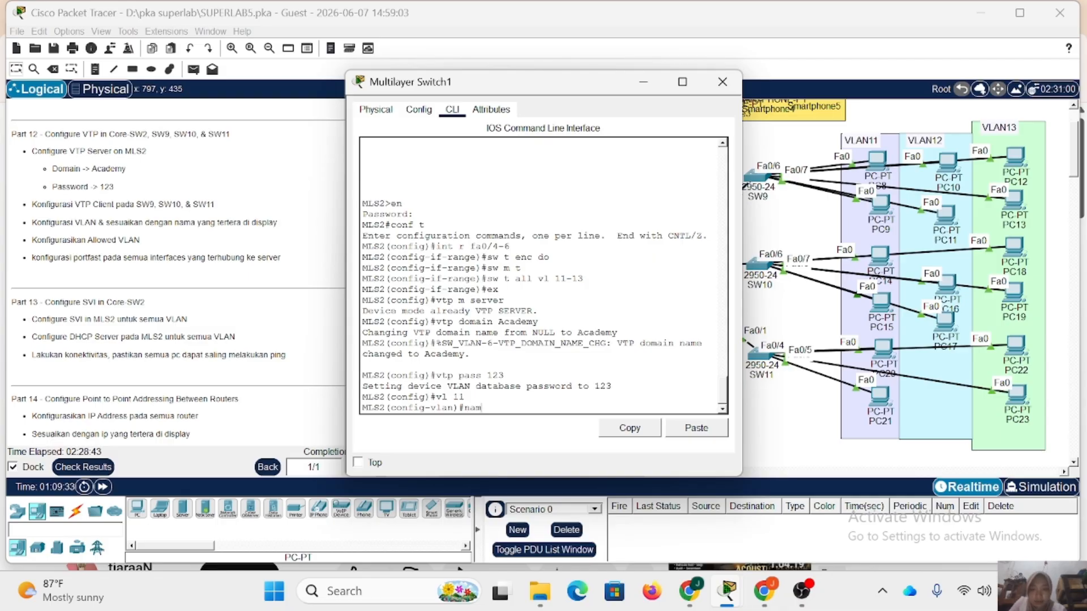
type("e VLAN11")
key("Return")
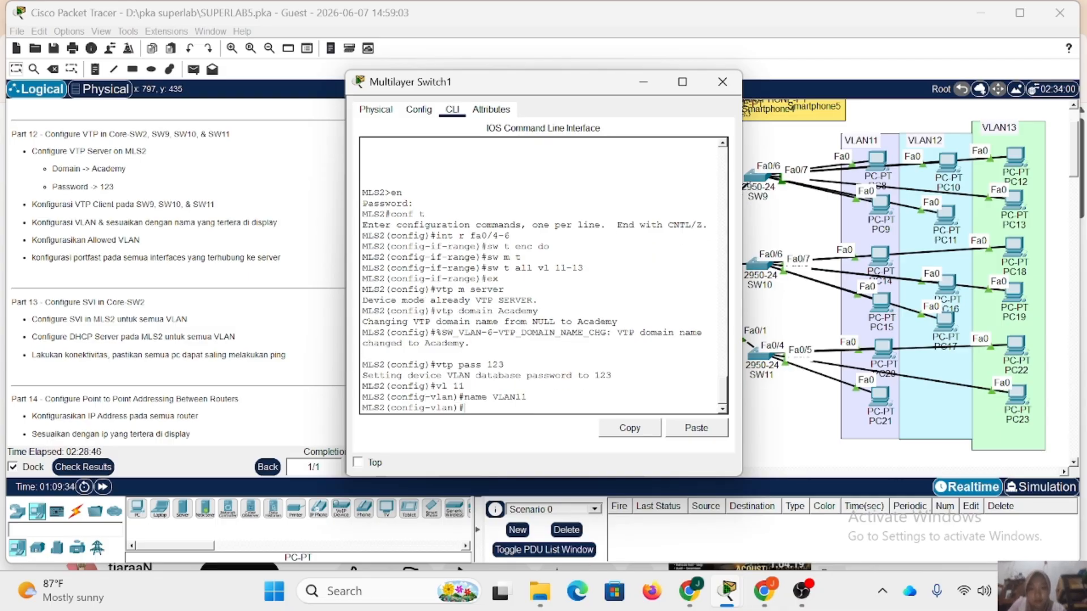
Create VLAN 12 on MLS2 and name it VLAN12.
type("vl 11")
key("Return")
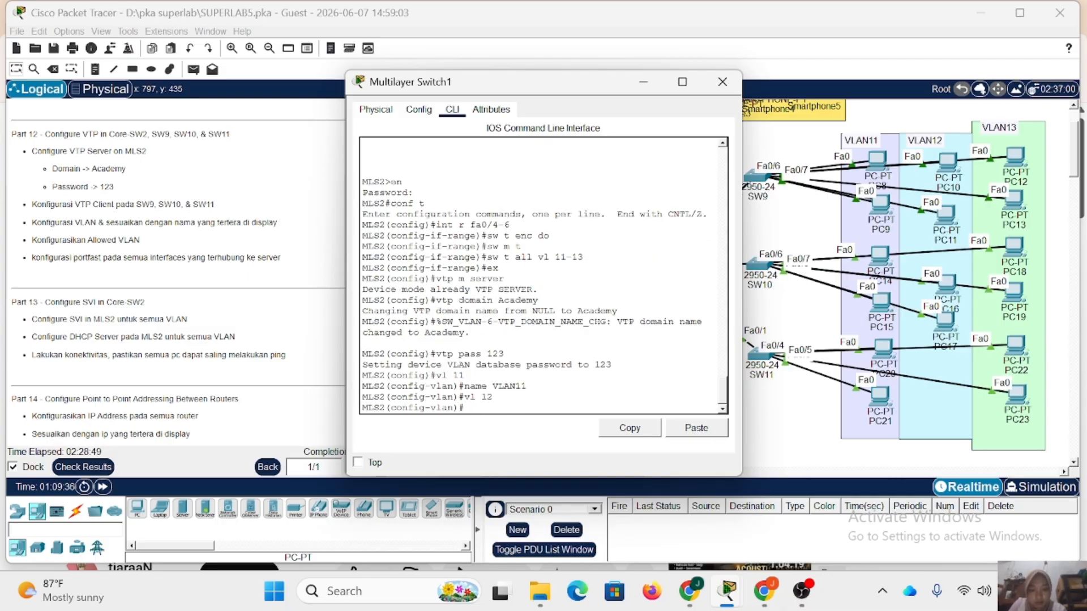
type("name VLAN12")
key("Return")
Create VLAN 13 on MLS2 with the name VLAN13 and close the device window.
key("Up")
key("Up")
key("BackSpace")
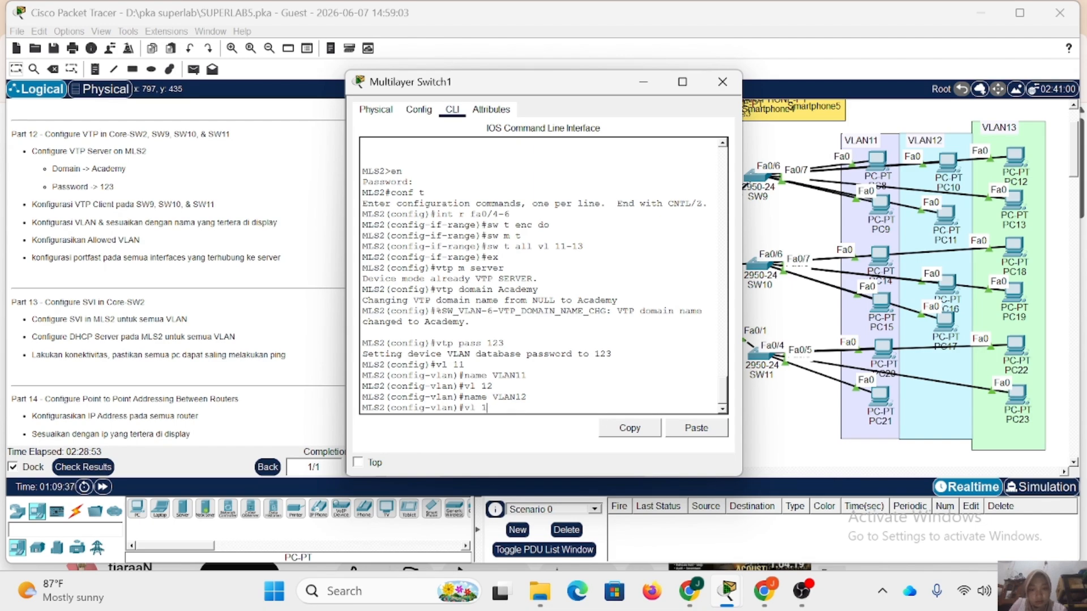
type("3")
key("Return")
key("Up")
key("Up")
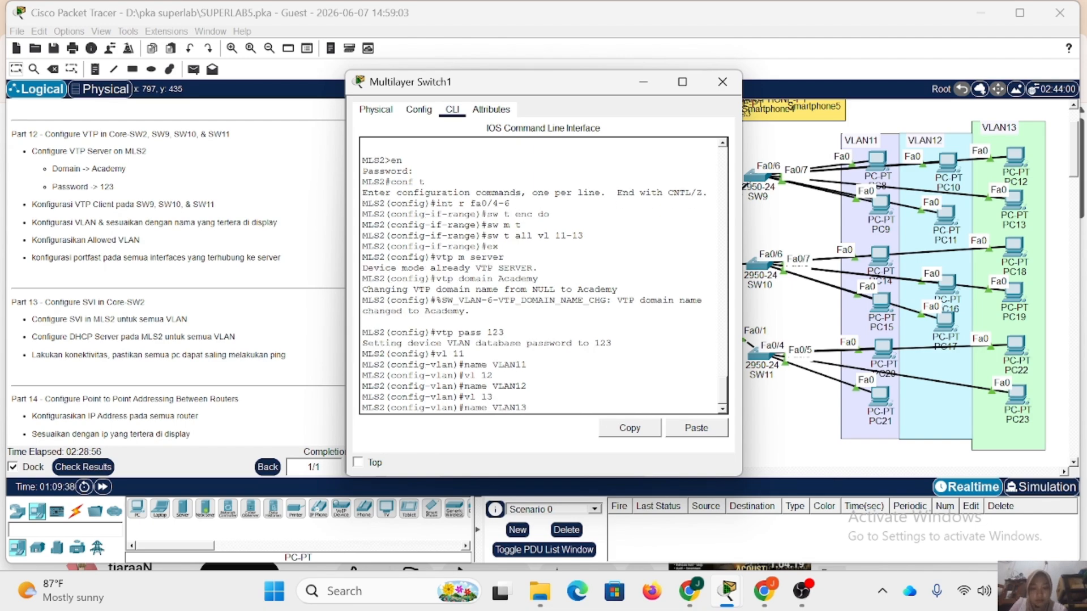
key("Return")
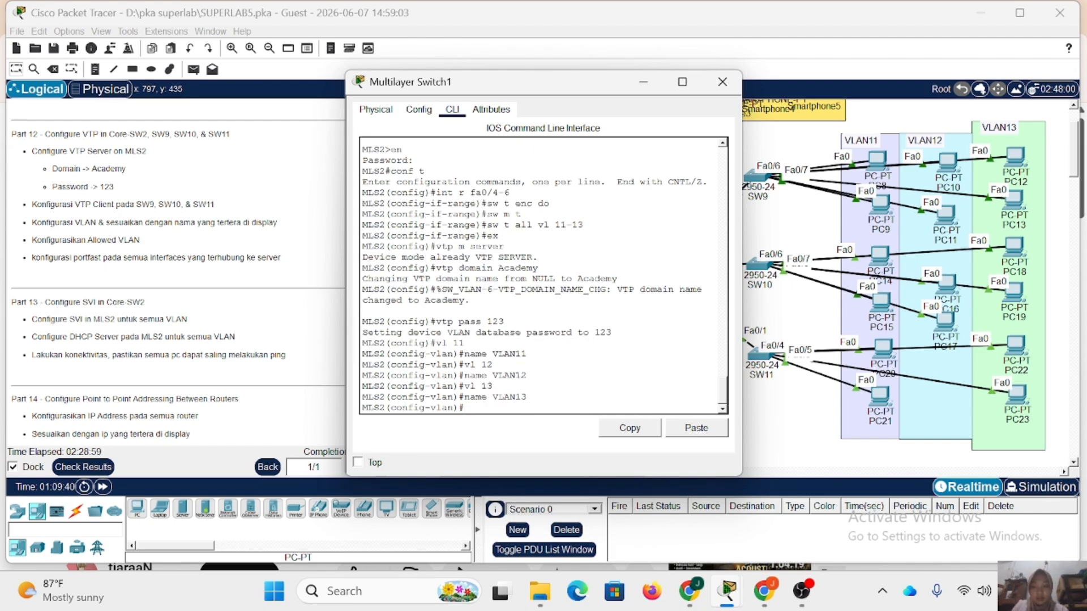
left_click(722, 81)
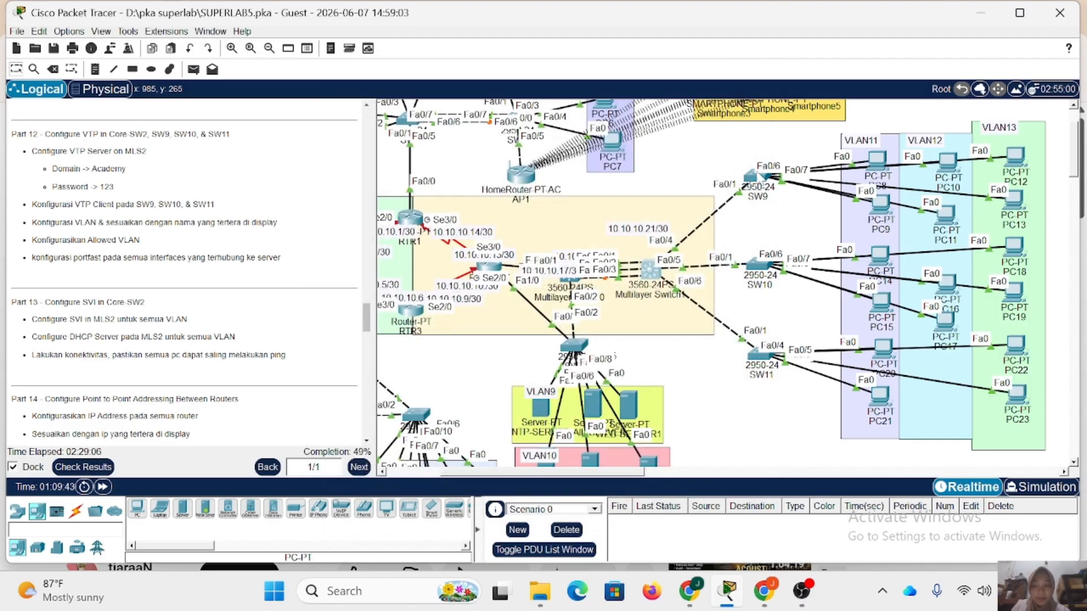
Check the brief VLAN table on SW9, SW10 and SW11 for the VLANs propagated from MLS2, closing each device window.
left_click(757, 179)
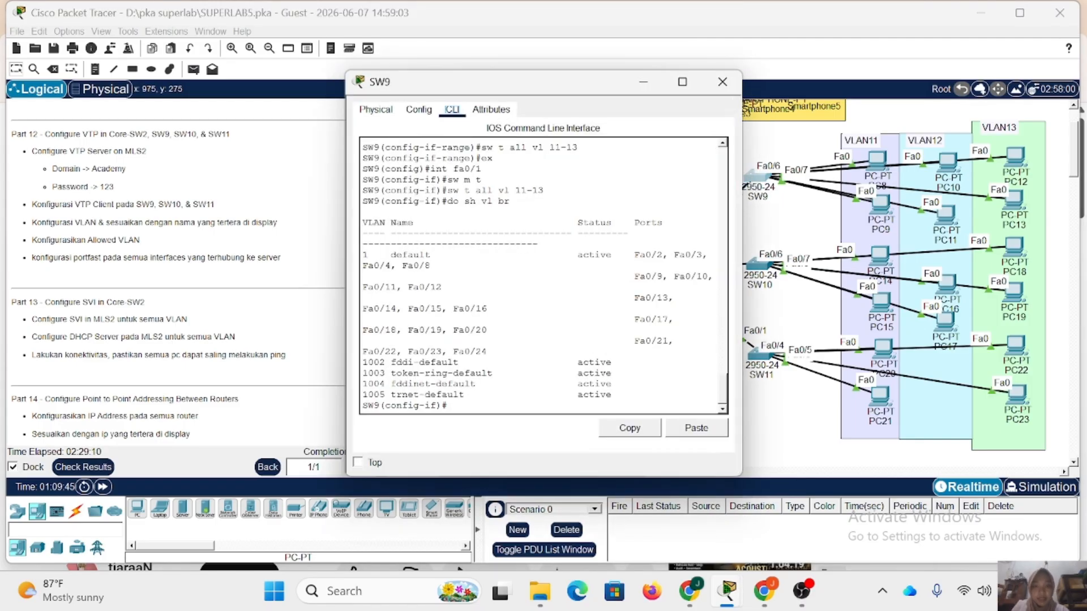
key("Up")
key("Return")
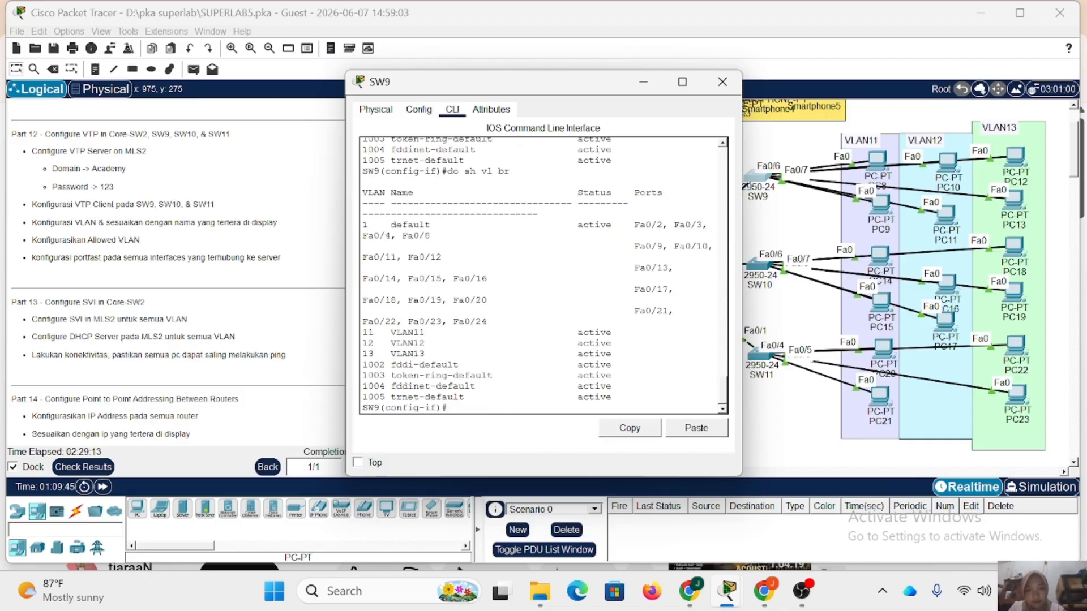
left_click(722, 81)
left_click(757, 266)
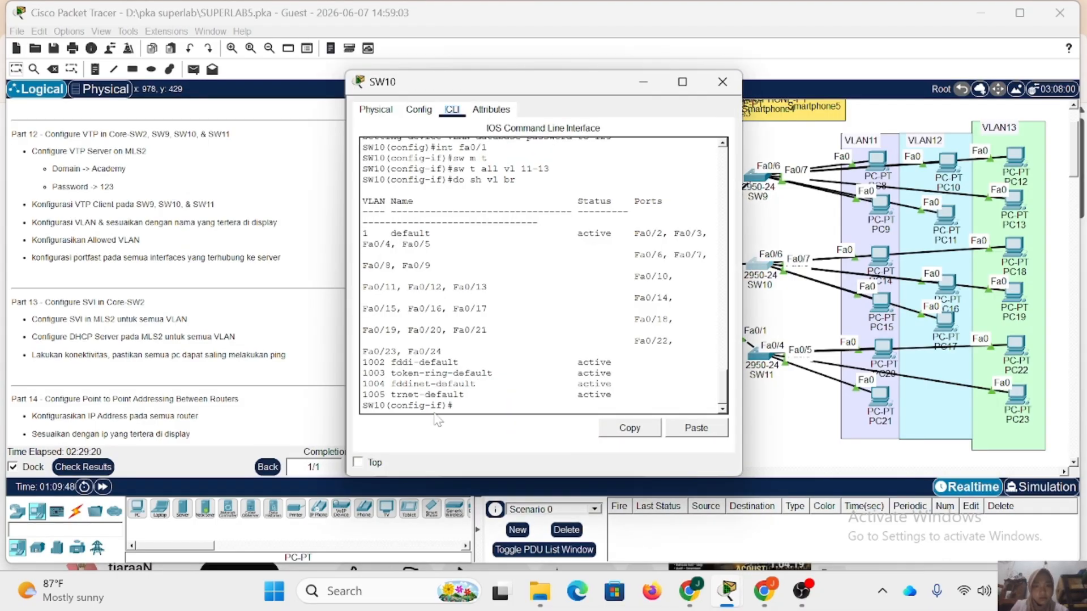
key("Up")
key("Return")
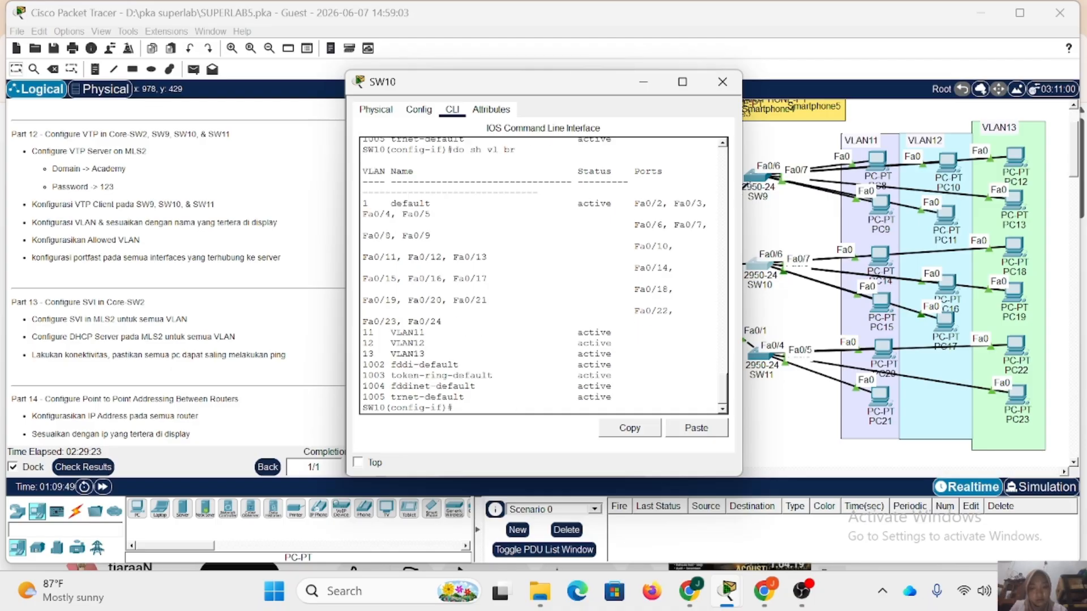
left_click(724, 90)
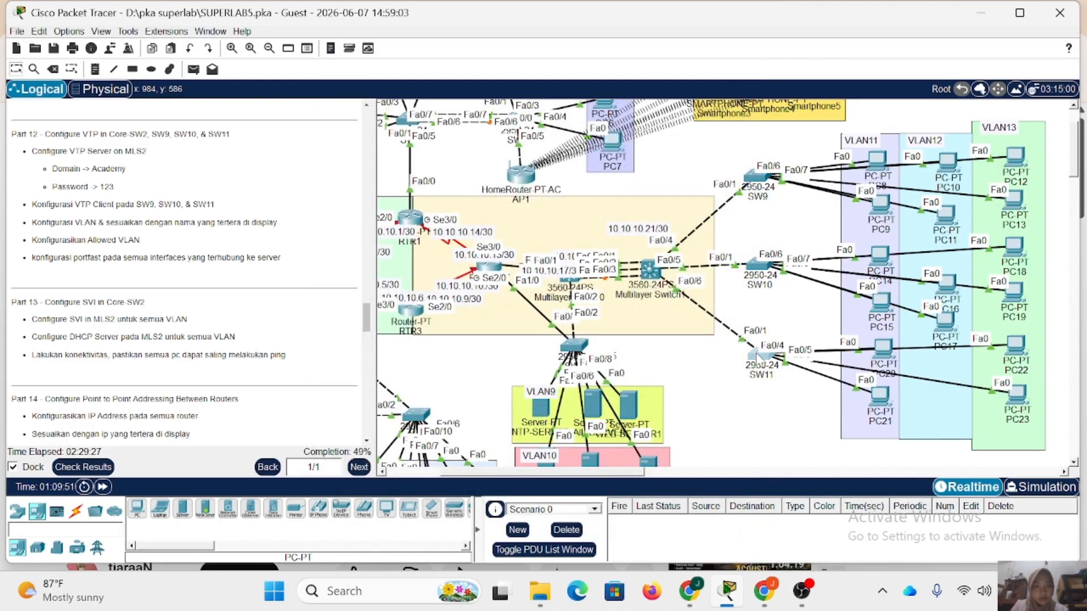
left_click(760, 358)
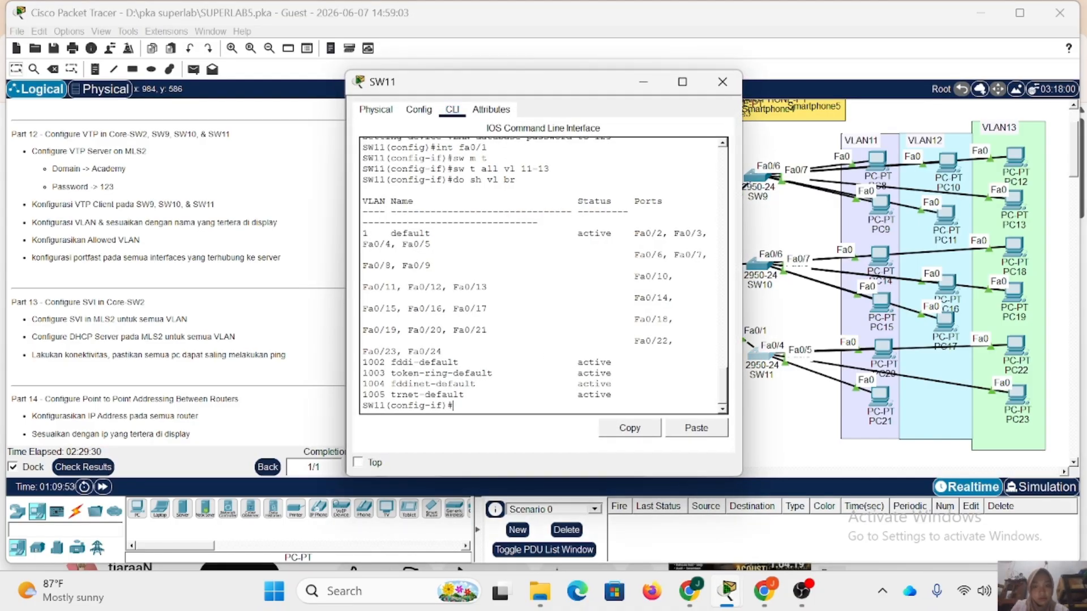
key("Up")
key("Return")
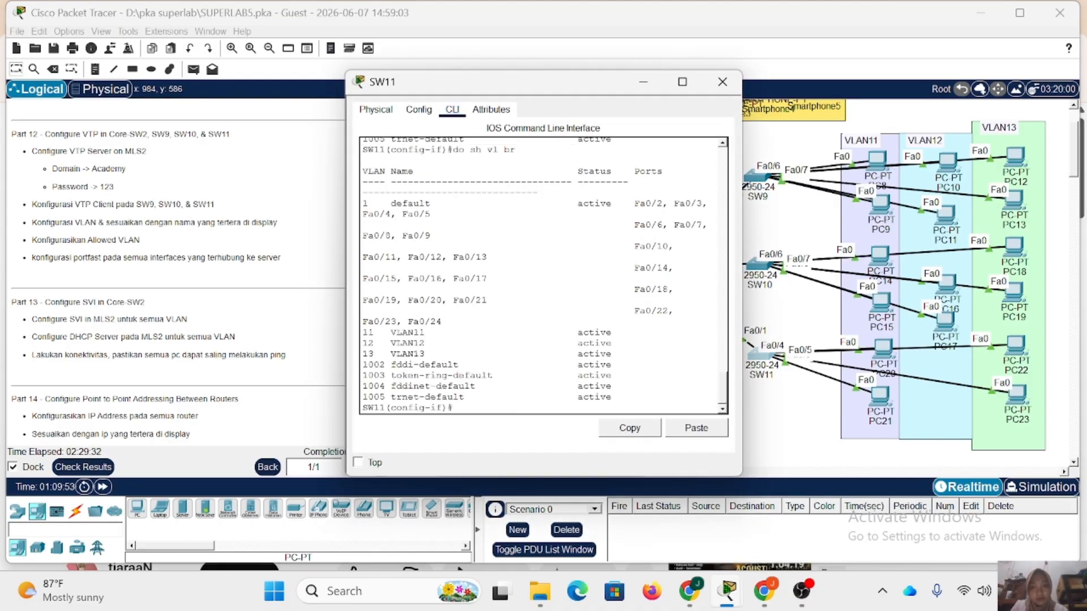
left_click(718, 89)
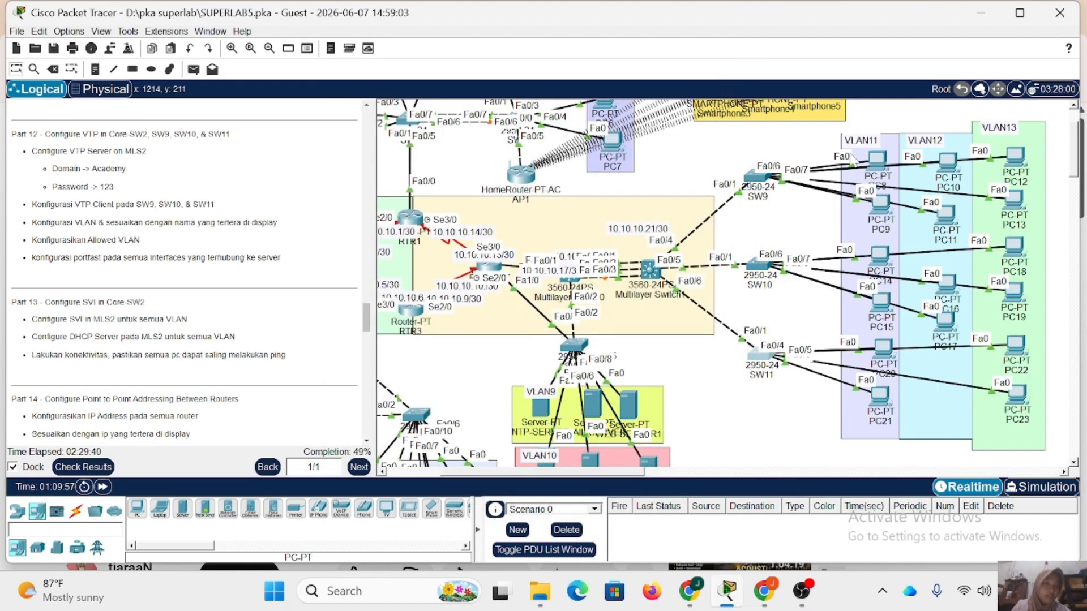
Open the command line of SW9, return to global configuration mode and begin an interface range command for the FastEthernet ports.
left_click(758, 178)
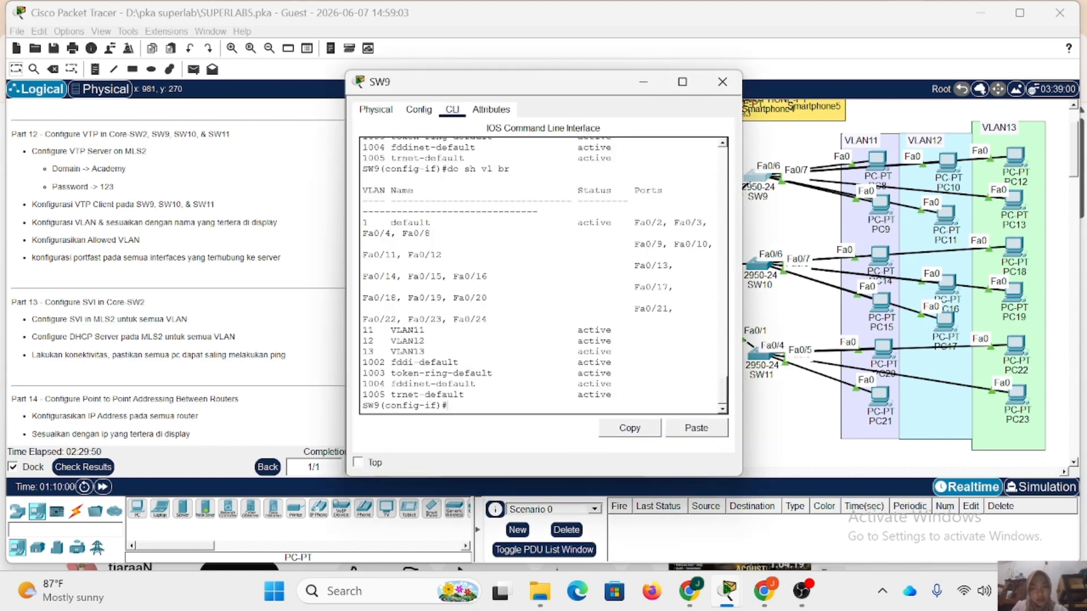
type("int")
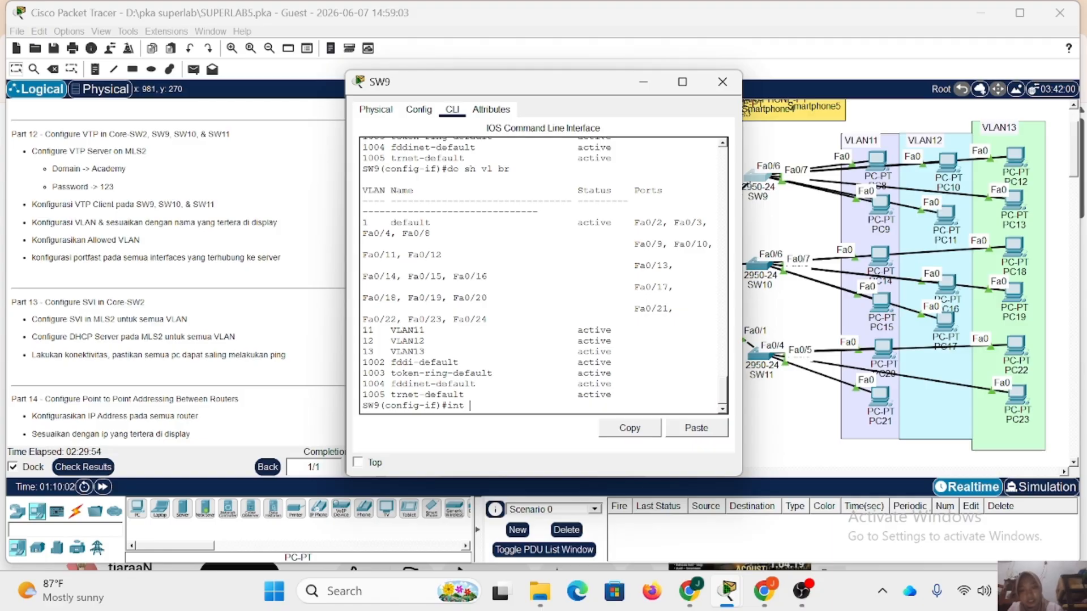
key("BackSpace")
key("BackSpace")
key("BackSpace")
key("BackSpace")
type("ex")
key("Return")
type("int r fa")
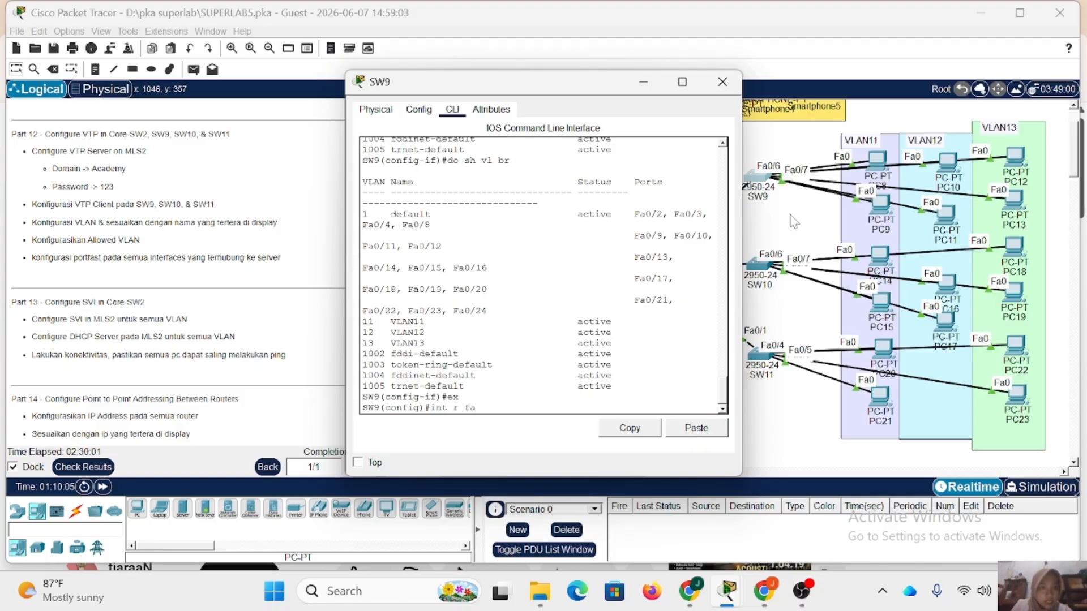
Reposition PC8, PC9, PC10, PC11 and PC12 slightly within their VLAN areas to expose the SW9 link labels.
left_click(887, 172)
left_click_drag(887, 172, 866, 218)
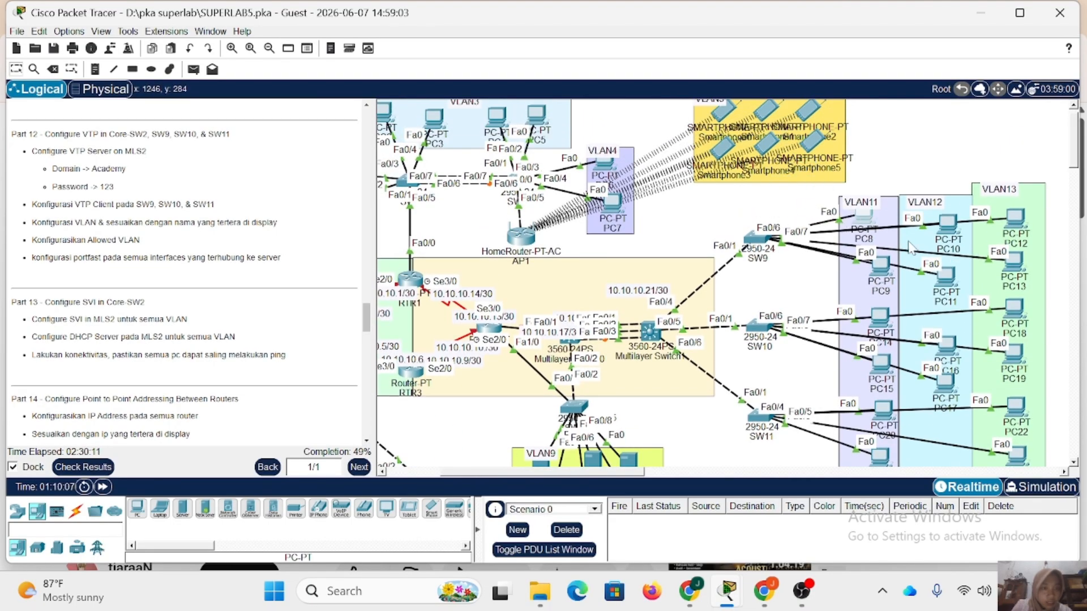
left_click_drag(883, 266, 874, 266)
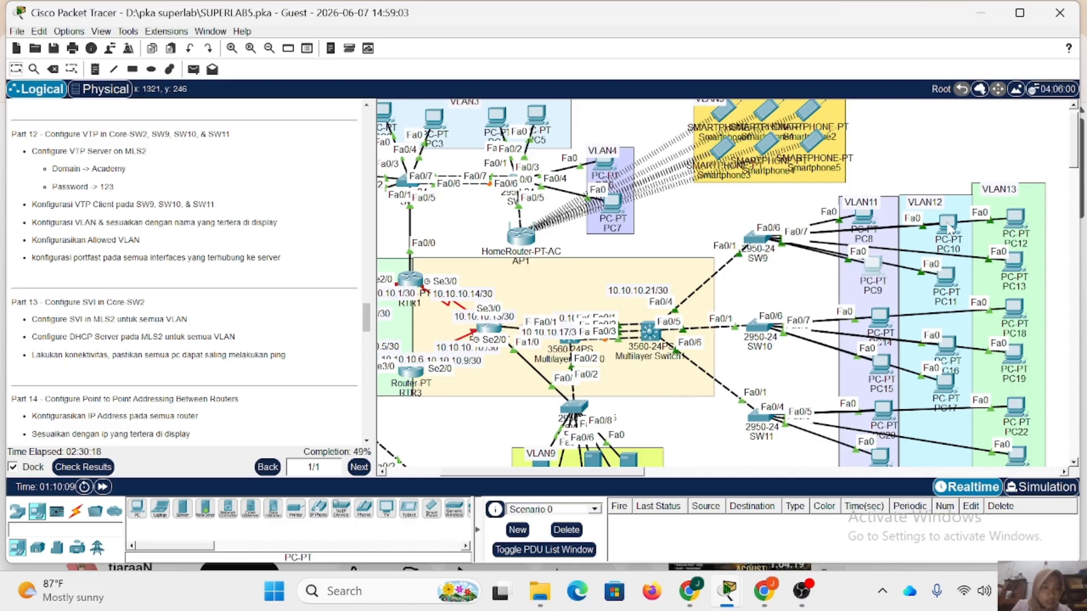
left_click_drag(948, 226, 944, 223)
mouse_move(947, 272)
left_mouse_down()
mouse_move(931, 158)
mouse_move(946, 251)
left_mouse_up()
mouse_move(1008, 215)
left_mouse_down()
mouse_move(991, 168)
mouse_move(1014, 222)
left_mouse_up()
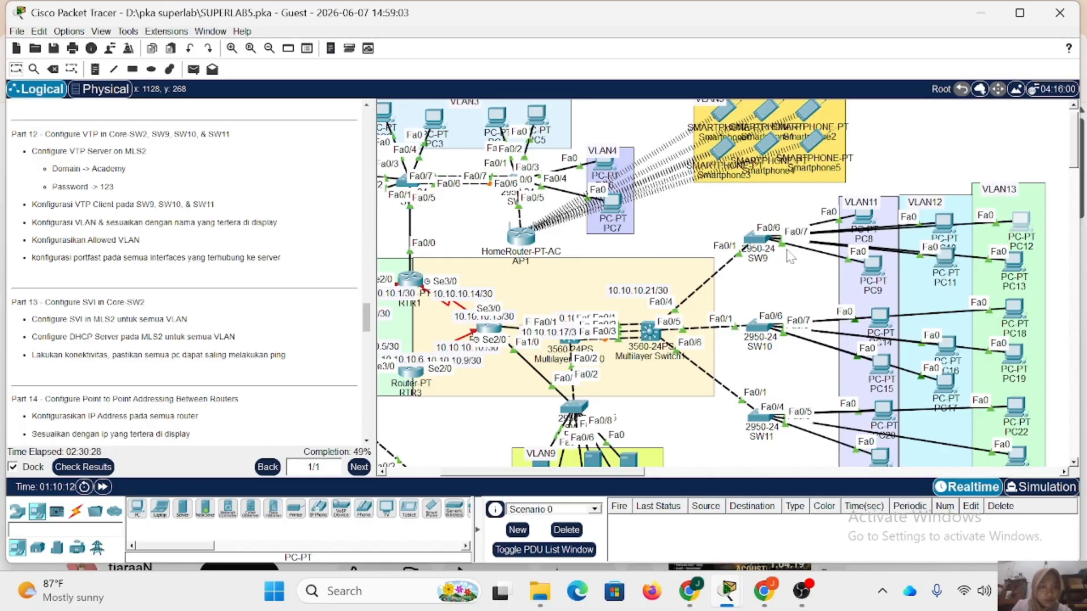
Select interface range Fa0/2-3 on SW9 and set those ports to access mode.
left_click(757, 239)
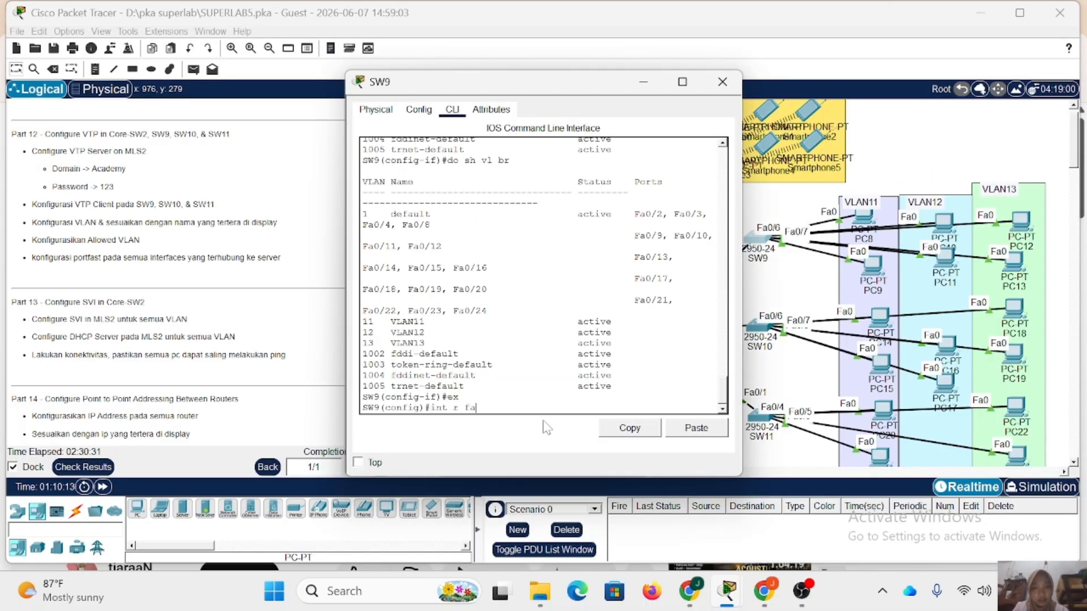
type("/2-")
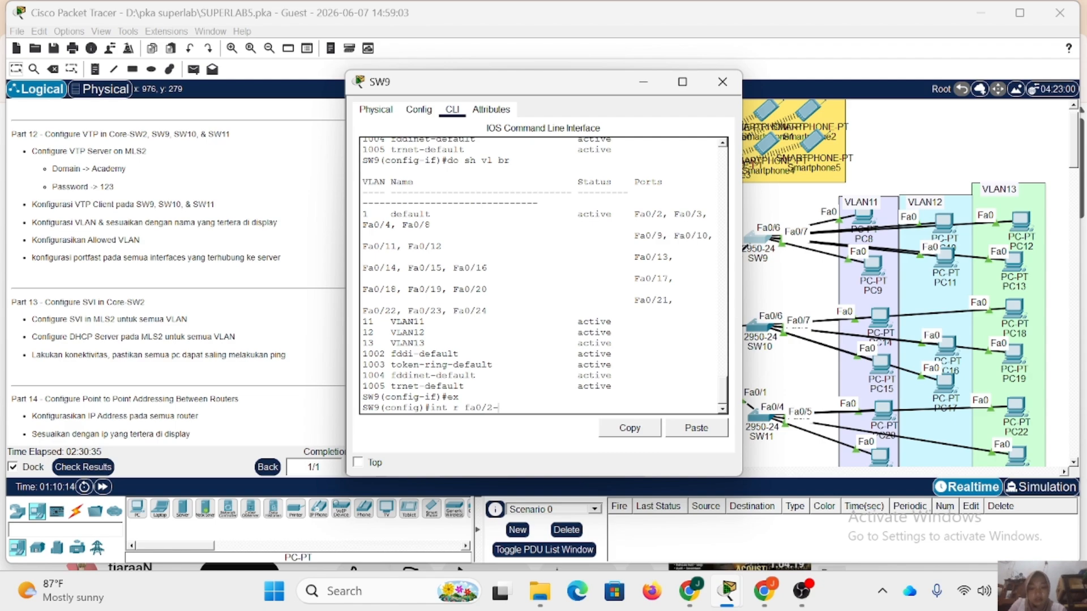
type("3")
key("Return")
type("sw m")
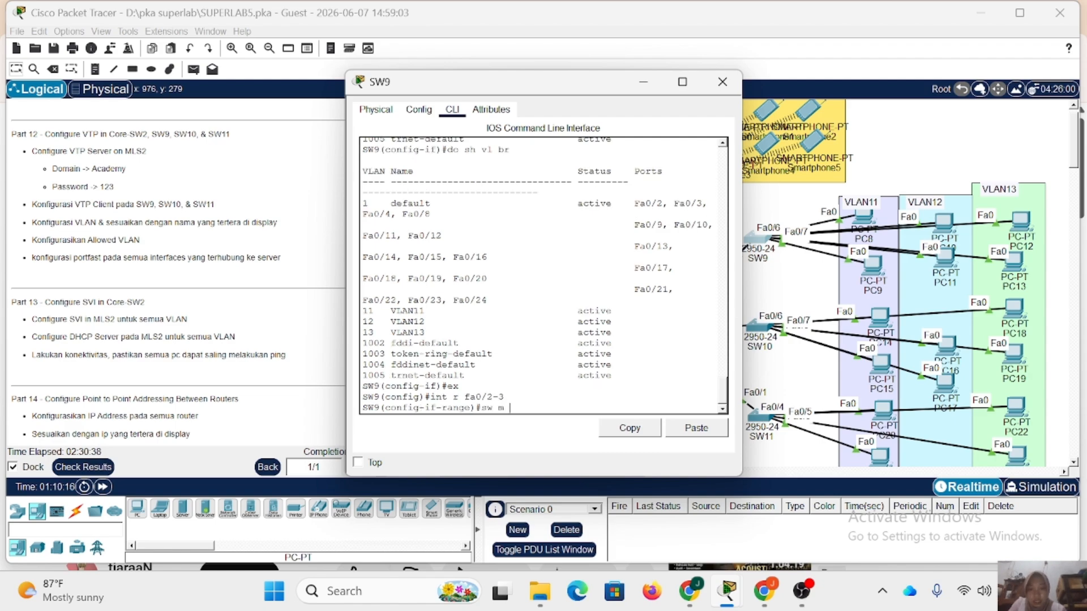
type(" a")
key("Return")
Assign SW9 ports Fa0/2-3 to access VLAN 11, enable PortFast on them and leave the interface range.
type("sw a v")
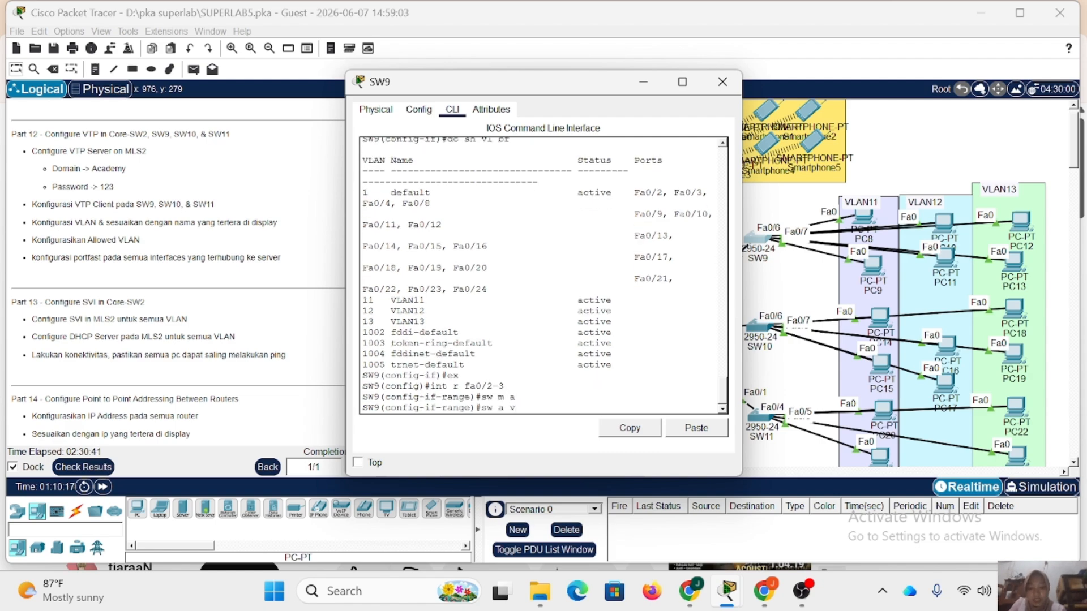
type("l 11")
key("Return")
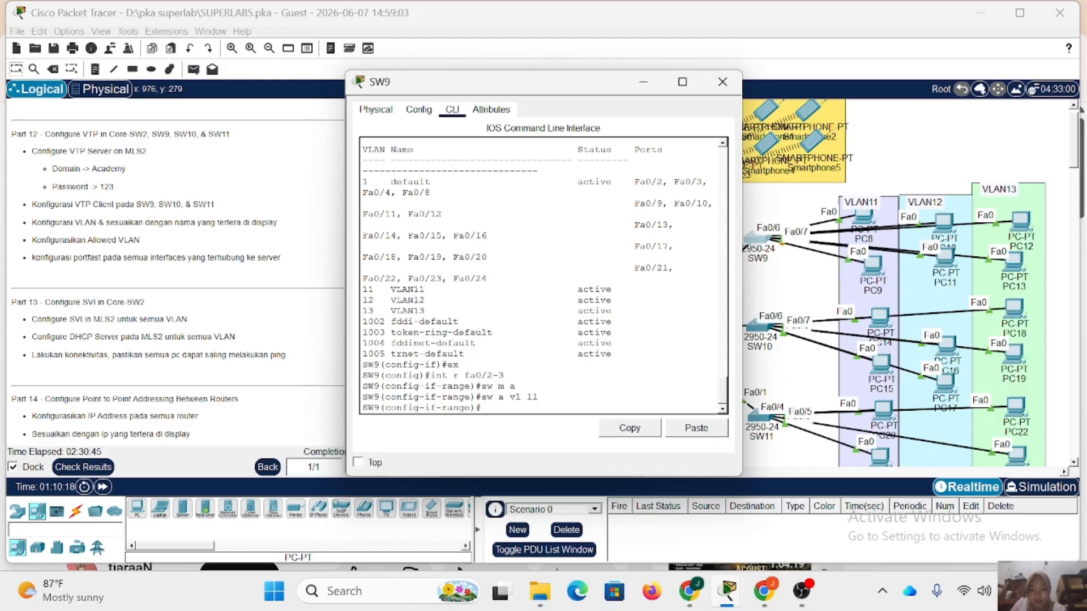
type("spa po")
key("Return")
type("ex")
key("Return")
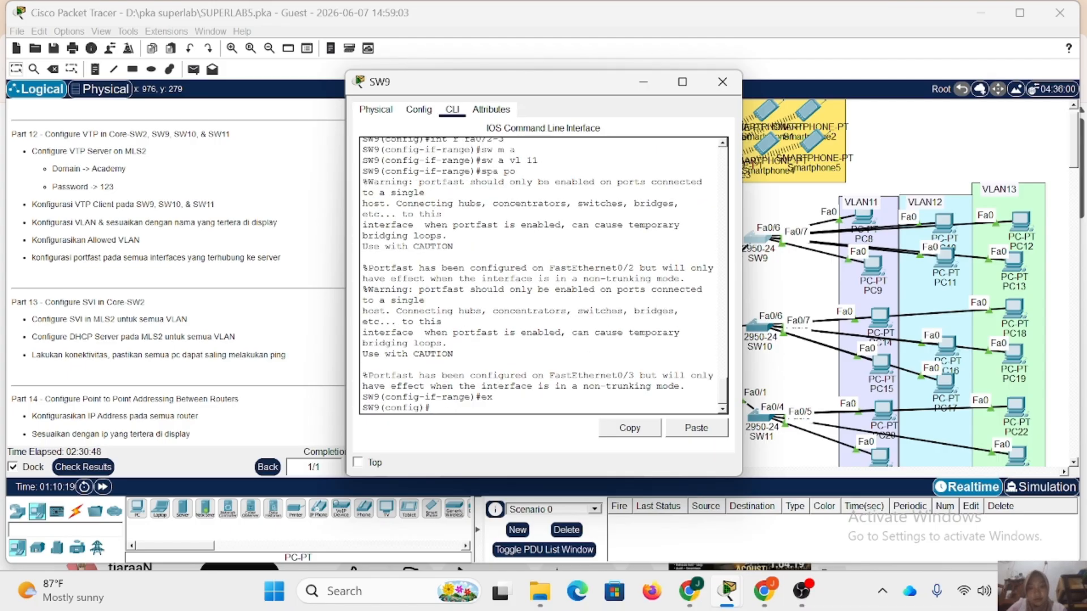
Select interface range Fa0/4-5 on SW9 and set those ports to access mode.
type("int f")
key("BackSpace")
type("r")
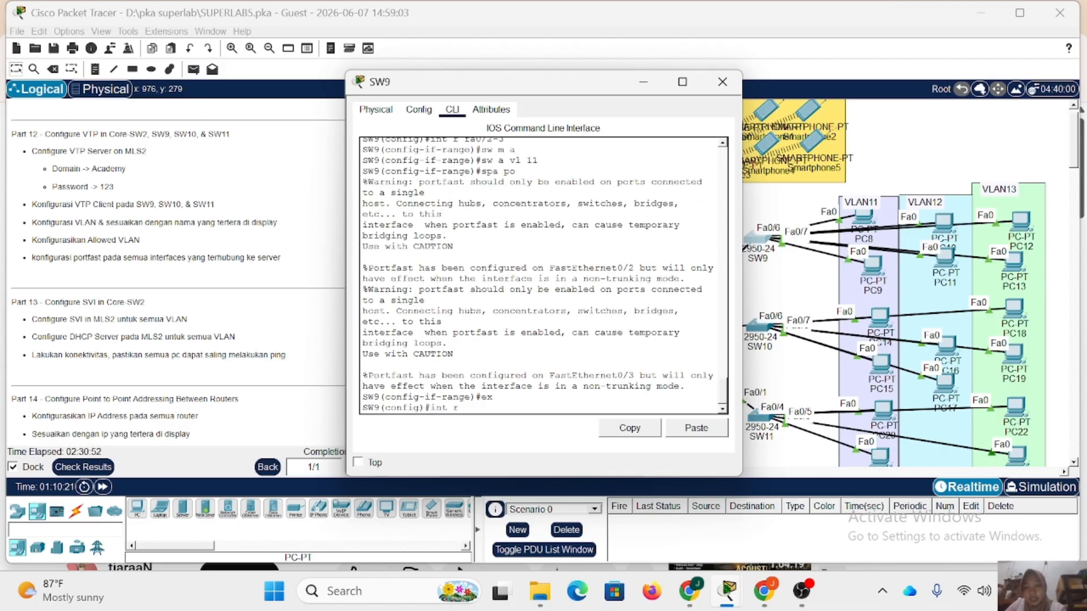
type(" fa0/")
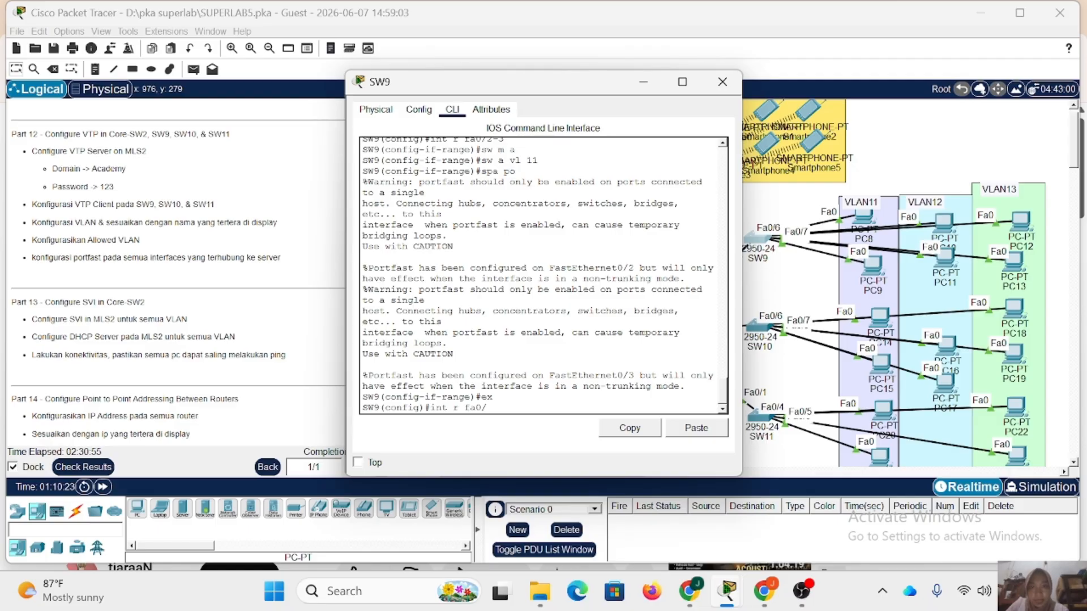
type("4-5")
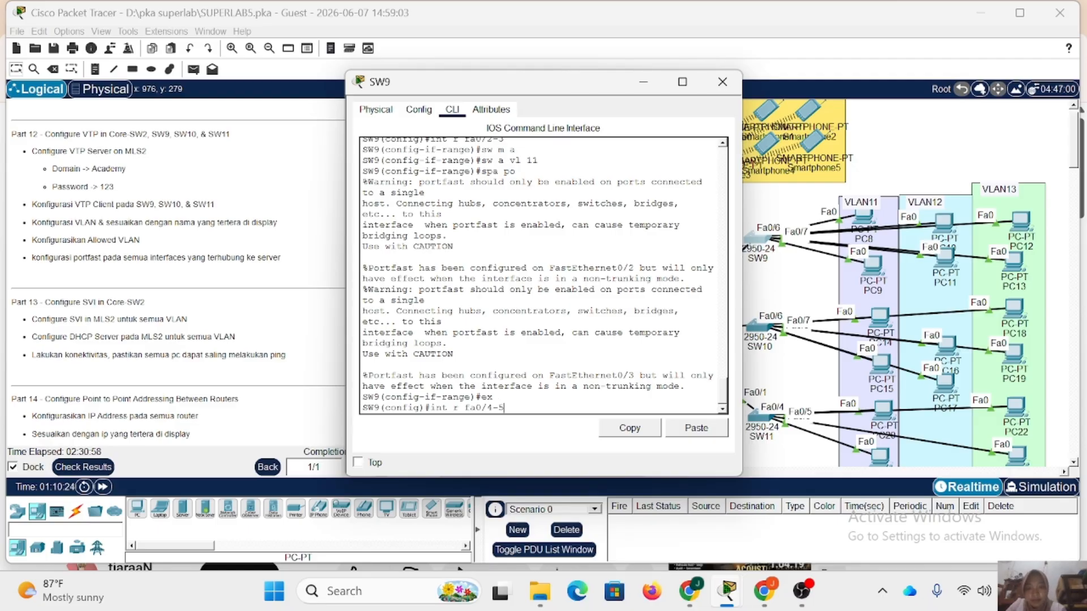
key("Return")
type("sw m a")
key("Return")
Assign SW9 ports Fa0/4-5 to access VLAN 12, enable PortFast on them and leave the interface range.
type("sw")
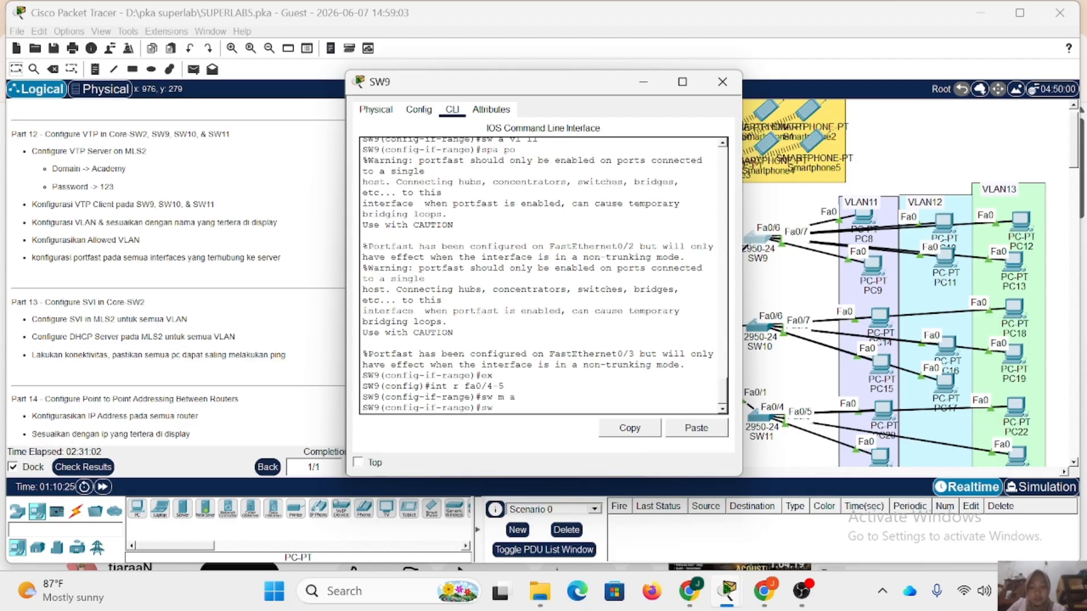
type(" a vl 12")
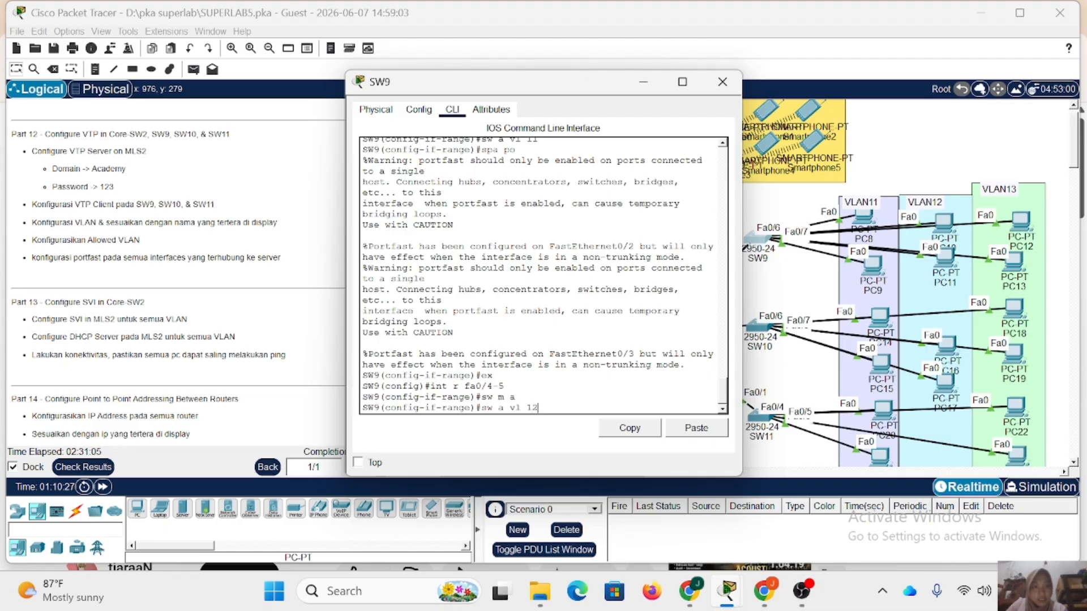
key("Return")
type("sw")
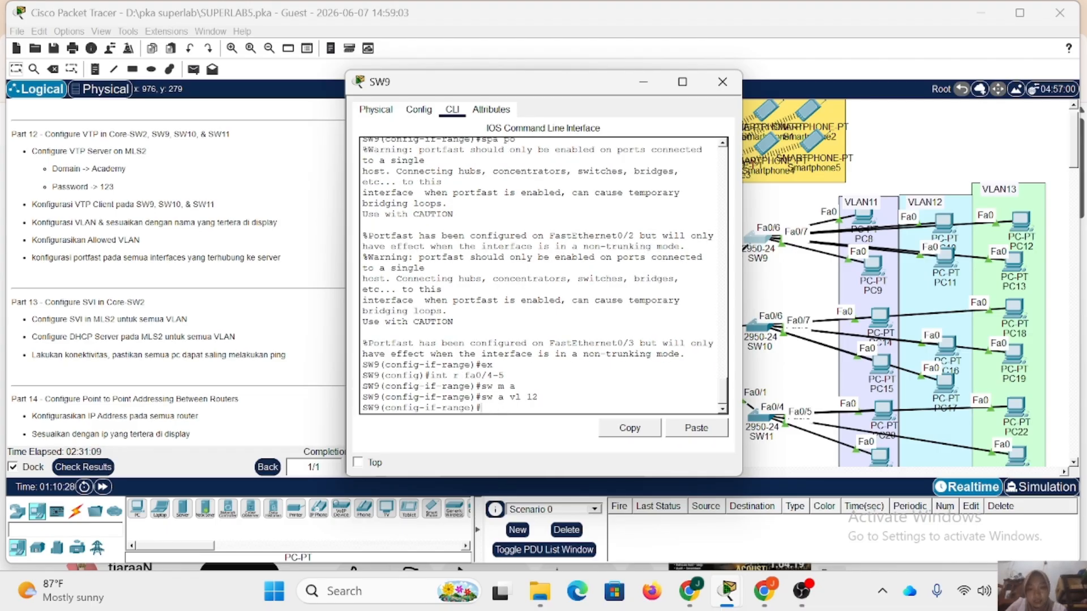
type("a po")
key("Return")
type("e")
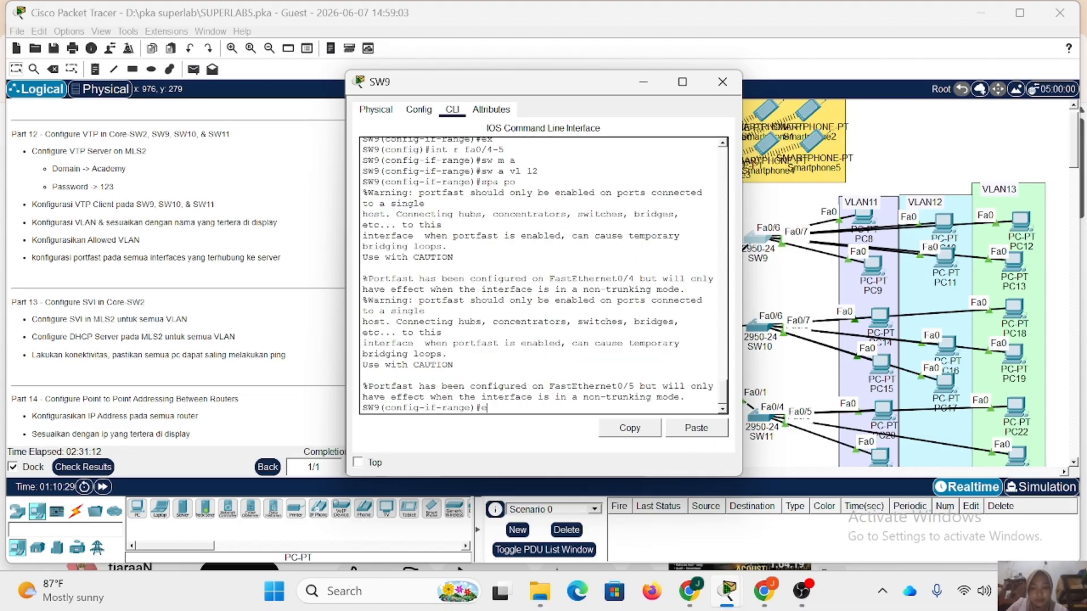
type("x")
key("Return")
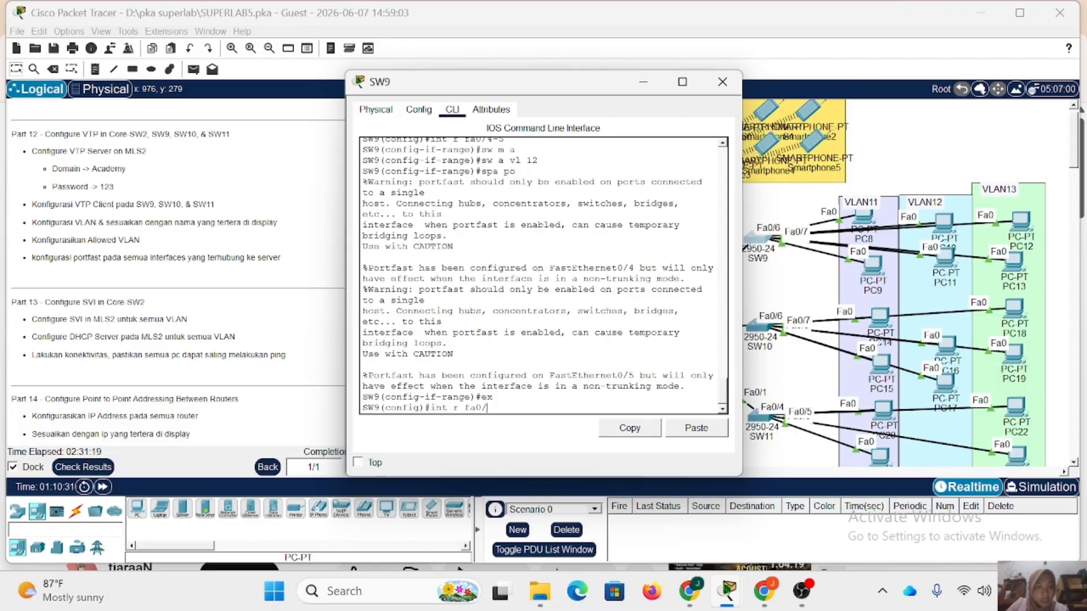
Configure SW9 ports Fa0/6-7 as access ports in VLAN 13 with PortFast and close the device window.
key("Return")
type("sw m a")
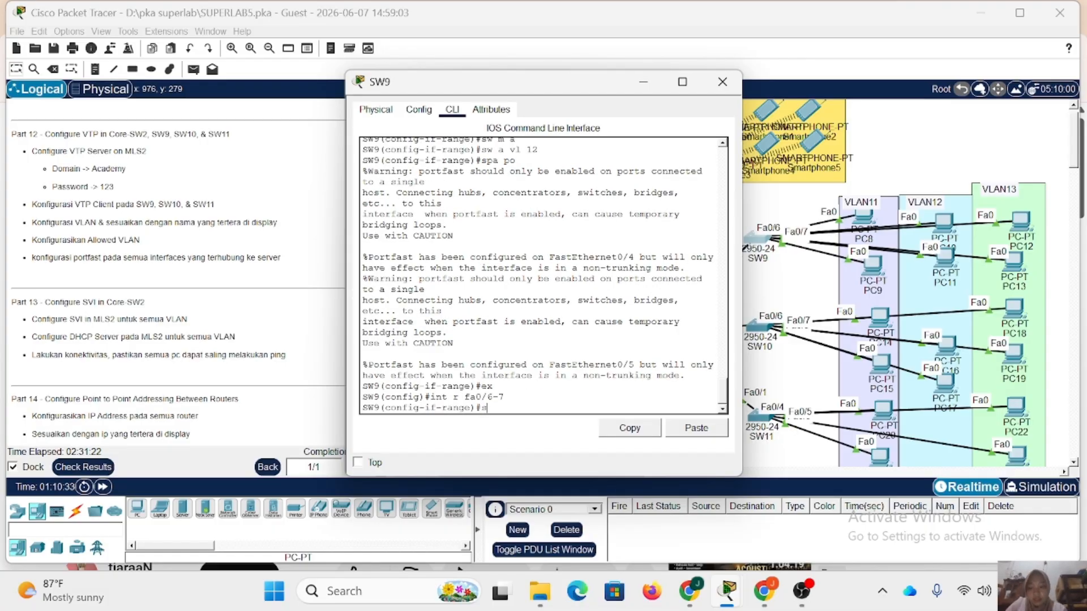
key("Return")
type("sw a")
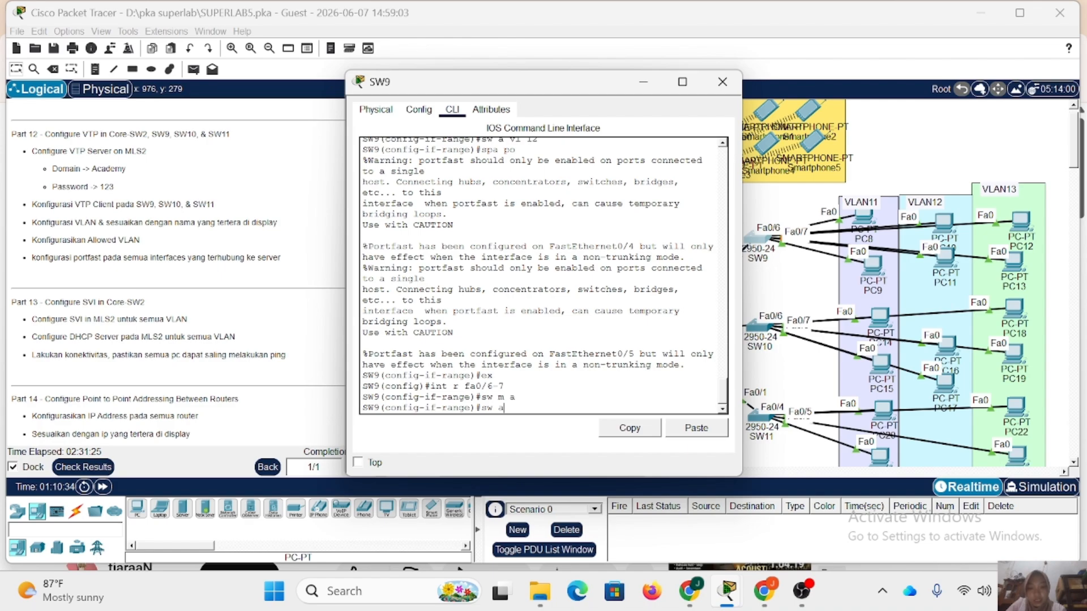
type(" vl 13")
key("Return")
type("spa")
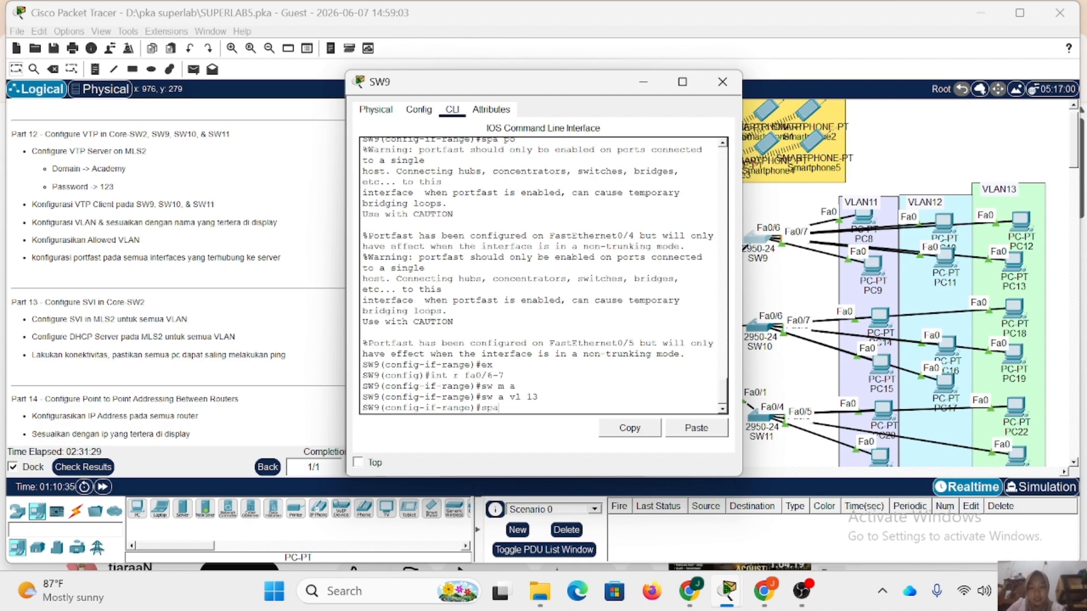
type(" po")
key("Return")
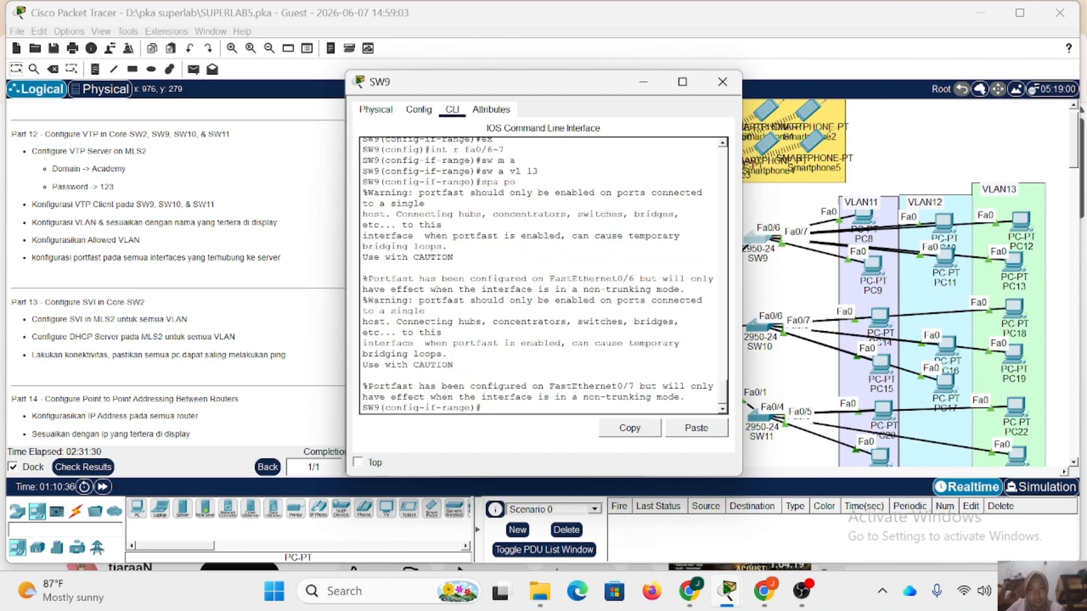
left_click(722, 81)
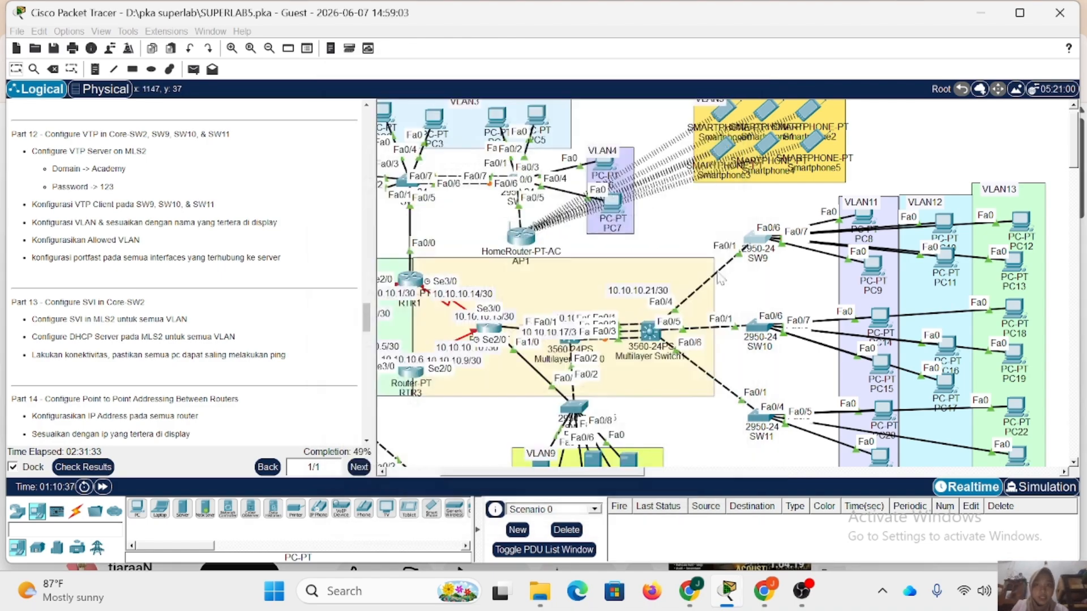
Open the command line of SW10 and return to global configuration mode.
left_click(753, 330)
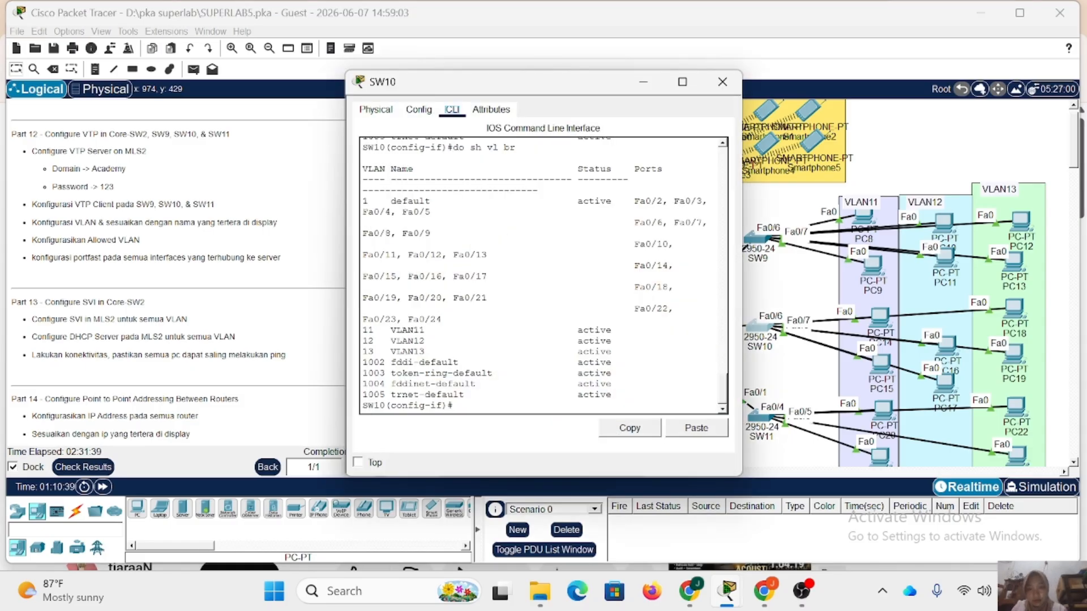
type("ex")
key("Return")
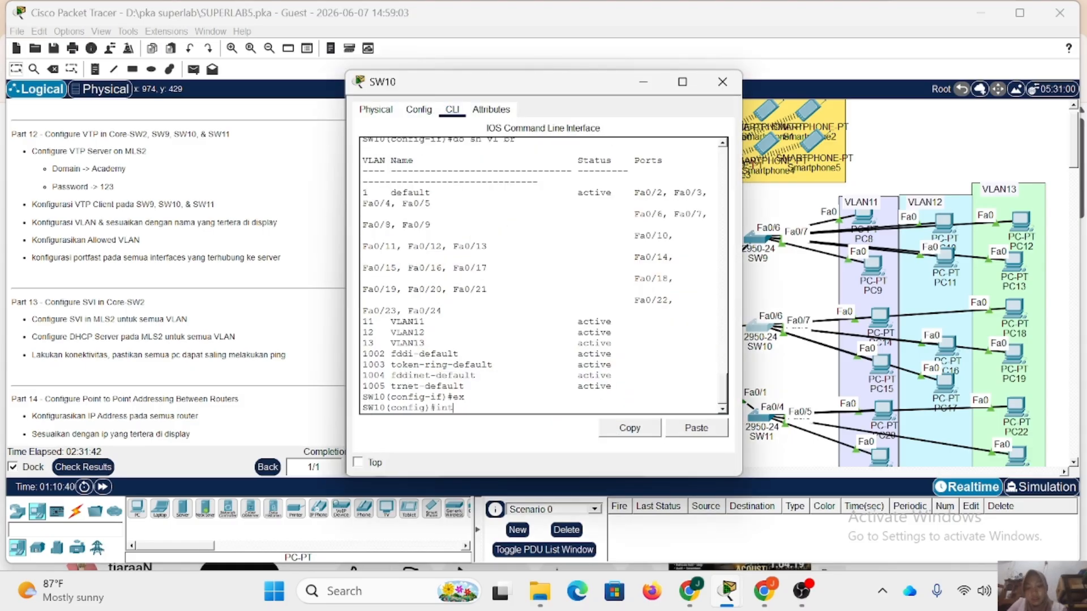
Reposition PC14, PC15, PC16 and PC17 slightly within VLAN11 and VLAN12 to expose the SW10 link labels.
left_click(876, 312)
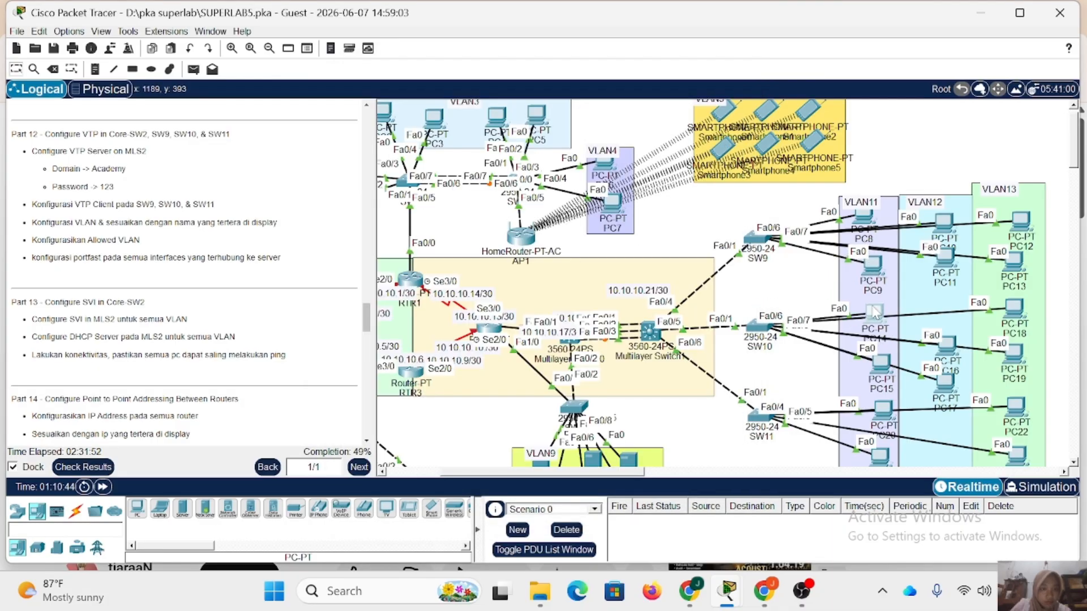
left_click_drag(881, 364, 877, 352)
left_click_drag(947, 346, 942, 327)
left_click_drag(946, 383, 943, 358)
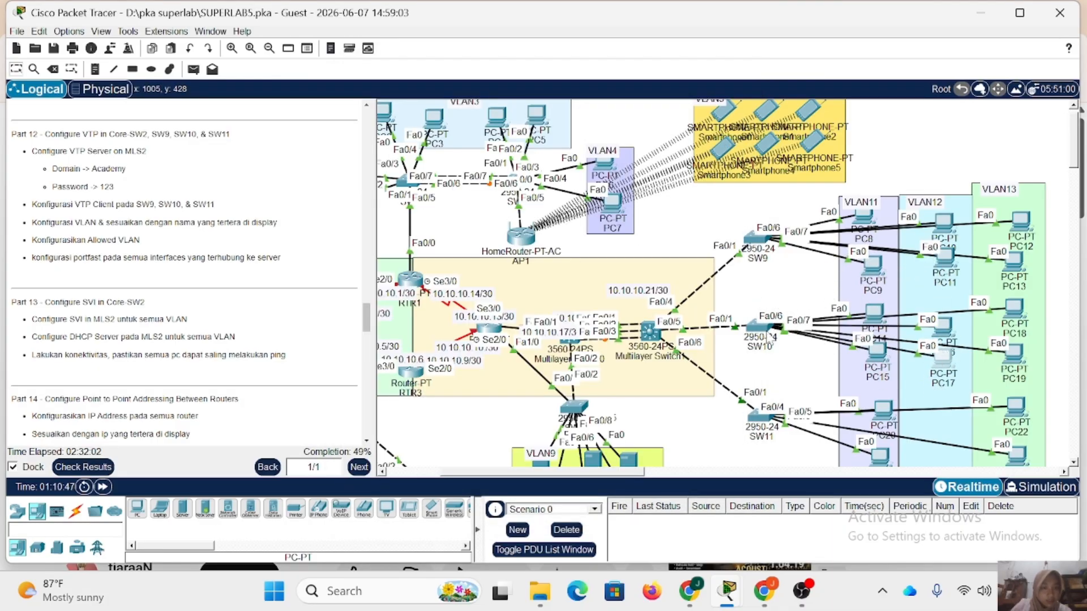
Configure SW10 ports Fa0/2-3 as access ports in VLAN 11 with PortFast and leave the interface range.
left_click(755, 330)
type("2-3")
key("Return")
type("sw m a")
key("Return")
type("sw a ")
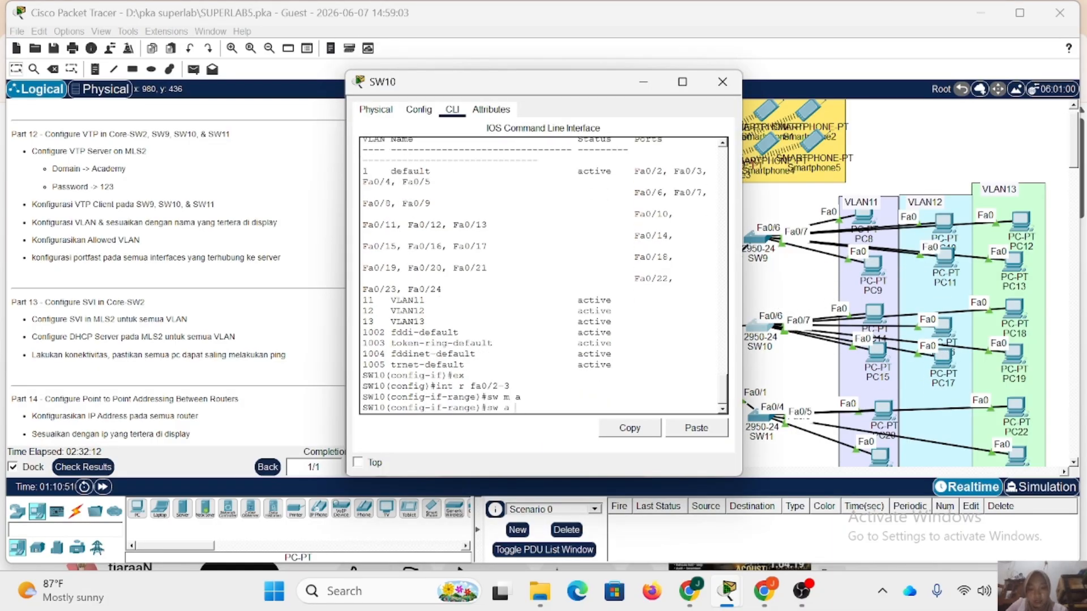
type("vl 11")
key("Return")
type("spa po")
key("Return")
type("ex")
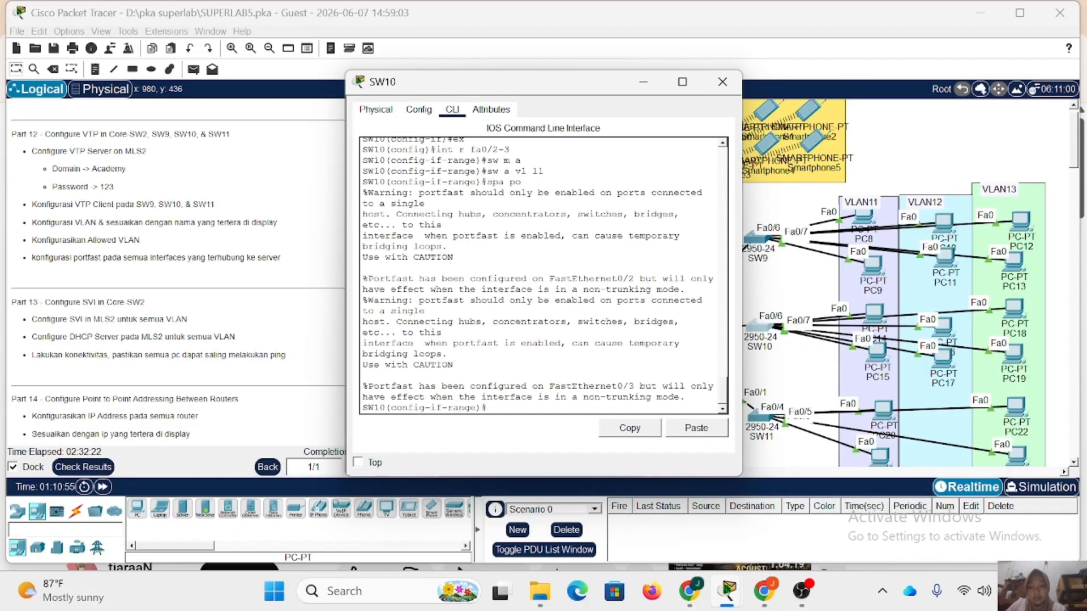
key("Return")
Configure SW10 ports Fa0/4-5 as access ports in VLAN 12 with PortFast and leave the interface range.
type("int r fa0/4-5")
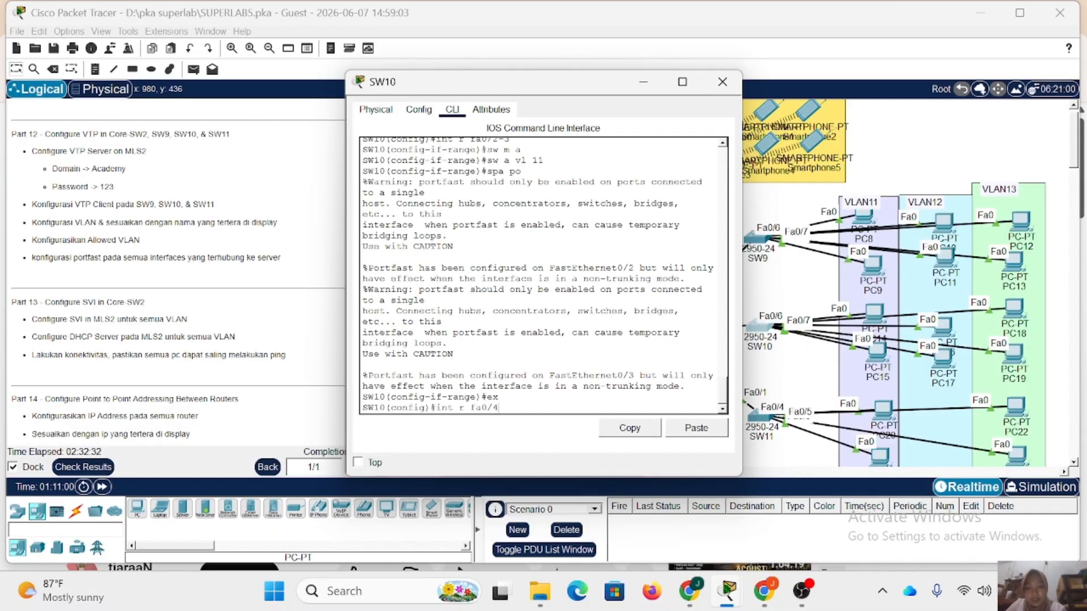
key("Return")
type("sw m a")
key("Return")
type("sw a vl 12")
key("Return")
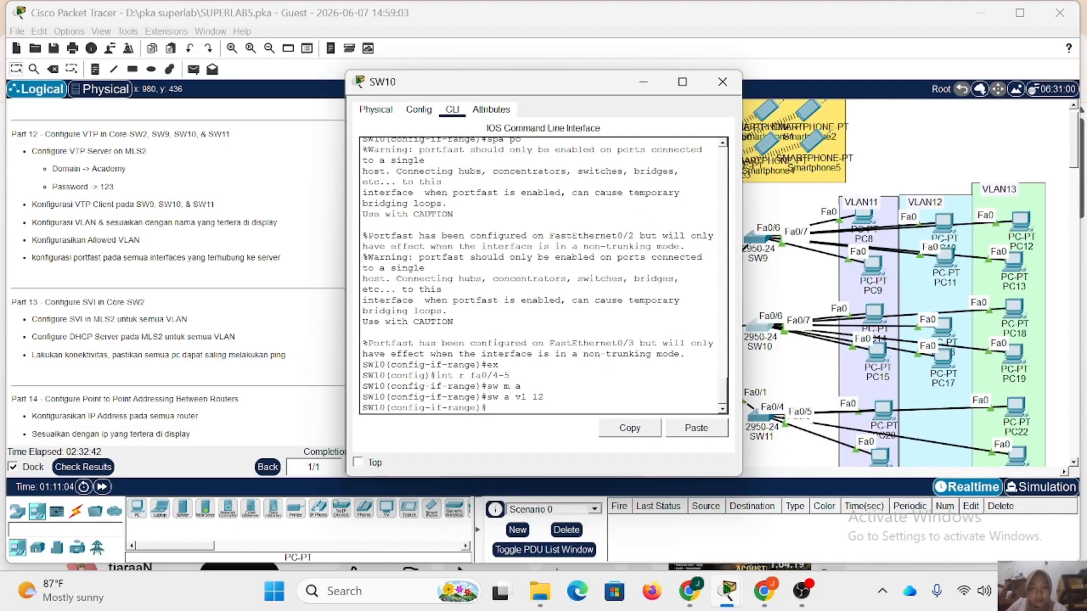
type("spa po")
key("Return")
type("ex")
Configure SW10 ports Fa0/6-7 as access ports in VLAN 13 with PortFast and close the switch window.
key("Return")
type("int r fa0/6-7")
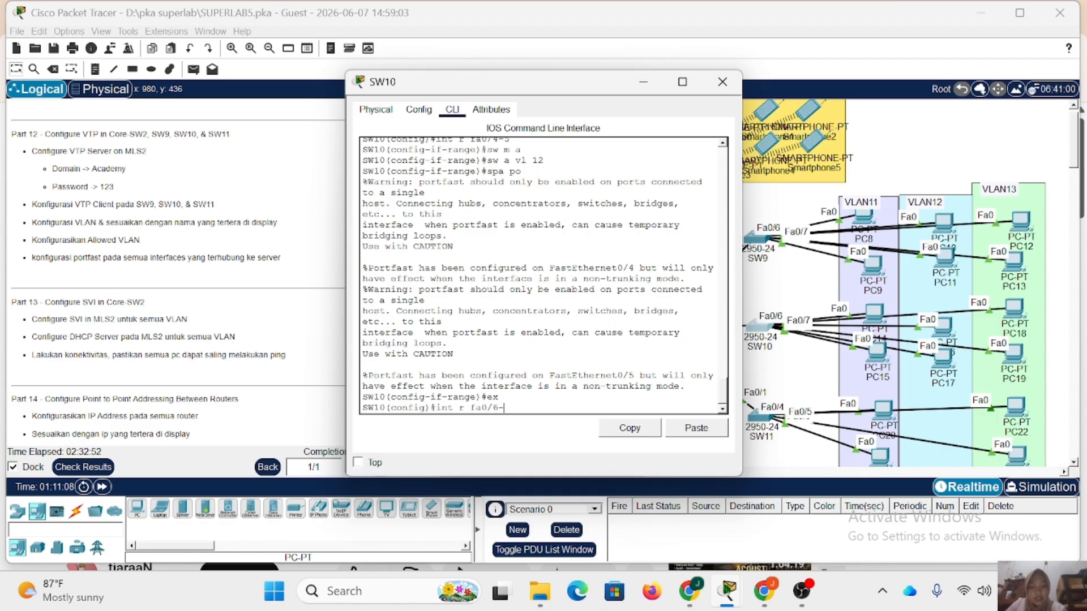
key("Return")
type("sw m a")
key("Return")
type("sw a vl 13")
key("Return")
type("spa po")
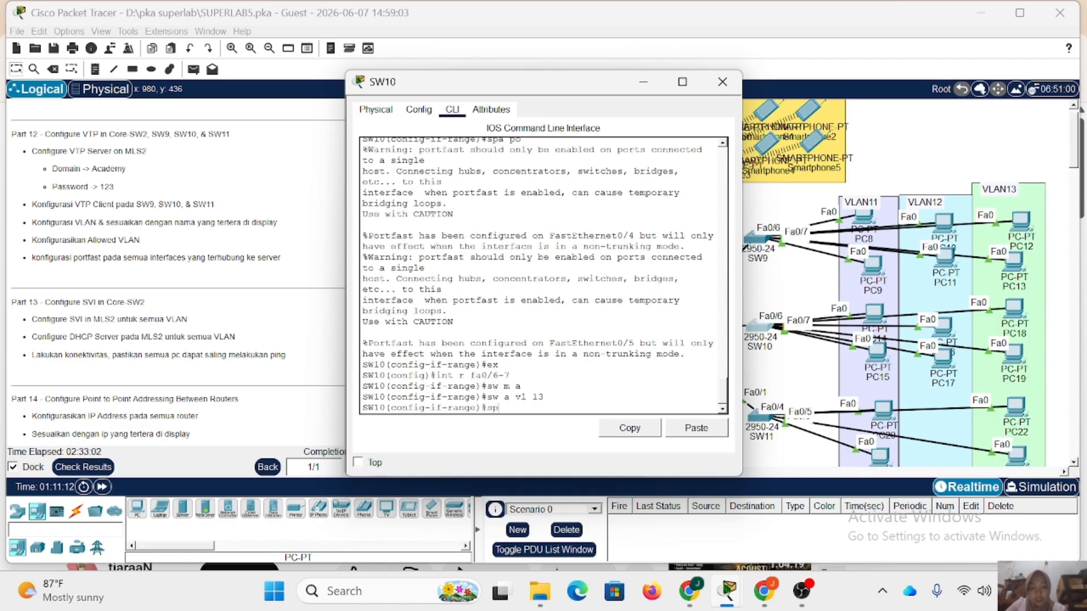
key("Return")
left_click(723, 82)
Open the command line of SW11, return to global configuration mode and close the switch window.
left_click(761, 416)
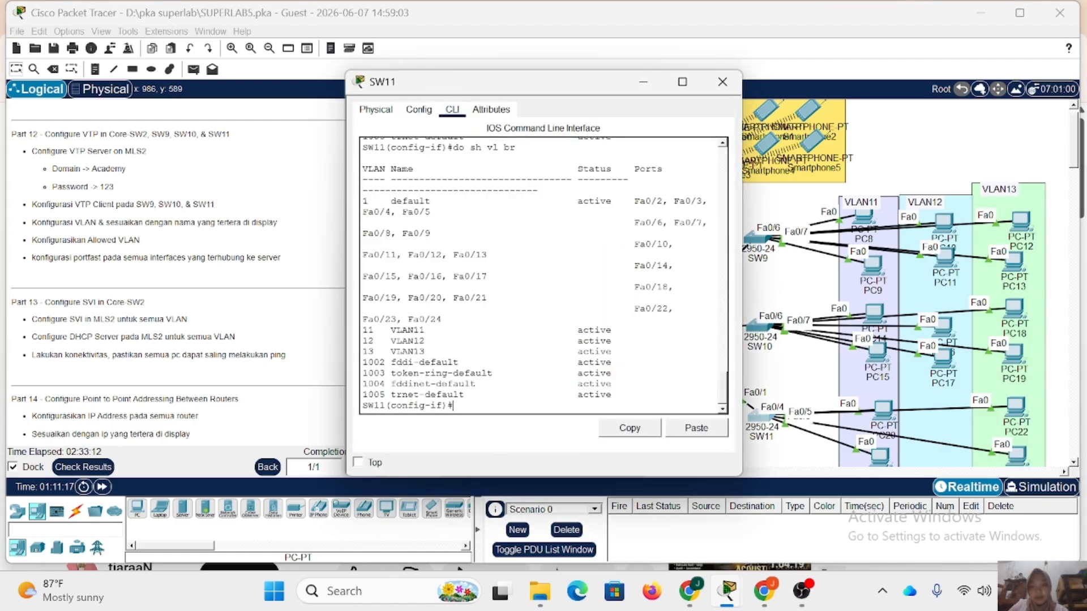
type("ex")
key("Return")
type("int r fa0/")
left_click(723, 82)
Reposition PC20, PC21 and PC22 slightly within VLAN11 and VLAN13 to expose the SW11 link labels.
left_click_drag(883, 410, 870, 410)
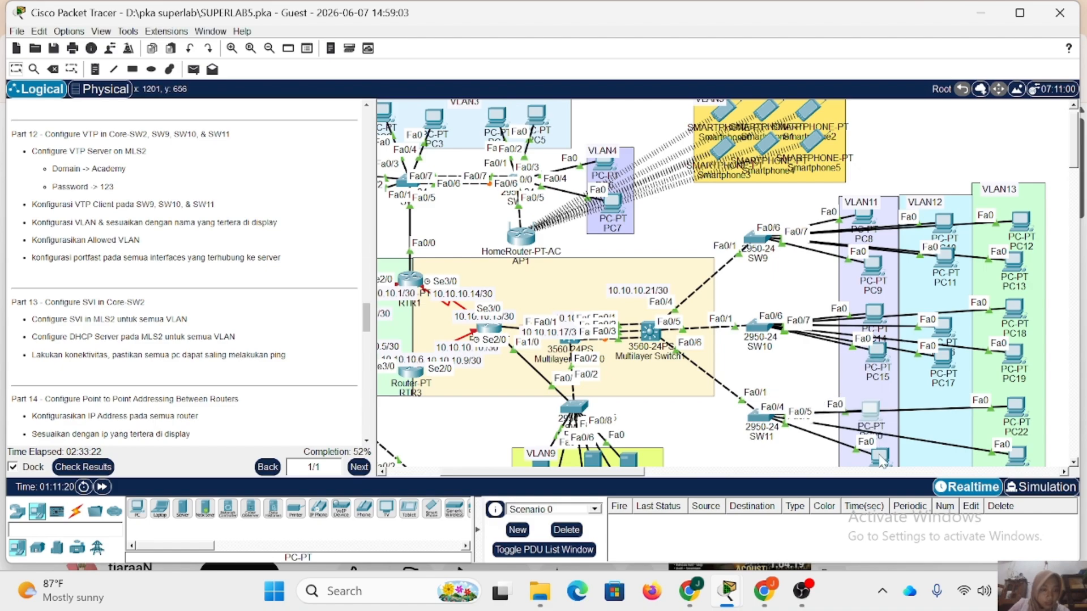
left_click_drag(878, 457, 875, 433)
scroll(874, 345, "down", 3)
left_click_drag(1015, 316, 1023, 312)
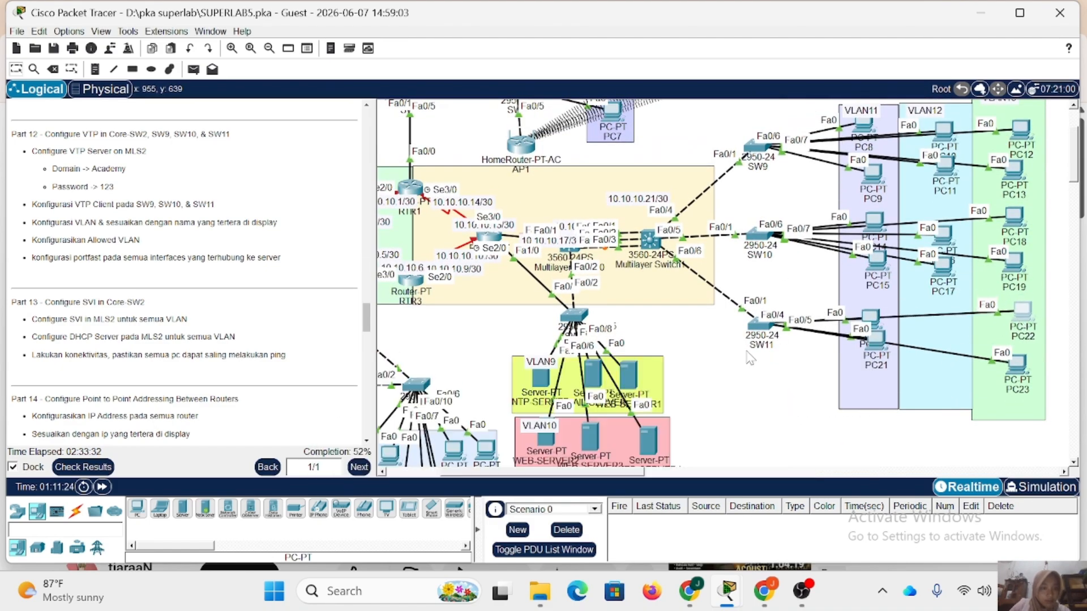
Configure SW11 ports Fa0/2-3 as access ports in VLAN 11 with PortFast and leave the interface range.
left_click(758, 327)
type("2-3")
key("Return")
type("sw ma")
key("Return")
type("s")
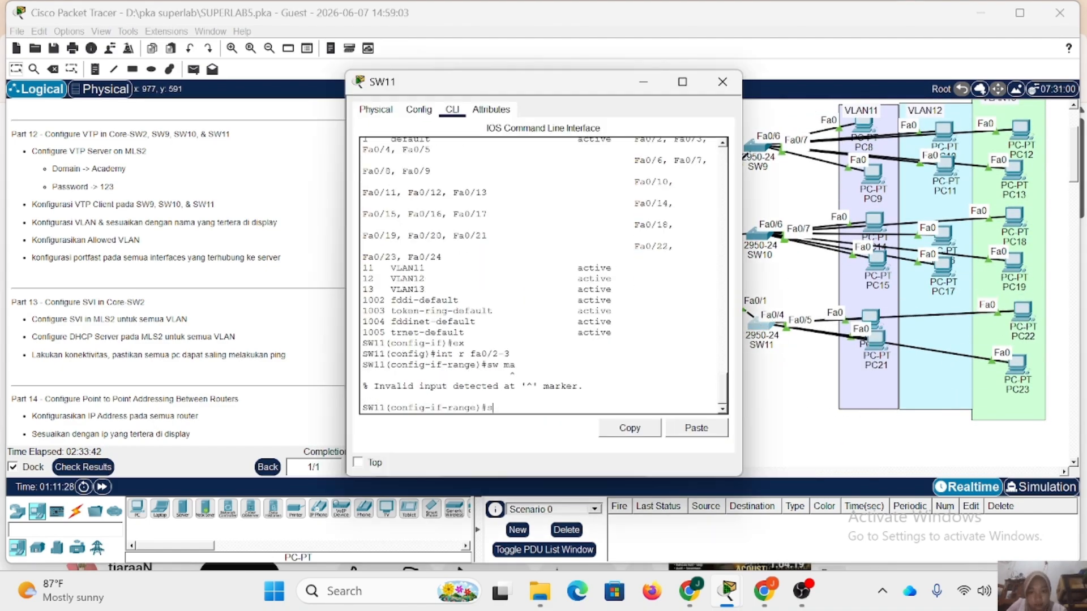
type("w m a")
key("Return")
type("sw a vl 11")
key("Return")
type("spa po")
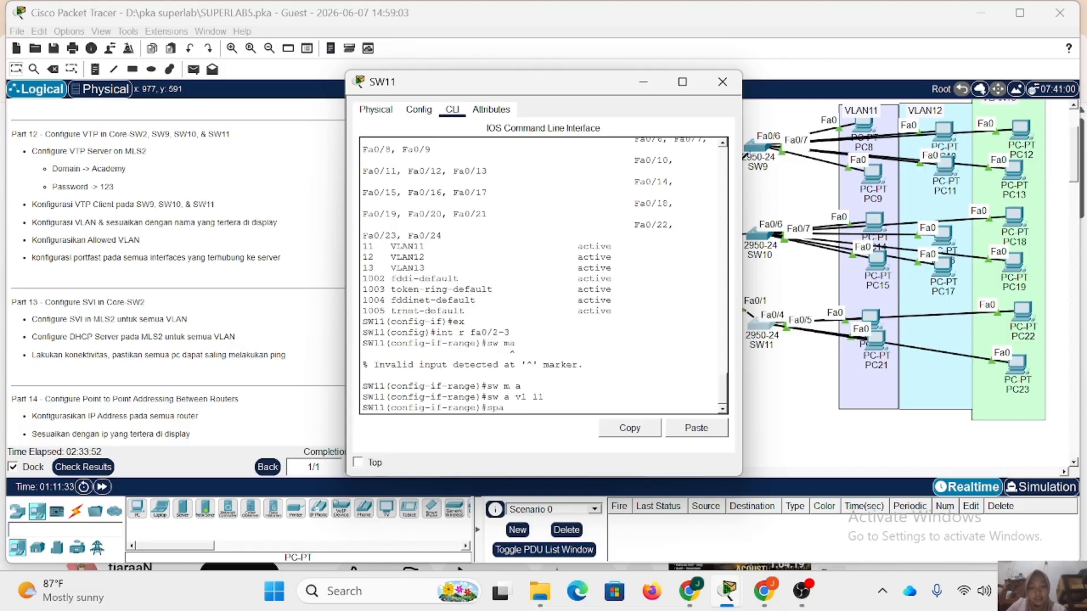
key("Return")
type("ex")
Configure SW11 ports Fa0/4-5 as access ports in VLAN 13 with PortFast and close the switch window.
key("Return")
type("int r fa0/")
type("4-5")
key("Return")
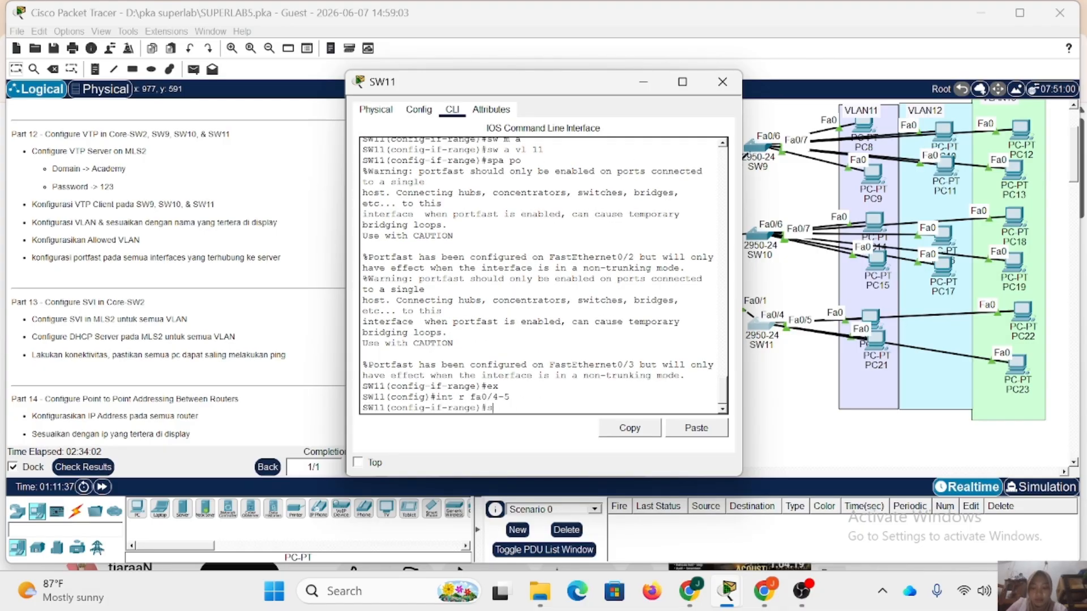
type("sw m a")
key("Return")
type("sw a vl 13")
key("Return")
type("spa po")
key("Return")
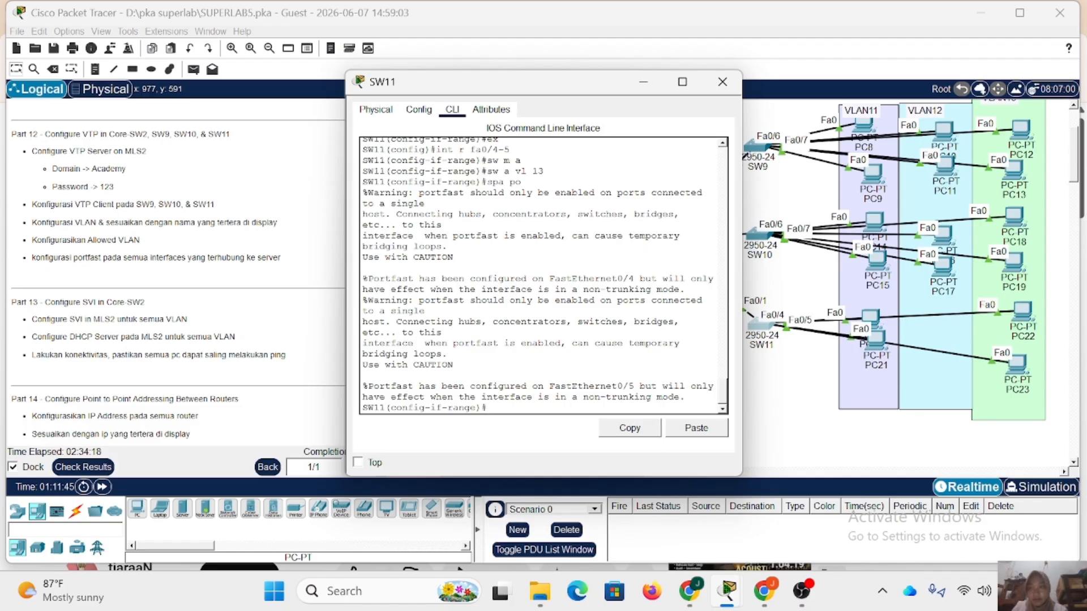
left_click(722, 82)
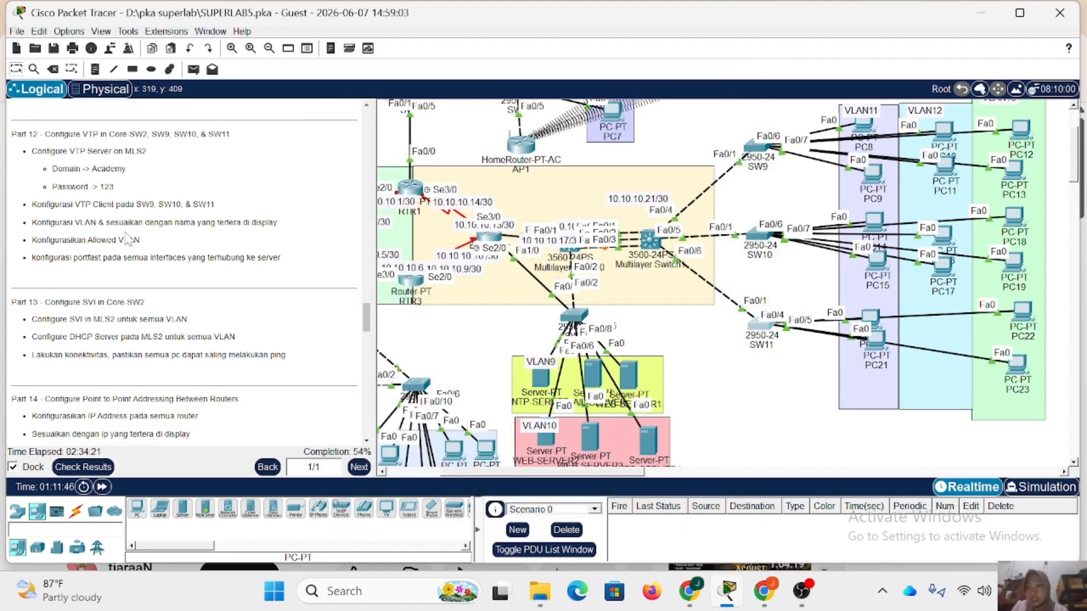
scroll(129, 239, "down", 5)
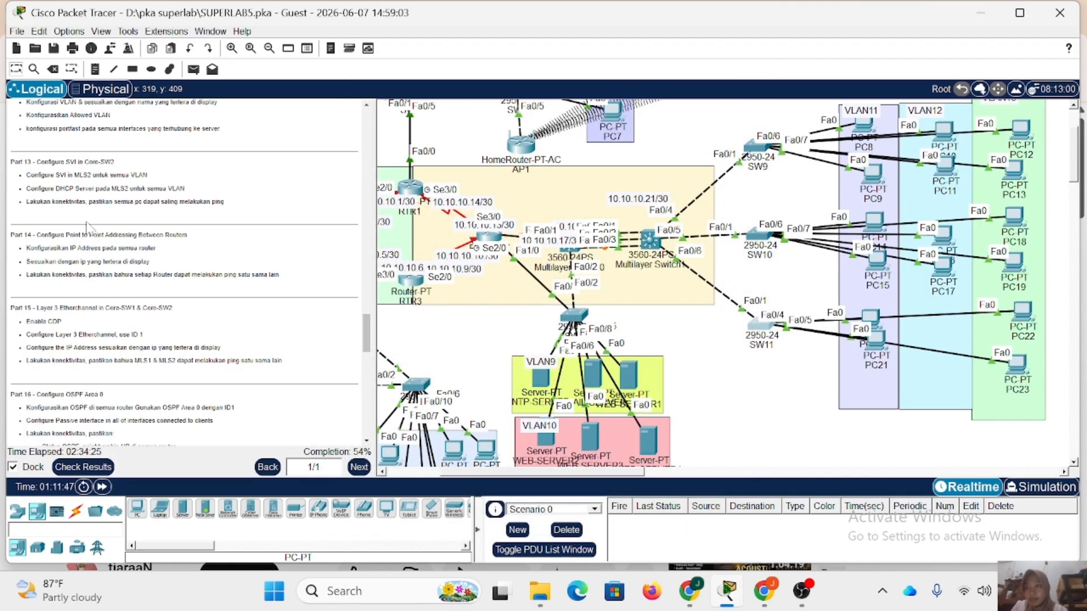
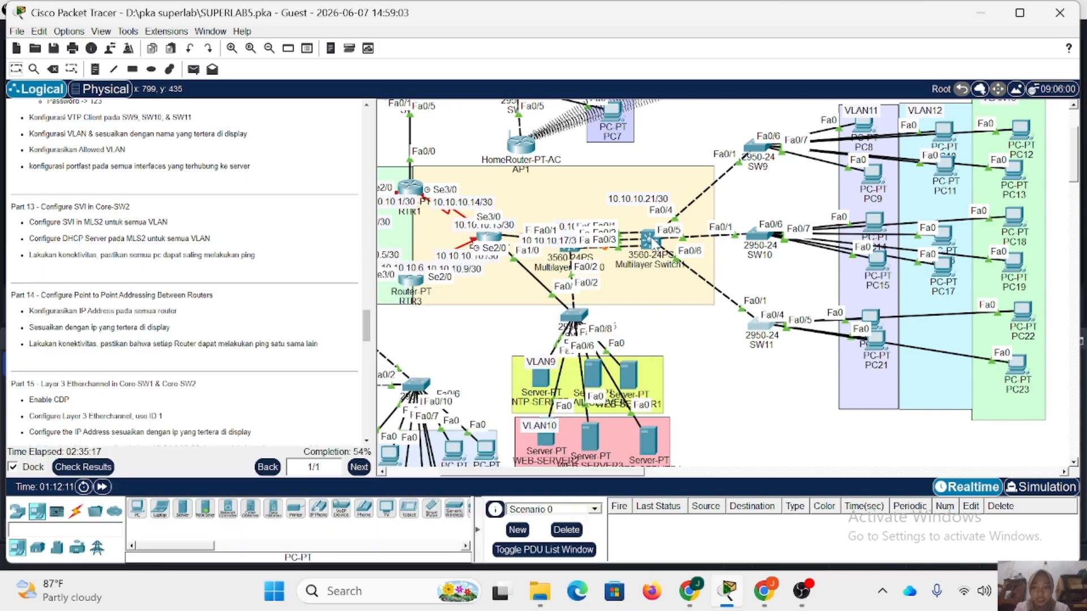
On Multilayer Switch1, assign the VLAN 11 interface the IP address 192.168.11.1 with mask 255.255.255.0.
left_click(652, 241)
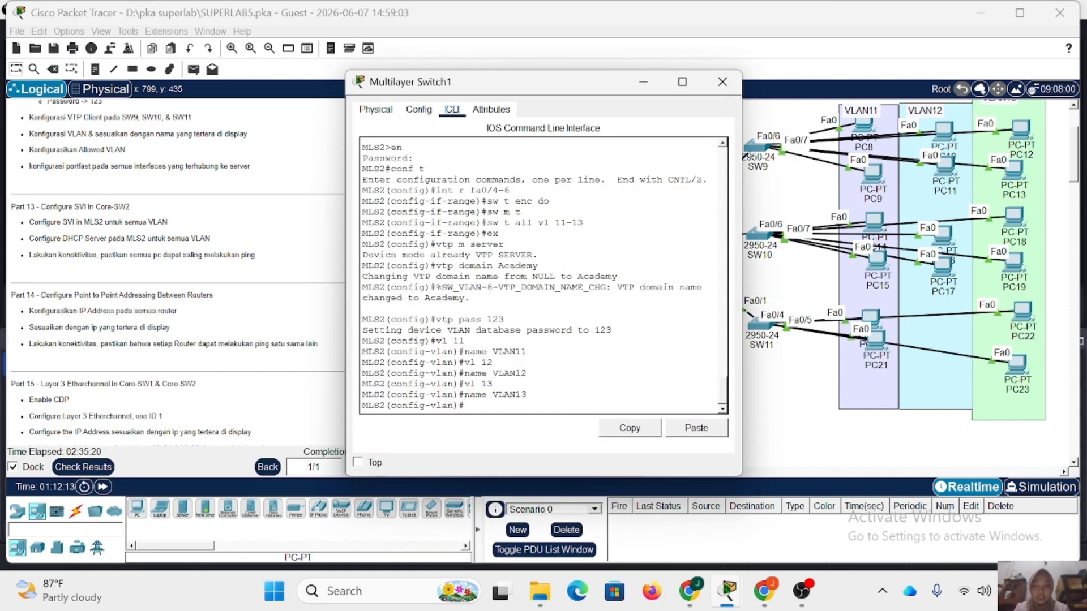
type("ex")
key("Return")
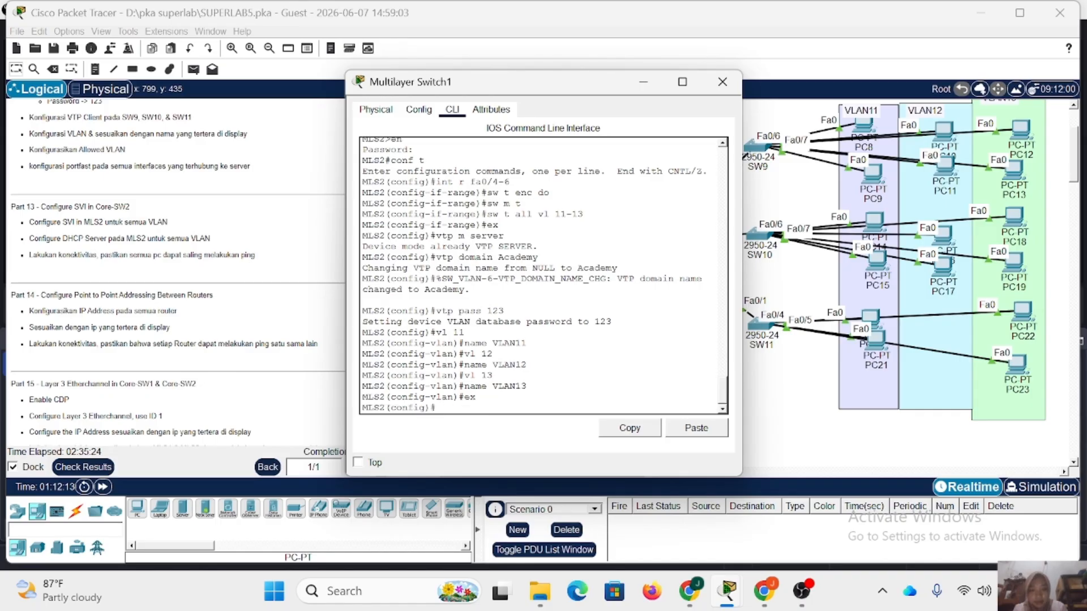
type("int ")
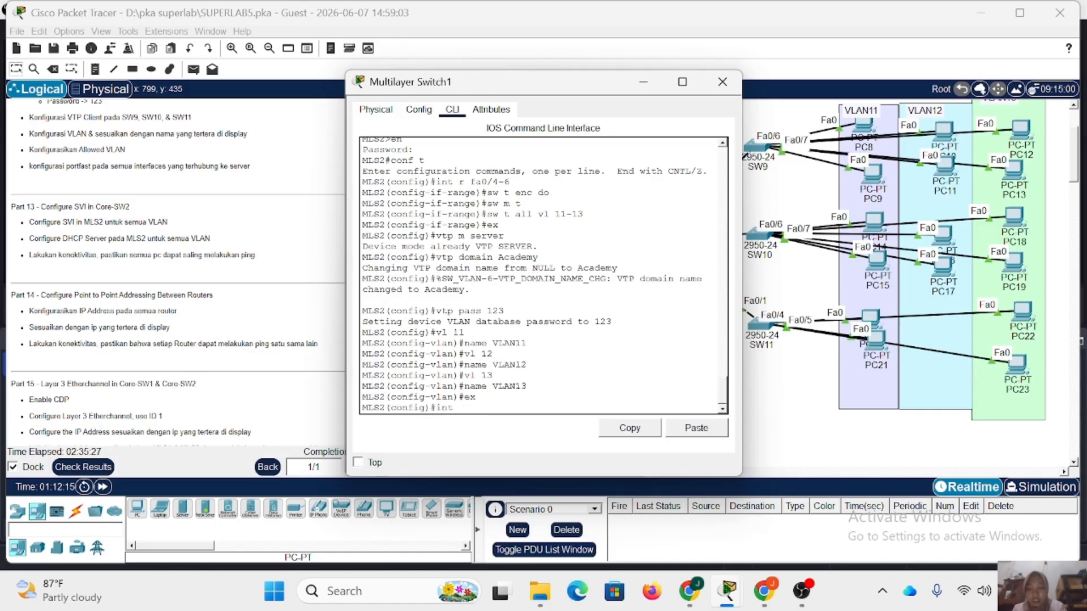
type("vl 11")
key("Return")
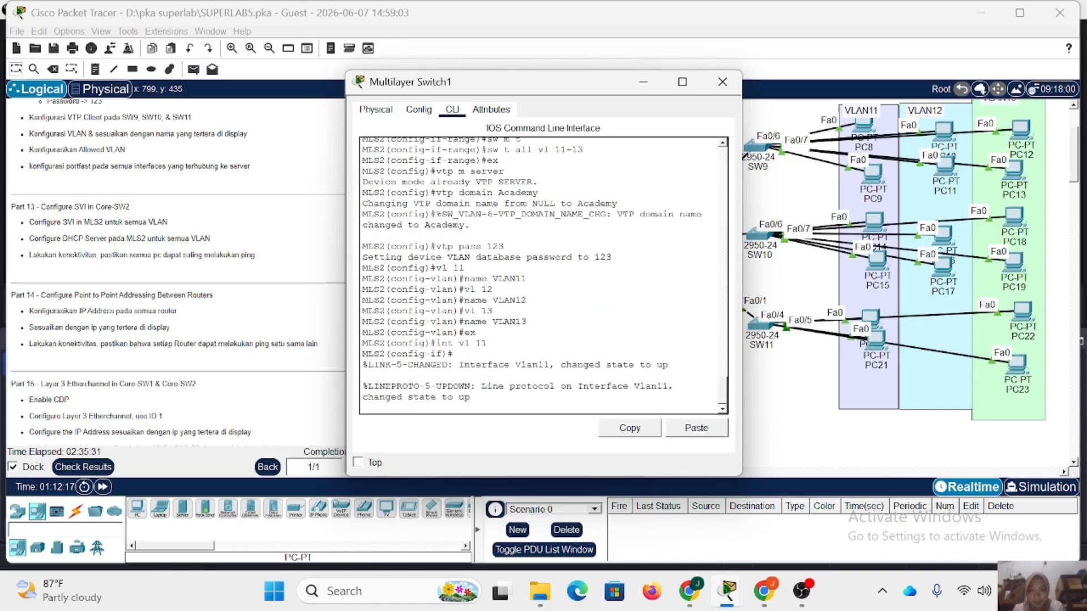
type("ip add")
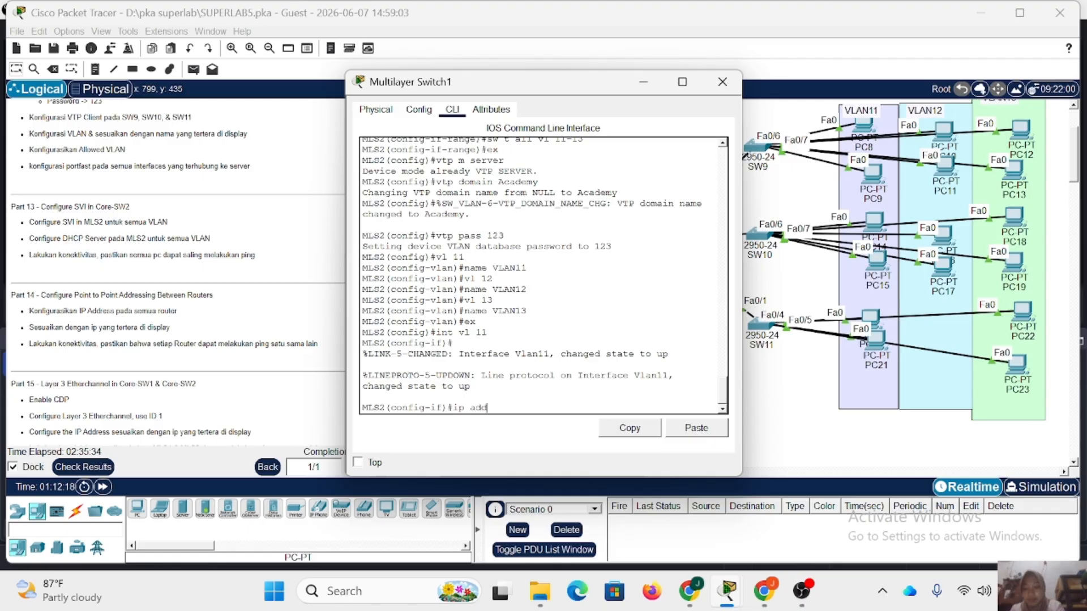
type(" 192.168.11.1 255.2")
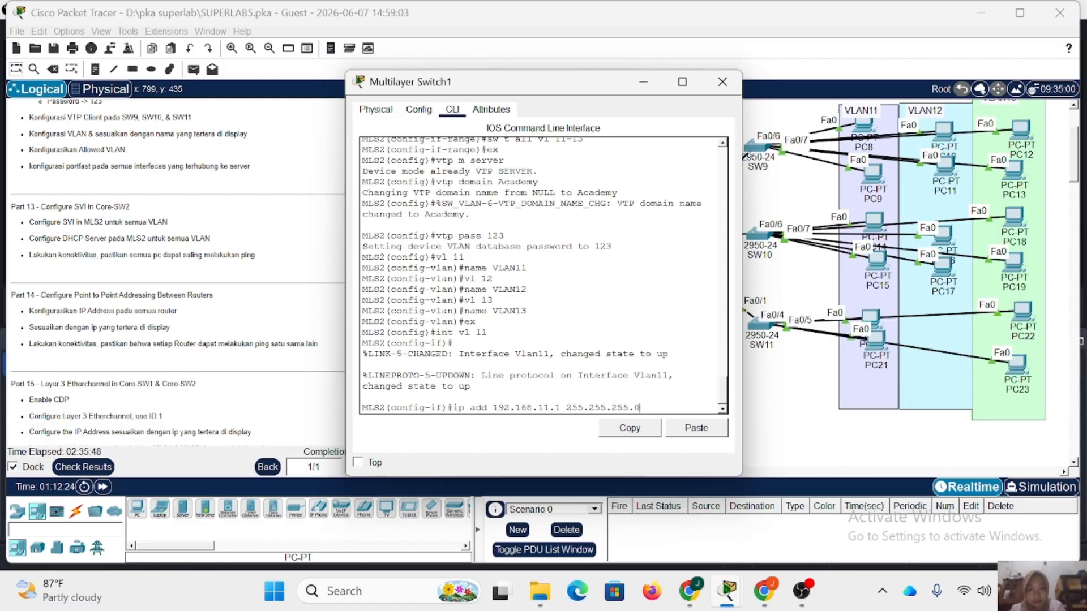
type("55.255.0")
key("Return")
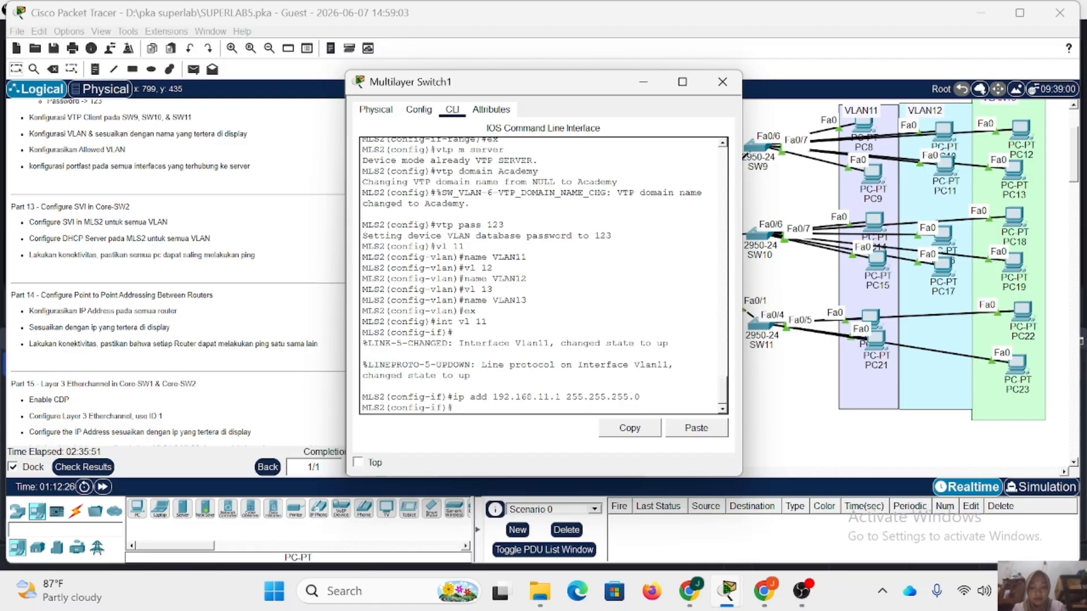
type("ex")
key("Return")
Assign the switch's VLAN 12 interface the IP address 192.168.12.1 with mask 255.255.255.0.
type("int vl 11")
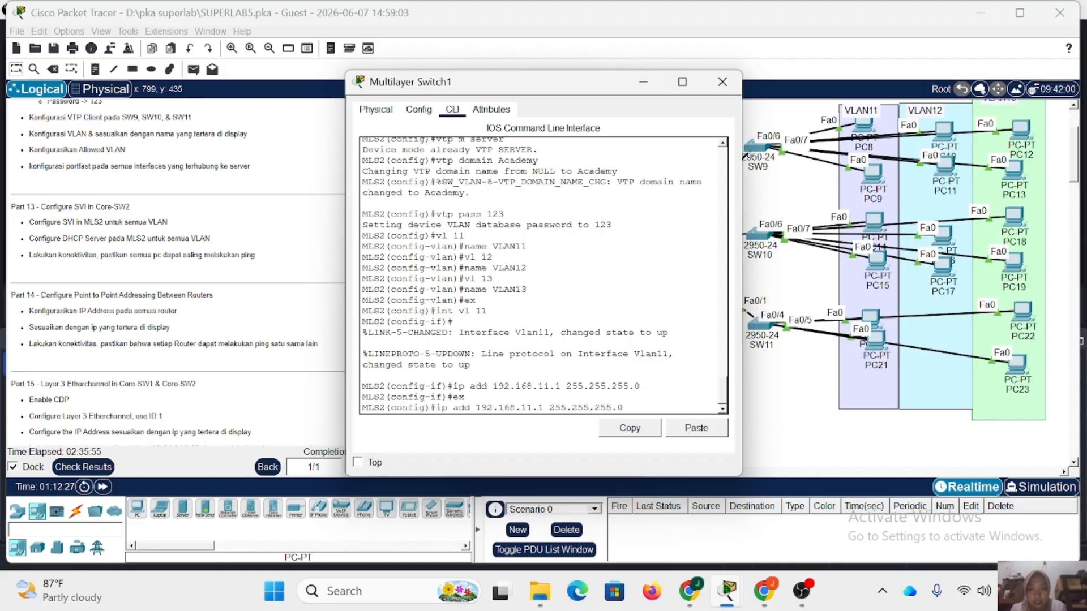
key("Return")
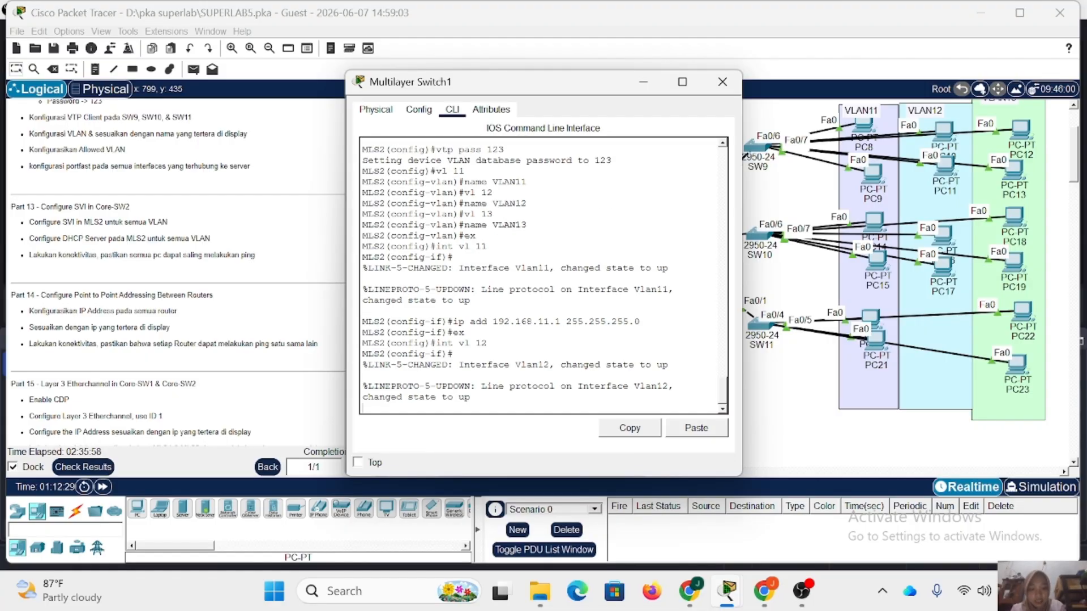
key("Up")
key("Up")
key("Up")
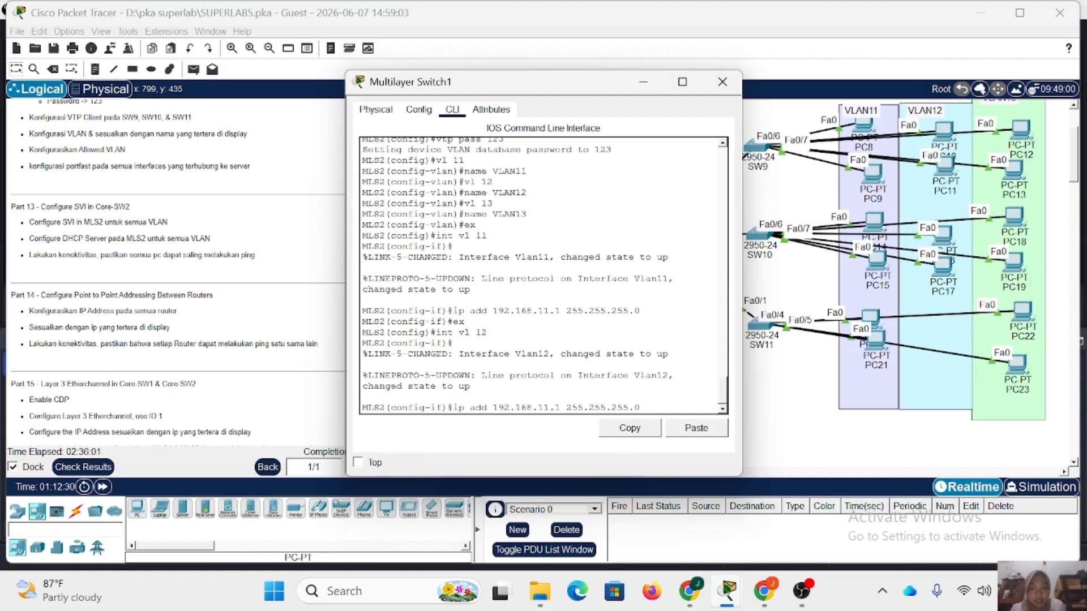
key("Left")
key("Left")
key("Left")
key("Left")
key("Left")
key("Left")
key("Left")
key("Left")
key("Left")
key("Left")
key("Left")
key("Left")
key("Left")
key("Left")
key("Left")
key("Left")
key("BackSpace")
type("2")
key("Return")
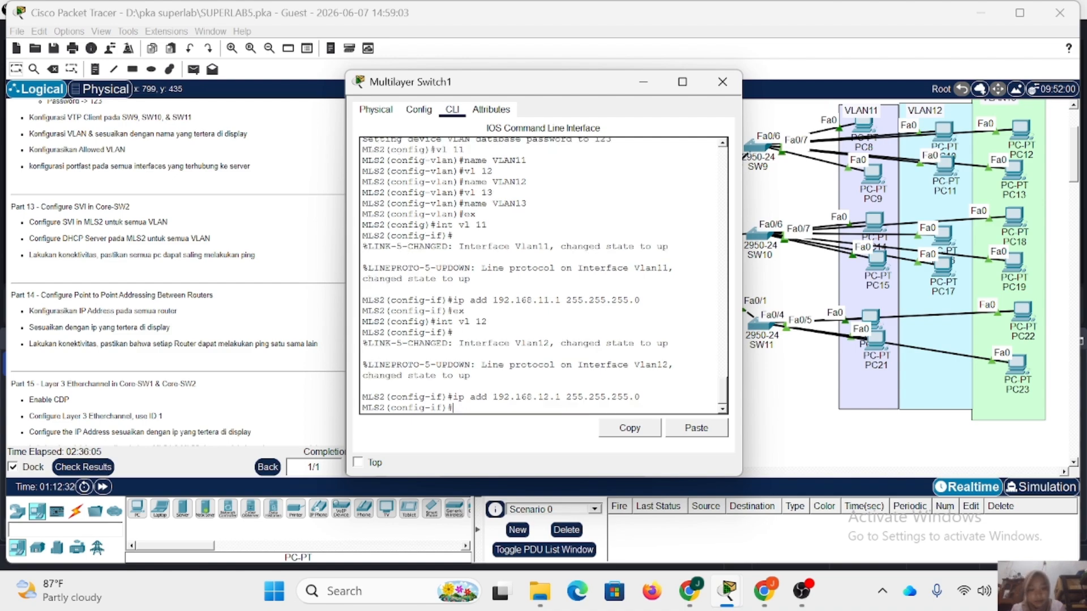
type("ex")
key("Return")
Assign the switch's VLAN 13 interface the IP address 192.168.13.1 with mask 255.255.255.0.
key("Up")
key("Up")
key("Up")
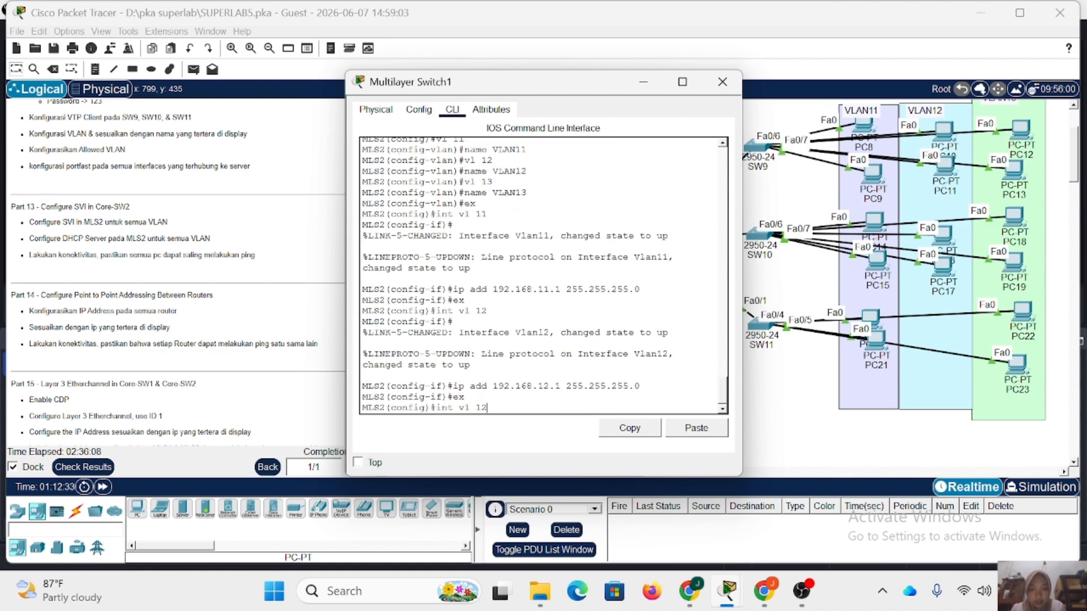
type("3")
key("Return")
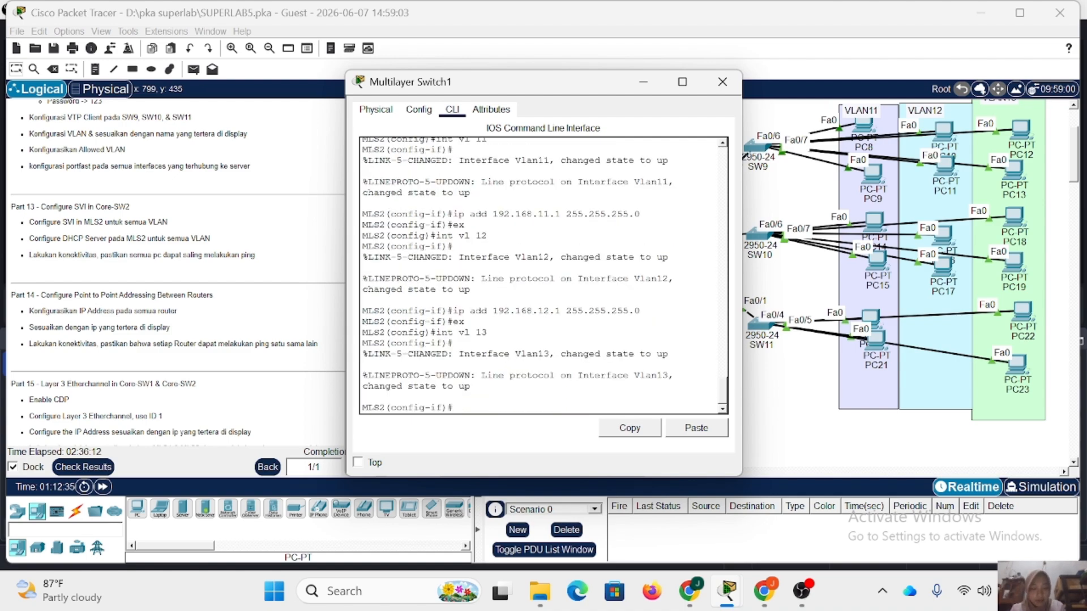
key("Up")
key("Up")
key("Up")
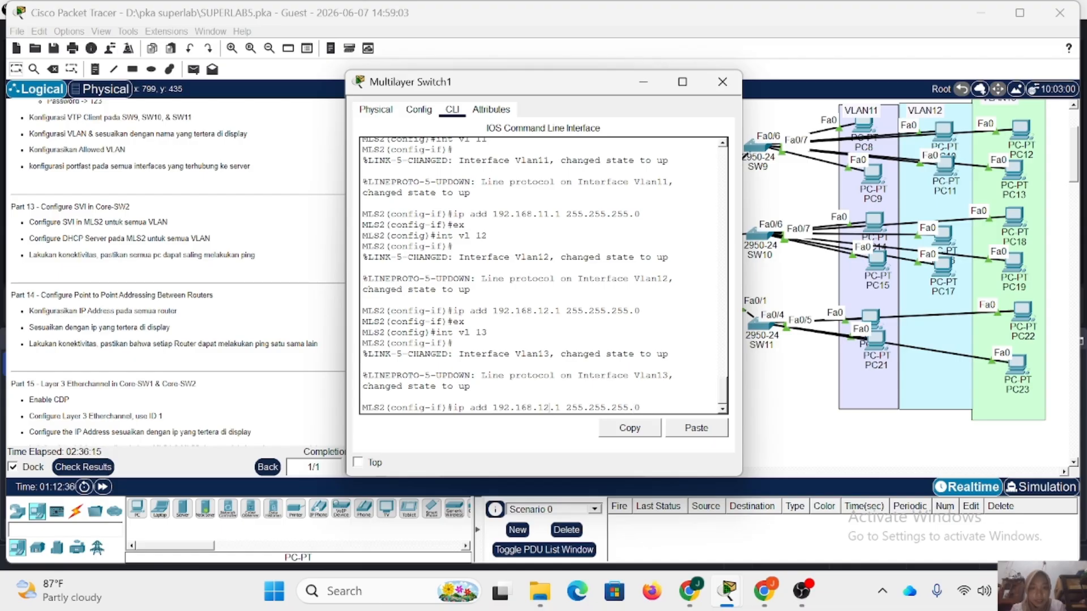
key("BackSpace")
type("3")
key("Return")
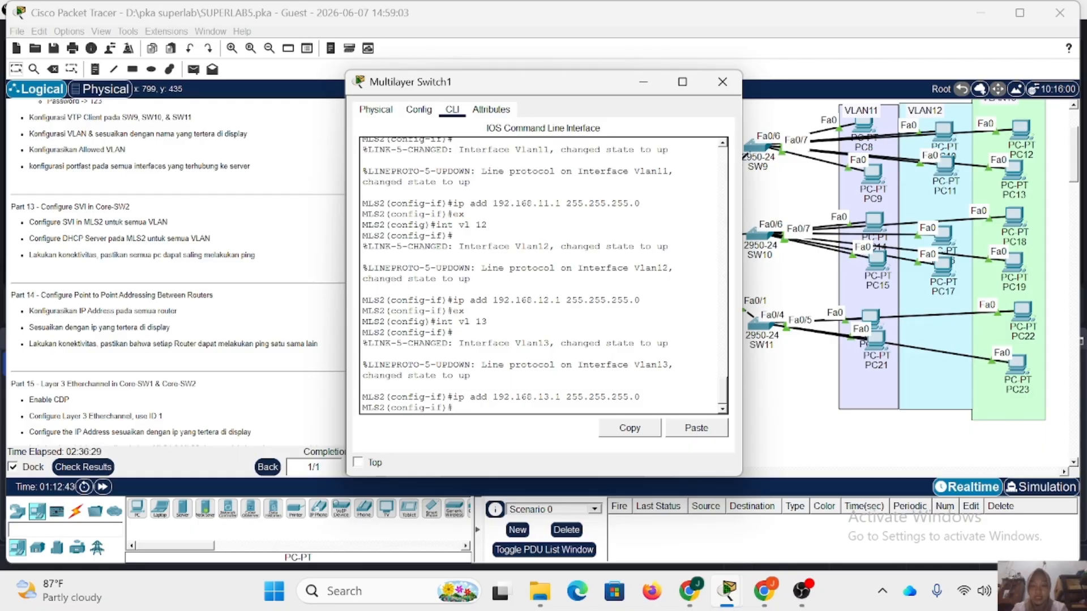
type("ex")
key("Return")
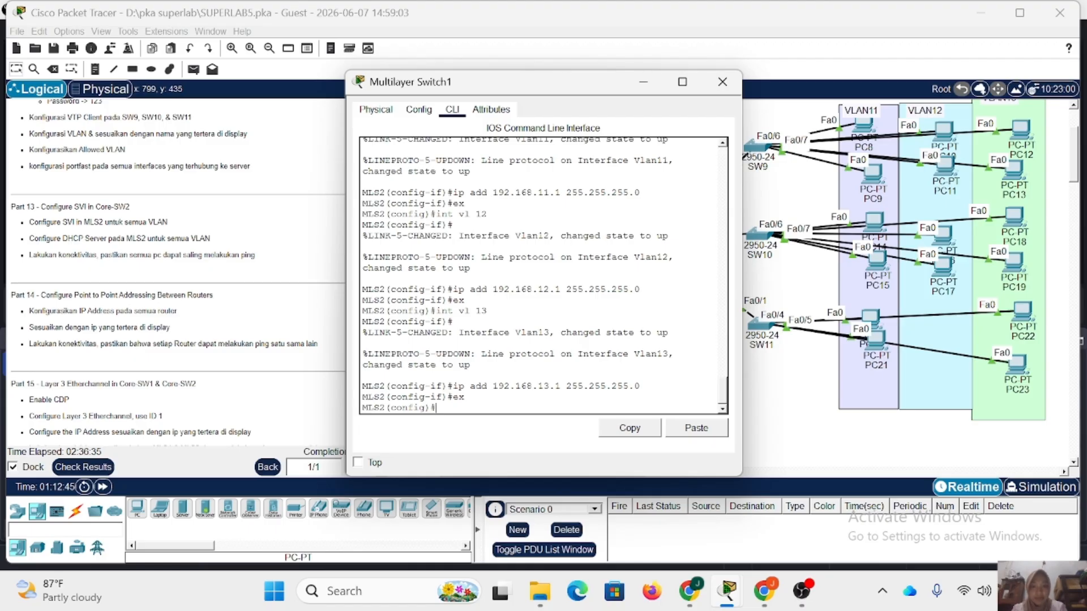
Create the DHCP pool VLAN11 with network 192.168.11.0 255.255.255.0 and default router 192.168.11.1.
type("ip dhcp pool VL")
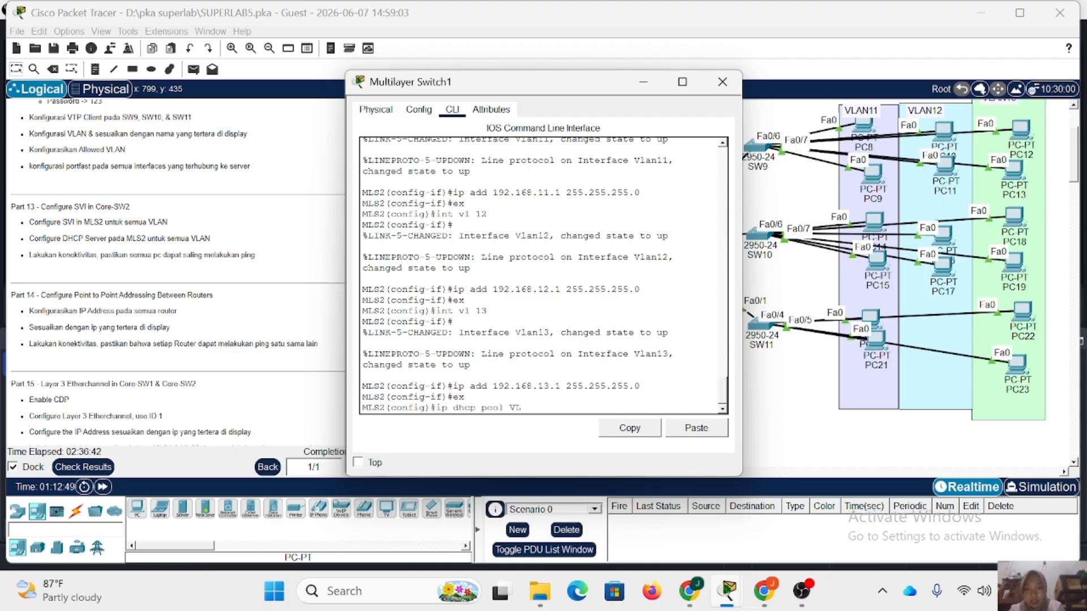
type("AN11")
key("Return")
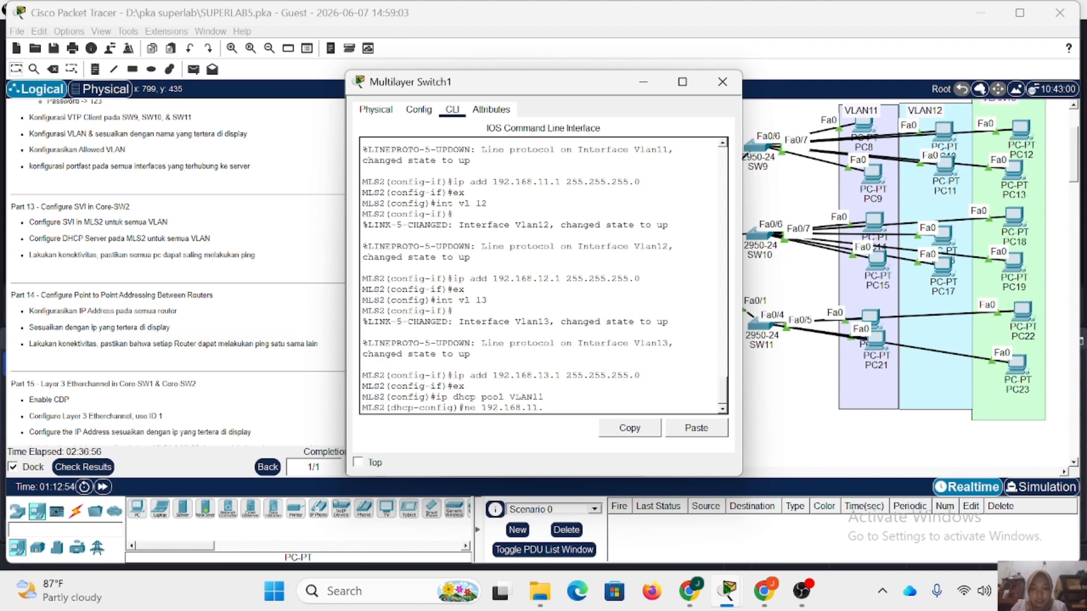
type("ne 192.168.11.0 255.255.2")
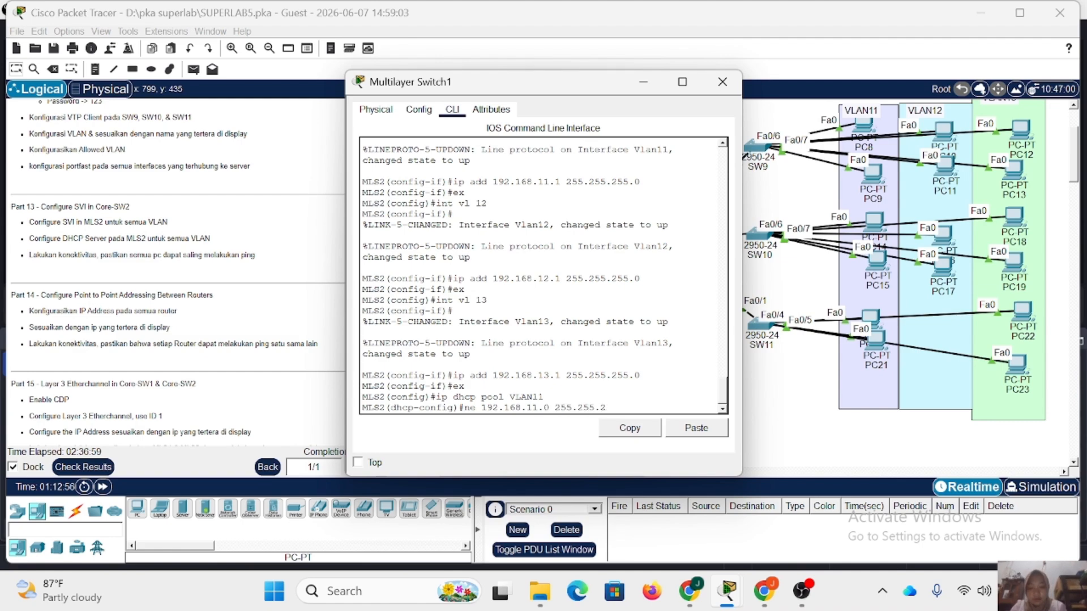
type("55.255.0")
key("Return")
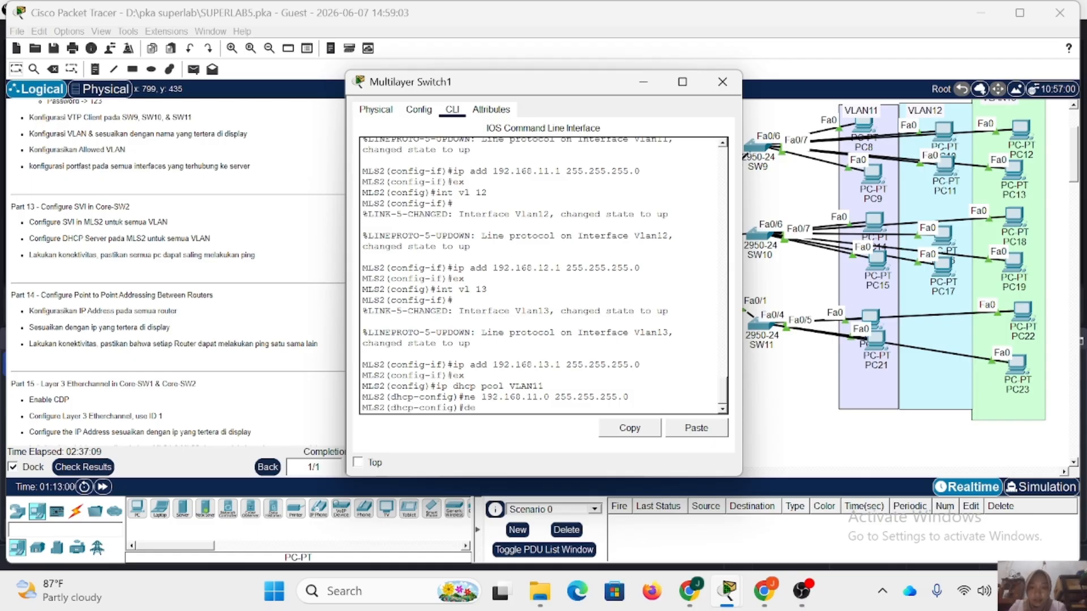
type("de 192.168.")
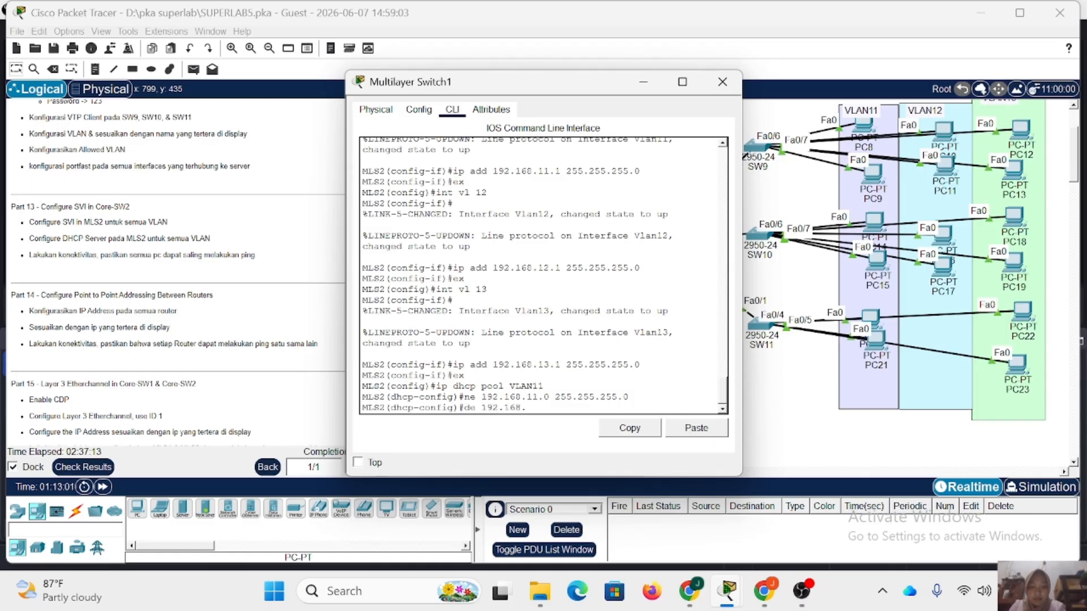
type("11.1")
key("Return")
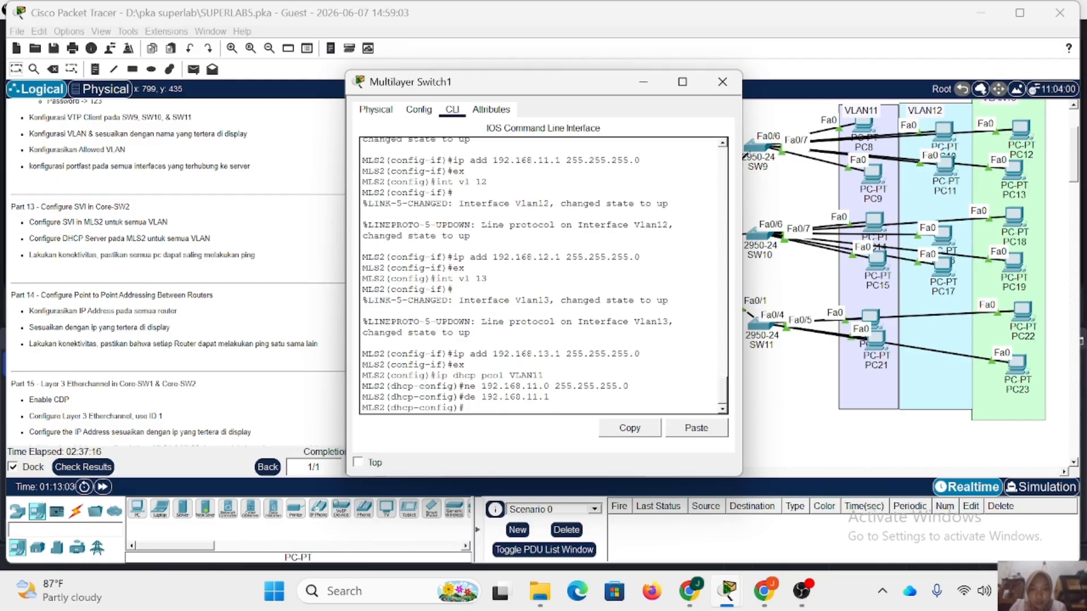
Check the IP configuration of DNS-SERVER in VLAN1 for its IPv4 address.
left_click_drag(479, 85, 658, 91)
scroll(395, 317, "left", 5)
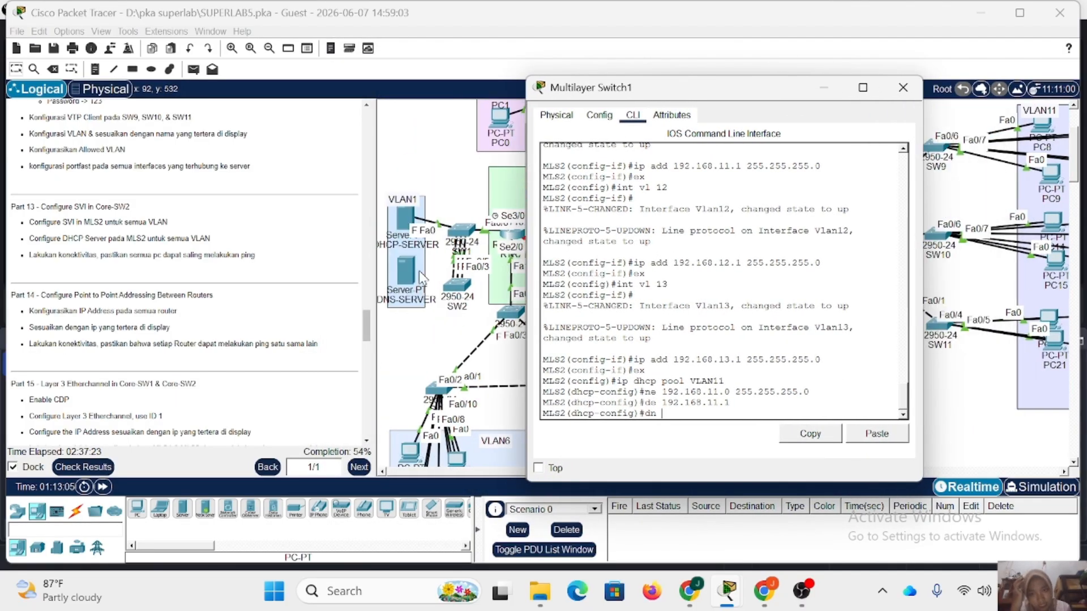
left_click(409, 265)
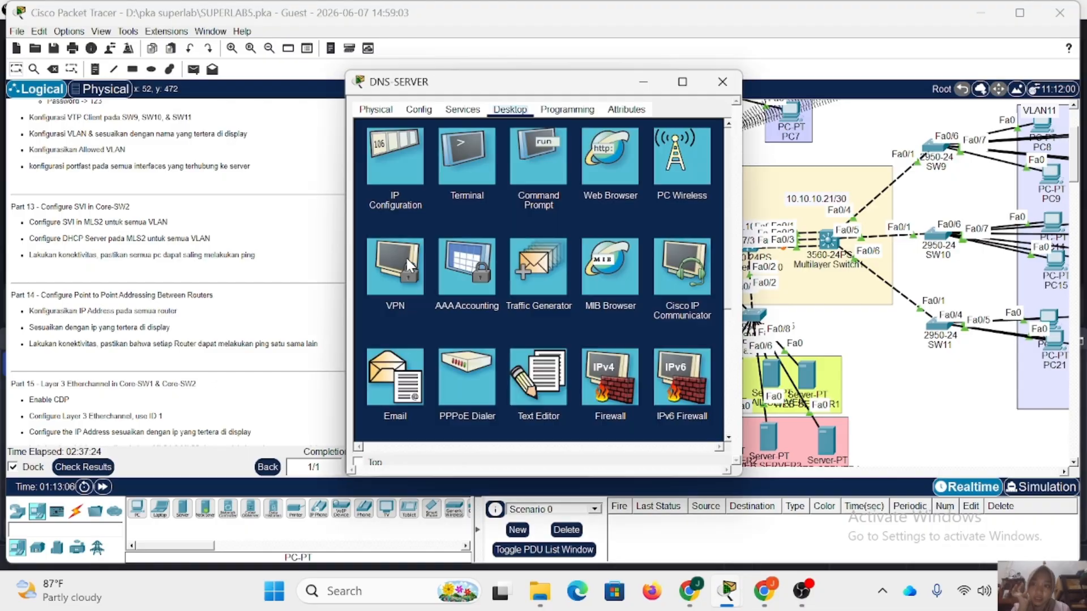
left_click(399, 151)
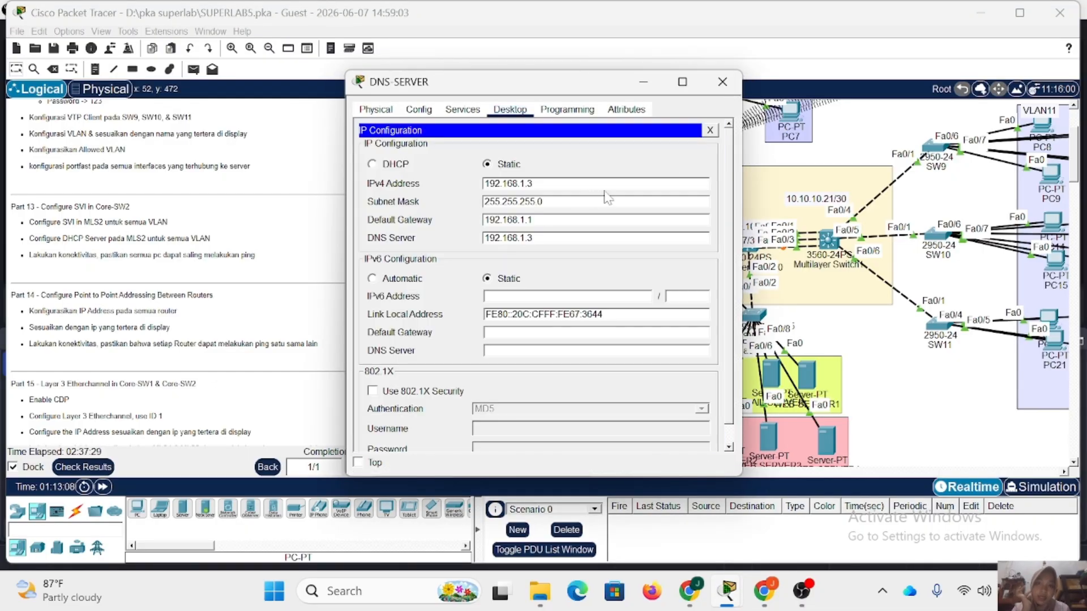
left_click(722, 86)
On Multilayer Switch1, set the VLAN11 pool's DNS server to 192.168.1.3 and leave the pool configuration.
left_click(828, 240)
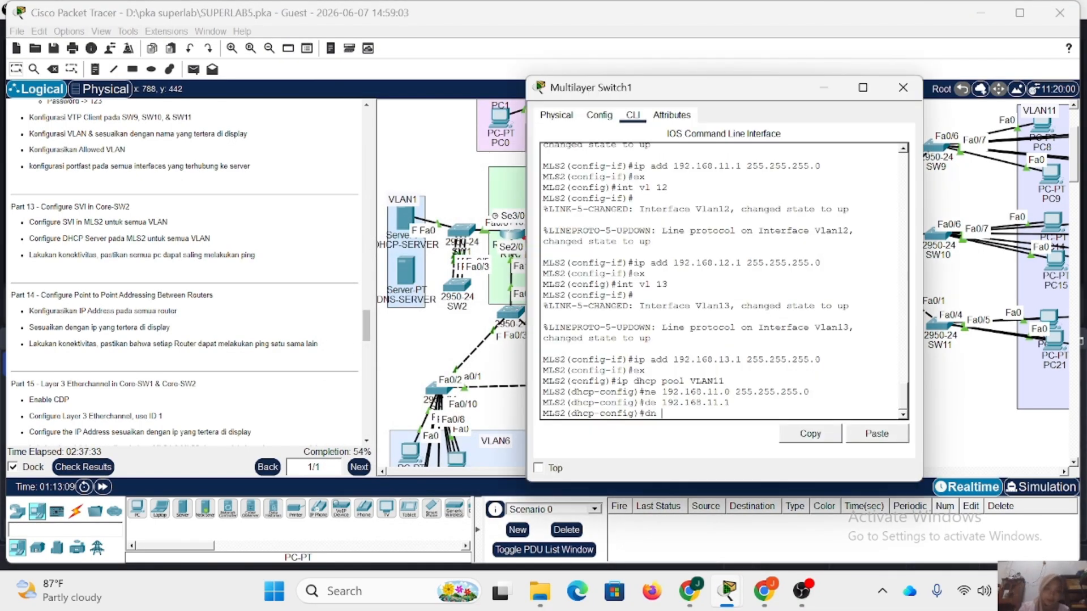
type("68.1")
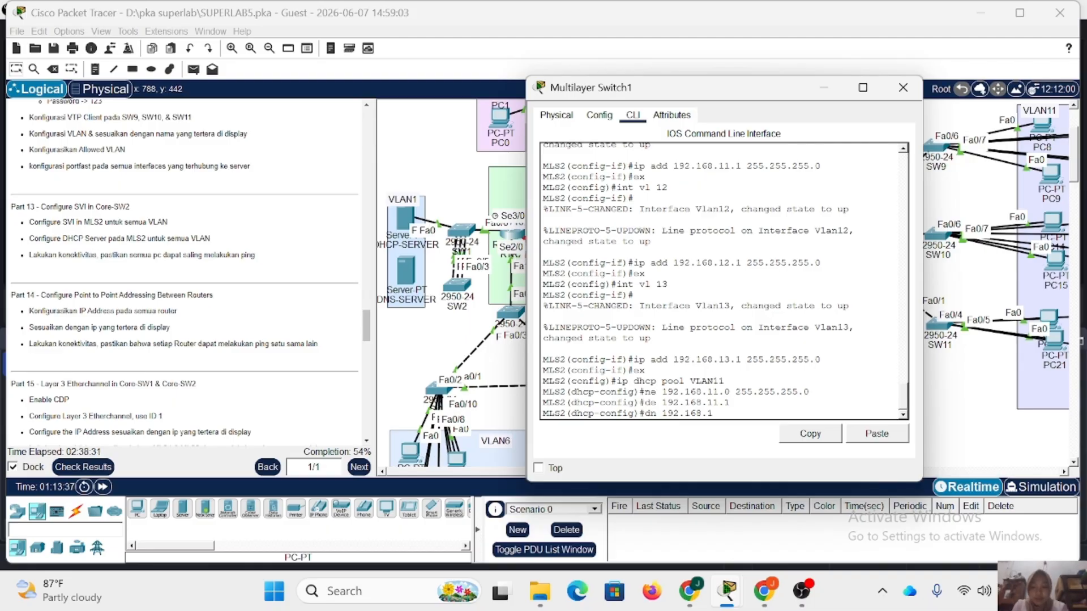
type(".3")
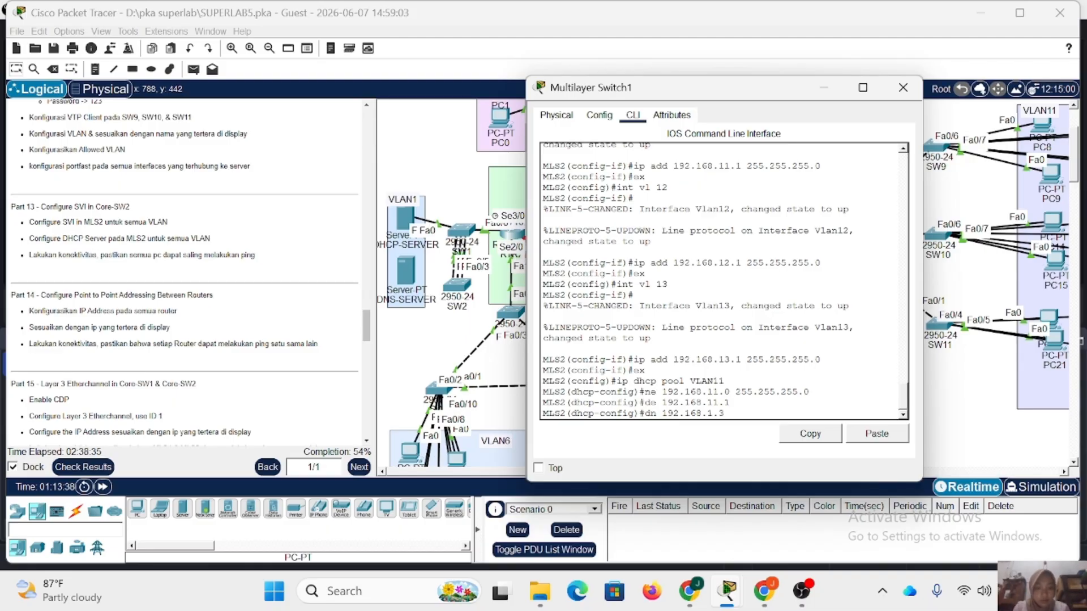
key("Return")
type("ex")
key("Return")
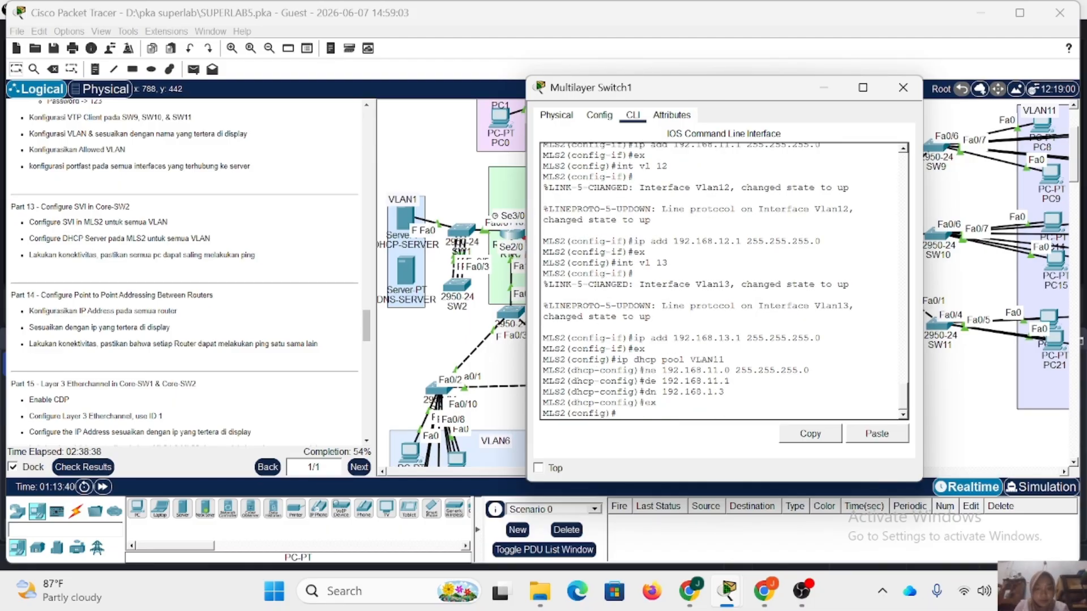
Create the DHCP pool VLAN12 with network 192.168.12.0 and mask 255.255.255.0.
type("ip dhcp pool VLAN12")
key("Return")
type("ne 192.168.11.0 255.255.255.0")
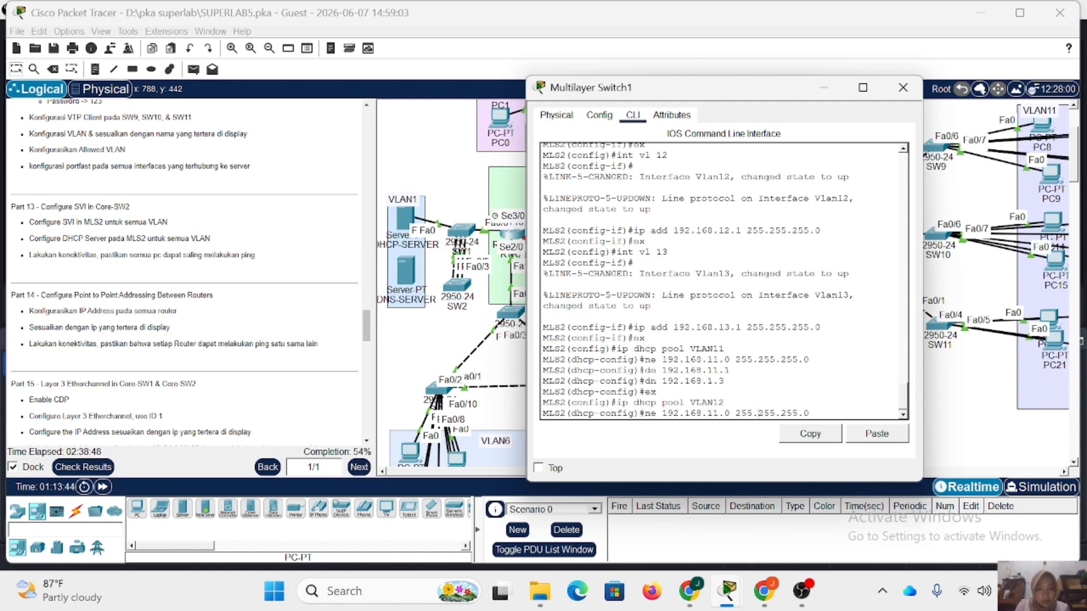
key("Left")
key("Left")
key("Left")
key("Left")
key("Left")
key("Left")
key("Left")
key("BackSpace")
type("2")
key("Return")
Set the VLAN12 pool's default router to 192.168.12.1 and its DNS server to 192.168.1.3.
key("Up")
key("Up")
key("Up")
key("Up")
key("Up")
key("Left")
key("Left")
key("BackSpace")
type("2")
key("Return")
key("Up")
key("Up")
key("Up")
key("Up")
key("Up")
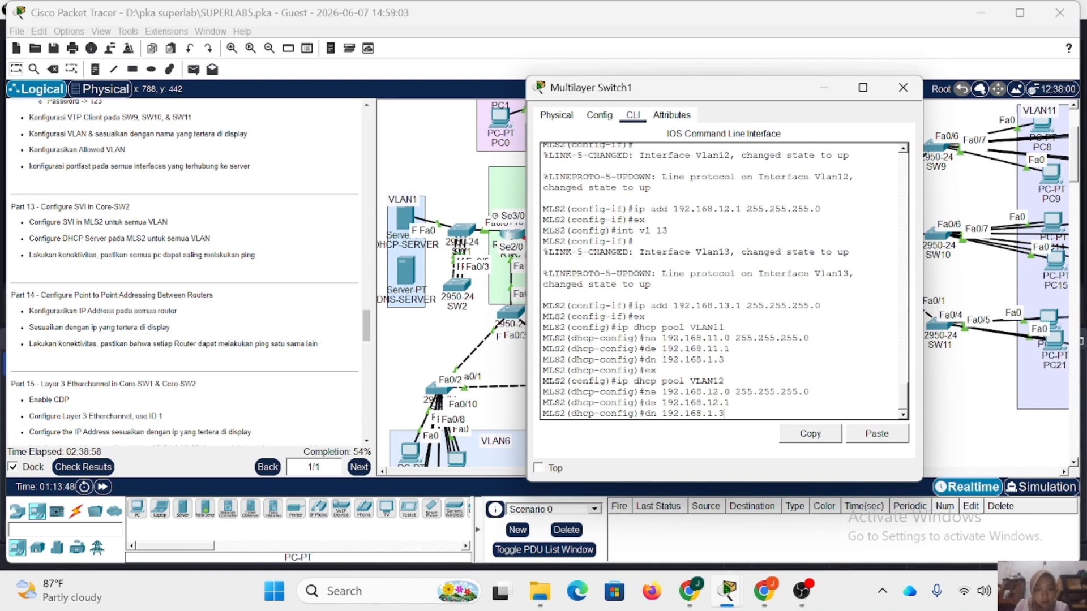
key("Return")
type("ex")
Create the DHCP pool VLAN13 with network 192.168.13.0 and mask 255.255.255.0.
key("Return")
key("Up")
key("Up")
key("Up")
key("Up")
key("Up")
key("BackSpace")
type("3")
key("Return")
key("Up")
key("Up")
key("Up")
key("Up")
key("Up")
key("Left")
key("Left")
key("Left")
key("Left")
key("Left")
key("Left")
key("Left")
key("Left")
key("Left")
key("Left")
key("Left")
key("Left")
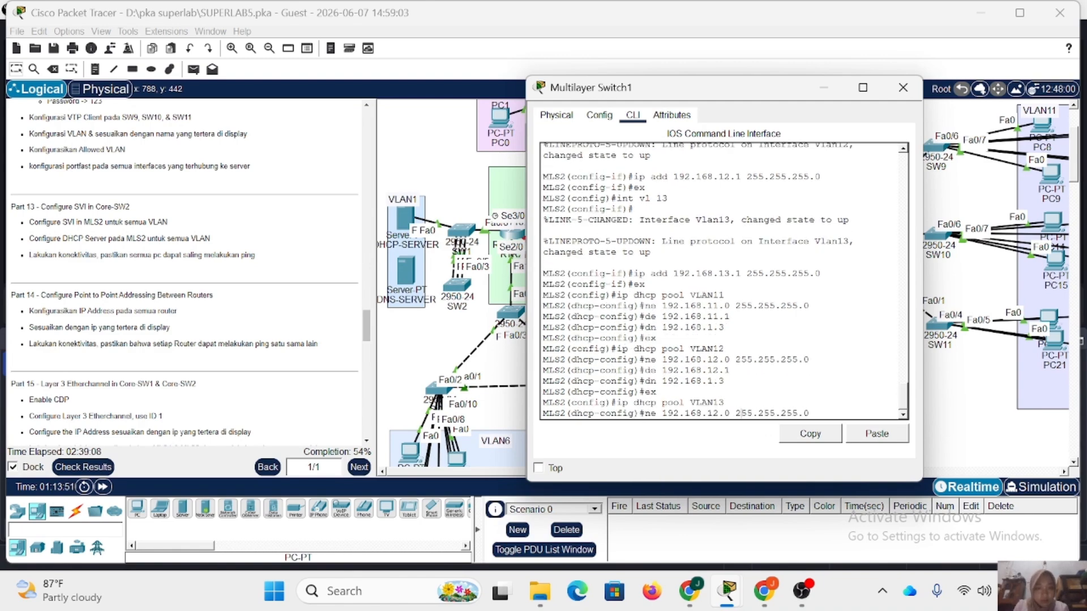
key("Left")
key("Left")
key("Left")
key("Left")
key("BackSpace")
type("3")
Set the VLAN13 pool's default router to 192.168.13.1 and its DNS server to 192.168.1.3, and close the switch's window.
key("Return")
key("Up")
key("Up")
key("Up")
key("Up")
key("Up")
key("Left")
key("Left")
key("BackSpace")
type("3")
key("Return")
type("ex")
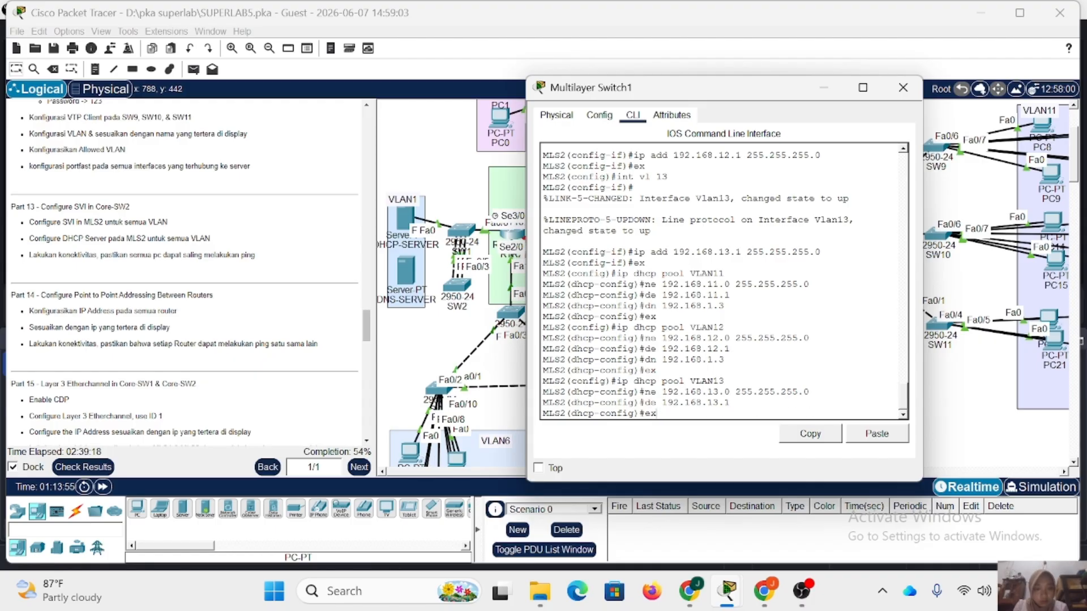
key("Up")
key("Up")
key("Up")
key("Up")
key("Up")
key("Return")
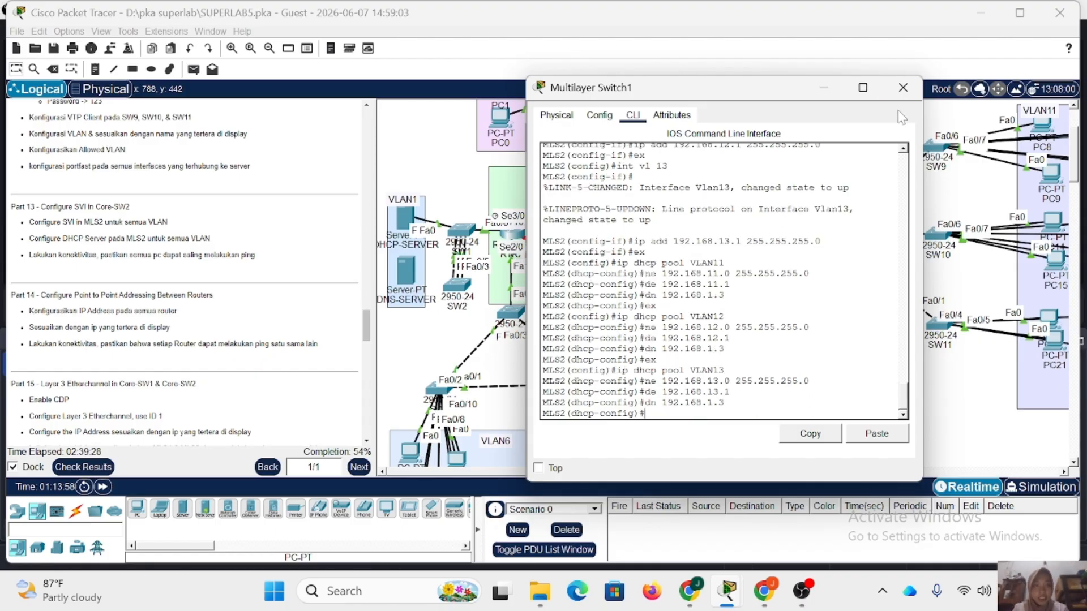
left_click(903, 87)
scroll(857, 323, "right", 5)
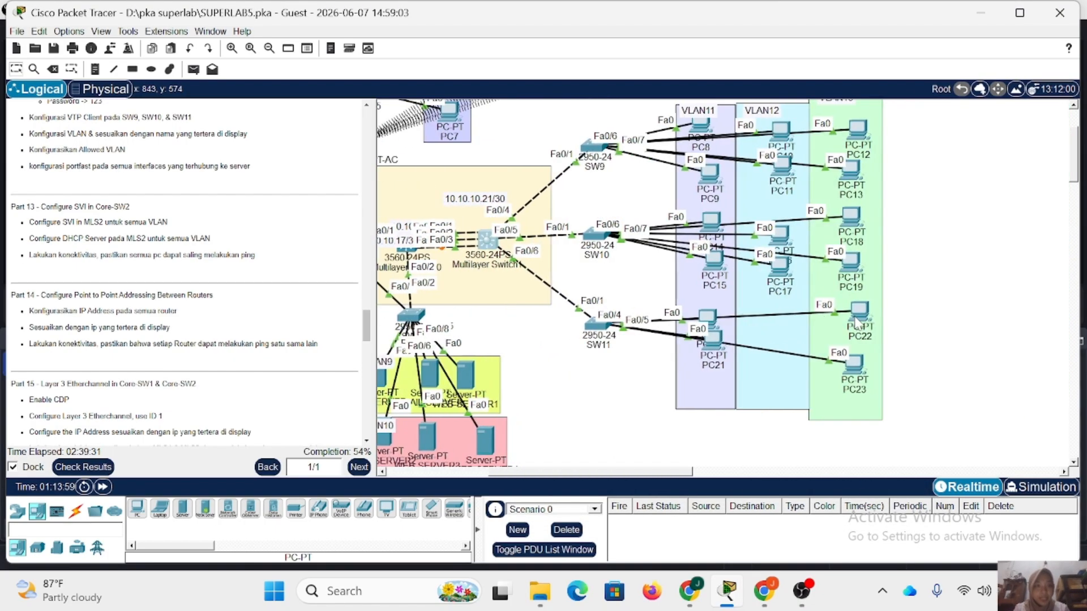
Switch the IP configuration of PC8 and PC9 in VLAN11 to DHCP and close their windows.
left_click(700, 128)
left_click(463, 110)
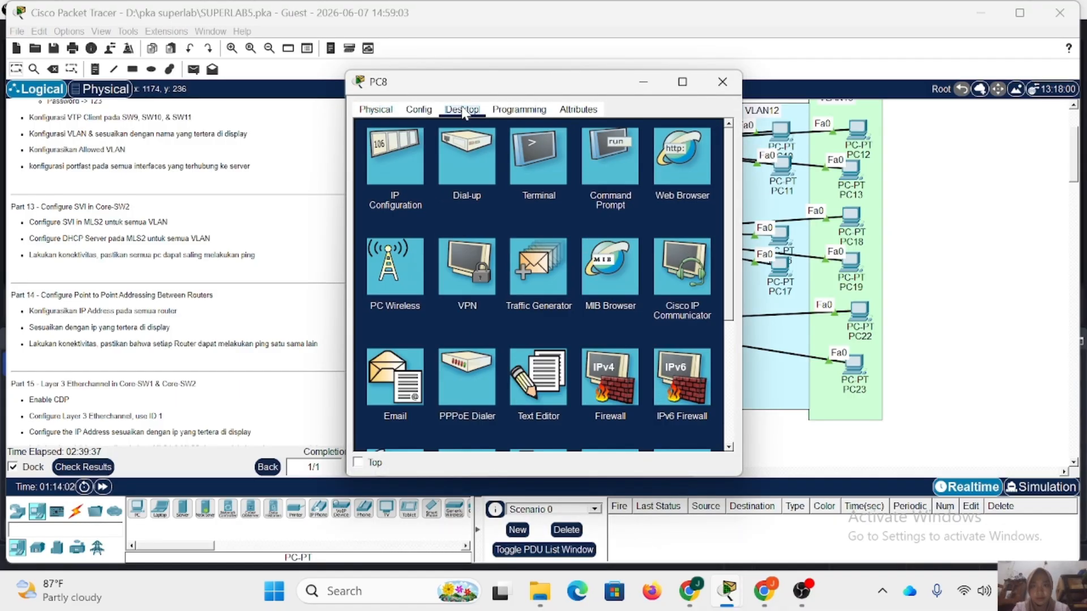
left_click(386, 148)
left_click(400, 180)
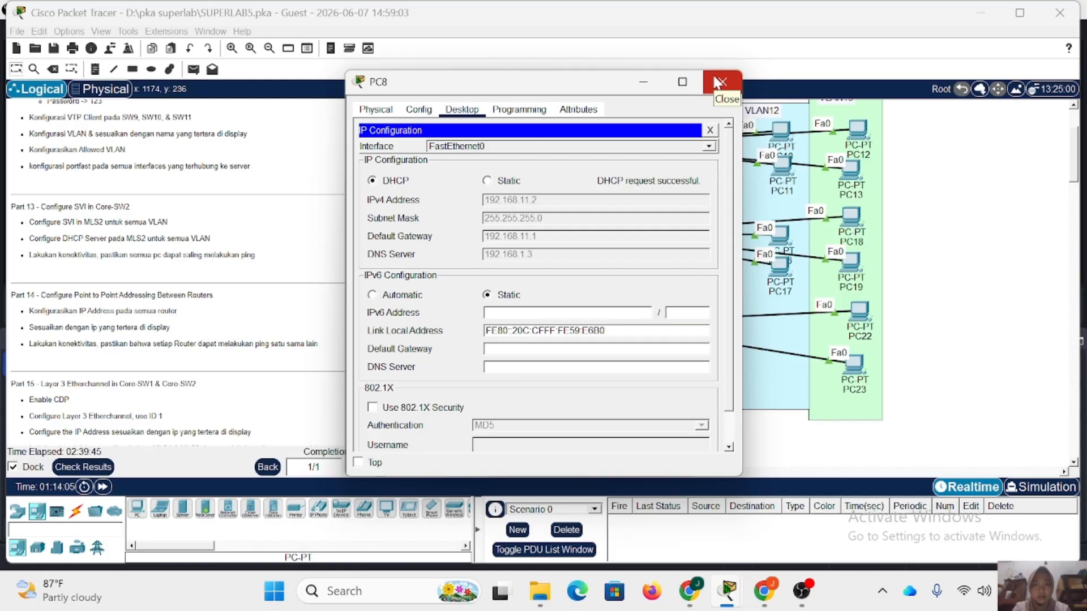
left_click(719, 82)
left_click(710, 180)
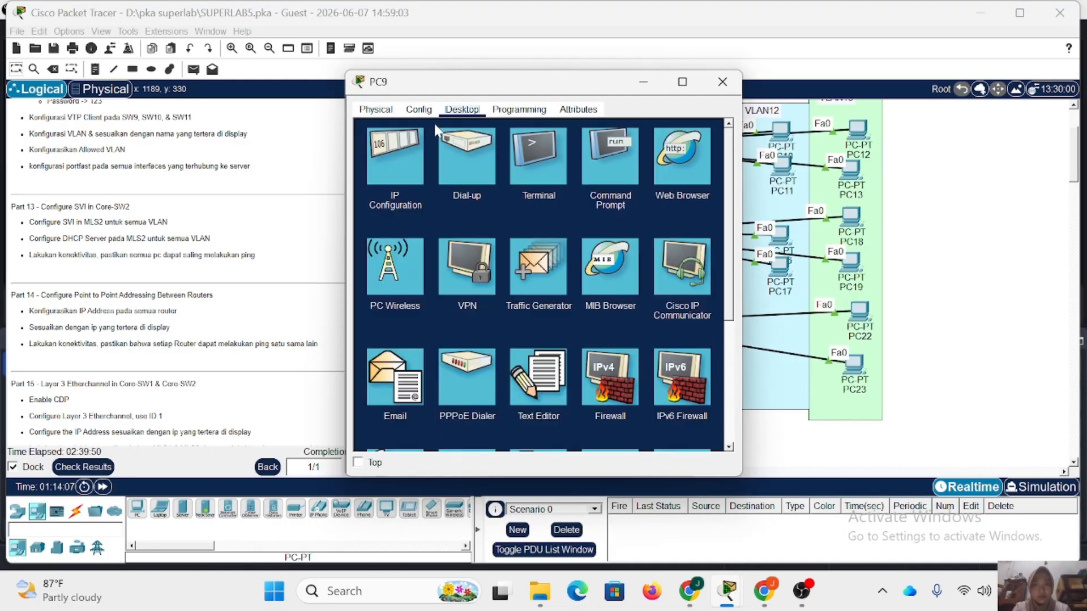
left_click(403, 232)
left_click(372, 180)
left_click(722, 84)
Switch the IP configuration of PC10 and PC11 in VLAN12 to DHCP and close their windows.
left_click(781, 131)
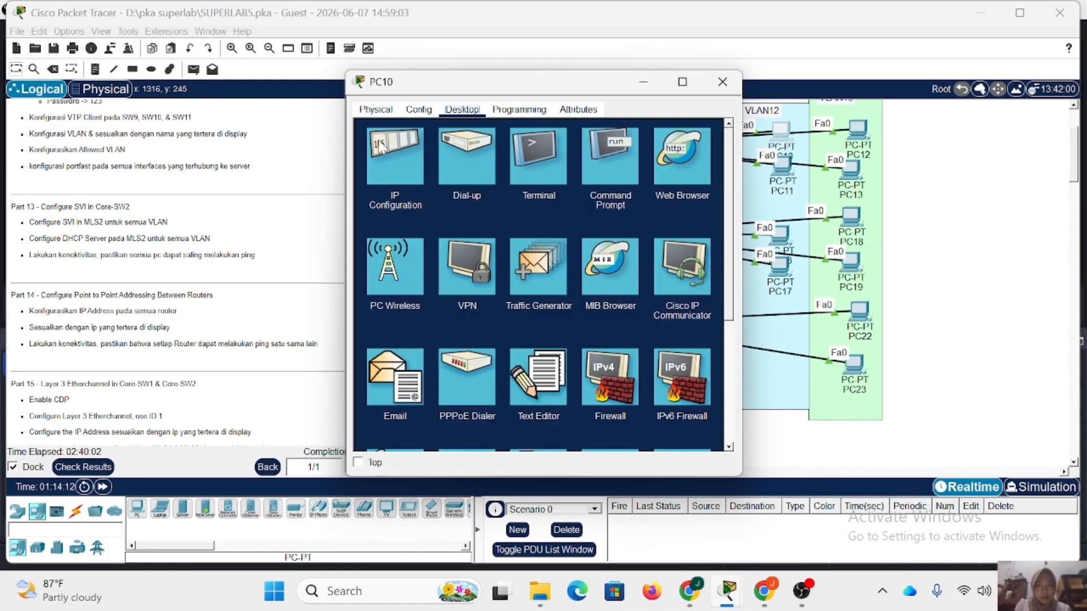
left_click(403, 122)
left_click(372, 180)
left_click(722, 82)
left_click(781, 164)
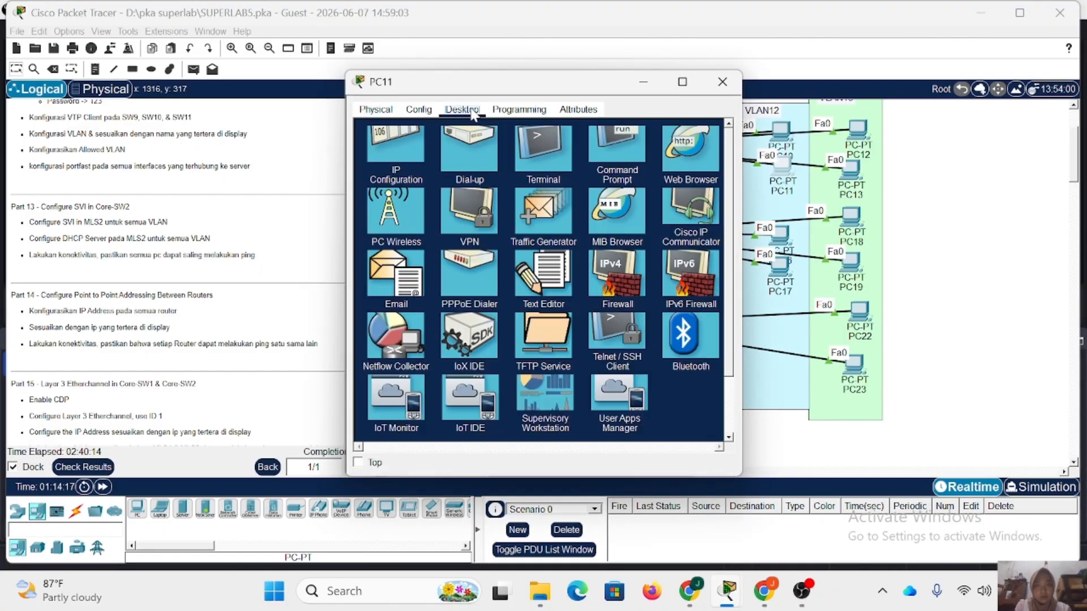
left_click(392, 136)
left_click(372, 180)
left_click(722, 82)
Switch the IP configuration of PC12 and PC13, both connected to SW9, to DHCP and close their windows.
left_click(858, 130)
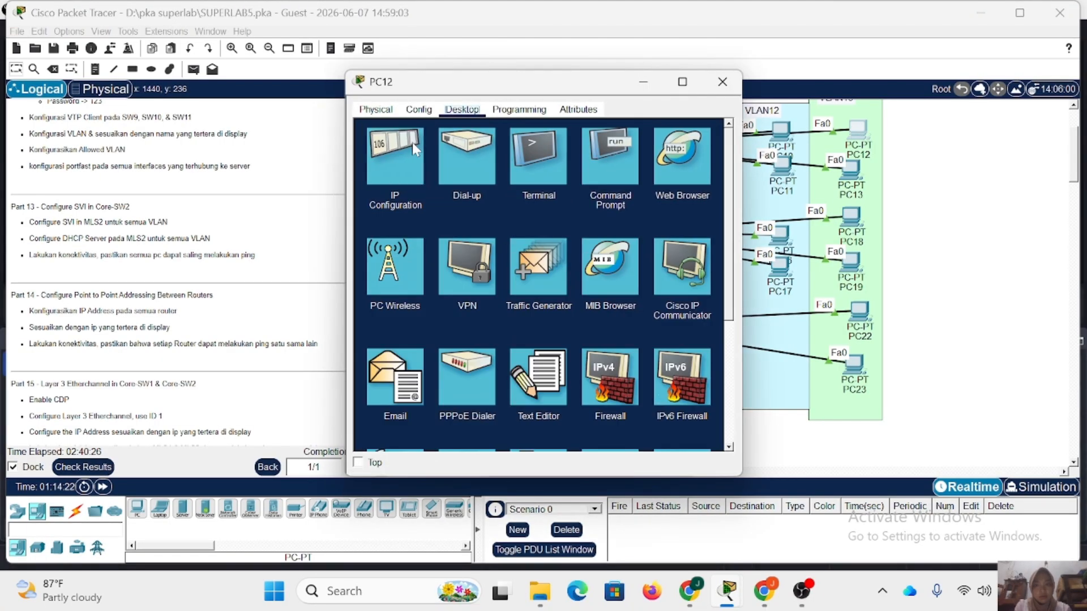
left_click(403, 232)
left_click(372, 180)
left_click(723, 82)
left_click(851, 168)
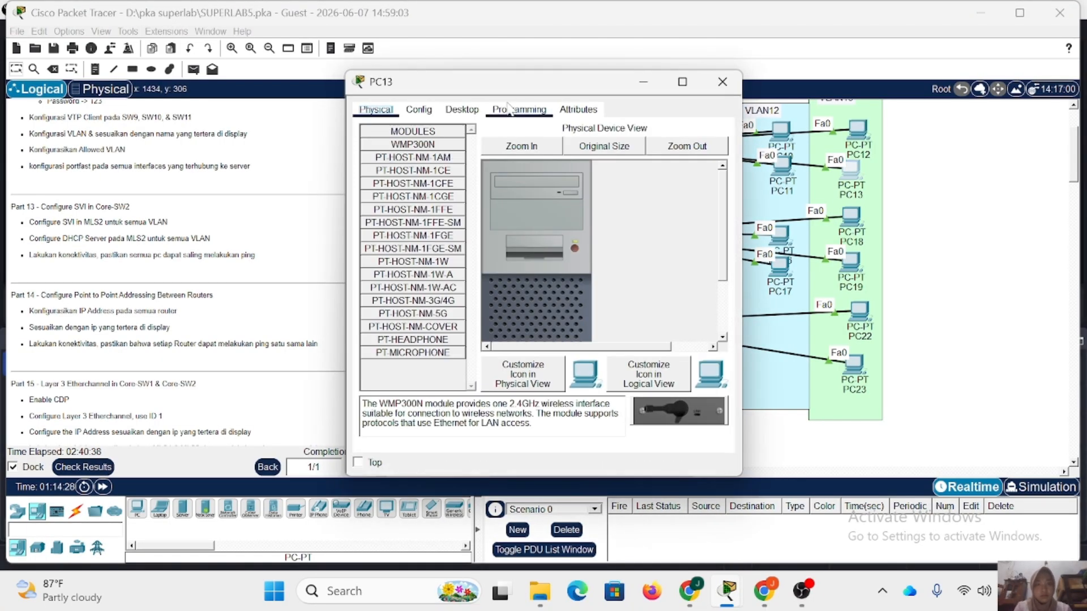
left_click(462, 108)
left_click(392, 136)
left_click(372, 180)
left_click(722, 82)
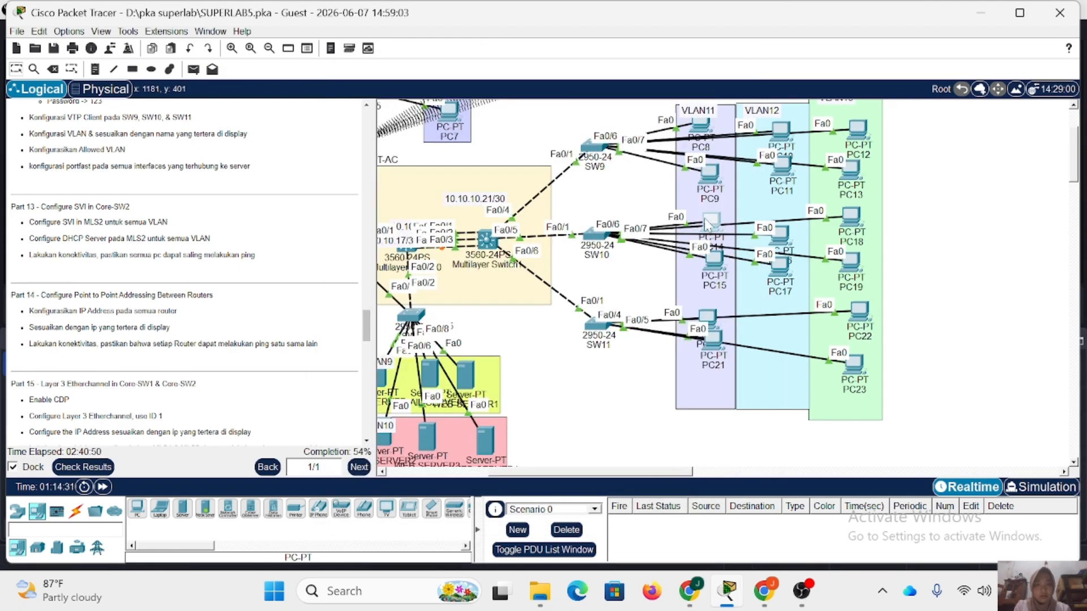
Switch the IP configuration of PC14 and PC15 in VLAN11 to DHCP and close their windows.
left_click(708, 226)
left_click(393, 136)
left_click(372, 180)
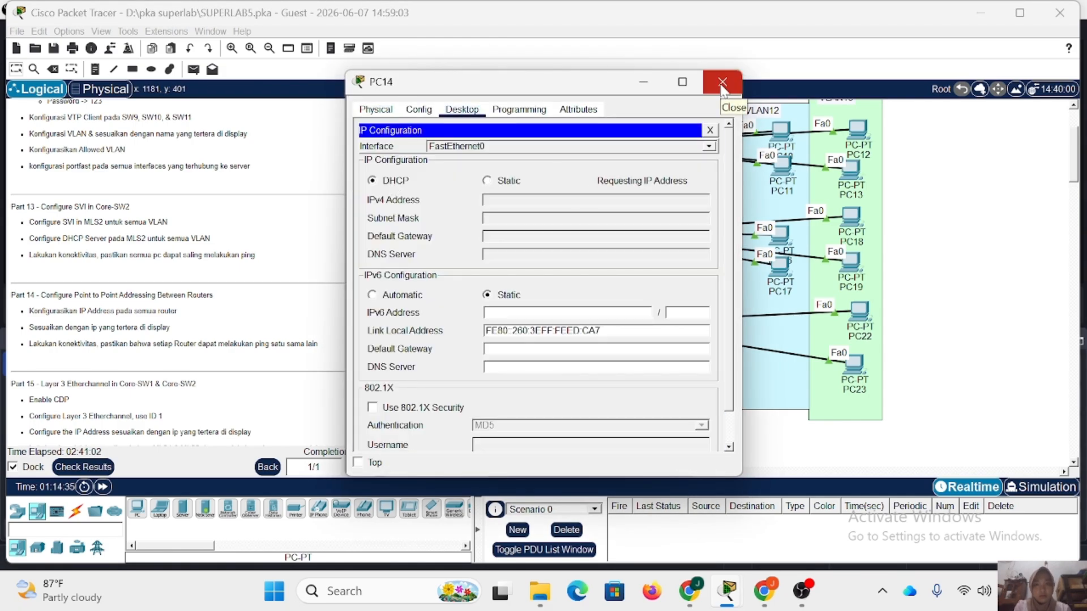
left_click(722, 82)
left_click(718, 266)
left_click(395, 153)
left_click(372, 180)
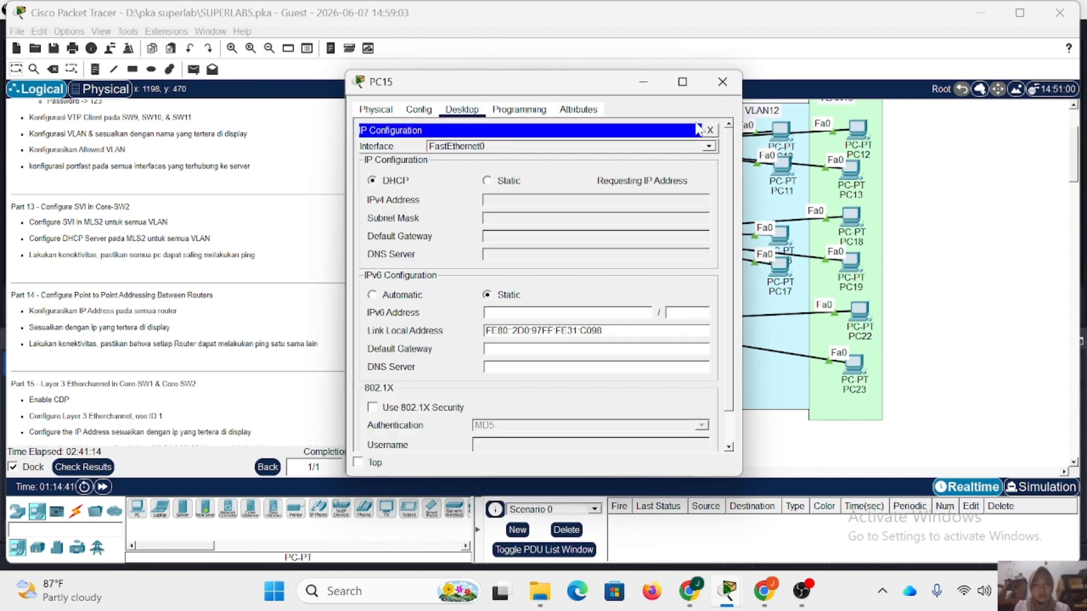
left_click(722, 82)
Switch the IP configuration of PC16 and PC17 in VLAN12 to DHCP and close their windows.
left_click(780, 234)
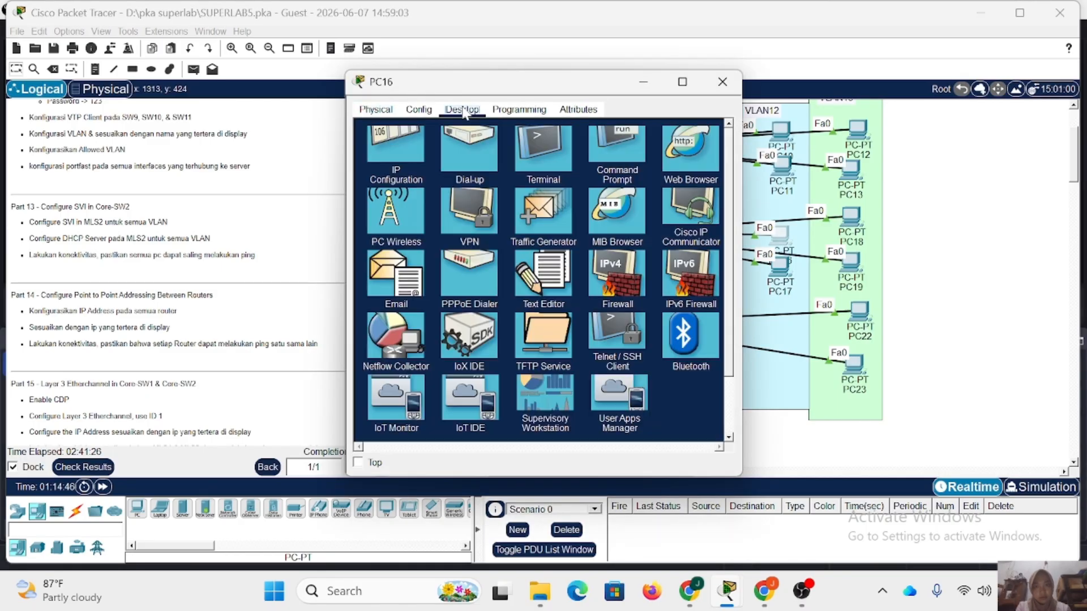
left_click(393, 154)
left_click(372, 180)
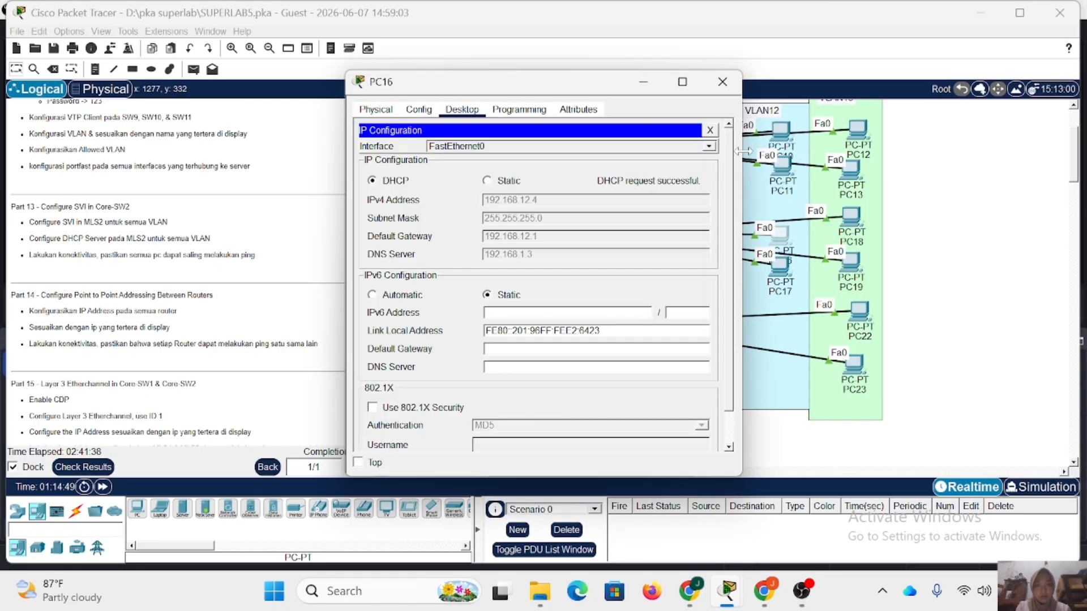
left_click(722, 81)
left_click(779, 264)
left_click(395, 153)
left_click(371, 180)
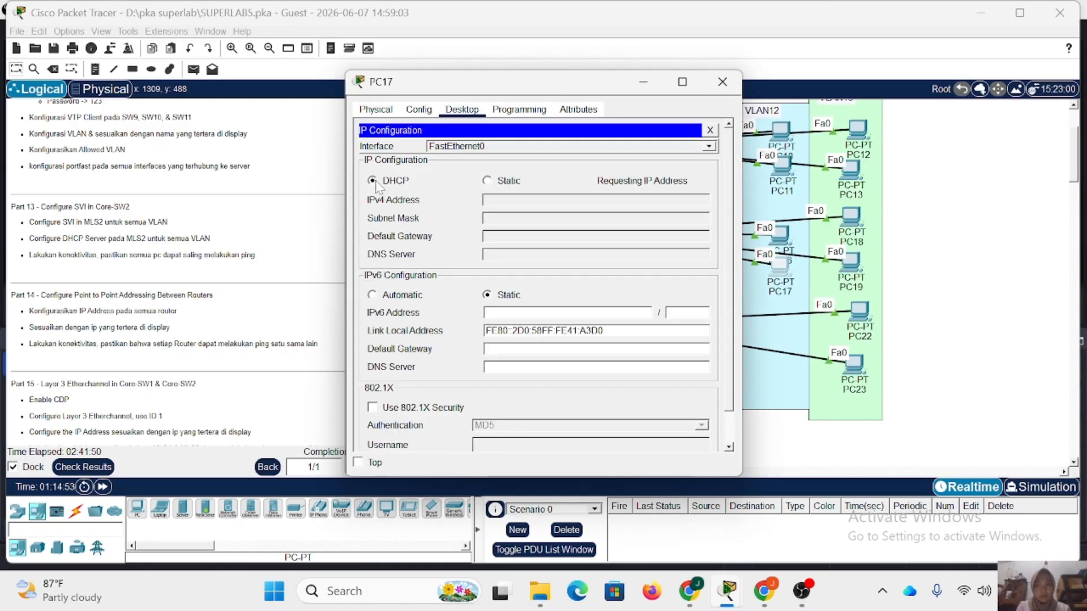
left_click(723, 82)
Switch the IP configuration of PC18 and PC19, both connected to SW10, to DHCP and close their windows.
left_click(851, 223)
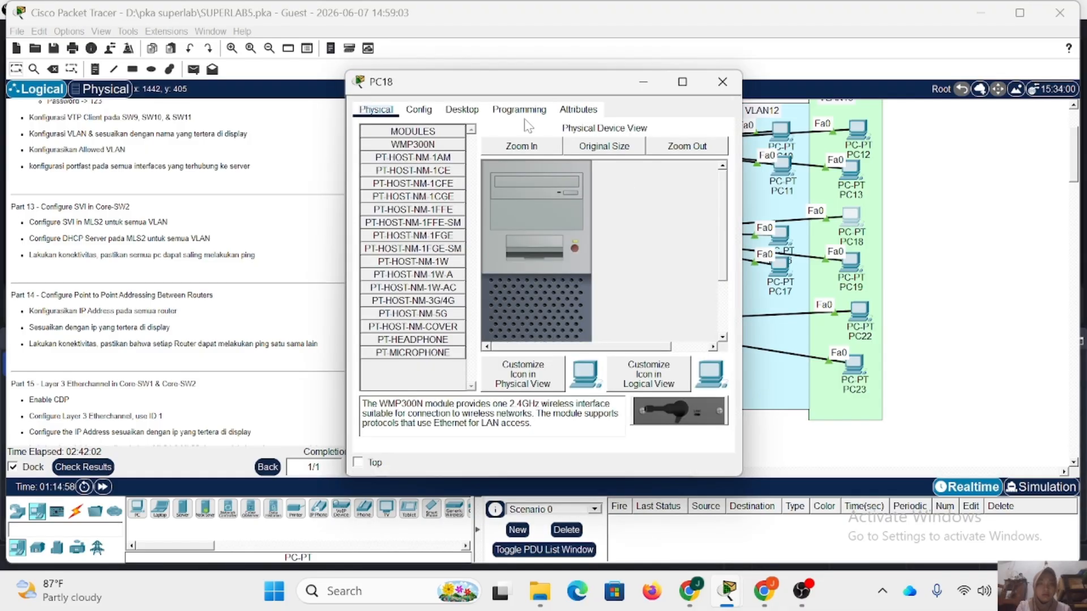
left_click(462, 109)
left_click(394, 154)
left_click(371, 180)
left_click(723, 81)
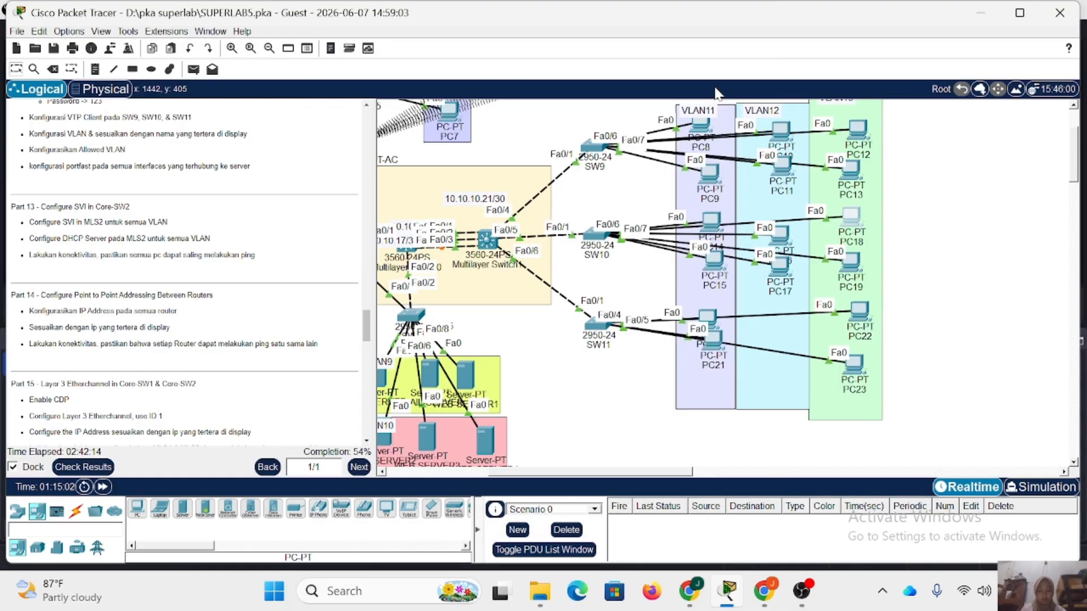
left_click(849, 271)
left_click(462, 109)
left_click(391, 158)
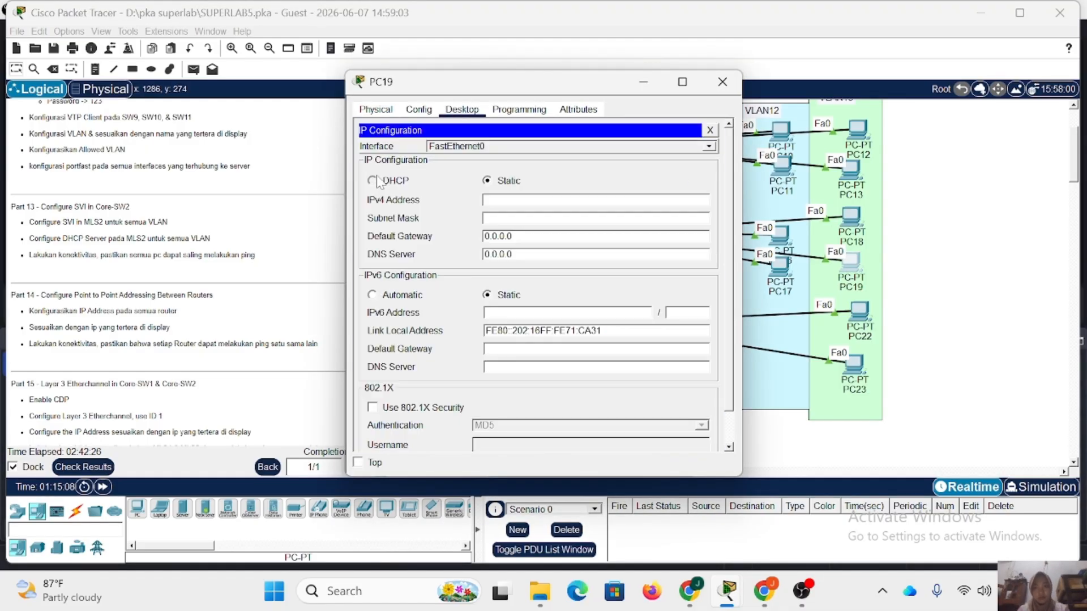
left_click(372, 180)
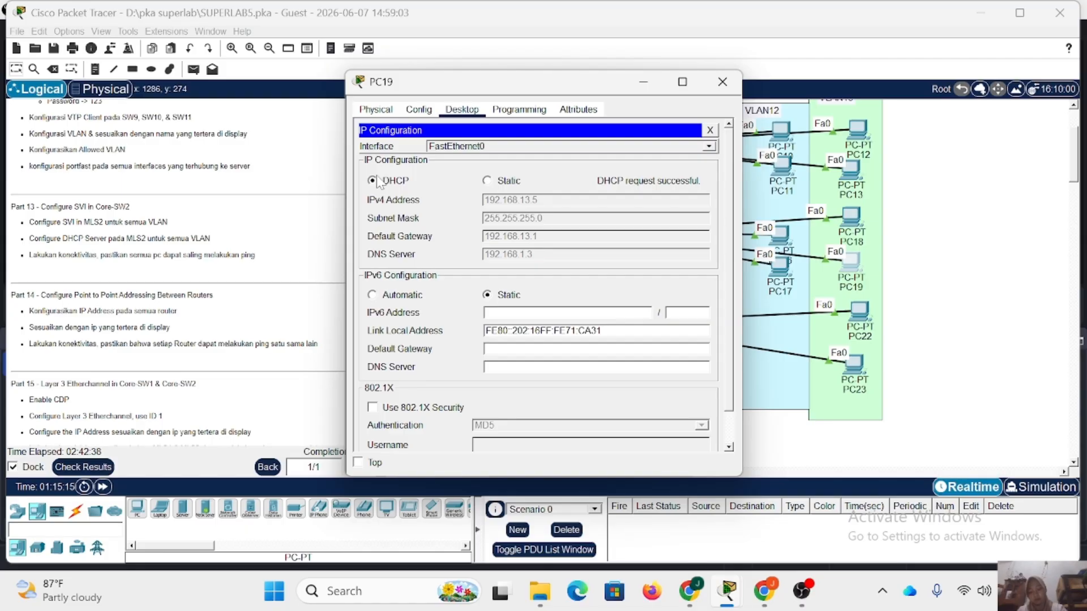
left_click(722, 81)
Switch the IP configuration of PC20 and PC21 in VLAN11 to DHCP and close their windows.
left_click(707, 319)
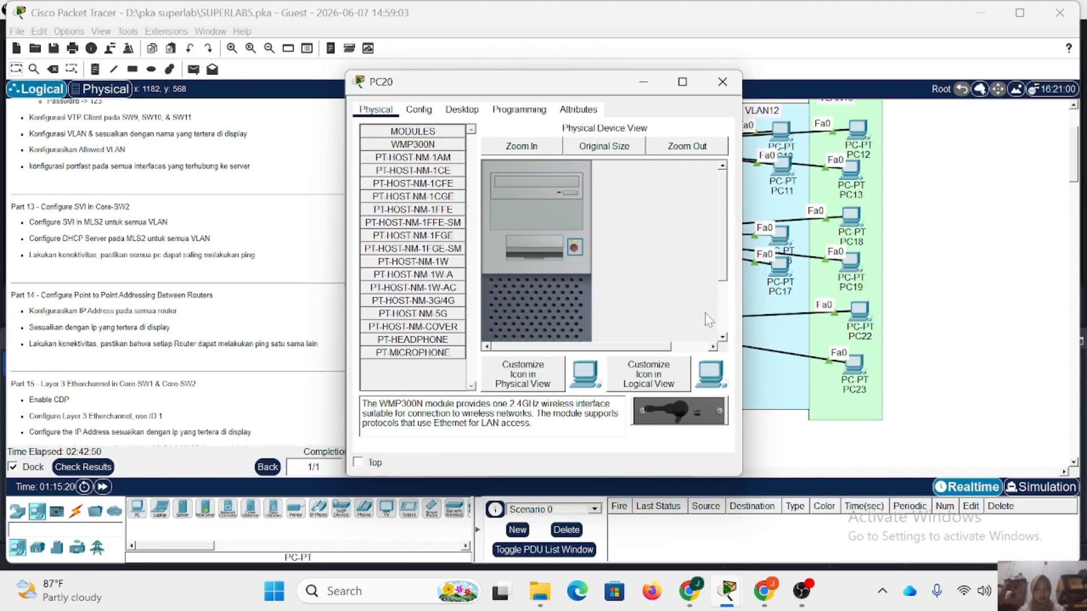
left_click(461, 109)
left_click(396, 193)
left_click(372, 178)
left_click(723, 81)
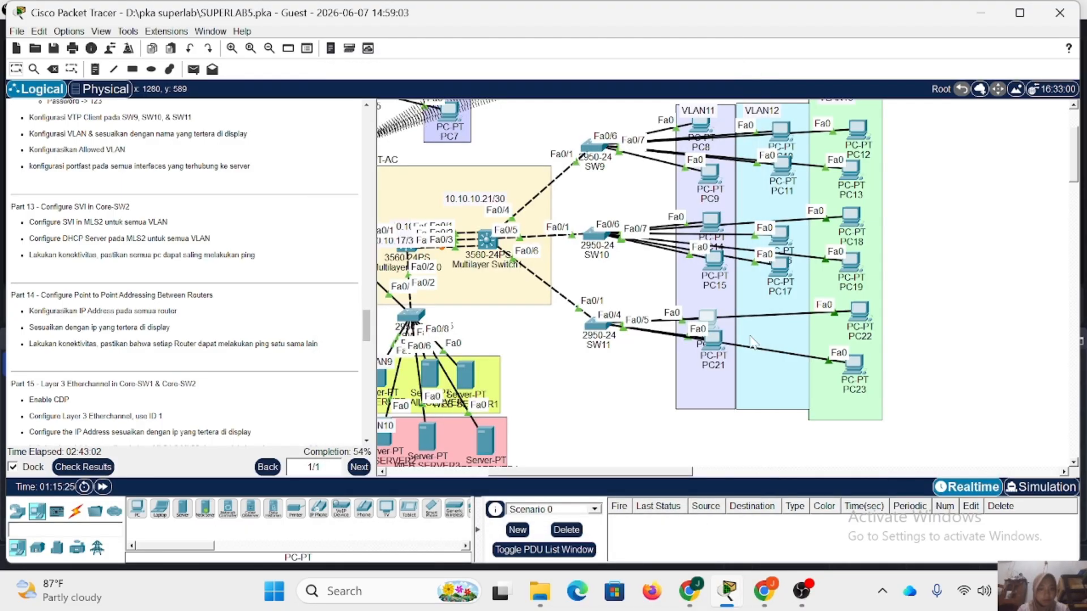
left_click(712, 338)
left_click(462, 110)
left_click(395, 193)
left_click(372, 180)
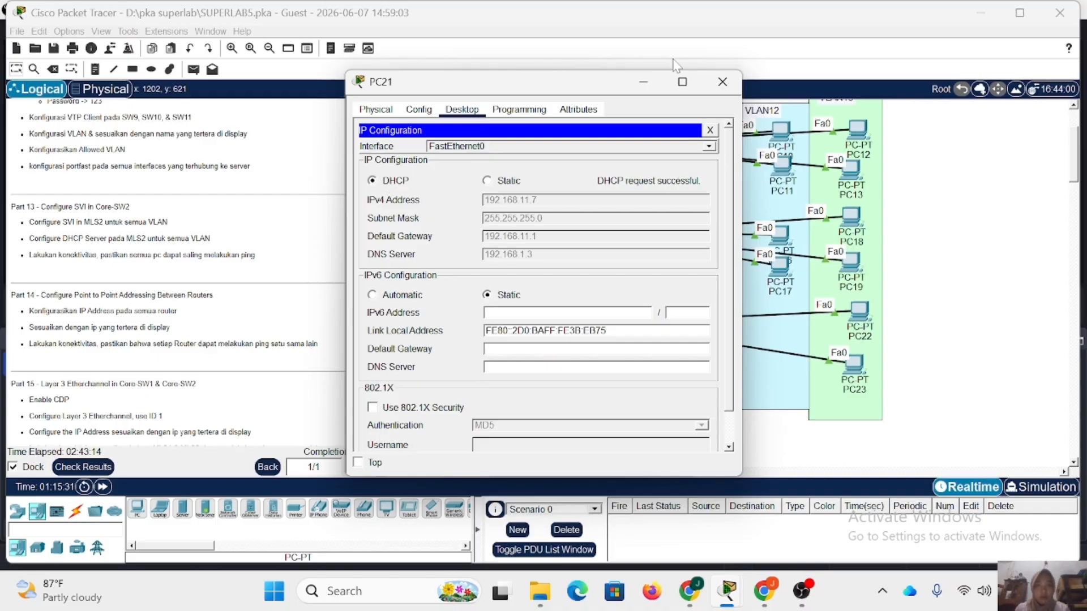
left_click(722, 81)
Switch the IP configuration of PC22 and PC23, both connected to SW11, to DHCP and close their windows.
left_click(859, 310)
left_click(462, 110)
left_click(395, 193)
left_click(372, 180)
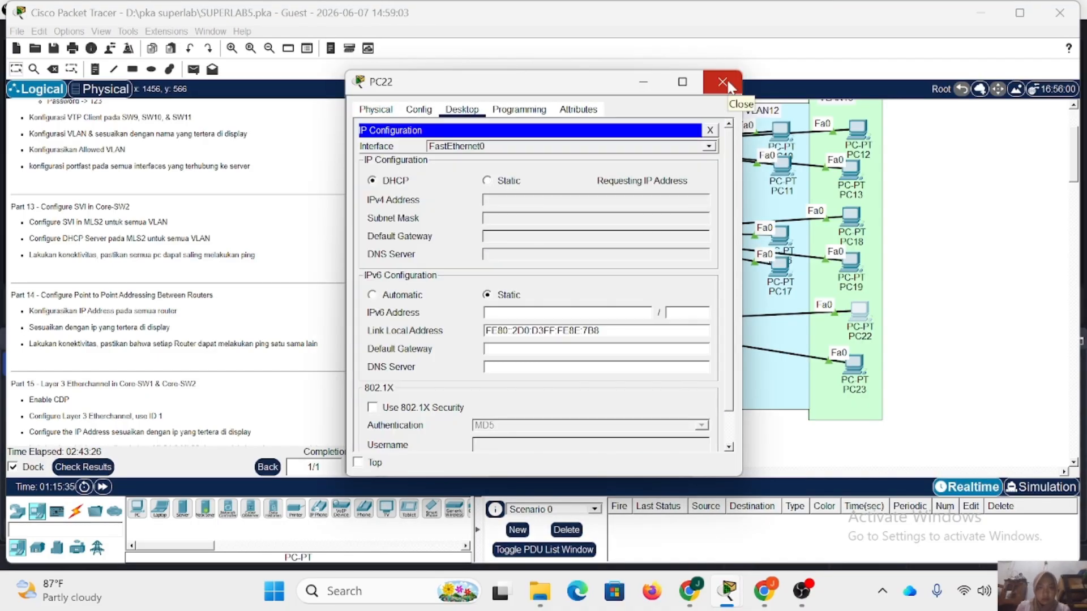
left_click(723, 81)
left_click(854, 362)
left_click(462, 109)
left_click(395, 192)
left_click(372, 180)
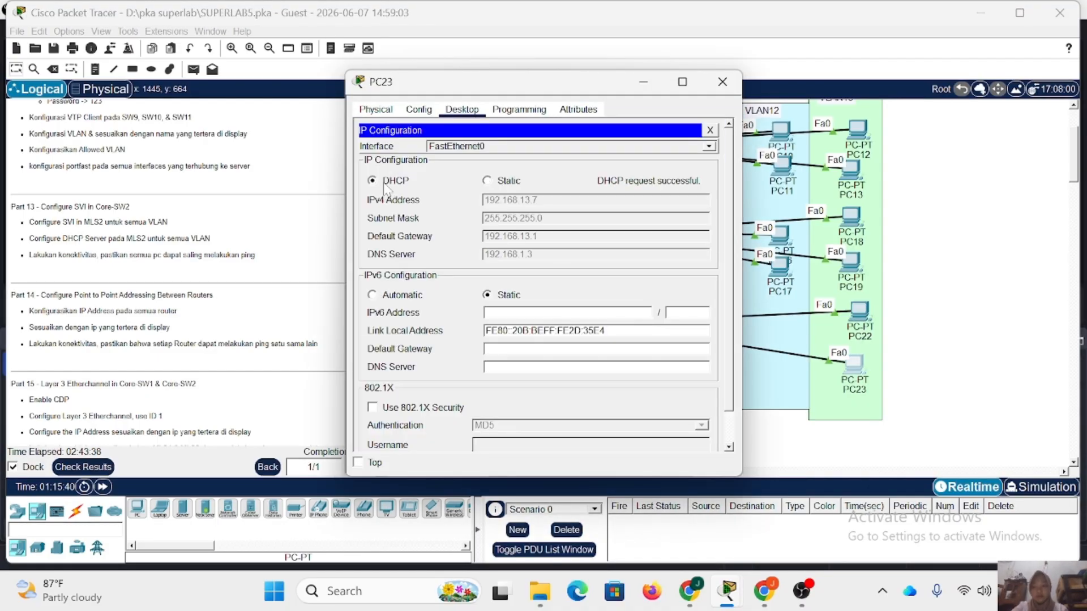
left_click(722, 81)
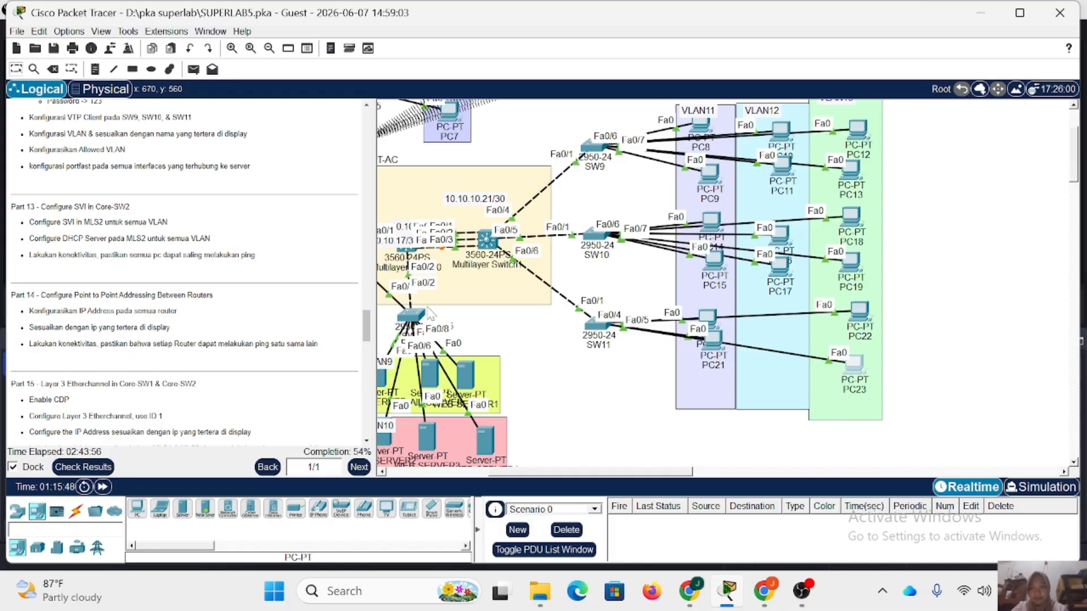
Open RTR1's command line, enter privileged mode with the enable password, and enter global configuration mode.
scroll(429, 310, "left", 6)
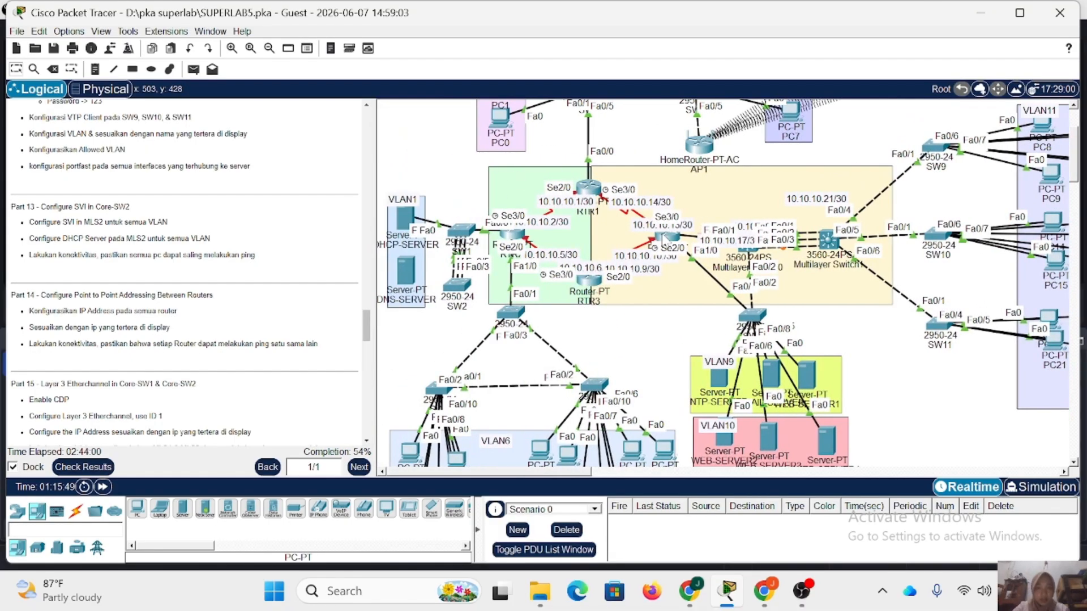
scroll(664, 238, "up", 3)
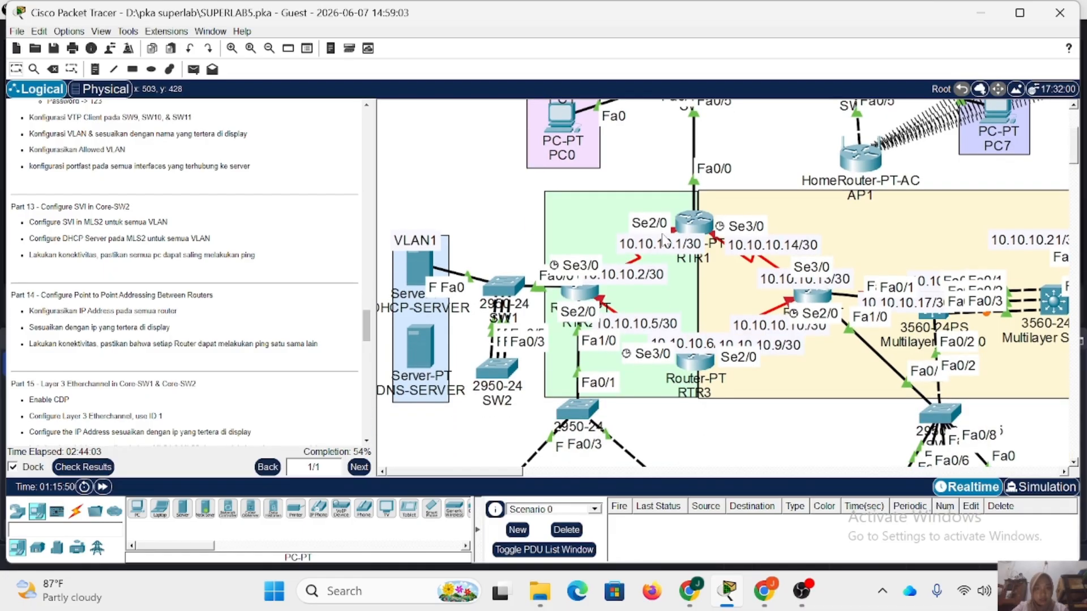
scroll(723, 218, "down", 1)
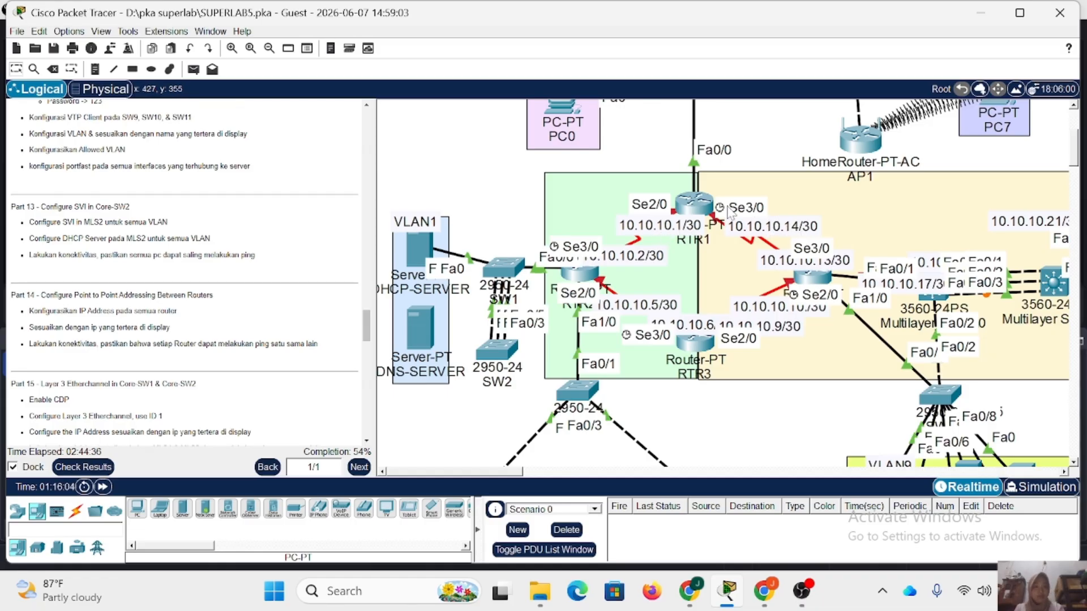
left_click(694, 203)
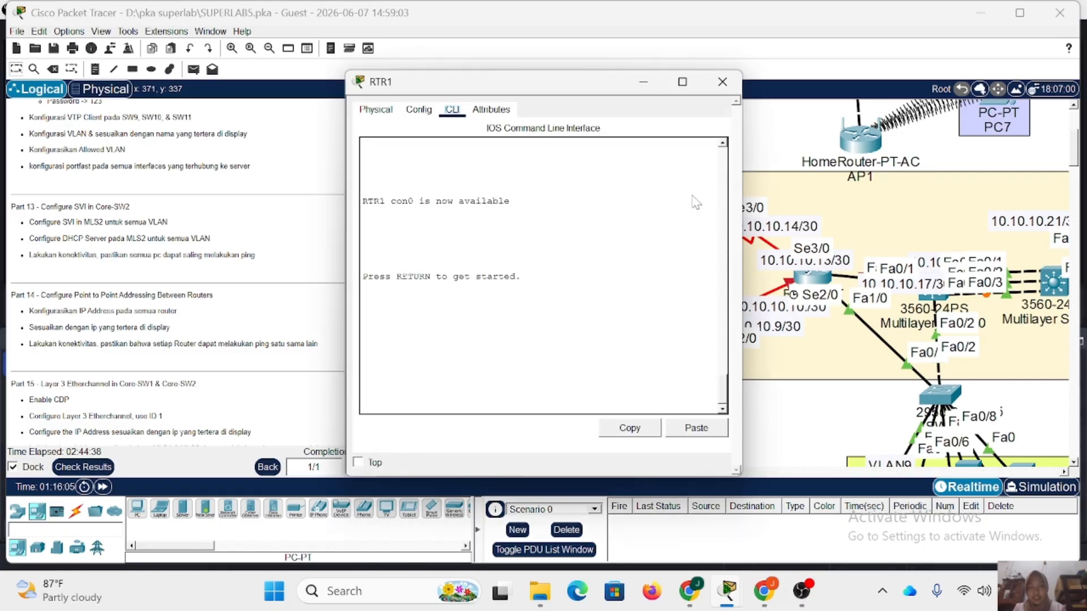
left_click_drag(562, 87, 435, 87)
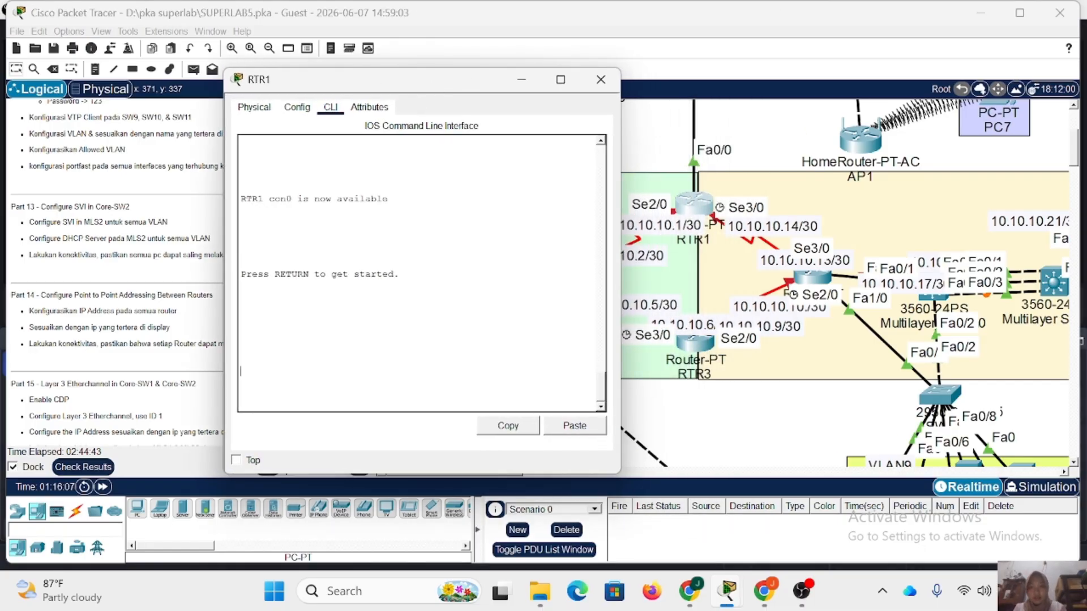
key("Return")
type("en")
key("Return")
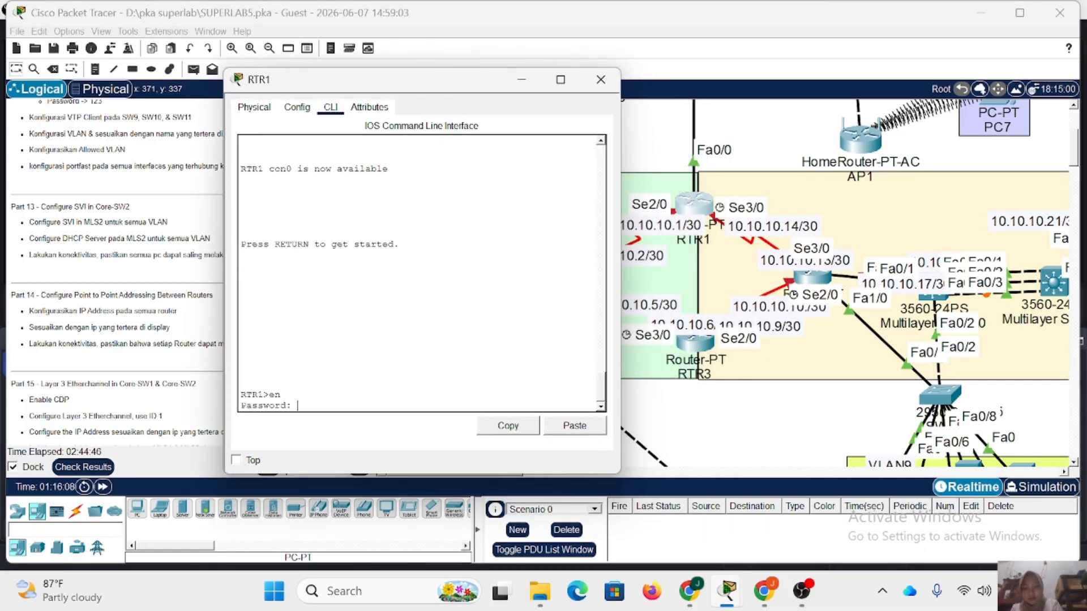
type("123")
key("Return")
type("conf t")
key("Return")
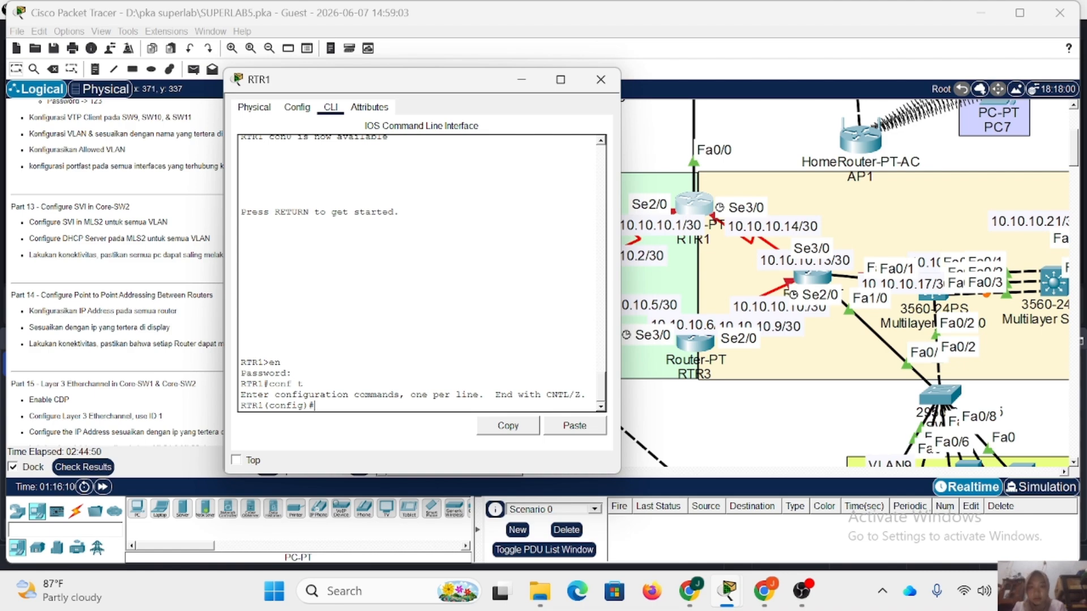
Assign IP address 10.10.10.1 with mask 255.255.255.252 to RTR1's interface se2/0.
type("int se2/0")
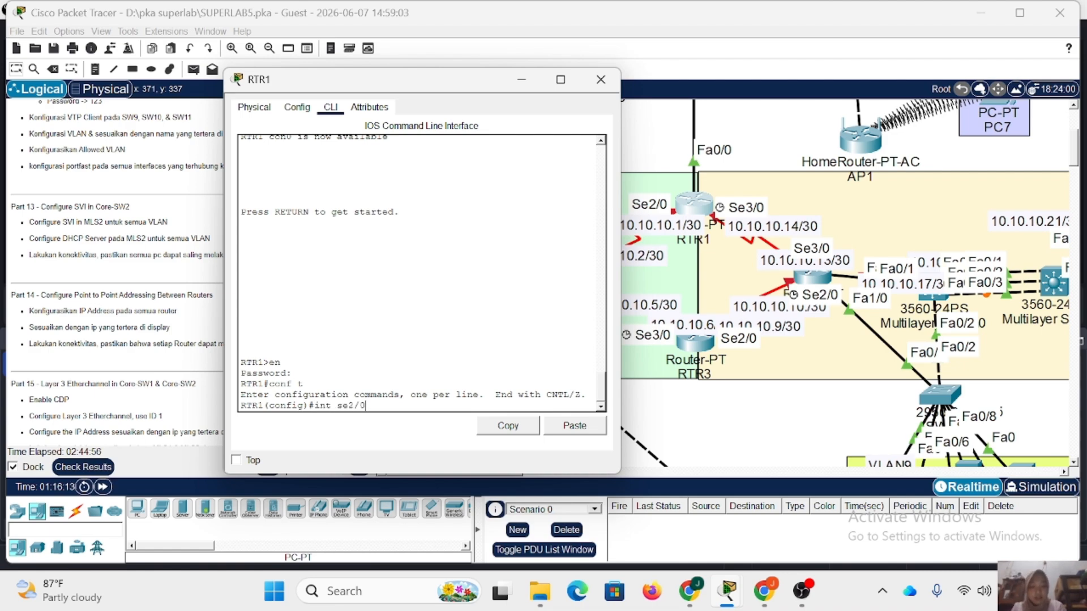
key("Return")
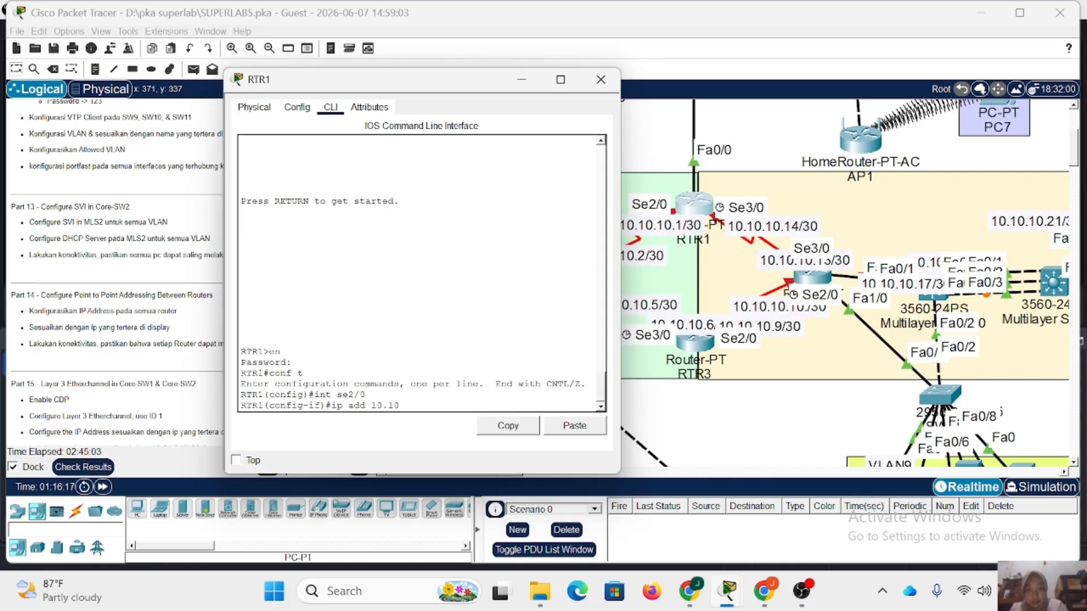
type("2")
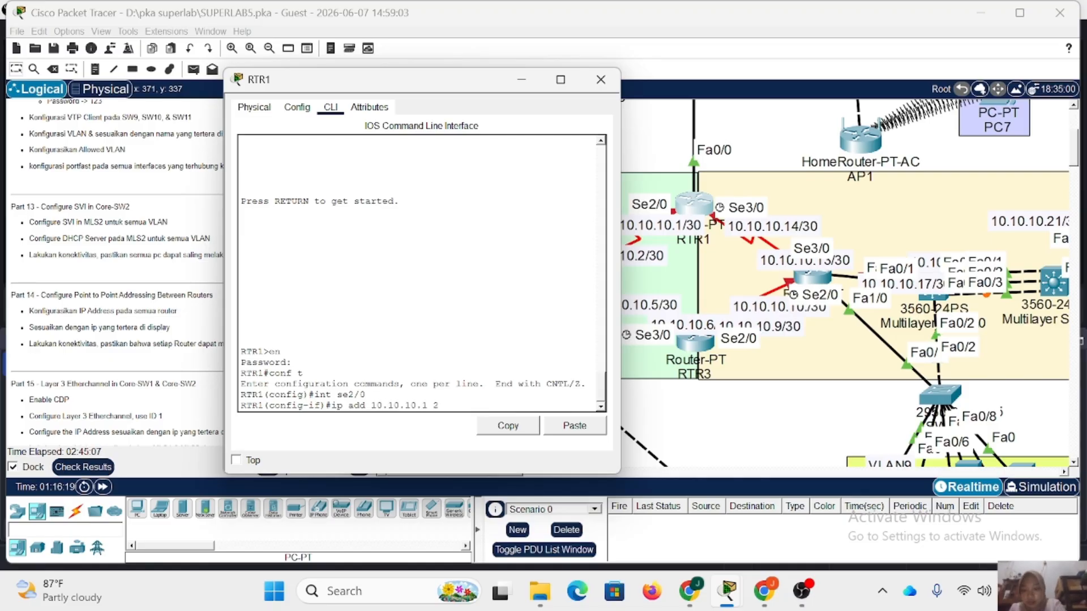
type(".255.255.252")
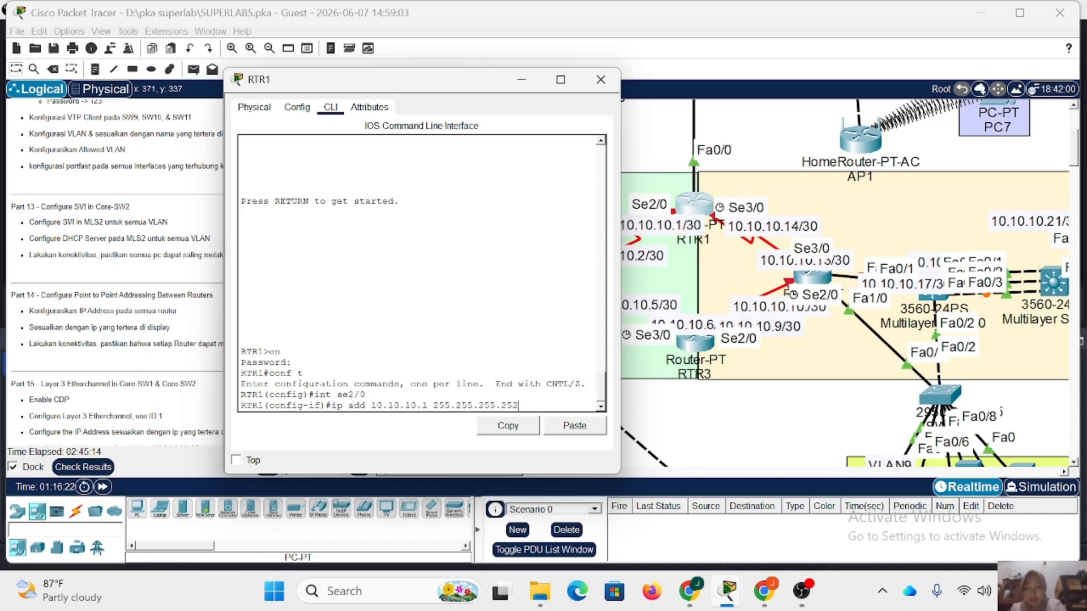
key("Return")
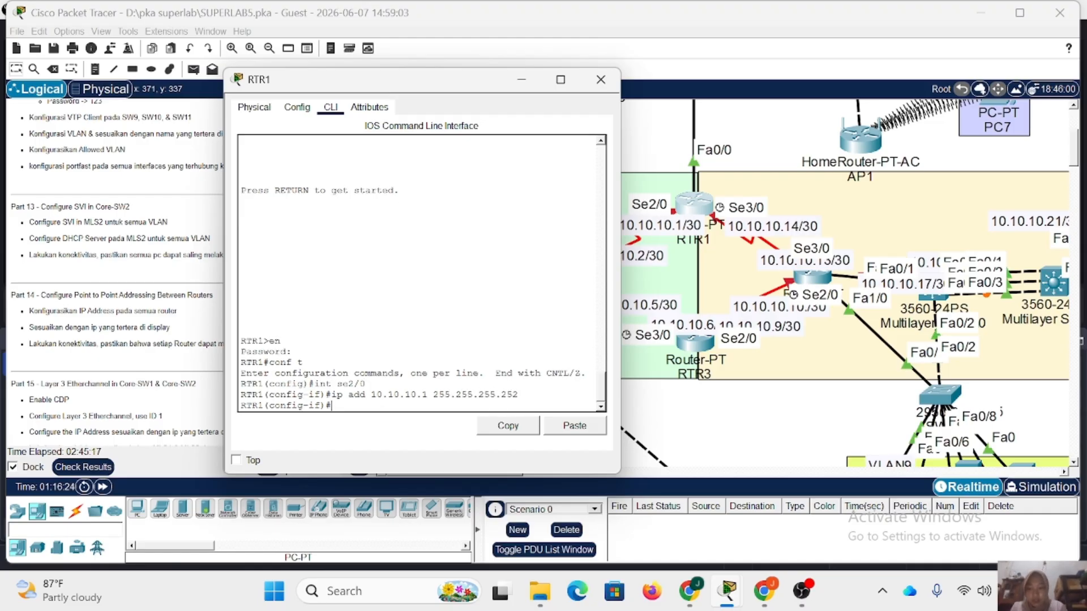
Enable RTR1's se2/0 interface with no shutdown and return to global configuration mode.
type("no sh")
key("Return")
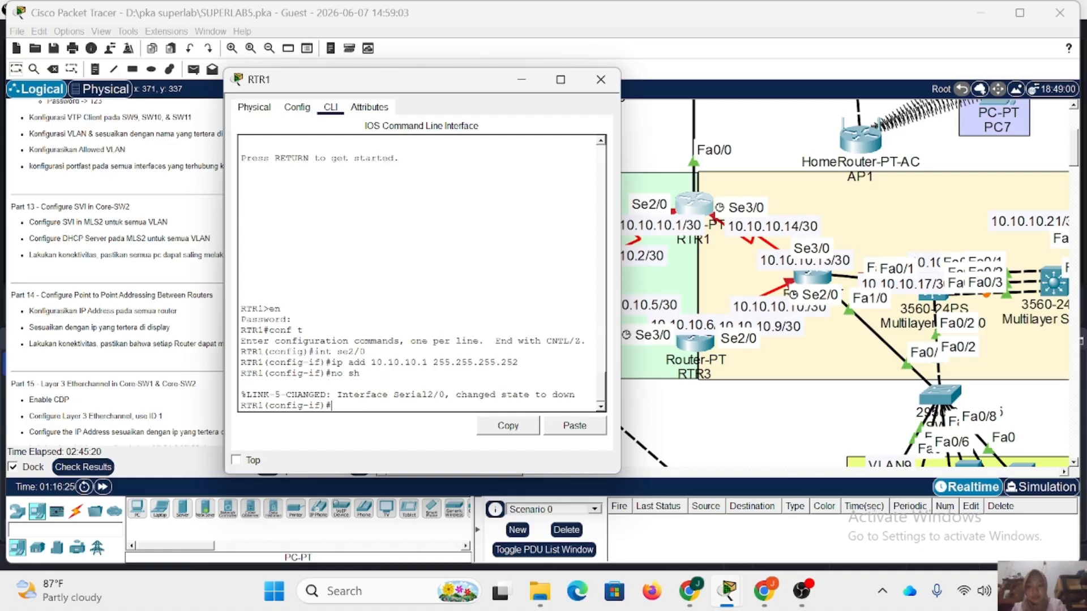
type("ex")
key("Return")
Assign IP address 10.10.10.14 with mask 255.255.255.252 to RTR1's interface se3/0.
type("int")
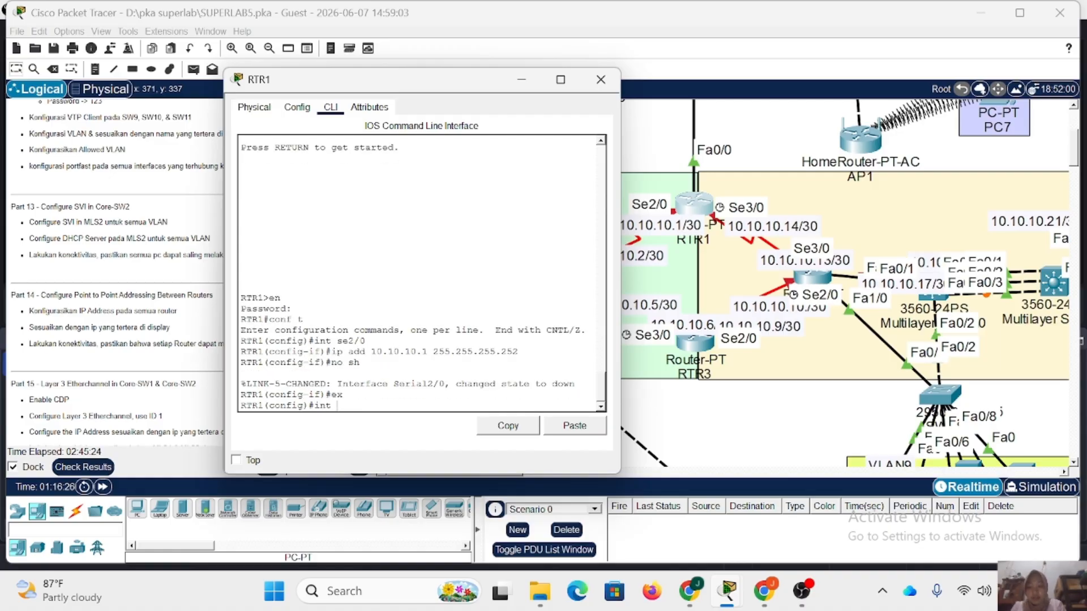
type(" se3/0")
key("Return")
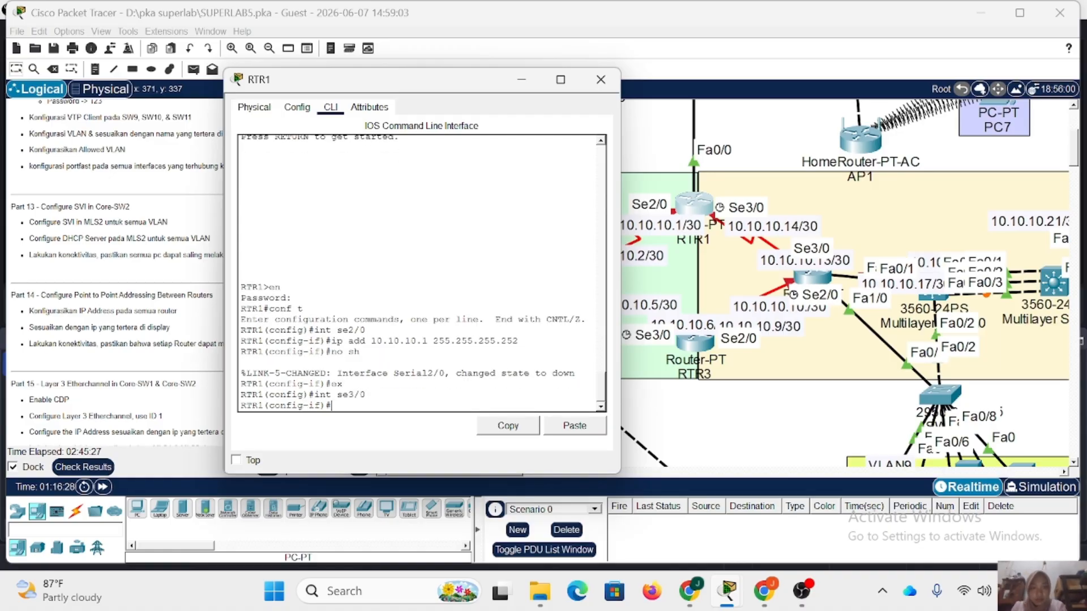
type("ip add 10.10.10.1 255.255.255.252")
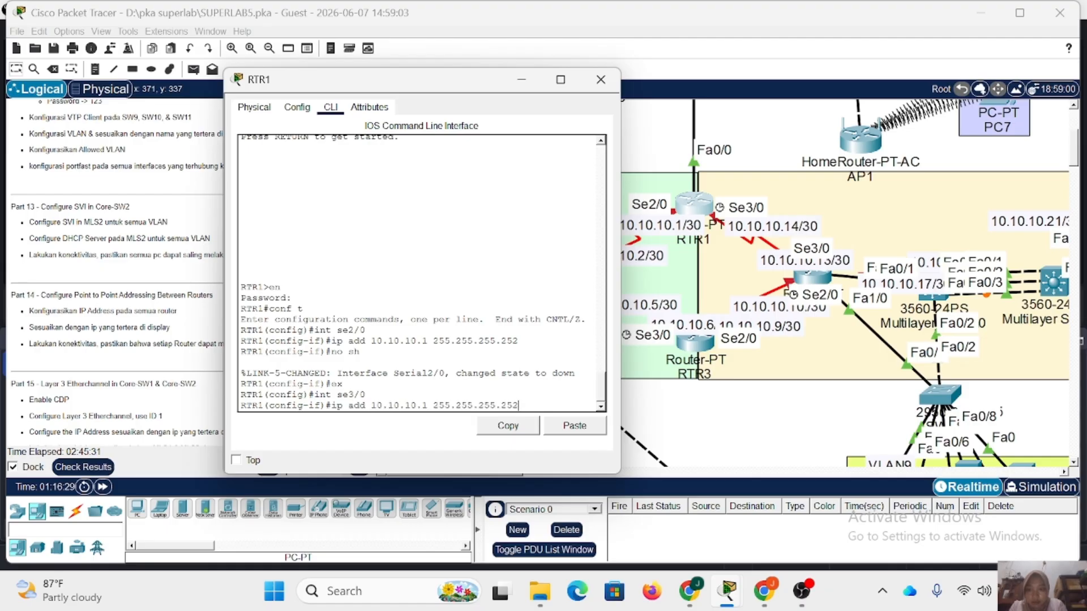
key("Left")
key("Left")
key("Left")
key("Left")
key("Left")
key("Left")
key("Left")
key("Left")
key("Left")
key("Left")
key("Left")
key("Left")
key("Left")
key("Left")
key("Left")
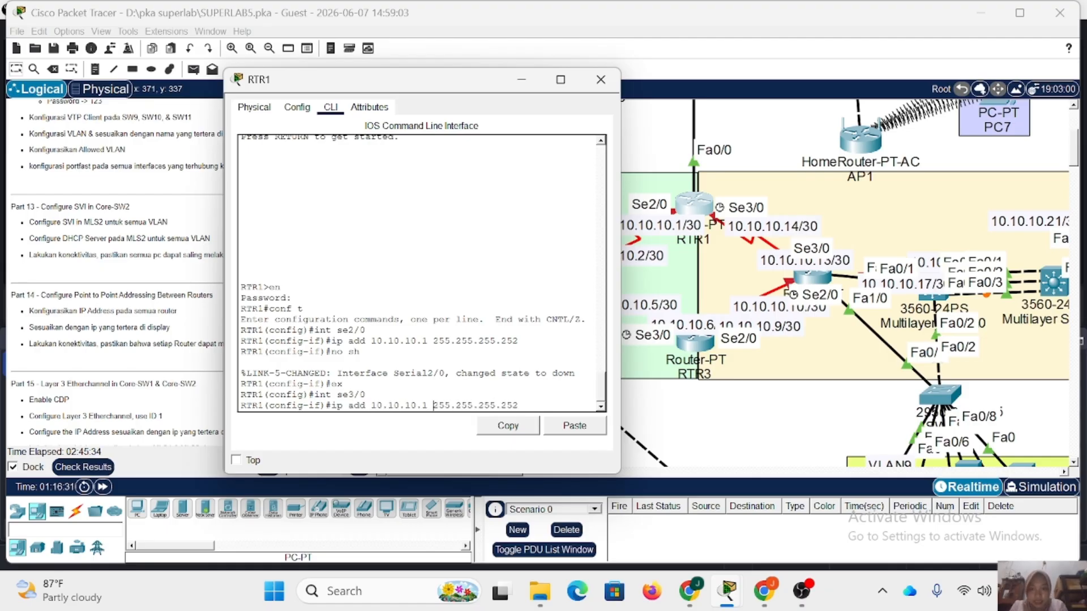
type("4")
key("Return")
Enable RTR1's se3/0 interface with no shutdown and close the router's window.
type("no sh")
key("Return")
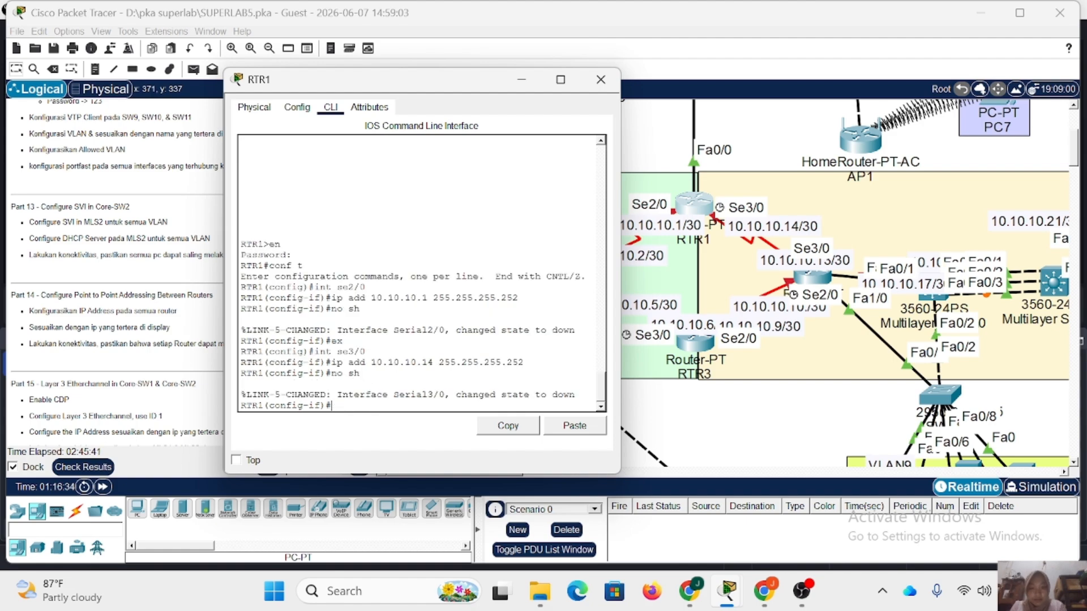
left_click(601, 80)
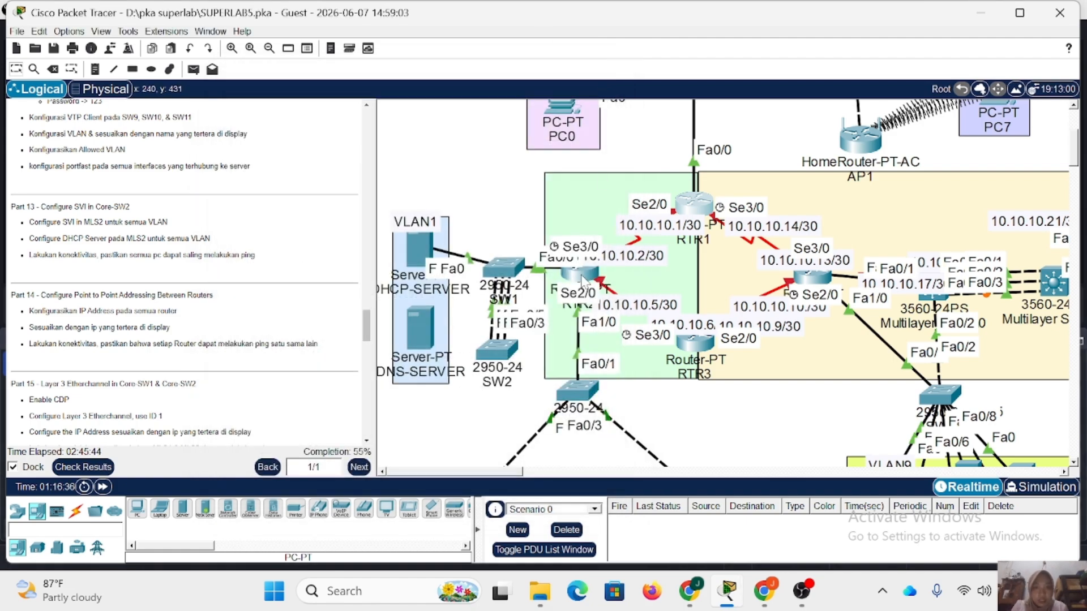
Open RTR2's command line, enter privileged mode with the enable password, and enter global configuration mode.
left_click(582, 277)
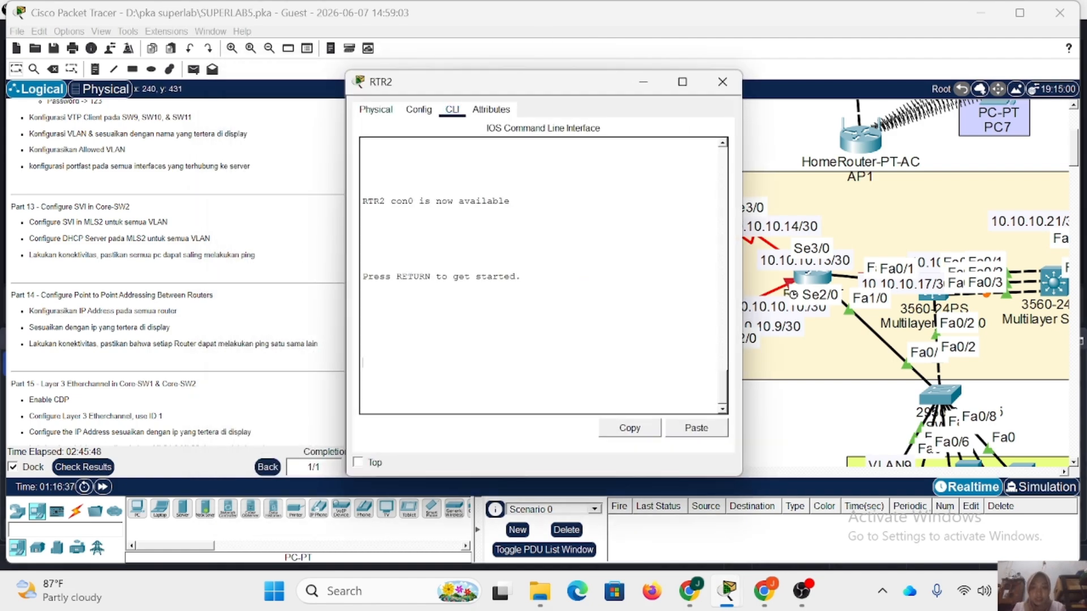
key("Return")
type("e")
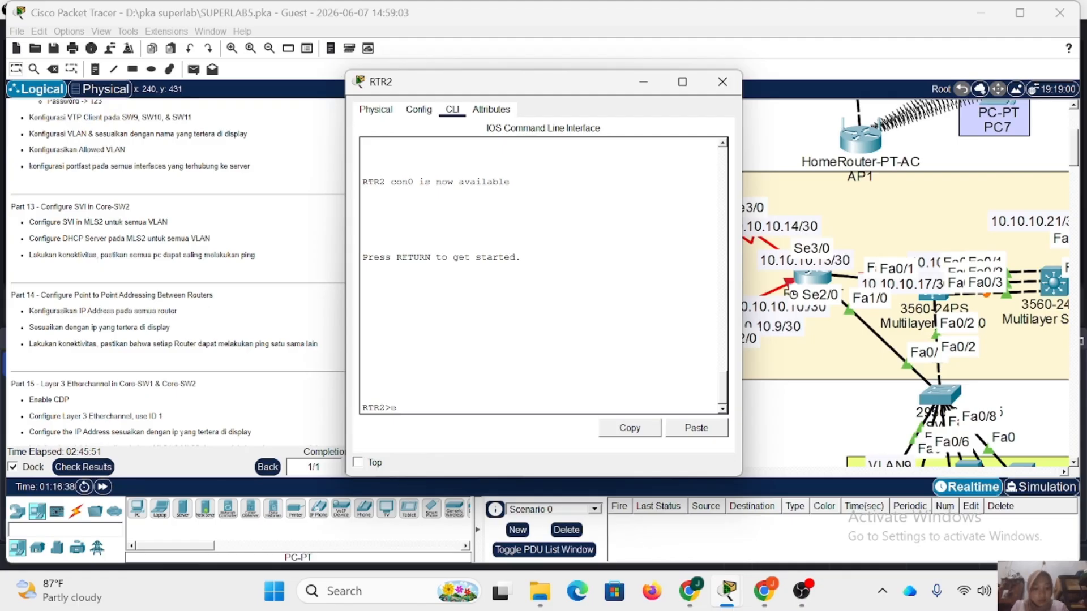
type("n")
key("Return")
type("123")
key("Return")
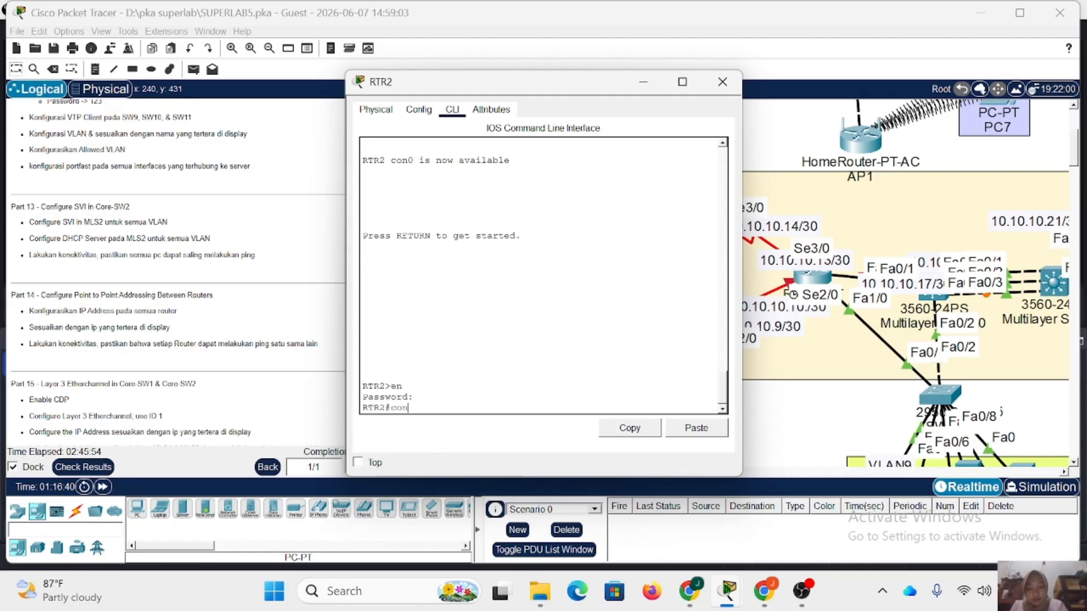
type("conf t")
key("Return")
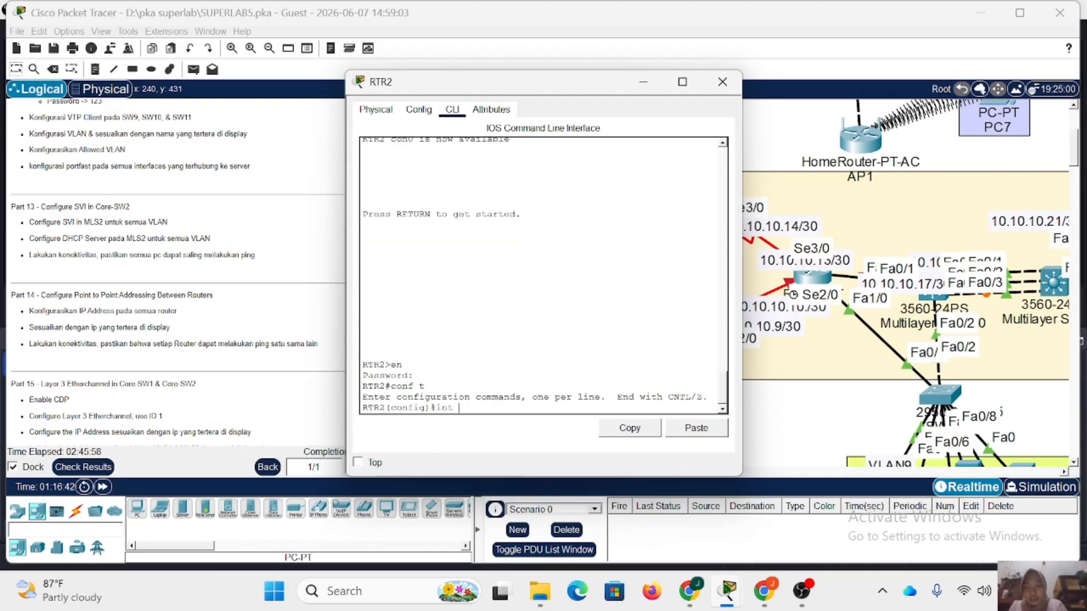
Assign IP address 10.10.10.2 with mask 255.255.255.252 to RTR2's interface se3/0.
type("int")
left_click_drag(476, 84, 263, 85)
type("se")
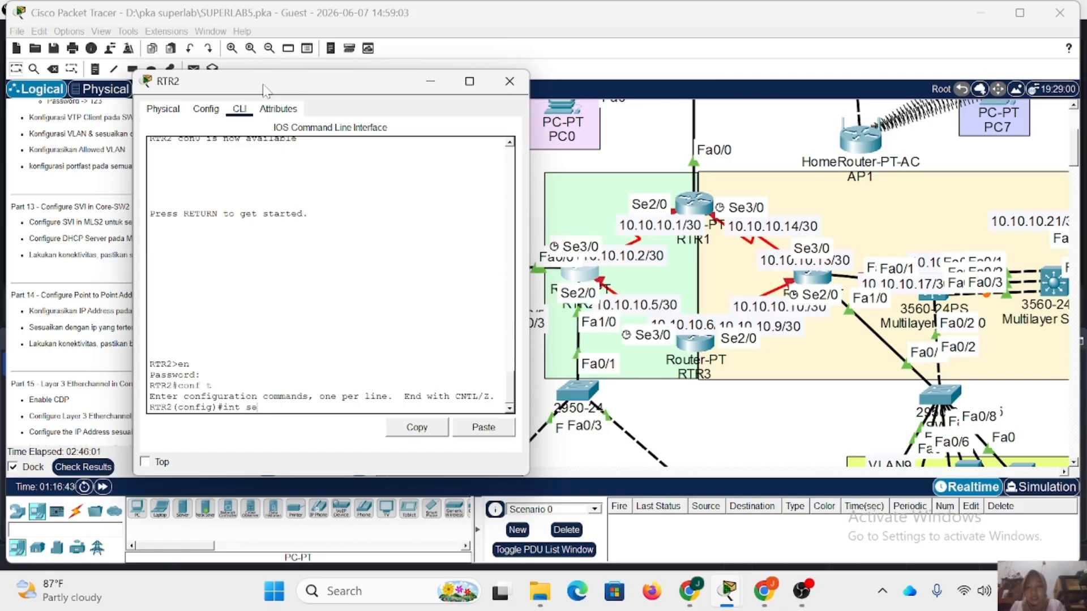
type("3/0")
key("Return")
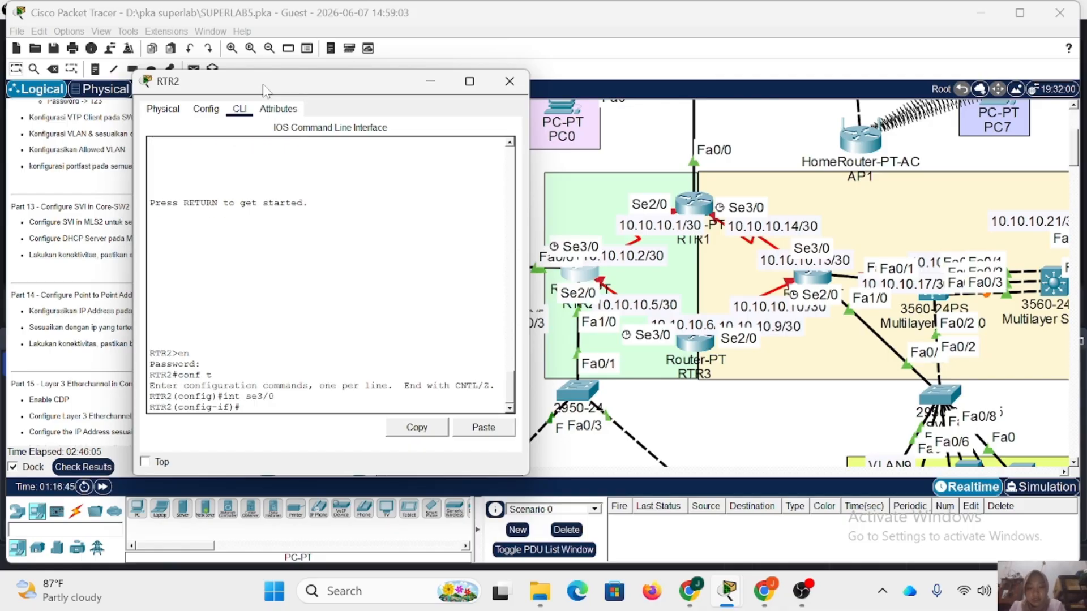
type("ip add 10.10.")
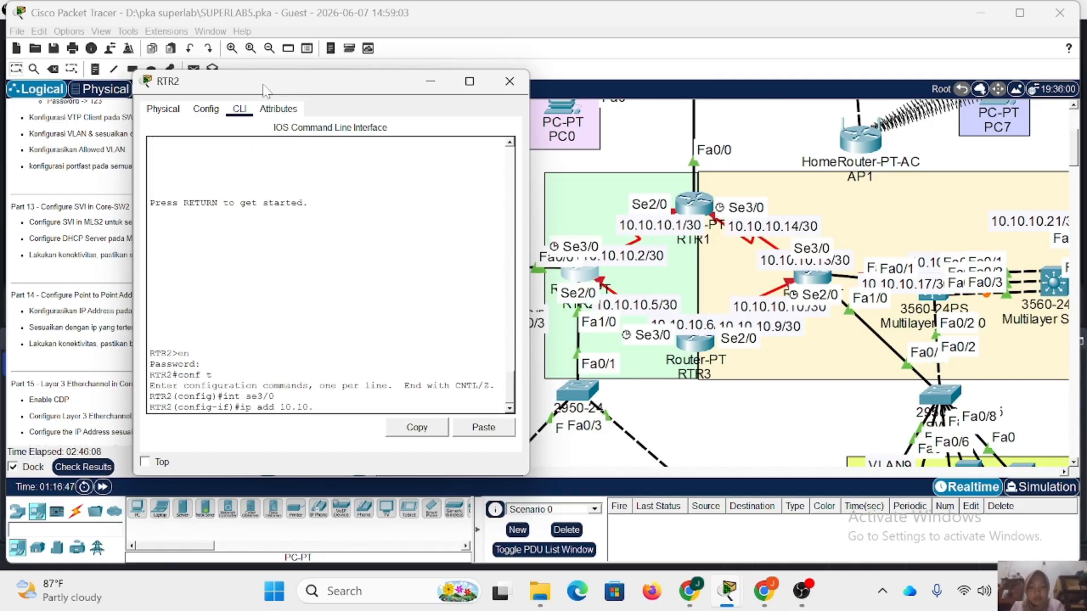
type("10.")
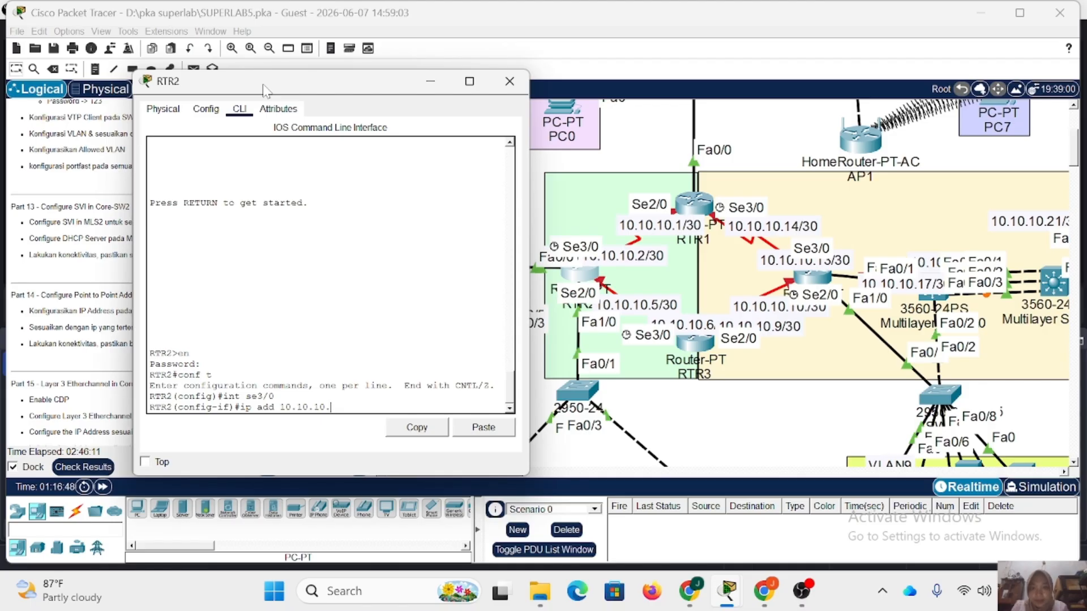
type("2")
type(" 255.")
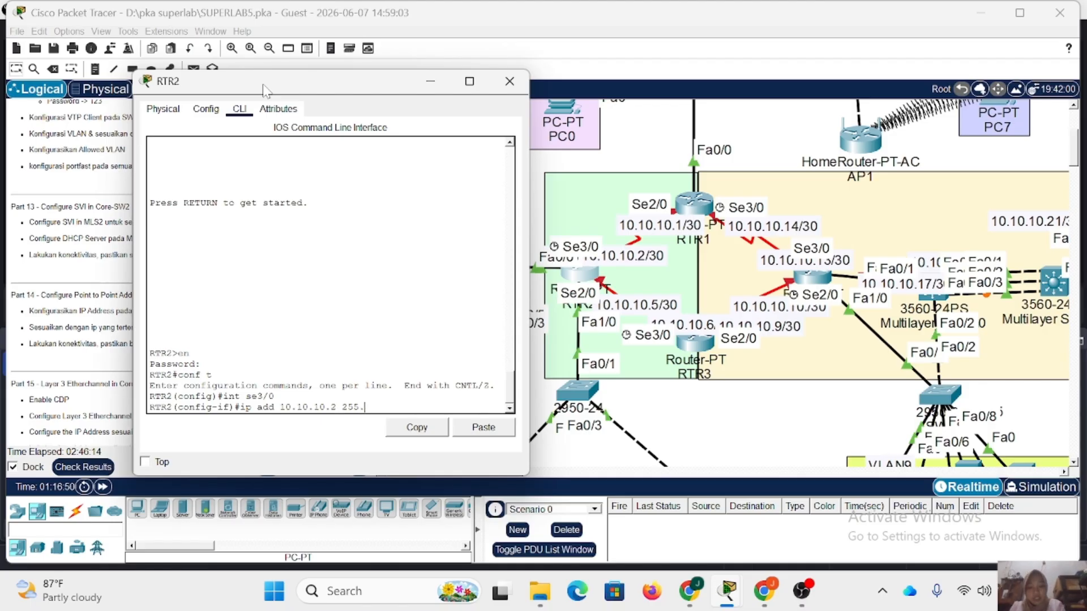
type("255.255.252")
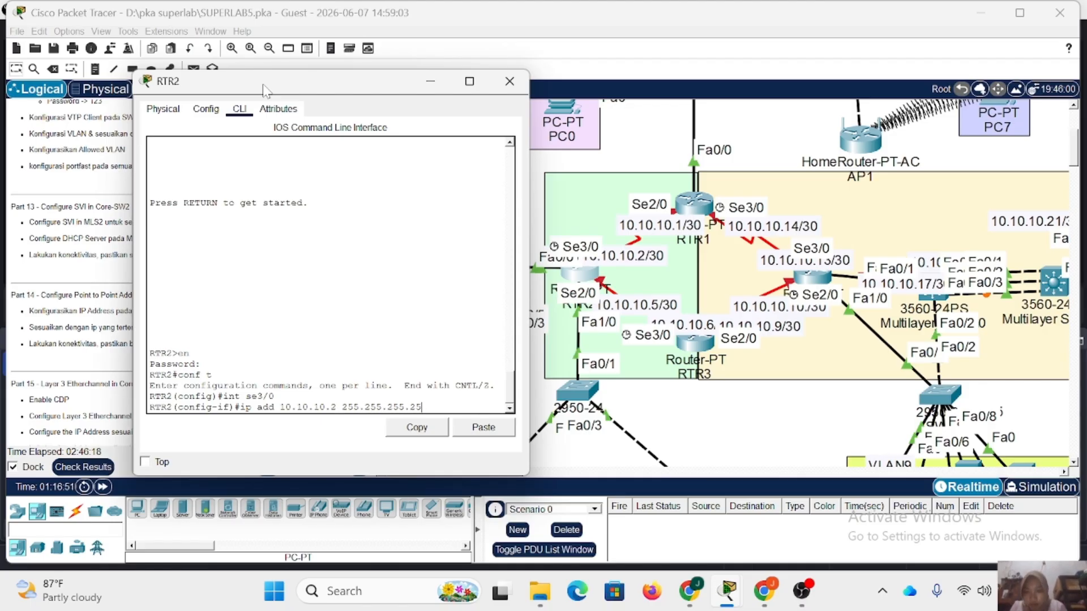
key("Return")
Enable RTR2's se3/0 interface with no shutdown and return to global configuration mode.
type("nfig-if)#no sh")
key("Return")
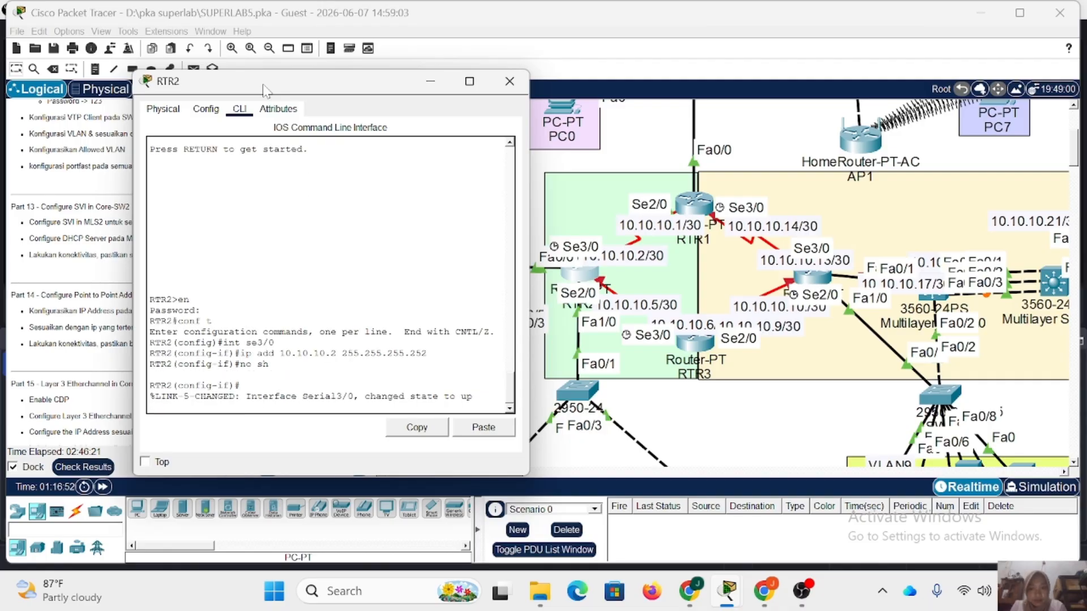
key("Return")
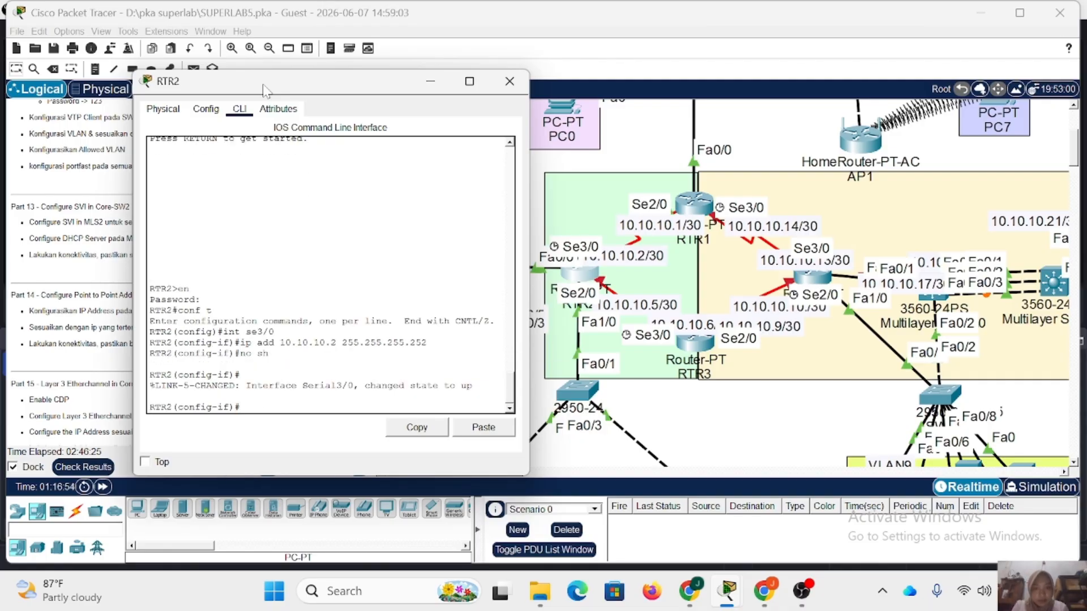
type("ex")
key("Return")
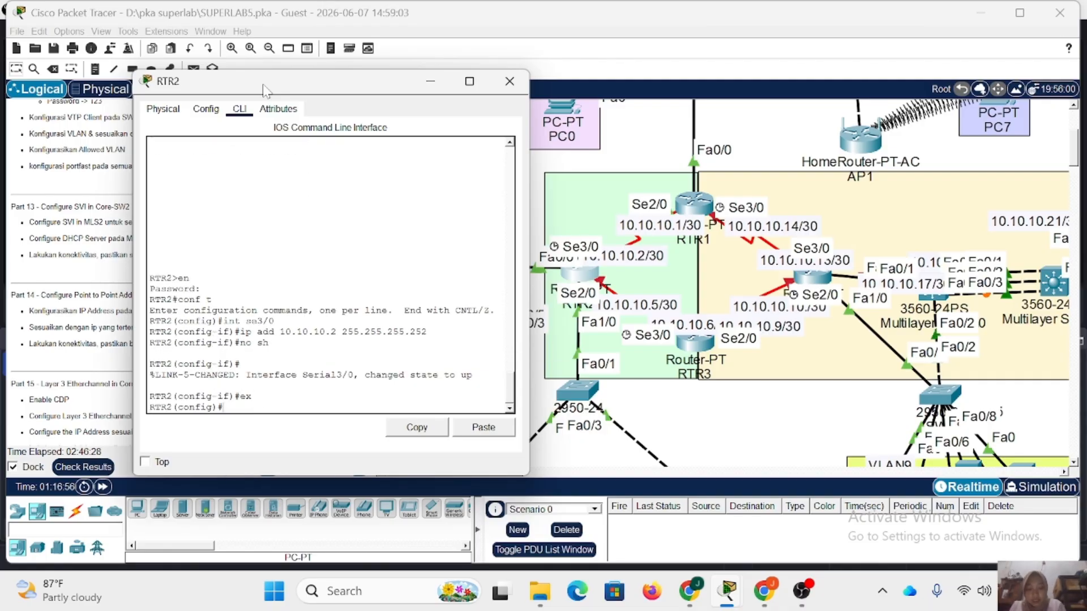
Assign IP address 10.10.10.5 with mask 255.255.255.252 to RTR2's interface se2/0.
key("Up")
key("Up")
key("Up")
key("Up")
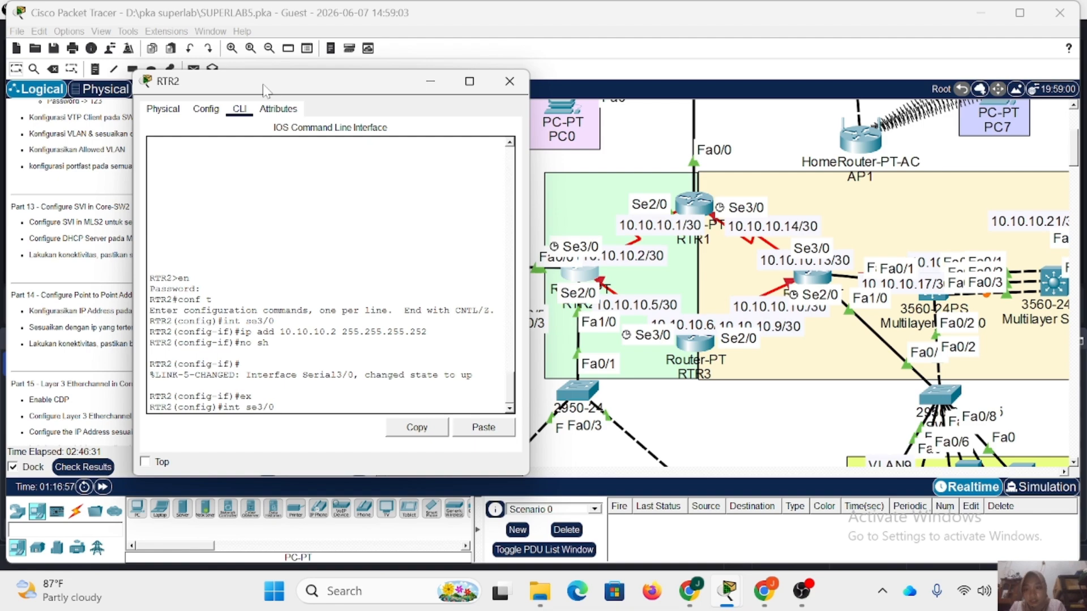
key("BackSpace")
key("BackSpace")
key("BackSpace")
type("2/0")
key("Return")
key("Up")
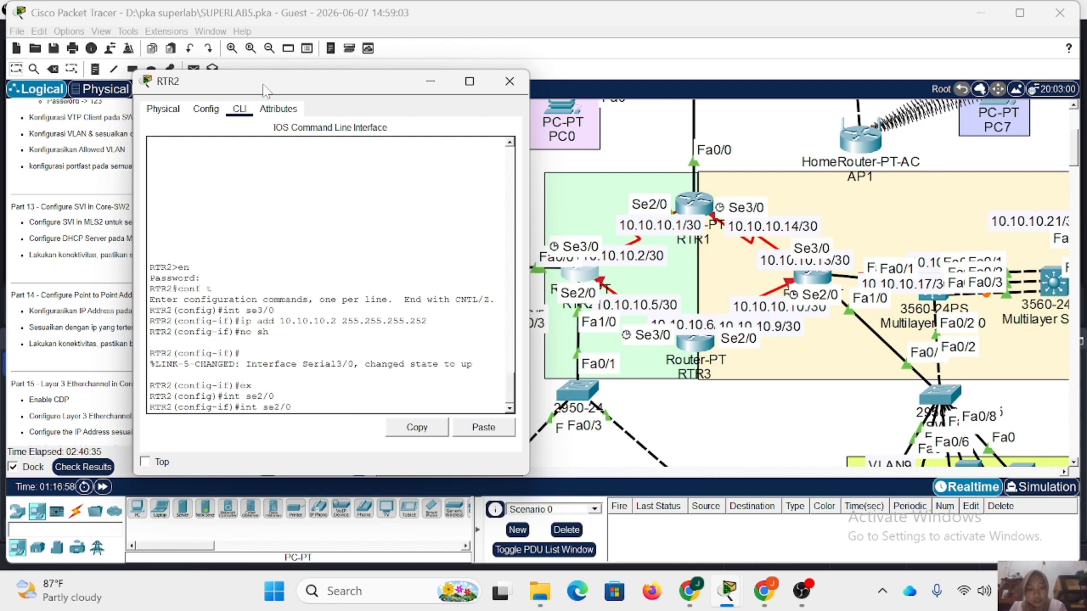
key("Up")
key("Up")
key("Up")
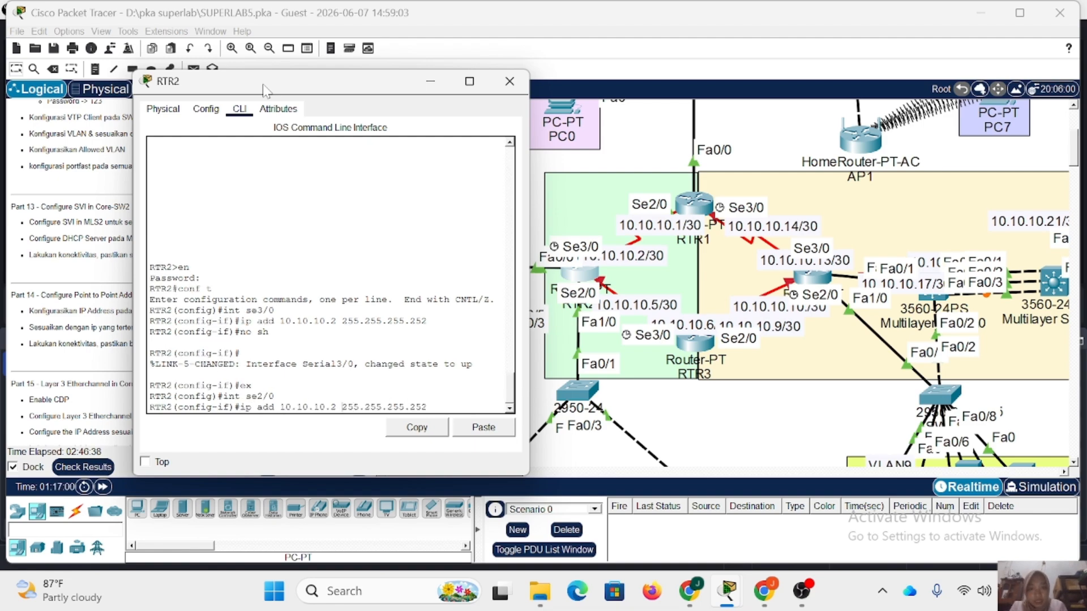
key("BackSpace")
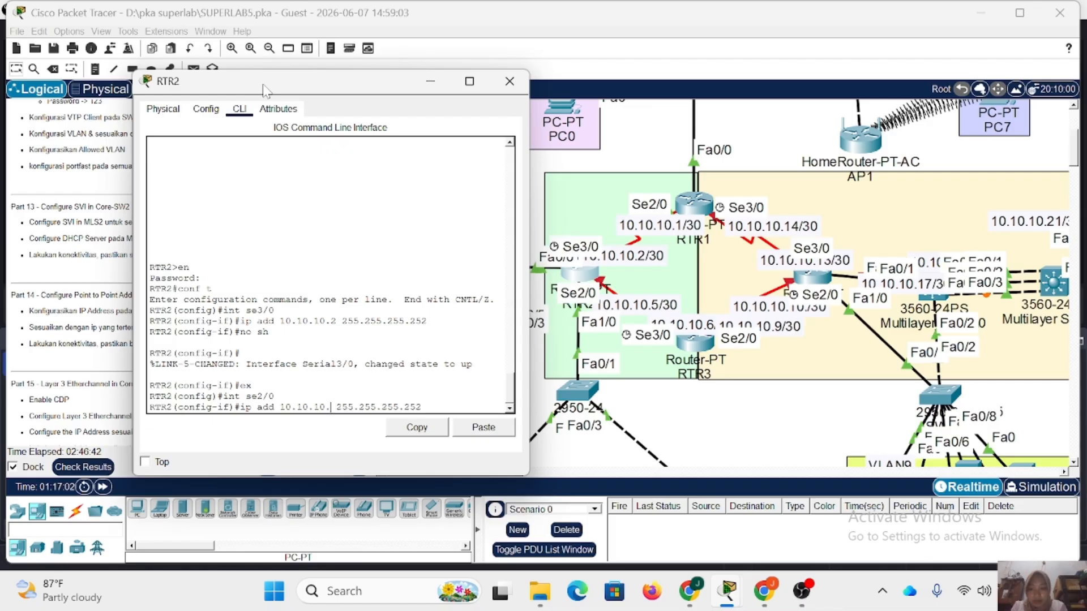
type("5")
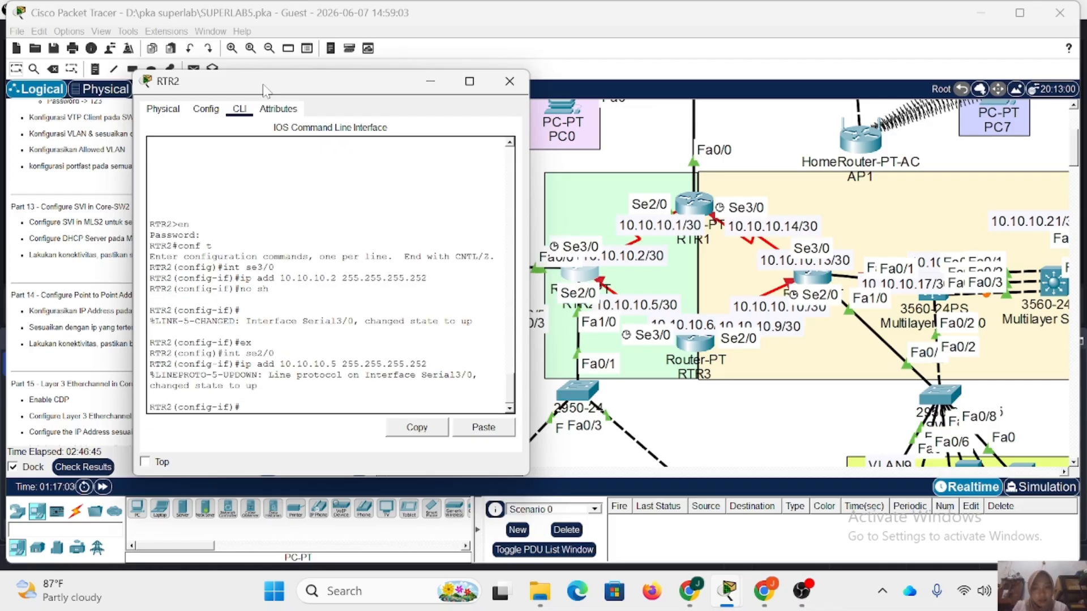
type("no sh")
Enable RTR2's se2/0 interface with no shutdown and close the router's window.
key("Return")
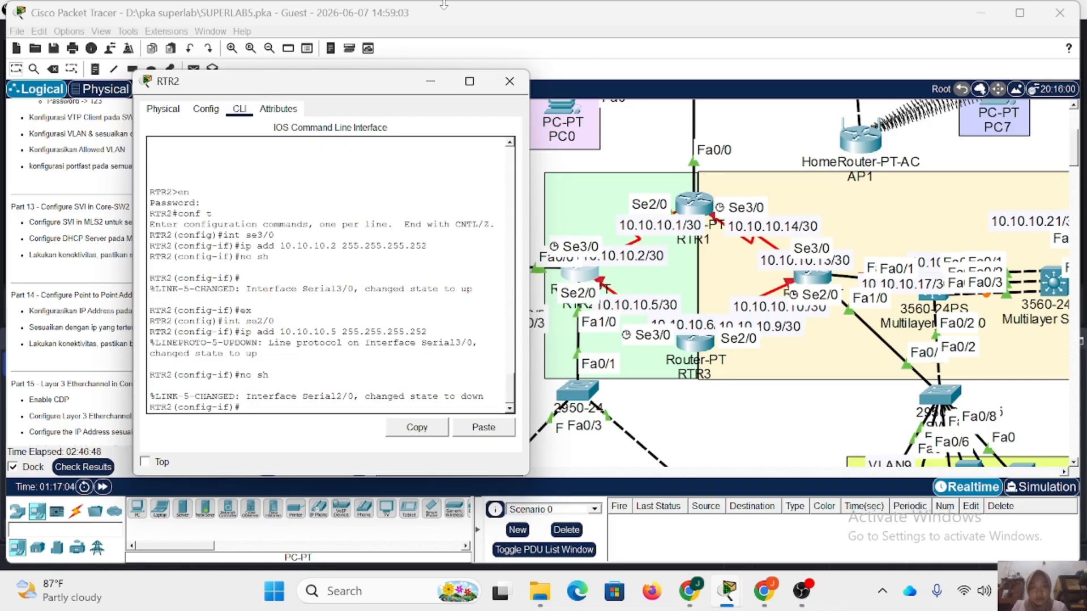
left_click(510, 81)
Open RTR3's command line, enter privileged mode with the enable password, and enter global configuration mode.
left_click(689, 346)
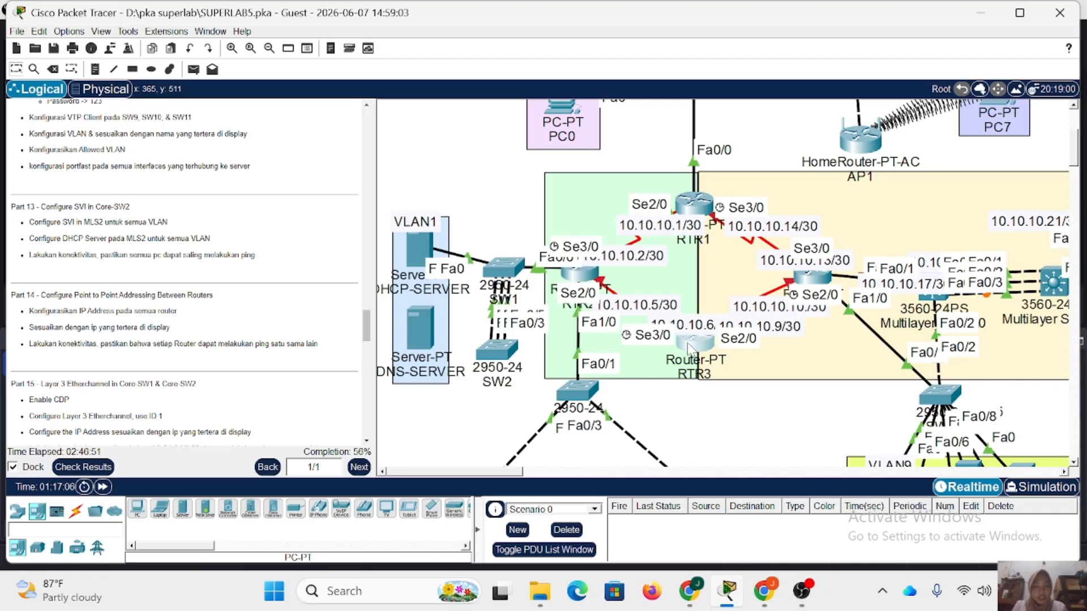
left_click_drag(521, 90, 353, 88)
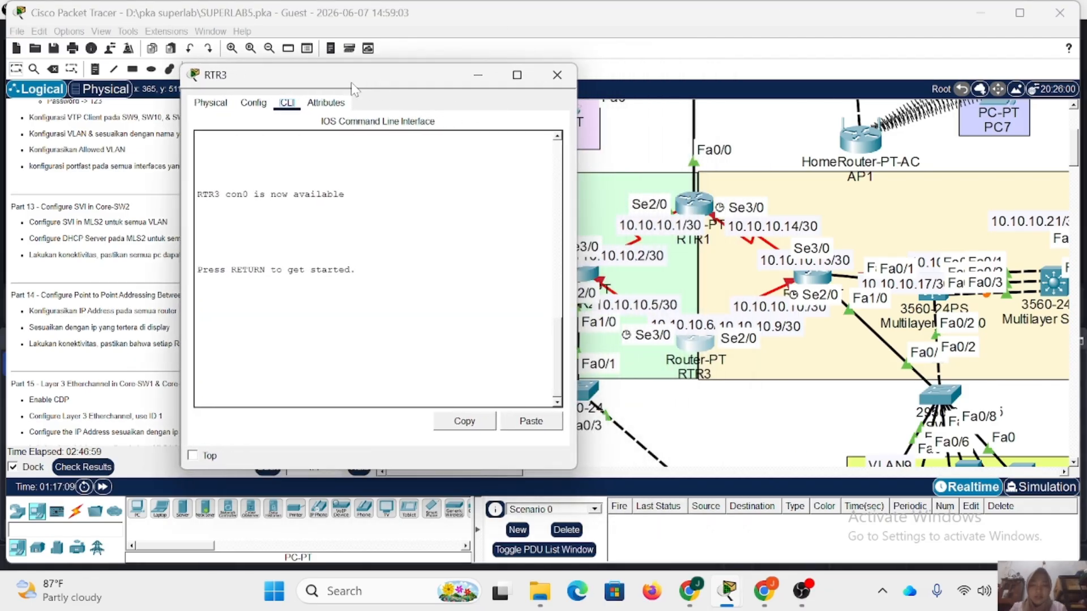
key("Return")
type("en")
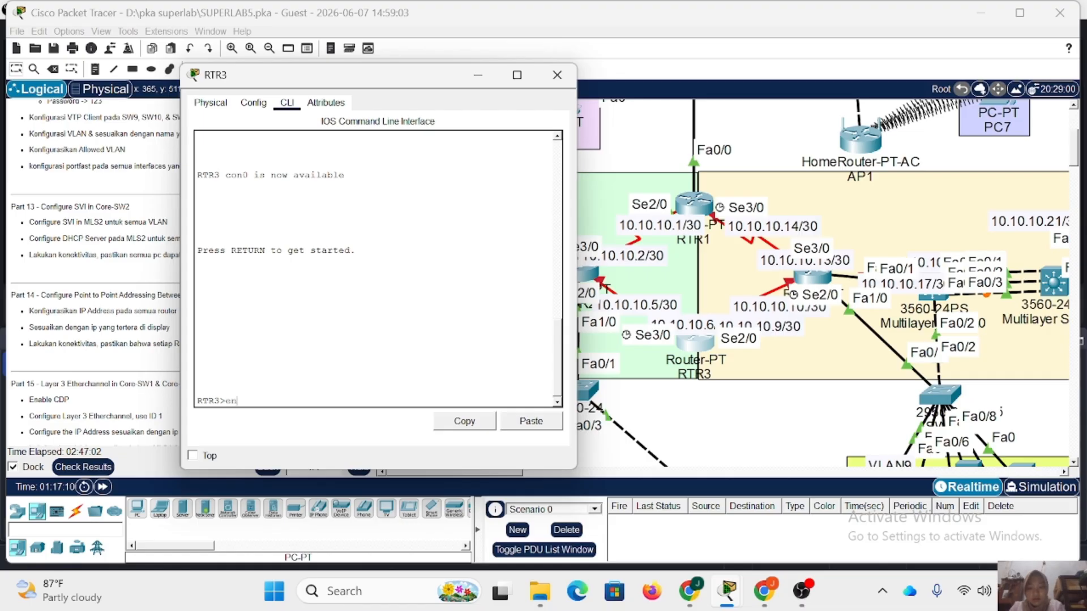
key("Return")
type("123")
key("Return")
type("conf")
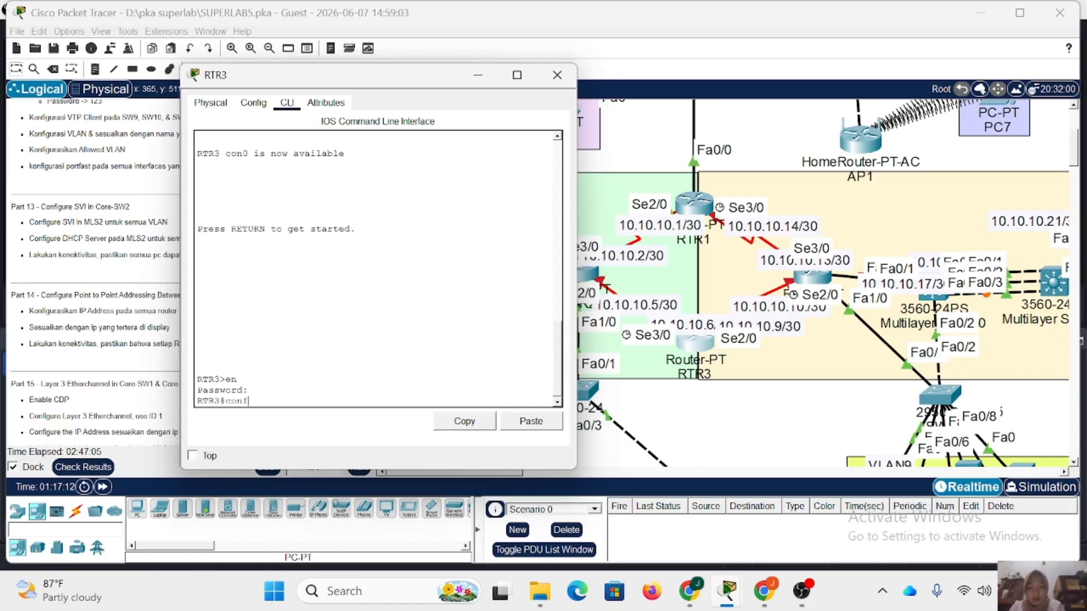
type(" t")
key("Return")
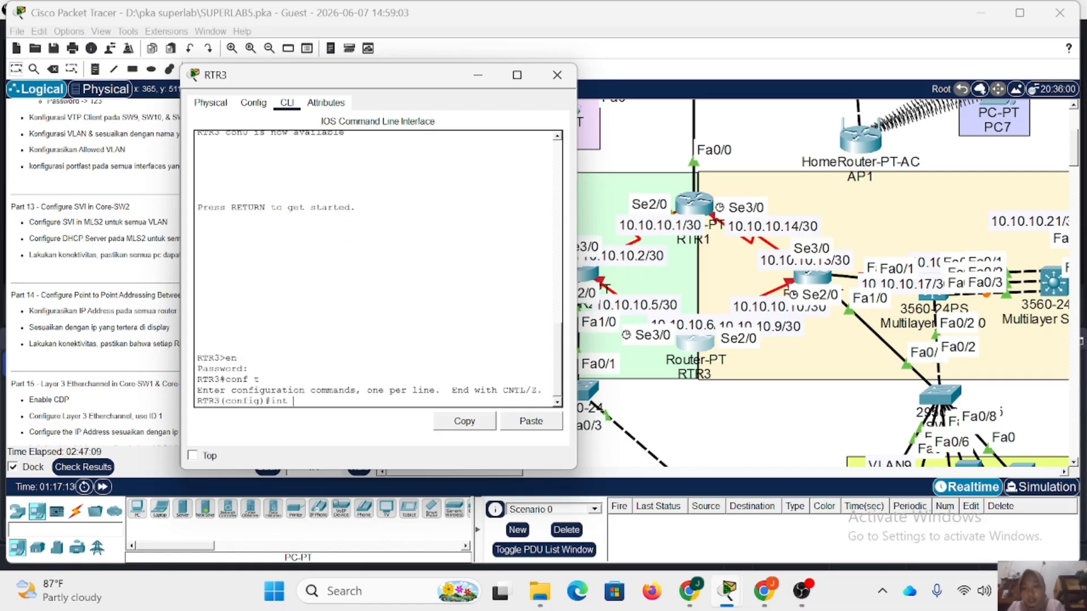
Assign IP address 10.10.10.6 with mask 255.255.255.252 to RTR3's interface se3/0.
type("int se3/0")
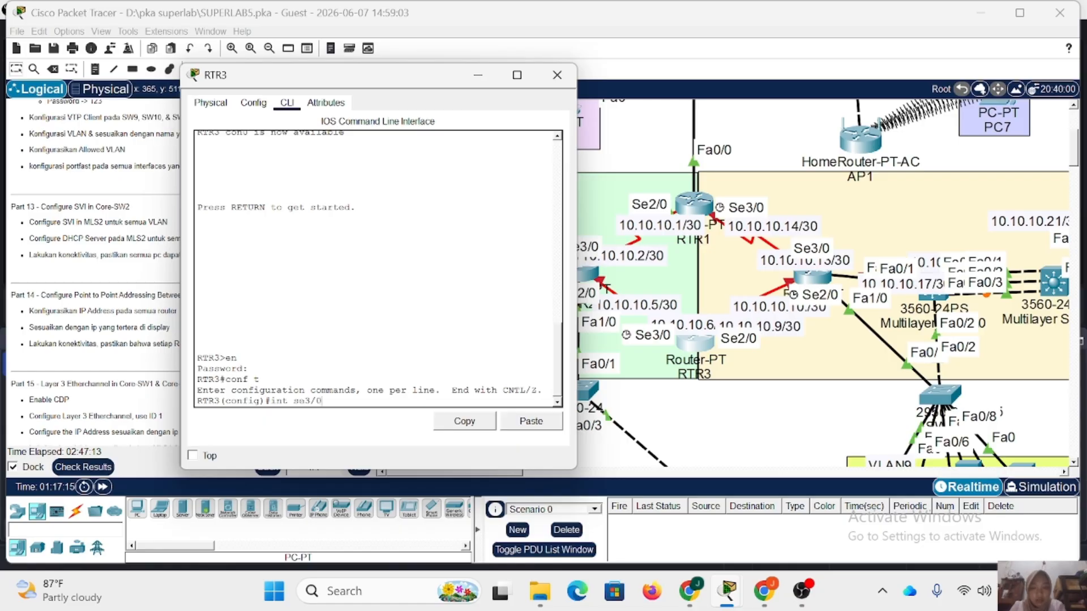
key("Return")
type("ip add")
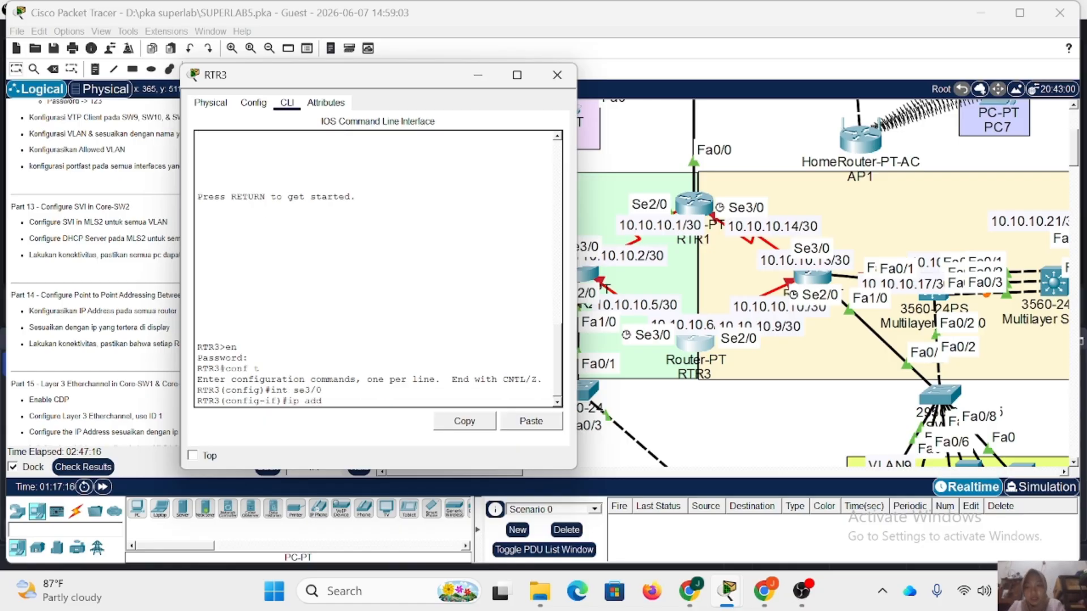
type(" 10.10.10")
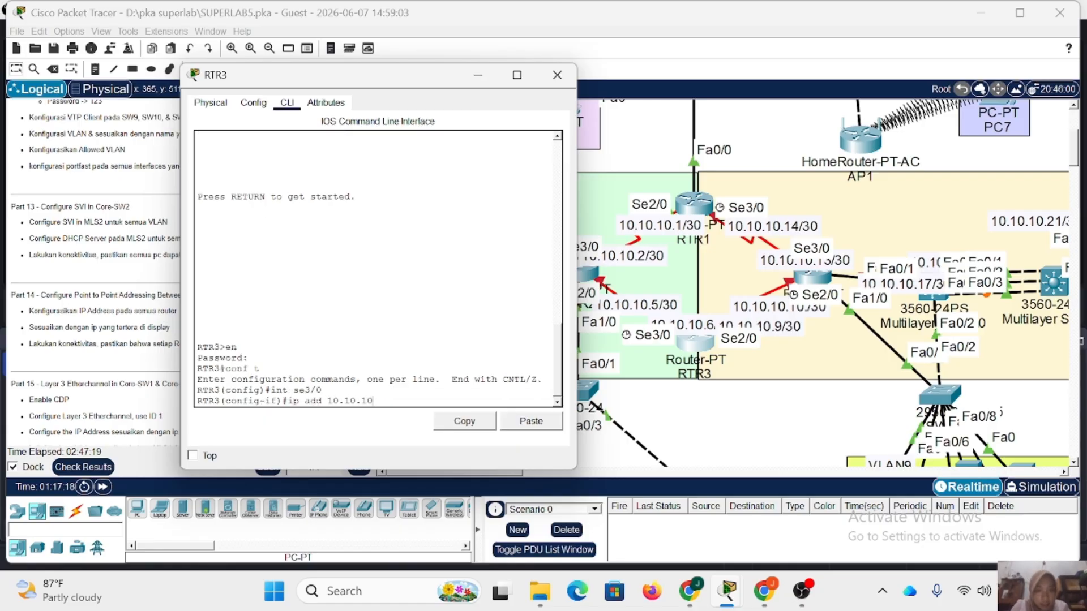
type(".")
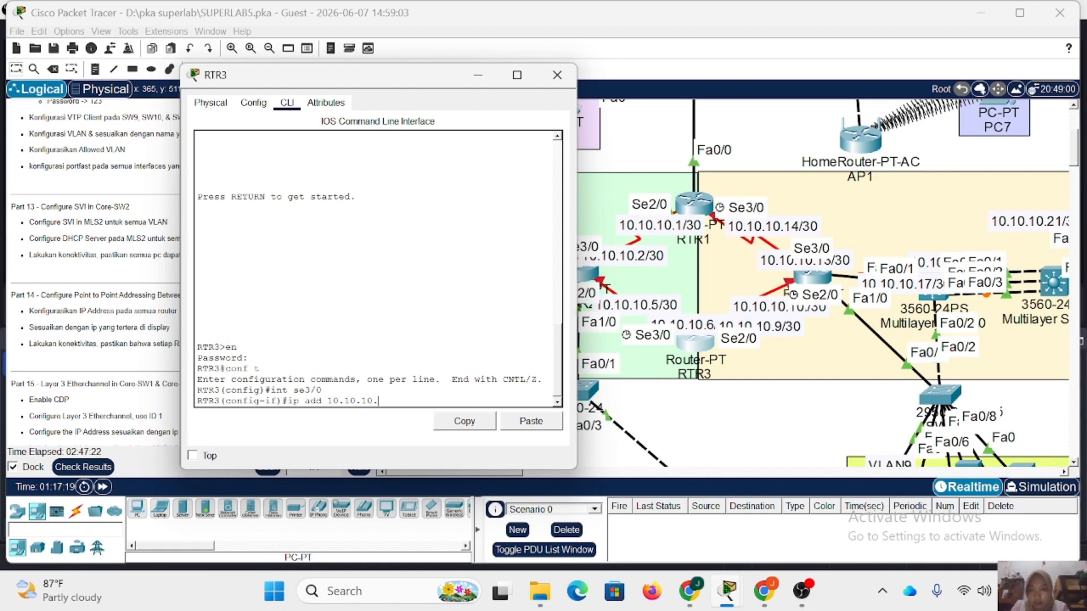
type("6 255.")
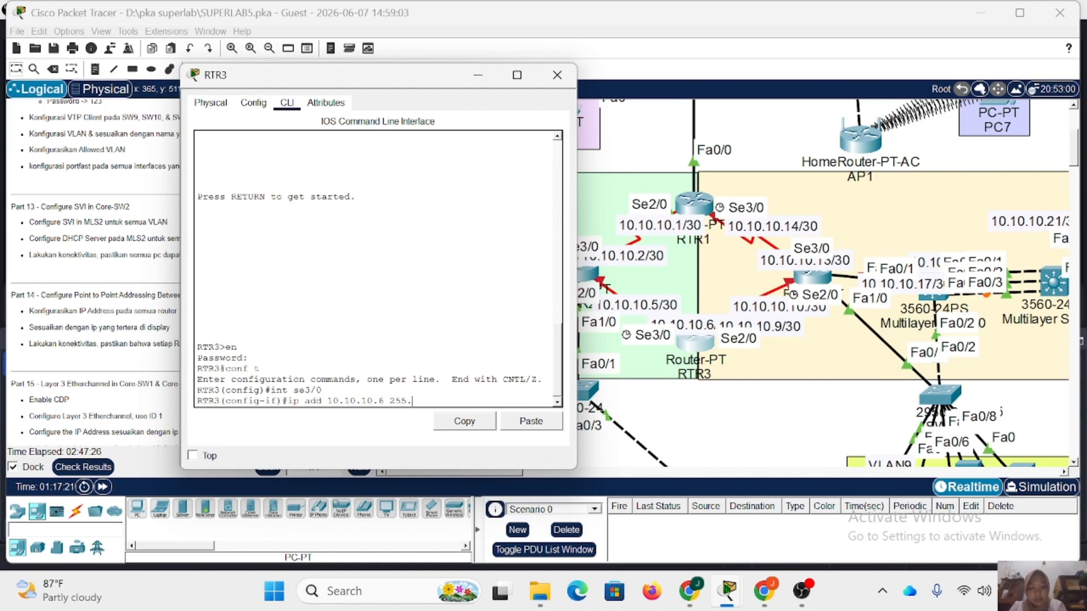
type("255.255.252")
key("Return")
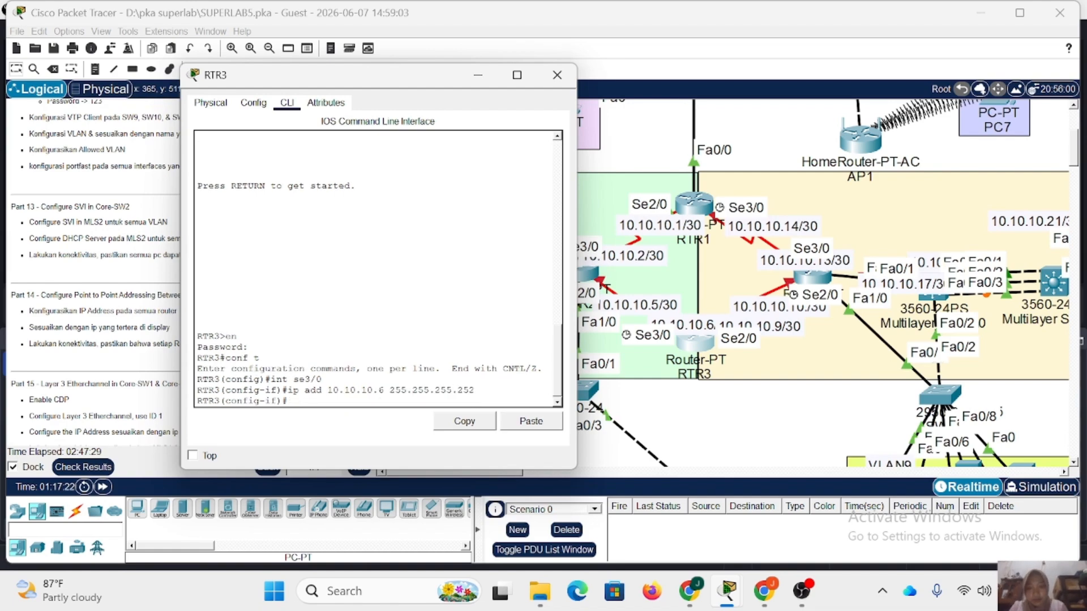
Enable RTR3's se3/0 interface with no shutdown and return to global configuration mode.
type("no sh")
key("Return")
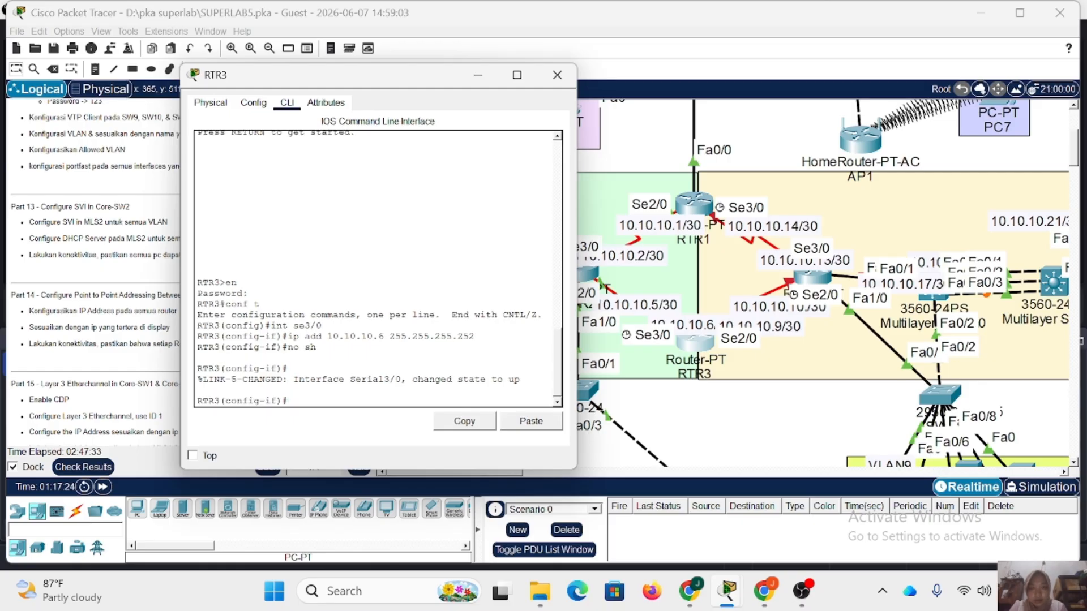
type("ex")
key("Return")
Assign IP address 10.10.10.9 with mask 255.255.255.252 to RTR3's interface se2/0.
type("int ")
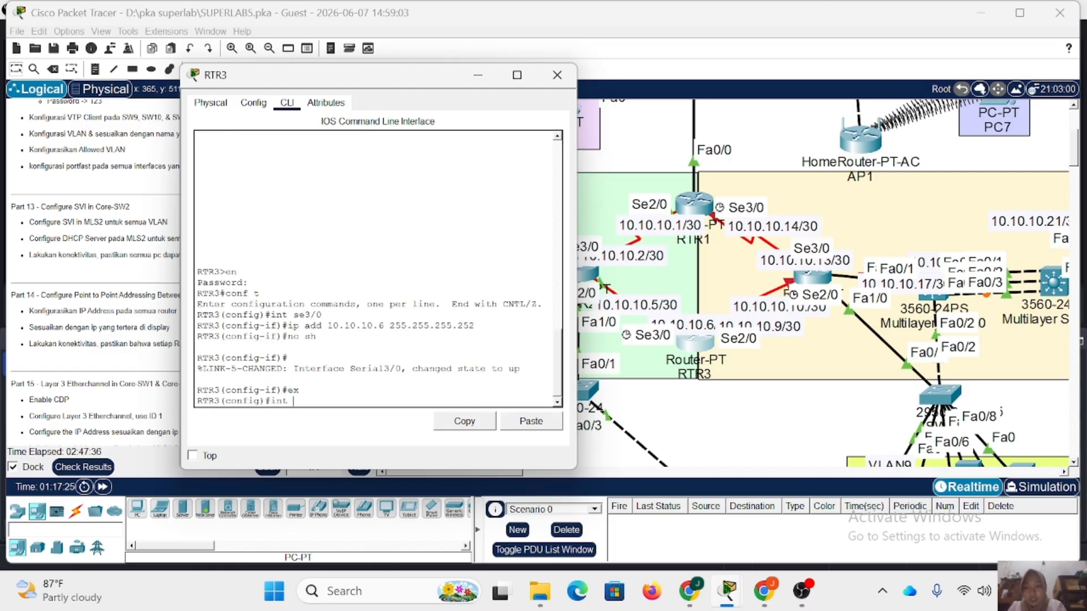
type("se2/0")
key("Return")
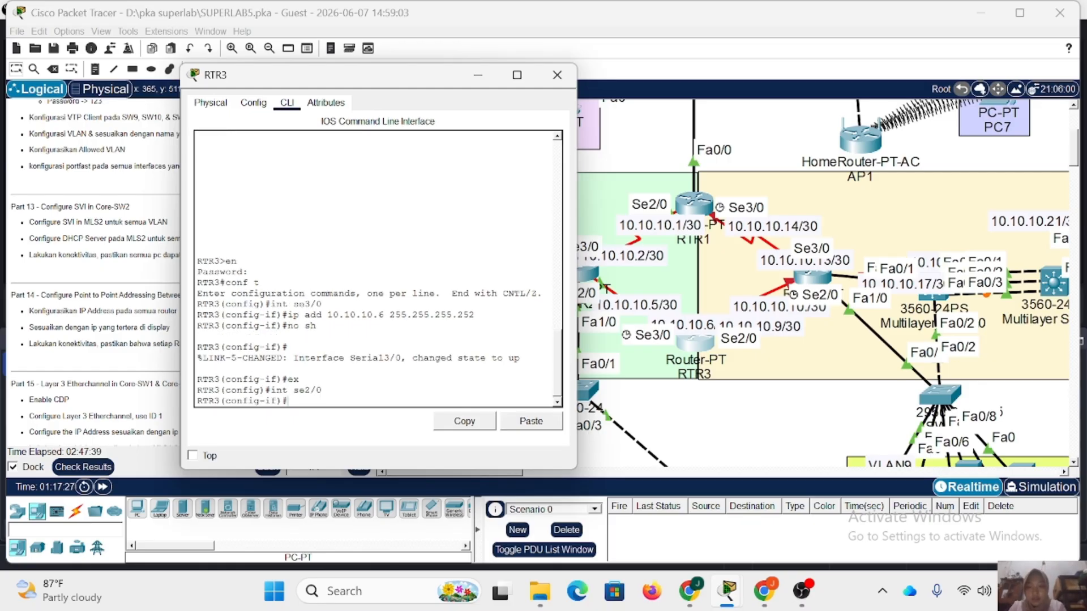
type("no sh")
key("Up")
key("Left")
key("Left")
key("Left")
key("Left")
key("Left")
key("Left")
key("Left")
key("Left")
key("Left")
key("Left")
key("Left")
key("Left")
key("Left")
key("Left")
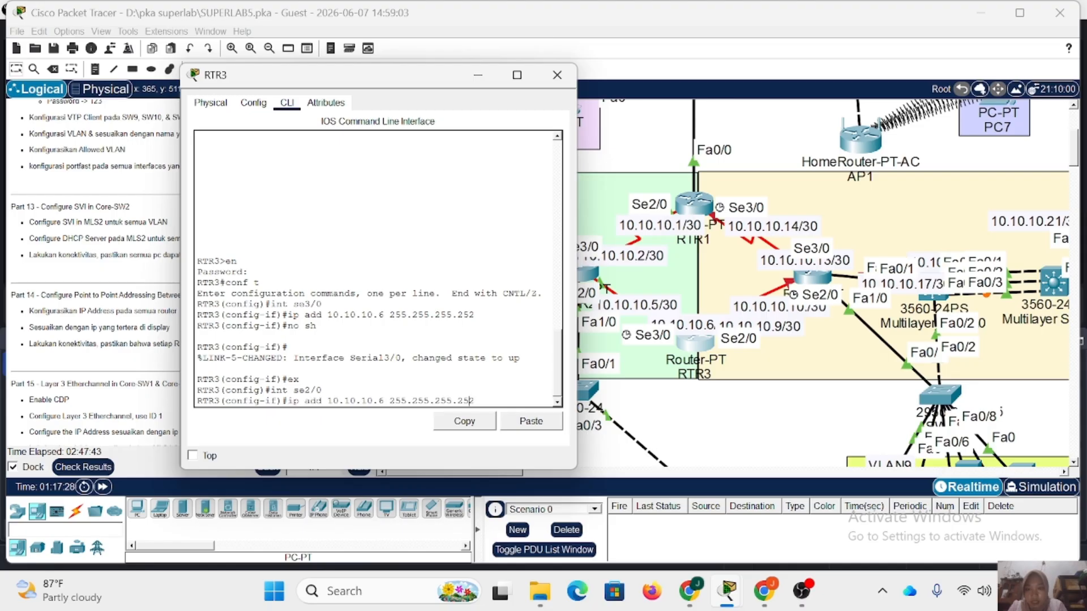
key("BackSpace")
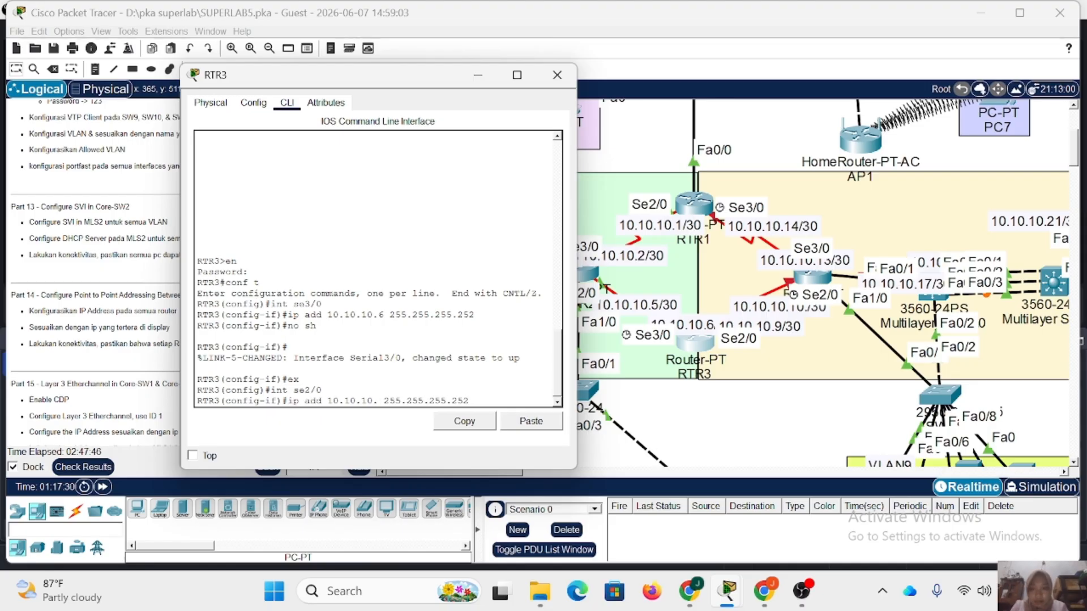
type("9")
key("Return")
Enable RTR3's se2/0 interface with no shutdown and close the router's window.
type("s")
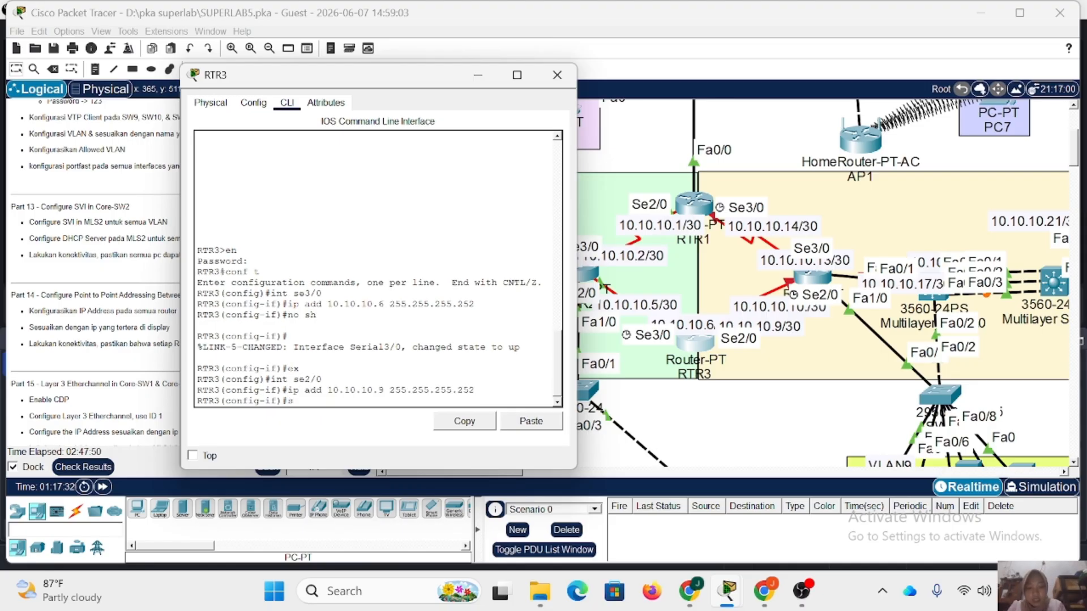
type("o sh")
key("Return")
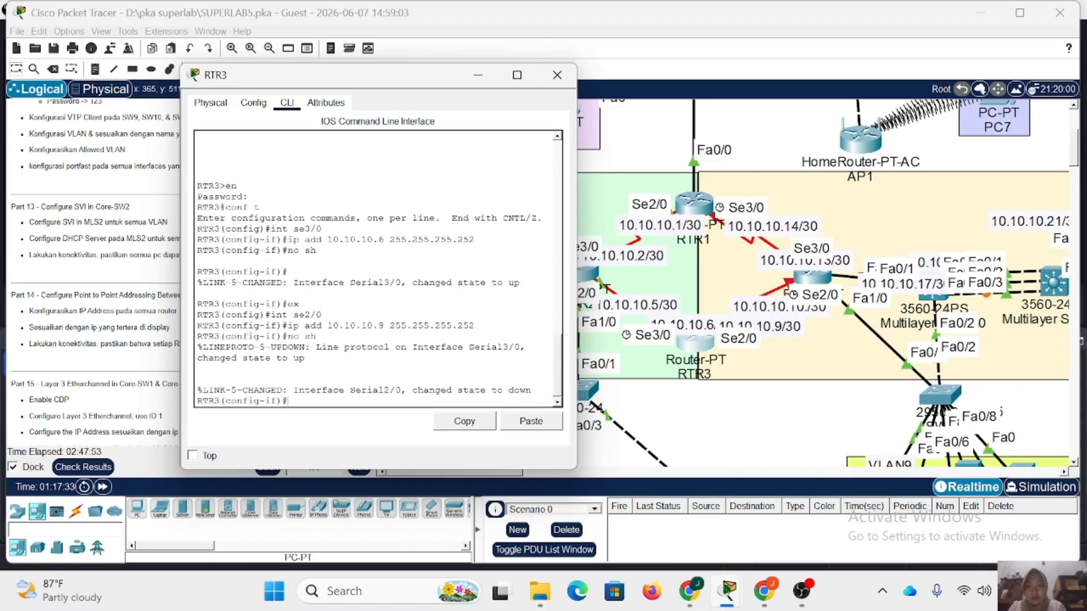
left_click(557, 76)
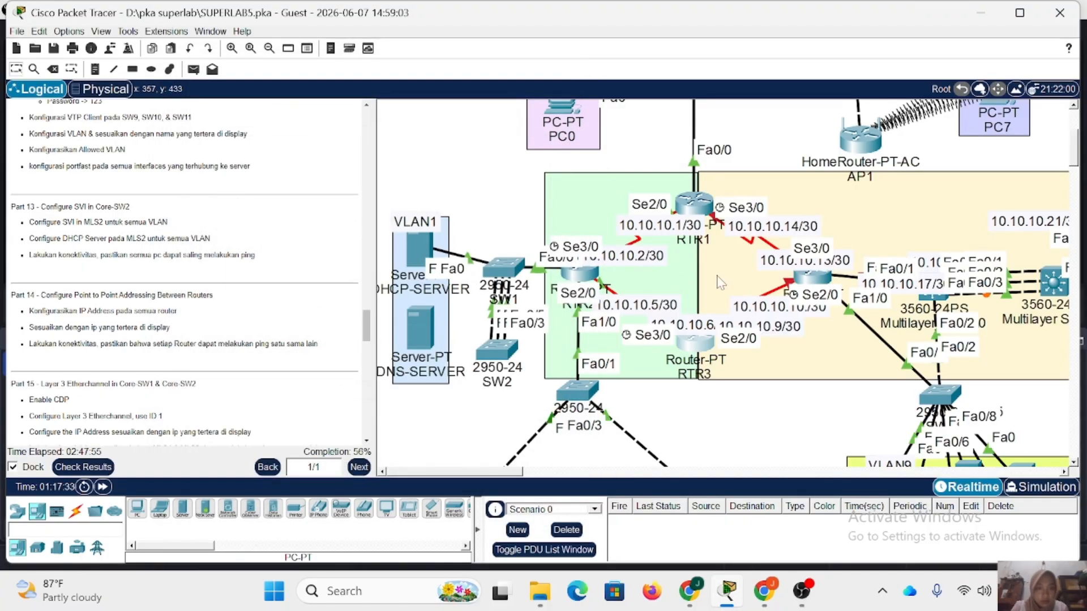
Open RTR4's command line, enter privileged mode with the enable password, and enter global configuration mode.
left_click(799, 279)
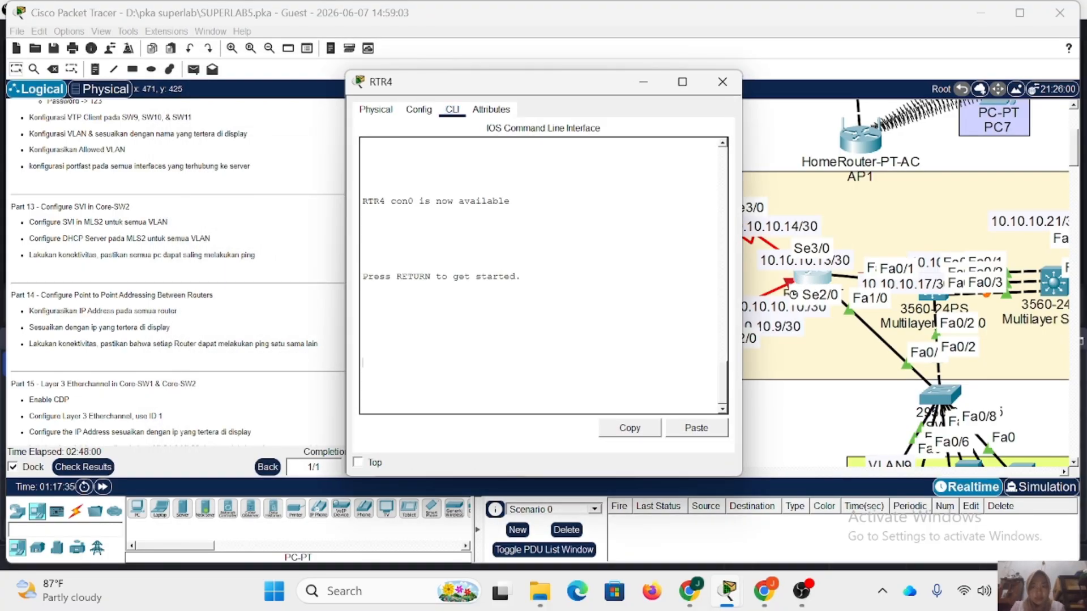
key("Return")
type("en")
key("Return")
type("123")
key("Return")
type("co")
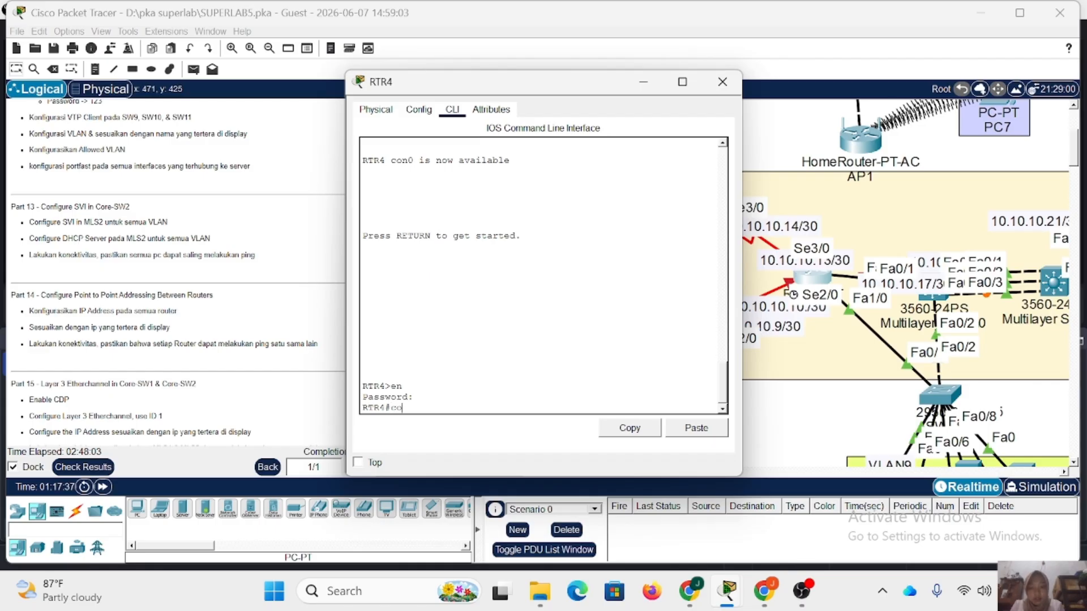
type("nf t")
key("Return")
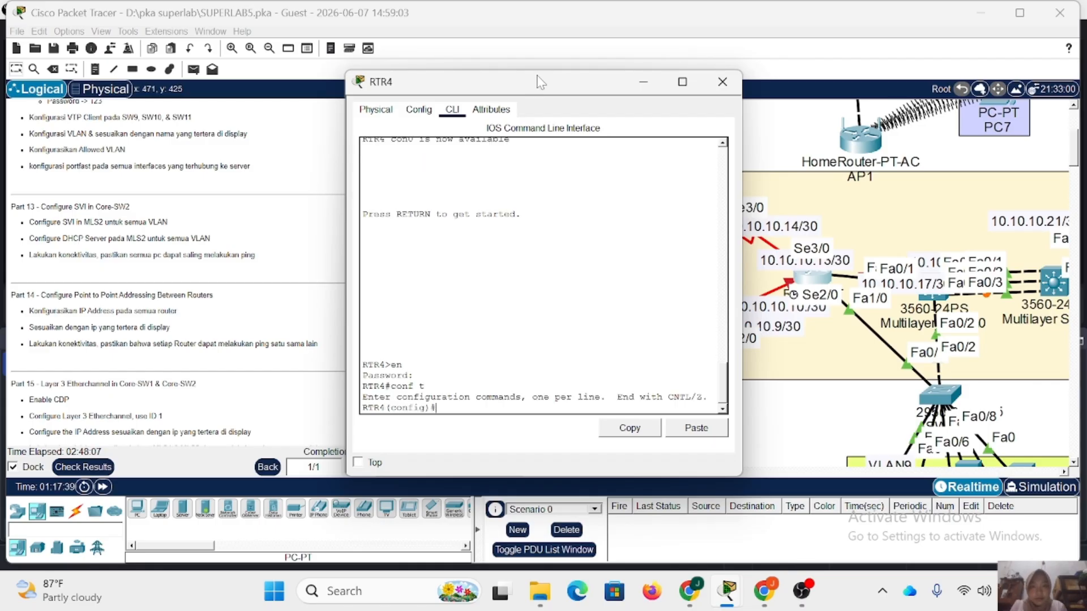
Assign IP address 10.10.10.10 with mask 255.255.255.252 to RTR4's interface se2/0.
left_click_drag(539, 85, 472, 75)
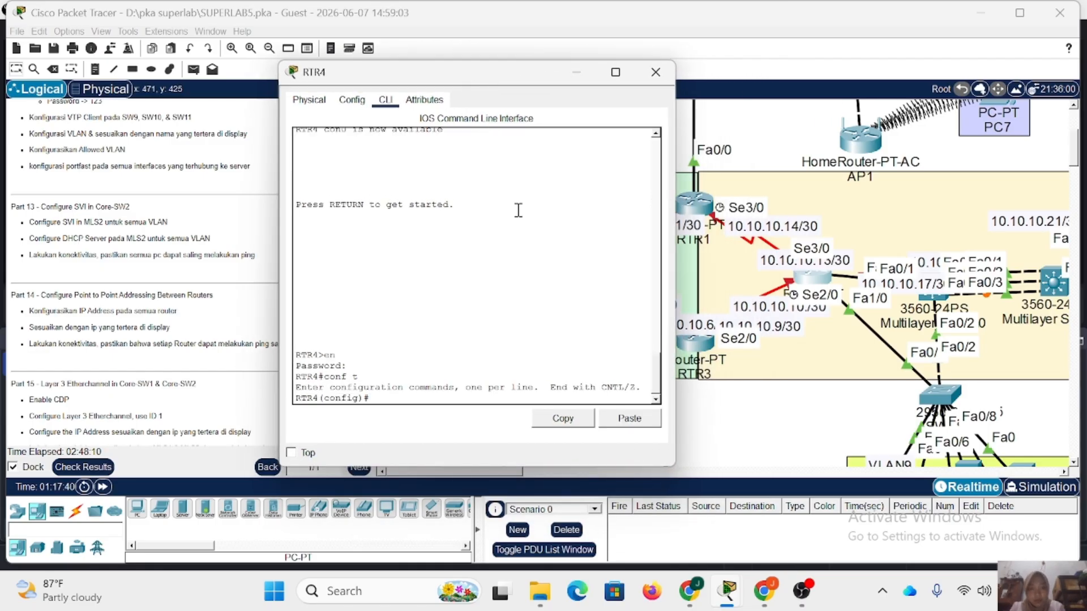
type("int")
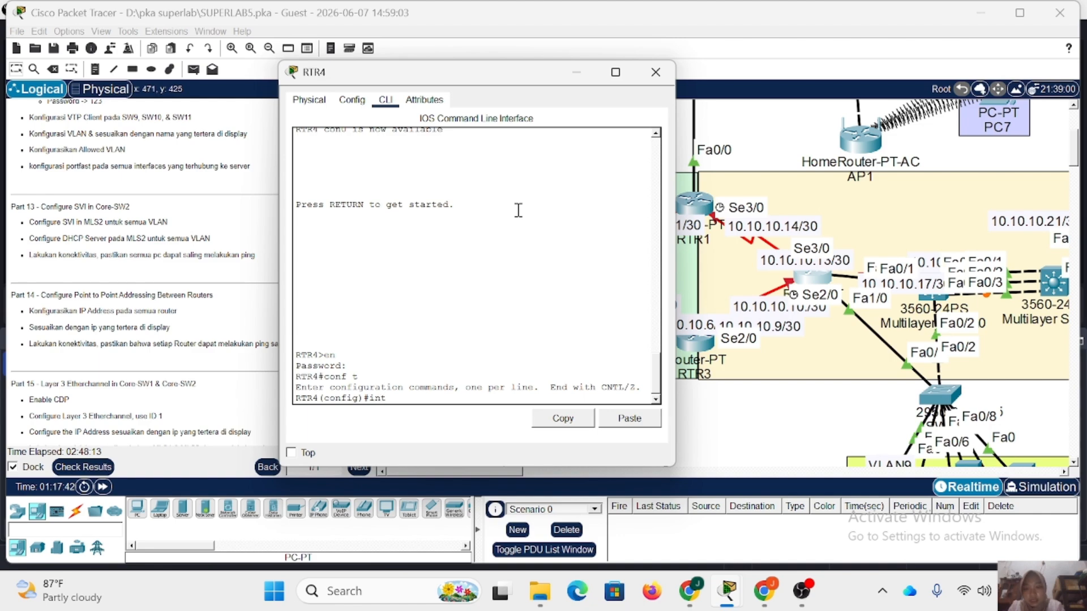
type(" se2/0")
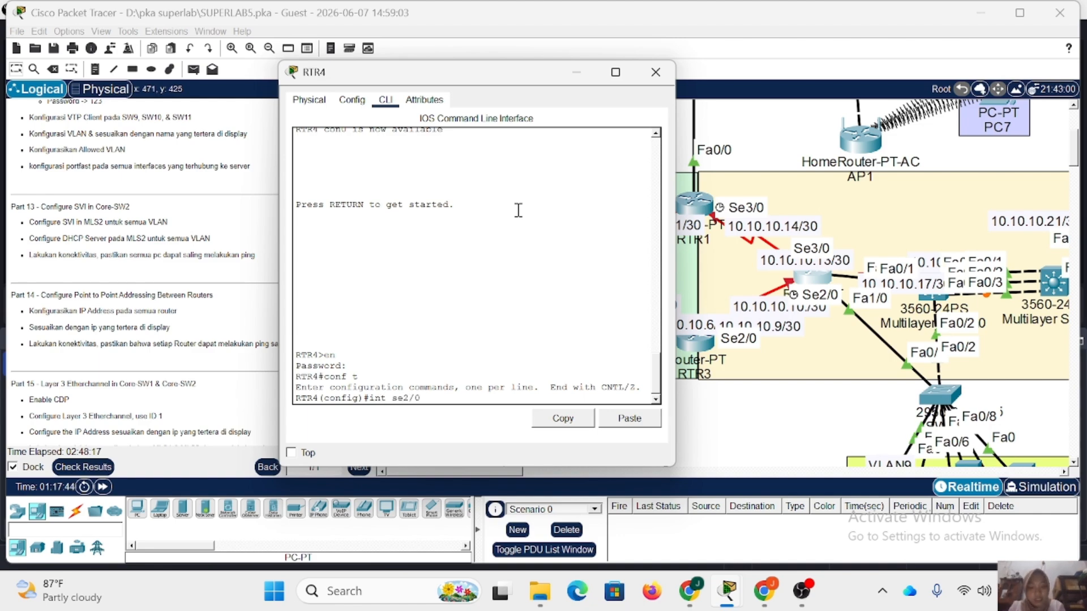
key("Return")
type("ip add 1")
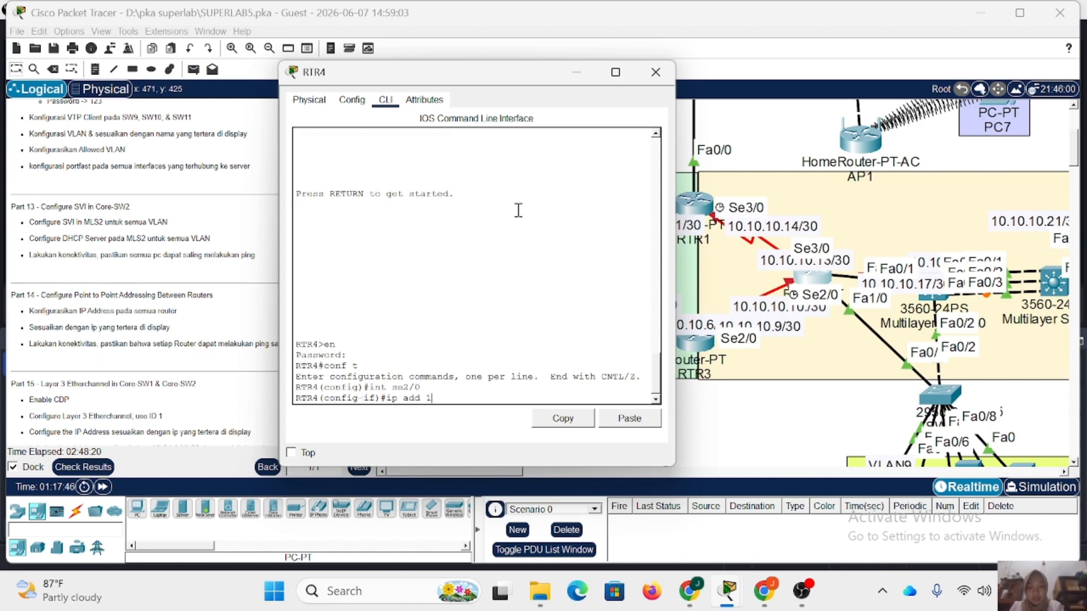
type("0")
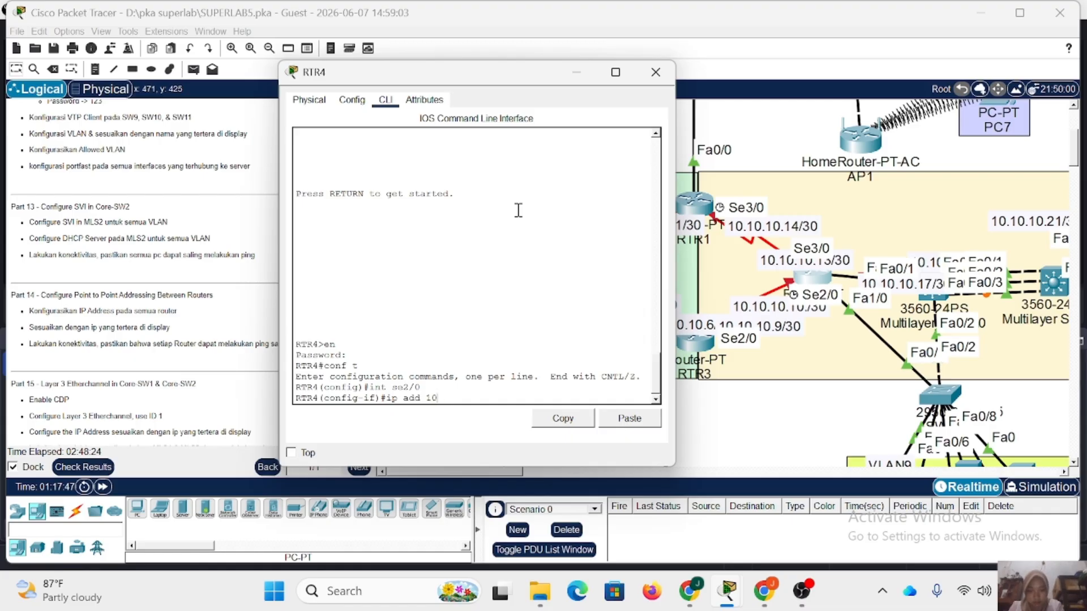
type("..10.10.")
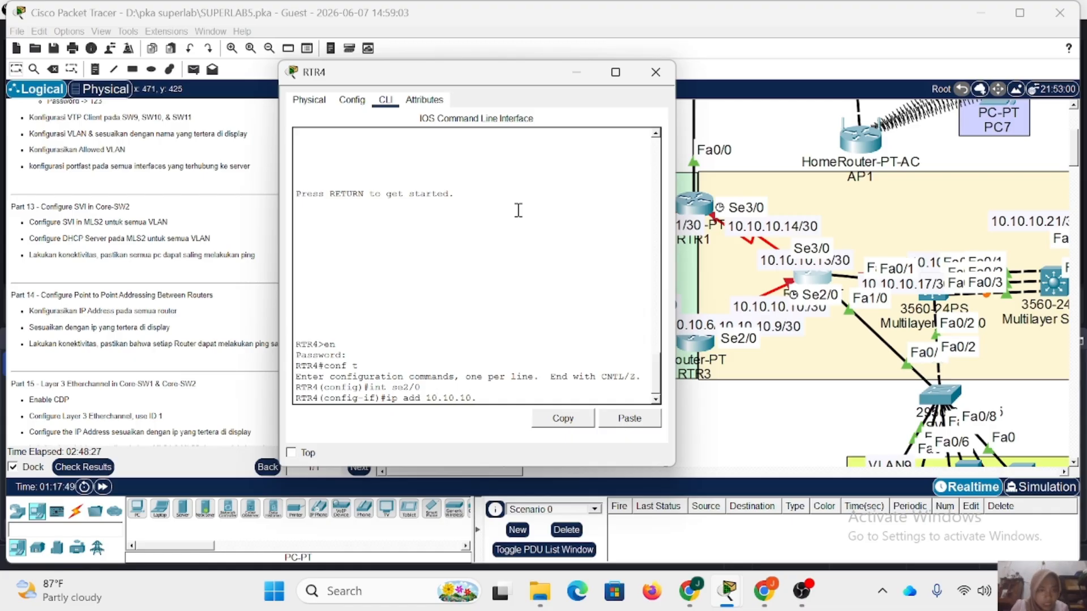
type("10 255.255")
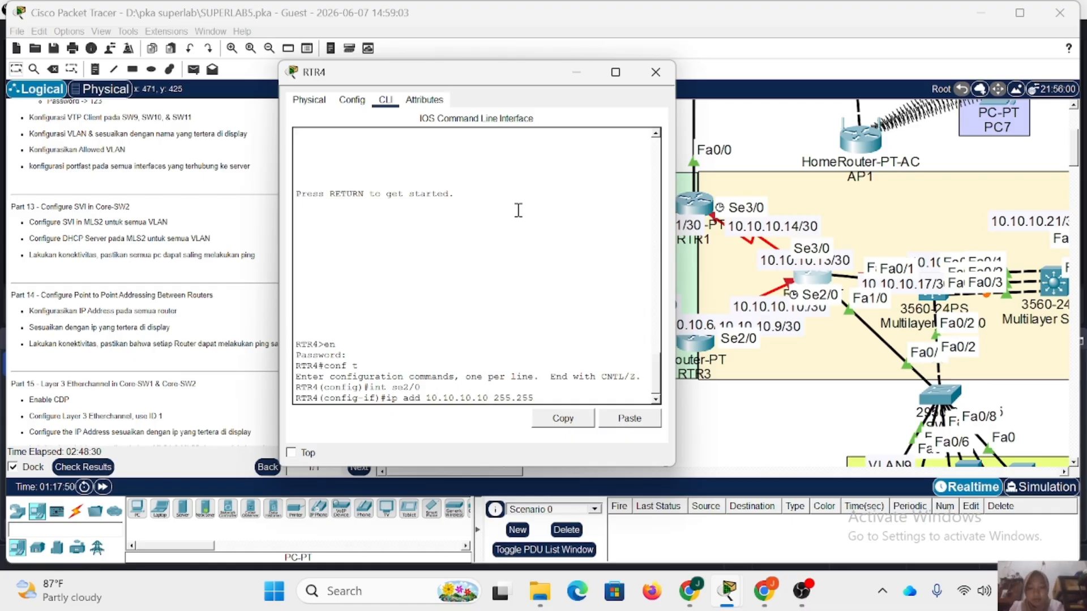
type(".255.252")
key("Return")
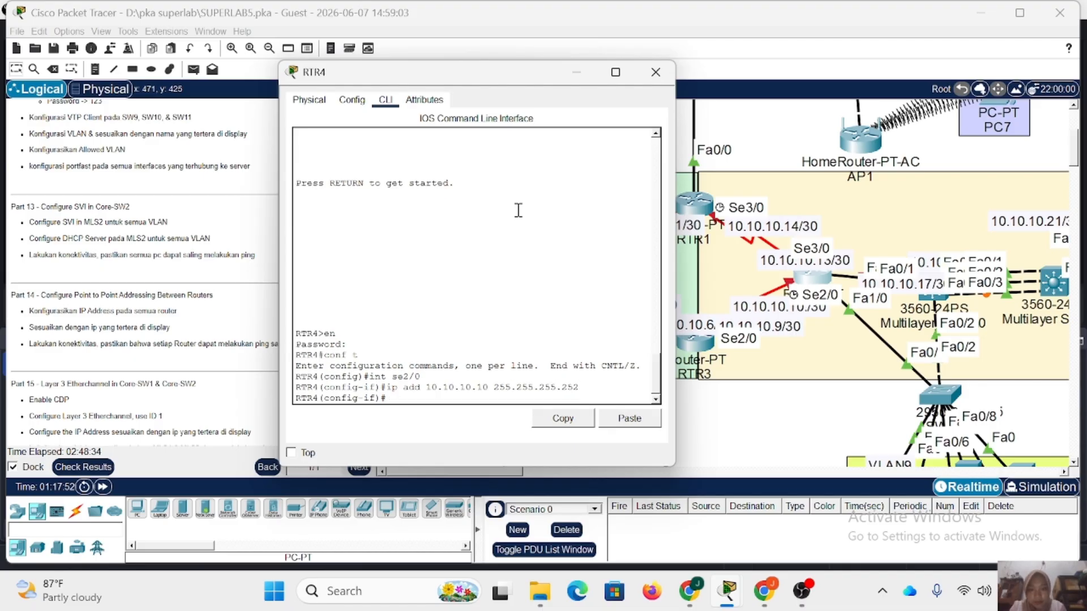
Enable RTR4's se2/0 interface with no shutdown and return to global configuration mode.
type("no sh")
key("Return")
key("Return")
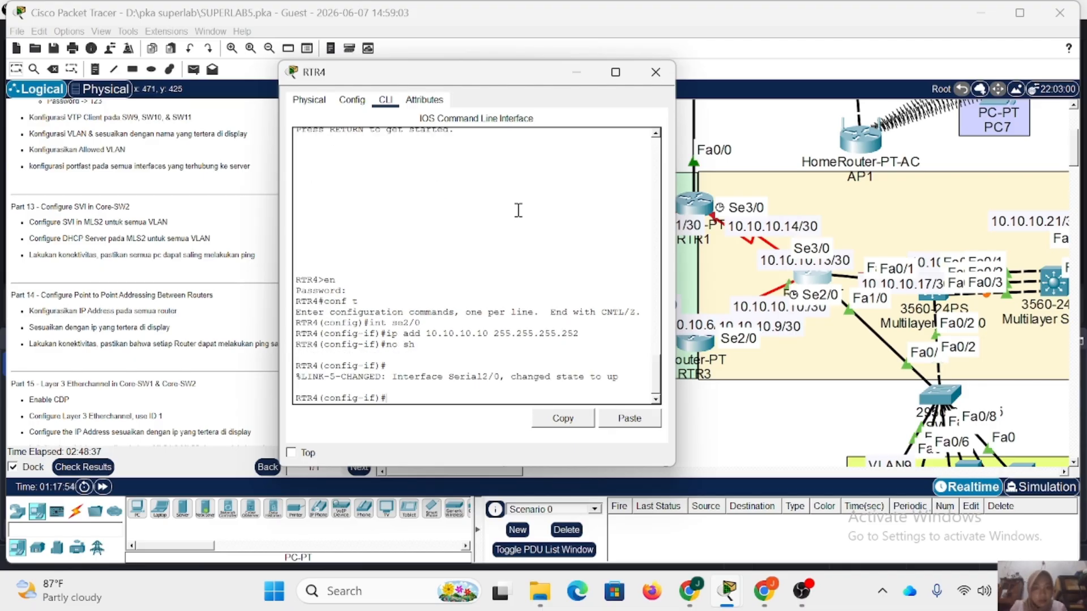
type("ex")
key("Return")
Enter interface configuration mode for RTR4's se3/0.
type("int")
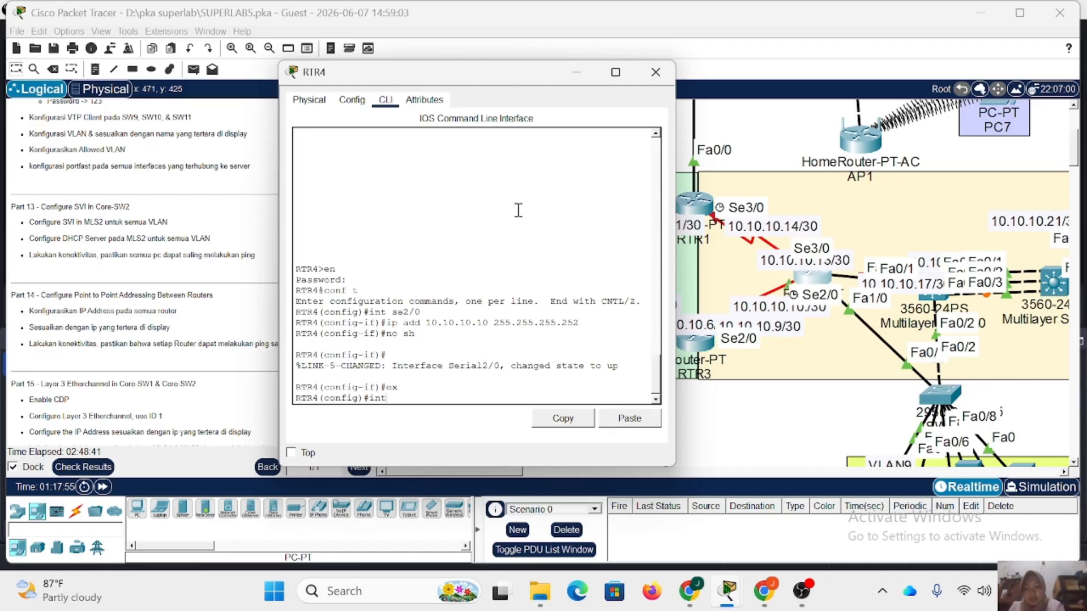
type(" se")
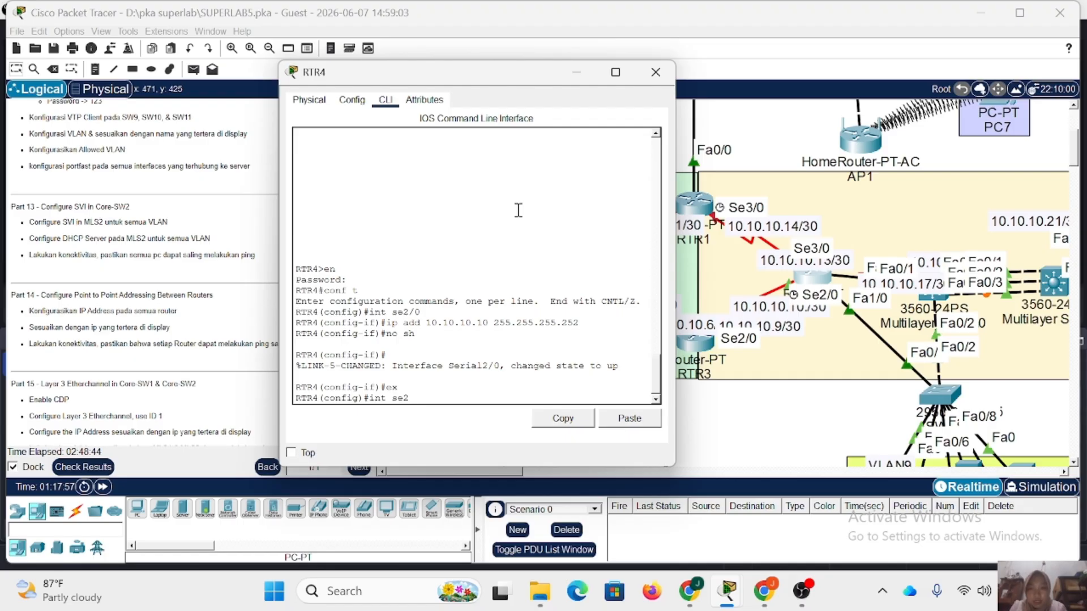
type("3/0")
key("Return")
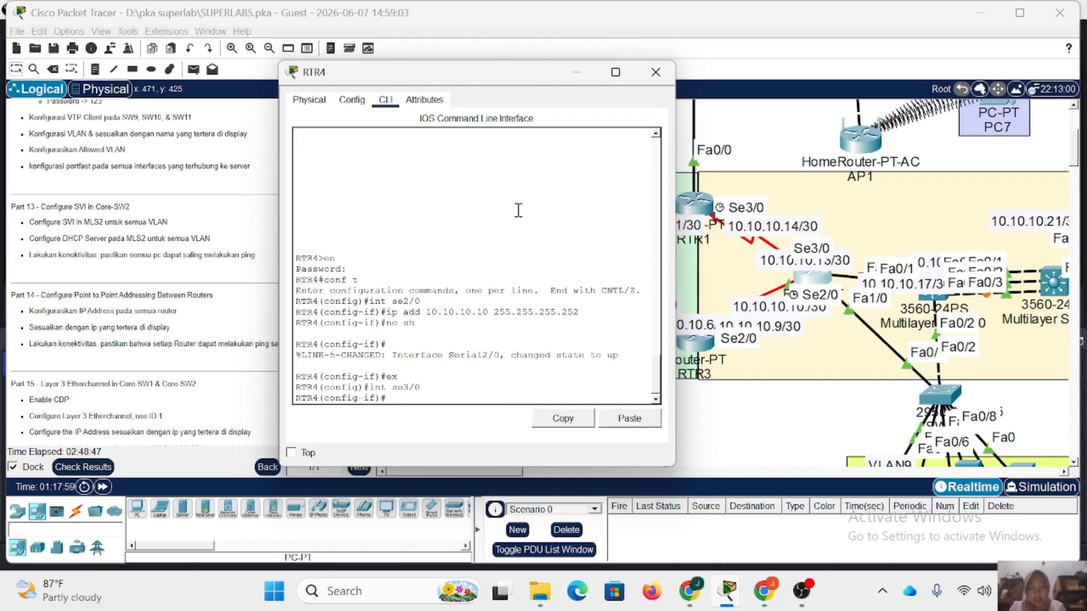
key("Up")
key("Up")
key("Up")
key("Up")
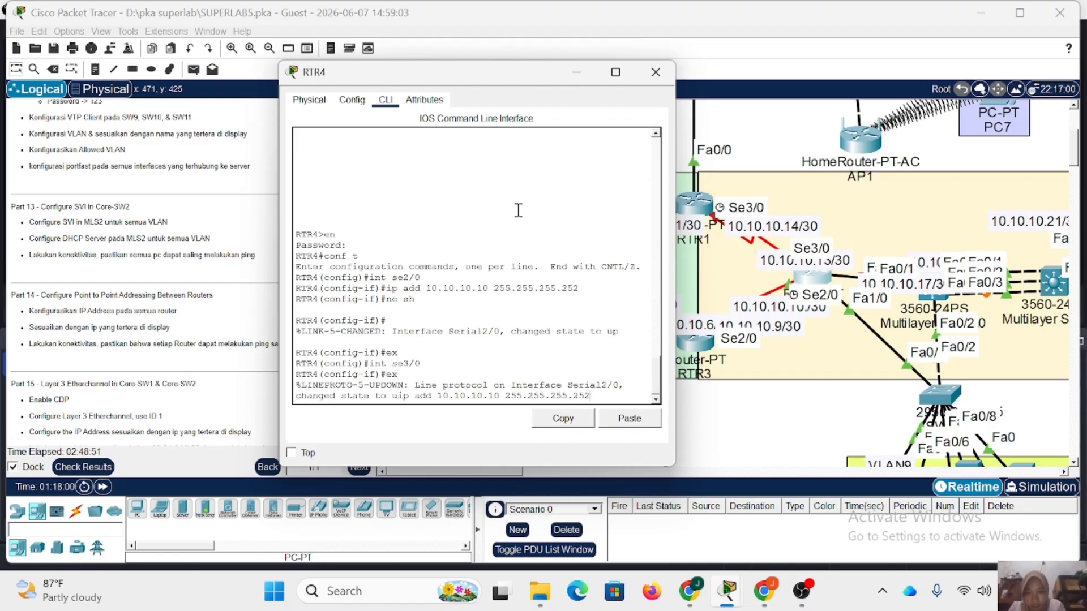
key("BackSpace")
key("BackSpace")
key("BackSpace")
key("BackSpace")
key("BackSpace")
key("BackSpace")
key("BackSpace")
key("BackSpace")
key("BackSpace")
key("BackSpace")
key("BackSpace")
key("BackSpace")
key("BackSpace")
key("BackSpace")
key("BackSpace")
key("BackSpace")
key("BackSpace")
key("BackSpace")
key("BackSpace")
key("BackSpace")
key("Return")
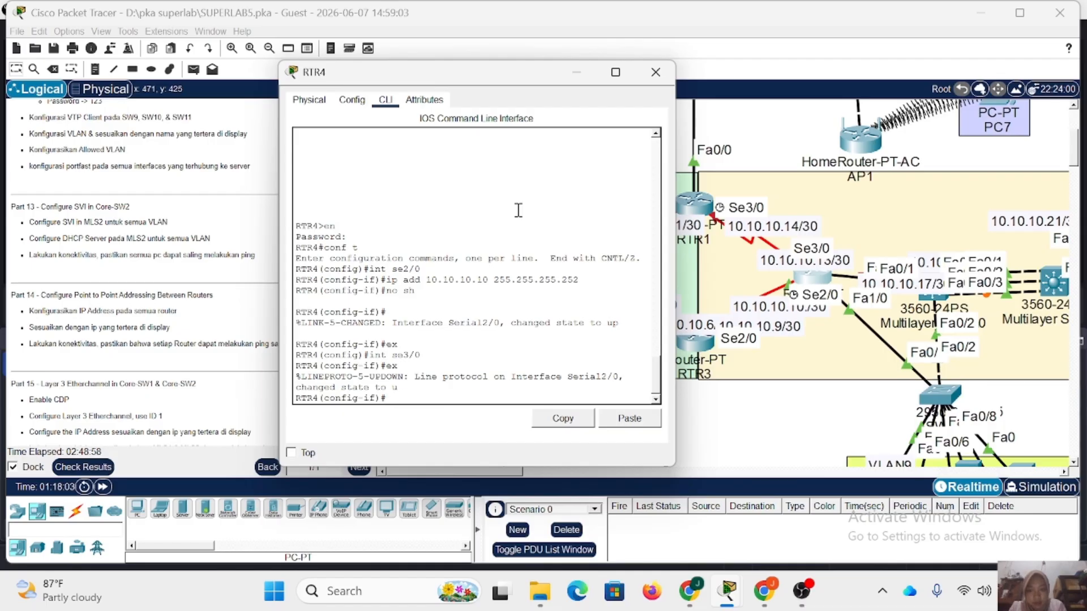
Assign IP address 10.10.10.13 with mask 255.255.255.252 to RTR4's interface se3/0.
key("Up")
key("Up")
key("Up")
key("Up")
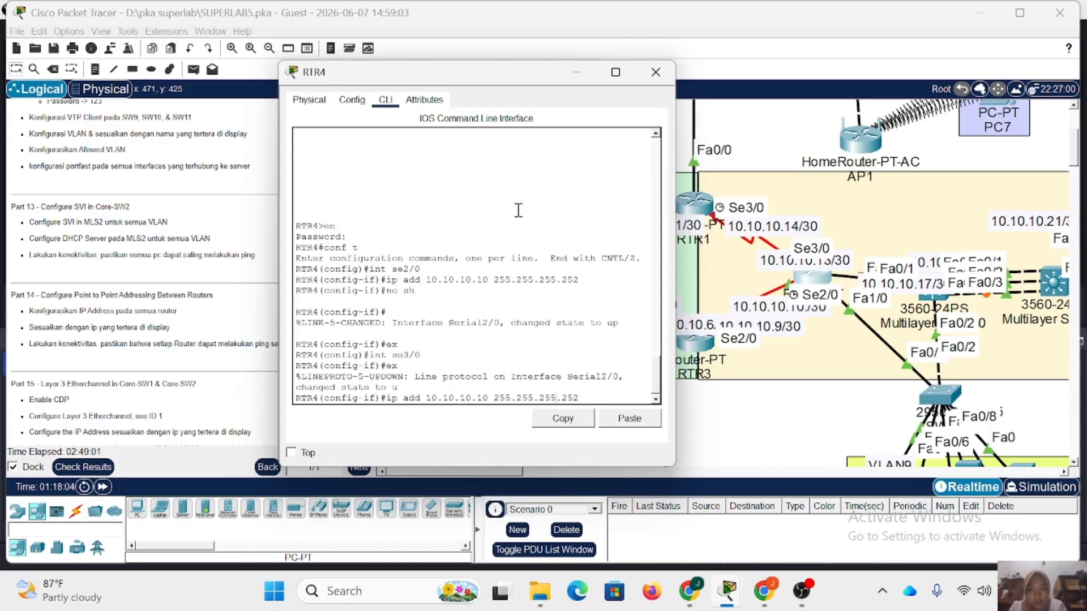
key("Left")
key("Left")
key("Left")
key("Left")
key("Left")
key("Left")
key("Left")
key("Left")
key("Left")
key("Left")
key("Left")
key("Left")
key("Left")
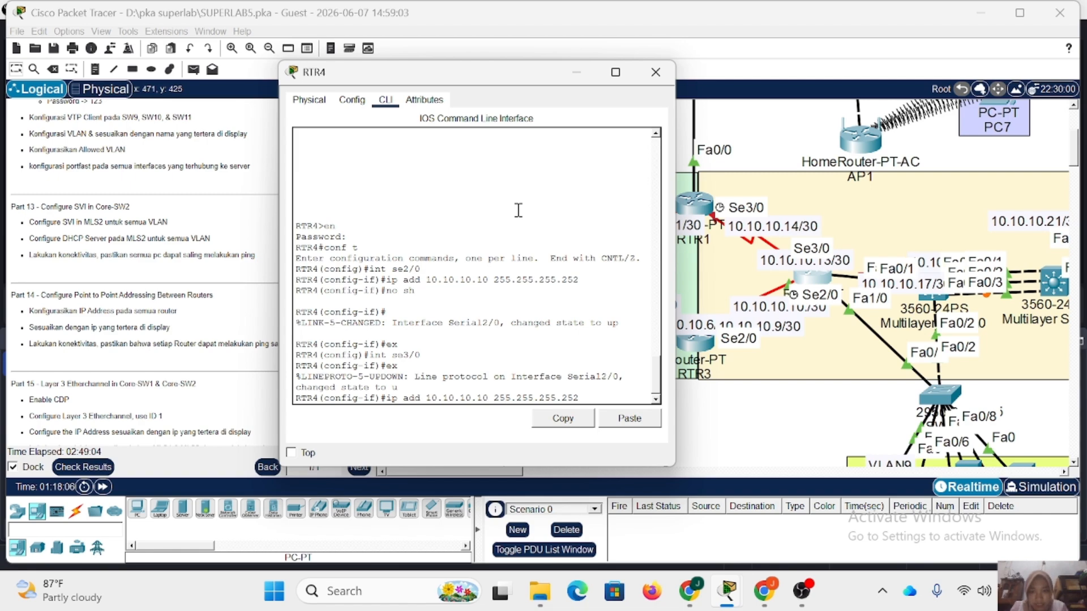
left_click(788, 269)
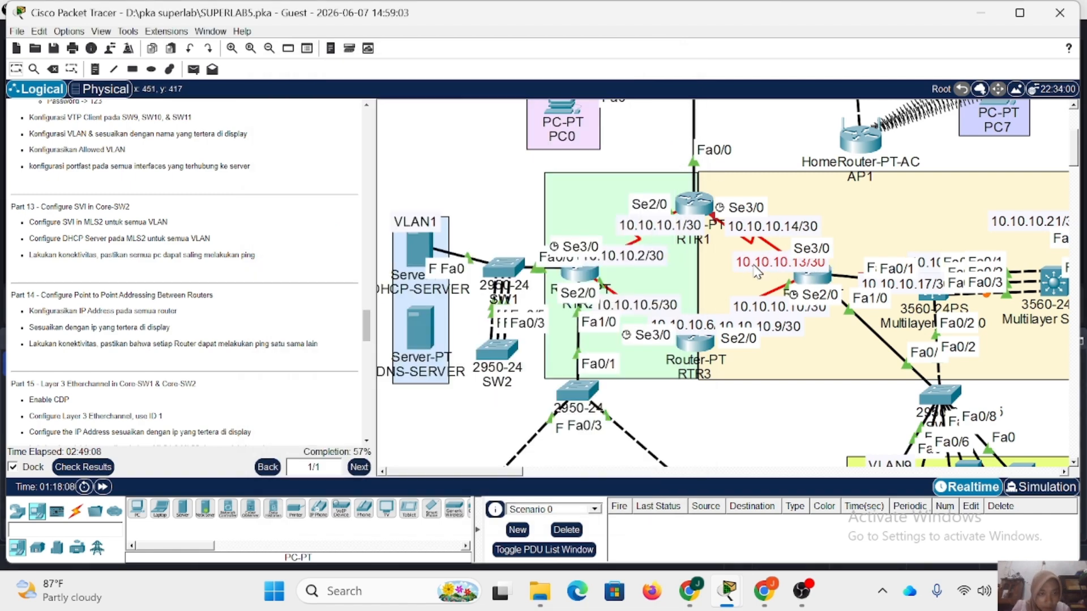
left_click(815, 277)
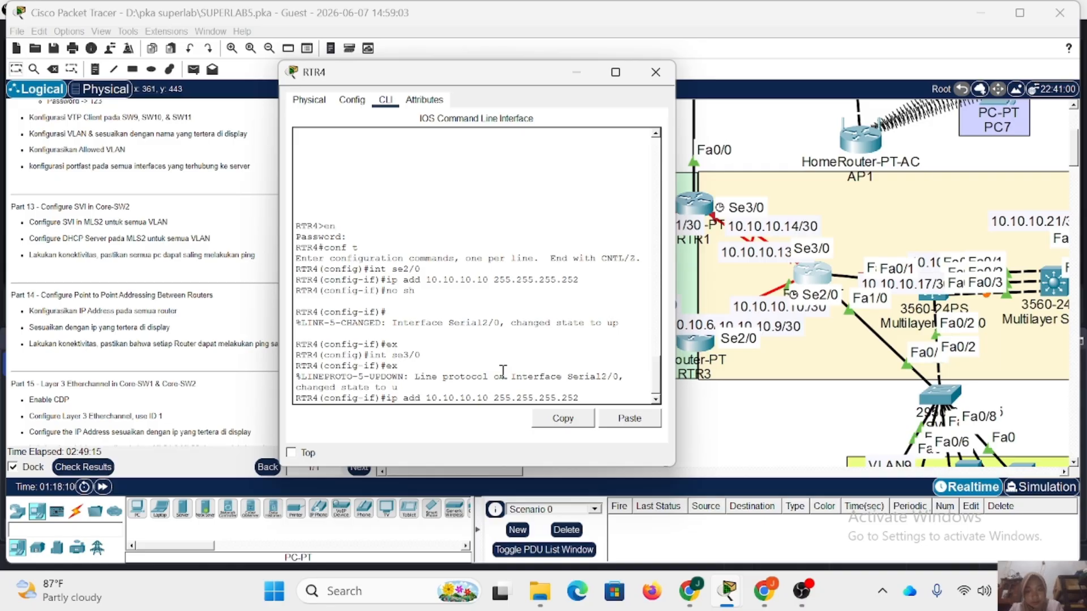
key("BackSpace")
type("3")
key("Return")
Enable RTR4's se3/0 interface with no shutdown and return to global configuration mode.
type("nfig-if)#n")
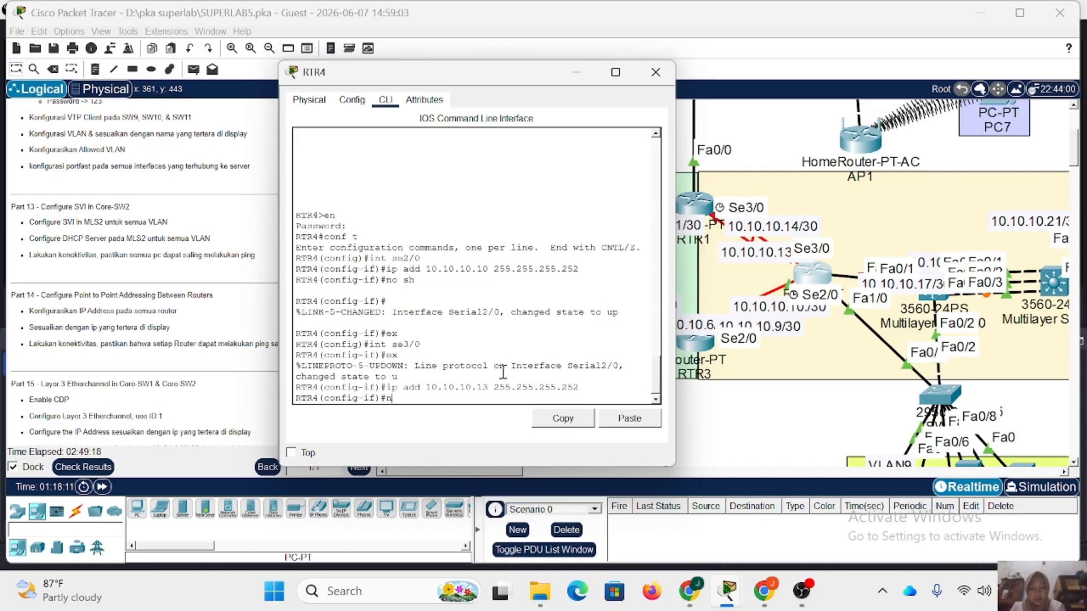
type("o sh")
key("Return")
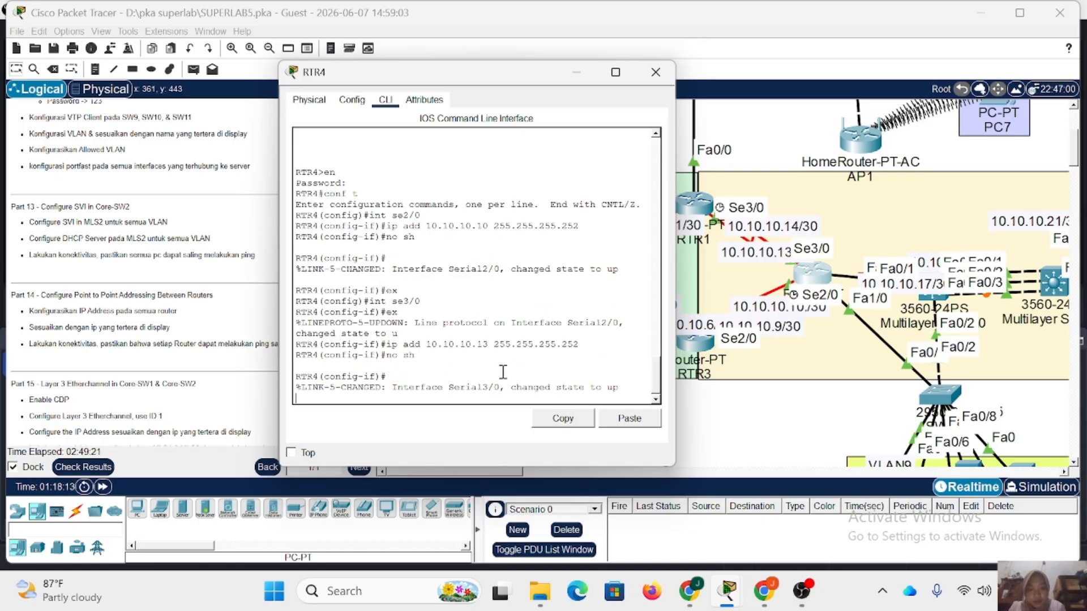
key("Return")
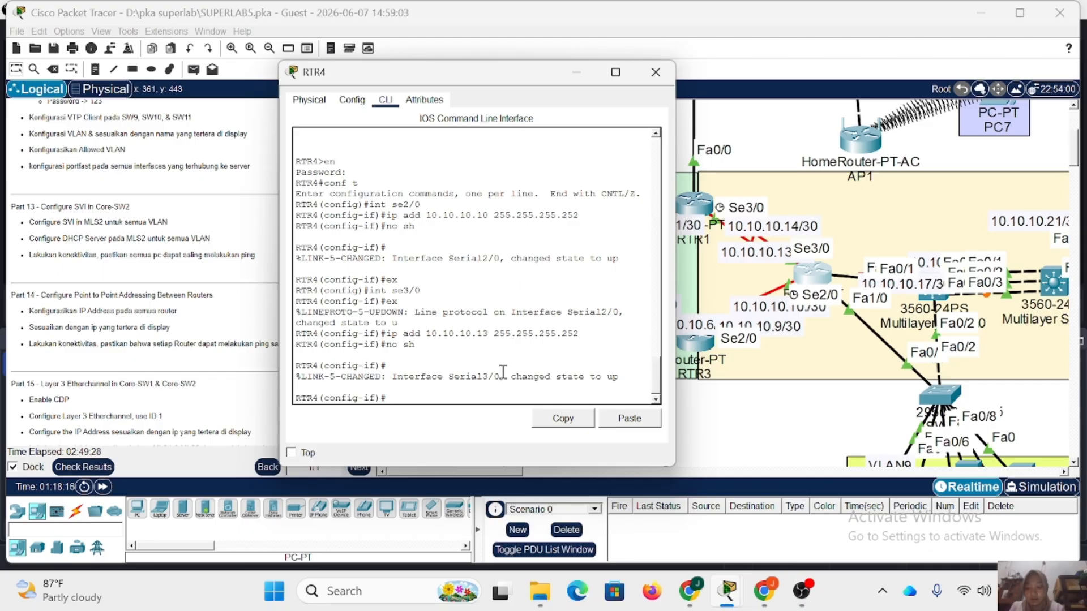
left_click(655, 73)
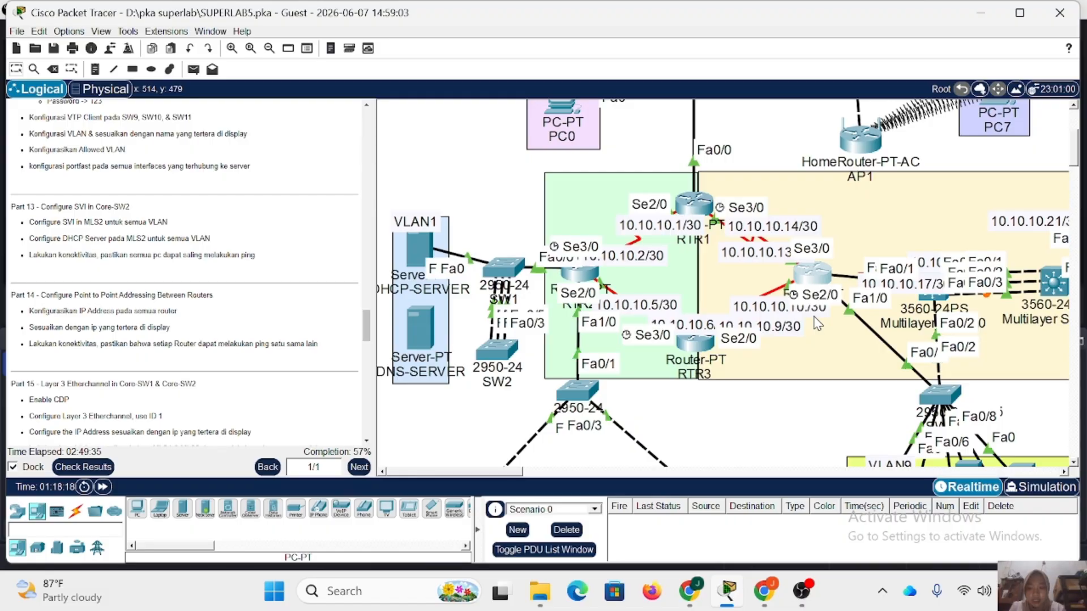
left_click(813, 278)
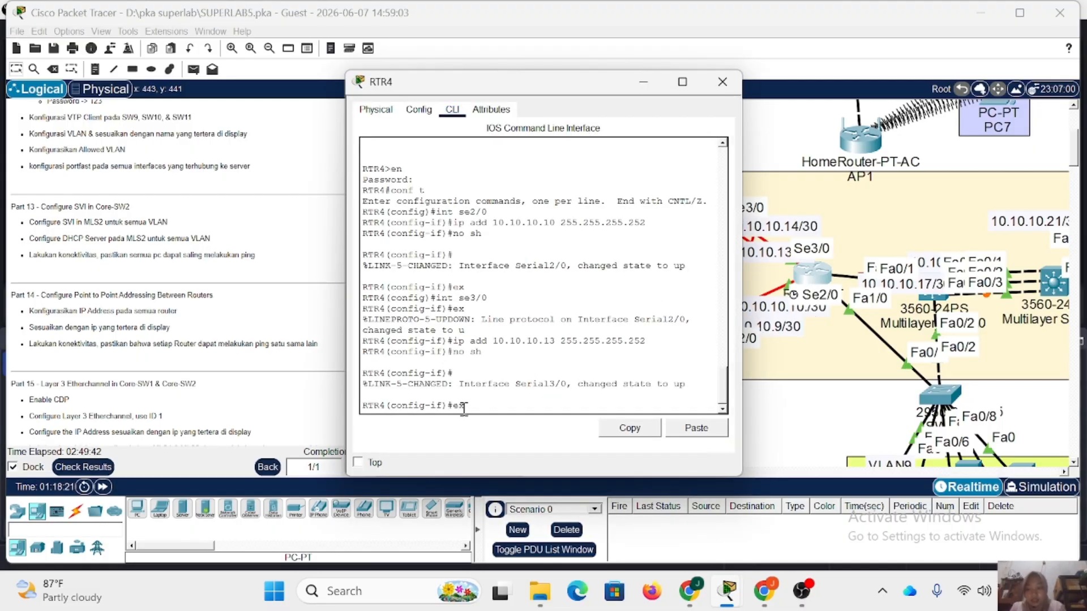
type("ex")
key("Return")
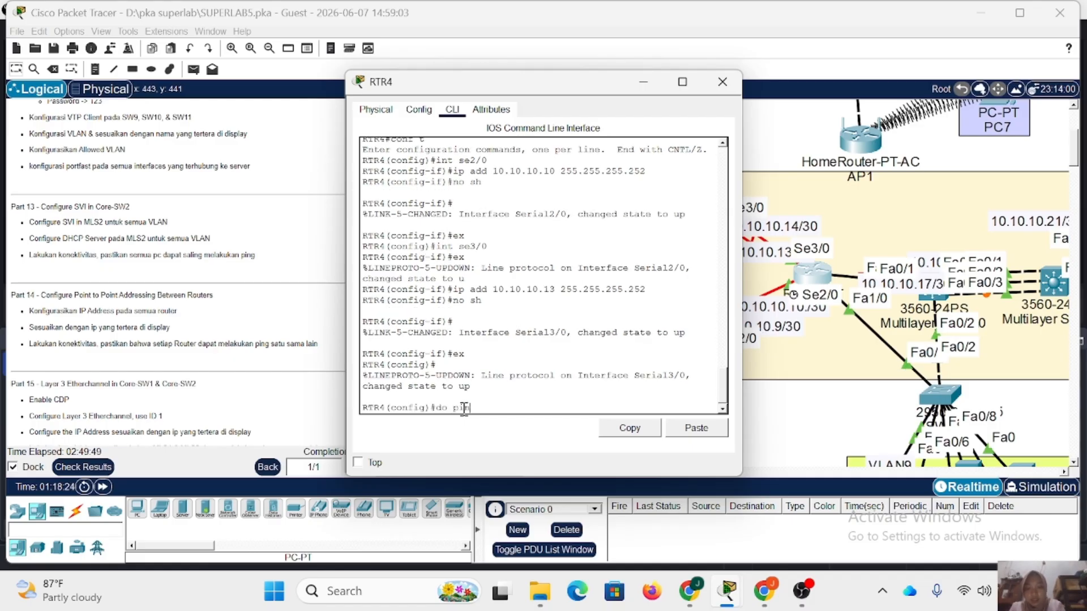
Ping 10.10.10.14 from RTR4 to test the link to RTR1, check the success rate, and close the router's window.
type("do ping ")
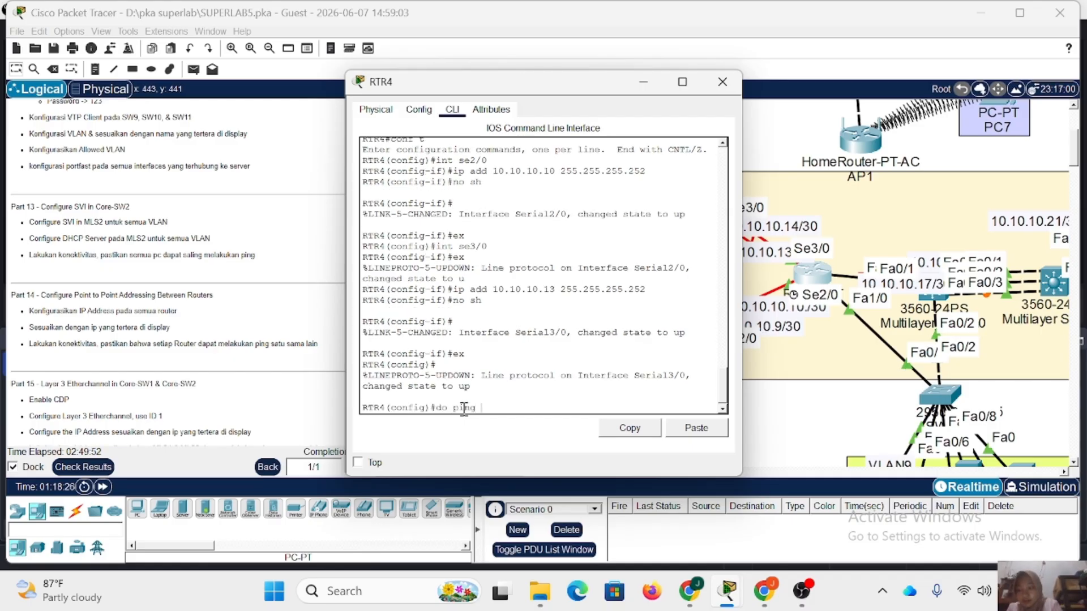
type("10.10.1")
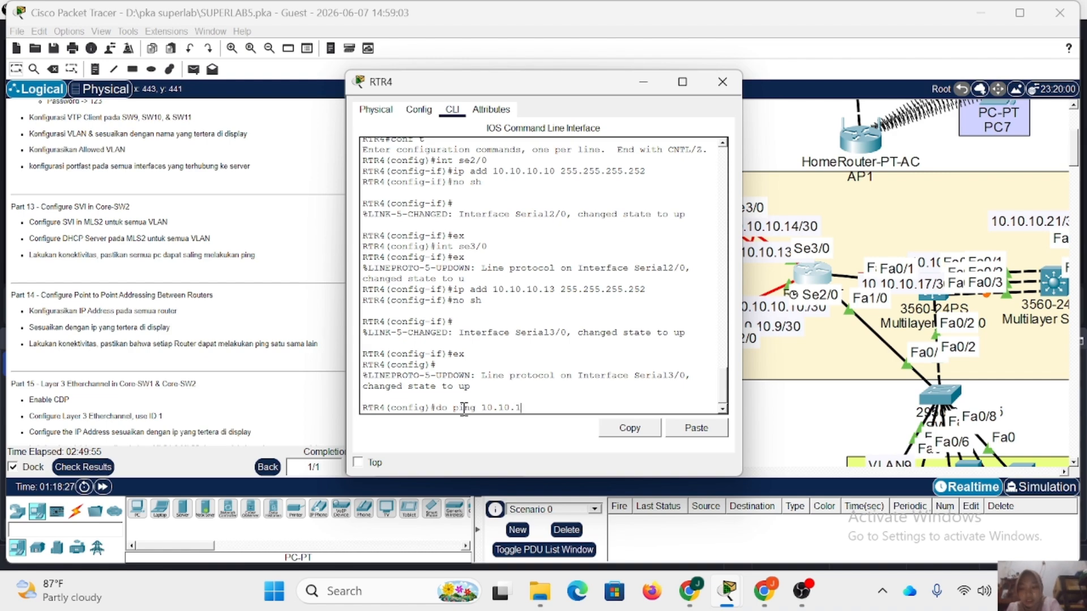
type("0.14")
key("Return")
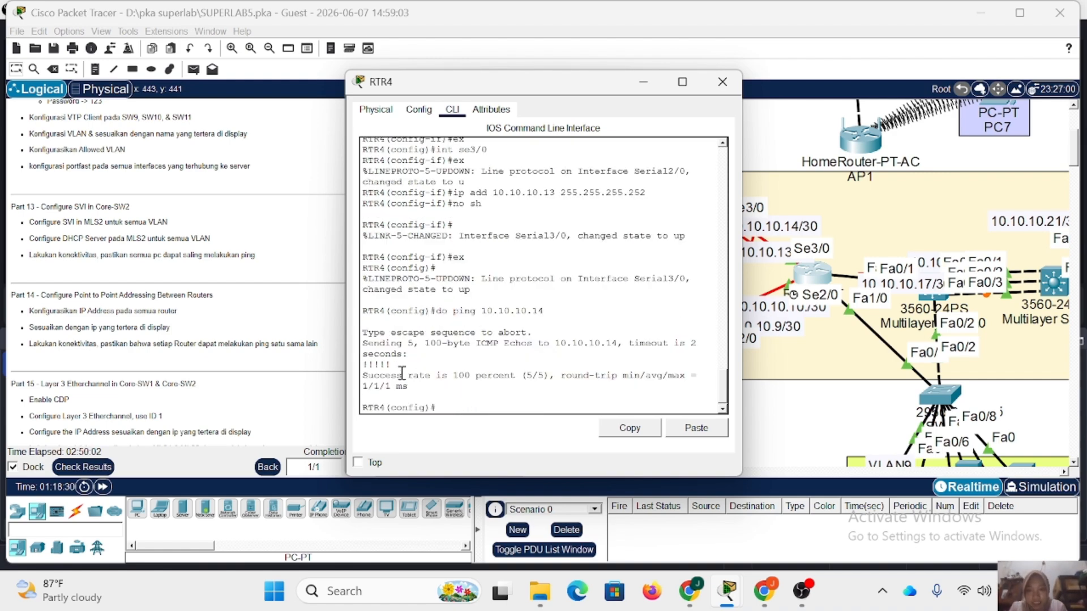
left_click_drag(402, 375, 520, 378)
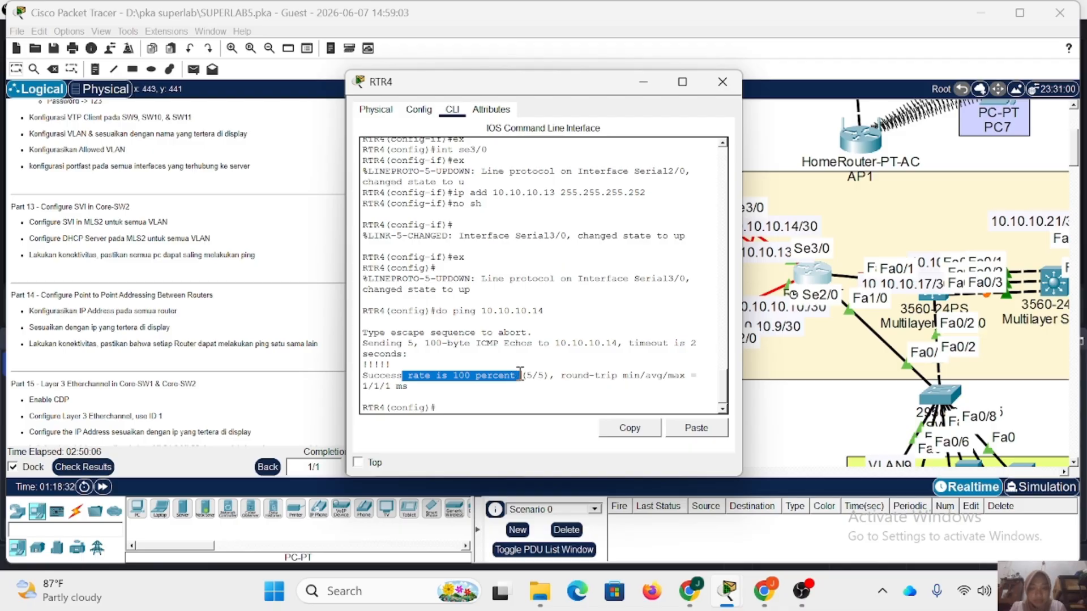
left_click(526, 392)
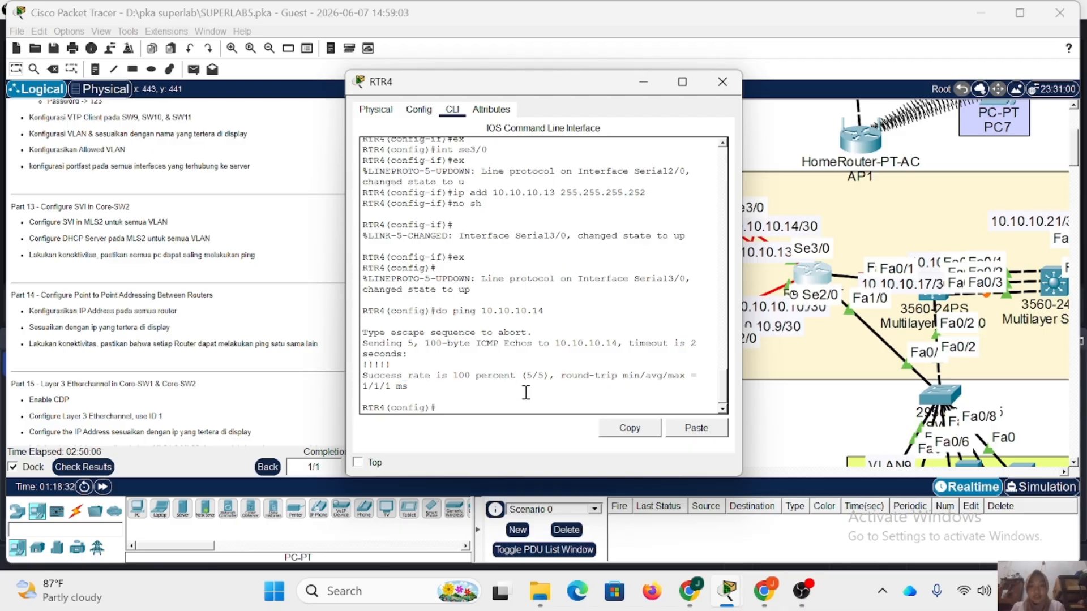
left_click(721, 84)
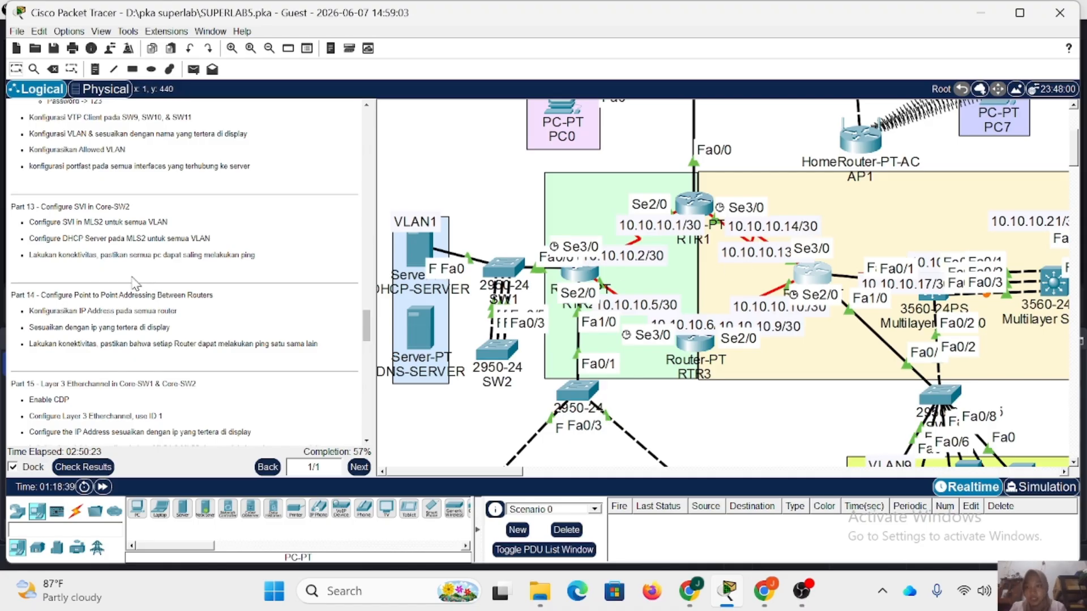
For Part 15, open Multilayer Switch0's command line, enter privileged mode with the enable password, and enter global configuration mode.
scroll(134, 283, "down", 5)
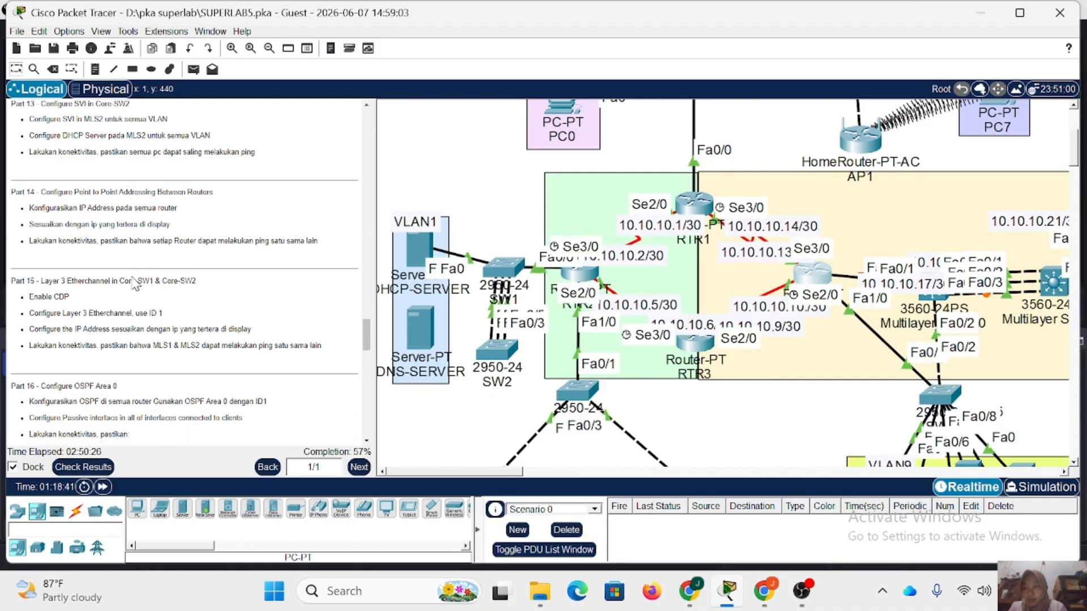
scroll(135, 283, "down", 1)
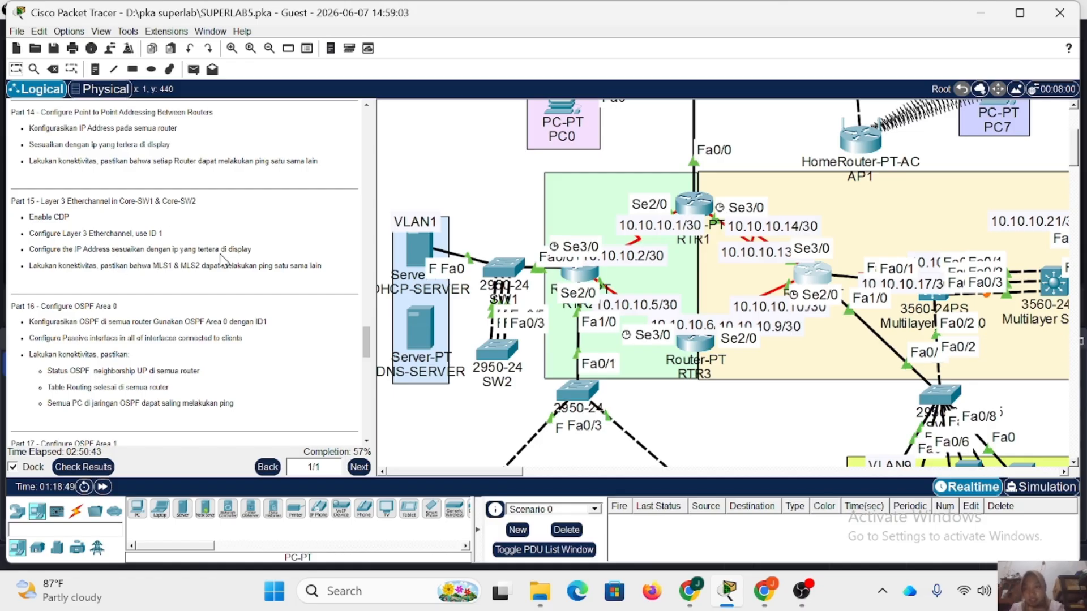
scroll(526, 321, "right", 5)
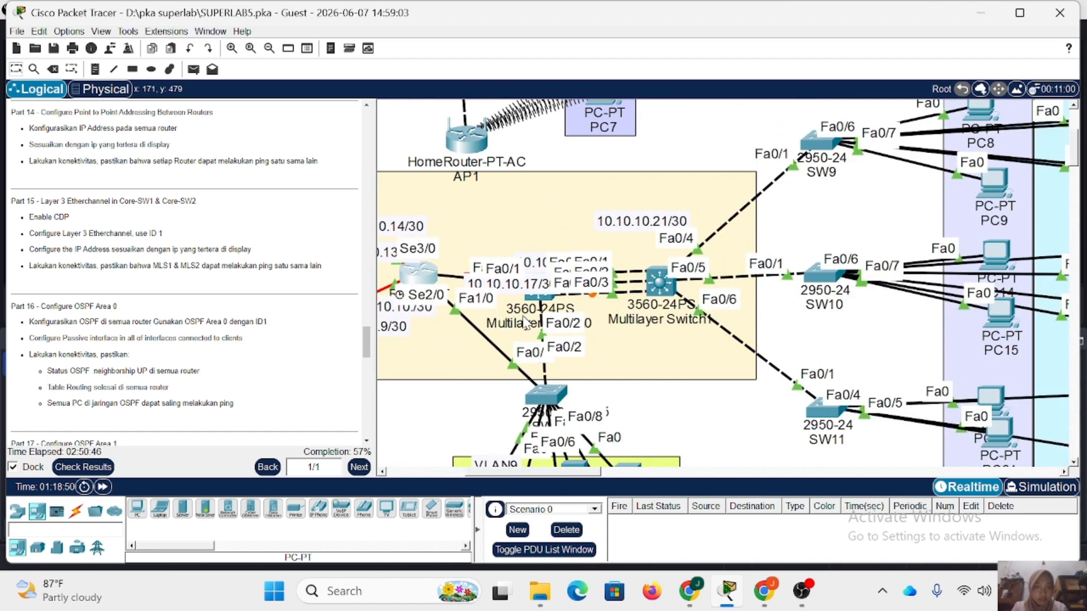
scroll(527, 321, "down", 2)
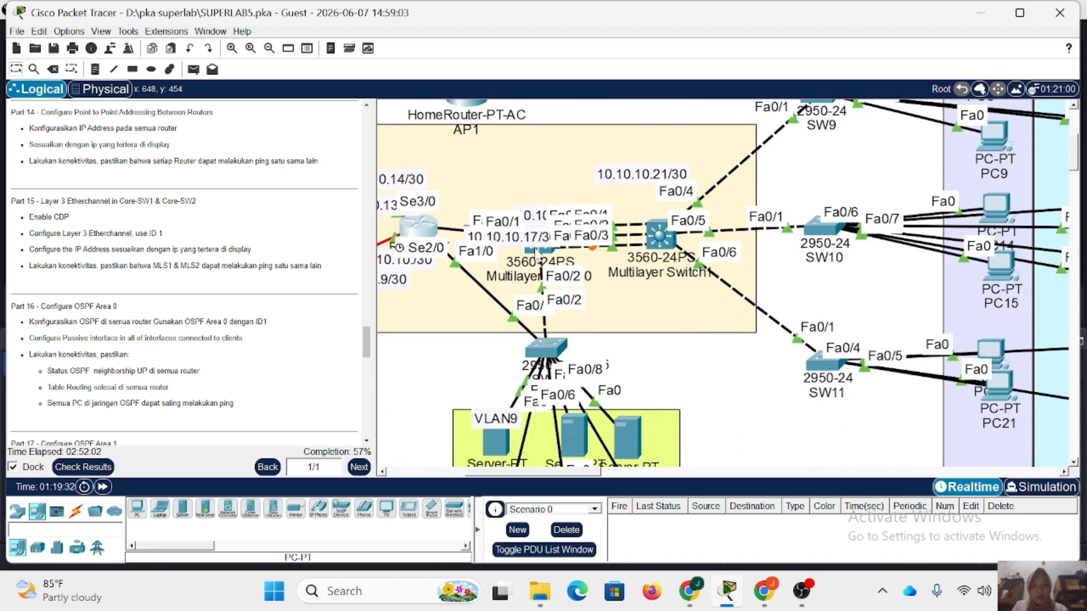
left_click(540, 261)
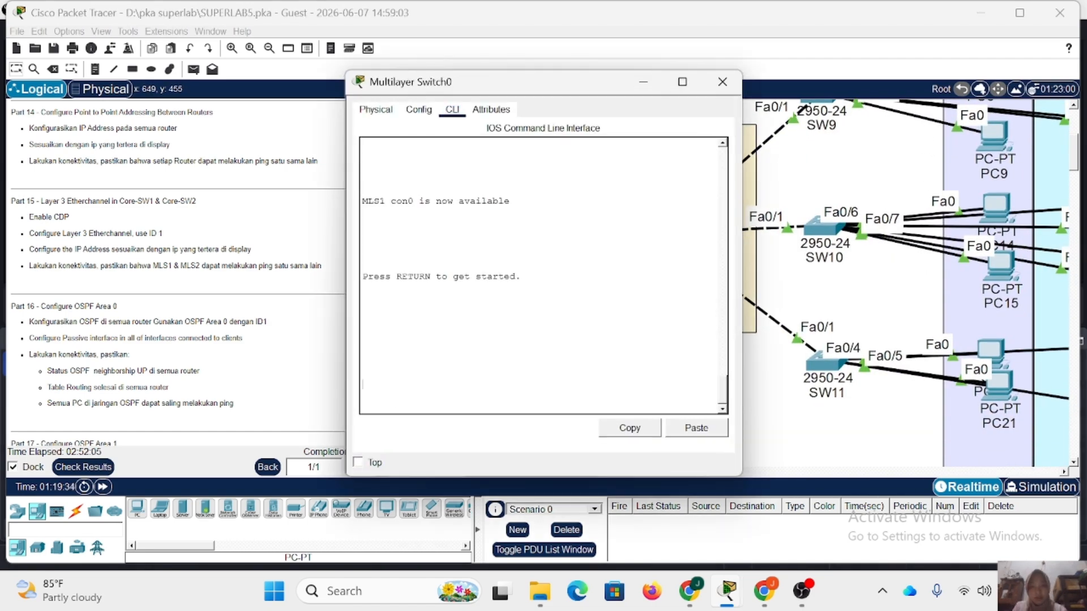
type("en")
key("Return")
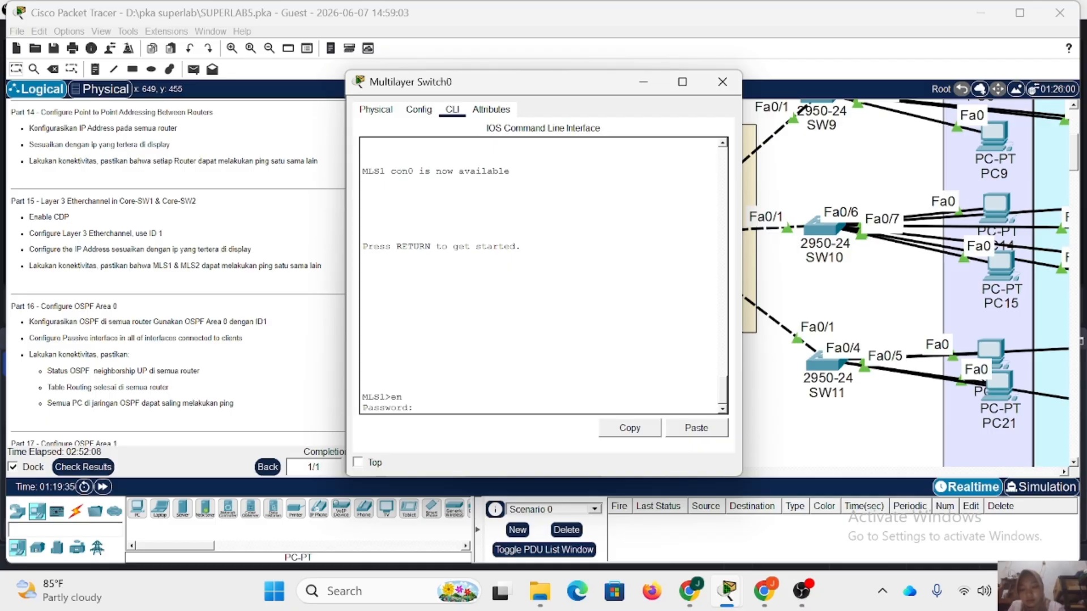
key("Return")
type("conf")
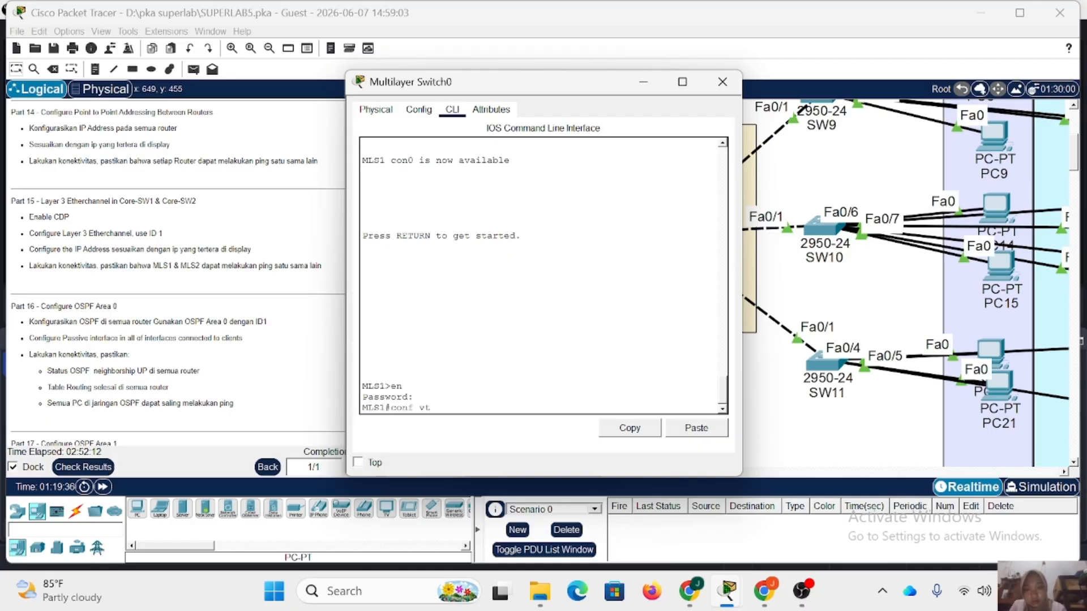
type(" t")
key("Return")
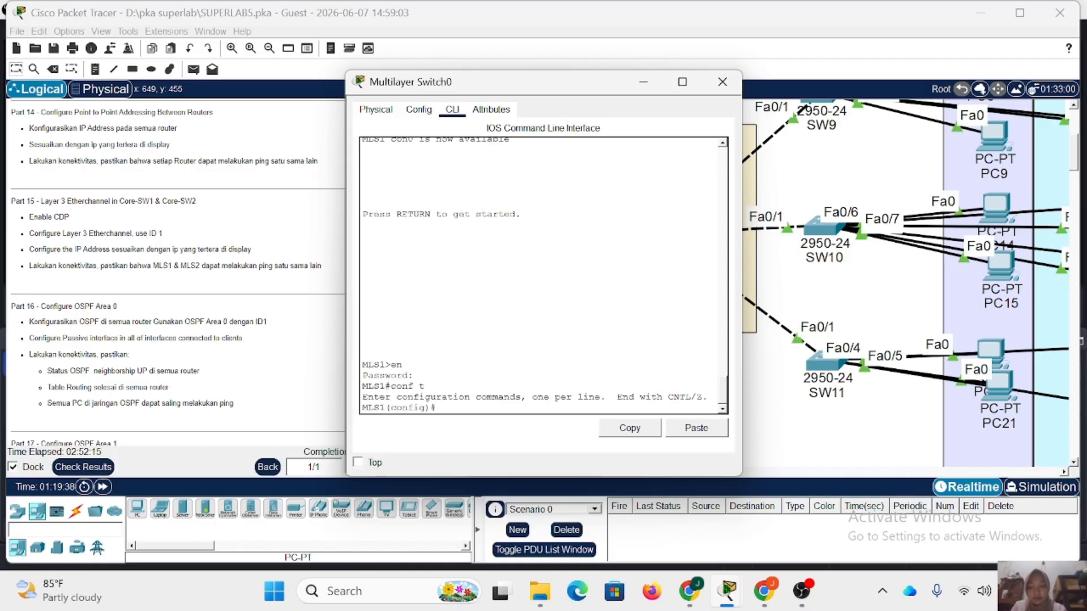
Display MLS1's CDP neighbors to identify the ports connected to MLS2, keeping the topology beside the output in view.
type("do s")
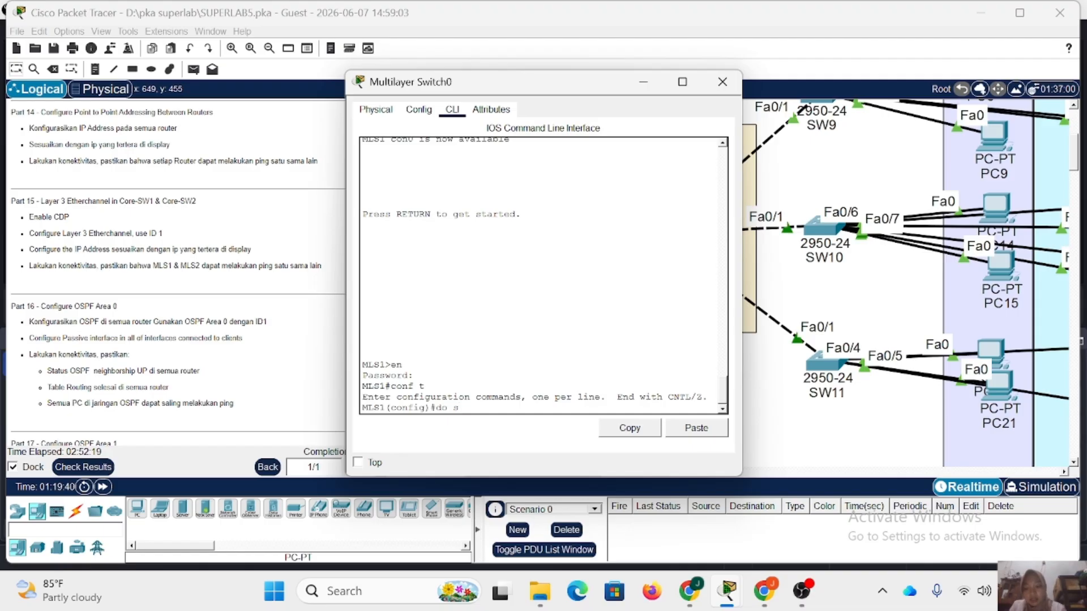
type("h cdp neig")
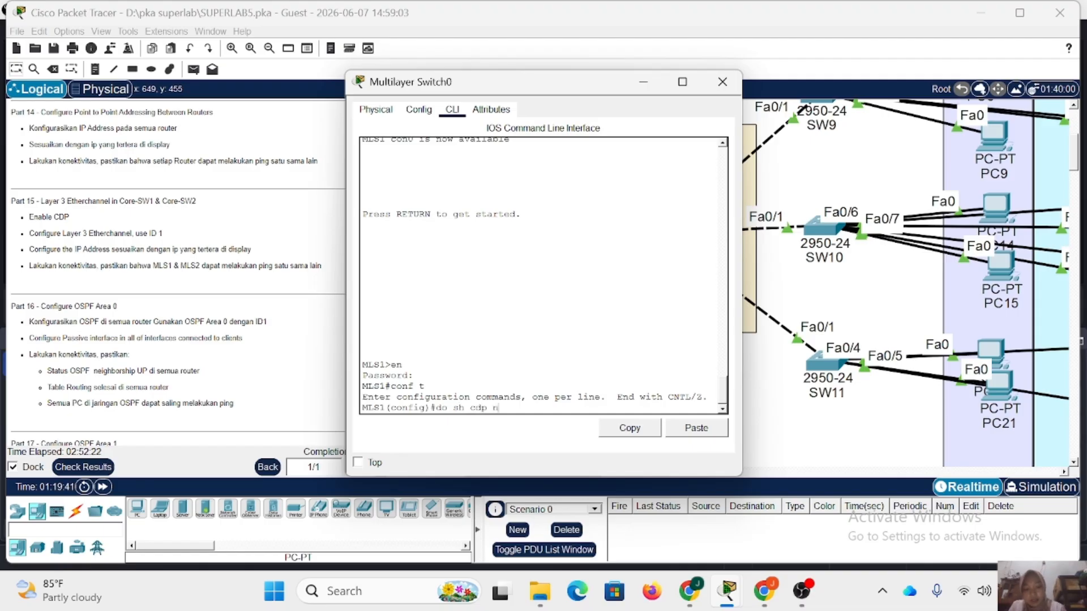
key("Return")
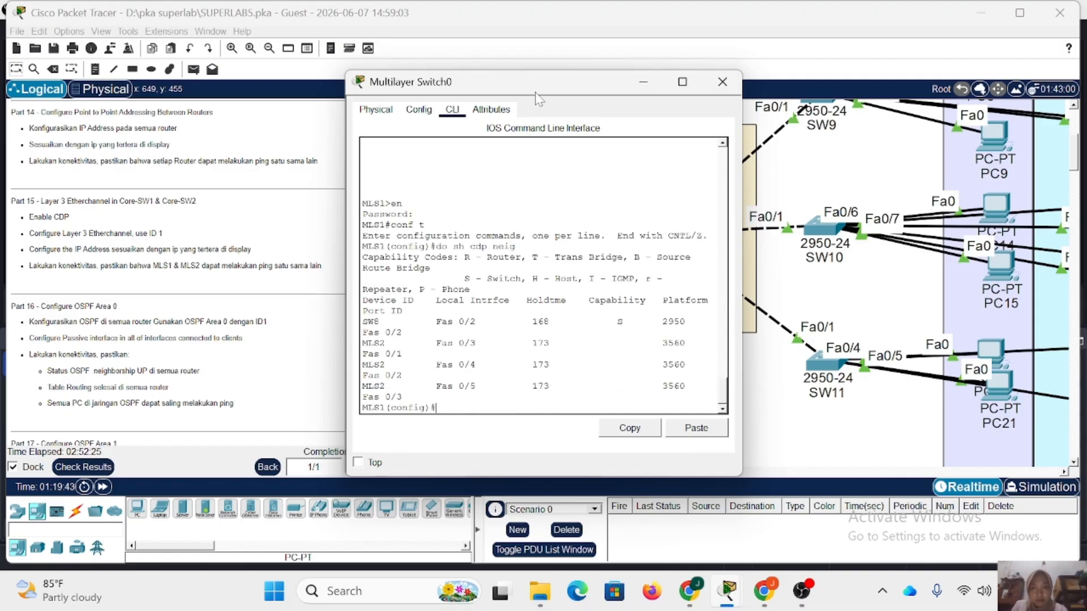
left_click_drag(535, 83, 319, 70)
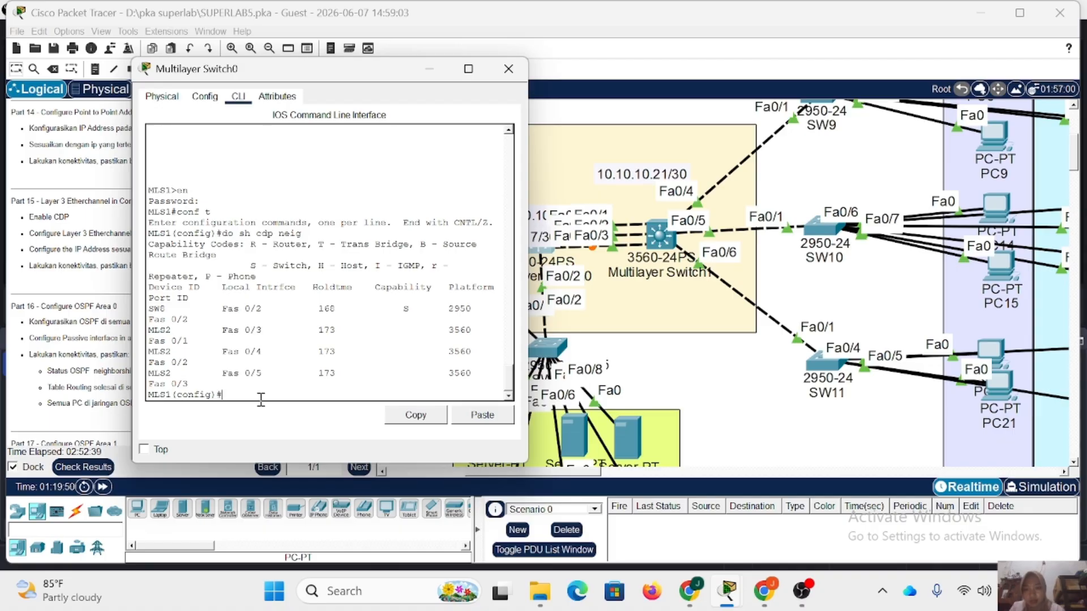
Add MLS1's interface range fa0/1-3 to channel group 1 with mode on.
type("int r fa0")
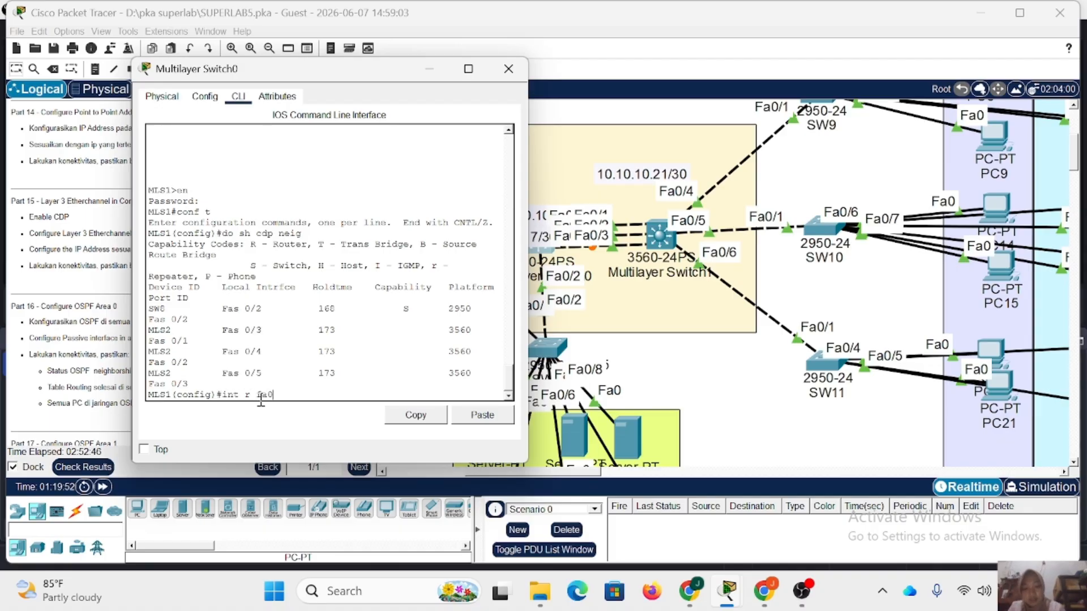
type("/1-3")
key("Return")
type("channel-gr")
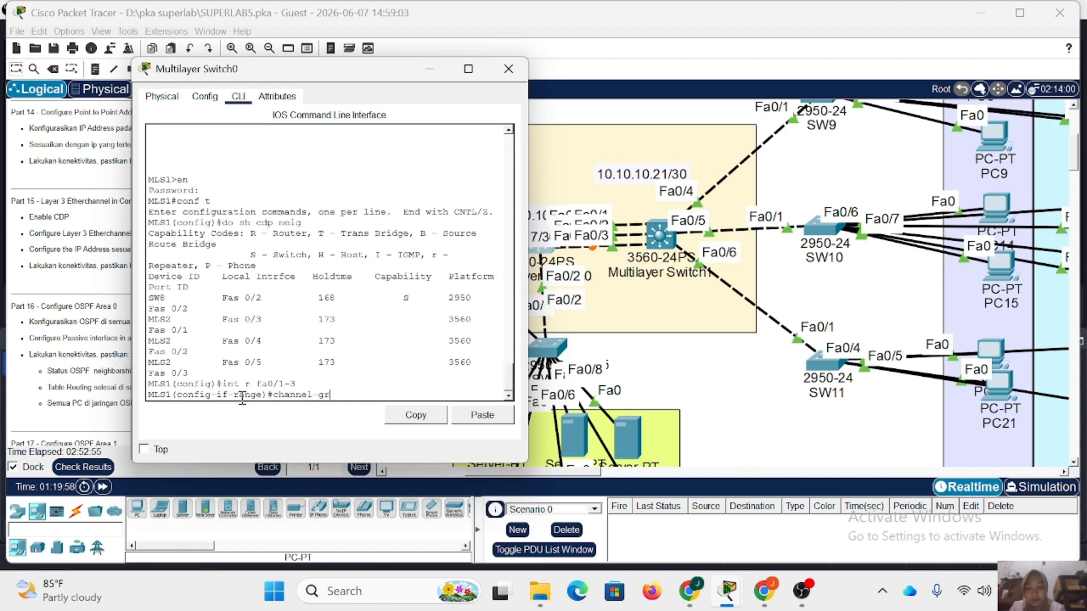
type("oup")
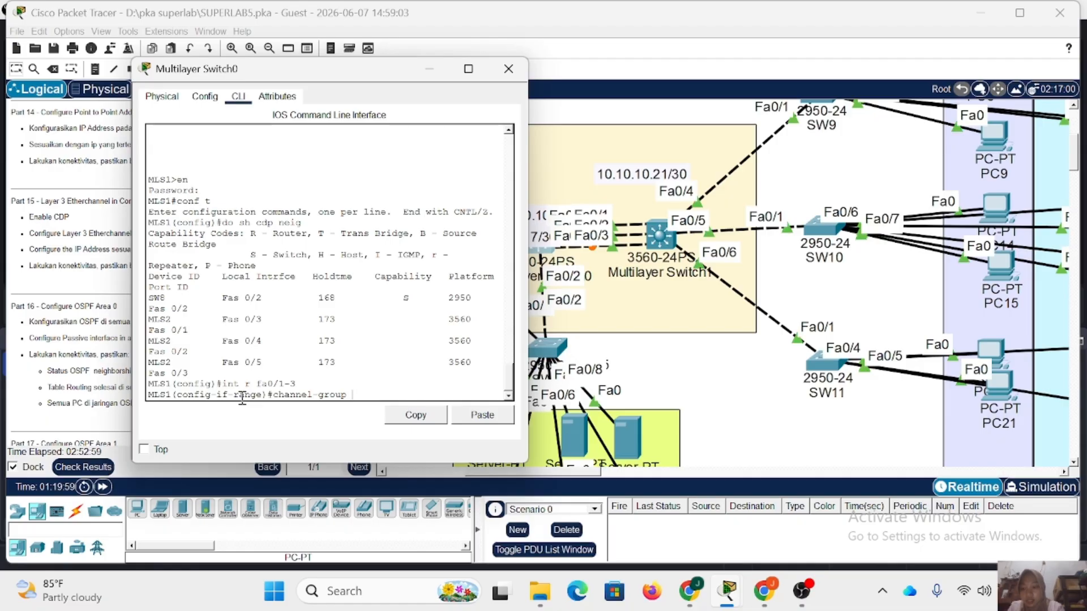
type(" 1")
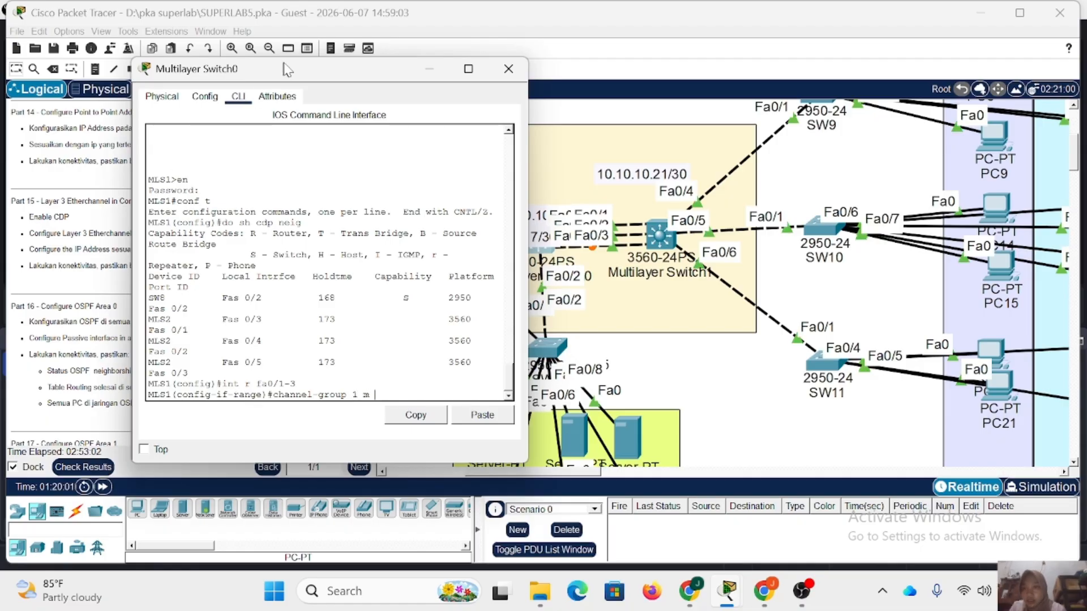
left_click_drag(289, 69, 366, 78)
type("m ")
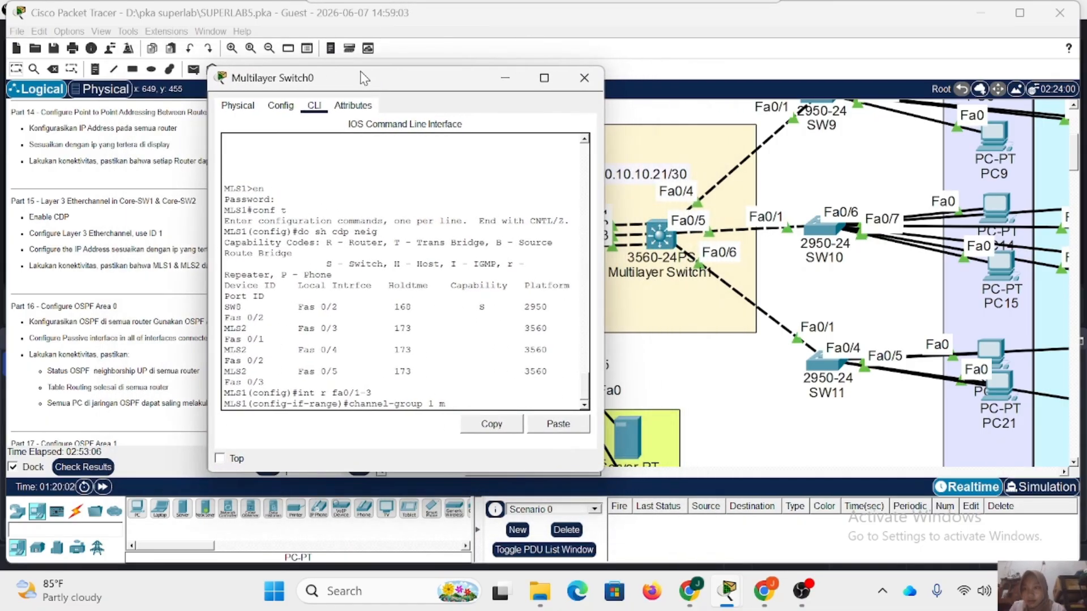
type("on")
key("Return")
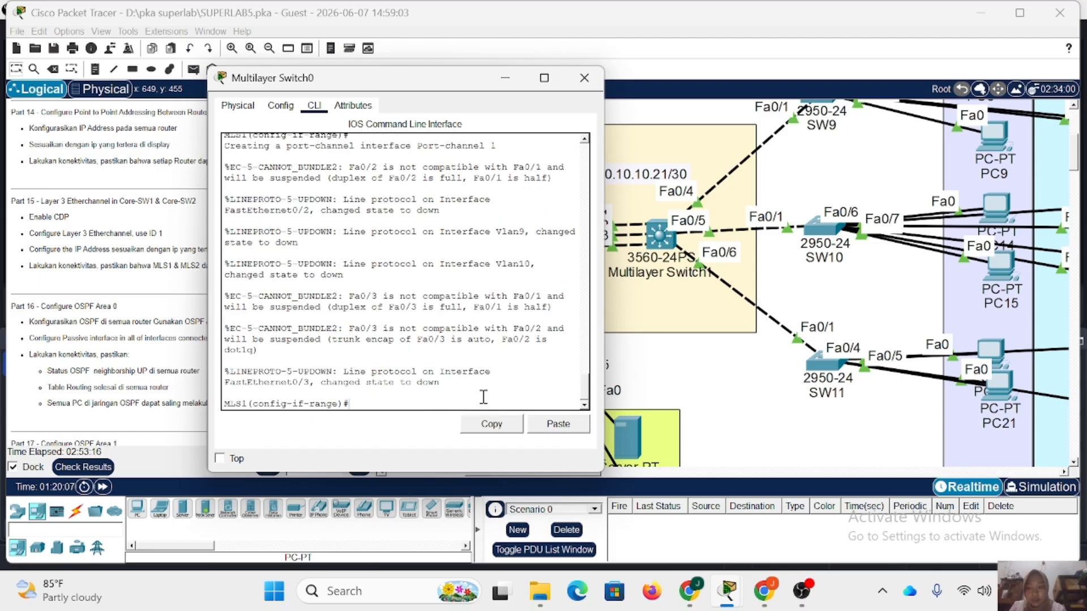
Enable CDP globally on MLS1 and display its CDP neighbors.
type("cdp run")
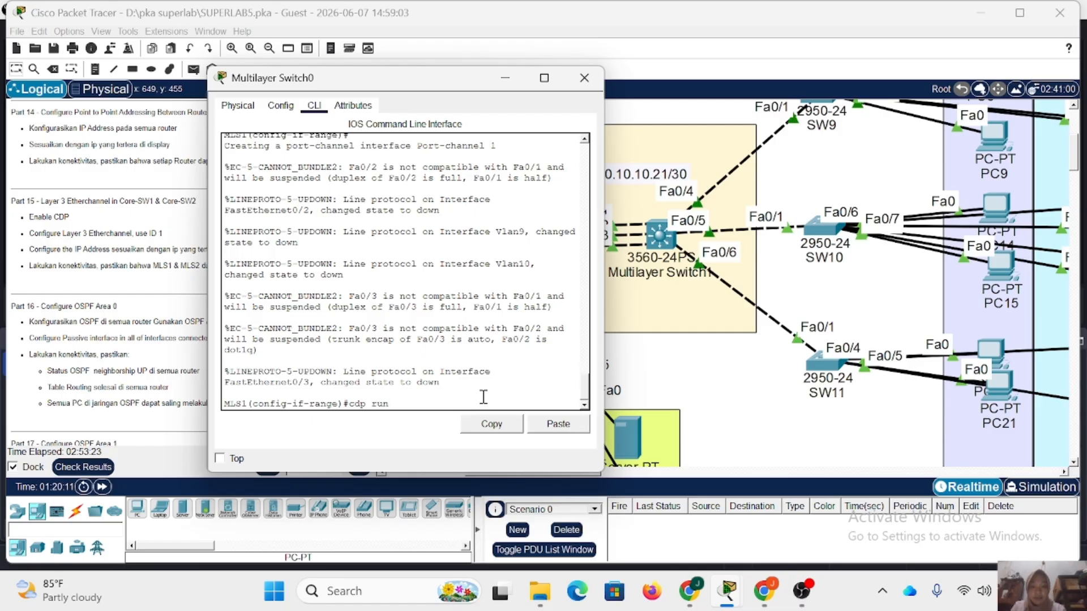
key("Return")
type("do")
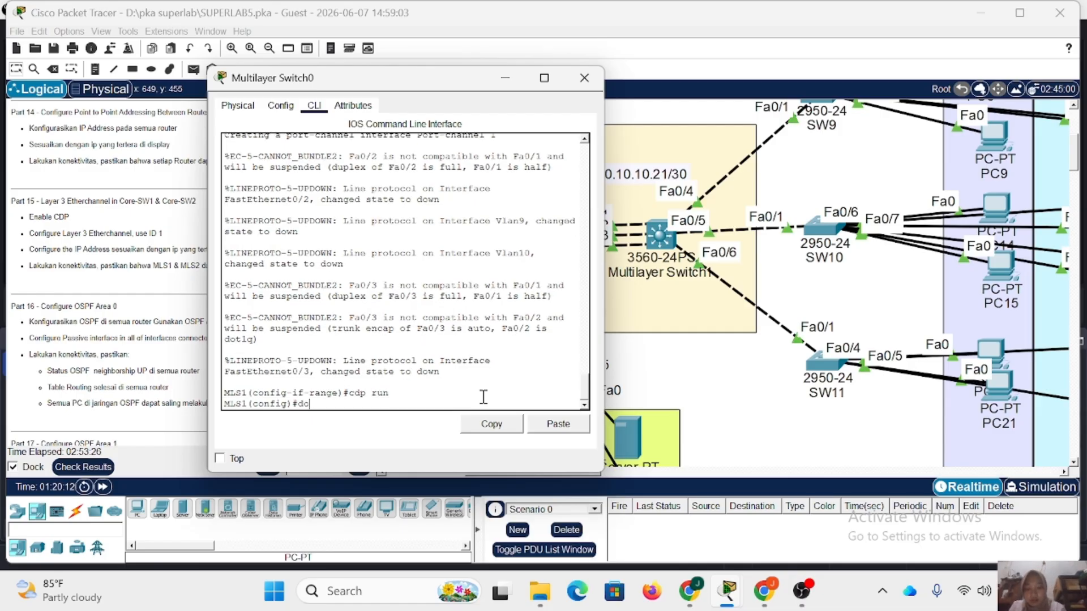
type(" sh cd")
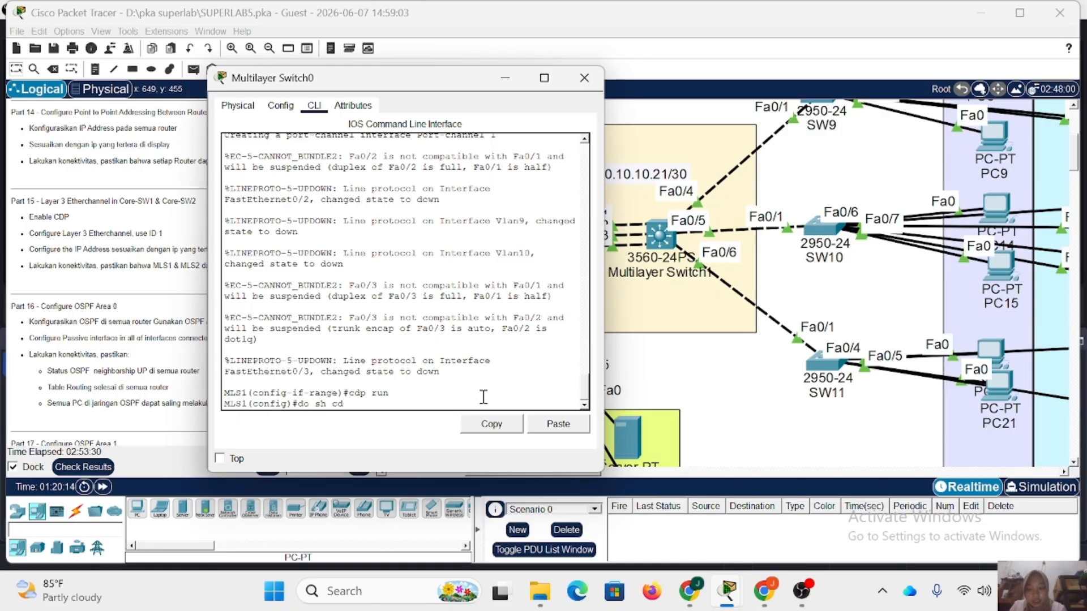
type("p neigh")
key("Return")
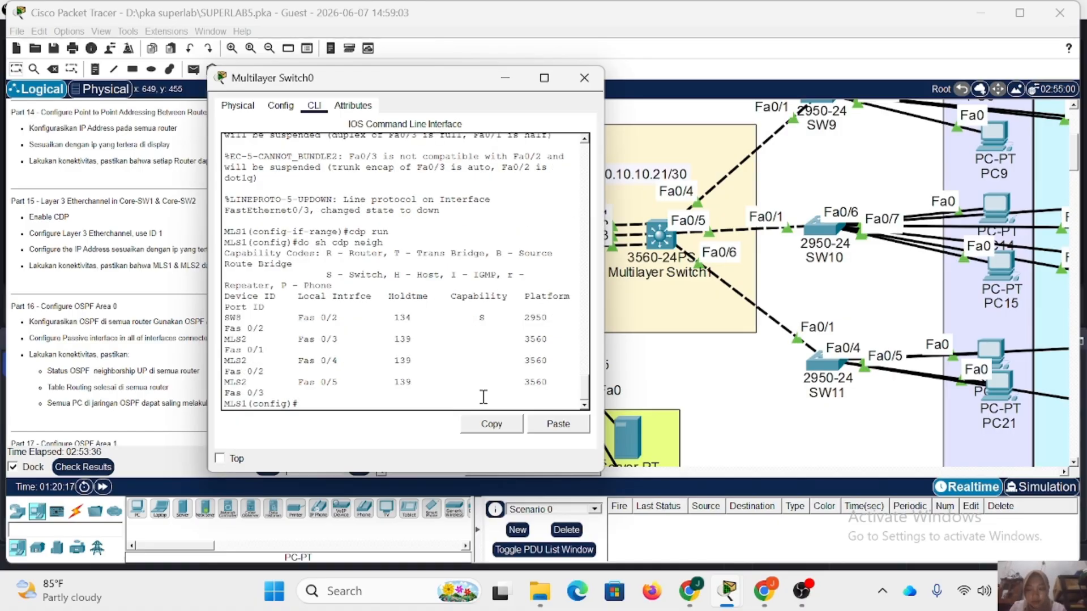
Reapply channel group 1 with mode on to MLS1's interface range fa0/1-3.
type("int r fa0/1-3")
key("Return")
type("channel-group 1 m on")
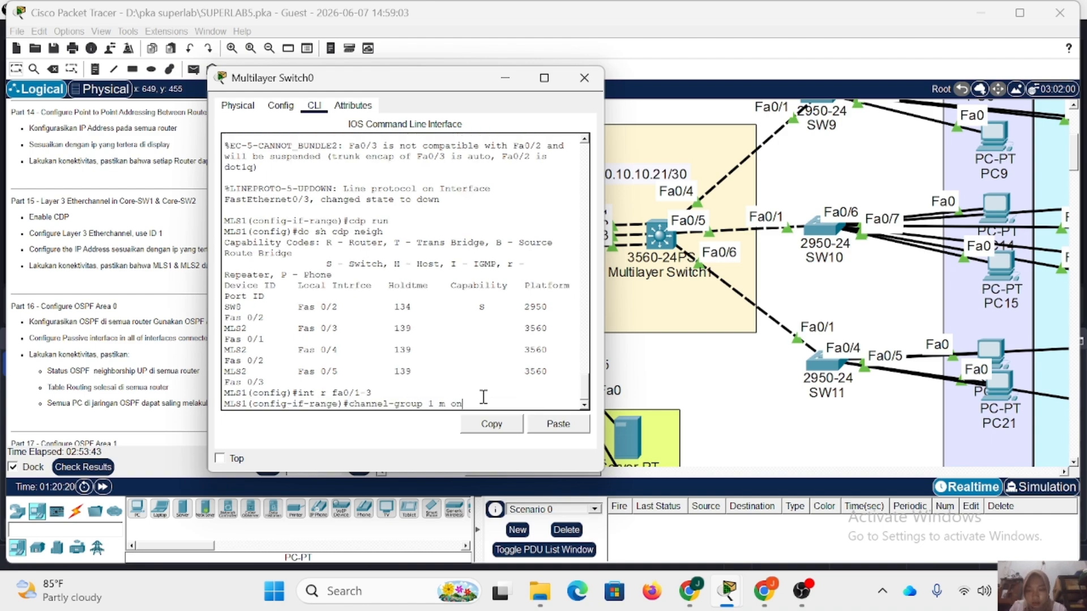
key("Return")
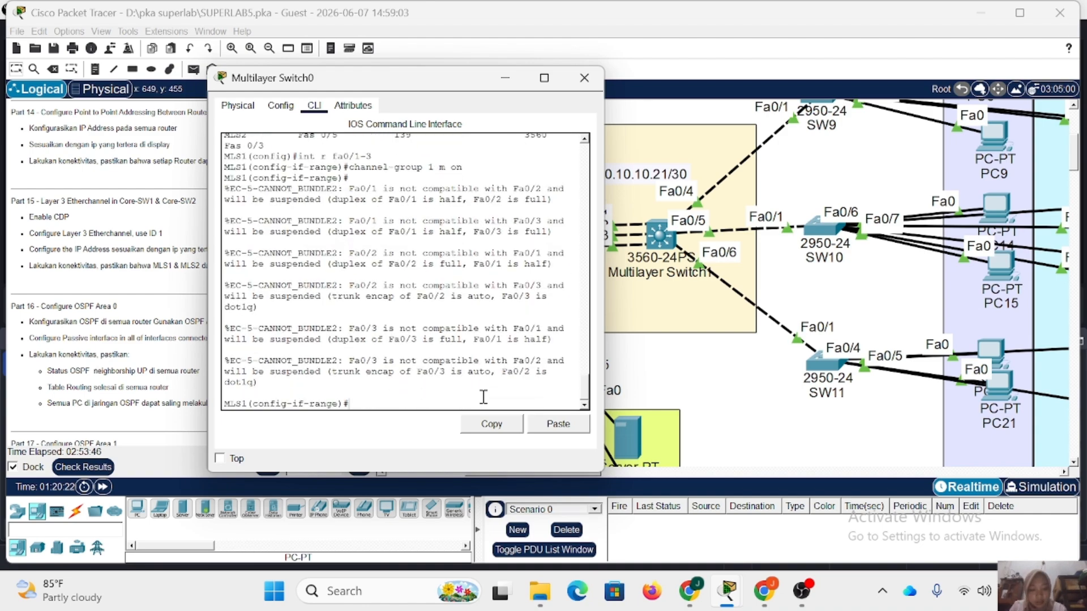
Display MLS1's EtherChannel summary and check the status flags of the port channel and its member ports.
type("do sh")
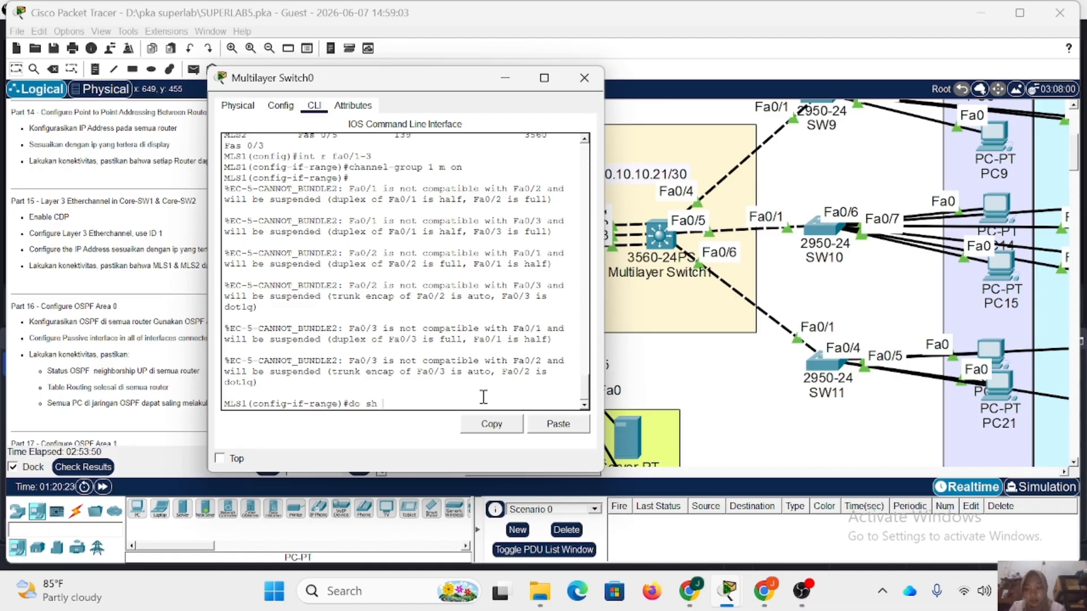
type(" eth sum")
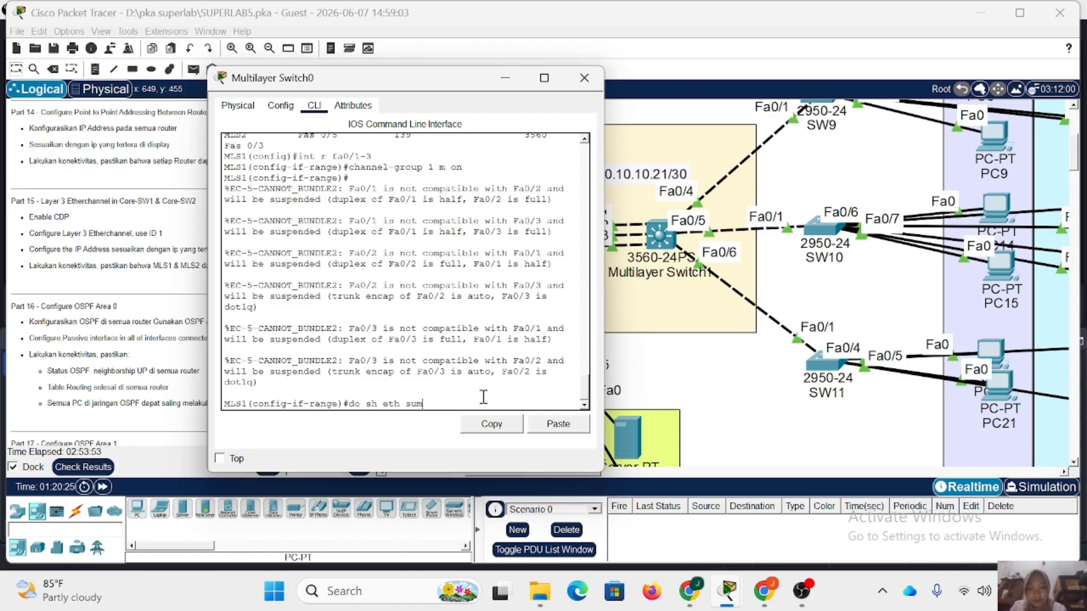
key("Return")
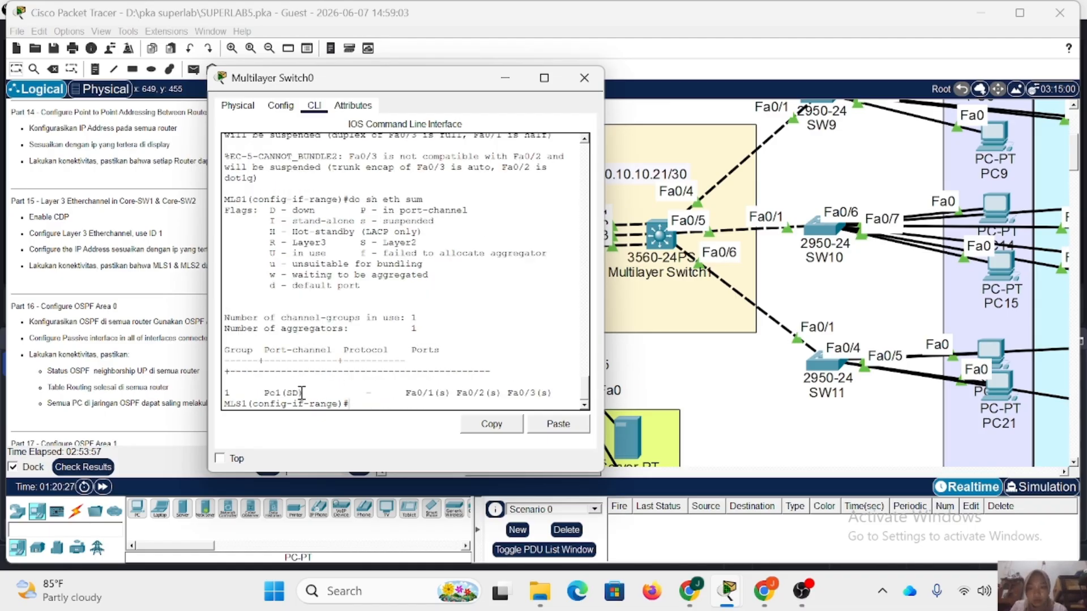
left_click_drag(299, 393, 259, 393)
left_click(335, 396)
left_click_drag(401, 394, 598, 390)
left_click(570, 368)
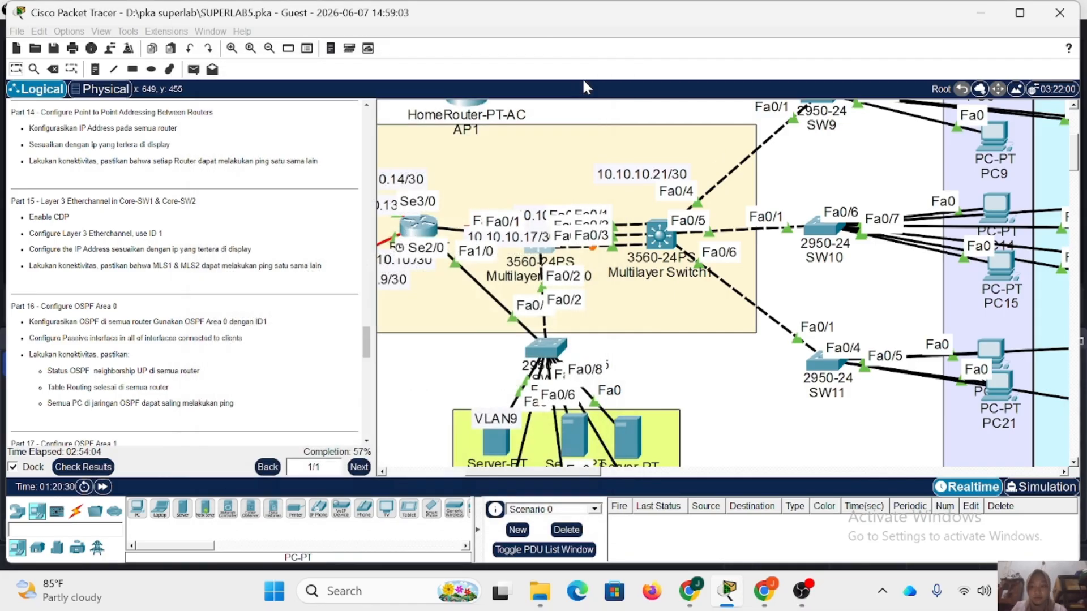
Close Multilayer Switch0's window, open Multilayer Switch1's command line, and leave DHCP pool configuration for global configuration mode.
left_click(584, 77)
left_click(659, 235)
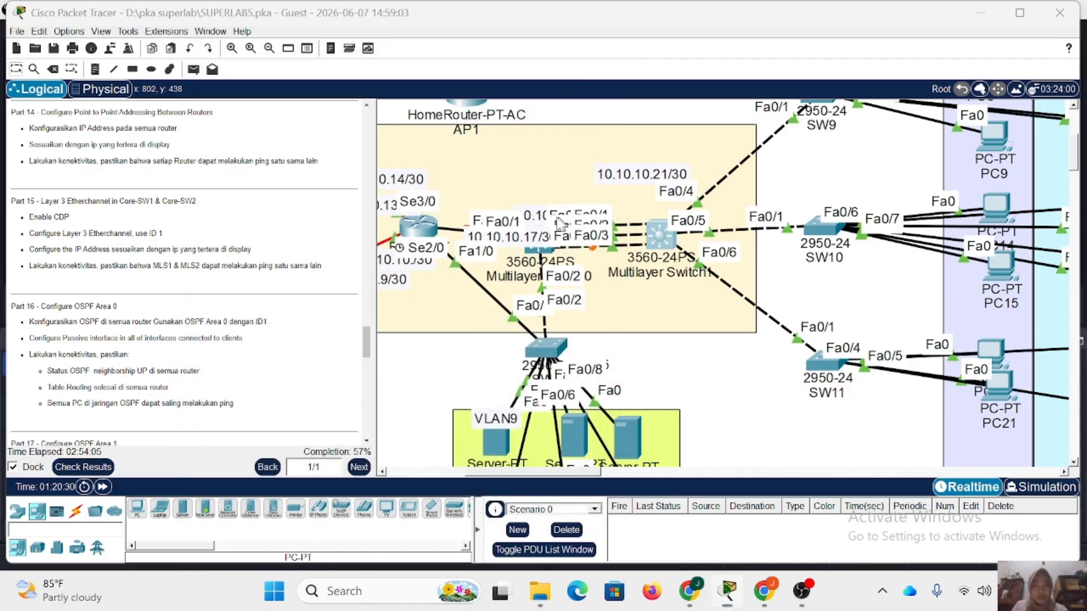
key("Return")
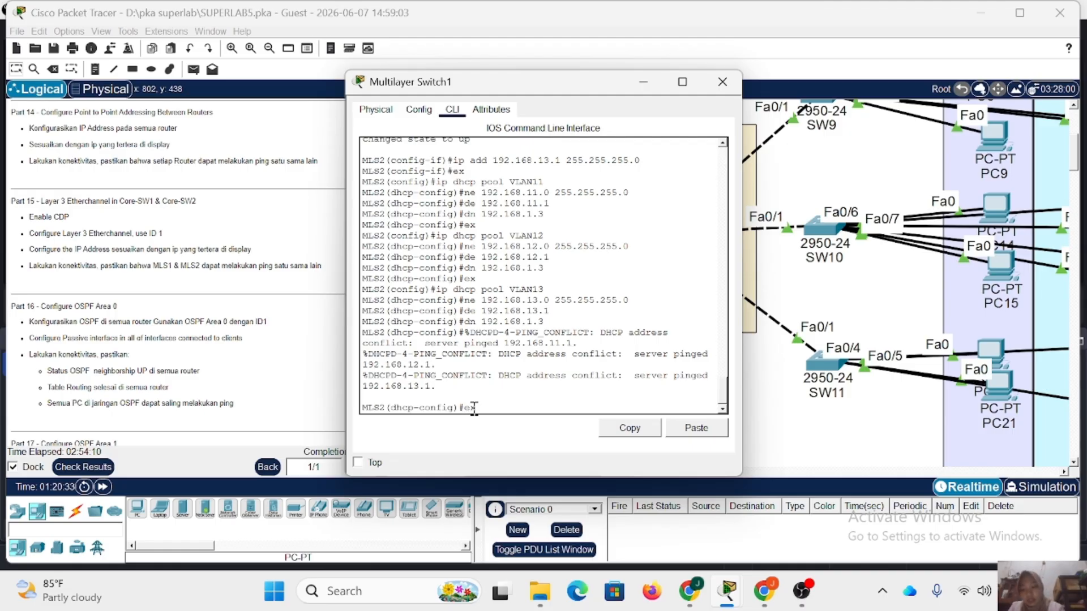
type("ex")
key("Return")
Display MLS2's CDP neighbors to identify the ports connected to MLS1.
type("do")
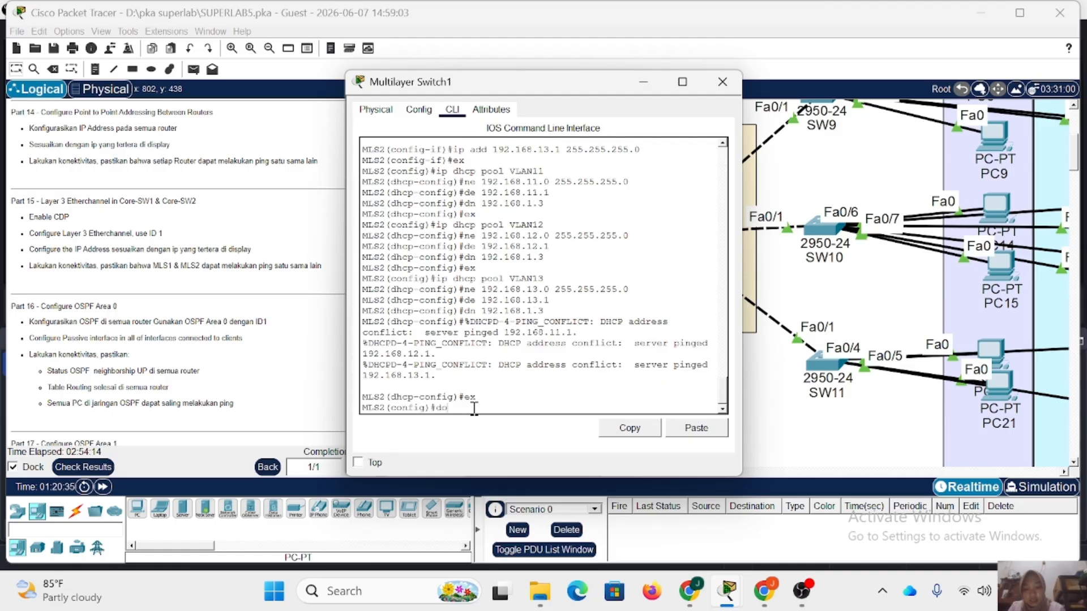
type(" sh bcdp")
key("BackSpace")
key("BackSpace")
key("BackSpace")
key("BackSpace")
key("BackSpace")
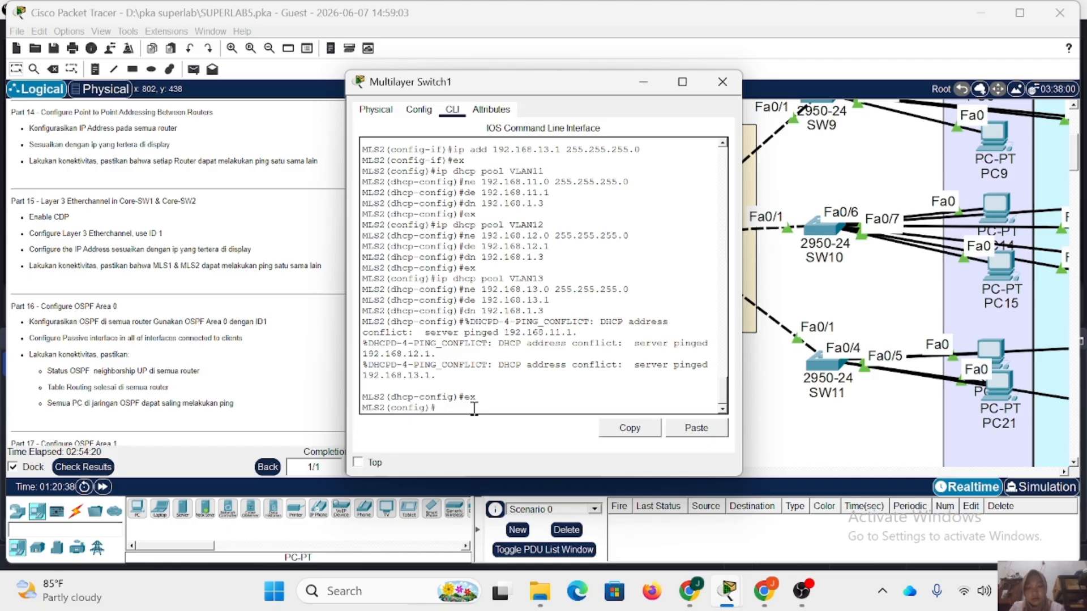
type("do sh cdp n")
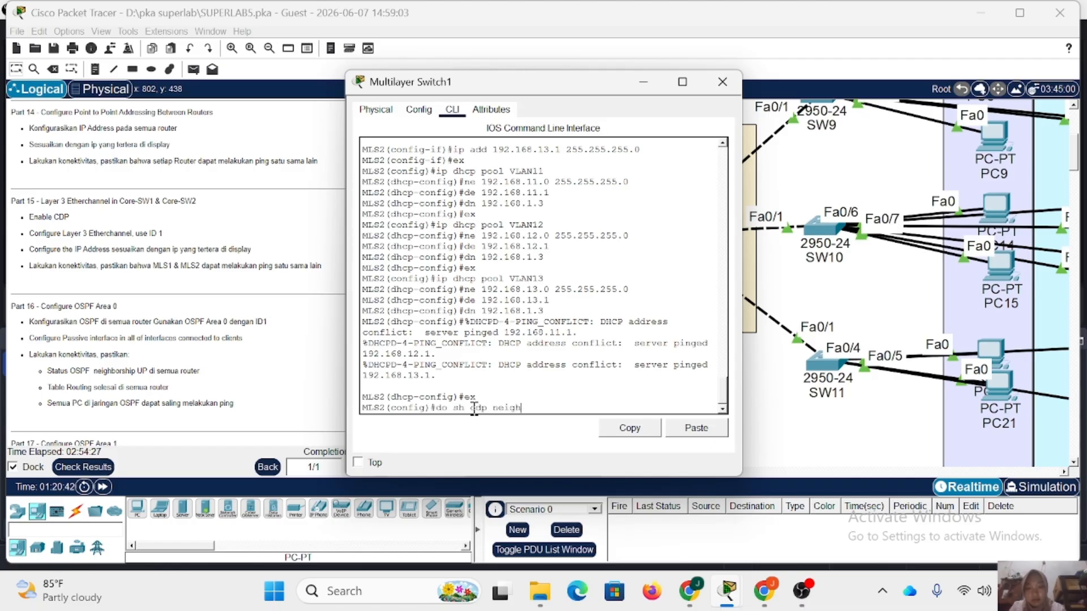
type("eigh")
key("Return")
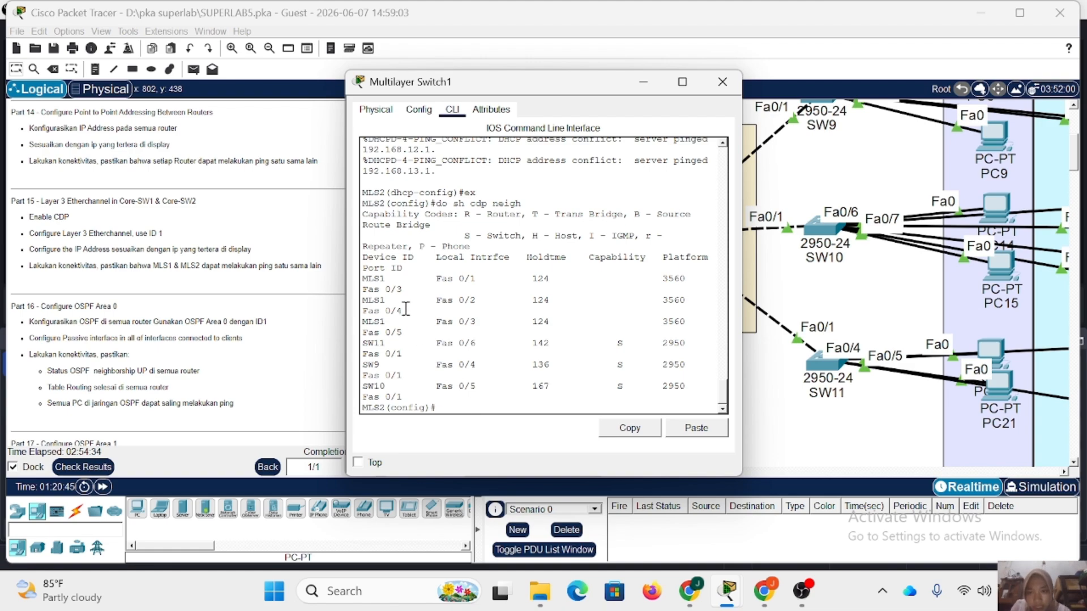
Enter configuration of interface range fa0/3-5 on MLS2.
type("int")
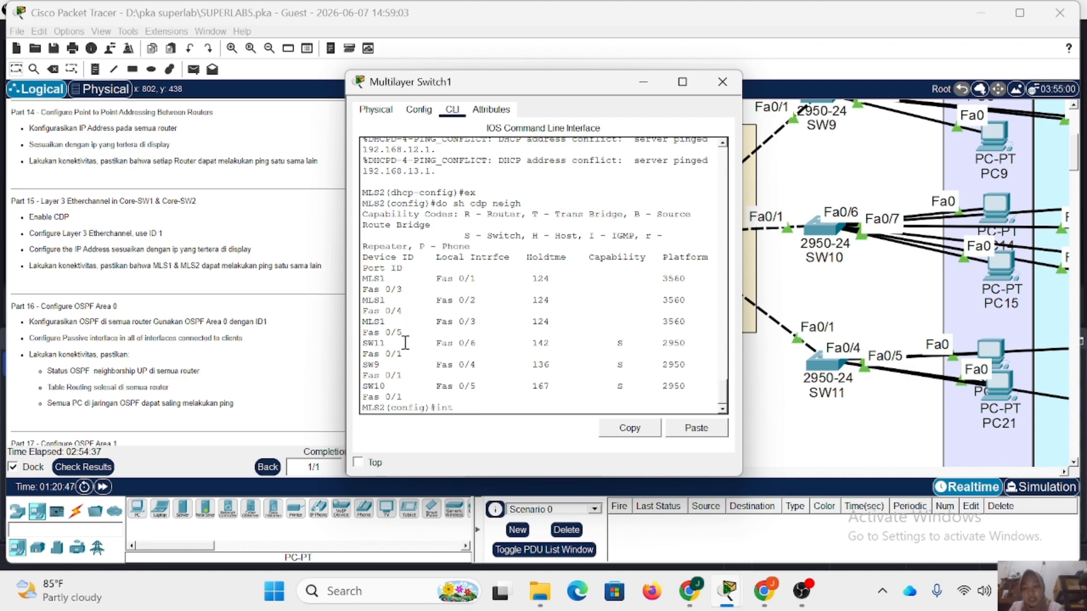
type(" r fa0/3-5")
key("Return")
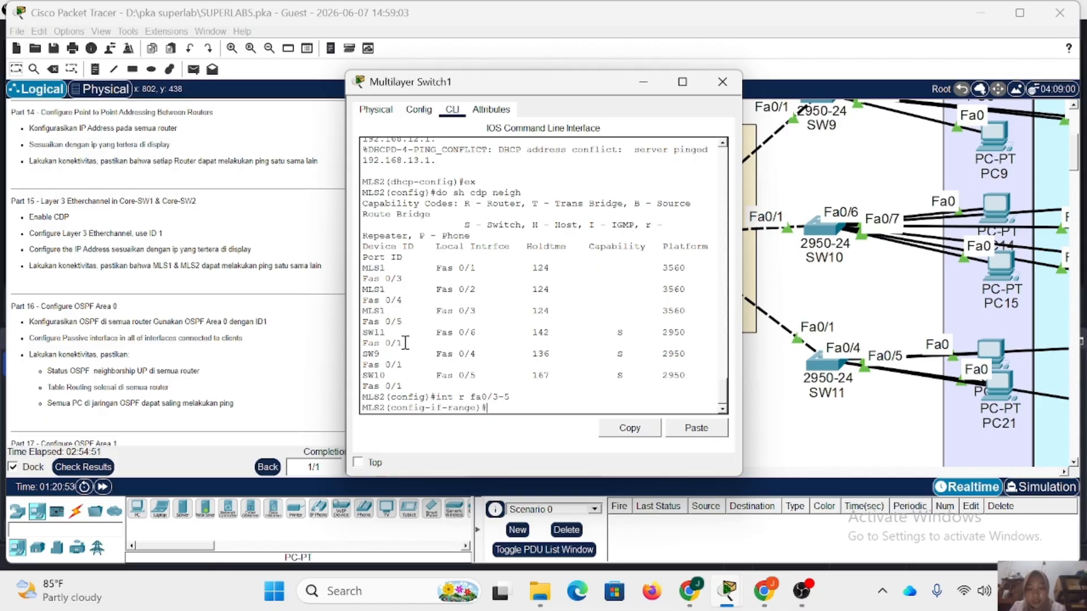
Display MLS2's CDP neighbors again from interface-range configuration mode and compare local ports with MLS1's ports.
type("cdp run")
key("BackSpace")
key("BackSpace")
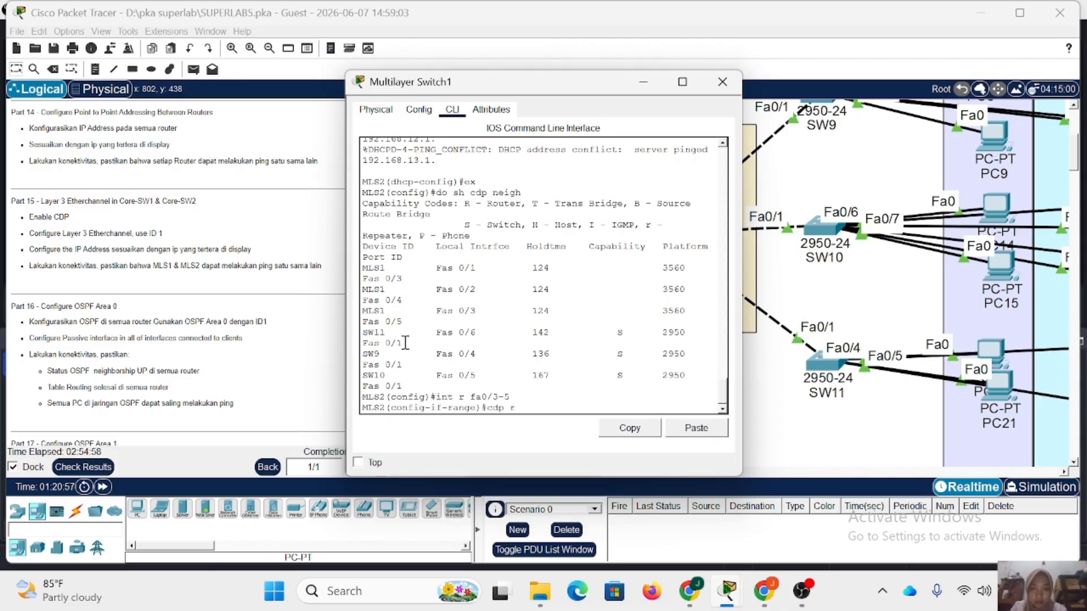
type("do")
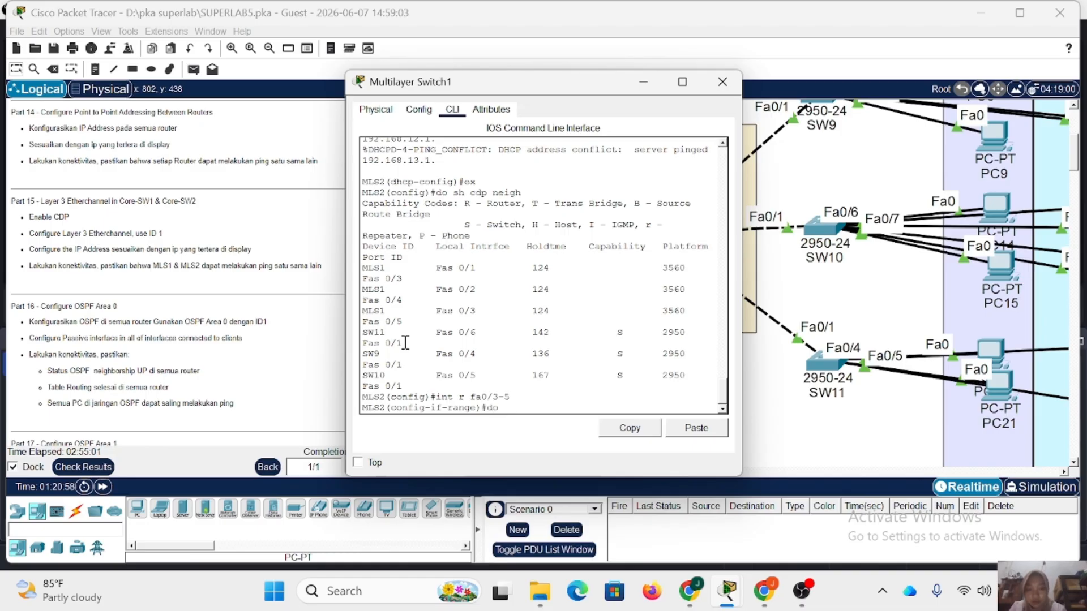
type(" sh cdp neigh")
key("Return")
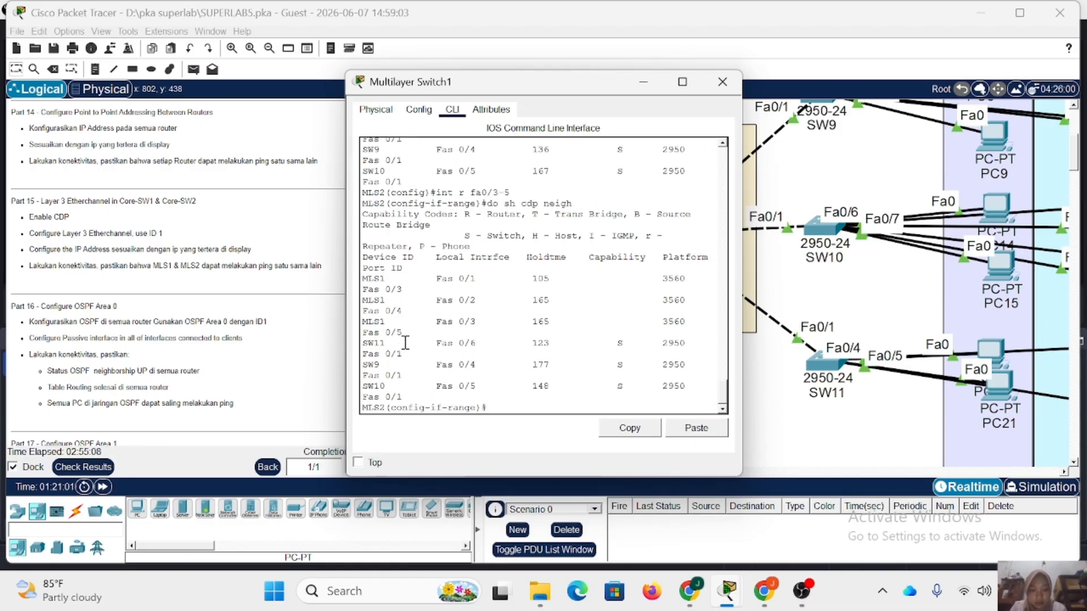
Enable CDP globally on MLS2 and recheck its CDP neighbors.
type("cd")
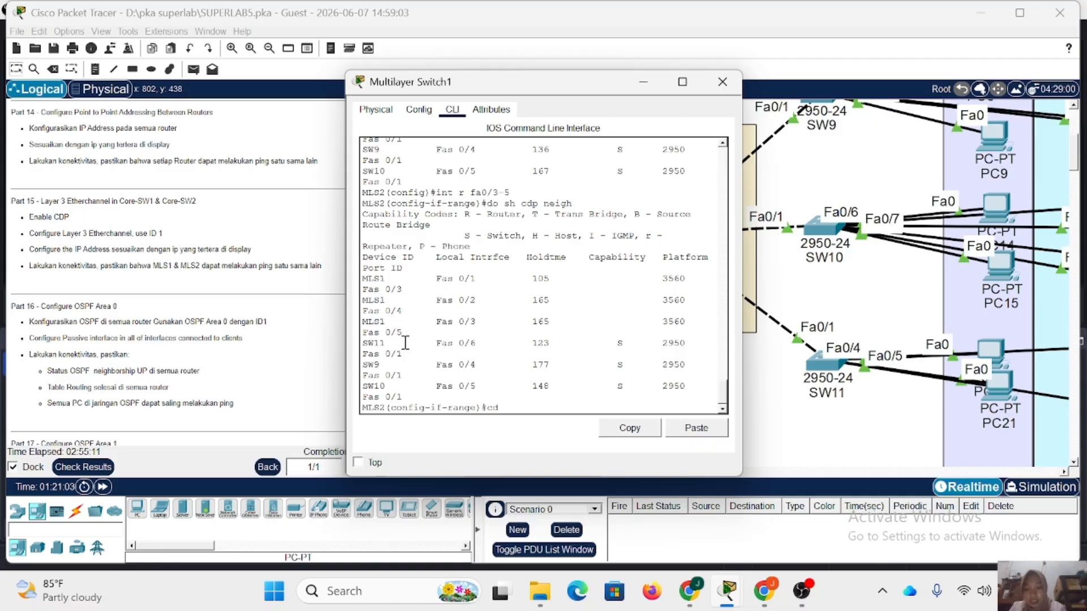
type("p run")
key("Return")
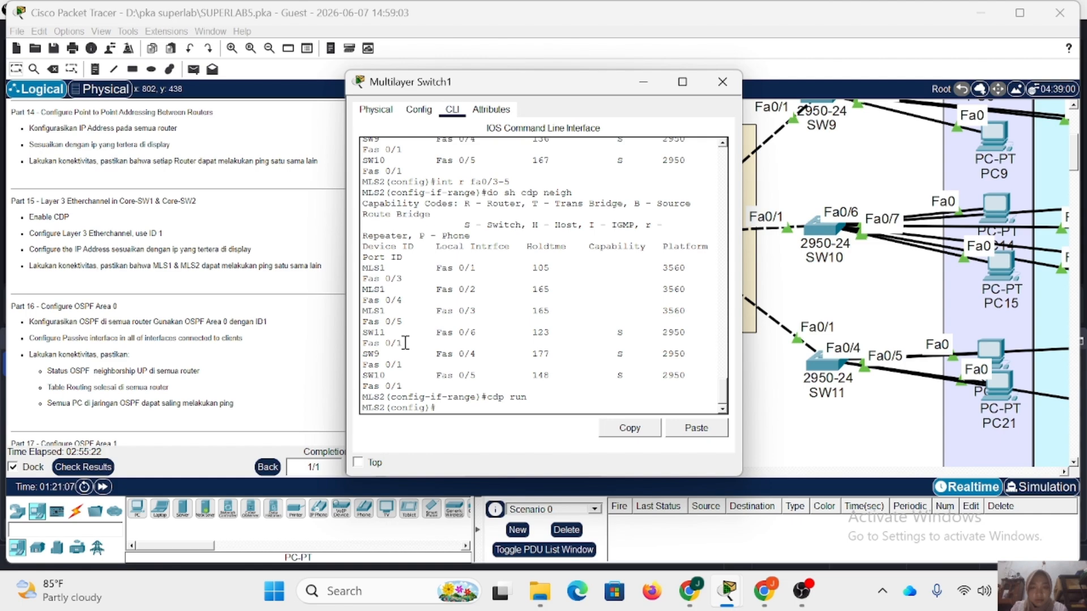
type("do sh cdp neigh")
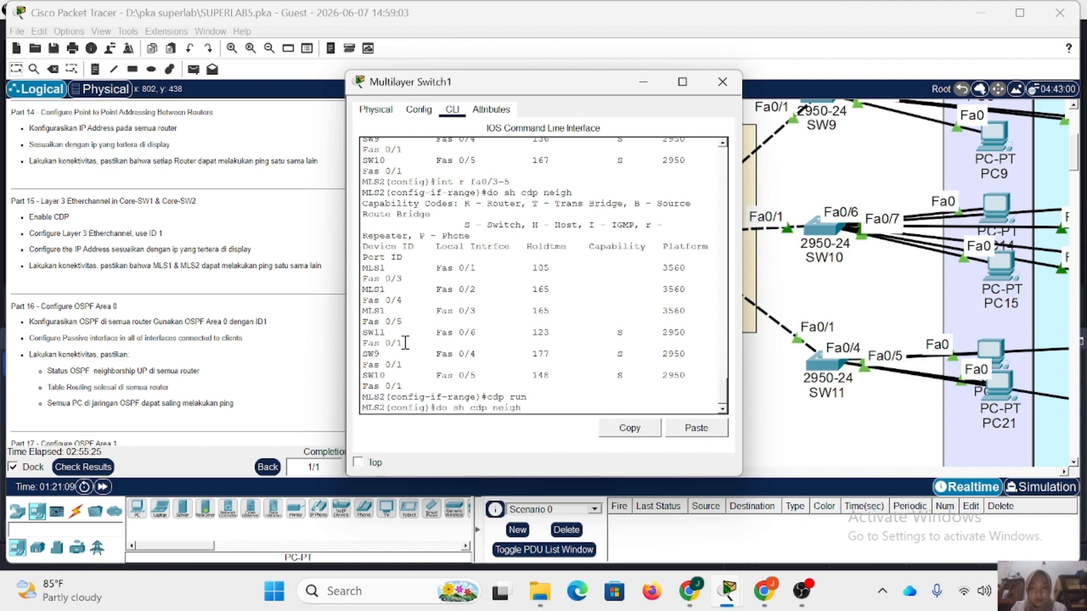
key("Return")
Add MLS2's interface range fa0/3-5 to channel group 1 with mode on.
key("Up")
key("Up")
key("Up")
key("Up")
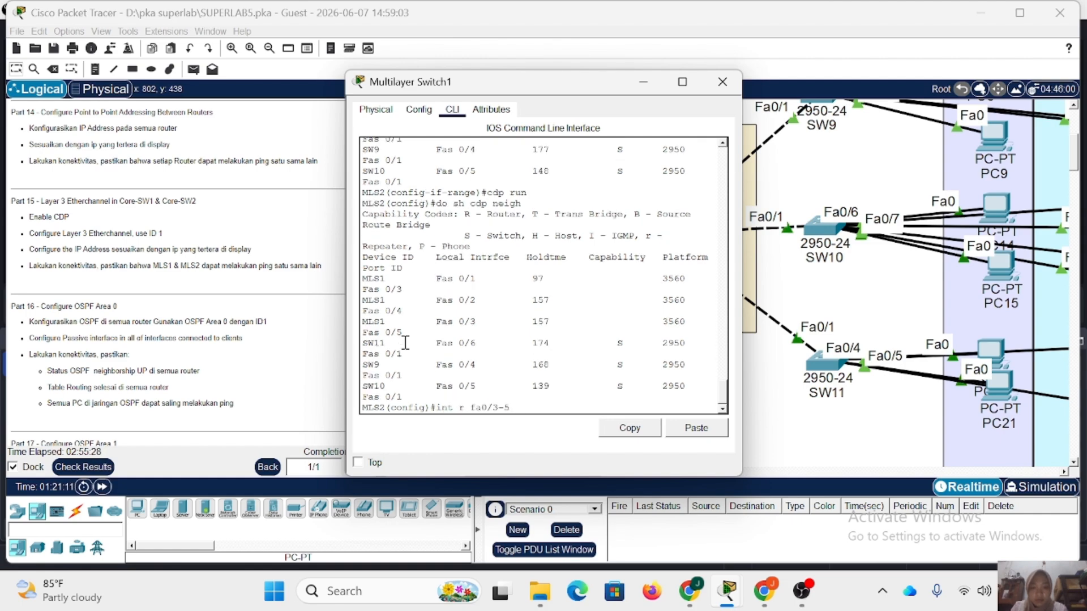
key("Return")
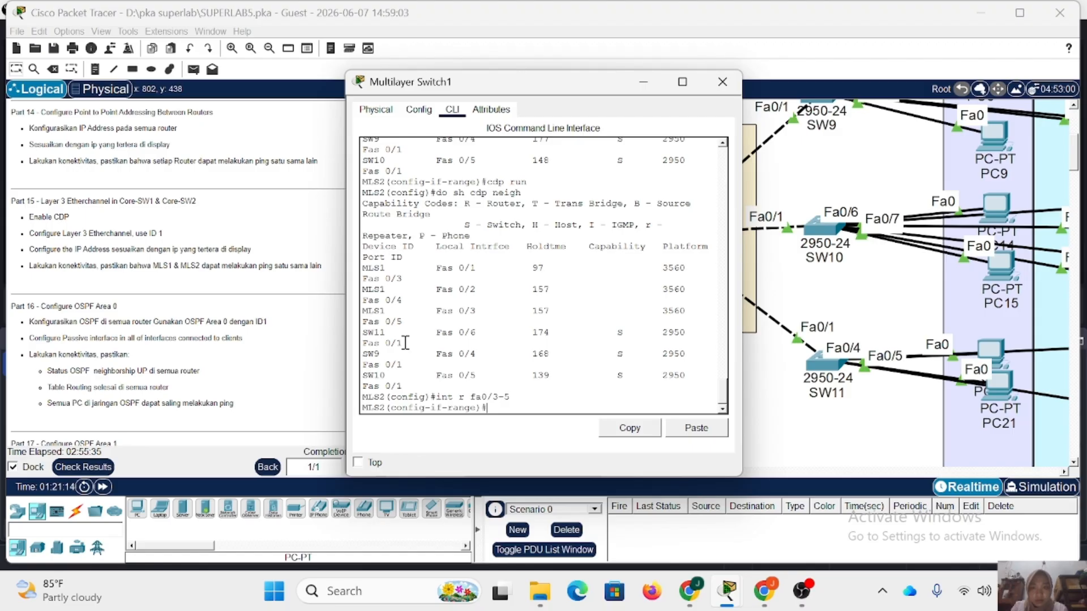
type("c")
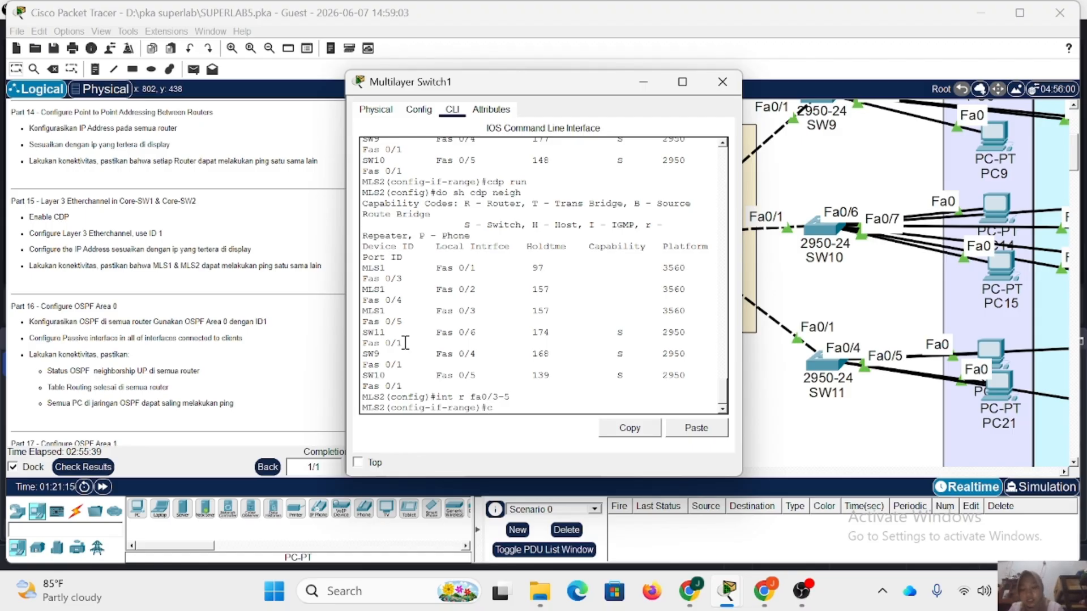
type("hann")
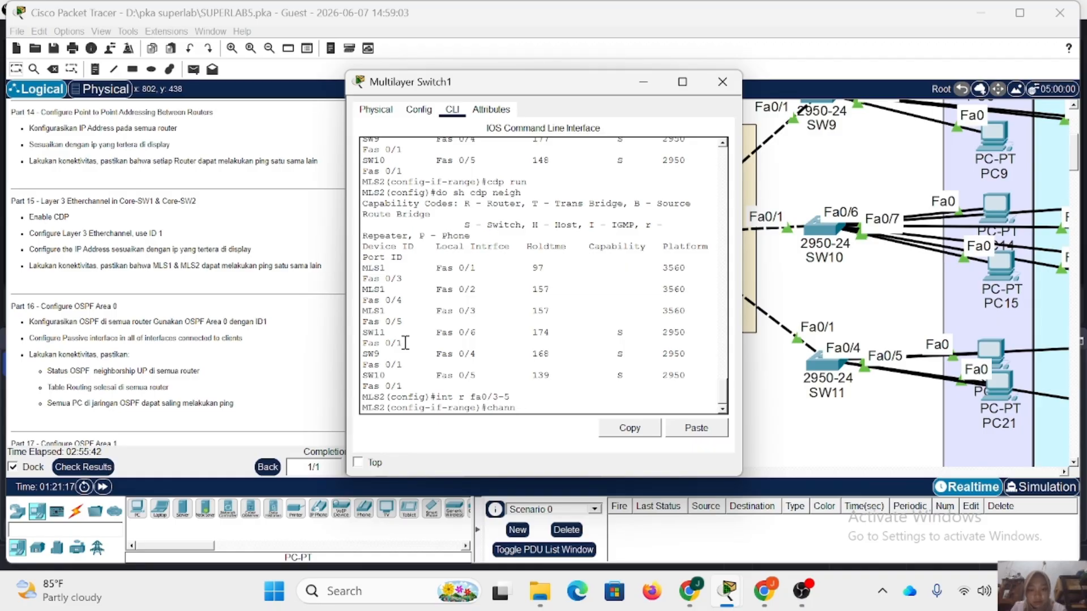
type("el-group 1 m on")
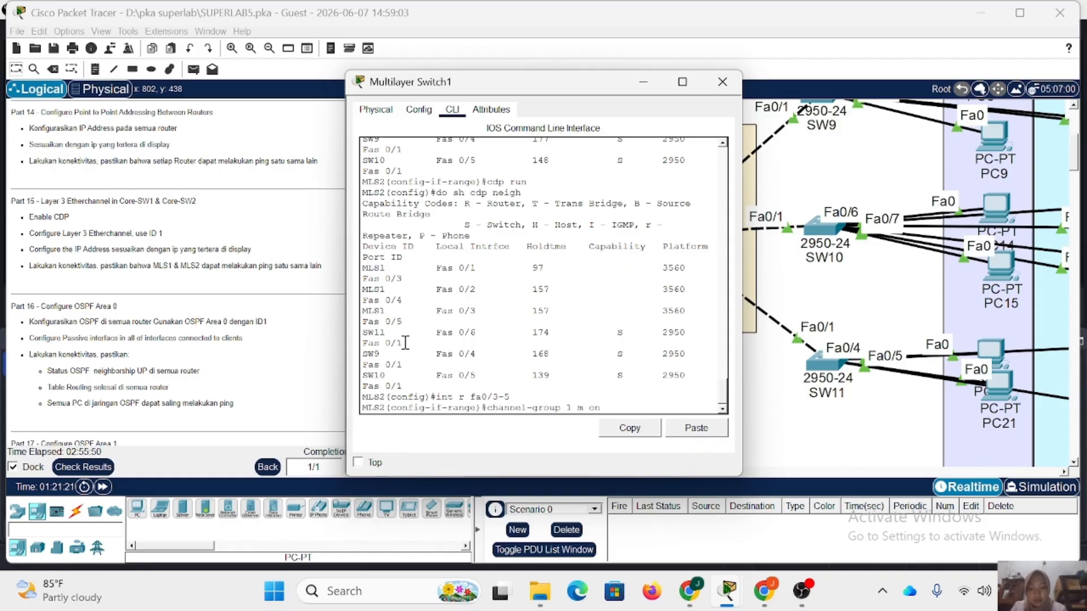
key("Return")
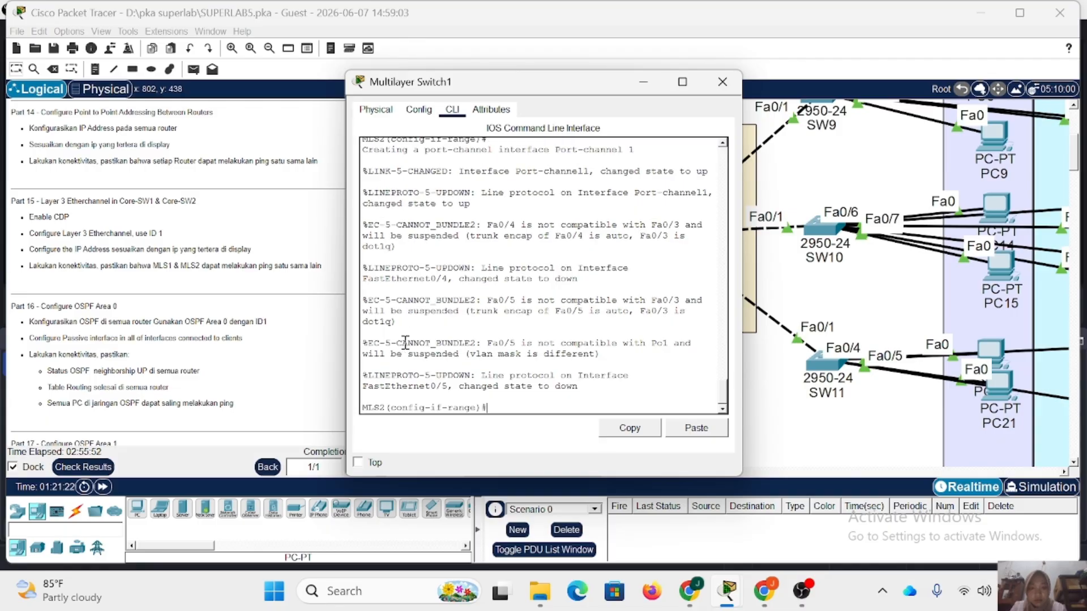
Display MLS2's EtherChannel summary, check the port-channel and member port flags, and close the switch's window.
type("do sh eth sum")
key("Return")
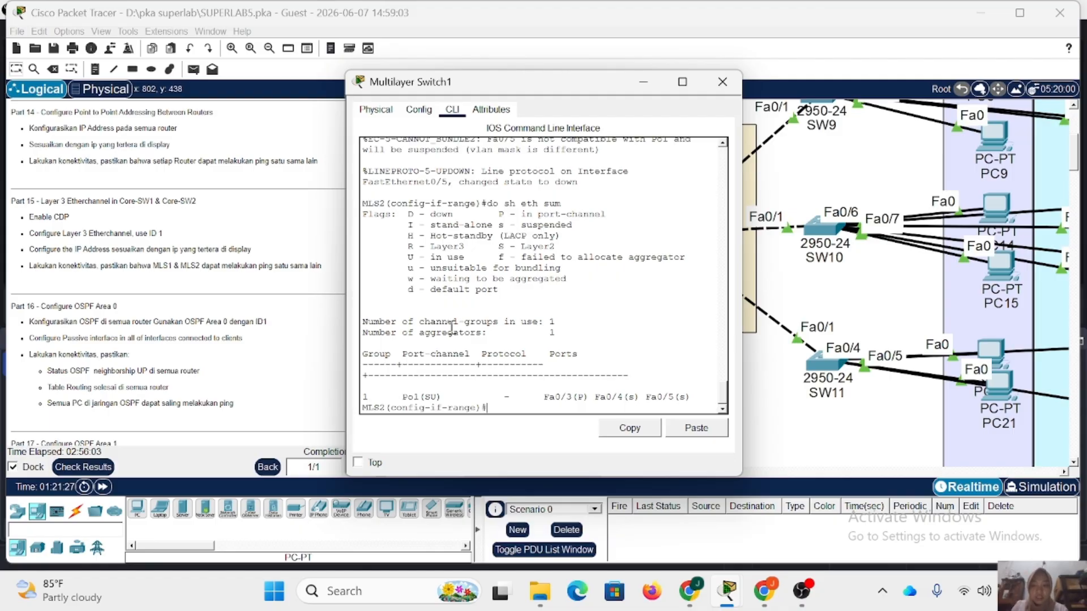
left_click_drag(404, 398, 699, 398)
left_click(722, 82)
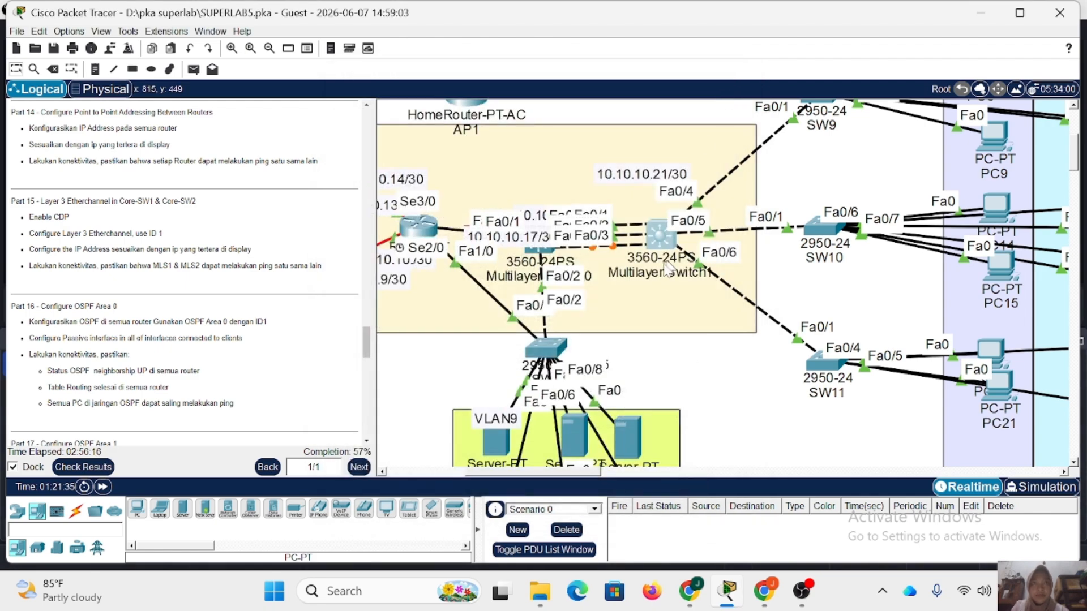
On MLS1, convert interface fa0/1 to a routed port and begin assigning it the IP address 10.10.10.18.
left_click(542, 252)
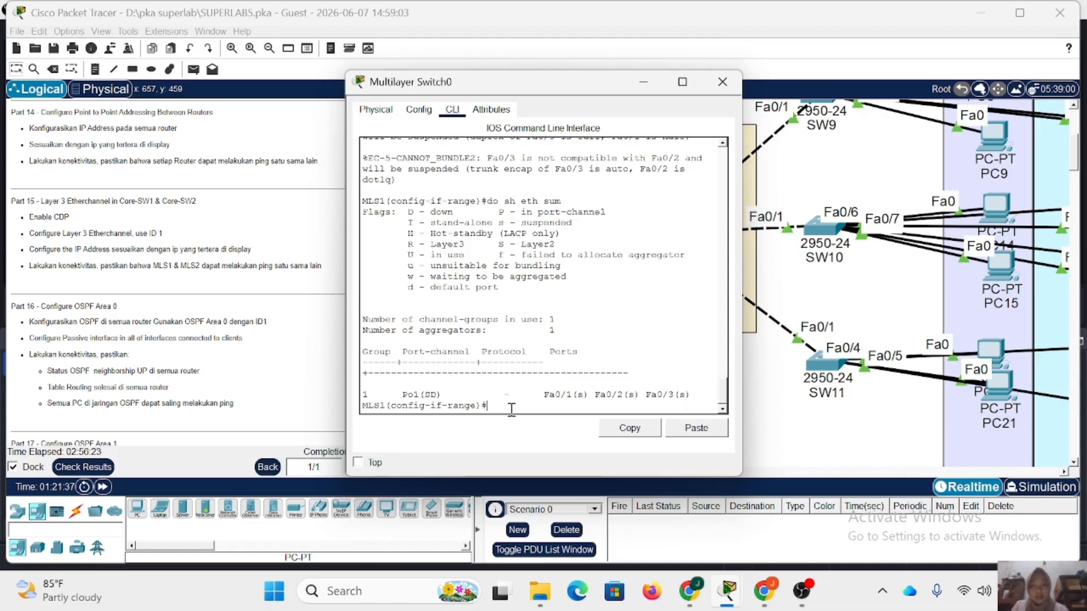
type("ex")
key("Return")
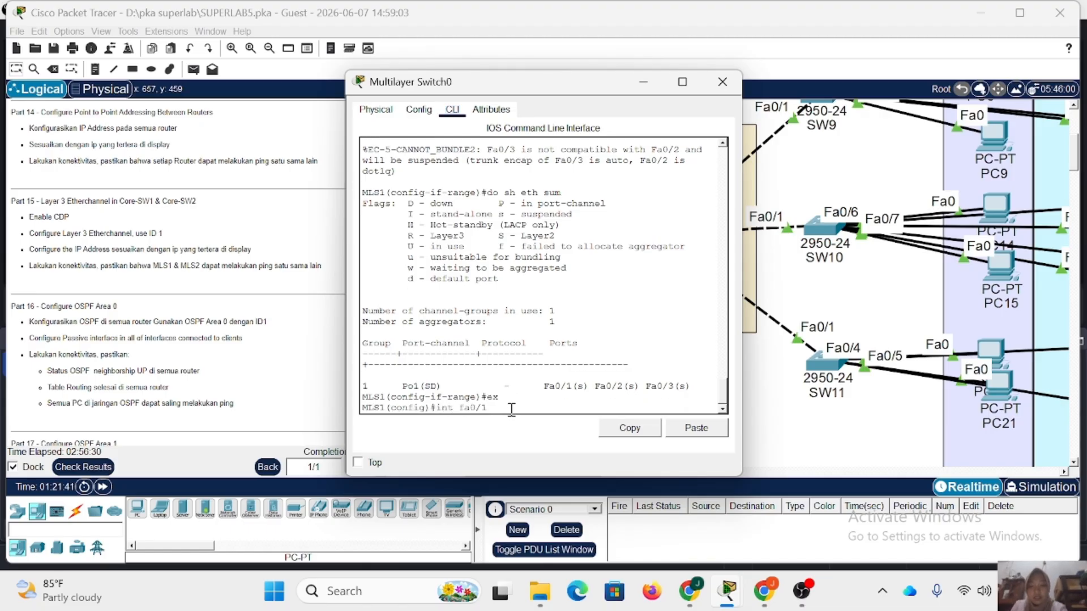
type("int fa0/1")
key("Return")
type("no sw")
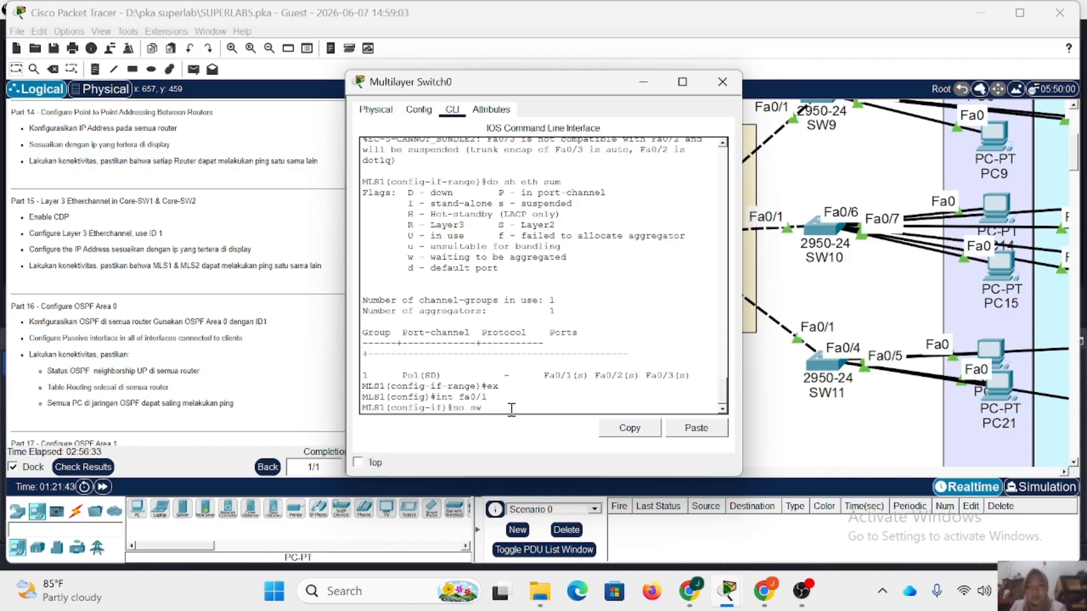
key("Return")
type("ip a")
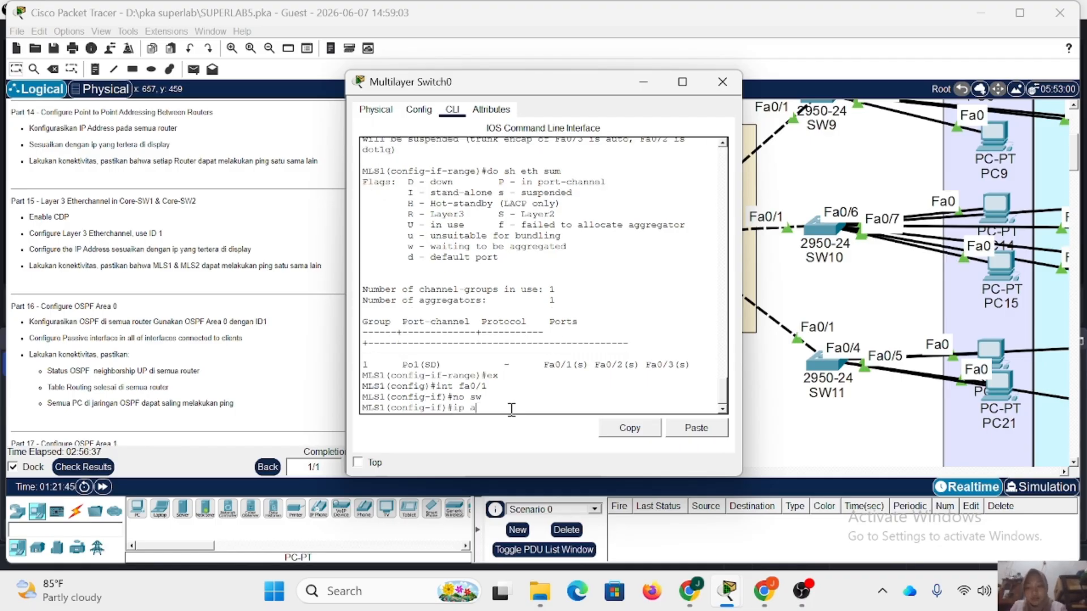
type("dd 10.10.10.18")
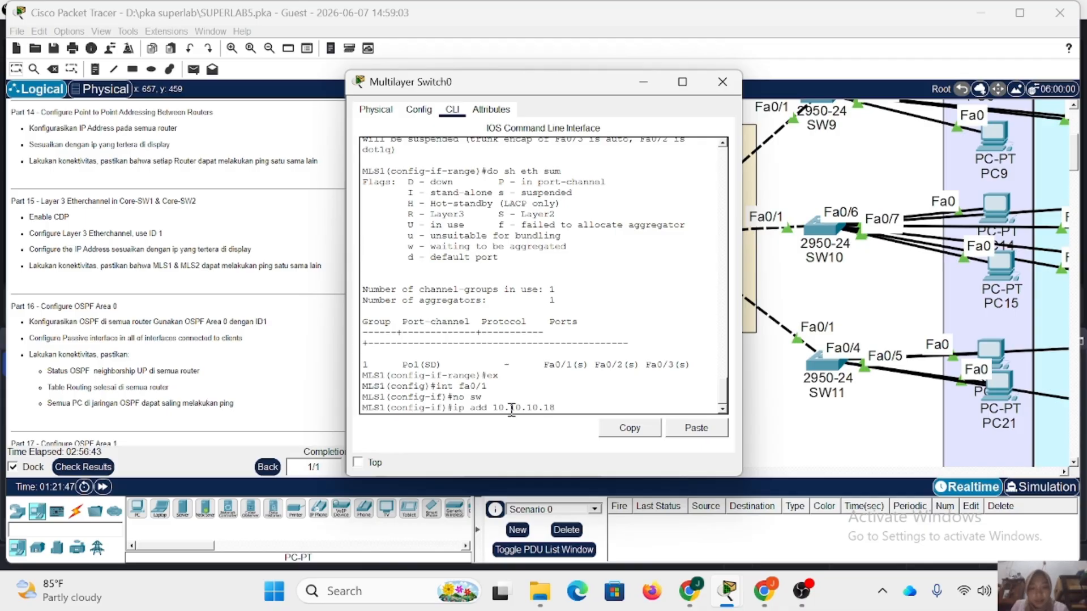
Move the overlapping 10.10.10.18/30 and 10.10.10.17/30 labels apart in the topology and return to MLS1's CLI.
left_click_drag(545, 92, 240, 63)
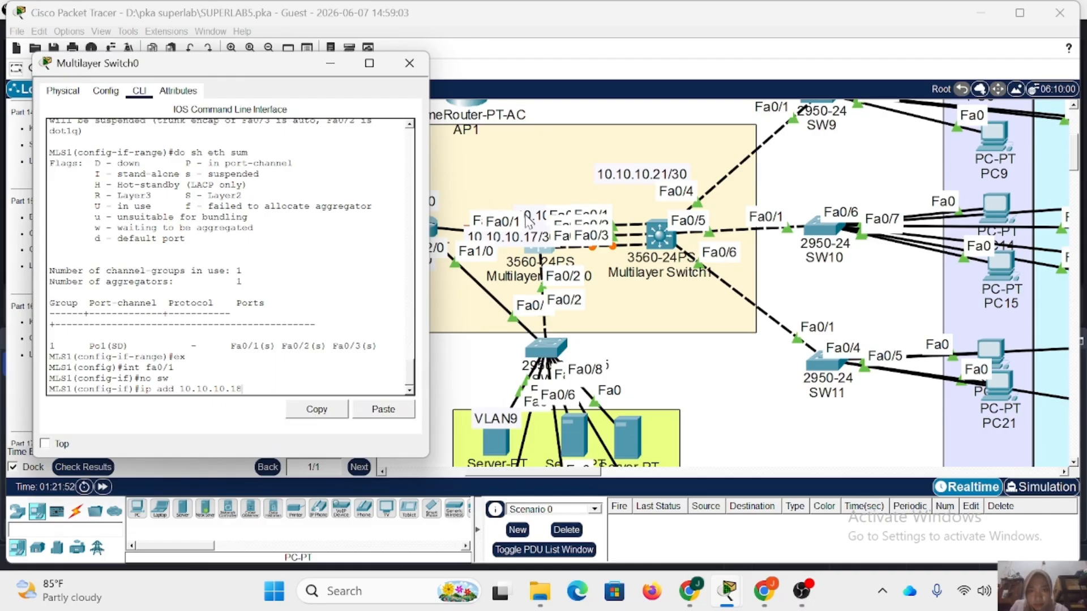
mouse_move(539, 213)
left_mouse_down()
mouse_move(507, 190)
mouse_move(521, 201)
left_mouse_up()
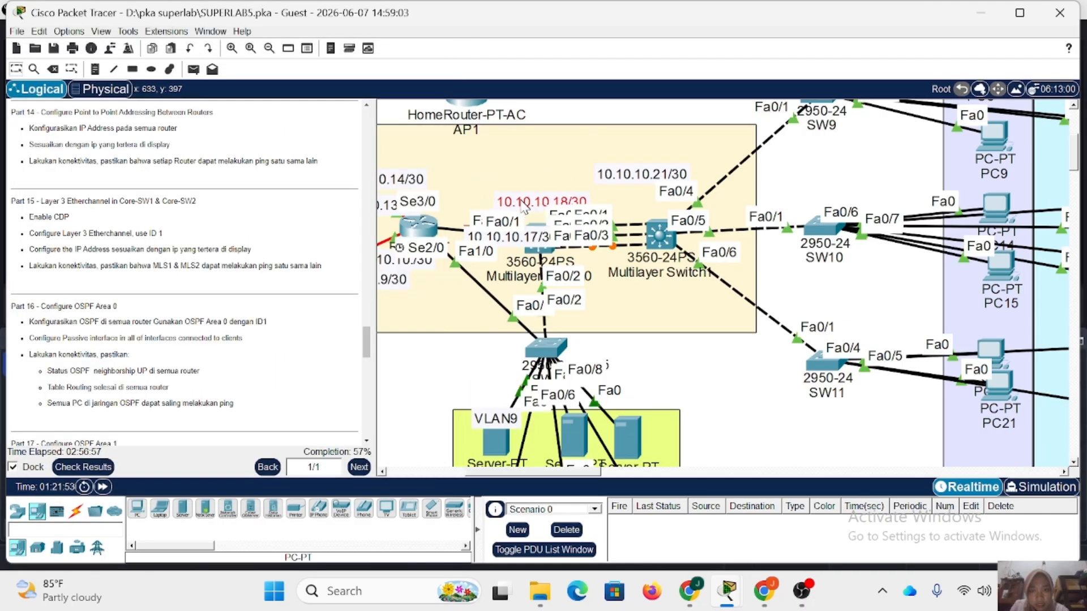
left_click_drag(512, 239, 488, 249)
left_click(541, 250)
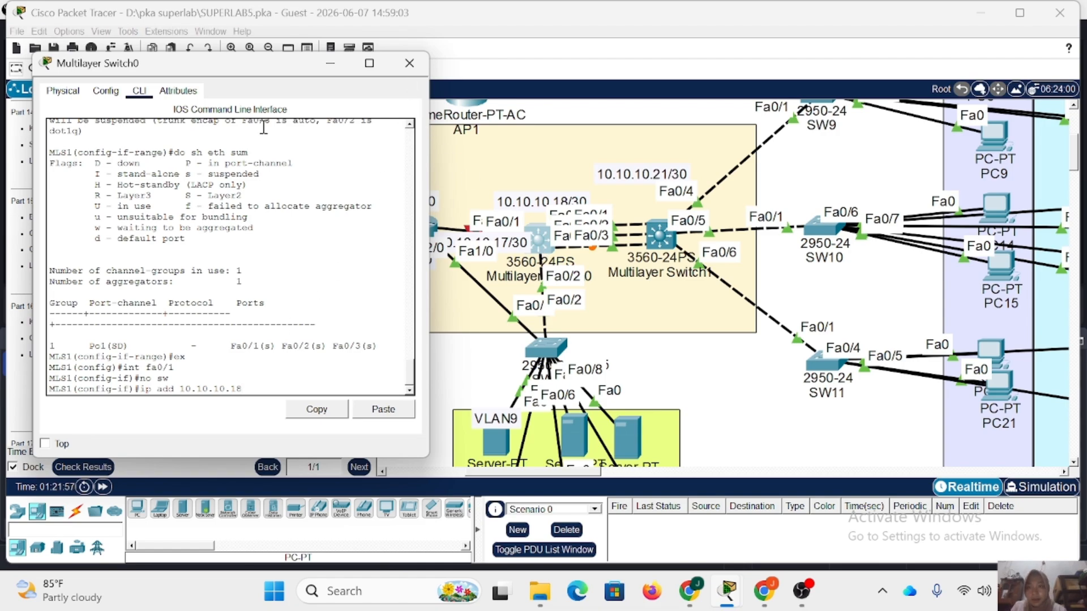
left_click_drag(280, 62, 361, 56)
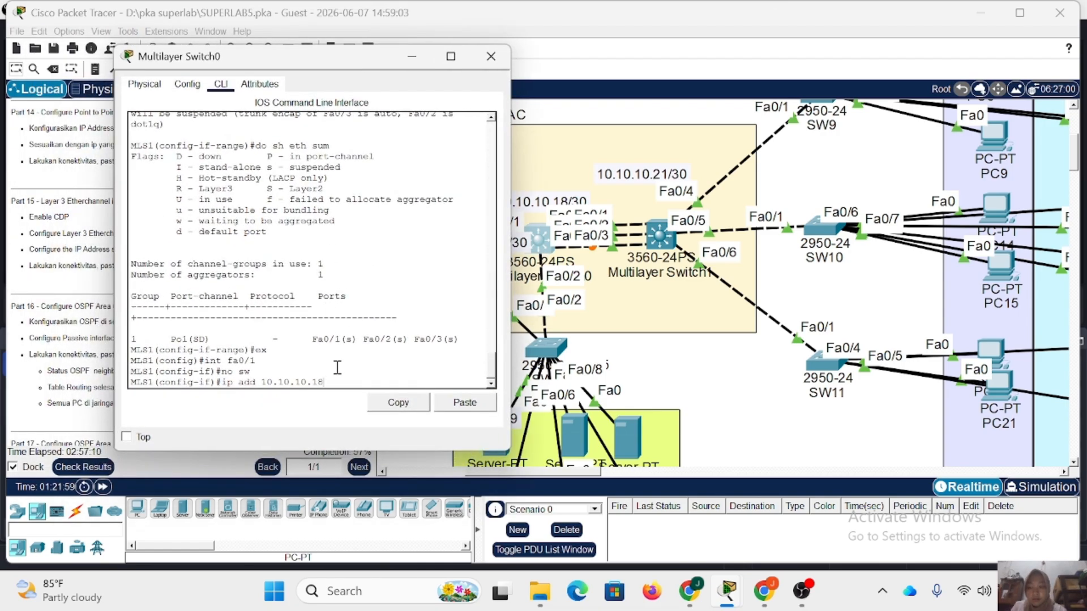
Complete MLS1's fa0/1 address with mask 255.255.255.252, enable the interface, and close the switch's window.
type("2")
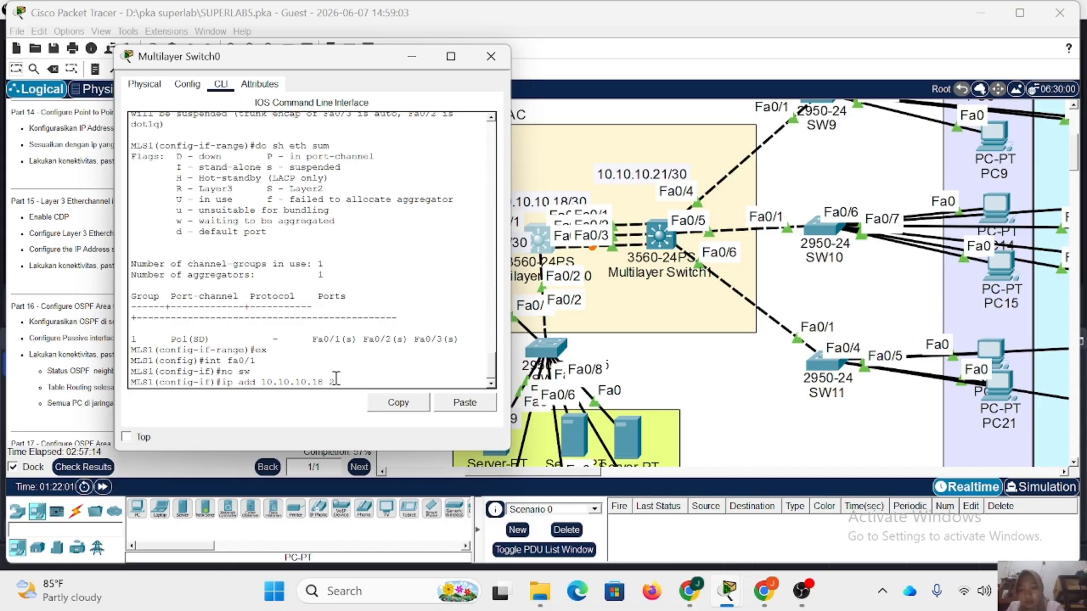
type("55.255.255.")
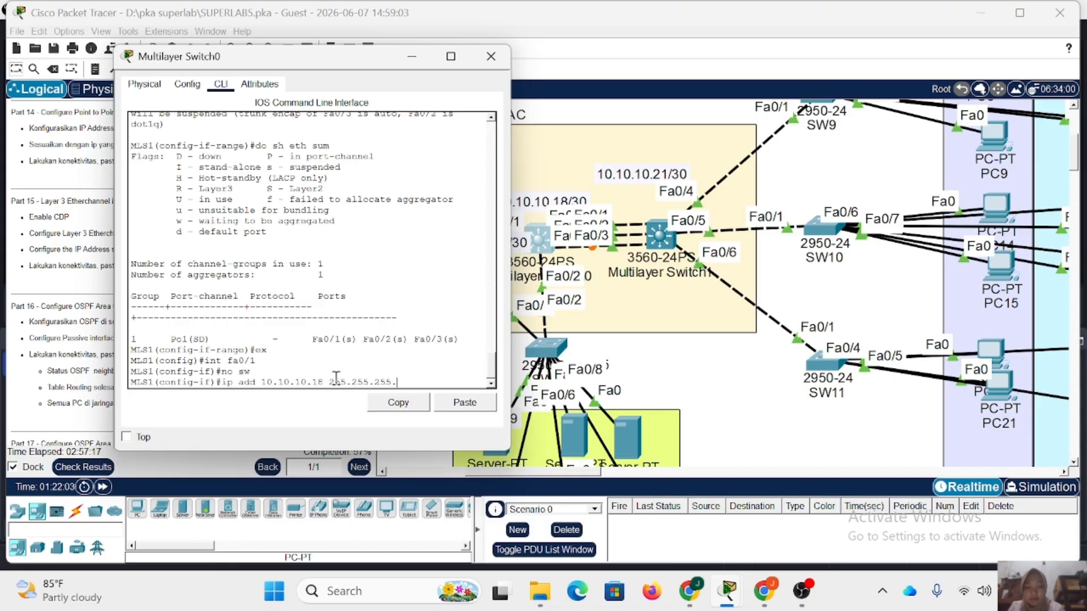
type("252")
key("Return")
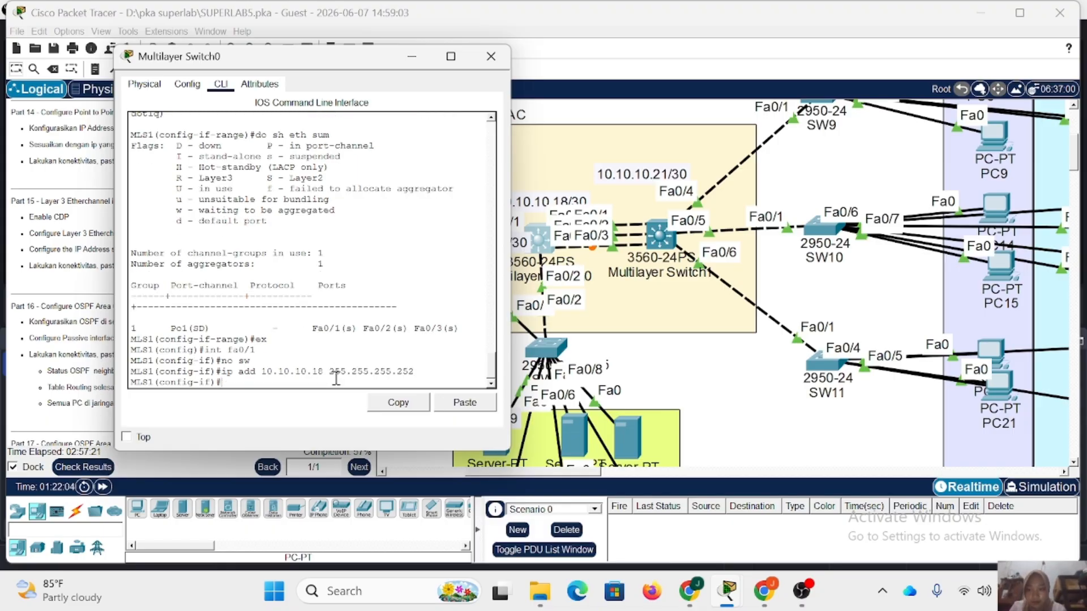
type("no sh")
key("Return")
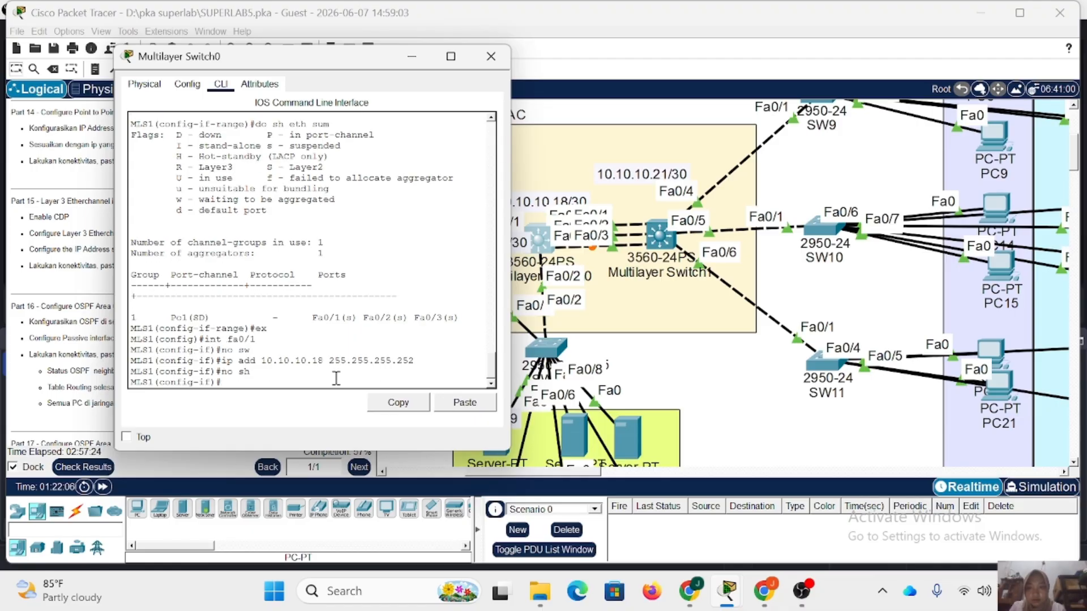
left_click(491, 56)
Try to convert MLS2's port-channel 1 interface to a routed port.
left_click(656, 238)
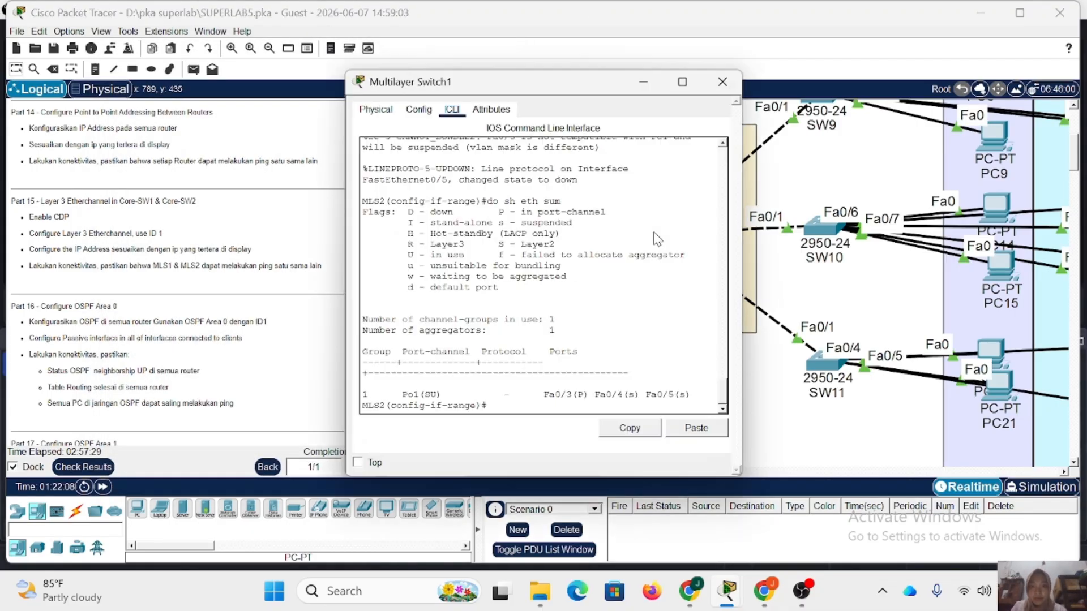
type("ex")
key("Return")
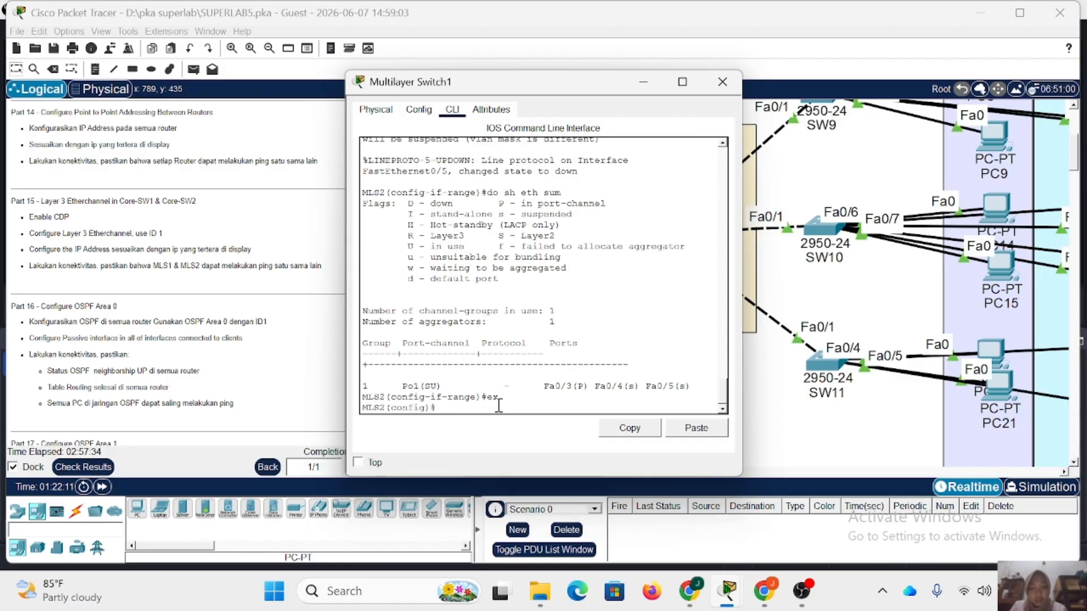
type("int po")
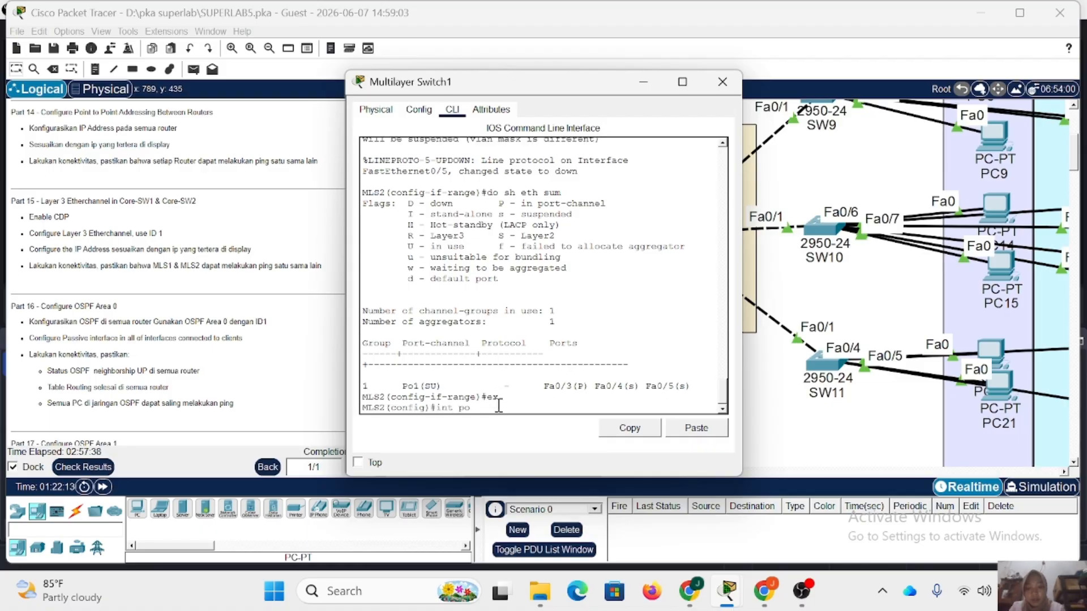
type("1")
key("Return")
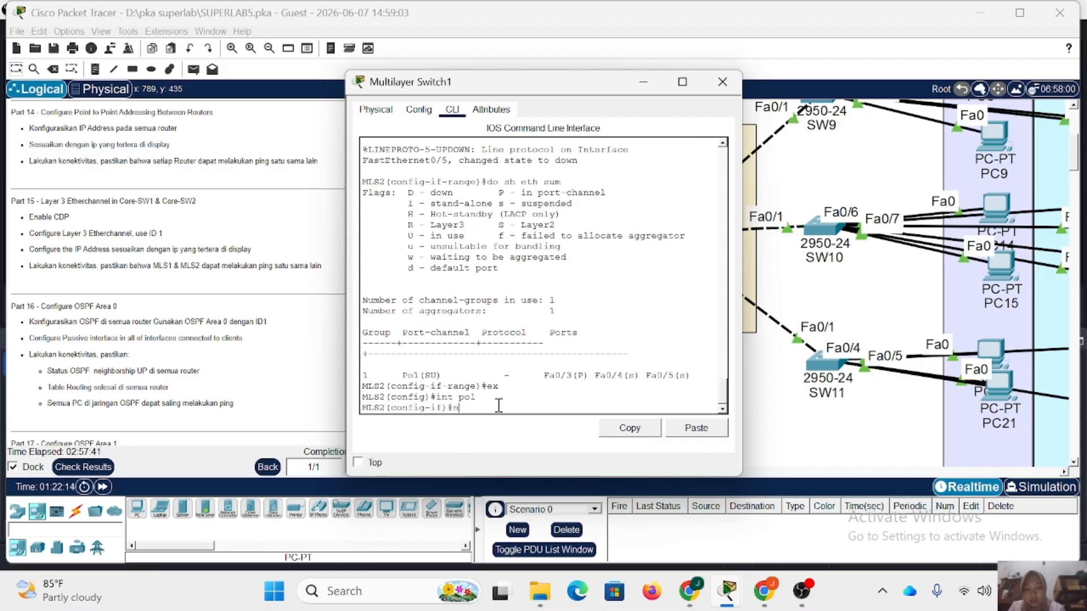
key("Return")
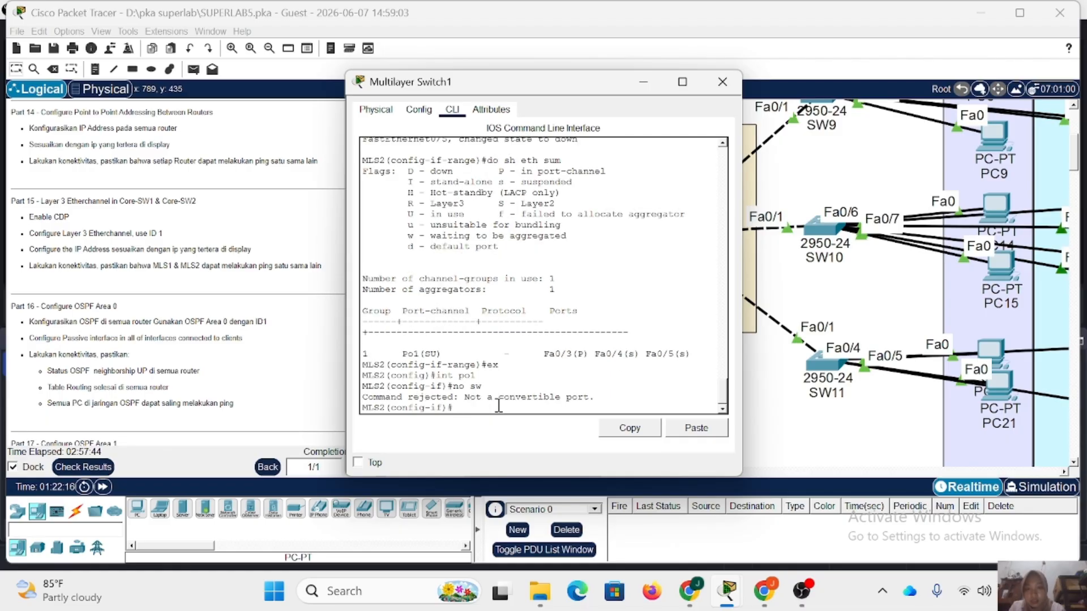
key("Up")
key("Return")
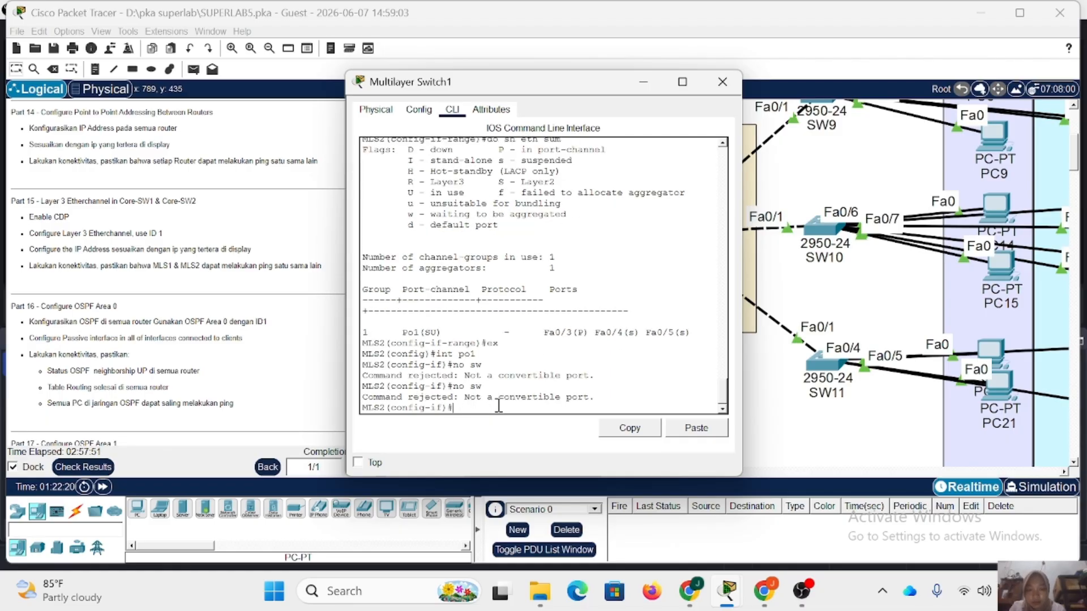
Try to assign IP address 10.10.10.22 with mask 255.255.255.252 to MLS2's port-channel 1 interface.
type("ip add")
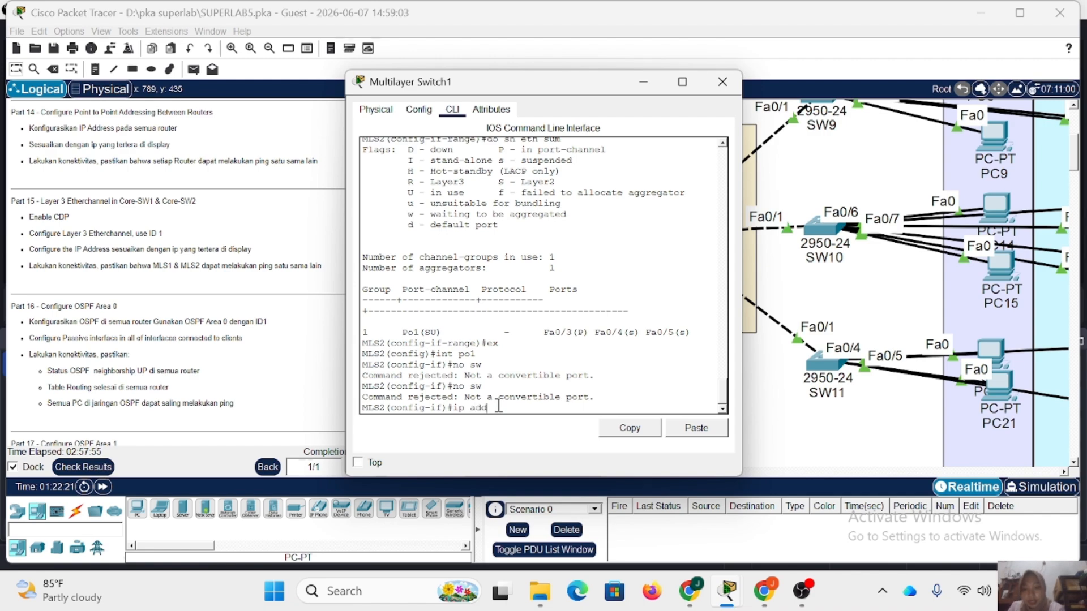
type(" 192.168")
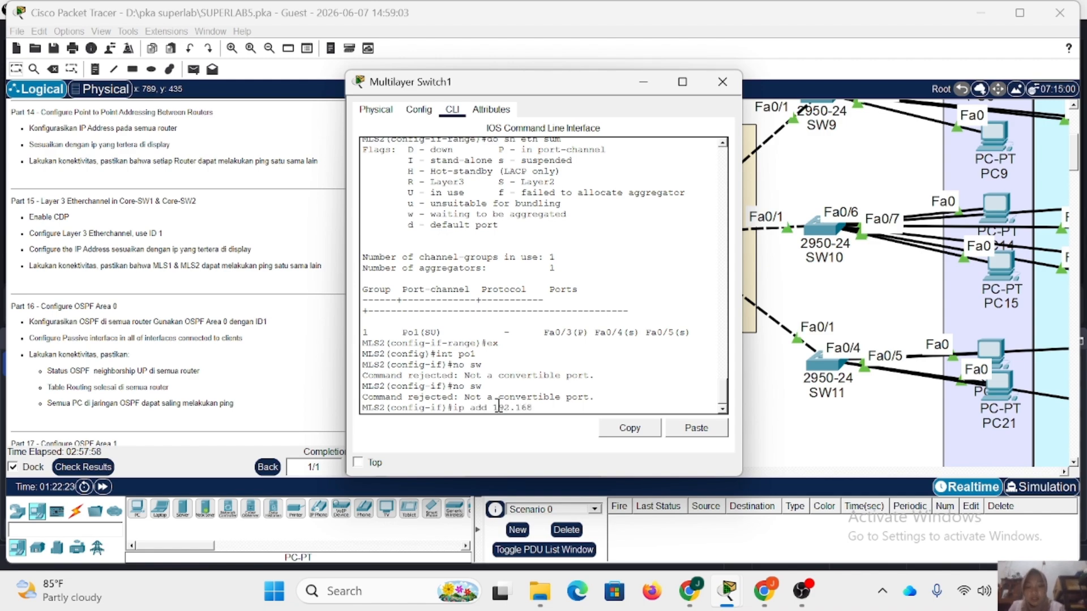
key("BackSpace")
key("BackSpace")
key("BackSpace")
key("BackSpace")
key("BackSpace")
key("BackSpace")
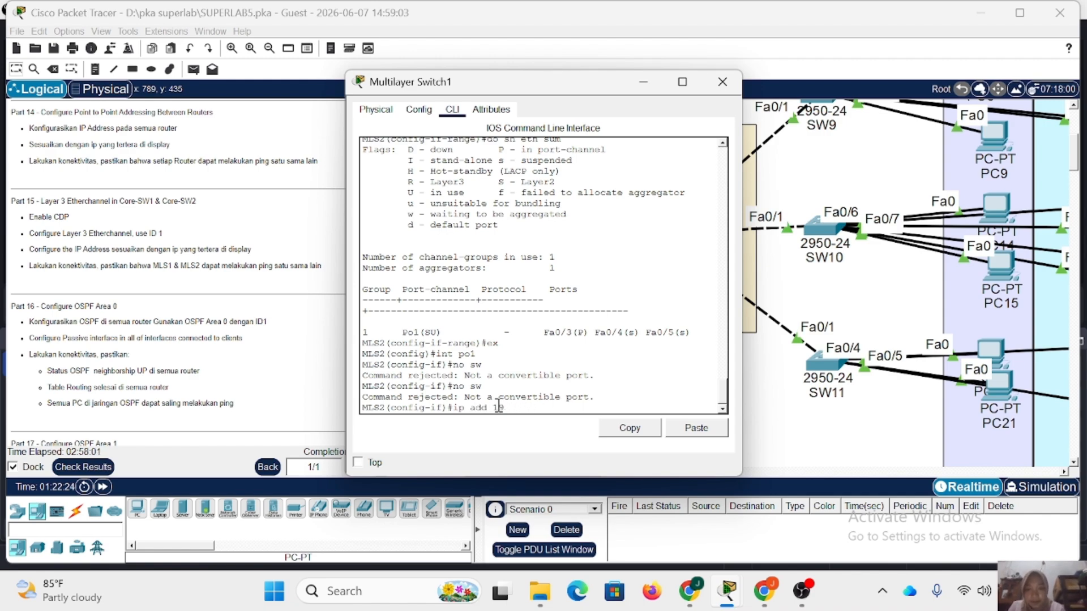
type("10")
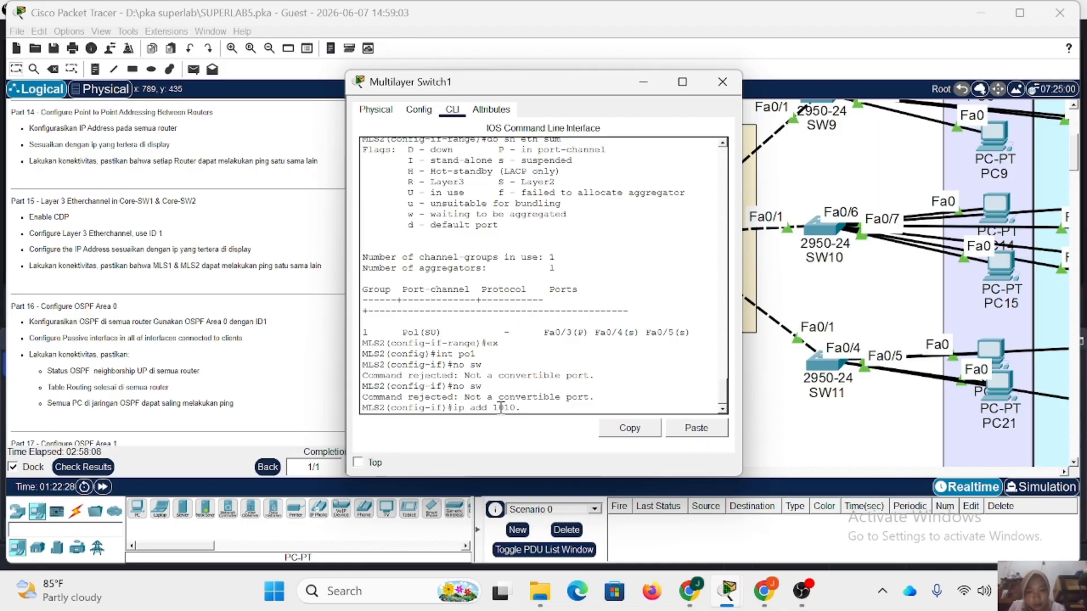
type(".10.10.")
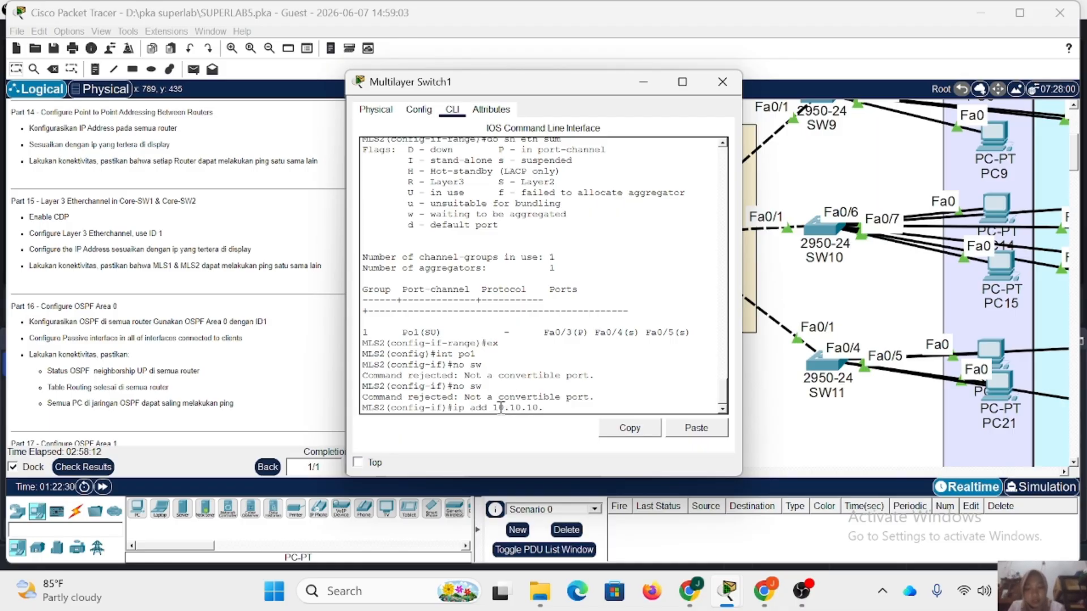
type("22 255.255.255")
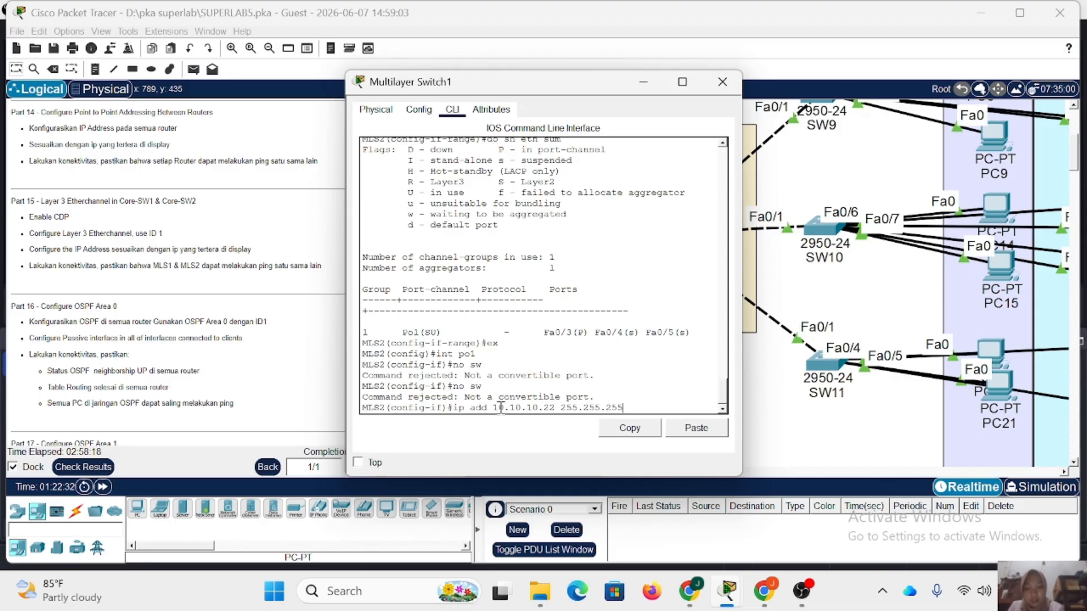
key("BackSpace")
type("2")
key("Return")
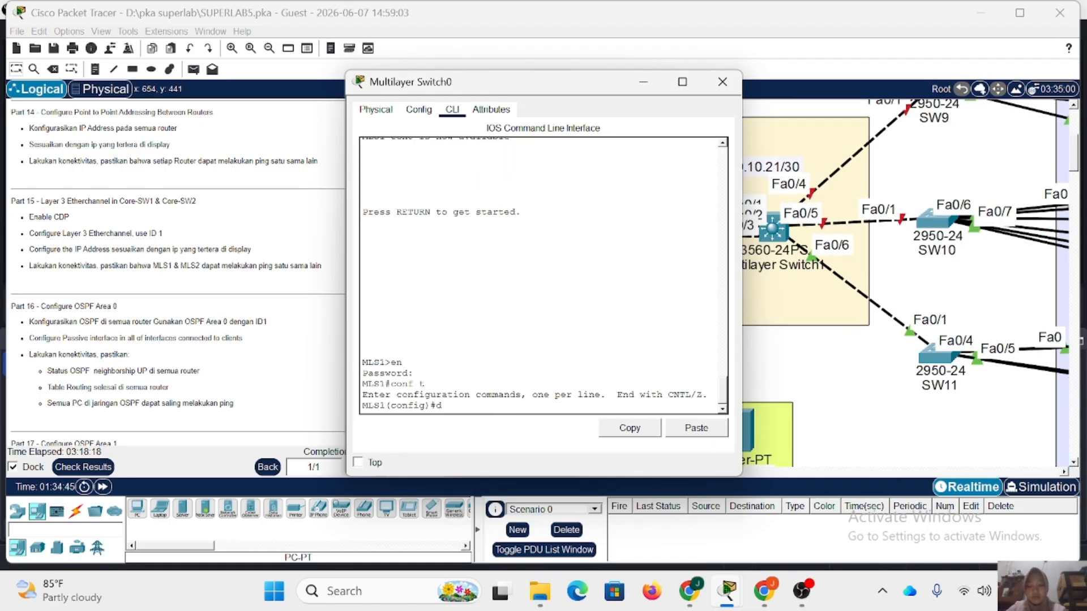
Display MLS1's CDP neighbors from global configuration mode and check which local ports connect to MLS2.
type("o sh cdp nri")
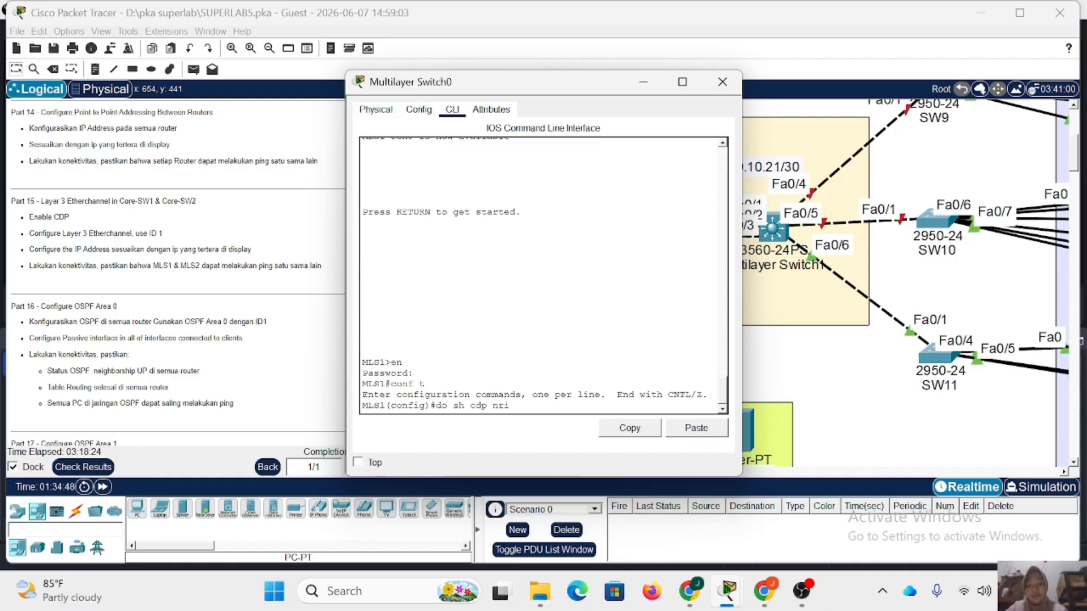
type("gh")
key("BackSpace")
key("BackSpace")
key("BackSpace")
type("eigh")
key("Return")
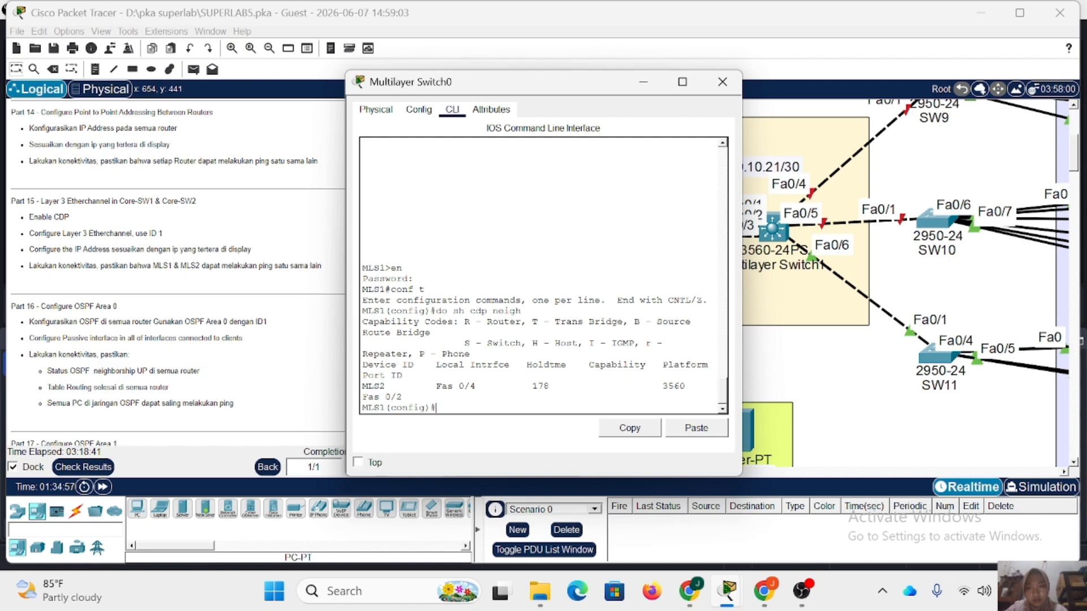
Add MLS1's interface fa0/2 to channel group 1 with mode on.
type("int")
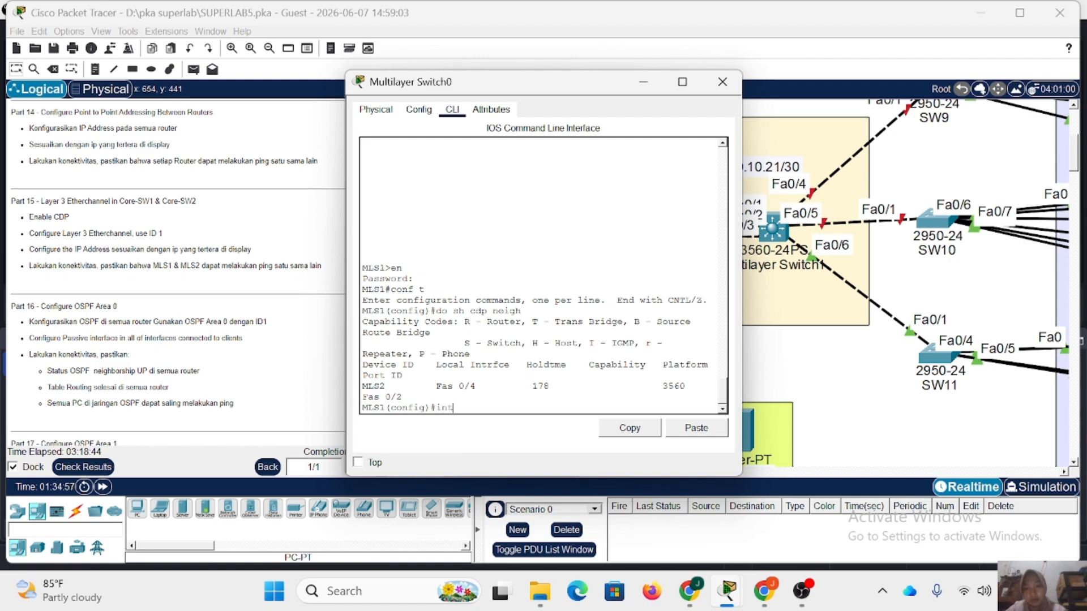
type(" fa0/2")
key("Return")
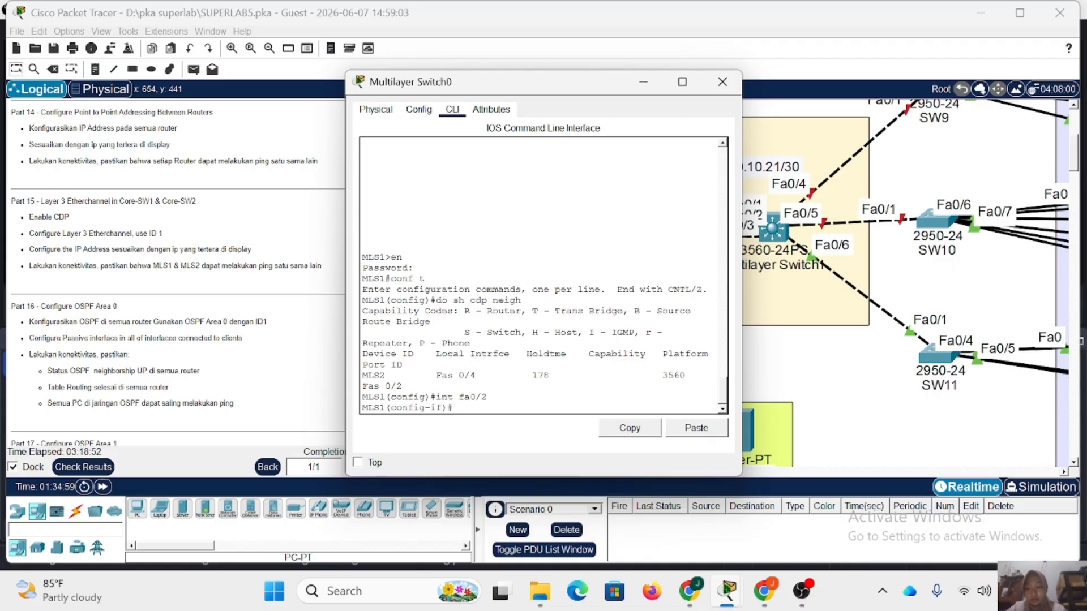
type("channel-")
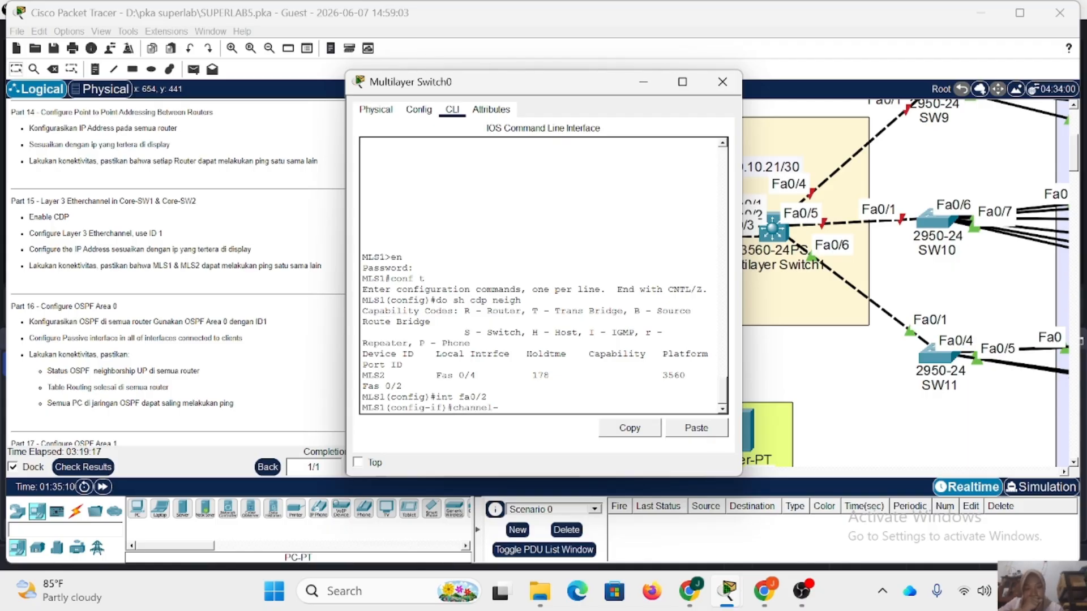
type("gr")
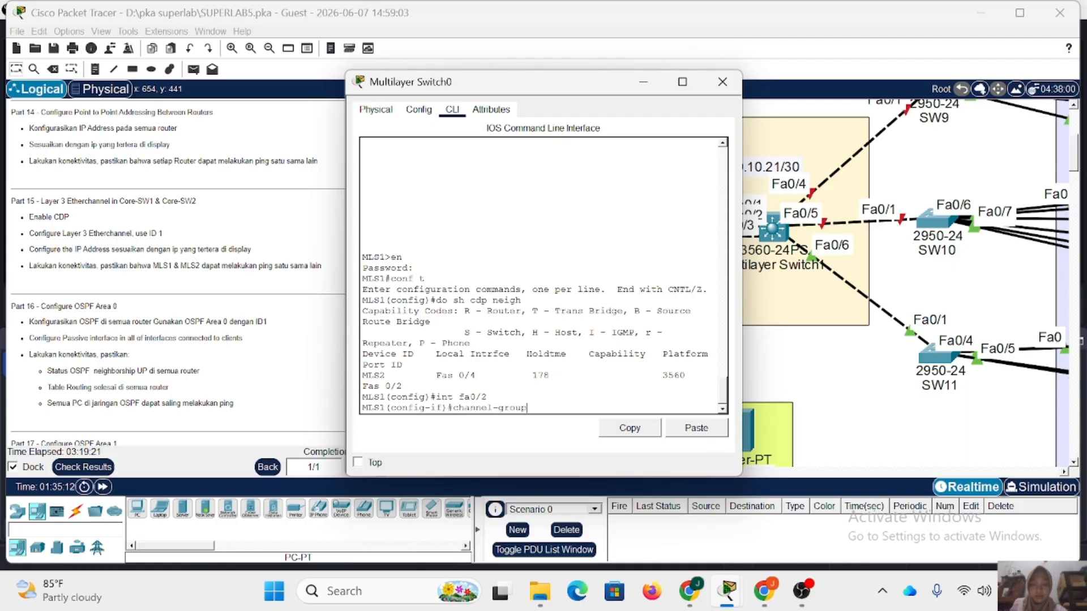
type("oup")
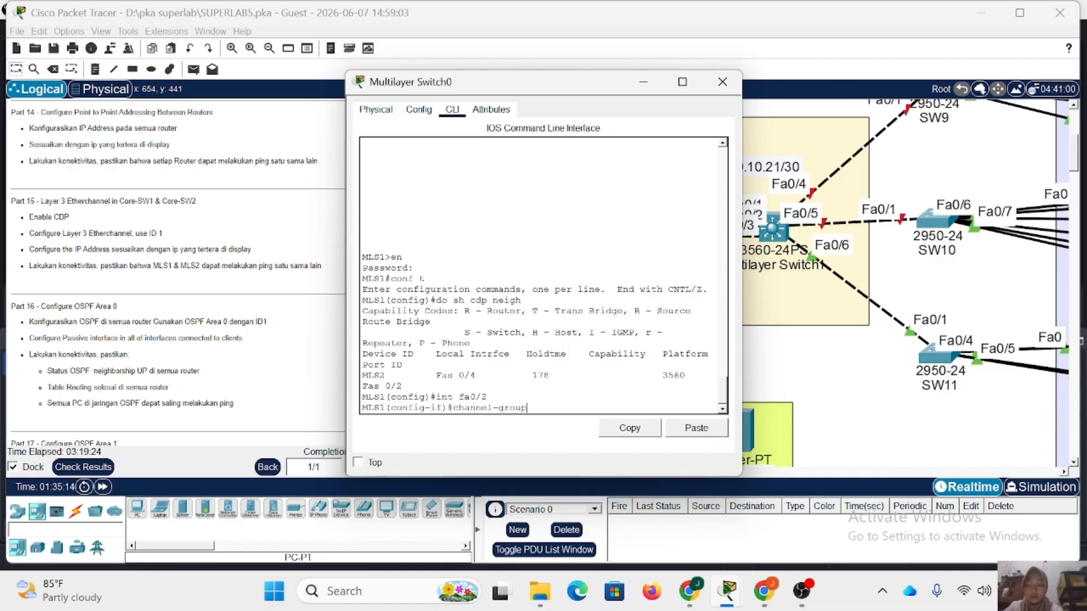
type(" 1 m on")
key("Return")
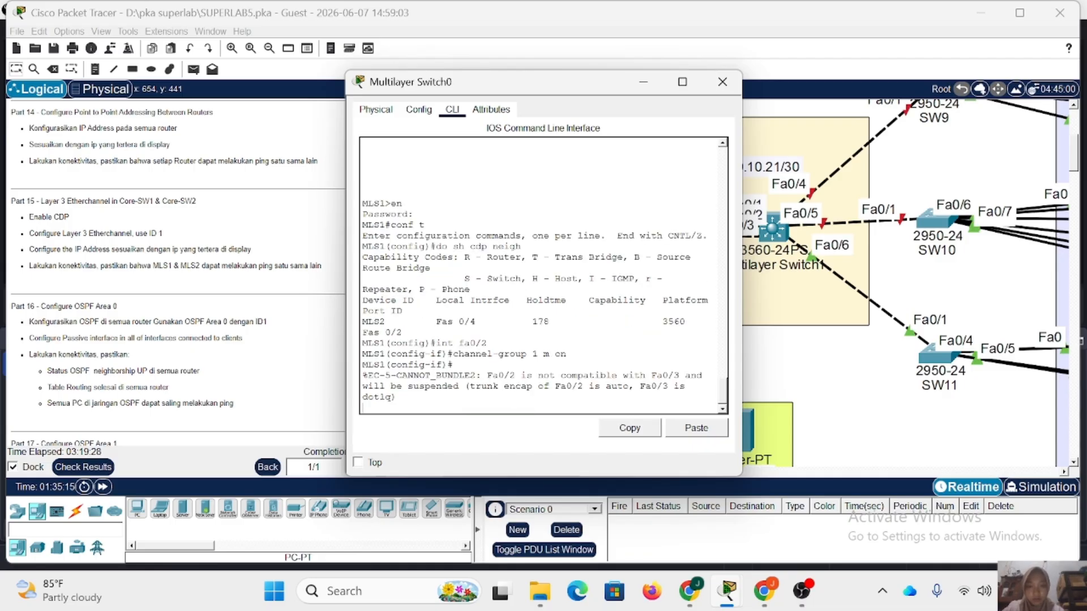
Enable CDP globally on MLS1 with the cdp run command.
key("Return")
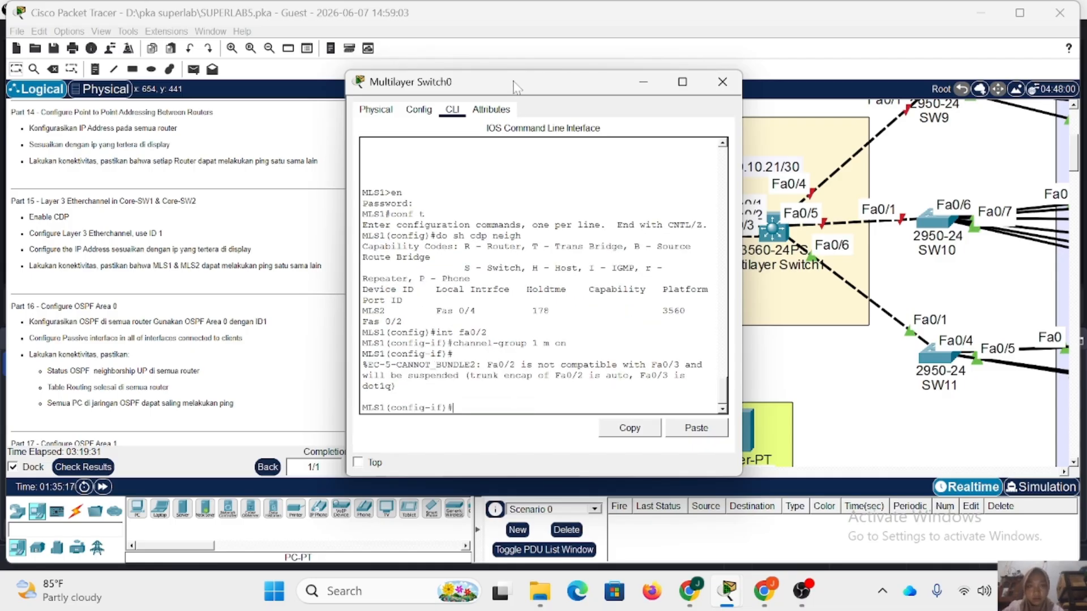
left_click_drag(519, 90, 414, 81)
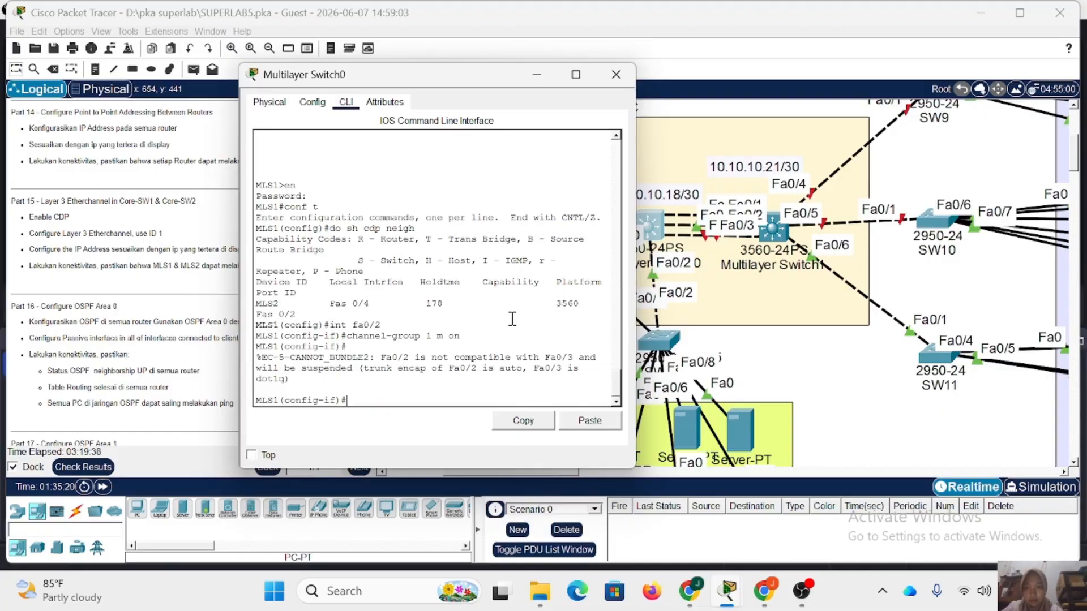
type("cdp run")
key("Return")
Display the EtherChannel summary on MLS1 from global configuration mode.
type("d")
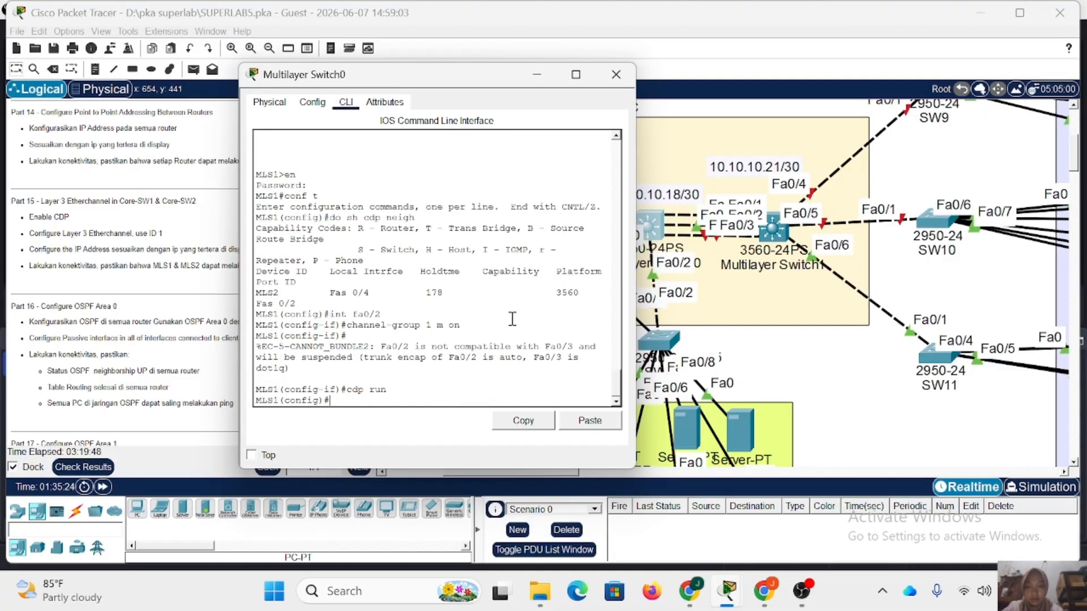
type("o sh eth sum")
key("Return")
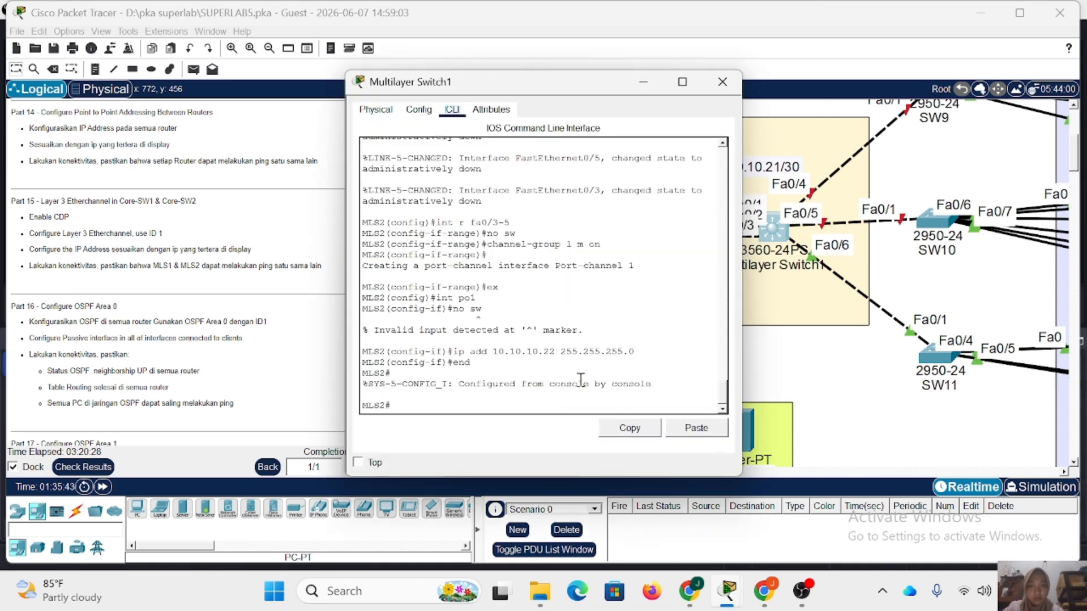
Enter global configuration mode on MLS2 and display its CDP neighbors to check the ports linked to MLS1.
type("conf t")
key("Return")
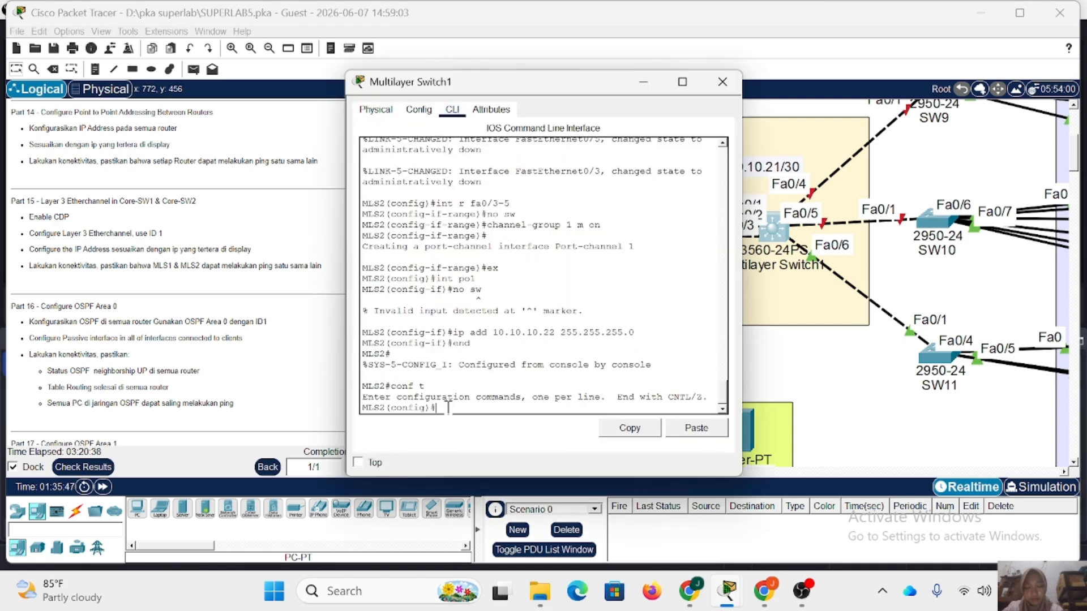
type("do sh cdp neigh")
key("Return")
Add MLS2's interface fa0/4 to channel group 1 with mode on.
type("int fa0/4")
key("Return")
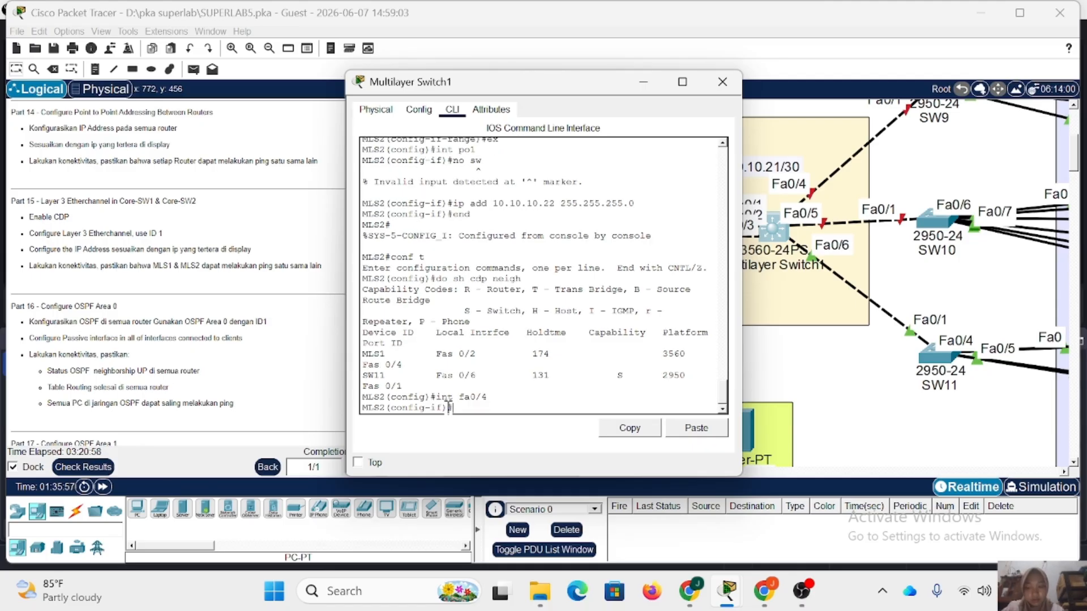
type("channel-group 1 m on")
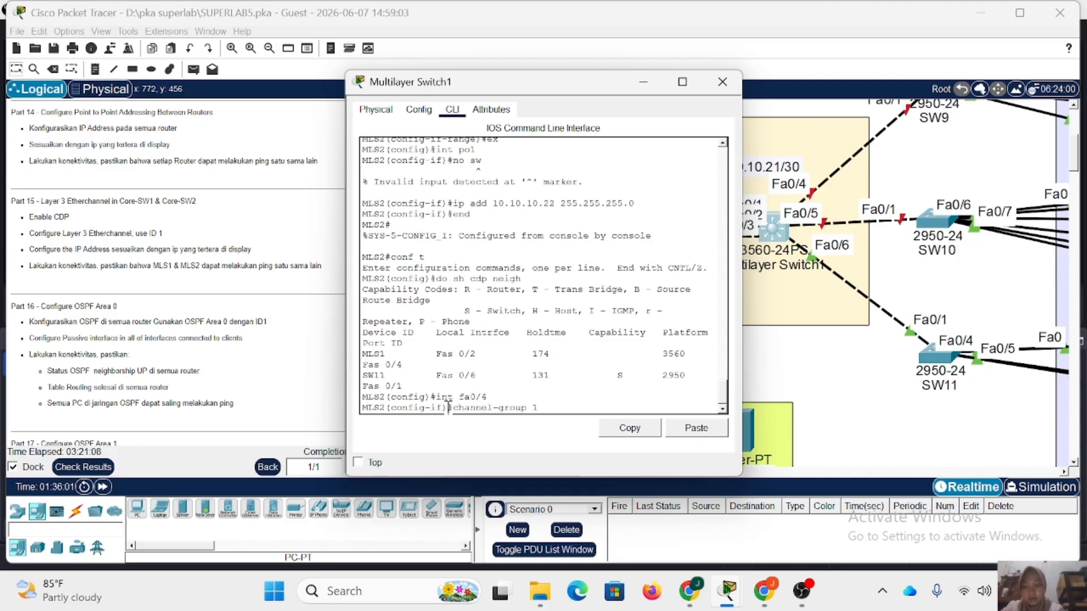
key("Return")
Display the EtherChannel summary on MLS2 and check the member ports of port-channel 1.
type("do sh e")
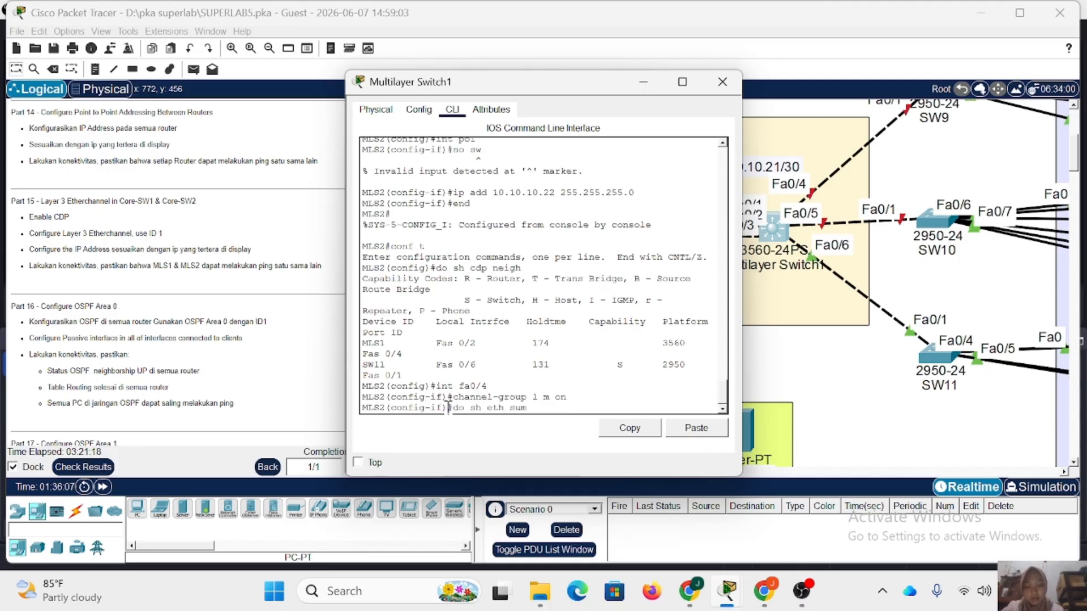
type("th sum")
key("Return")
left_click_drag(530, 84, 470, 80)
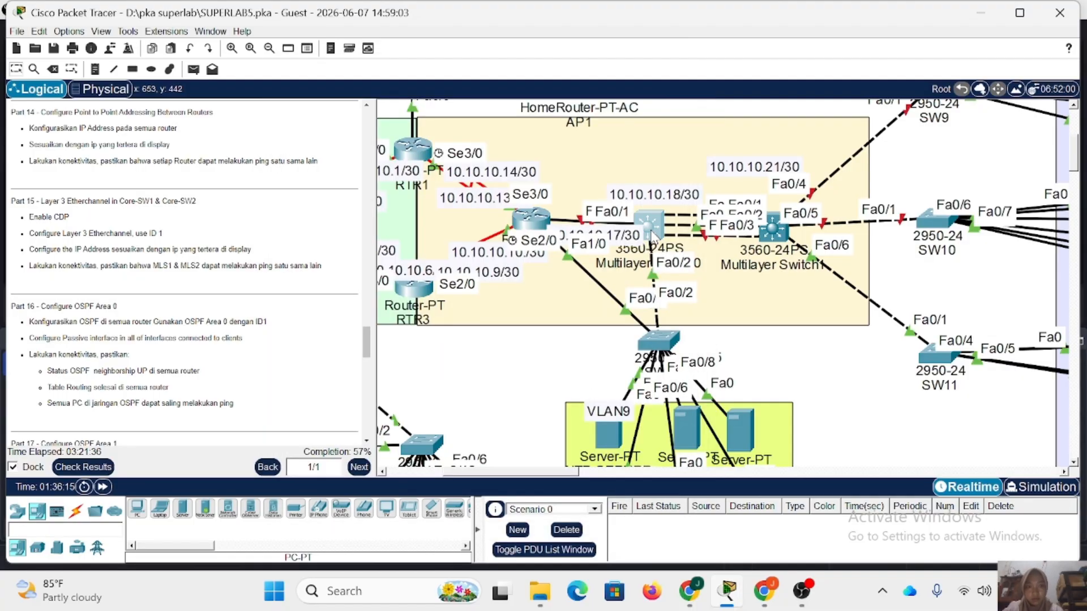
Convert MLS1's interface fa0/1, the link toward the router, to a routed port with no switchport.
left_click(650, 228)
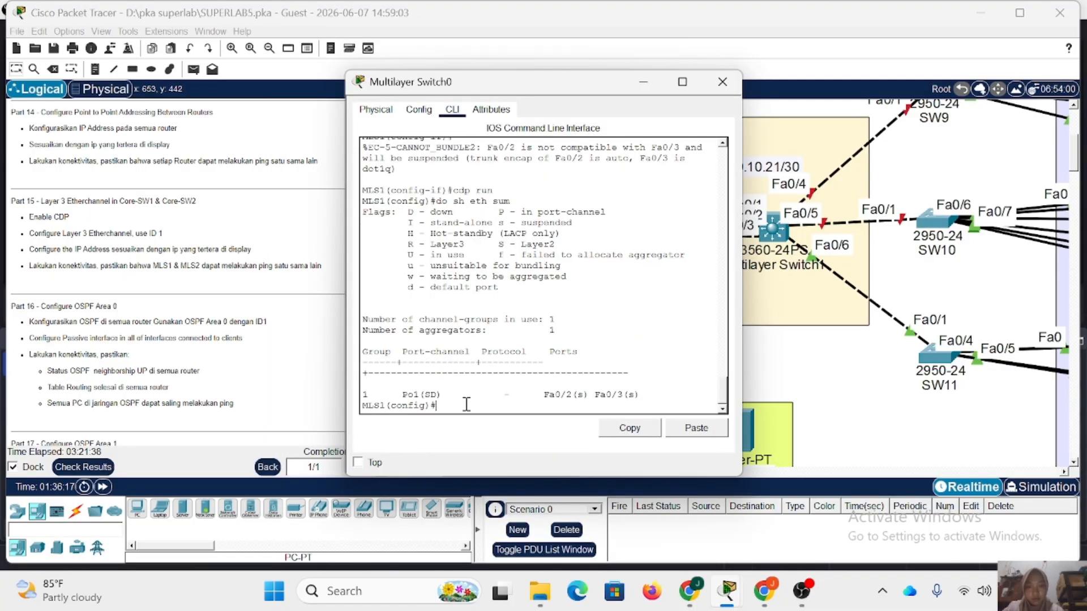
type("int fa0/1")
key("Return")
left_click_drag(430, 82, 190, 77)
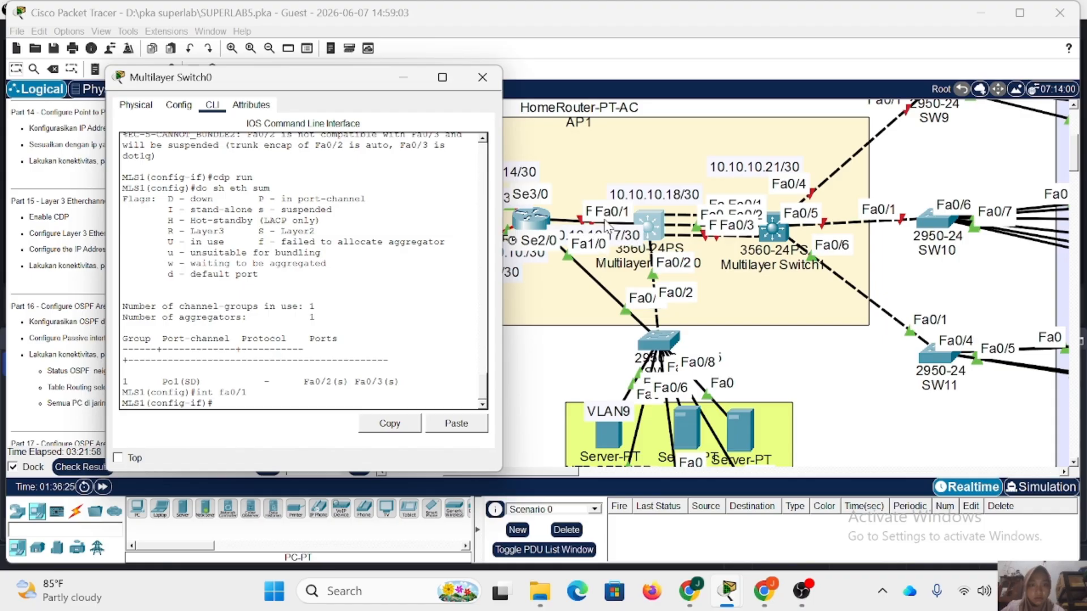
left_click(603, 248)
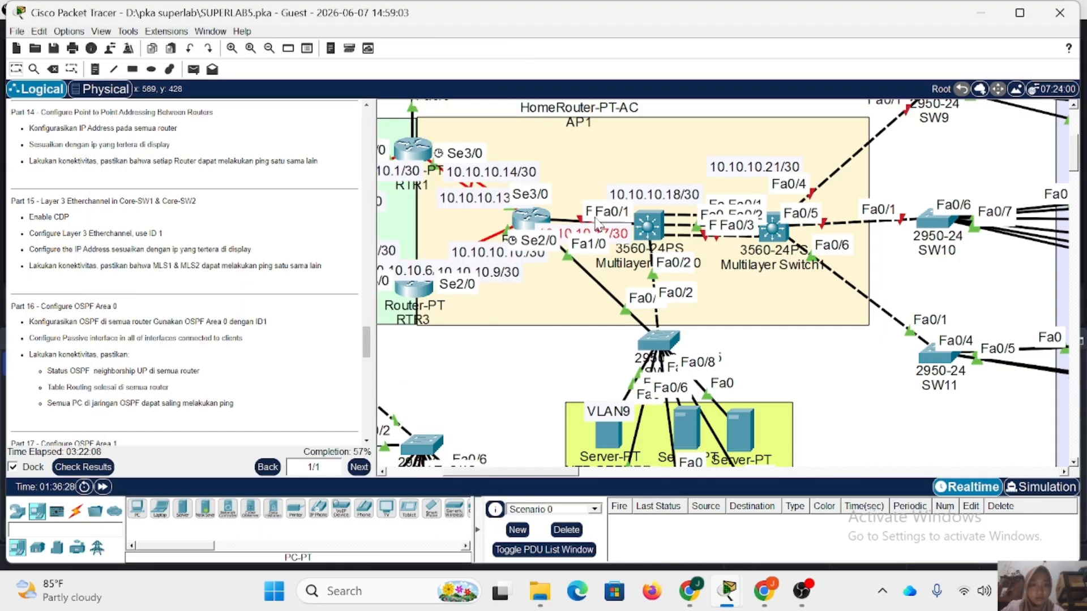
left_click(651, 229)
type("no sw")
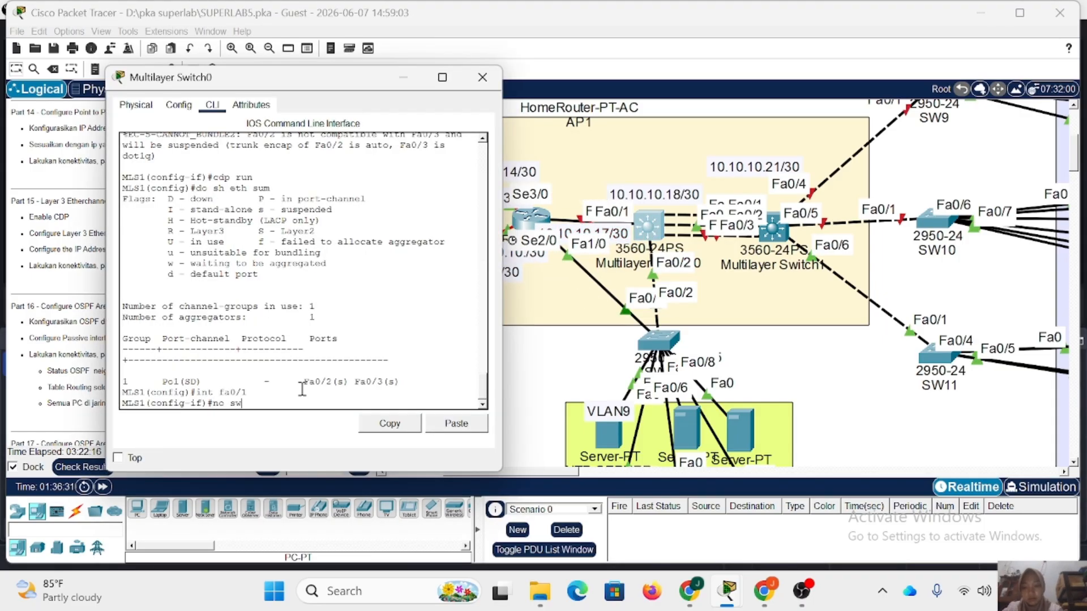
key("Return")
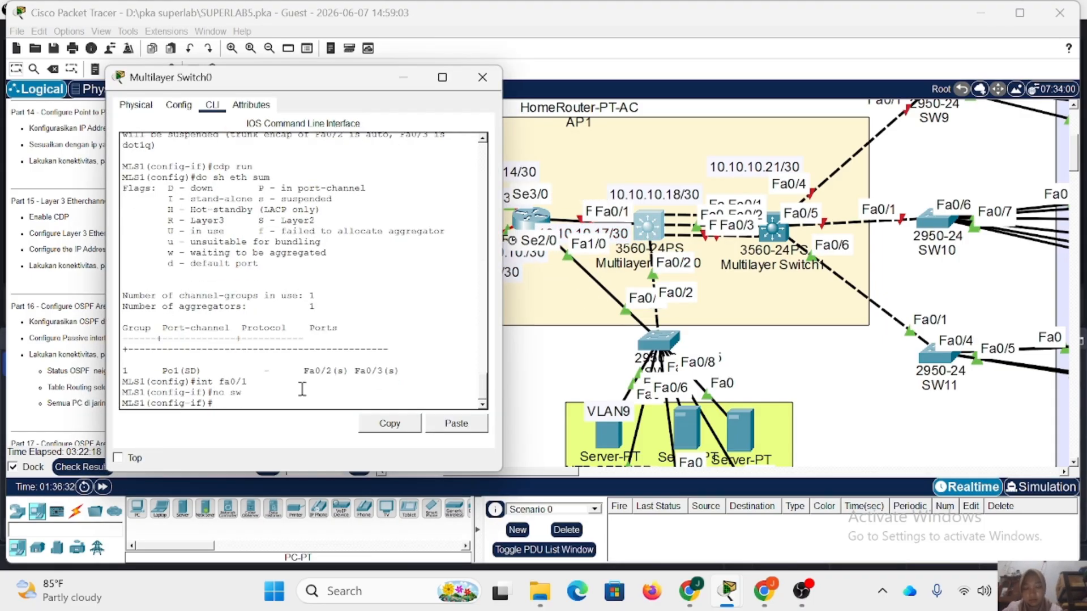
Assign IP address 10.10.10.18 with mask 255.255.255.252 to MLS1's fa0/1 and enable the interface.
type("ip add 10.10.10.18 255.255.255.252")
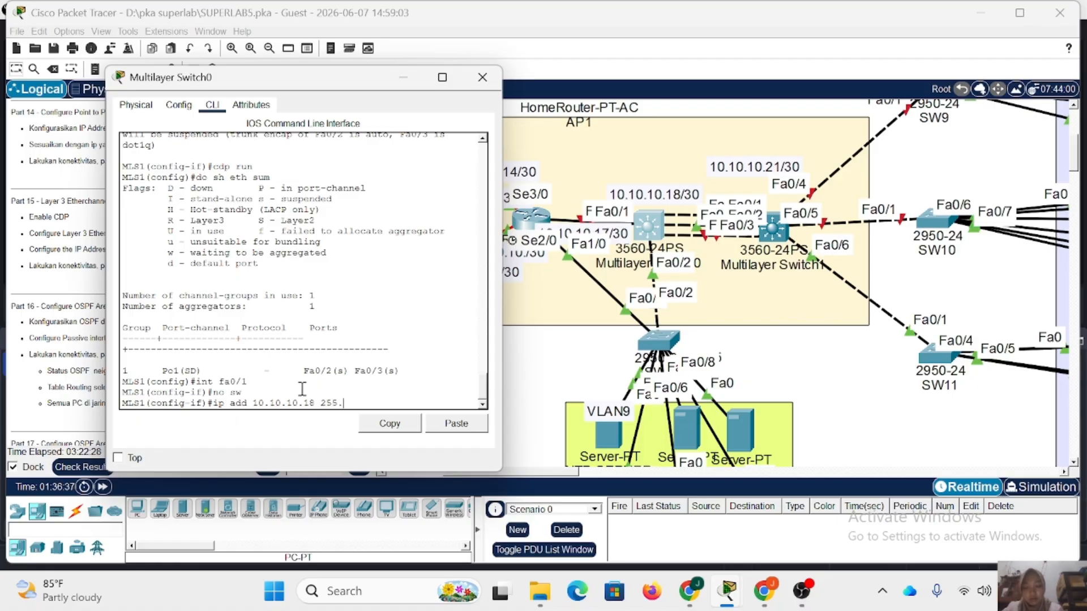
key("Return")
type("no sh")
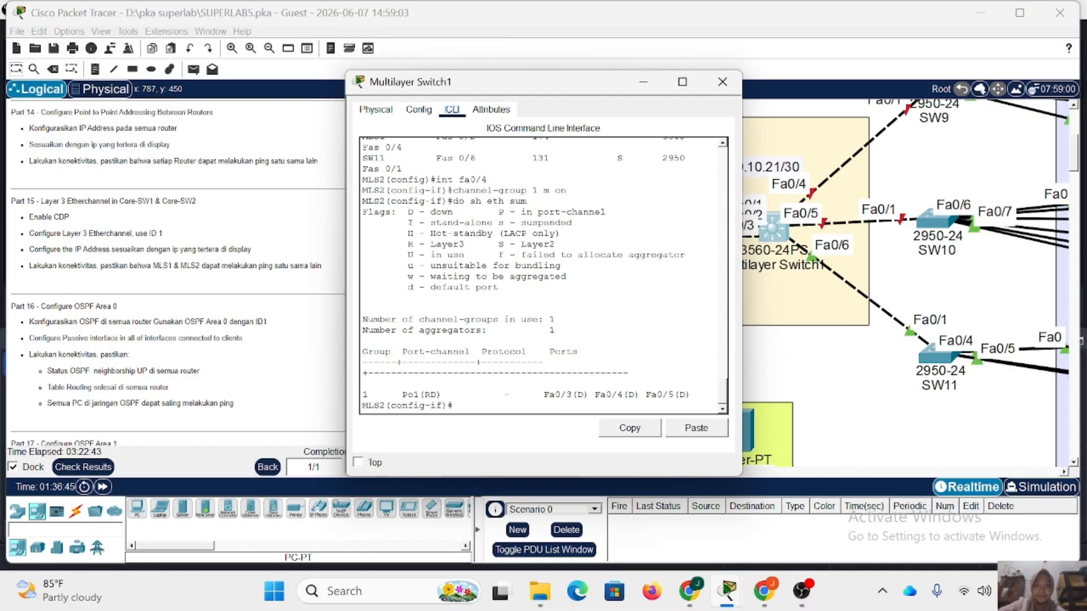
key("Return")
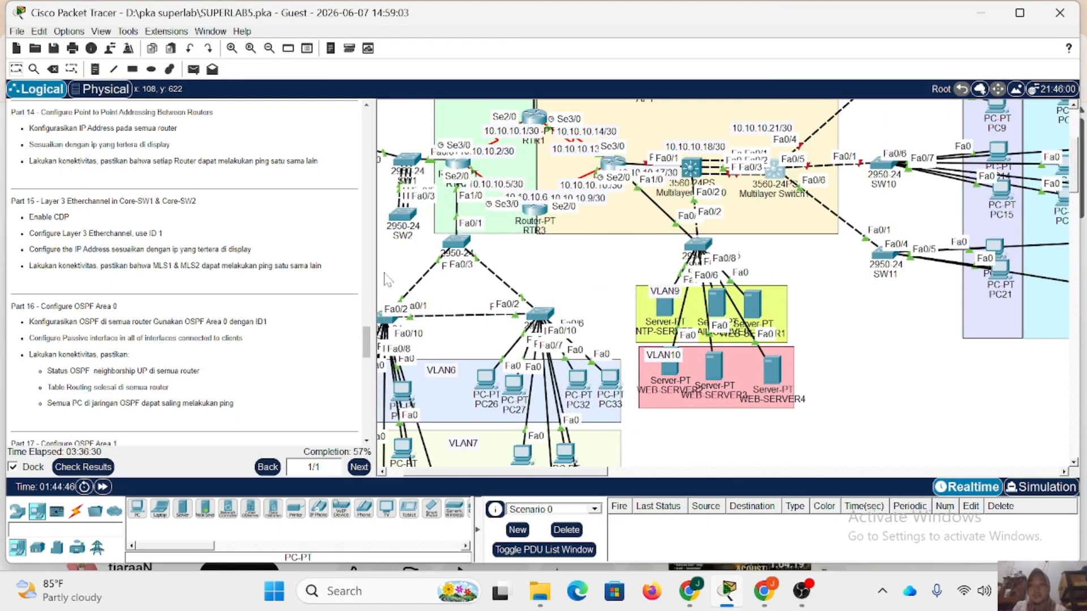
Review the OSPF requirements of Part 16 and Part 17 in the lab instructions.
scroll(211, 300, "down", 1)
scroll(210, 300, "down", 1)
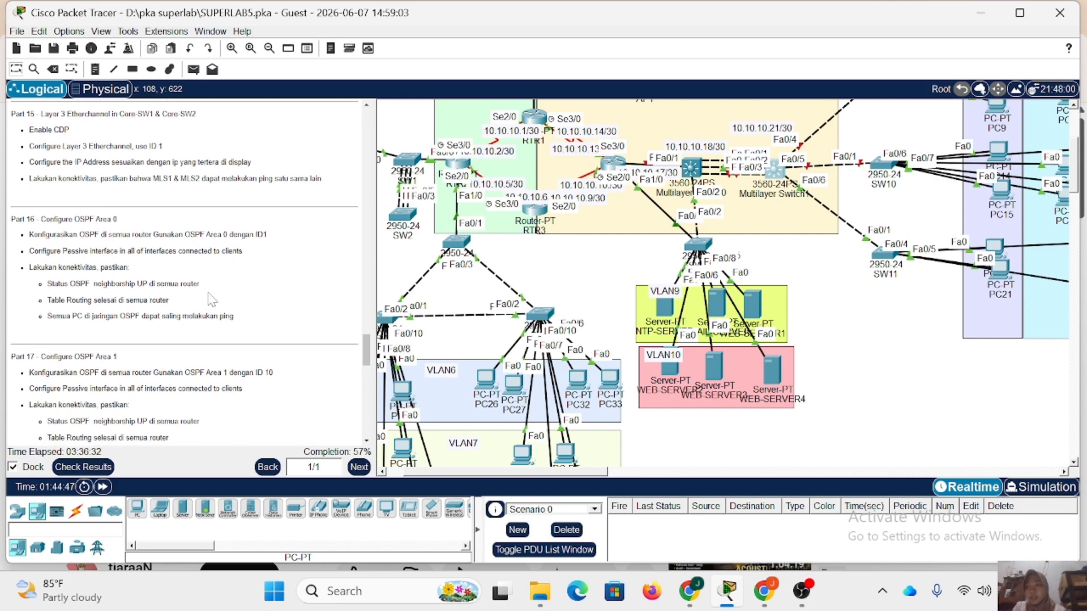
scroll(211, 300, "down", 1)
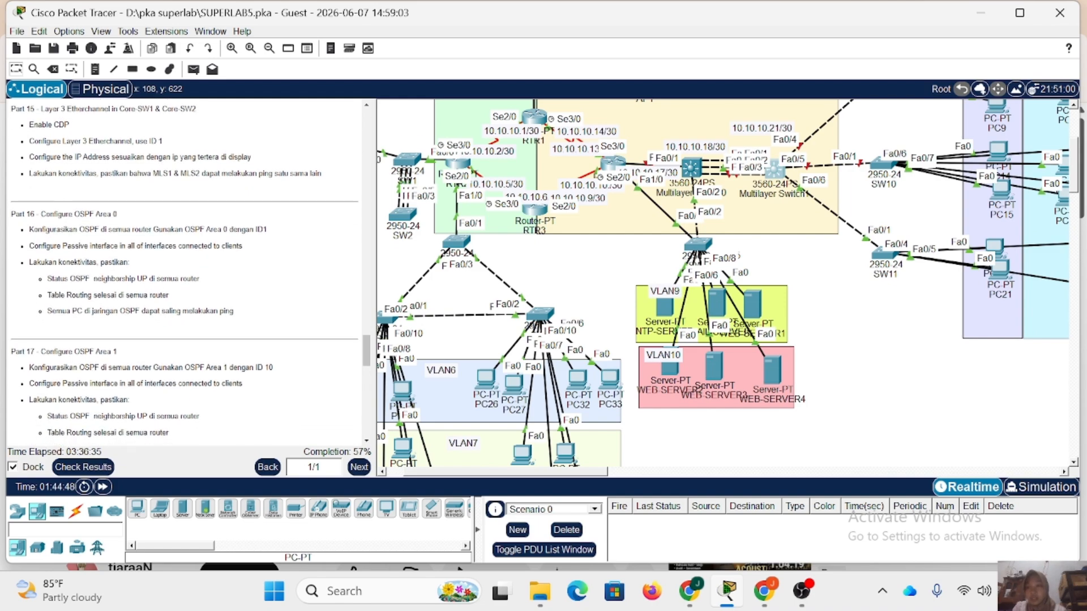
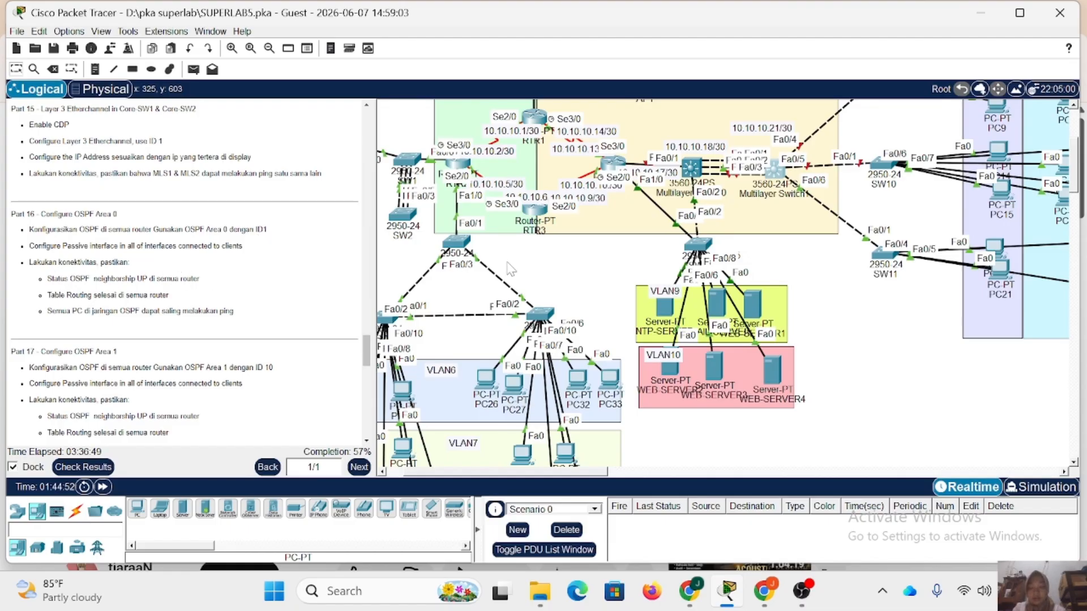
Open RTR1's command line, enter privileged mode with the enable password and start global configuration.
scroll(509, 269, "up", 5)
scroll(509, 269, "left", 2)
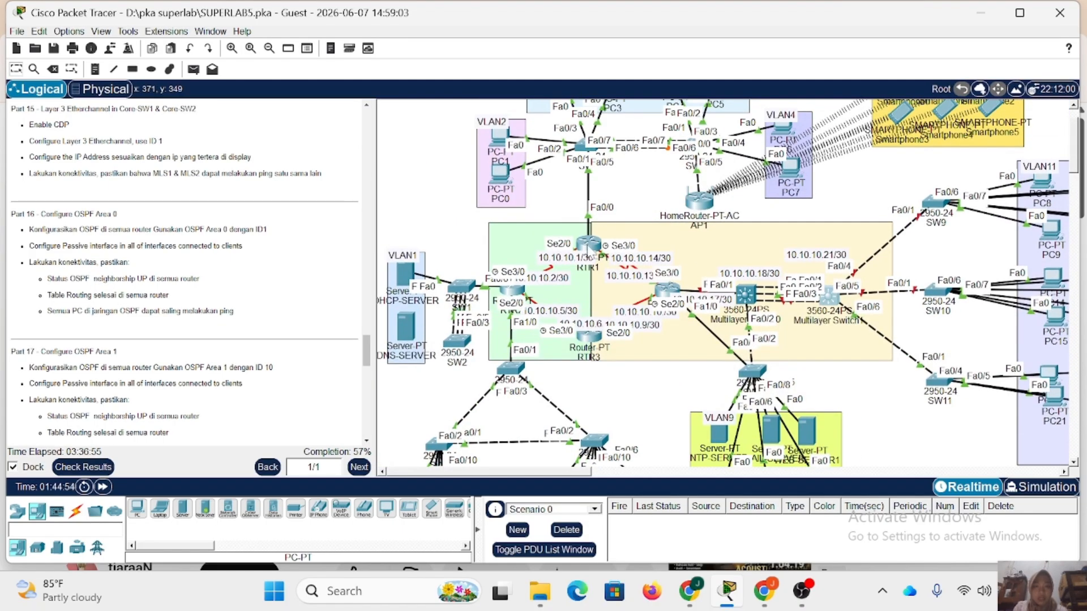
left_click(590, 245)
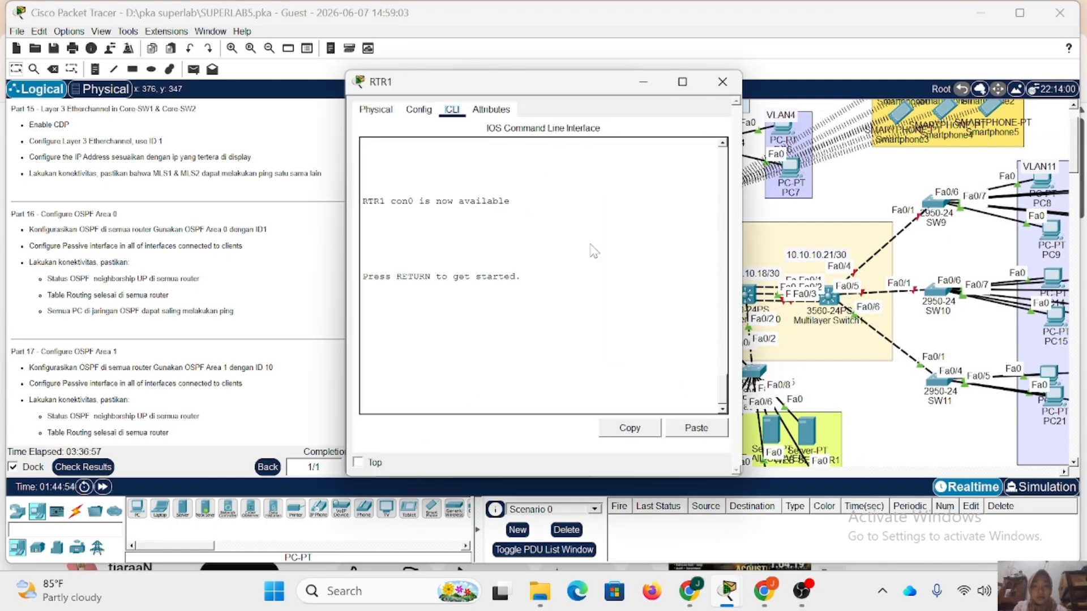
key("Return")
type("en")
key("Return")
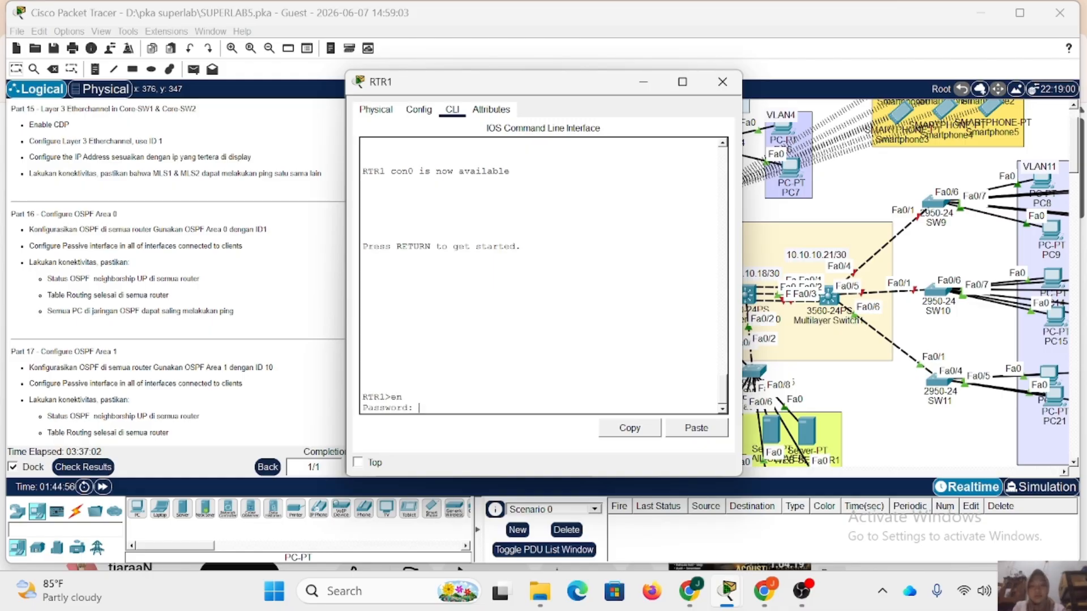
key("Return")
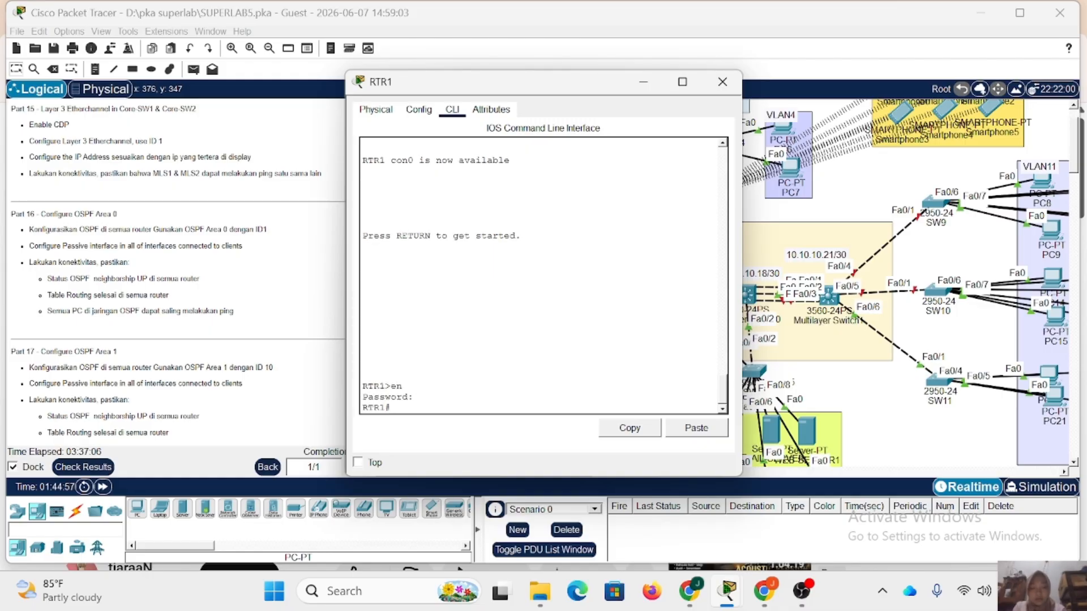
type("conf t")
key("Return")
Start OSPF routing process 1 on RTR1.
type("ro")
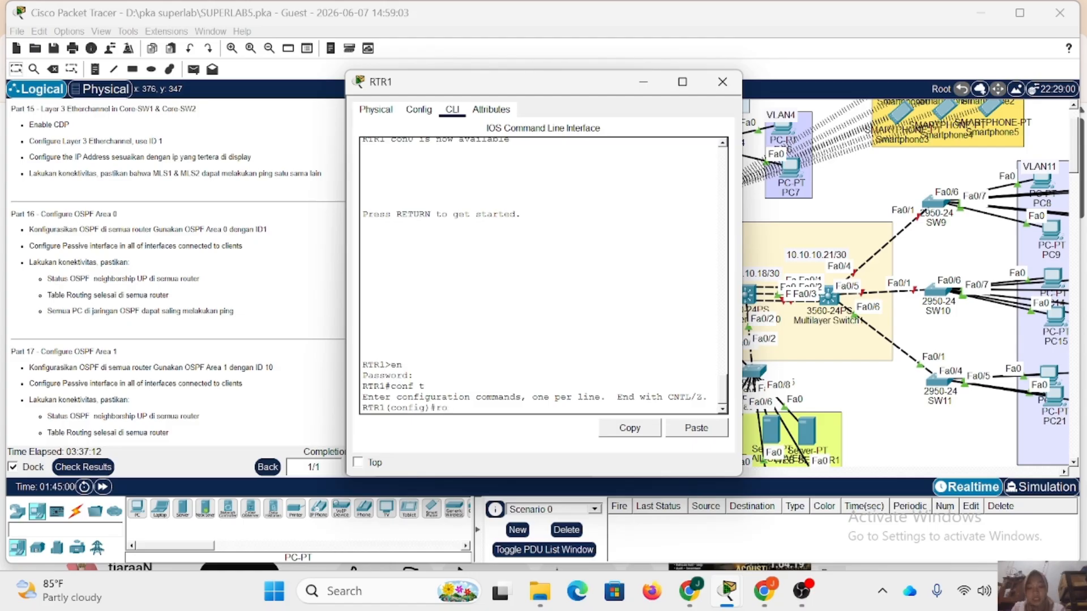
type("uter")
type("ospf")
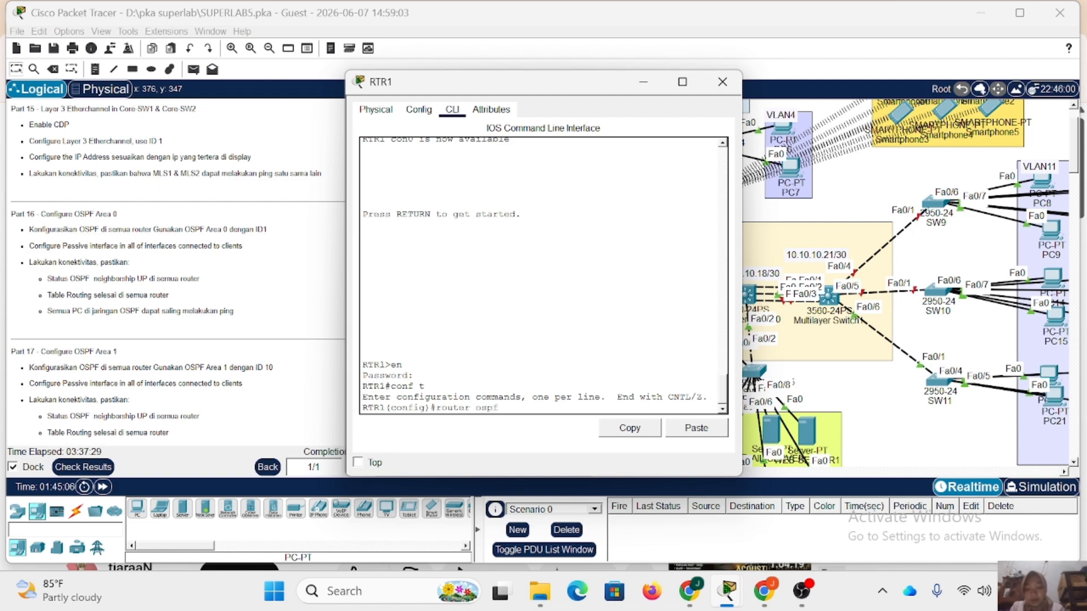
type(" 1")
key("Return")
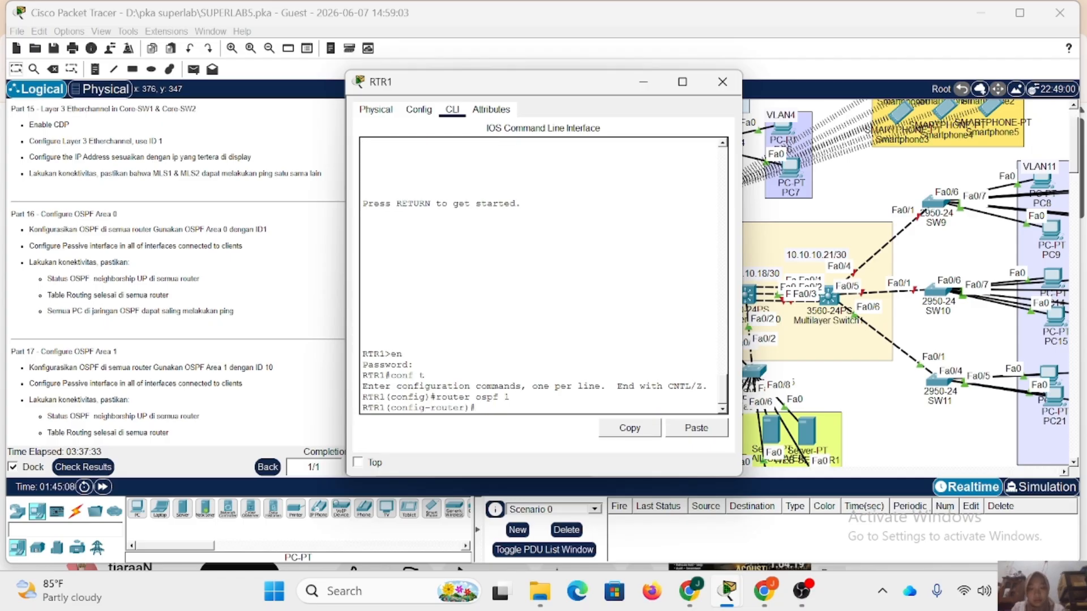
Advertise network 10.10.10.0 with wildcard mask 0.0.0.3 in OSPF area 0 on RTR1.
type("netw")
left_click_drag(531, 92, 840, 118)
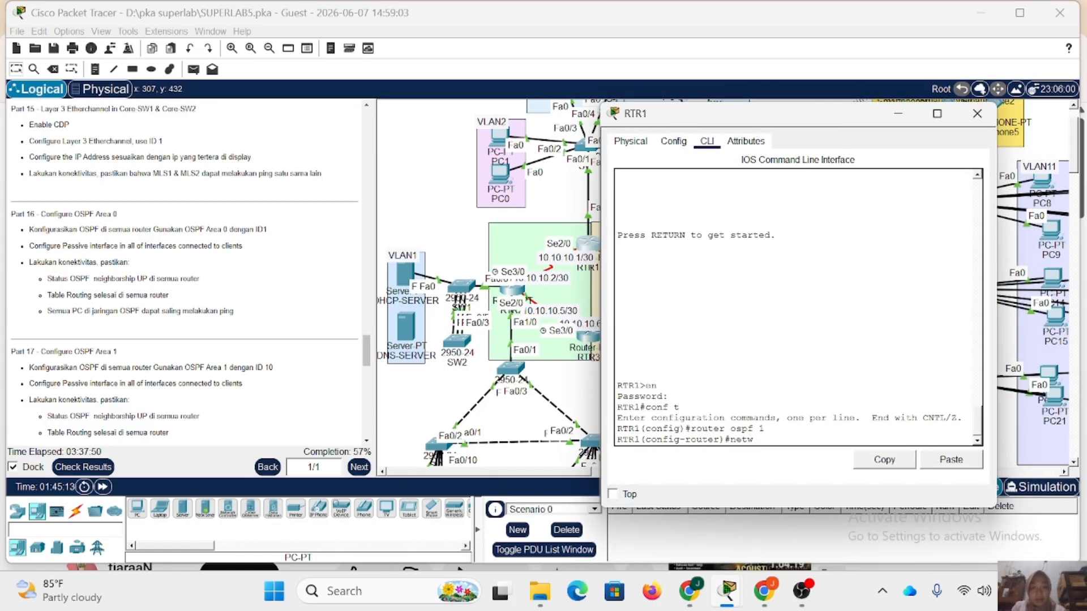
type("10.1")
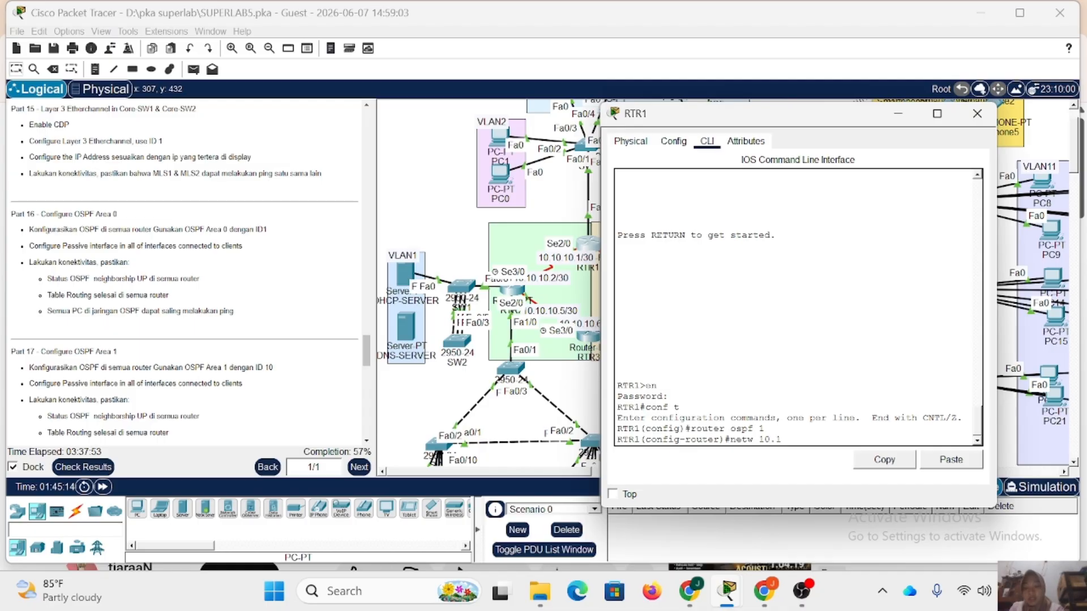
type("0.10.0 ")
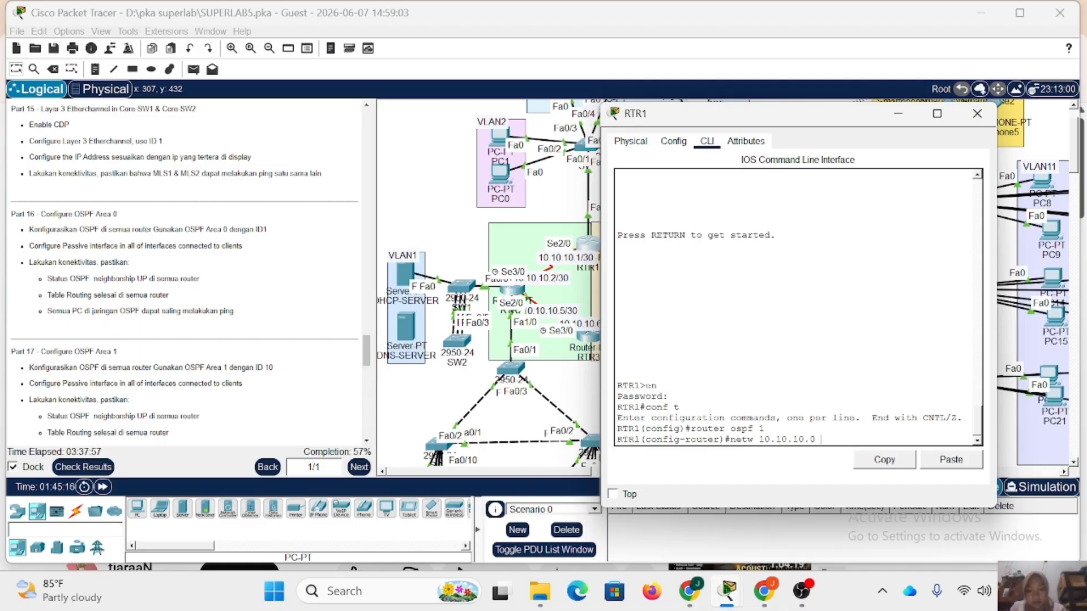
type("0.0.0.3 area 0")
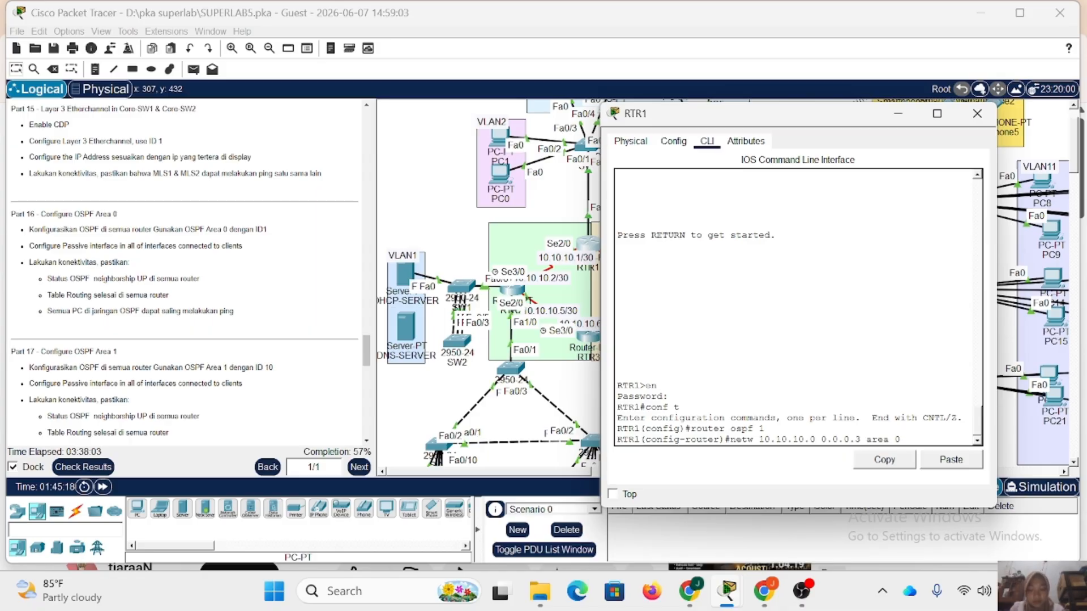
key("Return")
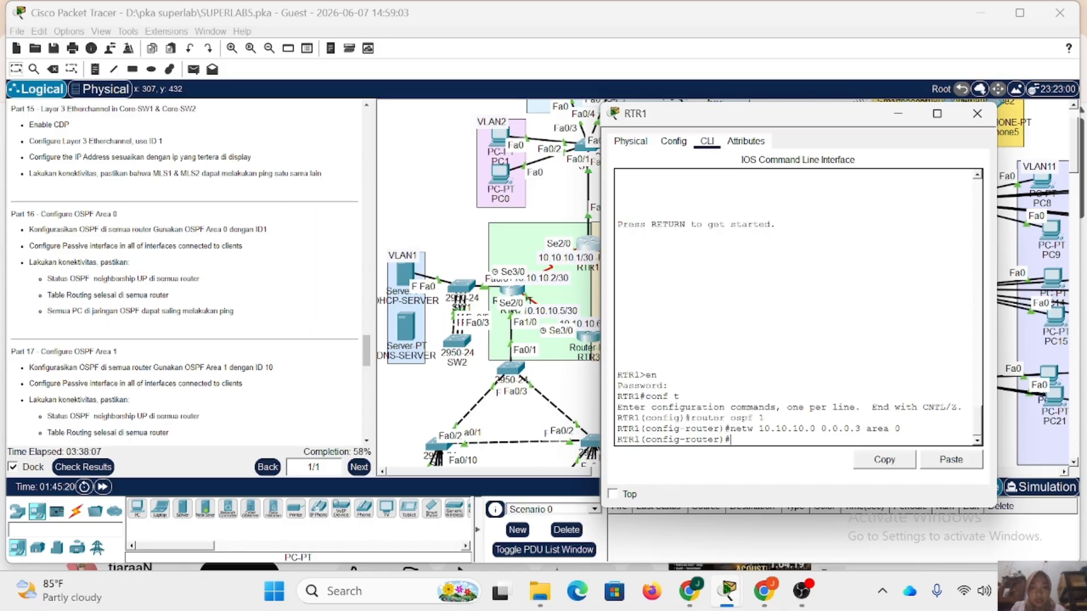
Advertise the VLAN network 192.168.2.0 with wildcard mask 0.0.0.255 in area 0 on RTR1.
scroll(553, 222, "up", 1)
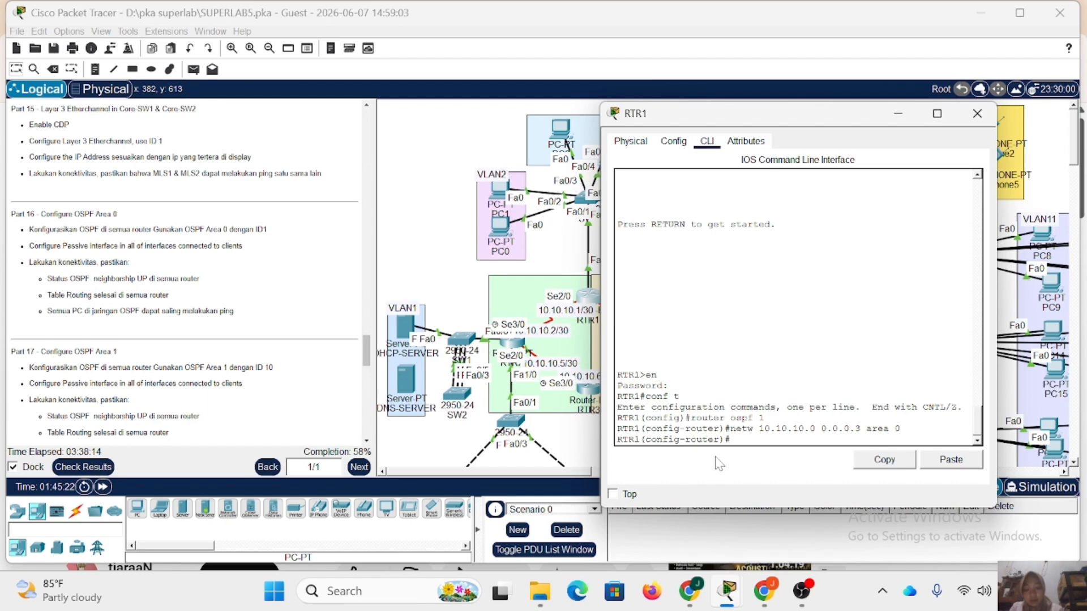
key("Up")
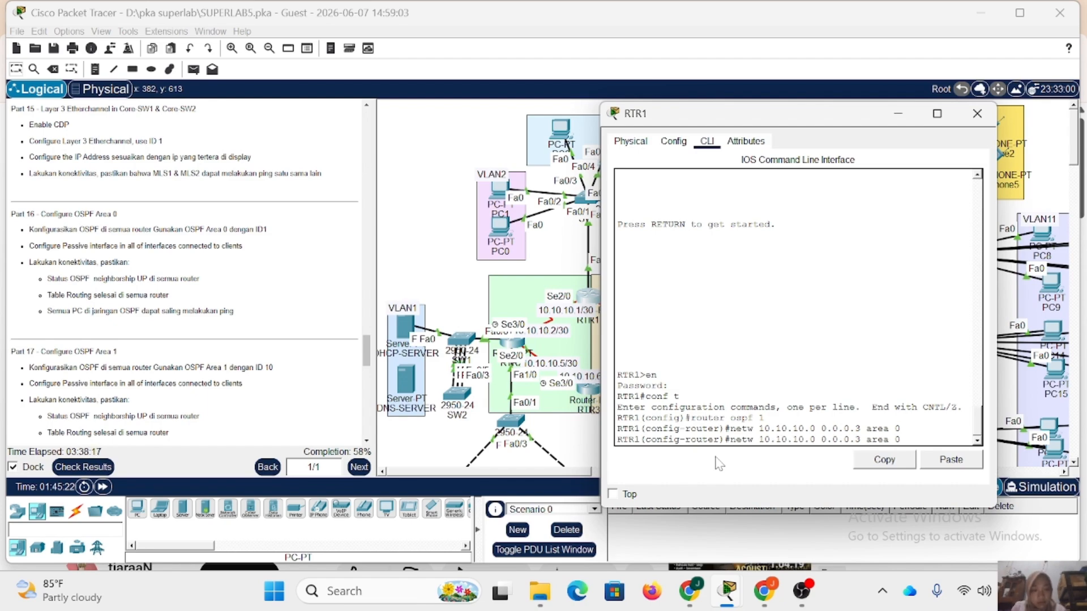
key("BackSpace")
type("255")
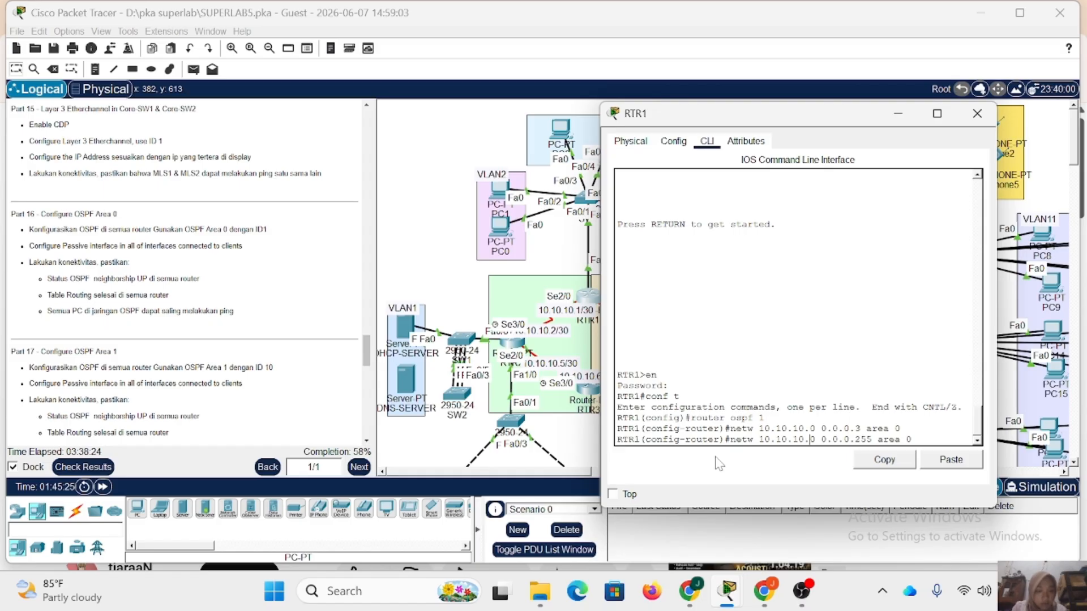
key("BackSpace")
key("BackSpace")
key("BackSpace")
key("BackSpace")
key("BackSpace")
key("BackSpace")
key("BackSpace")
key("BackSpace")
key("BackSpace")
key("BackSpace")
type("192.")
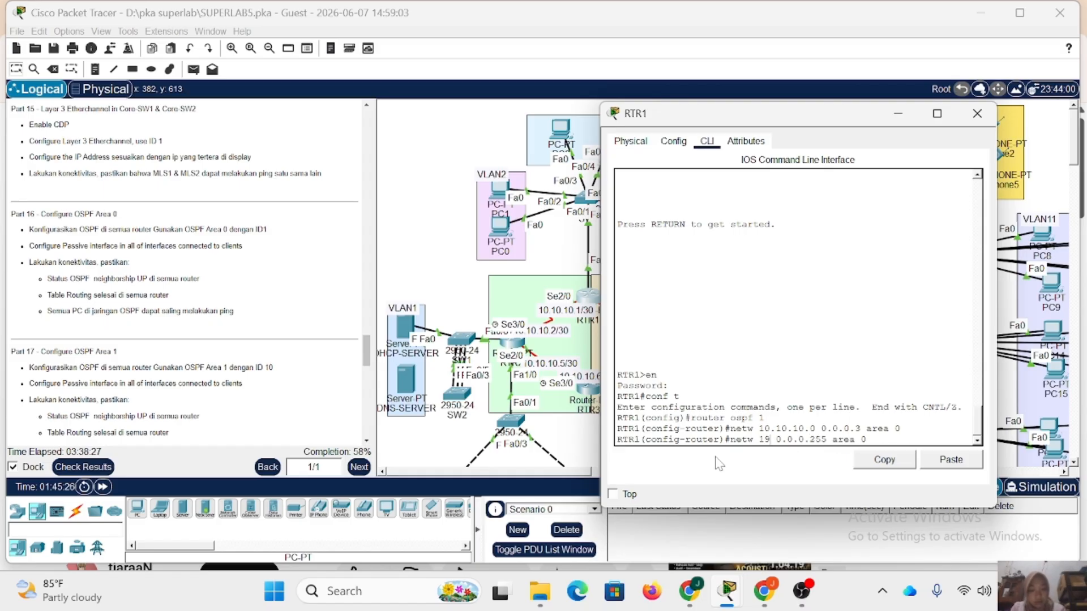
type("168.2")
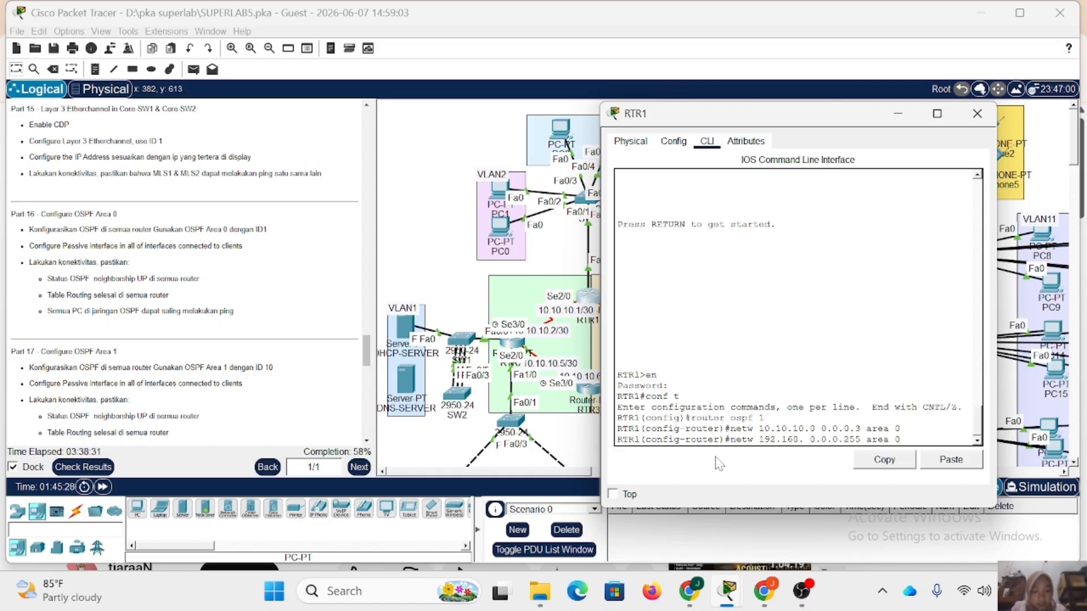
type(".0")
key("Return")
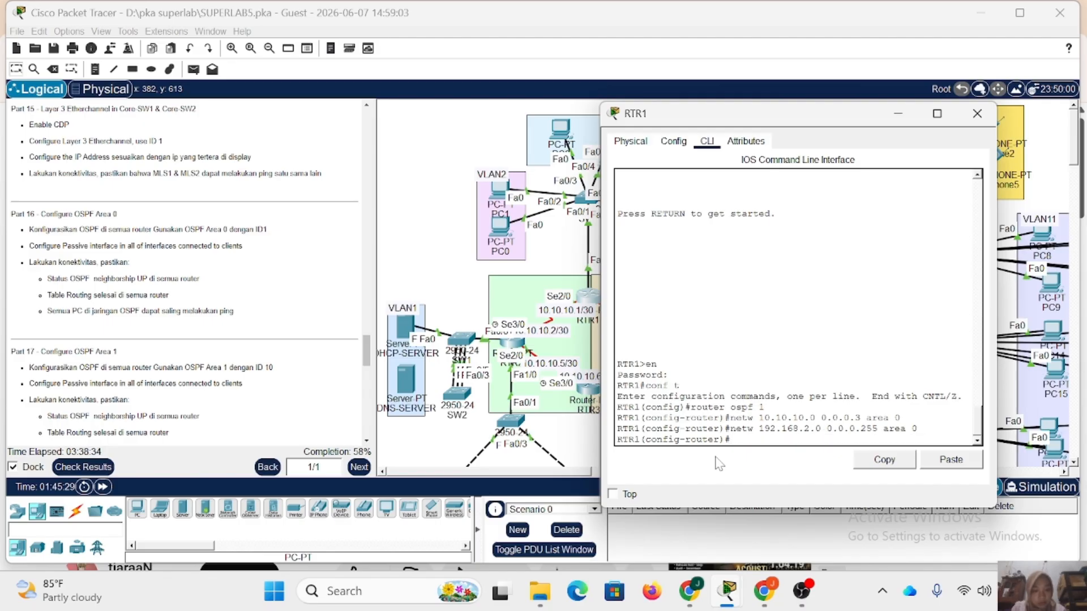
Add network 192.168.3.0 with wildcard mask 0.0.0.255 to area 0 on RTR1.
key("Up")
key("Left")
key("Left")
key("Left")
key("Left")
key("Left")
key("Left")
key("Left")
key("Left")
key("Left")
key("Left")
key("Left")
key("Left")
key("Left")
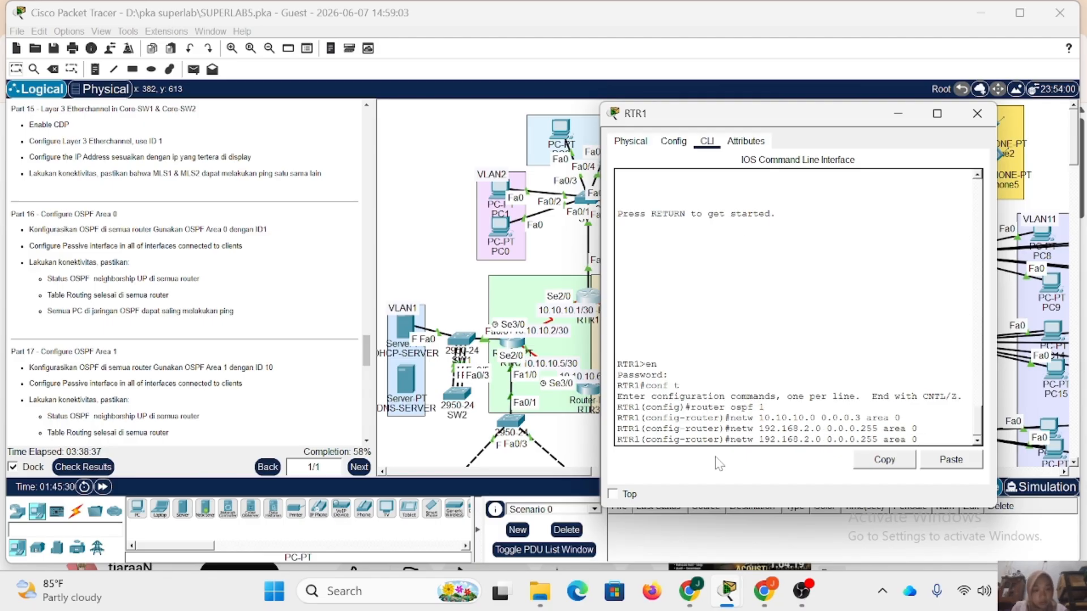
key("BackSpace")
type("3")
key("Return")
Add network 192.168.4.0 with wildcard mask 0.0.0.255 to area 0 on RTR1.
key("Up")
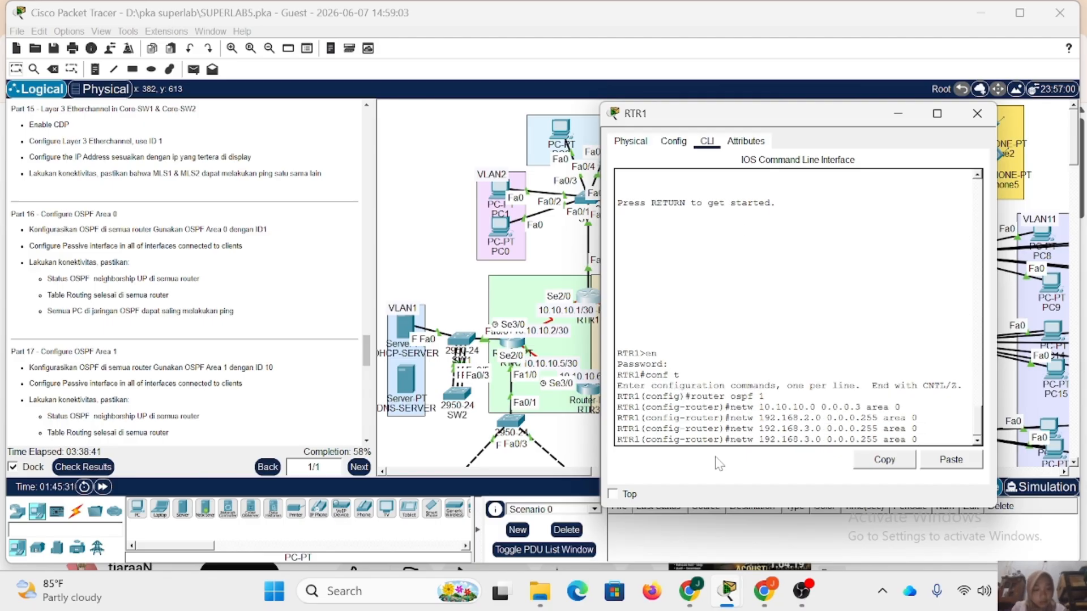
key("Left")
key("Left")
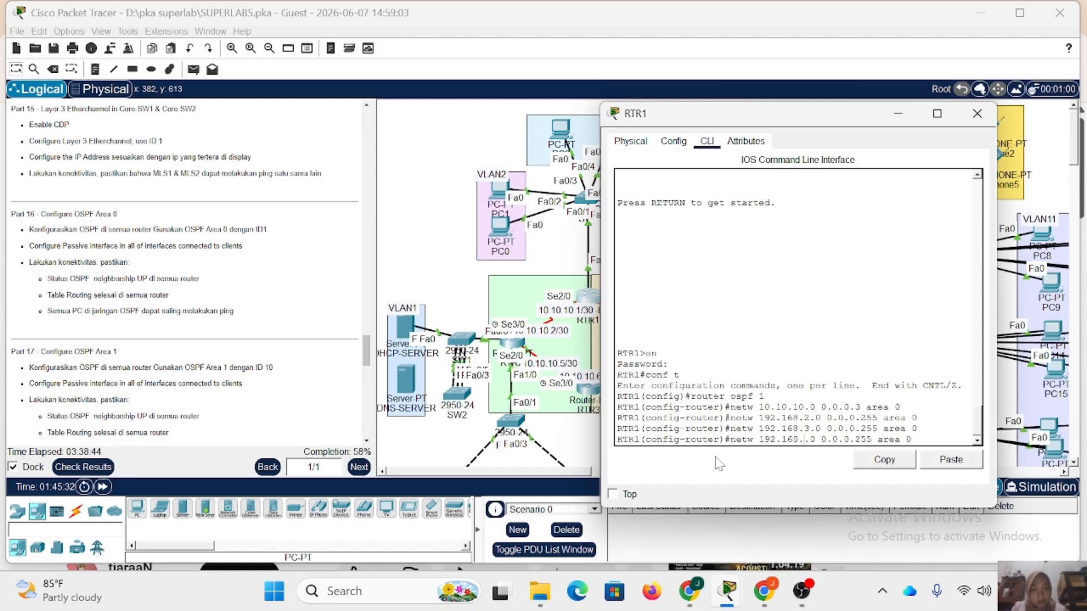
key("BackSpace")
type("4")
key("Return")
Add network 192.168.5.0 with wildcard mask 0.0.0.255 to area 0 on RTR1.
key("Up")
key("Left")
key("Left")
key("Left")
key("Left")
key("Left")
key("Left")
key("Left")
key("Left")
key("Left")
key("Left")
key("Left")
key("Left")
key("Left")
key("Left")
key("Left")
key("Left")
key("Left")
key("Left")
key("Left")
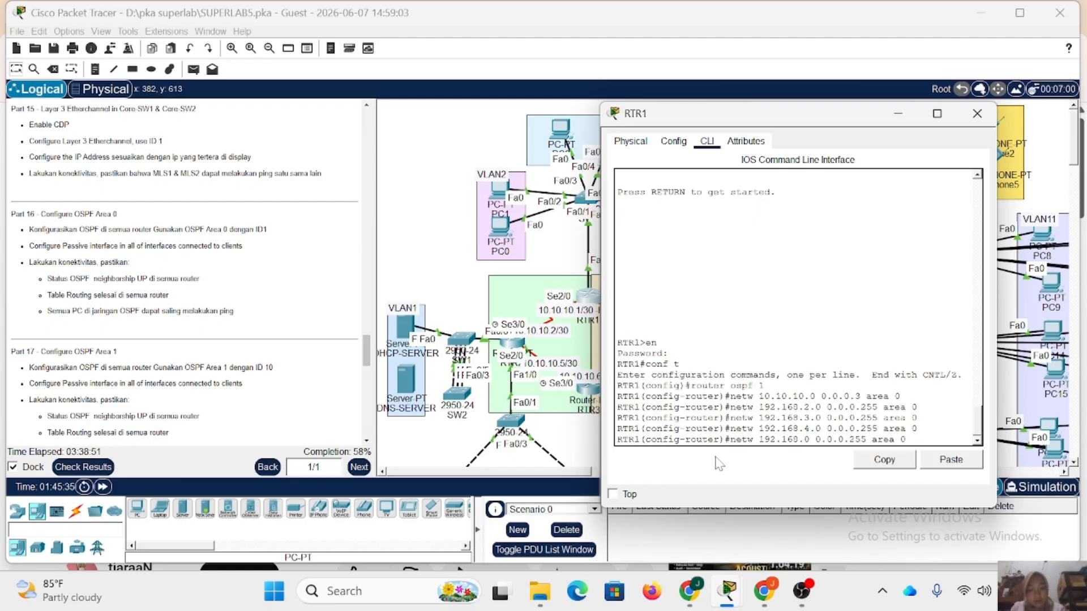
key("BackSpace")
type("5")
key("Return")
Make RTR1's client-facing subinterface fa0/0.2 passive in OSPF process 1.
type("passi")
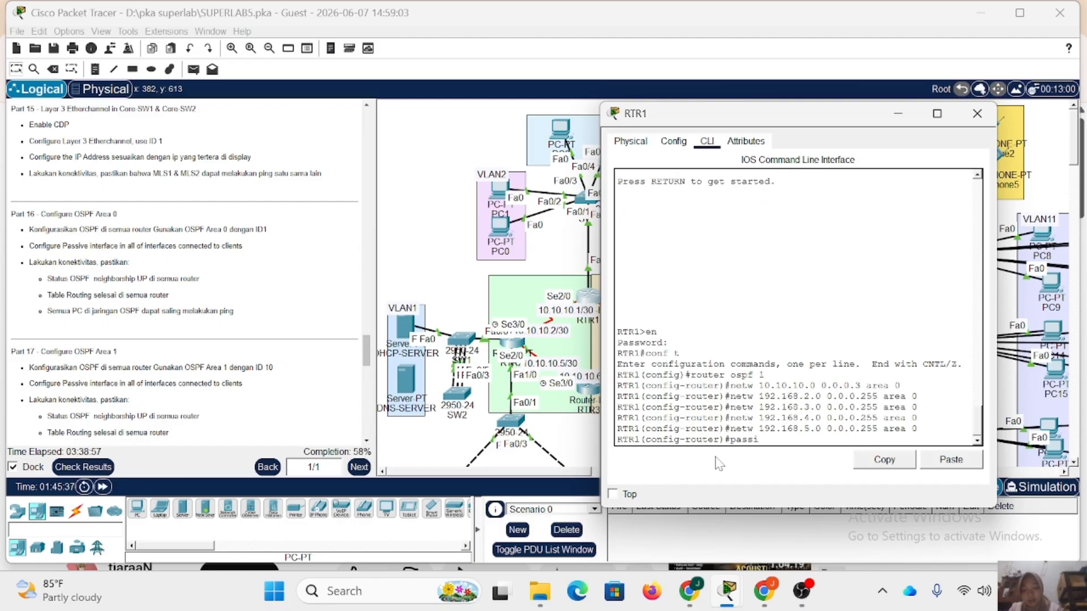
type("ve-interfa")
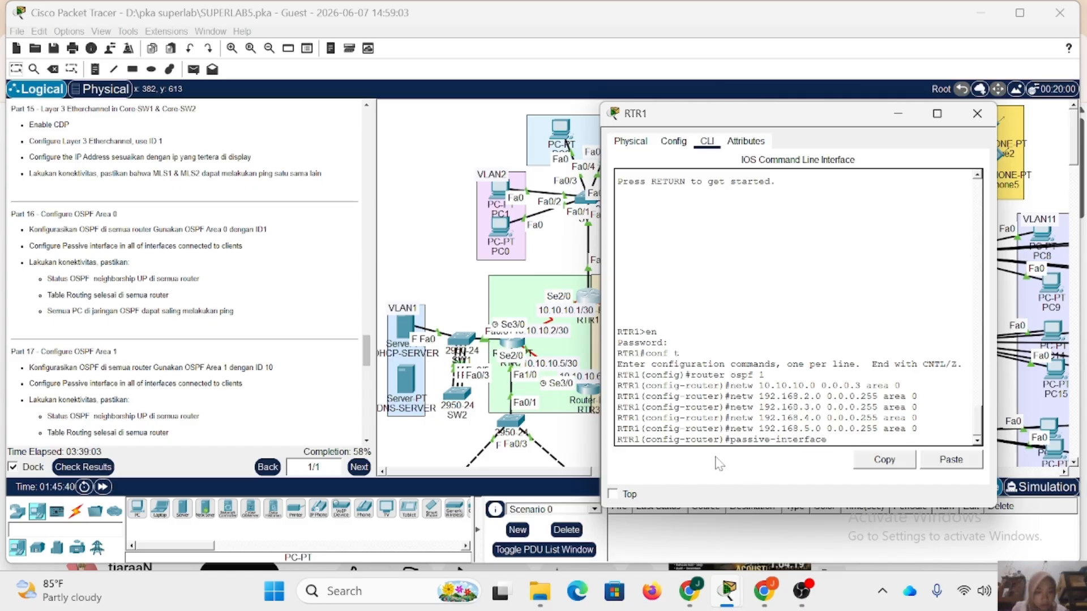
type("ce fa0")
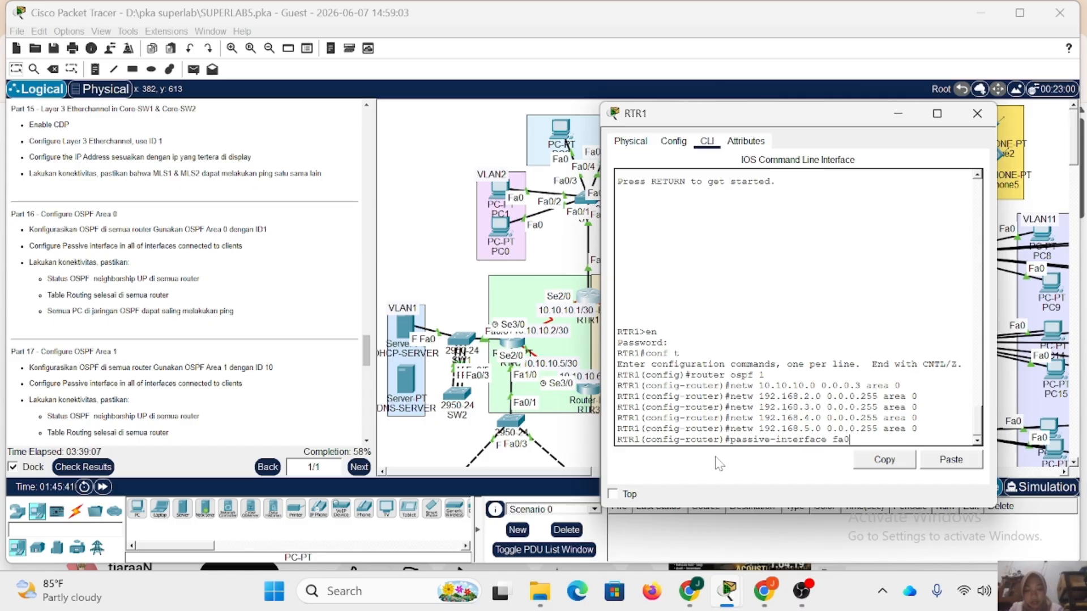
type("/0.2")
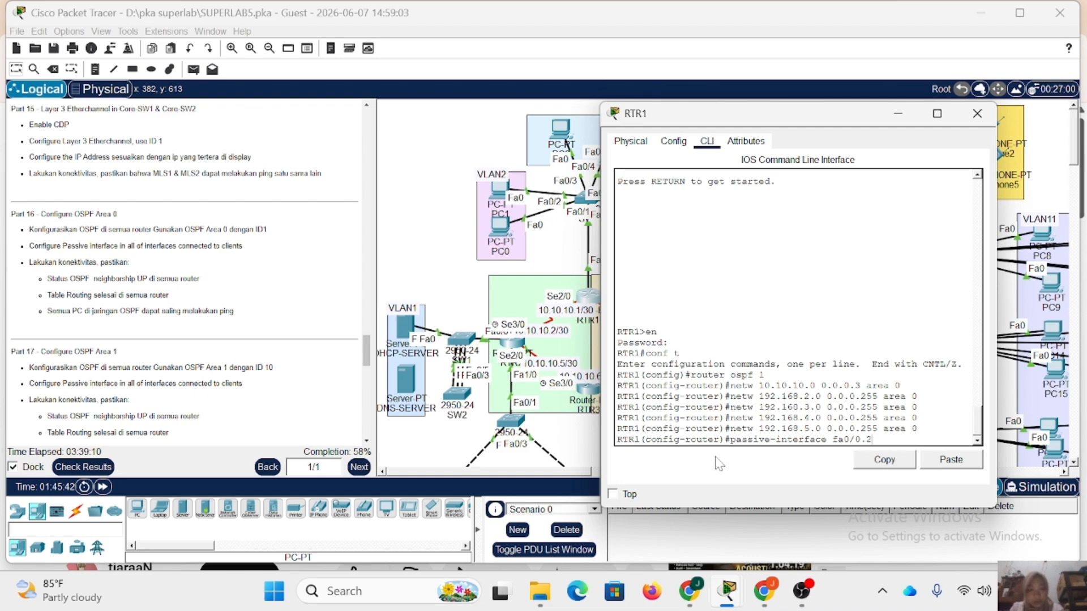
key("Return")
Make RTR1's subinterfaces fa0/0.3, fa0/0.4 and fa0/0.5 passive in OSPF as well.
key("Up")
key("BackSpace")
type("3")
key("Return")
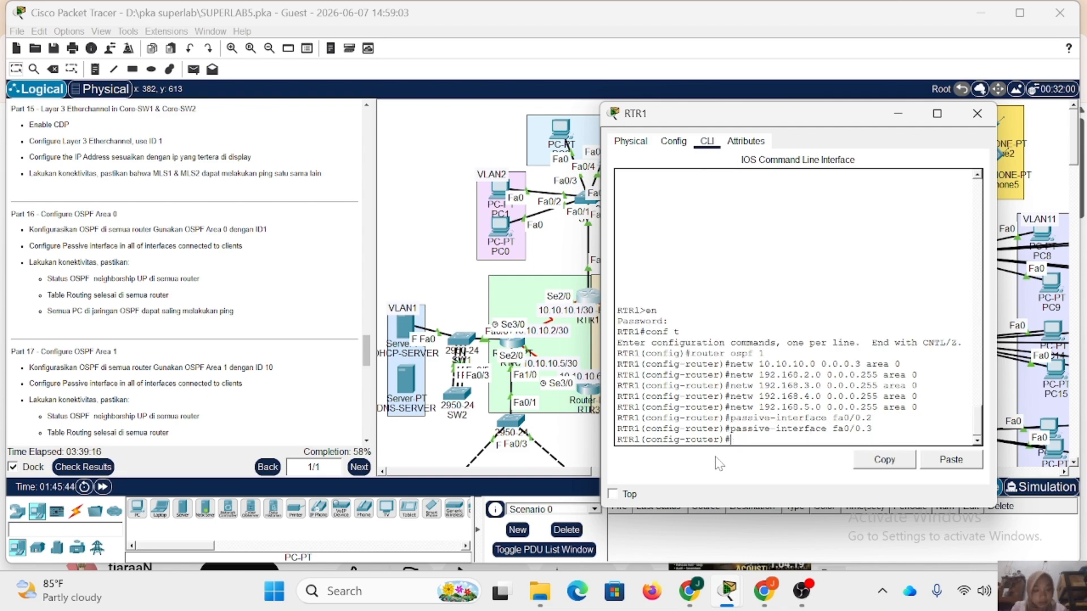
key("Up")
key("BackSpace")
type("4")
key("Return")
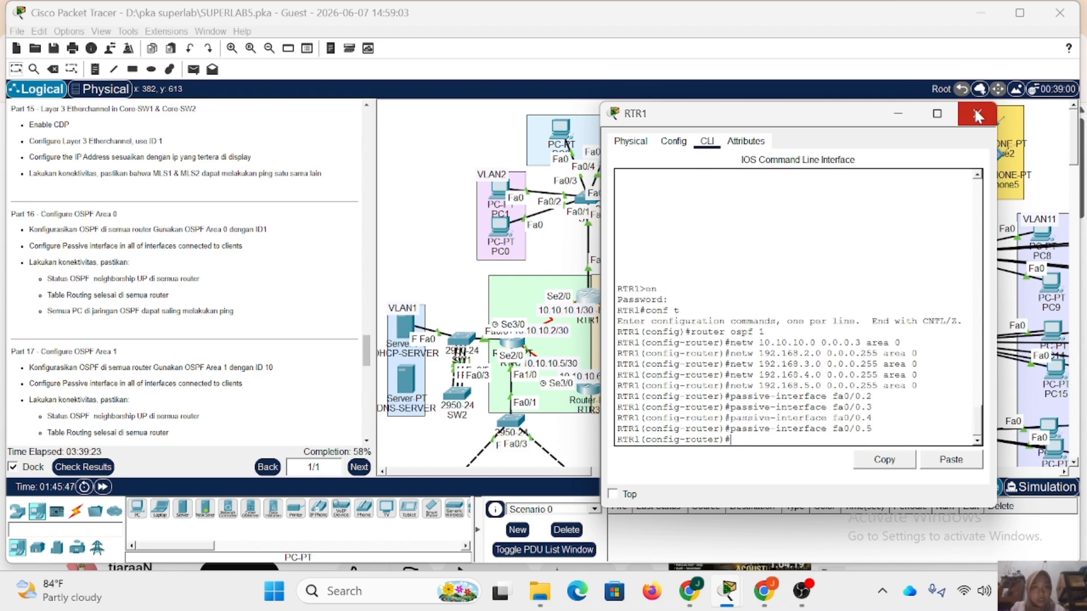
Switch from RTR1 to RTR2's command line, enter privileged mode with the enable password and start global configuration.
left_click(977, 113)
left_click(511, 343)
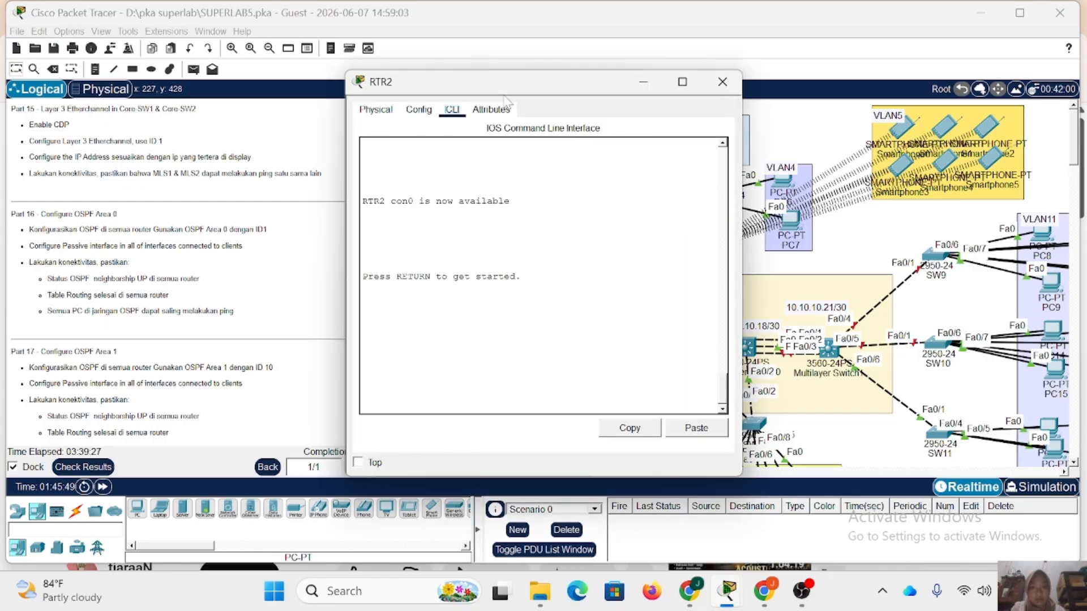
left_click_drag(512, 86, 758, 105)
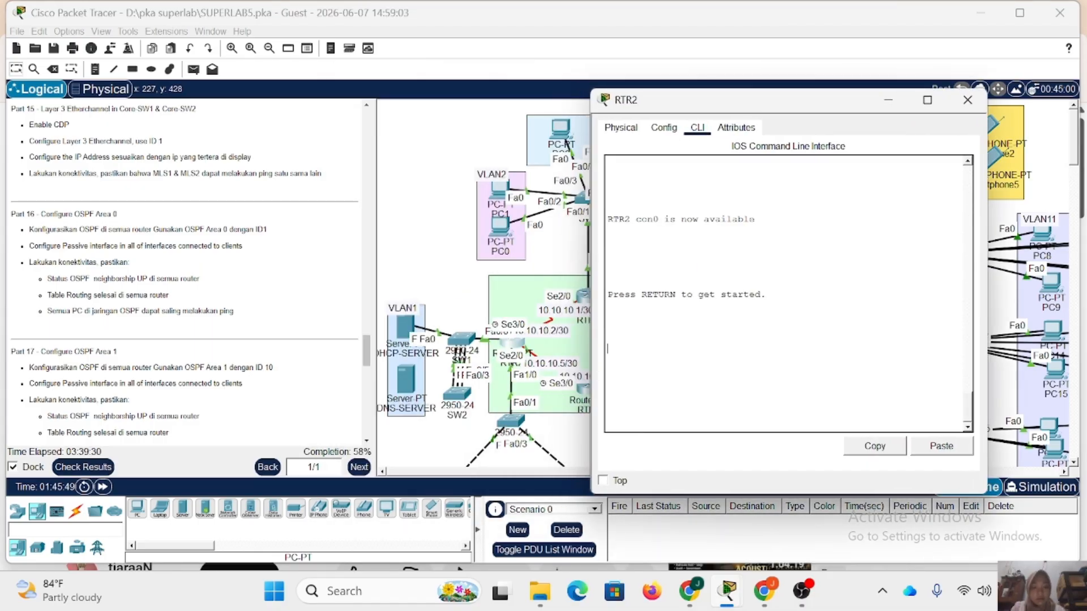
key("Return")
type("en")
key("Return")
type("cisco")
key("Return")
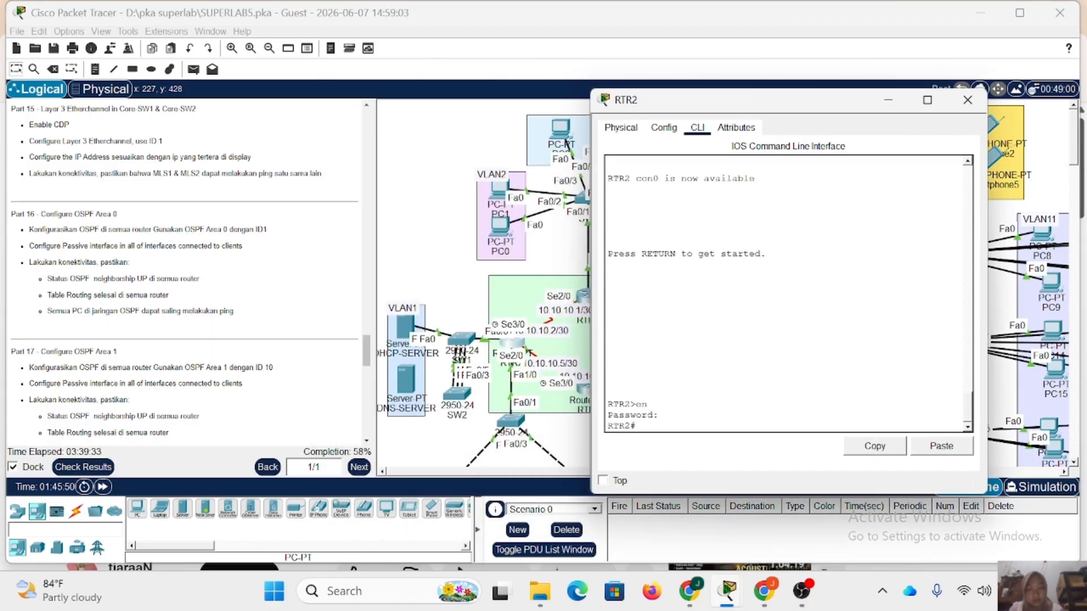
type("conf")
type("t")
key("Return")
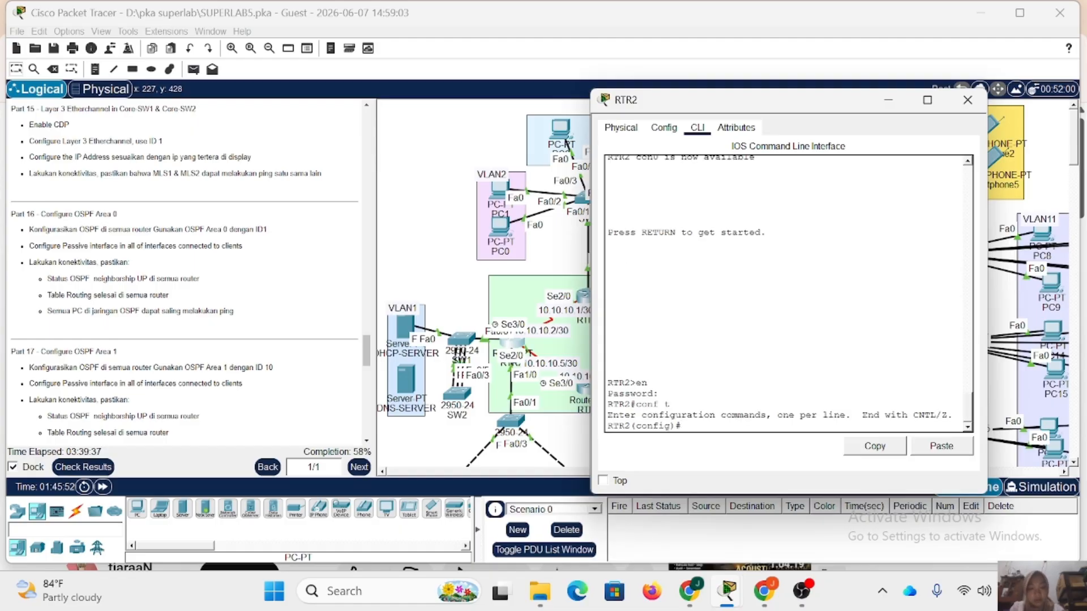
Start OSPF routing process 1 on RTR2.
type("r")
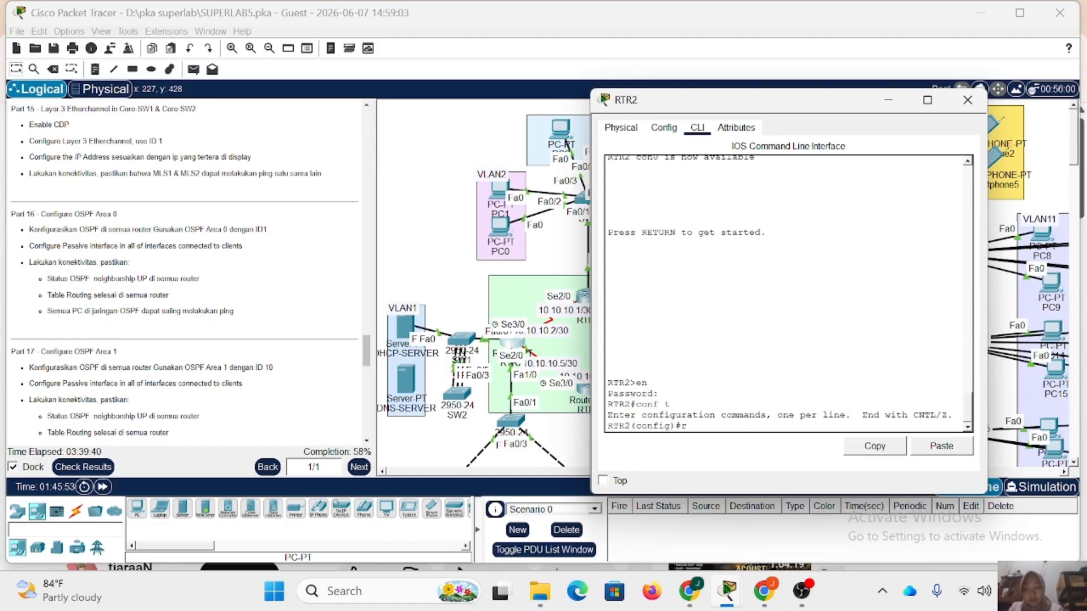
type("outer ospf 1")
key("Return")
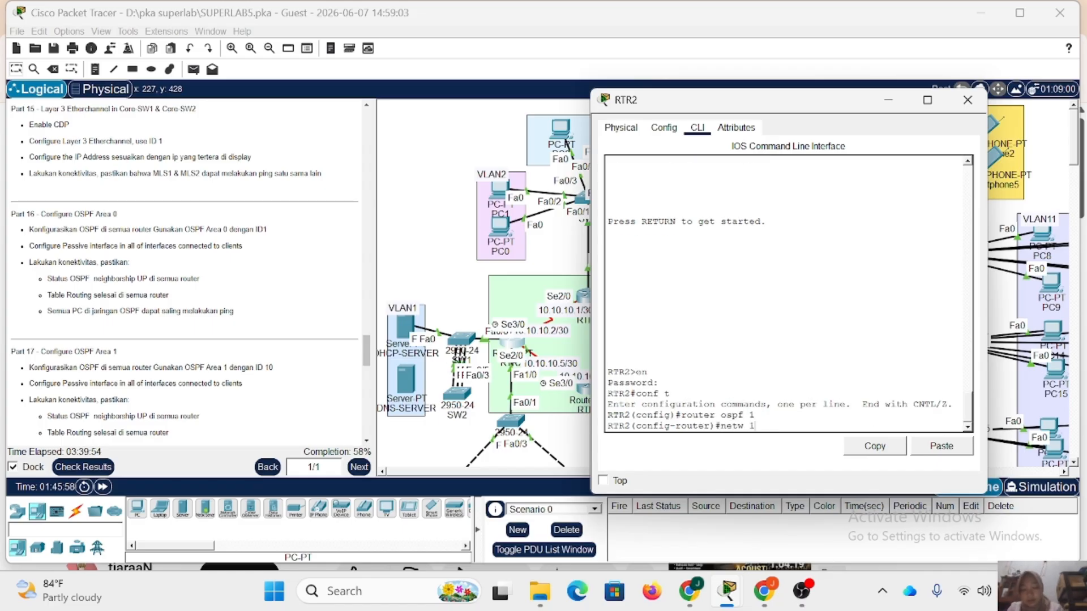
Advertise network 10.10.10.0 with wildcard 0.0.0.3 in area 0 of RTR2's OSPF process.
type("netw 10.10.1")
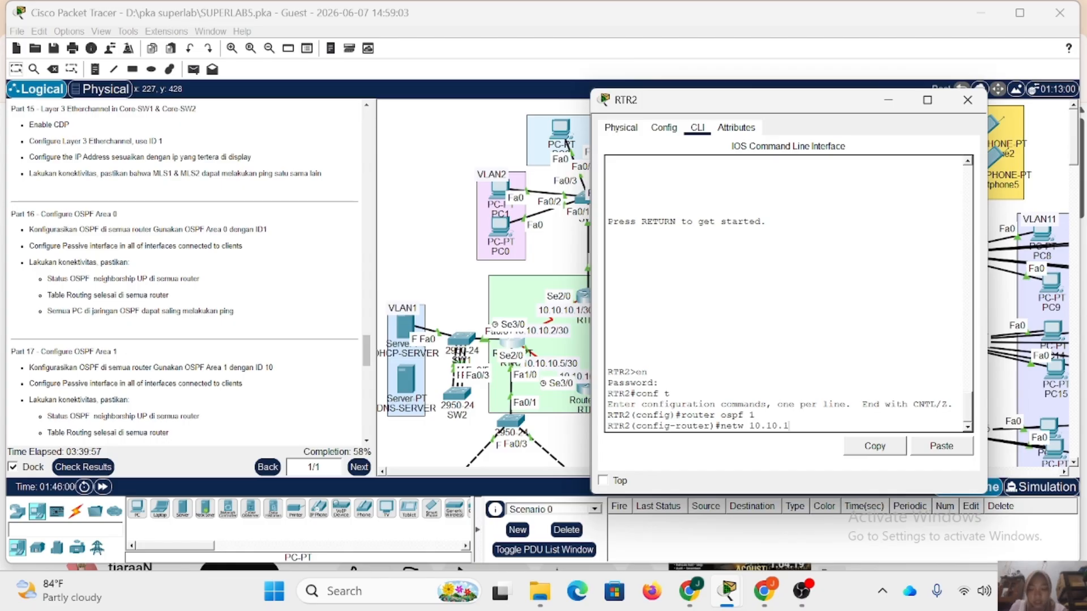
type("0.")
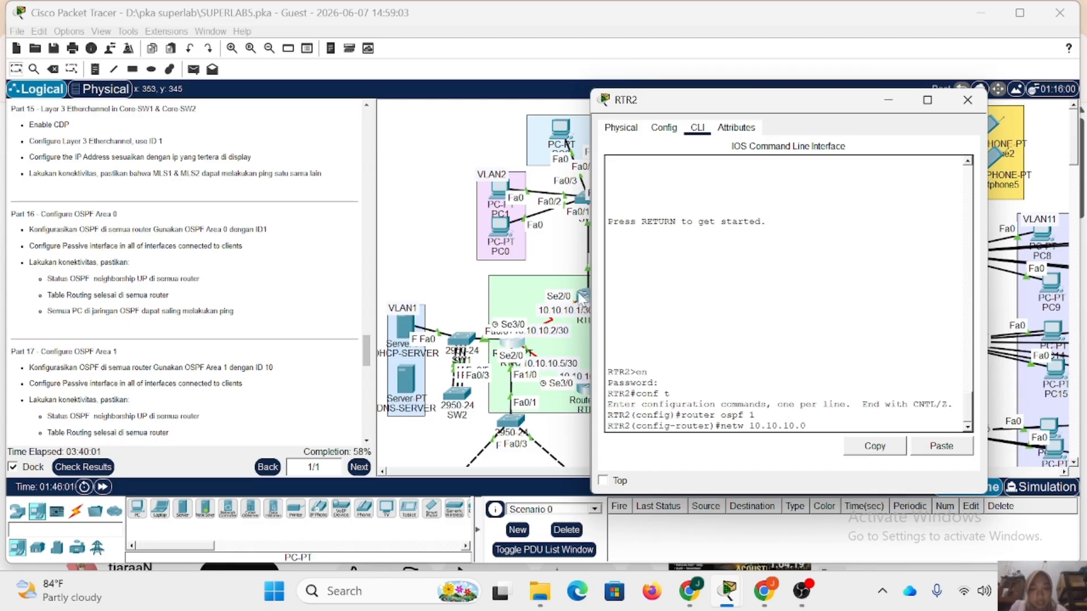
type("0")
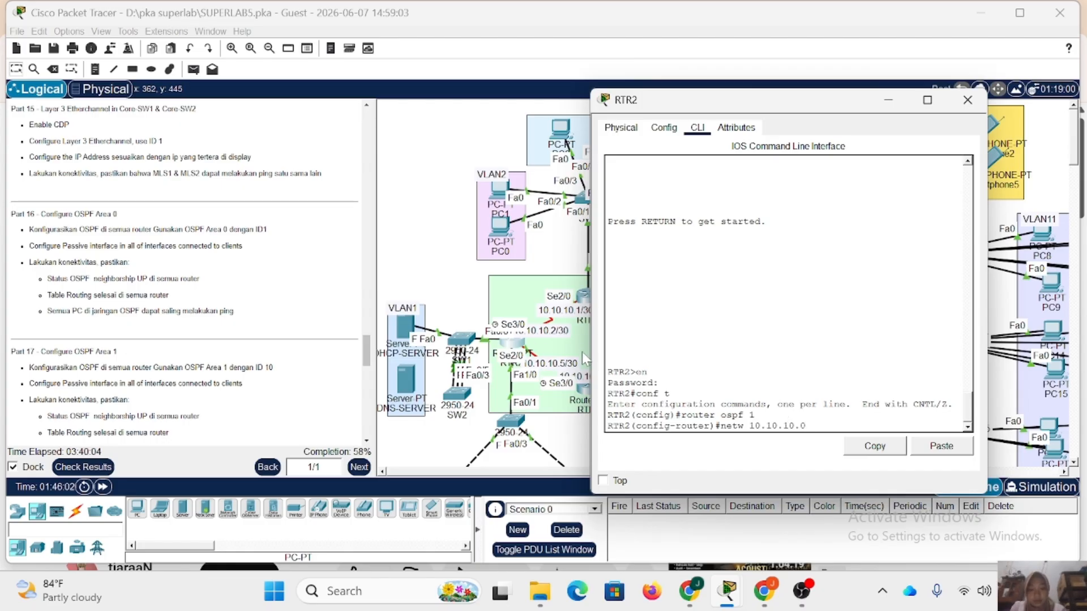
type(" 0.0.0.3 area 0")
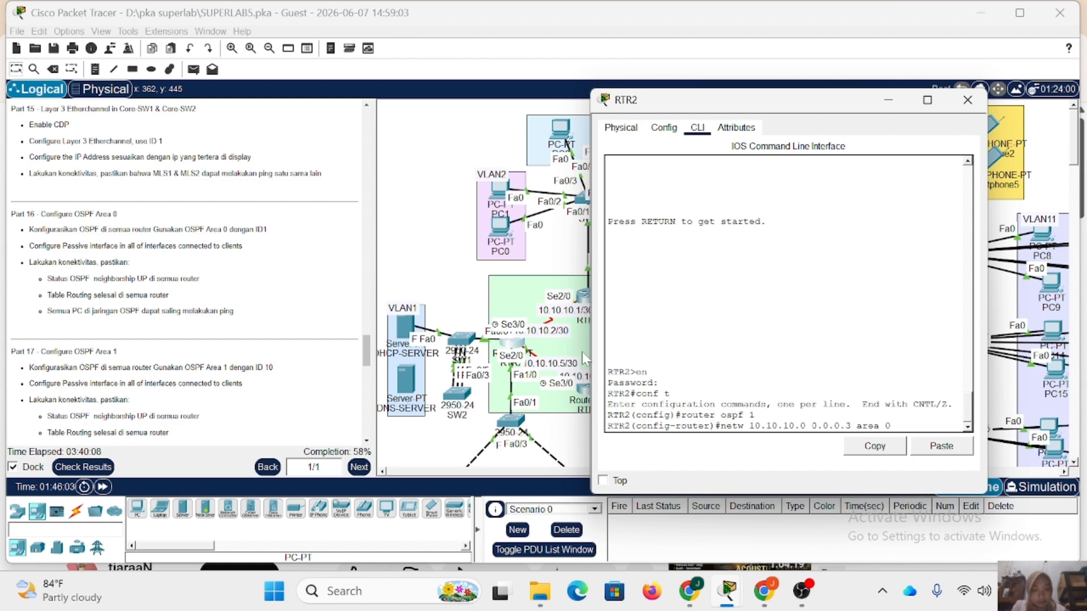
key("Return")
Advertise network 10.10.10.4 with wildcard 0.0.0.3 in area 0 on RTR2.
key("Up")
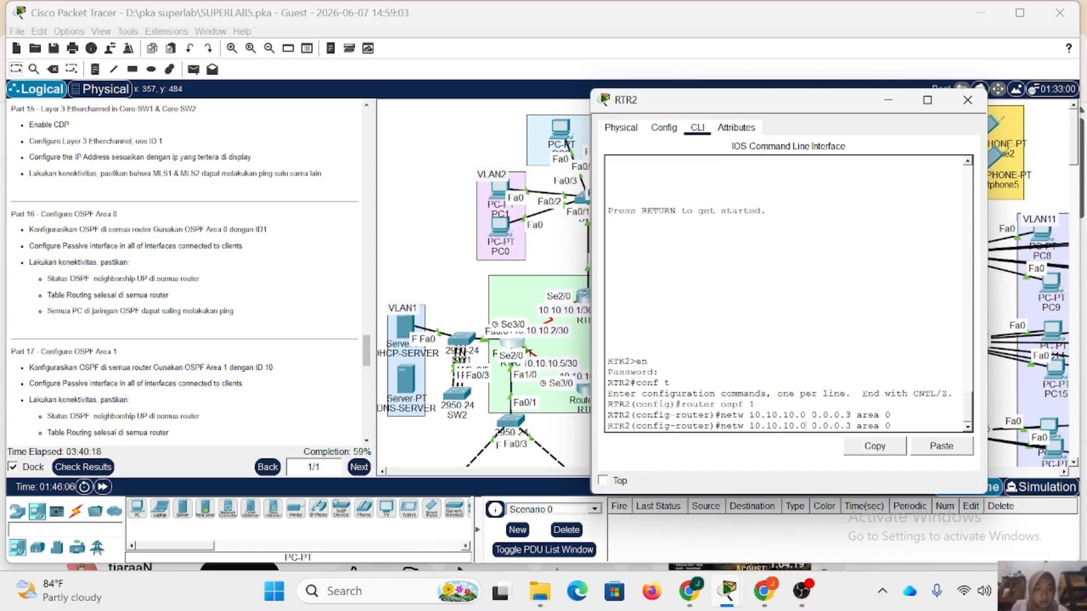
key("BackSpace")
type("4")
key("Return")
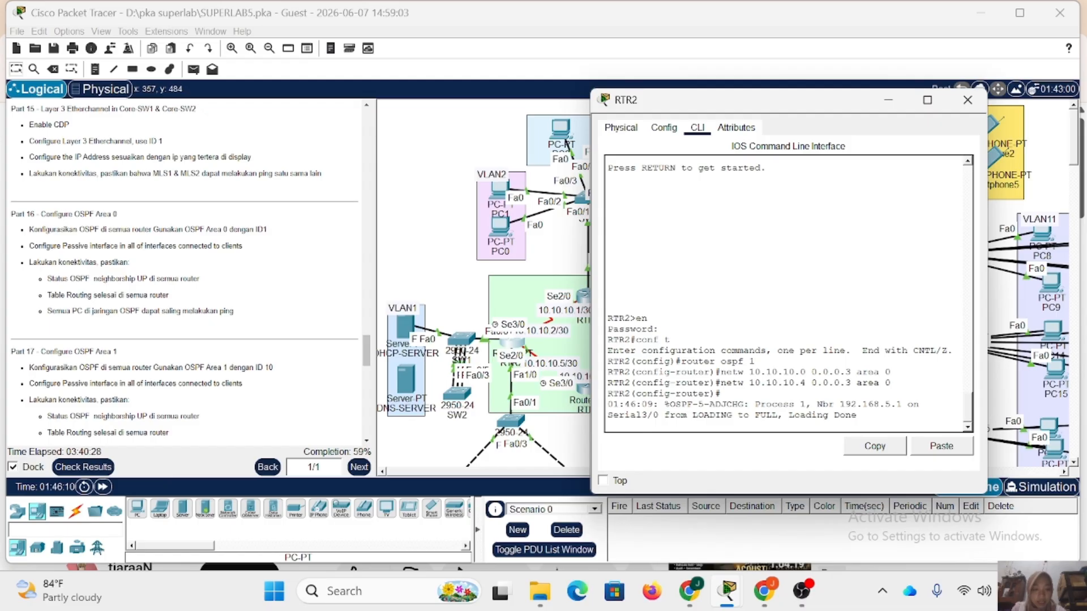
Advertise RTR2's client network 192.168.1.0 with wildcard 0.0.0.255 in OSPF area 0.
key("Return")
key("Up")
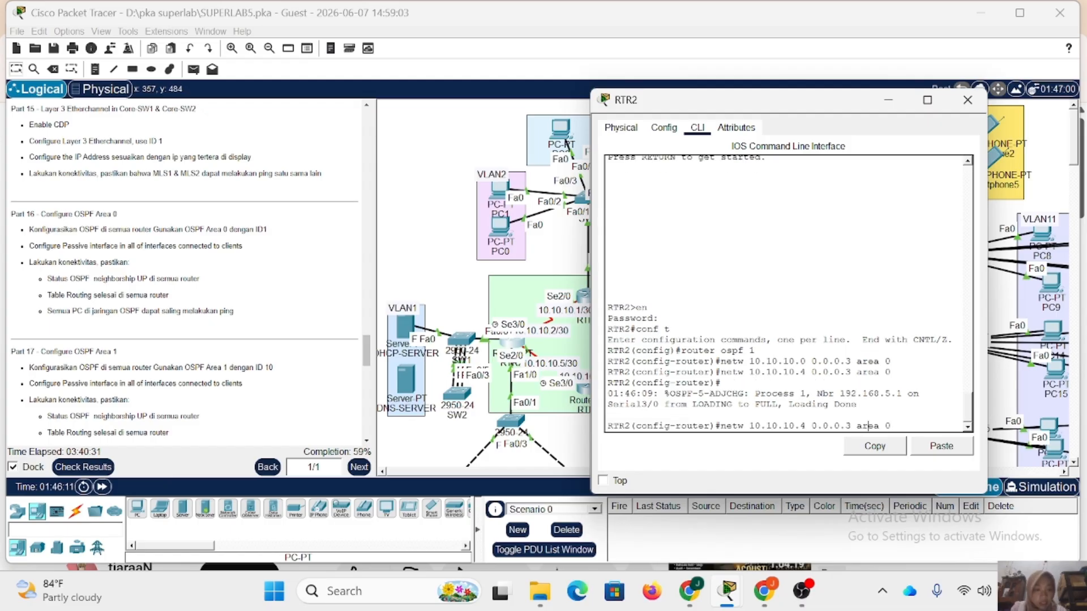
key("Left")
key("Left")
key("Left")
key("Left")
key("Left")
key("Left")
key("Left")
key("BackSpace")
type("255")
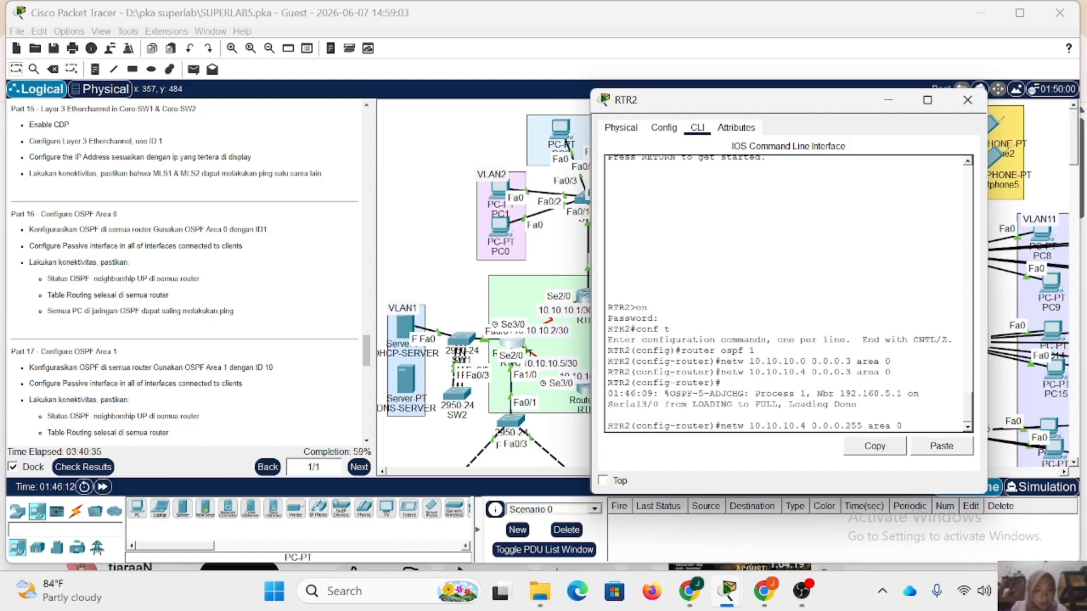
key("BackSpace")
key("BackSpace")
key("BackSpace")
key("BackSpace")
key("BackSpace")
key("BackSpace")
key("BackSpace")
key("BackSpace")
key("BackSpace")
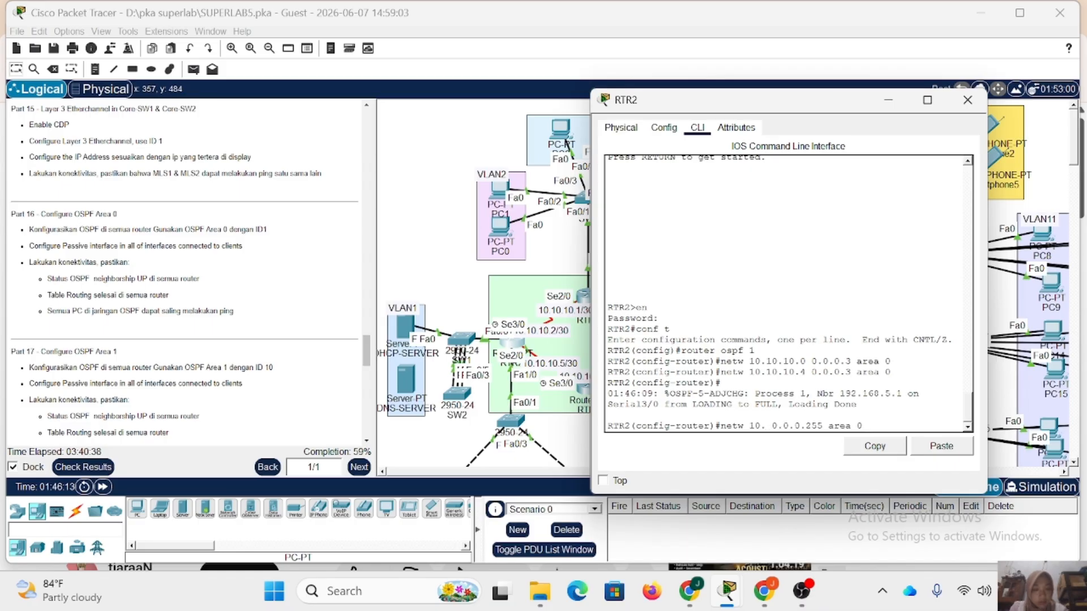
type("92.168.1")
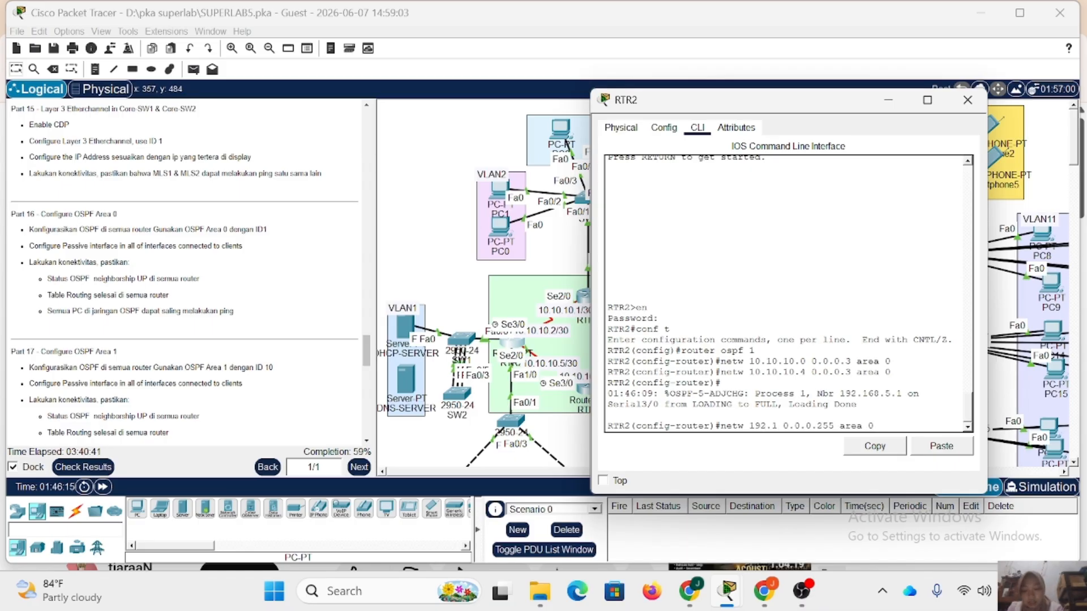
type(".0")
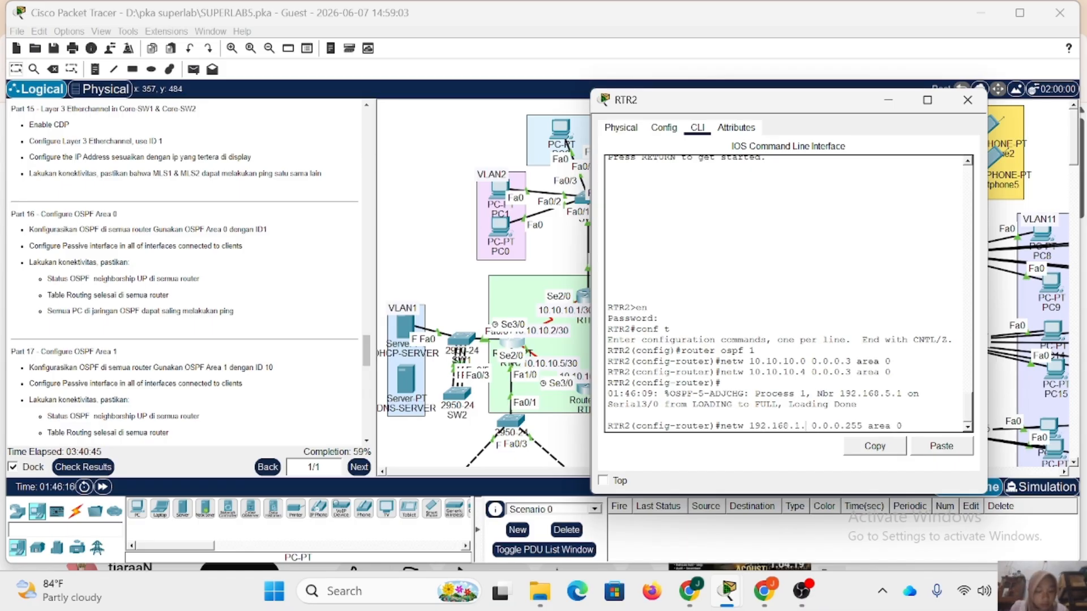
key("Return")
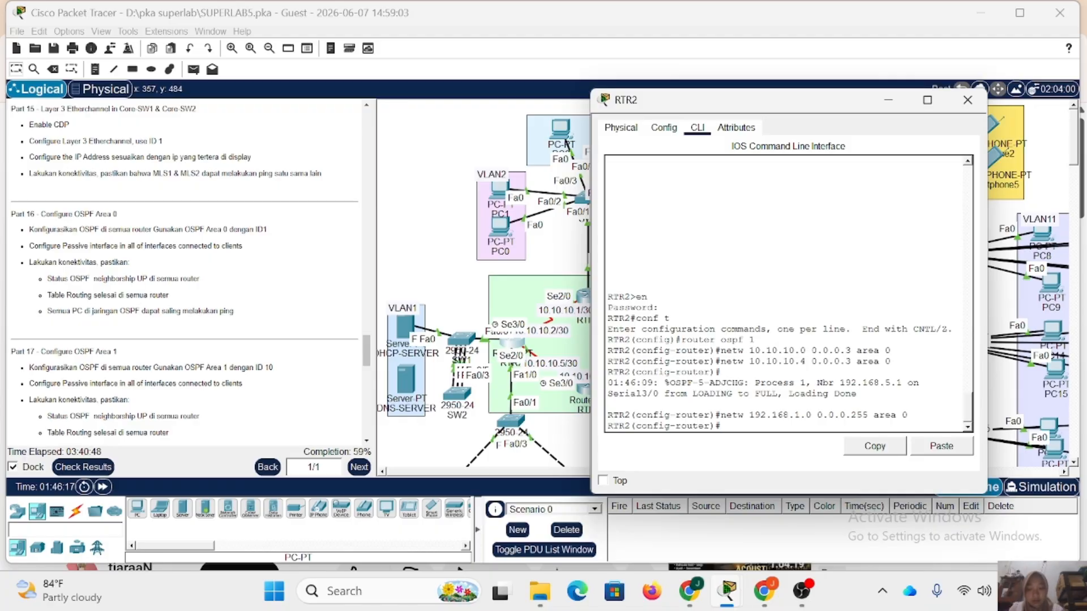
Make RTR2's client-facing interface fa0/0 passive in OSPF process 1.
type("passive")
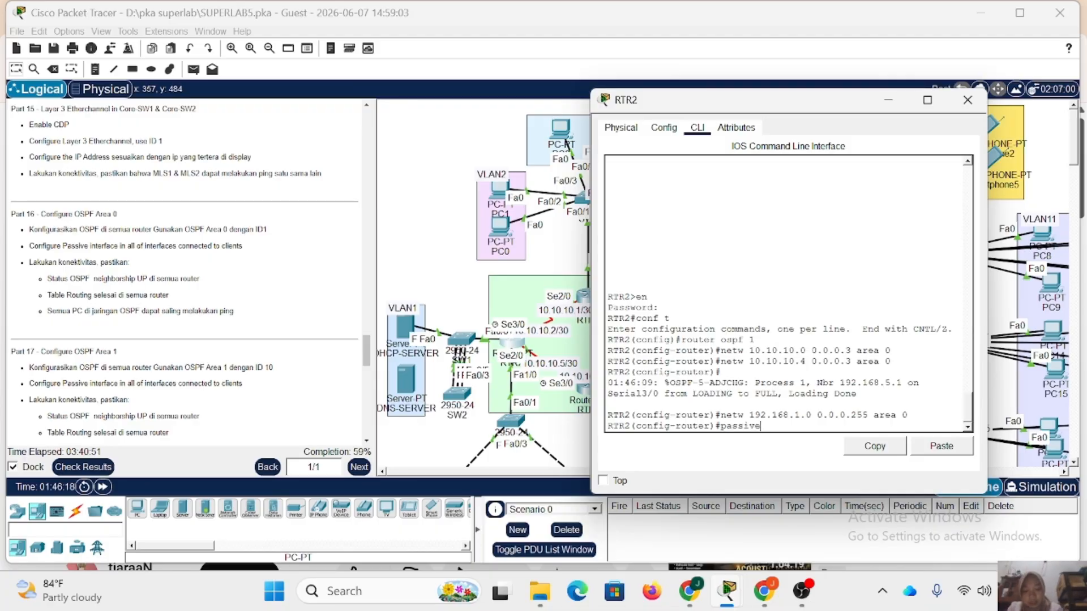
type("-interface fa0")
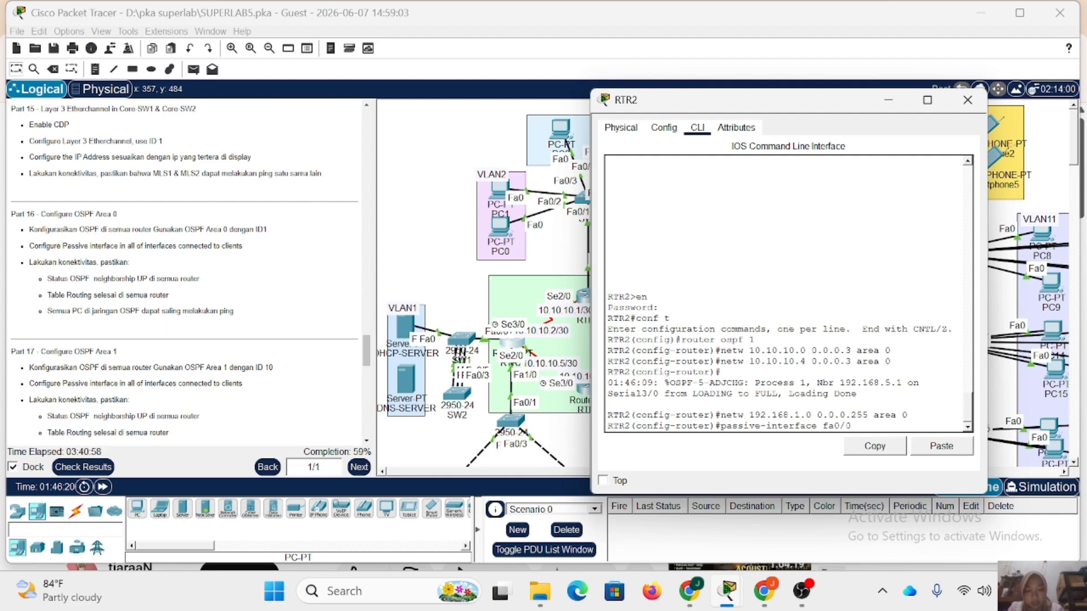
type("/0")
key("Return")
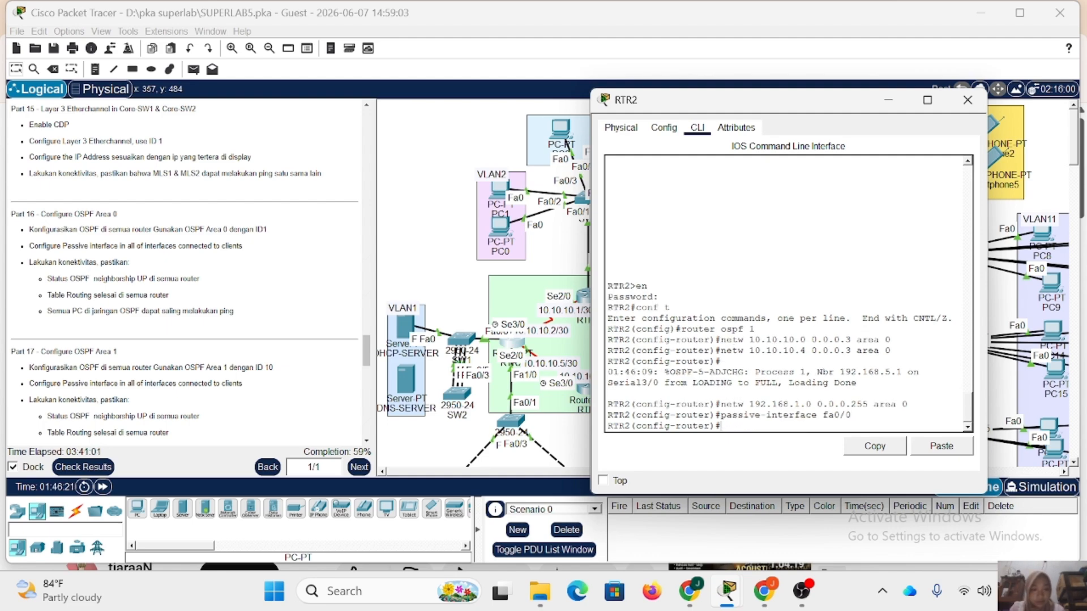
Switch from RTR2 to RTR3's command line, enter privileged mode with the enable password and start global configuration.
left_click(967, 99)
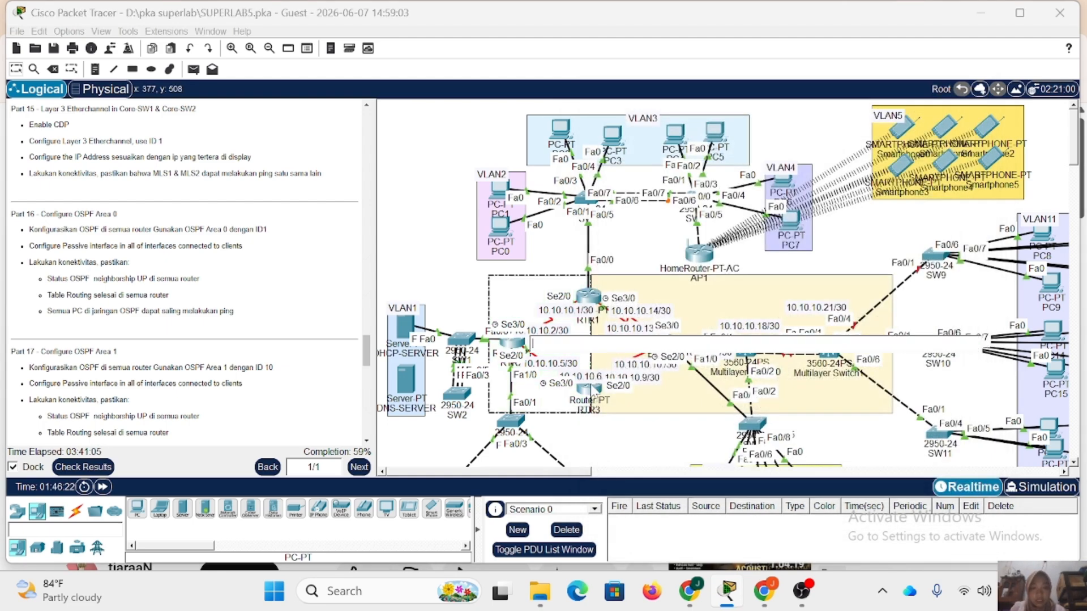
left_click(590, 390)
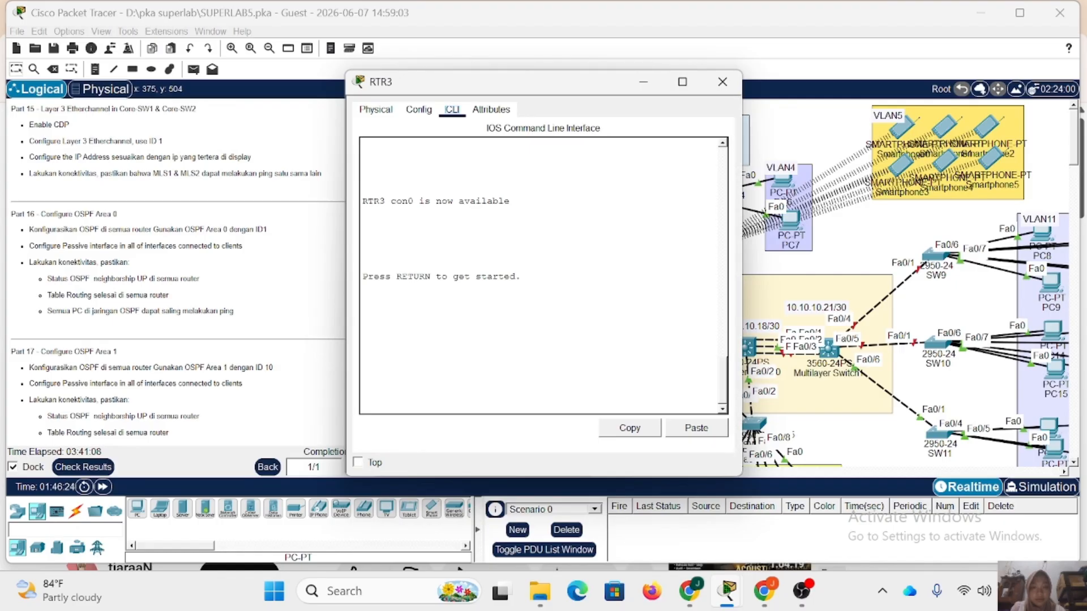
key("Return")
type("en")
key("Return")
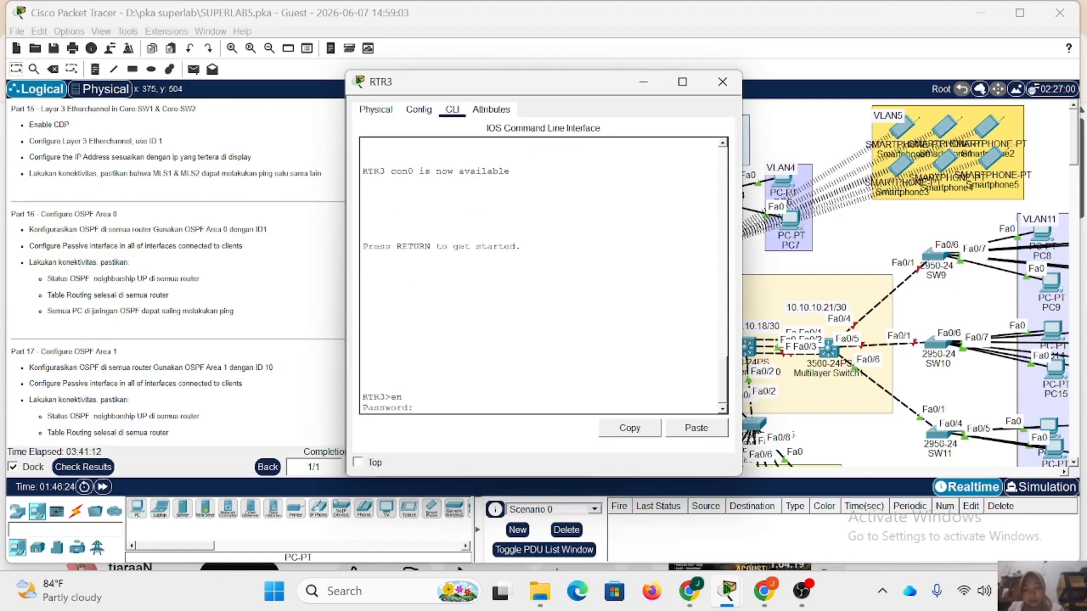
key("Return")
type("conf t")
key("Return")
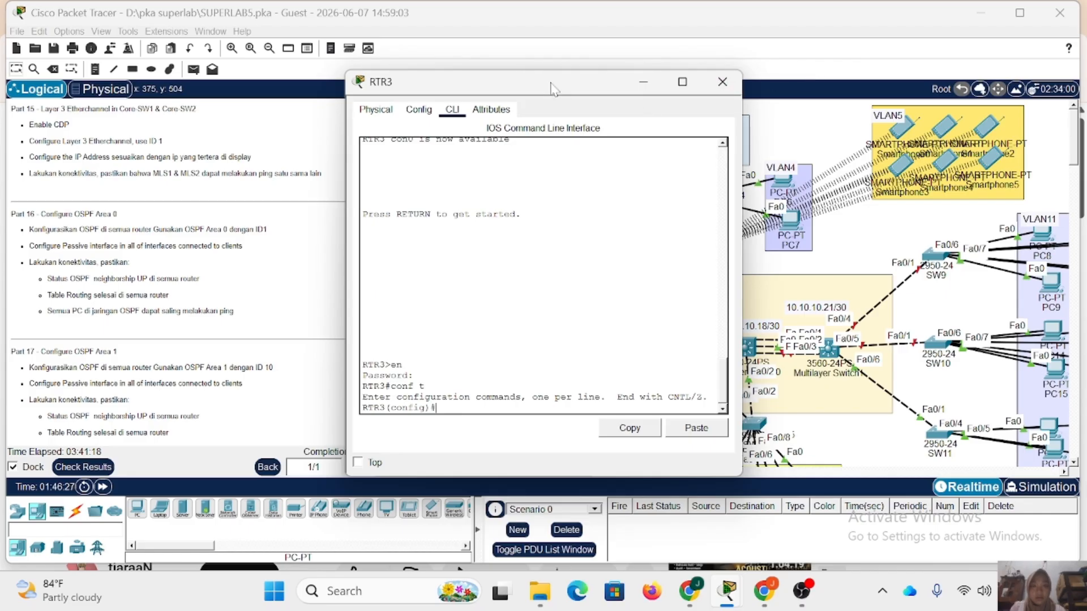
Move the RTR3 window clear of the topology's router links and start OSPF routing process 1 on RTR3.
left_click_drag(546, 84, 821, 74)
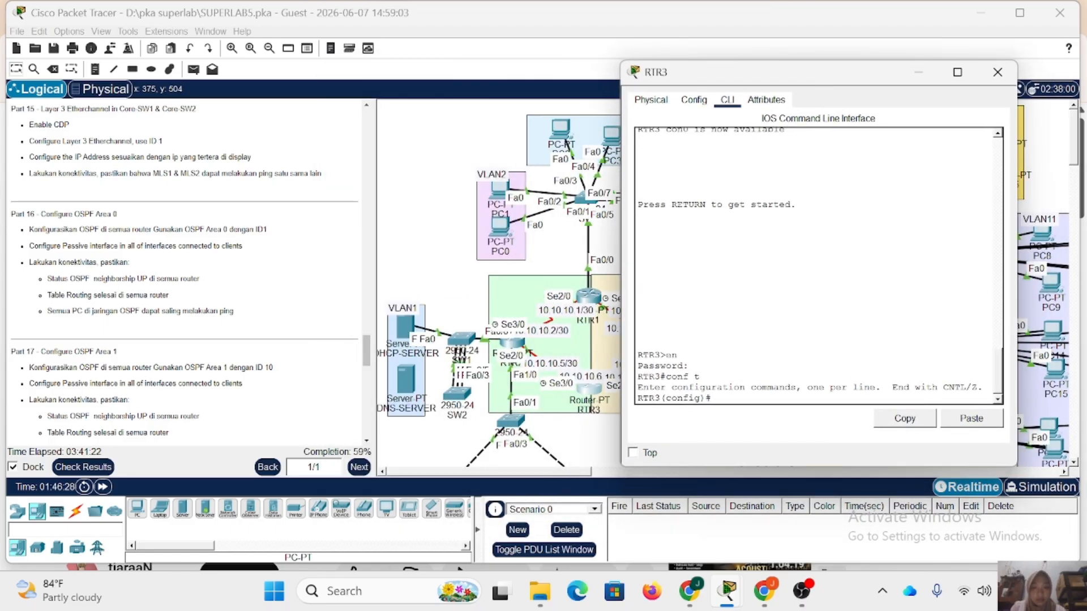
type("router o")
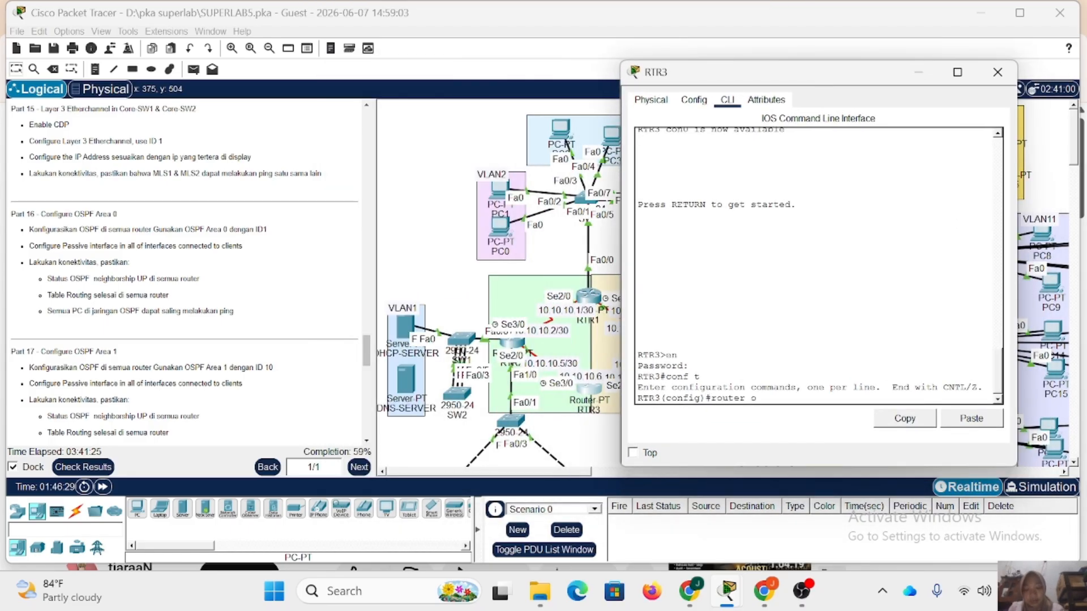
type("spf 1")
key("Return")
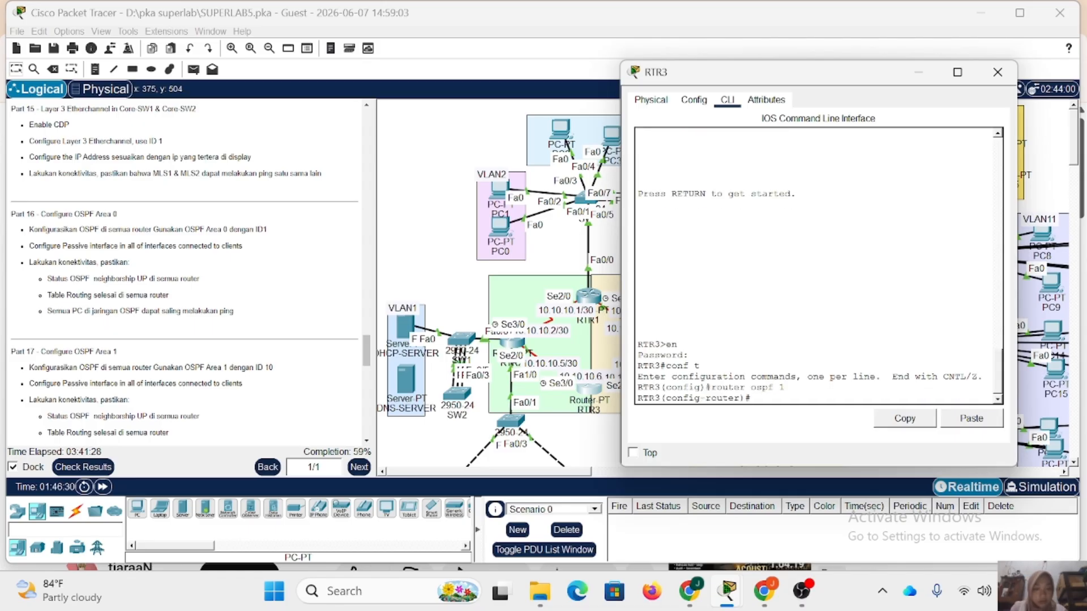
Advertise network 10.10.10.4 with wildcard 0.0.0.3 in area 0 of RTR3's OSPF process.
type("netw ")
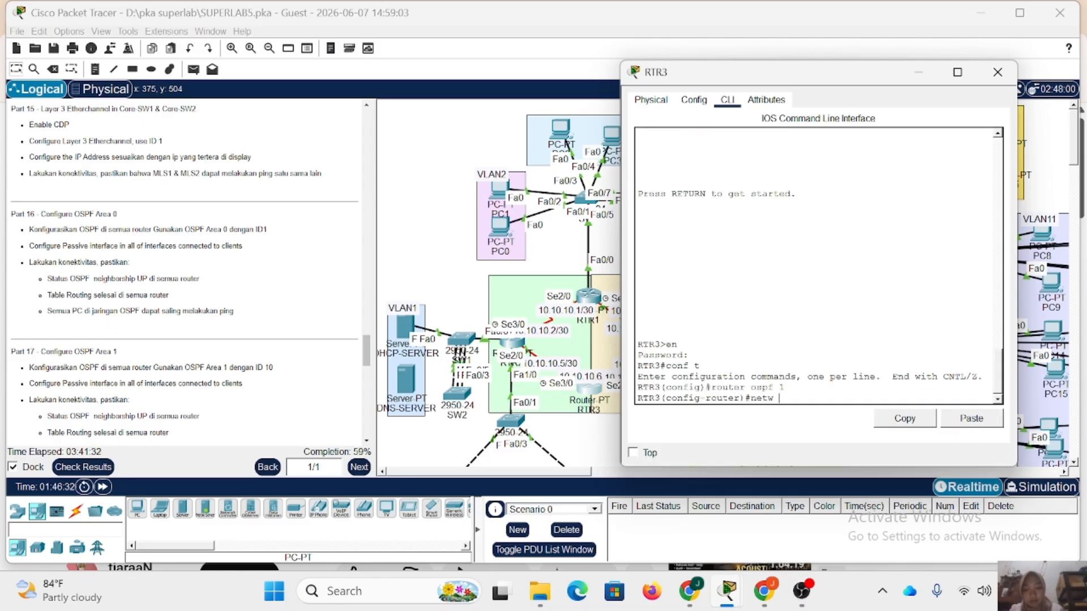
type("10")
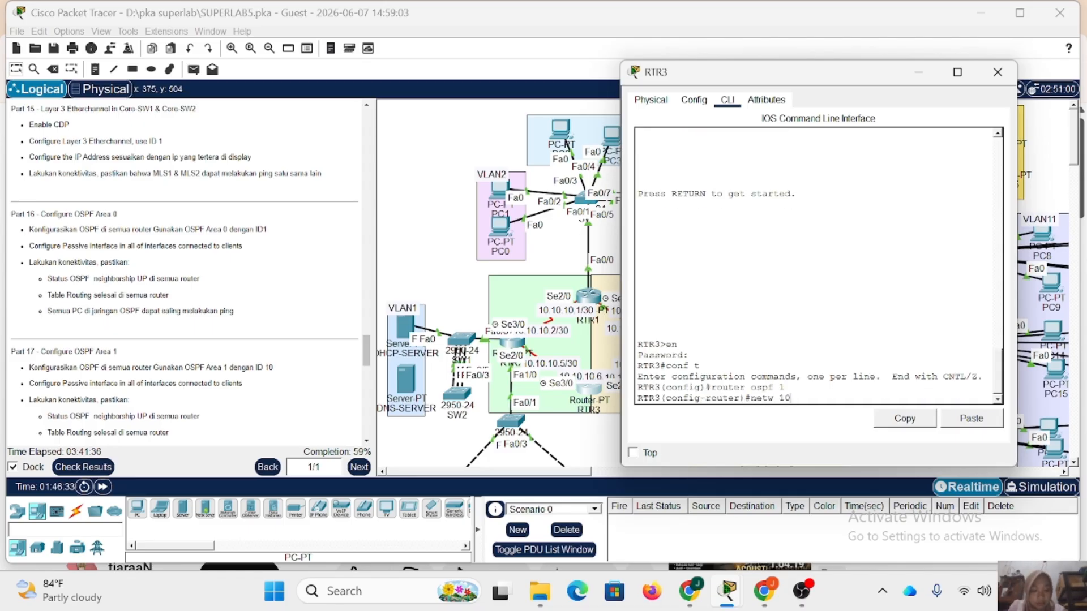
type("1.10.10.4")
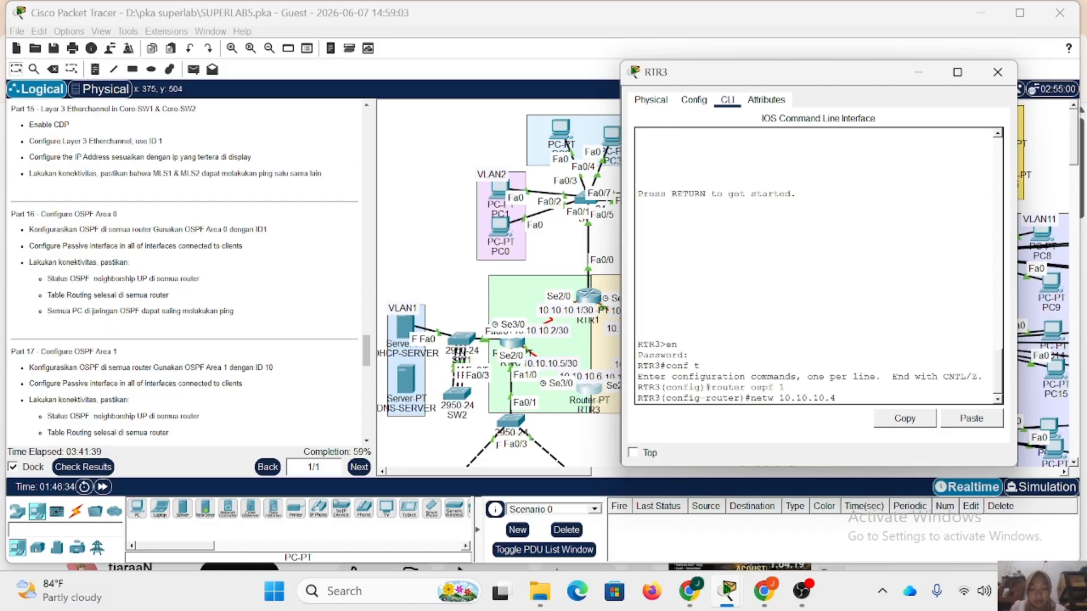
type(" 0.0.0. area 0")
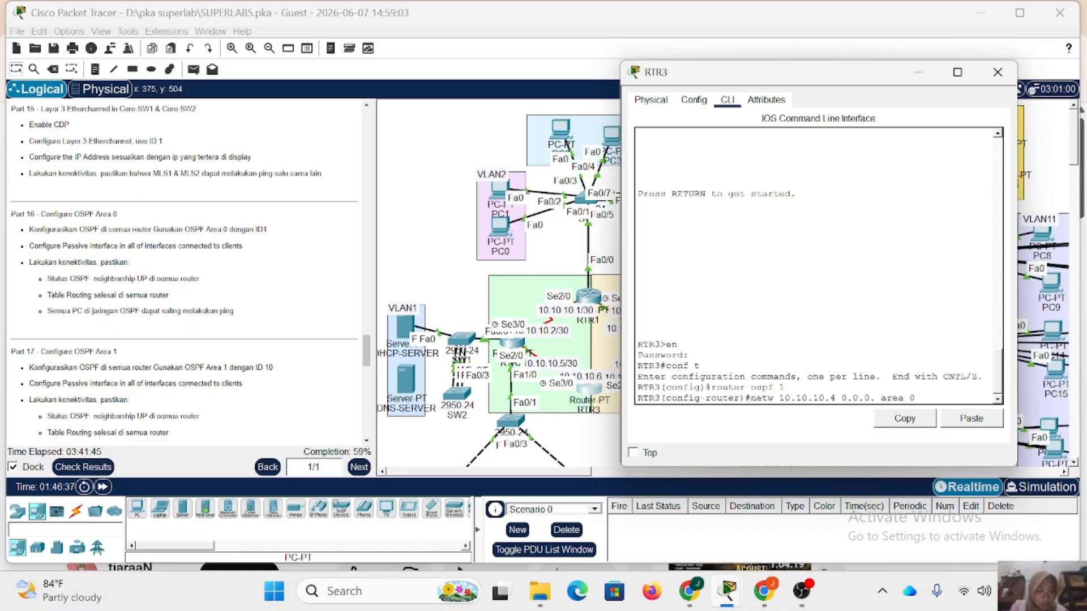
key("Left")
key("Left")
key("Left")
key("Left")
key("Left")
key("Left")
key("Left")
type("3")
key("Return")
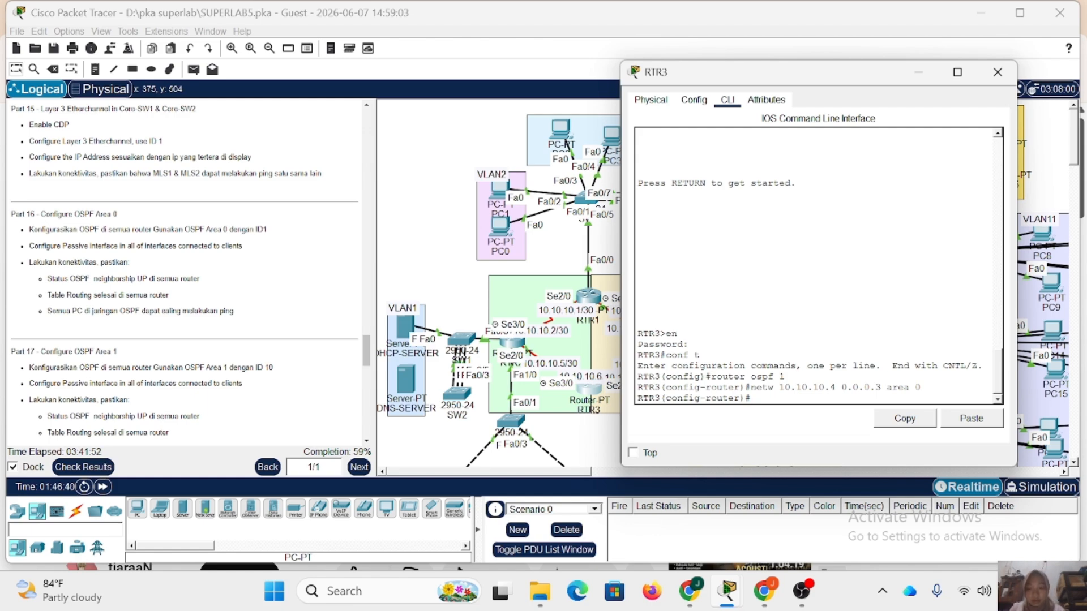
Display RTR3's OSPF neighbors from router configuration mode and repeat the query to check the adjacency.
type("d")
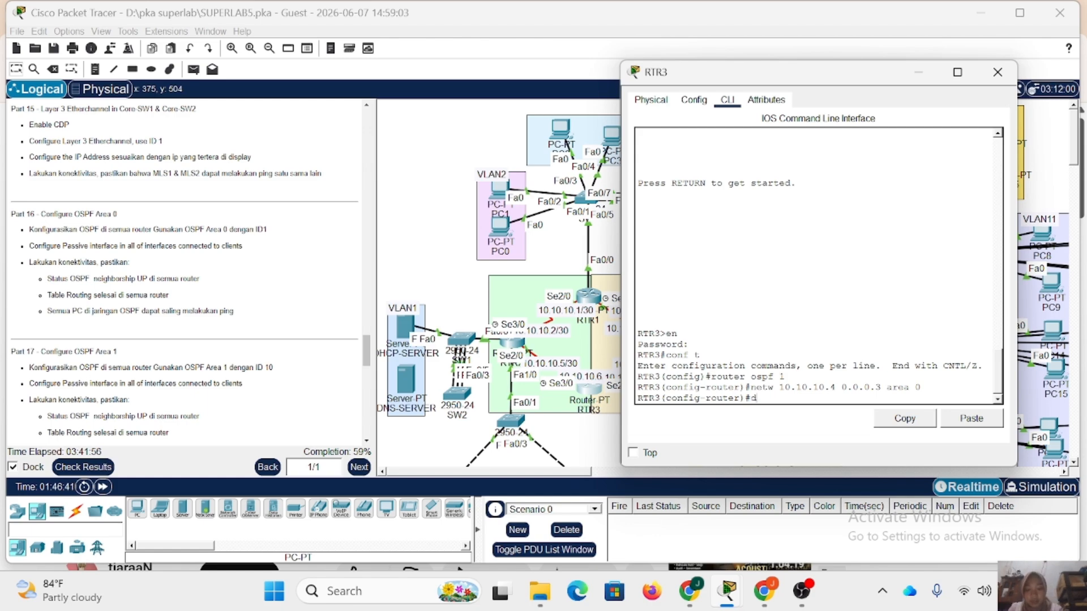
type("o sh ip ")
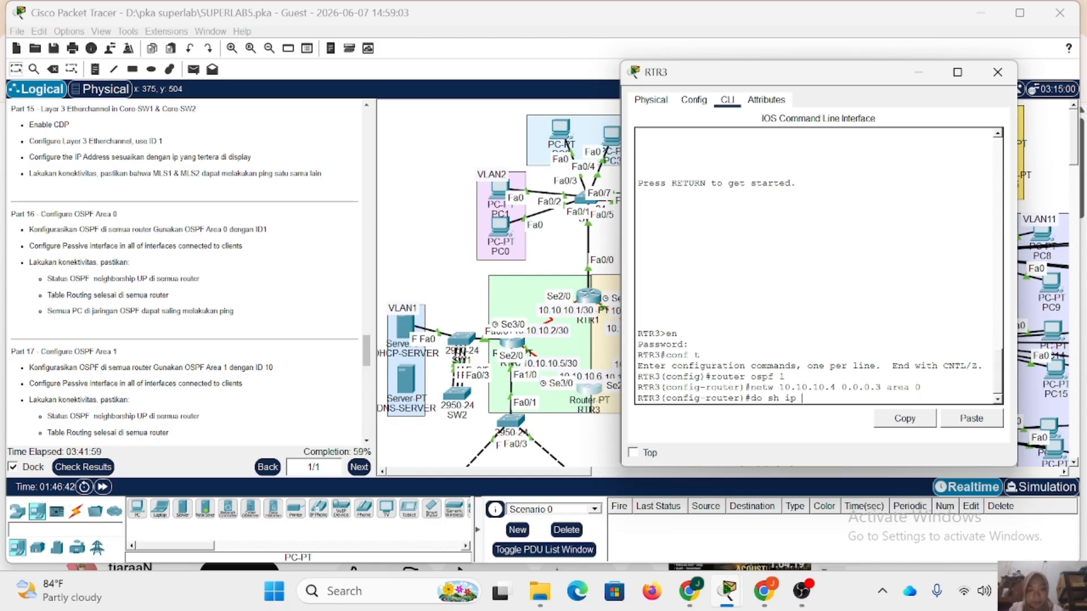
type("pospf n")
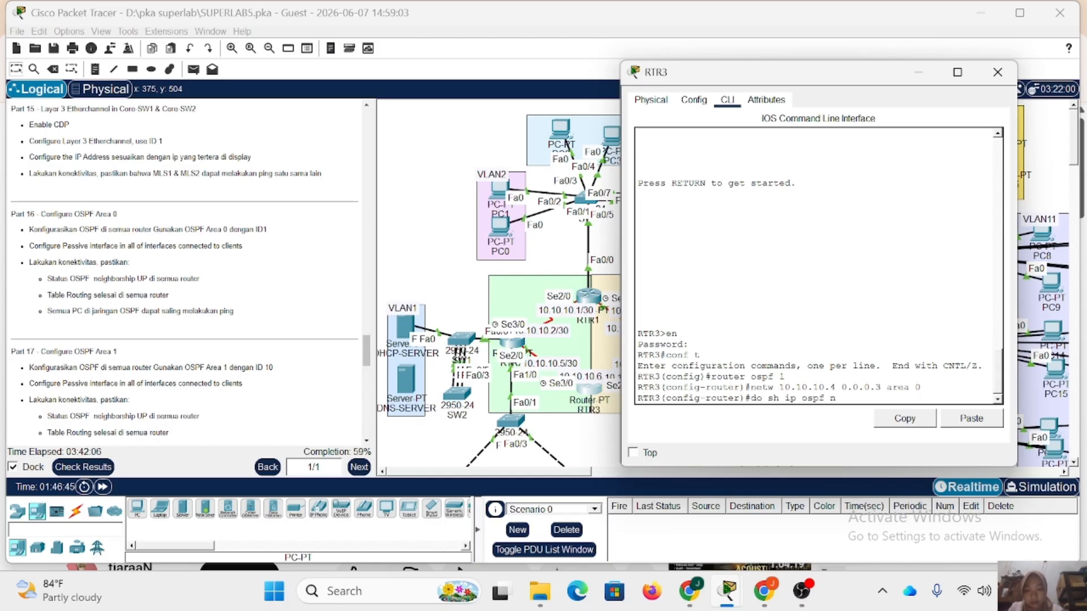
type("eigh")
key("Return")
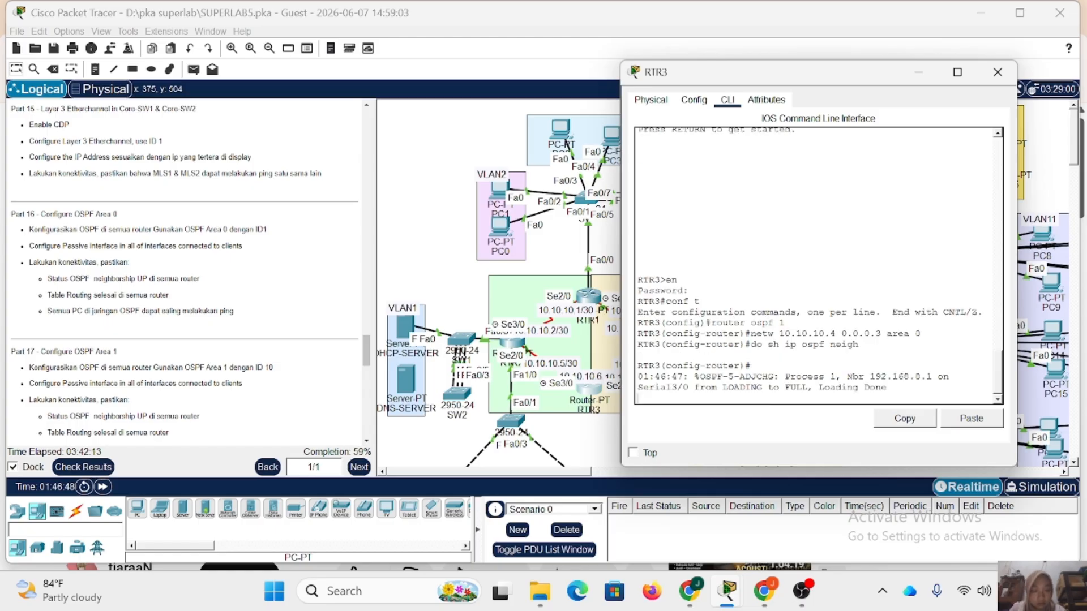
key("Return")
key("Up")
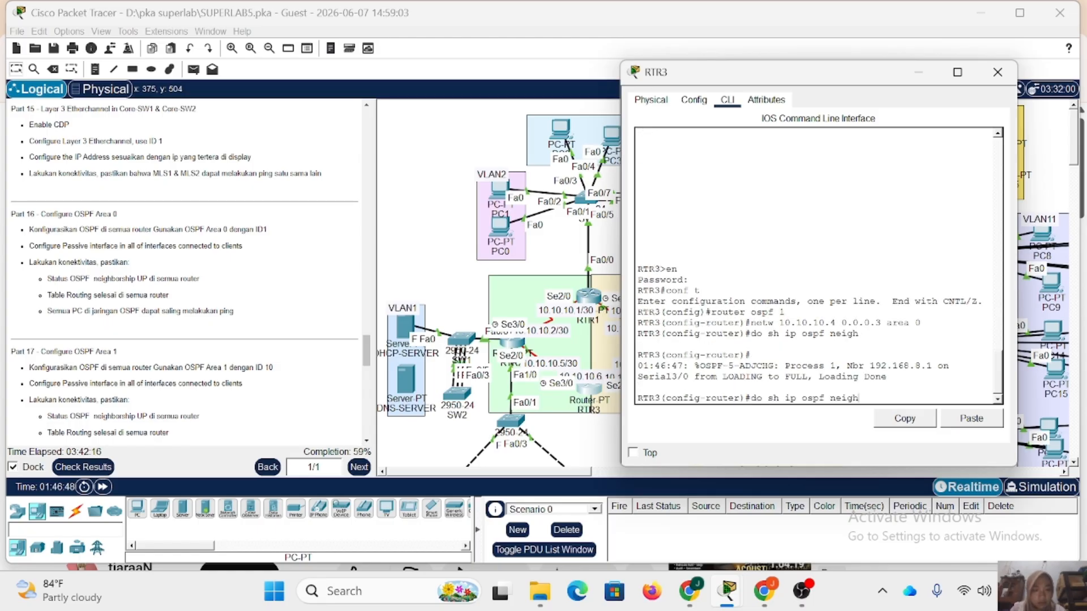
key("Return")
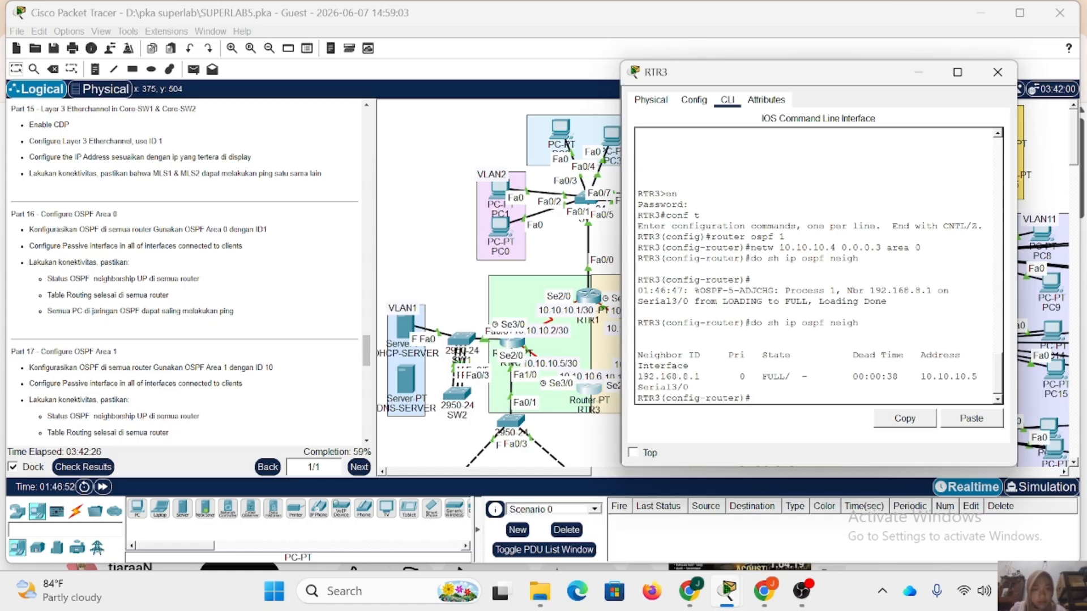
Display RTR3's IP routing table to check the routes learned through OSPF.
type("do sh ")
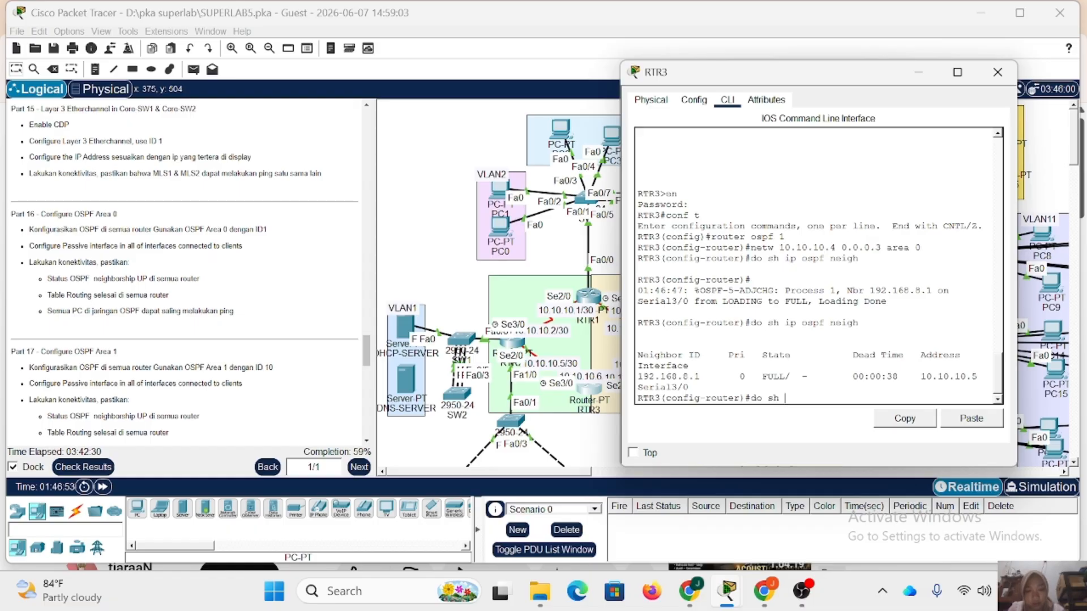
type("ip route")
key("Return")
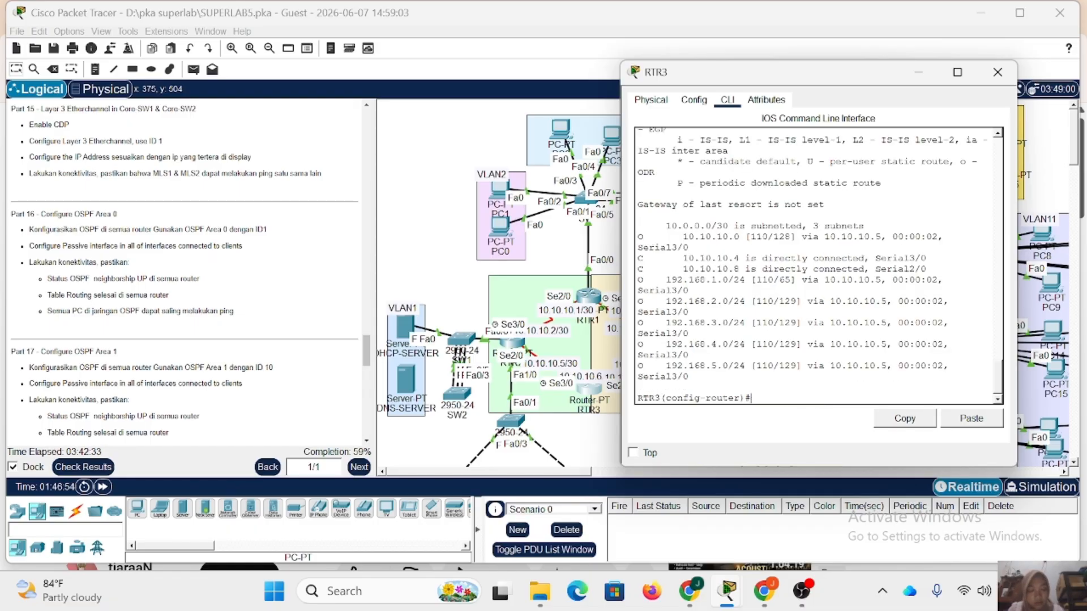
Review the OSPF-learned routes in RTR3's routing table and close the RTR3 window.
left_click_drag(666, 281, 691, 377)
left_click(750, 399)
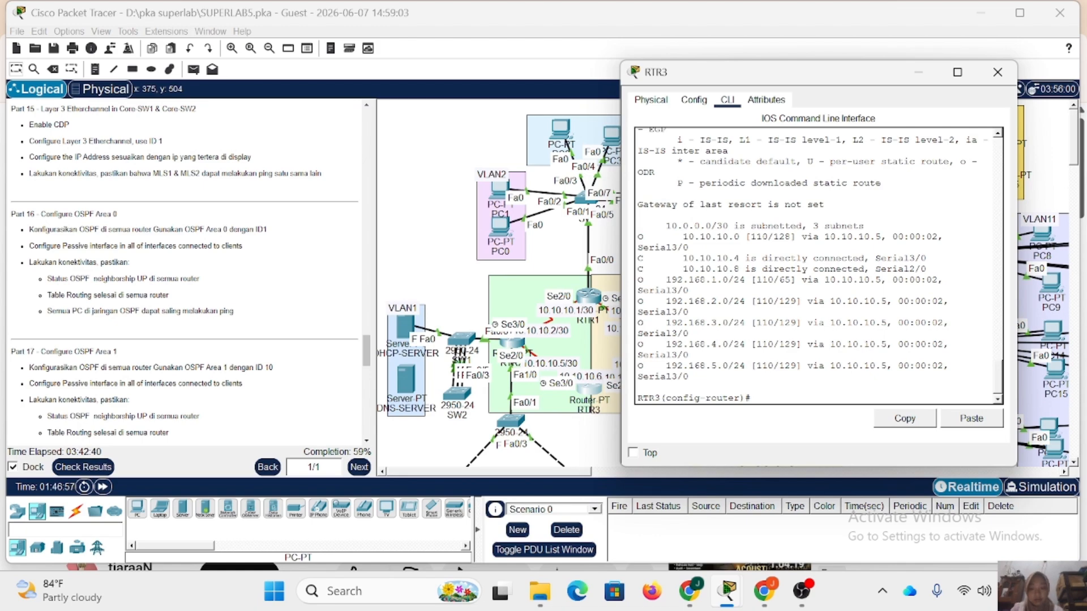
left_click(998, 72)
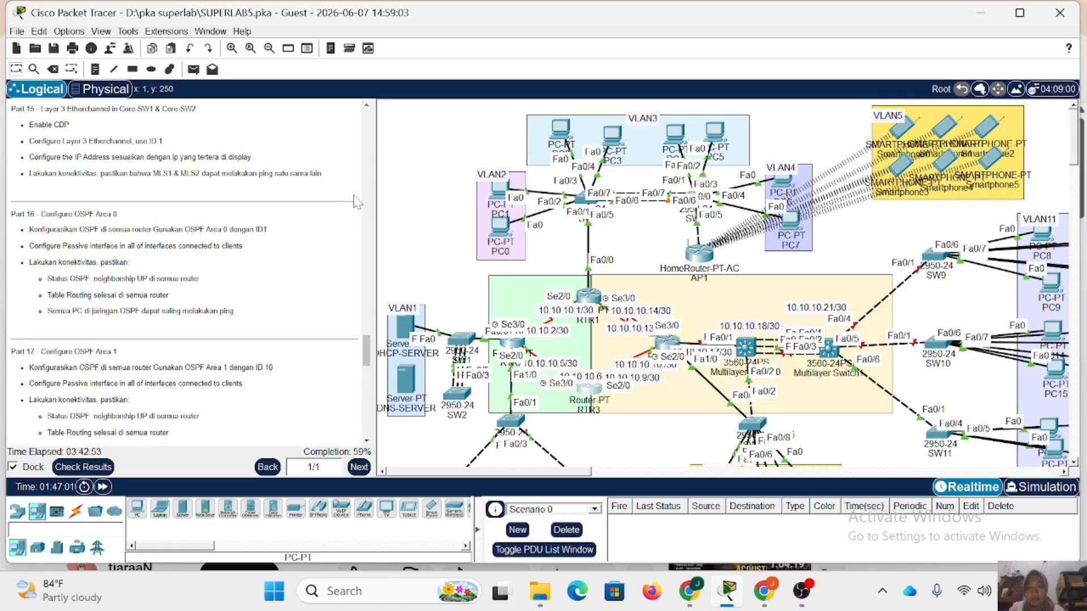
Send a simple PDU from the DNS-SERVER to PC32 in VLAN6 and repeat it to test connectivity.
left_click(193, 72)
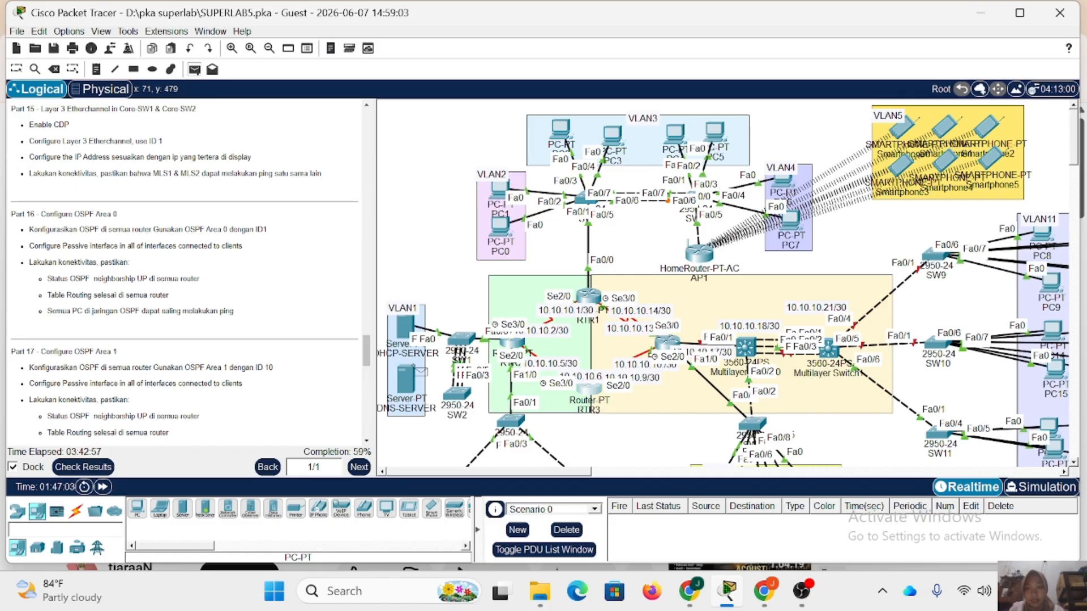
left_click(406, 387)
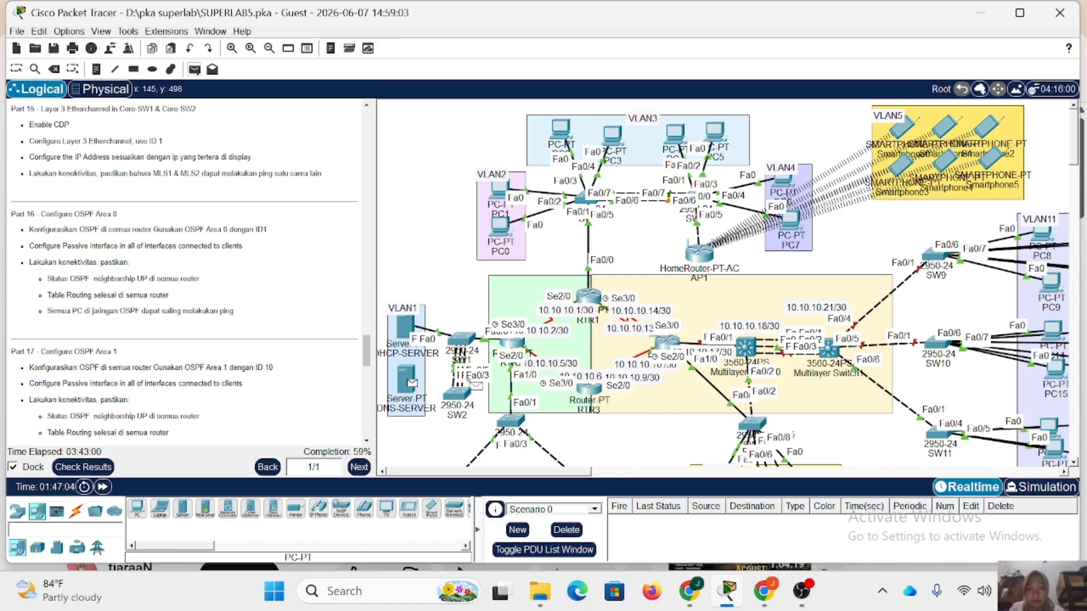
scroll(490, 386, "down", 5)
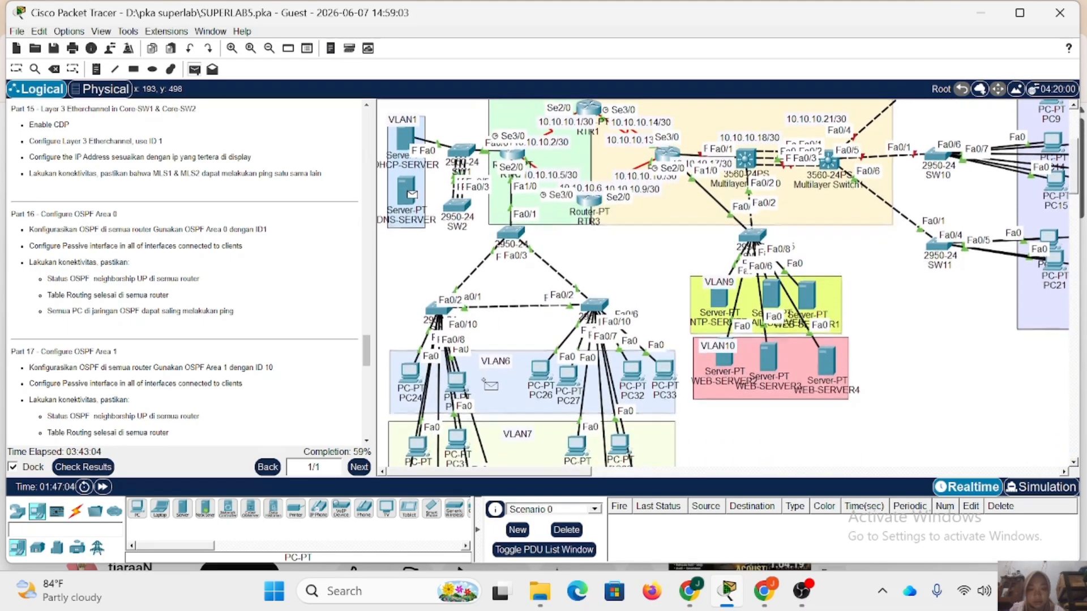
left_click(631, 368)
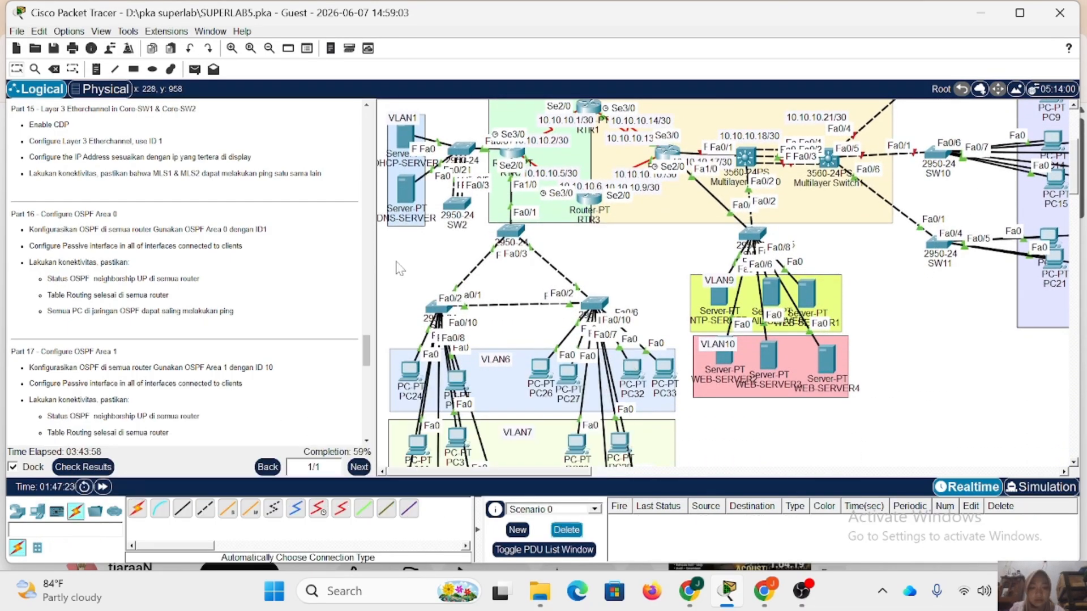
left_click(194, 69)
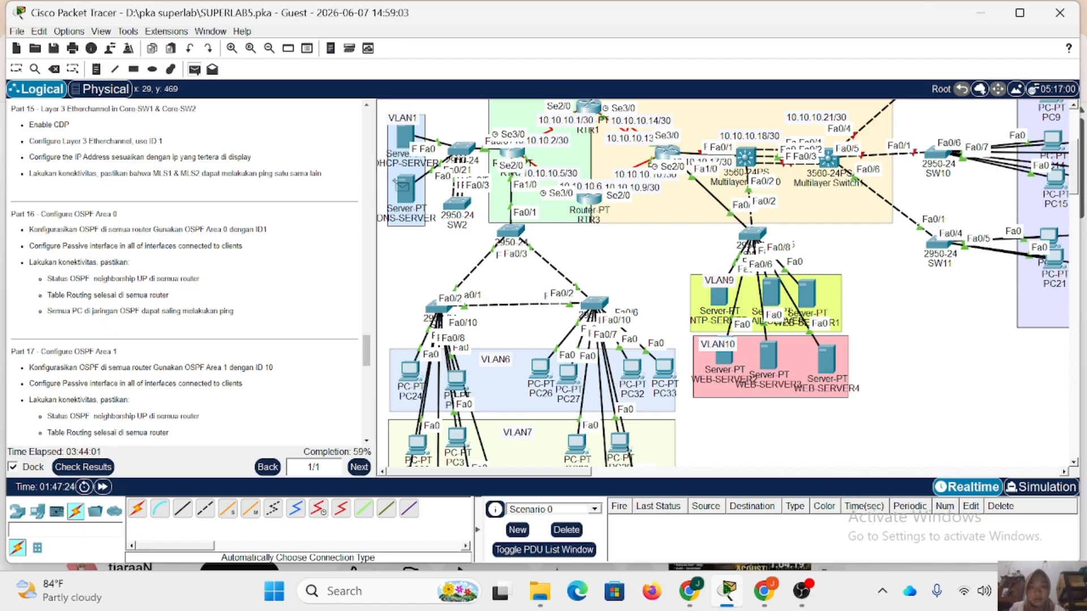
left_click(406, 190)
left_click(631, 368)
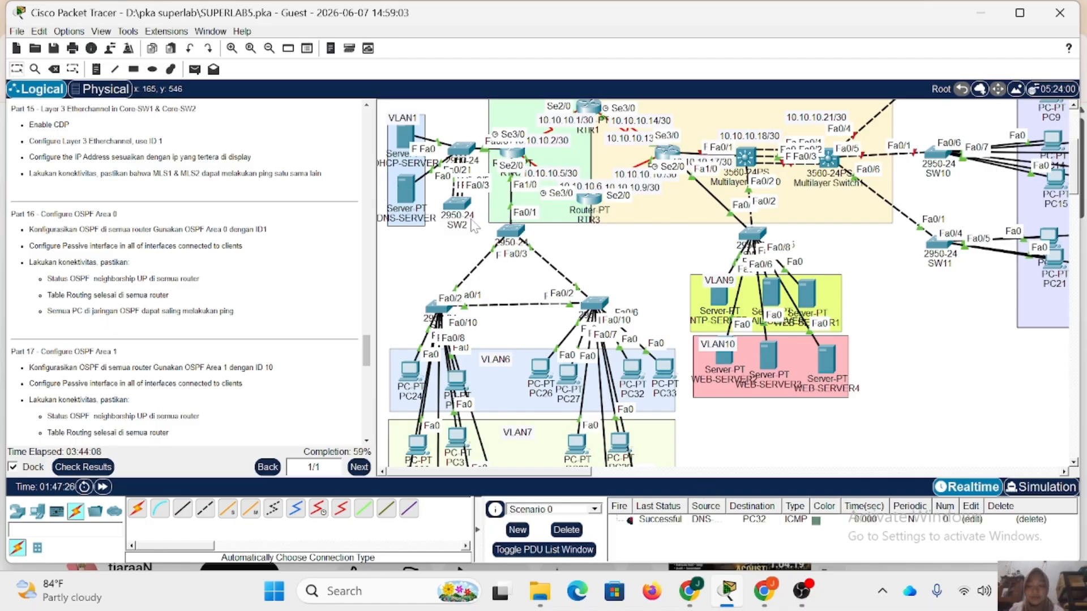
Read the Part 17 OSPF Area 1 instructions and re-enter OSPF process 1 on RTR1.
mouse_move(474, 225)
scroll(113, 238, "down", 3)
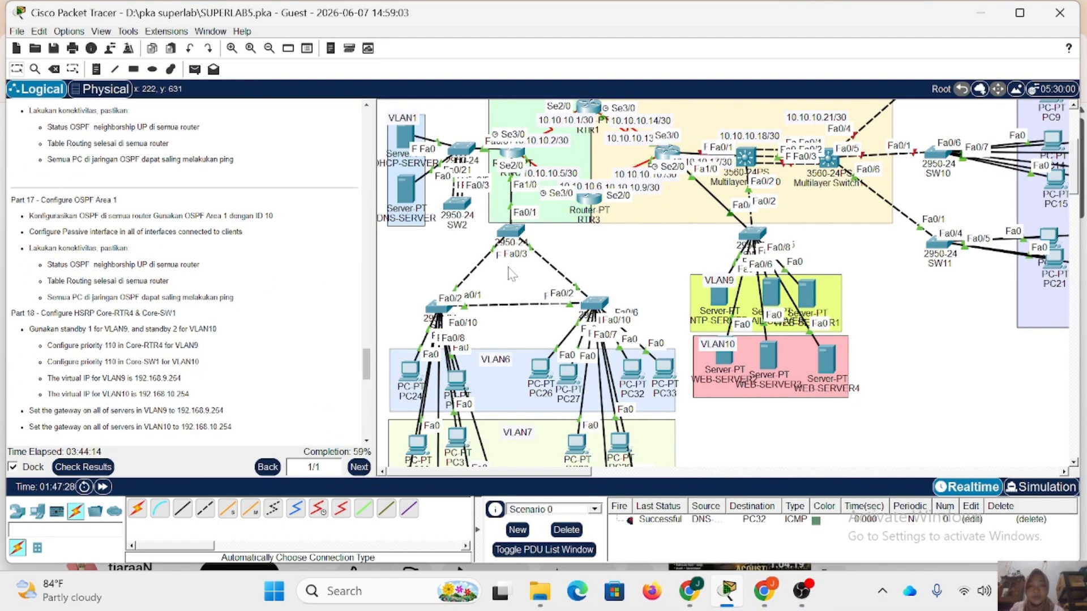
scroll(513, 273, "up", 1)
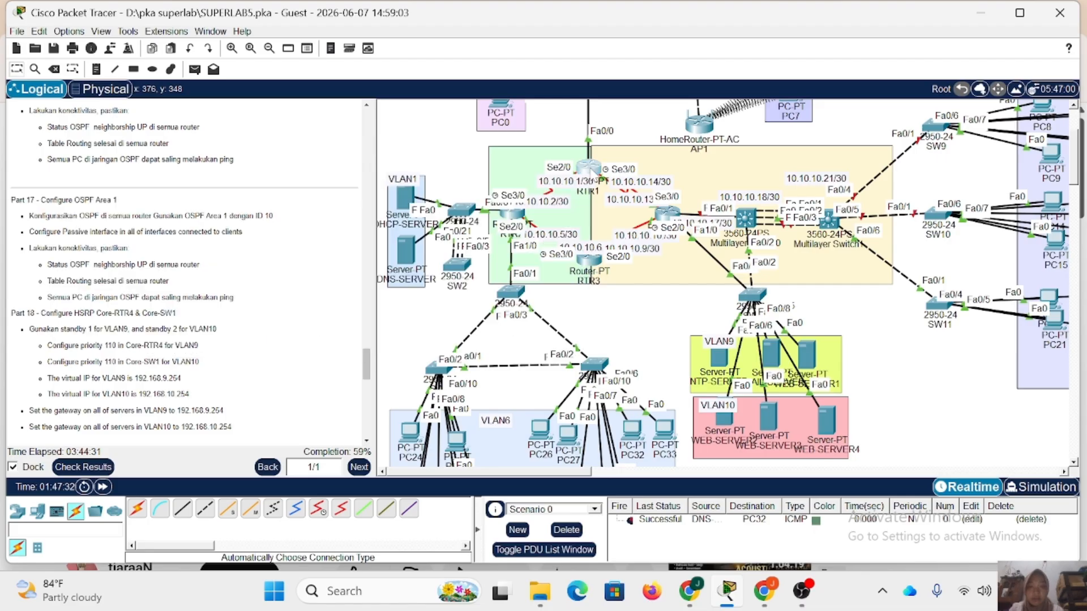
left_click(589, 167)
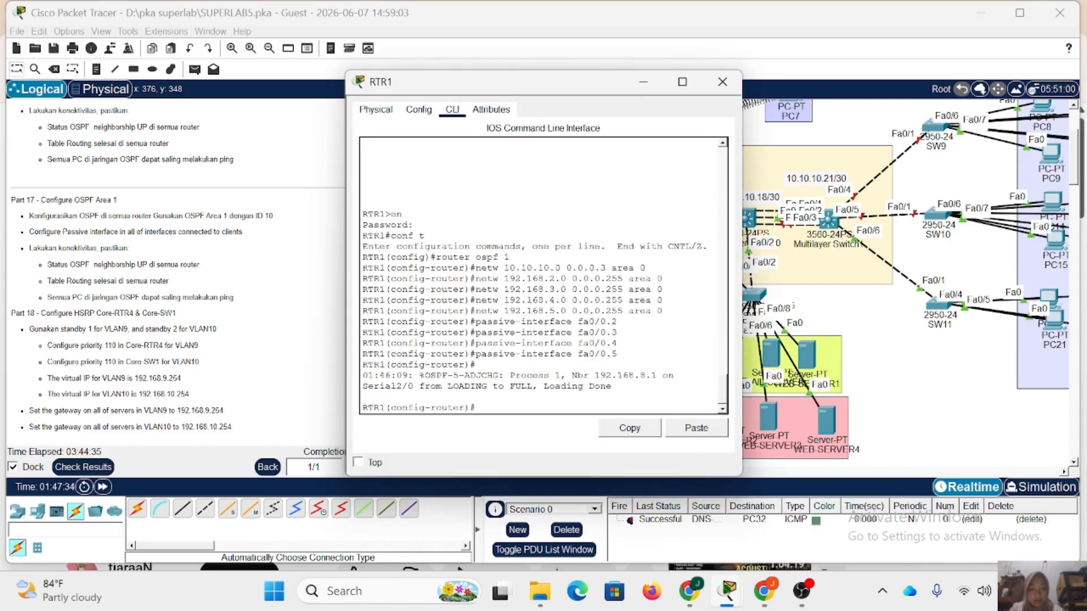
type("ex")
key("Return")
type("r")
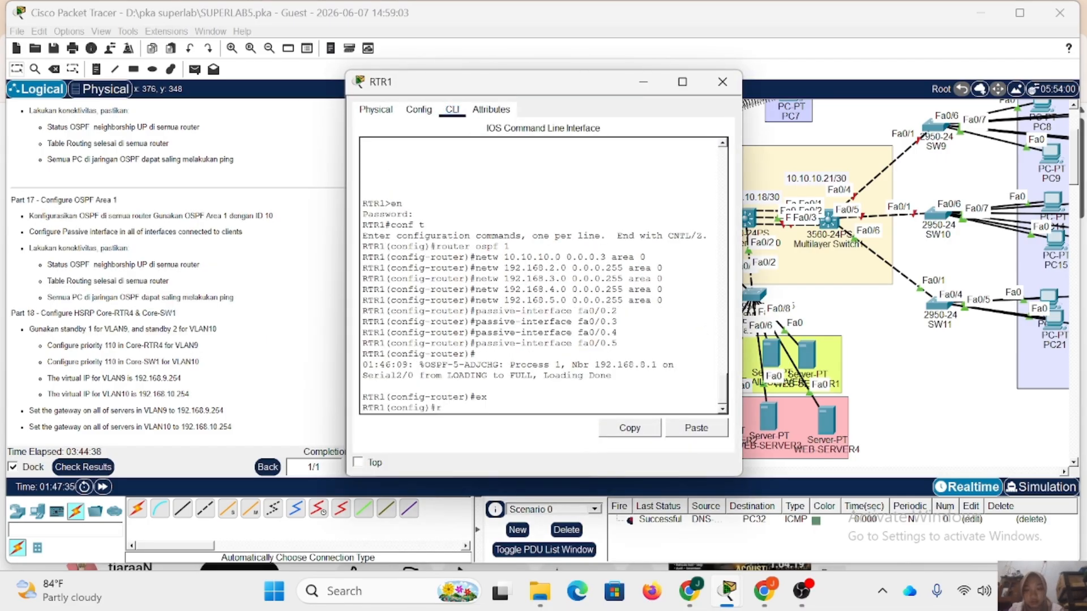
type("outer ospf 1")
key("Return")
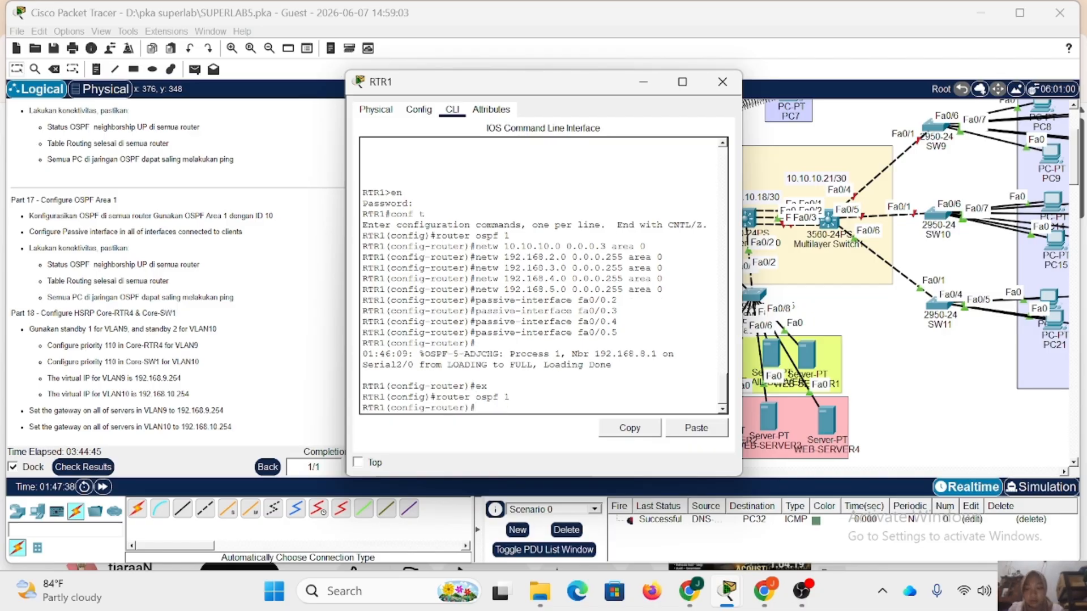
Advertise network 10.10.10.12 with wildcard 0.0.0.3 in area 0 of RTR1's OSPF process.
type("netw")
left_click_drag(544, 89, 336, 66)
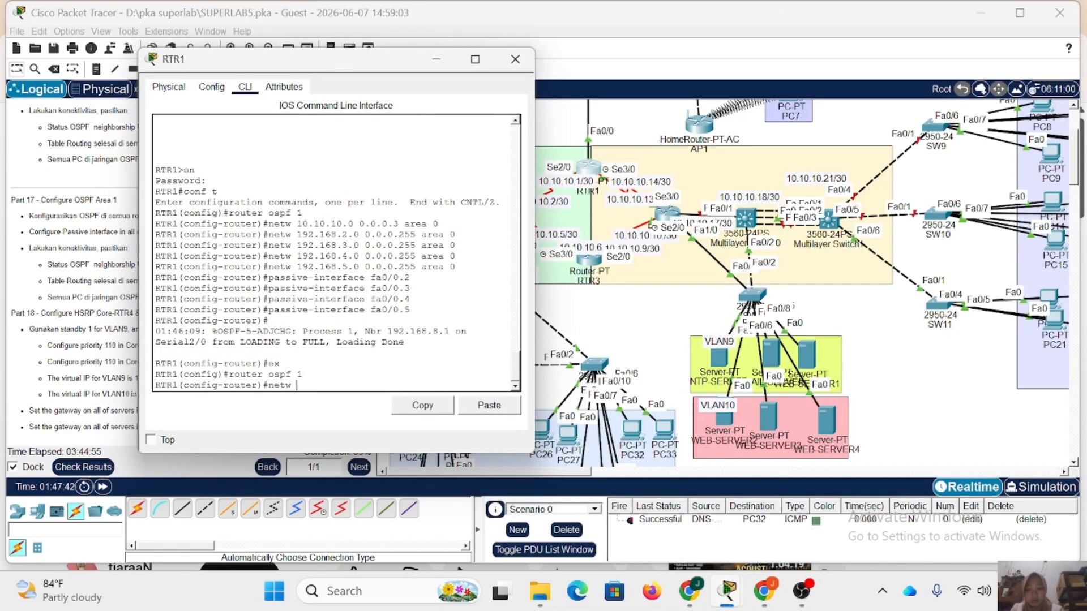
type("10.10.10.12")
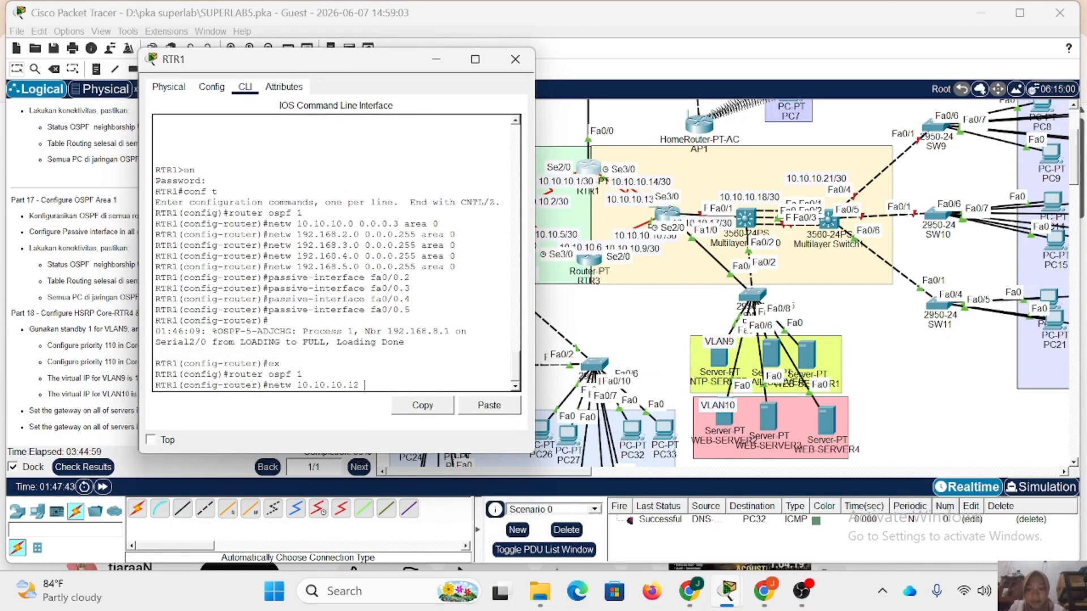
type(" 0.0.0.3 area 0")
key("Return")
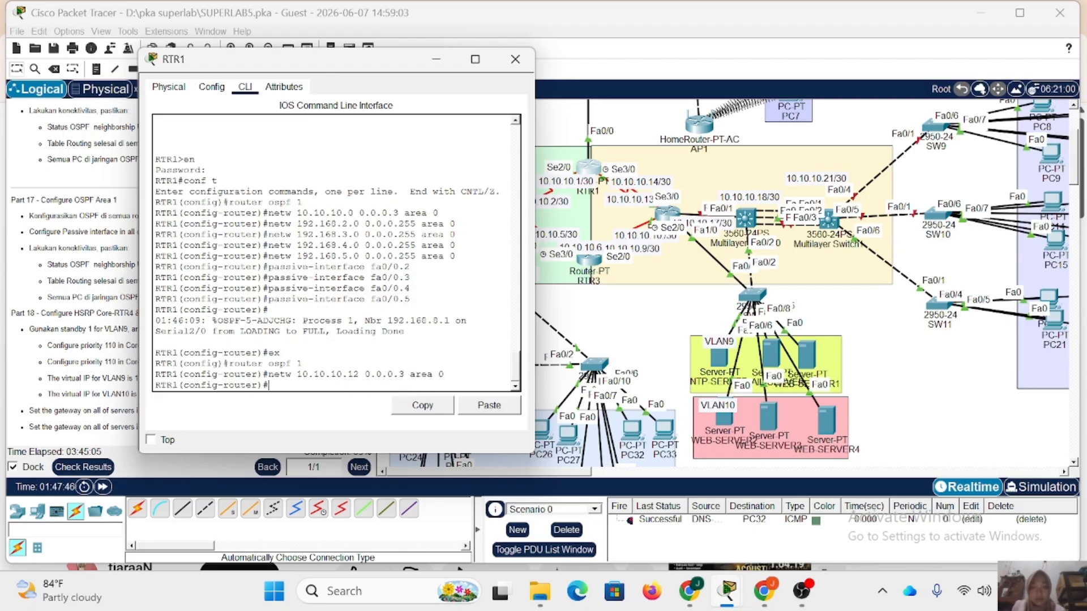
Advertise RTR1's network 10.10.10.12 with wildcard 0.0.0.3 in area 1 instead and close the RTR1 window.
key("Up")
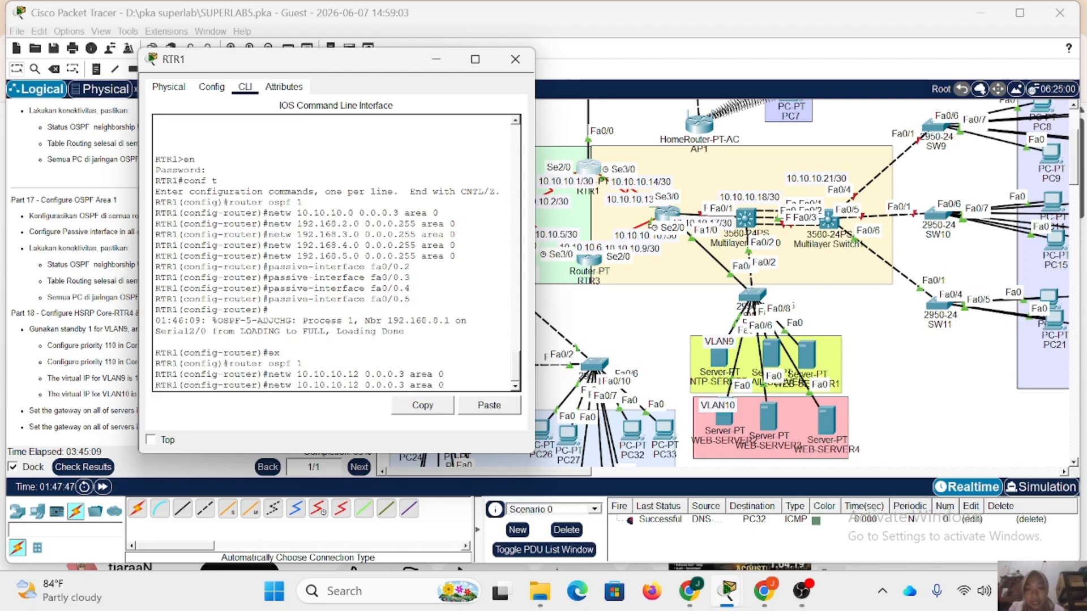
type("1")
key("Return")
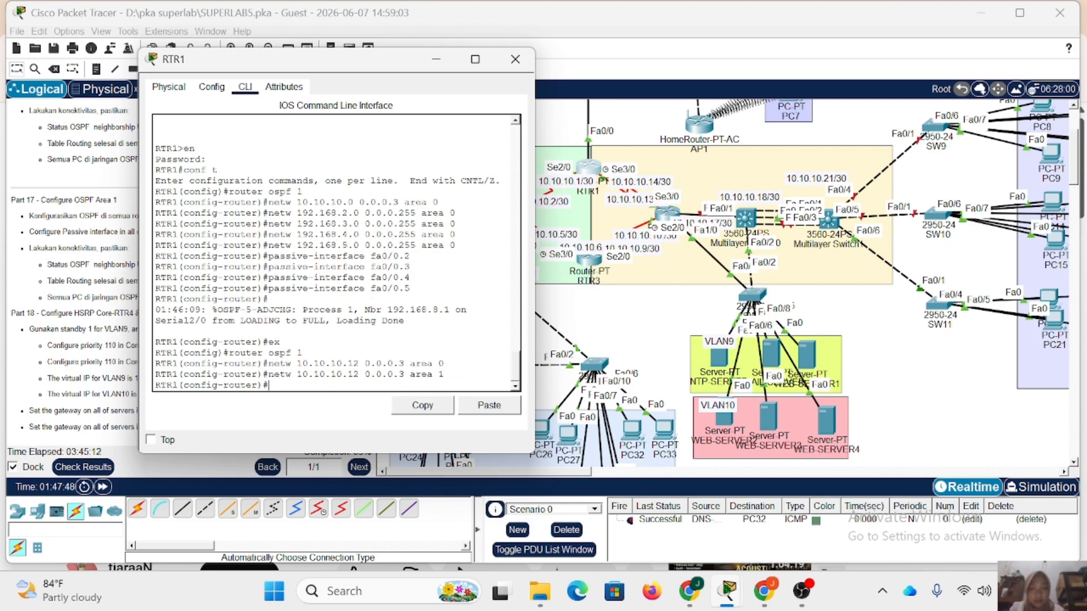
left_click(515, 59)
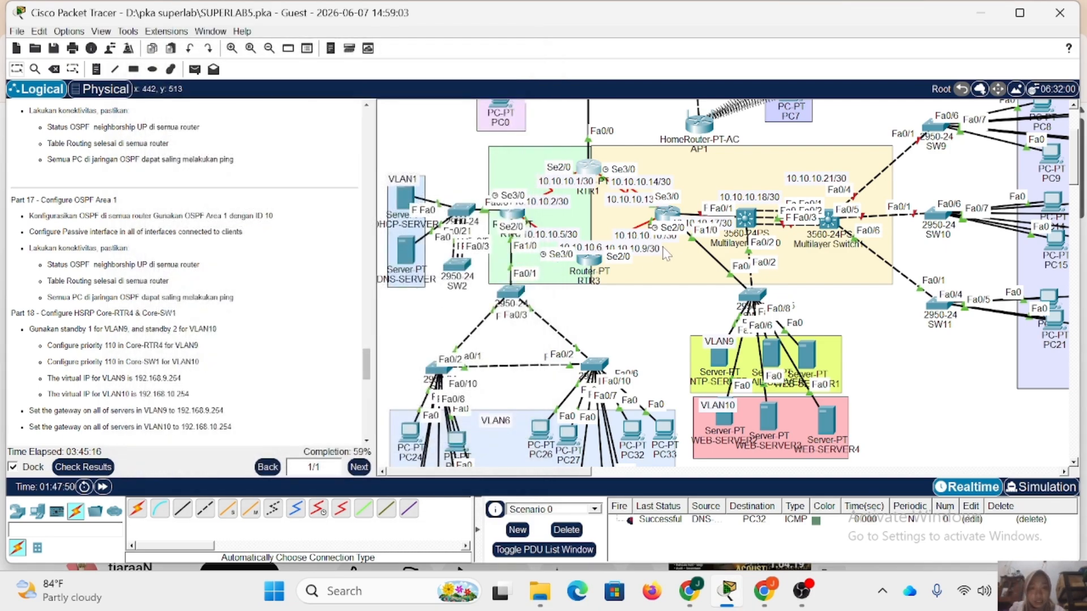
Reopen RTR3's command line and re-enter configuration of OSPF process 1.
left_click(592, 261)
type("er)#e")
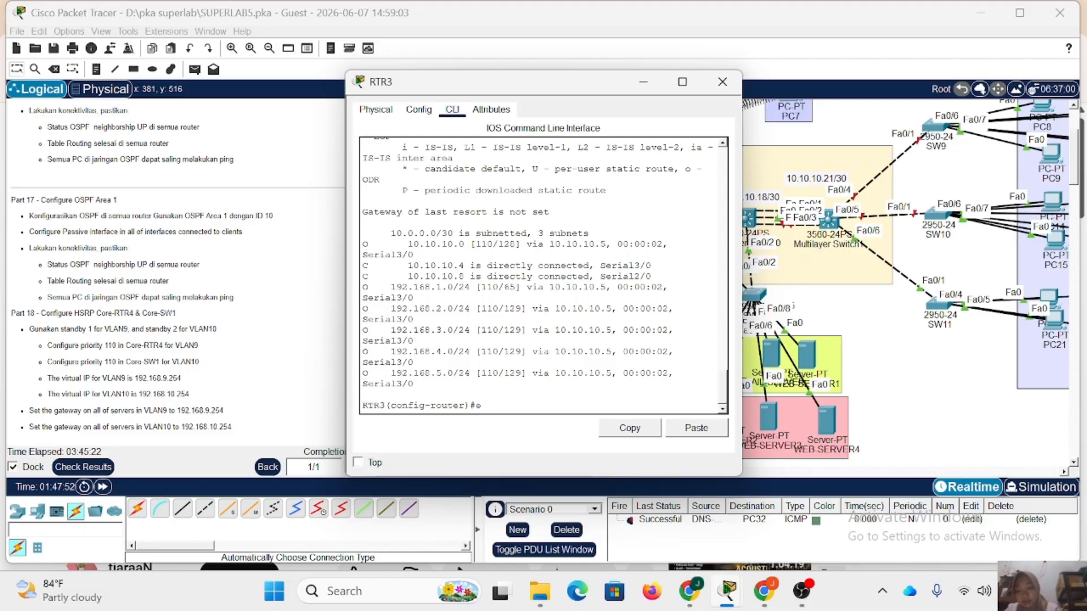
type("x")
key("Return")
type("route")
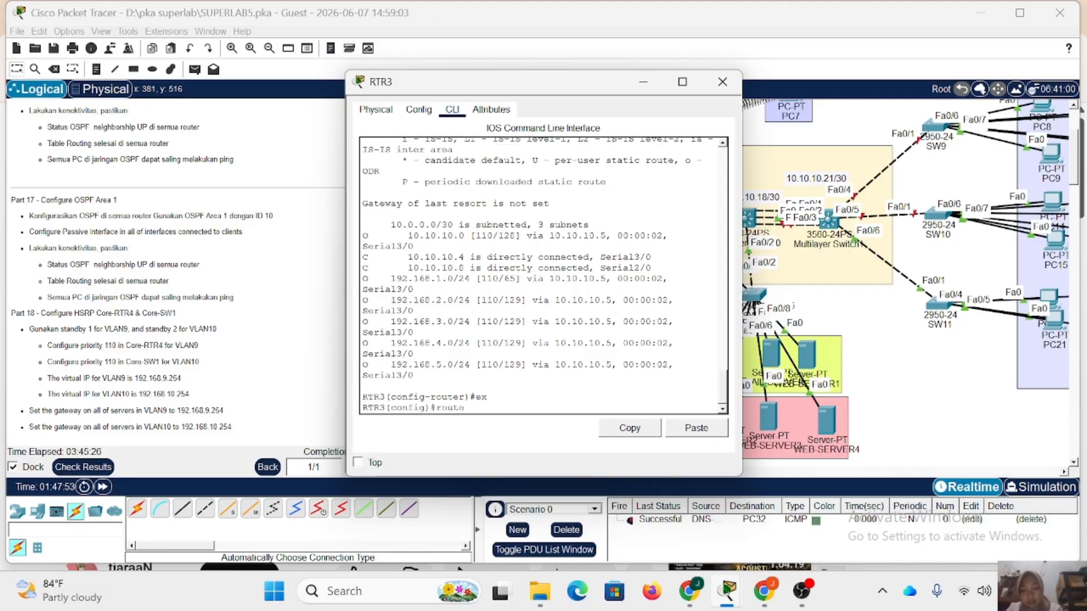
type("r ospf 1")
key("Return")
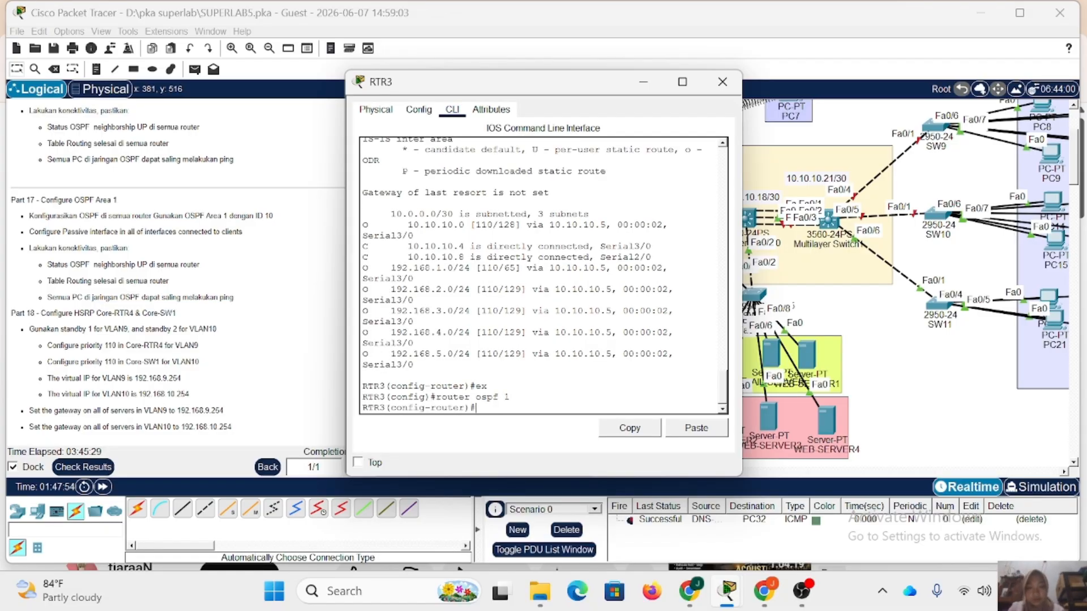
Advertise network 10.10.10.8 with wildcard 0.0.0.3 in area 1 of RTR3's OSPF process and close the RTR3 window.
type("ne")
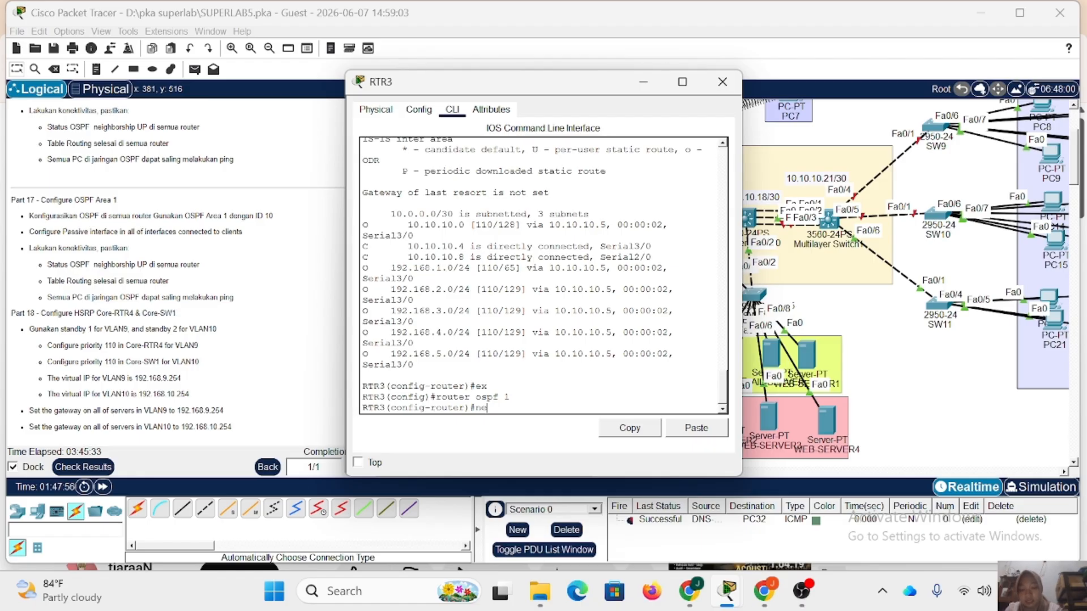
type("tw 10.10.10.")
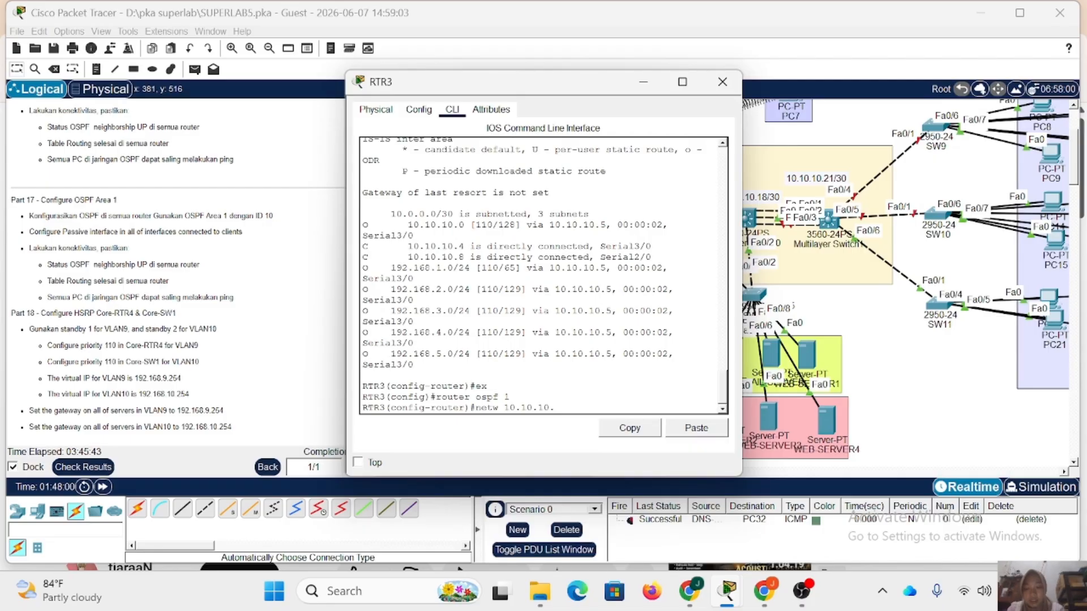
type("8")
left_click_drag(534, 87, 320, 78)
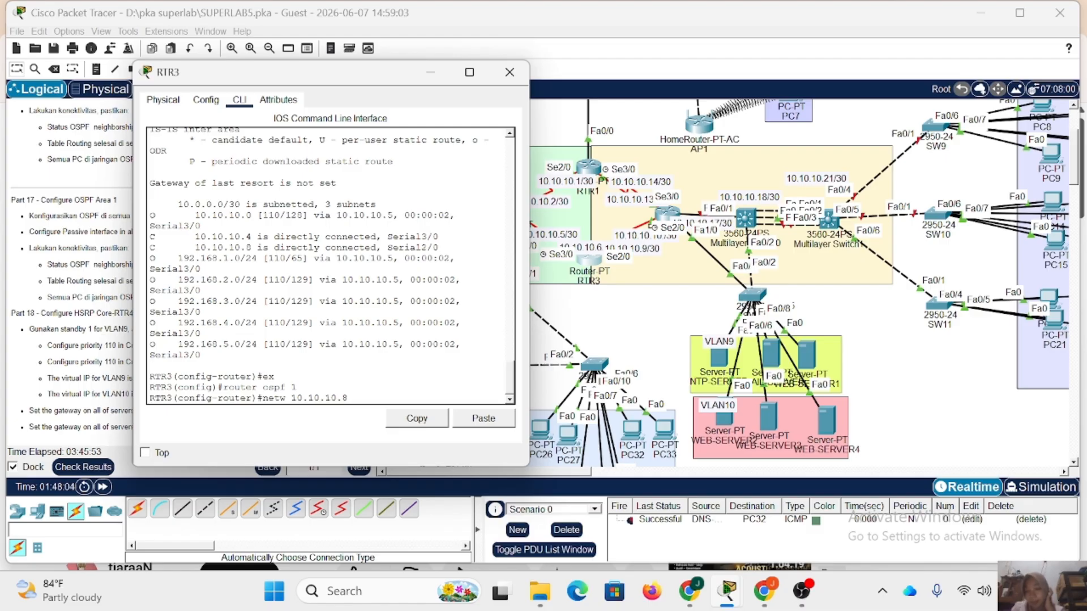
type("0.0.0.3")
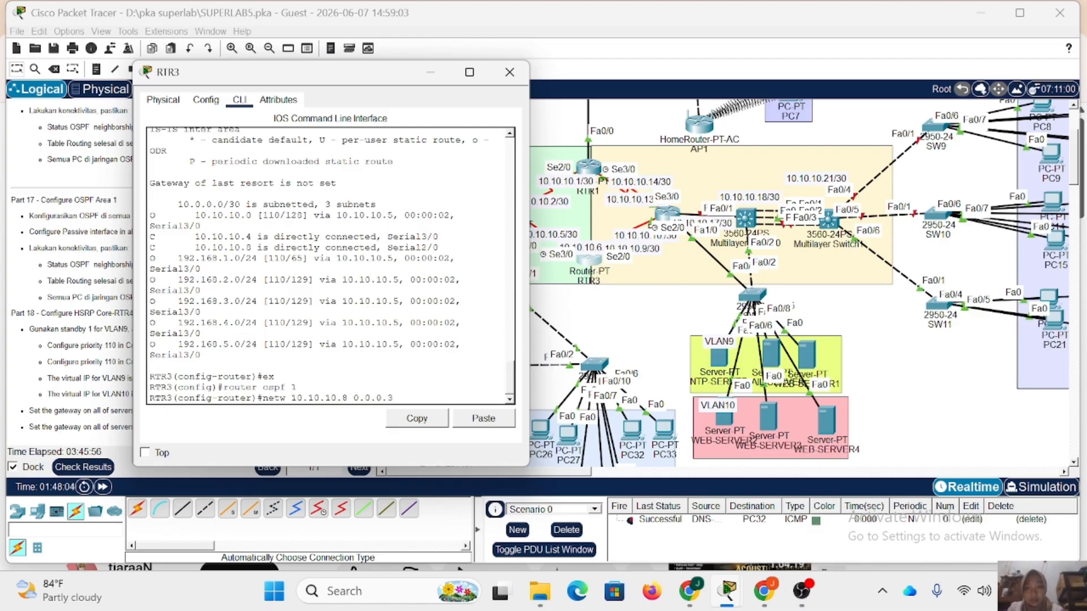
type(" area 1")
key("Return")
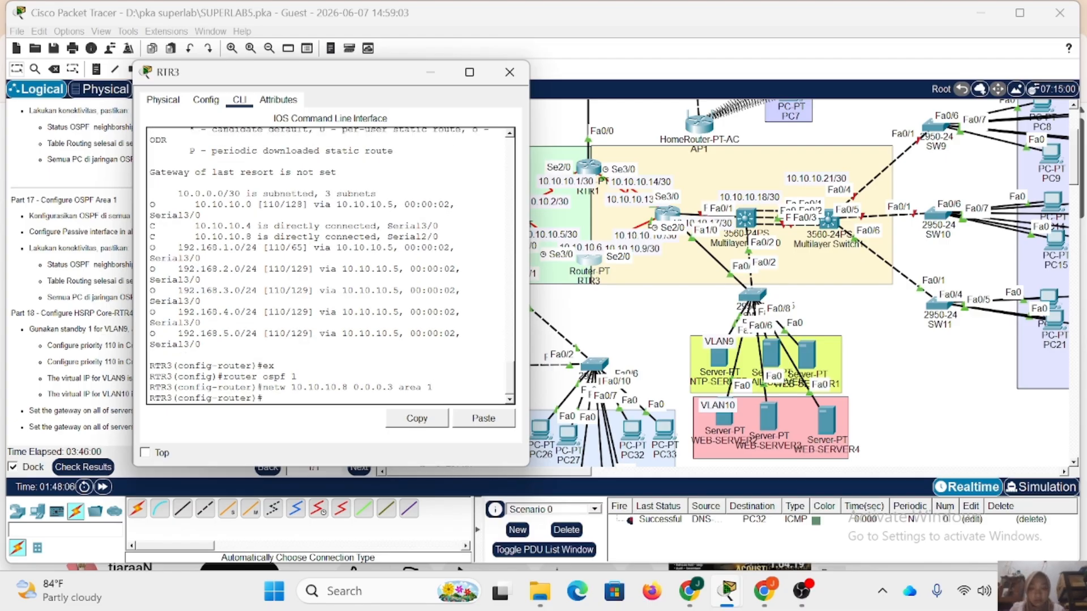
left_click(509, 77)
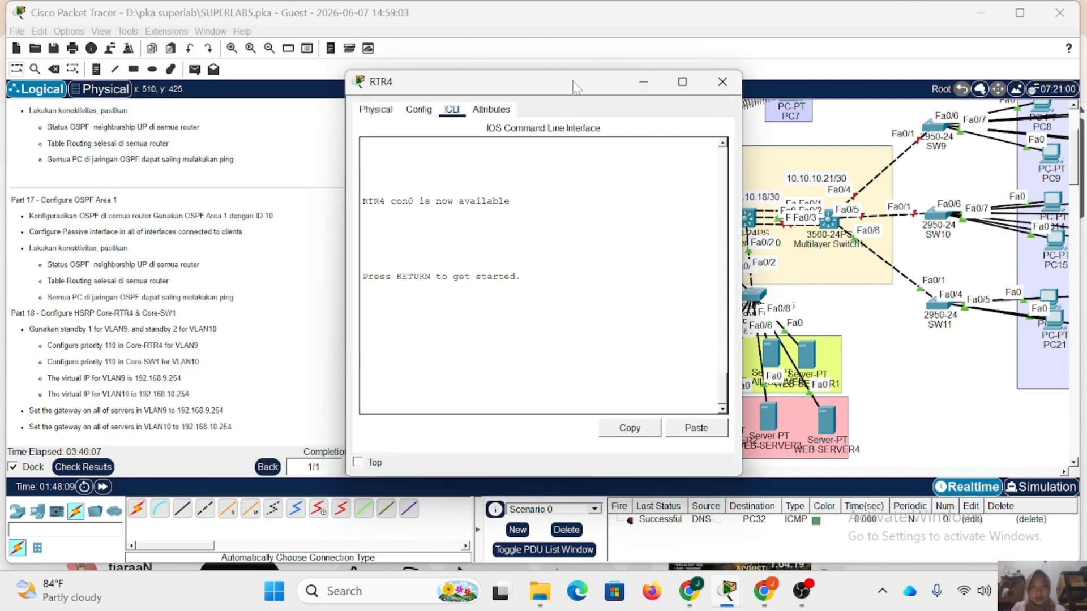
Move the RTR4 window clear of its links, enter privileged mode with the enable password, and start global configuration.
left_click_drag(572, 80, 426, 71)
key("Return")
type("en")
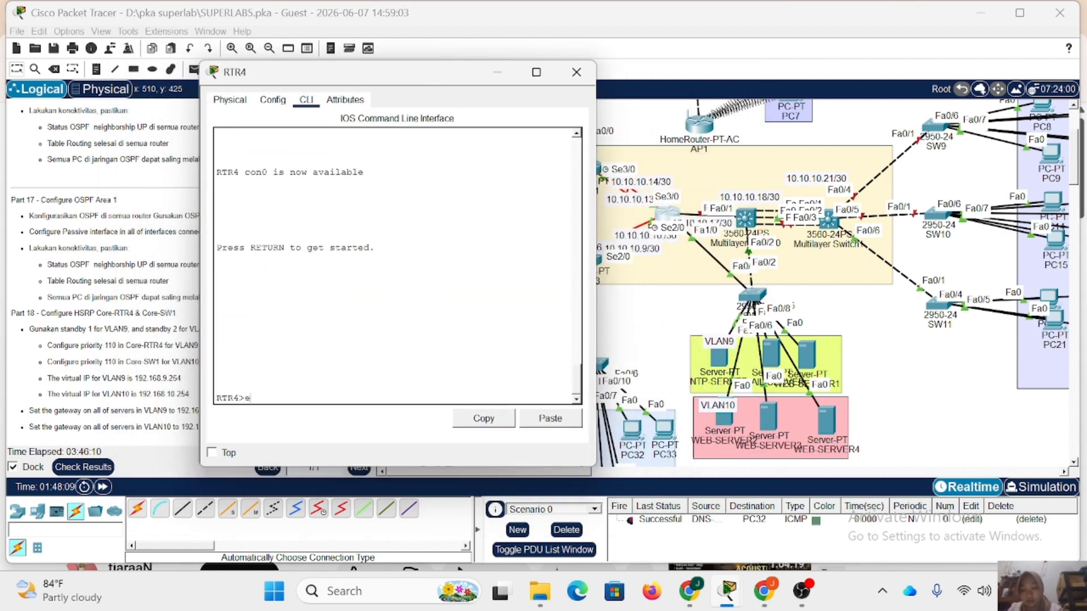
key("Return")
key("Return")
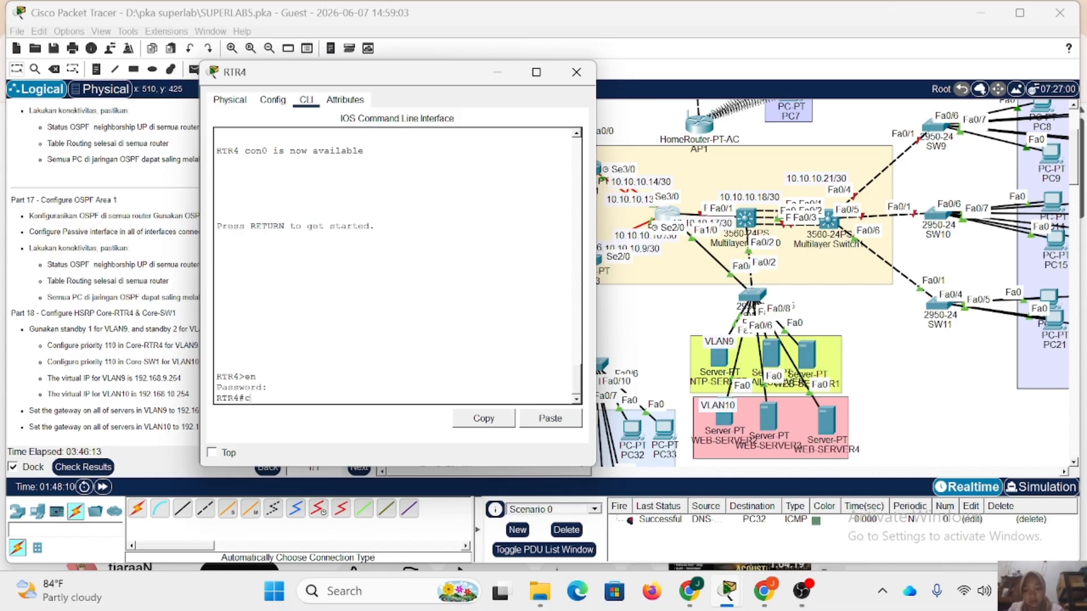
type("conf t")
key("Return")
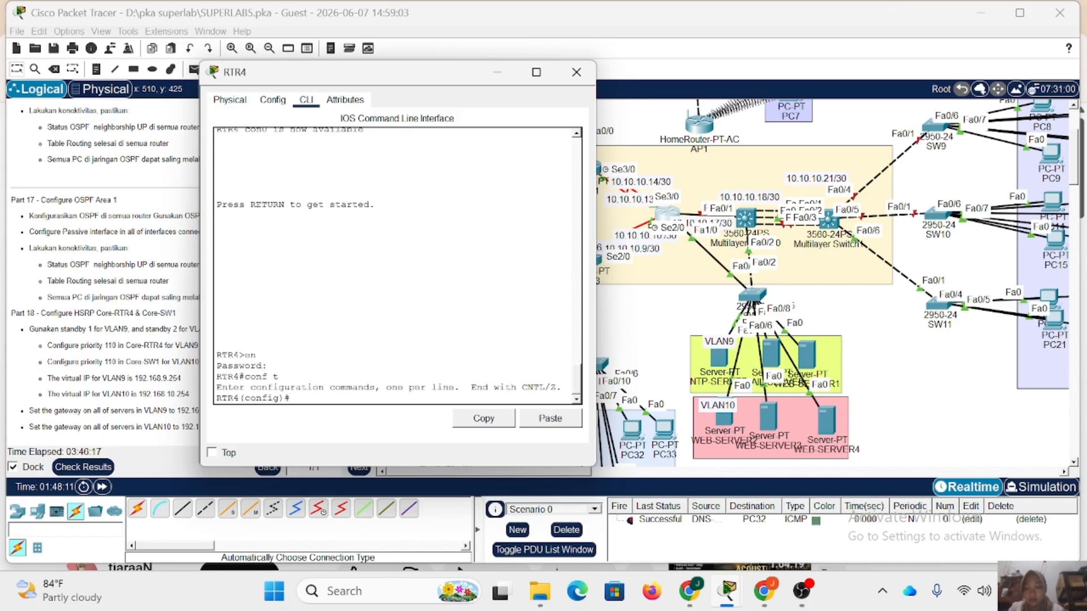
Start OSPF process 1 on RTR4 and advertise network 10.10.10.12 with wildcard 0.0.0.3 in area 1.
type("router o")
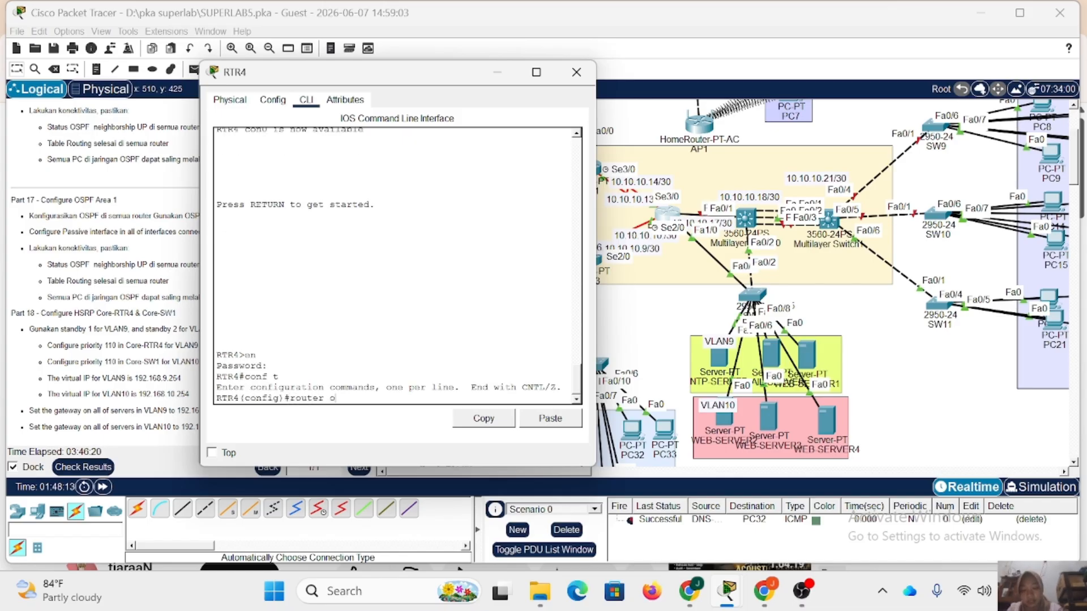
type("spf 1")
key("Return")
type("netw")
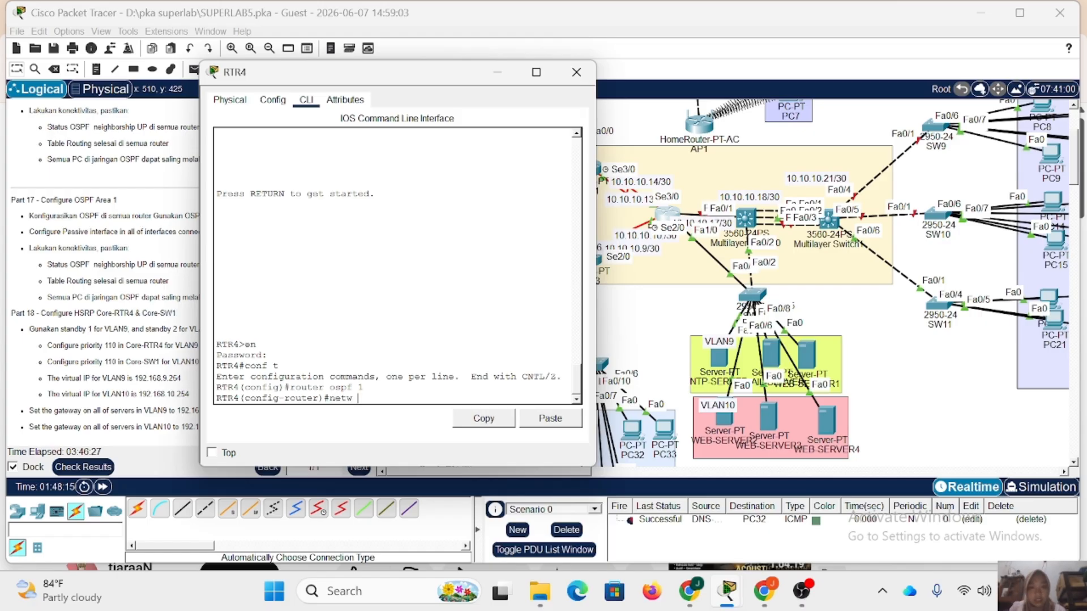
type(" 10.1")
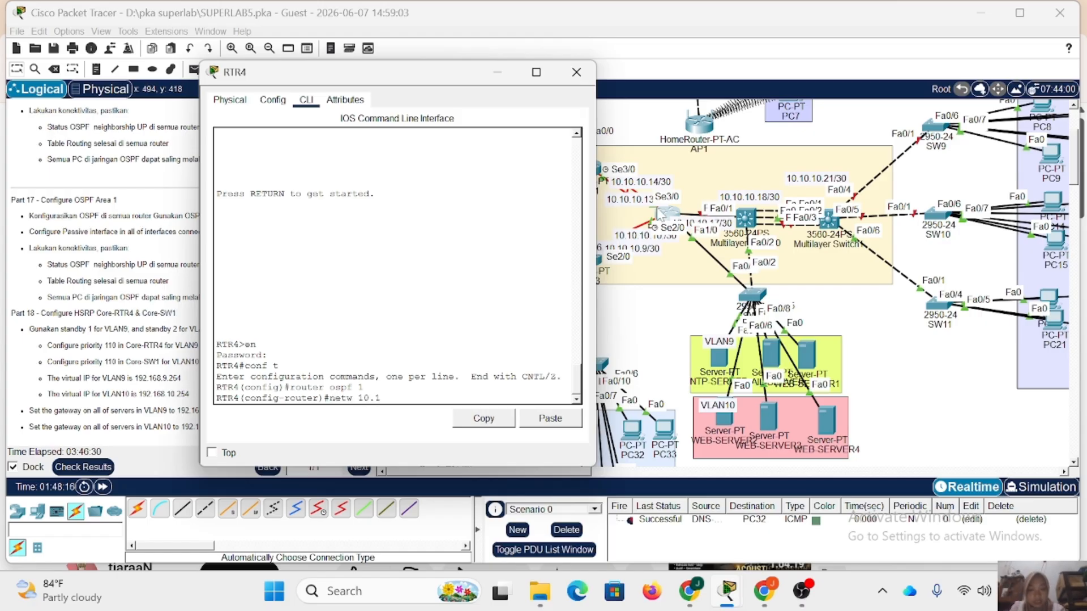
type("0.10.12 0.0.0.3 area 1")
key("Return")
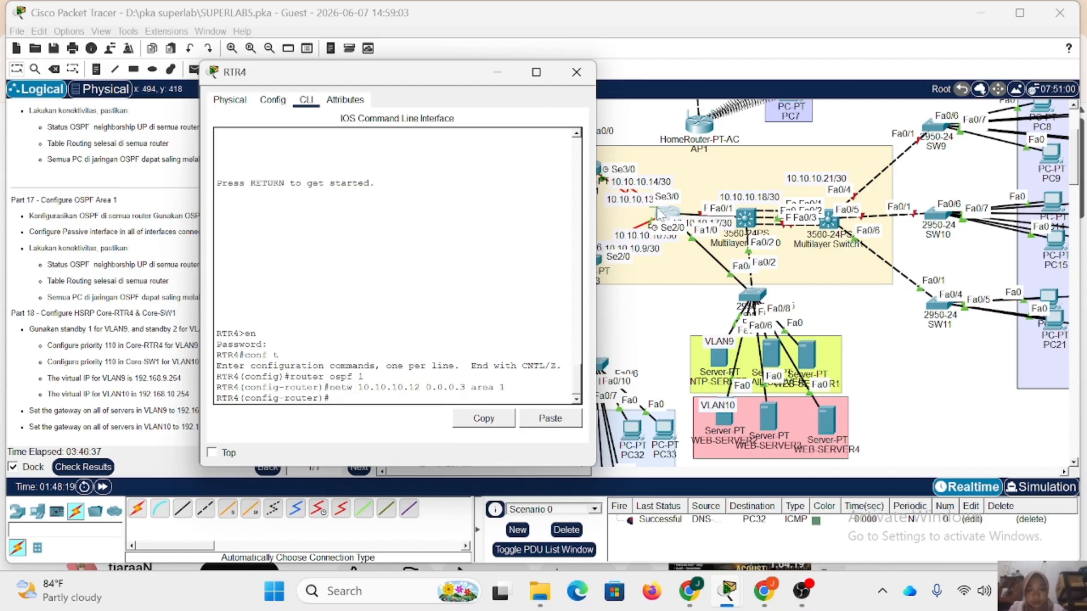
Advertise network 10.10.10.8 with wildcard 0.0.0.3 in area 1 of RTR4's OSPF process.
key("Up")
key("Return")
key("Up")
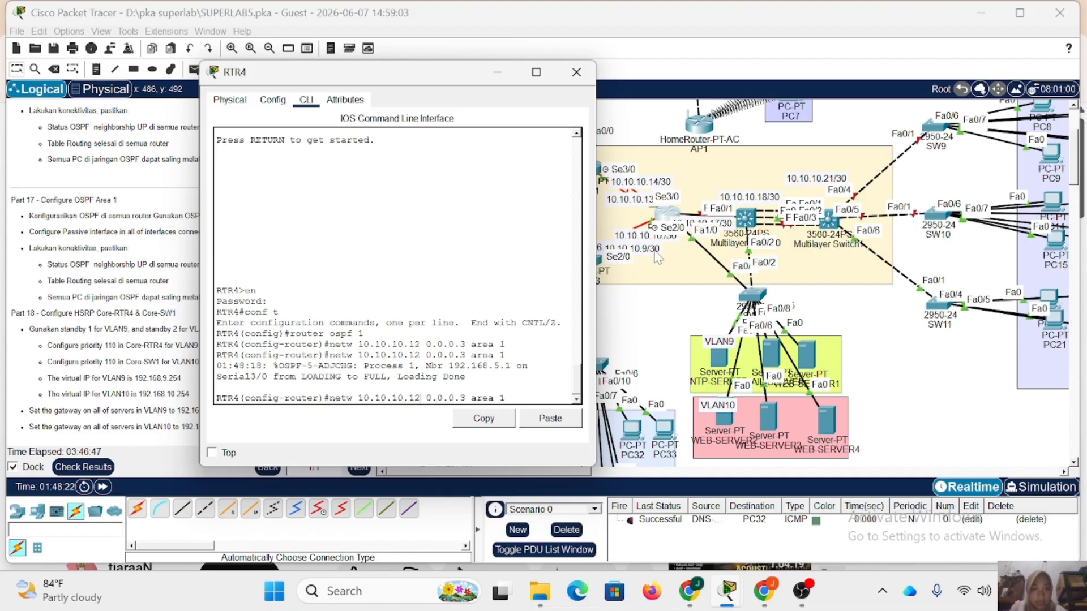
key("Left")
key("Left")
key("Left")
key("Left")
key("Left")
key("Left")
key("Left")
key("Left")
key("Left")
key("Left")
key("Left")
key("Left")
key("Left")
key("Left")
key("Left")
key("BackSpace")
key("BackSpace")
type("8")
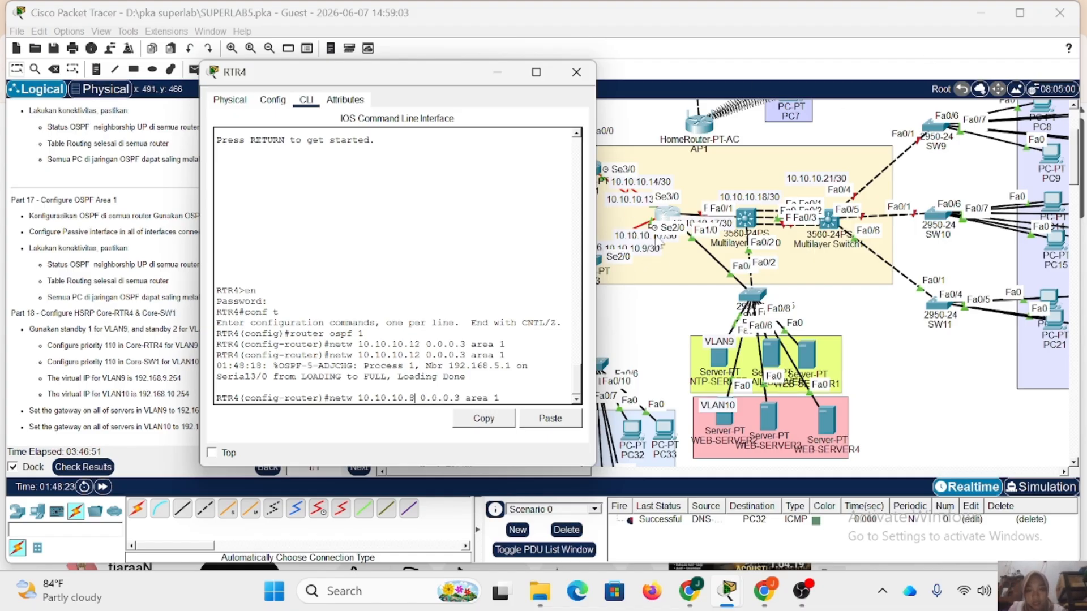
key("Return")
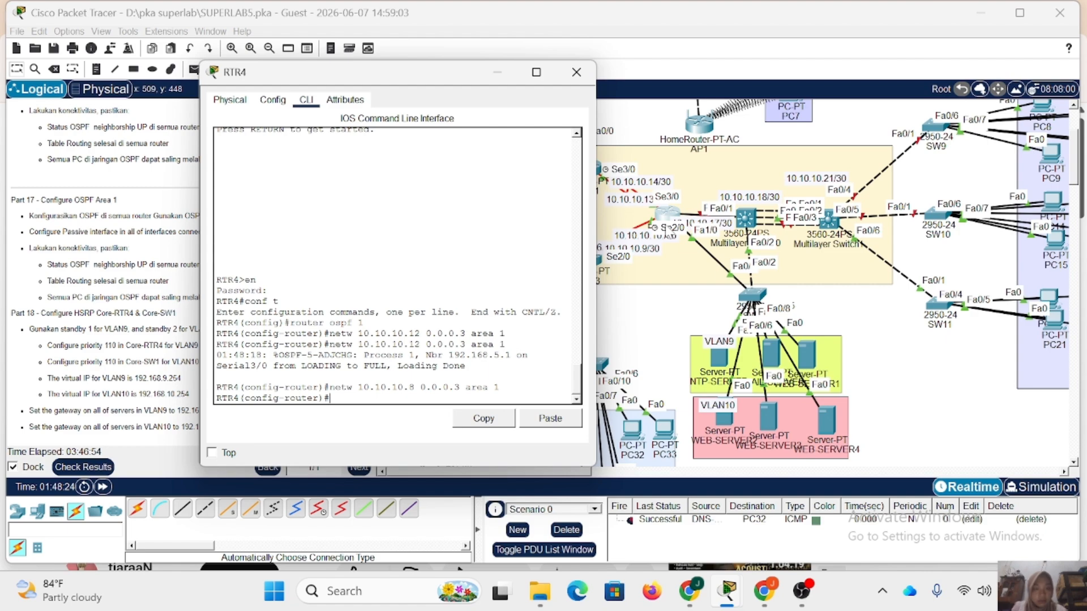
Re-enter OSPF process 1 on RTR4 and advertise network 10.10.10.16 with wildcard 0.0.0.3 in area 1.
key("Up")
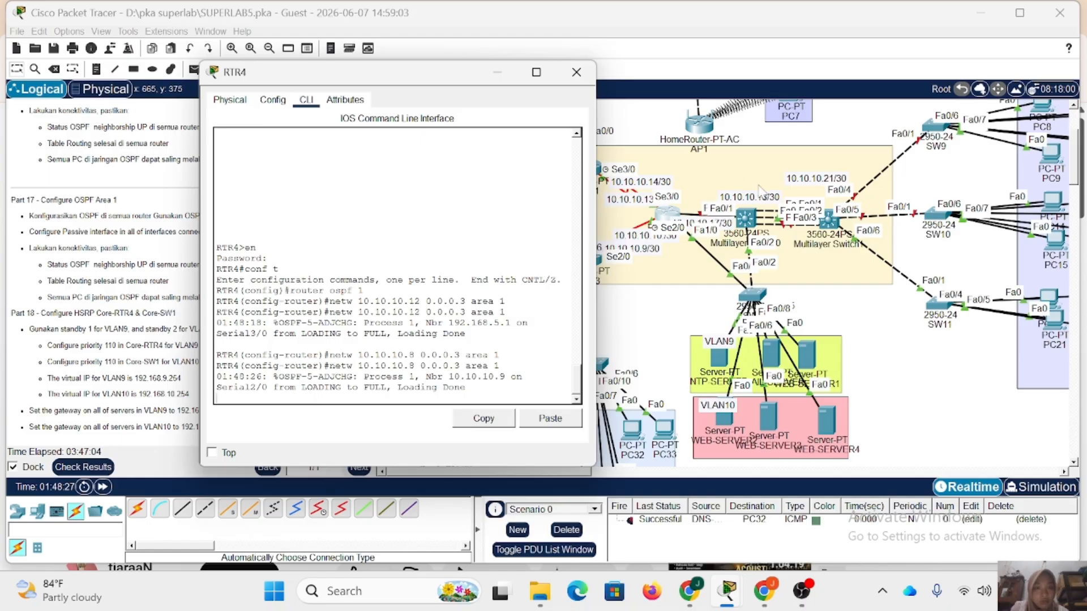
key("Up")
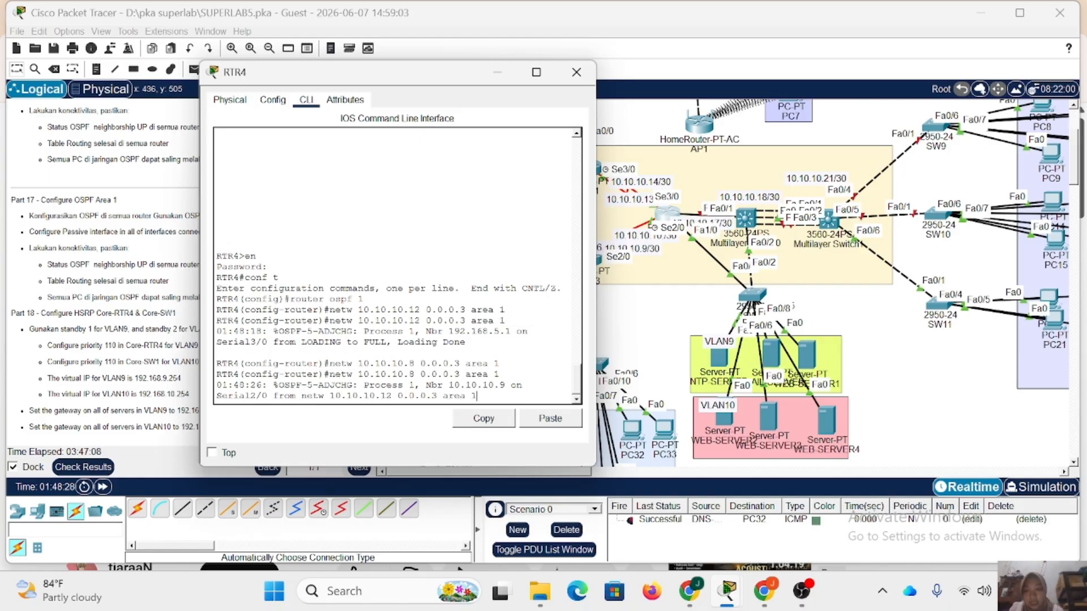
key("Up")
key("Return")
key("Up")
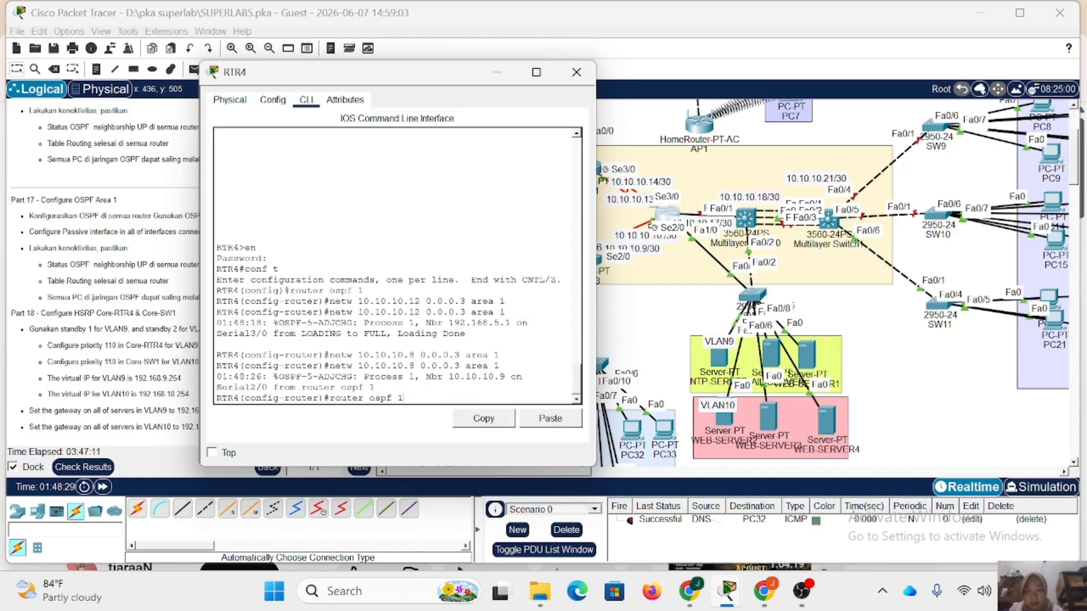
key("Up")
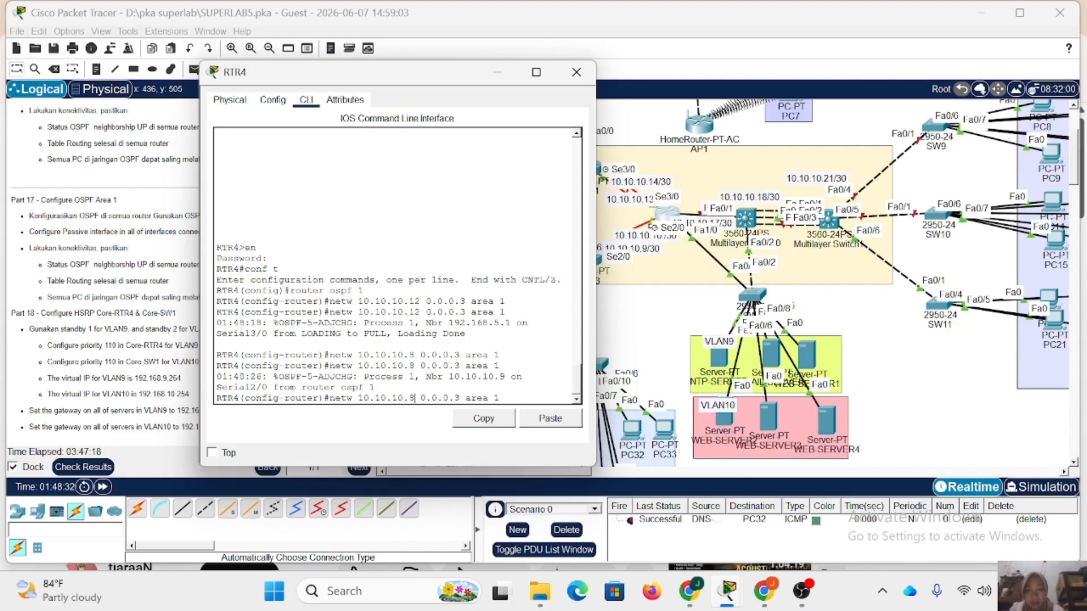
key("Left")
key("Left")
key("Left")
key("Left")
key("Left")
key("Left")
key("Left")
key("Left")
key("Left")
key("Left")
key("Left")
key("Left")
key("Left")
key("Left")
key("Left")
key("BackSpace")
type("16")
key("Return")
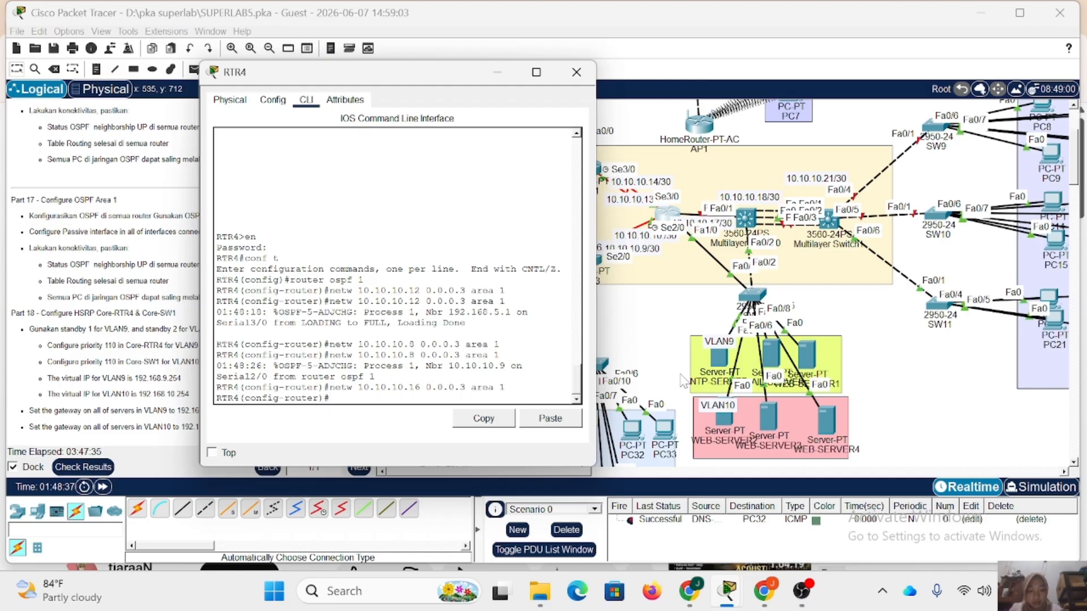
Advertise network 192.168.9.0 with wildcard 0.0.0.255 in area 1 of RTR4's OSPF process.
key("Up")
key("BackSpace")
type("255 area 1")
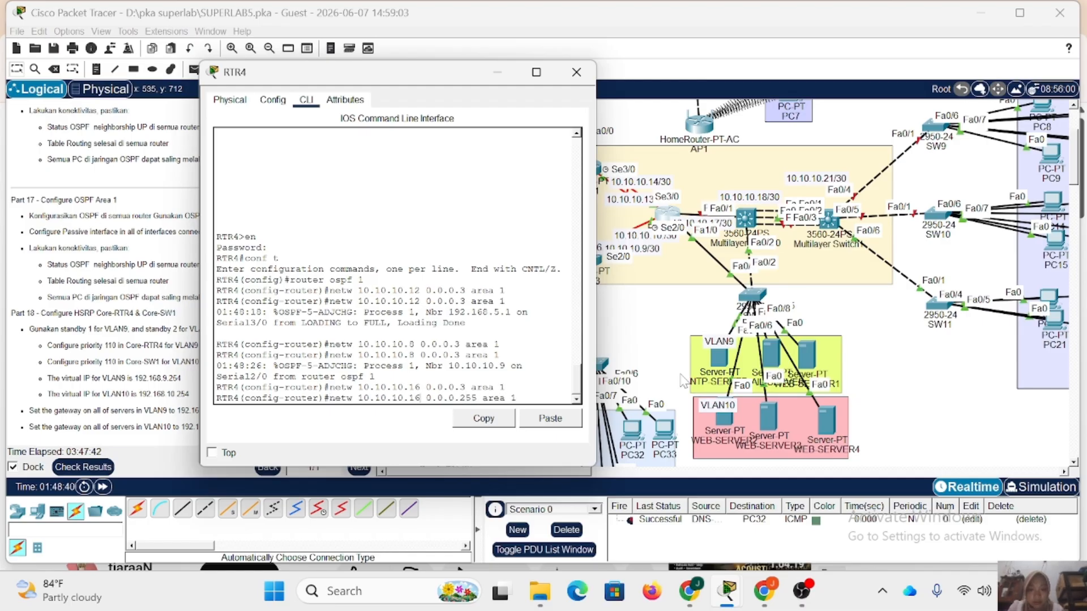
key("BackSpace")
key("BackSpace")
key("BackSpace")
key("BackSpace")
key("BackSpace")
key("BackSpace")
key("BackSpace")
key("BackSpace")
key("BackSpace")
key("BackSpace")
key("BackSpace")
type("192.")
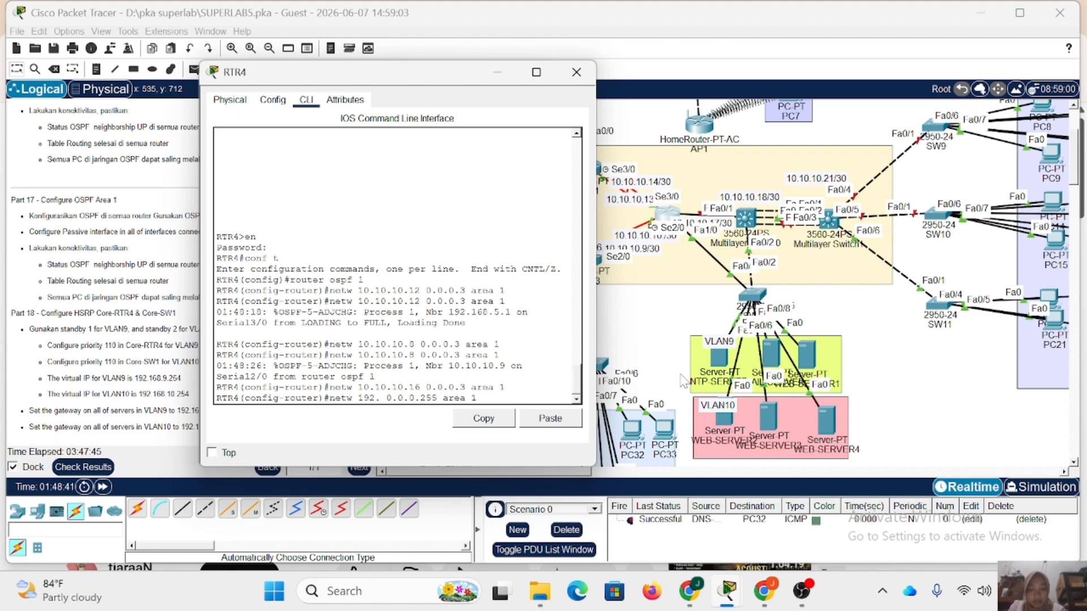
type("168.9.0")
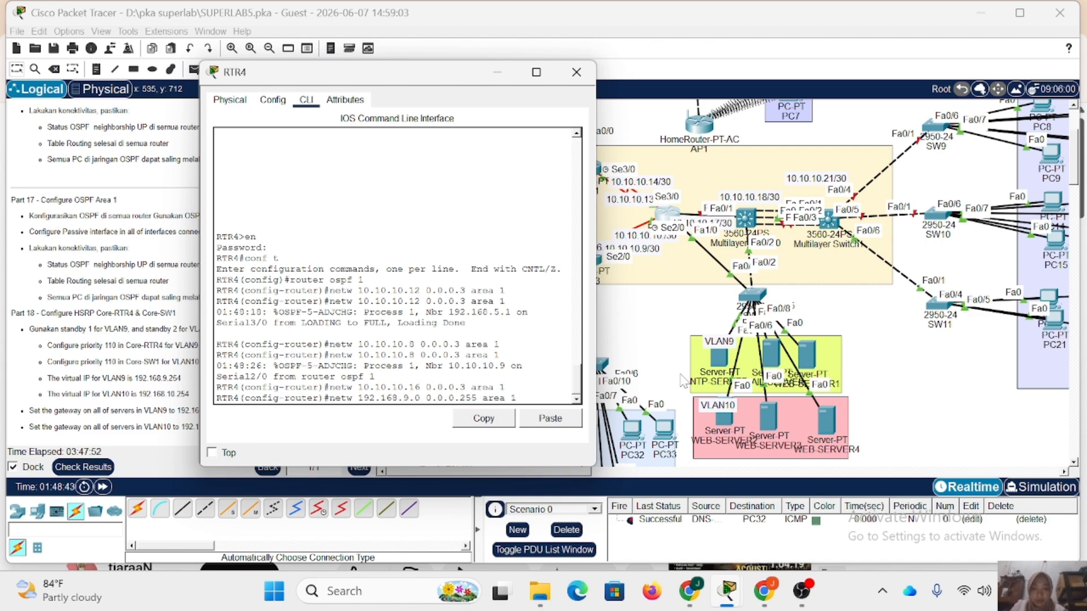
key("Return")
Advertise network 192.168.10.0 with wildcard 0.0.0.255 in area 1 of RTR4's OSPF process.
key("Up")
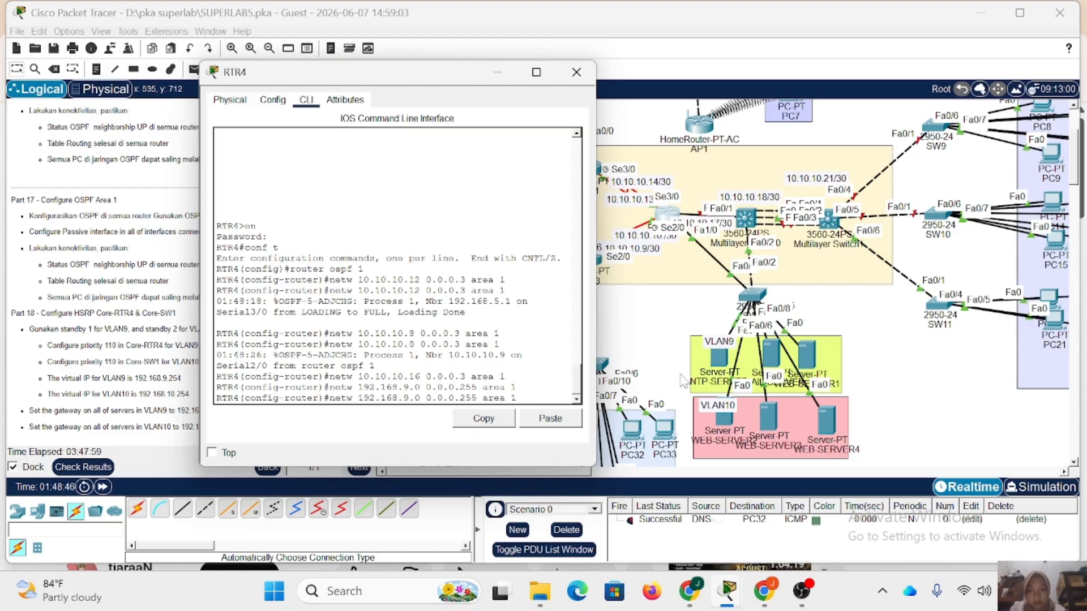
key("BackSpace")
type("10")
key("Return")
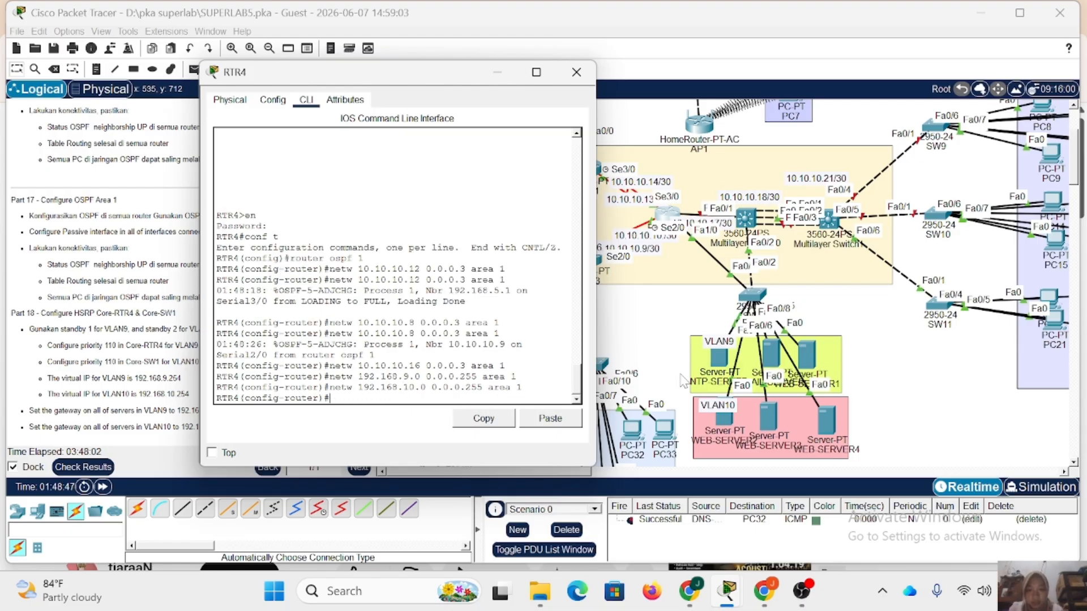
Make subinterfaces fa1/0.9 and fa1/0.10 passive in RTR4's OSPF process and close the RTR4 window.
type("passiv")
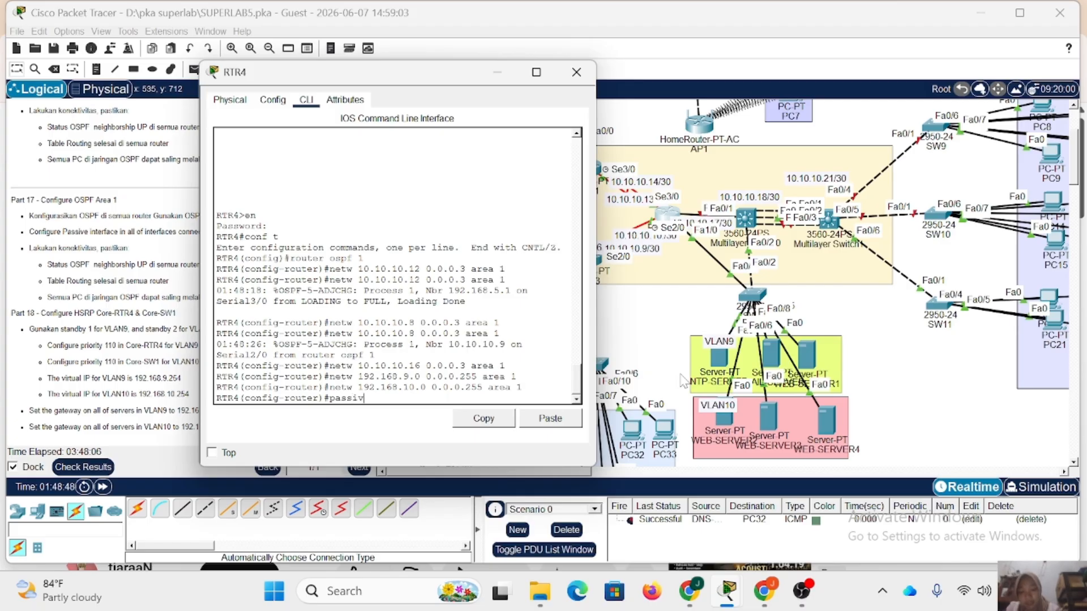
type("e-interface fa0")
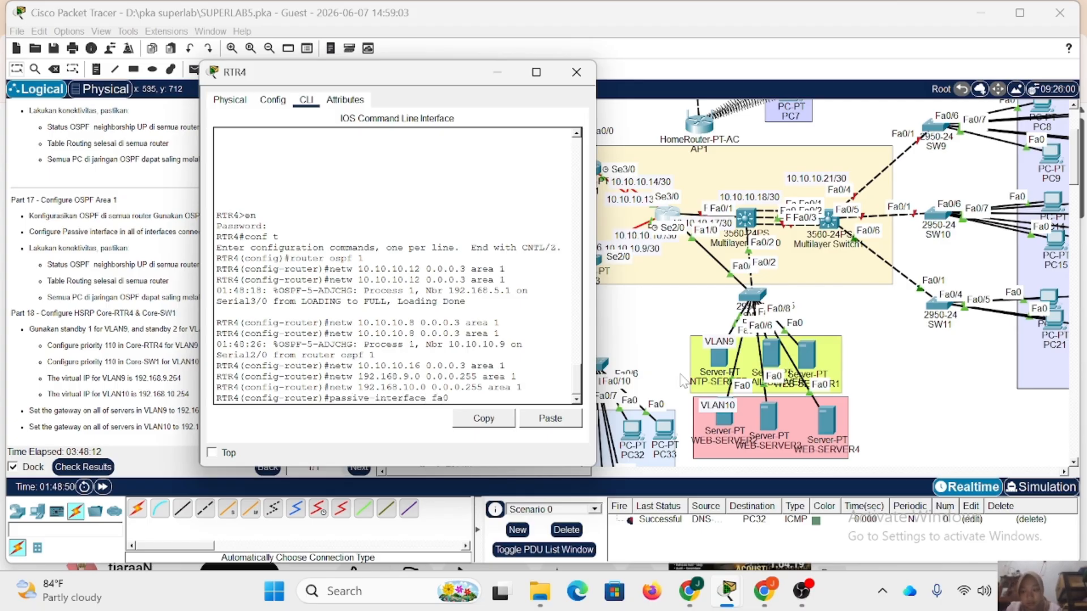
key("BackSpace")
type("1/0.")
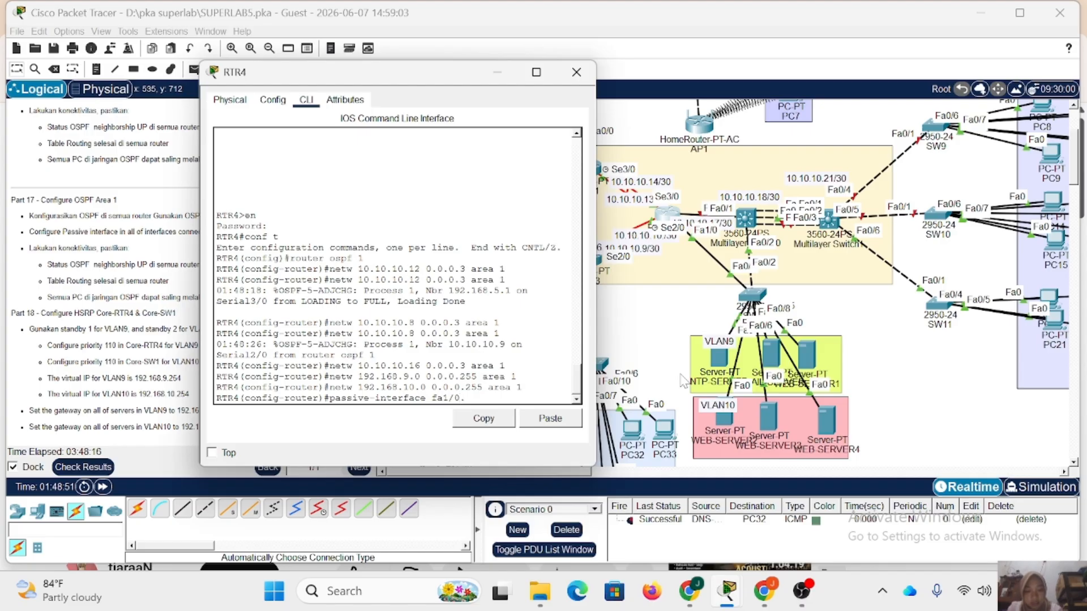
type("9")
key("Return")
key("Up")
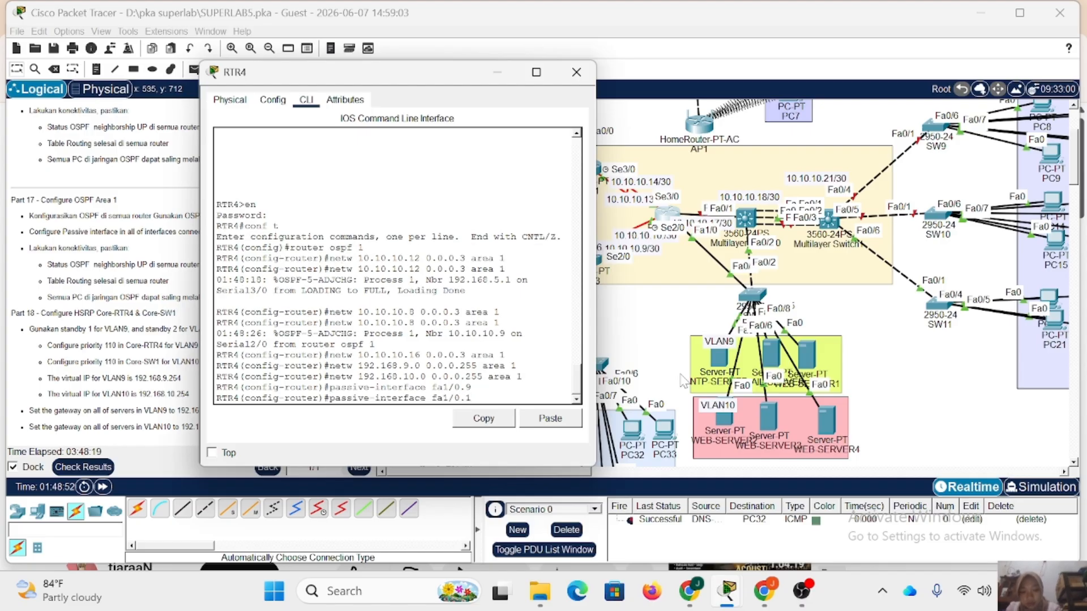
type("0")
key("Return")
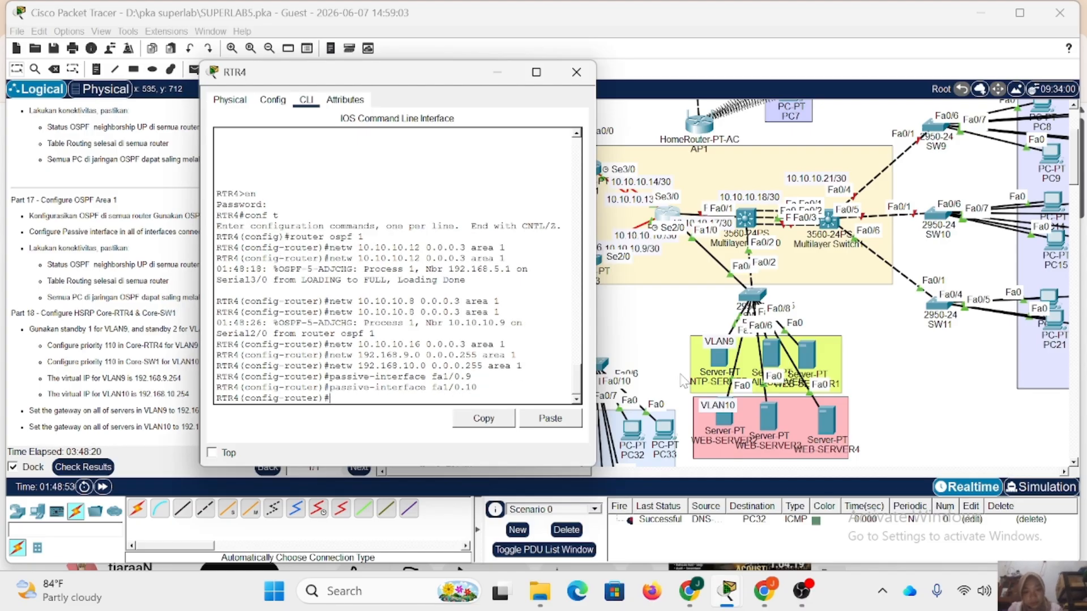
left_click(576, 70)
Open Multilayer Switch0's command line, enter privileged mode with the enable password, and start global configuration.
left_click(746, 218)
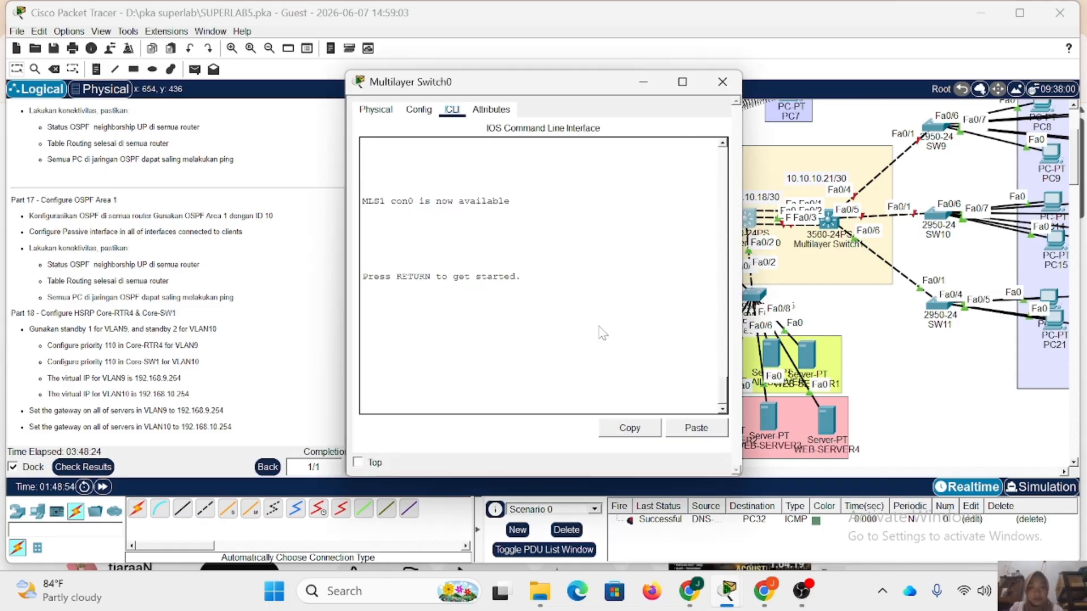
key("Return")
type("en")
key("Return")
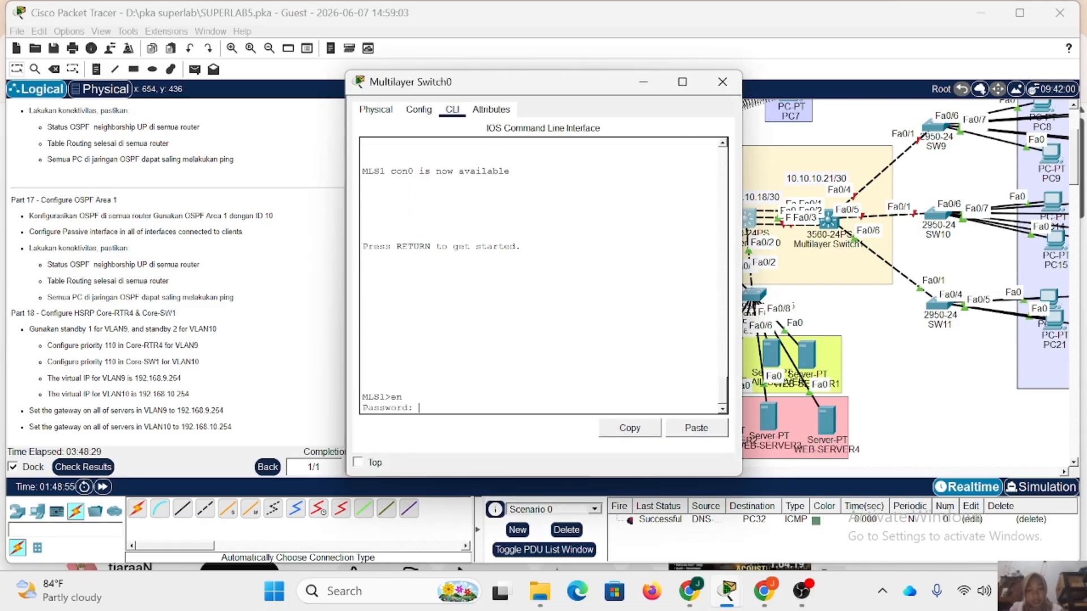
key("Return")
type("c")
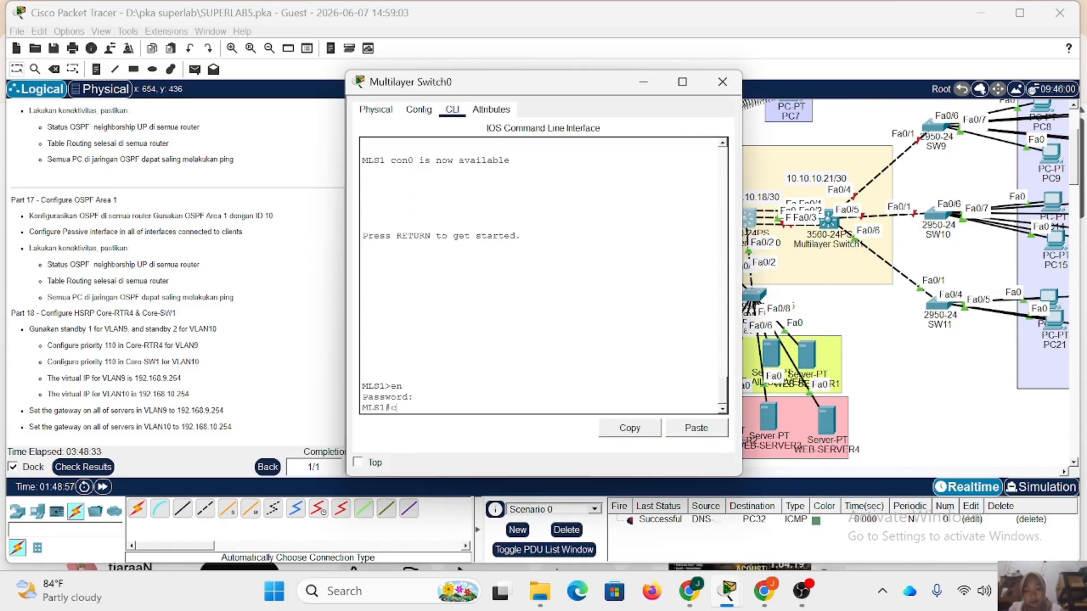
type("onf t")
key("Return")
Enable IP routing on Multilayer Switch0 and start OSPF process 1.
type("ig)#i")
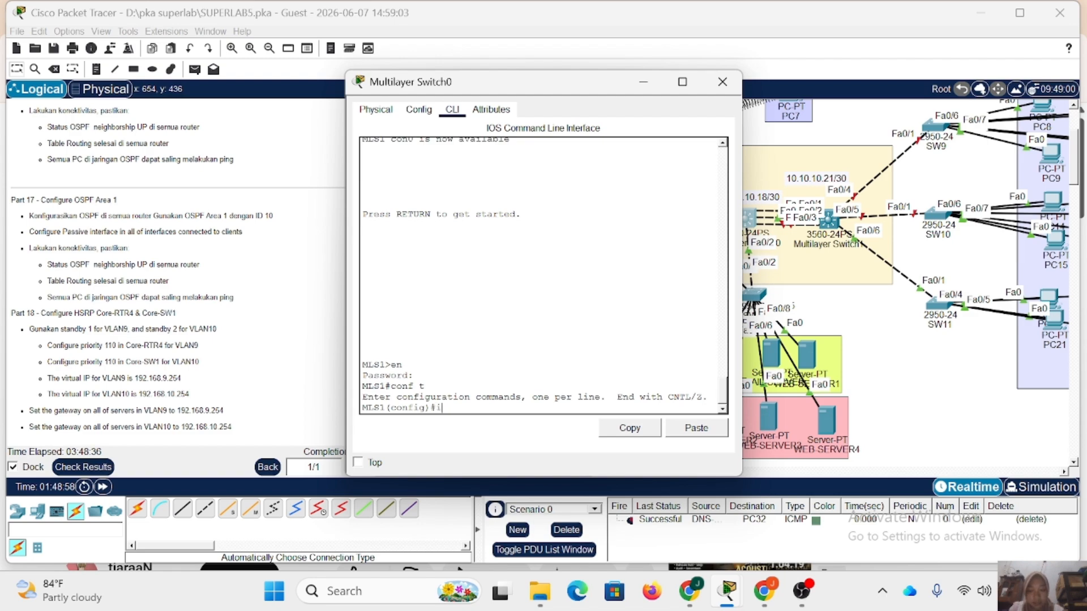
type("p routing")
key("Return")
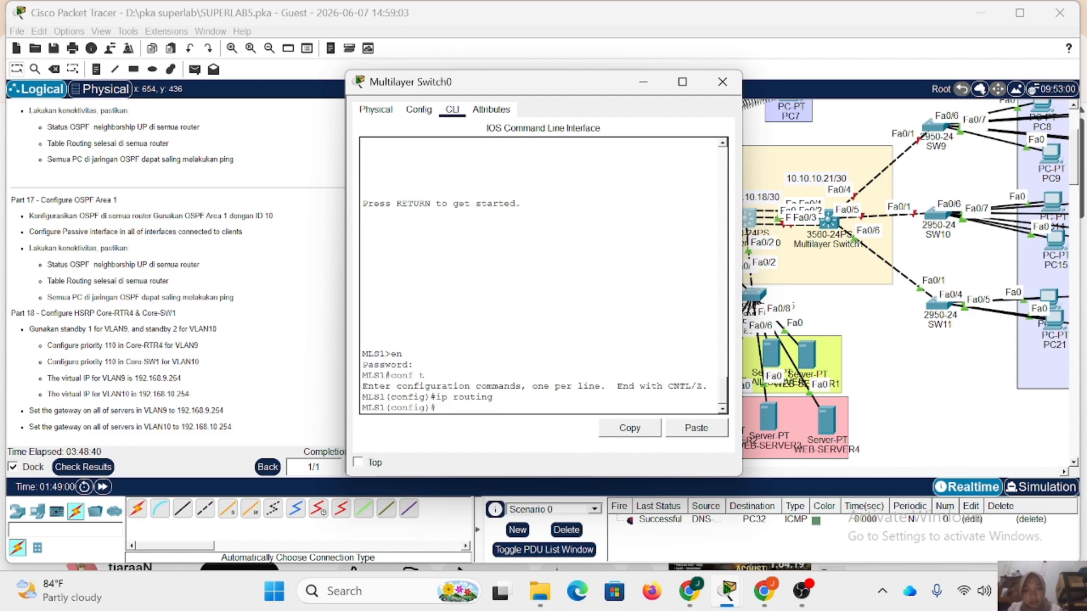
type("route")
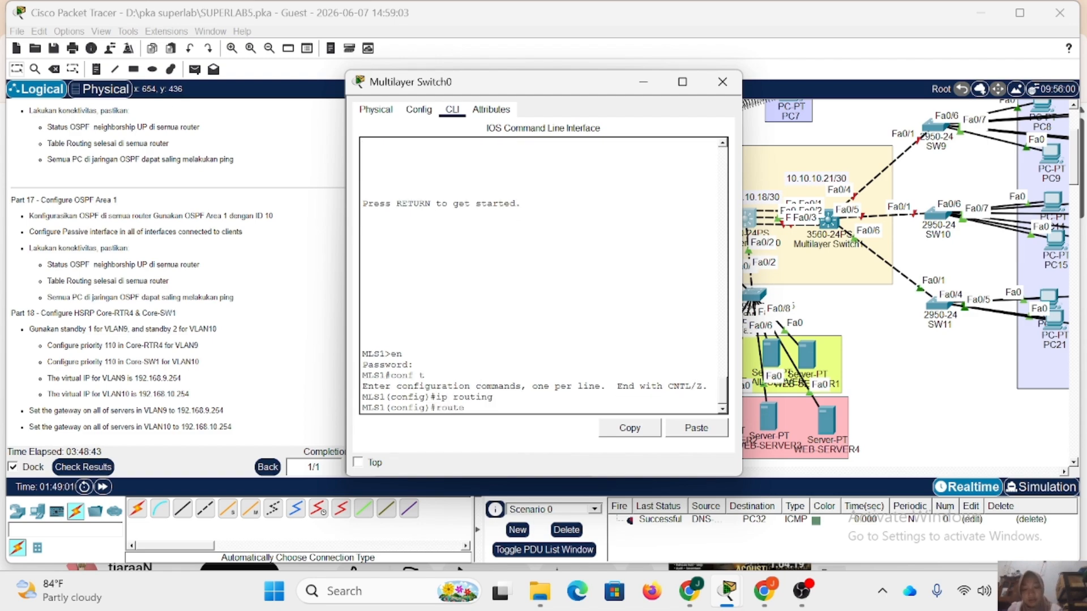
type("r ospf 1")
key("Return")
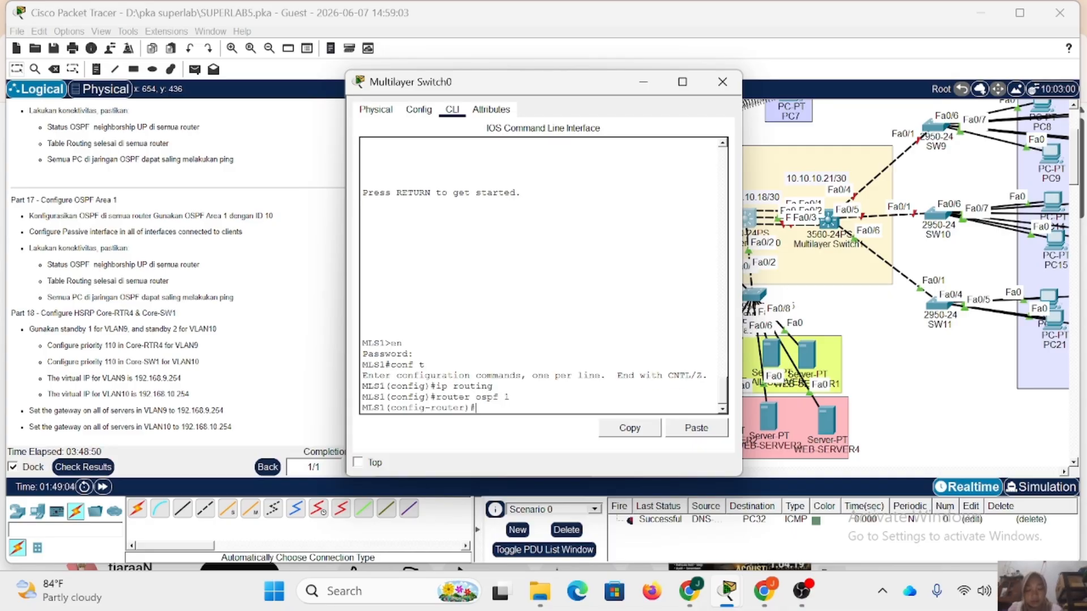
Advertise network 10.10.10.16 with wildcard 0.0.0.3 in area 1 of Multilayer Switch0's OSPF process.
type("netw 1")
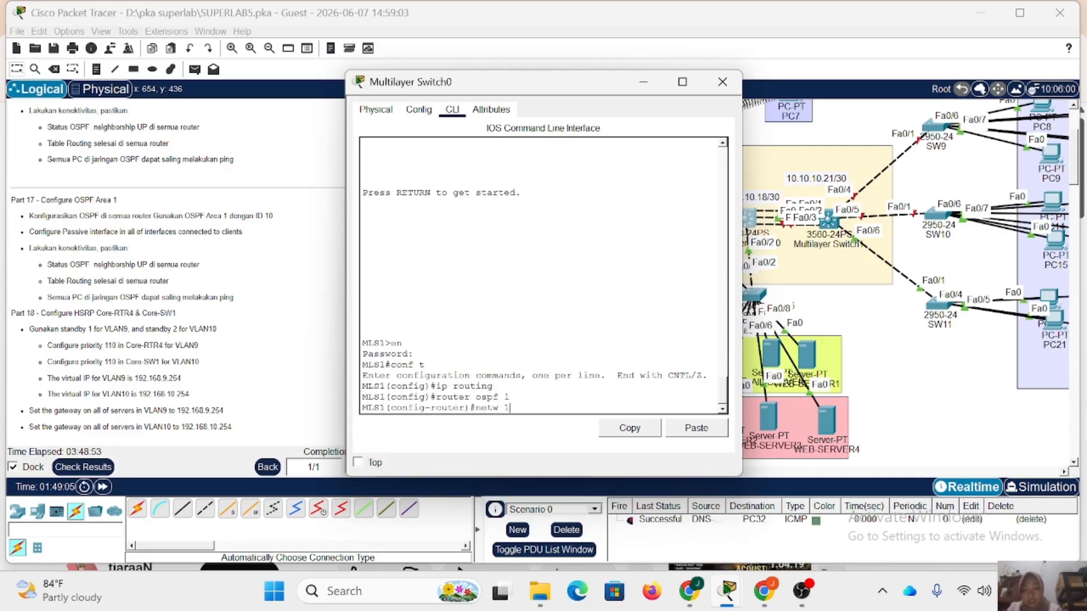
type("0.01.0.")
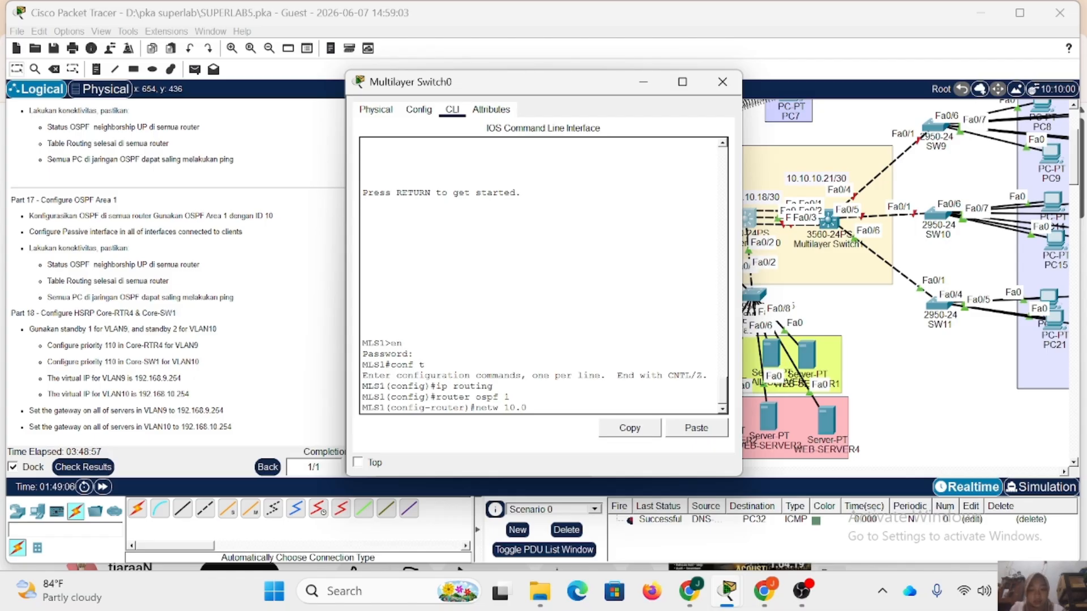
key("BackSpace")
key("BackSpace")
key("BackSpace")
key("BackSpace")
key("BackSpace")
type("10.10.16 ")
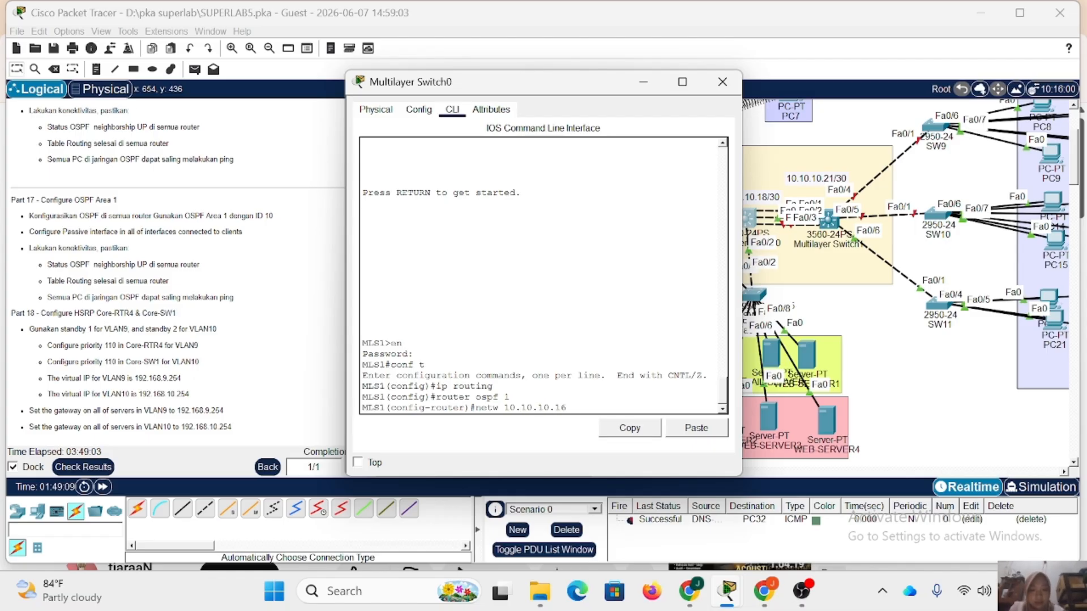
type("0.0.0.3 ")
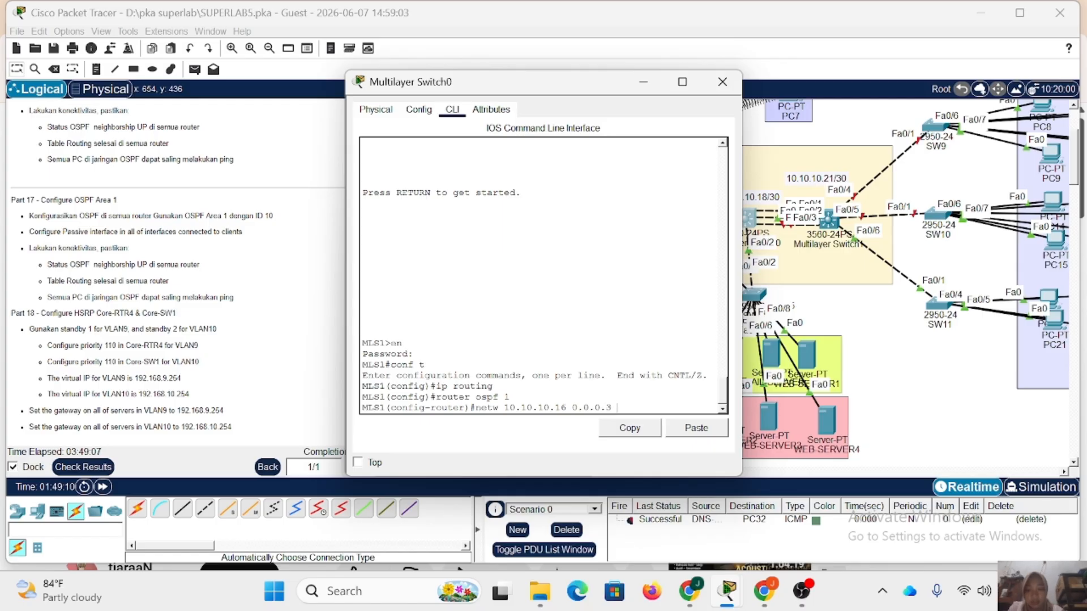
type("area 1")
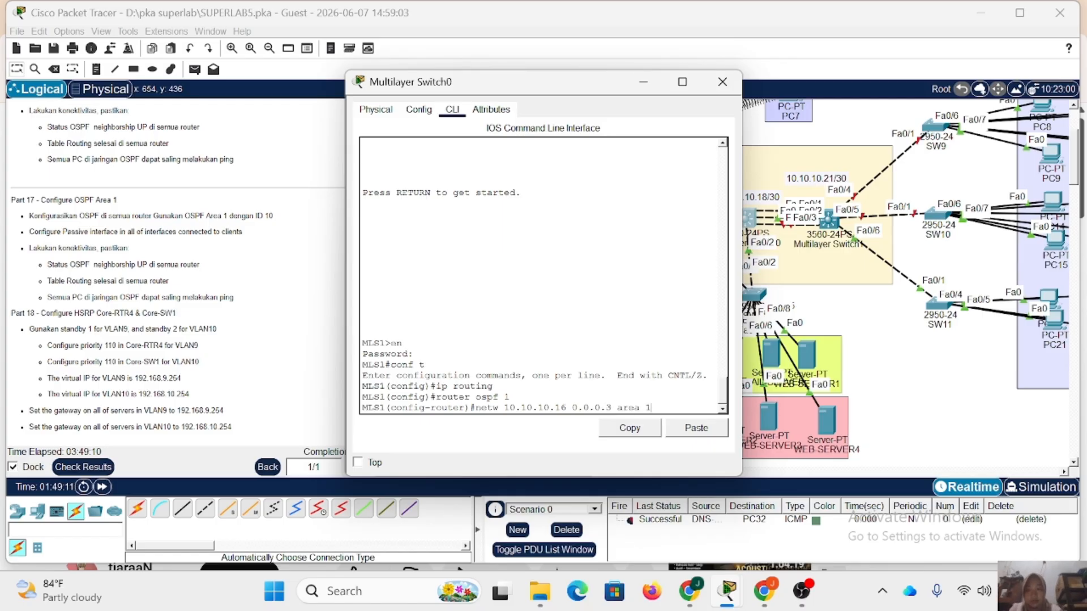
key("Return")
Advertise network 10.10.10.20 with wildcard 0.0.0.3 in area 1 of Multilayer Switch0's OSPF process.
key("Up")
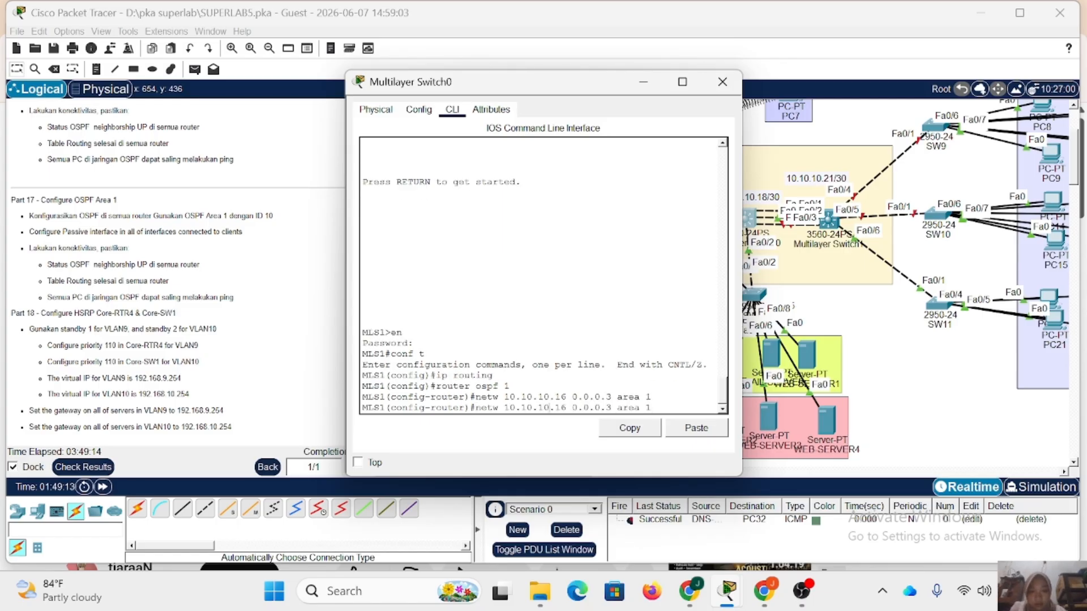
key("Left")
key("Left")
key("Left")
key("Left")
key("Left")
key("Left")
key("Left")
key("Left")
key("Left")
key("Left")
key("Left")
key("Left")
key("Left")
key("Left")
key("Left")
key("BackSpace")
key("BackSpace")
type("20")
key("Return")
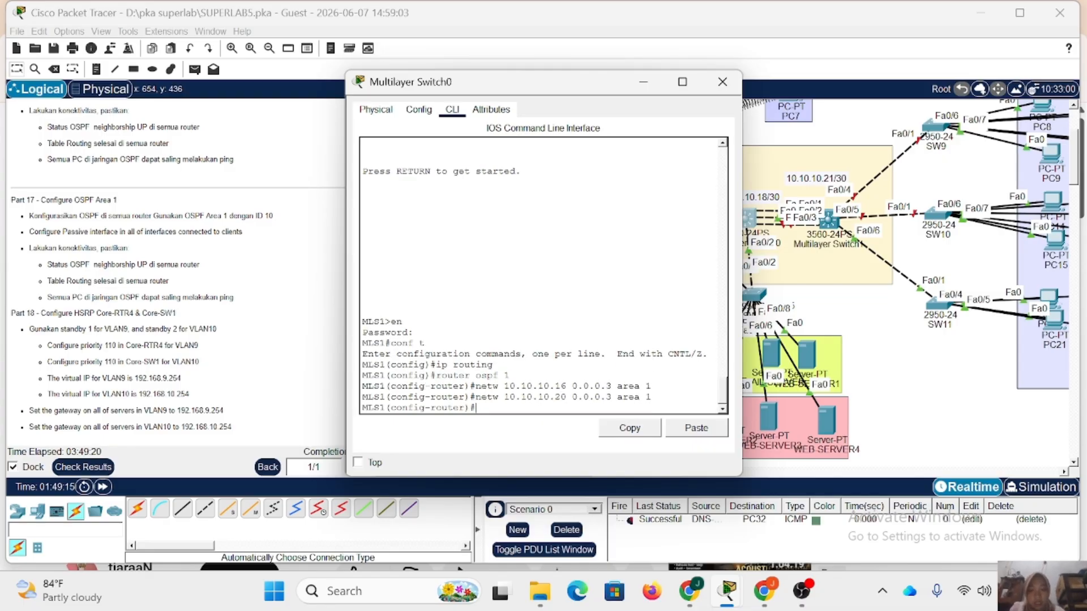
Advertise network 192.168.11.0 with wildcard 0.0.0.255 in area 1 of Multilayer Switch0's OSPF process.
key("Up")
key("Left")
key("Left")
key("Left")
key("Left")
key("Left")
key("Left")
key("Left")
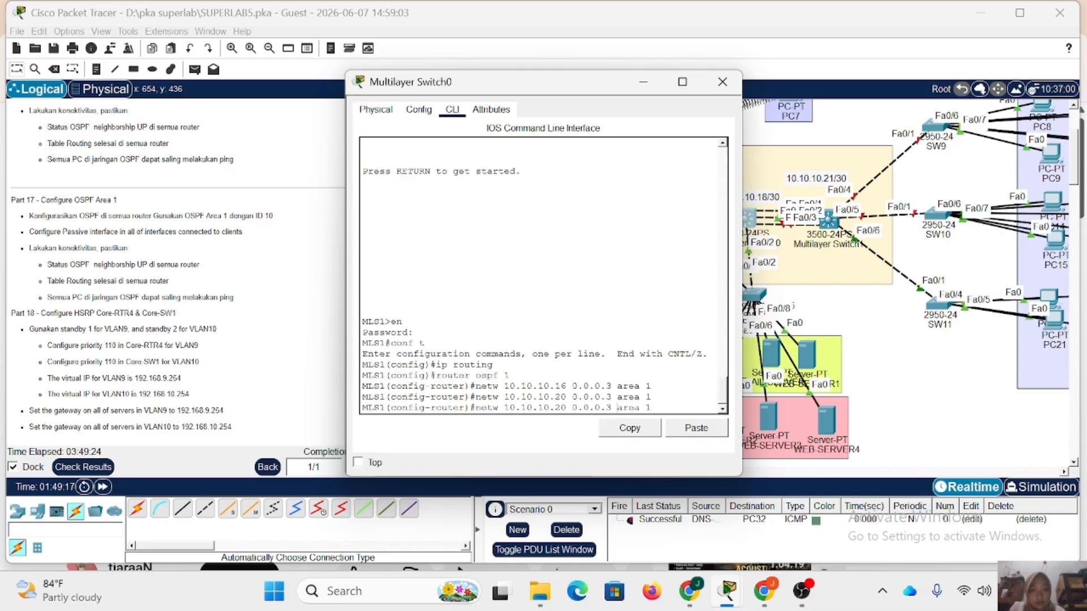
key("BackSpace")
type("255")
key("Left")
key("Left")
key("Left")
key("Left")
key("Left")
key("Left")
key("Left")
key("Left")
key("Left")
key("Left")
key("BackSpace")
key("BackSpace")
key("BackSpace")
key("BackSpace")
key("BackSpace")
key("BackSpace")
key("BackSpace")
key("BackSpace")
key("BackSpace")
key("BackSpace")
key("BackSpace")
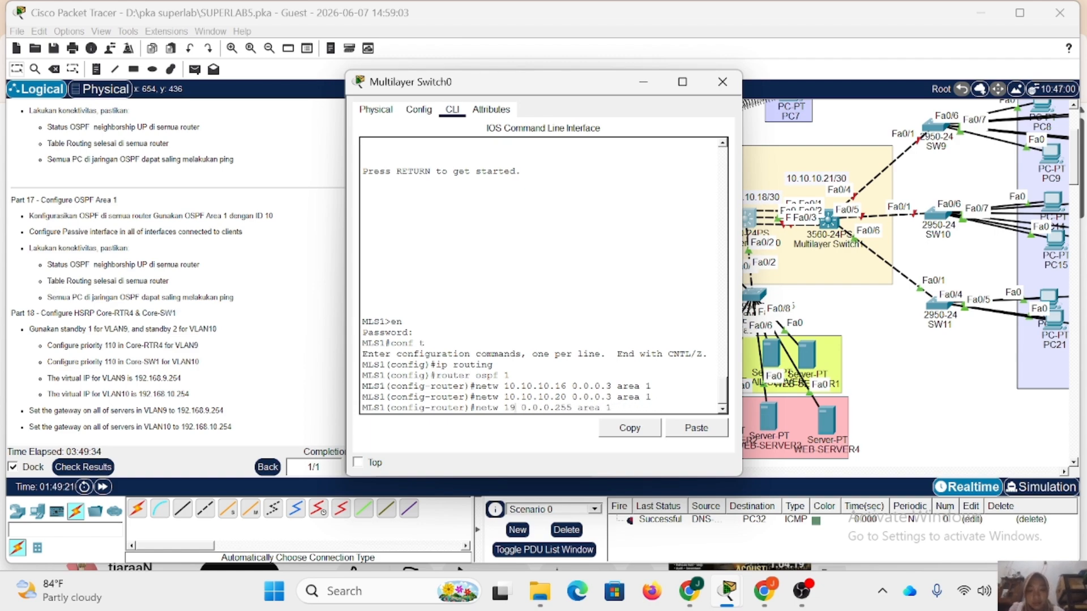
type("192.168.11.0")
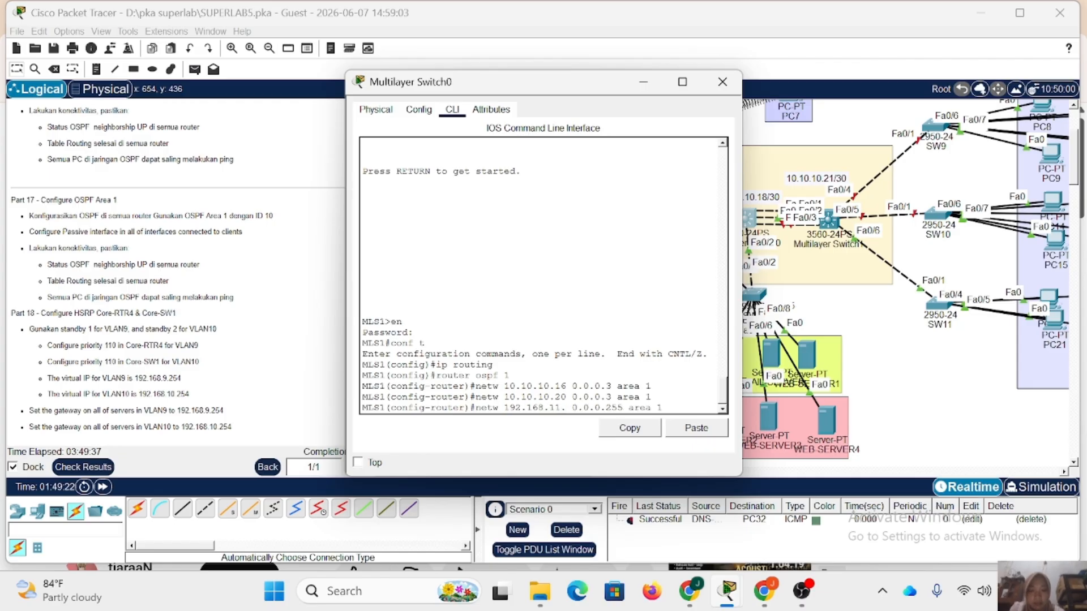
key("Return")
Advertise networks 192.168.12.0 and 192.168.13.0 with wildcard 0.0.0.255 in area 1 of Multilayer Switch0's OSPF process.
key("Up")
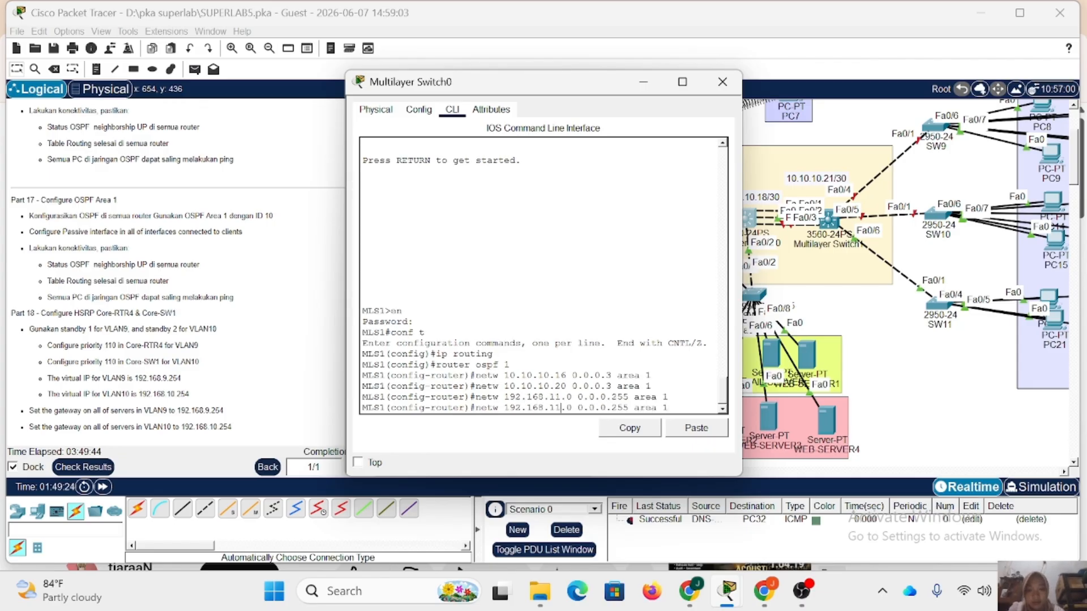
key("BackSpace")
type("2")
key("Return")
key("Up")
key("Up")
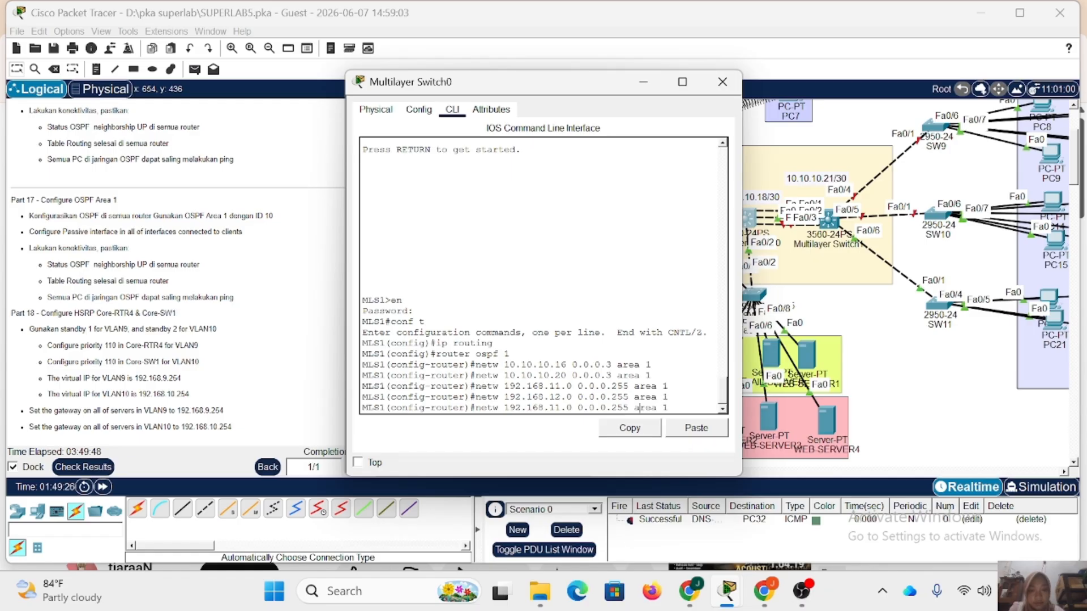
key("Delete")
type("3")
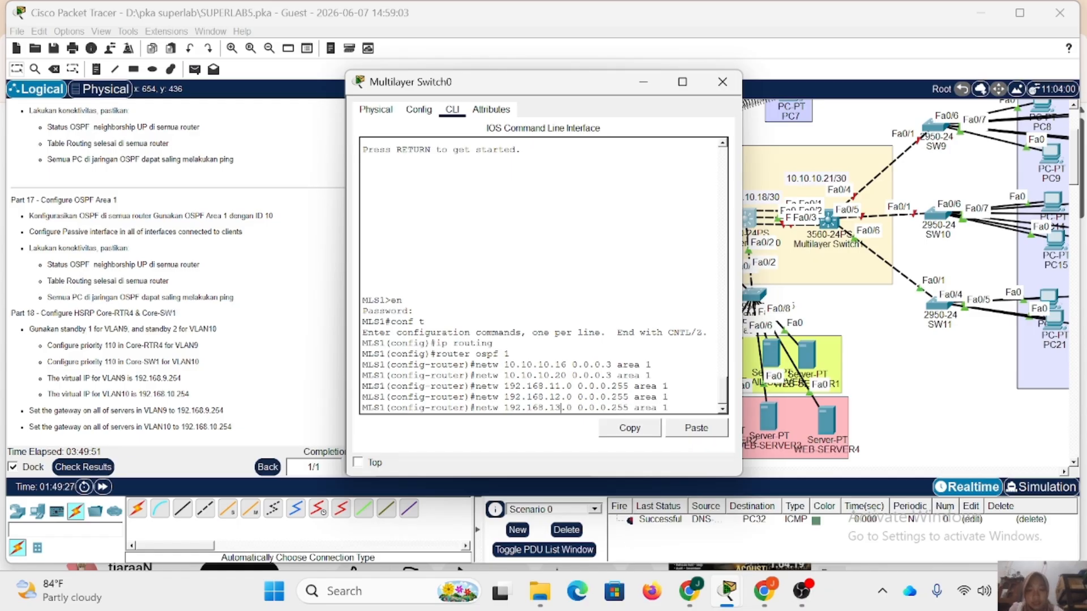
key("Return")
type("pa")
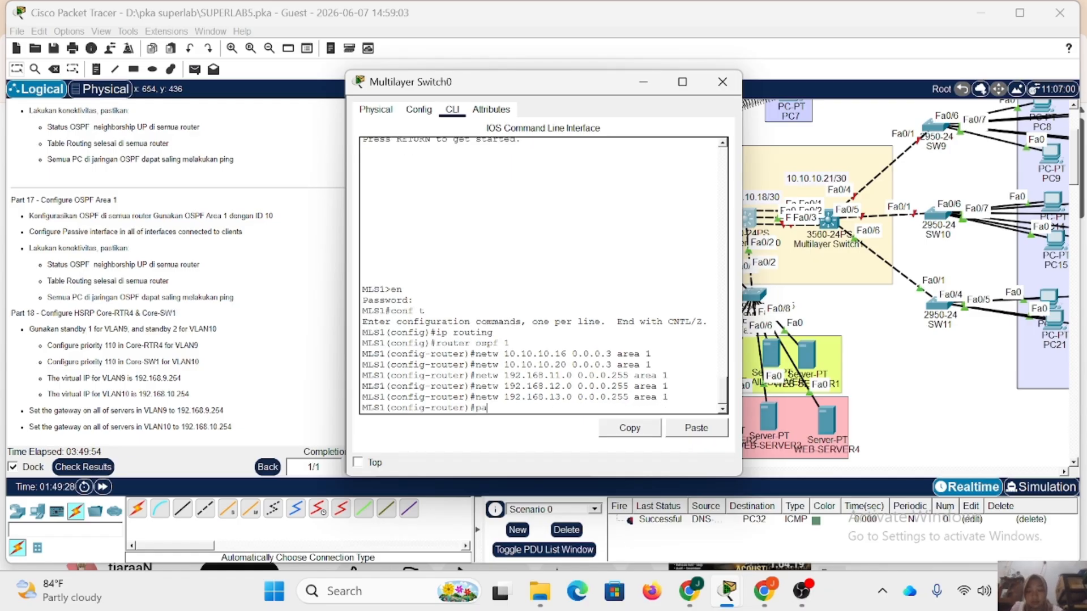
type("ssive")
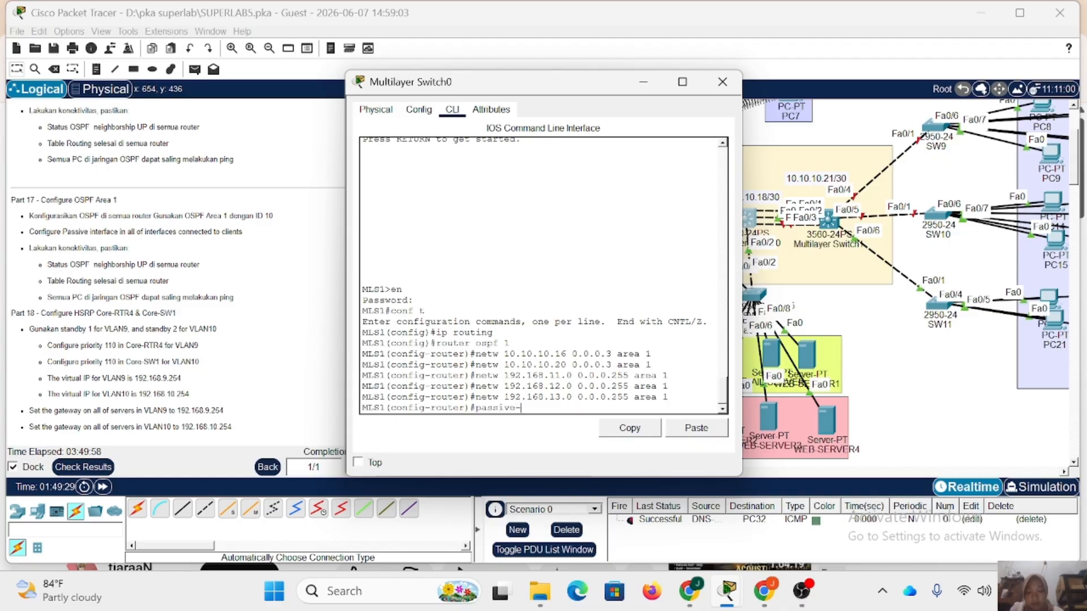
type("-interf")
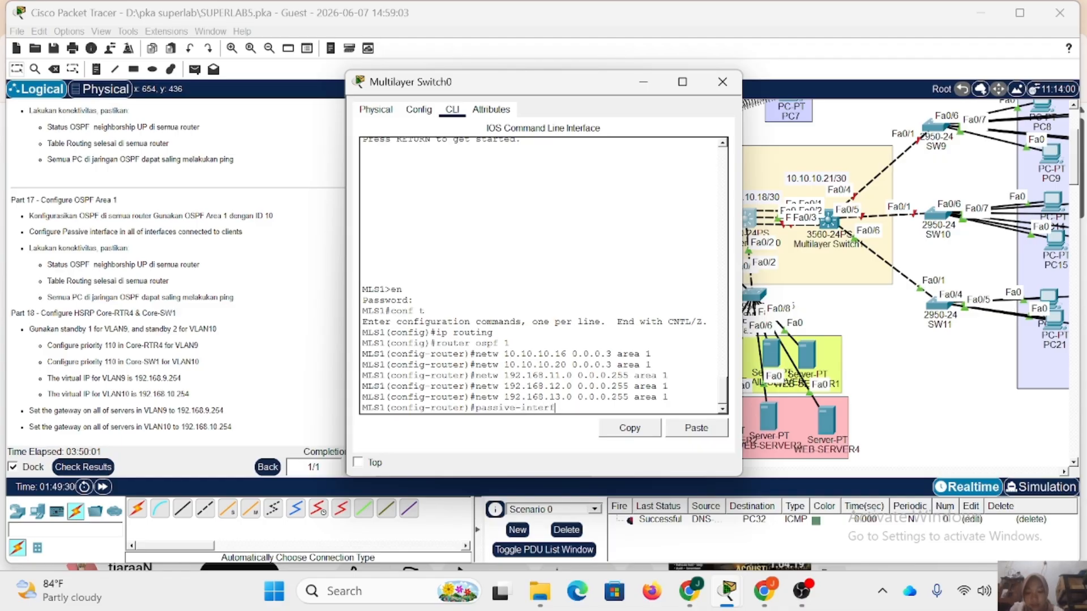
type("ace vl 9")
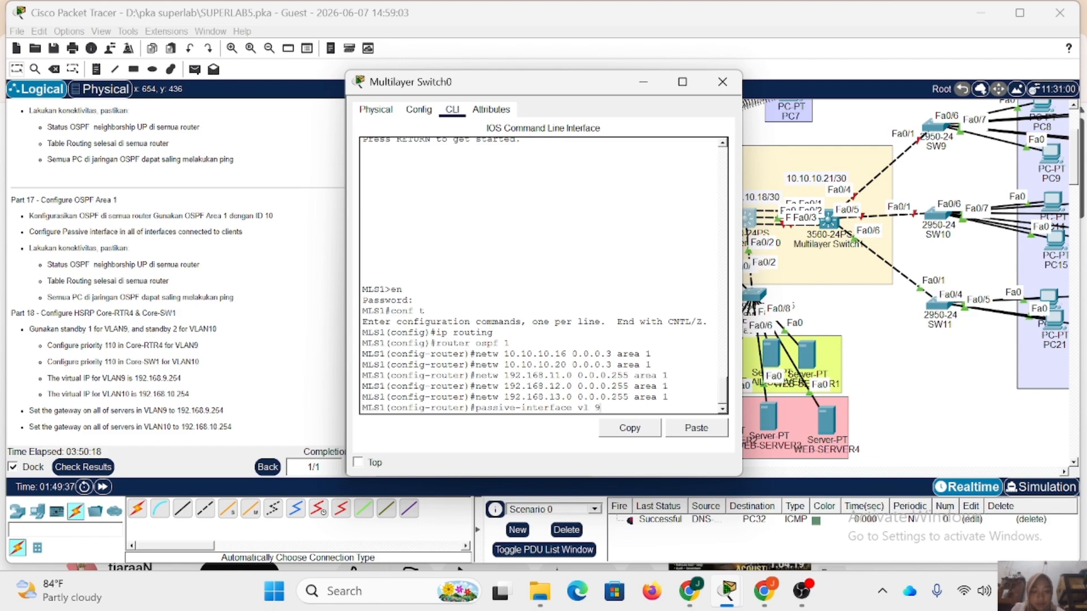
key("BackSpace")
key("BackSpace")
key("BackSpace")
key("BackSpace")
key("BackSpace")
key("BackSpace")
key("BackSpace")
key("BackSpace")
key("BackSpace")
key("BackSpace")
key("BackSpace")
key("BackSpace")
key("BackSpace")
key("BackSpace")
key("BackSpace")
key("BackSpace")
key("BackSpace")
key("BackSpace")
key("BackSpace")
key("BackSpace")
key("BackSpace")
key("BackSpace")
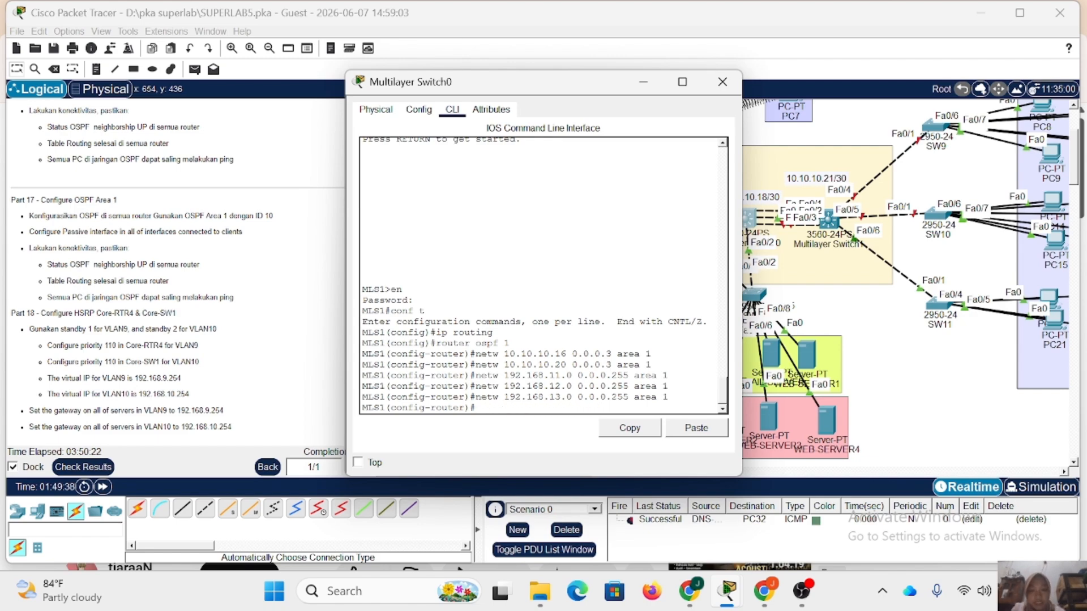
Remove the 192.168.13.0 0.0.0.255 area 1 network statement from Multilayer Switch0's OSPF process.
key("Up")
key("Left")
key("Left")
key("Left")
key("Left")
key("Left")
key("Left")
key("Left")
key("Left")
key("Left")
key("Left")
key("Left")
key("Left")
key("Left")
key("Left")
key("Left")
key("Left")
key("Left")
key("Left")
key("Left")
key("Left")
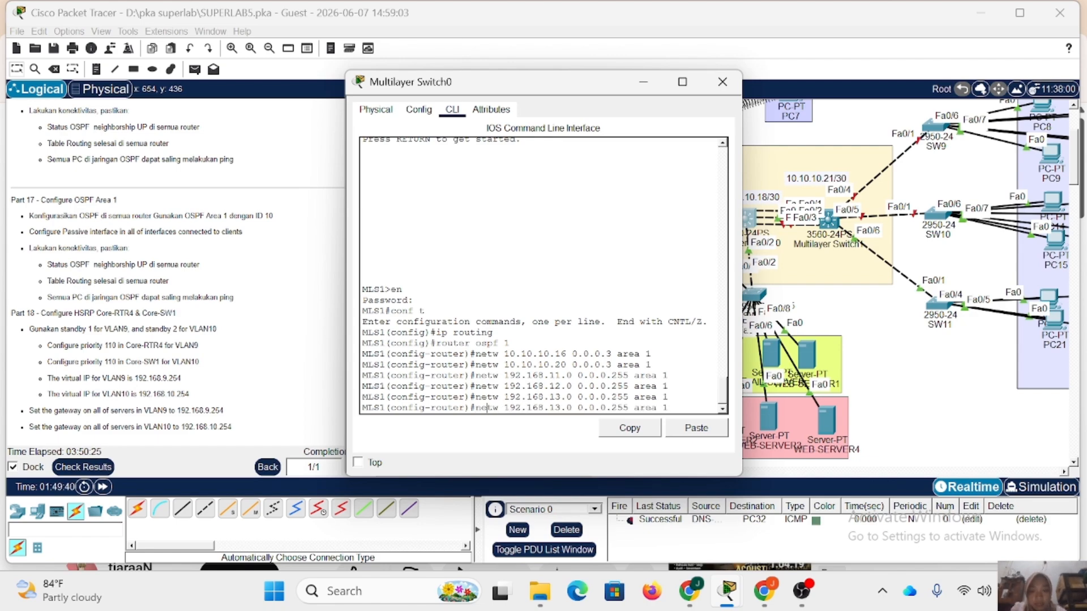
type("no")
key("Return")
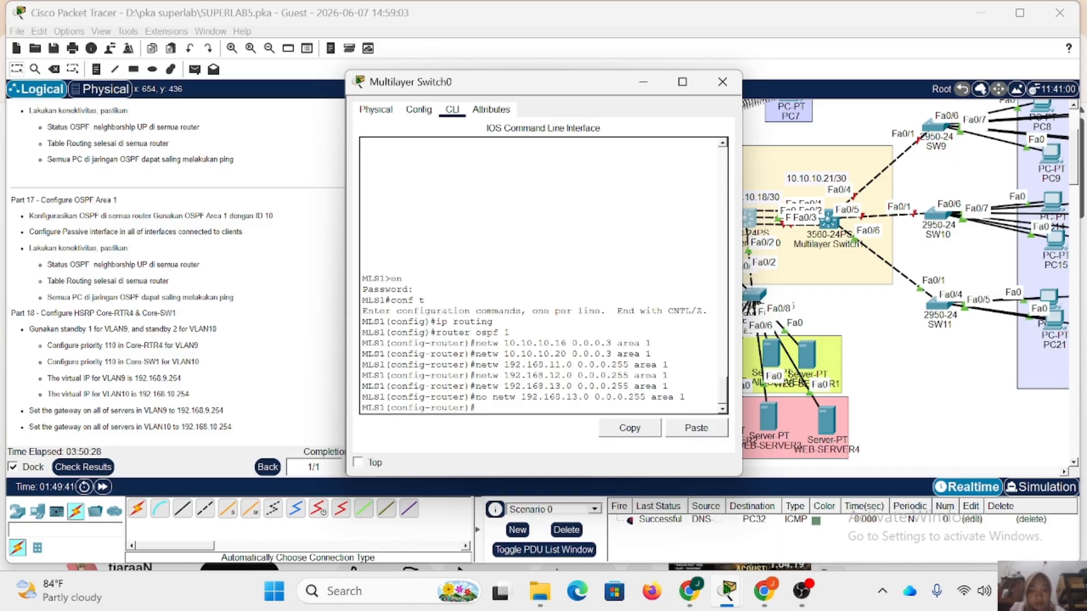
Remove the 192.168.12.0 0.0.0.255 area 1 network statement from Multilayer Switch0's OSPF process.
key("Up")
key("Up")
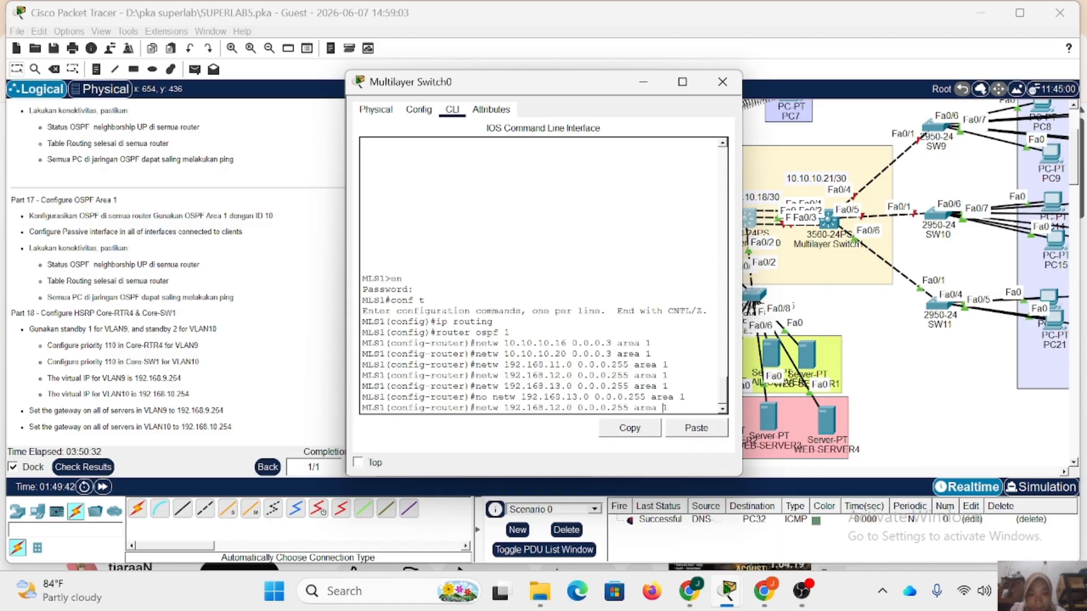
key("Left")
key("Left")
key("Left")
key("Left")
key("Left")
key("Left")
key("Left")
key("Left")
key("Left")
key("Left")
key("Left")
key("Left")
key("Left")
key("Left")
key("Left")
type("no")
key("Return")
Remove the 192.168.11.0 0.0.0.255 area 1 network statement from Multilayer Switch0's OSPF process.
key("Up")
key("Up")
key("Up")
key("Up")
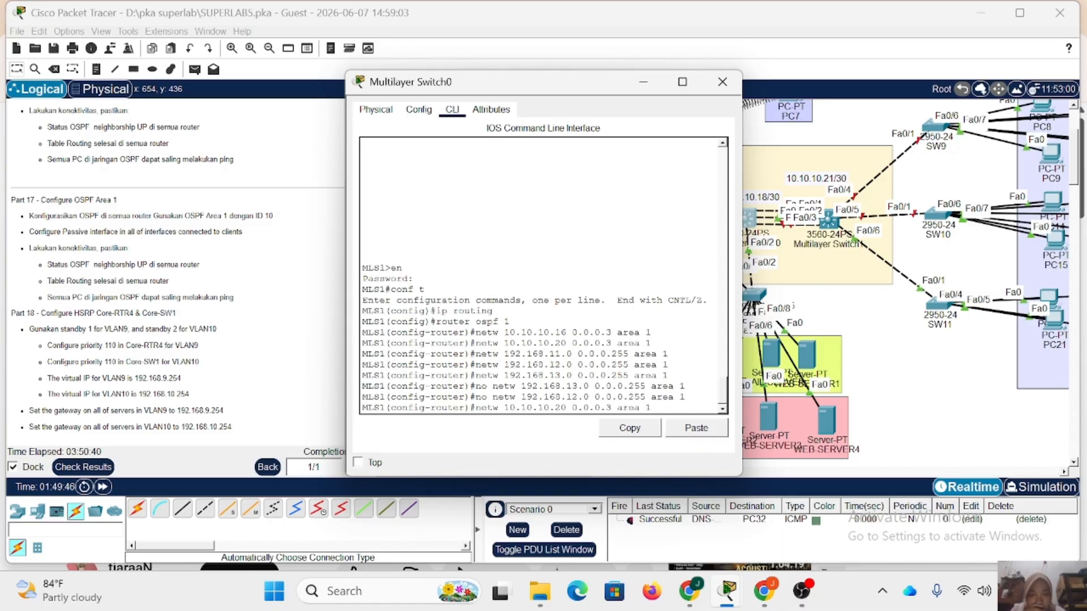
key("Left")
key("Left")
key("Left")
key("Left")
key("Left")
key("Left")
key("Left")
key("Left")
key("Left")
key("Left")
key("Left")
key("Left")
key("Left")
key("Left")
key("Left")
type("no")
key("Return")
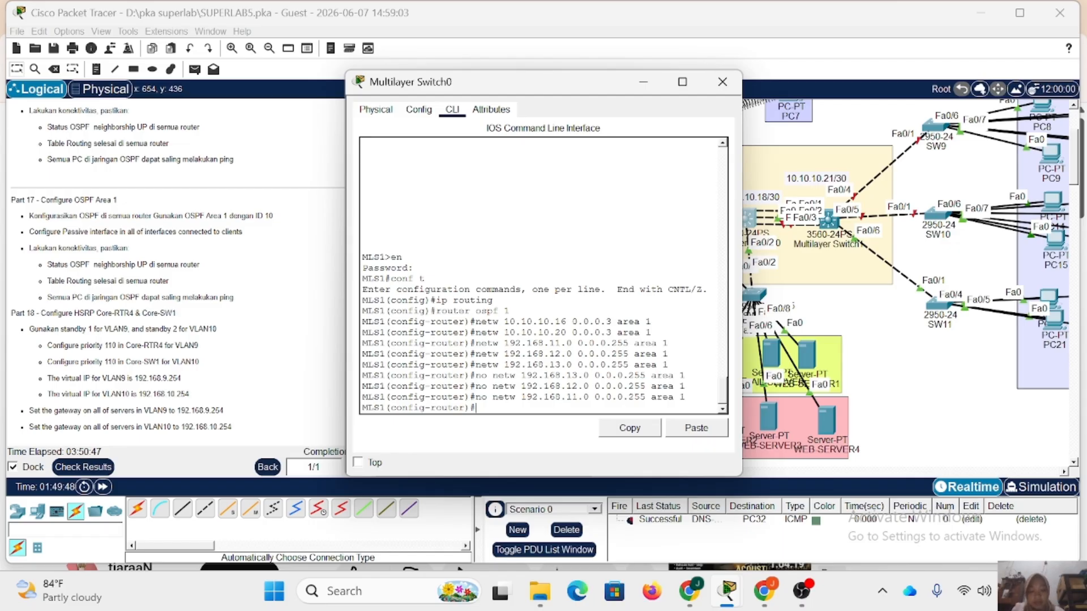
Advertise network 192.168.9.0 with wildcard 0.0.0.255 in area 1 of Multilayer Switch0's OSPF process.
key("Up")
key("Up")
key("Up")
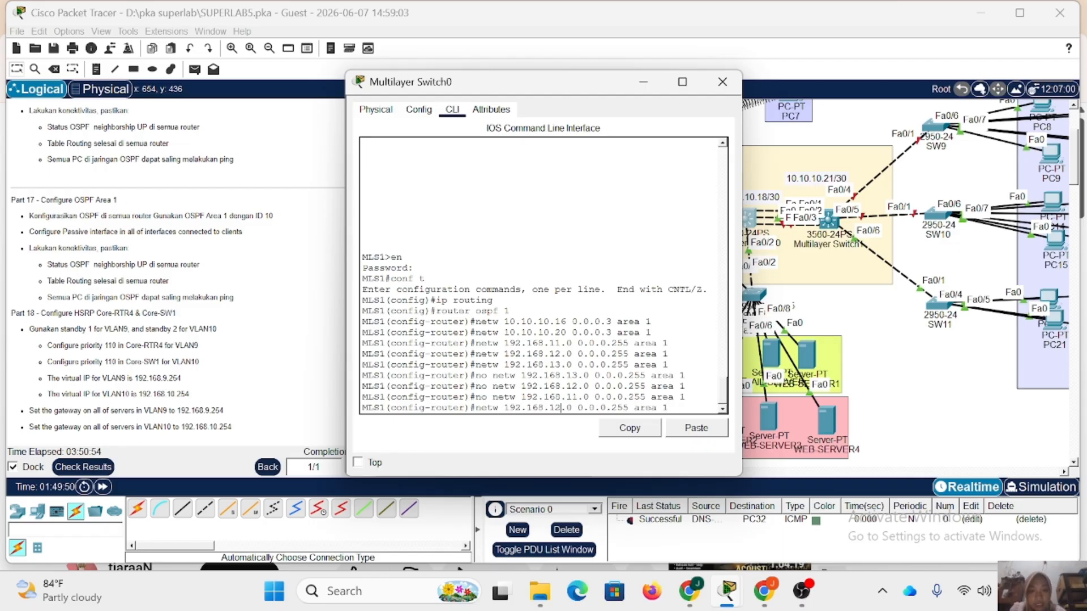
key("BackSpace")
key("BackSpace")
type("9")
key("Return")
Advertise network 192.168.10.0 with wildcard 0.0.0.255 in area 1 of Multilayer Switch0's OSPF process.
key("Up")
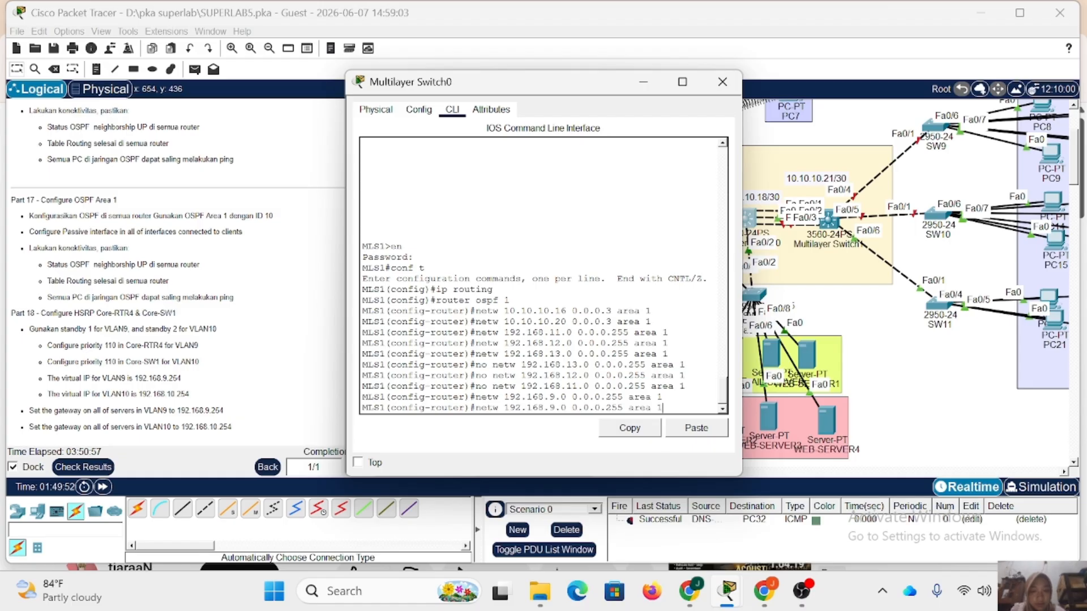
key("Left")
key("Left")
key("Left")
key("Left")
key("Left")
key("Left")
key("Left")
key("Left")
key("Left")
key("Left")
key("Left")
key("Left")
key("Left")
key("Left")
key("Left")
key("Left")
key("Left")
key("Left")
key("Left")
key("BackSpace")
type("10")
key("Return")
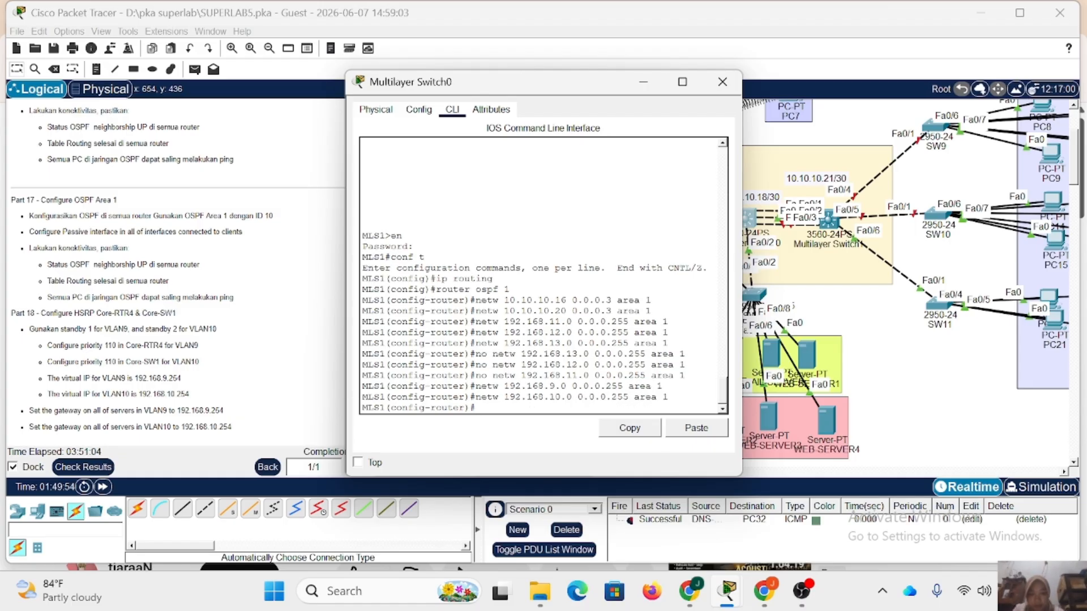
Make the VLAN 9 and VLAN 10 interfaces passive in Multilayer Switch0's OSPF process and close the device window.
type("passive")
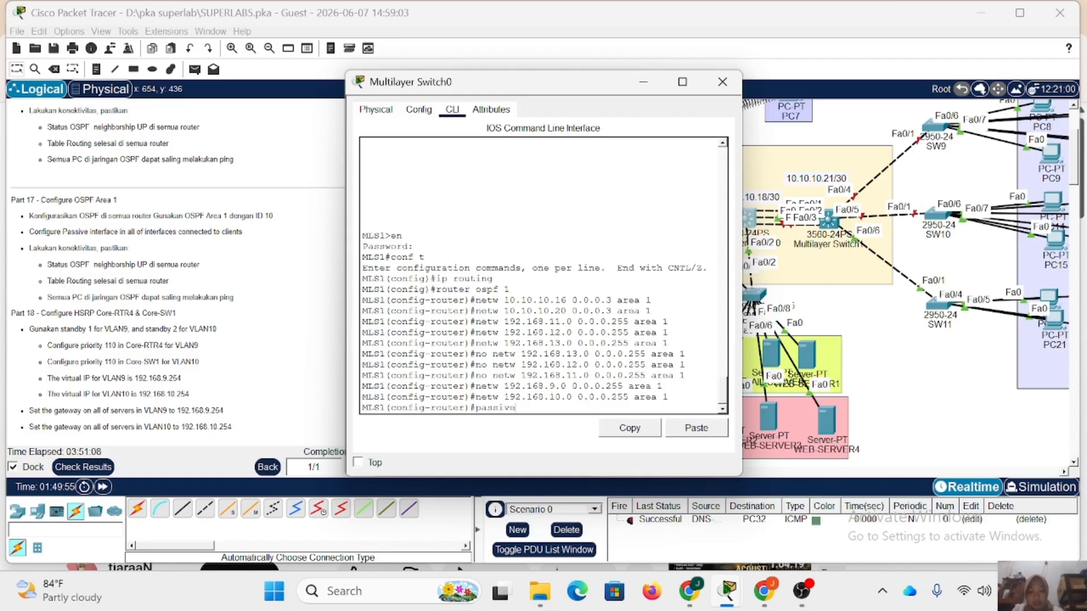
type("-interface vl 9")
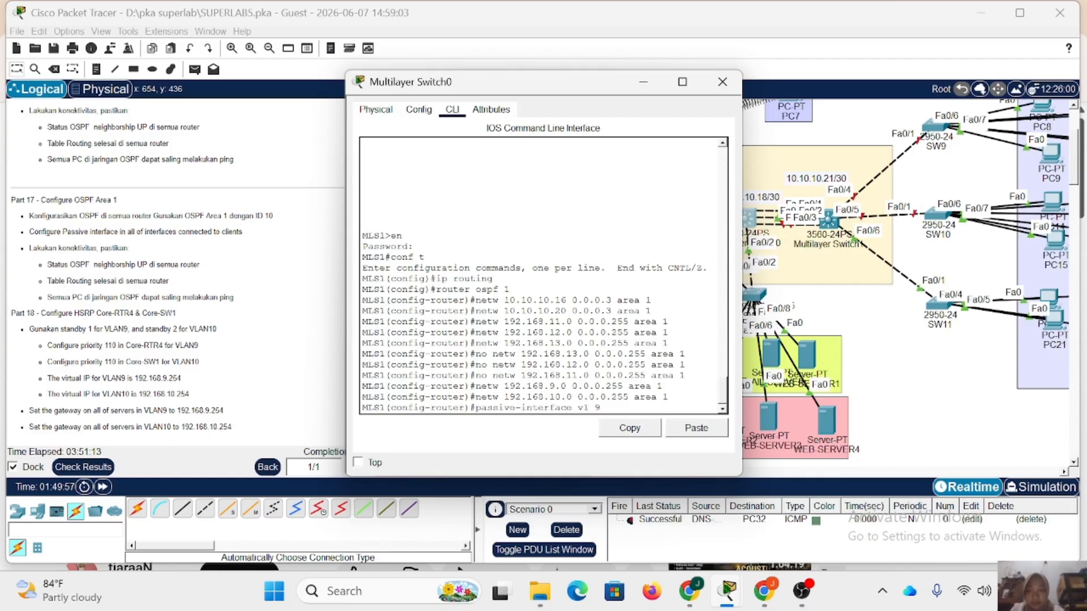
key("Return")
key("Up")
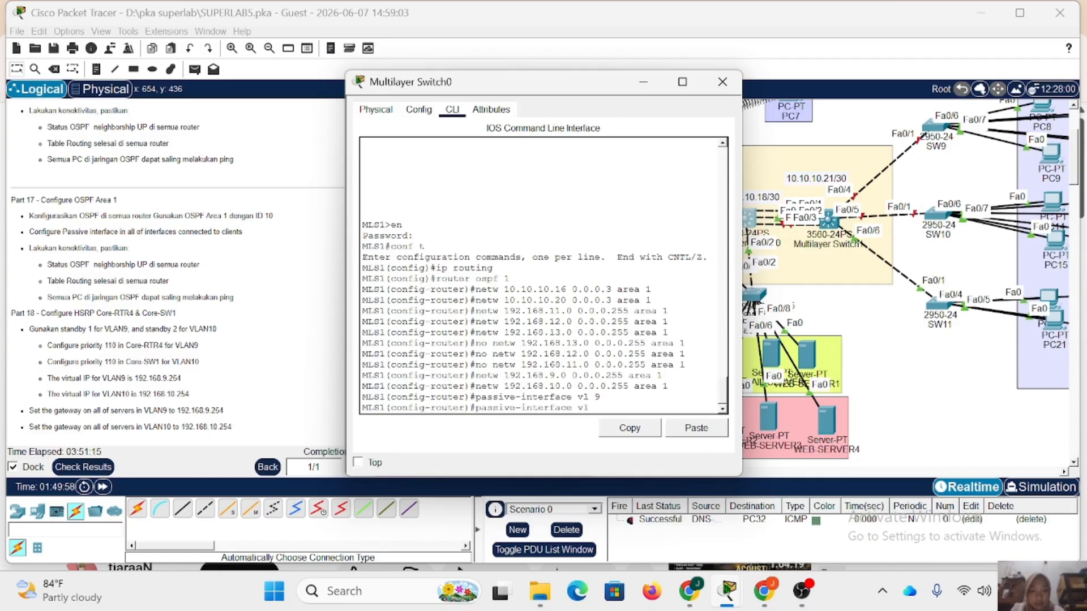
type("10")
key("Return")
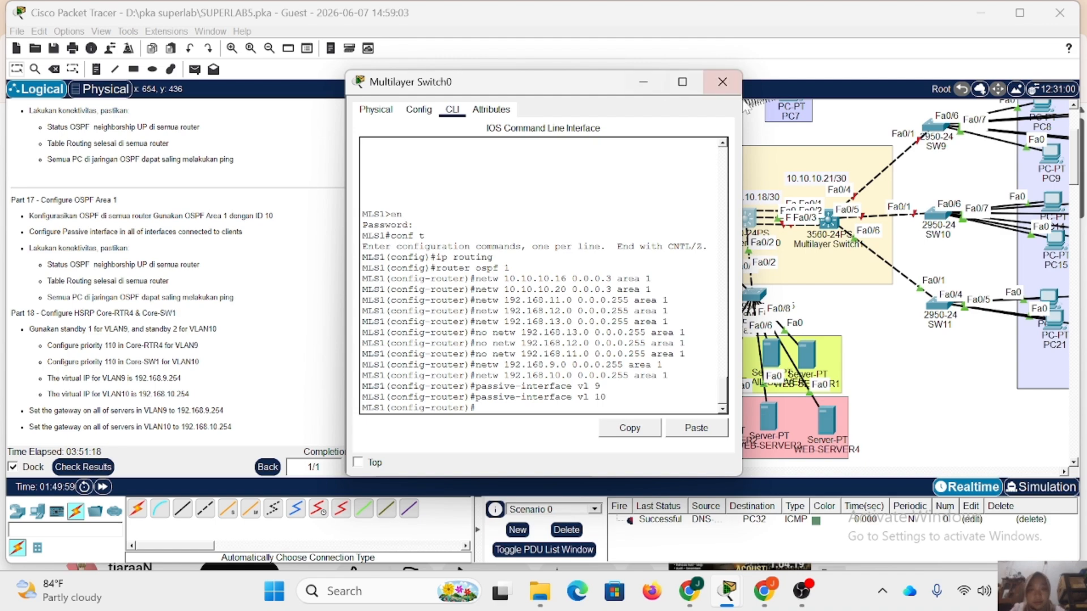
left_click(722, 82)
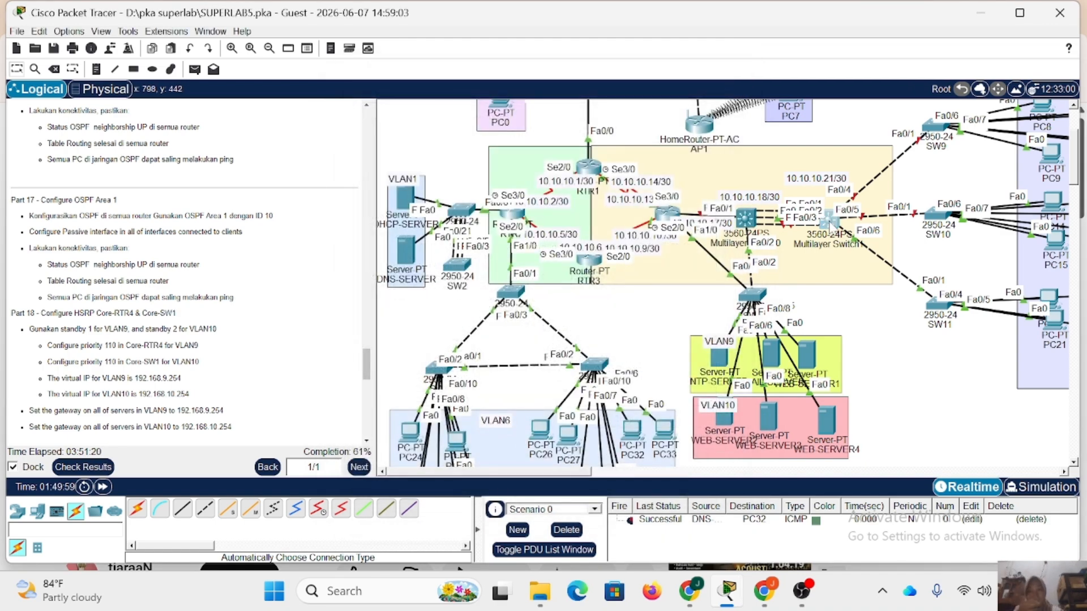
Open Multilayer Switch1's command line, enter privileged mode with the enable password, and start global configuration.
left_click(830, 225)
key("Return")
type("en")
key("Return")
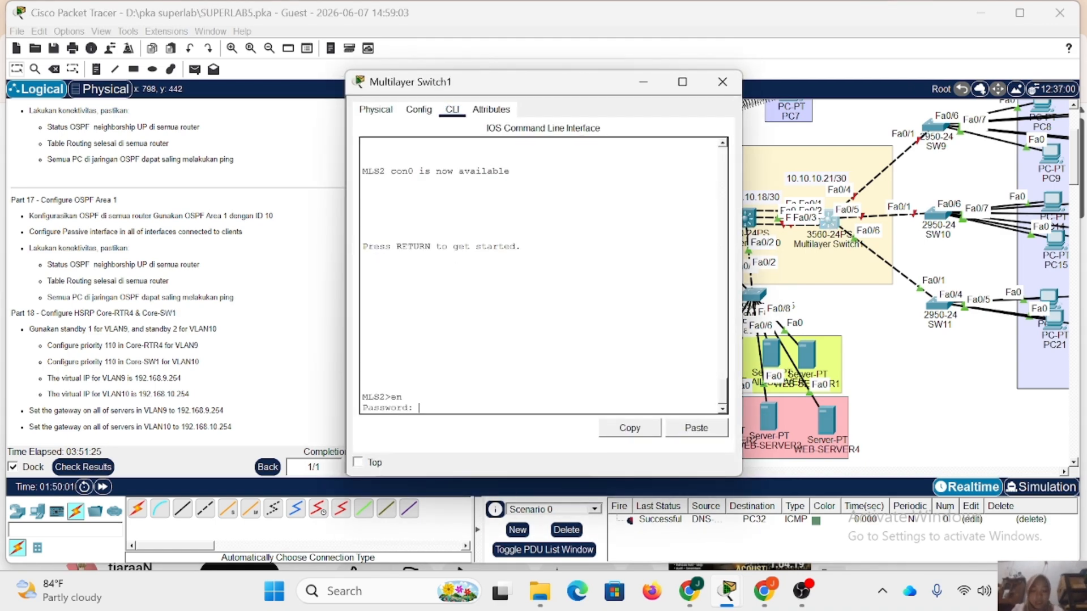
key("Return")
type("conf")
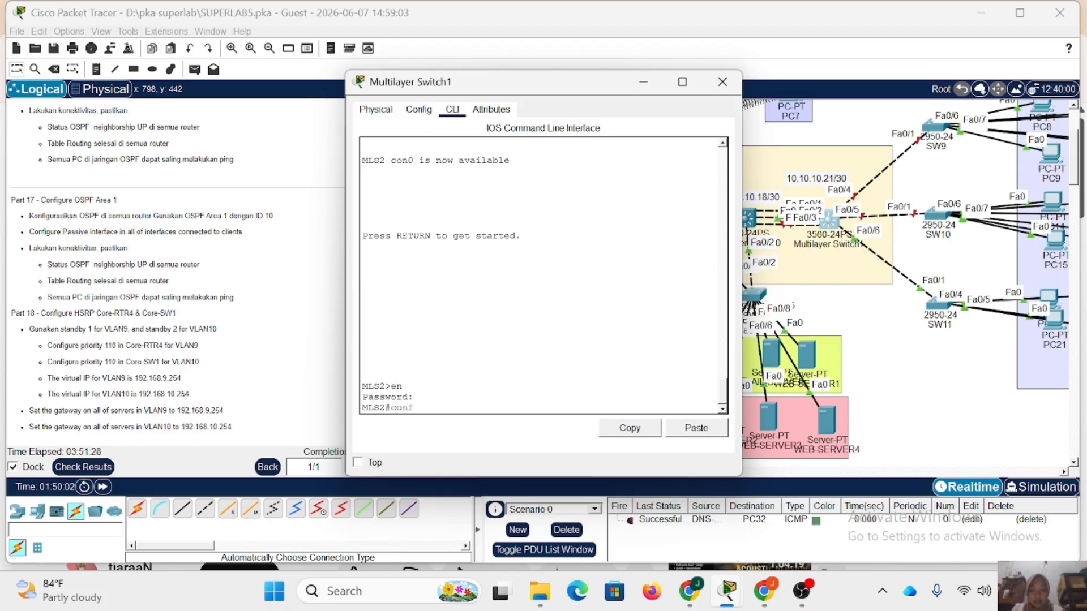
type(" t")
key("Return")
Enable IP routing on Multilayer Switch1 and start OSPF process 1.
type("ip")
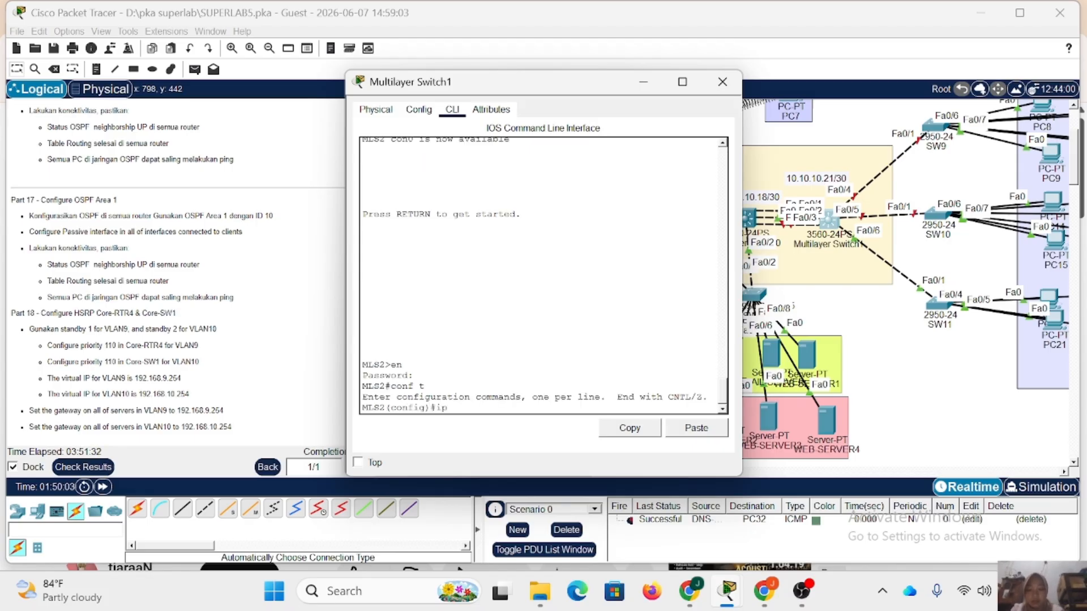
type(" routing")
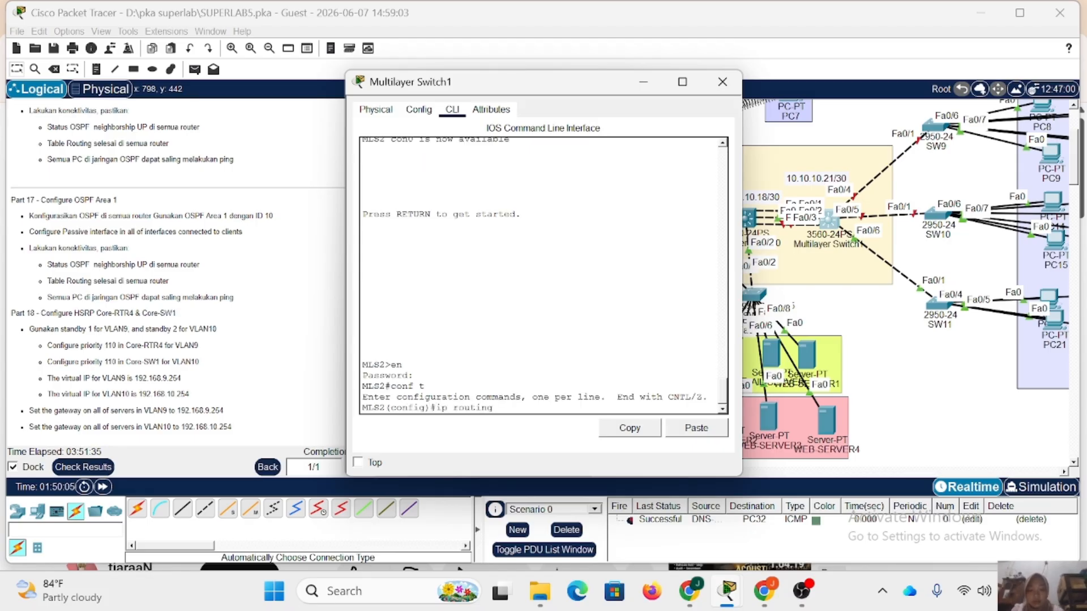
key("Return")
type("router")
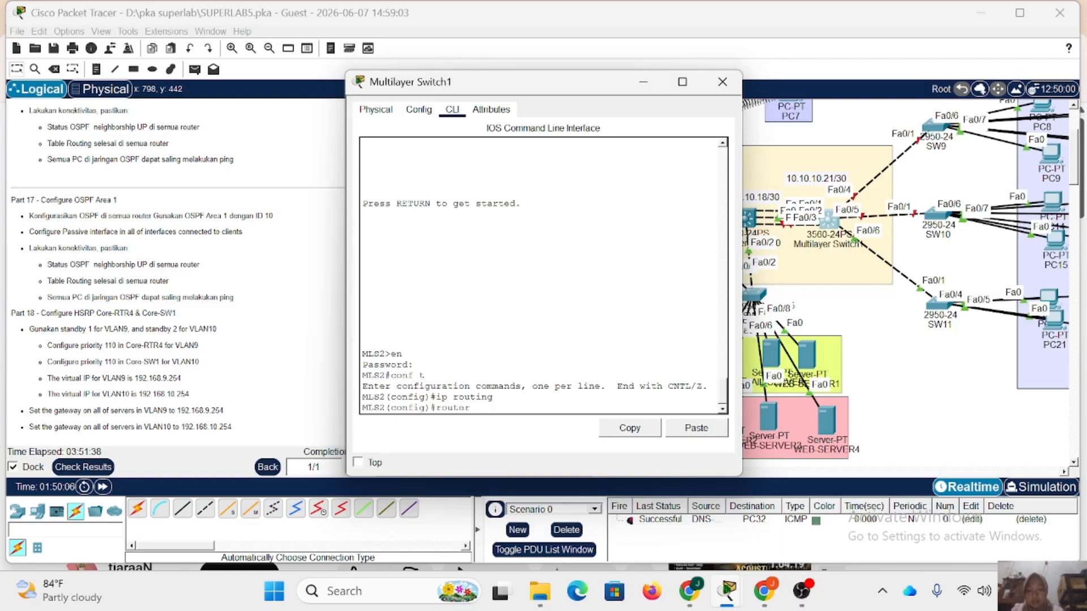
type(" ospf 1")
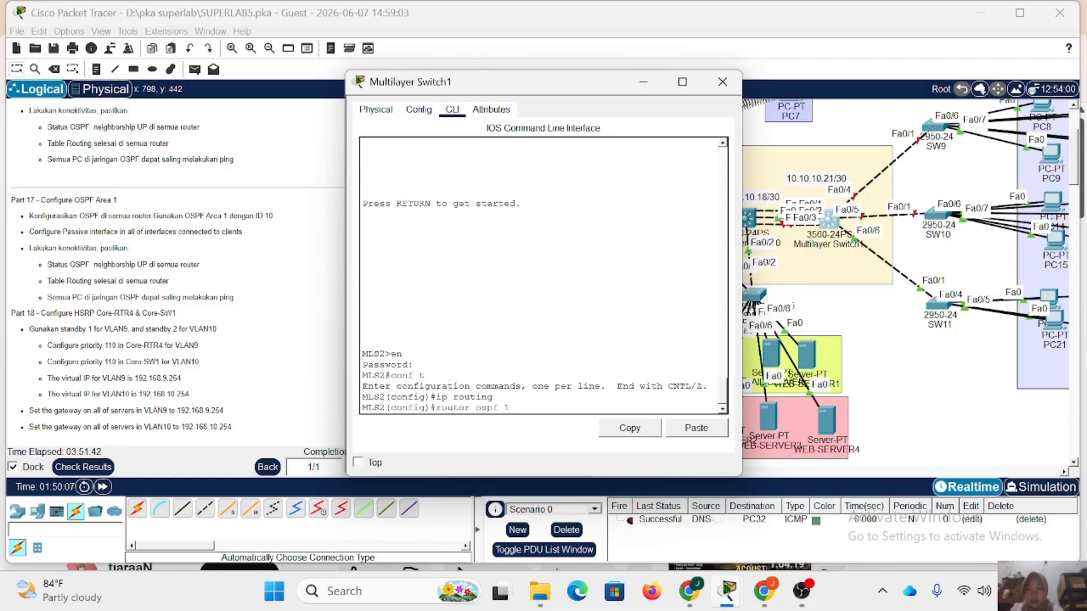
key("Return")
Advertise network 10.10.10.20 with wildcard 0.0.0.3 in area 1 of Multilayer Switch1's OSPF process.
type("netw ")
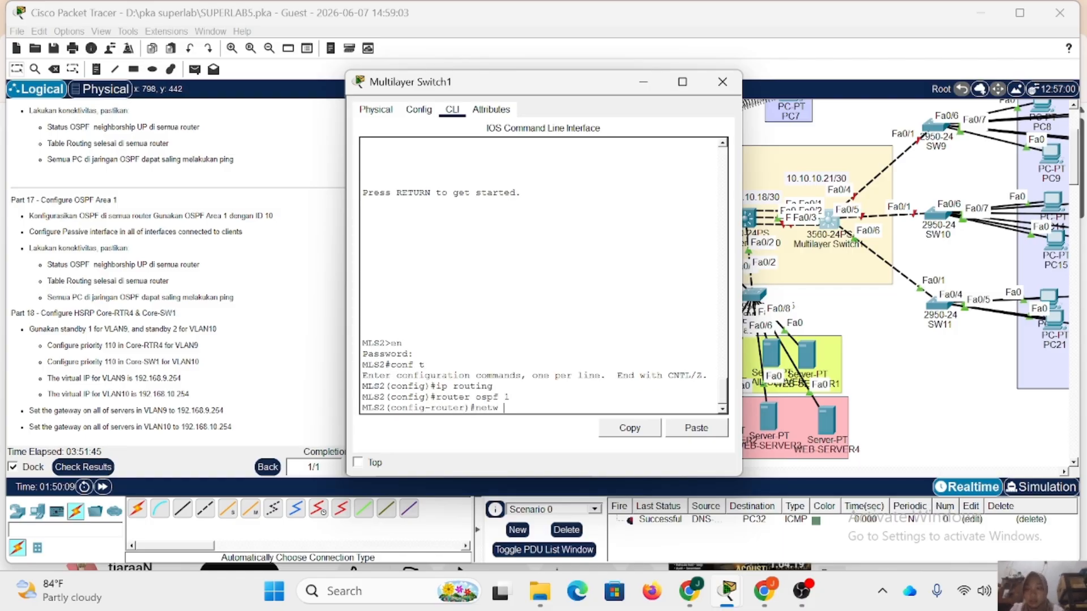
type("10.10.10.20 ")
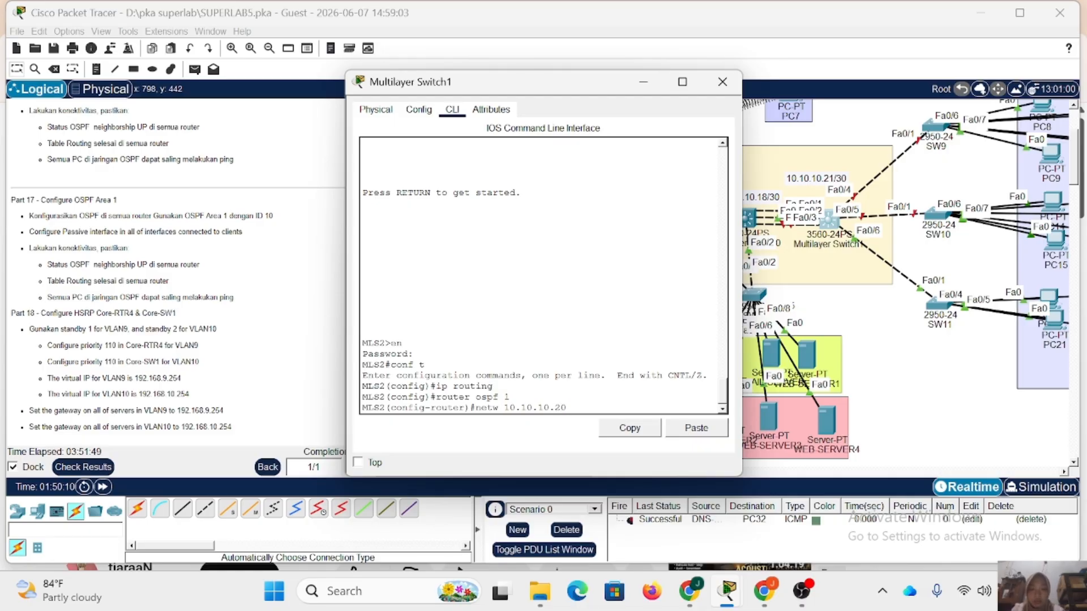
type("0.0.0.3 area 1")
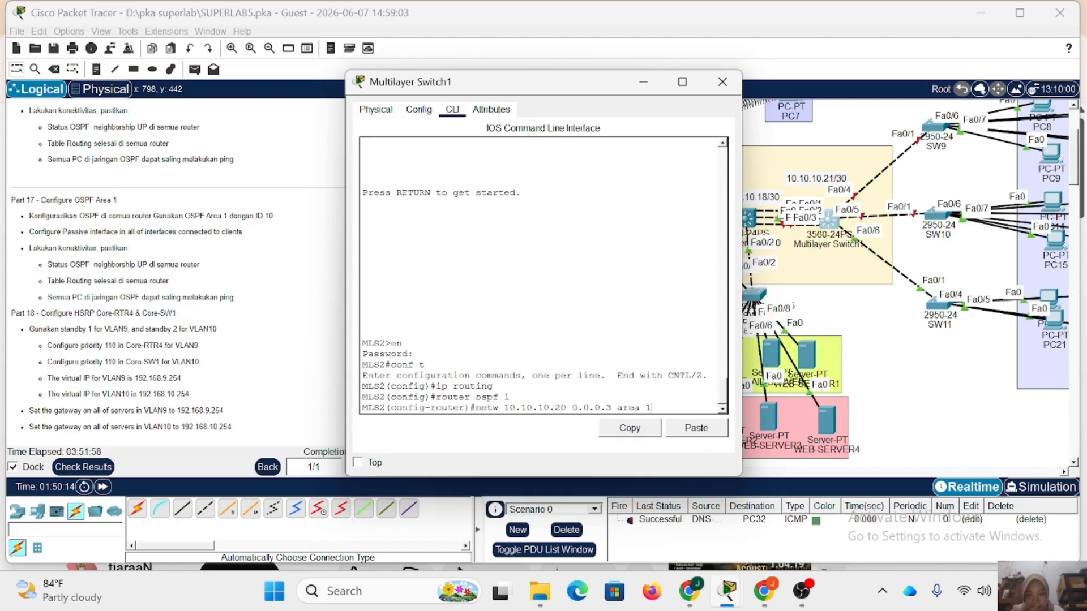
key("Return")
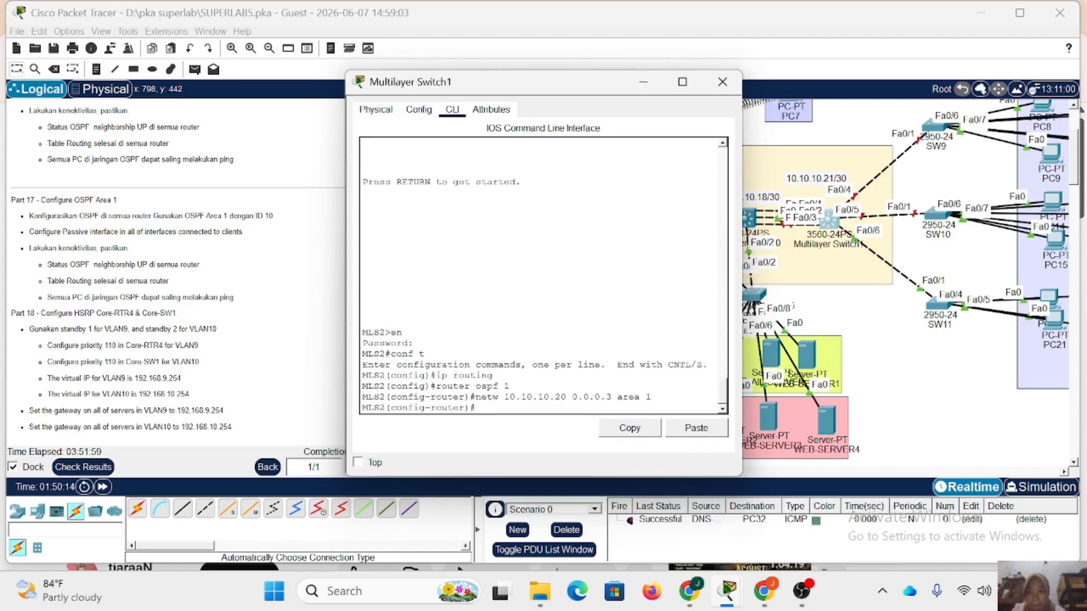
Advertise network 192.168.11.0 with wildcard 0.0.0.255 in area 1 of Multilayer Switch1's OSPF process.
key("Up")
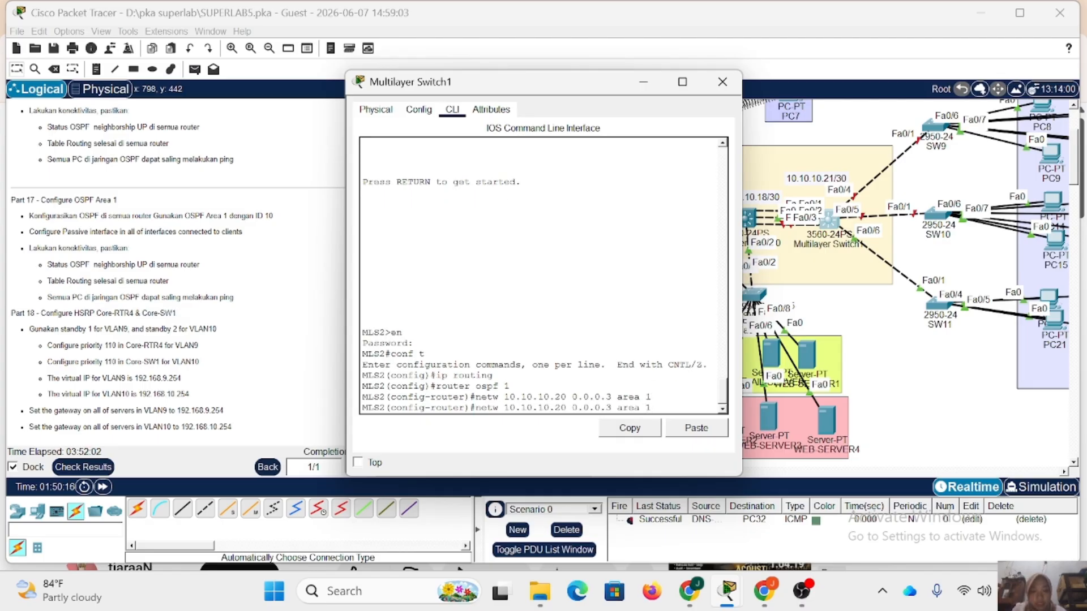
key("BackSpace")
type("1")
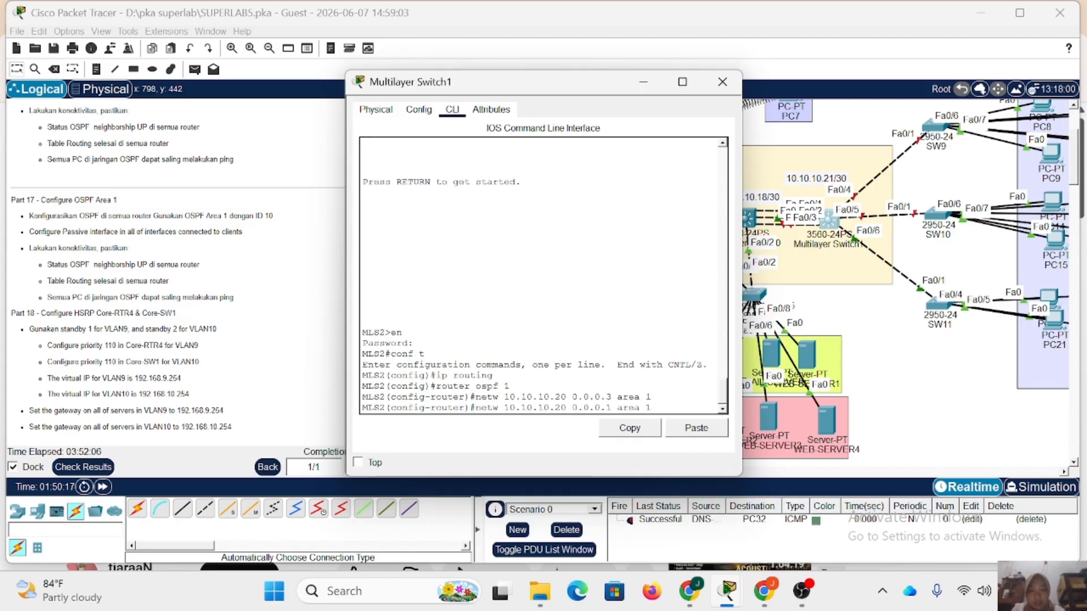
type("55")
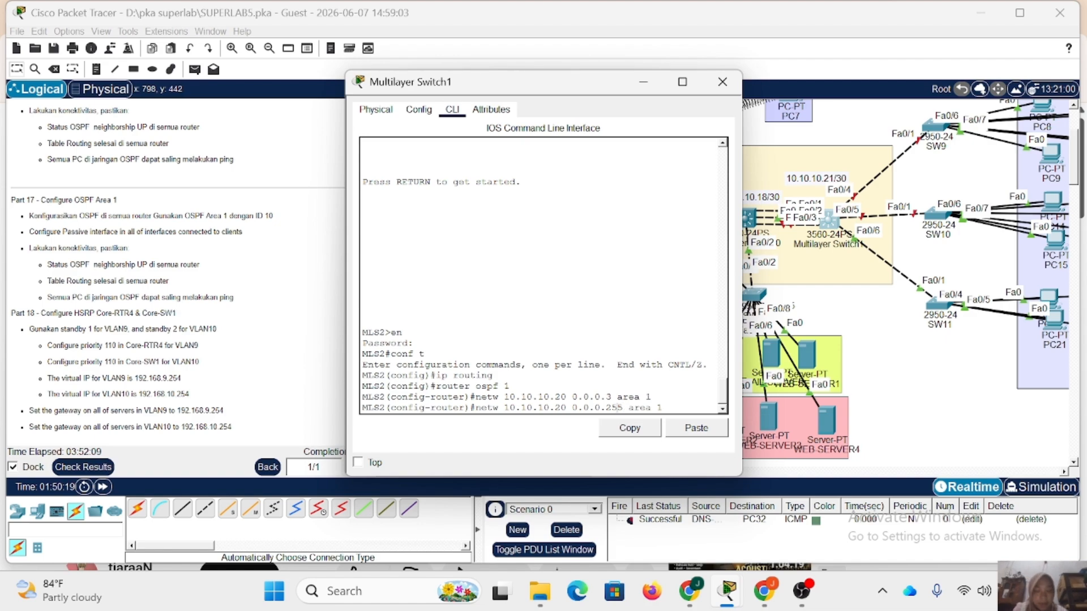
key("Delete")
key("Delete")
key("BackSpace")
key("BackSpace")
key("BackSpace")
key("BackSpace")
key("BackSpace")
key("BackSpace")
key("BackSpace")
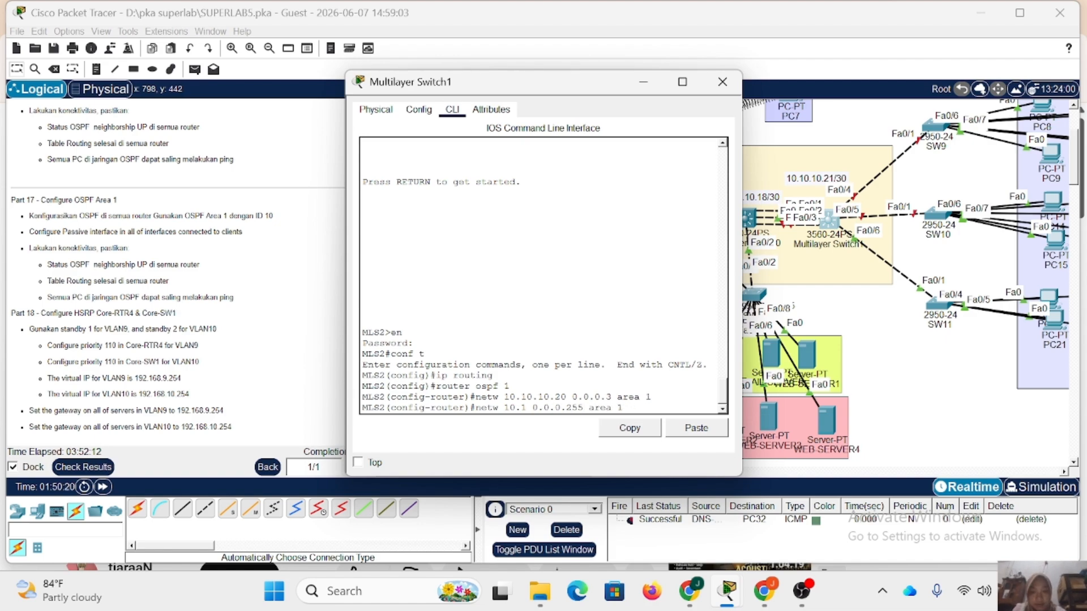
key("BackSpace")
type("92.168.11.")
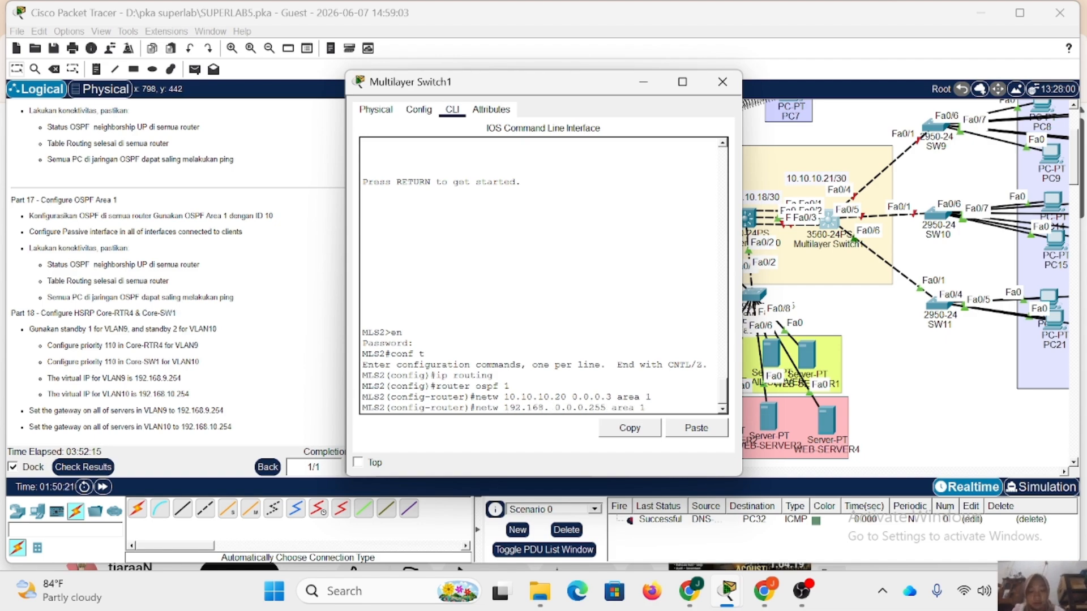
type("0")
key("Return")
Advertise networks 192.168.12.0 and 192.168.13.0 with wildcard 0.0.0.255 in area 1 of Multilayer Switch1's OSPF process.
key("Up")
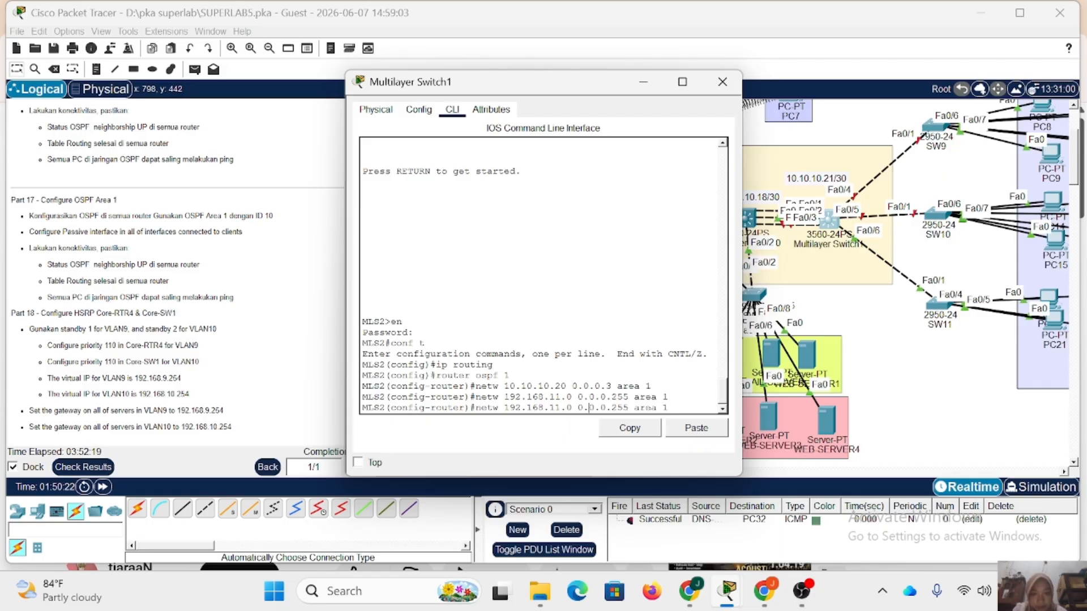
key("Left")
key("Left")
key("Left")
key("Left")
key("Left")
key("BackSpace")
type("2")
key("Return")
key("Up")
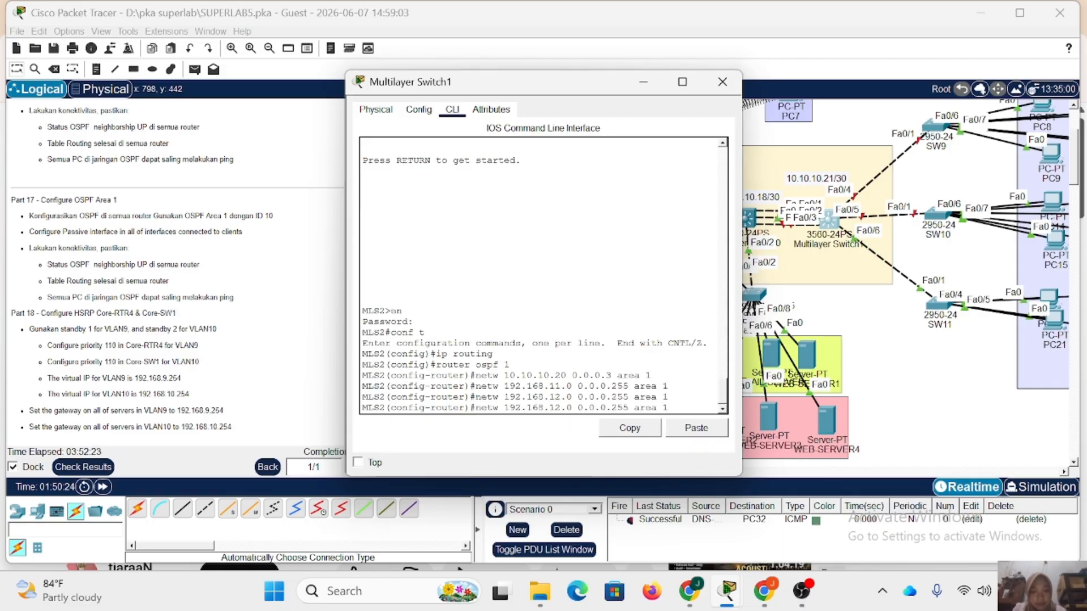
key("BackSpace")
type("3")
key("Return")
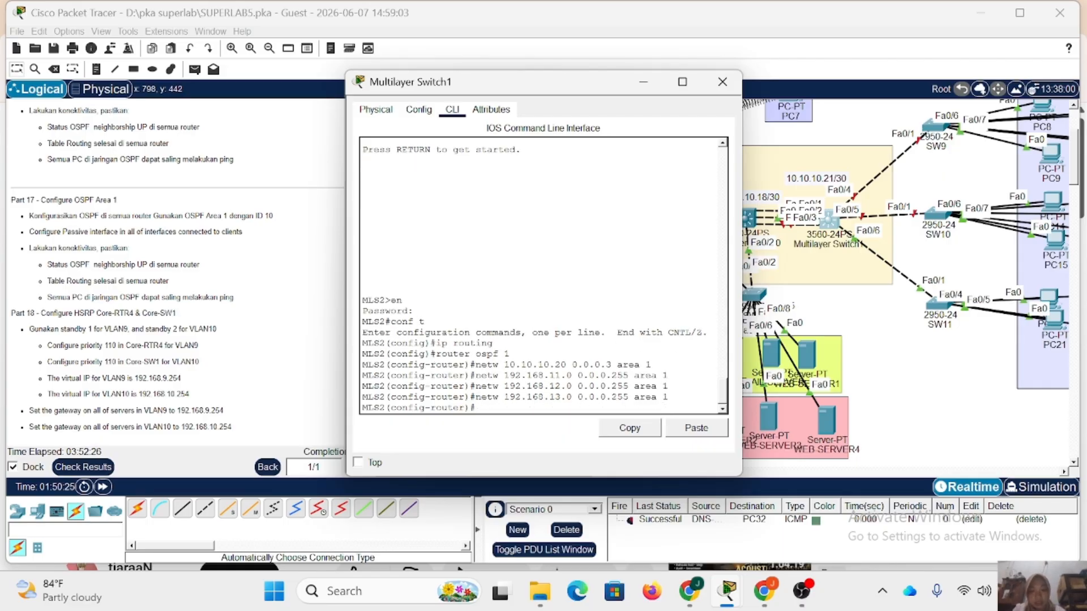
Make the VLAN 11, VLAN 12 and VLAN 13 interfaces passive in Multilayer Switch1's OSPF process.
type("passive-interface ")
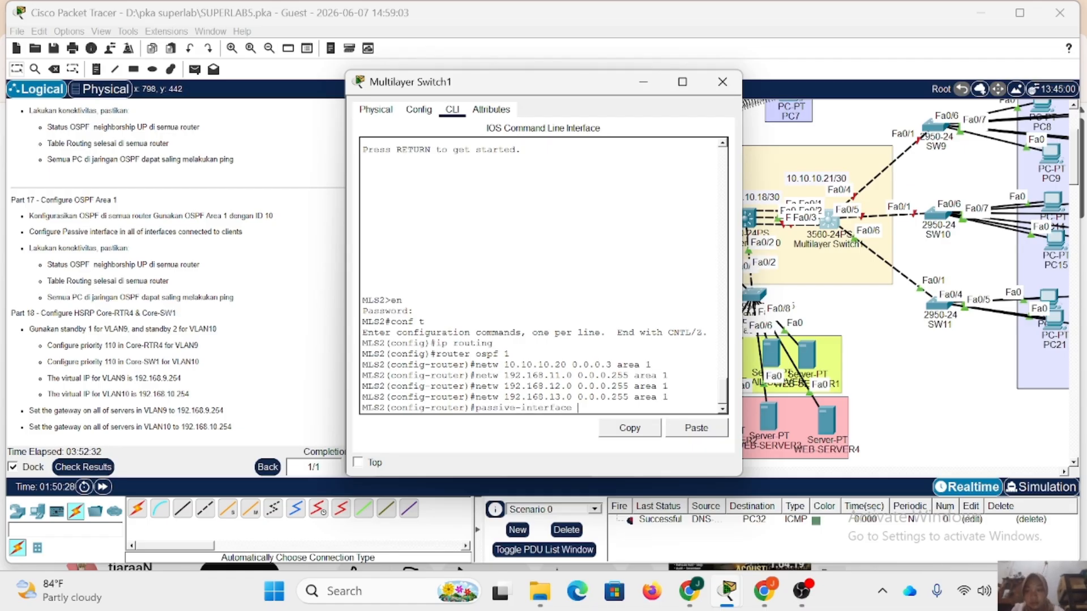
type("vl 11")
key("Return")
key("Up")
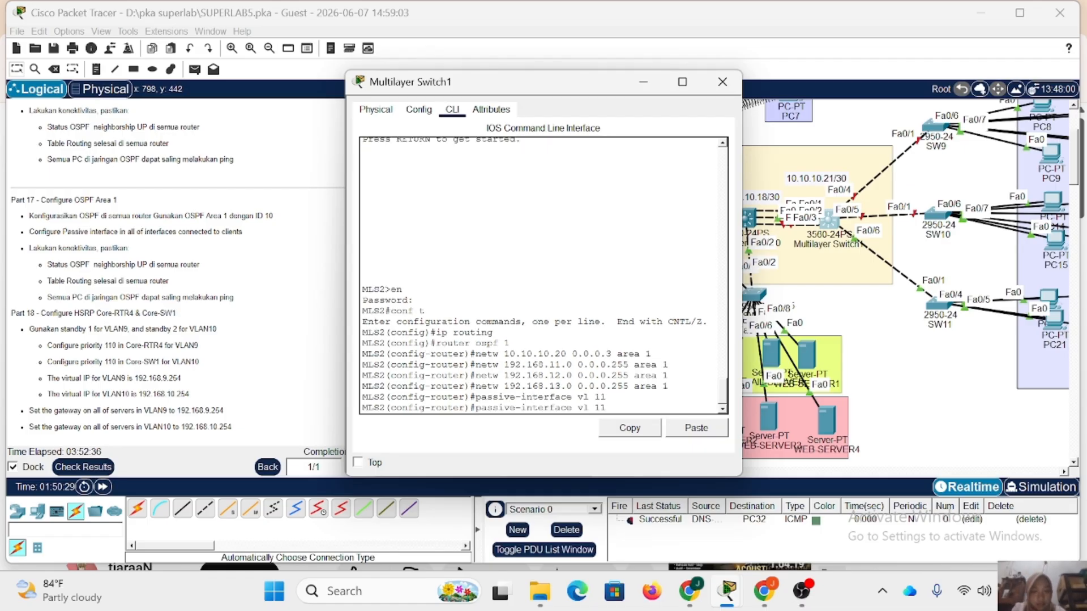
key("BackSpace")
type("2")
key("Return")
key("Up")
key("BackSpace")
type("3")
key("Return")
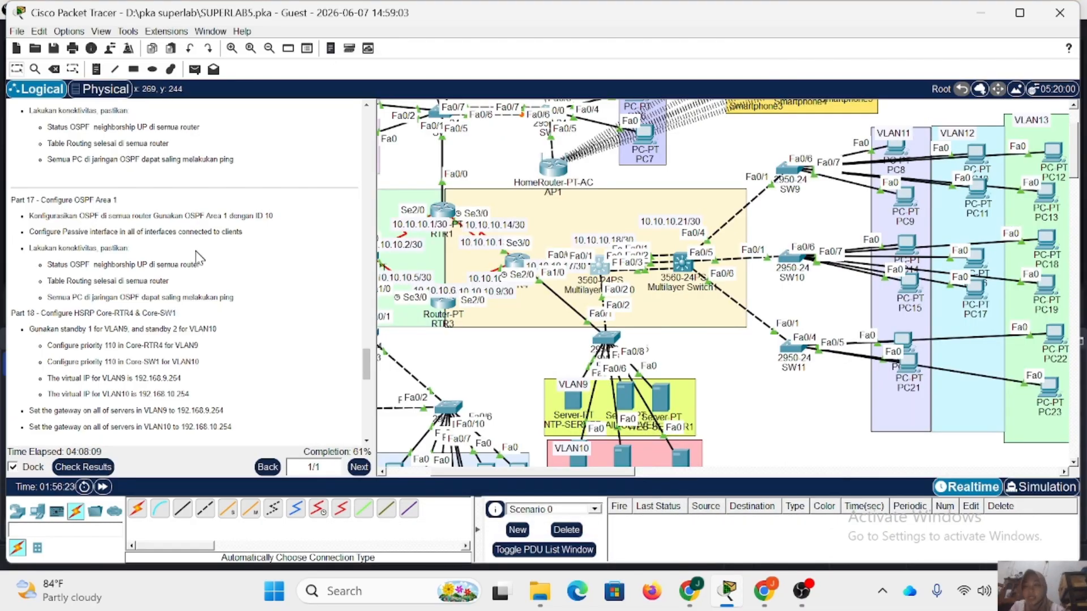
Open RTR4's command line, leave the current interface and enter configuration of subinterface fa1/0.9.
scroll(197, 261, "down", 5)
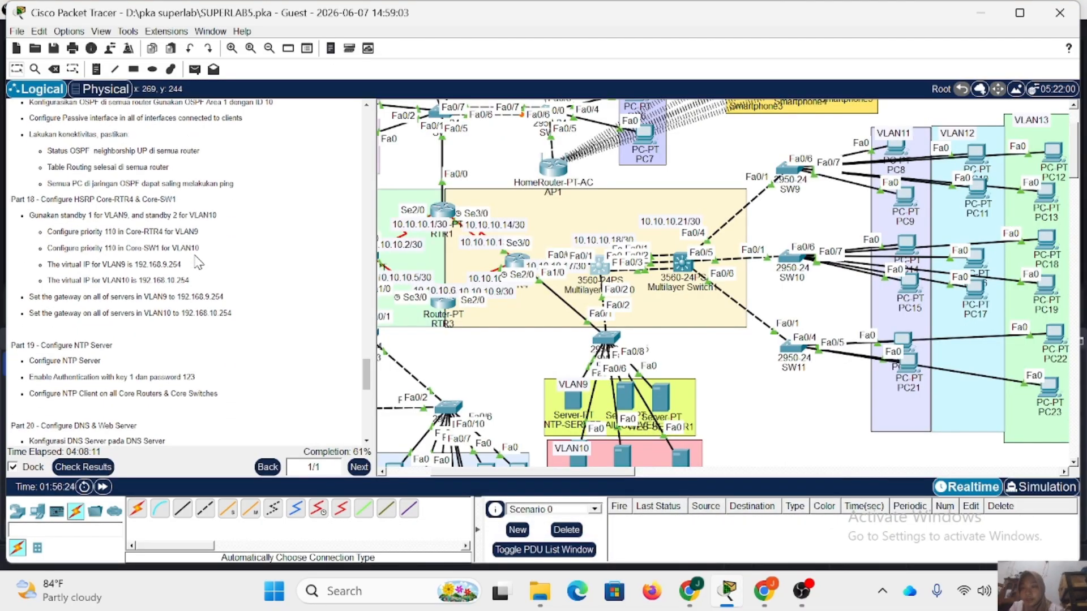
scroll(196, 262, "down", 2)
scroll(197, 262, "up", 3)
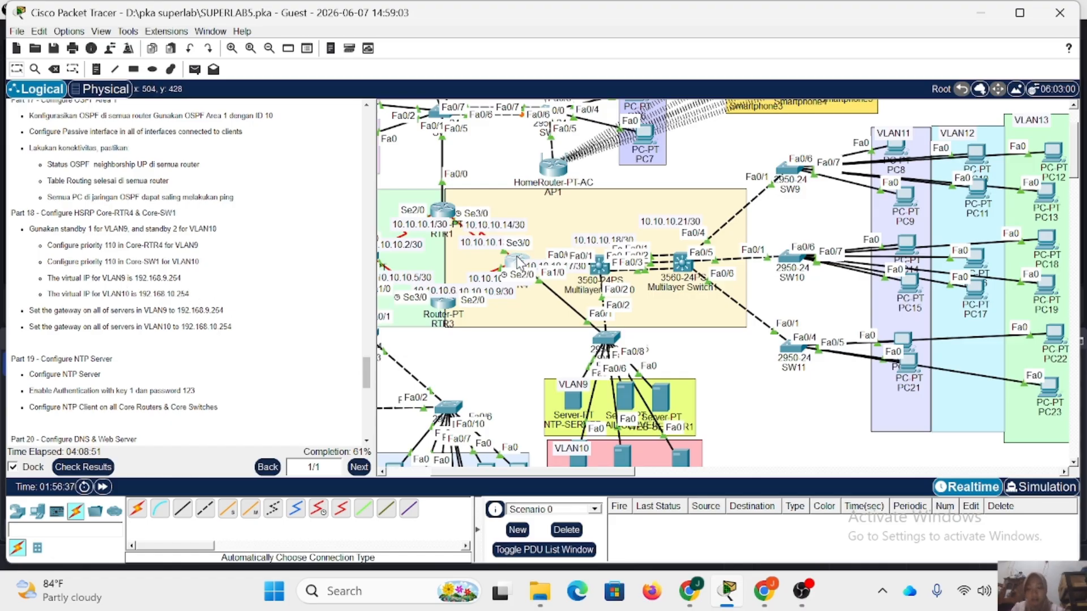
left_click(516, 261)
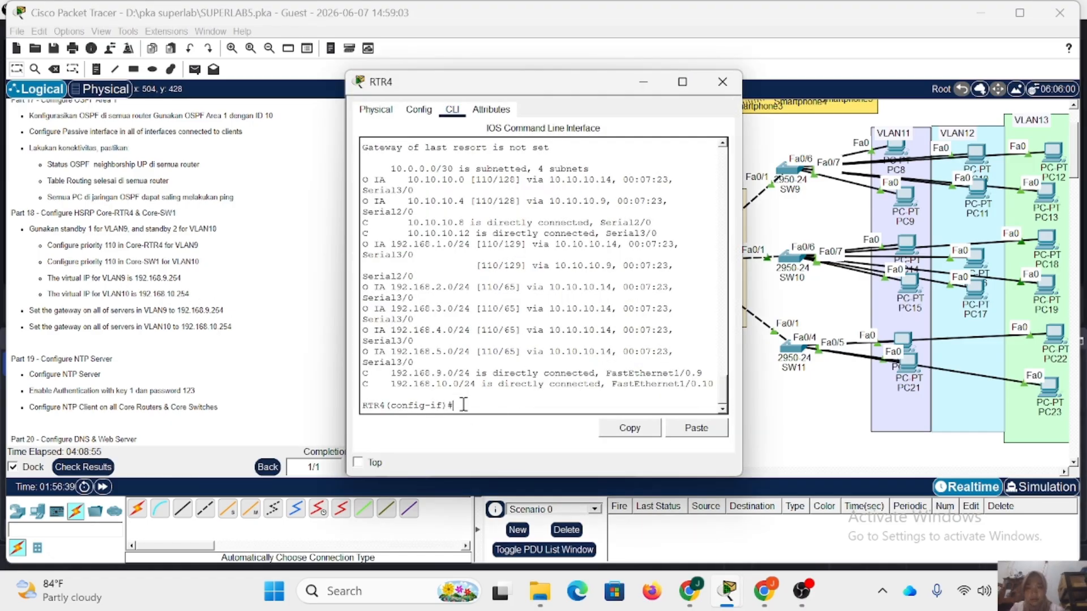
type("ex")
key("Return")
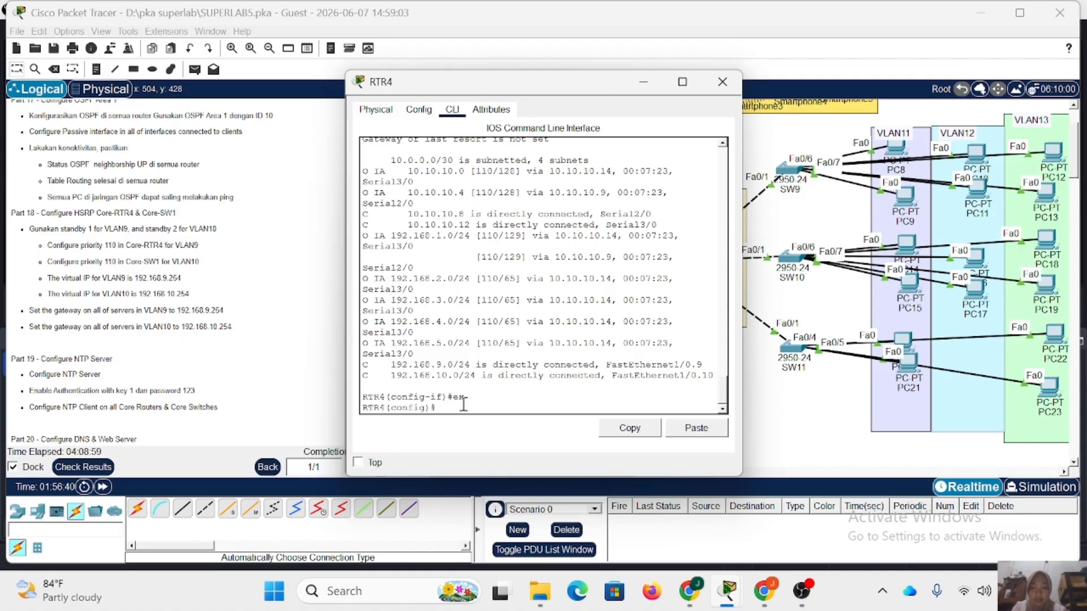
type("int fa")
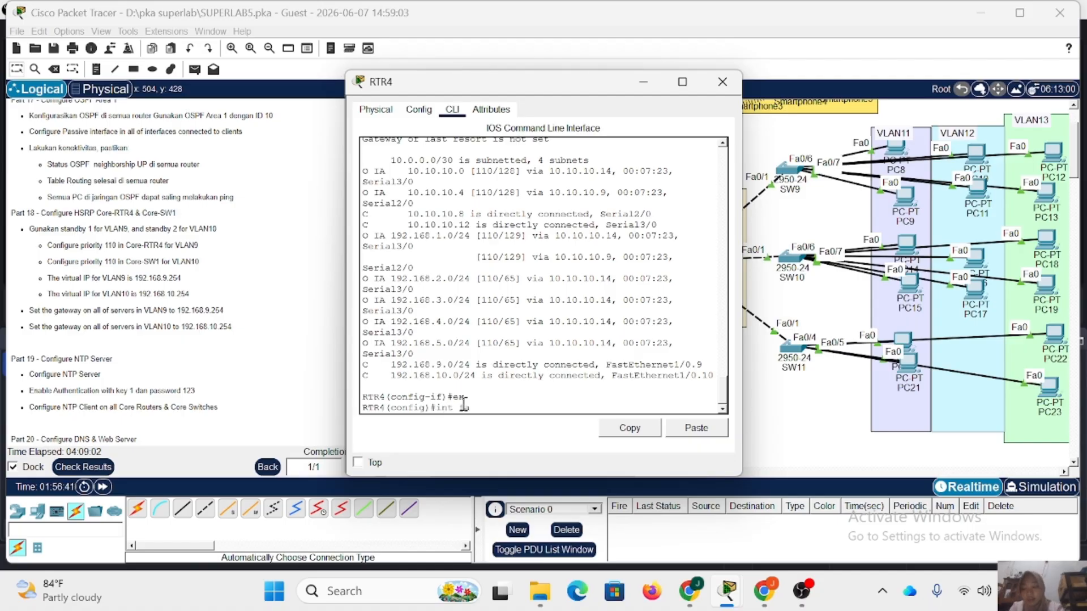
type("1/0.")
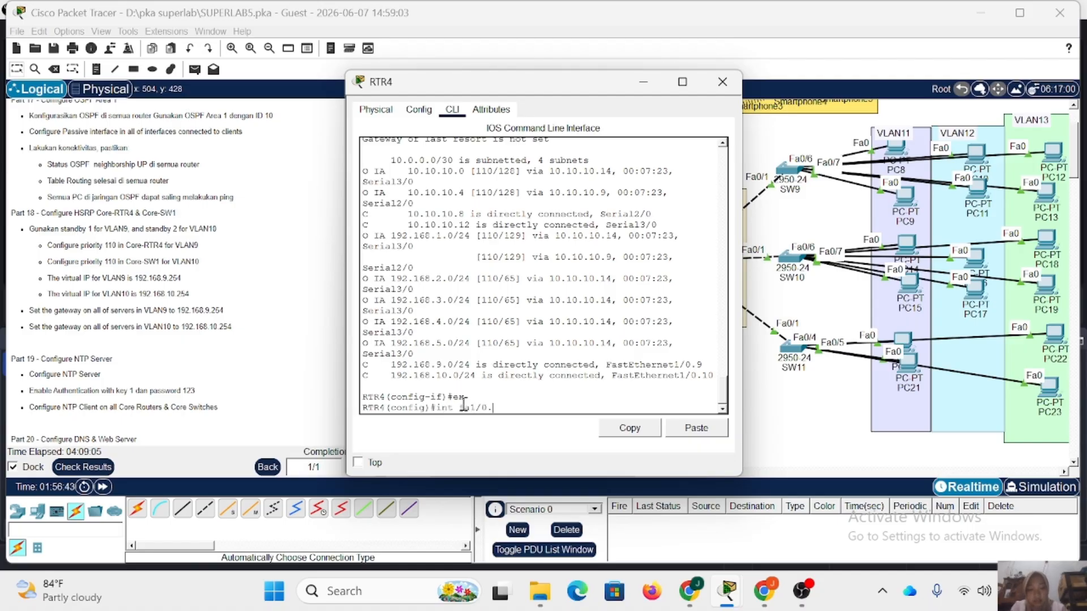
type("9")
key("Return")
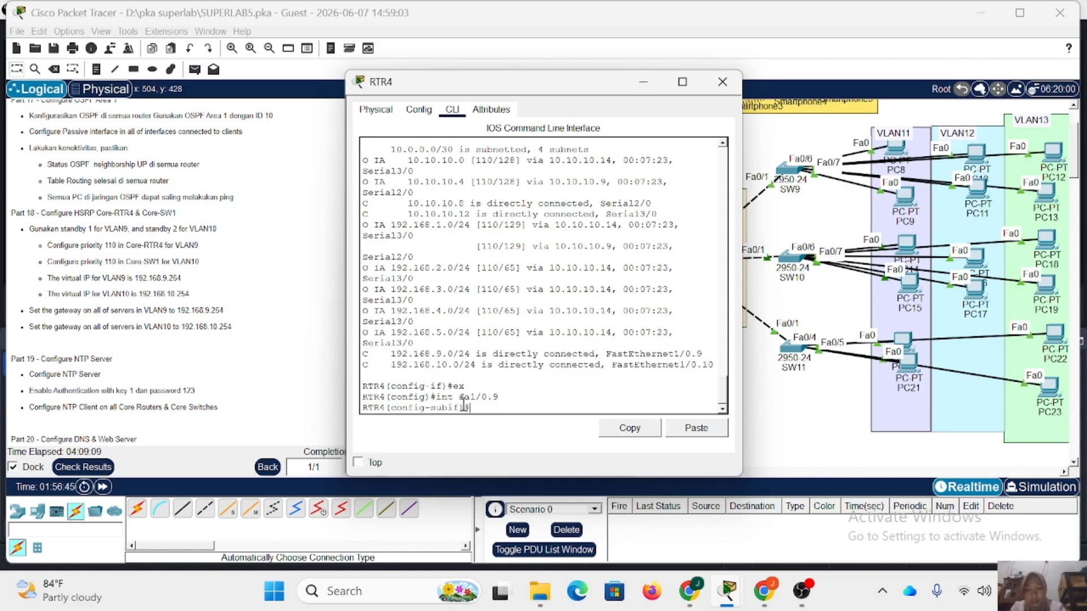
Set the HSRP standby group 1 virtual IP to 192.168.9.254 on RTR4's fa1/0.9 subinterface.
type("standby ")
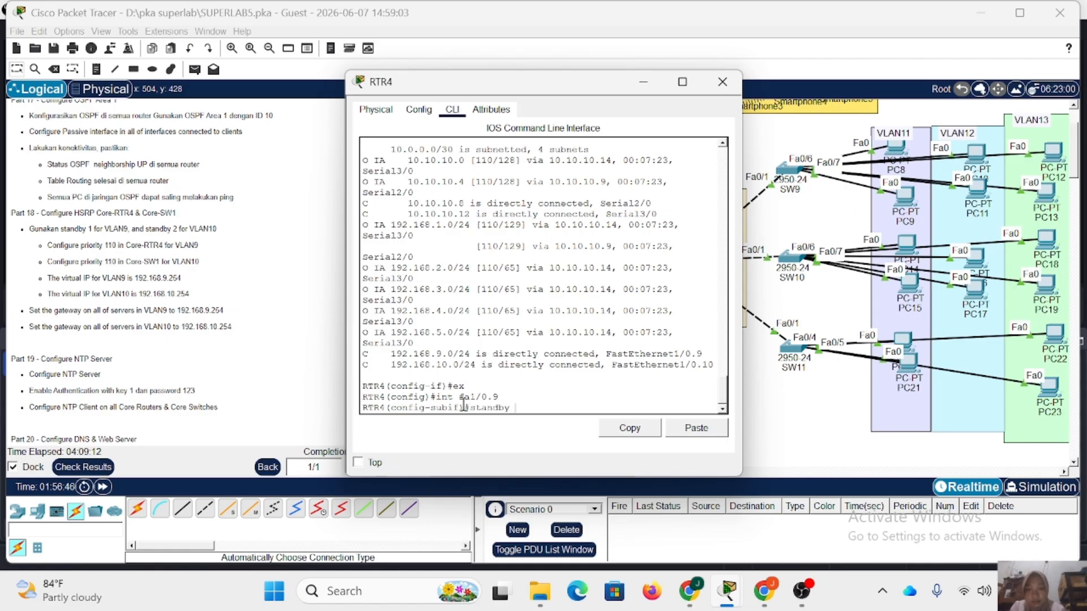
type("1 ip 1")
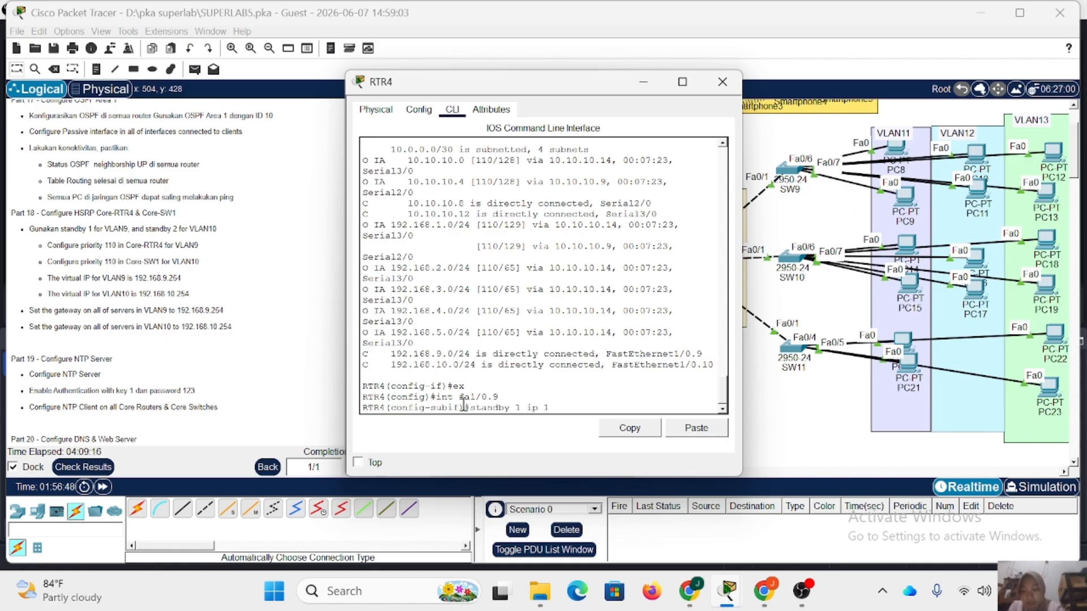
type("92.168.")
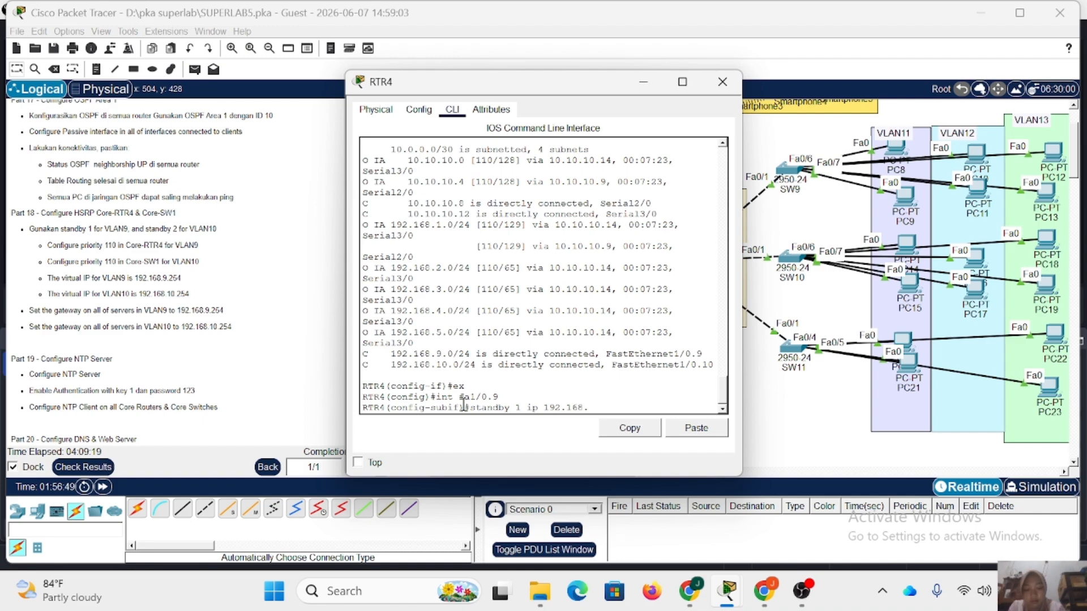
type("254")
key("Left")
key("Left")
key("Left")
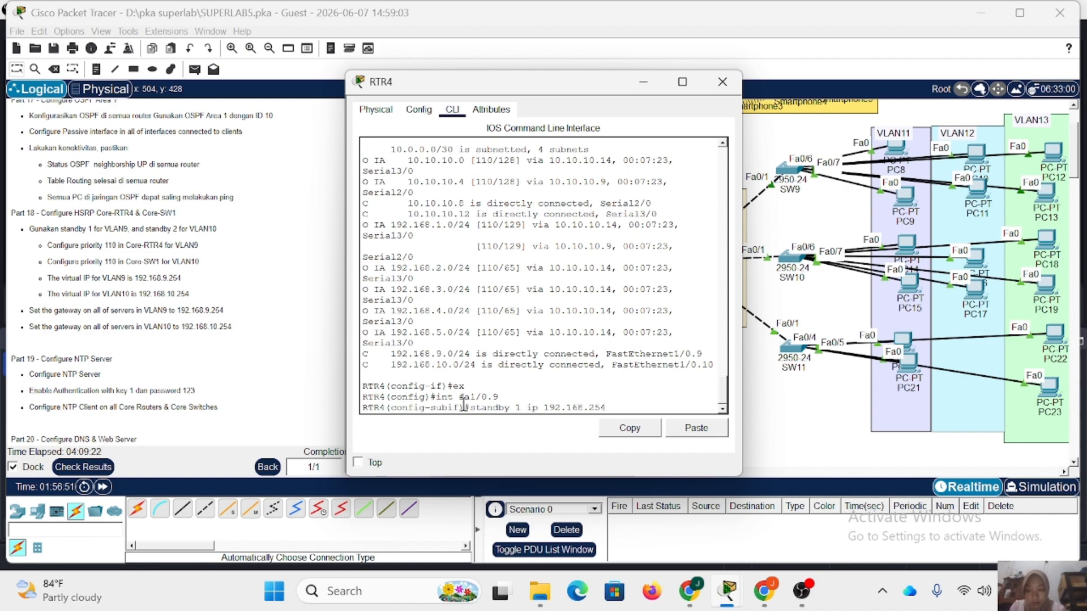
type("9.")
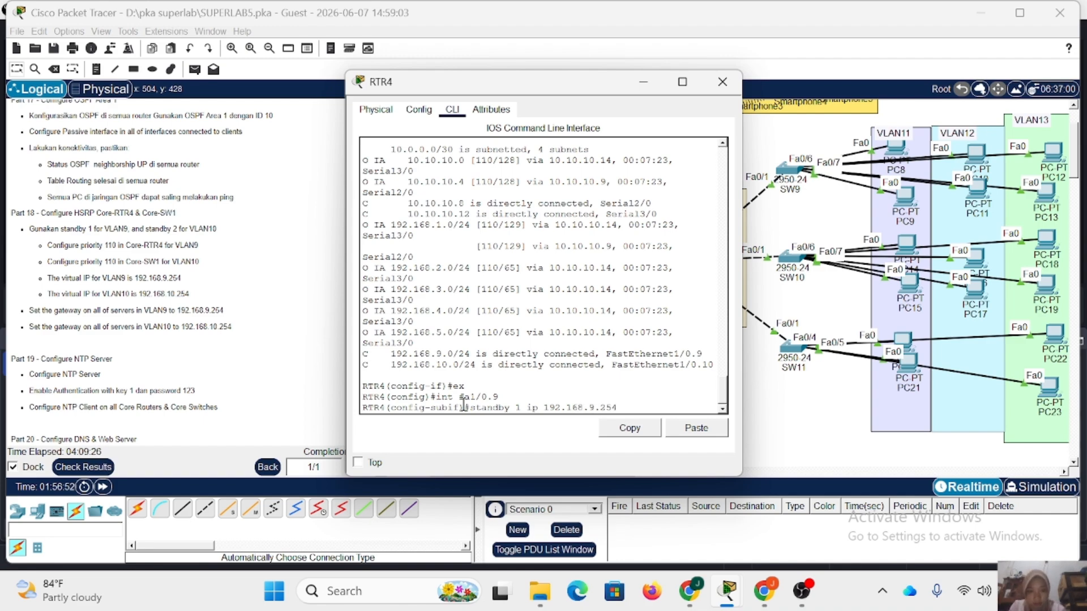
key("Return")
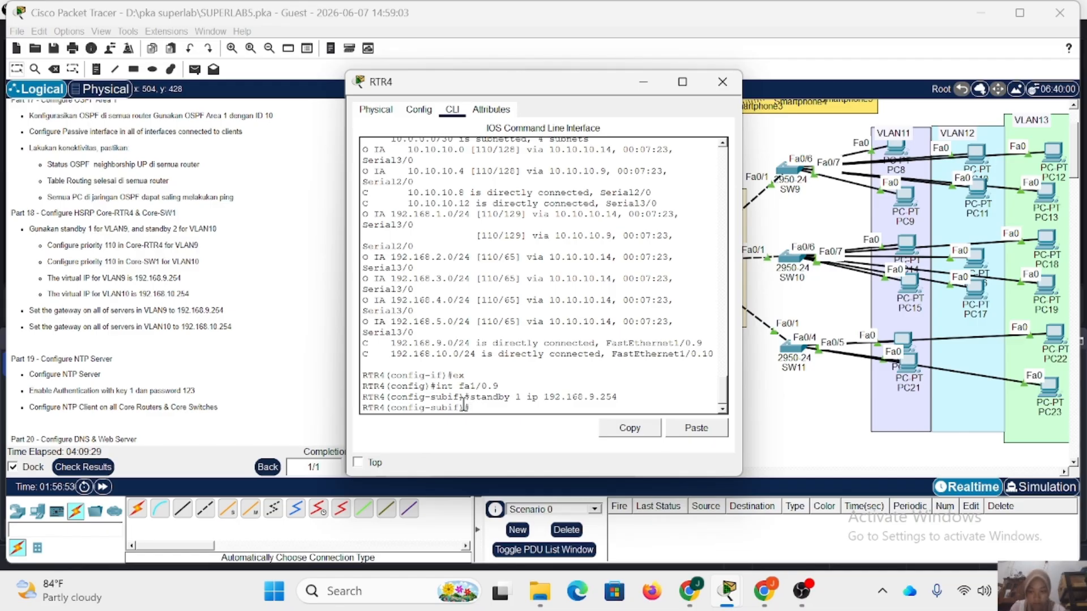
Set the standby group 1 priority to 110 on RTR4's fa1/0.9 subinterface.
key("Up")
key("BackSpace")
key("BackSpace")
key("BackSpace")
key("BackSpace")
key("BackSpace")
key("BackSpace")
key("BackSpace")
key("BackSpace")
key("BackSpace")
key("BackSpace")
key("BackSpace")
key("BackSpace")
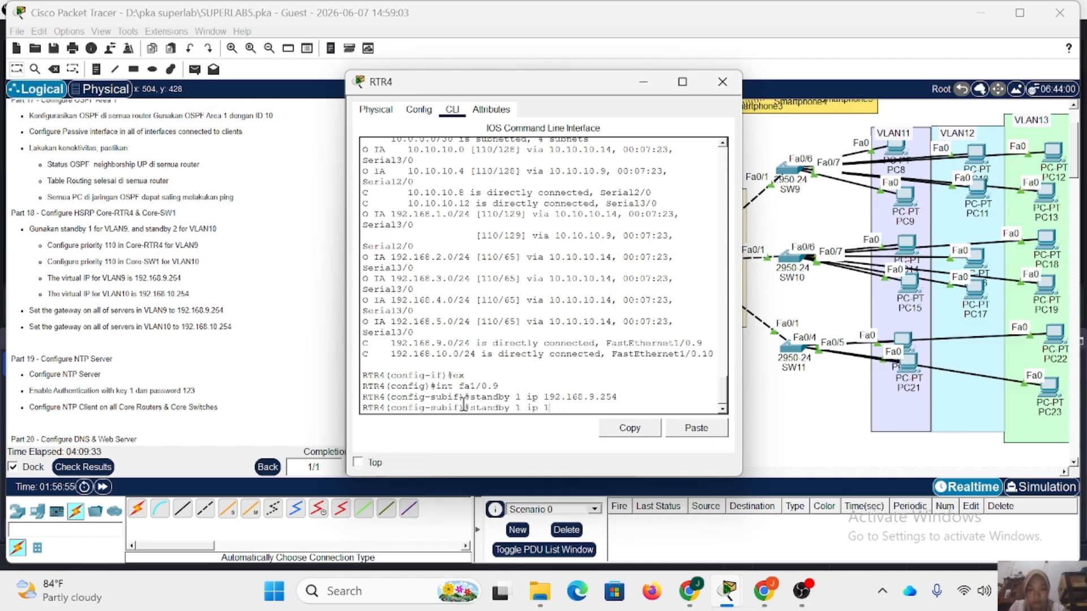
key("BackSpace")
key("BackSpace")
key("BackSpace")
type("priority 110")
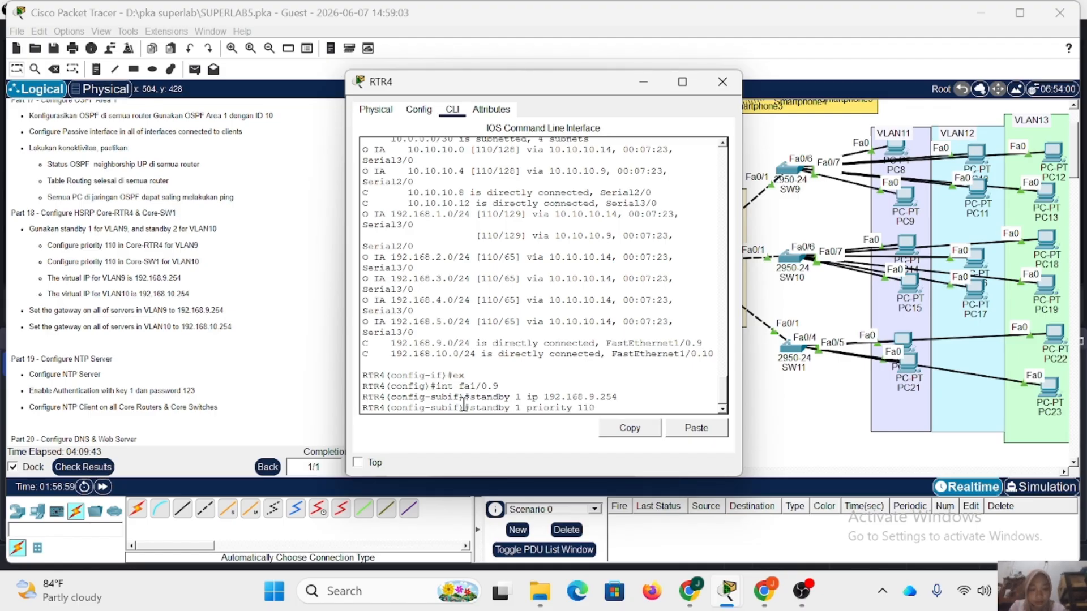
key("Return")
Enable preempt for standby group 1 on RTR4's fa1/0.9 subinterface.
key("Up")
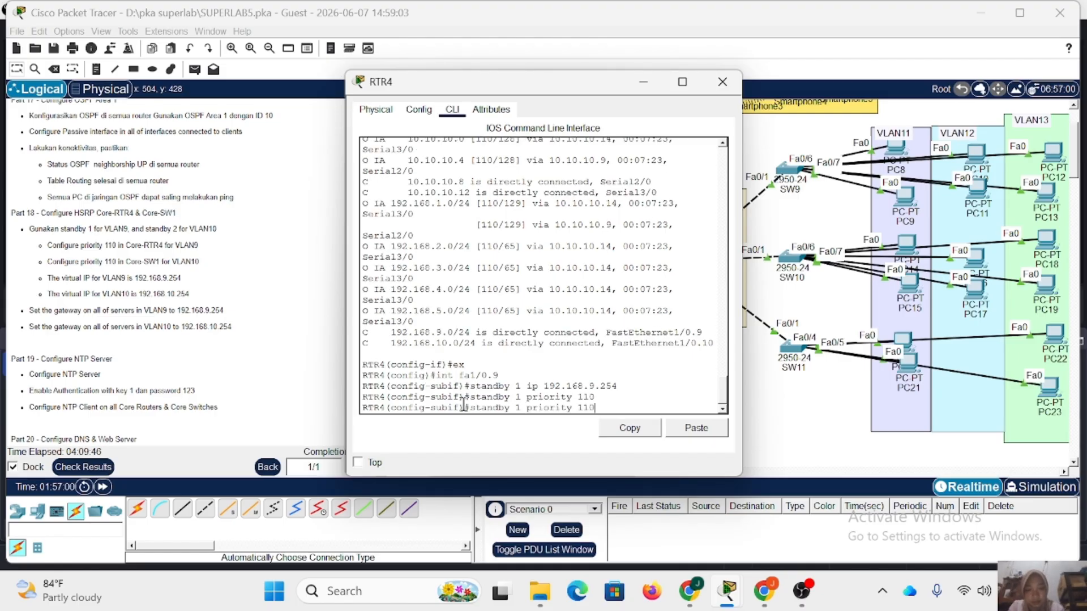
key("BackSpace")
key("BackSpace")
key("BackSpace")
key("BackSpace")
key("BackSpace")
key("BackSpace")
type("eempti")
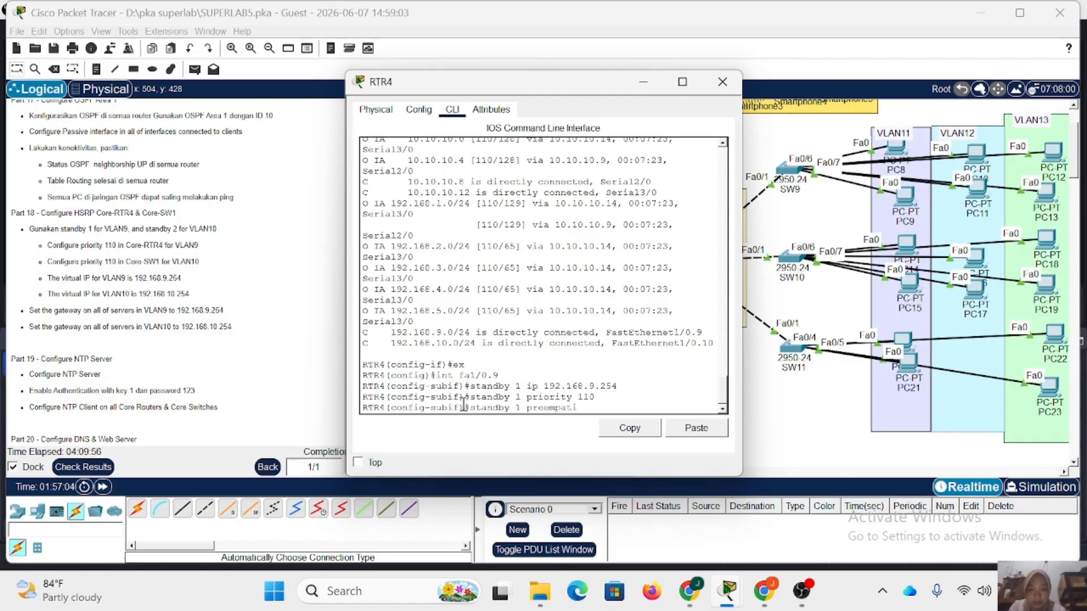
key("BackSpace")
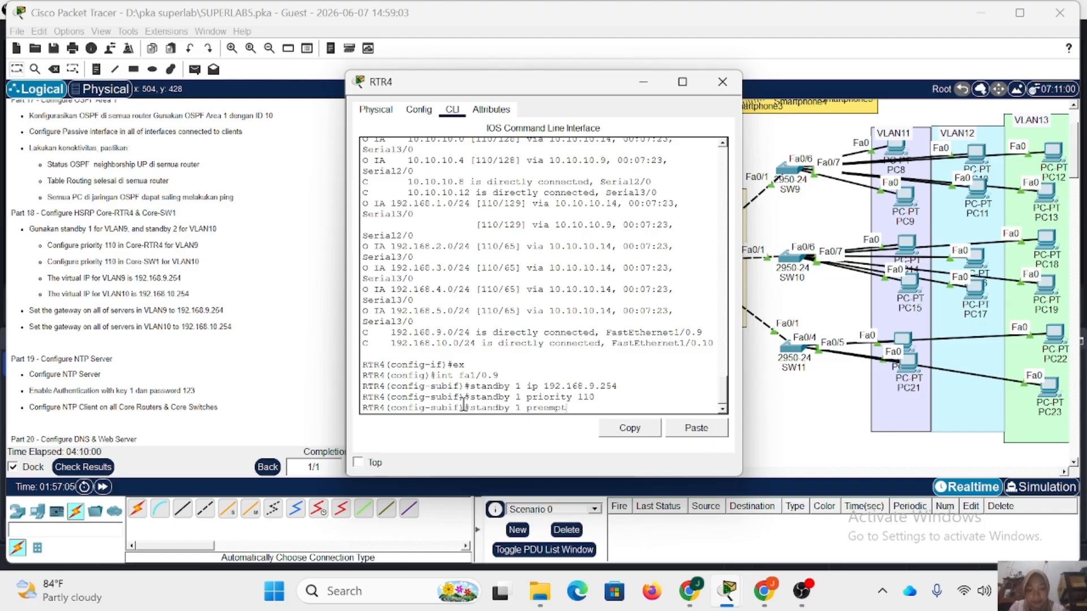
key("Return")
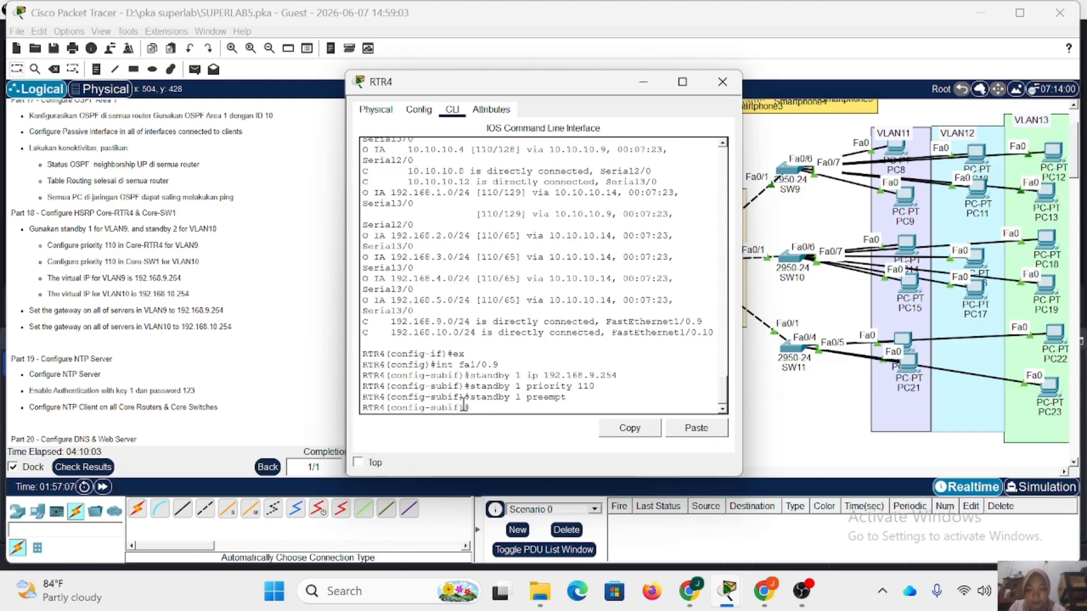
Leave subinterface fa1/0.9 on RTR4 and enter configuration of subinterface fa1/0.10.
type("ex")
key("Return")
key("Up")
key("Up")
key("Up")
key("Up")
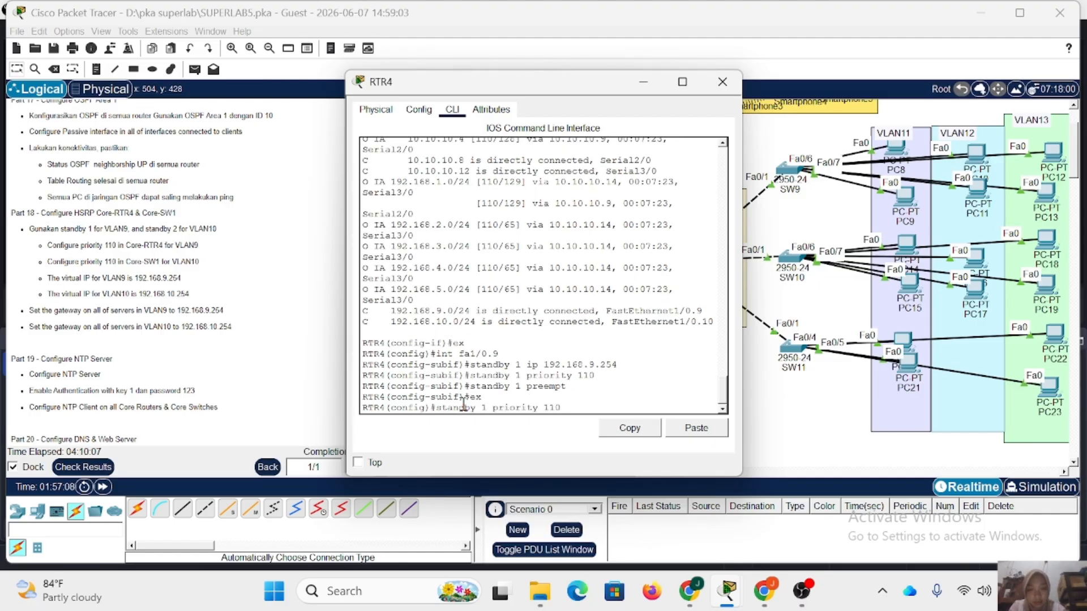
type("10")
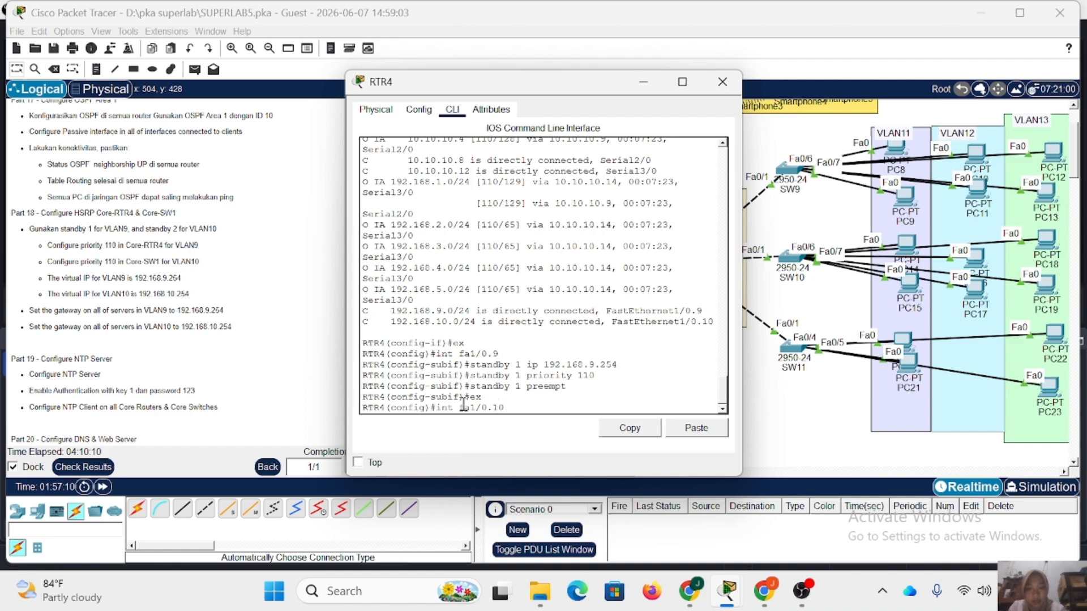
key("Return")
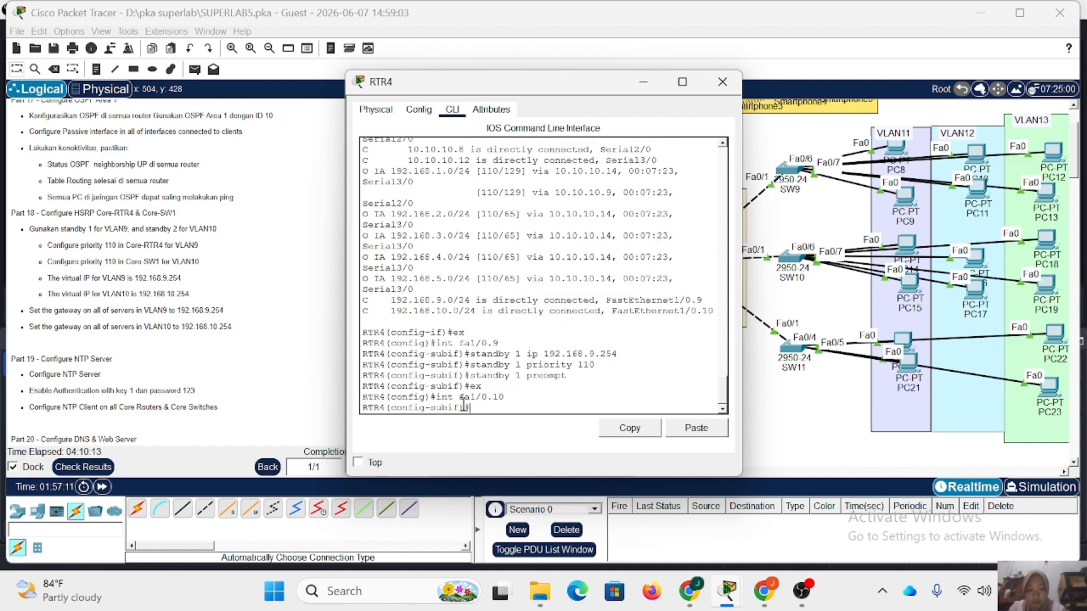
Apply the standby group 1 preempt and priority 110 settings on RTR4's fa1/0.10 subinterface.
key("Up")
key("Up")
key("Up")
key("Up")
key("Return")
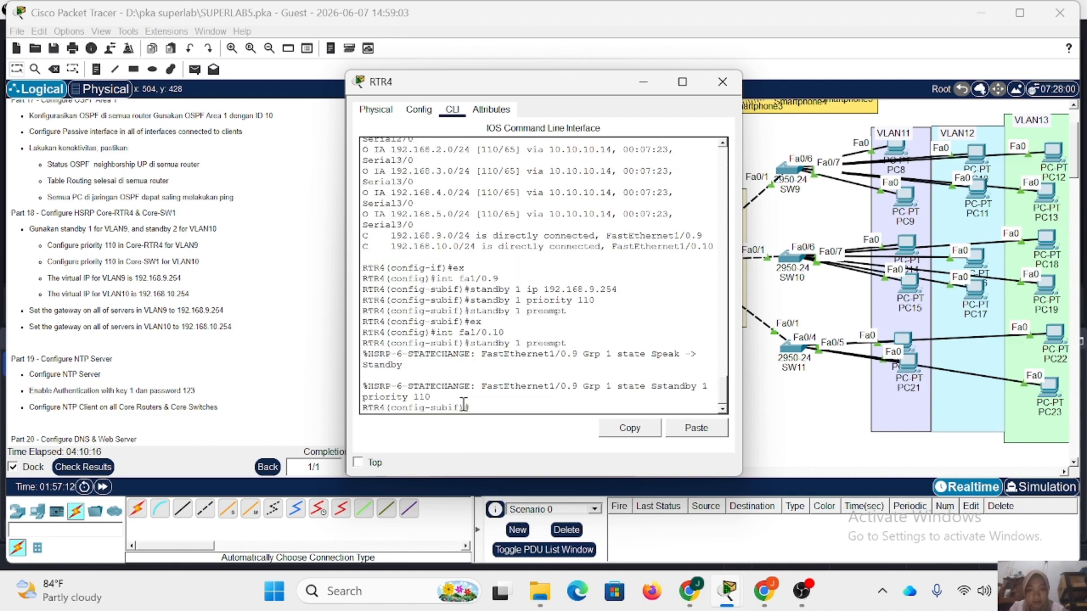
Set the HSRP standby group 1 virtual IP to 192.168.10.254 on RTR4's fa1/0.10 subinterface and close the router.
key("Up")
key("Up")
key("Up")
key("Up")
key("Up")
key("Up")
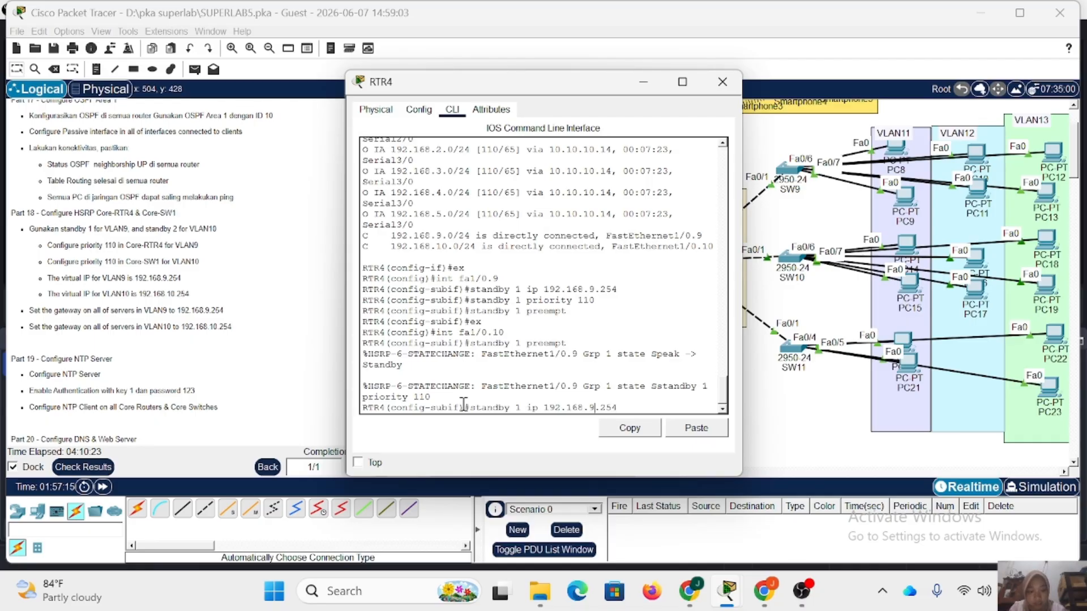
key("Delete")
type("10")
key("Return")
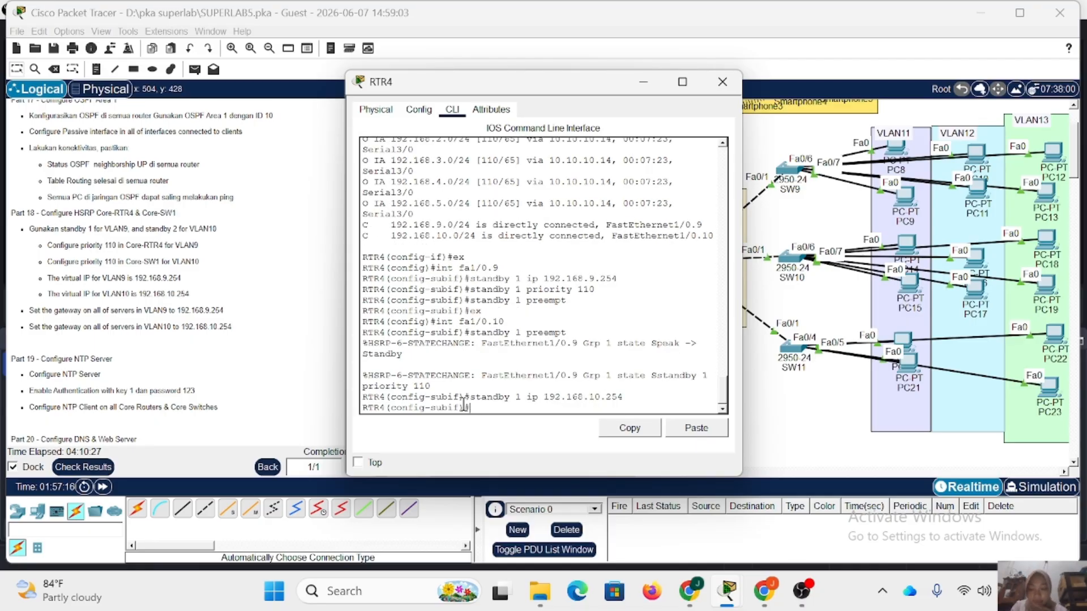
left_click_drag(470, 290, 564, 304)
left_click(586, 303)
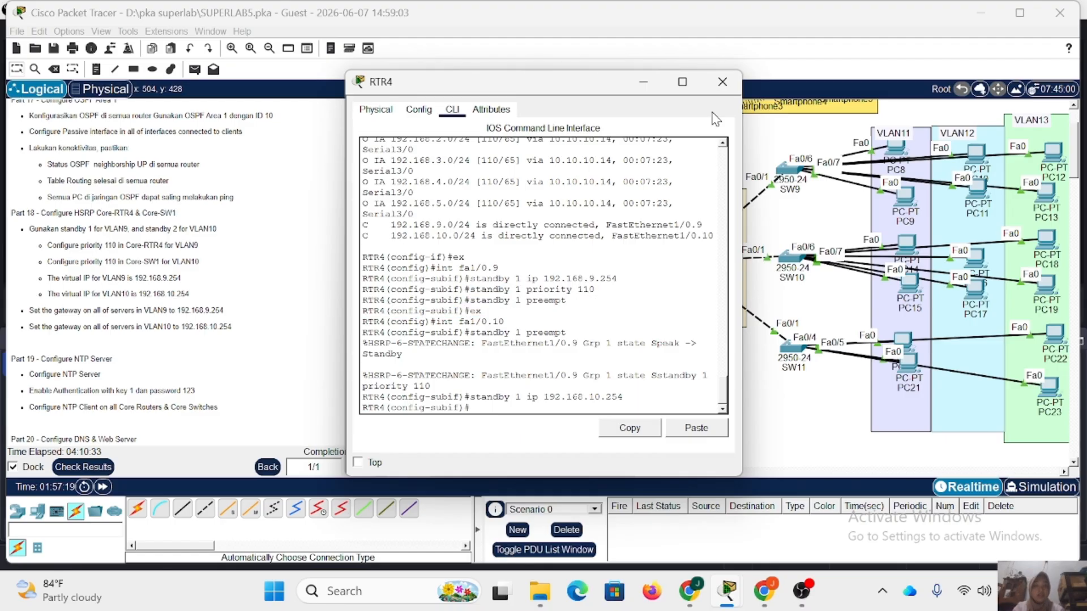
left_click(724, 81)
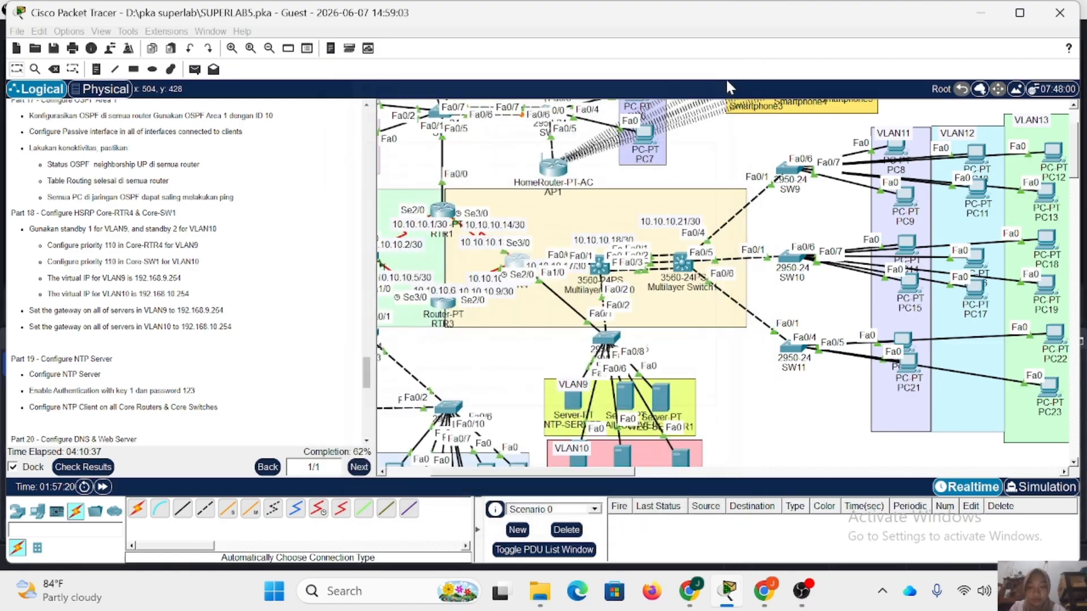
Set the HSRP standby group 1 virtual IP to 192.168.9.254 on Multilayer Switch0's VLAN 9 interface.
left_click(599, 268)
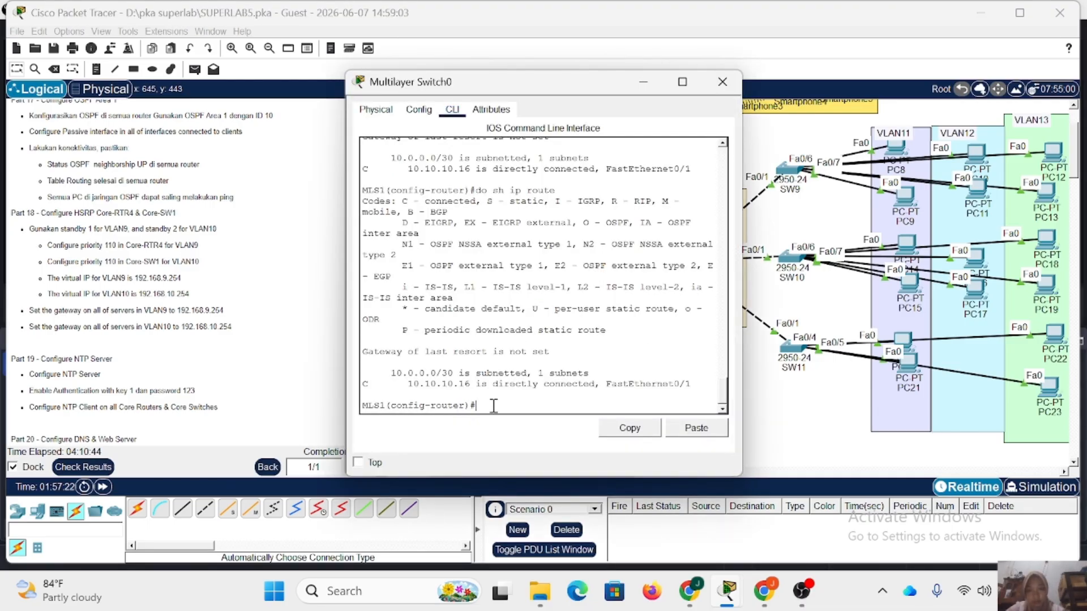
type("ex")
key("Return")
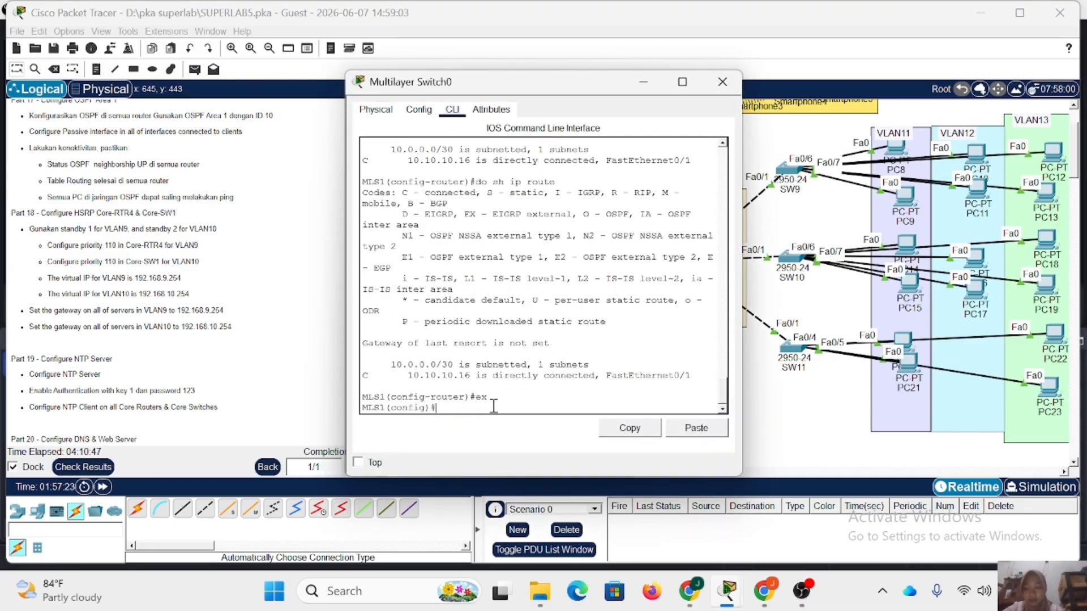
type("int vl 9")
key("Return")
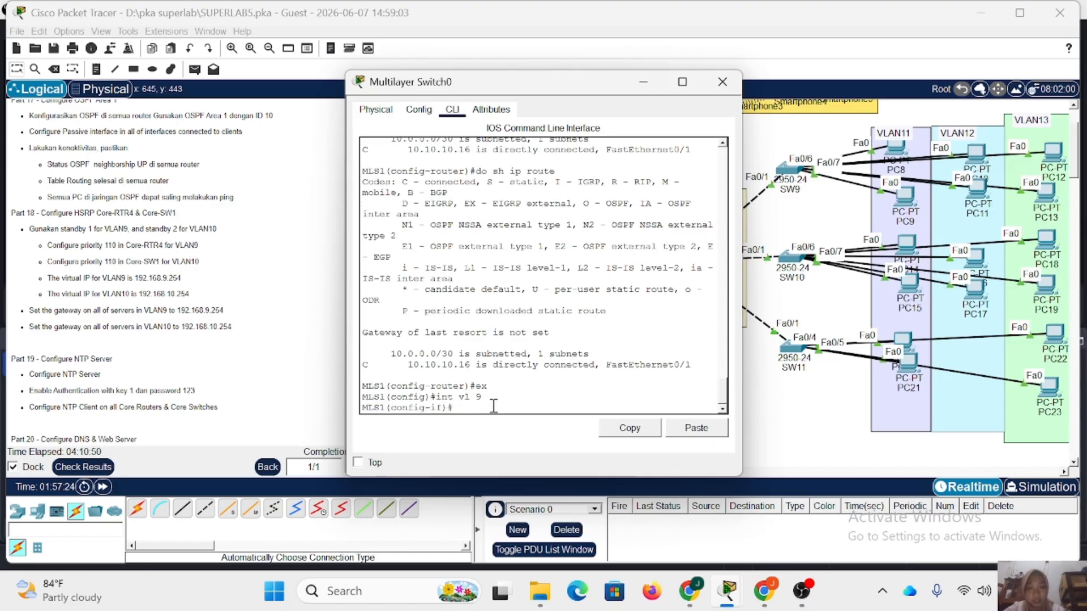
type("standby")
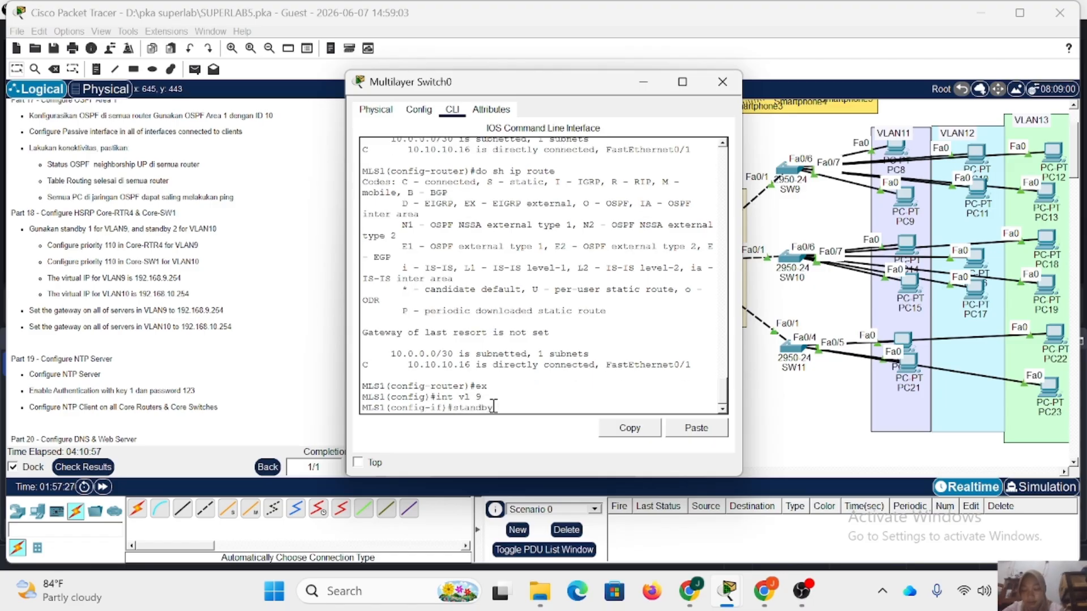
type(" 1 ip 192.168.9.")
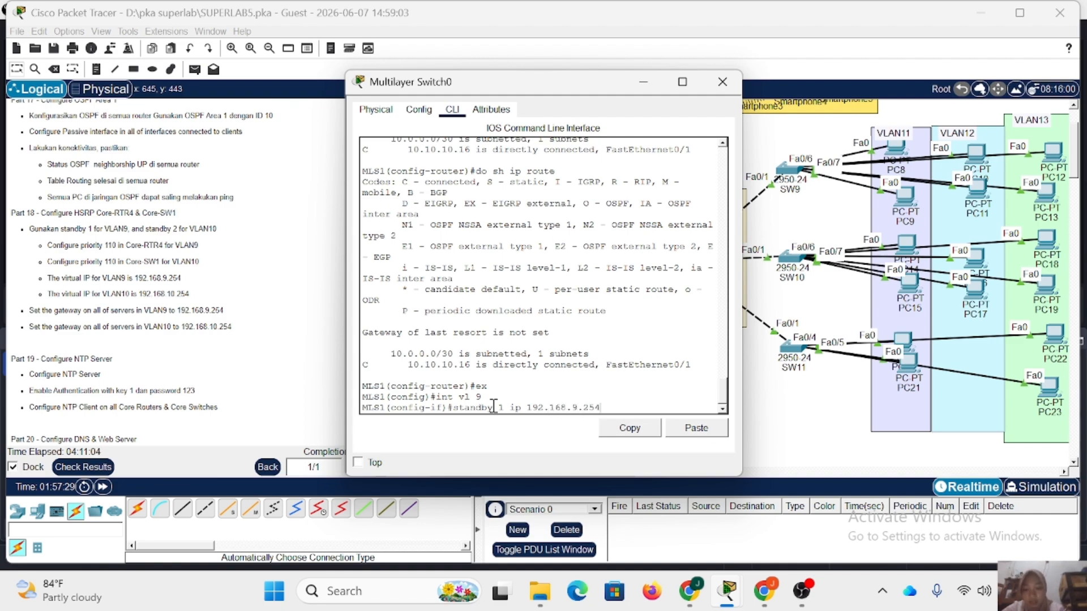
type("254")
key("Return")
type("ex")
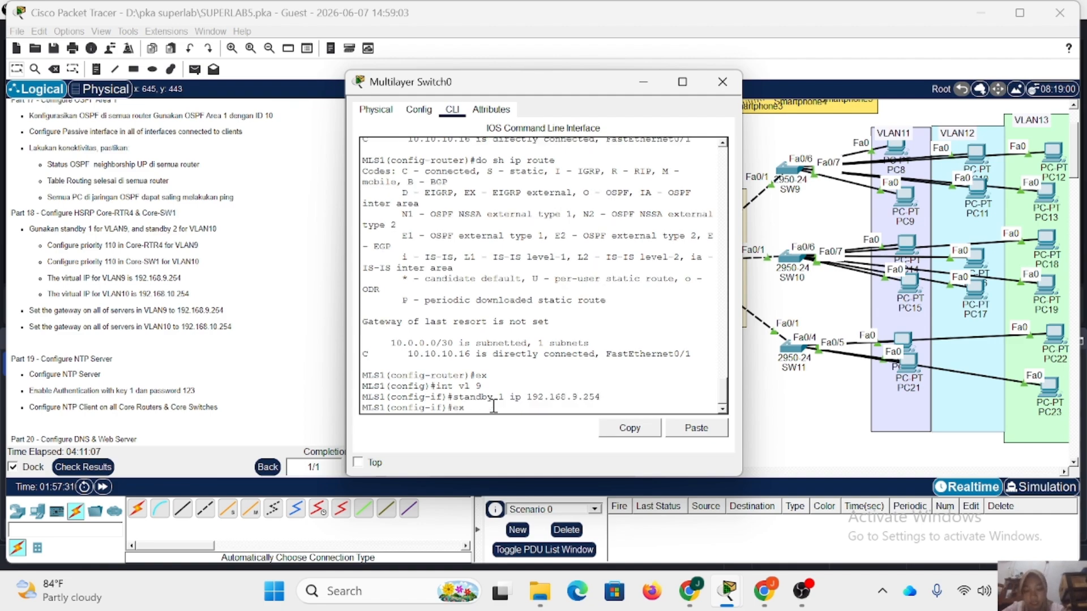
key("Return")
Set the HSRP standby group 2 virtual IP to 192.168.10.254 on Multilayer Switch0's VLAN 10 interface.
type("int vl")
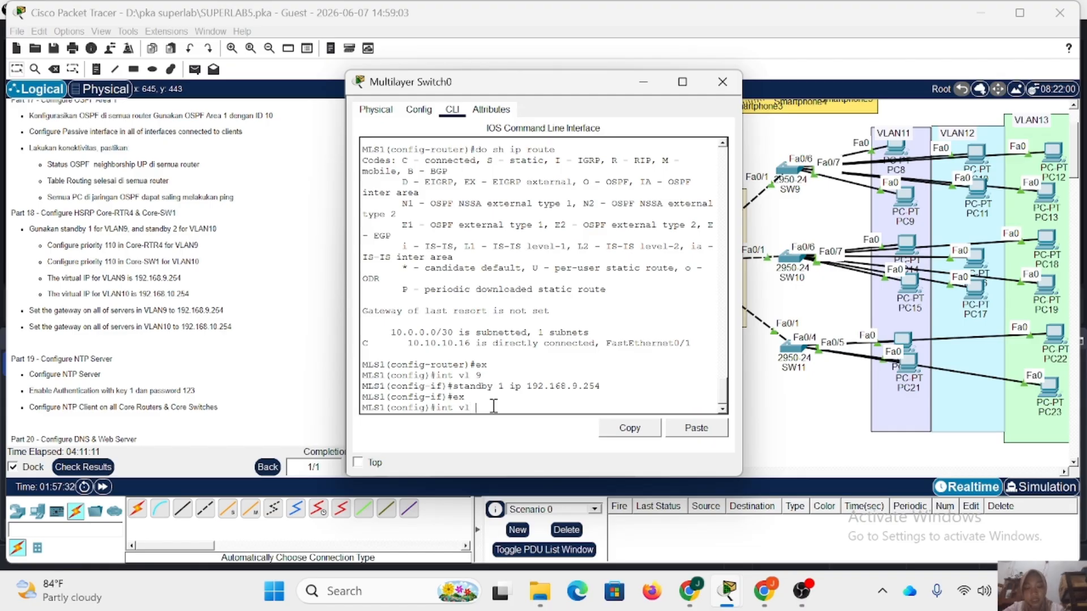
type(" 10")
key("Return")
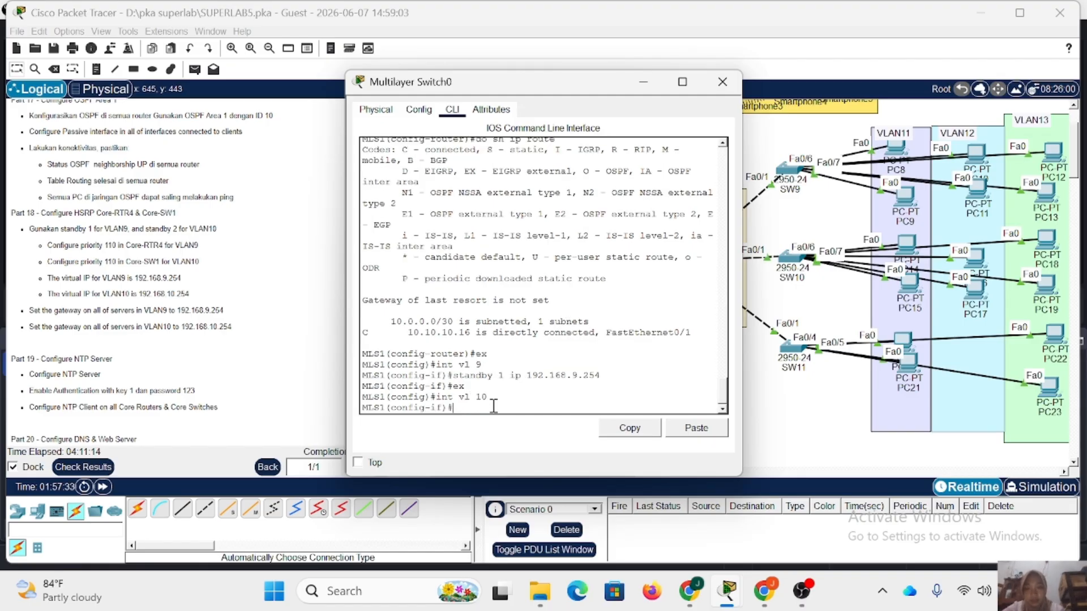
type("sta")
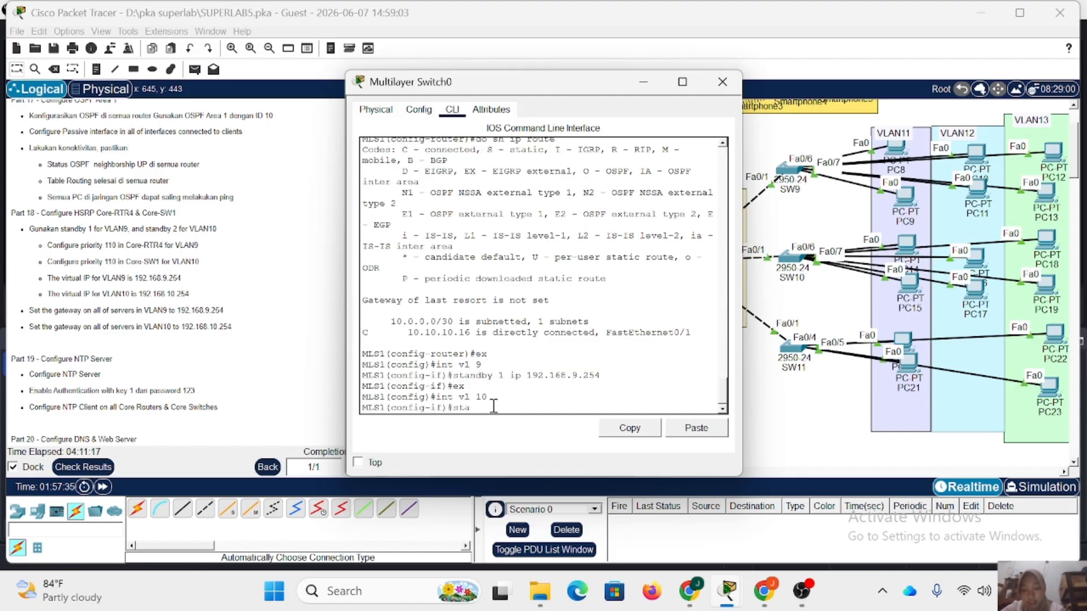
type("n")
key("Up")
key("Up")
key("Up")
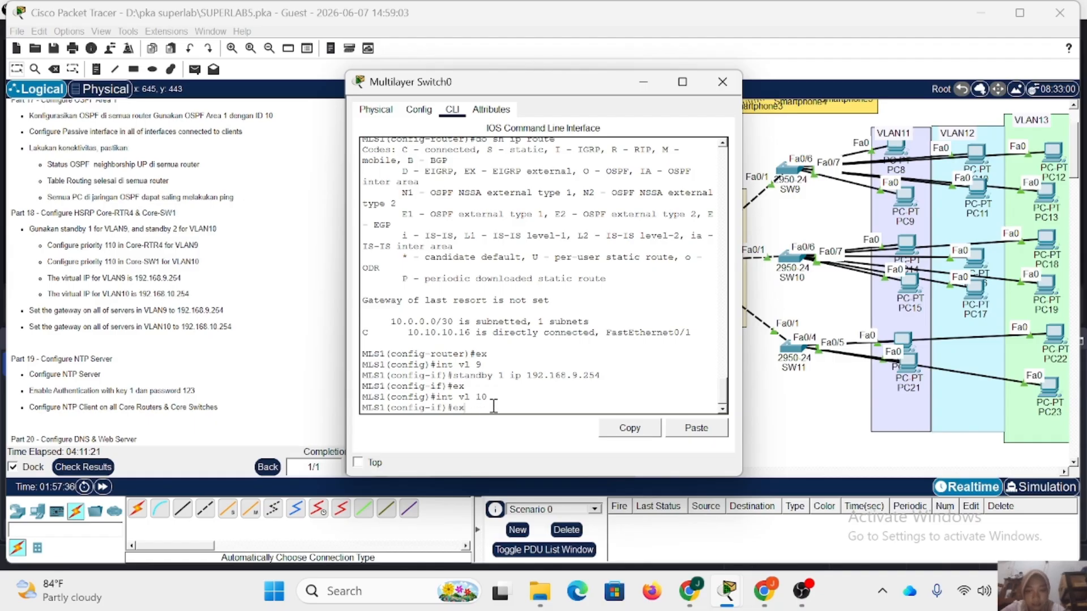
key("BackSpace")
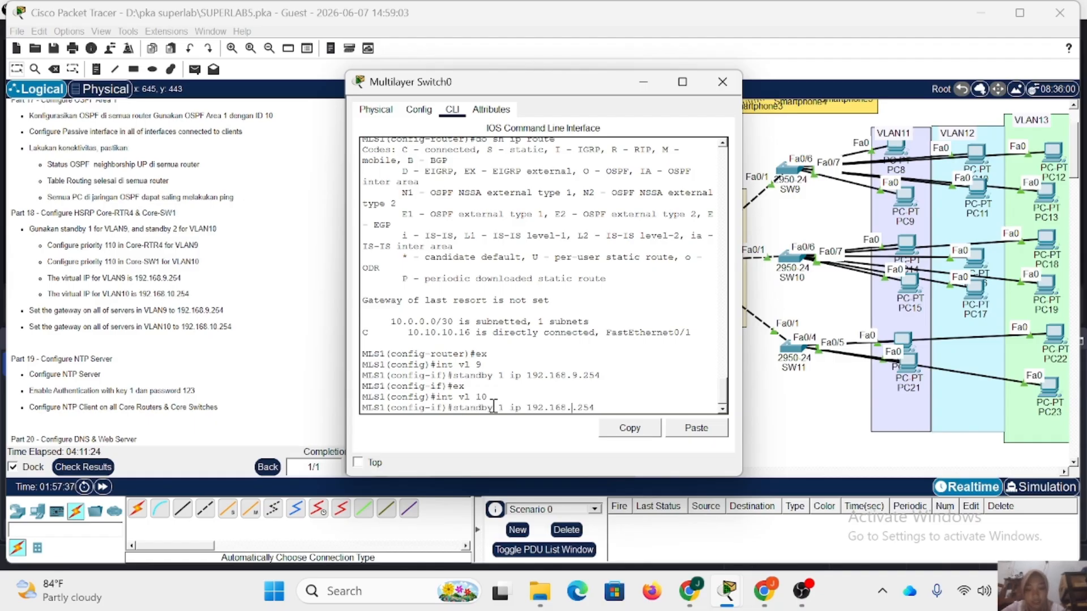
type("10")
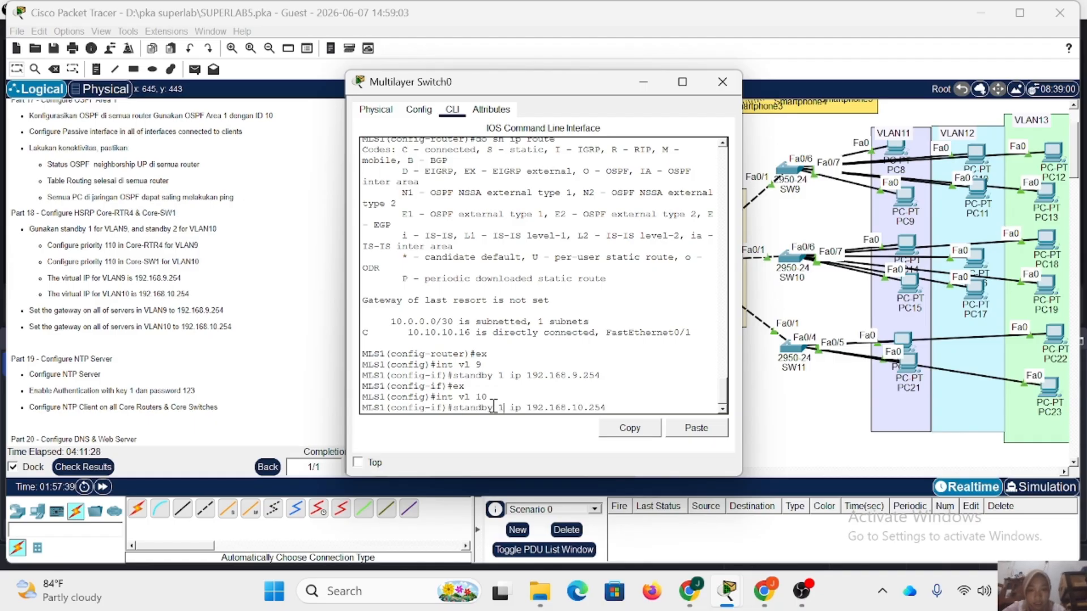
key("BackSpace")
type("2")
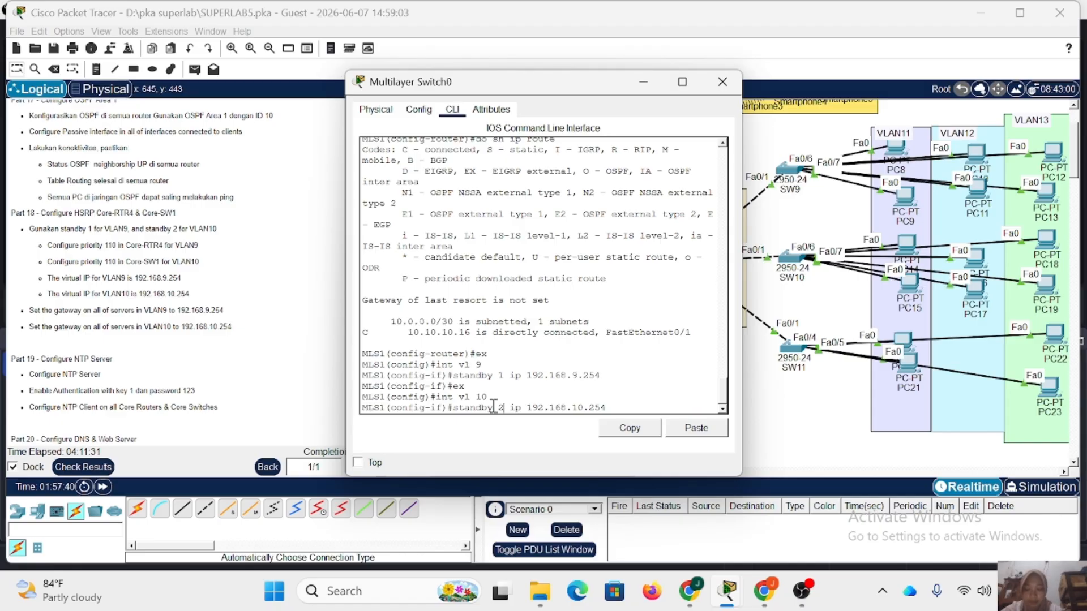
key("Return")
Set the standby group 2 priority to 110 on Multilayer Switch0's VLAN 10 interface.
key("Up")
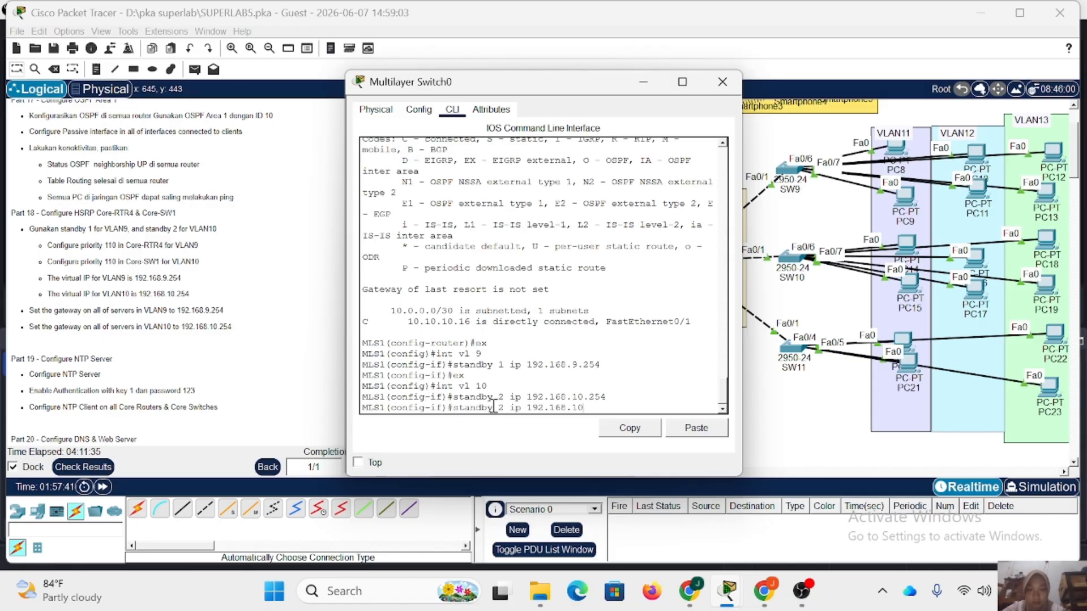
key("BackSpace")
key("BackSpace")
key("BackSpace")
key("BackSpace")
key("BackSpace")
key("BackSpace")
key("BackSpace")
key("BackSpace")
key("BackSpace")
key("BackSpace")
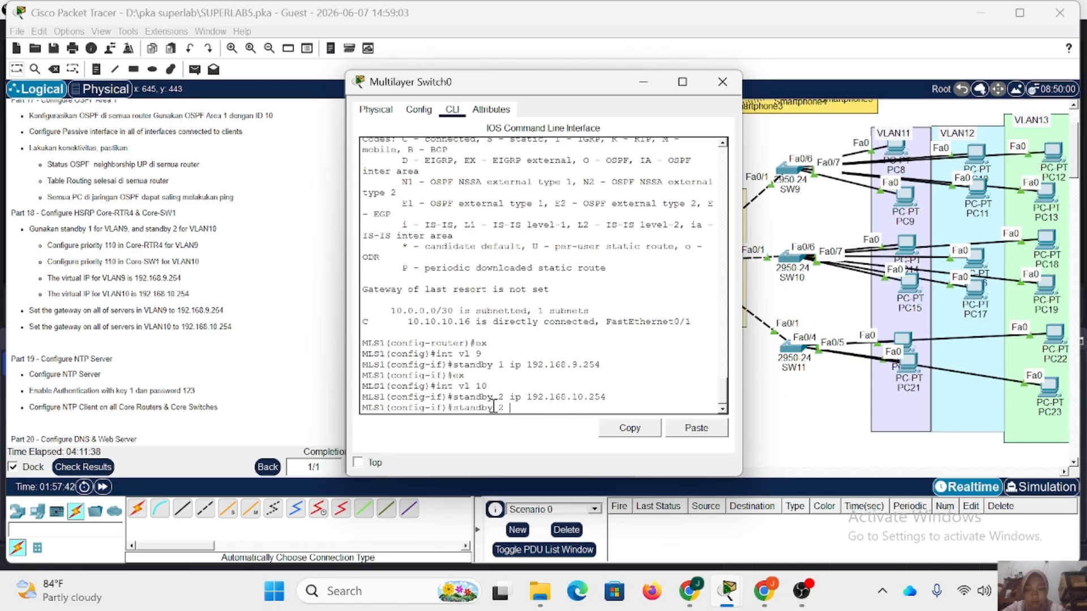
type("priority")
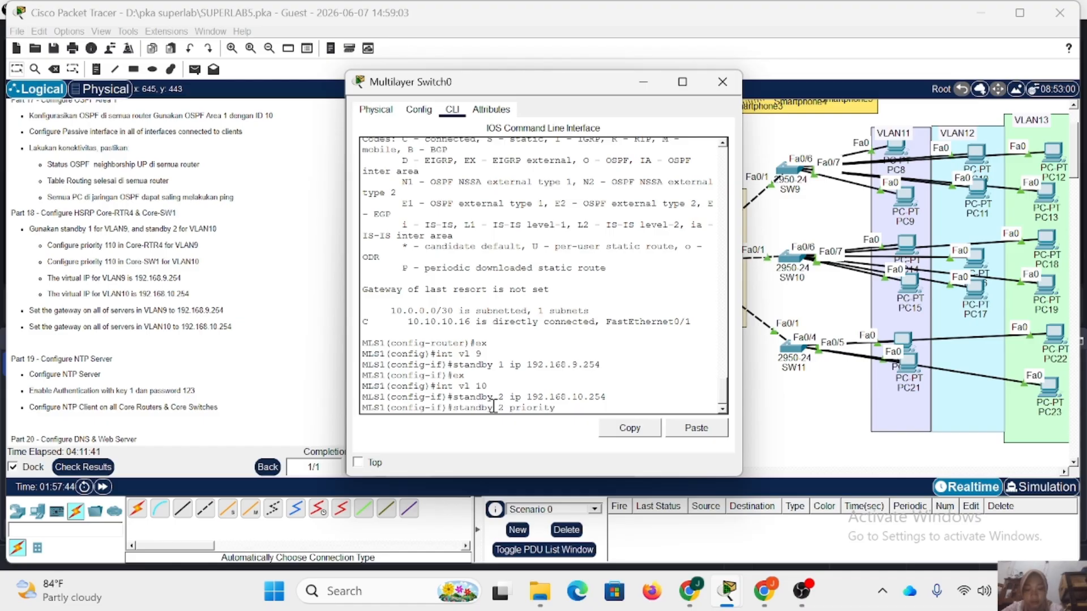
type(" 110")
key("Return")
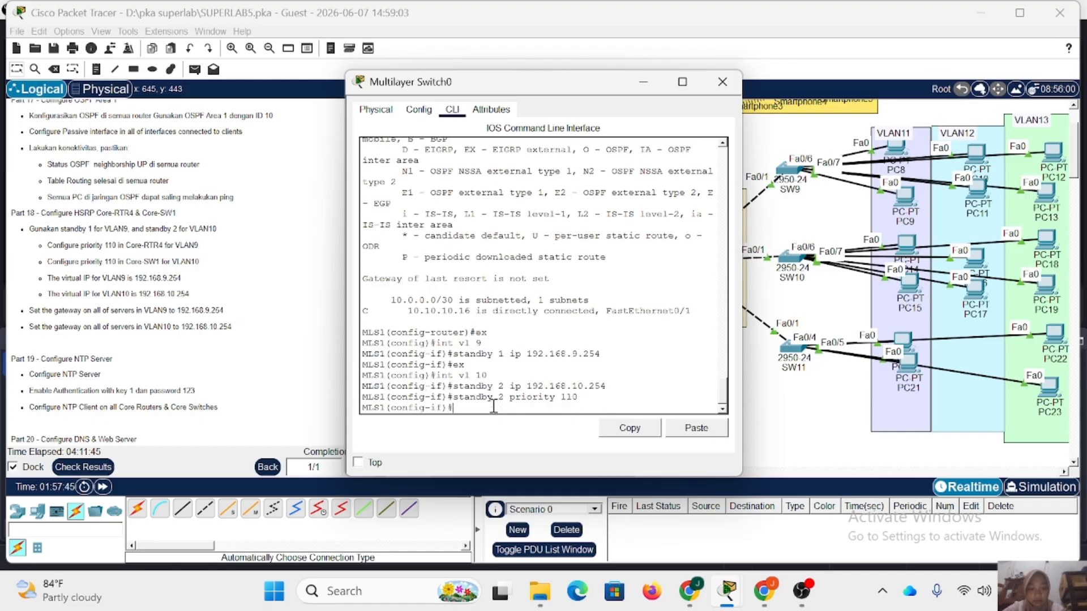
Enable preempt for standby group 2 on Multilayer Switch0's VLAN 10 interface.
key("Up")
key("BackSpace")
key("BackSpace")
key("BackSpace")
key("BackSpace")
key("BackSpace")
key("BackSpace")
key("BackSpace")
type("preempt")
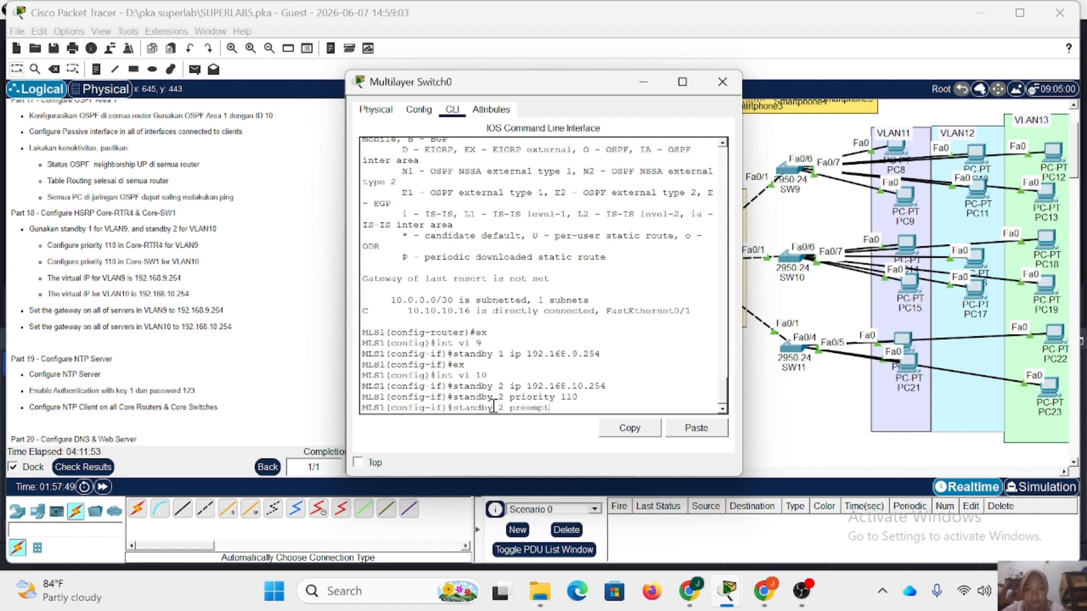
key("Return")
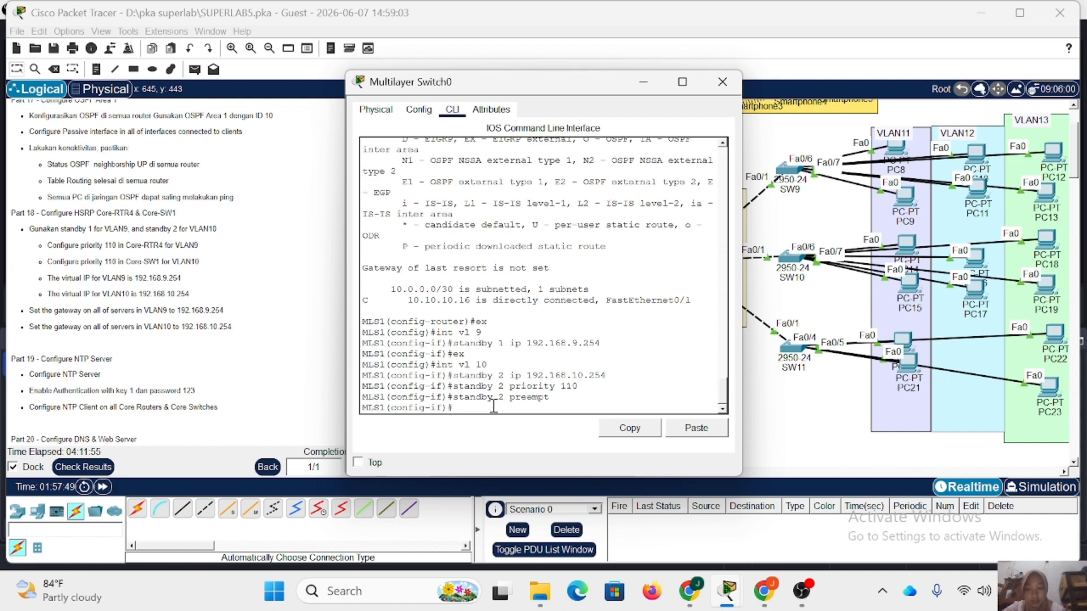
Examine the brief HSRP standby status of both VLAN interfaces on Multilayer Switch0, then close the switch.
type("do sh stand b")
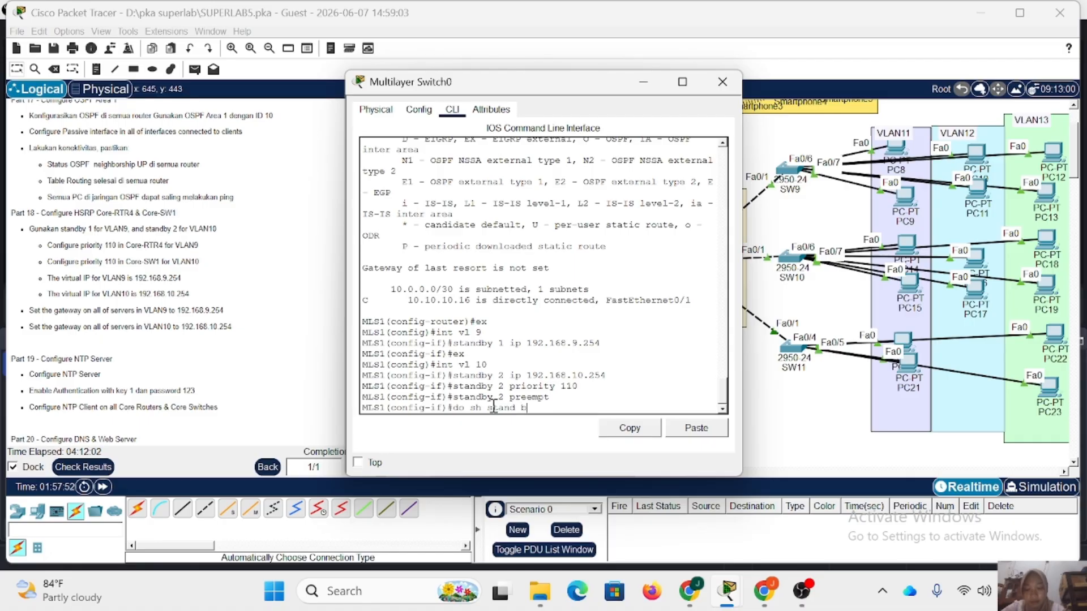
type("r")
key("Return")
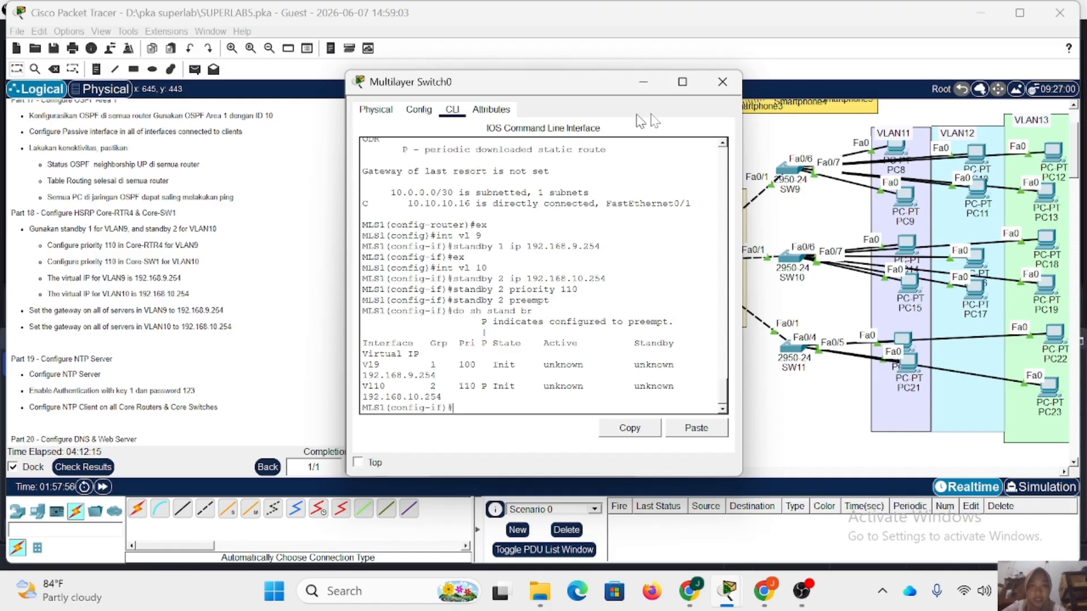
left_click(730, 84)
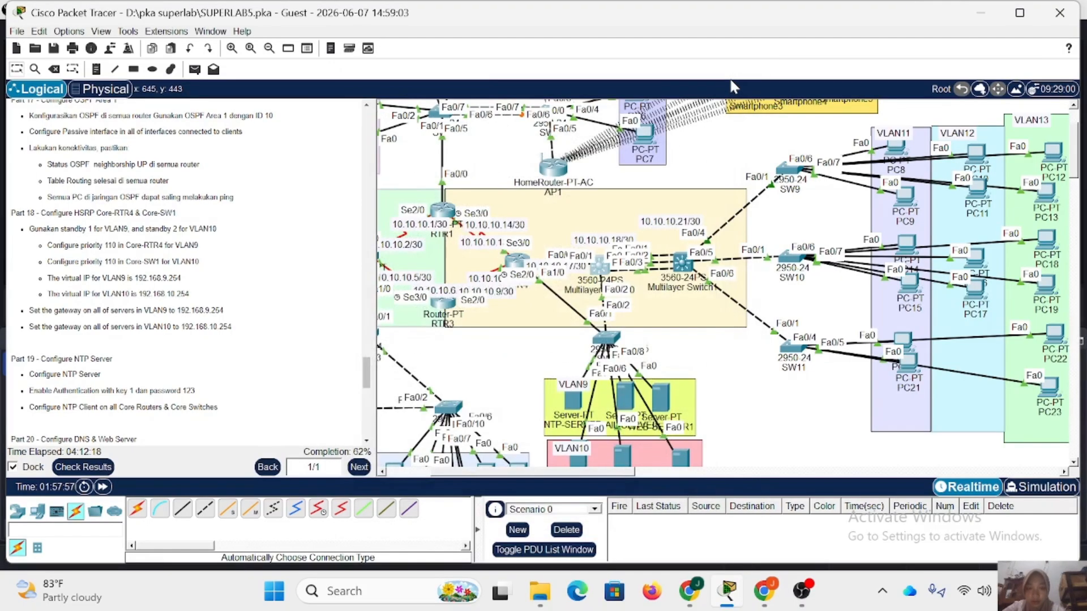
Set the default gateway of NTP-SERVER in VLAN9 to the virtual IP 192.168.9.254.
left_click(577, 404)
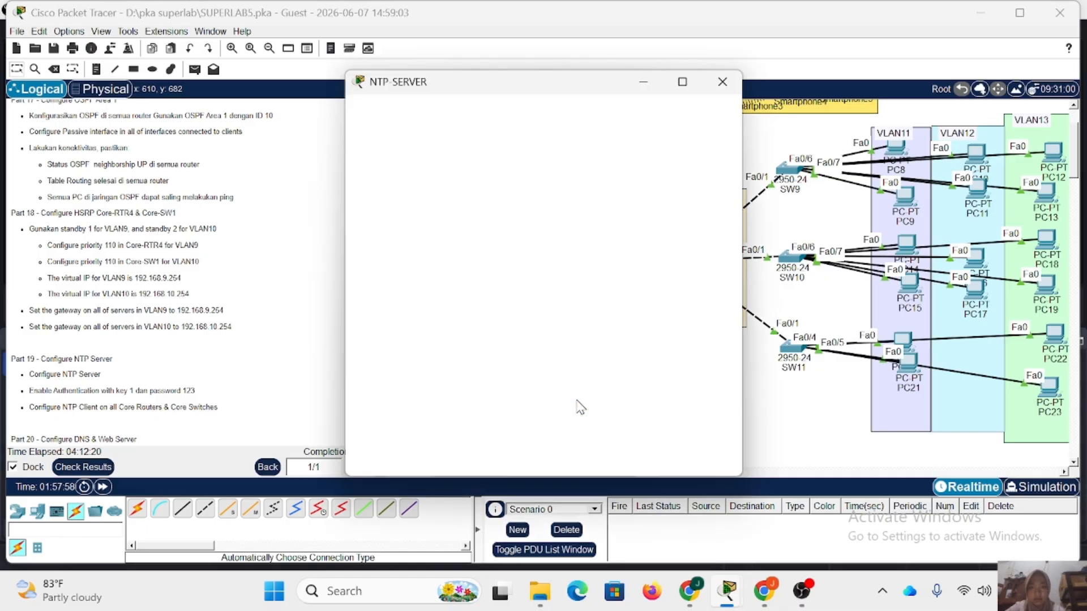
left_click(396, 156)
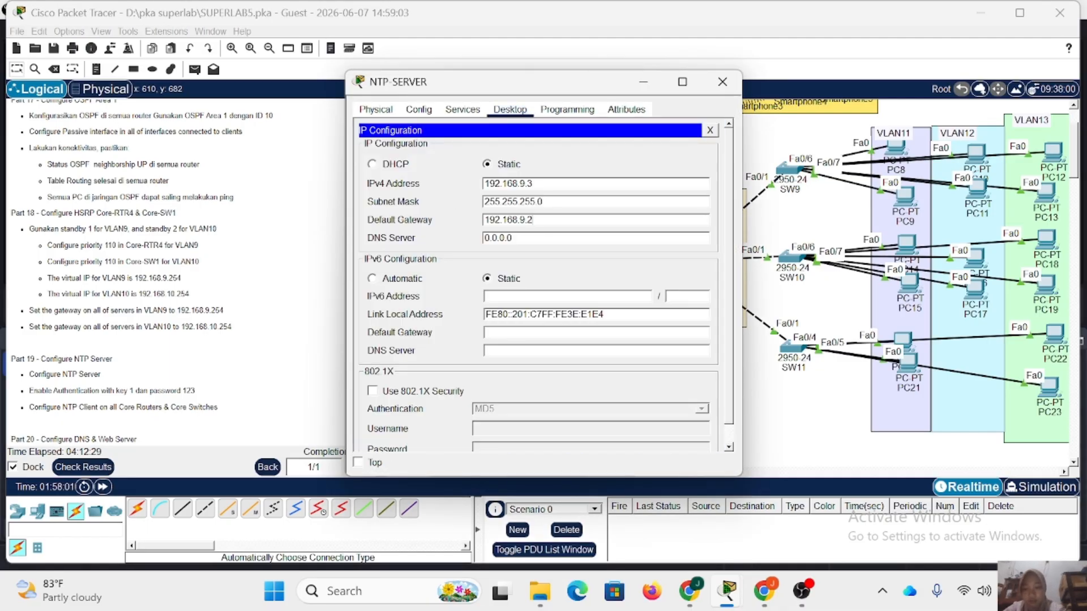
left_click(722, 82)
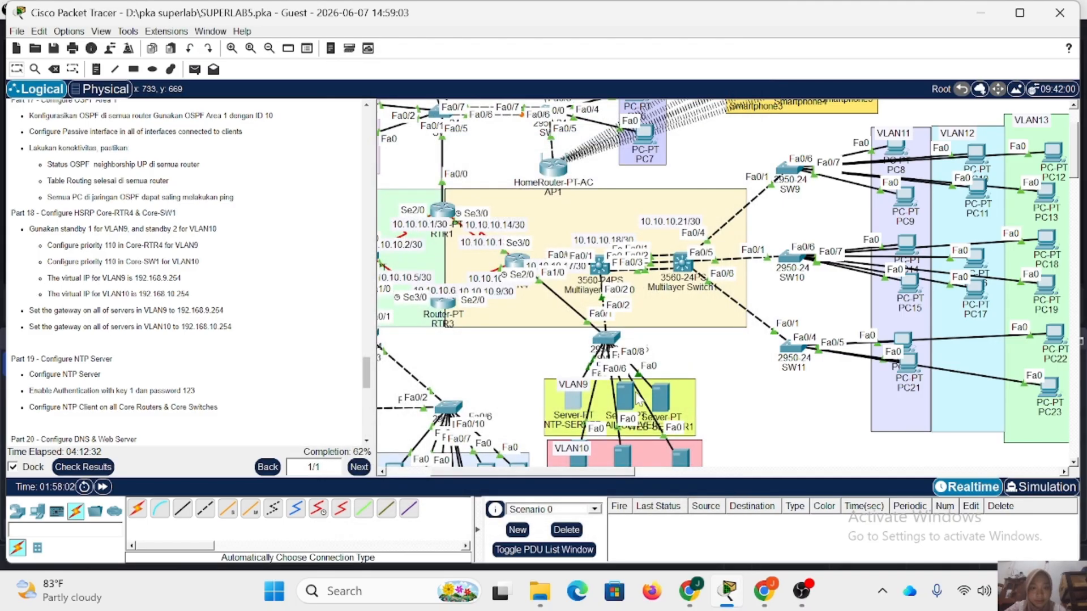
Set the default gateway of EMAIL-SERVER in VLAN9 to 192.168.9.254.
left_click(636, 401)
left_click(429, 243)
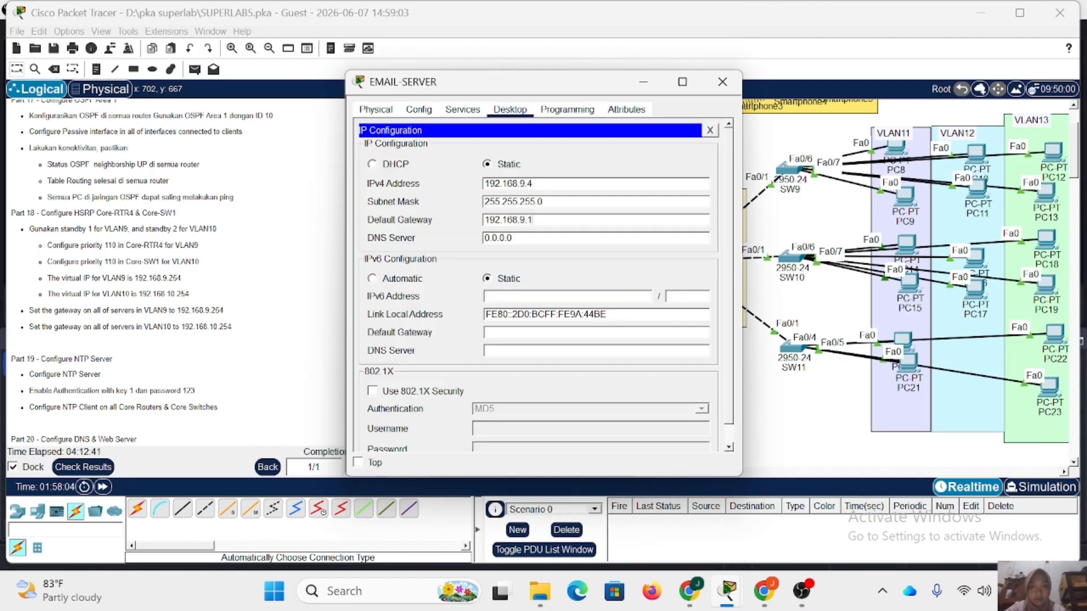
key("BackSpace")
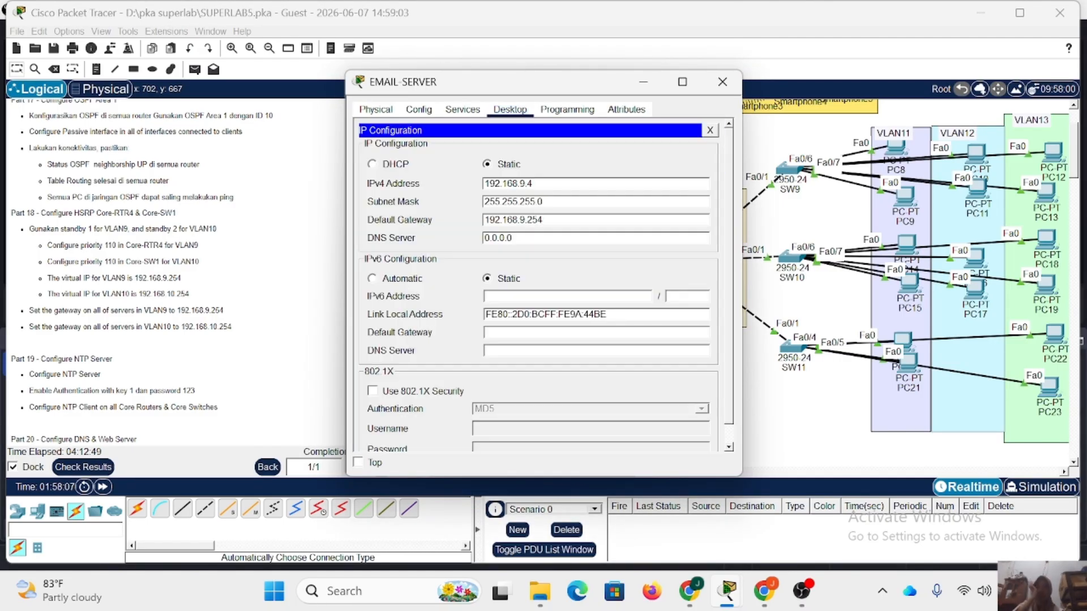
left_click(722, 81)
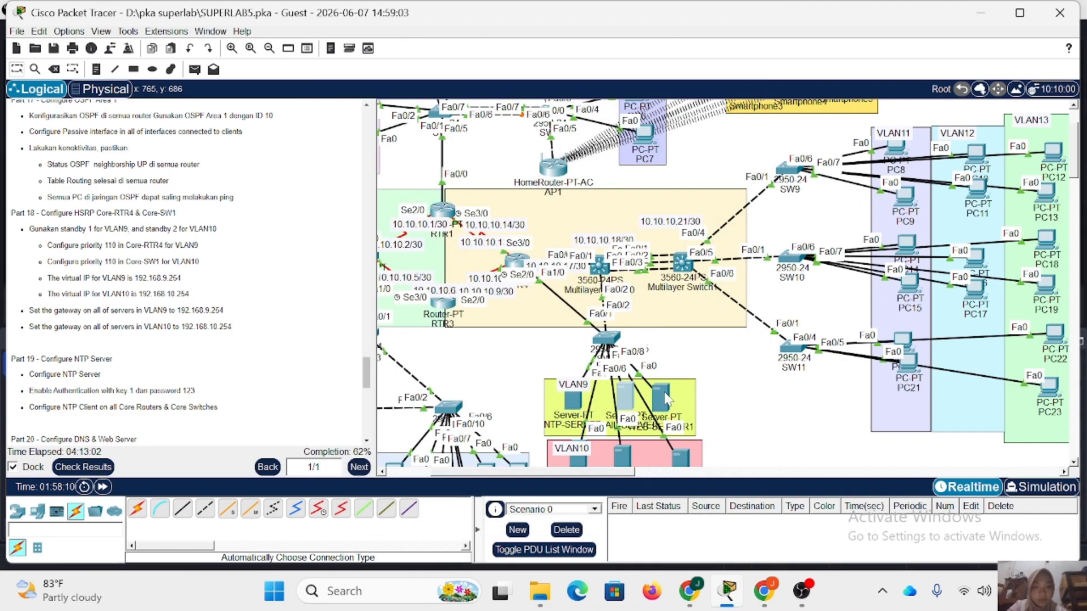
Set the default gateway of the remaining web server in VLAN9 to the virtual IP 192.168.9.254.
left_click(666, 396)
left_click(408, 142)
left_click(722, 82)
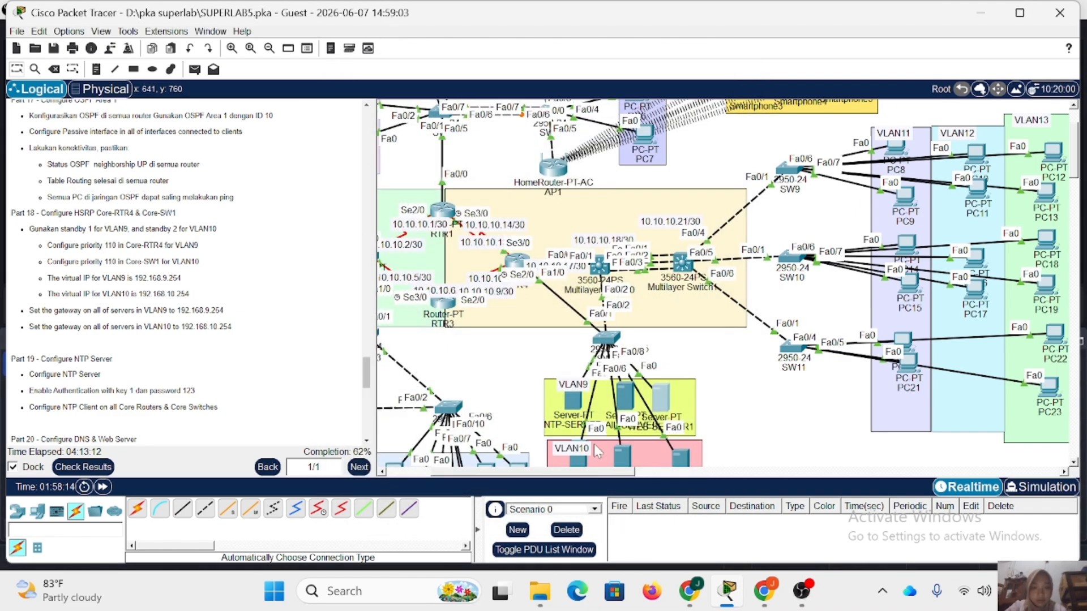
Set the default gateway of WEB-SERVER2 in VLAN10 to the virtual IP 192.168.10.254.
scroll(597, 451, "down", 3)
left_click(622, 373)
left_click(410, 166)
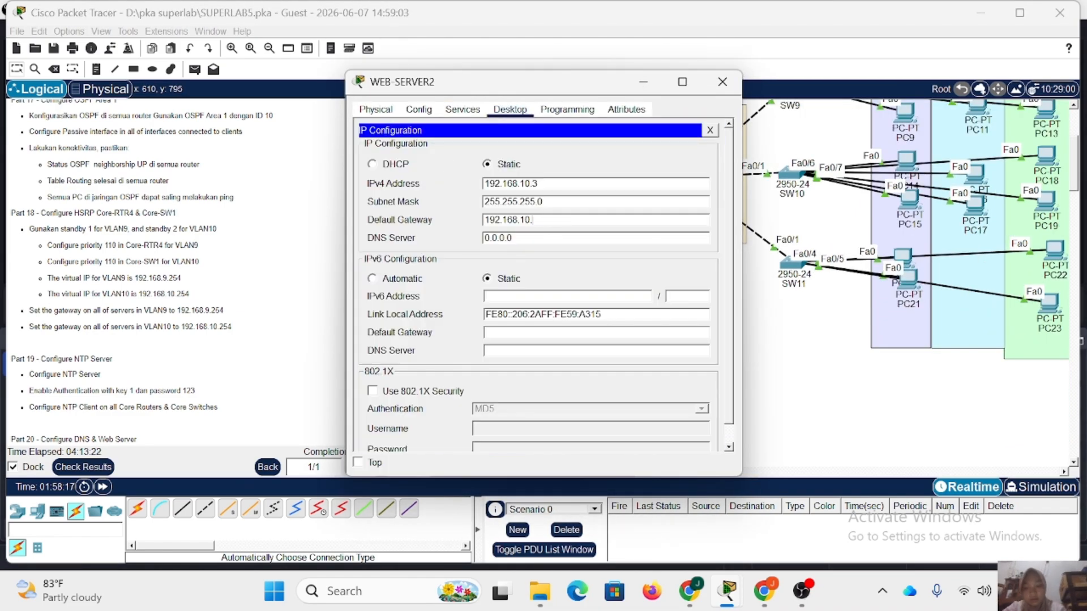
type("1")
left_click(723, 81)
Set the default gateway of WEB-SERVER3 in VLAN10 to 192.168.10.254.
left_click(625, 376)
left_click(389, 168)
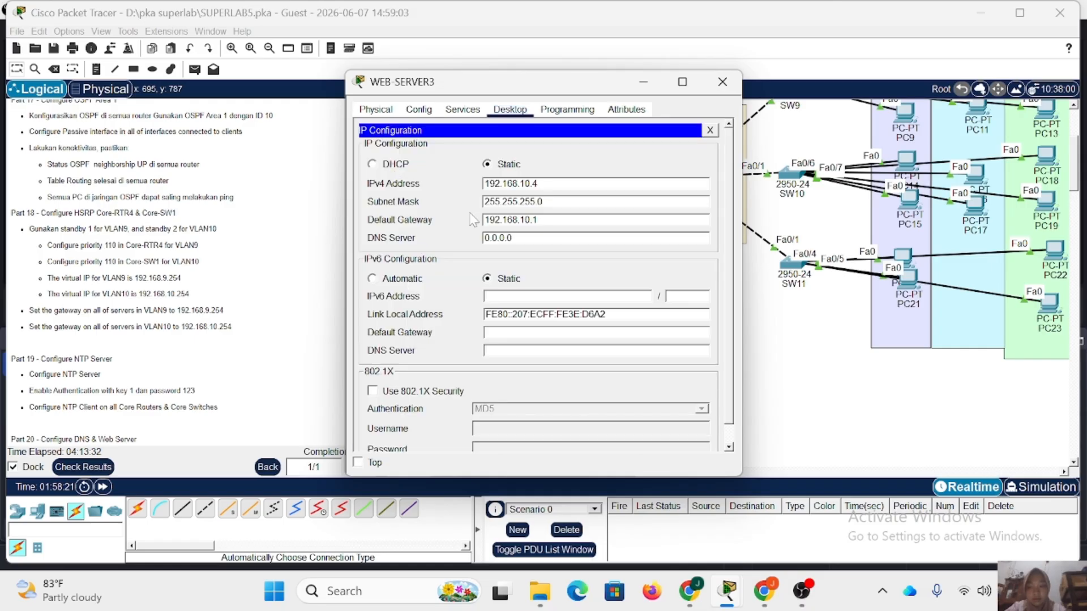
left_click(560, 220)
key("BackSpace")
type("254")
left_click(722, 81)
Set the default gateway of WEB-SERVER4 in VLAN10 to 192.168.10.254 and close the server.
left_click(683, 373)
left_click(510, 110)
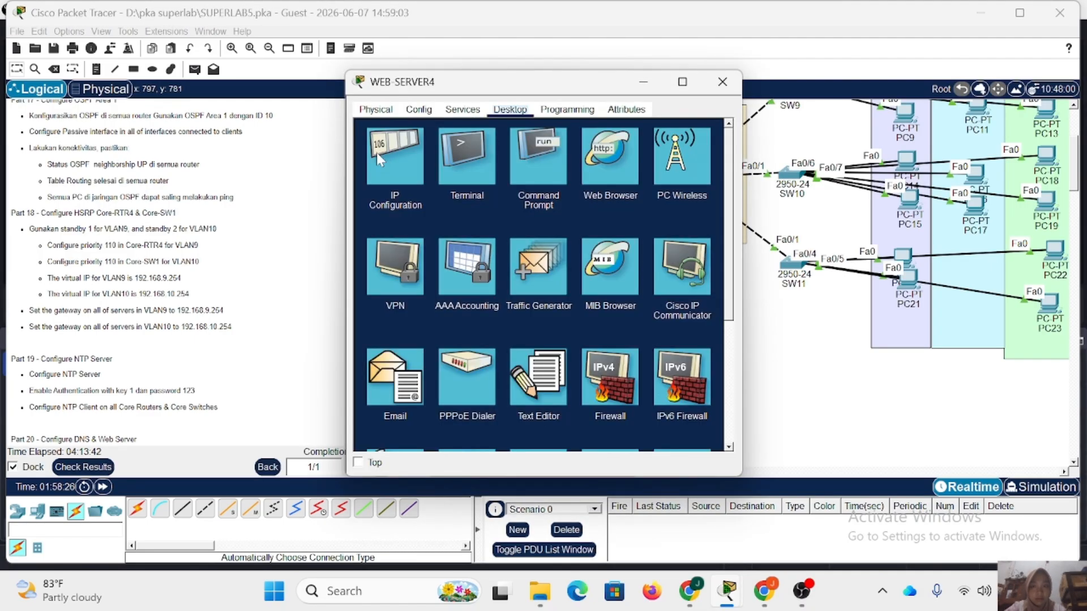
left_click(379, 160)
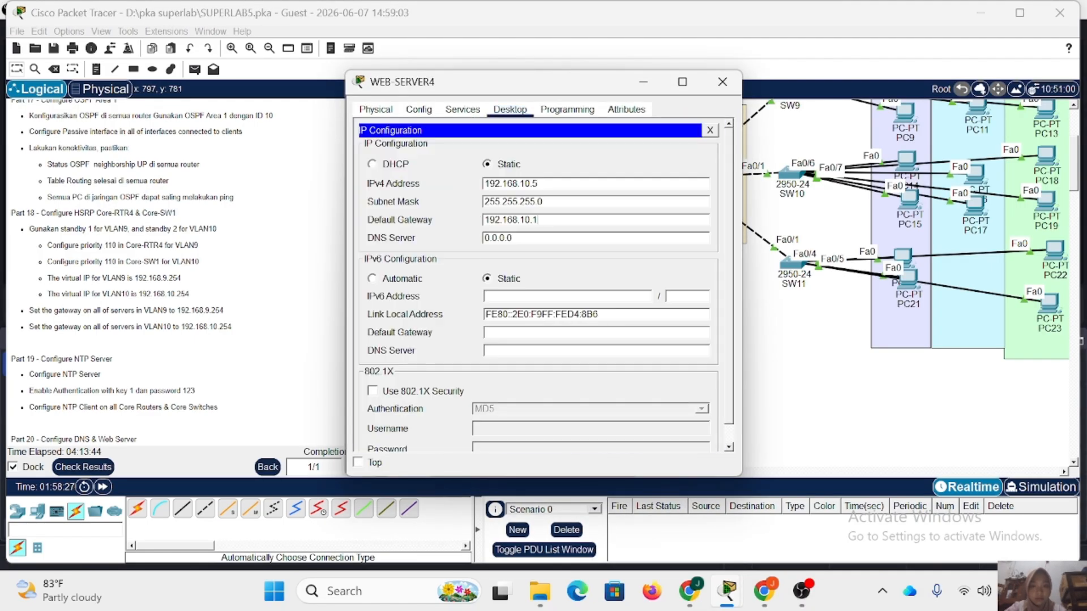
left_click(722, 84)
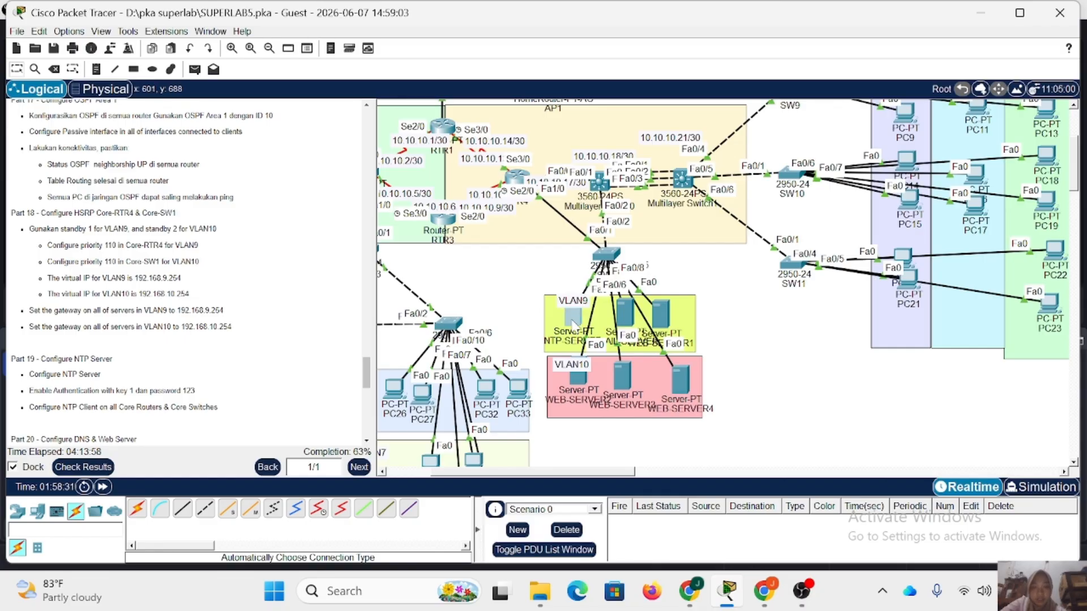
Ping 192.168.1.3 from the command prompt of NTP-SERVER to test connectivity.
left_click(573, 325)
left_click(535, 163)
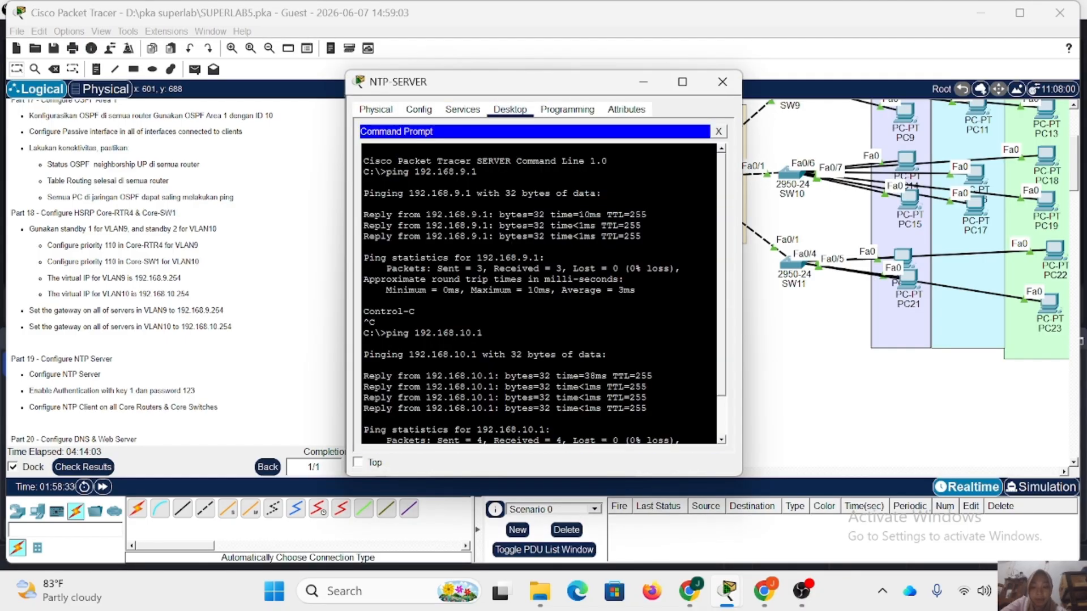
type("pi")
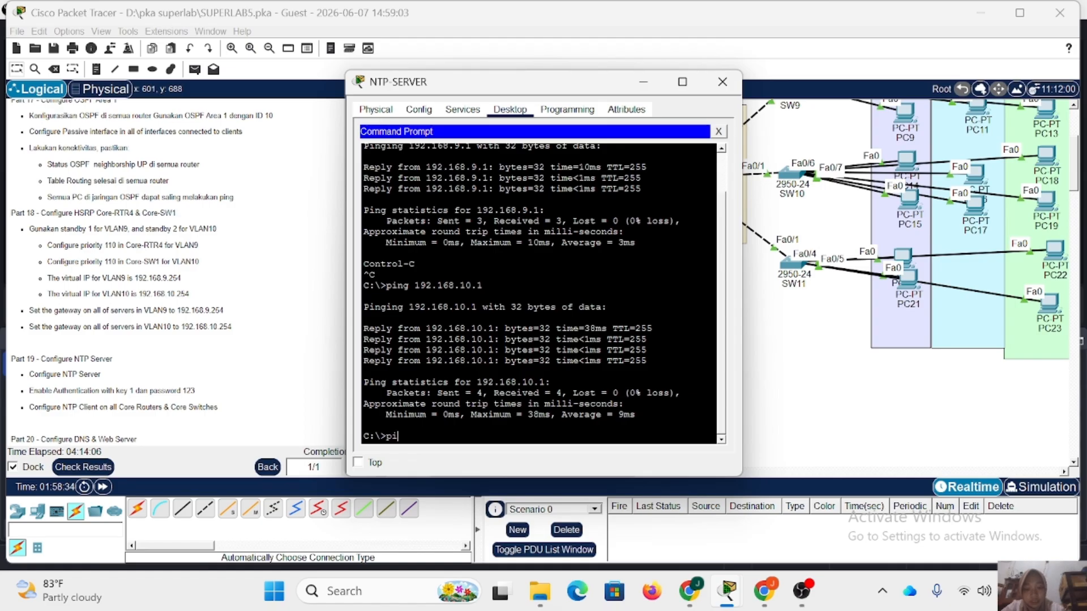
type("ng 192.16")
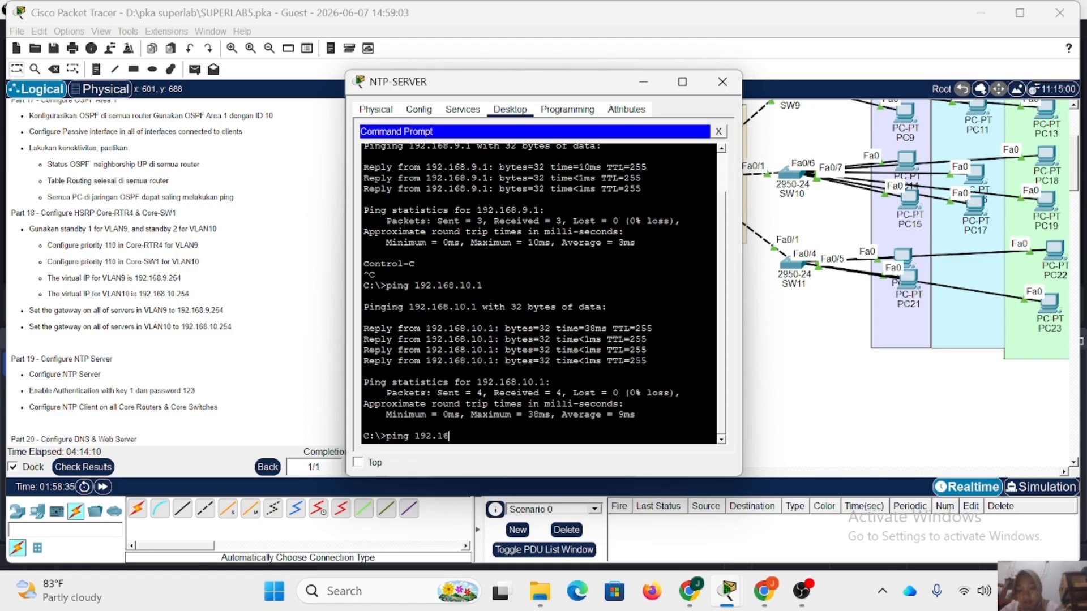
type("8.1.3")
key("Return")
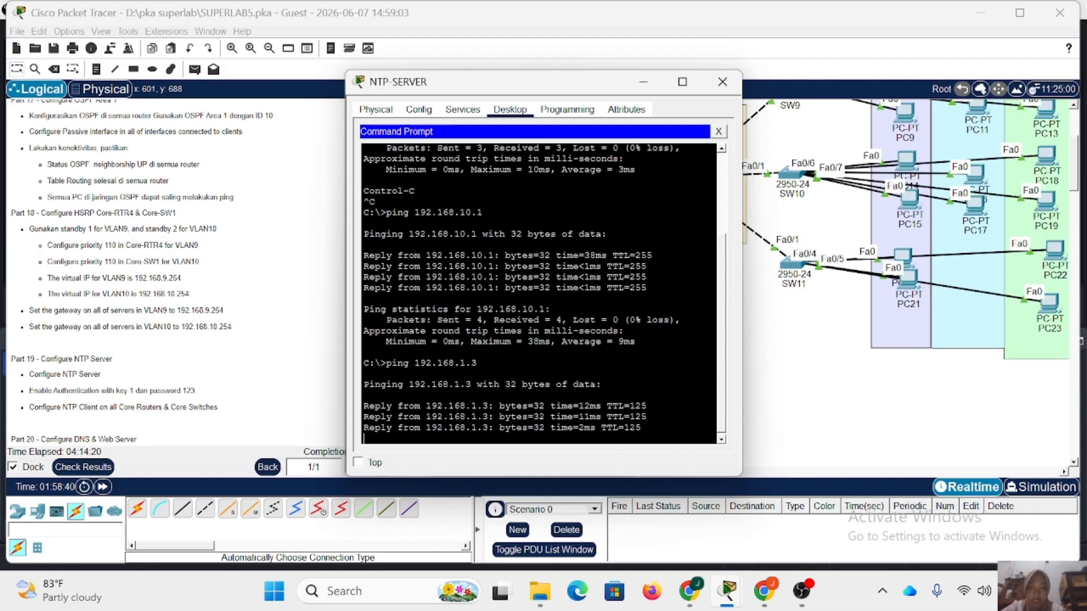
Trace the route from NTP-SERVER to 192.168.1.3 with tracert, then close the server.
type("tracert")
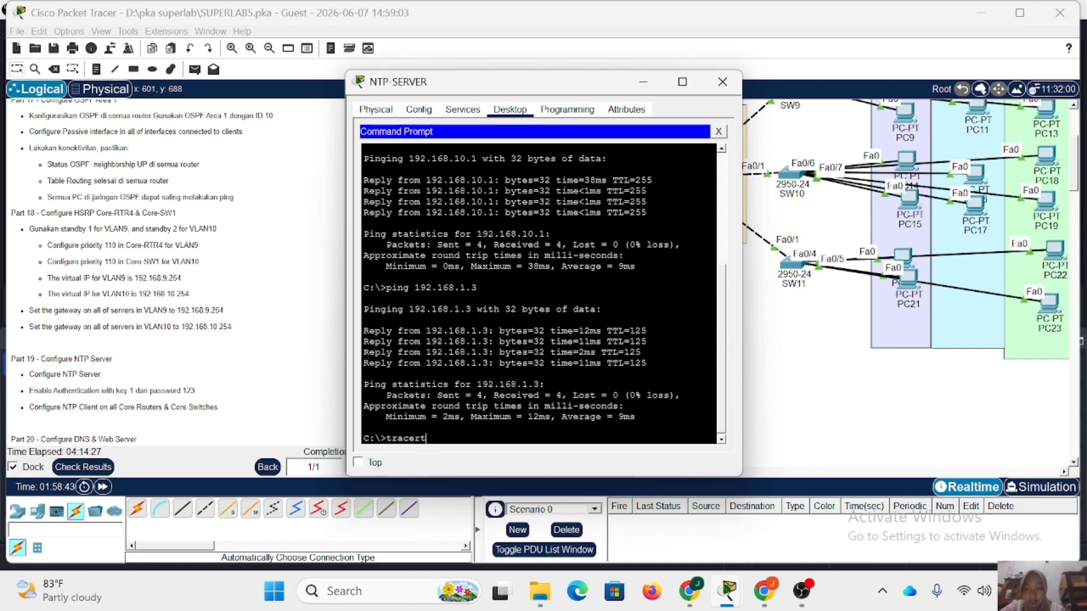
type(" 192")
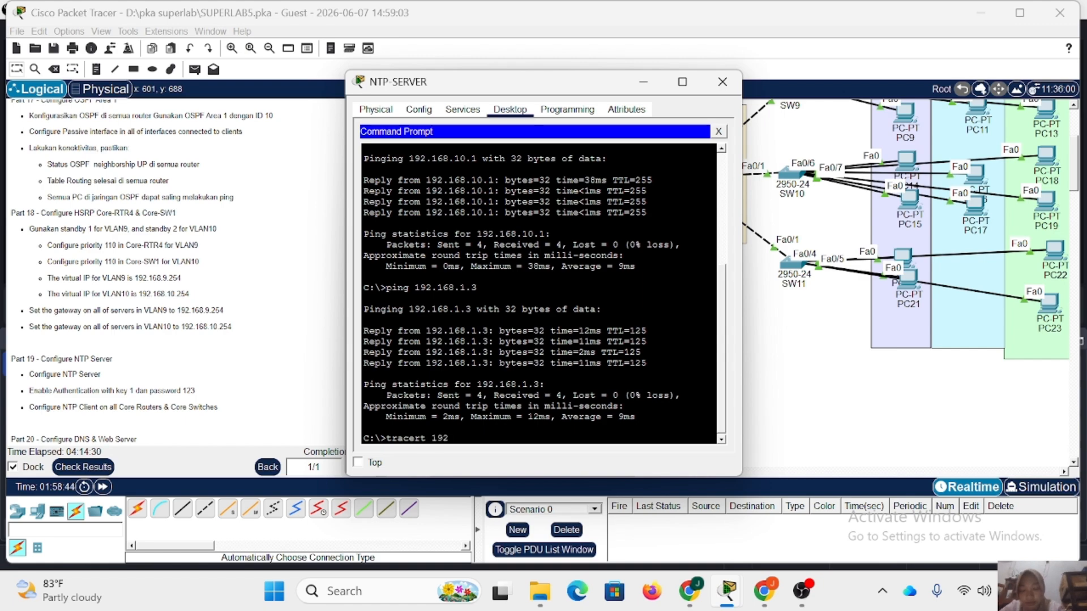
type(".168.1.3")
key("Return")
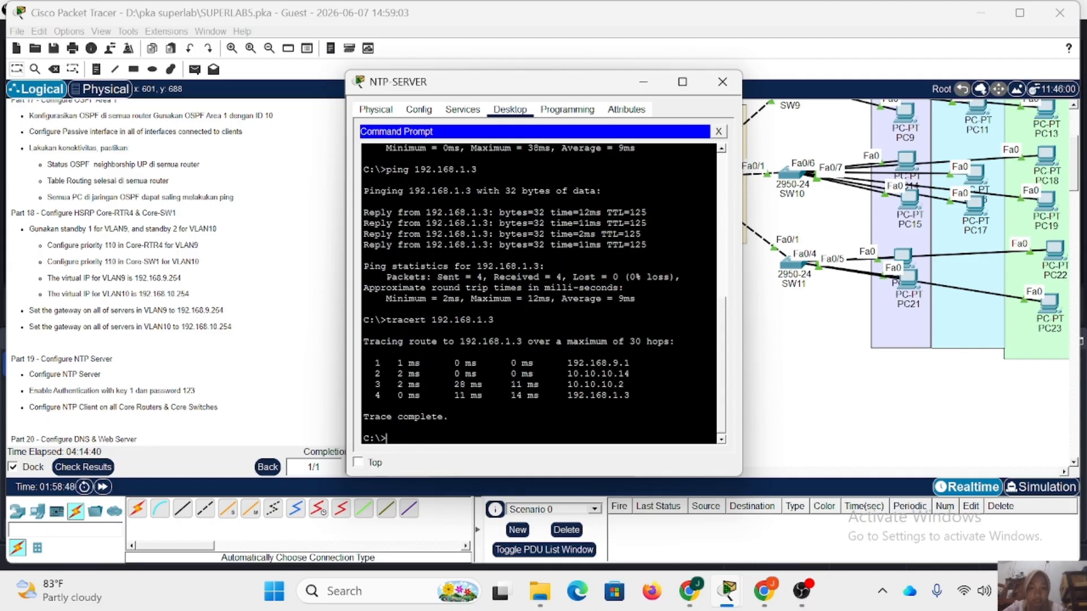
left_click(722, 82)
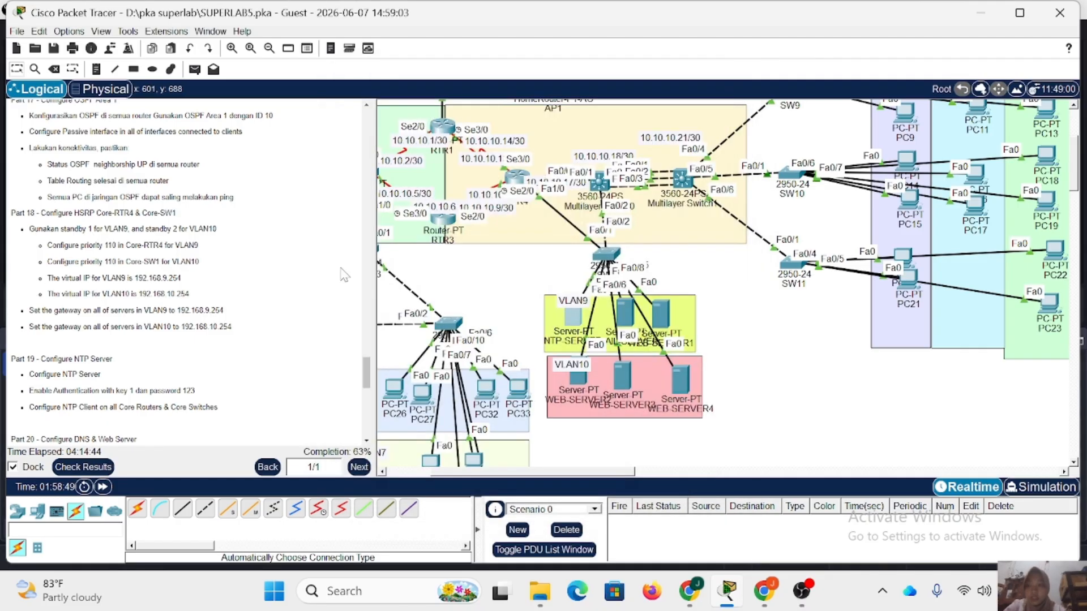
scroll(237, 292, "down", 3)
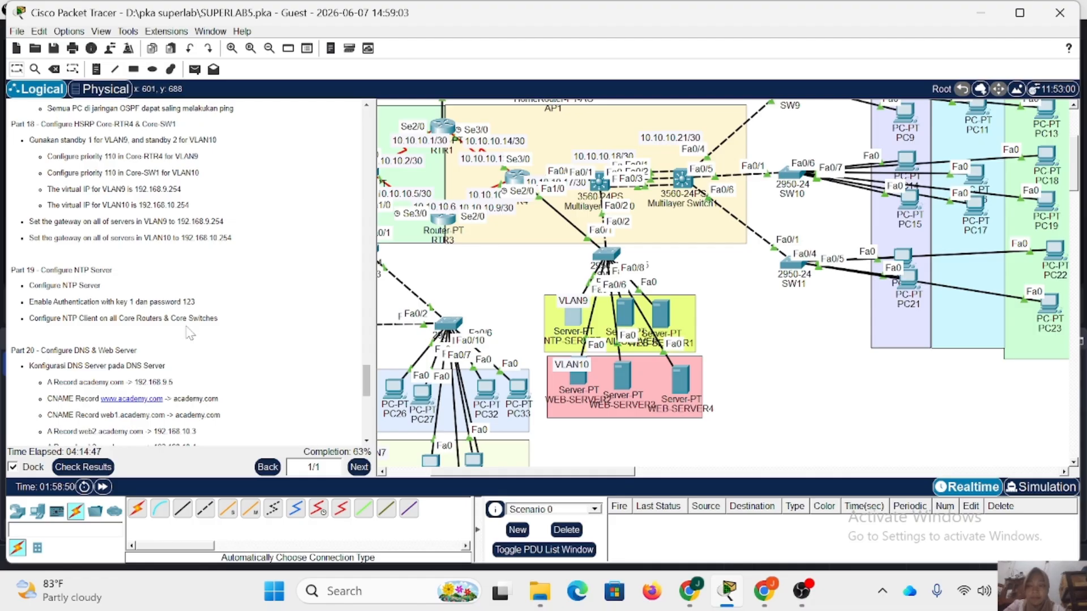
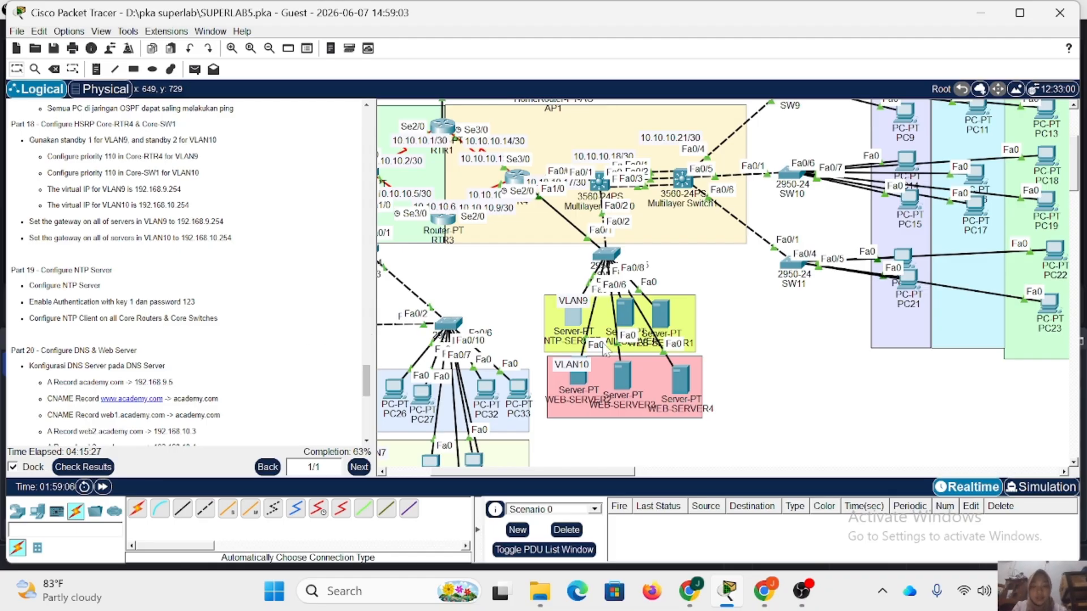
Enable NTP authentication on NTP-SERVER with key 1 and the authentication password, and close the server.
left_click(571, 319)
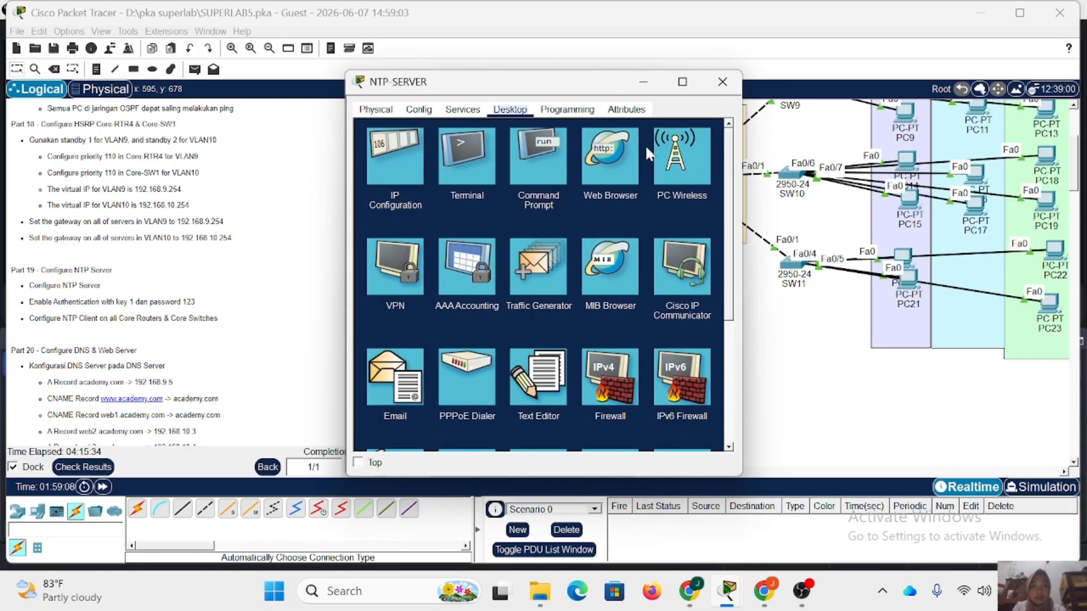
left_click(462, 109)
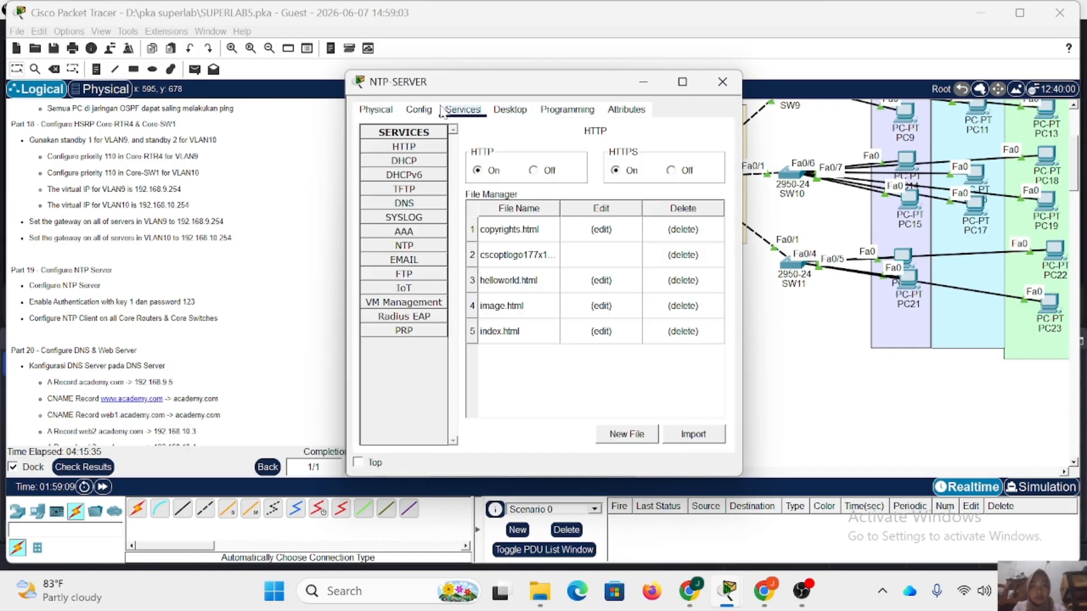
left_click(404, 245)
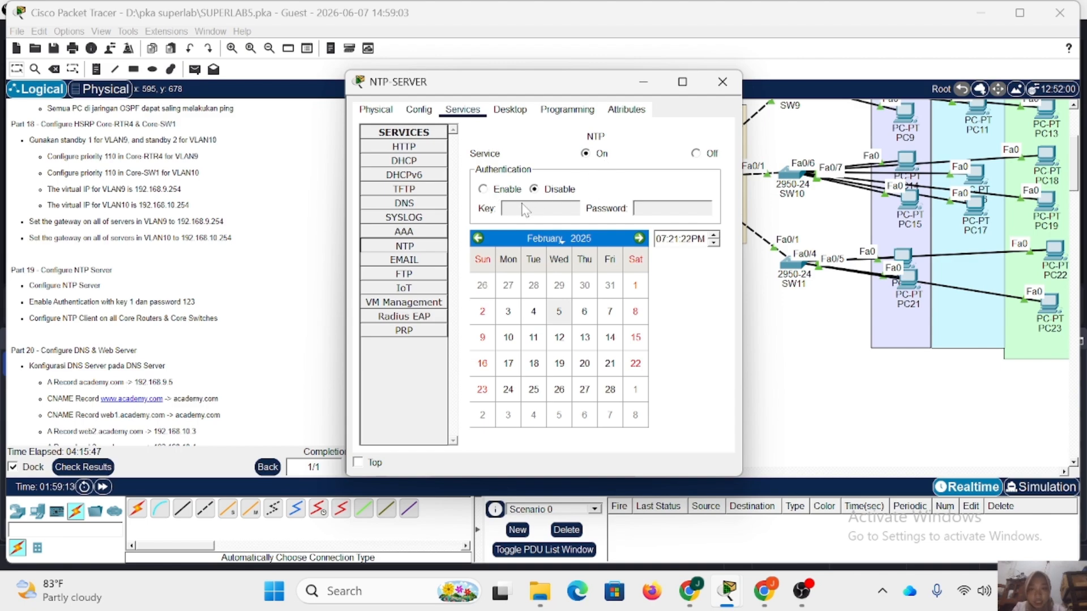
left_click(497, 192)
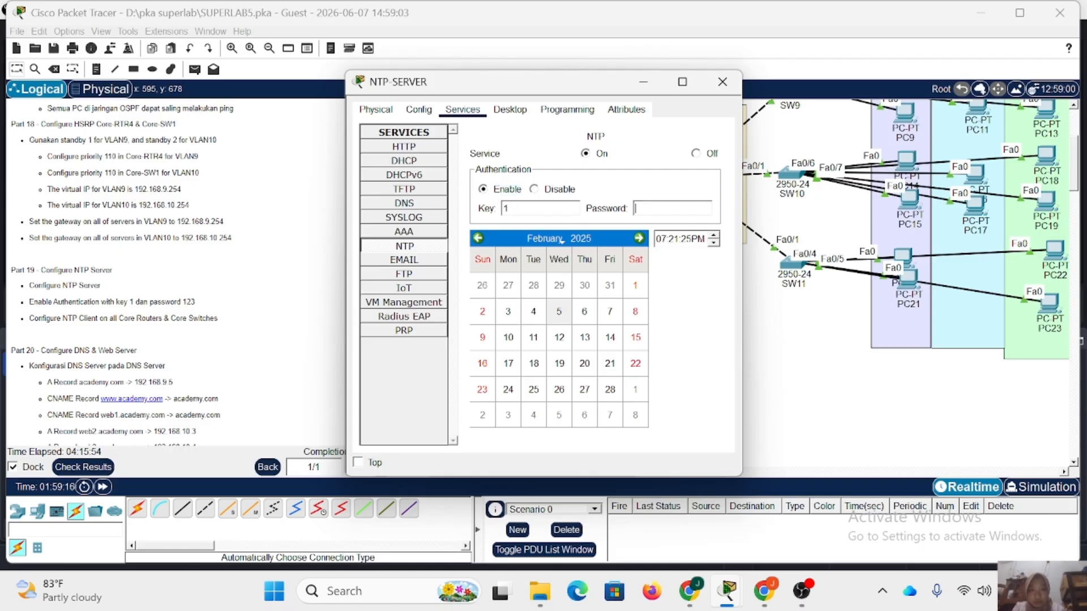
type("123")
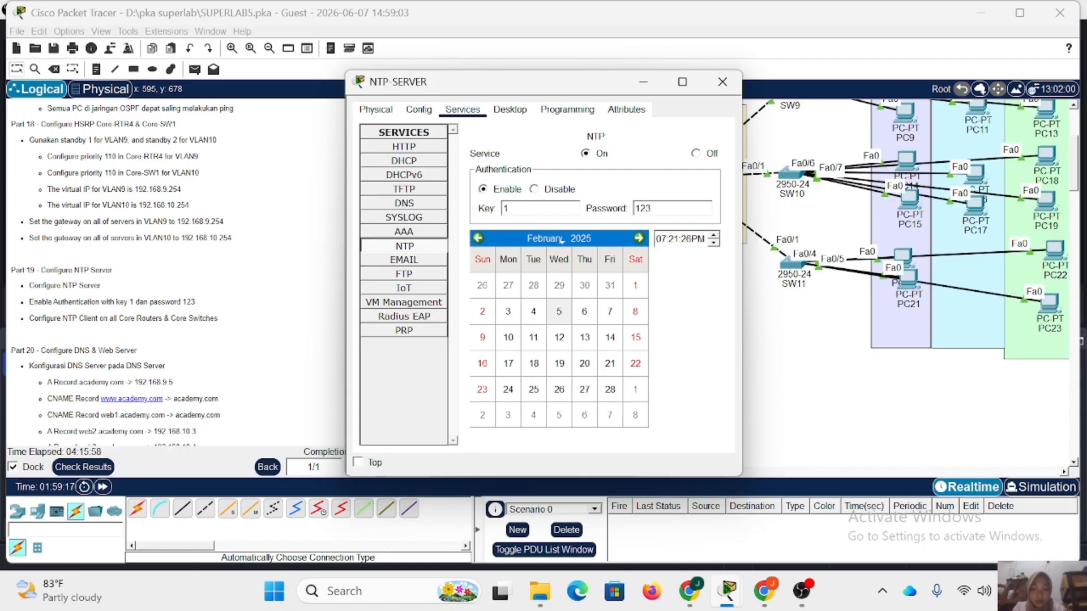
left_click(722, 82)
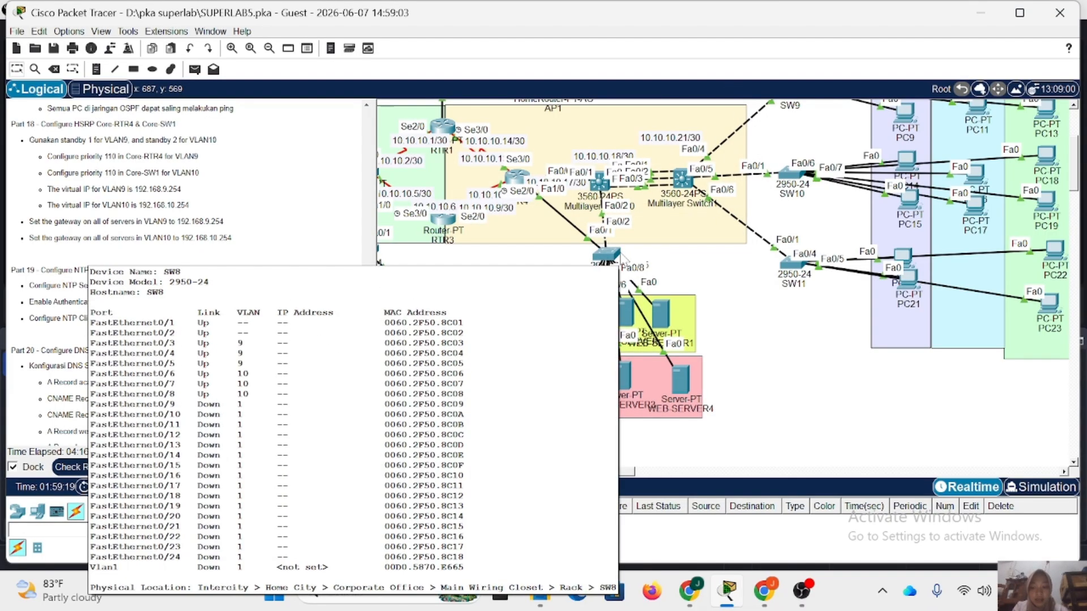
Enter privileged mode on RTR1 with the enable password and go into global configuration mode.
scroll(659, 263, "left", 3)
scroll(660, 264, "up", 1)
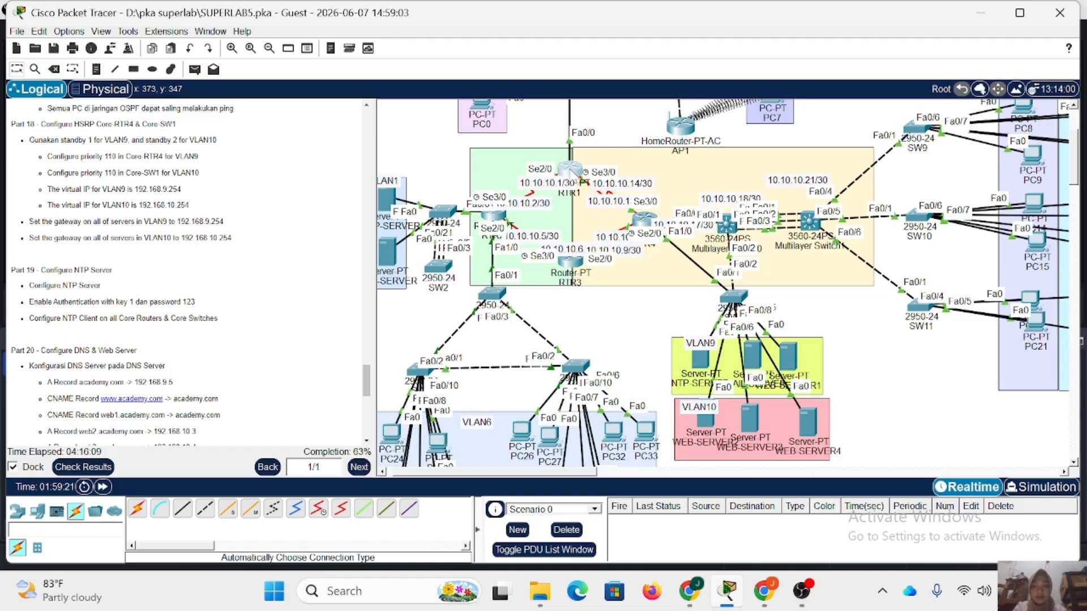
left_click(570, 169)
key("Return")
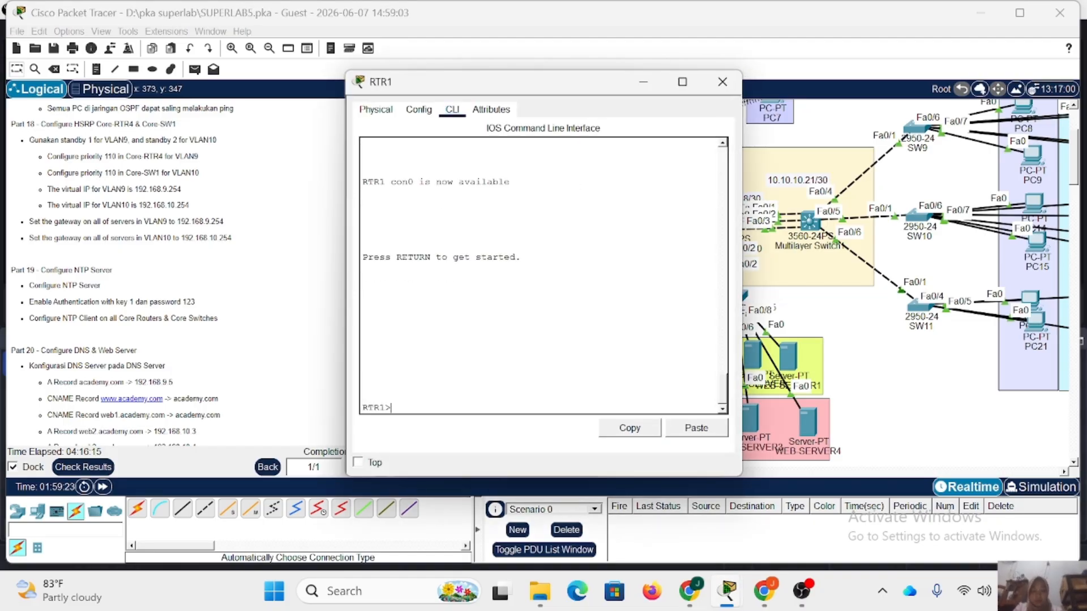
type("en")
key("Return")
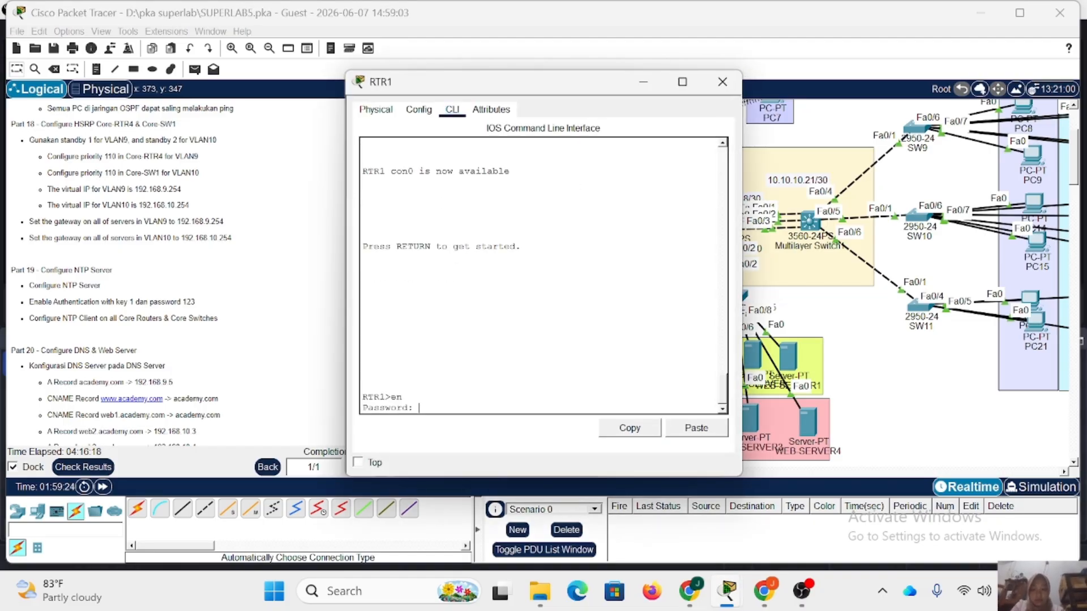
key("Return")
type("conf t")
key("Return")
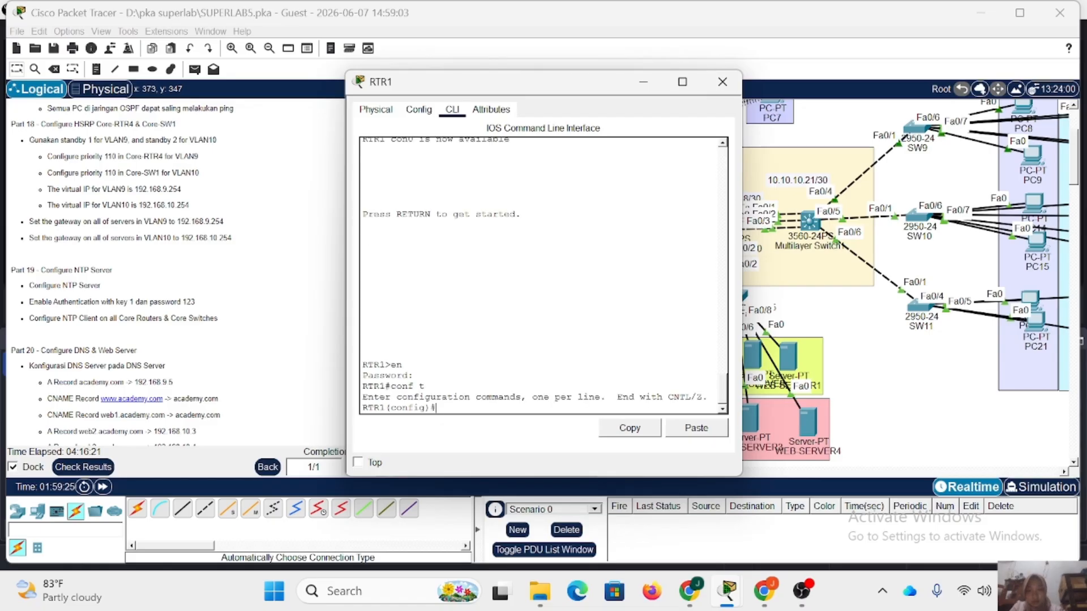
Set RTR1's NTP server to 192.168.9.3 and turn on NTP authentication with ntp authenticate.
type("ntp")
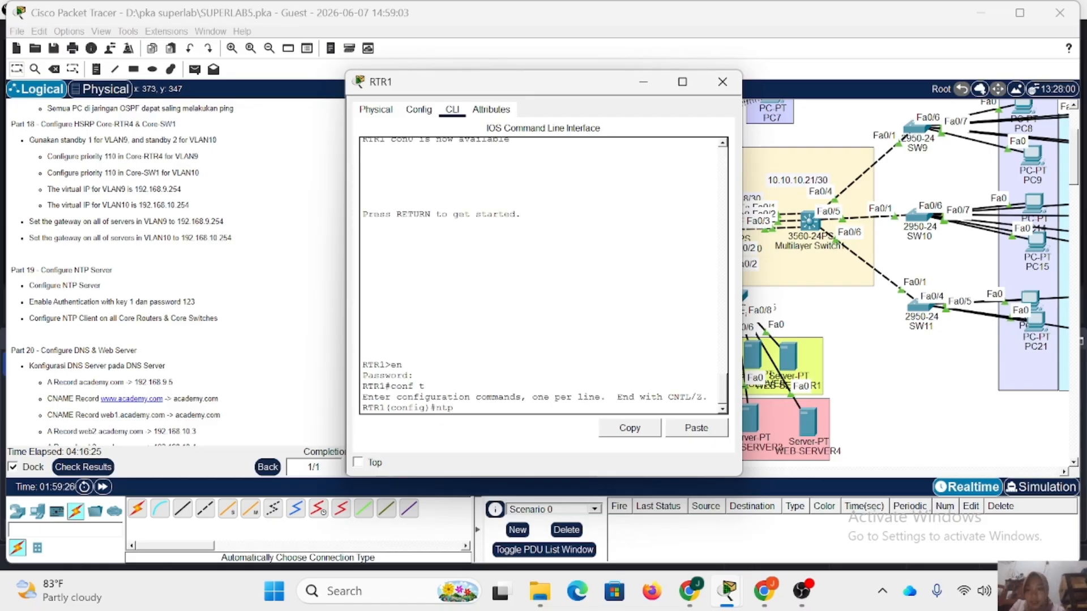
type(" server 19")
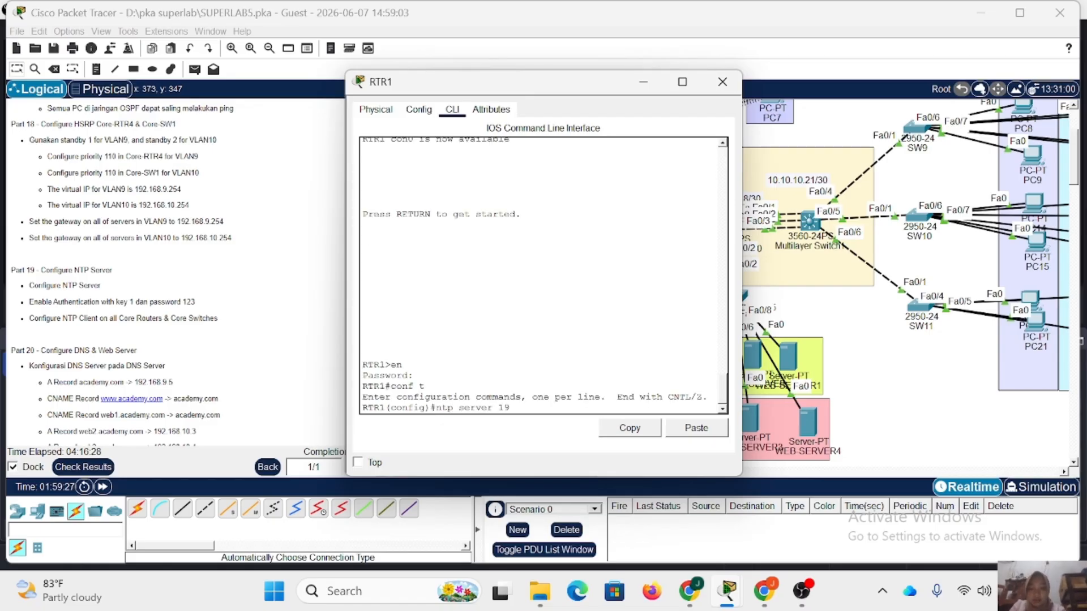
type("2.168.9.3")
key("Return")
type("nfig)#")
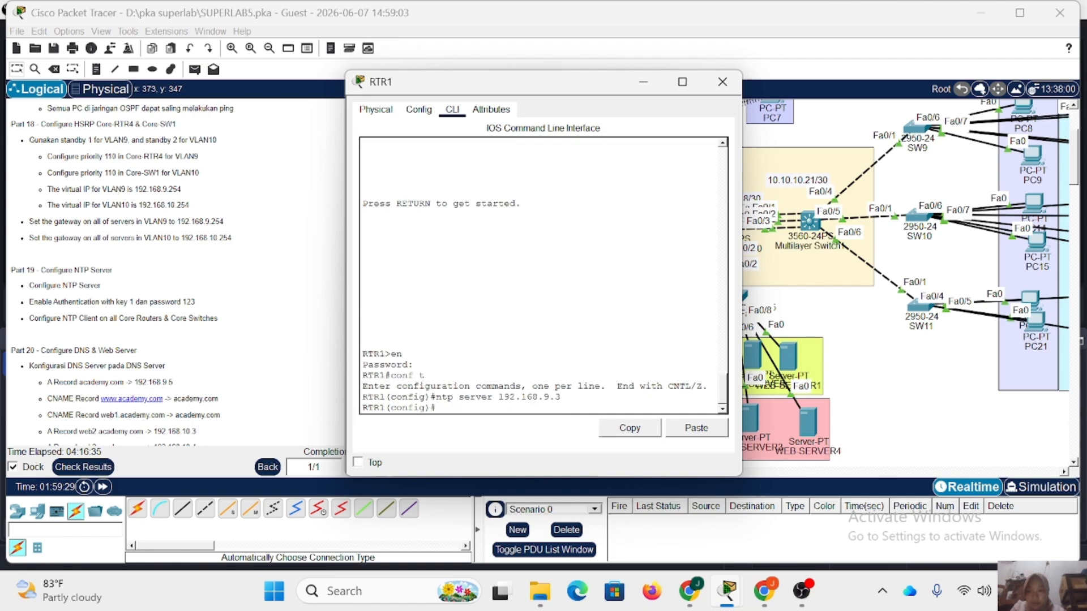
type("tp authenticate")
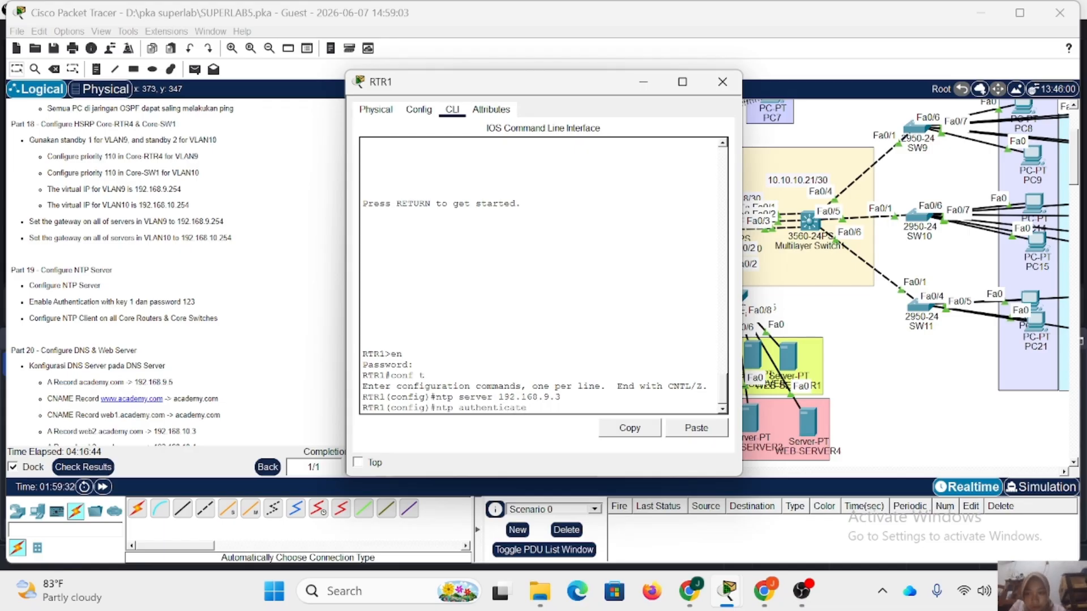
key("Return")
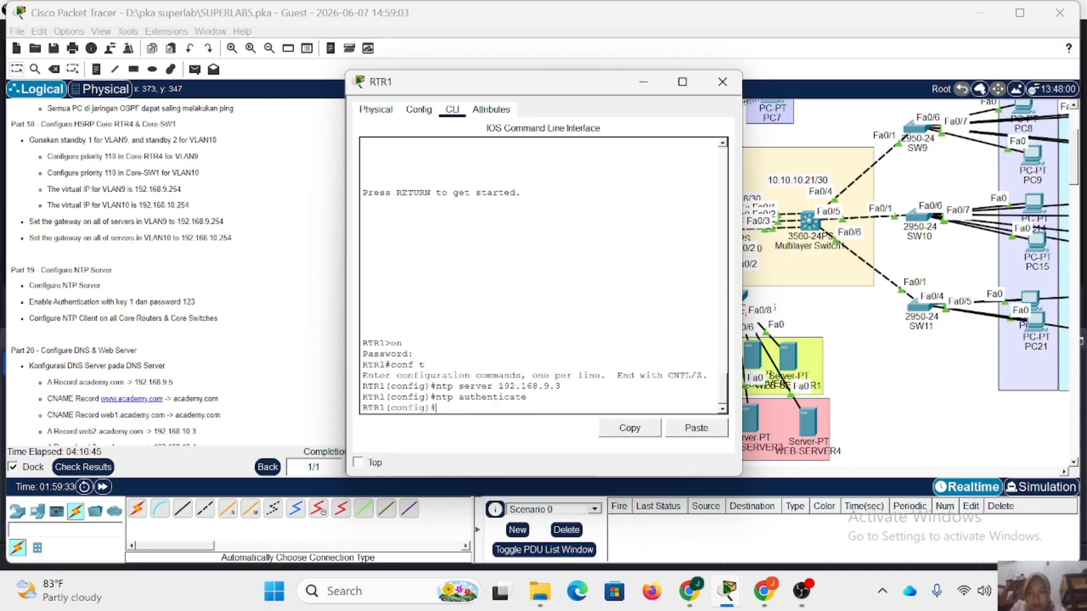
Define NTP authentication-key 1 on RTR1 as md5 with the authentication password, and close the router.
type("ntp authentica")
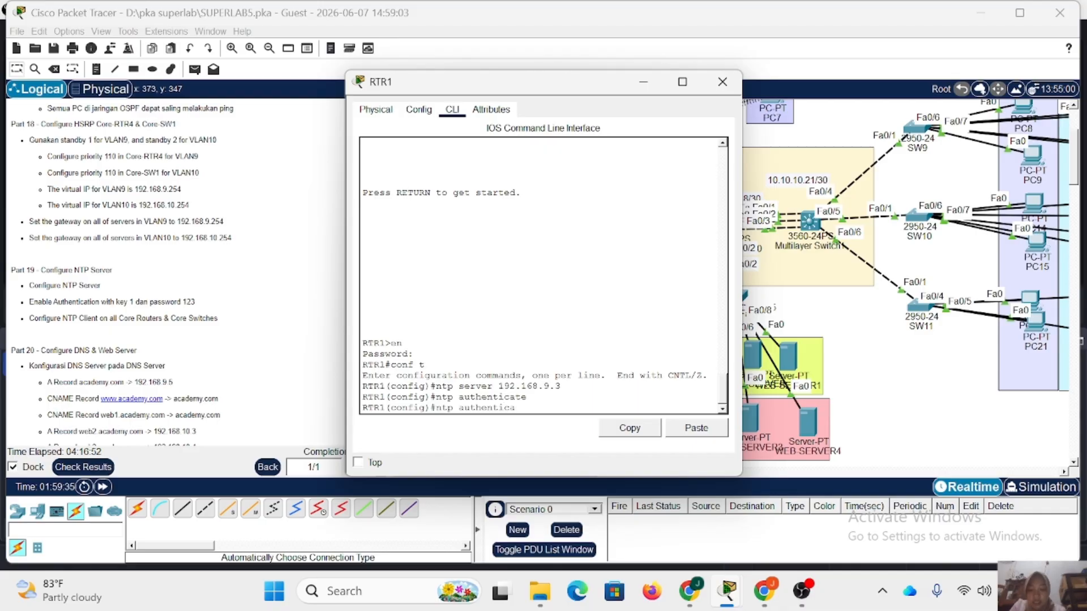
type("tion-key 1 md5 ")
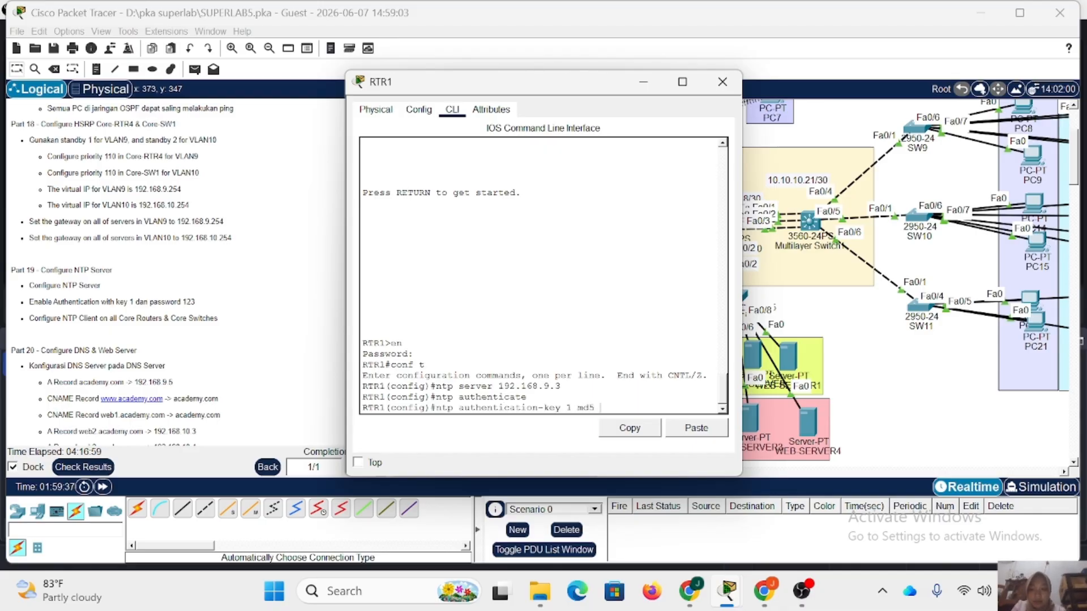
type("123")
key("Return")
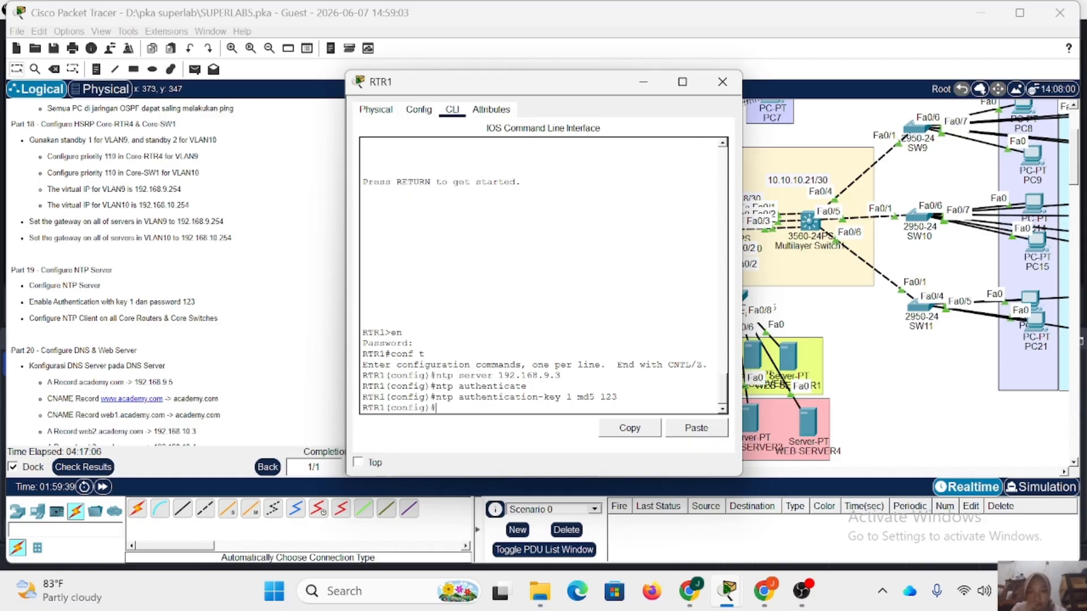
left_click_drag(617, 398, 431, 375)
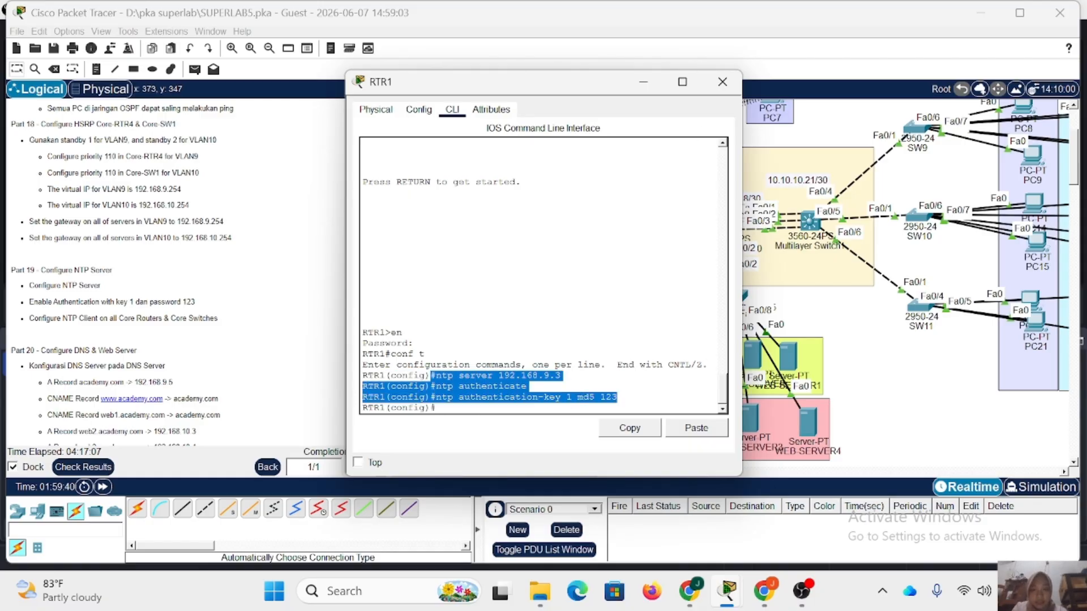
left_click(722, 82)
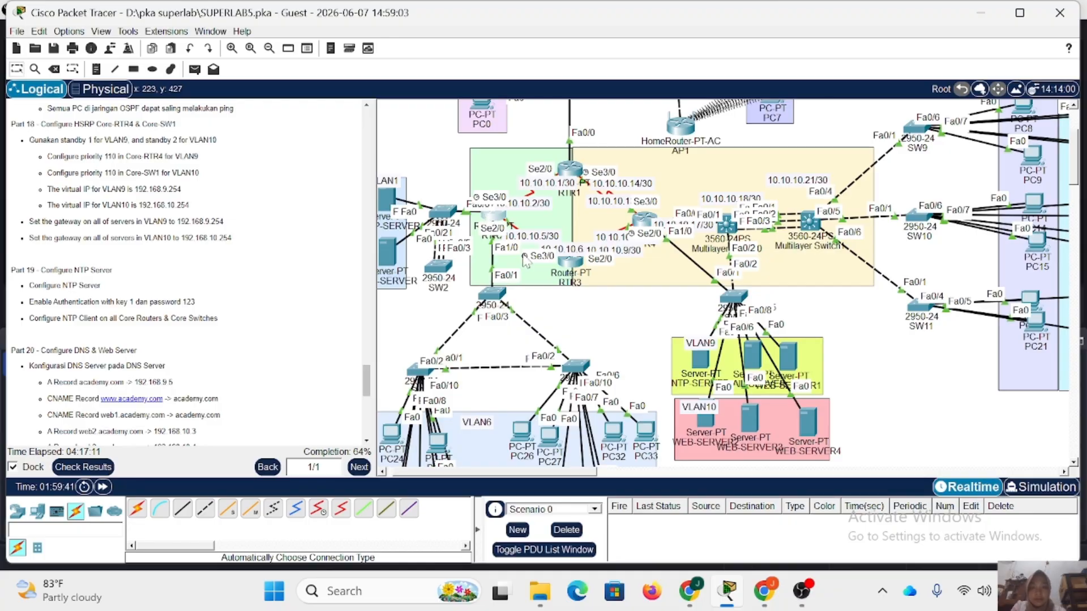
Enter privileged mode on RTR2 with the enable password and go into global configuration mode.
left_click(493, 216)
key("Return")
type("en")
key("Return")
key("Return")
type("conf")
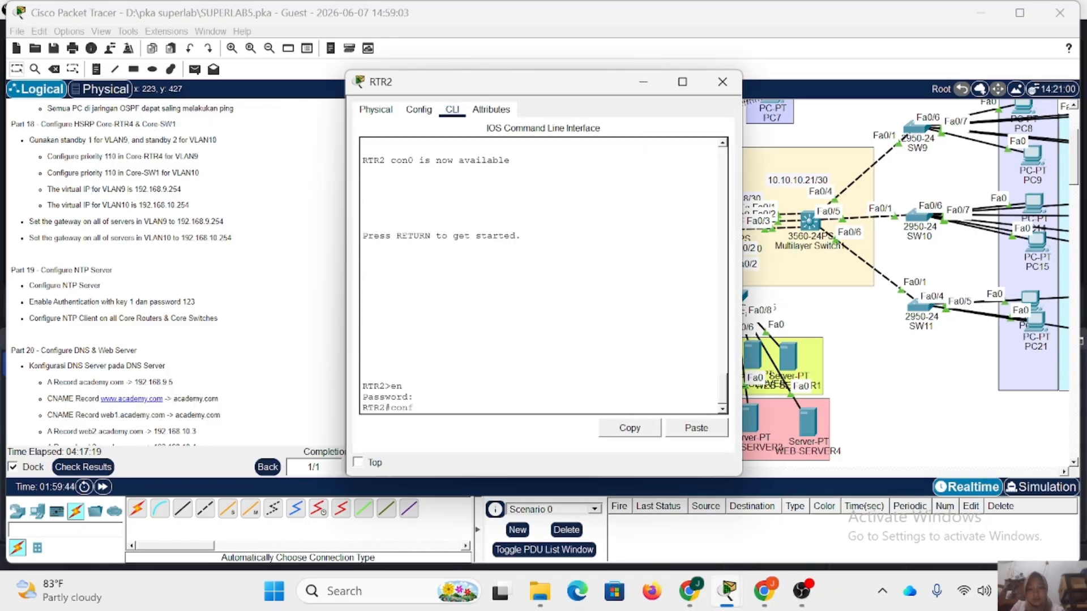
type(" t")
Set RTR2's NTP server to 192.168.9.3 and turn on NTP authentication with ntp authenticate.
key("Return")
type("ntp server 192.168.9.3")
key("Return")
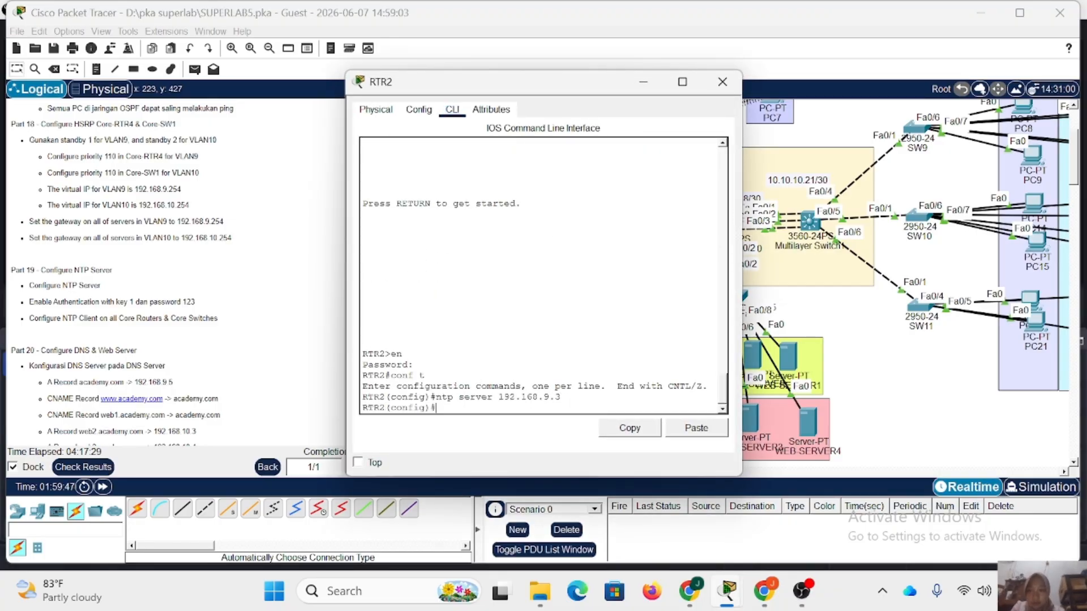
type("ntp authenticate")
key("Return")
Define NTP authentication-key 1 on RTR2 as md5 with the authentication password, and close the router.
type("ntp authent")
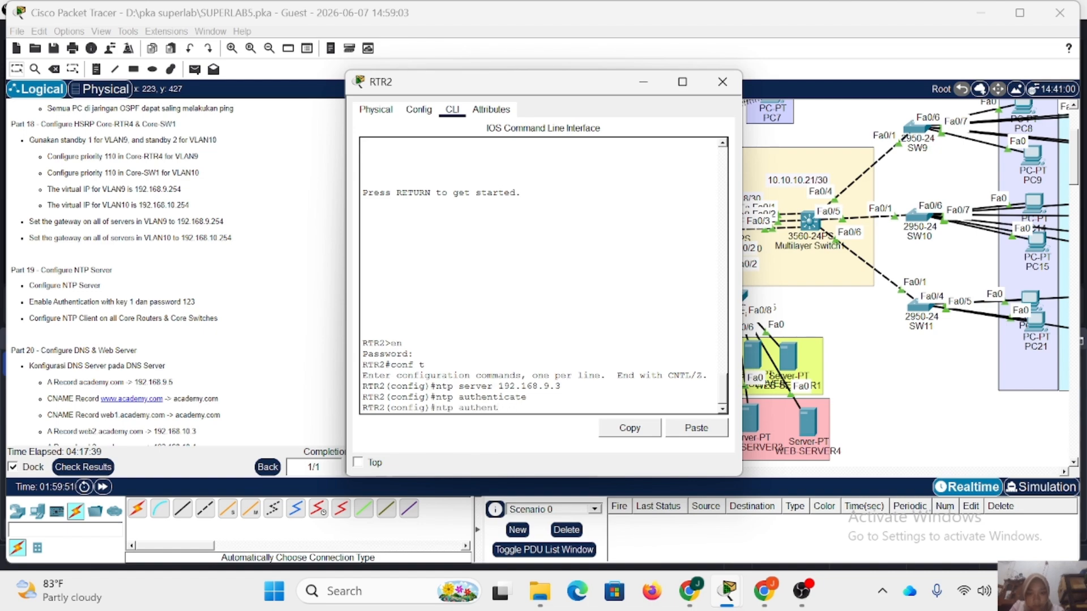
type("ication-key 1 md5 1")
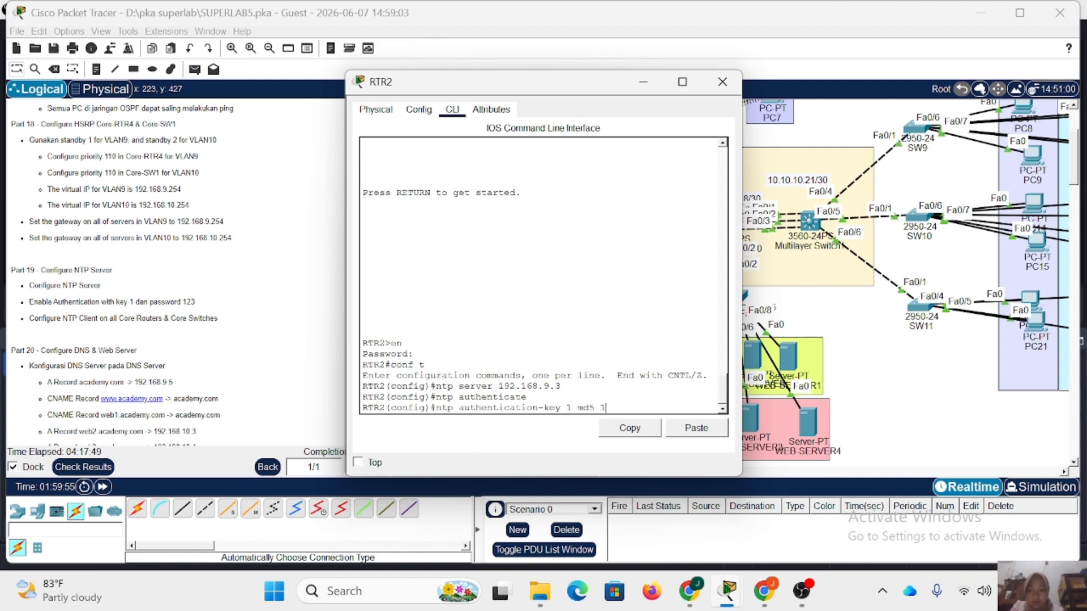
type("23")
key("Return")
left_click(722, 82)
Enter privileged mode on RTR3 with the enable password and go into global configuration mode.
left_click(570, 264)
left_click(571, 266)
key("Return")
type("e")
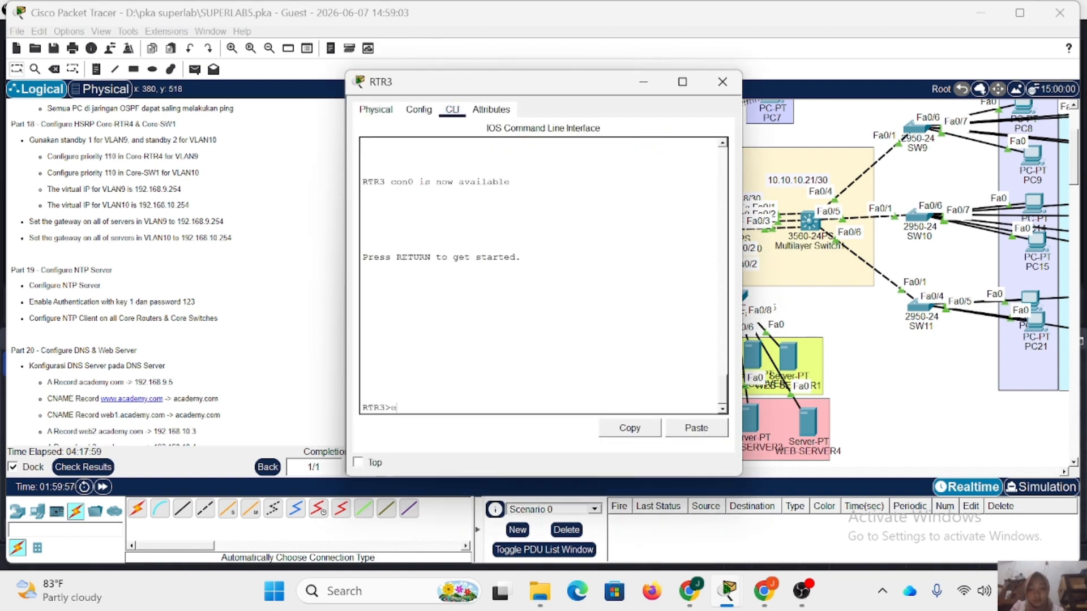
type("n")
key("Return")
key("Return")
type("conf t")
Set RTR3's NTP server to 192.168.9.3 and turn on NTP authentication with ntp authenticate.
key("Return")
type("ntp ser")
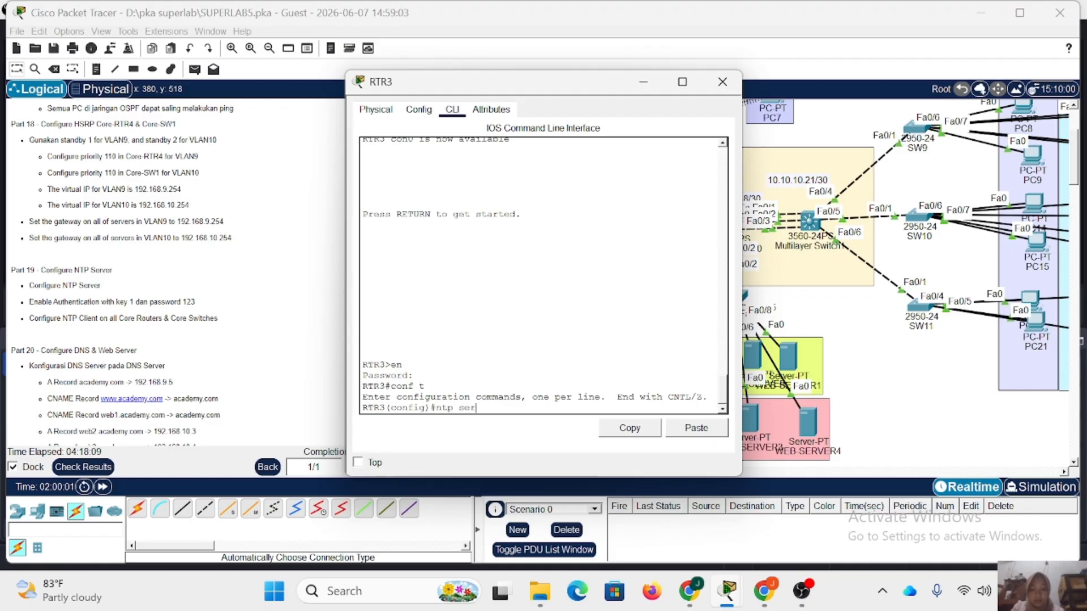
type("ver 192.168.9.3")
key("Return")
type("ntp authenti")
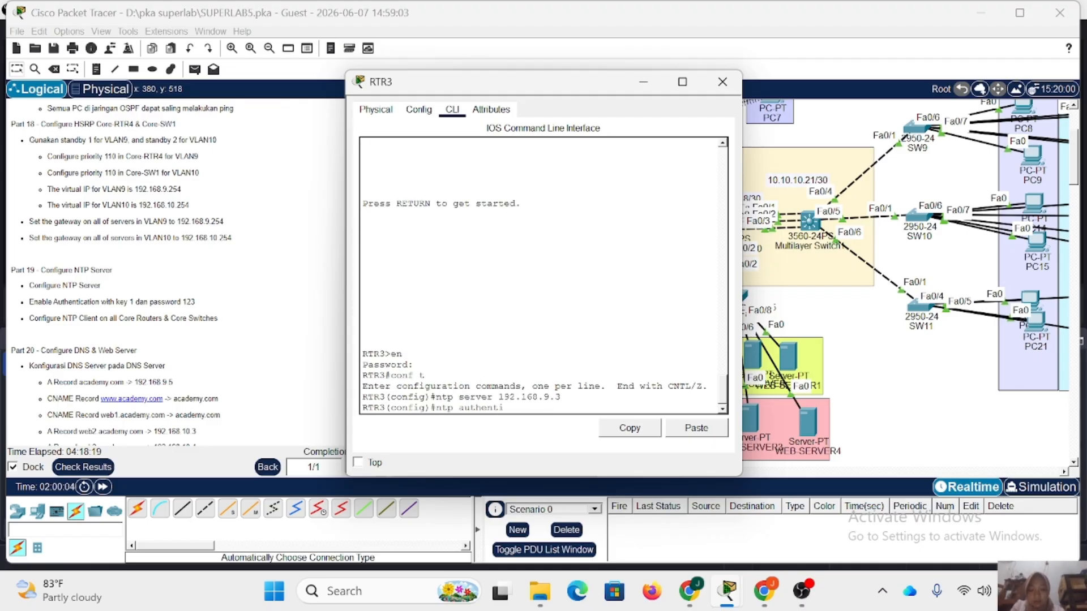
type("cate")
key("Return")
Define NTP authentication-key 1 on RTR3 as md5 with the authentication password.
type("ntp authenticat")
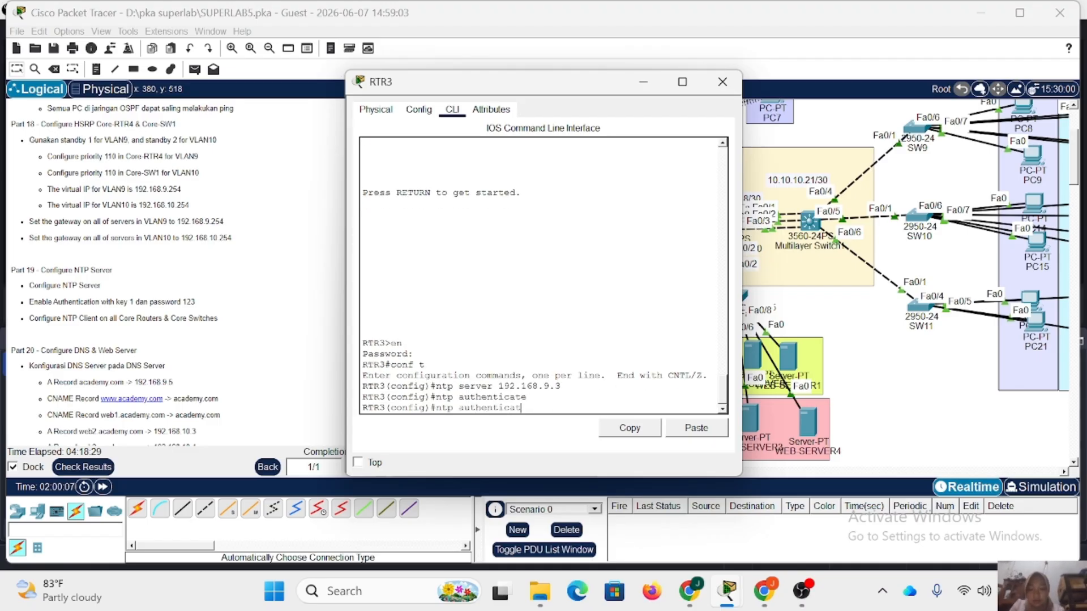
type("ion-key 1 md5 123")
key("Return")
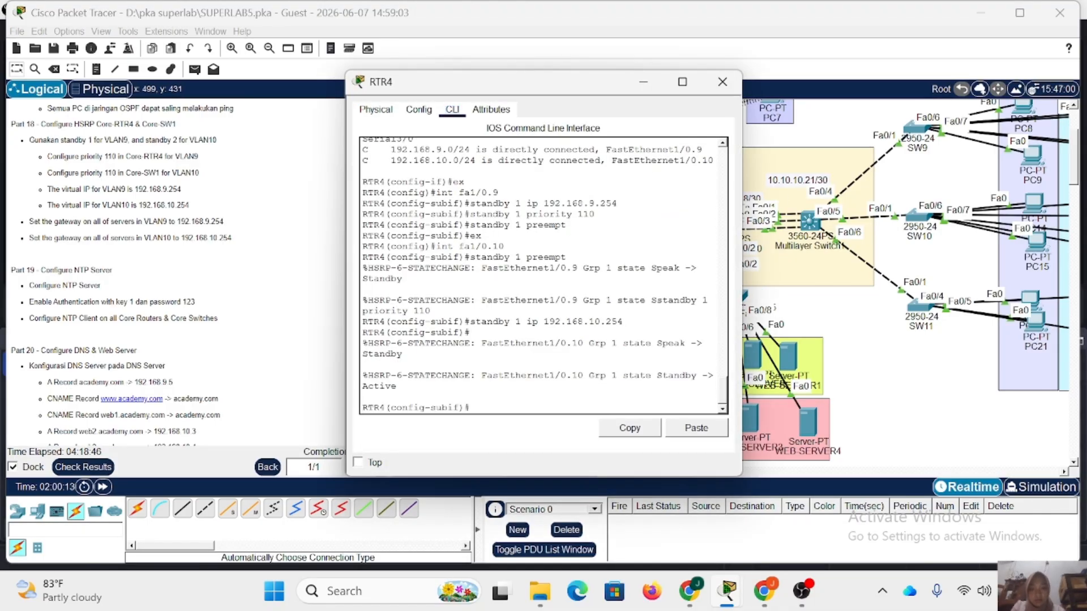
From global configuration mode on RTR4, set the NTP server to 192.168.9.3 and turn on NTP authentication.
type("ex")
key("Return")
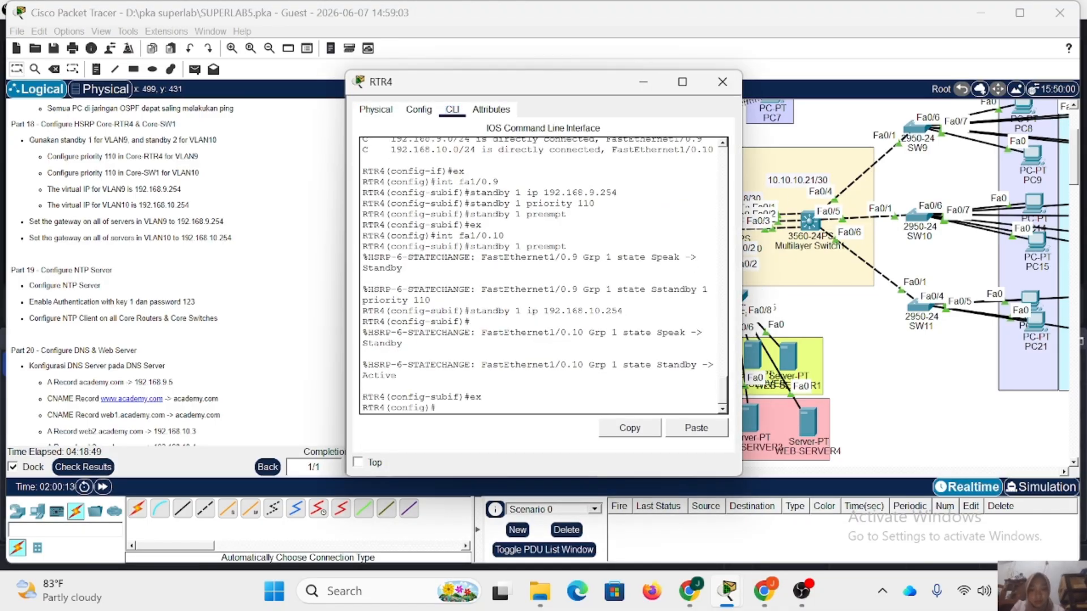
type("ntp server 192.168.9.3")
key("Return")
type("ntp authenticate")
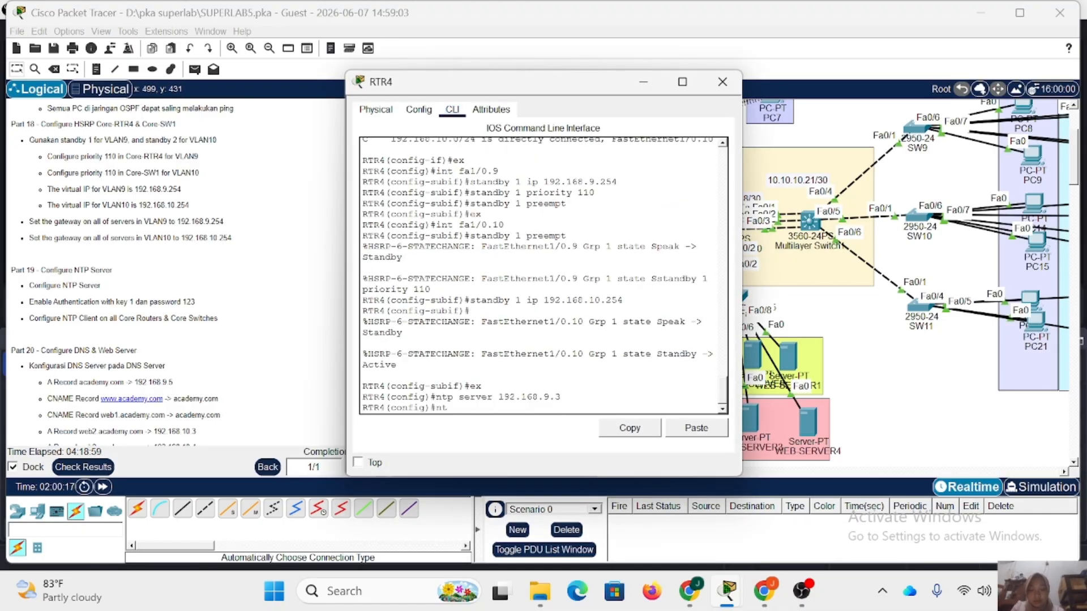
key("Return")
Define NTP authentication-key 1 on RTR4 as md5 with the authentication password, and close the router.
type("ntp authenti")
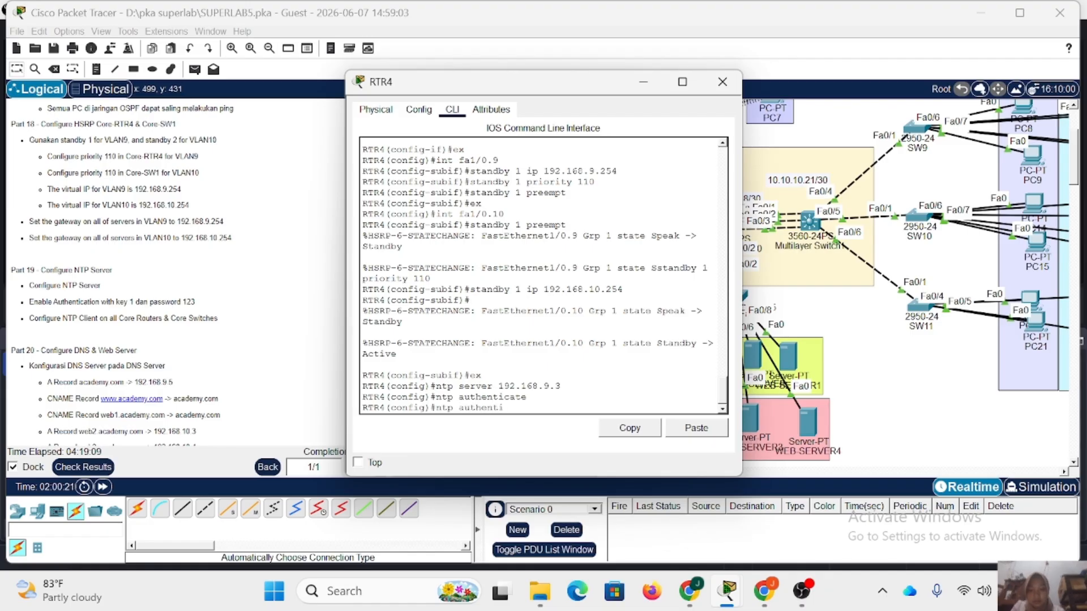
type("cation-key 1 md5")
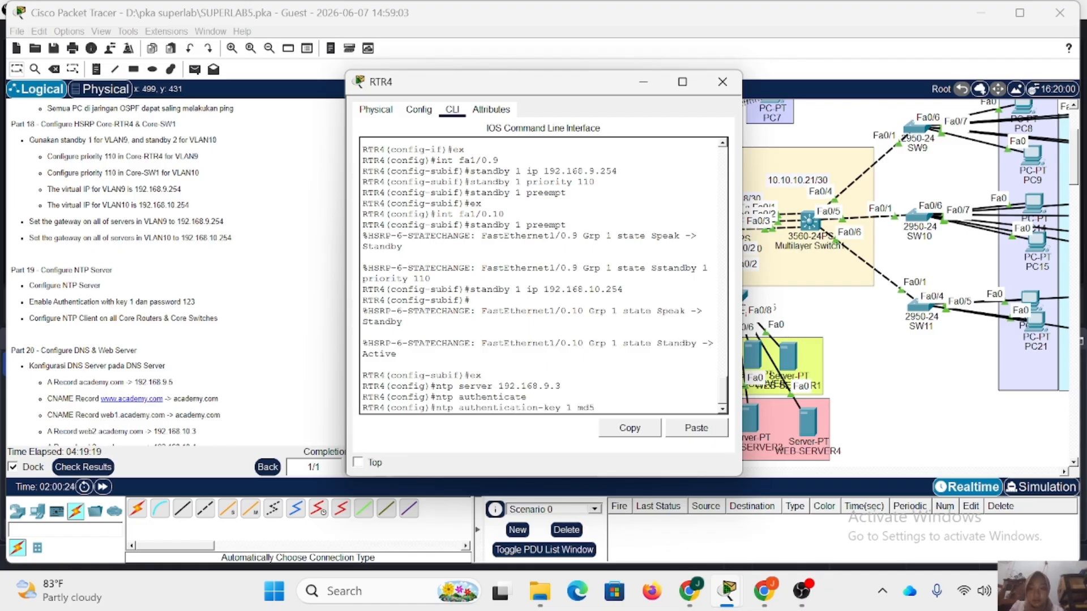
type(" 123")
key("Return")
left_click(723, 82)
From global configuration mode on Multilayer Switch0, set the NTP server to 192.168.9.3 and turn on NTP authentication.
left_click(726, 224)
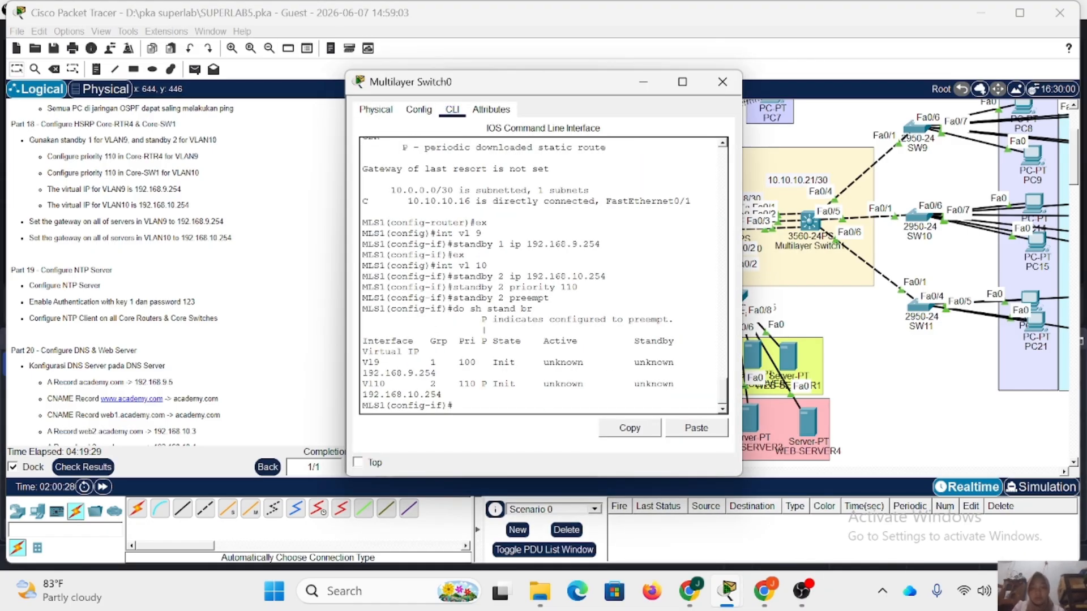
type("ntp serve")
key("BackSpace")
key("BackSpace")
key("BackSpace")
key("BackSpace")
key("BackSpace")
key("BackSpace")
key("BackSpace")
key("BackSpace")
key("BackSpace")
type("ex")
key("Return")
type("ntp ")
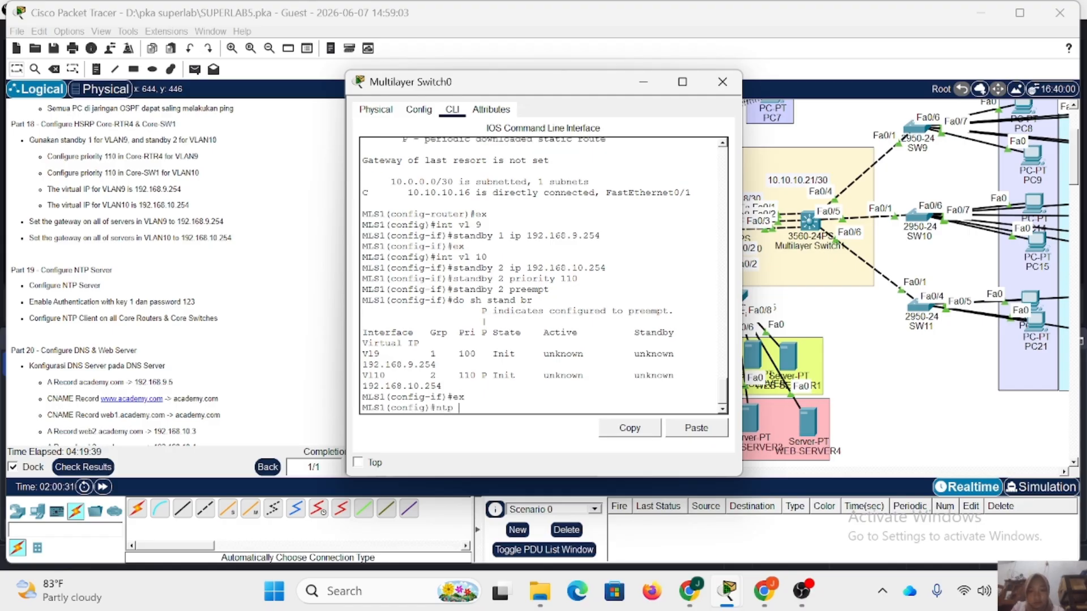
type("server 192.168.9.3")
key("Return")
type("ntp authenticate")
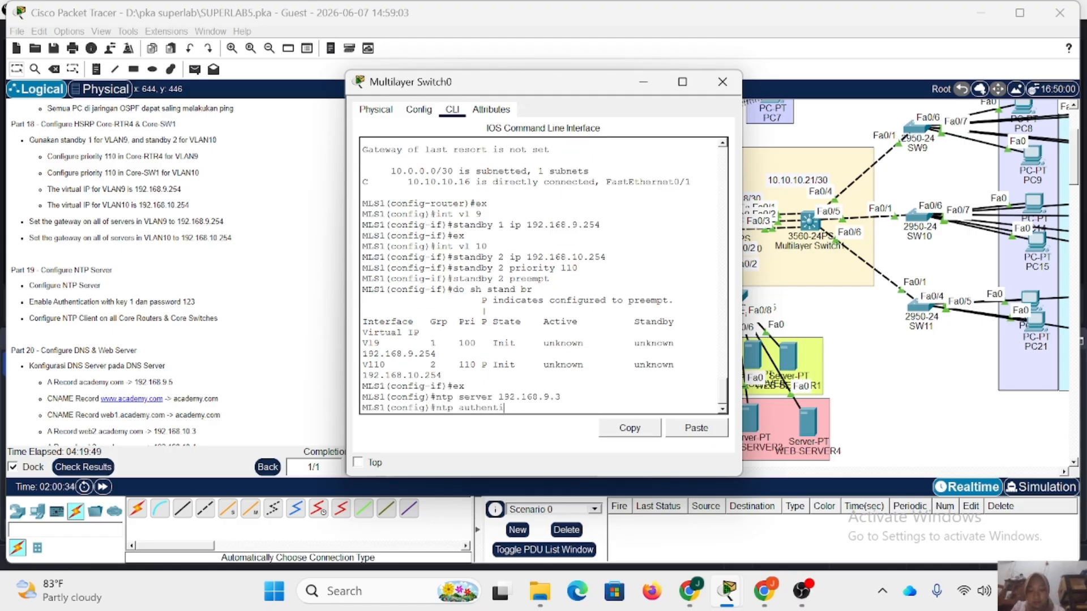
key("Return")
Define NTP authentication-key 1 on Multilayer Switch0 as md5 with the authentication password, and close the switch.
type("ntp authentication-ke")
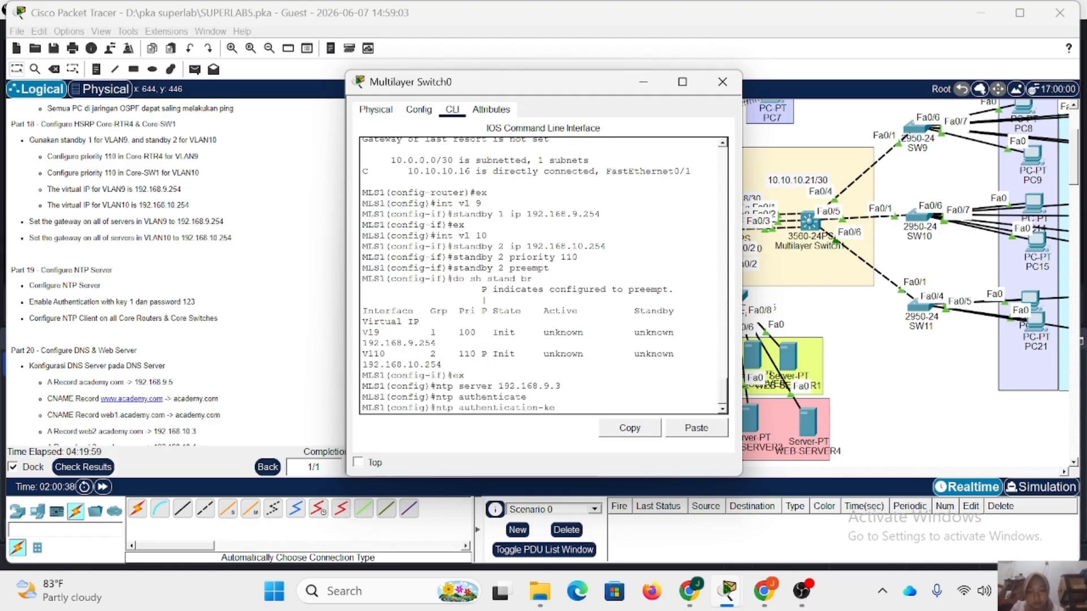
type("y 1 md5 123")
key("Return")
left_click(722, 82)
From global configuration mode on Multilayer Switch1, set the NTP server to 192.168.9.3 and turn on NTP authentication.
left_click(810, 219)
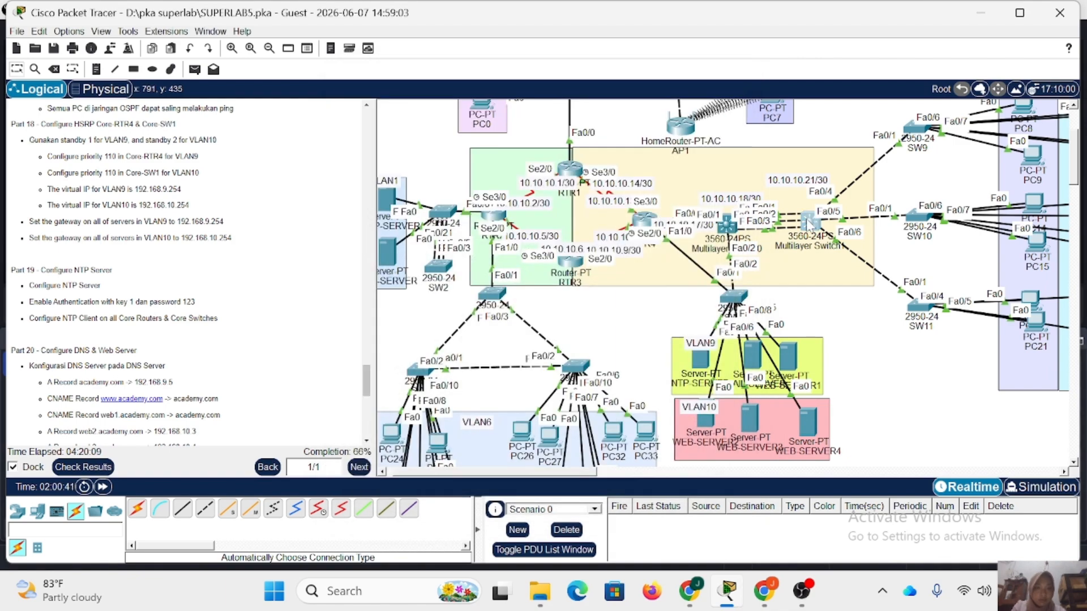
type("ex")
key("Return")
type("ntp server 192.168.9.3")
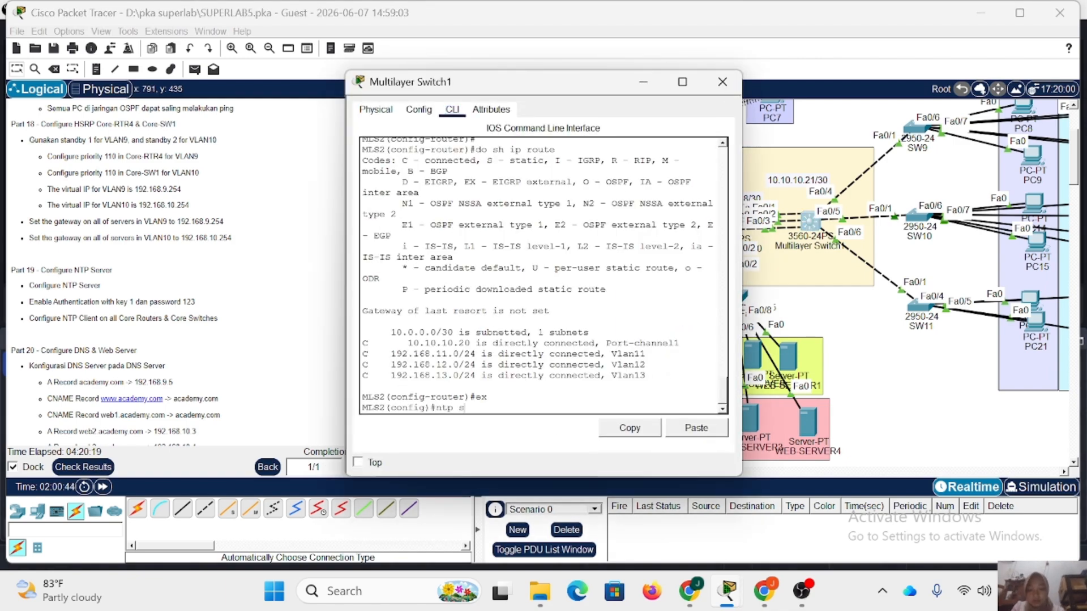
key("Return")
type("ntp authenticate")
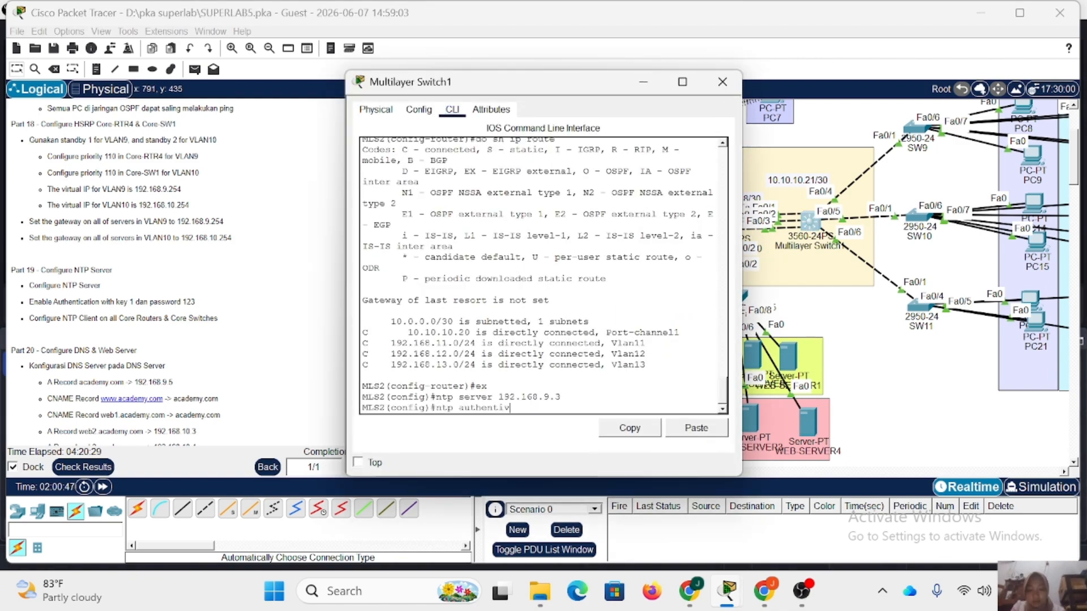
key("Return")
Define NTP authentication-key 1 on Multilayer Switch1 as md5 with the authentication password.
key("Up")
key("BackSpace")
type("ion-key 1 m")
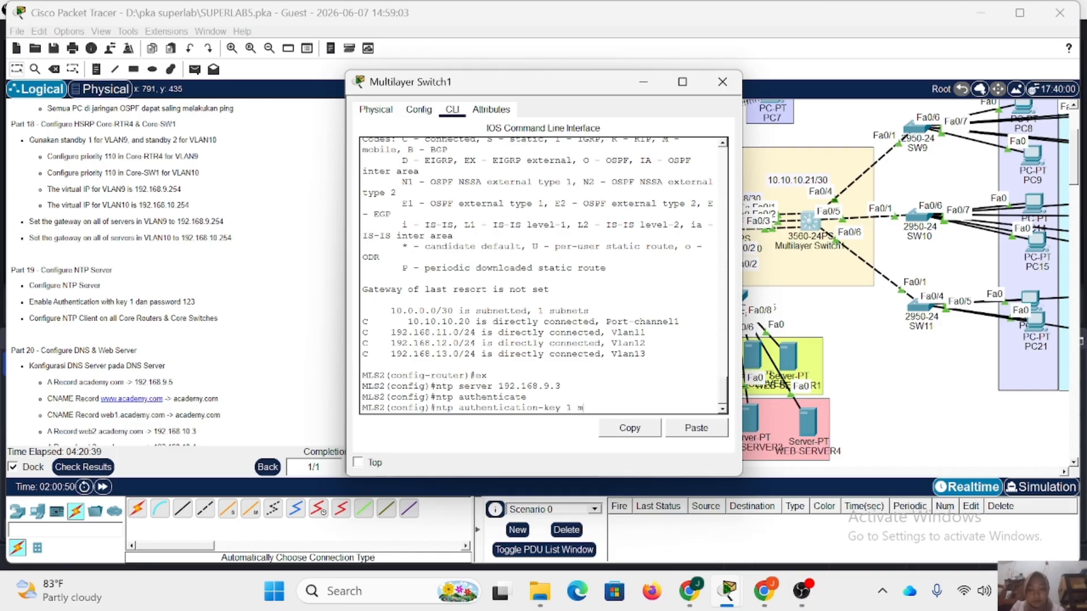
type("d5 123")
key("Return")
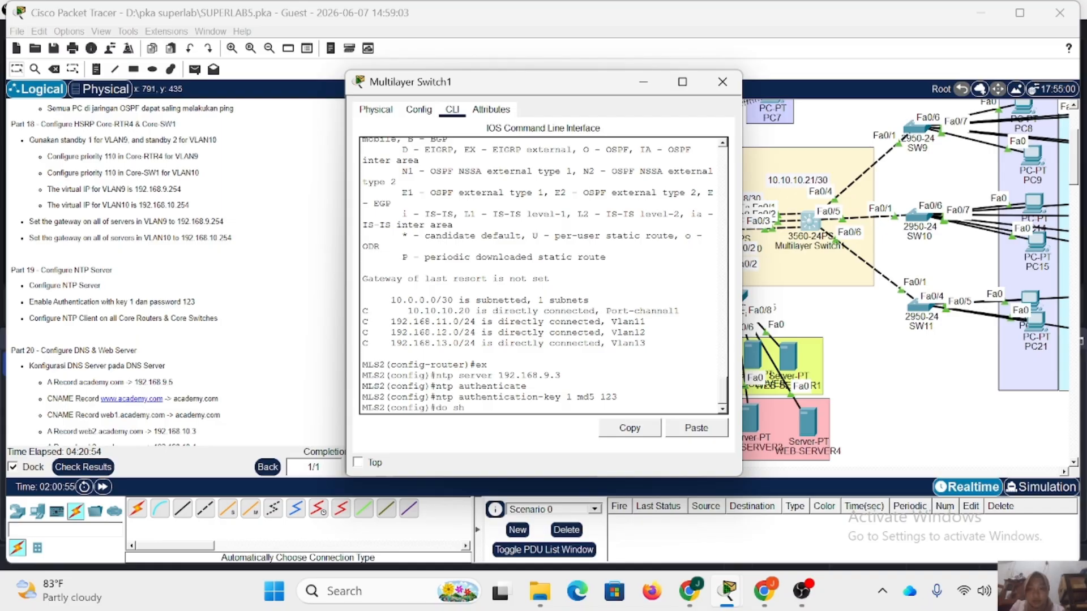
Check the NTP status on Multilayer Switch1 with do sh ntp status, and close the switch.
type("do sh ntp status")
key("Return")
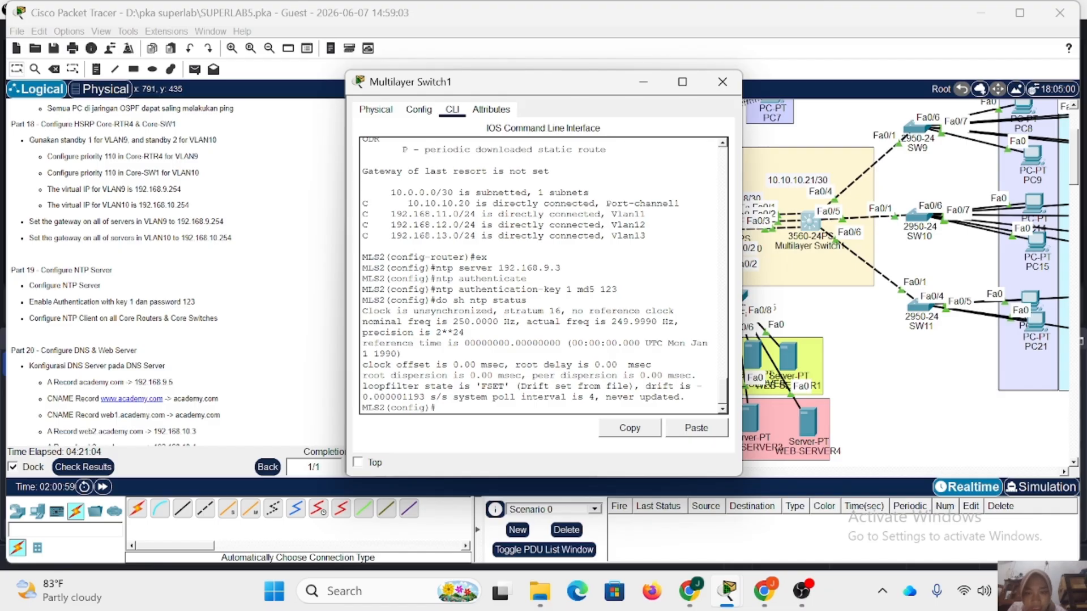
left_click(722, 81)
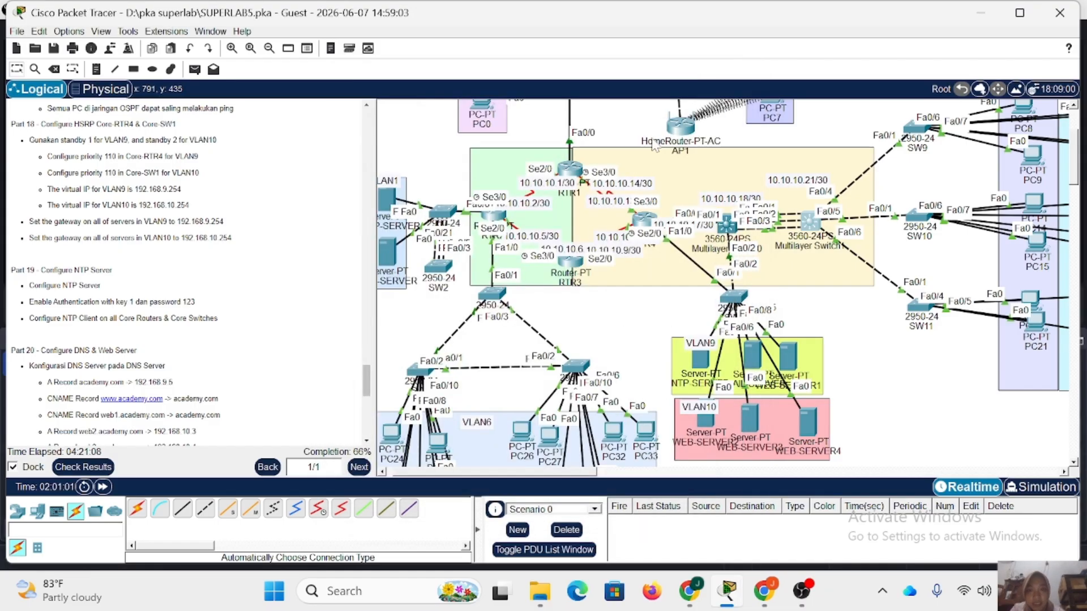
Check the NTP status on RTR1 with do sh ntp status, and close the router.
left_click(566, 170)
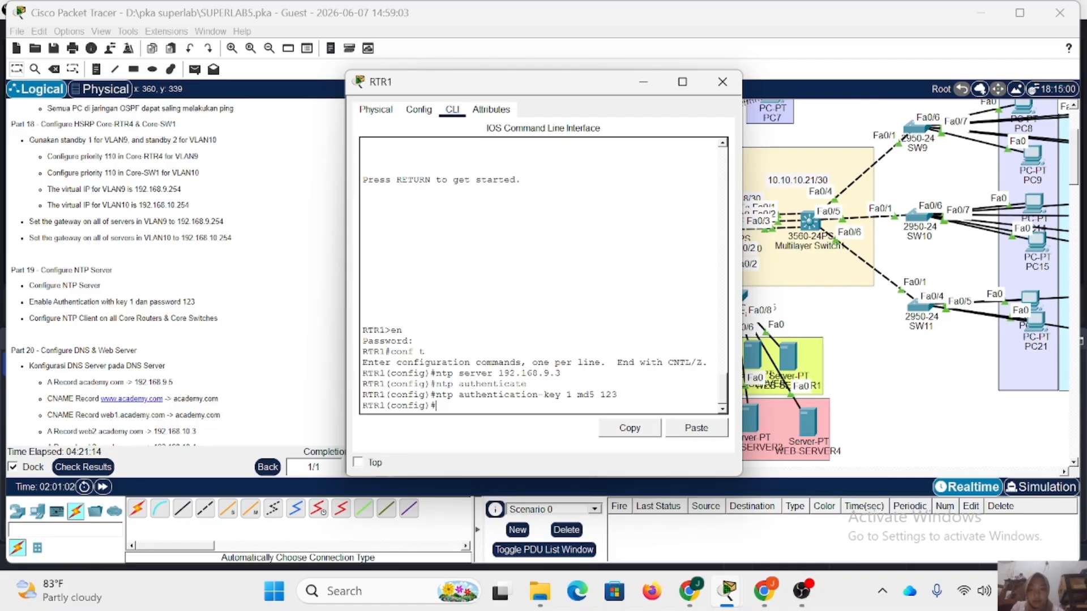
type("do sh ntp stat")
key("BackSpace")
key("BackSpace")
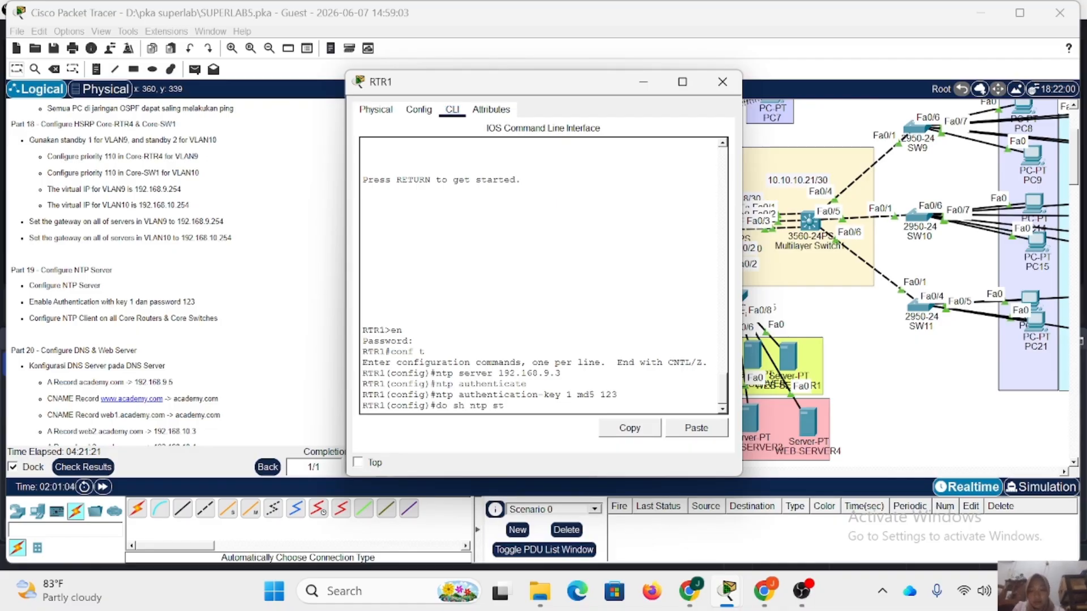
type("tatus")
key("Return")
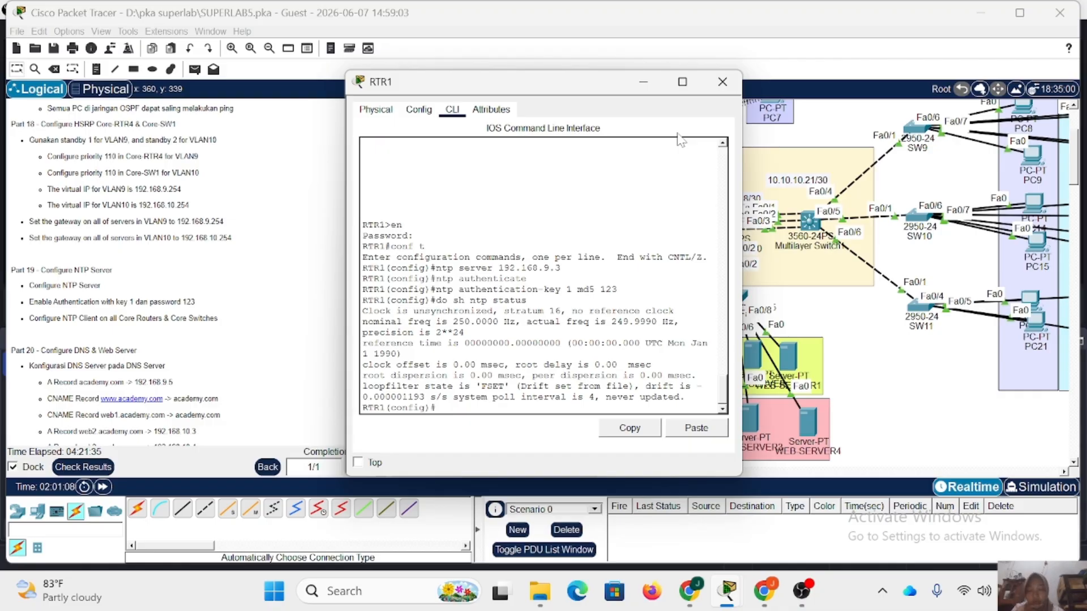
left_click(720, 84)
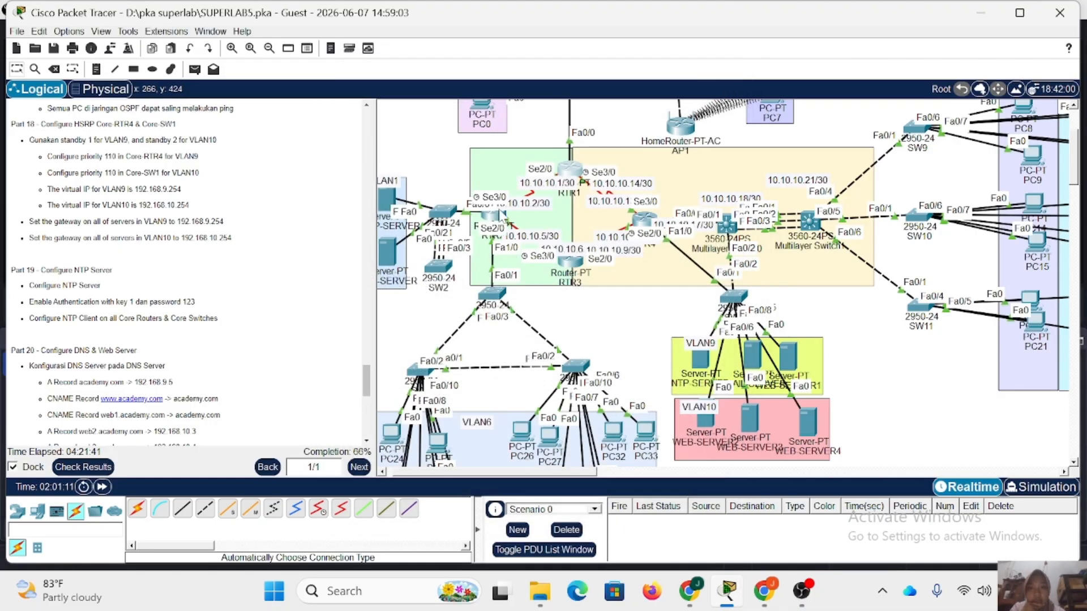
Check the NTP status on RTR2 with do sh ntp status, and close the router.
left_click(494, 221)
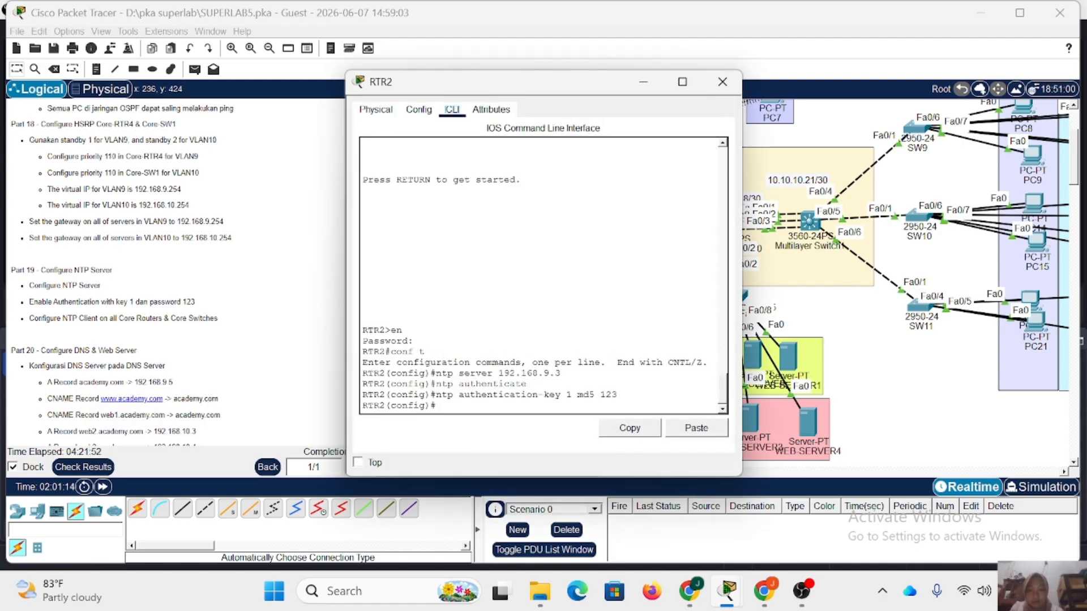
type("do sh ntp status")
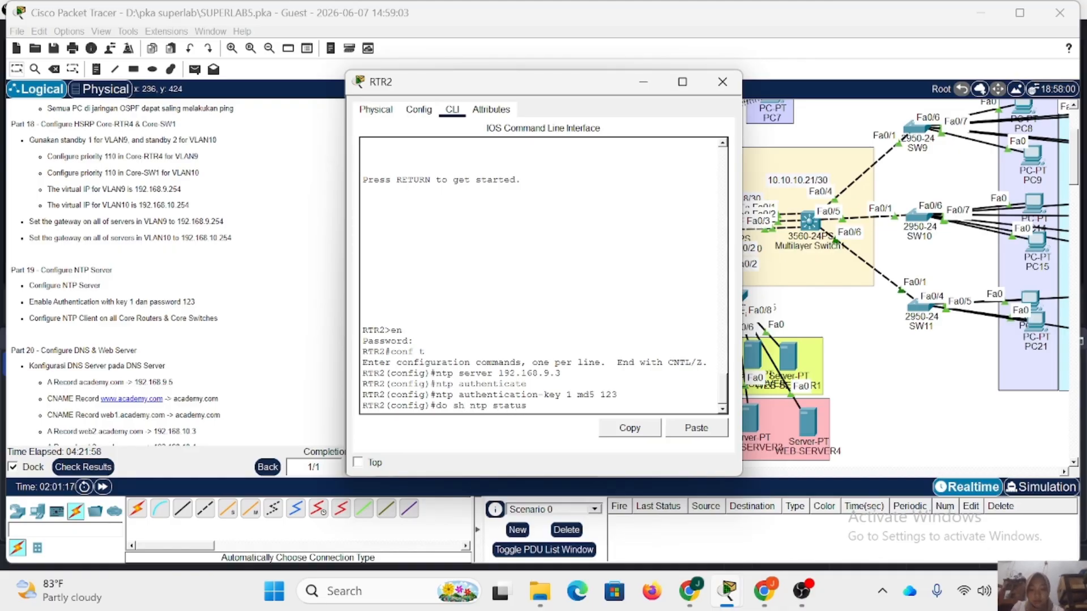
key("Return")
left_click(723, 81)
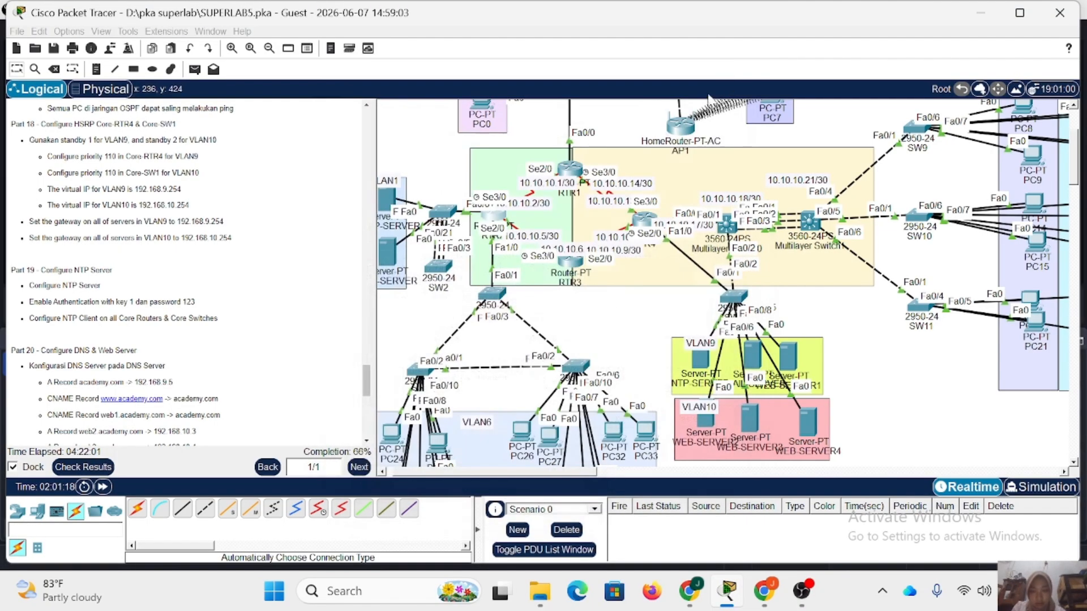
Reopen RTR1, review its NTP status output and display its clock with do sh clock.
left_click(568, 170)
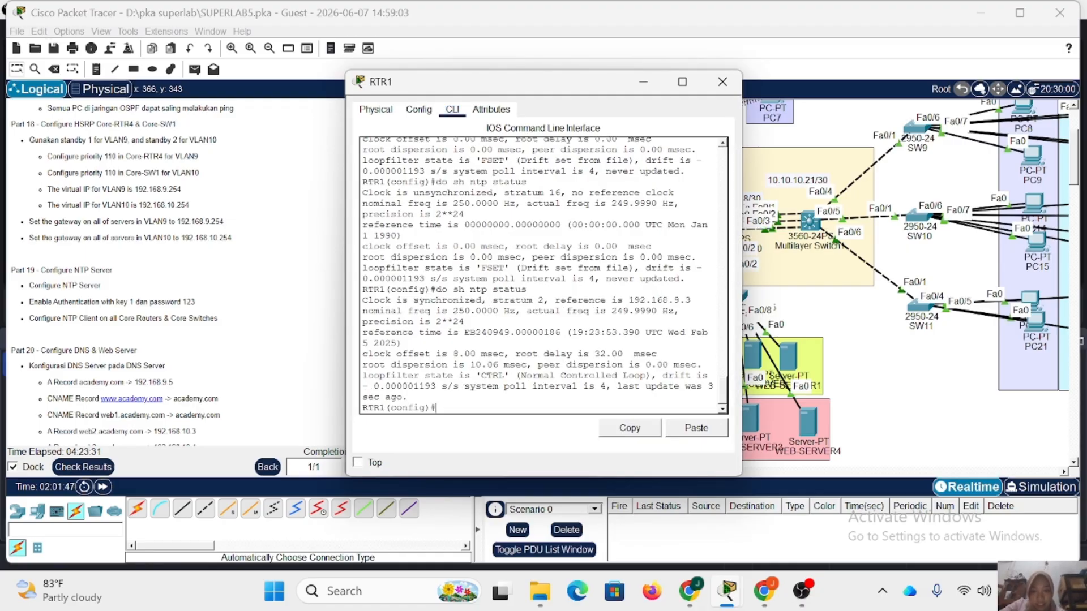
scroll(430, 408, "up", 3)
scroll(430, 407, "down", 3)
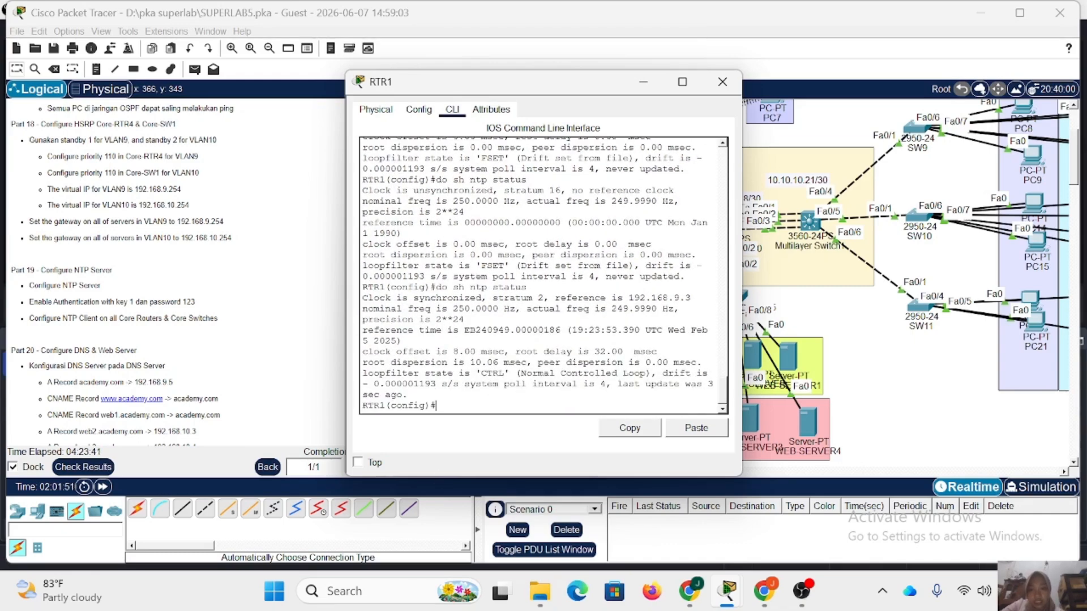
type("do sh clock")
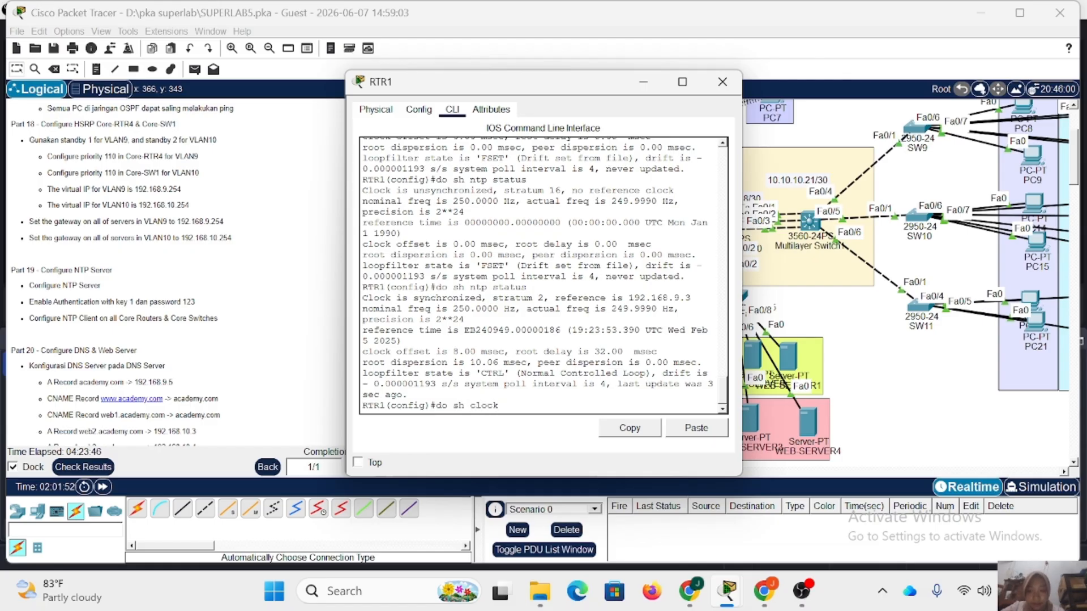
key("Return")
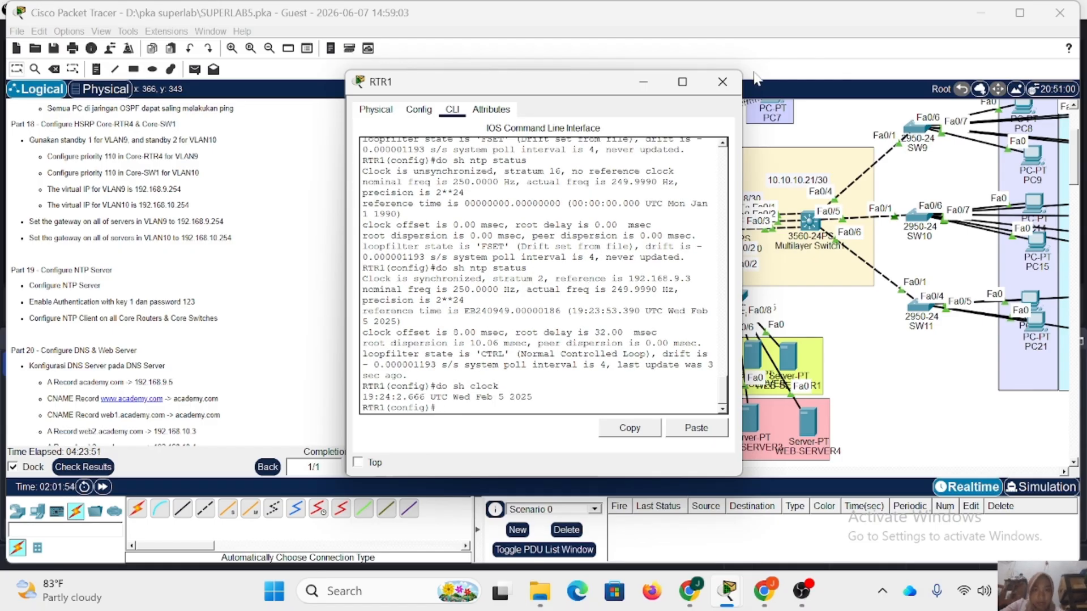
left_click(722, 82)
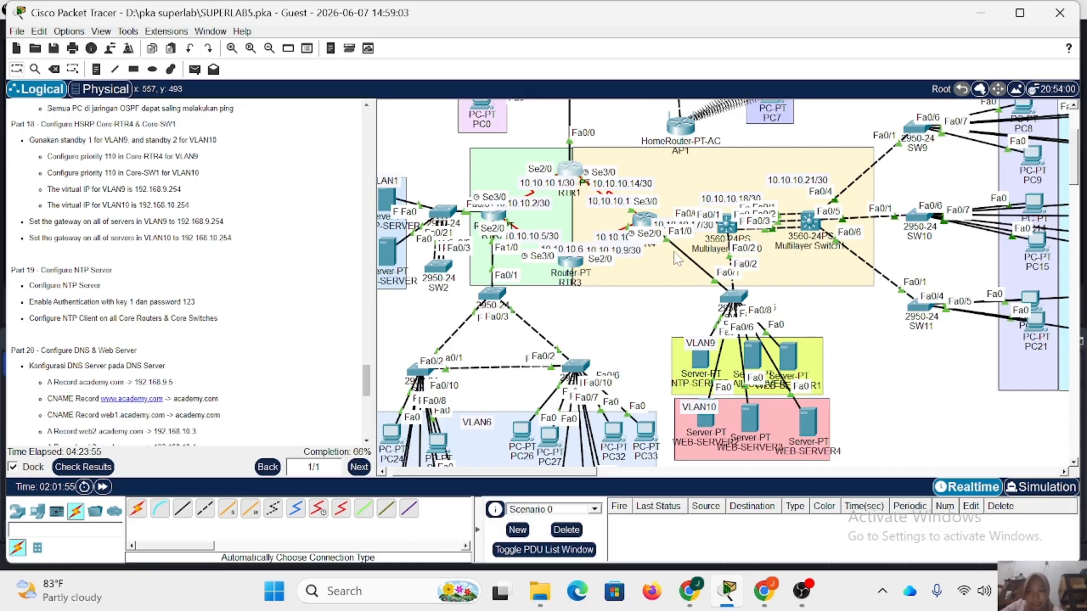
Examine the date and time in NTP-SERVER's NTP service for comparison with RTR1's clock, and close the server.
left_click(701, 362)
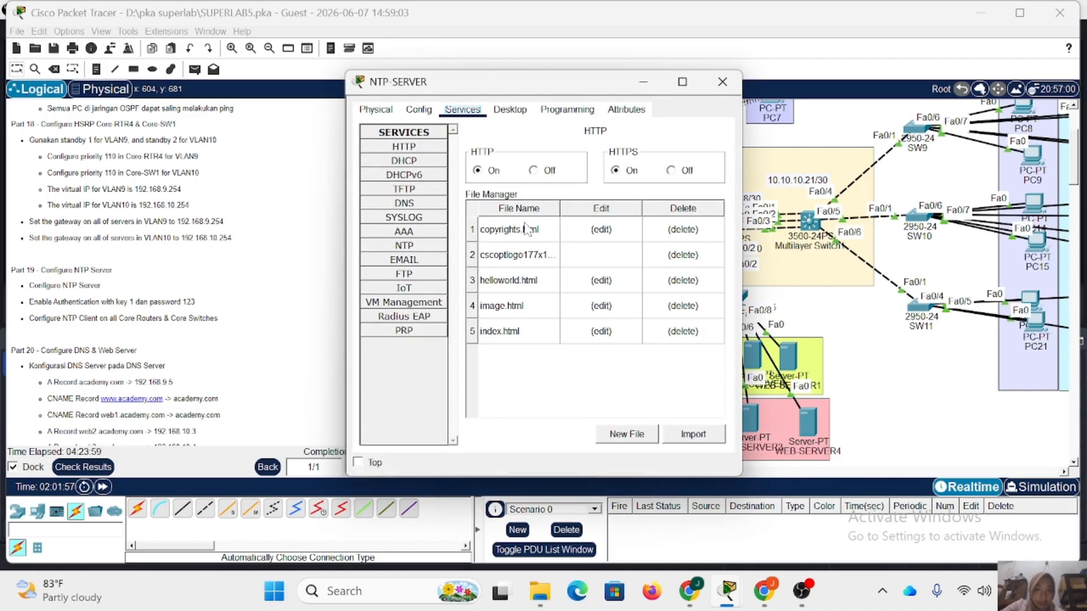
left_click(420, 247)
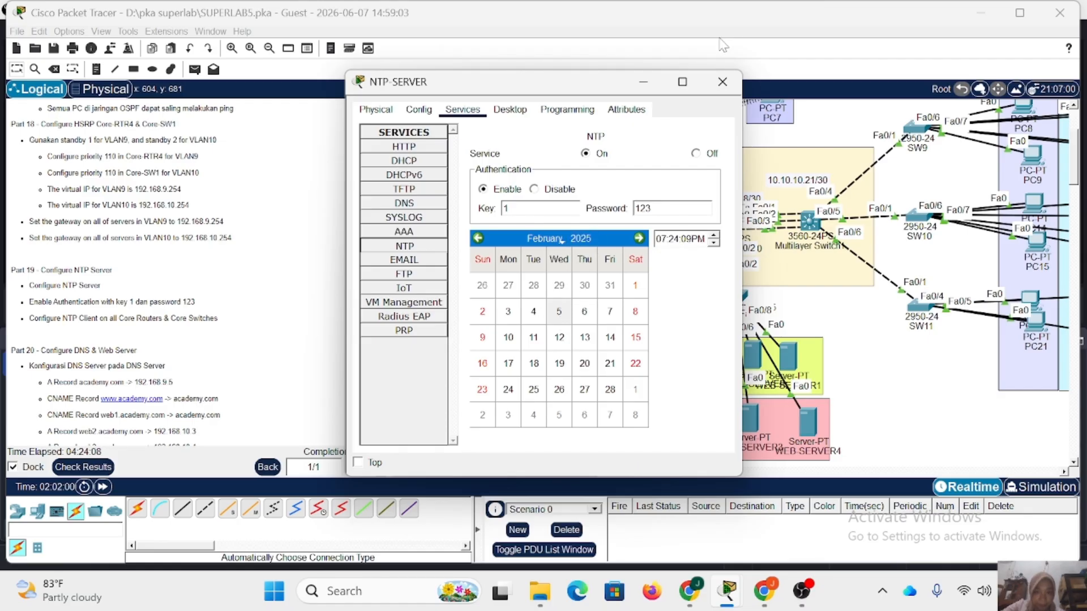
left_click(721, 82)
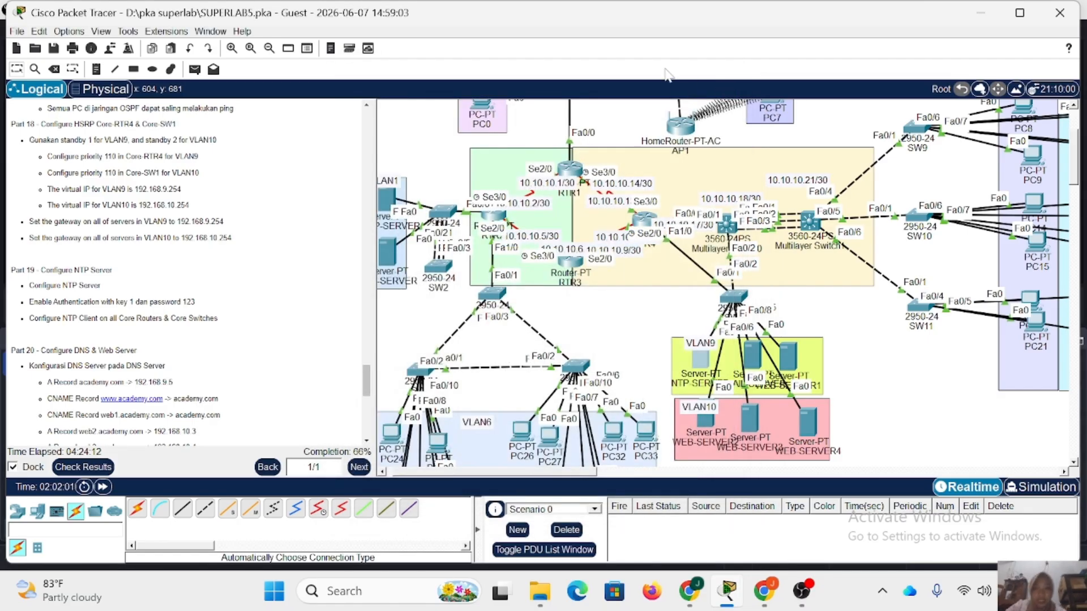
Read the Part 20 instructions, open the DNS service on DNS-SERVER and turn it on.
scroll(227, 328, "down", 3)
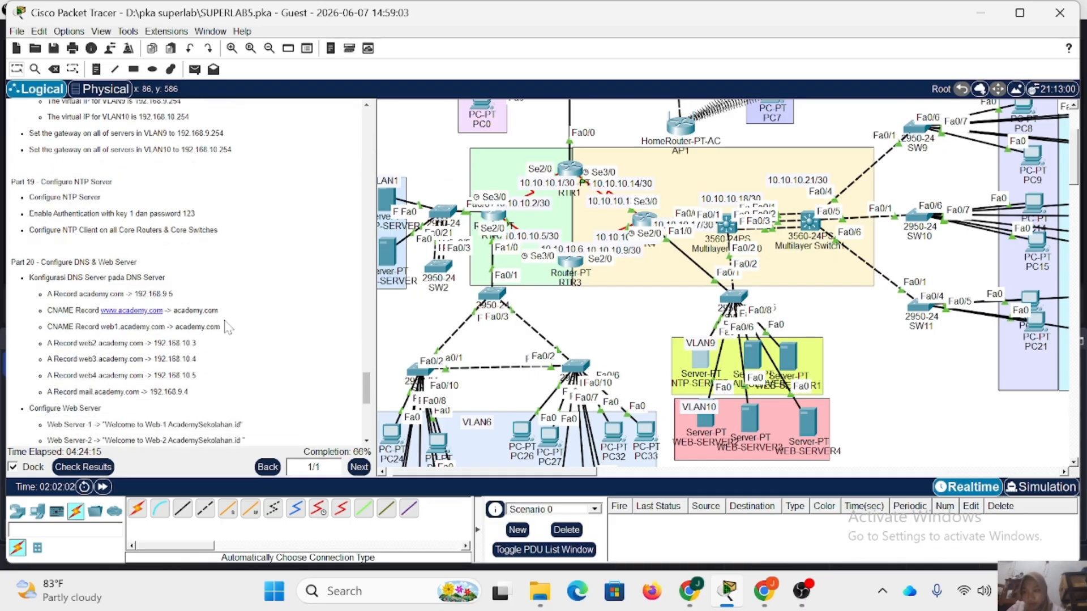
scroll(227, 328, "down", 5)
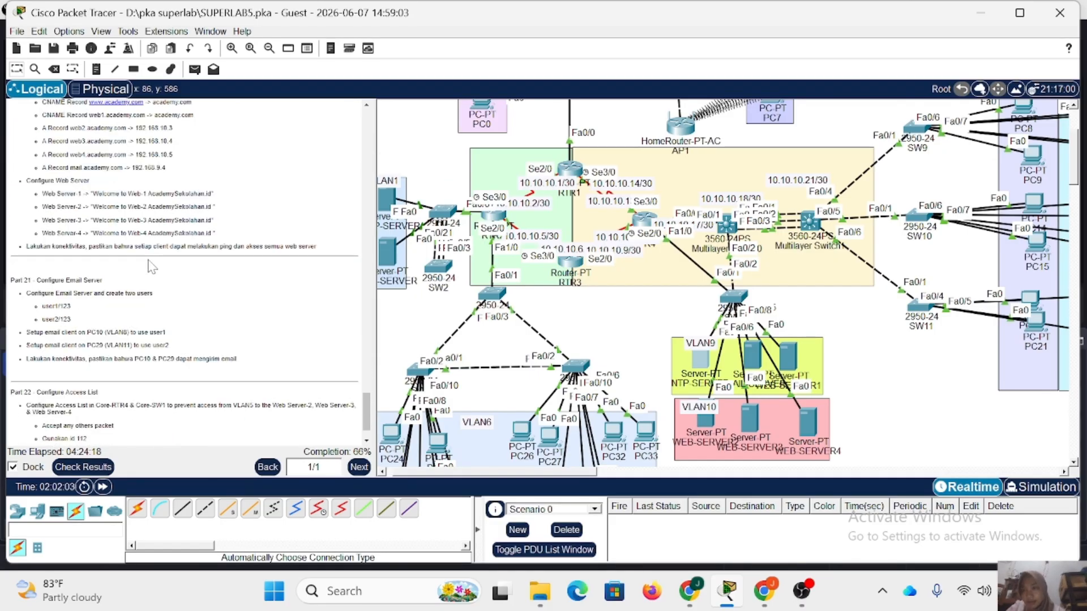
scroll(150, 266, "up", 3)
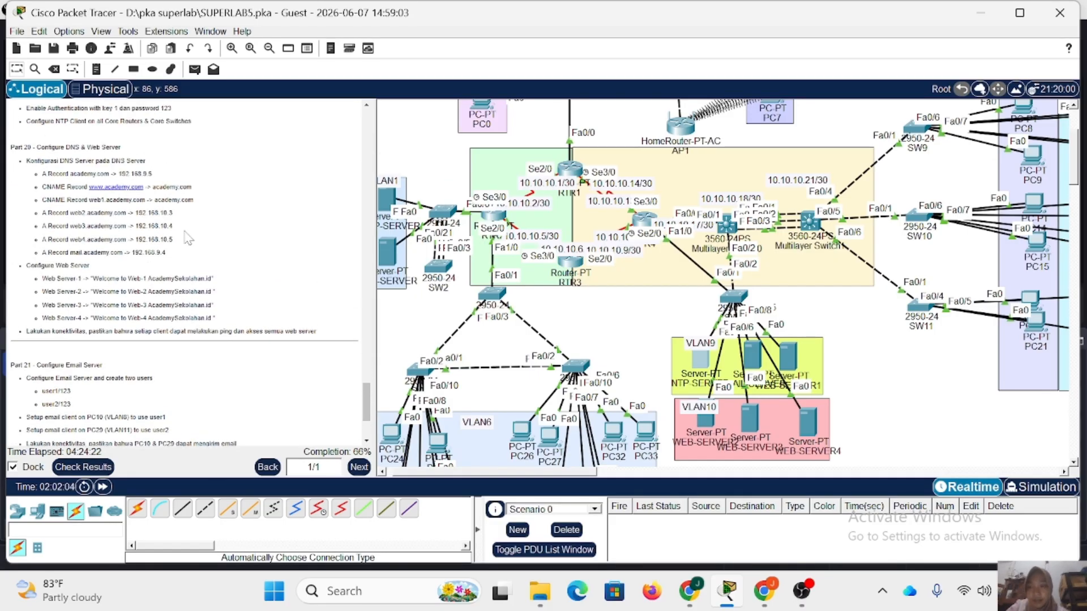
scroll(188, 239, "up", 3)
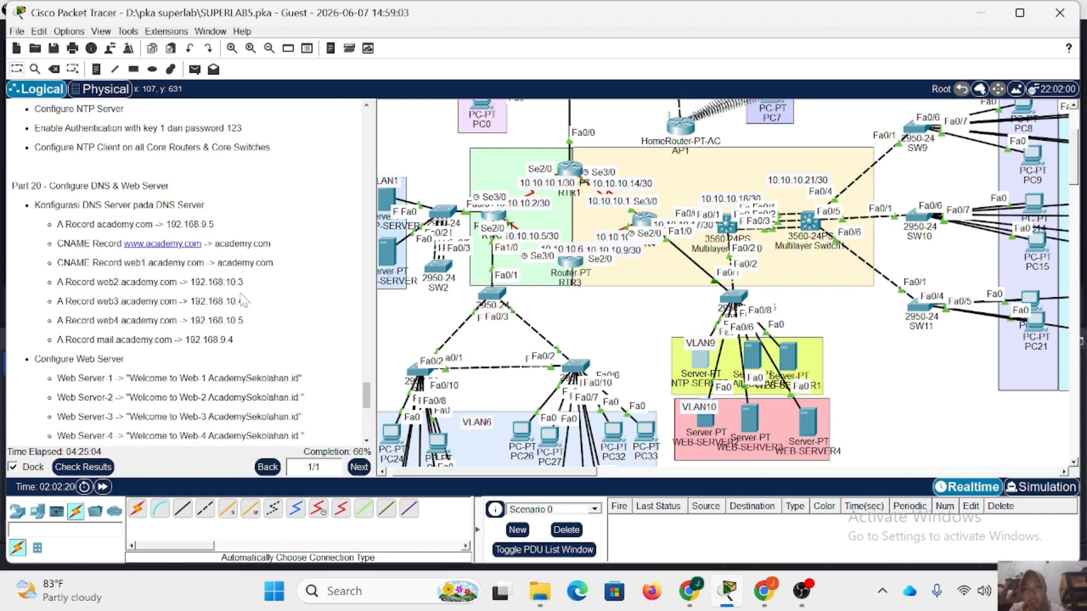
scroll(442, 308, "left", 1)
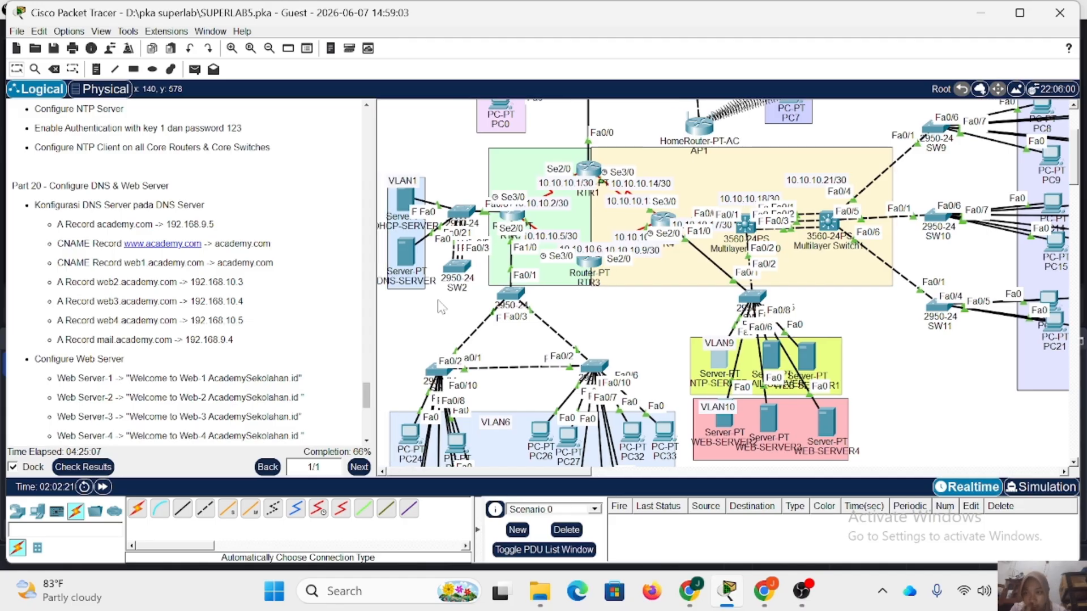
left_click(411, 262)
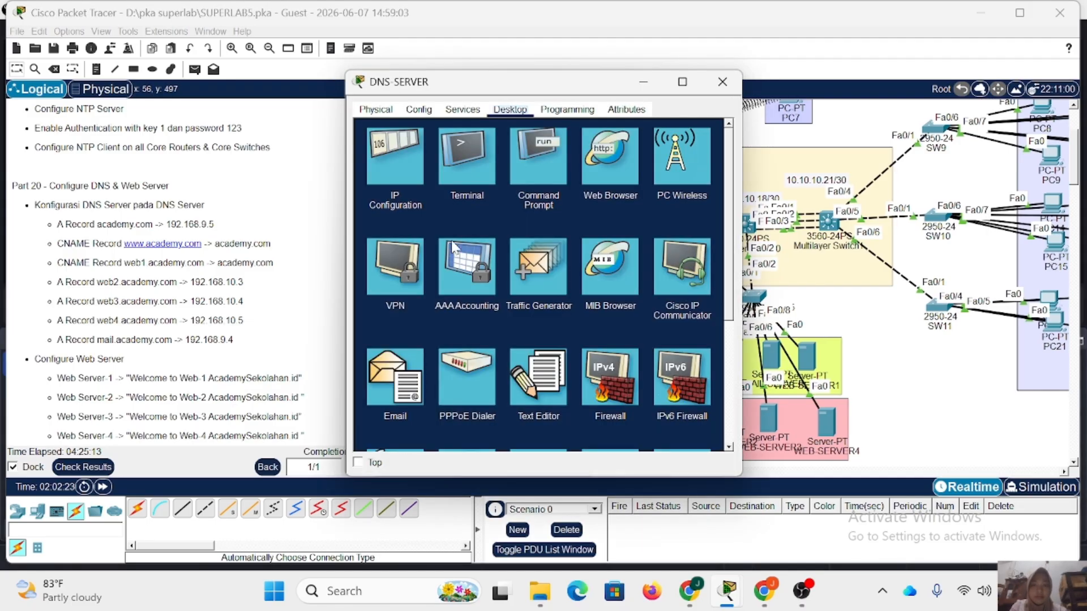
left_click(463, 109)
left_click(404, 203)
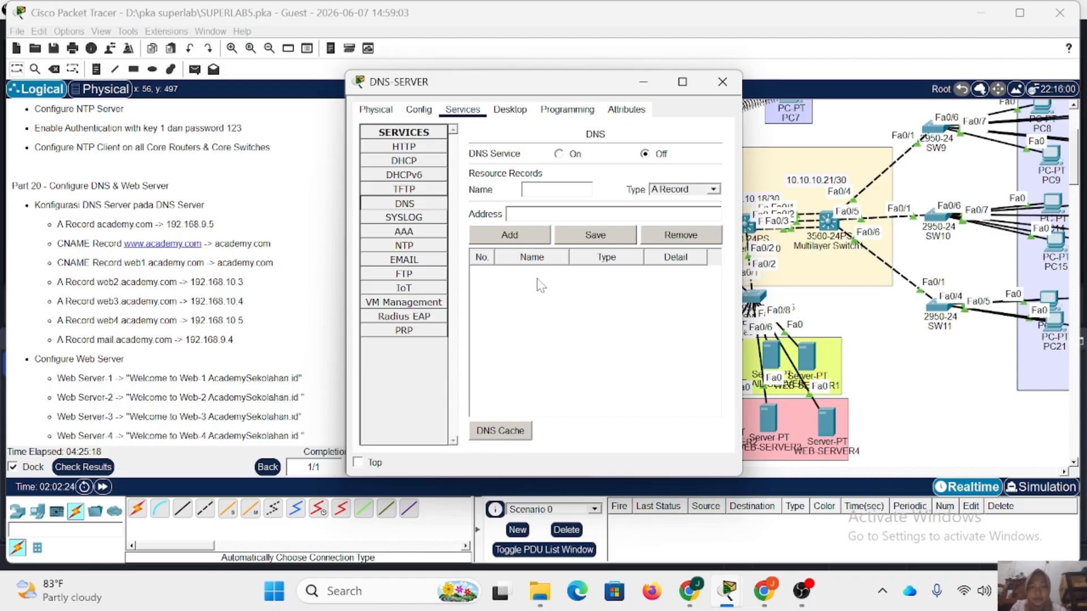
left_click(573, 154)
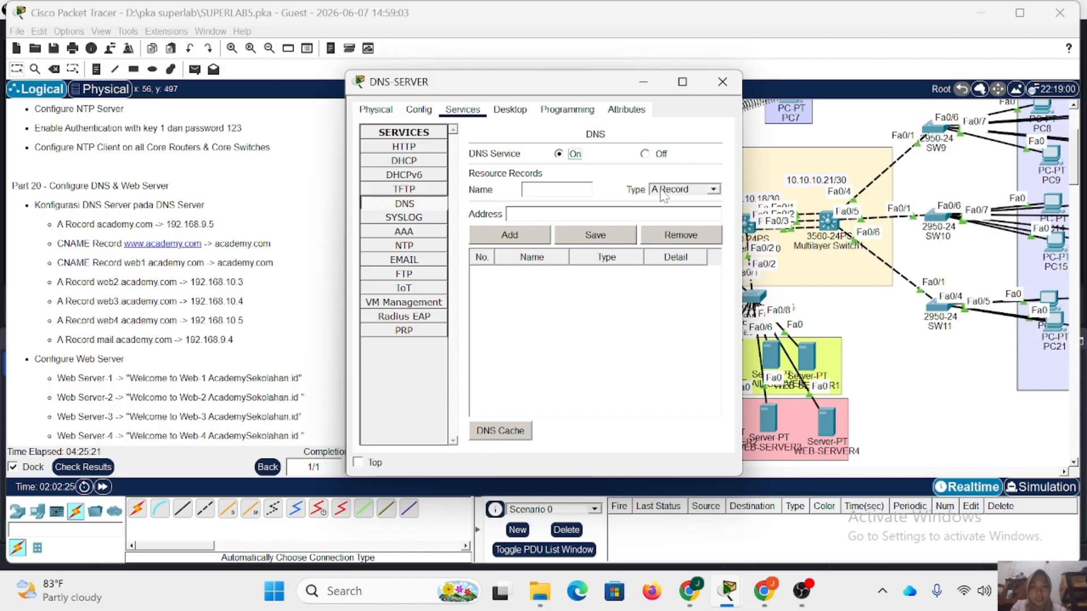
Add an A record for academy.com with the address 192.168.9.5.
left_click(523, 190)
type("a")
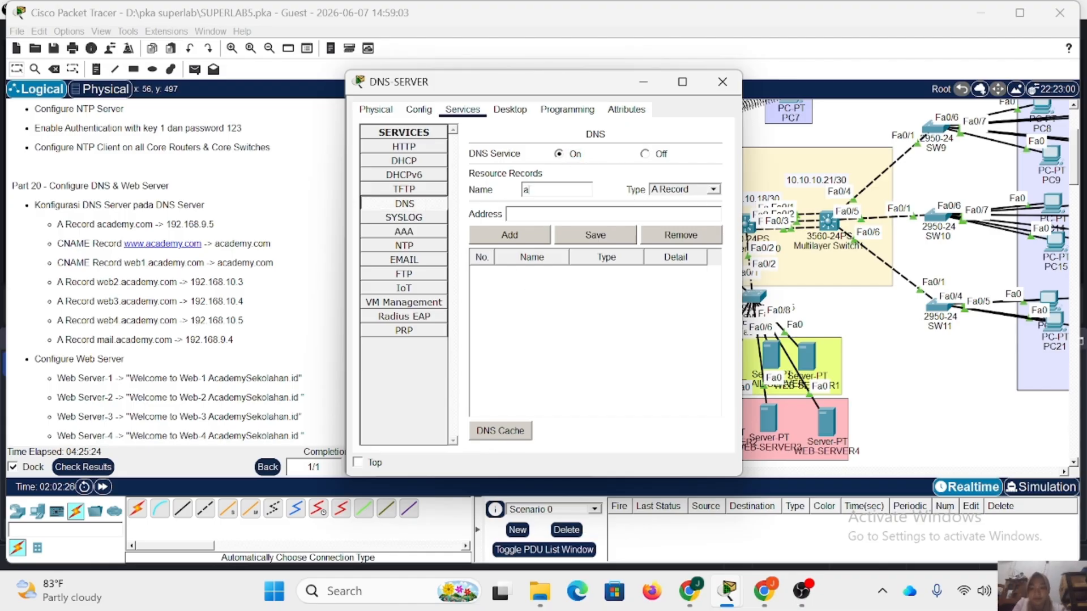
type("cademy.com")
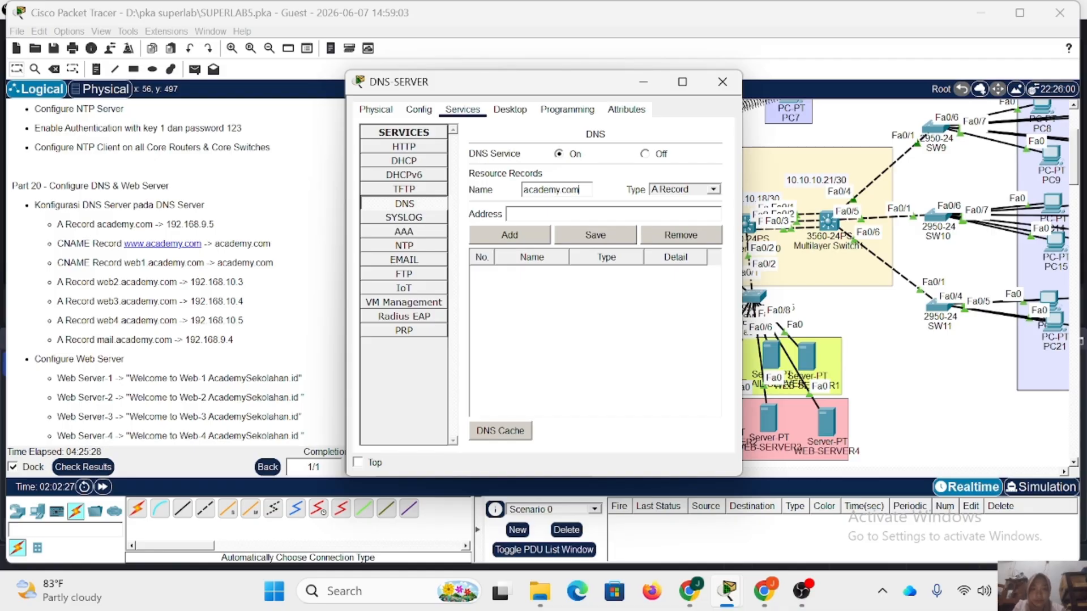
type("192.168.9.5")
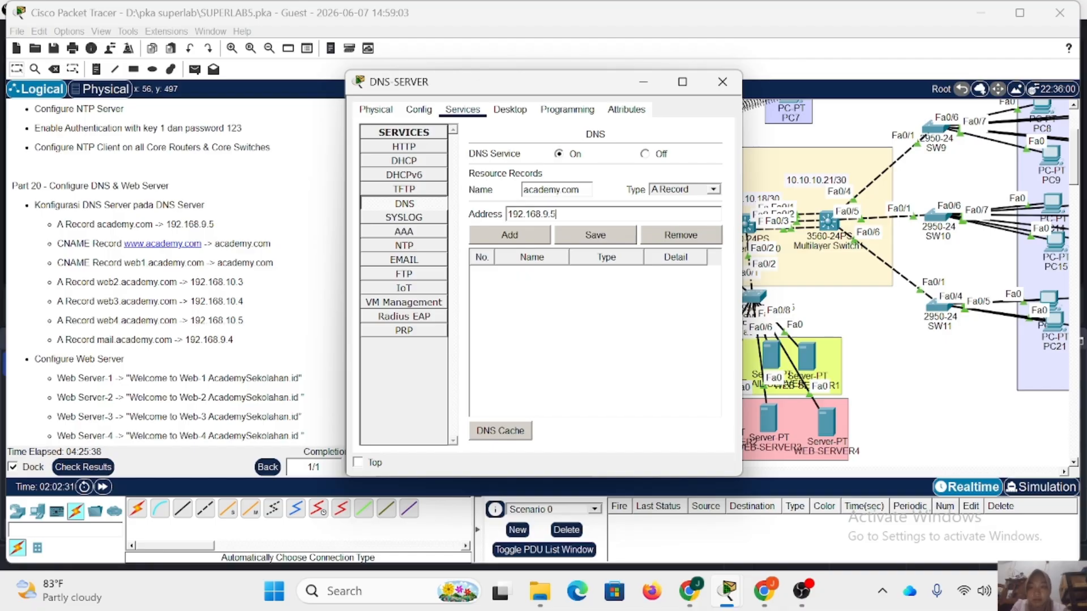
left_click(509, 235)
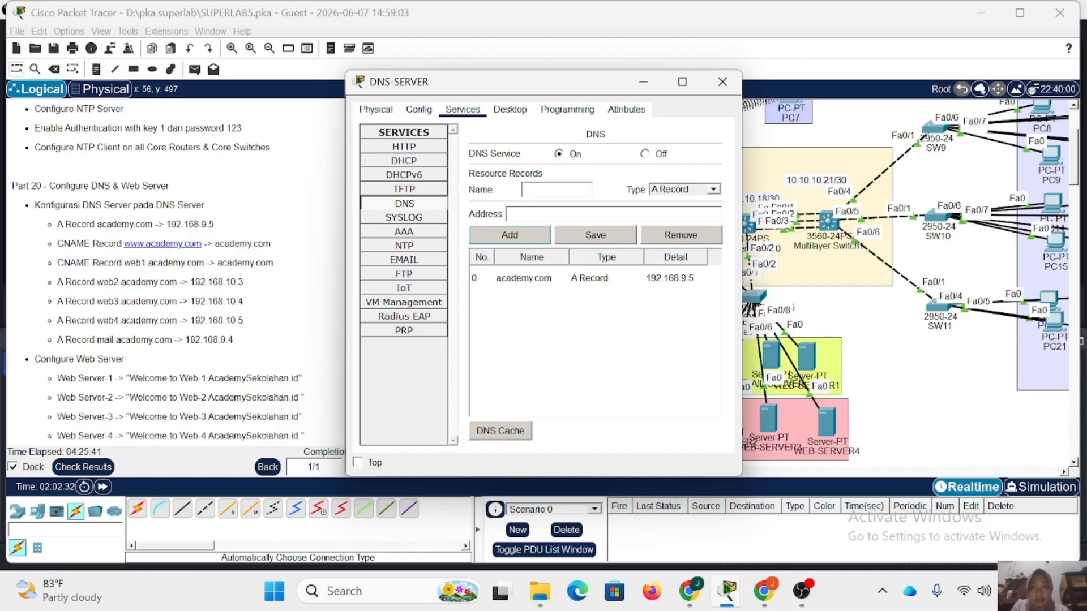
left_click(713, 189)
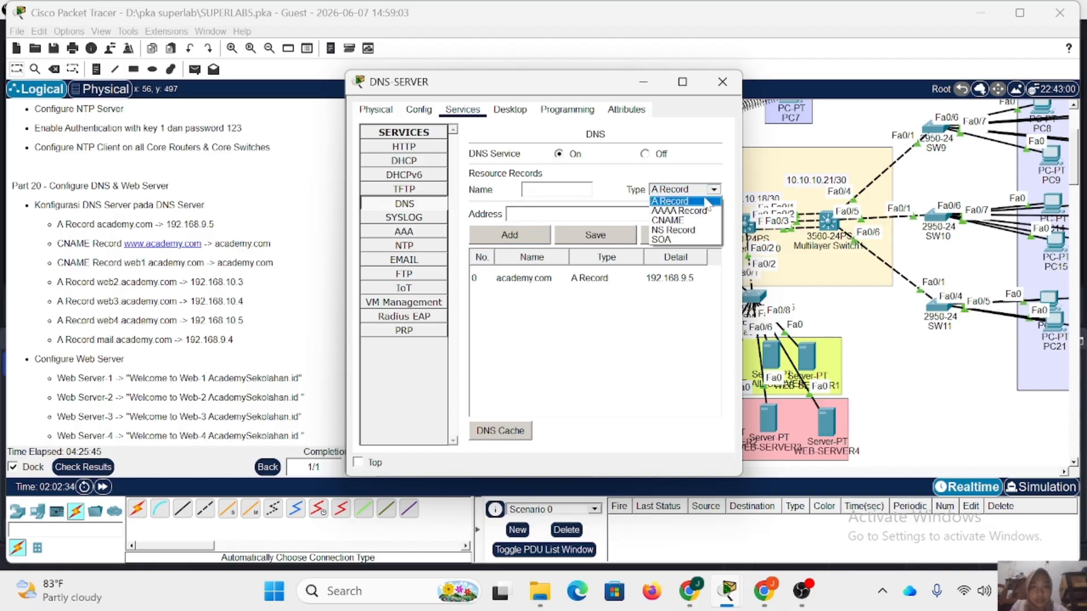
left_click(694, 220)
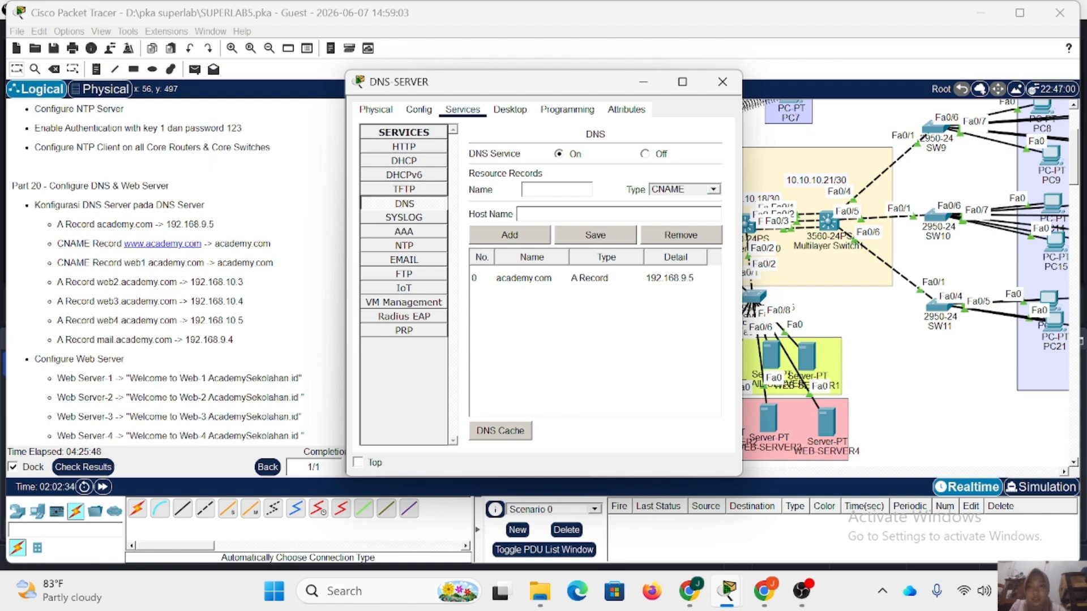
type("www")
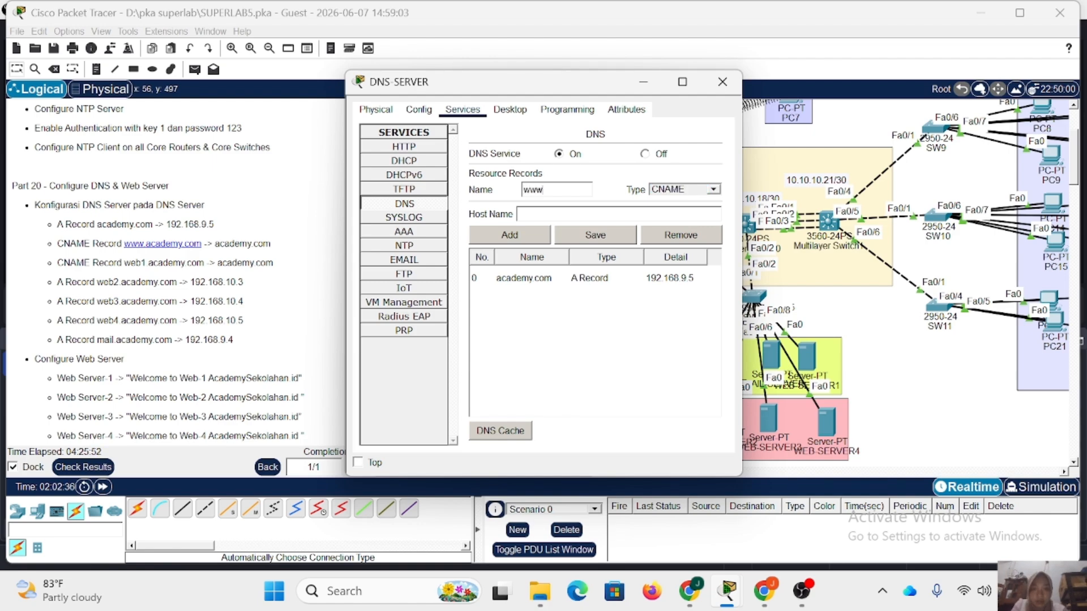
type(".acade")
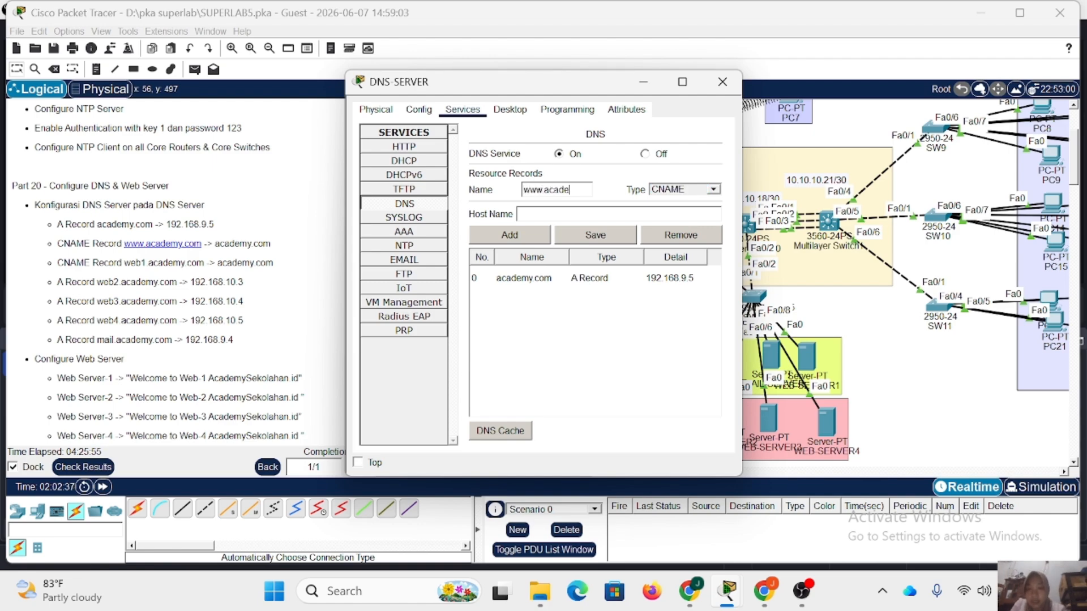
type("my.com")
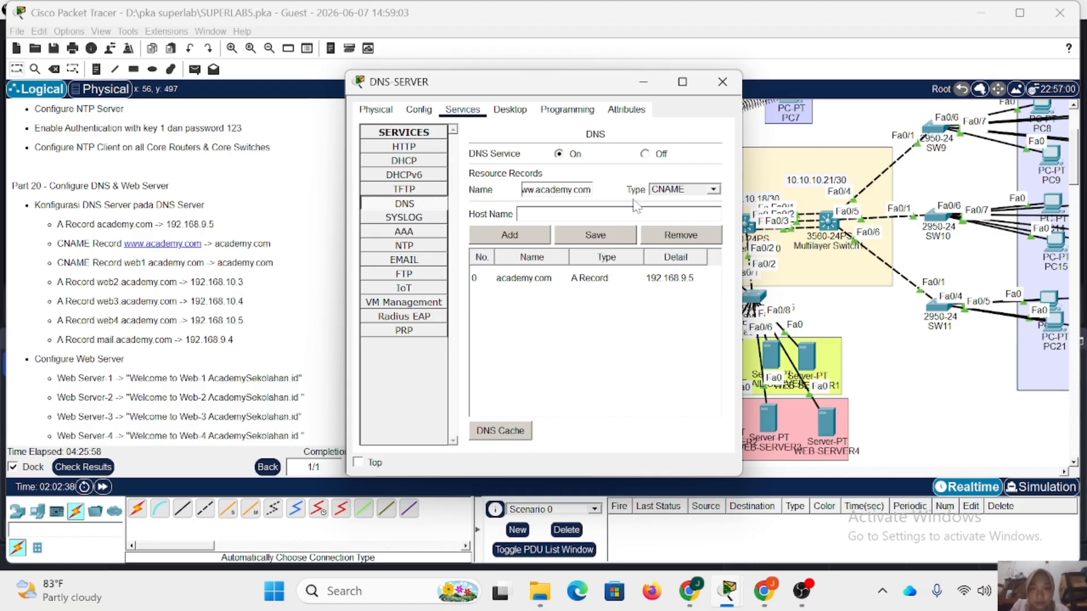
type("a")
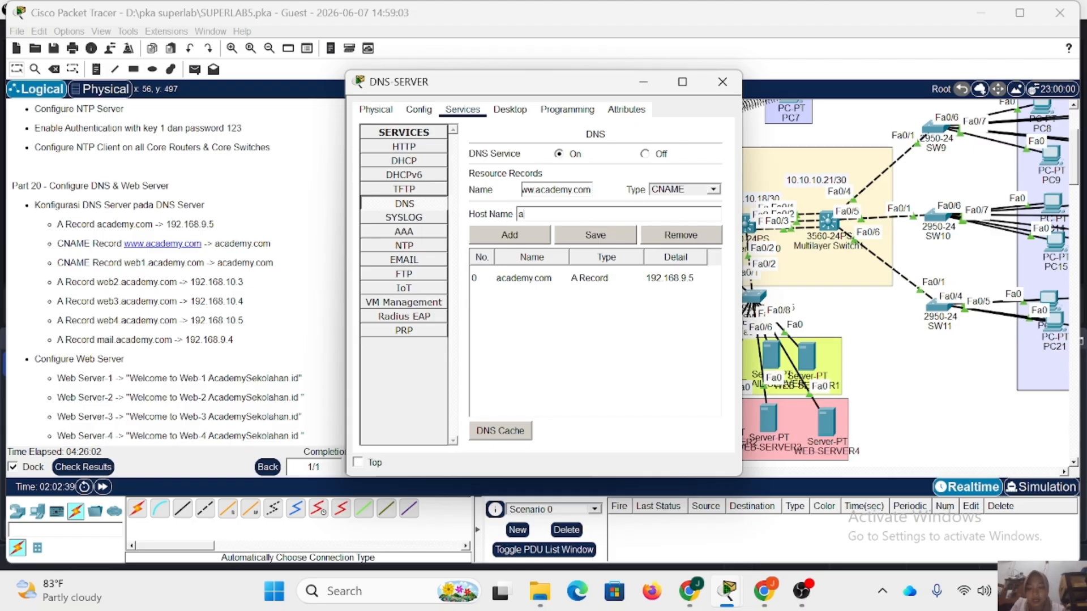
type("cademy.com")
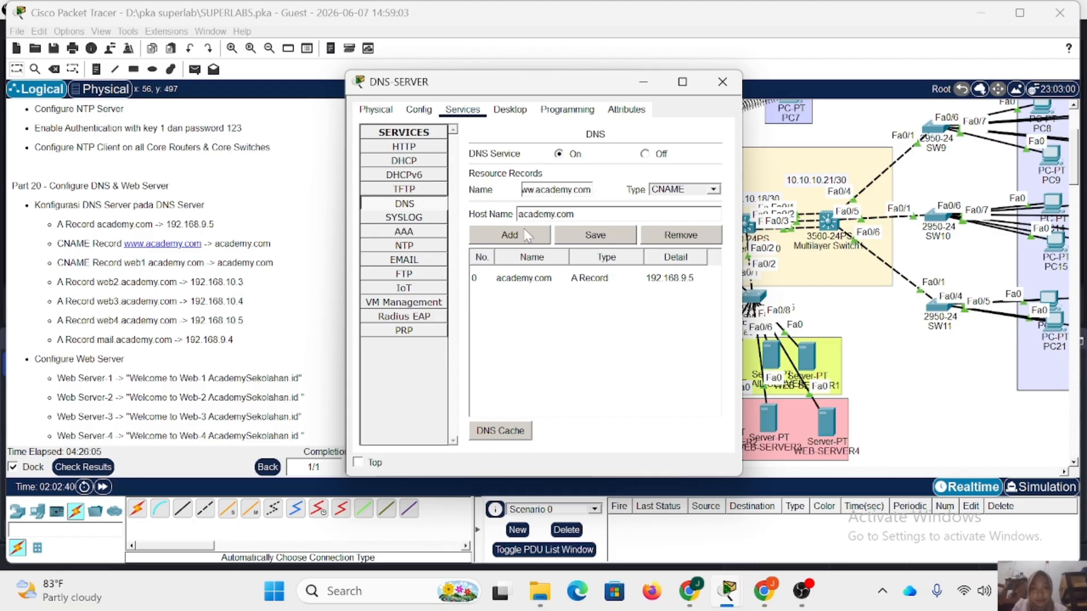
left_click(526, 235)
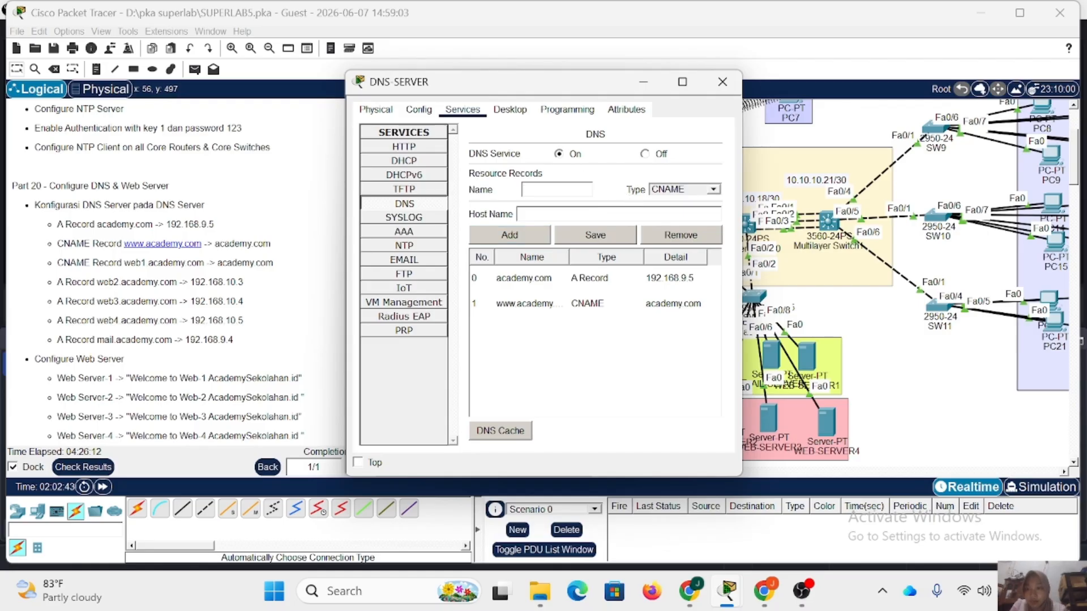
Add a CNAME record for web1.academy.com with the host name academy.com.
type("web1")
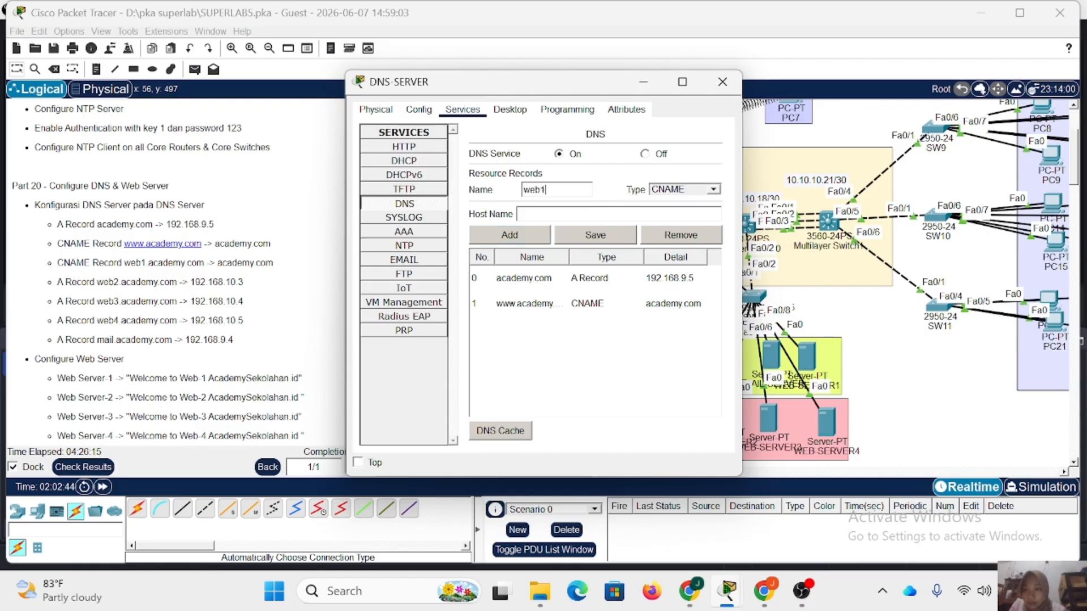
type(".acad")
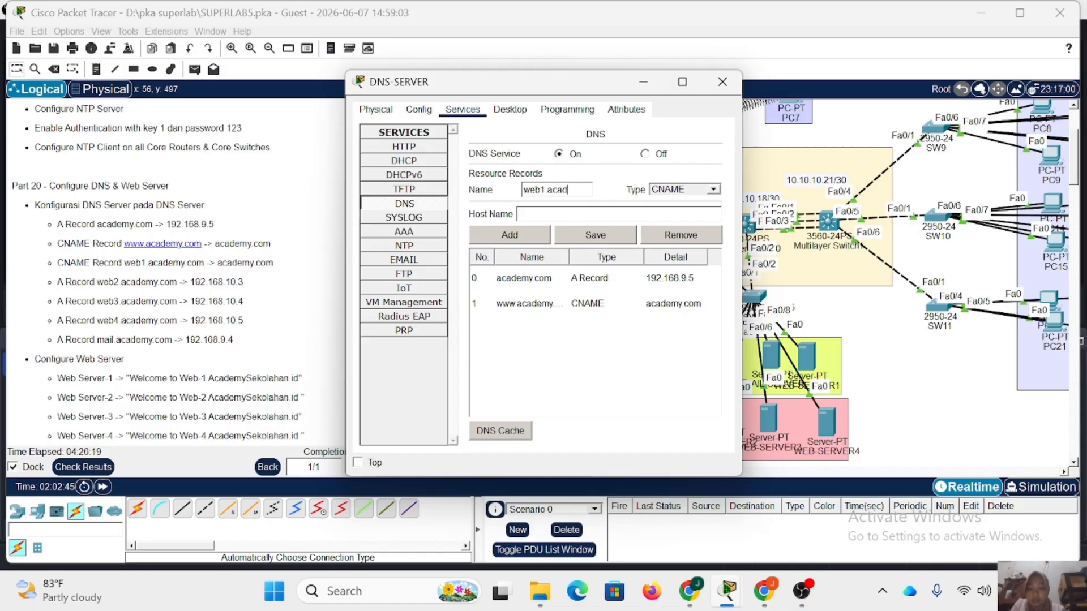
type("emy.co")
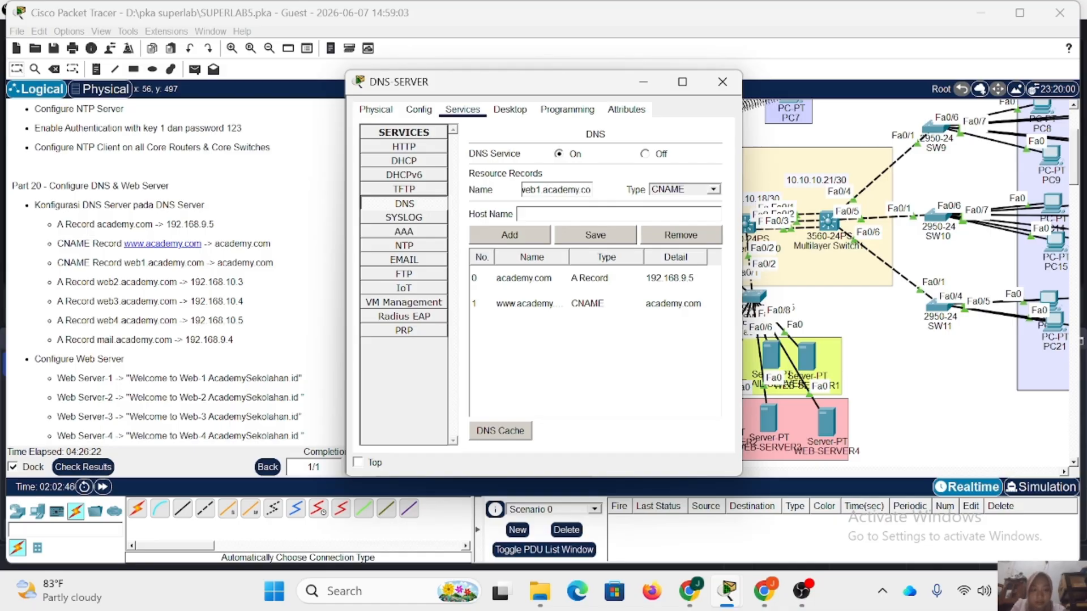
type("ma")
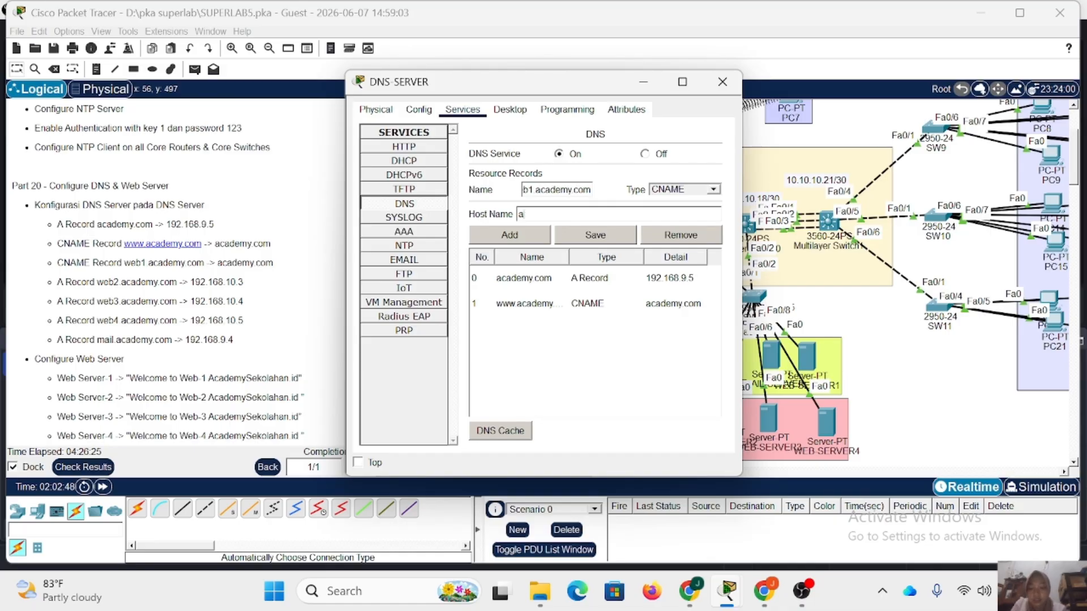
type("cademy.com")
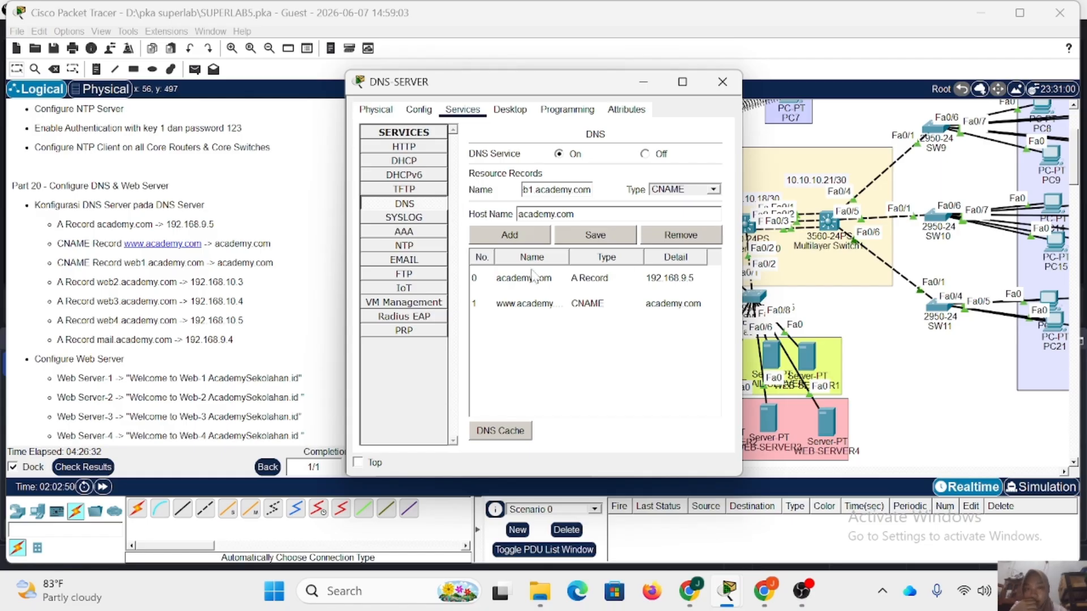
left_click(520, 236)
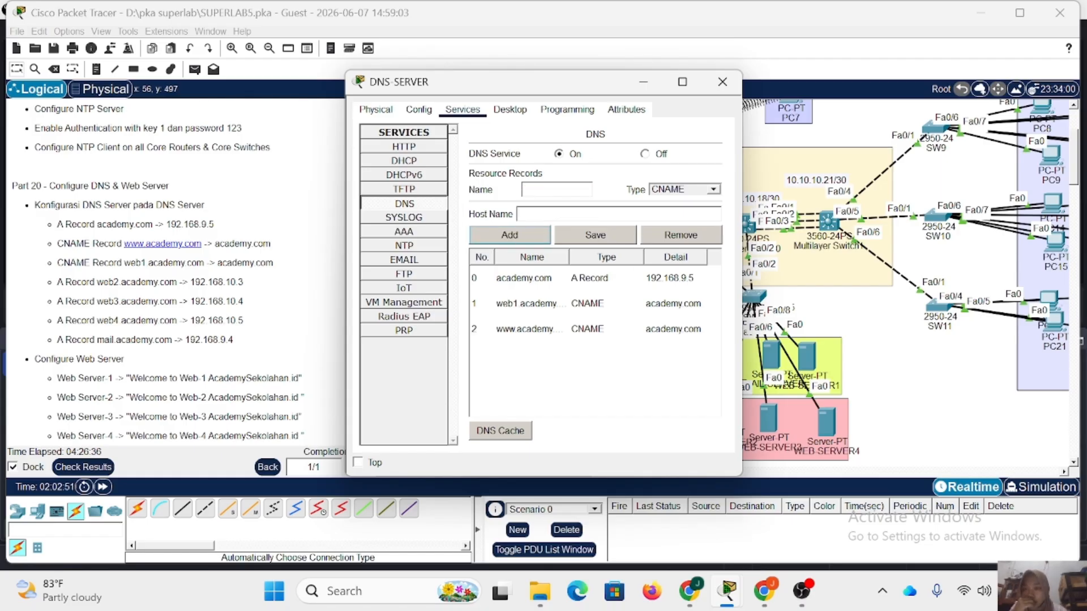
Switch the record type back to A Record and add web2.academy.com with the address 192.168.10.3.
left_click(712, 189)
left_click(673, 200)
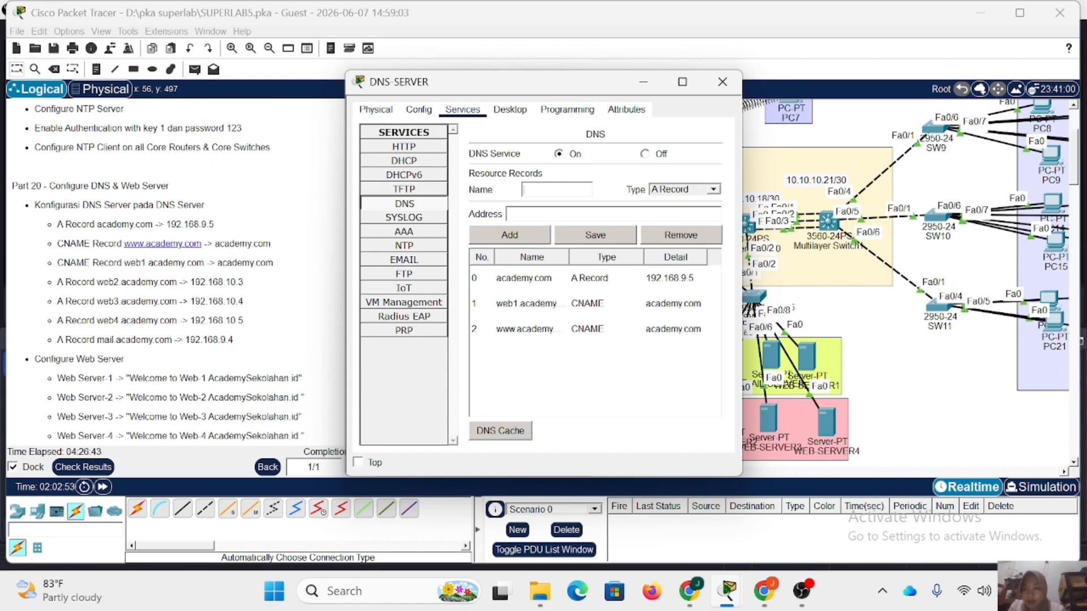
type("web2")
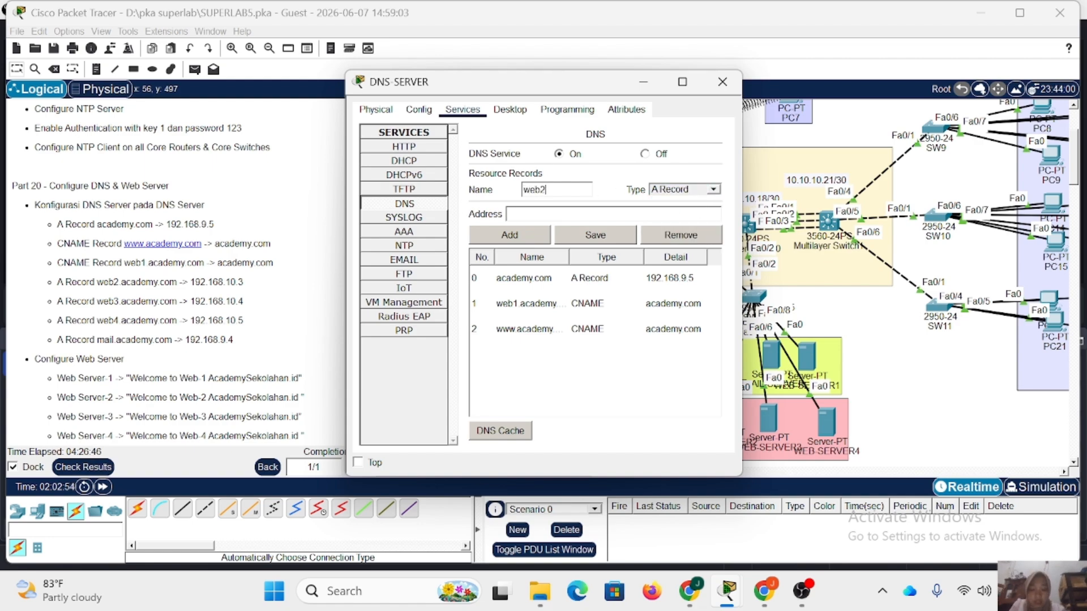
type(".academy.com")
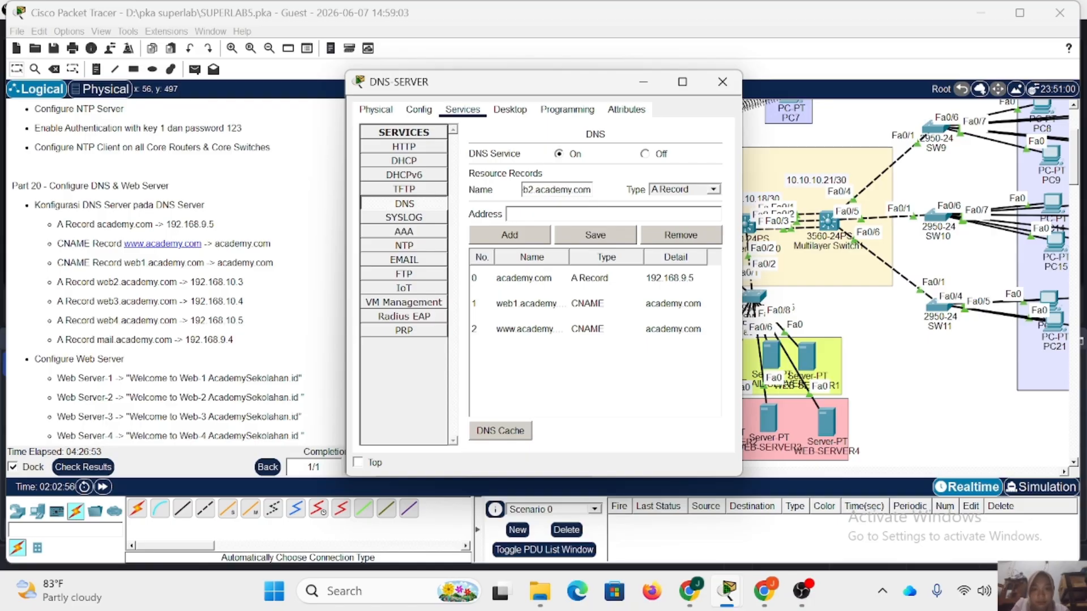
type("192.1")
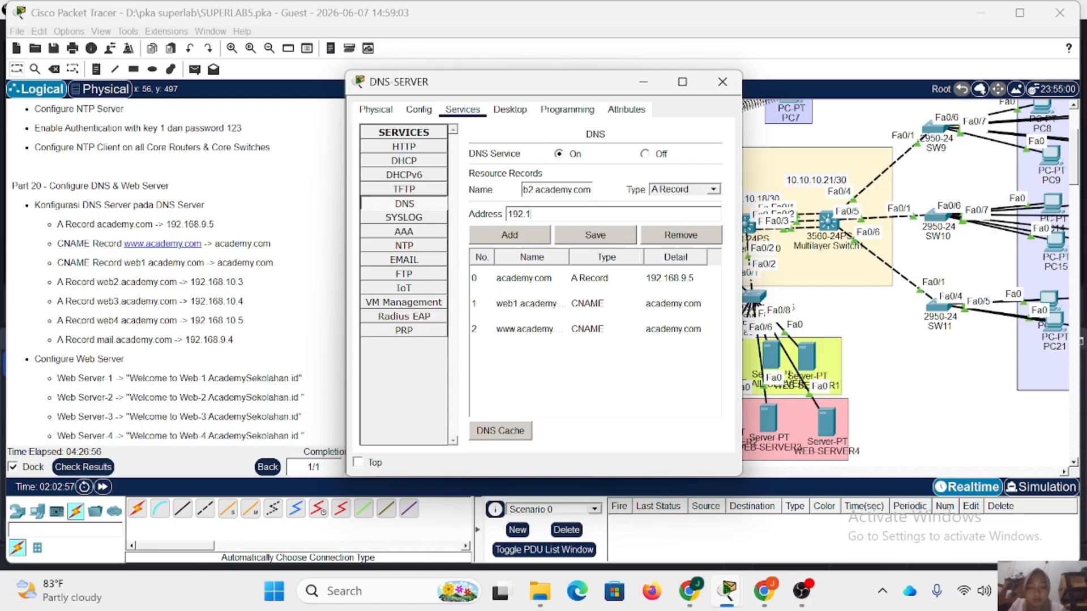
type("68.10.3")
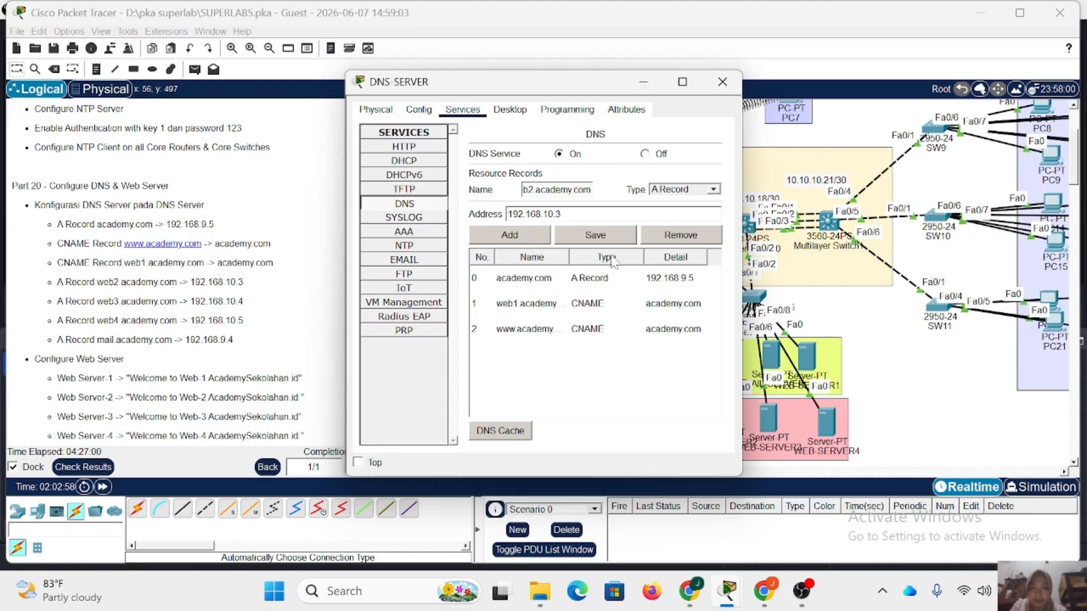
left_click(515, 235)
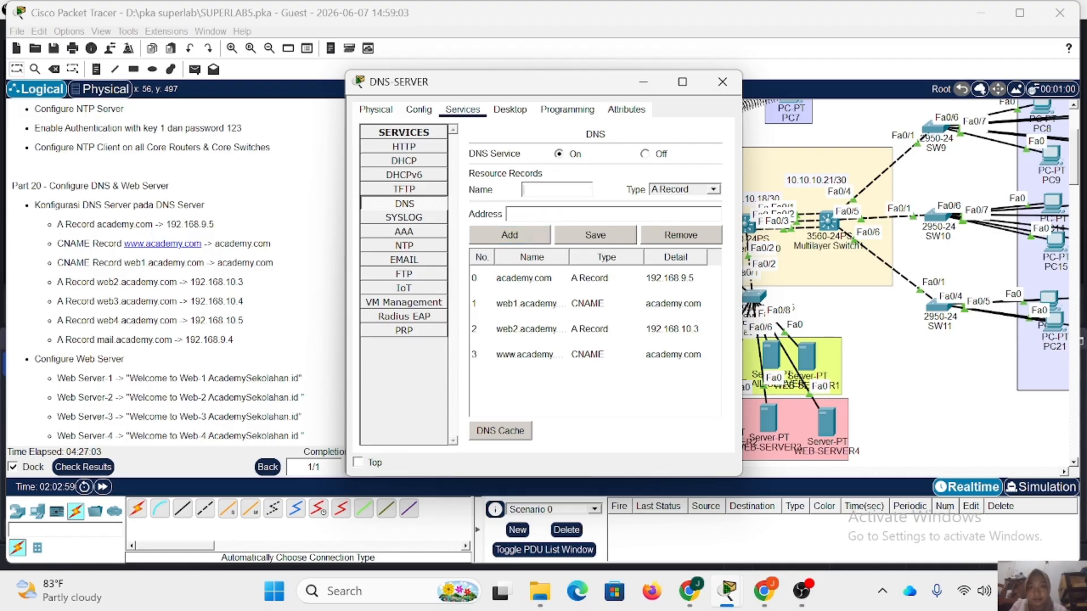
Add an A record named seb3.academy.com with the address 192.168.10.4.
type("seb3.academy.com")
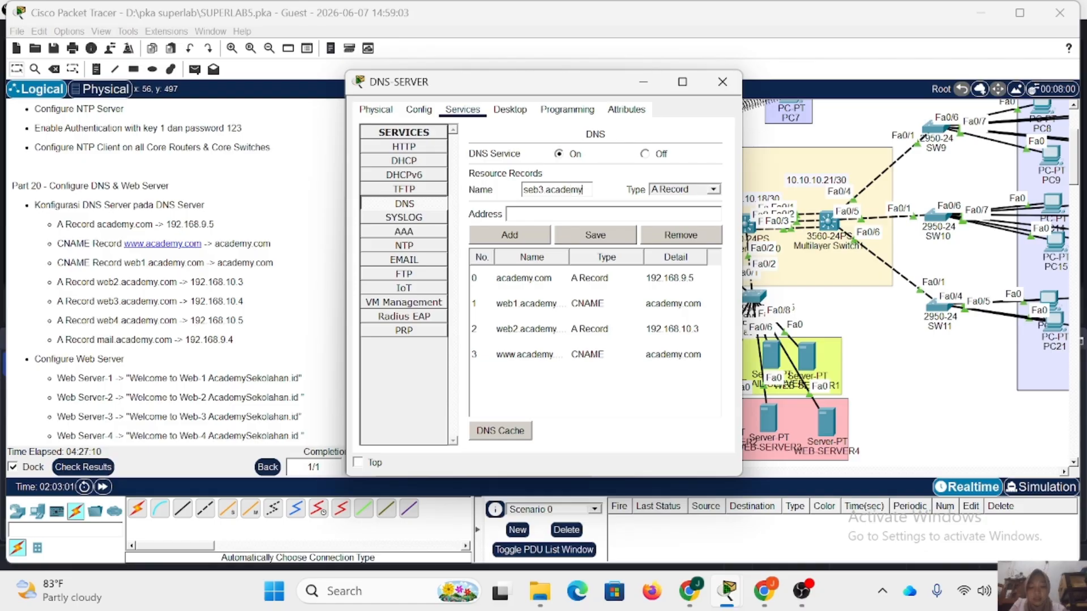
left_click(552, 213)
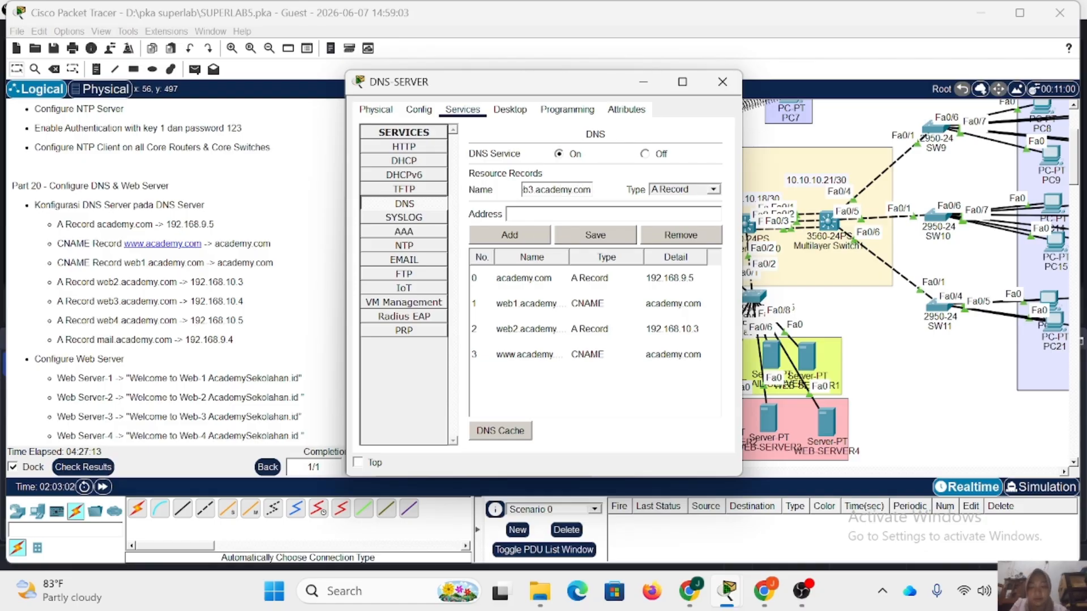
type("192.168.")
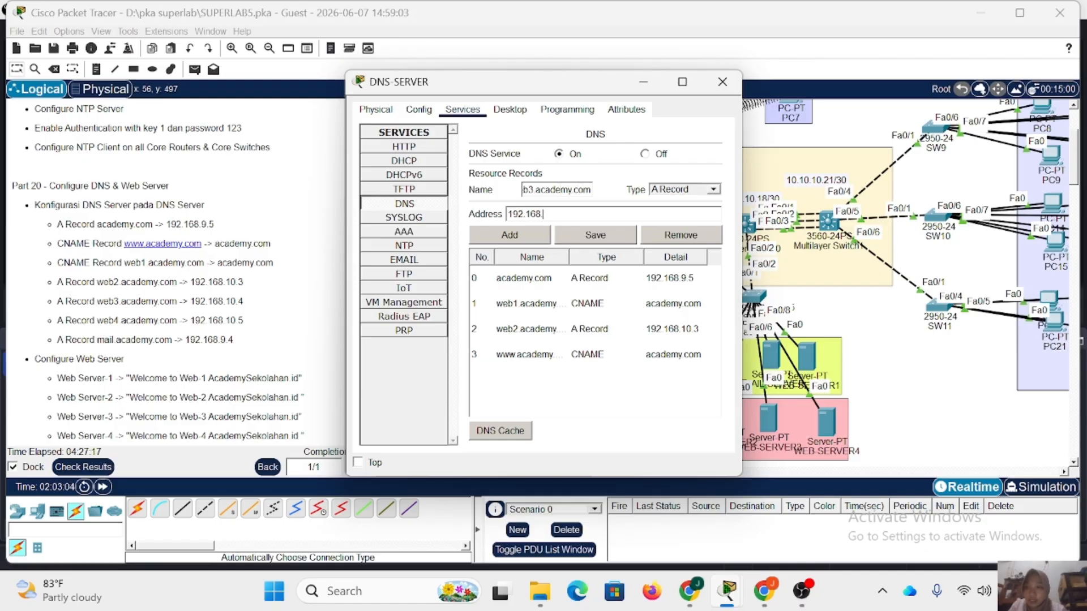
type("10.4")
left_click(529, 236)
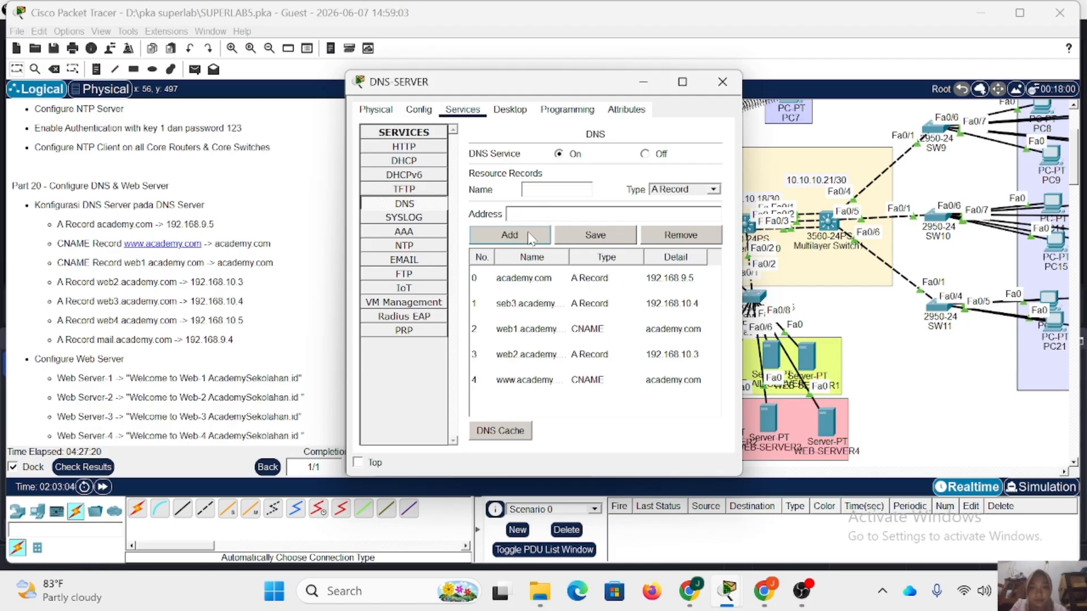
Correct the misspelled name of the seb3.academy.com record to web3.academy.com and save the record.
type("we")
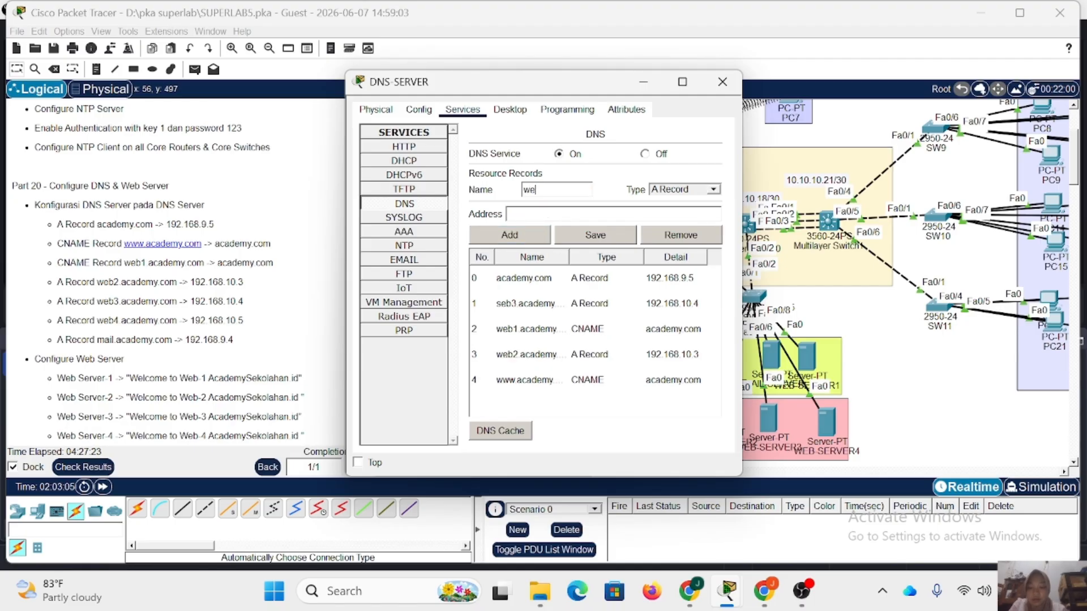
type("b4")
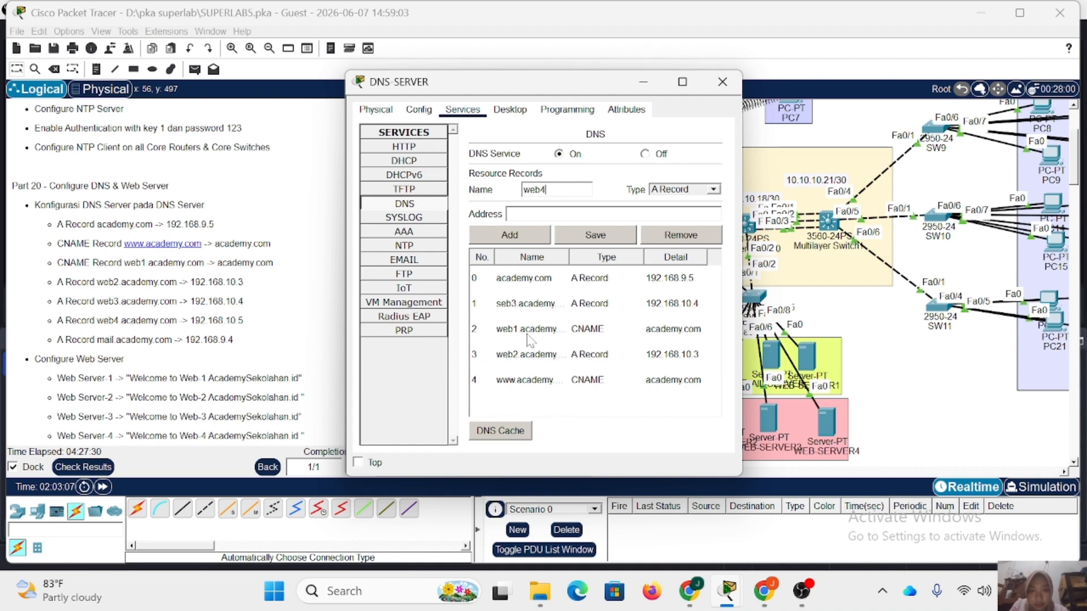
left_click(521, 305)
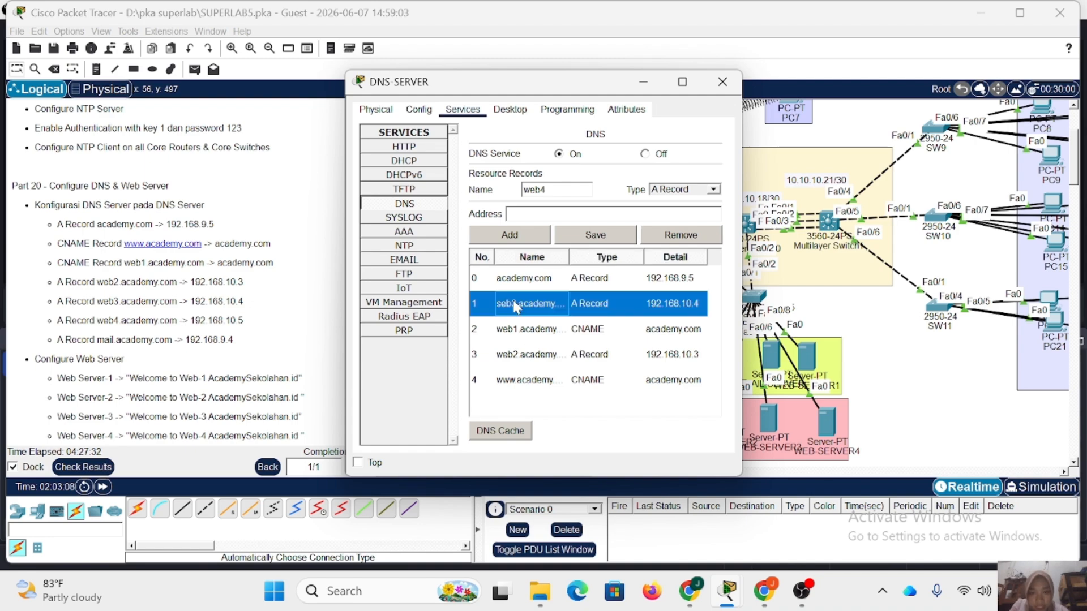
left_click(526, 189)
left_click_drag(533, 189, 522, 189)
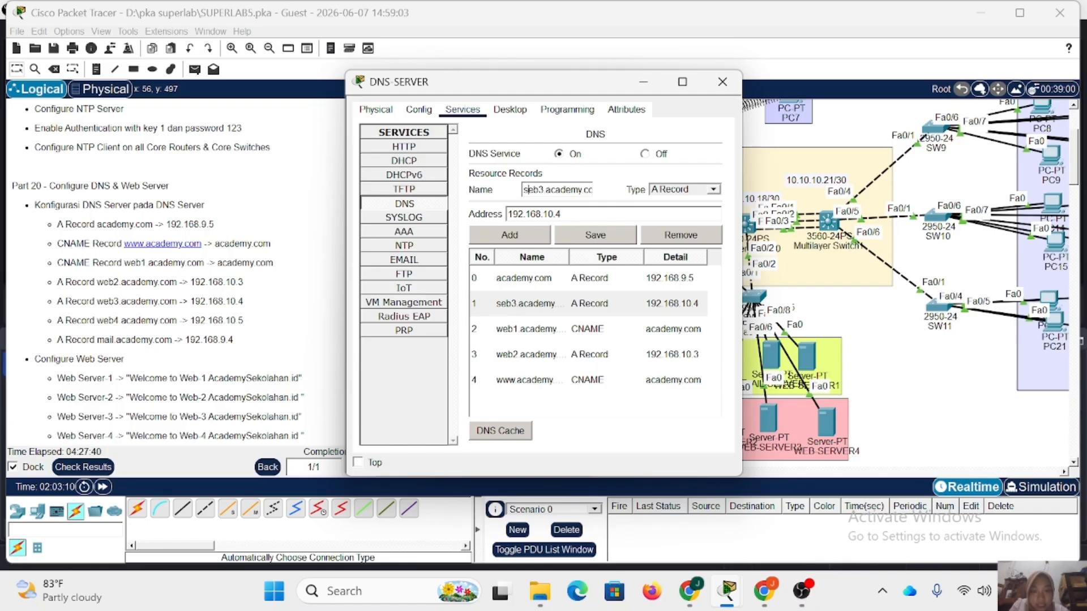
type("we")
left_click(579, 235)
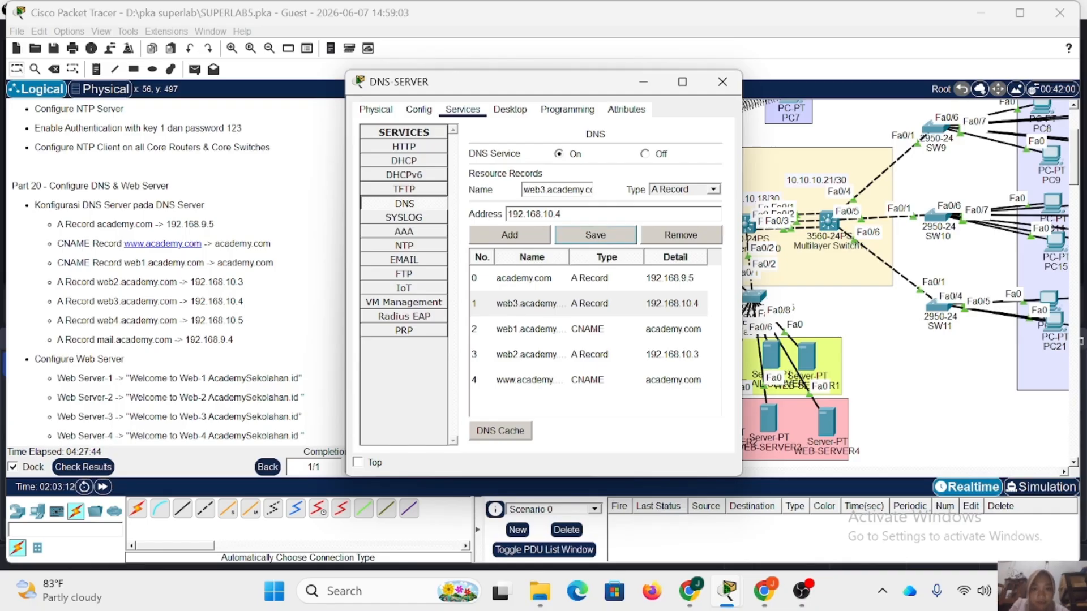
Start a new A record in the DNS service and enter web4.academy.com as its name.
left_click(518, 241)
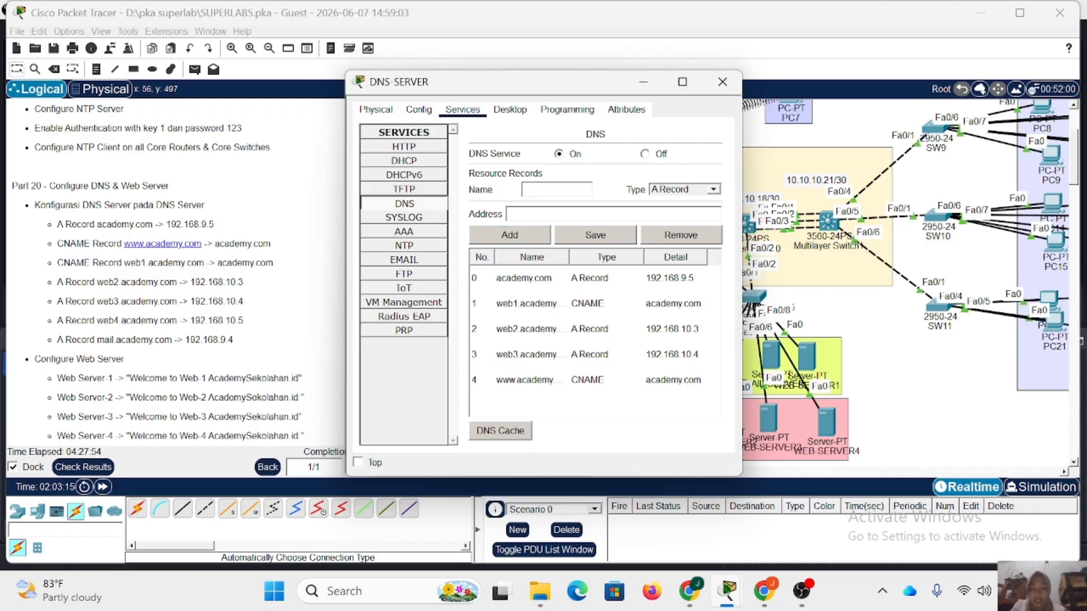
type("web")
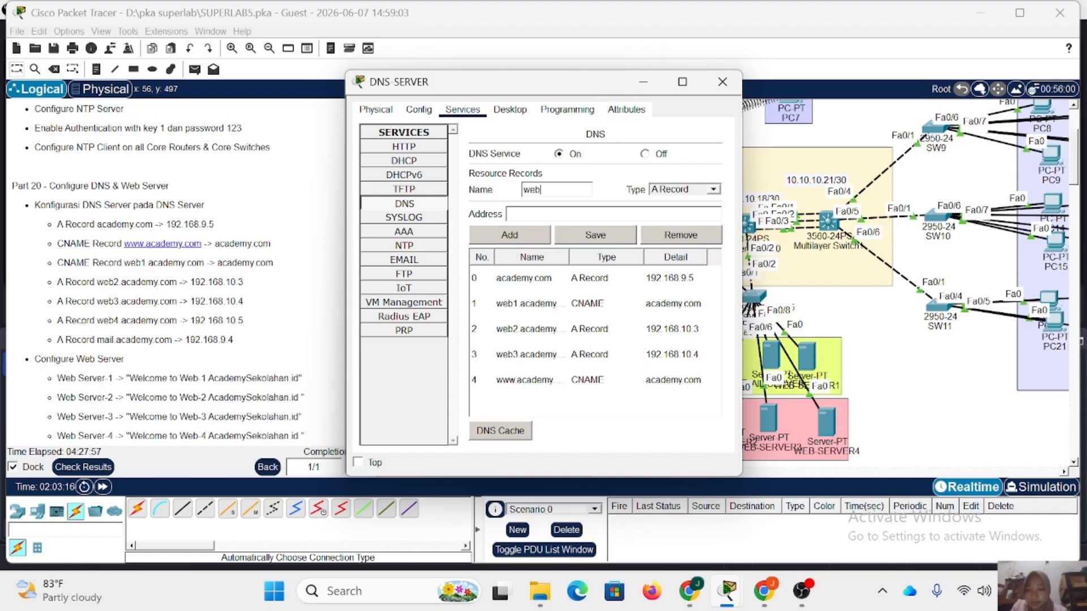
type("4 academ")
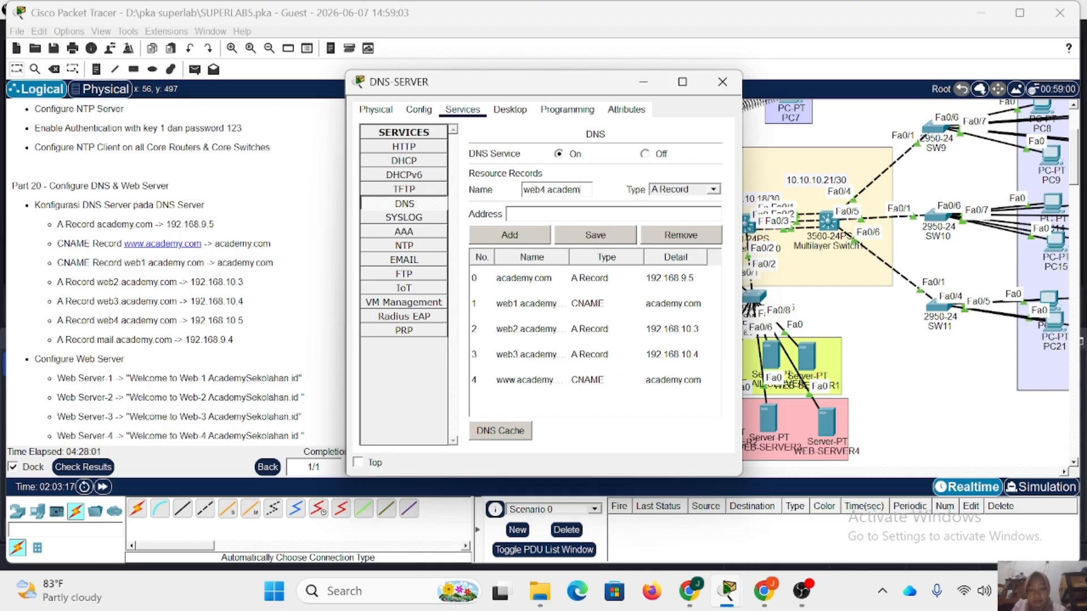
type("y.com")
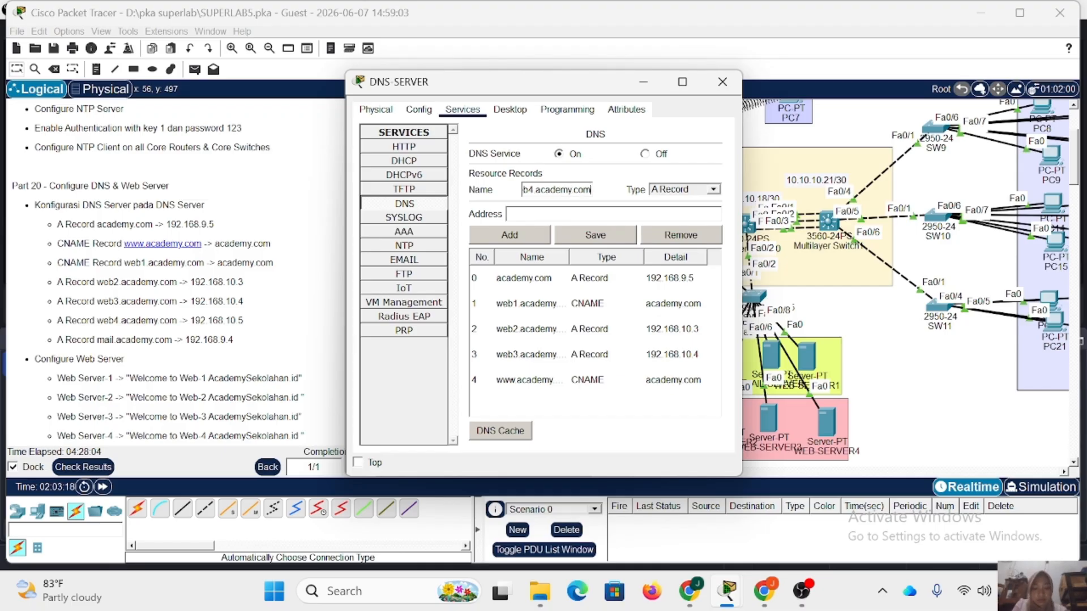
type("academy")
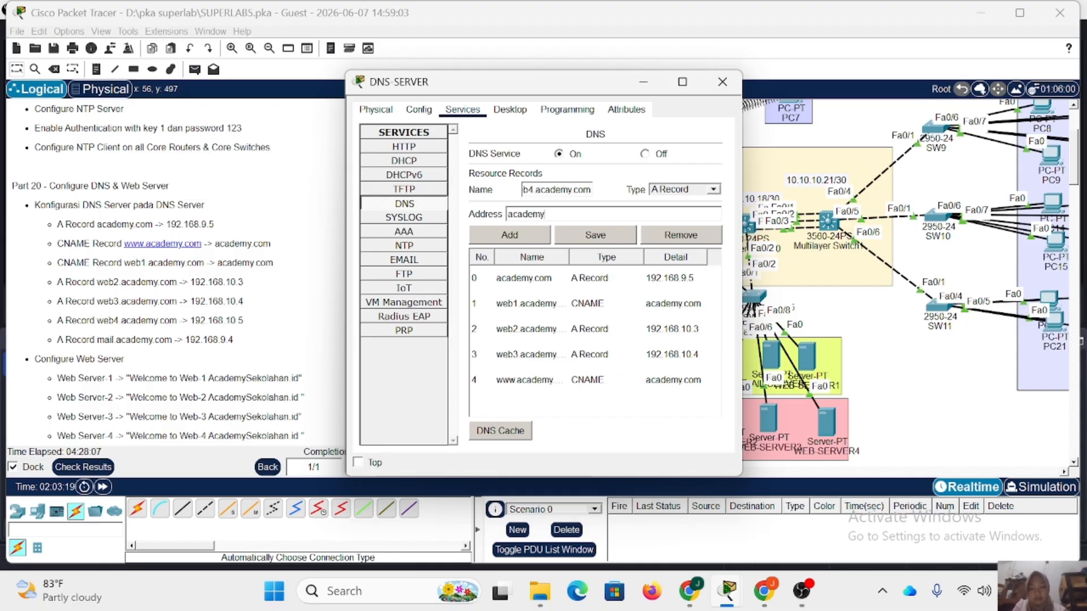
type(".com")
Try to add the web4.academy.com A record with academy.com as its address.
left_click(521, 237)
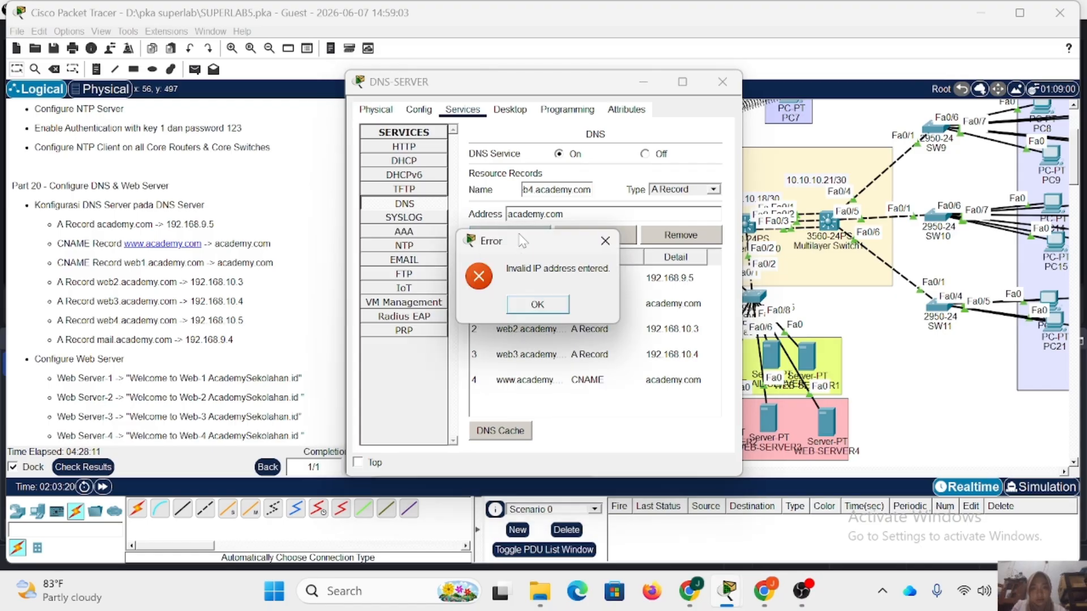
left_click(605, 241)
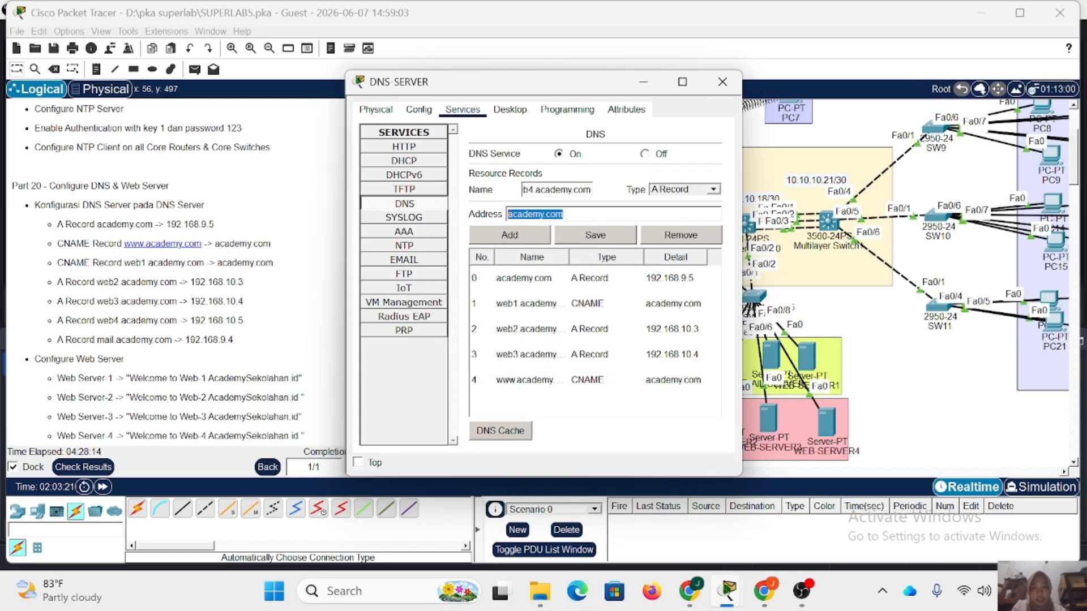
Set the web4.academy.com record's address to 192.168.10.5 and add the record.
type("192.168")
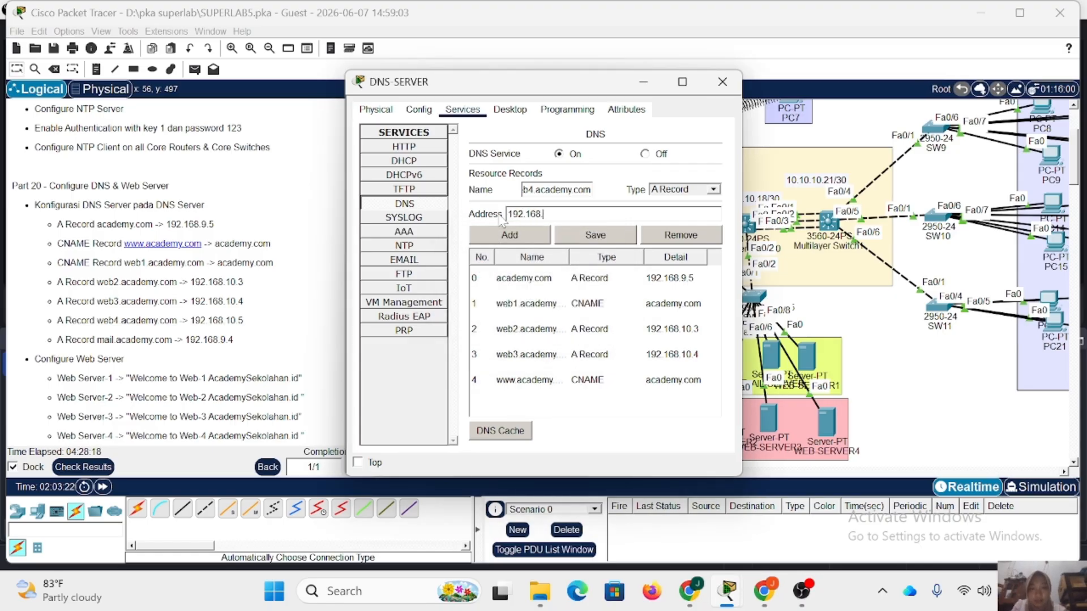
type(".10.5")
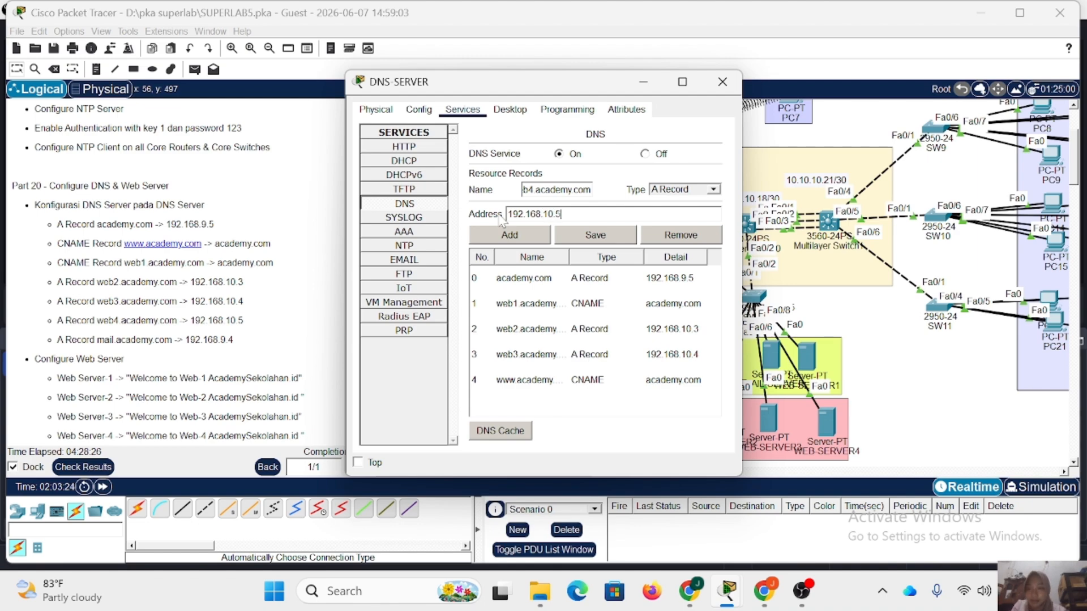
left_click(533, 238)
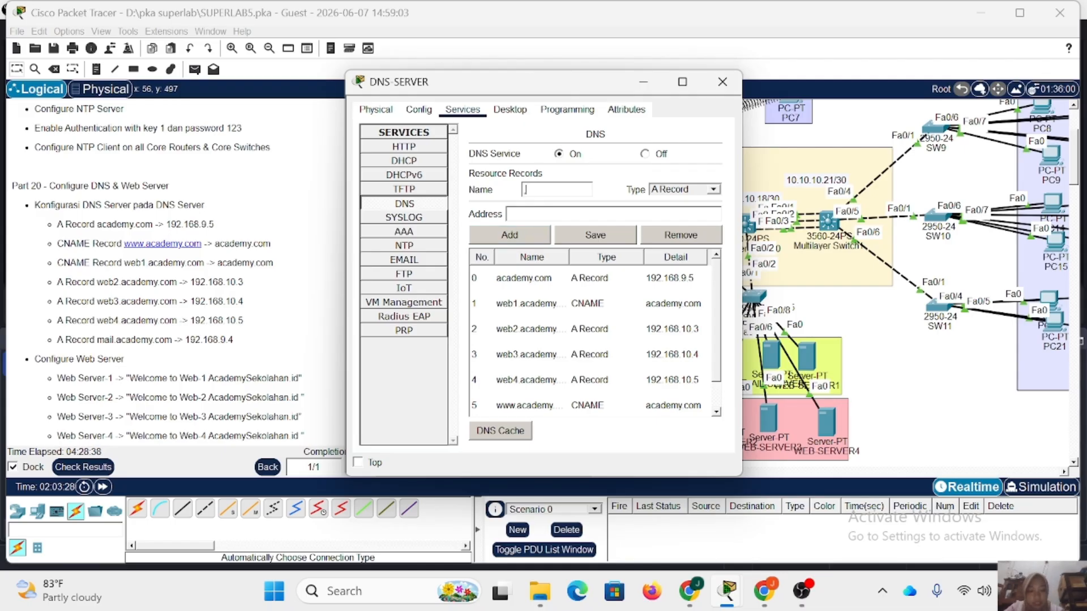
Add an A record named mail.academy.com with the address 192.168.9.4 and close DNS-SERVER.
type("mail.aca")
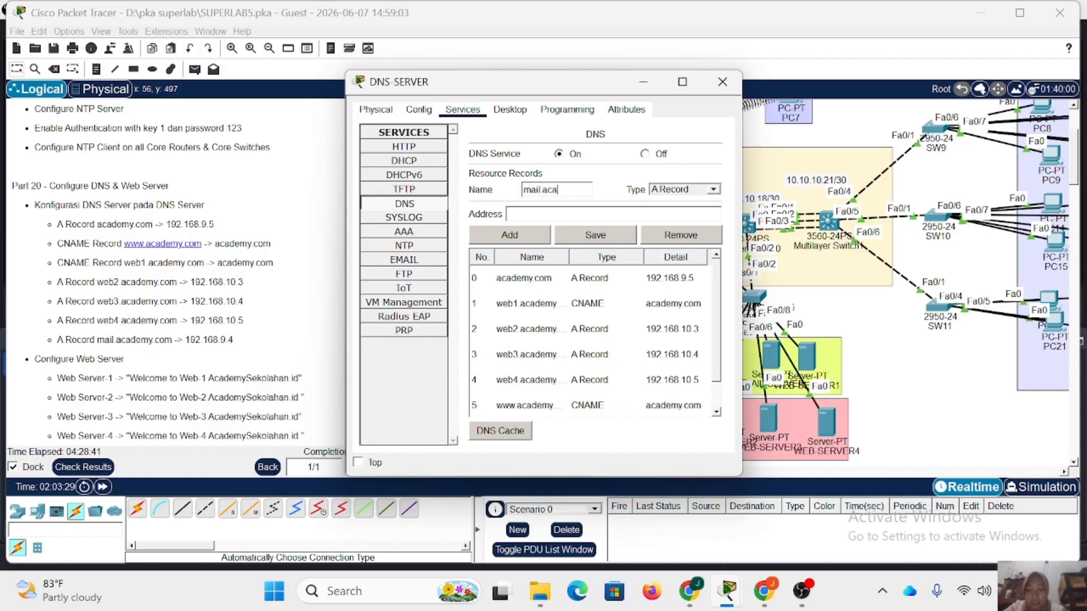
type("demy.com")
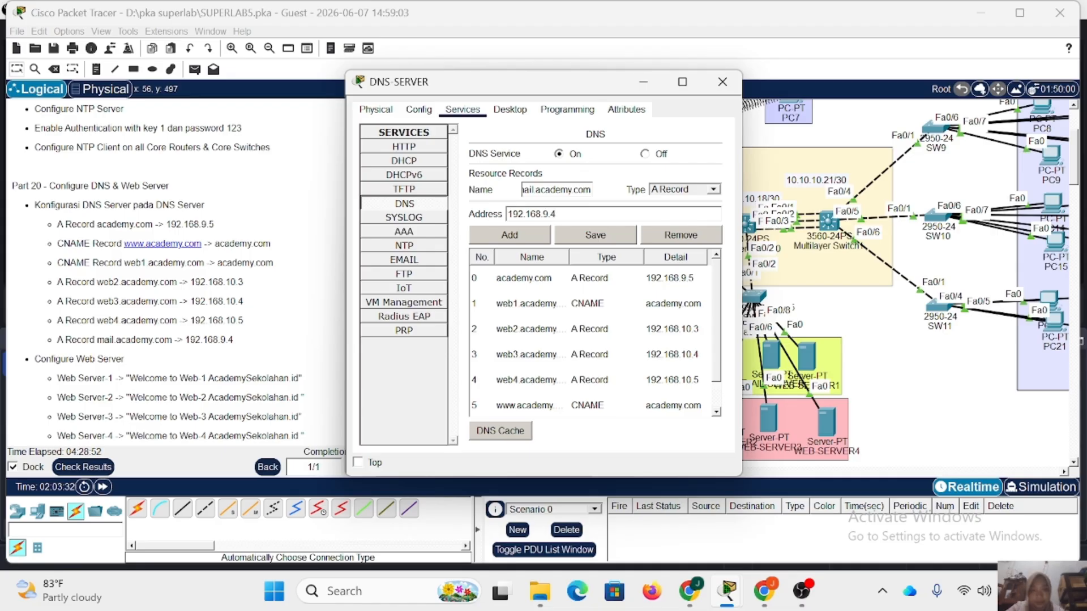
left_click(519, 238)
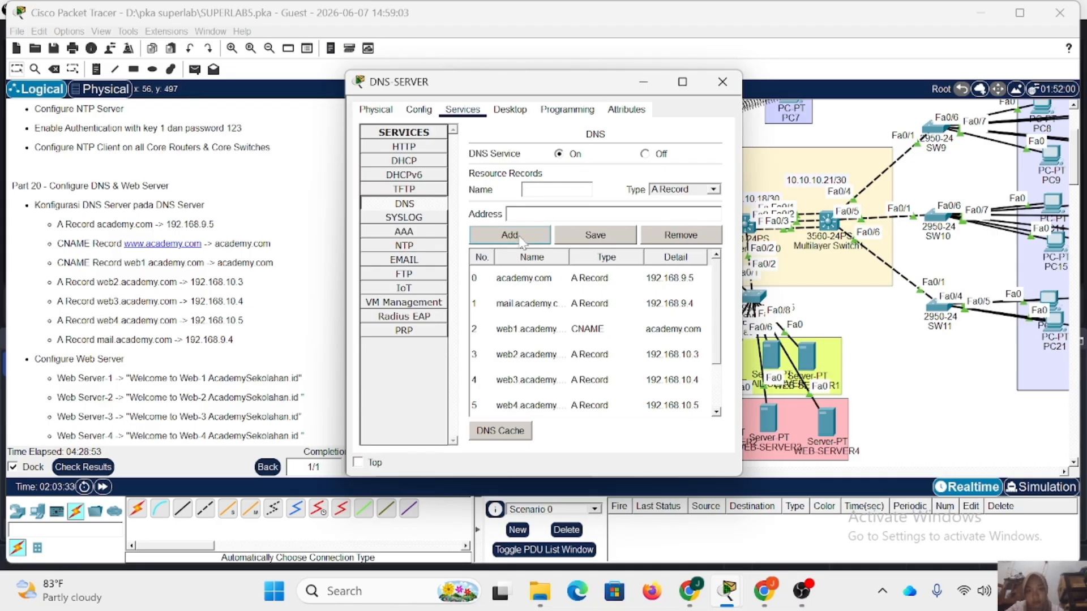
left_click(722, 82)
Open the index.html file of WEB-SERVER1's HTTP service for editing.
scroll(181, 272, "down", 3)
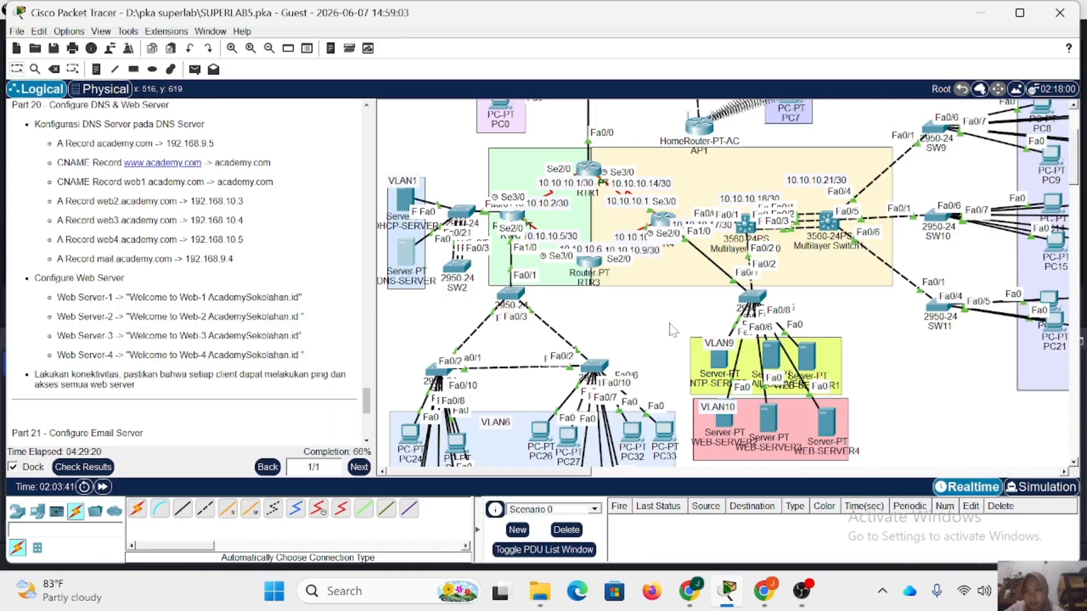
left_click(773, 358)
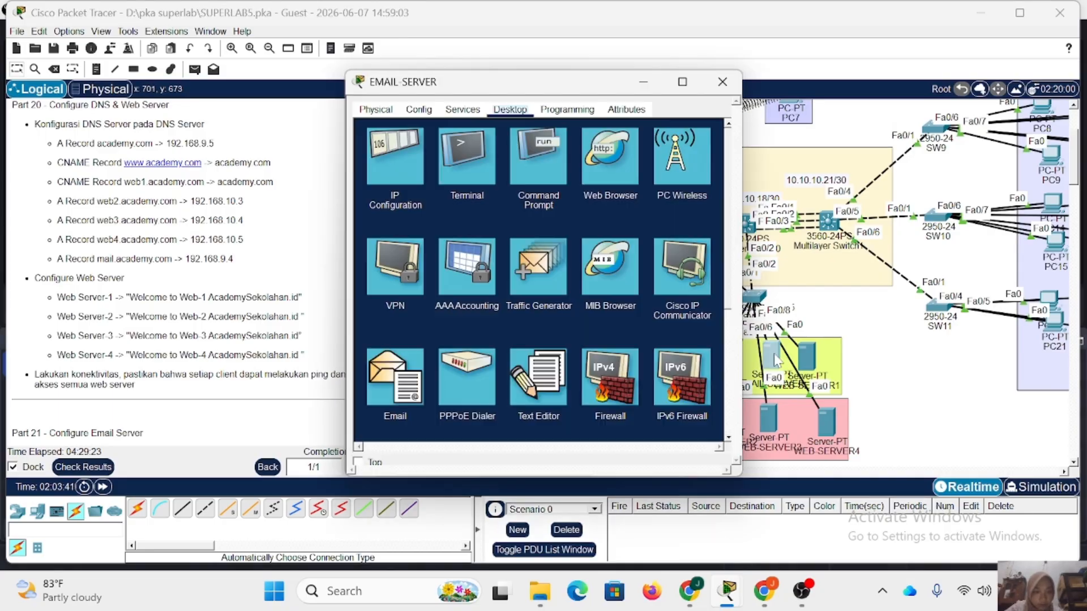
left_click(739, 86)
left_click(811, 360)
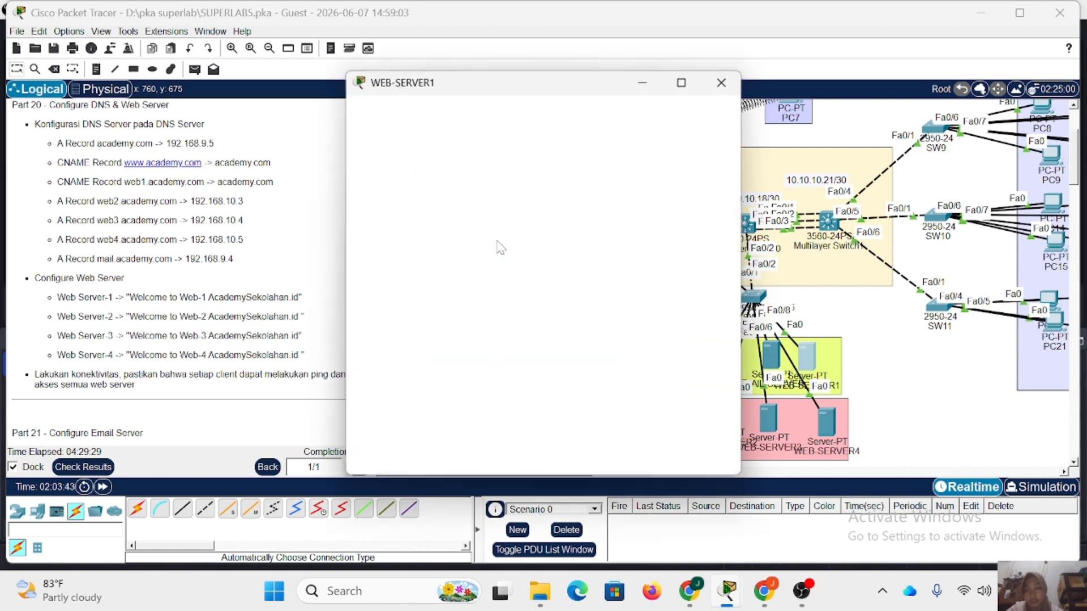
left_click(461, 111)
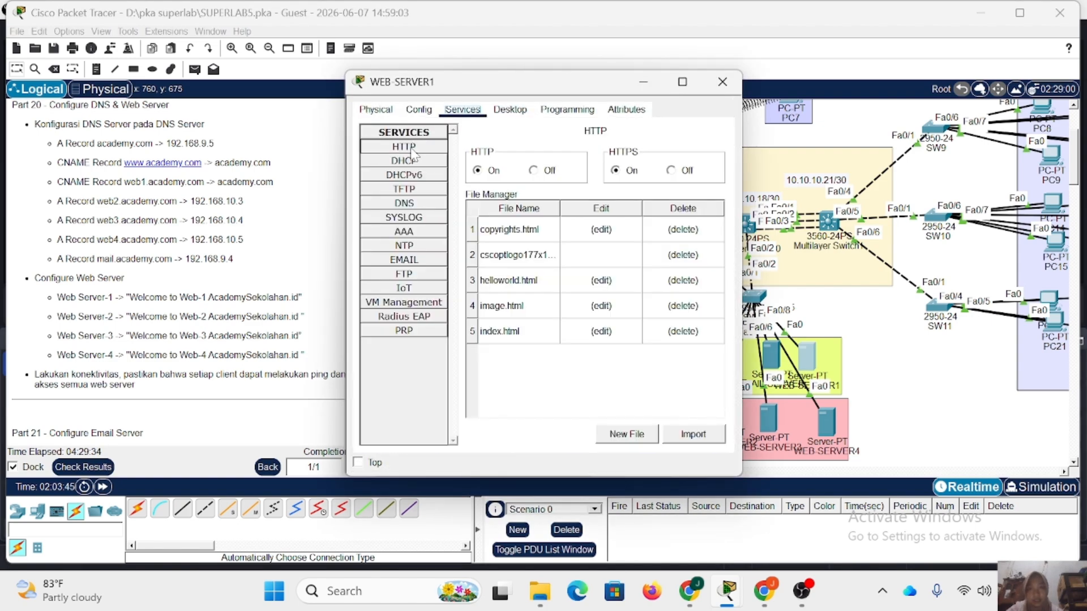
left_click(603, 332)
Replace "Cisco Packet Tracer" in the welcome line of WEB-SERVER1's index.html with "Web-1 AcademySekolahan.id".
mouse_move(615, 185)
left_mouse_down()
mouse_move(469, 176)
mouse_move(536, 186)
left_mouse_up()
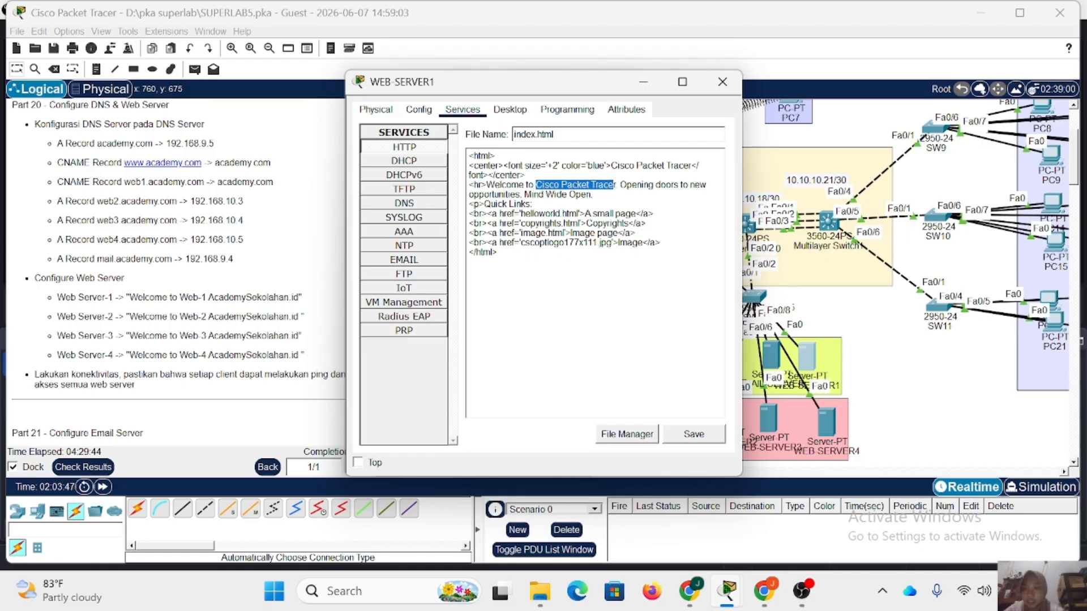
key("Tab")
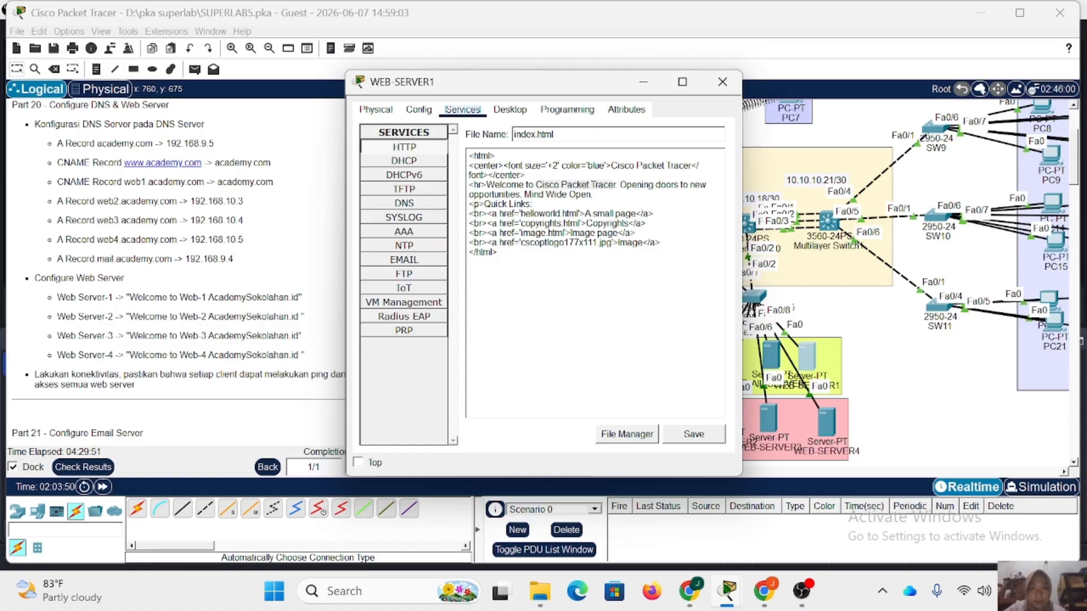
left_click_drag(616, 185, 538, 185)
type("Web")
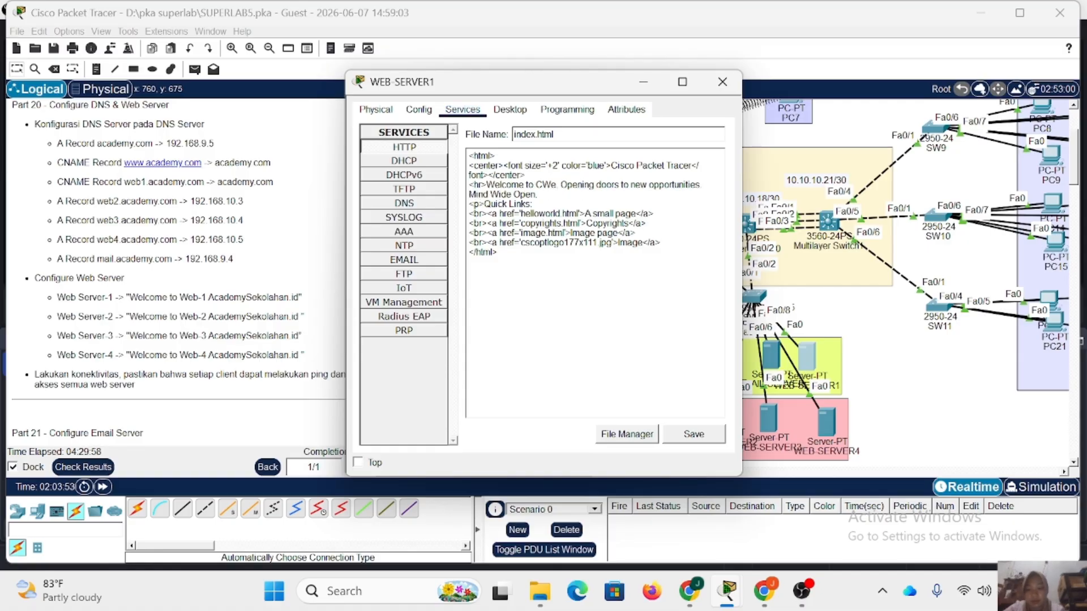
type("-1 A")
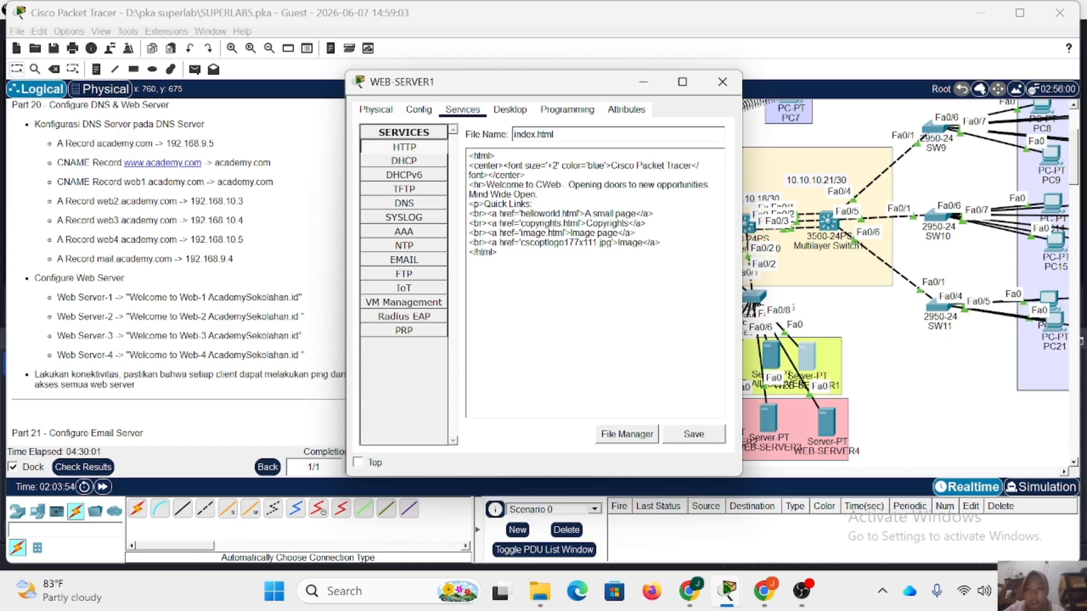
type("cademy")
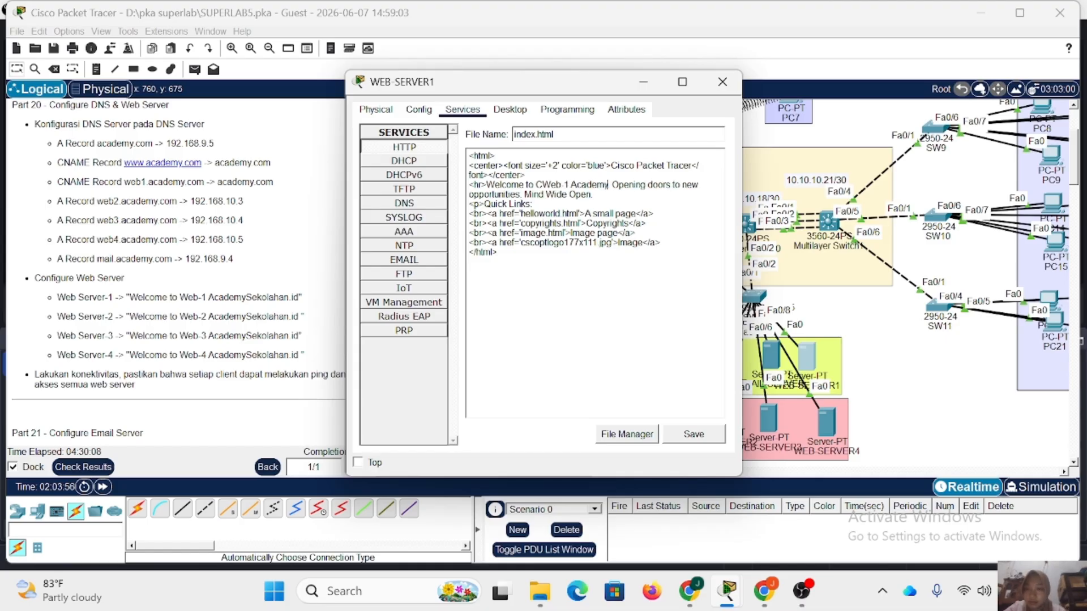
type("Sekolha")
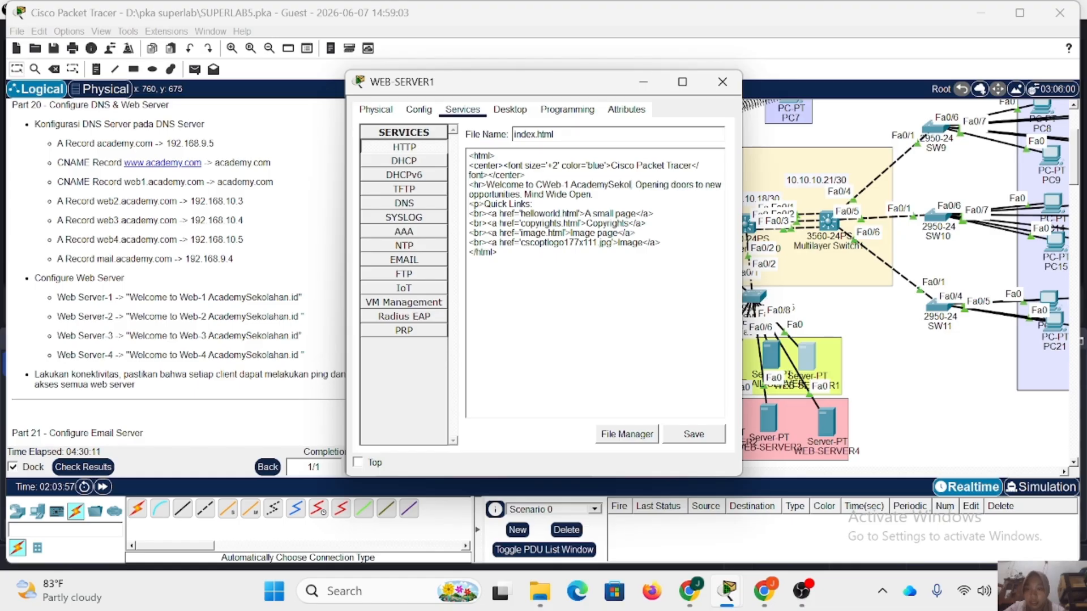
key("BackSpace")
key("BackSpace")
type("ahan")
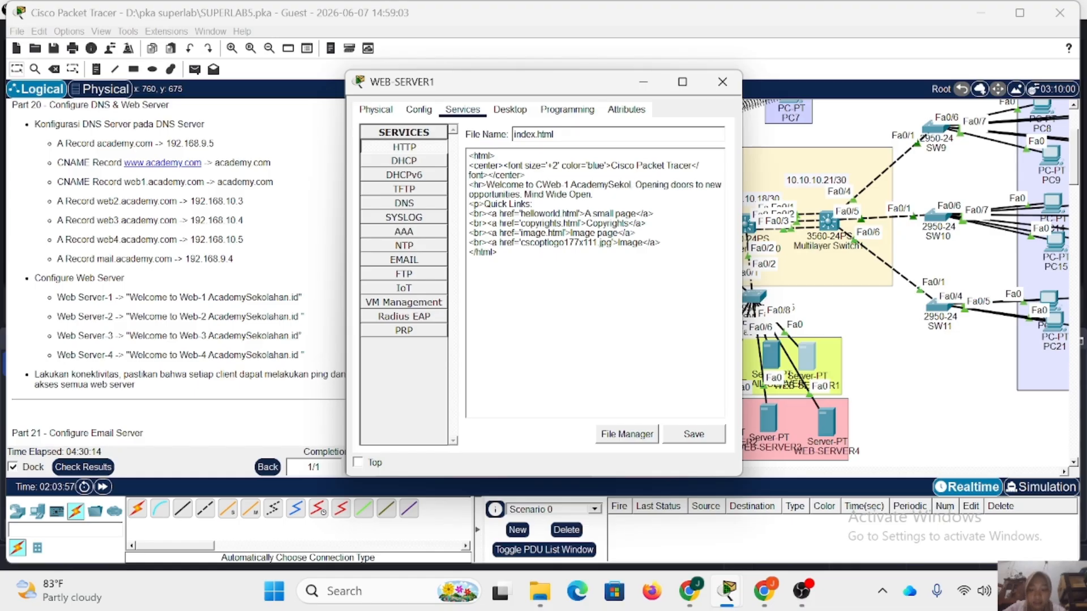
type(".id")
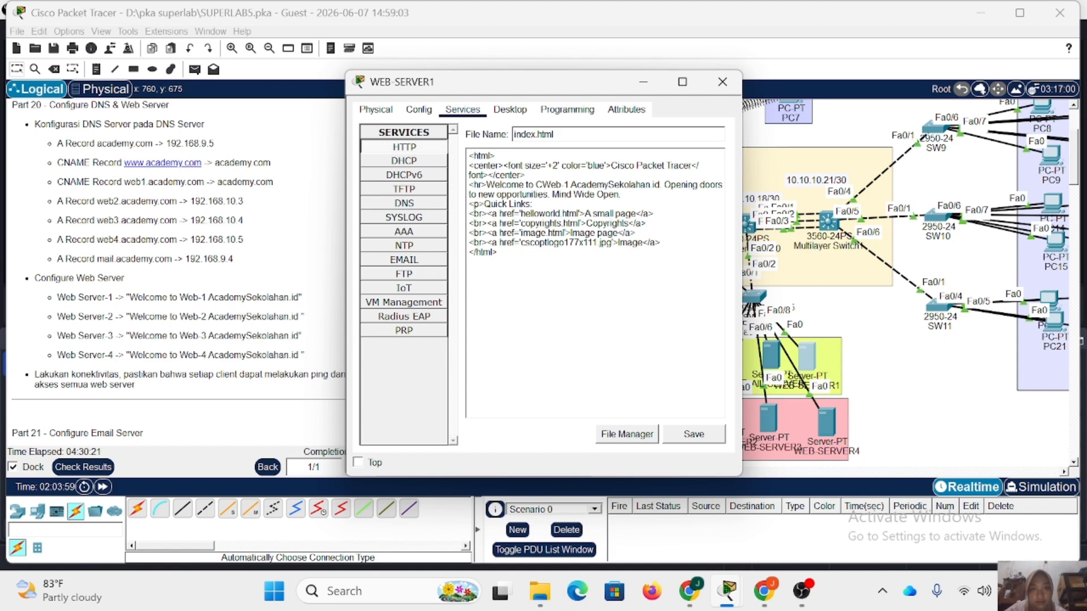
Replace the blue centered heading "Cisco Packet Tracer" in WEB-SERVER1's index.html with "WEB-1 ACADEMYSEKOLAHAN.ID".
key("ctrl+shift+Left")
key("ctrl+shift+Left")
key("ctrl+shift+Left")
key("Tab")
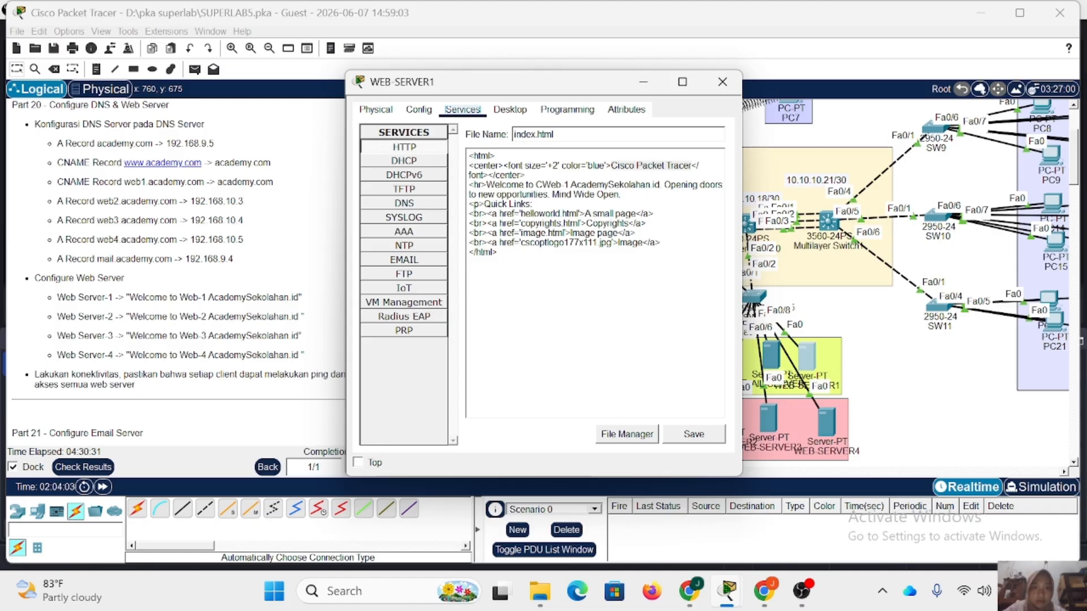
left_click_drag(664, 166, 609, 166)
type("WE")
key("BackSpace")
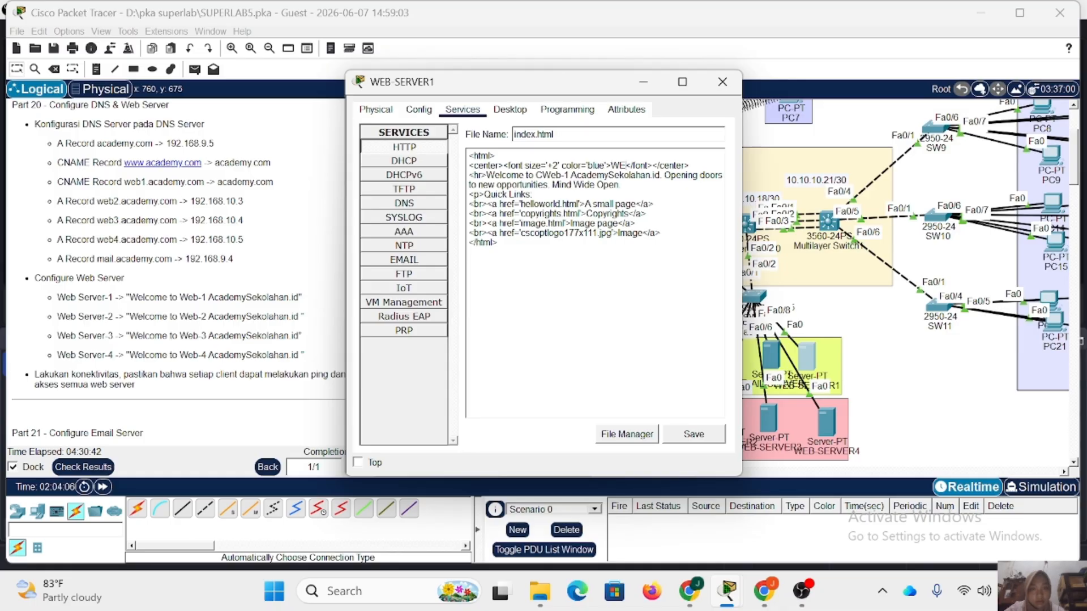
type("B-1")
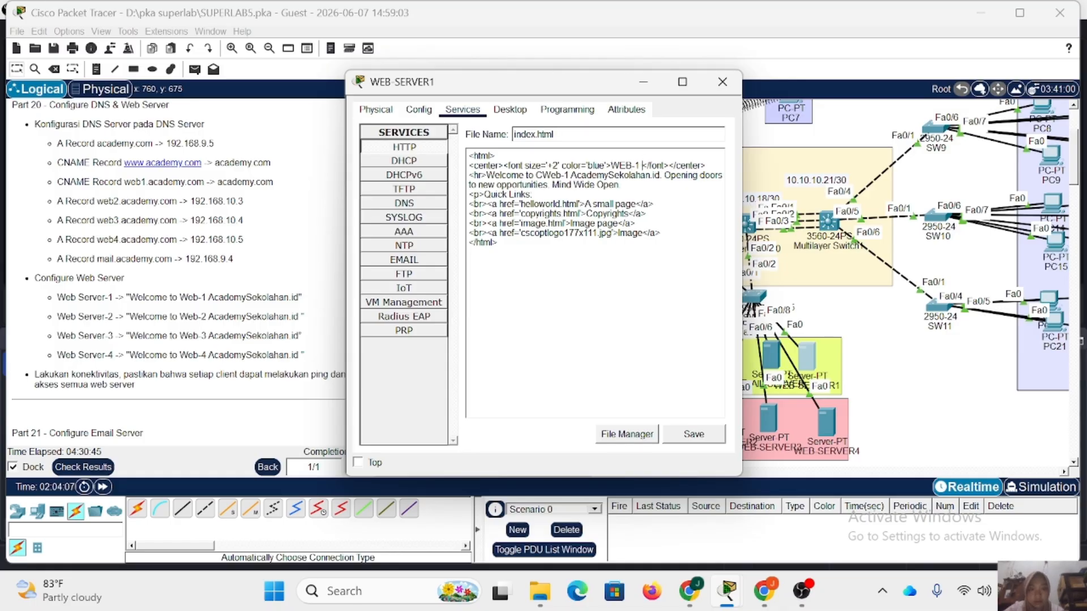
type(" ACADE")
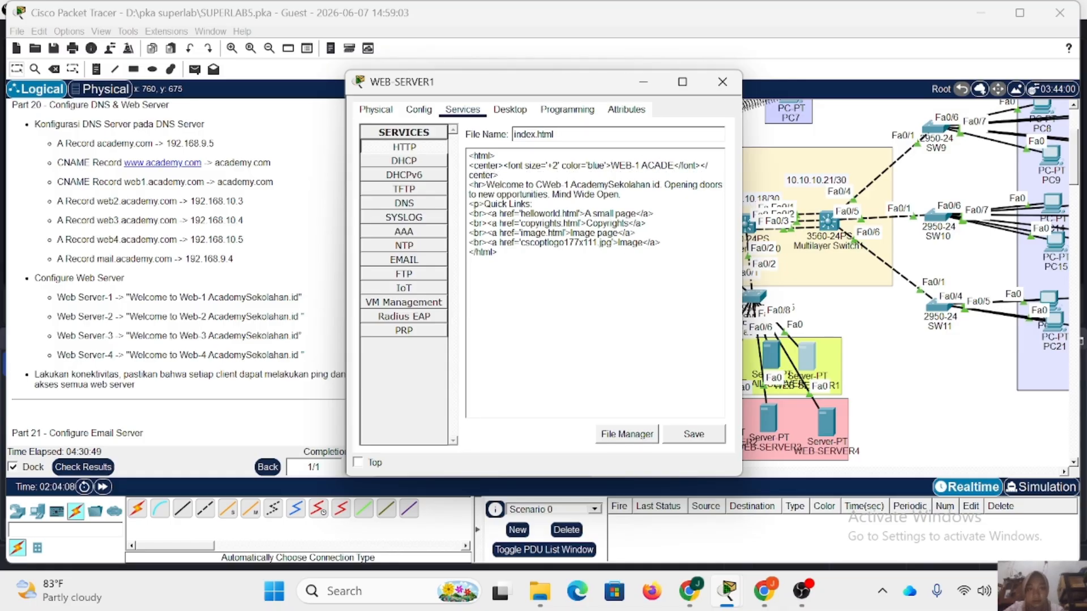
type("MYSEKOLAHAN.")
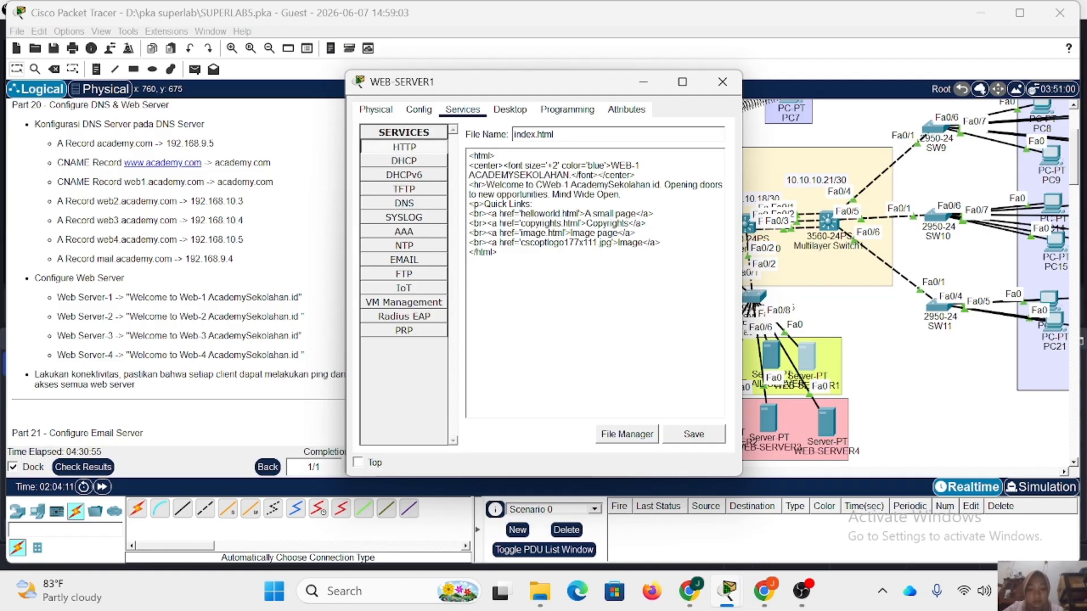
key("BackSpace")
type("ID")
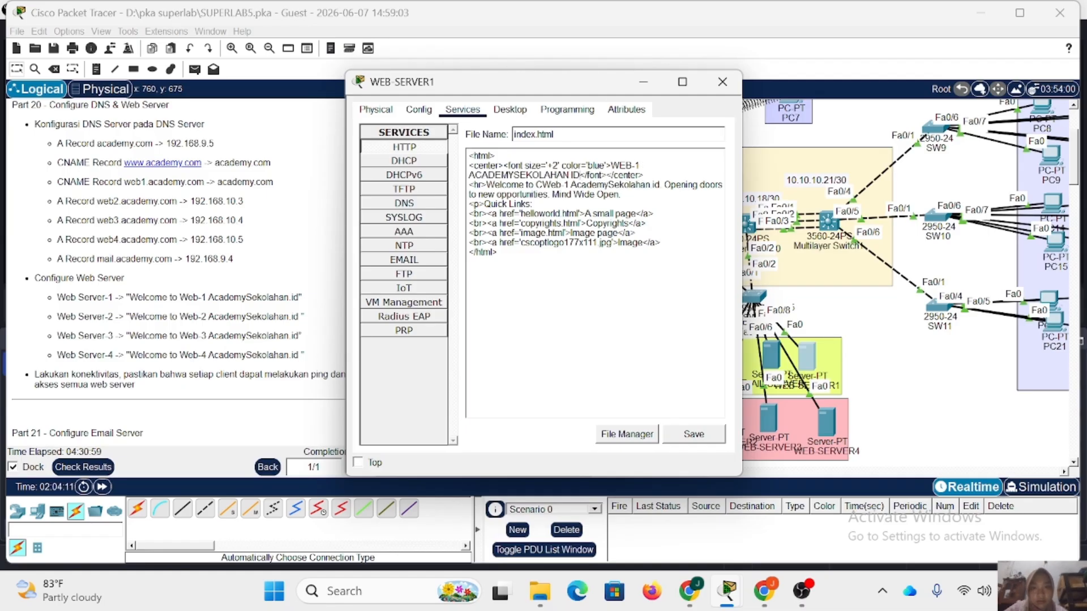
Save the edited index.html and close WEB-SERVER1.
left_click(696, 434)
left_click(502, 305)
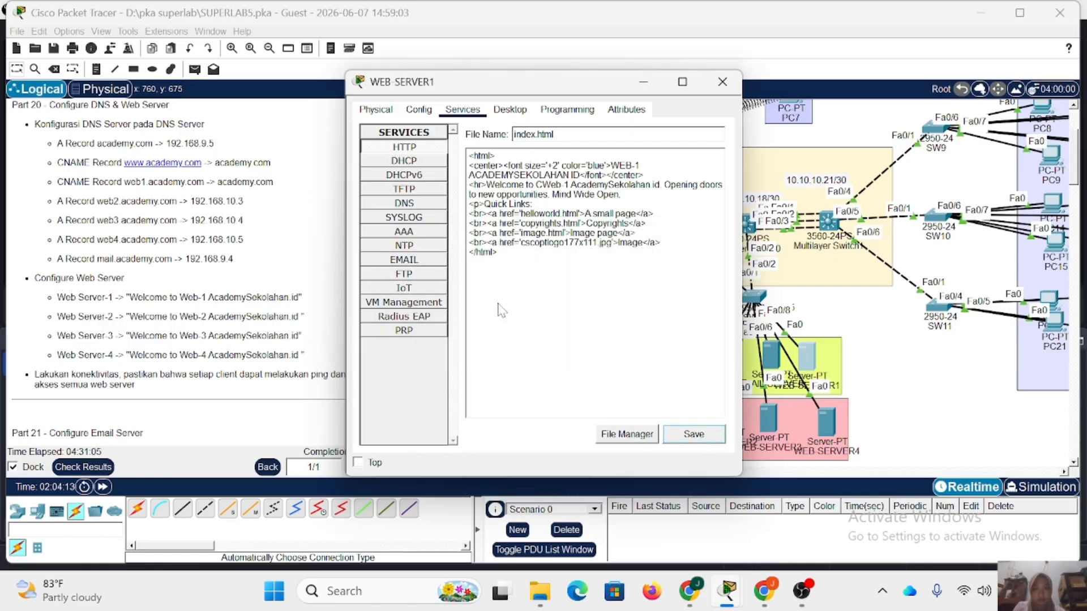
left_click(722, 81)
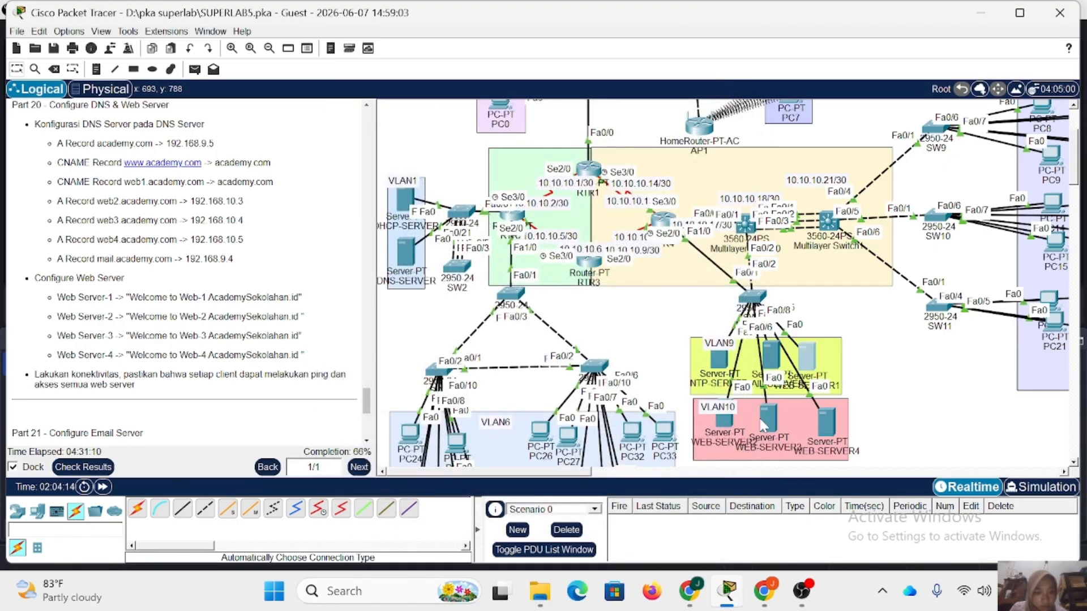
Open WEB-SERVER2's index.html for editing and replace "Cisco Packet Tracer" in its welcome line with "Web-2 AcademySekolahan.id".
left_click(724, 422)
left_click(462, 110)
left_click(601, 331)
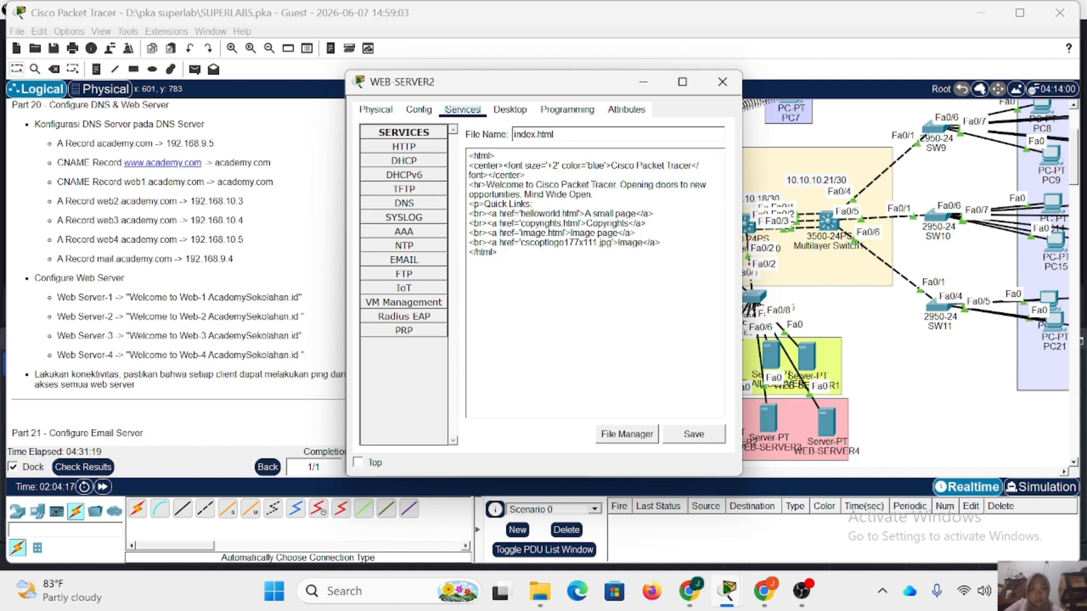
left_click_drag(534, 185, 615, 185)
type("W")
type("eb 2 ")
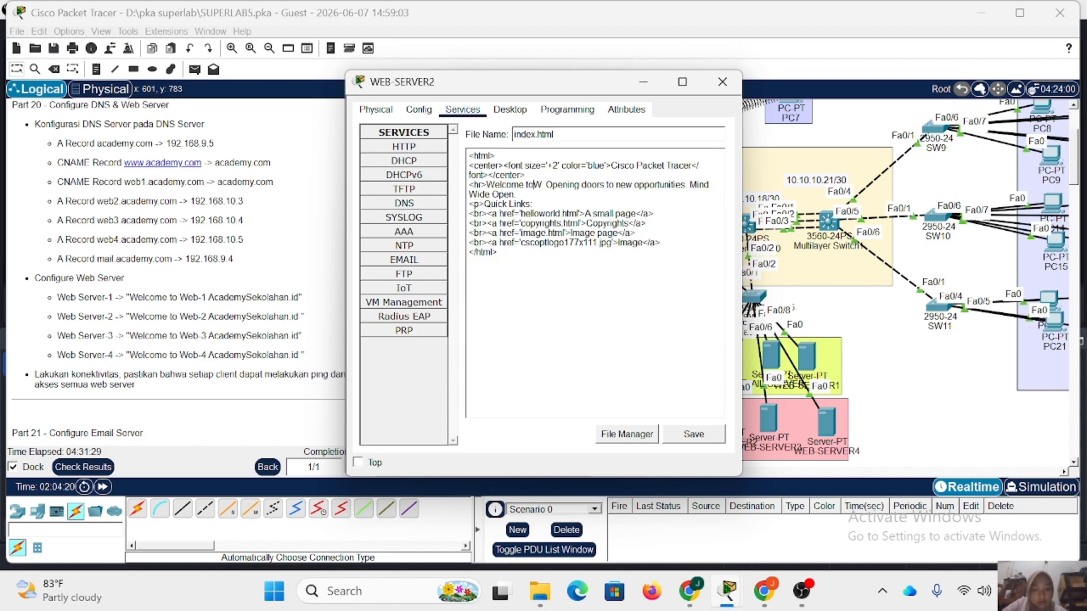
type("AcademySekolahan")
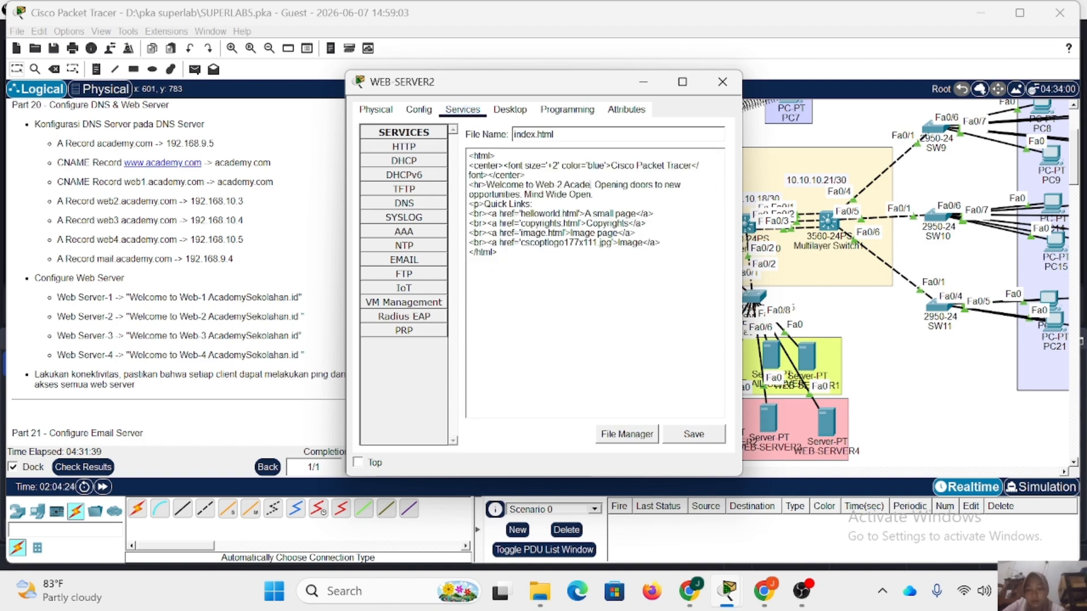
type(".id")
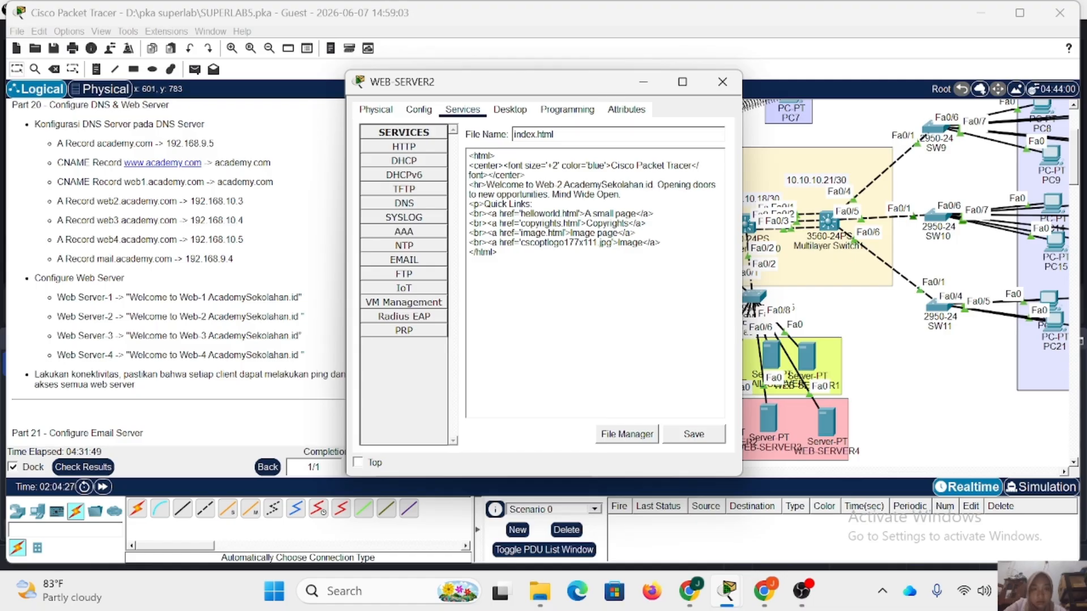
Replace the blue centered heading "Cisco Packet Tracer" in WEB-SERVER2's index.html with a copy of "Web-2 AcademySekolahan.id".
left_click_drag(612, 166, 691, 165)
left_click_drag(536, 185, 691, 165)
key("ctrl+c")
key("ctrl+v")
Save WEB-SERVER2's index.html, overwriting the existing file, and close WEB-SERVER2.
left_click(693, 434)
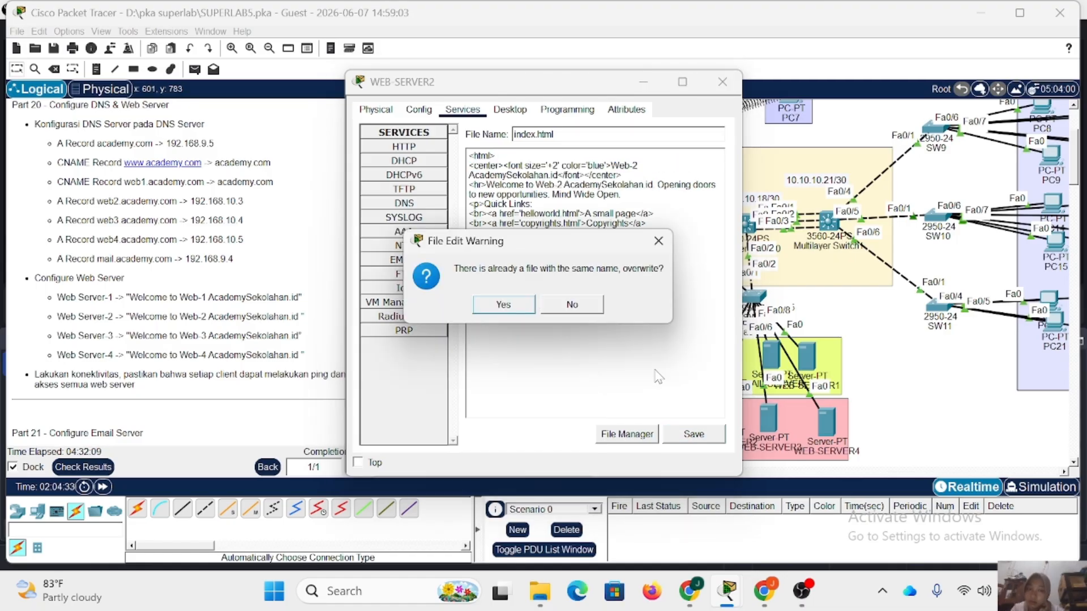
left_click(502, 303)
left_click(703, 439)
left_click(508, 306)
left_click(722, 82)
Reopen WEB-SERVER1's index.html and replace its uppercase blue heading with "Web-1 AcademySekolahan.id" copied from the welcome line.
left_click(808, 358)
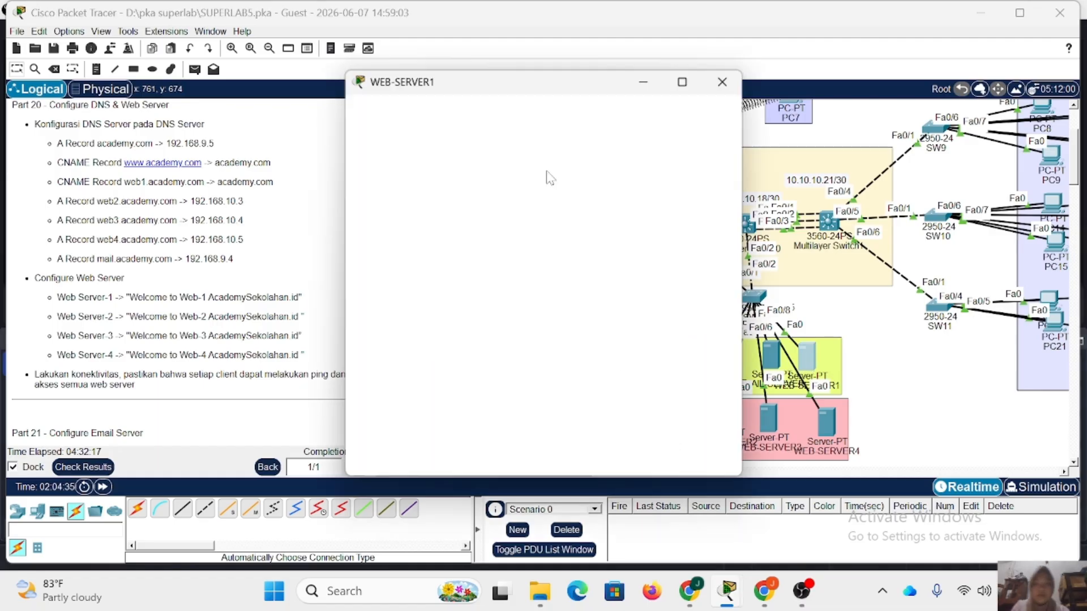
left_click_drag(659, 185, 611, 166)
key("ctrl+c")
key("ctrl+v")
left_click(543, 185)
key("BackSpace")
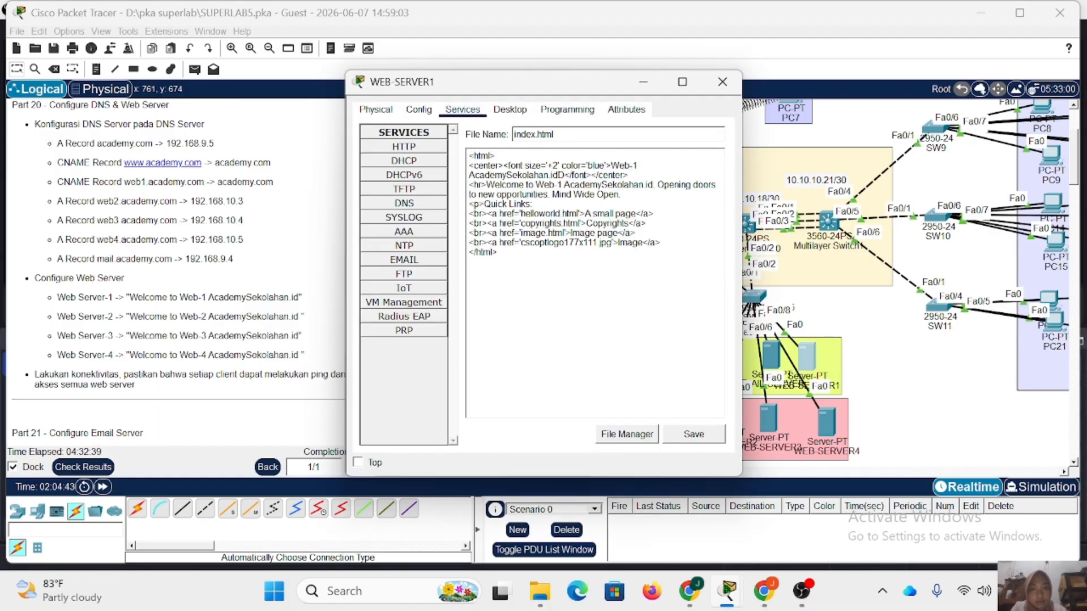
Save WEB-SERVER1's index.html over the existing file and close WEB-SERVER1.
left_click(691, 437)
left_click(515, 306)
left_click(722, 82)
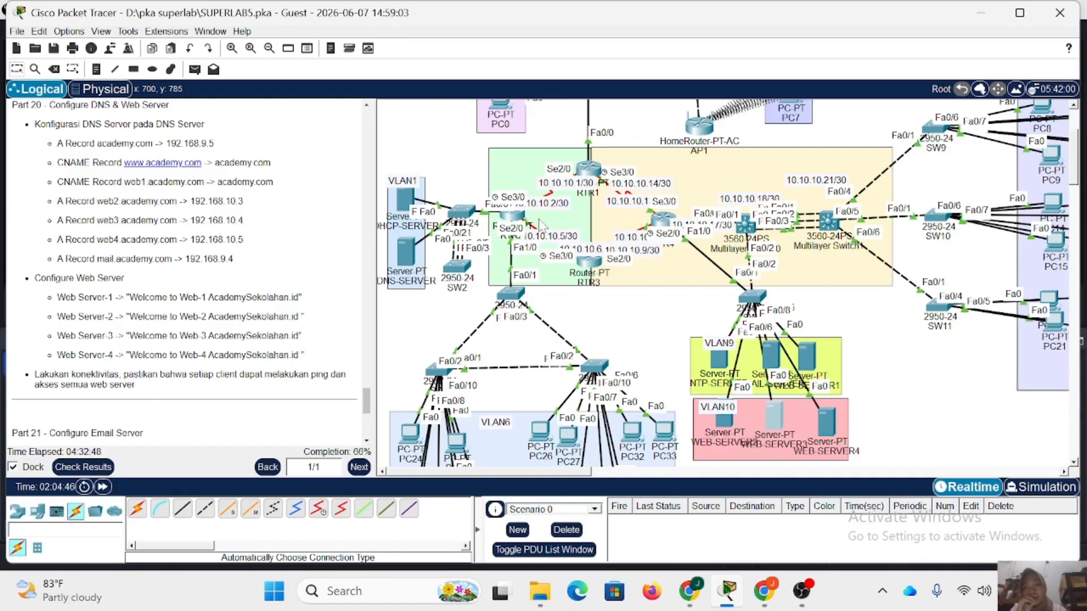
Open WEB-SERVER3's index.html for editing and replace "Cisco Packet Tracer" in its welcome line with "Web-3 AcademySekolahan.id".
left_click(462, 110)
left_click(591, 338)
left_click_drag(615, 185, 535, 186)
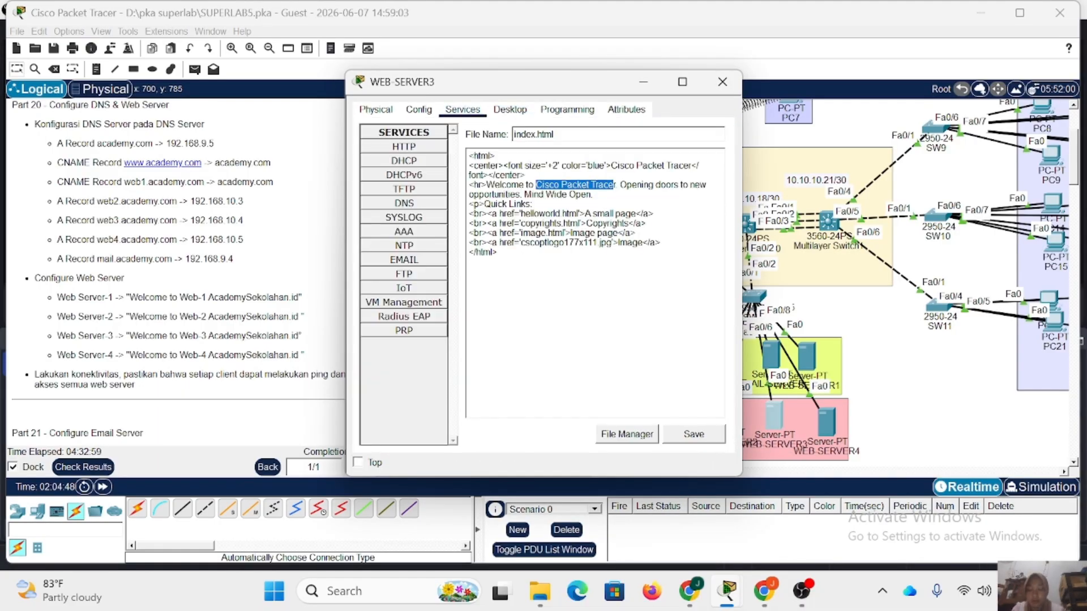
type("Web-")
type("3 AcademySekolahan")
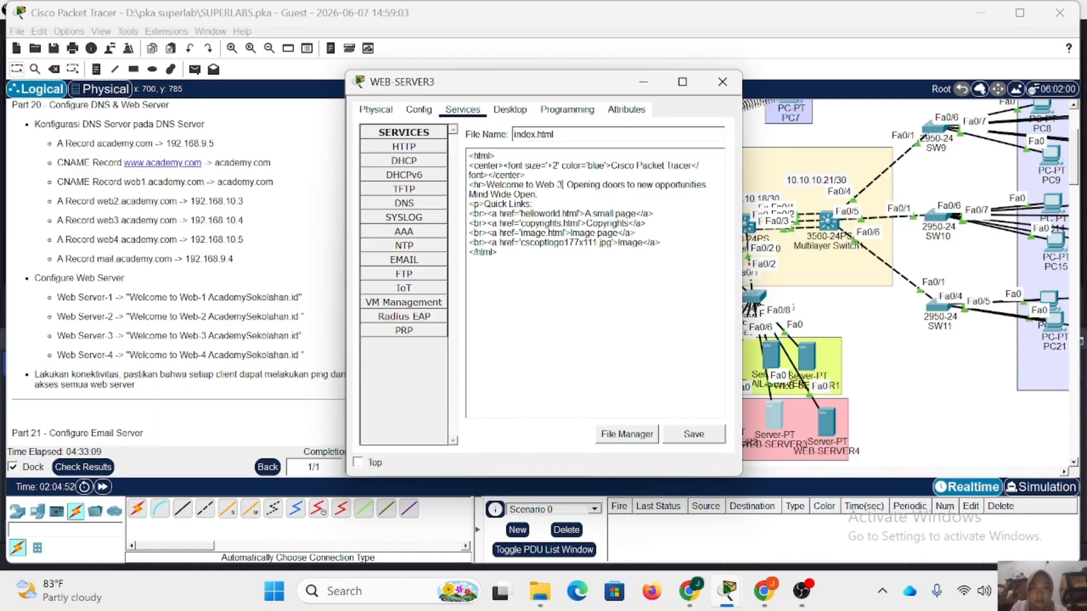
type(".id")
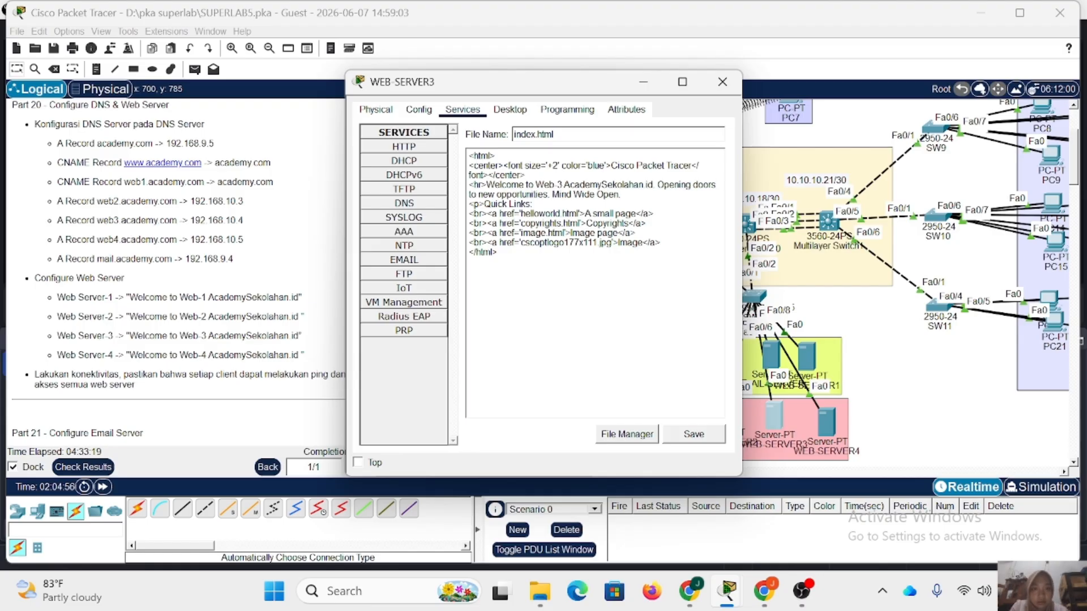
Replace the blue heading in WEB-SERVER3's index.html with "Web-3 AcademySekolahan.id", then save over the existing file and close the server.
left_click_drag(654, 185, 536, 185)
left_click_drag(689, 166, 594, 166)
key("ctrl+v")
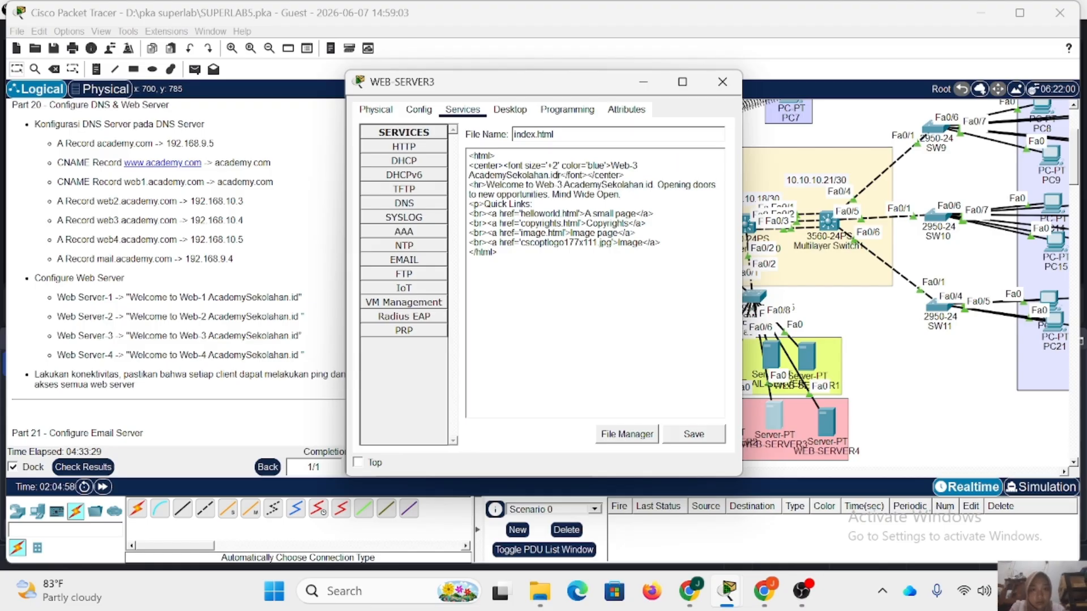
left_click(694, 433)
left_click(504, 304)
left_click(722, 82)
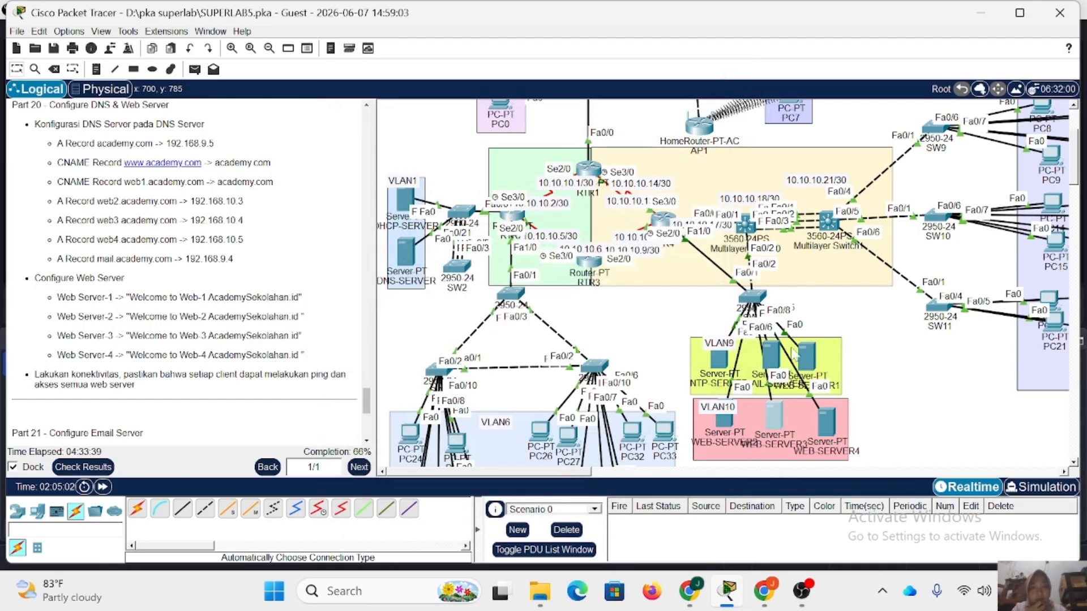
Open WEB-SERVER4's index.html for editing and replace "Cisco Packet Tracer" in its welcome line with "Web-4 AcademySekolahan.id".
left_click(828, 427)
left_click(462, 110)
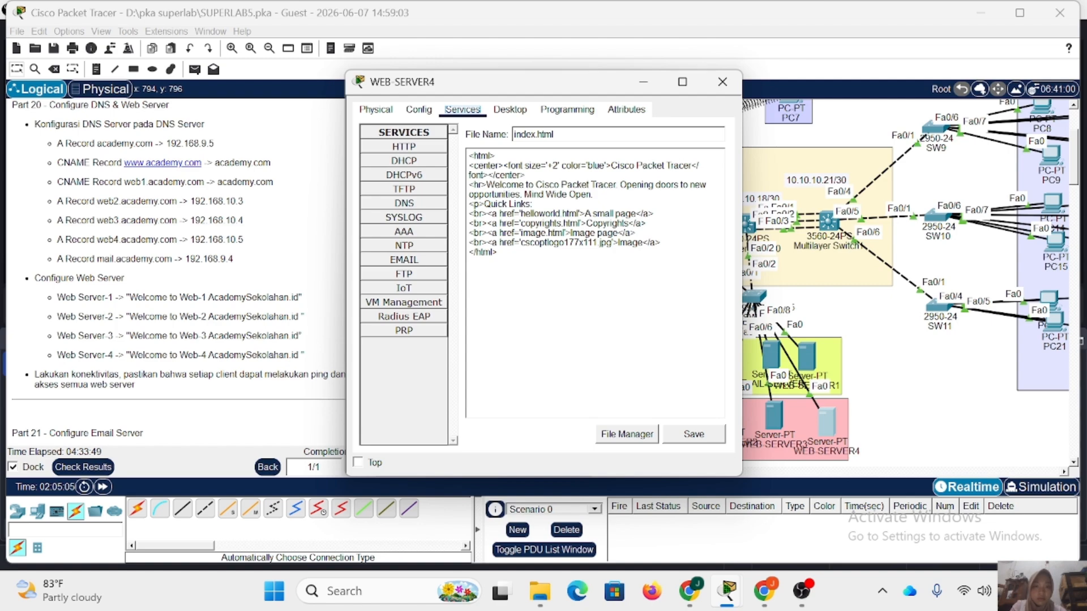
left_click_drag(616, 185, 535, 185)
type("Web-4 ")
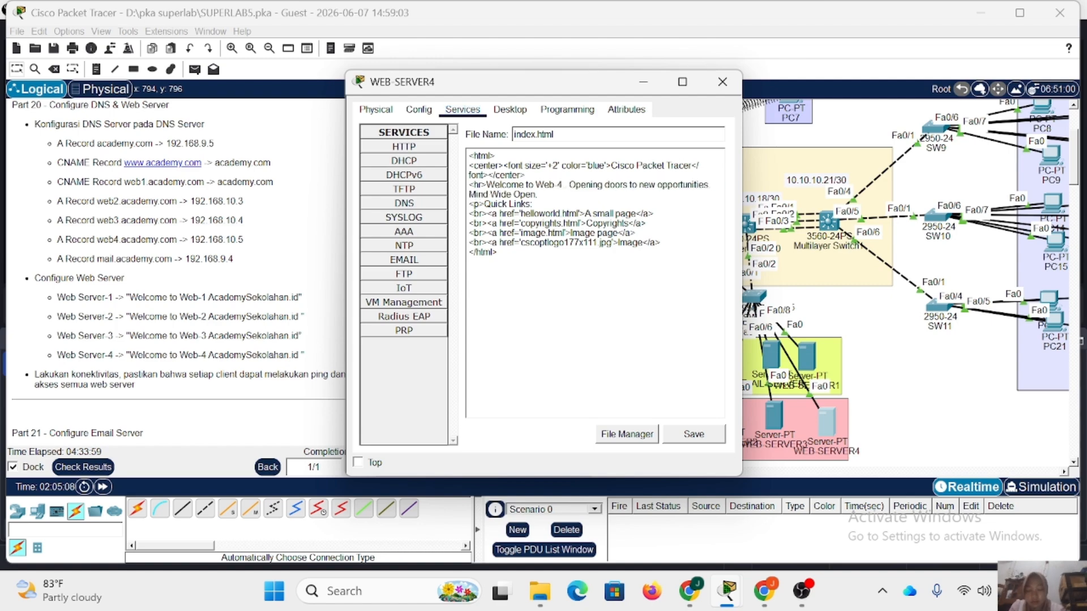
type("AcademySekolh")
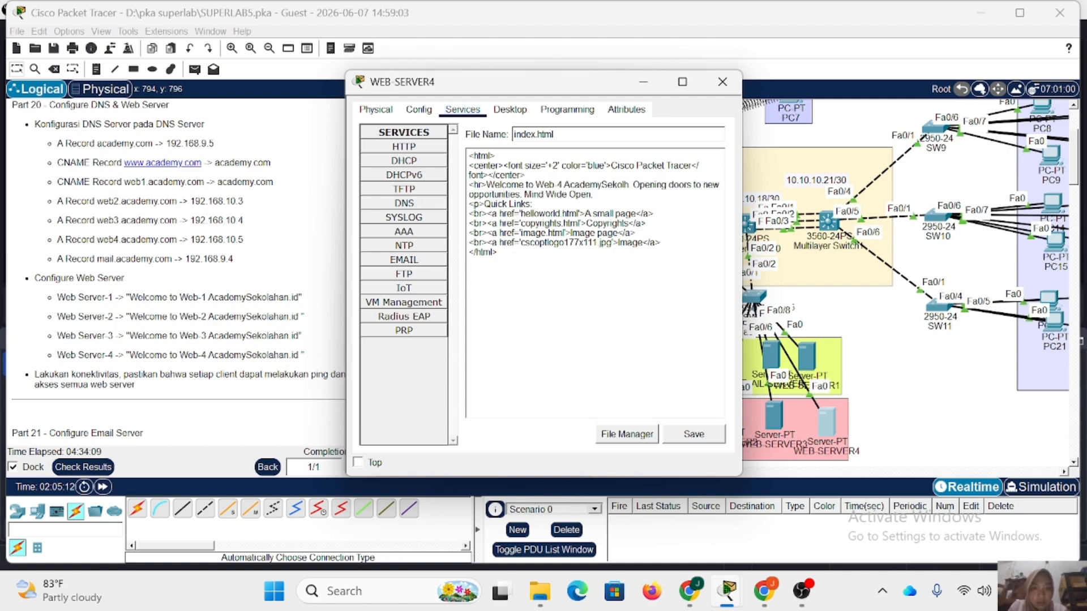
key("BackSpace")
type("ahan.id")
Replace the blue heading in WEB-SERVER4's index.html with "Web-4 AcademySekolahan.id", then save over the existing file and close the server.
left_click_drag(653, 185, 536, 185)
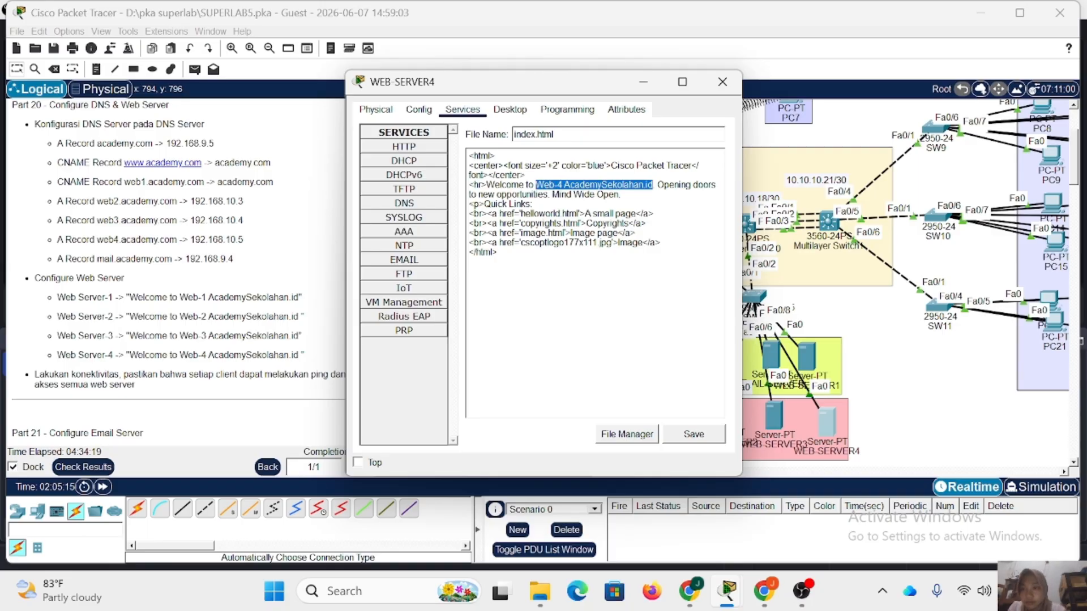
key("ctrl+c")
left_click_drag(692, 165, 612, 166)
key("ctrl+v")
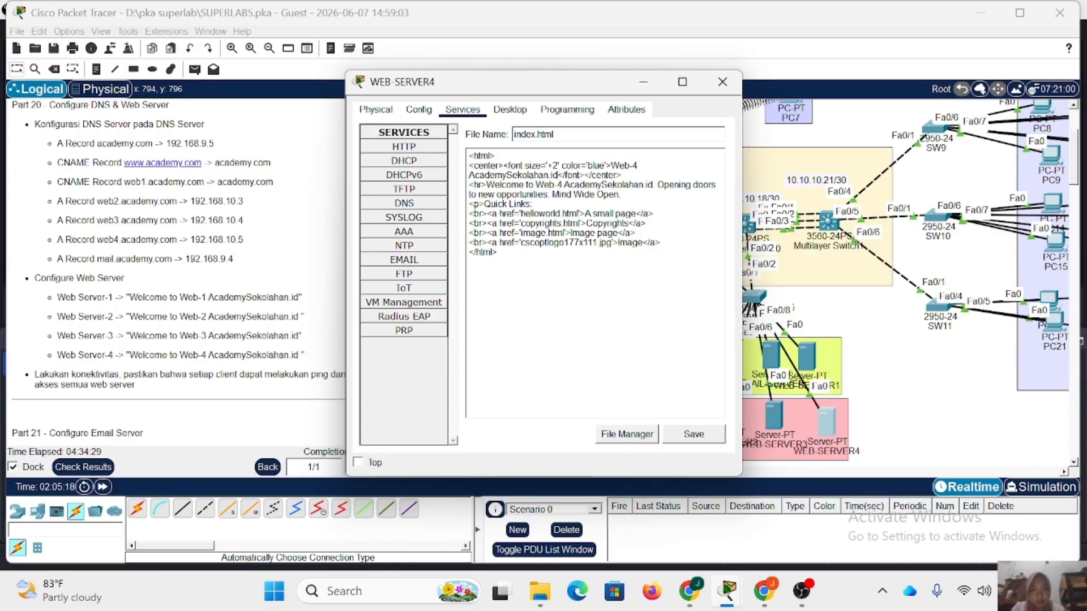
left_click(694, 434)
left_click(502, 303)
left_click(712, 72)
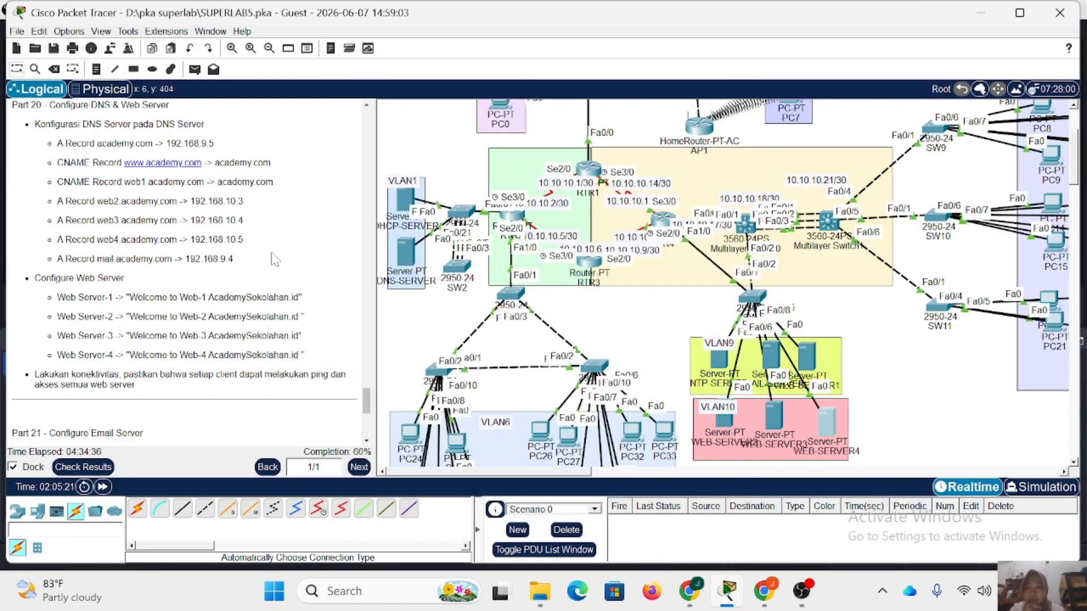
Open the email client configuration on PC0 in VLAN2 and enter academy.com as the name and user1's email address at academy.com.
scroll(185, 271, "down", 2)
scroll(94, 244, "down", 2)
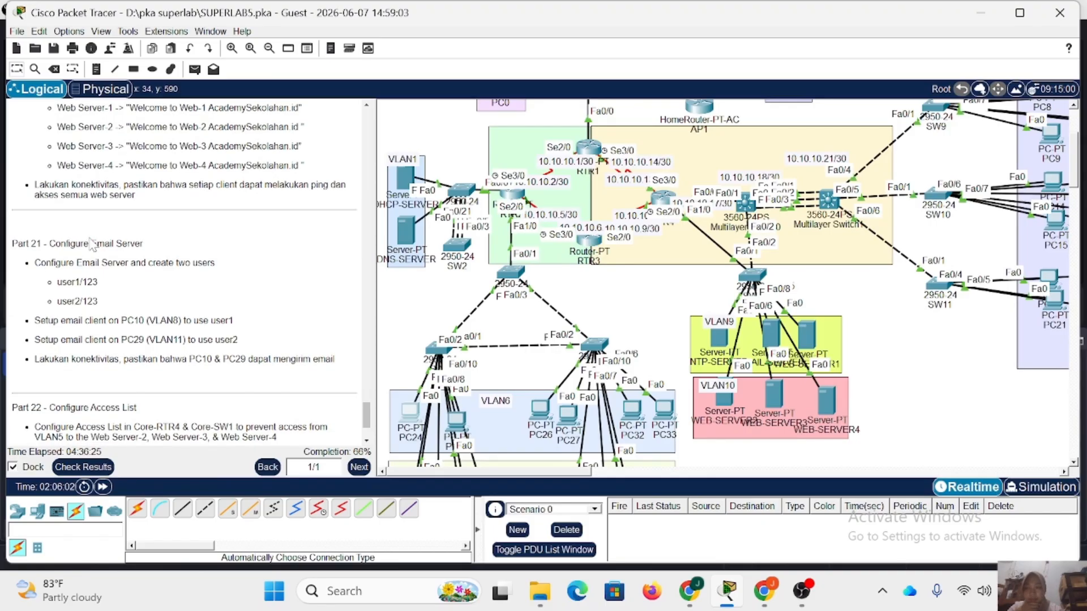
scroll(173, 254, "down", 1)
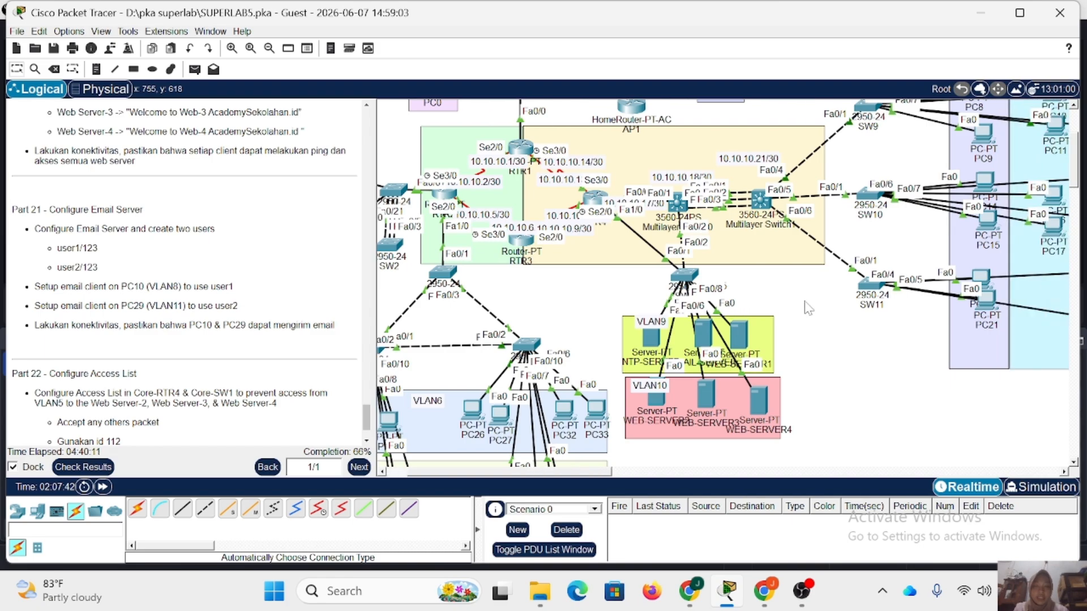
scroll(506, 205, "up", 3)
mouse_move(505, 205)
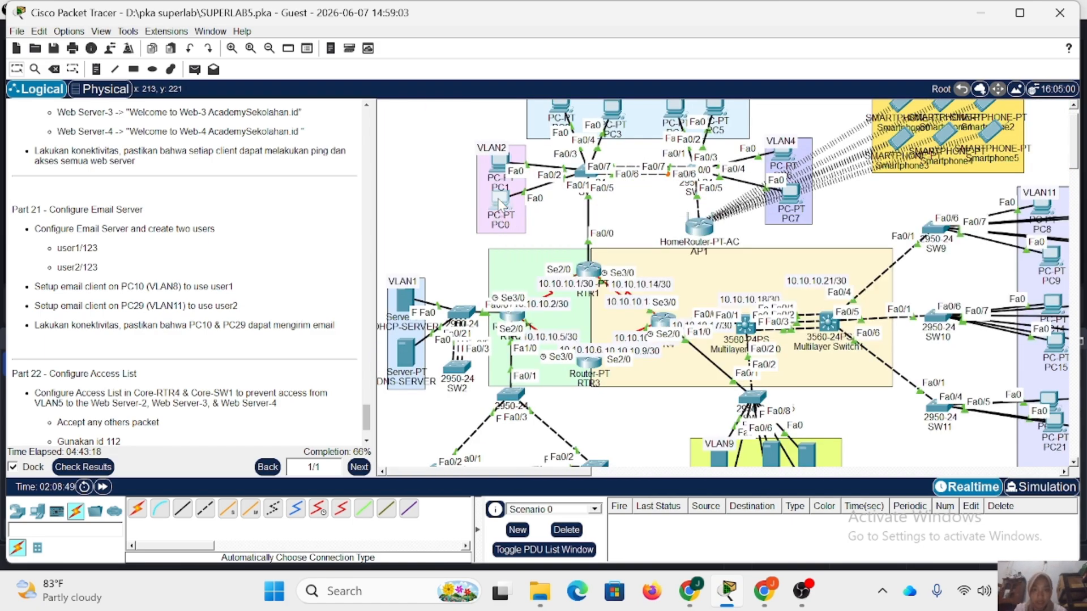
left_click(499, 202)
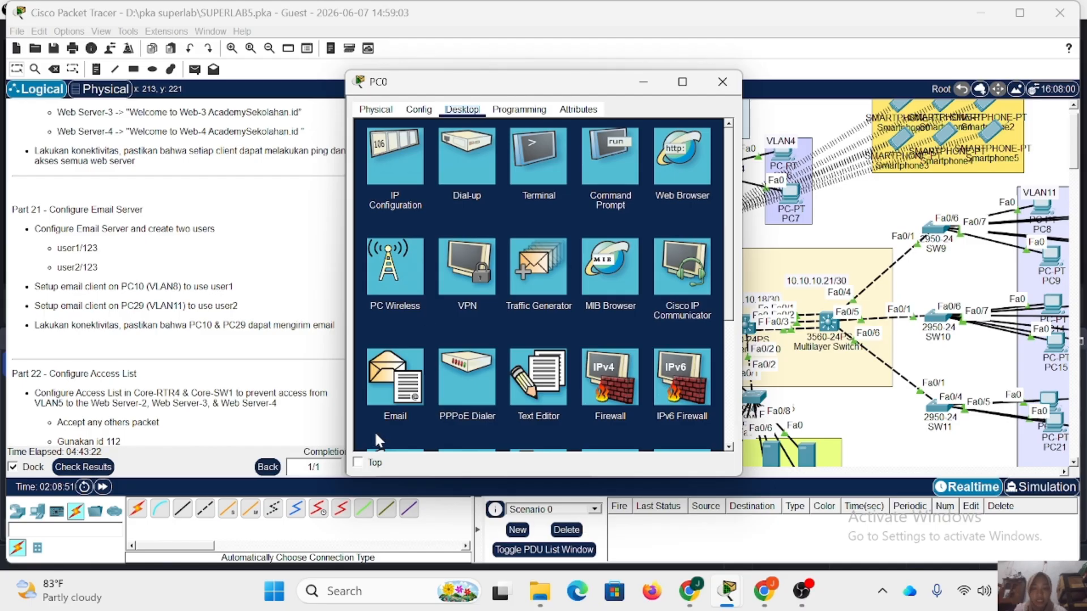
left_click(395, 378)
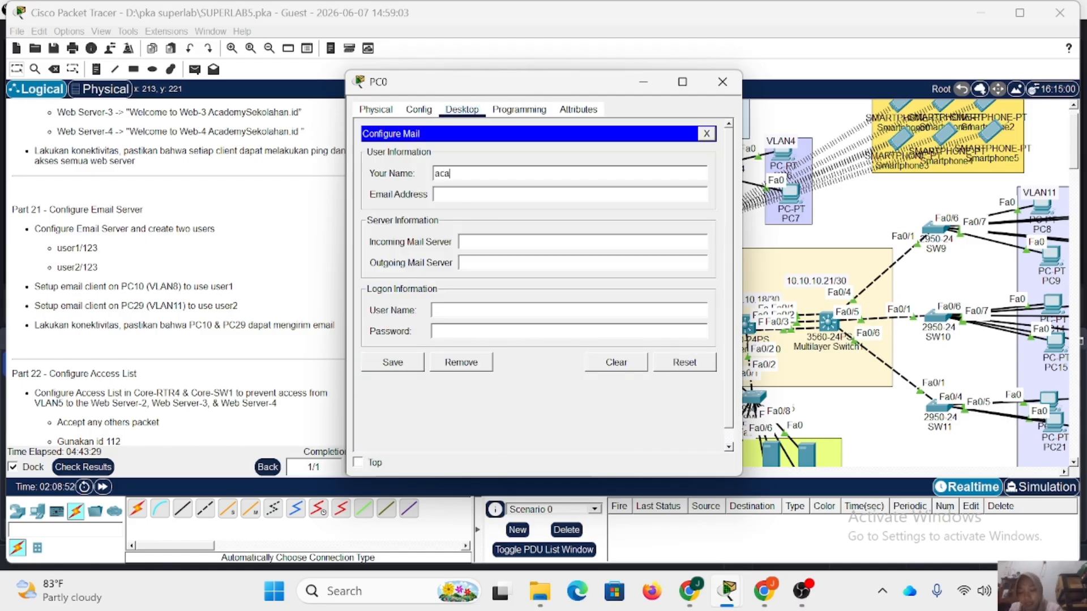
type("academy.com")
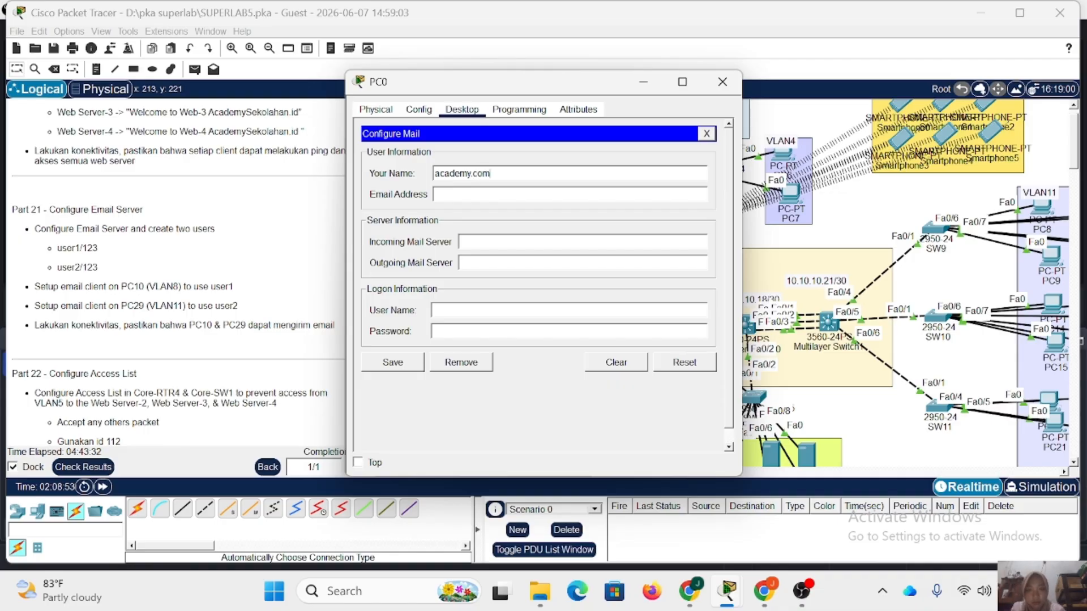
key("Tab")
type("user1")
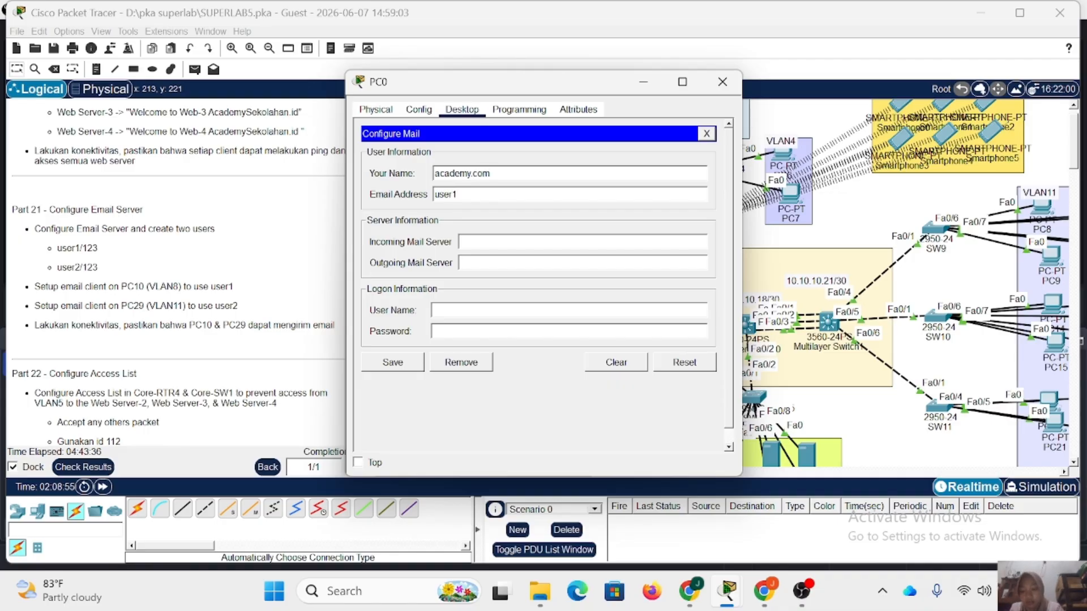
type("@academy.com")
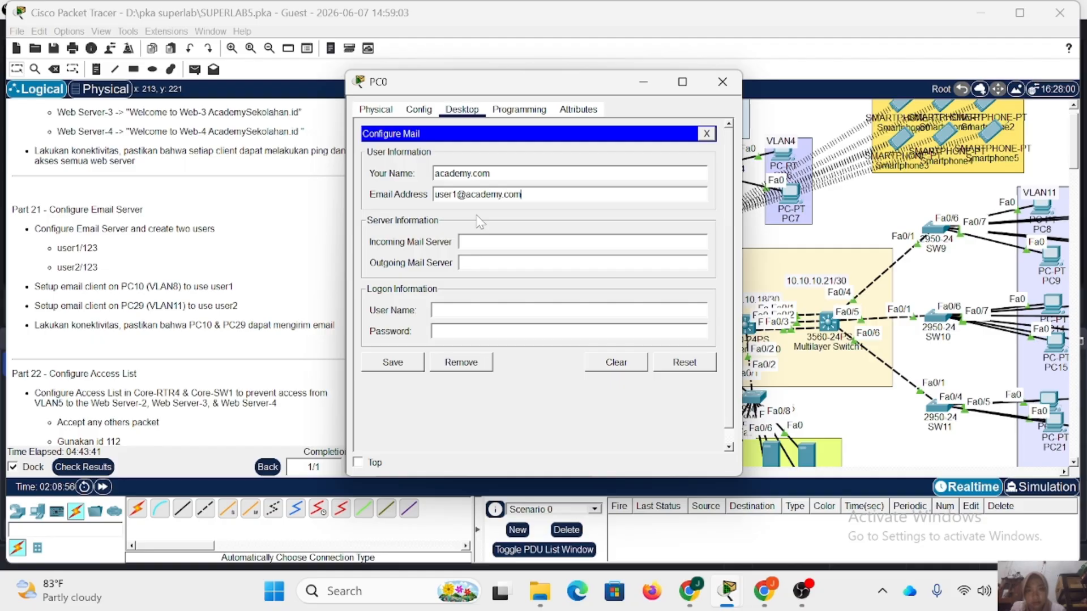
key("Tab")
Set both the incoming and outgoing mail servers of PC0's email client to mail.academy.com.
type("mail.academy.")
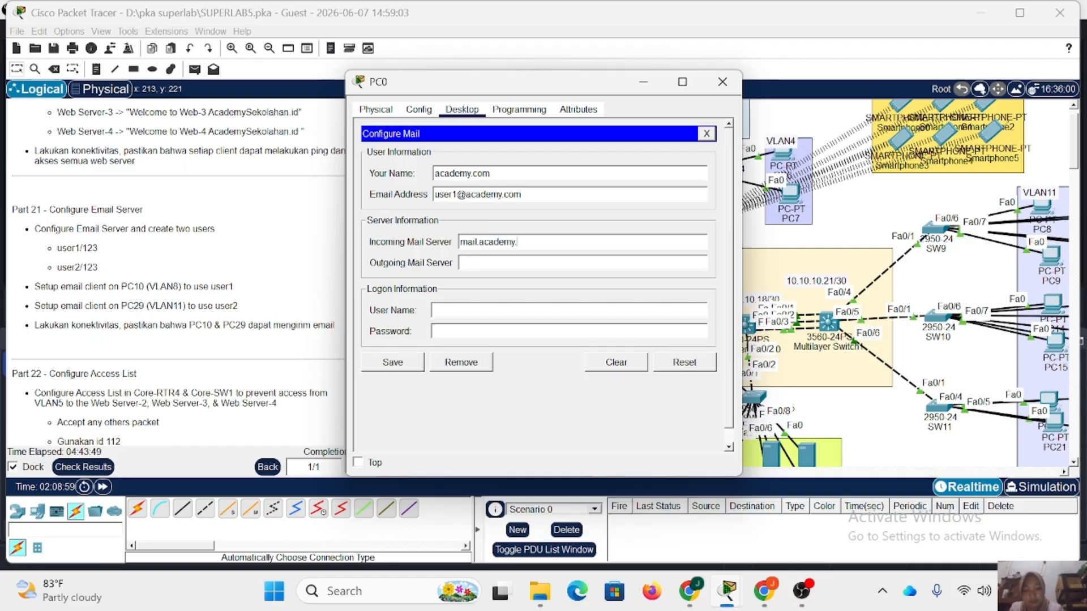
type("com")
key("ctrl+a")
key("ctrl+c")
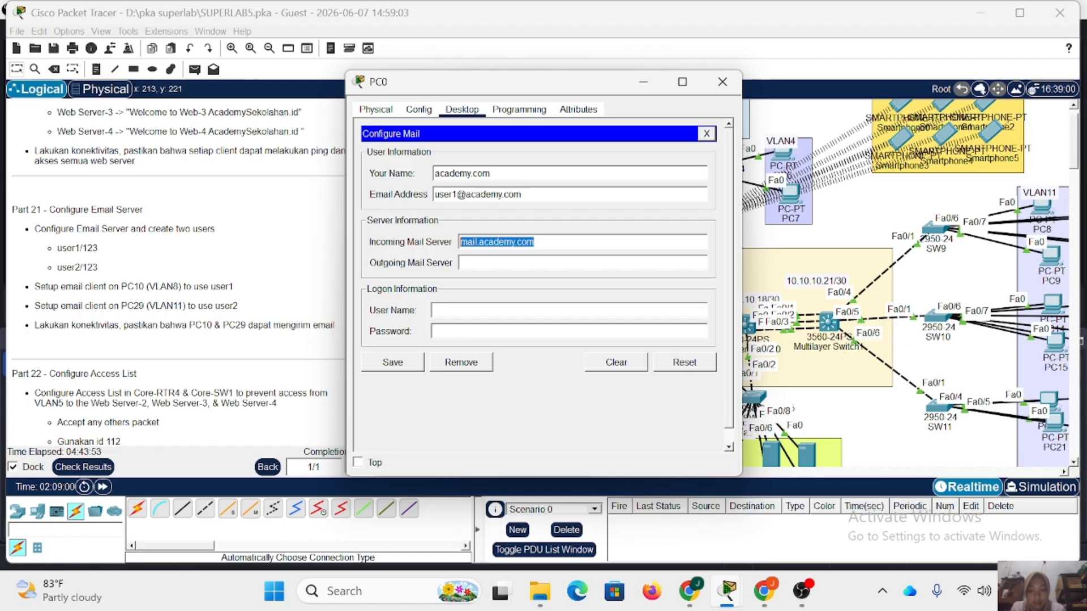
key("Tab")
key("ctrl+v")
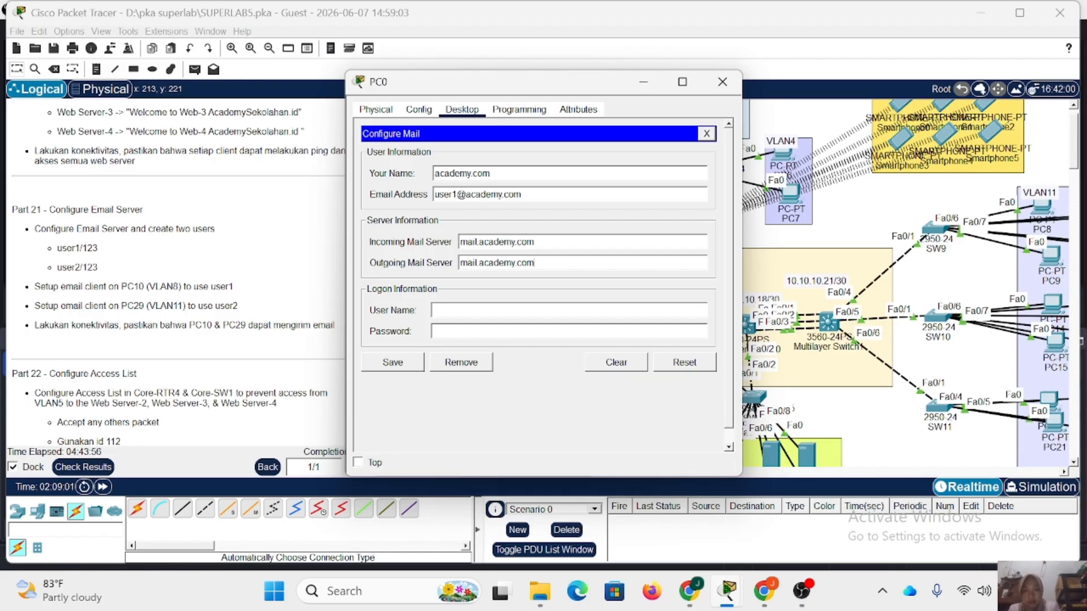
Enter user1 as the logon user name and fill in the account password, then save PC0's mail configuration.
left_click(486, 309)
type("us")
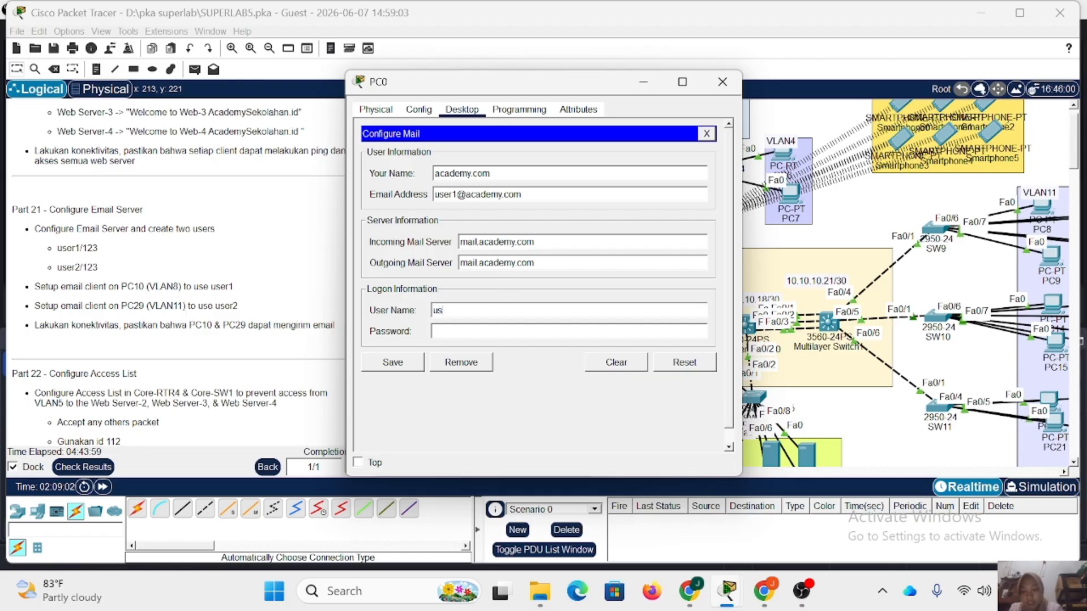
type("er1")
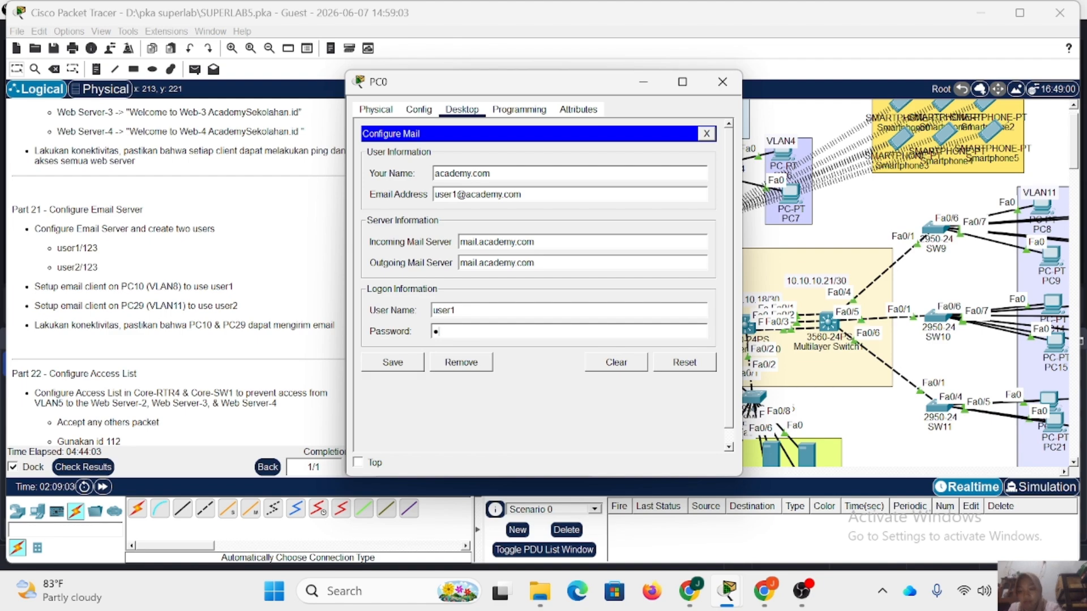
type("23")
left_click(393, 365)
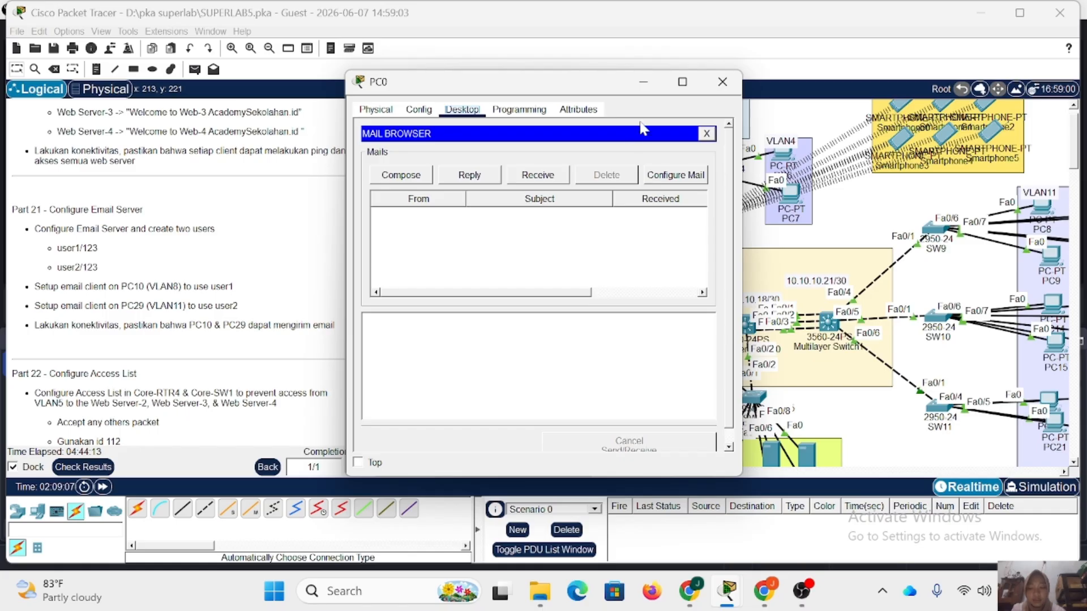
Open the email client configuration on PC1 in VLAN2 and enter academy.com as the name.
left_click(722, 81)
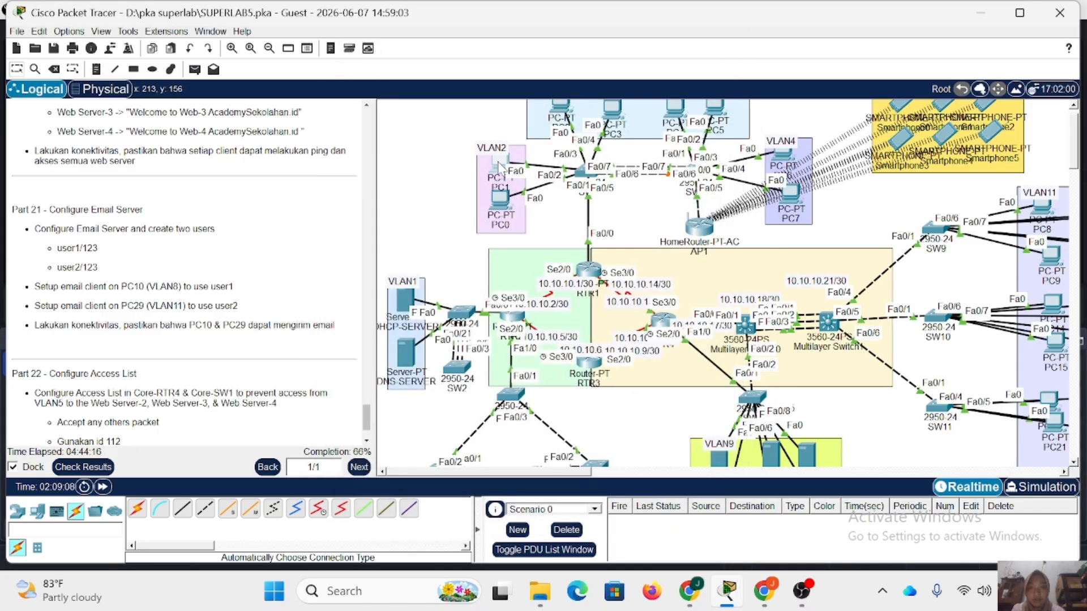
left_click(500, 169)
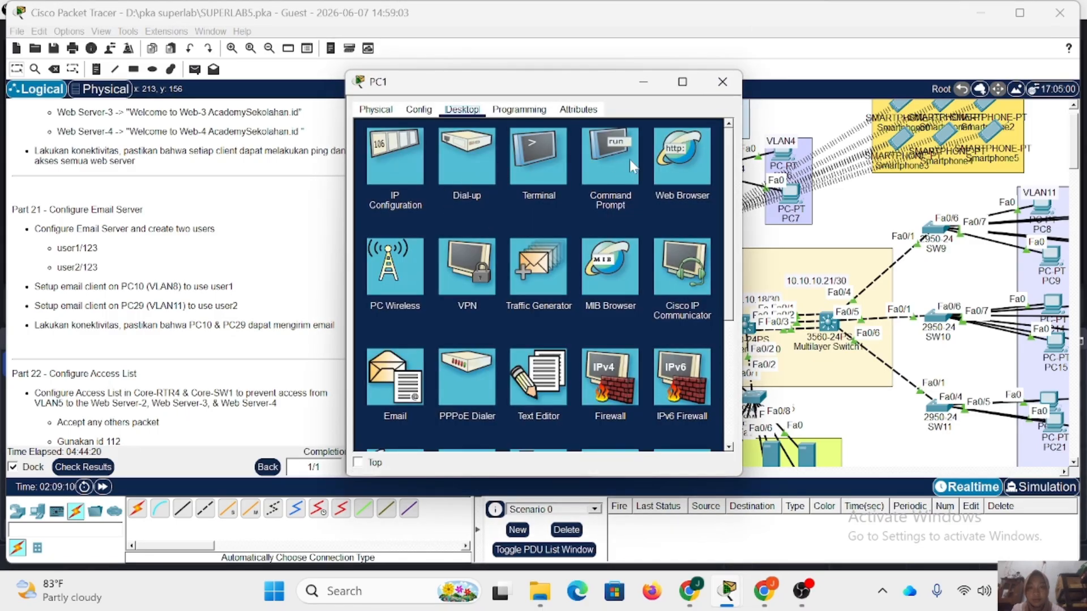
left_click(391, 385)
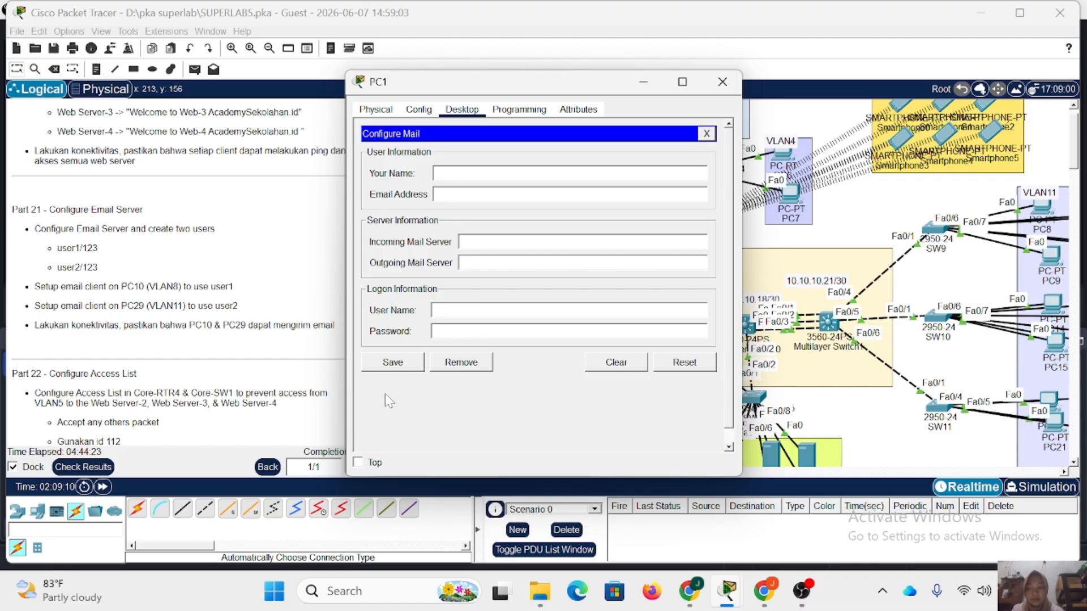
left_click(487, 174)
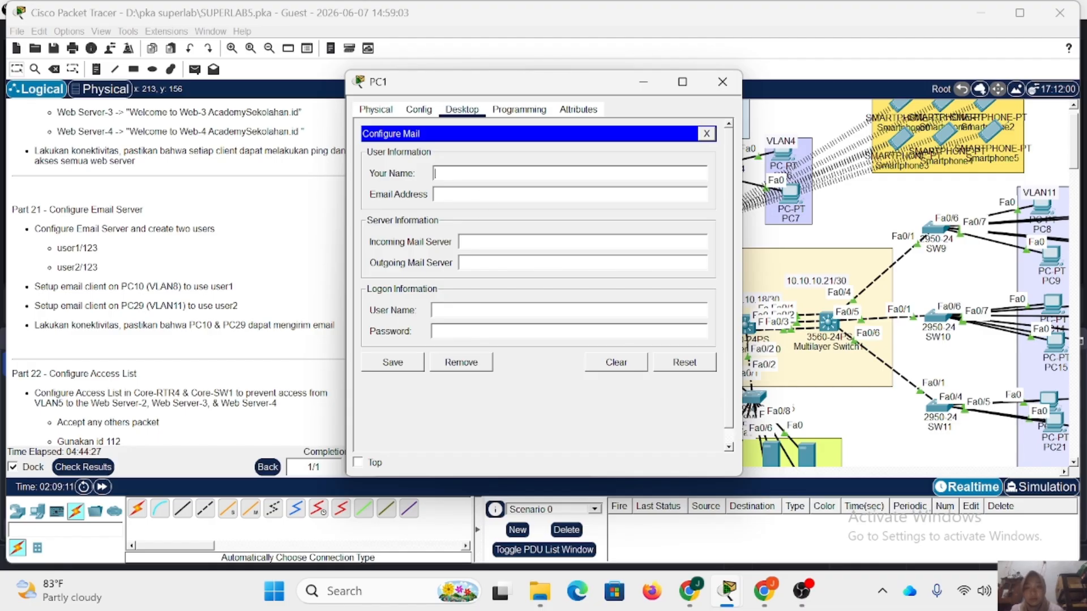
type("academy")
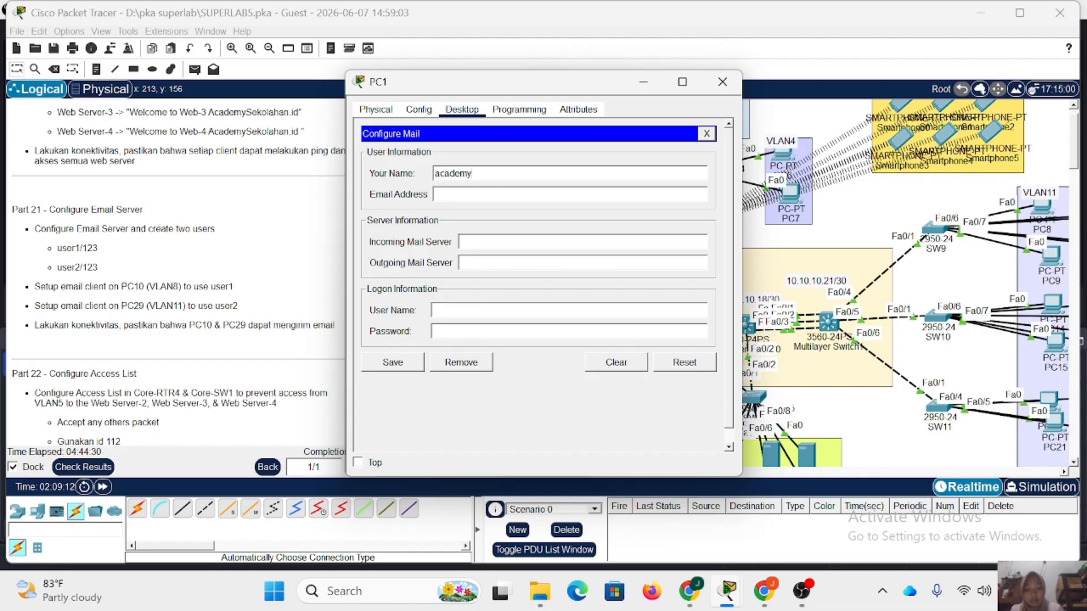
type(".com")
Fill in PC1's email address field with user2's address at academy.com.
key("Tab")
type("us")
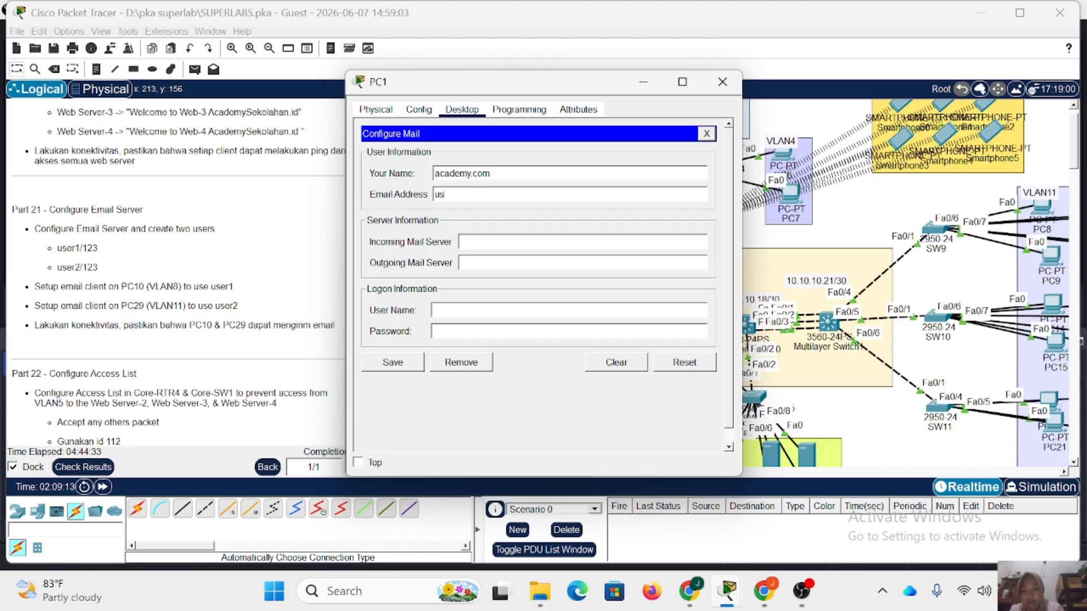
type("er2@academy.com")
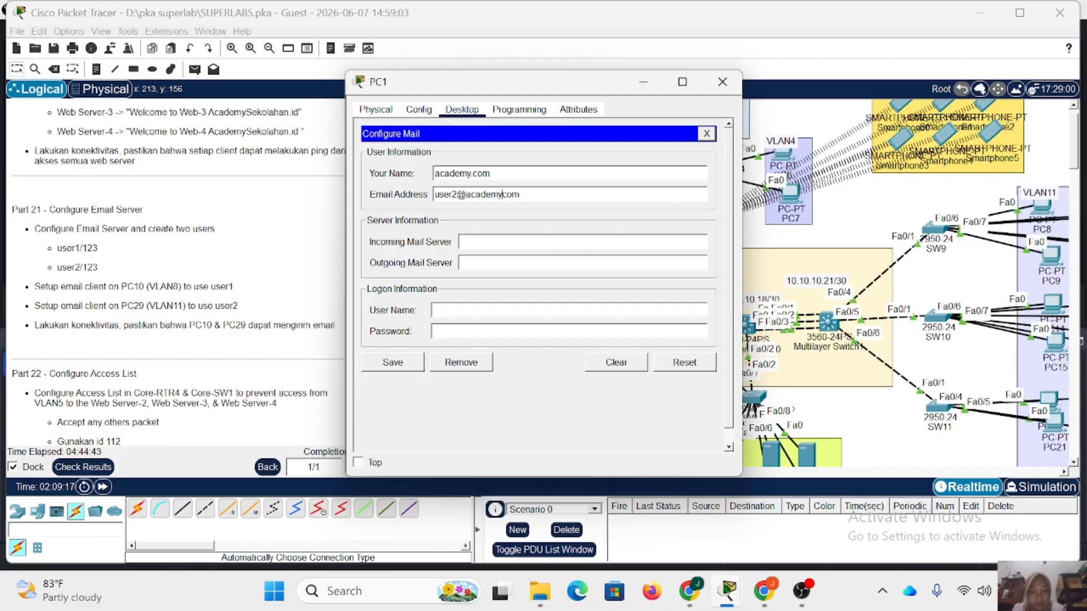
type(".")
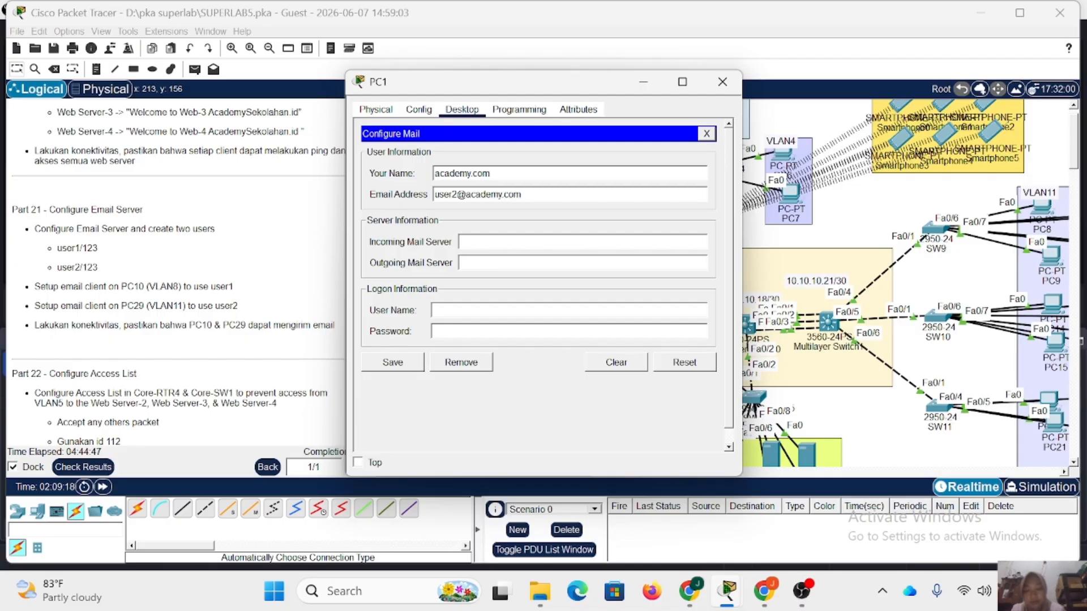
Set PC1's incoming and outgoing mail servers to mail.academy.com, enter user2 and the account password as logon details, and save.
type("mail.academy.com")
type("mail.academy.com")
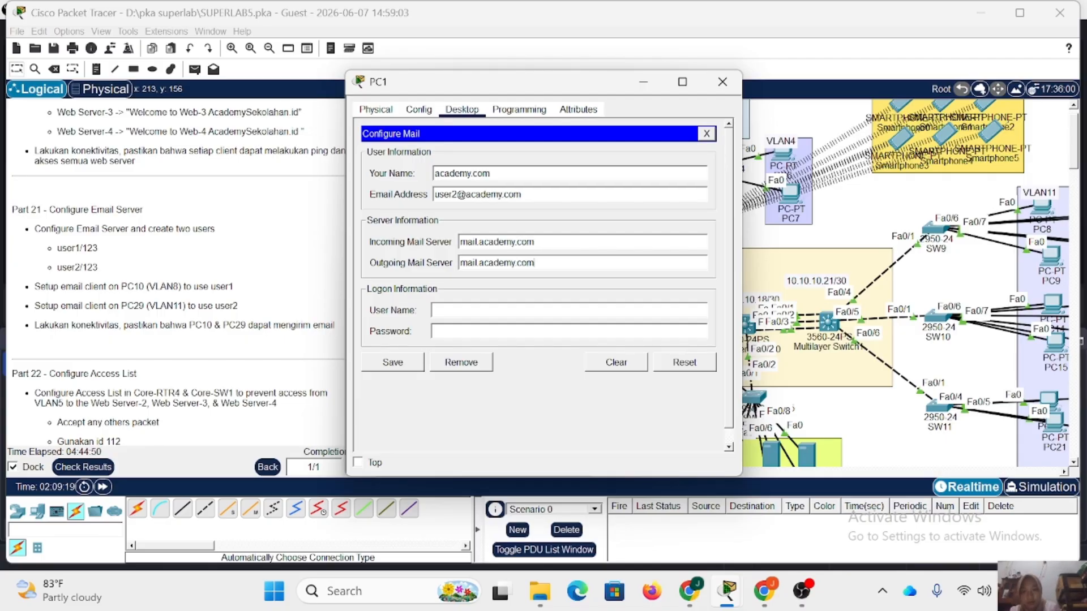
type("user2123")
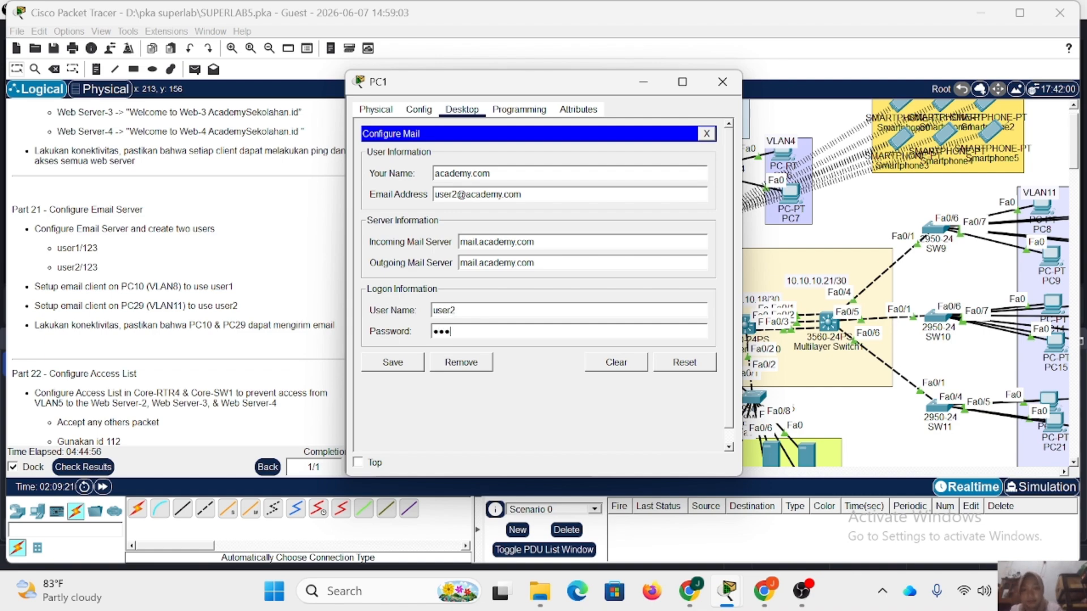
left_click(403, 363)
Compose a new mail on PC1 addressed to user1's email address at academy.com.
left_click(410, 177)
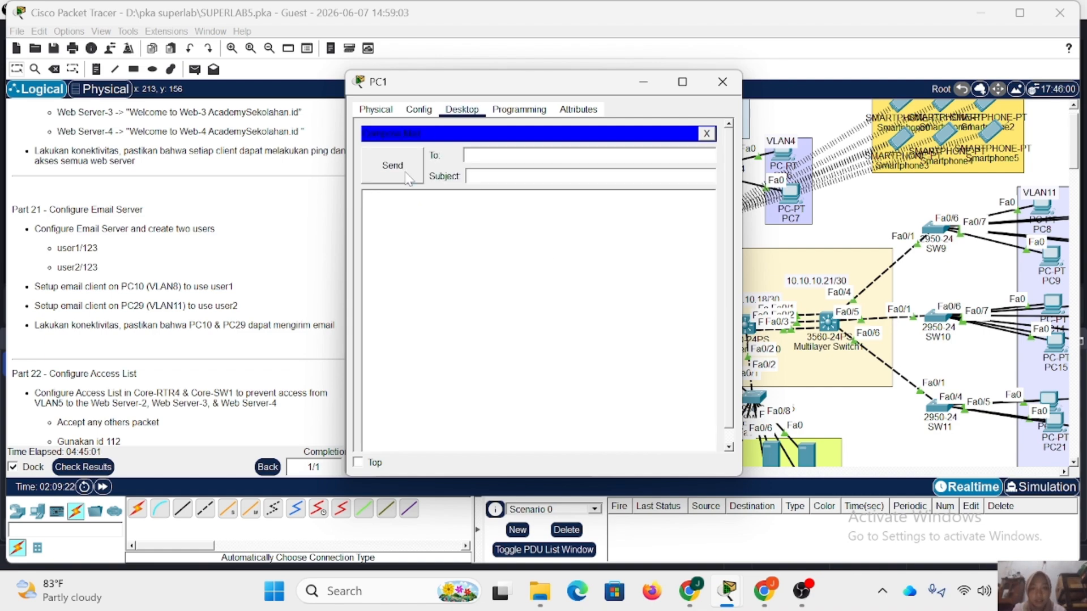
type("u")
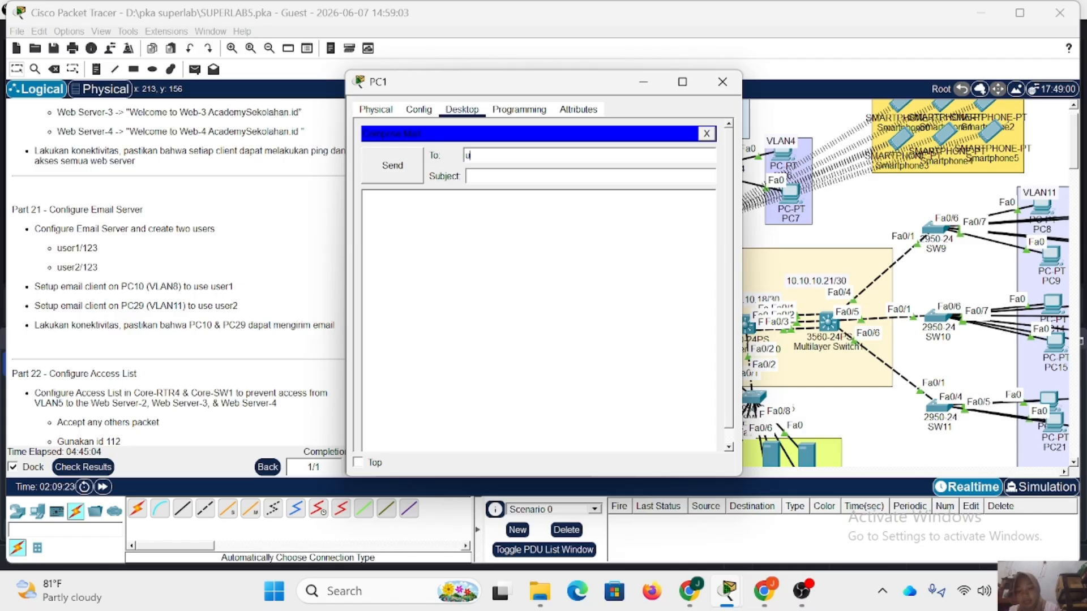
type("ser")
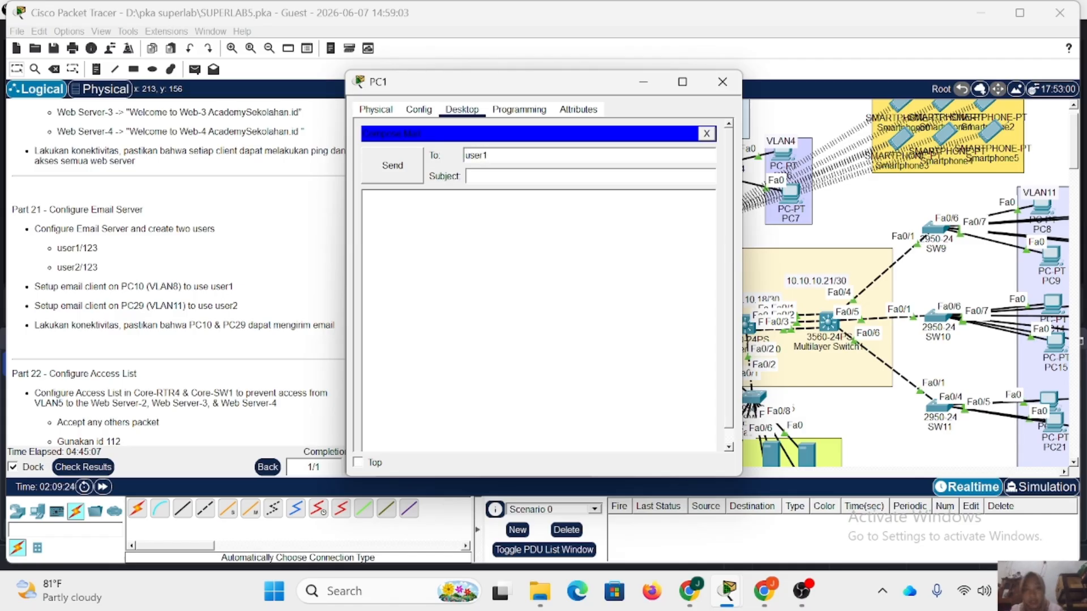
type("1@")
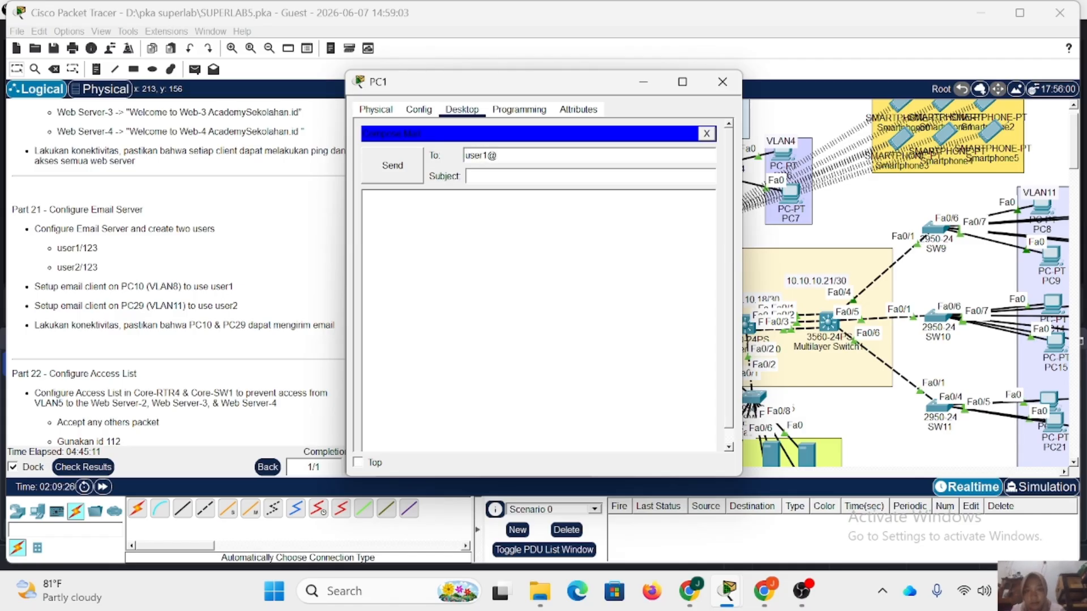
type("academy")
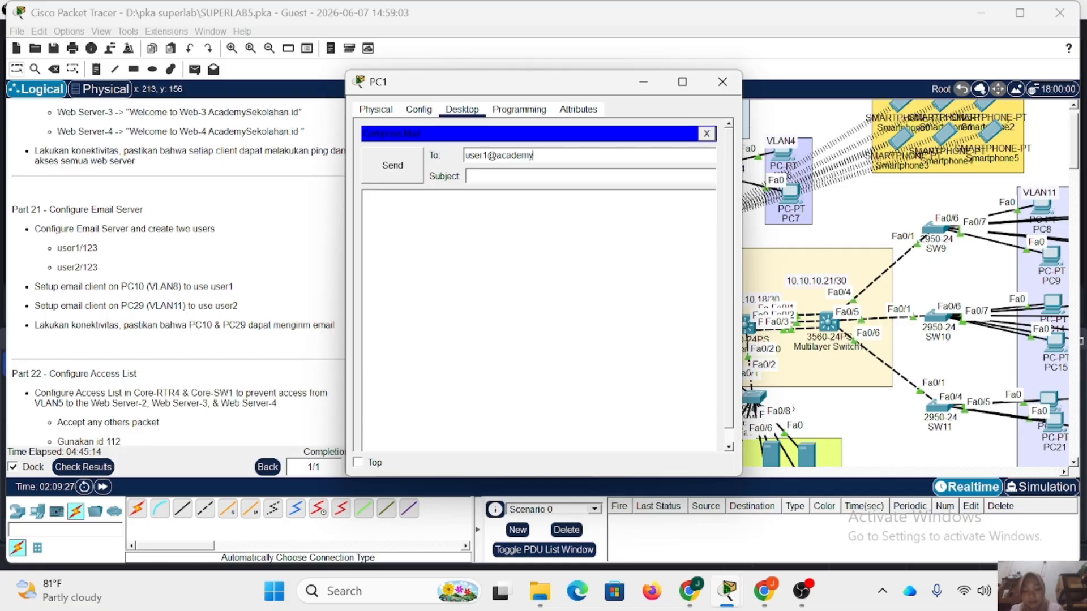
type(".com")
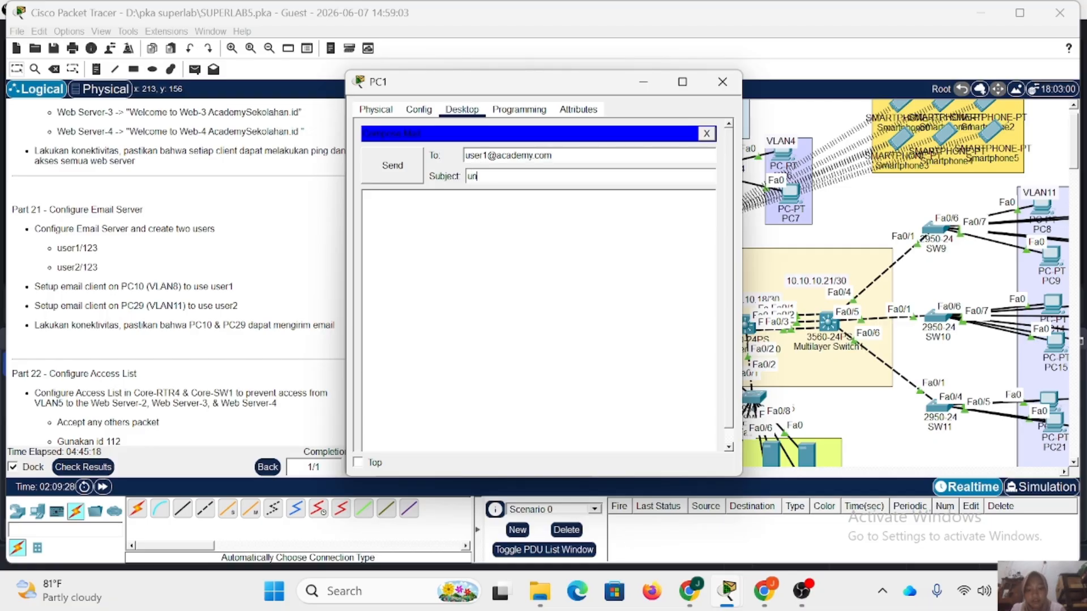
Give the mail the subject "unit" and the body "haii apa kabar", try to send it, and close PC1.
key("Tab")
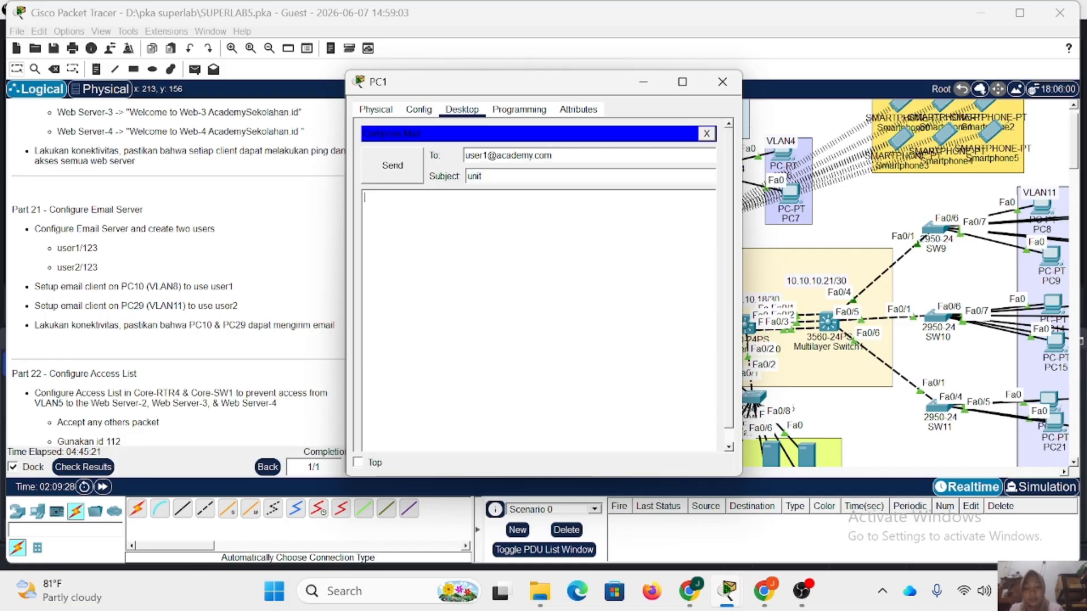
type("haii a")
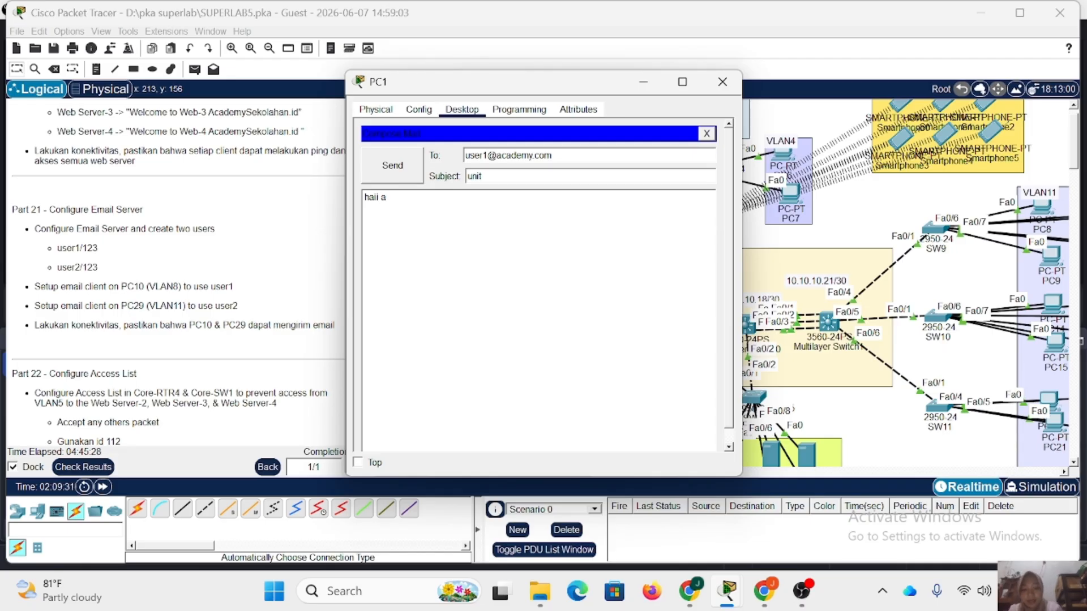
type("pa kaba")
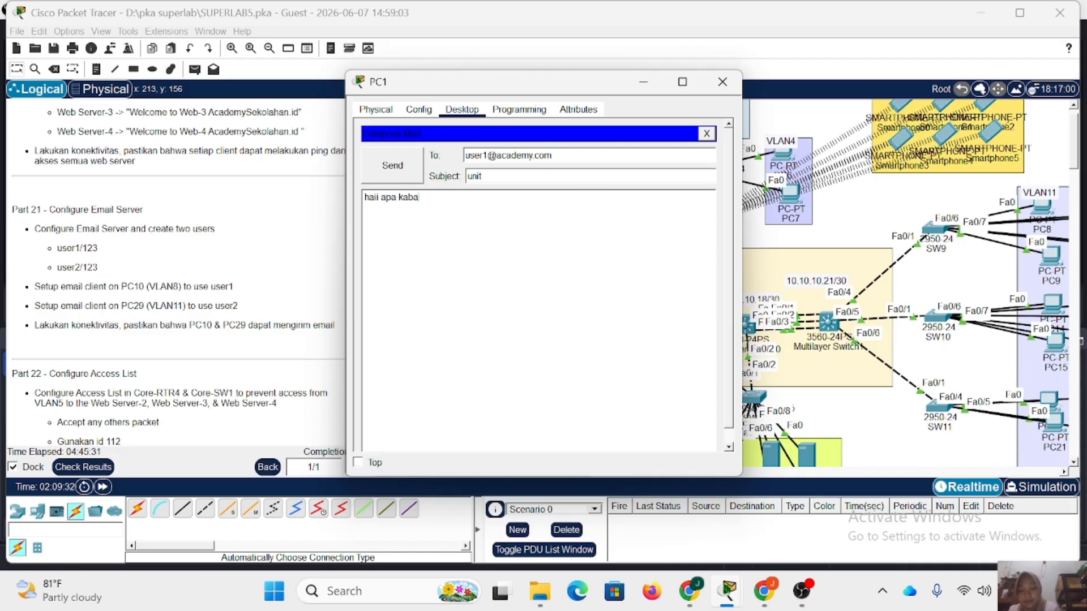
type("r")
left_click(389, 164)
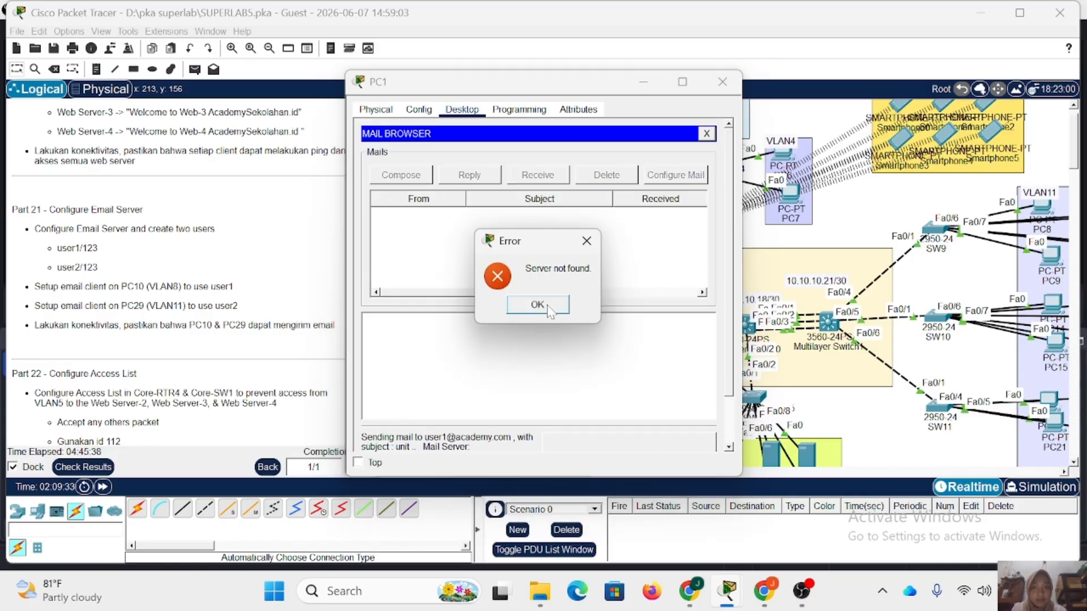
left_click(537, 306)
left_click(723, 81)
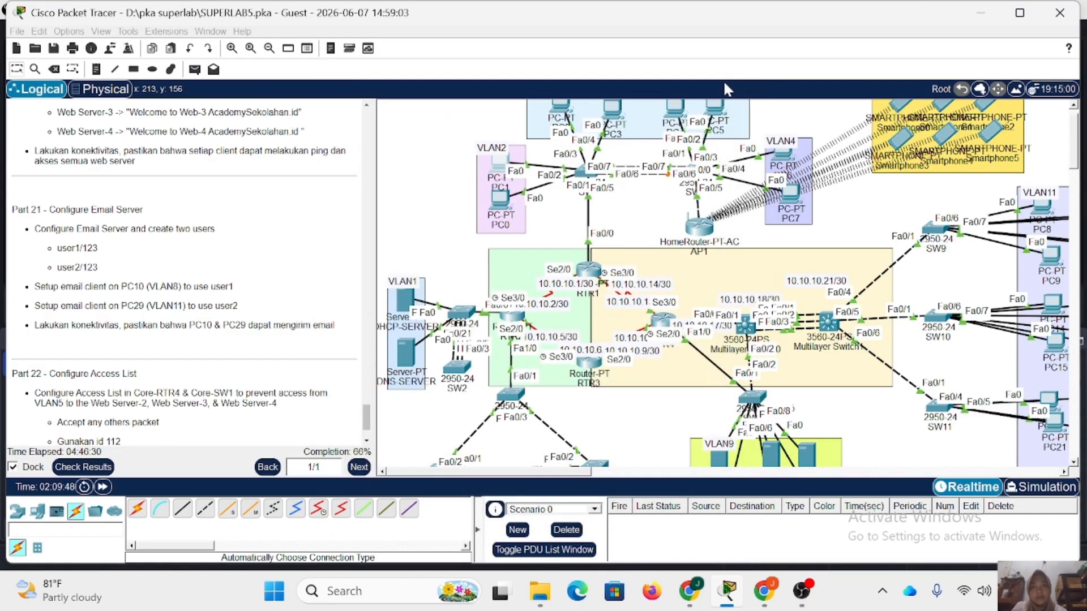
Open the email client configuration on PC3 in VLAN3 and enter academy.com as the name and user2's email address at academy.com.
scroll(627, 194, "up", 1)
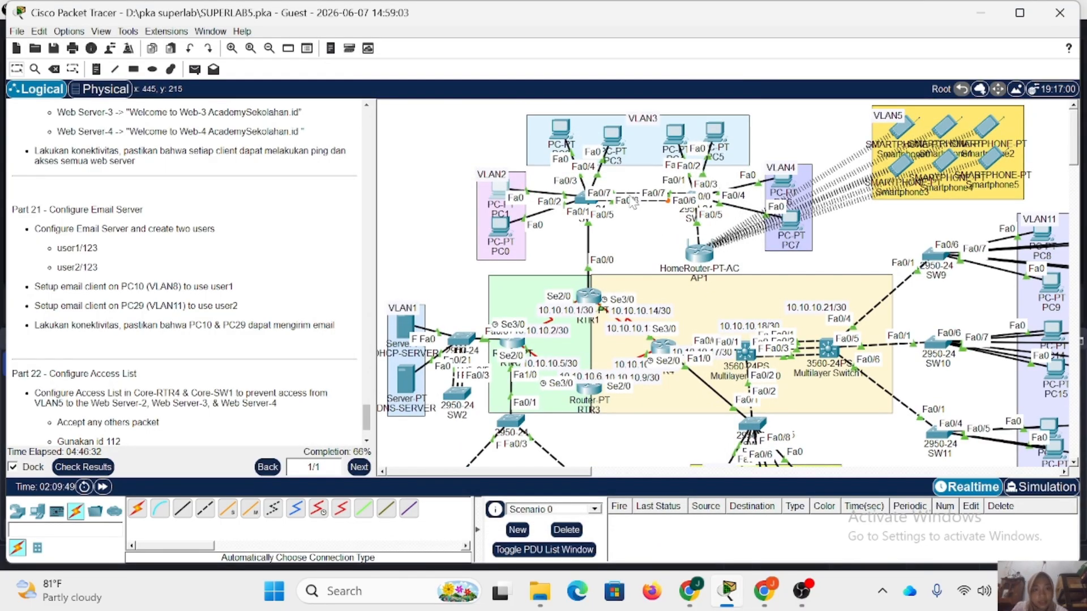
left_click(613, 135)
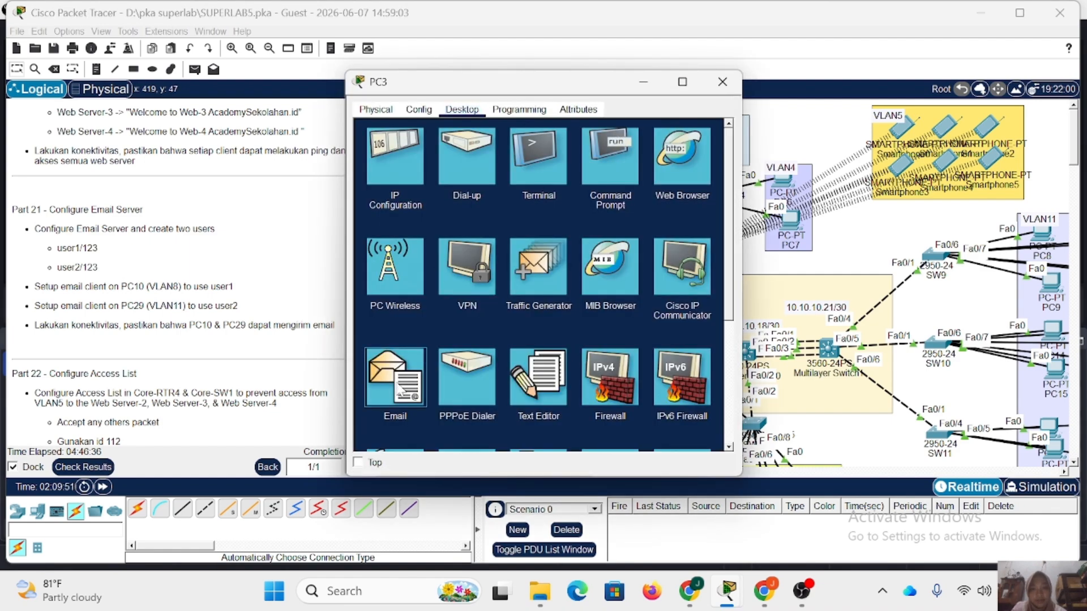
left_click(392, 443)
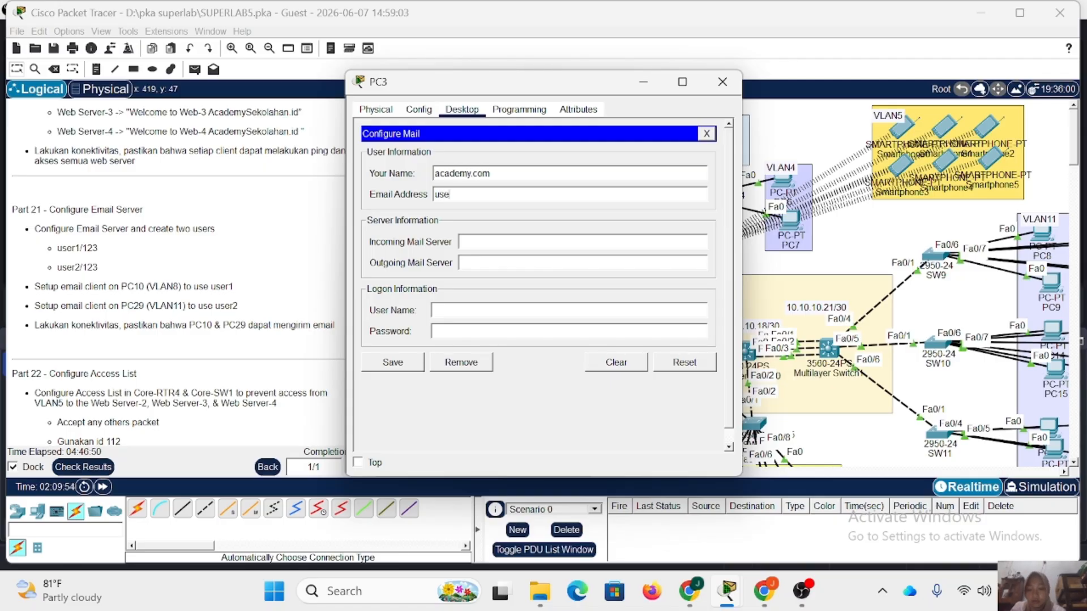
type("r2")
type("av")
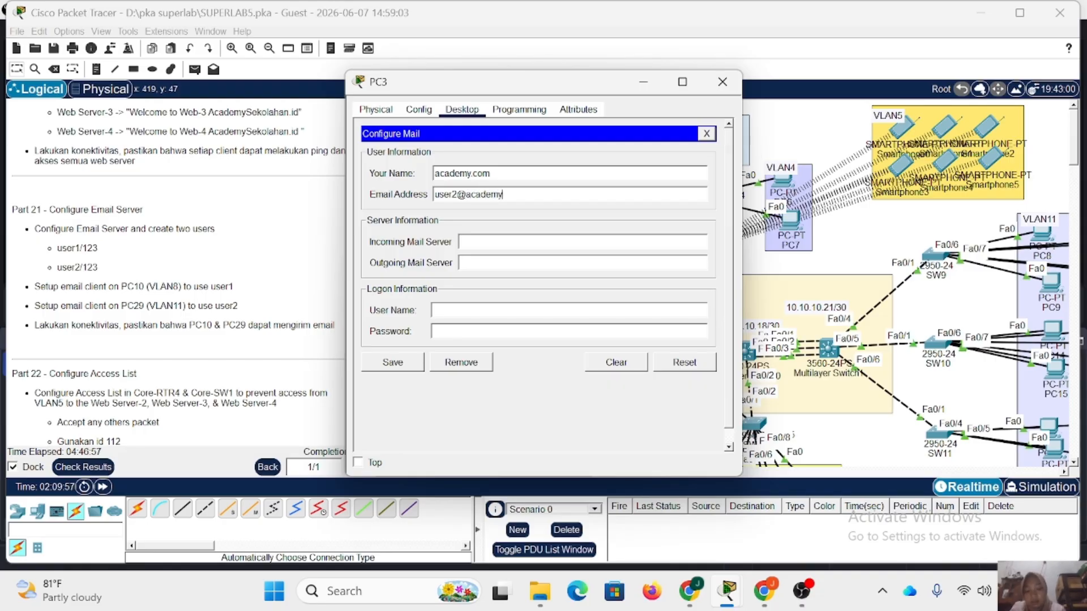
type("ademy.com")
Set PC3's incoming and outgoing mail servers to mail.academy.com, enter user2 and the account password as logon details, and save.
left_click(495, 243)
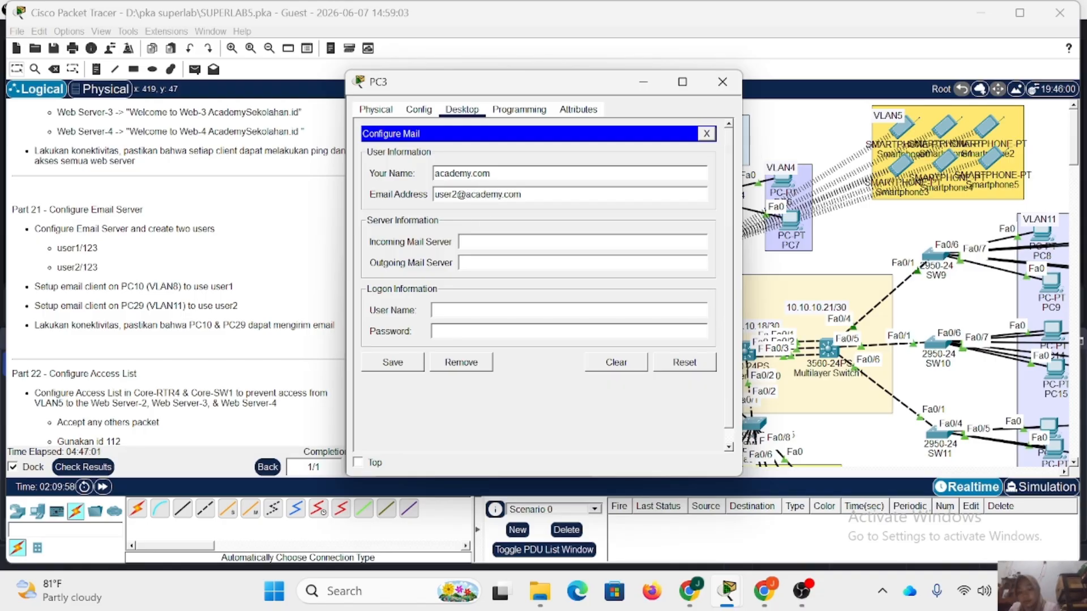
type("mail.academy.com")
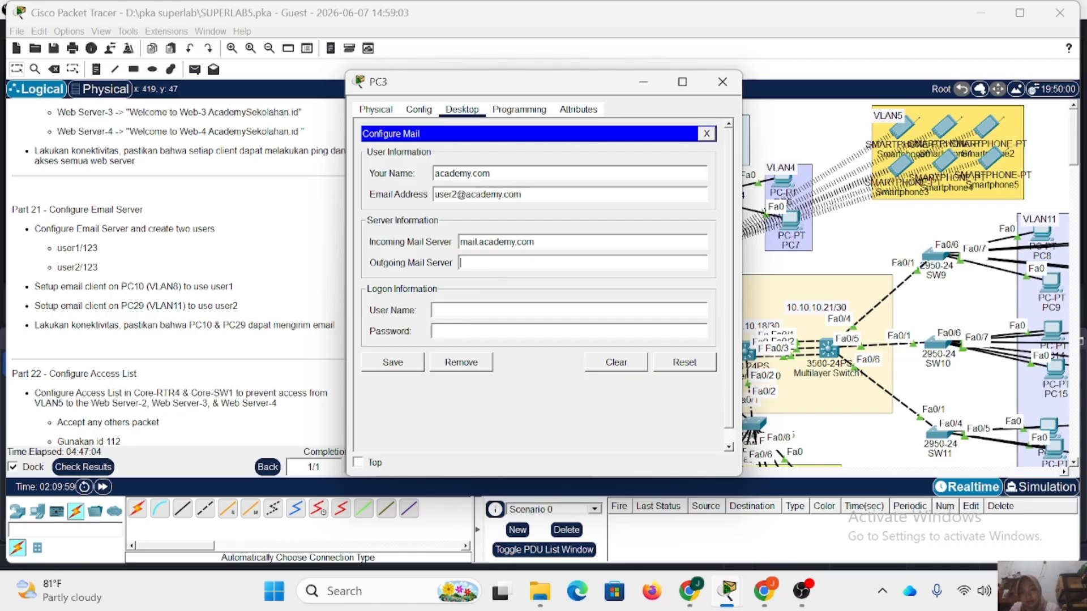
type("mail.academy.com")
left_click(495, 311)
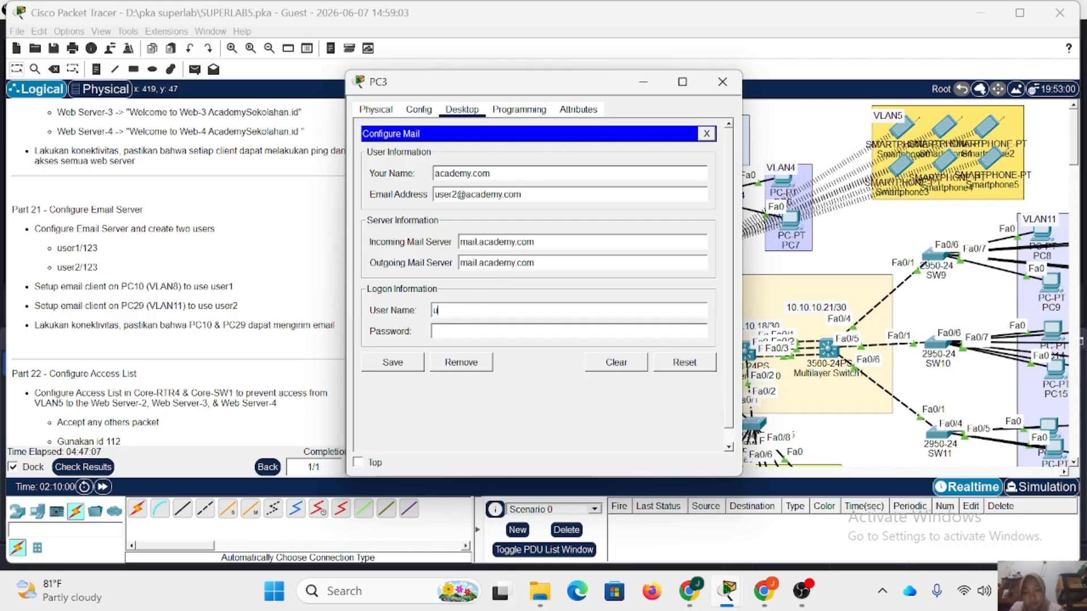
type("123")
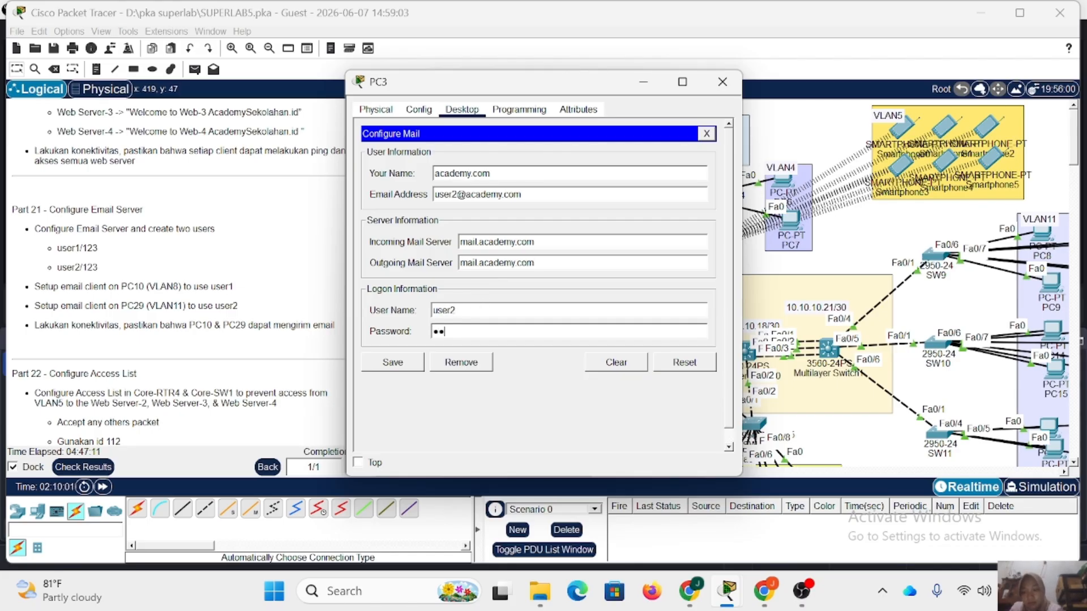
left_click(408, 366)
Compose a new mail on PC3 addressed to user1's email address at academy.com.
left_click(402, 175)
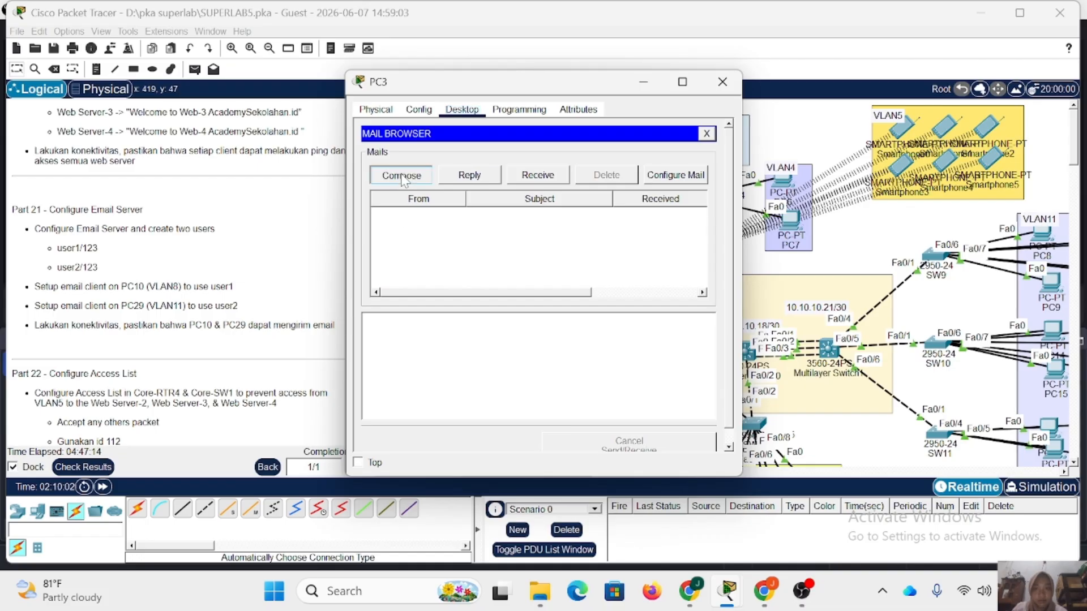
type("us")
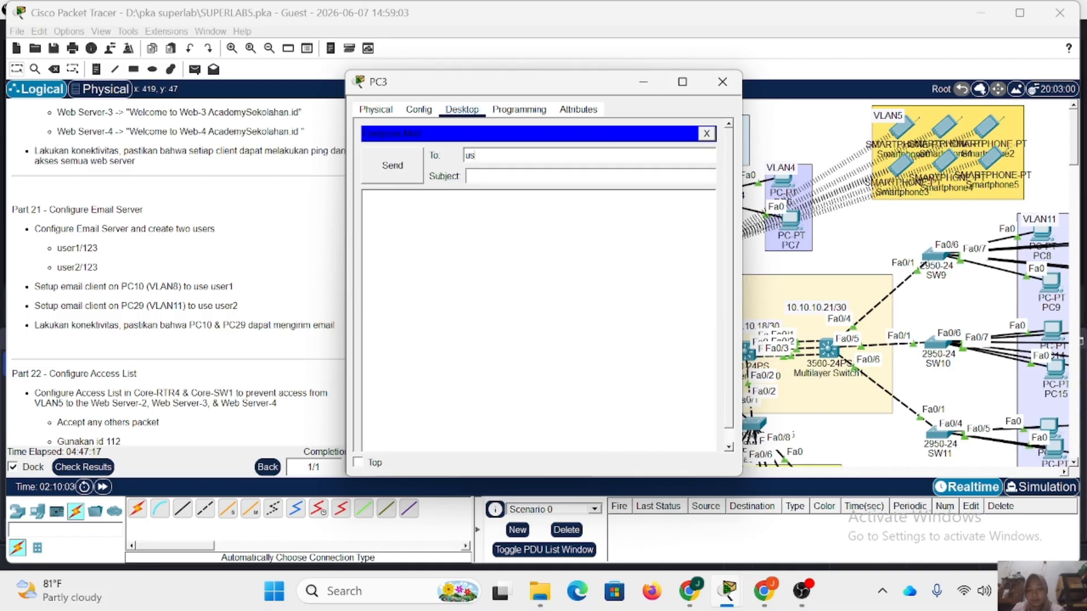
type("er1@a")
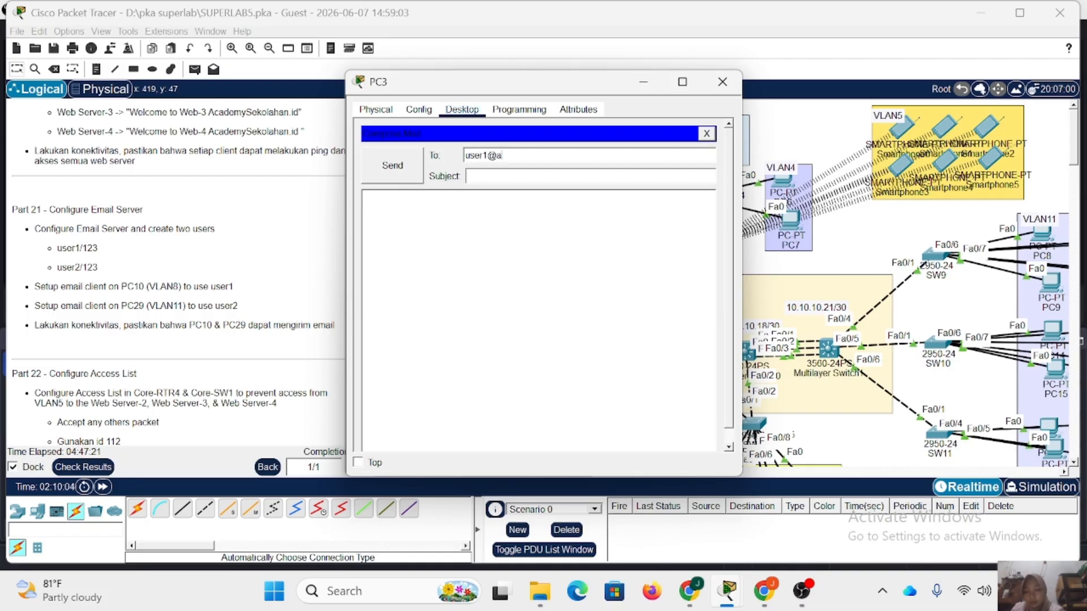
type("cade")
type("my")
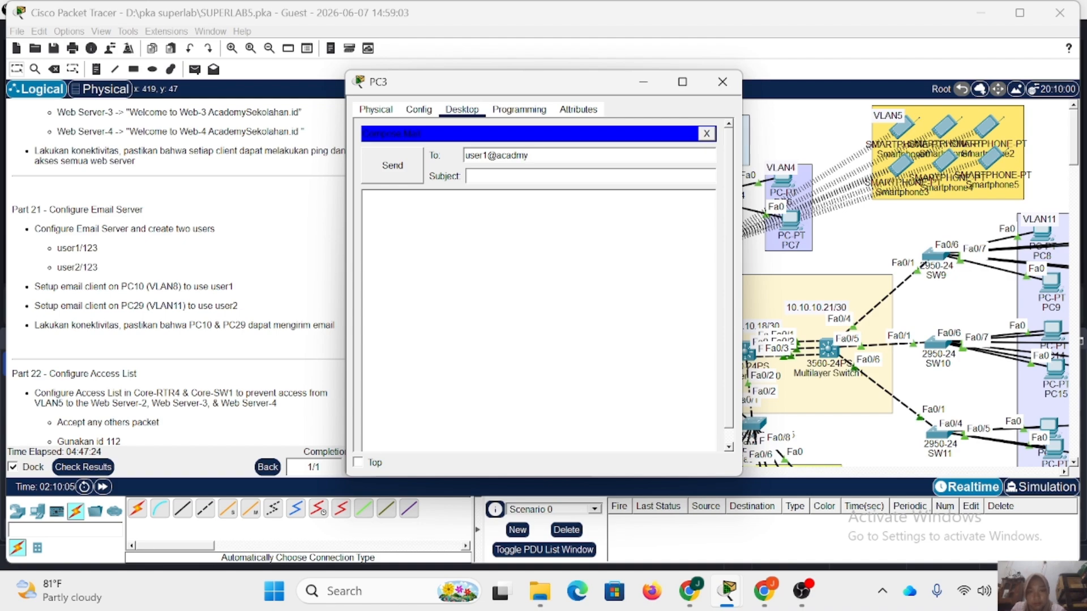
type(".com")
type("u nit")
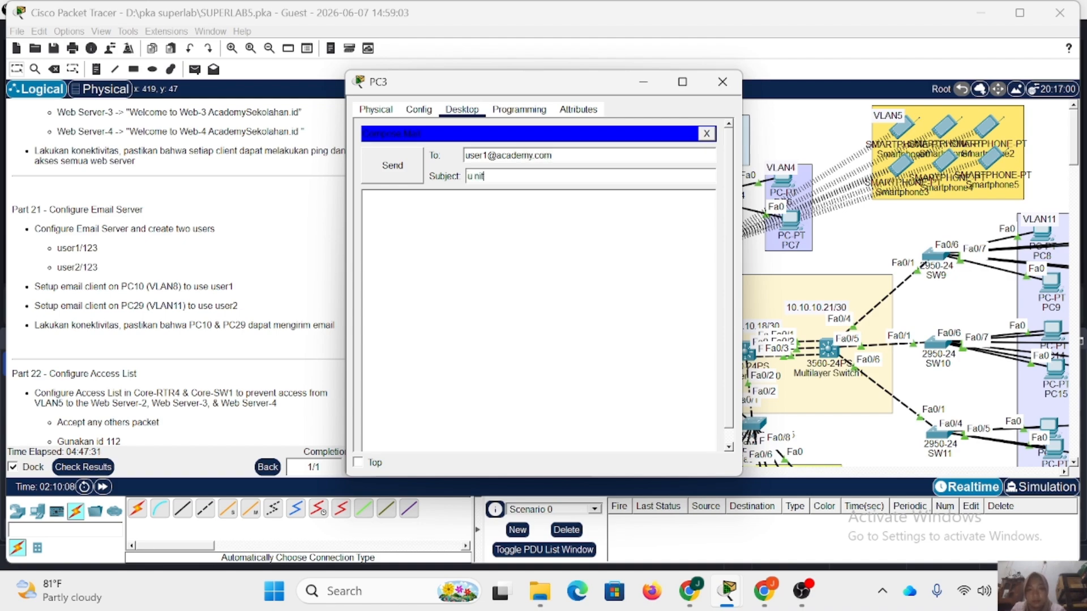
type("nit")
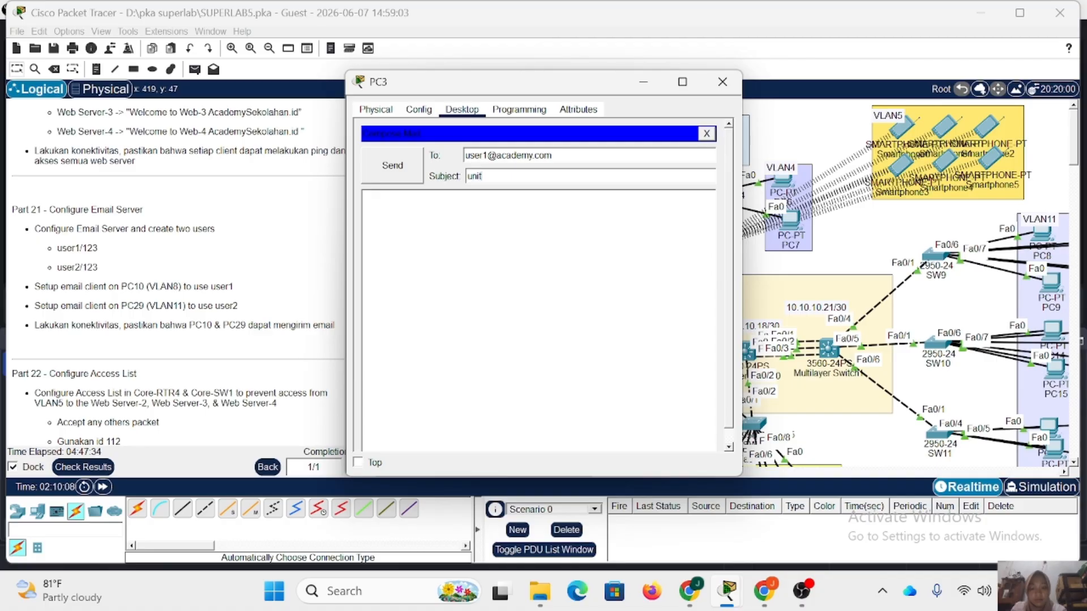
type("aii")
Give the mail the subject "unit" and the body "haii", try to send it, and close PC3.
left_click(379, 168)
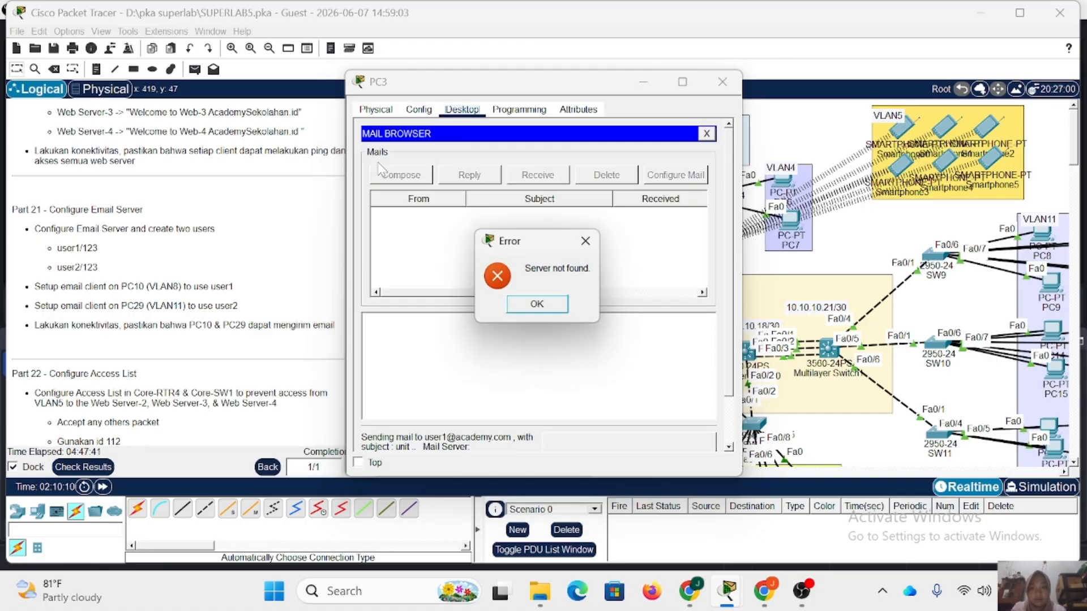
left_click(537, 304)
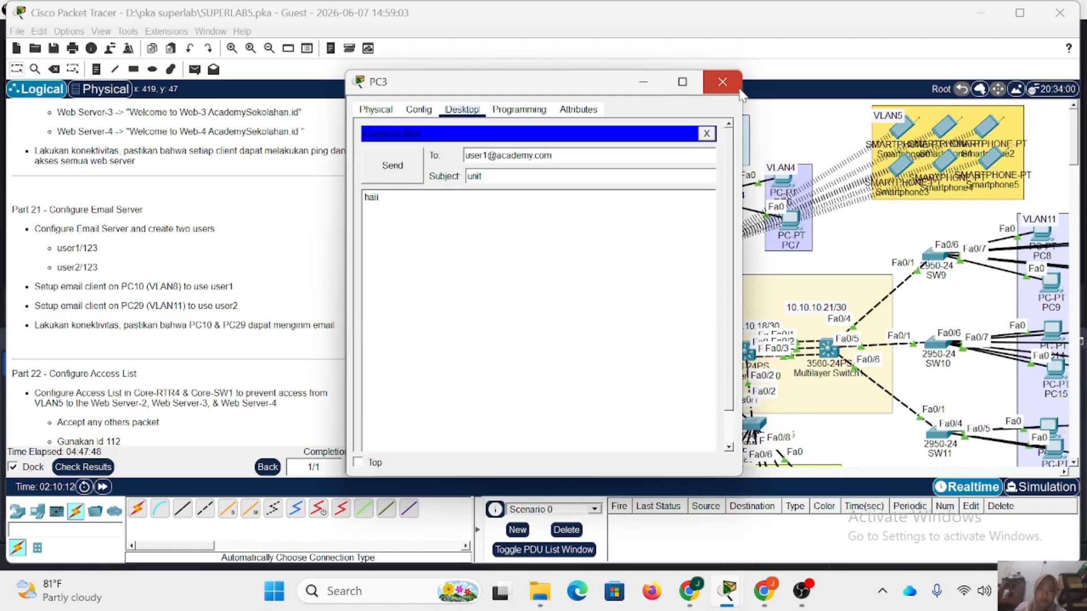
left_click(722, 82)
Open the email service on EMAIL-SERVER in VLAN9 and set its domain name to academy.com.
scroll(694, 365, "down", 3)
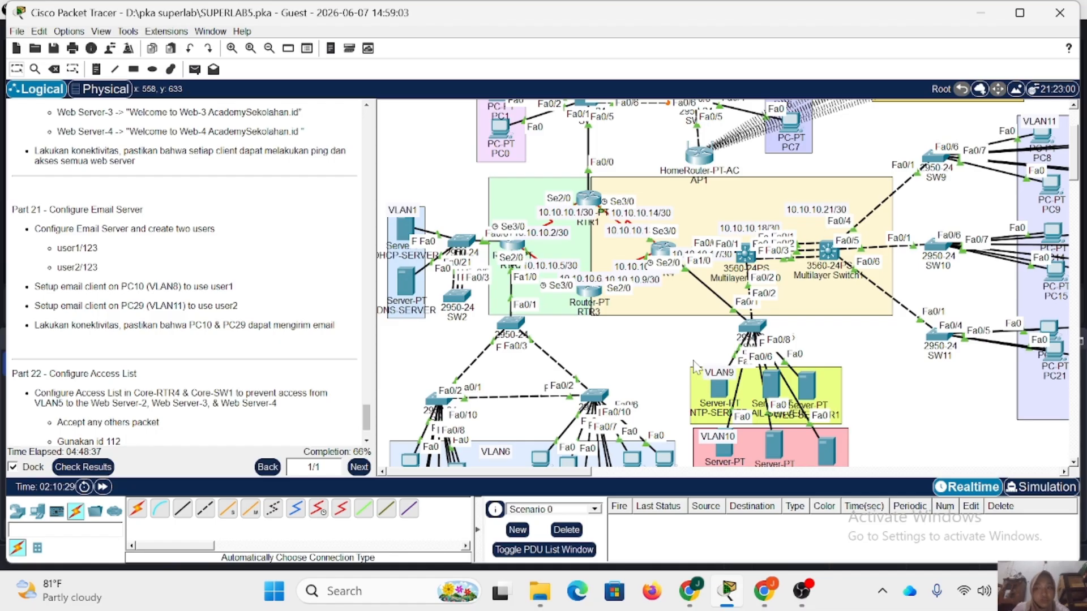
left_click(773, 387)
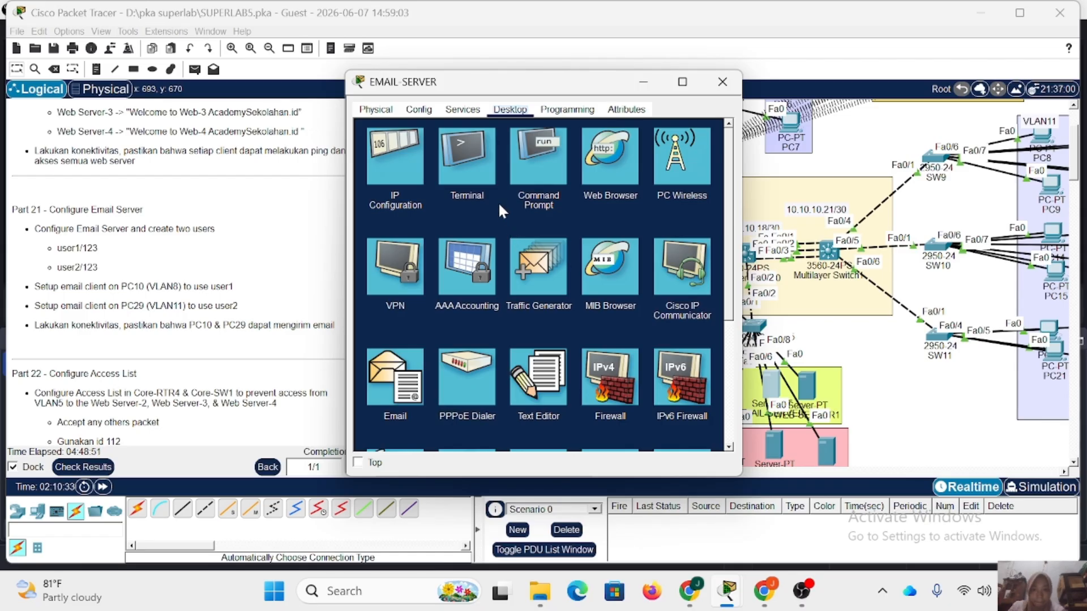
left_click(463, 110)
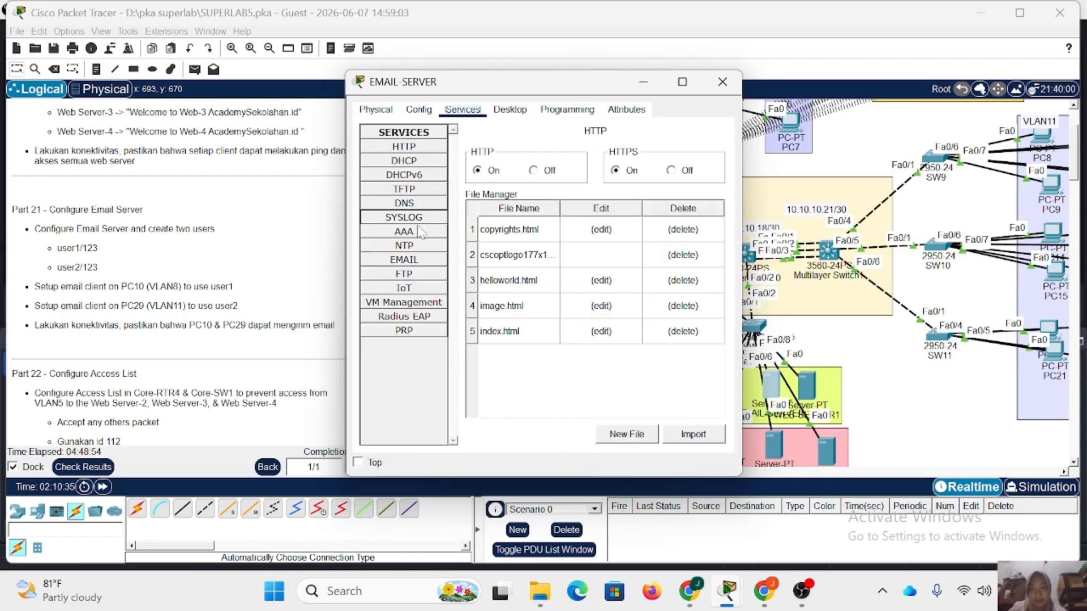
left_click(421, 261)
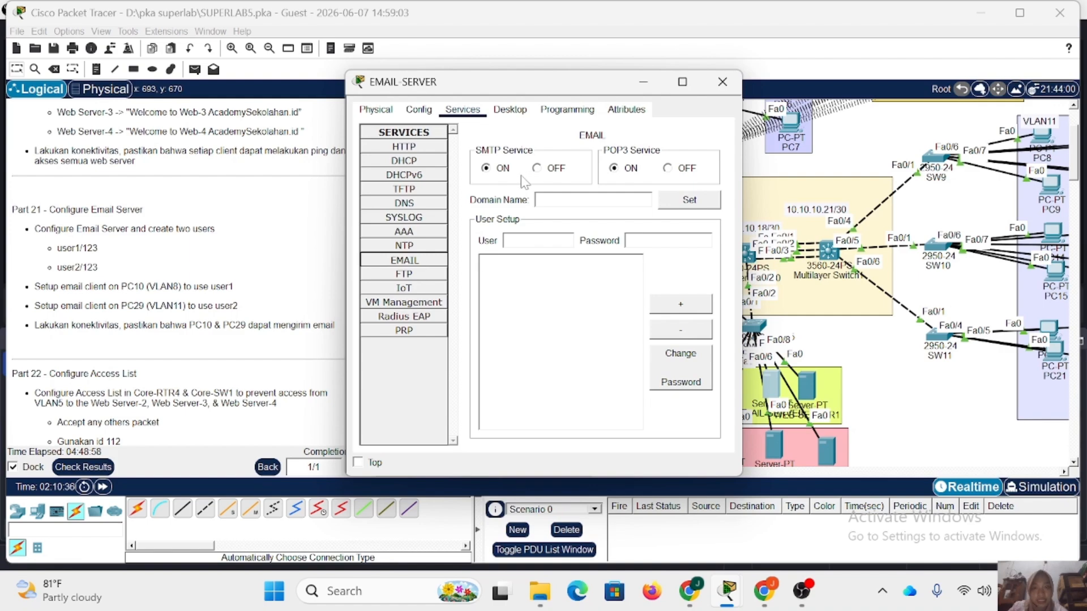
left_click(537, 200)
type("a")
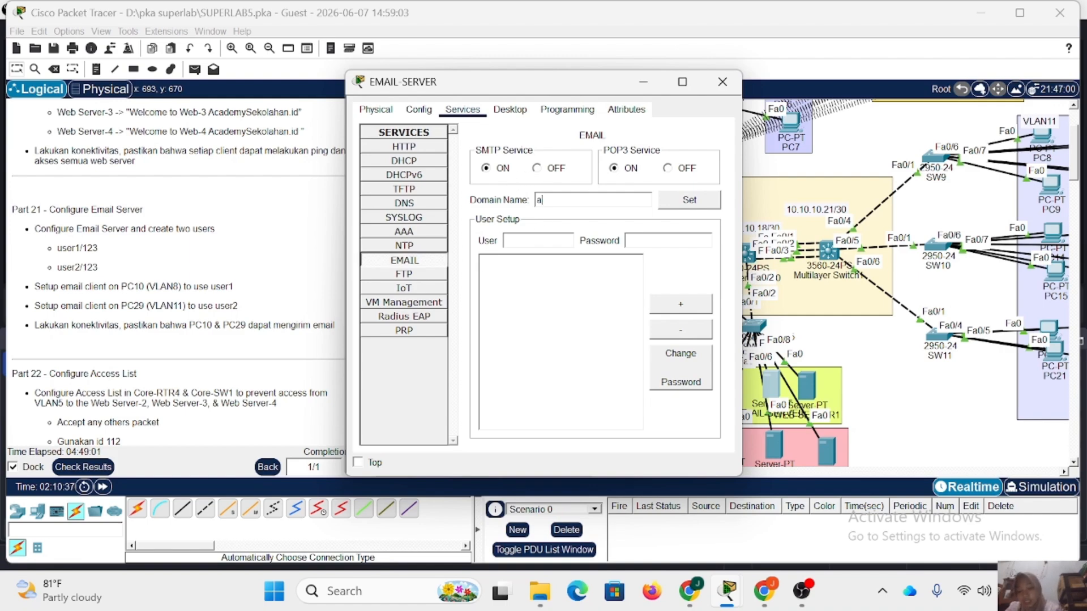
type("cademy.com")
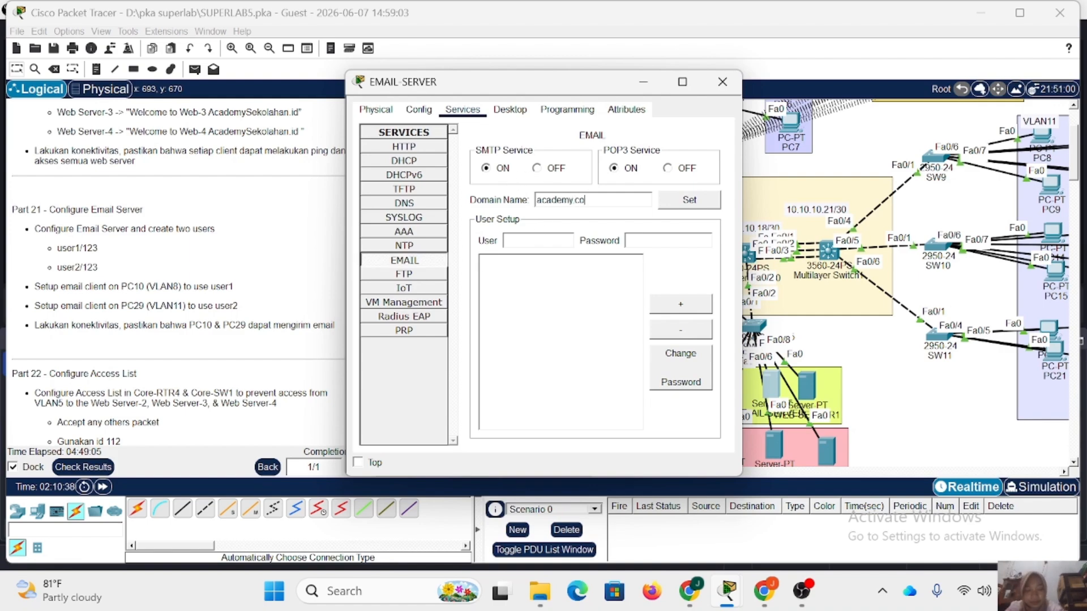
left_click(682, 204)
Add the mail accounts user1 and user2 with their account passwords, review both entries, and close the email server.
type("user")
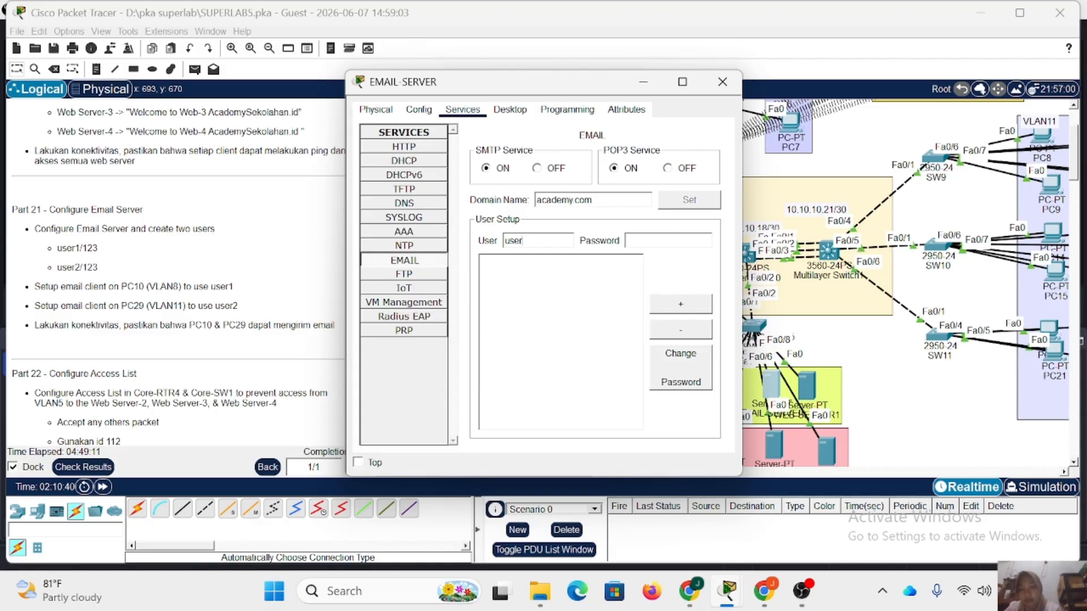
type("1123")
left_click(673, 301)
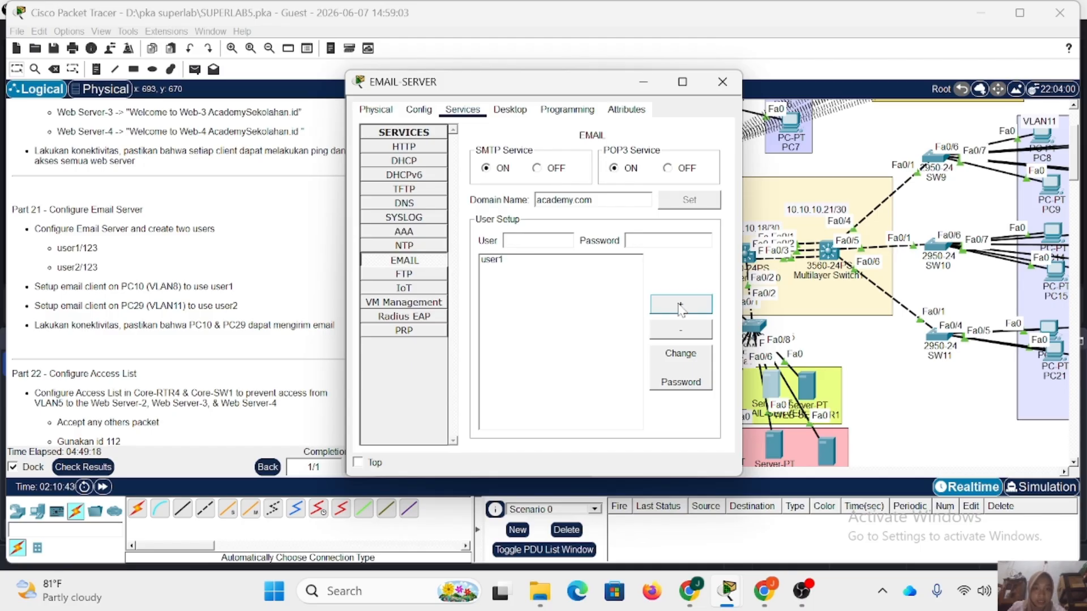
type("user")
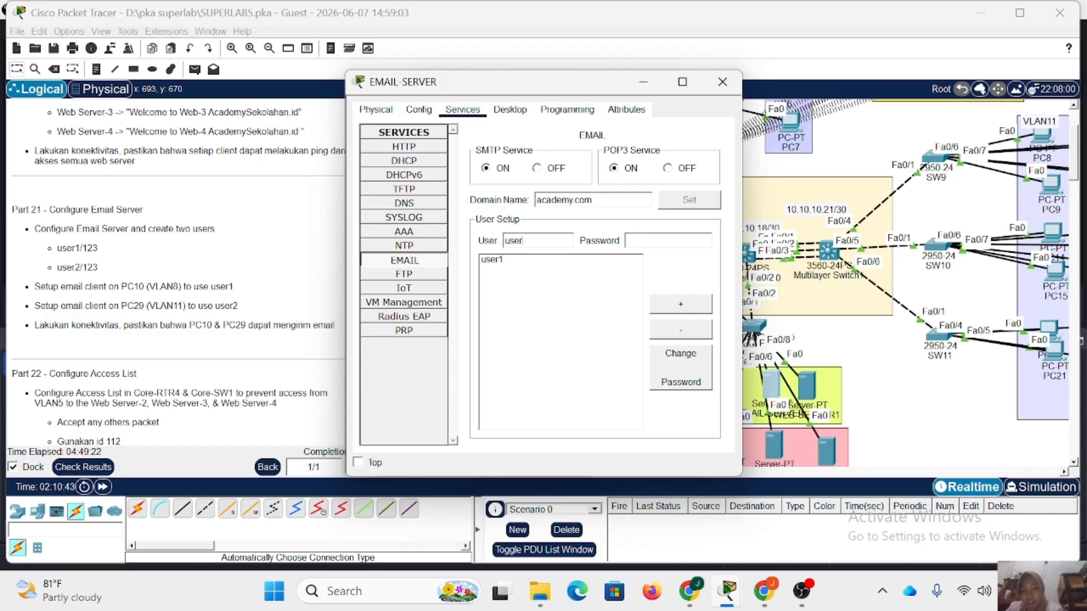
type("123")
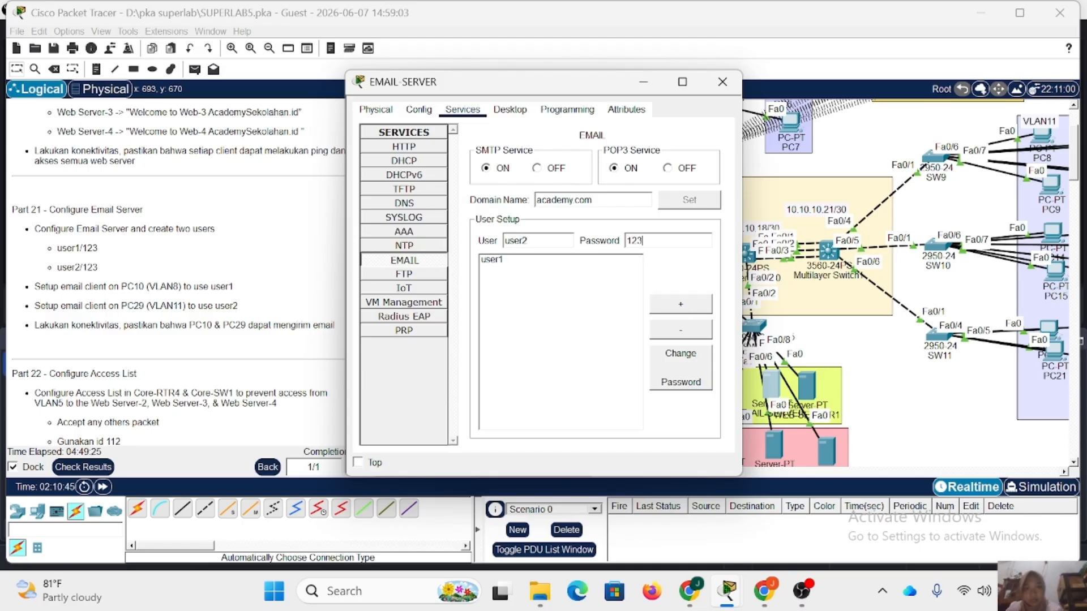
left_click(685, 305)
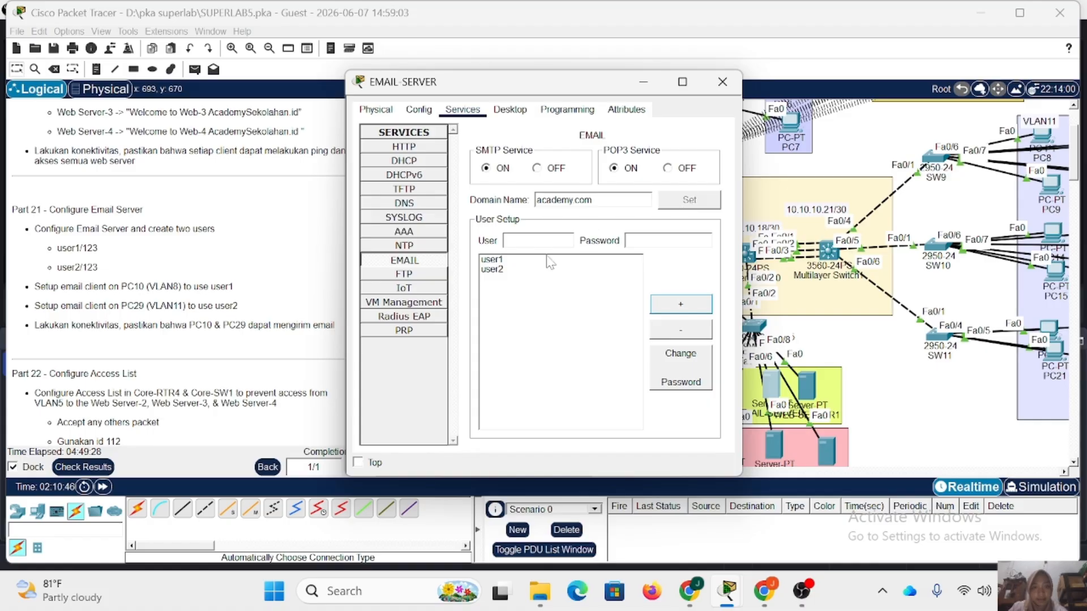
left_click(517, 260)
left_click(502, 270)
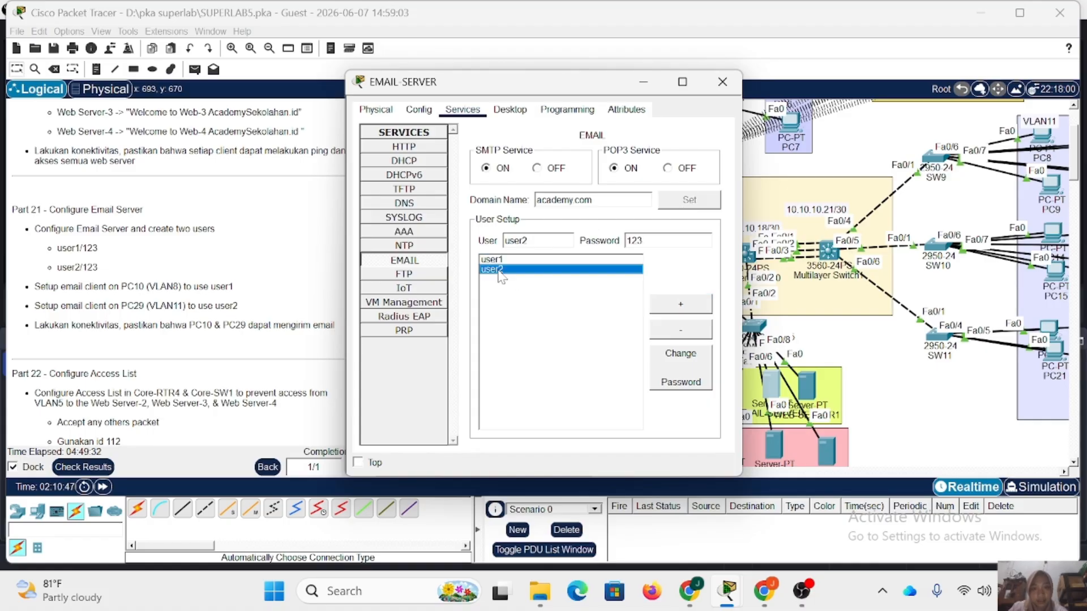
left_click(722, 81)
Reopen PC0's email client configuration for user1 in VLAN2, save it again, and close PC0.
scroll(546, 221, "up", 3)
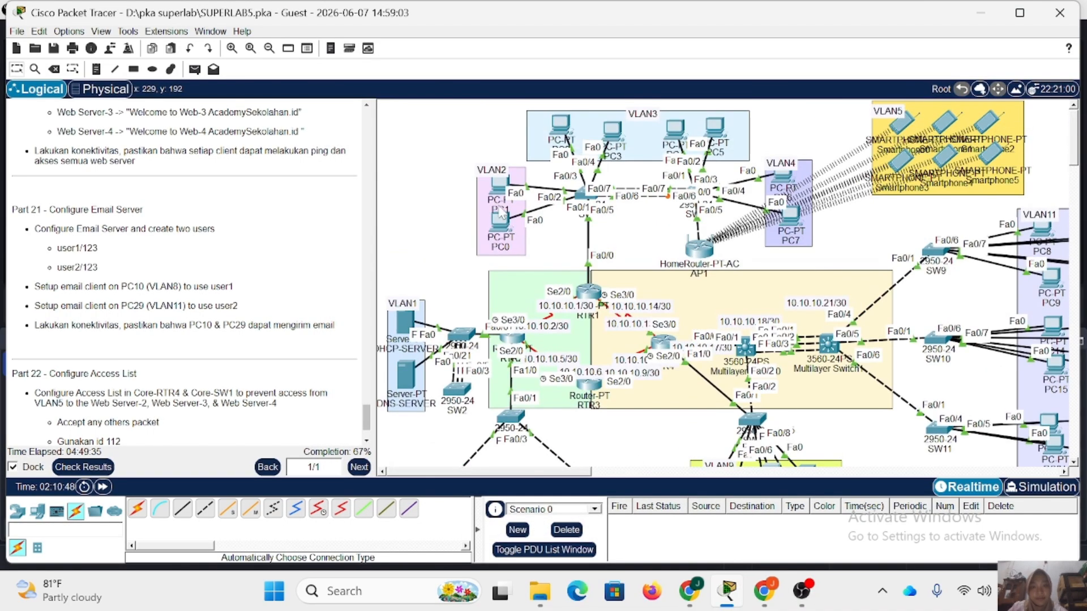
left_click(502, 222)
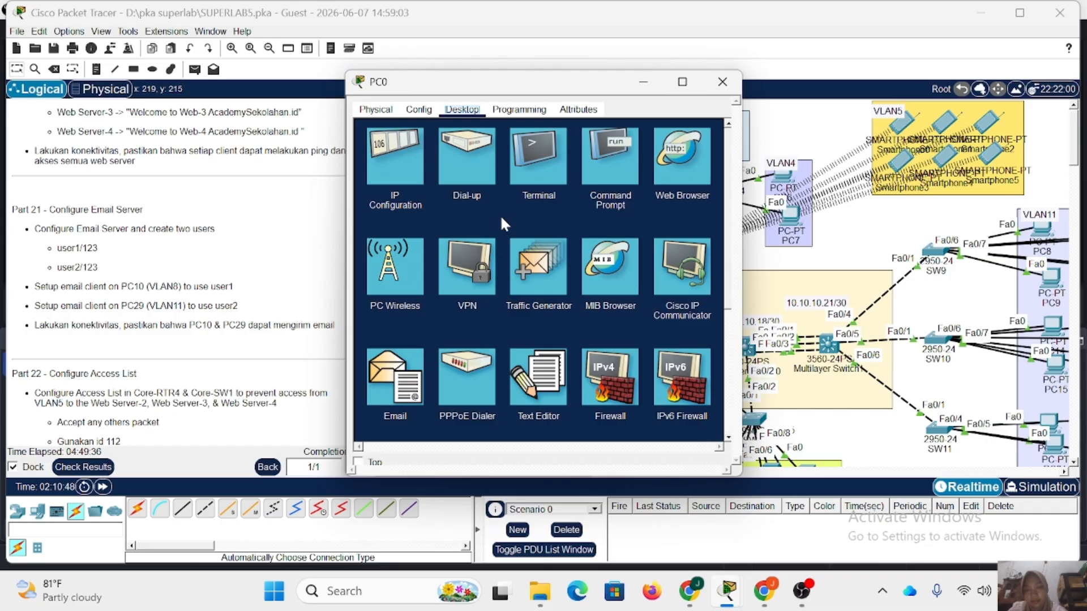
left_click(396, 378)
left_click(681, 177)
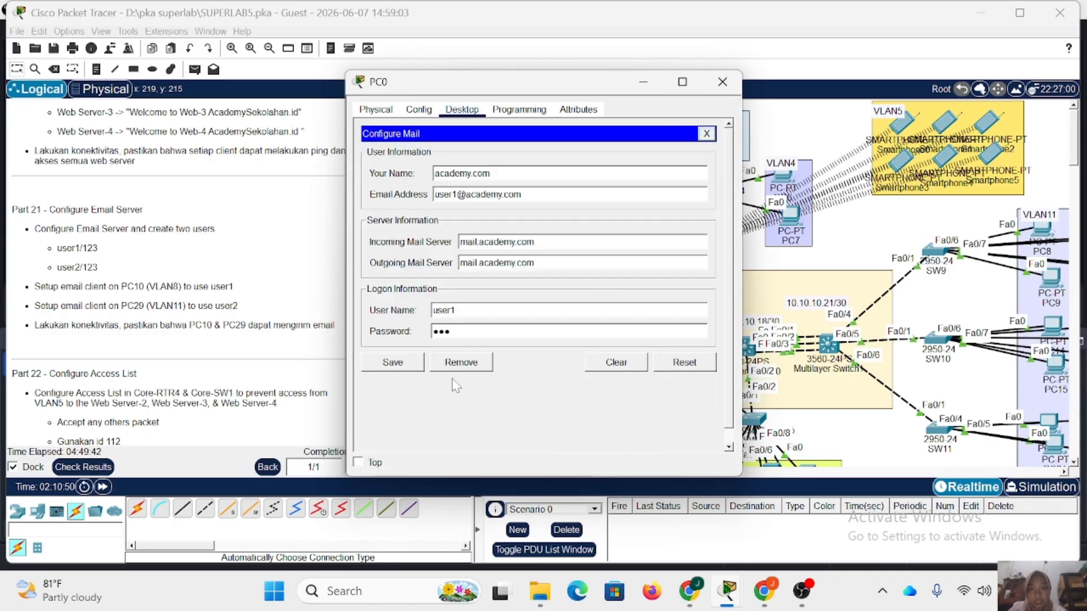
left_click(403, 365)
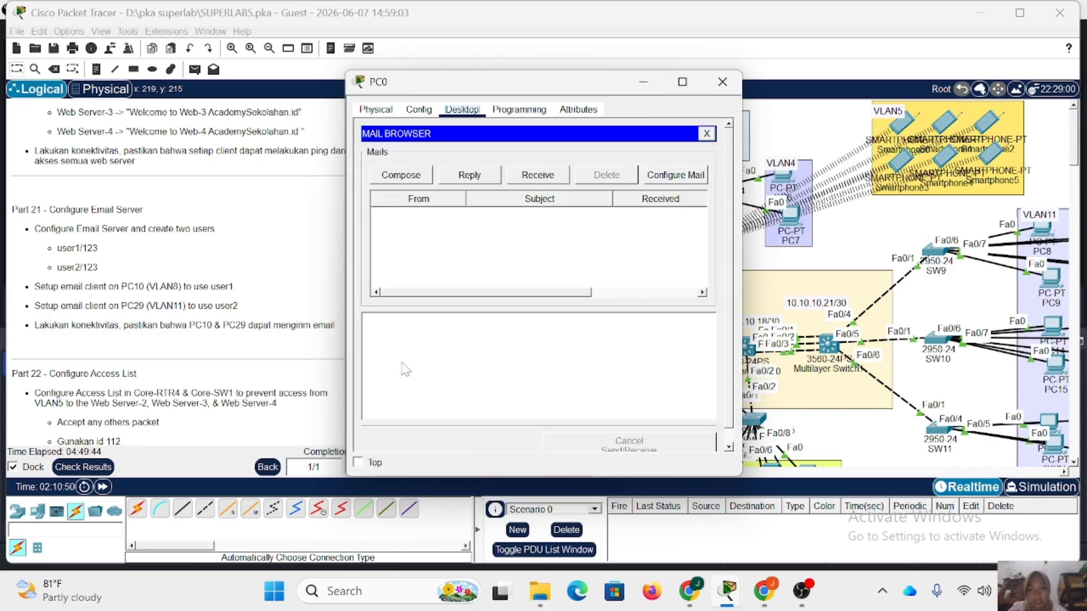
left_click(723, 81)
Reopen PC3's email client configuration for user2 in VLAN3 and save it again.
left_click(611, 135)
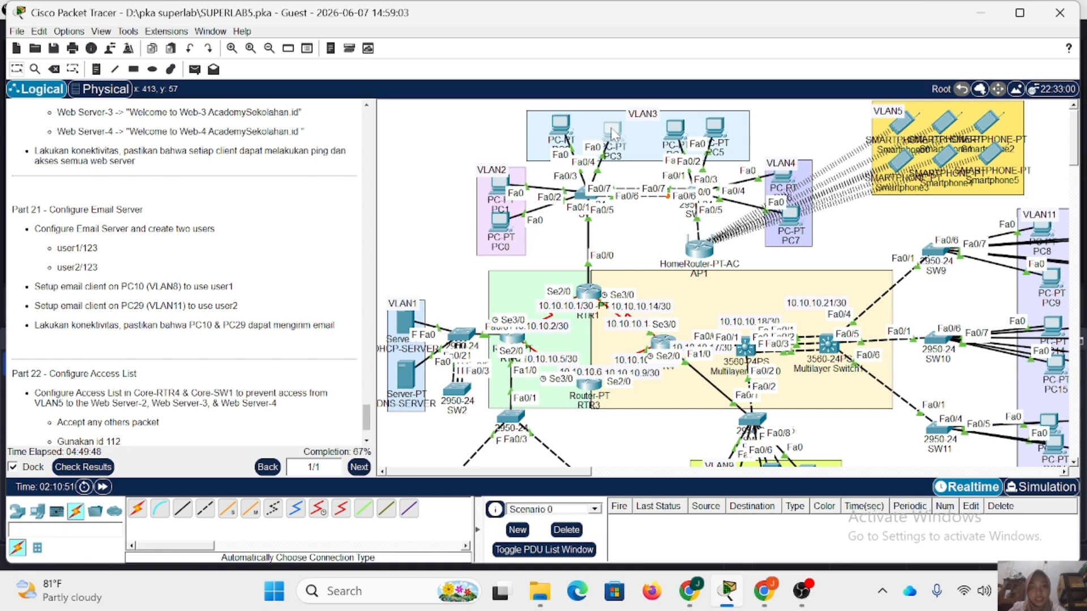
left_click(396, 377)
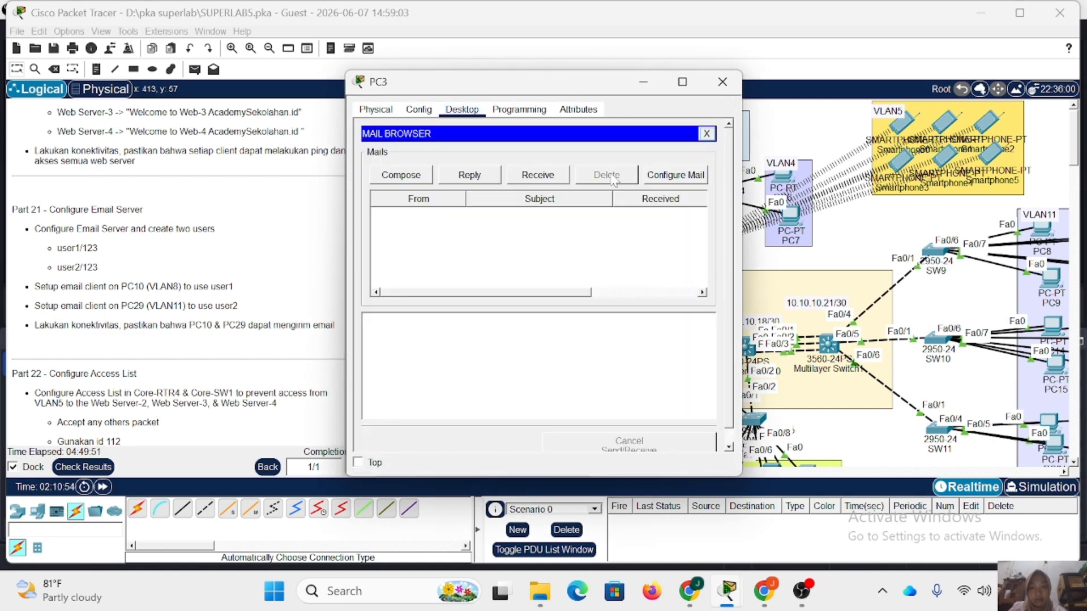
left_click(682, 179)
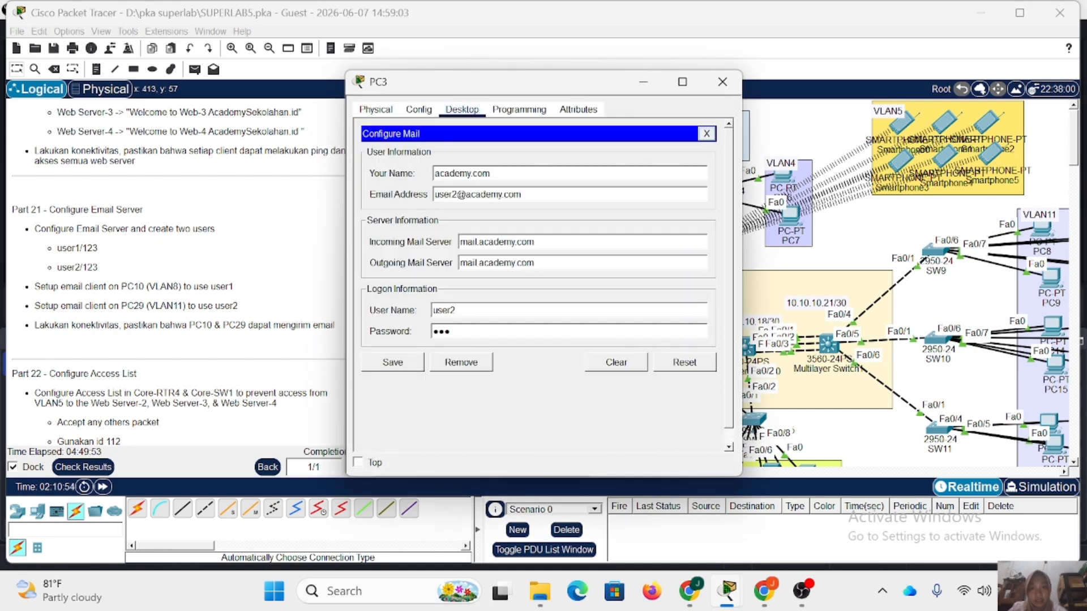
left_click(397, 363)
Send a mail from PC3 to user1's address at academy.com with subject "unit" and body "hai apa kabar", then close PC3.
left_click(399, 176)
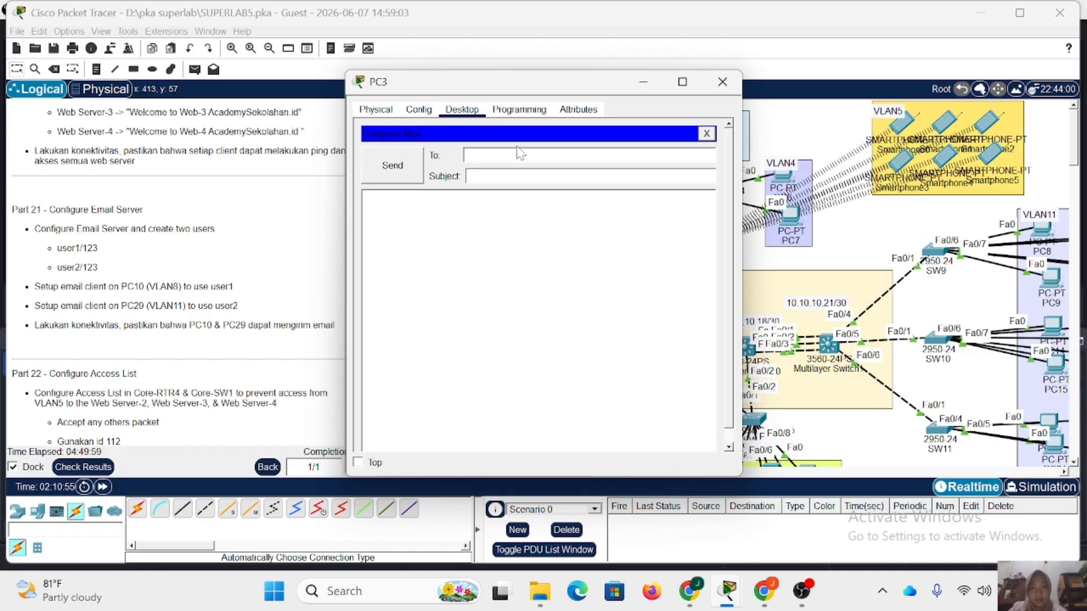
type("user1")
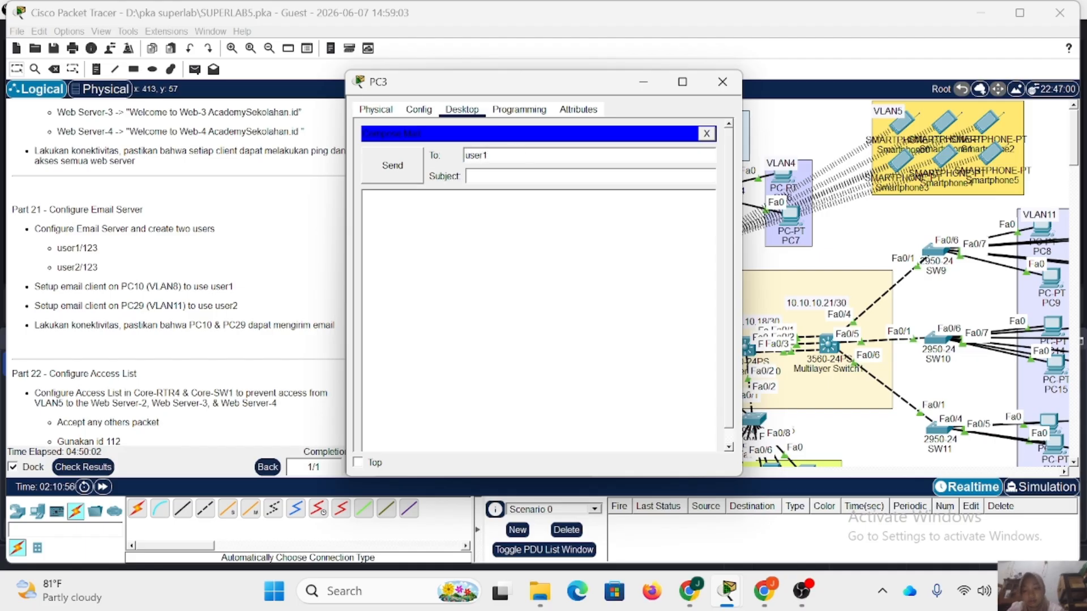
type("@academy.com")
key("Tab")
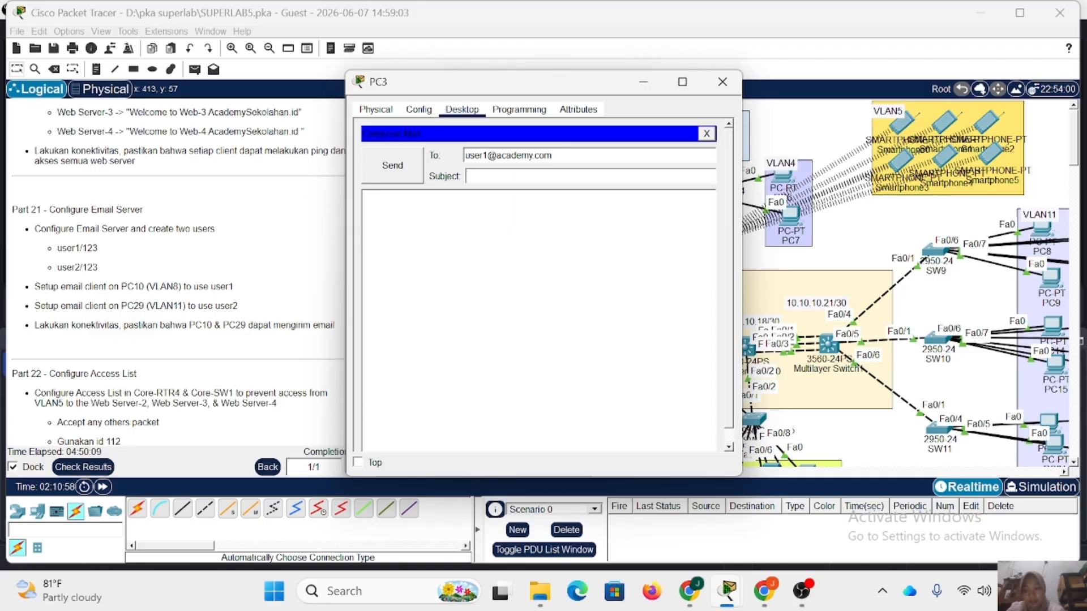
type("unit")
type("ai ap")
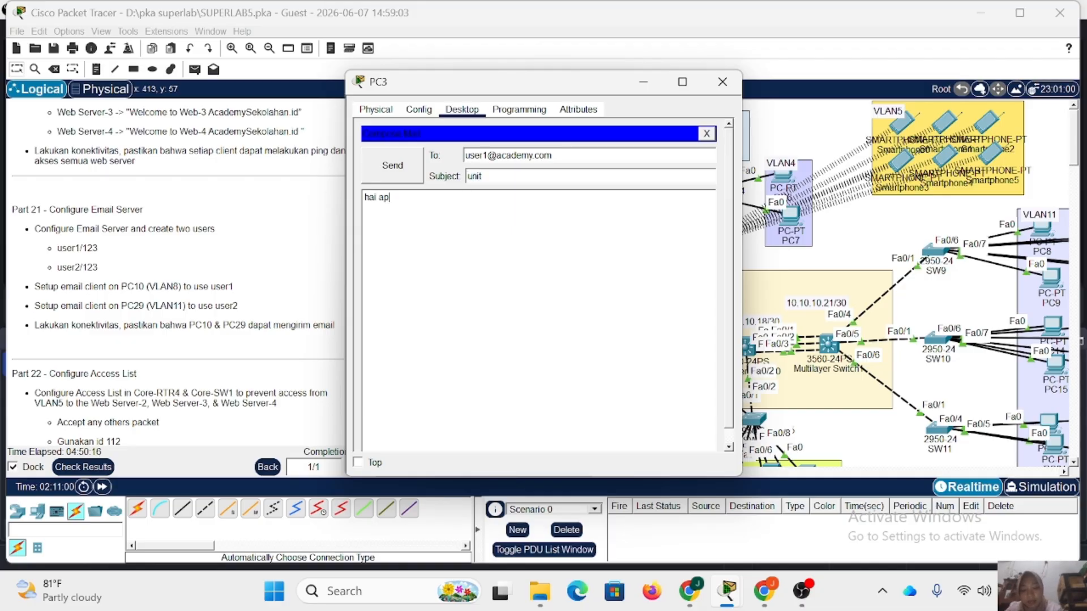
type("a kabar")
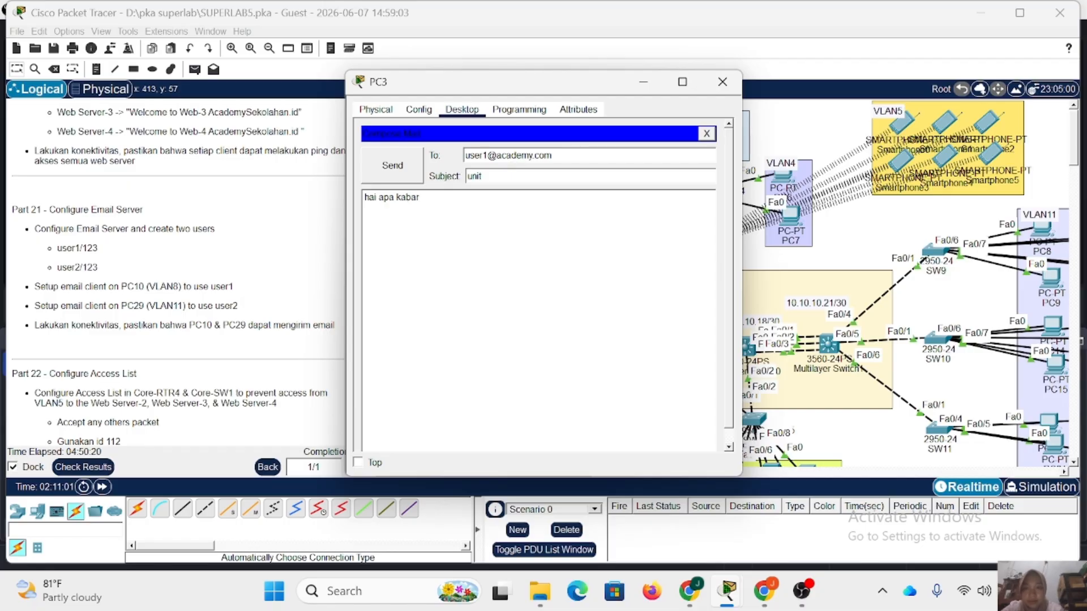
left_click(393, 166)
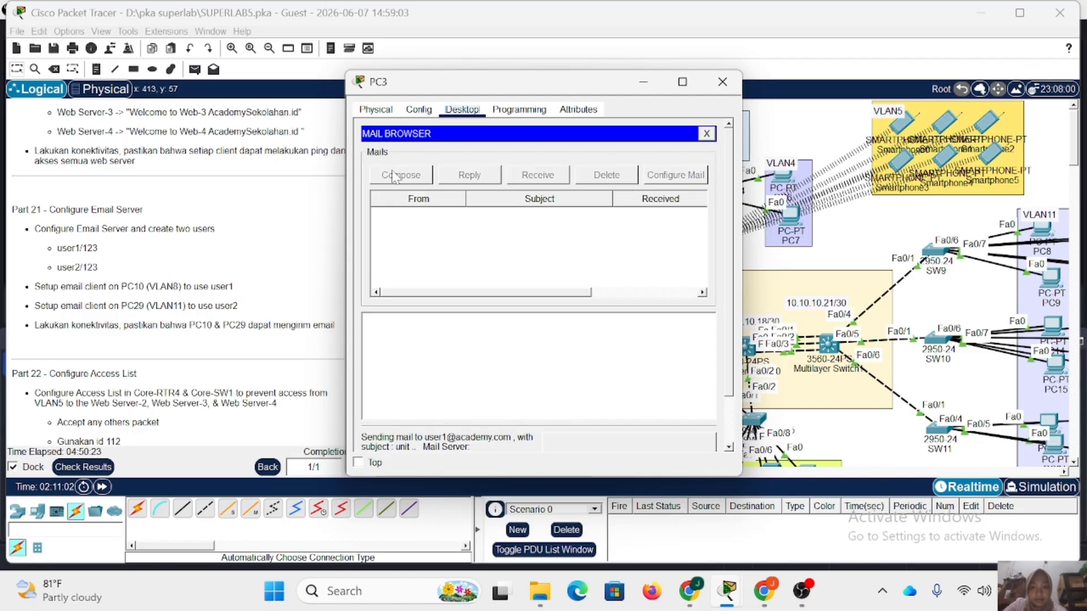
left_click(715, 85)
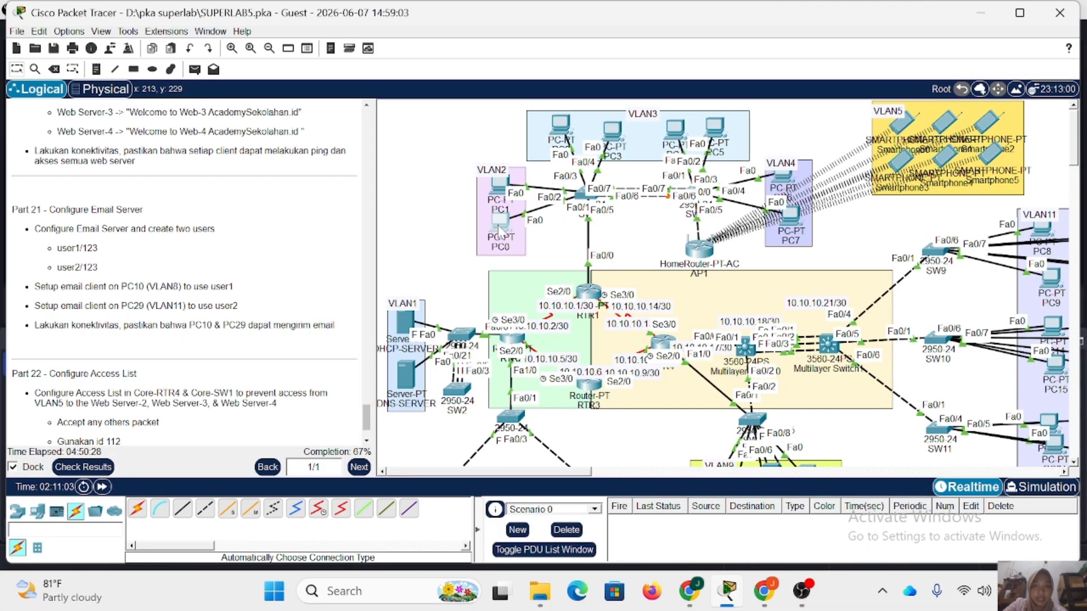
Receive mail for user1 in PC0's email client and open the message with subject "unit".
left_click(499, 229)
left_click(403, 368)
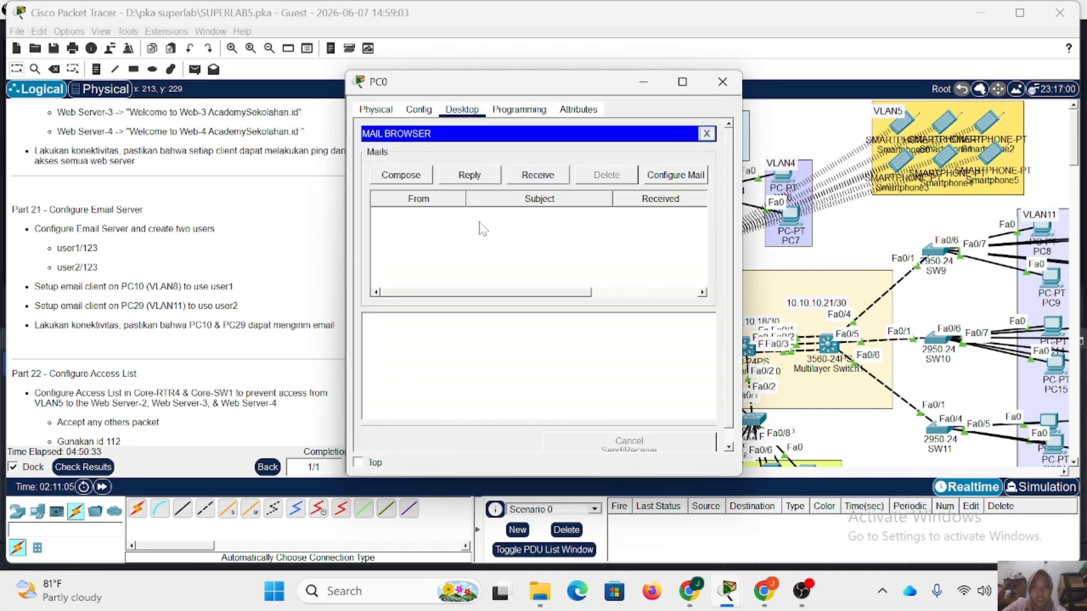
left_click(545, 176)
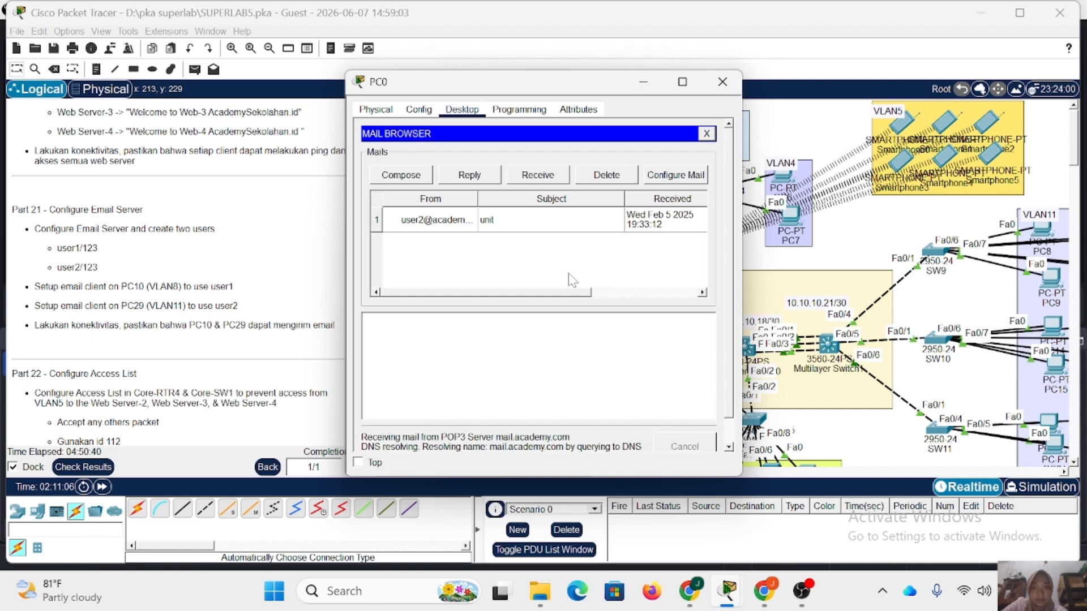
double_click(518, 222)
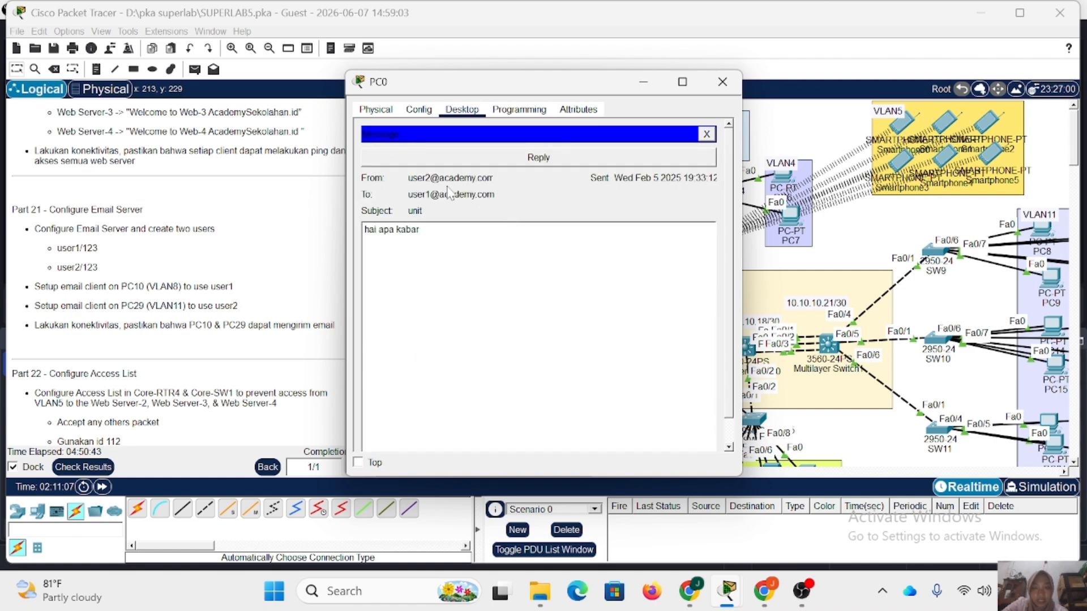
Reply to the "unit" message with the text "iya baik", send it to user2, and close the message and PC0.
left_click(538, 157)
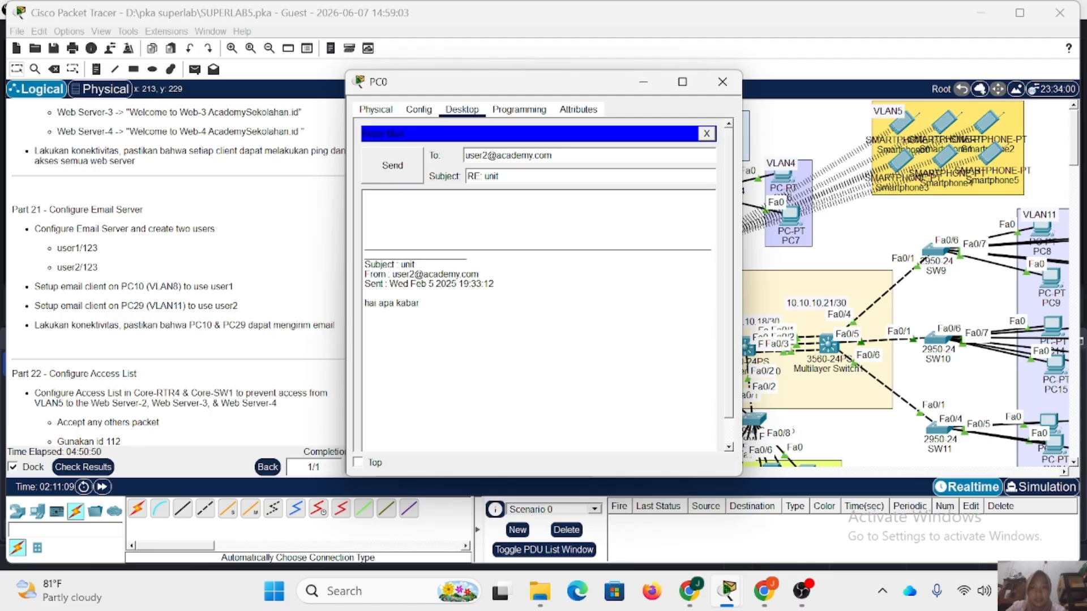
type("iya baik")
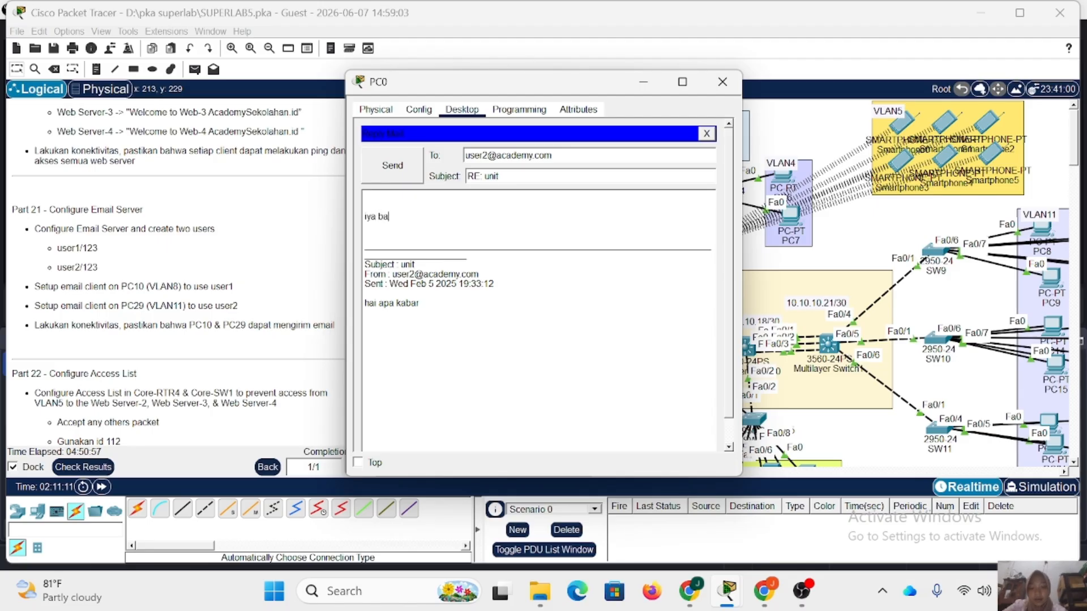
left_click(390, 167)
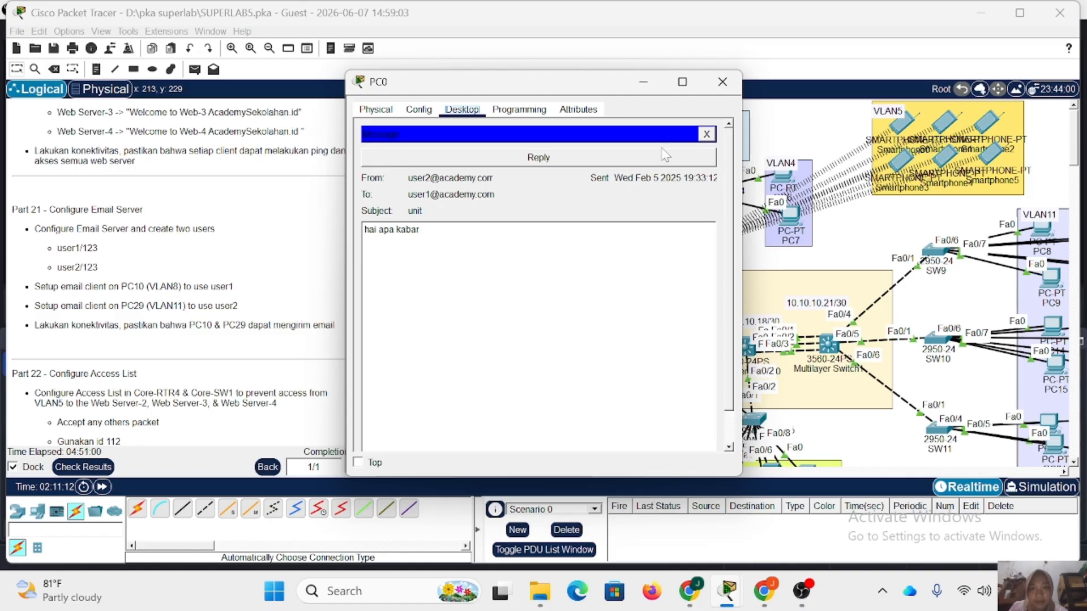
left_click(707, 134)
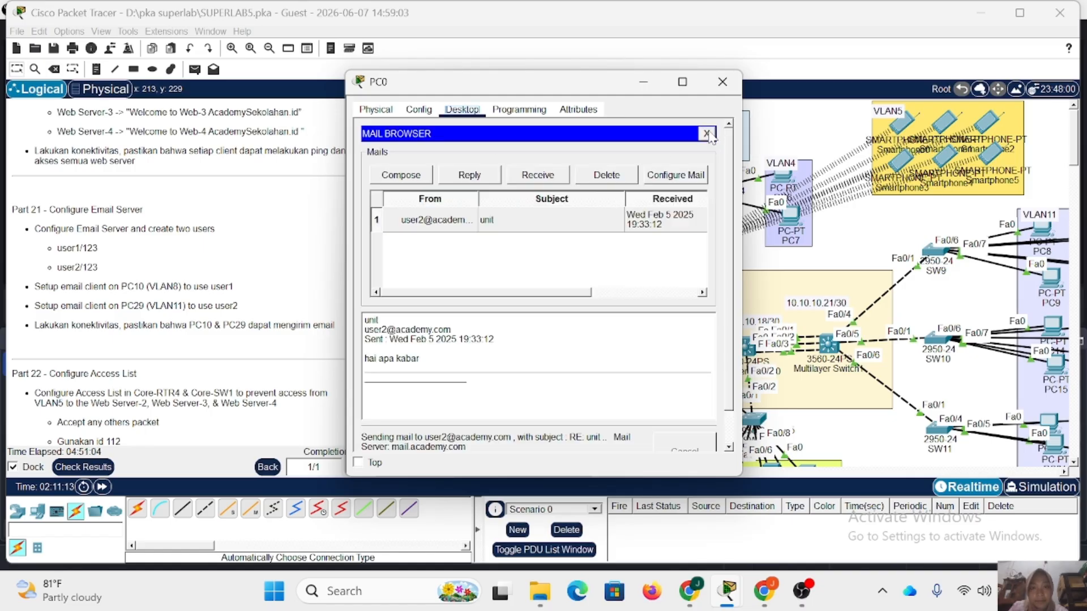
left_click(722, 81)
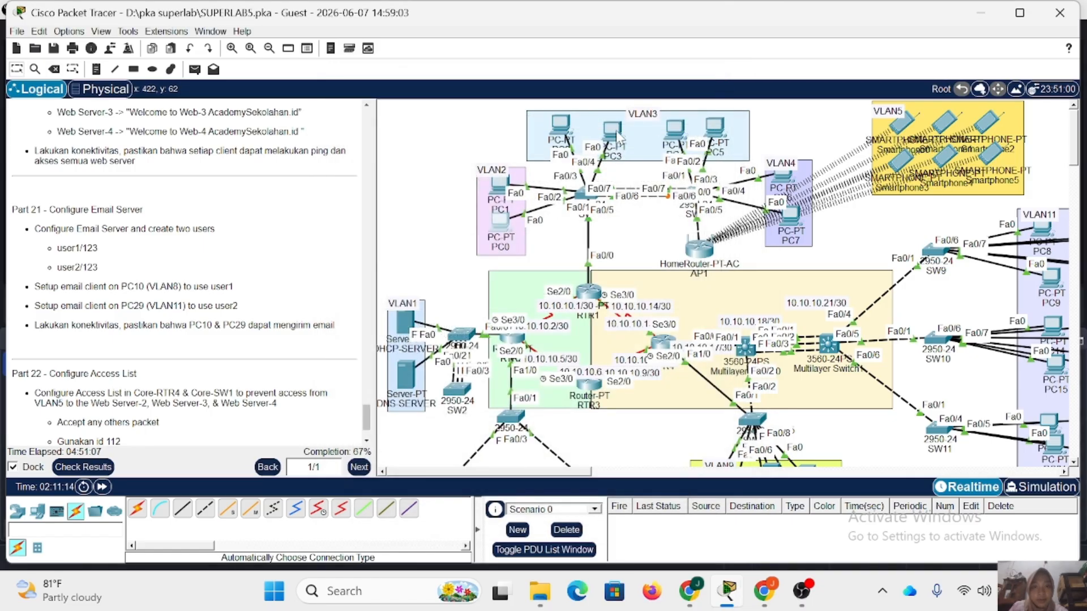
Receive mail for user2 in PC3's email client, read the "RE: unit" reply, close PC3, and view the Part 22 instructions.
left_click(613, 130)
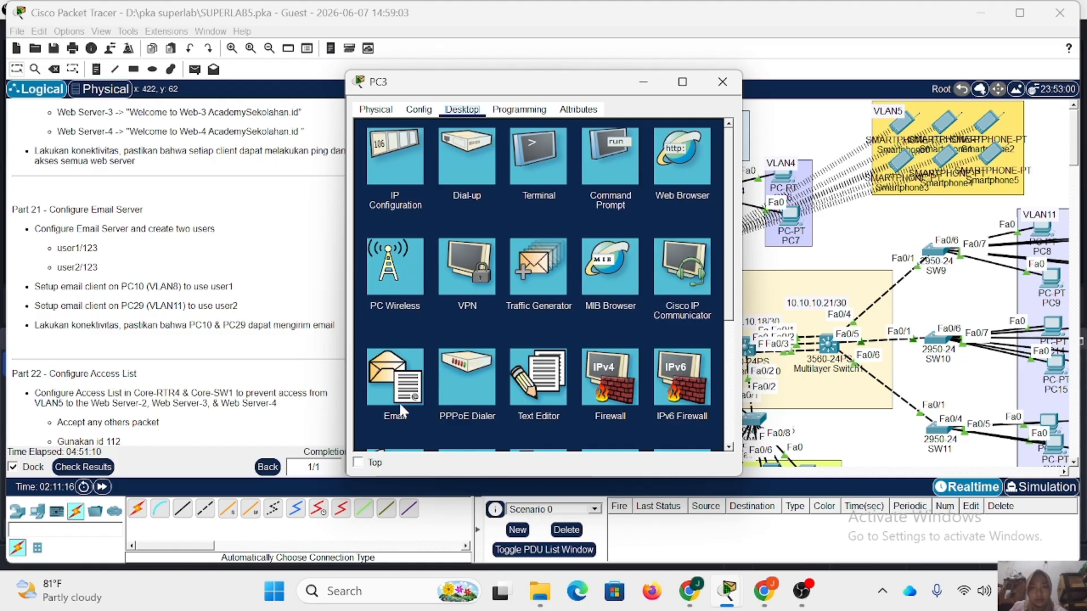
left_click(398, 407)
left_click(532, 175)
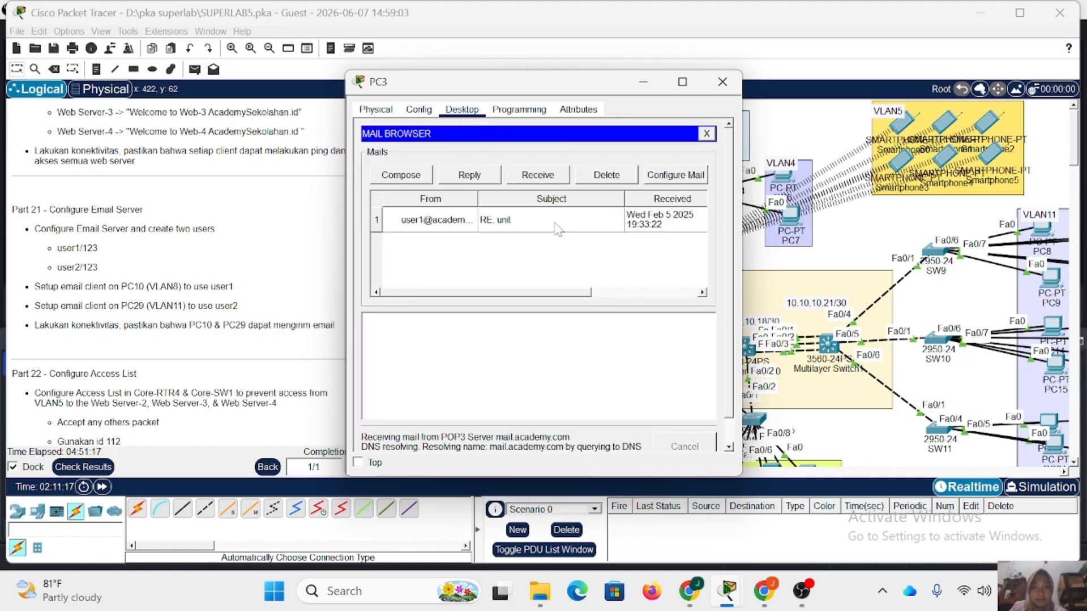
double_click(552, 225)
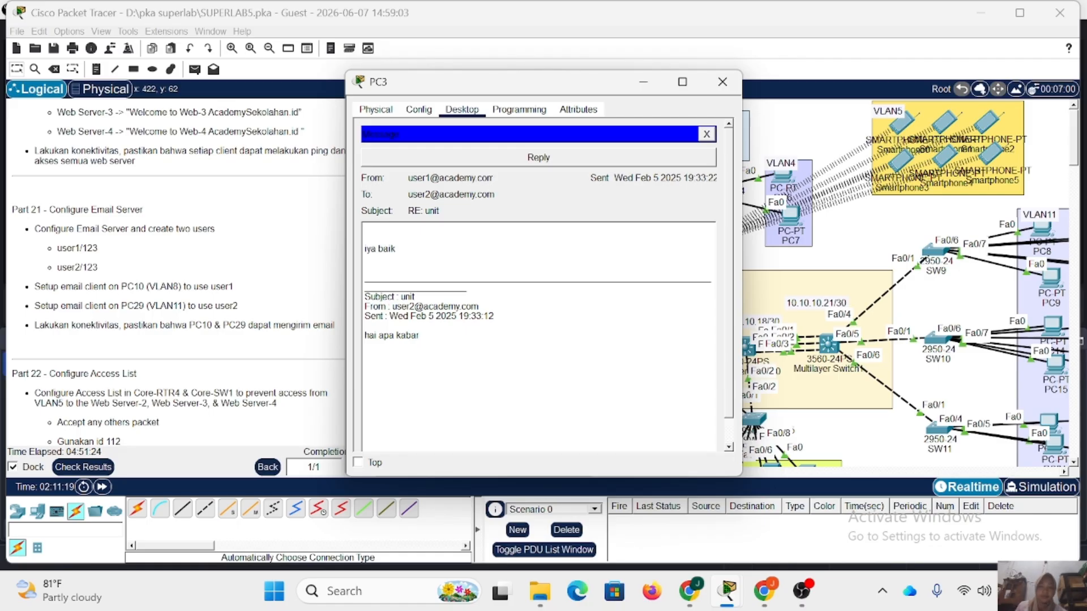
left_click(723, 81)
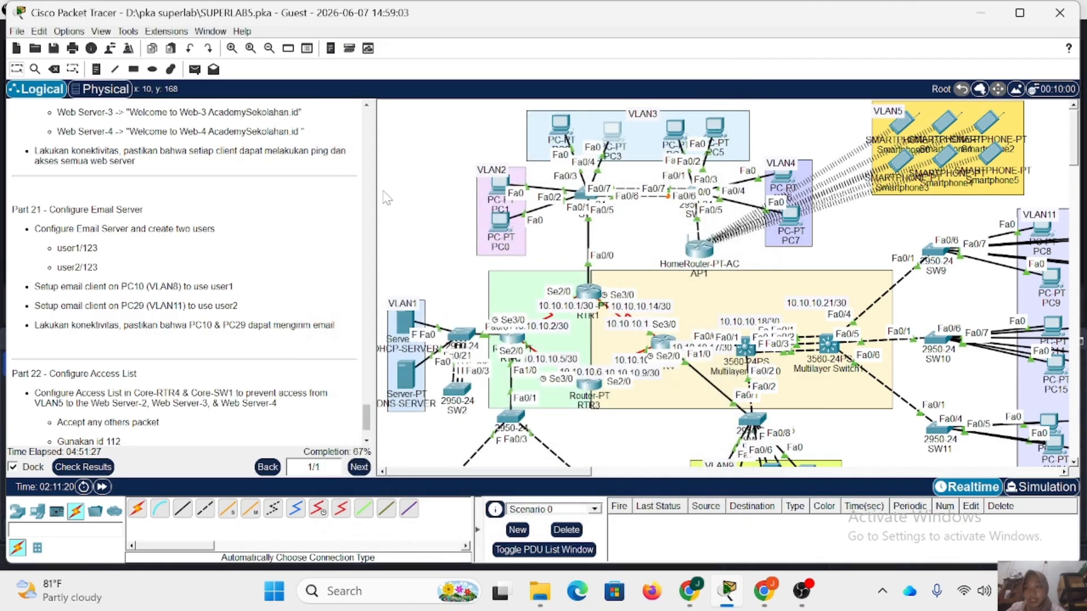
scroll(74, 292, "down", 2)
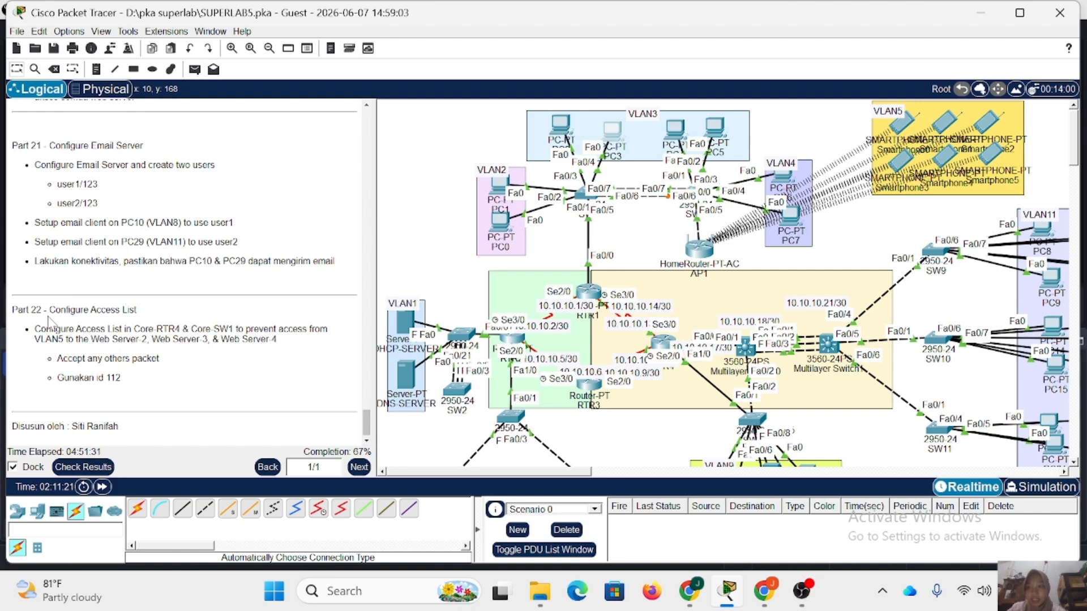
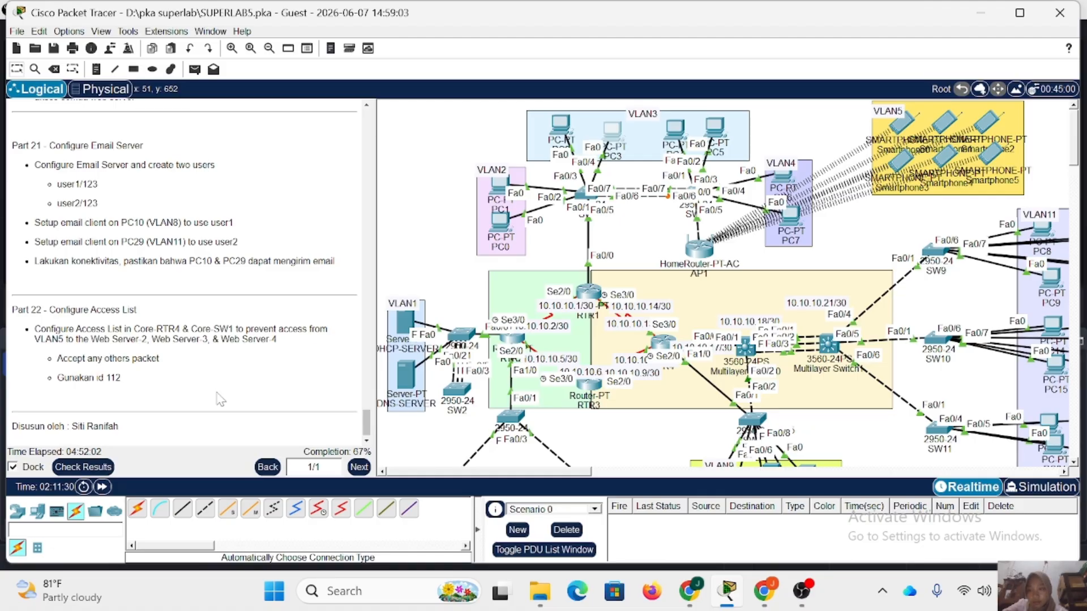
On RTR4, add an access-list 112 rule denying IP traffic from 192.168.5.0 0.0.0.255 to 192.168.10.0 0.0.0.255.
scroll(662, 271, "down", 3)
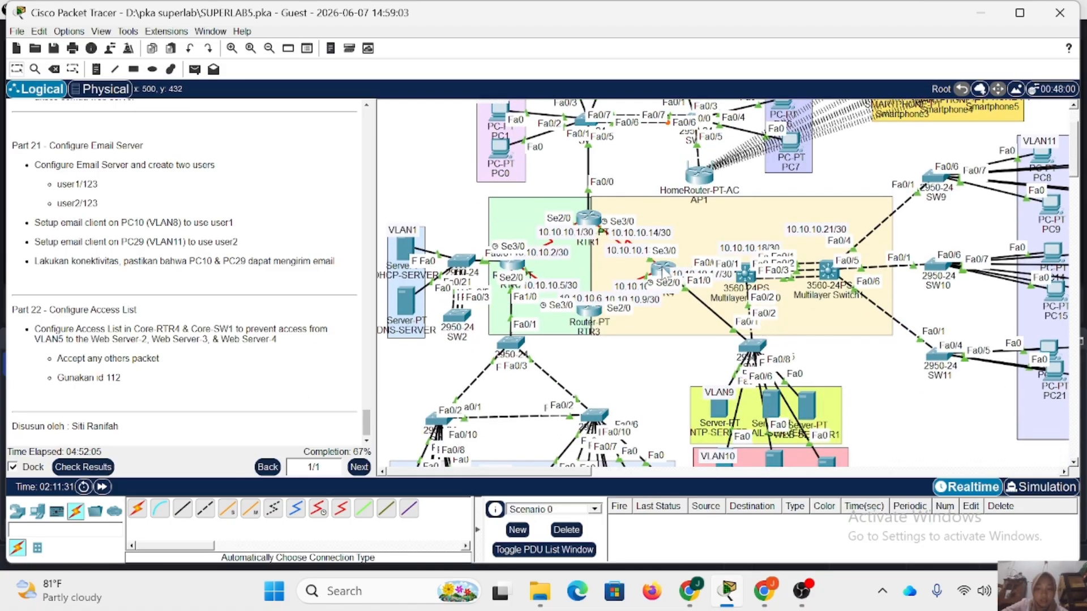
left_click(663, 270)
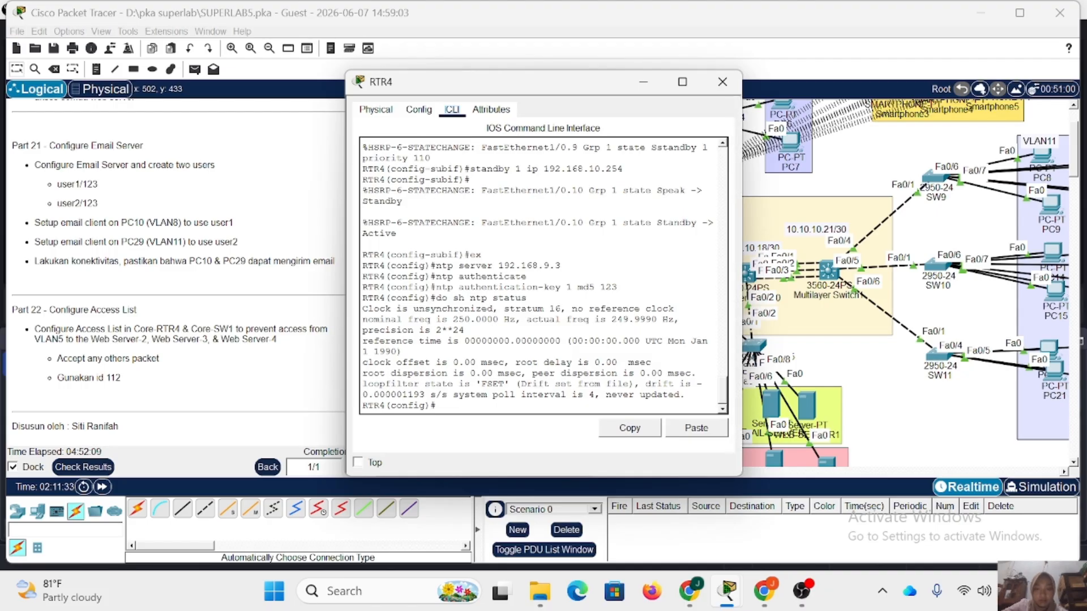
key("Return")
key("Return")
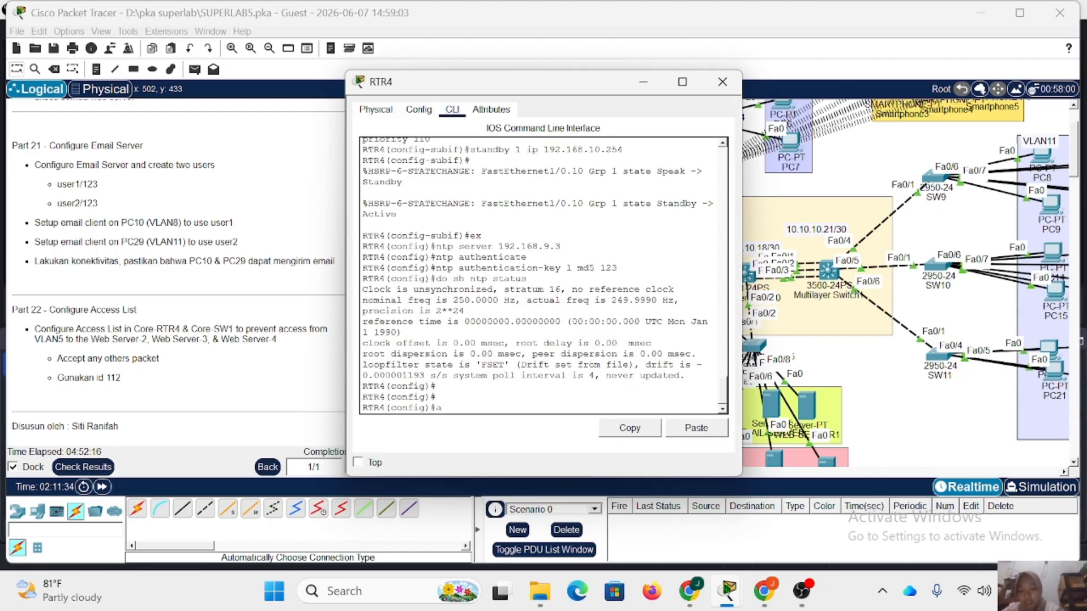
type("access-list")
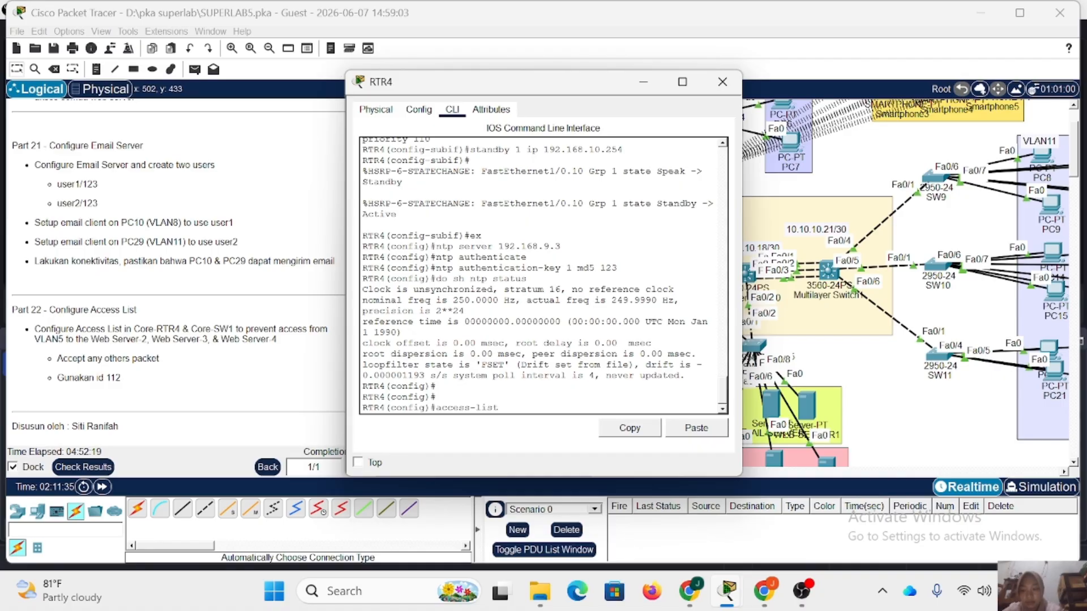
type(" 112")
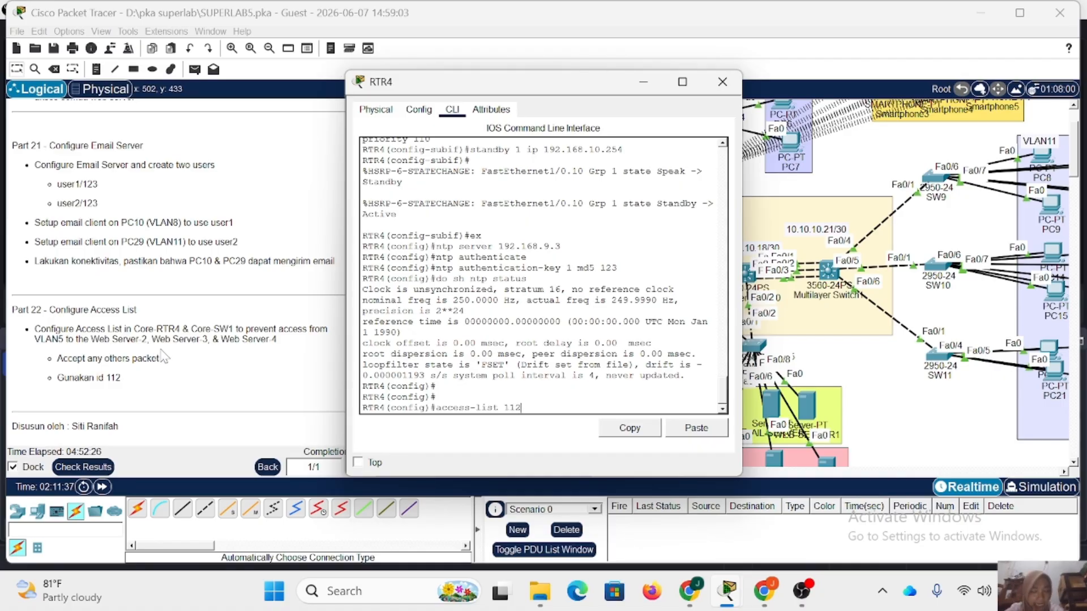
type(" deny i")
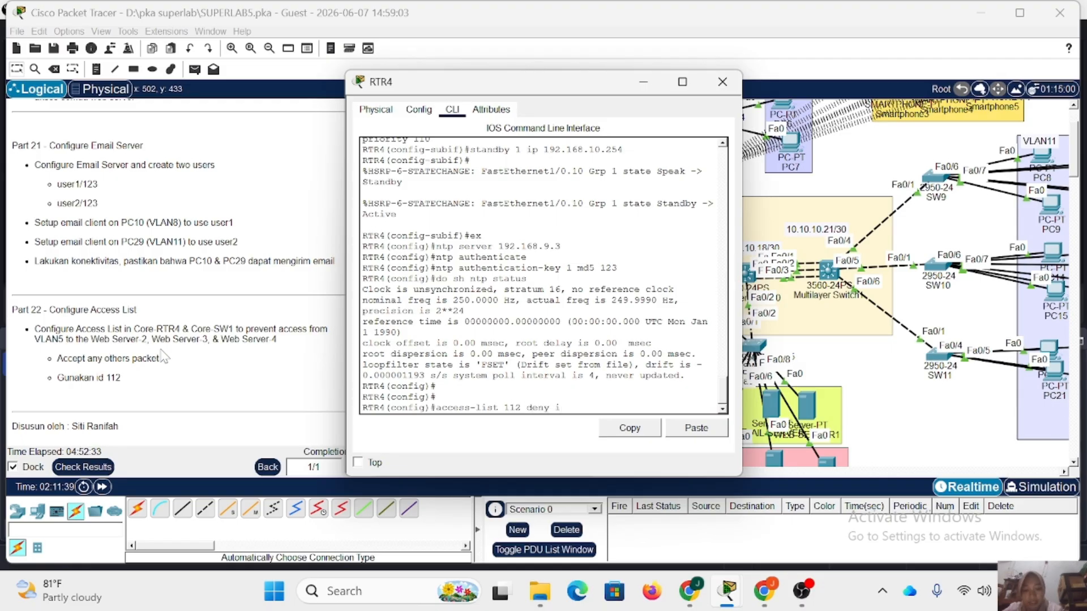
type("p 192.168.5.0")
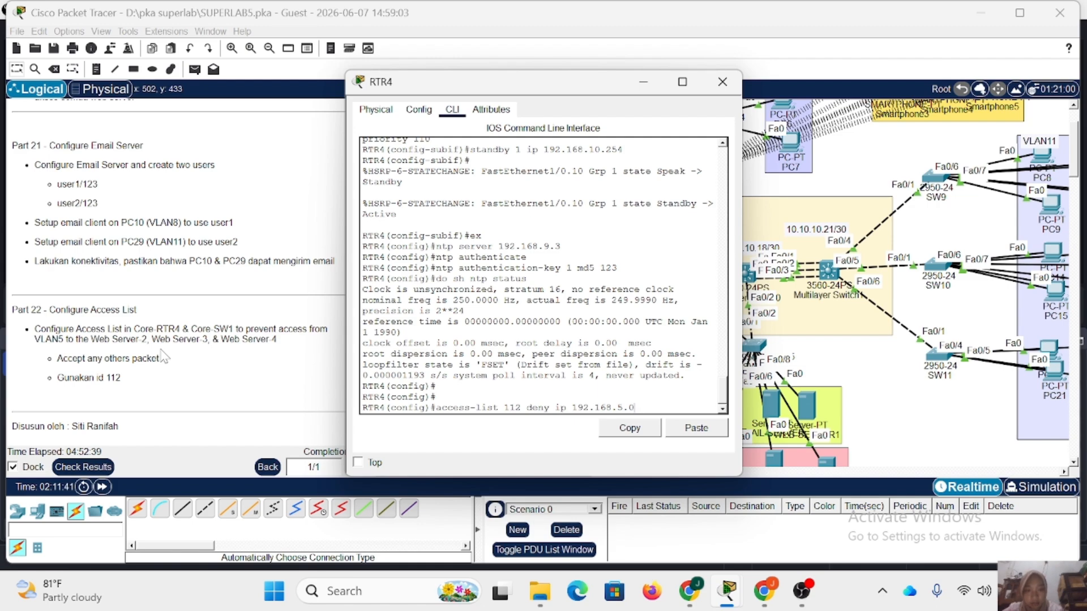
type(" 0.0.0.255 1")
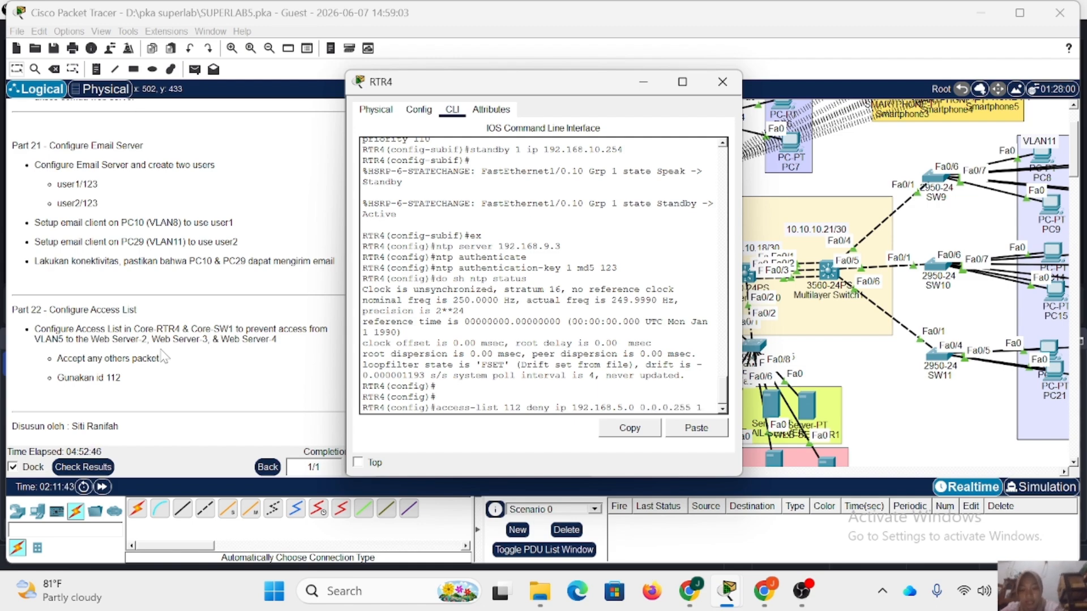
type("92.168")
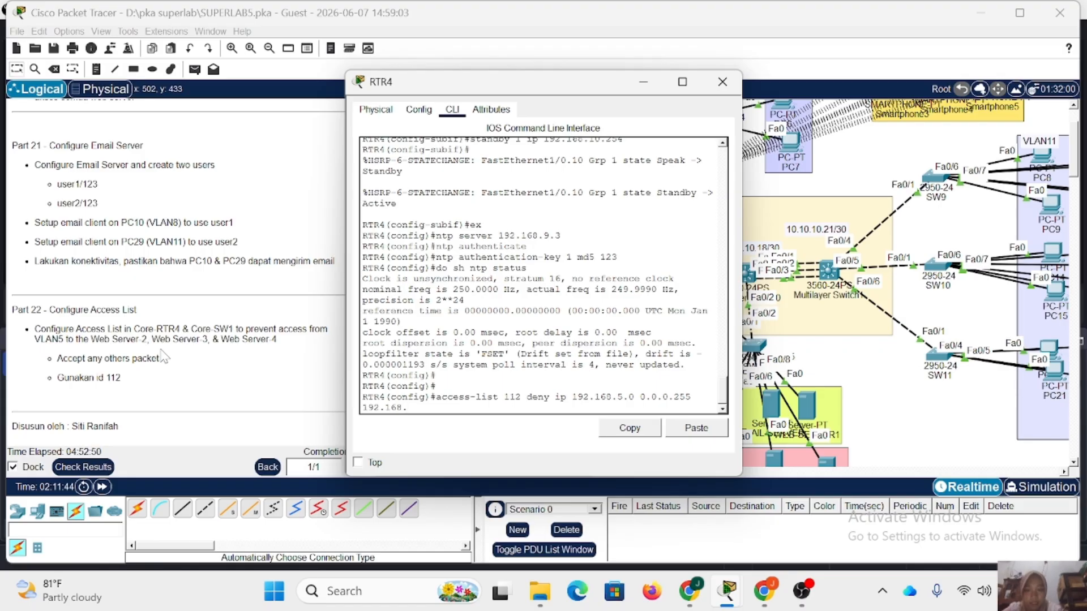
type(".10.0 0.0.0.")
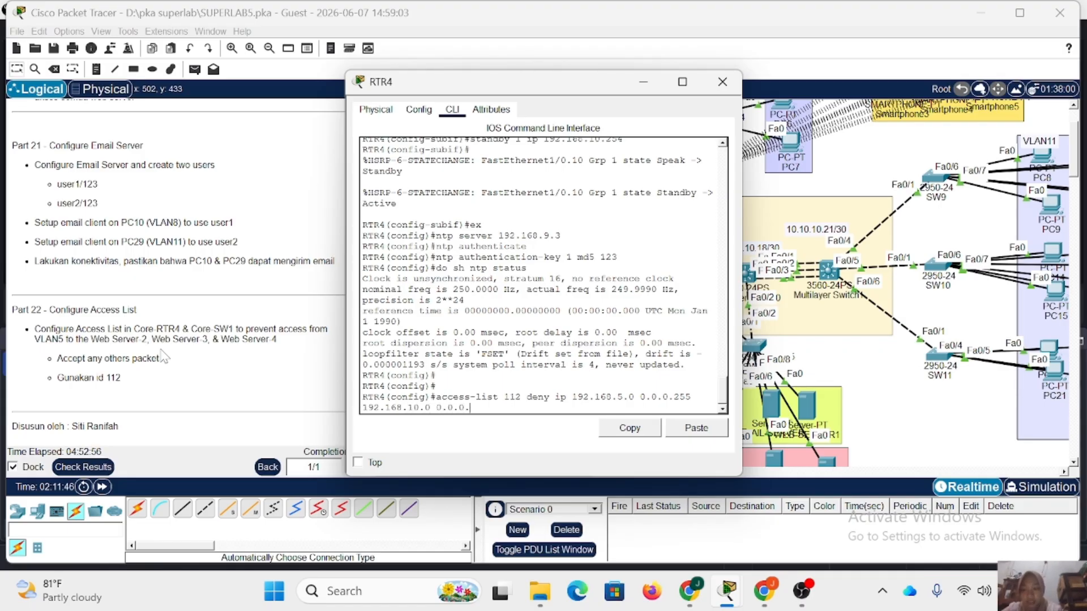
type("255")
key("Return")
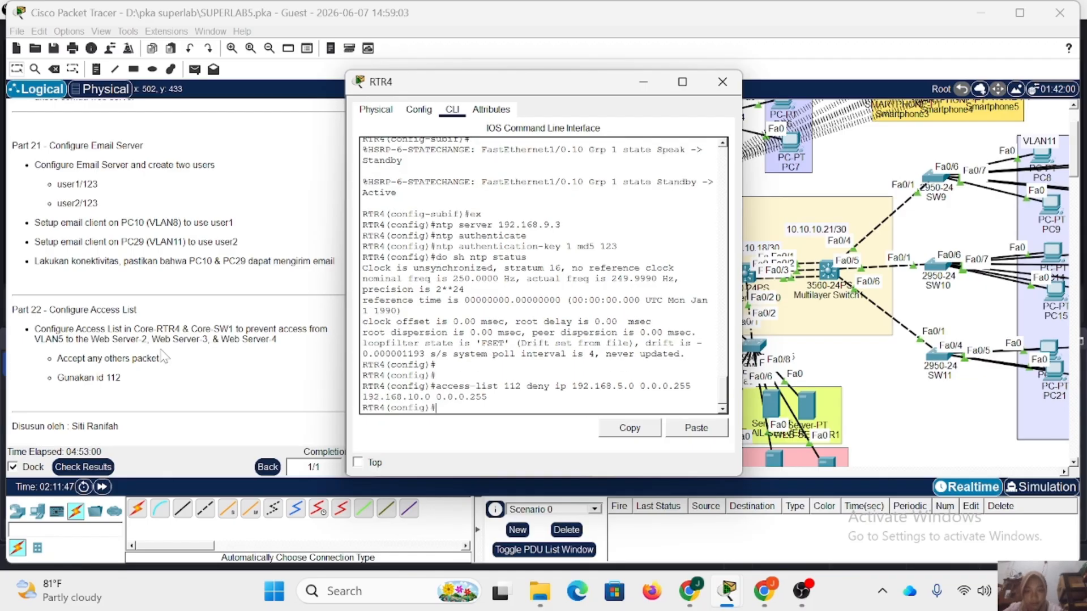
Add an access-list 112 rule on RTR4 permitting IP traffic from any source to any destination.
type("access")
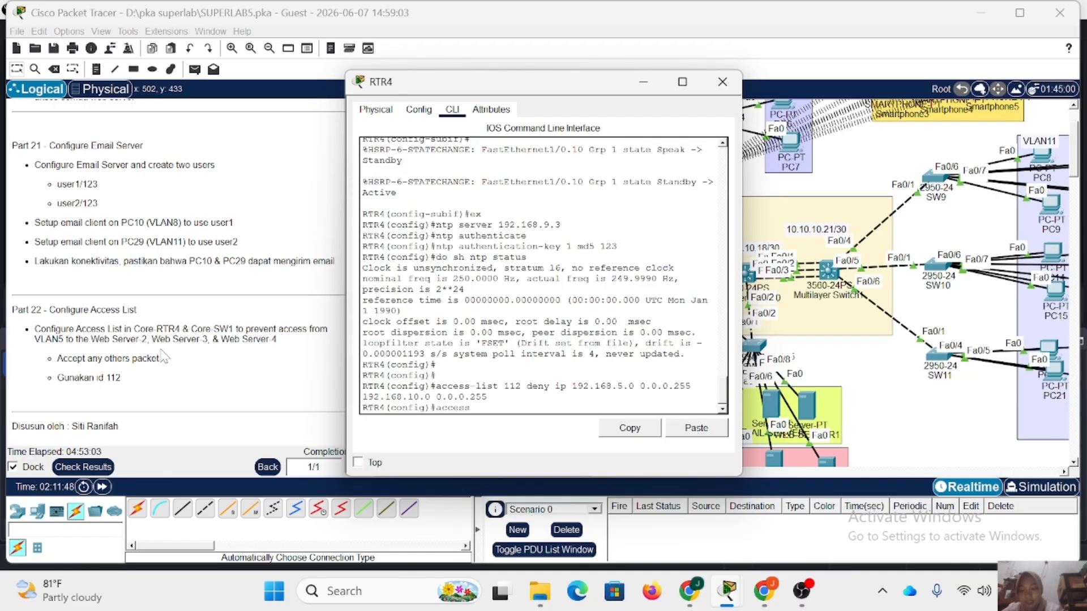
type("-lis")
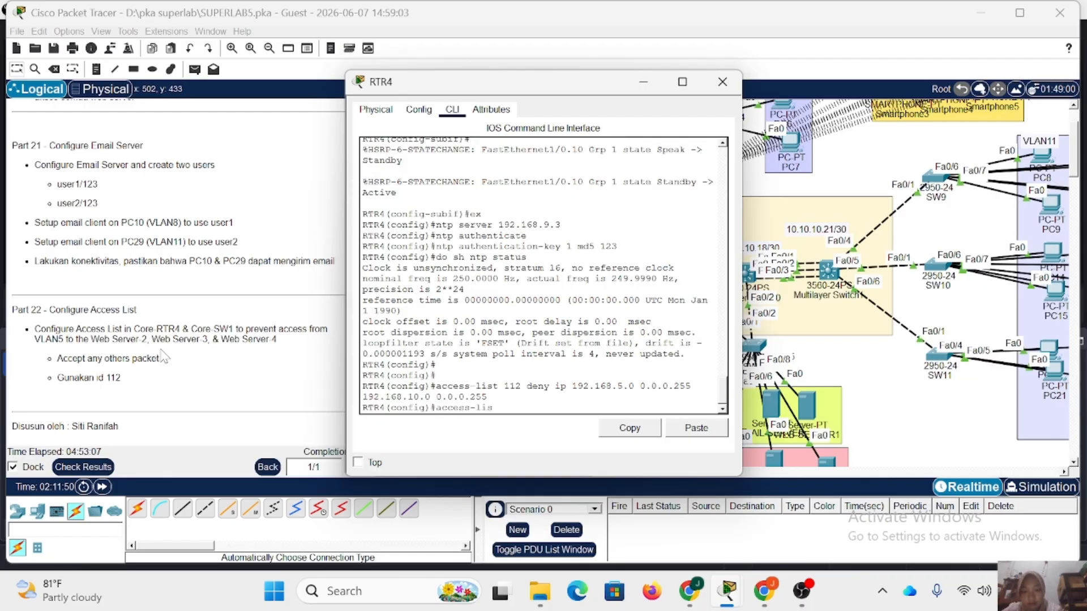
type("t 112 p")
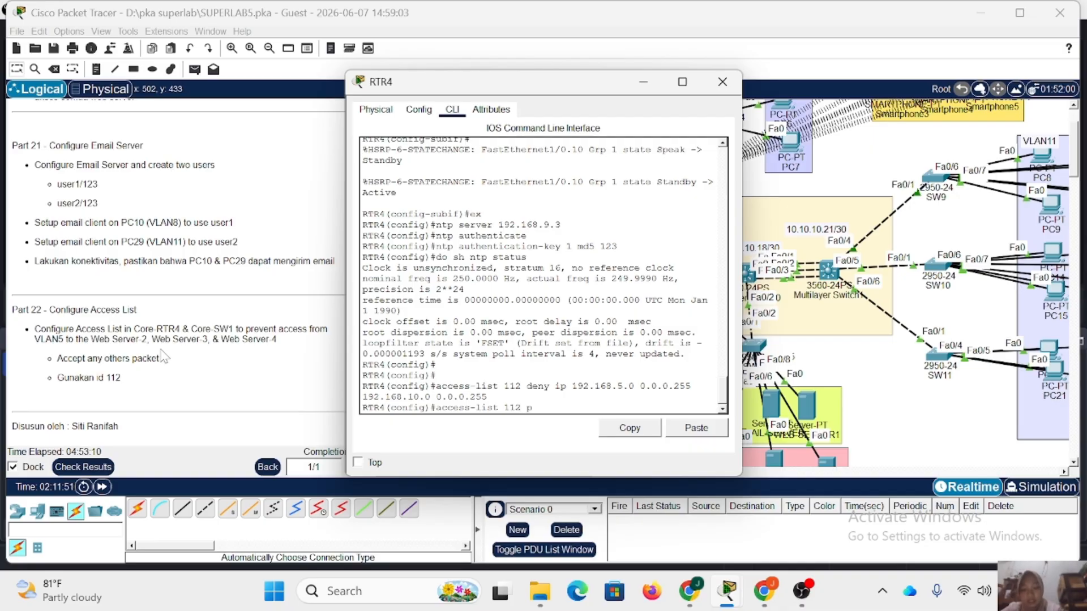
type("ermit ip any any")
key("Return")
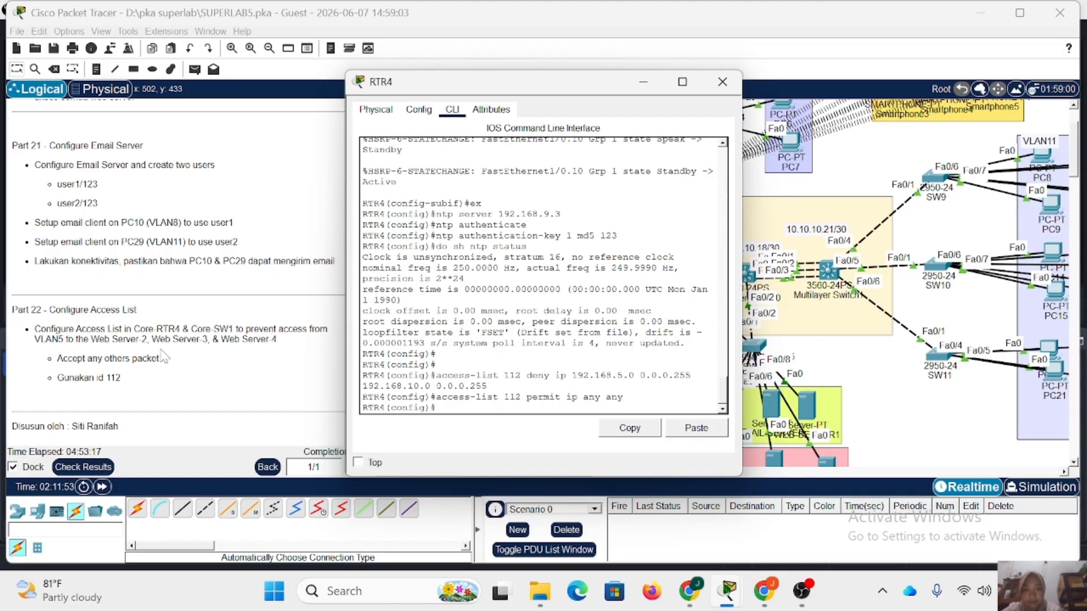
Apply access list 112 outbound on RTR4's subinterface fa1/0.10 and close the router window.
type("int fa1/0.10")
key("Return")
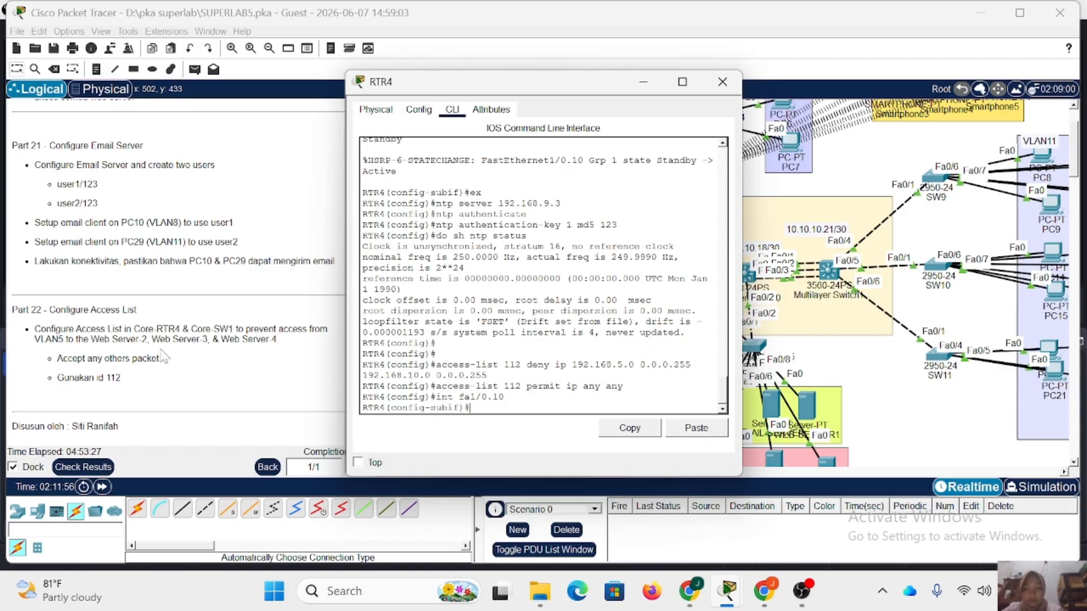
type("ip access")
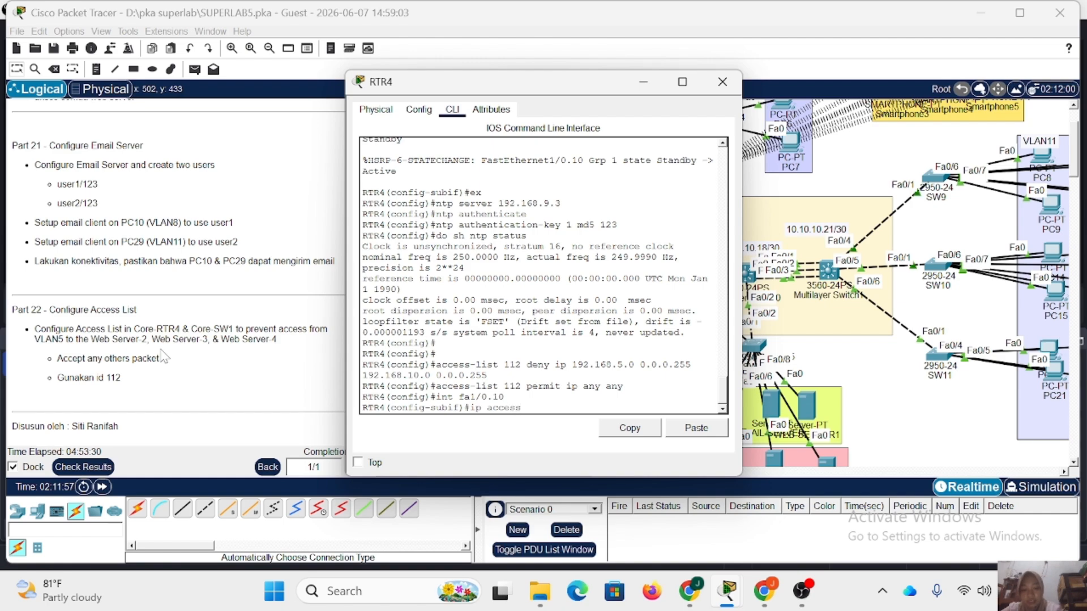
type("-group 112 out")
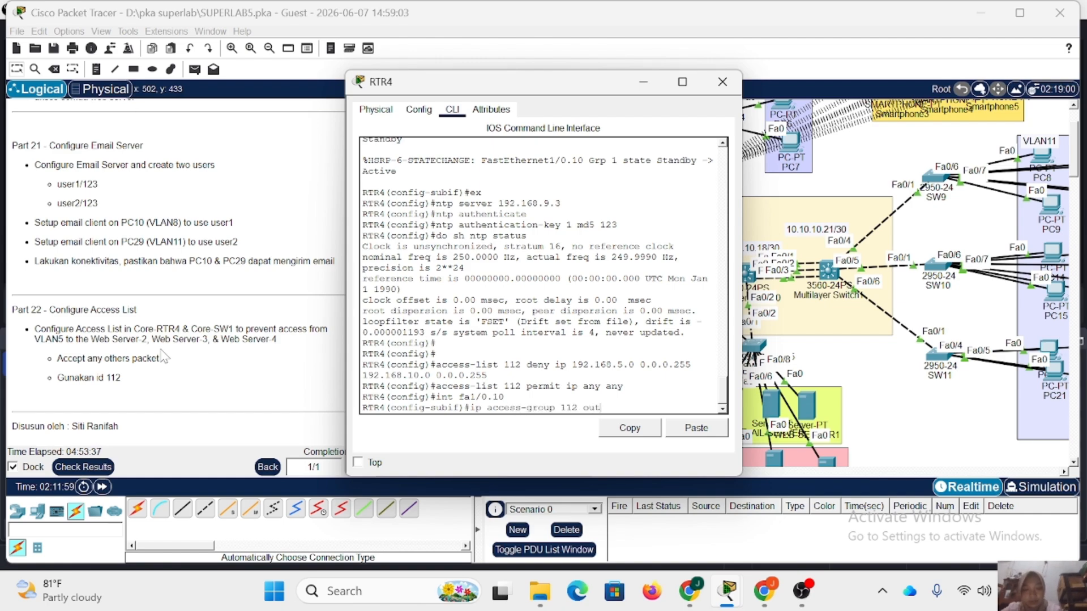
key("Return")
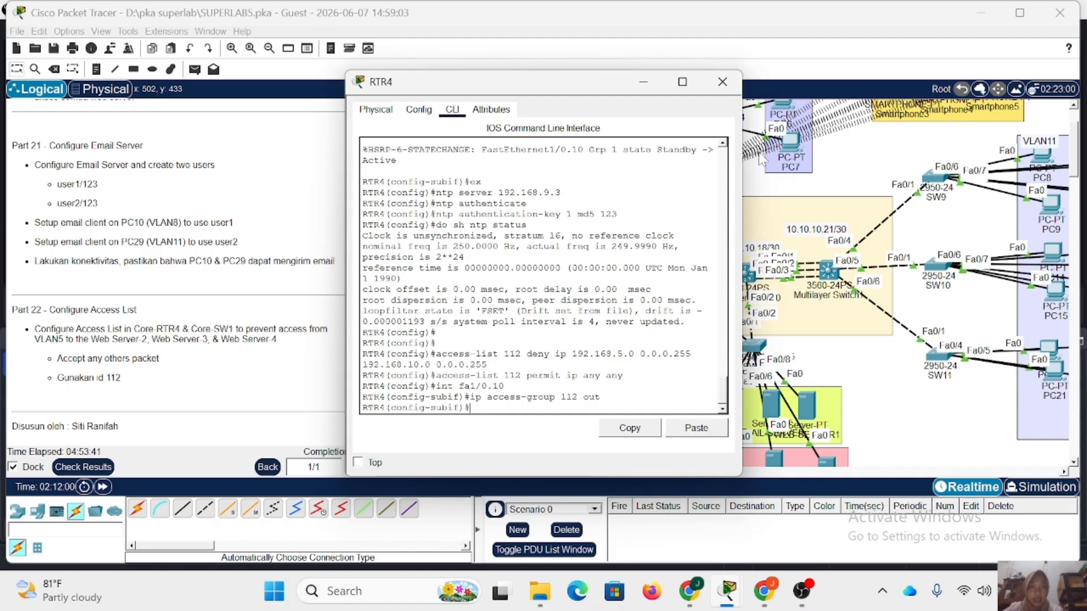
left_click(722, 82)
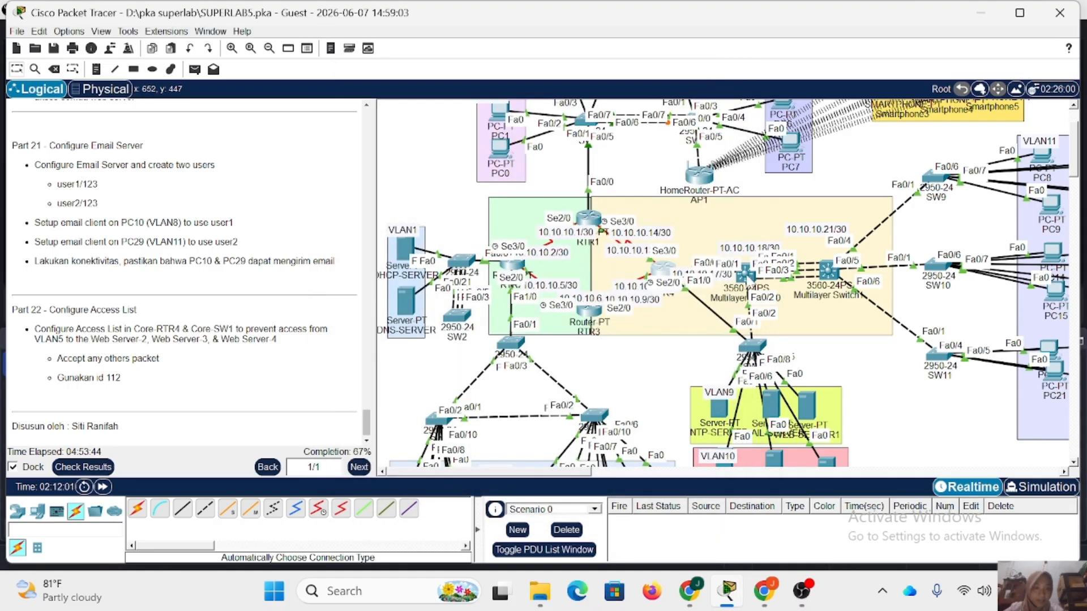
Open the command line of Multilayer Switch0, enter the enable password, and switch to global configuration mode.
left_click(746, 275)
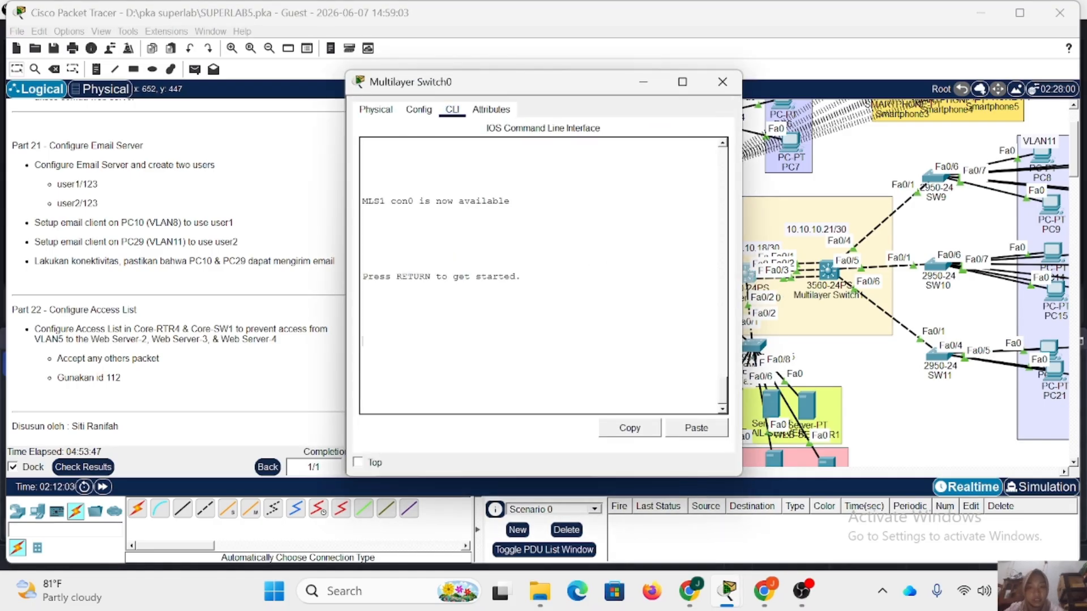
key("Return")
type("en")
key("Return")
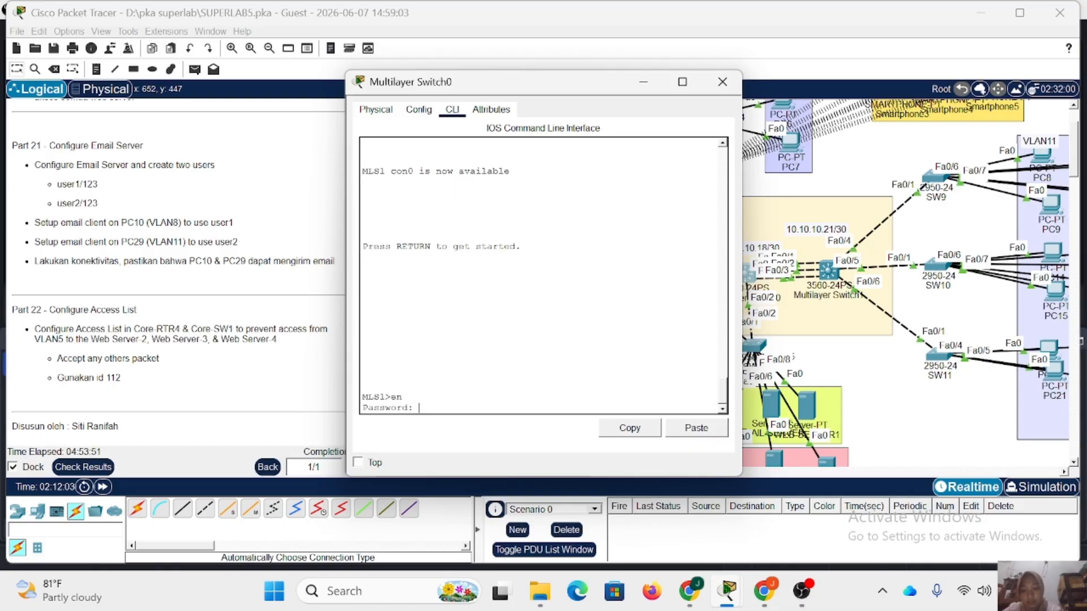
key("Return")
type("conf t")
key("Return")
On MLS1, add an access-list 112 rule denying IP traffic from 192.168.5.0 0.0.0.255 to 192.168.10.0 0.0.0.255.
type("access-list")
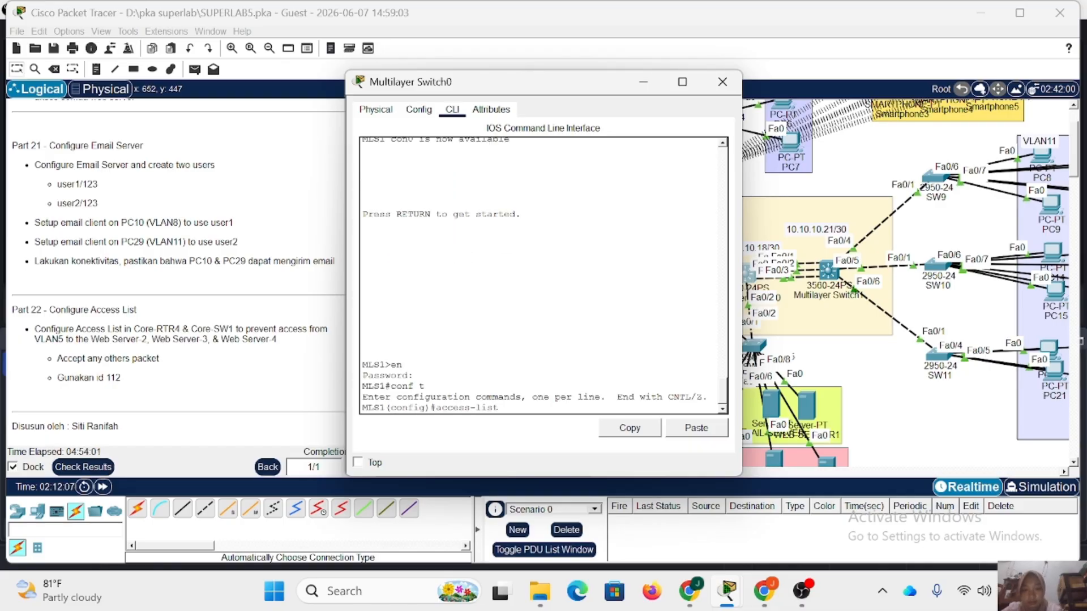
type(" 112 deny ip 192.168")
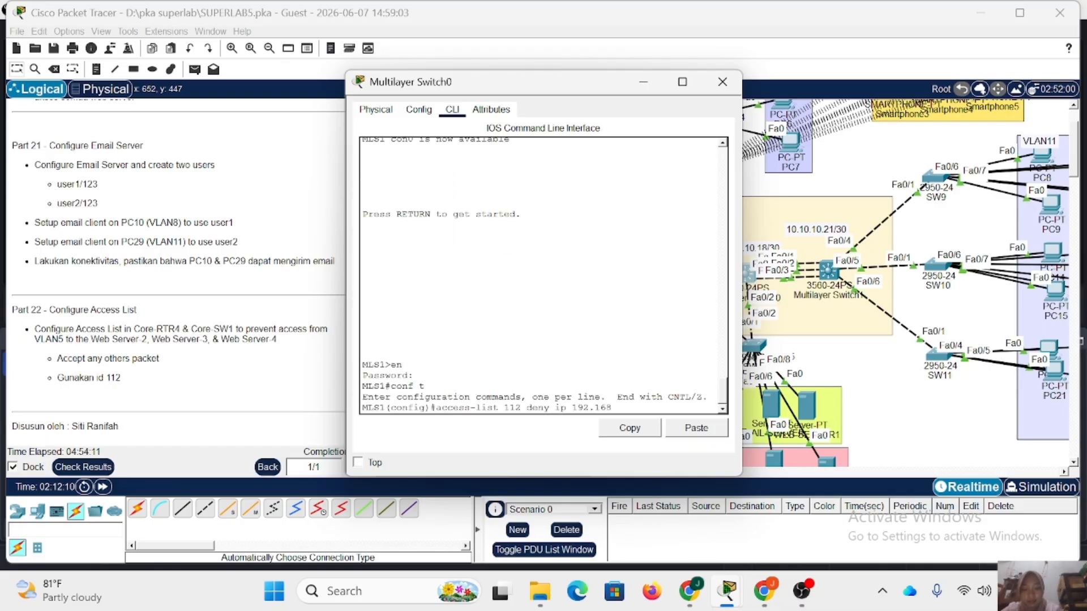
type(".5.0 0.0.0.255 192.16")
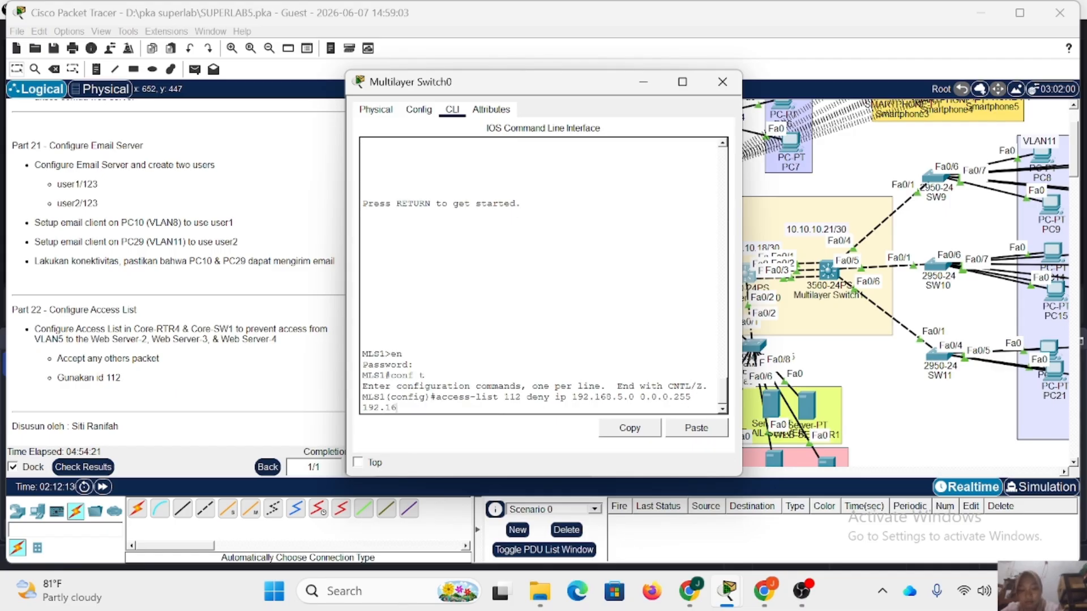
type("8.10.0")
type(" 0.0.0.255")
key("Return")
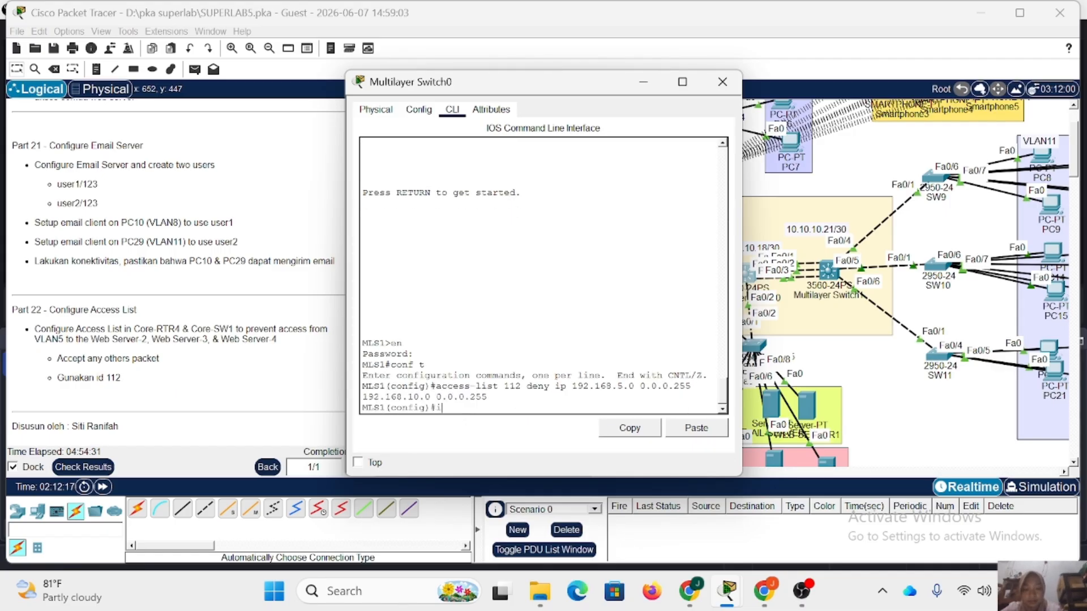
Add an access-list 112 rule on MLS1 permitting IP traffic from any source to any destination.
type("access-list 112 per")
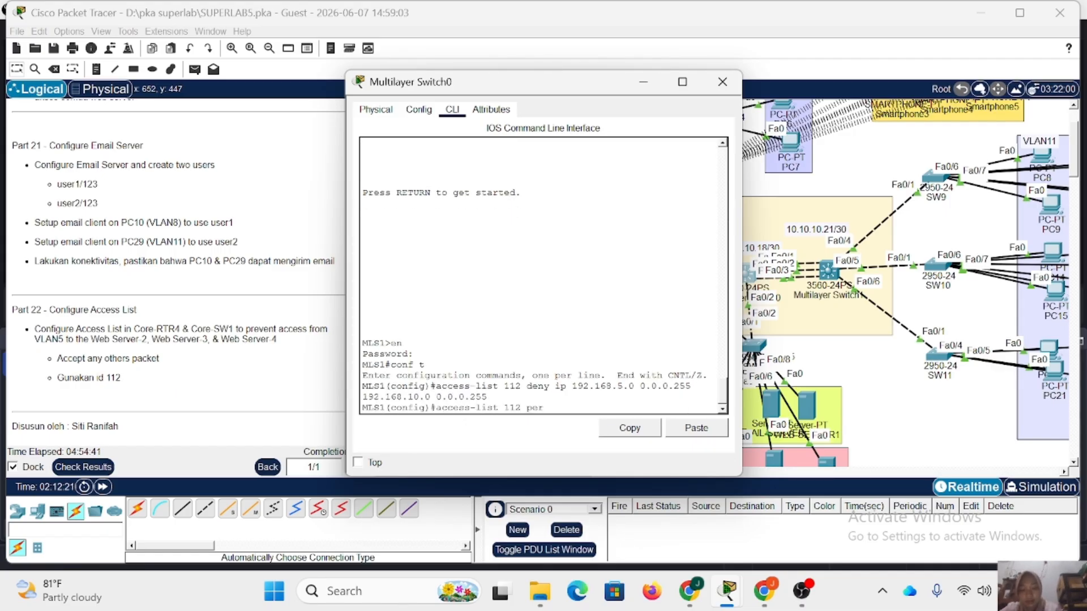
type("mit ip any any")
key("Return")
Apply access list 112 outbound on MLS1's VLAN 10 interface and close the switch window.
type("int vl 10")
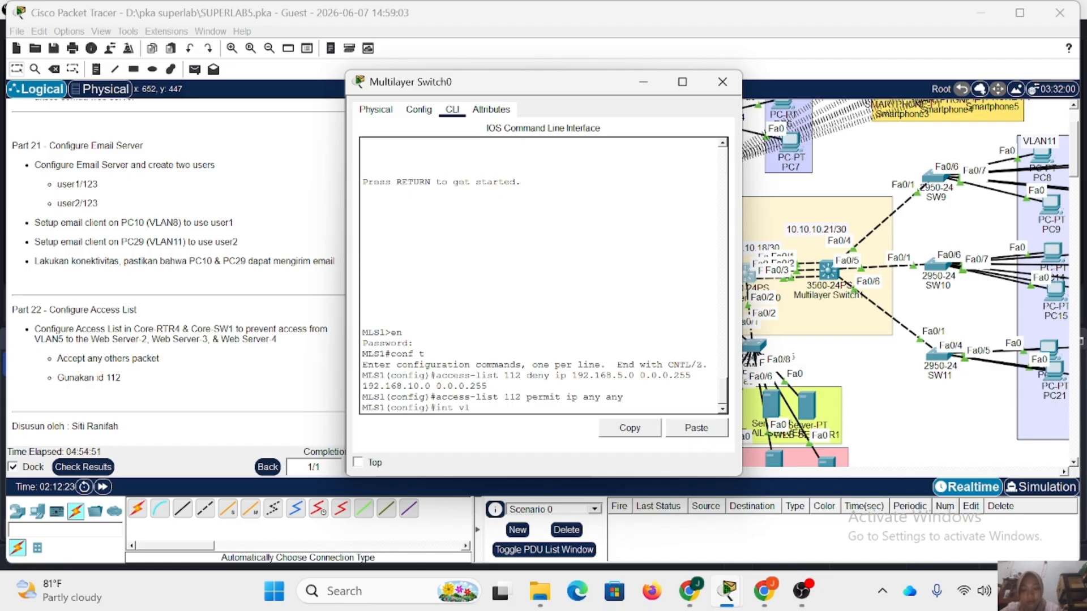
key("Return")
type("ip group")
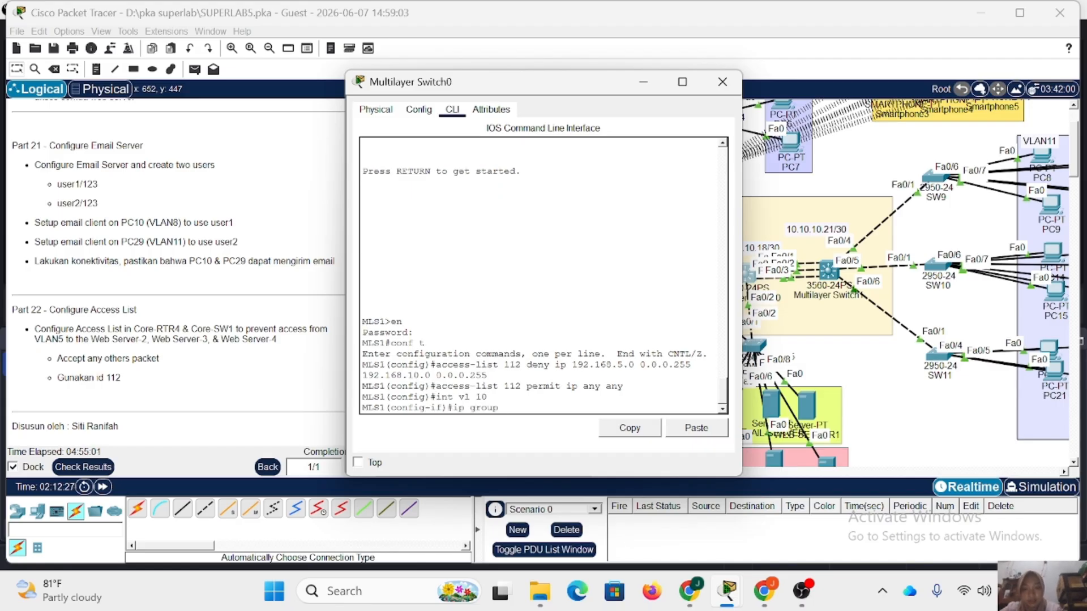
key("BackSpace")
key("BackSpace")
key("BackSpace")
key("BackSpace")
key("BackSpace")
key("BackSpace")
type("access-group 112")
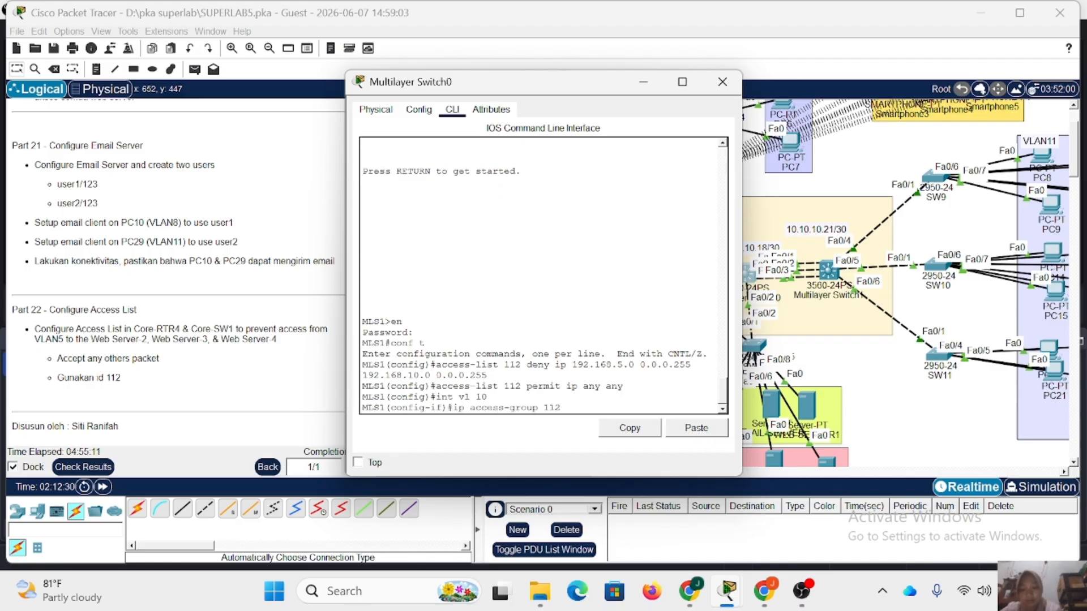
type(" out")
key("Return")
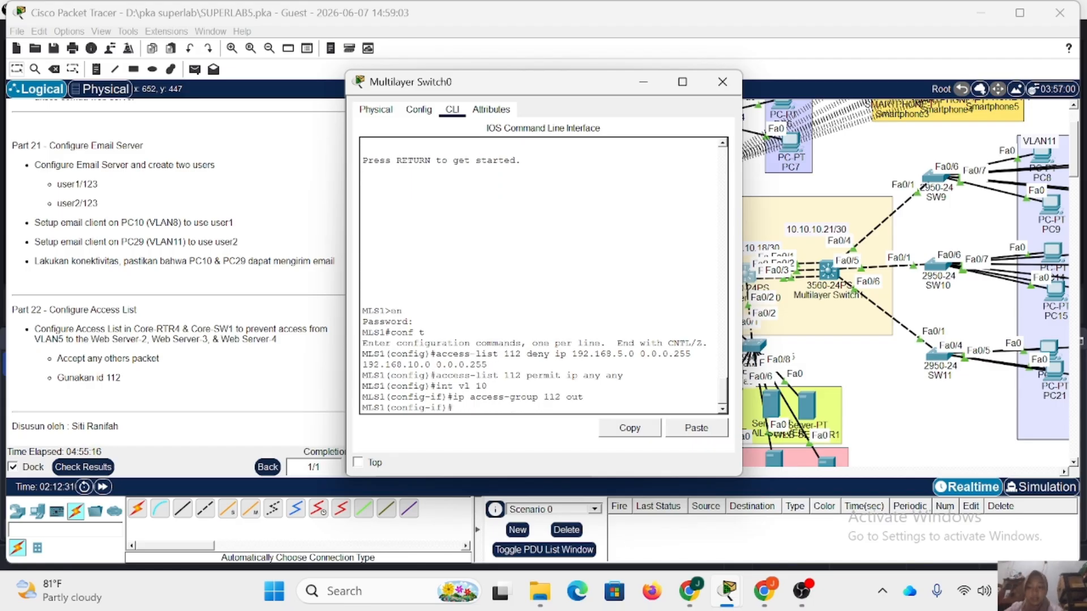
left_click(726, 81)
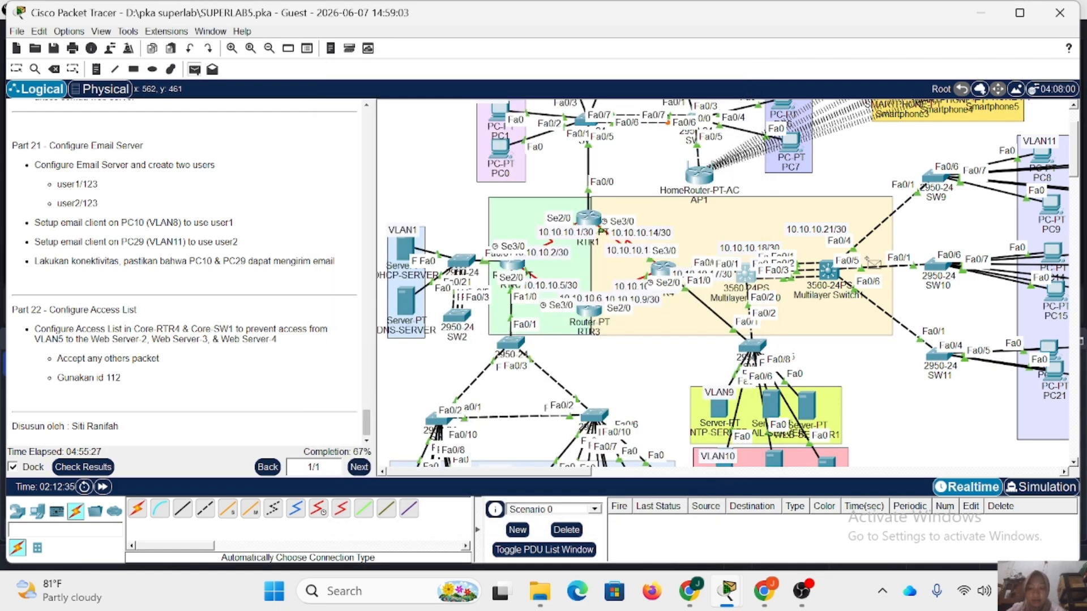
Test the access list by sending two simple PDUs from the smartphone group to the web servers.
scroll(873, 260, "up", 3)
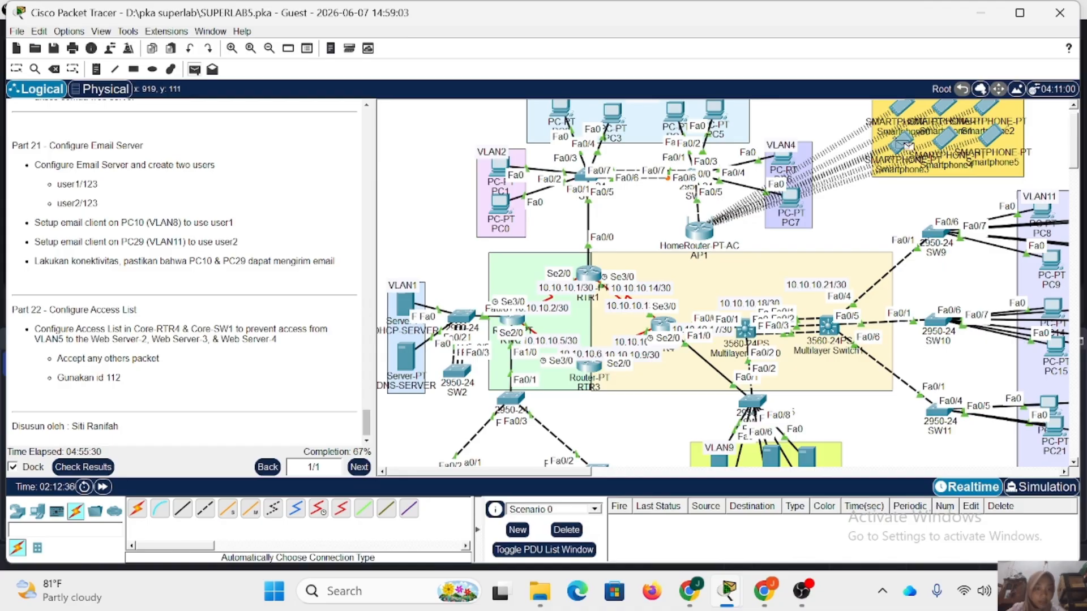
scroll(892, 175, "down", 5)
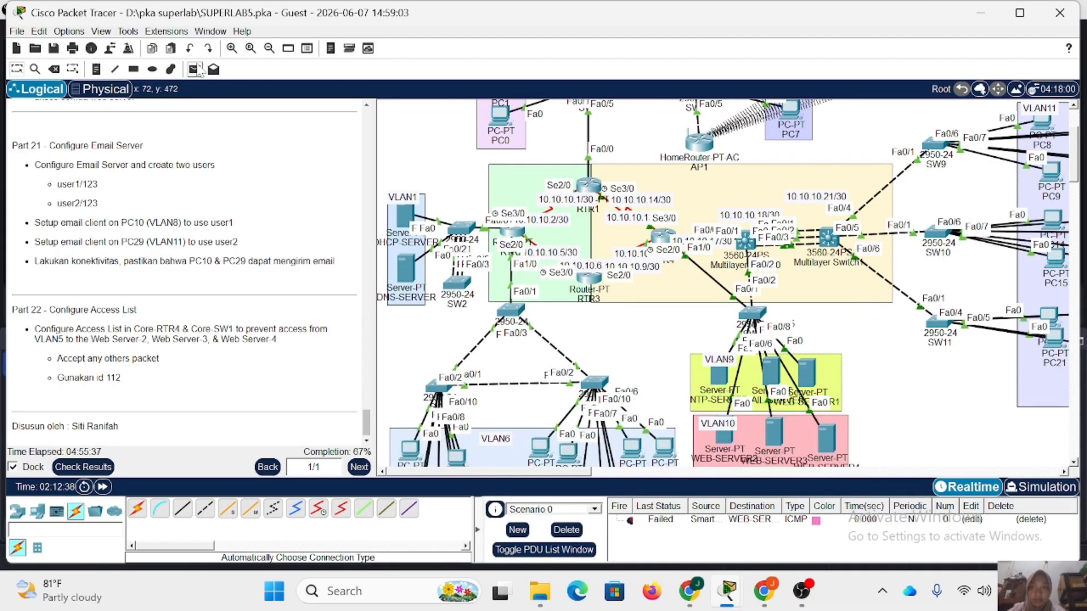
scroll(792, 245, "up", 4)
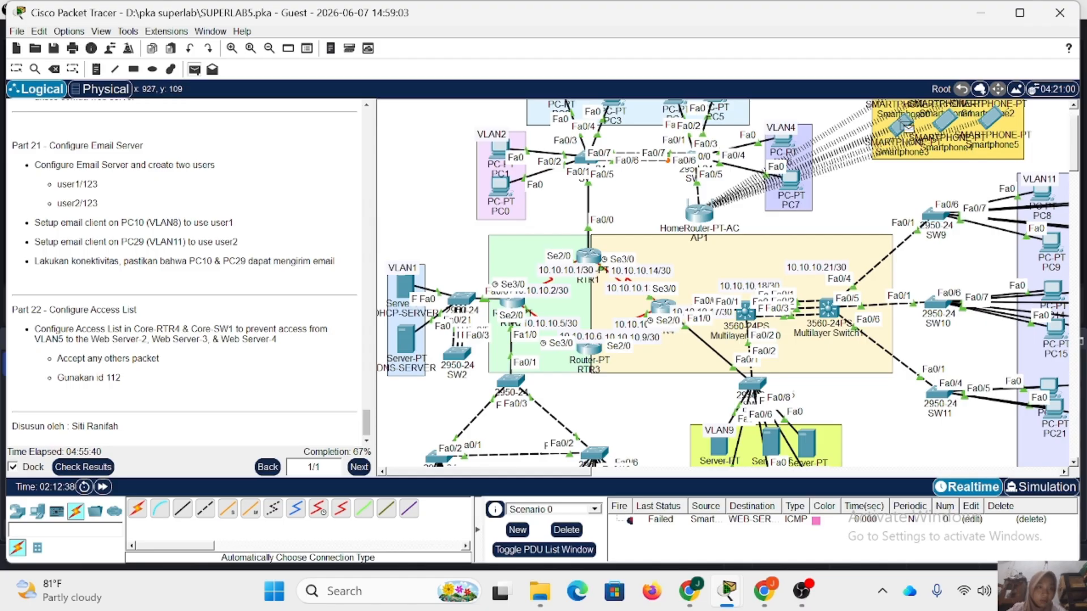
left_click(805, 445)
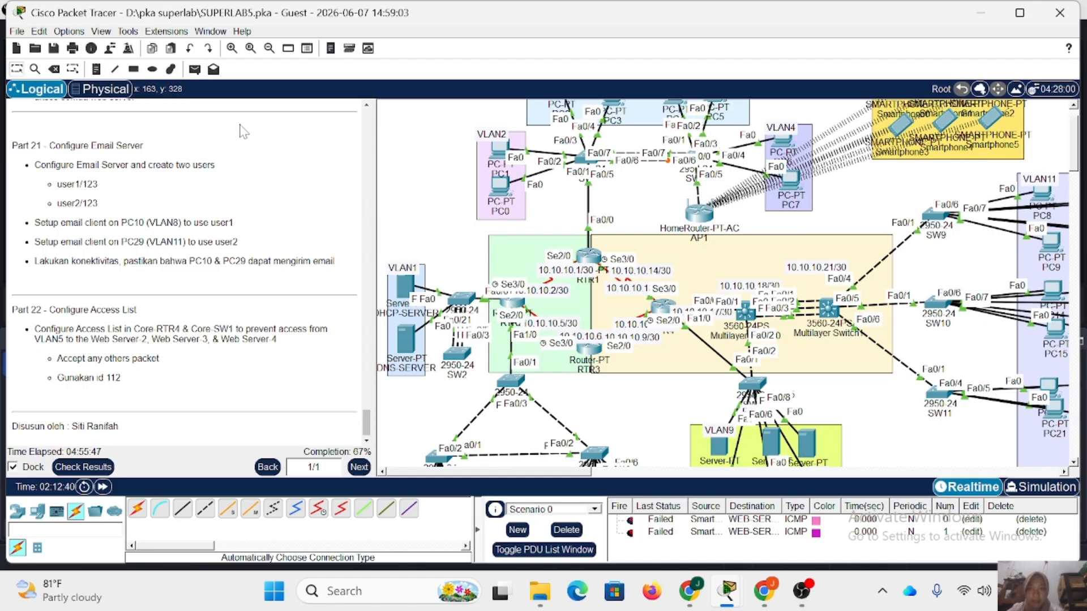
Send two simple PDUs from PC0 in VLAN2 to the web servers to test access from another VLAN.
left_click(194, 69)
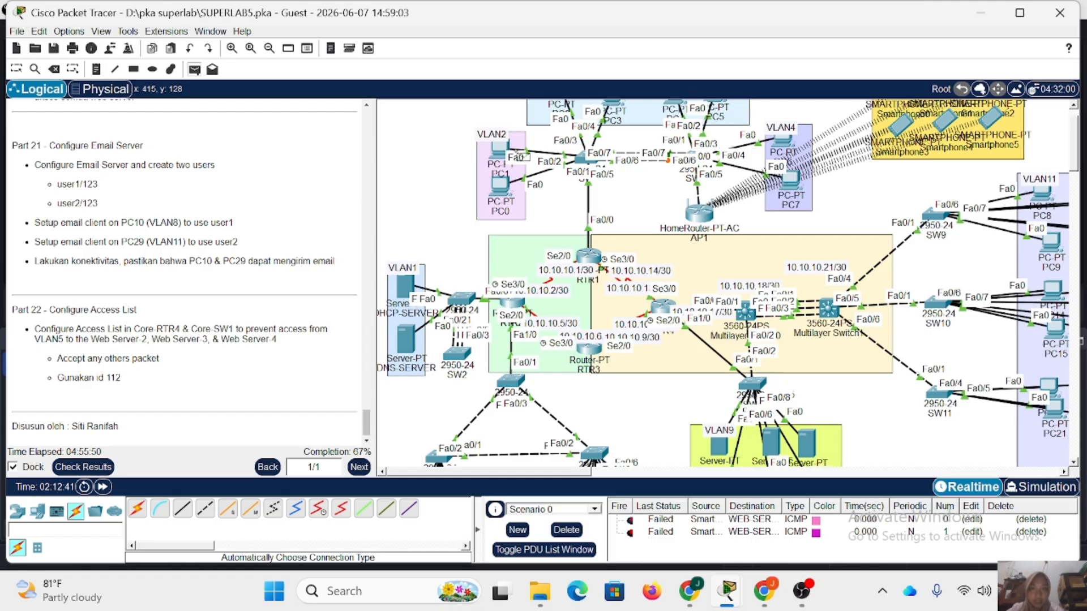
scroll(628, 244, "down", 3)
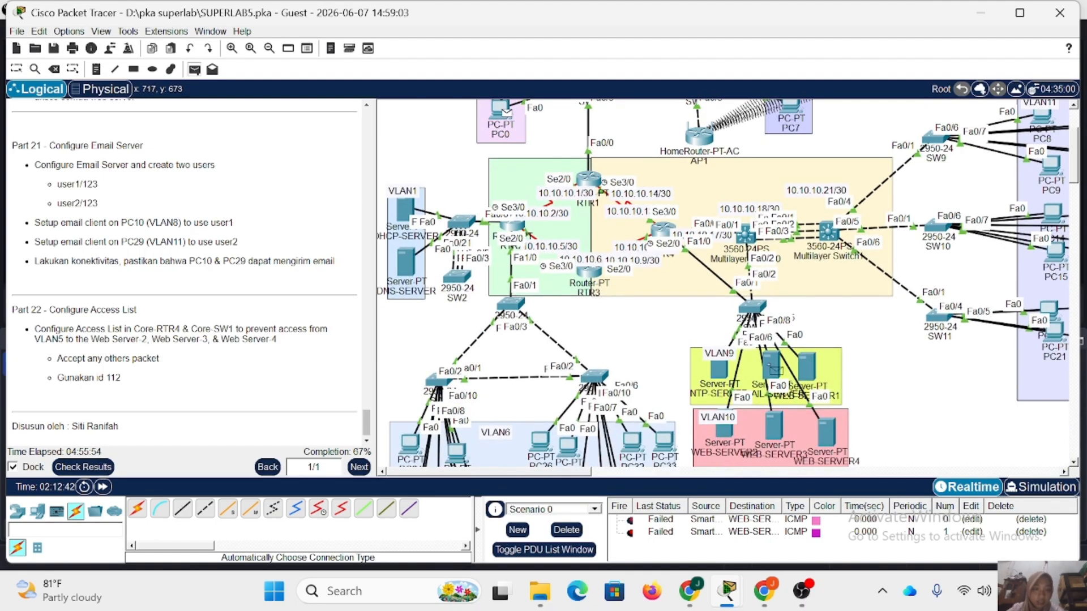
left_click(772, 427)
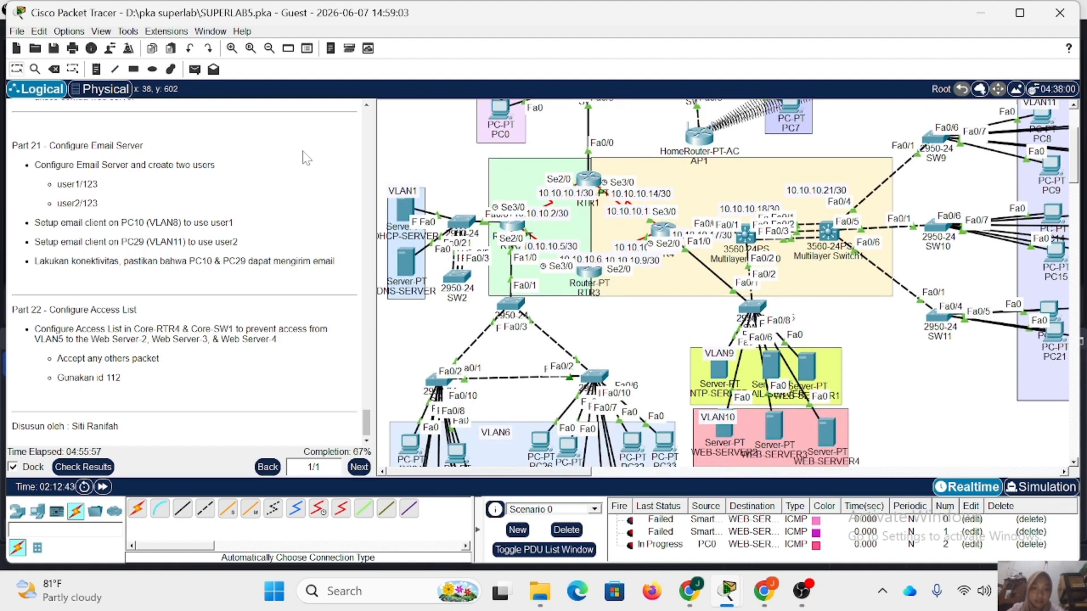
left_click(194, 70)
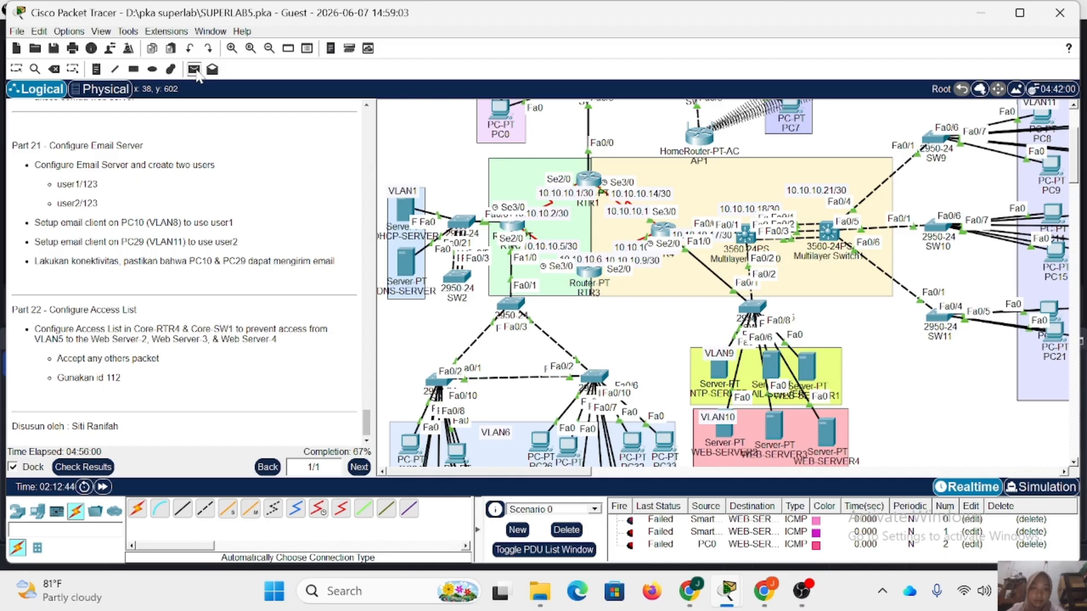
left_click(501, 113)
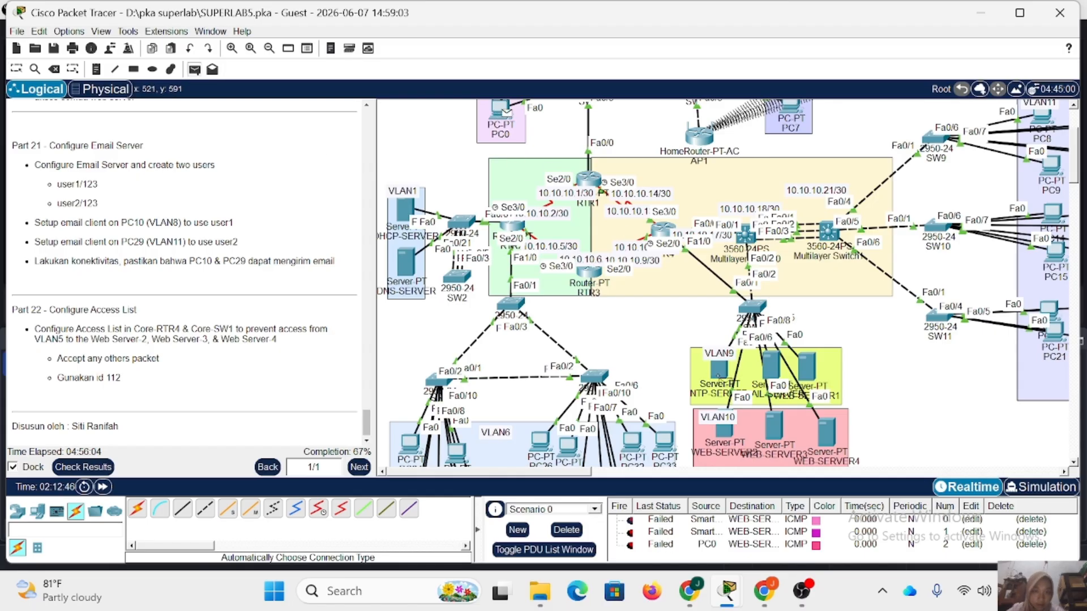
left_click(771, 428)
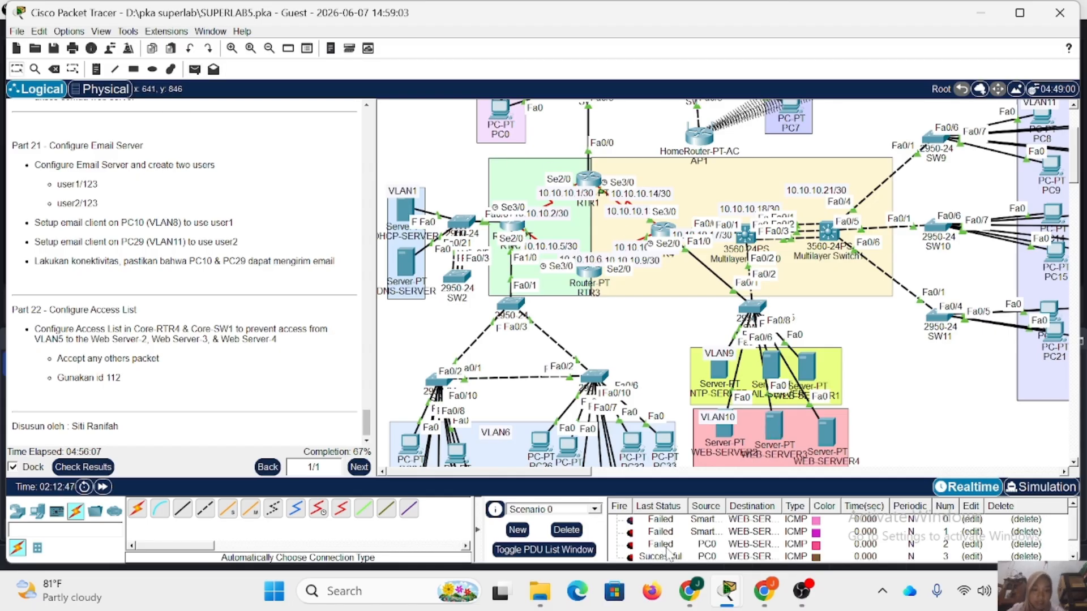